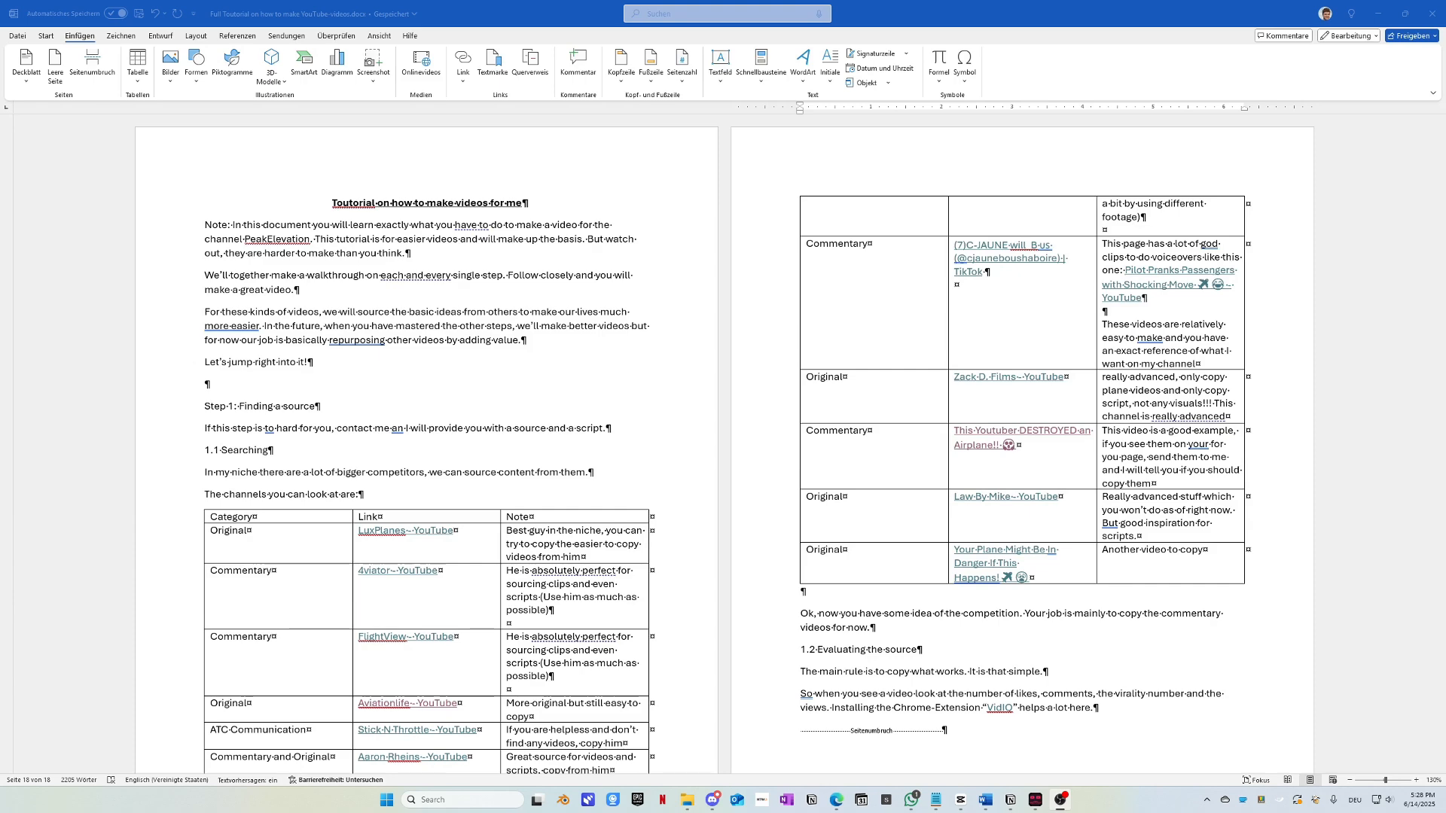
# Step: Bring Edge forward and switch to the Air India cabin YouTube Short
pyautogui.scroll(-3, 510, 405)
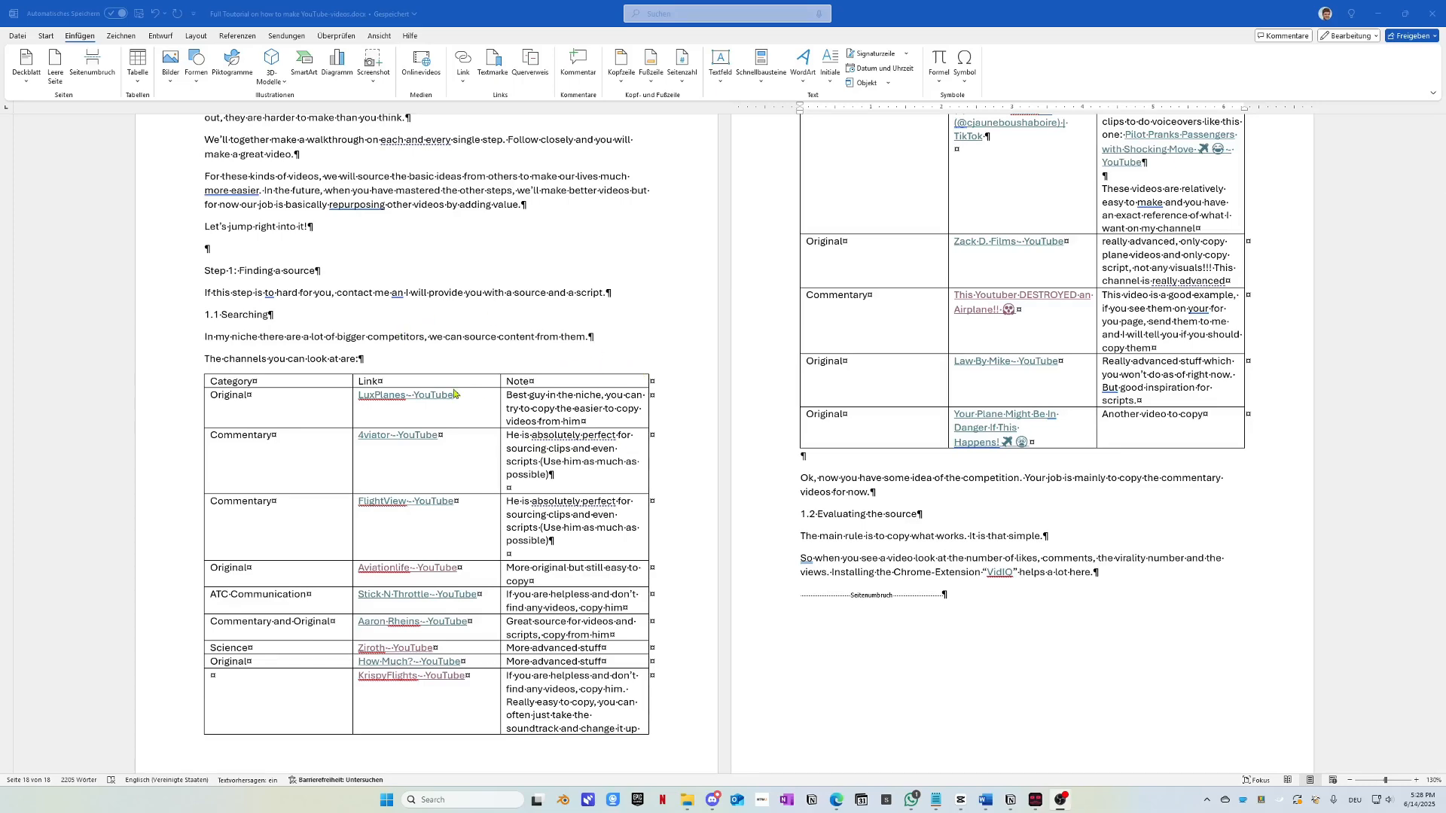
pyautogui.scroll(3, 408, 685)
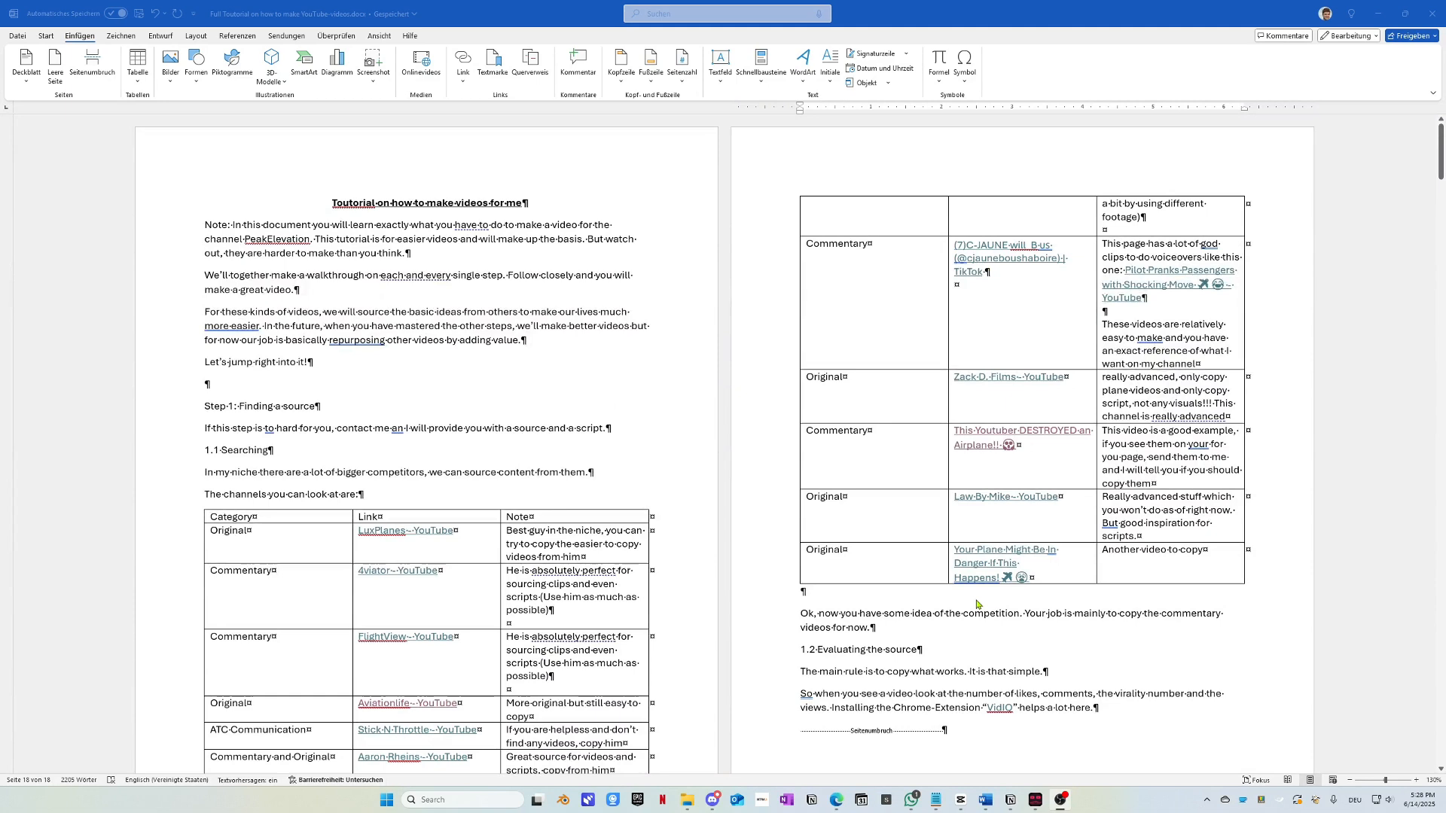
pyautogui.moveTo(962, 805)
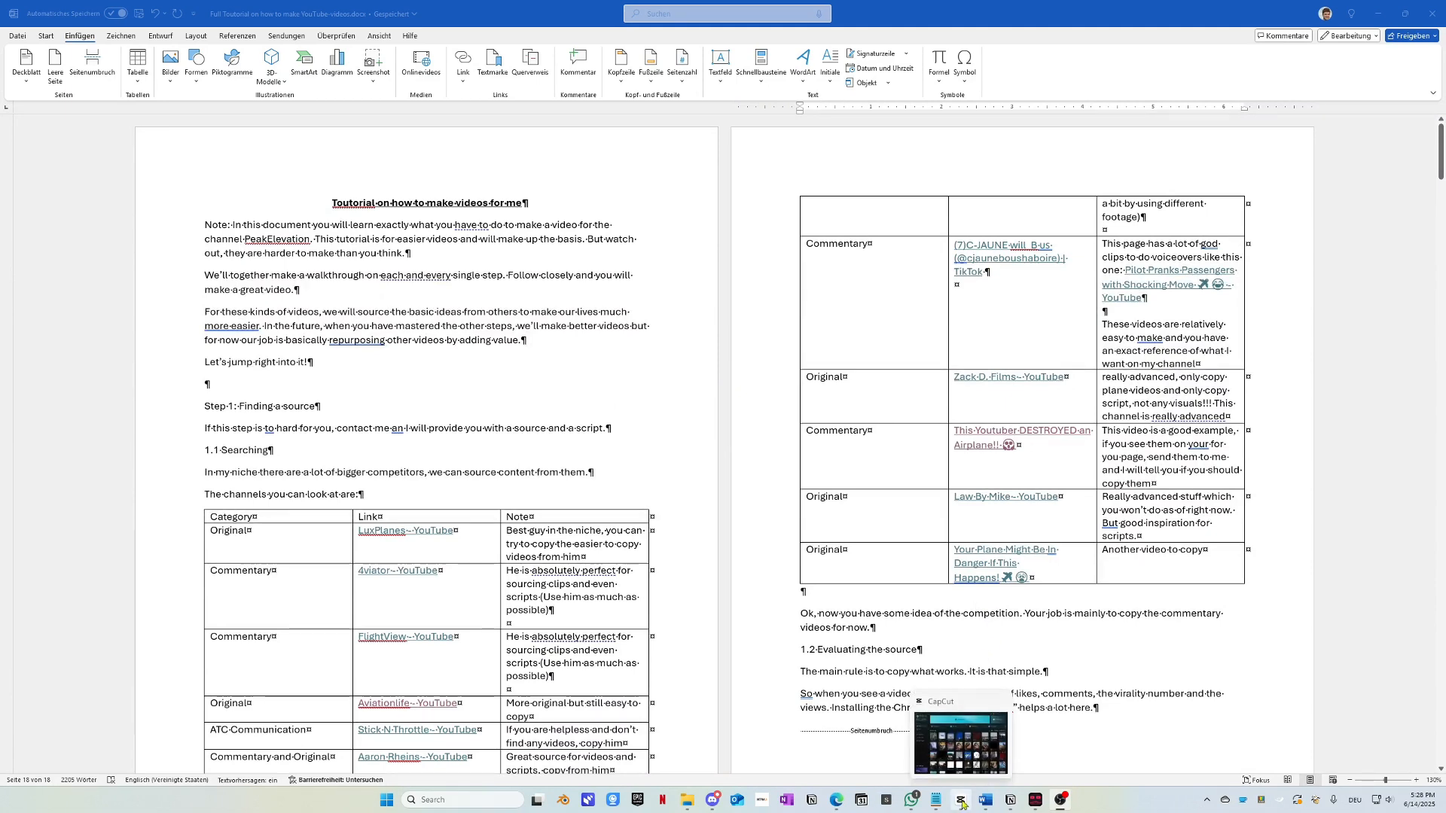
pyautogui.moveTo(836, 802)
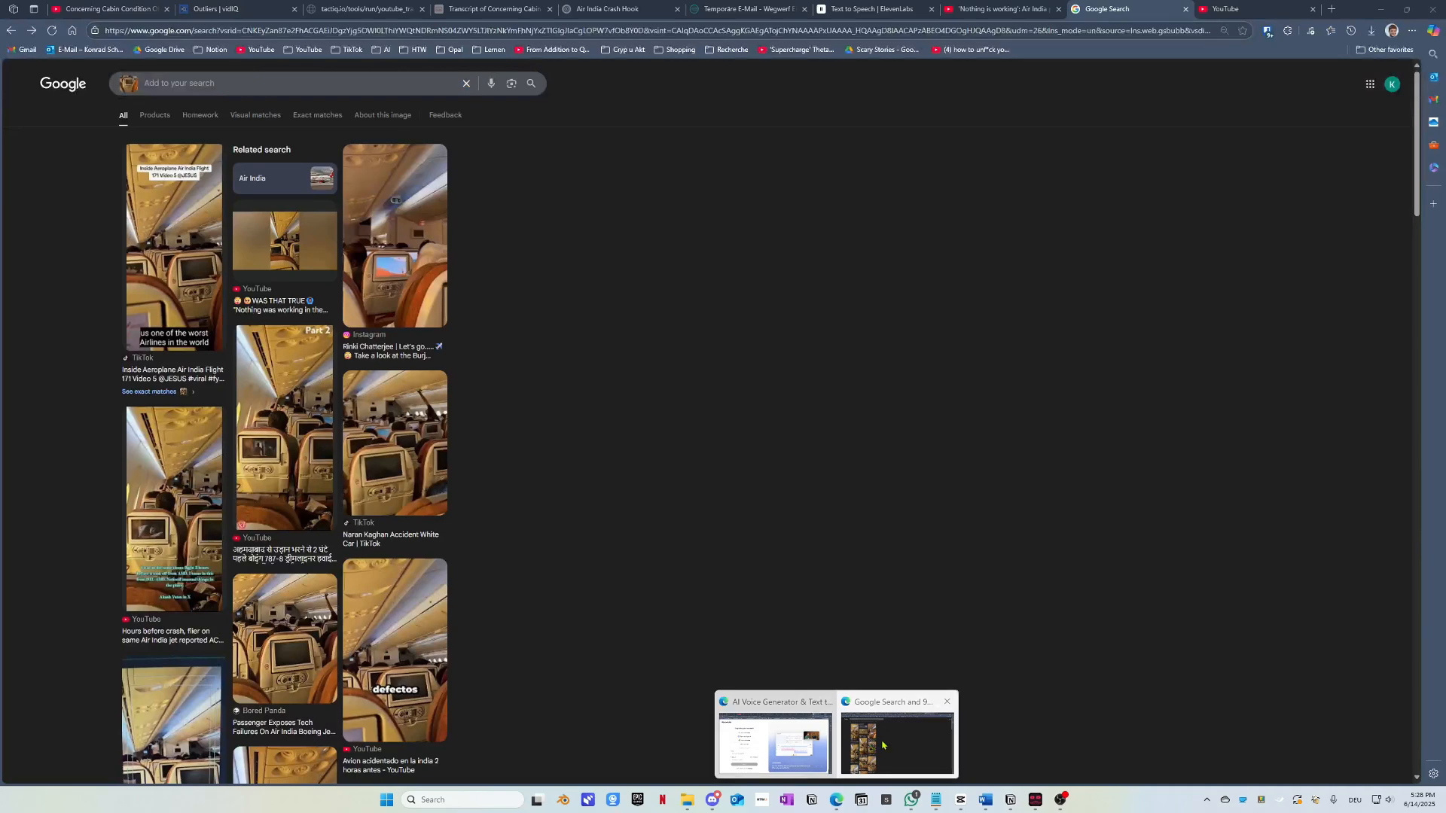
pyautogui.click(877, 746)
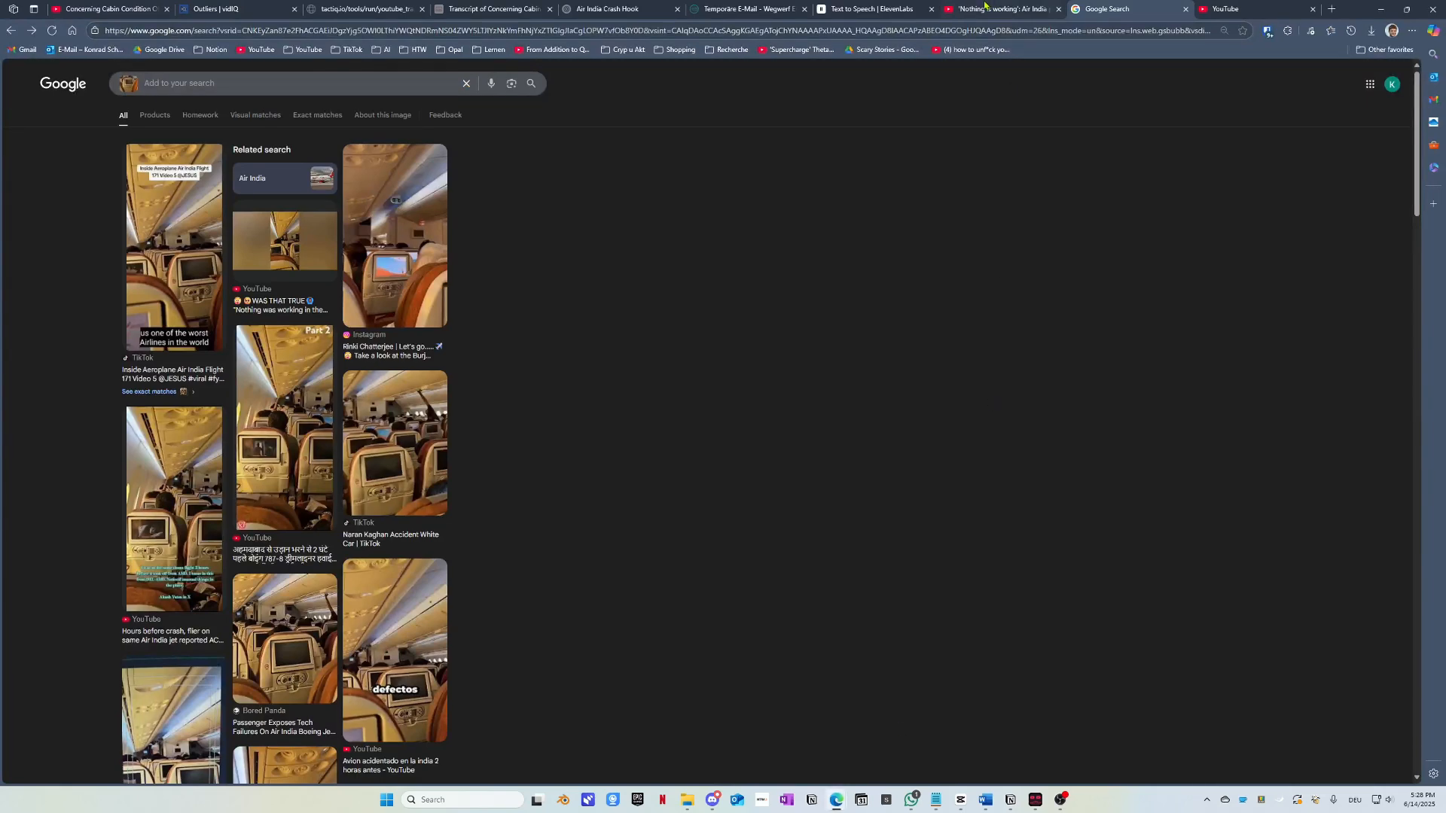
pyautogui.click(106, 9)
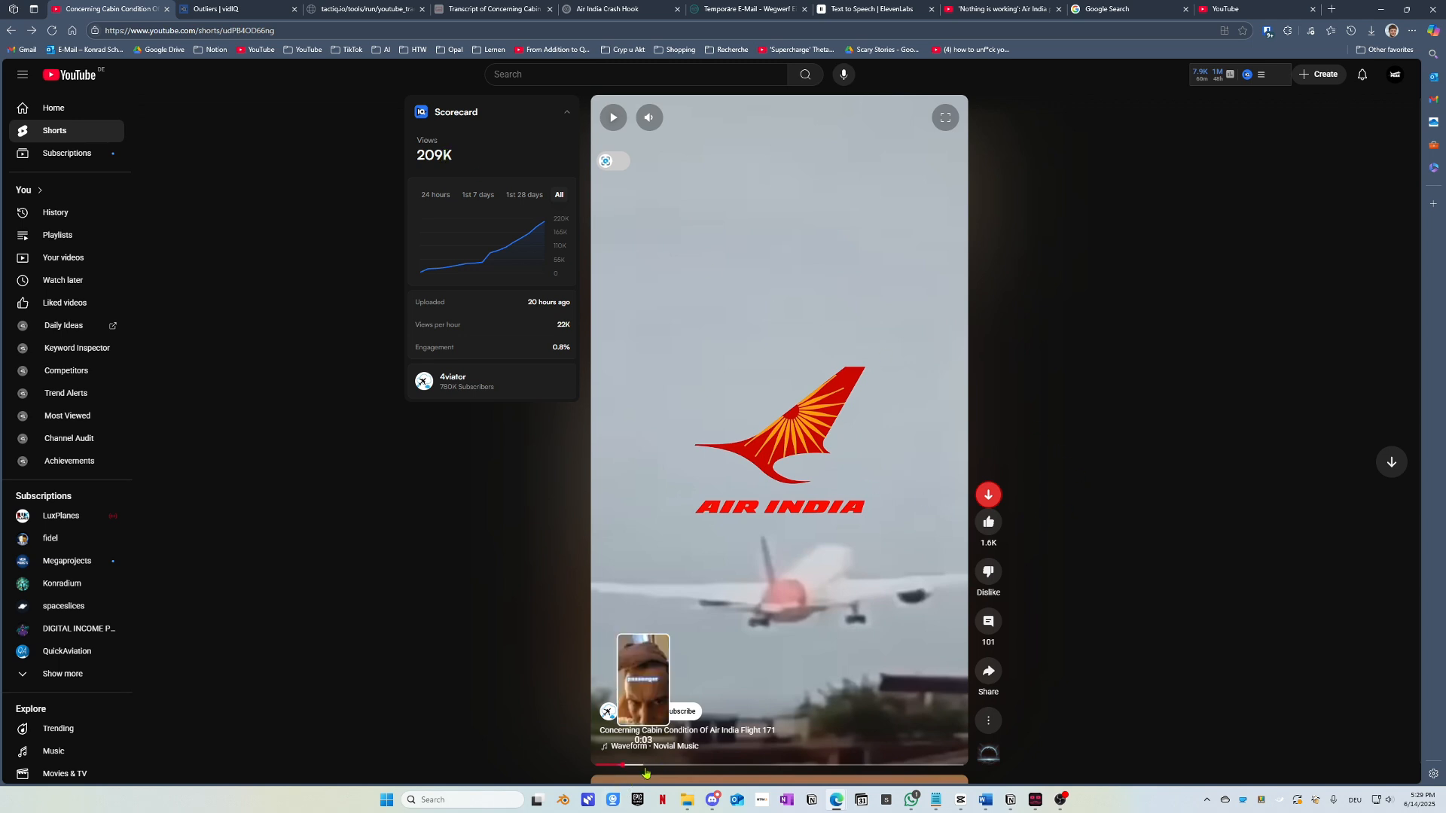
# Step: Replay the Short from about 0:11, pause on the crash shot, then return to the image results
pyautogui.click(599, 765)
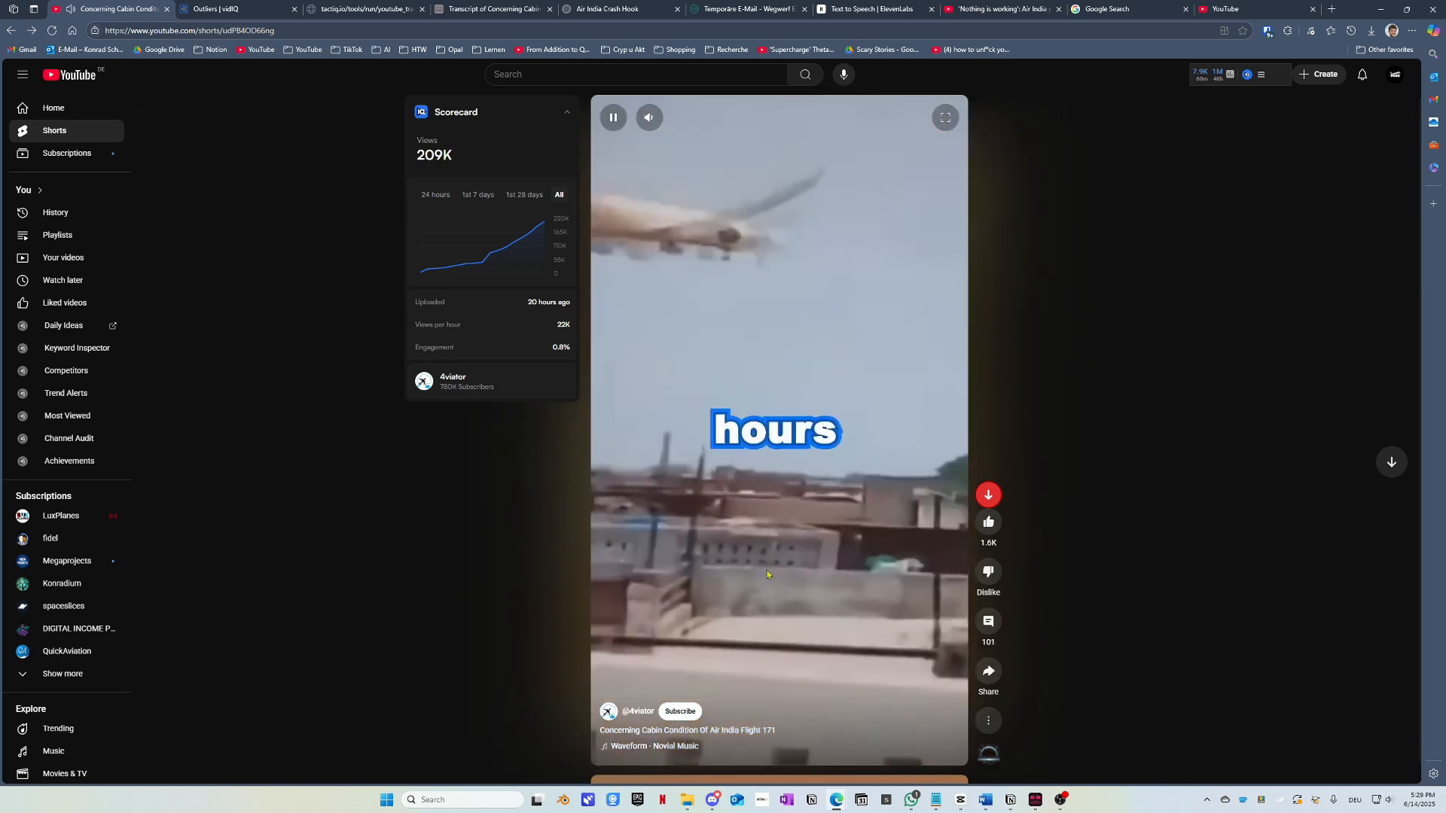
pyautogui.click(727, 361)
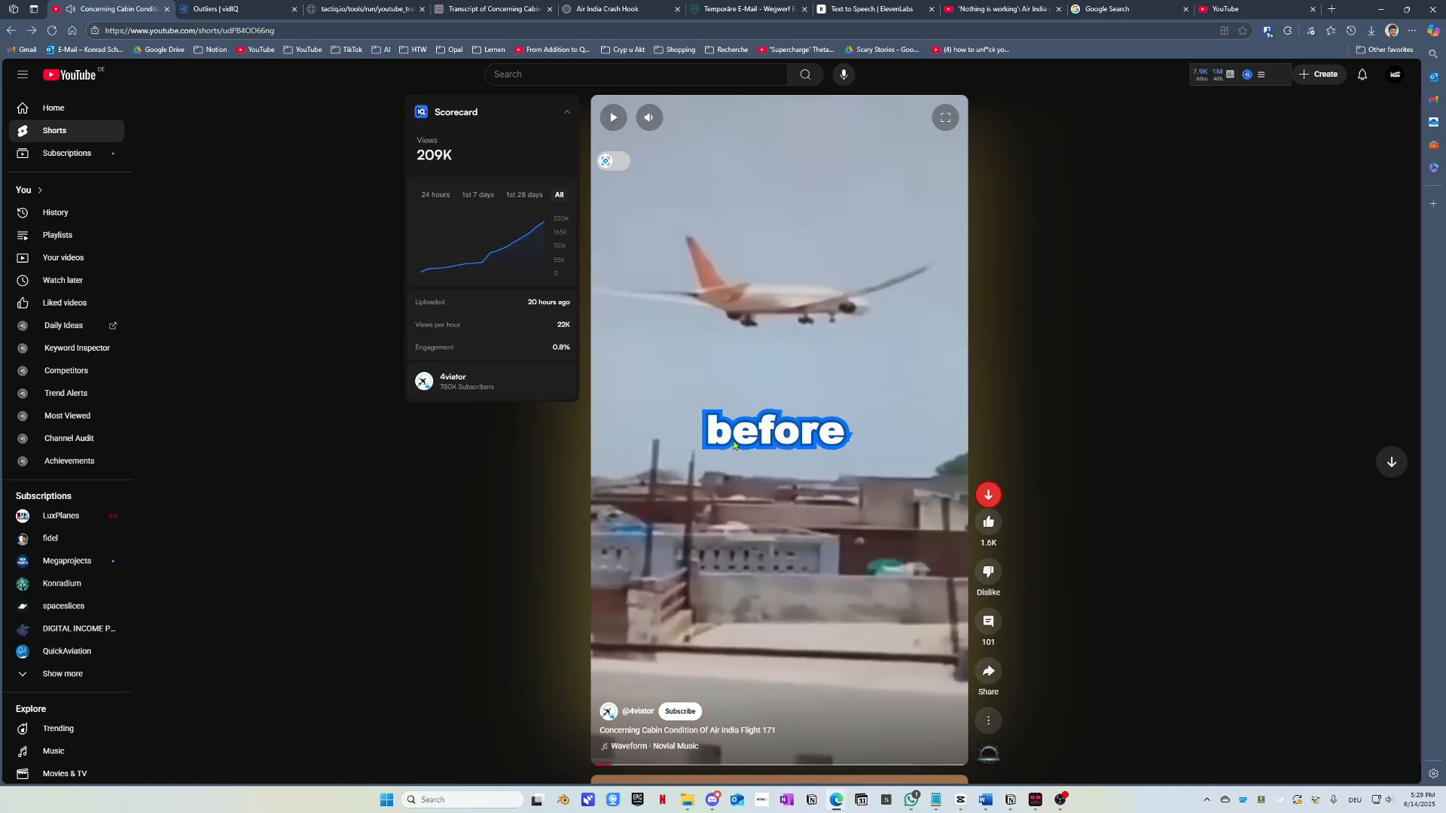
pyautogui.moveTo(715, 766); pyautogui.dragTo(613, 769)
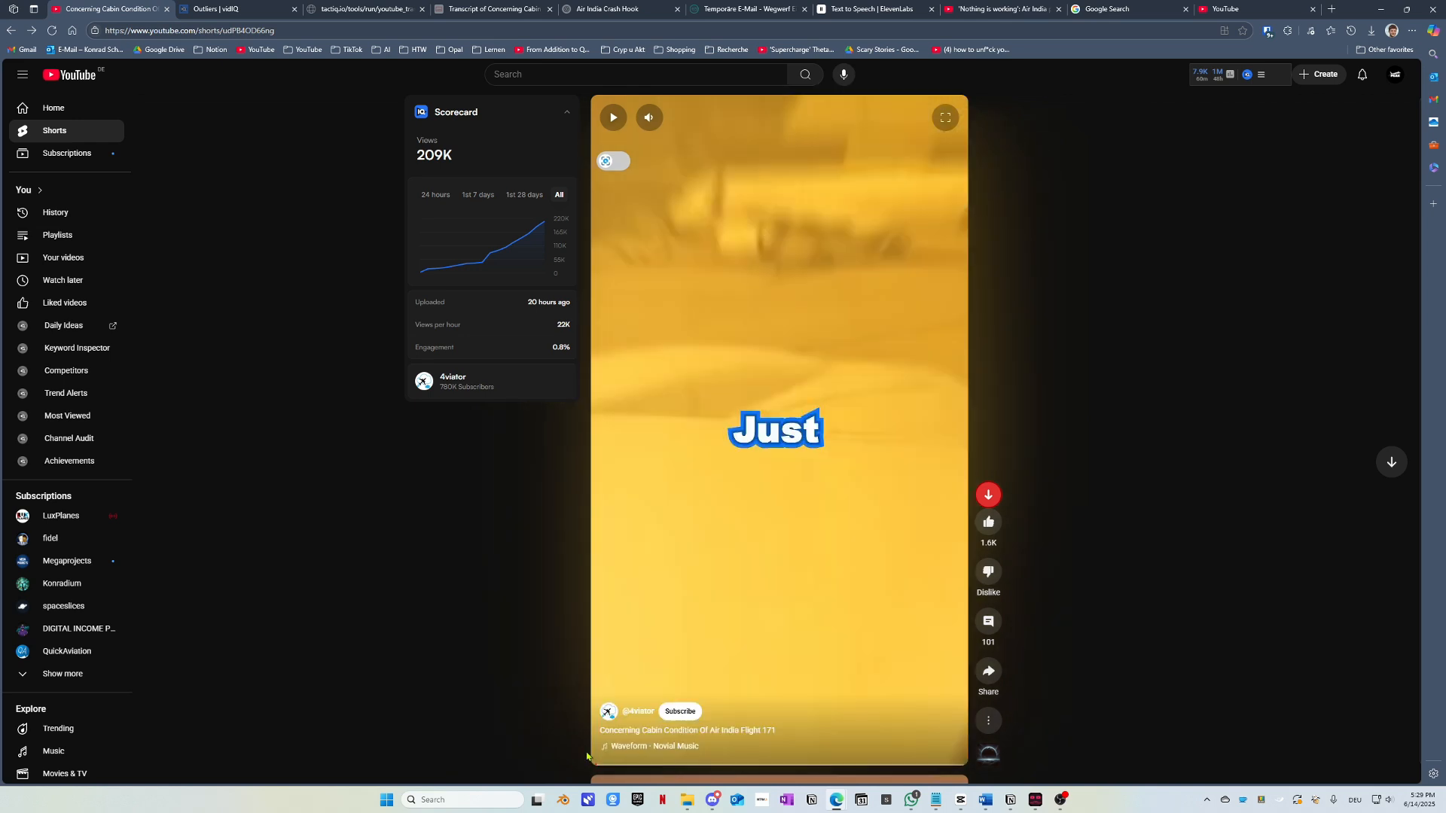
pyautogui.click(855, 518)
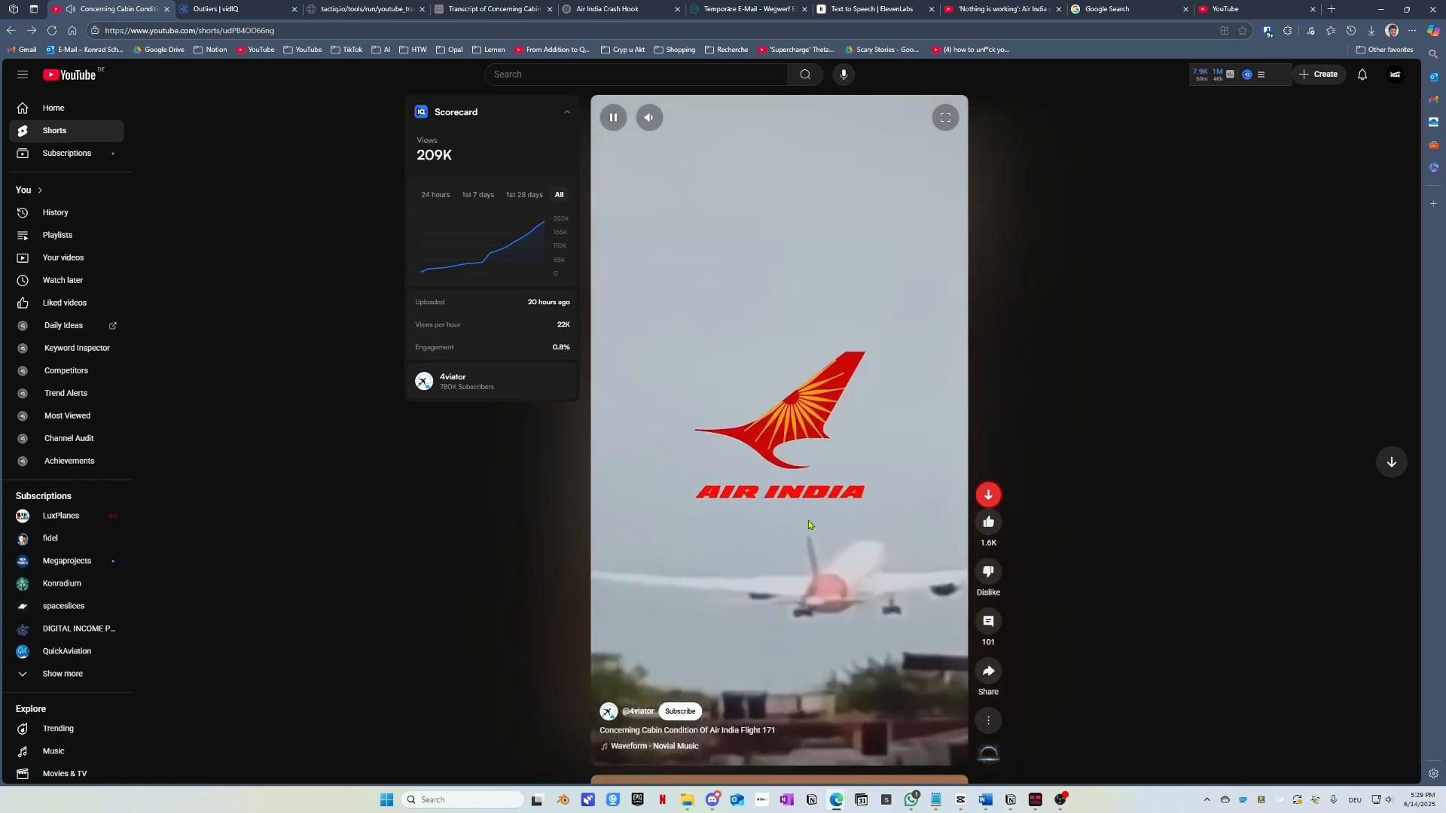
pyautogui.click(807, 447)
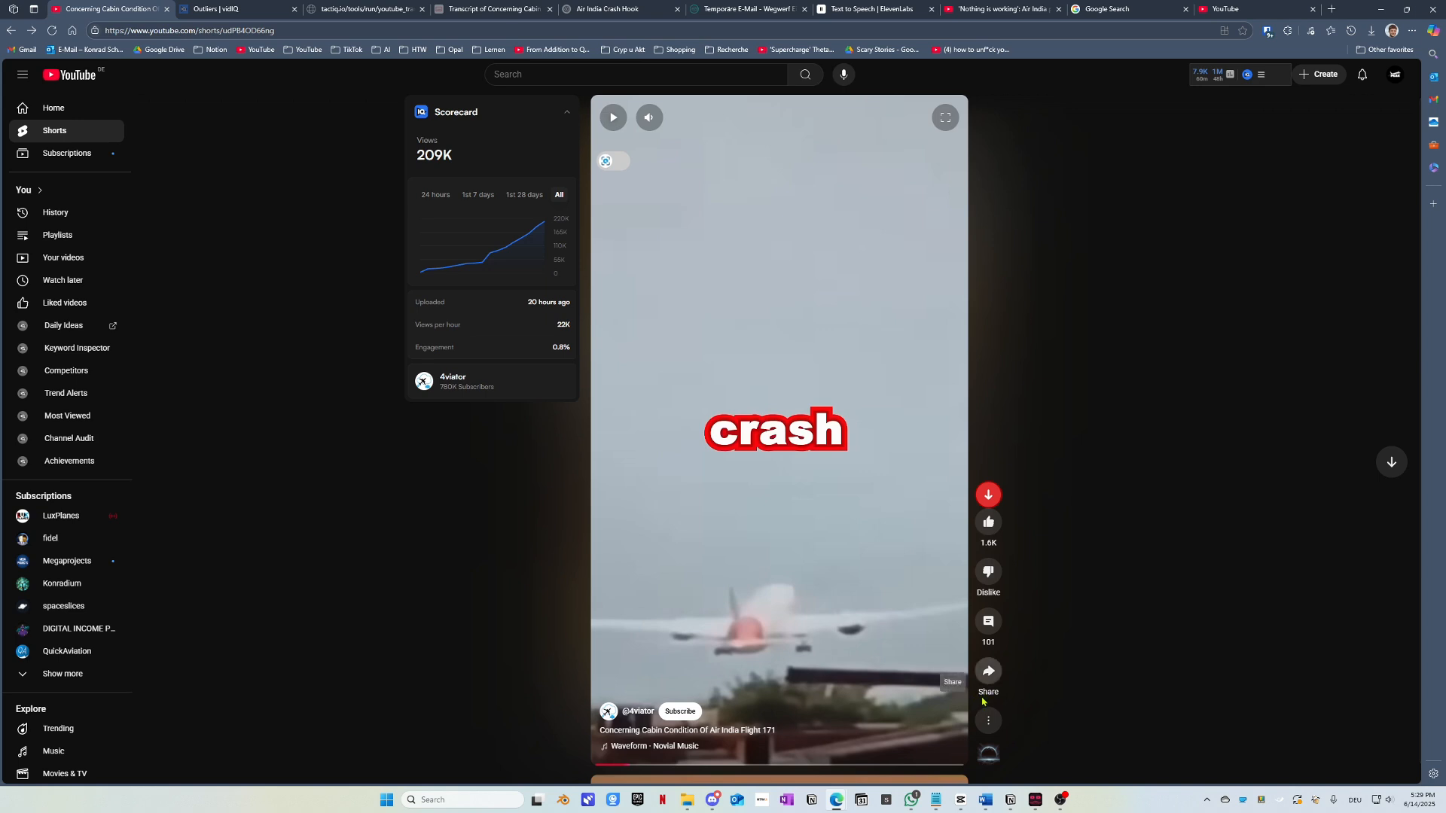
pyautogui.click(1109, 6)
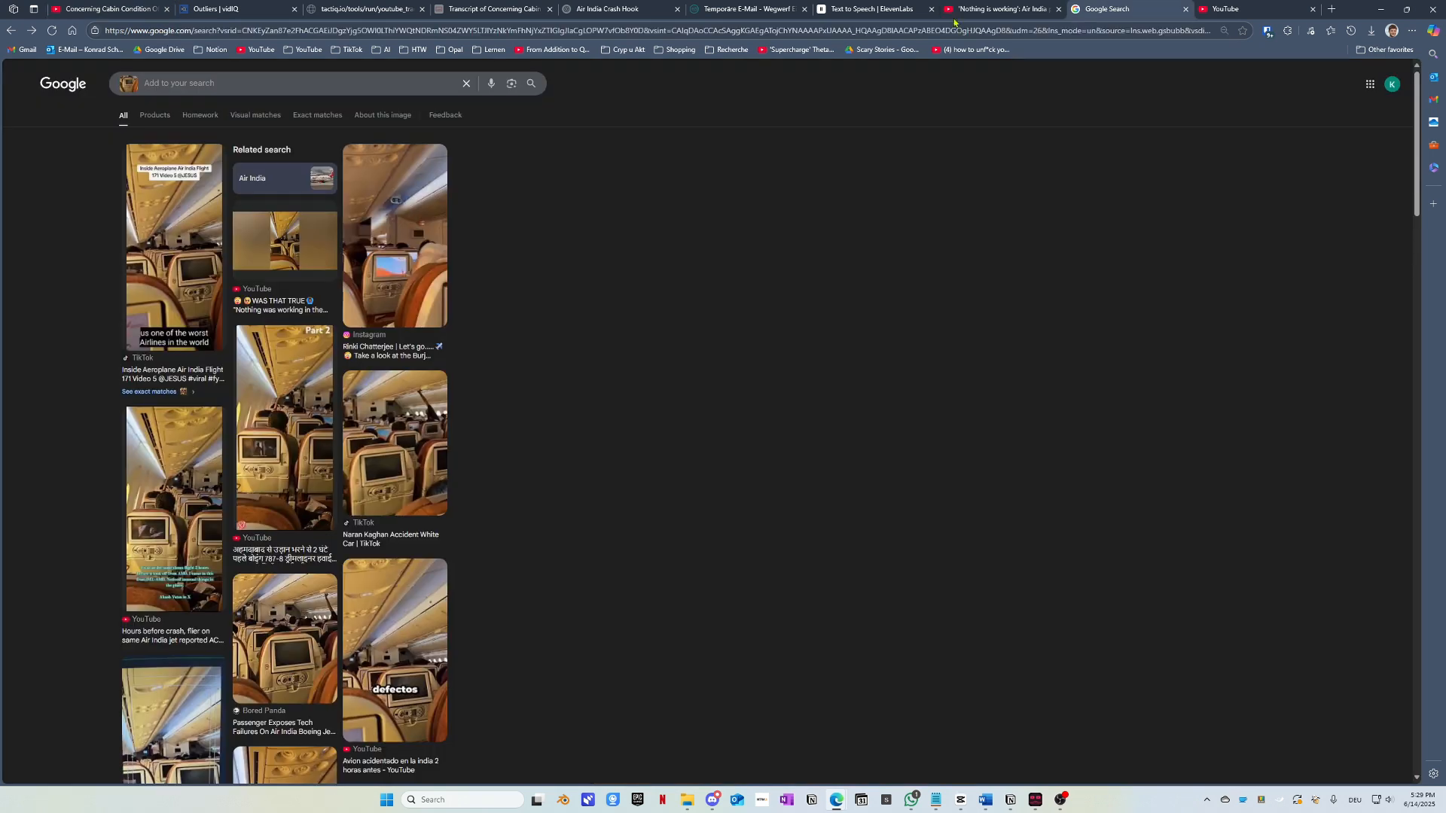
pyautogui.click(75, 33)
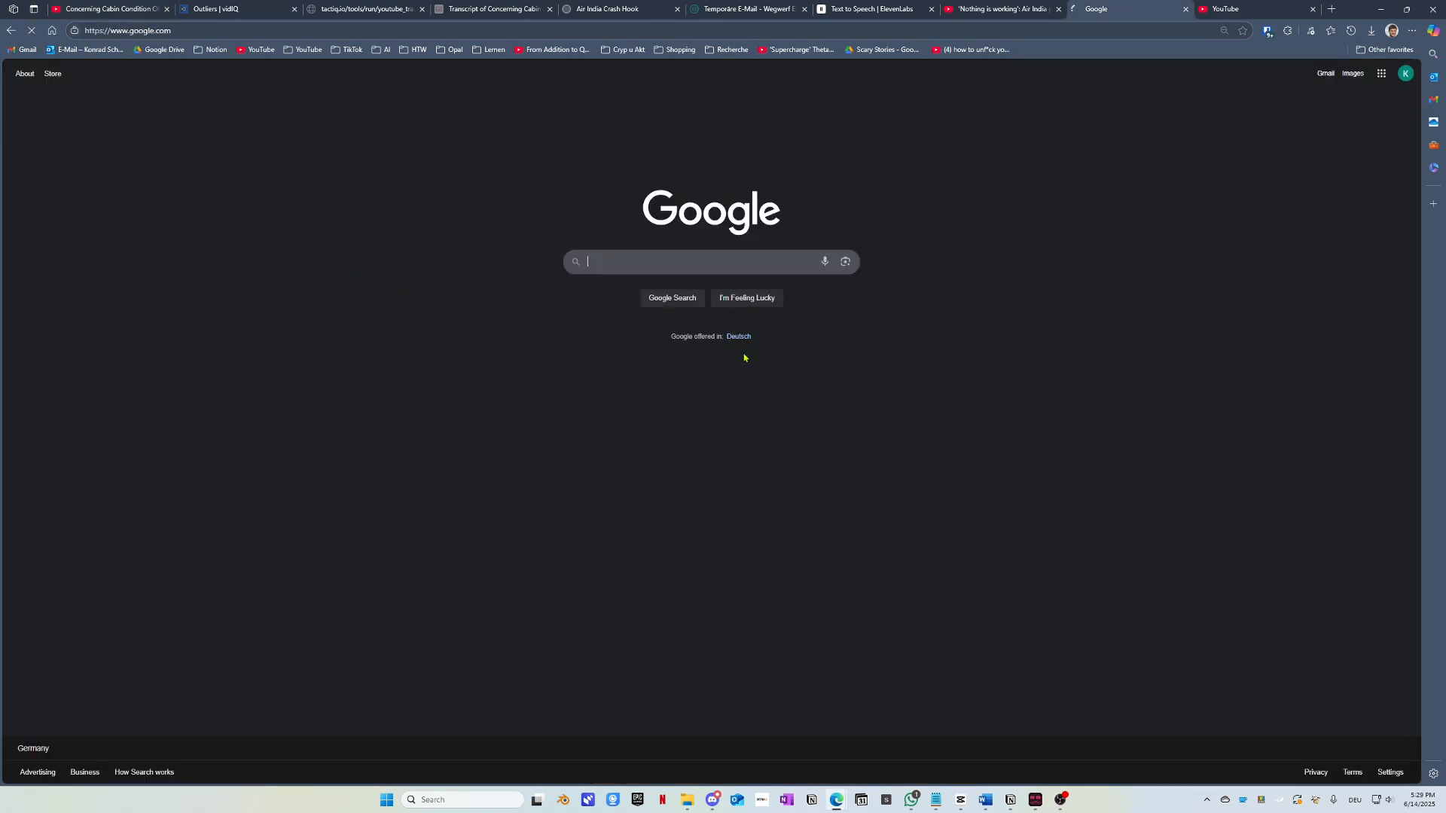
pyautogui.click(846, 264)
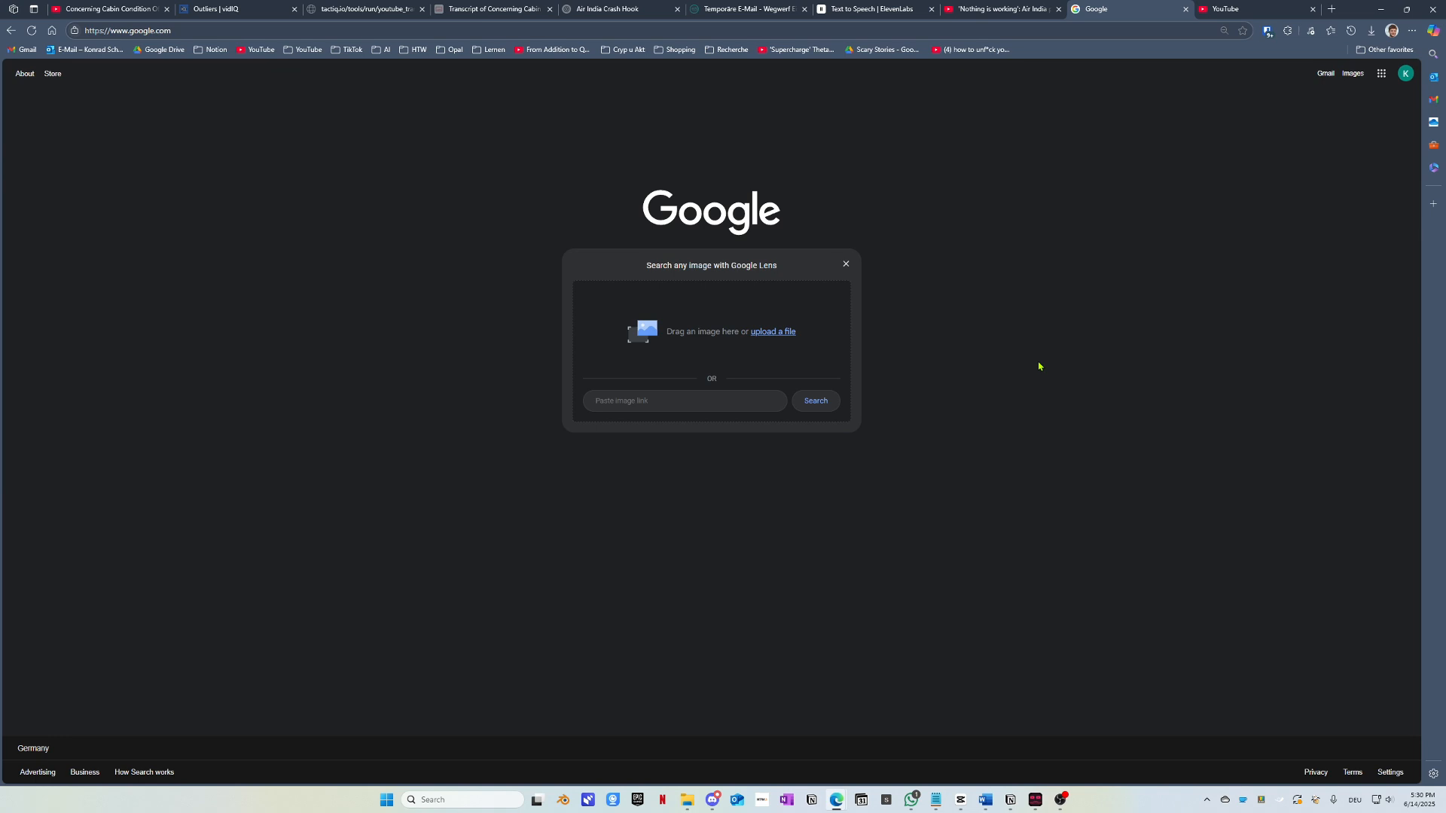
pyautogui.hotkey('alt', 'Left')
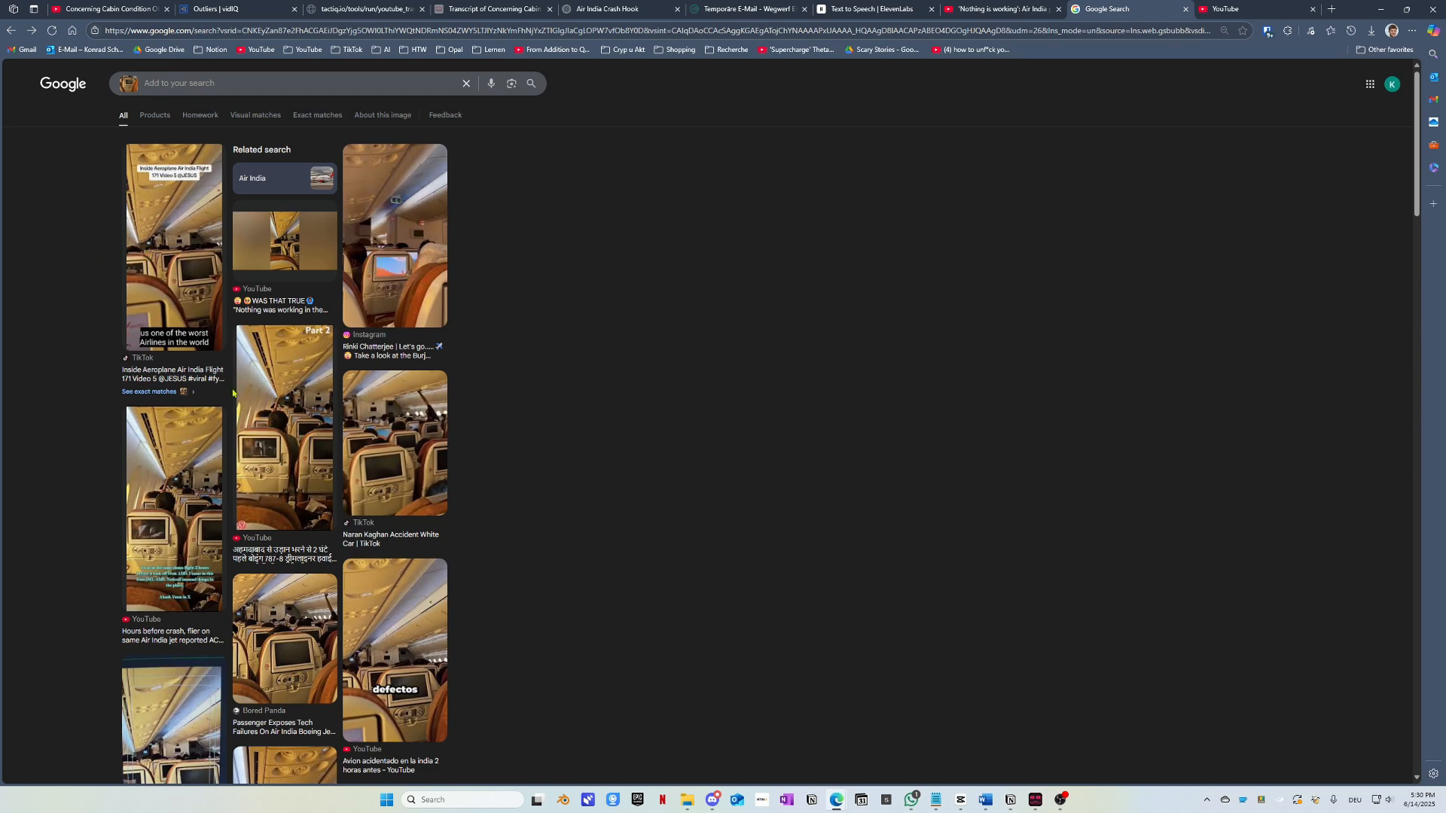
pyautogui.click(112, 8)
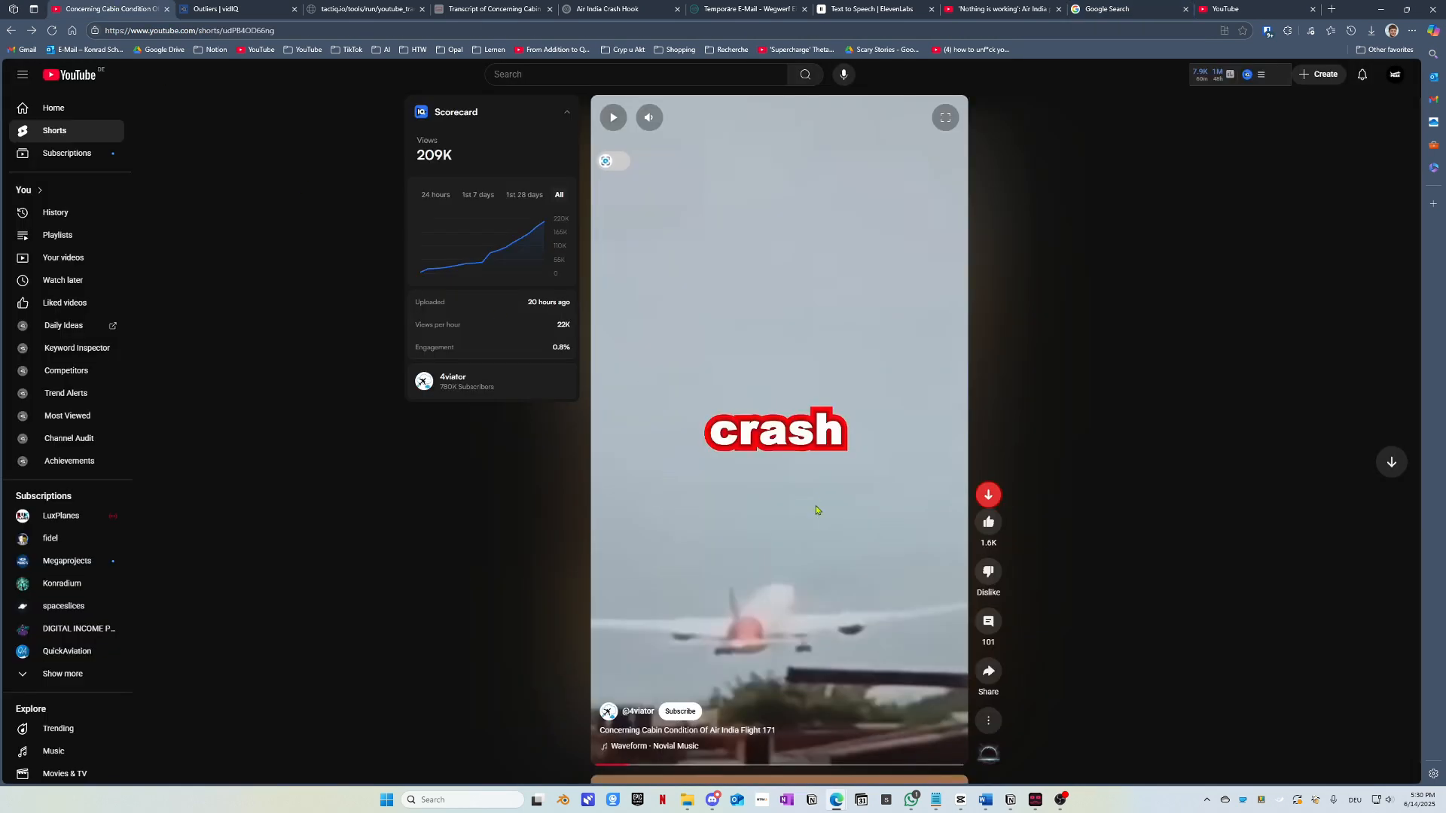
pyautogui.moveTo(688, 782); pyautogui.dragTo(768, 772)
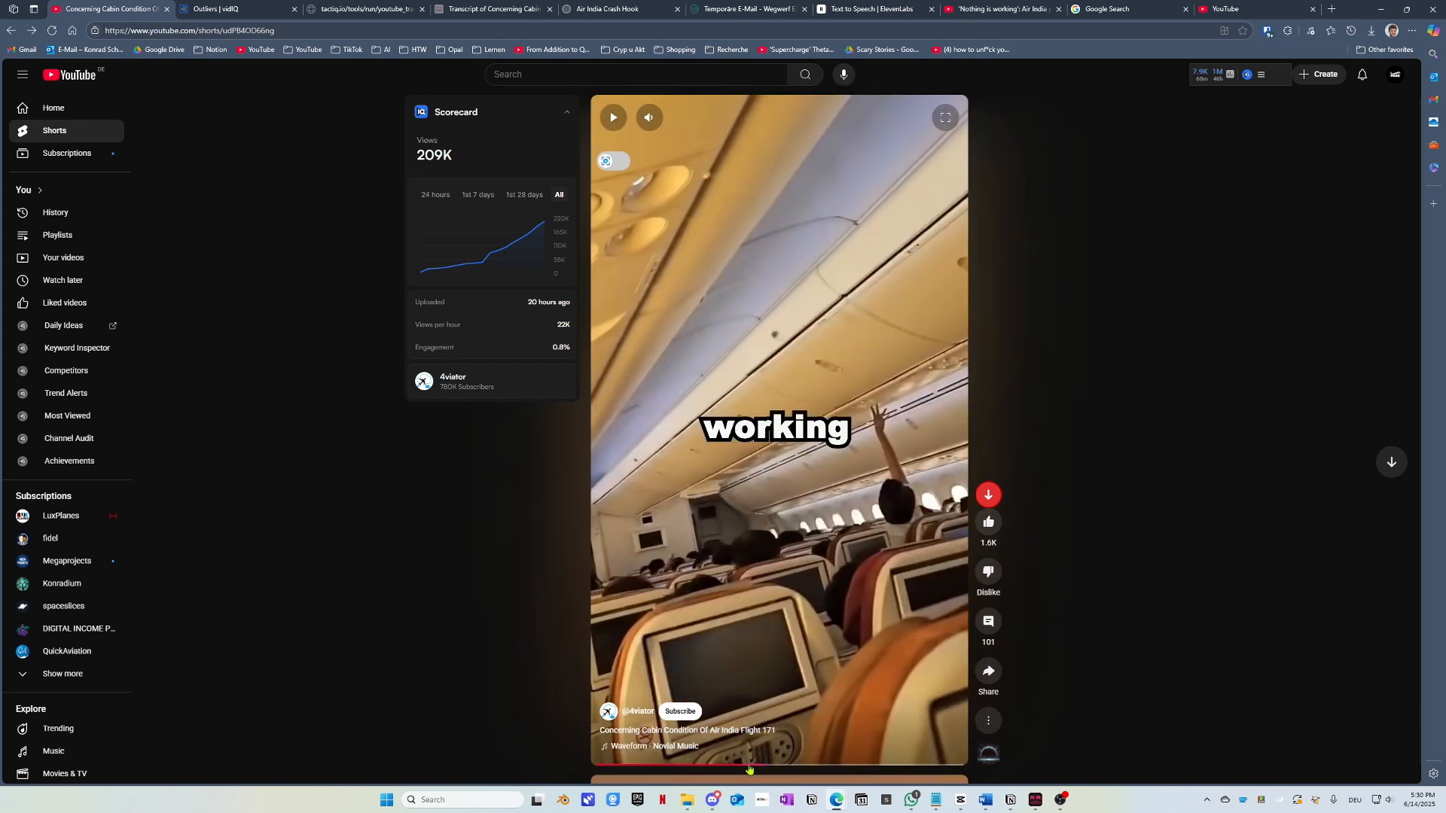
pyautogui.click(781, 770)
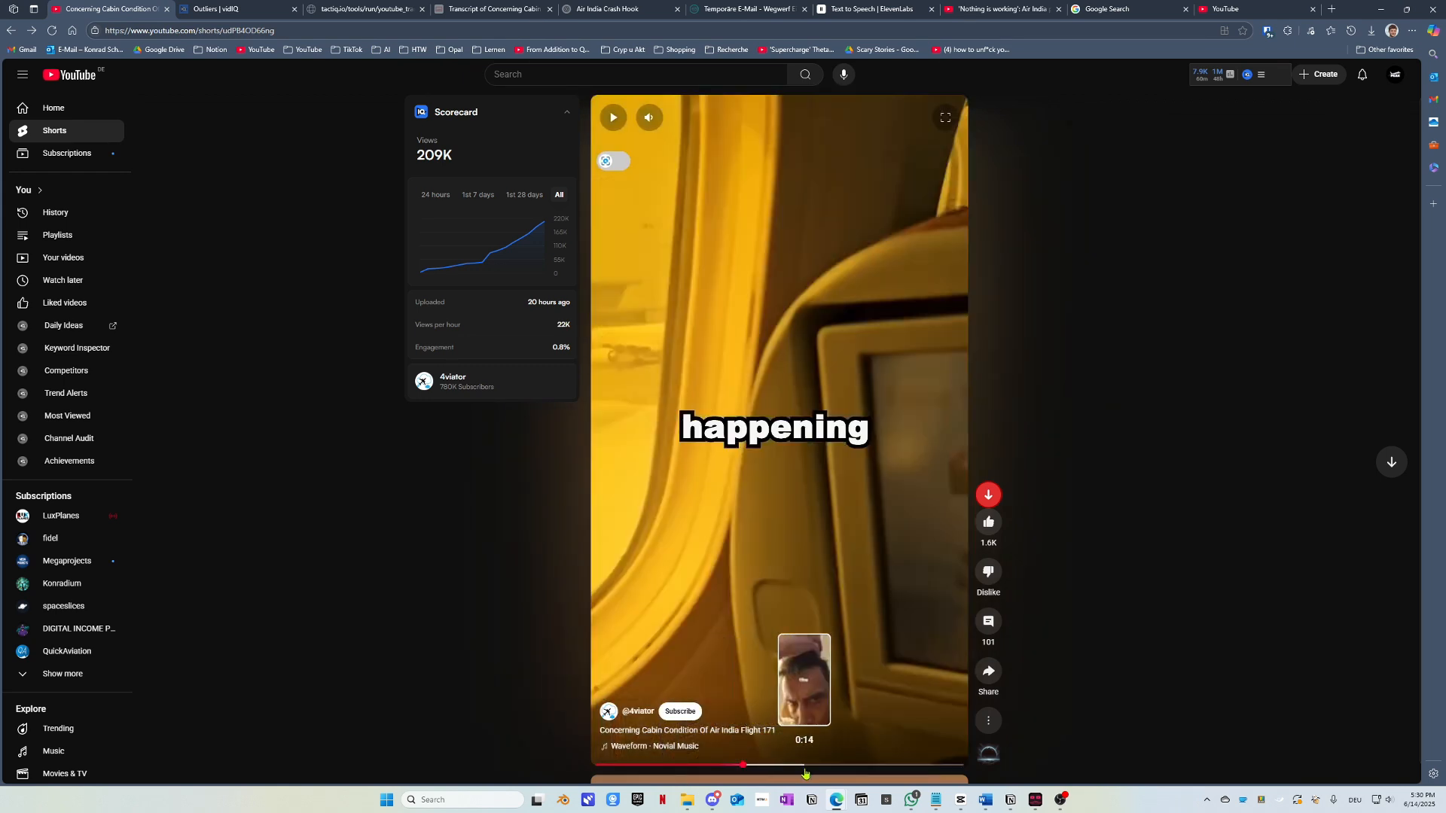
pyautogui.click(805, 770)
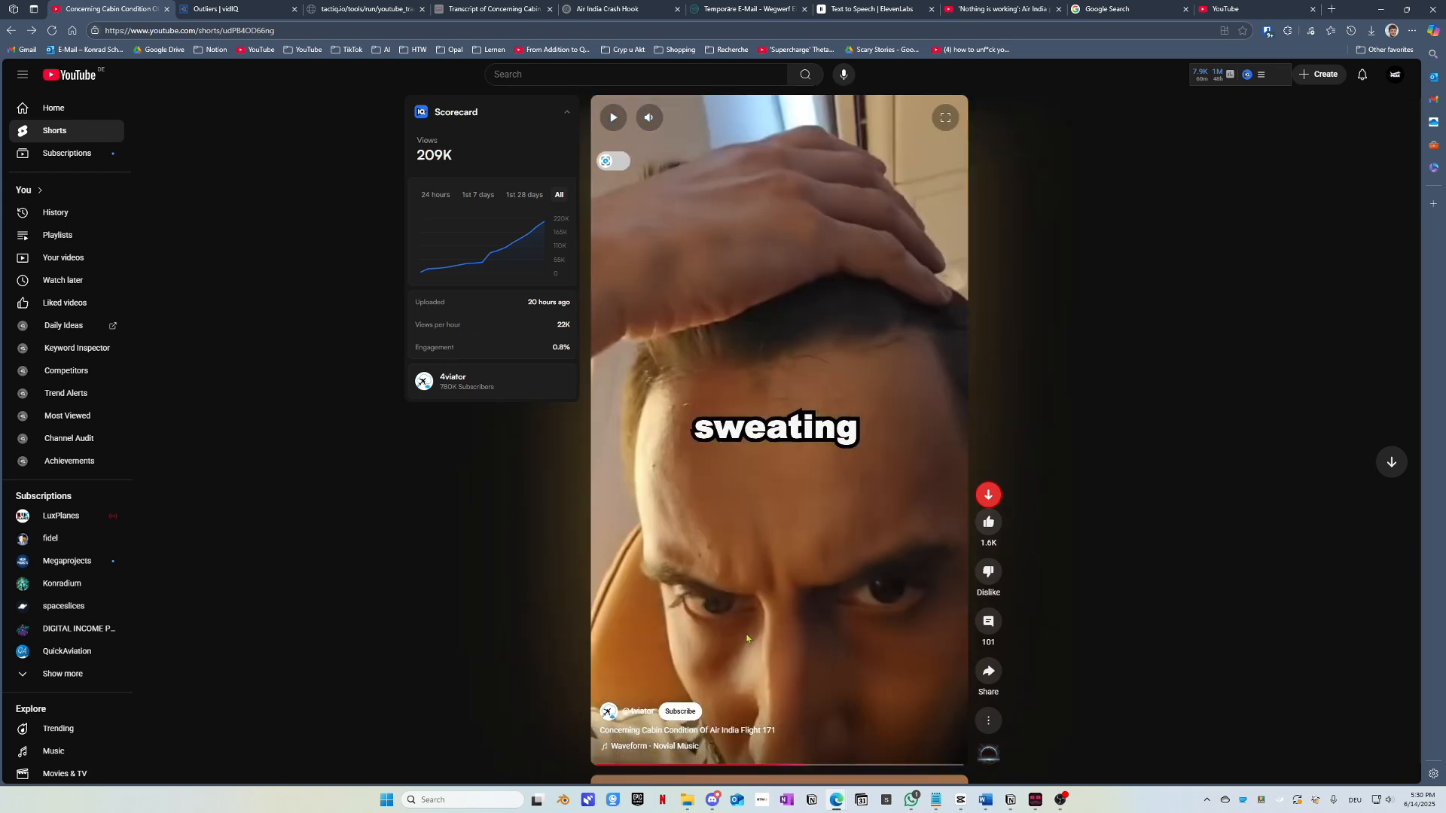
pyautogui.click(1277, 6)
pyautogui.click(1137, 7)
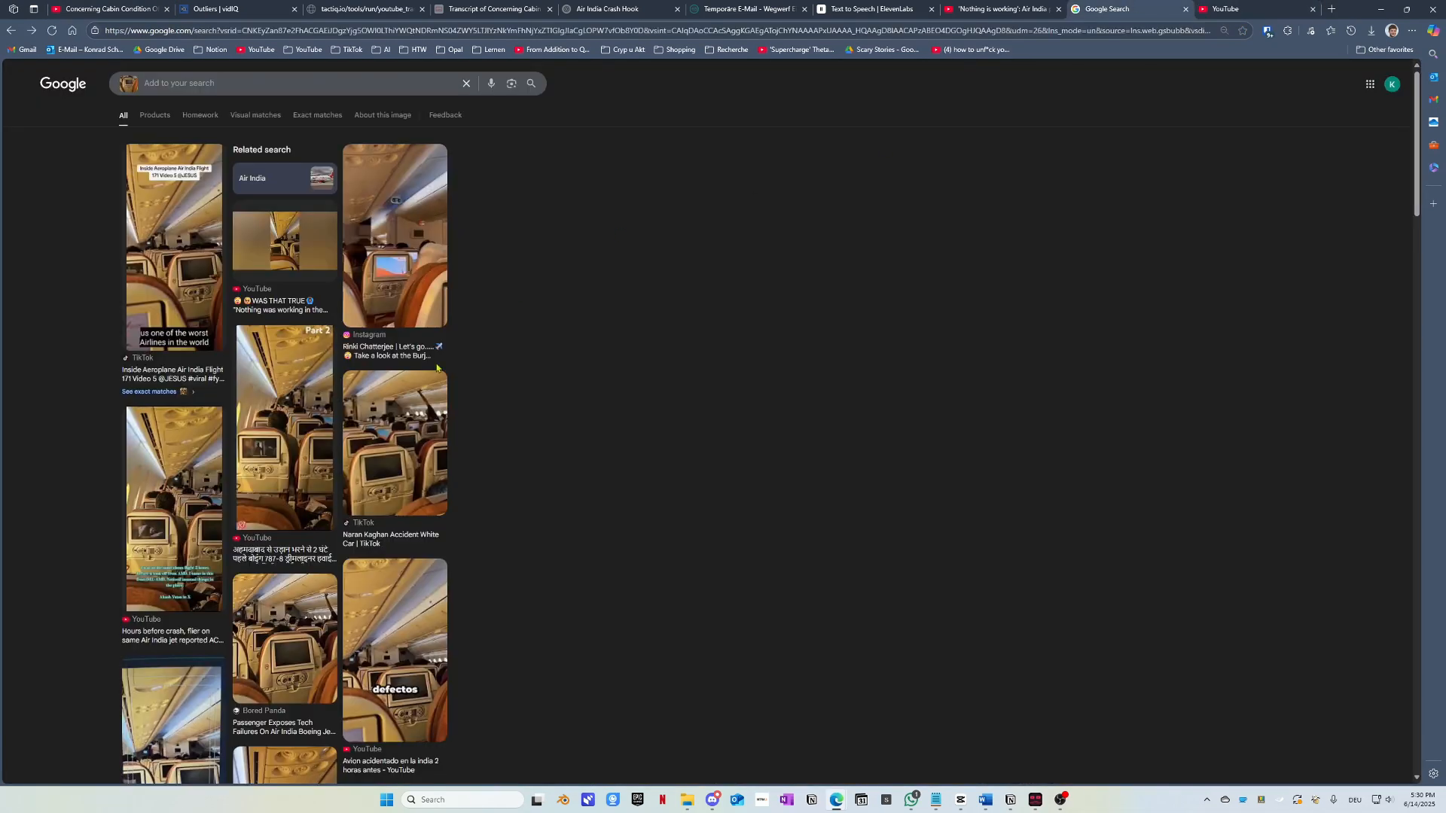
# Step: Preview the 'Part 2' and 'Hours before crash' YouTube Shorts from the results, closing each
pyautogui.scroll(-2, 312, 416)
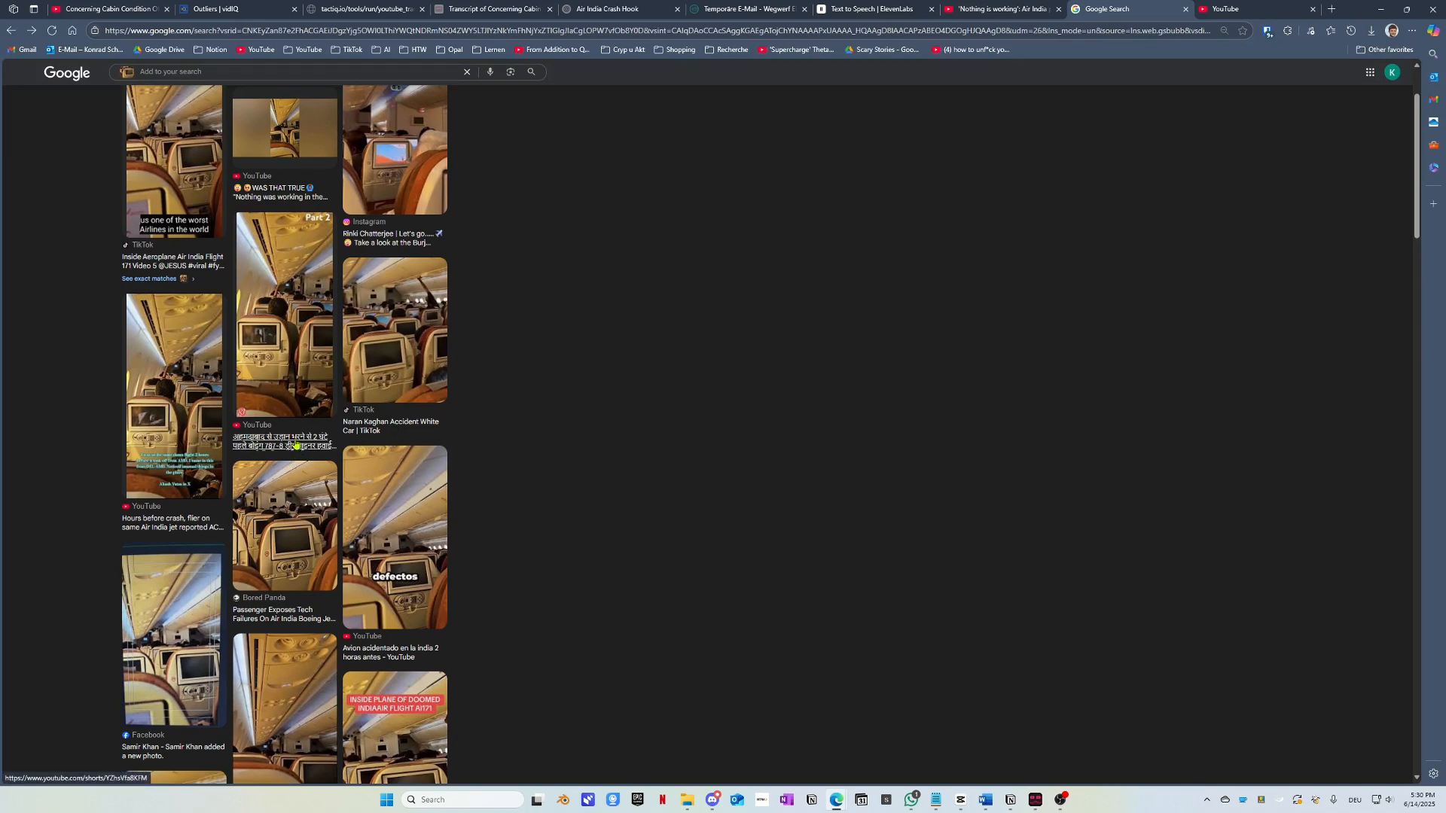
pyautogui.middleClick(297, 446)
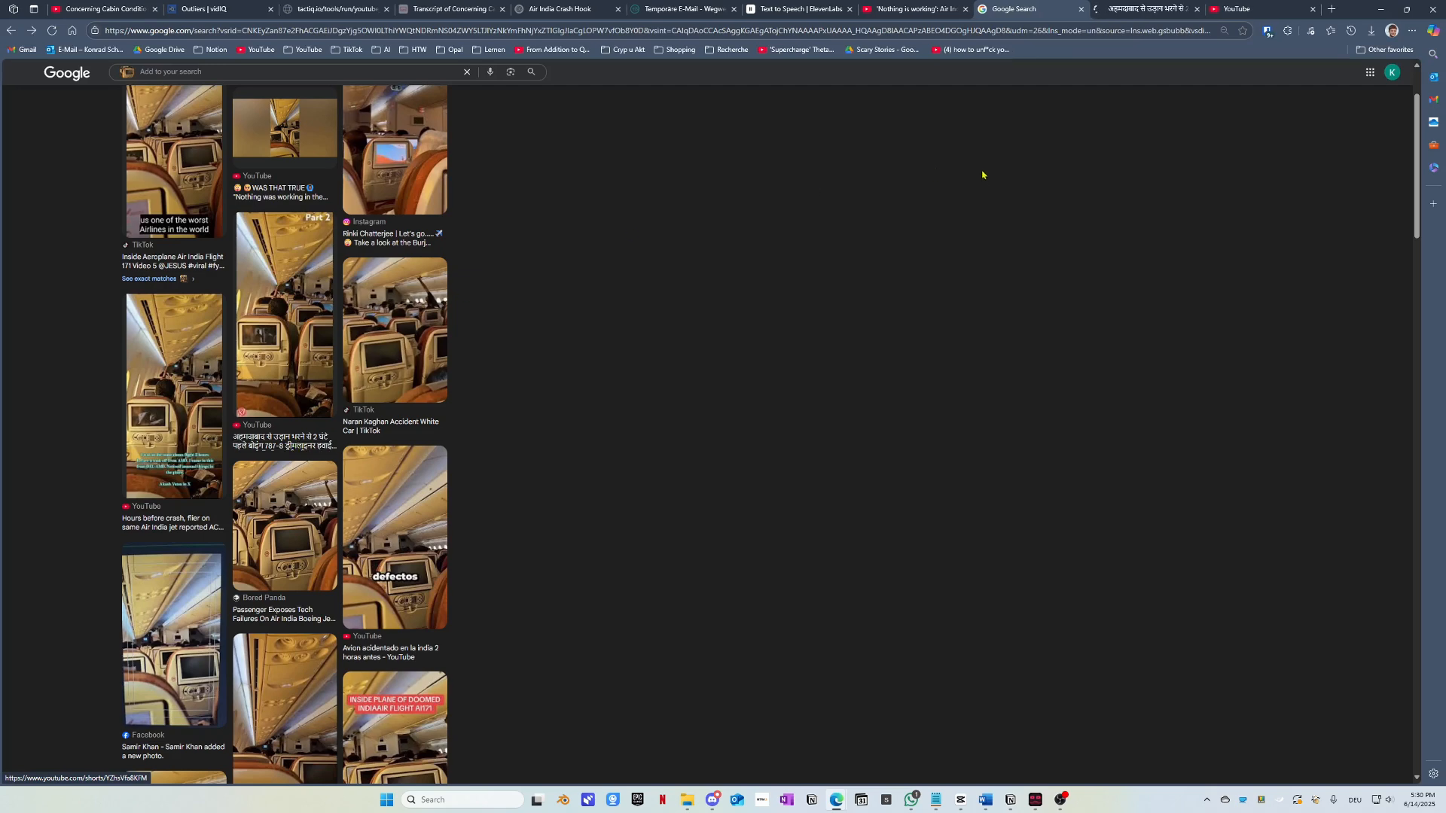
pyautogui.click(1137, 8)
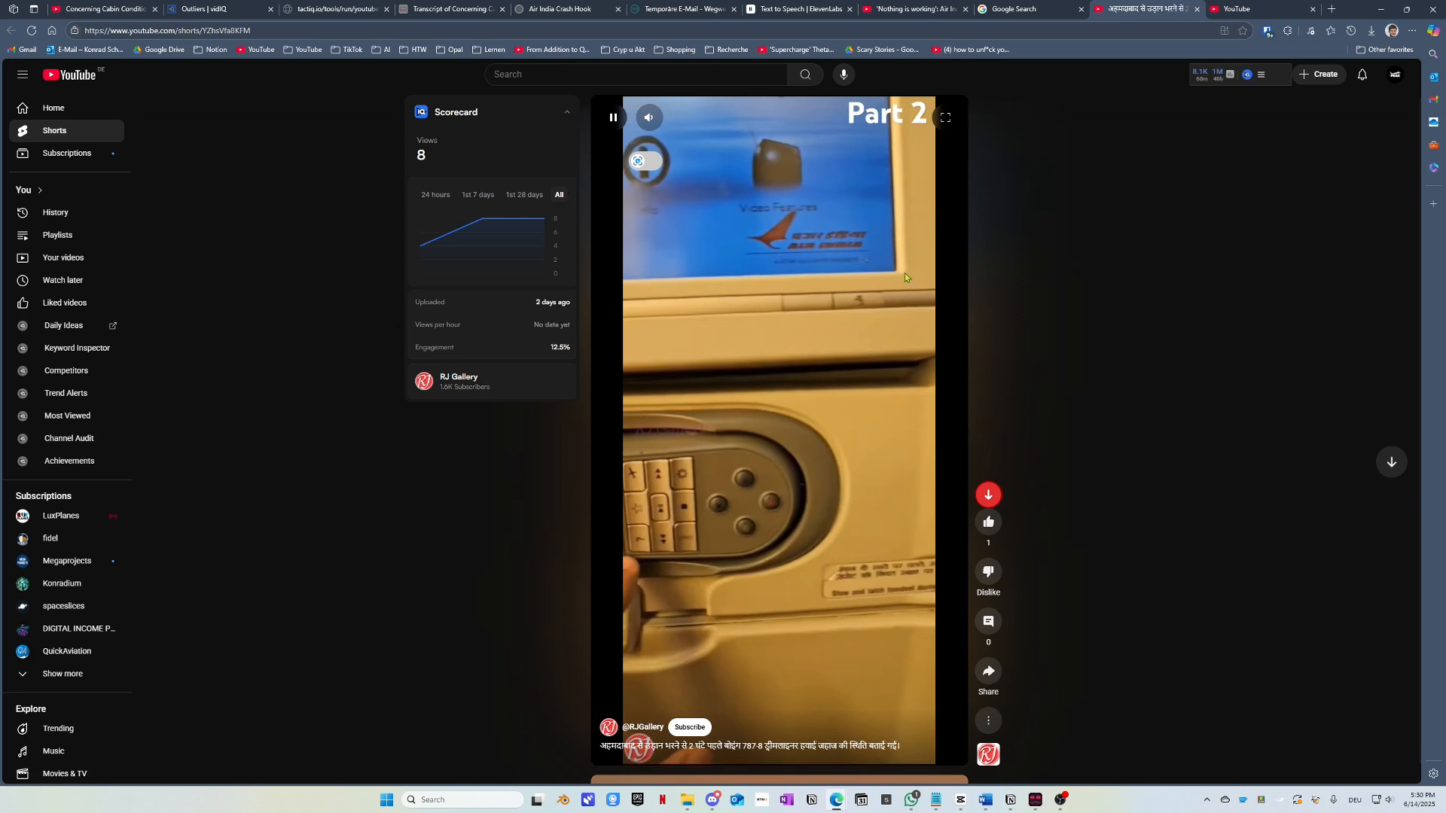
pyautogui.click(1197, 9)
pyautogui.scroll(2, 303, 258)
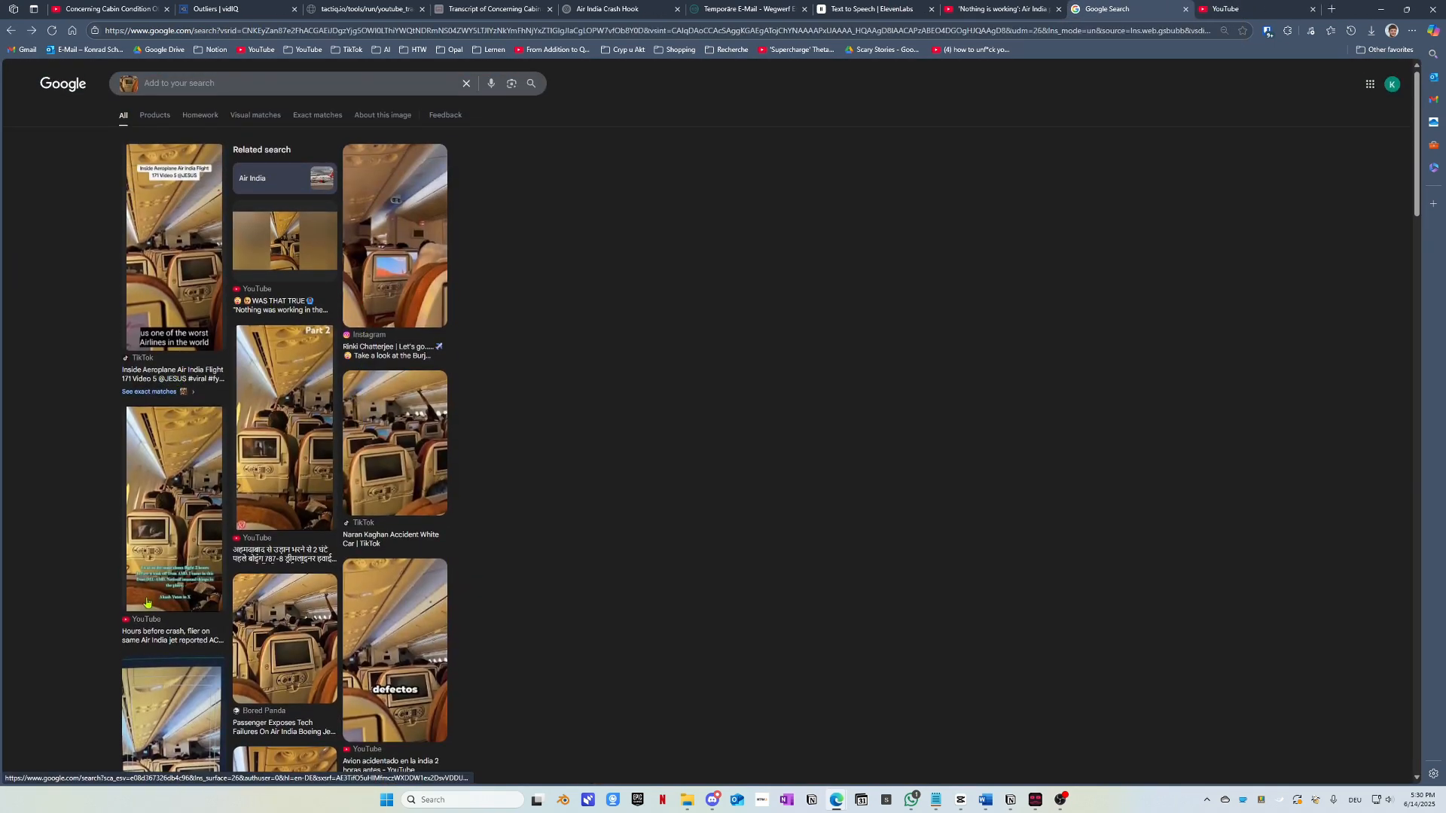
pyautogui.middleClick(172, 636)
pyautogui.click(1142, 9)
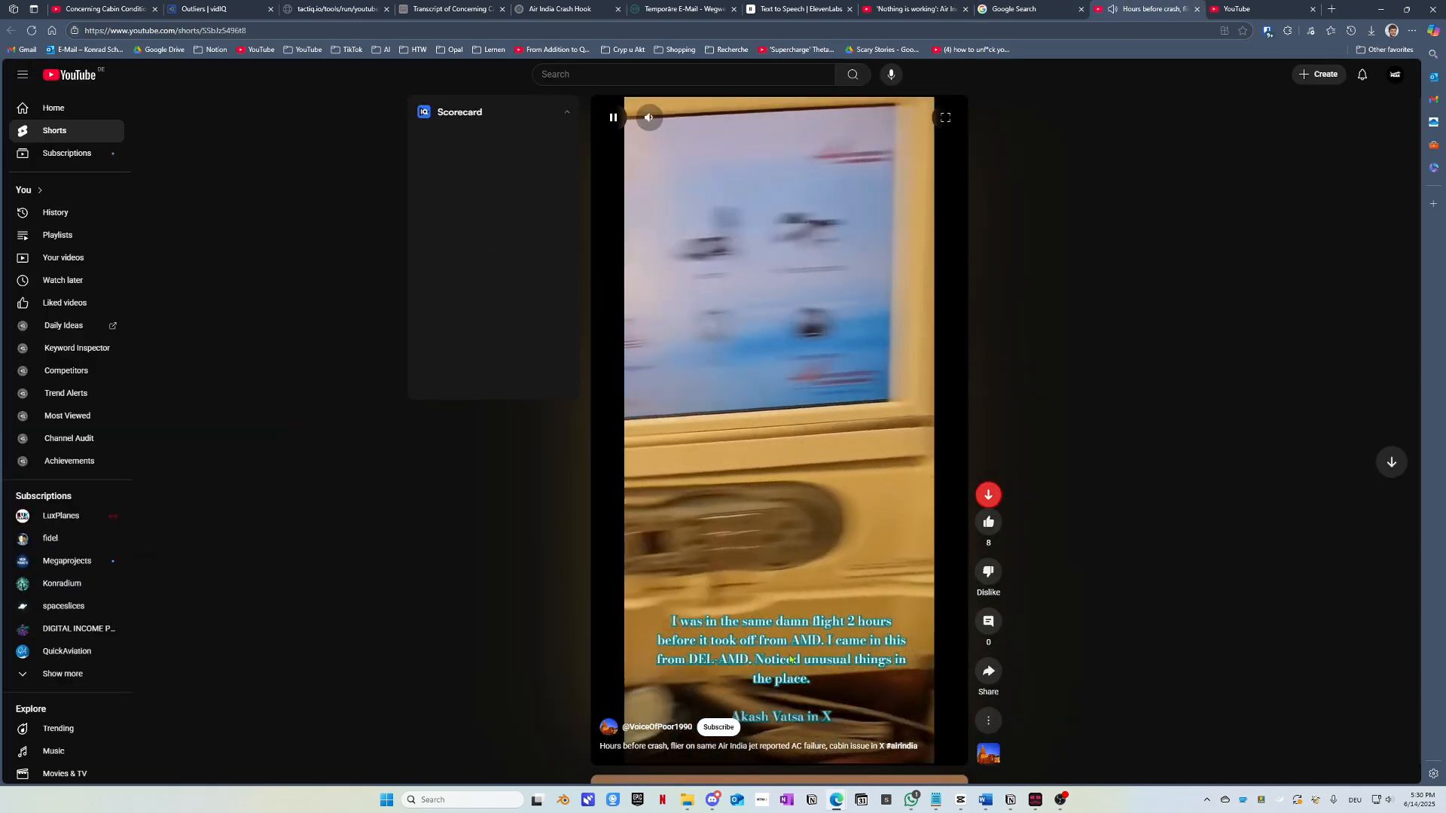
pyautogui.click(1196, 9)
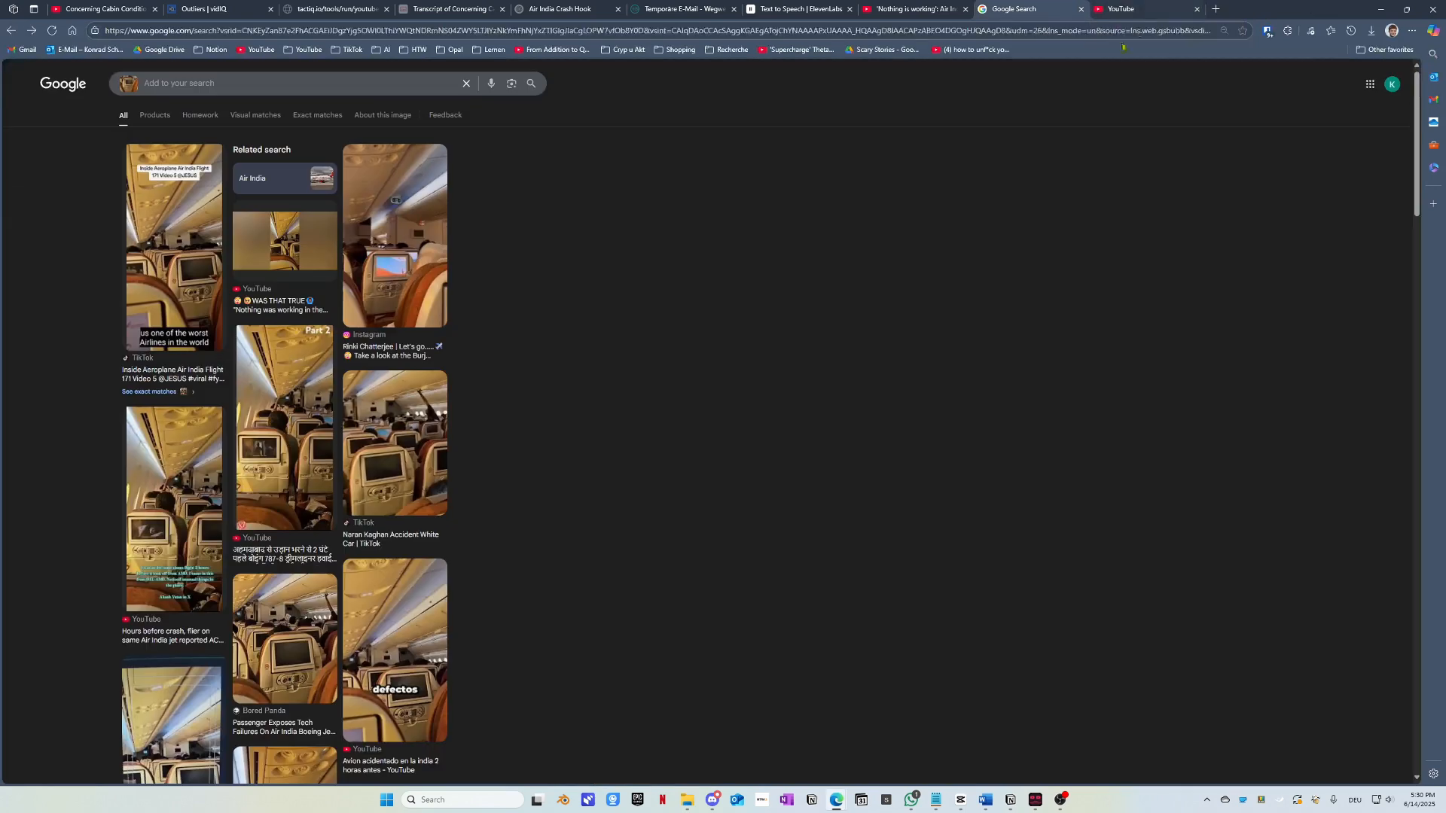
# Step: View the Facebook photo result past its cookie and login prompts, then close it
pyautogui.scroll(-3, 254, 574)
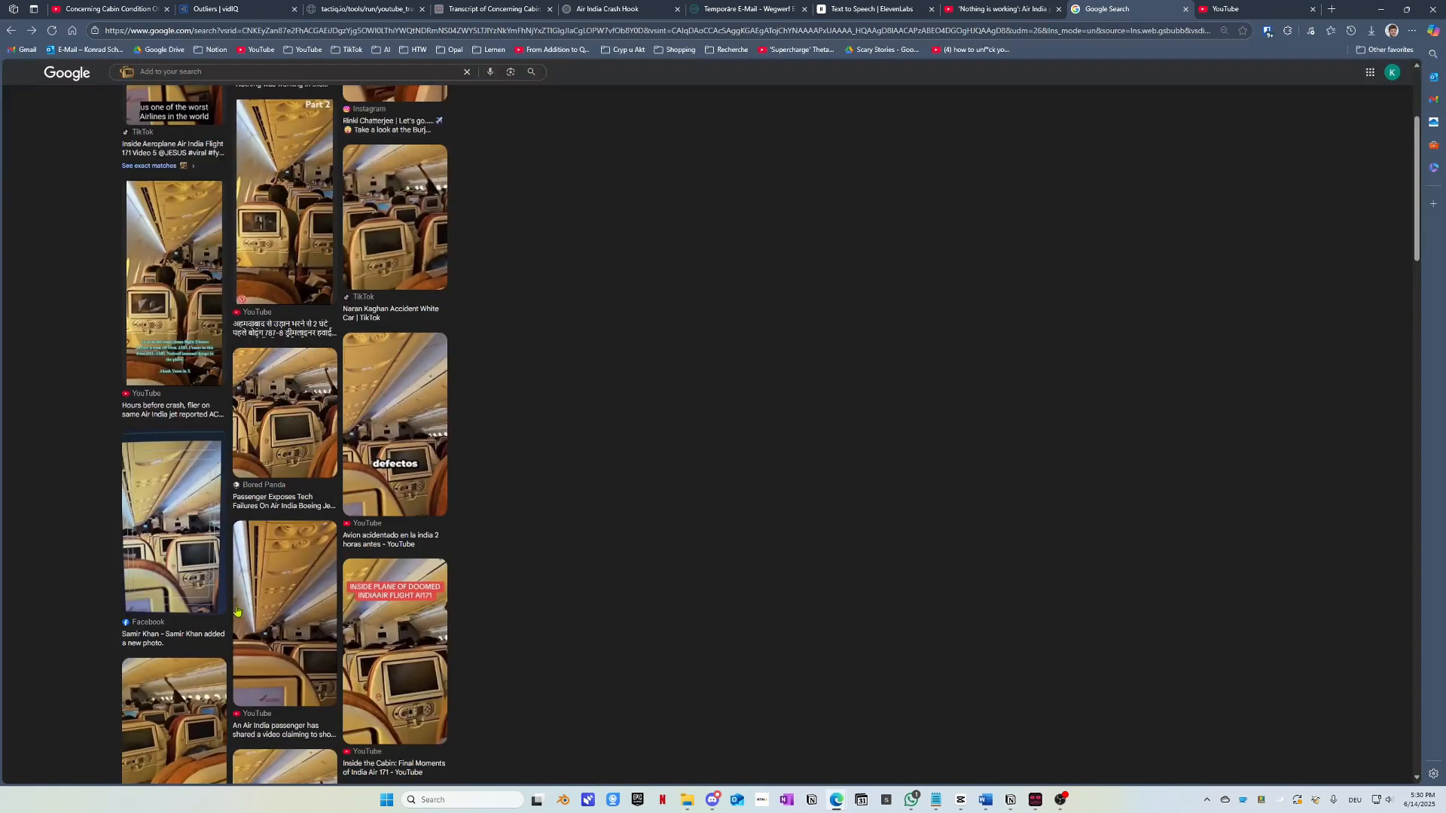
pyautogui.middleClick(158, 639)
pyautogui.hotkey('ctrl', 'Tab')
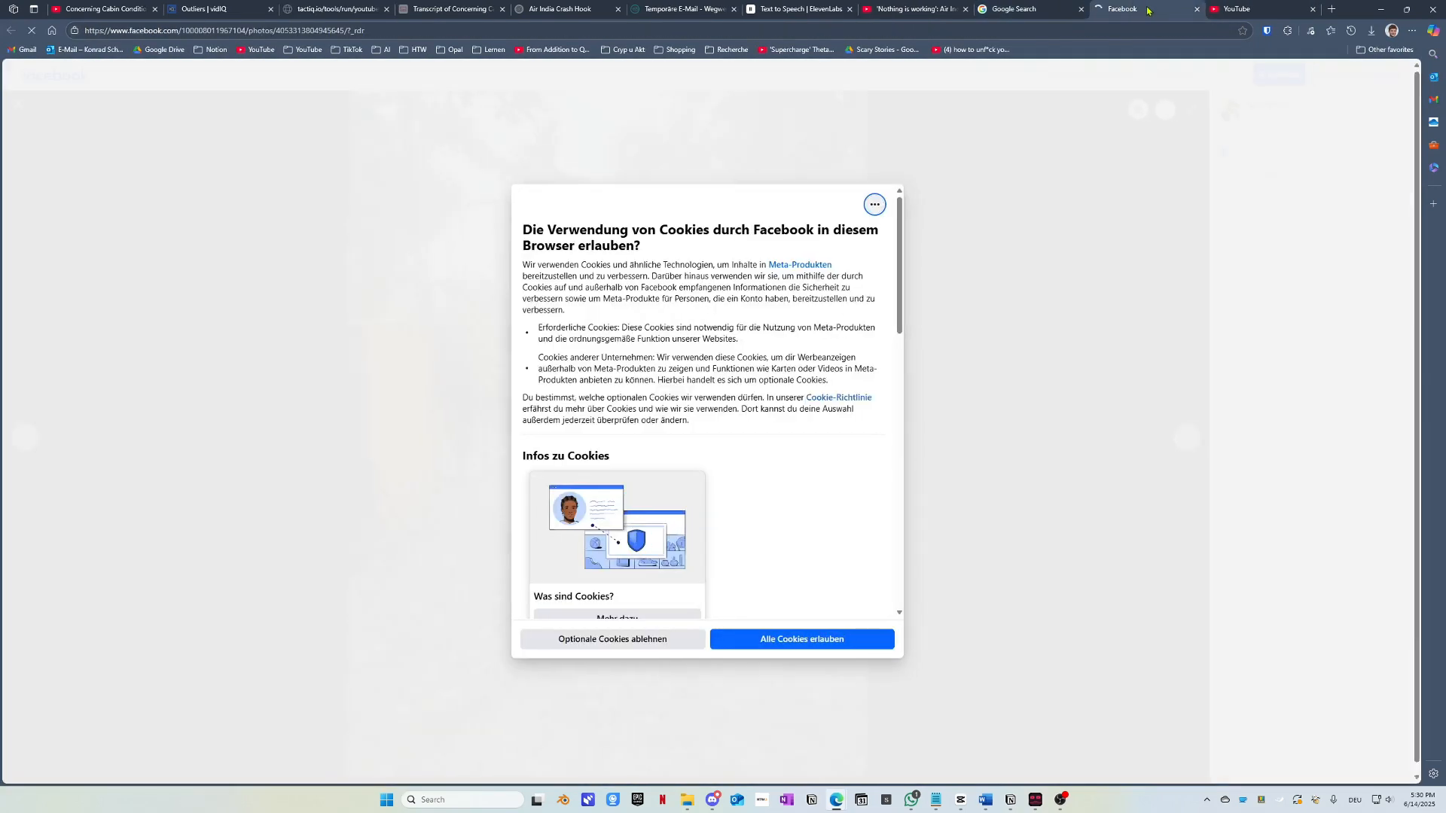
pyautogui.click(783, 642)
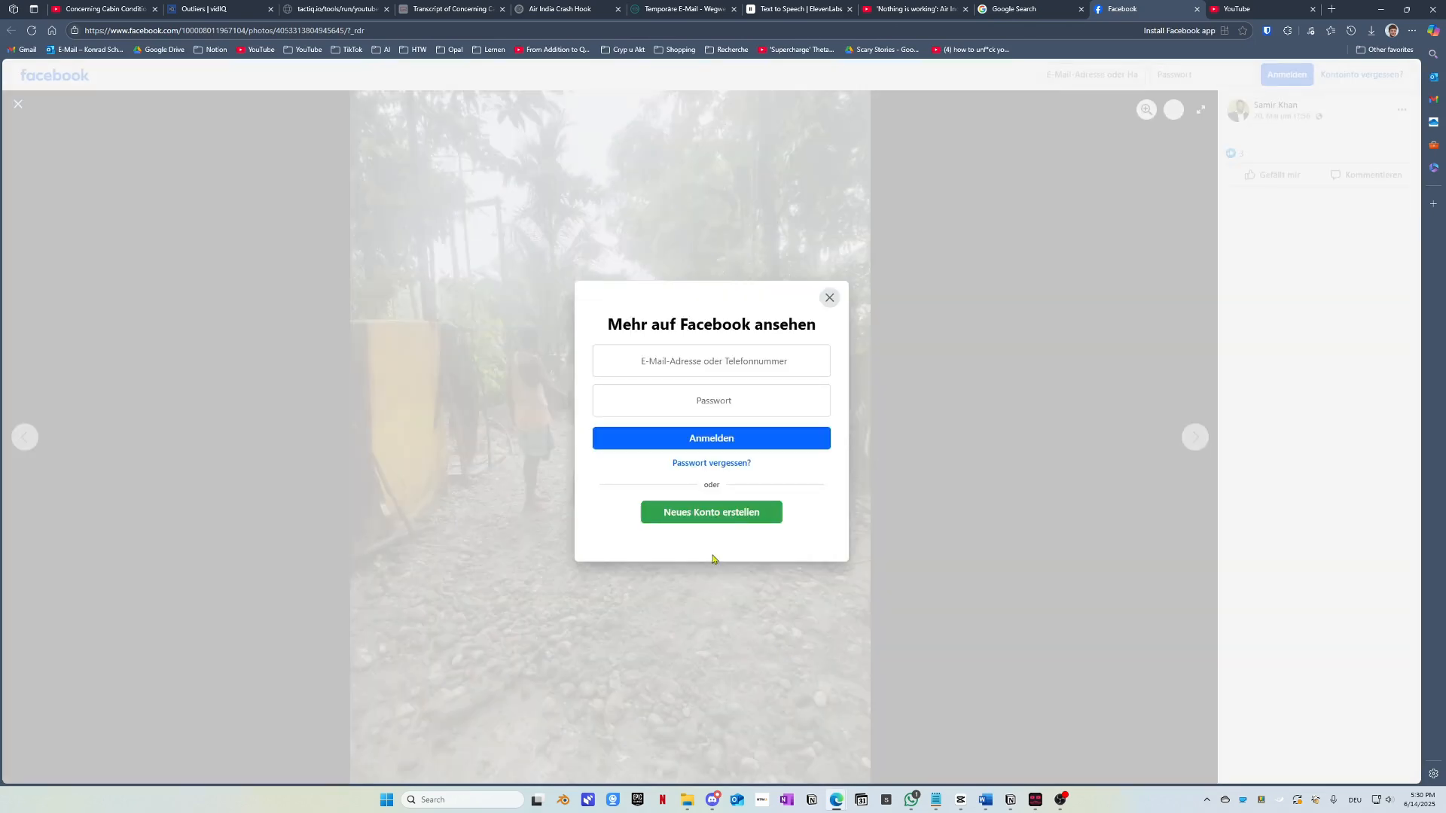
pyautogui.click(830, 298)
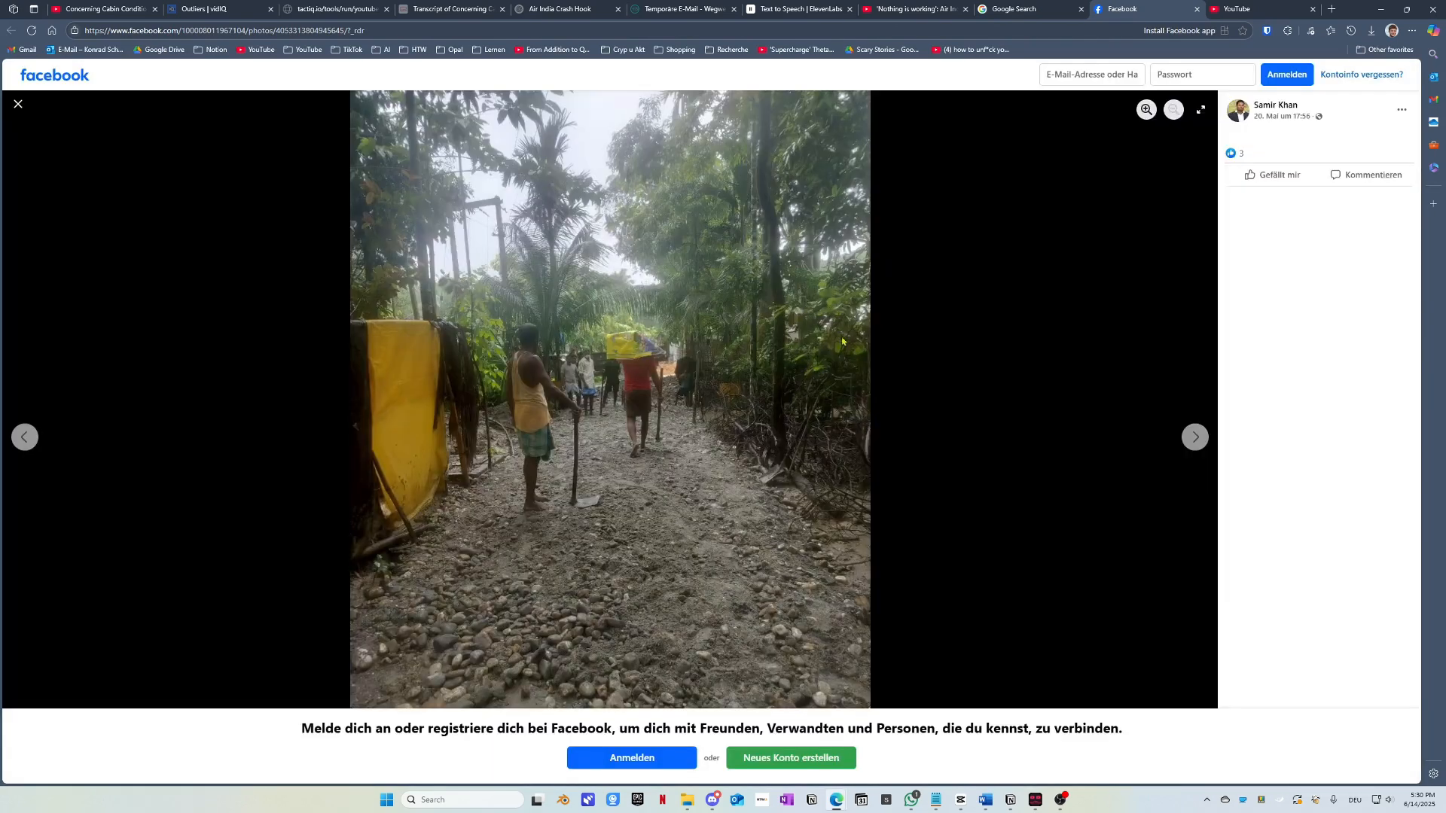
pyautogui.click(1197, 10)
# Step: Open the Exact matches results in a new tab and switch to it
pyautogui.scroll(3, 290, 339)
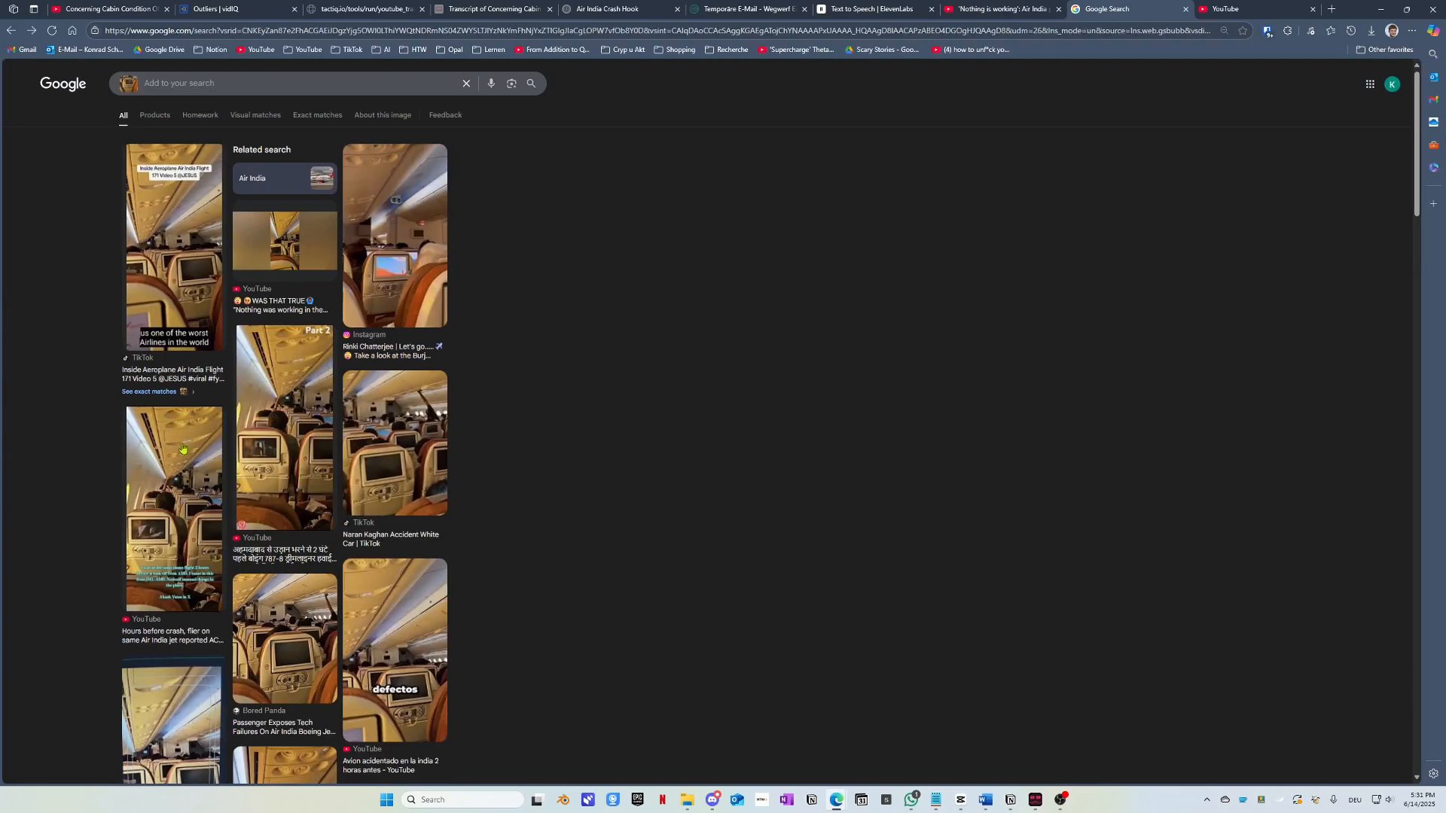
pyautogui.middleClick(153, 376)
pyautogui.click(1130, 9)
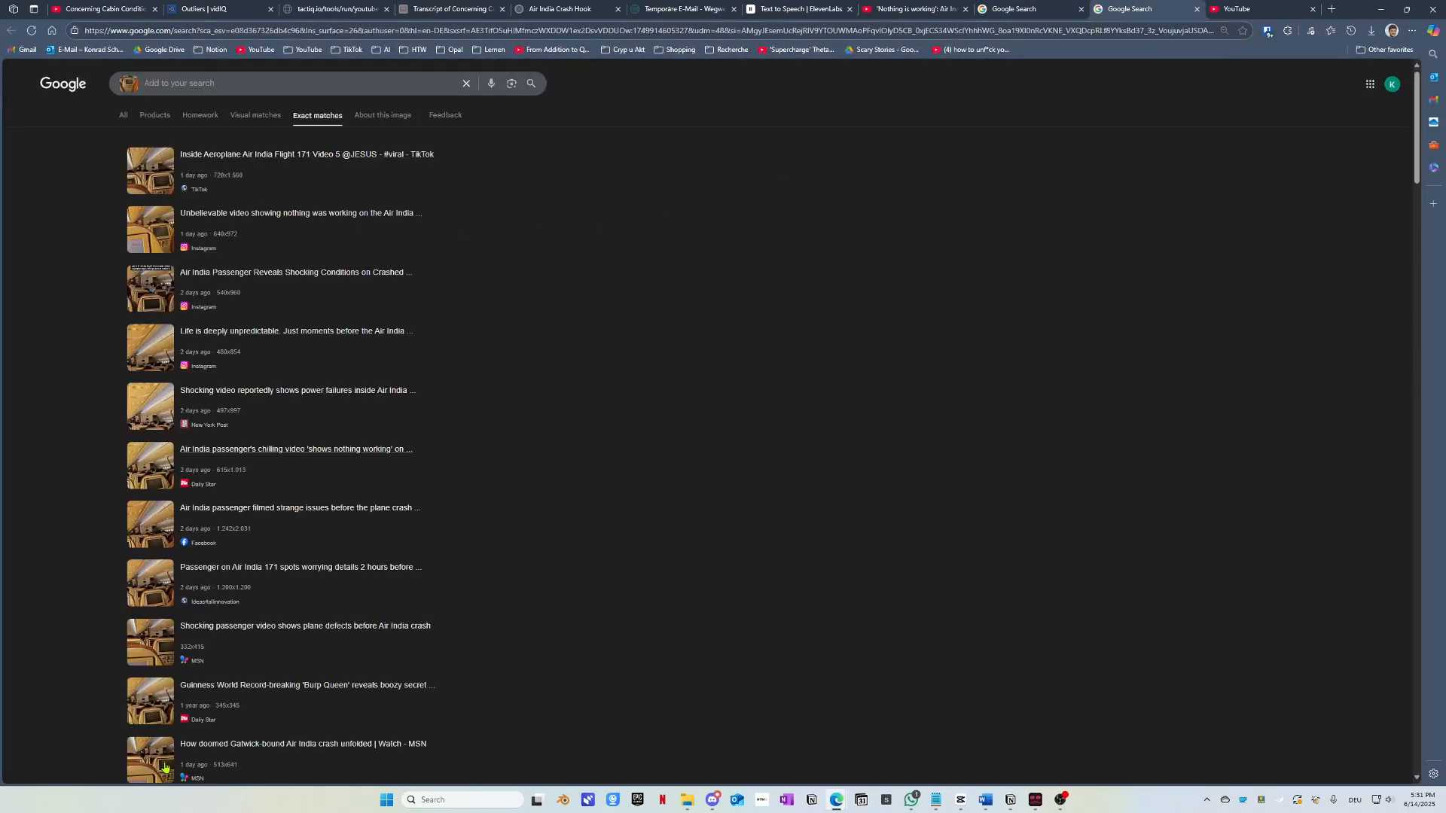
pyautogui.middleClick(199, 156)
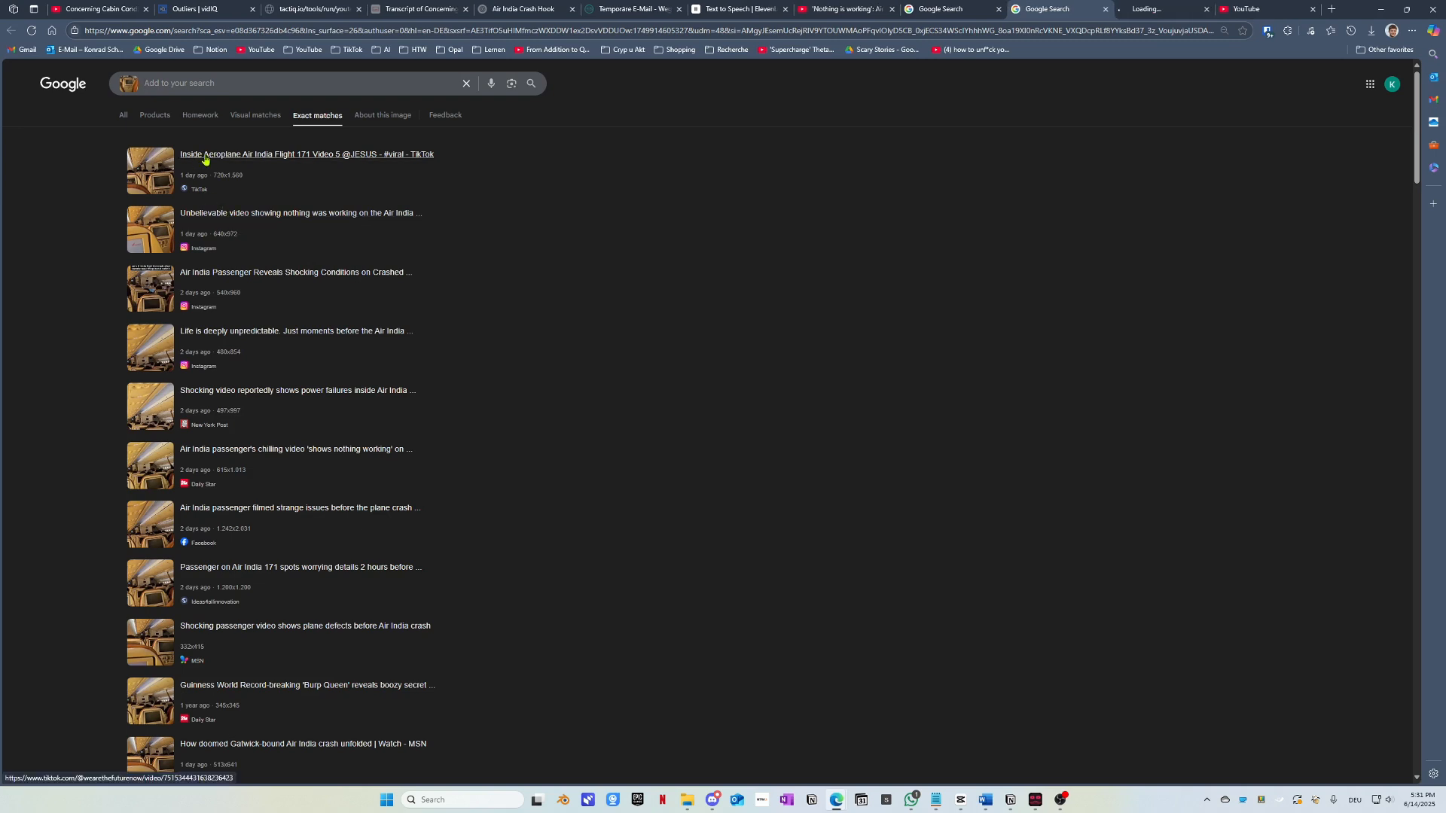
pyautogui.click(1160, 9)
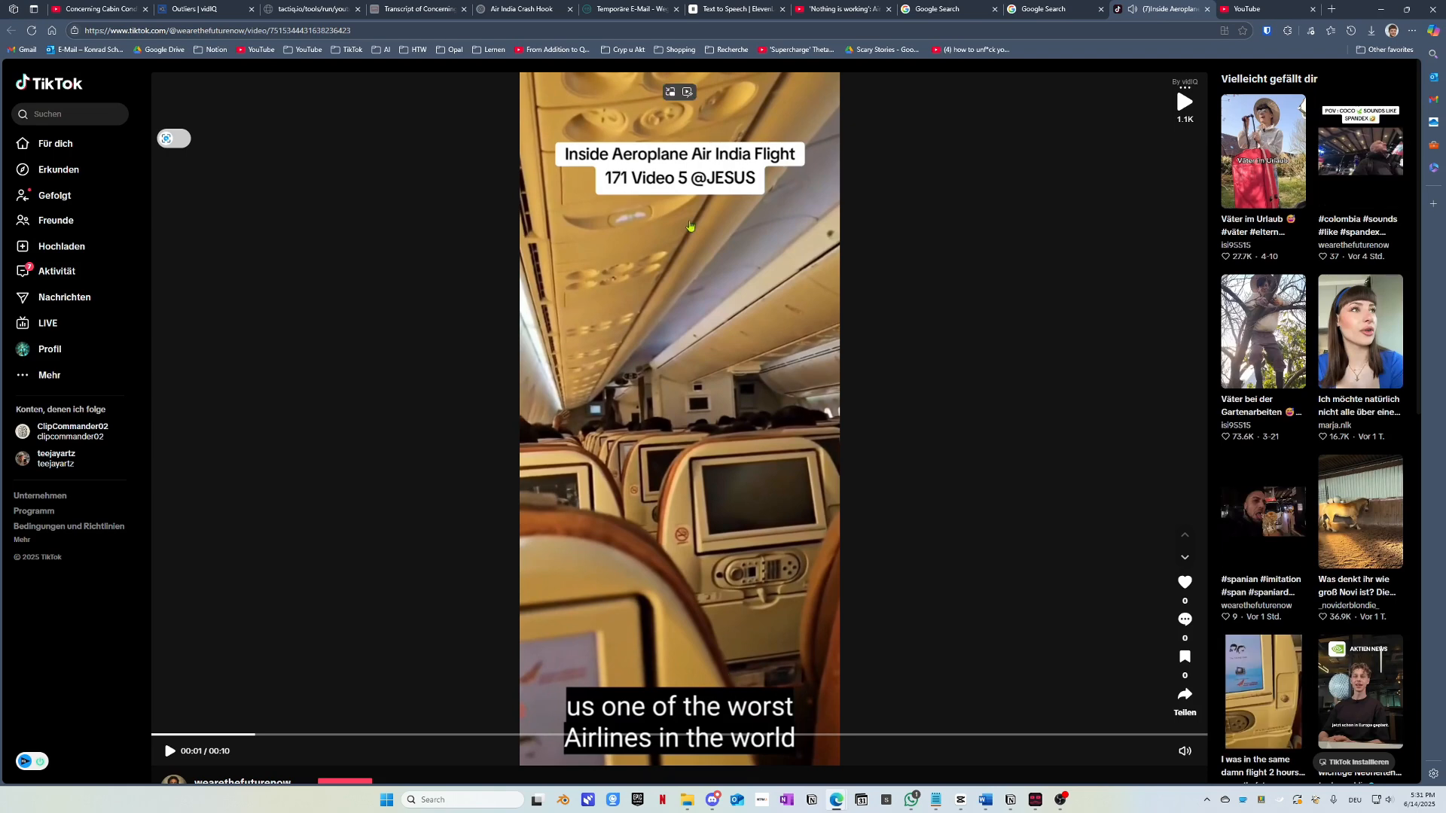
pyautogui.click(1207, 9)
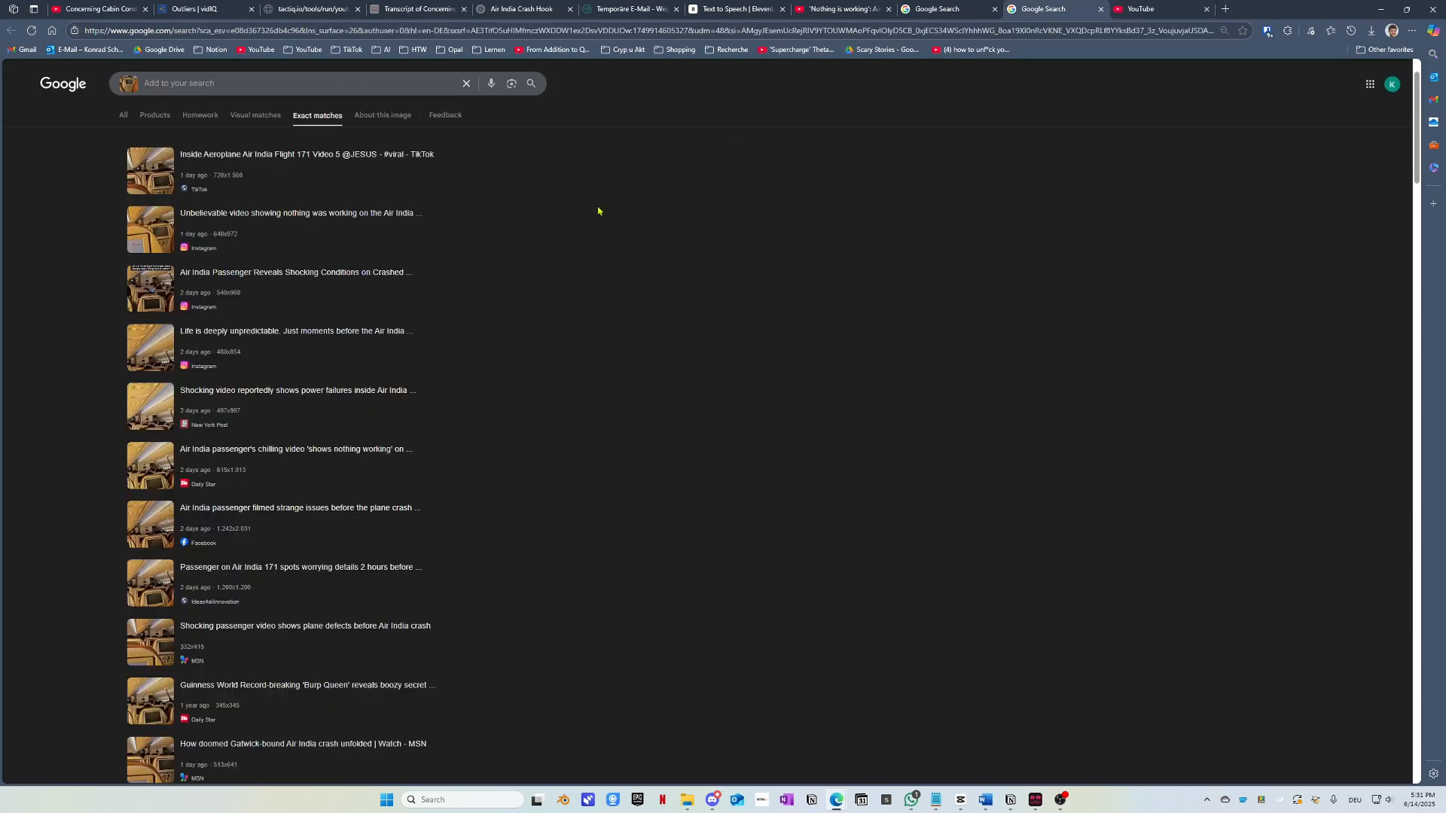
pyautogui.click(249, 215)
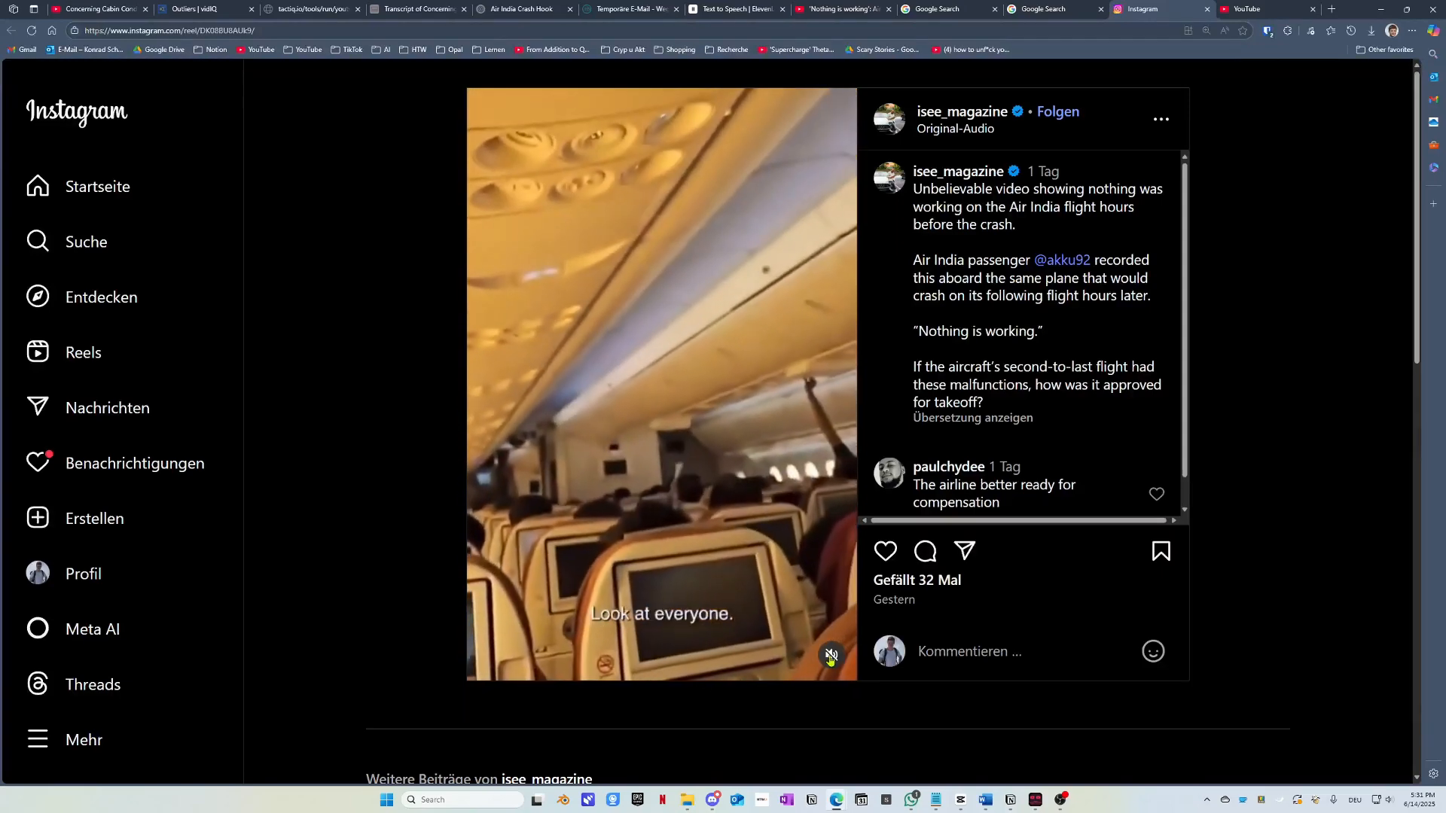
pyautogui.click(831, 655)
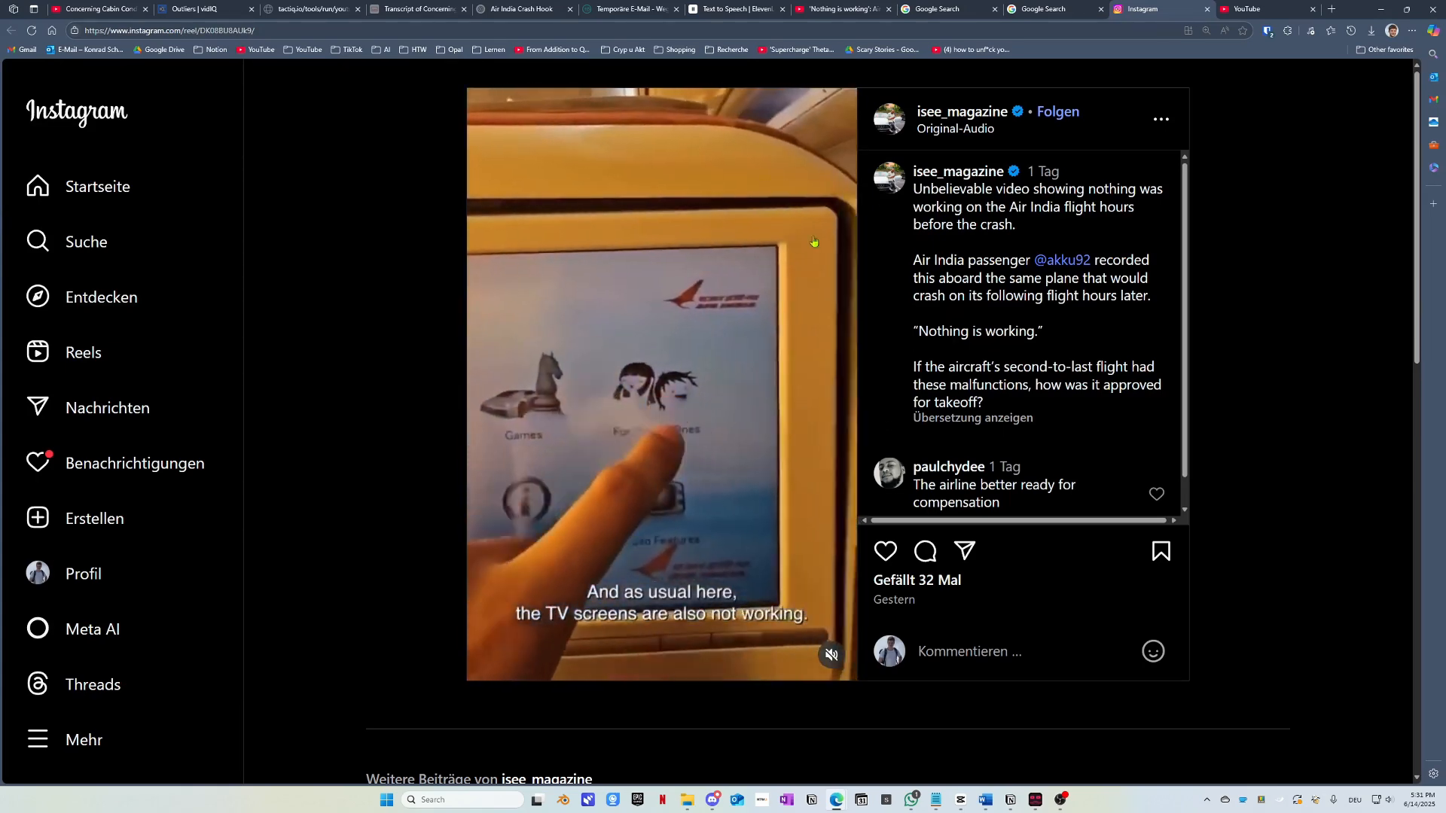
pyautogui.click(1207, 10)
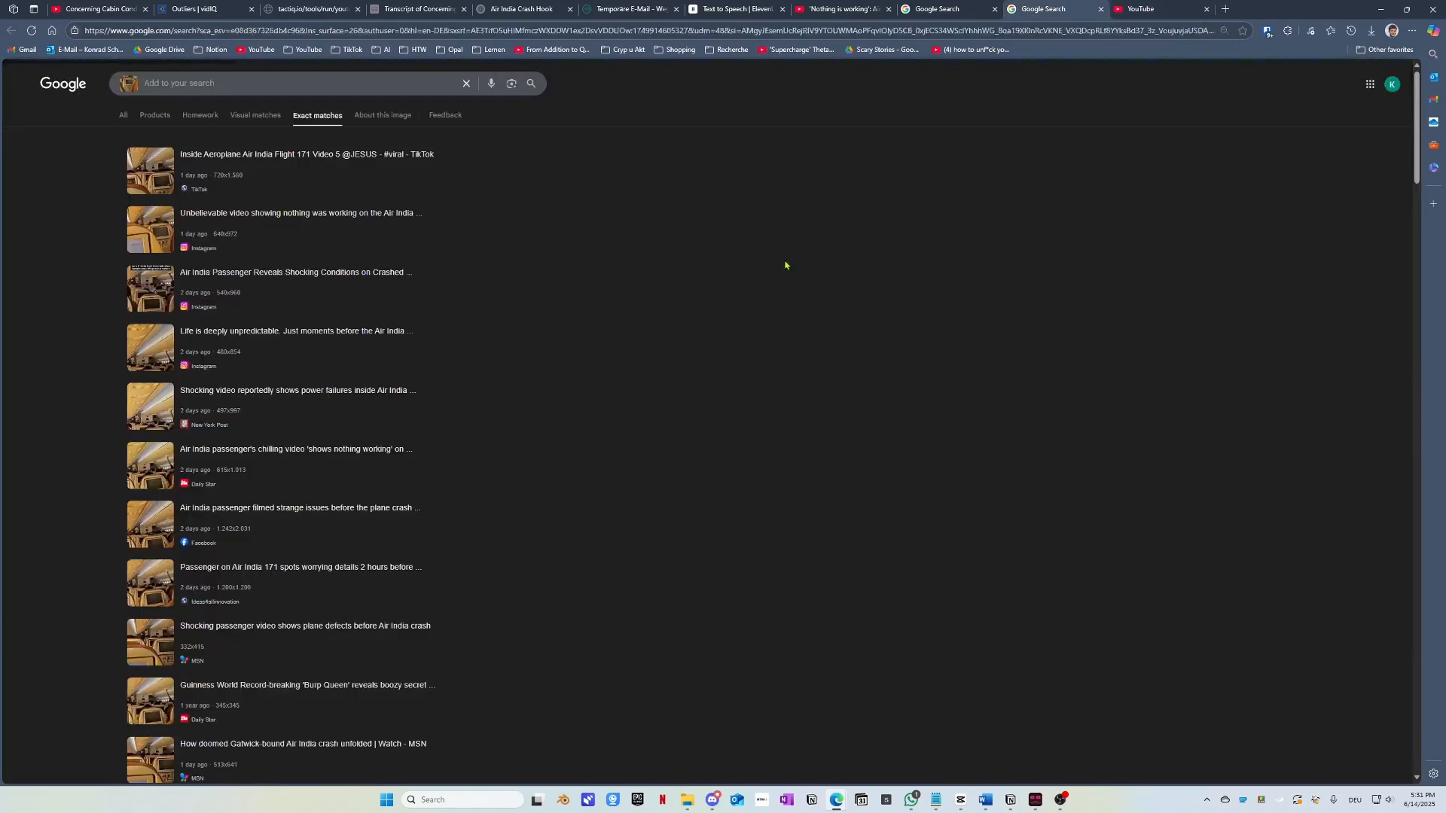
pyautogui.click(252, 452)
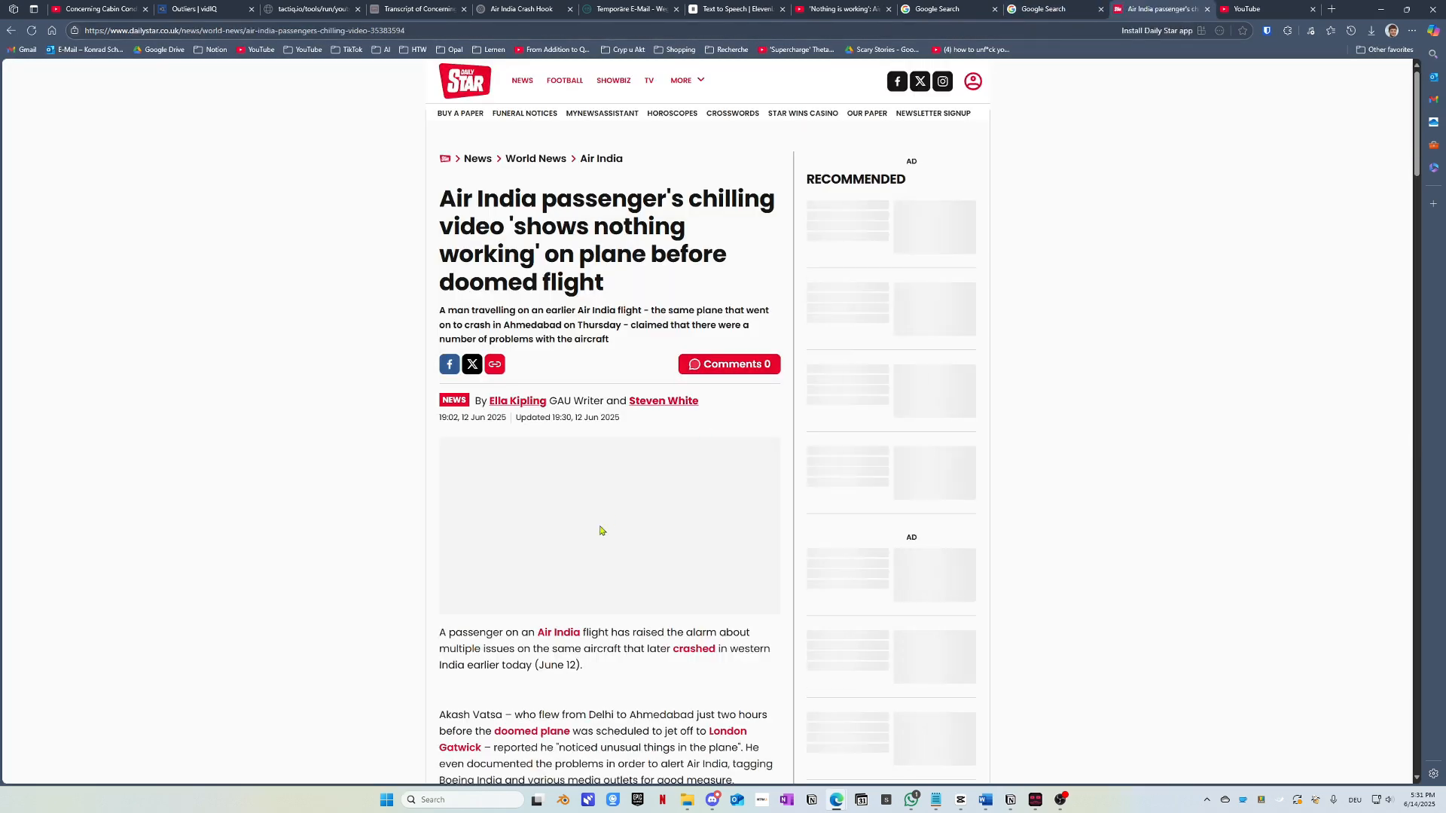
pyautogui.scroll(-3, 600, 529)
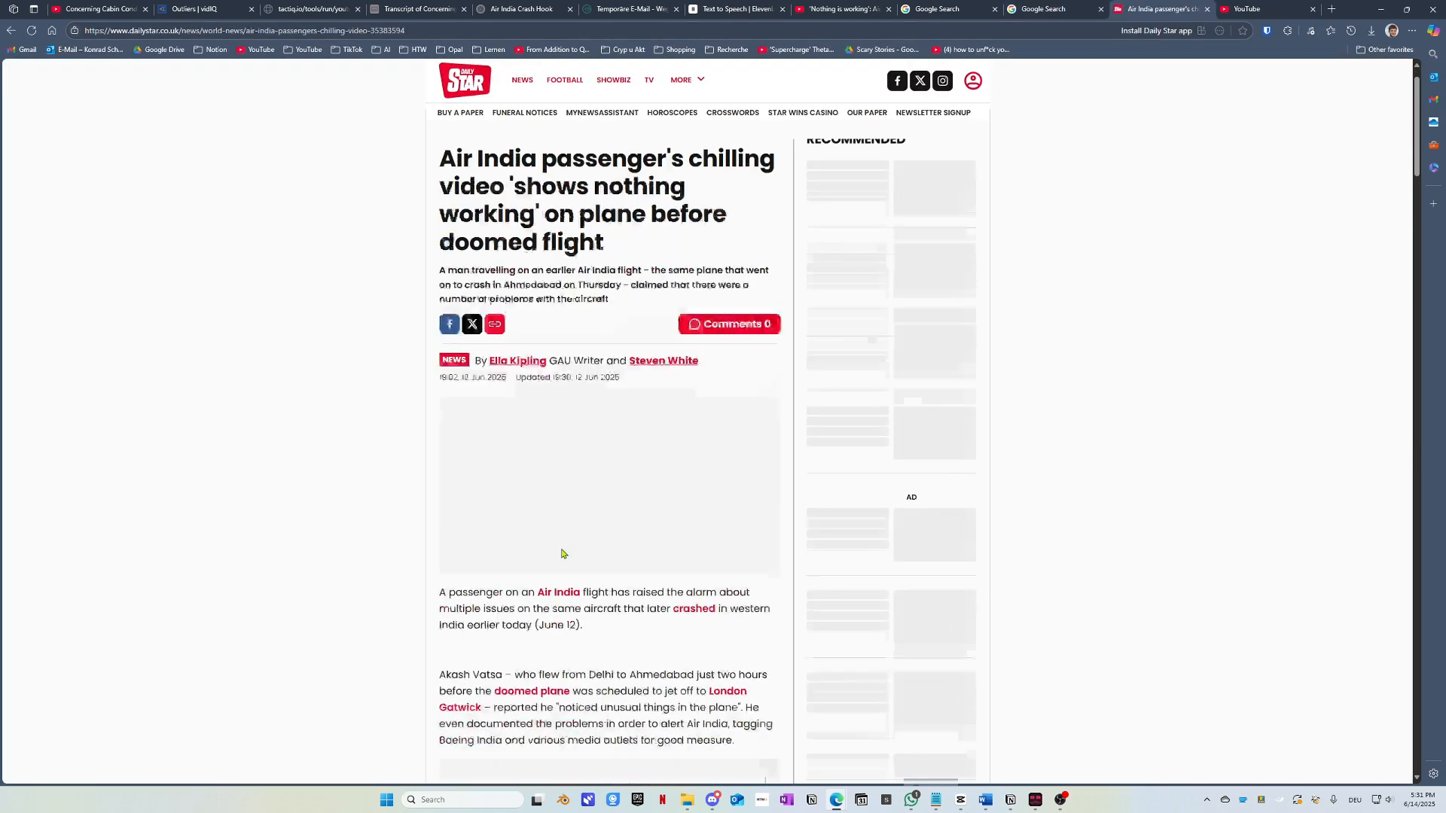
pyautogui.click(1207, 9)
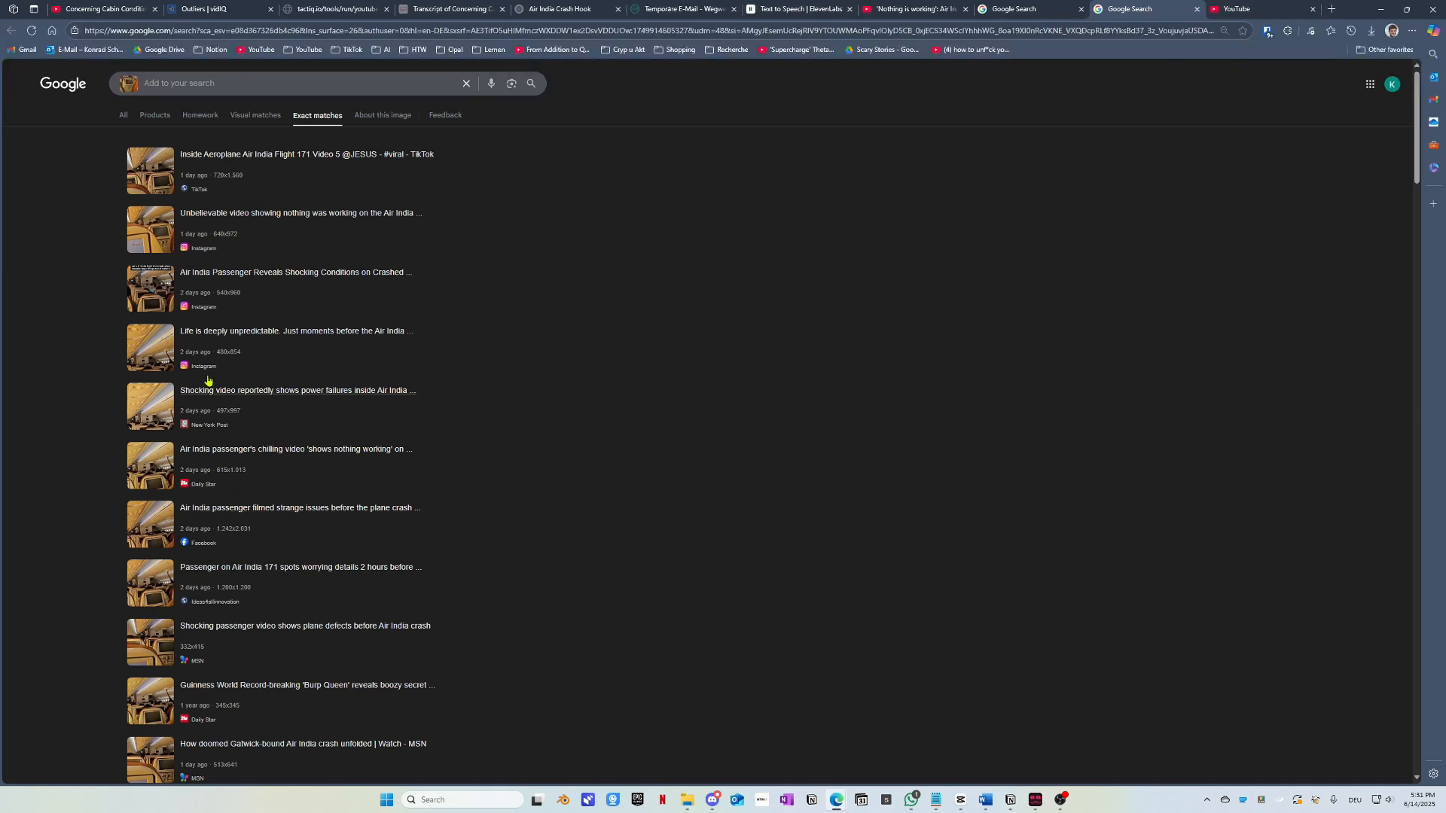
# Step: Open the 'Life is deeply unpredictable' Instagram reel in a new tab and play it with sound
pyautogui.middleClick(263, 330)
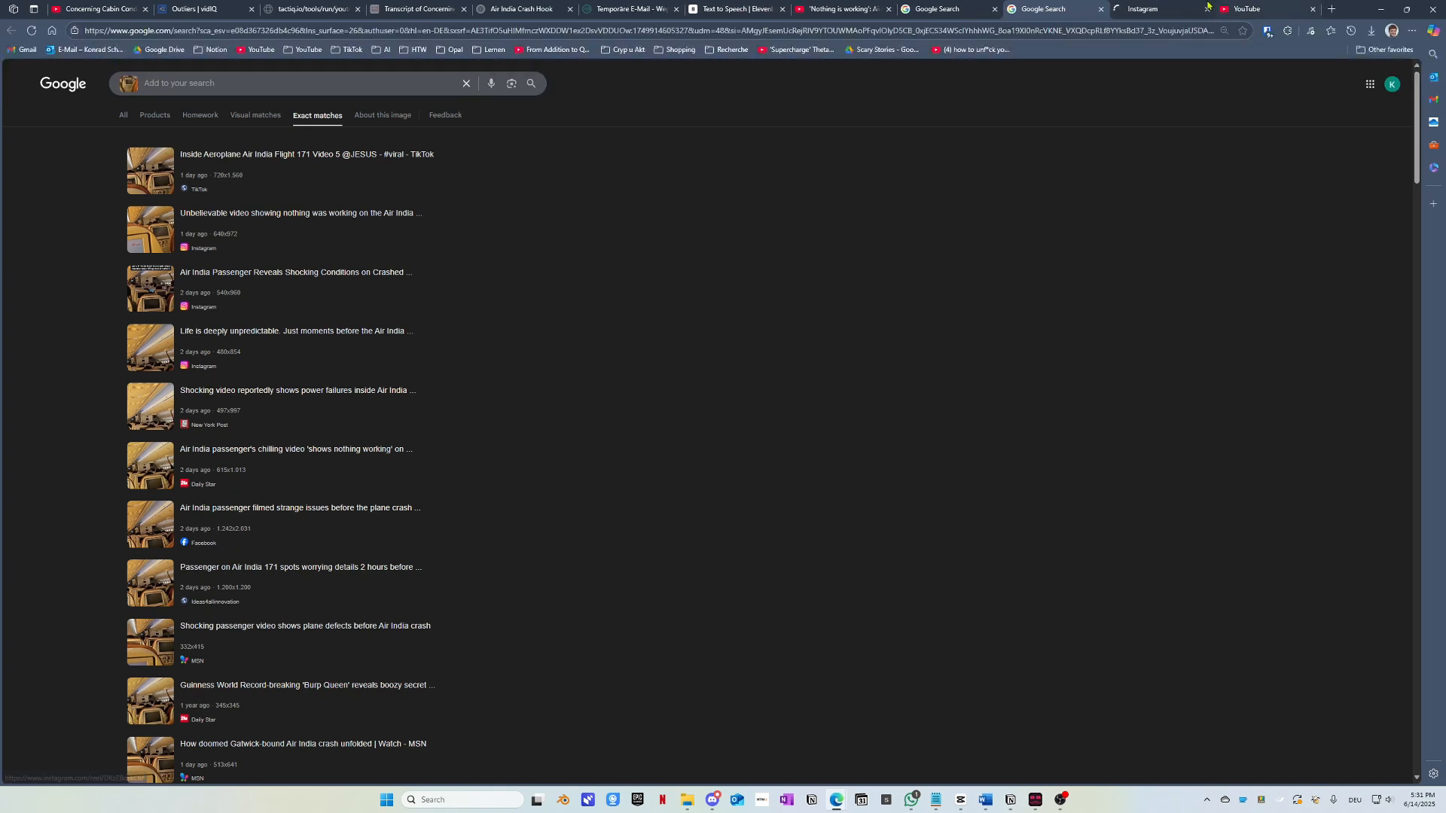
pyautogui.hotkey('ctrl', 'Tab')
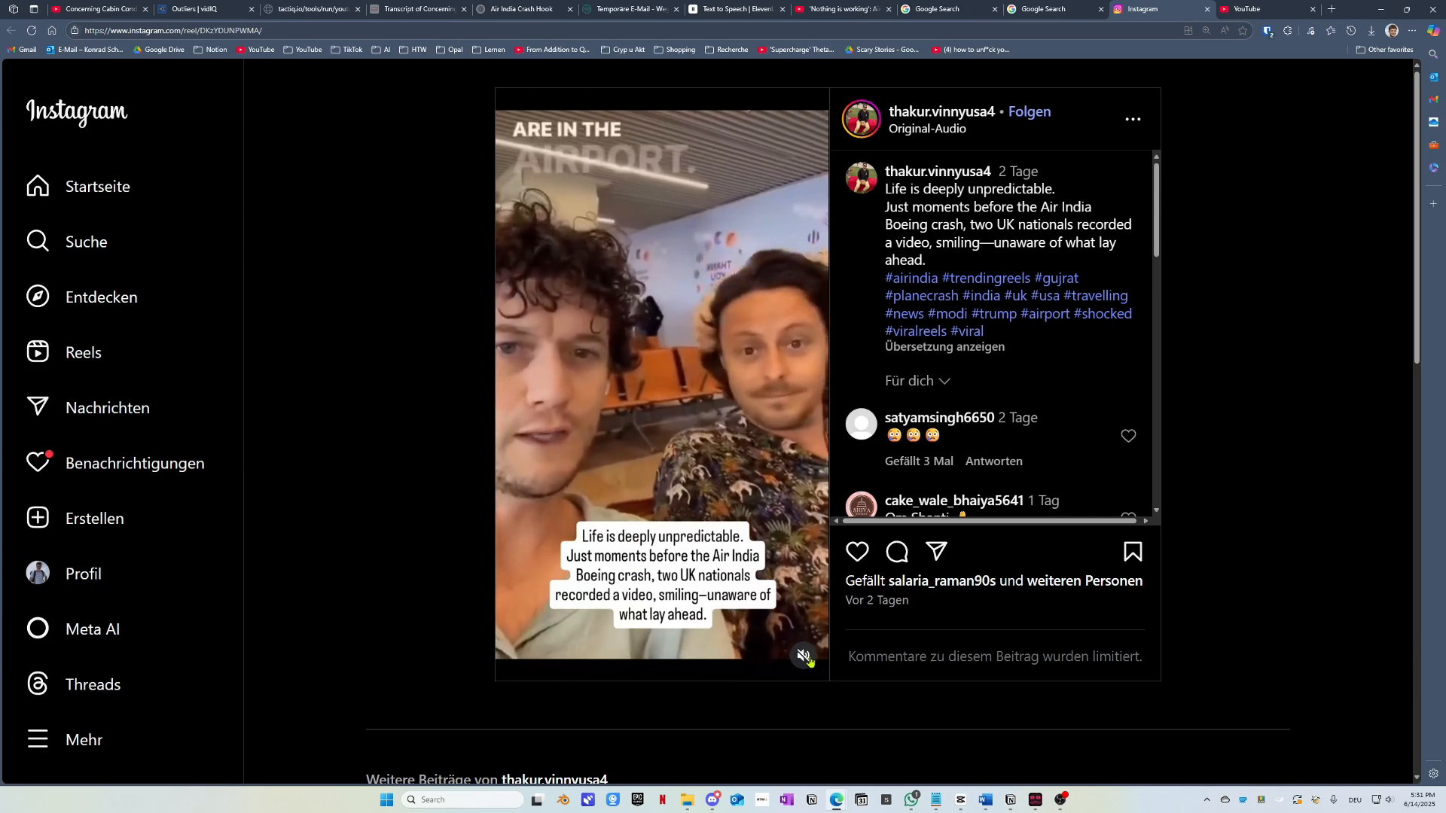
pyautogui.click(804, 656)
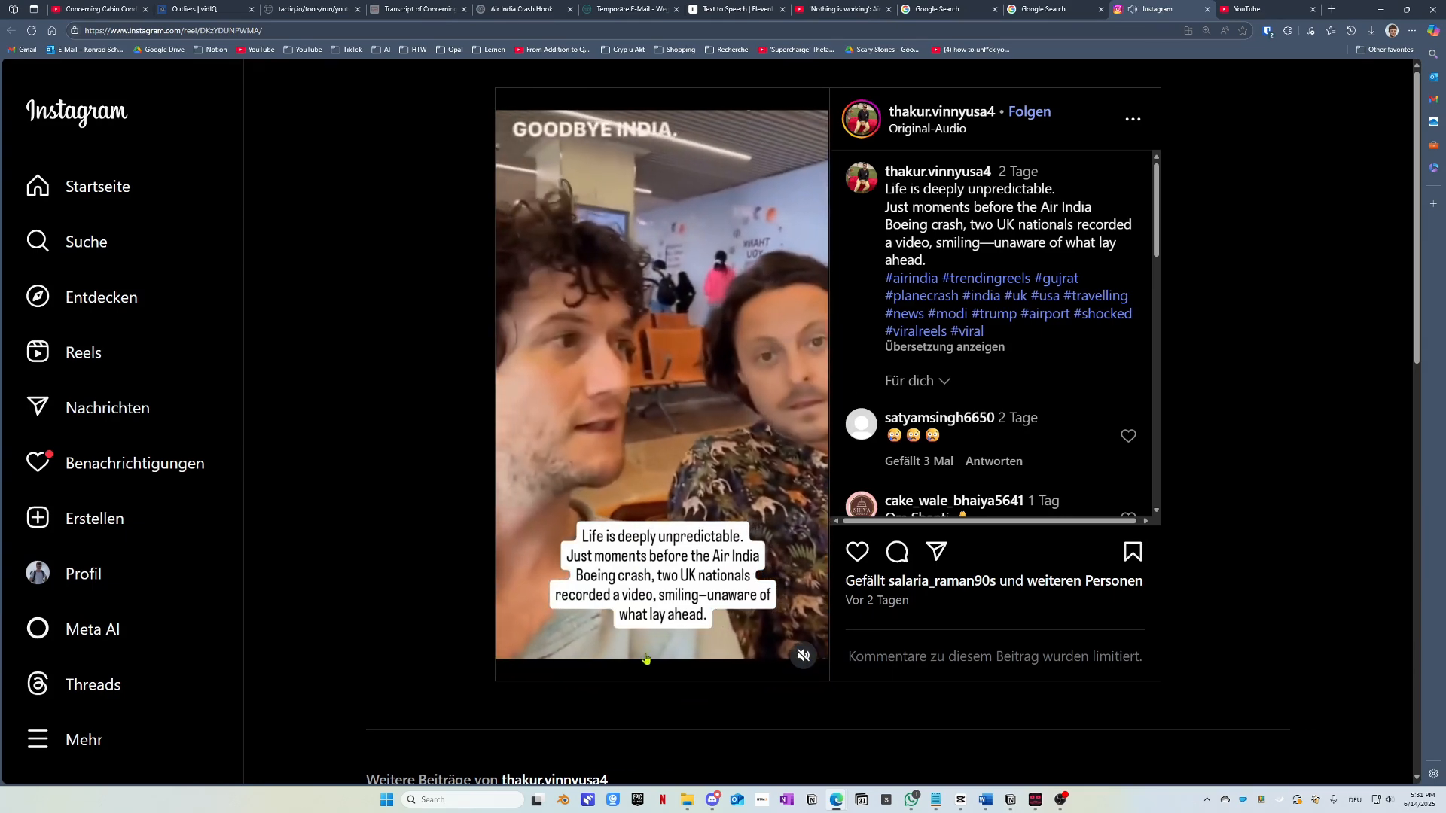
pyautogui.click(800, 661)
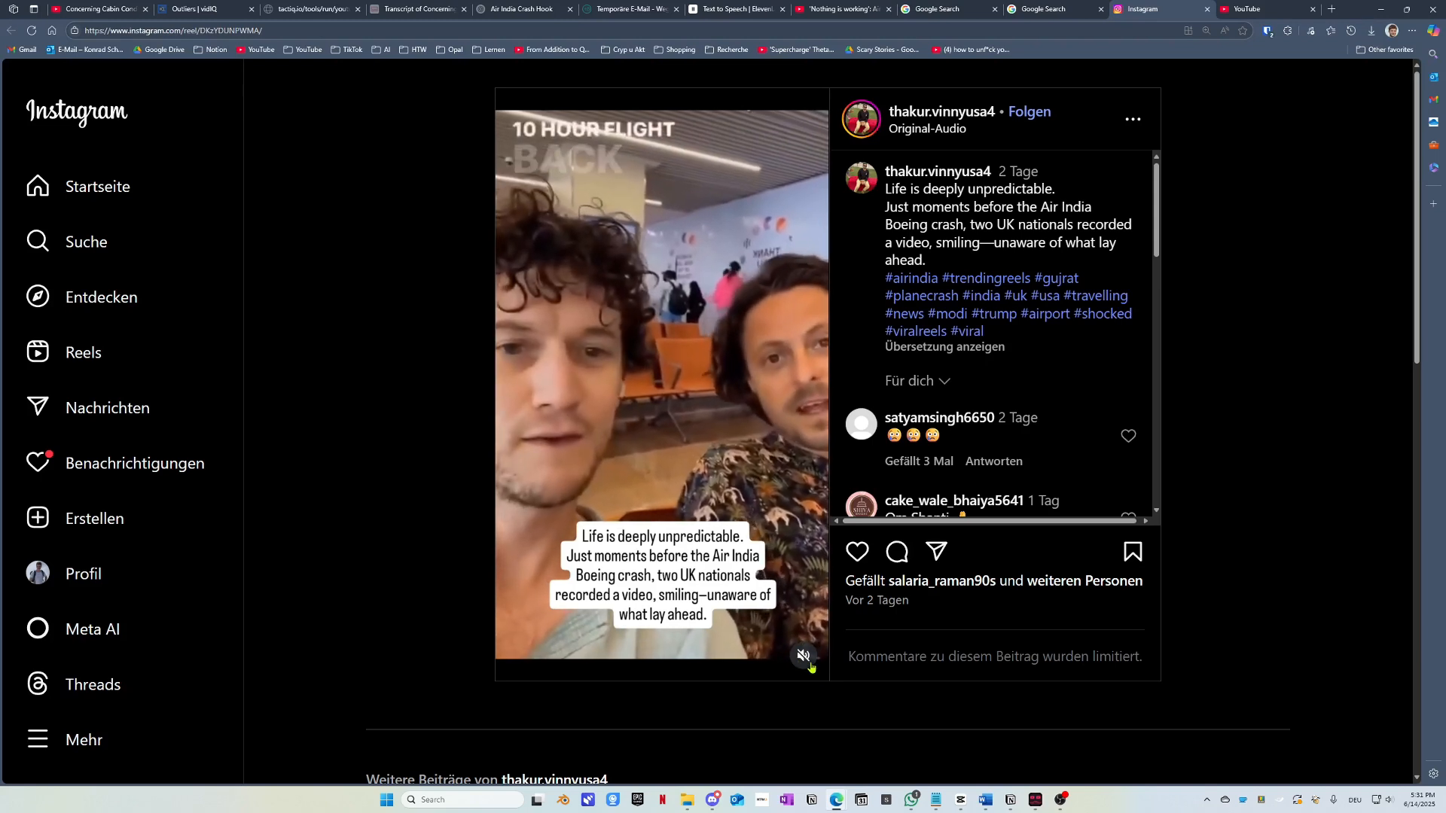
pyautogui.click(804, 657)
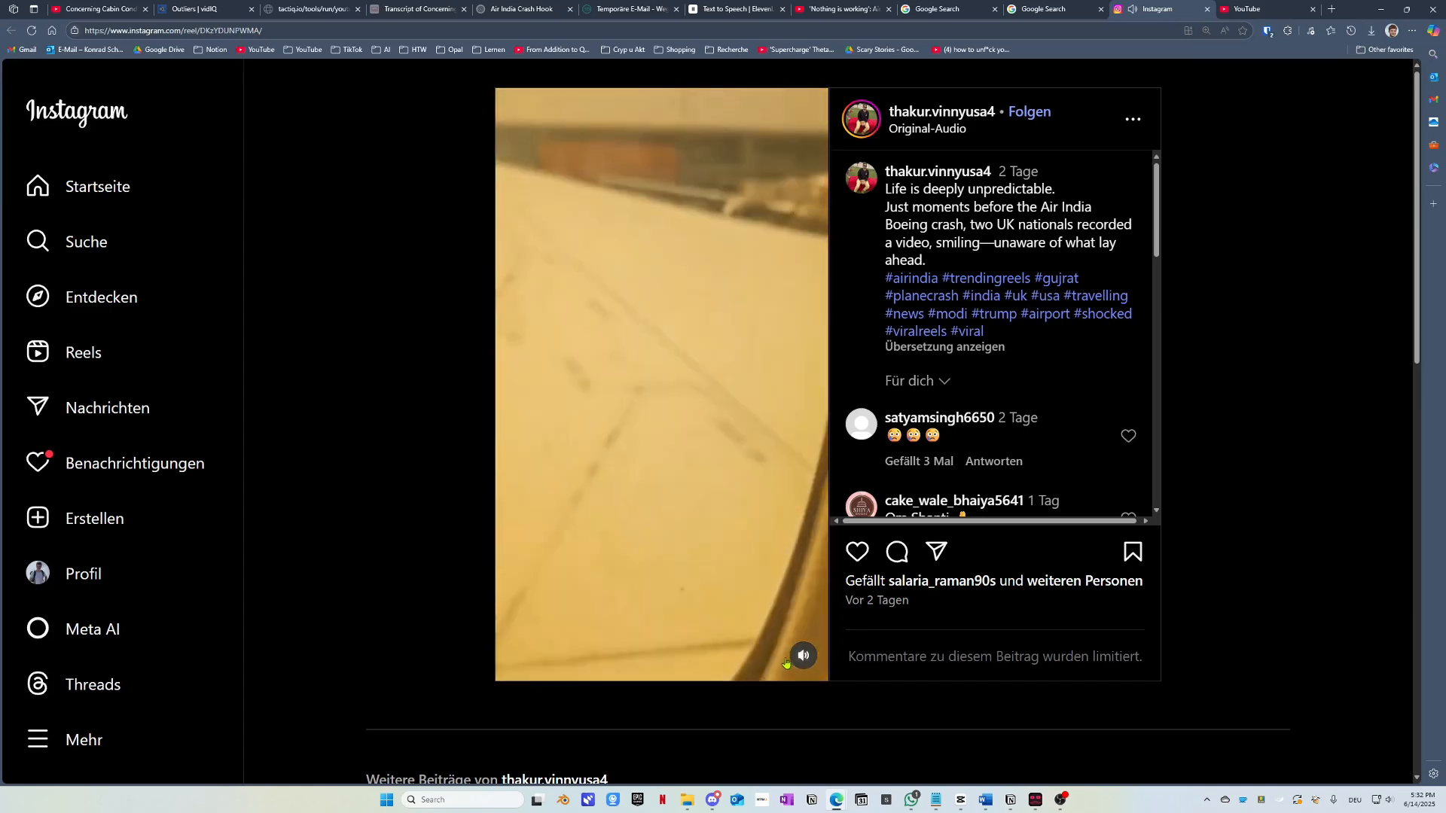
pyautogui.click(798, 665)
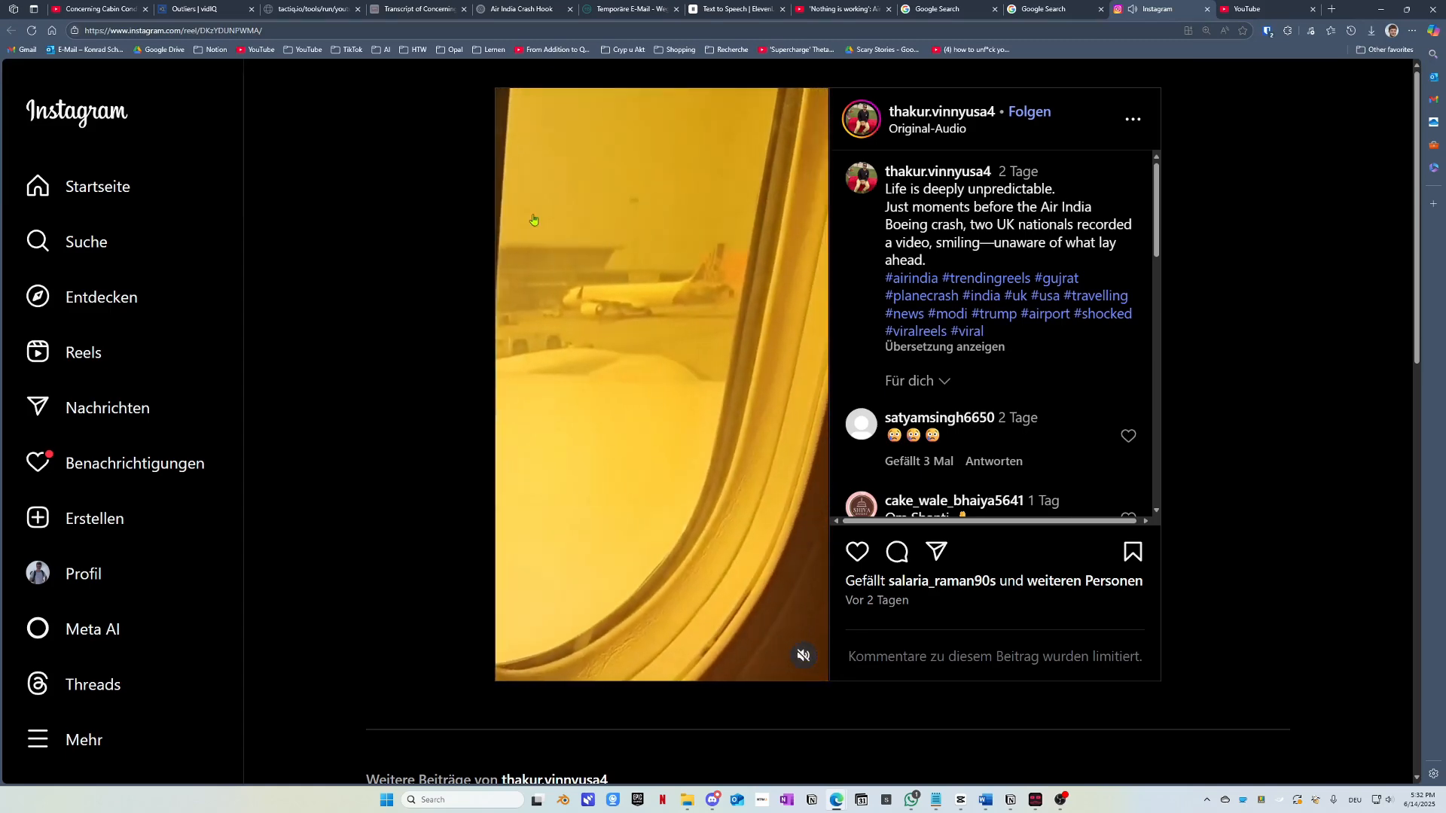
pyautogui.click(803, 655)
# Step: Select the reel's web address and pause the reel
pyautogui.click(397, 27)
pyautogui.hotkey('ctrl', 'c')
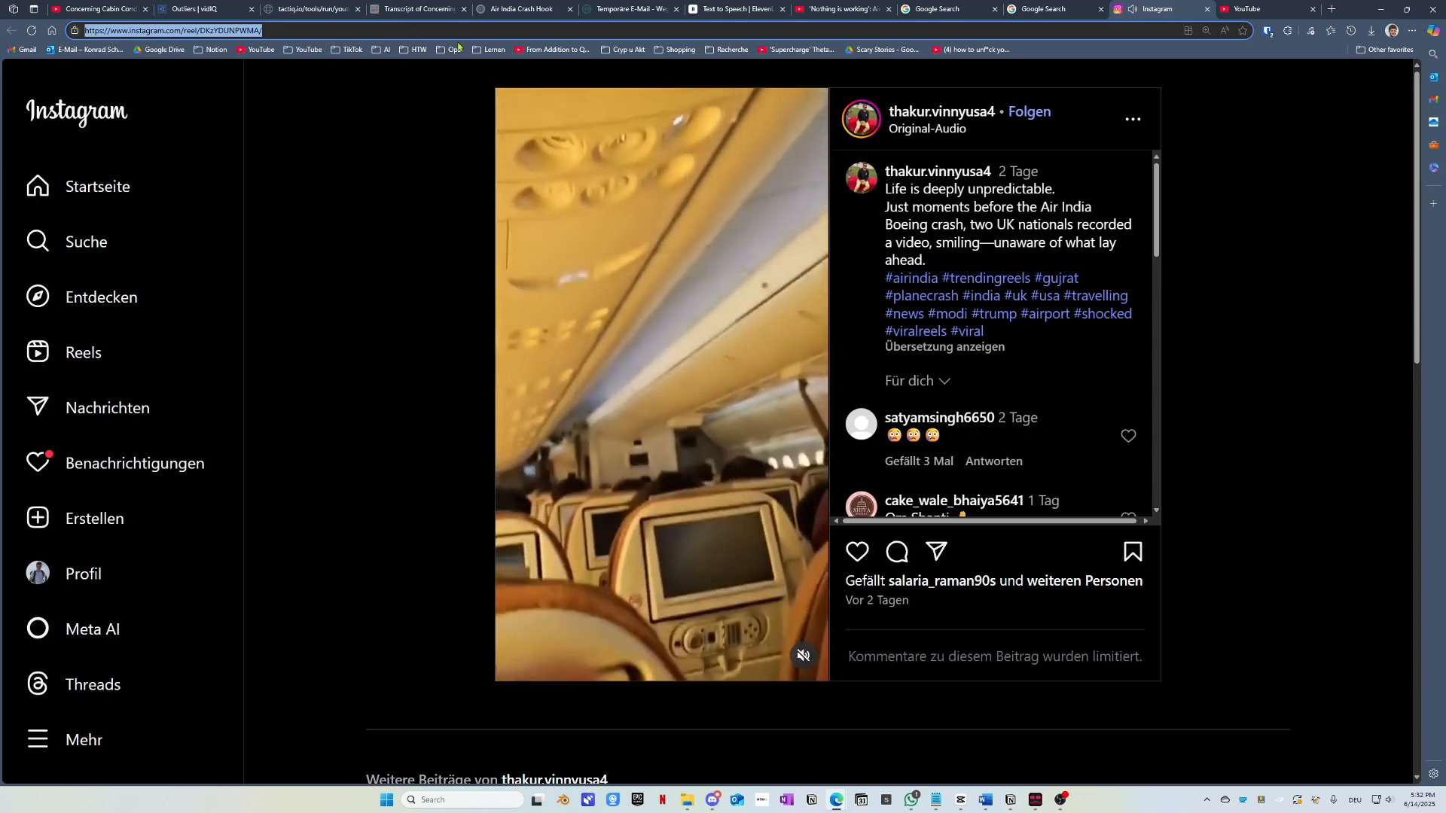
pyautogui.click(728, 243)
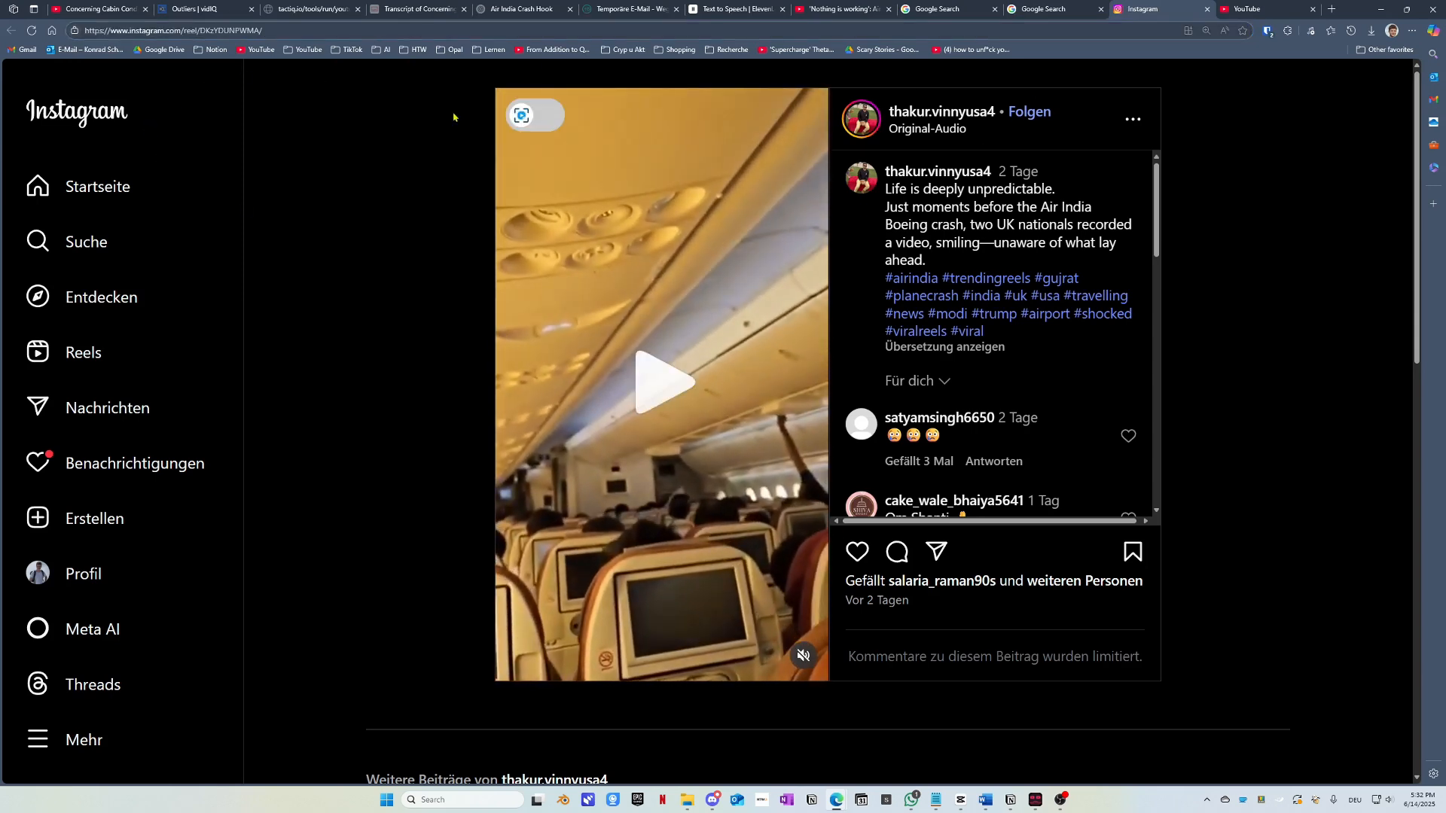
pyautogui.click(350, 50)
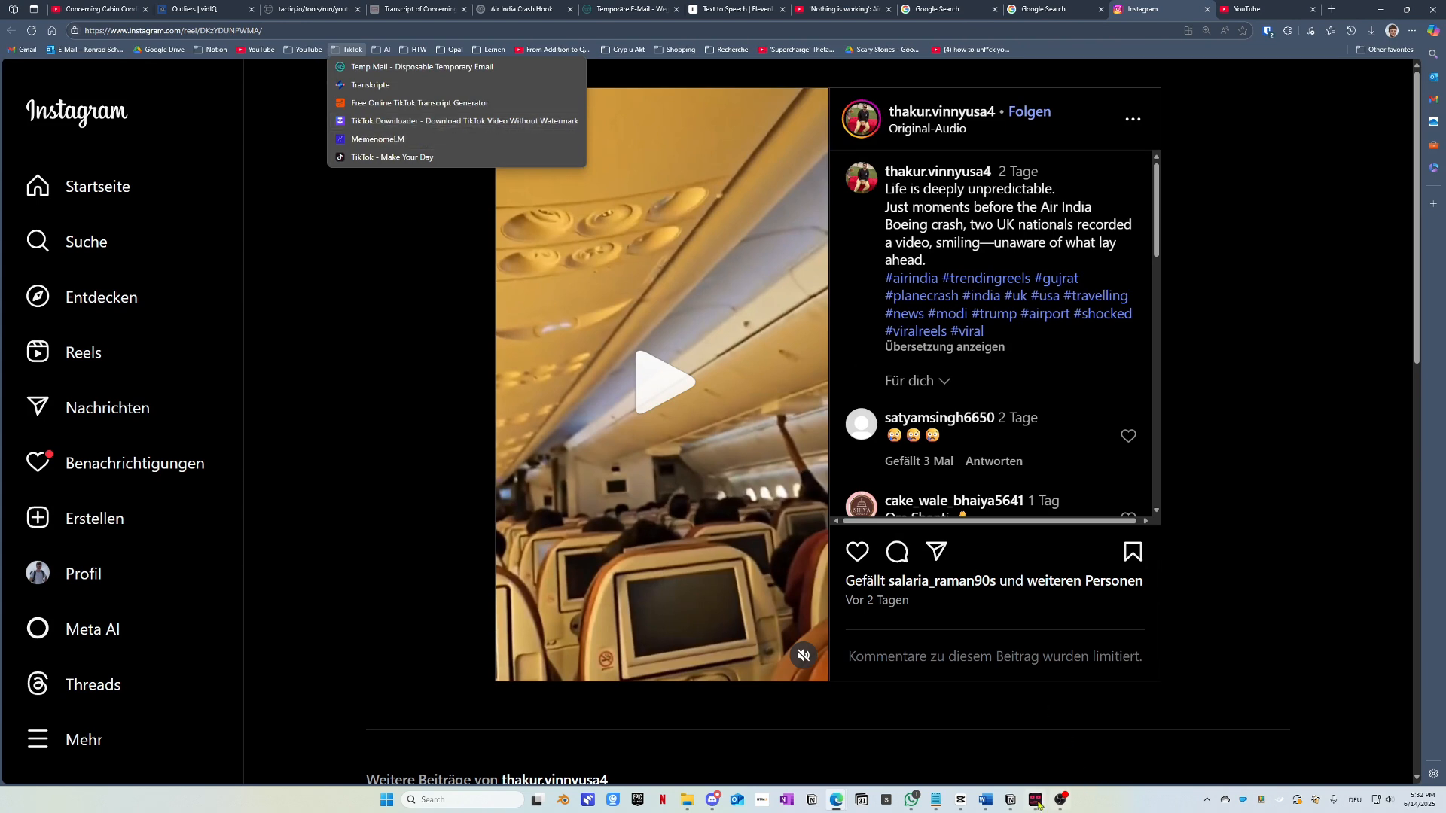
# Step: Paste the Instagram reel's link into Stacher's download URL field
pyautogui.moveTo(1037, 802)
pyautogui.click(1033, 717)
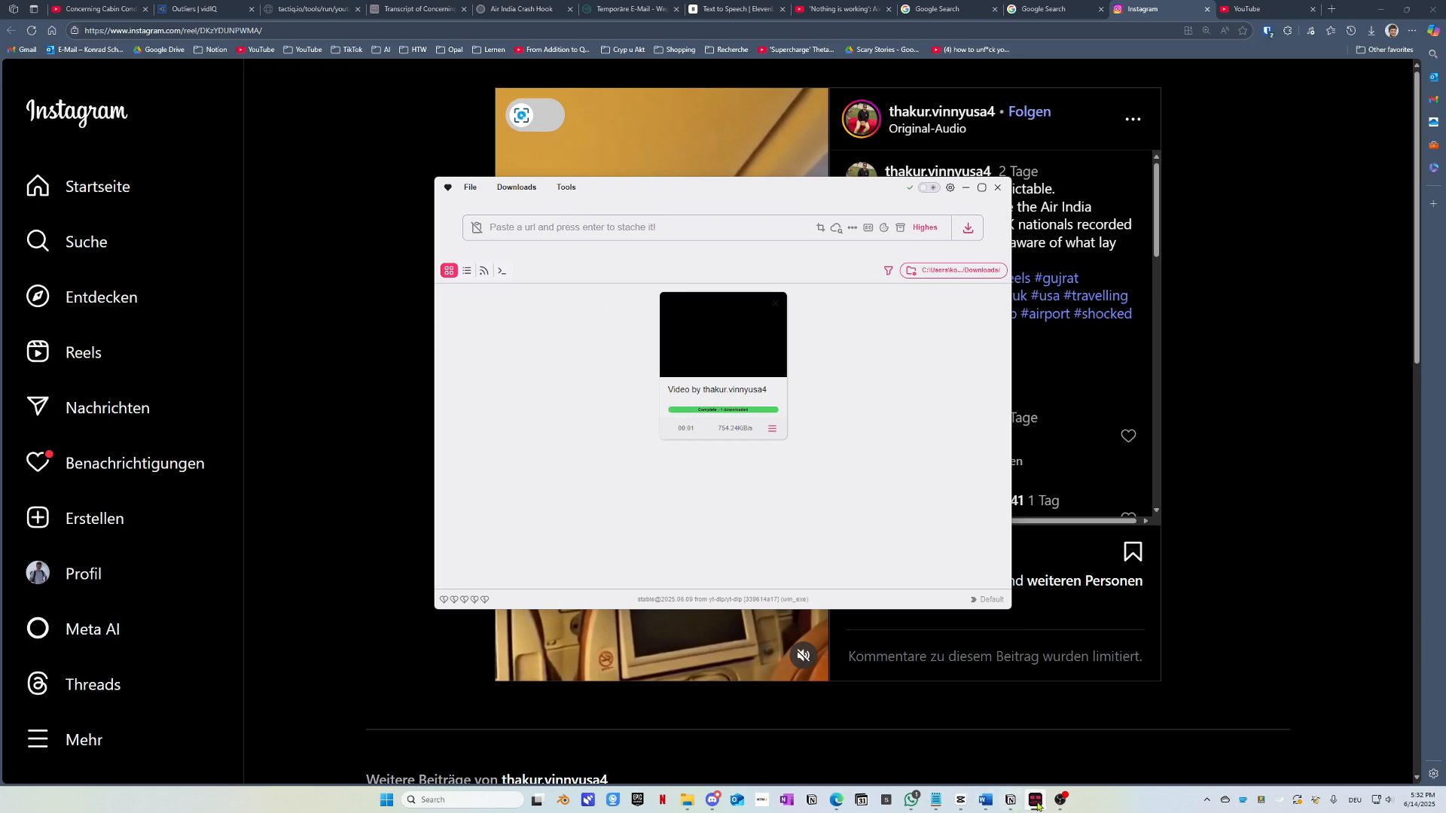
pyautogui.moveTo(1037, 806)
pyautogui.click(516, 229)
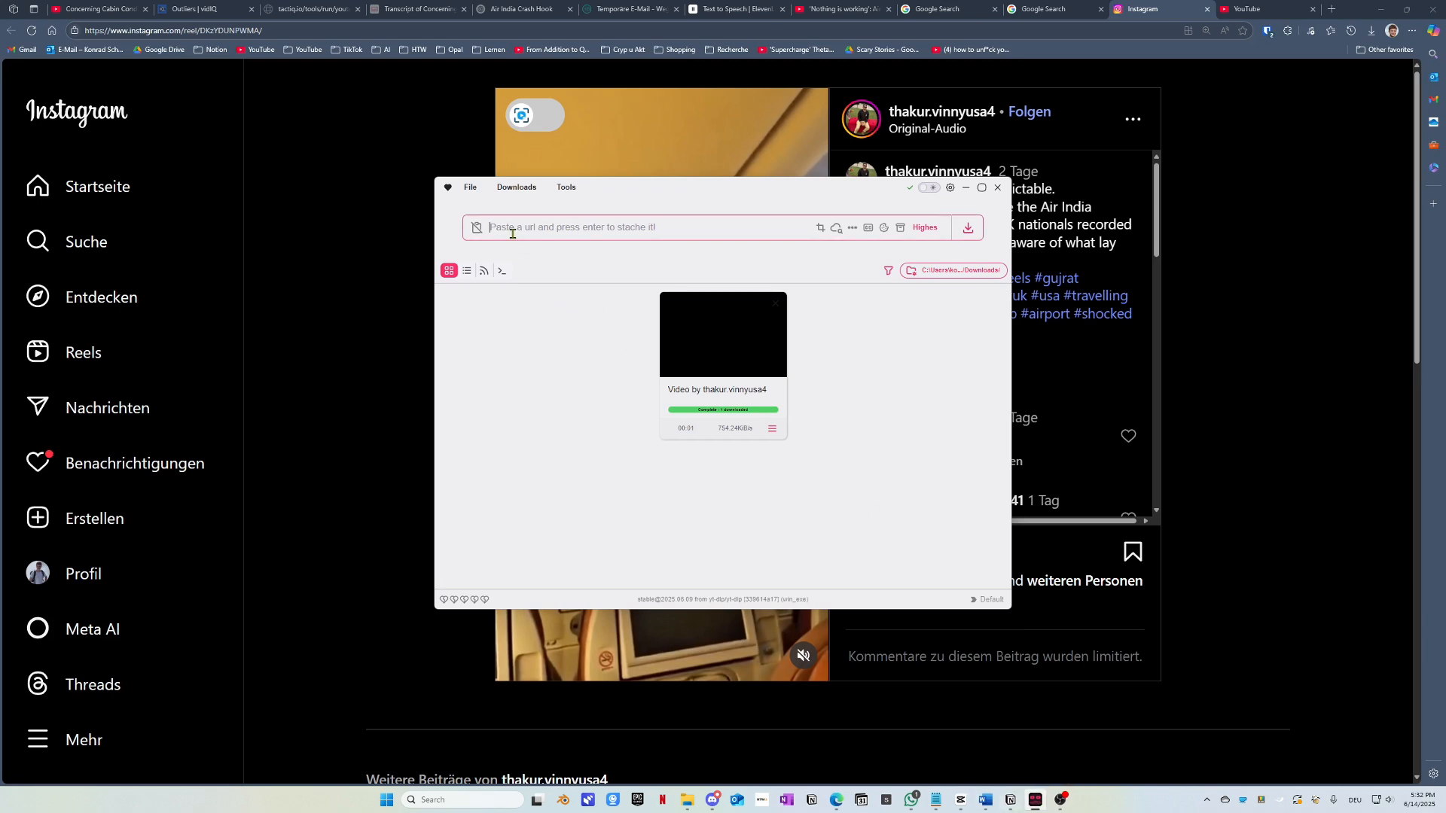
pyautogui.hotkey('ctrl', 'v')
# Step: Check Stacher's download format options, then minimise all windows to show the desktop
pyautogui.click(918, 229)
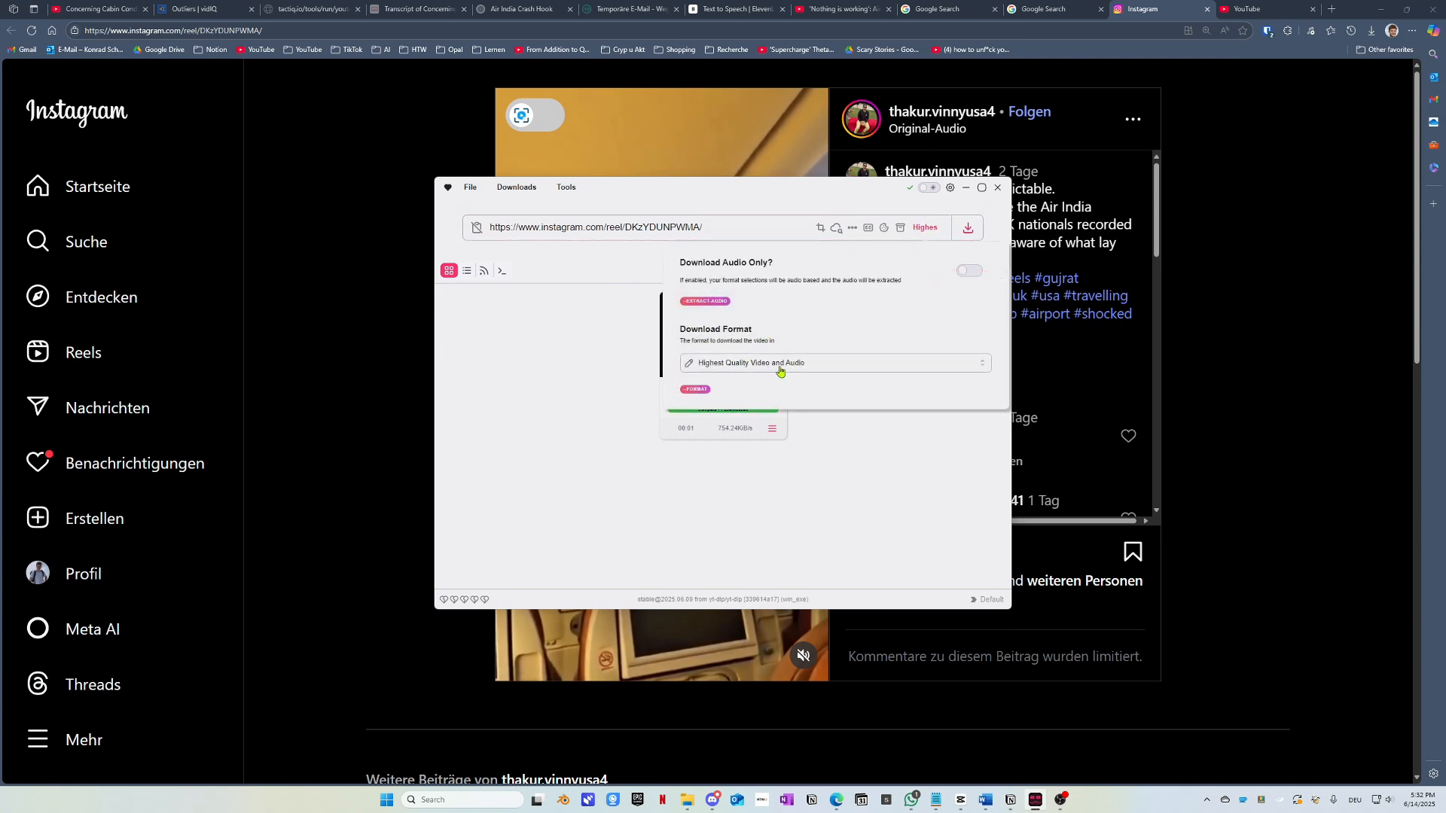
pyautogui.click(617, 449)
pyautogui.click(368, 355)
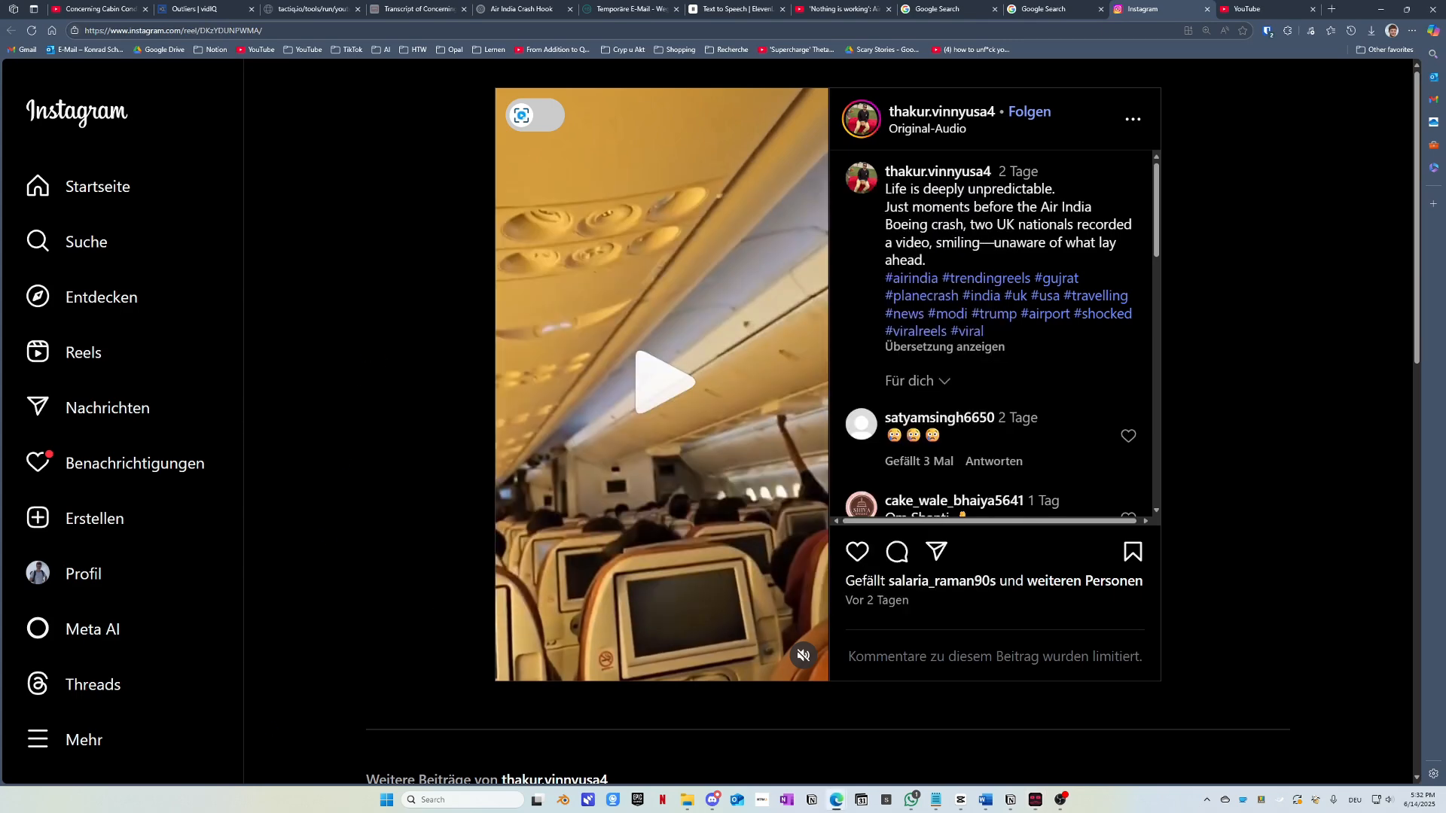
pyautogui.press('super+d')
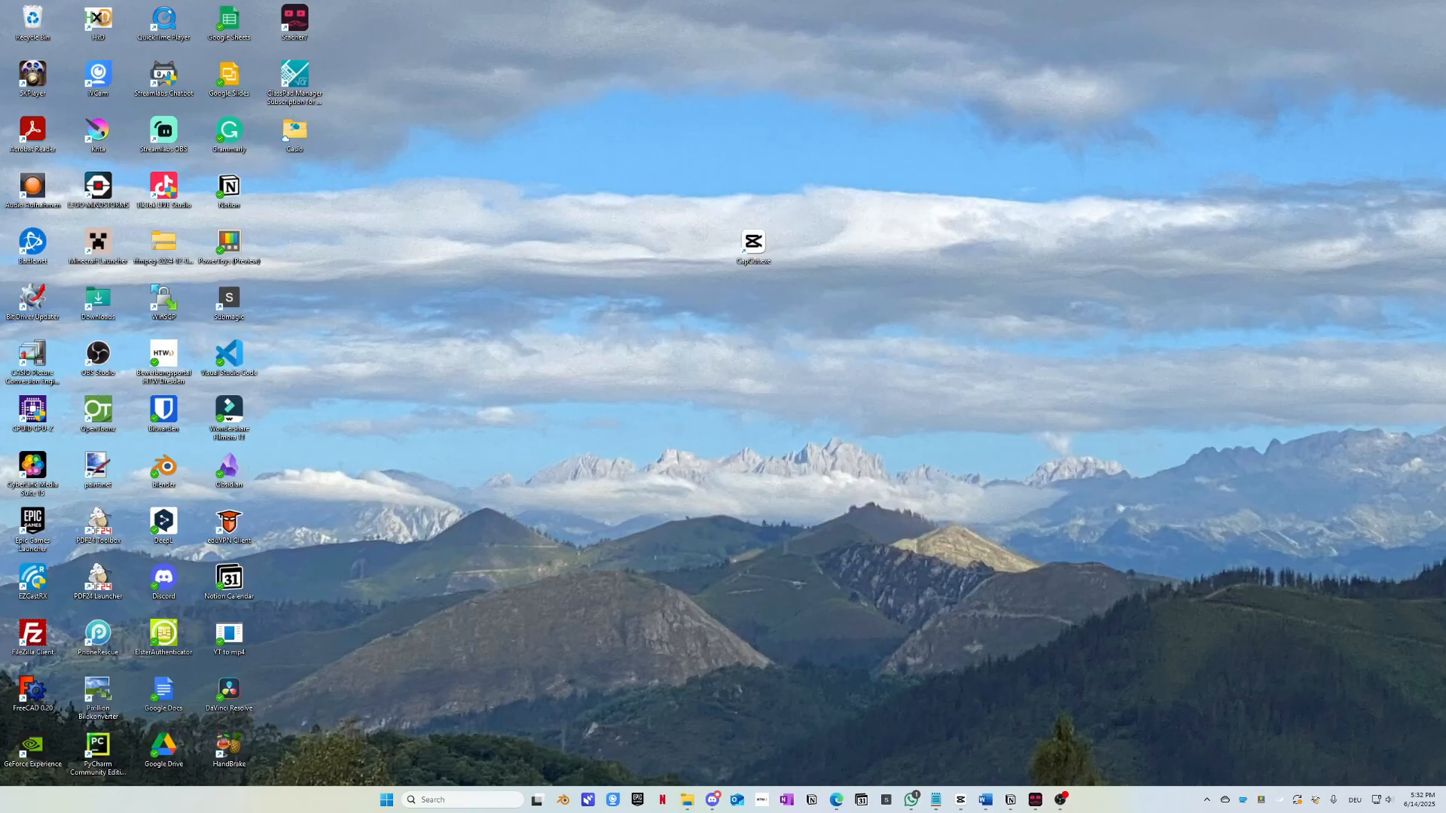
# Step: Restore the windows and select the downloaded reel video file in File Explorer
pyautogui.press('super+d')
pyautogui.moveTo(1445, 332); pyautogui.dragTo(656, 371)
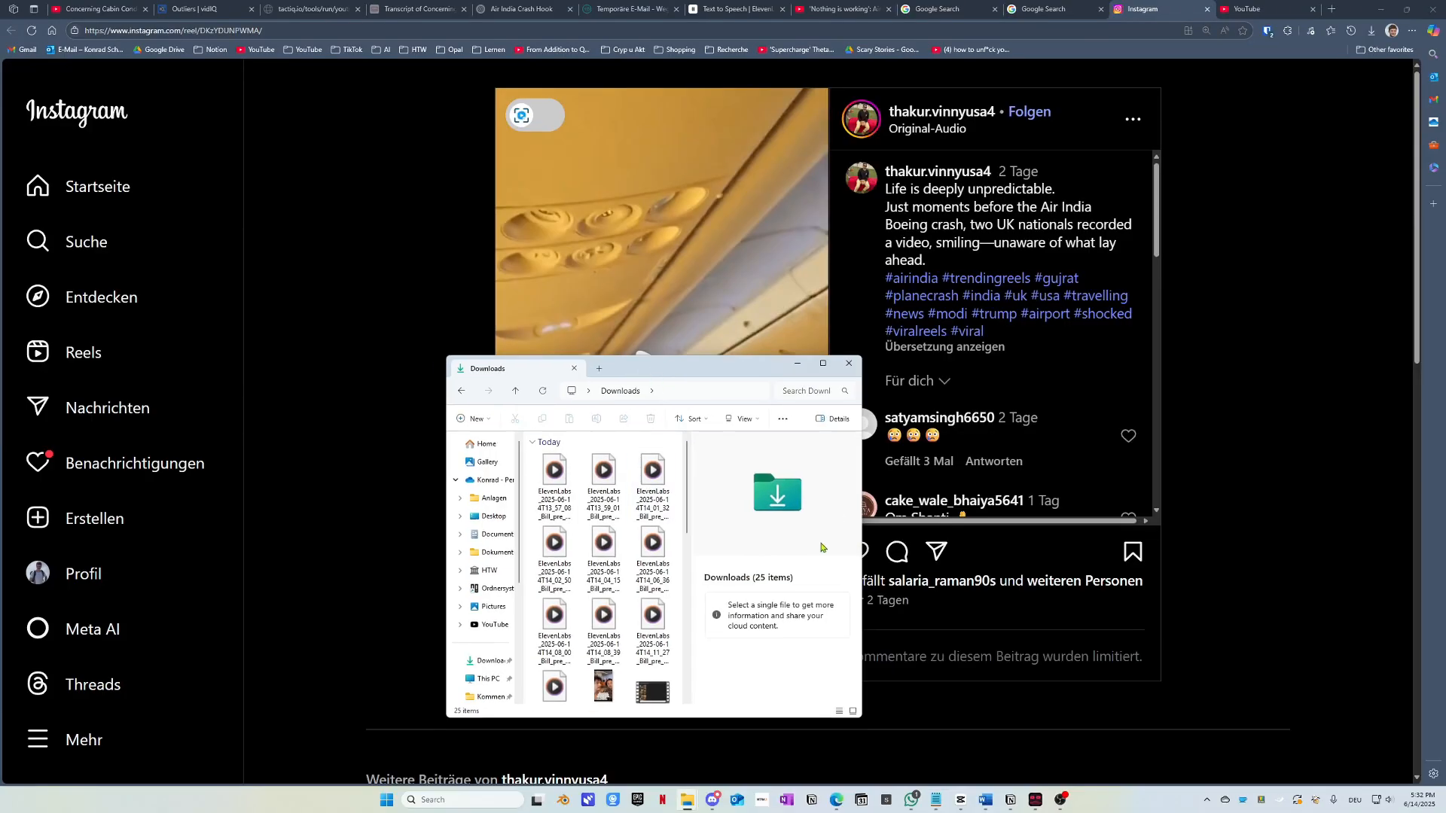
pyautogui.scroll(-3, 613, 595)
pyautogui.scroll(5, 637, 602)
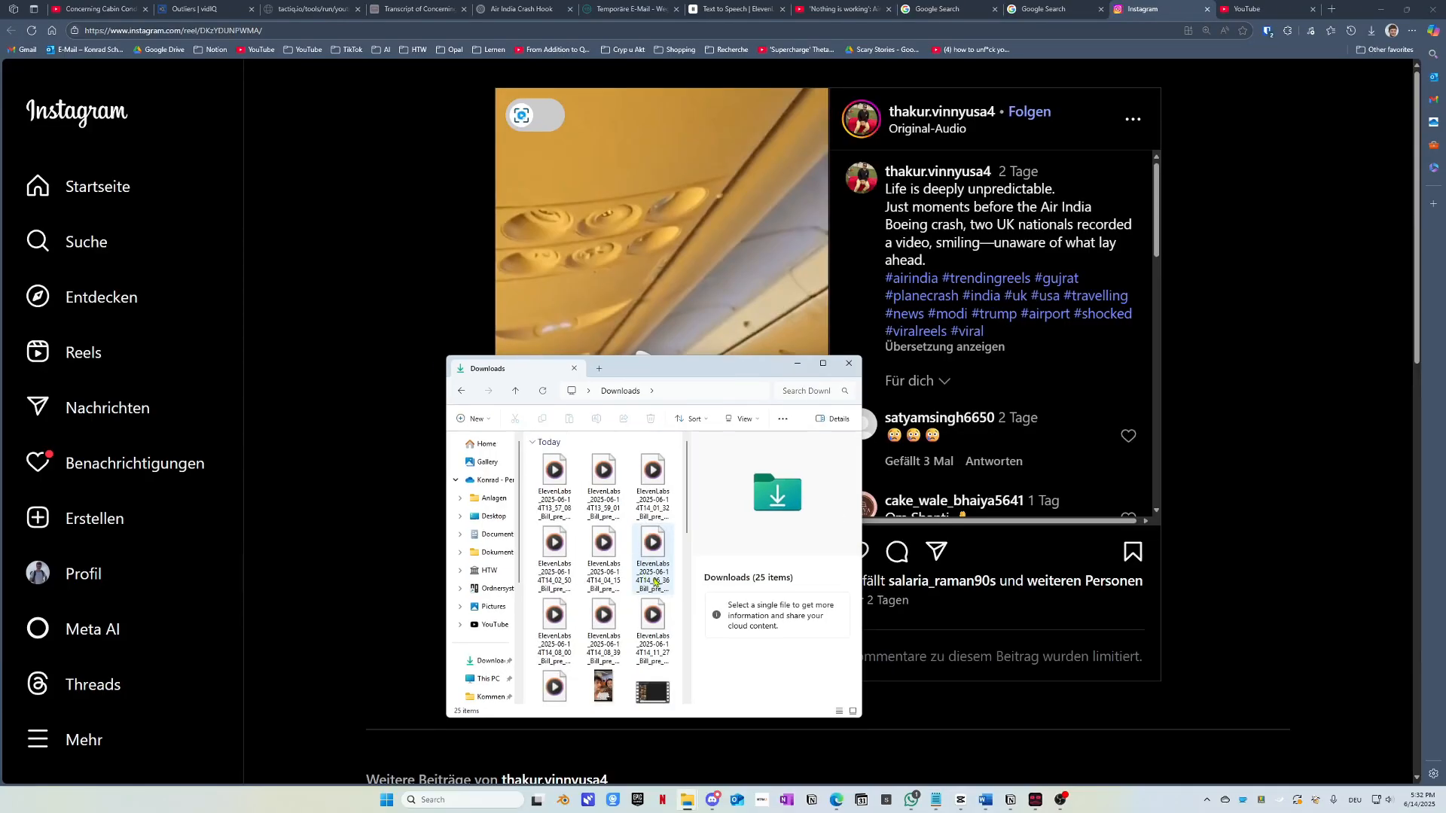
pyautogui.scroll(-3, 656, 581)
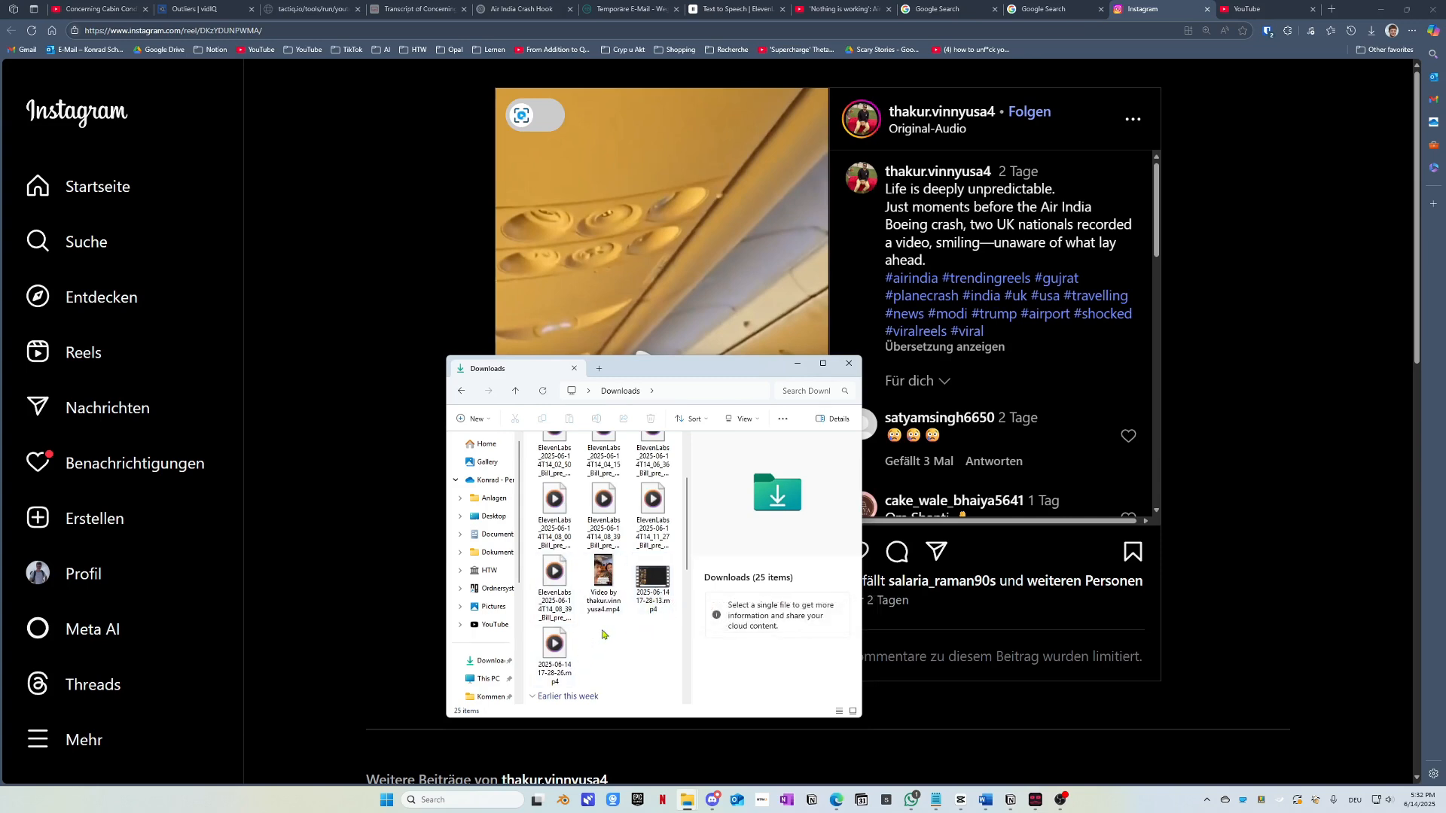
pyautogui.click(604, 580)
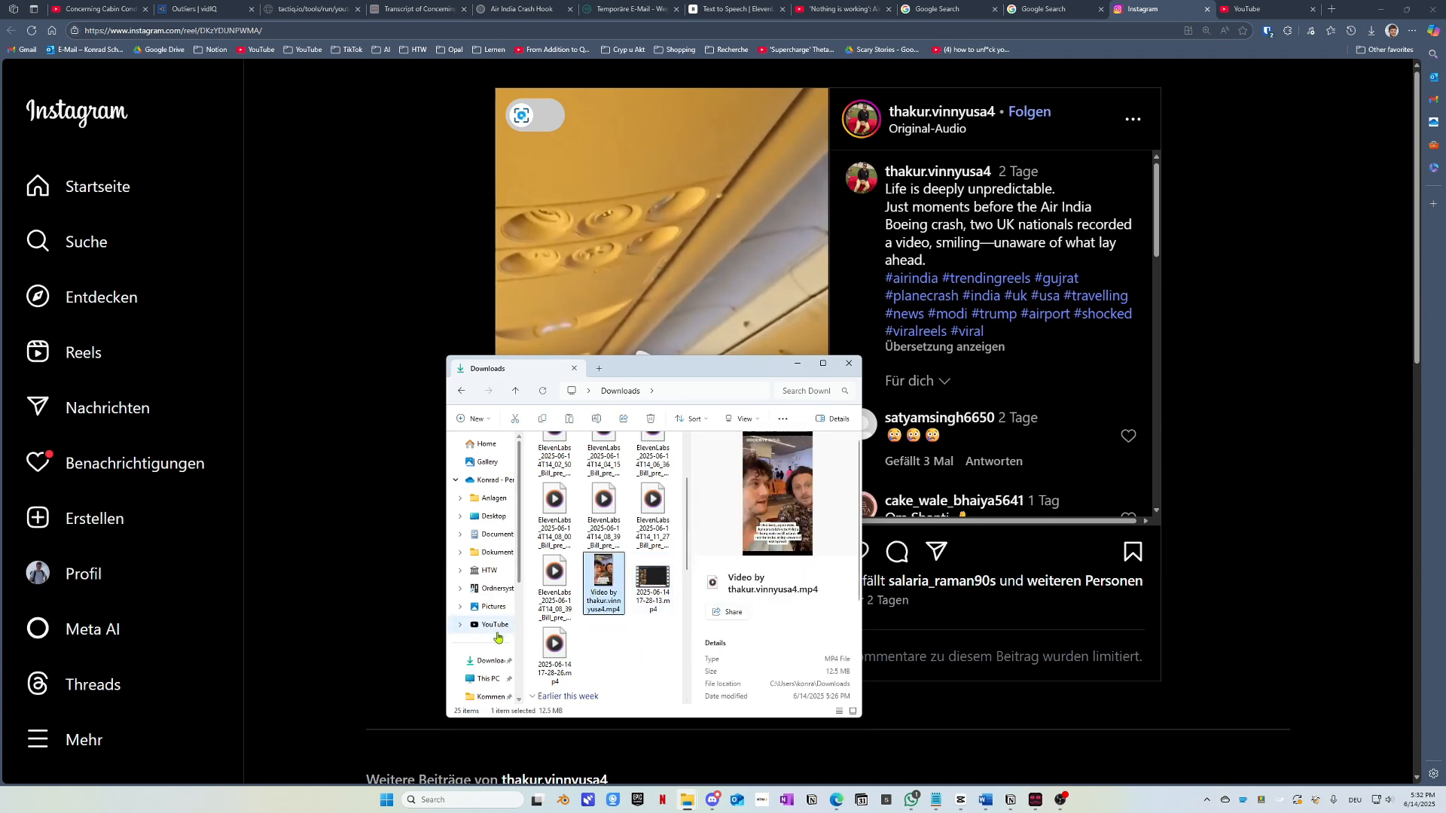
# Step: Open the 098_cheapest airlines folder, then go up to Flugzeugvideos
pyautogui.scroll(-3, 482, 557)
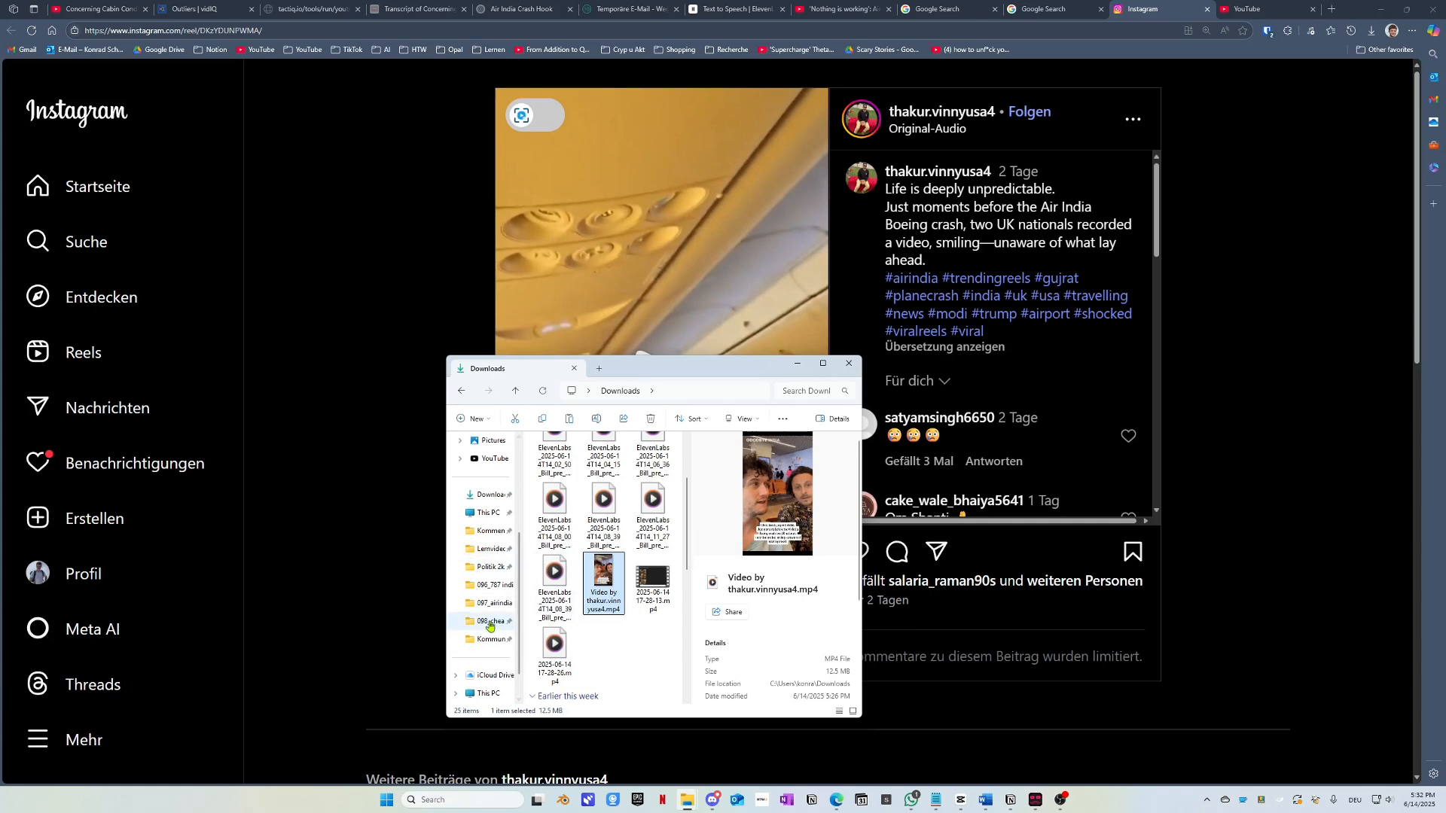
pyautogui.click(491, 620)
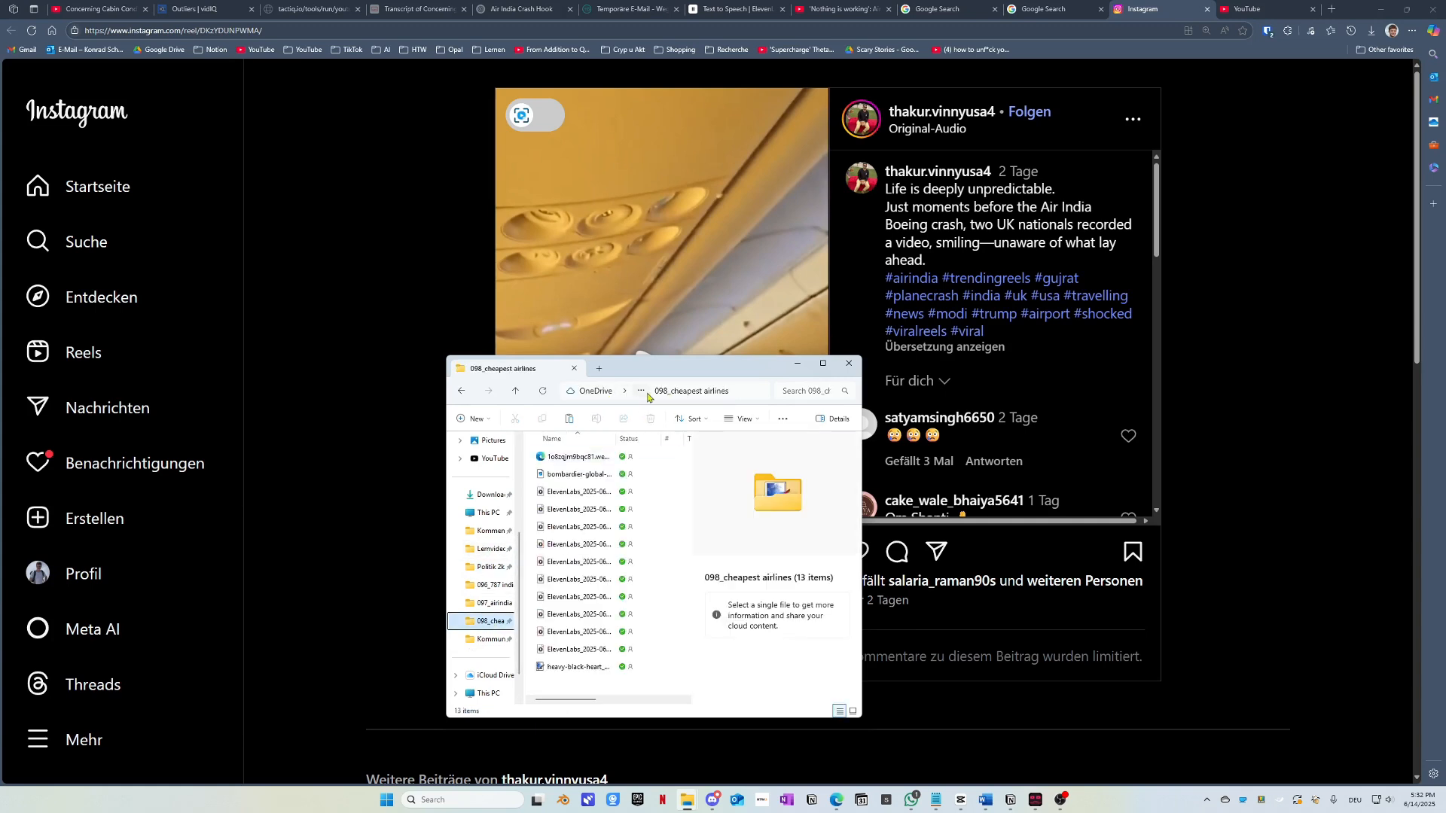
pyautogui.click(641, 391)
pyautogui.click(631, 413)
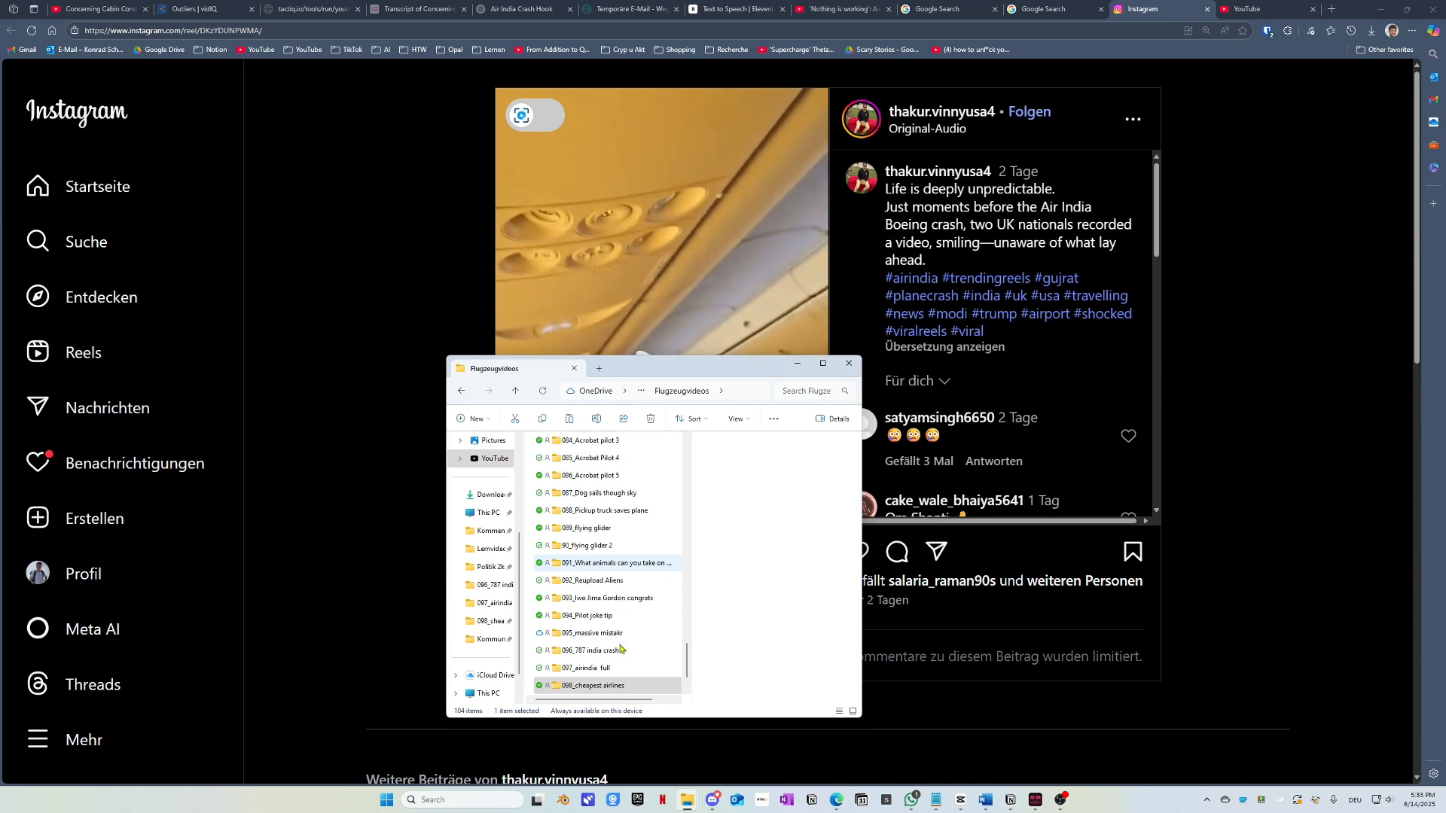
# Step: Select the 1000_Notfall Videos schnell folder and maximise the File Explorer window
pyautogui.scroll(-1, 619, 607)
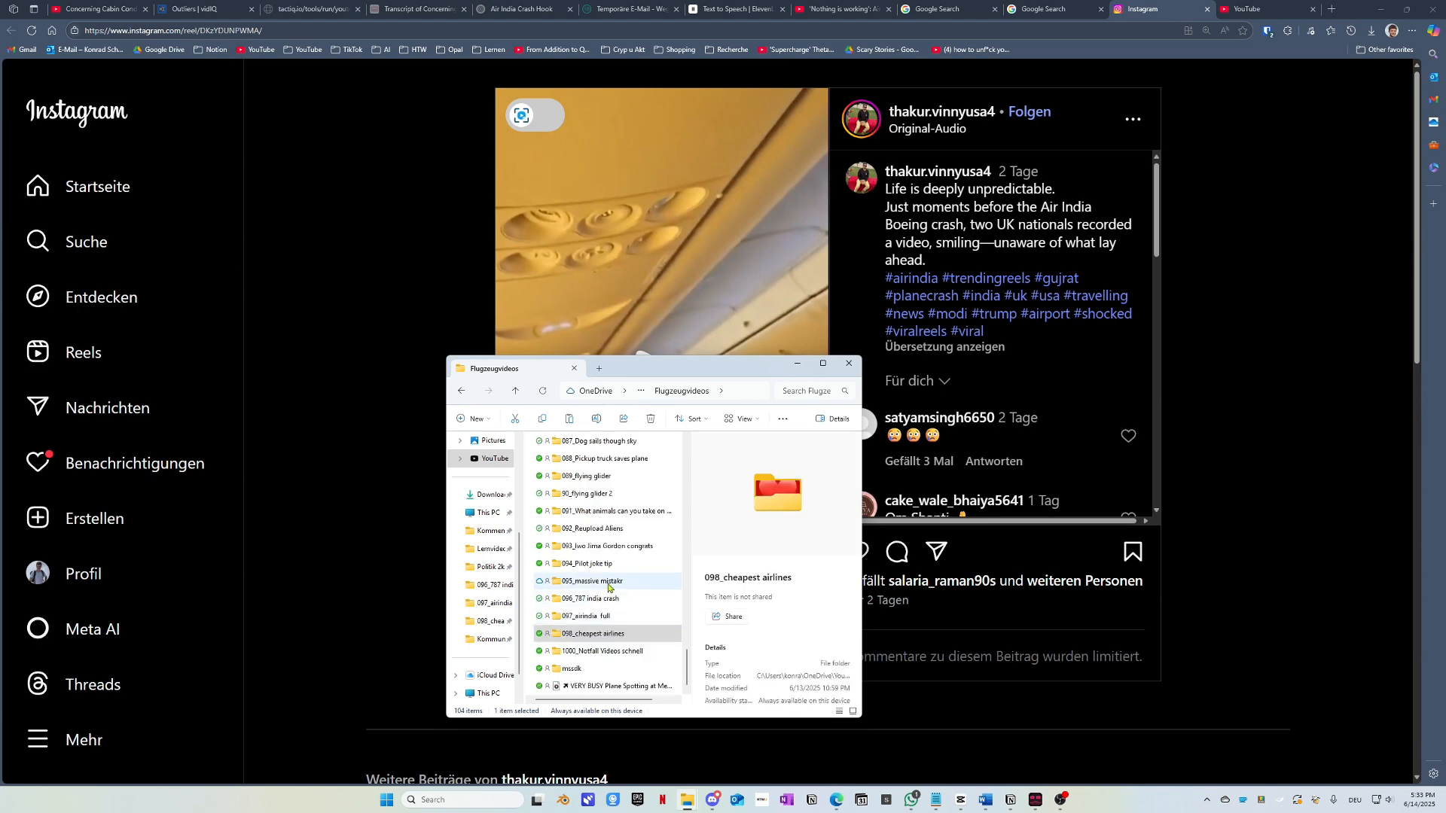
pyautogui.click(645, 652)
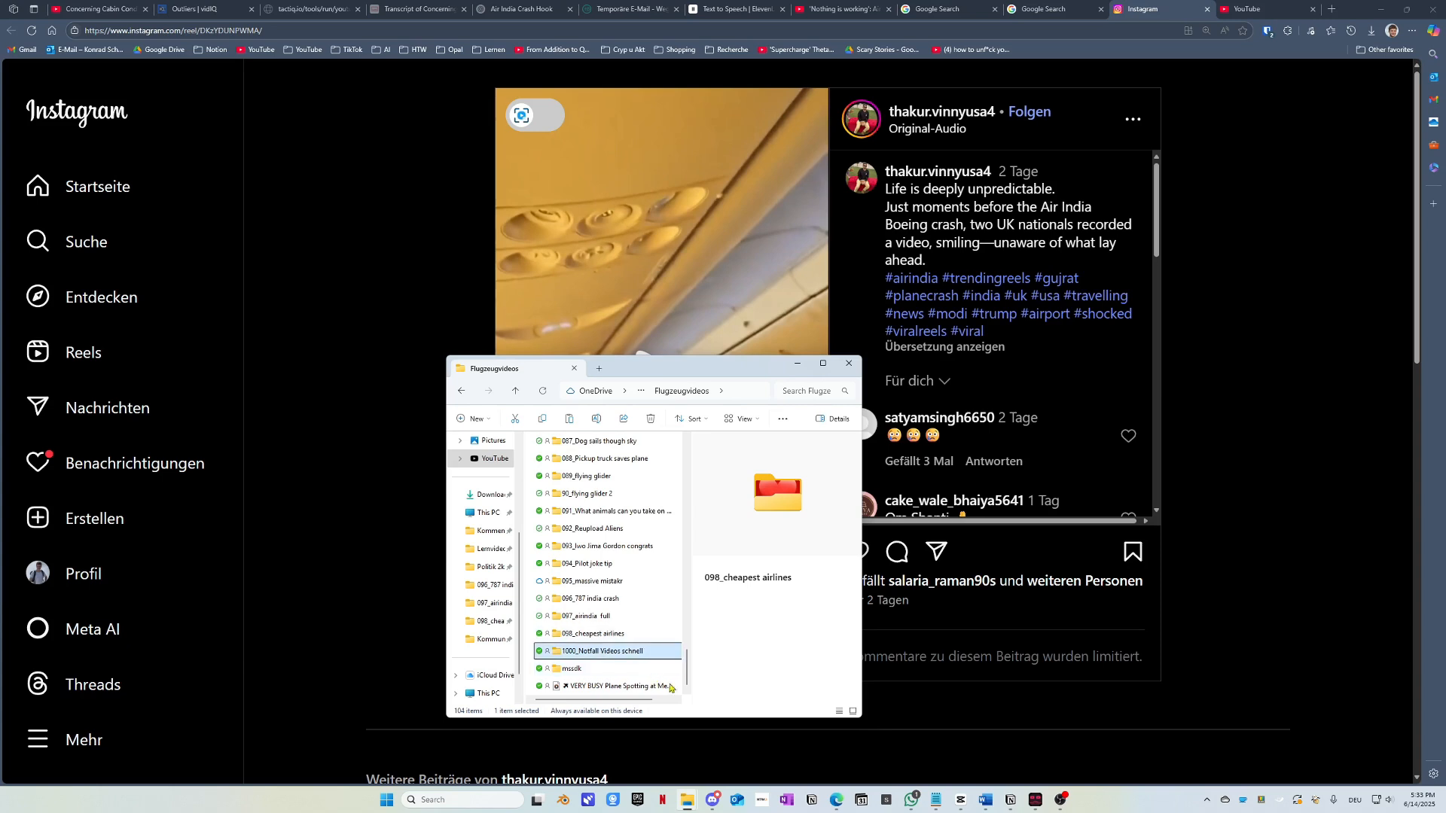
pyautogui.rightClick(646, 653)
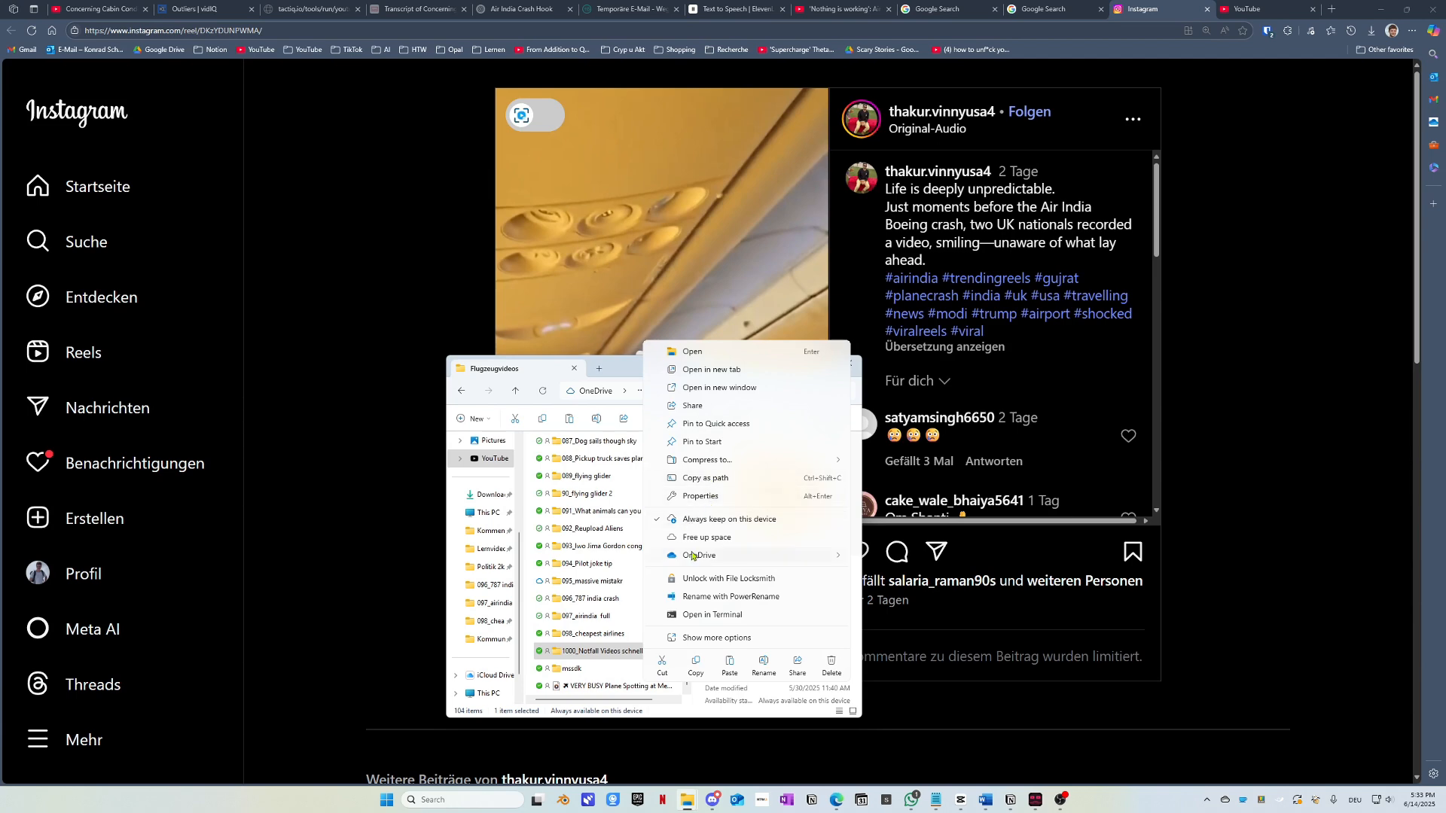
pyautogui.click(616, 369)
pyautogui.moveTo(649, 371); pyautogui.dragTo(677, 287)
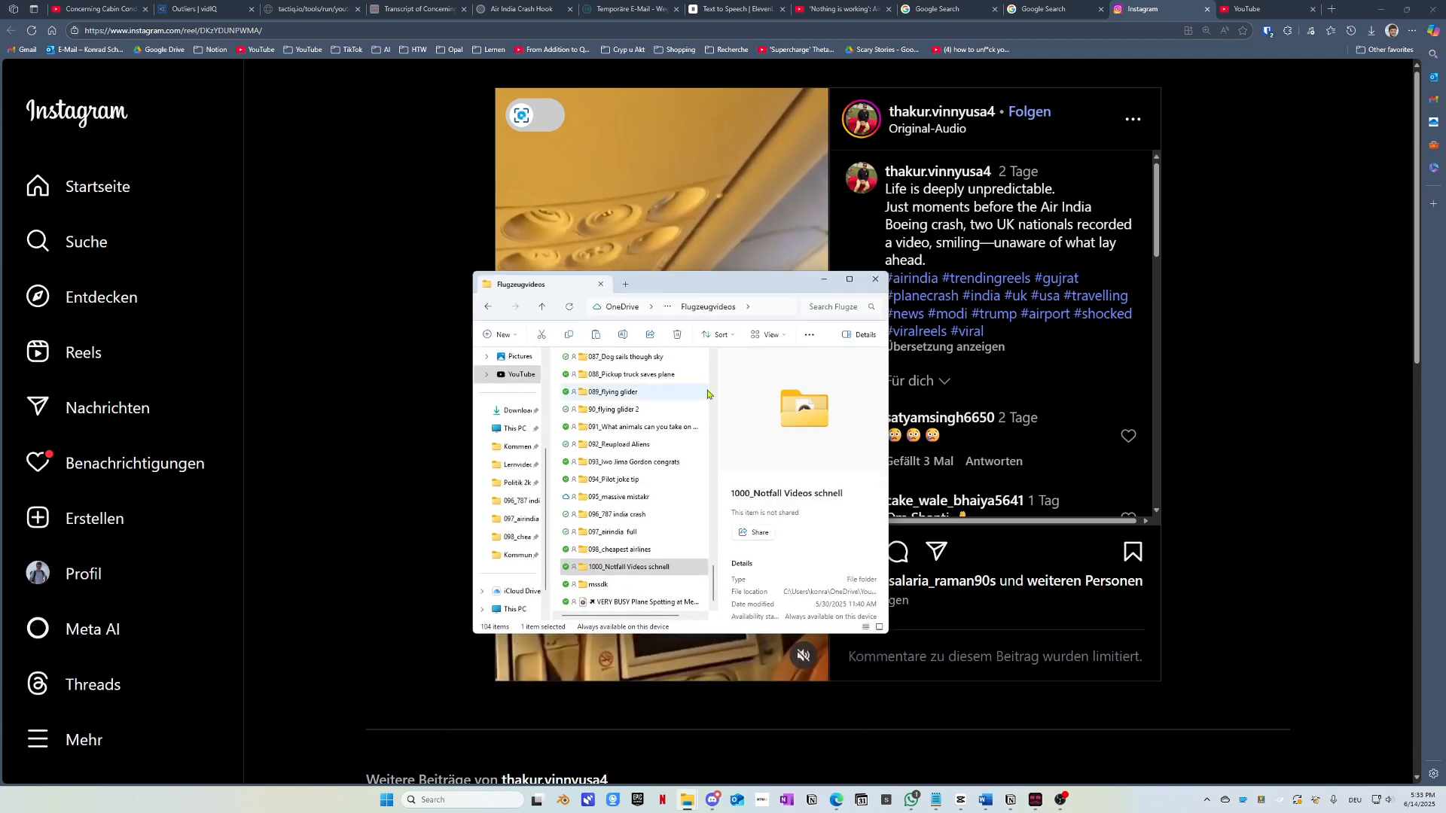
pyautogui.click(852, 279)
pyautogui.click(540, 505)
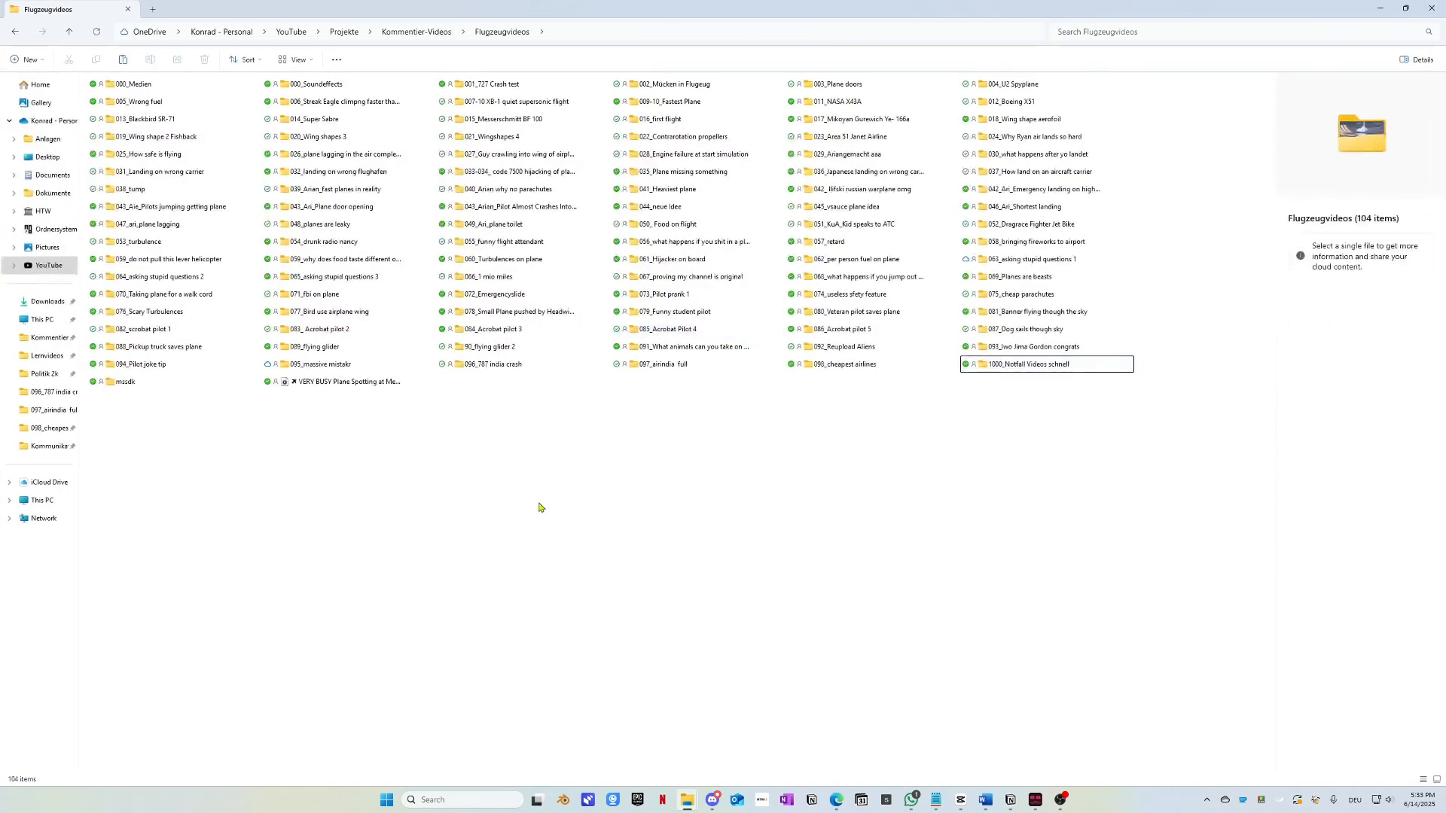
# Step: Create a new folder named '099_aiplane bad india' in Flugzeugvideos
pyautogui.hotkey('ctrl', 'shift', 'n')
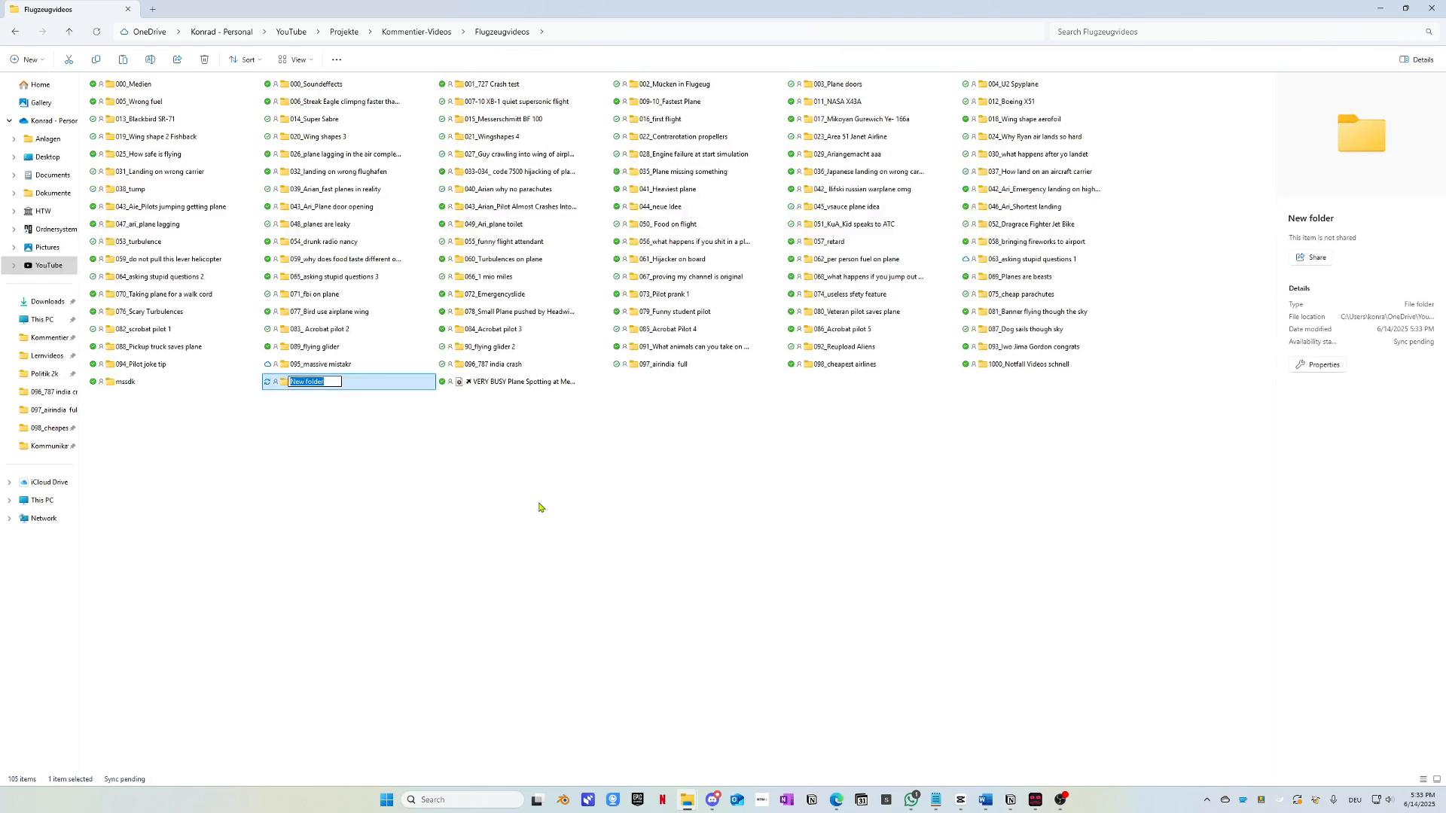
pyautogui.write('099_aiplane bad india')
pyautogui.press('Return')
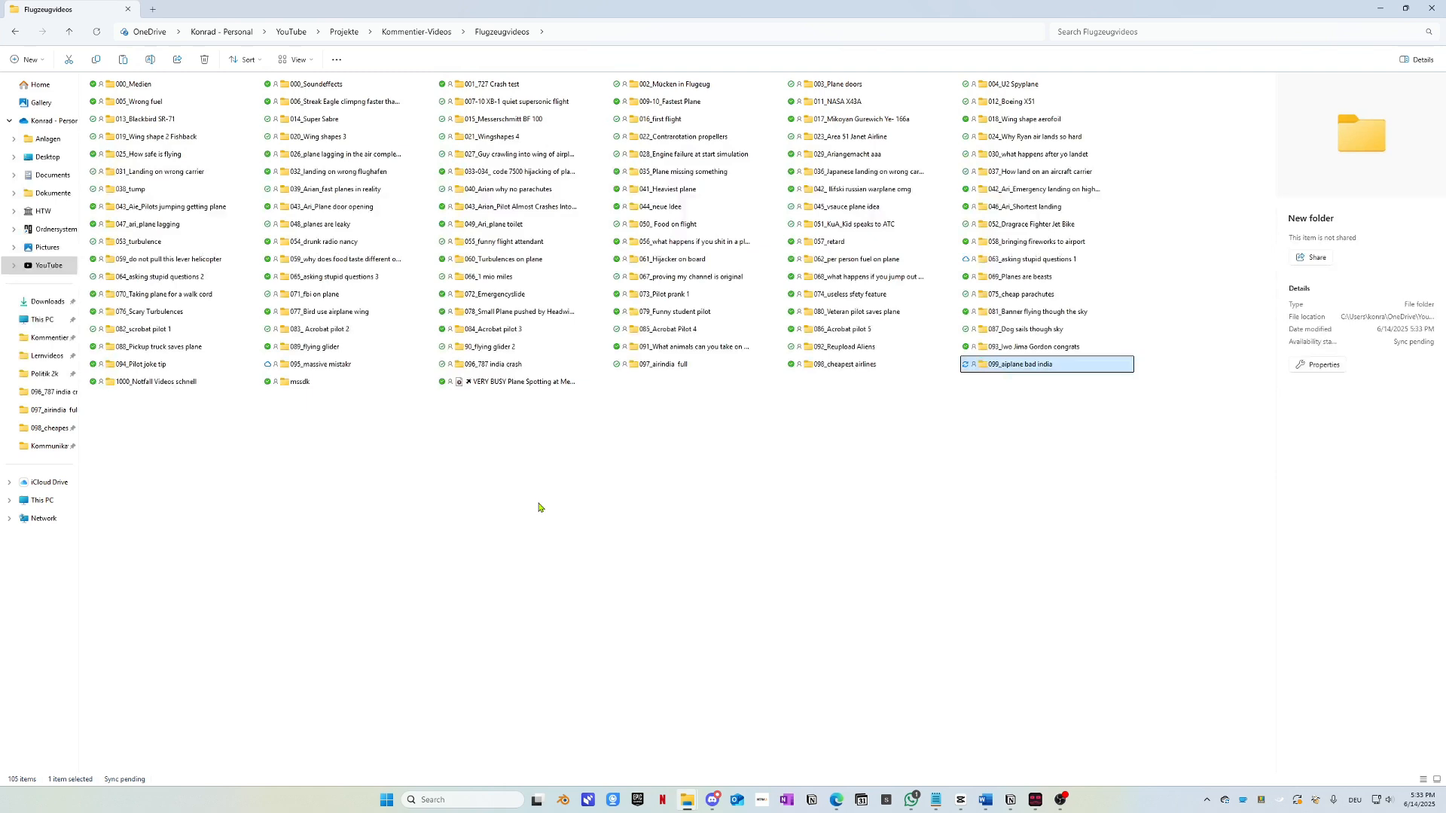
# Step: Open the new folder and paste the downloaded Instagram MP4 into it
pyautogui.doubleClick(1051, 369)
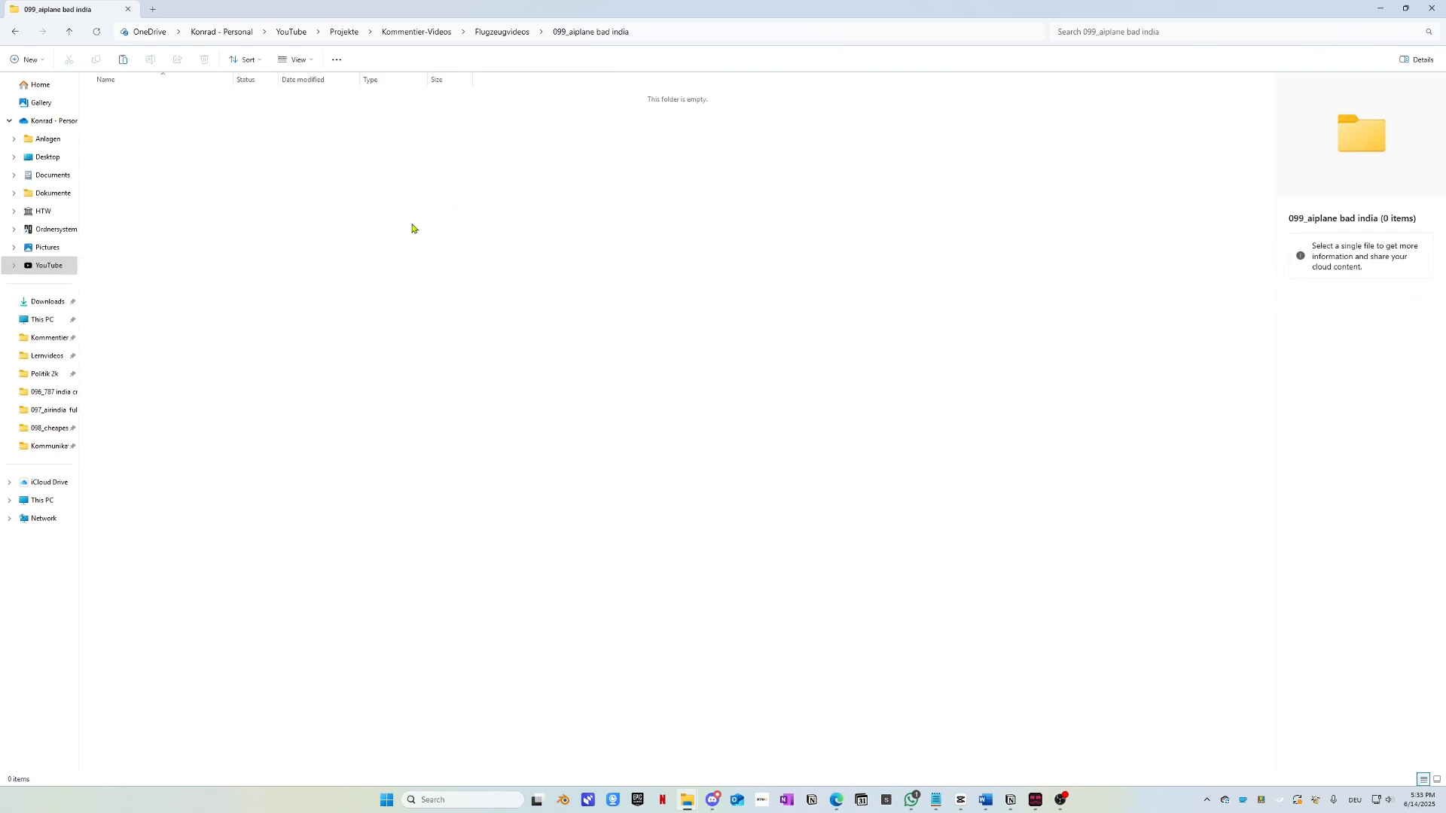
pyautogui.hotkey('ctrl', 'v')
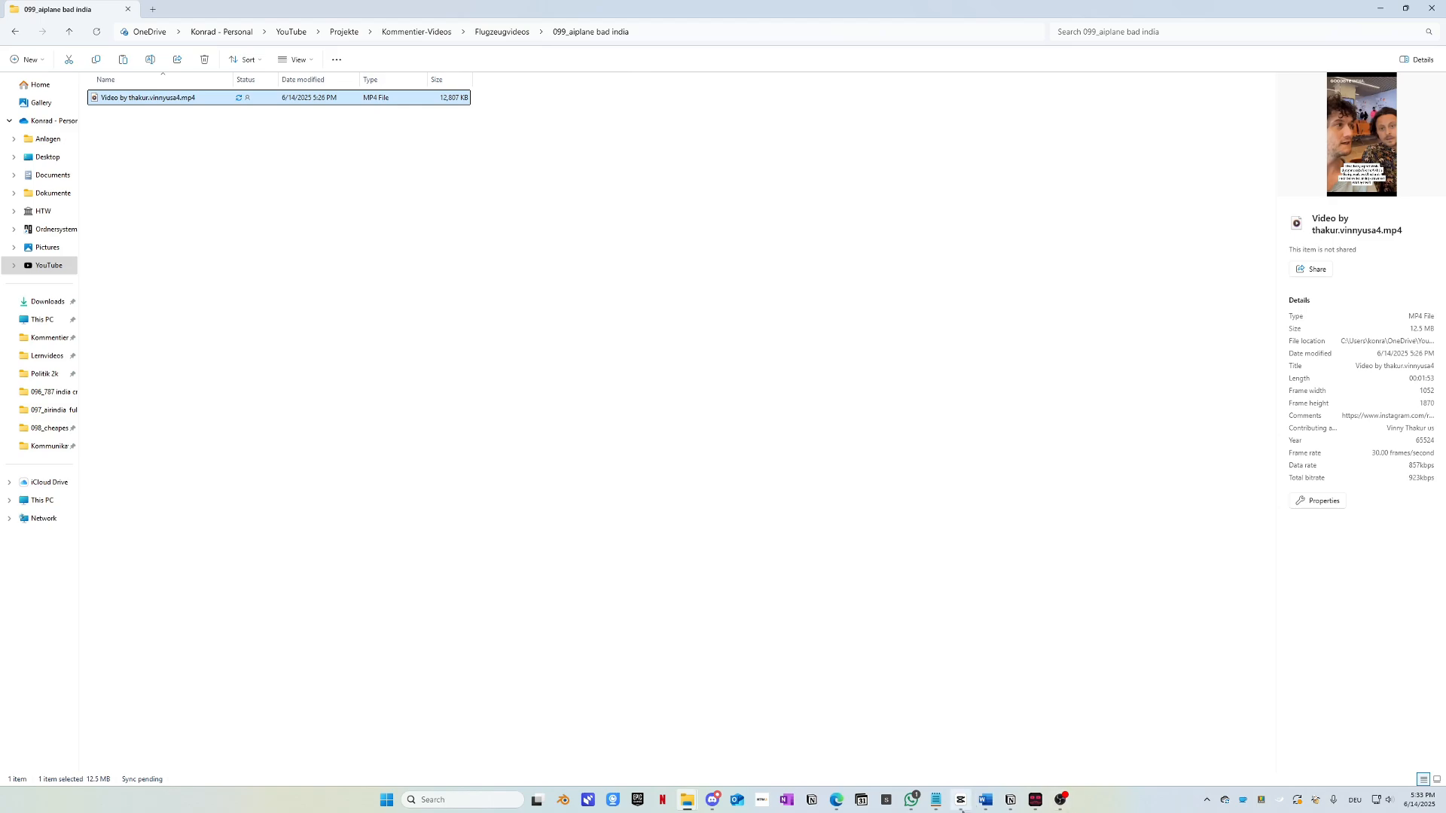
pyautogui.moveTo(960, 800)
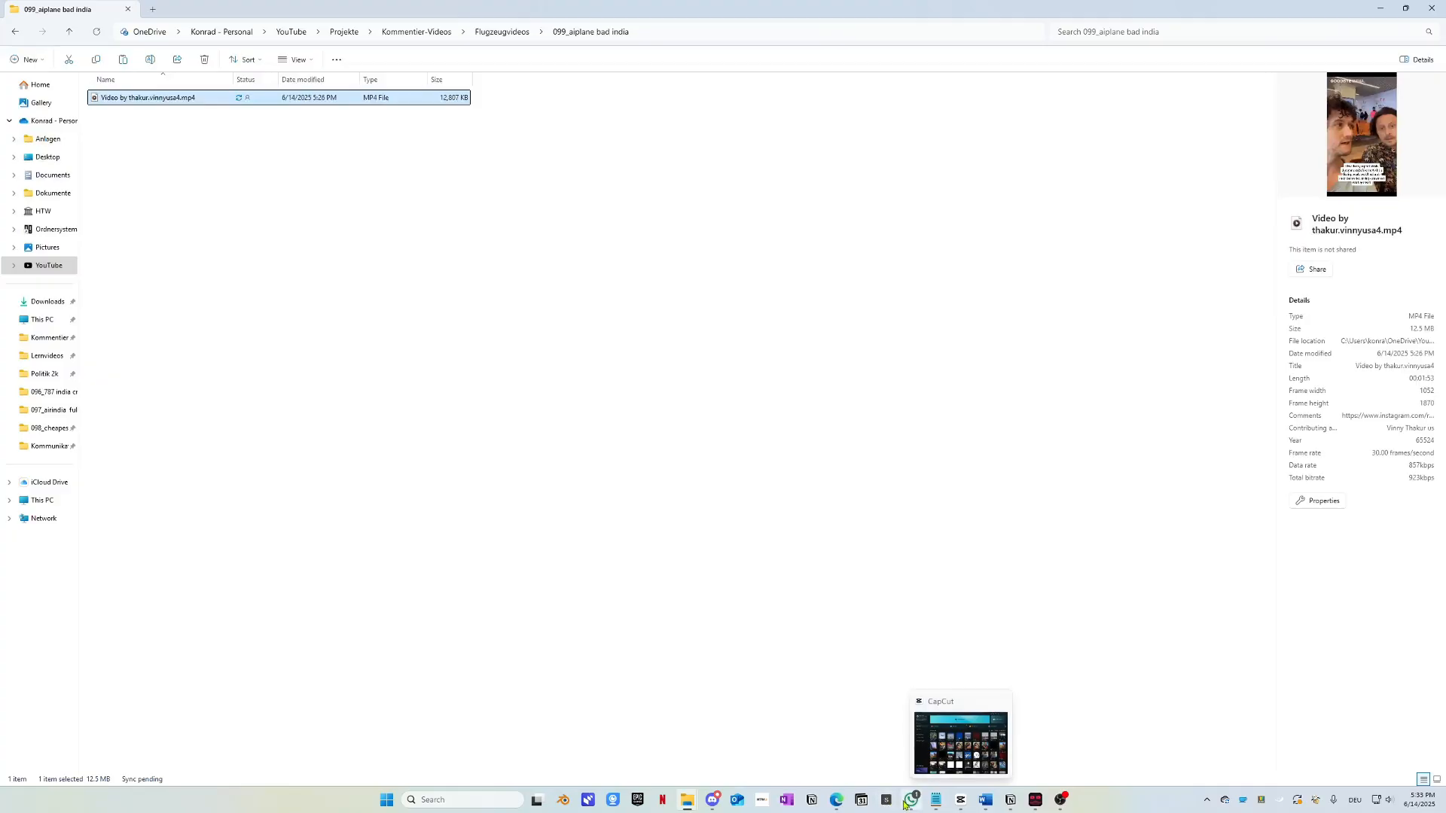
pyautogui.moveTo(912, 800)
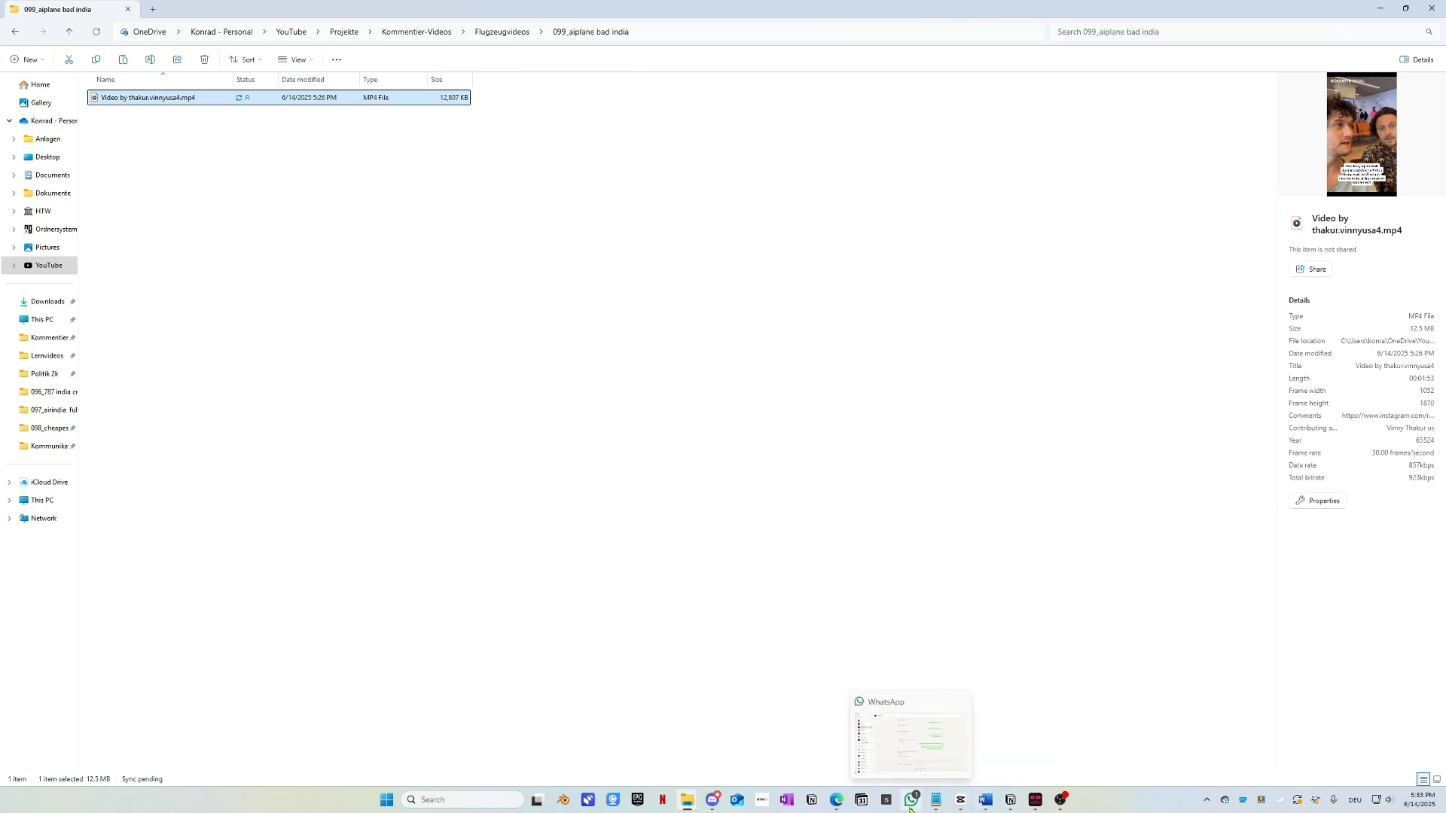
# Step: Bring Edge forward, pause the Air India cabin Short, then switch to vidIQ Outliers
pyautogui.click(838, 802)
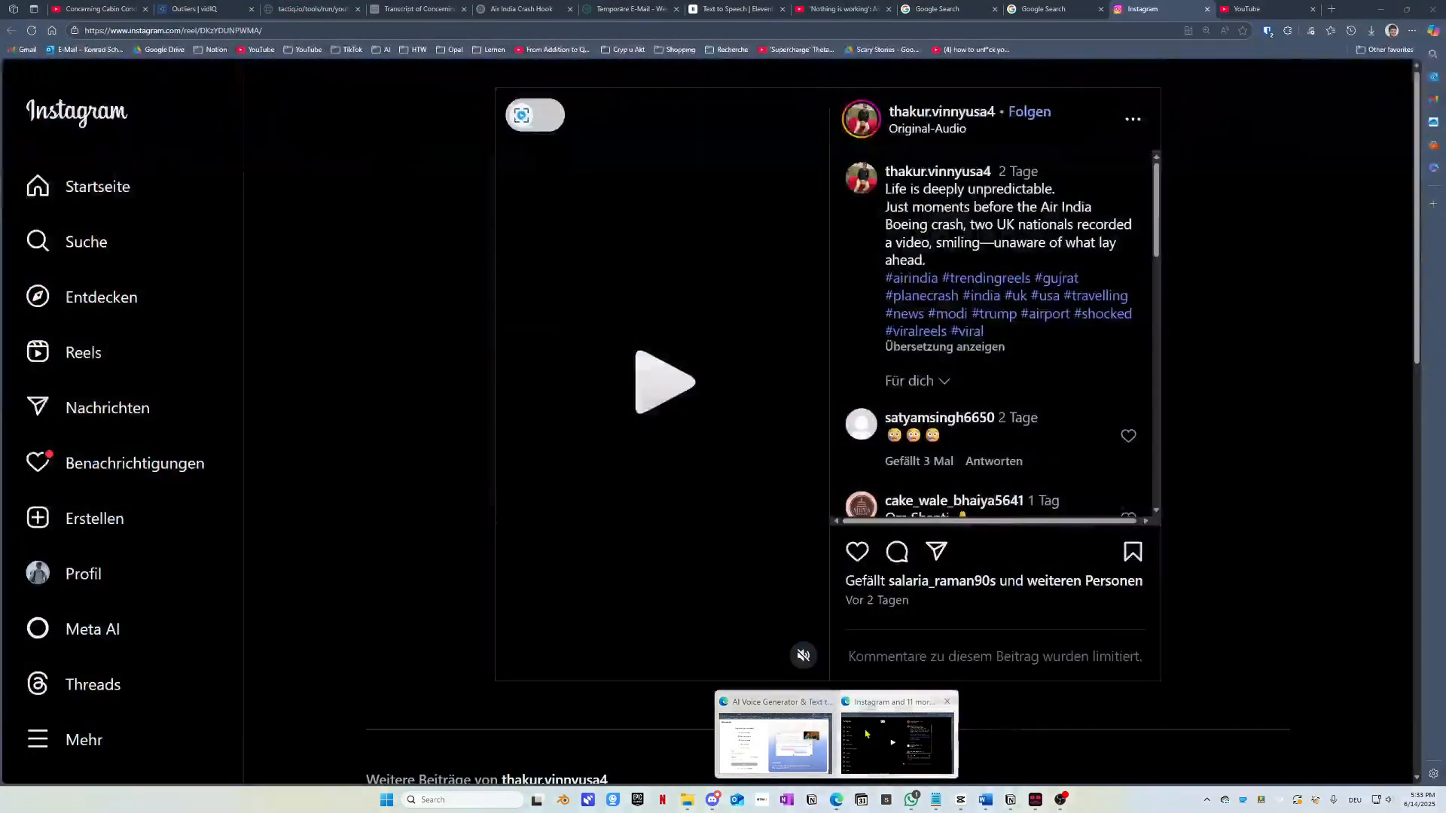
pyautogui.click(897, 742)
pyautogui.click(98, 8)
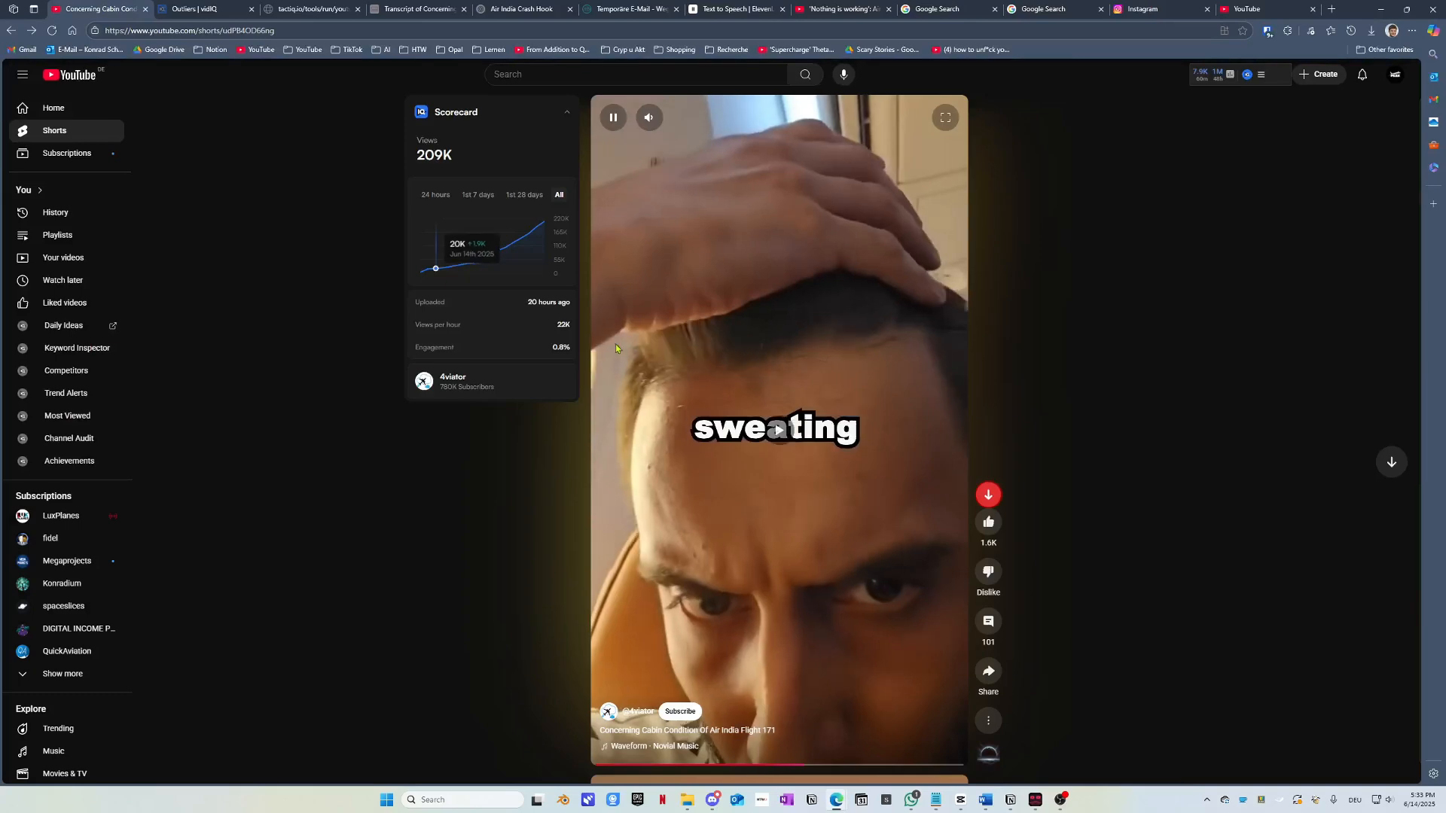
pyautogui.click(670, 577)
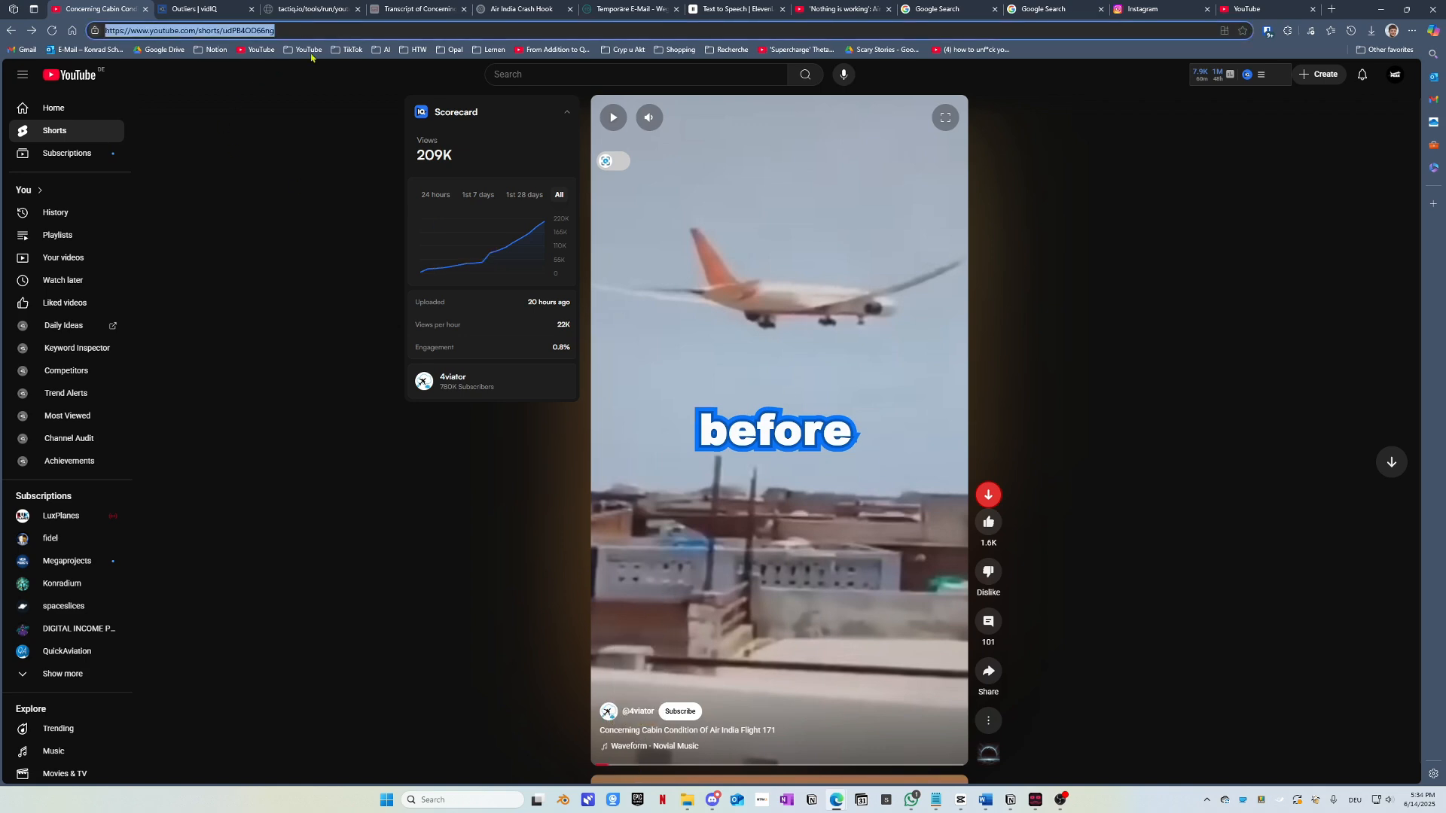
pyautogui.click(212, 8)
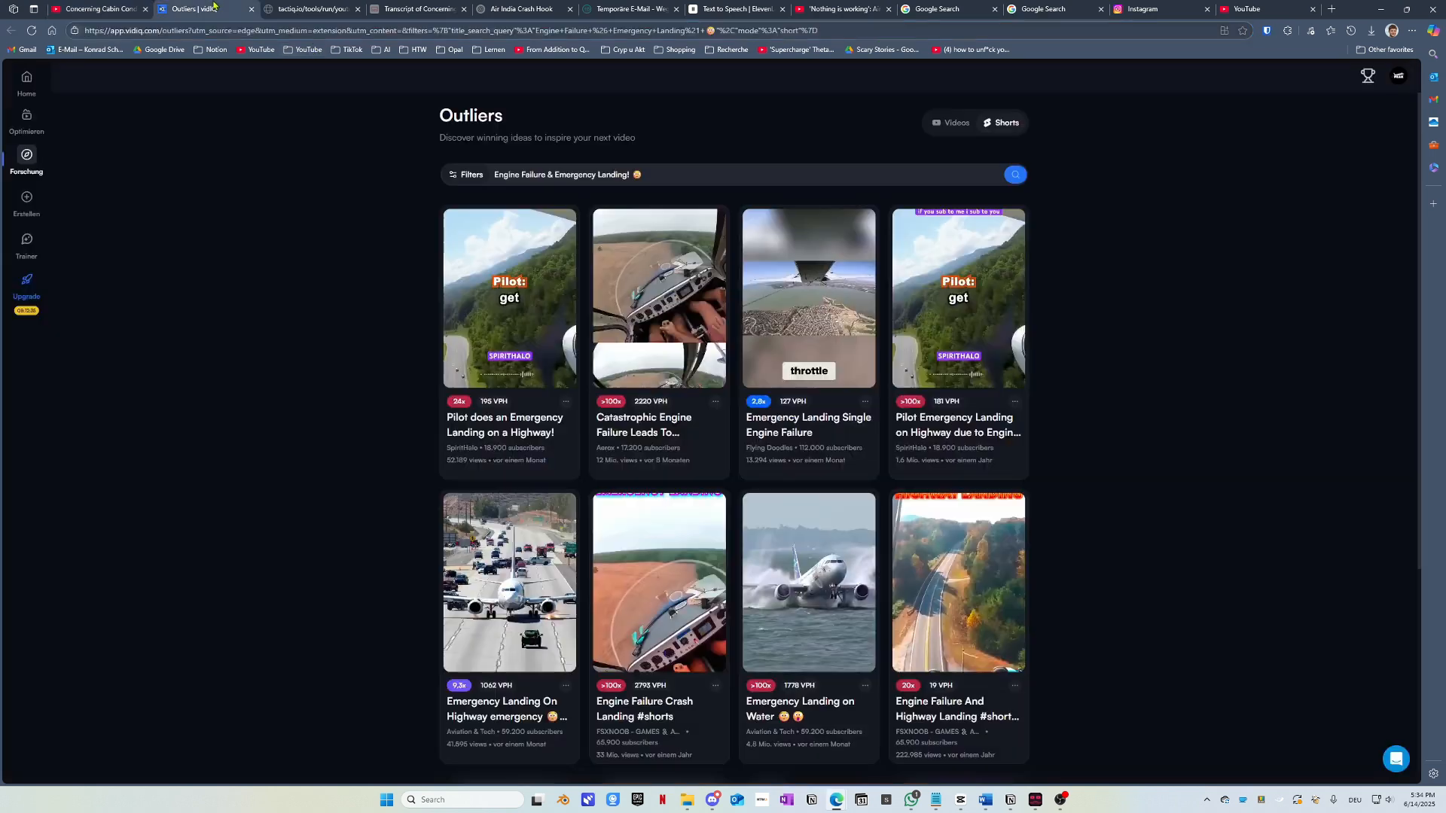
# Step: Switch to YouTubeToTranscript, close its popups and return to the empty request page
pyautogui.click(315, 8)
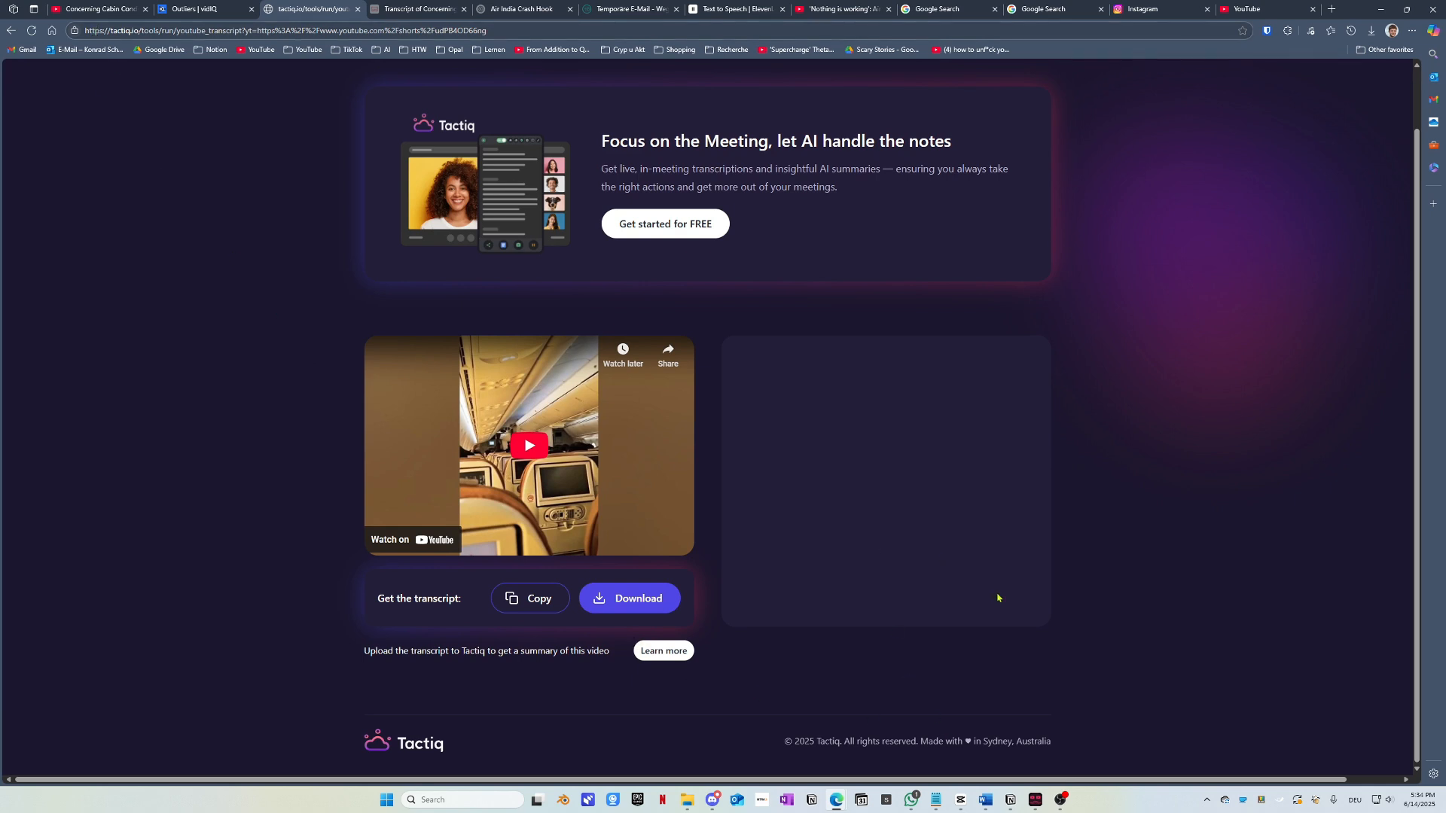
pyautogui.click(407, 7)
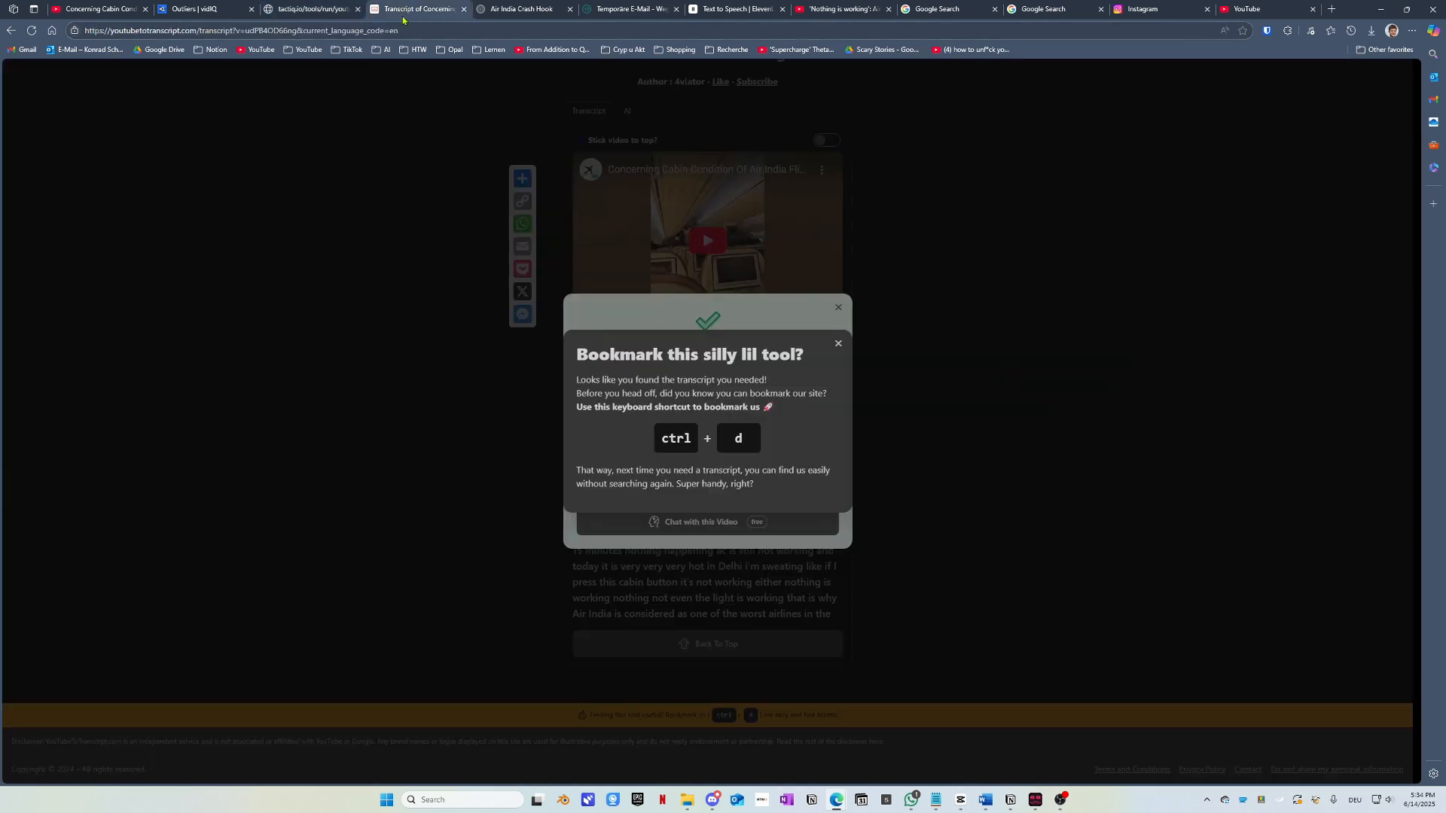
pyautogui.click(838, 343)
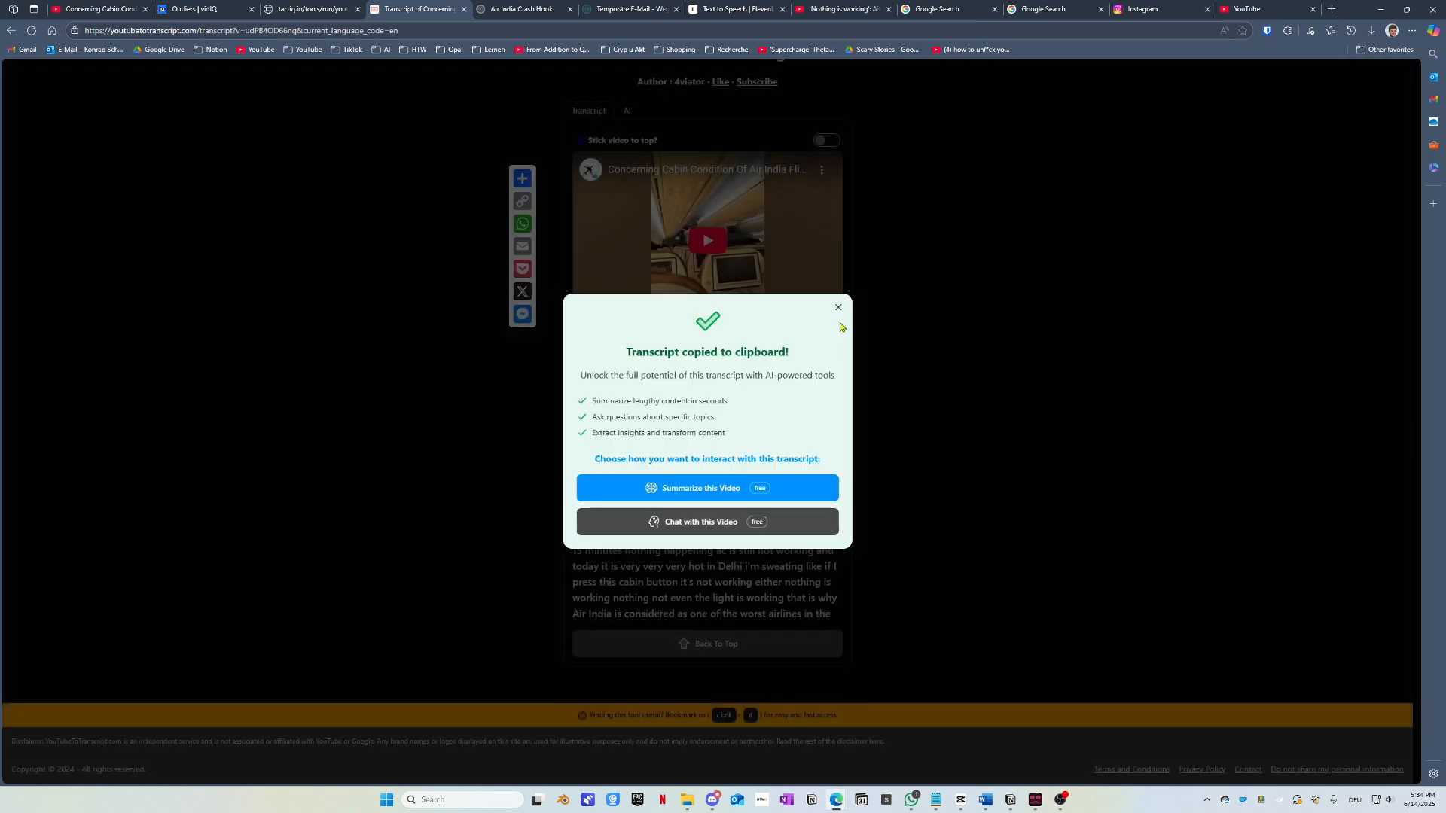
pyautogui.click(839, 307)
pyautogui.hotkey('alt', 'Left')
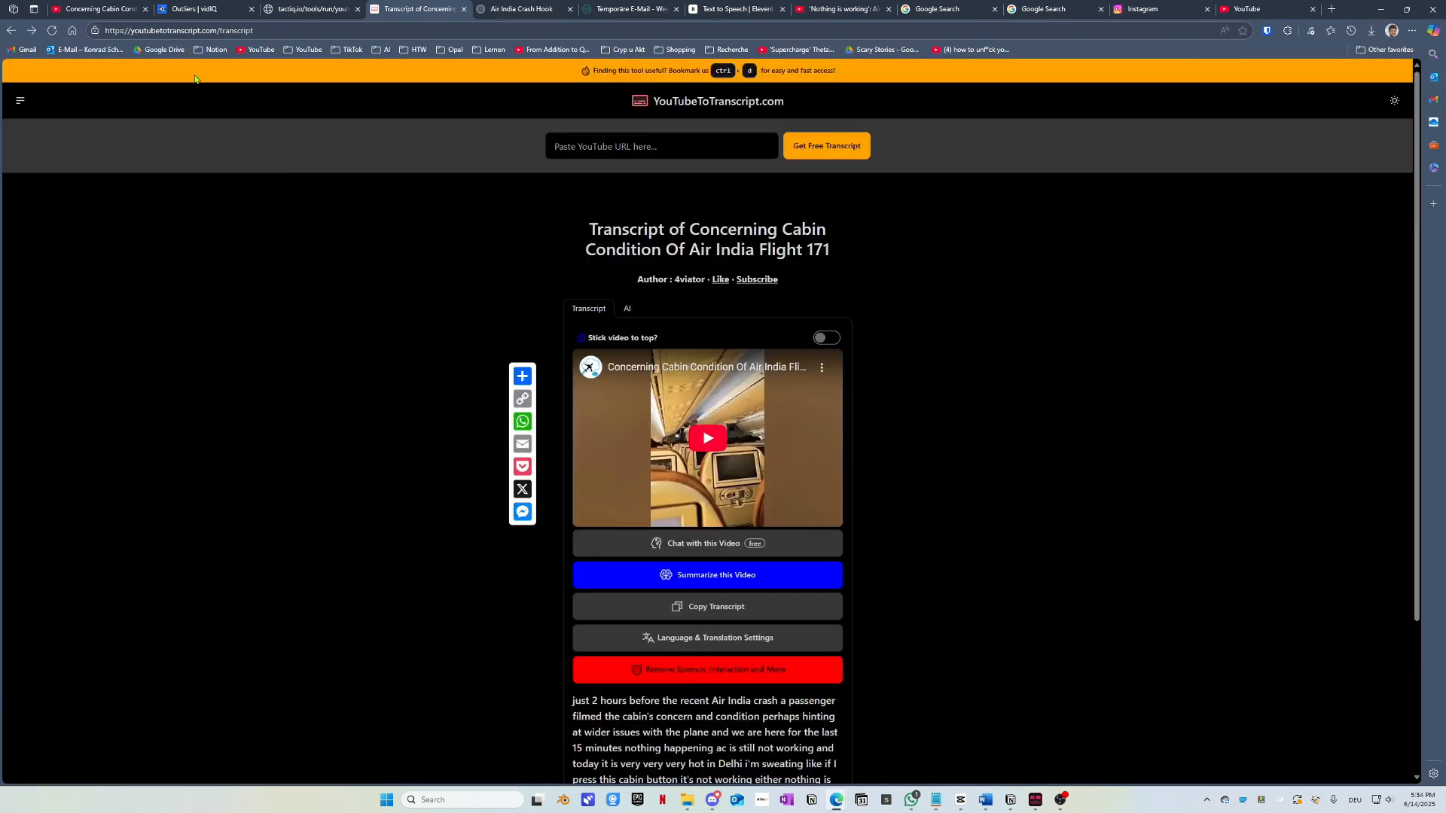
# Step: Paste the Short's link into YouTubeToTranscript, fetch the transcript and copy it
pyautogui.click(603, 155)
pyautogui.hotkey('ctrl', 'v')
pyautogui.click(826, 146)
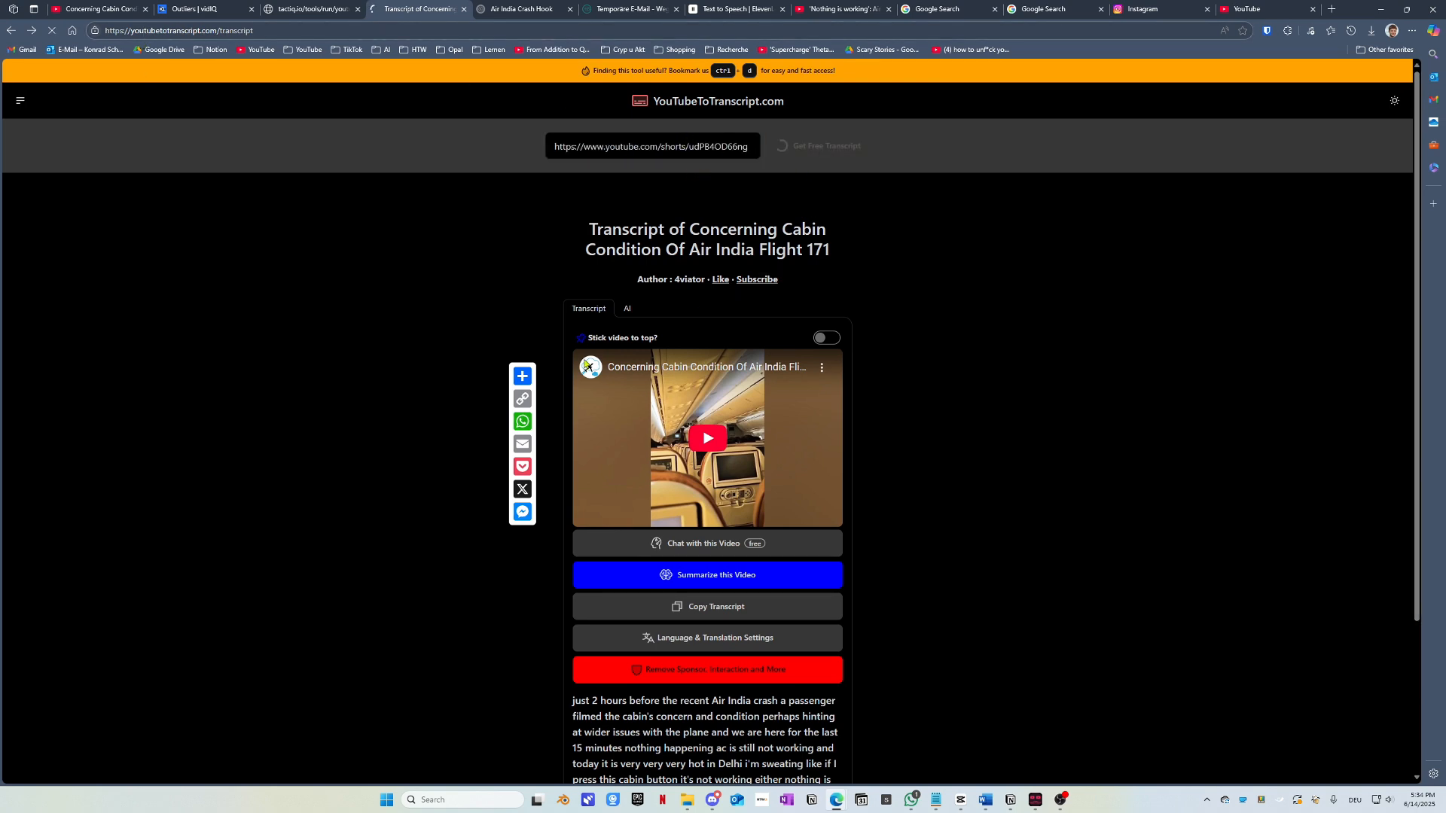
pyautogui.scroll(-2, 884, 351)
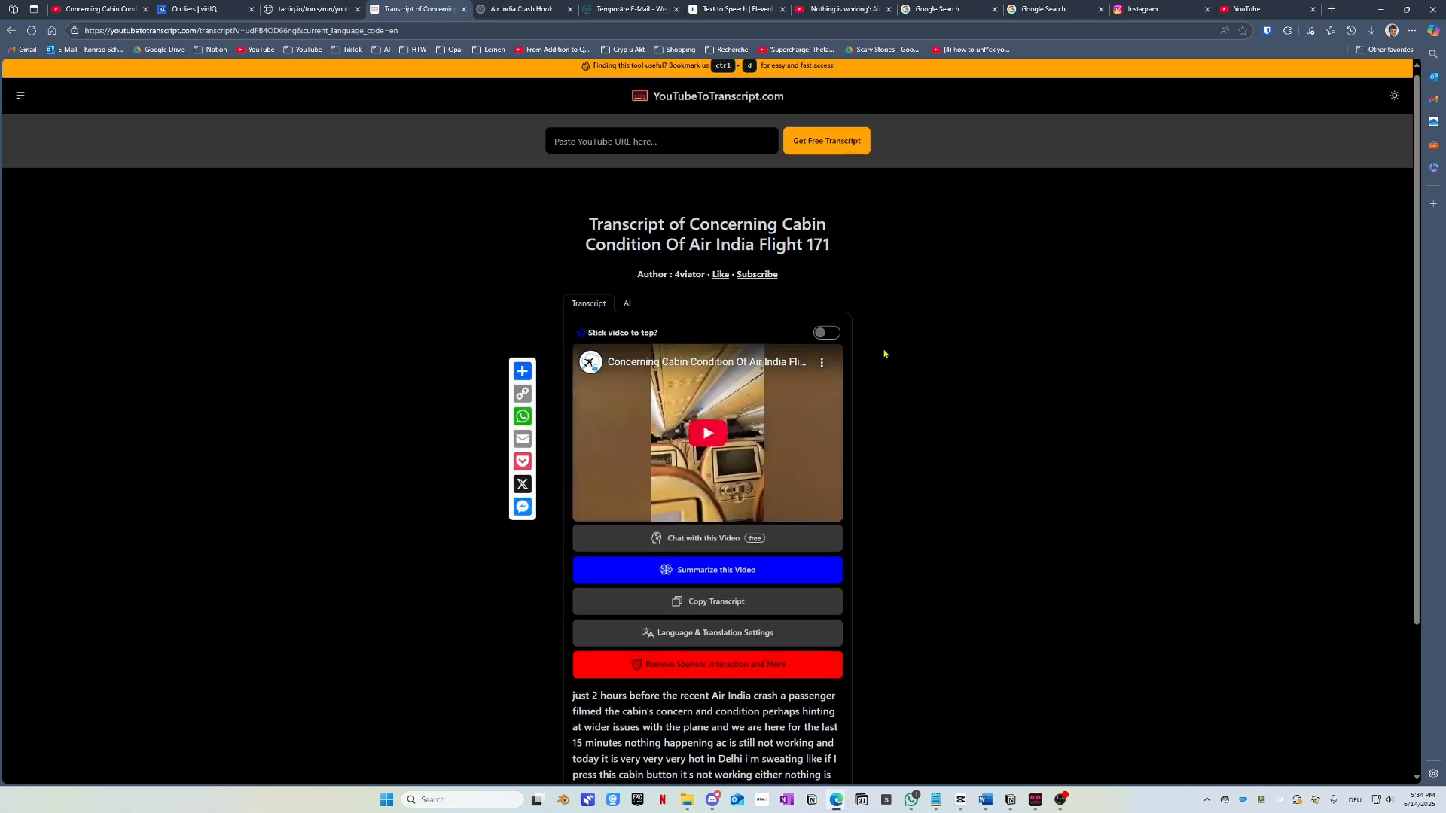
pyautogui.click(700, 495)
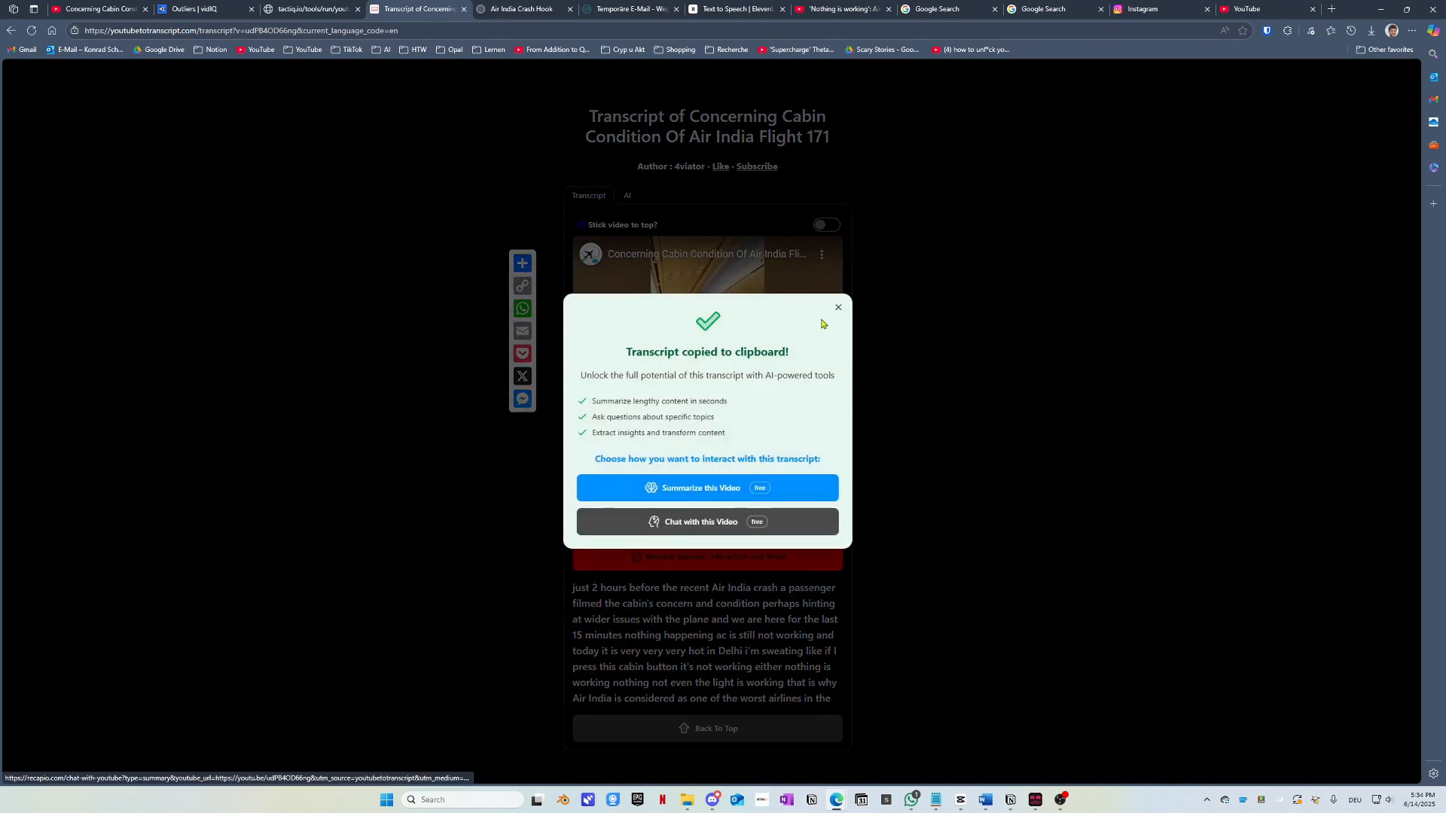
pyautogui.click(611, 111)
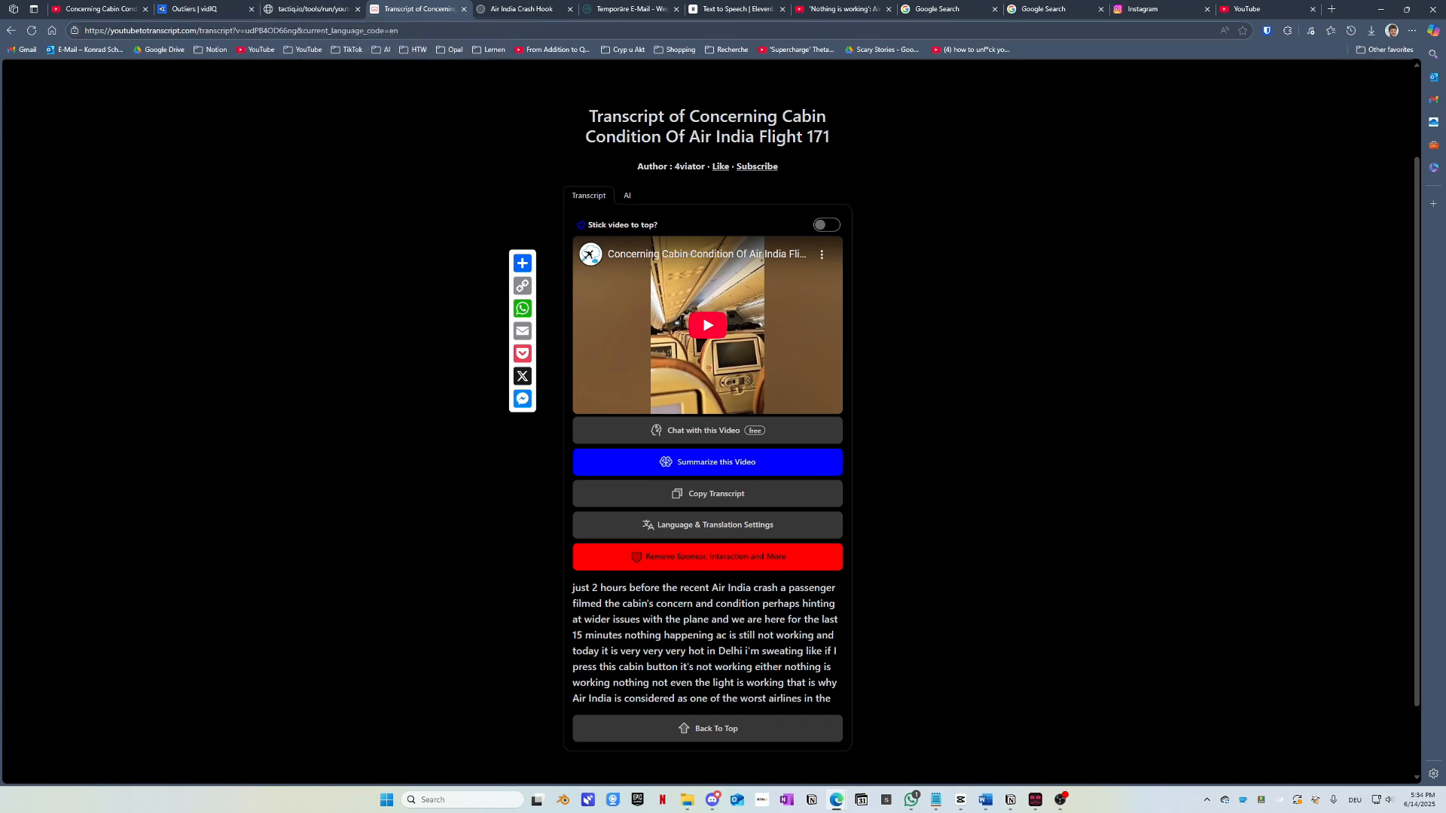
pyautogui.click(489, 7)
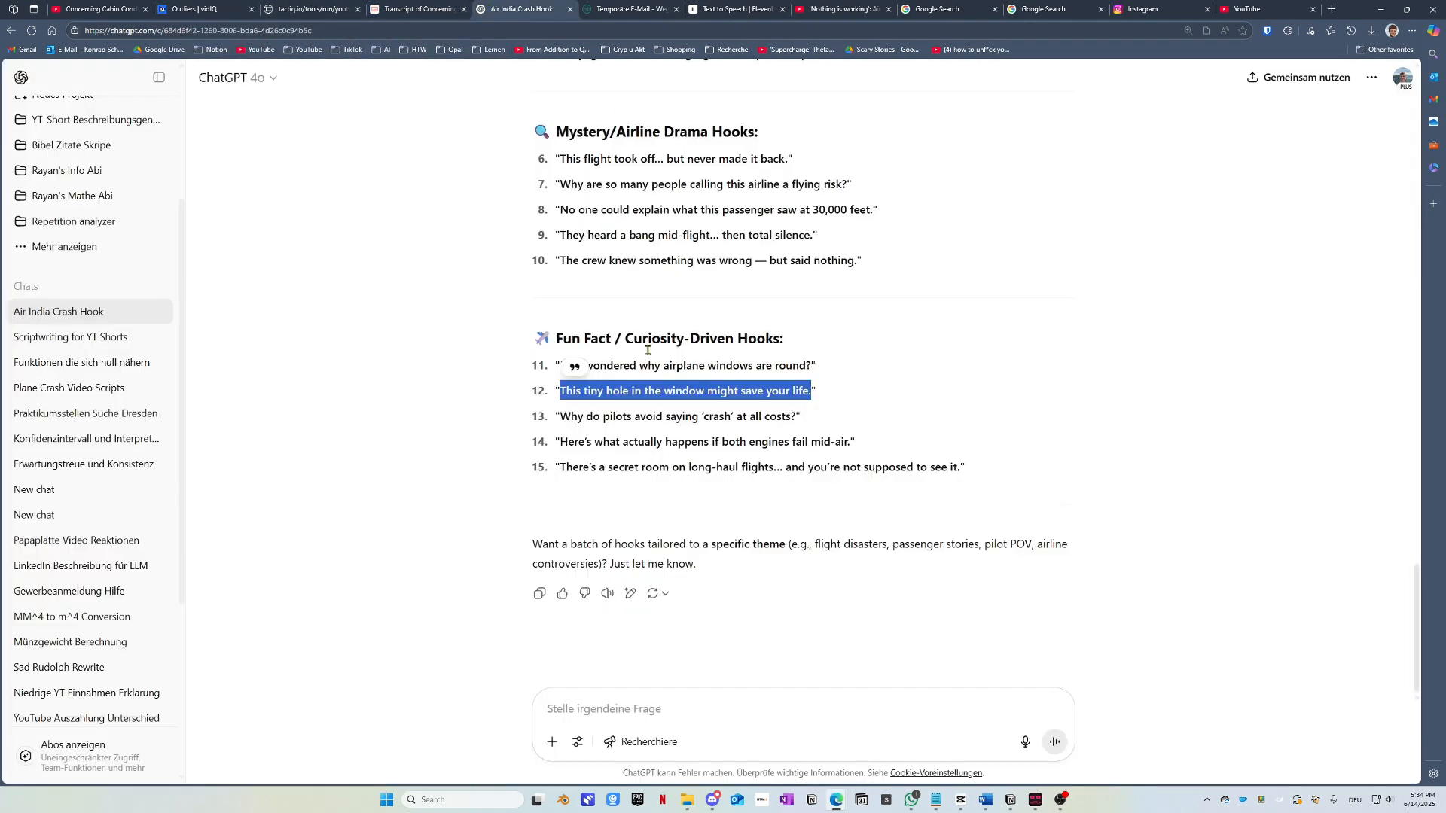
pyautogui.click(576, 706)
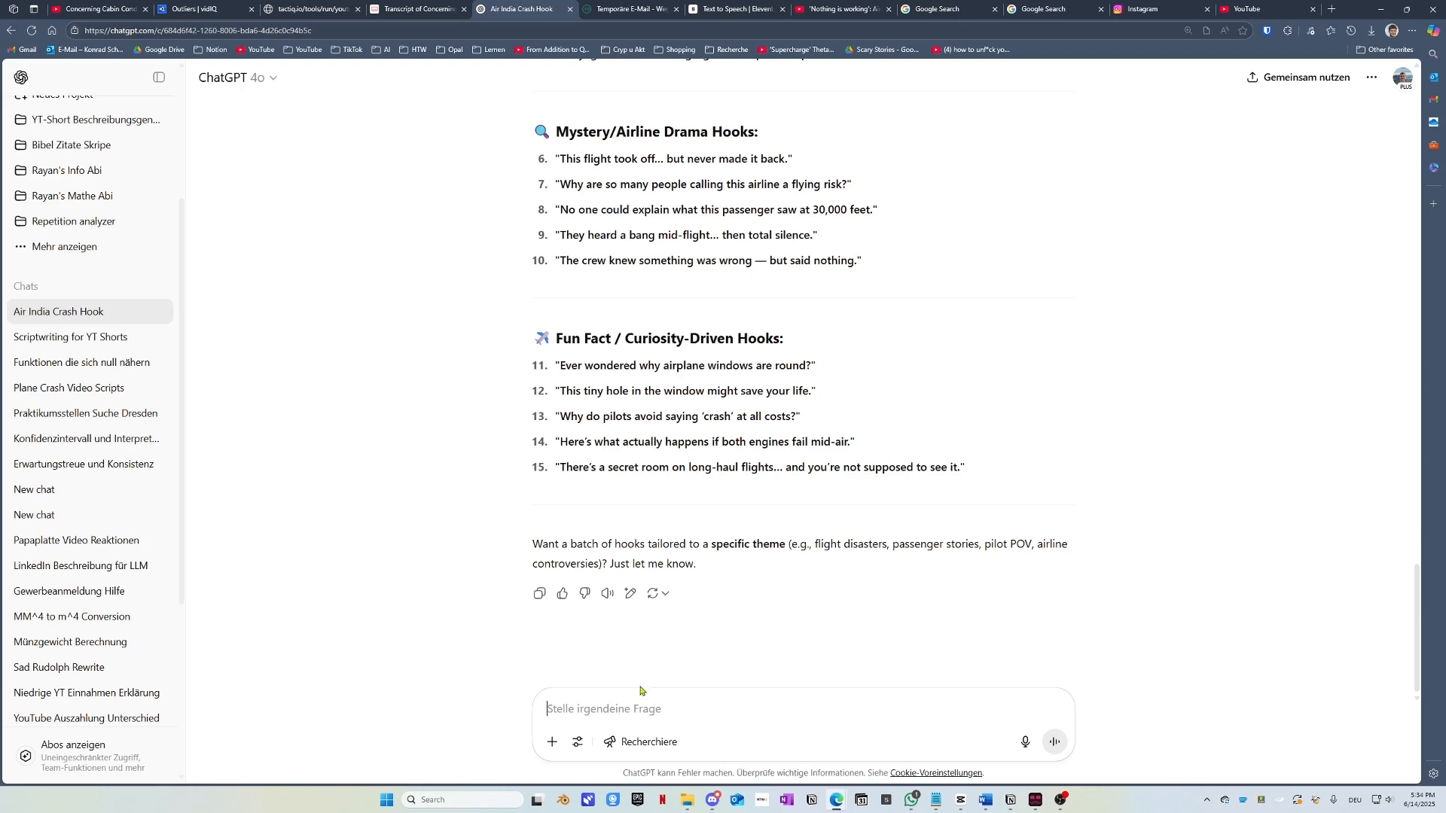
pyautogui.hotkey('ctrl', 'v')
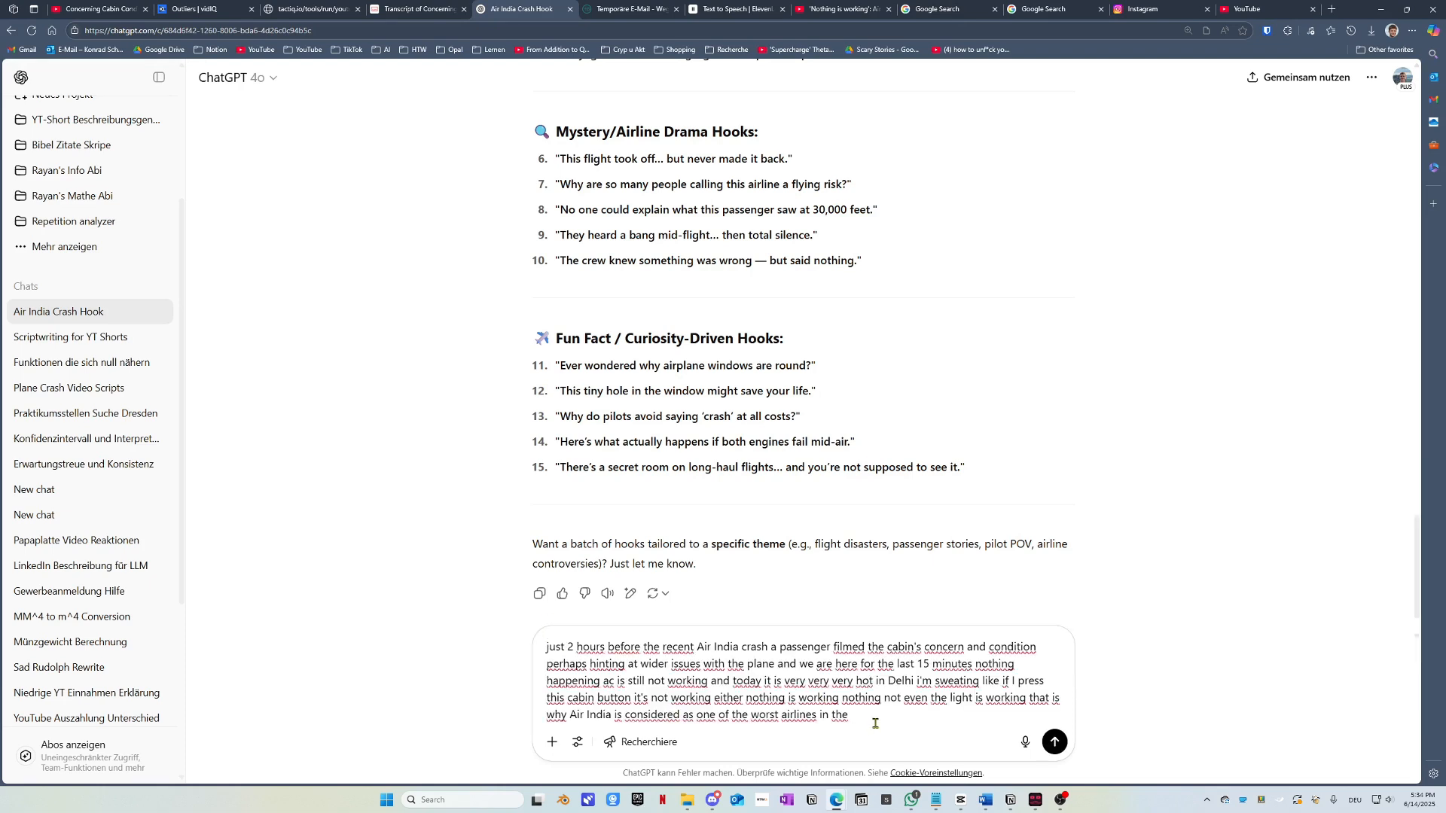
pyautogui.scroll(-1, 612, 637)
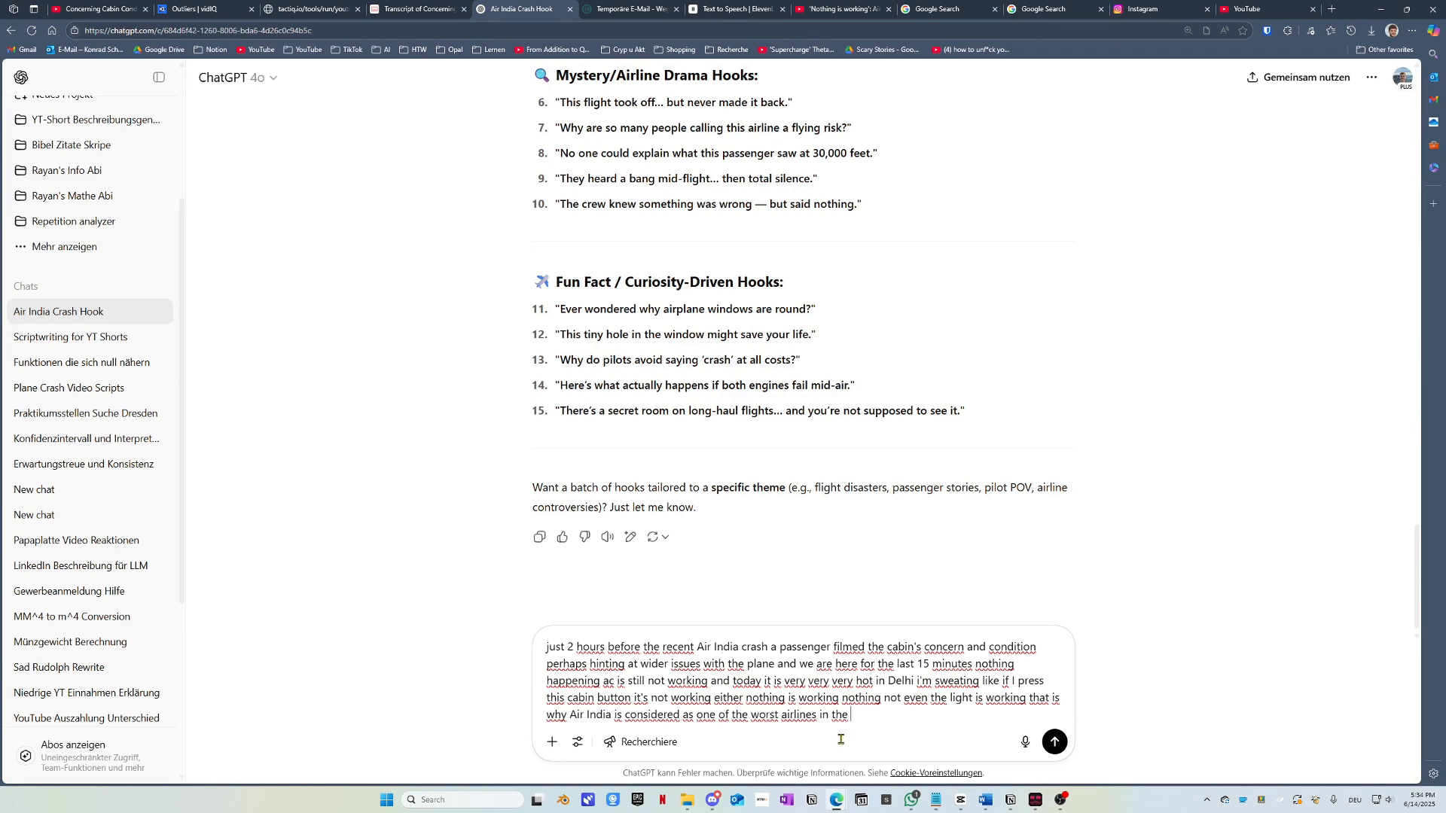
pyautogui.moveTo(861, 719)
pyautogui.mouseDown()
pyautogui.moveTo(780, 714)
pyautogui.moveTo(876, 670)
pyautogui.moveTo(864, 717)
pyautogui.mouseUp()
pyautogui.moveTo(865, 723)
pyautogui.mouseDown()
pyautogui.moveTo(858, 680)
pyautogui.moveTo(885, 665)
pyautogui.moveTo(896, 681)
pyautogui.moveTo(856, 699)
pyautogui.moveTo(892, 683)
pyautogui.moveTo(881, 671)
pyautogui.moveTo(872, 683)
pyautogui.moveTo(872, 727)
pyautogui.mouseUp()
# Step: Copy the italic scriptwriter prompt from section 1.3.1.1 of the Word tutorial
pyautogui.click(985, 799)
pyautogui.scroll(-10, 838, 579)
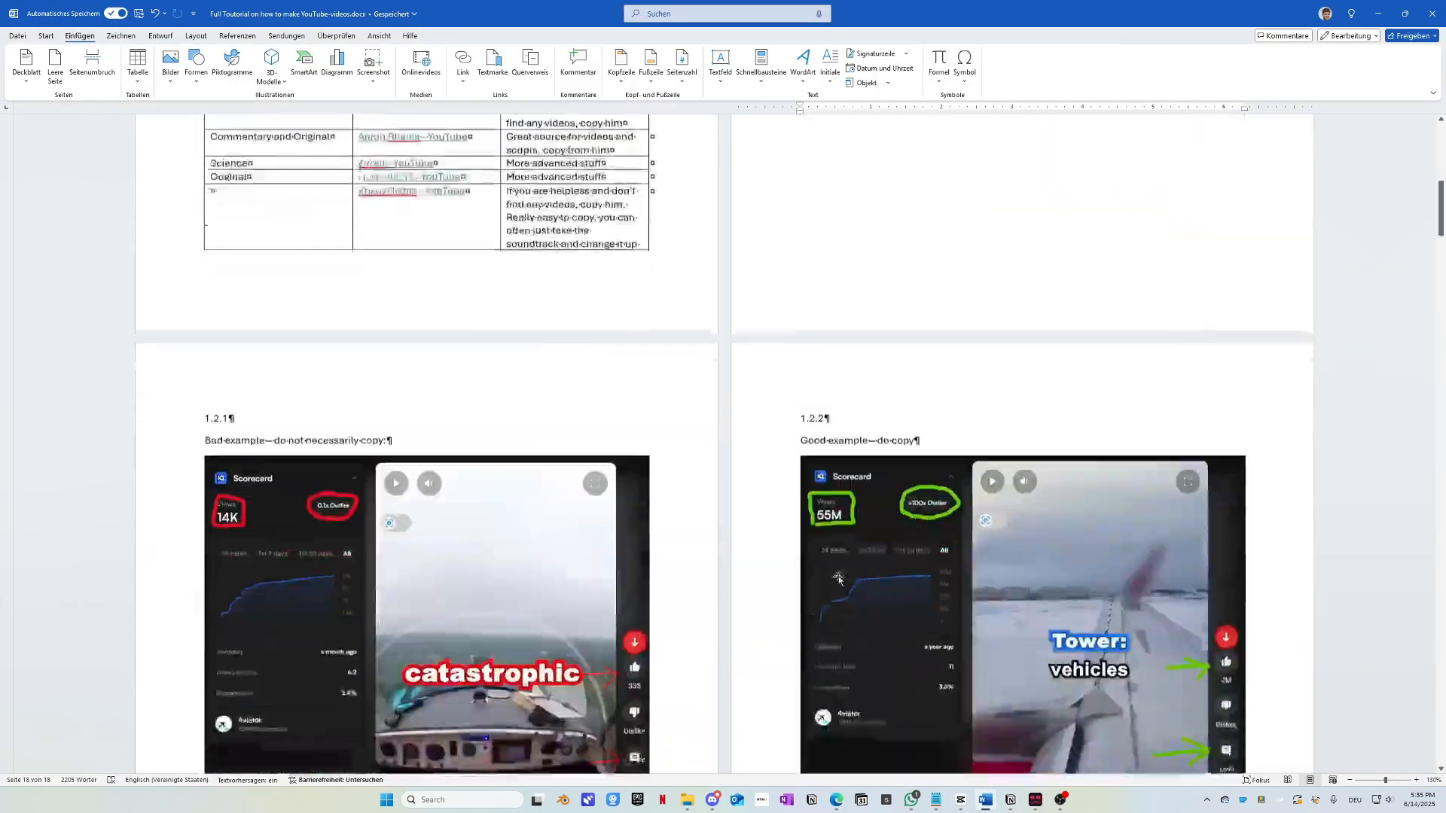
pyautogui.scroll(-20, 838, 579)
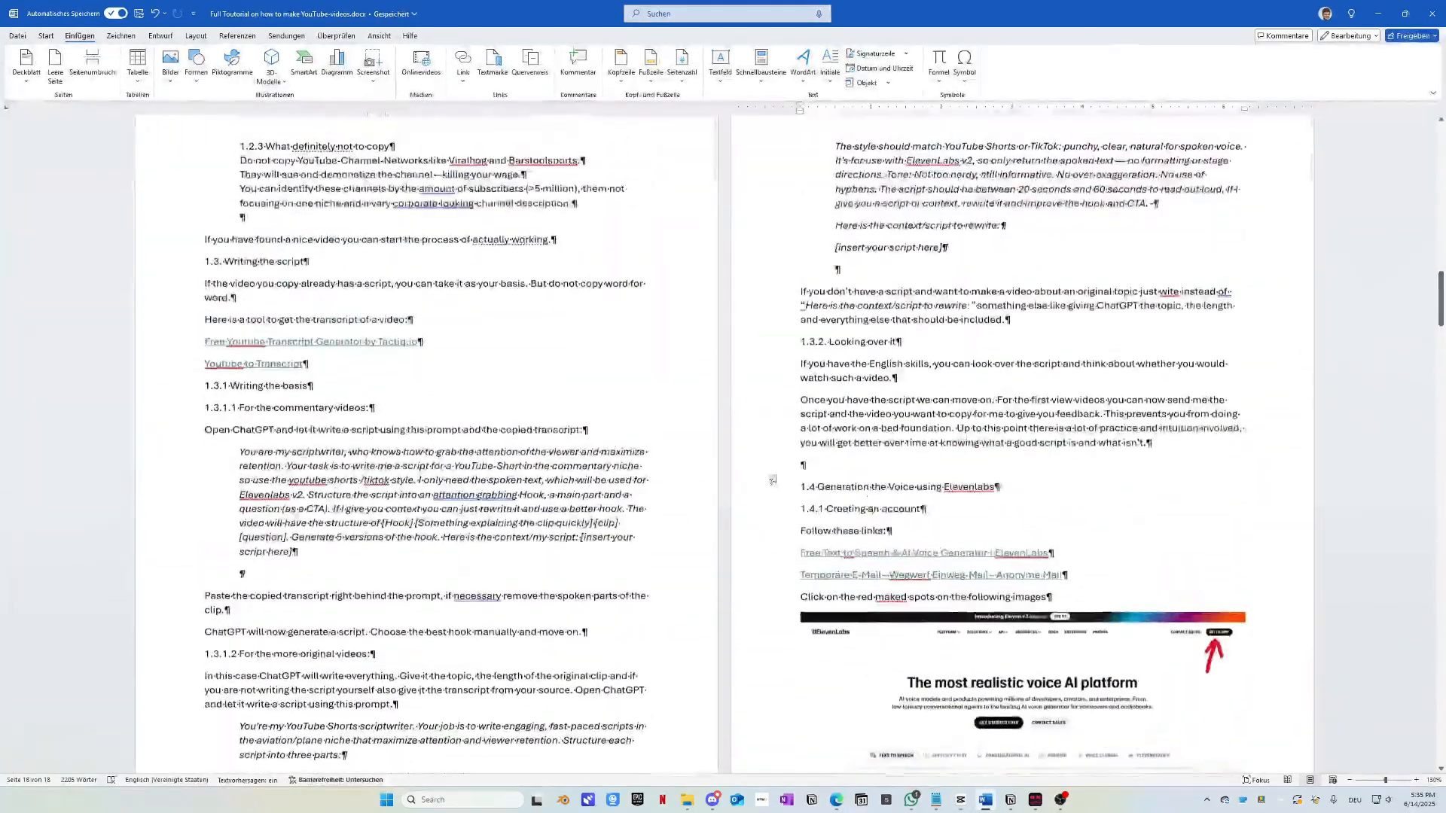
pyautogui.scroll(-3, 772, 479)
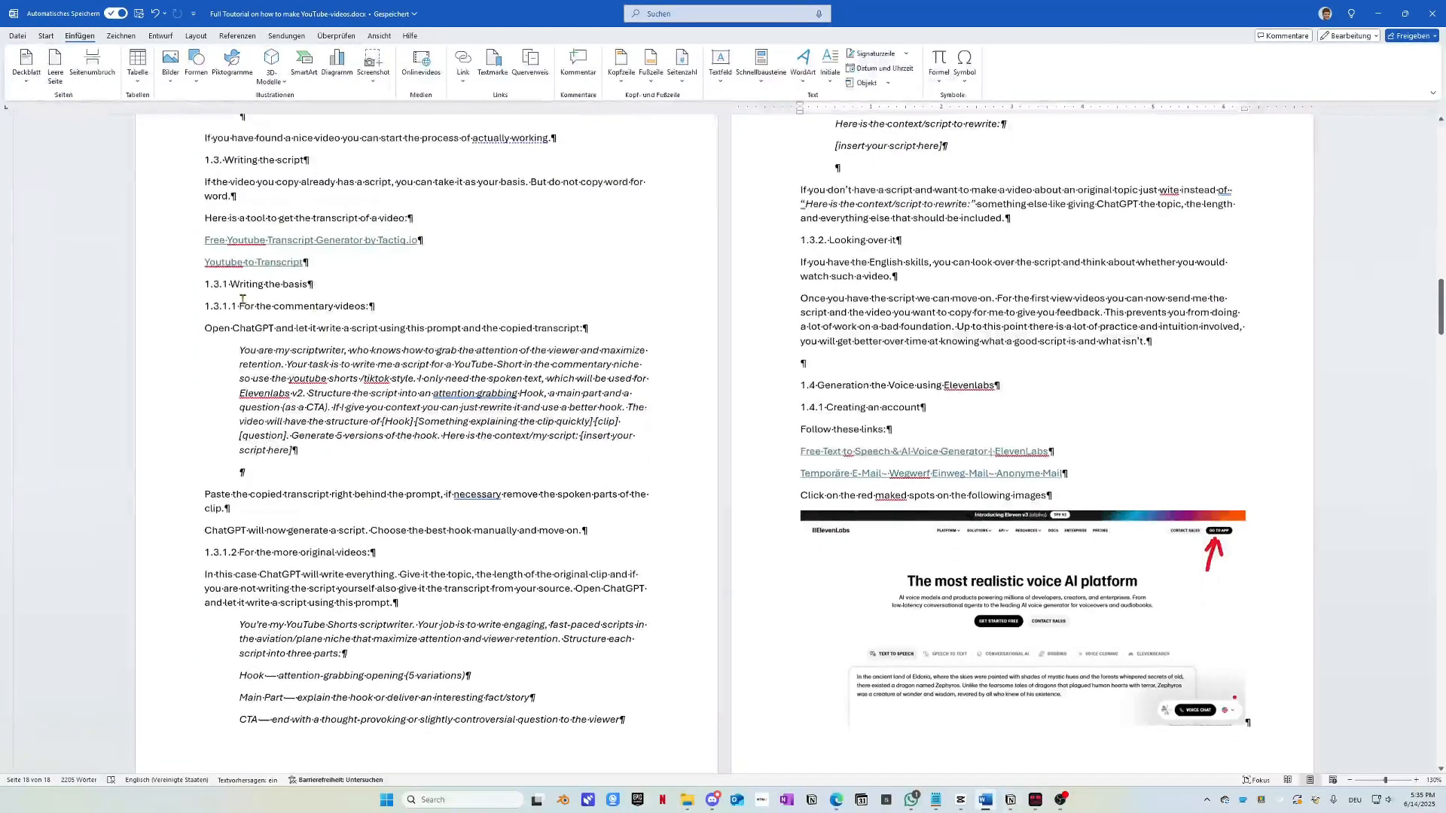
pyautogui.moveTo(239, 351); pyautogui.dragTo(309, 448)
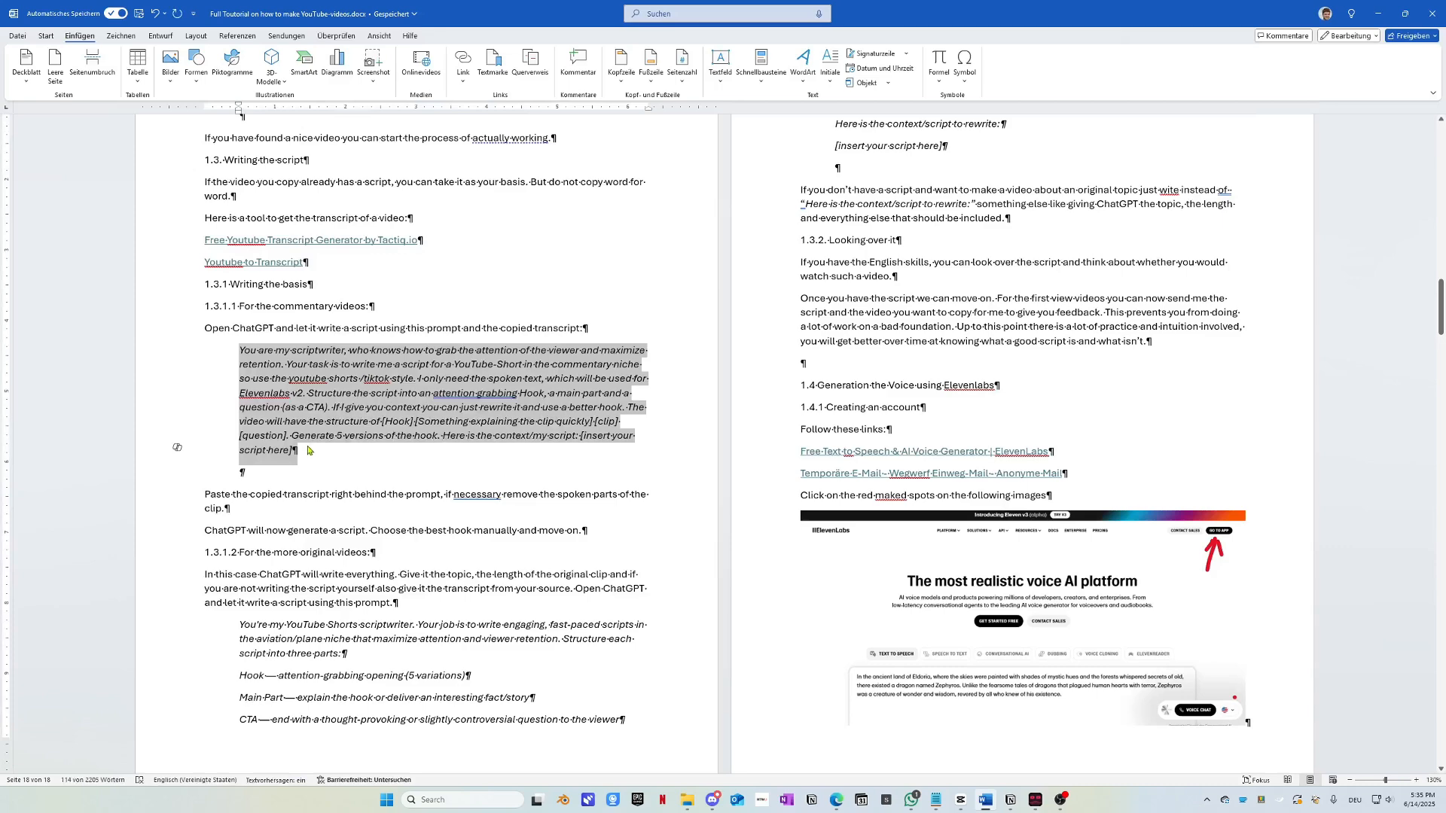
pyautogui.hotkey('alt', 'Tab')
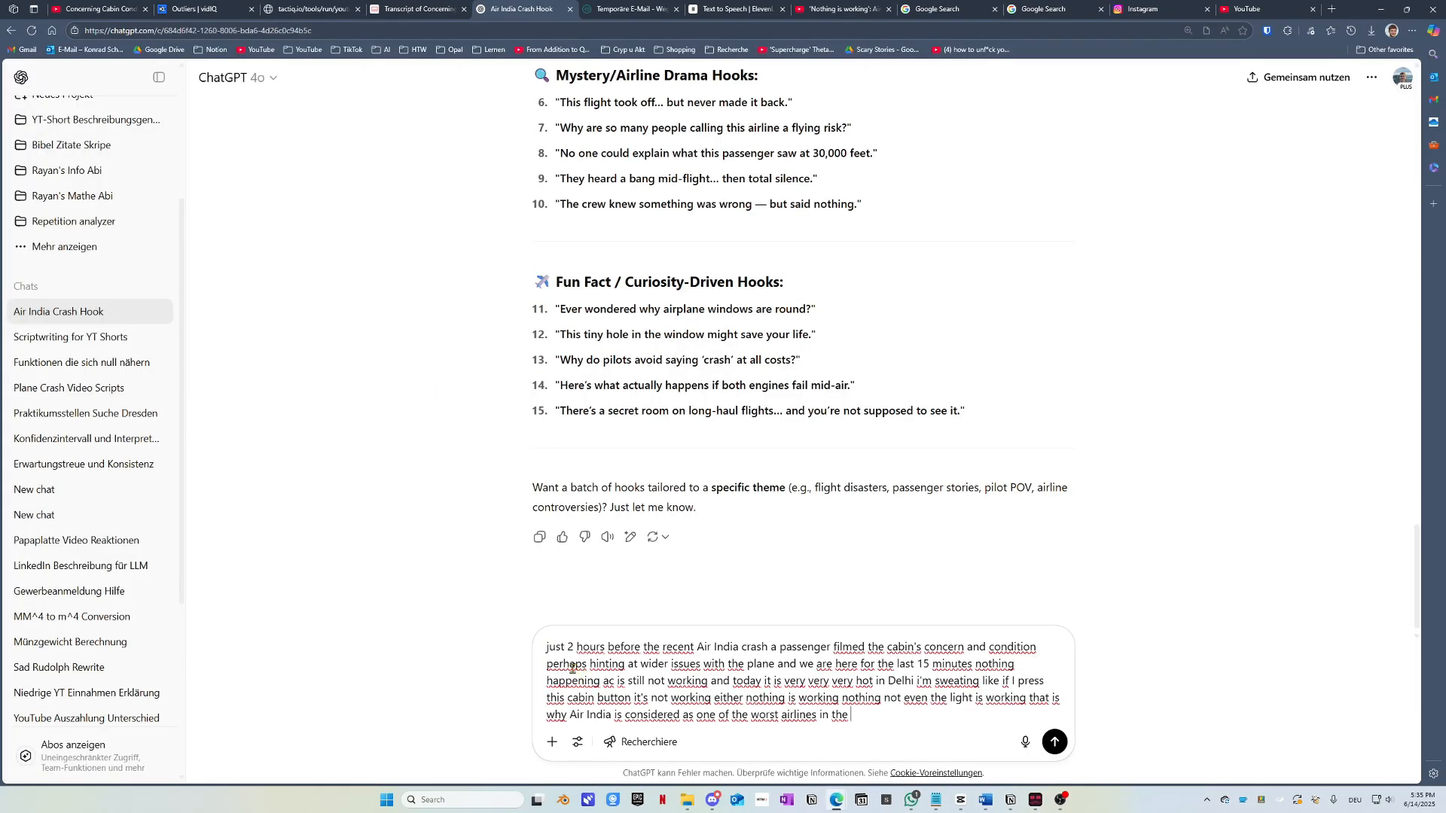
# Step: Paste the scriptwriter prompt before the transcript and delete its '[insert your script here]' placeholder
pyautogui.click(548, 649)
pyautogui.hotkey('ctrl', 'v')
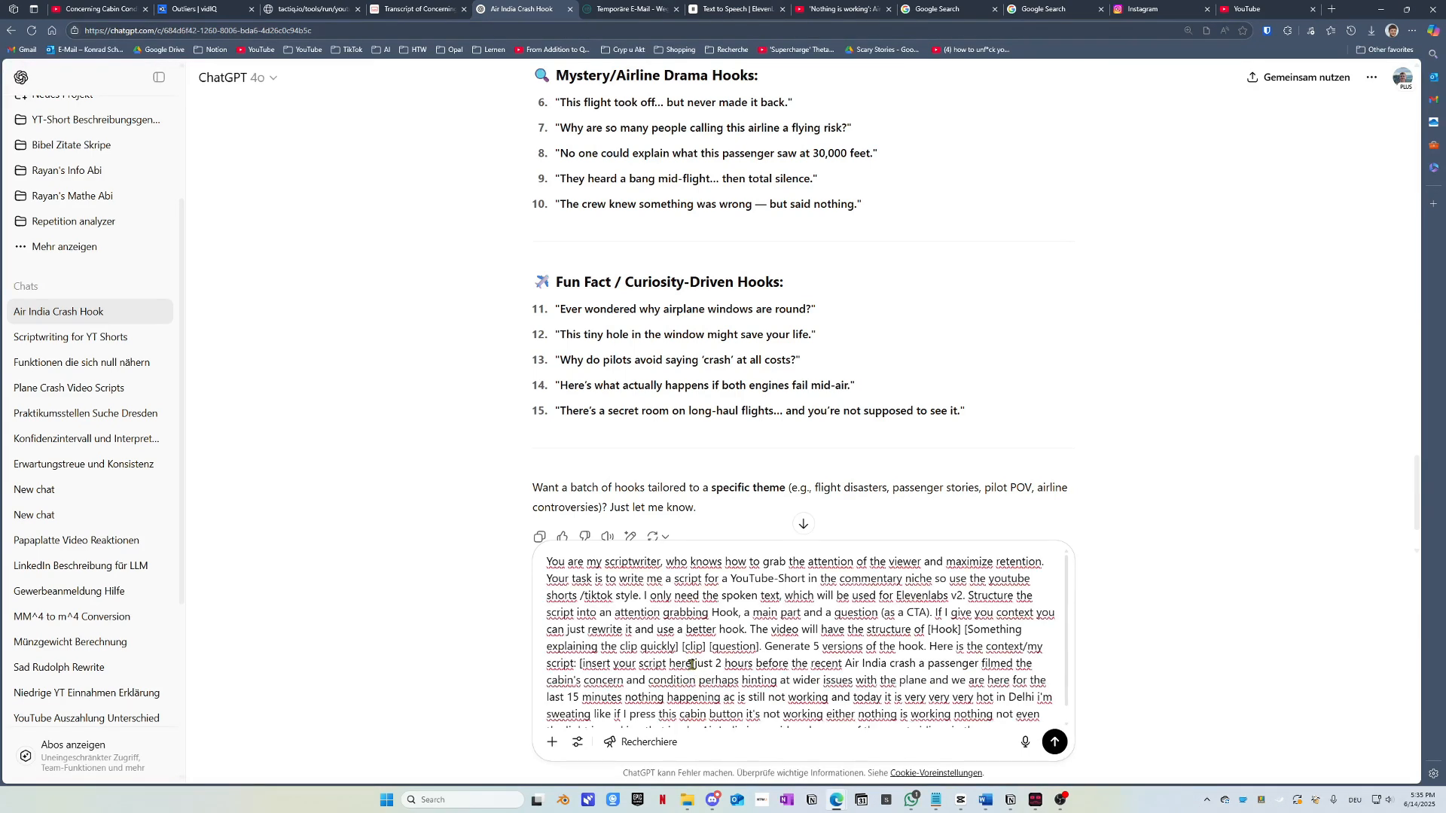
pyautogui.moveTo(692, 665); pyautogui.dragTo(579, 664)
pyautogui.press('BackSpace')
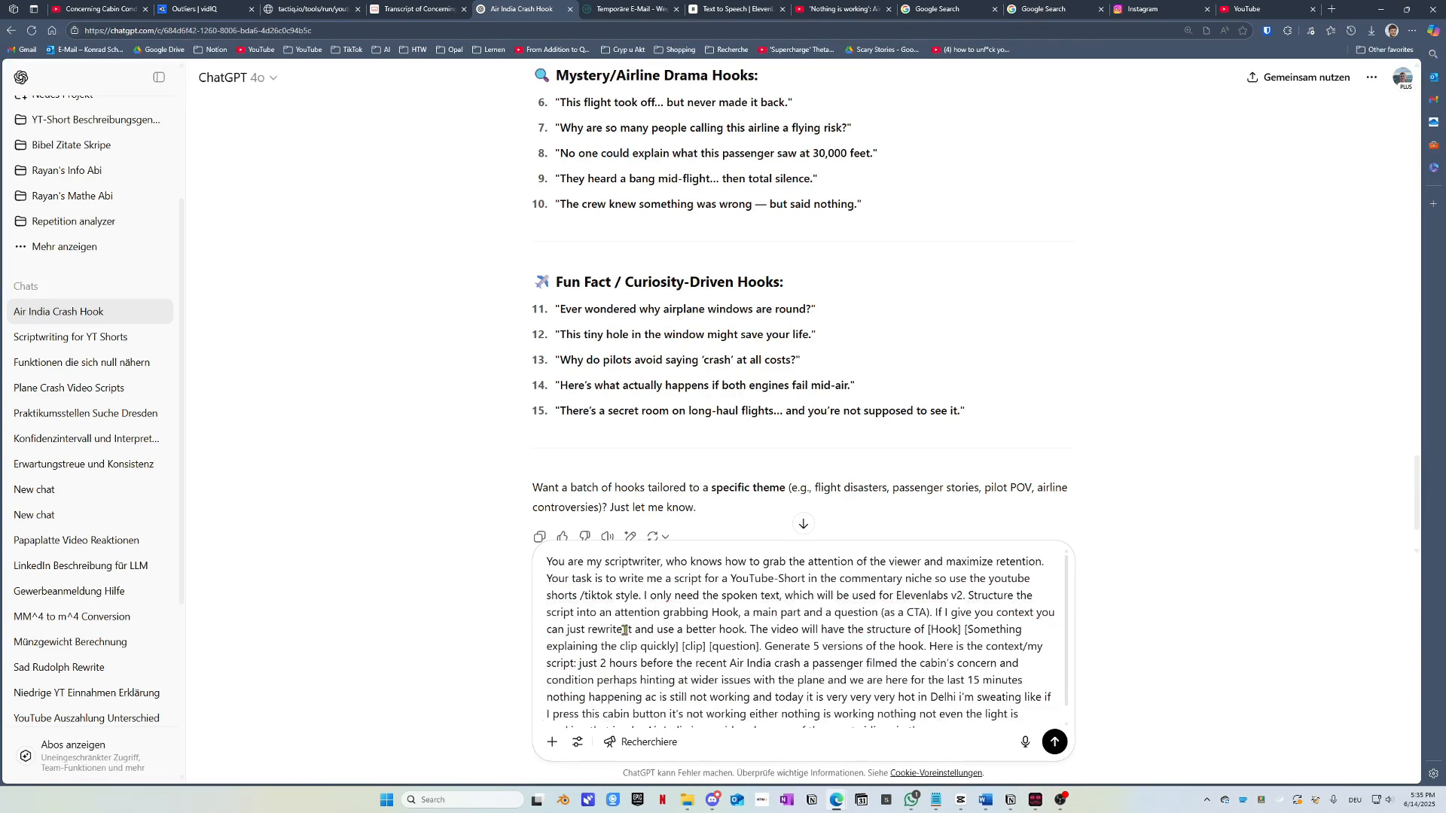
# Step: Add 'In the context there is the script and the stuff that is said in the clip.' before 'Here'
pyautogui.scroll(-1, 648, 662)
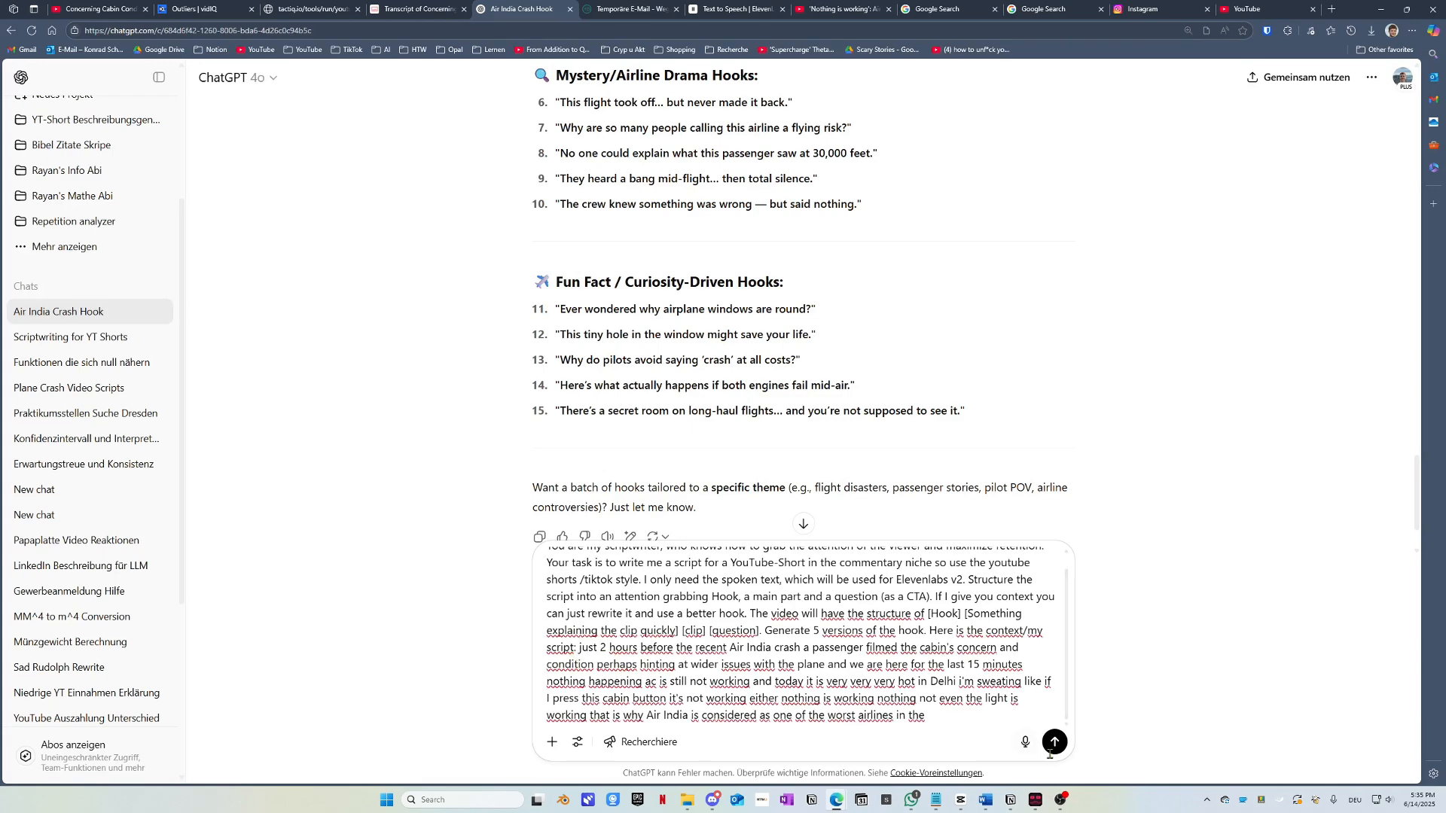
pyautogui.click(929, 631)
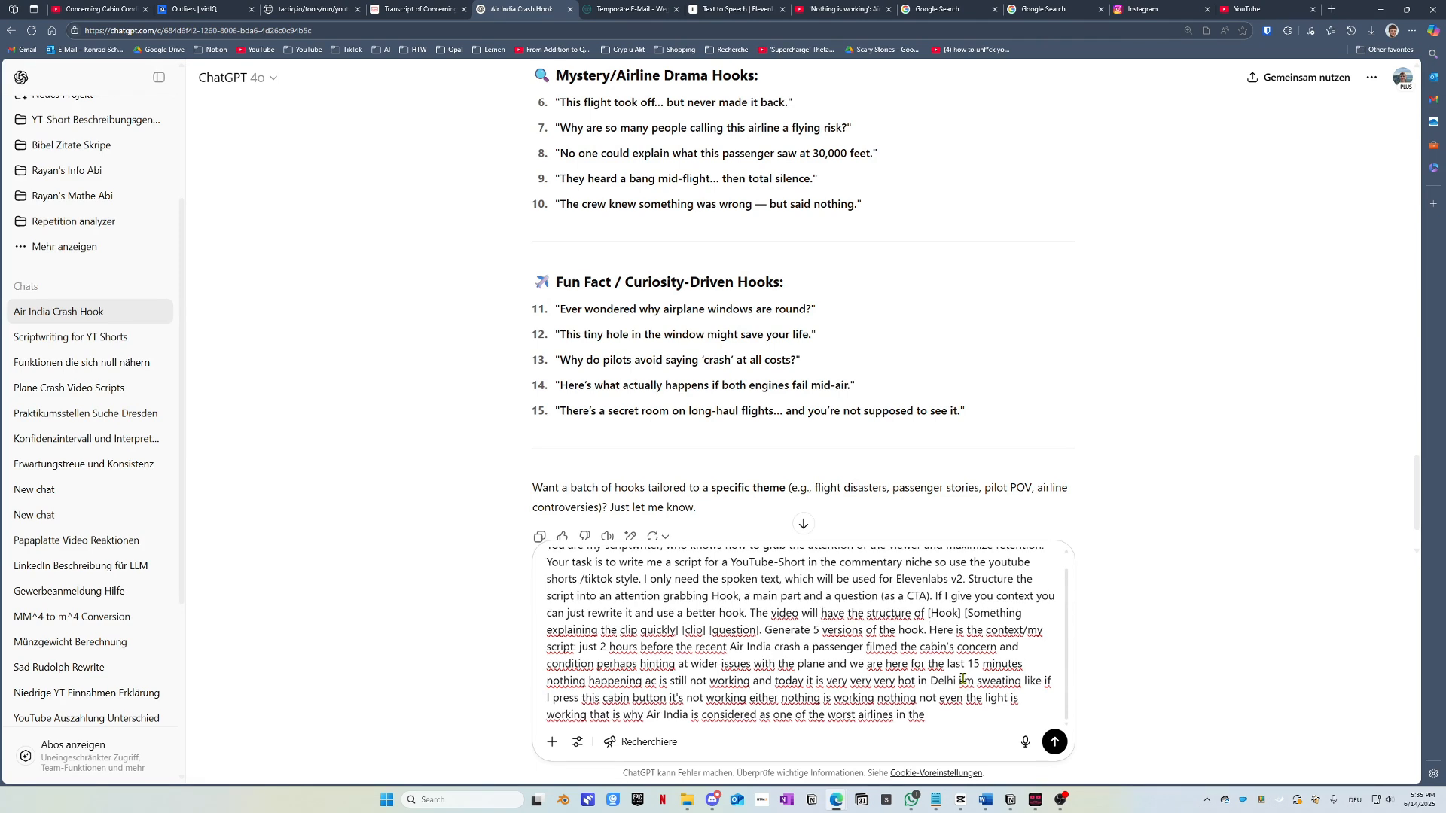
pyautogui.write('In the c')
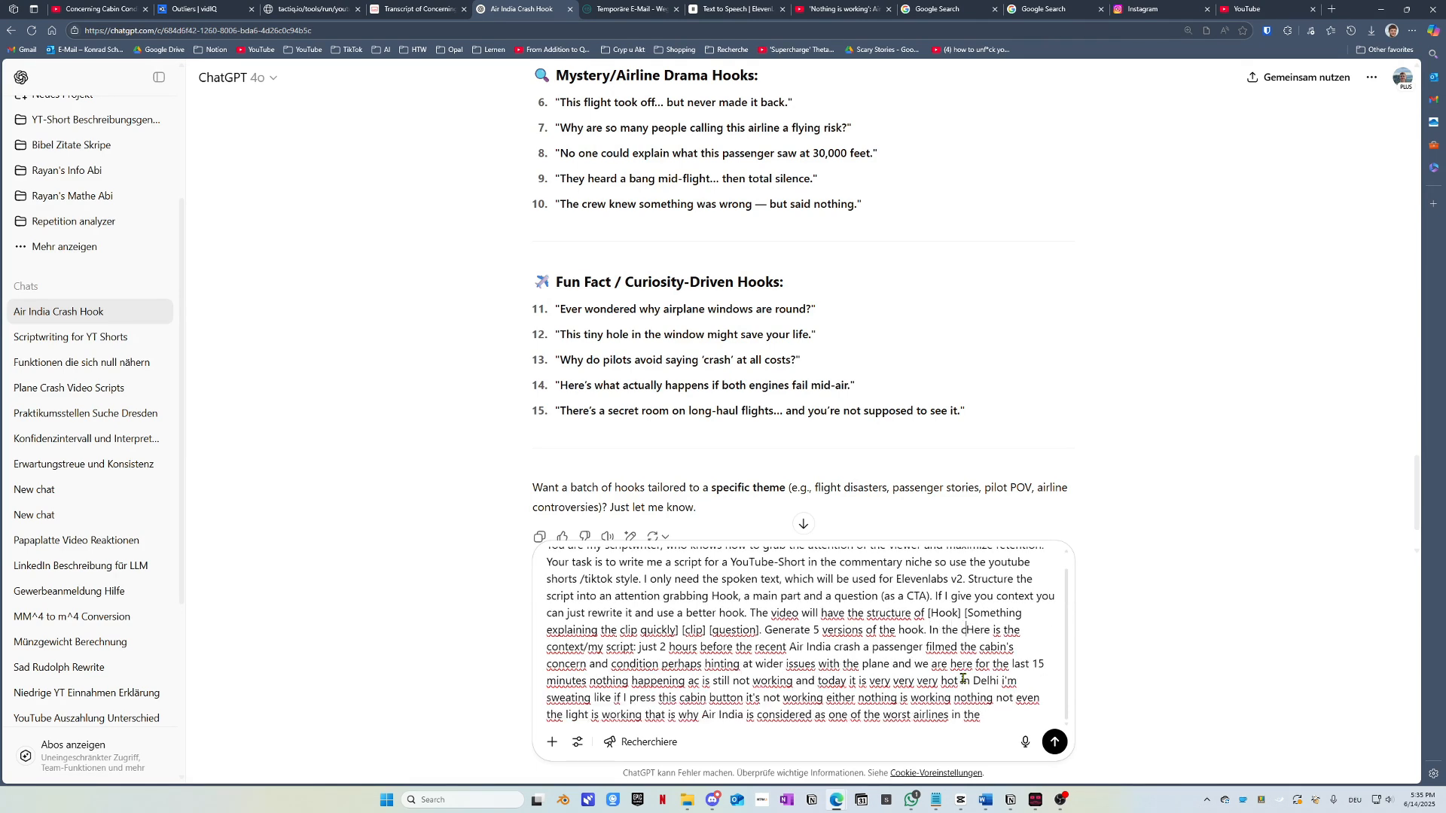
pyautogui.write('ontext there is th')
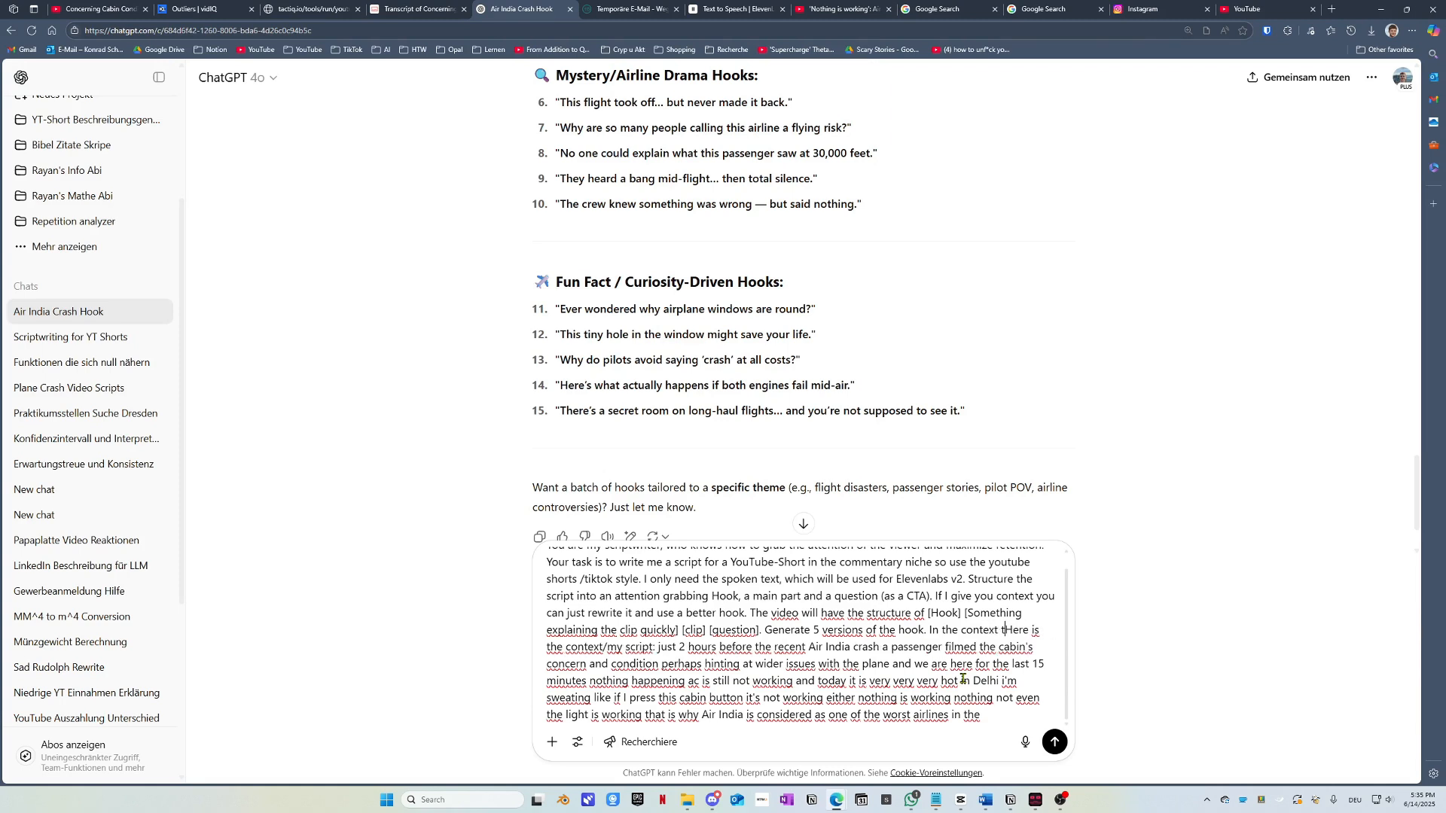
pyautogui.write('e script and')
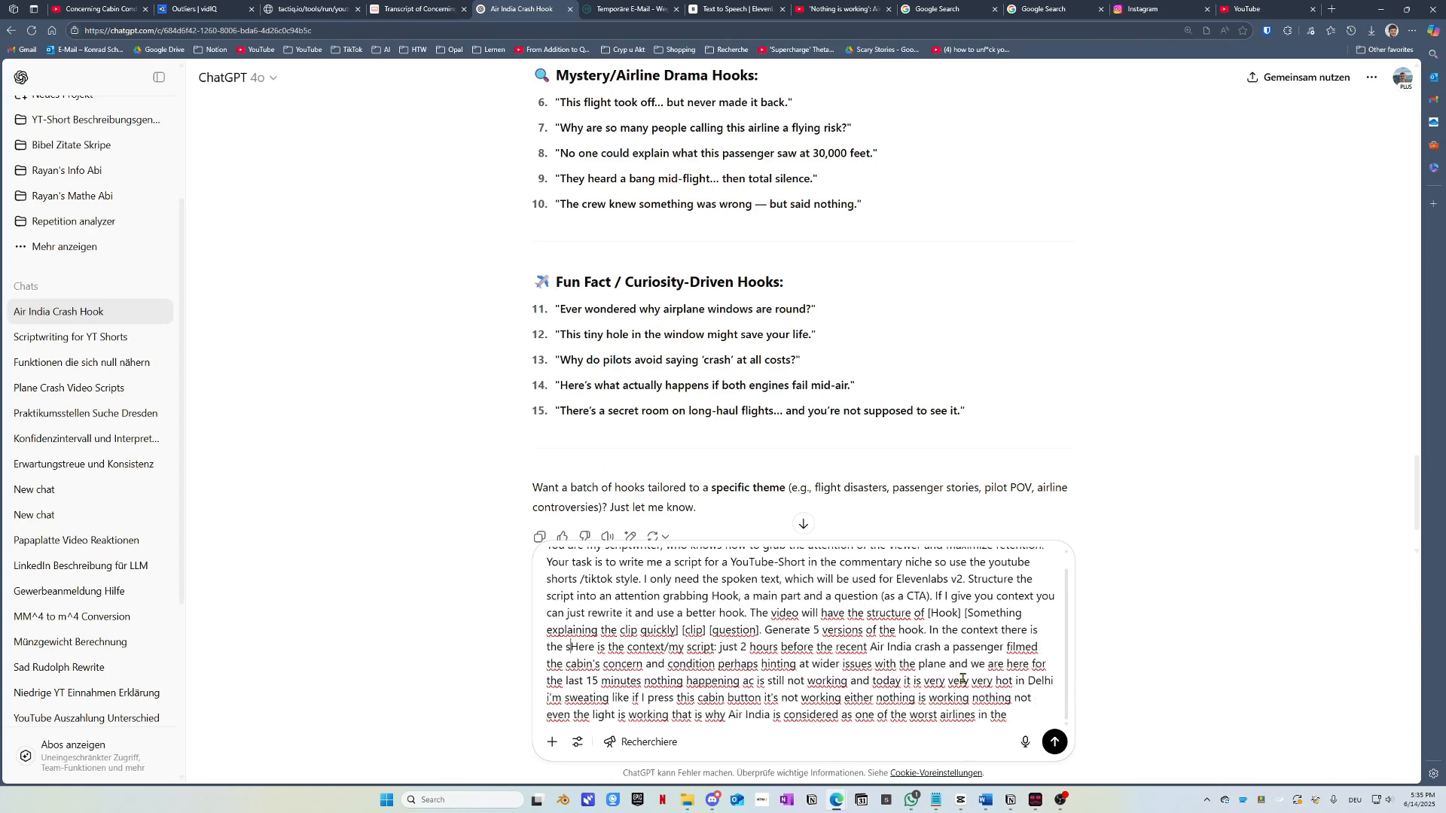
pyautogui.write(' the stuff ')
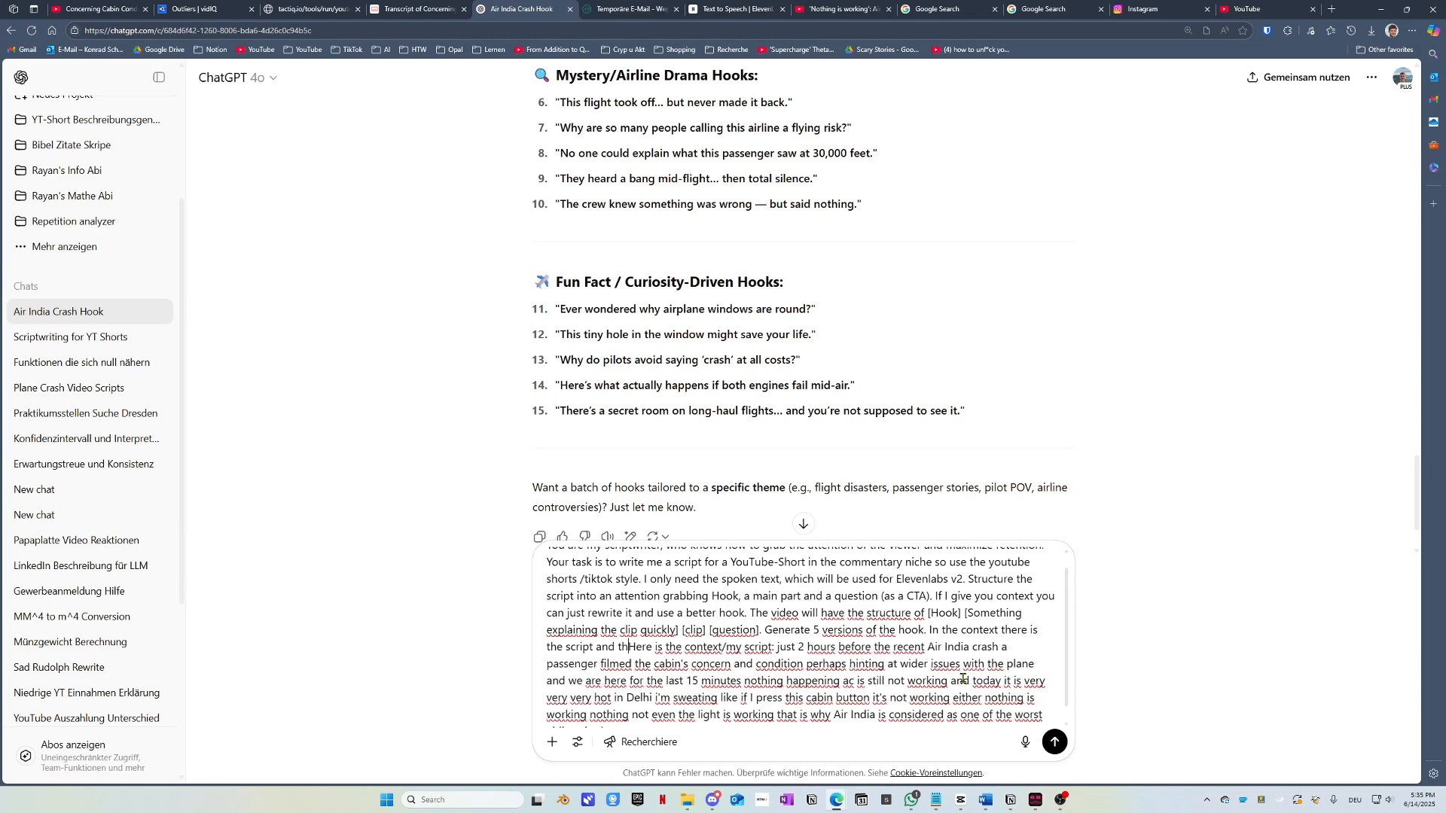
pyautogui.write('that is s')
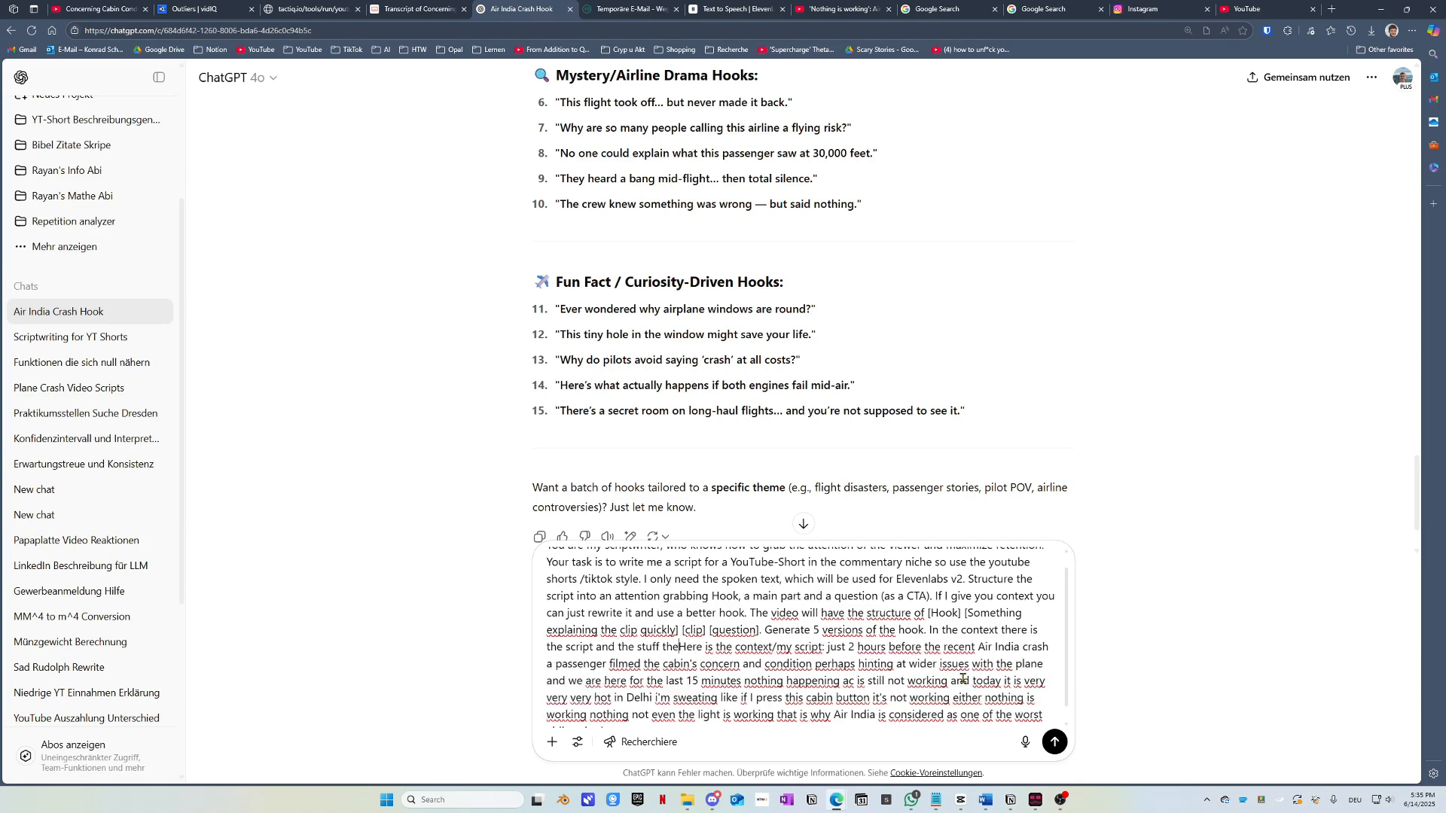
pyautogui.write('aid in tha')
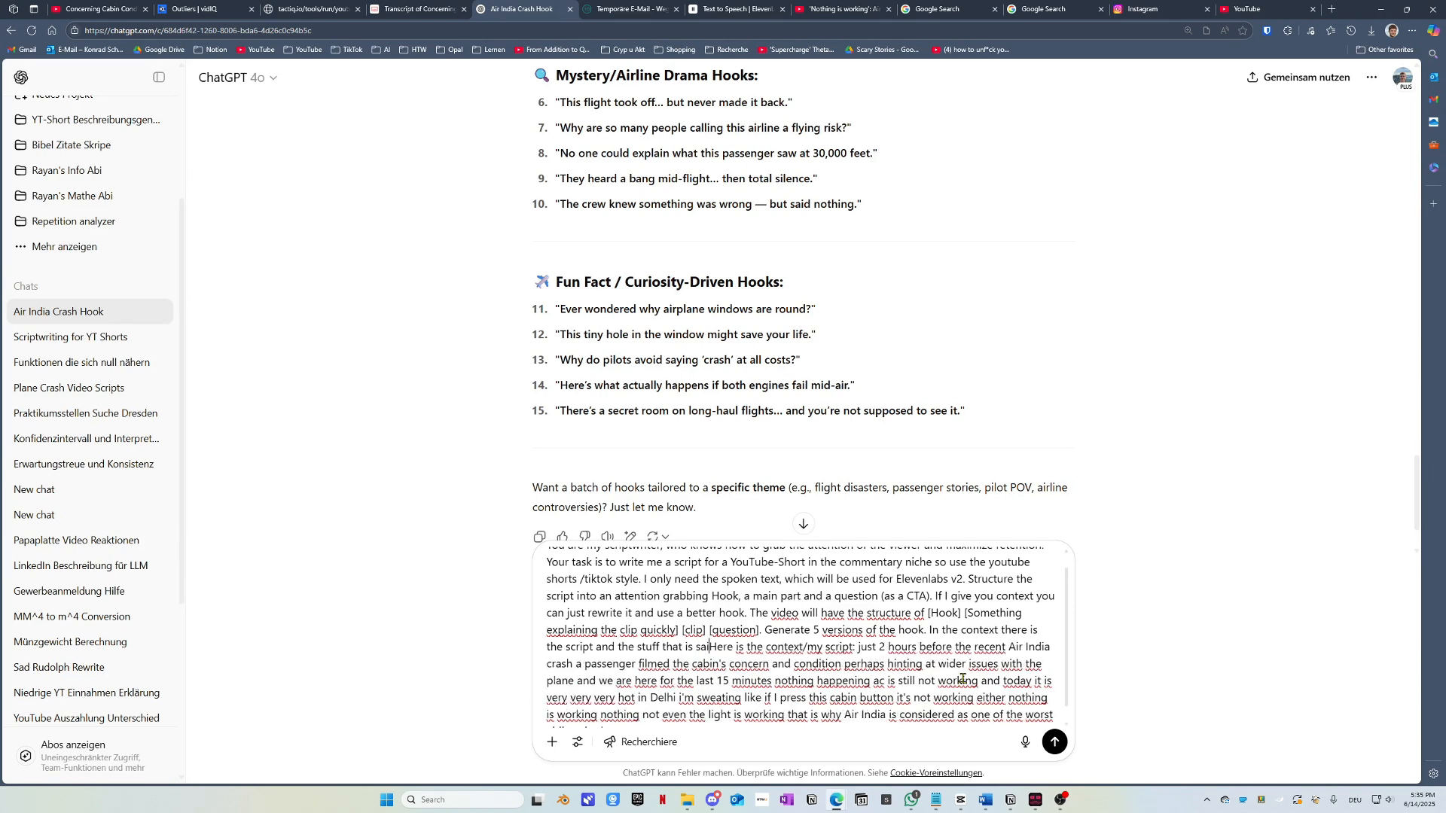
pyautogui.press('BackSpace')
pyautogui.write('e sc')
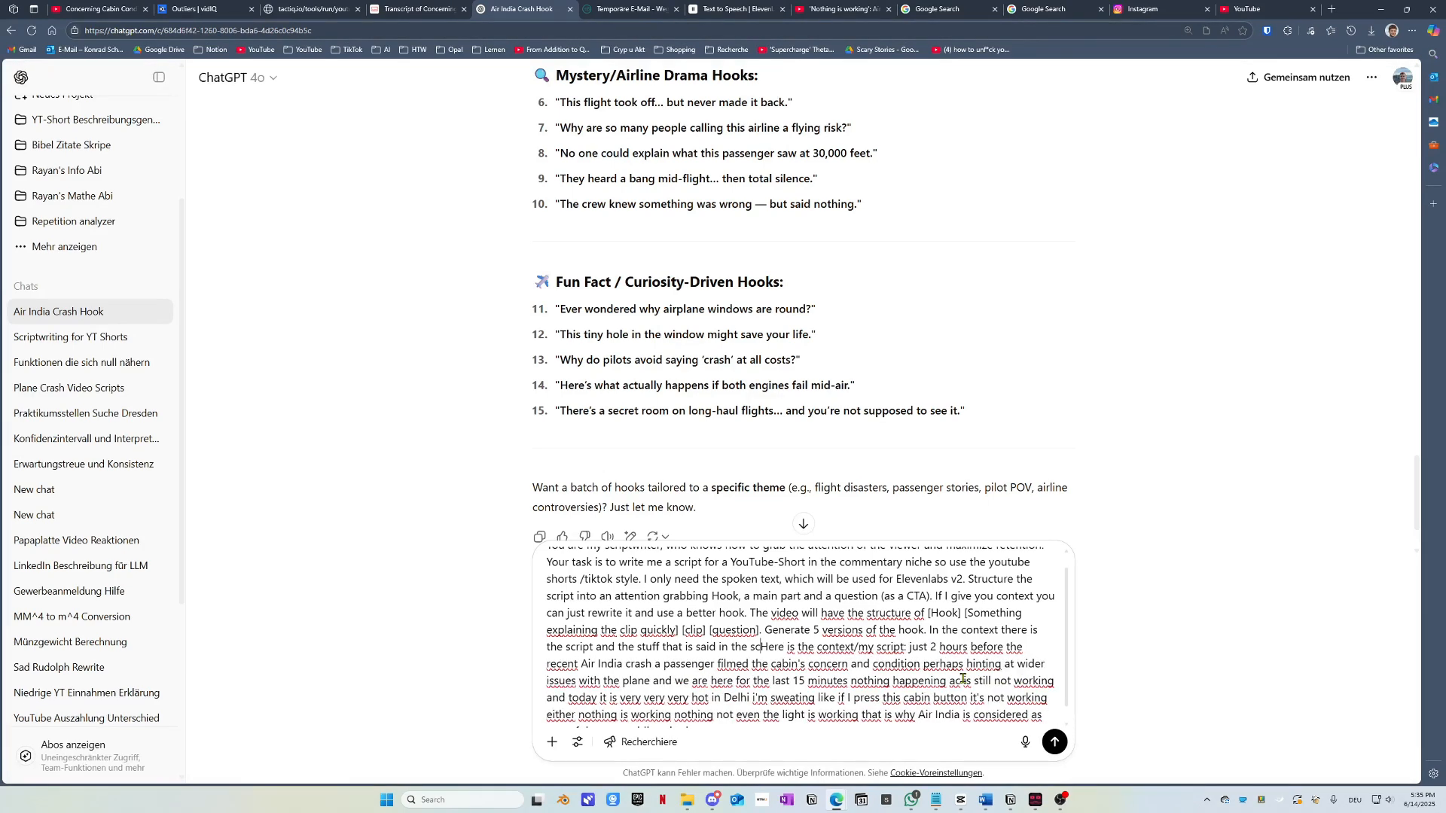
pyautogui.press('BackSpace')
pyautogui.press('BackSpace')
pyautogui.write('clip.')
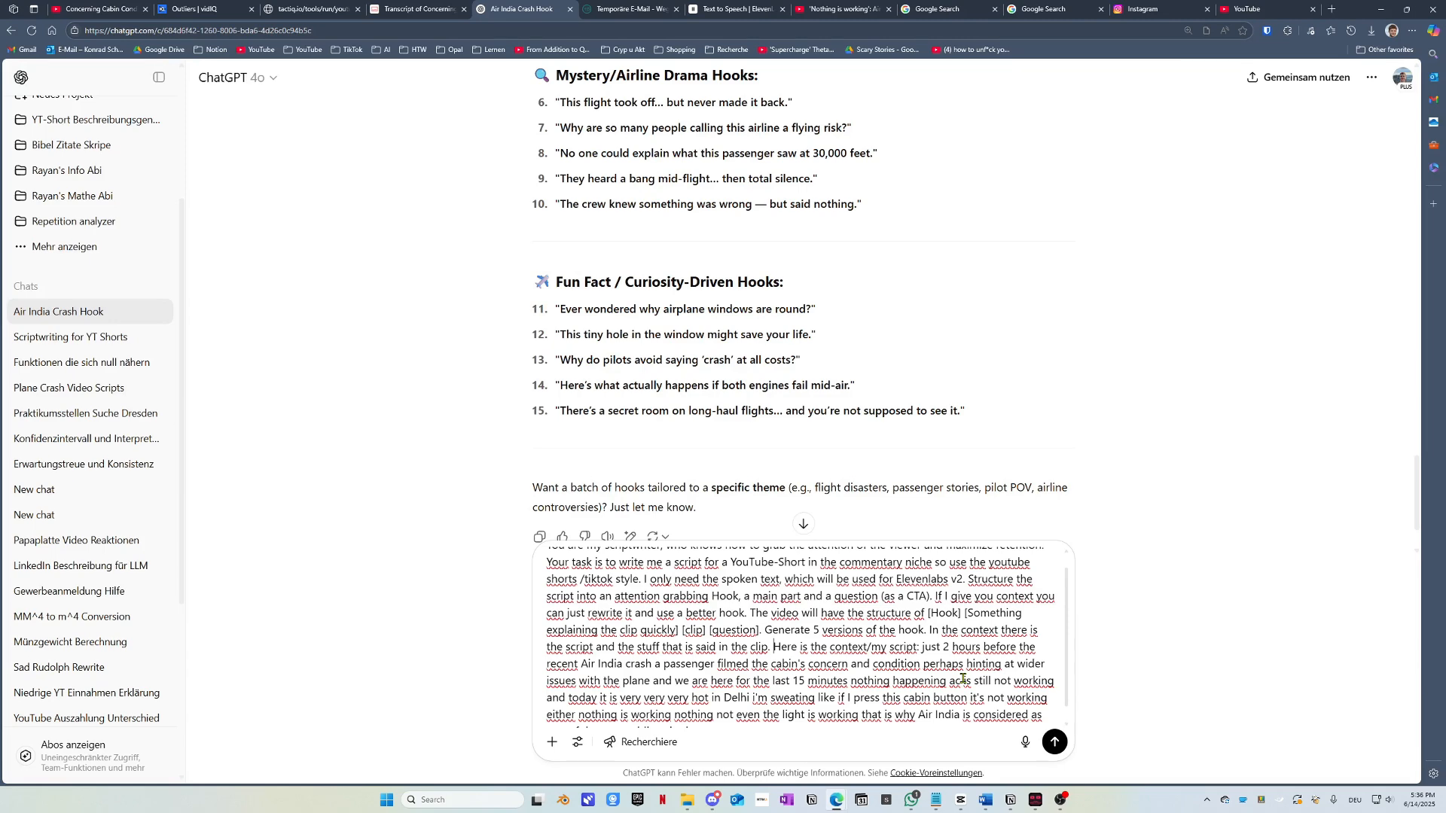
# Step: Play and pause part of the Air India cabin Short, then send the combined prompt and transcript to ChatGPT
pyautogui.click(128, 7)
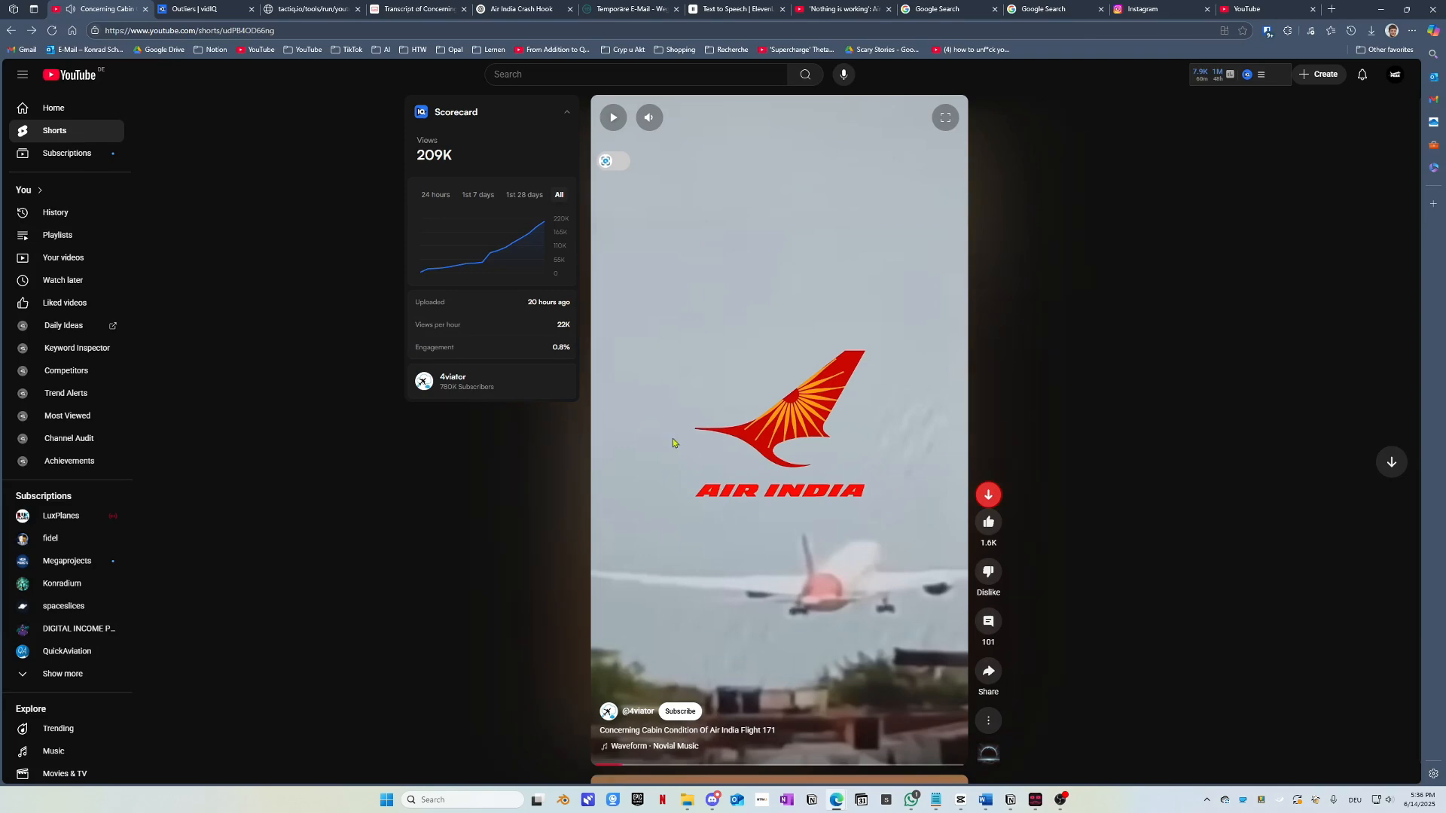
pyautogui.click(716, 570)
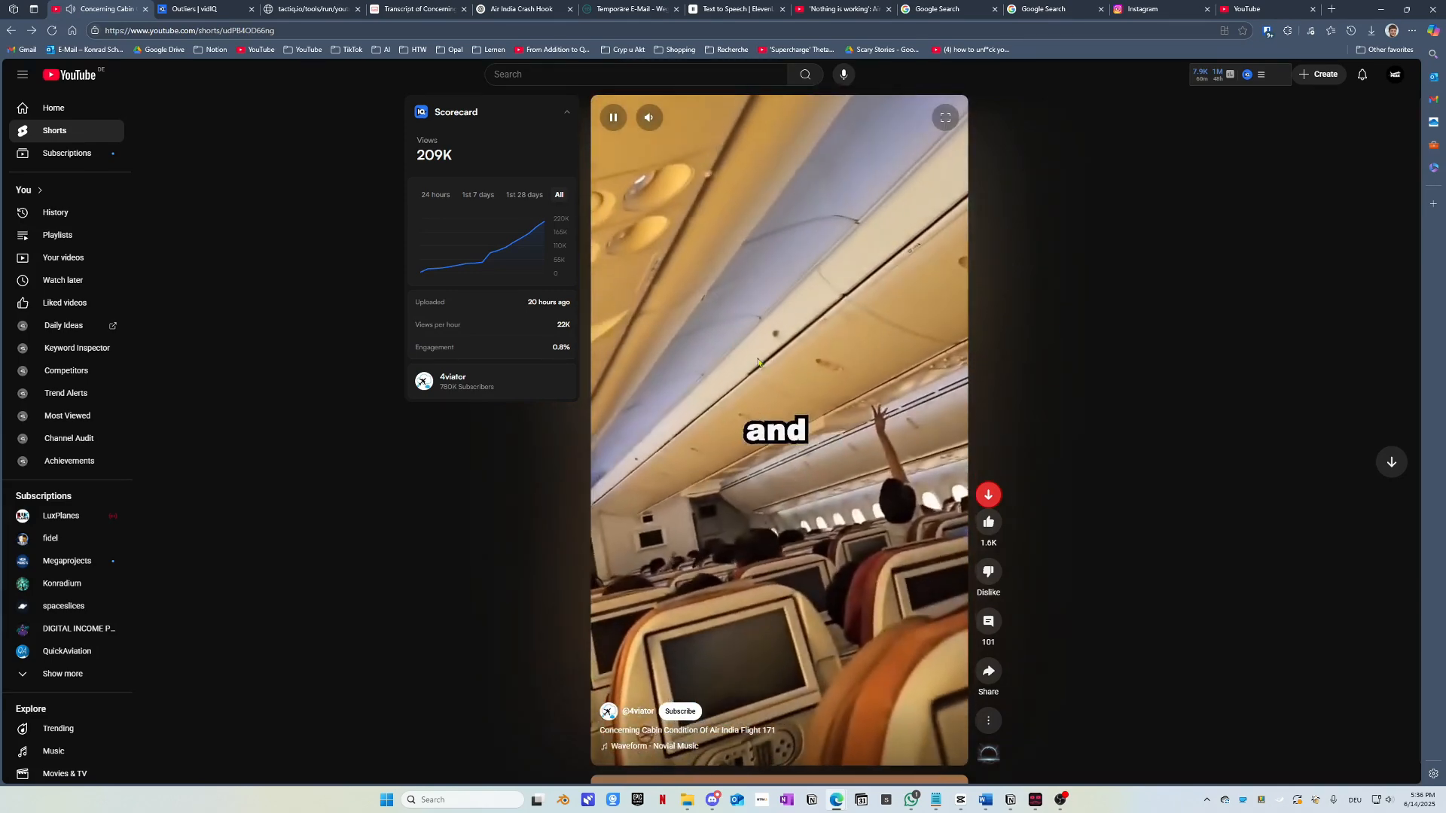
pyautogui.click(774, 388)
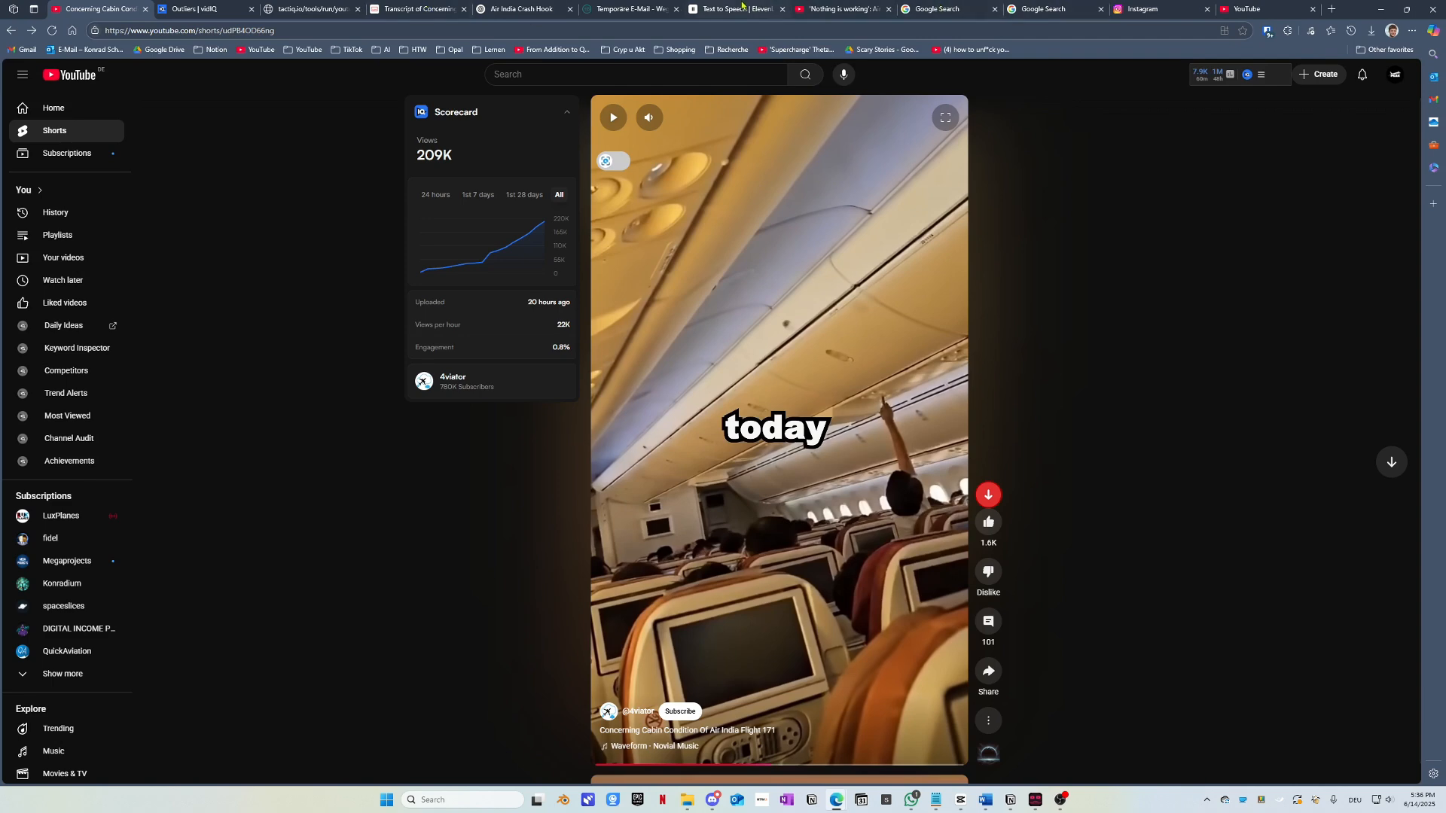
pyautogui.click(534, 9)
pyautogui.press('Return')
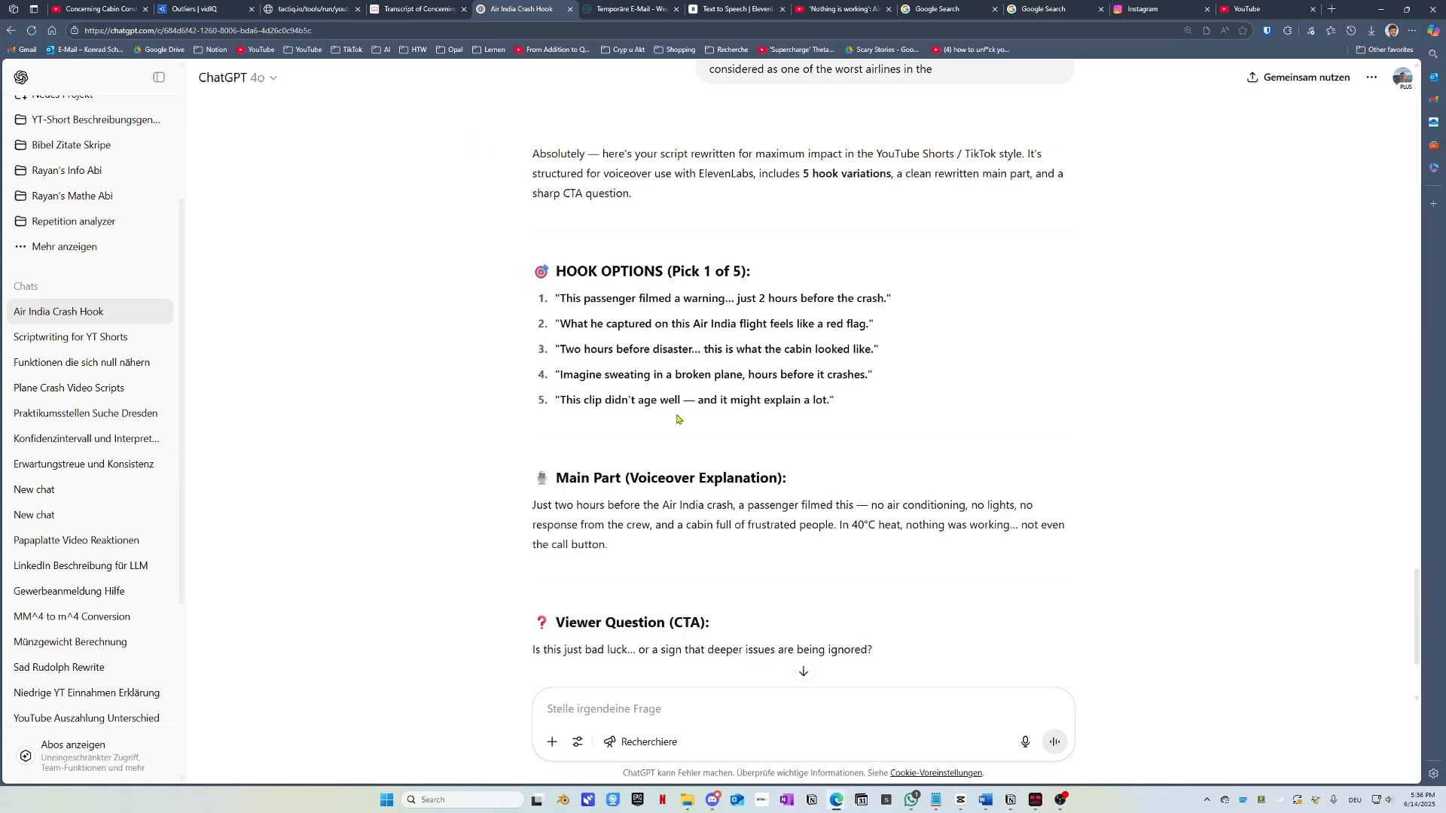
pyautogui.scroll(1, 677, 419)
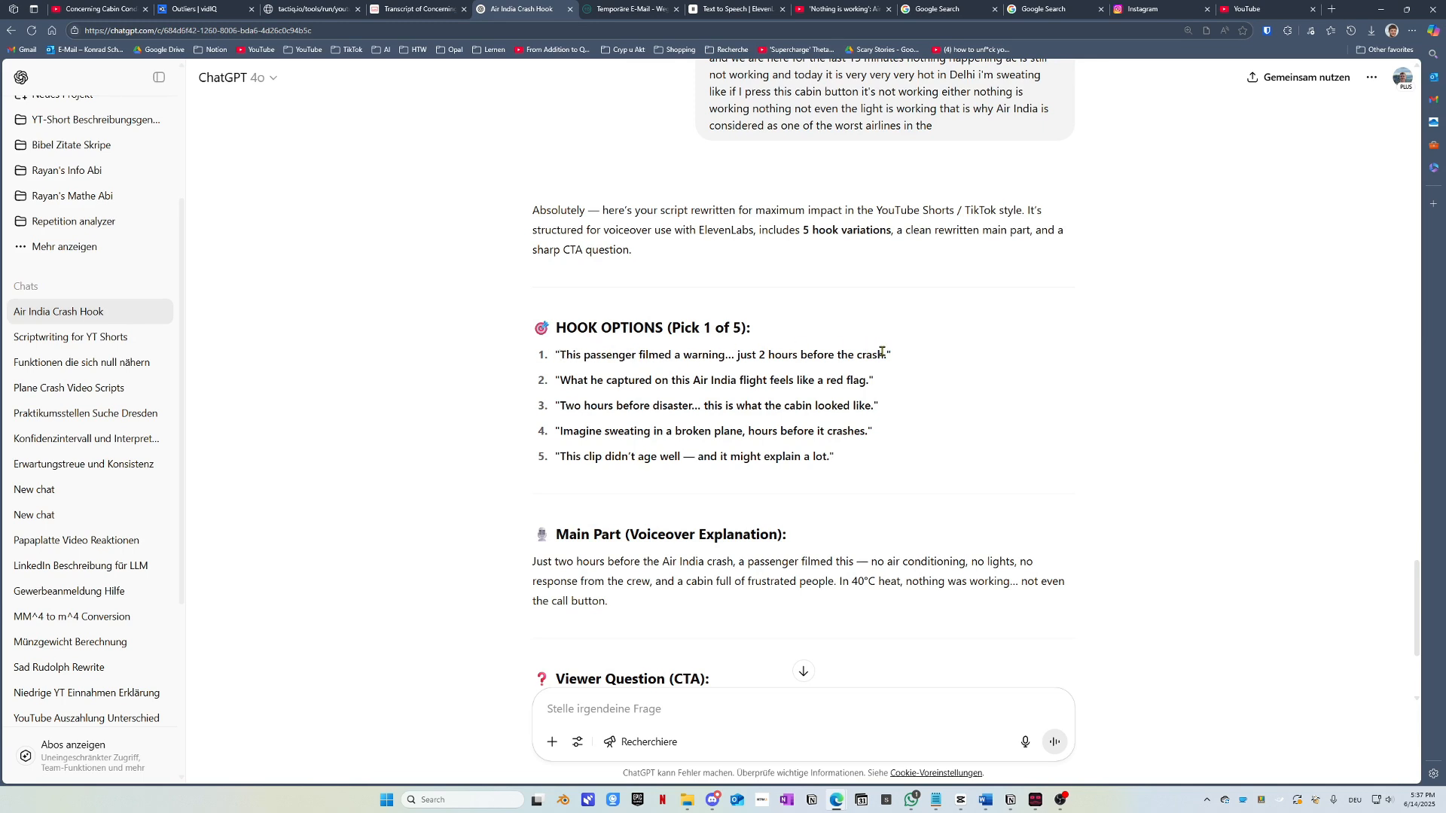
pyautogui.doubleClick(727, 357)
pyautogui.moveTo(596, 355); pyautogui.dragTo(708, 354)
pyautogui.scroll(-1, 564, 530)
pyautogui.moveTo(528, 452); pyautogui.dragTo(675, 491)
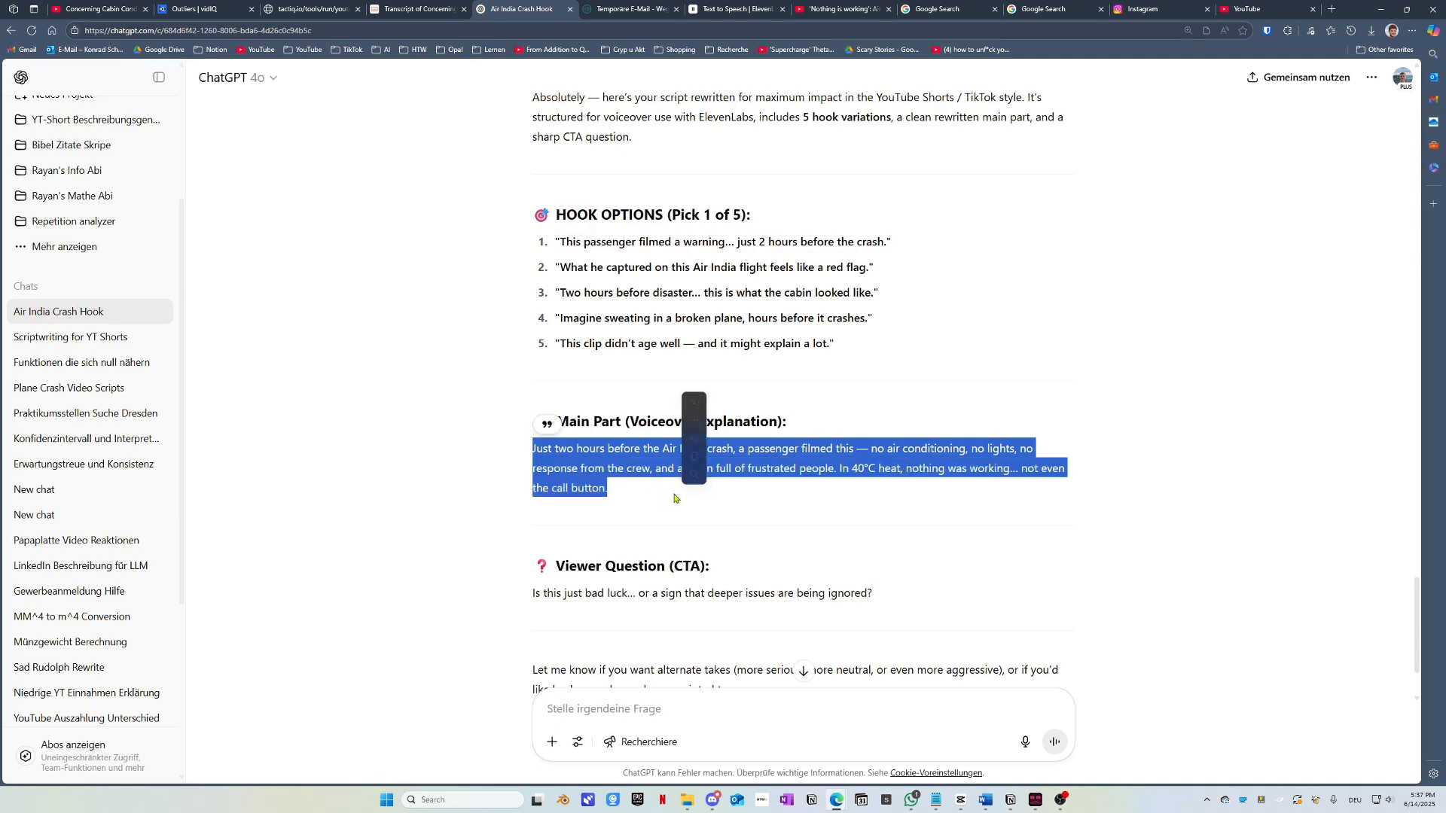
pyautogui.scroll(-1, 675, 491)
pyautogui.moveTo(562, 480); pyautogui.dragTo(883, 490)
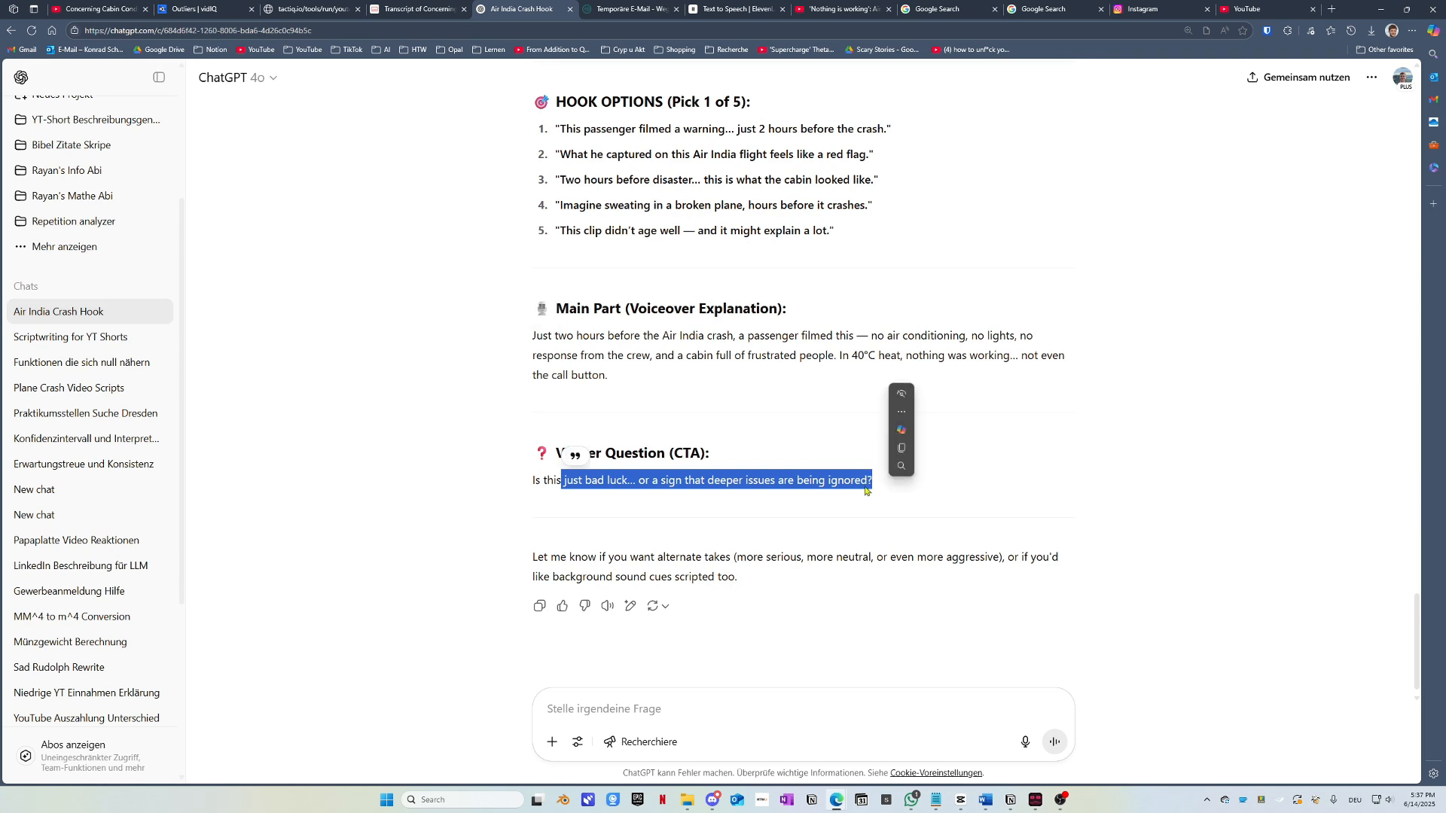
pyautogui.moveTo(522, 494); pyautogui.dragTo(883, 500)
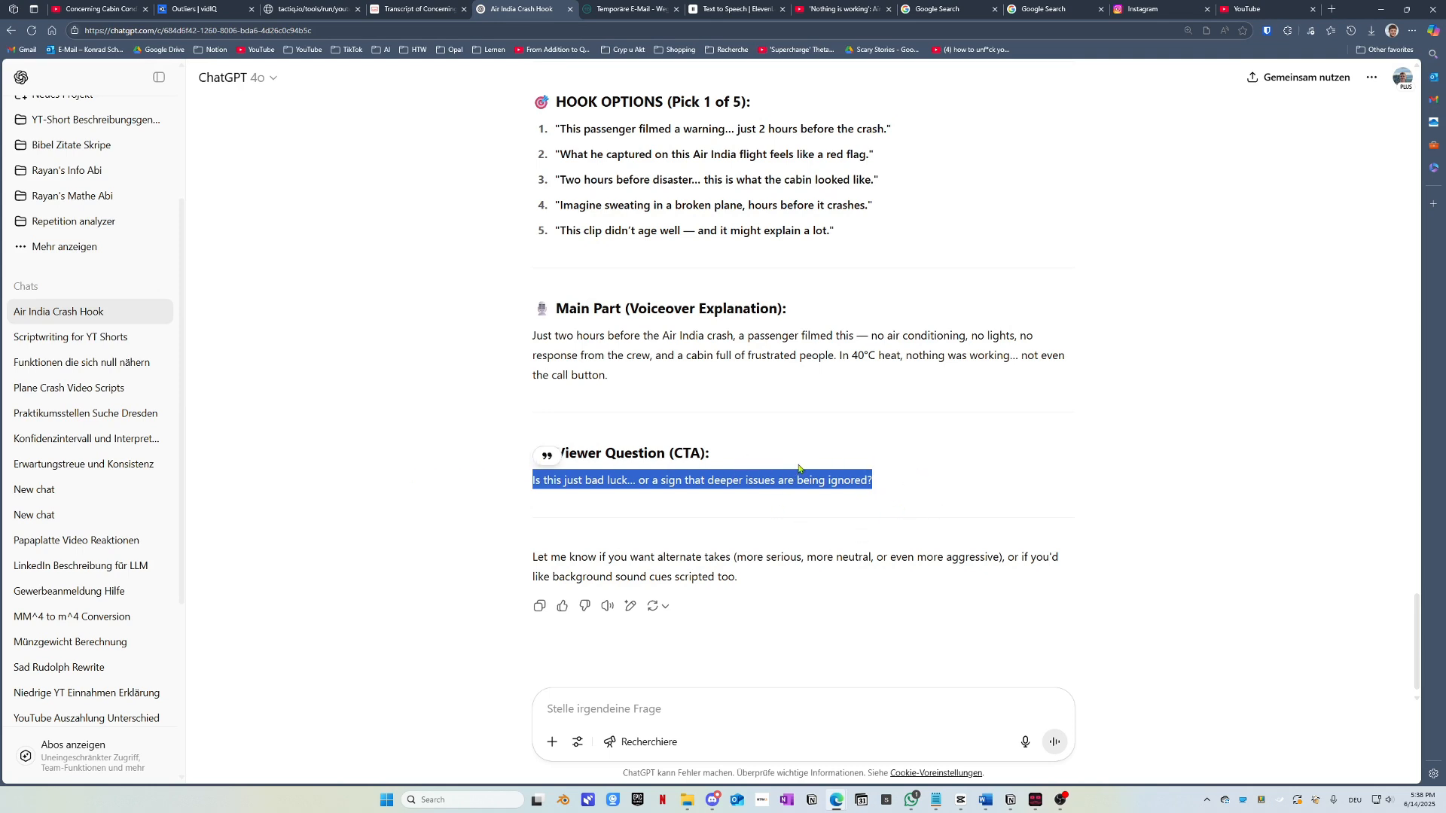
pyautogui.scroll(3, 800, 468)
pyautogui.moveTo(534, 506); pyautogui.dragTo(635, 546)
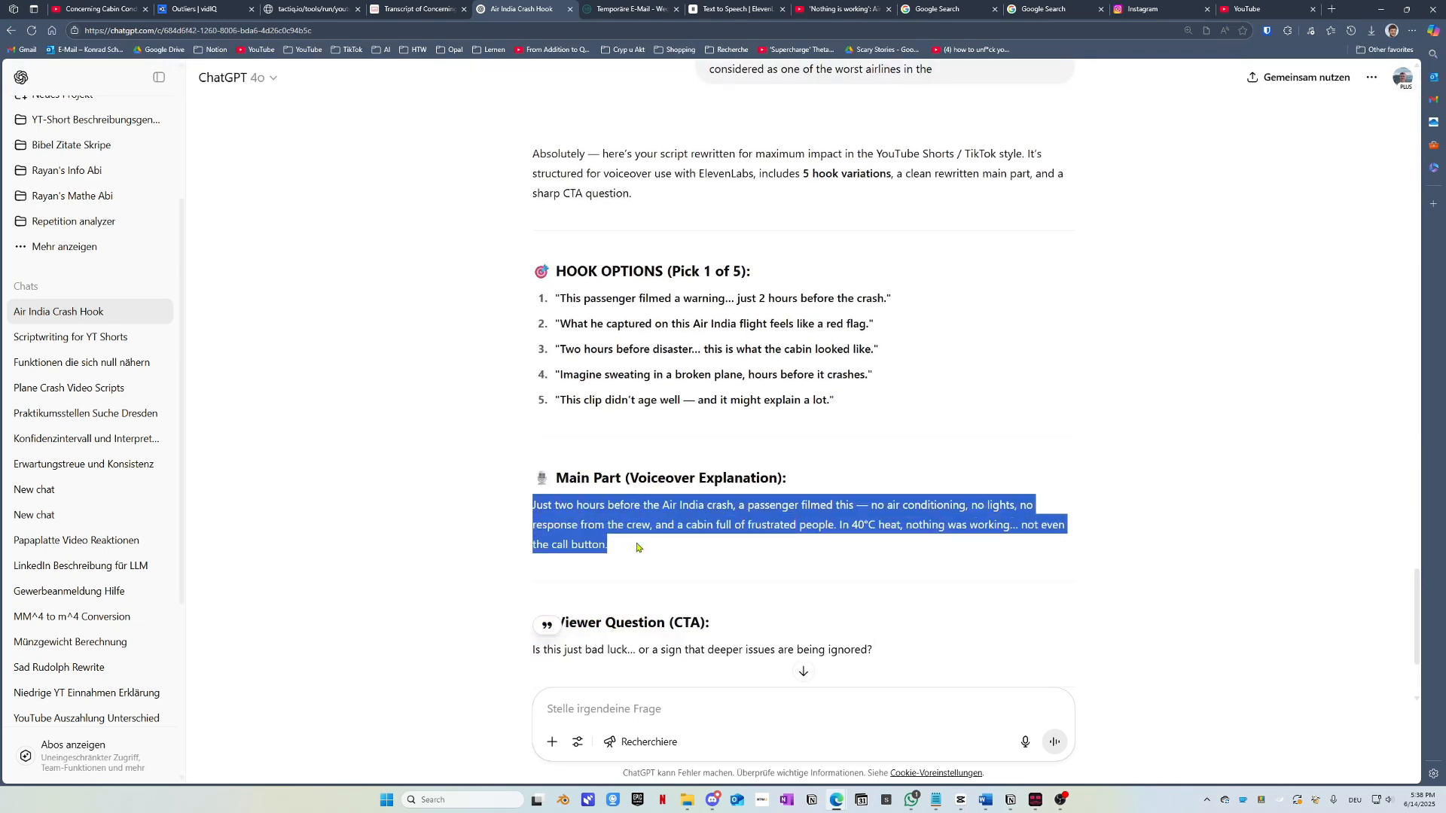
pyautogui.click(662, 525)
pyautogui.moveTo(555, 525); pyautogui.dragTo(698, 525)
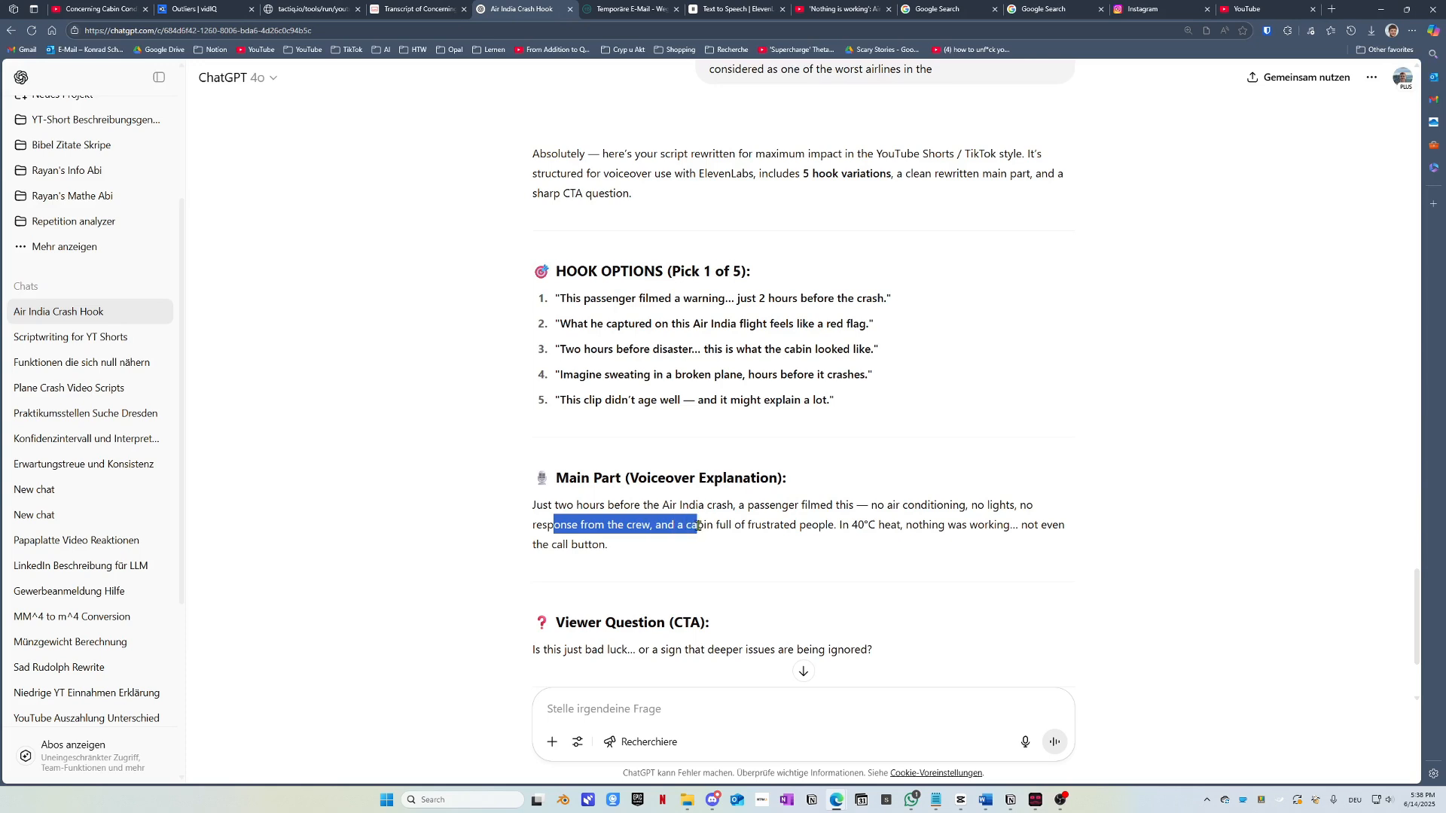
pyautogui.click(566, 506)
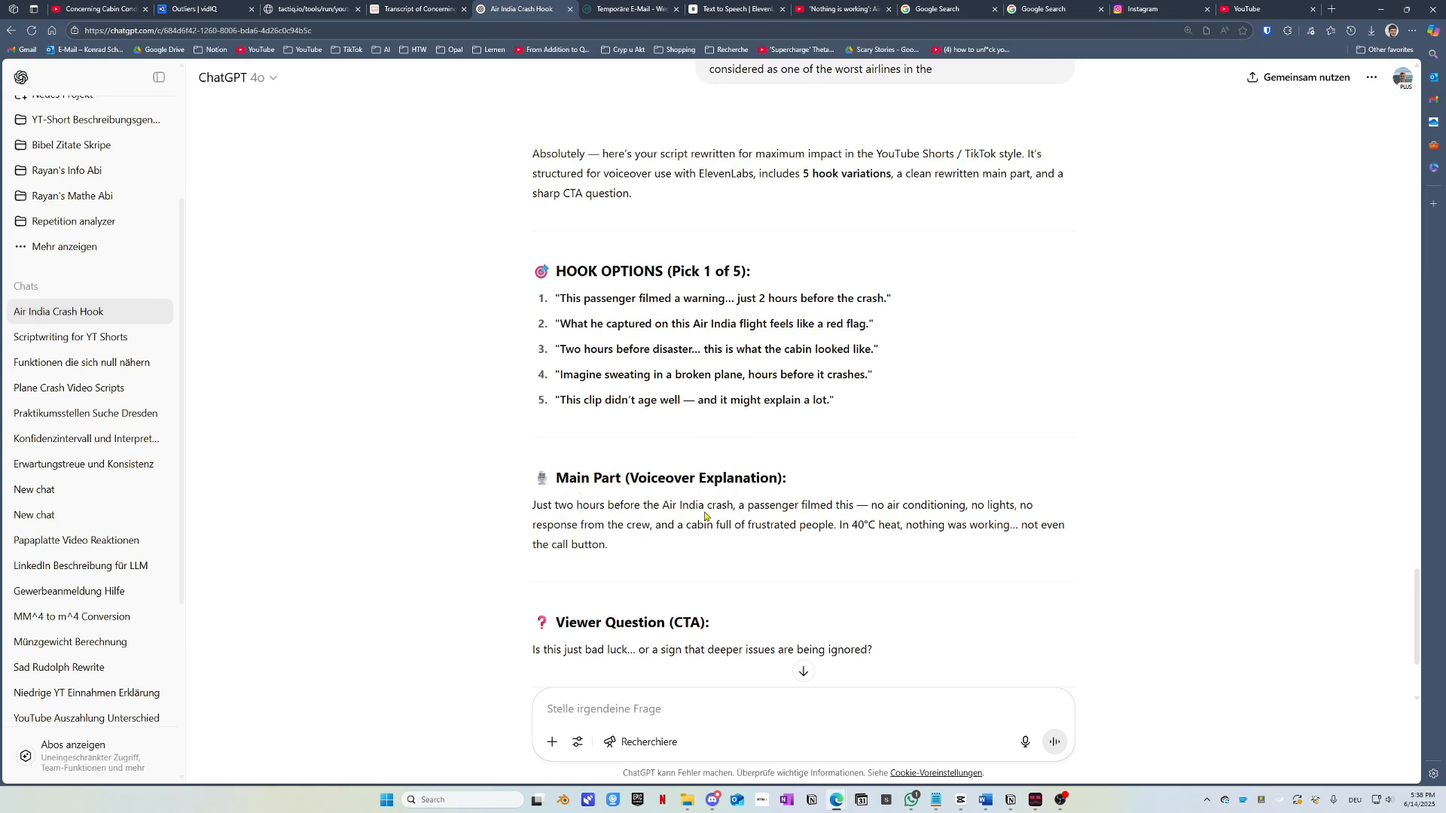
pyautogui.moveTo(531, 508); pyautogui.dragTo(854, 507)
pyautogui.click(856, 507)
pyautogui.doubleClick(862, 506)
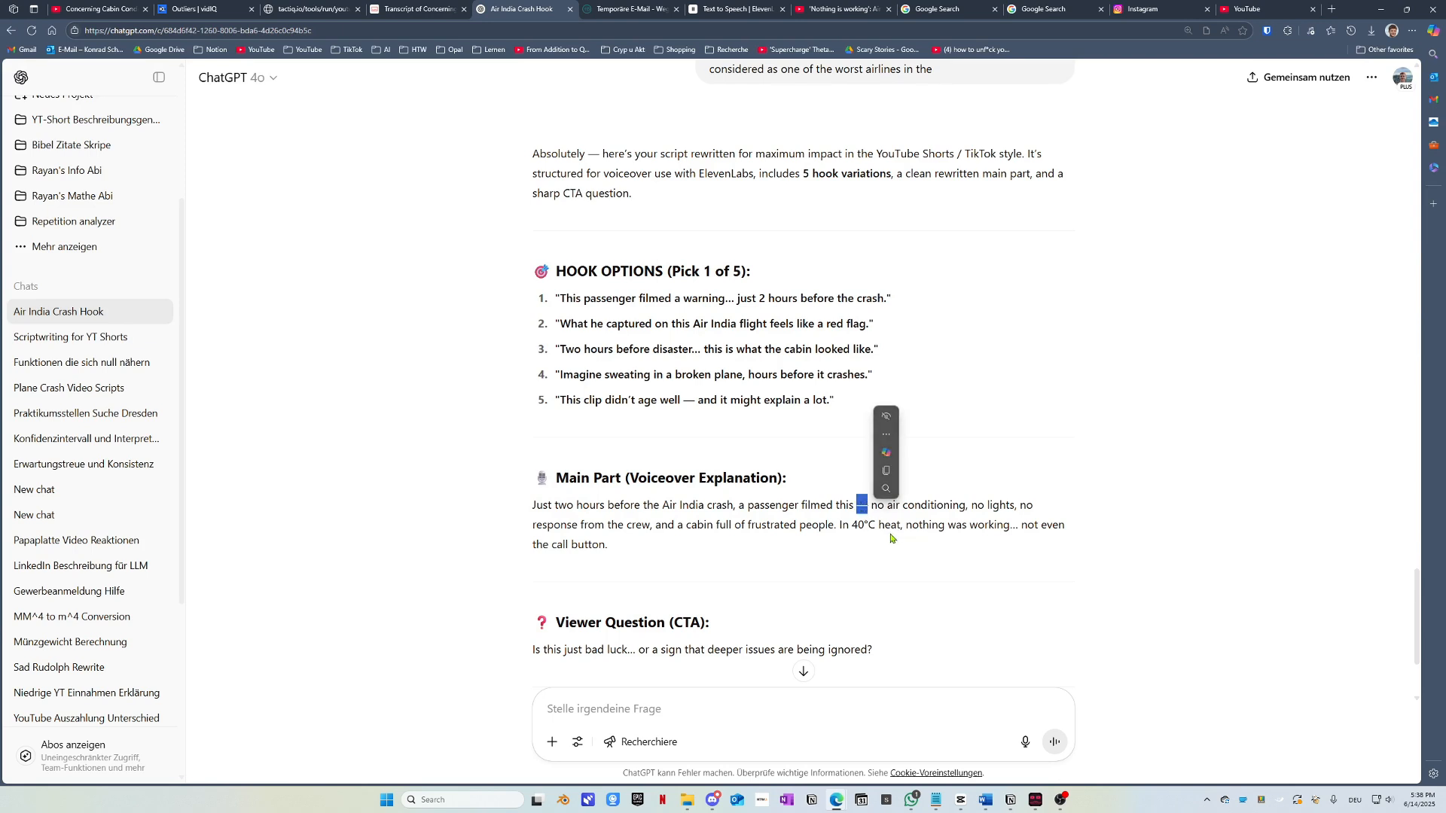
pyautogui.moveTo(877, 507); pyautogui.dragTo(663, 546)
pyautogui.scroll(-1, 492, 545)
# Step: Ask ChatGPT to 'redo it' for a tighter version of the script
pyautogui.click(564, 710)
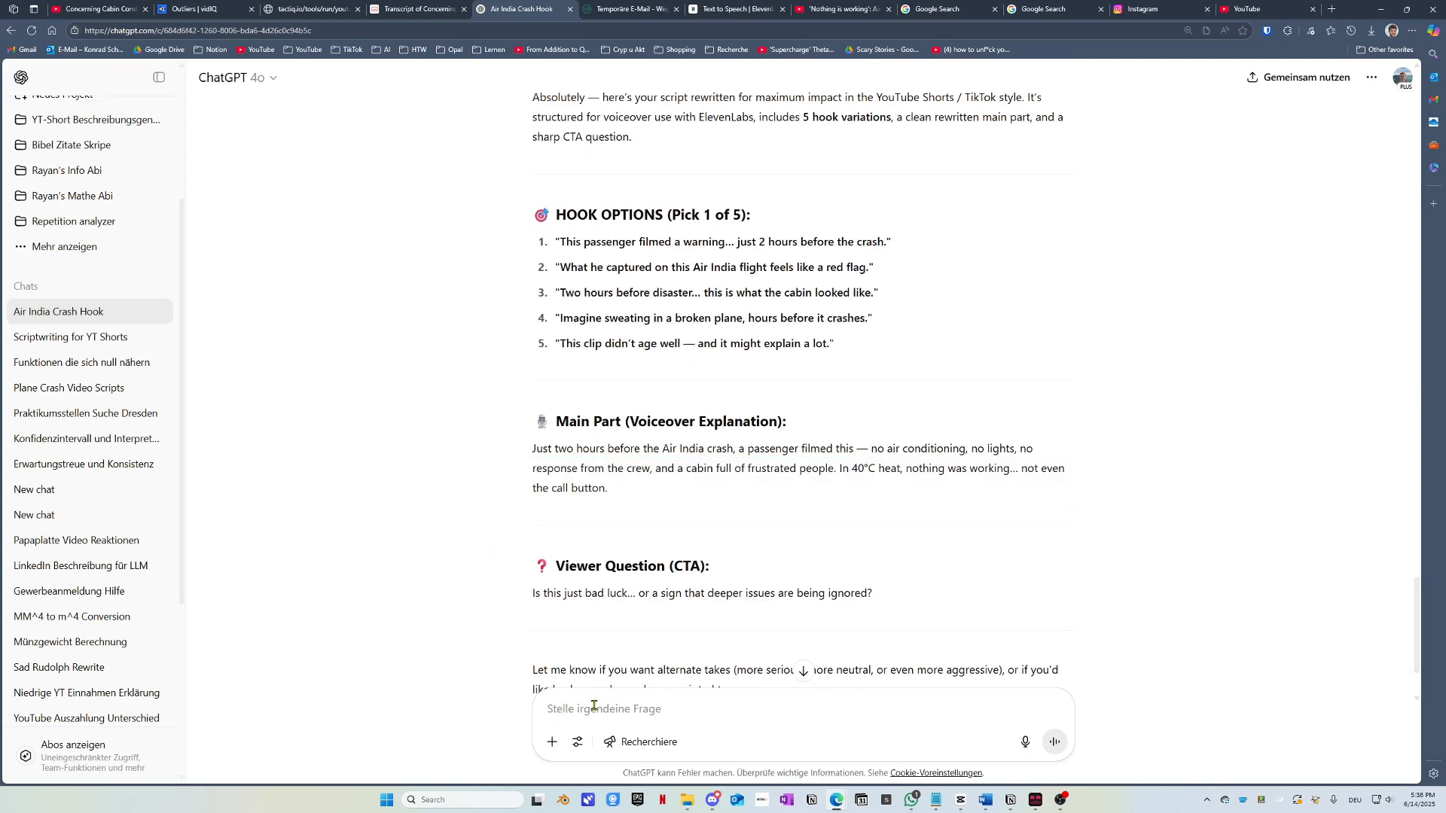
pyautogui.write('redo it')
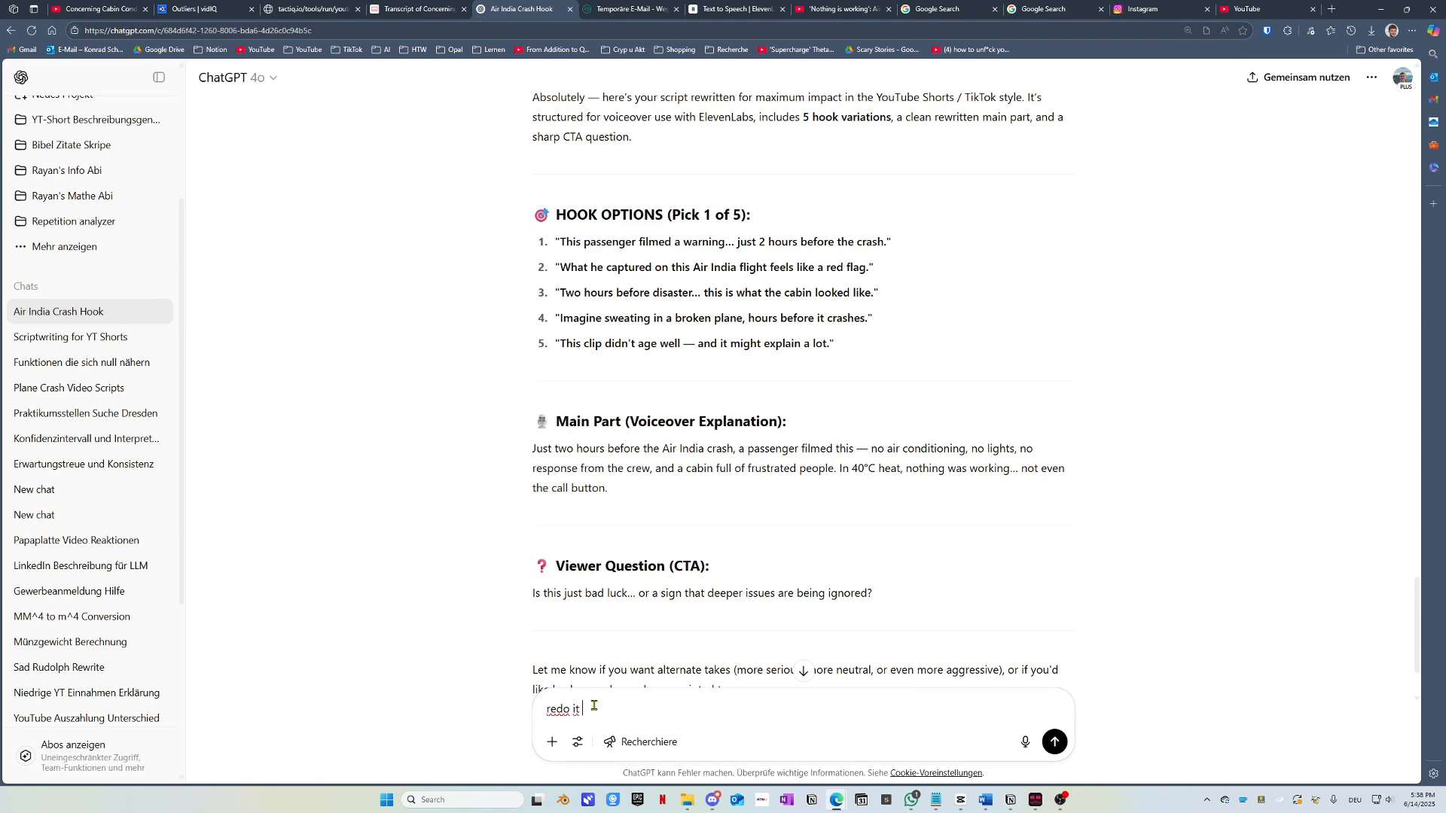
pyautogui.write(' bu')
pyautogui.press('Return')
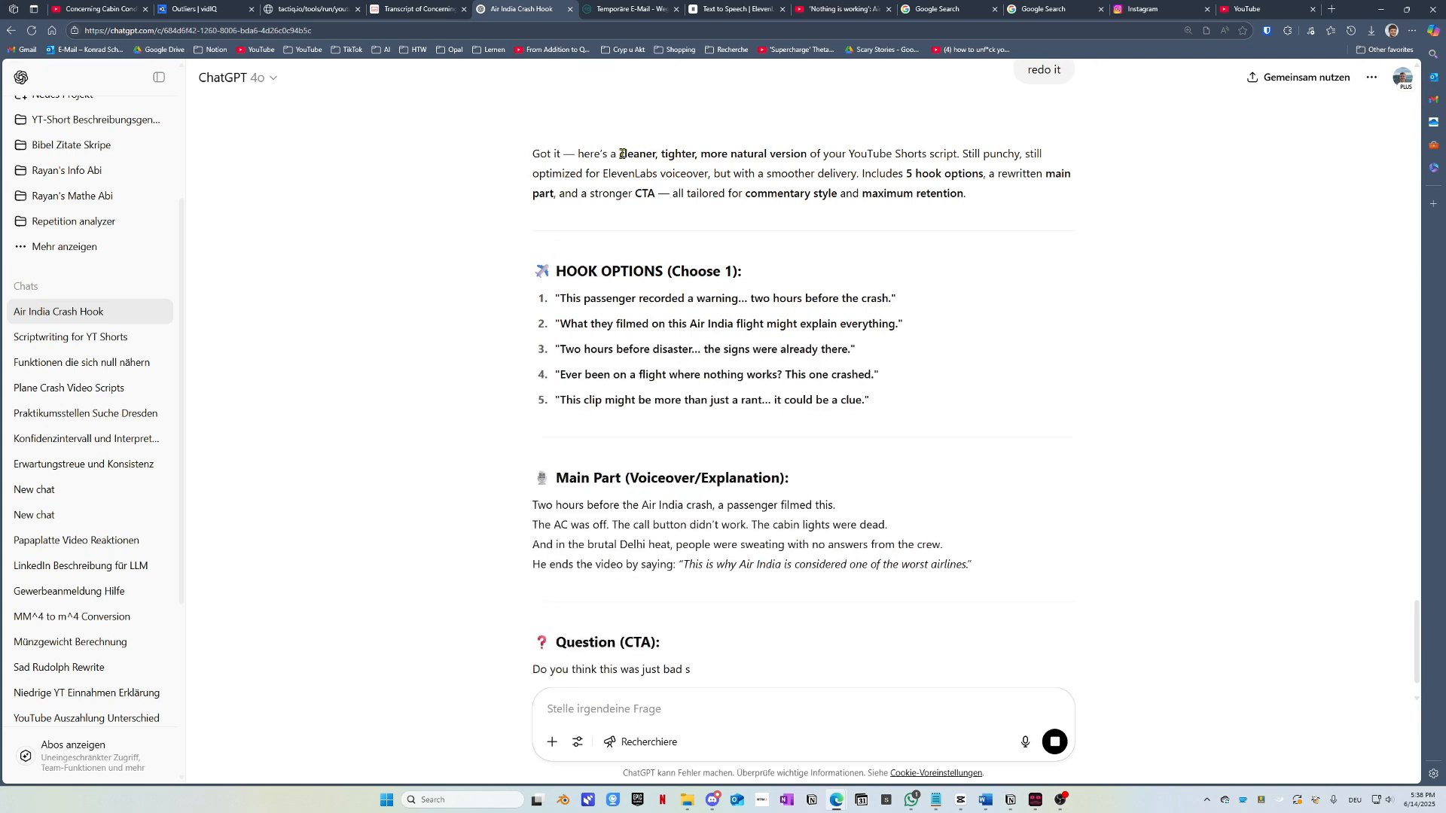
# Step: Review the new answer's description, first hook, main part and quoted closing question
pyautogui.moveTo(622, 154); pyautogui.dragTo(754, 154)
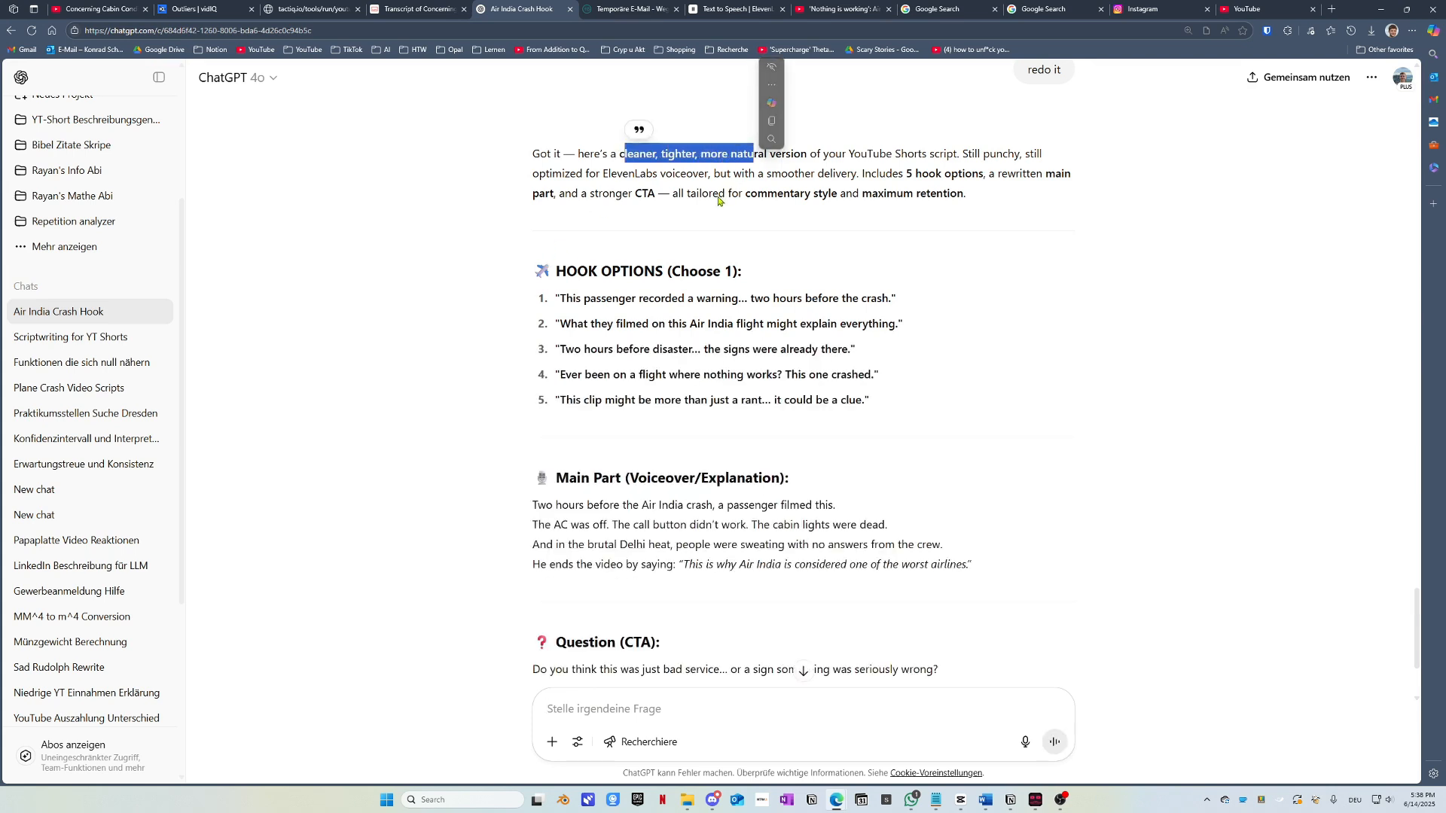
pyautogui.scroll(-1, 693, 346)
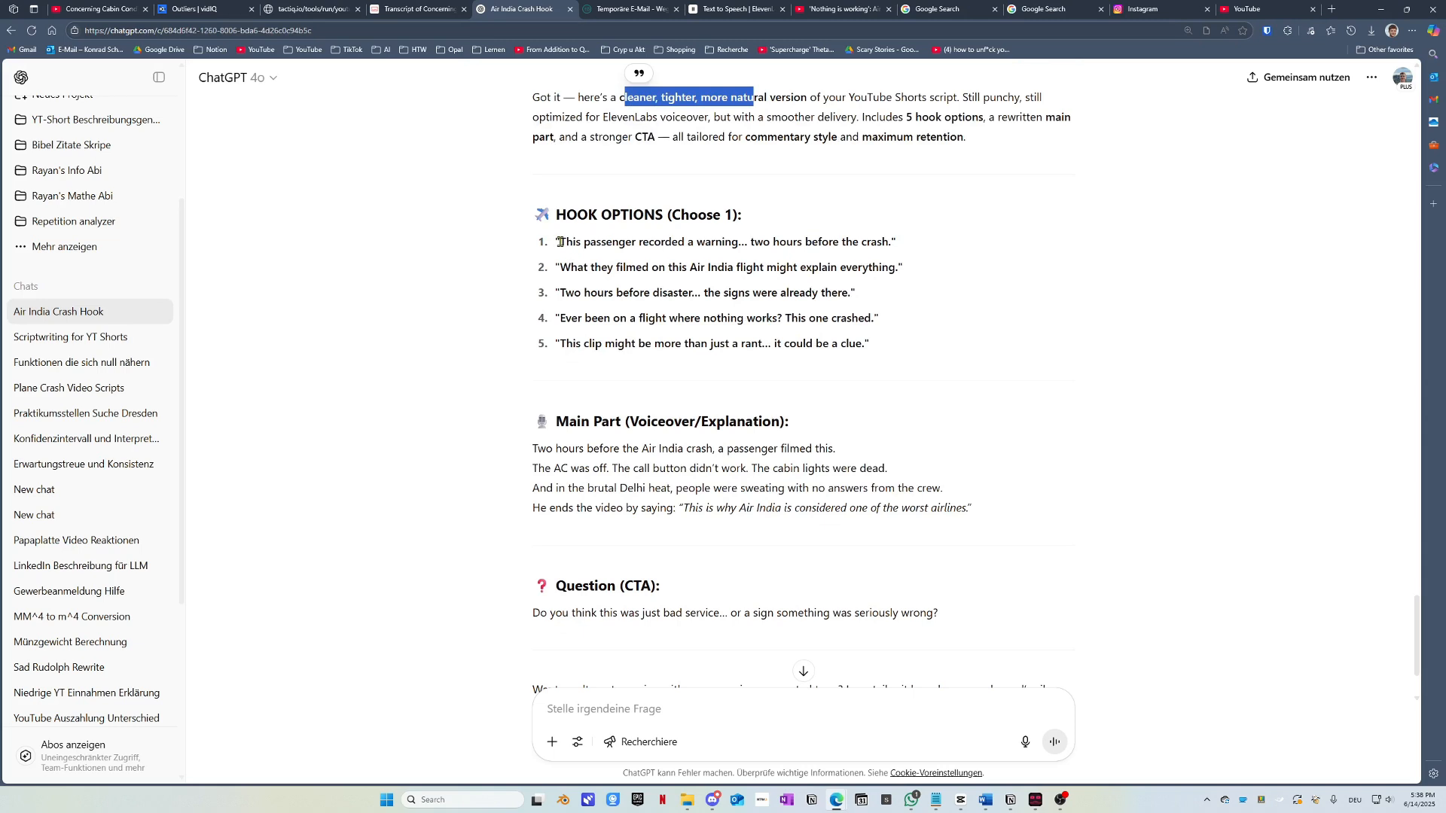
pyautogui.moveTo(559, 241); pyautogui.dragTo(873, 243)
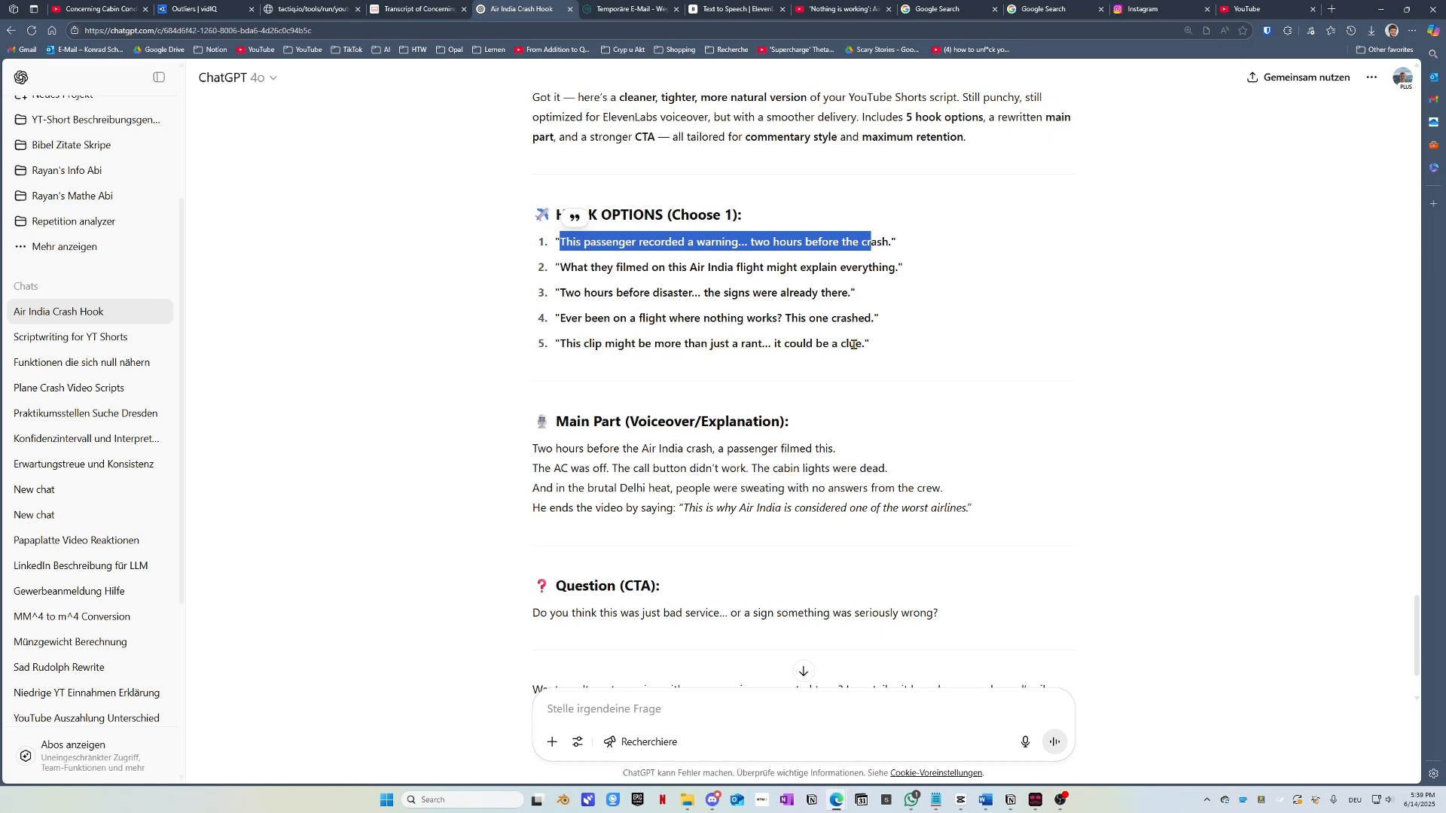
pyautogui.moveTo(531, 449); pyautogui.dragTo(983, 515)
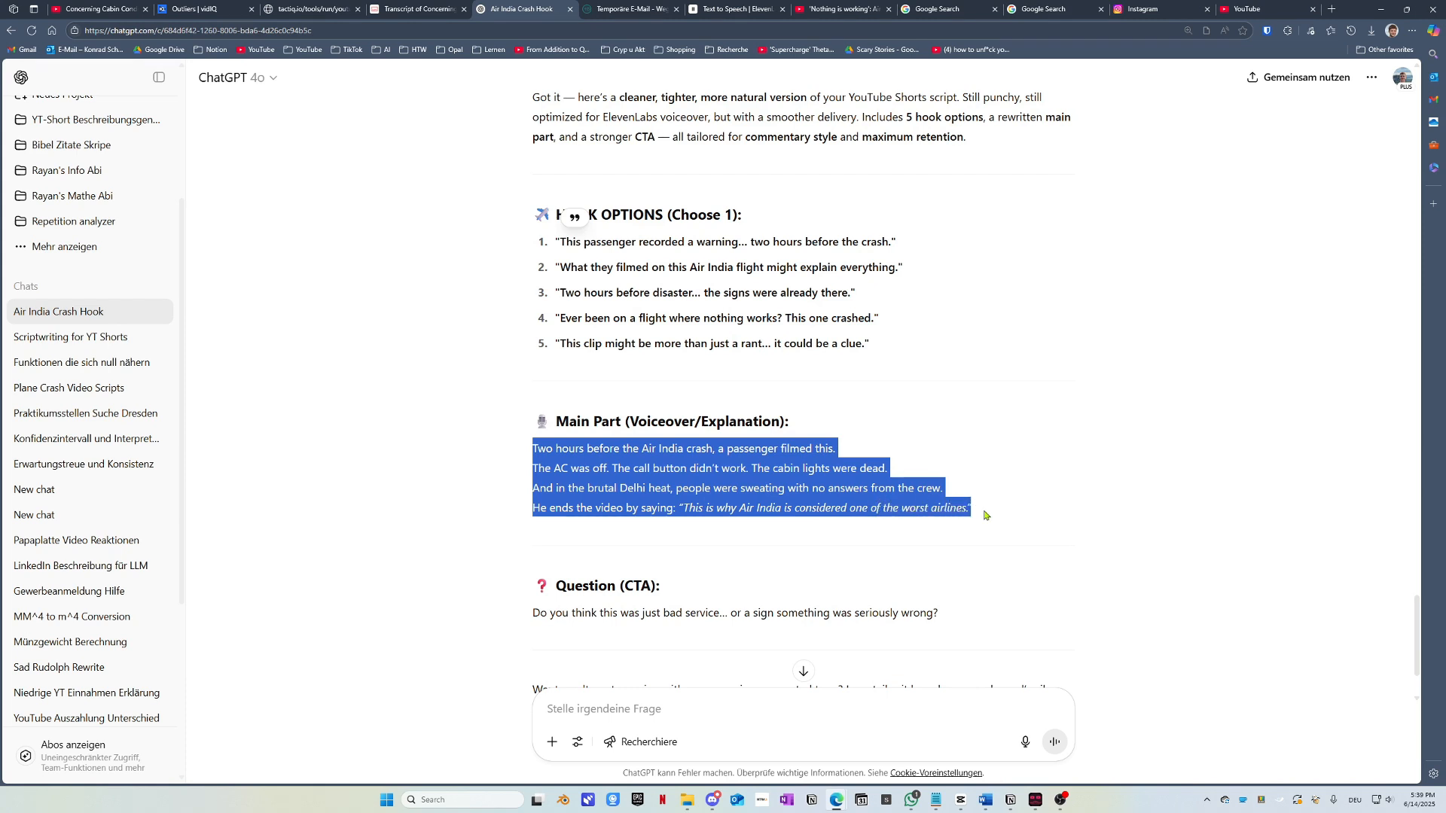
pyautogui.click(734, 510)
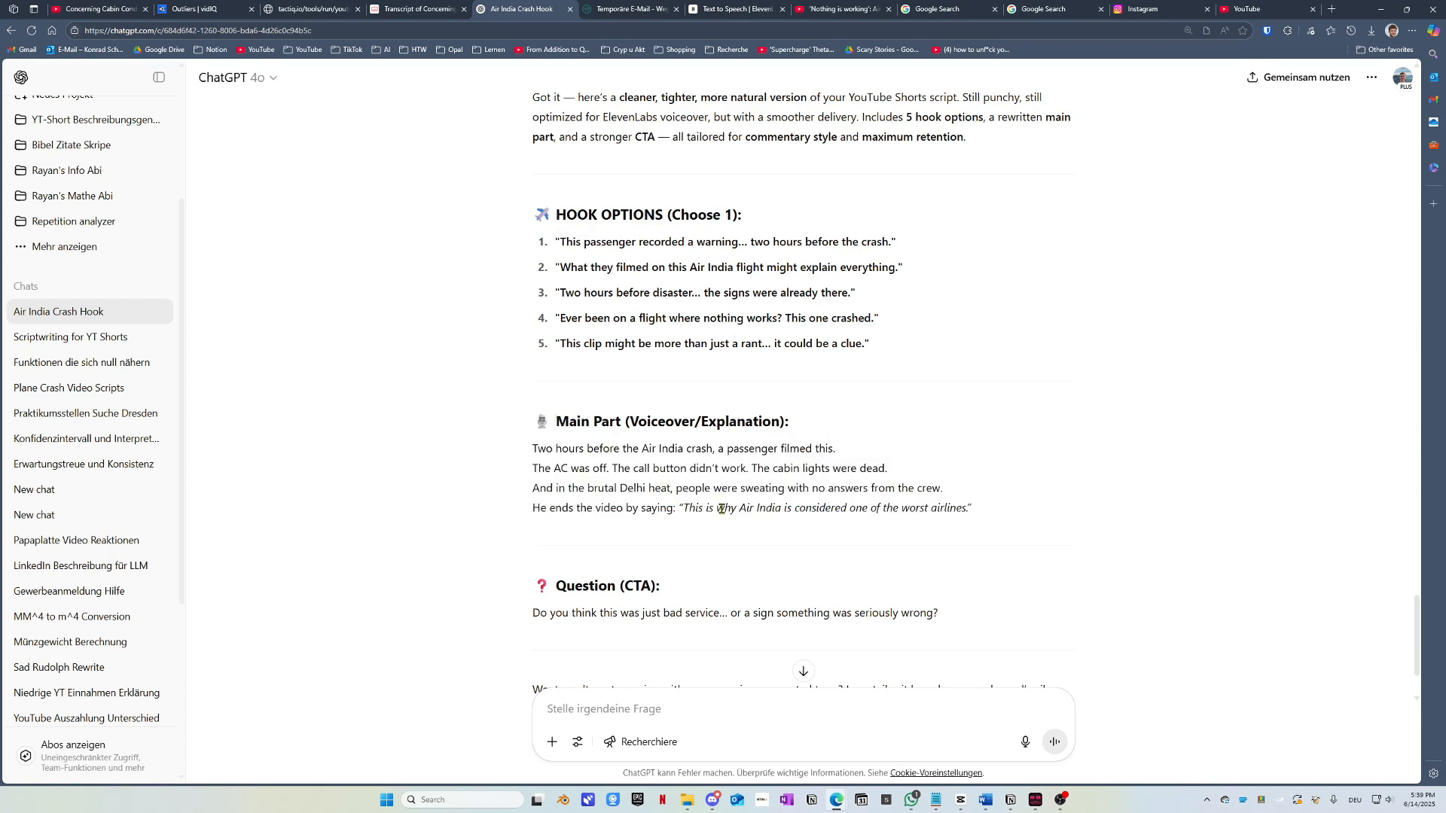
pyautogui.moveTo(677, 510); pyautogui.dragTo(601, 510)
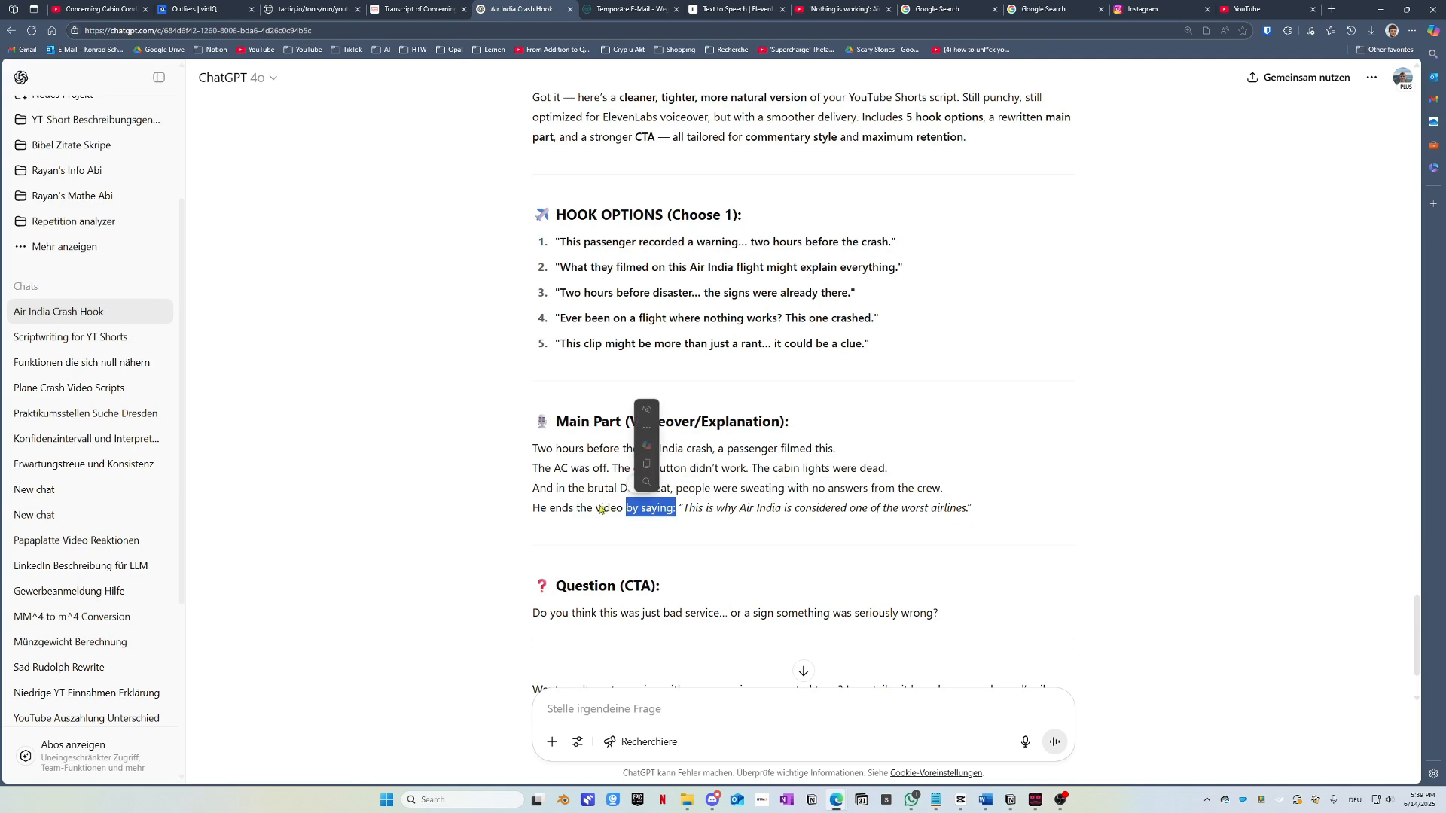
pyautogui.click(601, 510)
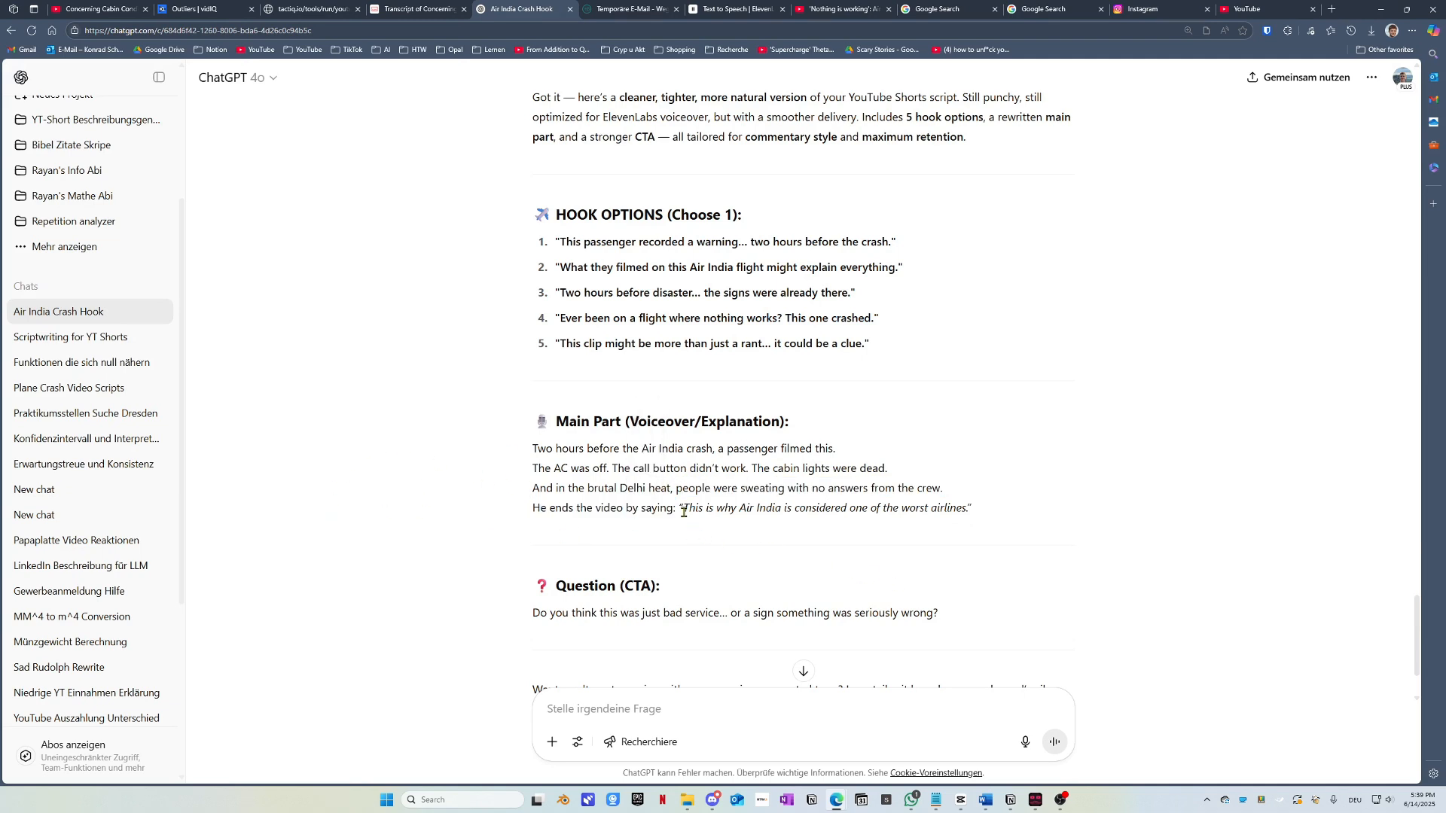
pyautogui.moveTo(684, 511); pyautogui.dragTo(1003, 525)
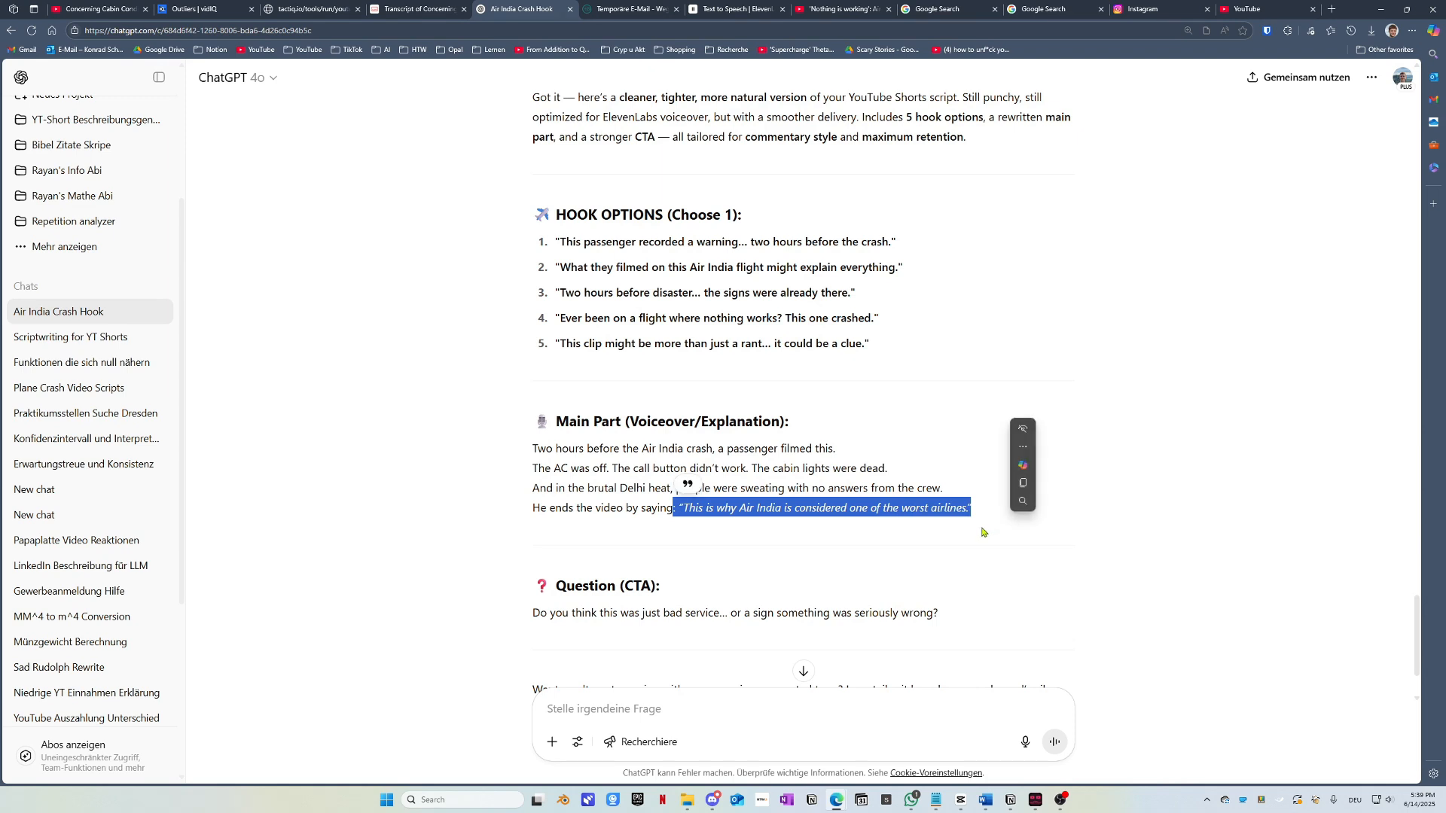
pyautogui.click(644, 537)
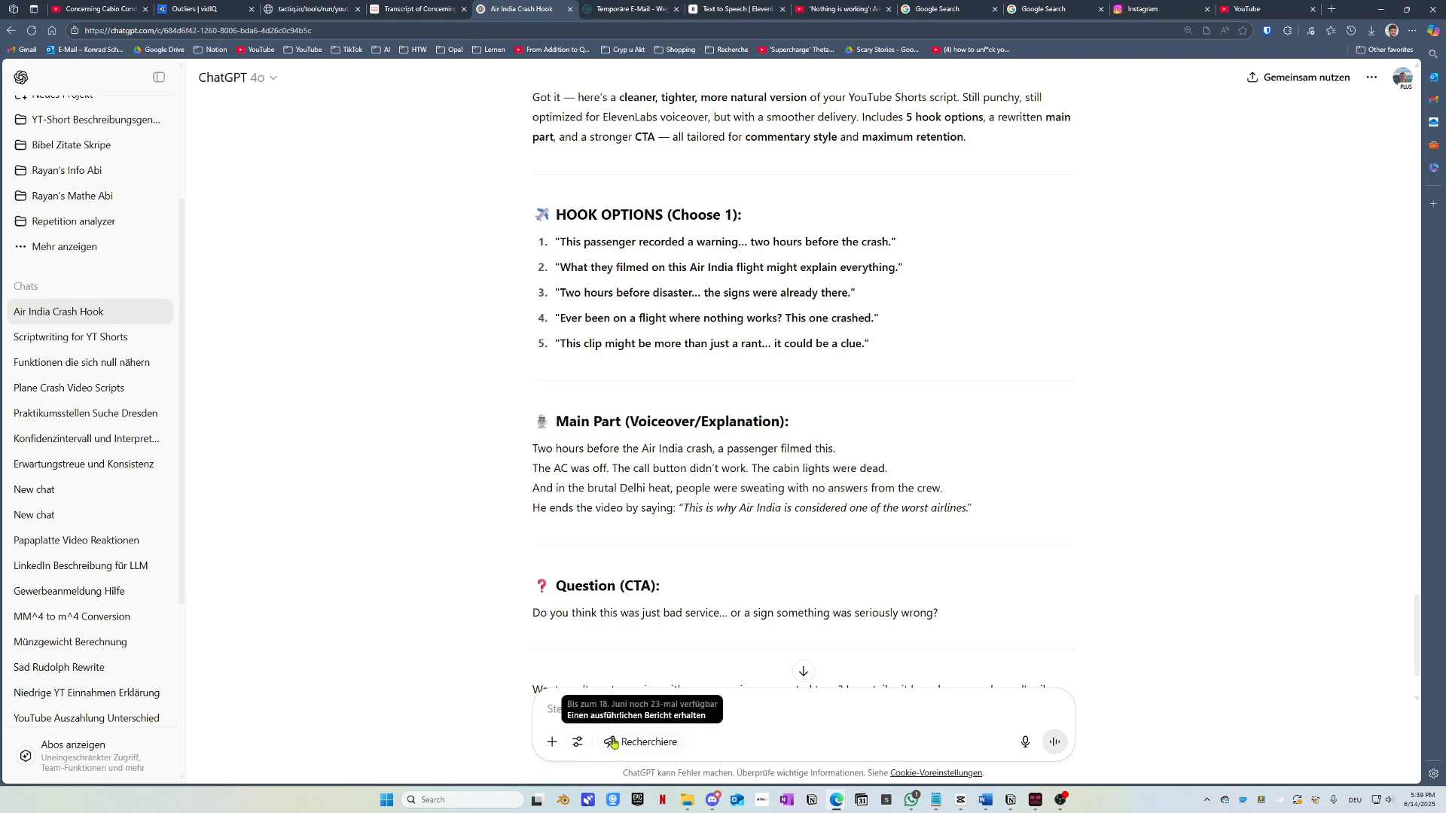
# Step: Ask ChatGPT to redo it following the Hook --> Speech --> clip --> question structure
pyautogui.click(604, 717)
pyautogui.write('redo ')
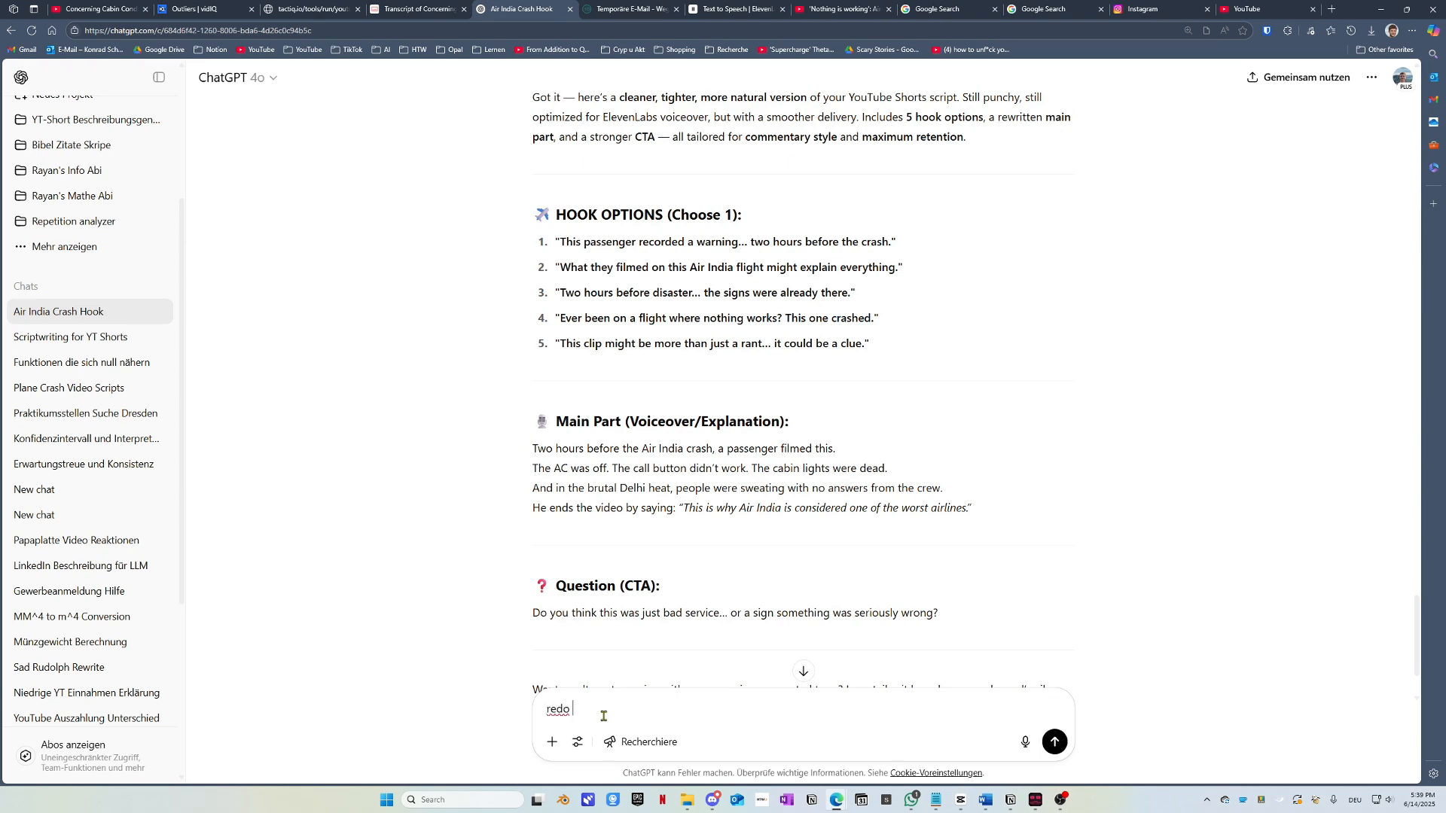
pyautogui.write('it, remember the structure ist Hook -->')
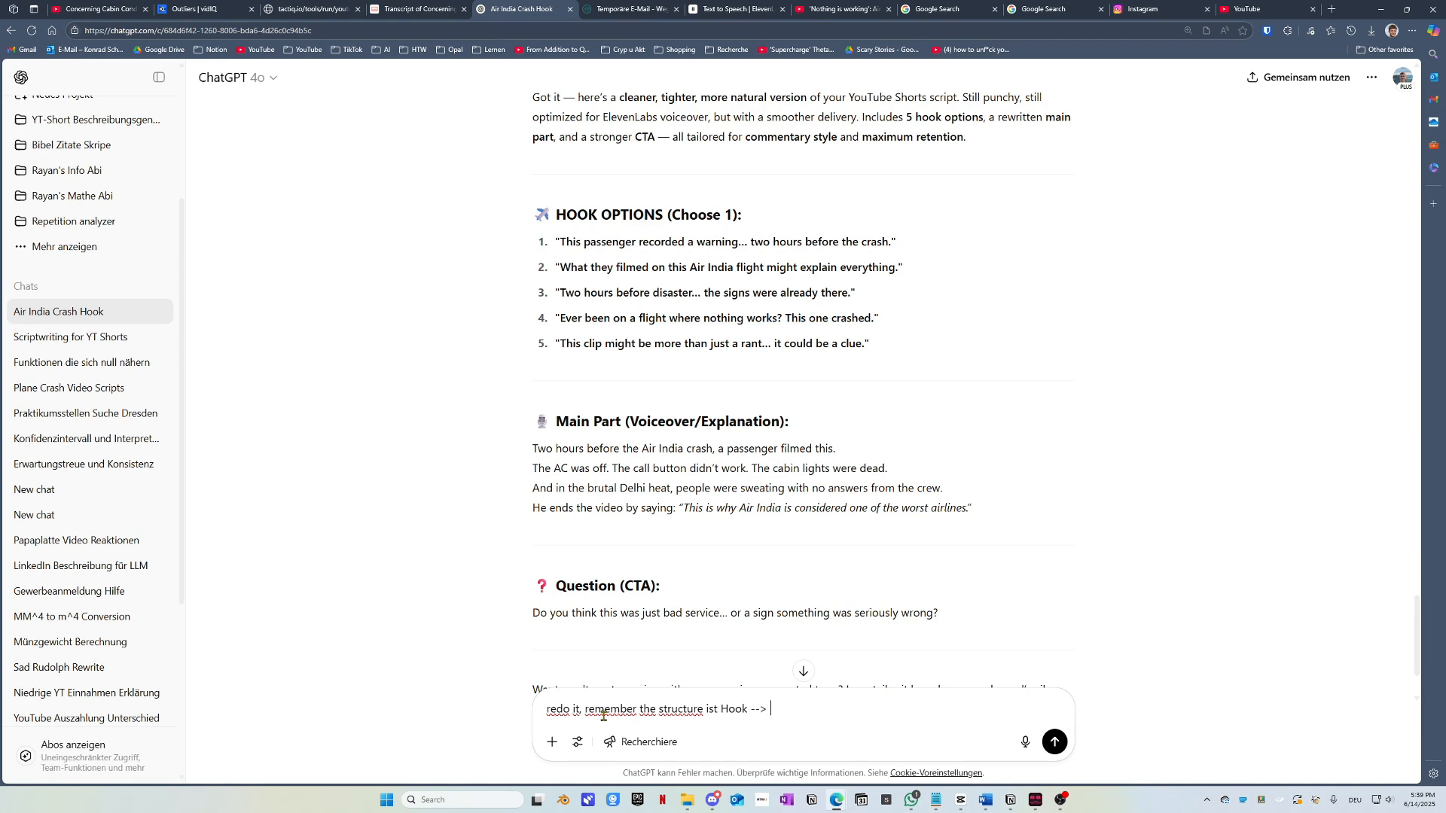
pyautogui.write(' Speec')
pyautogui.write('stion')
pyautogui.press('Return')
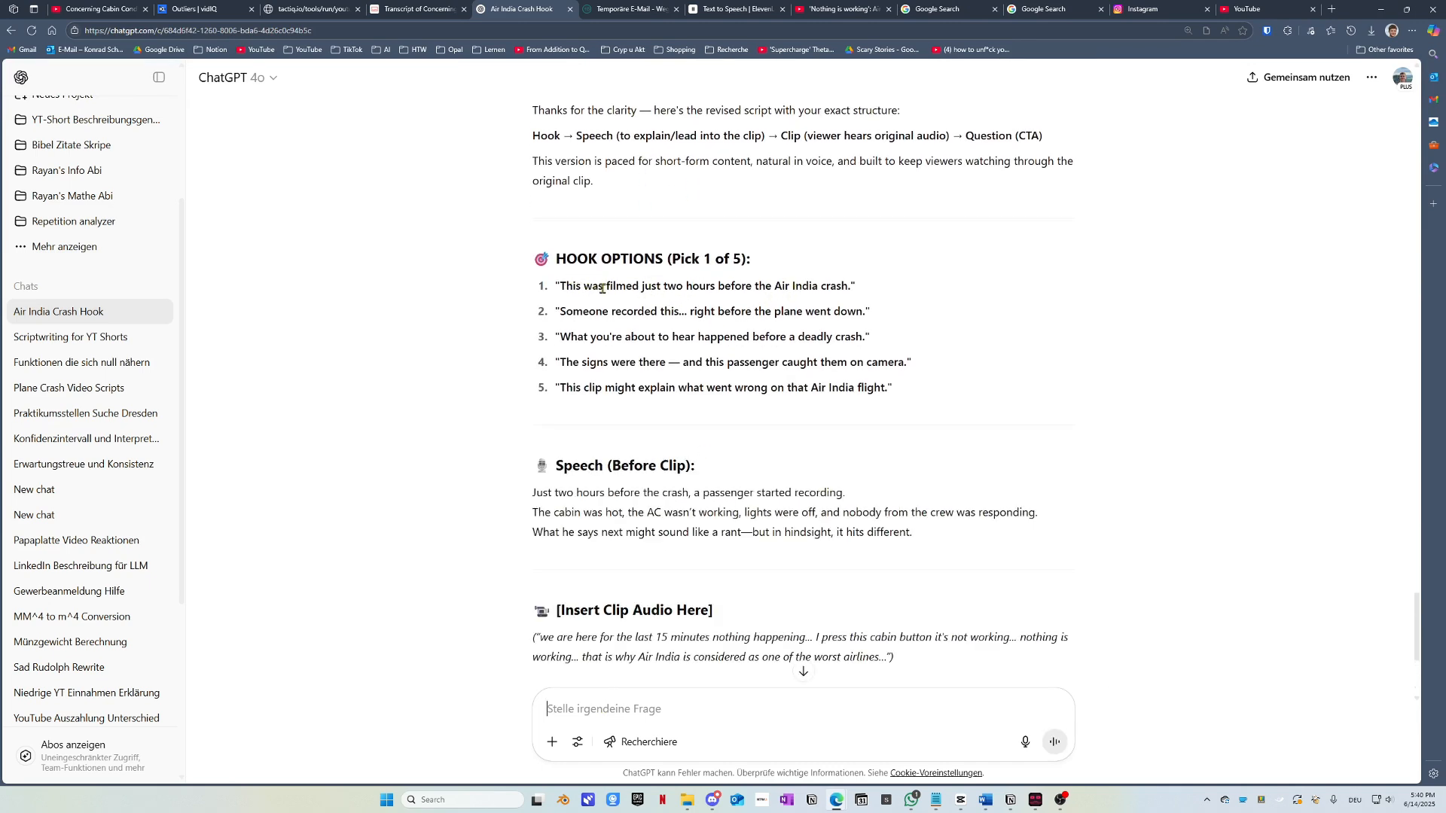
# Step: Select the Speech (Before Clip) lines of the revised script
pyautogui.scroll(-1, 607, 309)
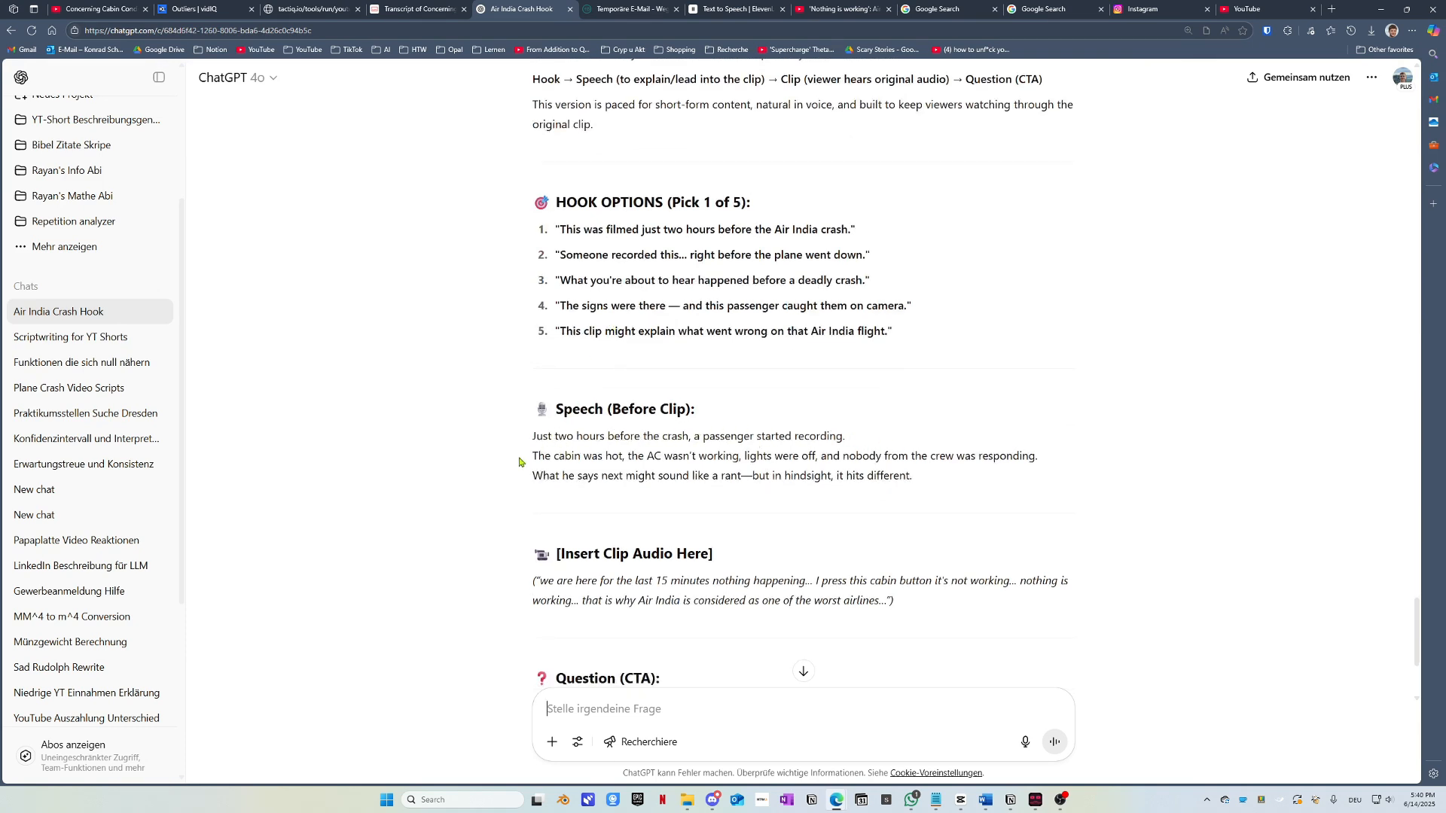
pyautogui.moveTo(532, 456); pyautogui.dragTo(923, 480)
pyautogui.click(723, 476)
pyautogui.moveTo(531, 440); pyautogui.dragTo(959, 486)
pyautogui.hotkey('ctrl', 'c')
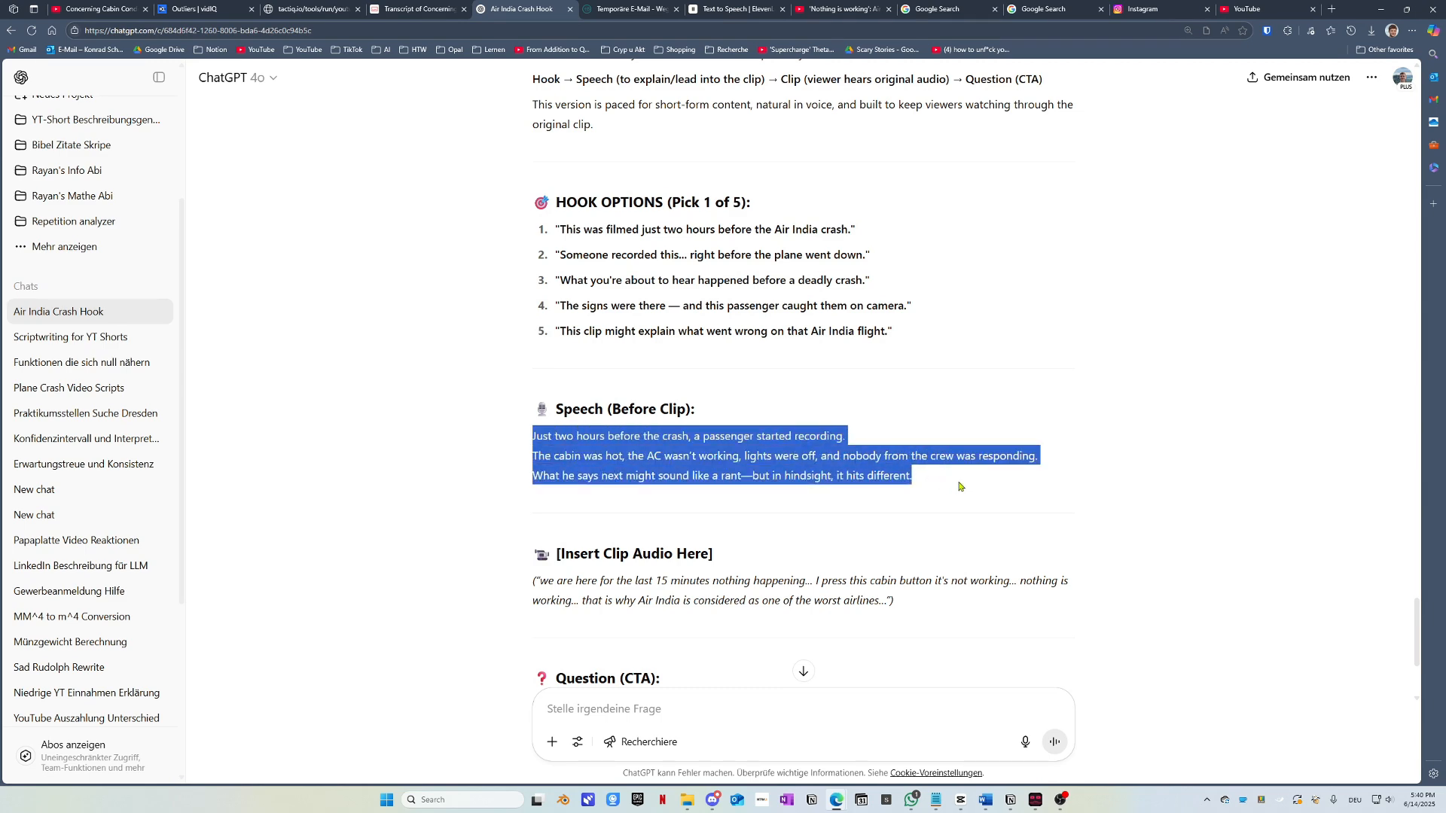
pyautogui.scroll(3, 811, 466)
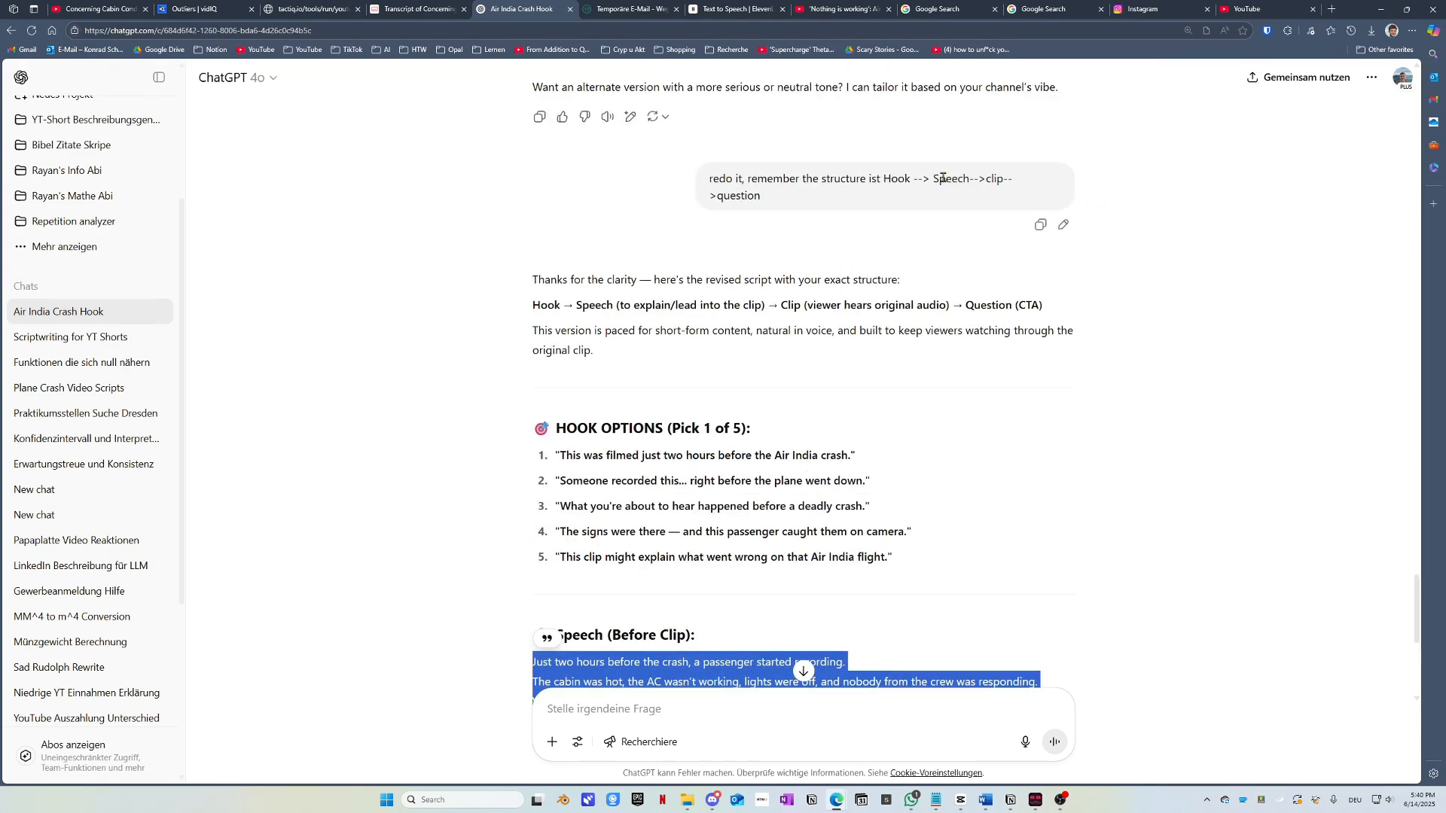
pyautogui.scroll(-3, 849, 363)
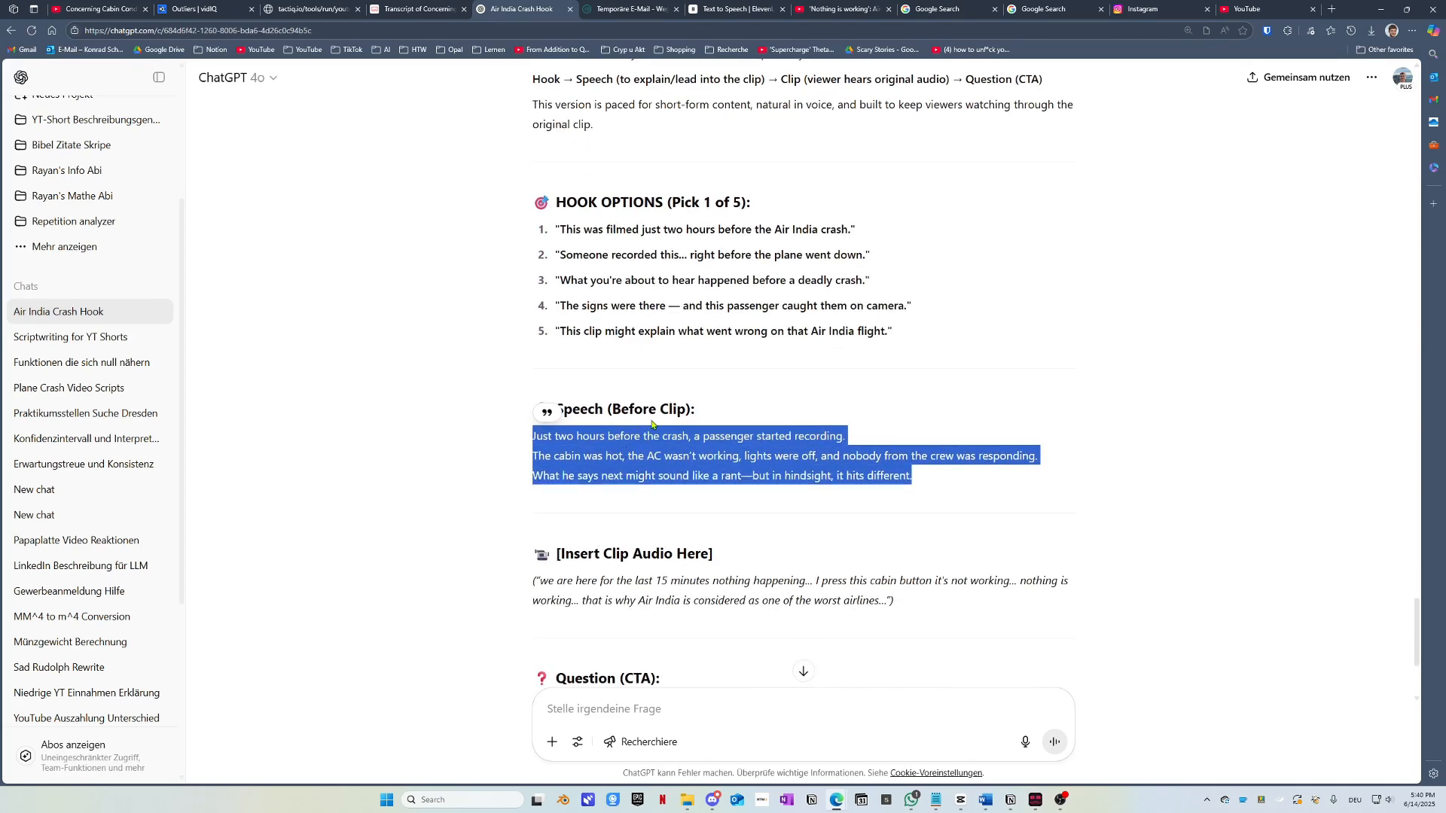
# Step: Replace the ElevenLabs text with the three pasted Speech lines
pyautogui.click(726, 8)
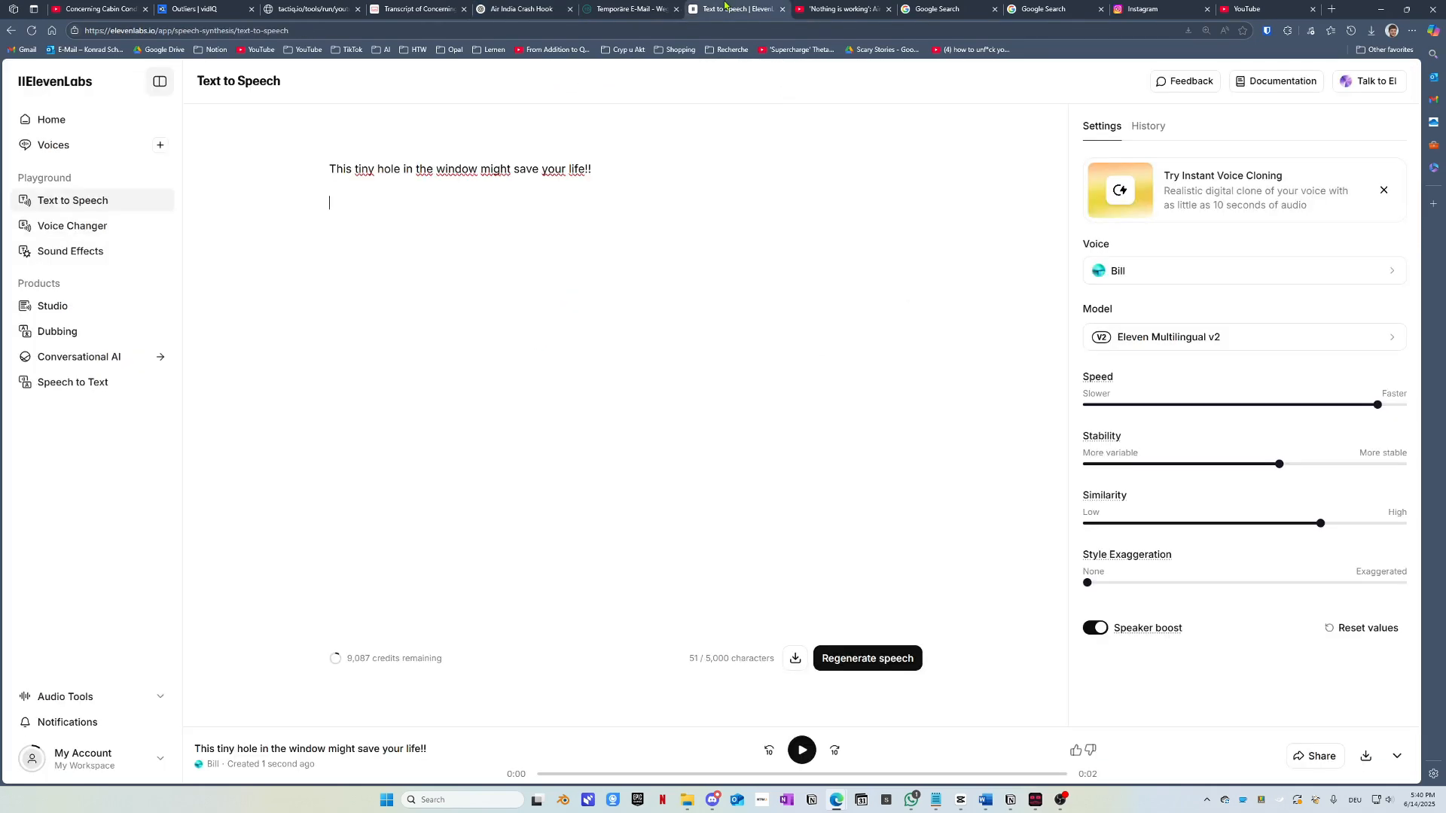
pyautogui.click(357, 215)
pyautogui.hotkey('ctrl', 'a')
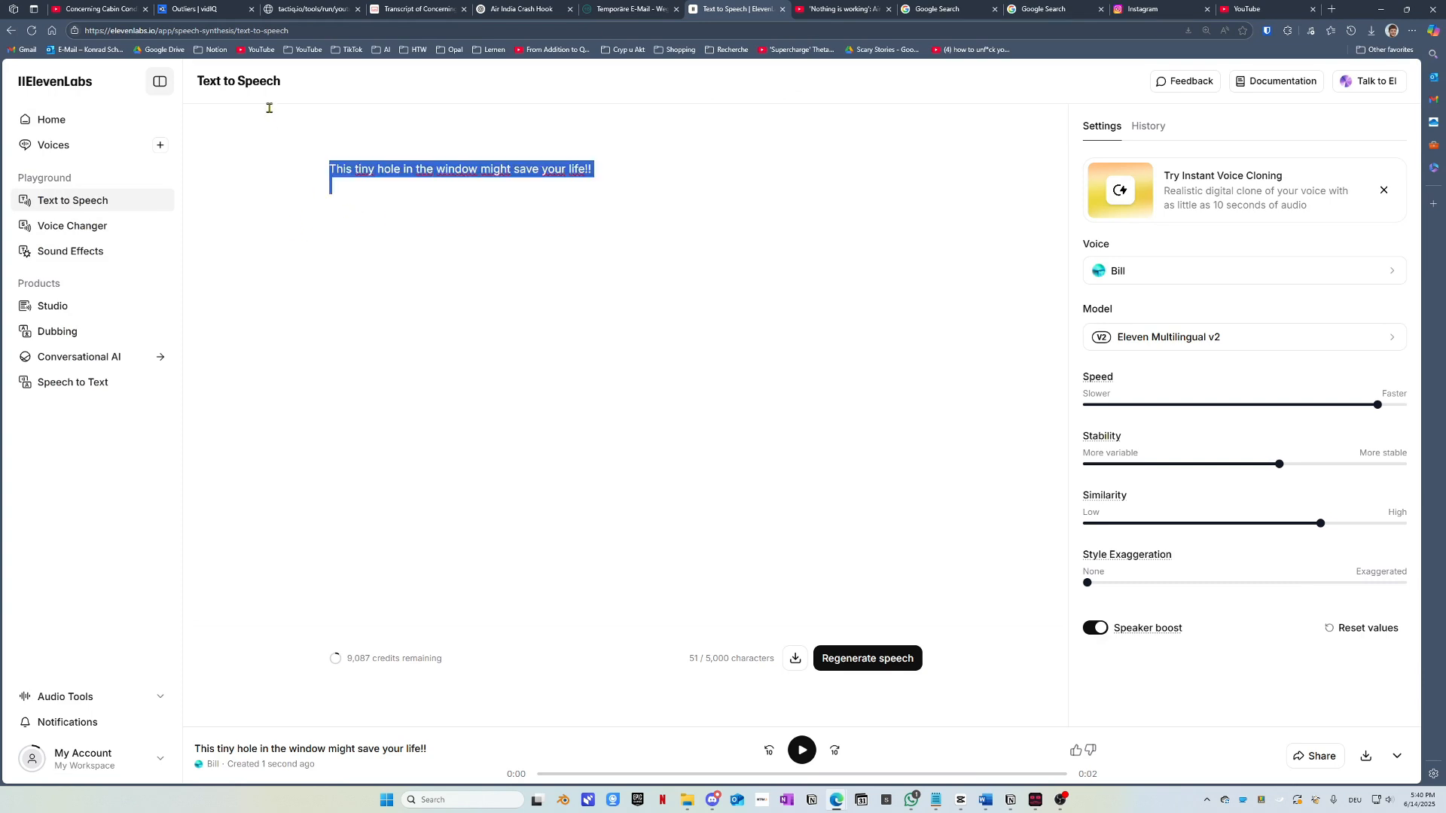
pyautogui.press('BackSpace')
pyautogui.hotkey('ctrl', 'v')
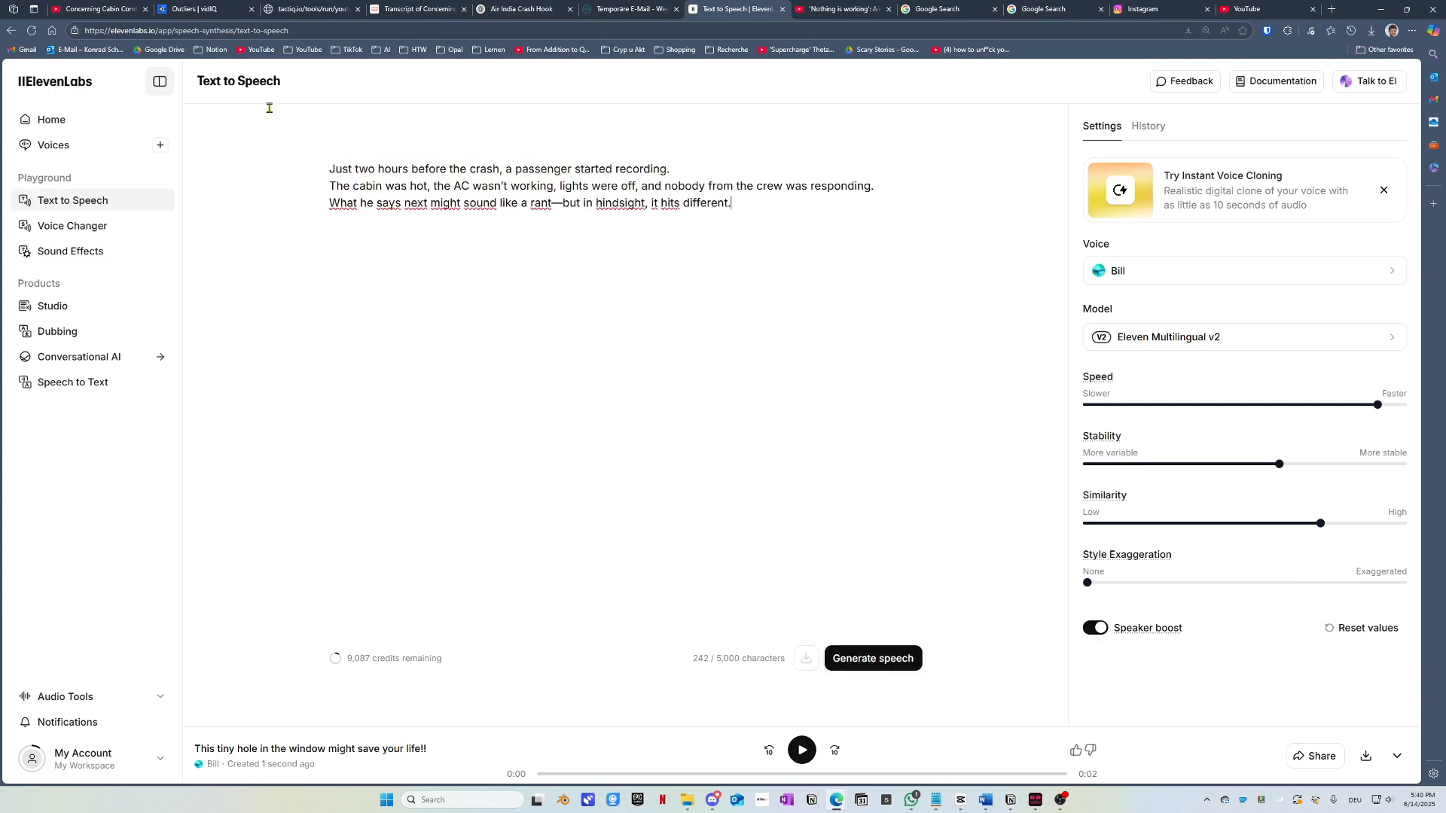
# Step: Copy the warning hook from ChatGPT and paste it above the speech text in ElevenLabs
pyautogui.click(617, 8)
pyautogui.click(519, 8)
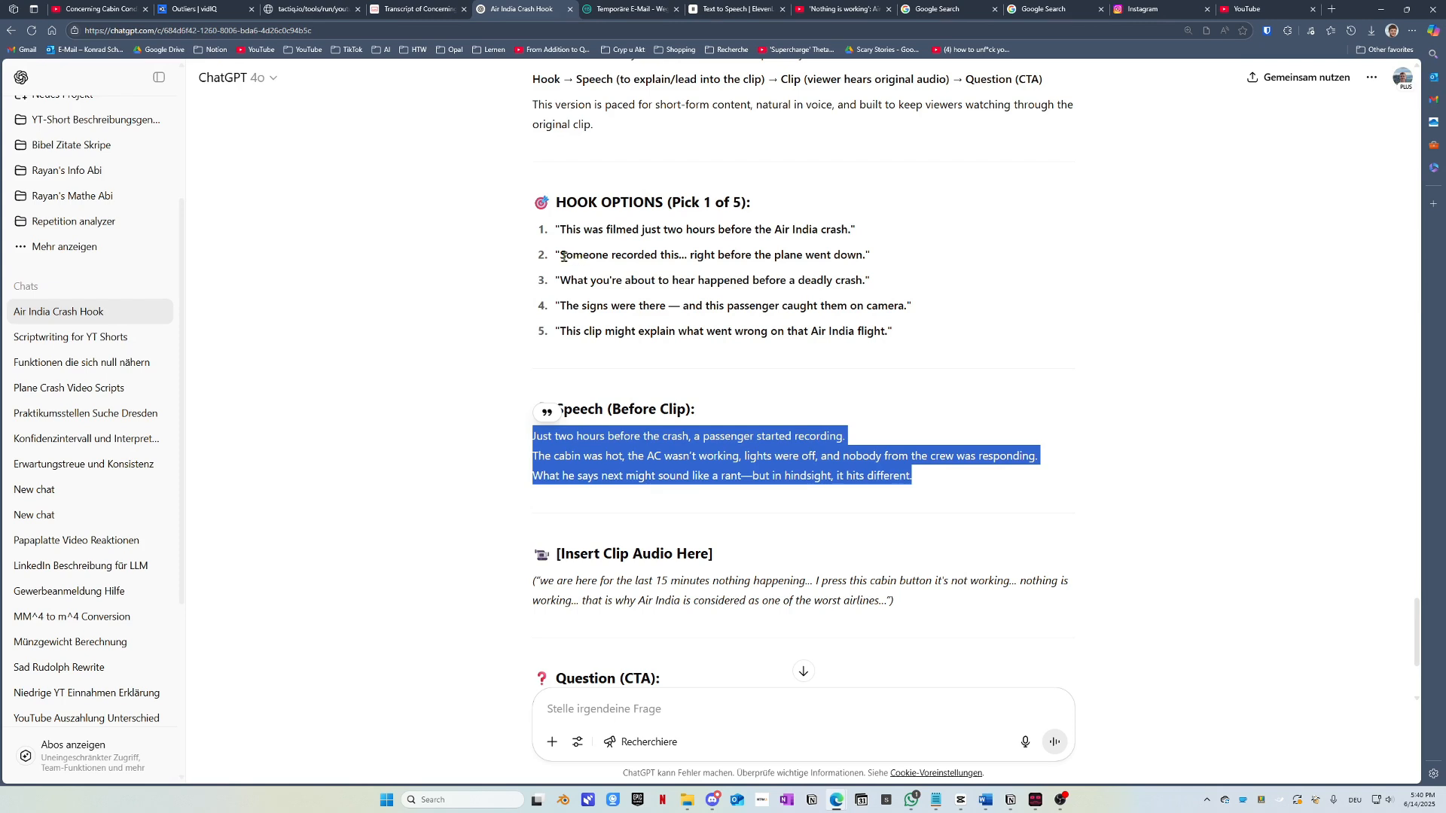
pyautogui.moveTo(561, 256); pyautogui.dragTo(596, 256)
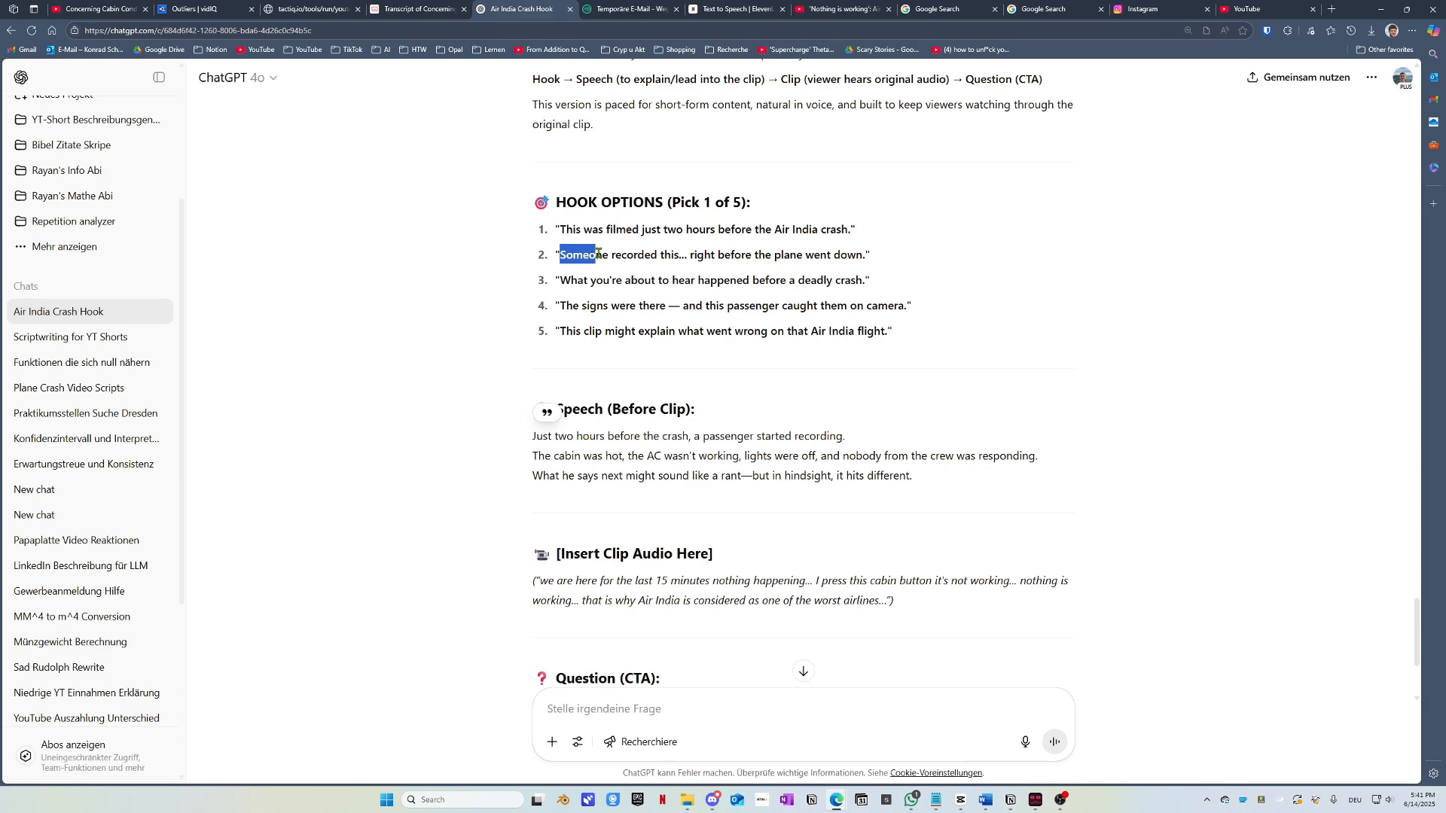
pyautogui.scroll(15, 580, 377)
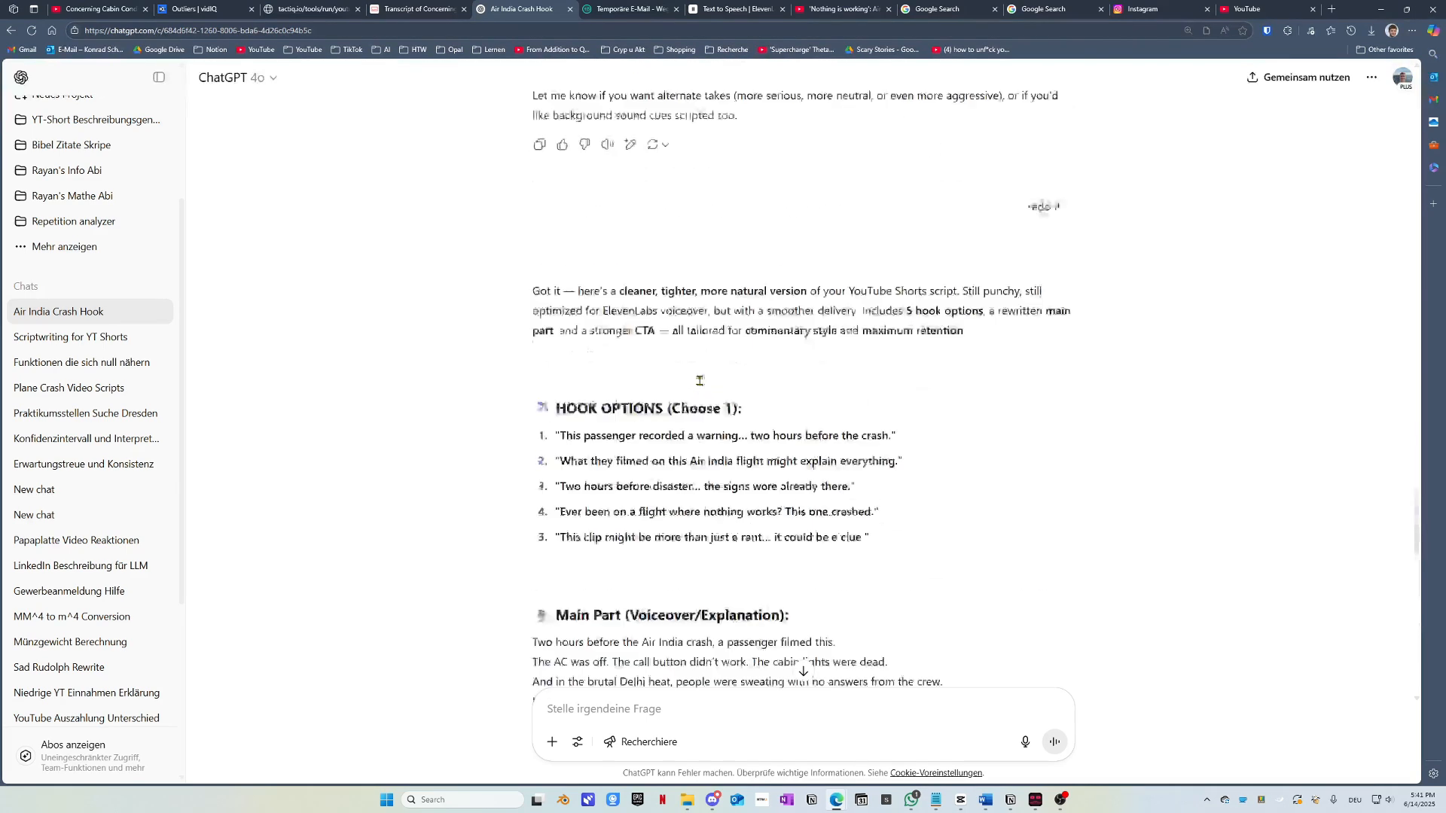
pyautogui.moveTo(560, 489); pyautogui.dragTo(894, 506)
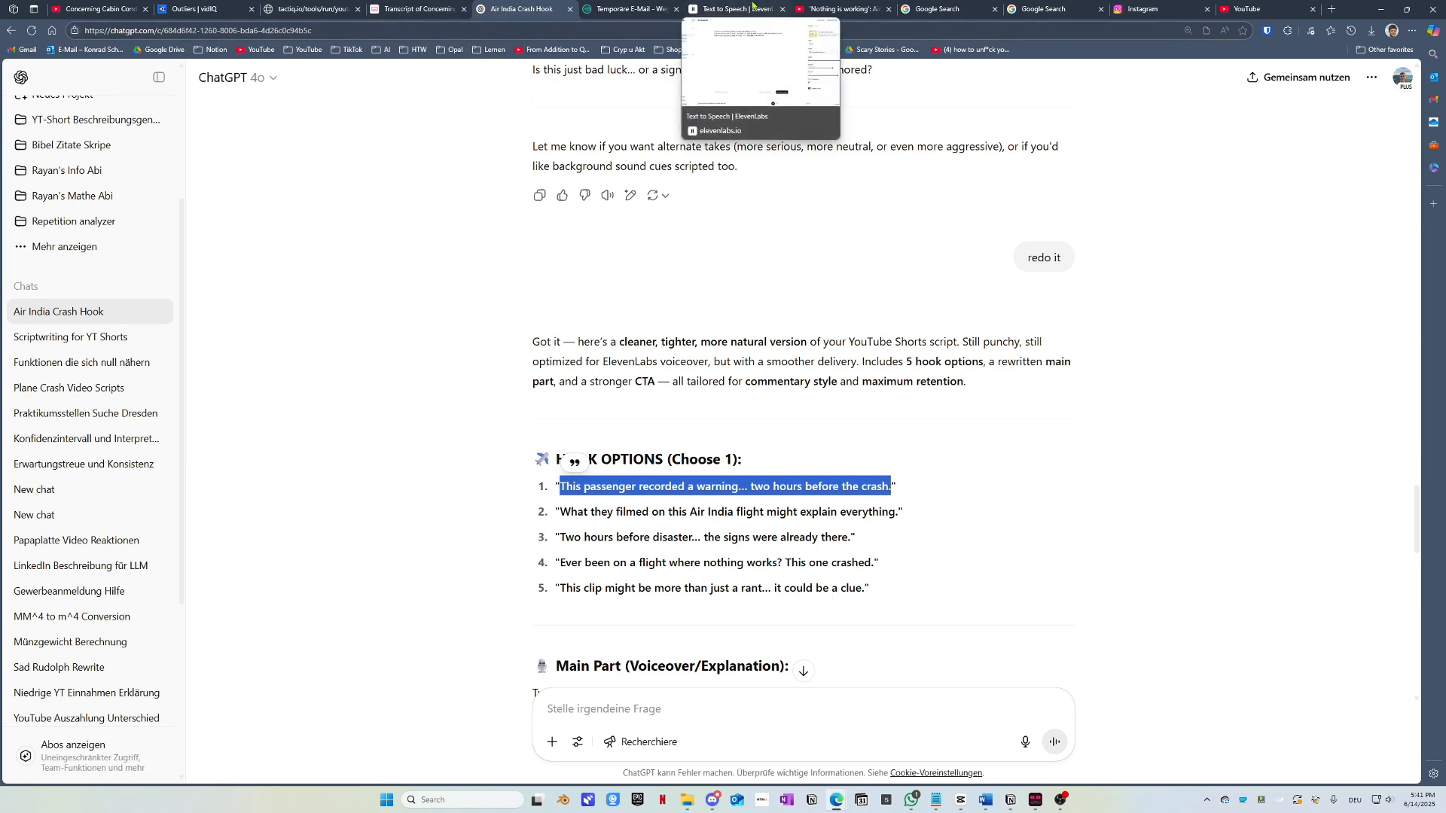
pyautogui.moveTo(725, 8); pyautogui.dragTo(618, 5)
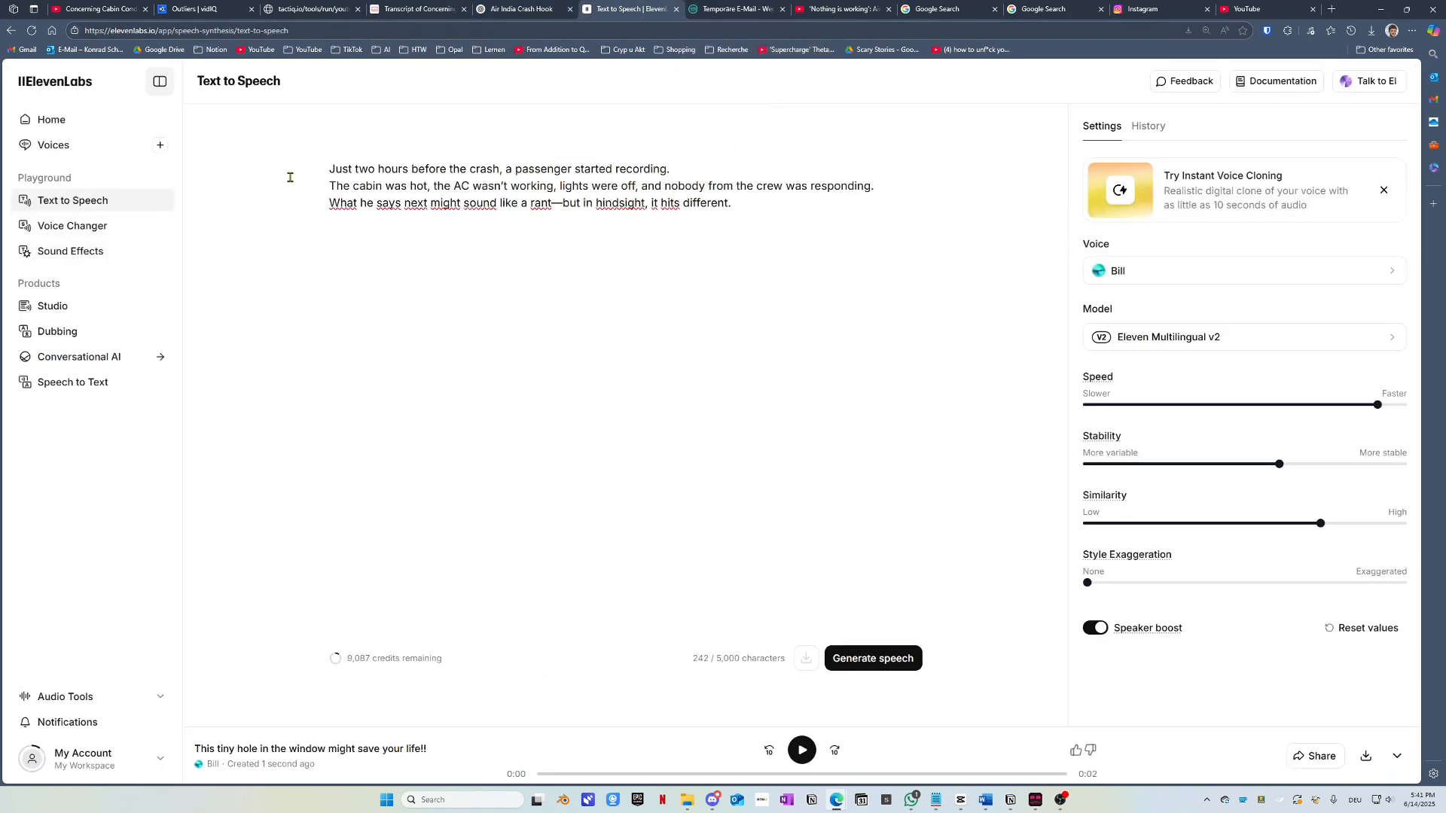
pyautogui.write('This passenger recorded a warning… two hours before the crash.')
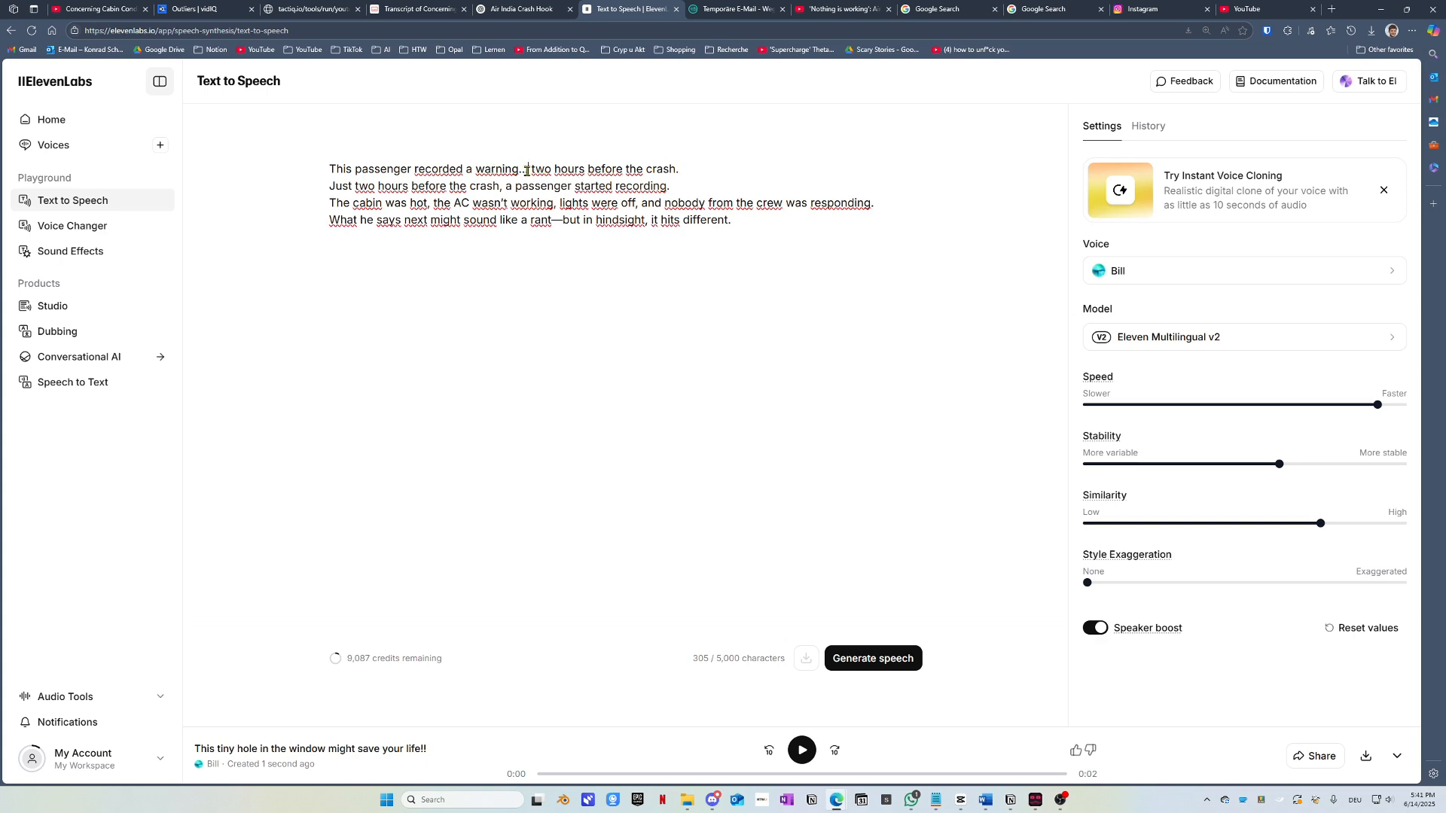
# Step: Remove the ellipsis after 'warning' and end lines two to four with '!!'
pyautogui.moveTo(526, 169); pyautogui.dragTo(522, 170)
pyautogui.press('BackSpace')
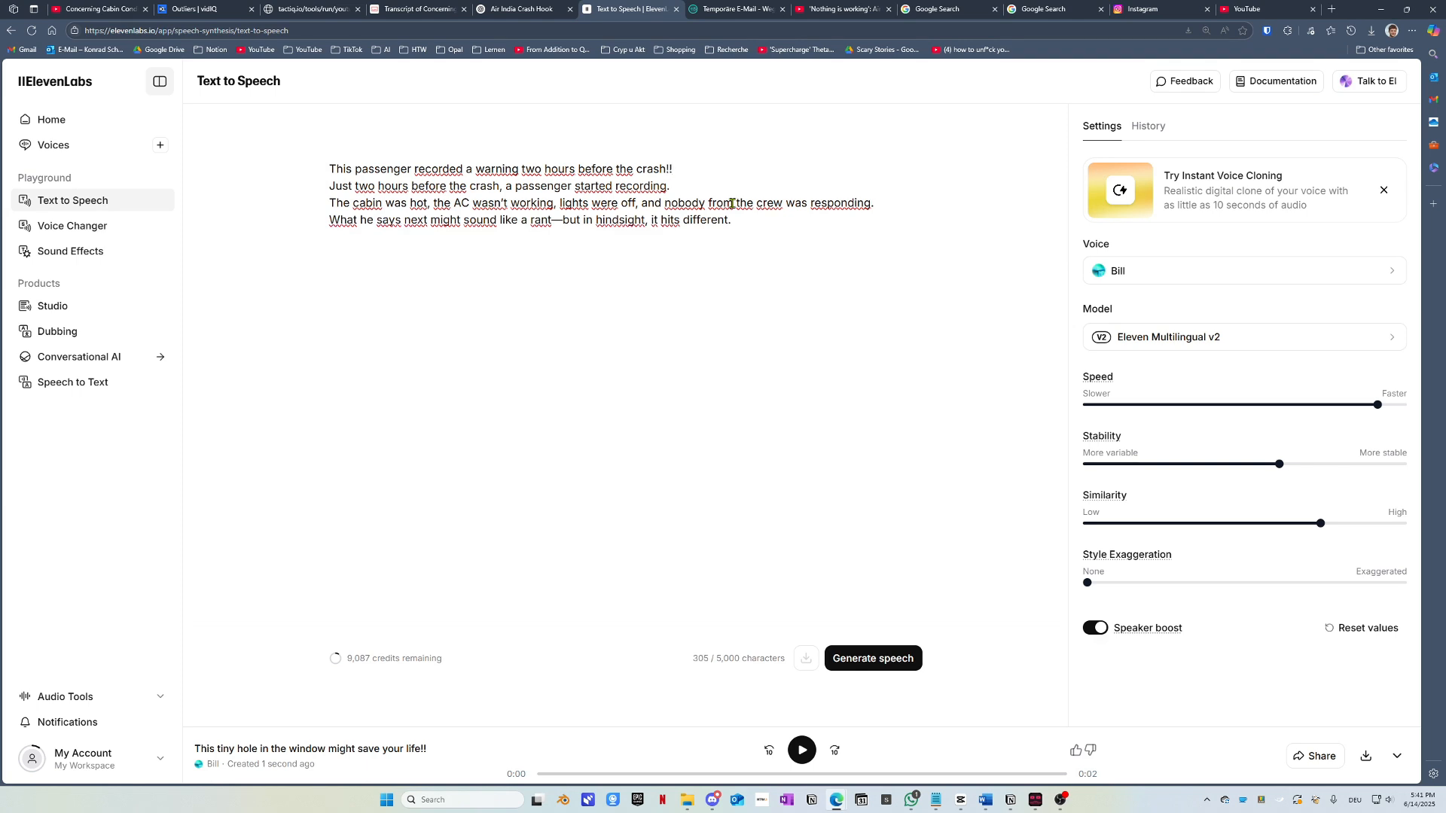
pyautogui.click(681, 183)
pyautogui.press('BackSpace')
pyautogui.write('!!')
pyautogui.press('BackSpace')
pyautogui.write('!!')
pyautogui.click(755, 216)
pyautogui.write('!!')
pyautogui.click(541, 9)
pyautogui.scroll(-20, 421, 400)
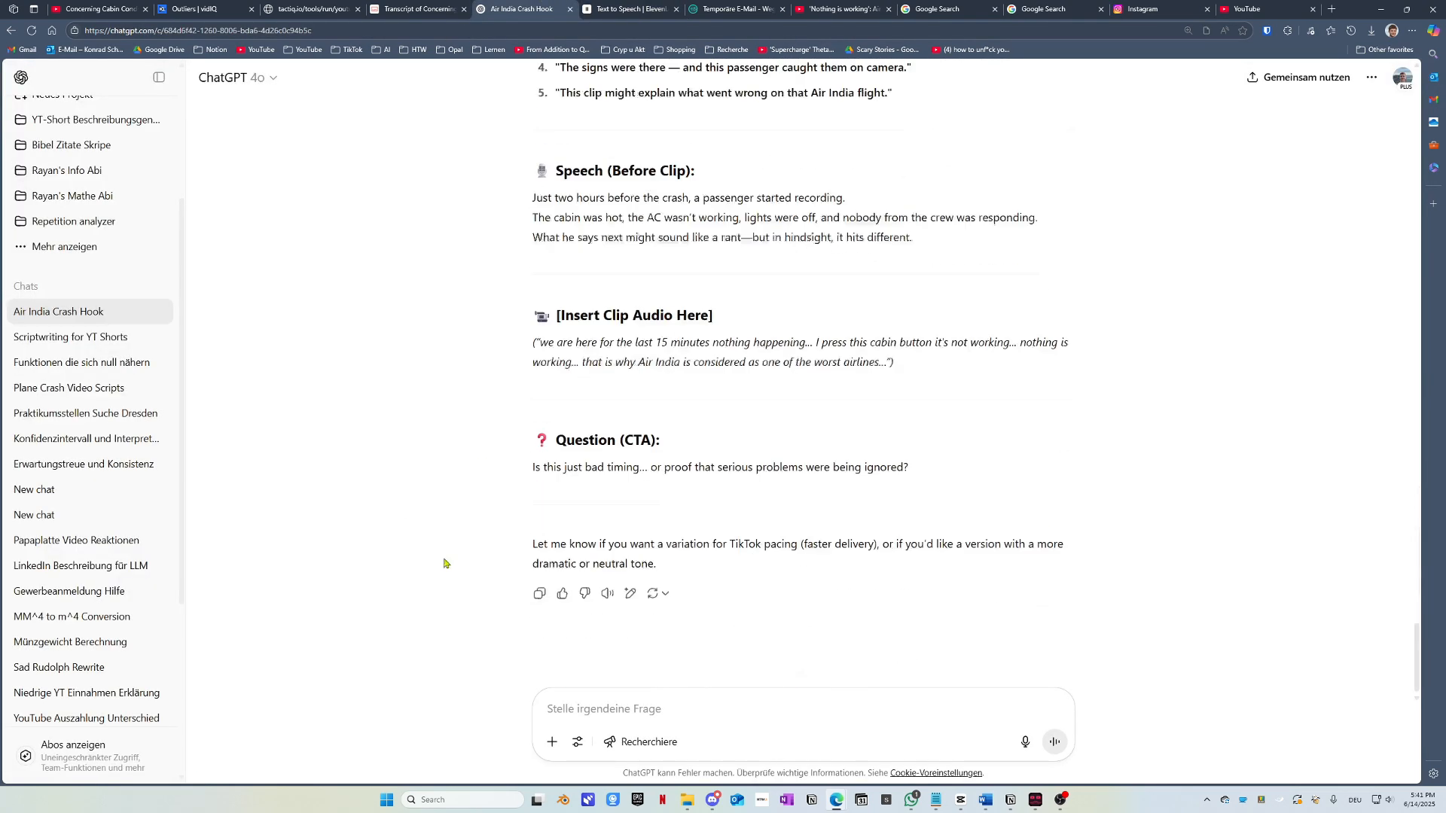
# Step: Append ChatGPT's closing question in ElevenLabs and correct 'timing'
pyautogui.scroll(2, 556, 470)
pyautogui.moveTo(534, 527); pyautogui.dragTo(938, 525)
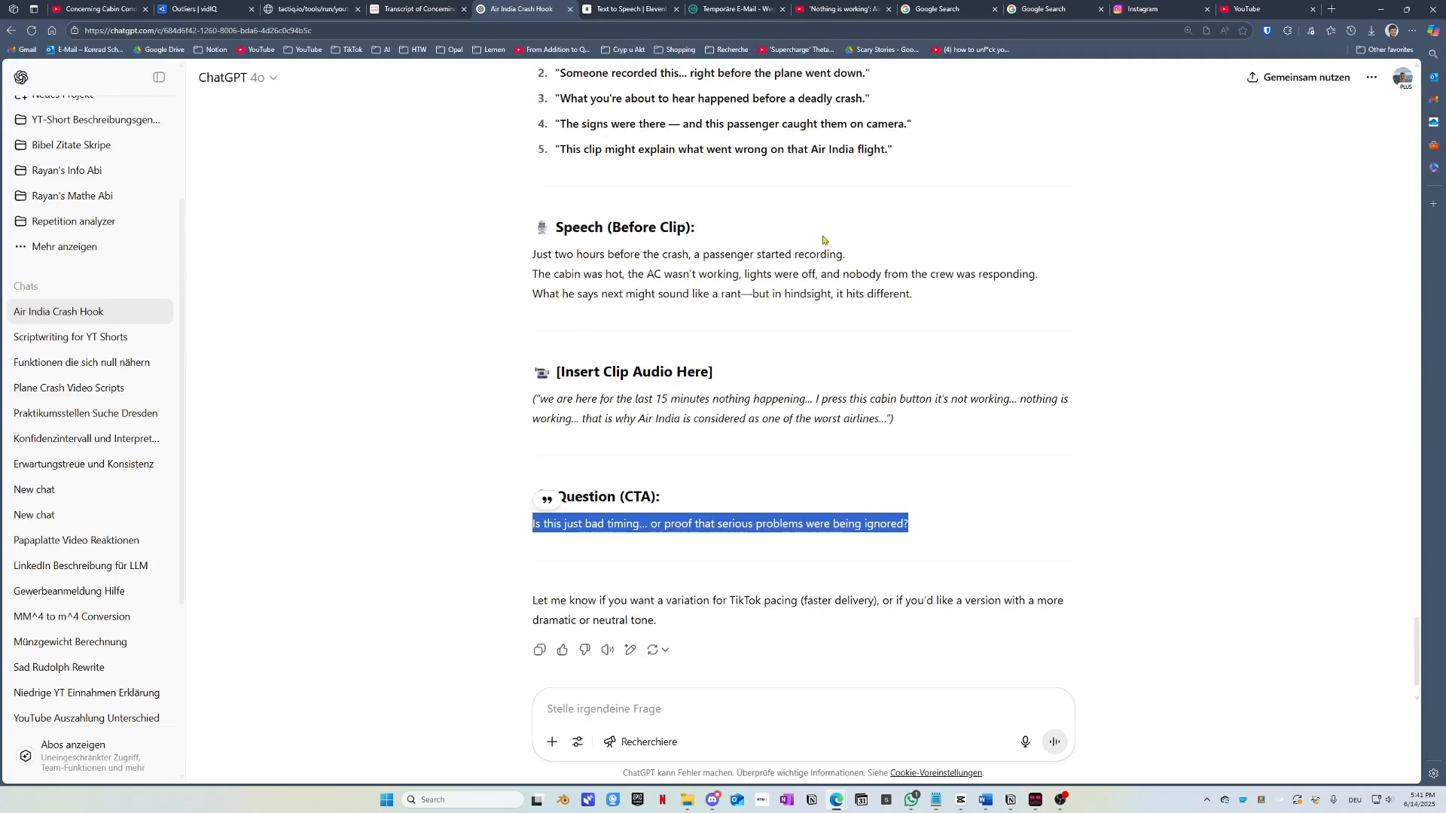
pyautogui.click(648, 11)
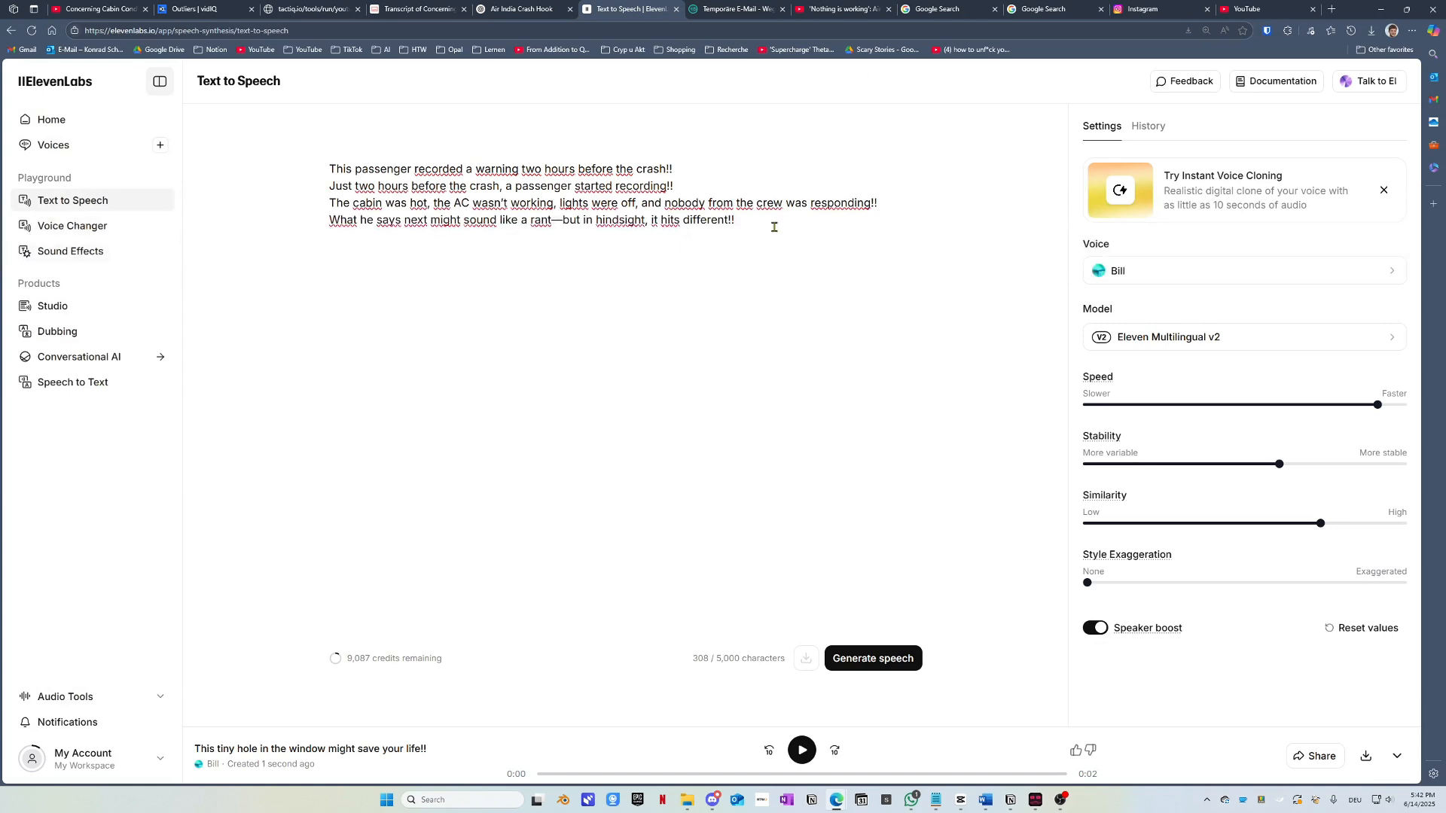
pyautogui.write('Is this just bad timin or proof that serious problems were being ignored?')
pyautogui.click(844, 220)
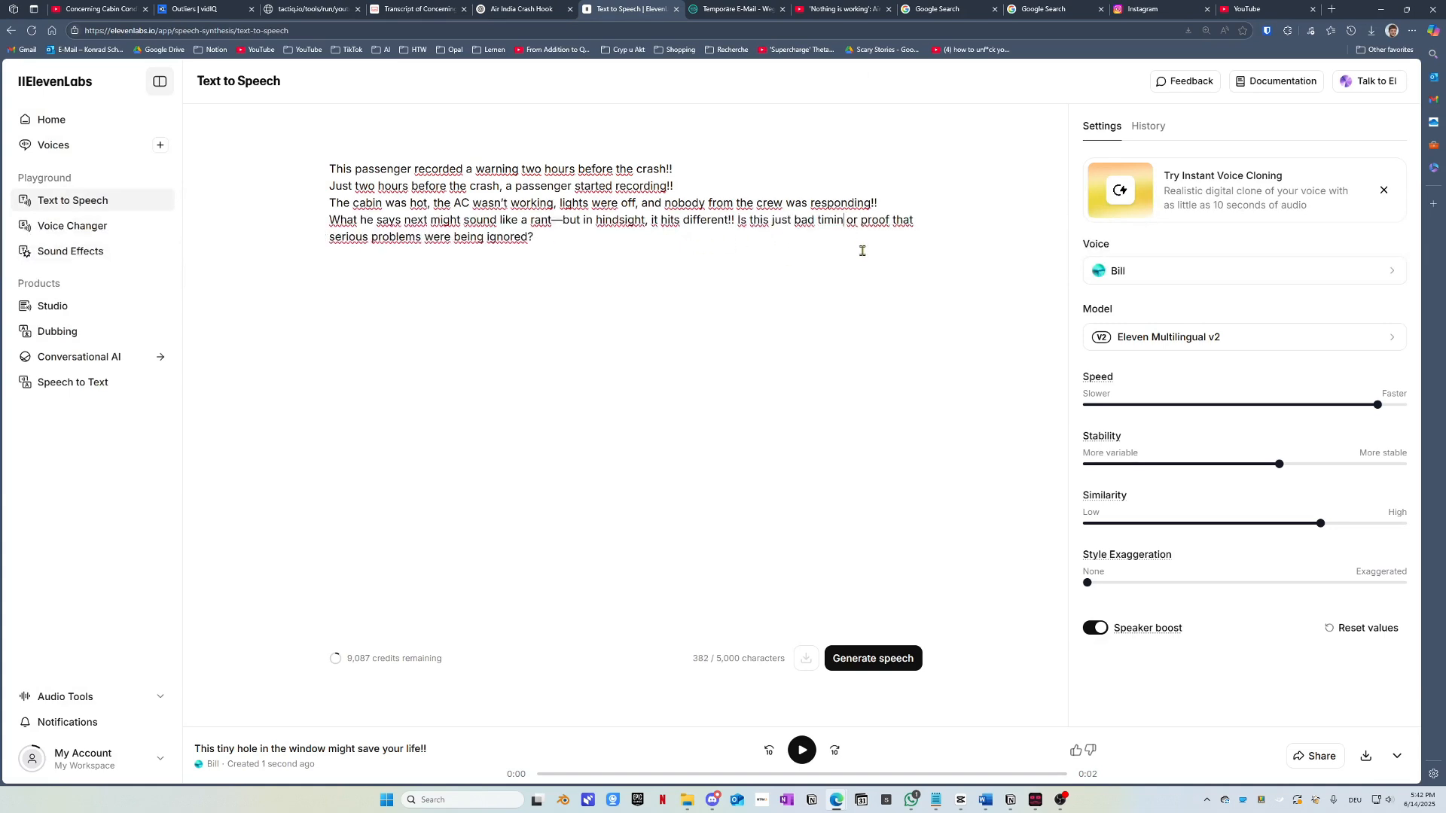
pyautogui.write('g')
# Step: Delete the commas after crash, off, working and hot, plus the dash after rant
pyautogui.click(620, 257)
pyautogui.press('BackSpace')
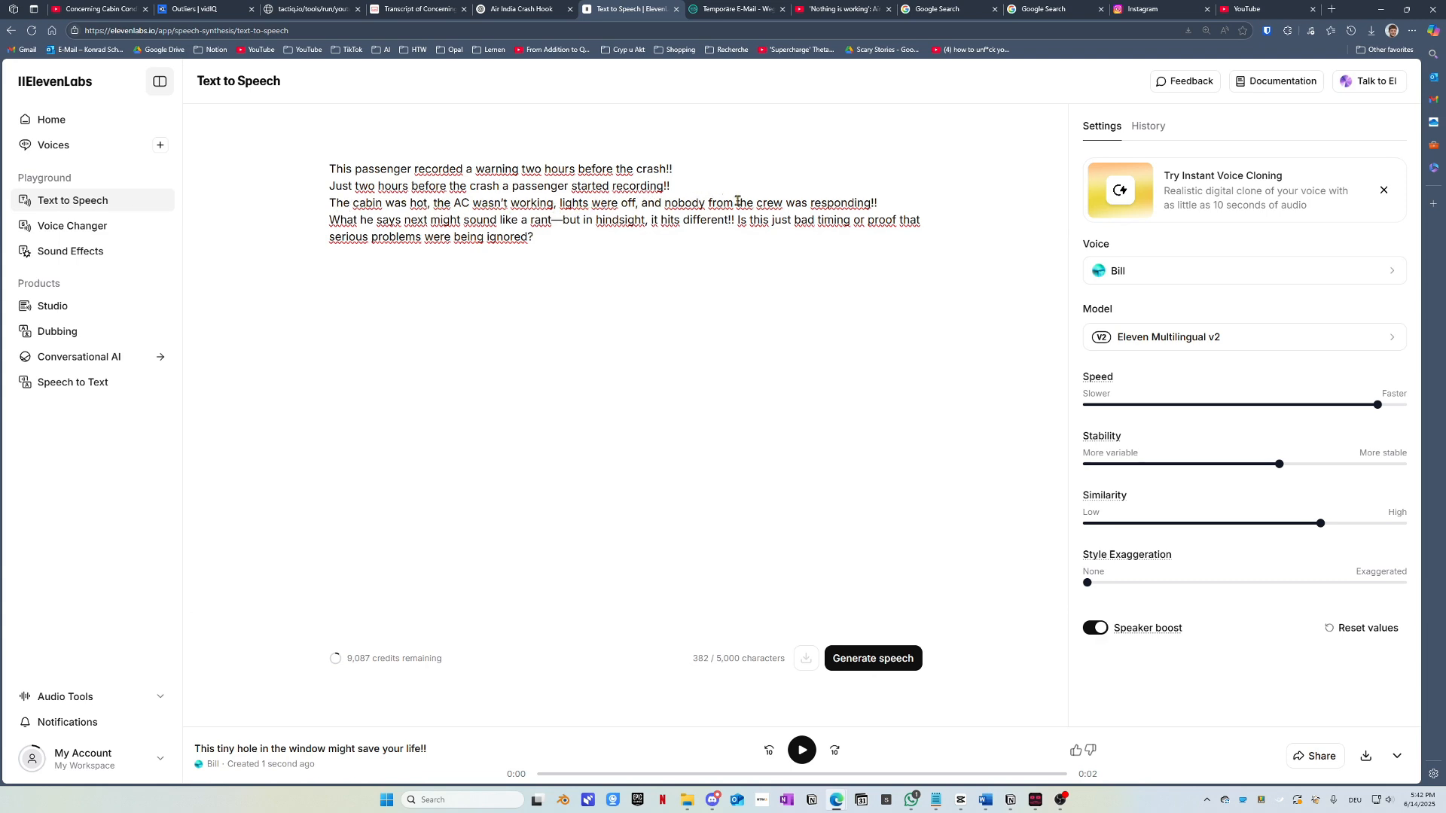
pyautogui.click(639, 204)
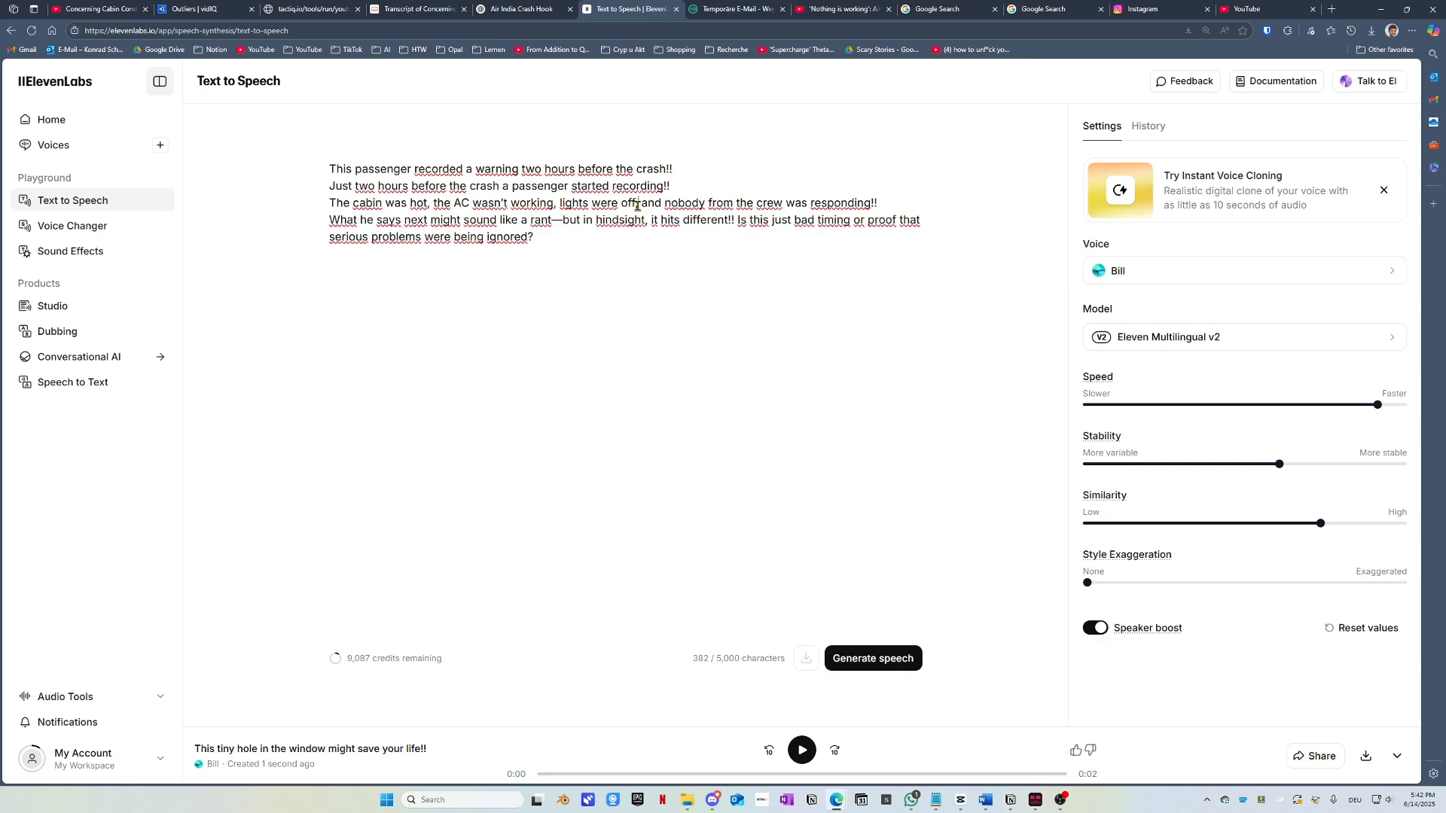
pyautogui.press('BackSpace')
pyautogui.click(555, 204)
pyautogui.press('BackSpace')
pyautogui.click(430, 205)
pyautogui.press('BackSpace')
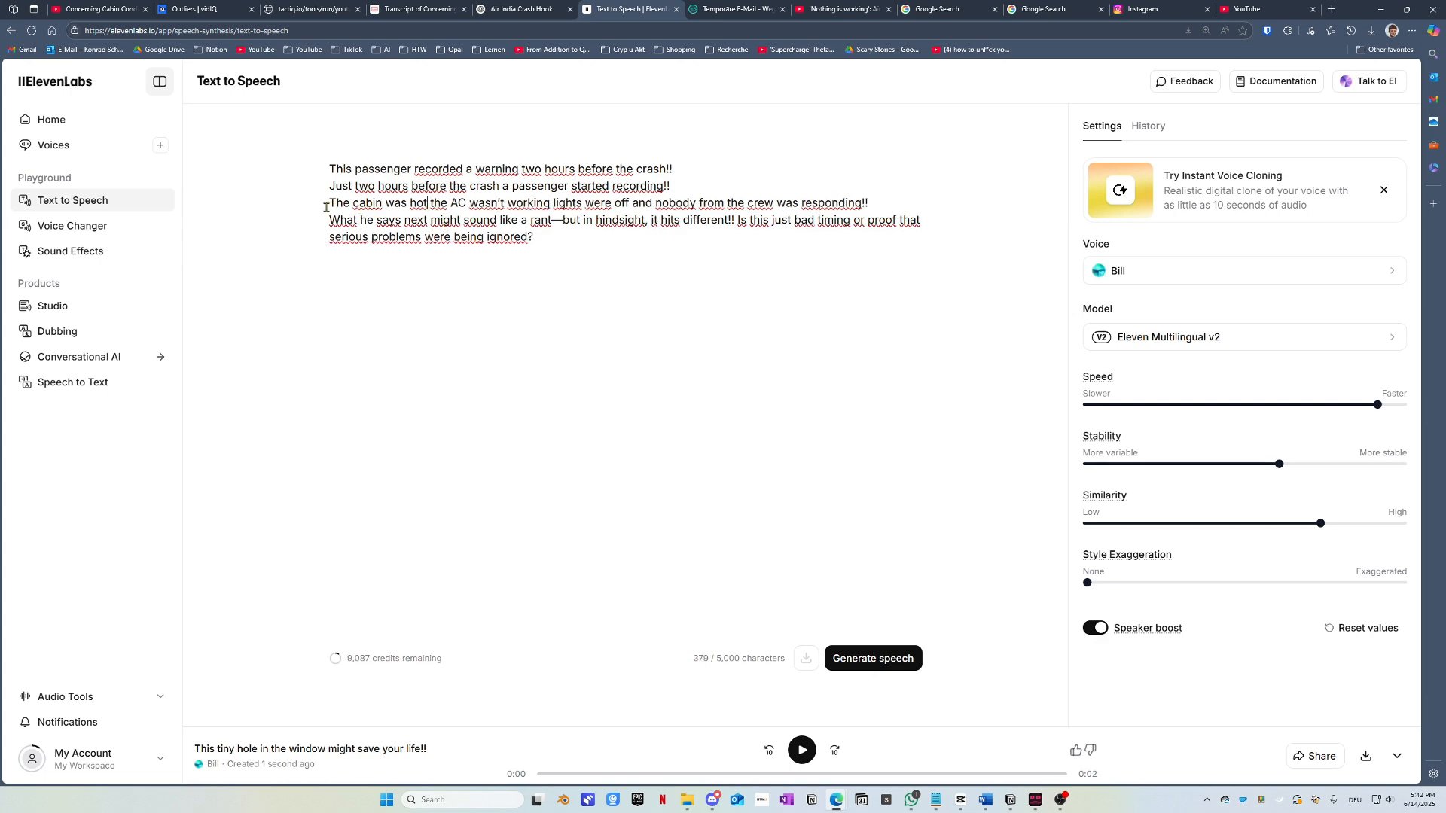
pyautogui.moveTo(322, 219); pyautogui.dragTo(542, 220)
pyautogui.click(564, 220)
pyautogui.press('BackSpace')
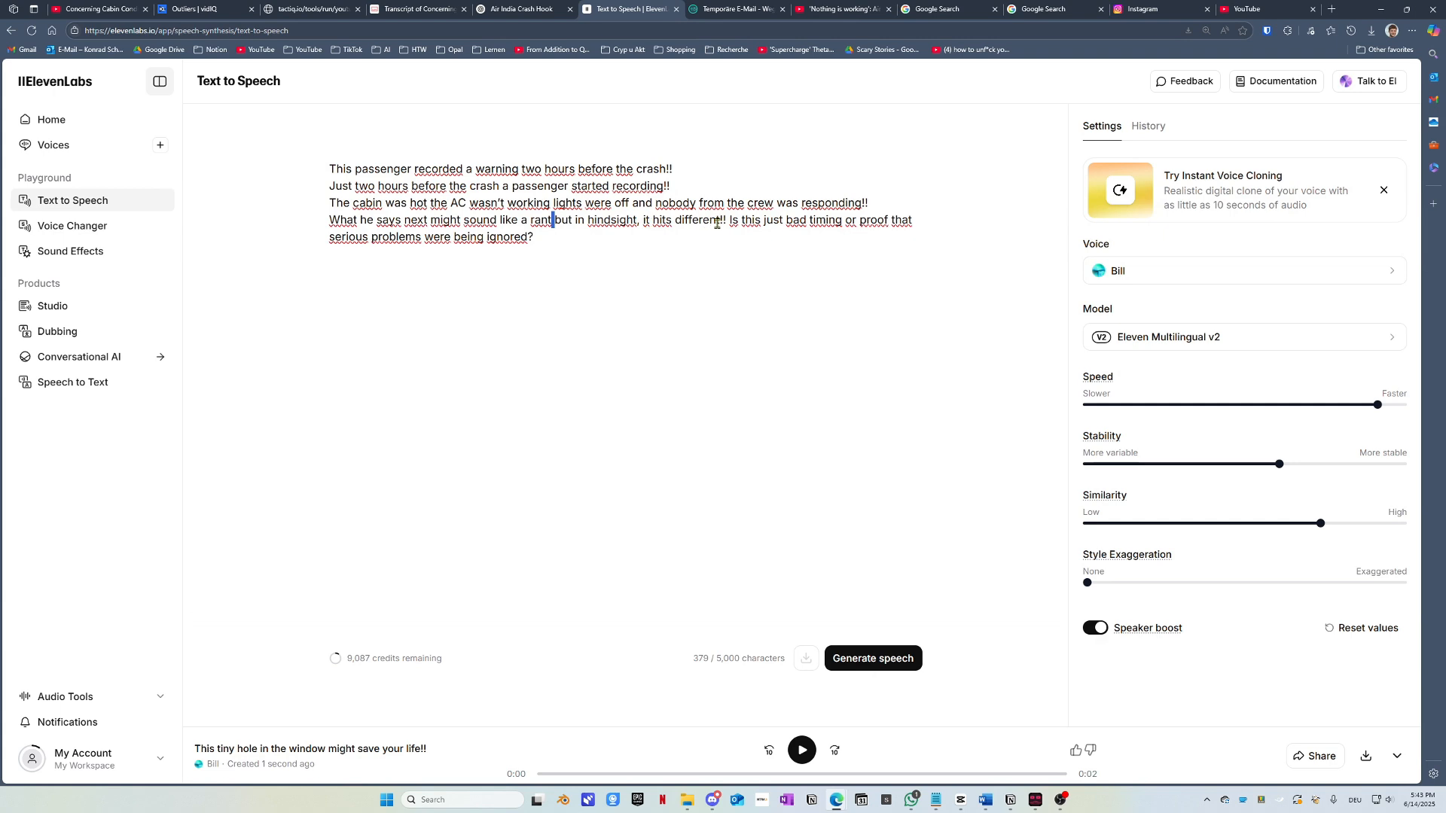
# Step: Delete everything after the hook line, leaving 'This passenger recorded a warning two hours before the crash!!'
pyautogui.click(639, 221)
pyautogui.click(543, 240)
pyautogui.moveTo(552, 241); pyautogui.dragTo(297, 184)
pyautogui.hotkey('ctrl', 'c')
pyautogui.press('BackSpace')
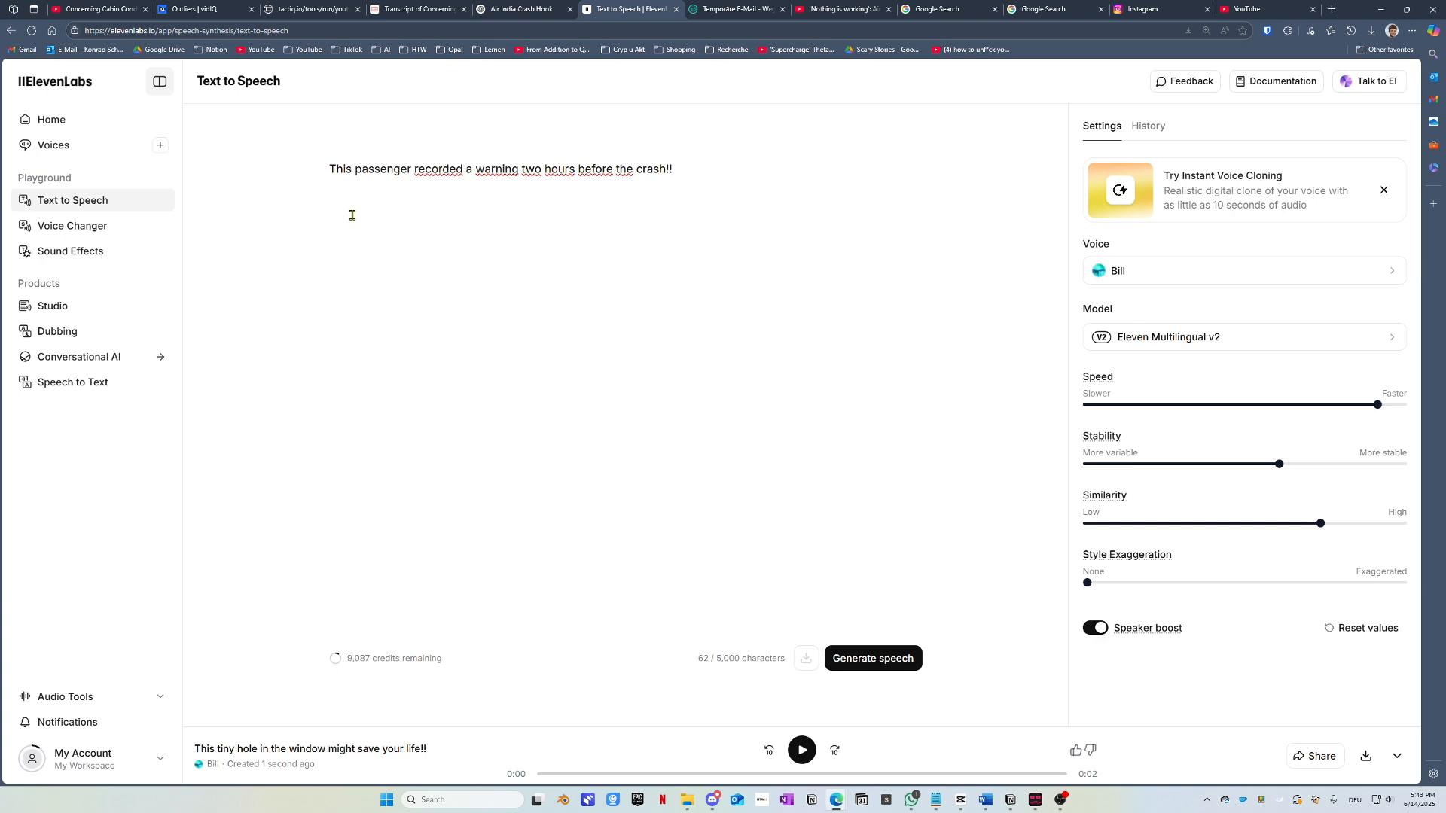
# Step: Generate the hook line in Bill's voice over three takes and download the 3-second MP3
pyautogui.hotkey('ctrl', 'Return')
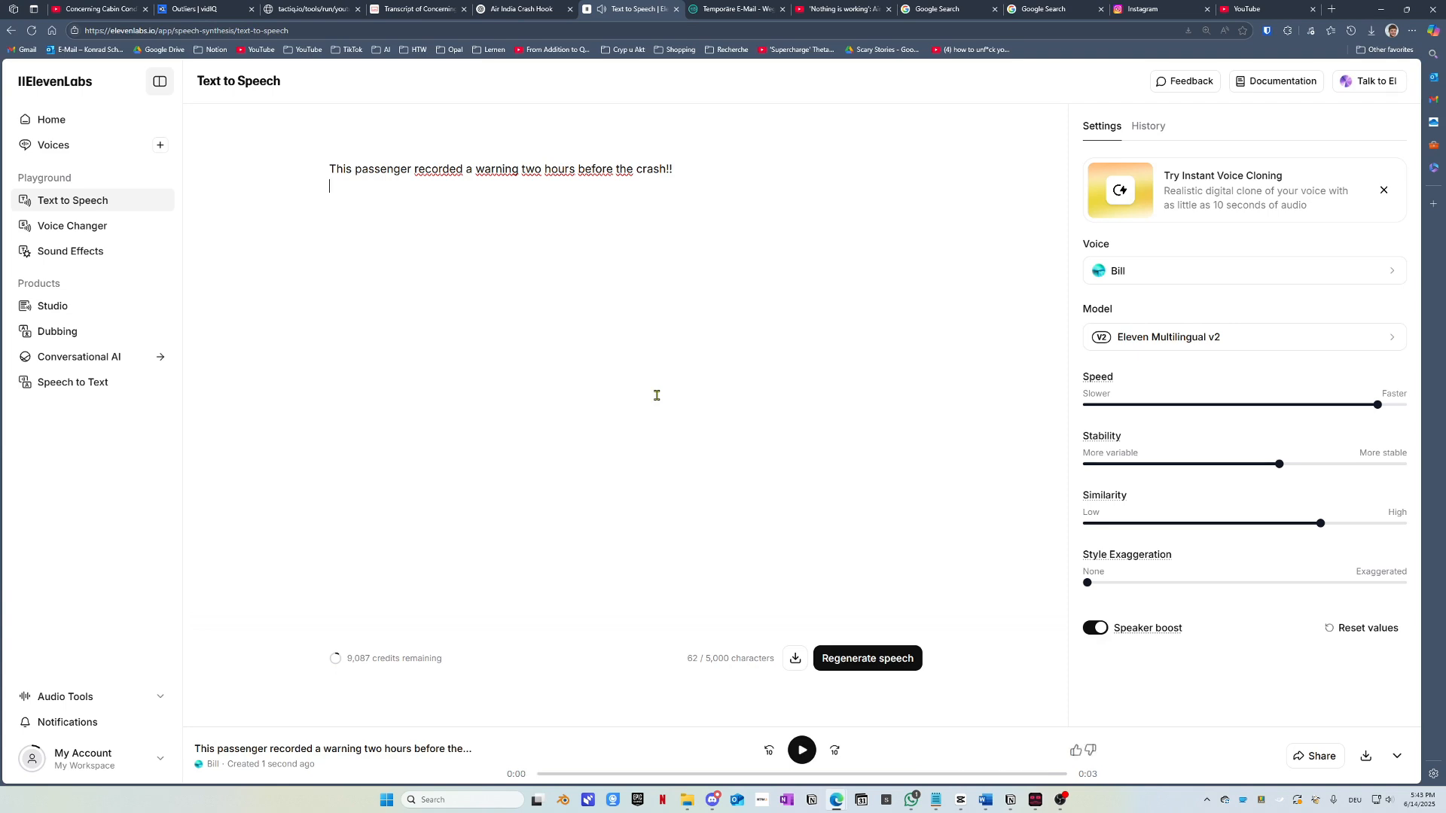
pyautogui.hotkey('ctrl', 'Return')
pyautogui.hotkey('ctrl', 'Return')
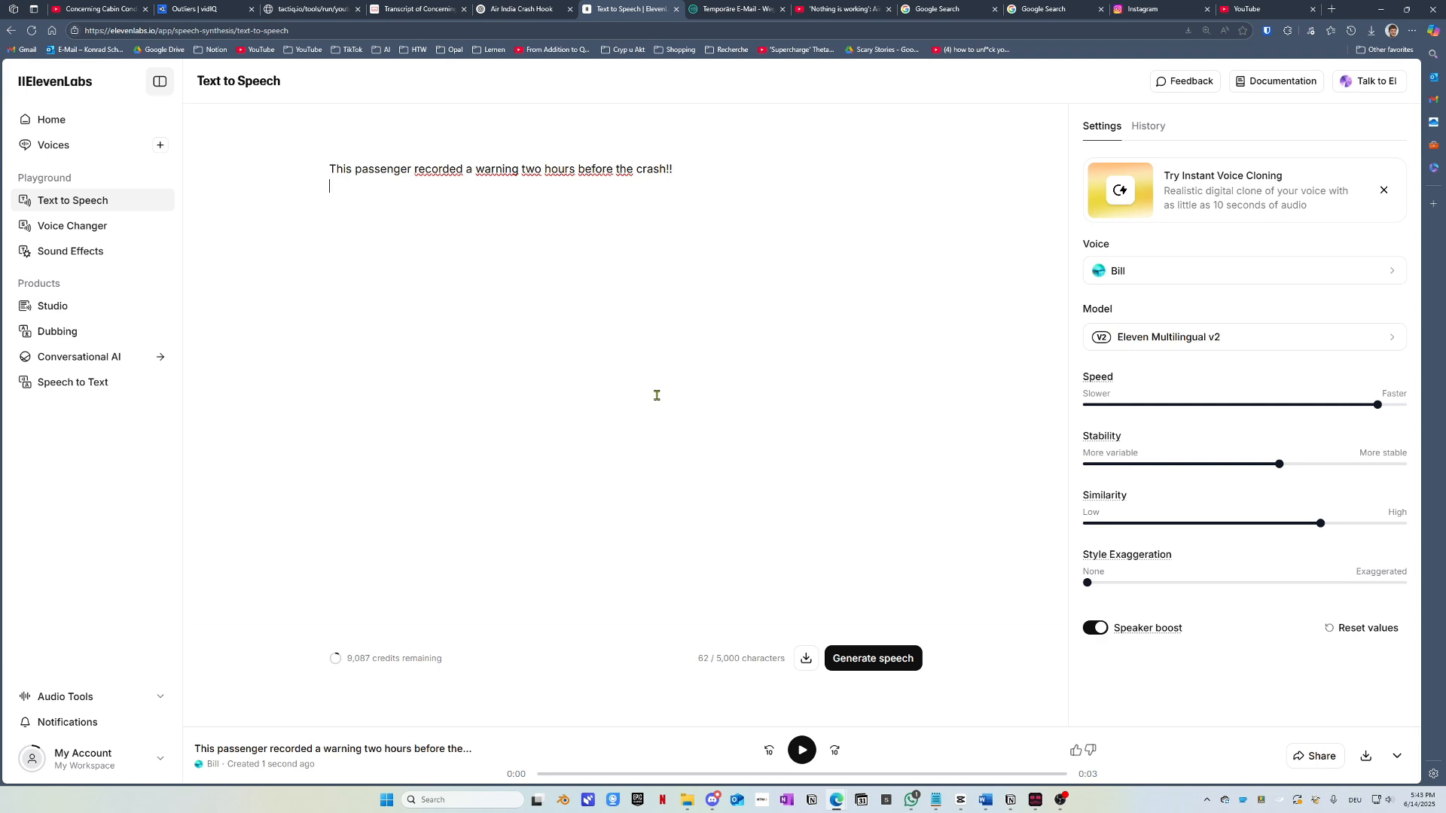
pyautogui.hotkey('ctrl', 'Return')
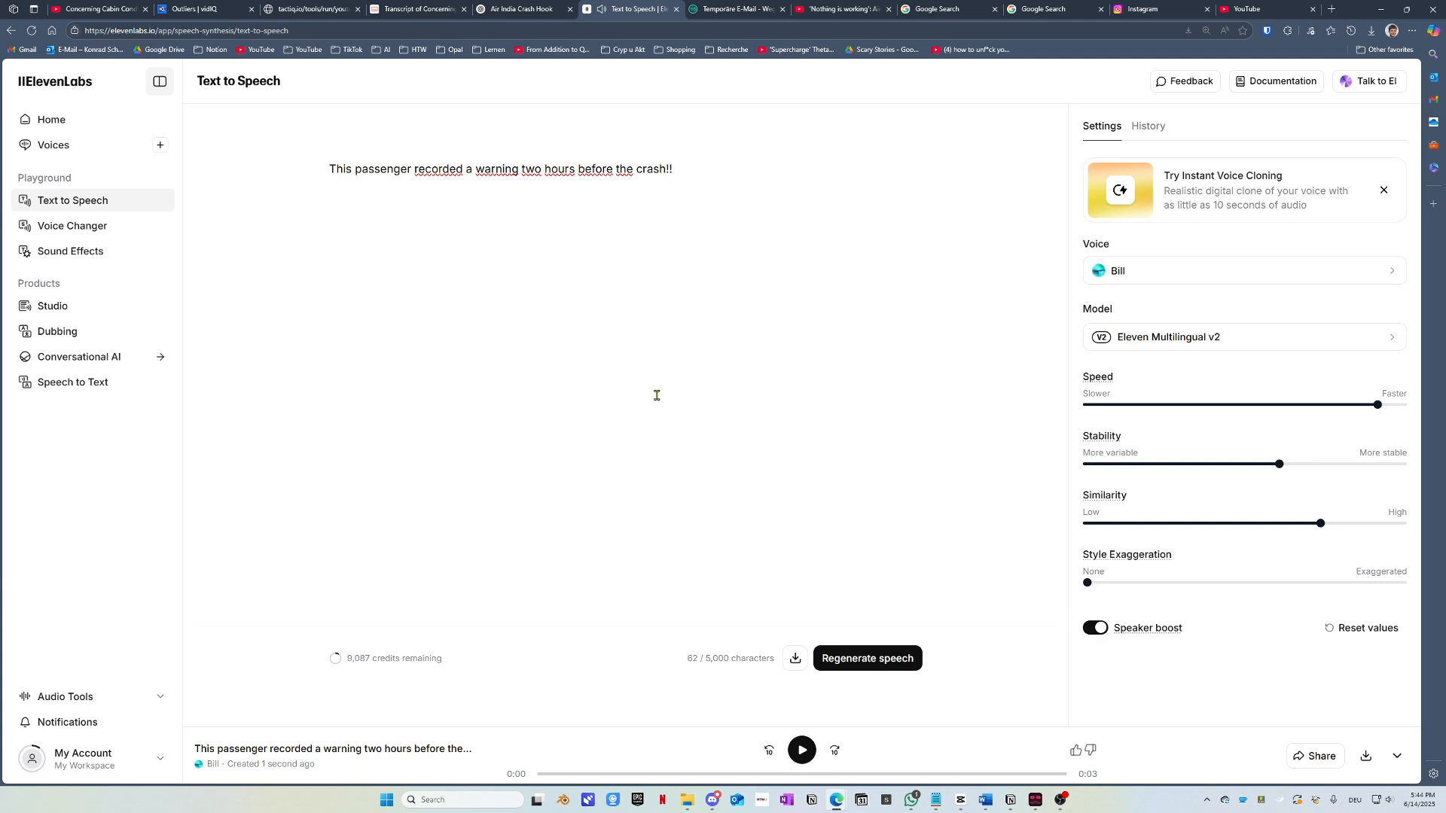
pyautogui.click(797, 661)
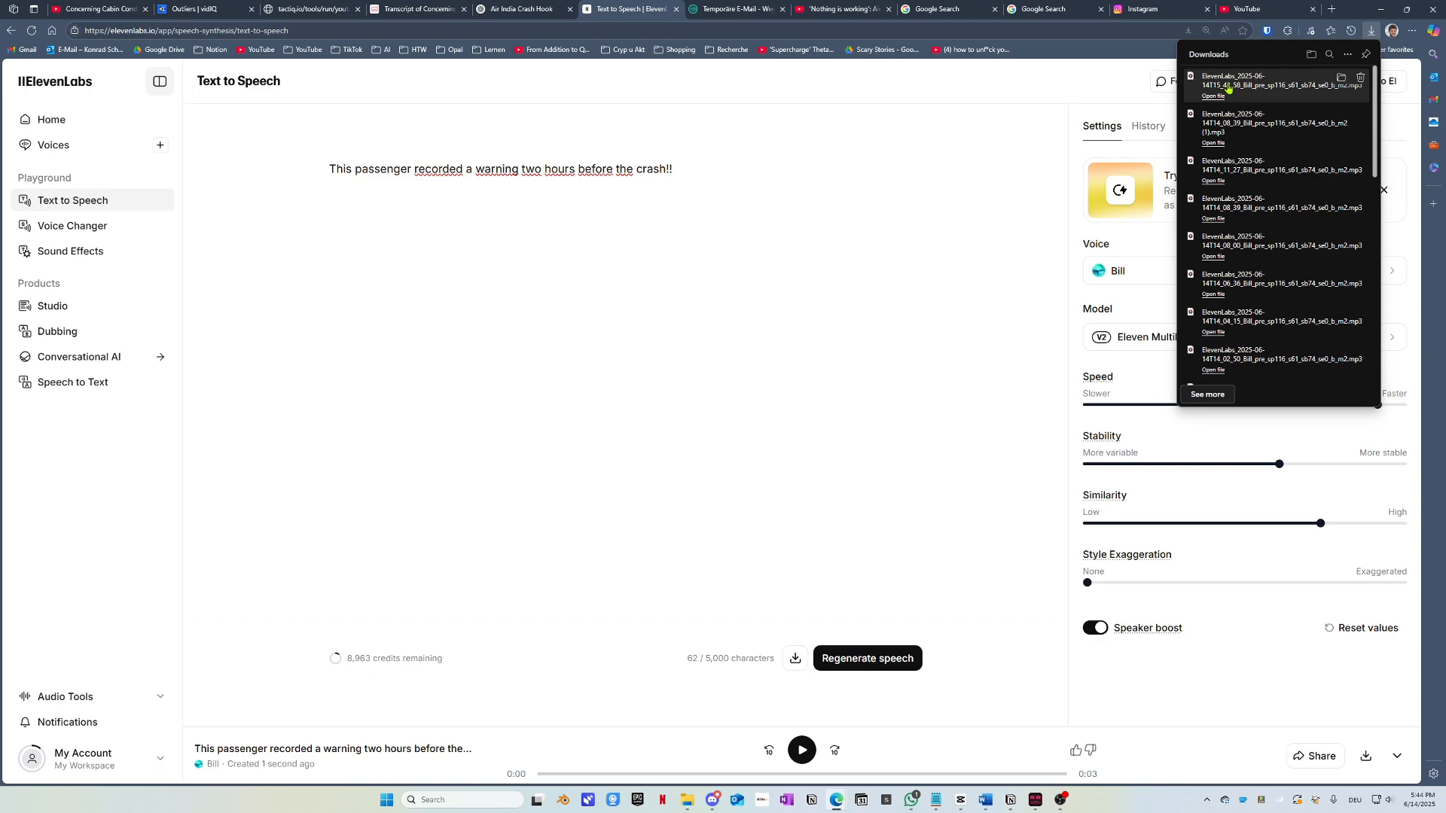
pyautogui.moveTo(687, 800)
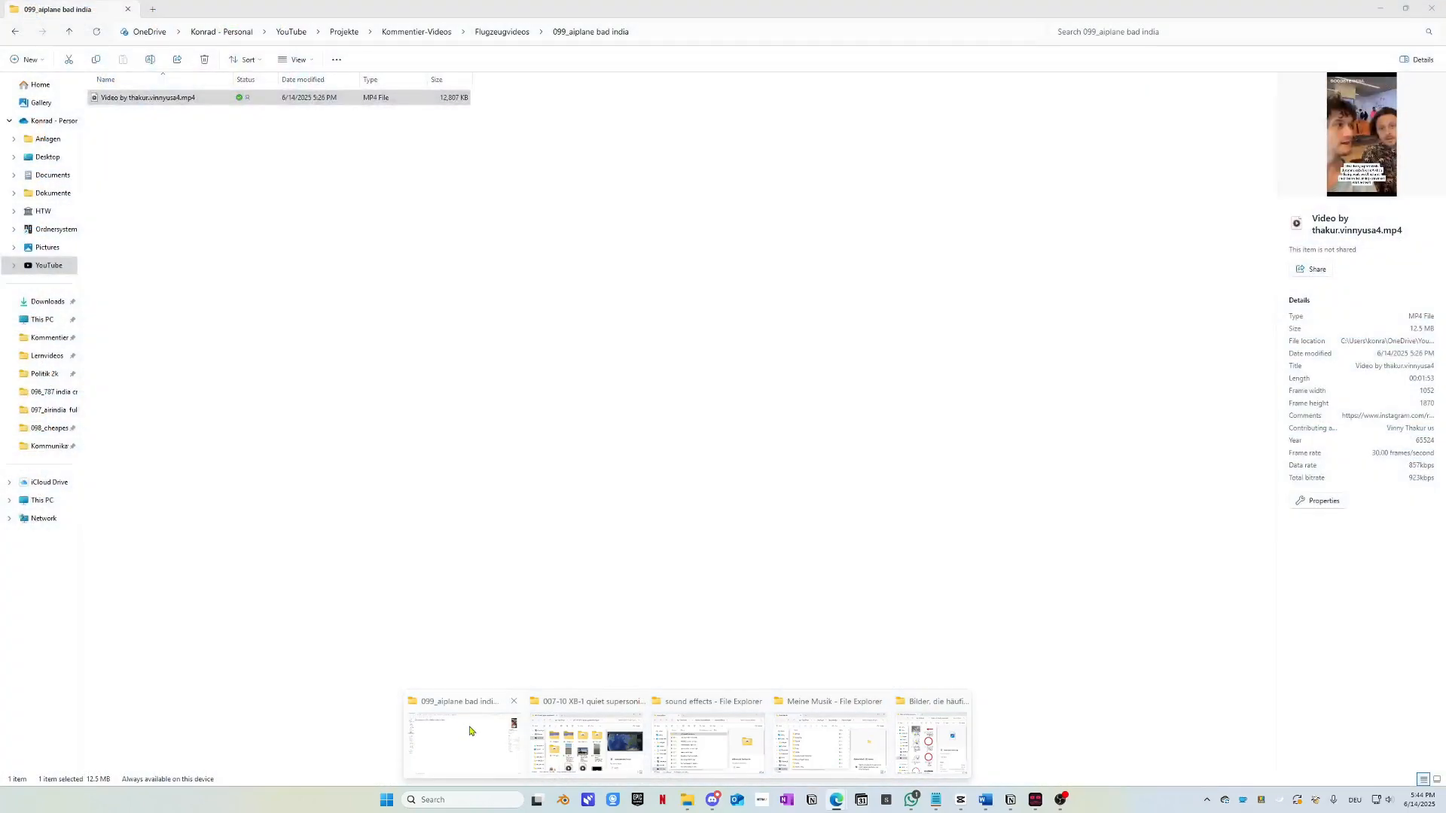
pyautogui.click(469, 732)
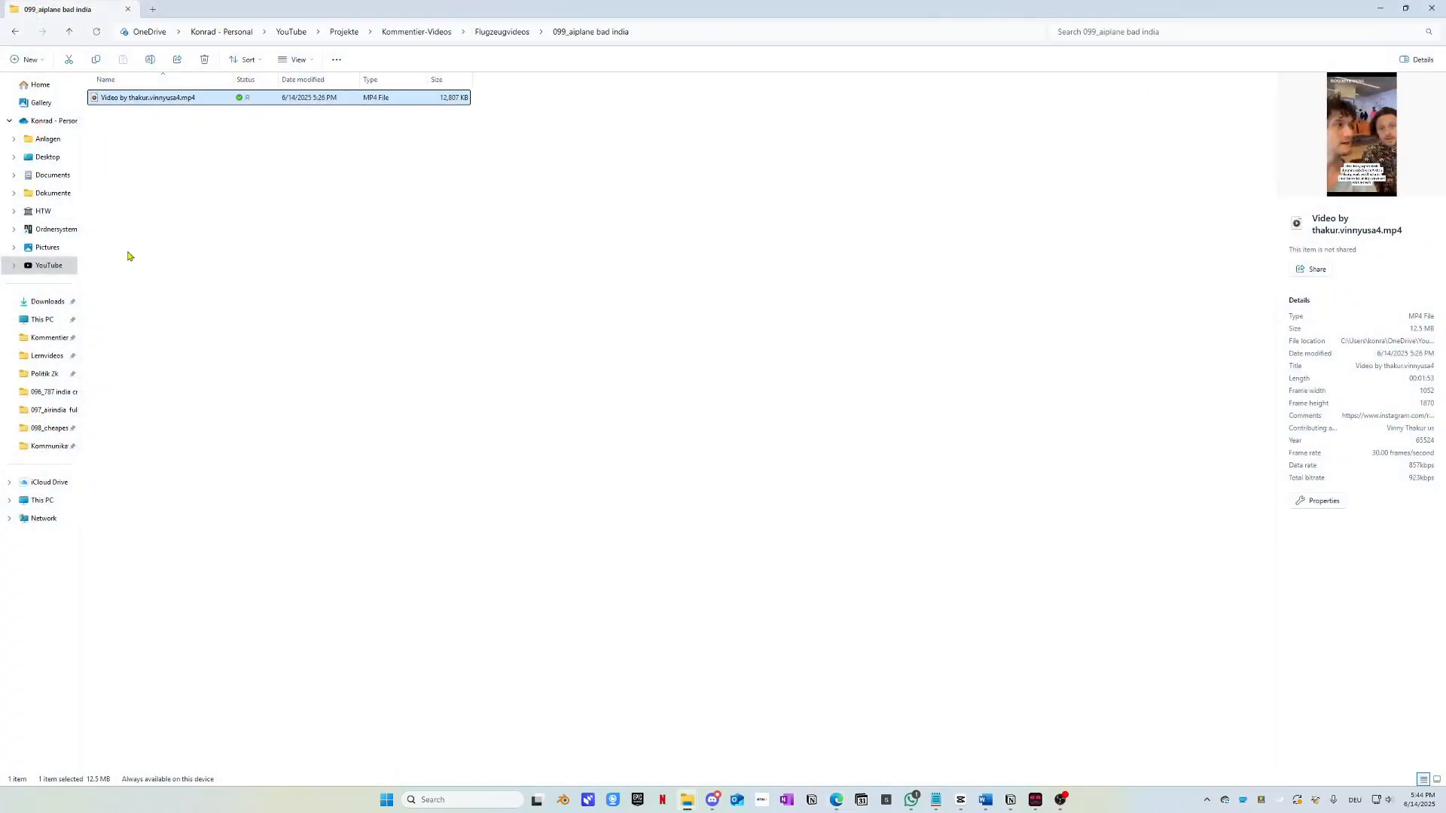
pyautogui.click(45, 301)
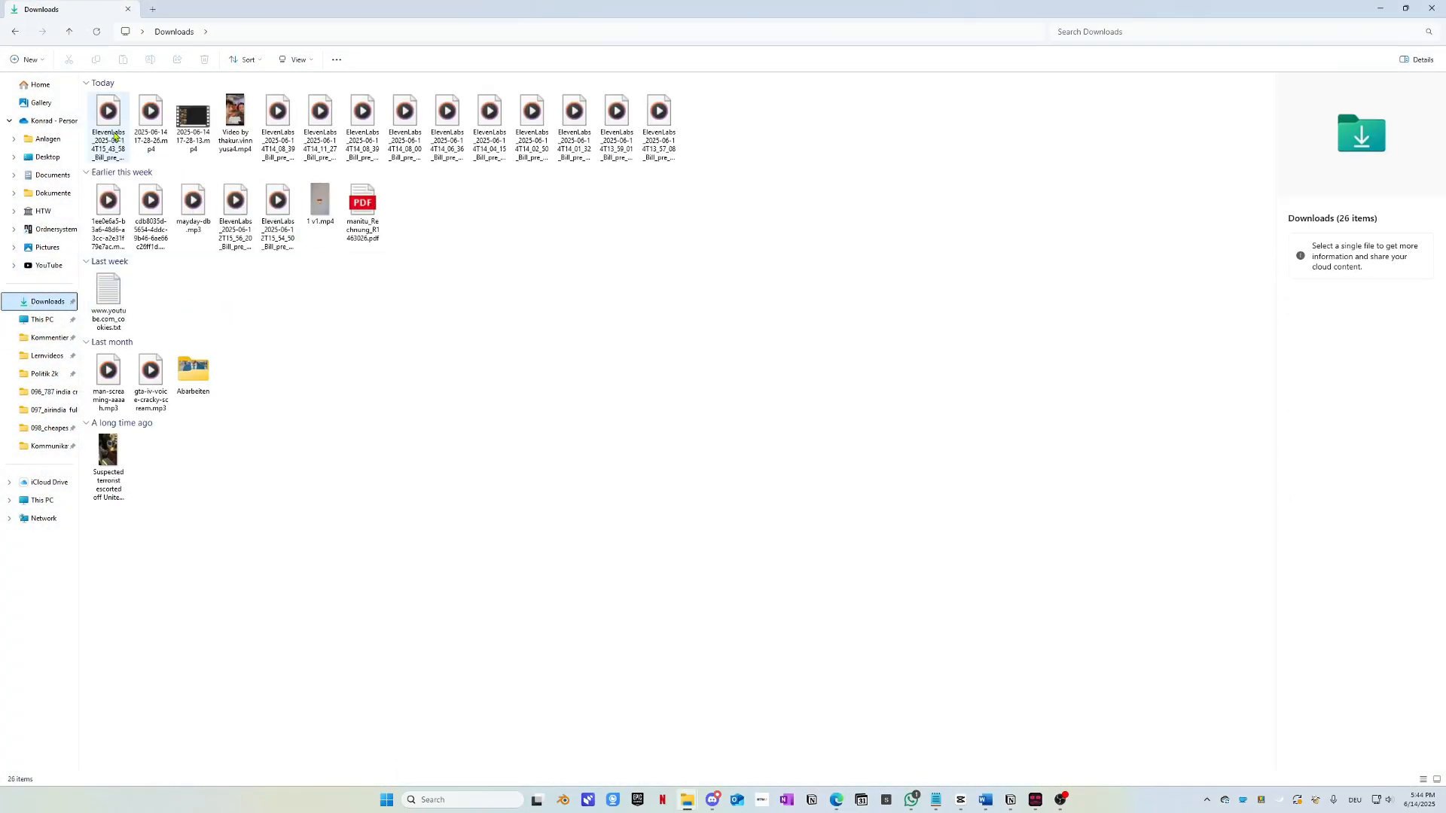
pyautogui.click(116, 136)
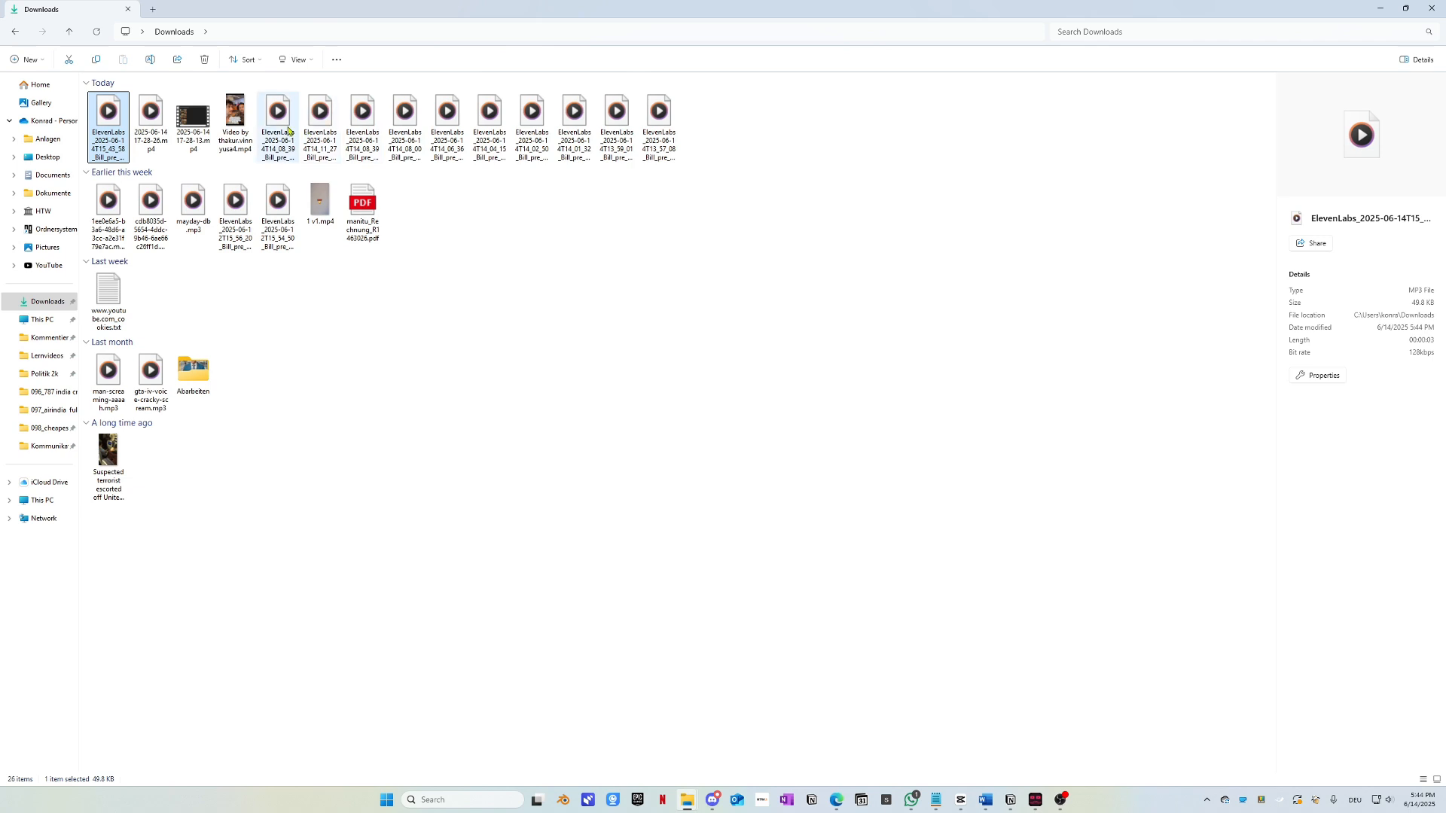
pyautogui.click(158, 141)
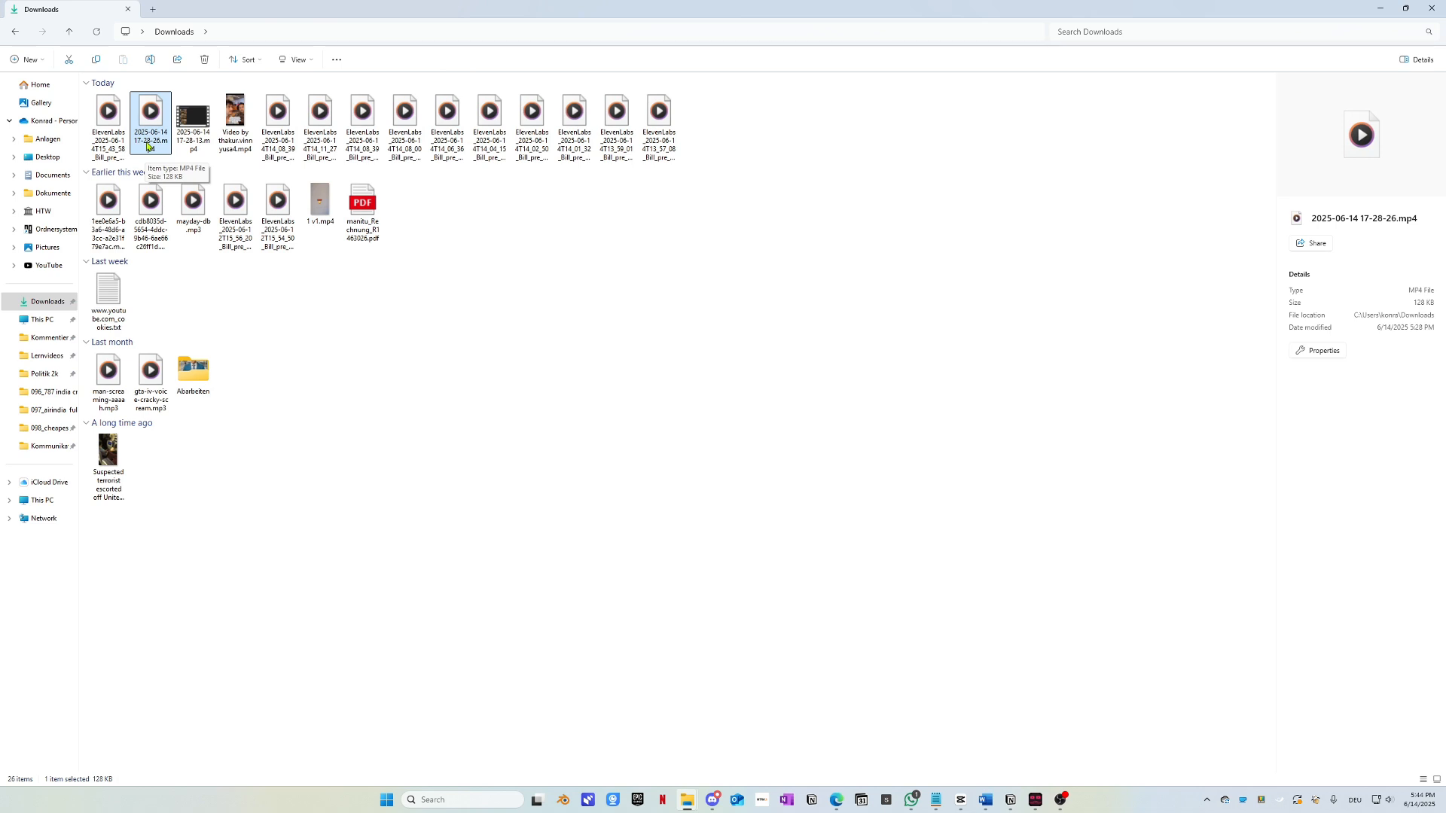
pyautogui.click(109, 139)
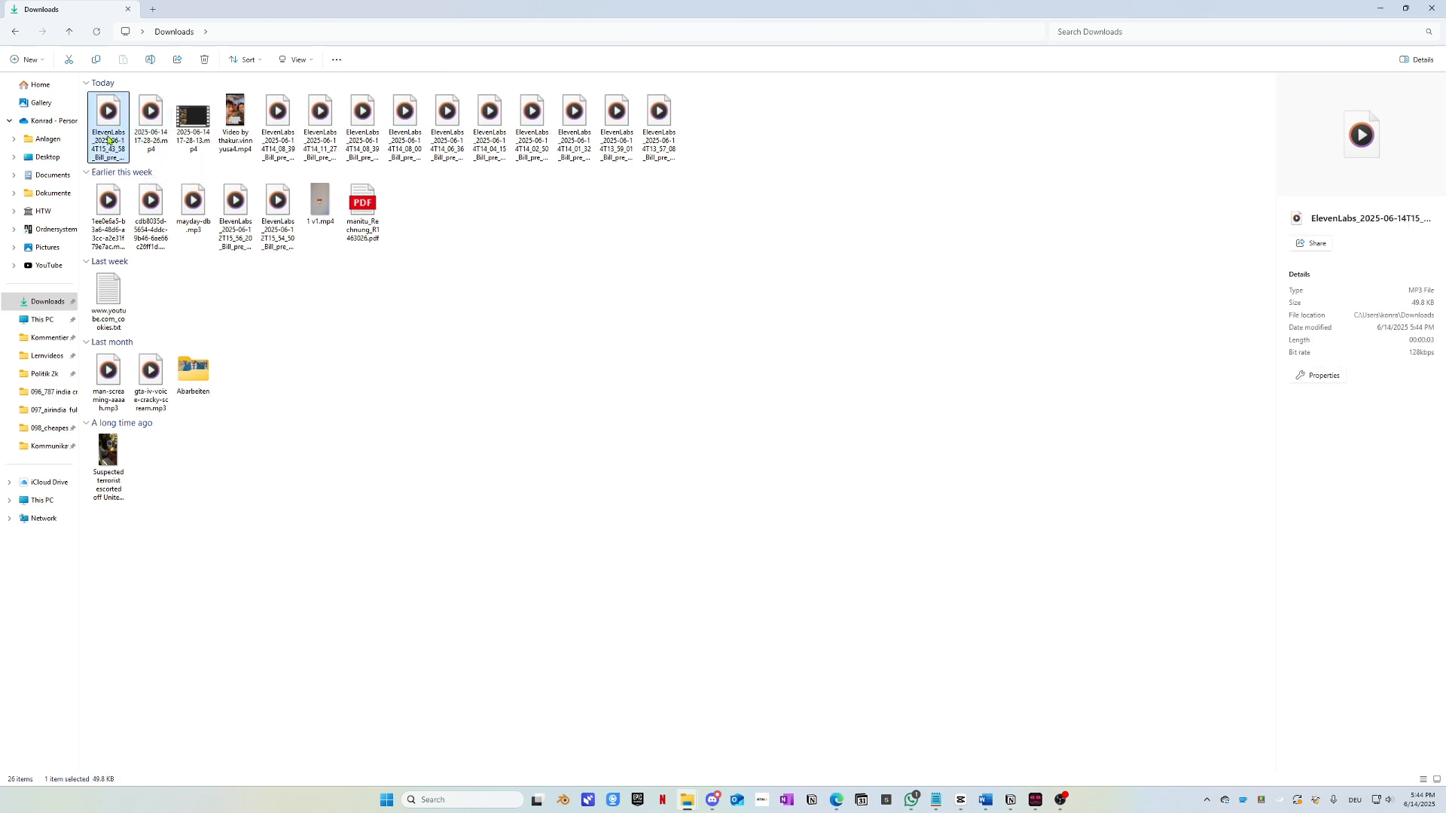
pyautogui.click(154, 144)
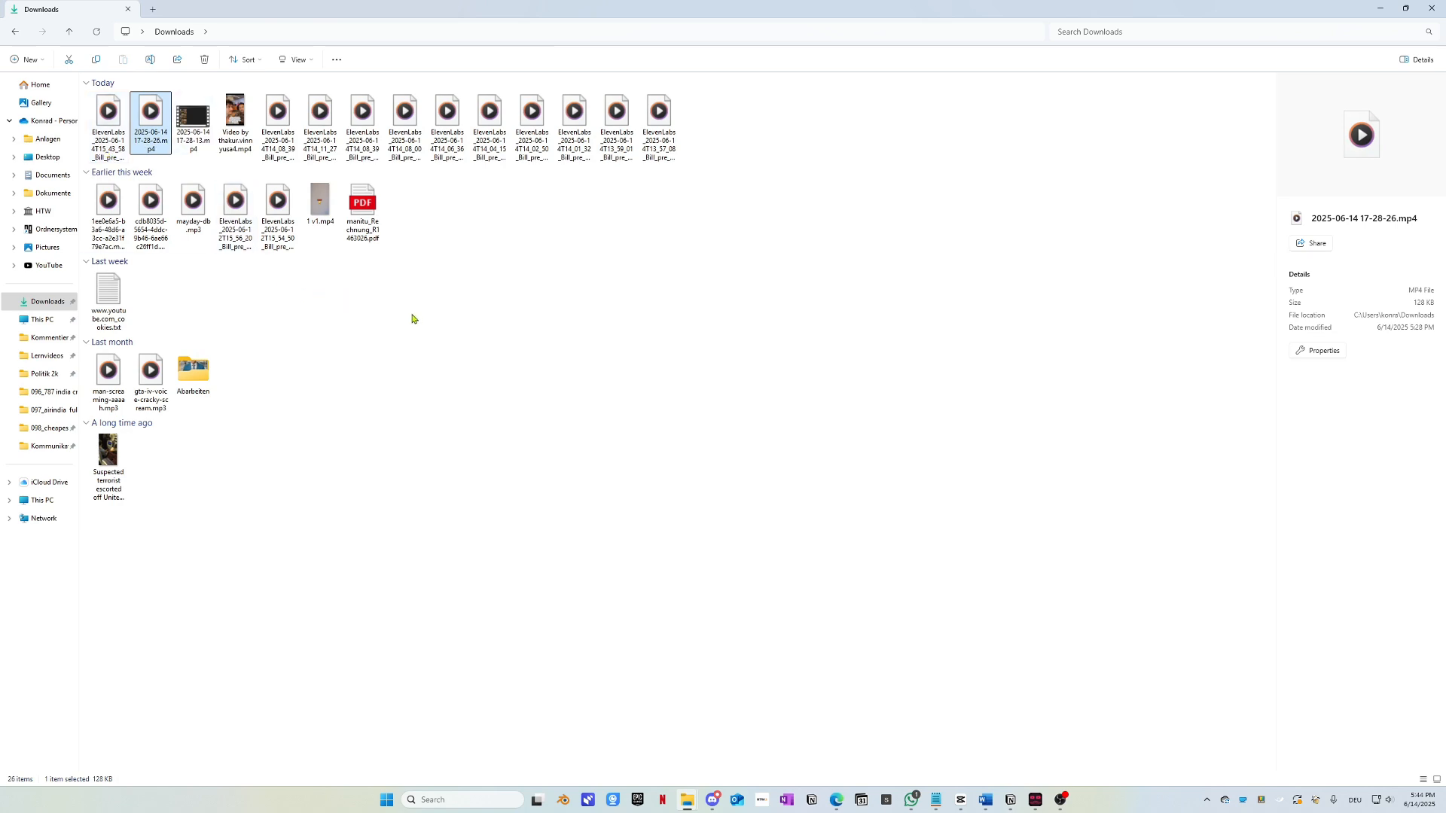
pyautogui.hotkey('alt', 'Tab')
pyautogui.click(489, 358)
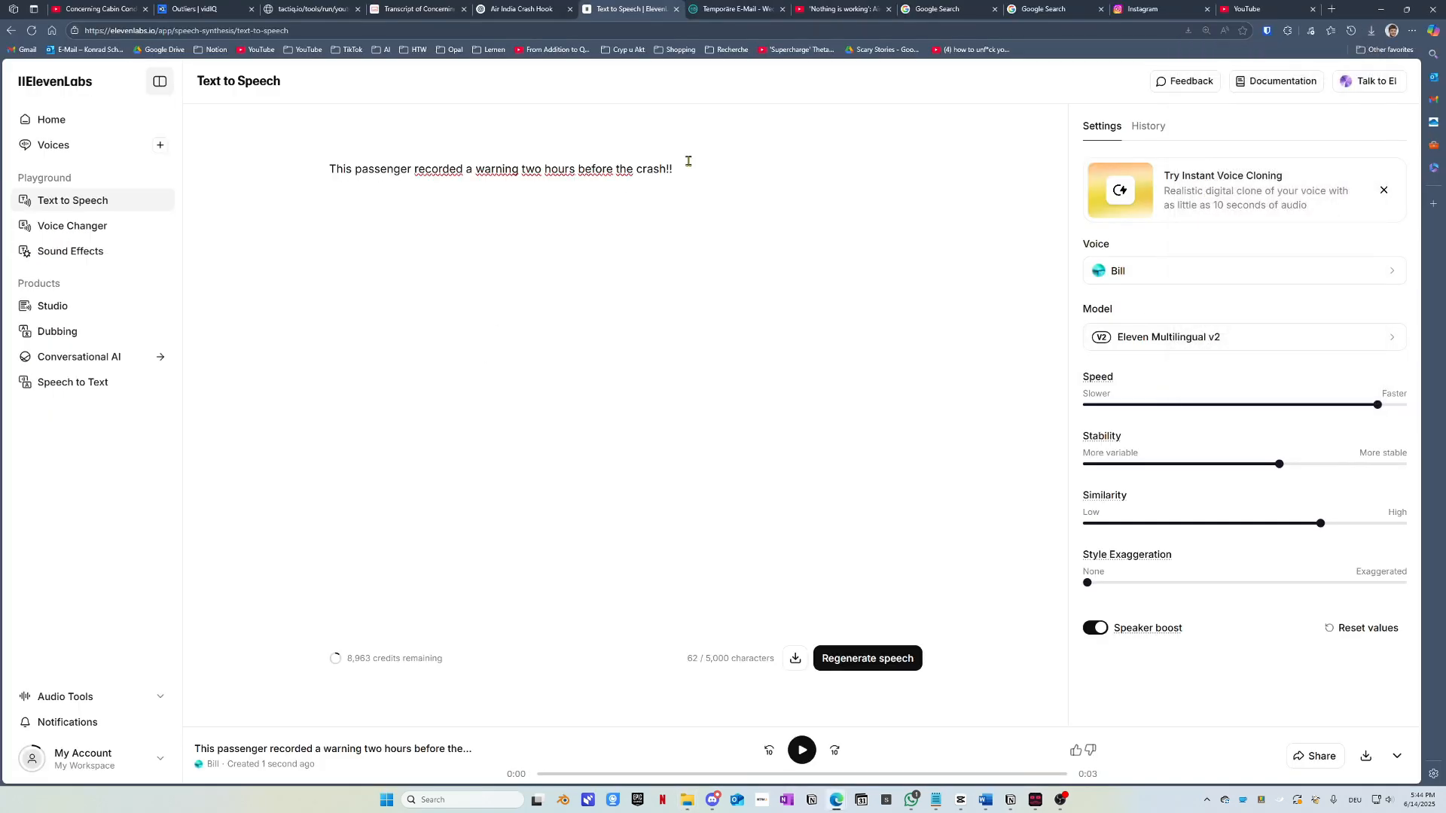
# Step: Replace the text with 'Just two hours before the crash a passenger started recording!!'
pyautogui.moveTo(711, 171); pyautogui.dragTo(291, 174)
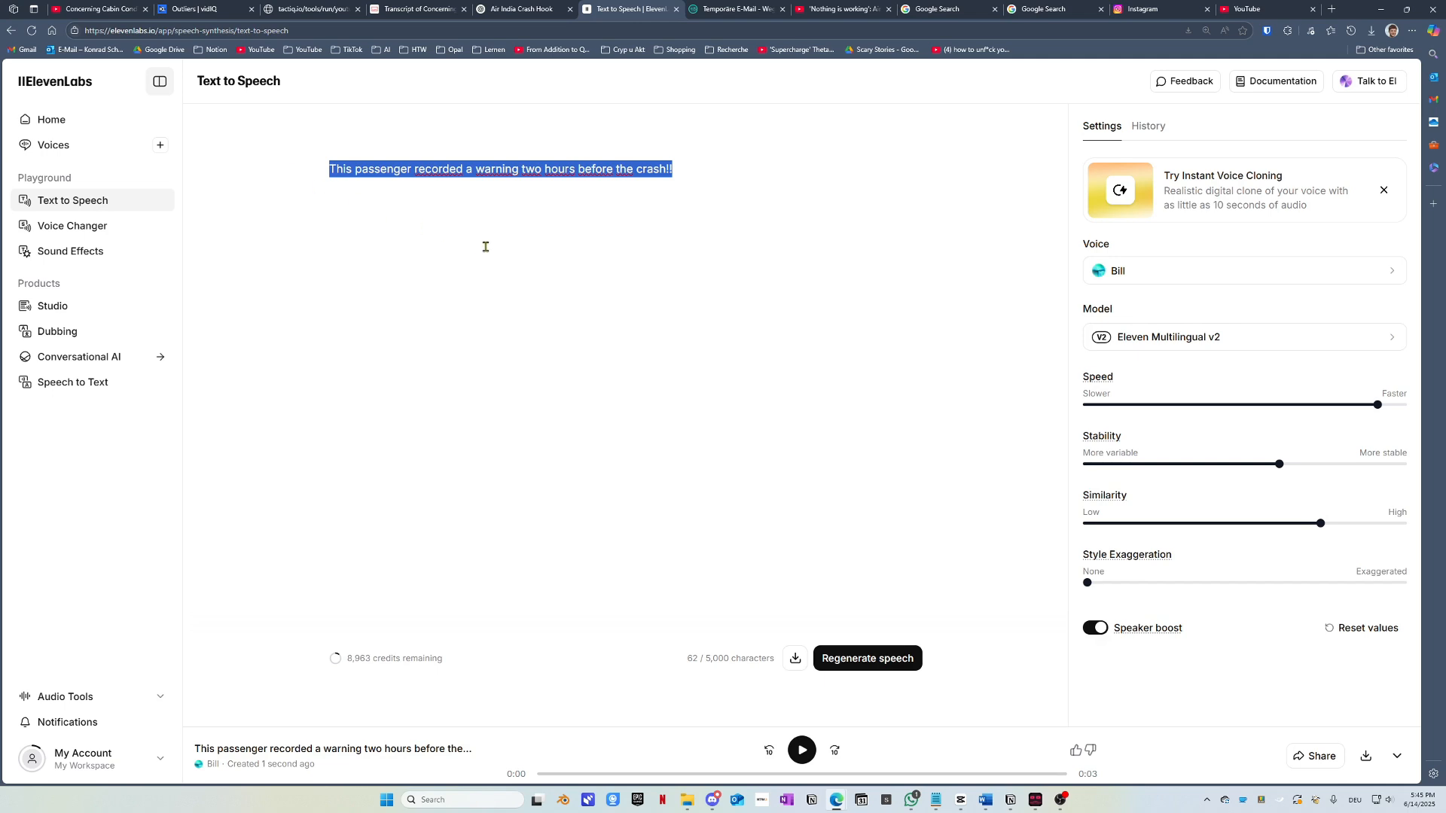
pyautogui.hotkey('ctrl', 'v')
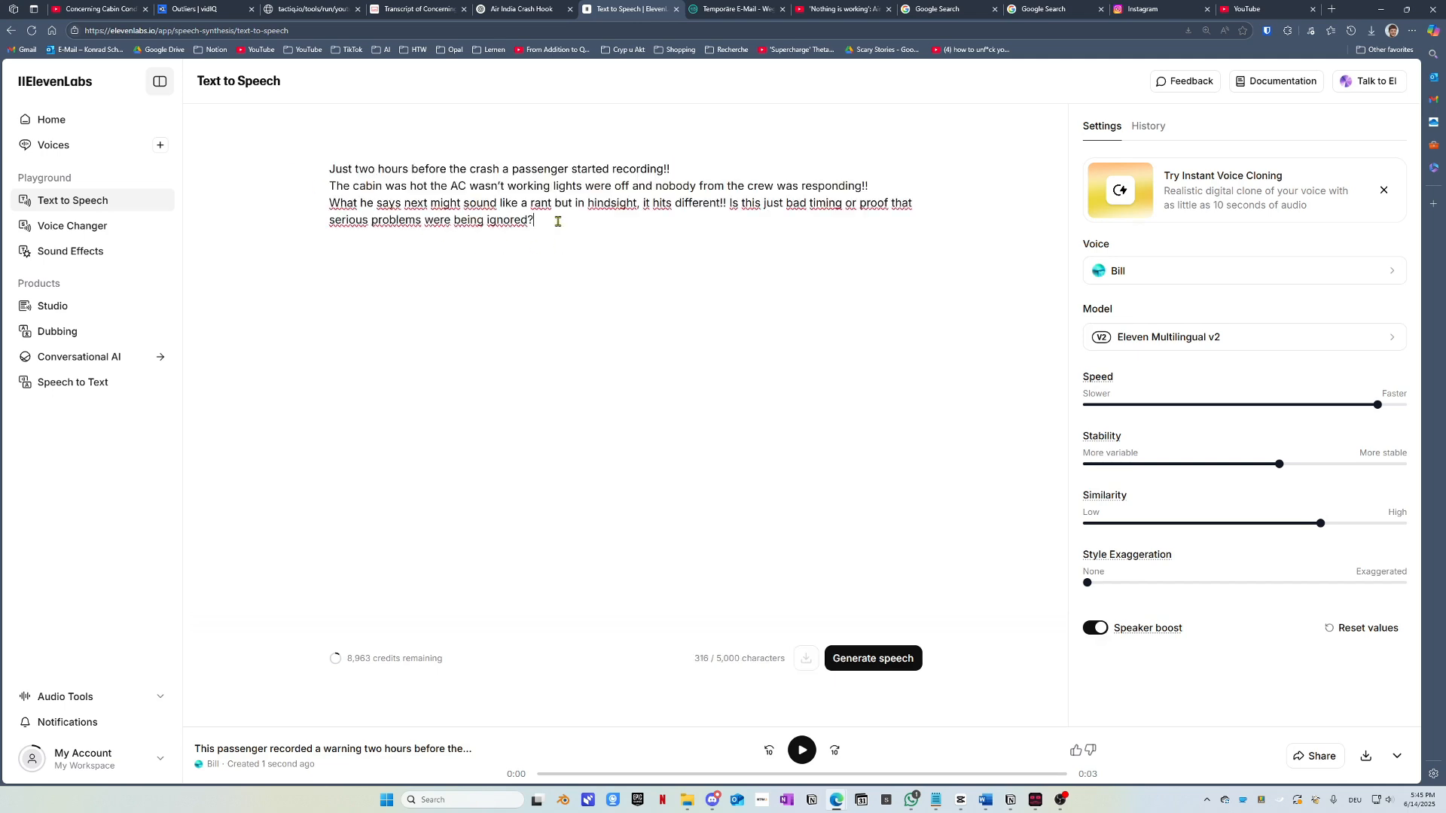
pyautogui.moveTo(558, 222); pyautogui.dragTo(297, 186)
pyautogui.hotkey('ctrl', 'c')
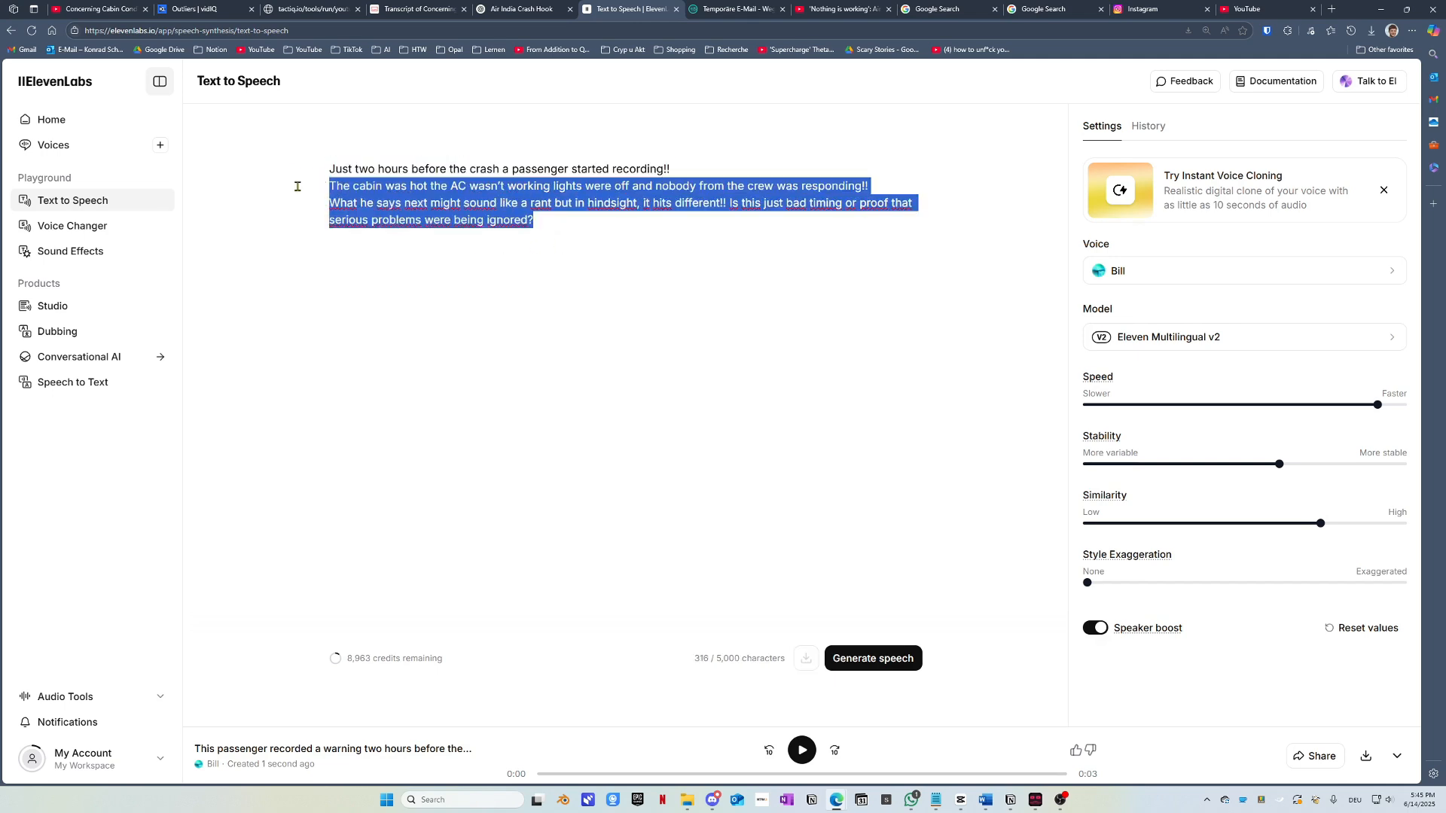
pyautogui.press('BackSpace')
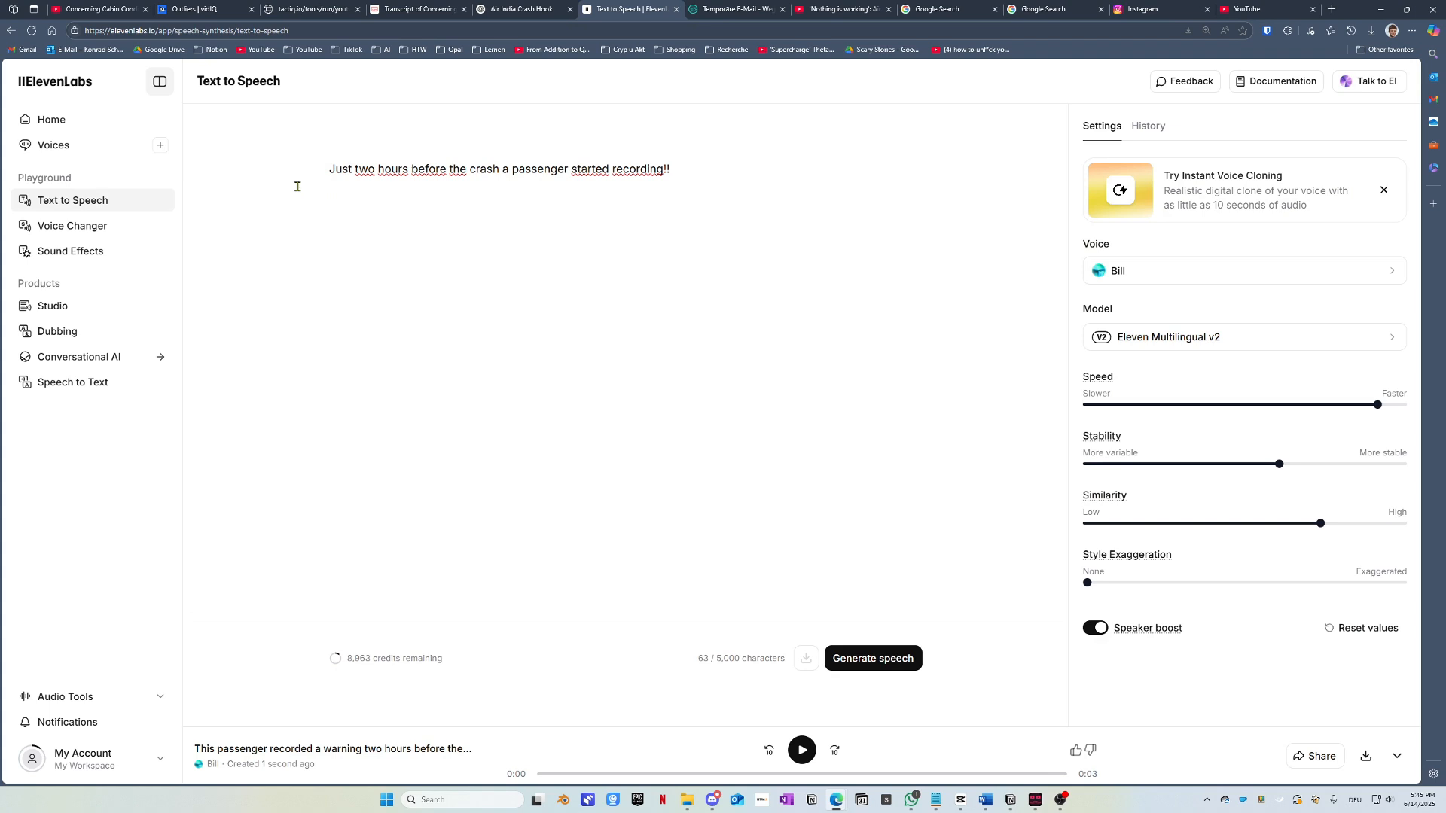
# Step: Voice the line as a 3-second Bill clip and download it
pyautogui.hotkey('ctrl', 'Return')
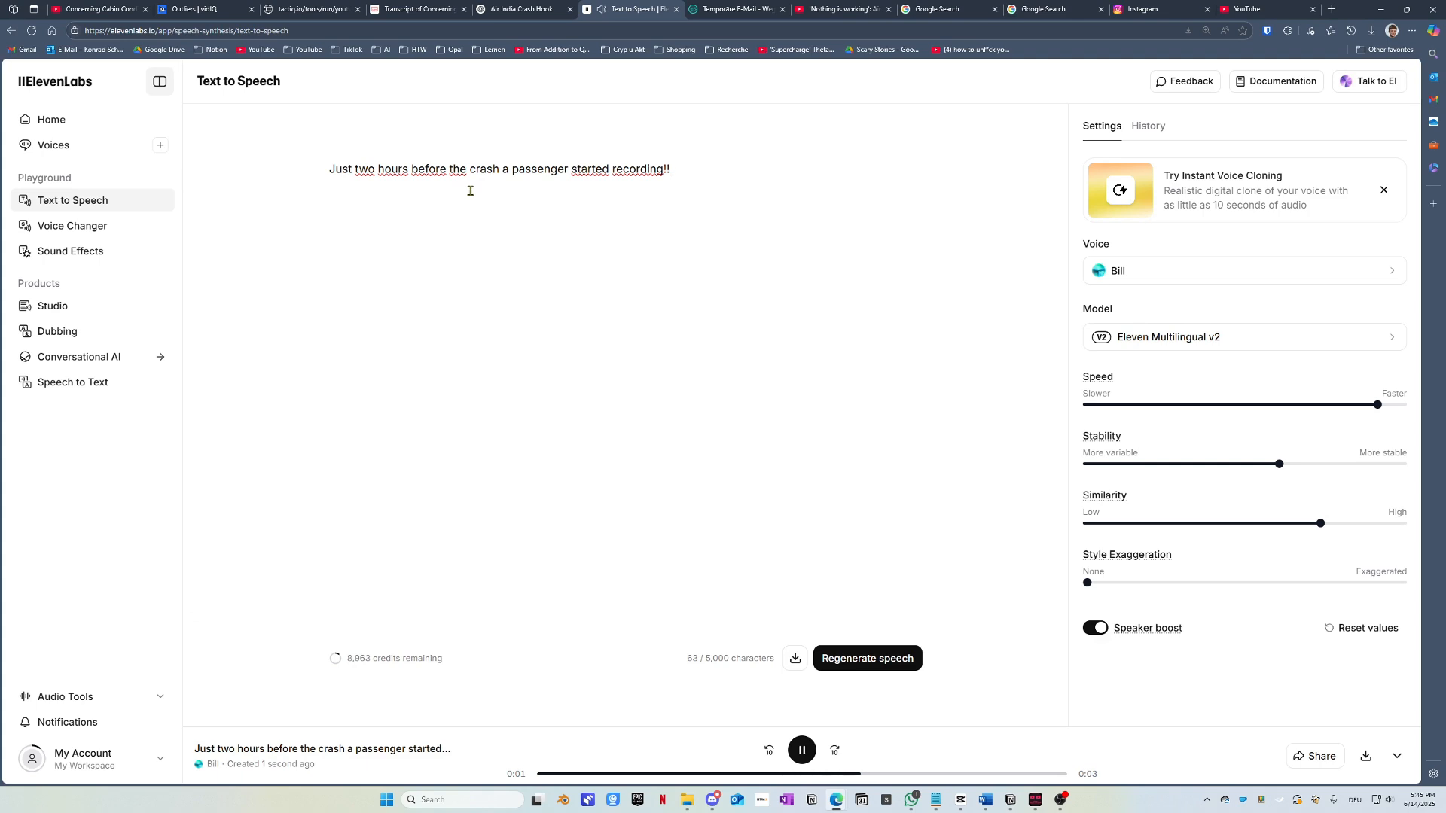
pyautogui.click(795, 660)
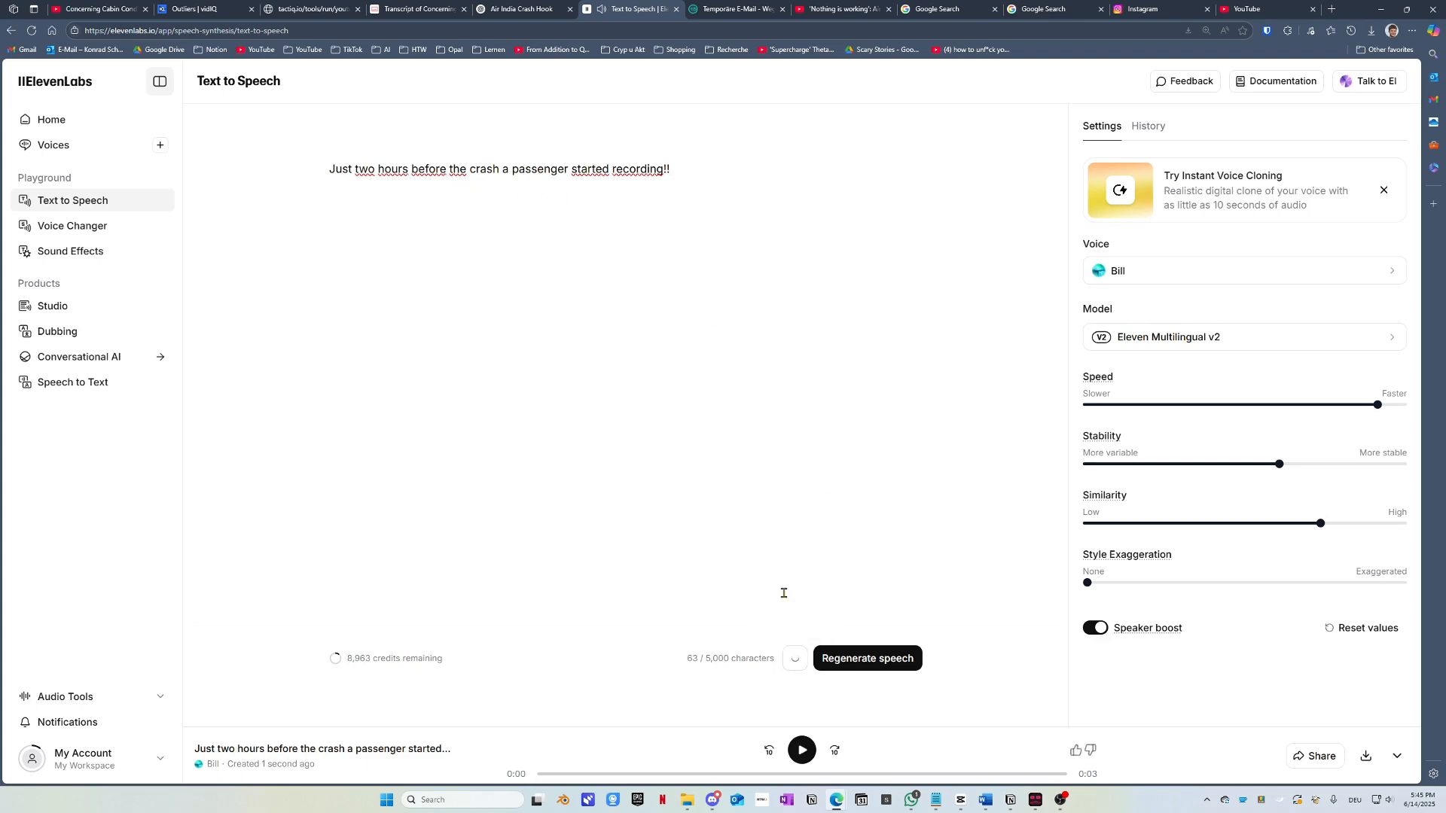
pyautogui.moveTo(725, 170); pyautogui.dragTo(255, 171)
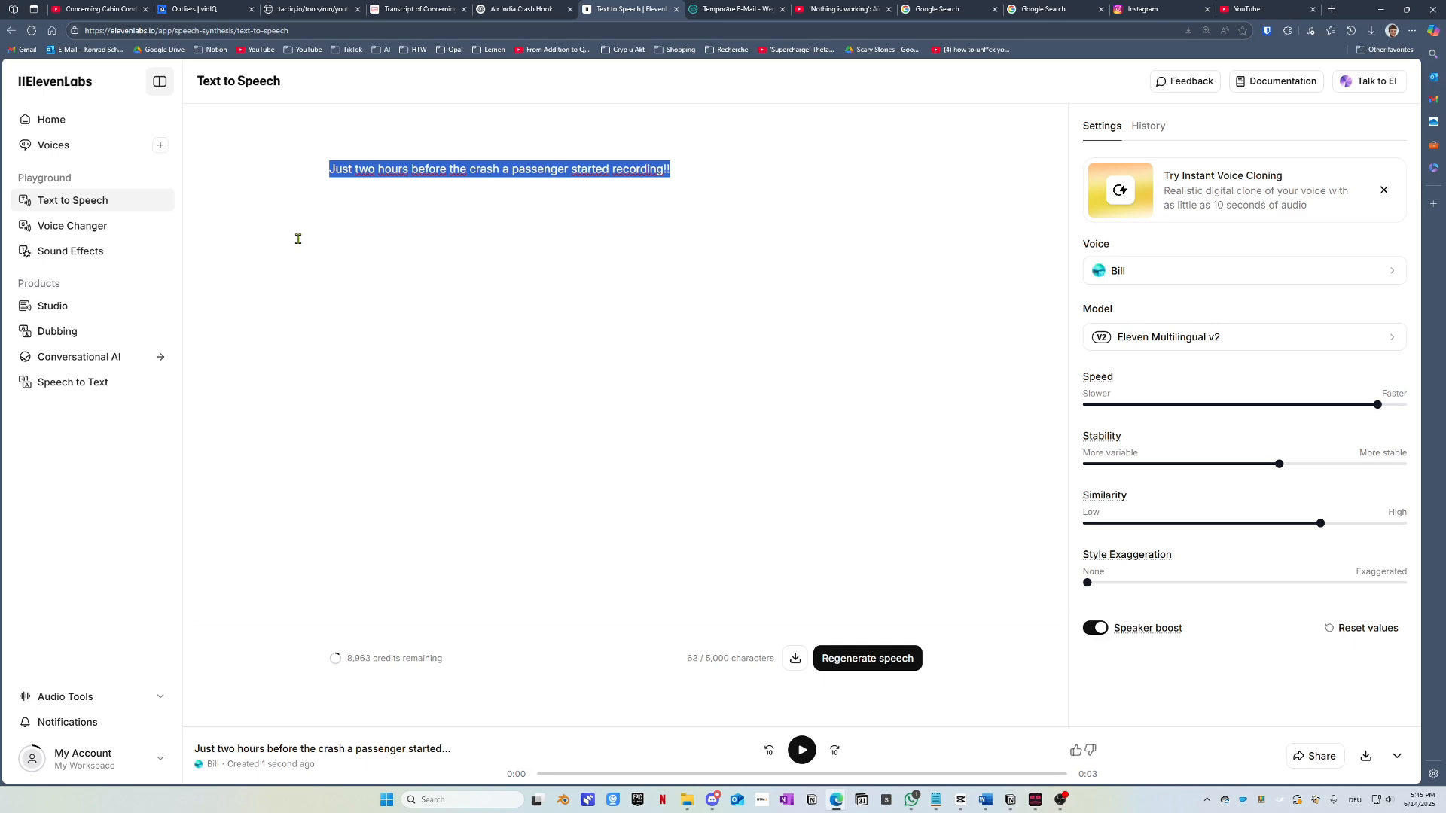
# Step: Paste the remaining script and delete the 'What he says' sentence, keeping the cabin sentence
pyautogui.hotkey('ctrl', 'v')
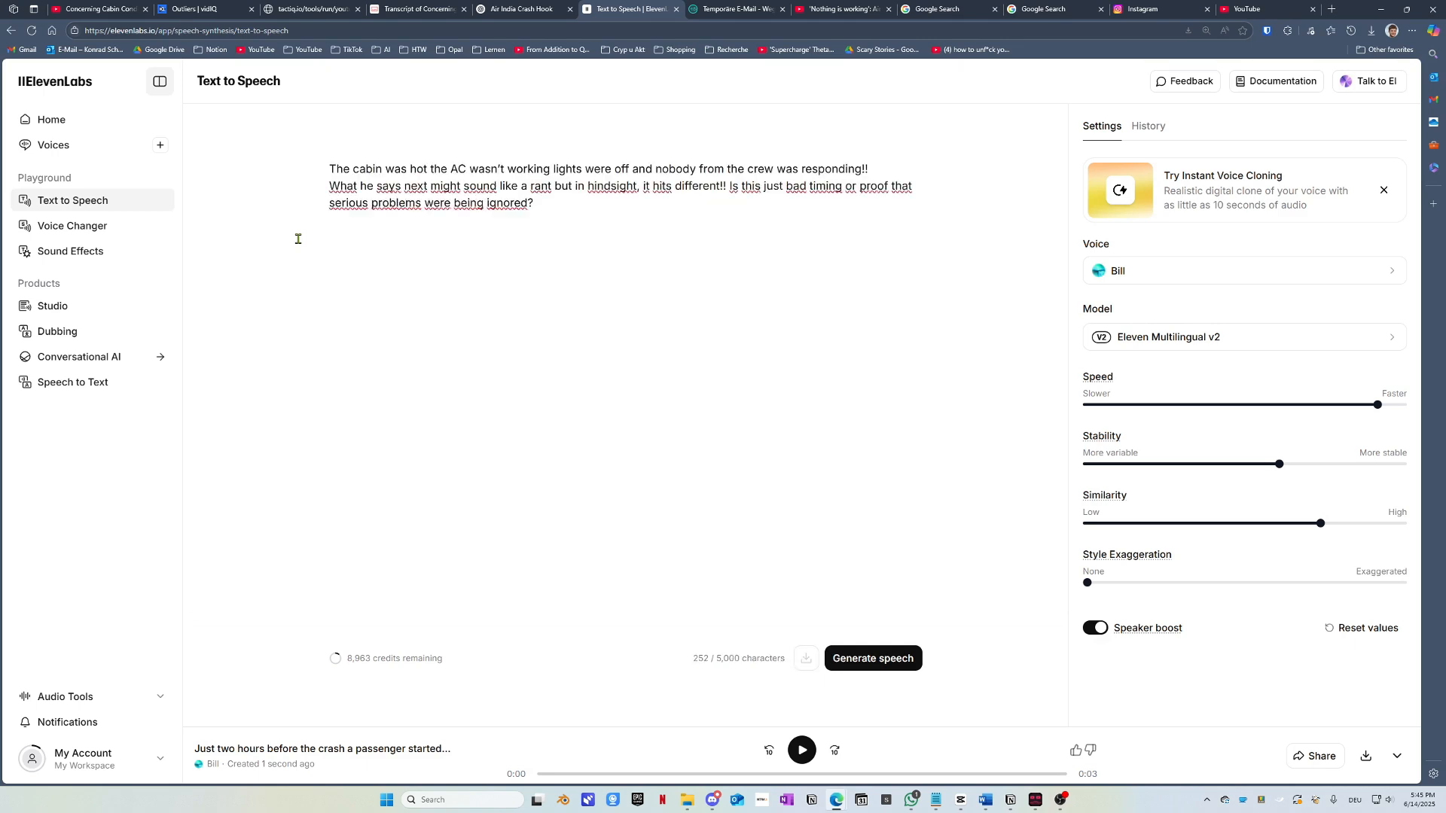
pyautogui.moveTo(534, 203); pyautogui.dragTo(302, 182)
pyautogui.hotkey('ctrl', 'c')
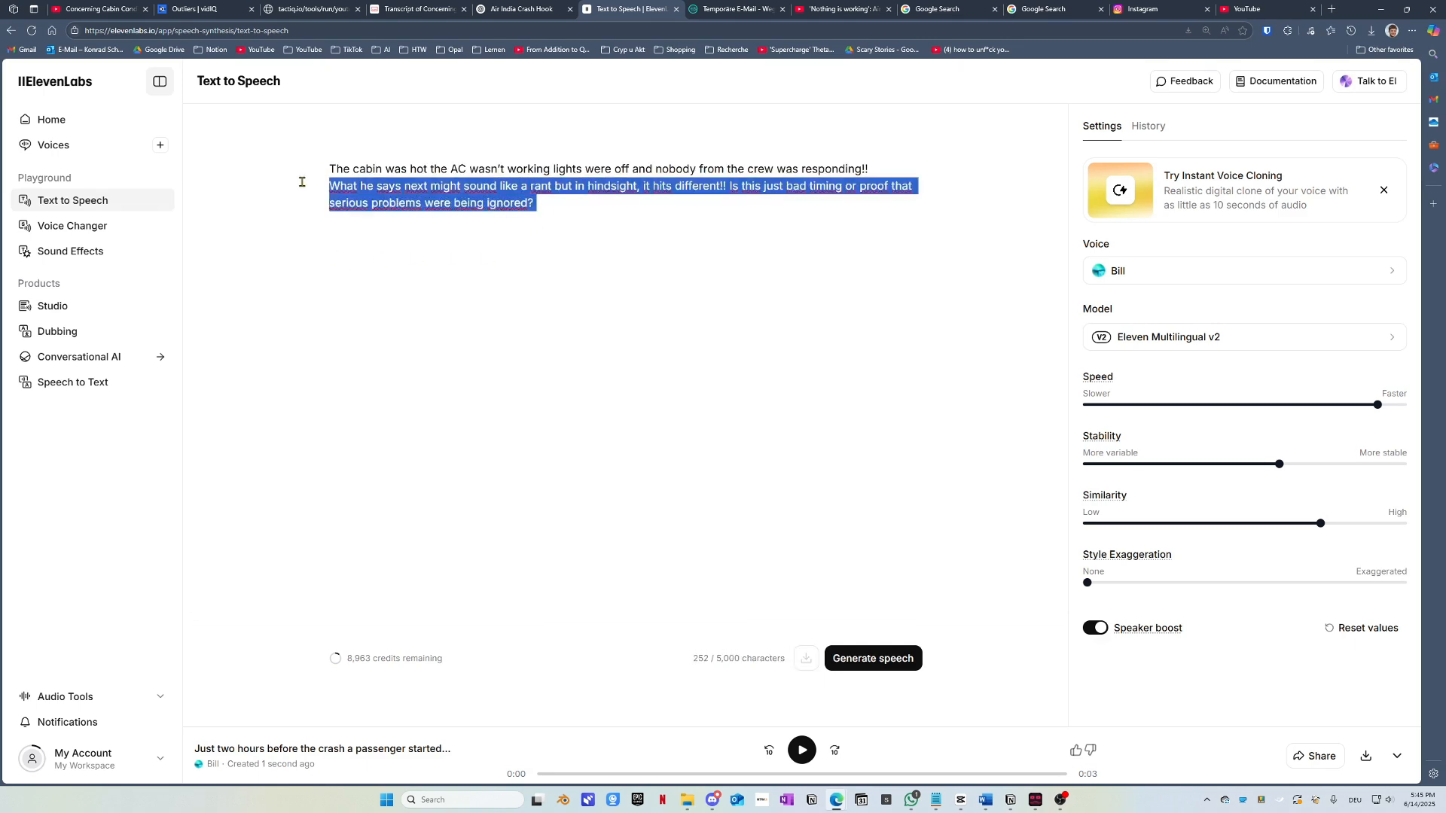
pyautogui.press('BackSpace')
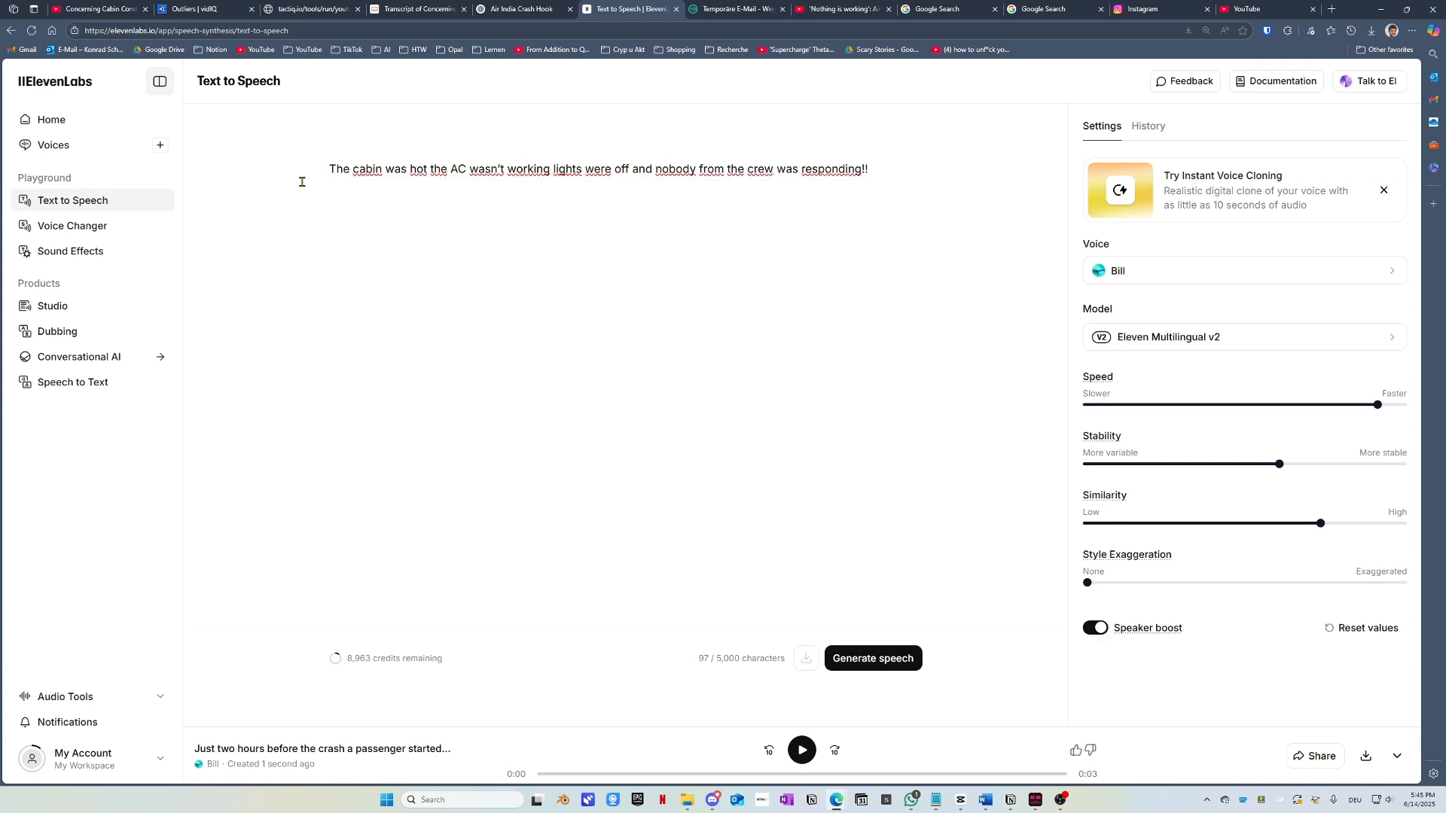
# Step: Generate several Bill takes of the cabin sentence, checking earlier takes in History
pyautogui.hotkey('ctrl', 'Return')
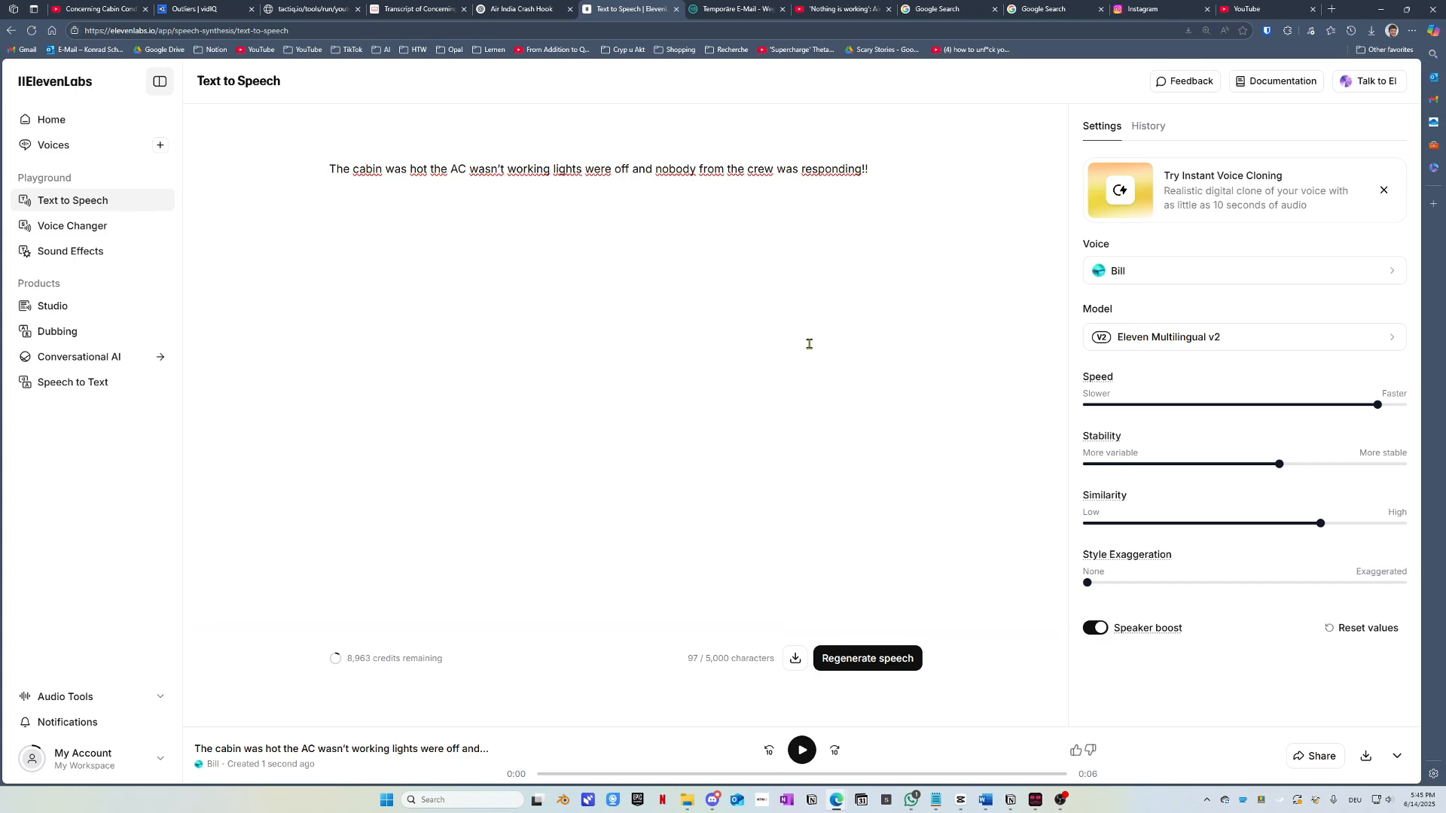
pyautogui.hotkey('ctrl', 'Return')
pyautogui.hotkey('ctrl', 'Return')
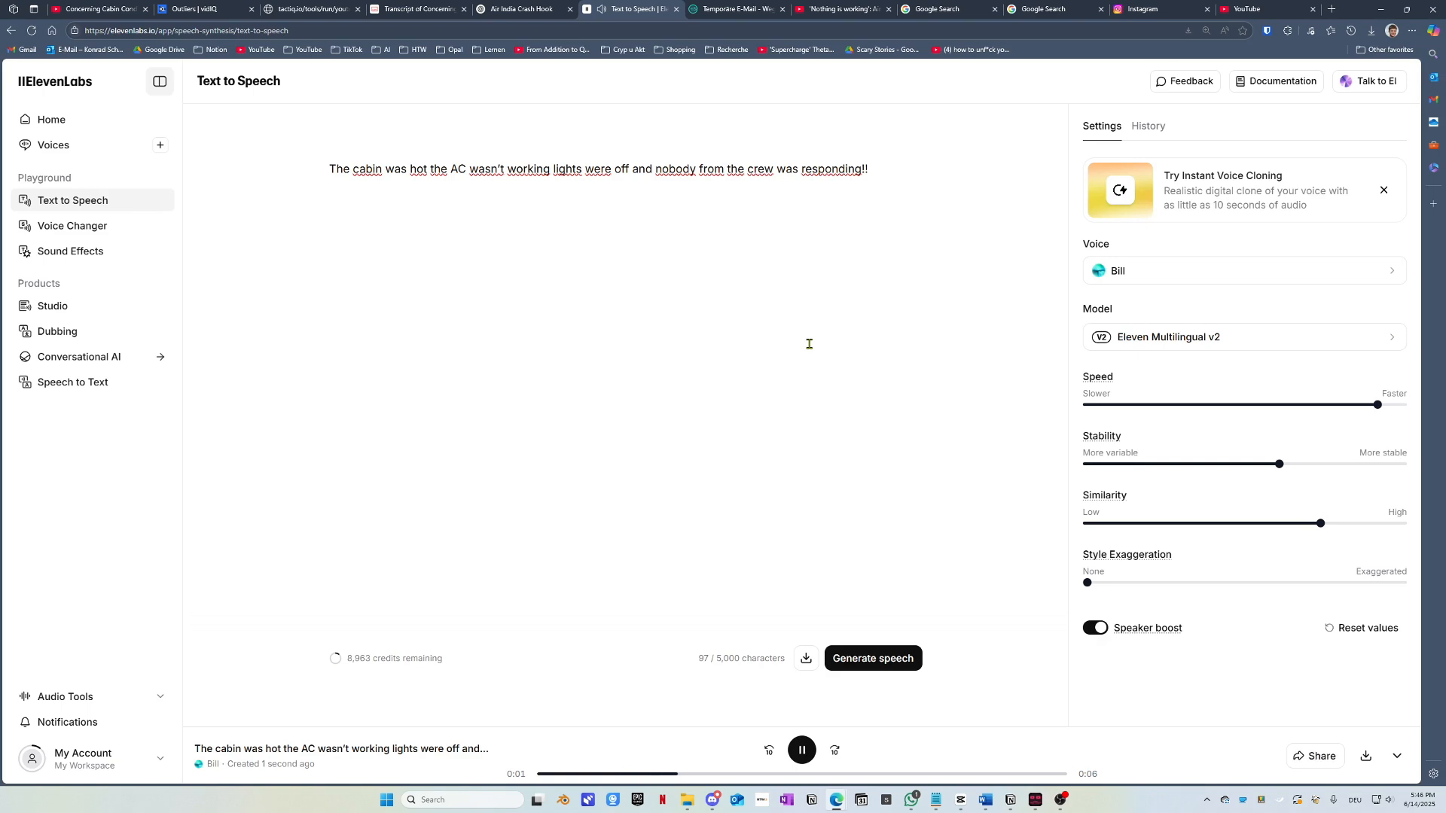
pyautogui.hotkey('ctrl', 'Return')
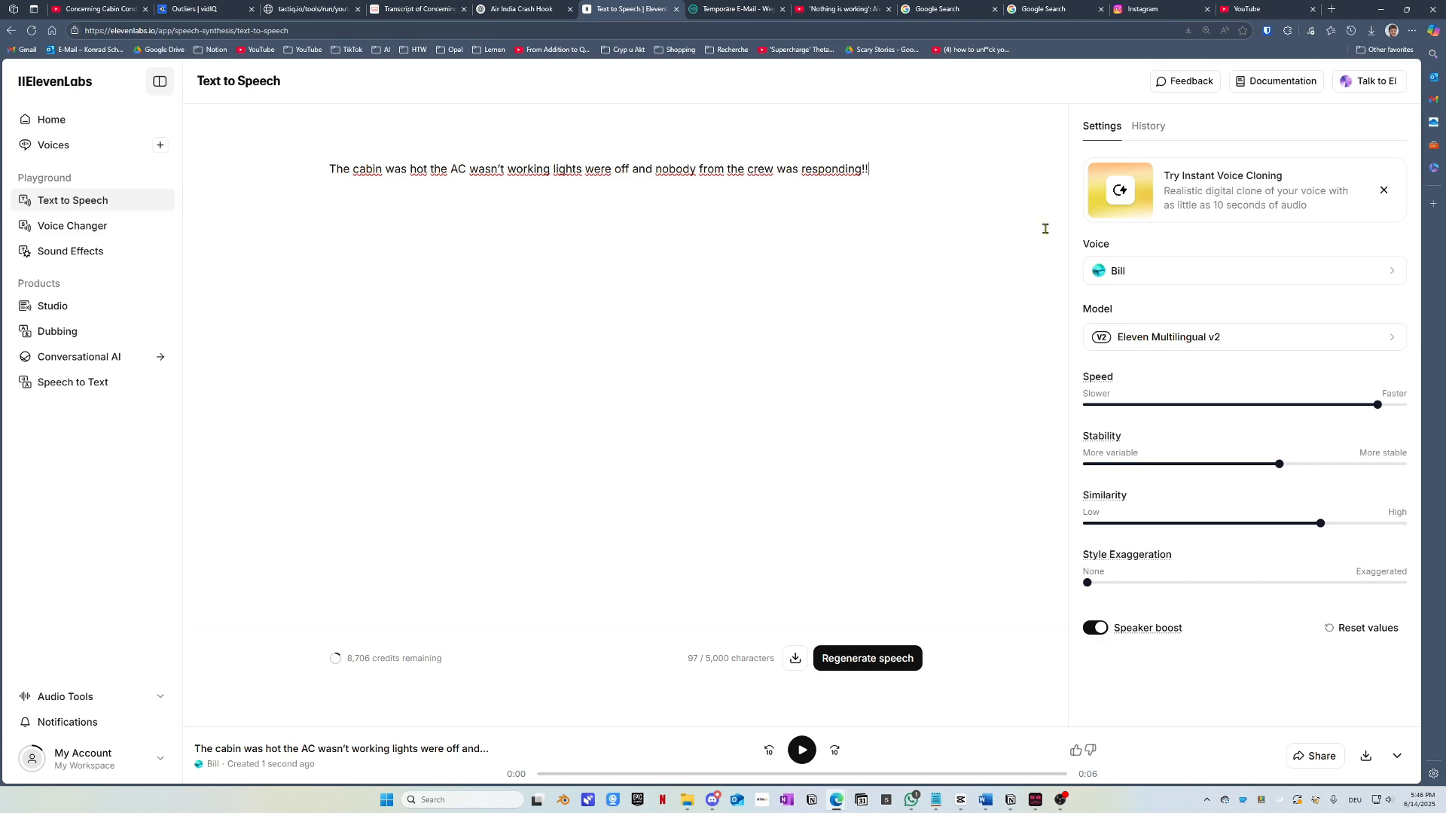
pyautogui.click(1145, 129)
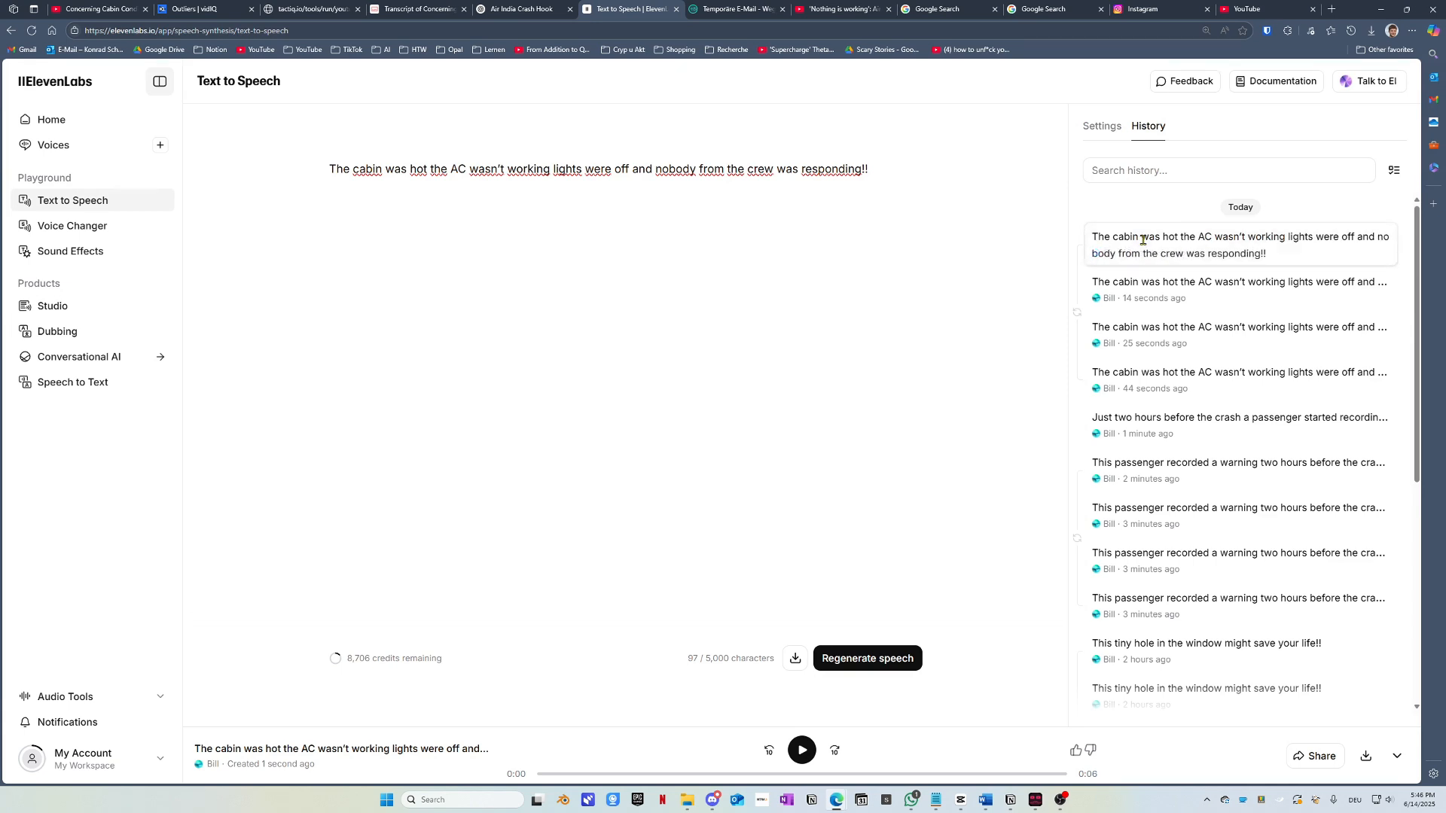
pyautogui.click(897, 219)
pyautogui.hotkey('ctrl', 'Return')
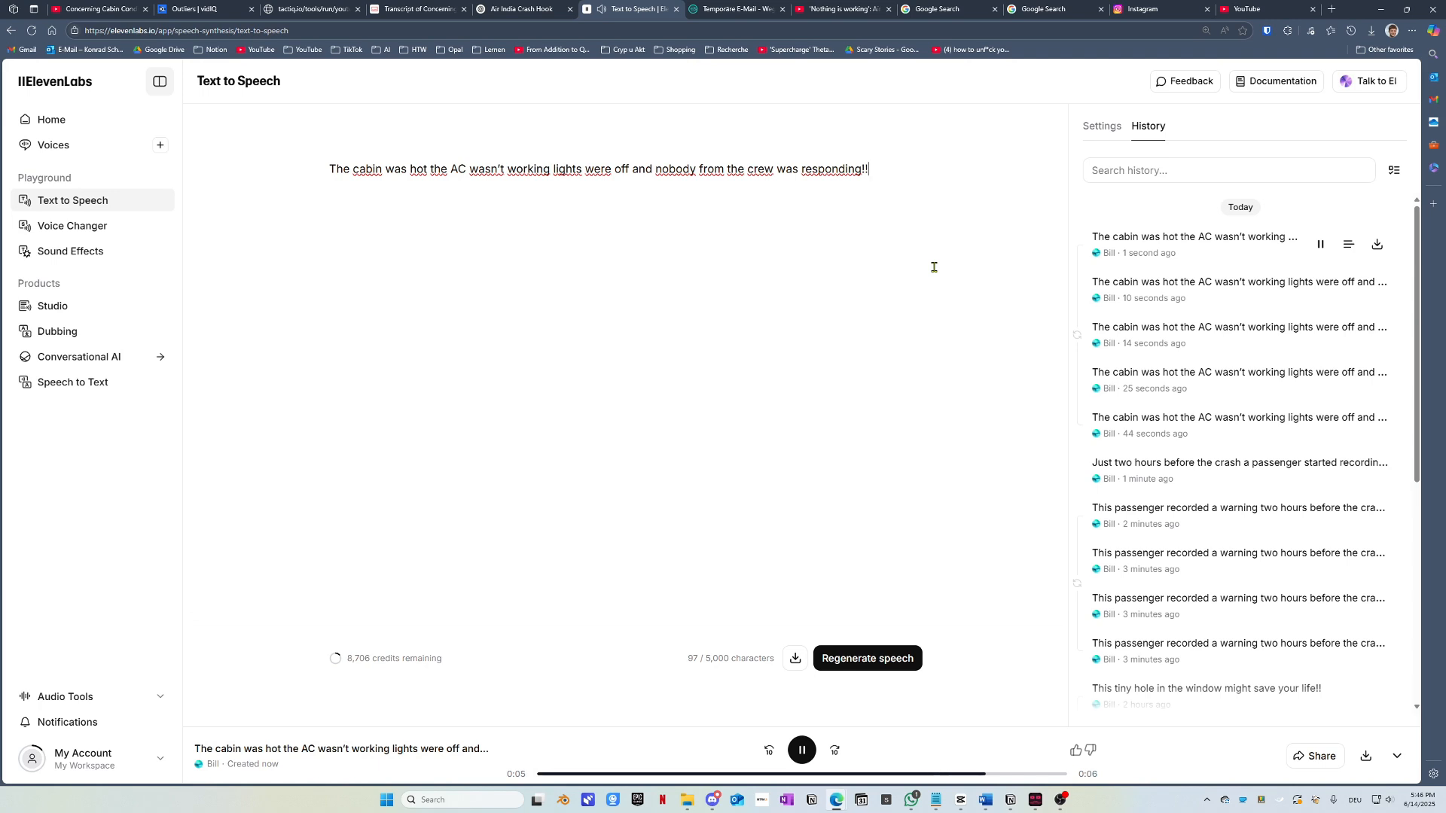
pyautogui.hotkey('ctrl', 'Return')
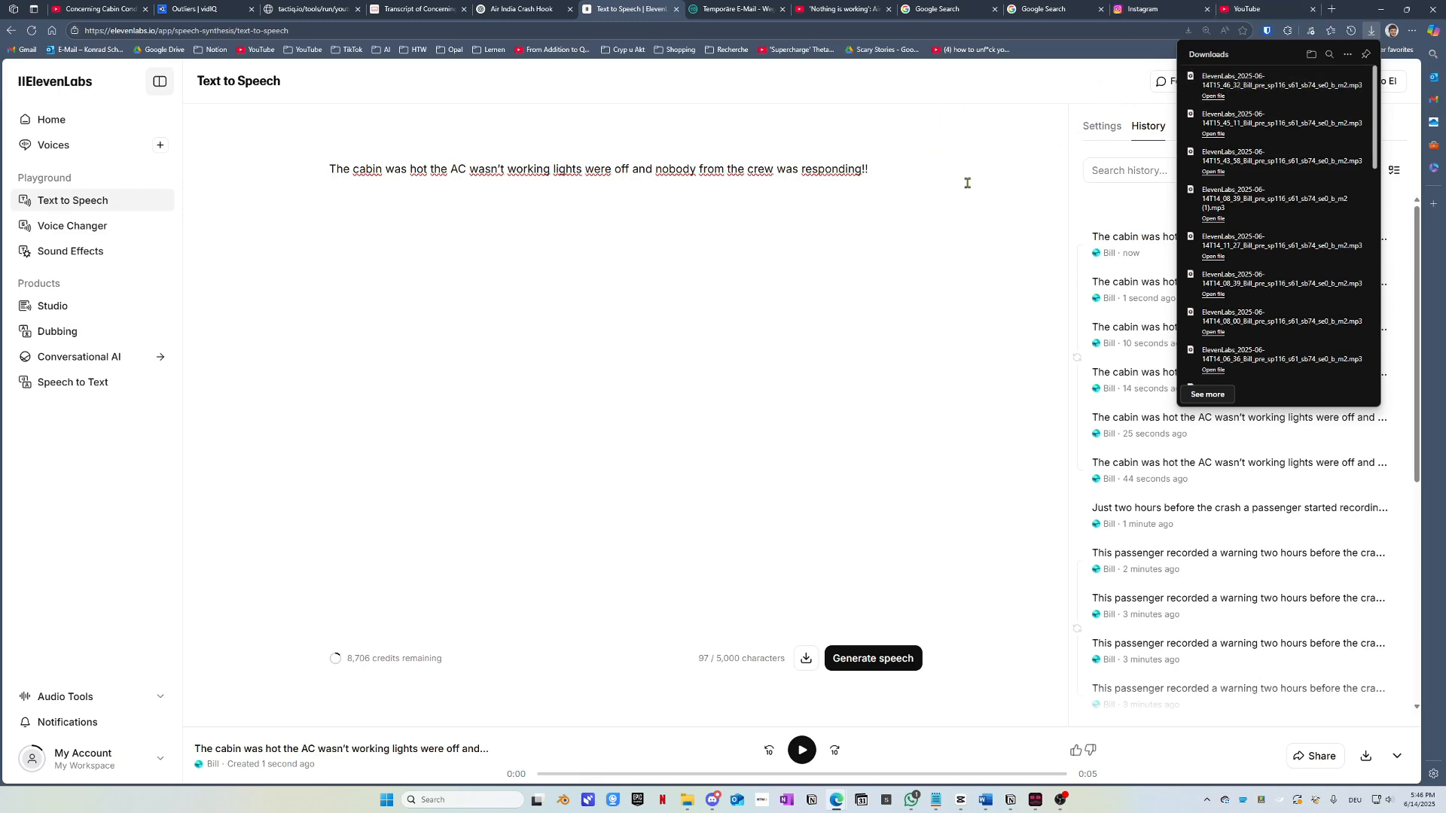
# Step: Replace the text with the rant sentence, deleting the 'Is this just' sentence
pyautogui.moveTo(967, 182); pyautogui.dragTo(307, 204)
pyautogui.hotkey('ctrl', 'v')
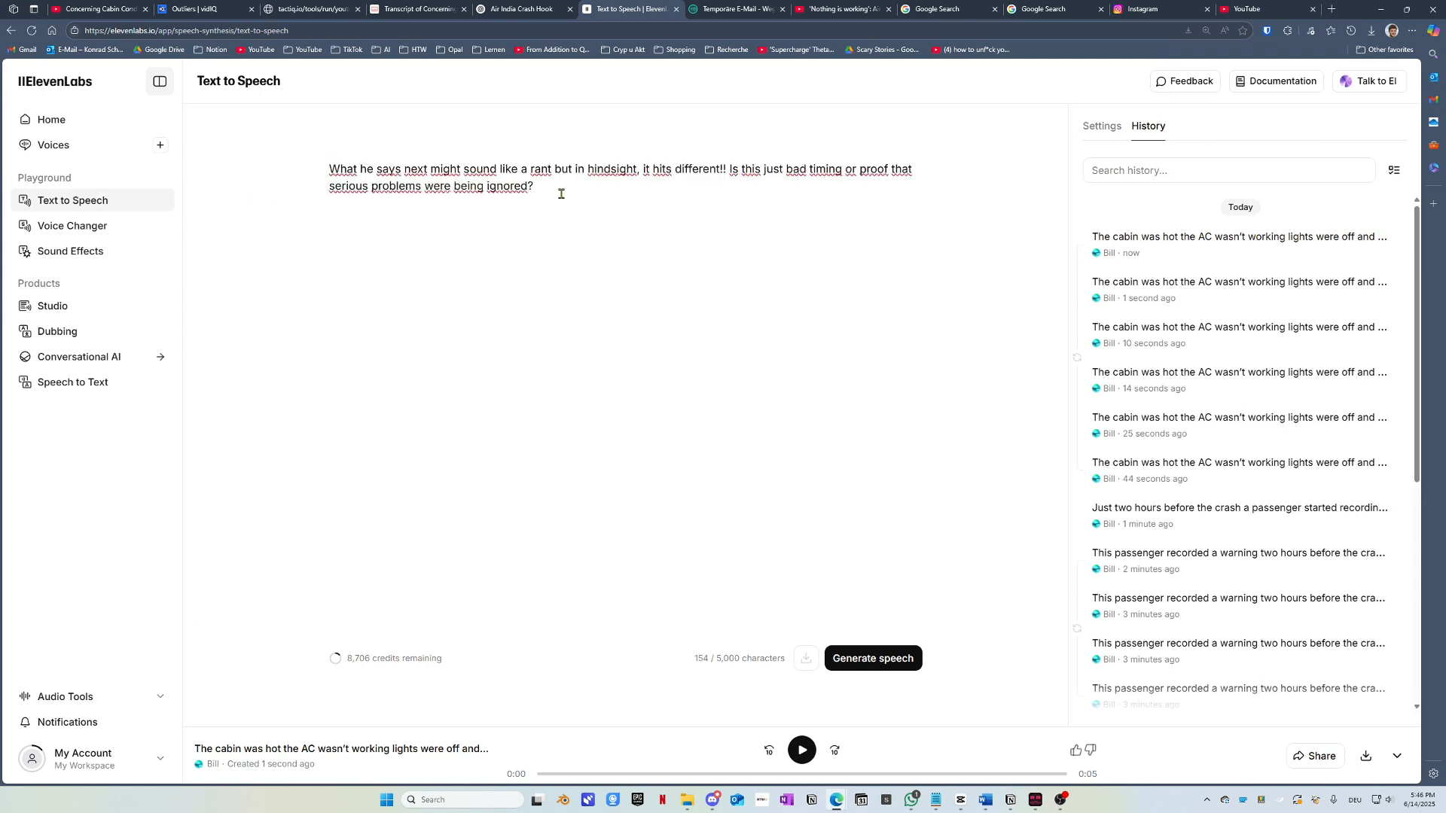
pyautogui.moveTo(549, 190); pyautogui.dragTo(729, 159)
pyautogui.hotkey('ctrl', 'c')
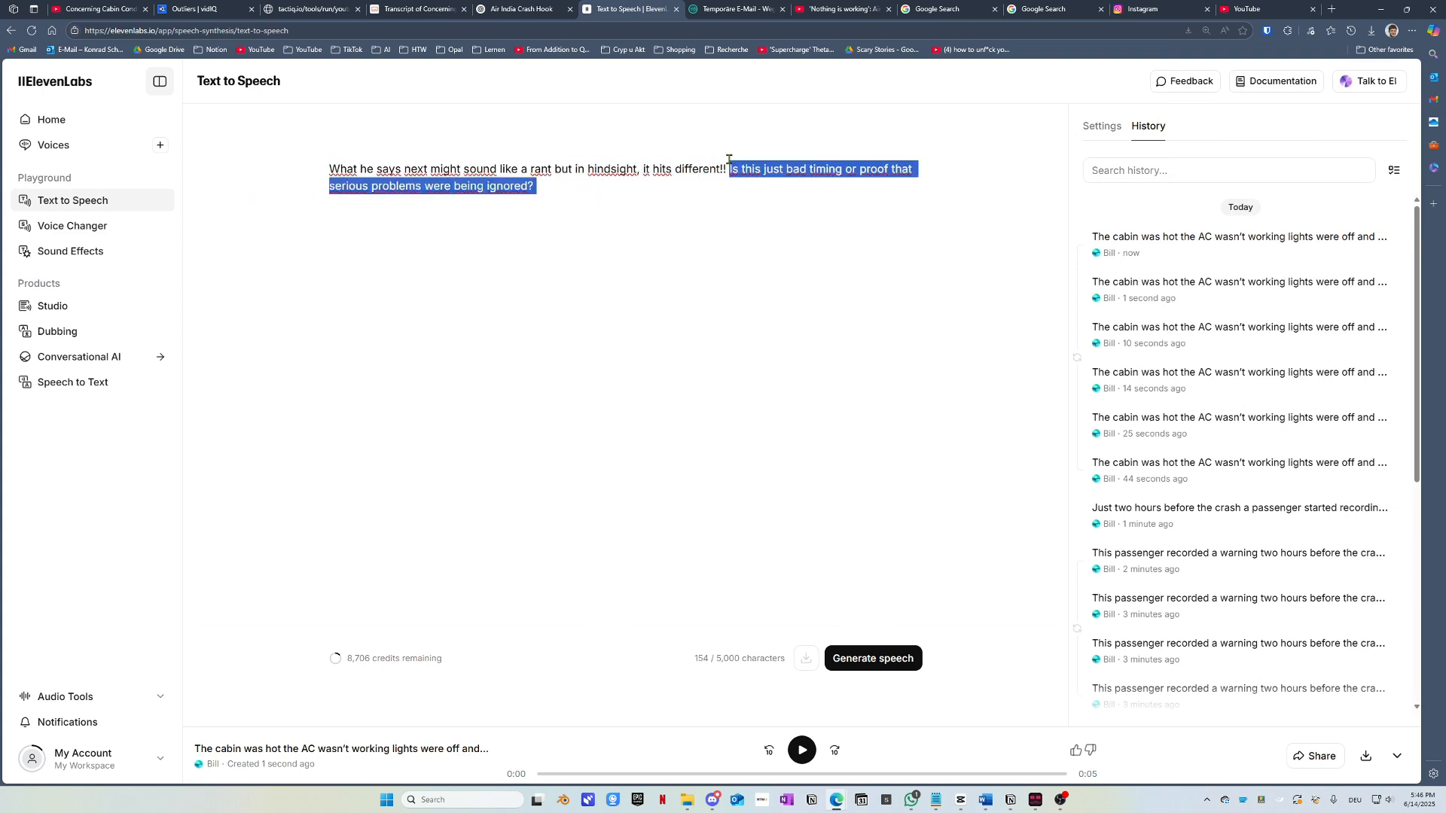
pyautogui.press('BackSpace')
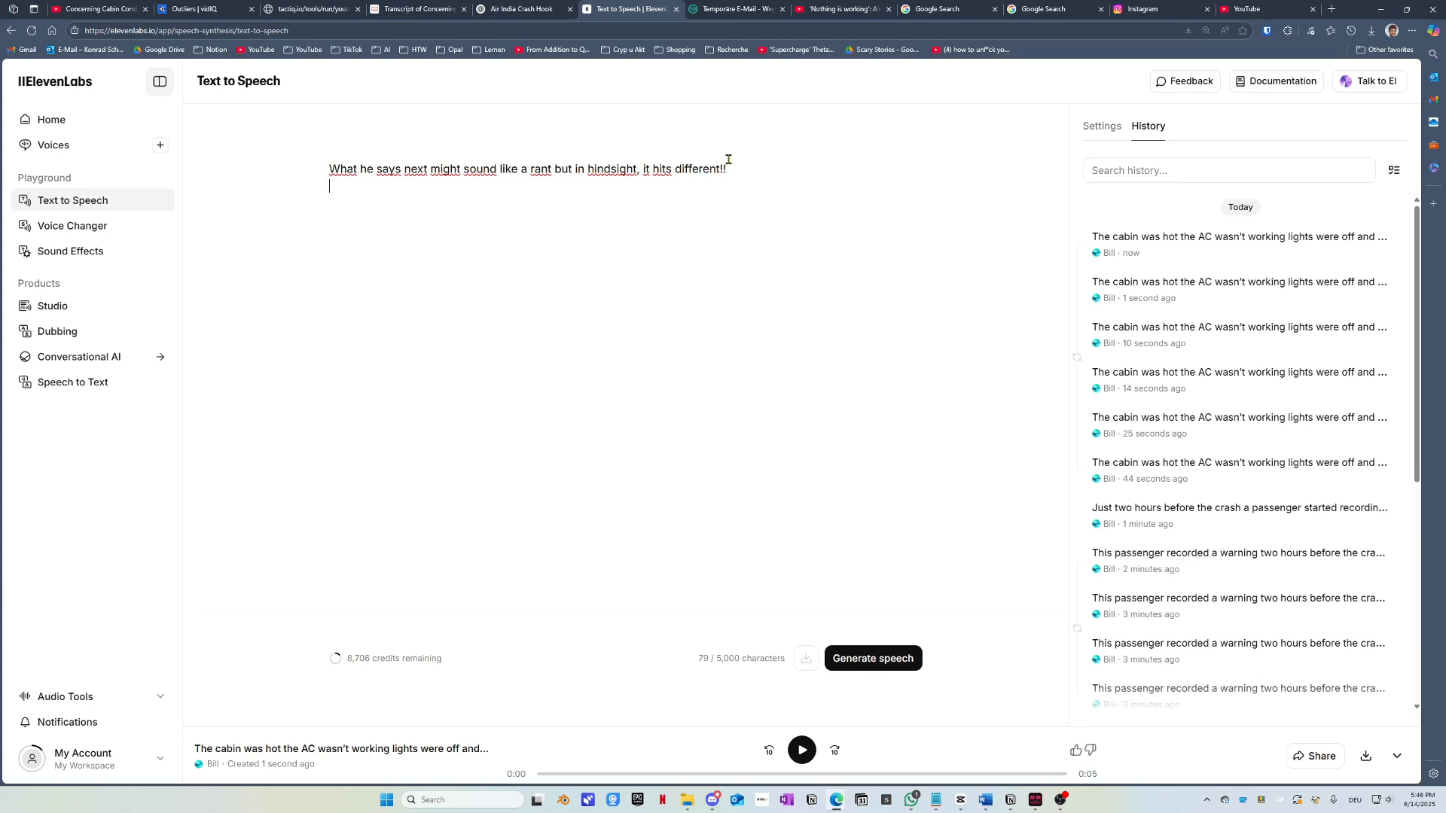
# Step: Generate two takes of the rant line, preview the newest, and download it as MP3
pyautogui.hotkey('ctrl', 'Return')
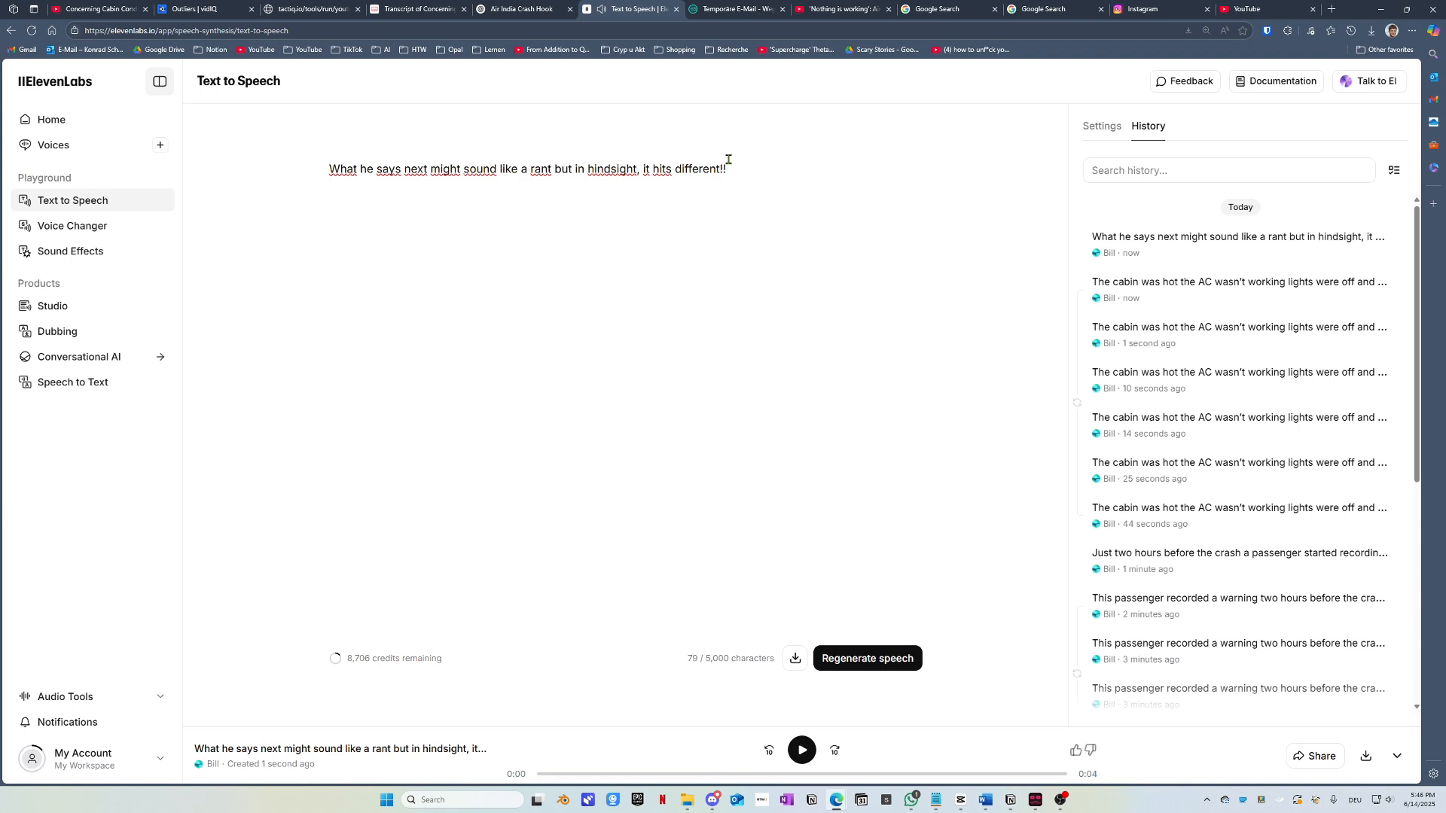
pyautogui.hotkey('ctrl', 'Return')
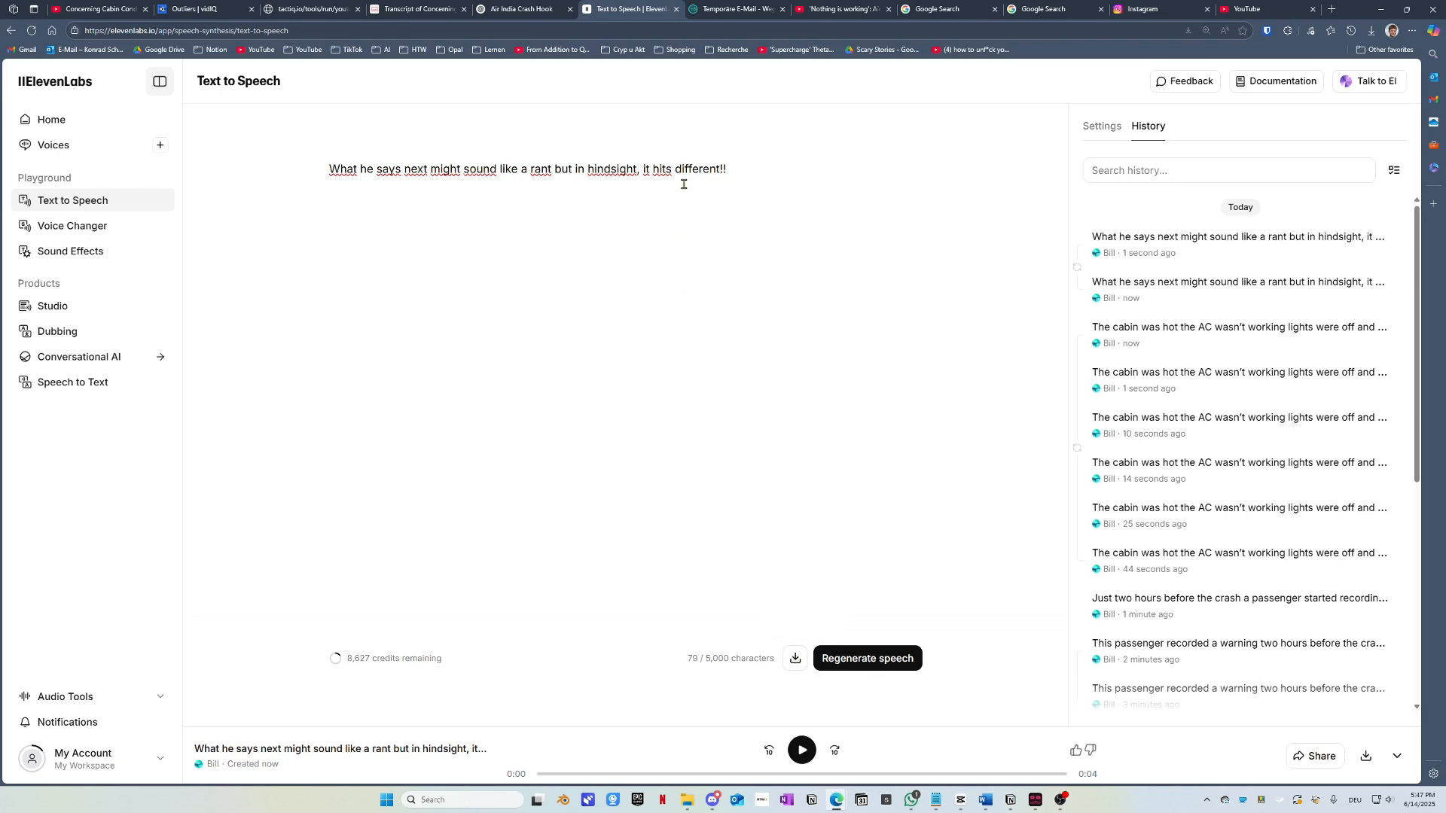
pyautogui.click(802, 748)
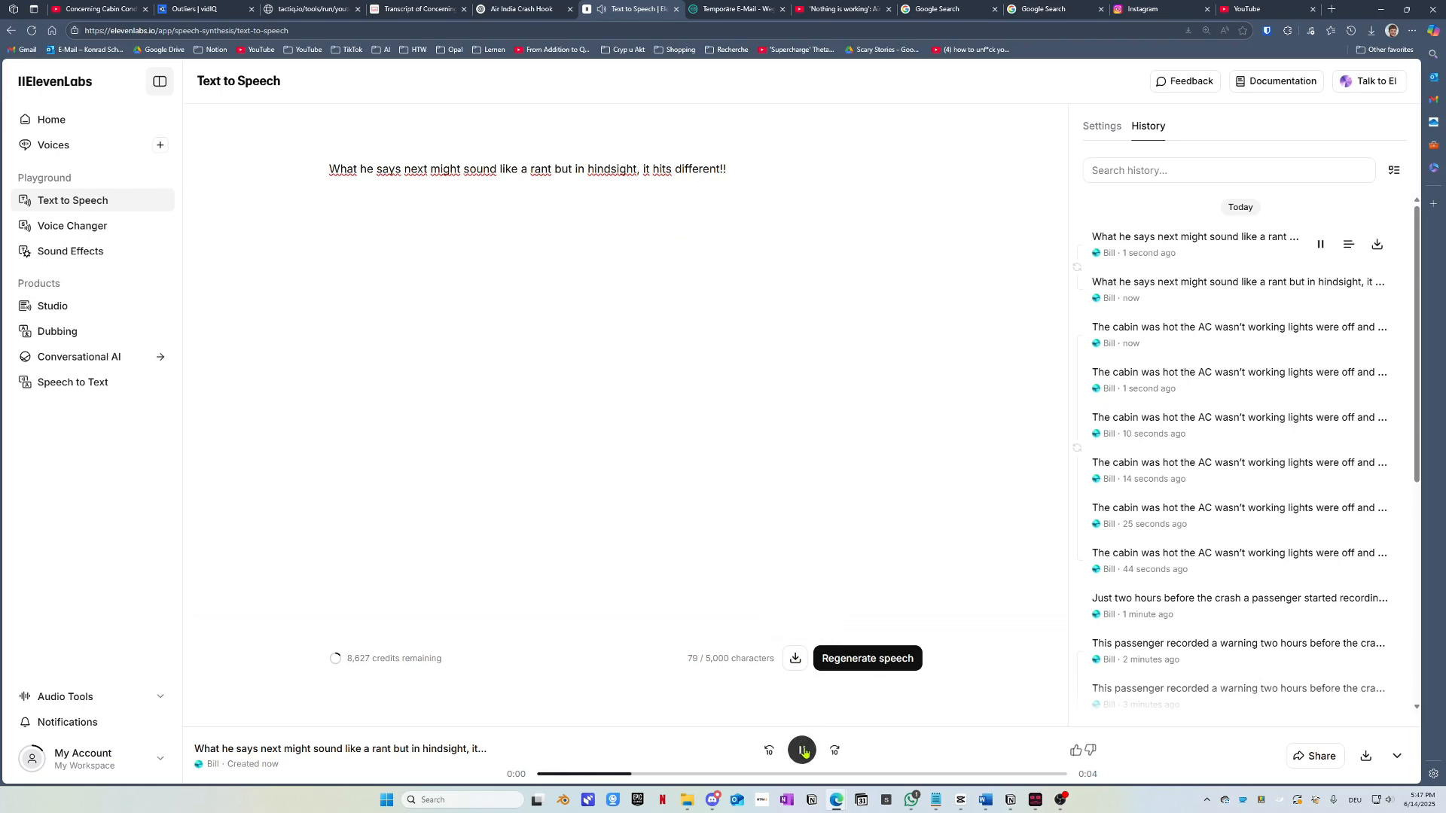
pyautogui.click(802, 750)
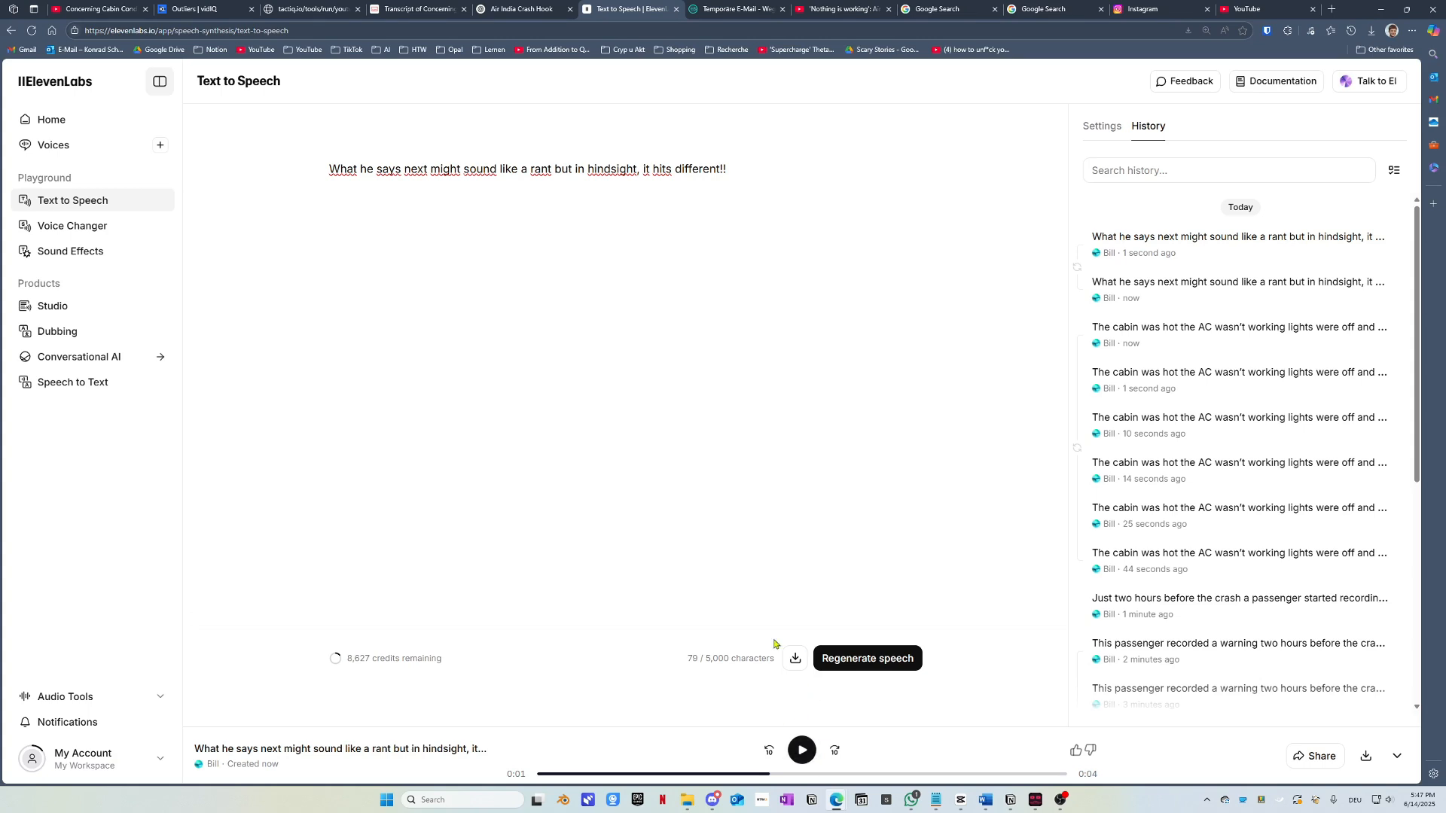
pyautogui.click(796, 660)
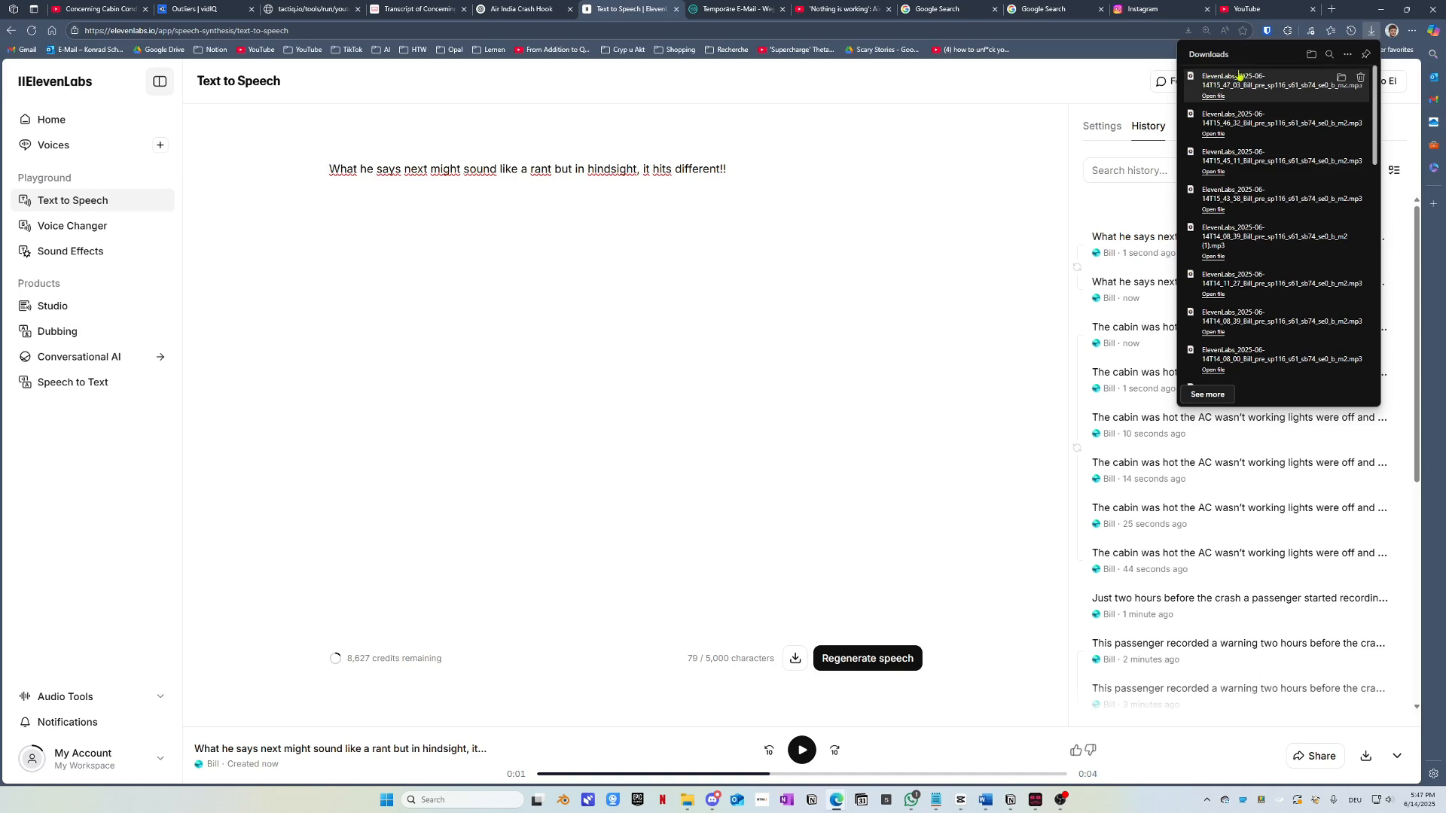
# Step: Replace the old sentence with 'Is this just bad timing or proof that serious problems were being ignored?' and voice it twice in Bill's voice
pyautogui.click(802, 140)
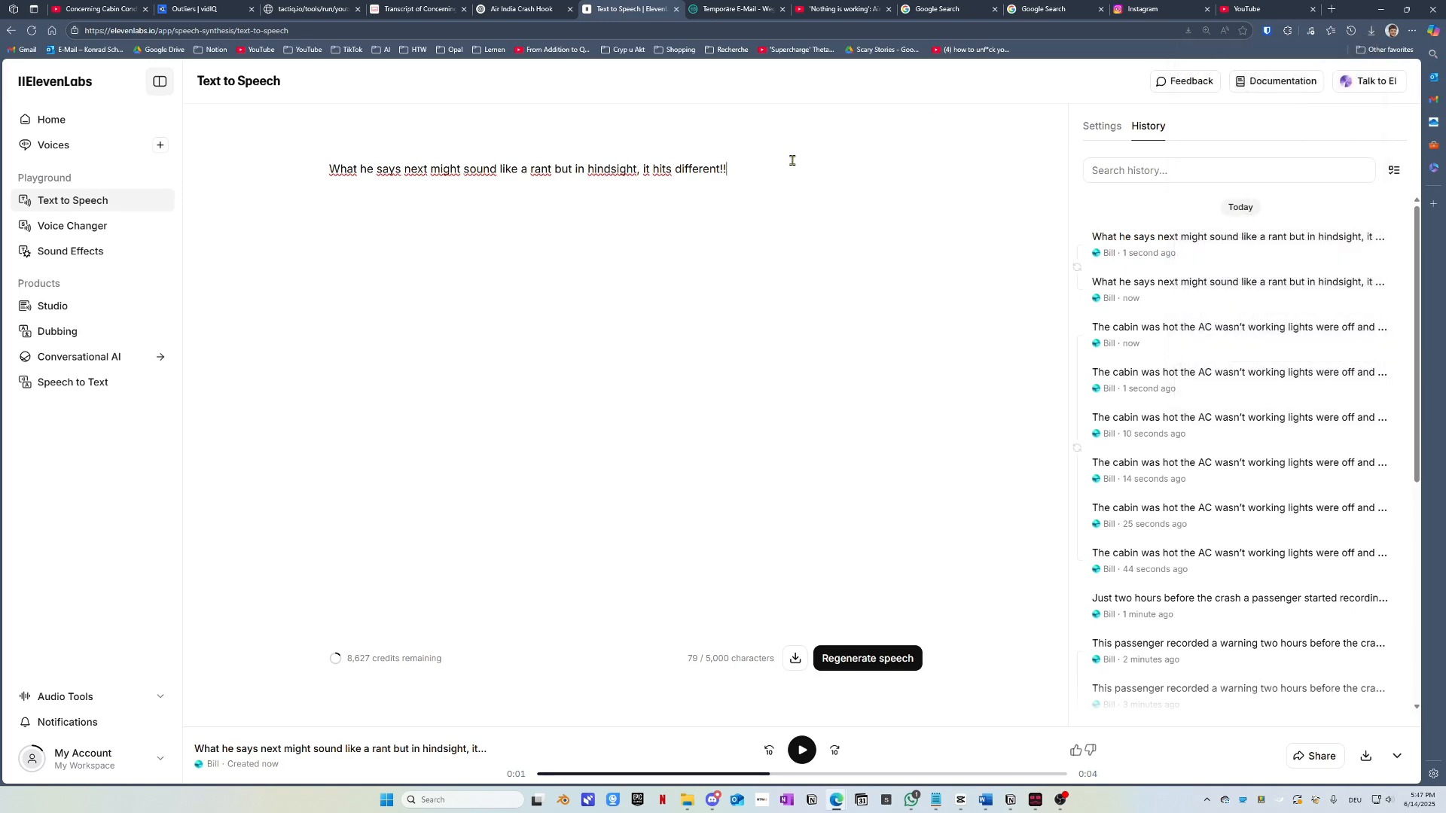
pyautogui.moveTo(793, 161); pyautogui.dragTo(268, 174)
pyautogui.hotkey('ctrl', 'v')
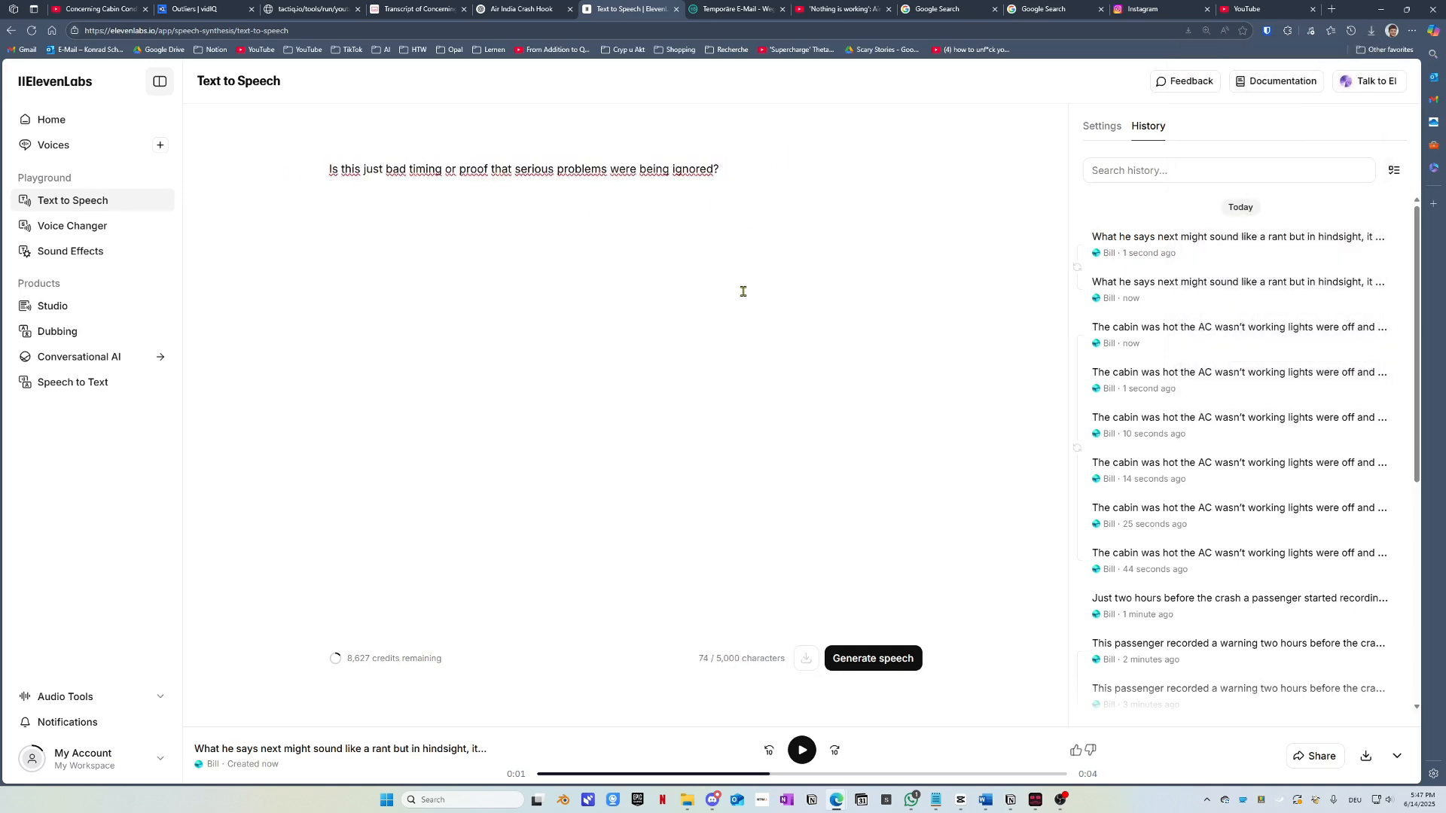
pyautogui.click(851, 661)
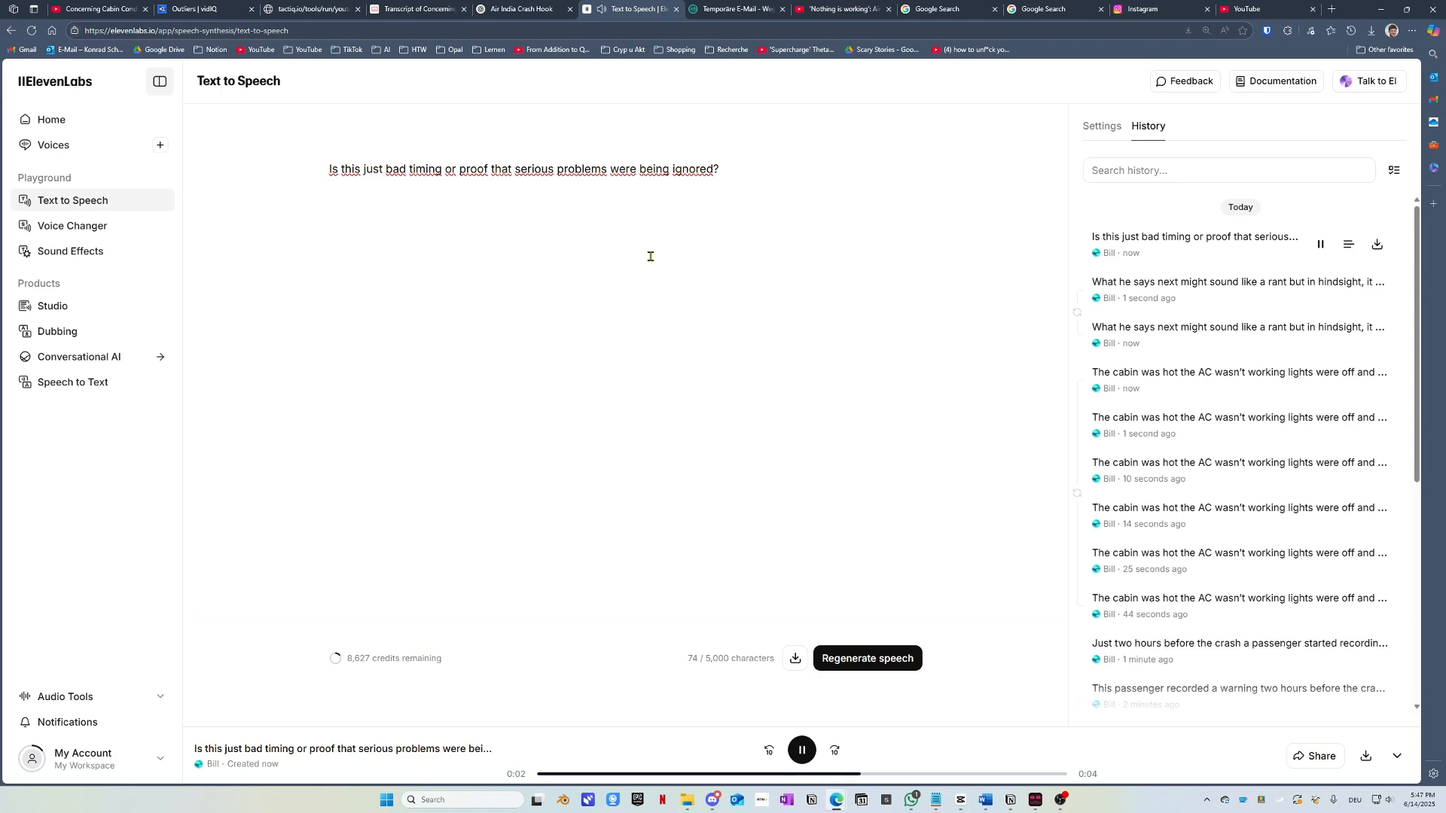
pyautogui.hotkey('ctrl', 'Return')
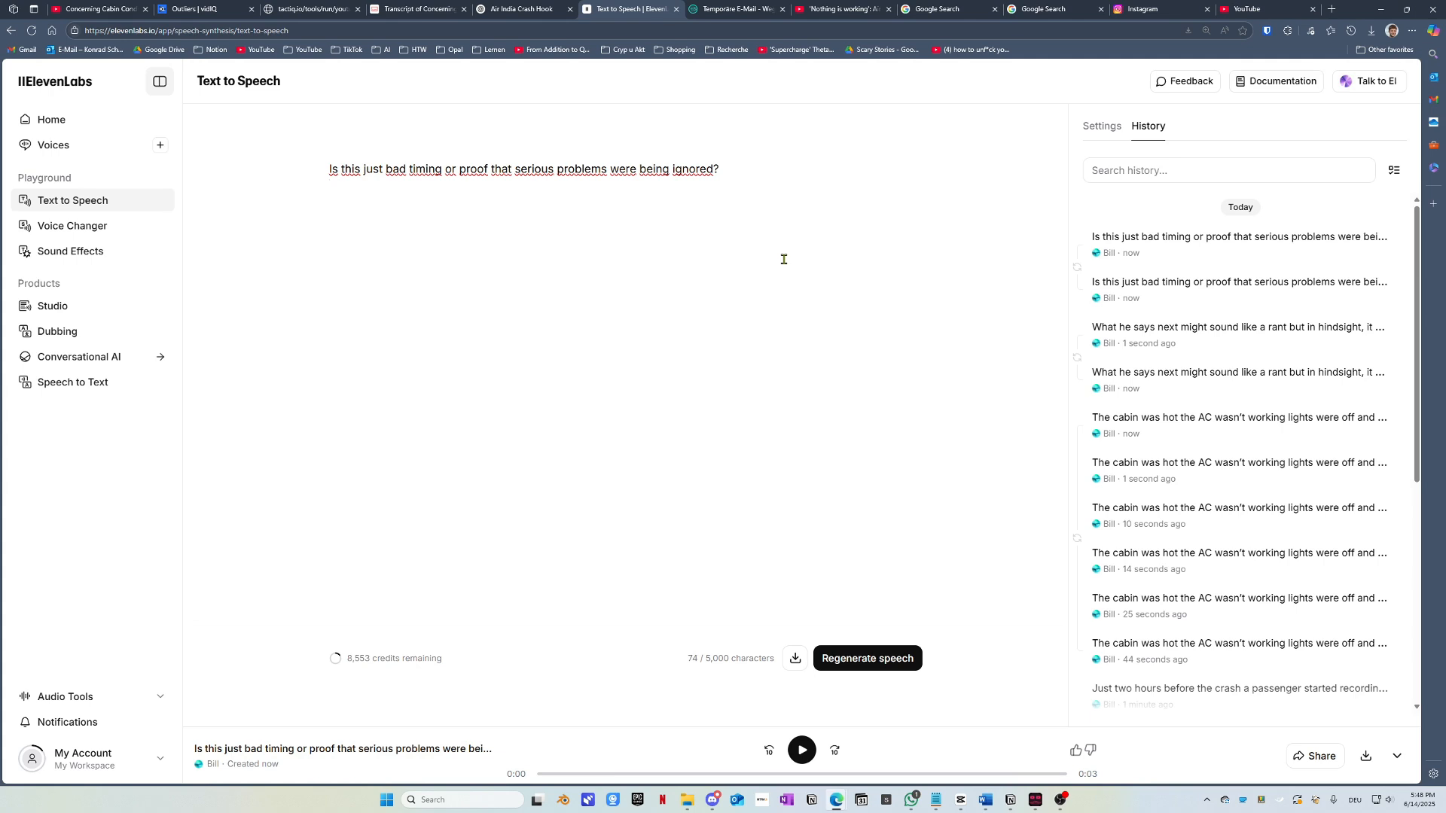
# Step: Regenerate the bad-timing question six more times and download the latest 4-second take as an MP3
pyautogui.hotkey('ctrl', 'Return')
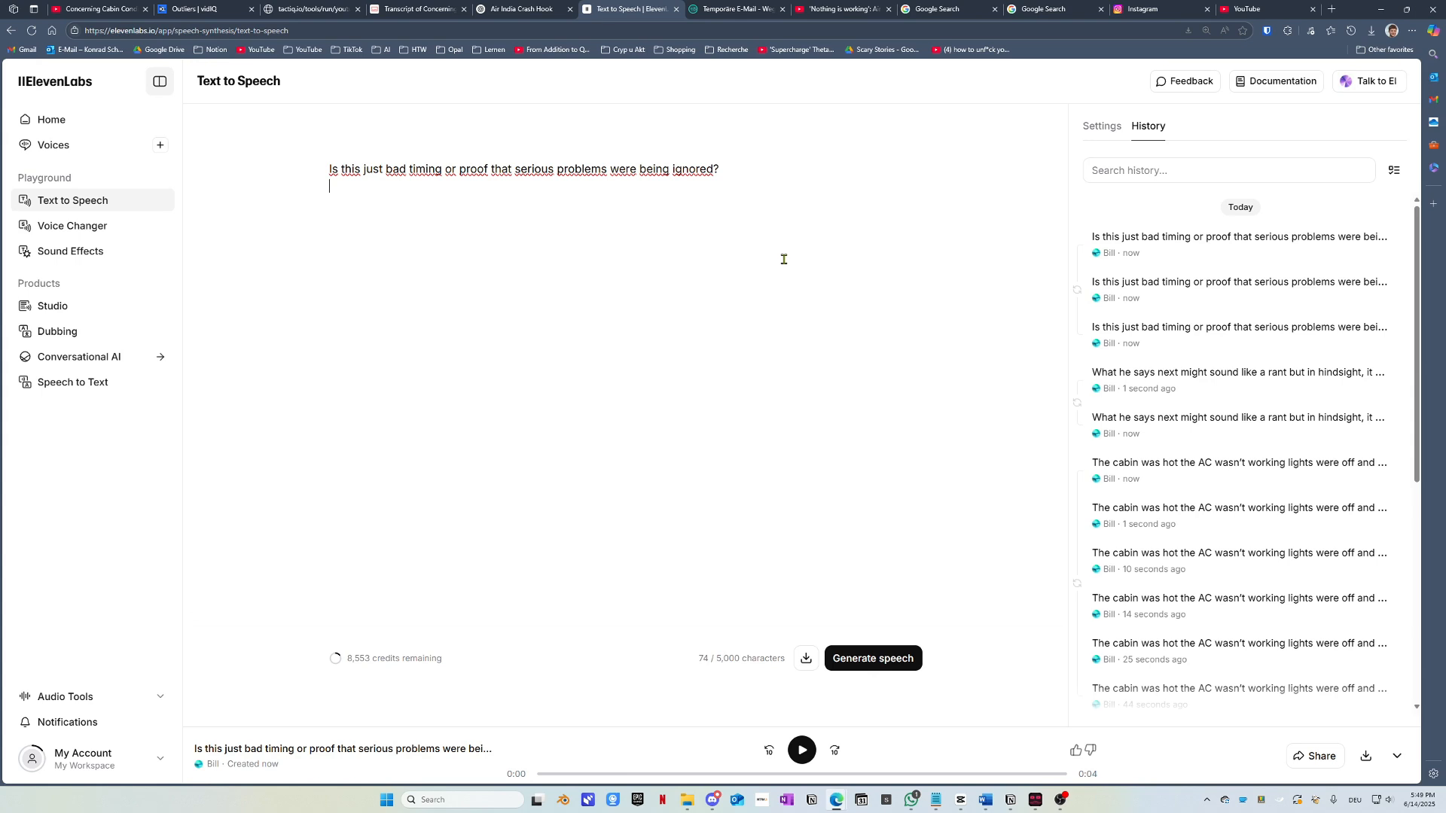
pyautogui.hotkey('ctrl', 'Return')
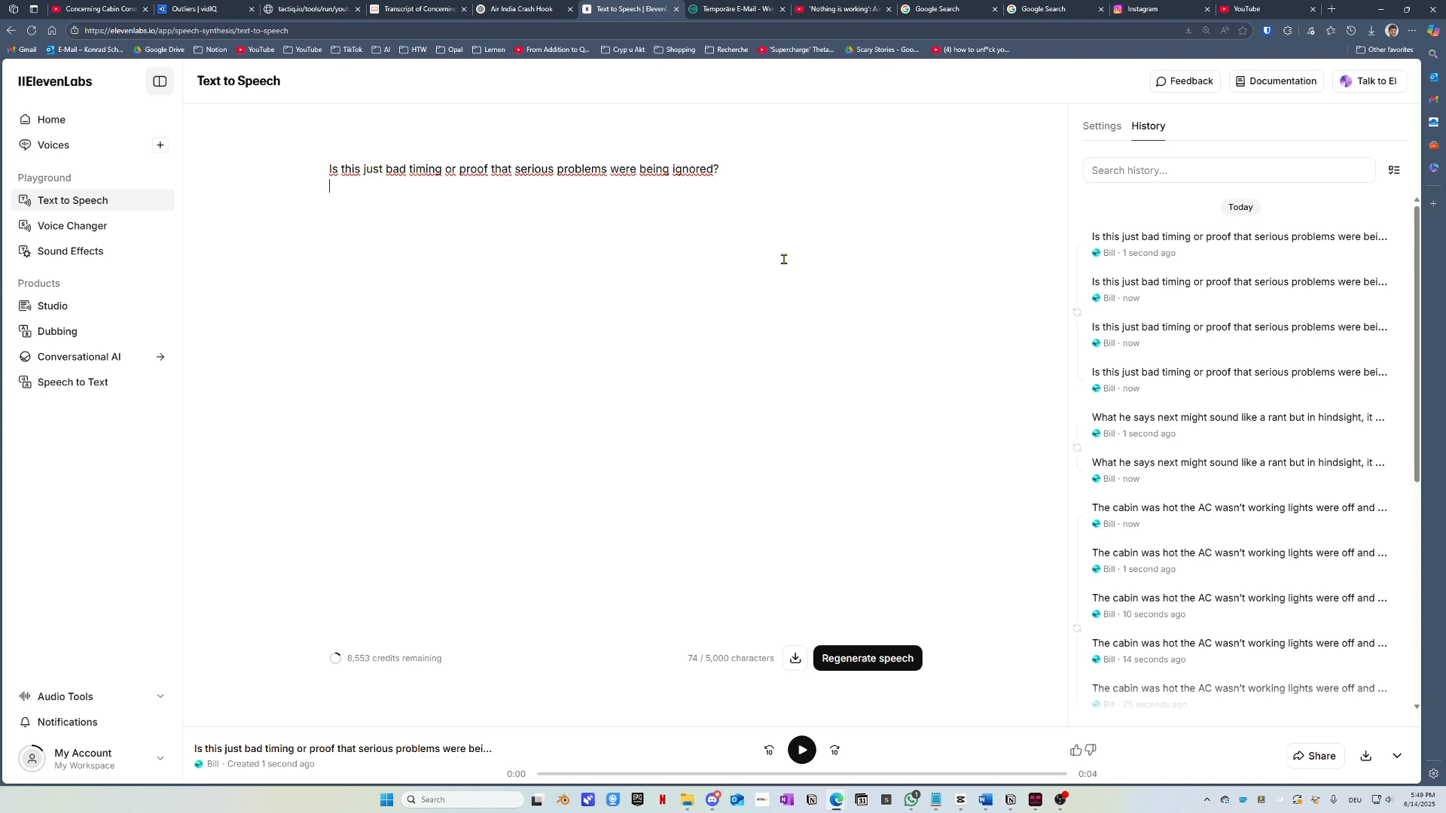
pyautogui.hotkey('ctrl', 'Return')
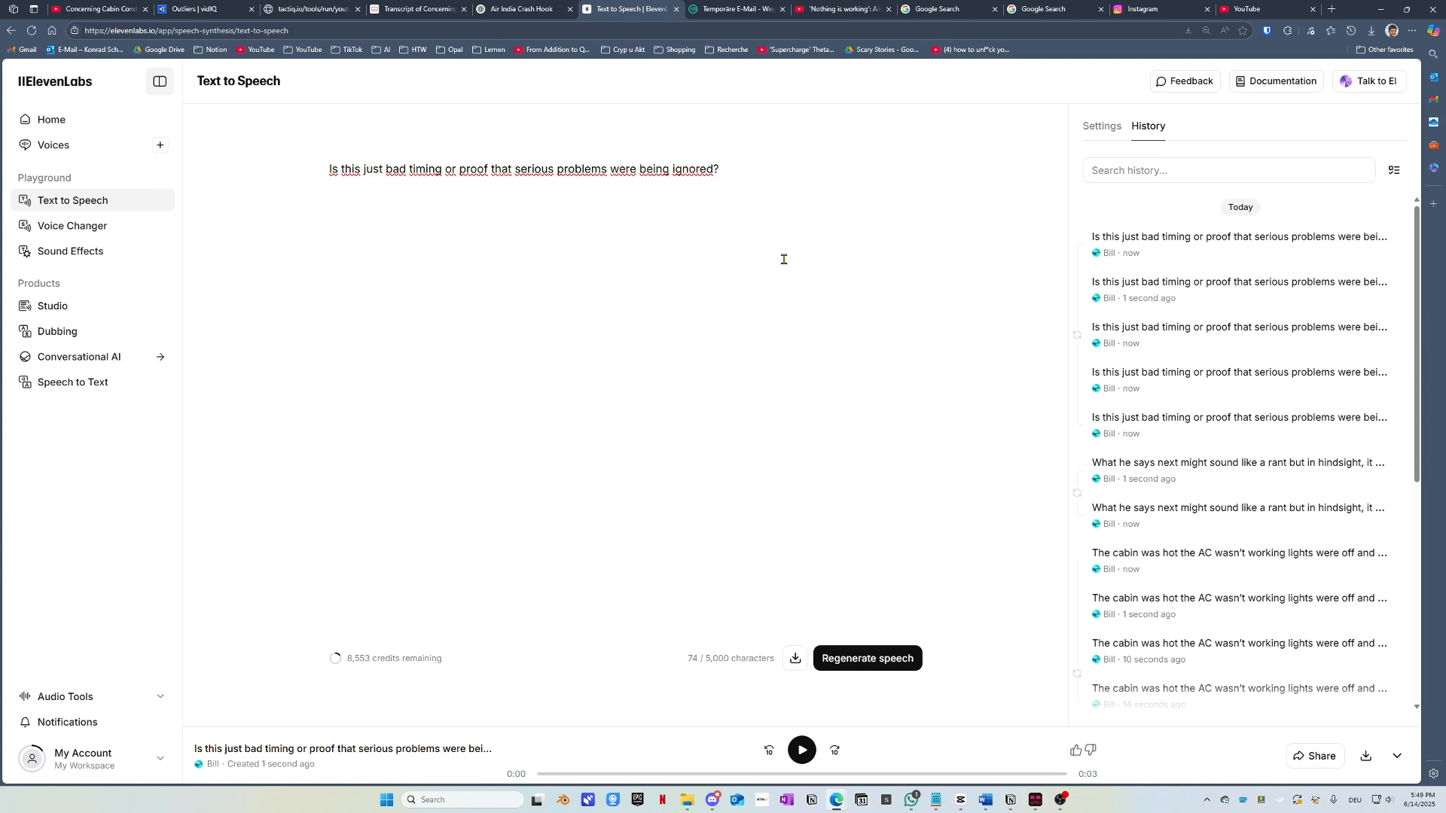
pyautogui.hotkey('ctrl', 'Return')
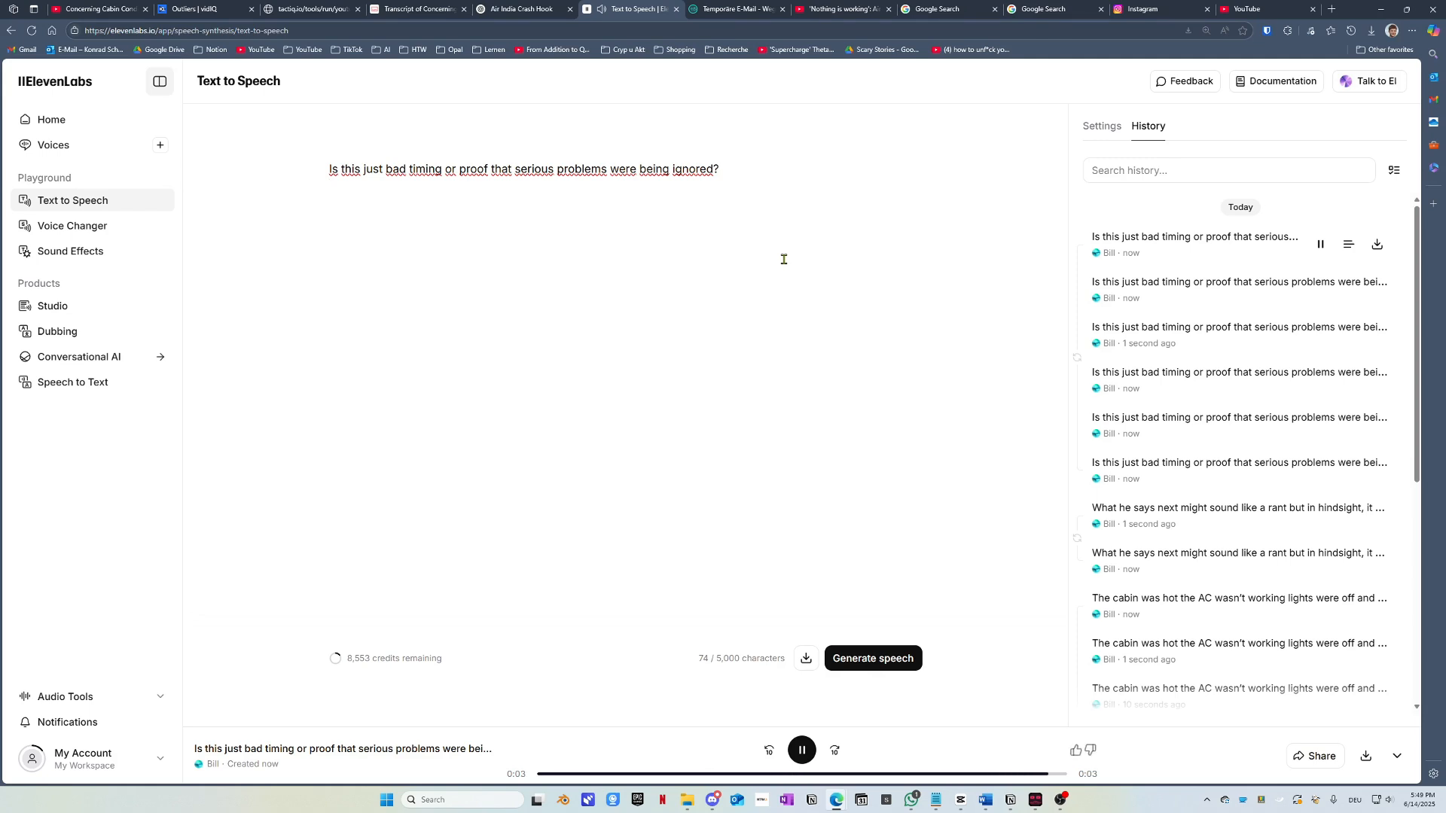
pyautogui.hotkey('ctrl', 'Return')
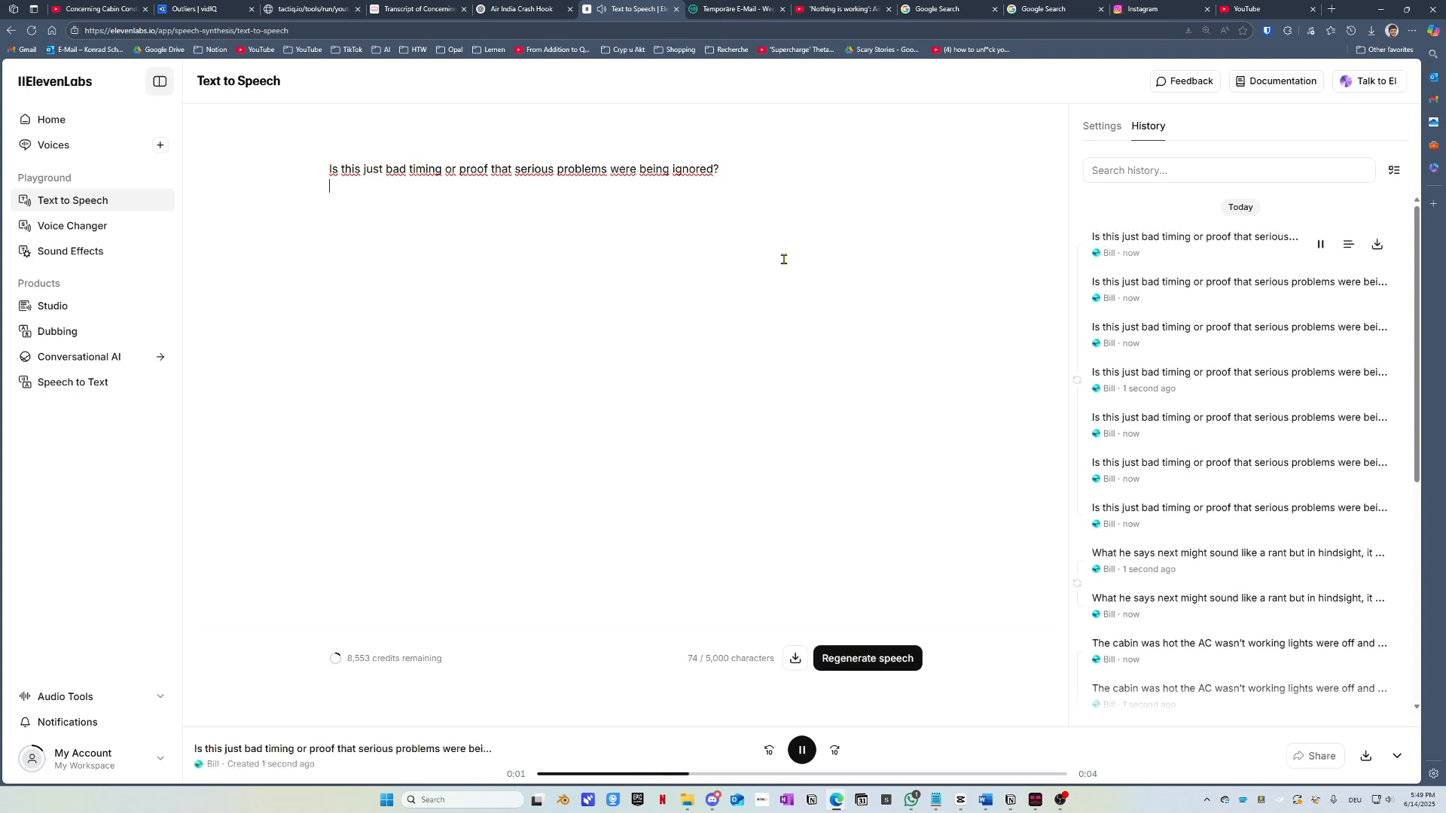
pyautogui.hotkey('ctrl', 'Return')
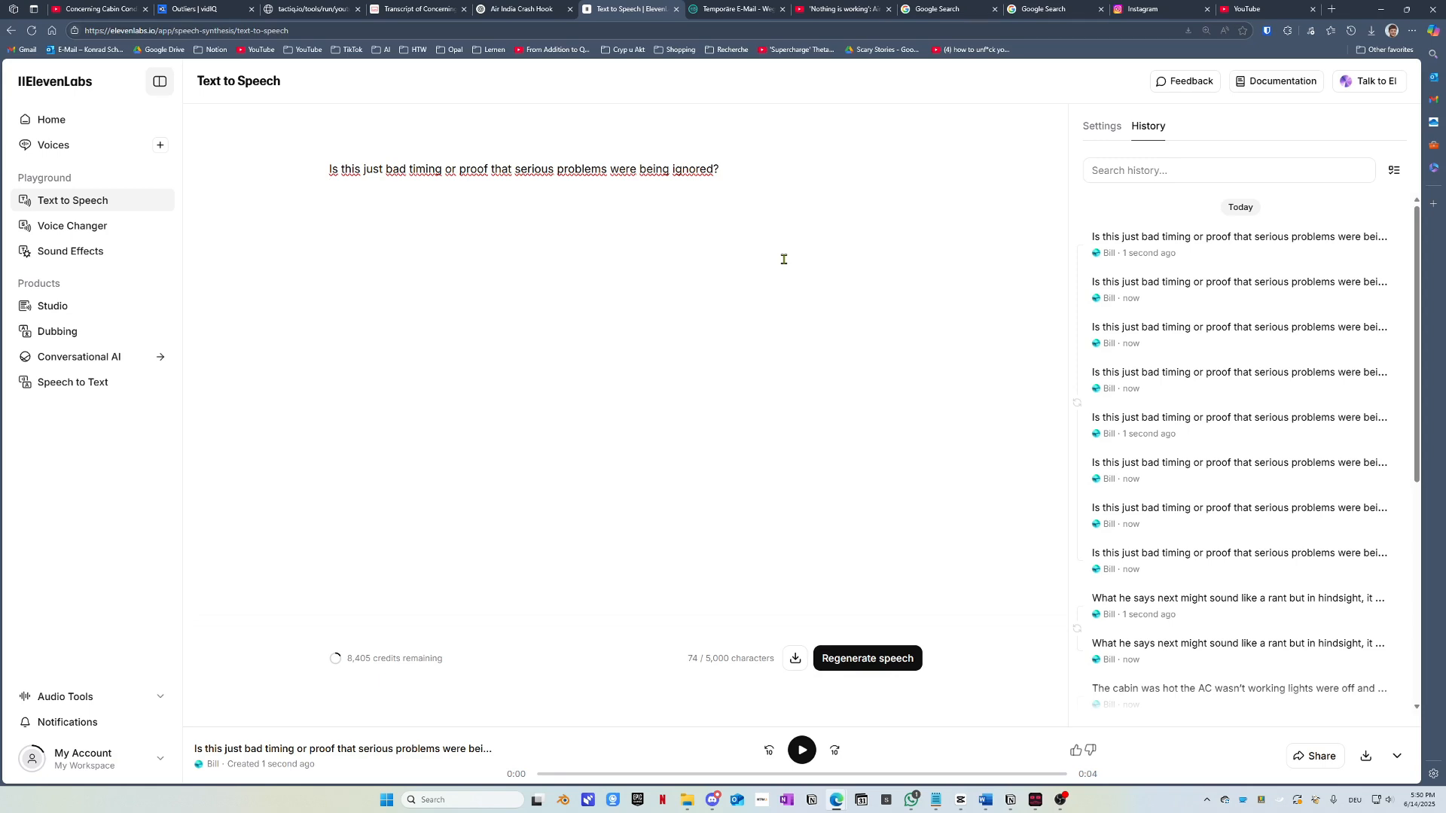
pyautogui.click(791, 661)
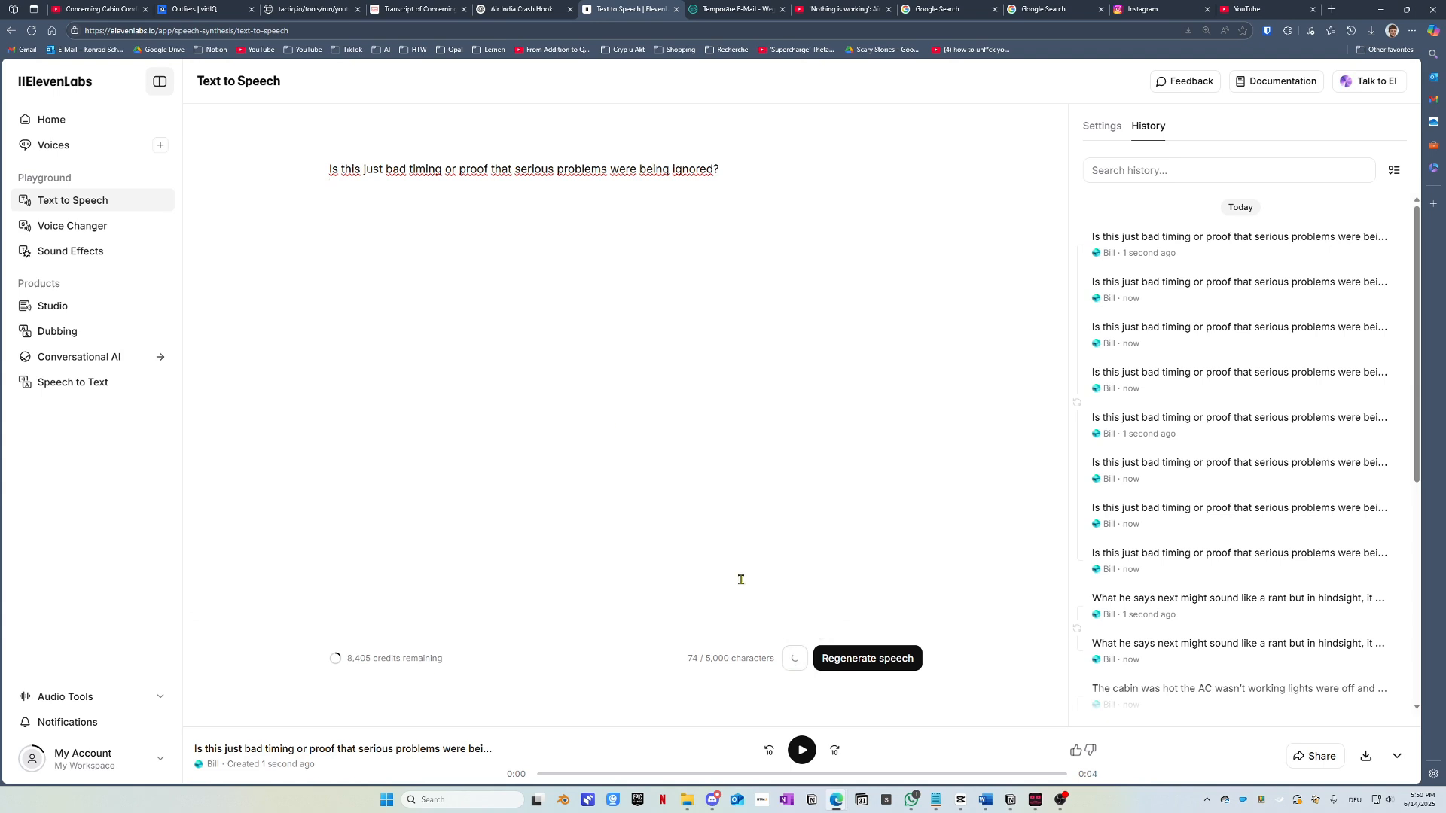
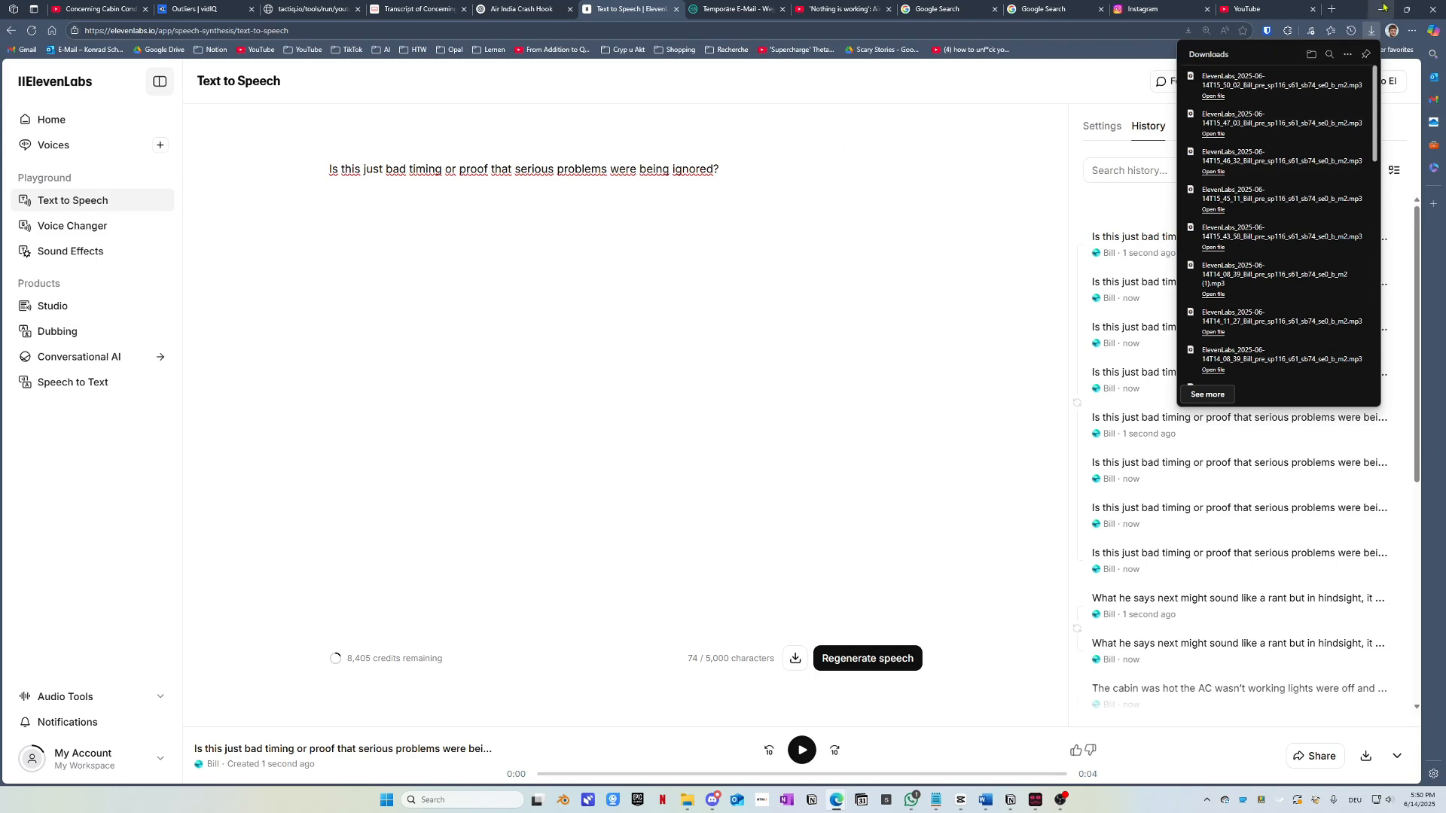
# Step: Leave Edge for the File Explorer Downloads window listing today's ElevenLabs MP3 clips
pyautogui.moveTo(687, 800)
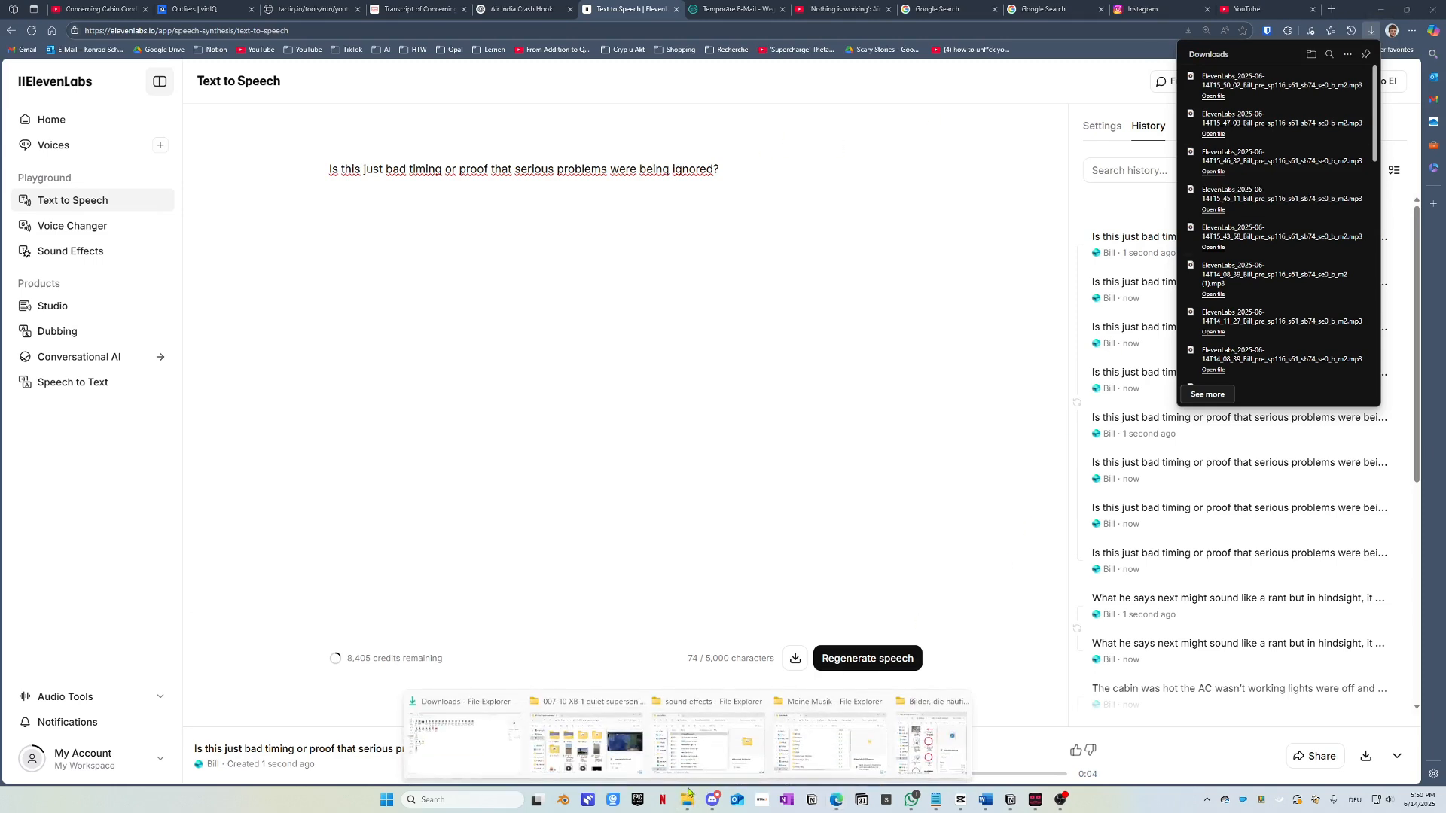
pyautogui.click(438, 731)
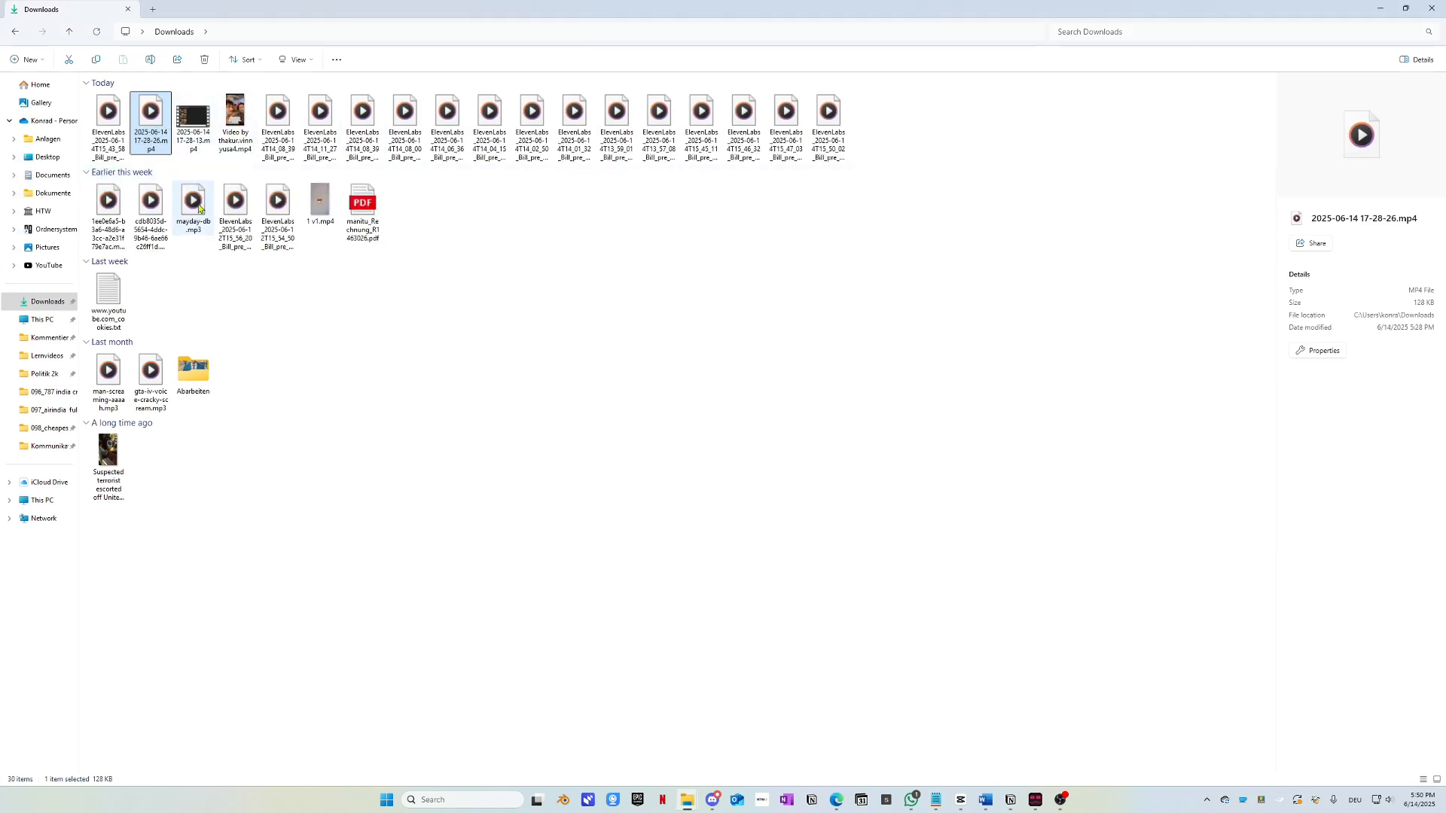
# Step: Select the clips in the 099_aiplane bad india folder and launch CapCut's home window beside it
pyautogui.click(775, 240)
pyautogui.click(165, 126)
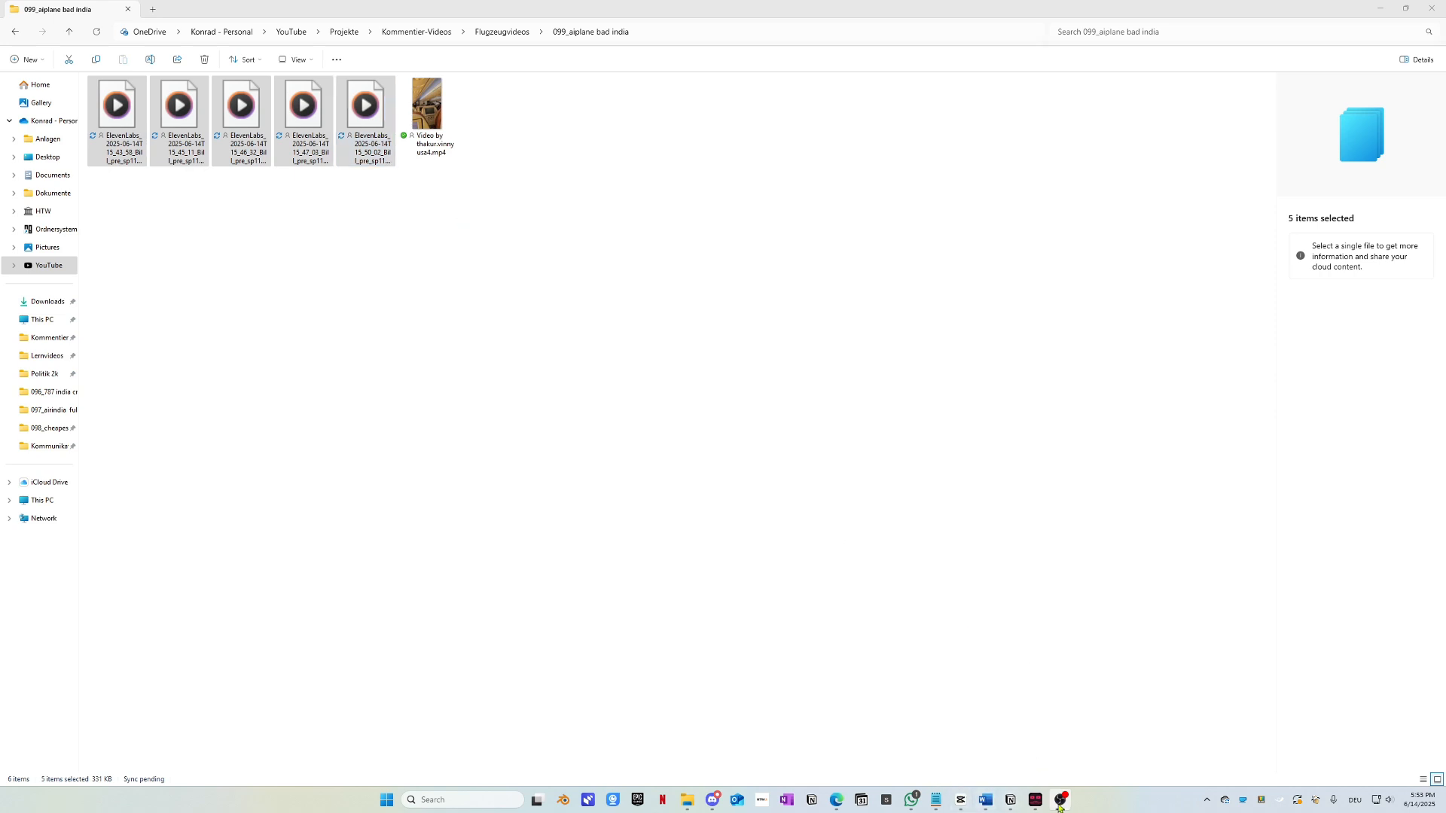
pyautogui.click(963, 808)
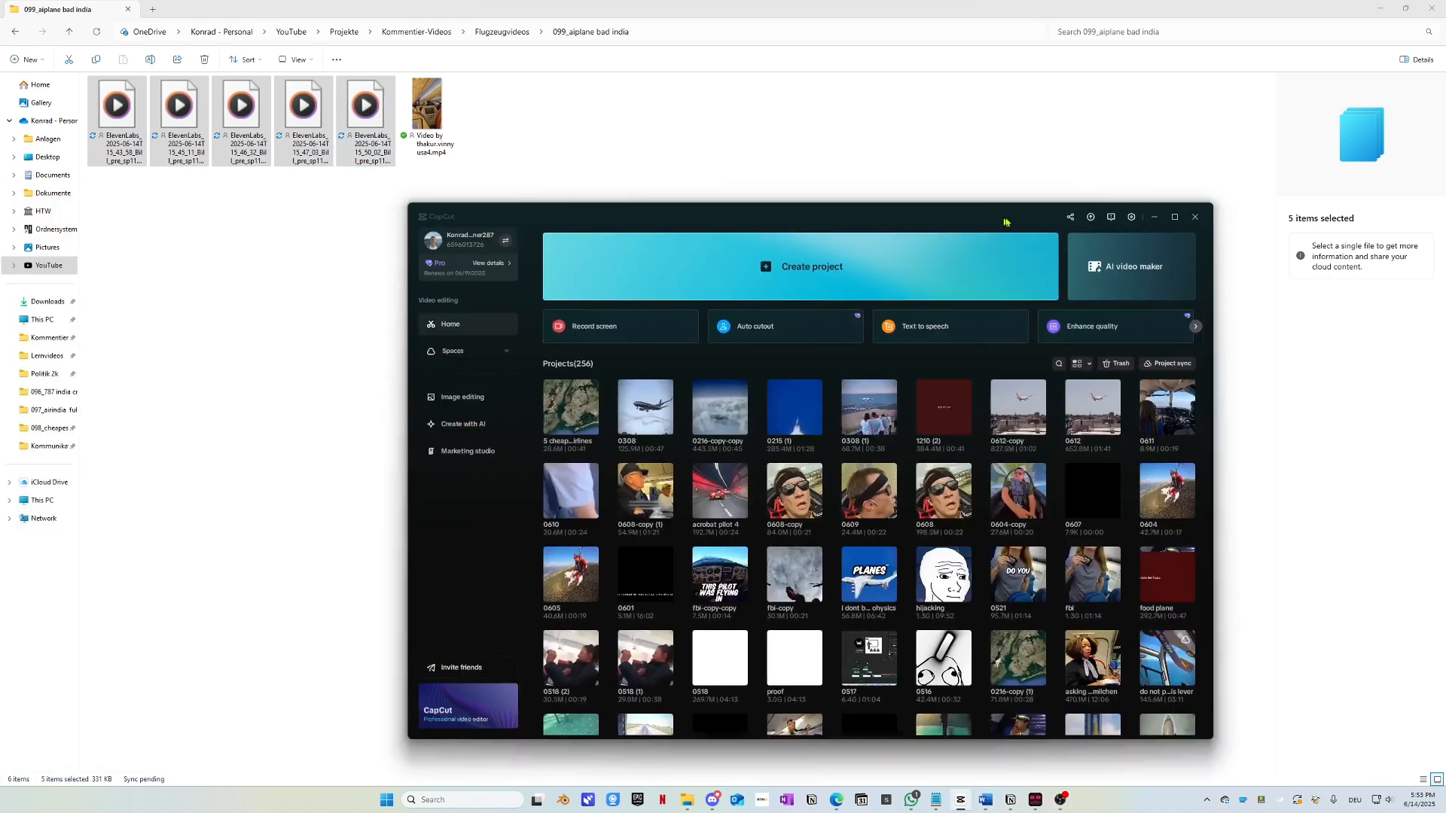
pyautogui.moveTo(1006, 219); pyautogui.dragTo(1105, 194)
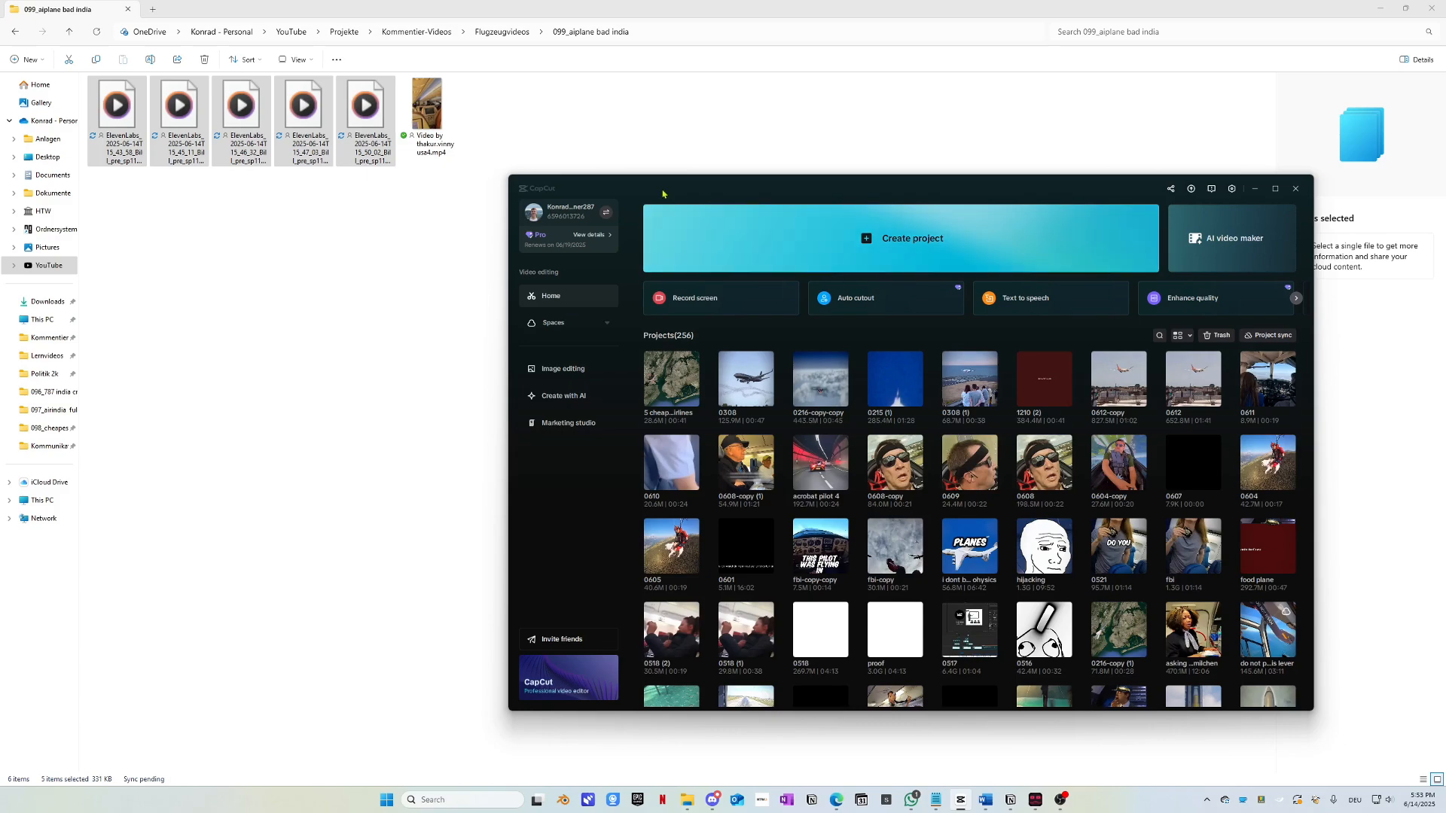
# Step: Create a new CapCut project and drag the five ElevenLabs MP3s onto its timeline
pyautogui.click(823, 237)
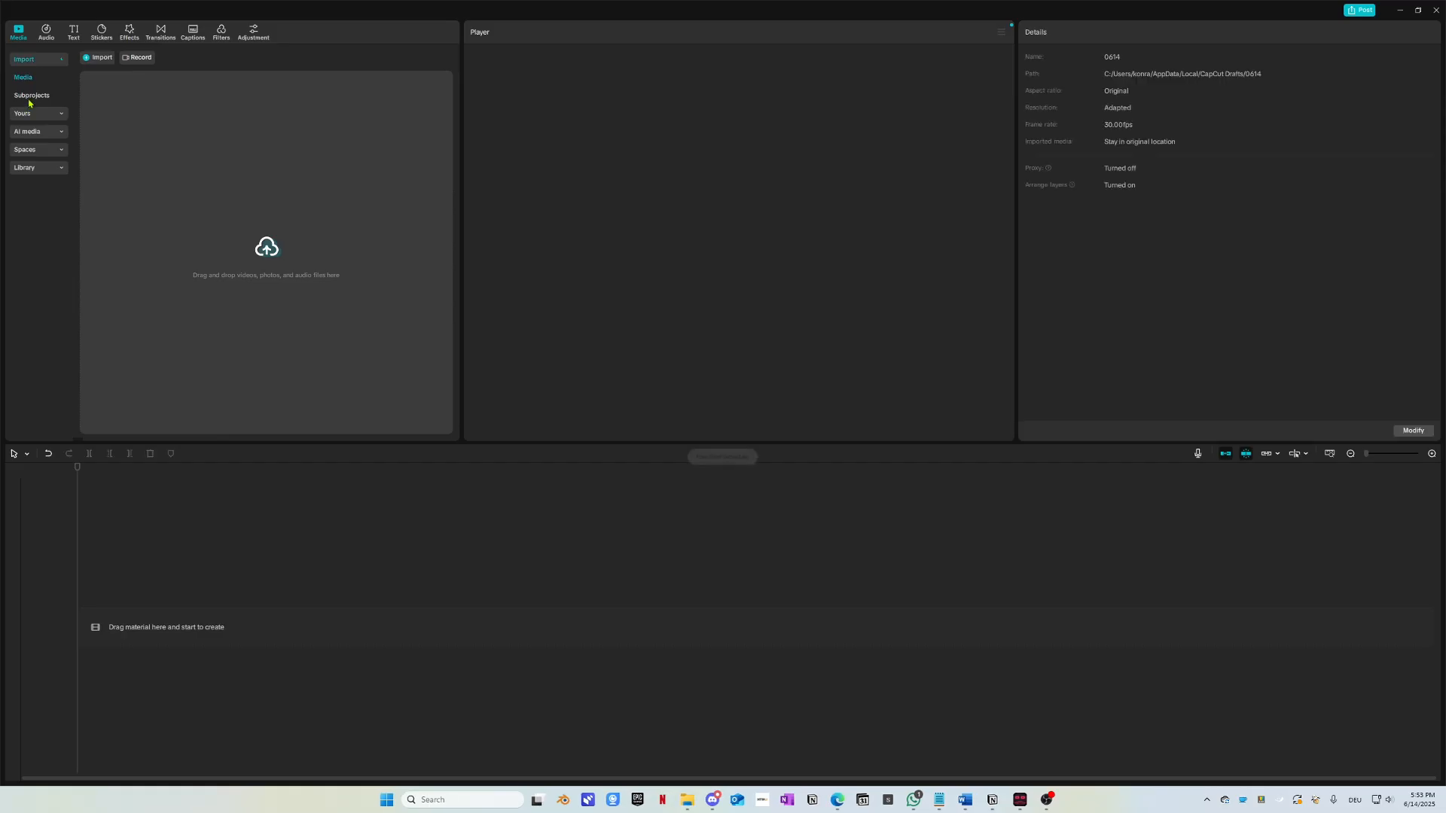
pyautogui.moveTo(687, 800)
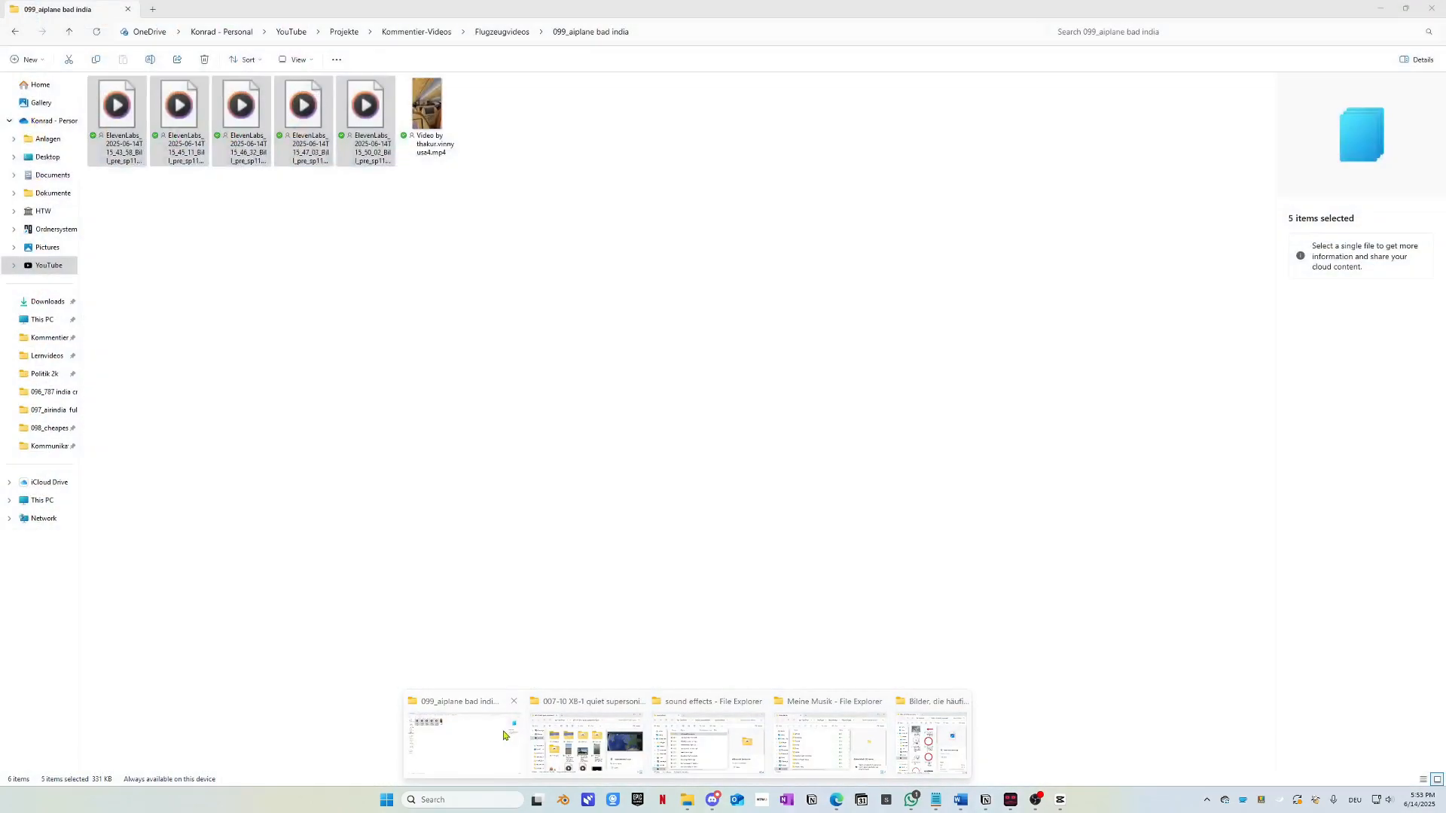
pyautogui.click(503, 735)
pyautogui.moveTo(366, 143); pyautogui.dragTo(226, 555)
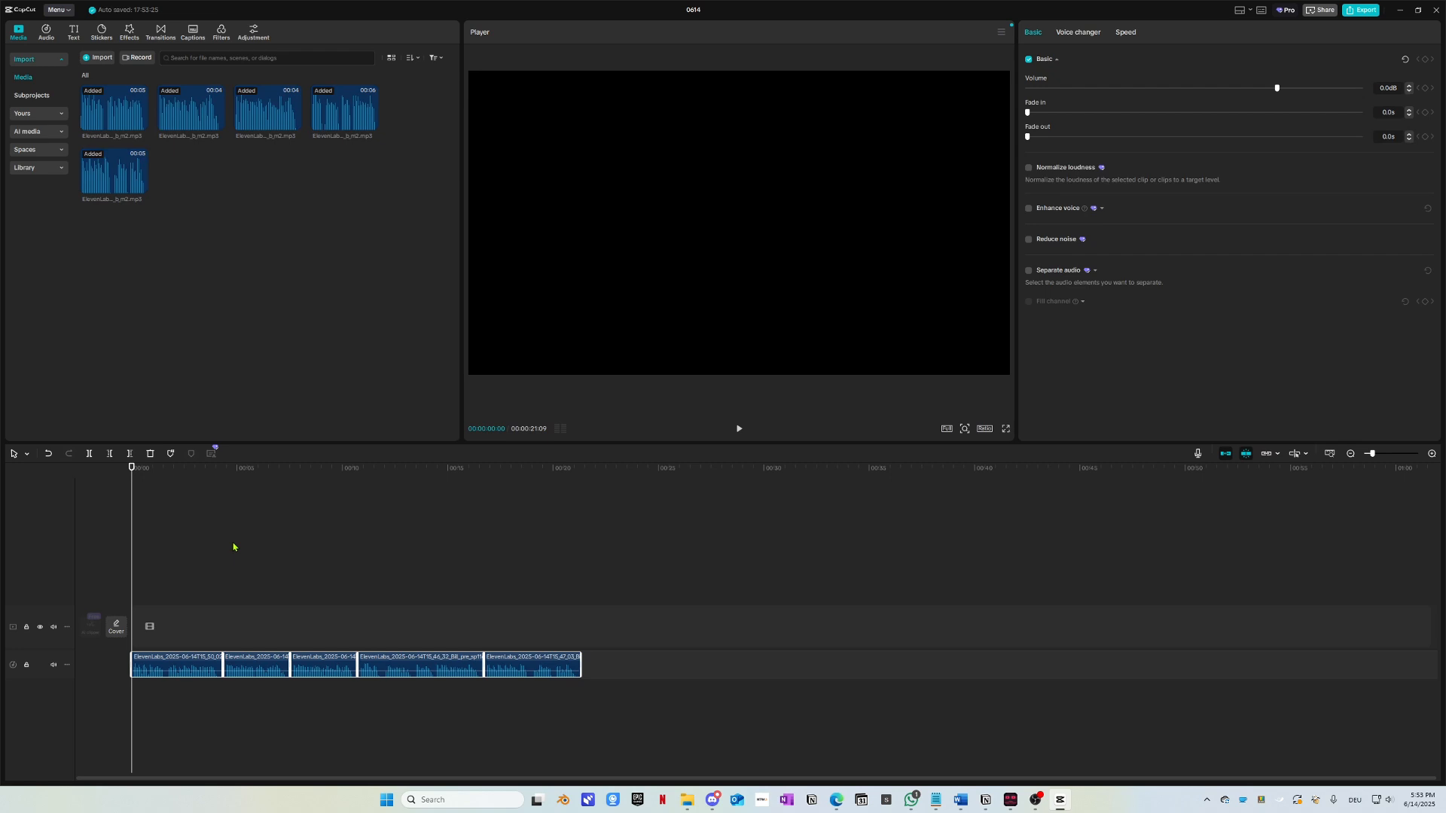
# Step: Trim the first voice clip's start, split it at 00:00:01:14, and drop the second part onto a new track
pyautogui.hotkey('alt', 'Tab')
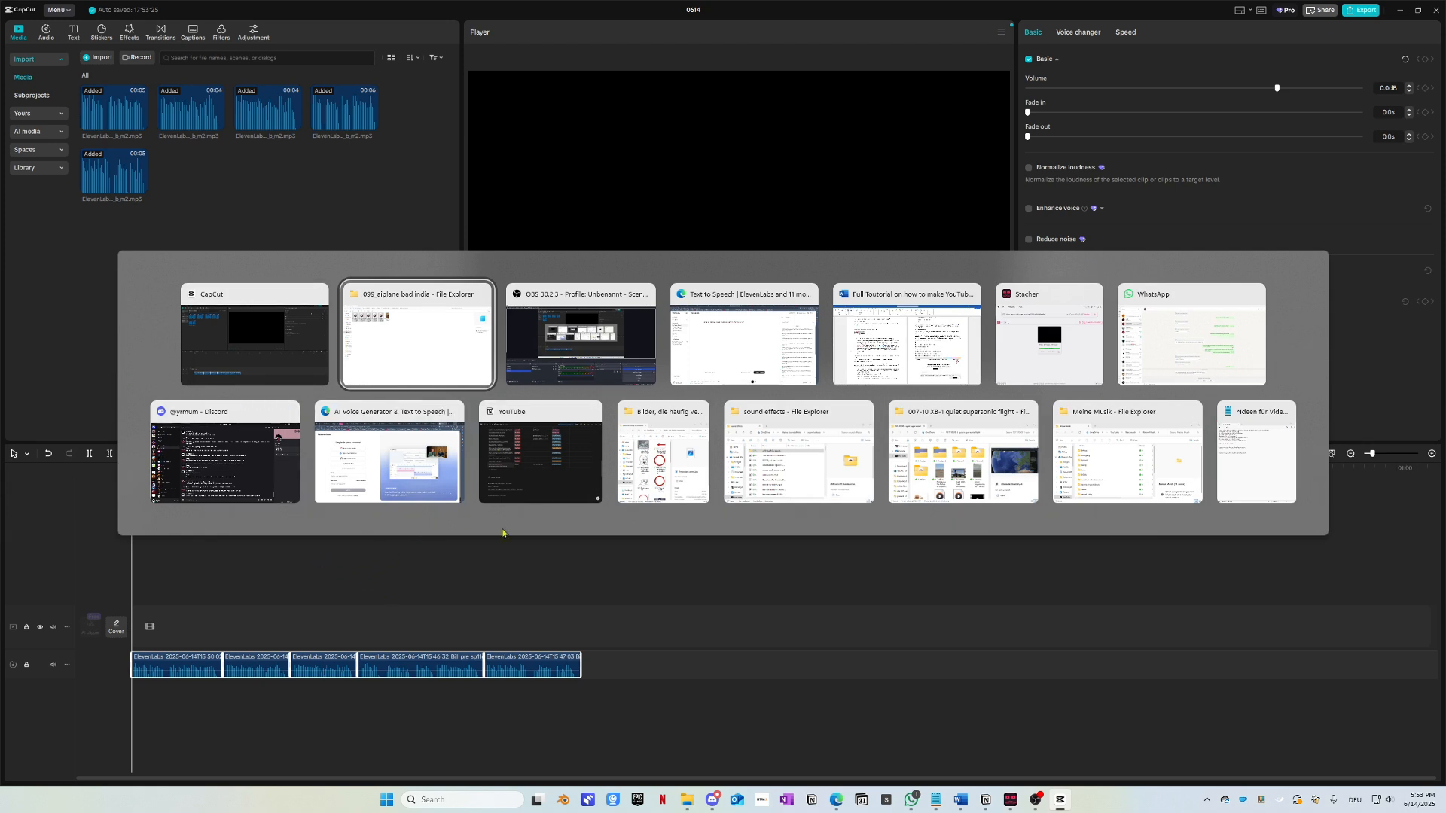
pyautogui.hotkey('alt', 'Tab')
pyautogui.hotkey('alt', 'Tab')
pyautogui.hotkey('alt', 'Tab')
pyautogui.hotkey('alt', 'Tab')
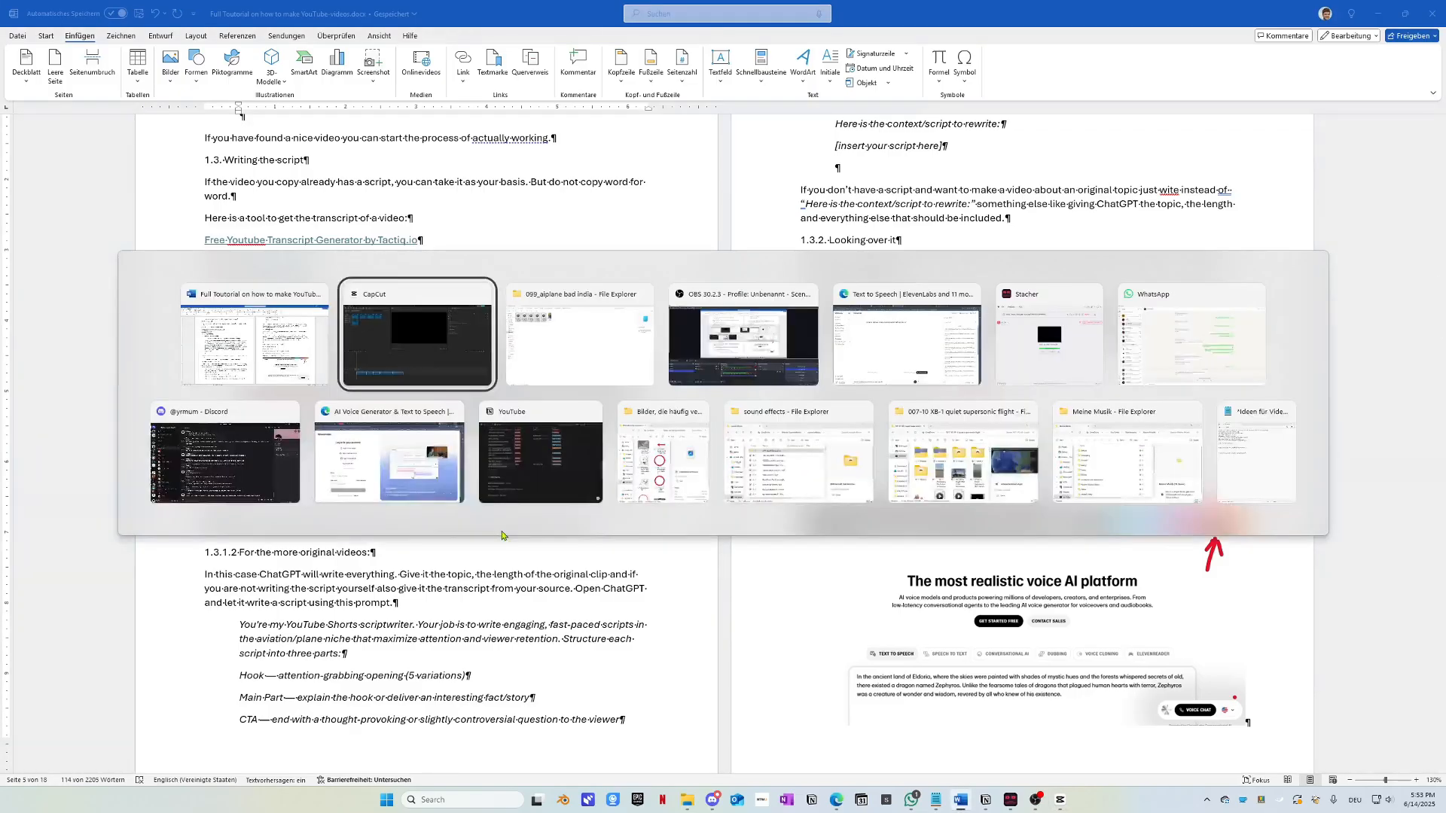
pyautogui.scroll(5, 241, 637)
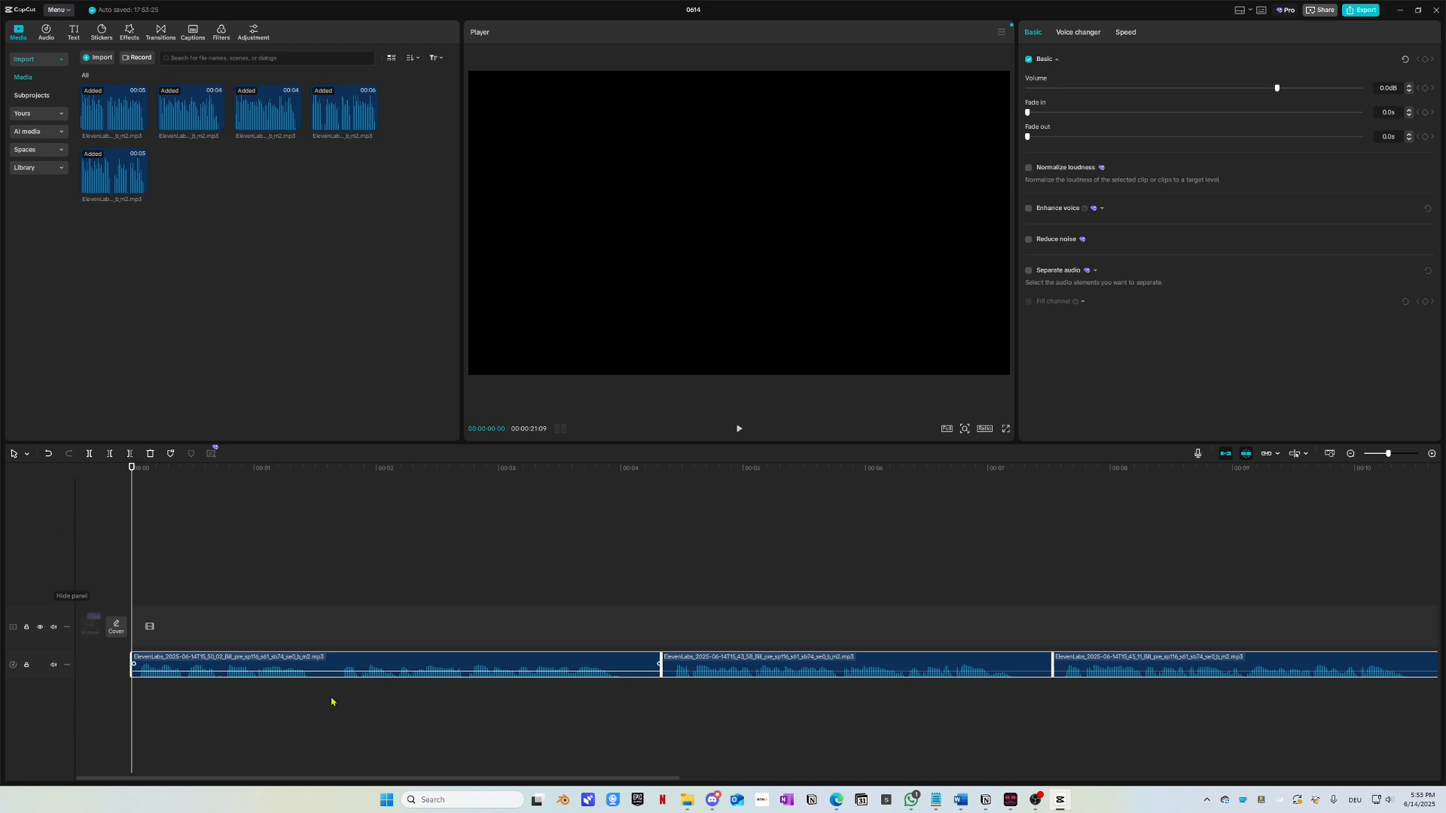
pyautogui.scroll(1, 200, 663)
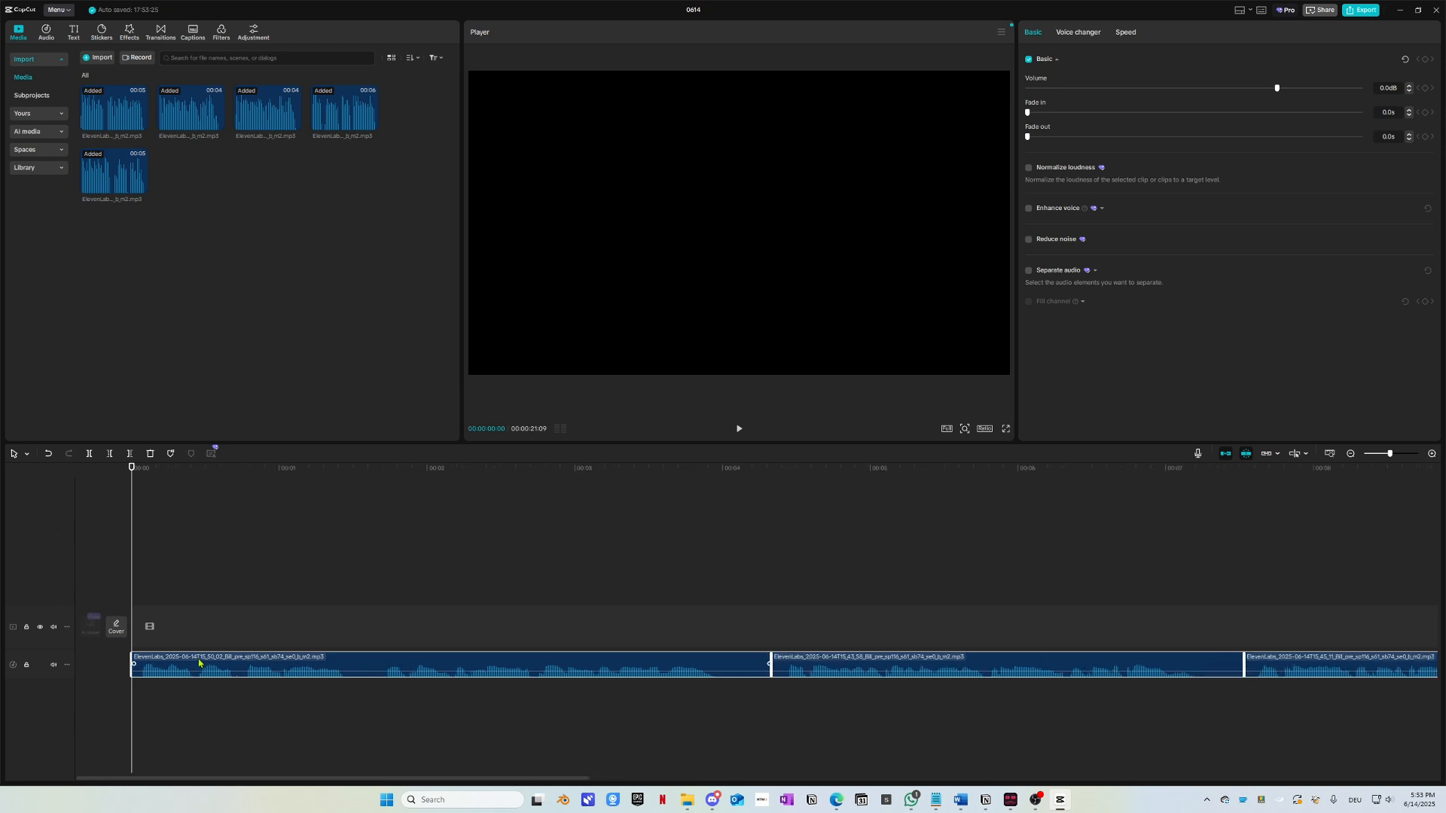
pyautogui.scroll(2, 186, 665)
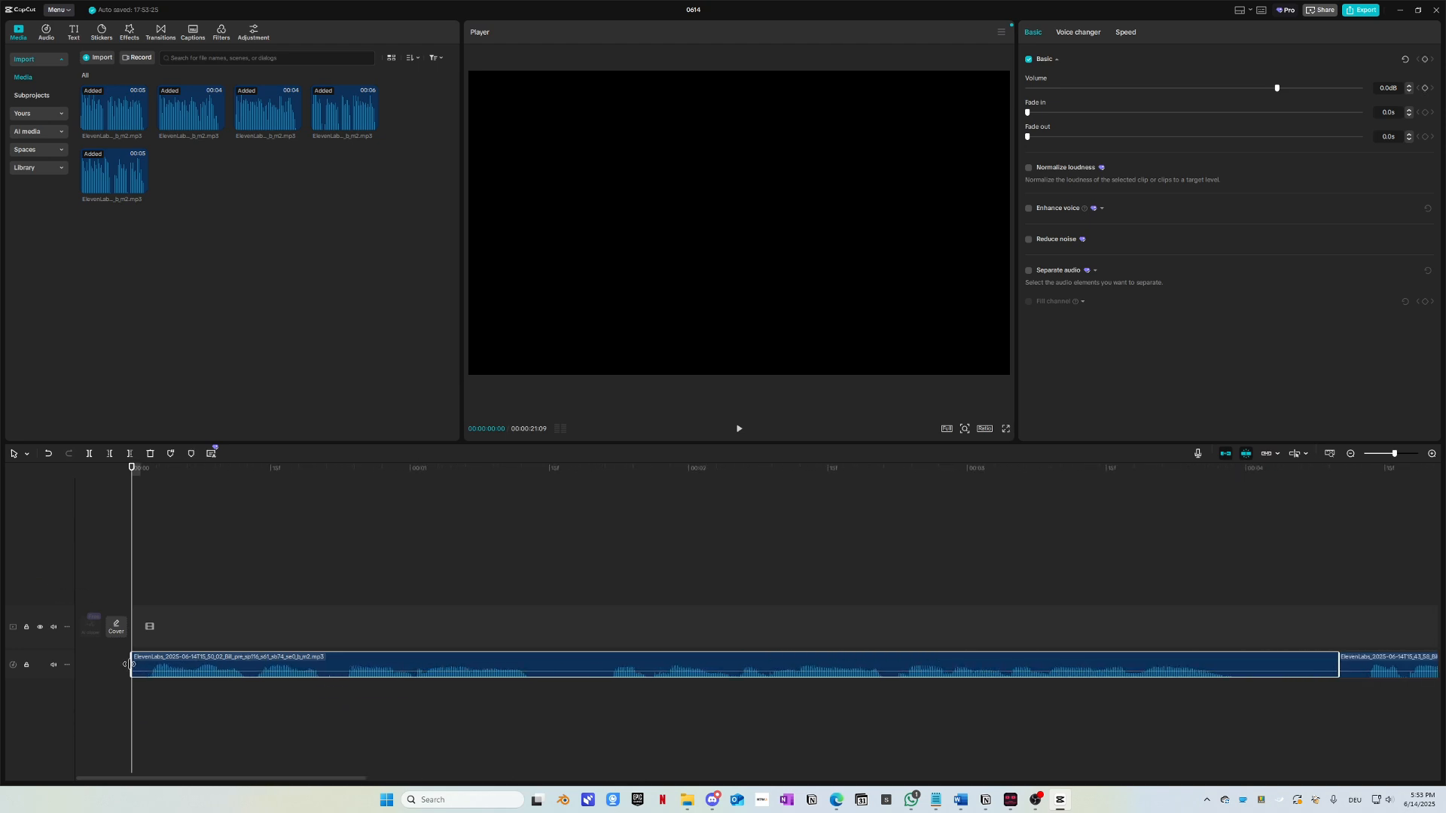
pyautogui.moveTo(131, 661); pyautogui.dragTo(152, 660)
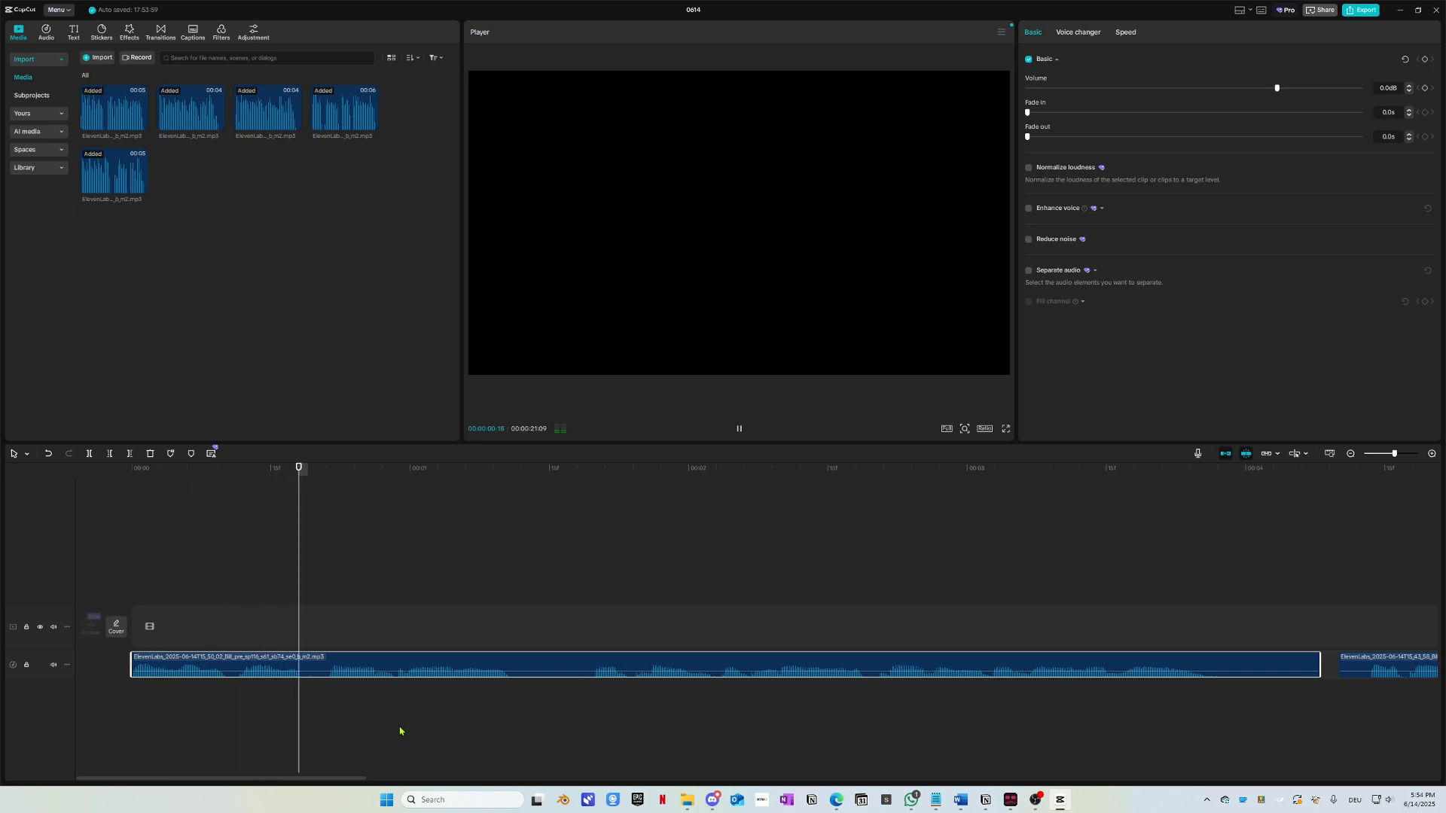
pyautogui.press('space')
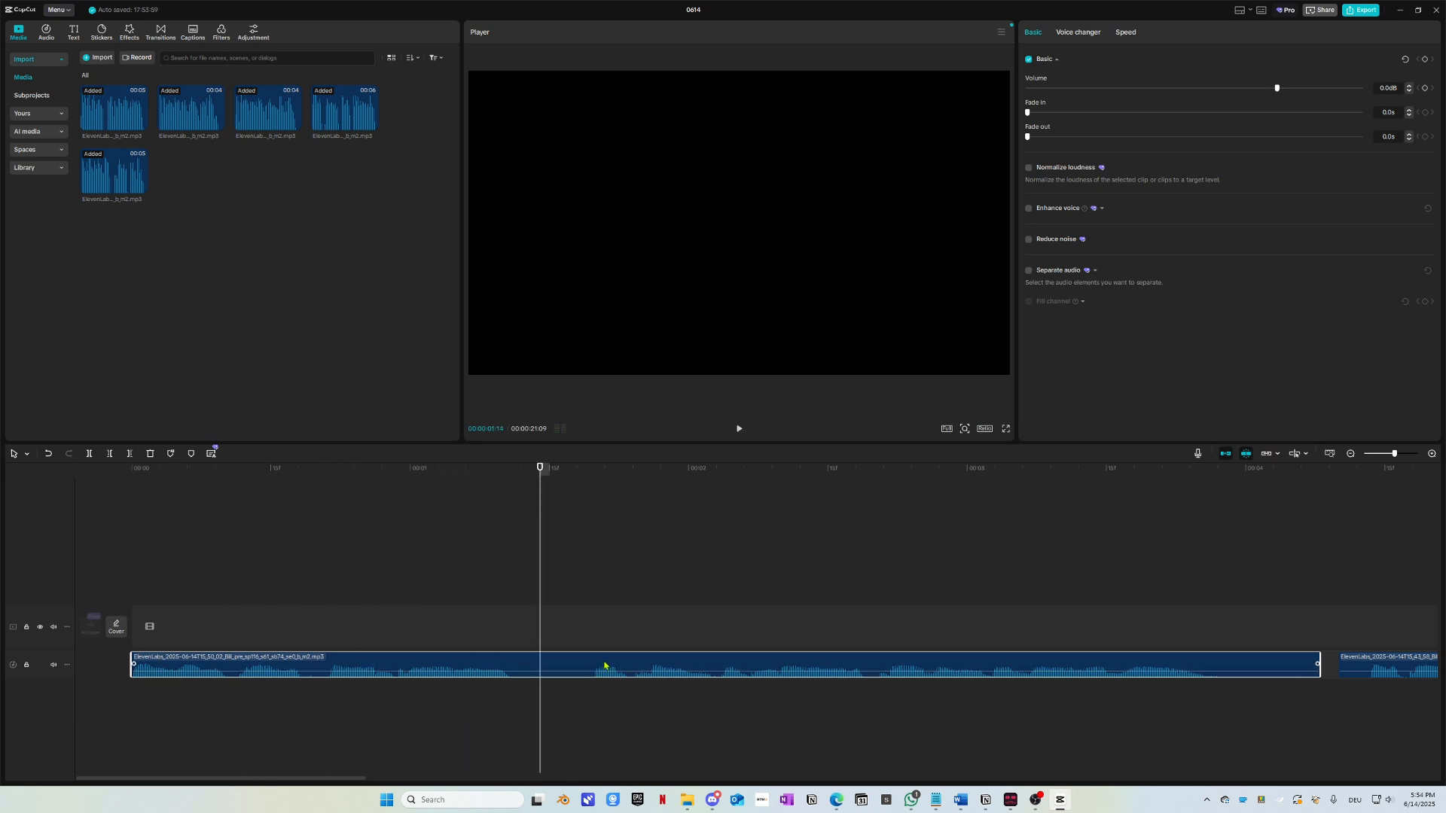
pyautogui.hotkey('ctrl', 'b')
pyautogui.moveTo(632, 668); pyautogui.dragTo(559, 691)
# Step: Move the first clip's pieces past the others and slide the four remaining clips to 00:00
pyautogui.press('space')
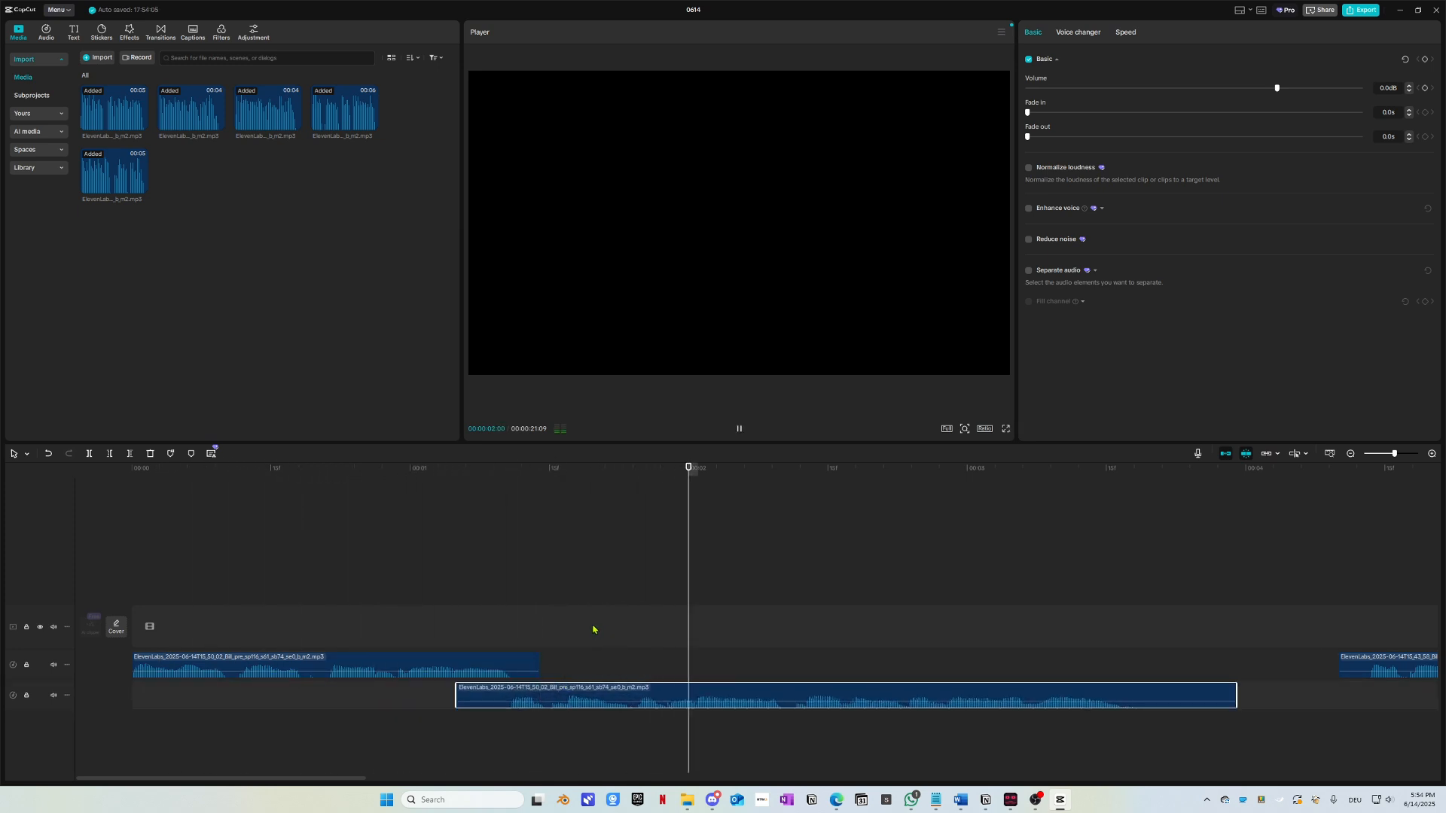
pyautogui.press('space')
pyautogui.scroll(-5, 555, 688)
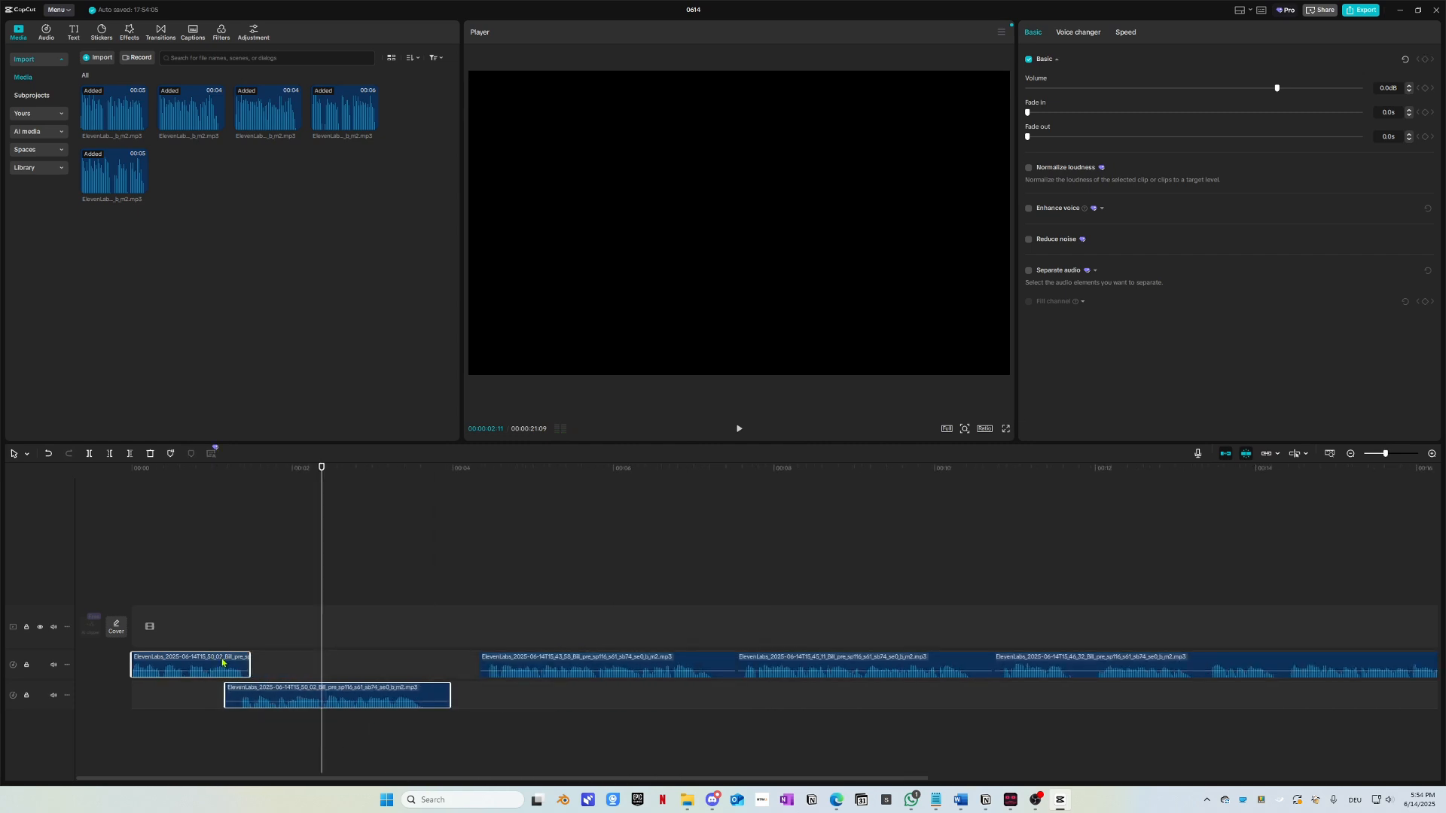
pyautogui.scroll(-4, 162, 672)
pyautogui.moveTo(162, 672); pyautogui.dragTo(973, 673)
pyautogui.scroll(3, 355, 721)
pyautogui.press('space')
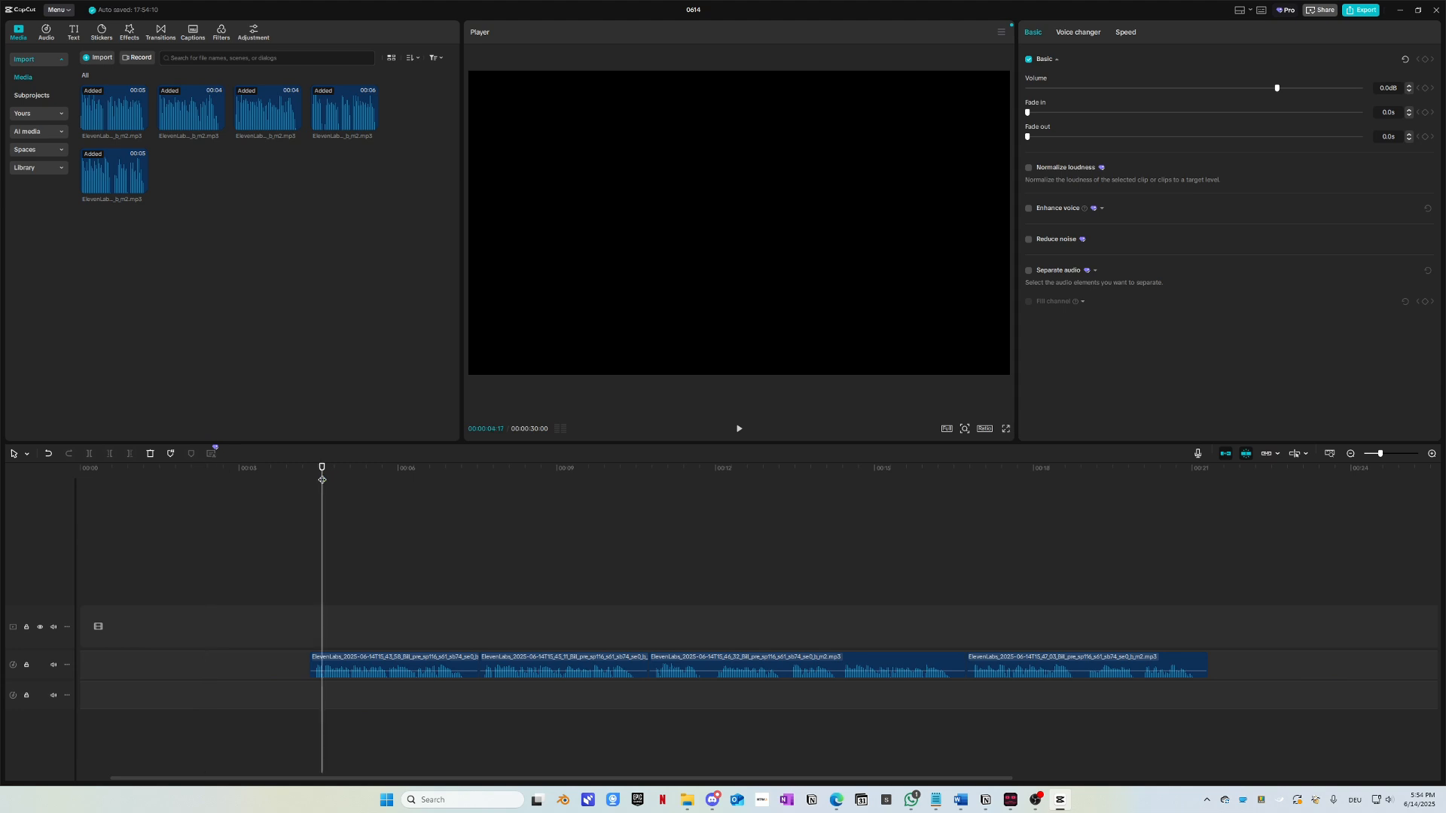
pyautogui.click(424, 665)
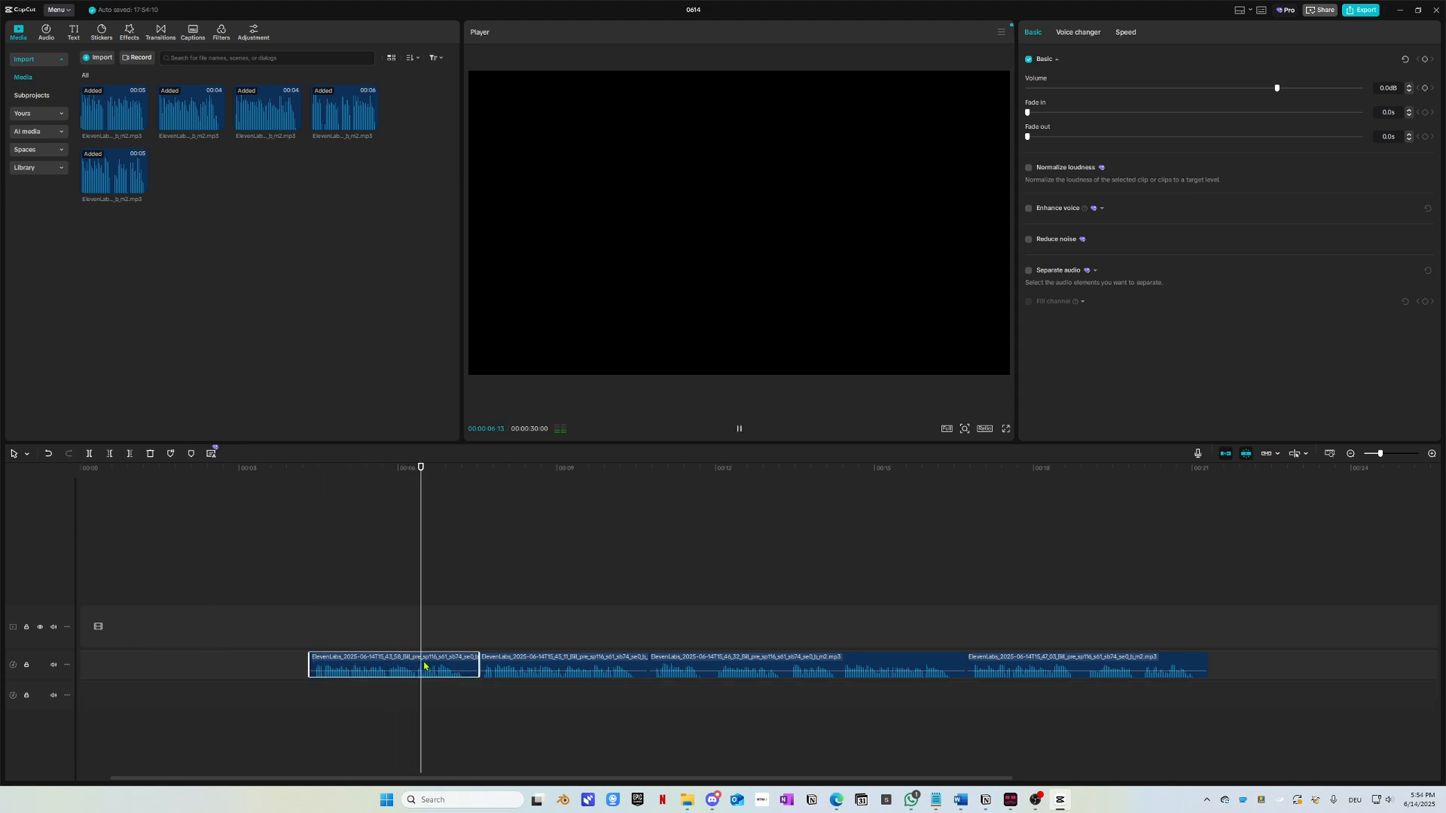
pyautogui.press('space')
pyautogui.moveTo(1133, 696); pyautogui.dragTo(52, 650)
pyautogui.click(141, 470)
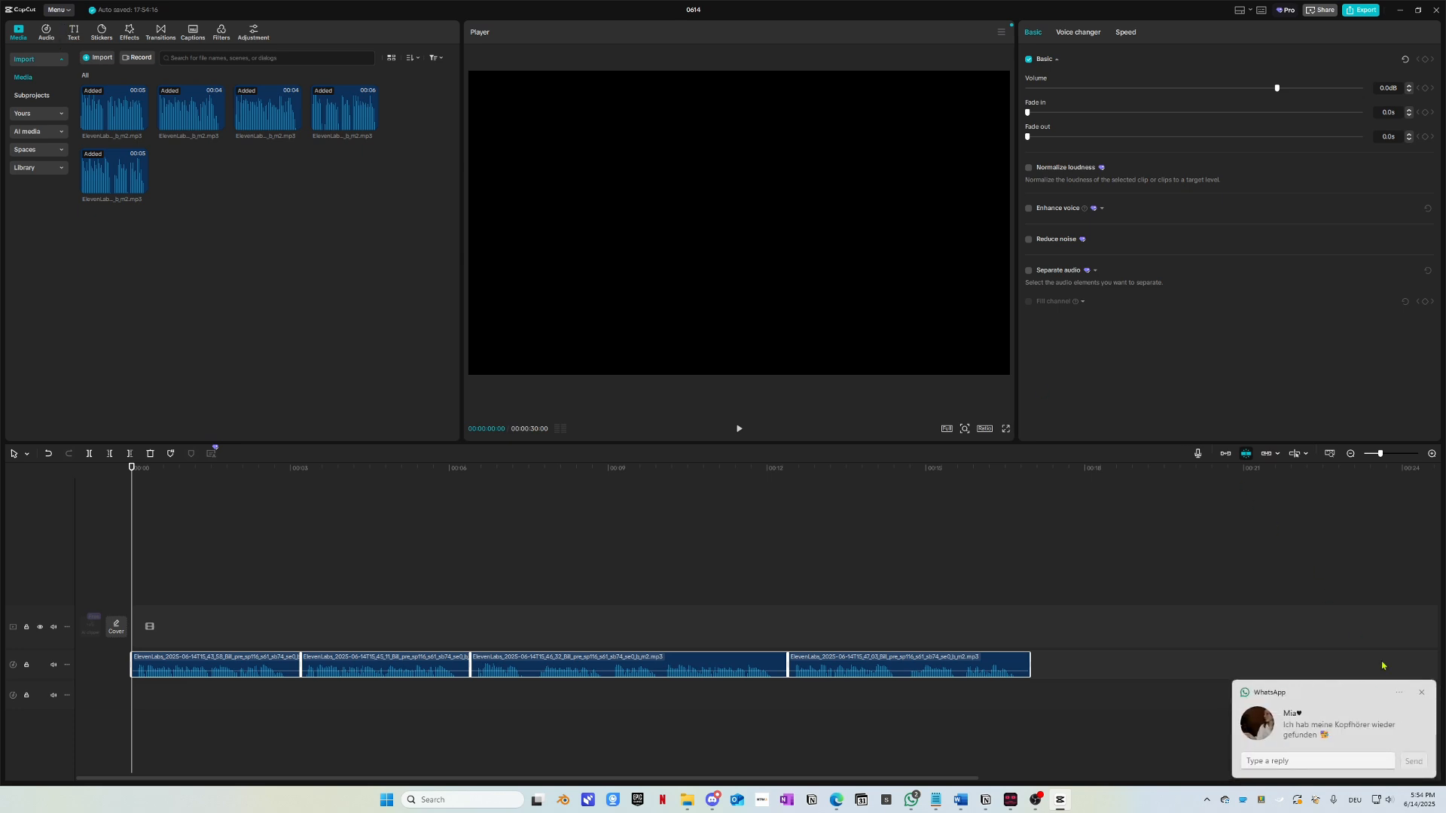
# Step: Dismiss the WhatsApp notification and open CapCut's main menu
pyautogui.click(1422, 693)
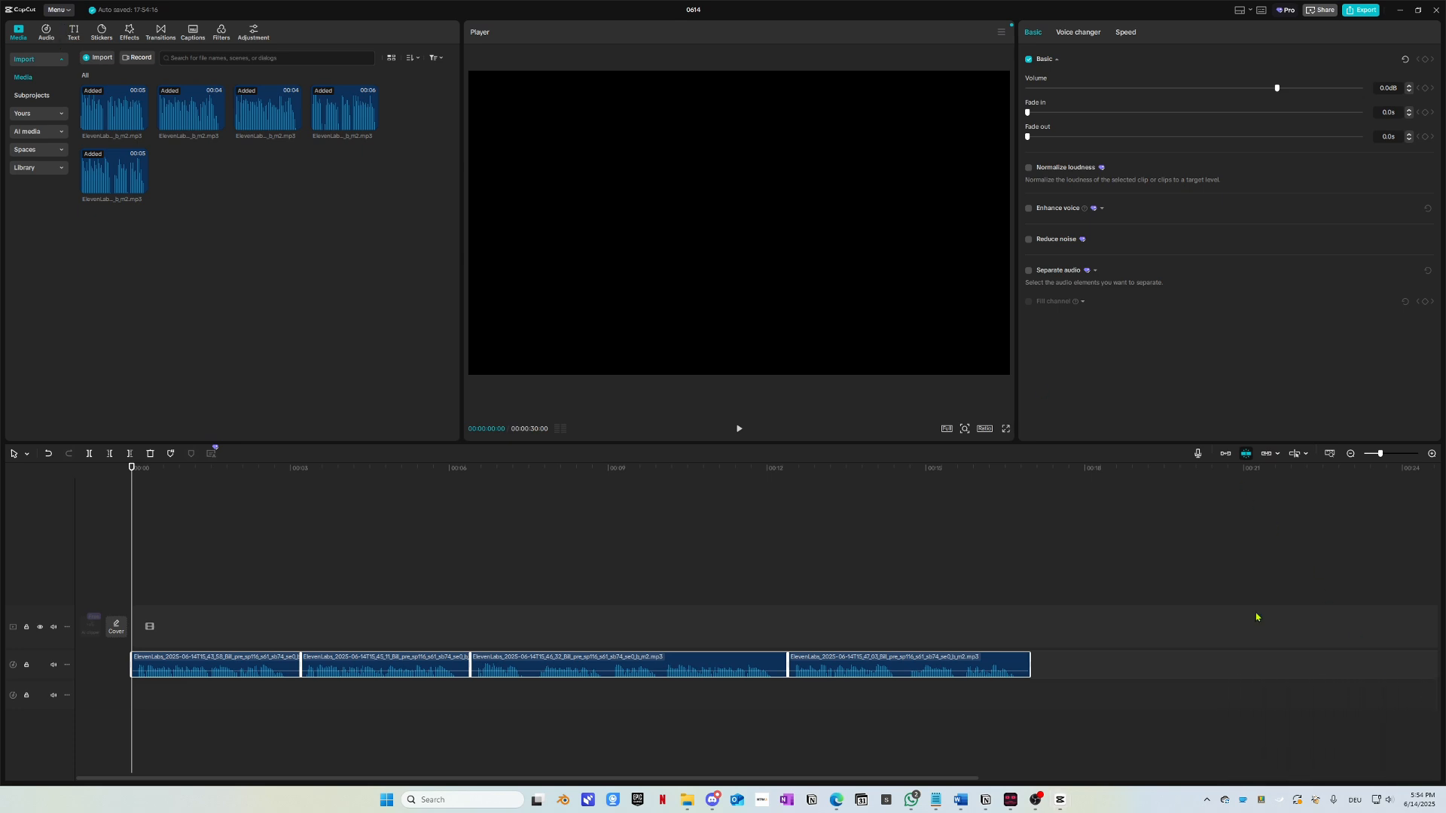
pyautogui.click(69, 12)
pyautogui.moveTo(76, 106)
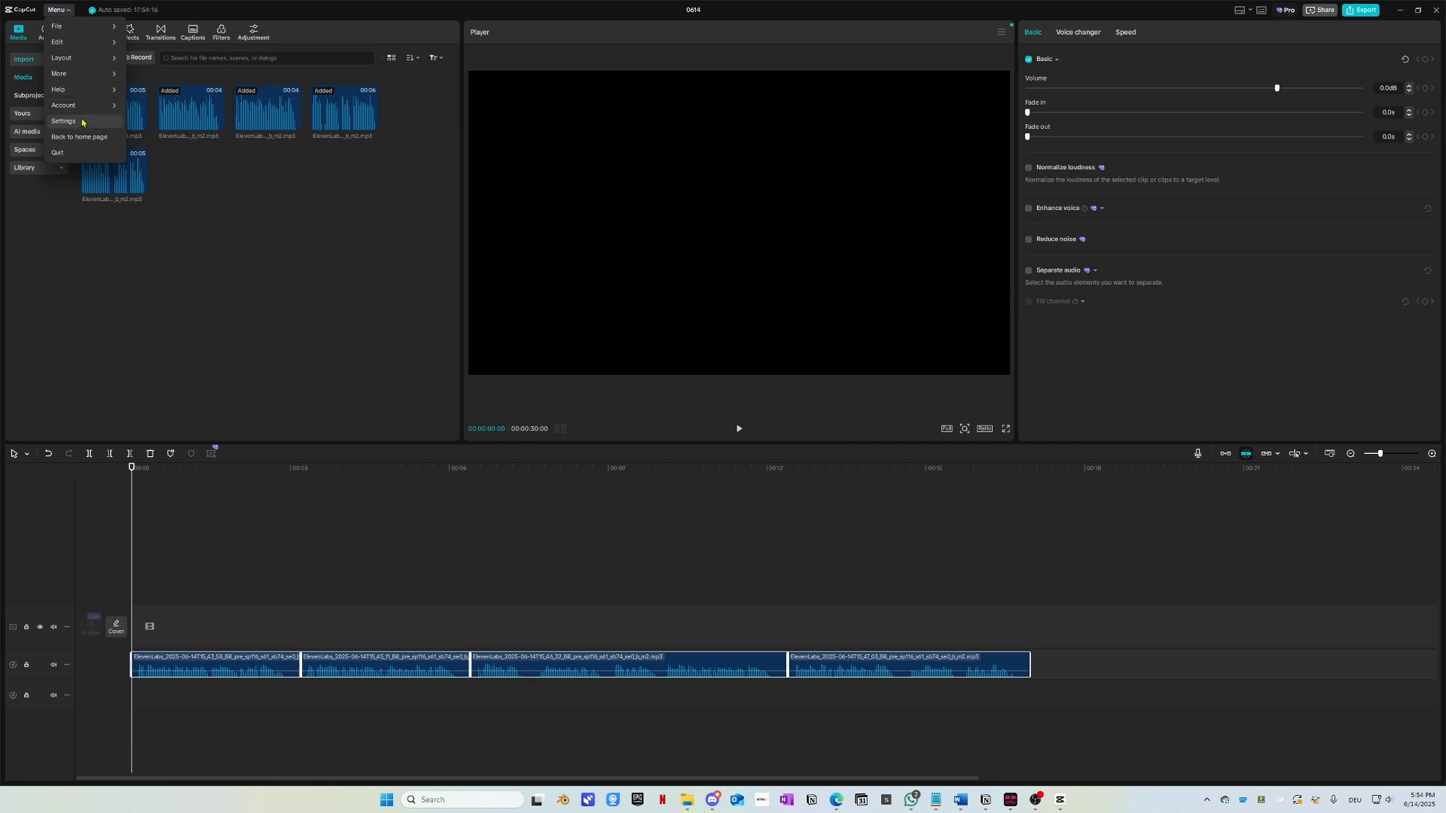
# Step: Keep YouTube (-14 LUFS) as the target loudness in Settings' Edit tab and save
pyautogui.click(83, 121)
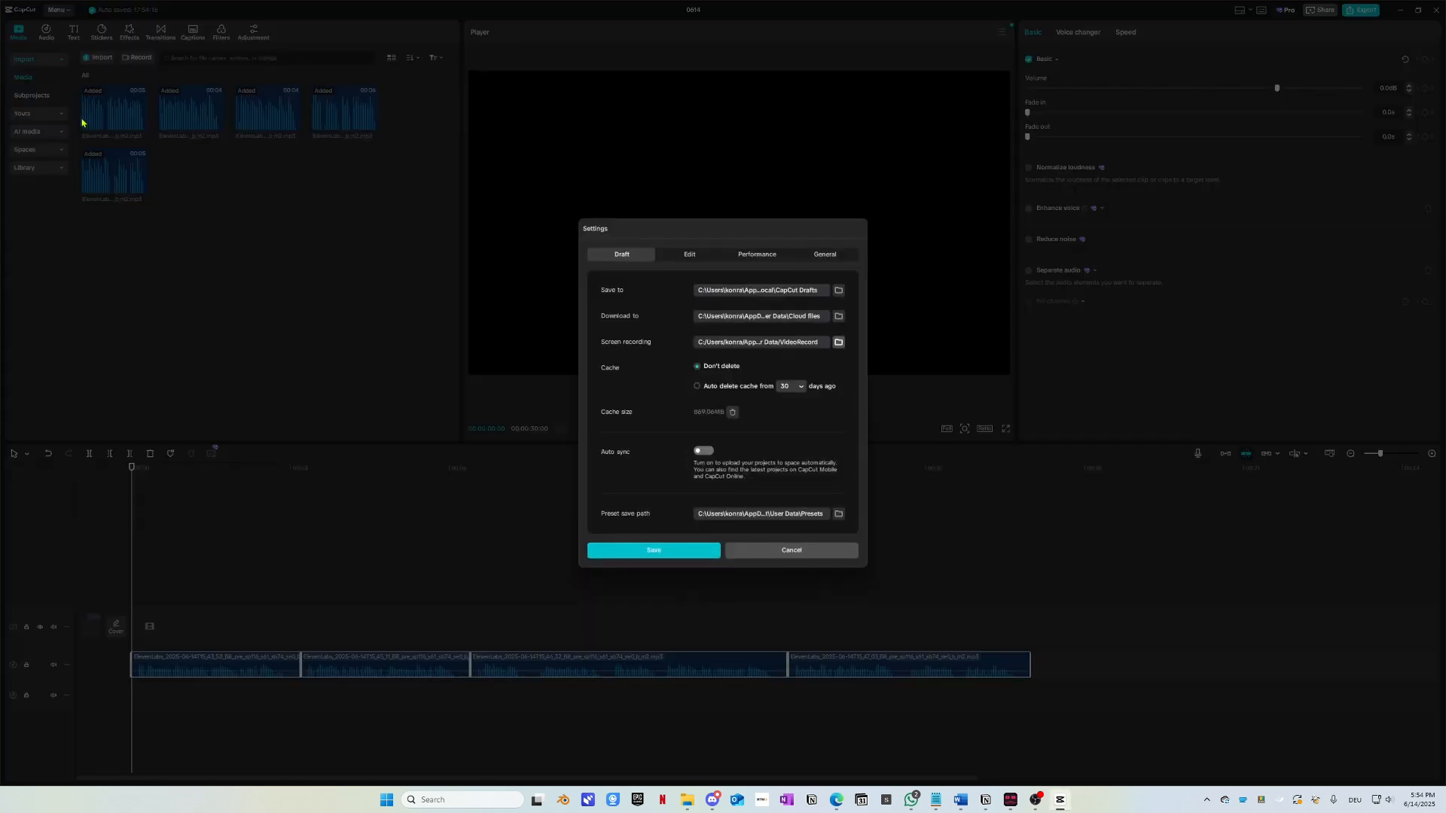
pyautogui.click(691, 256)
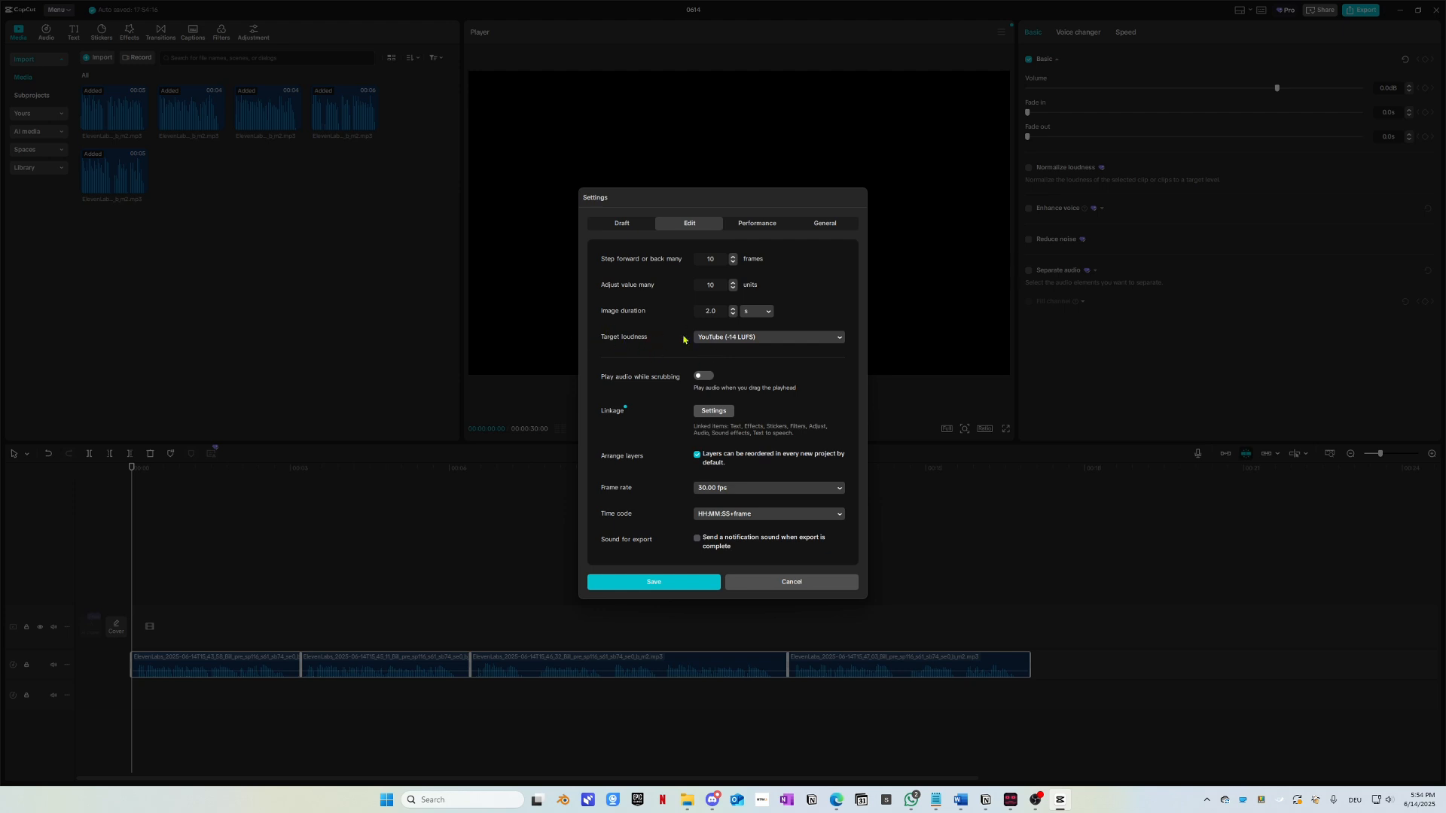
pyautogui.click(748, 341)
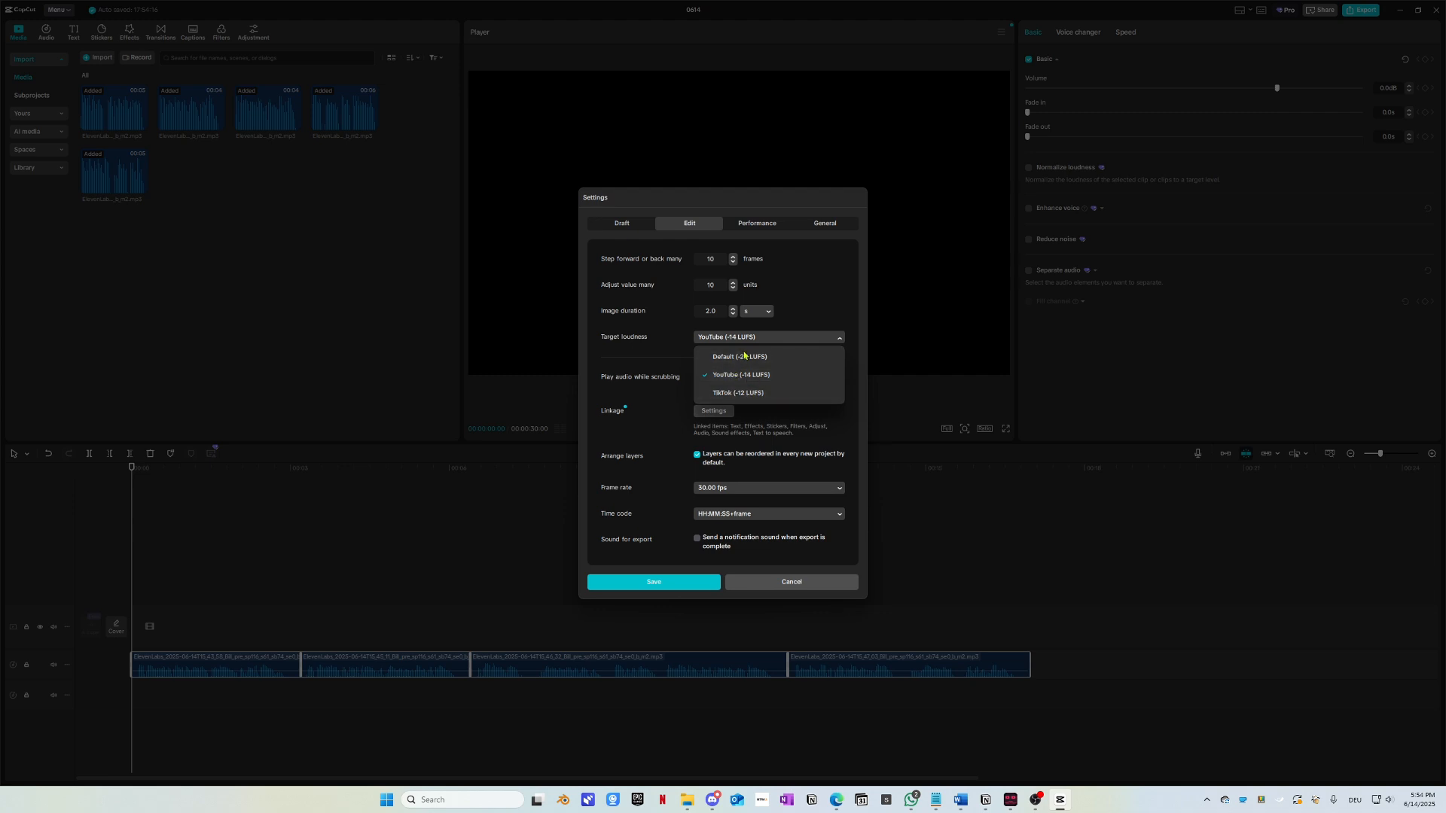
pyautogui.click(688, 374)
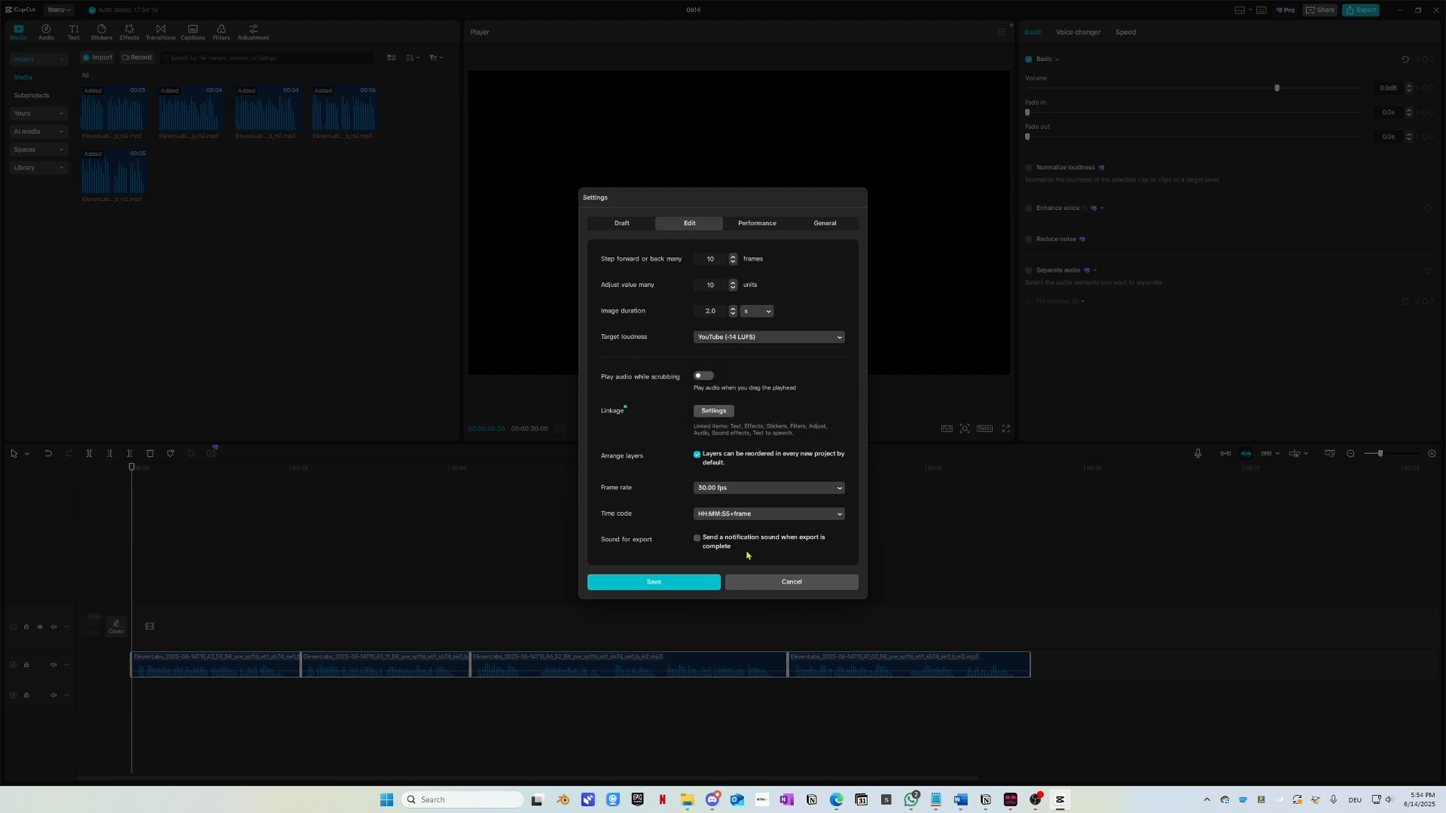
pyautogui.click(648, 582)
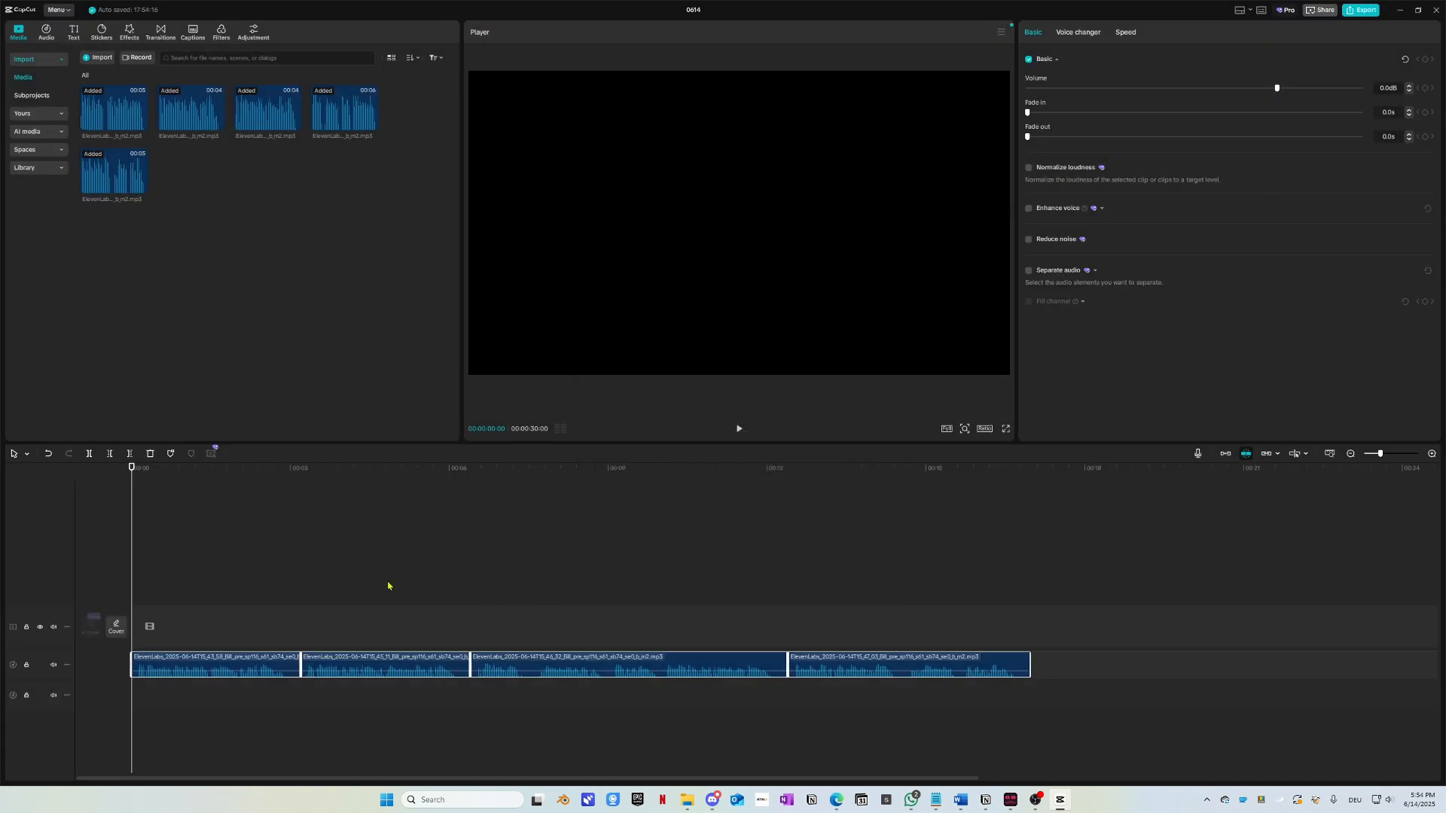
# Step: Trim the start of the first voice clip and preview it
pyautogui.scroll(4, 181, 633)
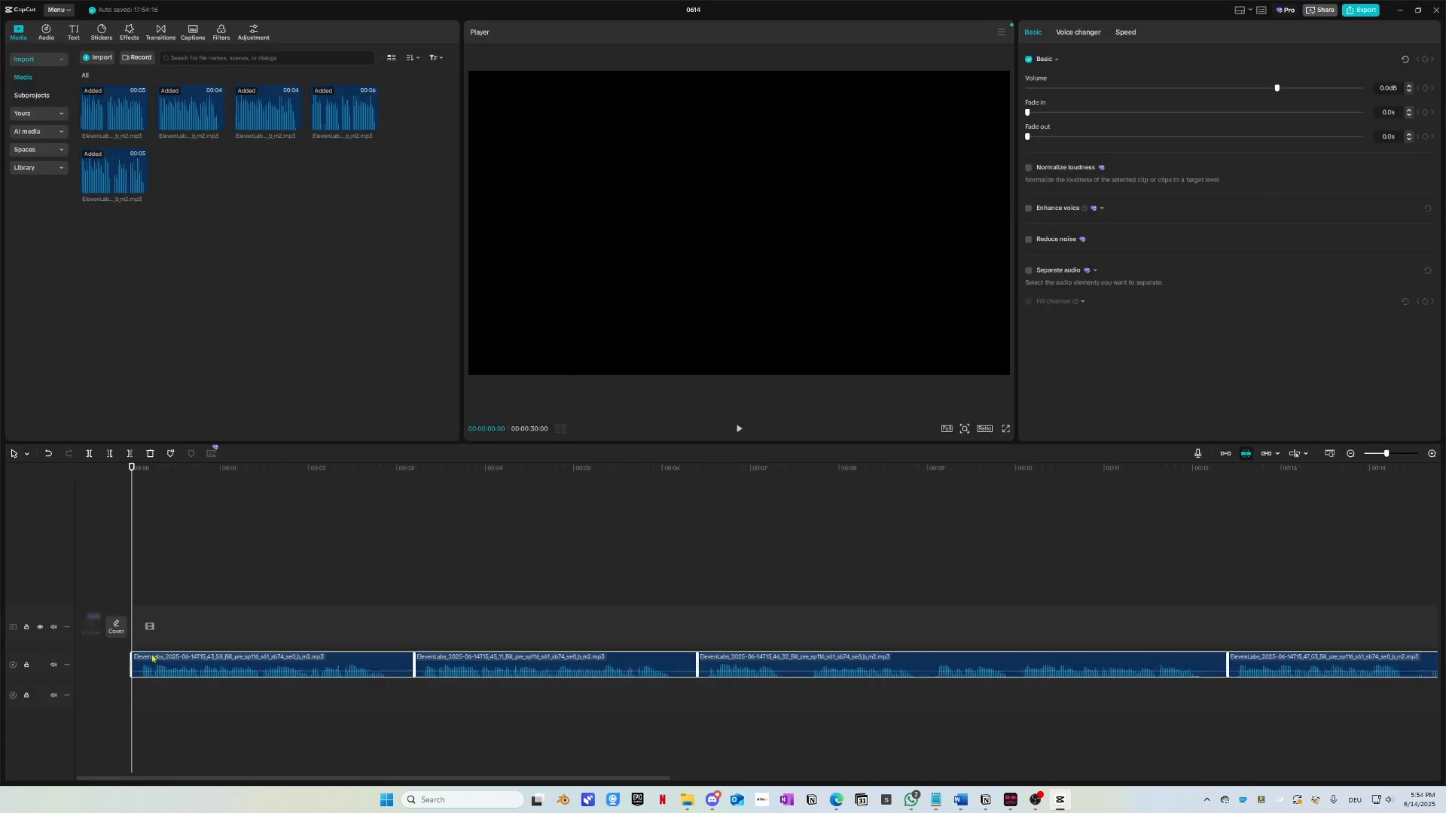
pyautogui.click(153, 665)
pyautogui.moveTo(130, 655); pyautogui.dragTo(151, 655)
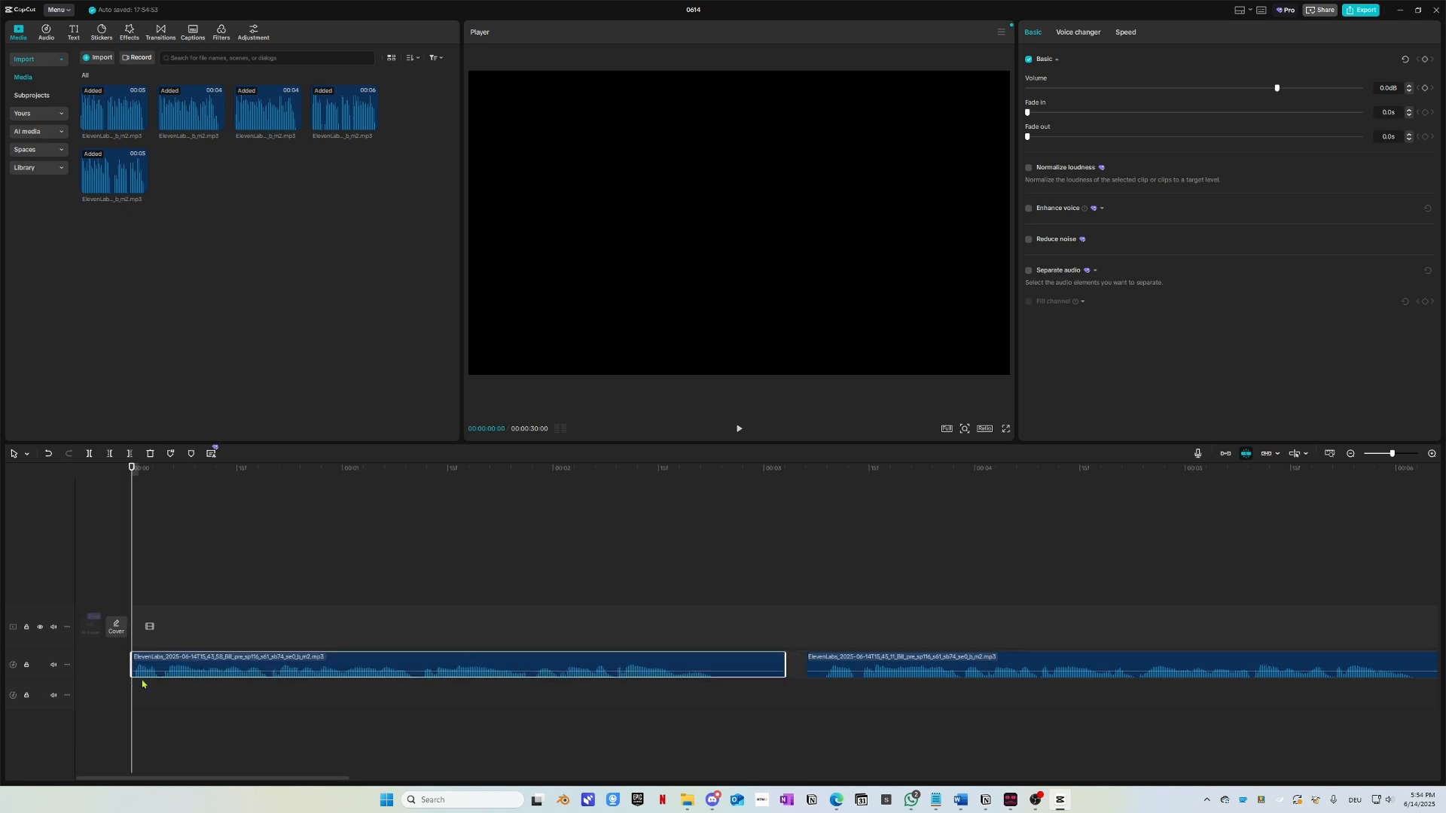
pyautogui.press('space')
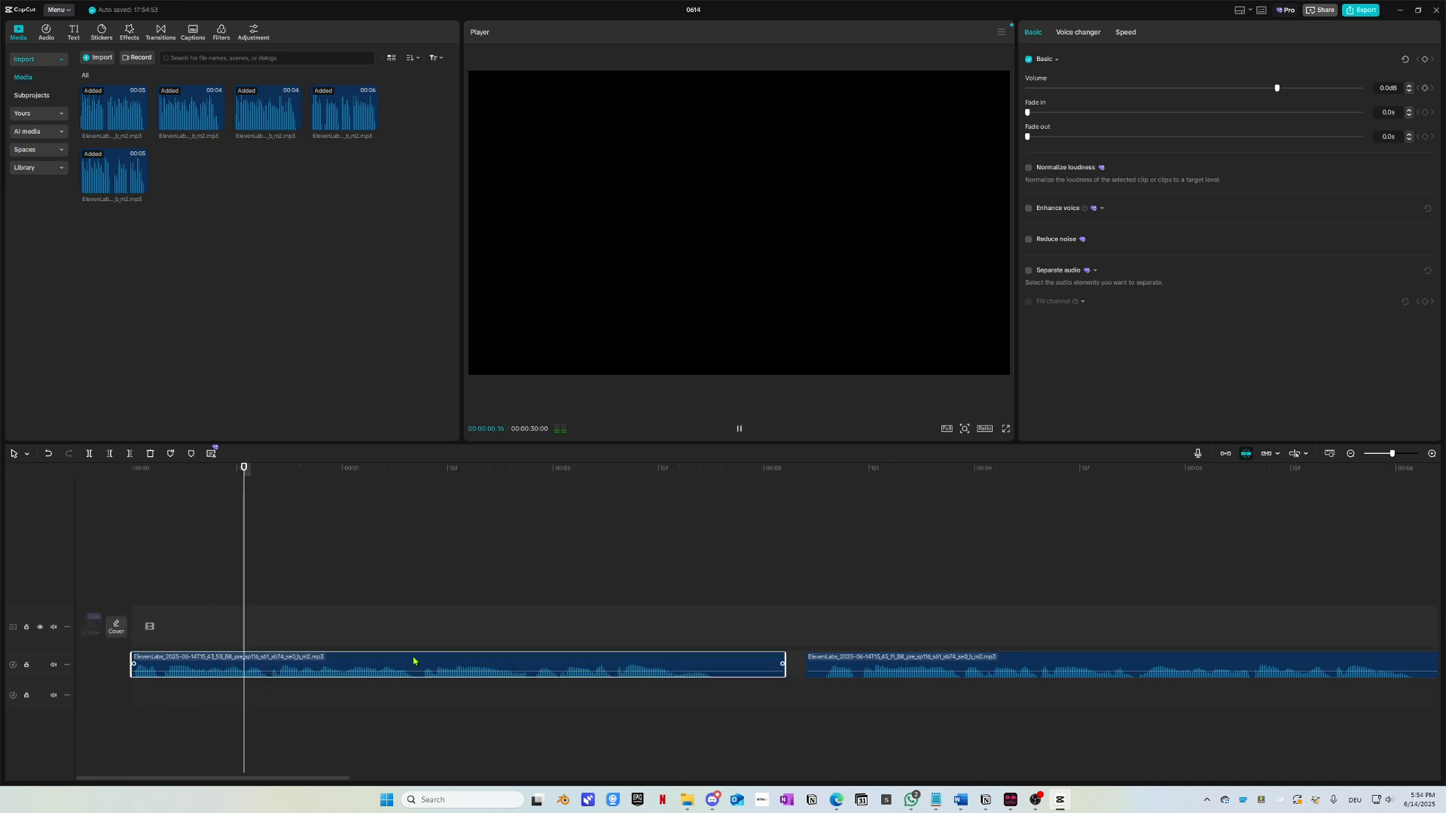
pyautogui.hscroll(4, 419, 623)
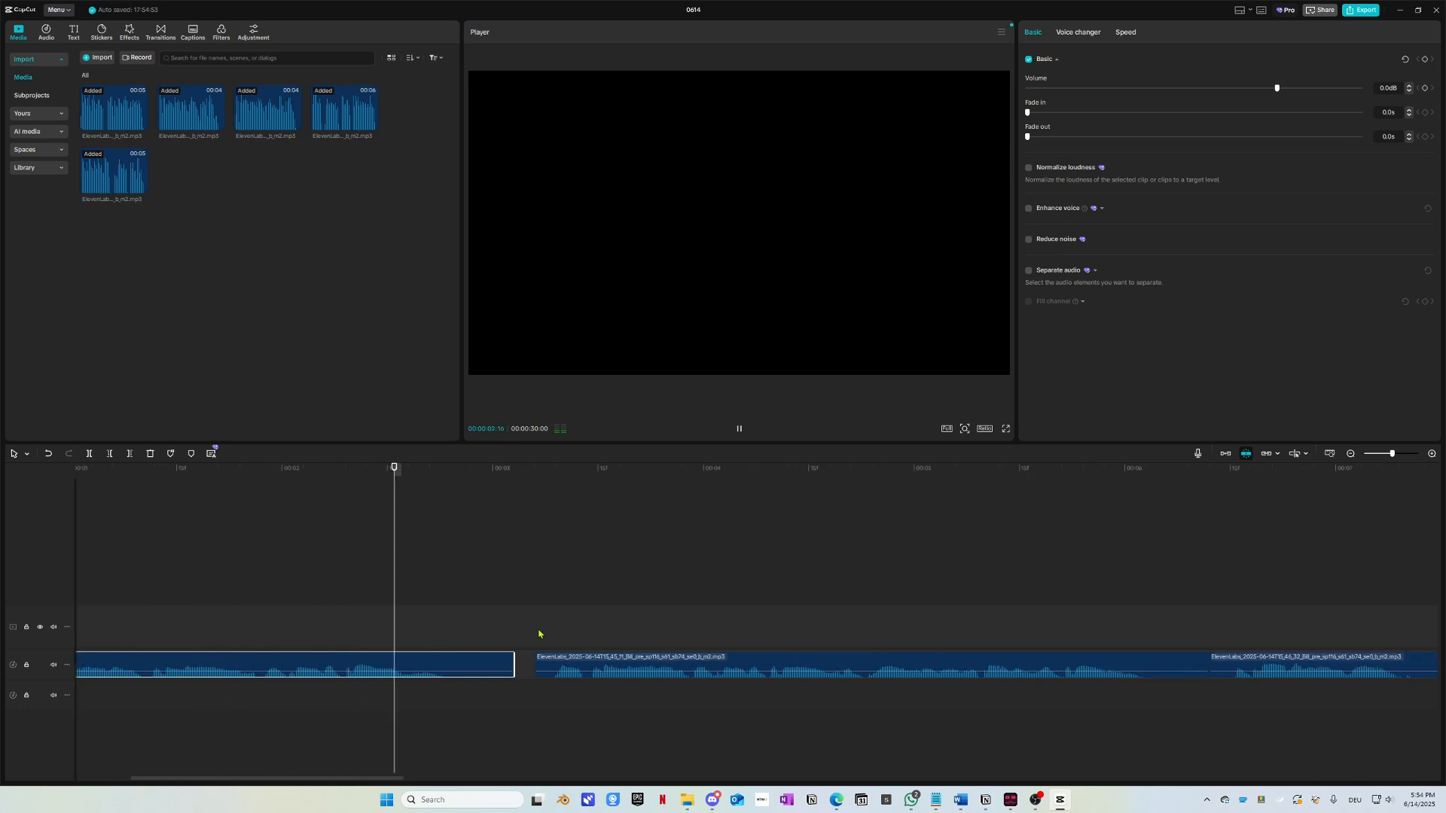
pyautogui.press('space')
# Step: Move the second voice clip to the lower track and line its start up with the playhead
pyautogui.moveTo(604, 669); pyautogui.dragTo(491, 696)
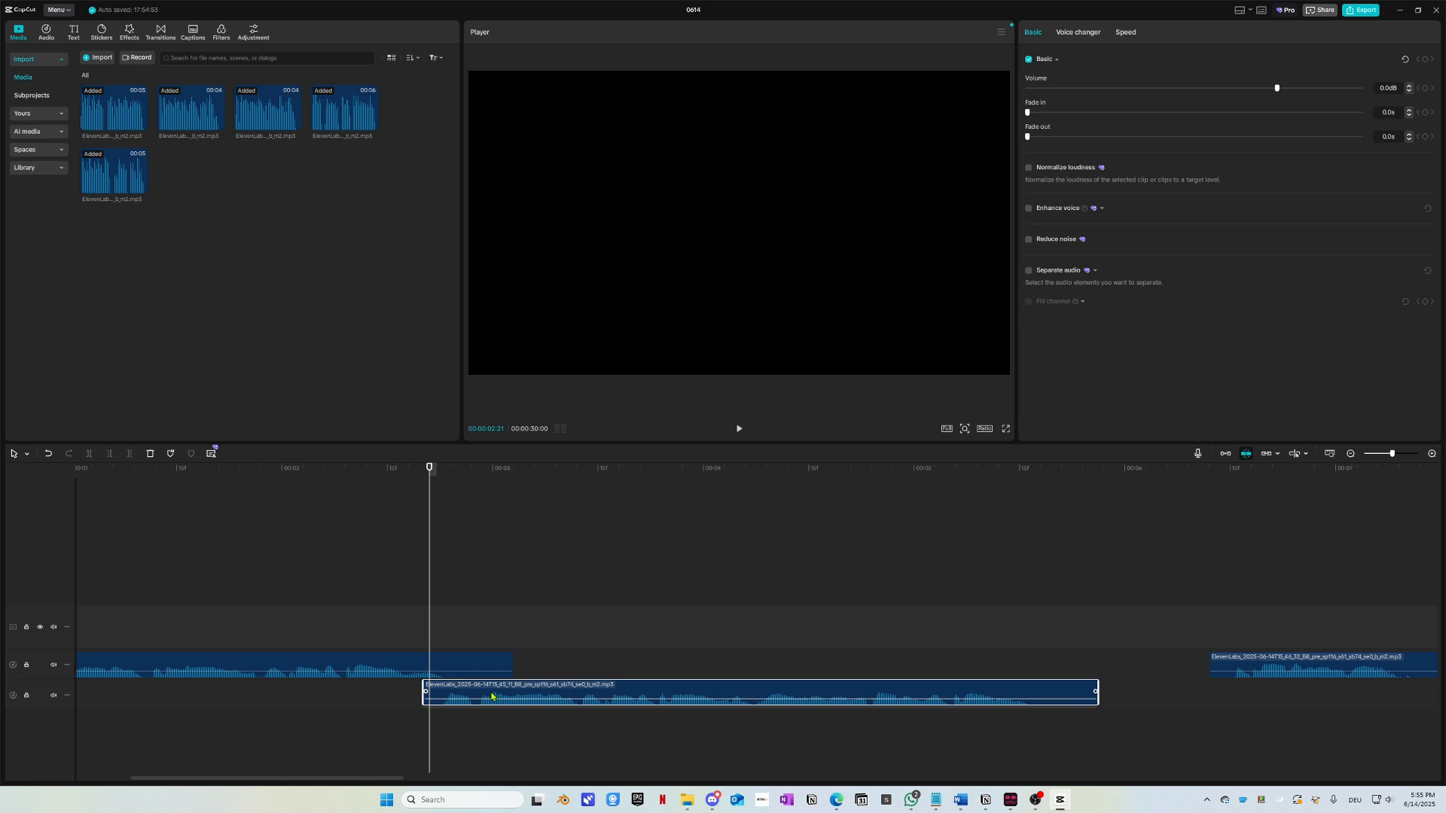
pyautogui.moveTo(491, 697); pyautogui.dragTo(490, 697)
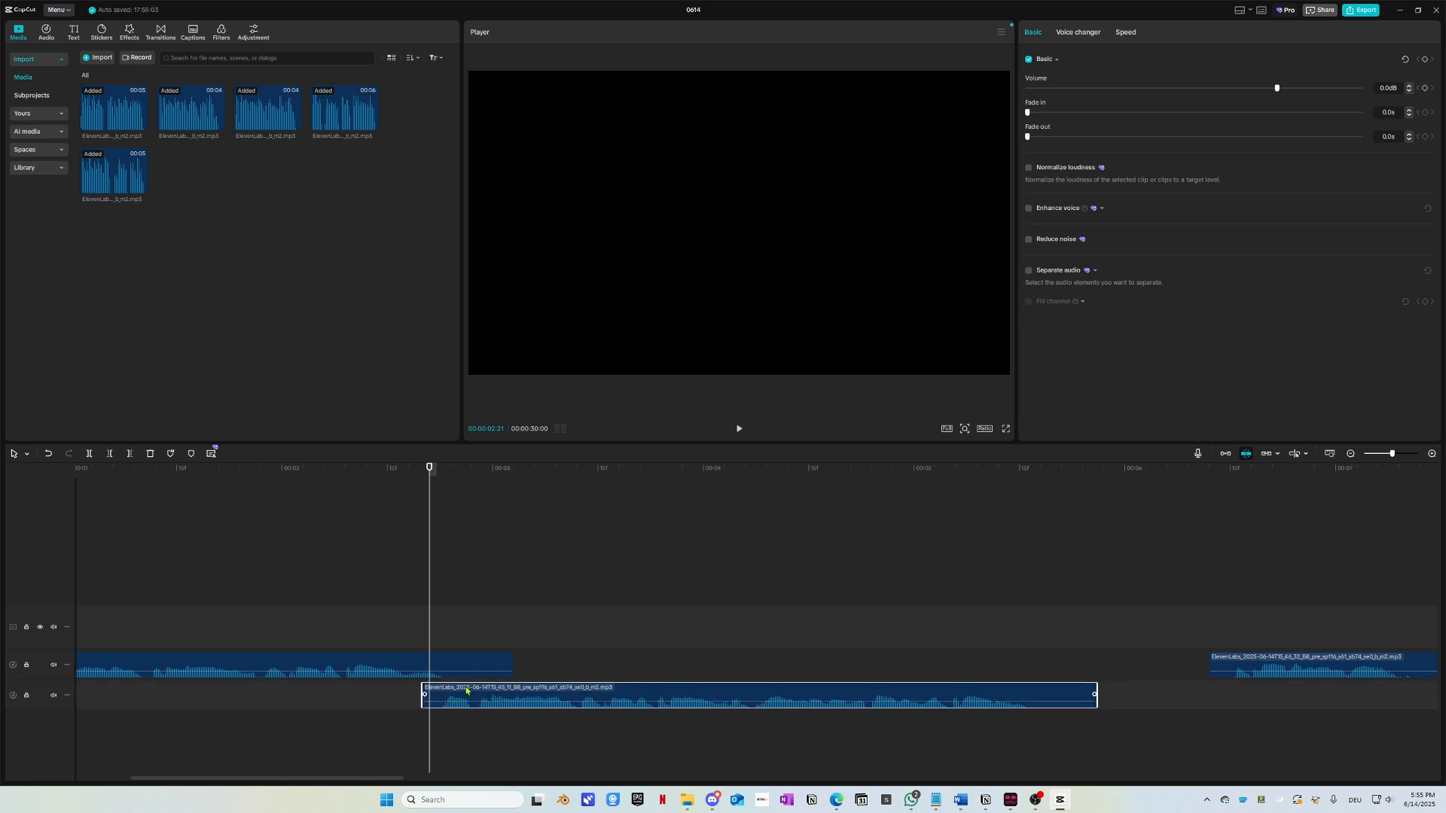
pyautogui.scroll(4, 458, 696)
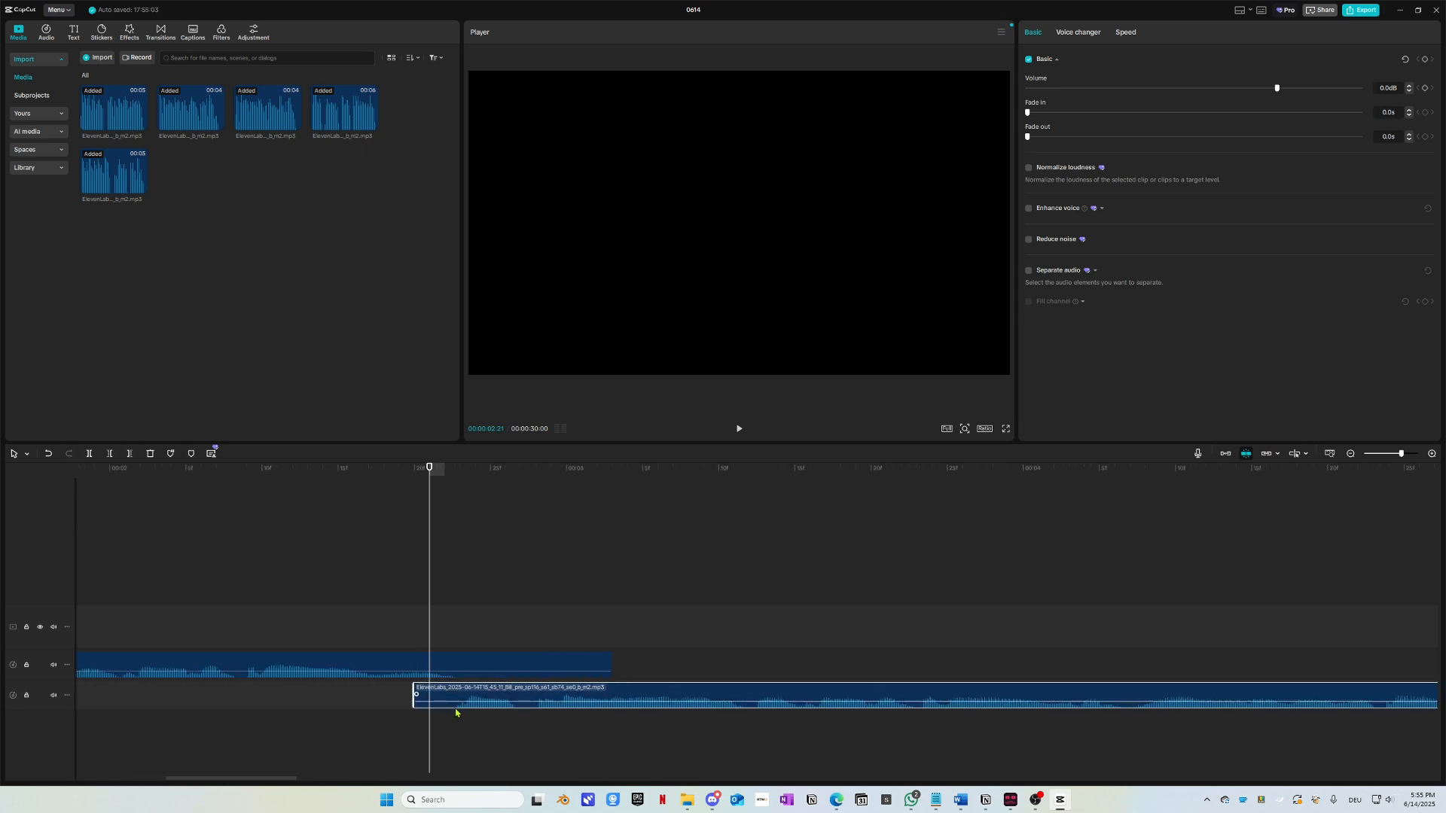
pyautogui.scroll(1, 494, 694)
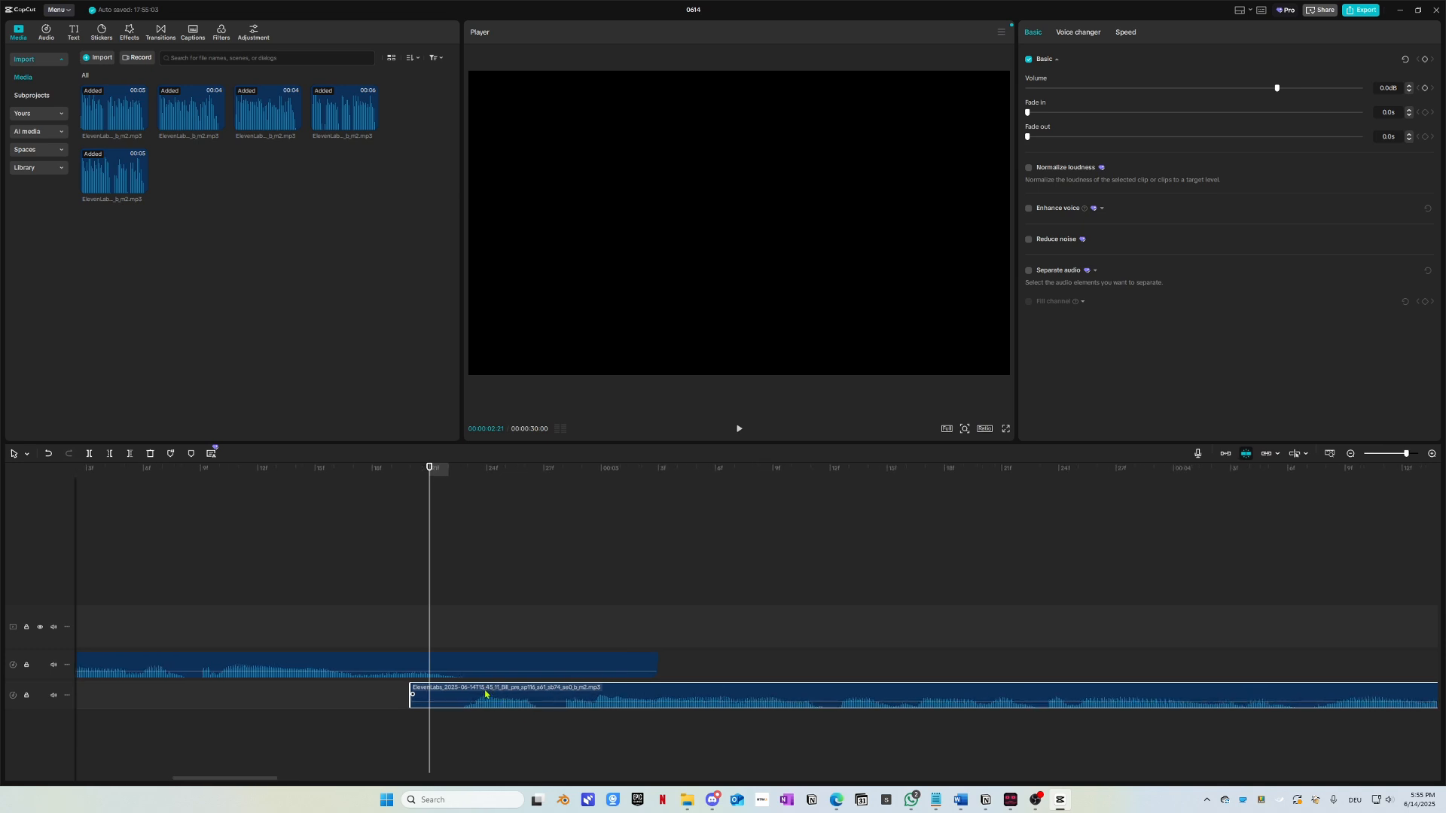
pyautogui.scroll(1, 467, 682)
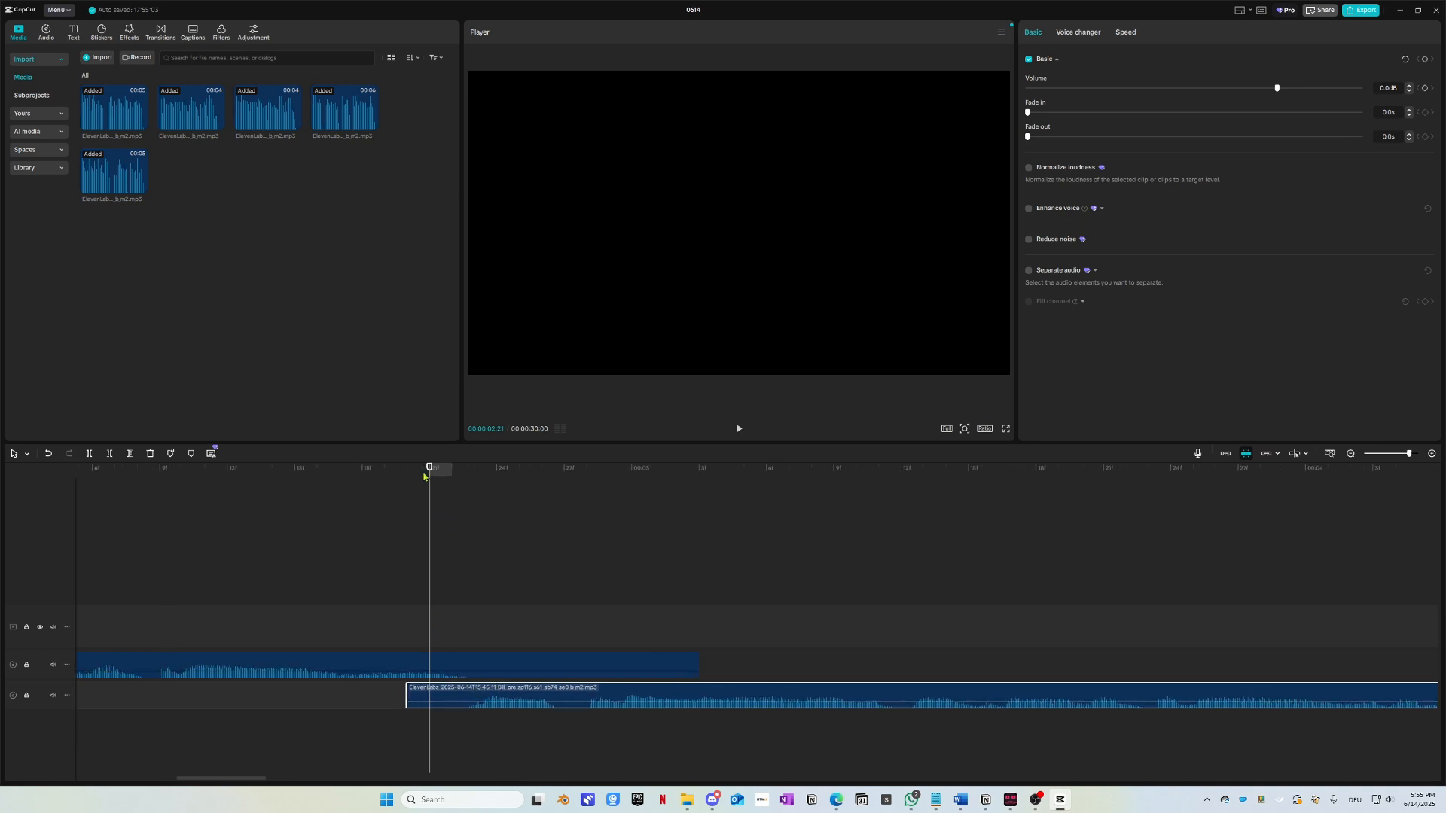
pyautogui.moveTo(438, 484); pyautogui.dragTo(394, 506)
pyautogui.moveTo(491, 691); pyautogui.dragTo(469, 691)
pyautogui.moveTo(385, 469); pyautogui.dragTo(475, 524)
pyautogui.moveTo(500, 687); pyautogui.dragTo(534, 721)
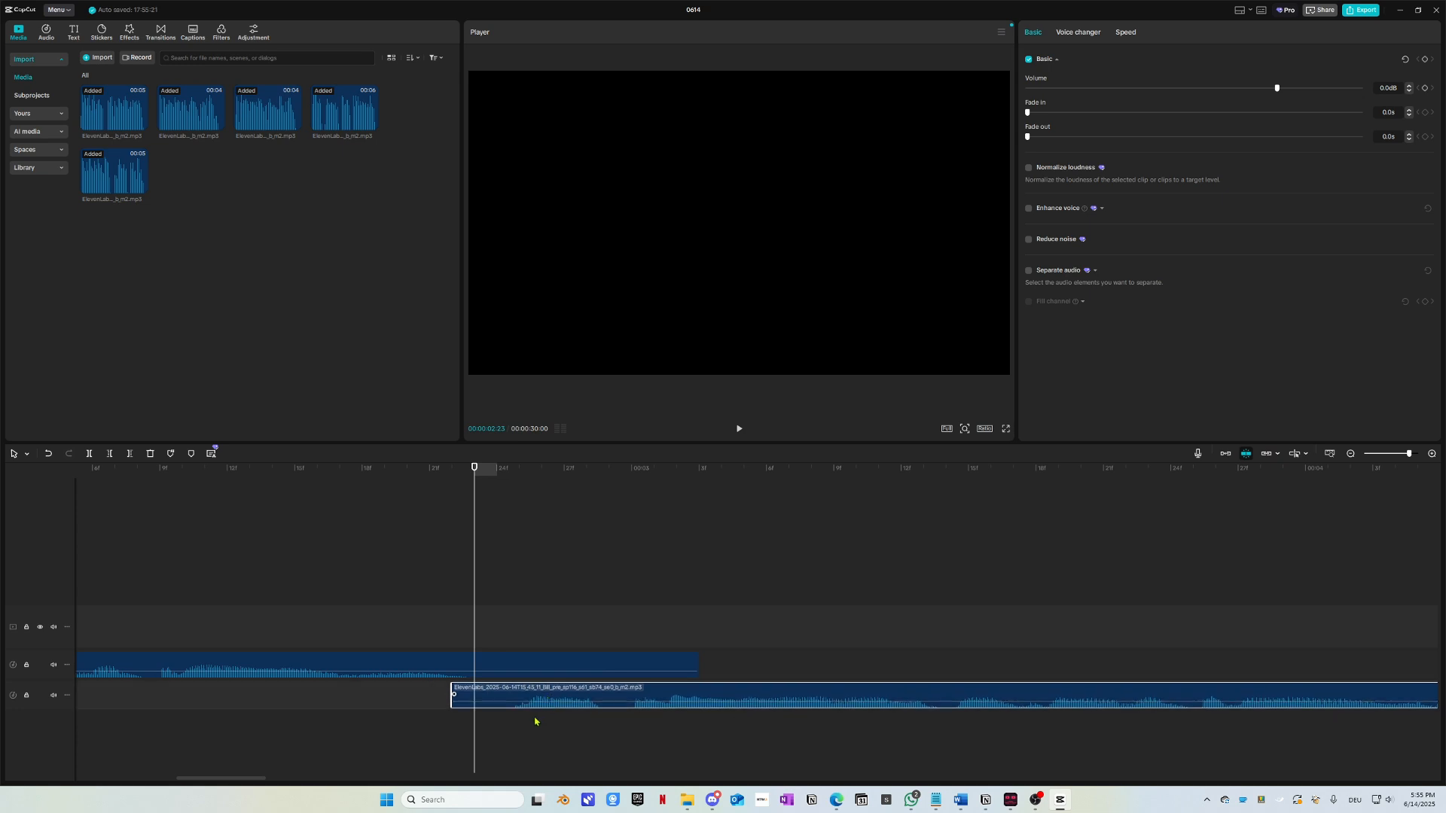
pyautogui.moveTo(470, 472); pyautogui.dragTo(440, 613)
pyautogui.moveTo(498, 691); pyautogui.dragTo(453, 694)
# Step: Place that voice clip on the first track right after the first clip and replay the join
pyautogui.scroll(-3, 490, 662)
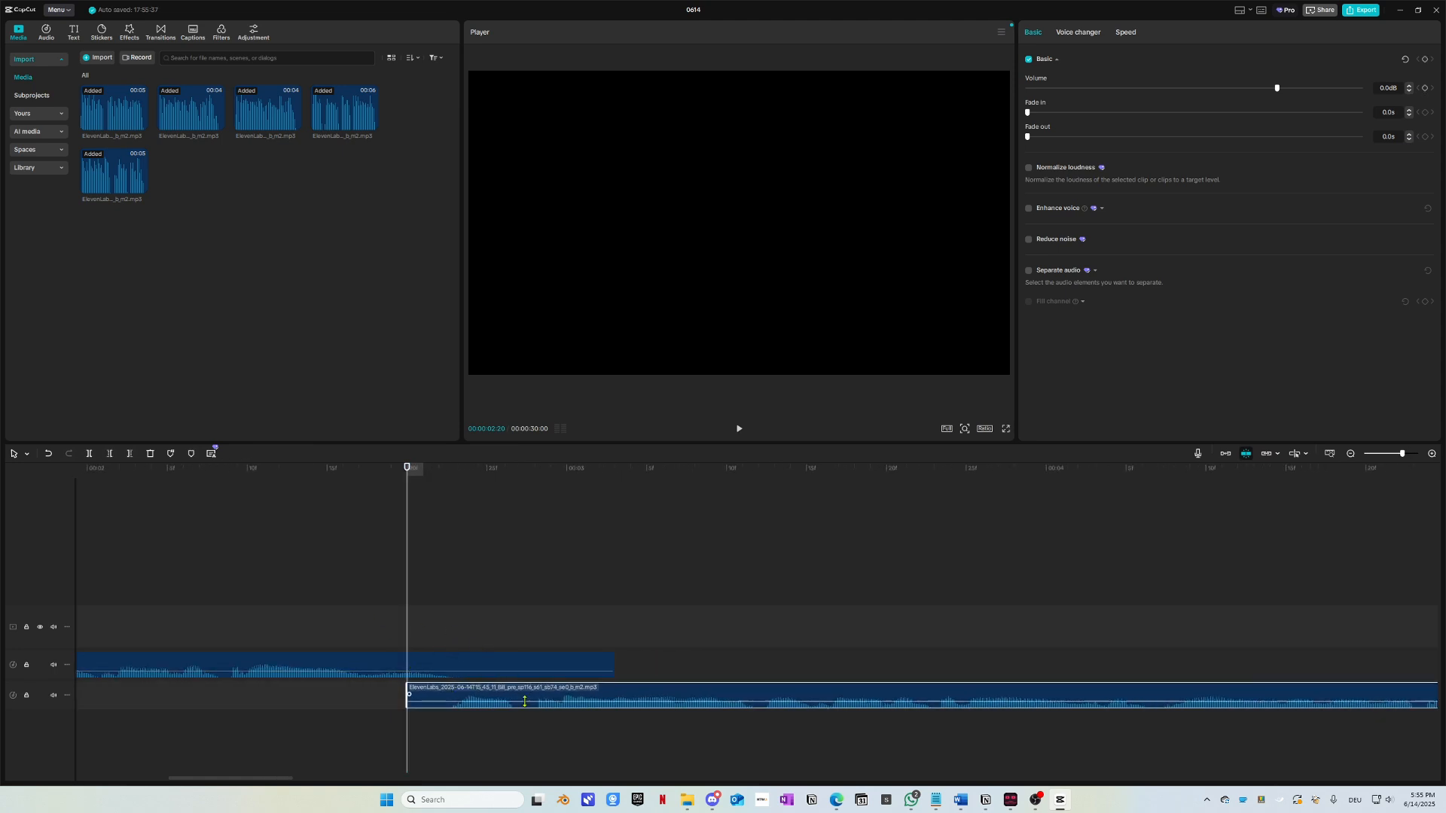
pyautogui.moveTo(505, 704); pyautogui.dragTo(677, 668)
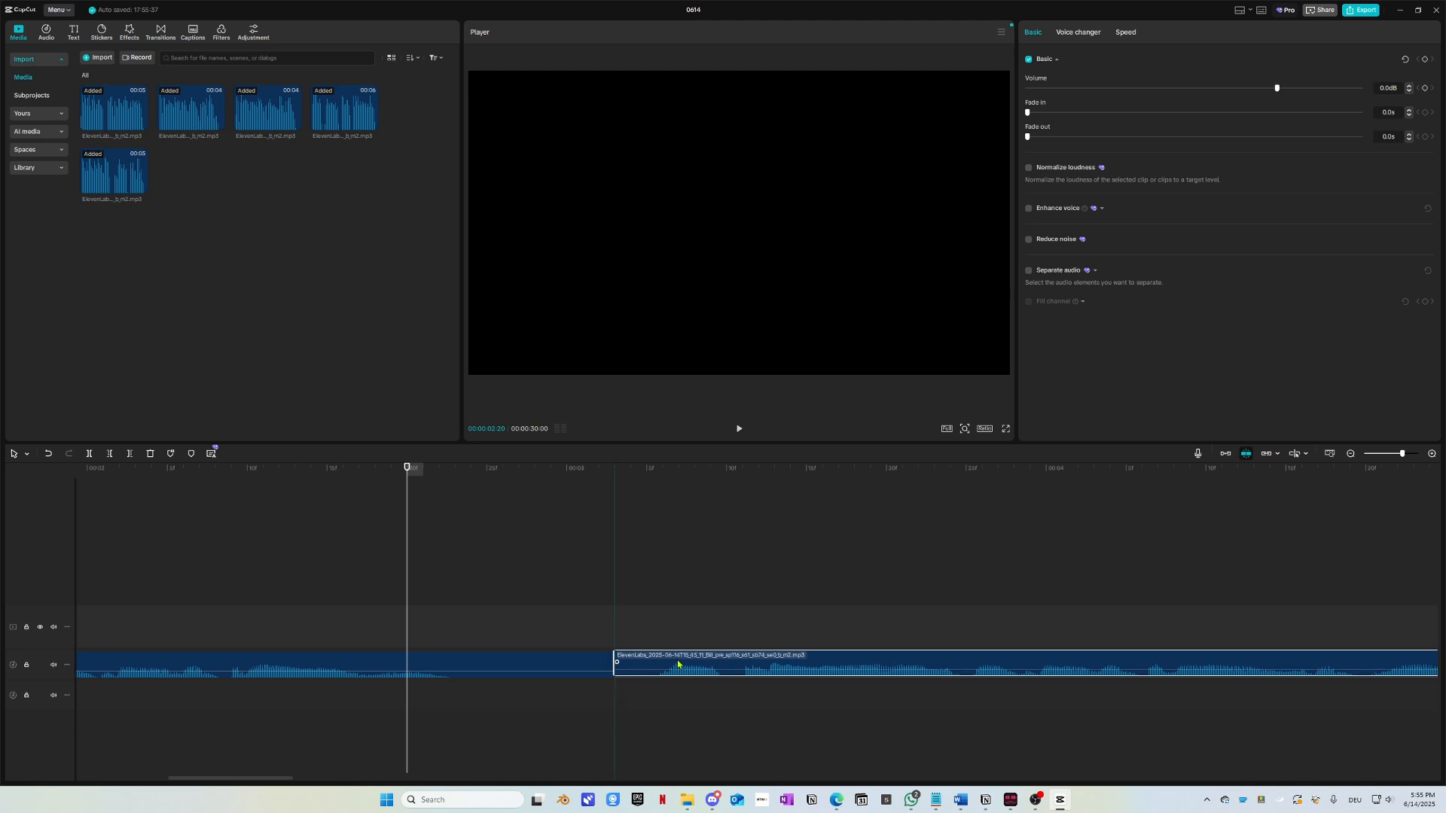
pyautogui.press('space')
pyautogui.press('space')
pyautogui.scroll(-3, 639, 684)
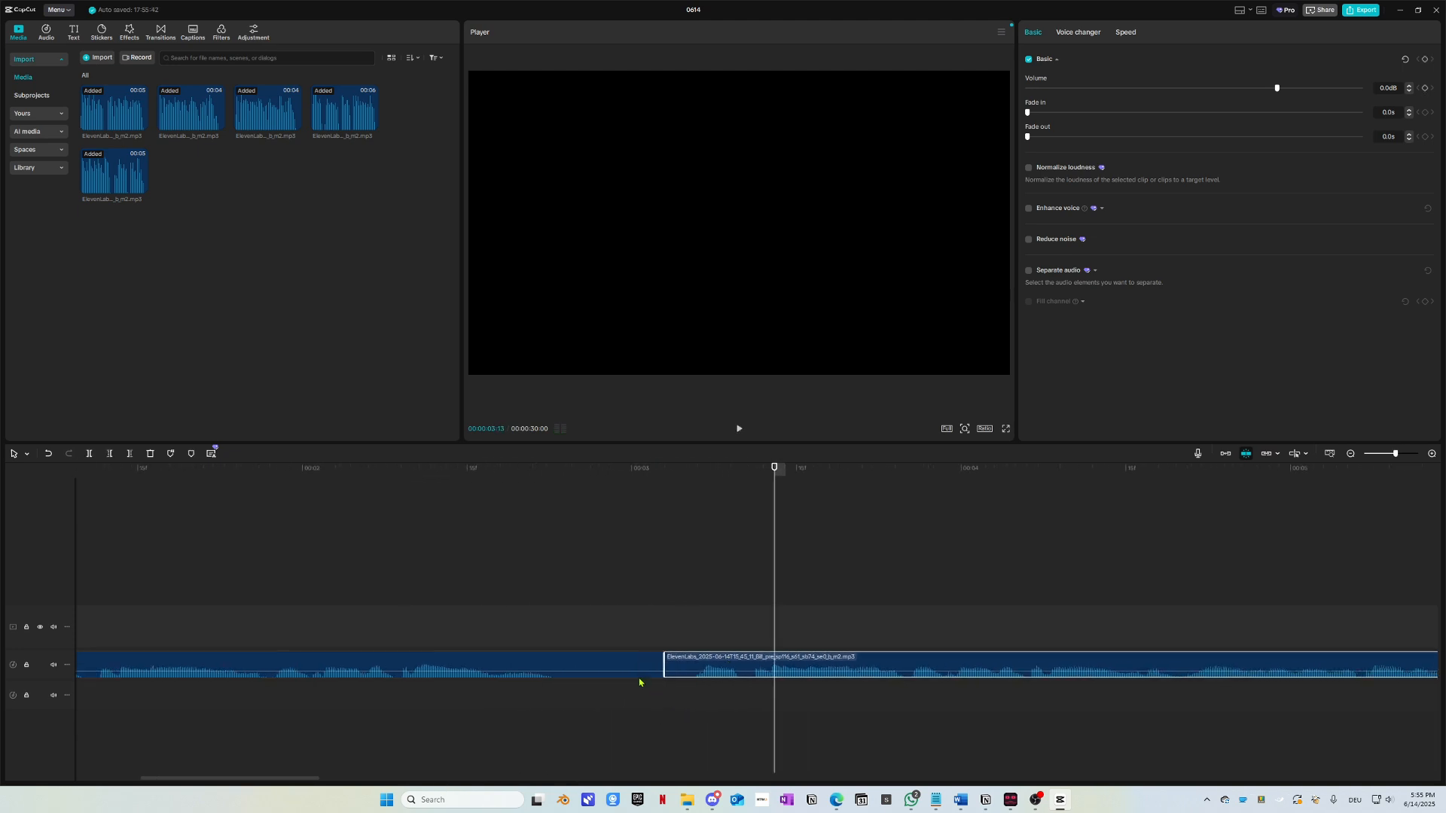
pyautogui.click(486, 471)
pyautogui.press('space')
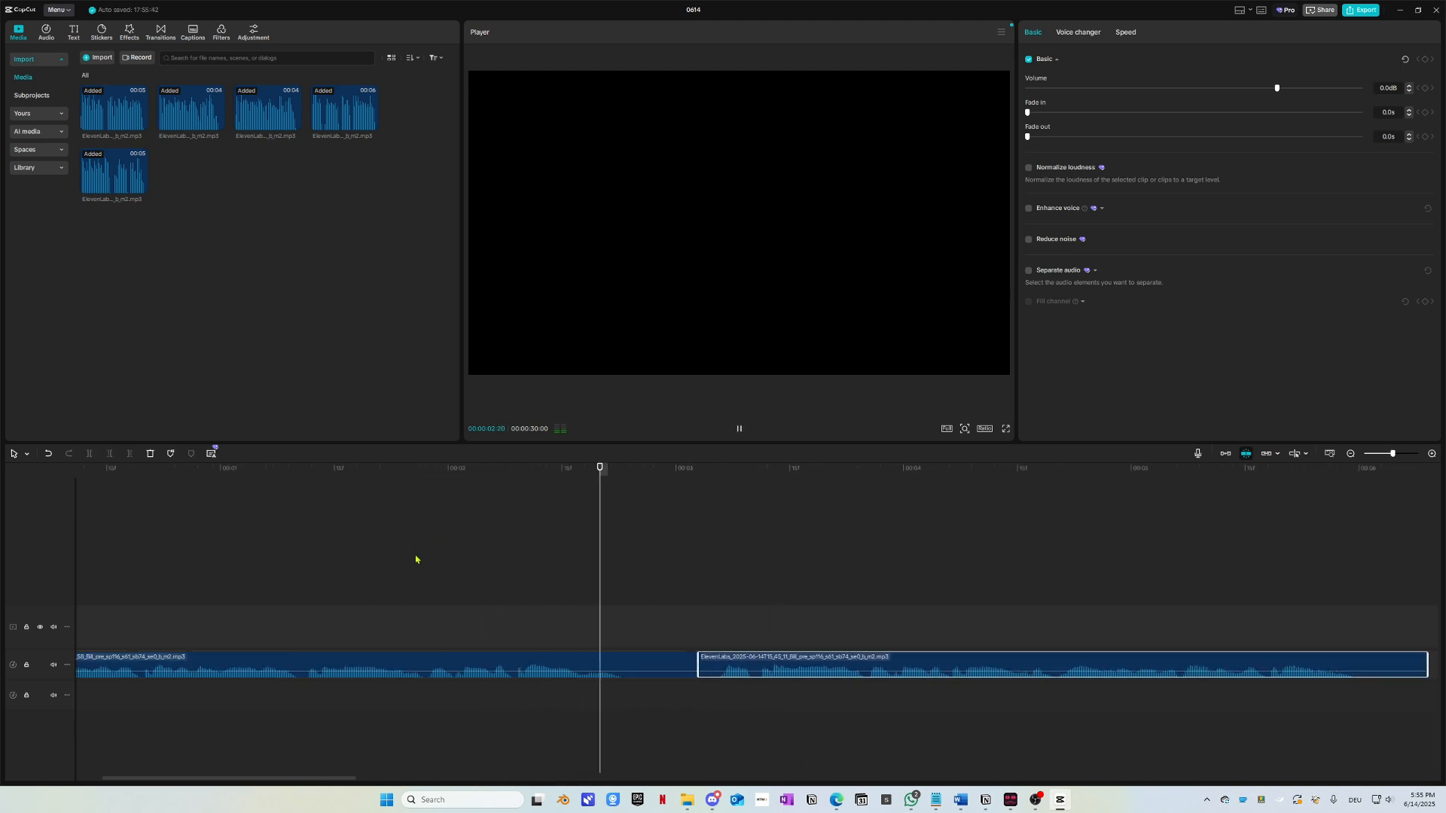
pyautogui.press('space')
pyautogui.moveTo(622, 473); pyautogui.dragTo(511, 512)
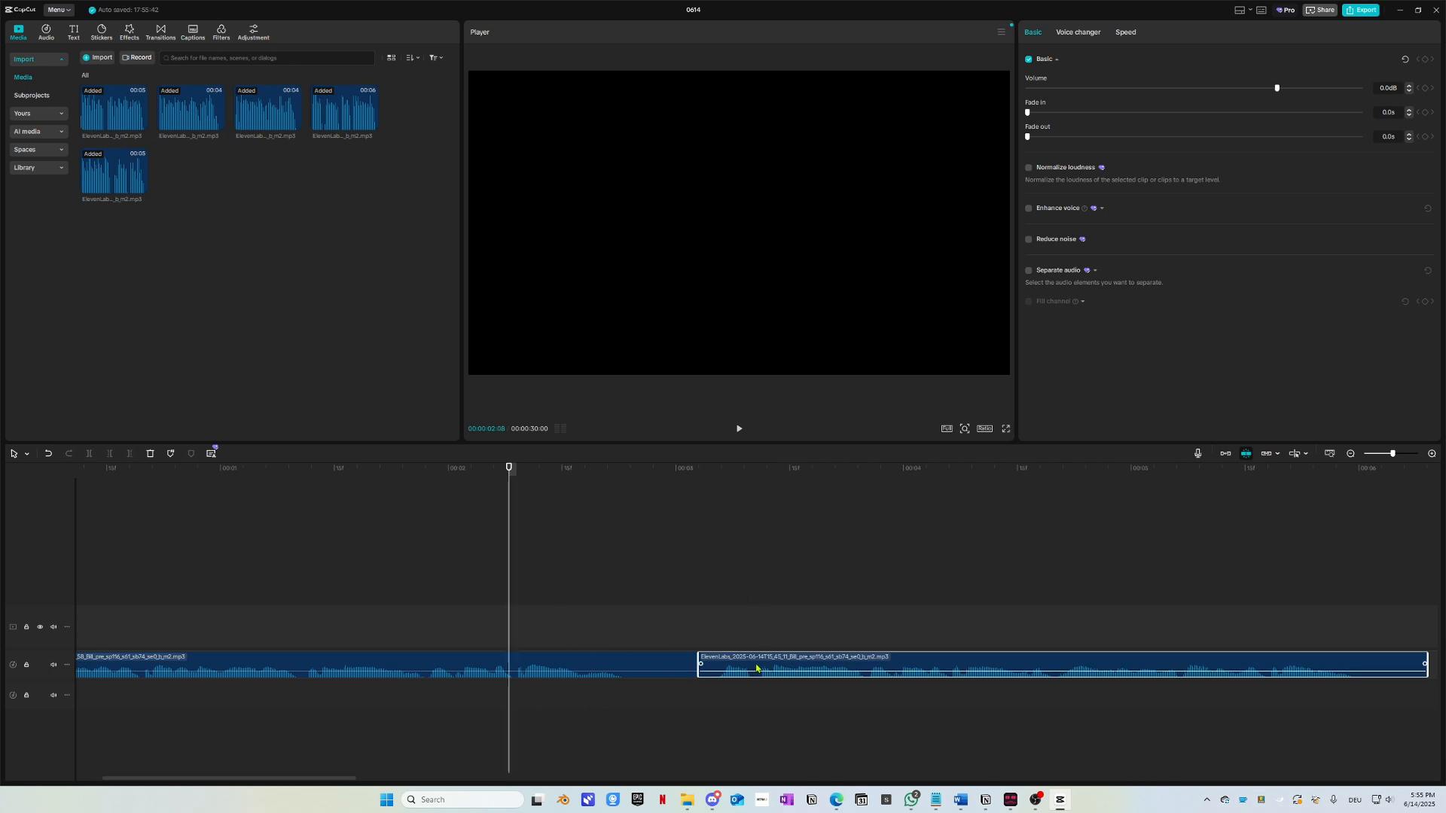
# Step: Move the second clip back to the lower track and play the overlap from 00:00:02:22
pyautogui.moveTo(757, 669); pyautogui.dragTo(658, 699)
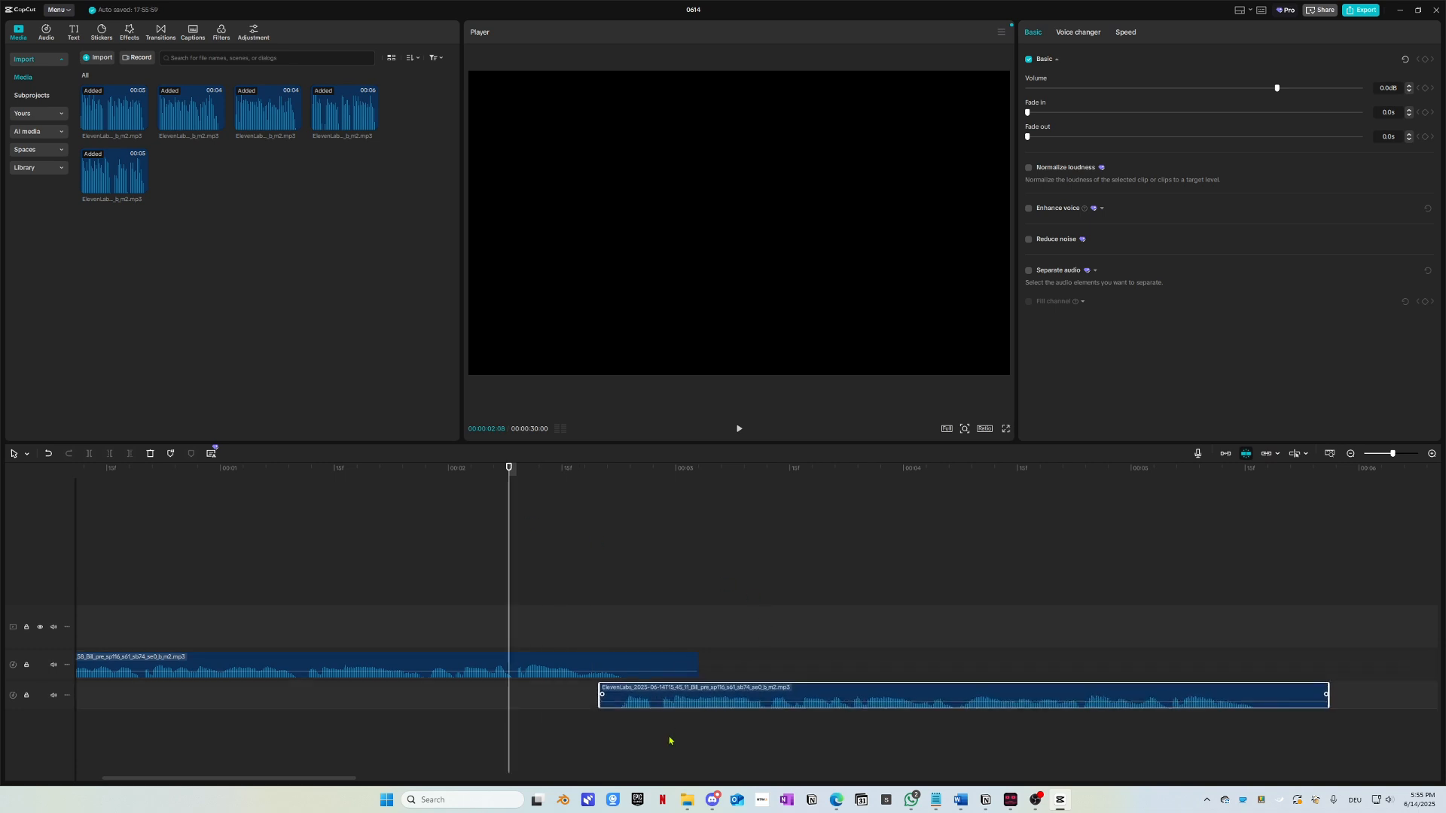
pyautogui.scroll(2, 664, 722)
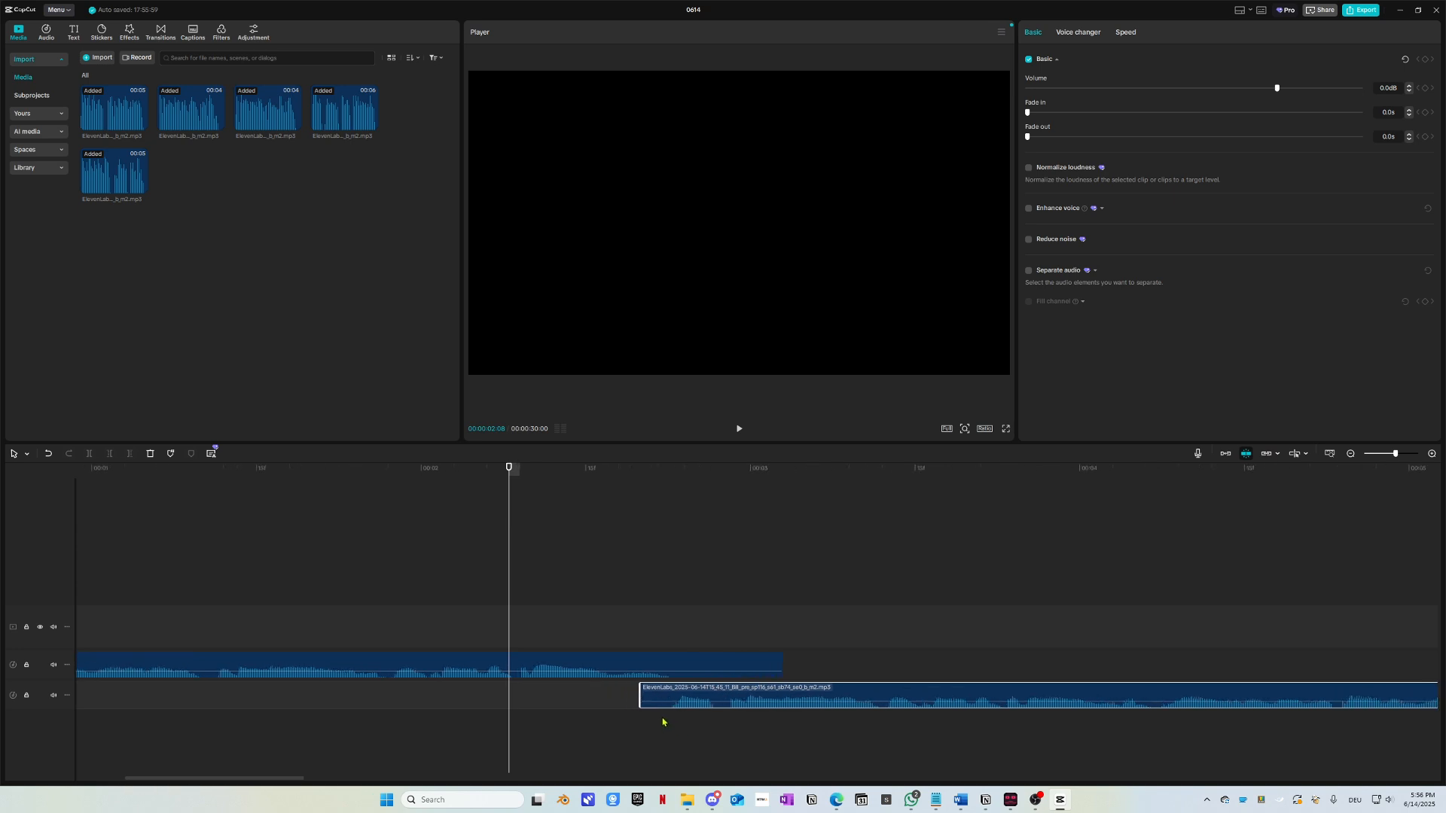
pyautogui.moveTo(658, 474); pyautogui.dragTo(200, 504)
pyautogui.press('space')
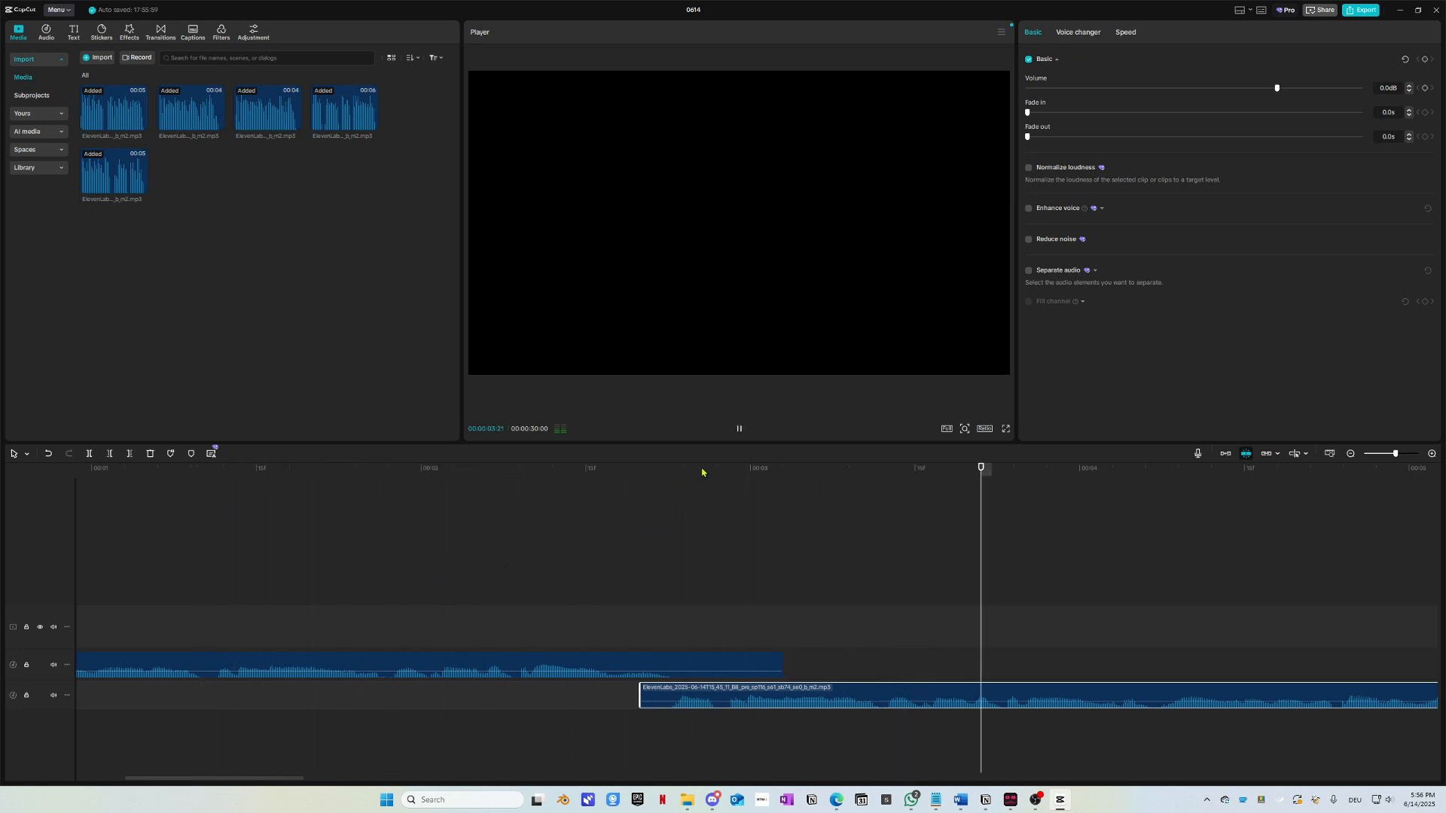
pyautogui.press('space')
pyautogui.click(556, 471)
pyautogui.press('space')
pyautogui.scroll(-5, 602, 627)
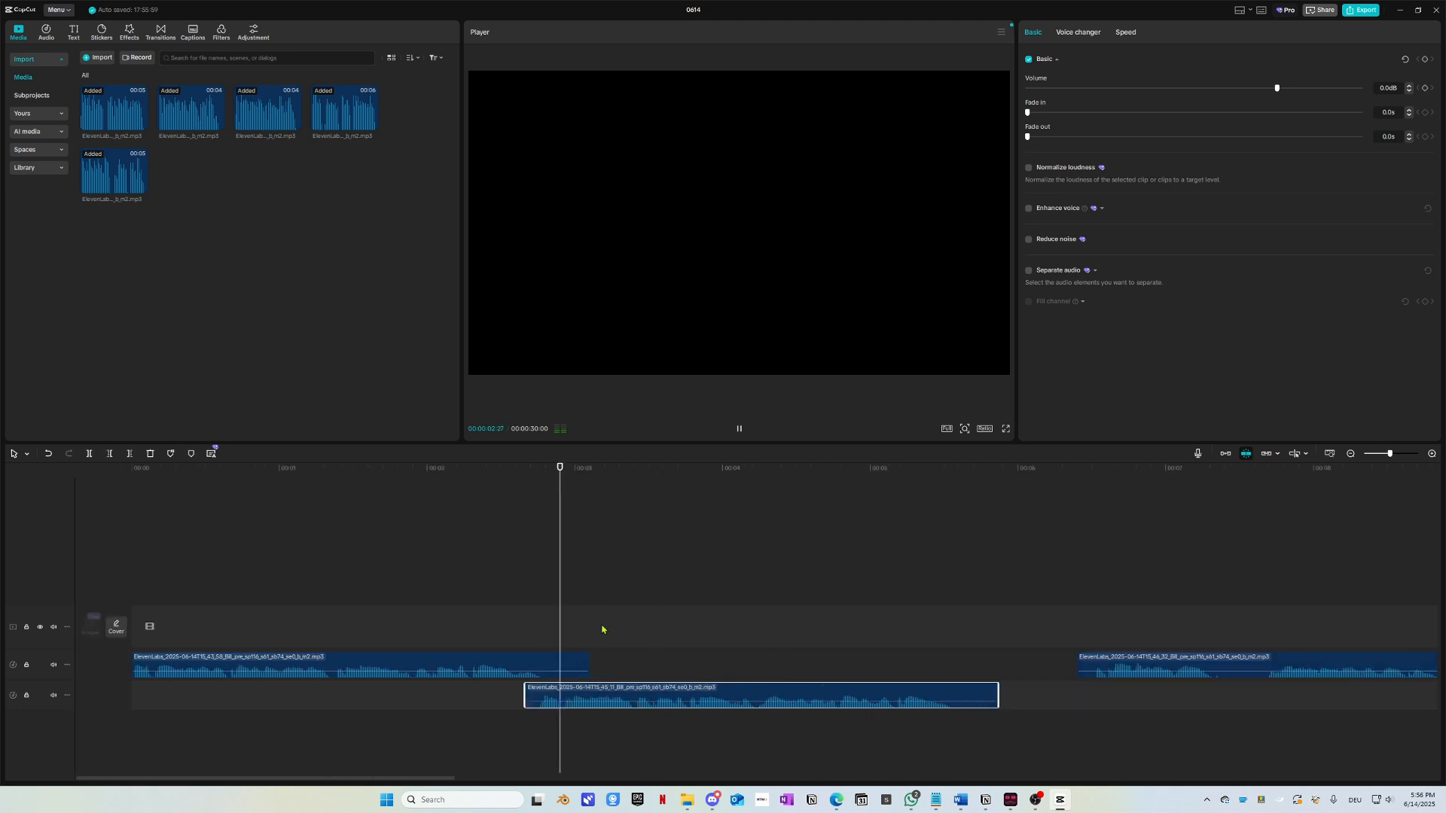
pyautogui.scroll(2, 601, 627)
pyautogui.hscroll(-3, 452, 603)
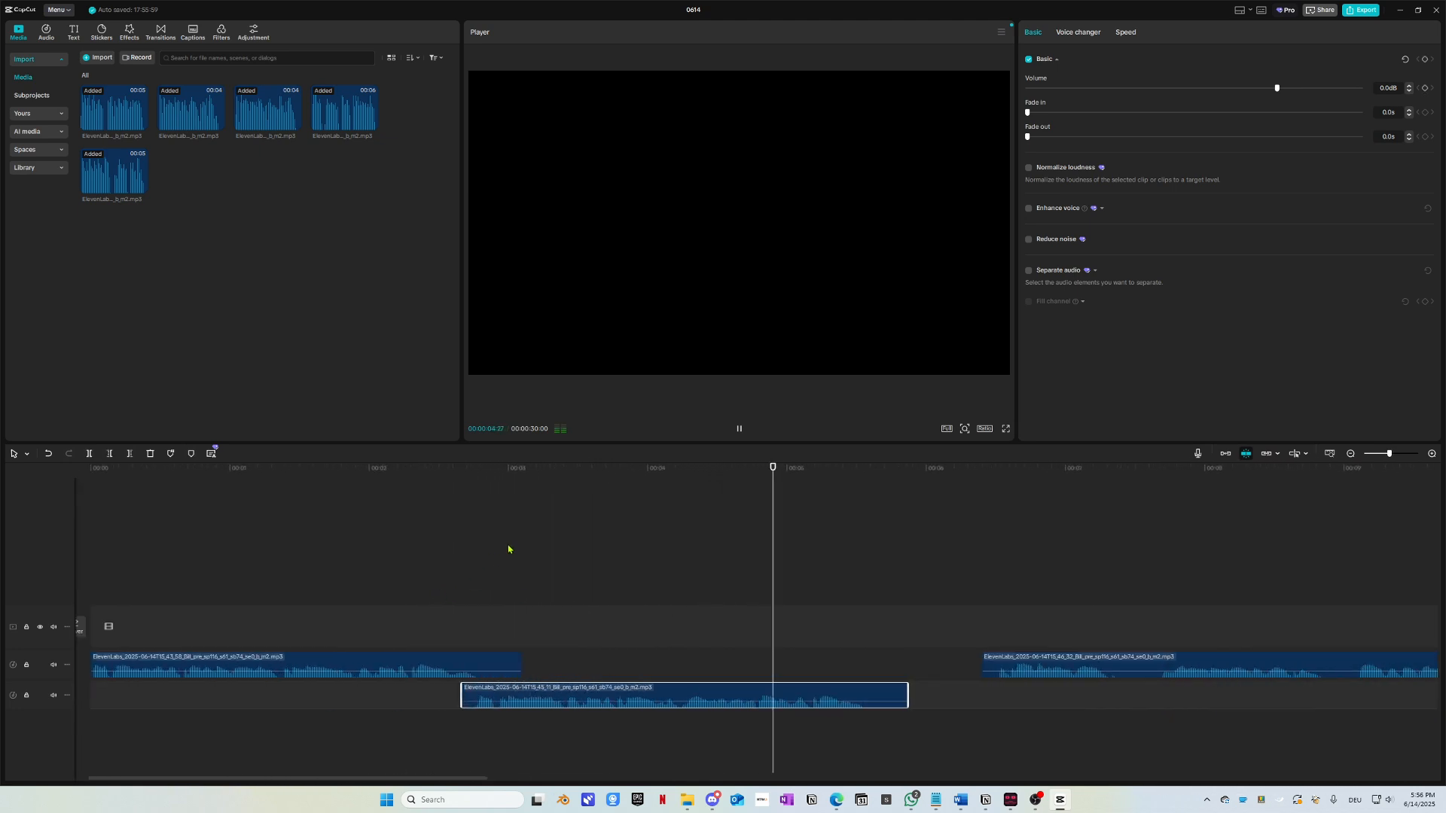
pyautogui.press('space')
# Step: Replay the edit from the start, then delete the overlapping voice clip on the lower track
pyautogui.moveTo(557, 471); pyautogui.dragTo(90, 503)
pyautogui.press('space')
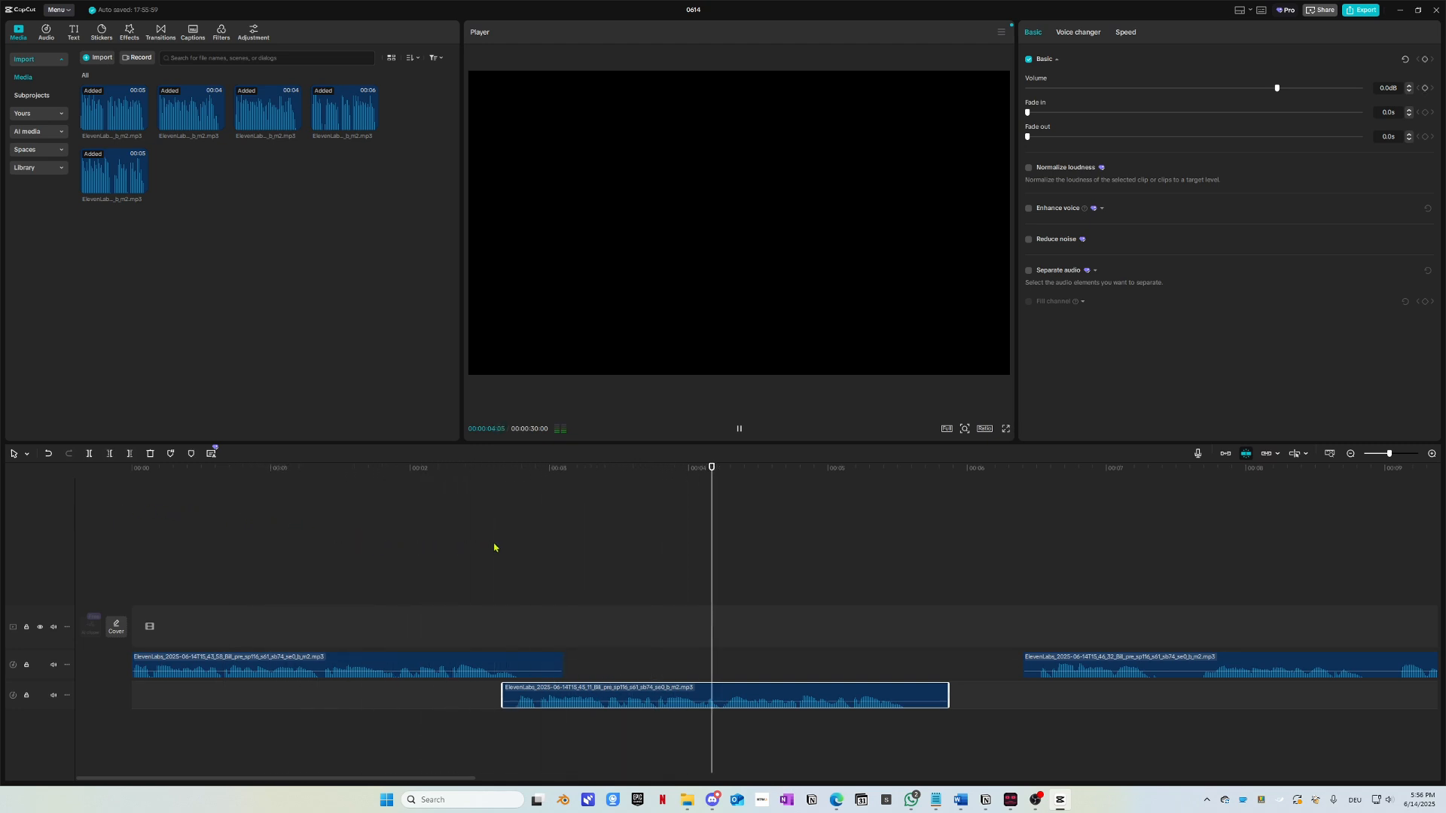
pyautogui.press('space')
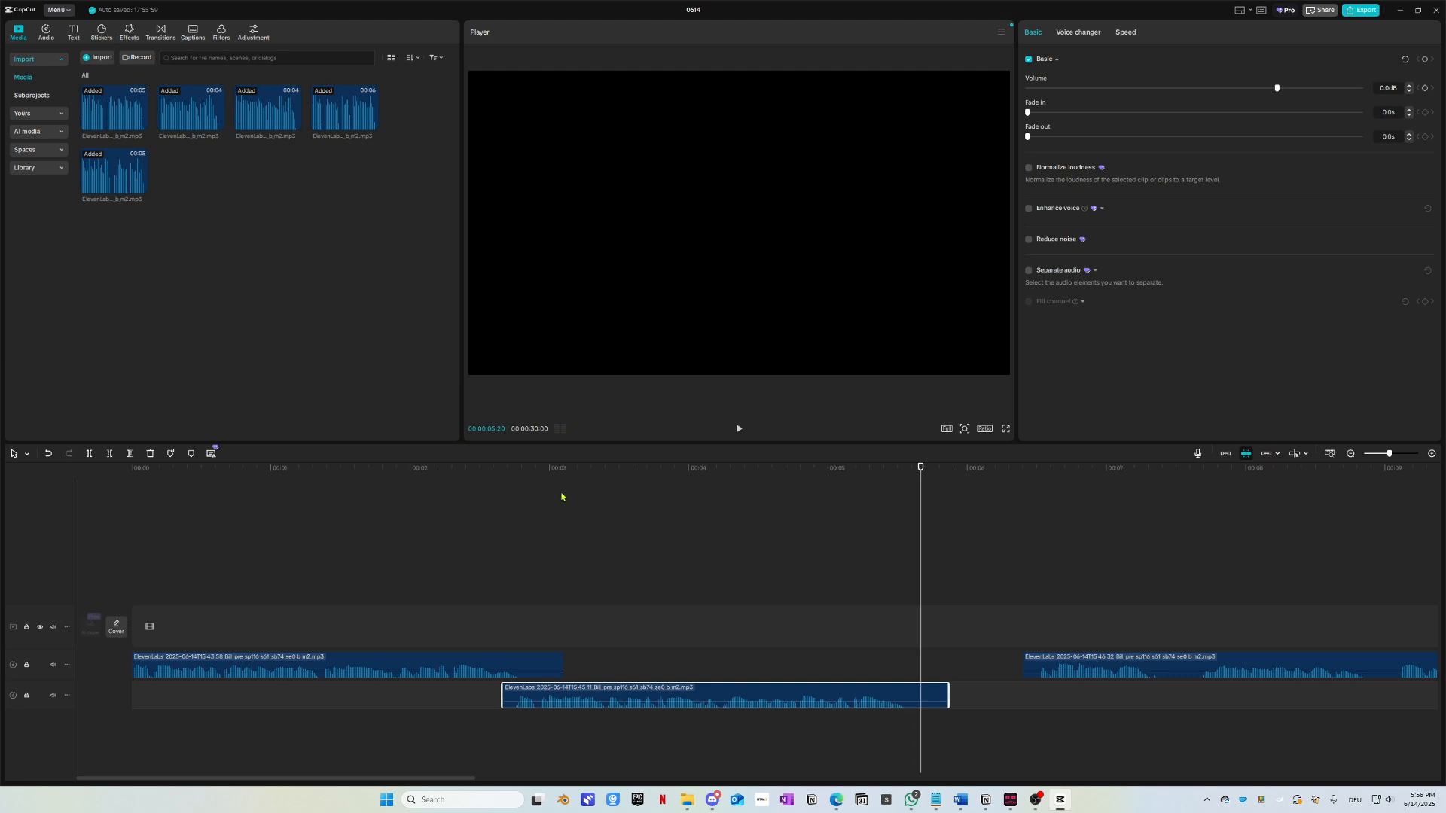
pyautogui.moveTo(216, 473); pyautogui.dragTo(91, 491)
pyautogui.press('space')
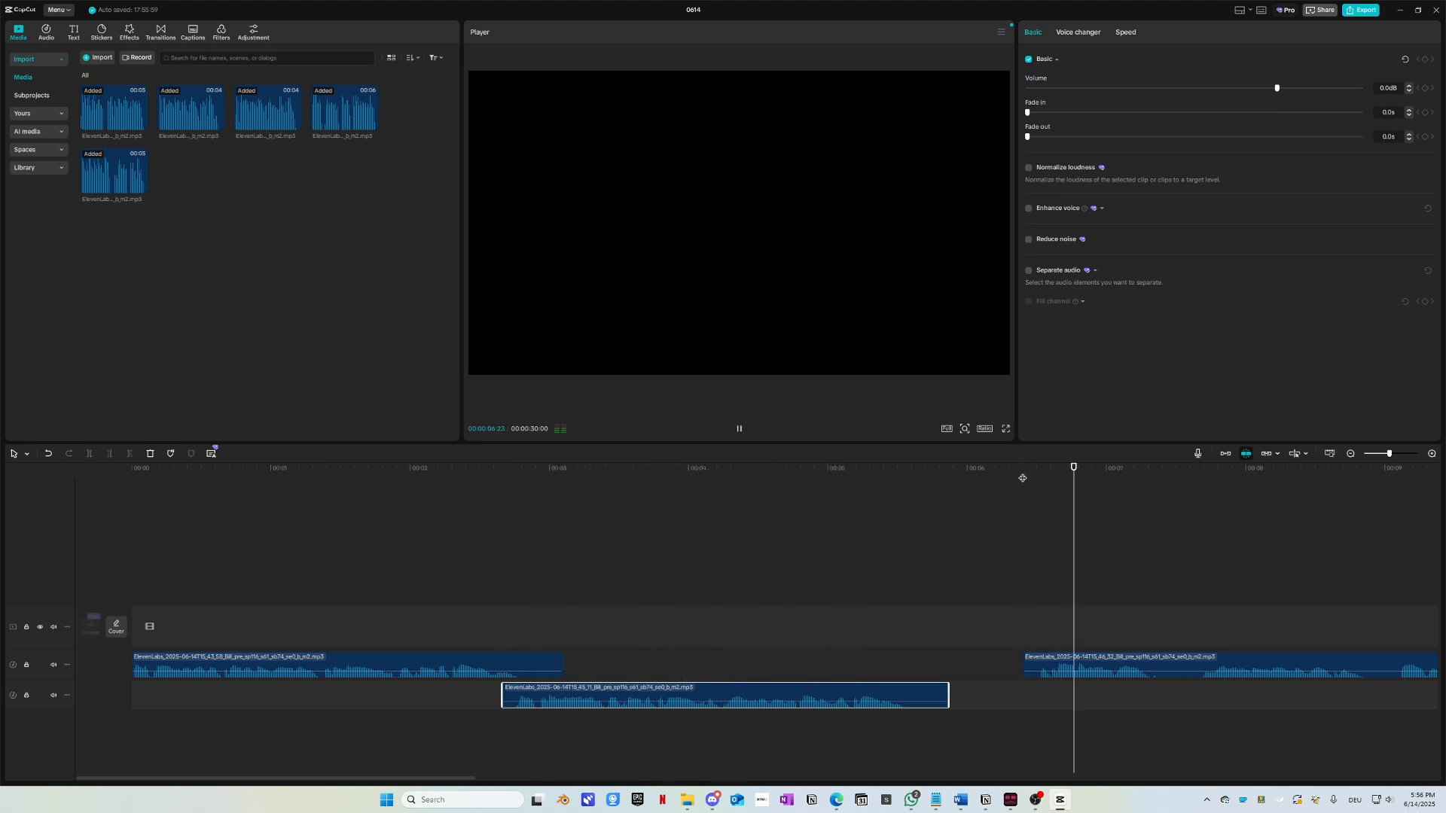
pyautogui.press('space')
pyautogui.moveTo(1044, 476); pyautogui.dragTo(301, 565)
pyautogui.press('space')
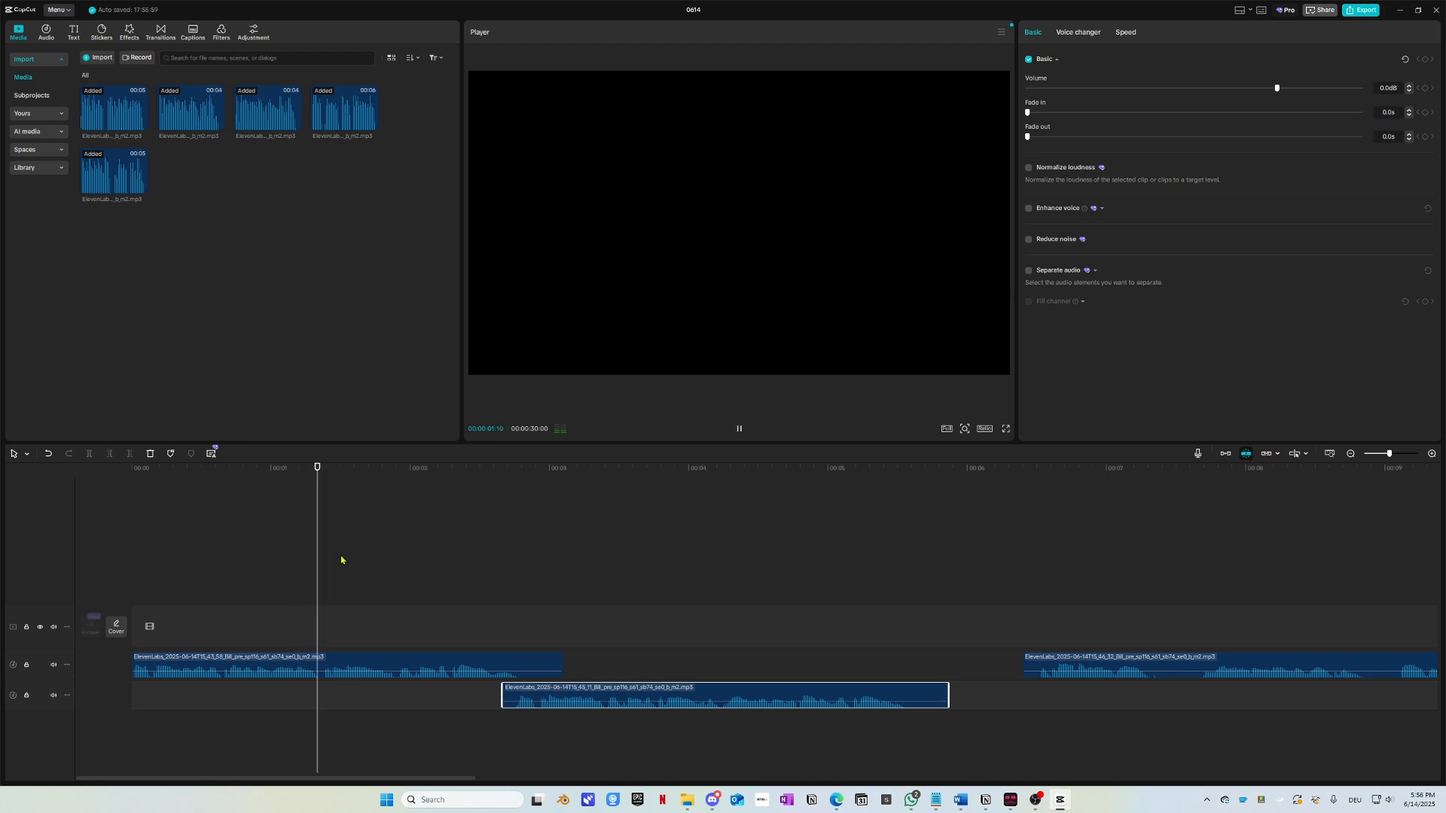
pyautogui.press('space')
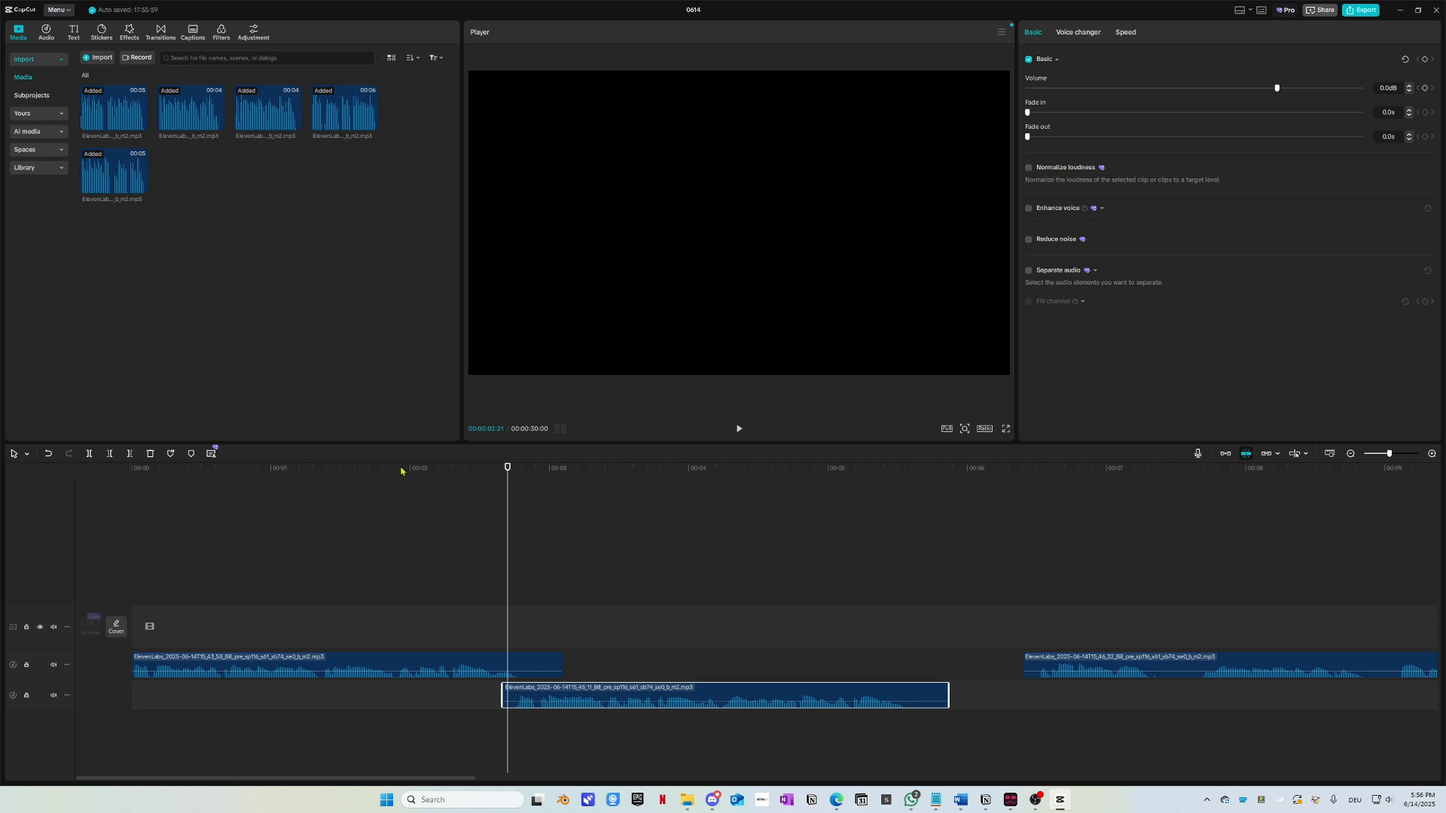
pyautogui.moveTo(401, 471); pyautogui.dragTo(916, 537)
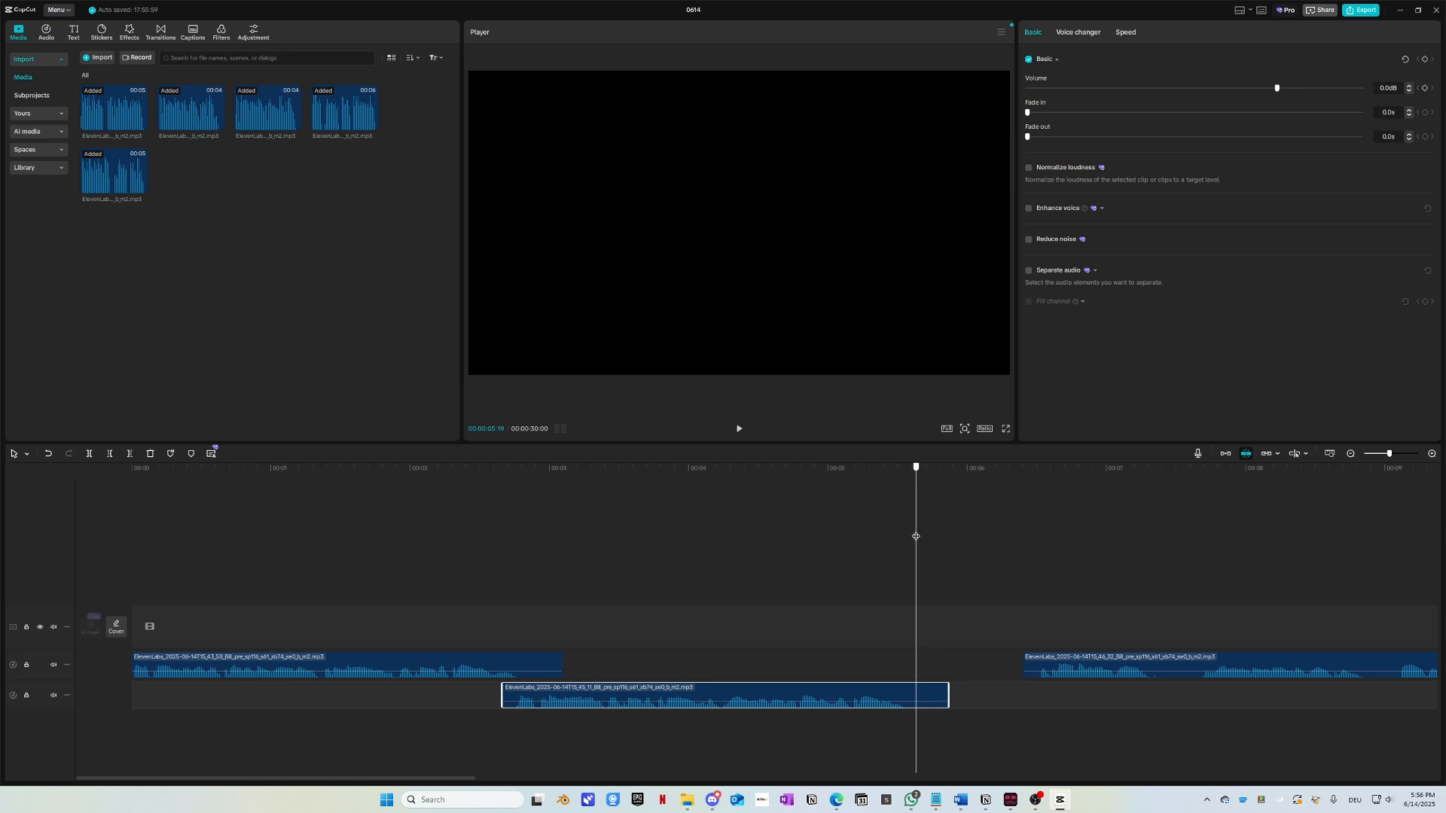
pyautogui.press('Delete')
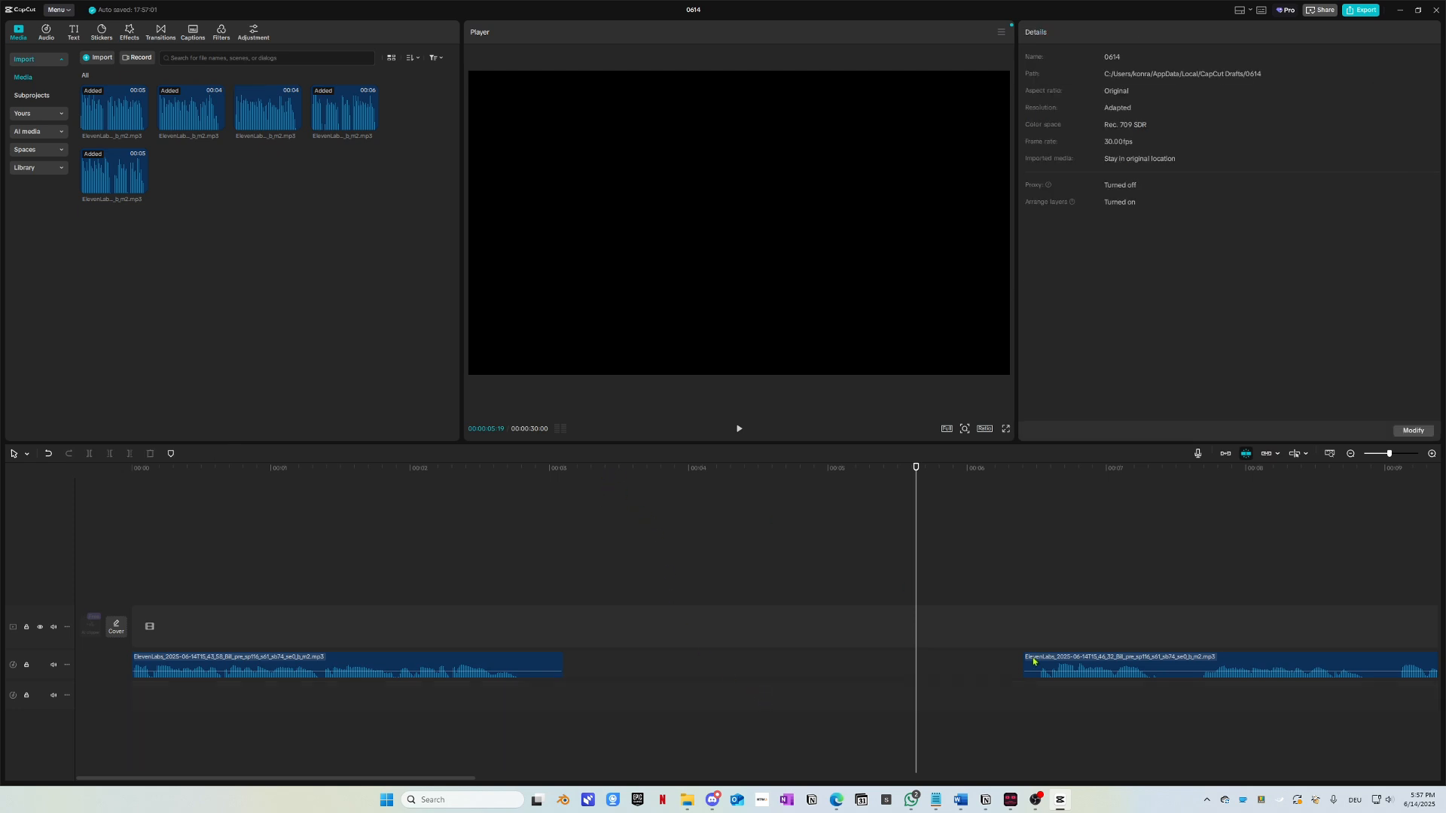
# Step: Put the later voice clip on the lower track, nudge it earlier, and replay the overlap
pyautogui.moveTo(1123, 661); pyautogui.dragTo(620, 694)
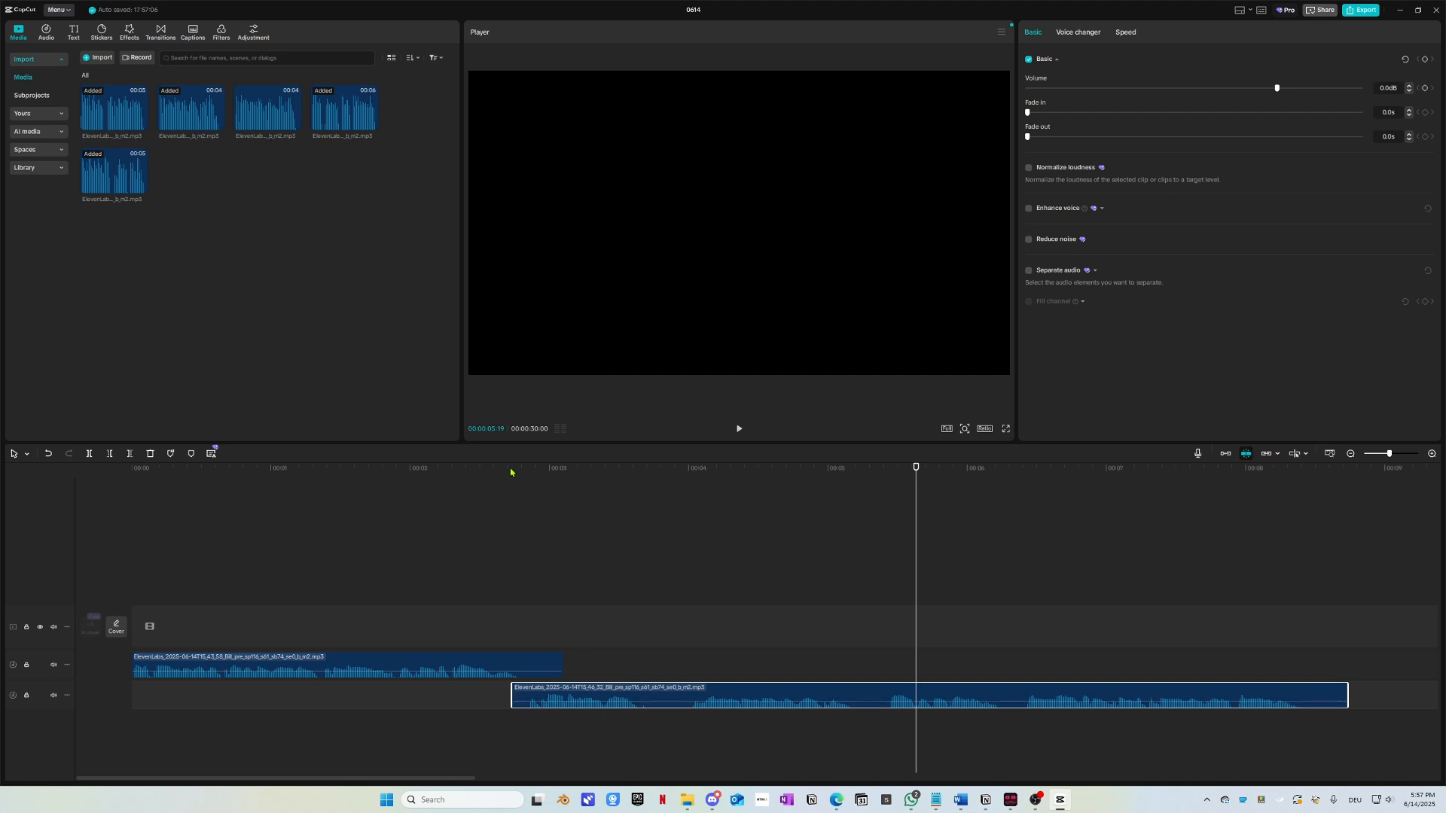
pyautogui.moveTo(174, 471); pyautogui.dragTo(452, 512)
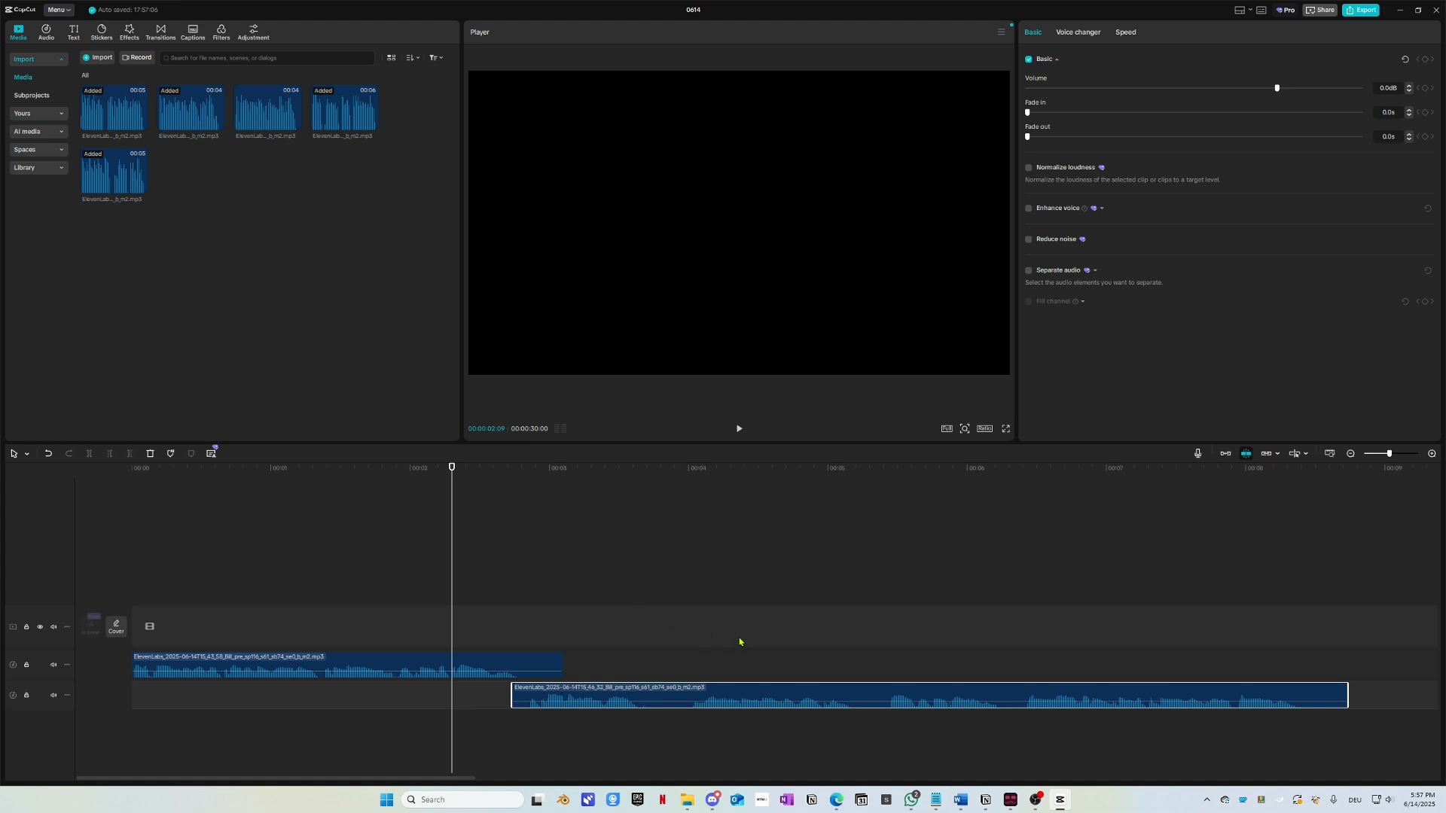
pyautogui.scroll(5, 740, 642)
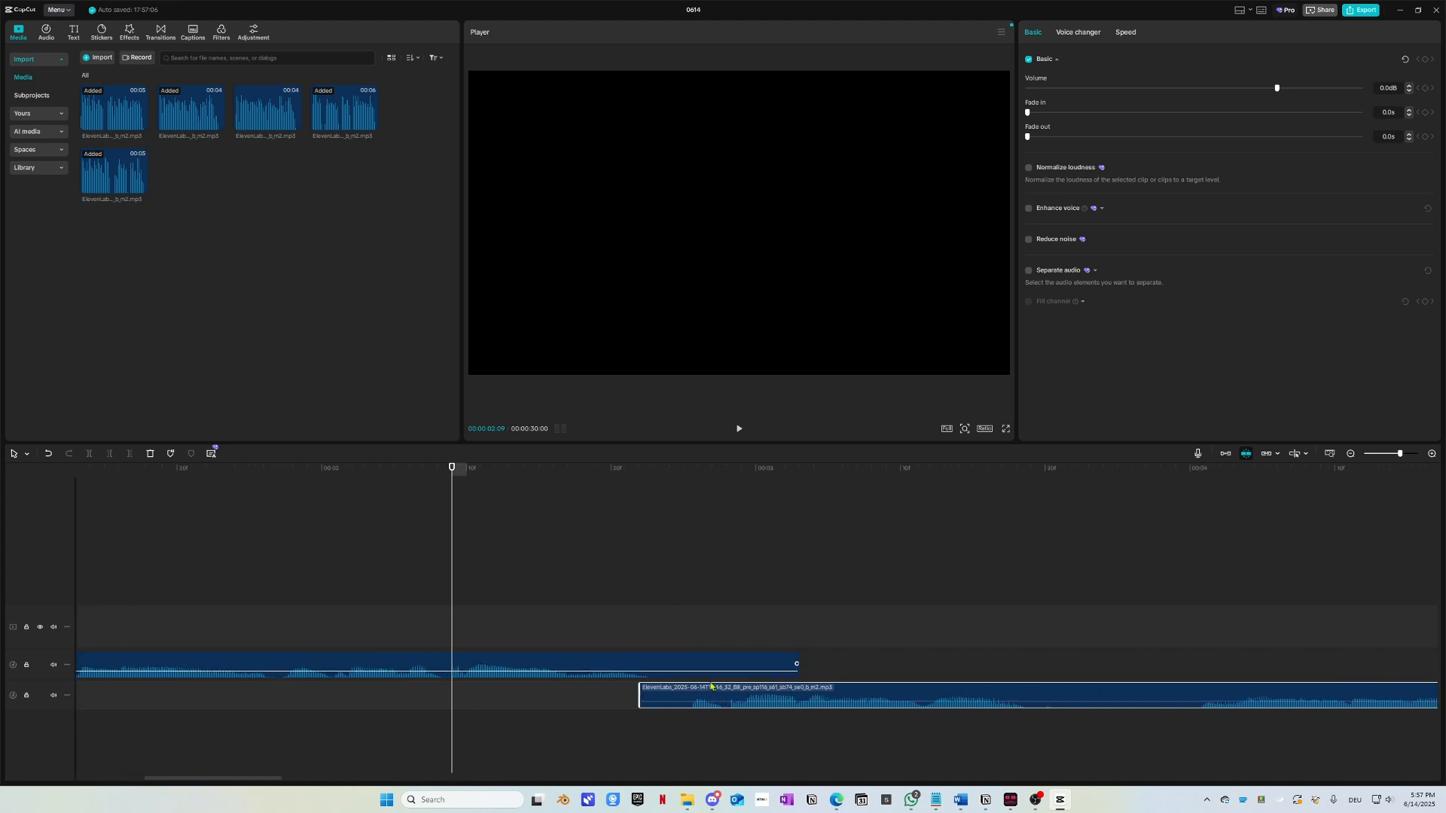
pyautogui.moveTo(711, 686); pyautogui.dragTo(683, 687)
pyautogui.press('space')
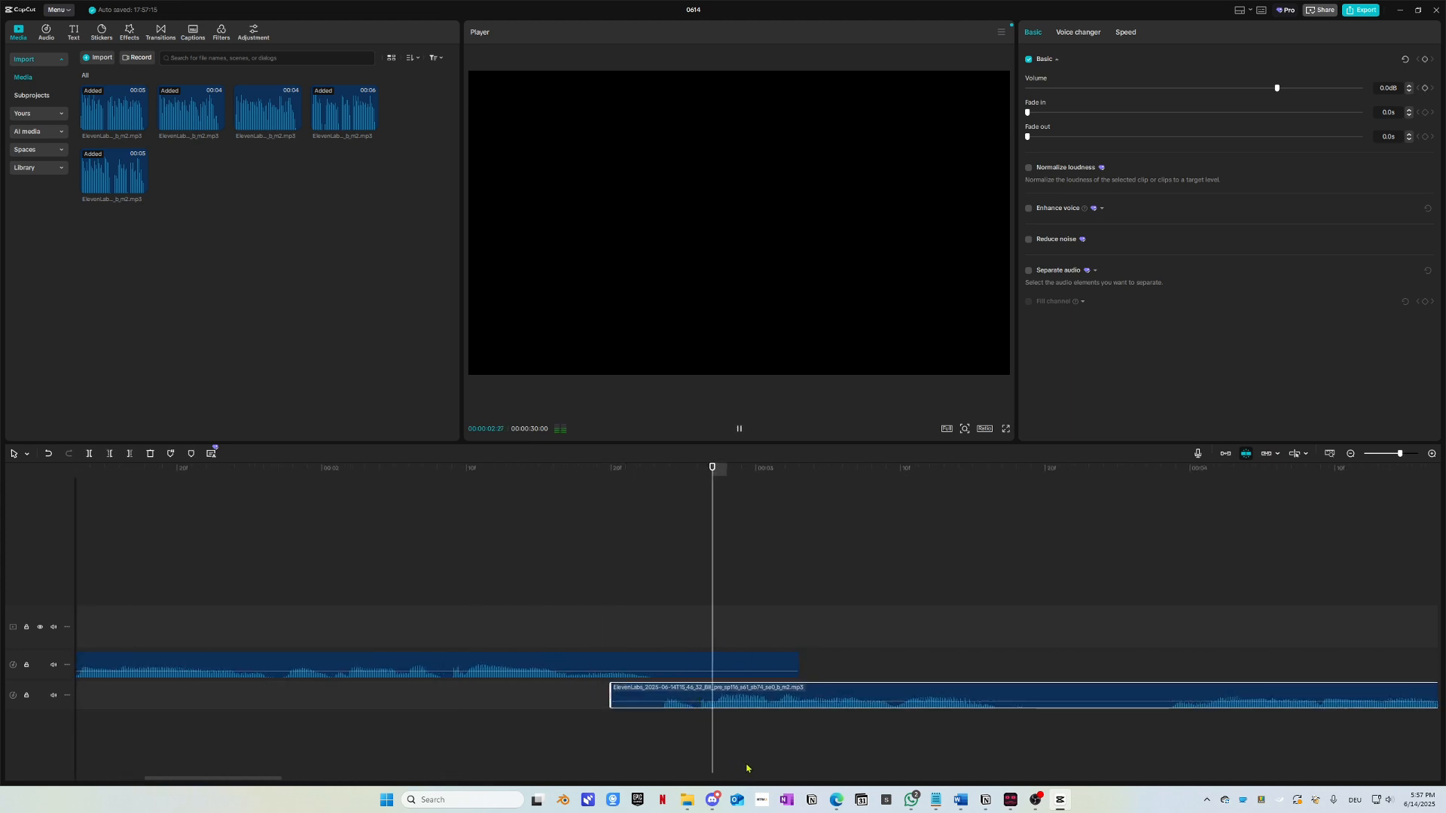
pyautogui.click(623, 474)
pyautogui.click(219, 484)
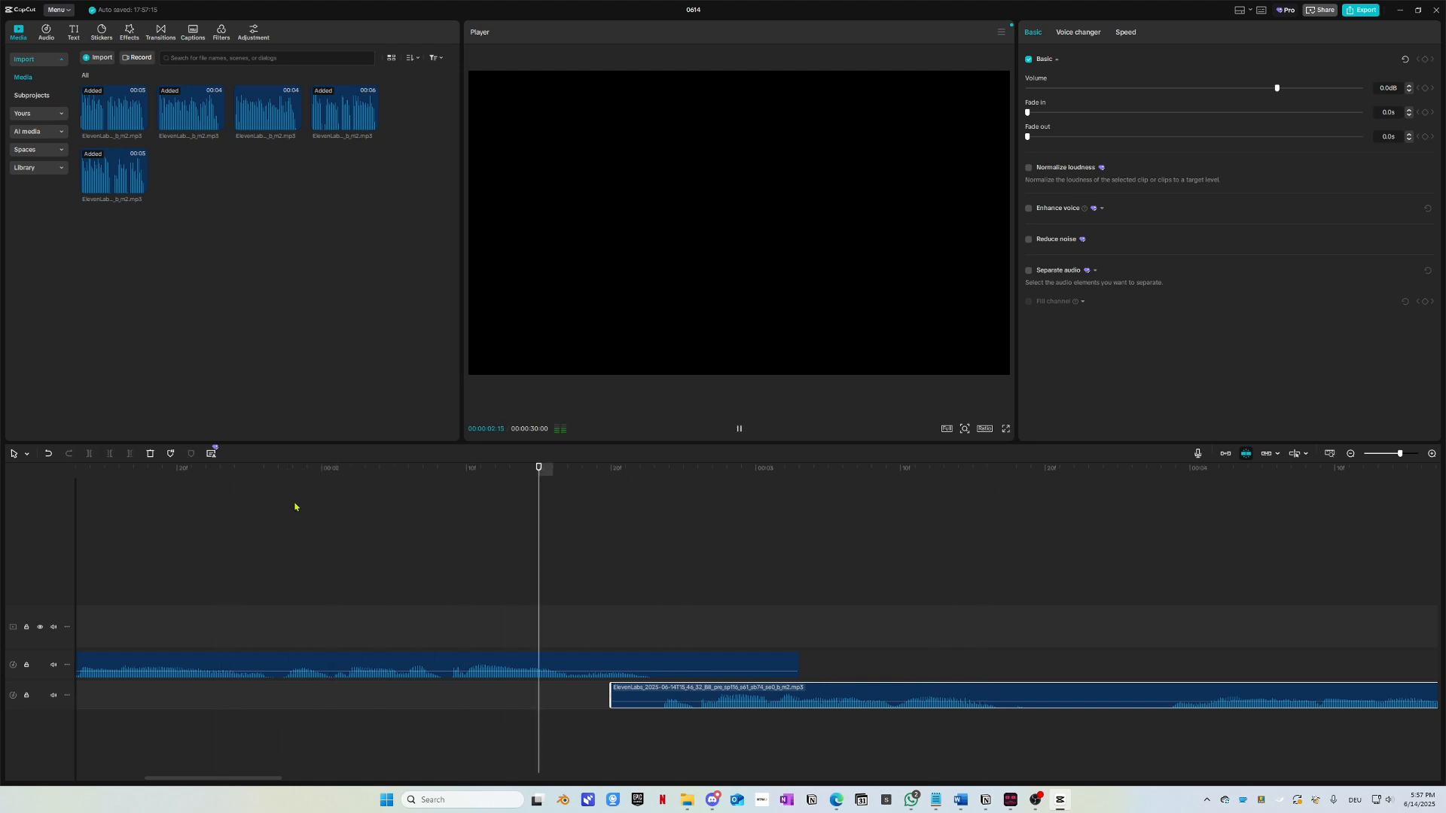
pyautogui.click(633, 473)
pyautogui.click(238, 471)
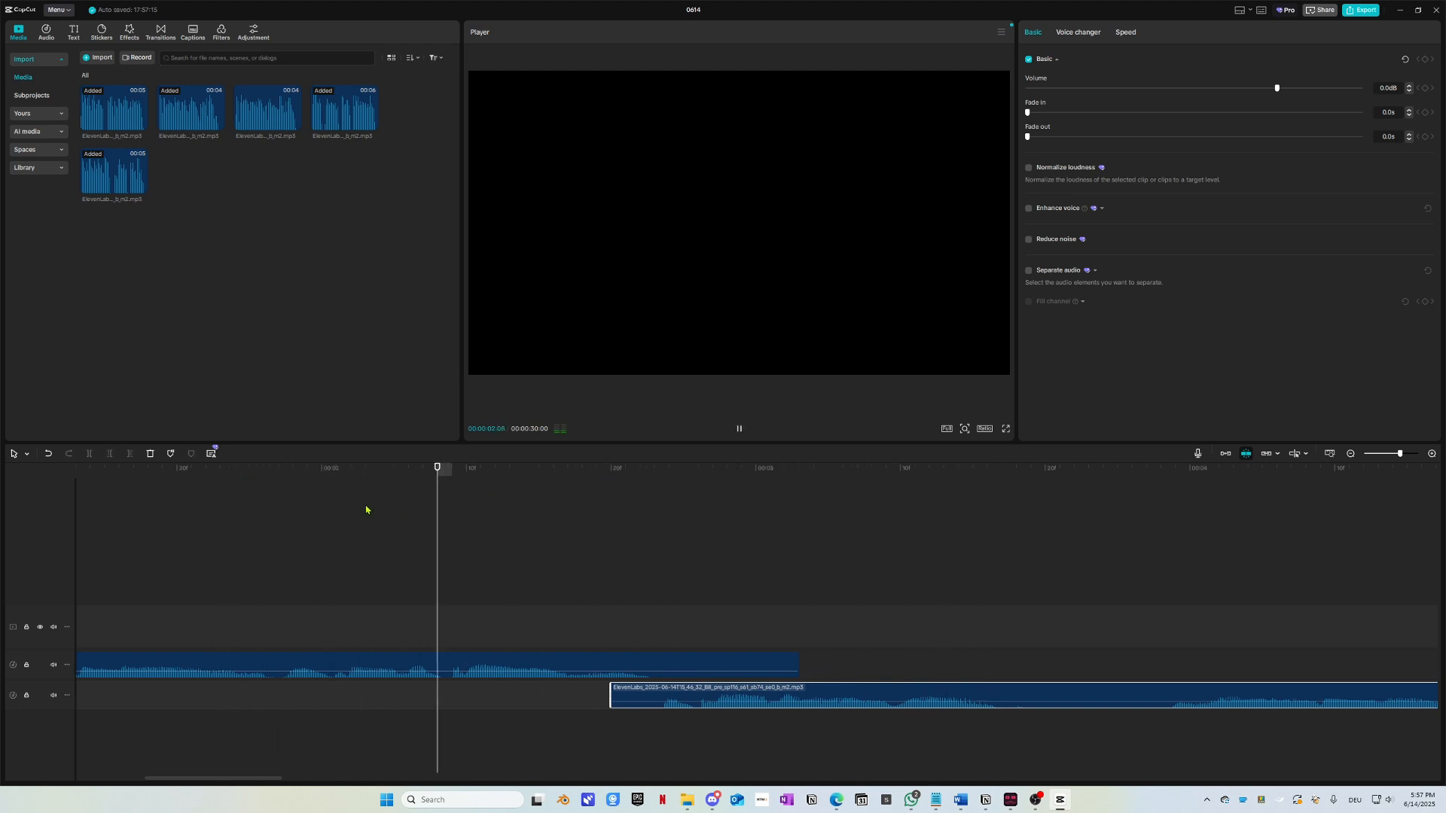
pyautogui.press('space')
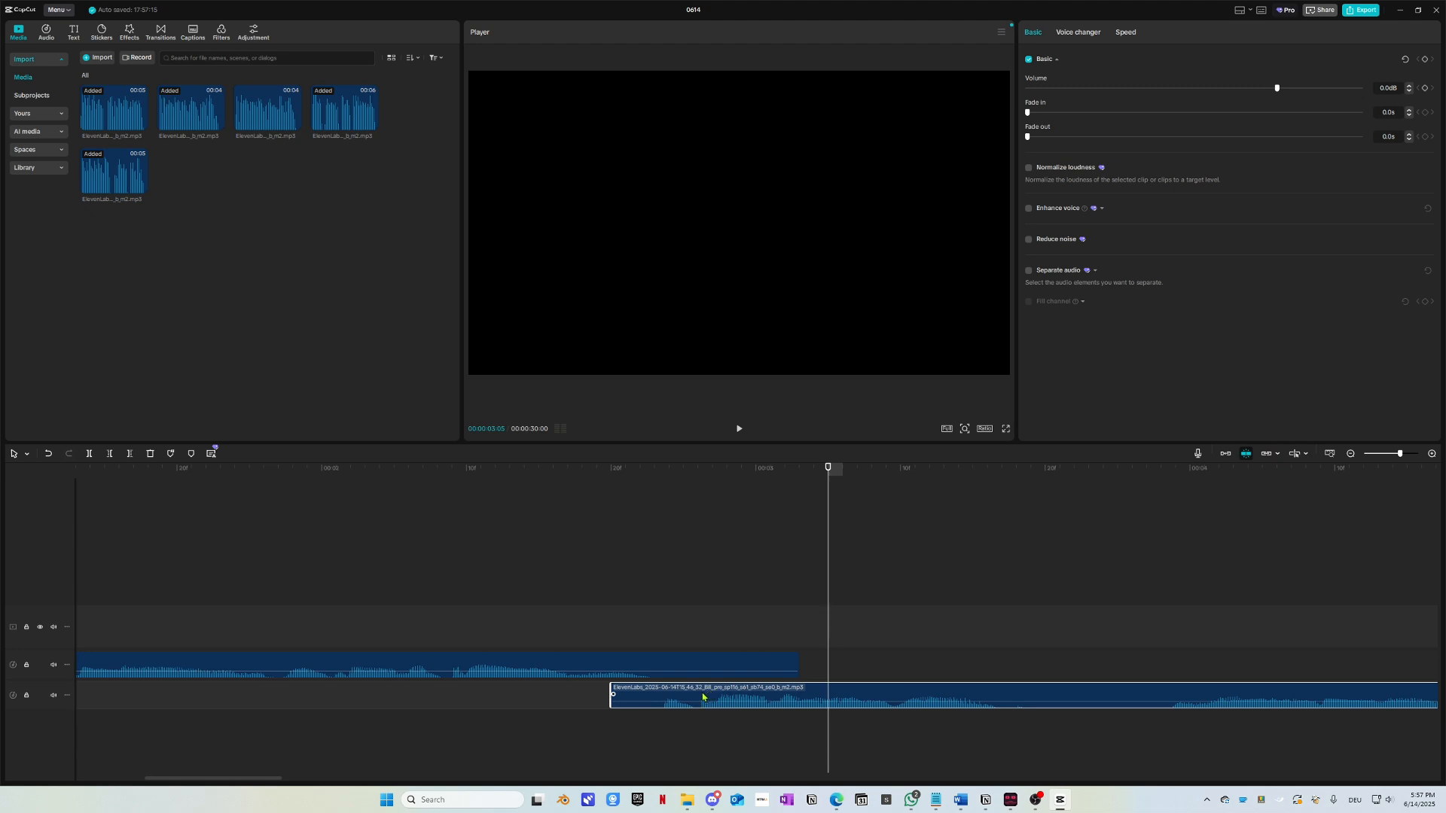
# Step: Shift the lower clip earlier again and check playhead positions from 00:00:02:14 to 00:00:02:18
pyautogui.moveTo(703, 698); pyautogui.dragTo(676, 695)
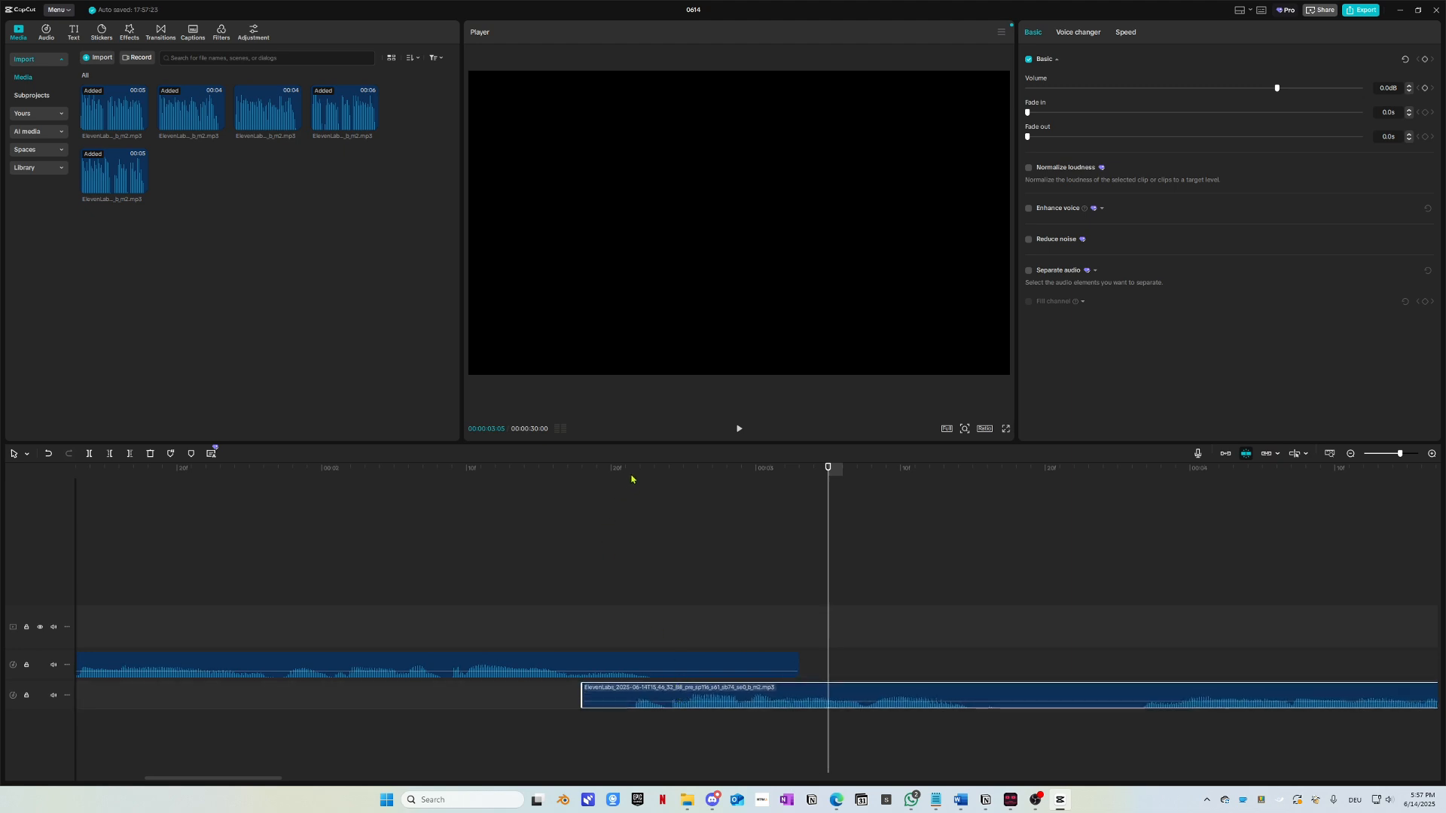
pyautogui.moveTo(632, 473); pyautogui.dragTo(136, 504)
pyautogui.press('space')
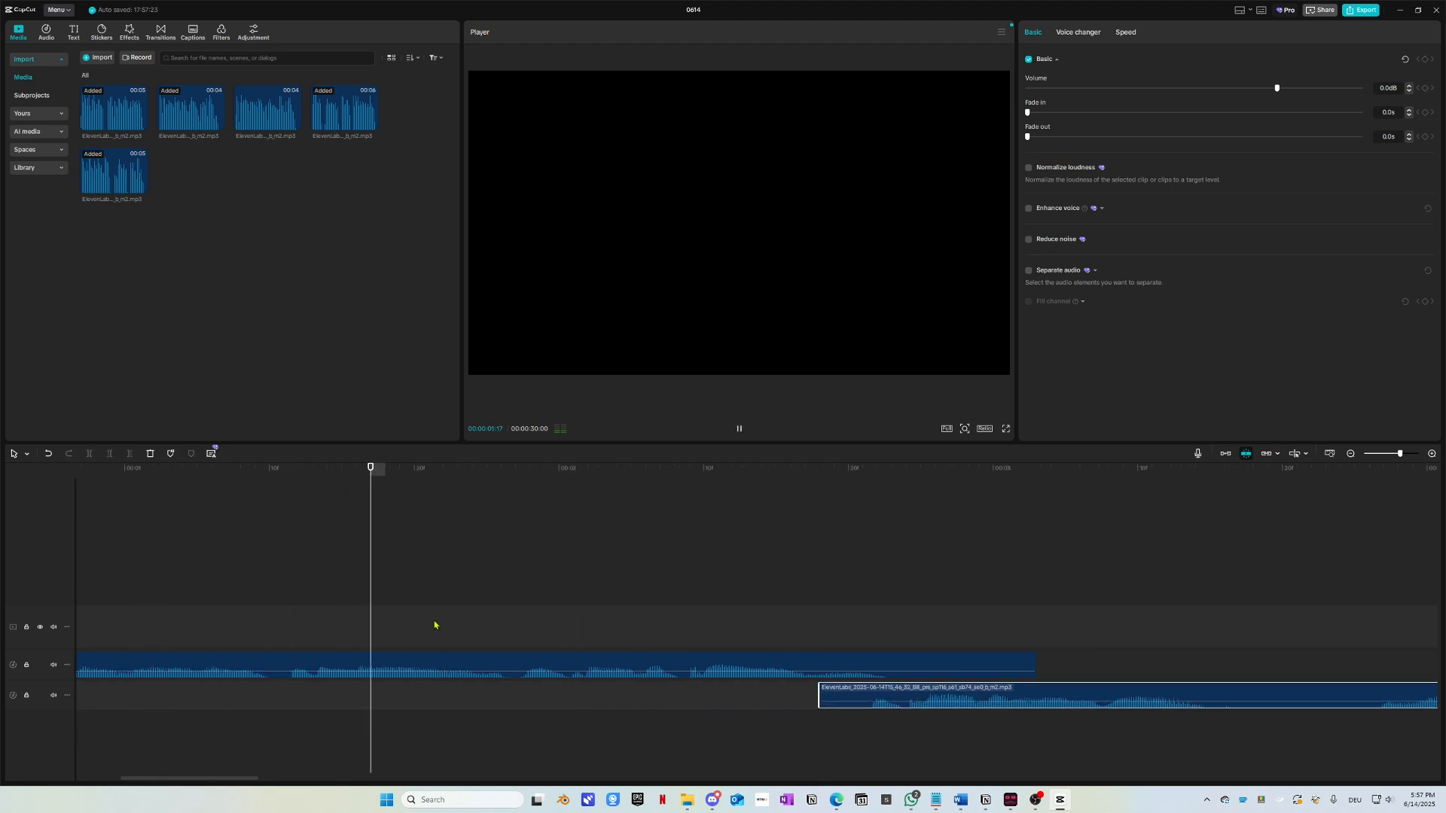
pyautogui.press('space')
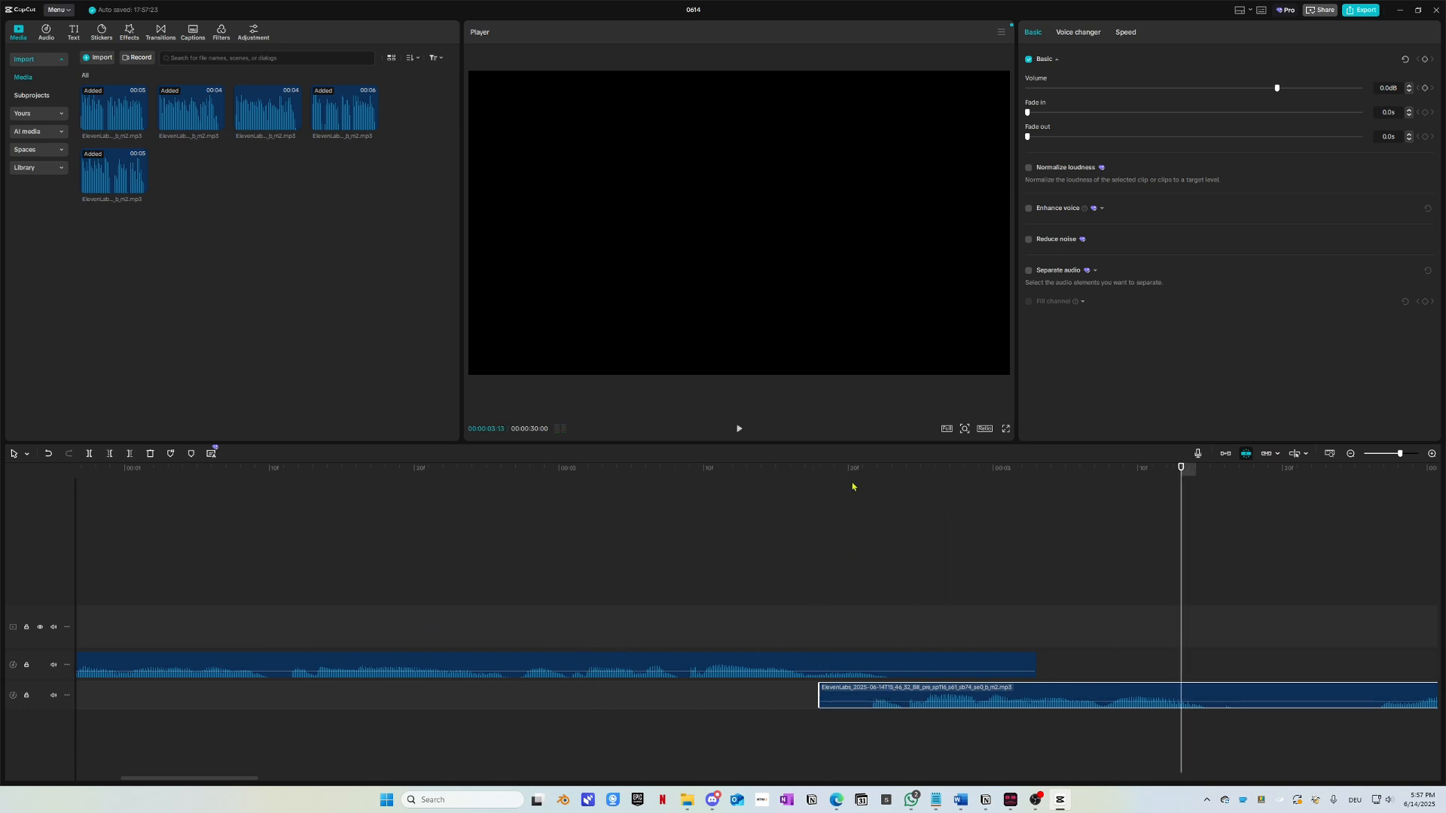
pyautogui.moveTo(853, 486); pyautogui.dragTo(817, 484)
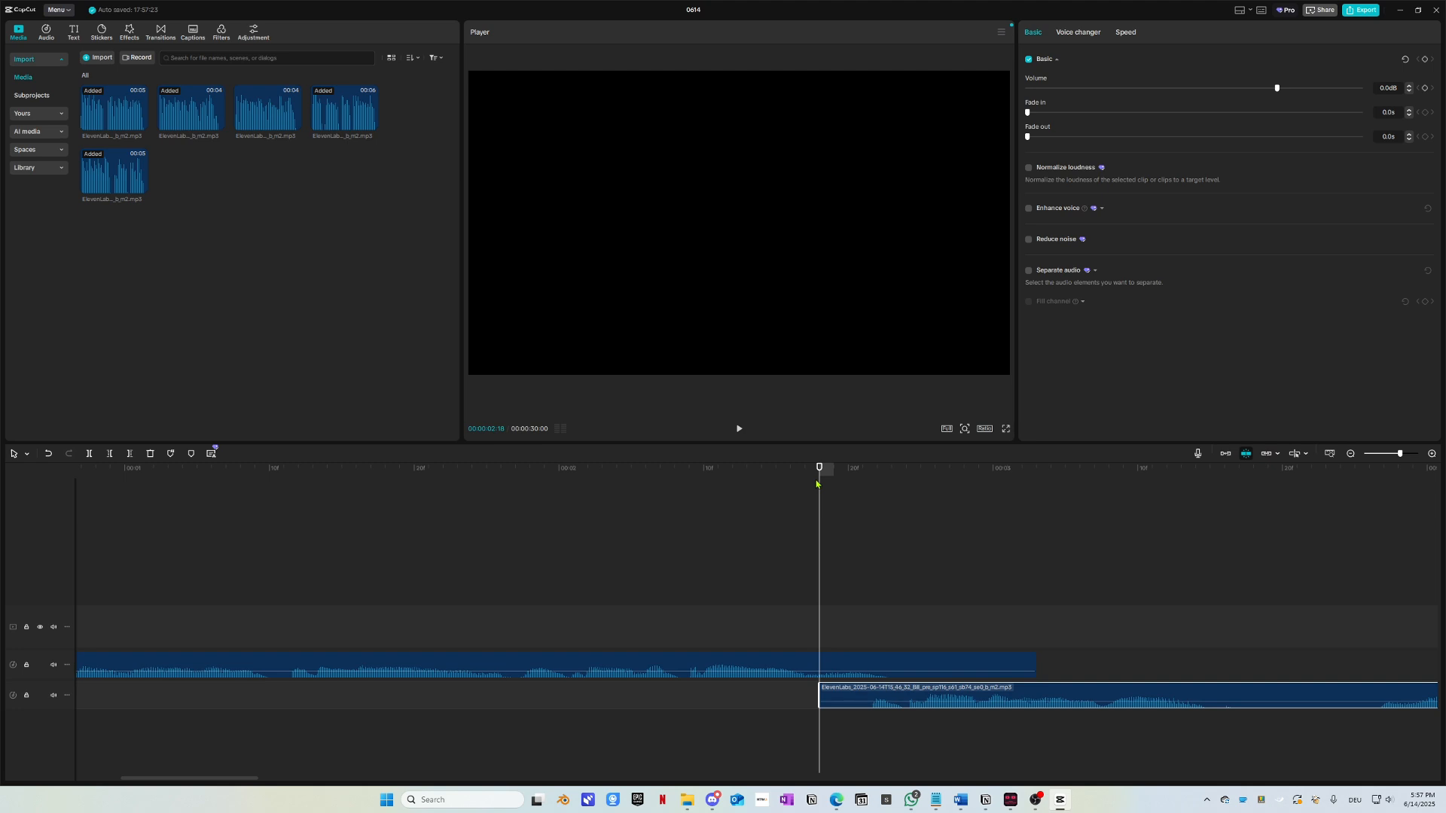
pyautogui.click(793, 473)
pyautogui.click(763, 488)
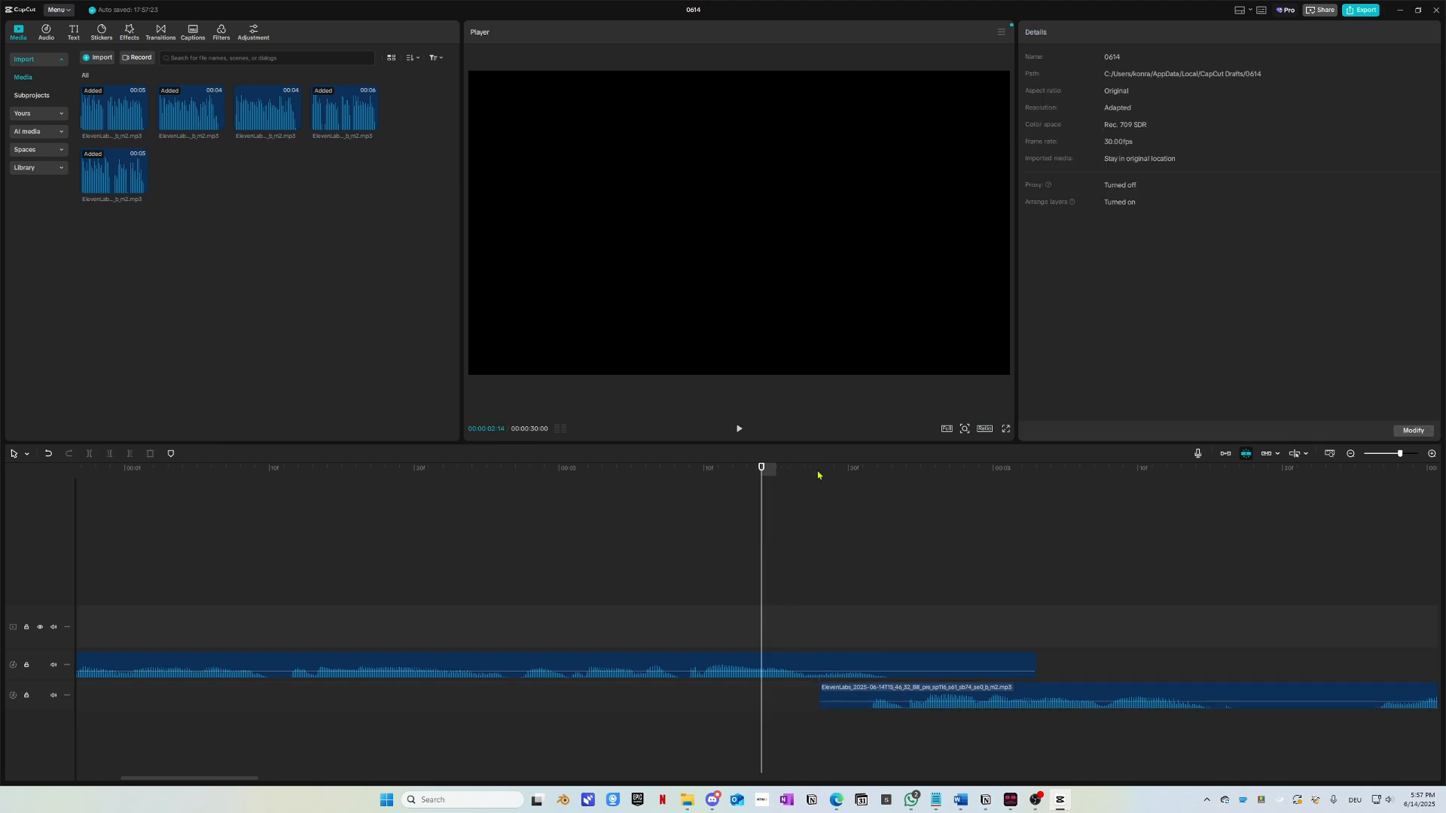
pyautogui.click(819, 474)
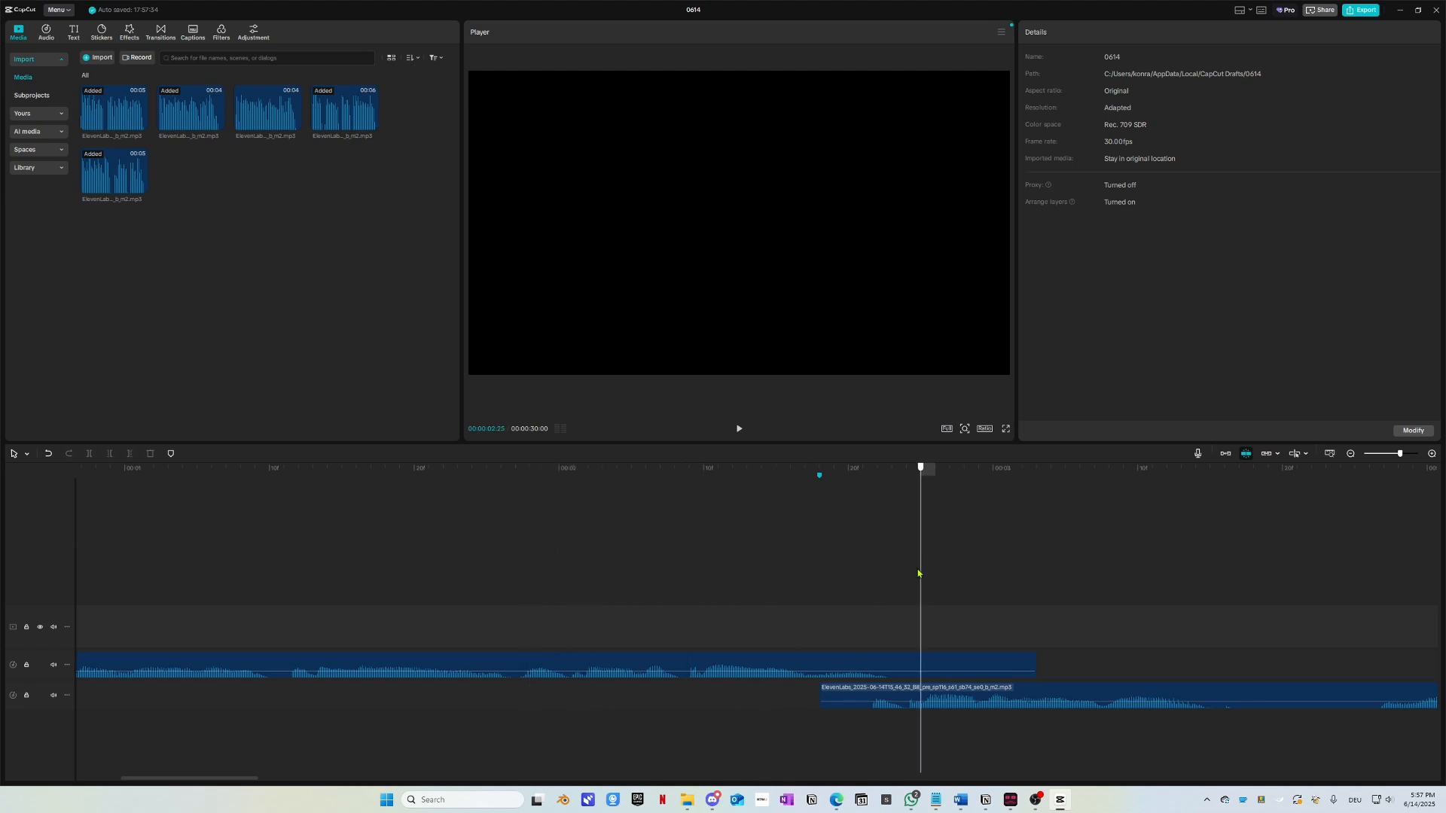
# Step: Replay the overlap and nudge the second voice clip a little earlier once more
pyautogui.scroll(-1, 650, 592)
pyautogui.scroll(-2, 681, 636)
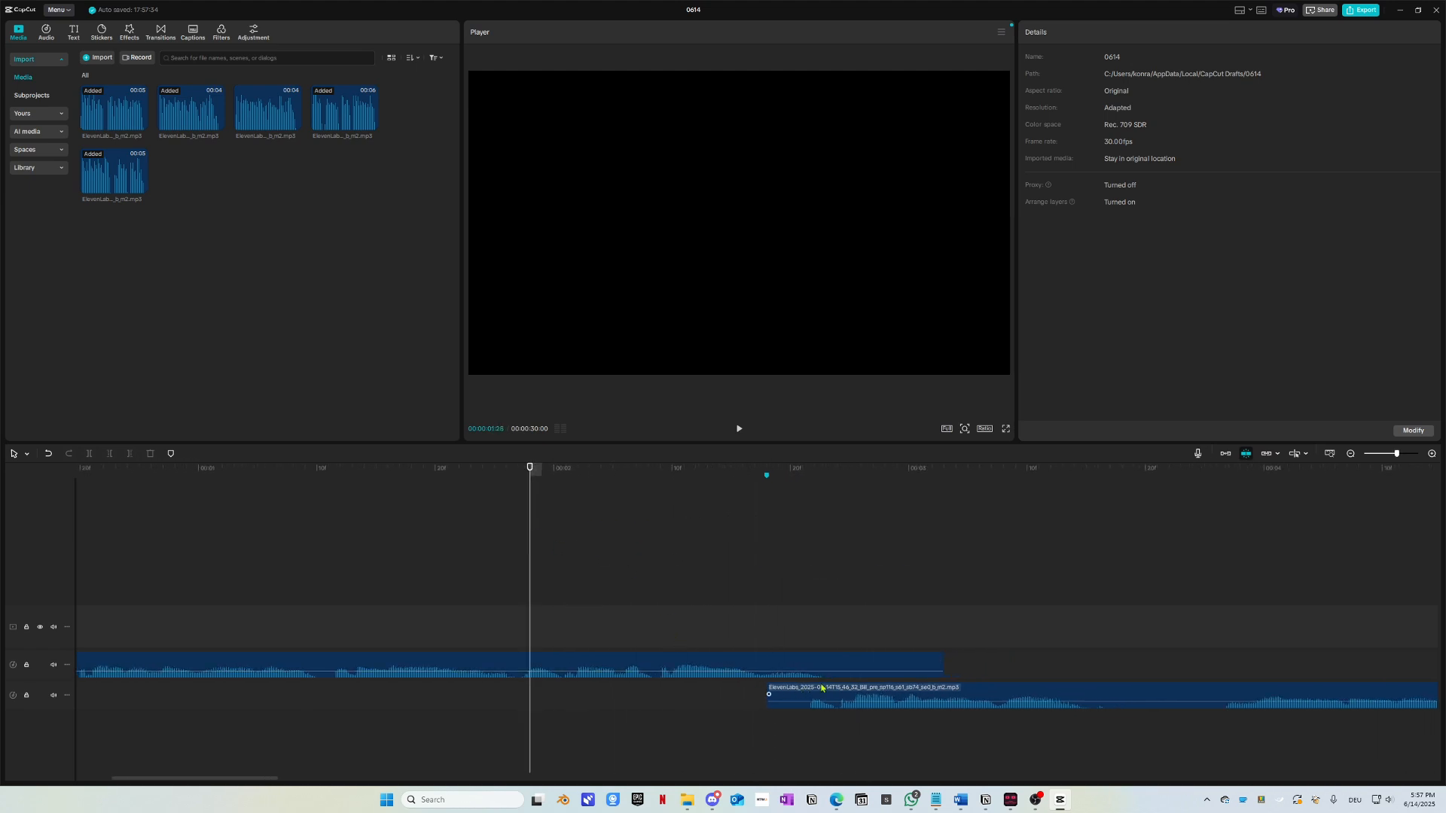
pyautogui.click(794, 693)
pyautogui.press('space')
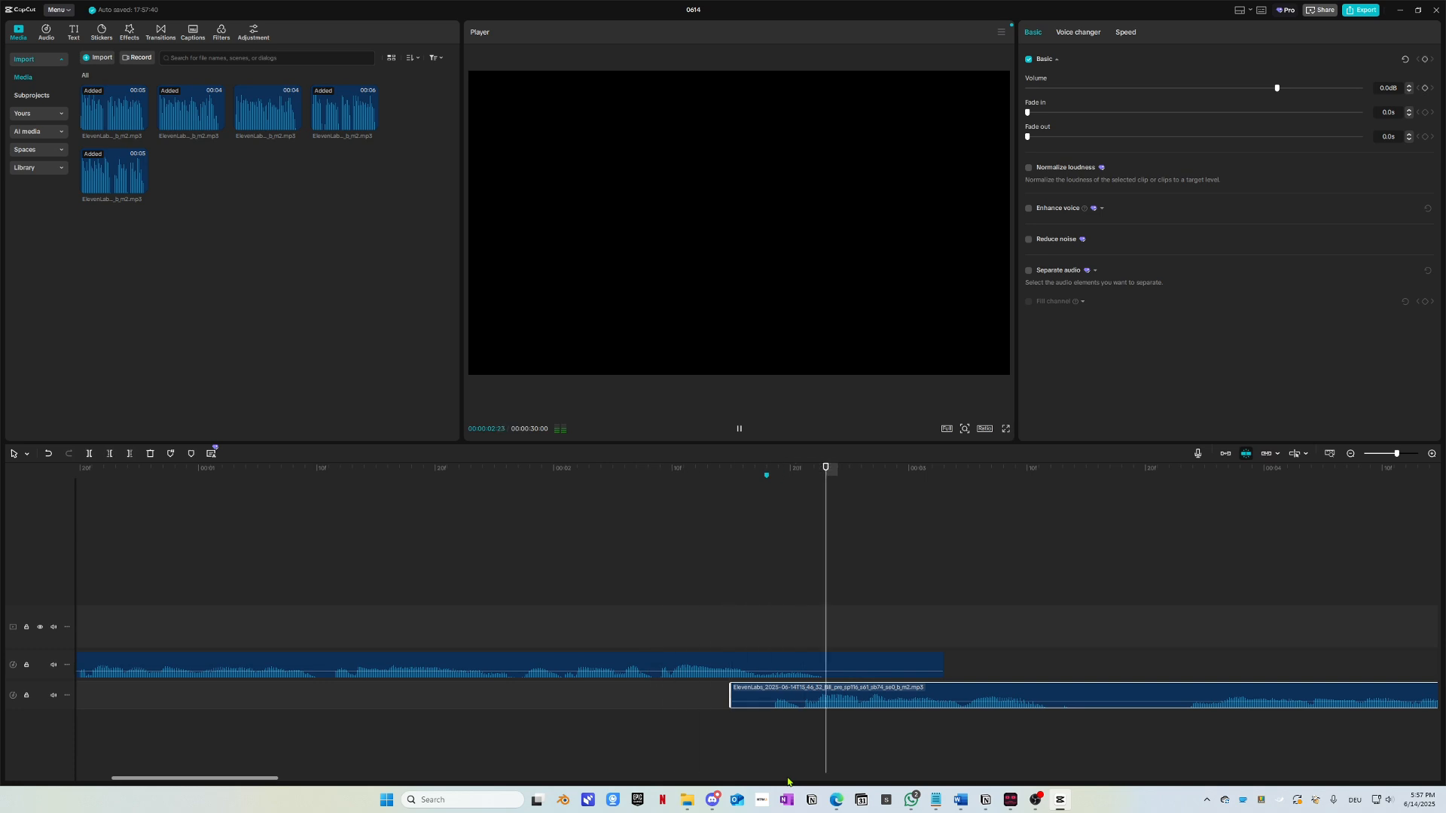
pyautogui.moveTo(818, 474); pyautogui.dragTo(171, 508)
pyautogui.press('space')
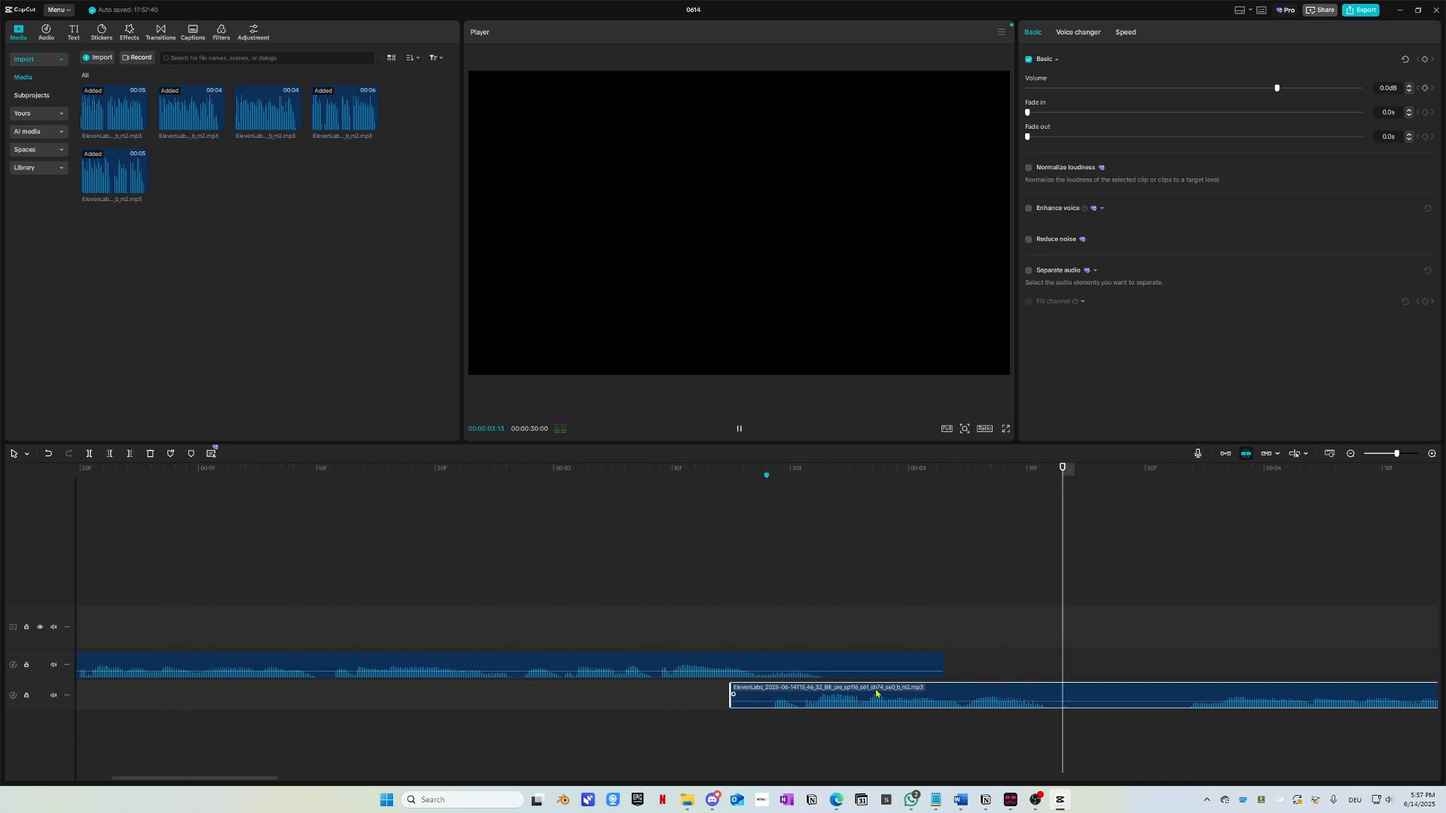
pyautogui.press('space')
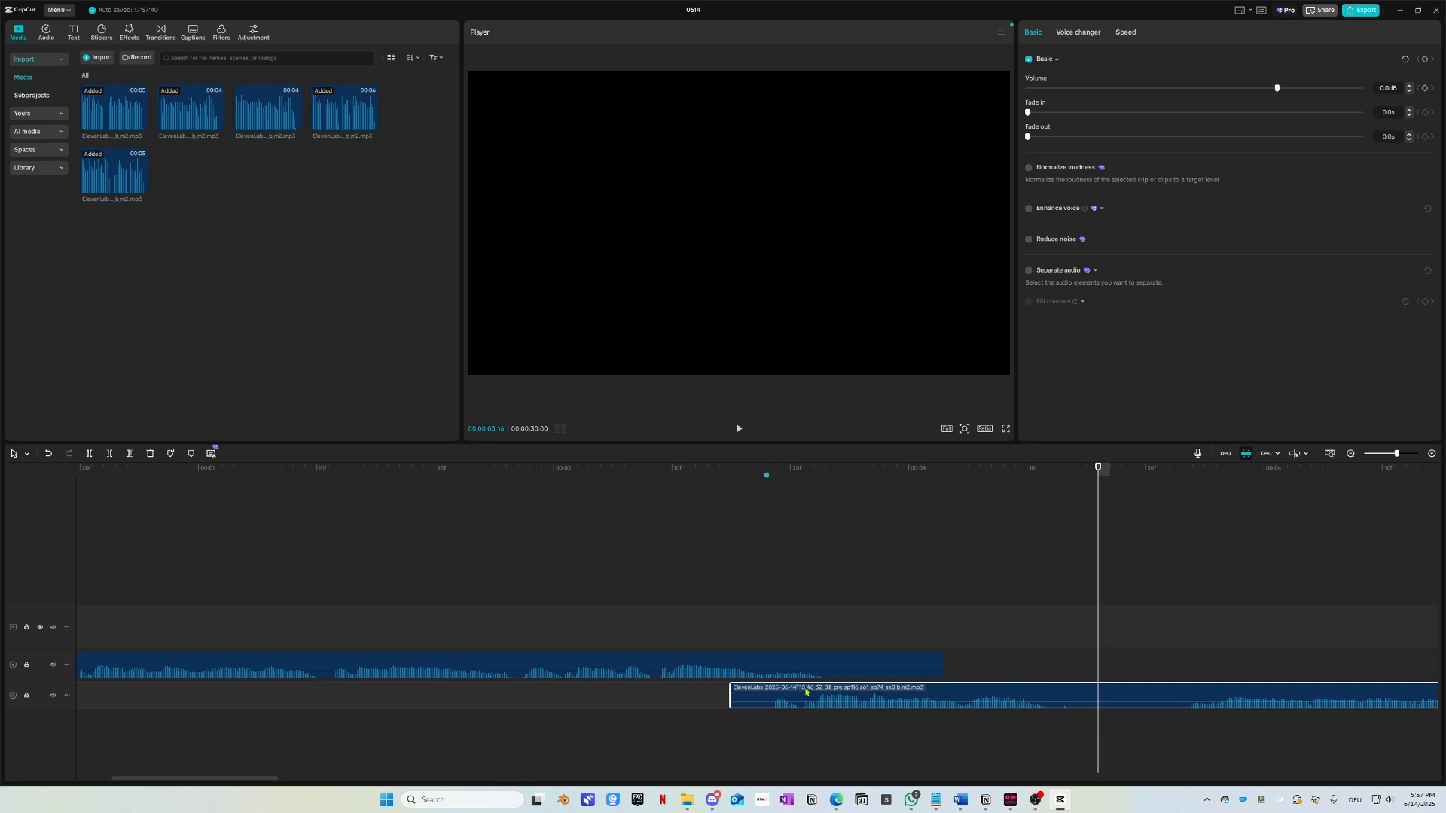
pyautogui.moveTo(844, 689); pyautogui.dragTo(792, 693)
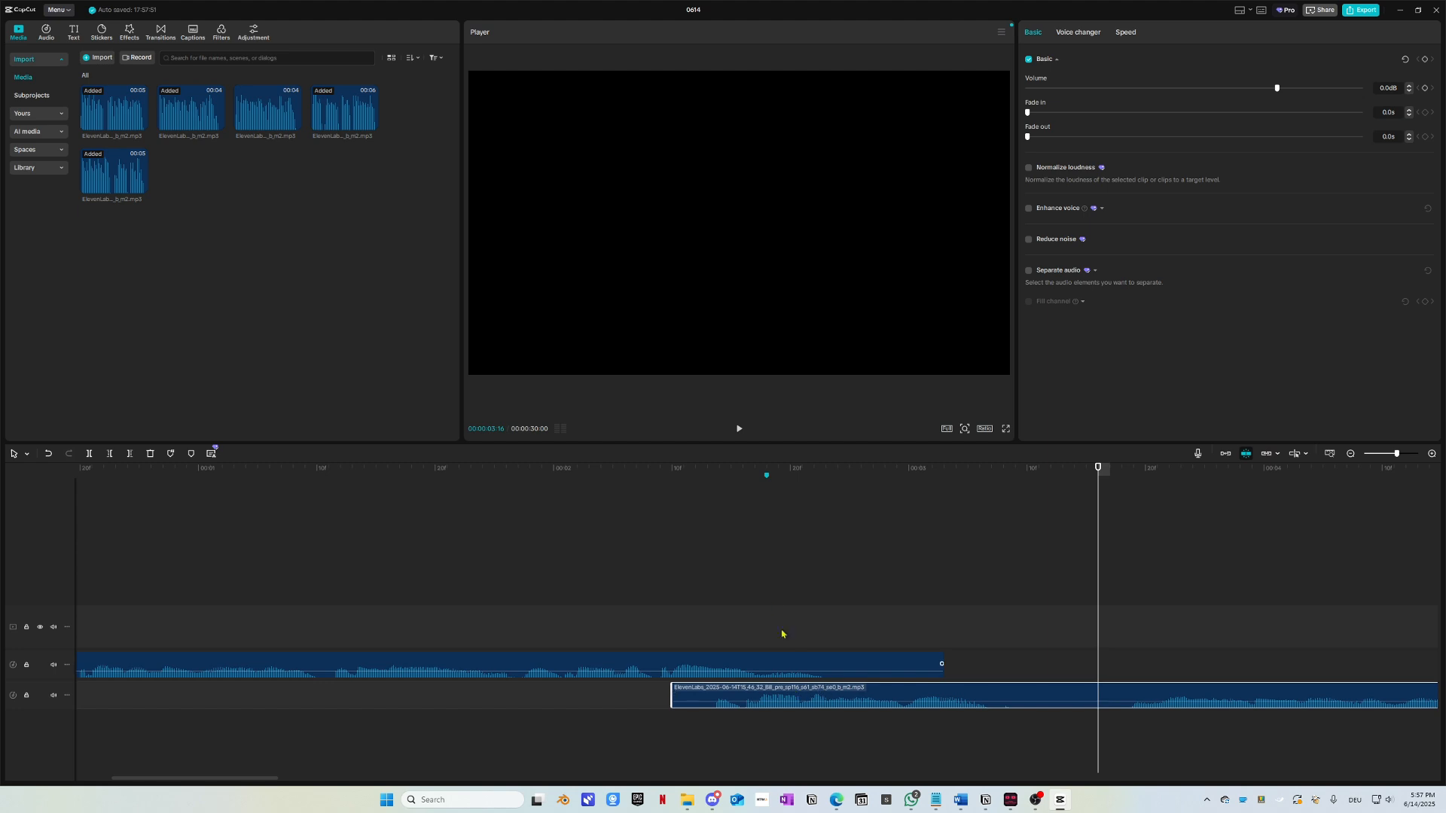
# Step: Preview the voice from the start, then shift the second voice clip slightly later
pyautogui.click(185, 526)
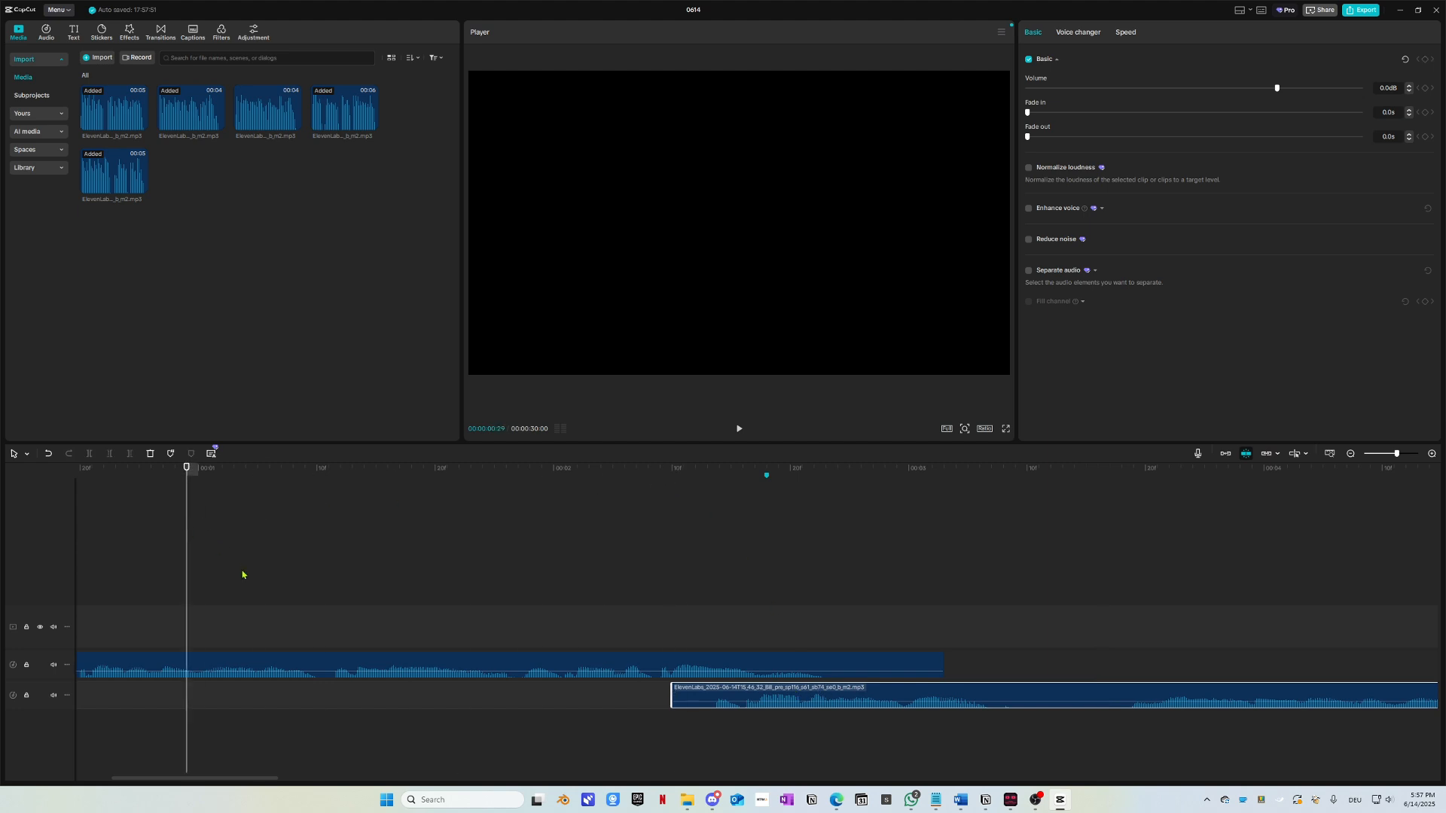
pyautogui.press('space')
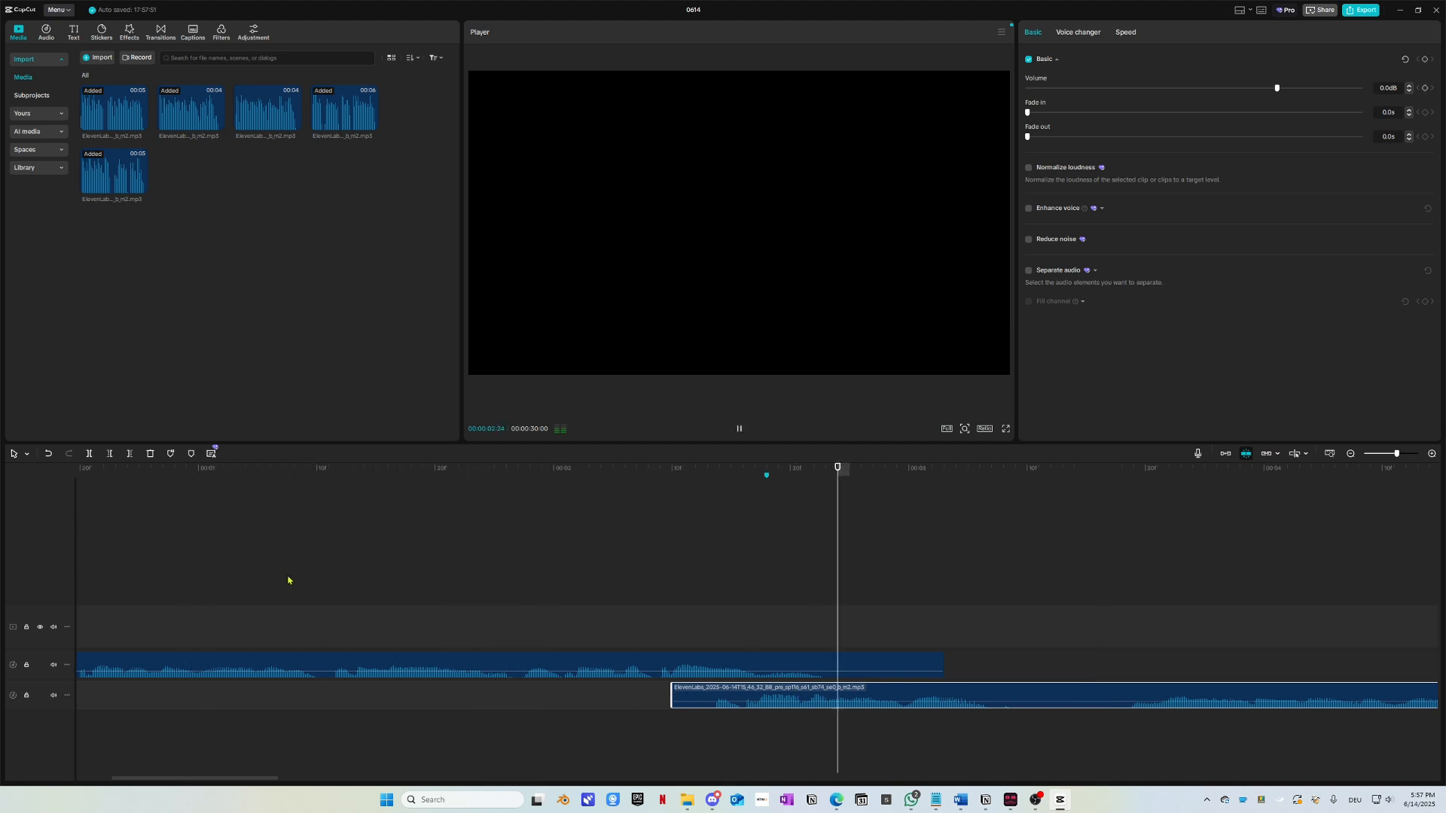
pyautogui.press('space')
pyautogui.moveTo(716, 476); pyautogui.dragTo(577, 603)
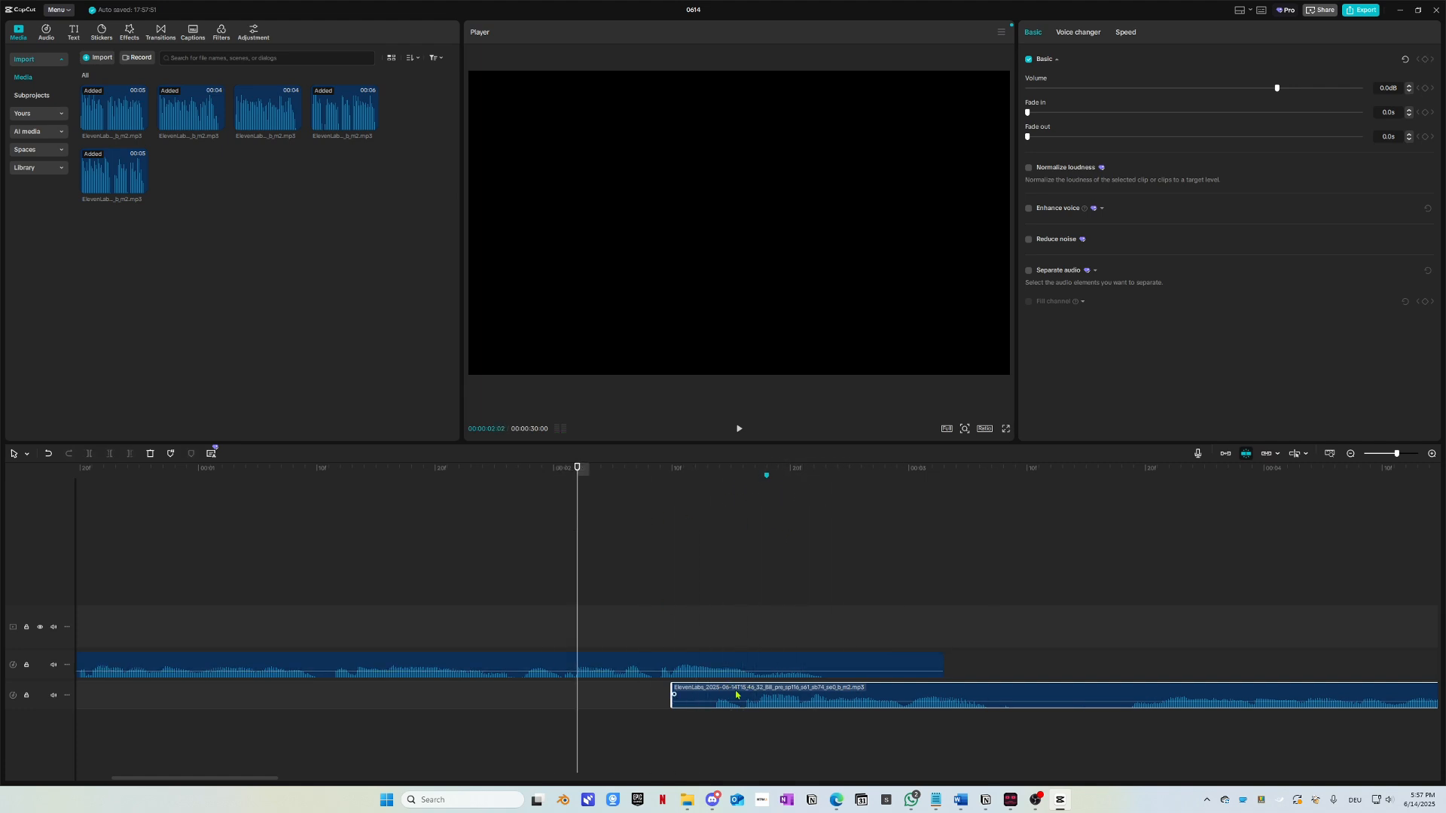
pyautogui.press('space')
pyautogui.press('space')
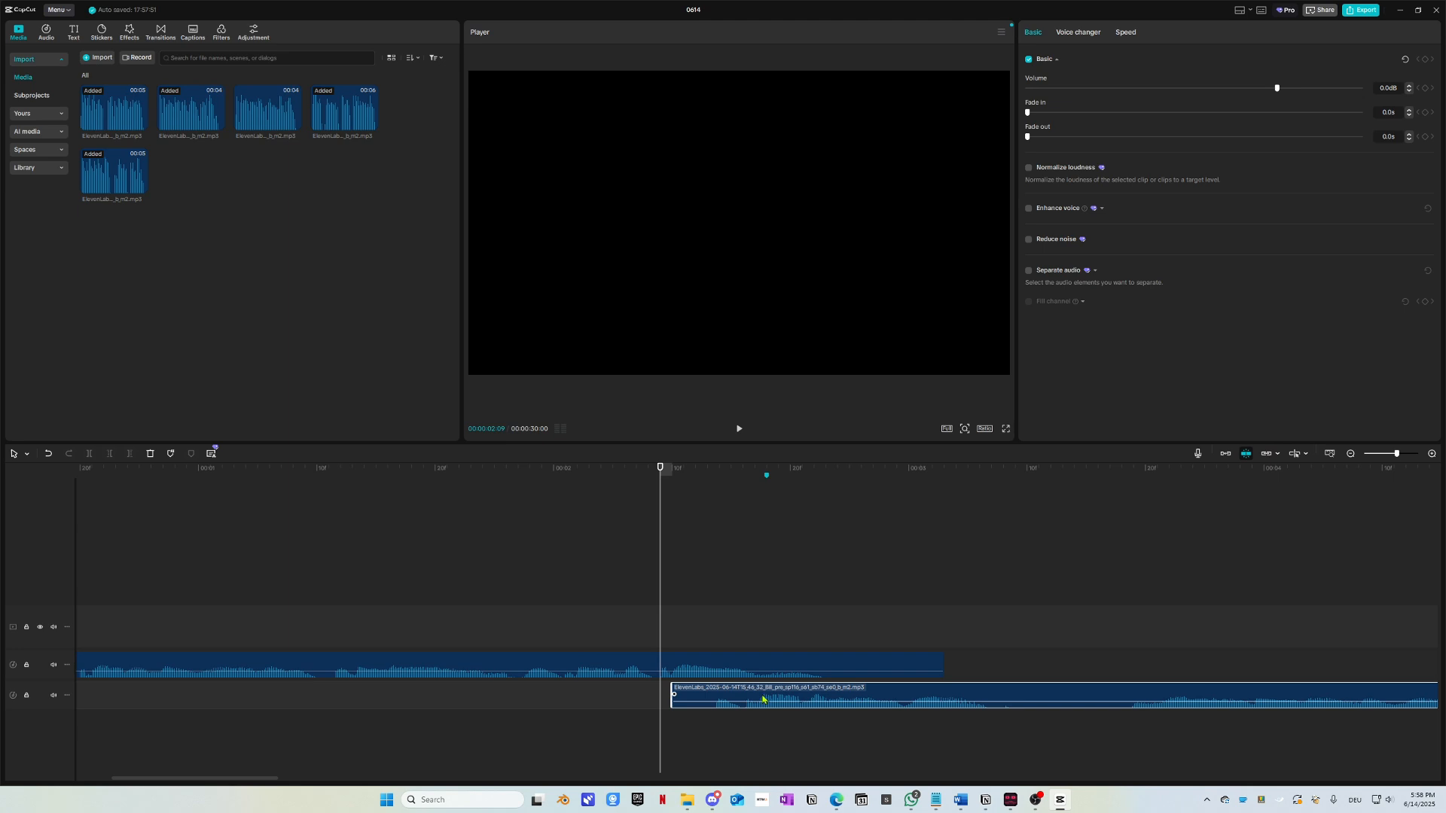
pyautogui.moveTo(763, 701); pyautogui.dragTo(808, 699)
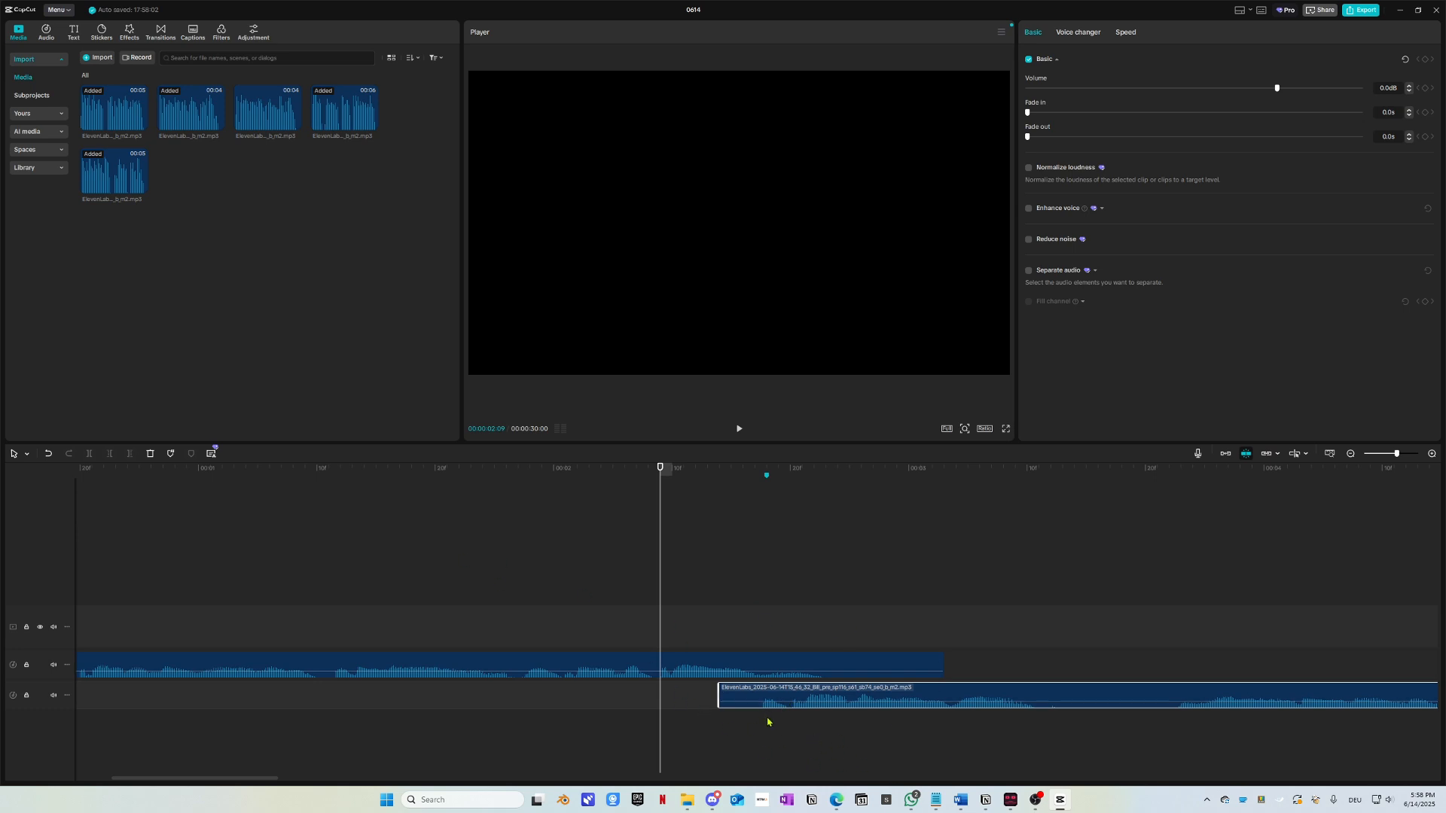
pyautogui.press('space')
pyautogui.press('space')
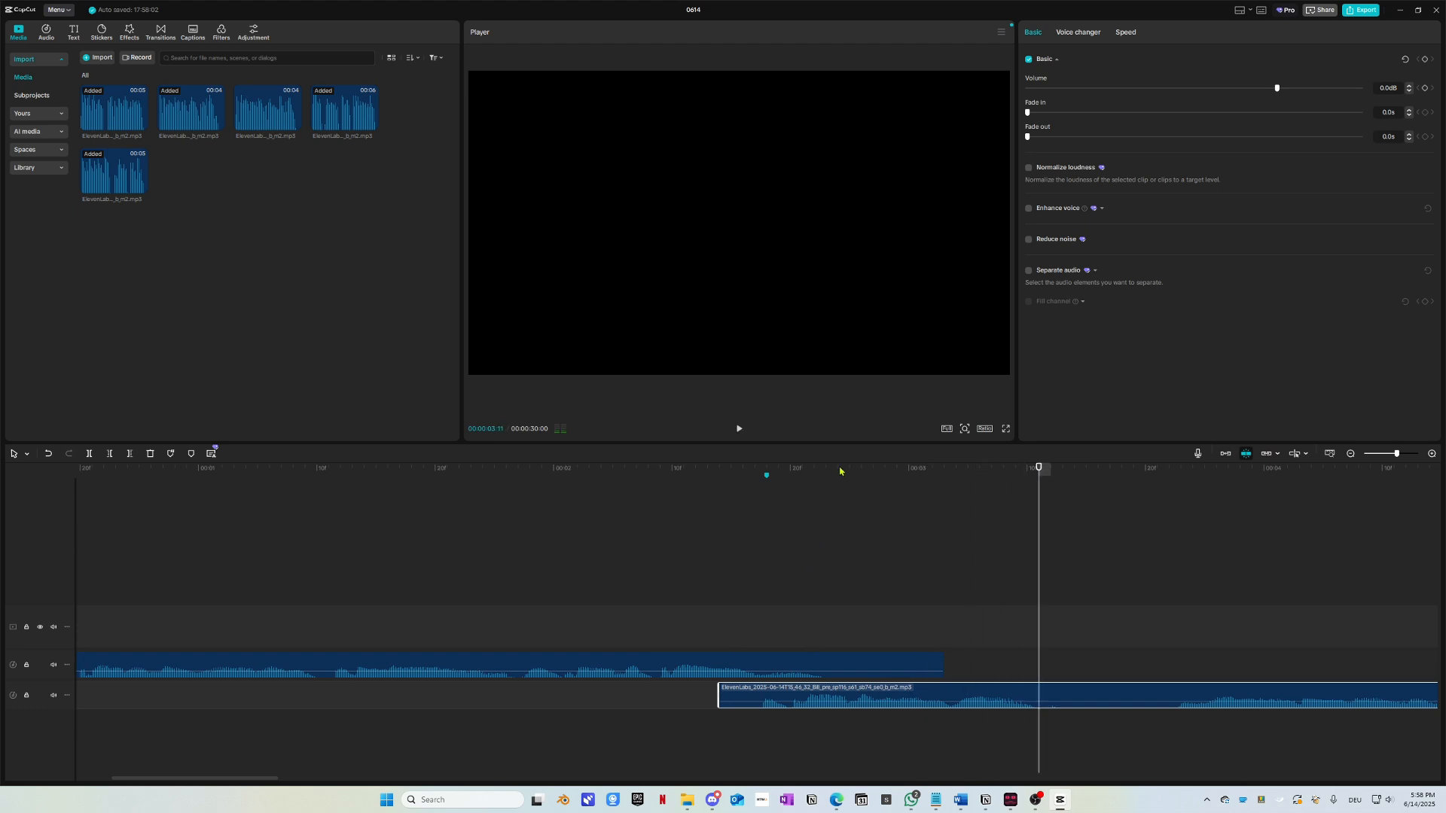
pyautogui.moveTo(843, 470); pyautogui.dragTo(243, 512)
pyautogui.press('space')
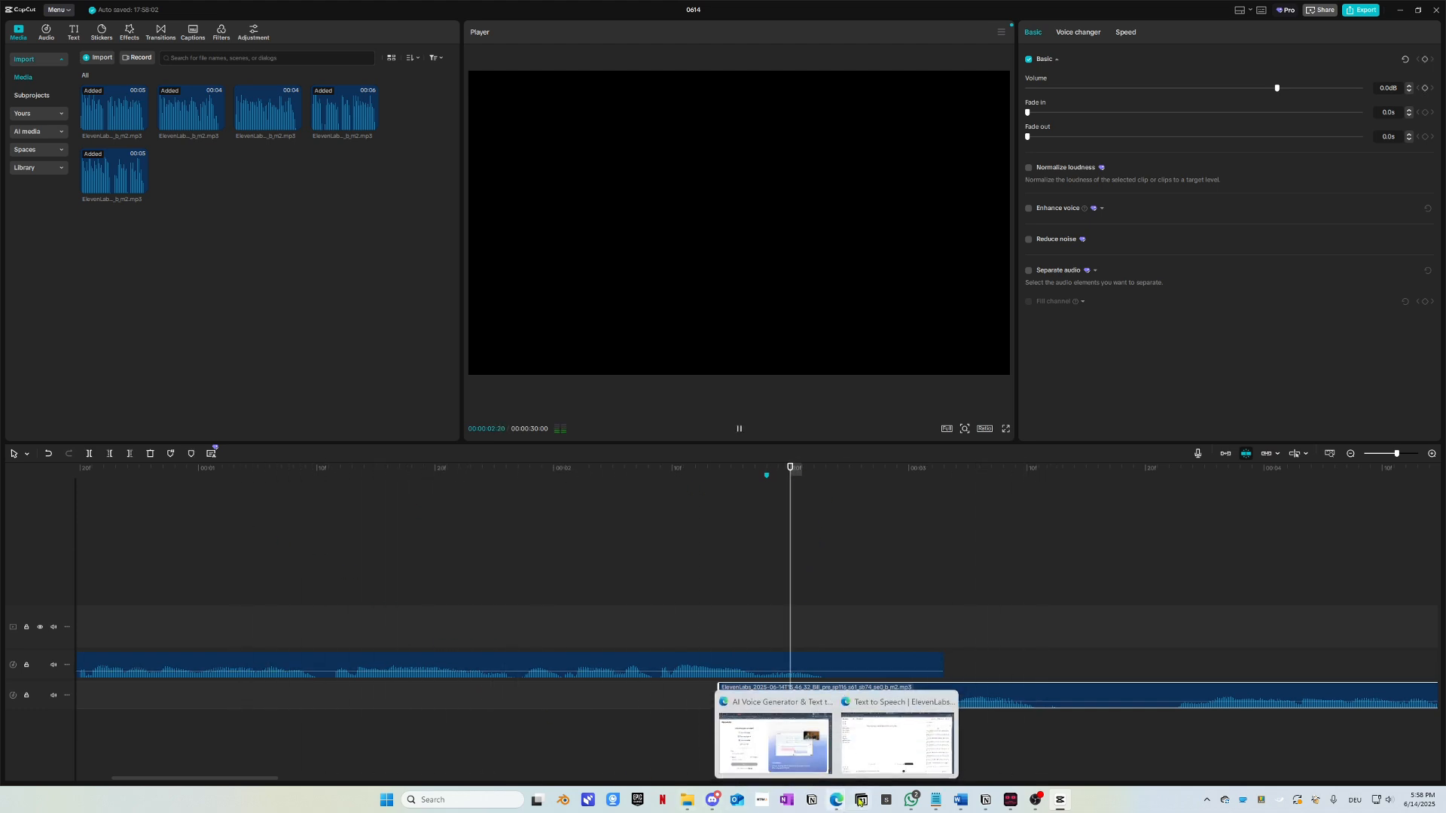
pyautogui.press('space')
# Step: Scrub between 00:00:02:09 and 00:00:02:18 to find where the first clip's speech ends
pyautogui.moveTo(795, 477); pyautogui.dragTo(762, 490)
pyautogui.scroll(3, 807, 685)
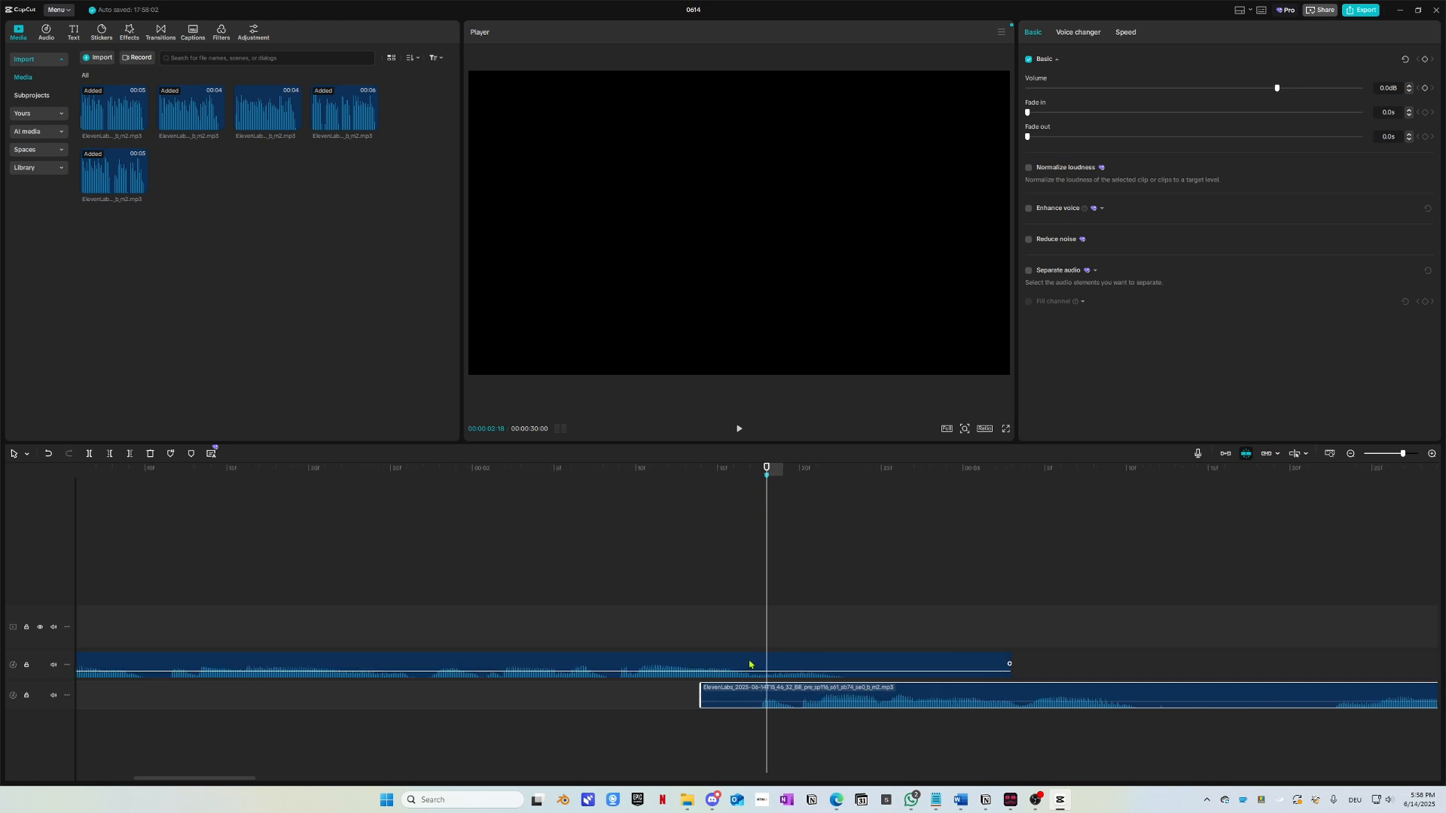
pyautogui.click(735, 470)
pyautogui.moveTo(737, 473); pyautogui.dragTo(618, 536)
pyautogui.click(644, 666)
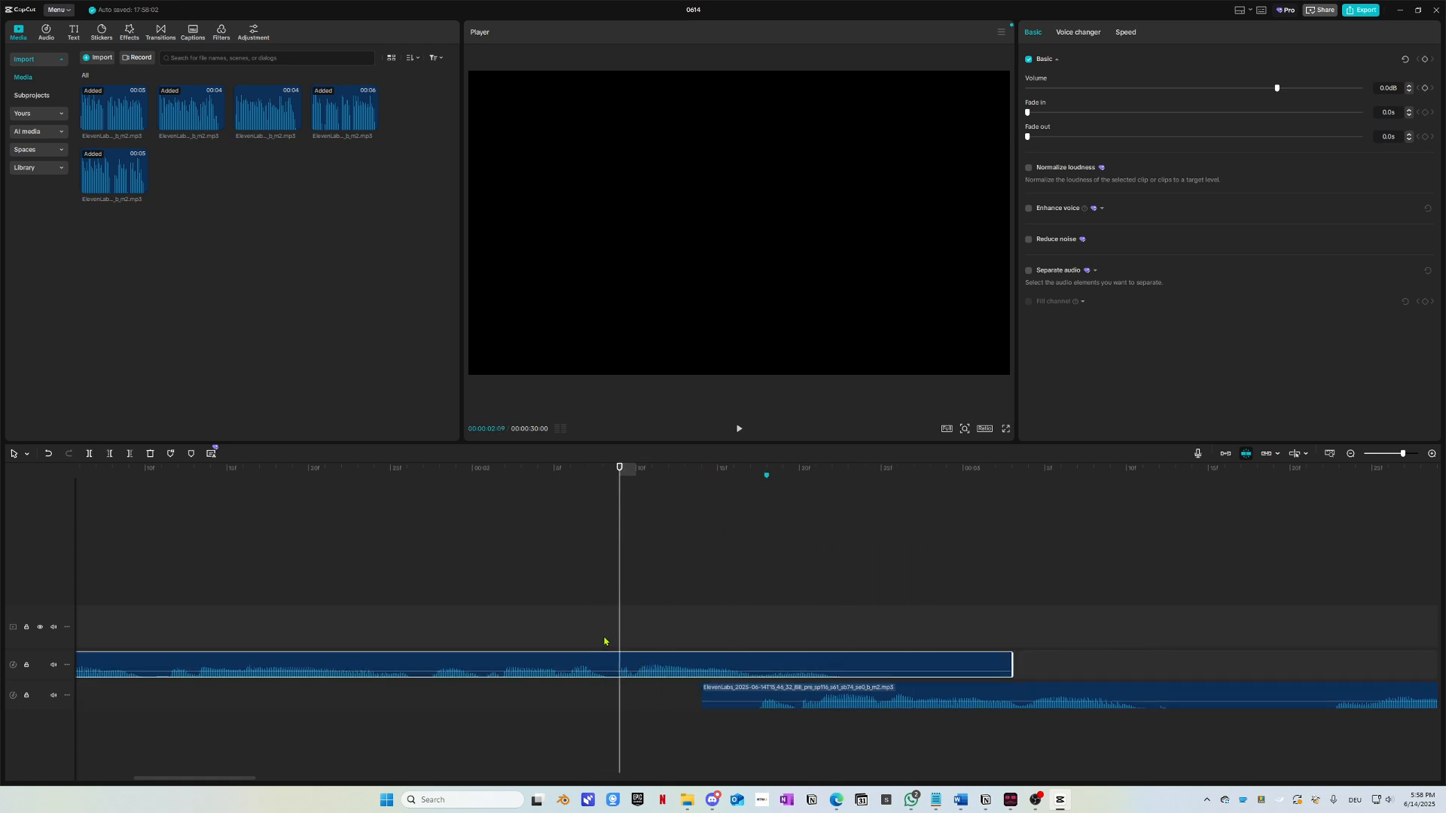
pyautogui.moveTo(604, 637); pyautogui.dragTo(839, 681)
pyautogui.moveTo(620, 488); pyautogui.dragTo(748, 517)
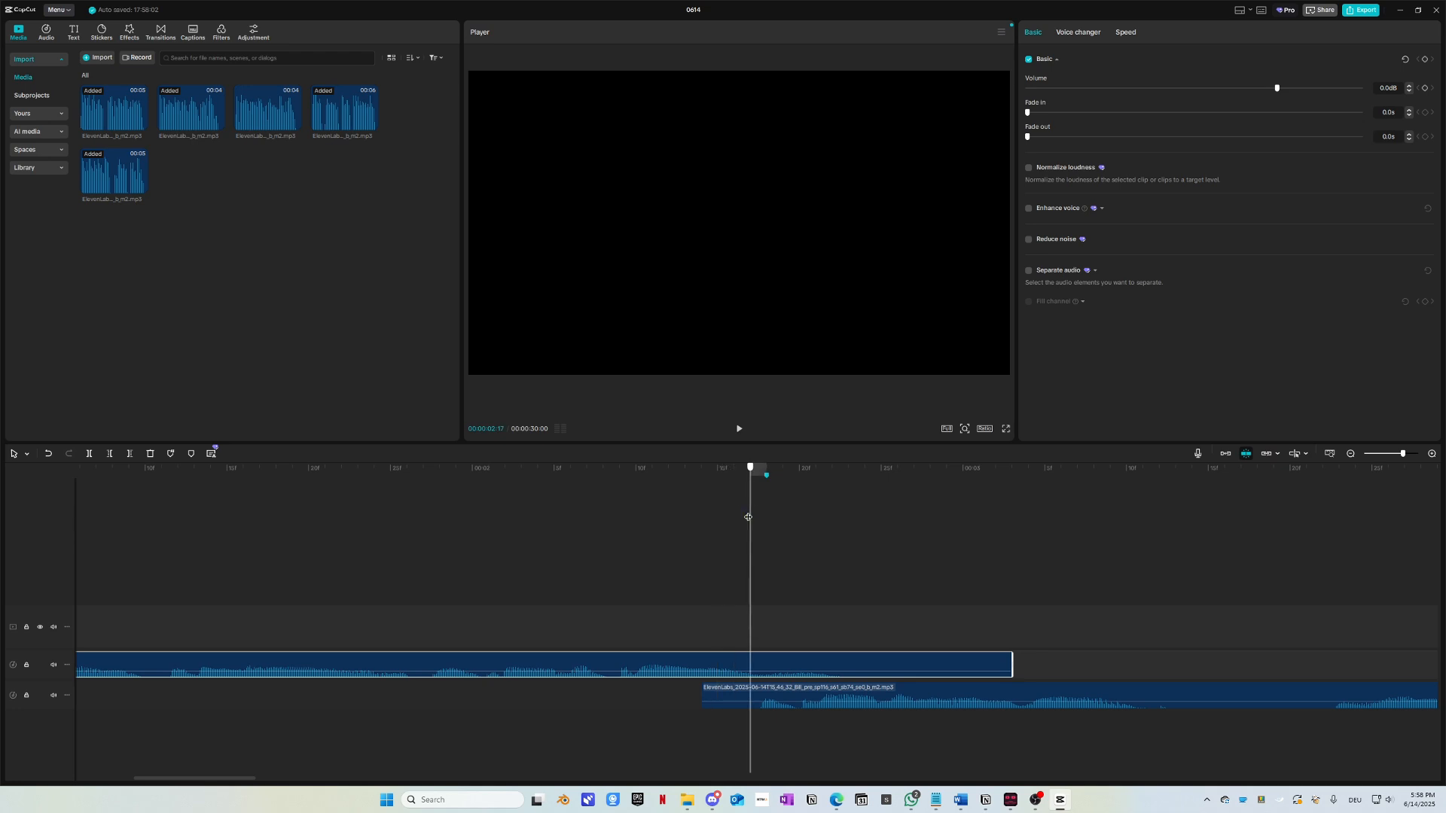
pyautogui.moveTo(752, 517); pyautogui.dragTo(504, 601)
pyautogui.press('Right')
pyautogui.press('Left')
pyautogui.press('Left')
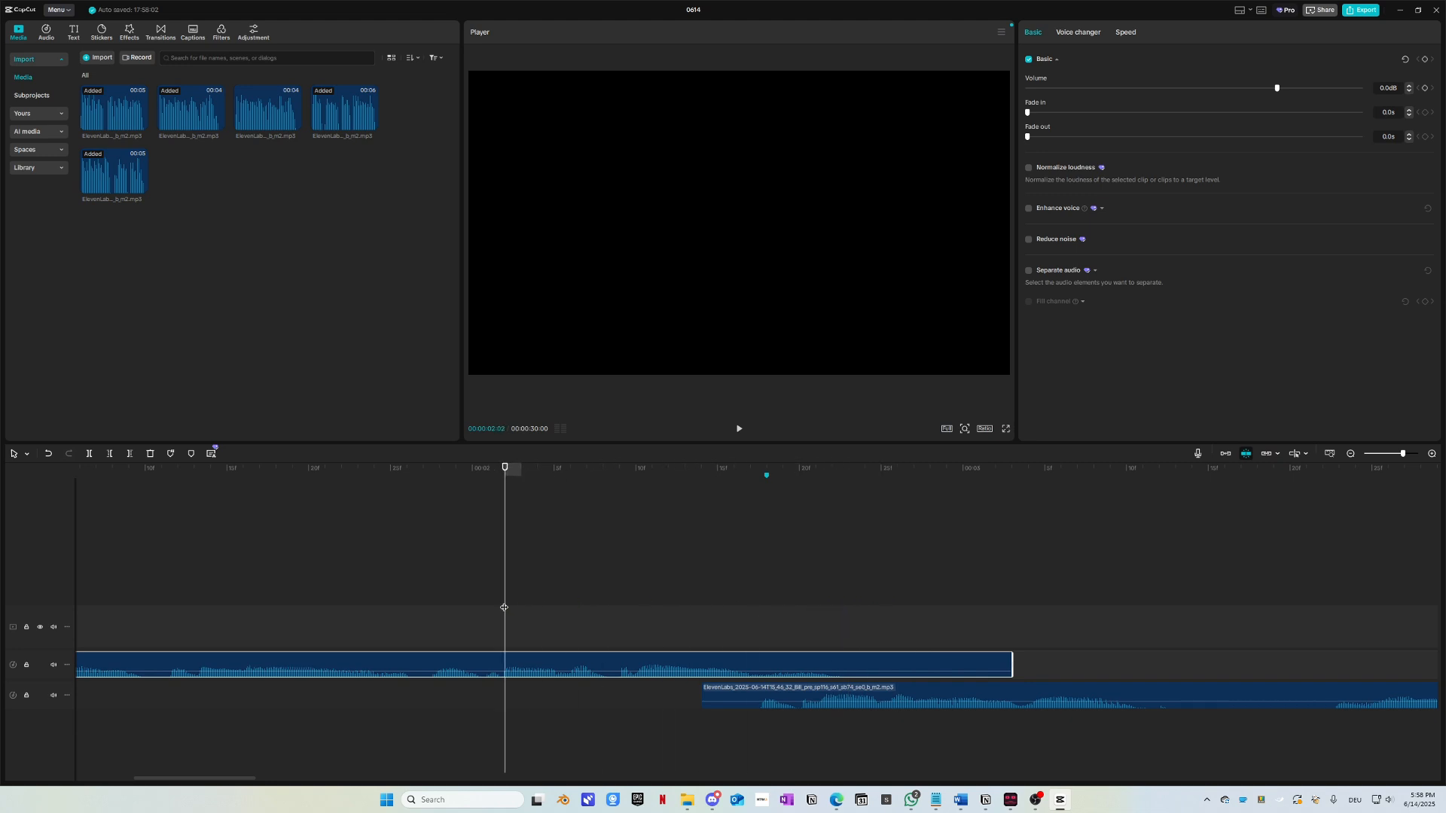
pyautogui.press('space')
pyautogui.moveTo(659, 526); pyautogui.dragTo(767, 524)
# Step: Move the second voice clip to start at 00:00:02:18 and replay to check it
pyautogui.moveTo(803, 691); pyautogui.dragTo(871, 691)
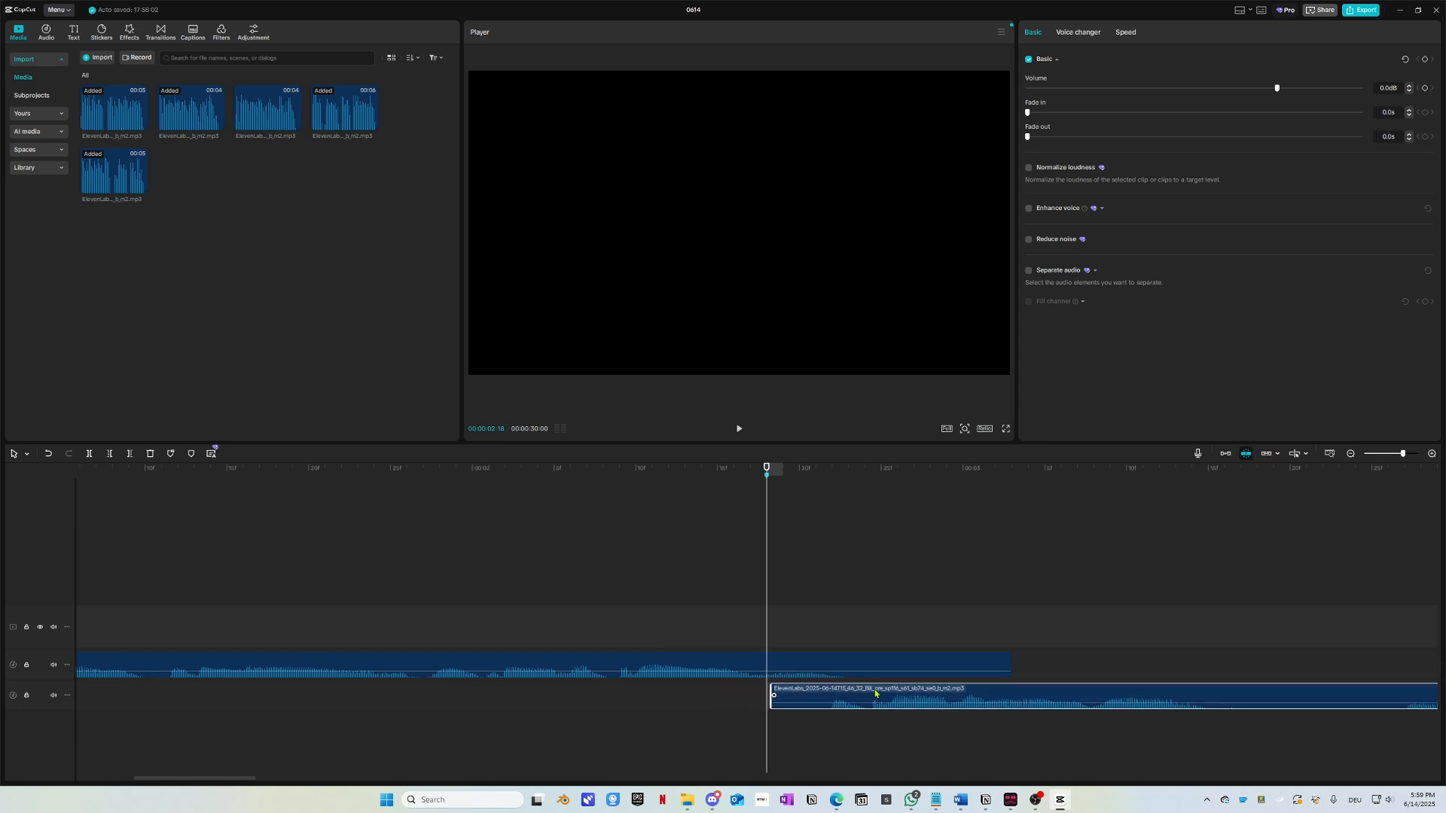
pyautogui.press('space')
pyautogui.moveTo(817, 488); pyautogui.dragTo(358, 475)
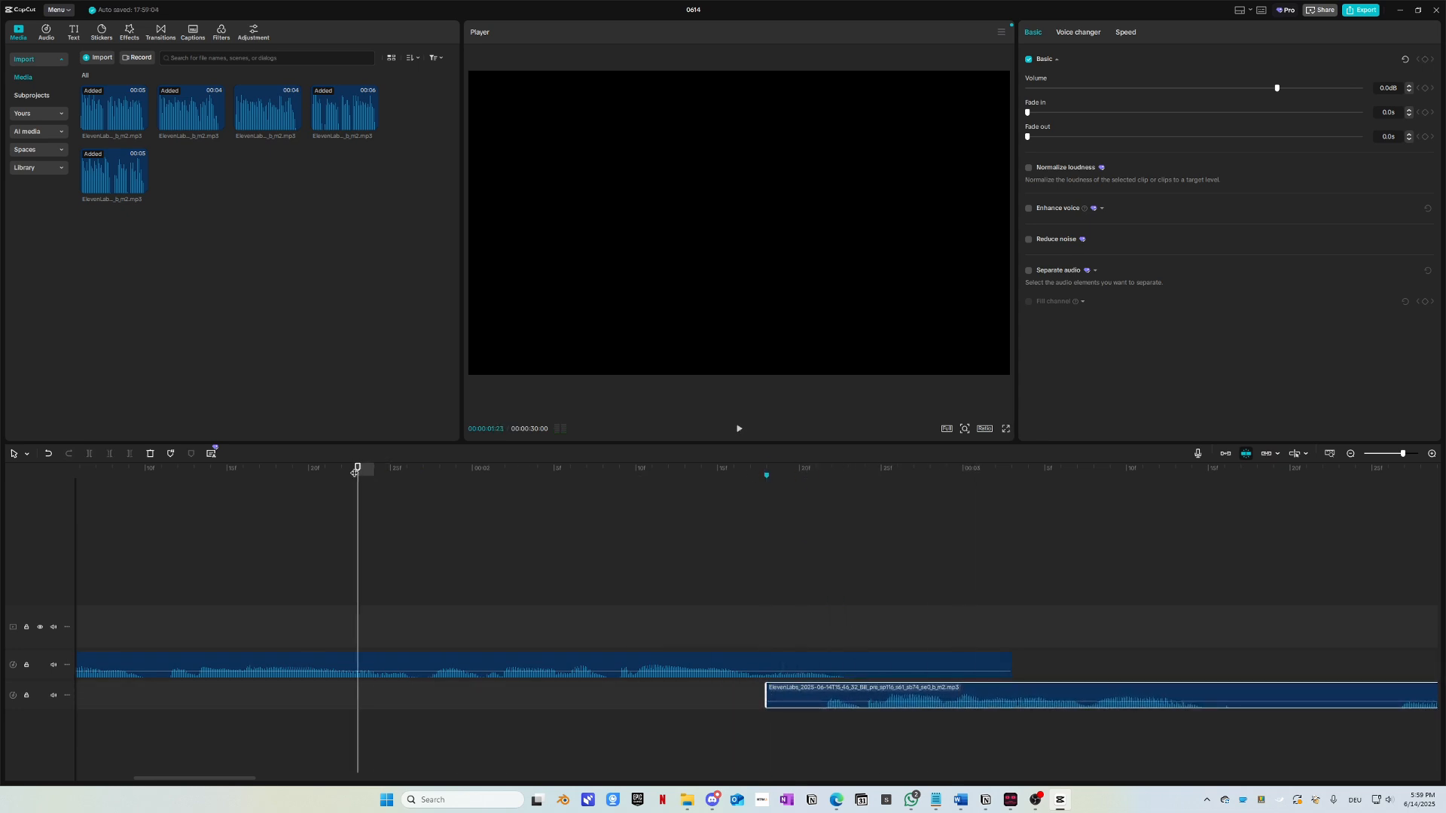
pyautogui.press('space')
pyautogui.moveTo(833, 471); pyautogui.dragTo(346, 474)
pyautogui.press('space')
# Step: Nudge the second voice clip slightly earlier and replay around 00:00:02:16 to confirm the overlap
pyautogui.moveTo(899, 700); pyautogui.dragTo(882, 701)
pyautogui.moveTo(772, 473); pyautogui.dragTo(342, 543)
pyautogui.press('space')
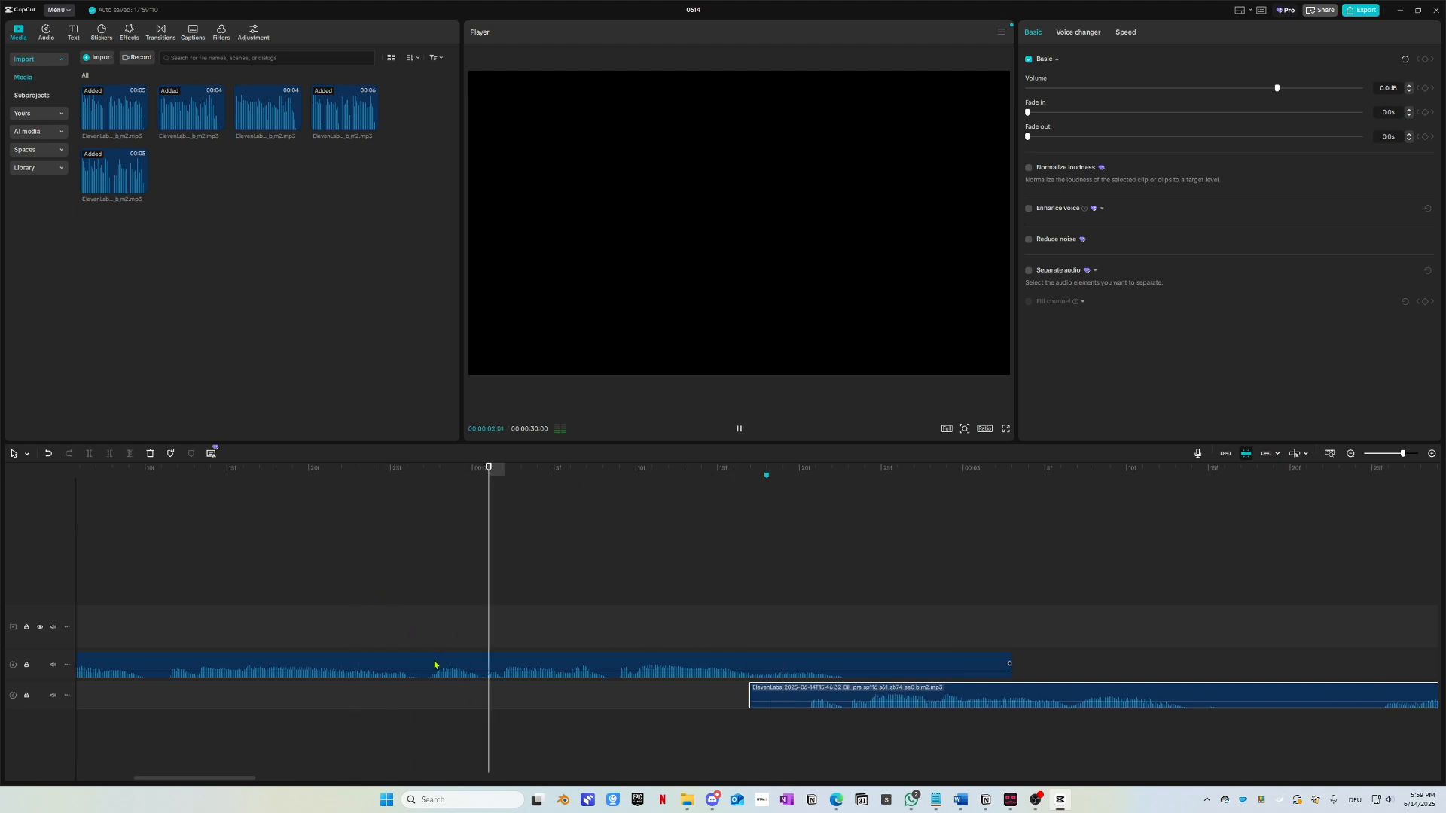
pyautogui.moveTo(834, 473); pyautogui.dragTo(426, 495)
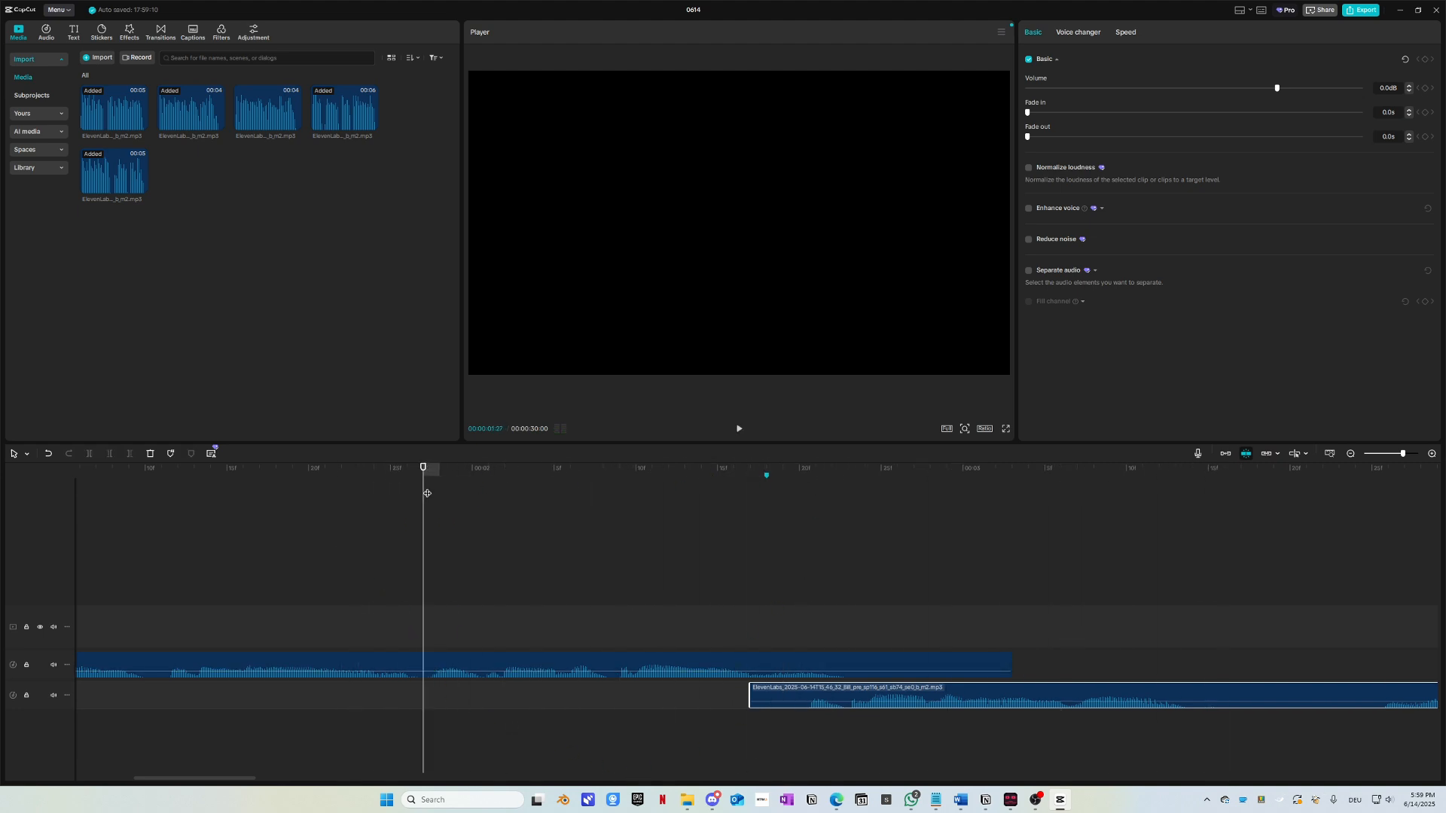
pyautogui.press('space')
pyautogui.press('space')
pyautogui.moveTo(843, 468)
pyautogui.mouseDown()
pyautogui.moveTo(758, 508)
pyautogui.moveTo(817, 568)
pyautogui.moveTo(804, 565)
pyautogui.moveTo(895, 581)
pyautogui.moveTo(750, 588)
pyautogui.mouseUp()
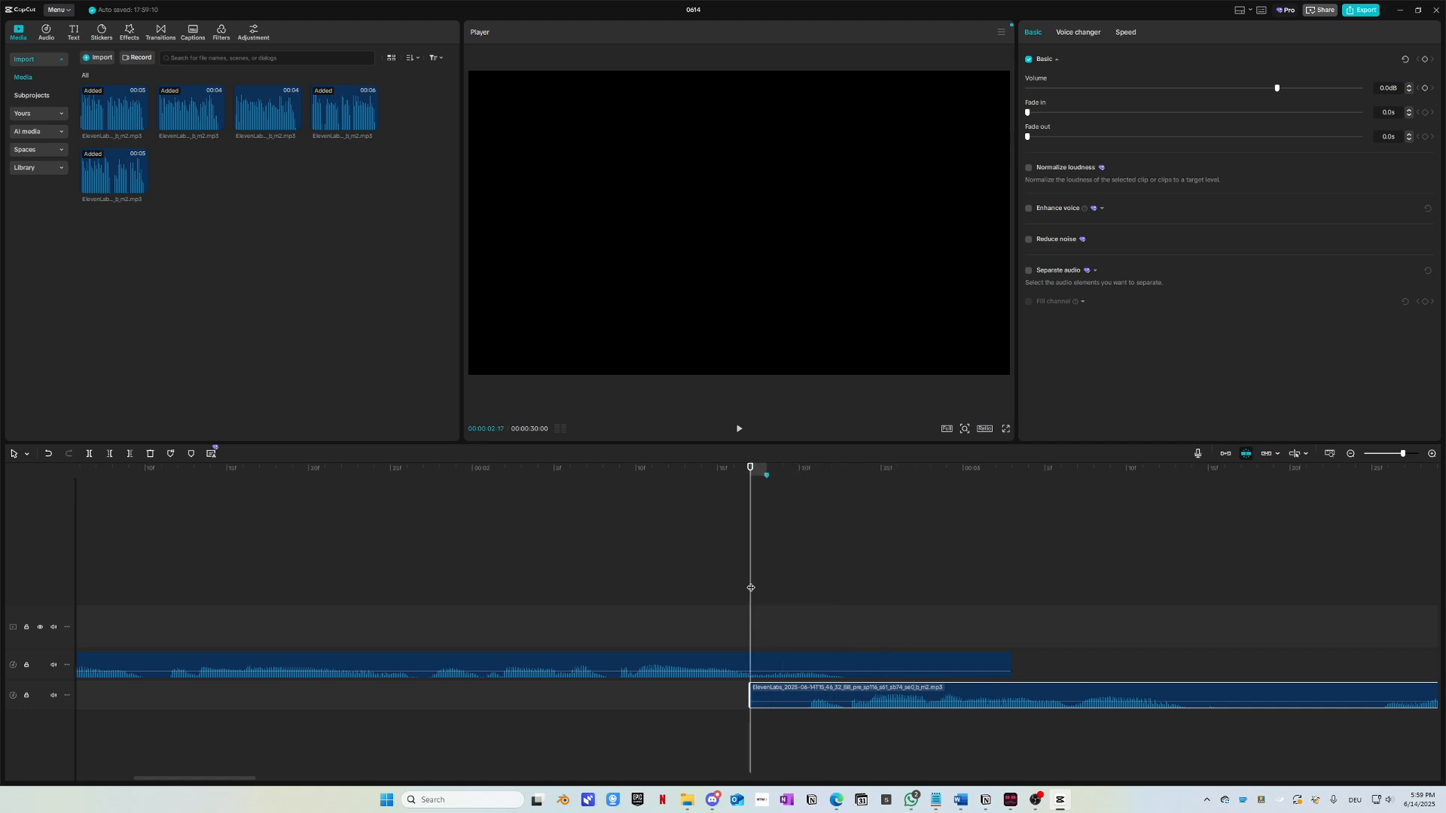
pyautogui.moveTo(738, 506); pyautogui.dragTo(963, 615)
pyautogui.click(719, 495)
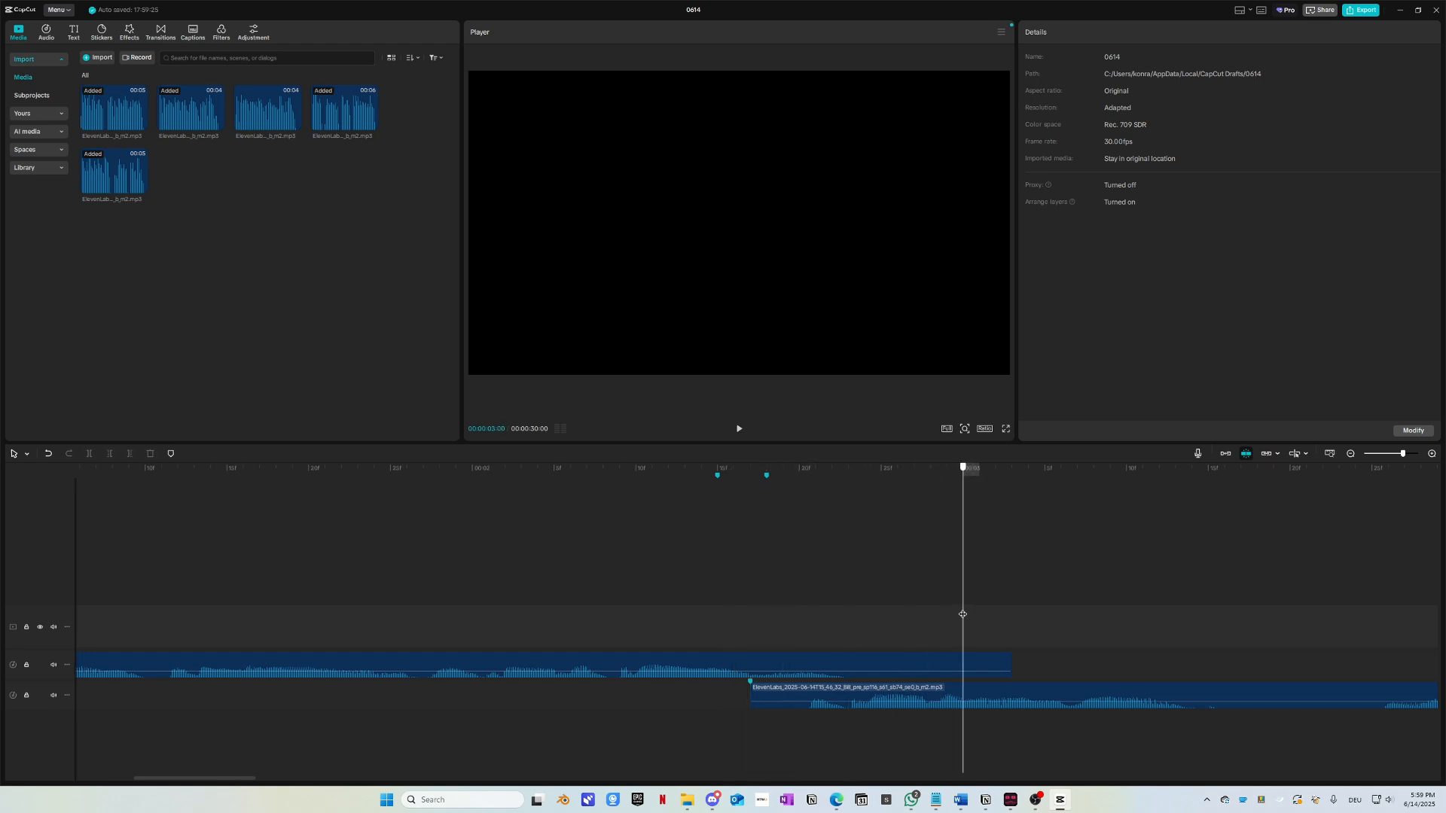
pyautogui.hscroll(3, 721, 644)
pyautogui.moveTo(662, 474); pyautogui.dragTo(151, 542)
pyautogui.scroll(-2, 422, 623)
# Step: Shift the second voice clip slightly later and replay from about 00:00:02:20
pyautogui.moveTo(507, 694); pyautogui.dragTo(625, 699)
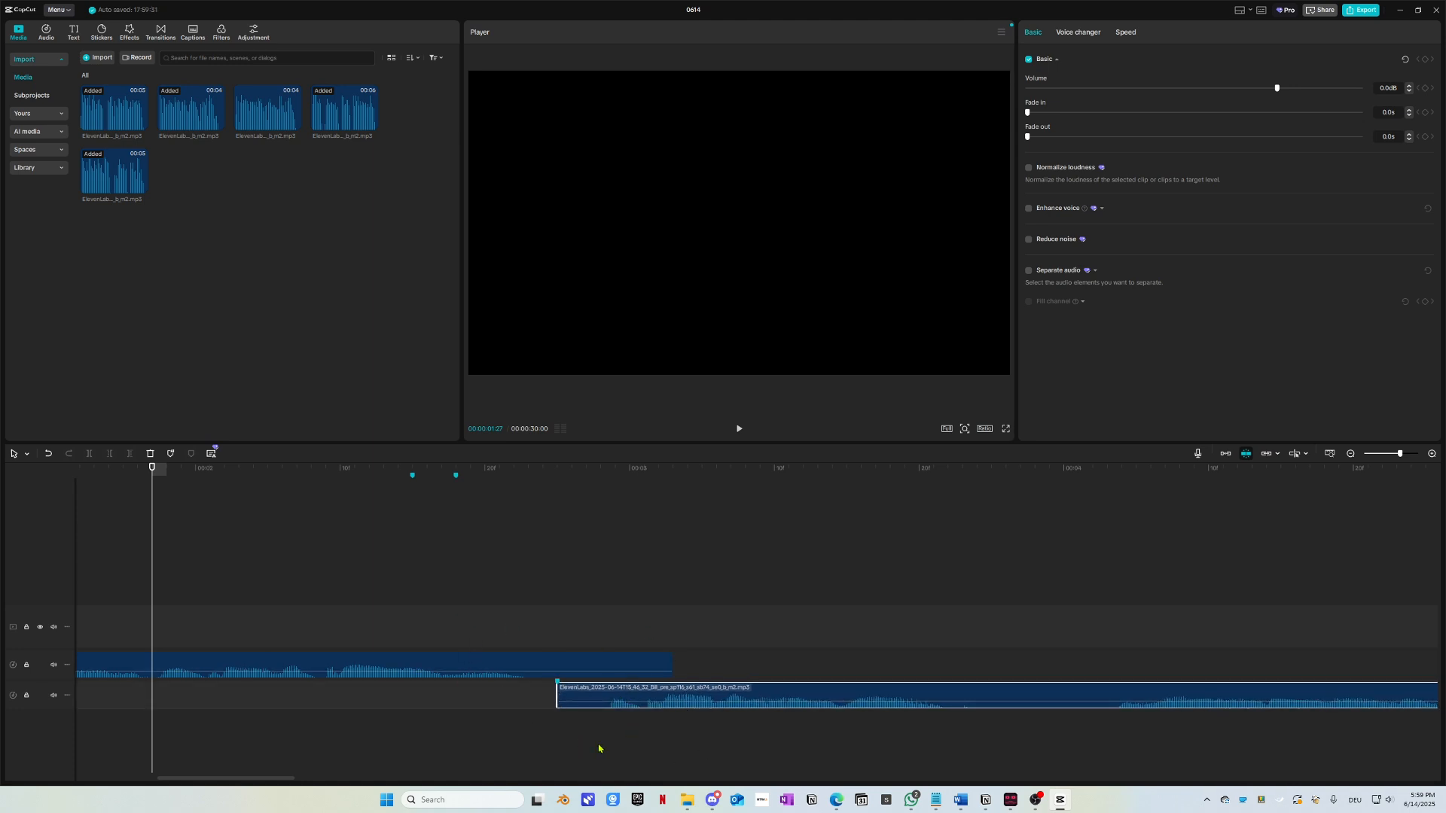
pyautogui.press('space')
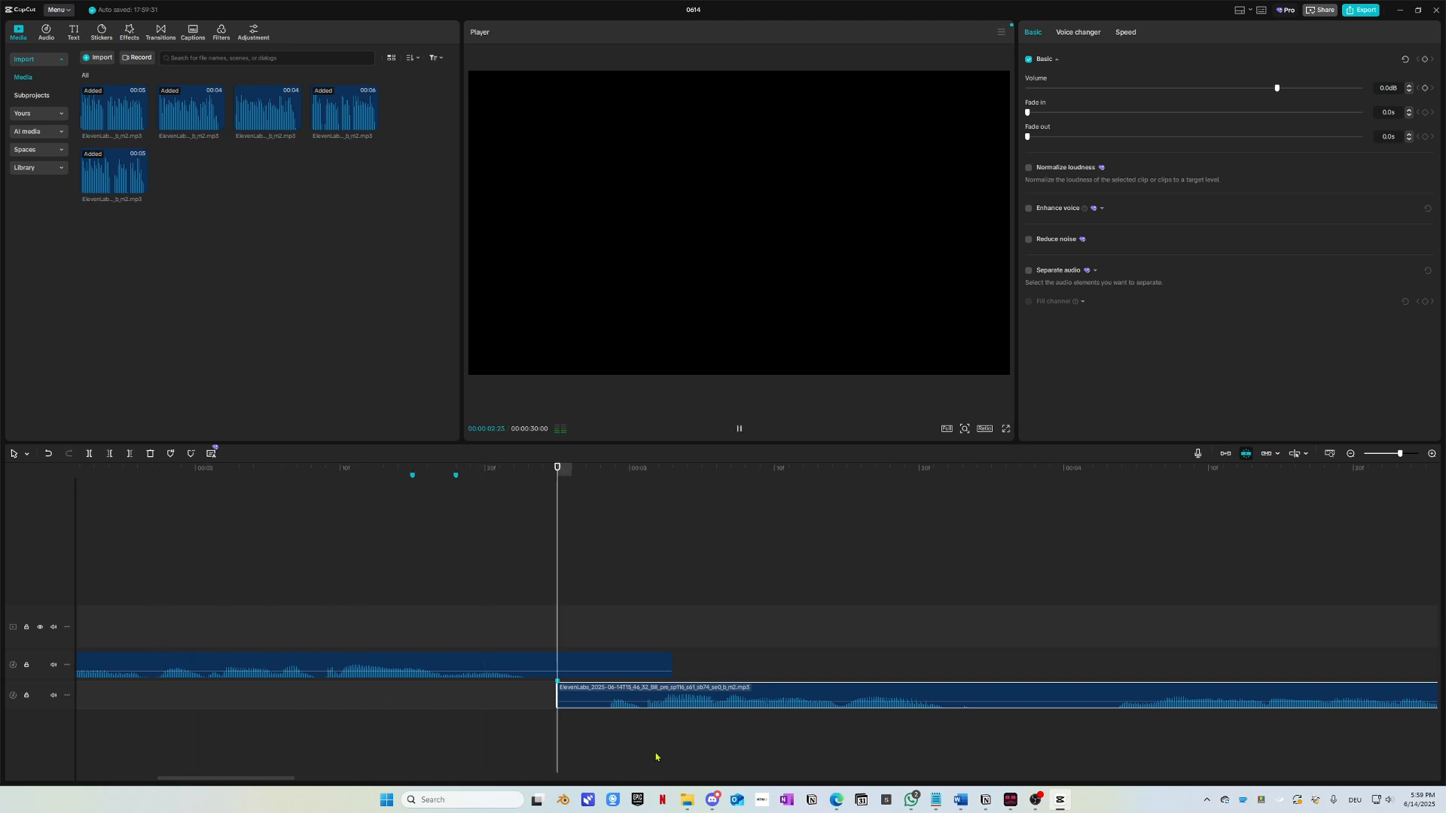
pyautogui.moveTo(570, 471); pyautogui.dragTo(612, 528)
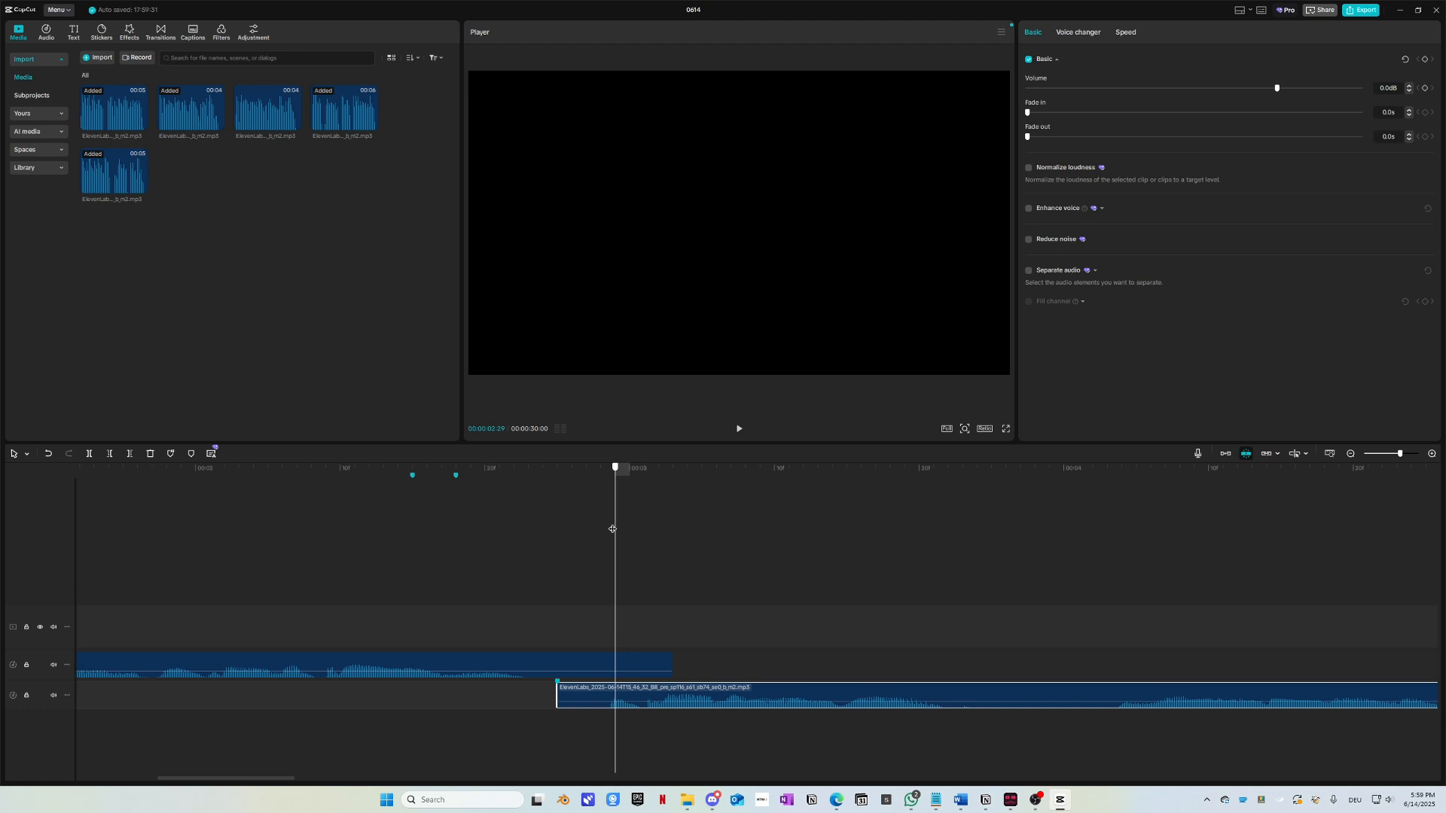
pyautogui.moveTo(613, 529); pyautogui.dragTo(490, 568)
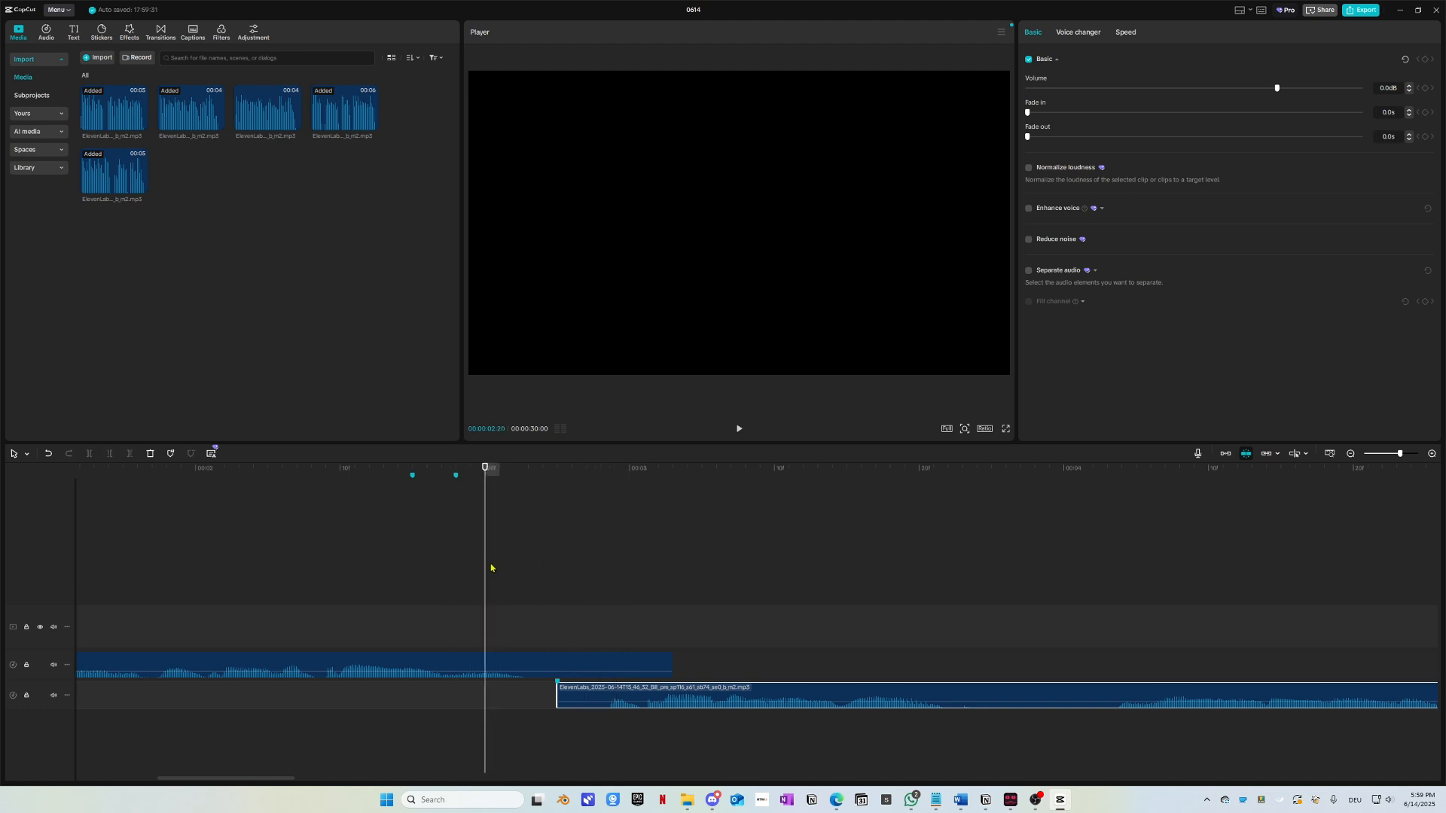
pyautogui.press('space')
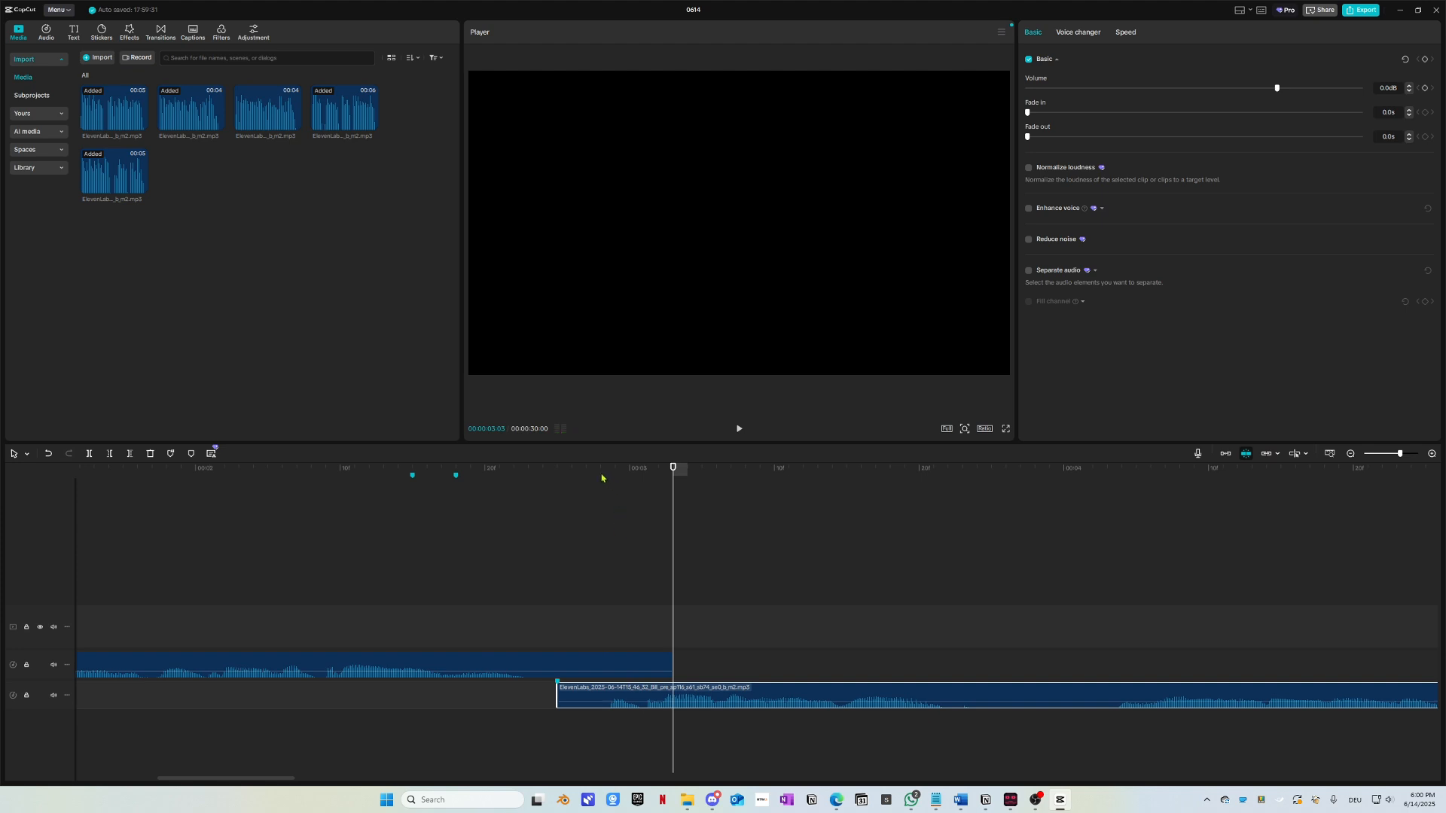
pyautogui.moveTo(467, 471); pyautogui.dragTo(413, 471)
# Step: Move the second voice clip earlier, then slightly later, replaying the overlap each time
pyautogui.moveTo(585, 692); pyautogui.dragTo(509, 690)
pyautogui.press('space')
pyautogui.press('space')
pyautogui.moveTo(358, 494); pyautogui.dragTo(322, 494)
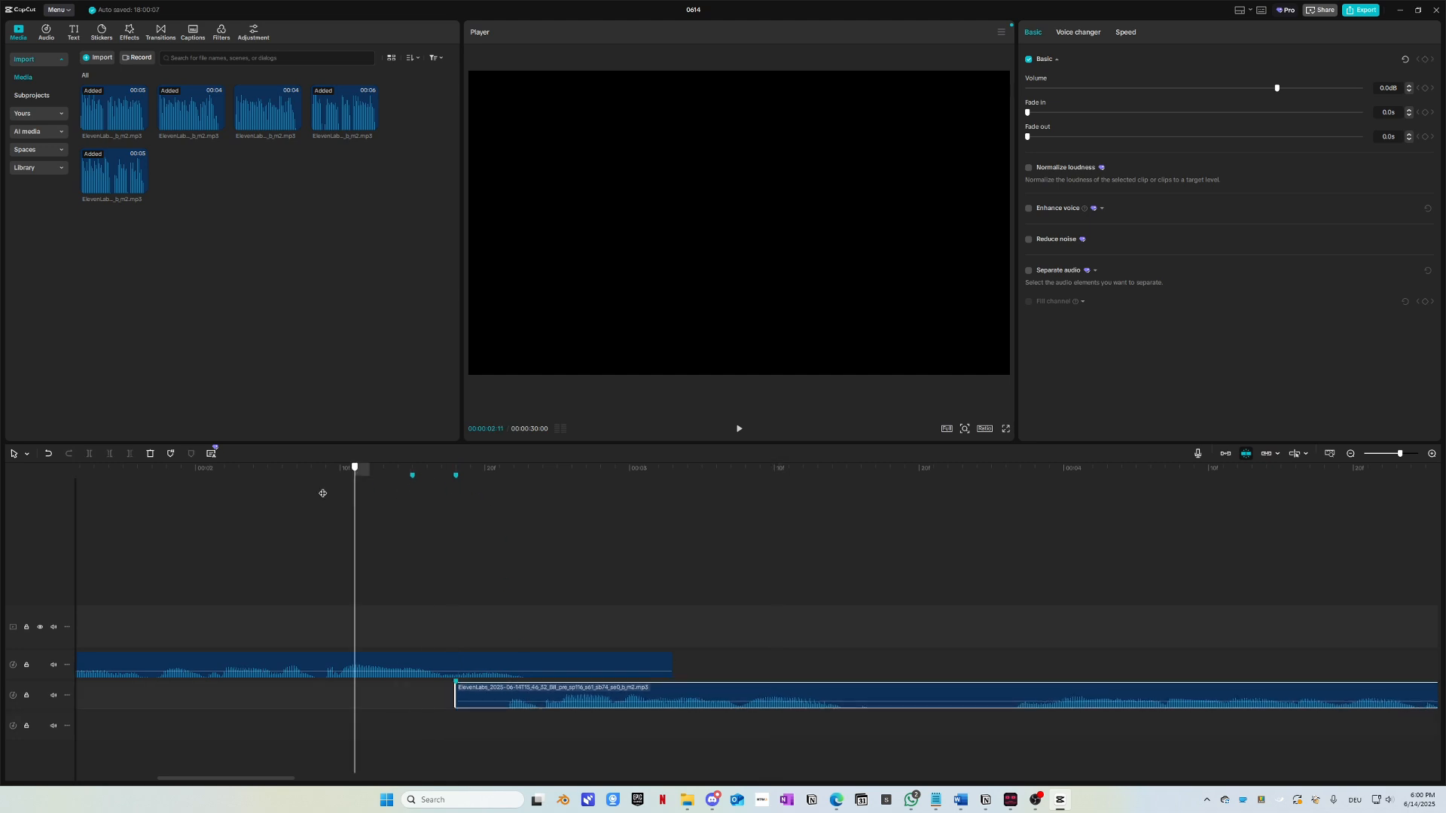
pyautogui.press('space')
pyautogui.press('space')
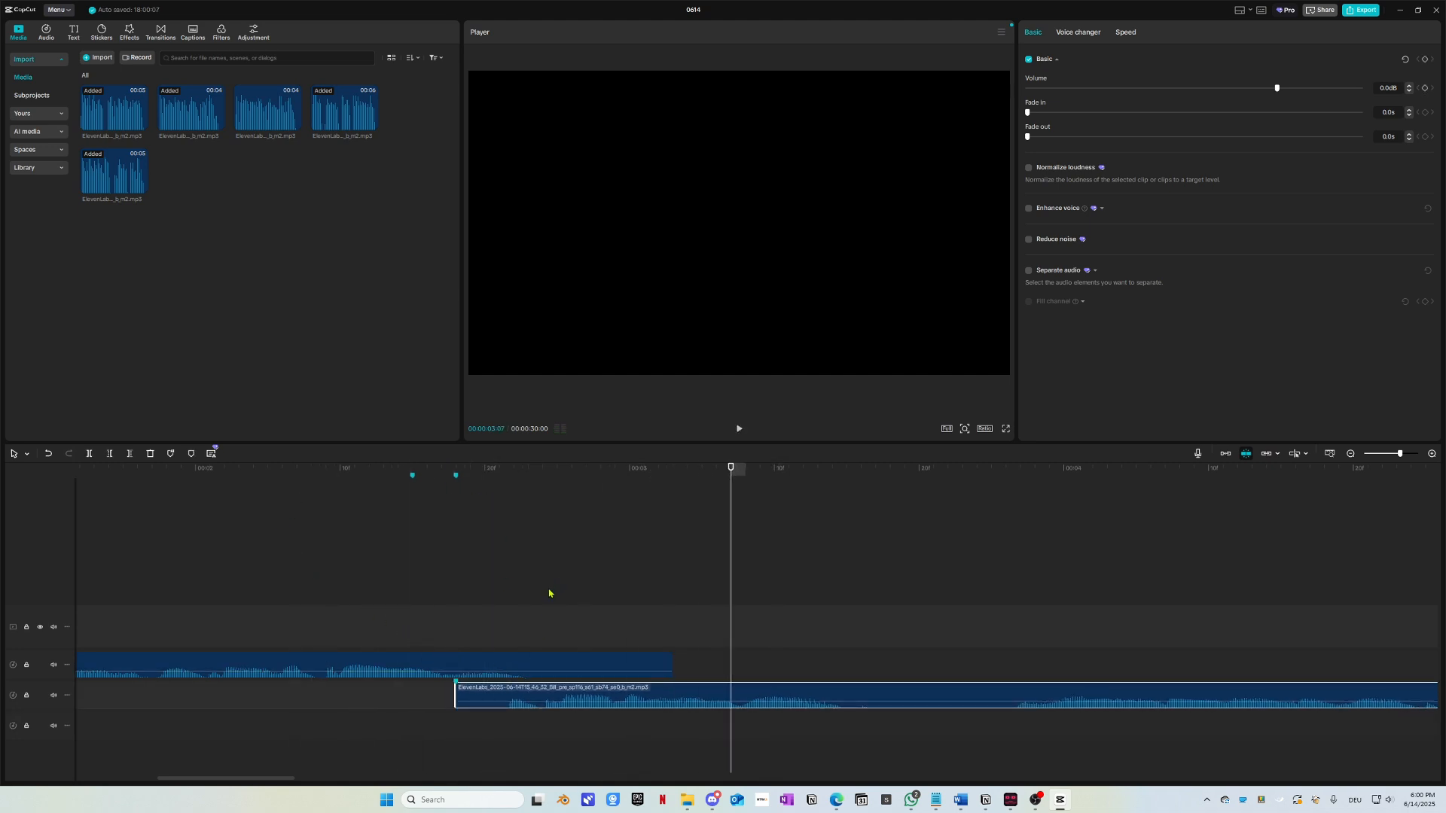
pyautogui.moveTo(515, 476); pyautogui.dragTo(486, 476)
pyautogui.scroll(2, 594, 665)
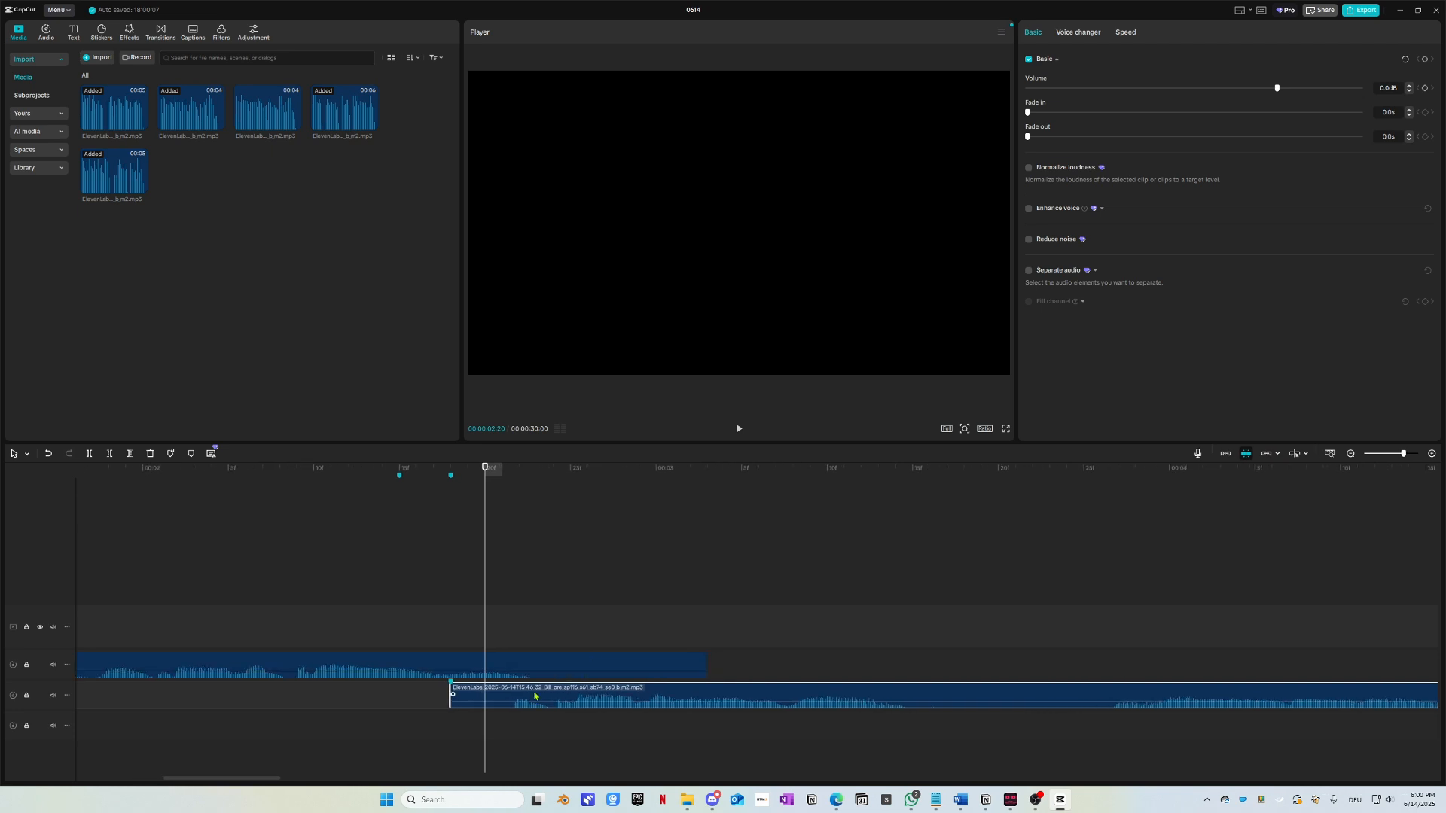
pyautogui.moveTo(538, 696); pyautogui.dragTo(556, 697)
pyautogui.press('space')
pyautogui.press('space')
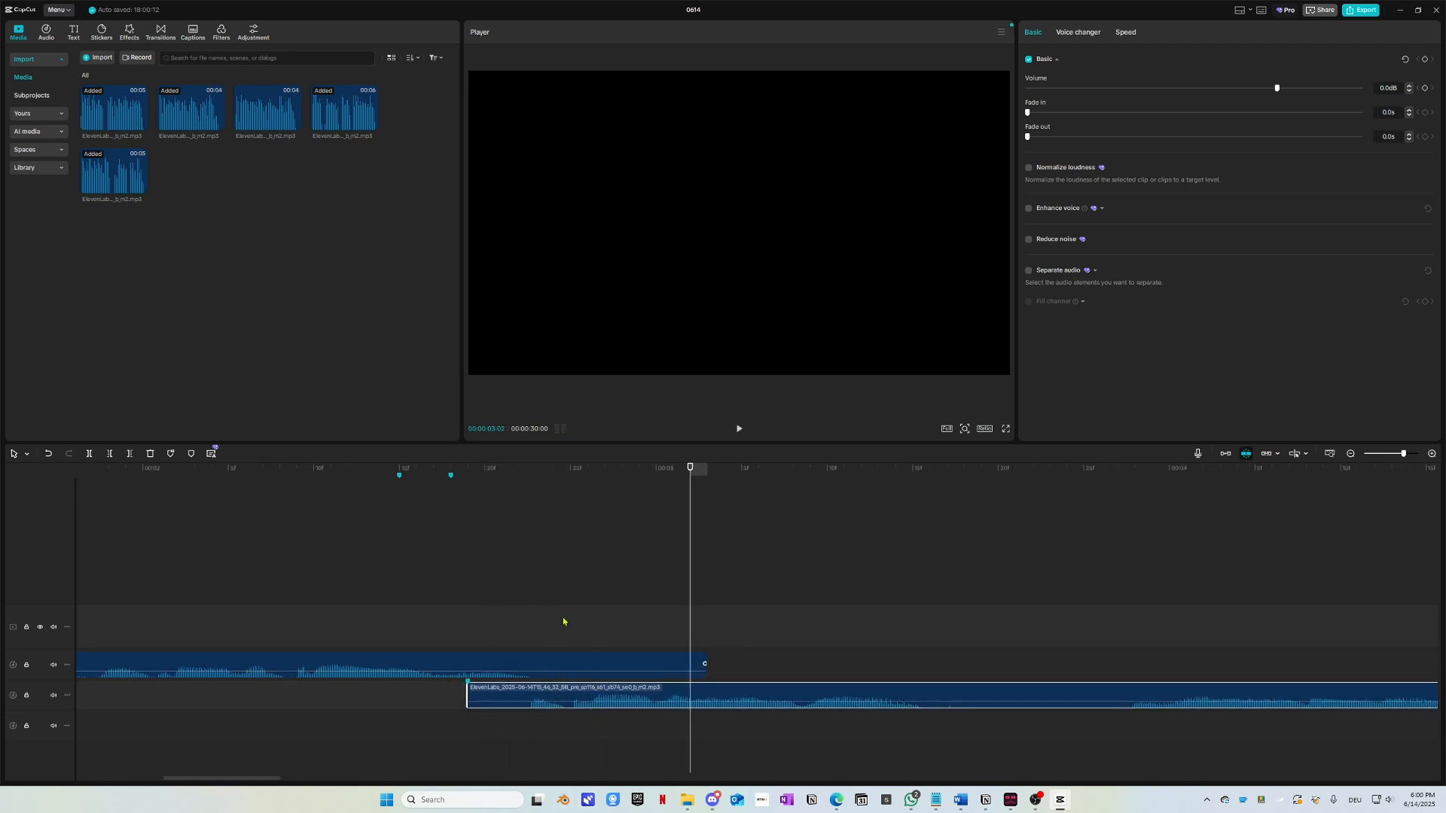
pyautogui.click(296, 508)
pyautogui.press('space')
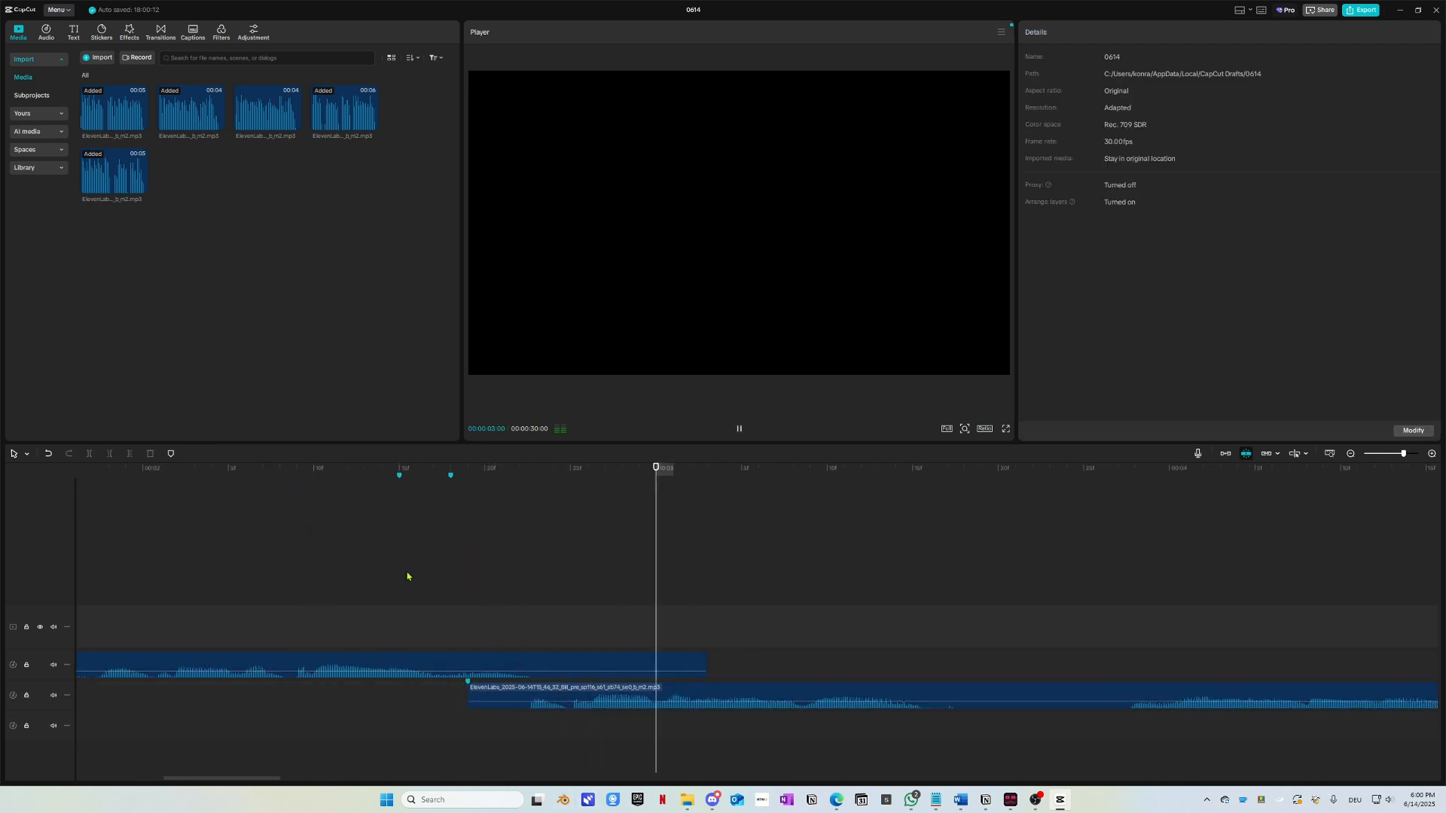
pyautogui.press('space')
# Step: Move the second voice clip earlier again and replay from 00:00:02:05 and about 1.5 seconds
pyautogui.moveTo(567, 694); pyautogui.dragTo(534, 695)
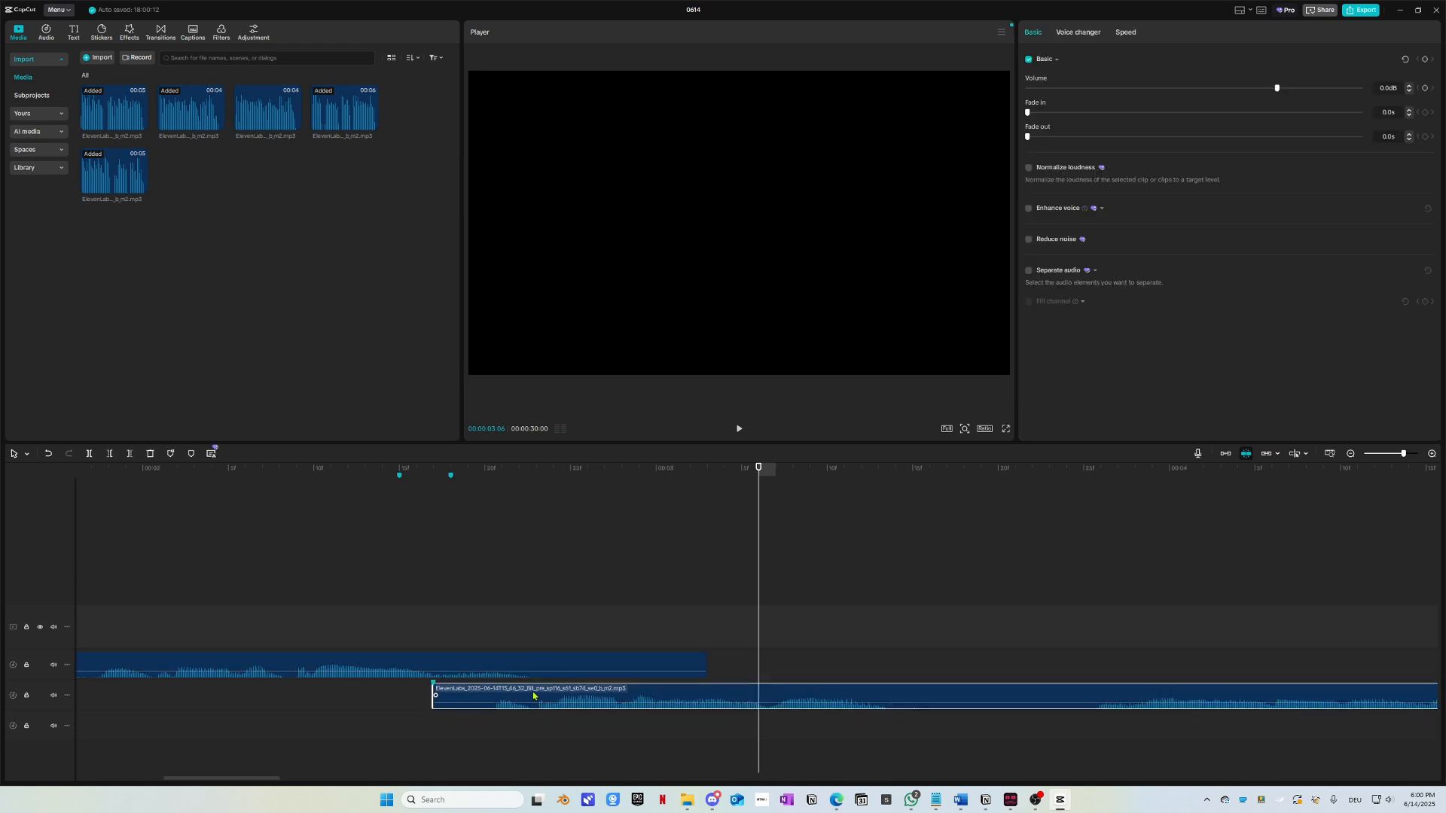
pyautogui.click(450, 473)
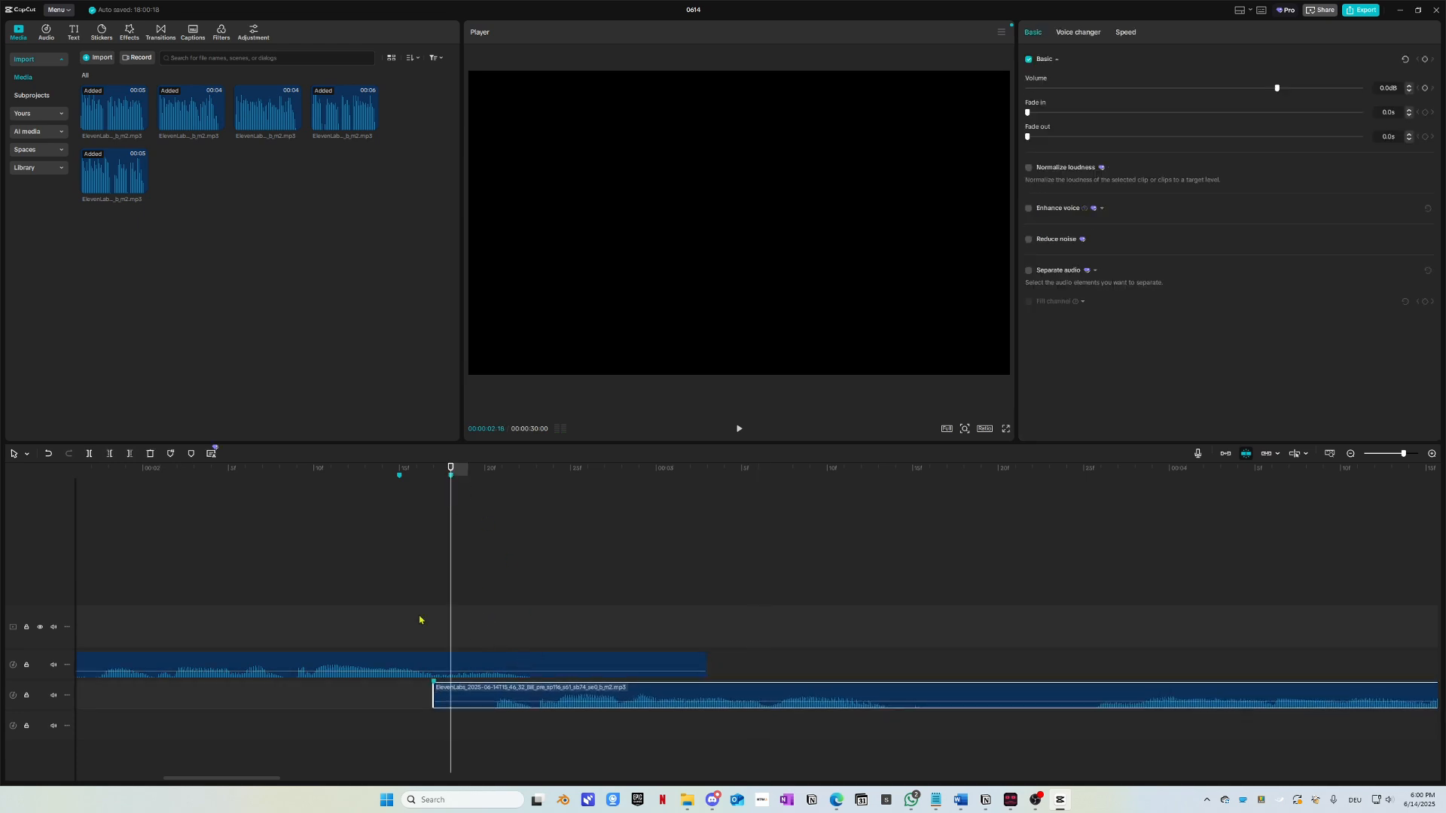
pyautogui.moveTo(331, 476); pyautogui.dragTo(229, 475)
pyautogui.scroll(-5, 396, 682)
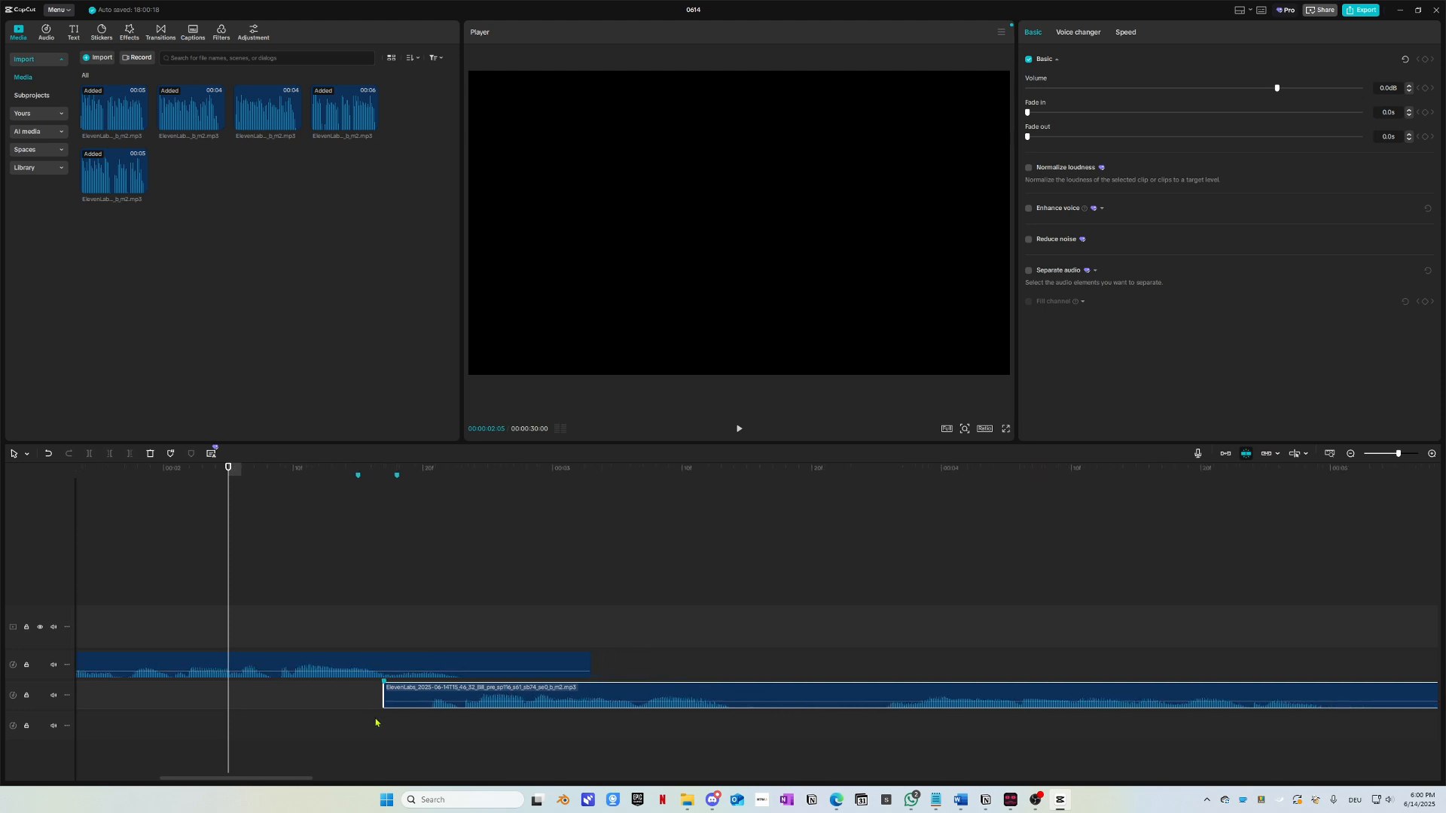
pyautogui.press('space')
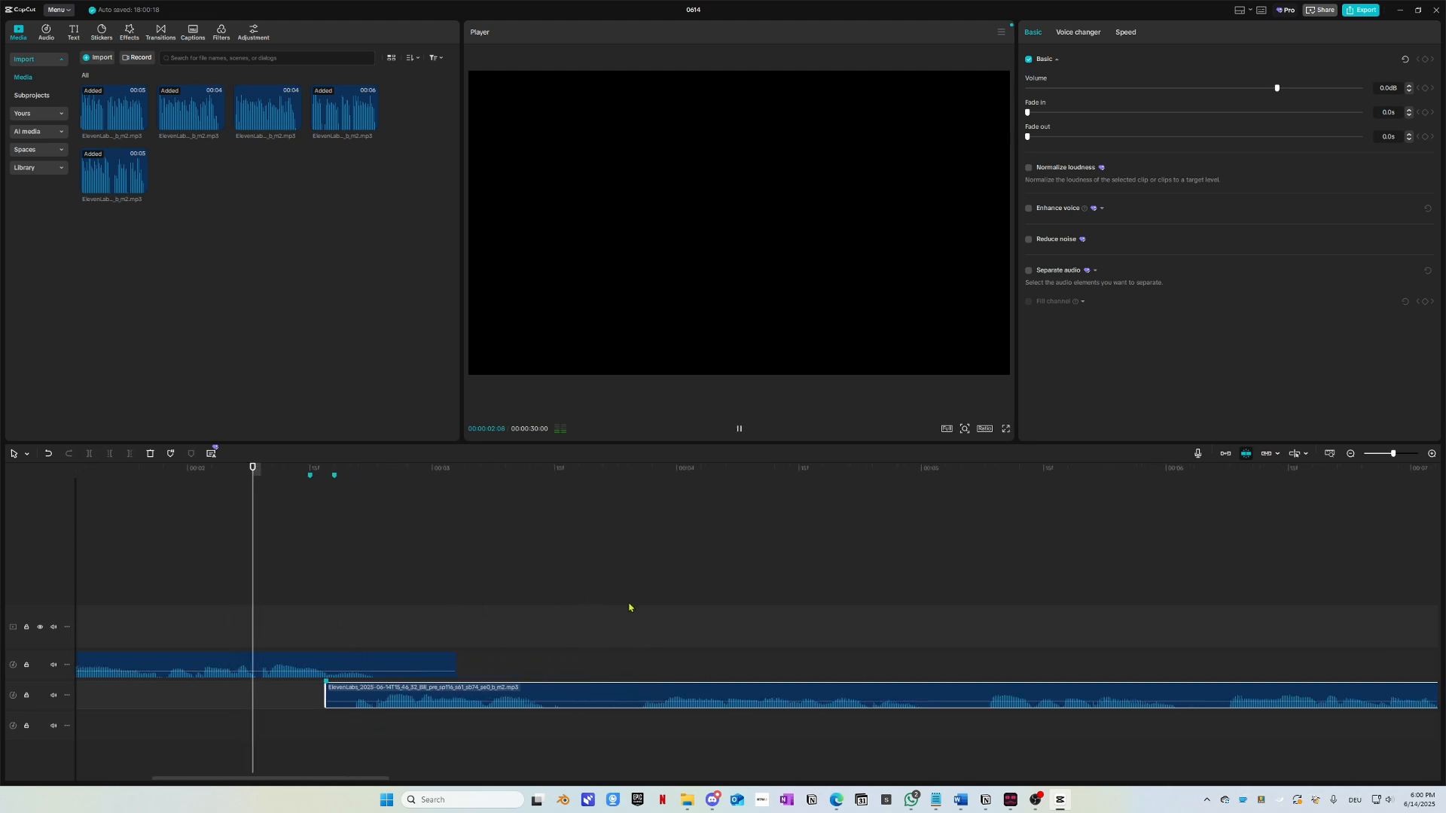
pyautogui.press('space')
pyautogui.moveTo(219, 475); pyautogui.dragTo(127, 475)
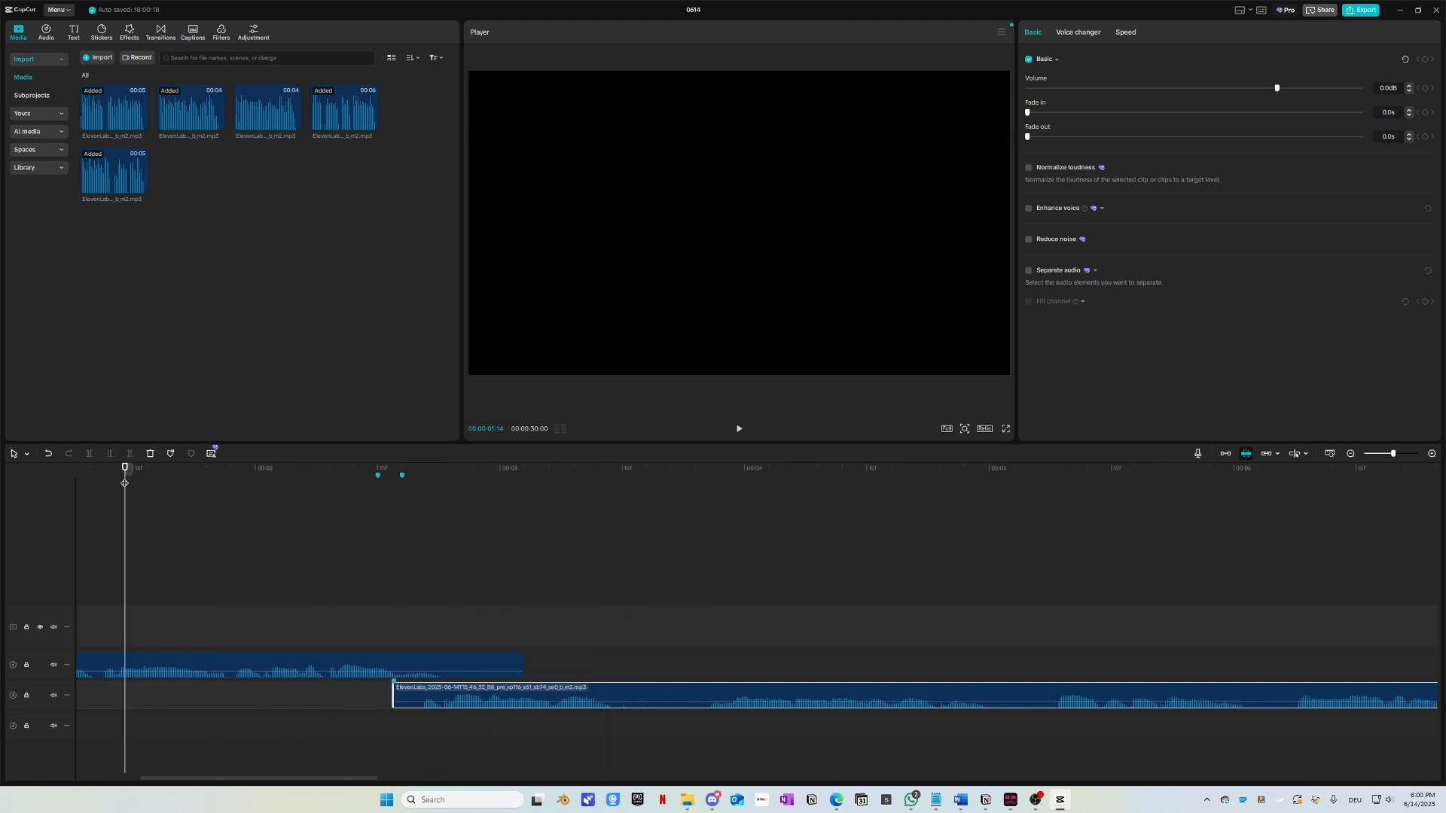
pyautogui.press('space')
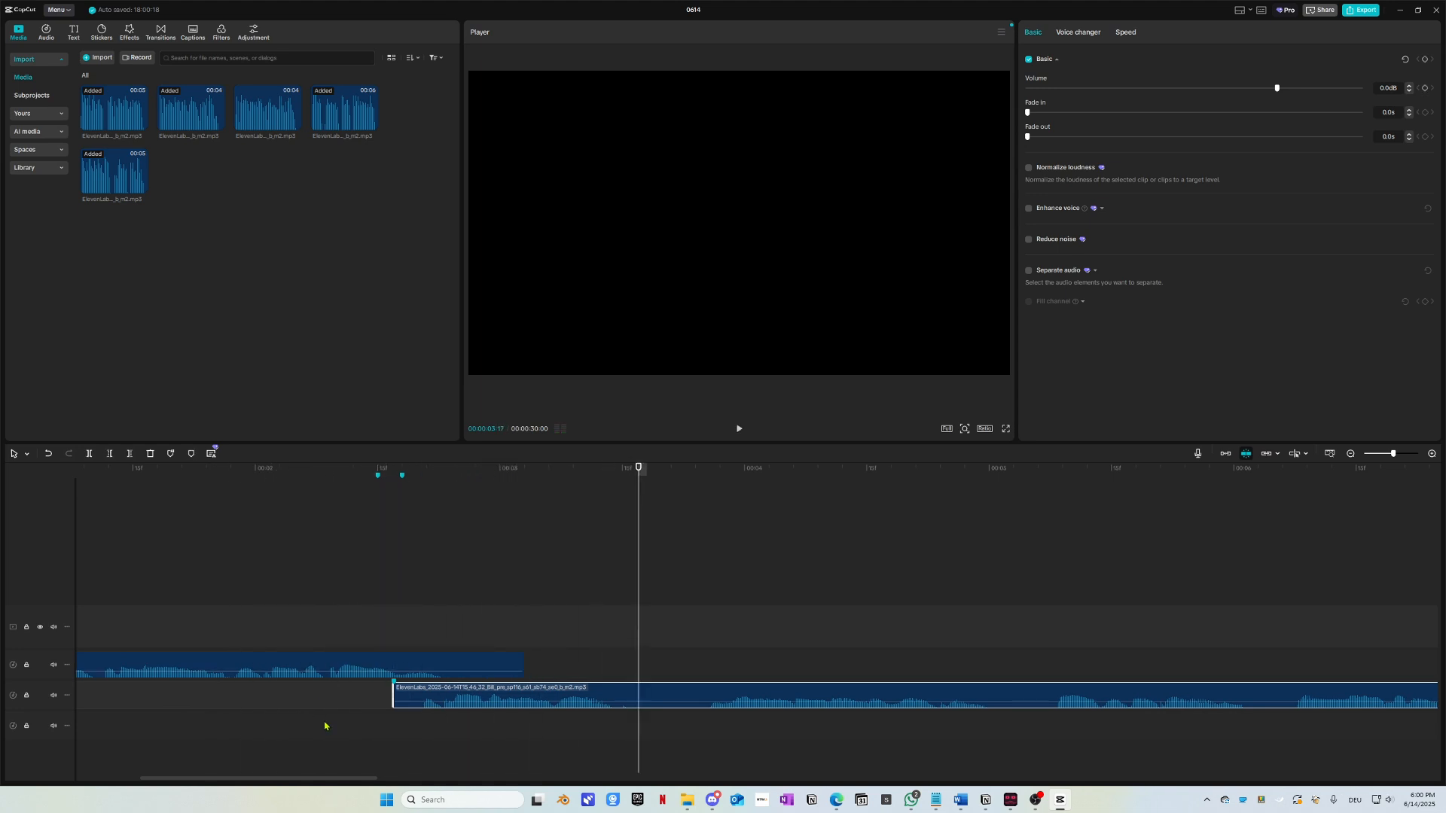
# Step: Split the long lower voice clip at the playhead with Ctrl+B
pyautogui.hscroll(7, 327, 725)
pyautogui.scroll(1, 273, 743)
pyautogui.hscroll(-5, 276, 743)
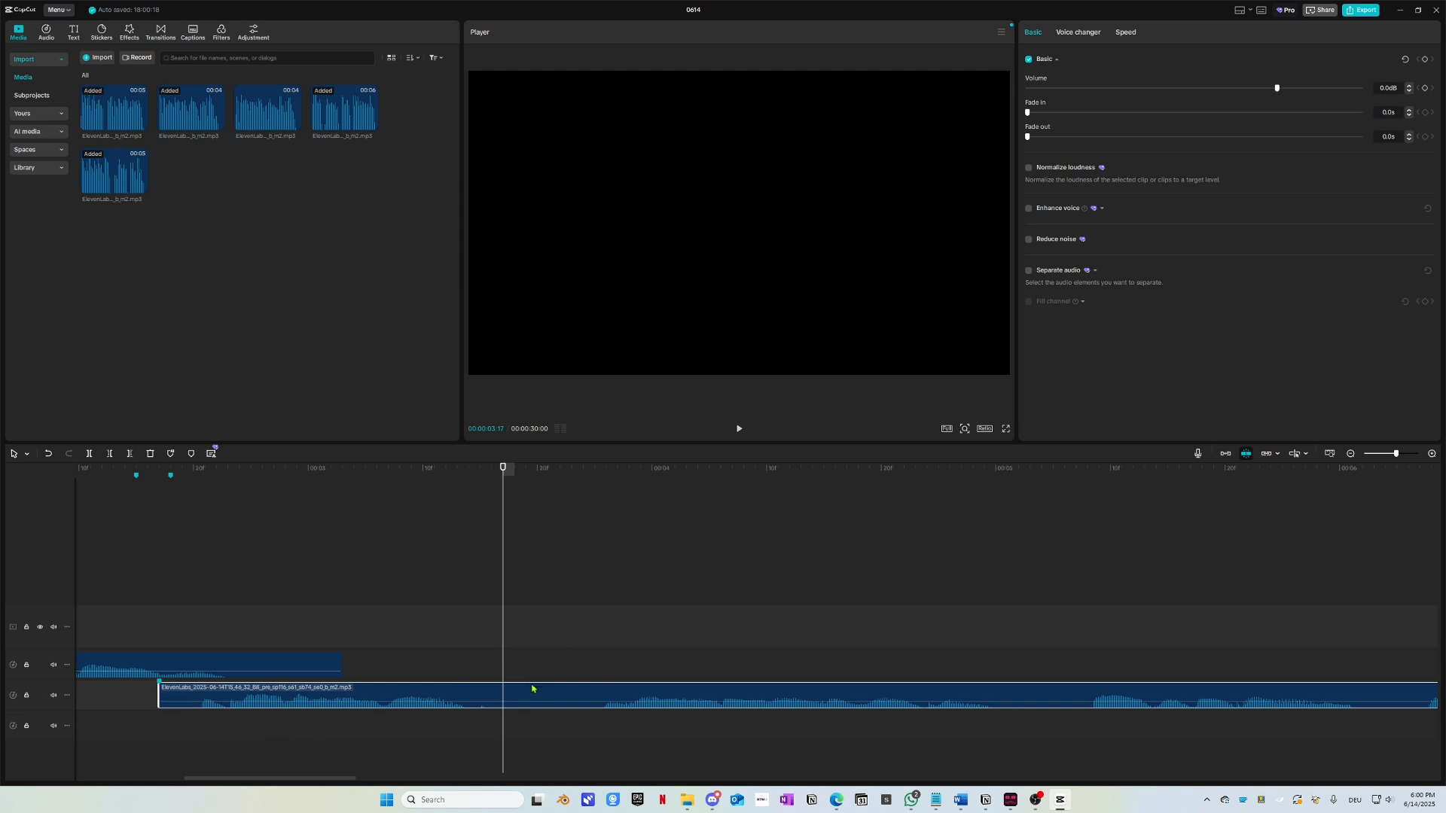
pyautogui.hotkey('ctrl', 'b')
# Step: Move the split-off voice piece up to the upper audio track, slightly earlier, and replay the transition
pyautogui.moveTo(606, 697); pyautogui.dragTo(503, 665)
pyautogui.click(287, 468)
pyautogui.press('space')
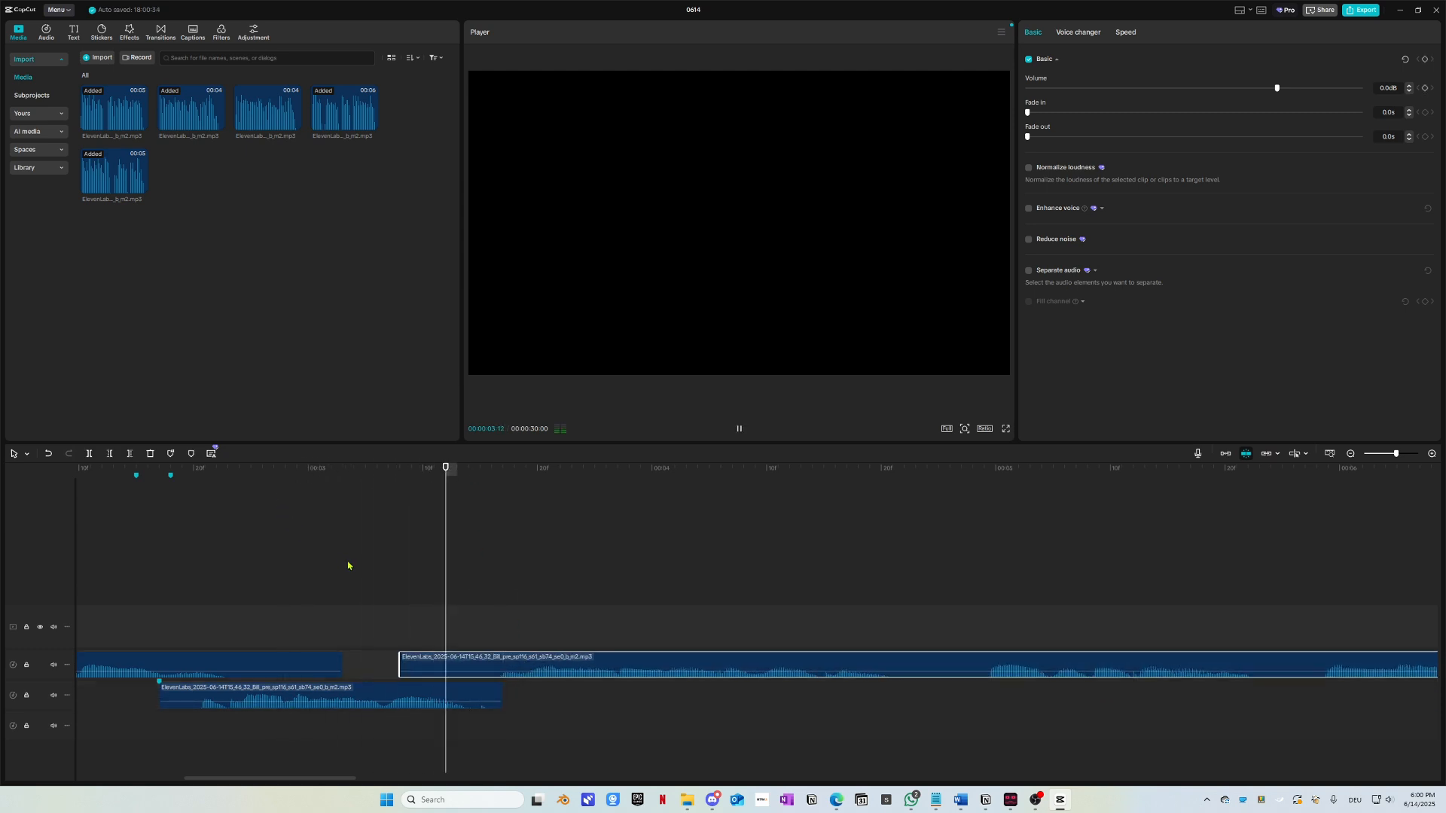
pyautogui.moveTo(595, 661); pyautogui.dragTo(574, 661)
pyautogui.press('space')
pyautogui.moveTo(376, 472); pyautogui.dragTo(197, 473)
pyautogui.press('space')
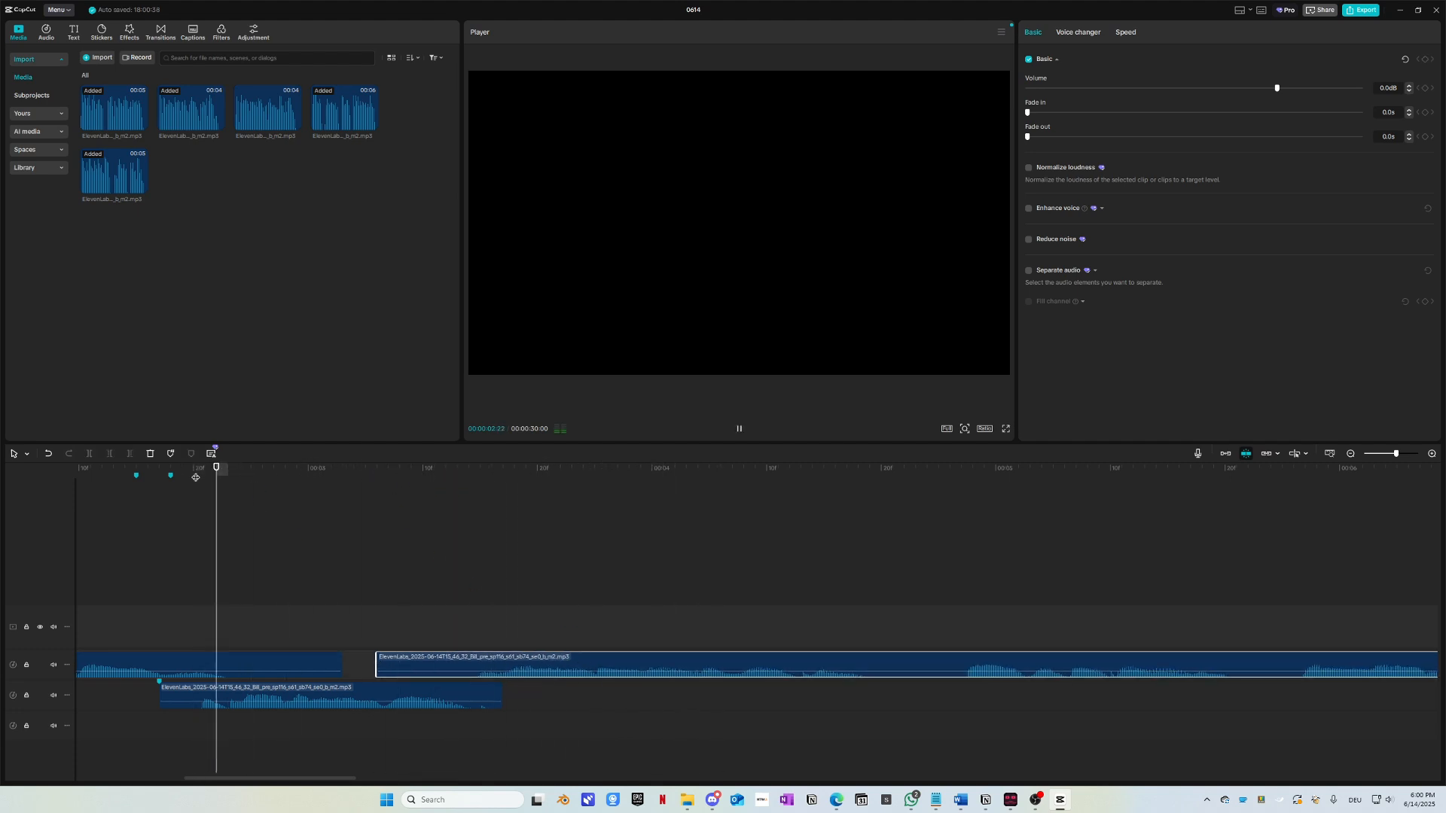
pyautogui.moveTo(336, 475); pyautogui.dragTo(250, 475)
pyautogui.press('space')
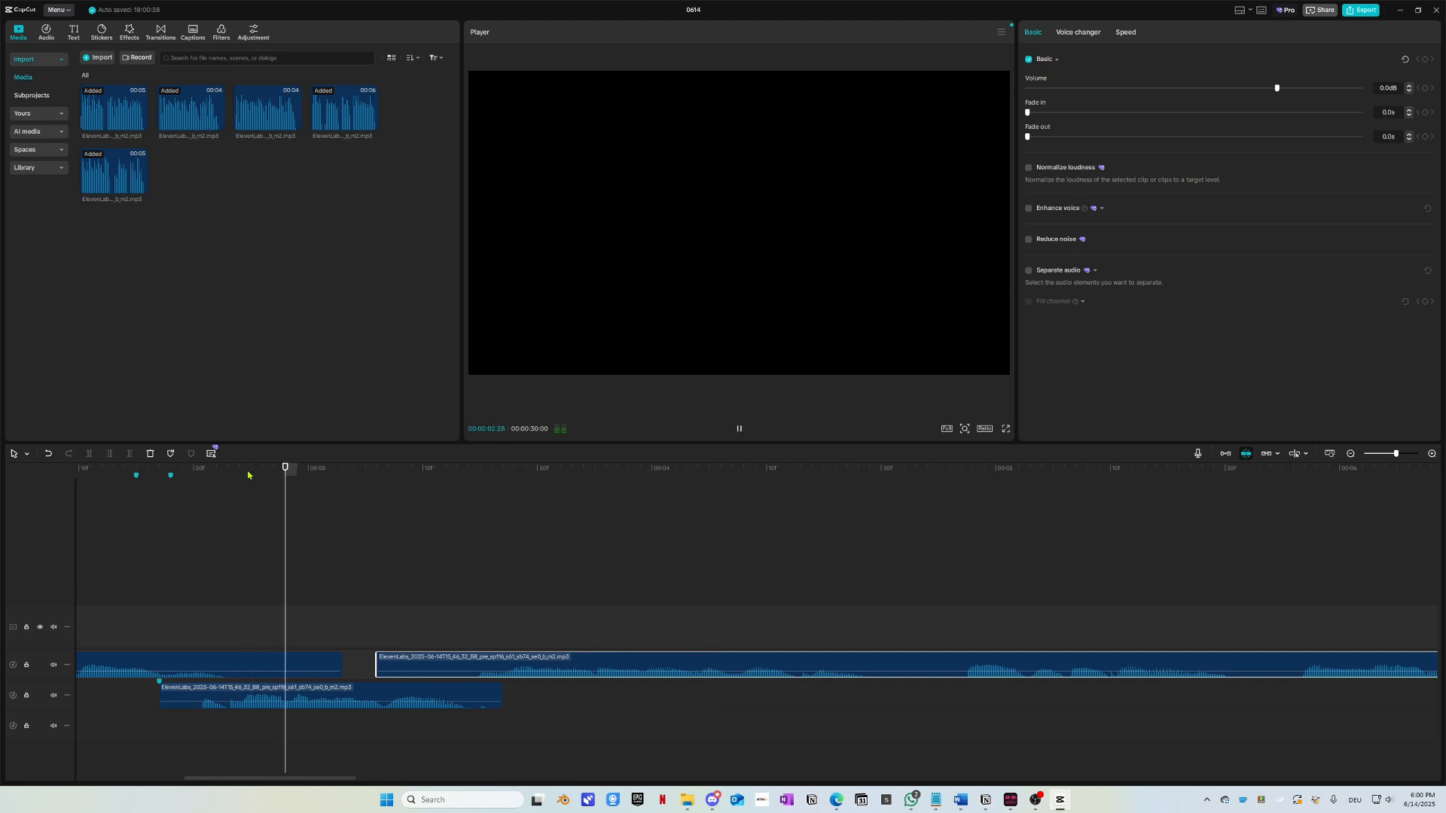
pyautogui.press('space')
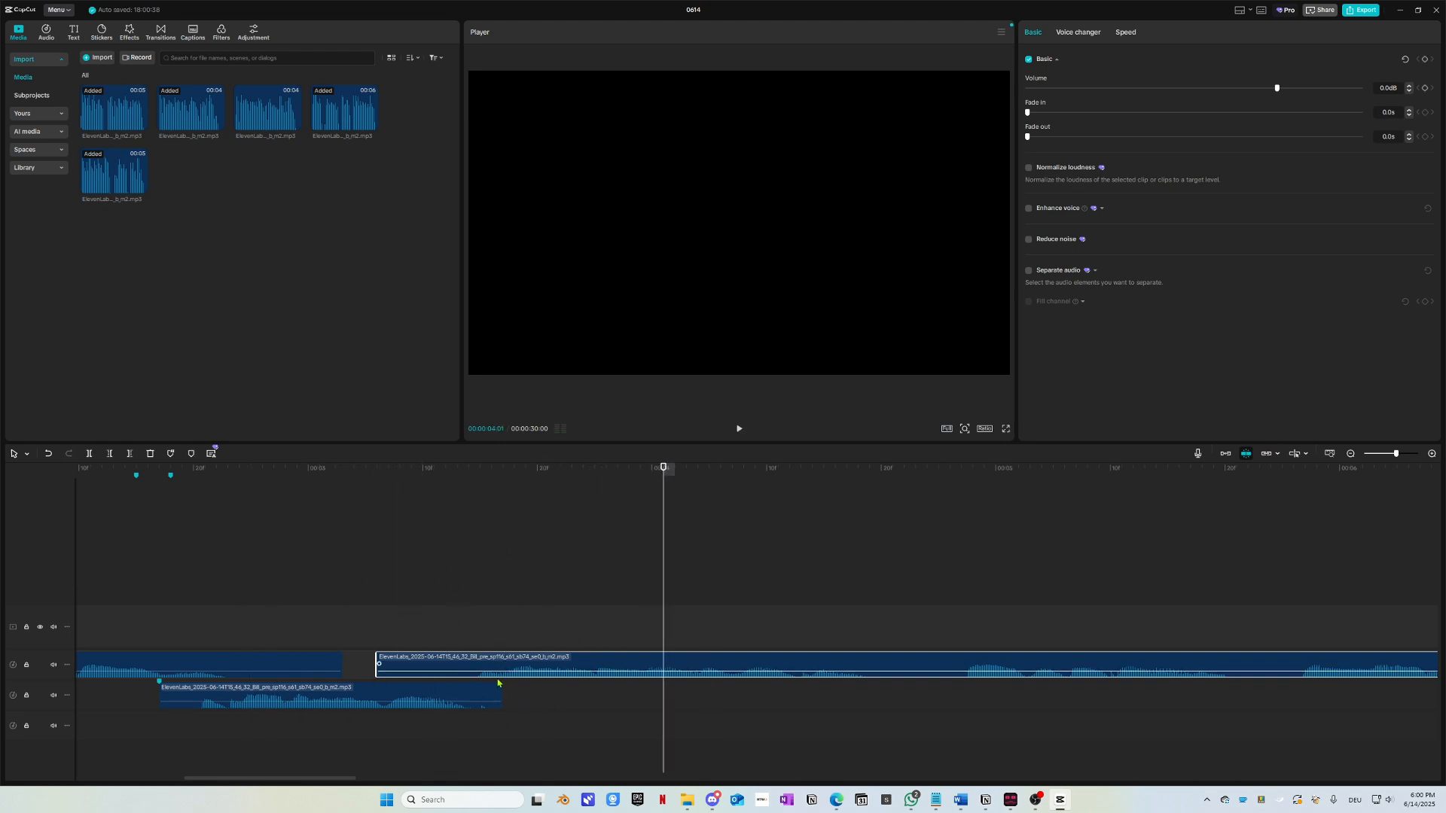
# Step: Split the upper voice clip at 00:00:04:22 and move its right part down a track
pyautogui.hscroll(5, 503, 684)
pyautogui.click(497, 480)
pyautogui.hotkey('ctrl', 'b')
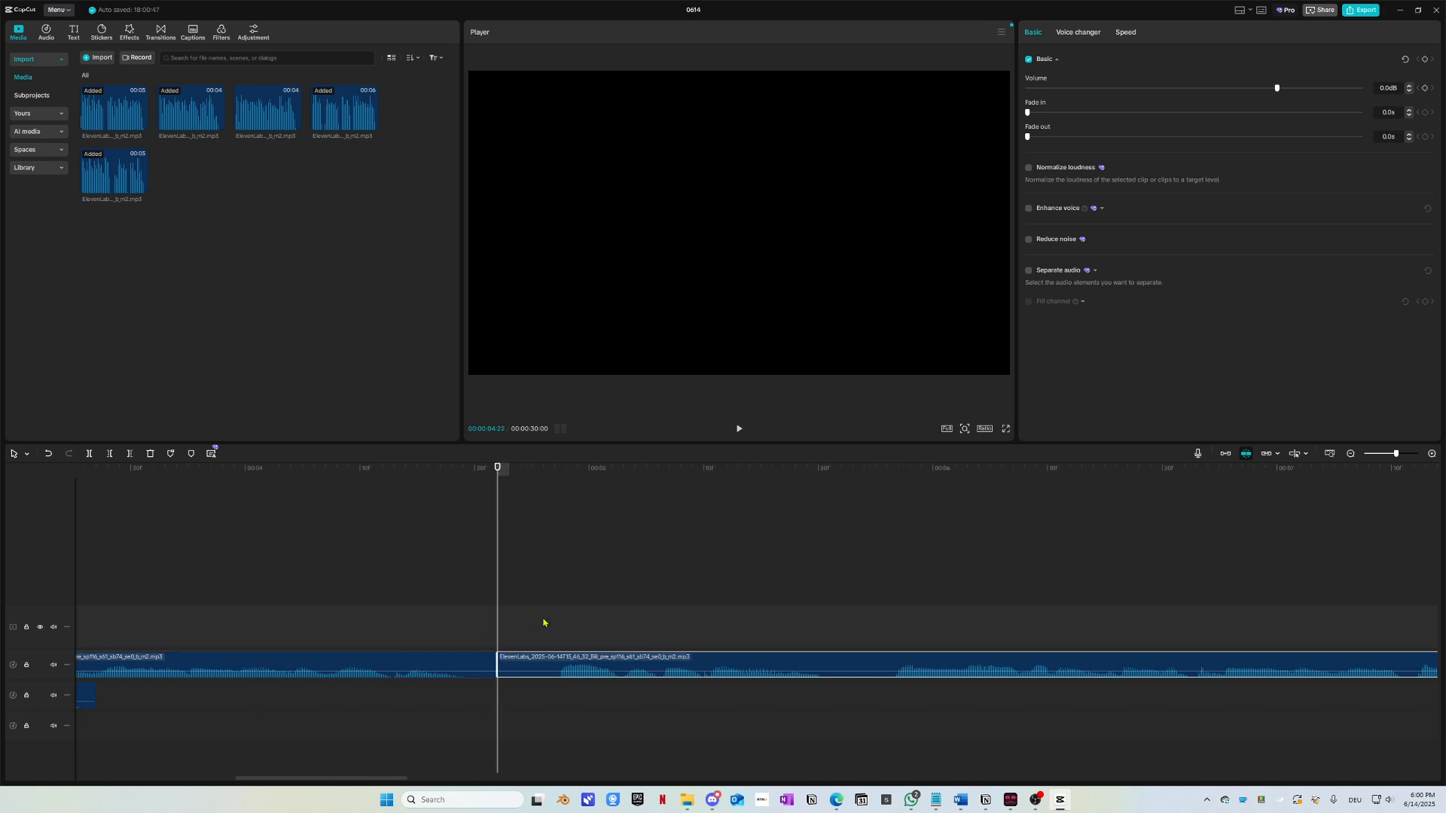
pyautogui.moveTo(570, 669); pyautogui.dragTo(490, 698)
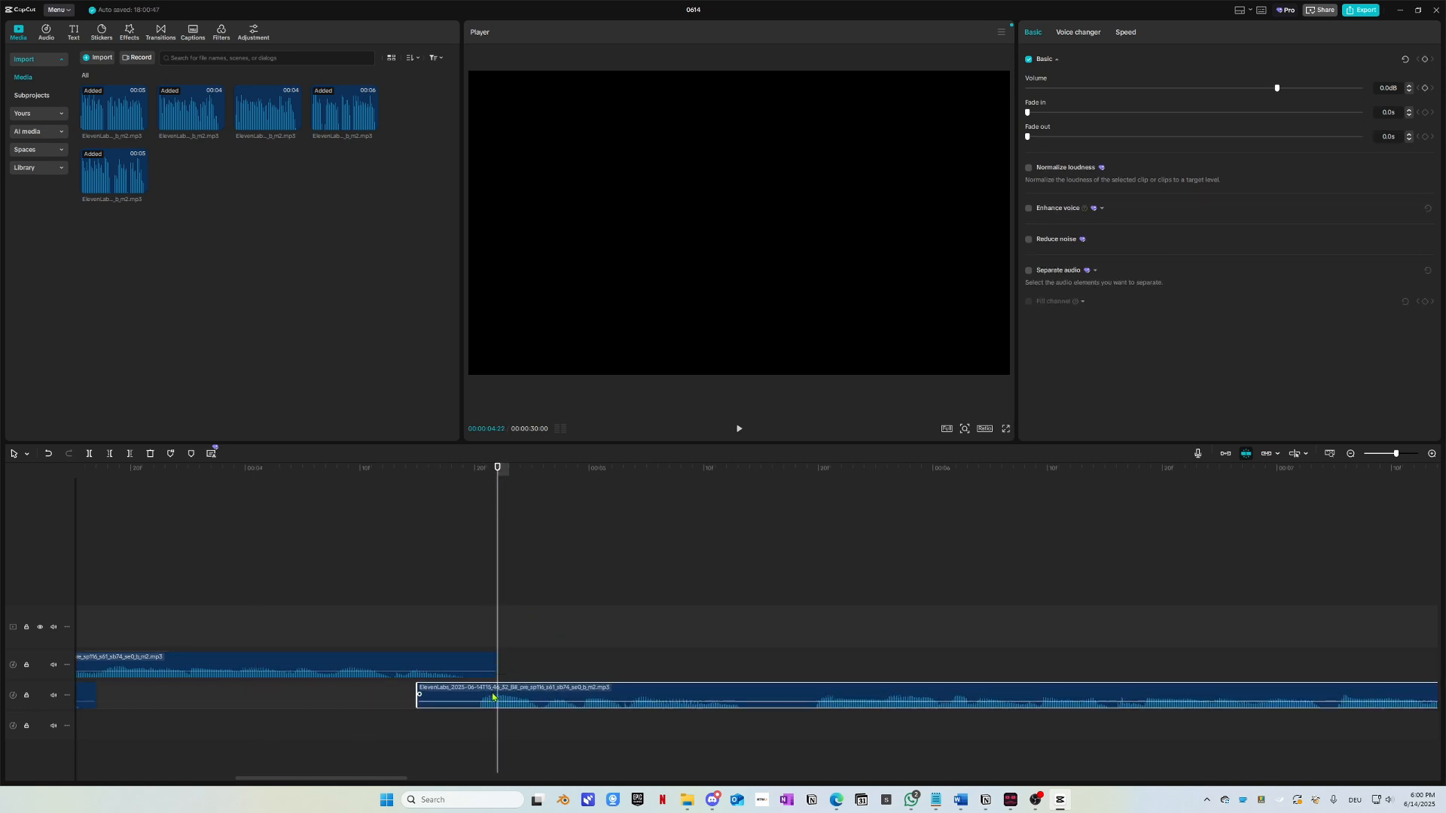
pyautogui.click(235, 497)
pyautogui.press('space')
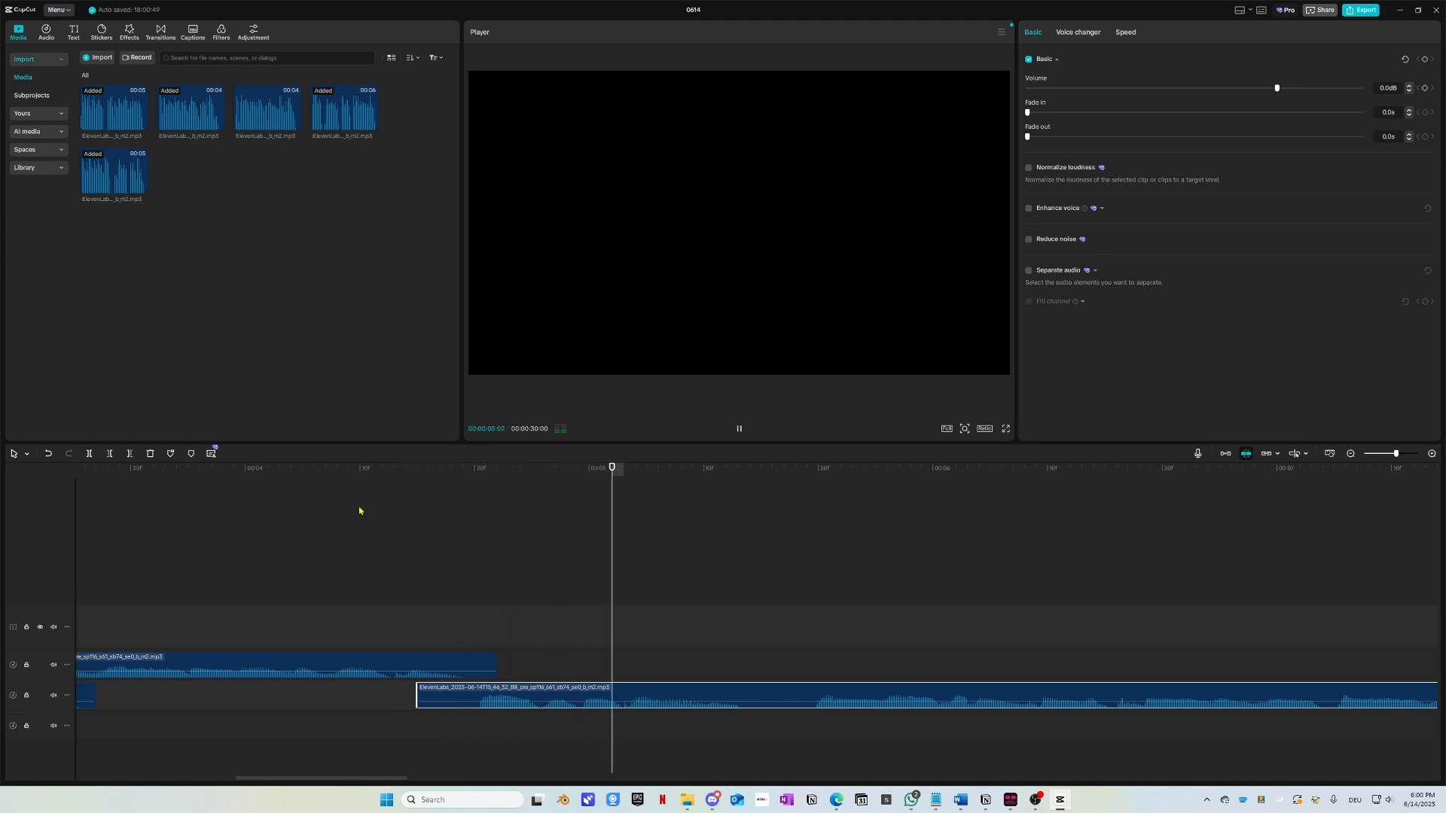
pyautogui.press('space')
pyautogui.moveTo(365, 479); pyautogui.dragTo(84, 478)
pyautogui.press('space')
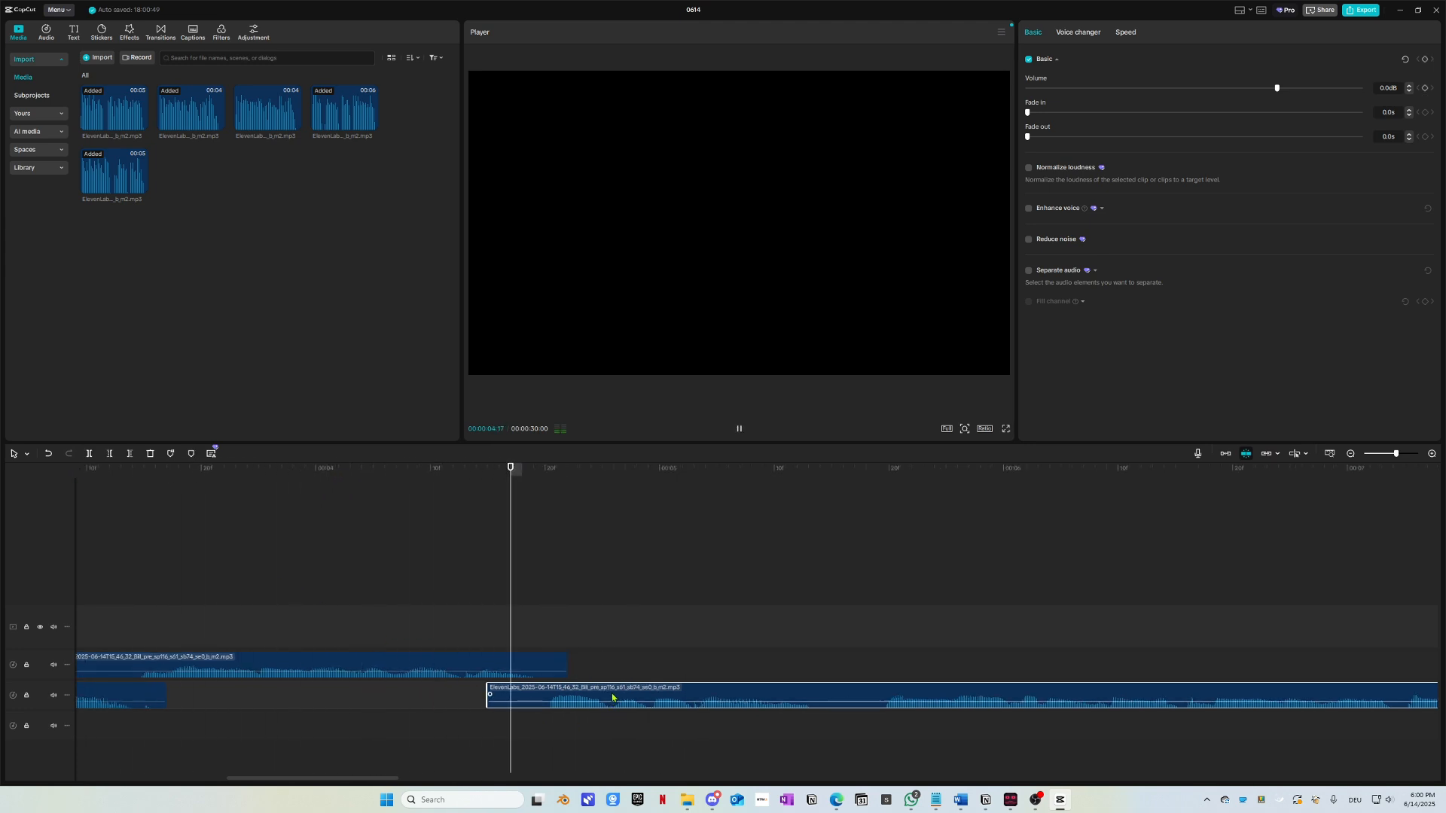
pyautogui.press('space')
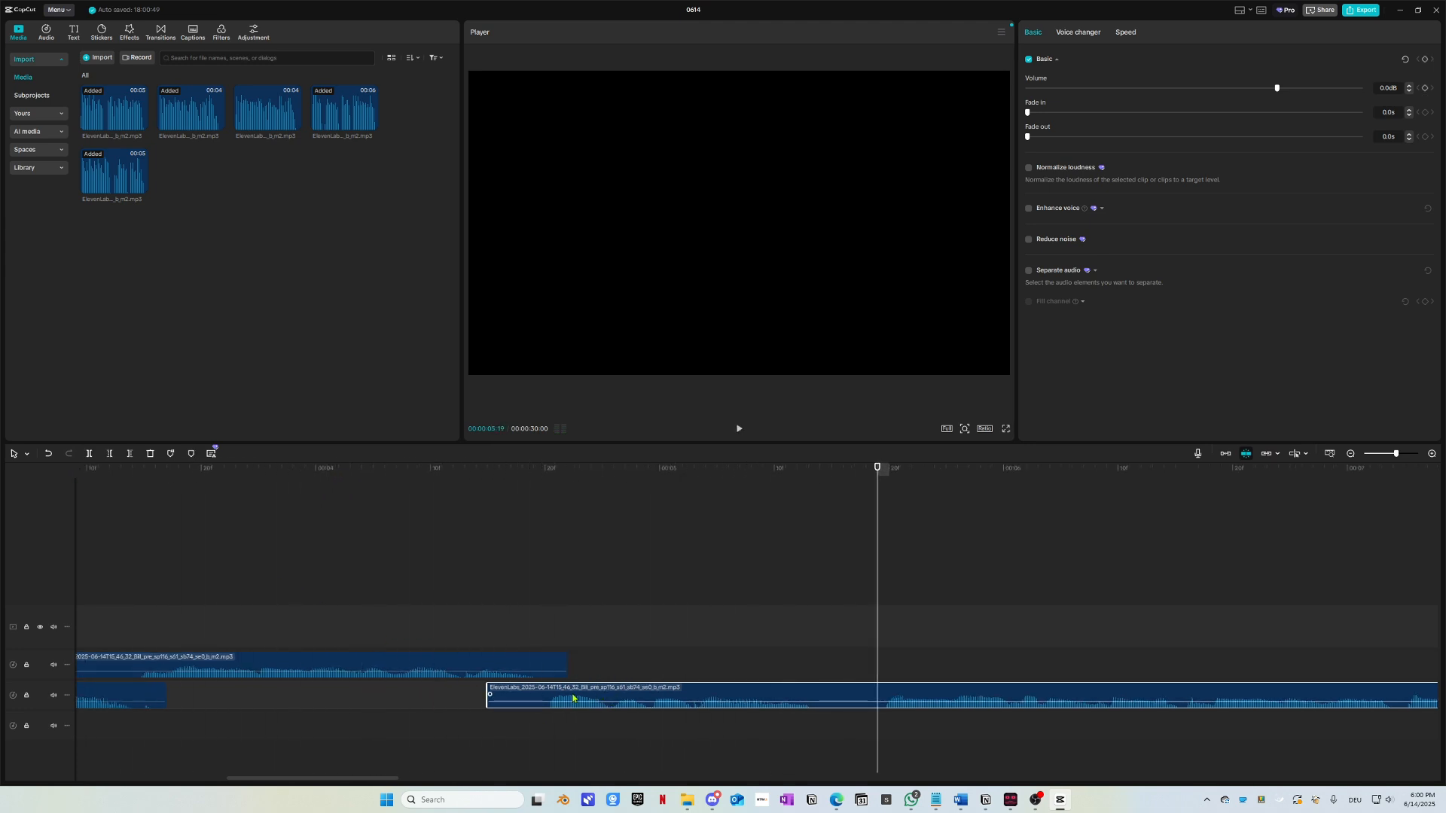
# Step: Shift the lower voice clip slightly later and replay the gap to check timing
pyautogui.moveTo(522, 476); pyautogui.dragTo(450, 507)
pyautogui.moveTo(545, 689); pyautogui.dragTo(557, 693)
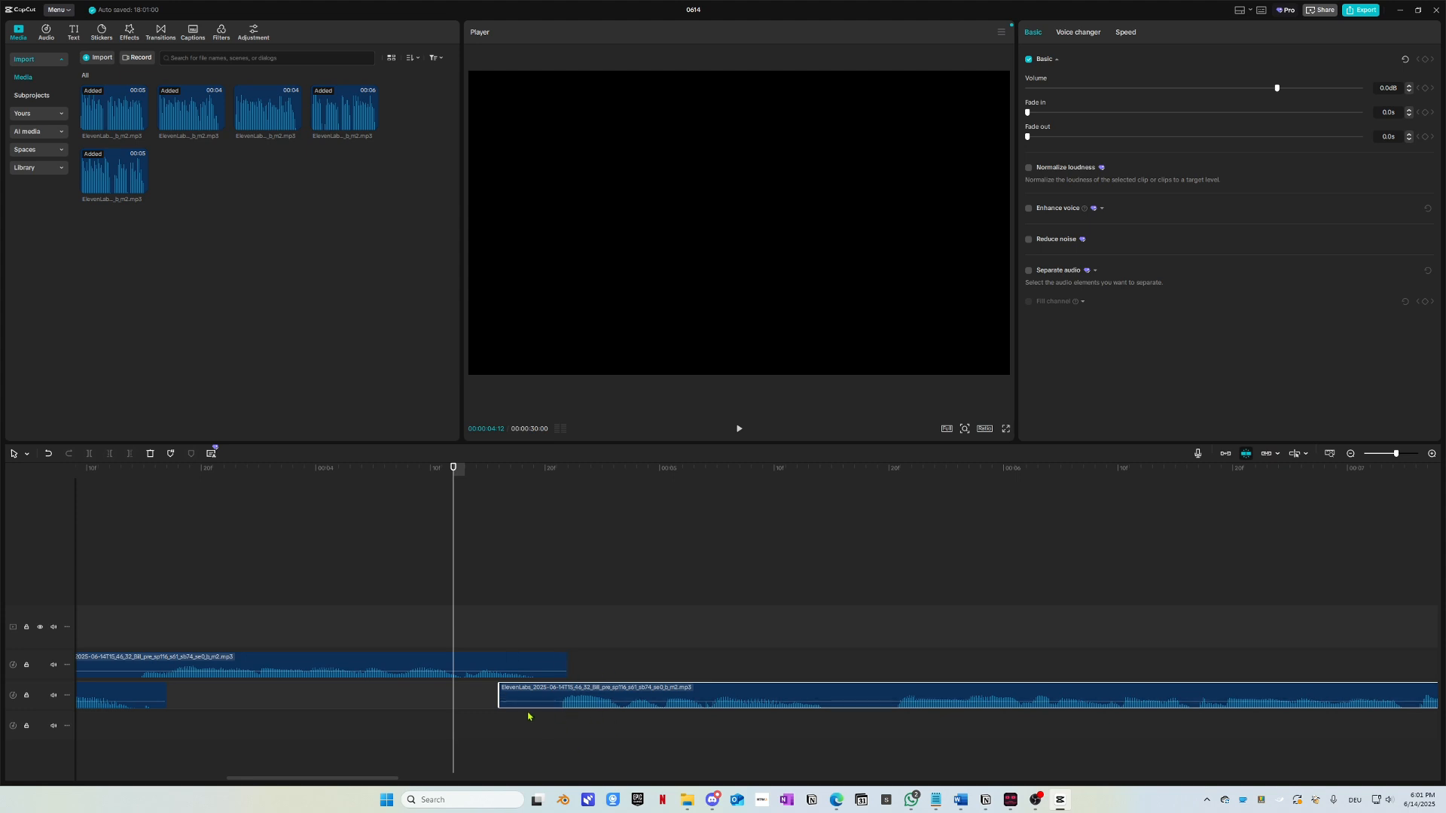
pyautogui.click(305, 497)
pyautogui.press('space')
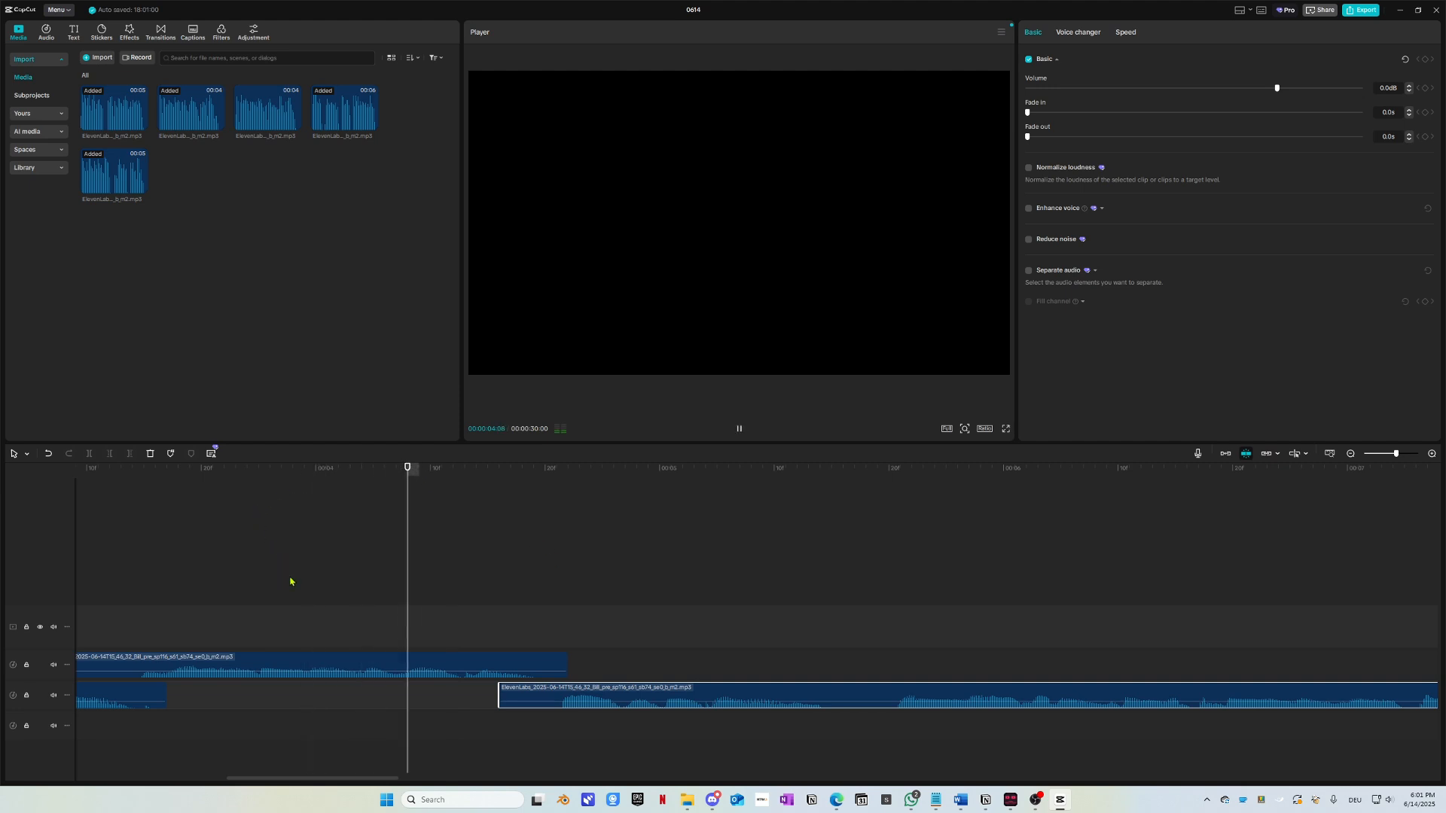
pyautogui.press('space')
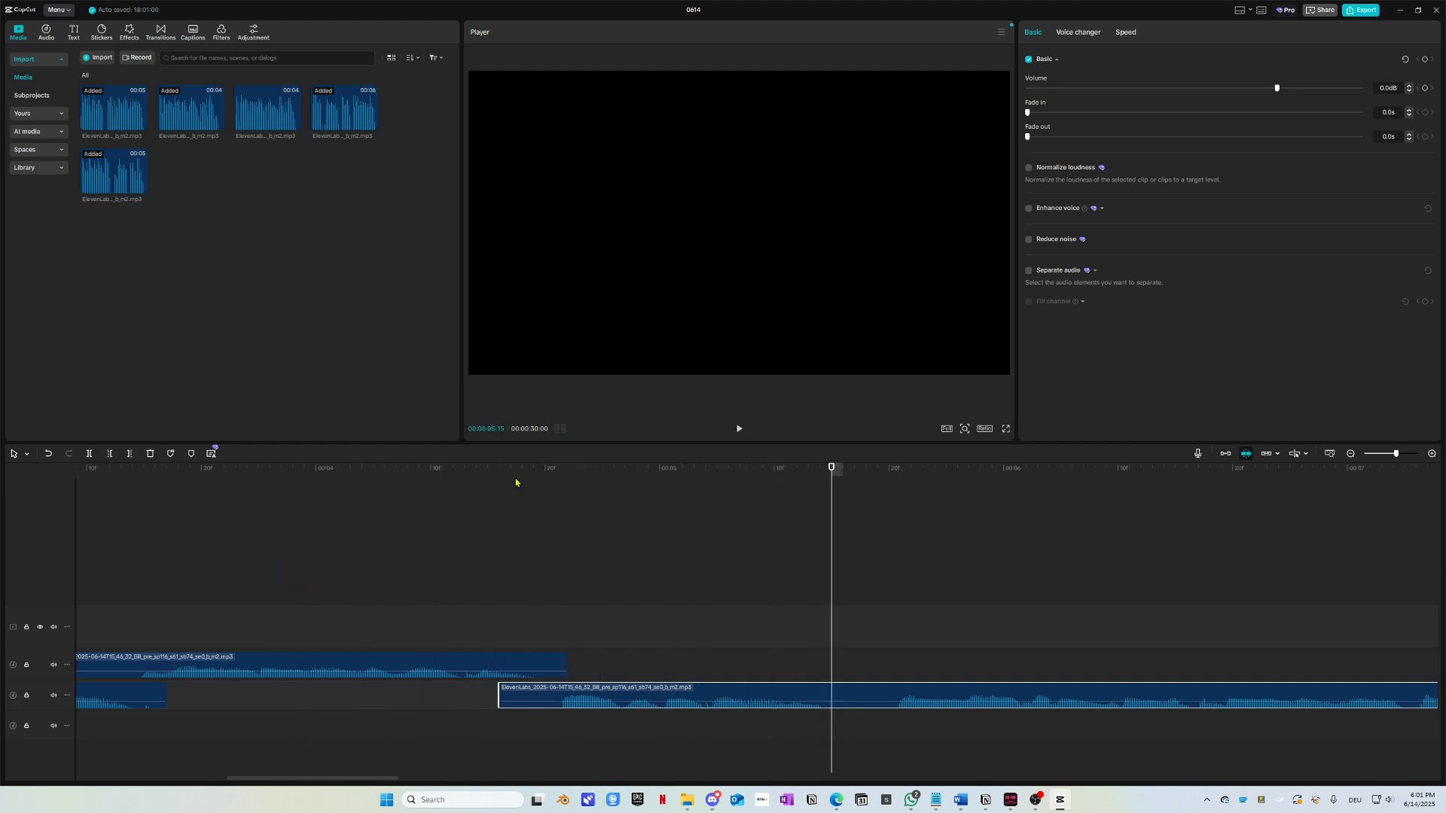
pyautogui.moveTo(516, 482); pyautogui.dragTo(185, 510)
pyautogui.press('space')
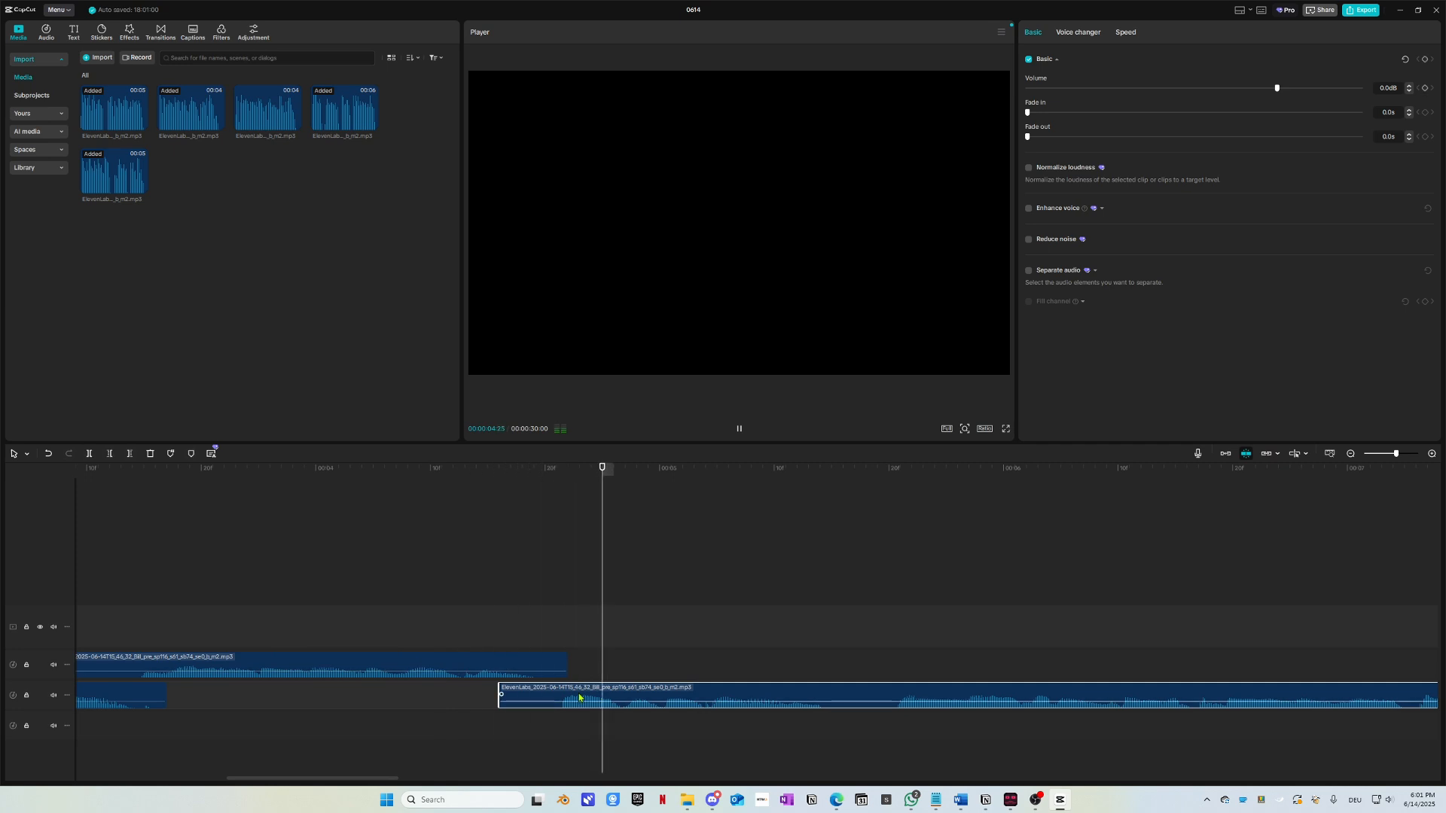
# Step: Move the lower voice clip onto the upper track near 00:00:04:21 and preview from 00:00:03:23
pyautogui.moveTo(487, 481); pyautogui.dragTo(495, 473)
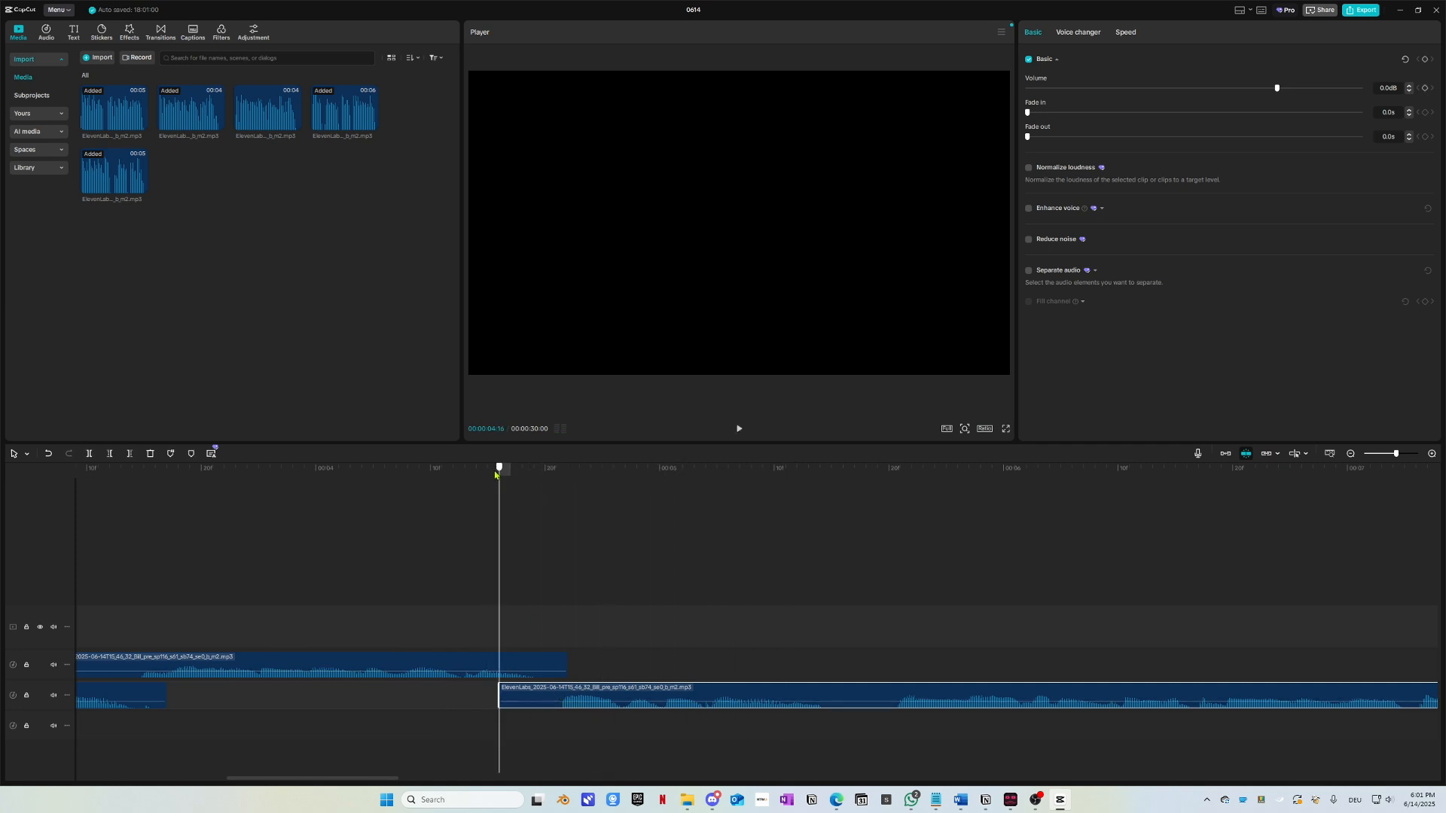
pyautogui.click(405, 675)
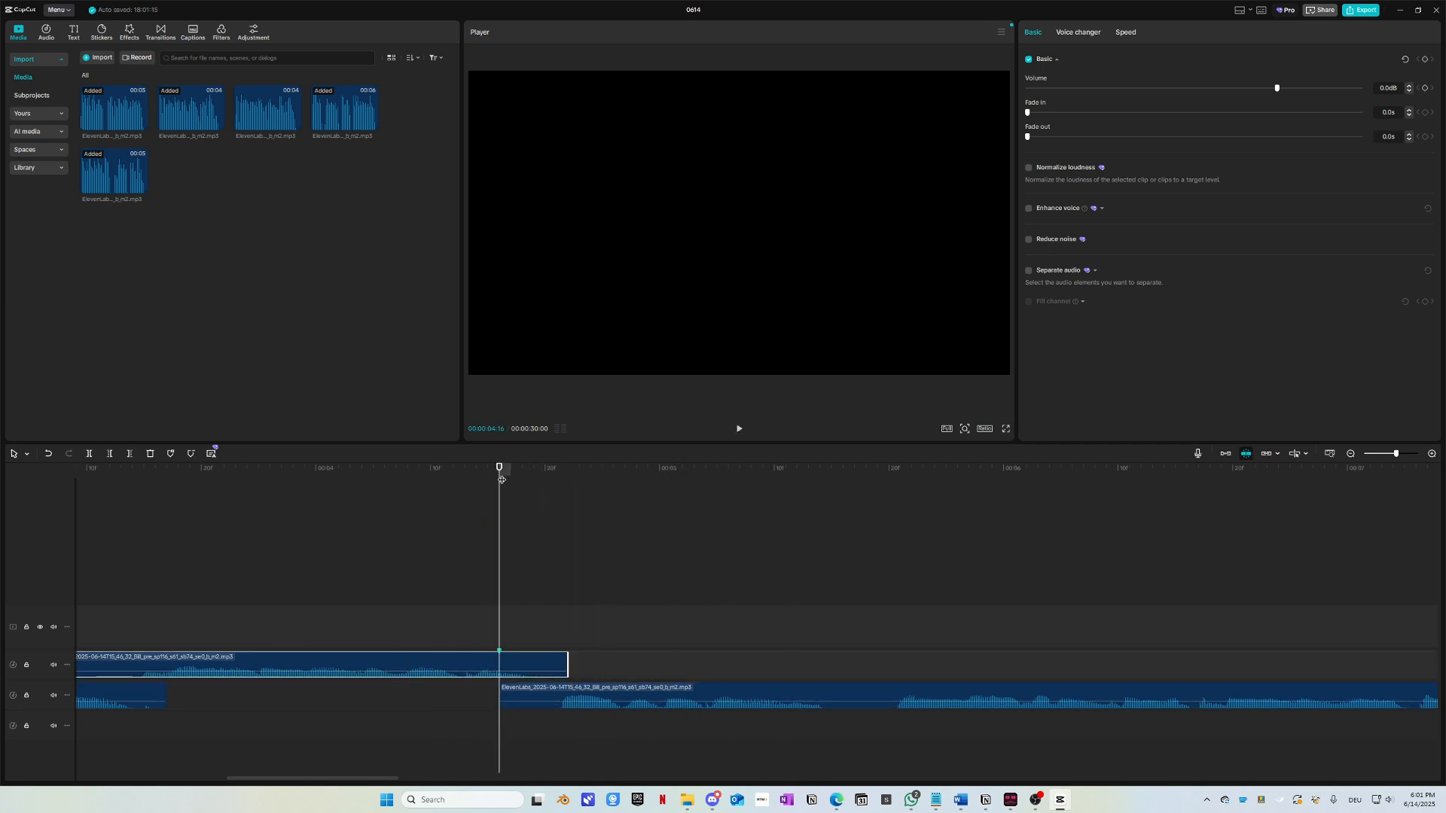
pyautogui.click(443, 583)
pyautogui.press('space')
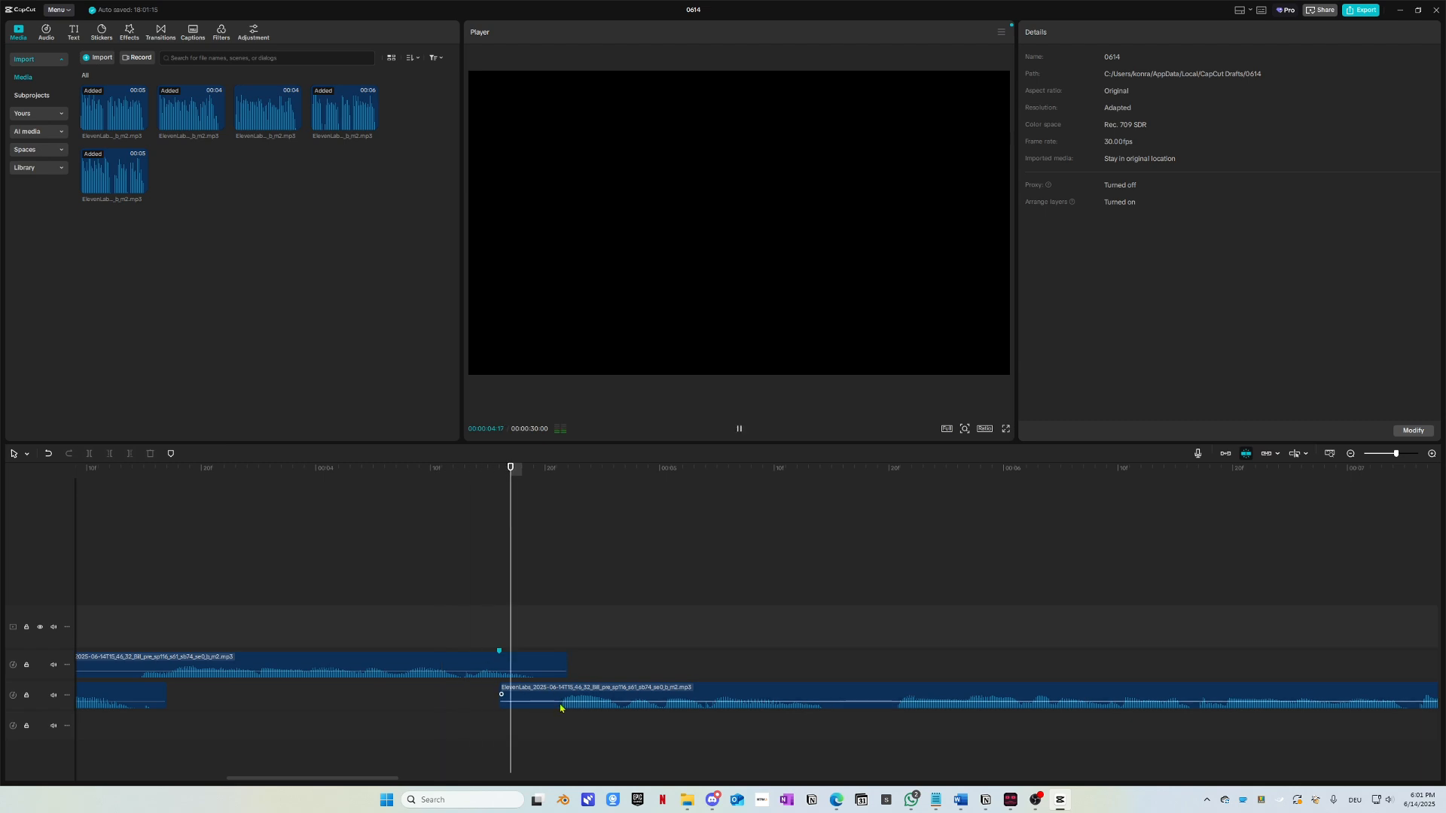
pyautogui.press('space')
pyautogui.moveTo(541, 473); pyautogui.dragTo(556, 482)
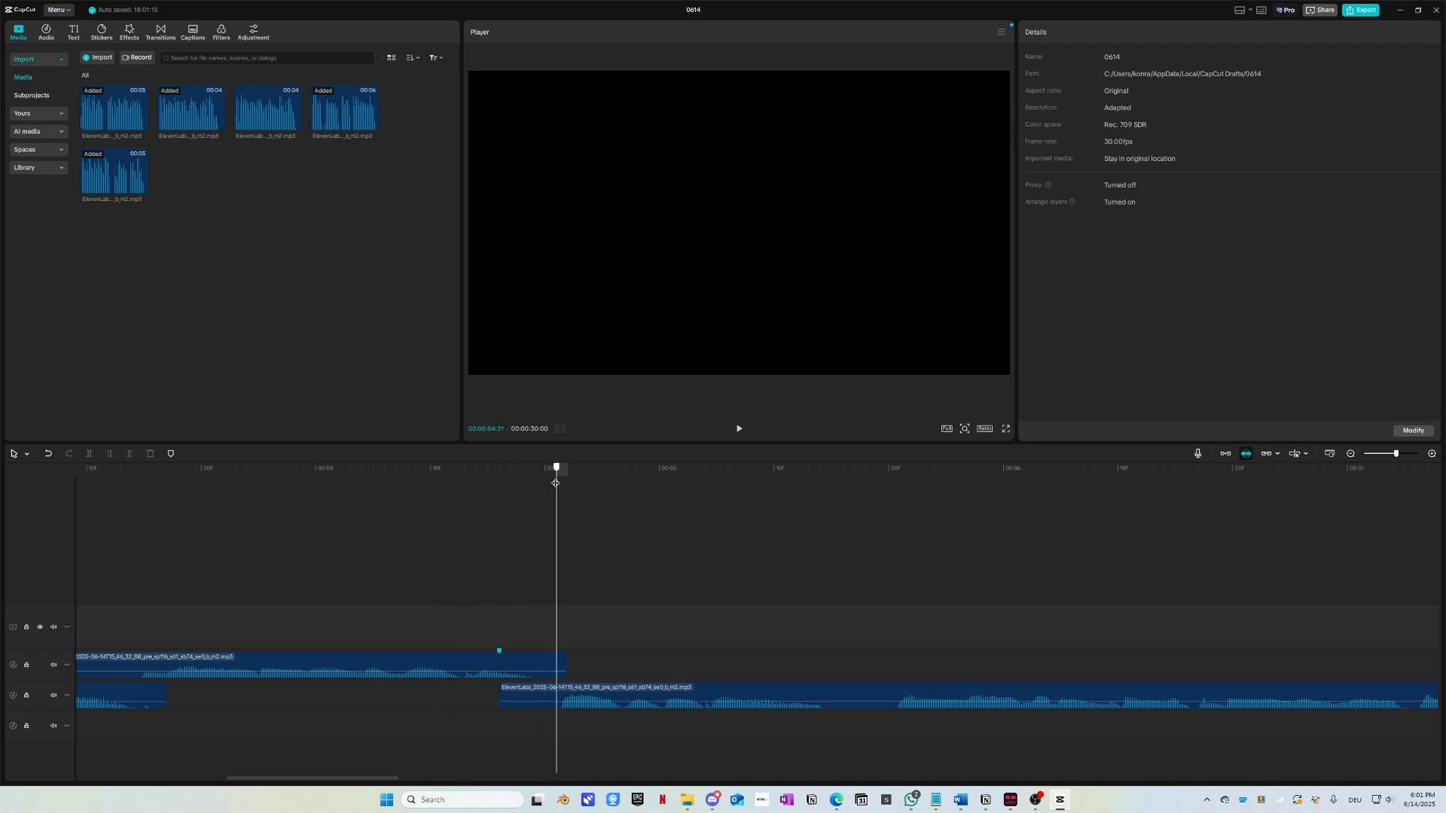
pyautogui.moveTo(562, 684)
pyautogui.mouseDown()
pyautogui.moveTo(645, 685)
pyautogui.moveTo(645, 668)
pyautogui.moveTo(595, 702)
pyautogui.moveTo(559, 702)
pyautogui.moveTo(577, 700)
pyautogui.mouseUp()
pyautogui.moveTo(354, 473); pyautogui.dragTo(237, 512)
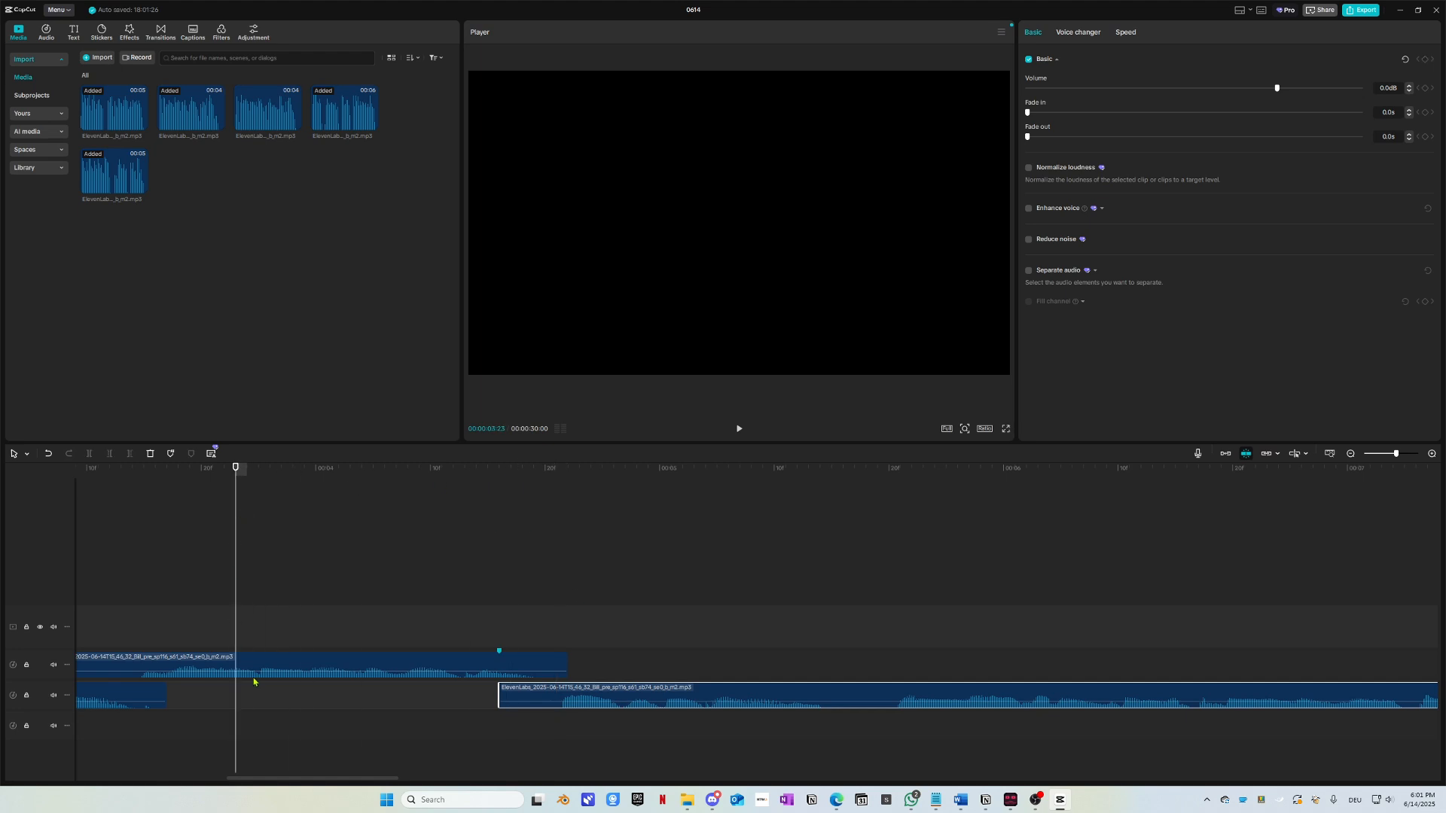
pyautogui.press('space')
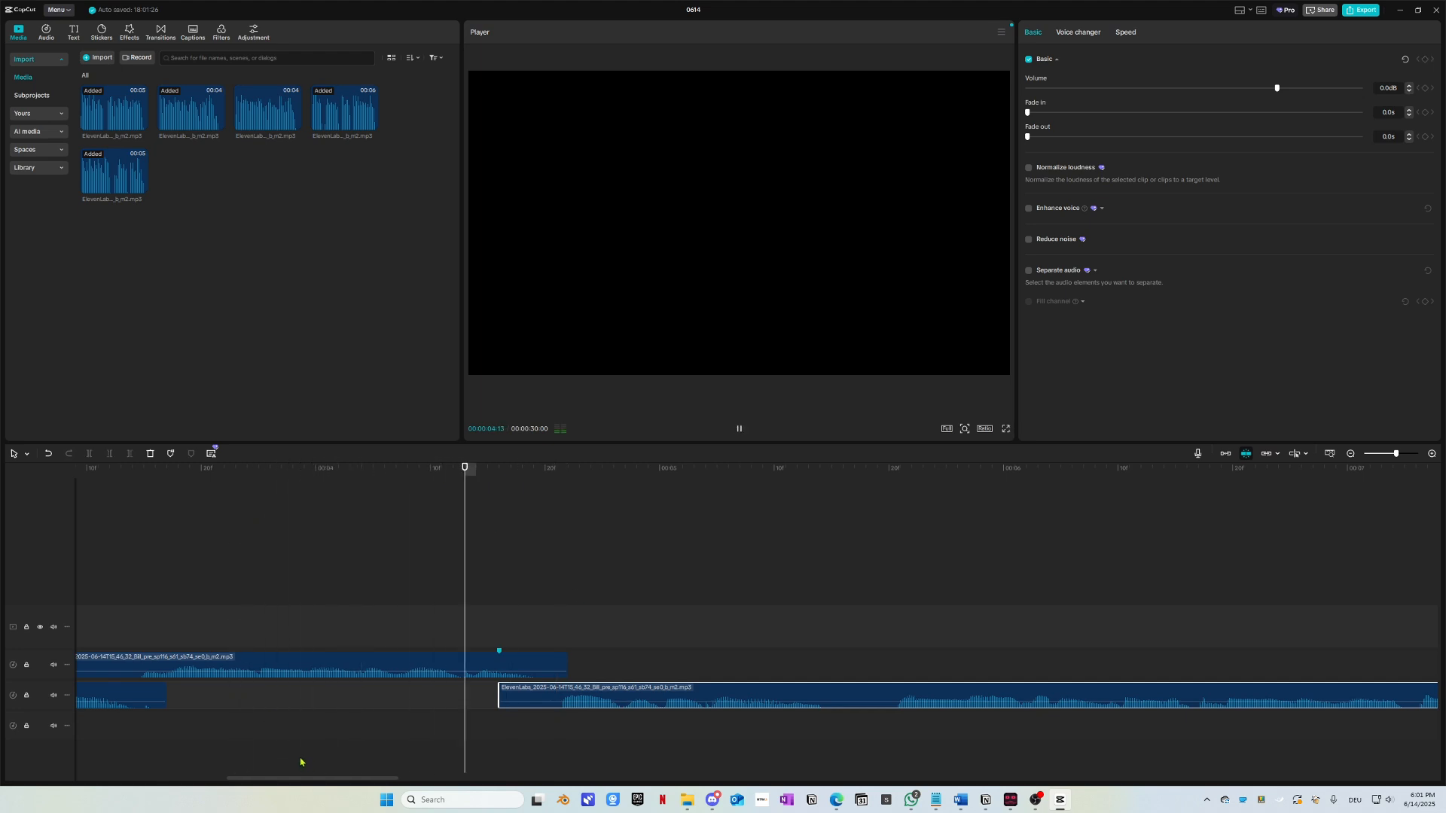
pyautogui.press('space')
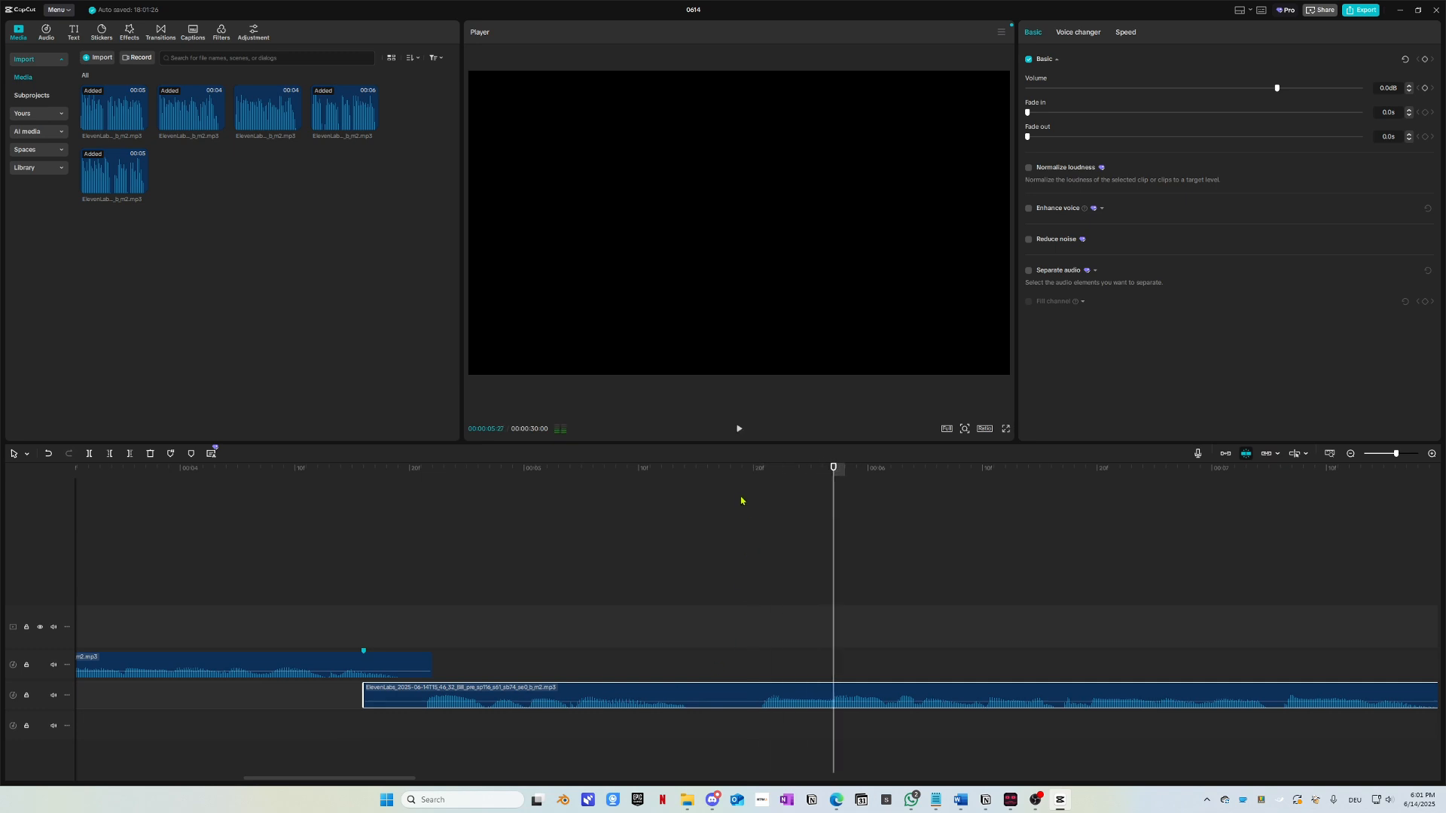
# Step: Split the bottom voice clip at the cut point and move the split-off part up one track
pyautogui.click(730, 499)
pyautogui.hotkey('ctrl', 'b')
pyautogui.moveTo(775, 702); pyautogui.dragTo(729, 668)
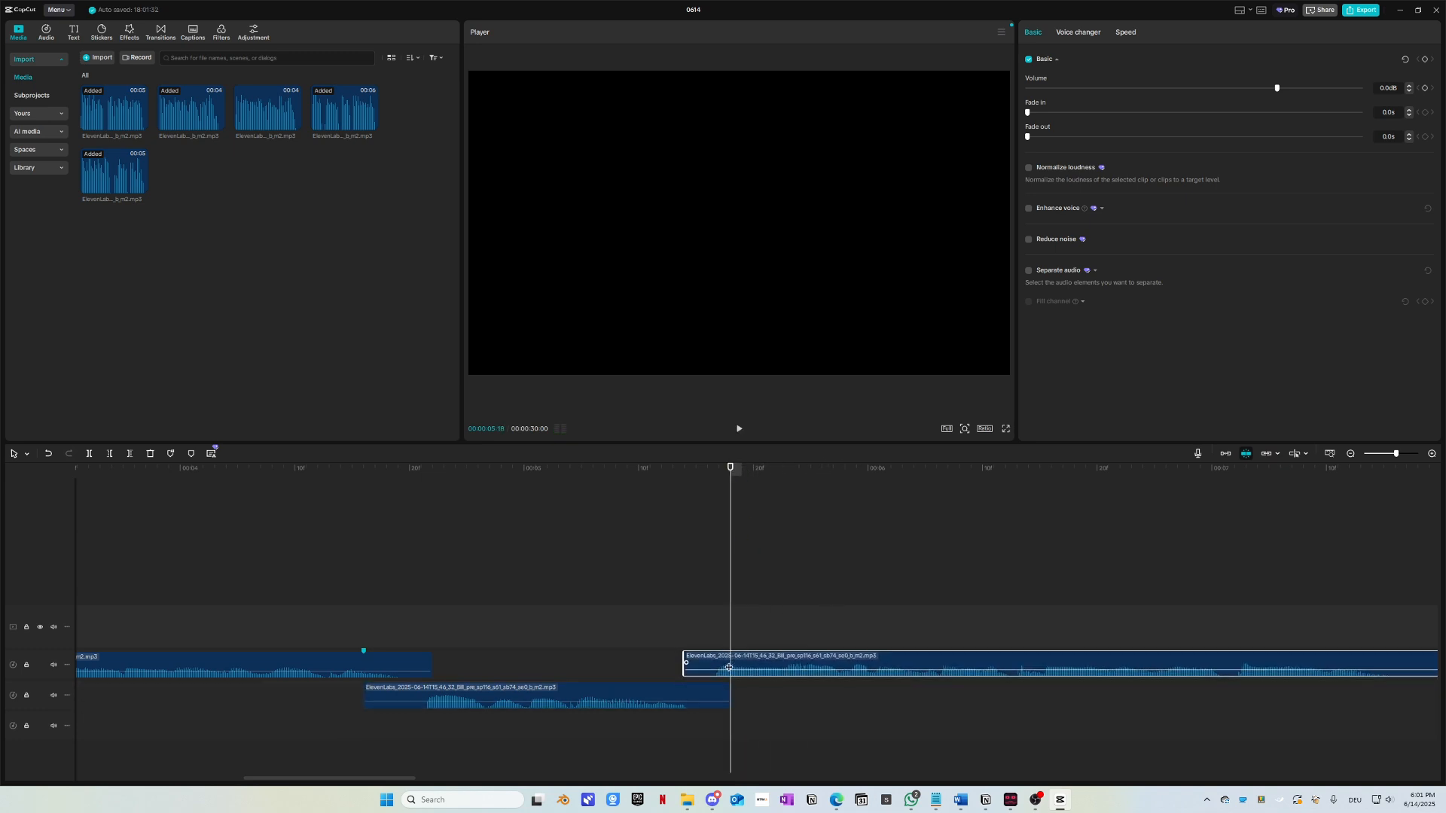
pyautogui.click(561, 482)
pyautogui.press('space')
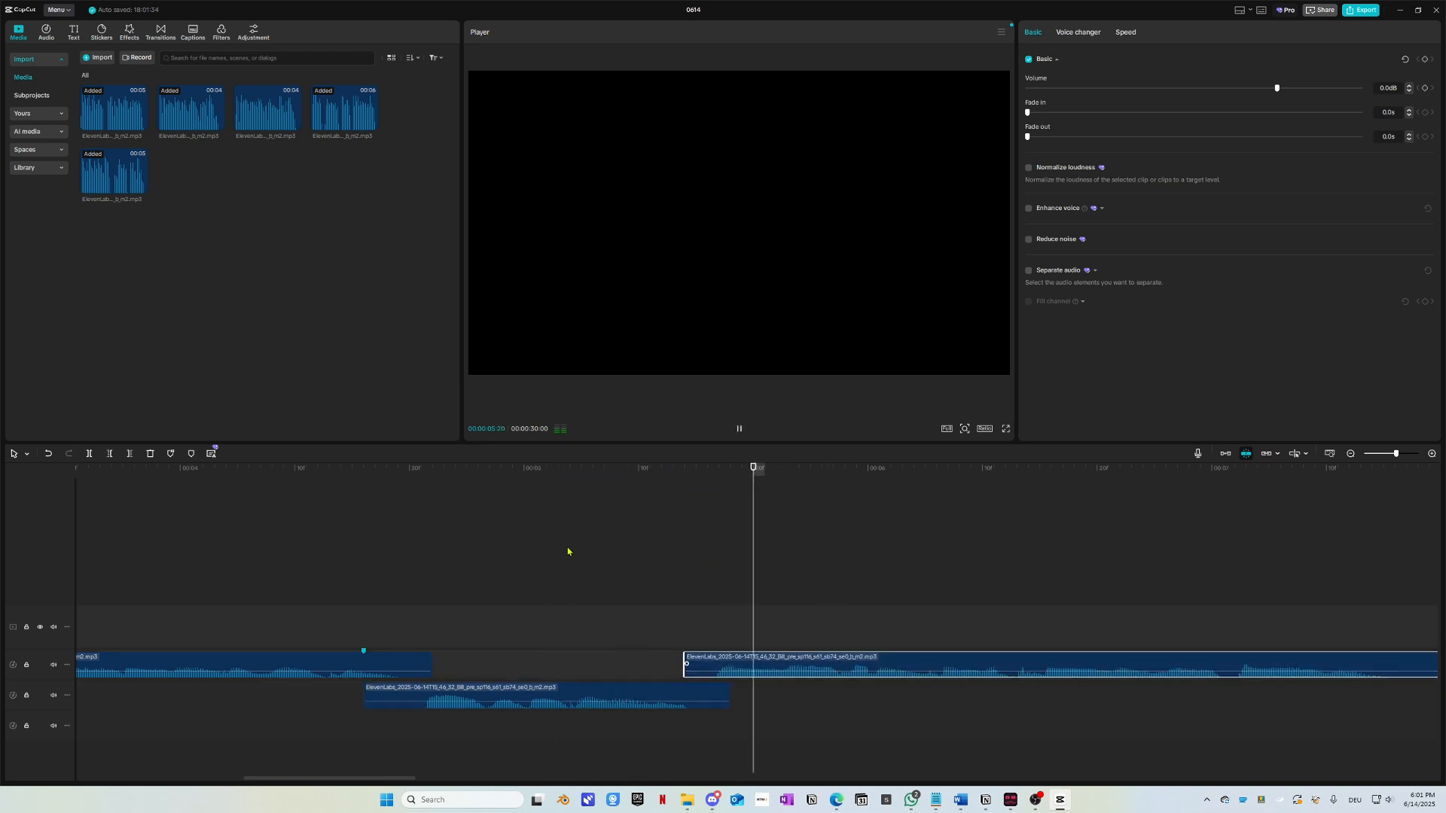
pyautogui.scroll(-5, 603, 659)
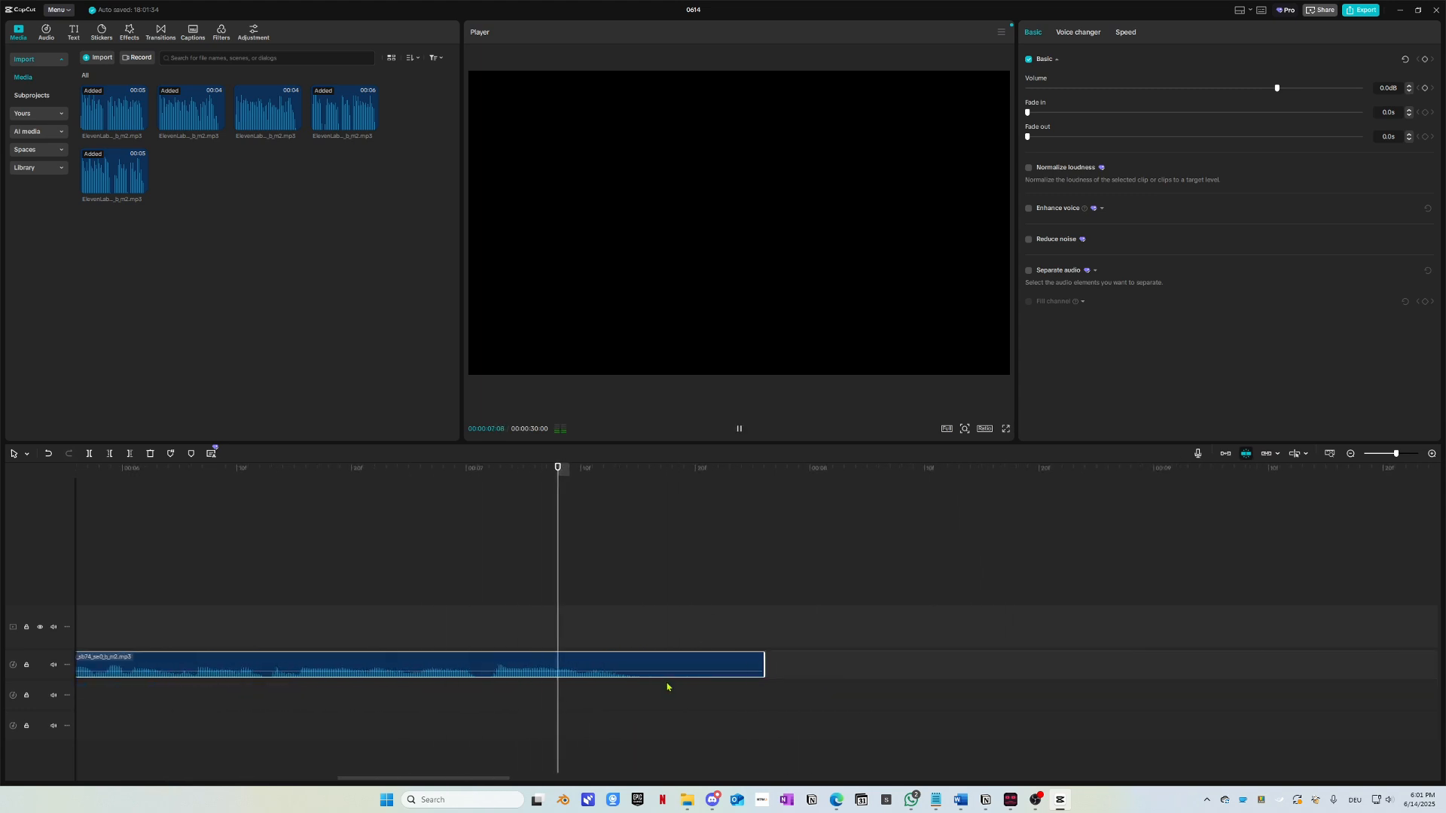
pyautogui.press('space')
# Step: Move the right voice clip down to the lower track, nudge it slightly earlier, and replay
pyautogui.moveTo(1172, 662); pyautogui.dragTo(696, 692)
pyautogui.scroll(5, 699, 704)
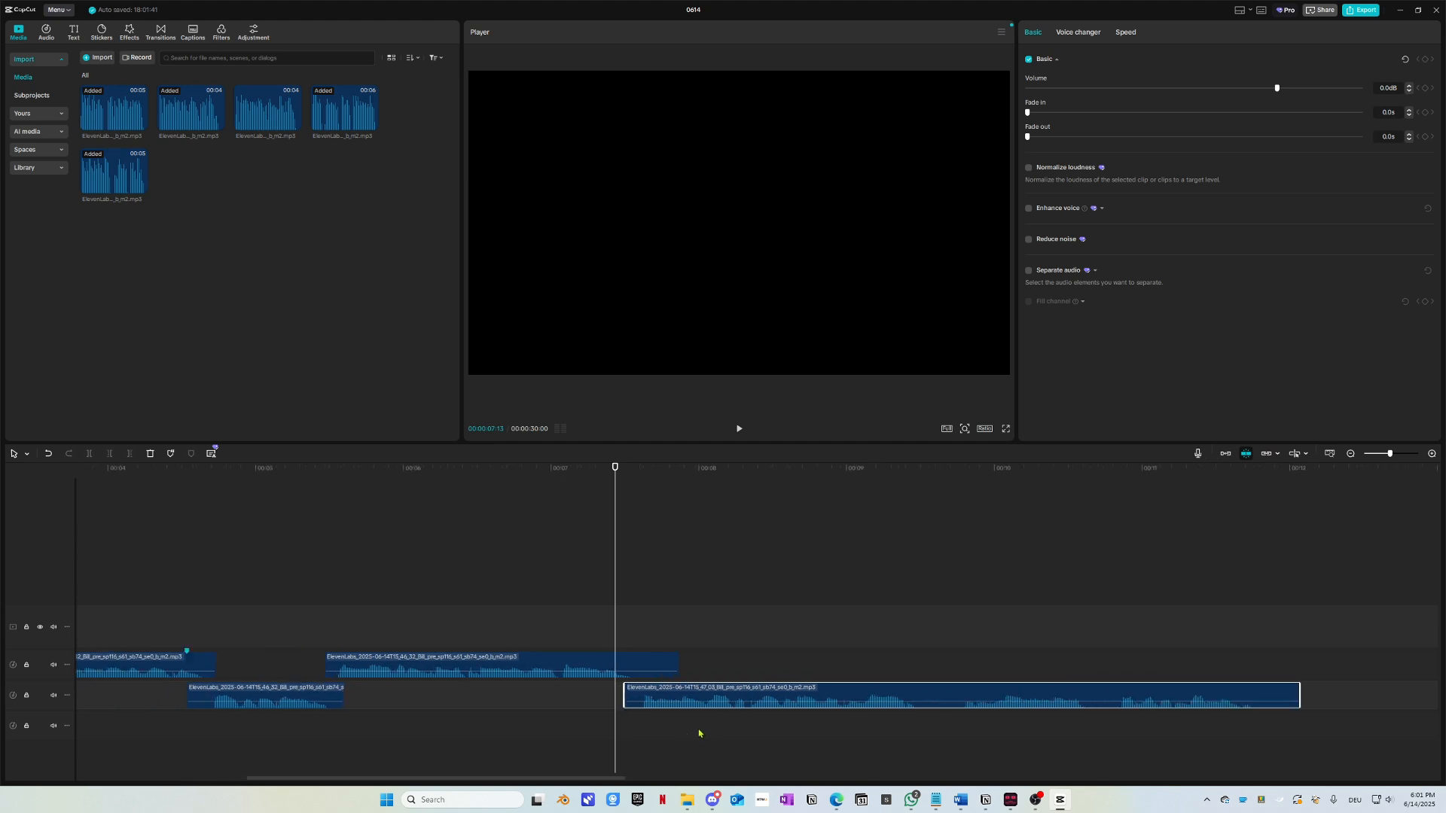
pyautogui.press('space')
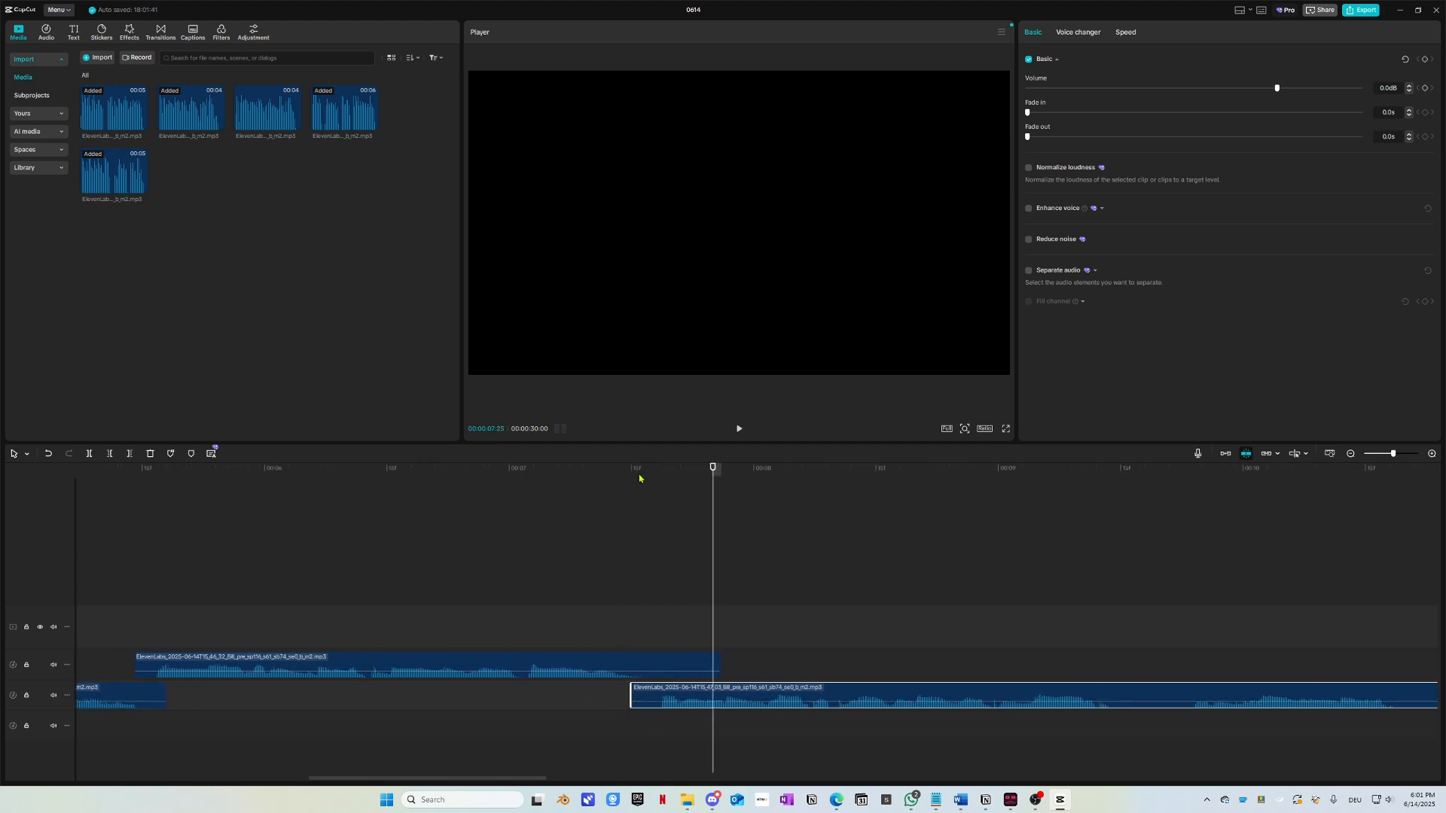
pyautogui.click(392, 475)
pyautogui.moveTo(687, 696); pyautogui.dragTo(671, 699)
pyautogui.press('space')
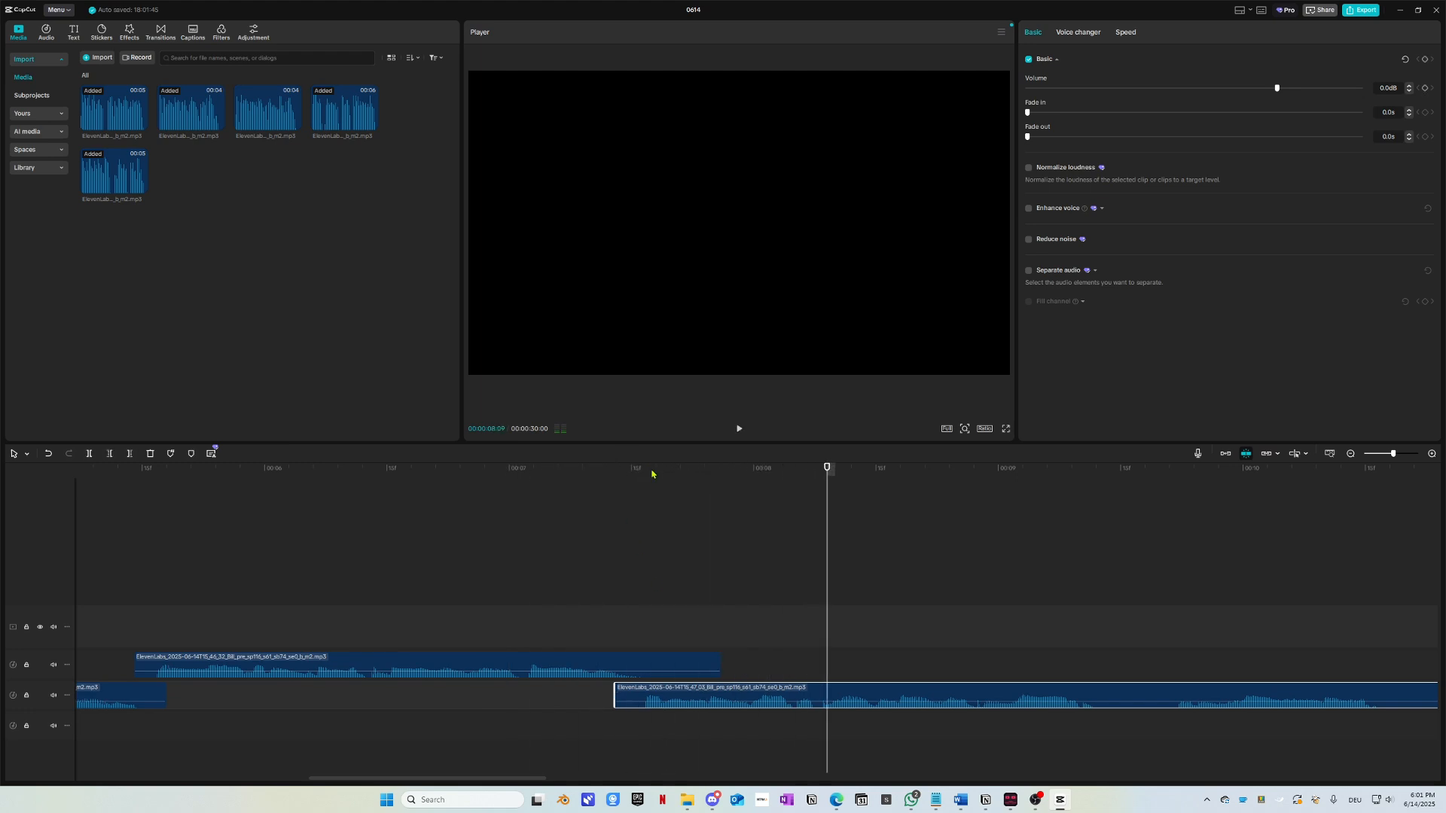
pyautogui.click(495, 486)
pyautogui.hscroll(1, 588, 605)
pyautogui.hscroll(4, 588, 605)
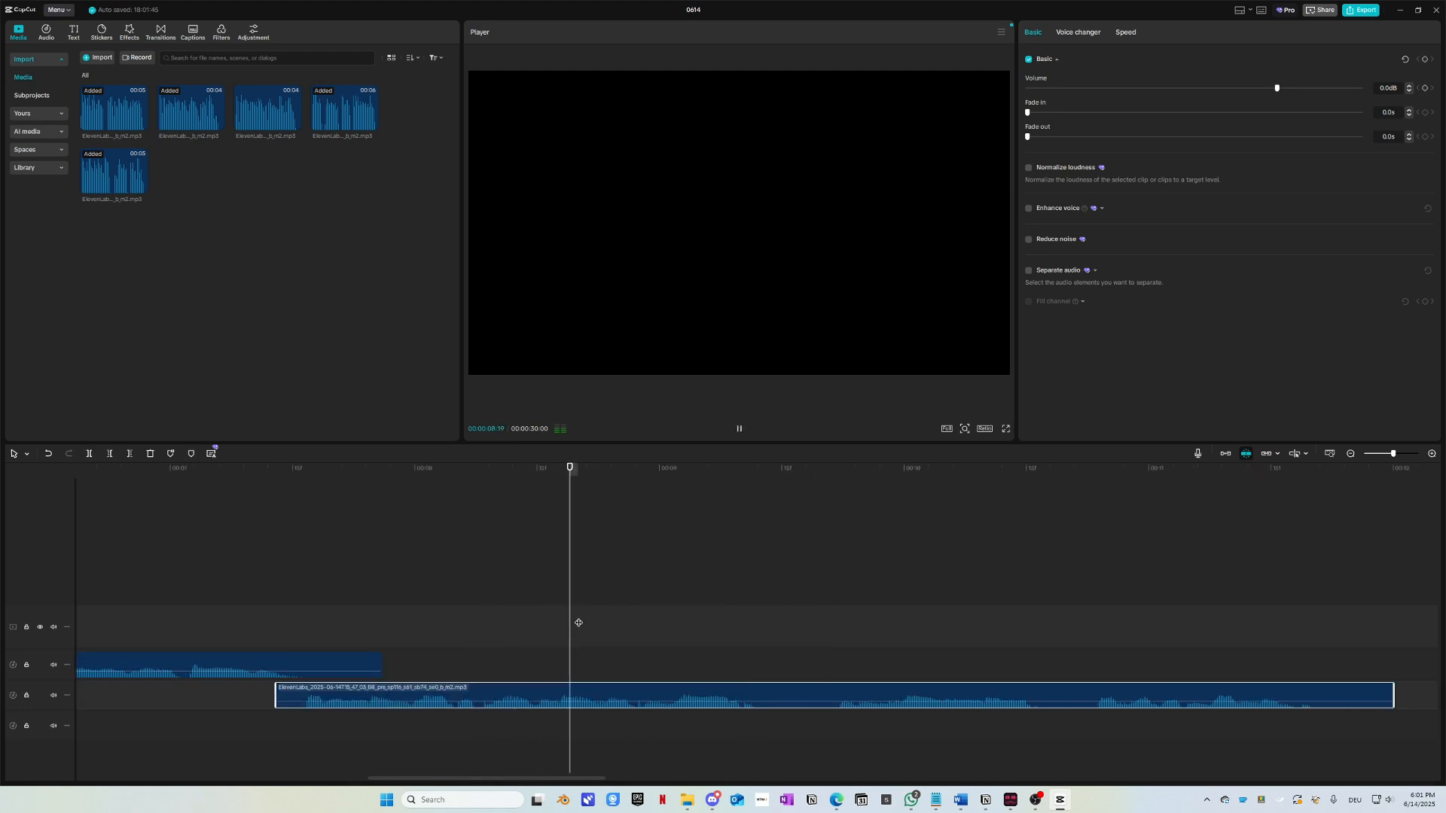
pyautogui.press('space')
# Step: Close the gap at the 00:00:07:16 join by moving the long voice clip, then replay across it
pyautogui.click(301, 486)
pyautogui.scroll(2, 381, 659)
pyautogui.scroll(2, 381, 659)
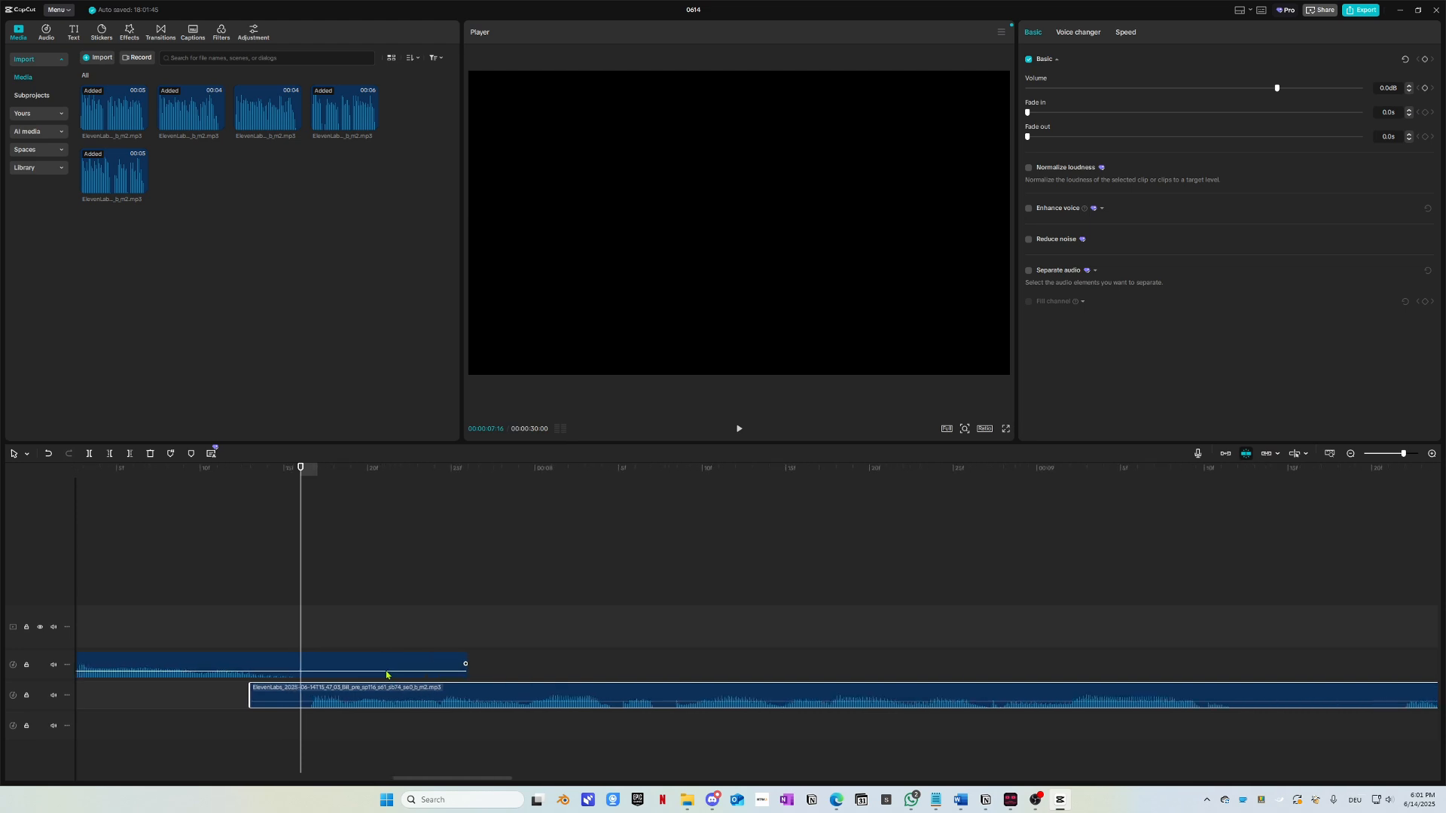
pyautogui.moveTo(291, 467); pyautogui.dragTo(238, 505)
pyautogui.moveTo(326, 687); pyautogui.dragTo(382, 698)
pyautogui.moveTo(318, 470); pyautogui.dragTo(209, 507)
pyautogui.scroll(-1, 339, 640)
pyautogui.scroll(-1, 340, 640)
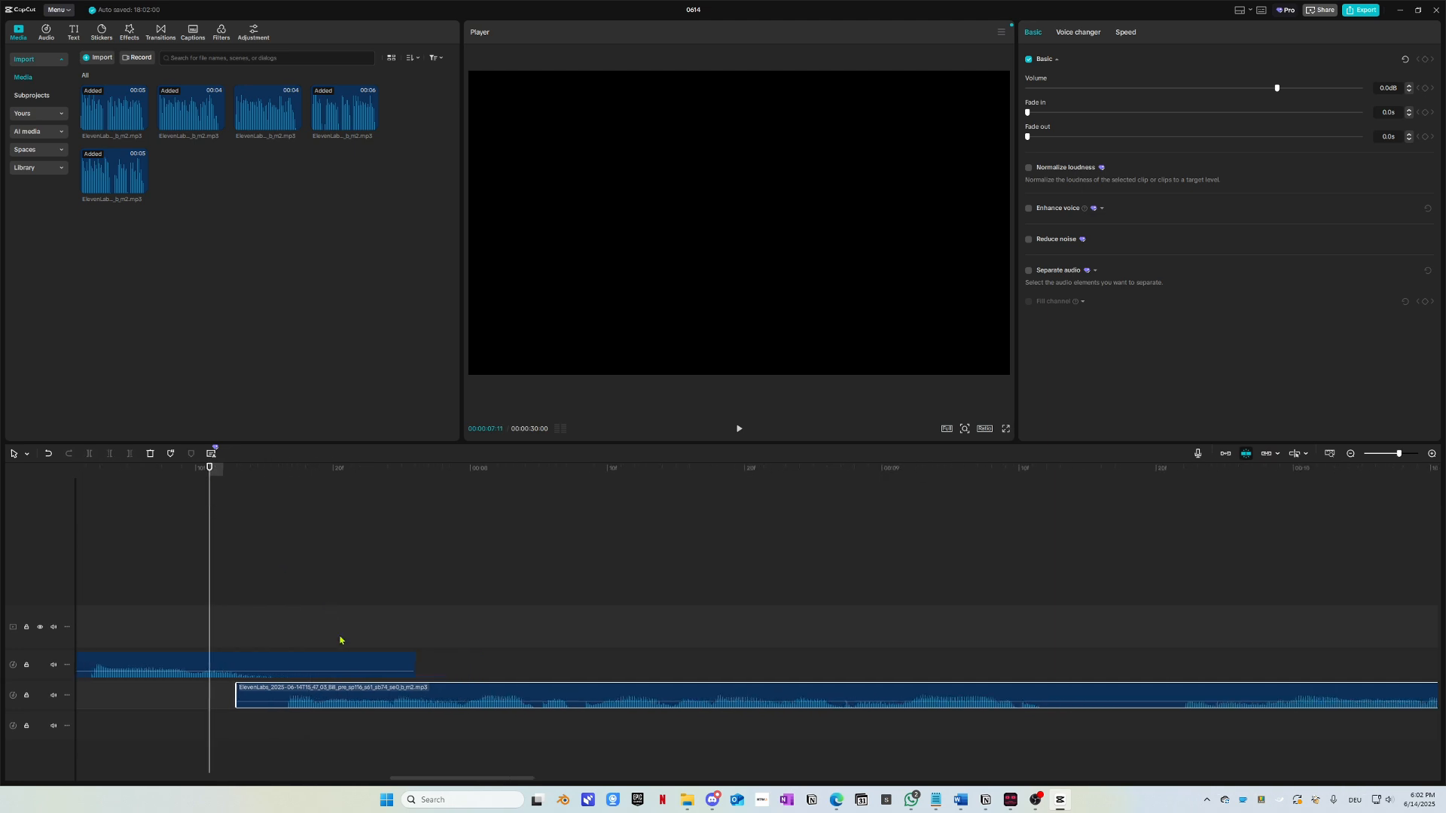
pyautogui.hscroll(-3, 342, 639)
pyautogui.moveTo(478, 469); pyautogui.dragTo(164, 515)
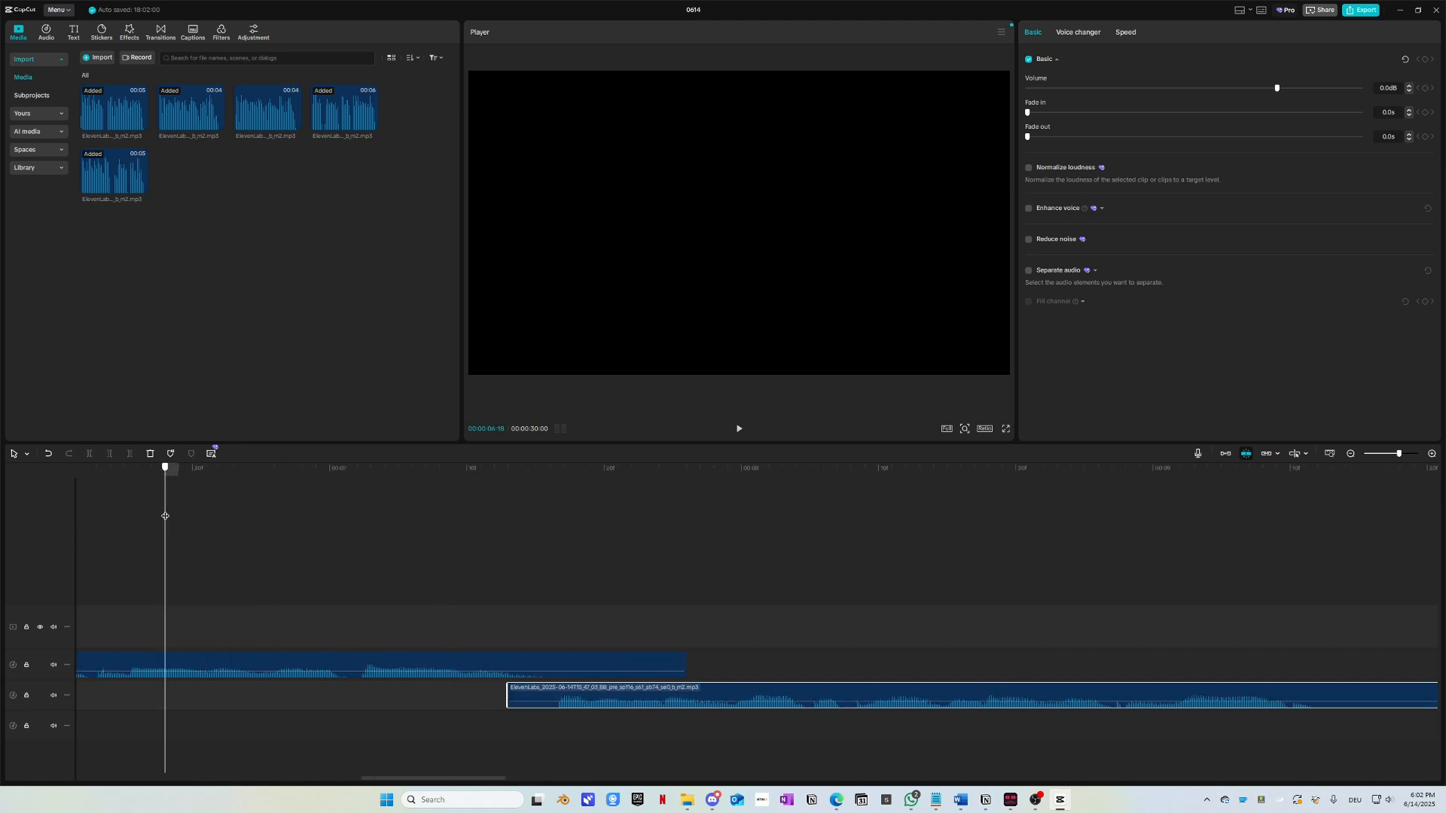
pyautogui.press('space')
pyautogui.press('space')
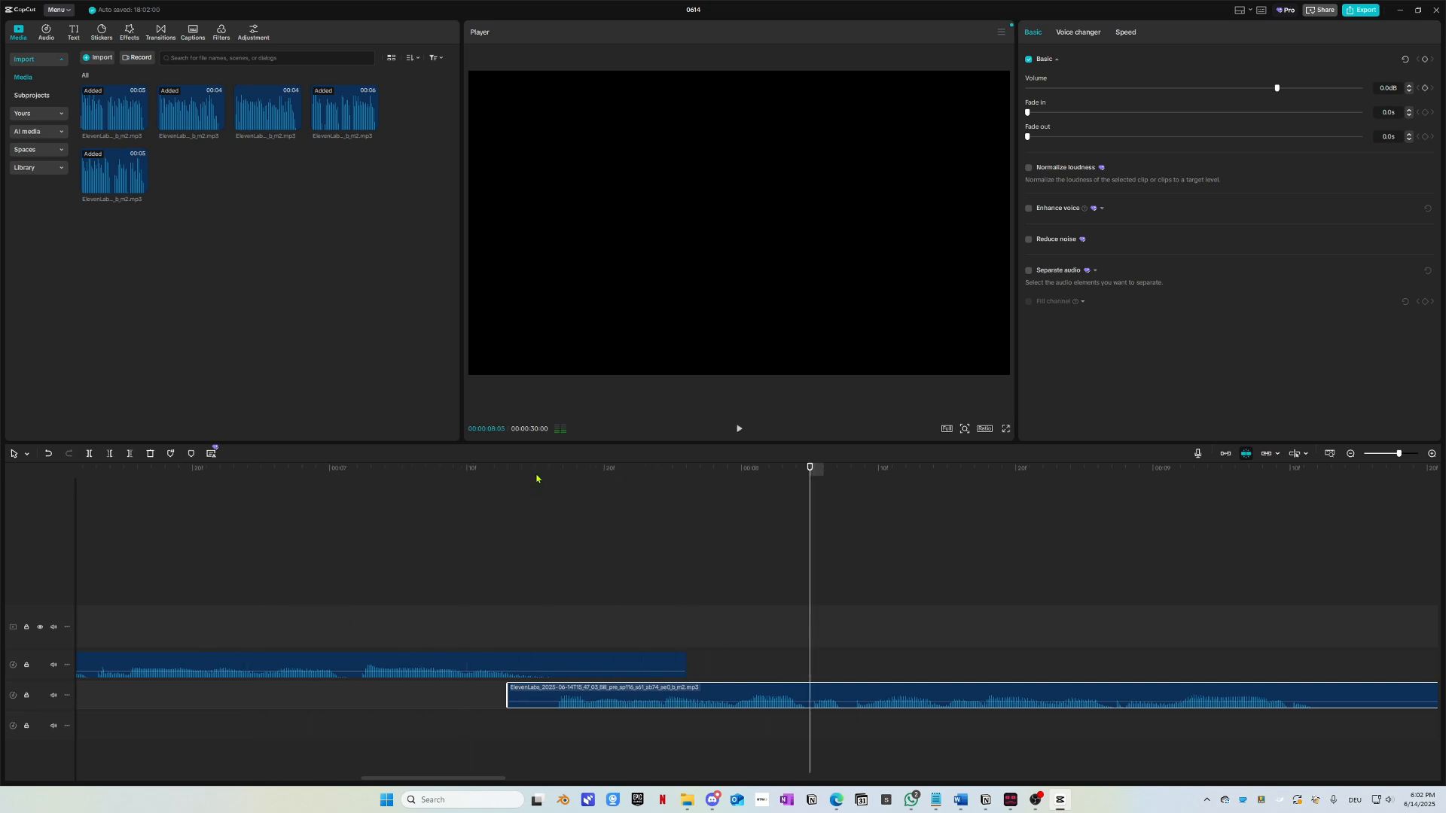
# Step: Shift the lower voice clip slightly earlier and replay from about 00:00:06:29
pyautogui.moveTo(530, 469); pyautogui.dragTo(315, 497)
pyautogui.moveTo(589, 697); pyautogui.dragTo(575, 697)
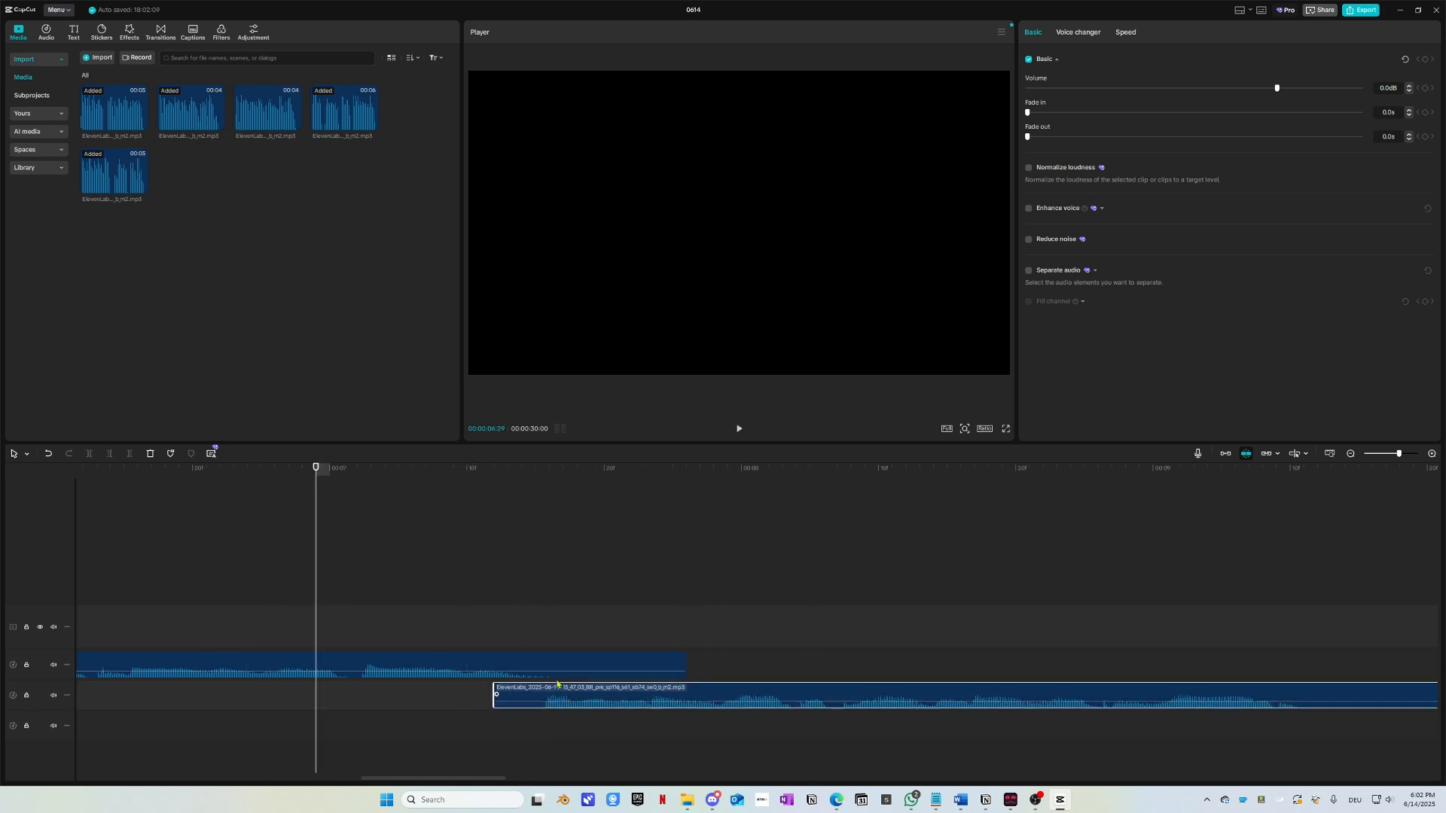
pyautogui.moveTo(532, 494); pyautogui.dragTo(289, 513)
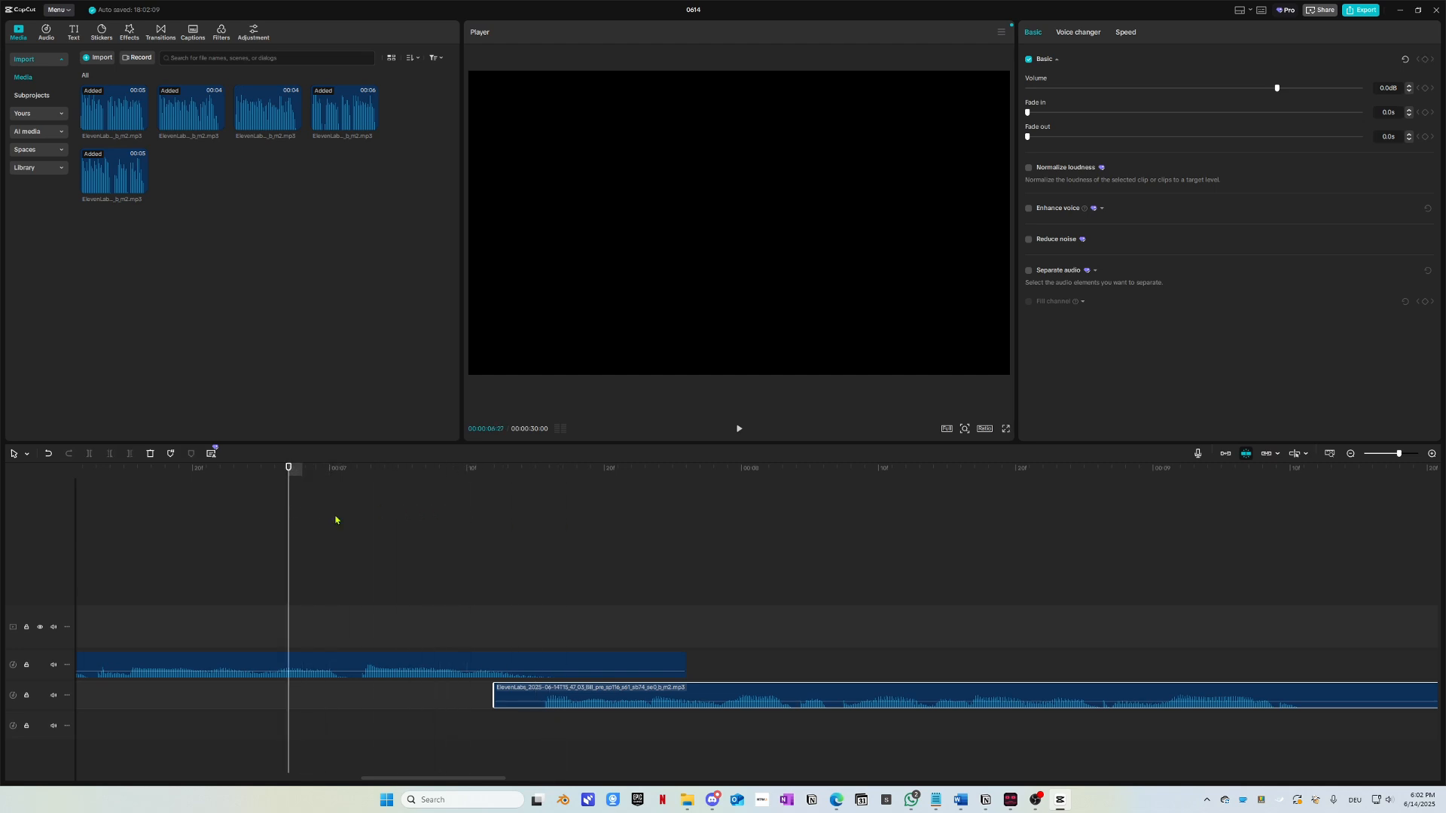
pyautogui.press('space')
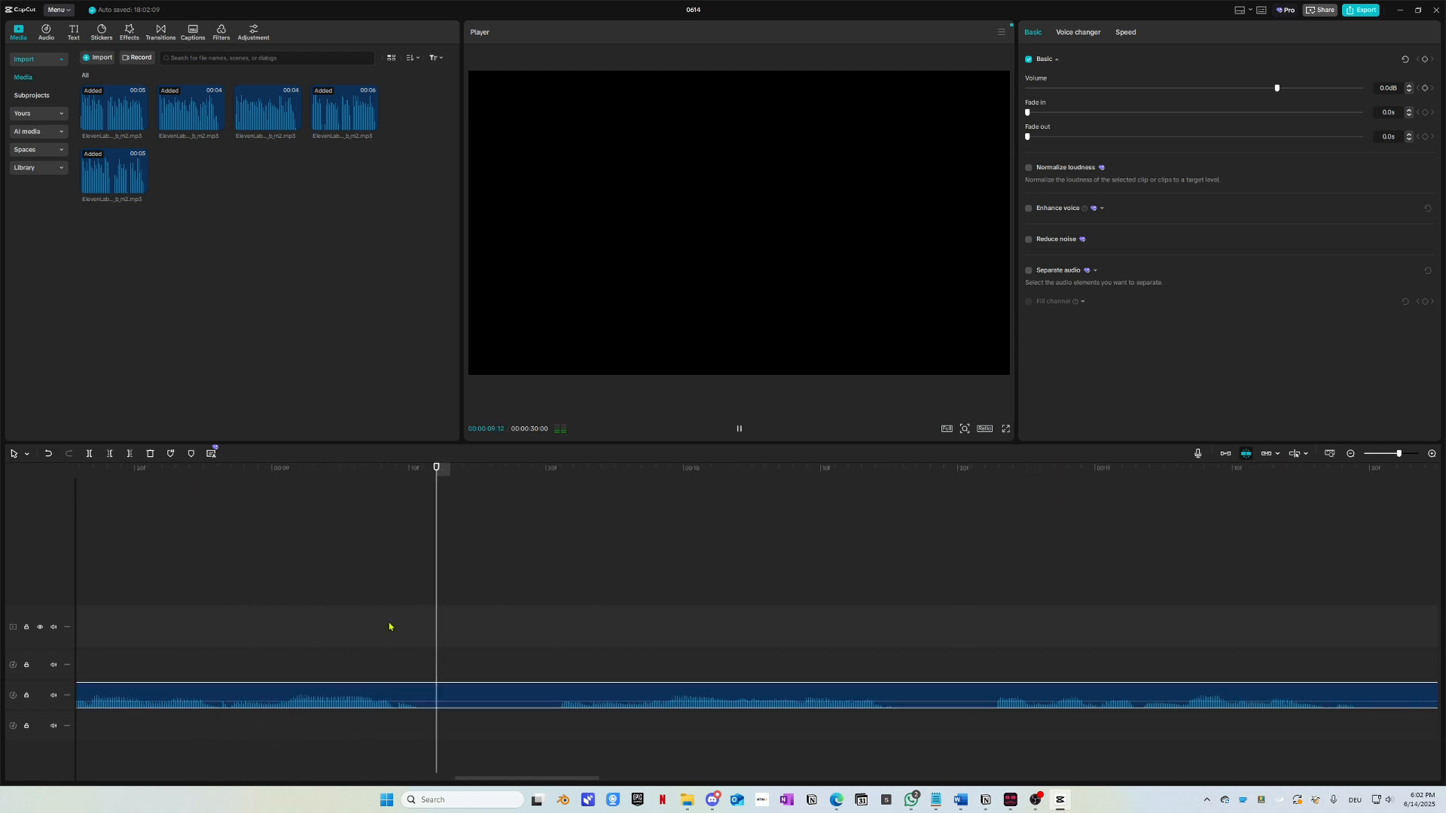
# Step: Play back the voice clip to find the cut point at 00:00:09:11, undoing an early split
pyautogui.press('space')
pyautogui.hotkey('ctrl', 'b')
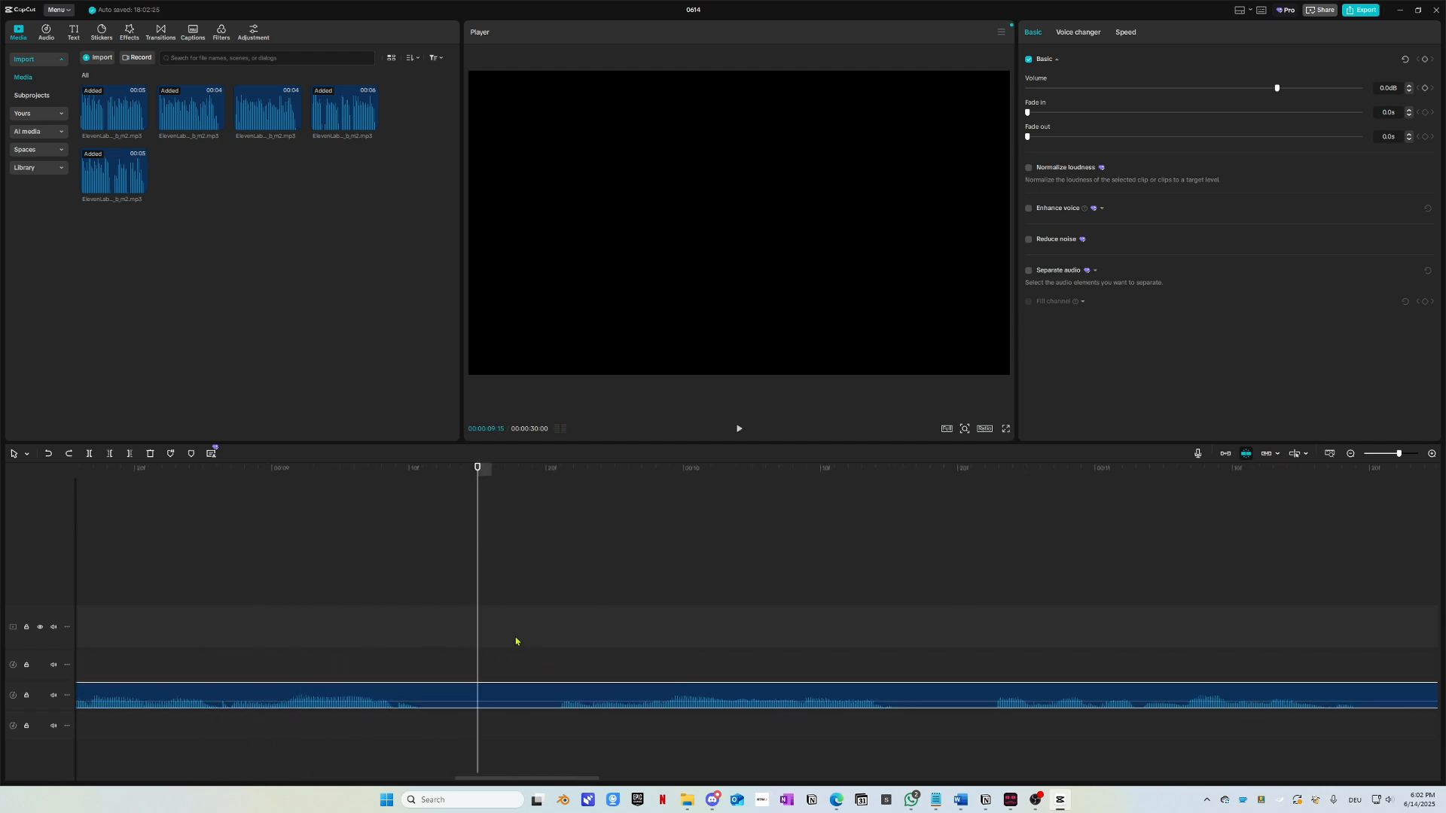
pyautogui.hotkey('ctrl', 'z')
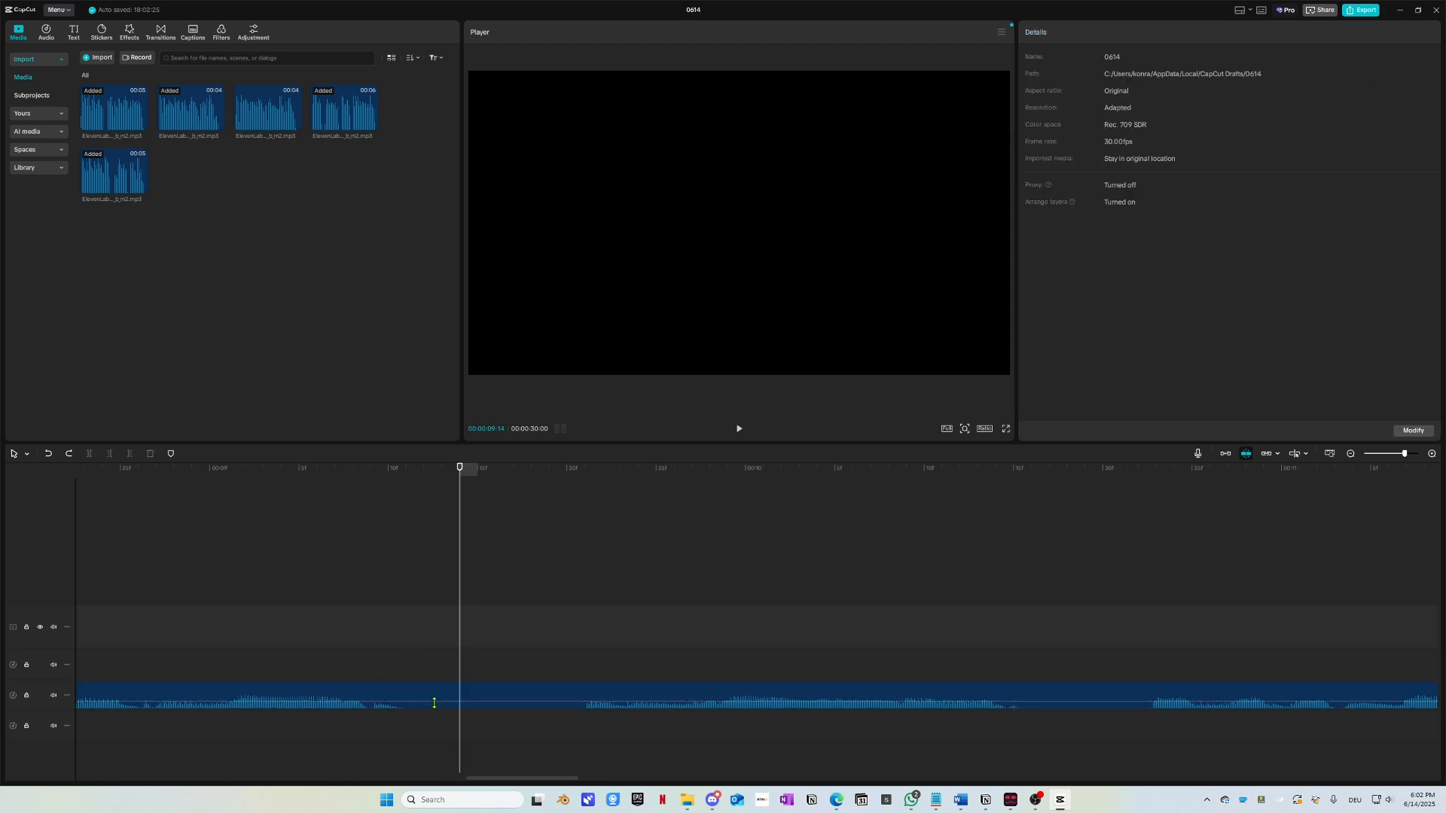
pyautogui.click(421, 474)
pyautogui.press('space')
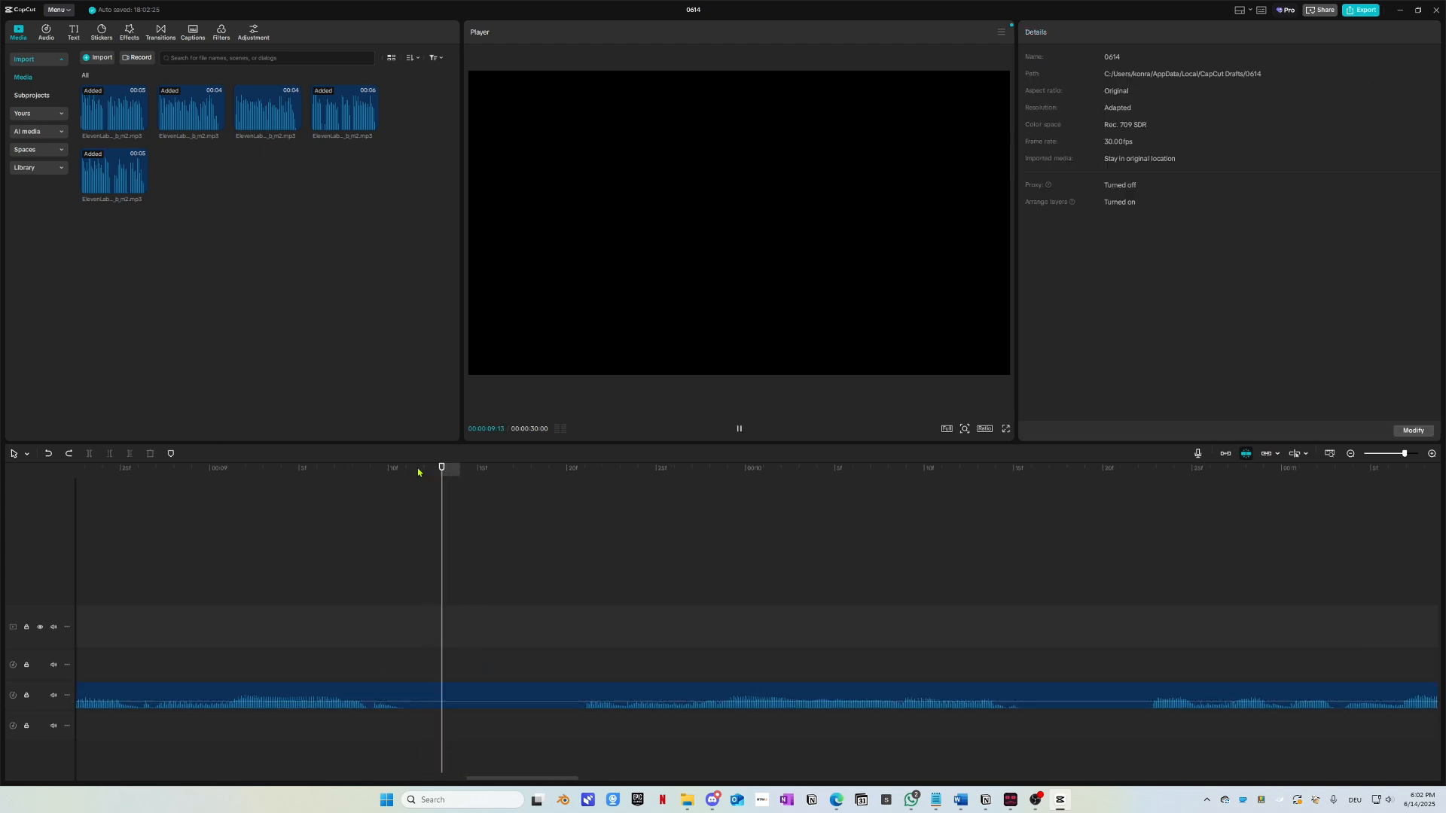
pyautogui.press('space')
pyautogui.click(419, 485)
pyautogui.press('space')
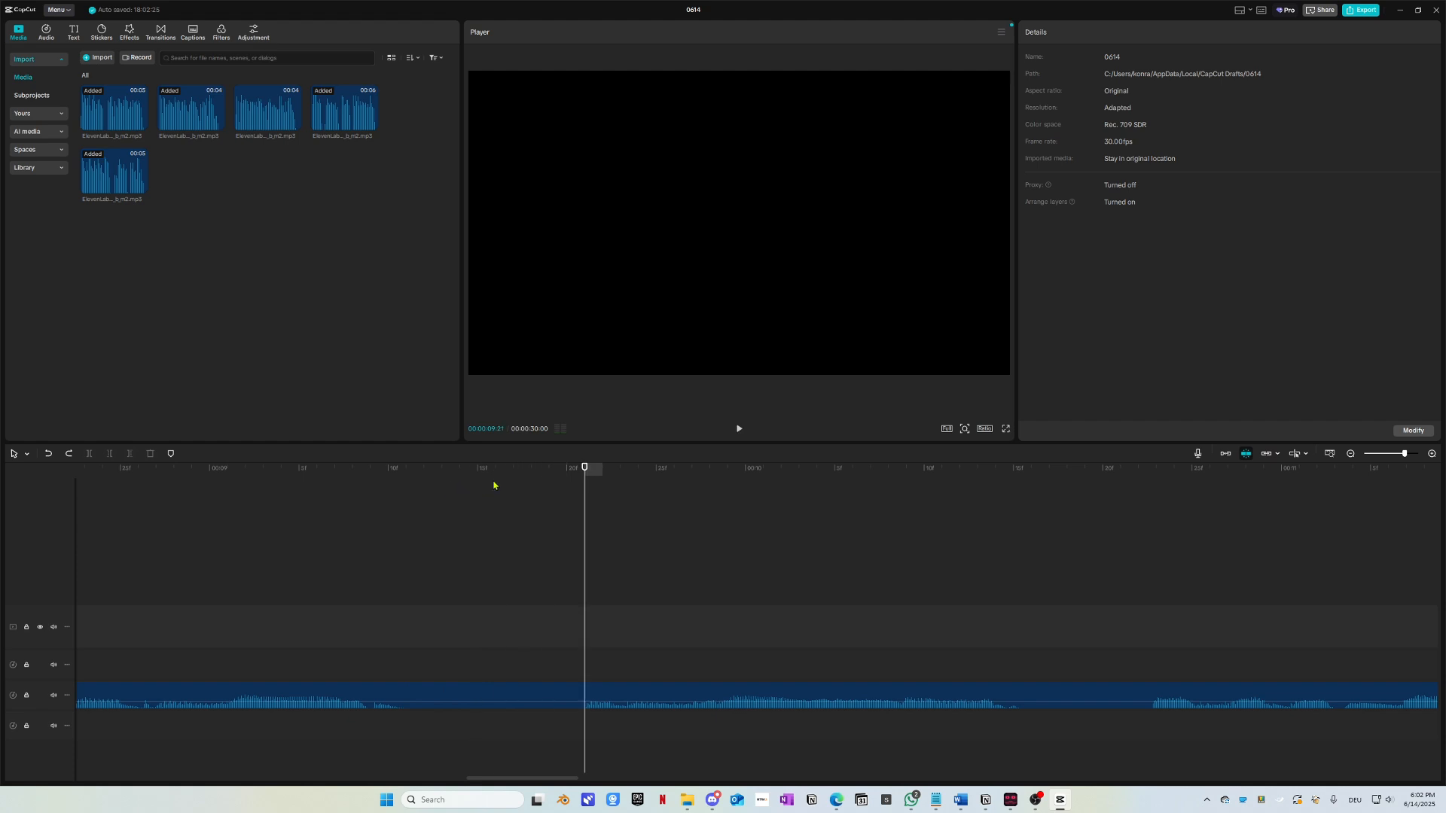
pyautogui.moveTo(448, 468); pyautogui.dragTo(413, 480)
# Step: Cut out the short piece of voice audio between 00:00:09:11 and 00:00:09:21
pyautogui.click(441, 694)
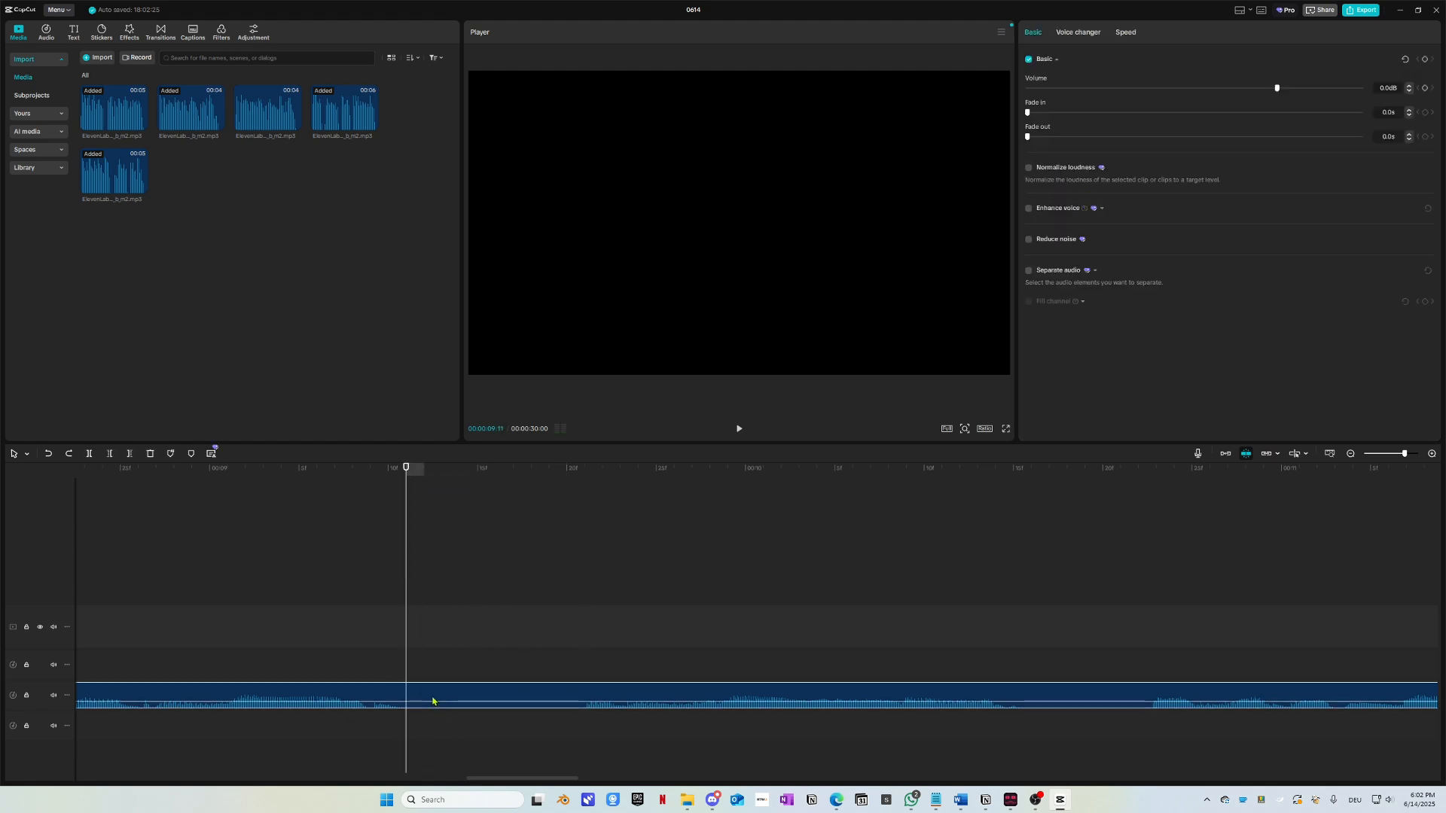
pyautogui.hotkey('ctrl', 'b')
pyautogui.press('space')
pyautogui.press('space')
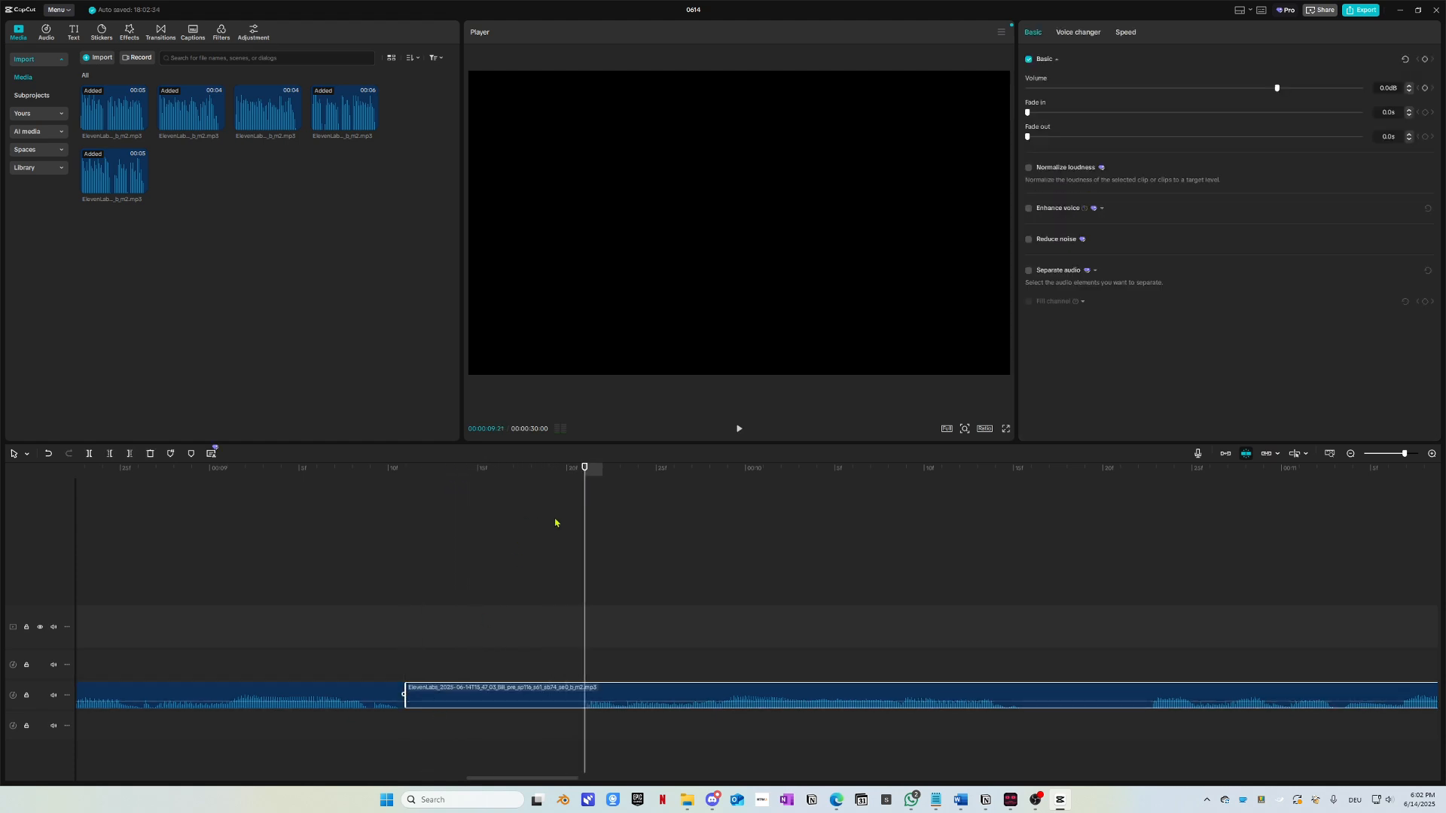
pyautogui.hotkey('ctrl', 'b')
pyautogui.click(520, 690)
pyautogui.press('Delete')
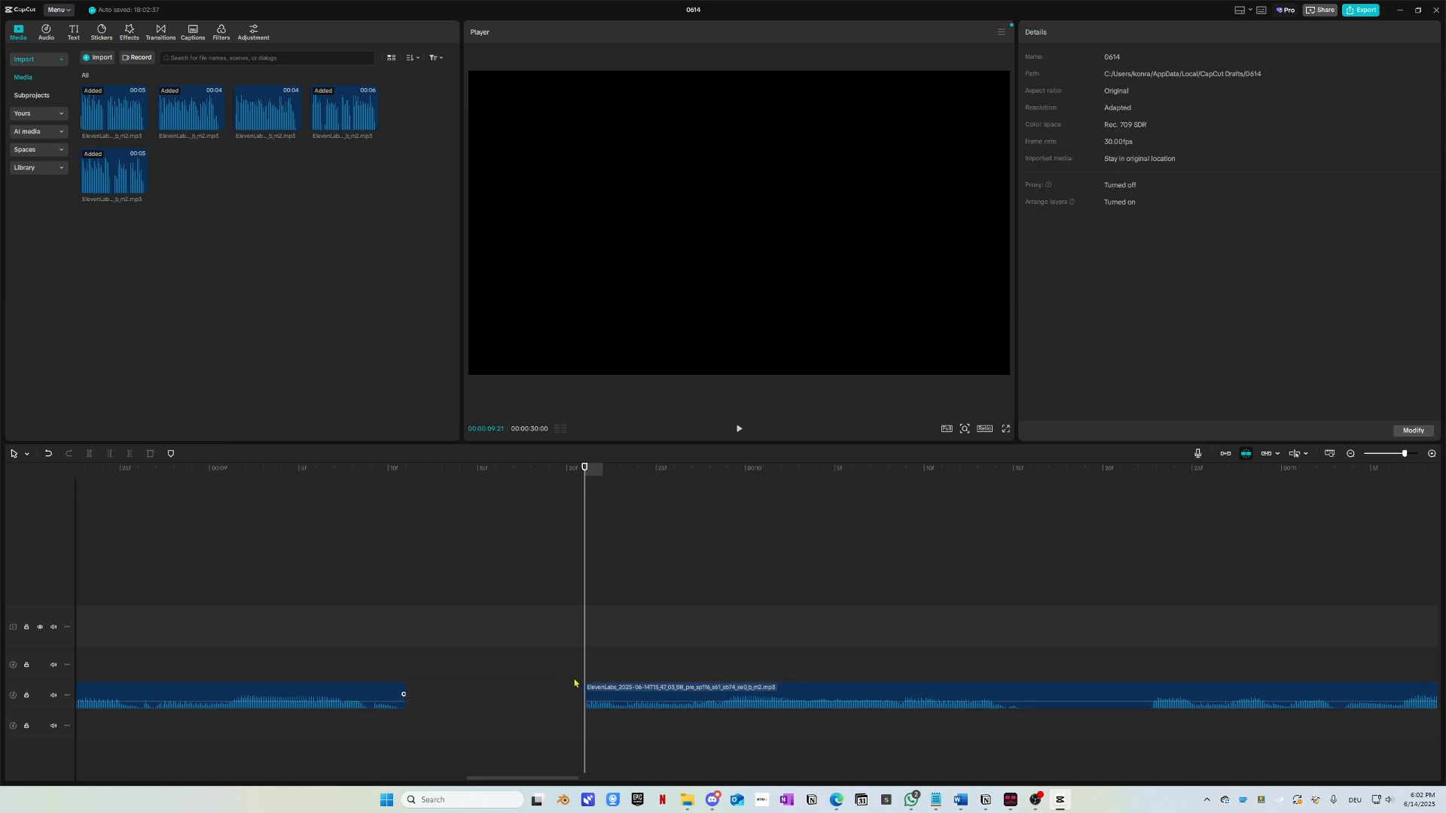
# Step: Move the remaining voice clip to the lowest audio track, shift it slightly later, and check the join
pyautogui.moveTo(635, 694); pyautogui.dragTo(436, 726)
pyautogui.moveTo(354, 470); pyautogui.dragTo(189, 486)
pyautogui.press('space')
pyautogui.press('space')
pyautogui.moveTo(332, 470); pyautogui.dragTo(146, 499)
pyautogui.press('space')
pyautogui.press('space')
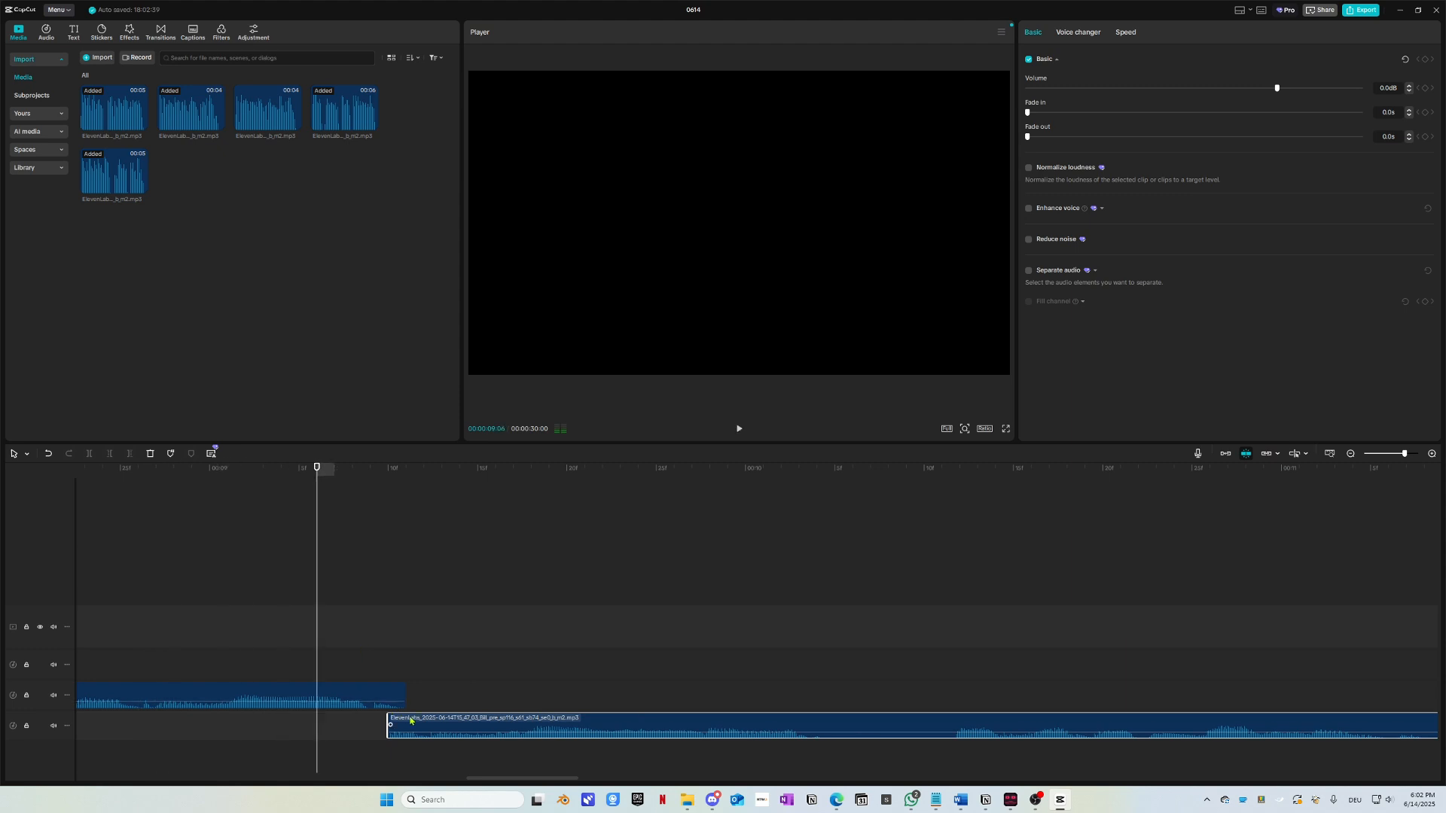
pyautogui.moveTo(410, 724); pyautogui.dragTo(431, 725)
pyautogui.press('space')
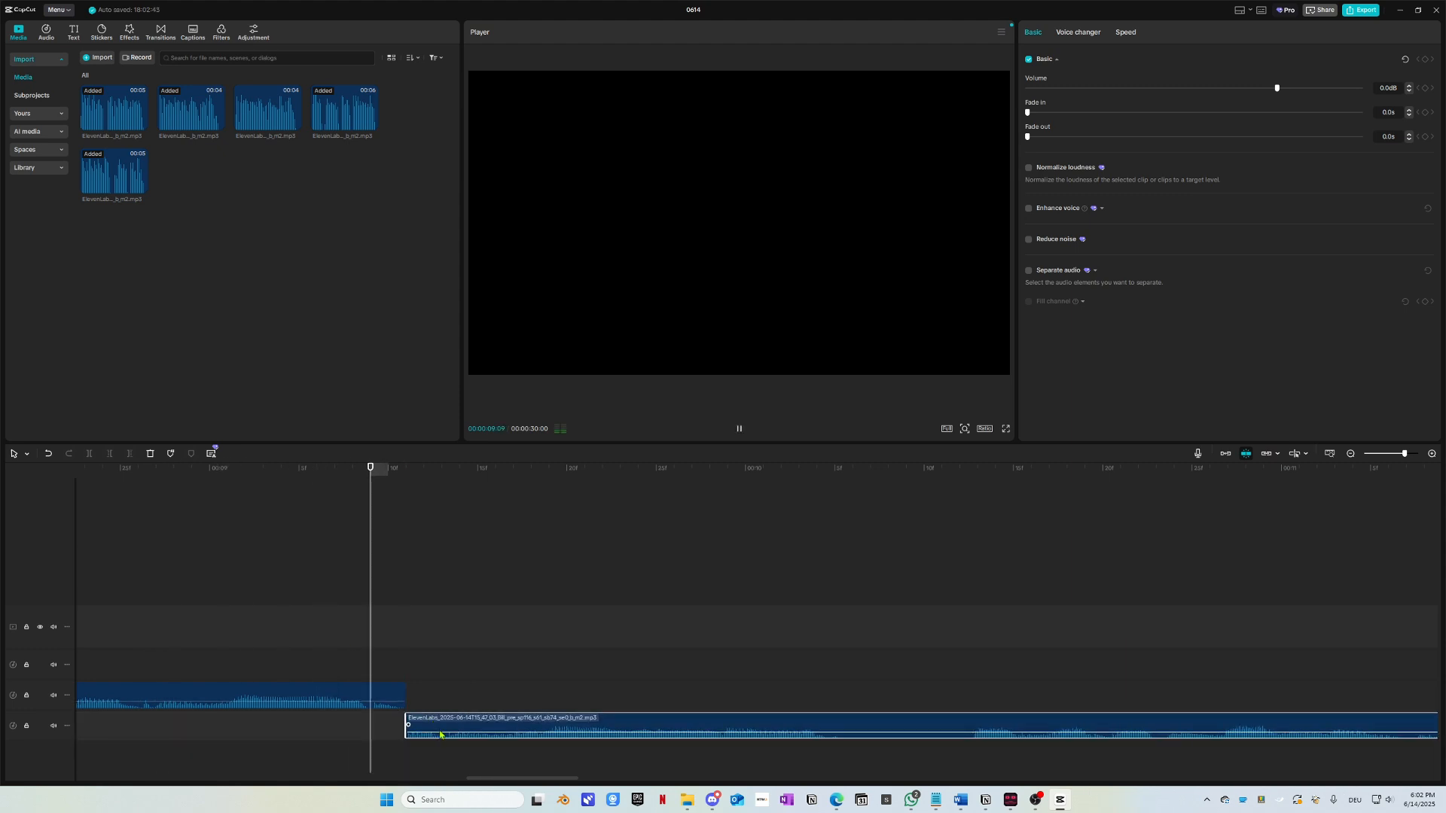
pyautogui.hscroll(-4, 475, 612)
pyautogui.click(184, 471)
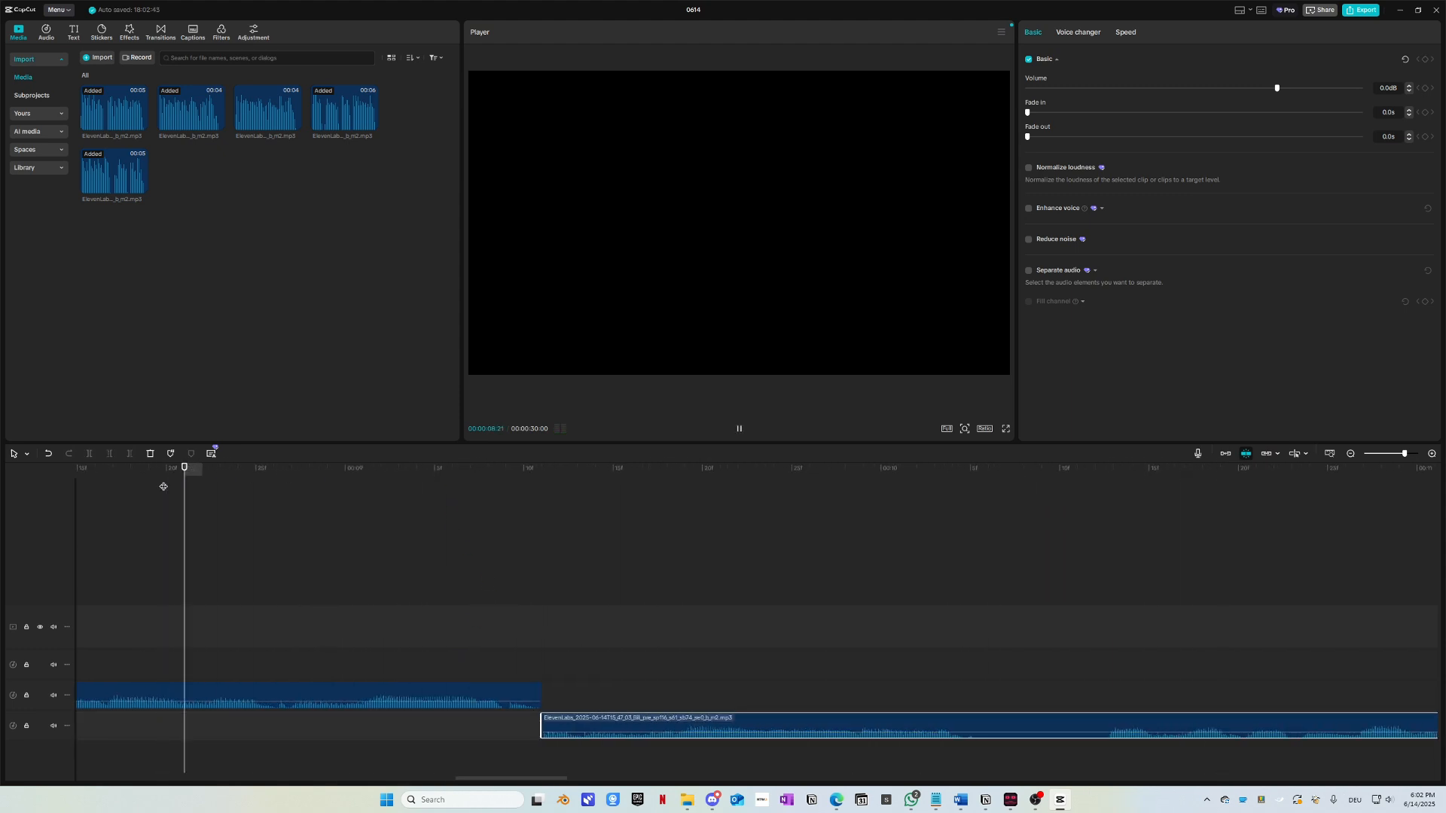
pyautogui.press('space')
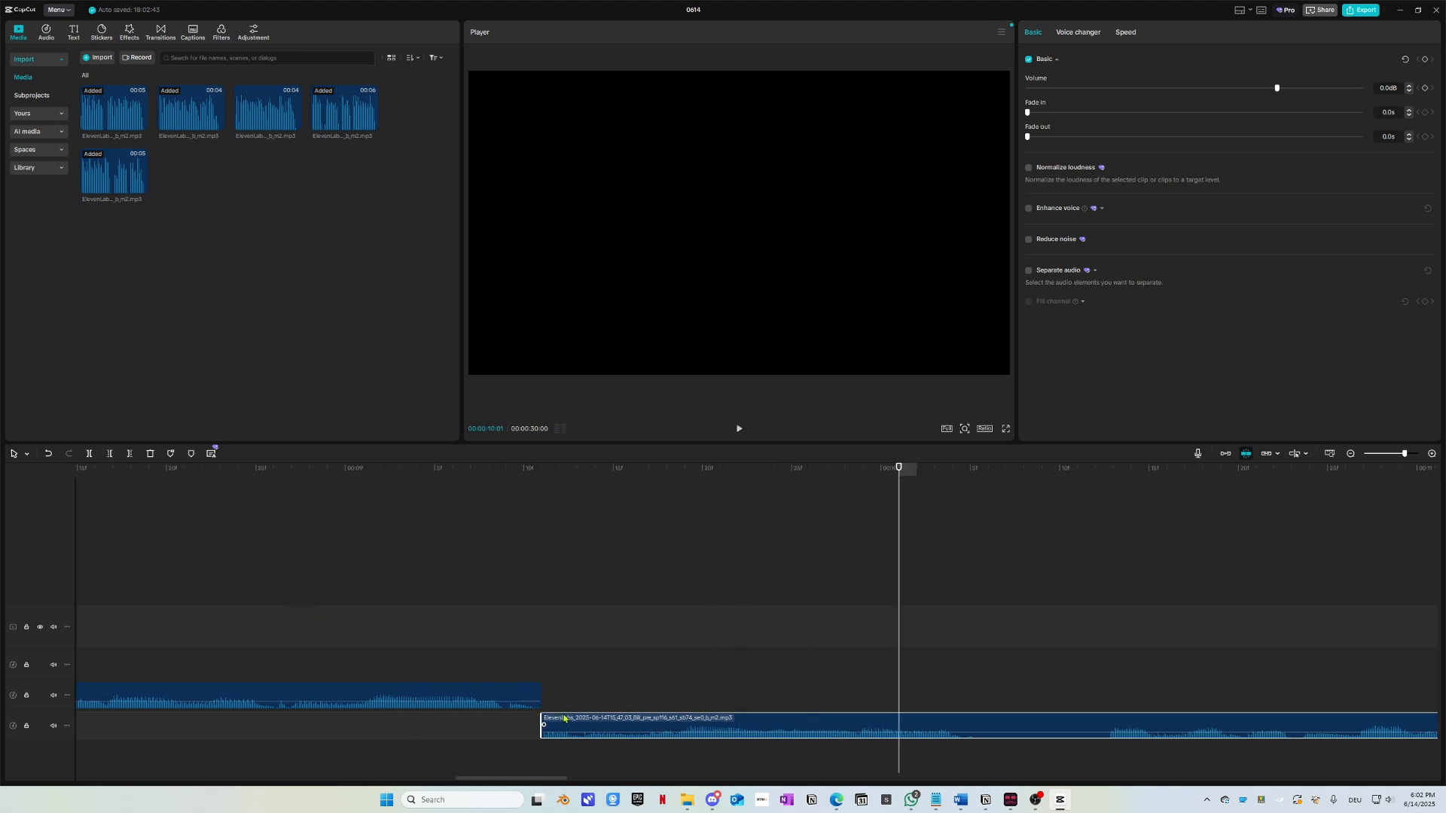
# Step: Place the lowest voice clip right after the first clip and play back the joined clips
pyautogui.moveTo(558, 725); pyautogui.dragTo(569, 694)
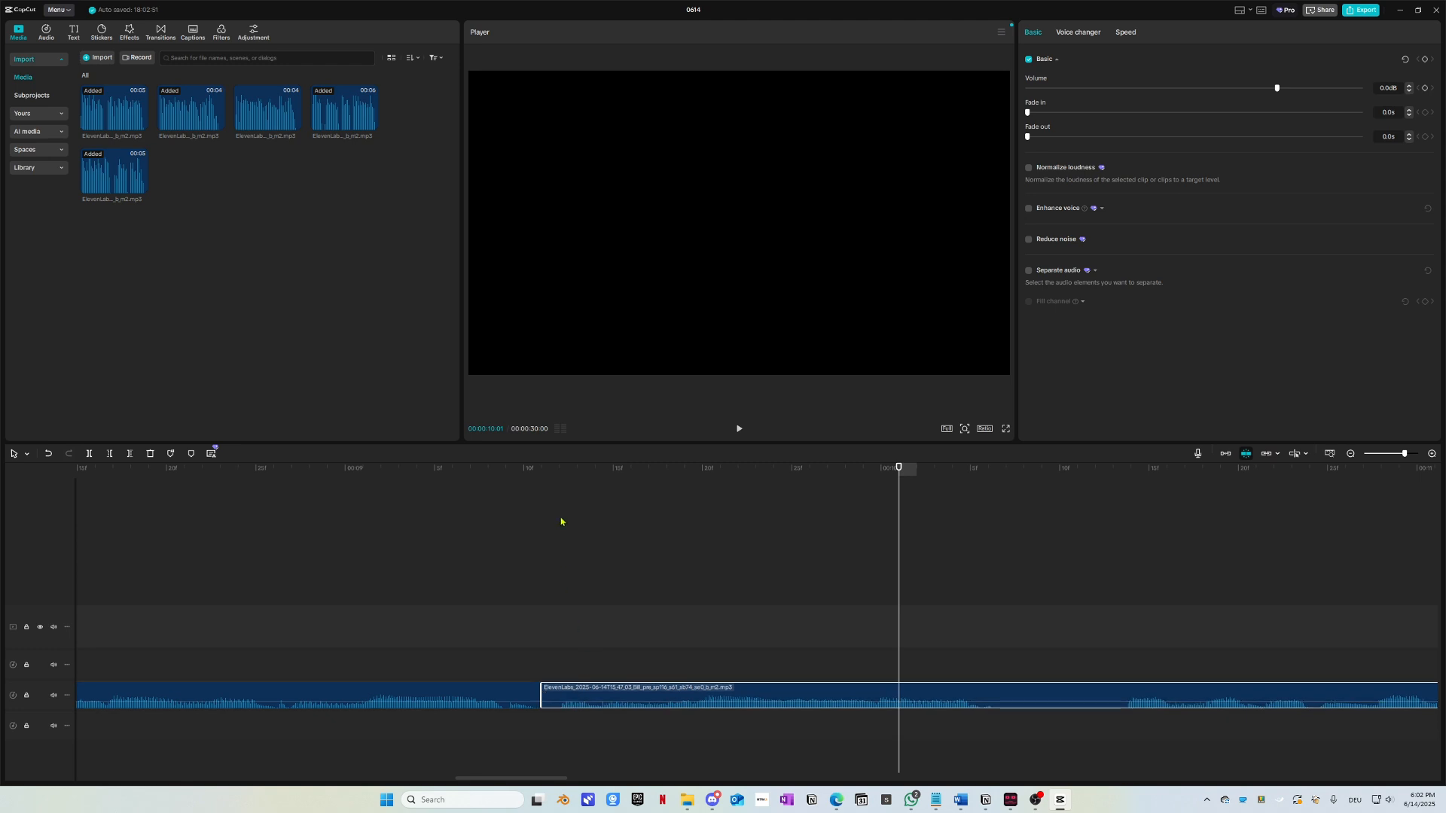
pyautogui.moveTo(531, 501); pyautogui.dragTo(186, 540)
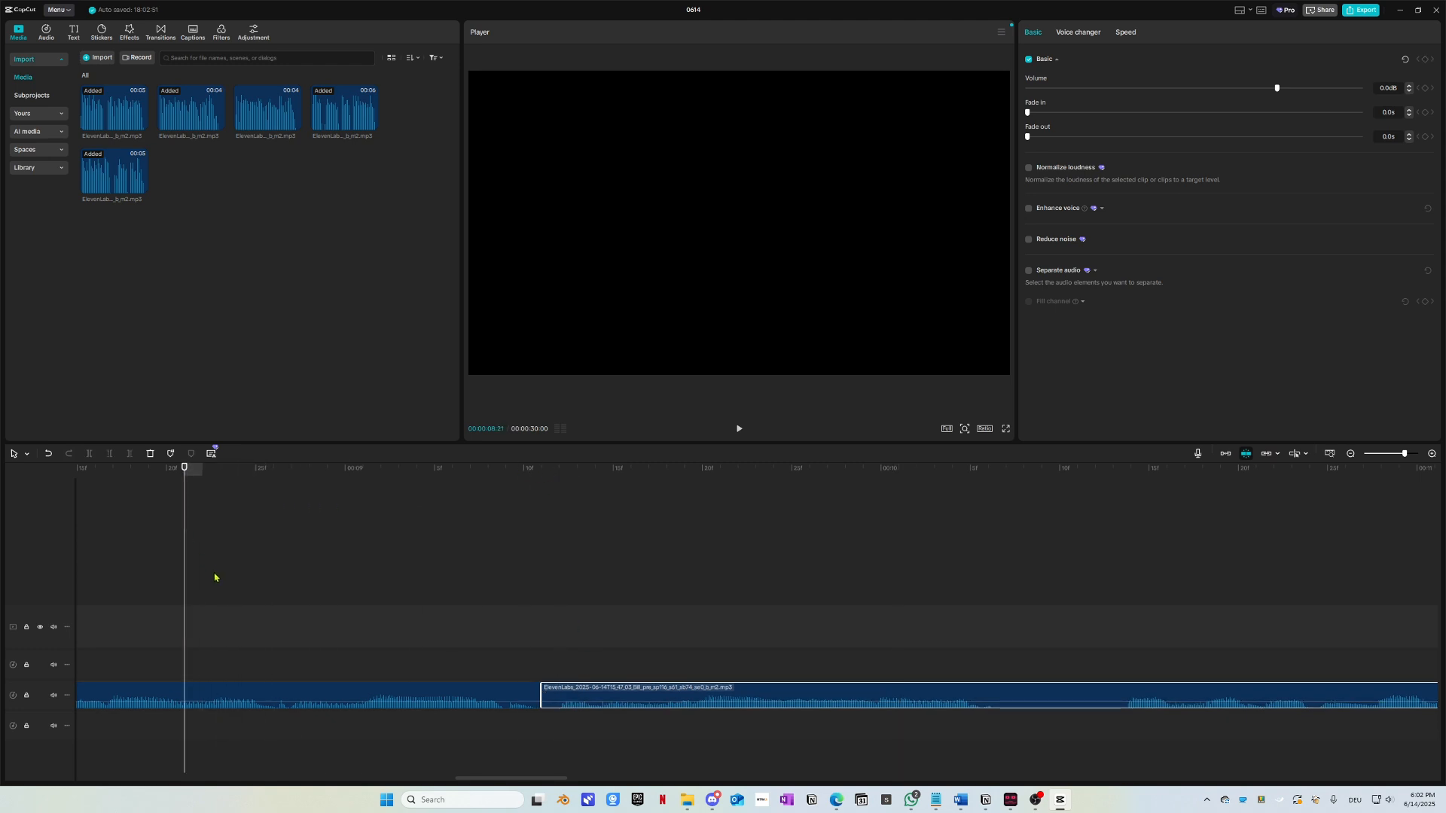
pyautogui.press('space')
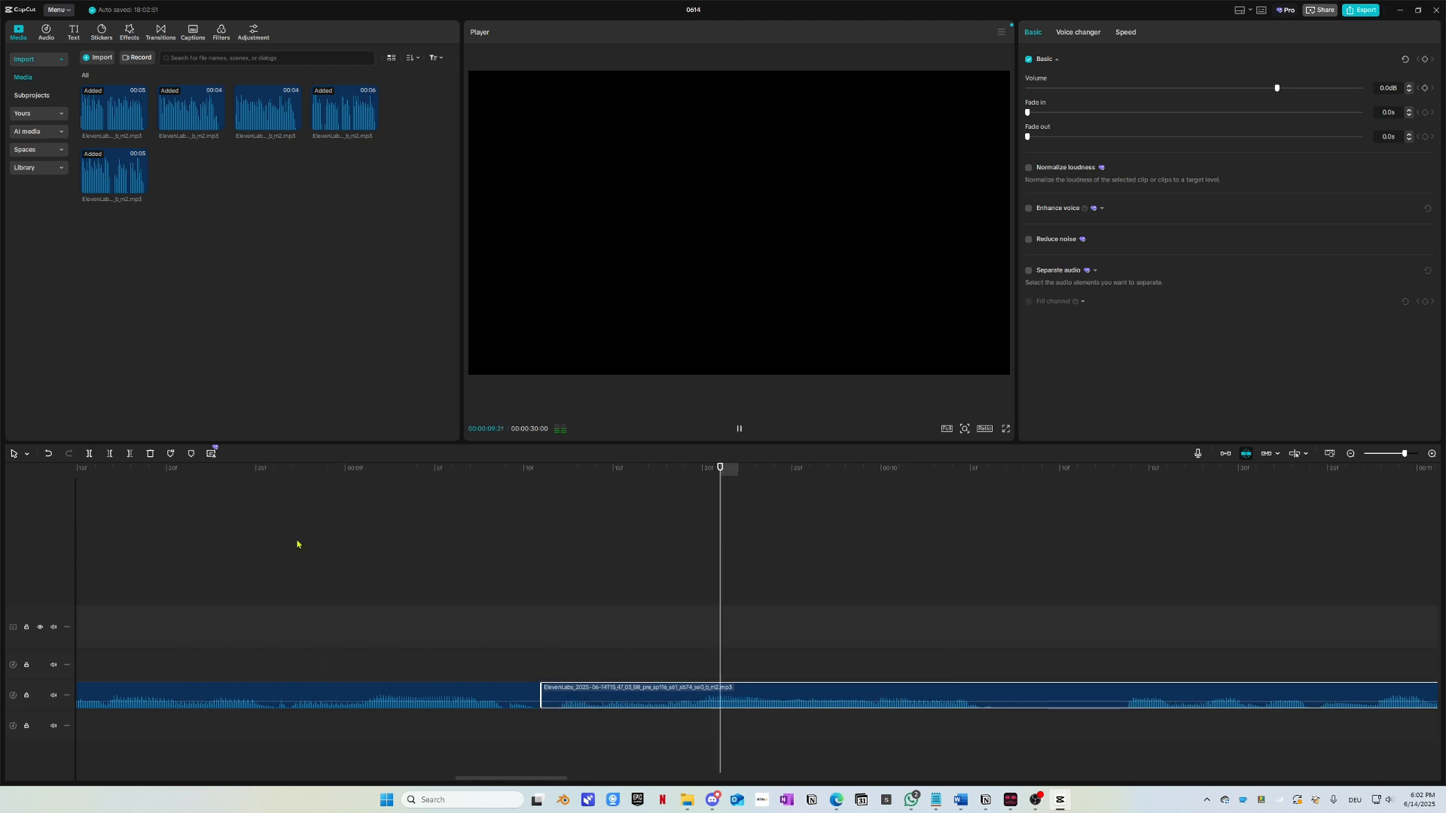
pyautogui.press('space')
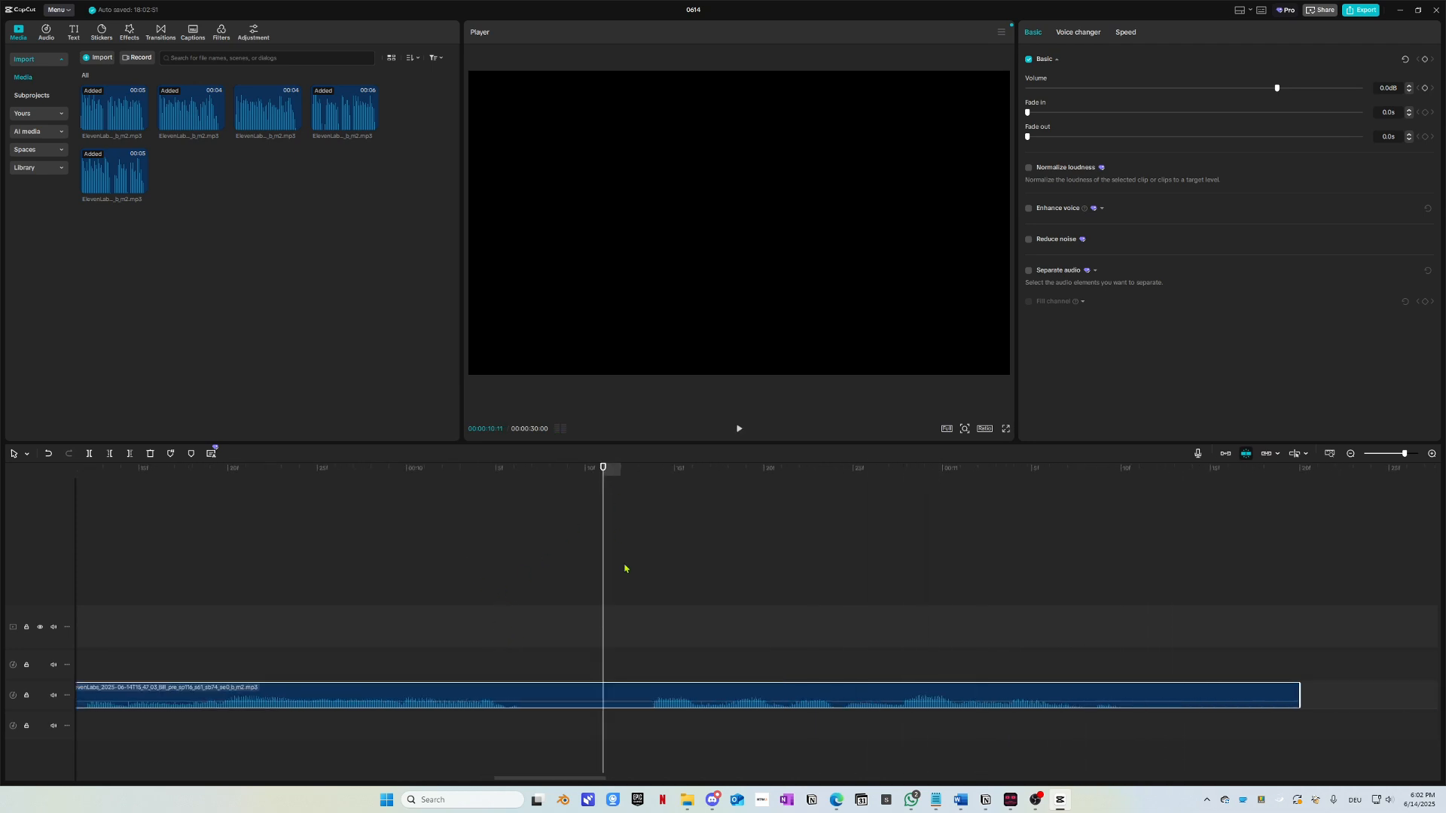
# Step: Drop the voice clip to the lower track and replay the overlap to find its end near 11 seconds
pyautogui.moveTo(665, 700); pyautogui.dragTo(576, 730)
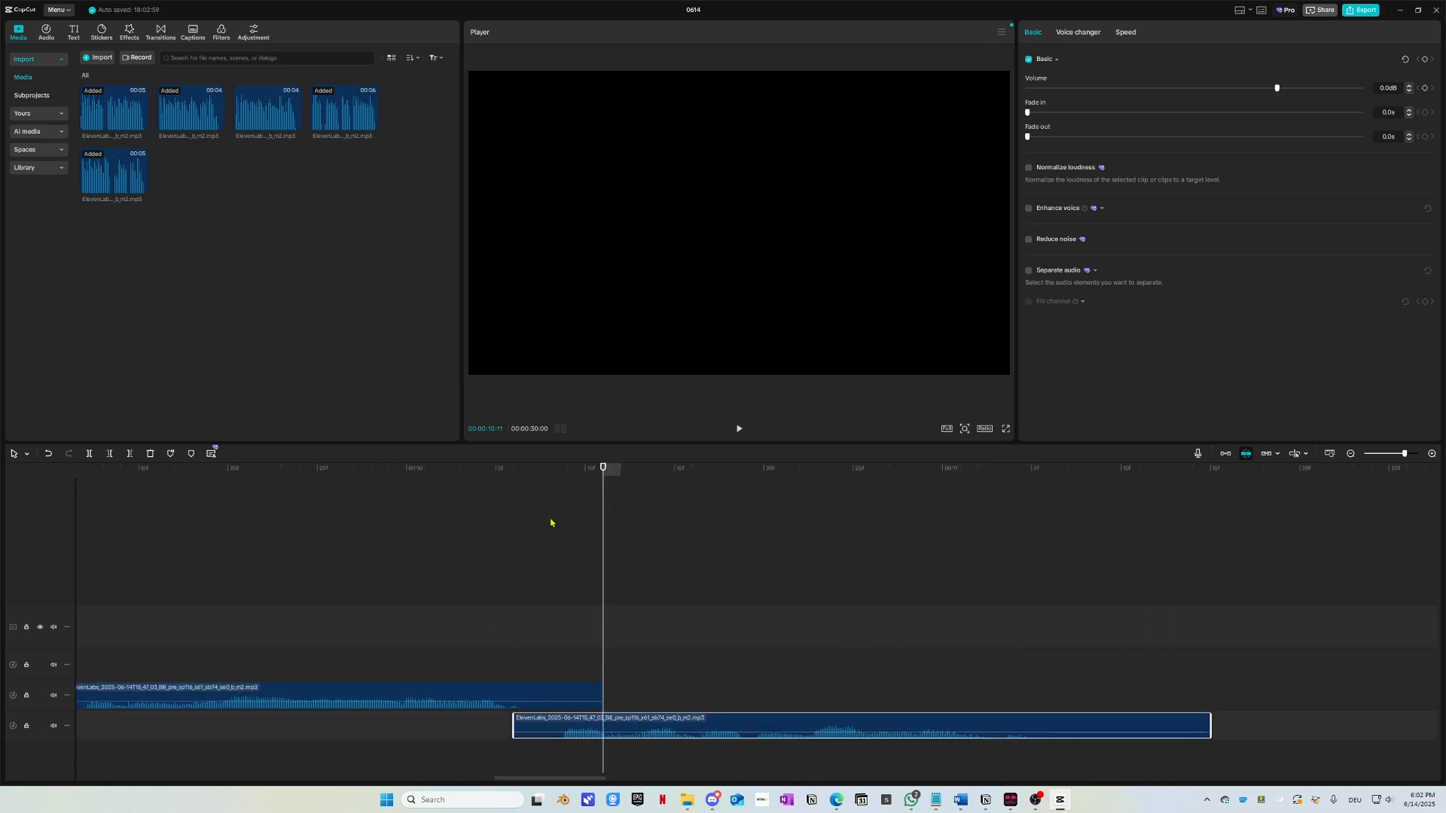
pyautogui.click(495, 469)
pyautogui.press('space')
pyautogui.click(235, 469)
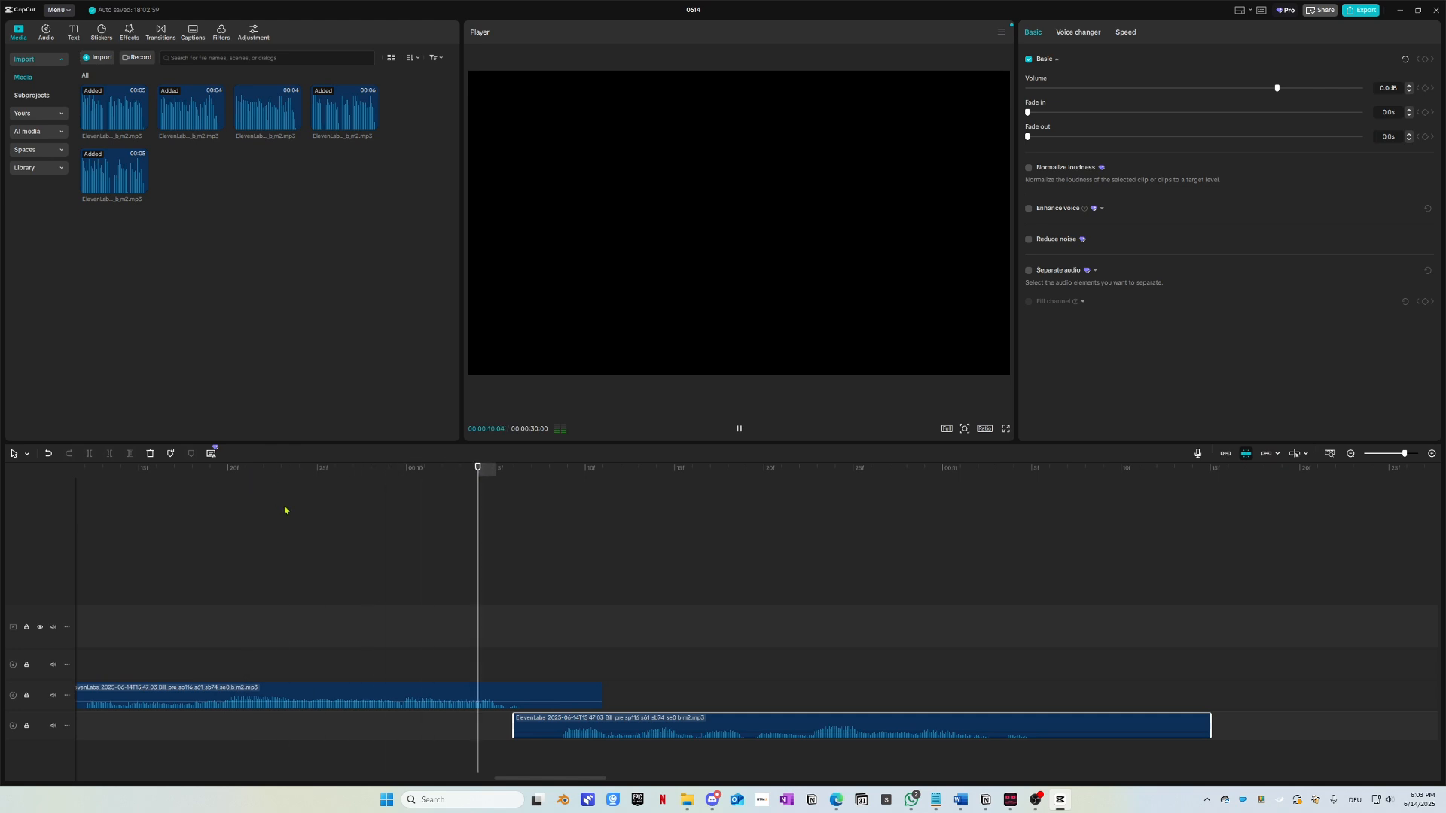
pyautogui.click(369, 474)
pyautogui.click(233, 474)
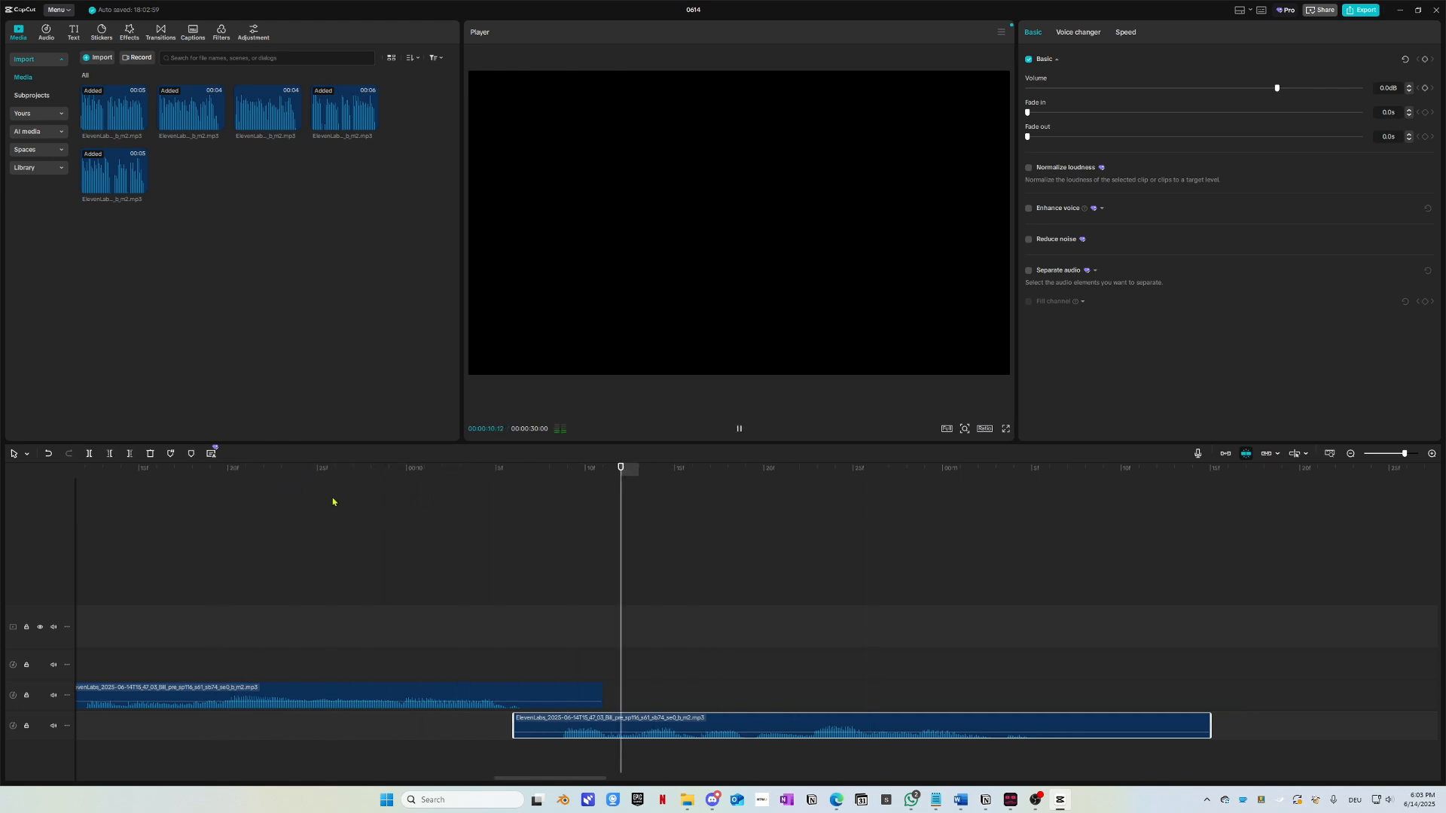
pyautogui.press('space')
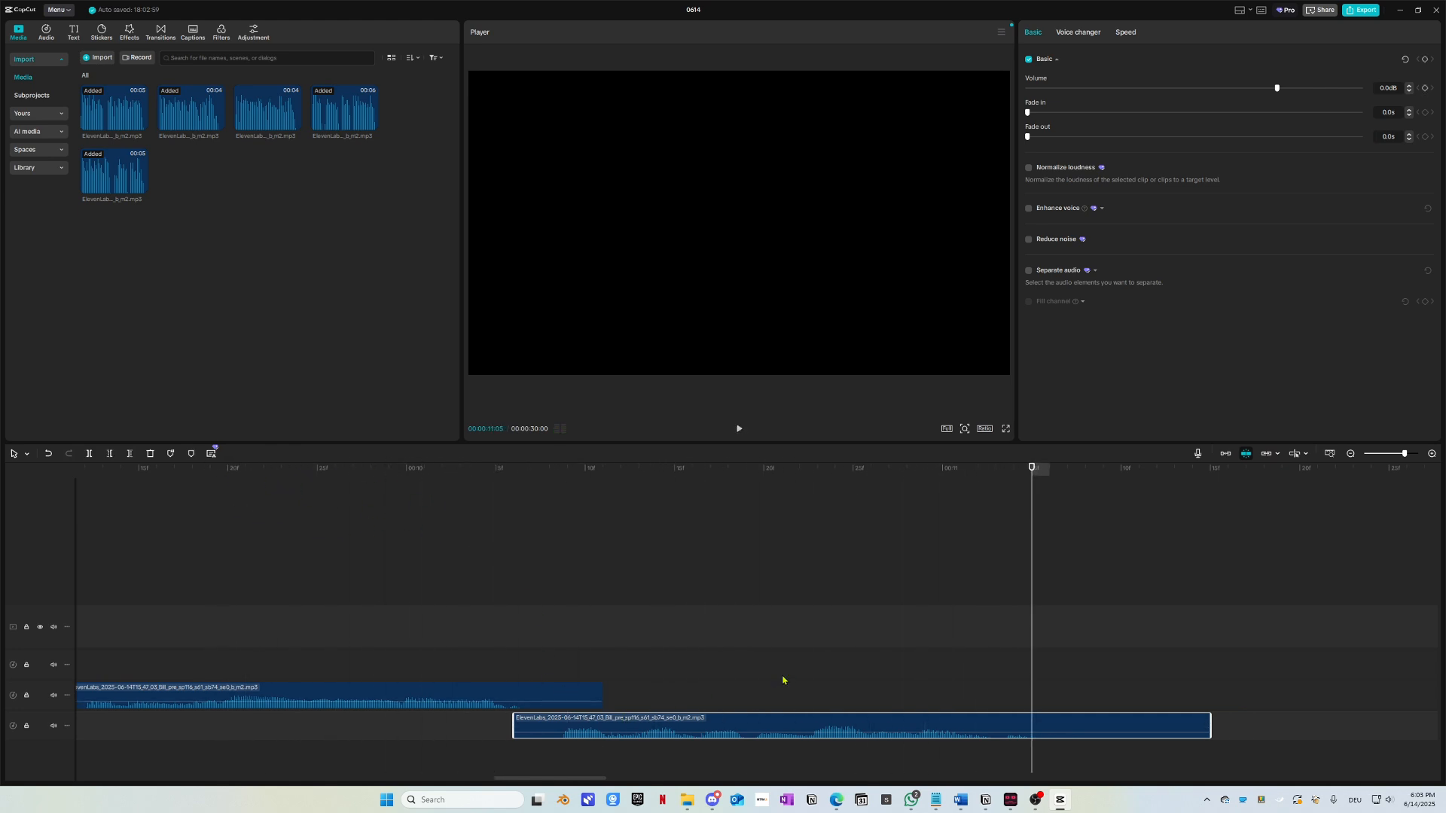
# Step: Cut the voice clip one frame past 11:05 and delete the part after it
pyautogui.hscroll(3, 790, 676)
pyautogui.press('Right')
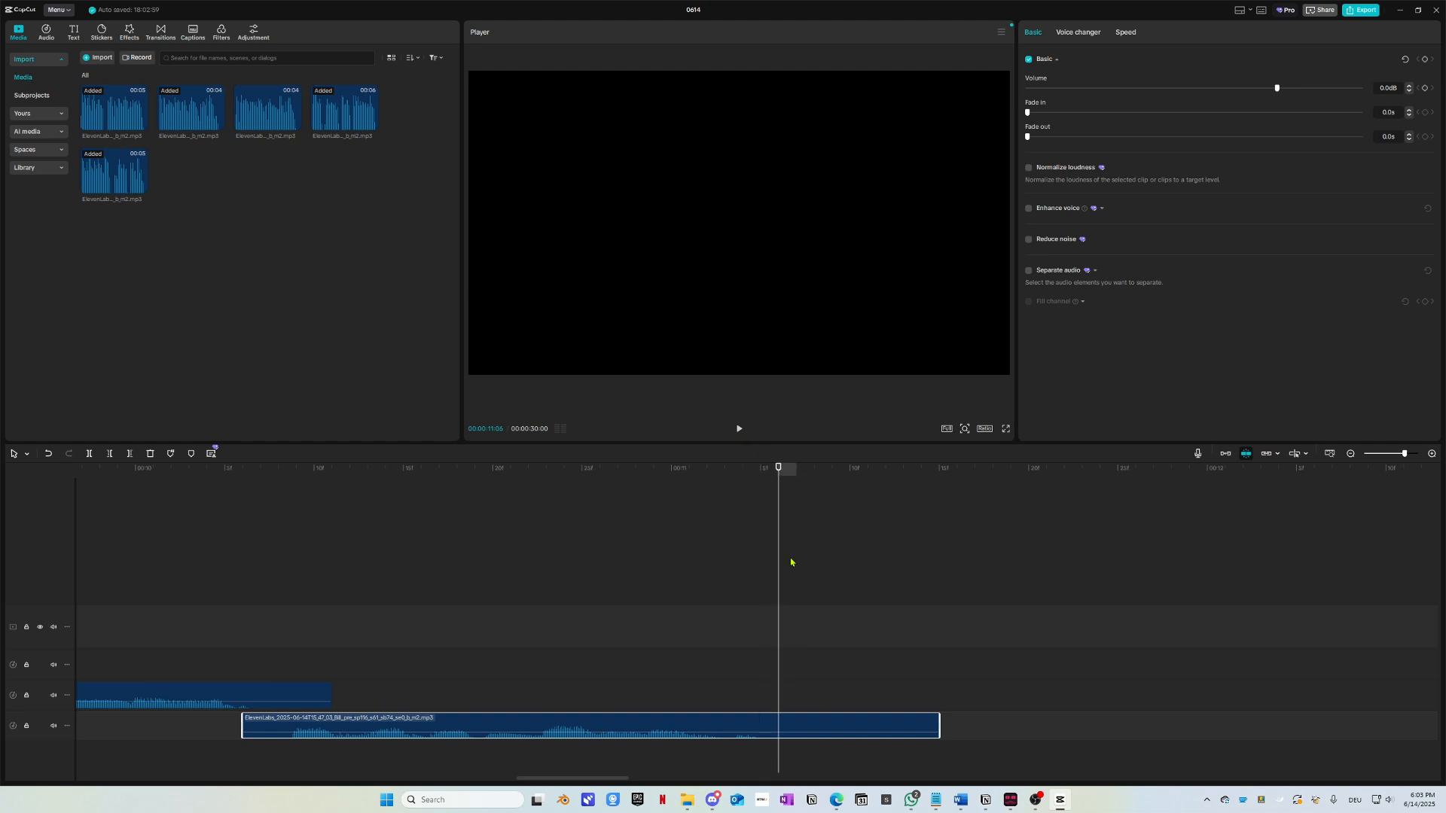
pyautogui.hotkey('ctrl', 'b')
pyautogui.press('Delete')
# Step: Zoom the timeline out and nudge the two right-hand audio clips slightly earlier
pyautogui.scroll(-8, 814, 704)
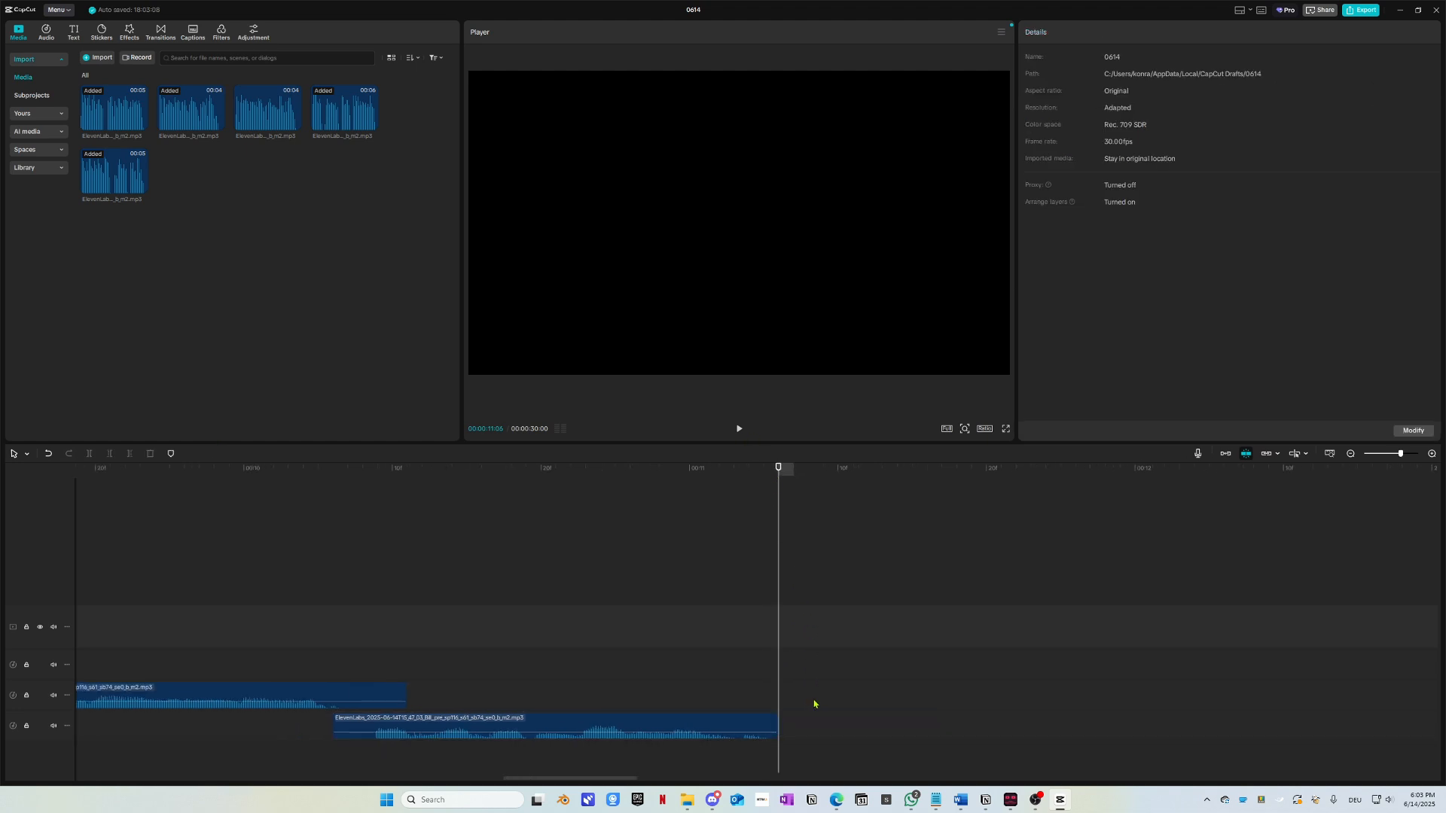
pyautogui.scroll(-2, 799, 702)
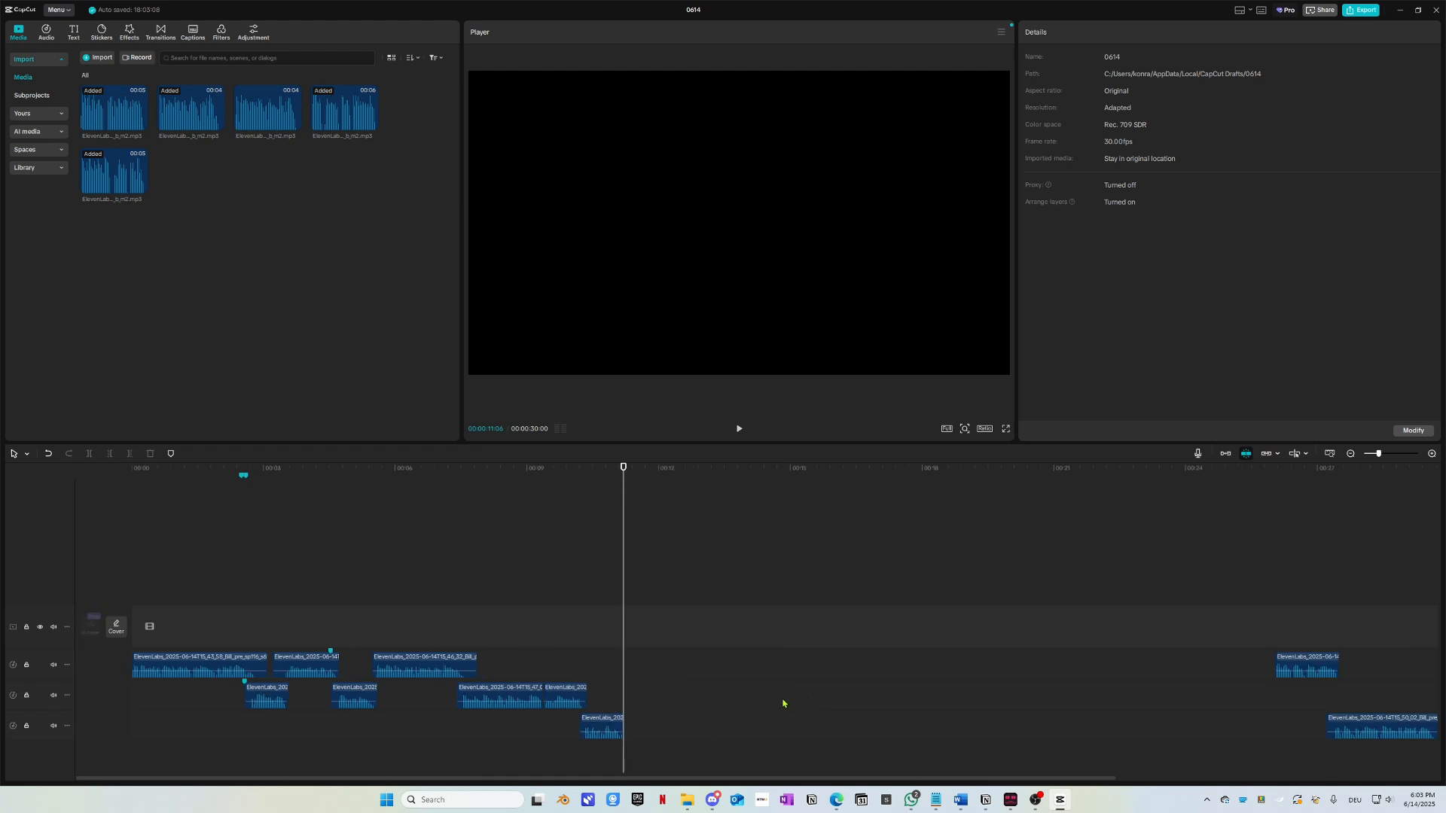
pyautogui.scroll(-2, 762, 697)
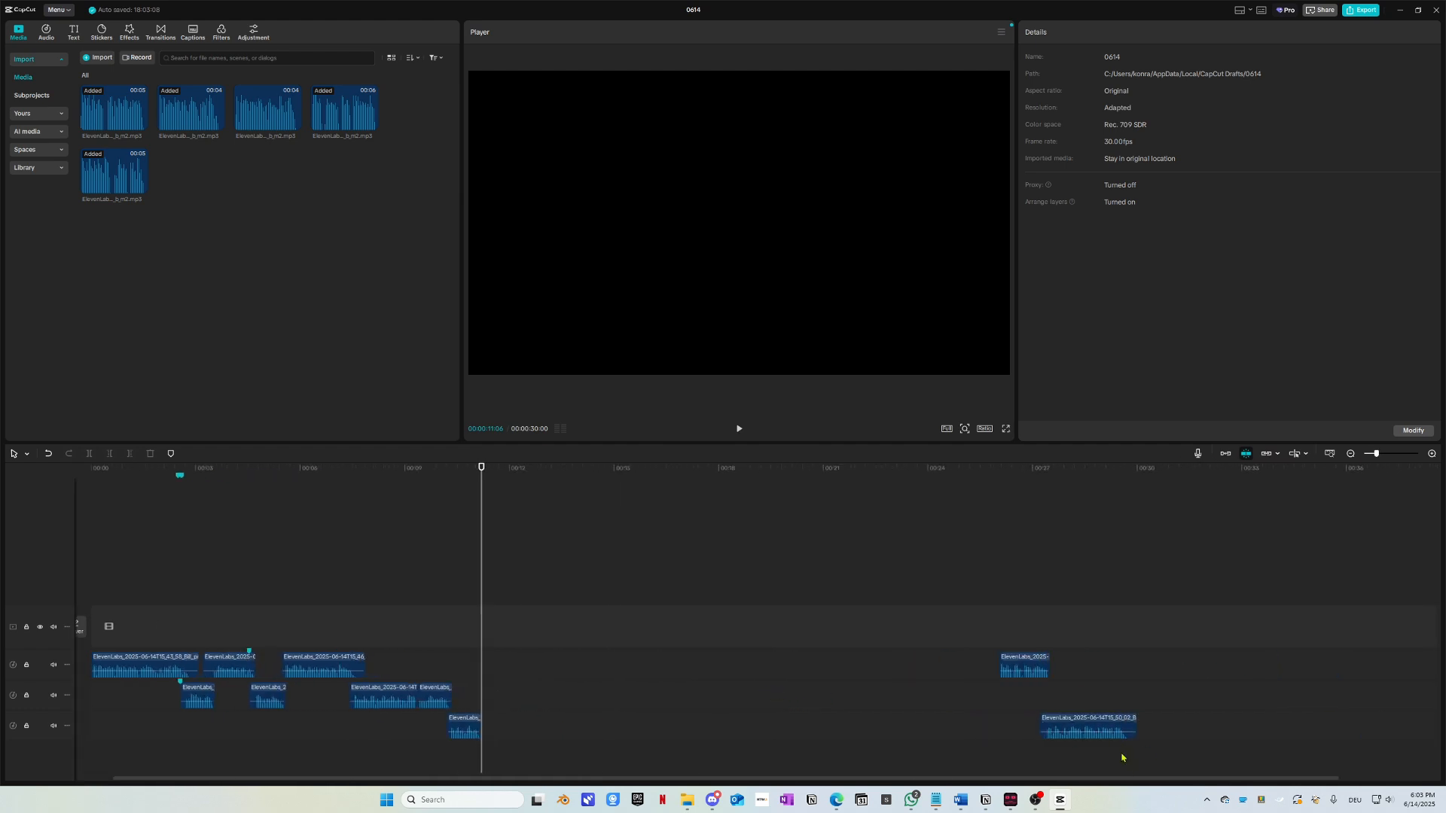
pyautogui.moveTo(1121, 757); pyautogui.dragTo(493, 652)
pyautogui.moveTo(1024, 666); pyautogui.dragTo(800, 669)
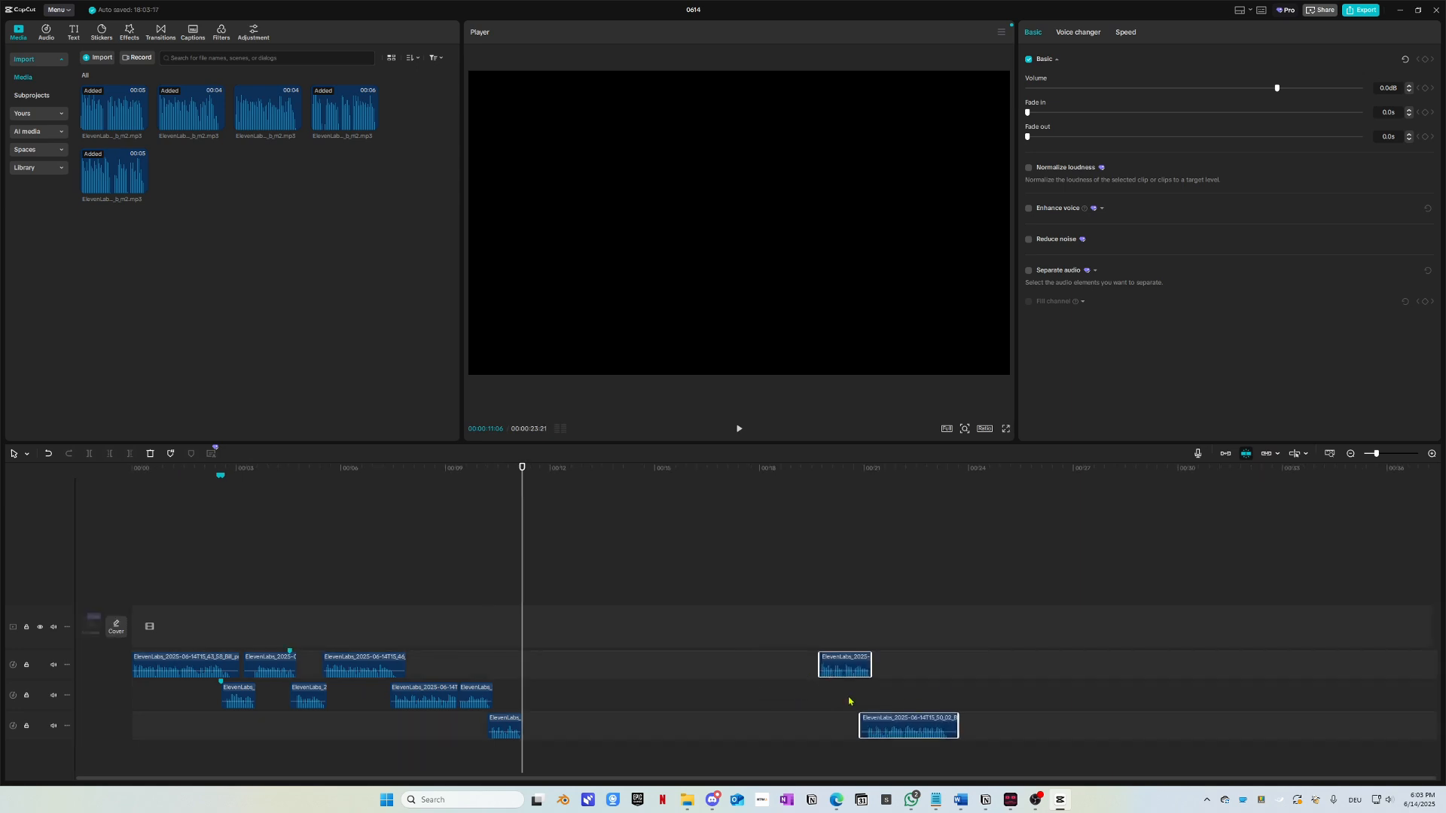
# Step: Raise all ten audio clips to 9.8dB and play the arrangement from 00:00
pyautogui.moveTo(1021, 756); pyautogui.dragTo(115, 622)
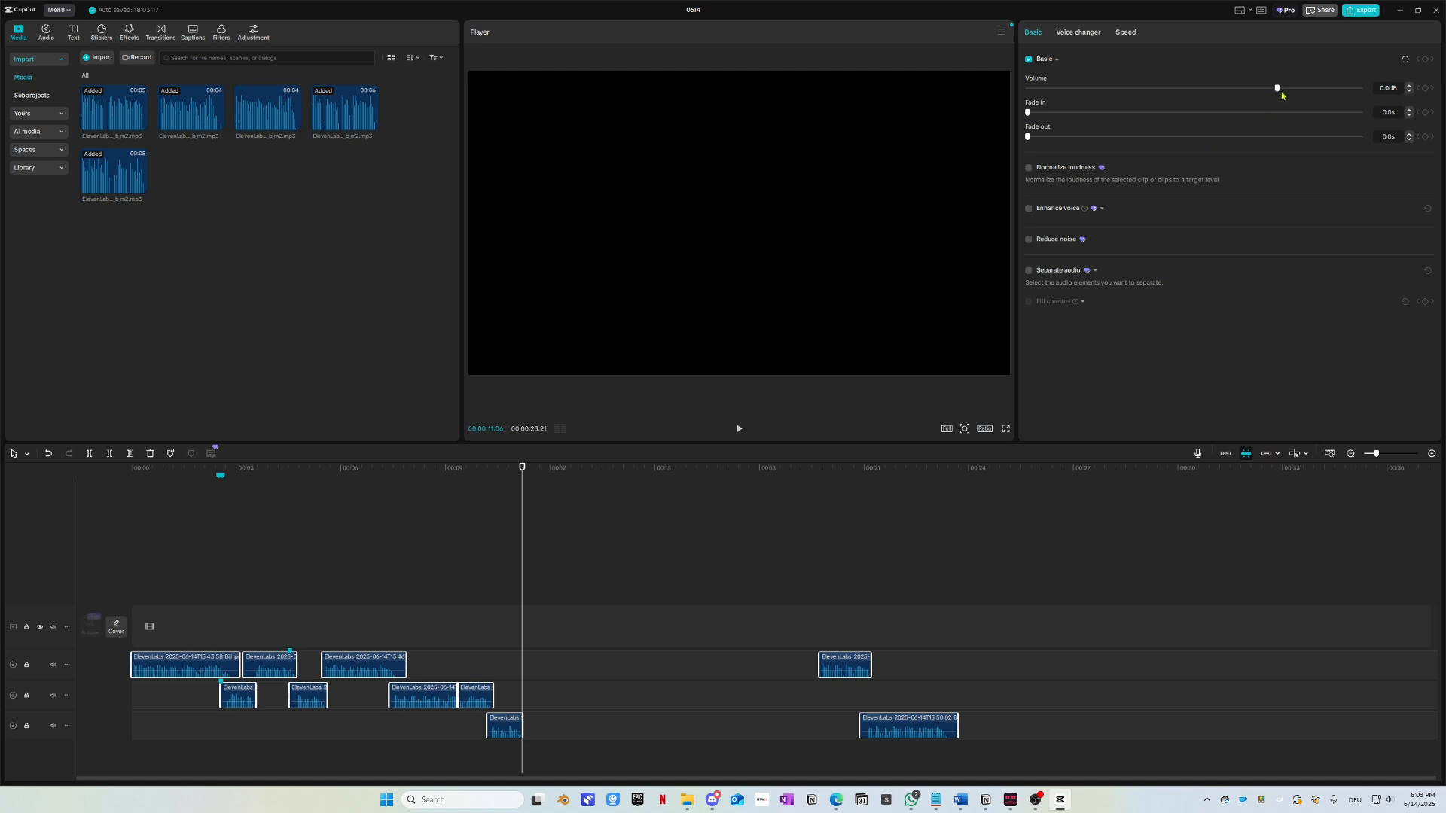
pyautogui.moveTo(1281, 92); pyautogui.dragTo(1318, 97)
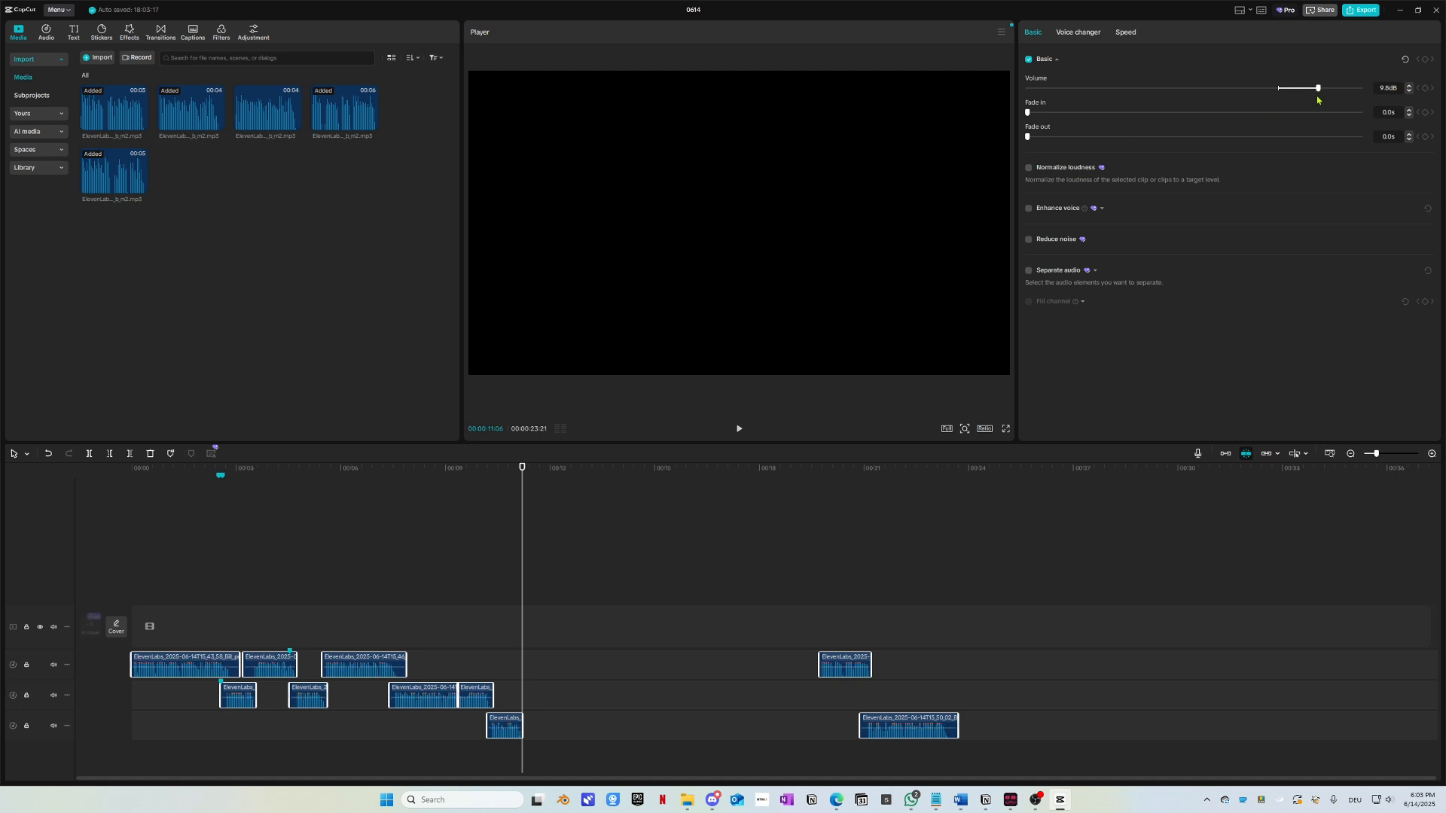
pyautogui.click(403, 478)
pyautogui.click(95, 478)
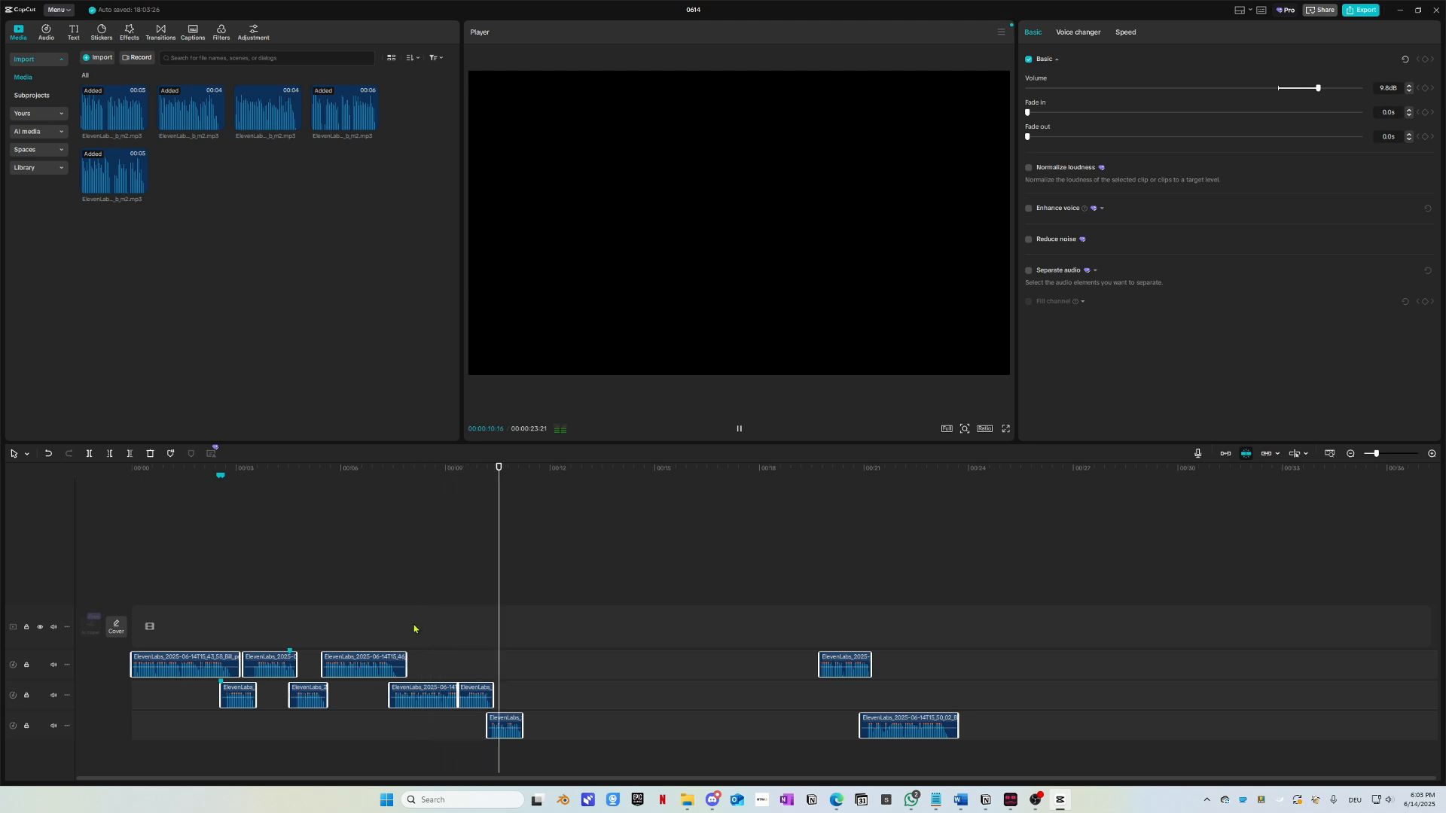
pyautogui.press('space')
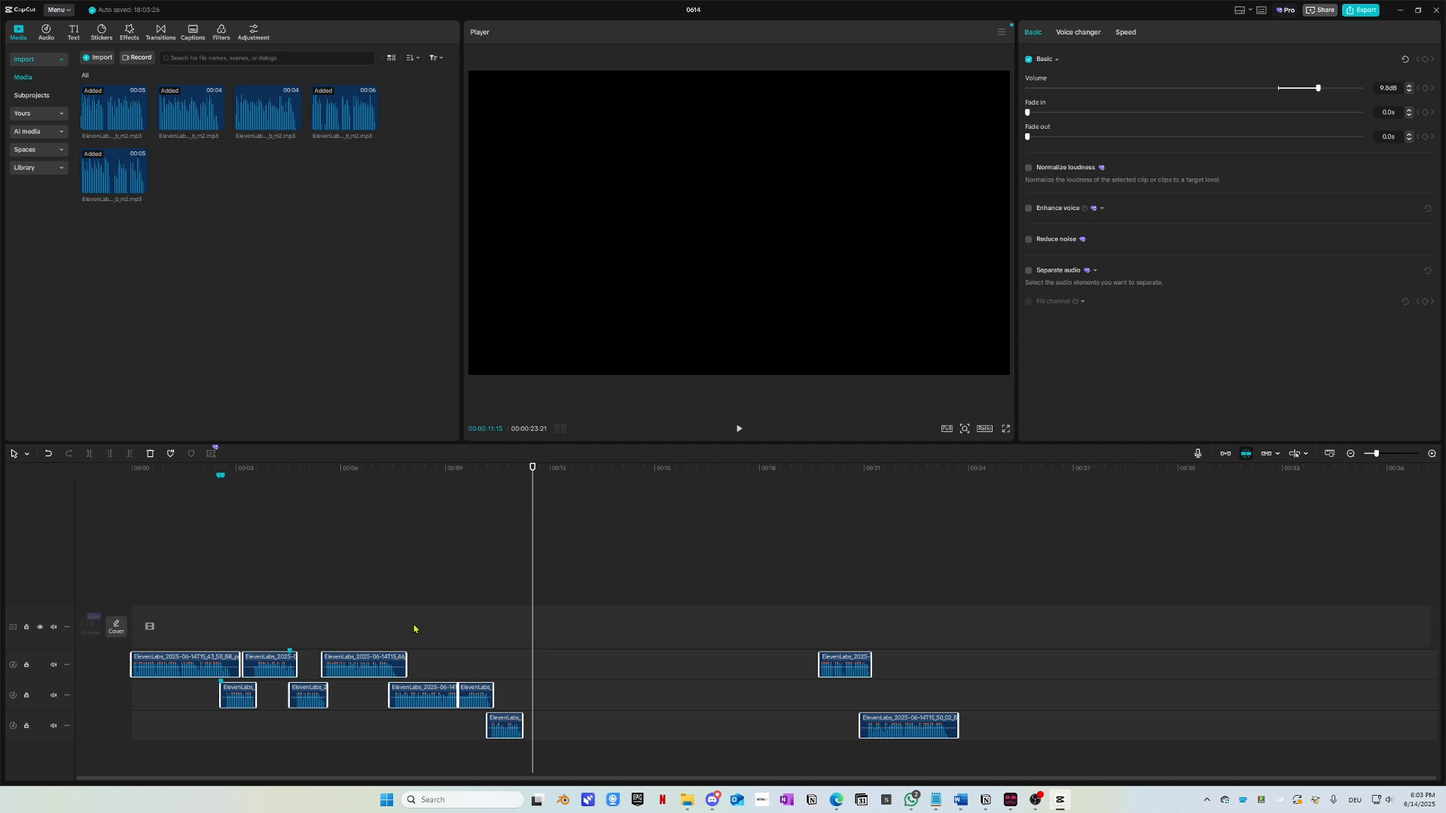
pyautogui.moveTo(523, 474); pyautogui.dragTo(131, 472)
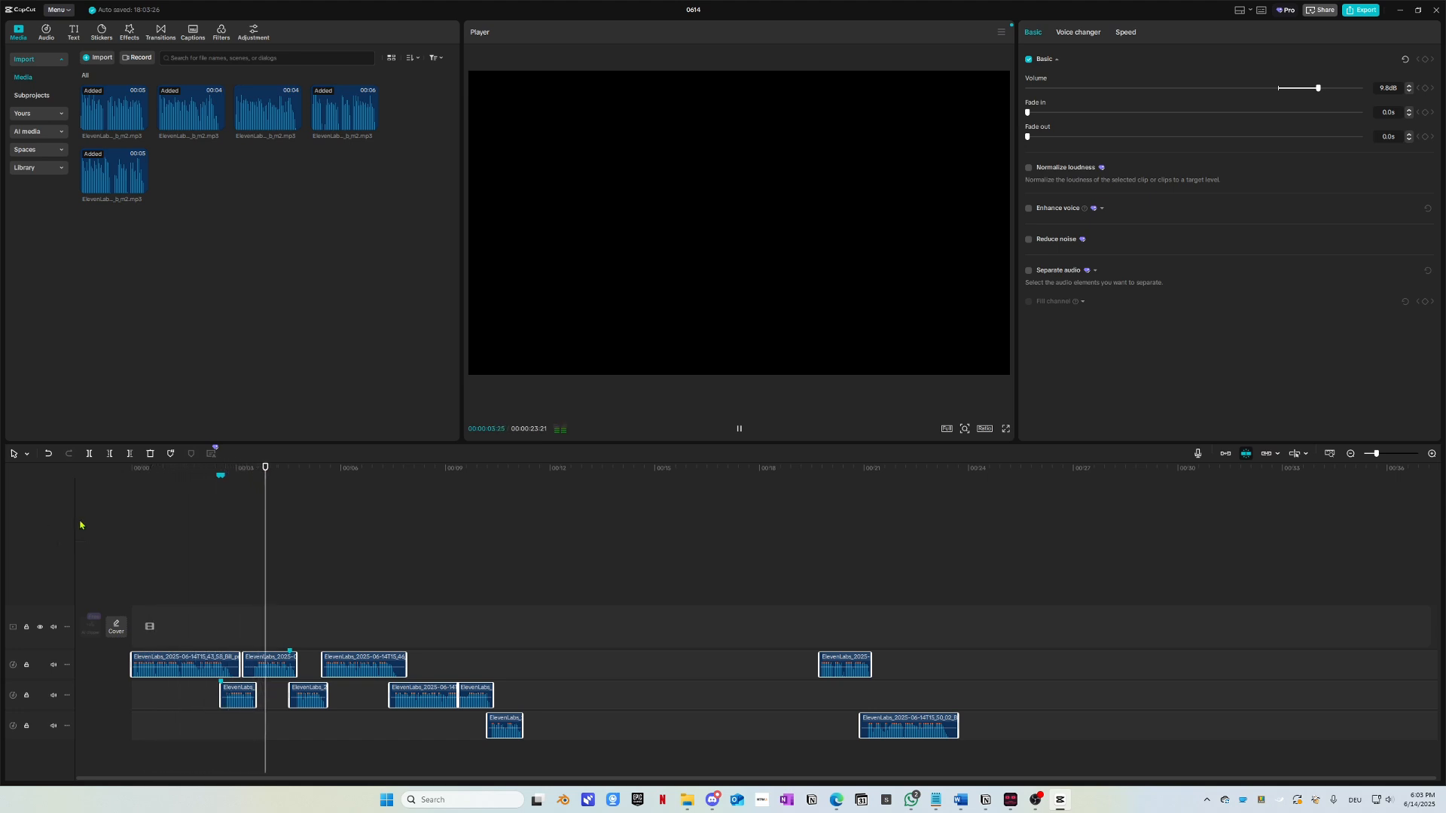
pyautogui.scroll(1, 326, 664)
pyautogui.scroll(1, 340, 654)
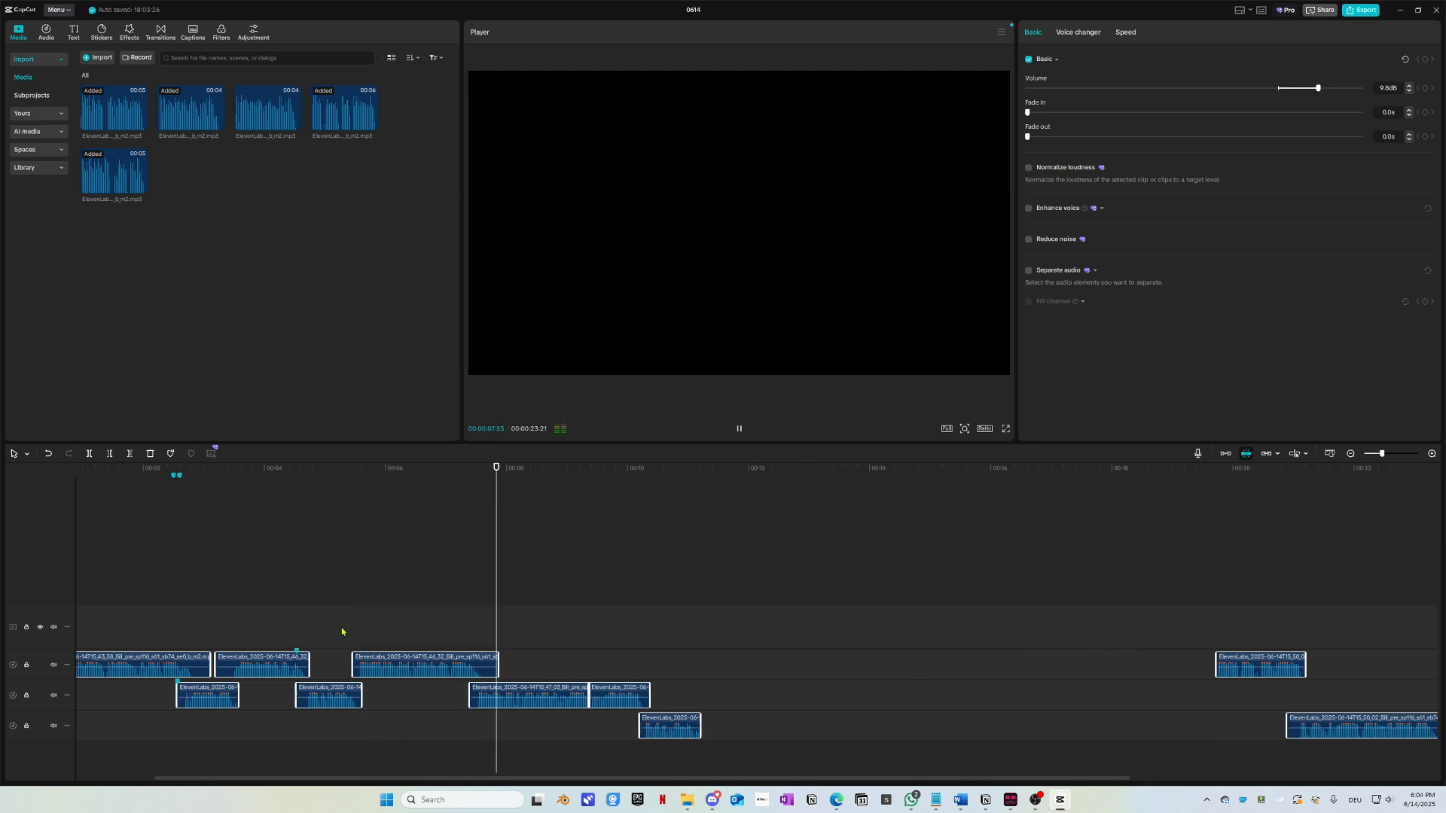
pyautogui.press('space')
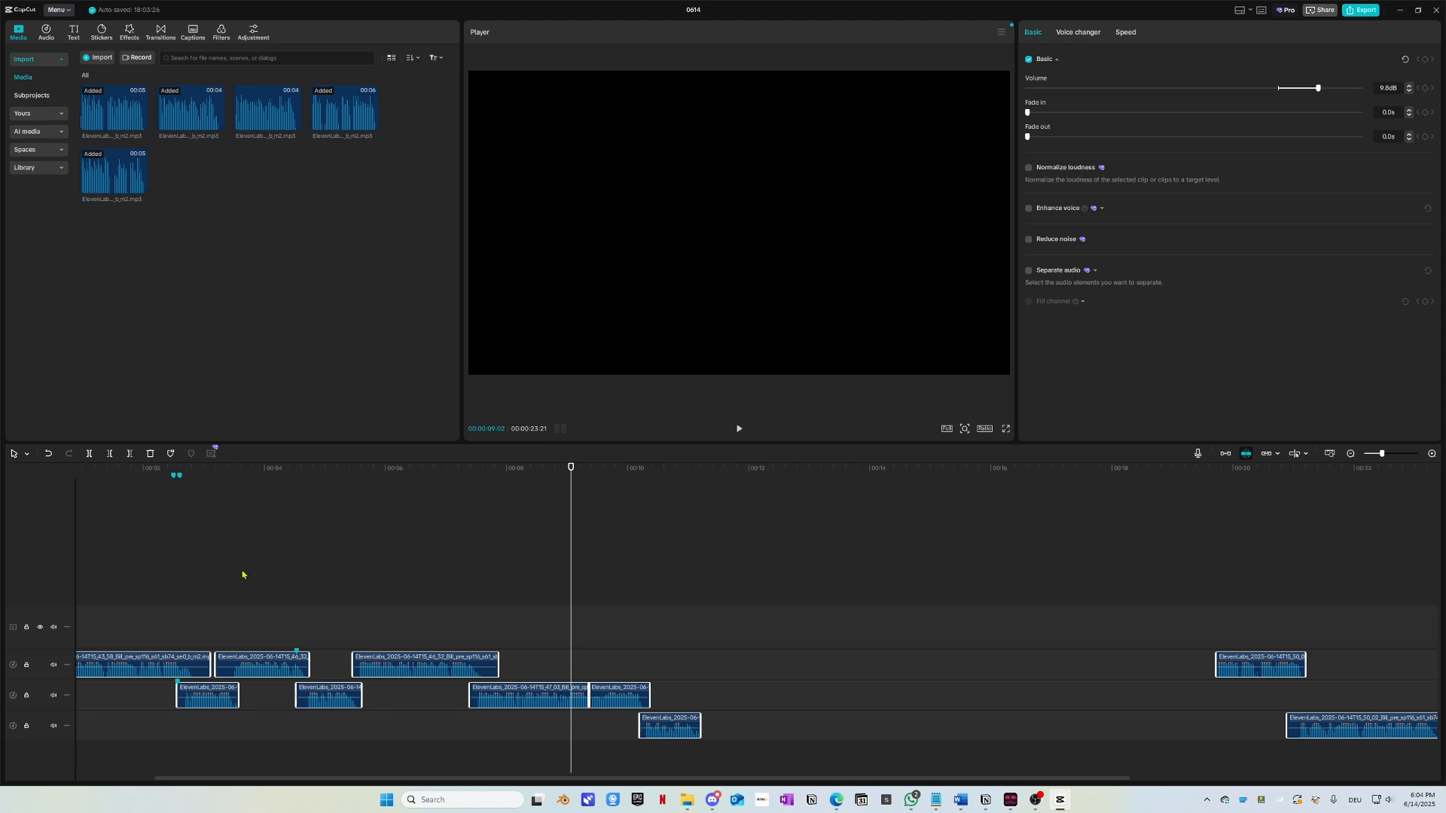
pyautogui.click(353, 486)
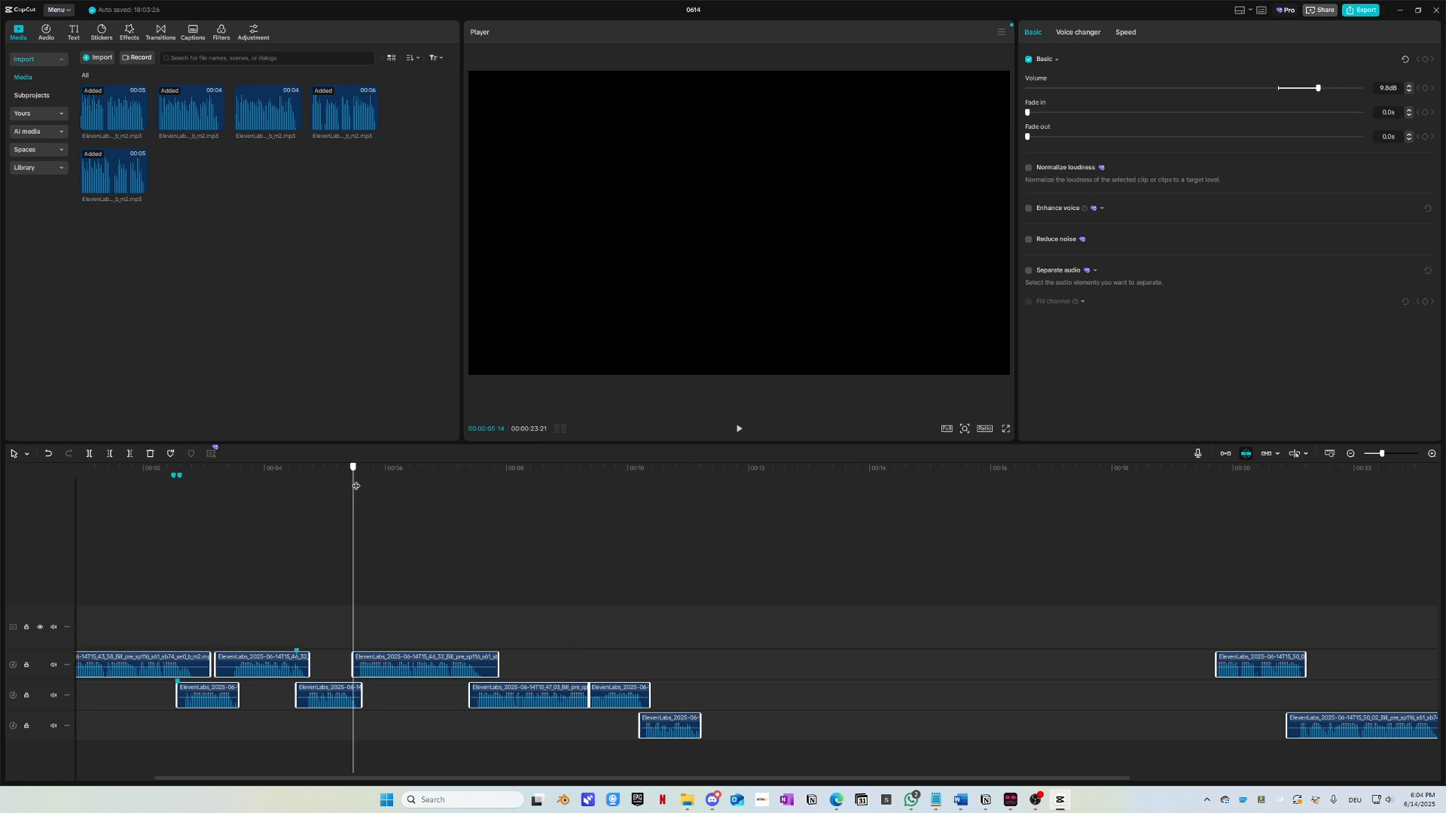
pyautogui.moveTo(357, 486); pyautogui.dragTo(302, 546)
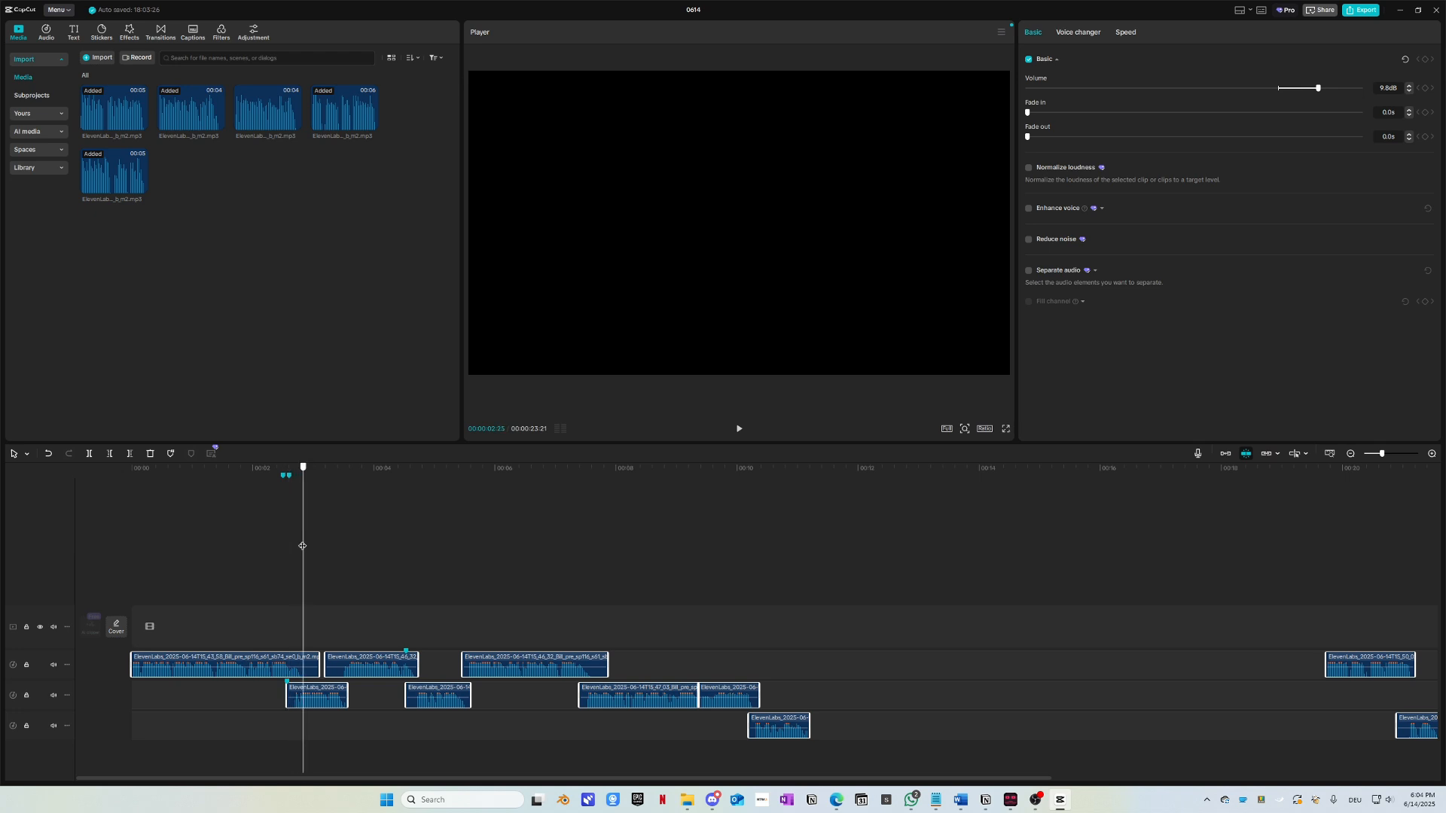
pyautogui.moveTo(302, 546); pyautogui.dragTo(812, 426)
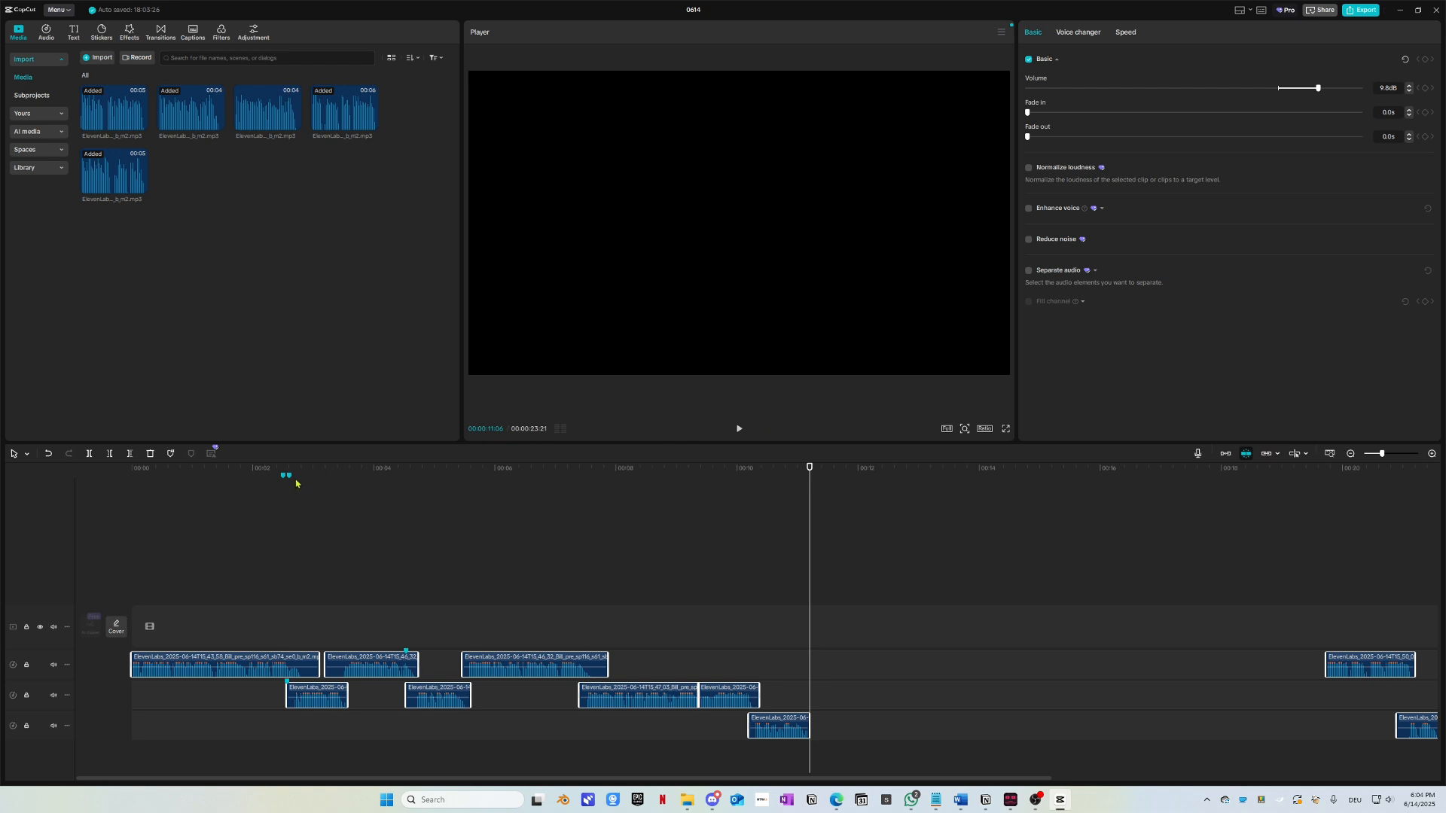
pyautogui.moveTo(163, 473); pyautogui.dragTo(71, 491)
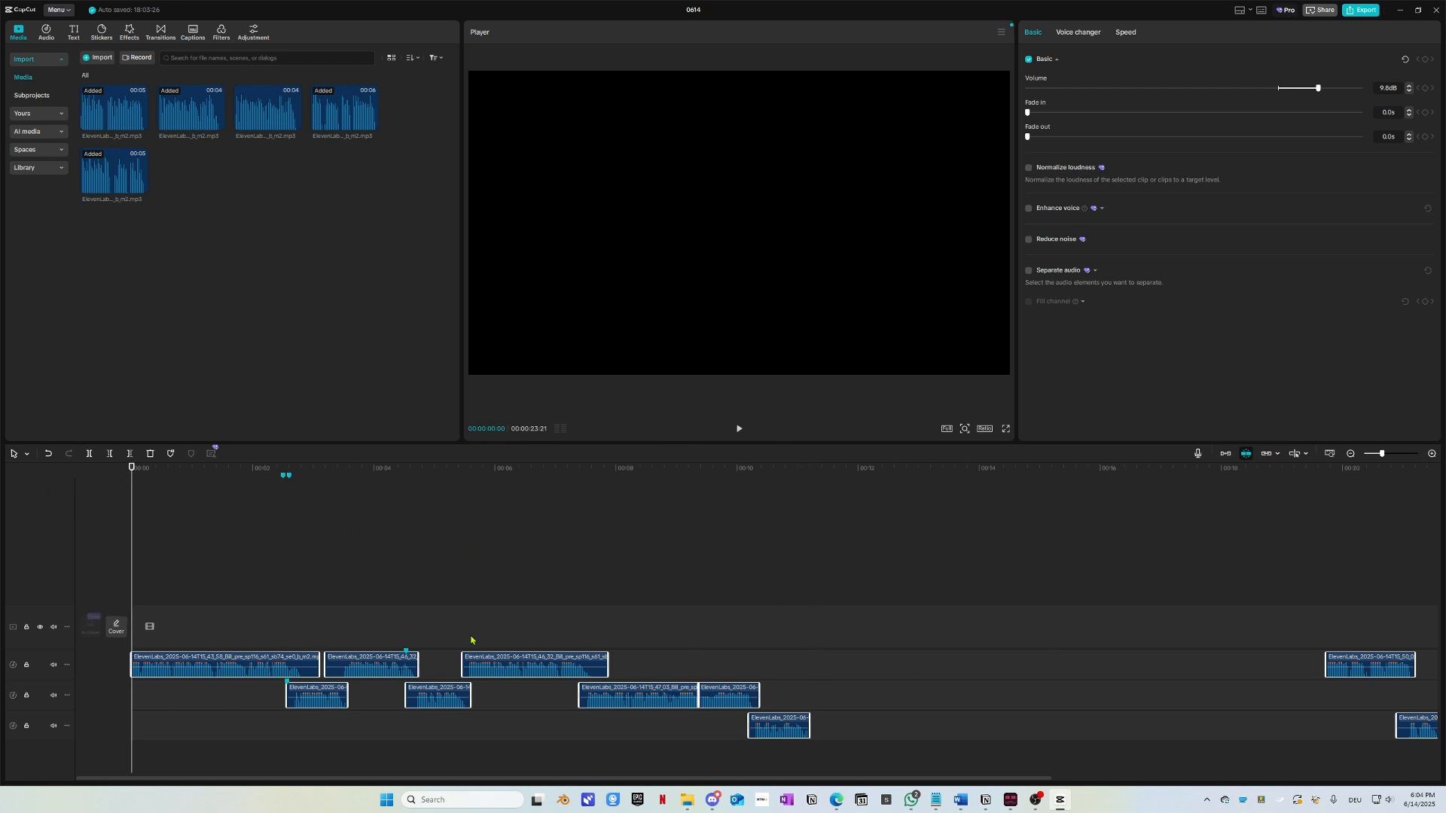
# Step: Zoom the timeline out and drag the red circle image into the Media panel
pyautogui.scroll(-1, 471, 641)
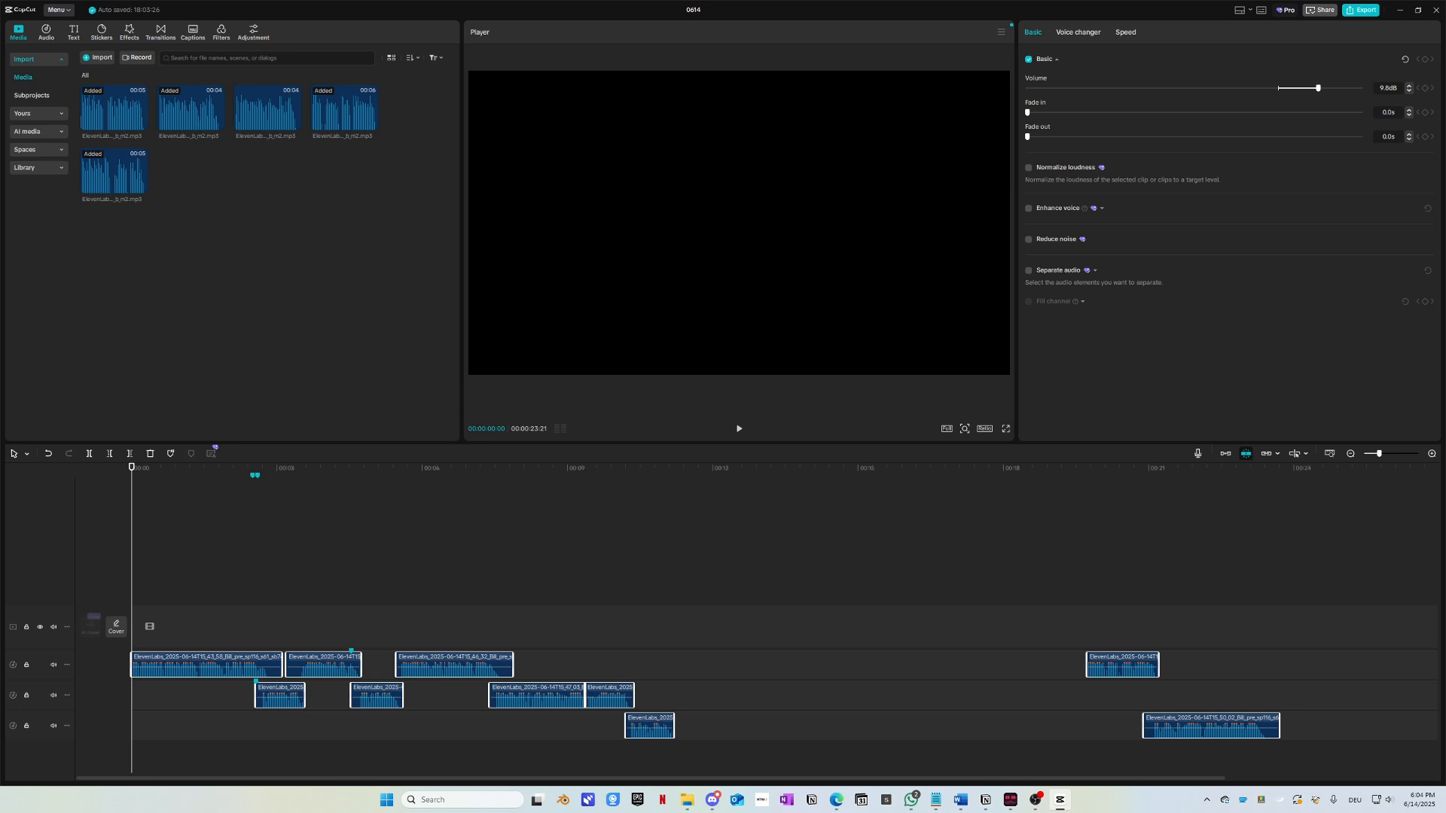
pyautogui.moveTo(77, 336); pyautogui.dragTo(259, 307)
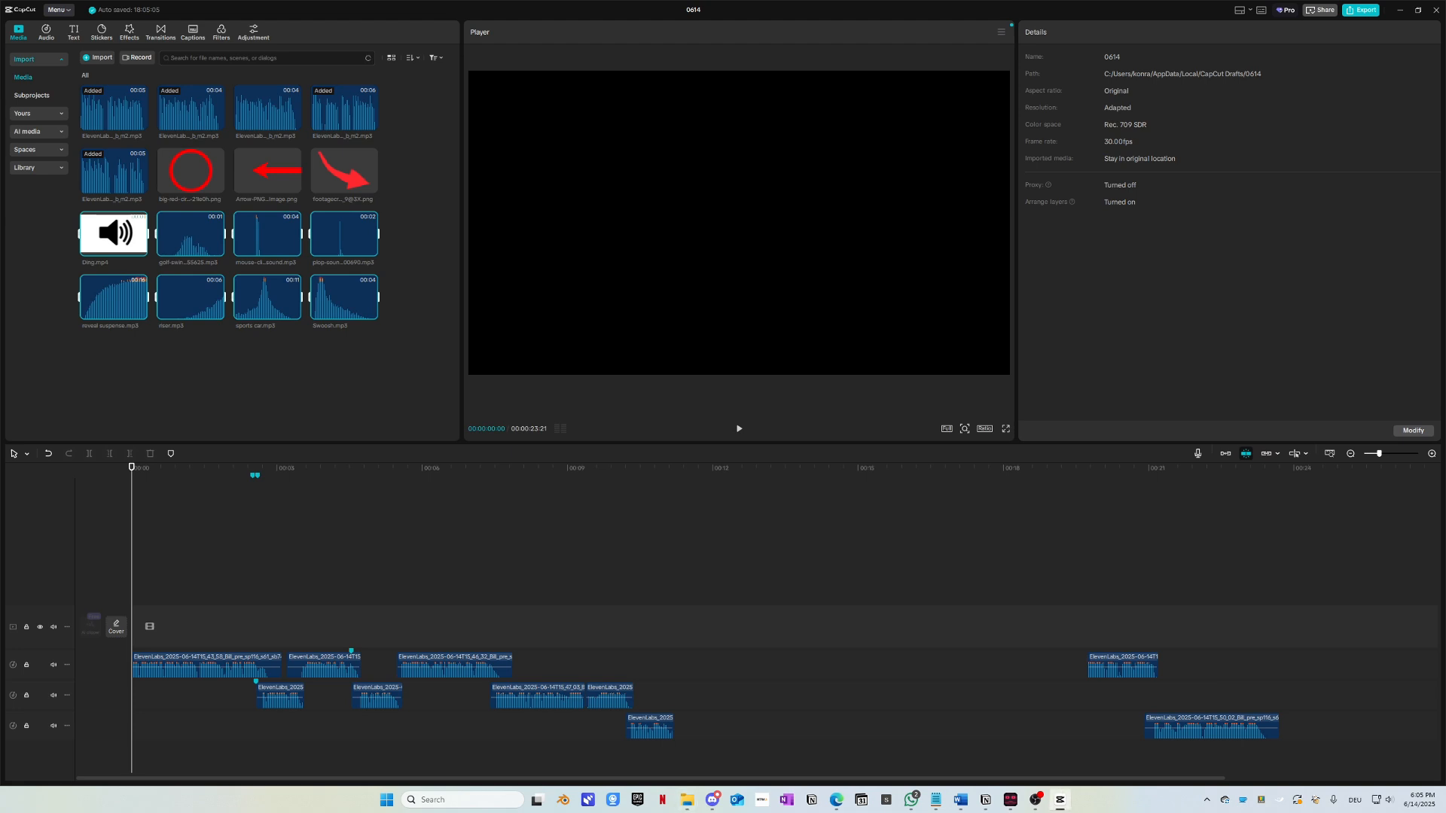
# Step: Maximize the Edge window over CapCut and switch to the other Edge window with the YouTube Short
pyautogui.click(234, 383)
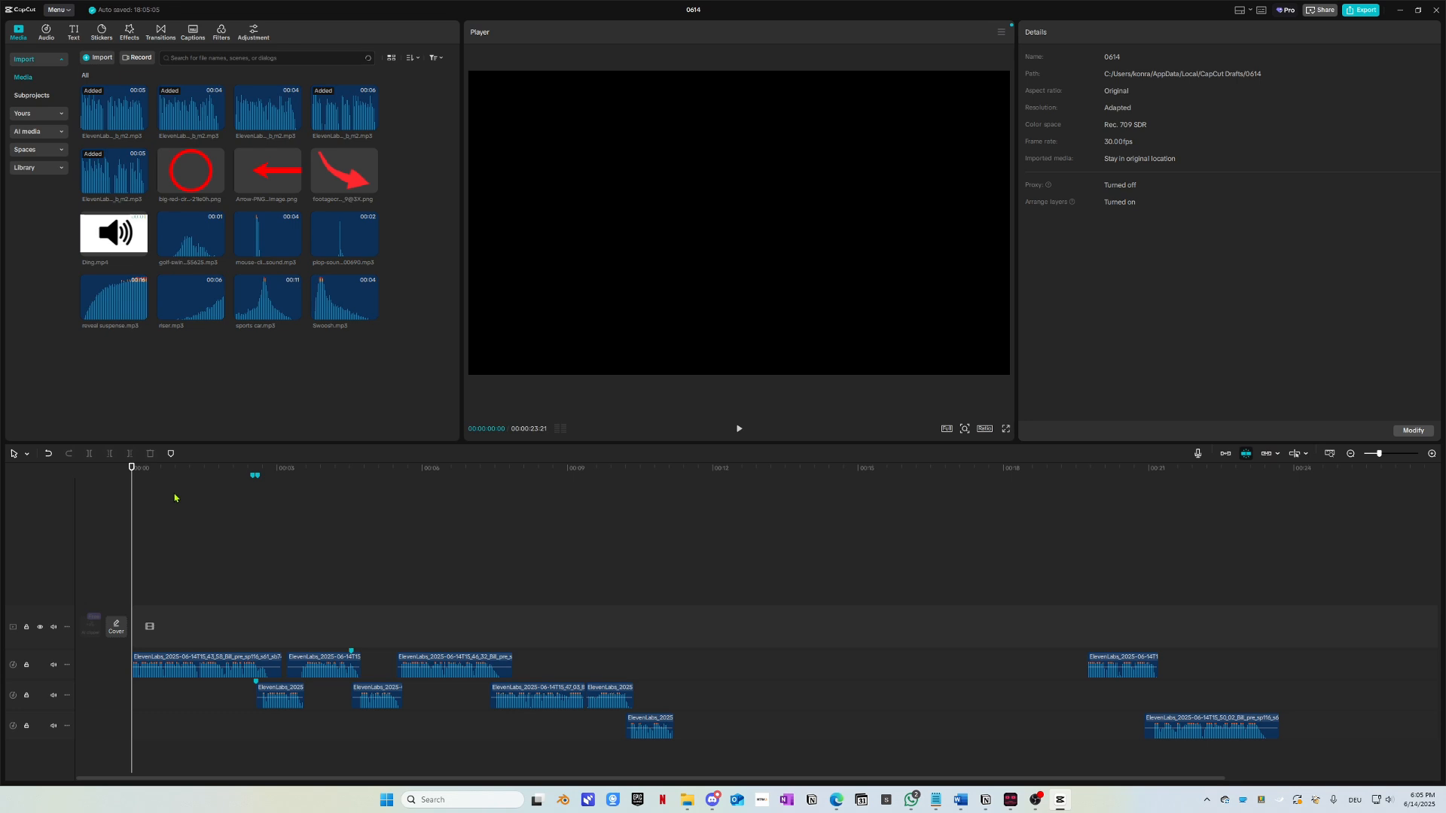
pyautogui.hotkey('alt', 'Tab')
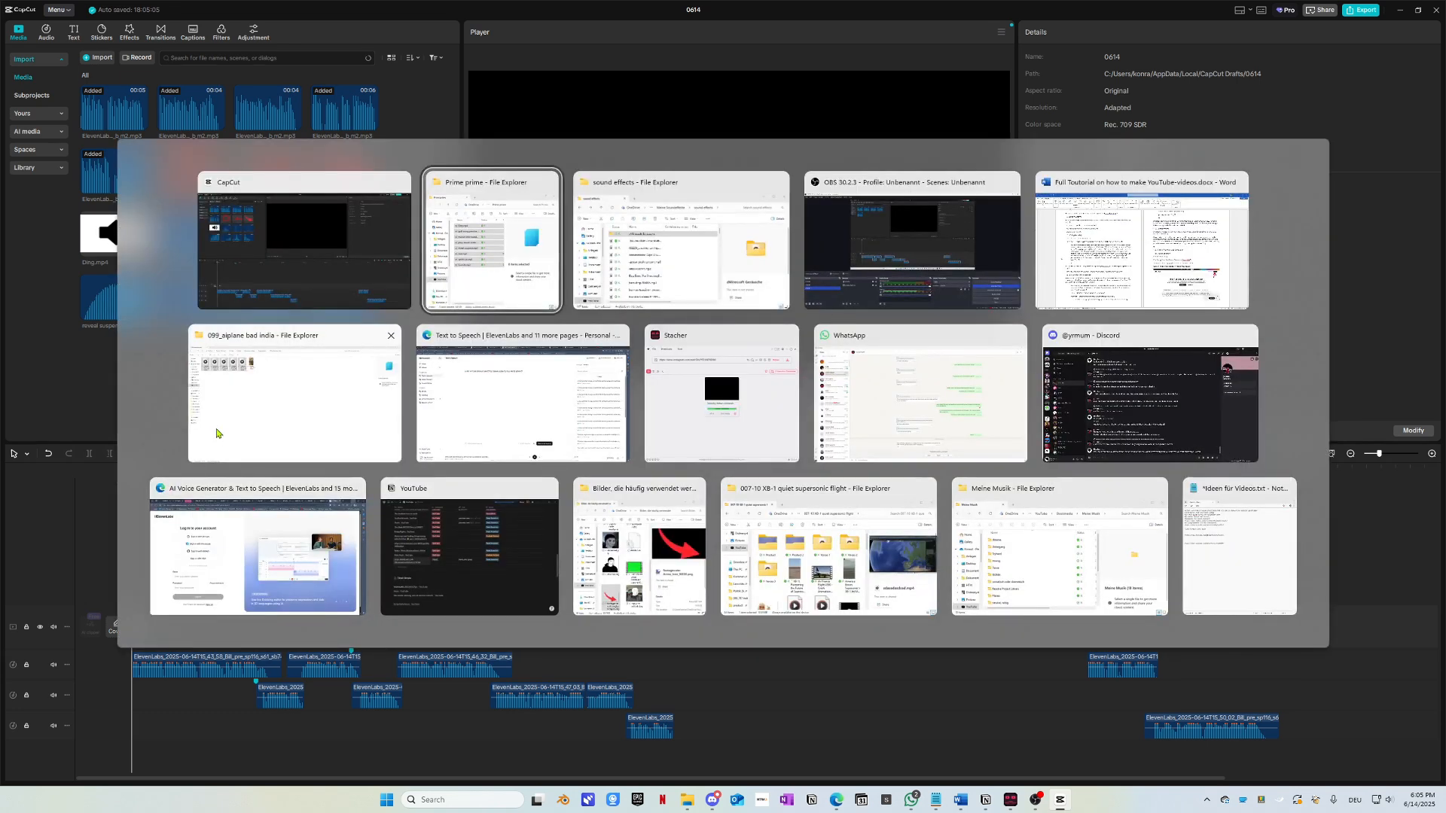
pyautogui.press('Escape')
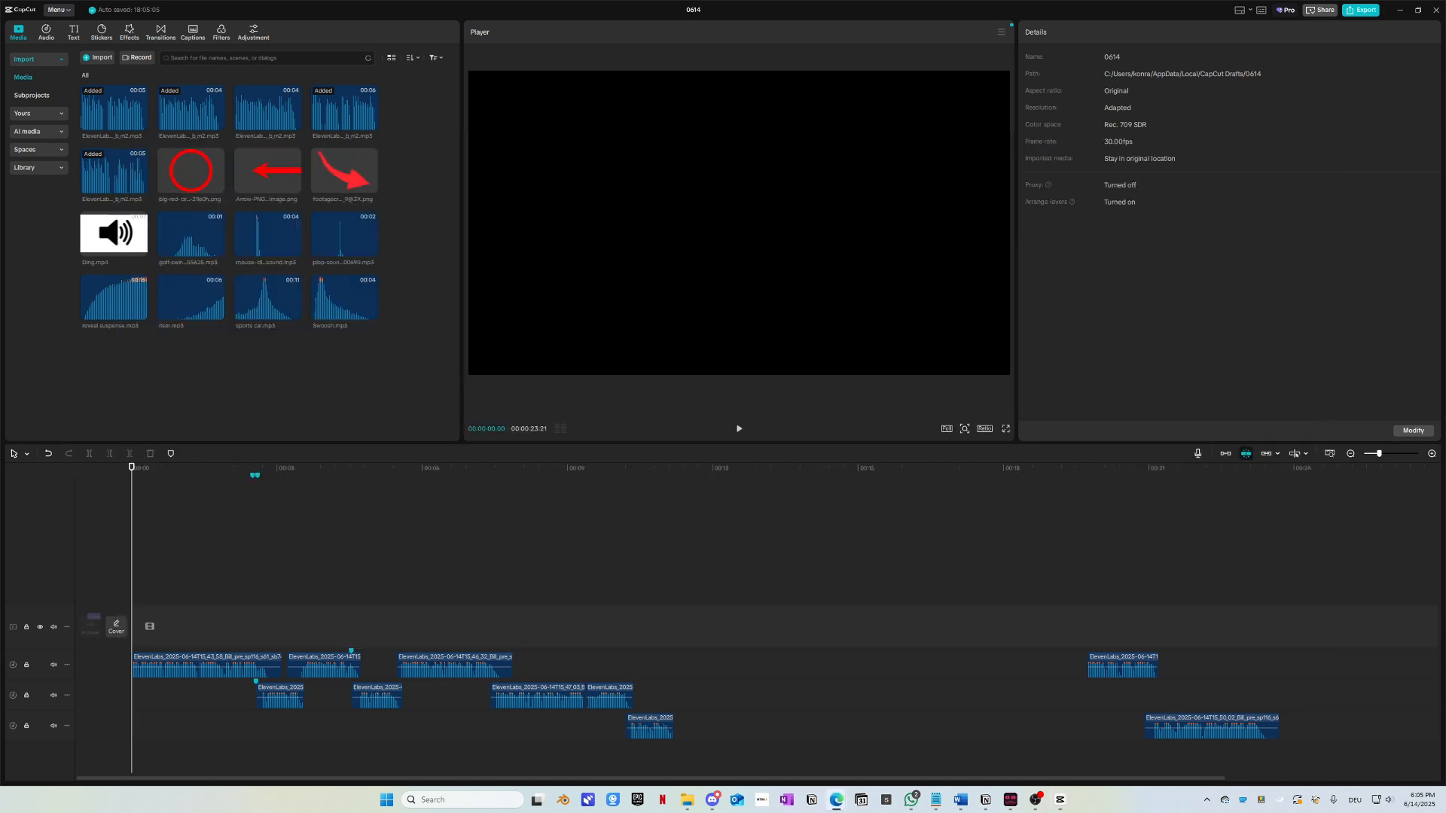
pyautogui.moveTo(0, 172); pyautogui.dragTo(860, 144)
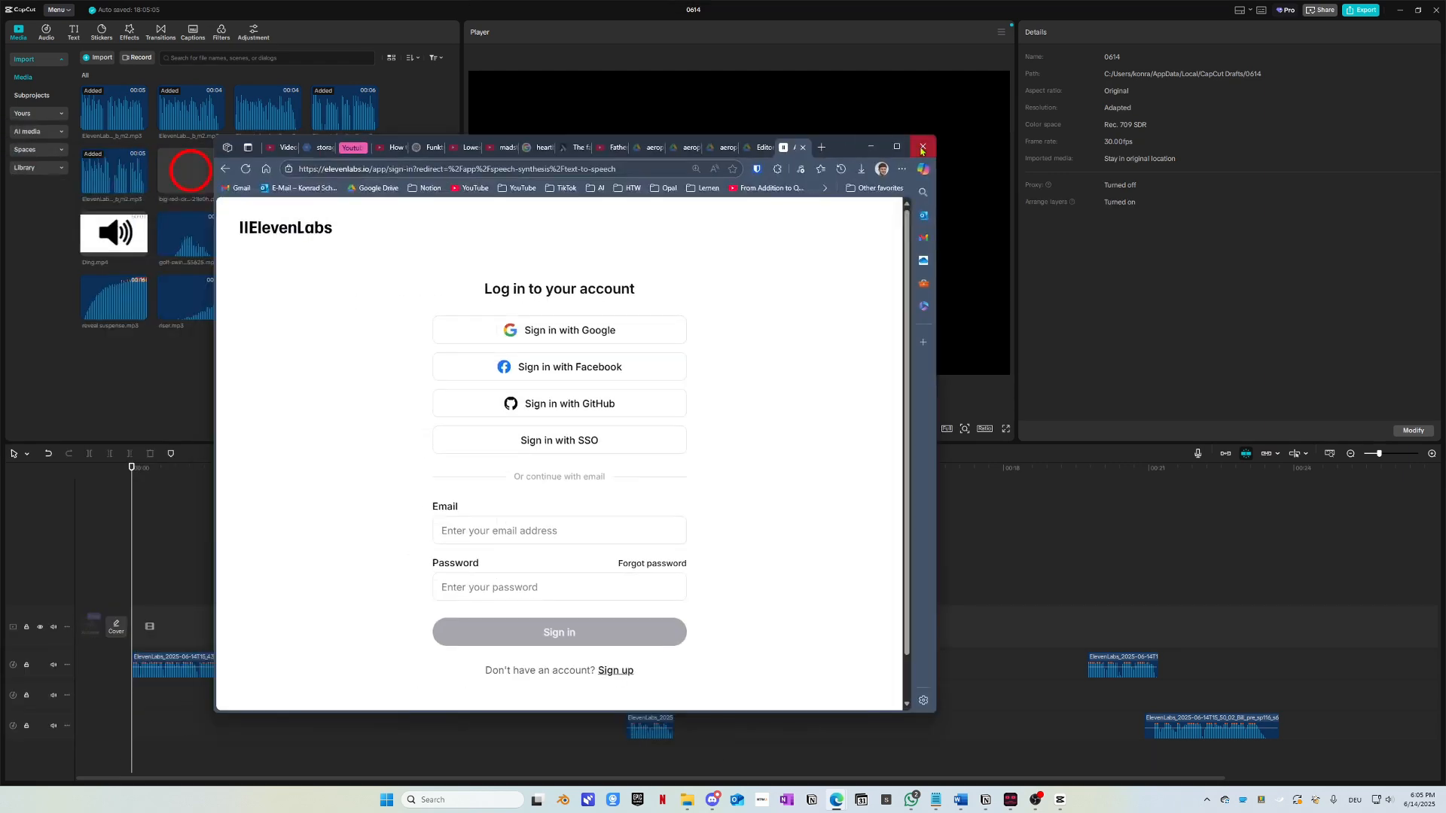
pyautogui.click(899, 146)
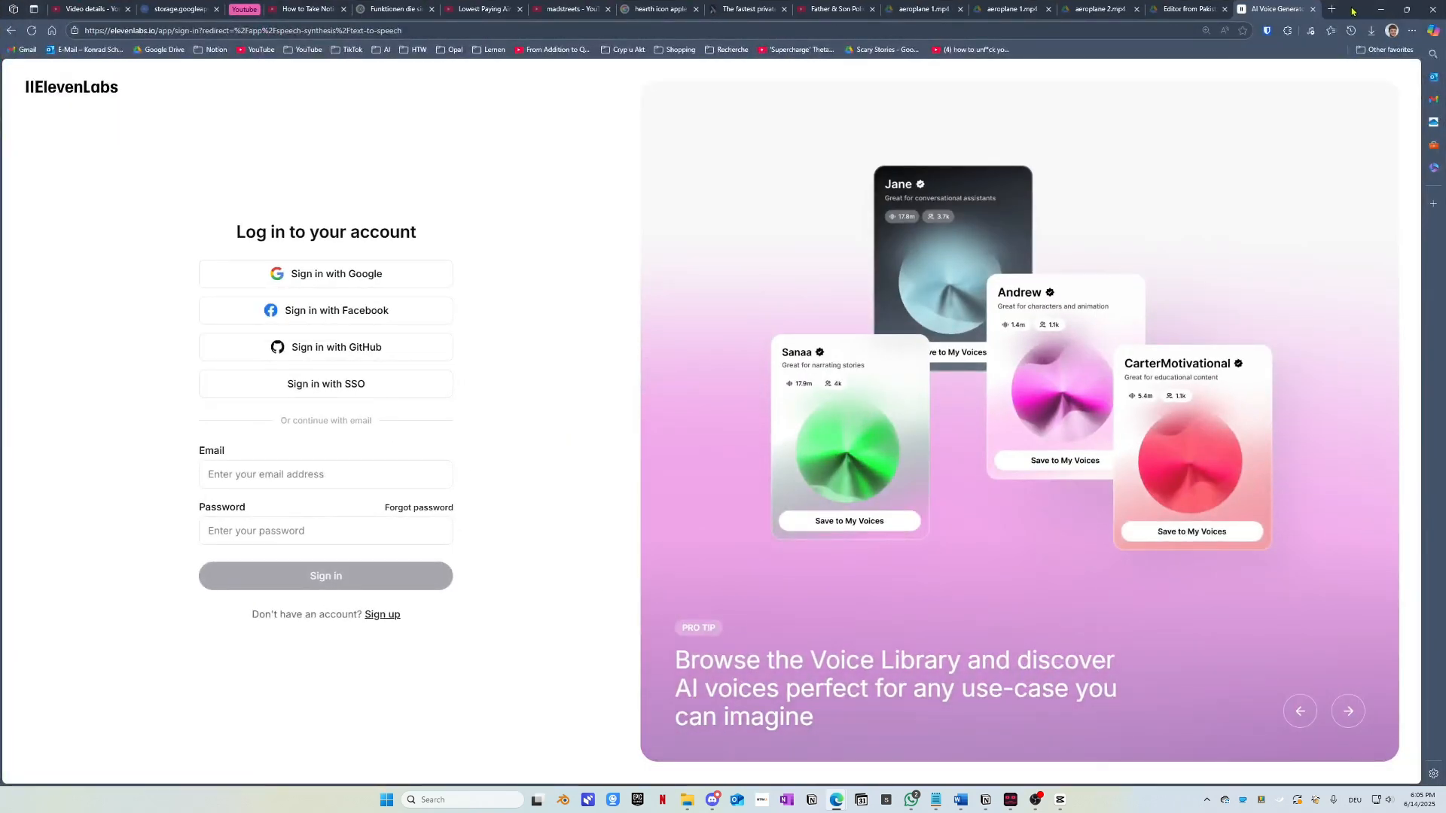
pyautogui.hotkey('alt', 'Tab')
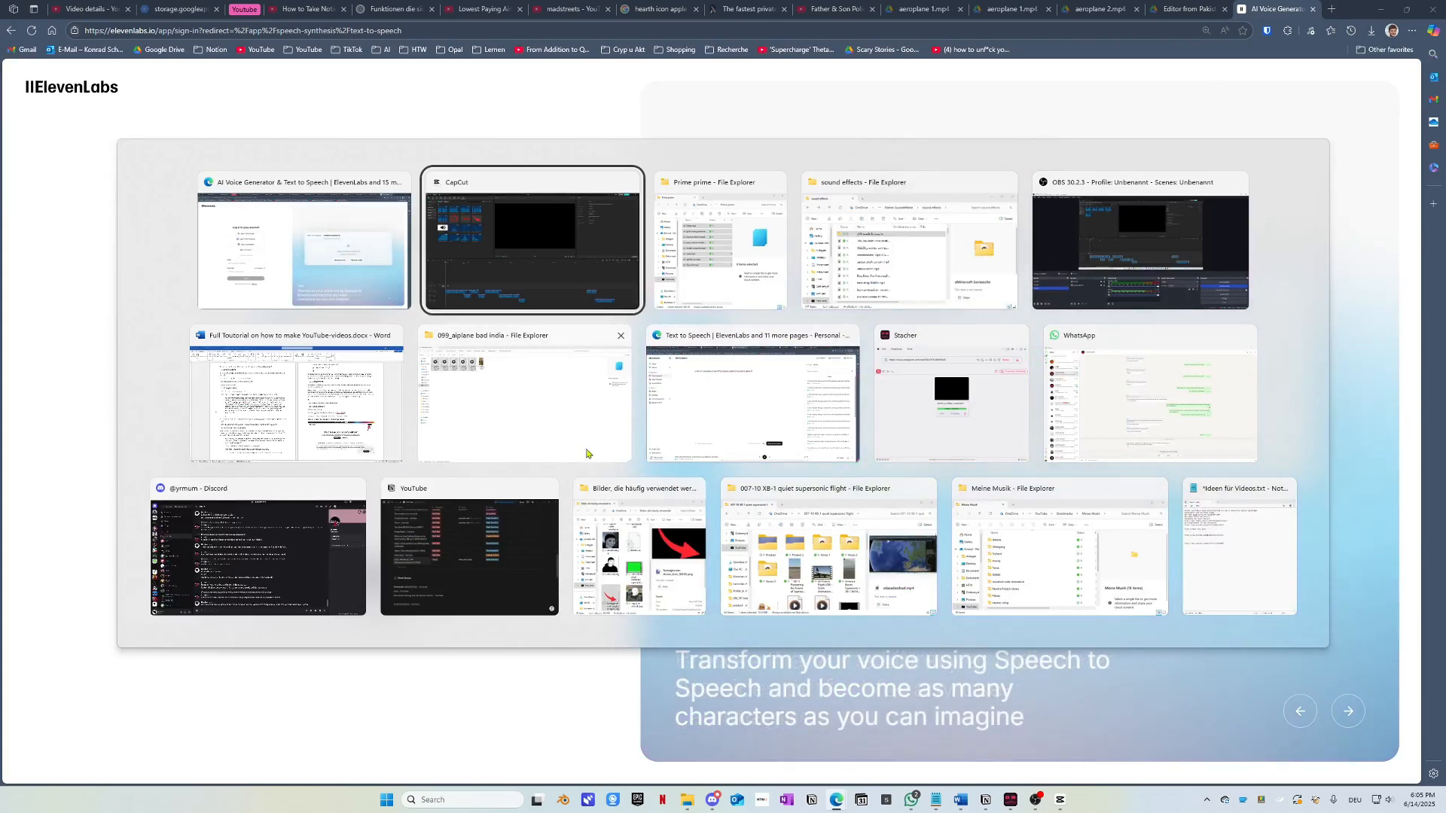
pyautogui.click(752, 396)
pyautogui.click(109, 8)
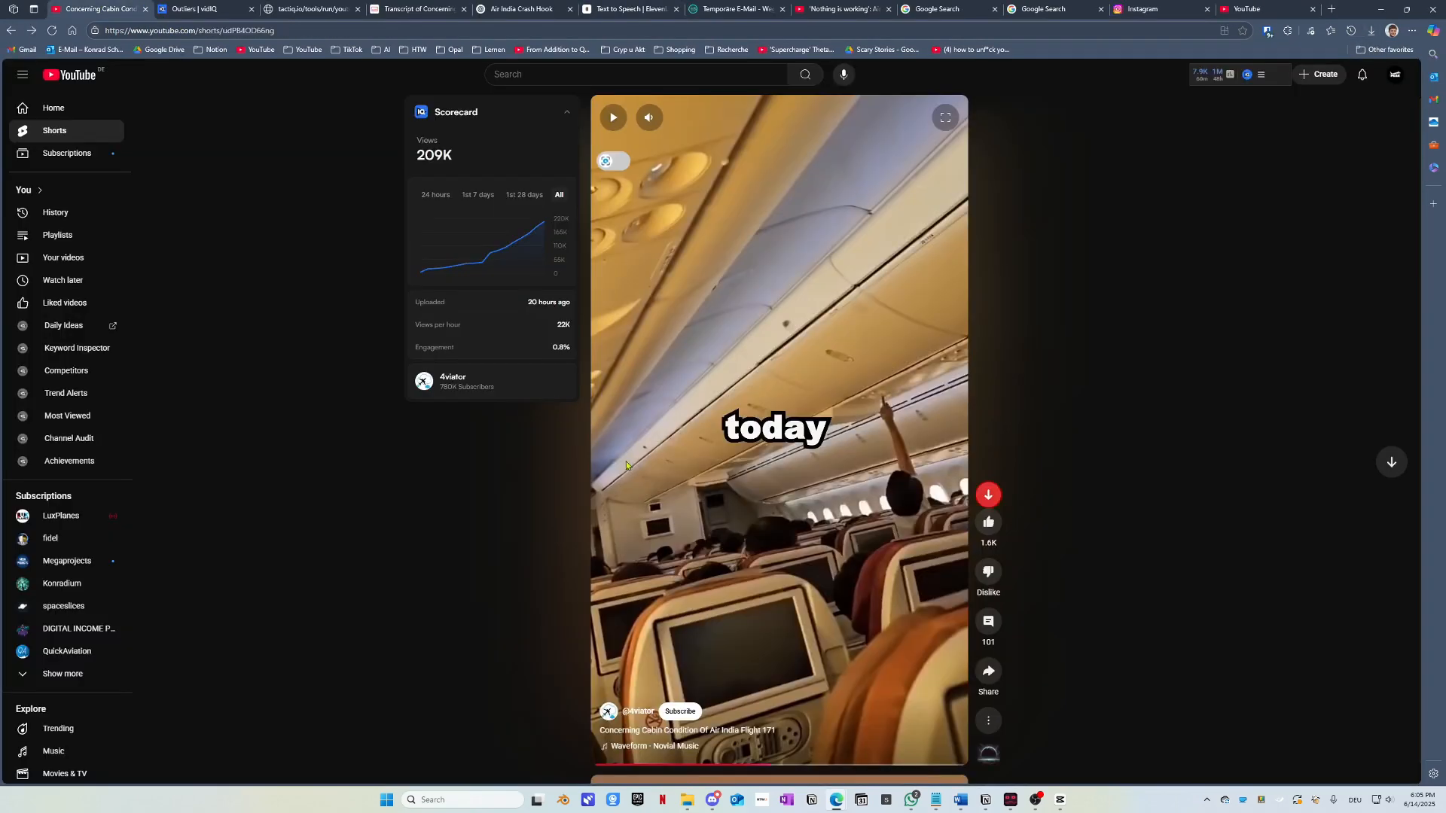
pyautogui.click(596, 763)
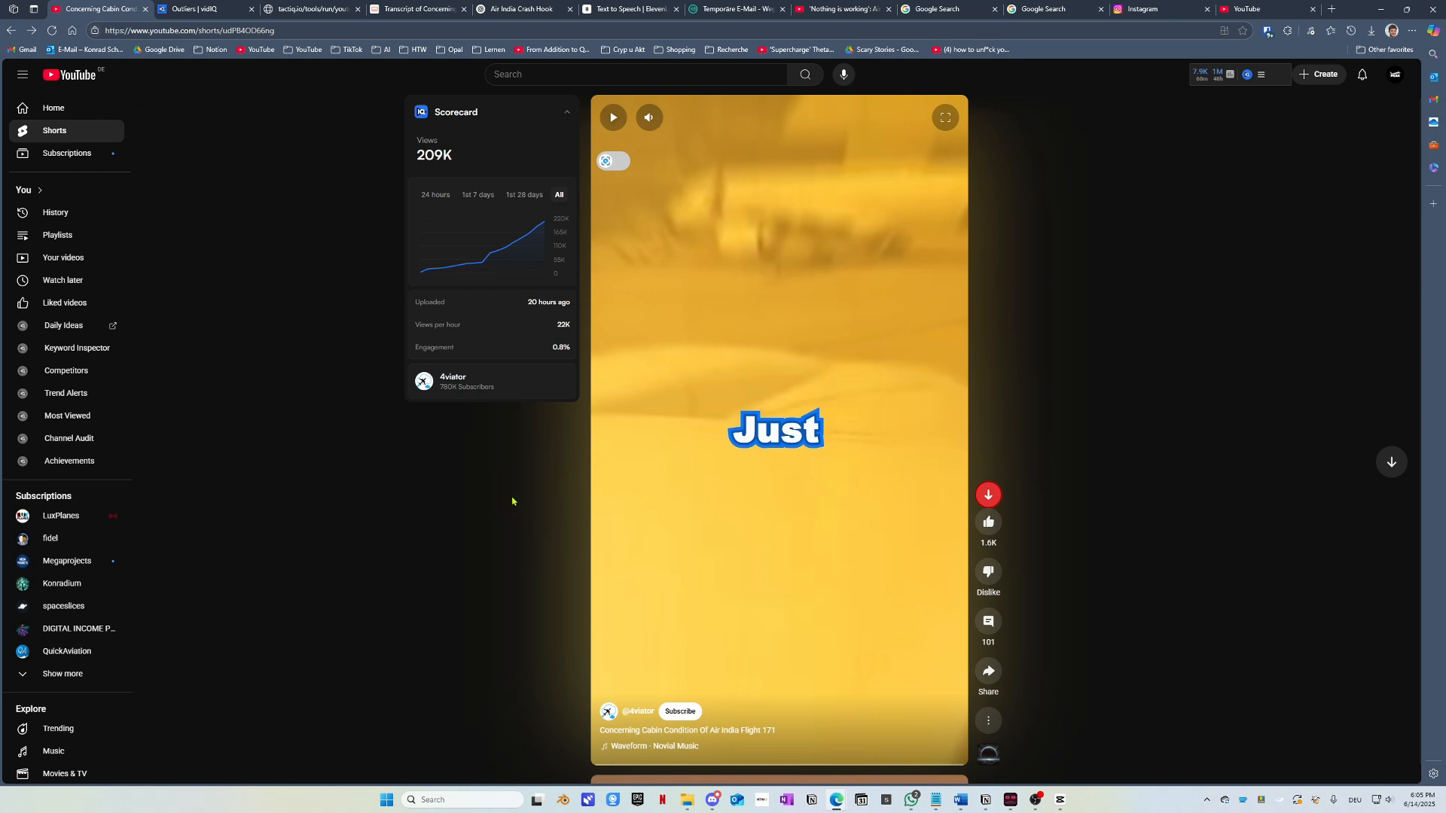
pyautogui.click(684, 568)
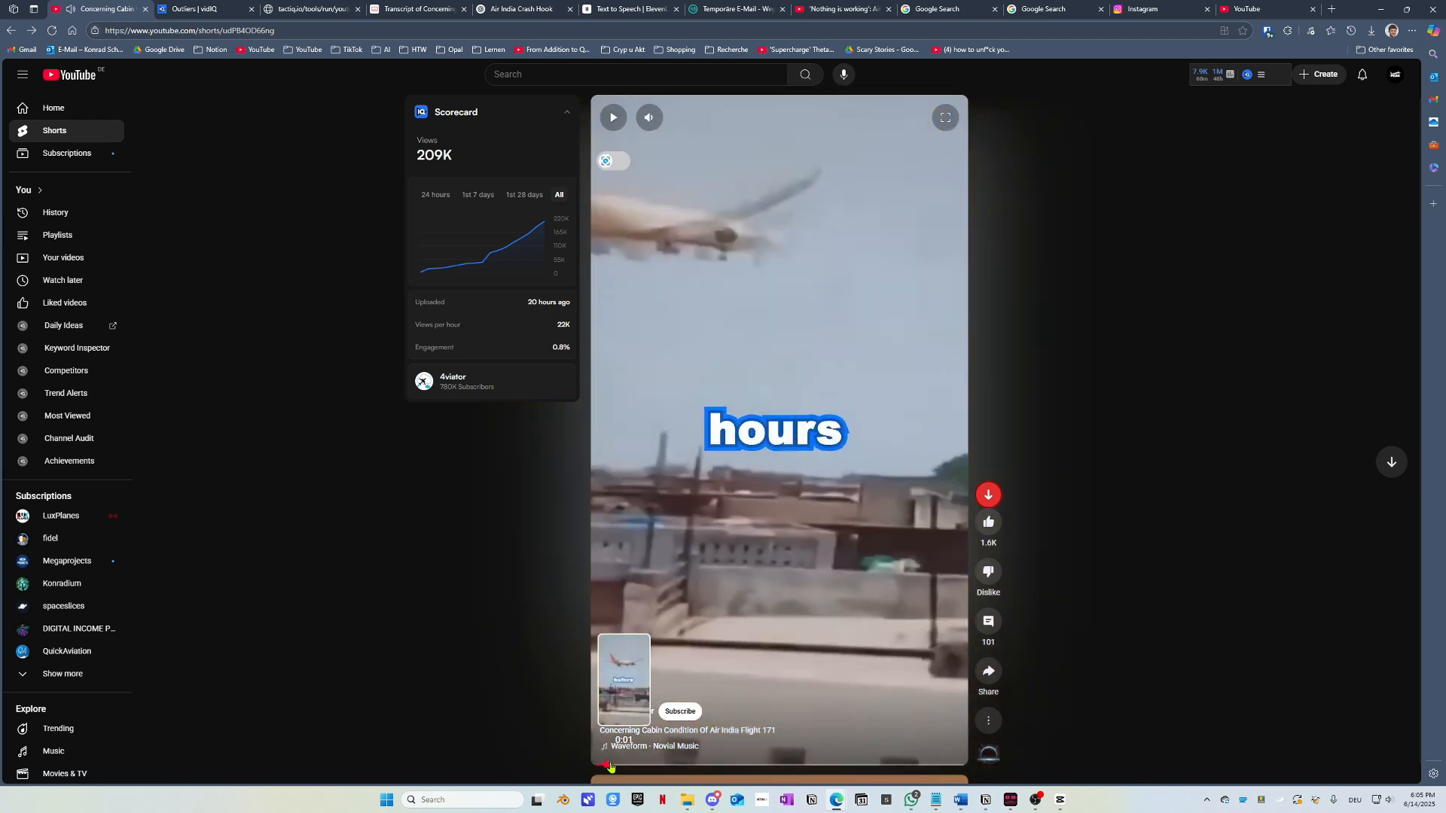
pyautogui.moveTo(604, 765); pyautogui.dragTo(560, 762)
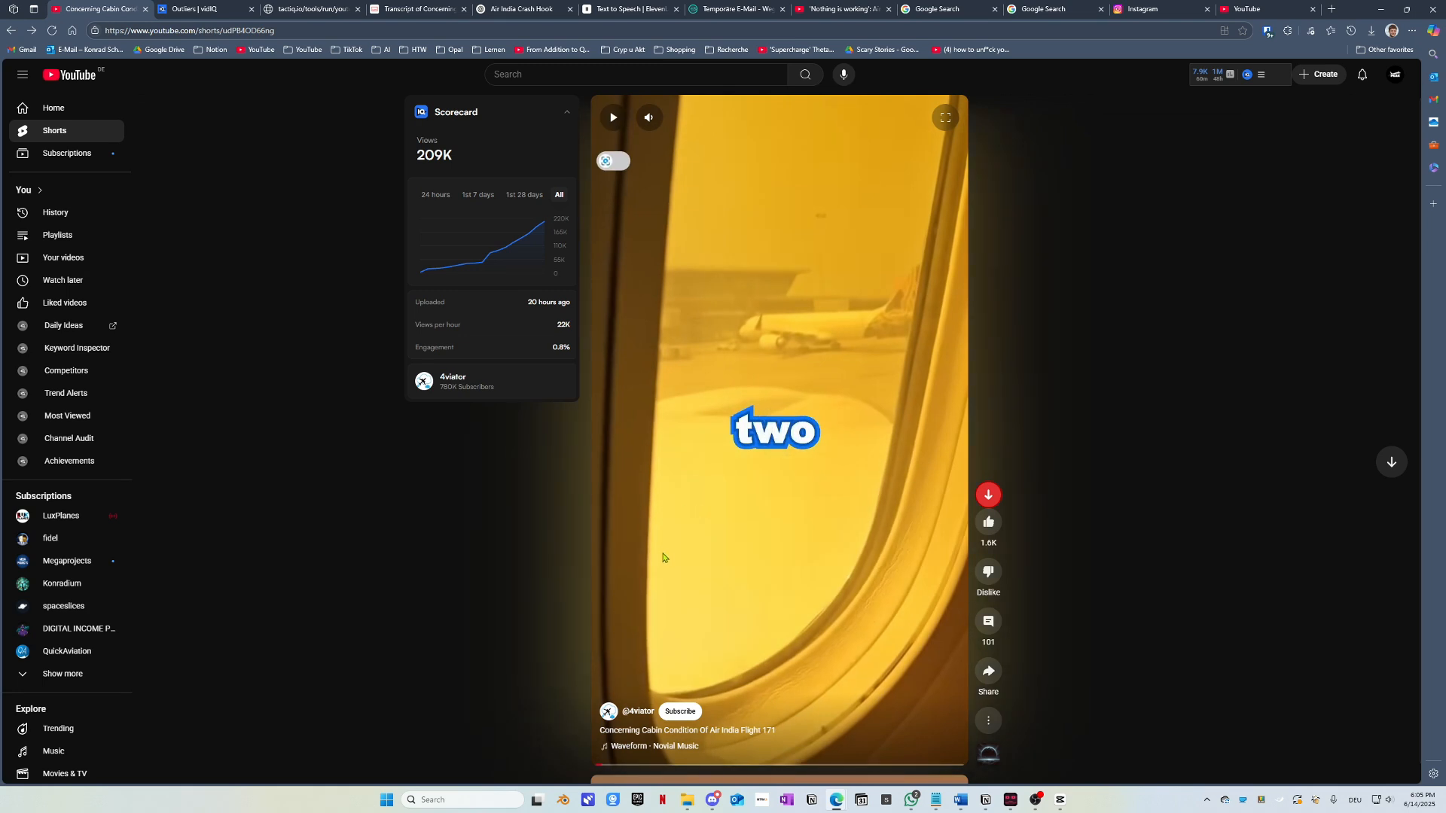
pyautogui.click(607, 766)
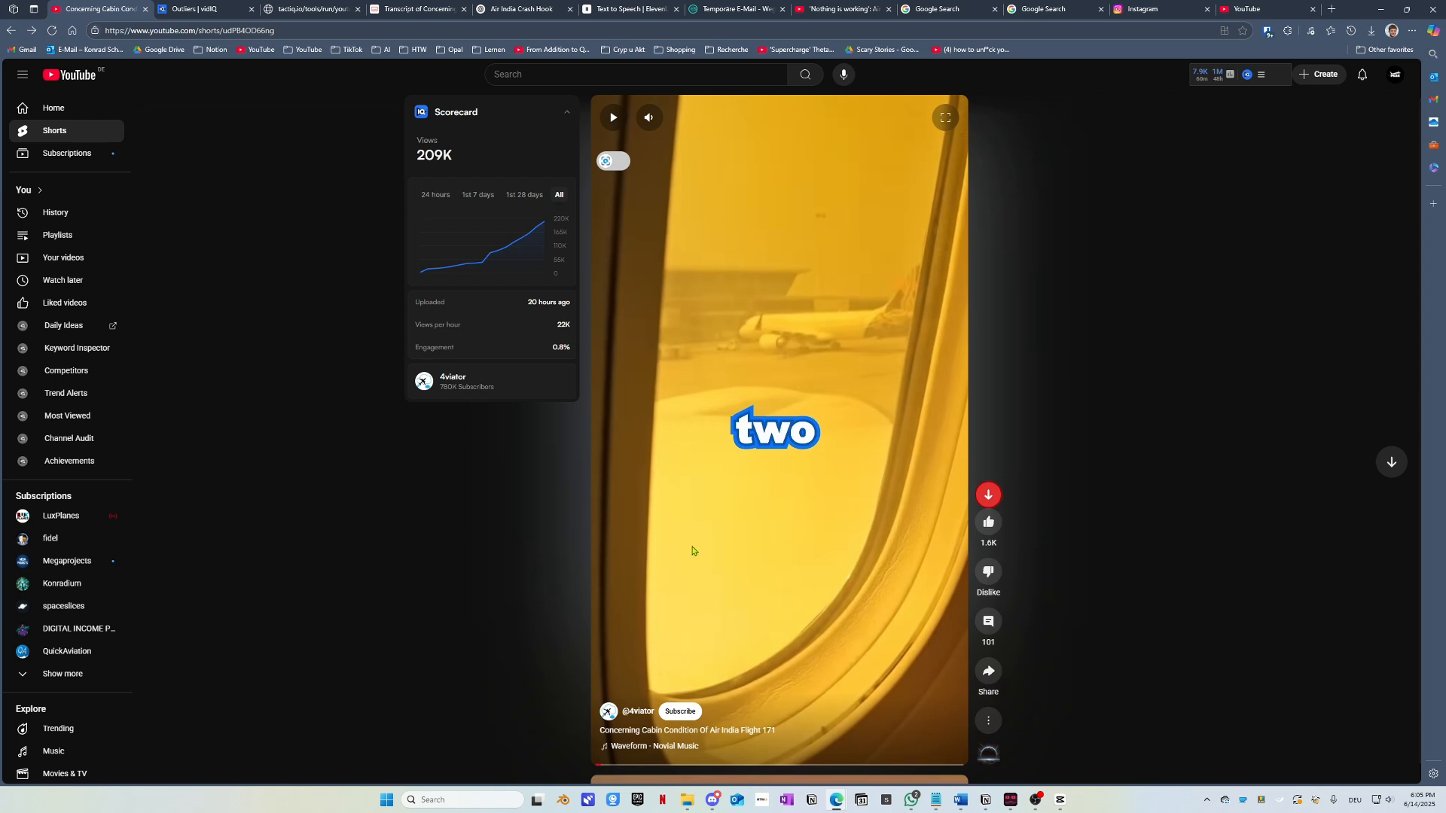
pyautogui.click(605, 766)
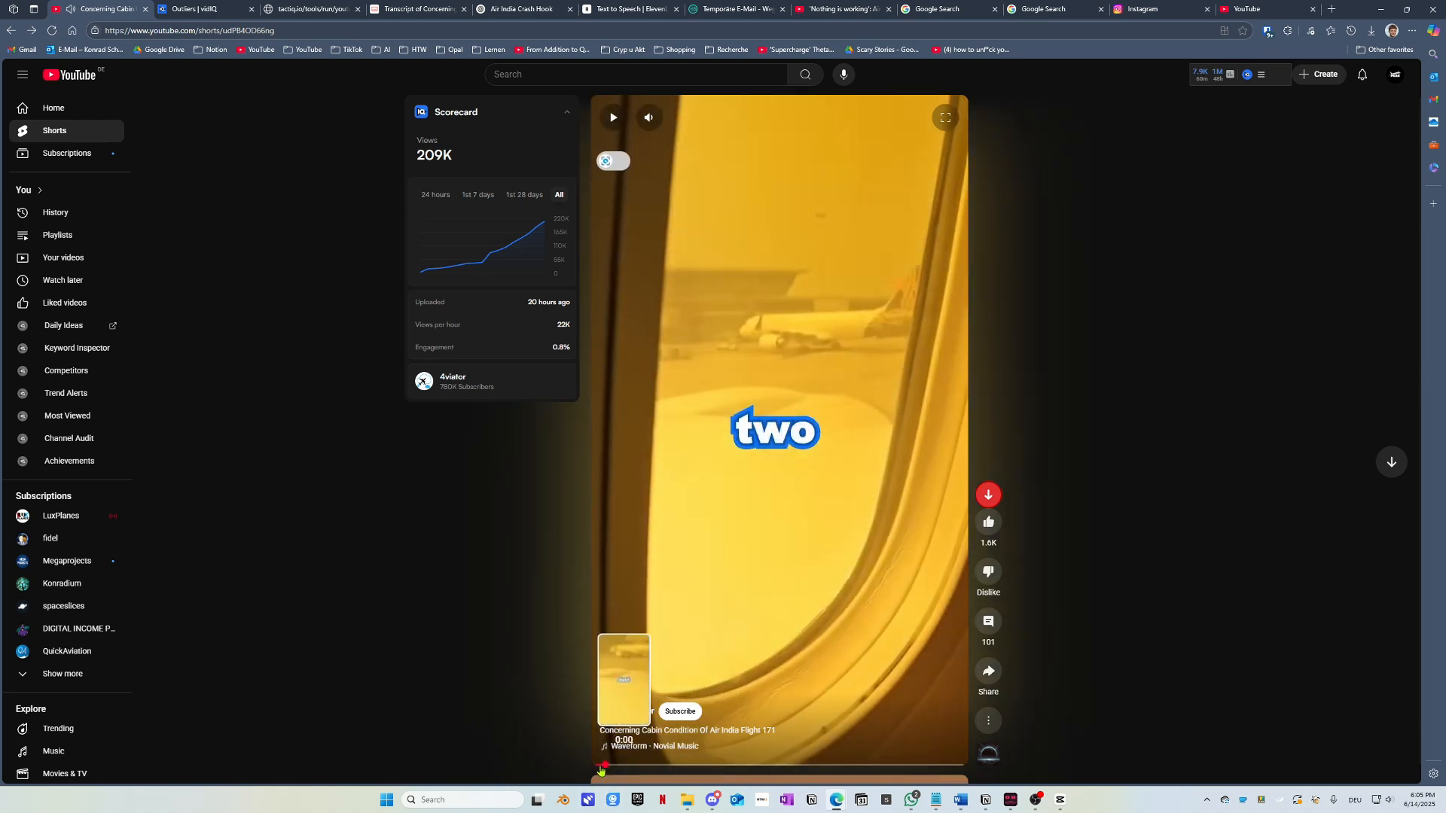
pyautogui.click(598, 764)
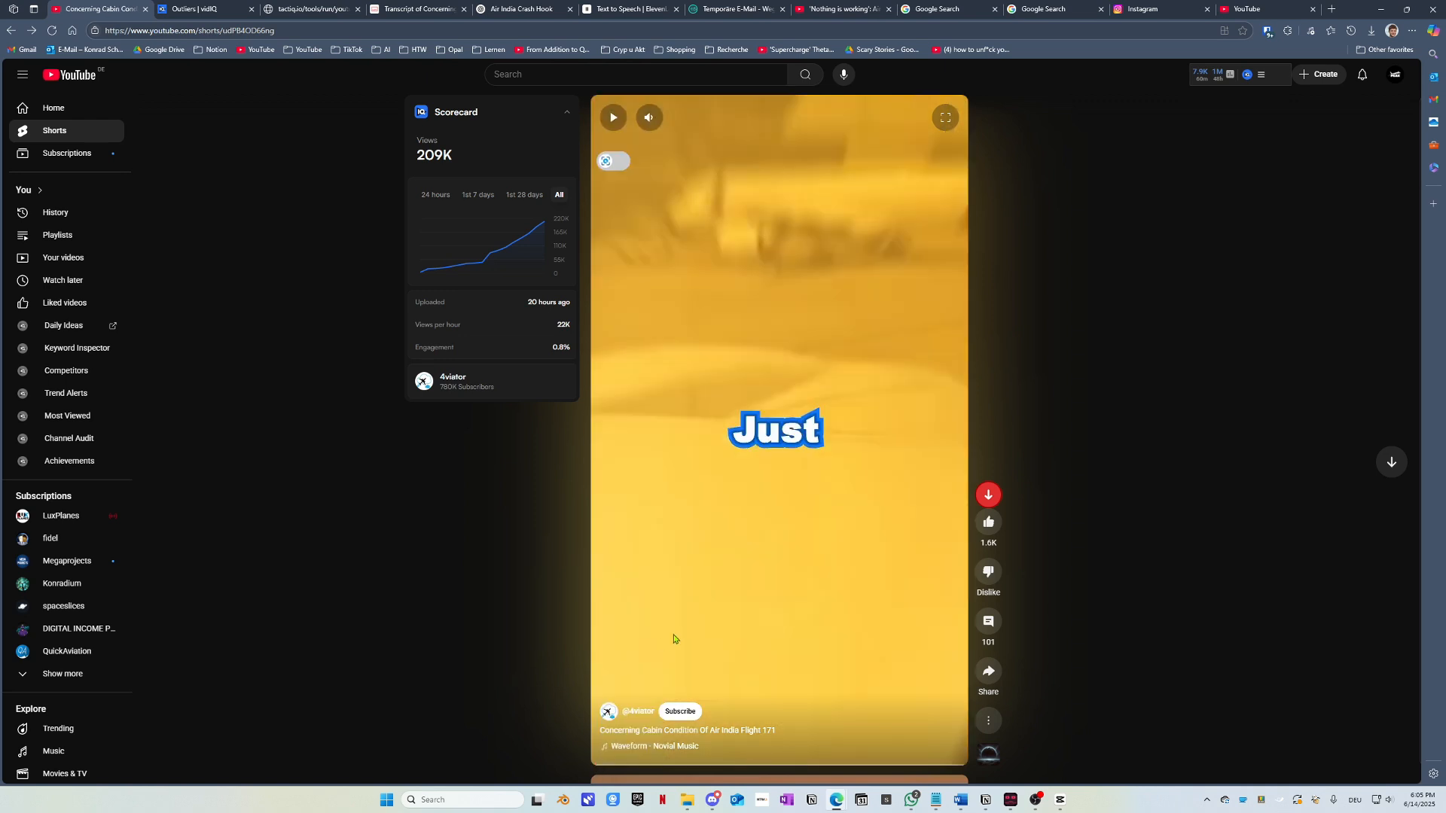
pyautogui.click(730, 632)
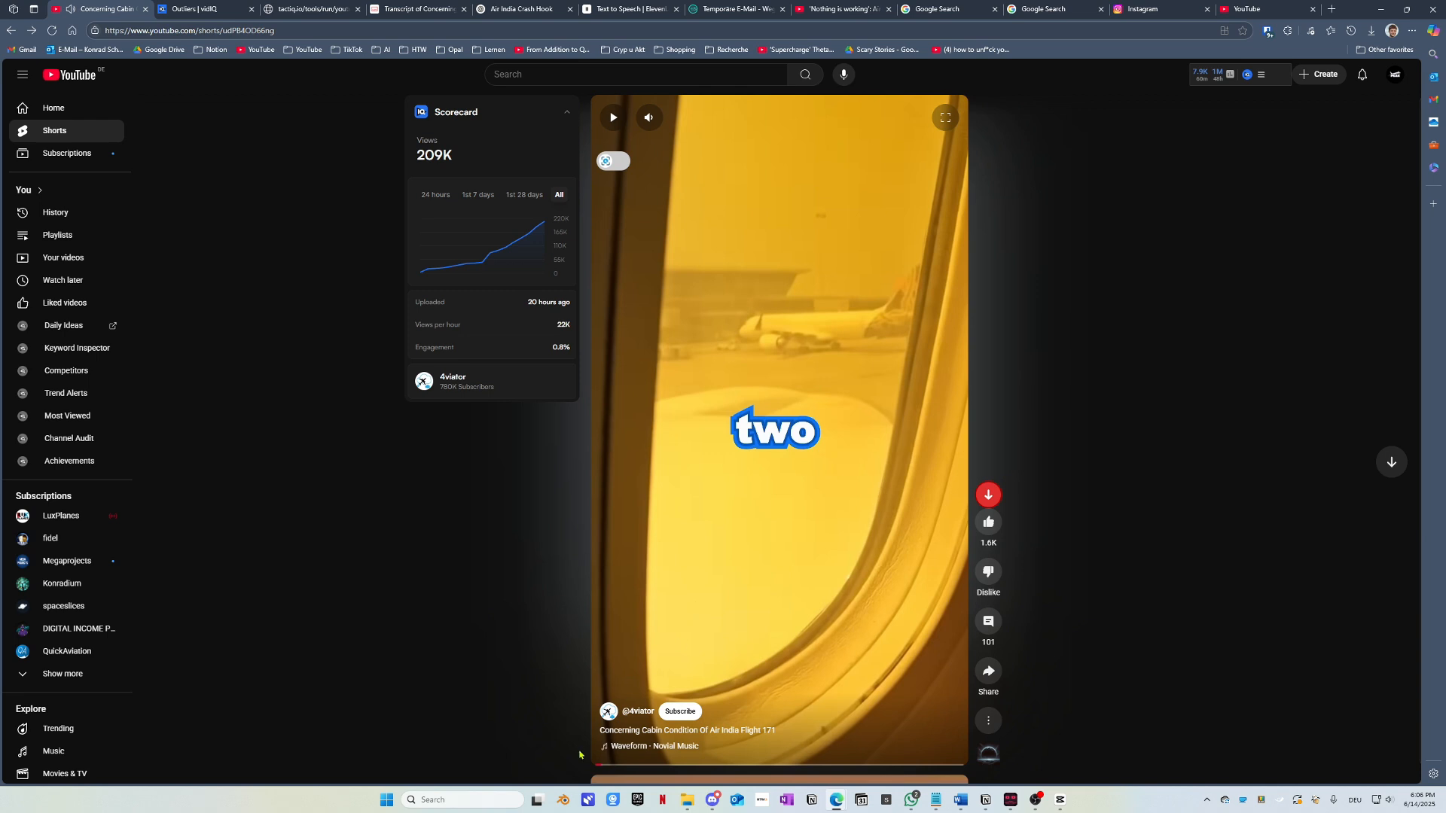
pyautogui.click(599, 764)
pyautogui.click(714, 607)
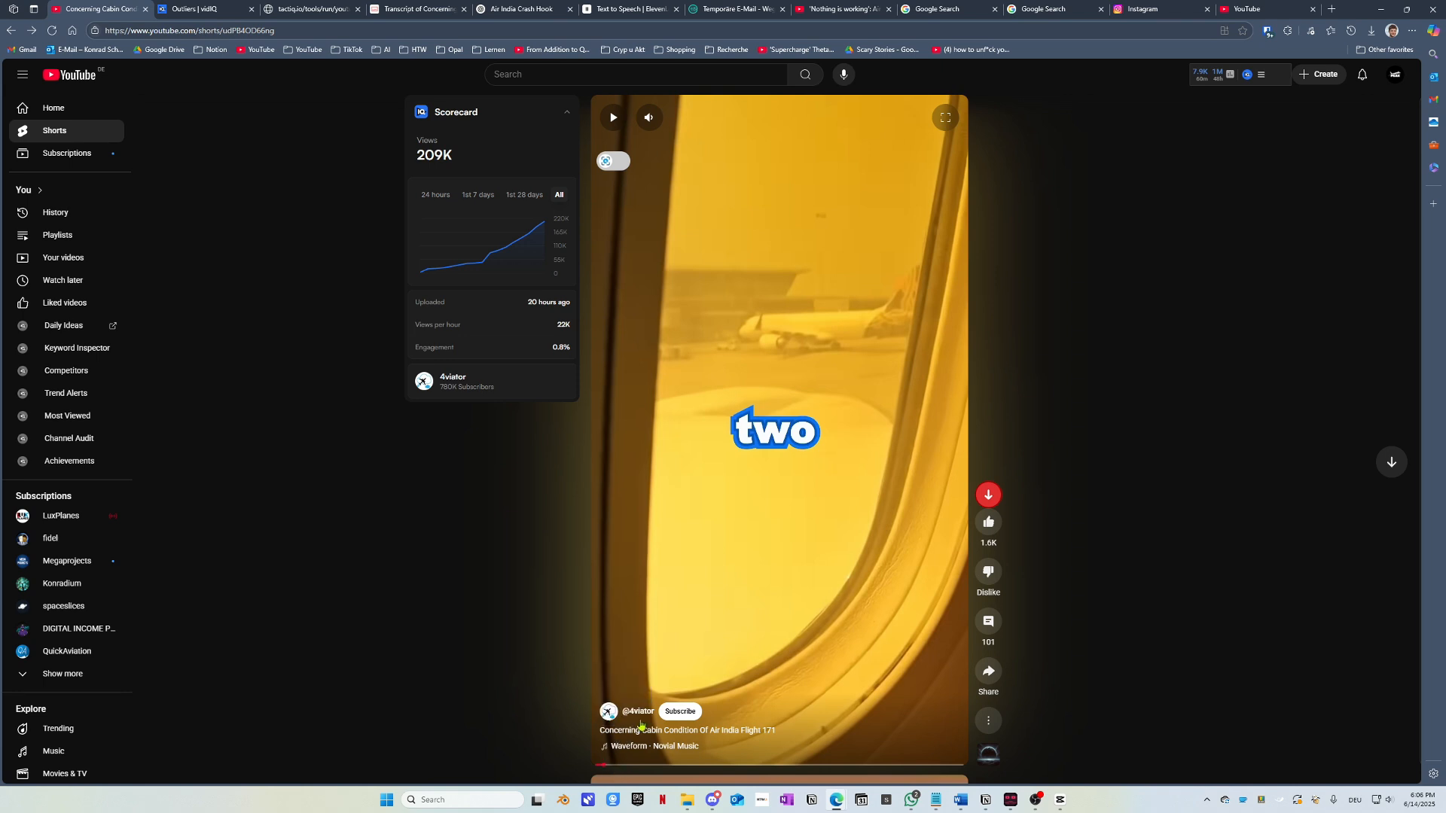
pyautogui.click(656, 612)
pyautogui.click(657, 611)
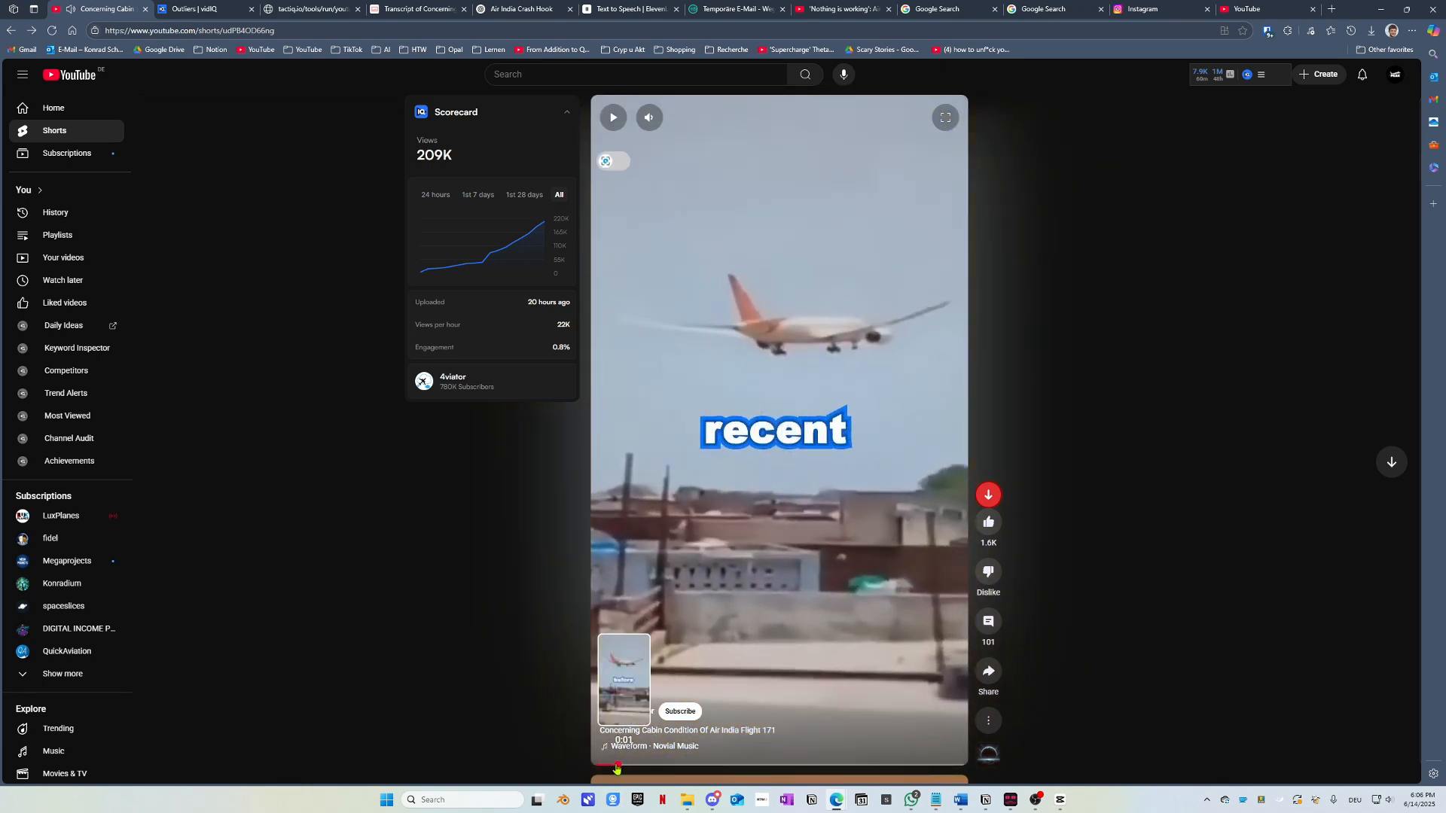
pyautogui.click(590, 769)
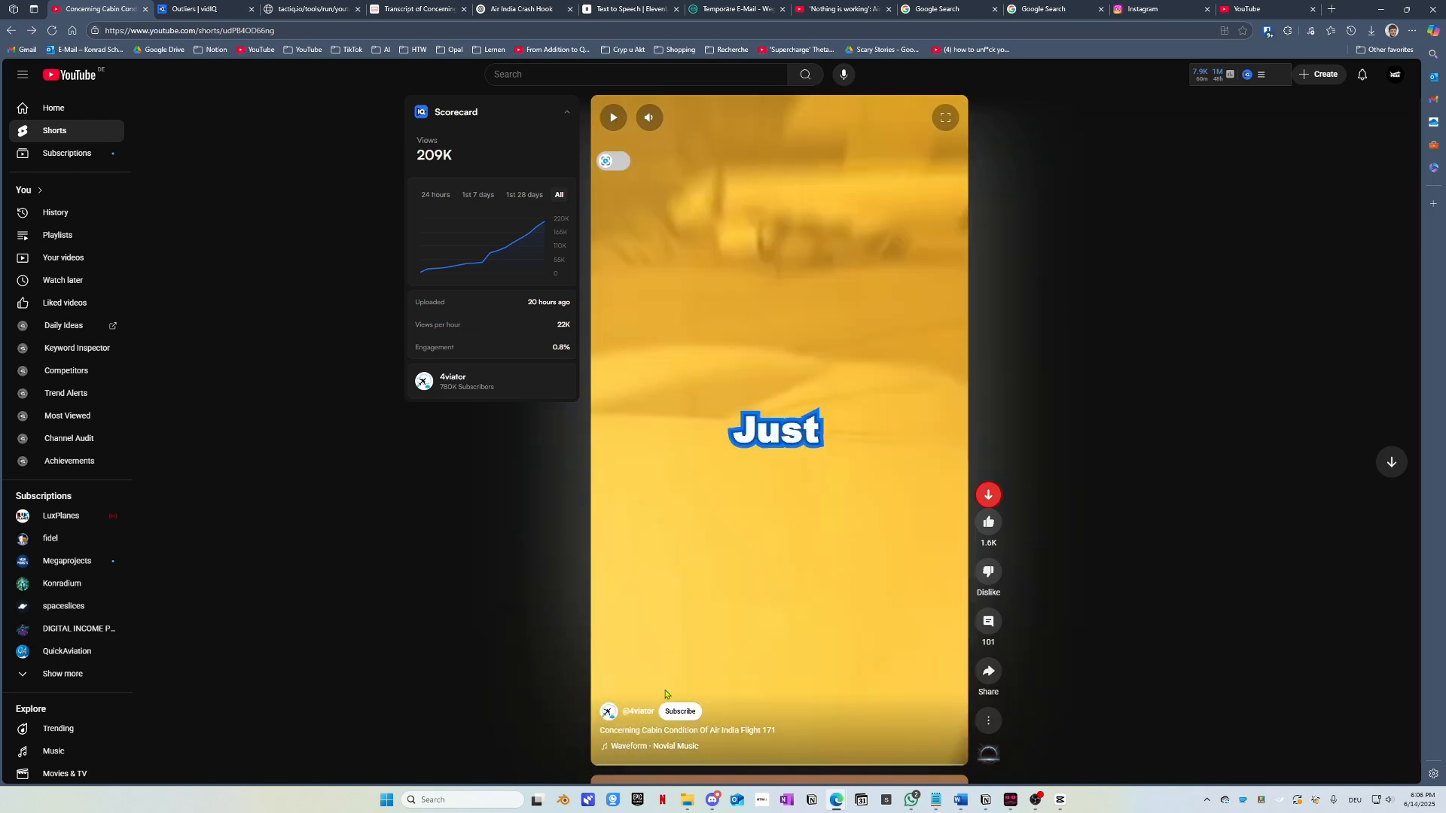
pyautogui.click(710, 582)
pyautogui.click(738, 403)
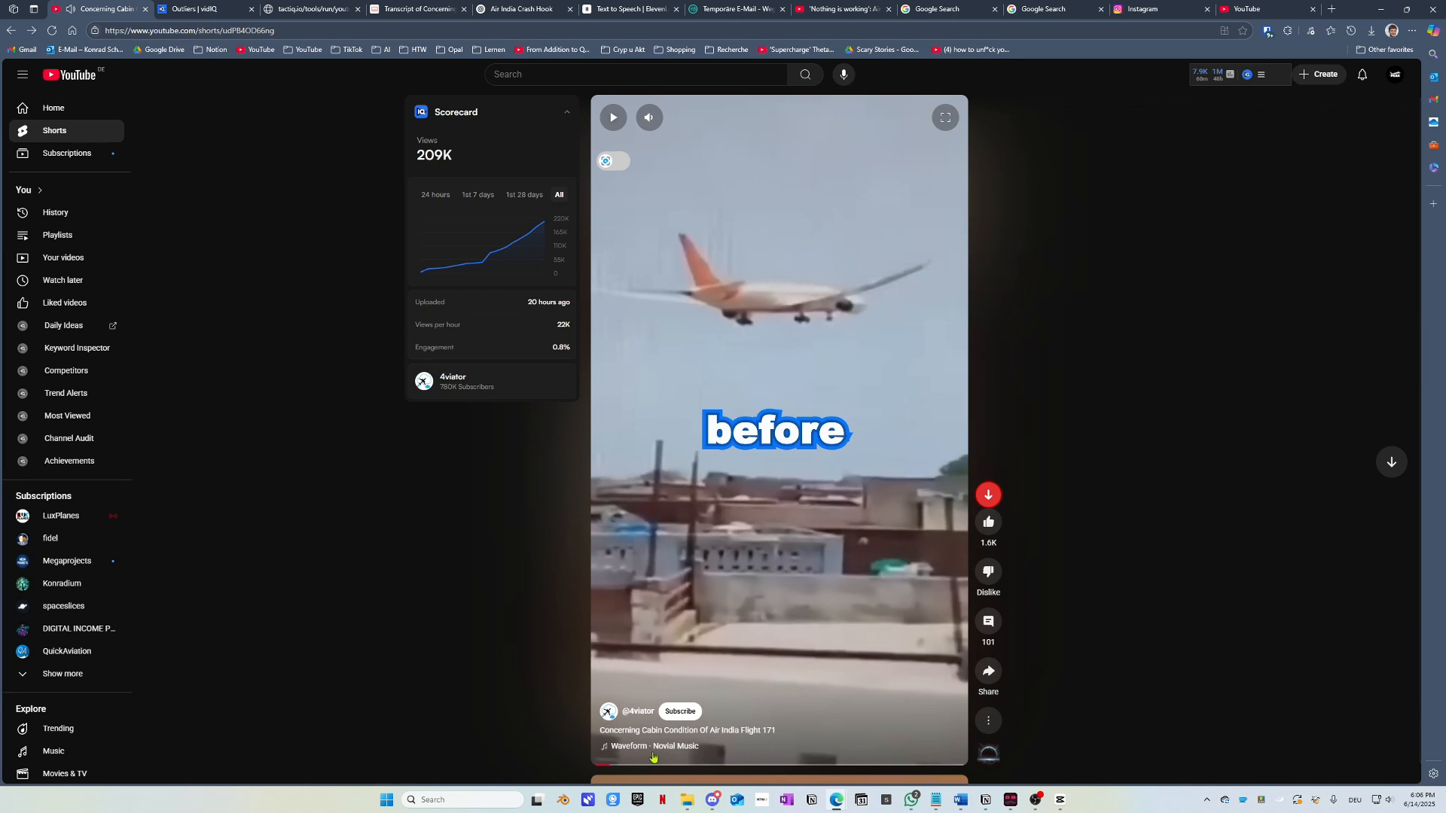
pyautogui.click(602, 767)
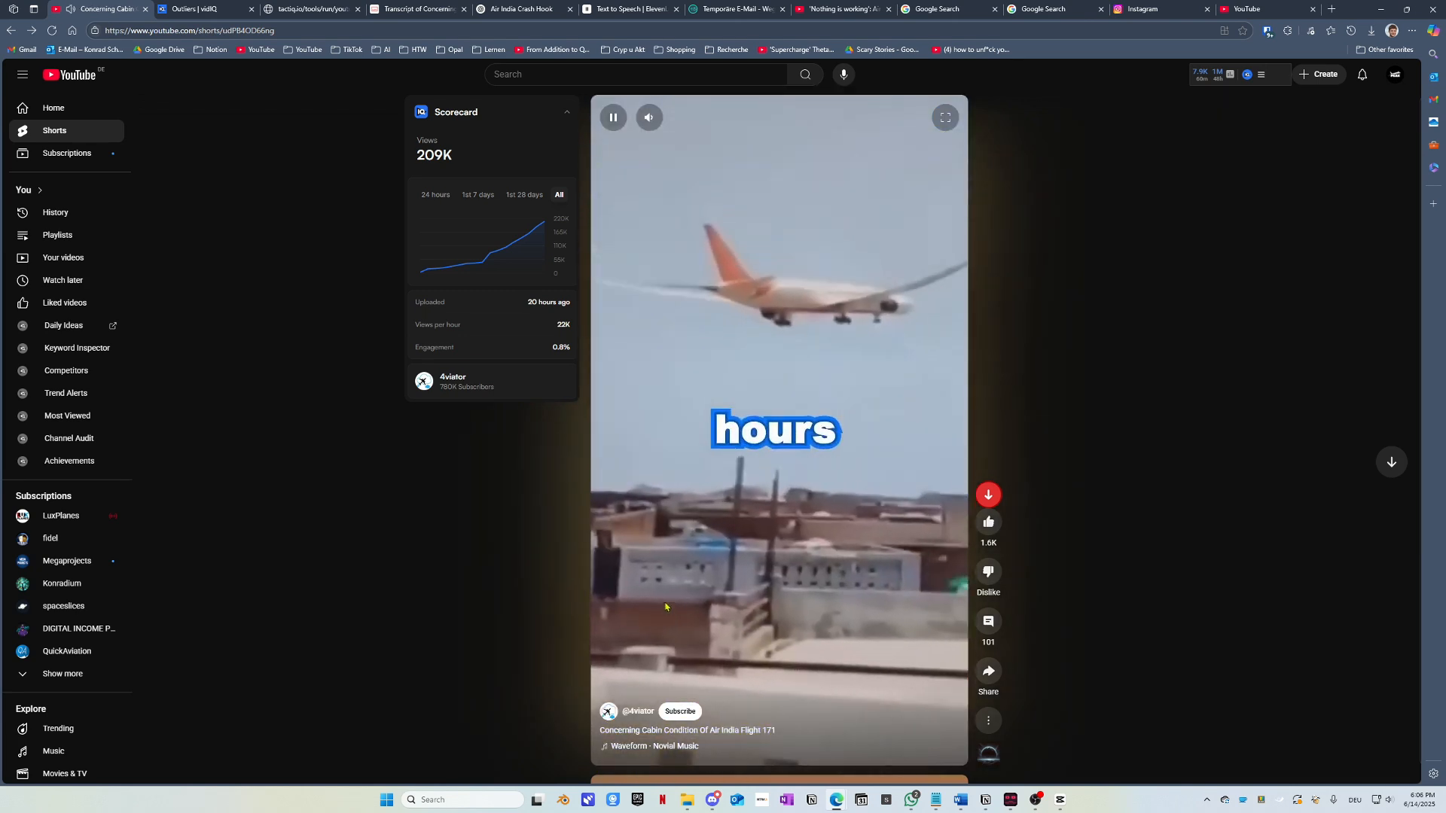
pyautogui.click(608, 431)
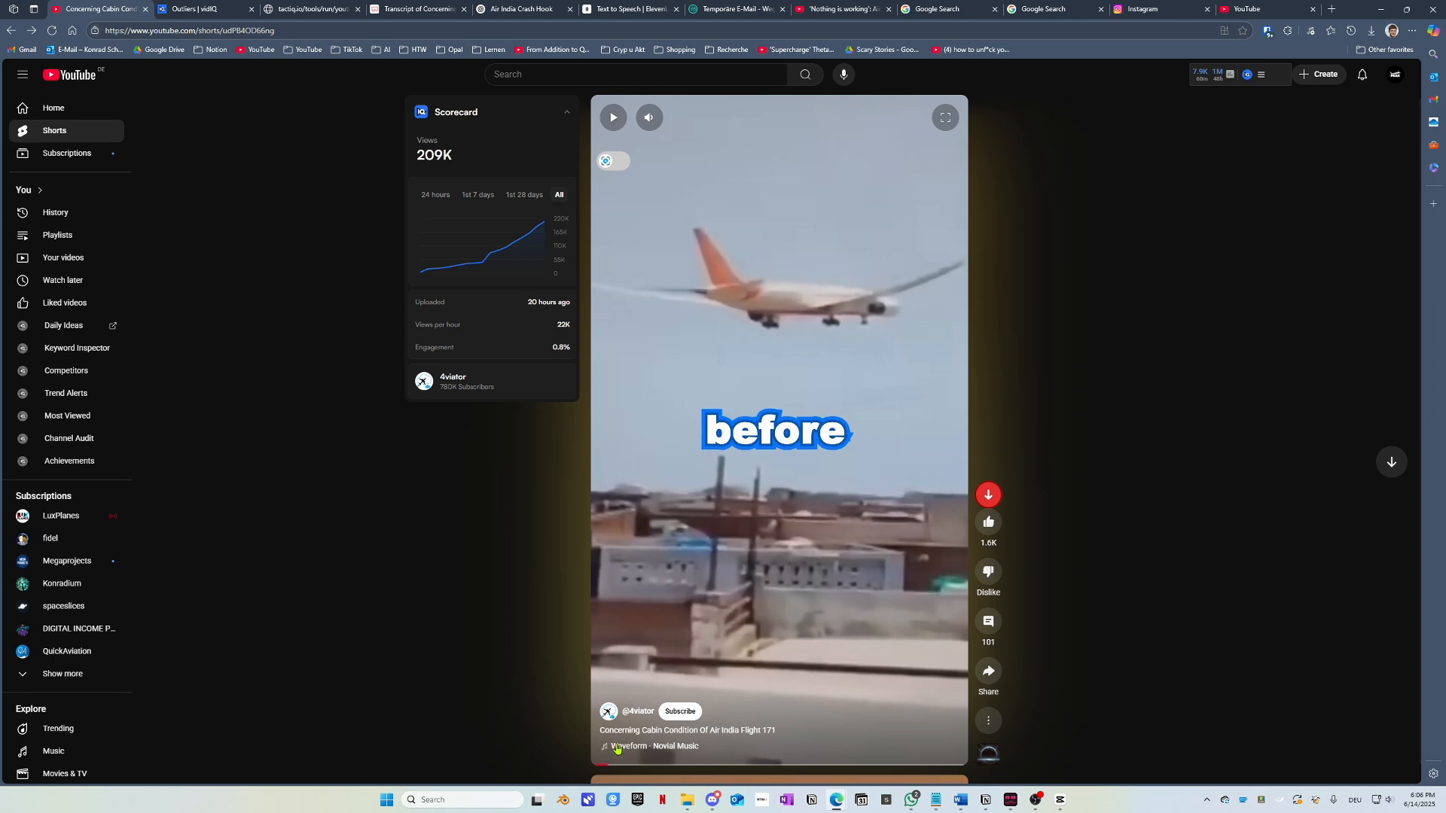
pyautogui.click(668, 557)
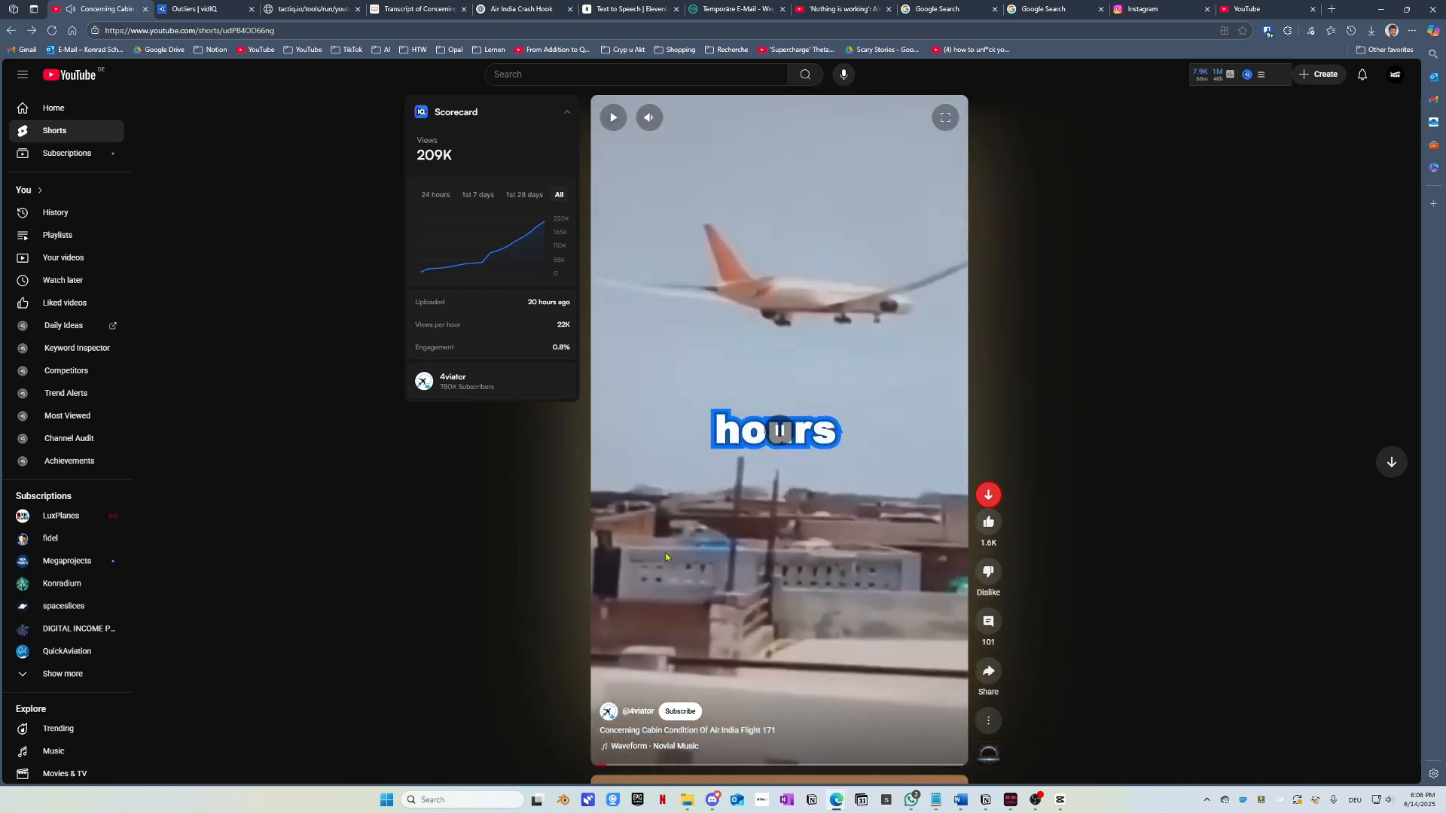
pyautogui.click(666, 558)
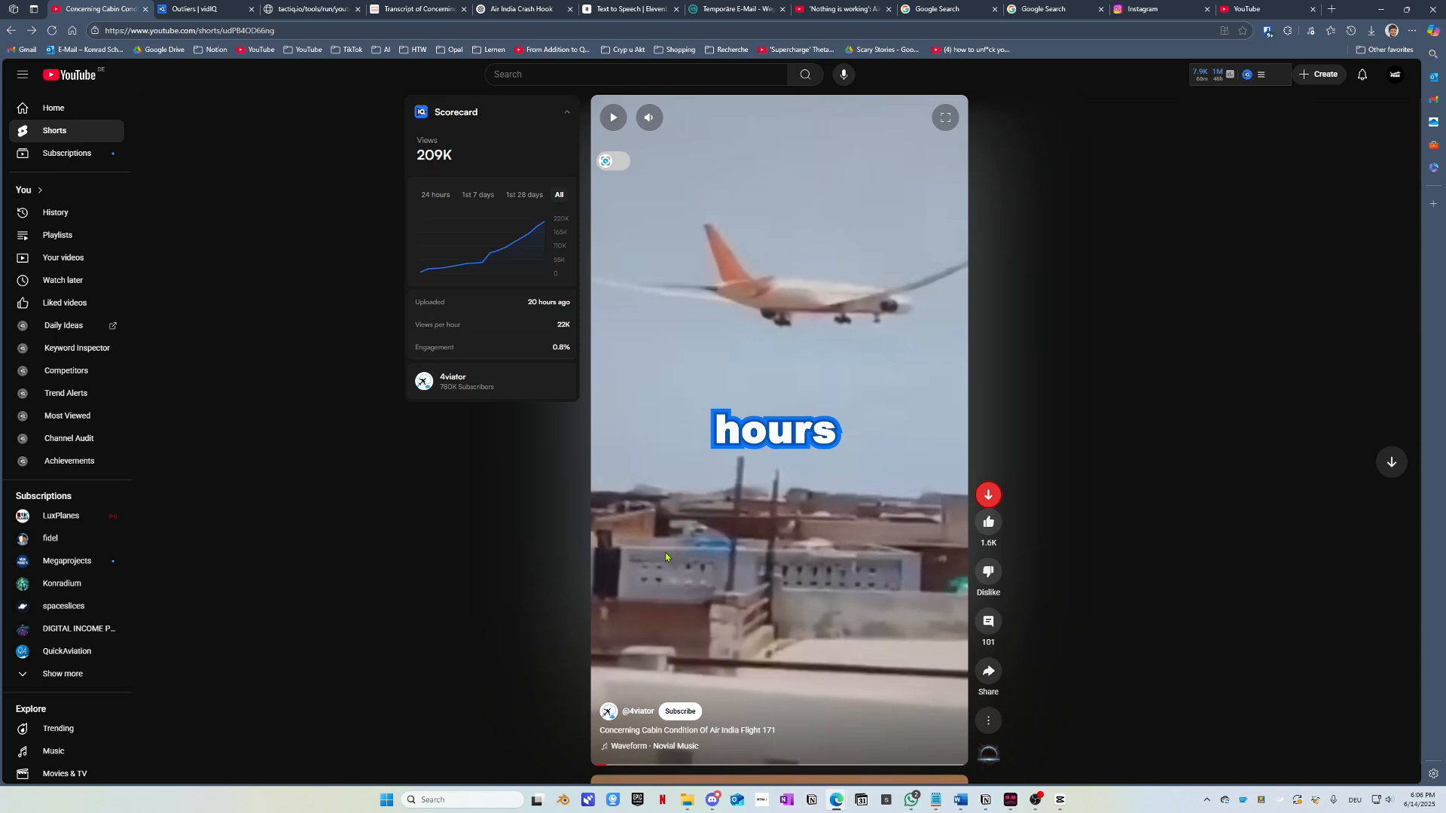
pyautogui.click(666, 557)
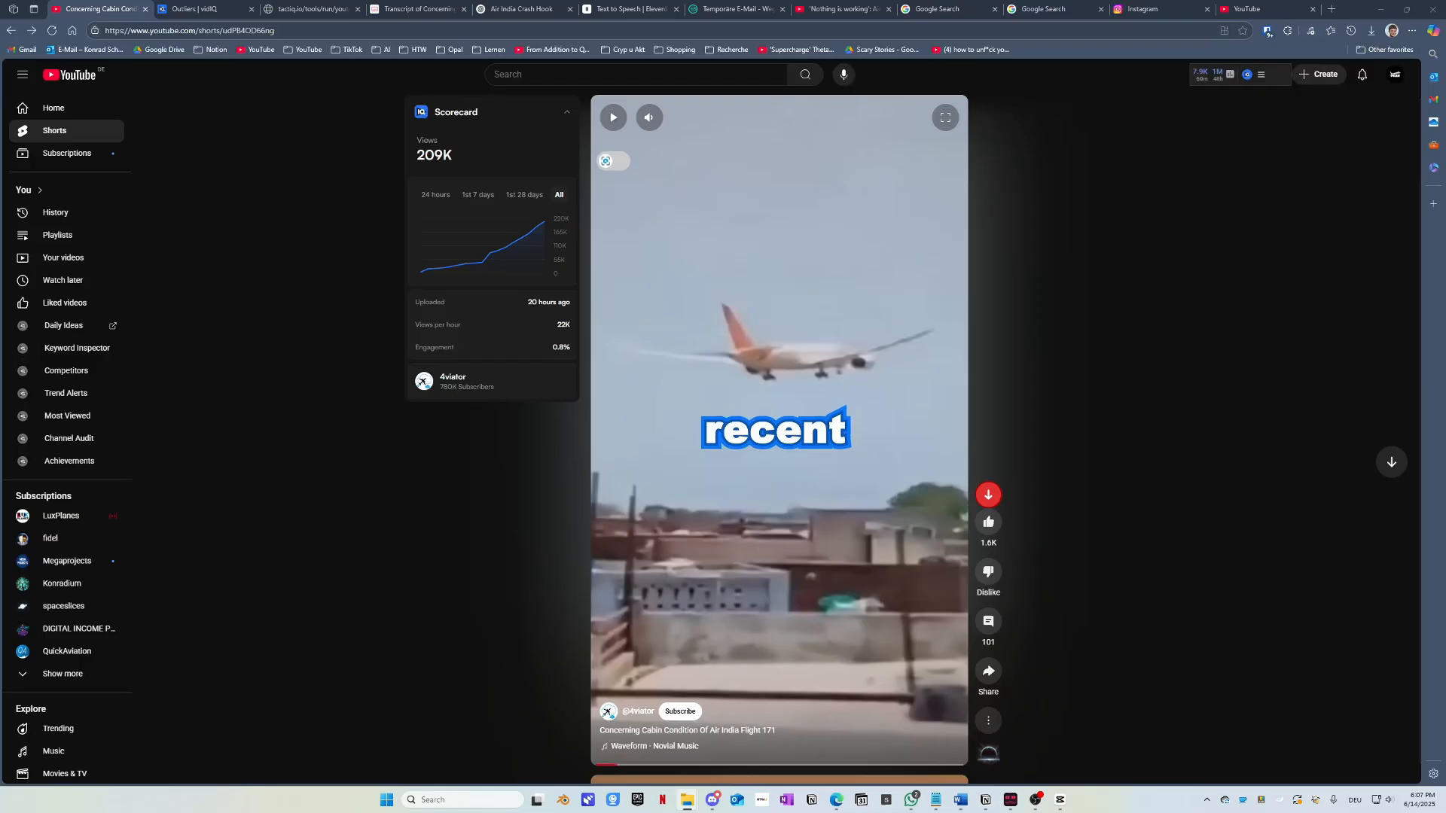
# Step: Delete the Boeing 787 Dreamliner crash clip from the 0614 main track
pyautogui.moveTo(0, 203); pyautogui.dragTo(705, 205)
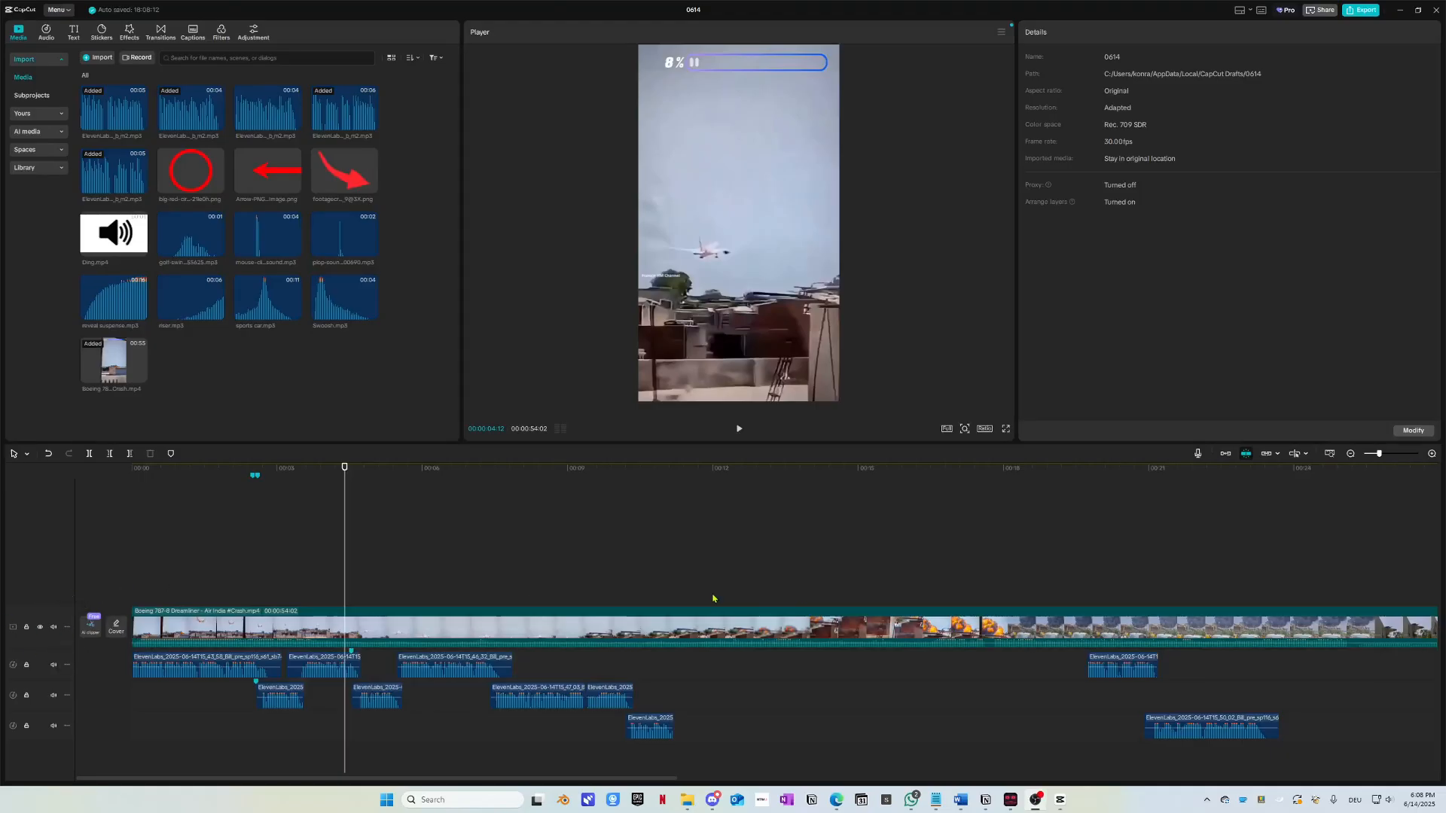
pyautogui.click(439, 630)
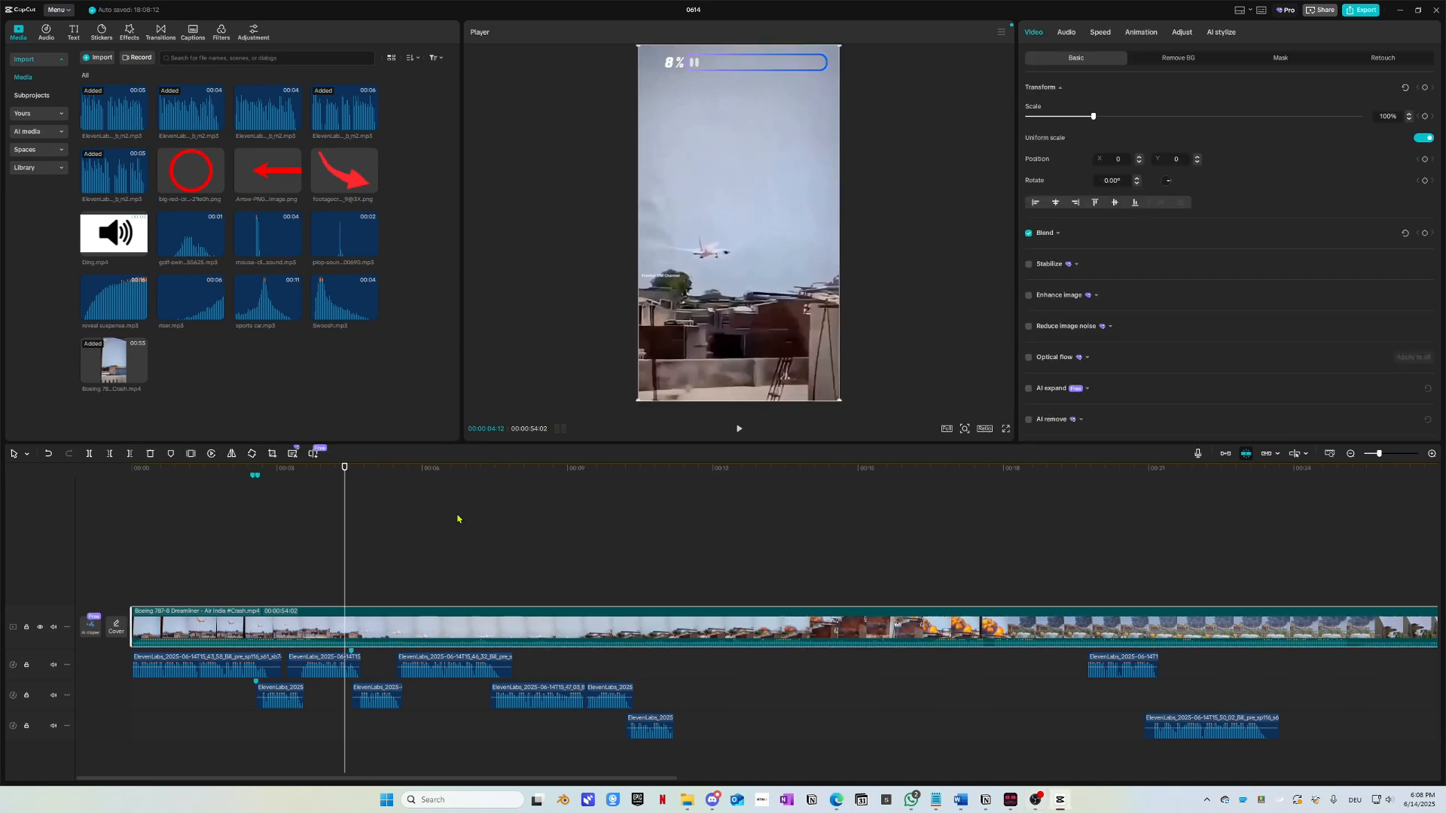
pyautogui.press('Delete')
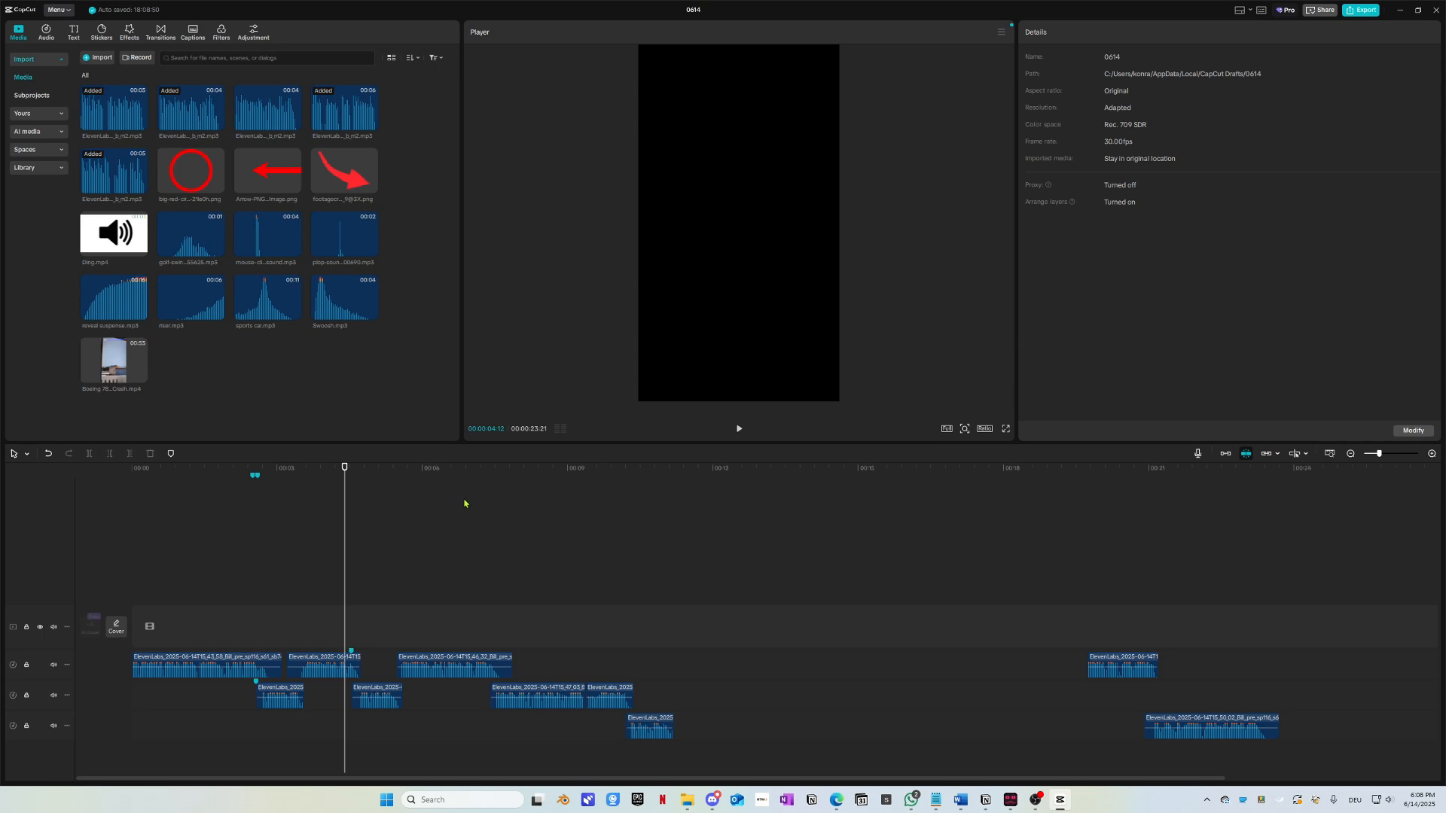
# Step: Open project 0612 and select its two opening ssstik.io plane clips
pyautogui.click(1437, 12)
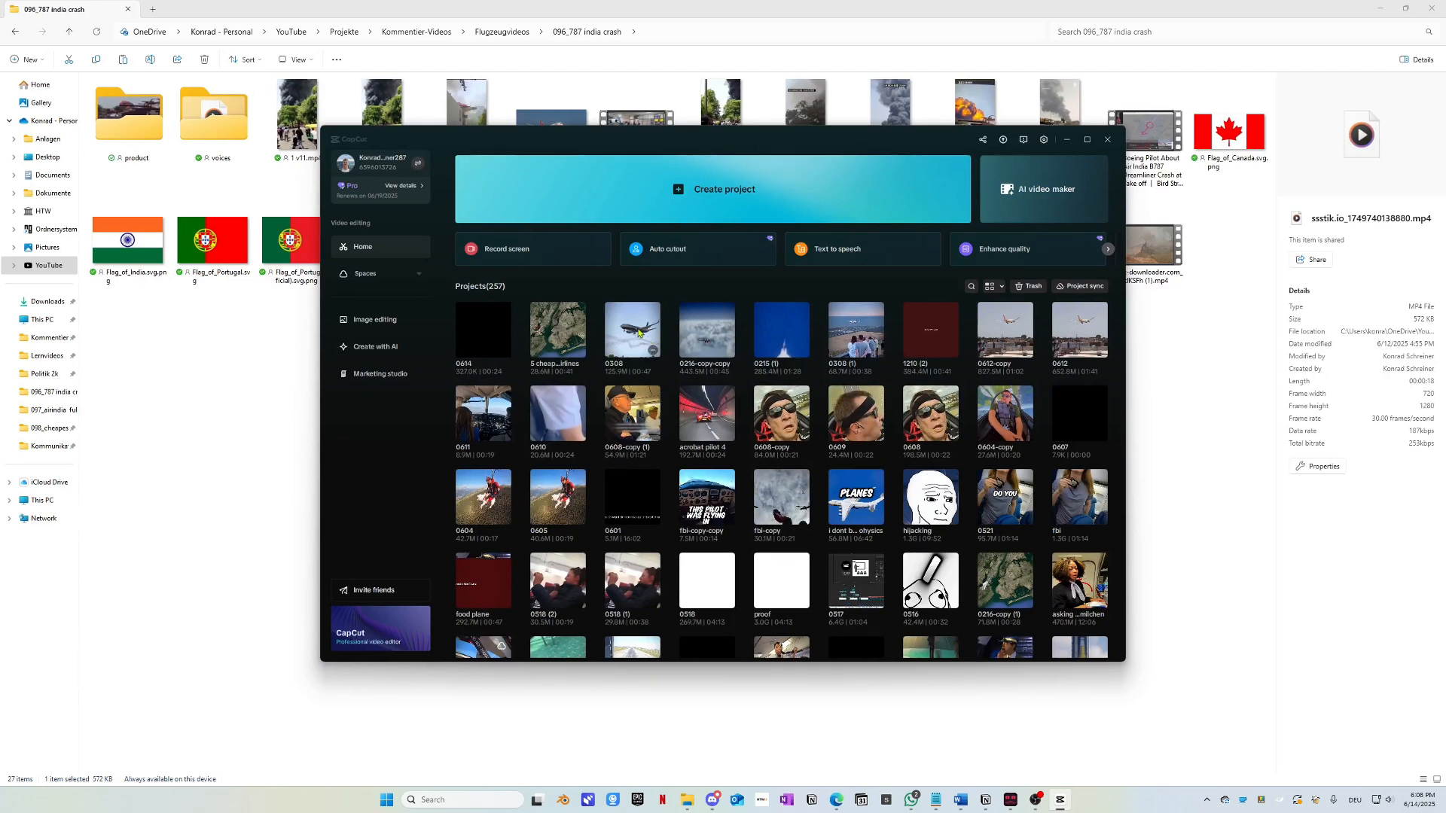
pyautogui.click(1067, 337)
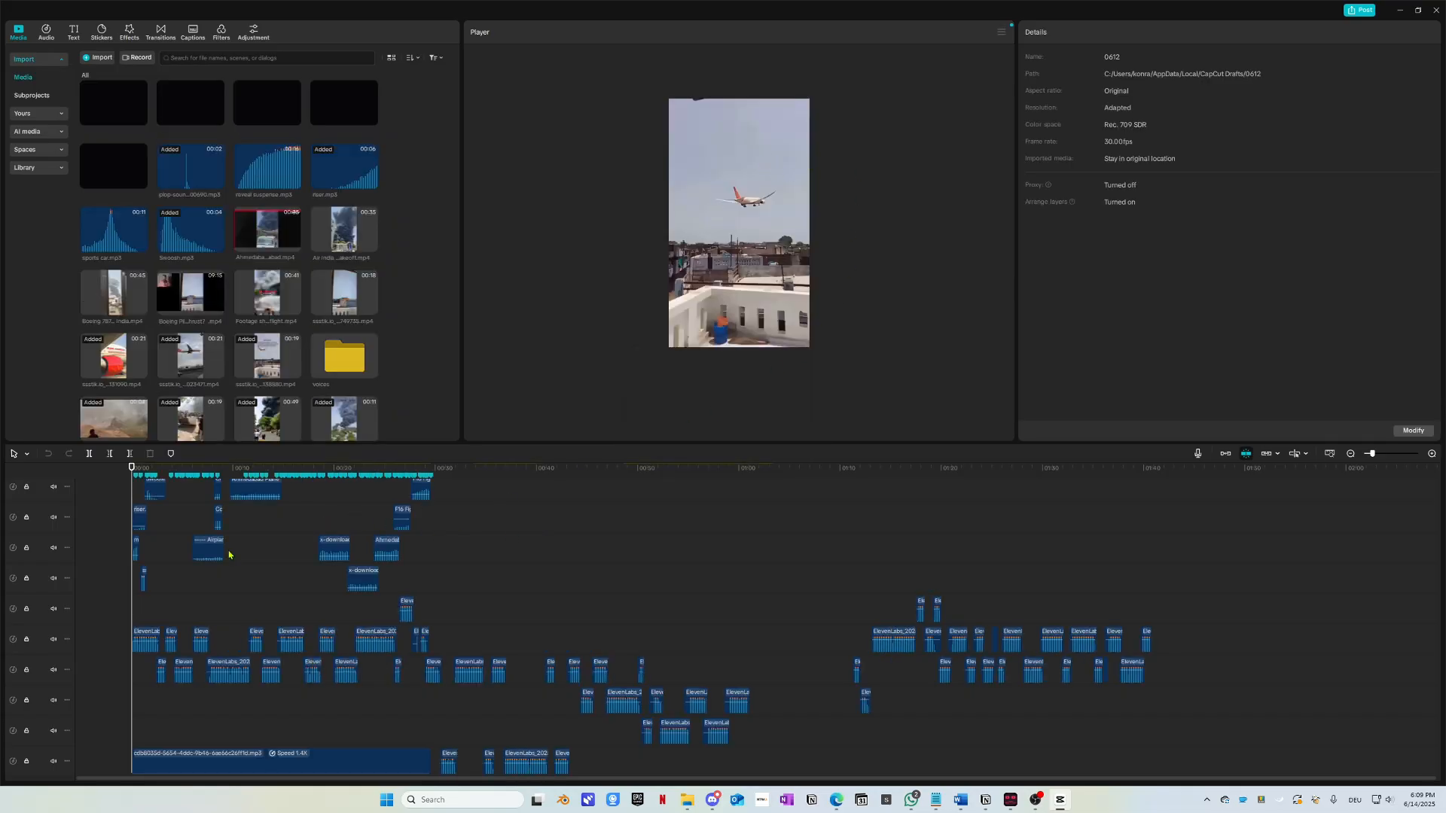
pyautogui.click(752, 217)
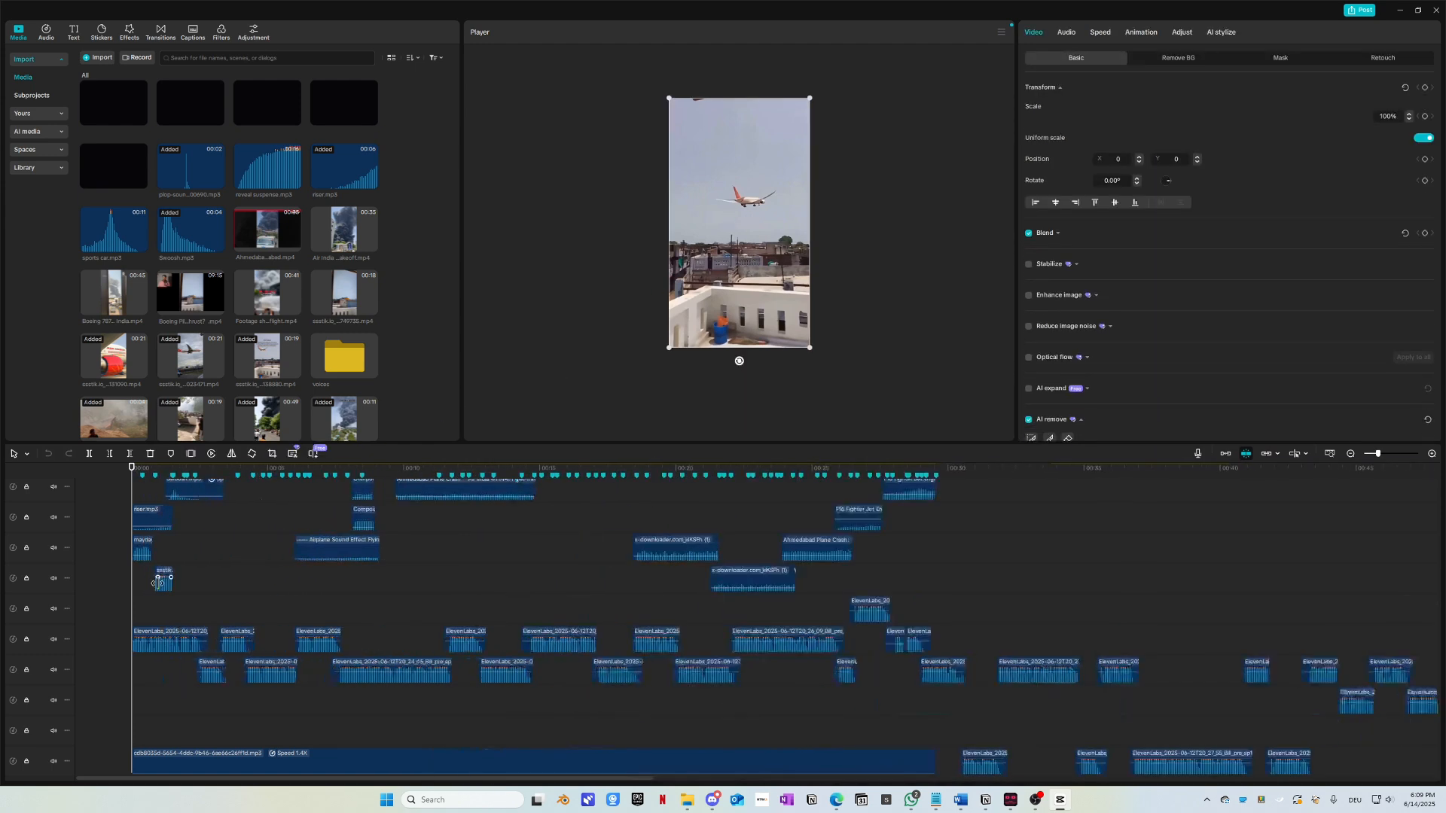
pyautogui.moveTo(138, 482); pyautogui.dragTo(138, 483)
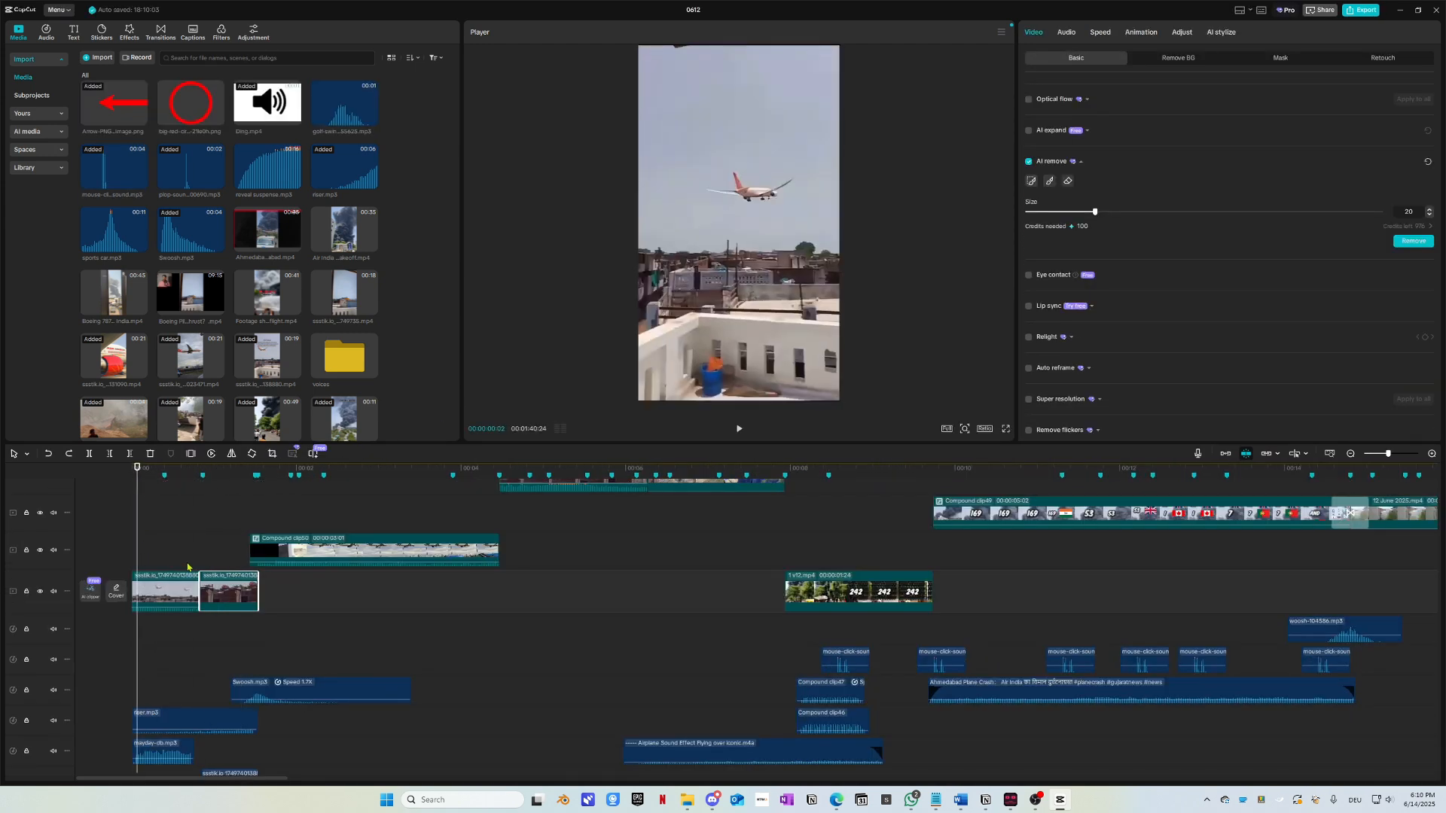
pyautogui.moveTo(187, 568); pyautogui.dragTo(227, 595)
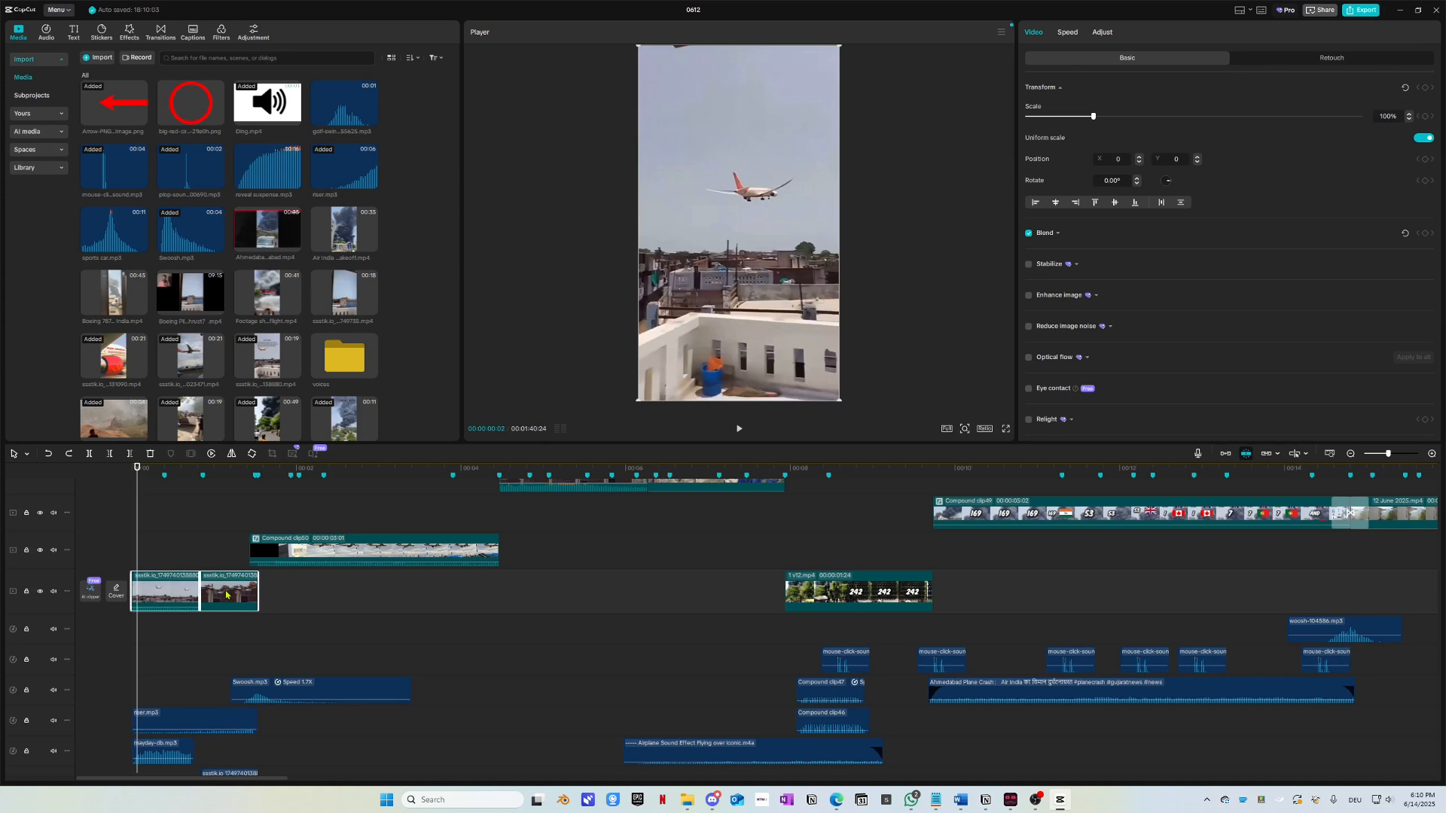
# Step: Combine them into a compound clip, save it to My presets, and reopen project 0614
pyautogui.hotkey('alt', 'g')
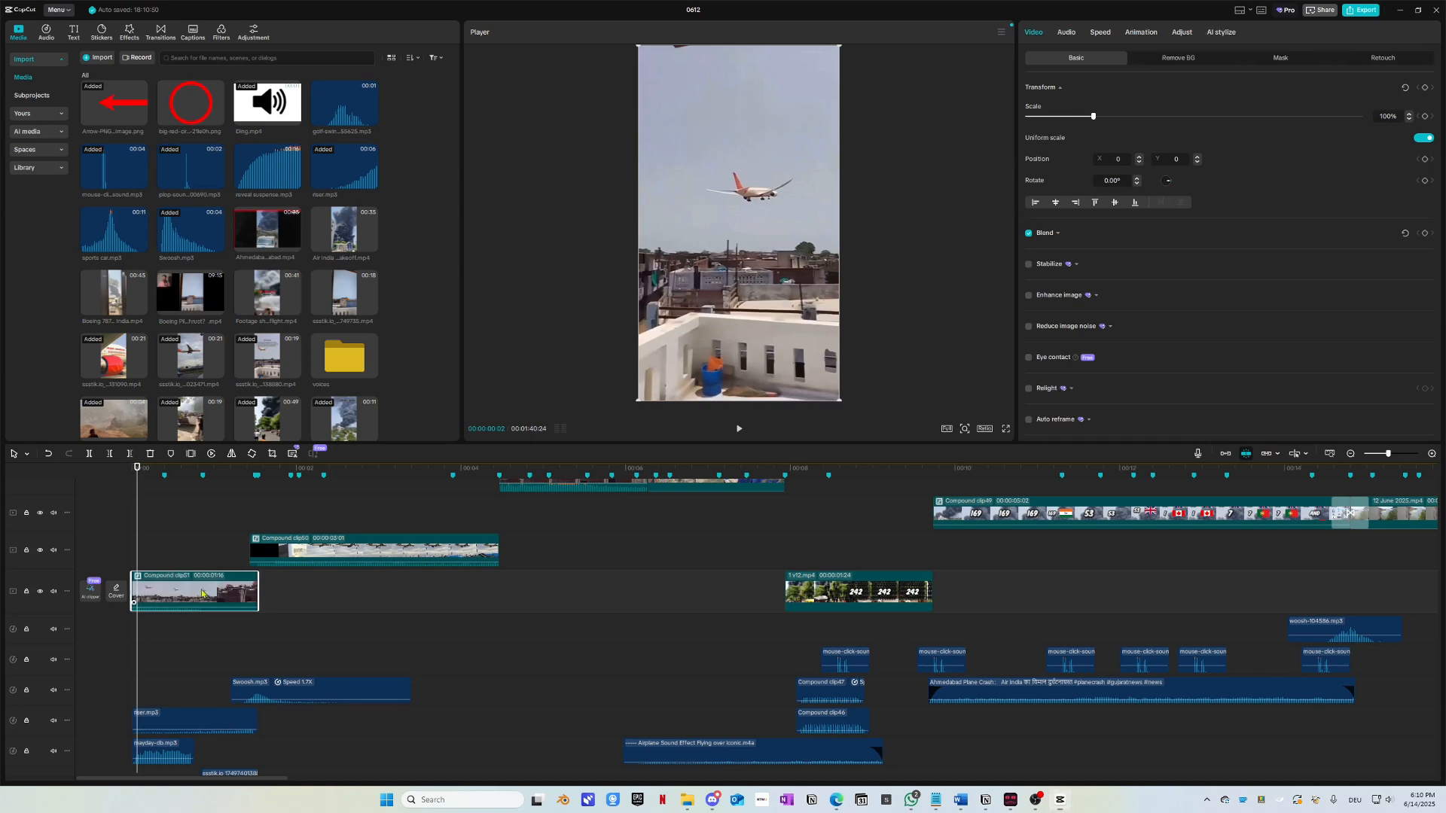
pyautogui.rightClick(202, 593)
pyautogui.click(233, 590)
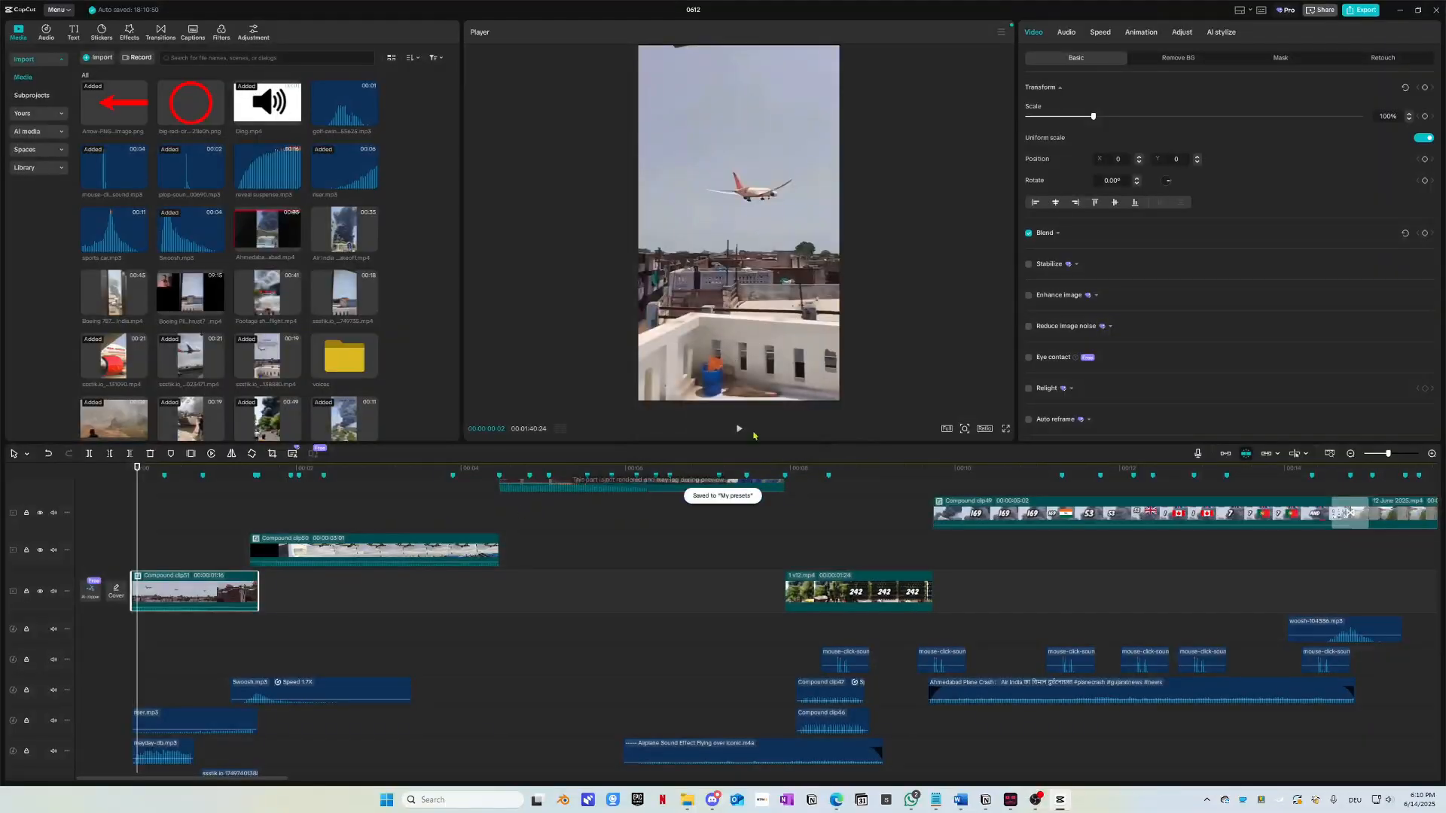
pyautogui.click(1436, 10)
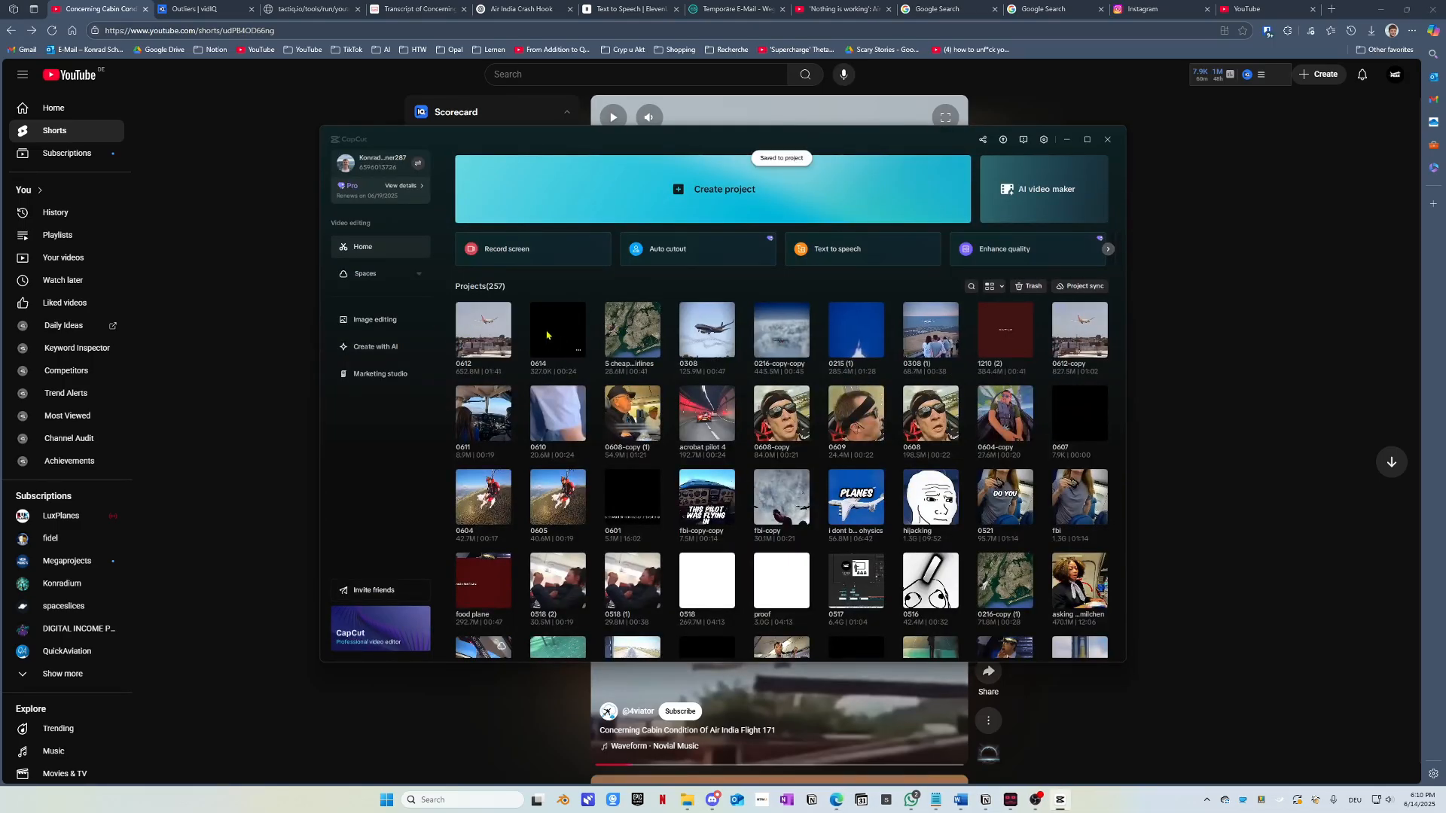
pyautogui.click(547, 335)
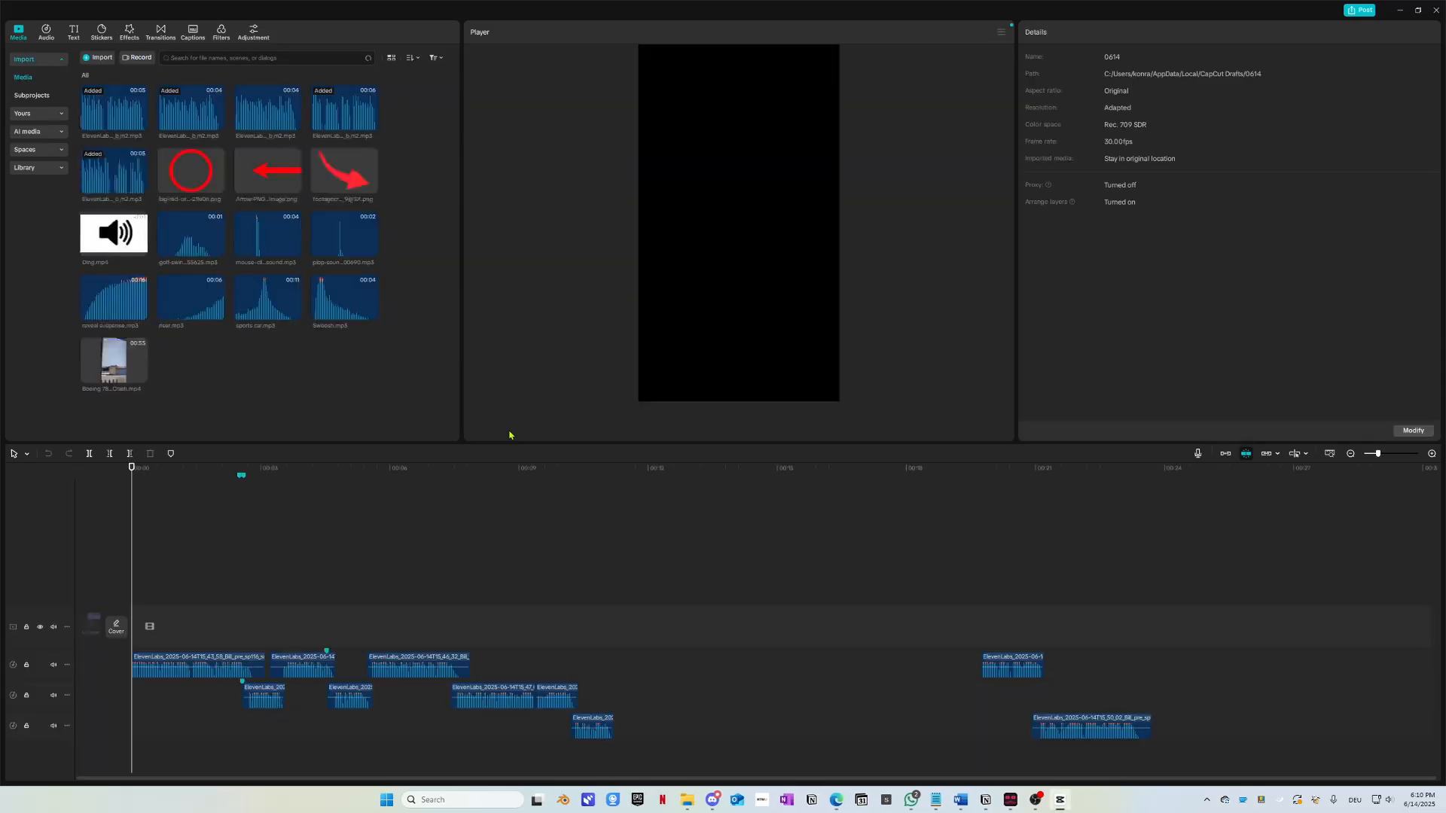
# Step: Place the newest saved preset at the main track start and ungroup it into its two plane clips
pyautogui.click(34, 115)
pyautogui.click(42, 116)
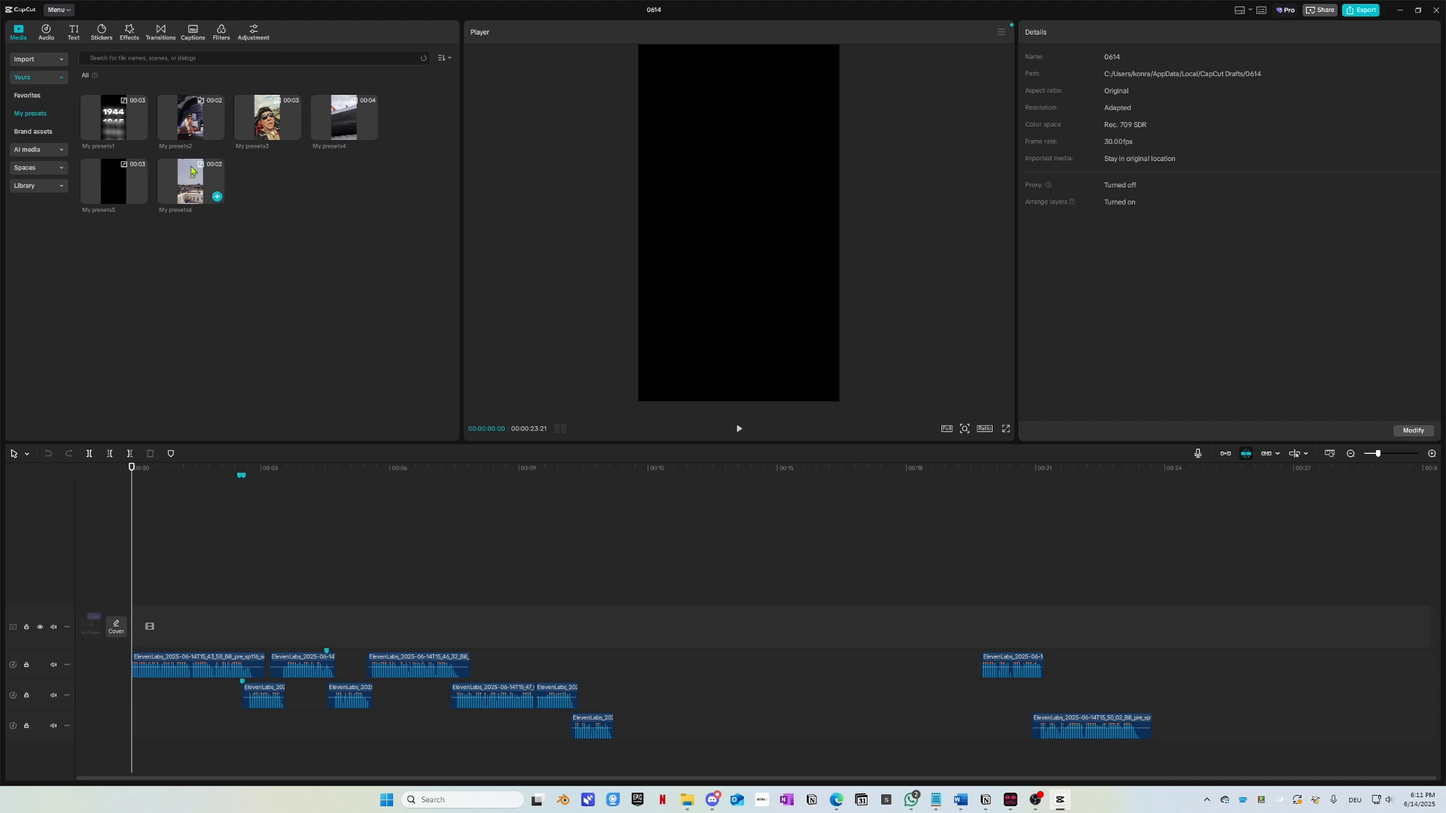
pyautogui.moveTo(191, 171); pyautogui.dragTo(138, 608)
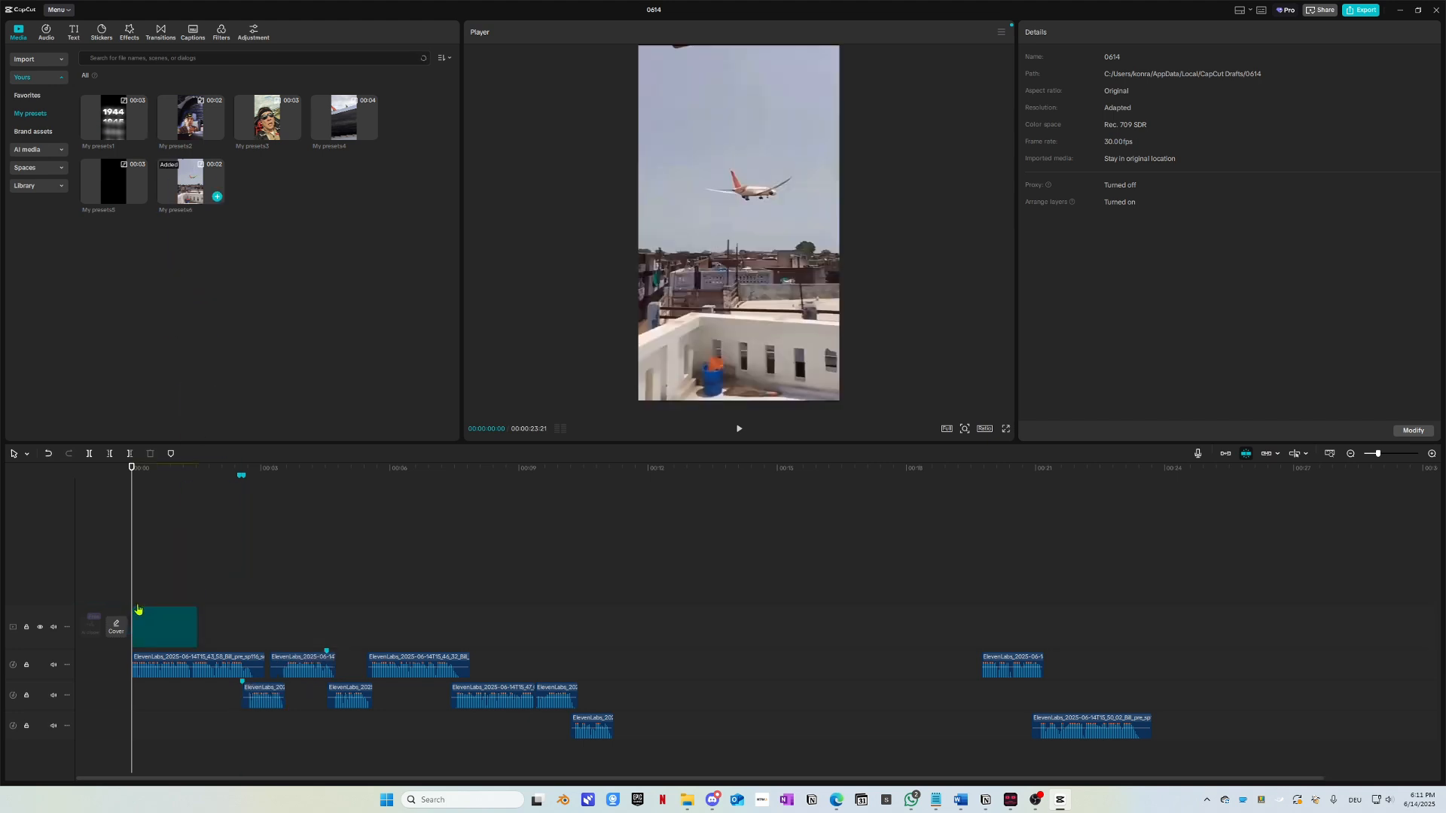
pyautogui.click(182, 616)
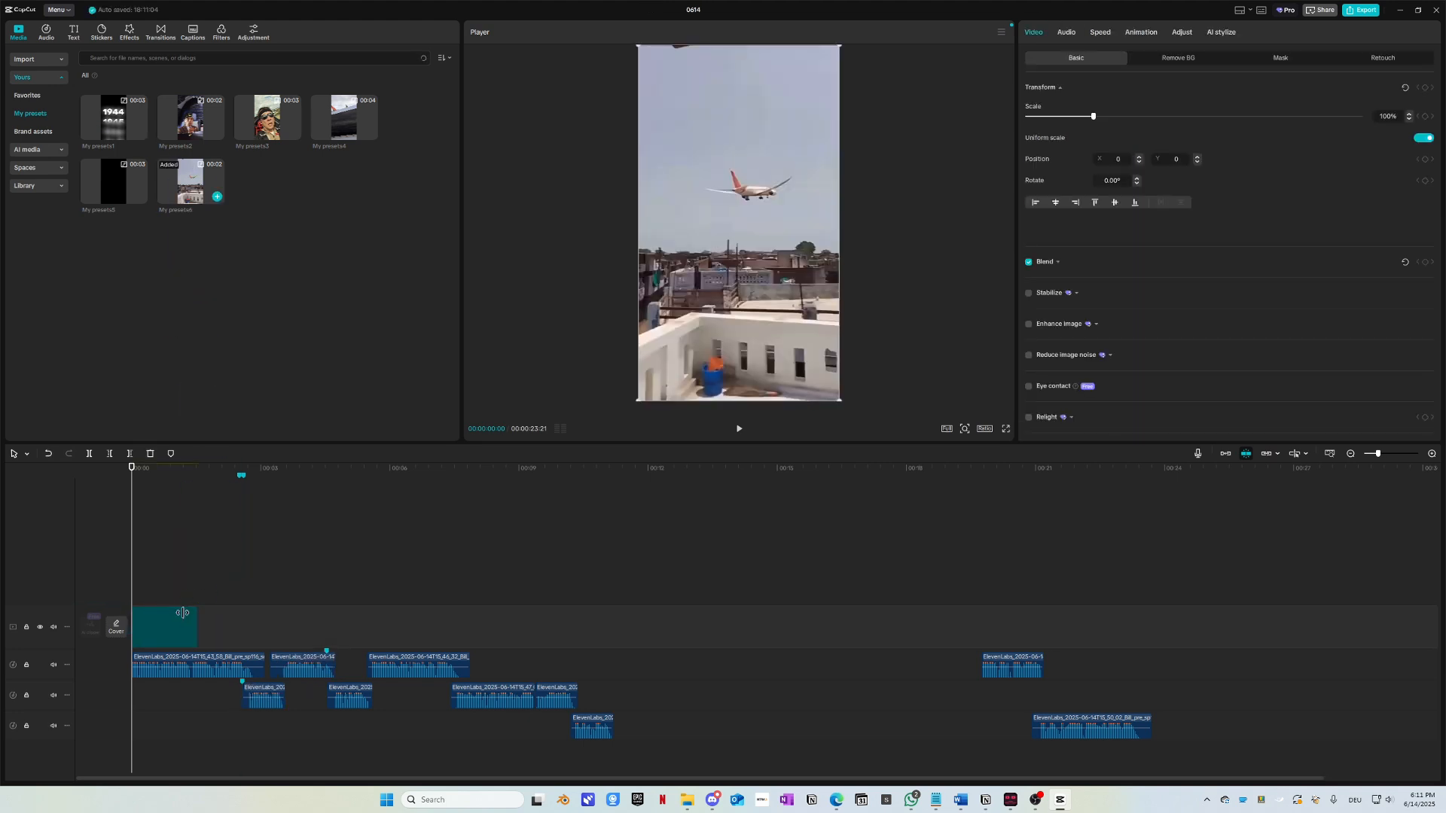
pyautogui.click(188, 638)
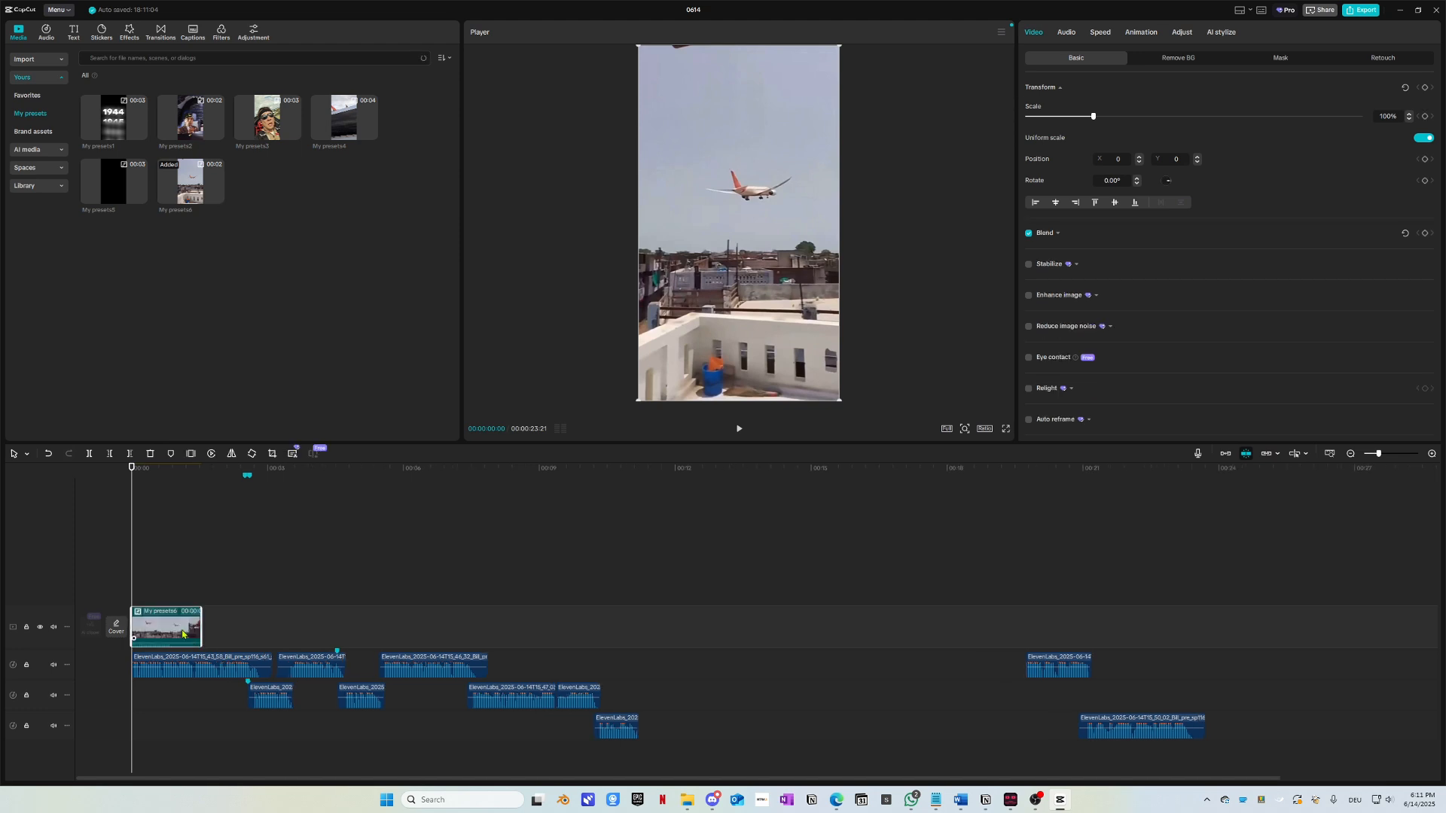
pyautogui.hotkey('alt', 'shift', 'g')
# Step: Recover the audio of the second plane clip
pyautogui.scroll(4, 186, 636)
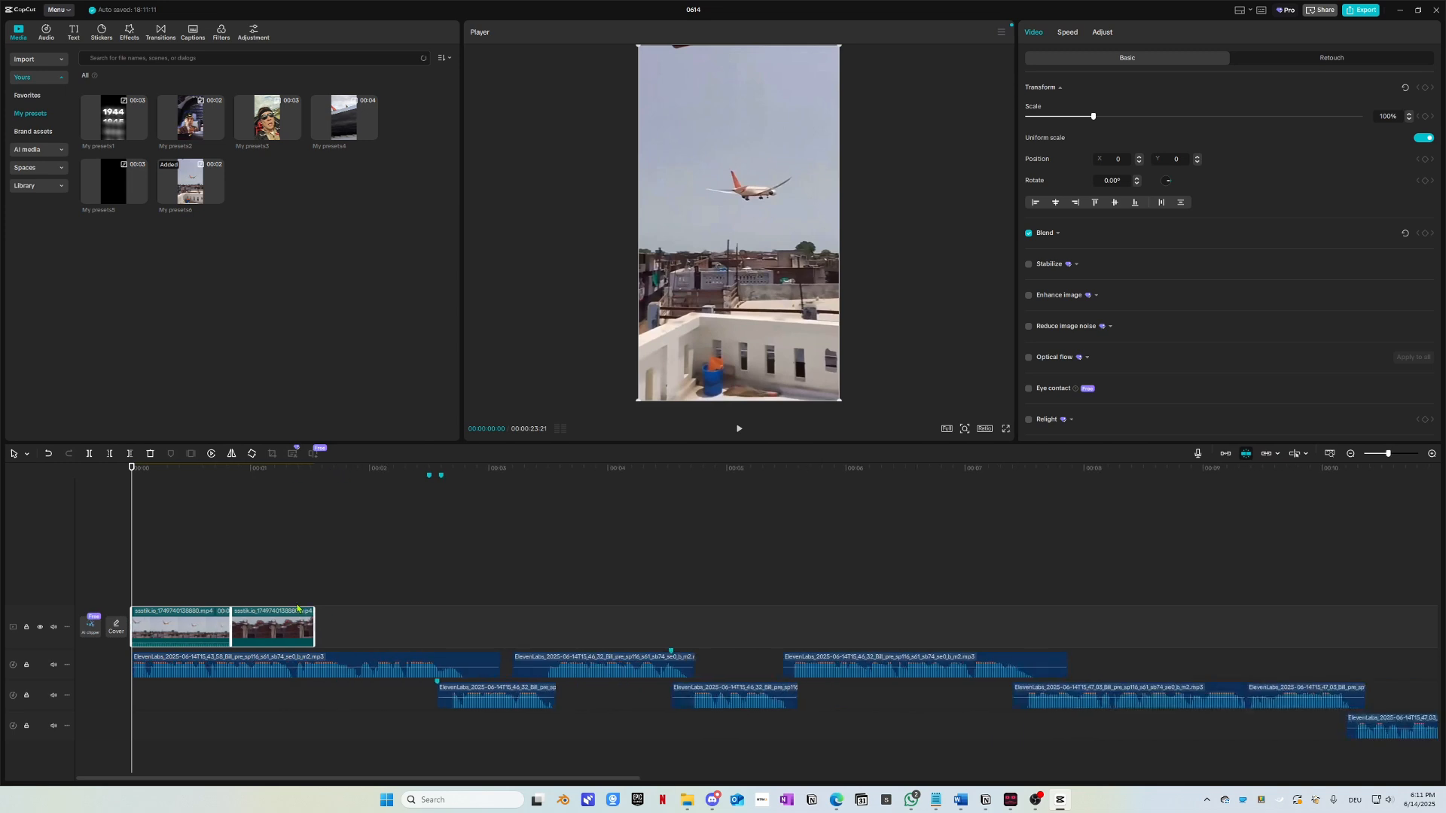
pyautogui.scroll(1, 252, 584)
pyautogui.press('space')
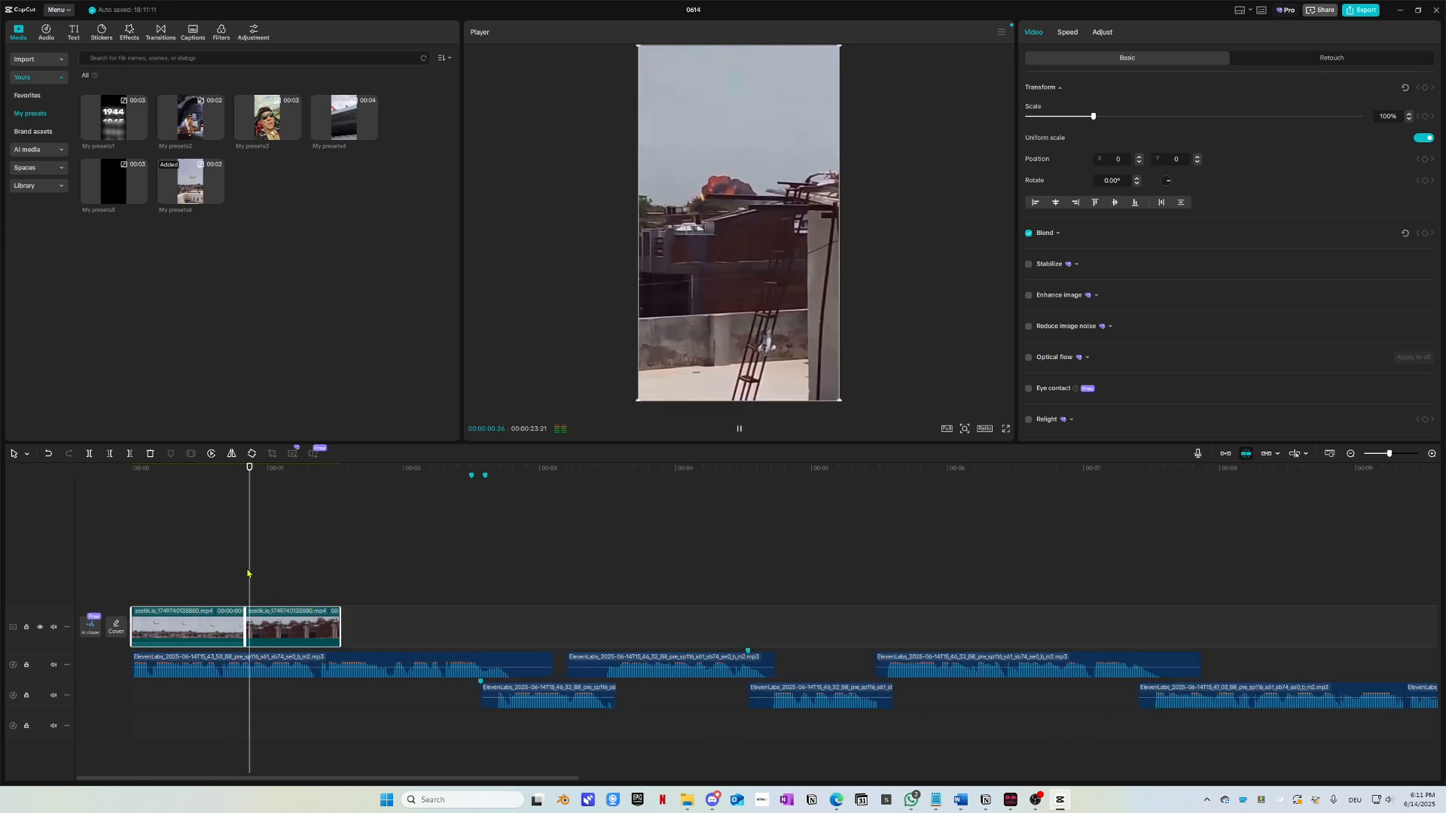
pyautogui.moveTo(143, 478); pyautogui.dragTo(146, 509)
pyautogui.rightClick(275, 628)
pyautogui.click(275, 626)
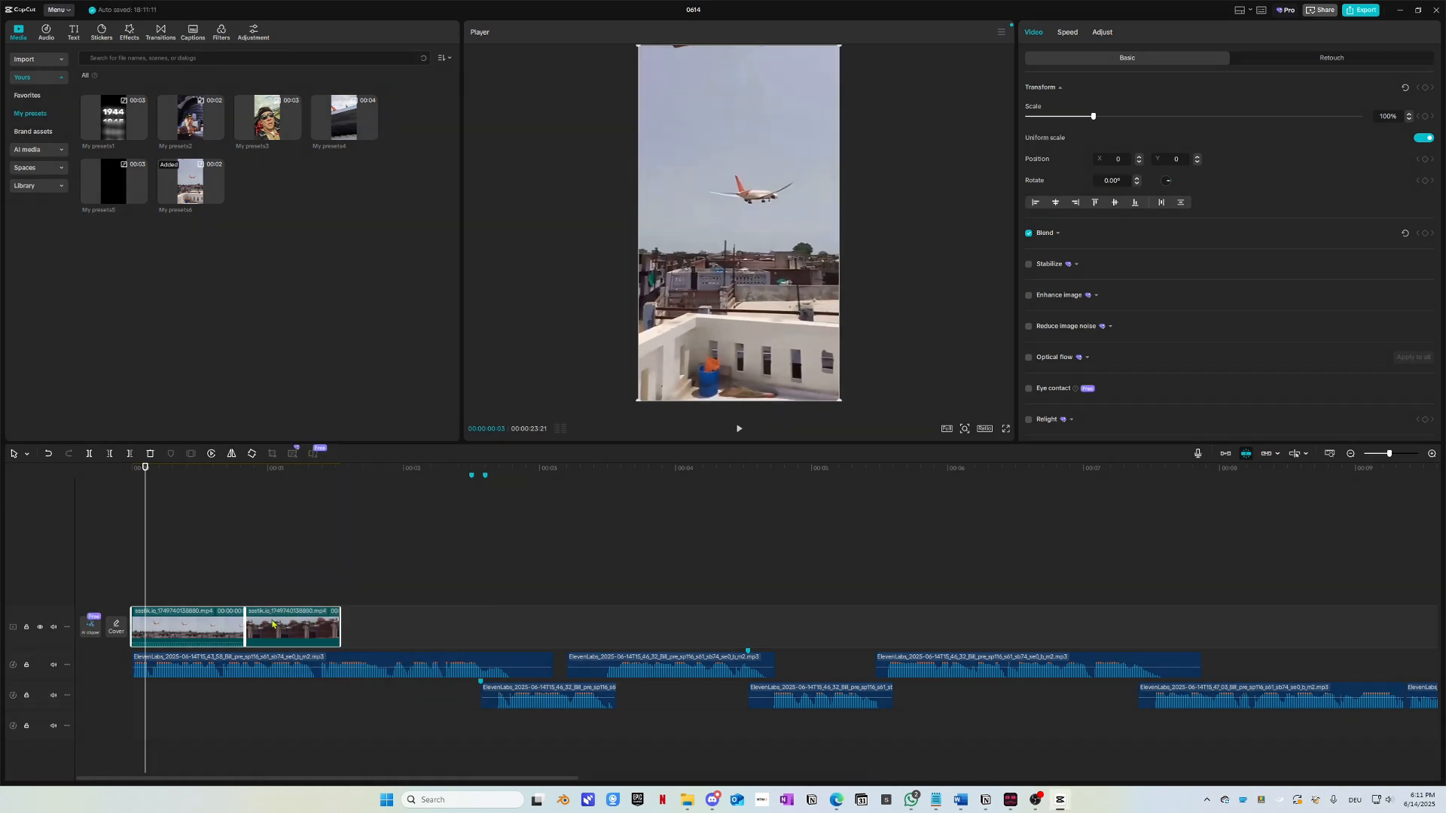
pyautogui.rightClick(272, 621)
pyautogui.click(306, 517)
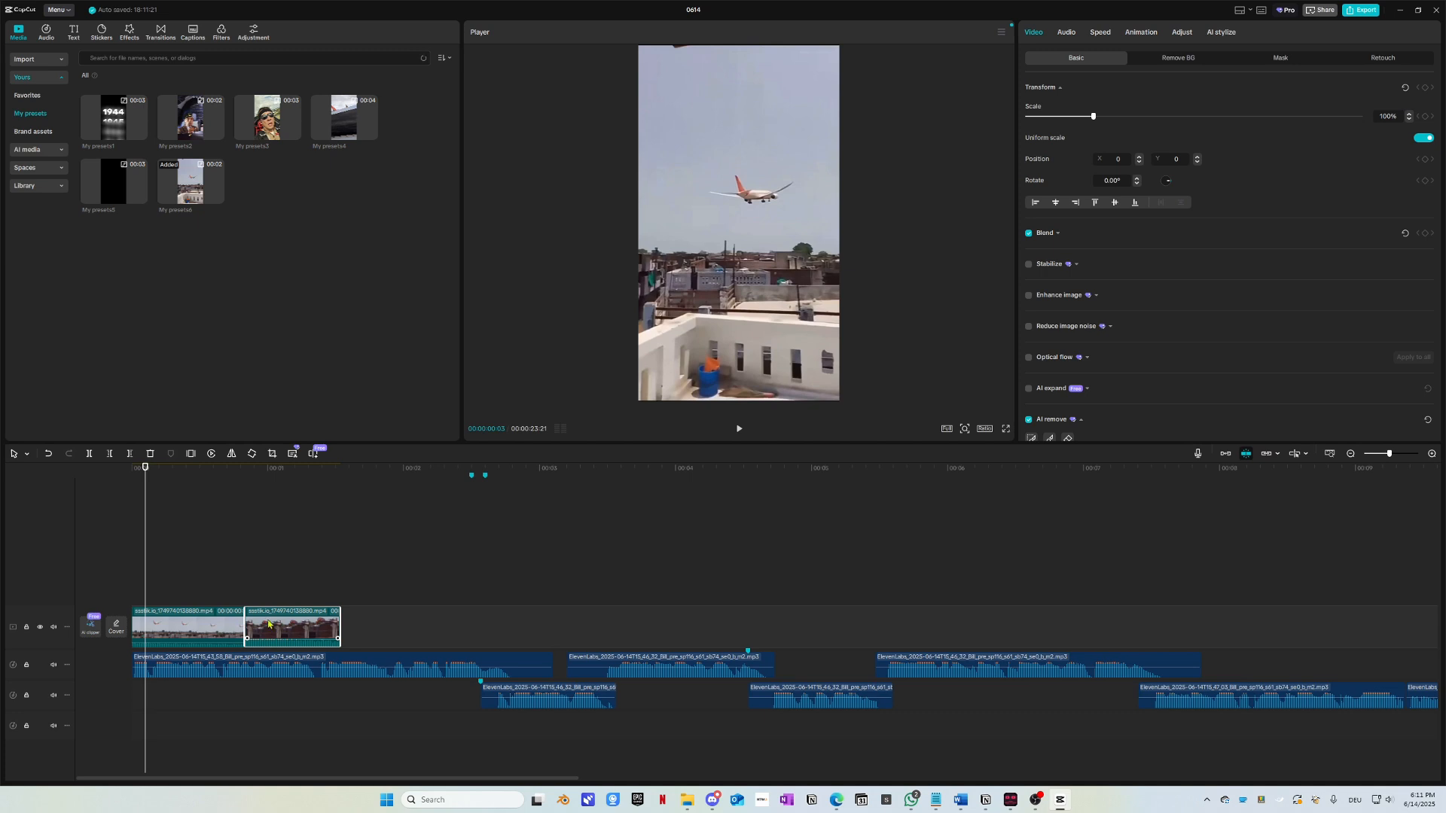
# Step: Shift both plane clips further right along the main track
pyautogui.press('space')
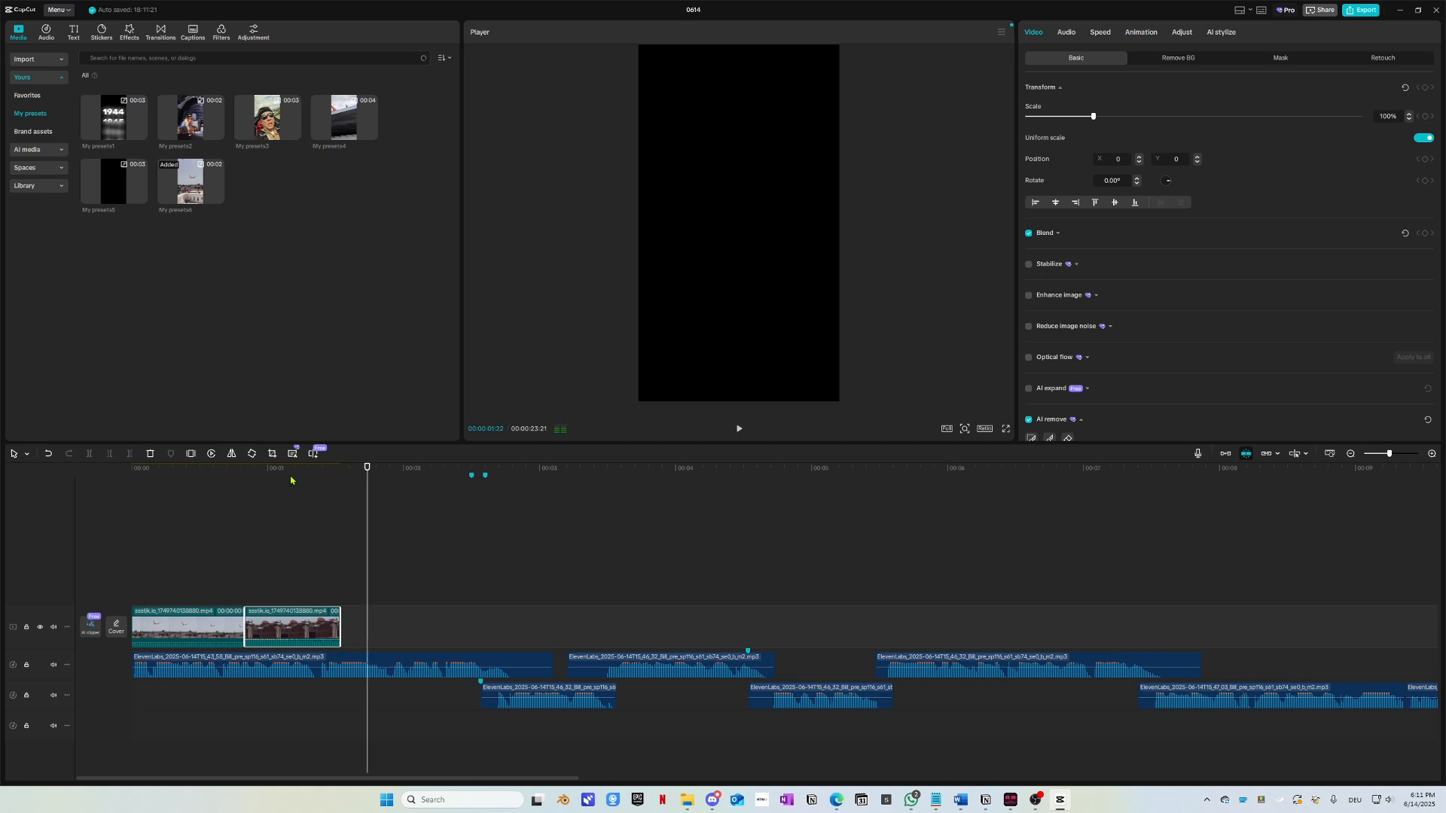
pyautogui.press('Home')
pyautogui.moveTo(383, 626)
pyautogui.mouseDown()
pyautogui.moveTo(215, 620)
pyautogui.moveTo(393, 617)
pyautogui.mouseUp()
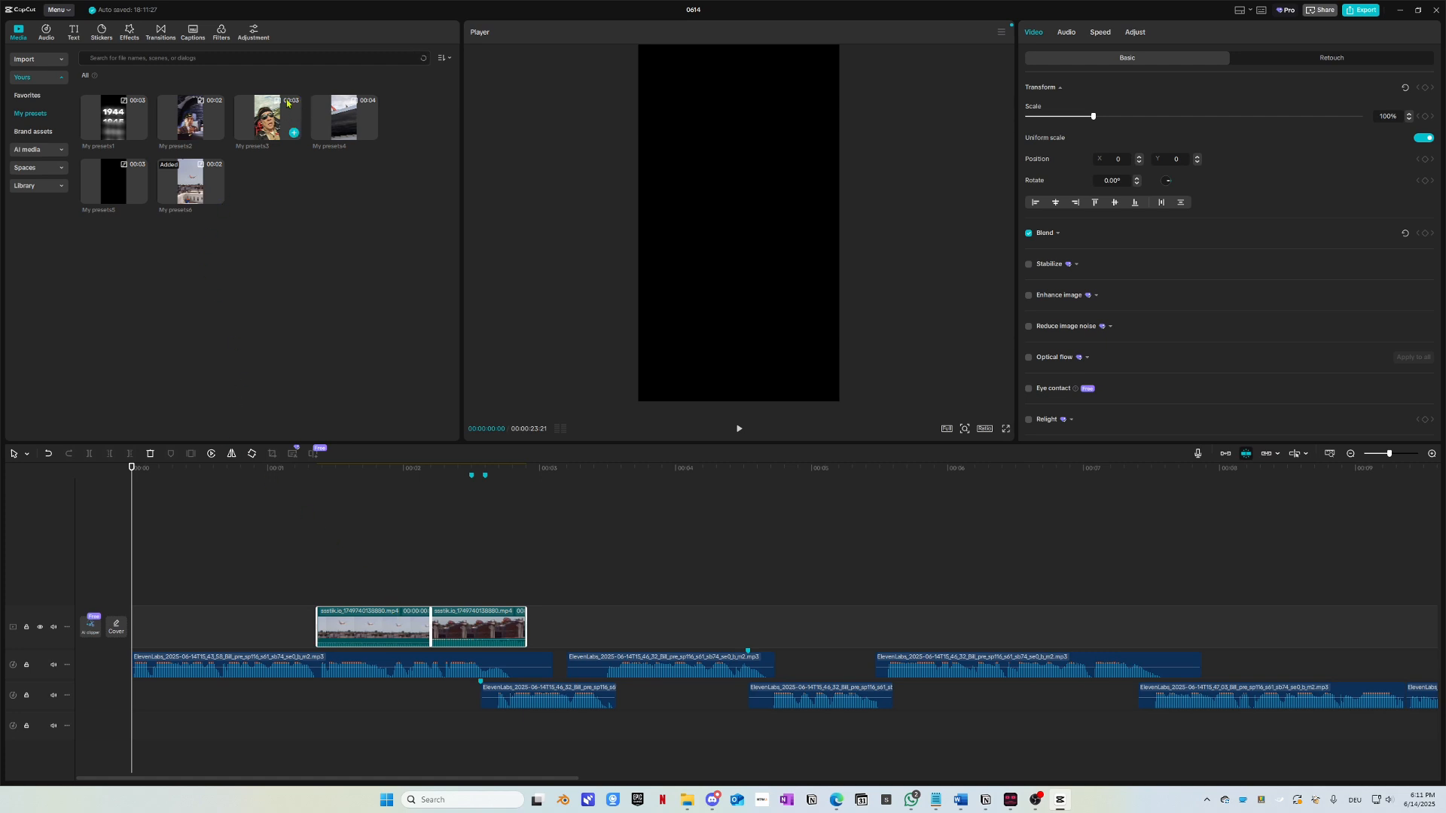
# Step: Add the Boeing crash video to the timeline, scrub through it, and delete it again
pyautogui.click(193, 120)
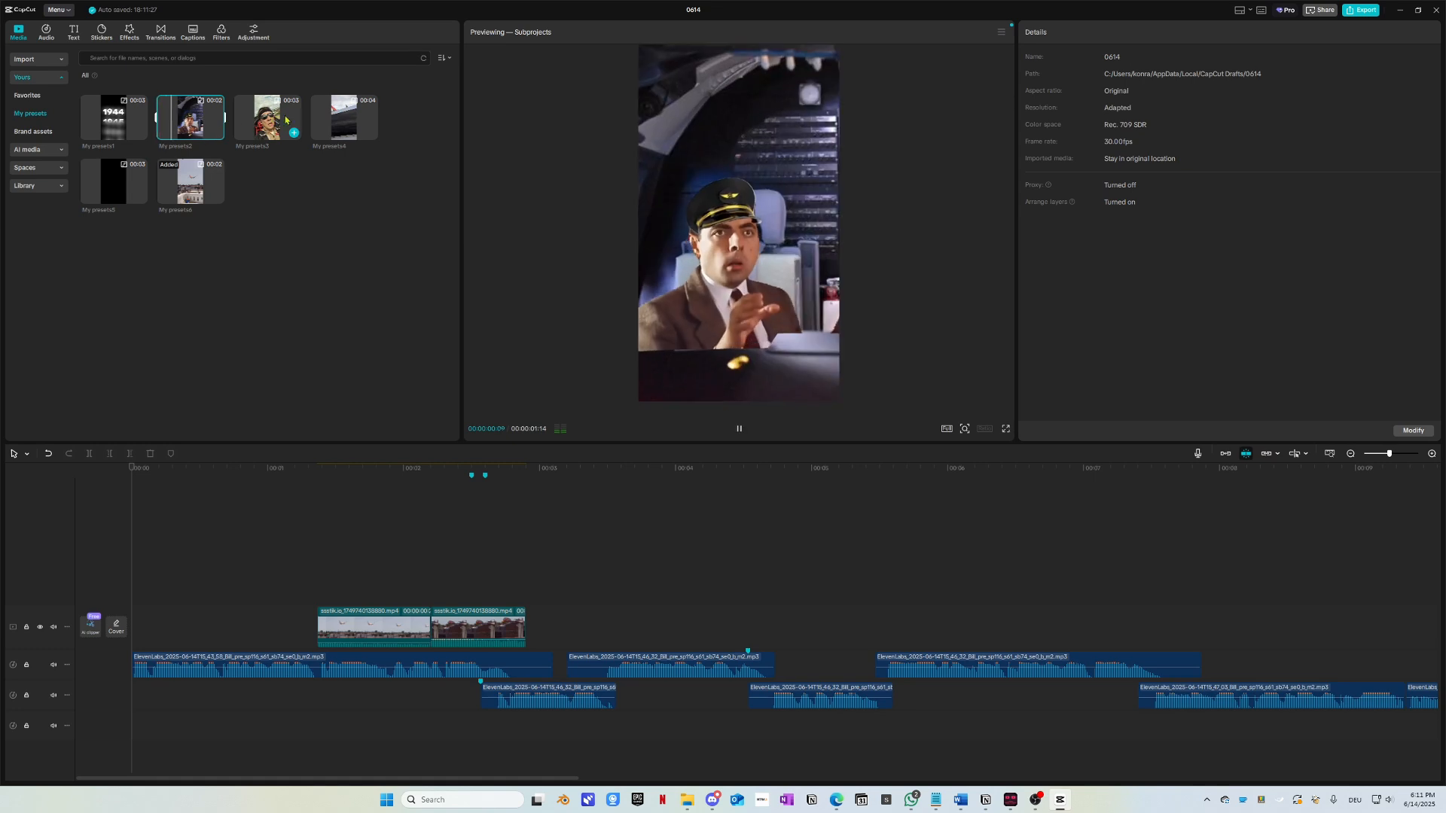
pyautogui.click(271, 192)
pyautogui.click(25, 63)
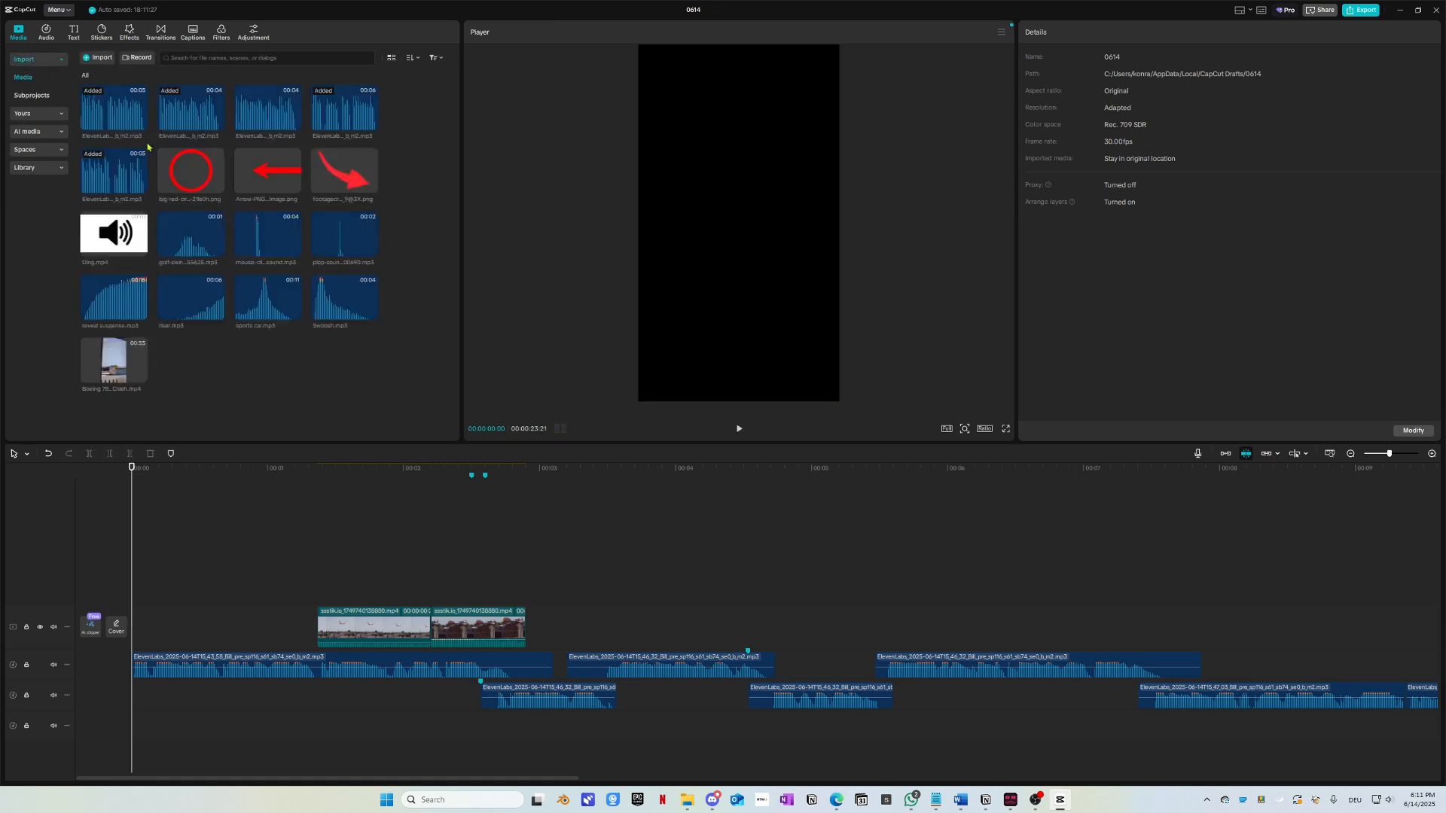
pyautogui.moveTo(134, 363); pyautogui.dragTo(171, 580)
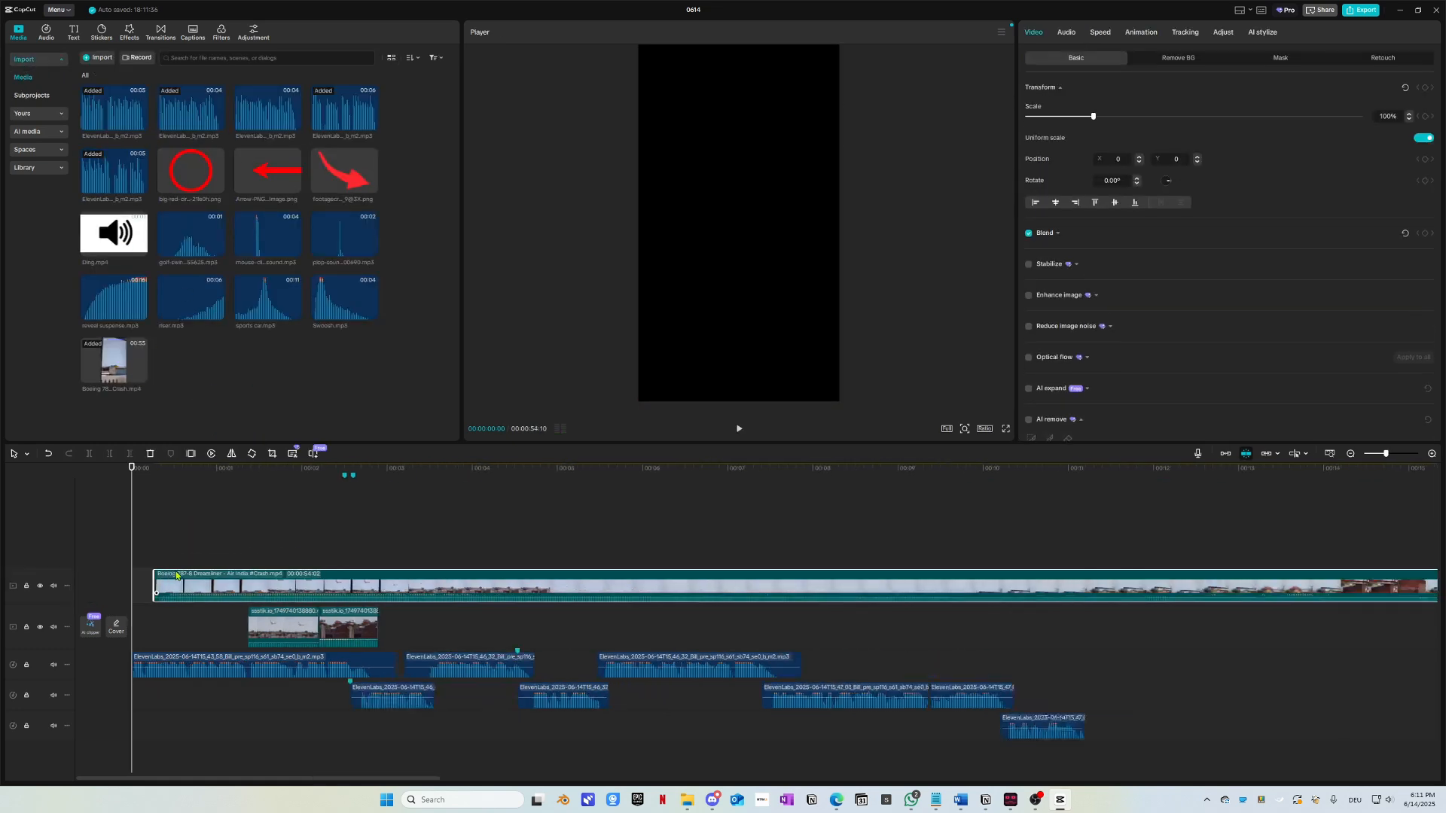
pyautogui.moveTo(174, 476); pyautogui.dragTo(384, 482)
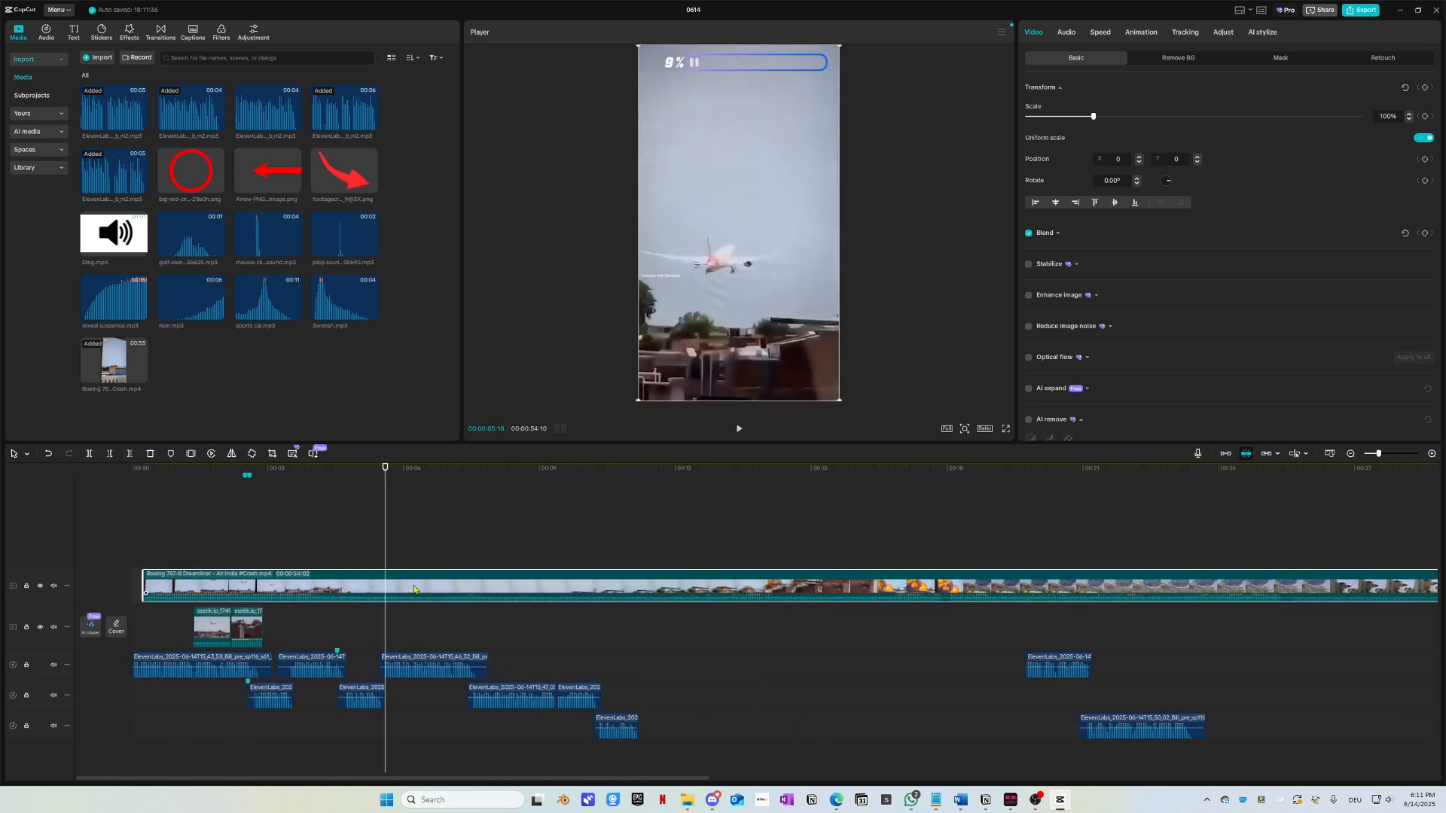
pyautogui.press('Delete')
# Step: Drag the 'Video by thakur' cabin mp4 from the 099_aiplane bad india folder onto the timeline
pyautogui.hotkey('alt', 'Tab')
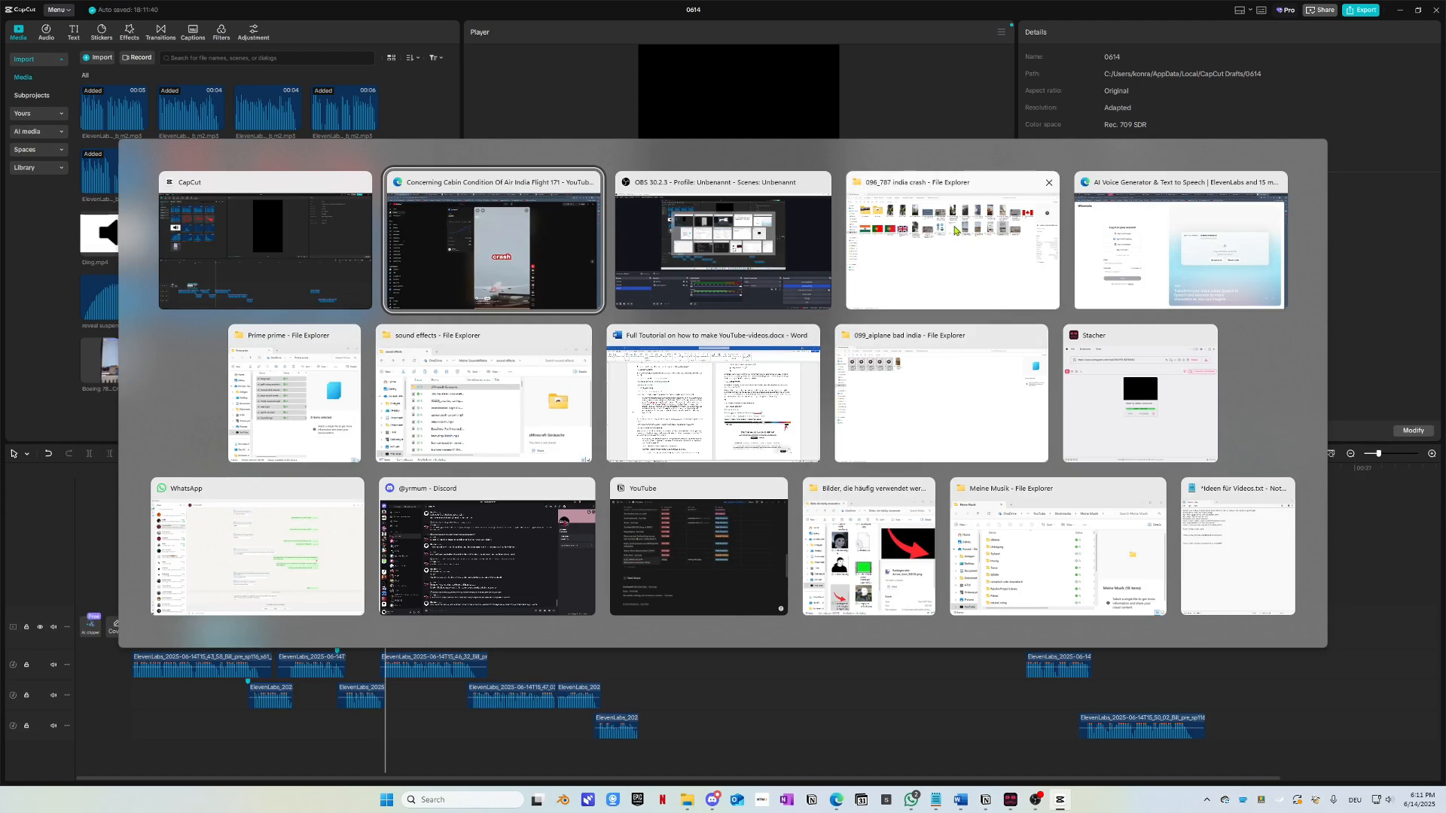
pyautogui.click(936, 400)
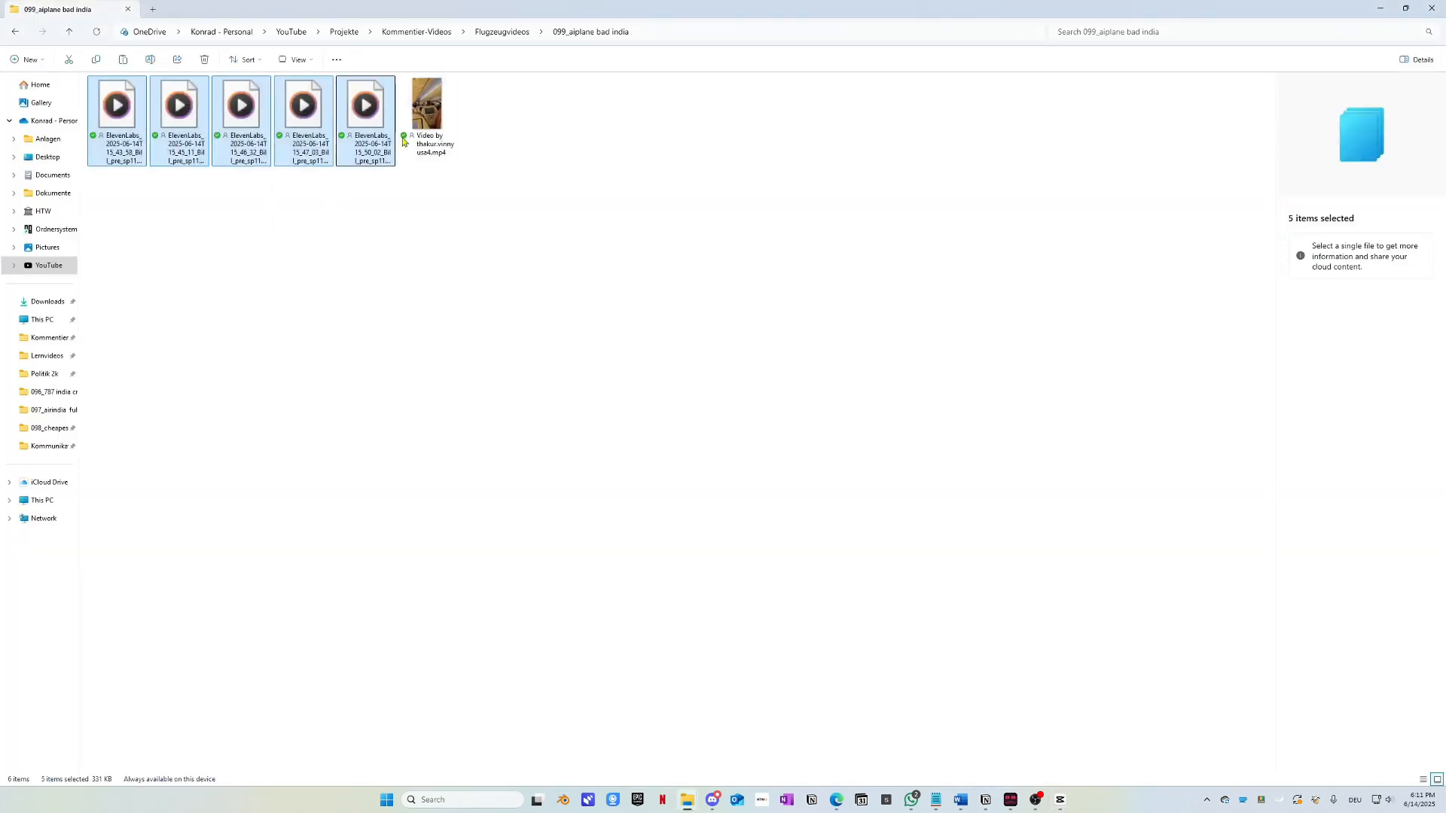
pyautogui.click(446, 147)
pyautogui.moveTo(428, 113); pyautogui.dragTo(404, 622)
pyautogui.scroll(-4, 404, 622)
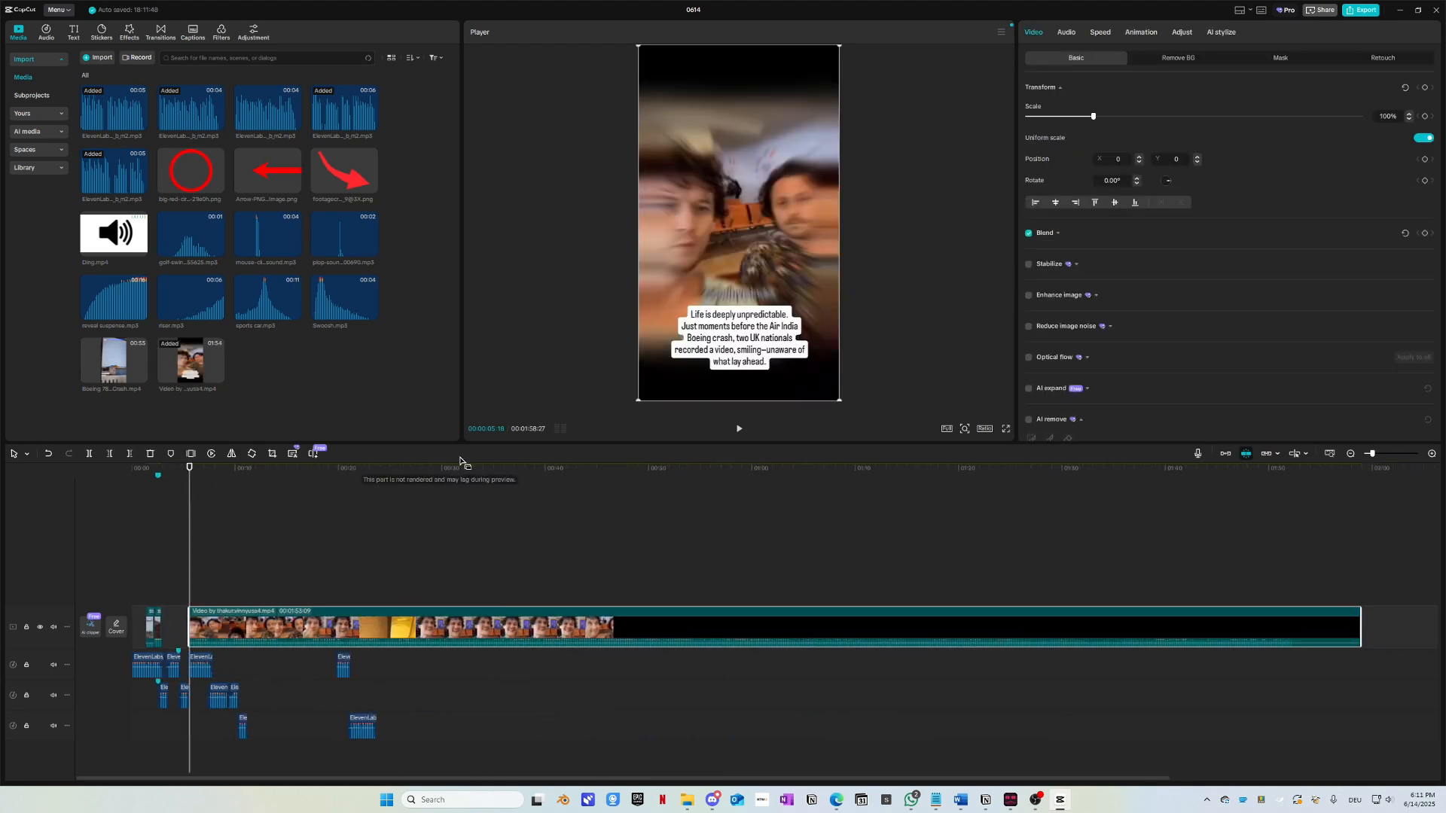
# Step: Delete the opening selfie part of the cabin video up to about 24 seconds
pyautogui.moveTo(463, 467); pyautogui.dragTo(336, 481)
pyautogui.scroll(3, 346, 476)
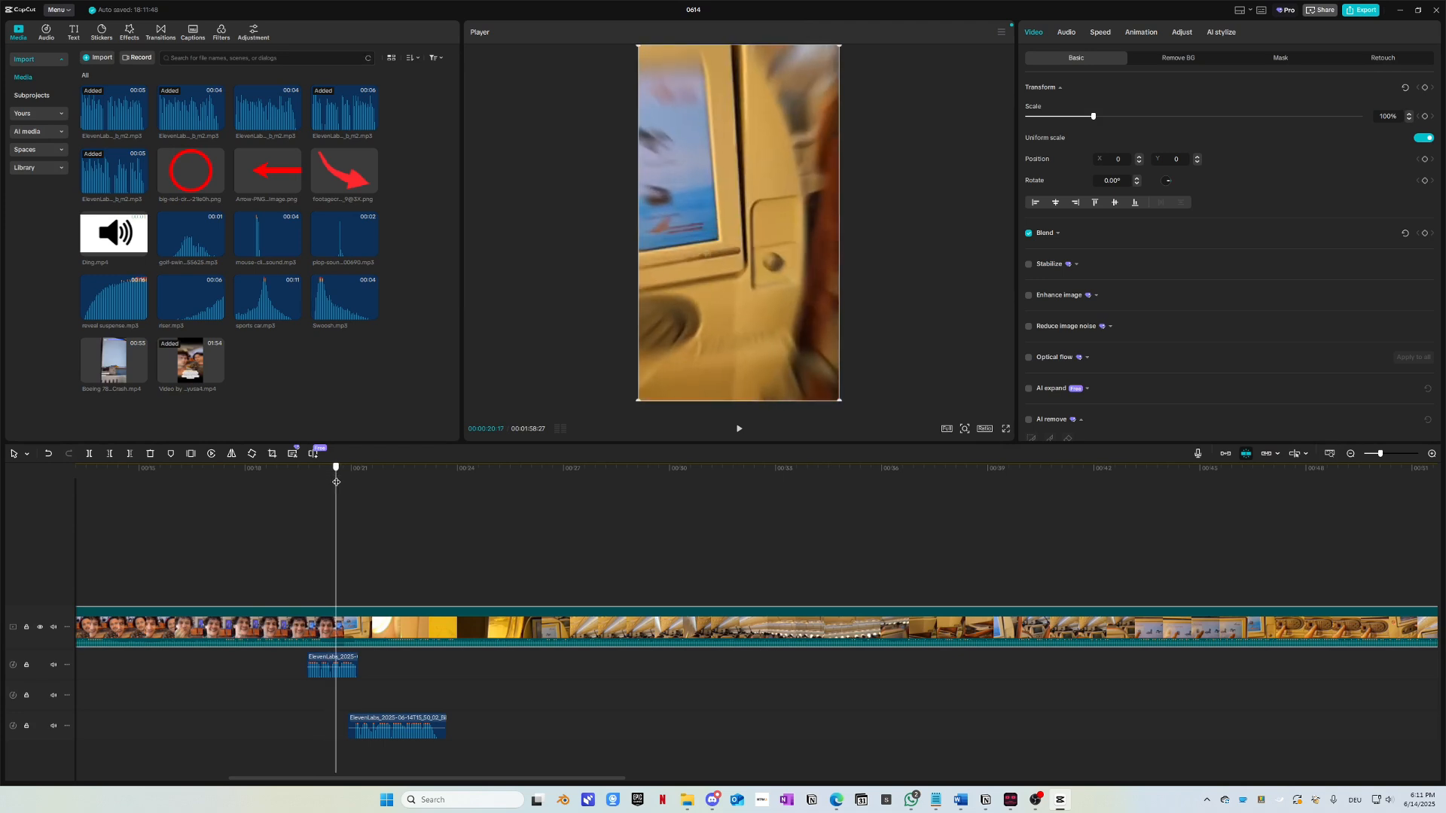
pyautogui.scroll(-5, 319, 590)
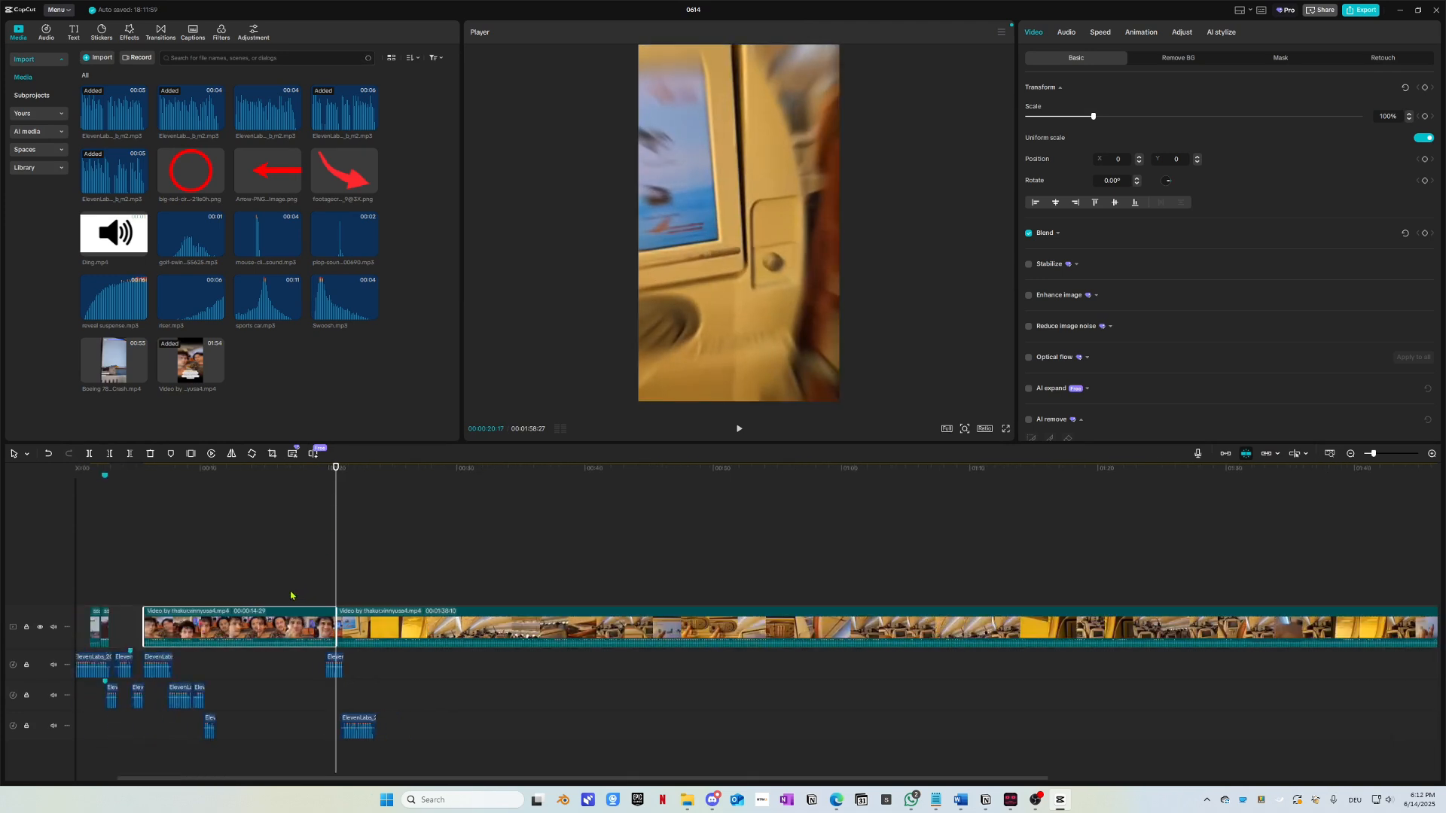
pyautogui.press('Delete')
# Step: Split off and delete the 4-second leftover, then move the remaining cabin footage toward the start
pyautogui.moveTo(339, 469); pyautogui.dragTo(426, 532)
pyautogui.scroll(5, 331, 527)
pyautogui.click(410, 630)
pyautogui.hotkey('ctrl', 'b')
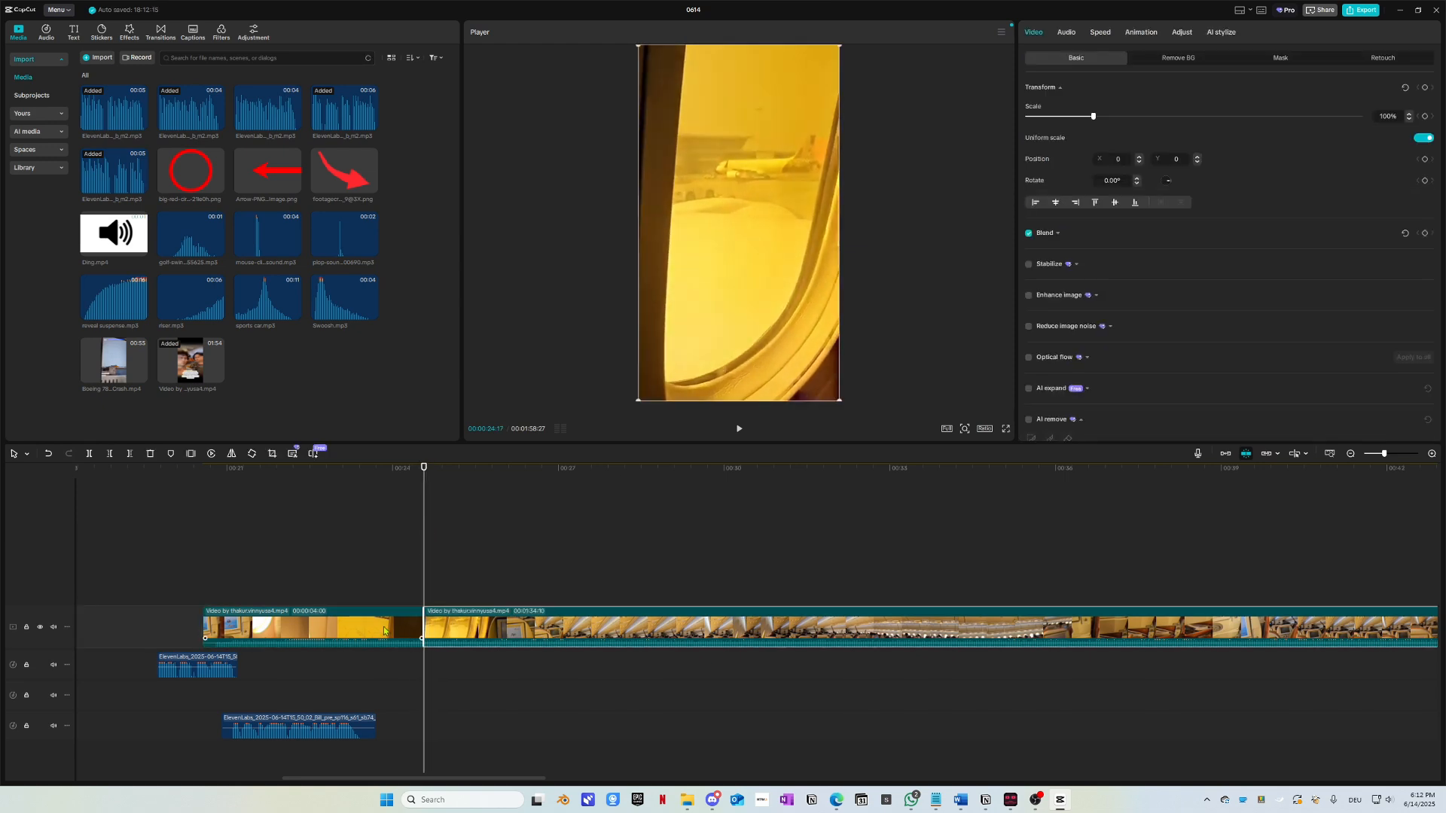
pyautogui.press('Delete')
pyautogui.moveTo(451, 617); pyautogui.dragTo(403, 618)
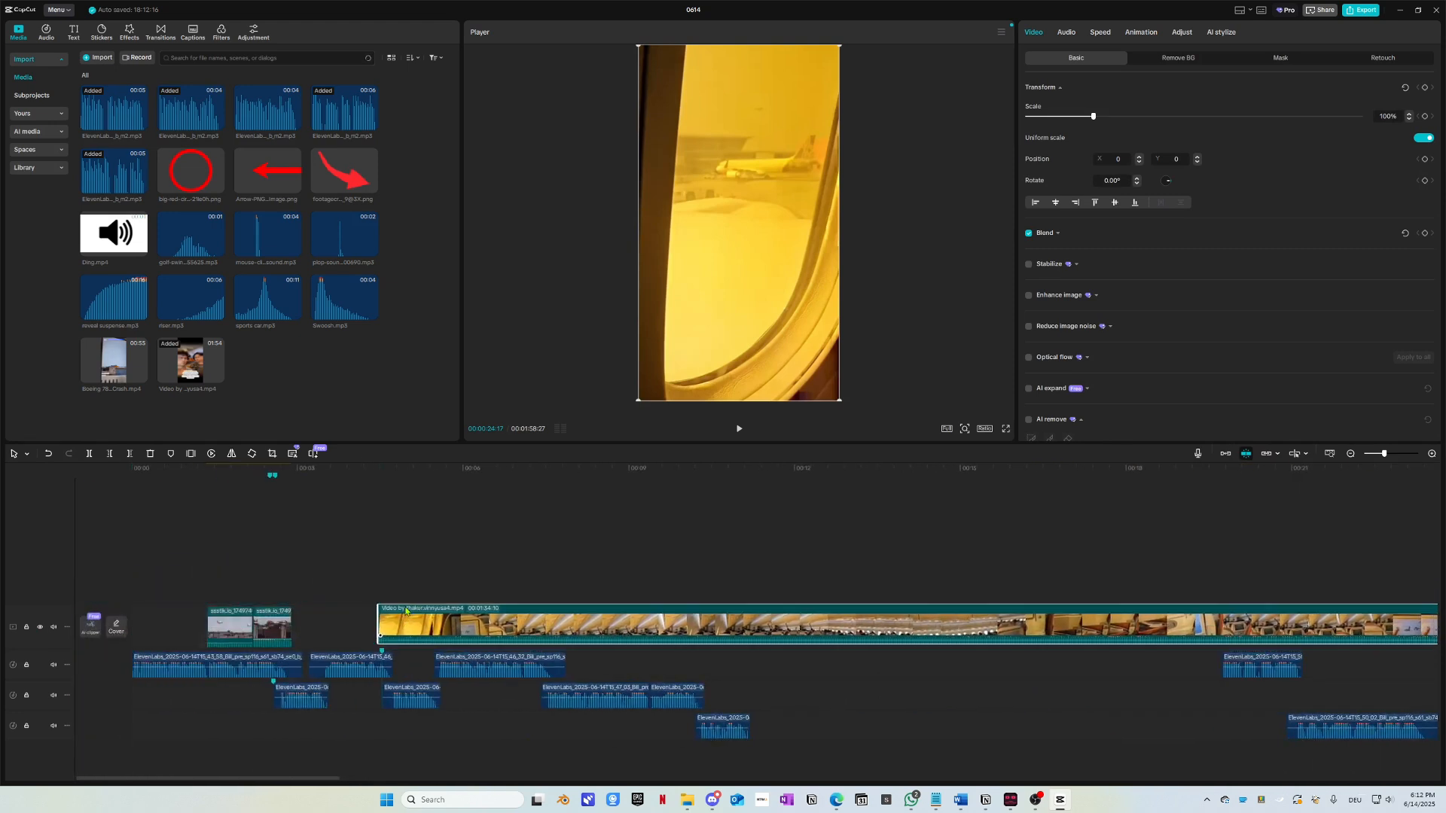
# Step: Put the cabin clip on an upper track starting at zero and play it from the start
pyautogui.click(382, 480)
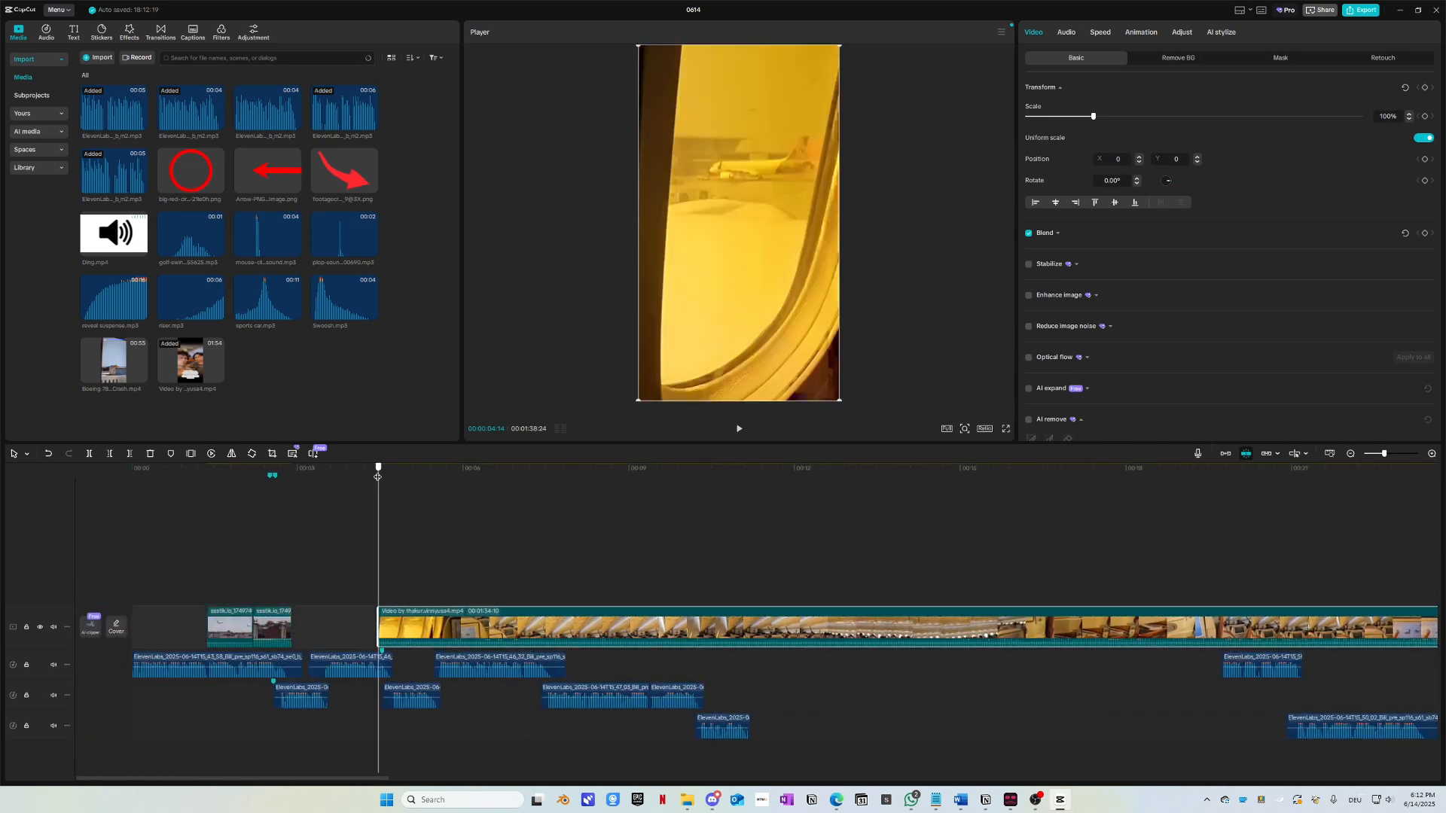
pyautogui.moveTo(409, 632); pyautogui.dragTo(163, 480)
pyautogui.press('Home')
pyautogui.press('space')
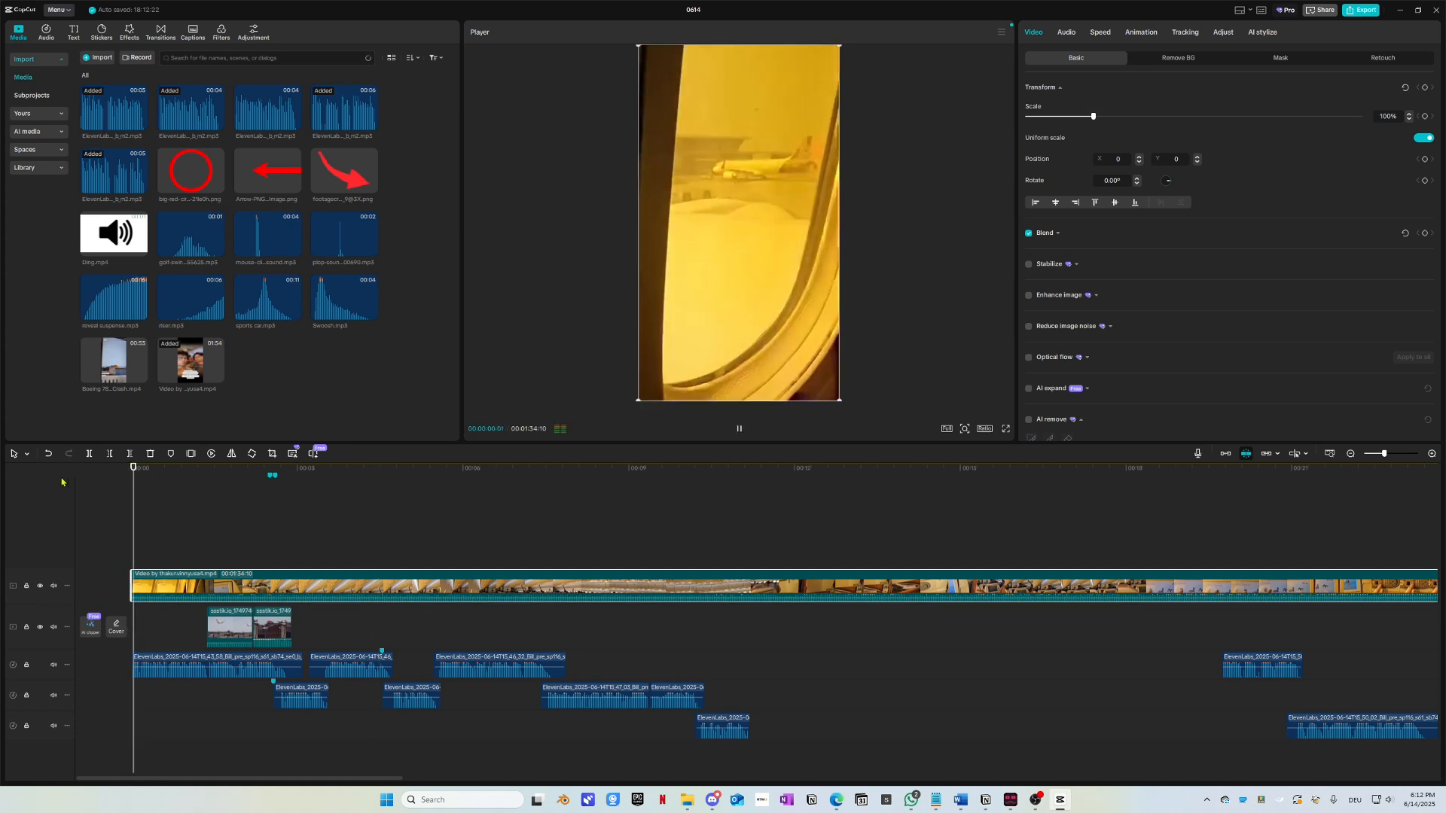
pyautogui.moveTo(171, 473); pyautogui.dragTo(54, 485)
pyautogui.press('space')
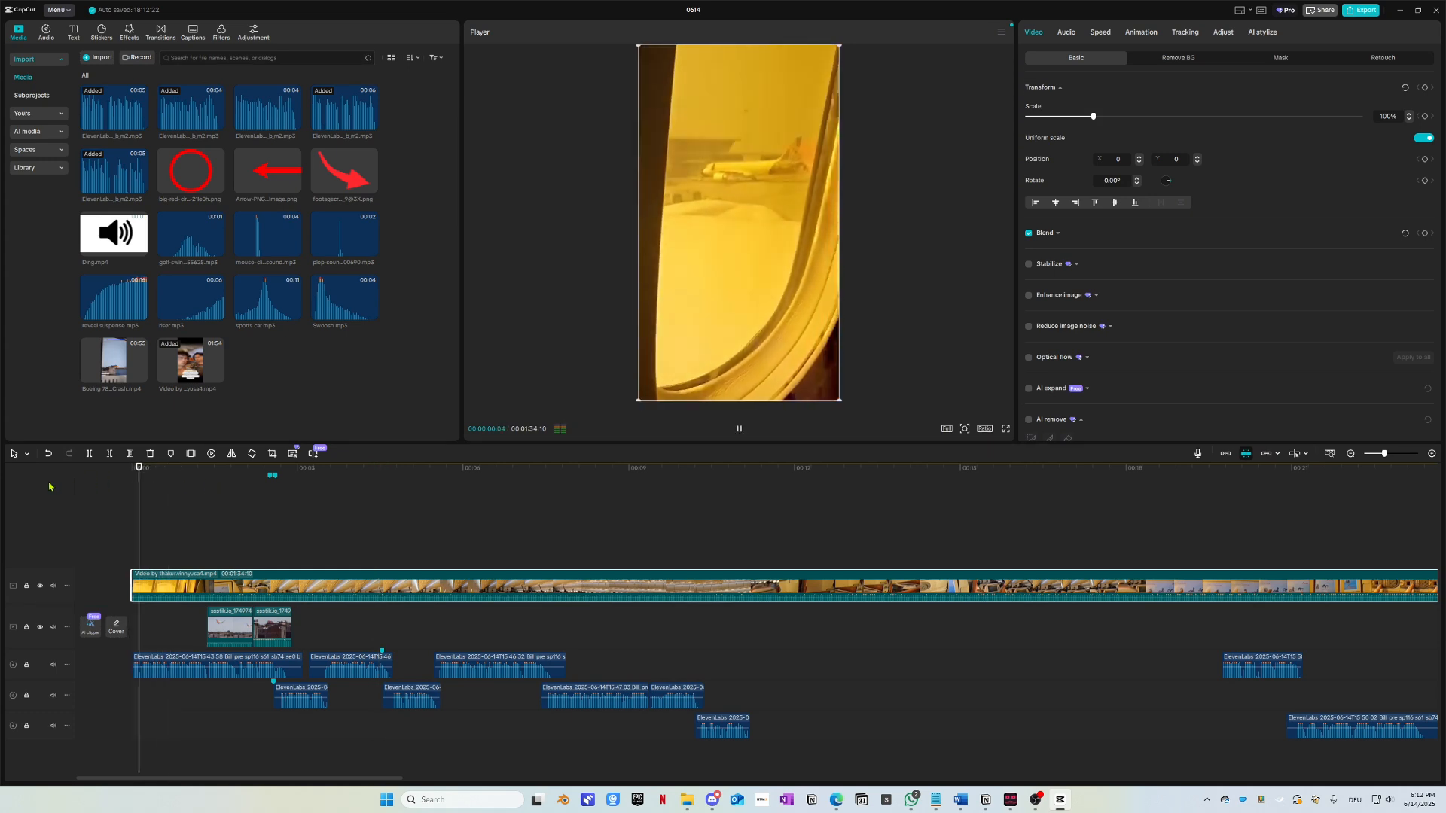
# Step: Replay the opening window shot to find a cut point just after one second
pyautogui.press('space')
pyautogui.press('space')
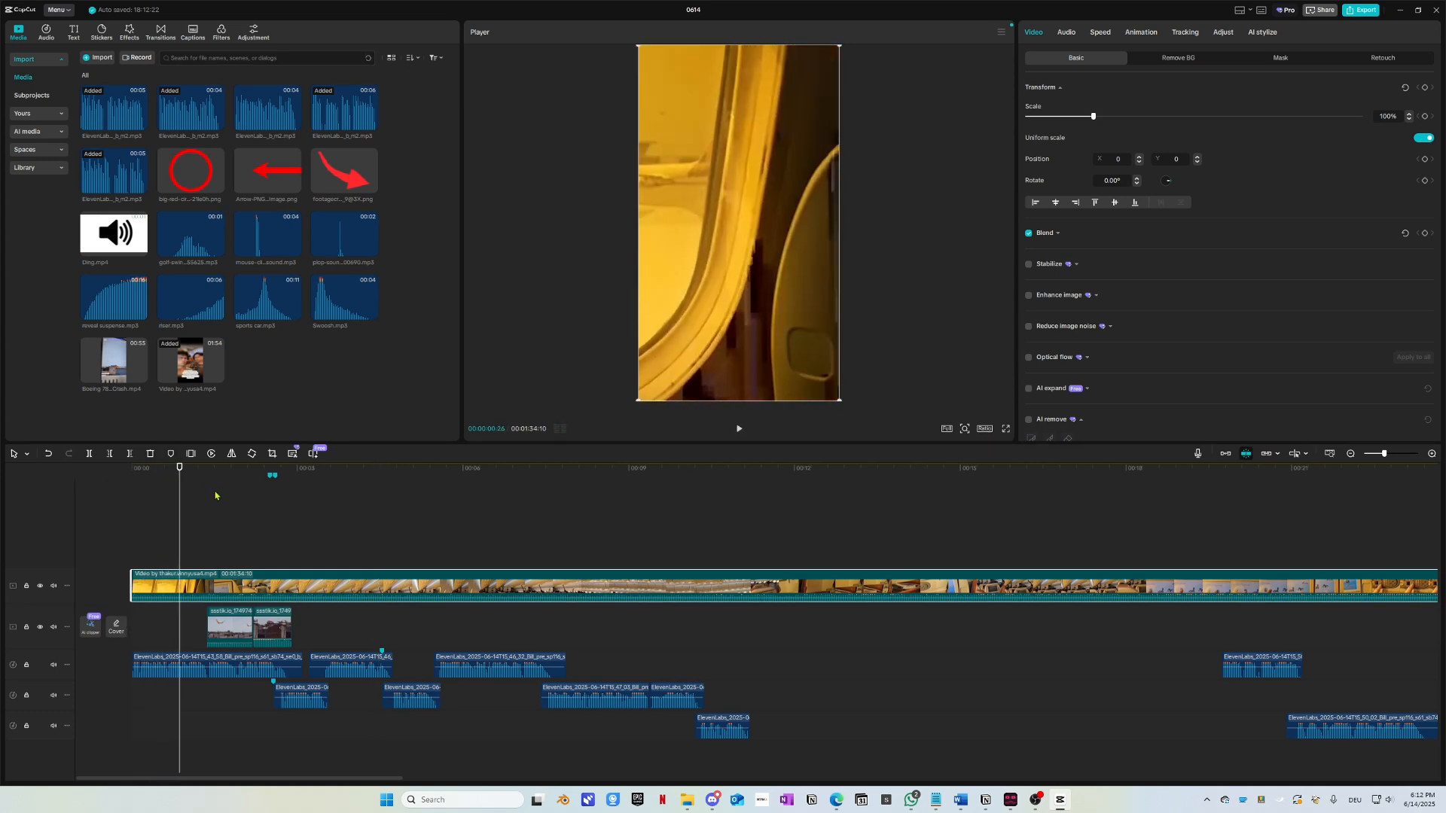
pyautogui.scroll(4, 248, 677)
pyautogui.press('space')
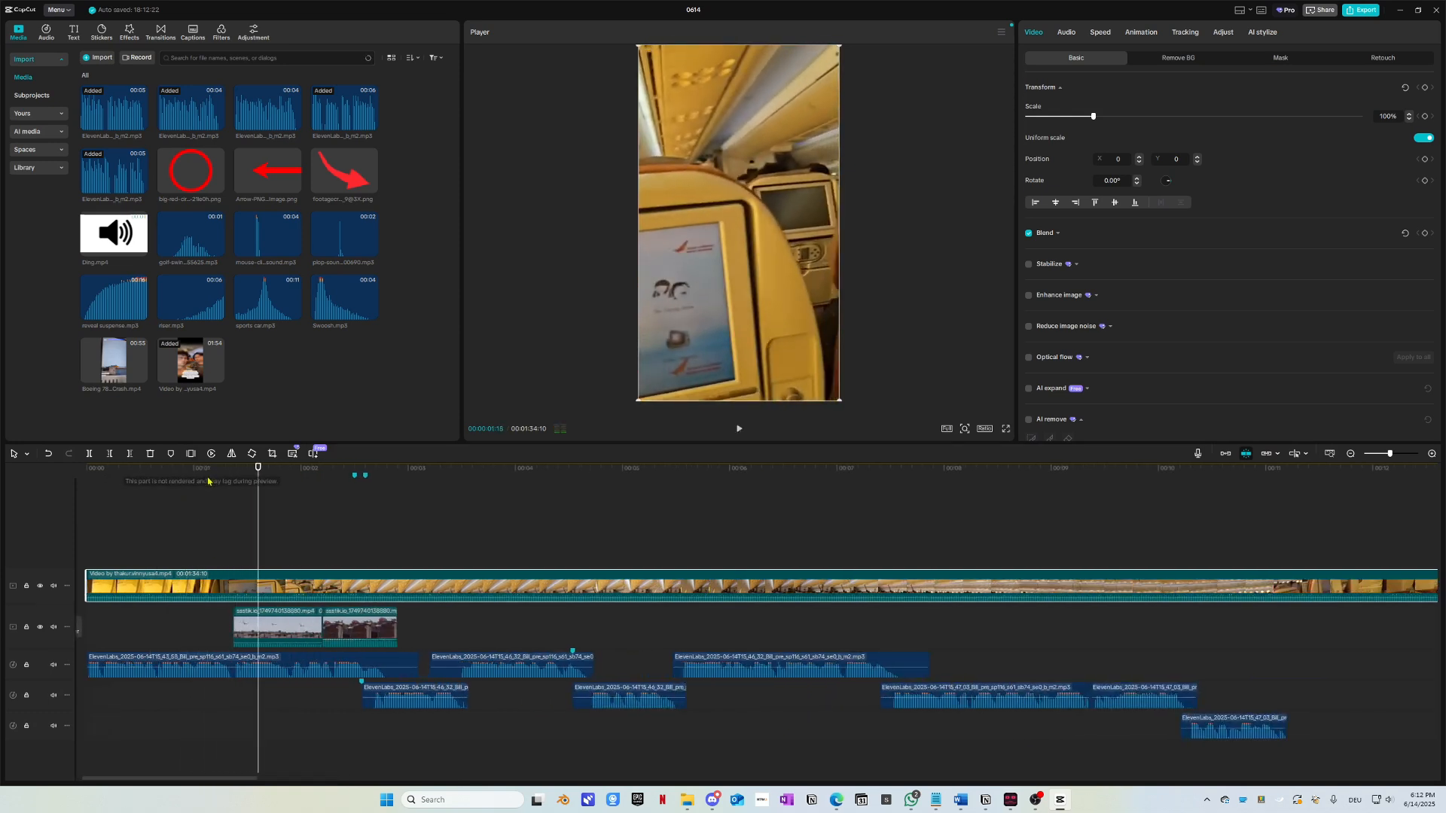
pyautogui.moveTo(196, 476)
pyautogui.mouseDown()
pyautogui.moveTo(155, 485)
pyautogui.moveTo(182, 479)
pyautogui.mouseUp()
pyautogui.press('space')
pyautogui.press('space')
pyautogui.press('space')
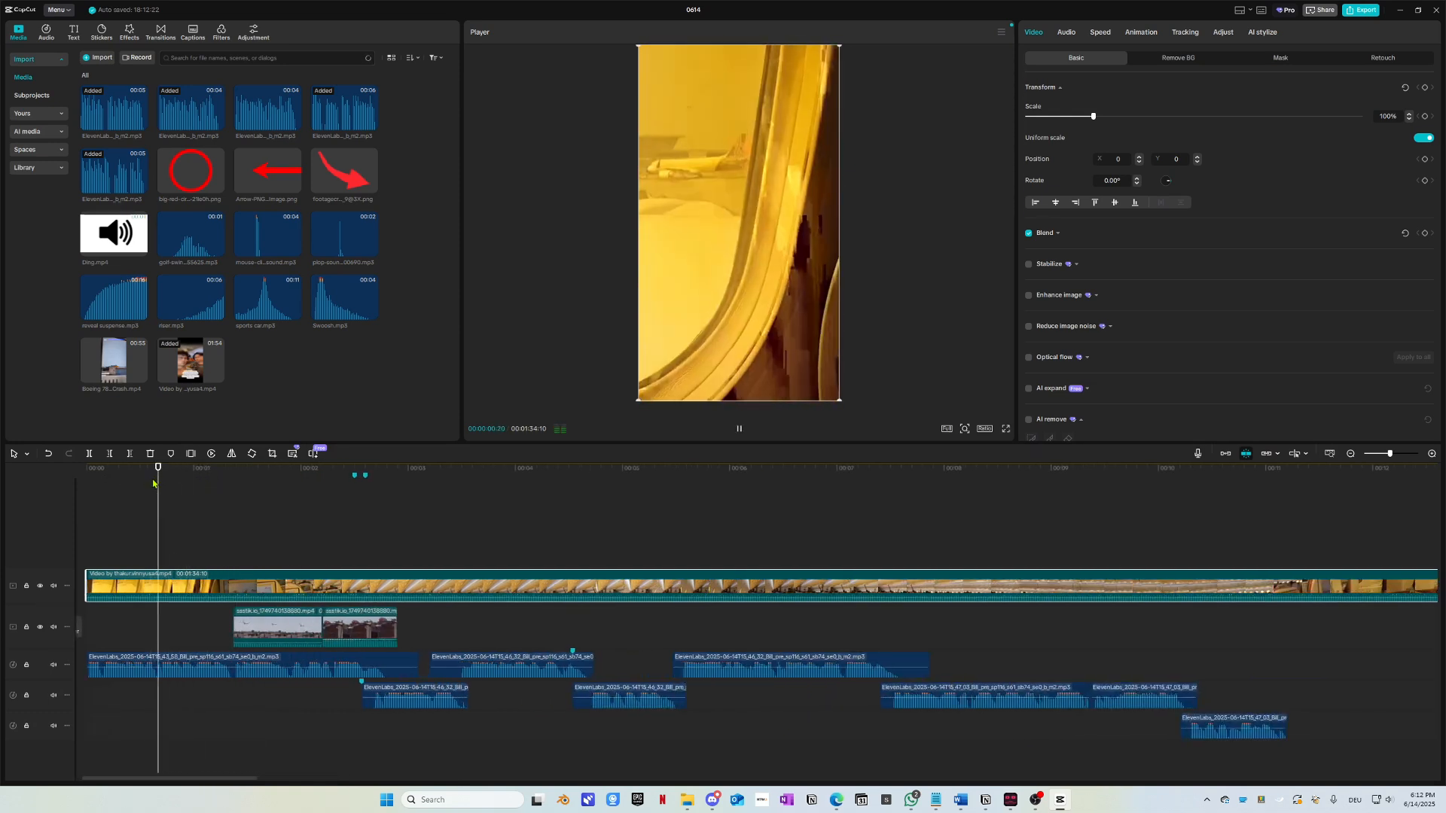
pyautogui.press('space')
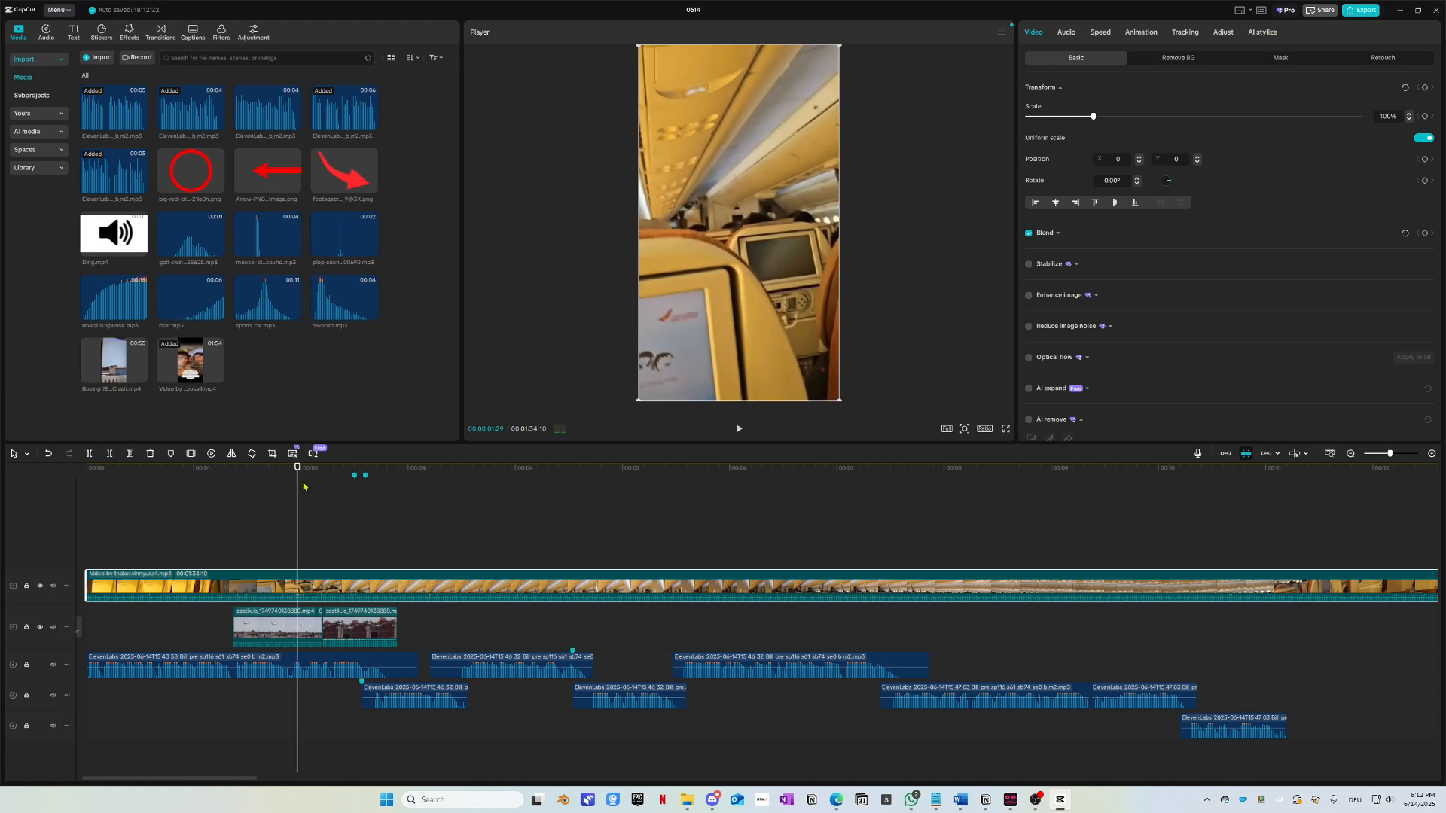
pyautogui.moveTo(302, 486); pyautogui.dragTo(192, 499)
pyautogui.press('space')
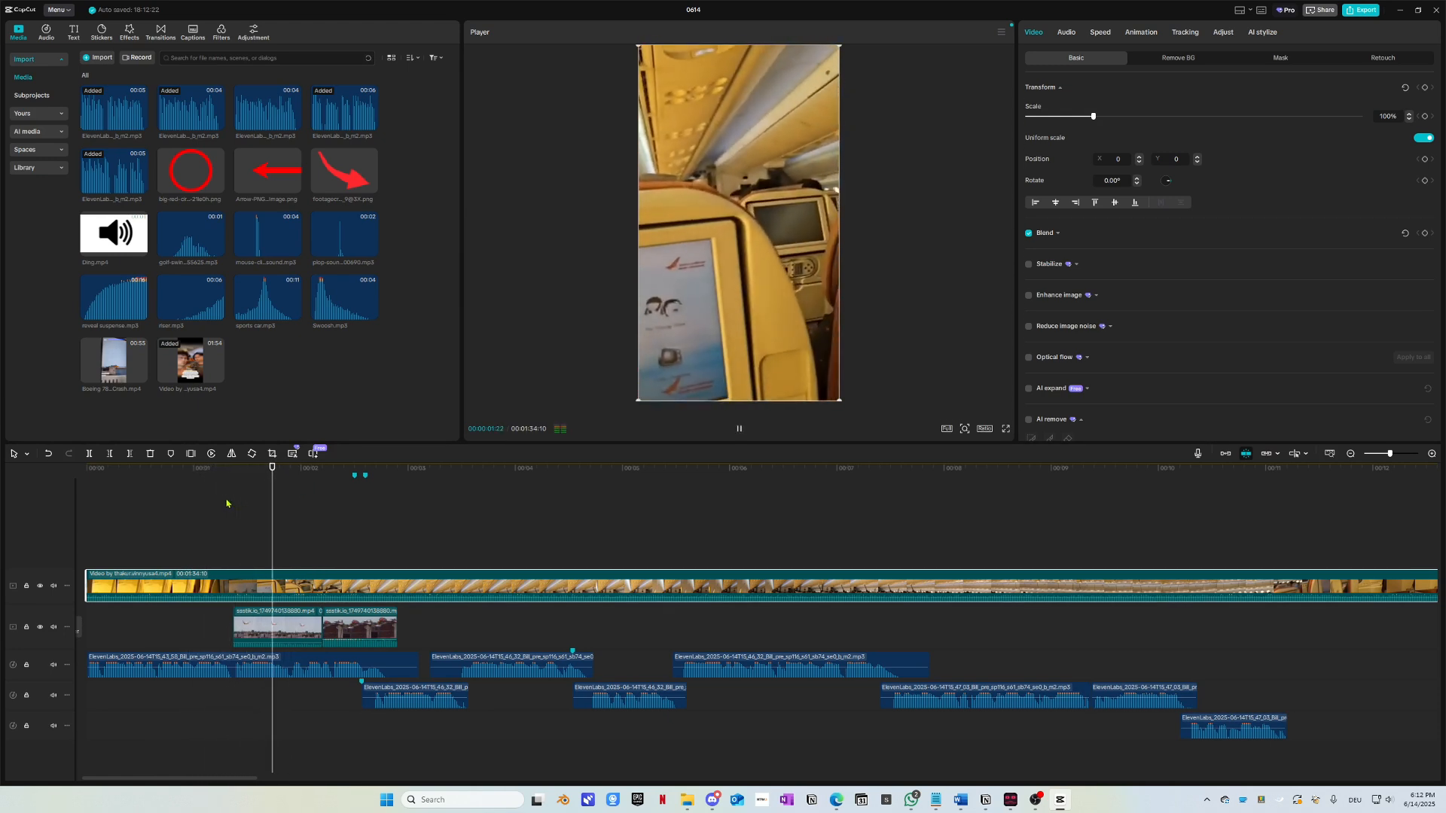
pyautogui.press('space')
# Step: Split the cabin clip there, push its remaining footage later, and shift the plane clips slightly later
pyautogui.hotkey('ctrl', 'b')
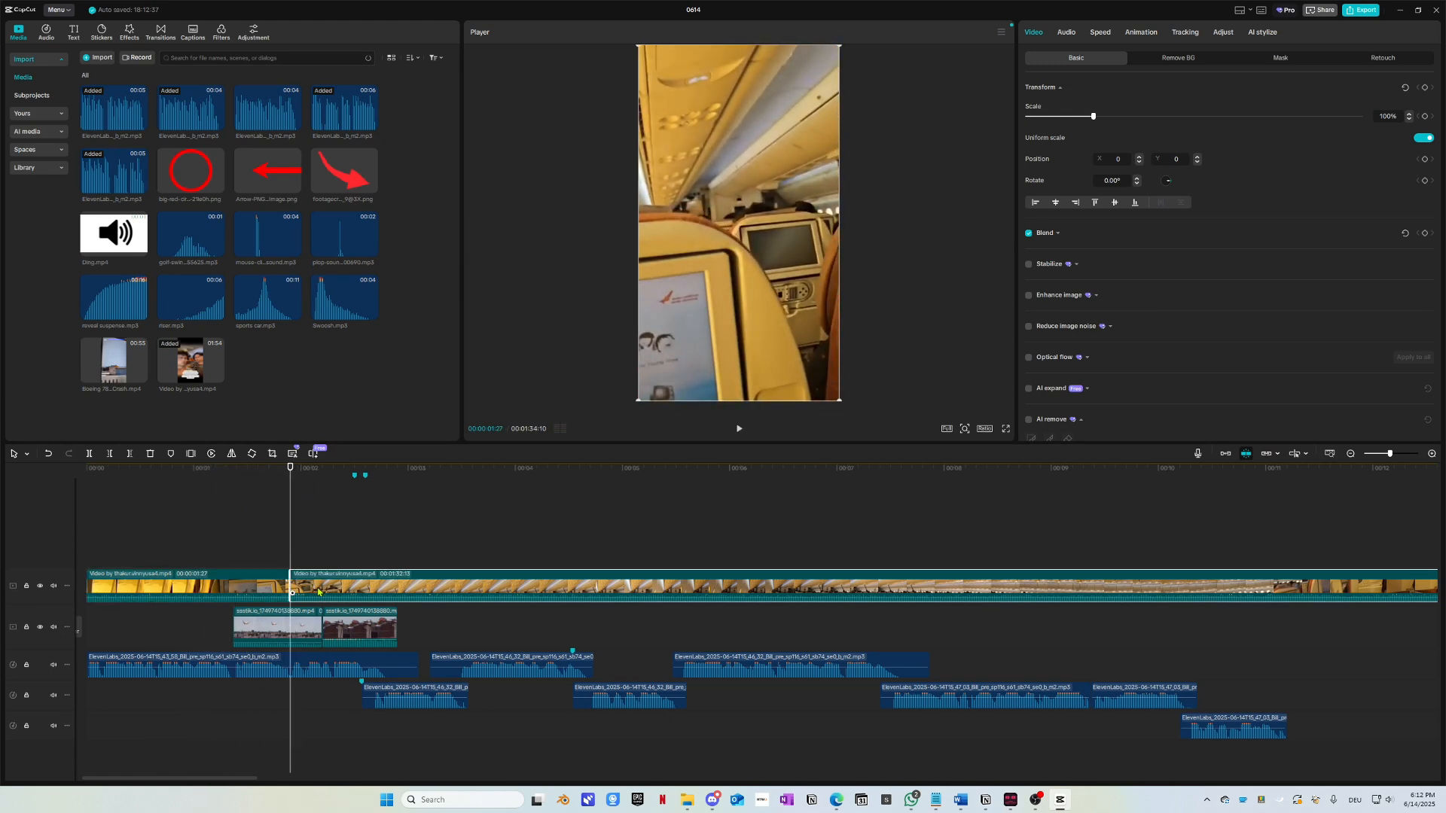
pyautogui.moveTo(314, 588); pyautogui.dragTo(557, 588)
pyautogui.click(277, 626)
pyautogui.moveTo(277, 627); pyautogui.dragTo(335, 627)
pyautogui.press('space')
pyautogui.press('space')
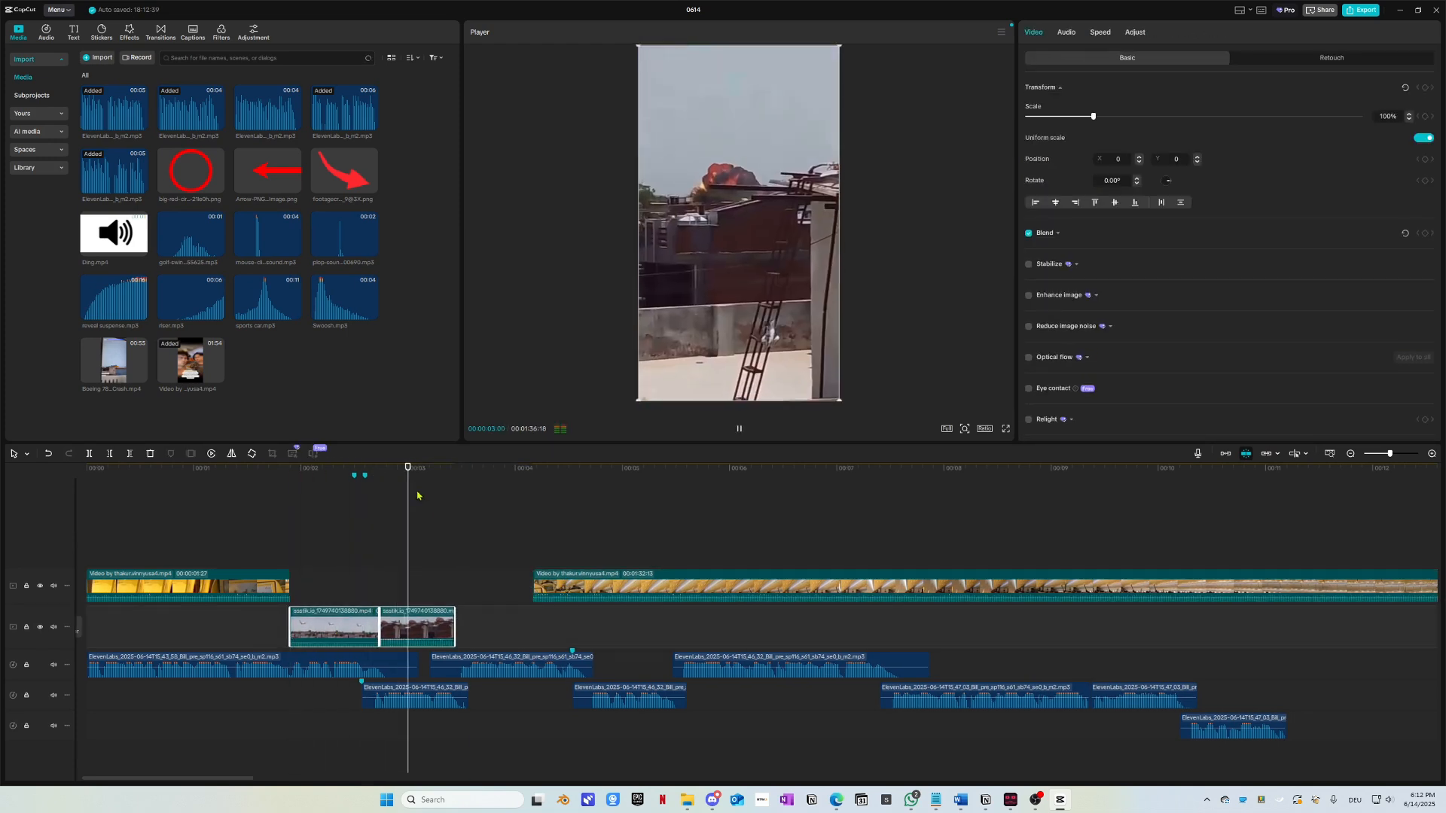
pyautogui.moveTo(422, 470); pyautogui.dragTo(278, 480)
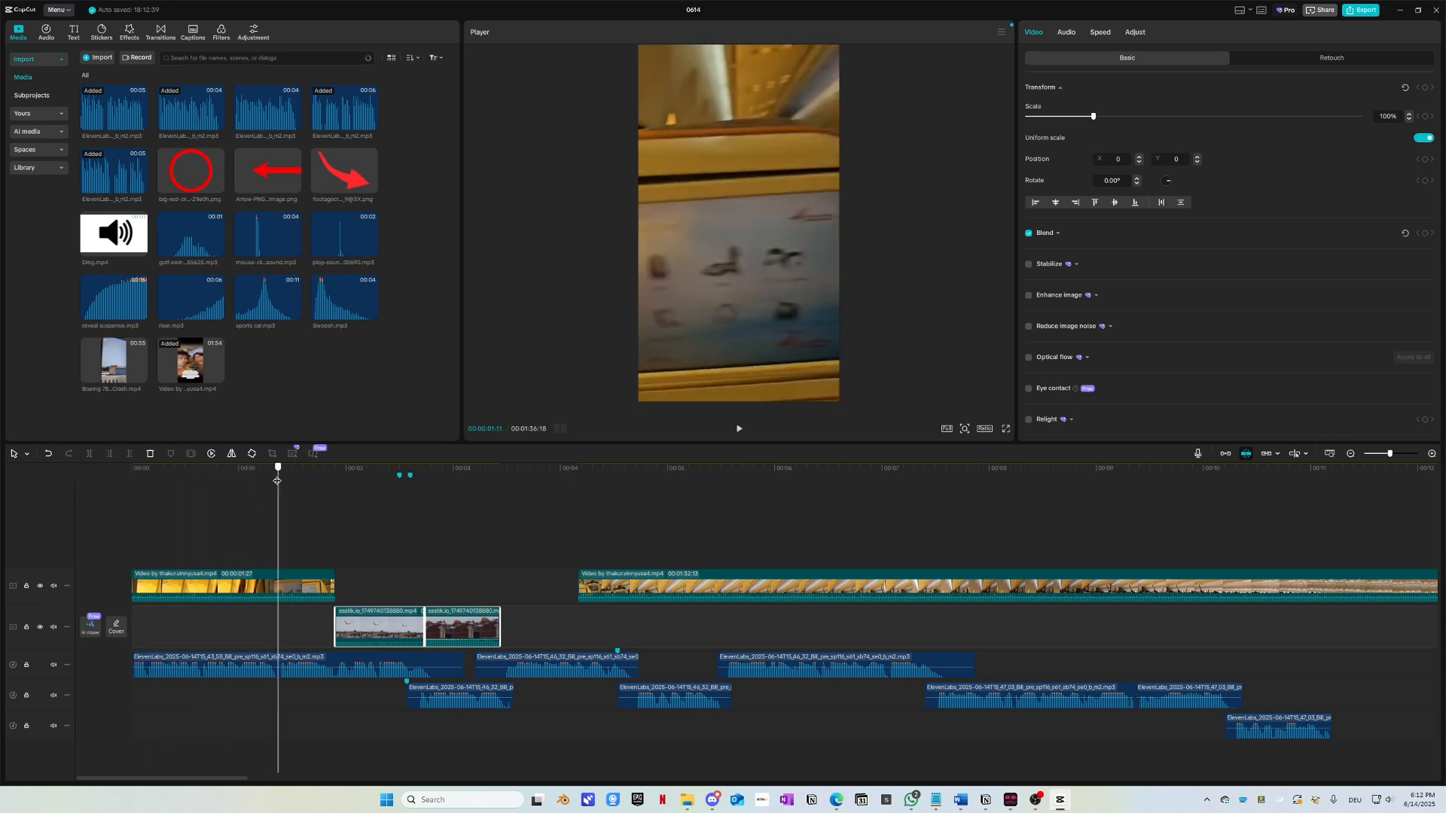
# Step: Trim the window shot to 00:00:01:11 and move it onto the main track start before the plane clips
pyautogui.click(305, 582)
pyautogui.hotkey('ctrl', 'b')
pyautogui.press('Delete')
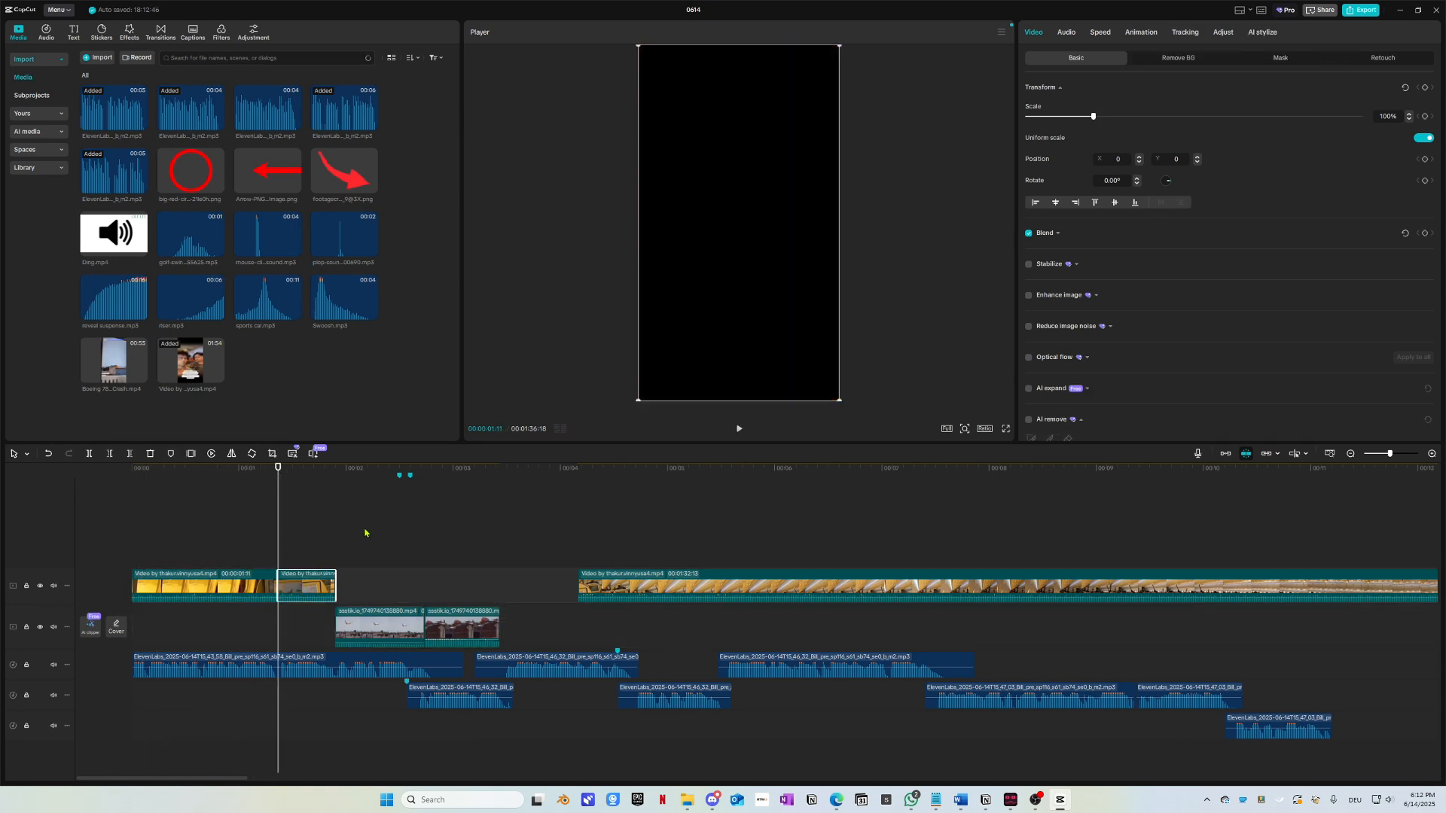
pyautogui.moveTo(430, 611); pyautogui.dragTo(371, 611)
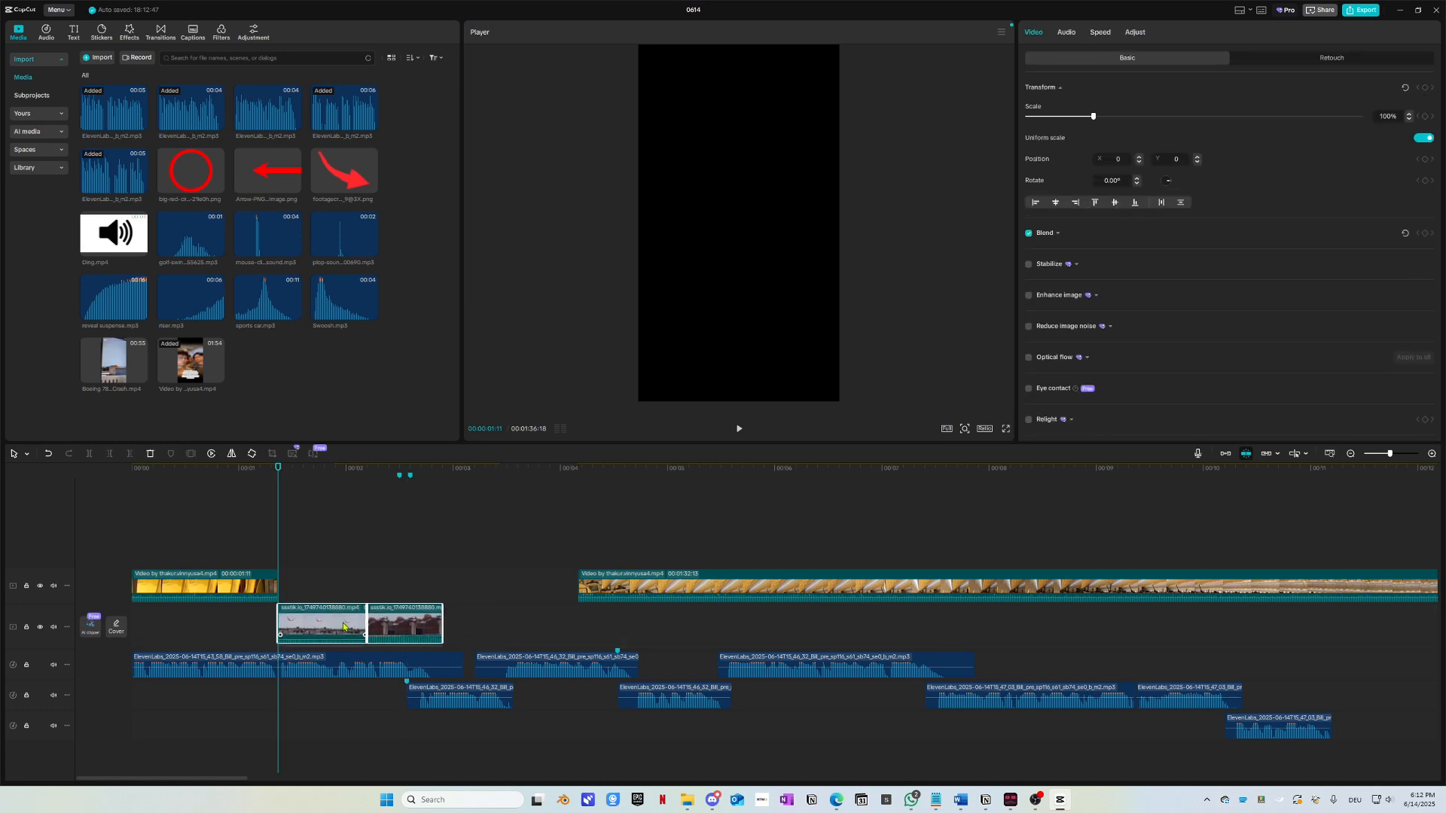
pyautogui.press('Home')
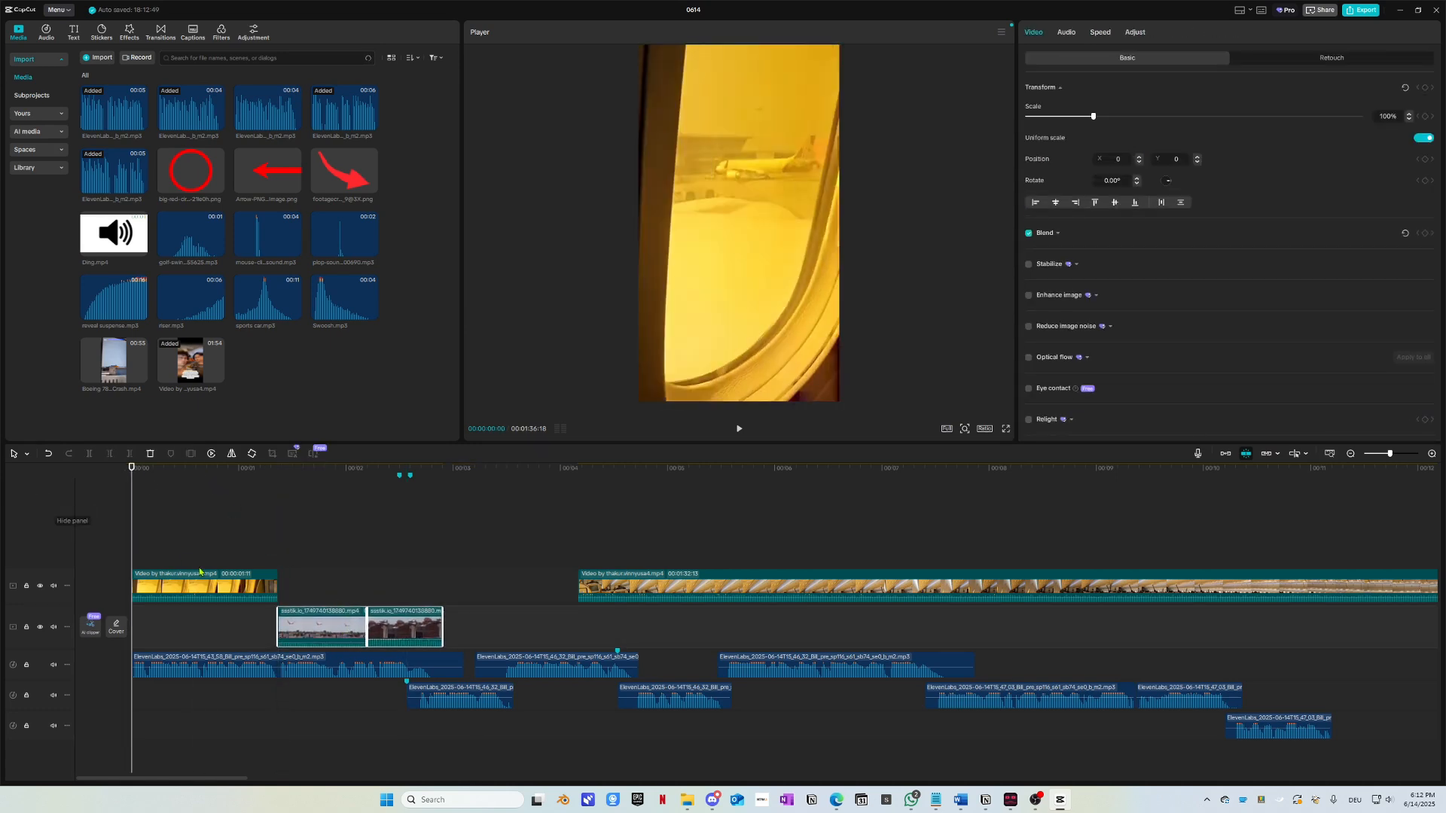
pyautogui.moveTo(200, 573); pyautogui.dragTo(143, 606)
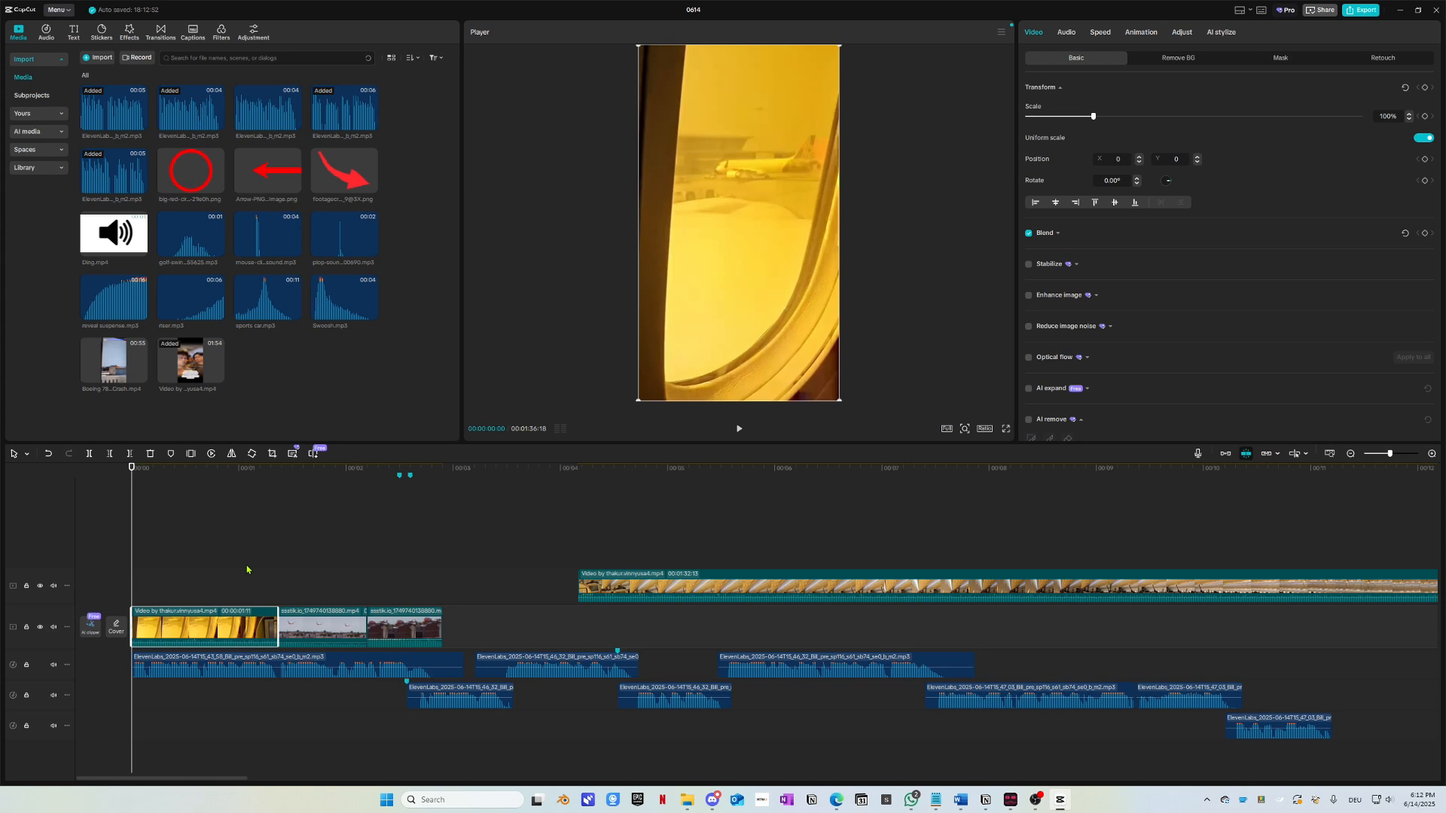
# Step: Preview the opening window shot from the start, then bring up the reference Short in Edge
pyautogui.press('space')
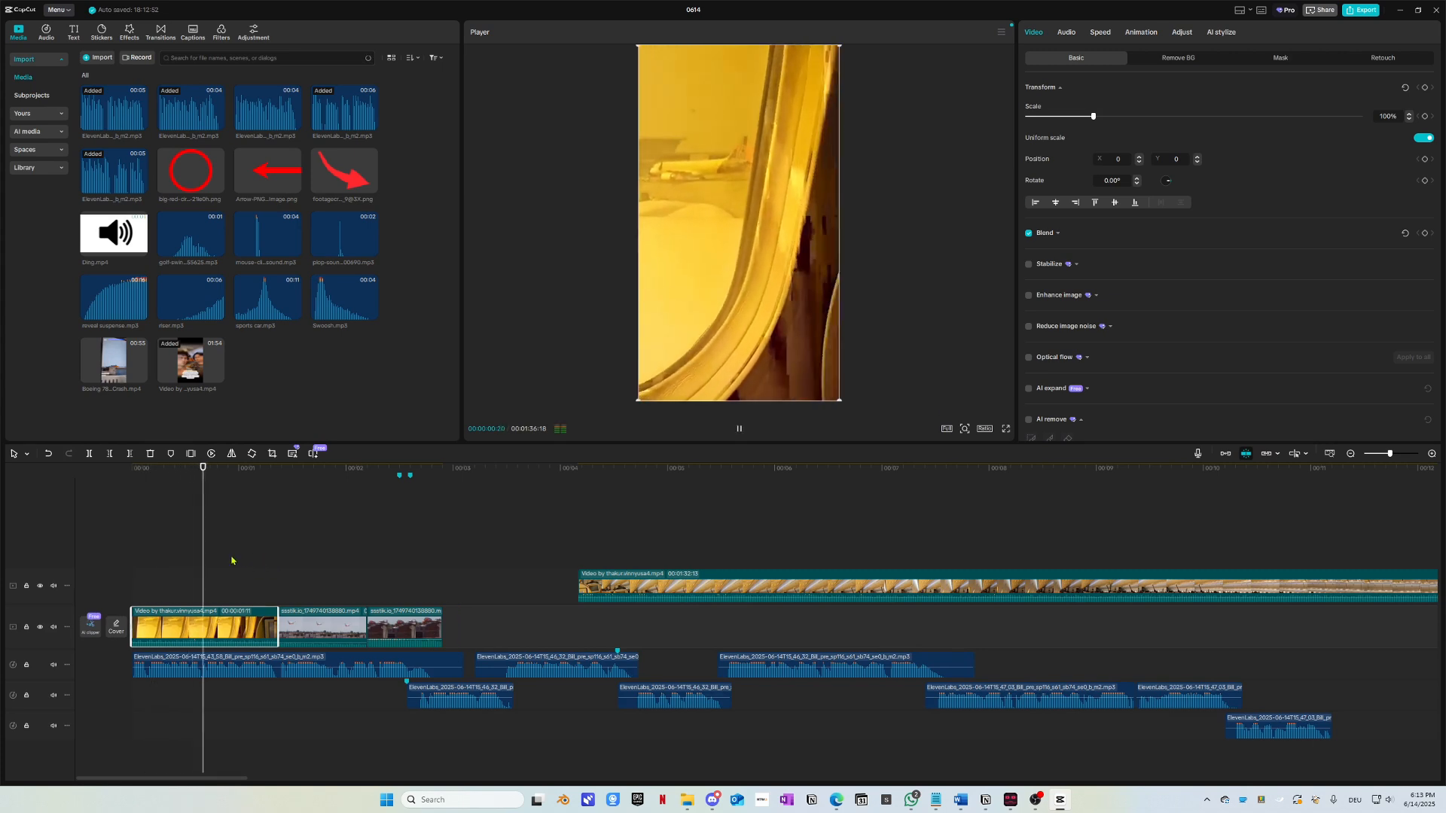
pyautogui.press('space')
pyautogui.moveTo(148, 473); pyautogui.dragTo(80, 498)
pyautogui.press('space')
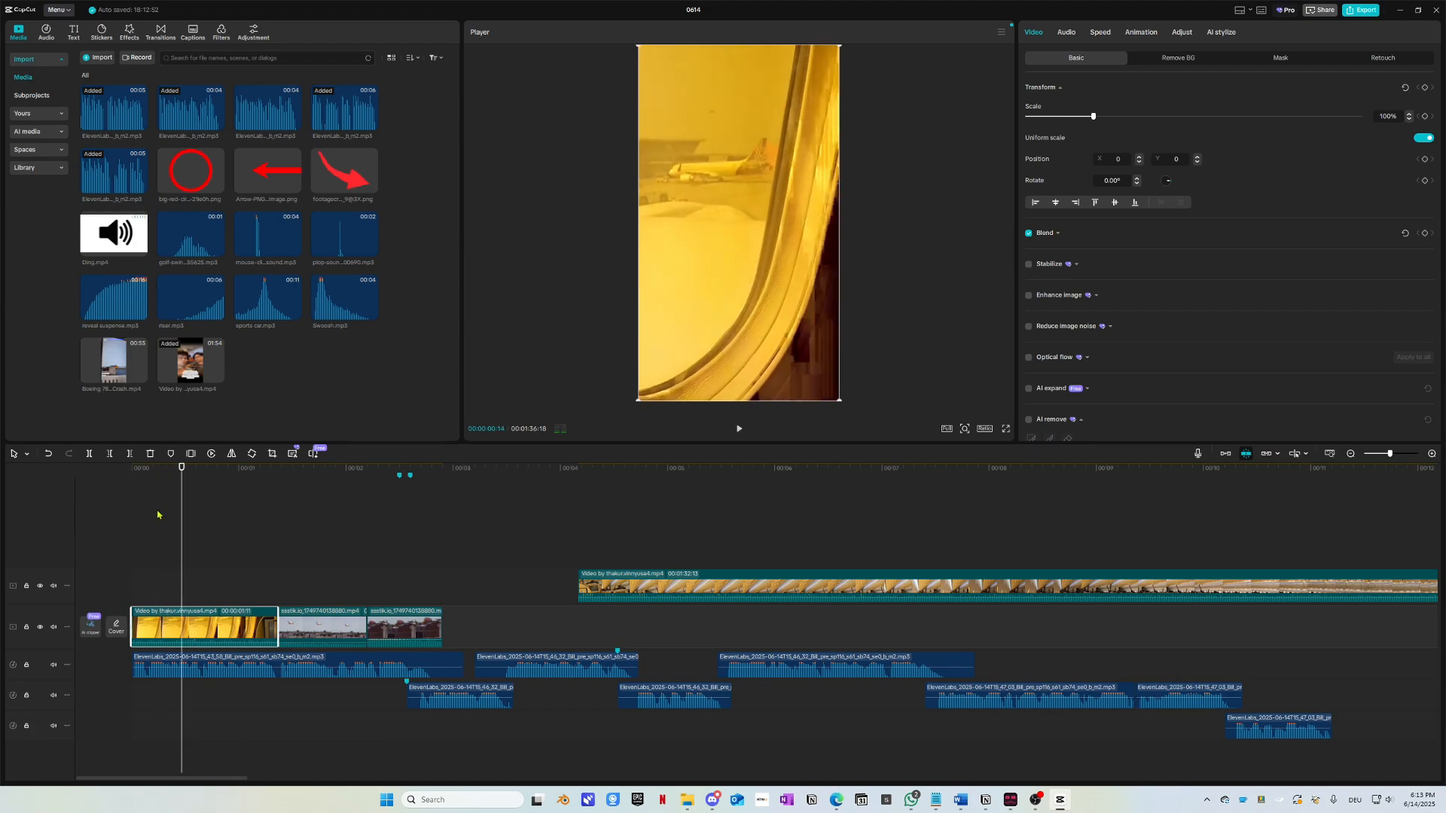
pyautogui.hotkey('alt', 'Tab')
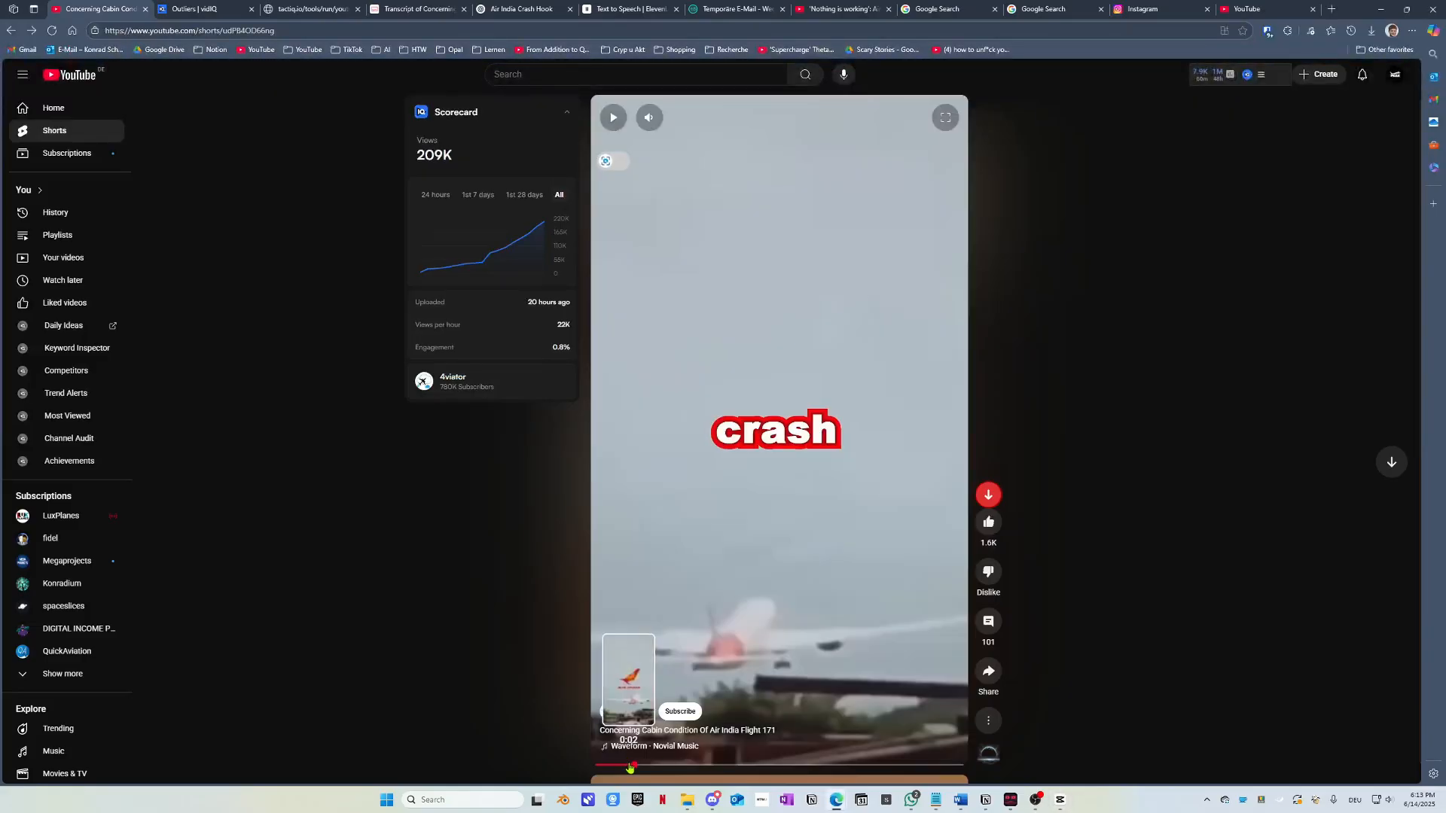
# Step: Replay the reference Air India Short from its beginning to hear the intro, then return to CapCut
pyautogui.click(597, 766)
pyautogui.click(755, 615)
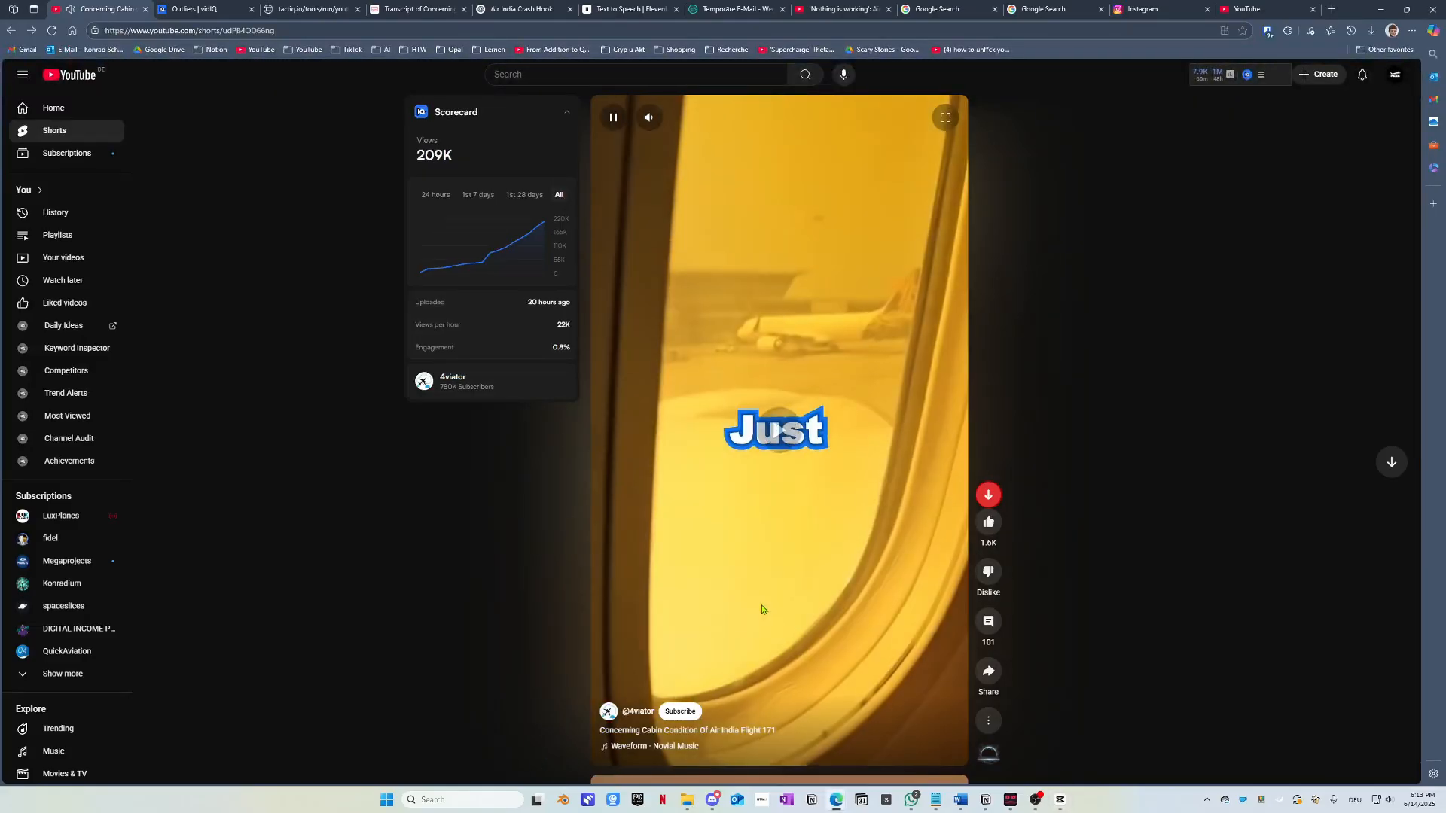
pyautogui.click(762, 613)
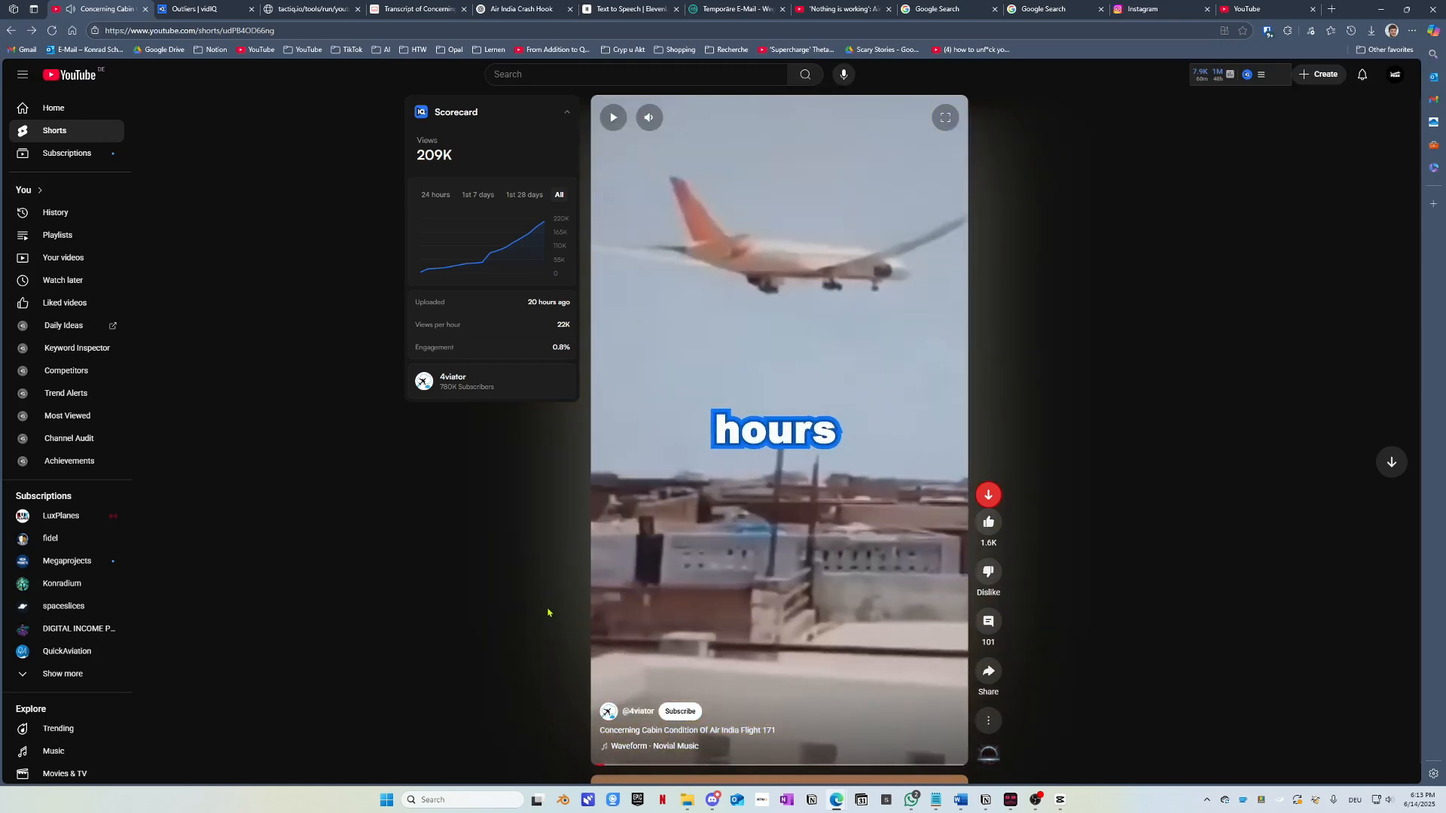
pyautogui.click(602, 765)
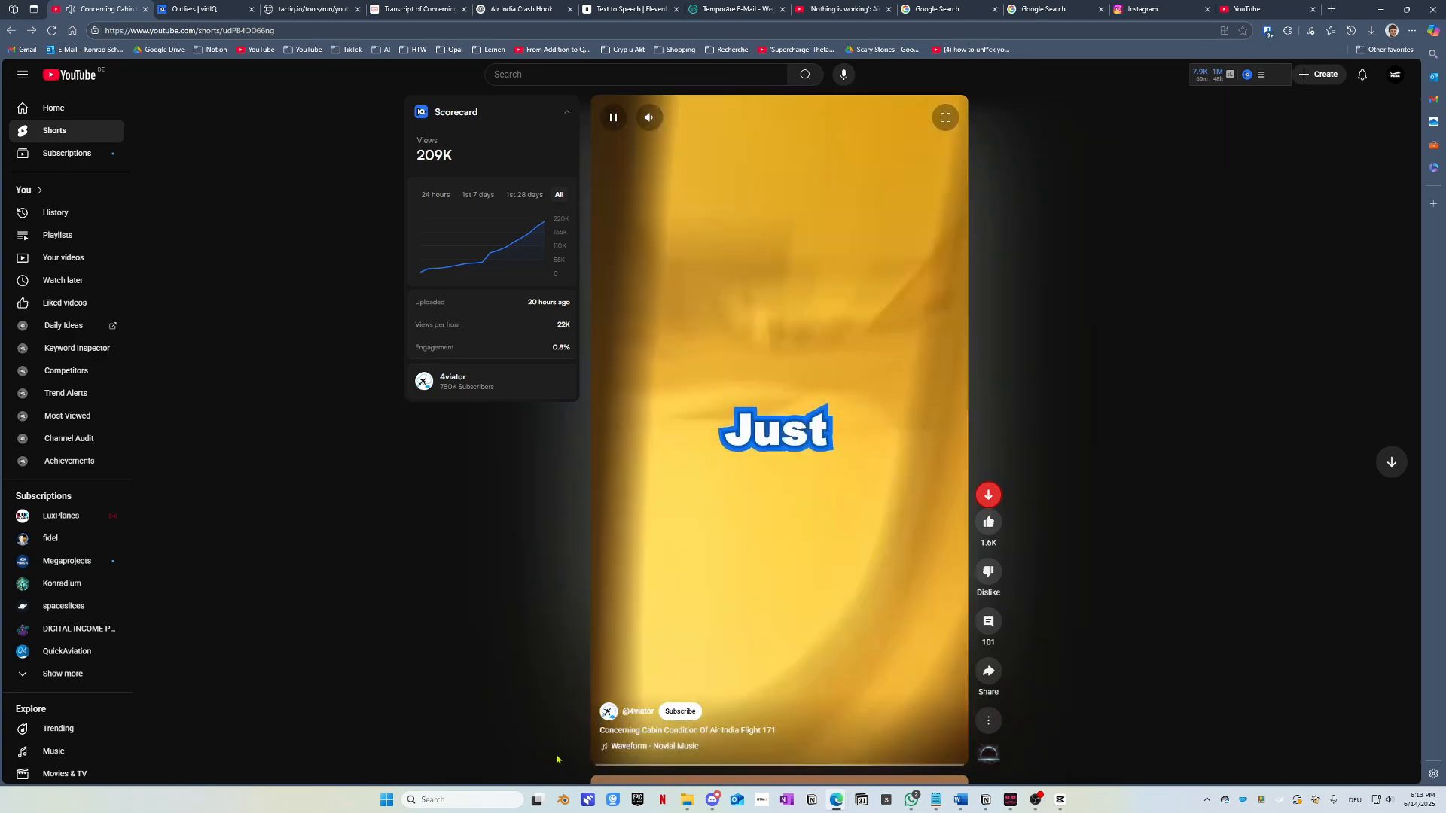
pyautogui.hotkey('alt', 'Tab')
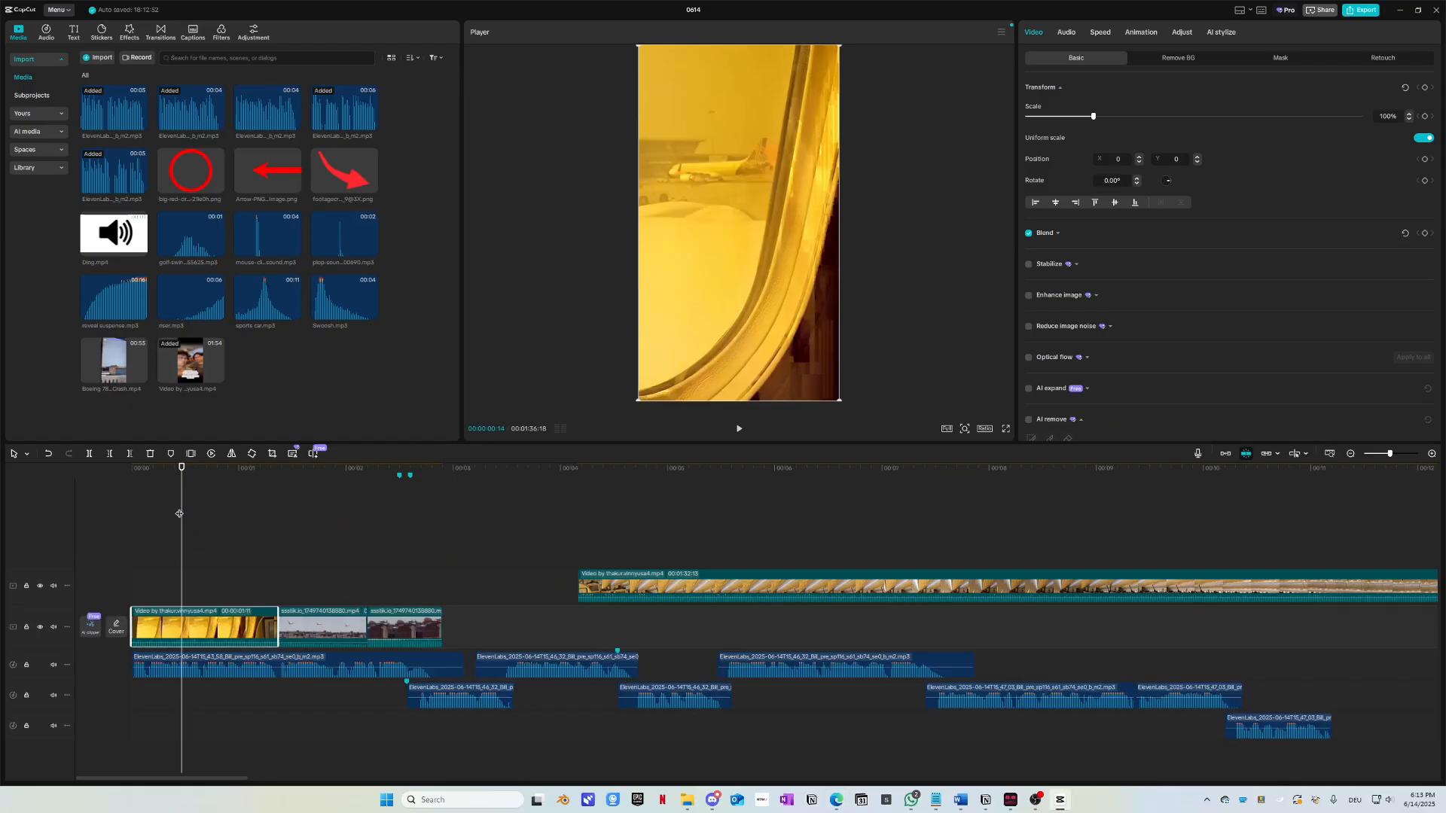
# Step: Replay the first frames of the cabin window shot to judge where to cut
pyautogui.moveTo(179, 514); pyautogui.dragTo(64, 483)
pyautogui.press('space')
pyautogui.press('space')
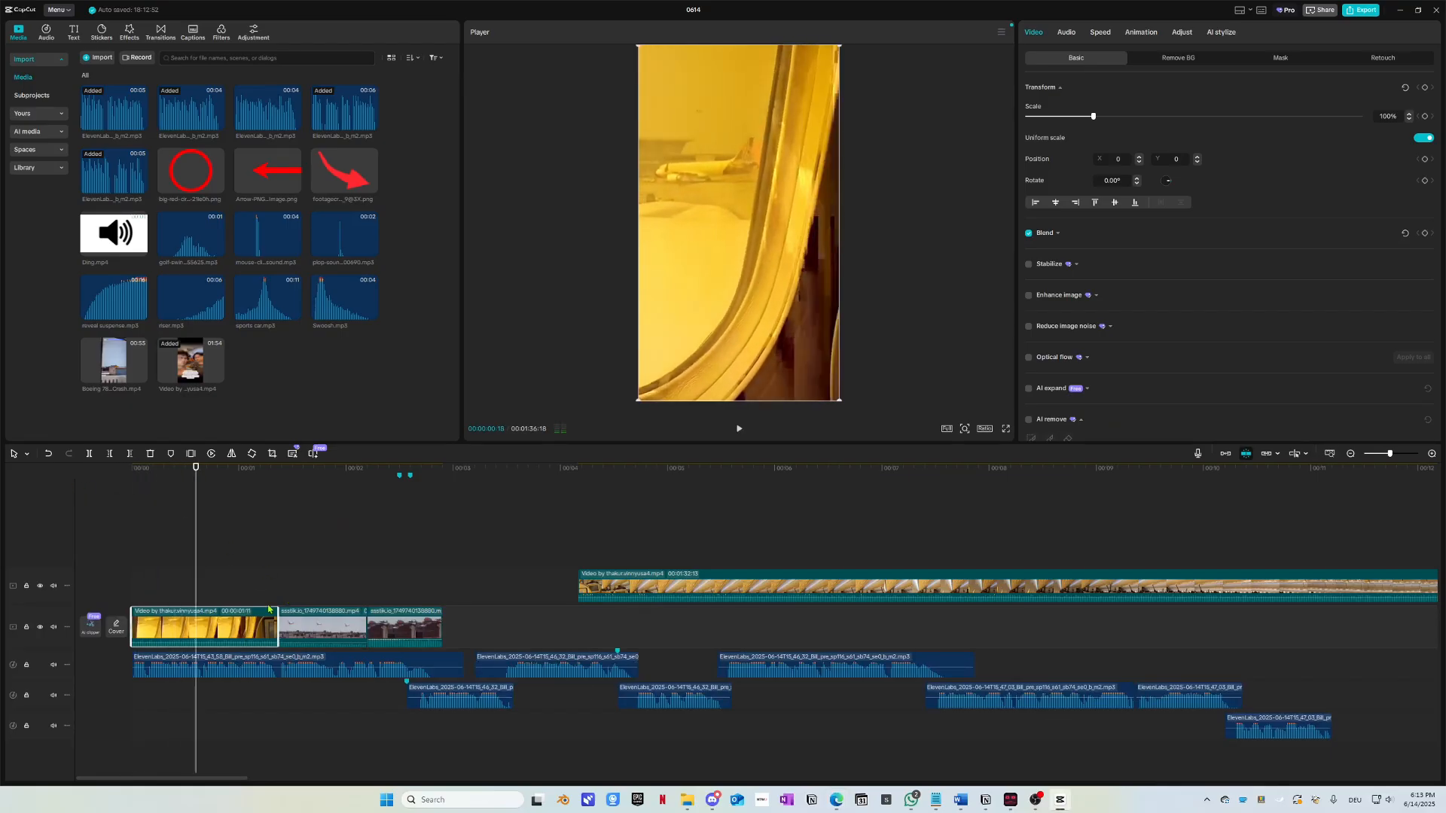
pyautogui.scroll(6, 269, 608)
pyautogui.hscroll(-3, 197, 548)
pyautogui.moveTo(351, 510); pyautogui.dragTo(27, 494)
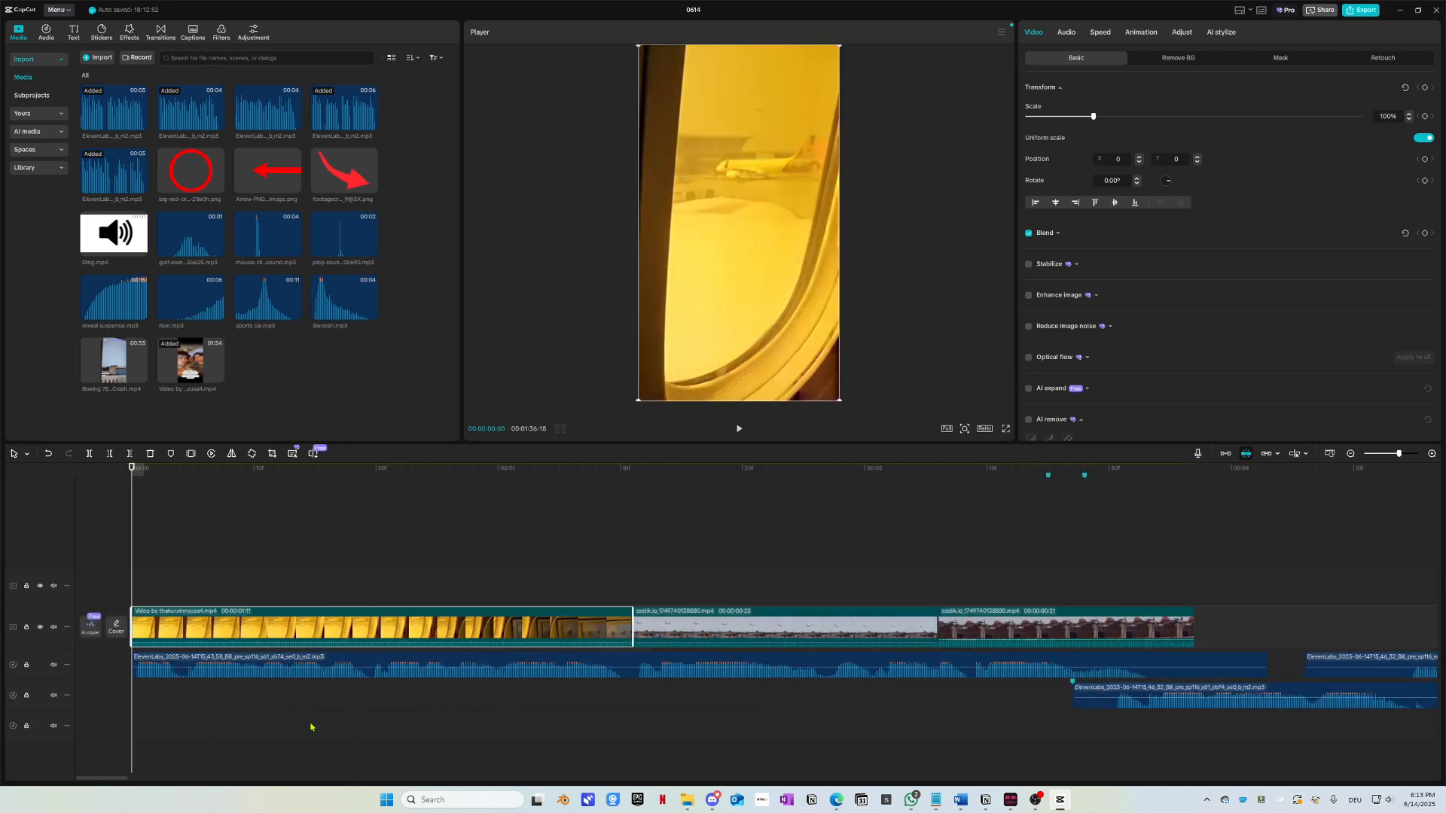
pyautogui.press('space')
pyautogui.press('space')
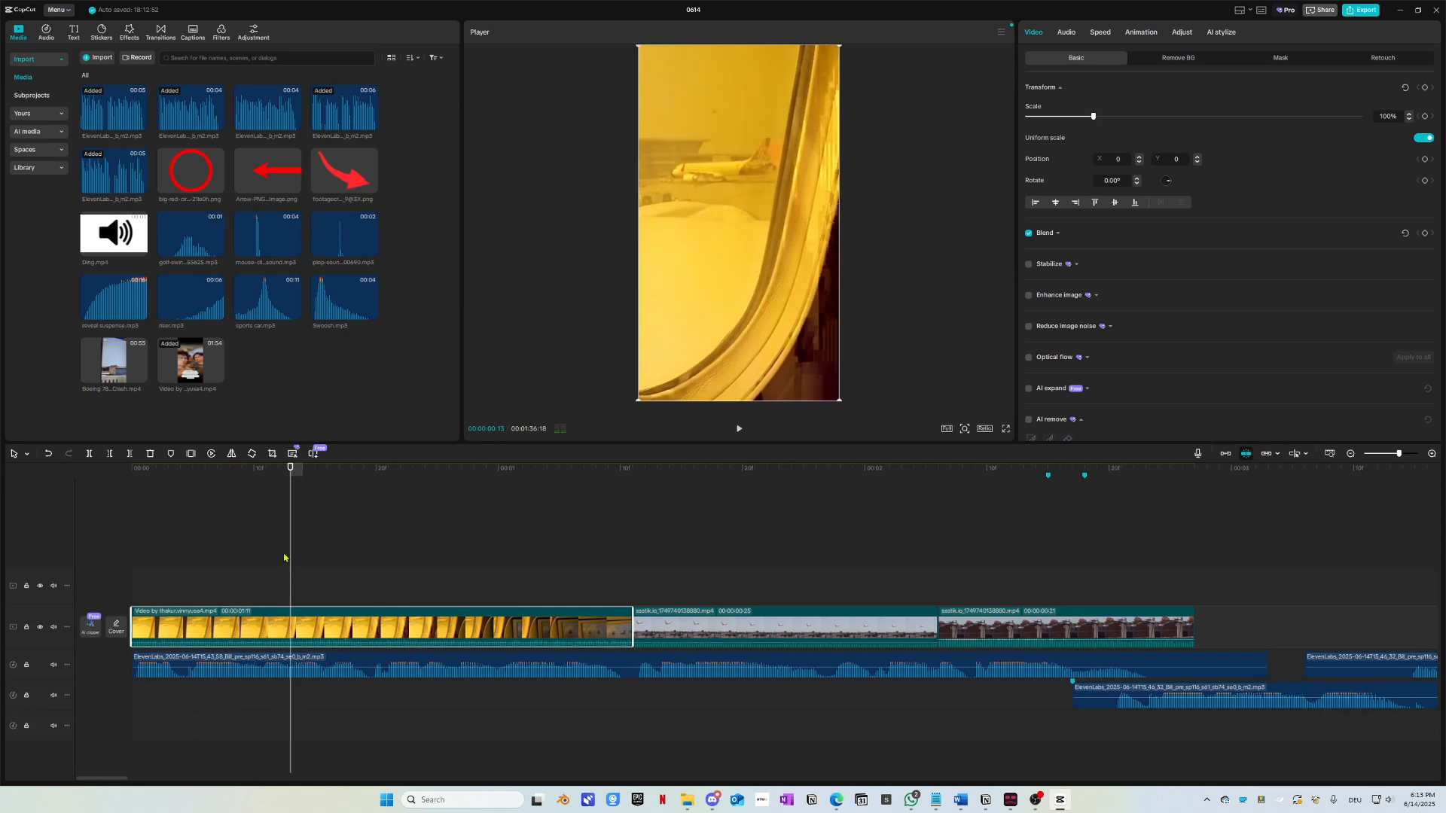
# Step: Place the playhead at frame 16 of the cabin window shot
pyautogui.click(356, 476)
pyautogui.click(325, 486)
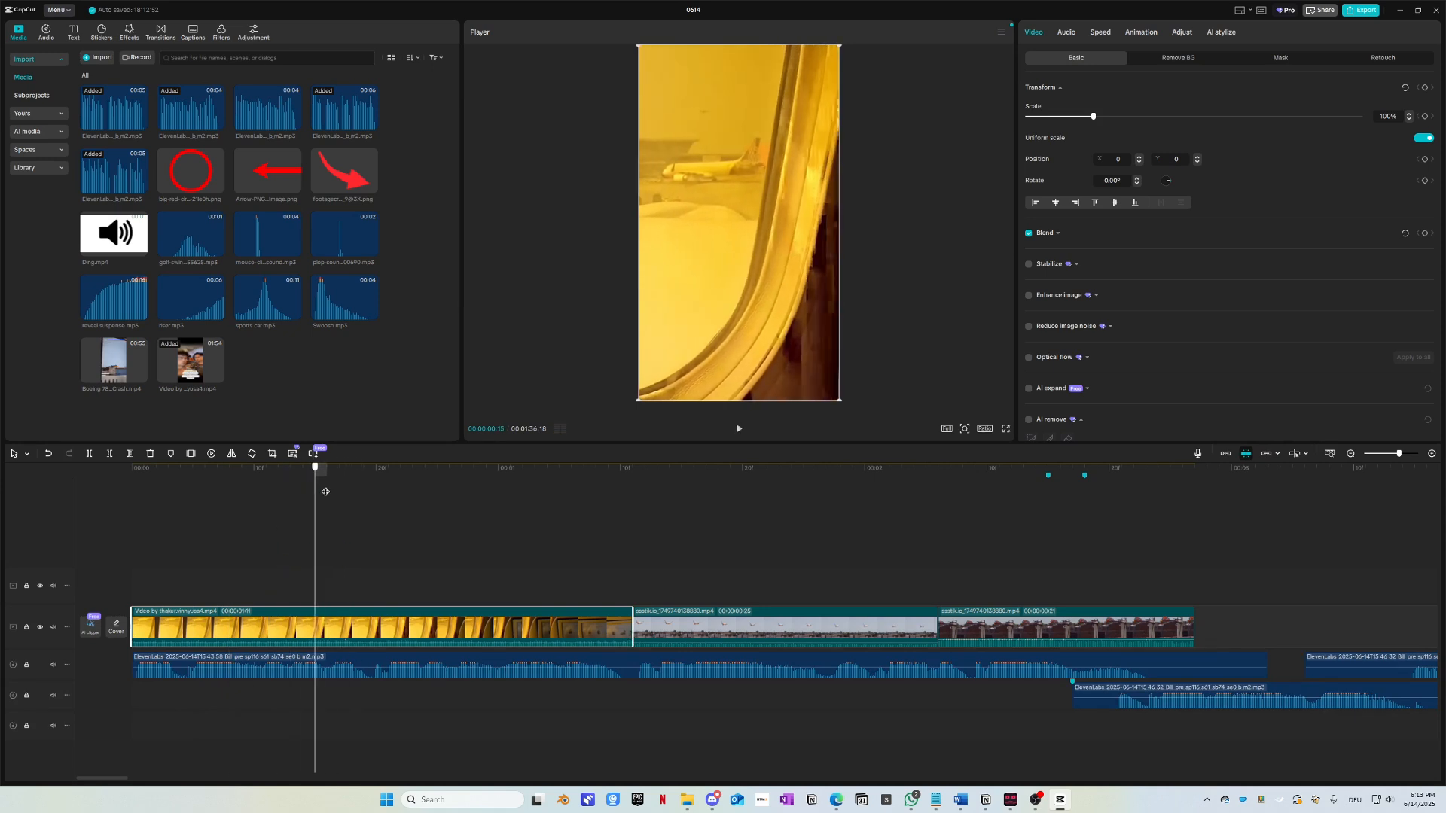
pyautogui.click(390, 486)
pyautogui.moveTo(276, 485); pyautogui.dragTo(113, 506)
pyautogui.press('space')
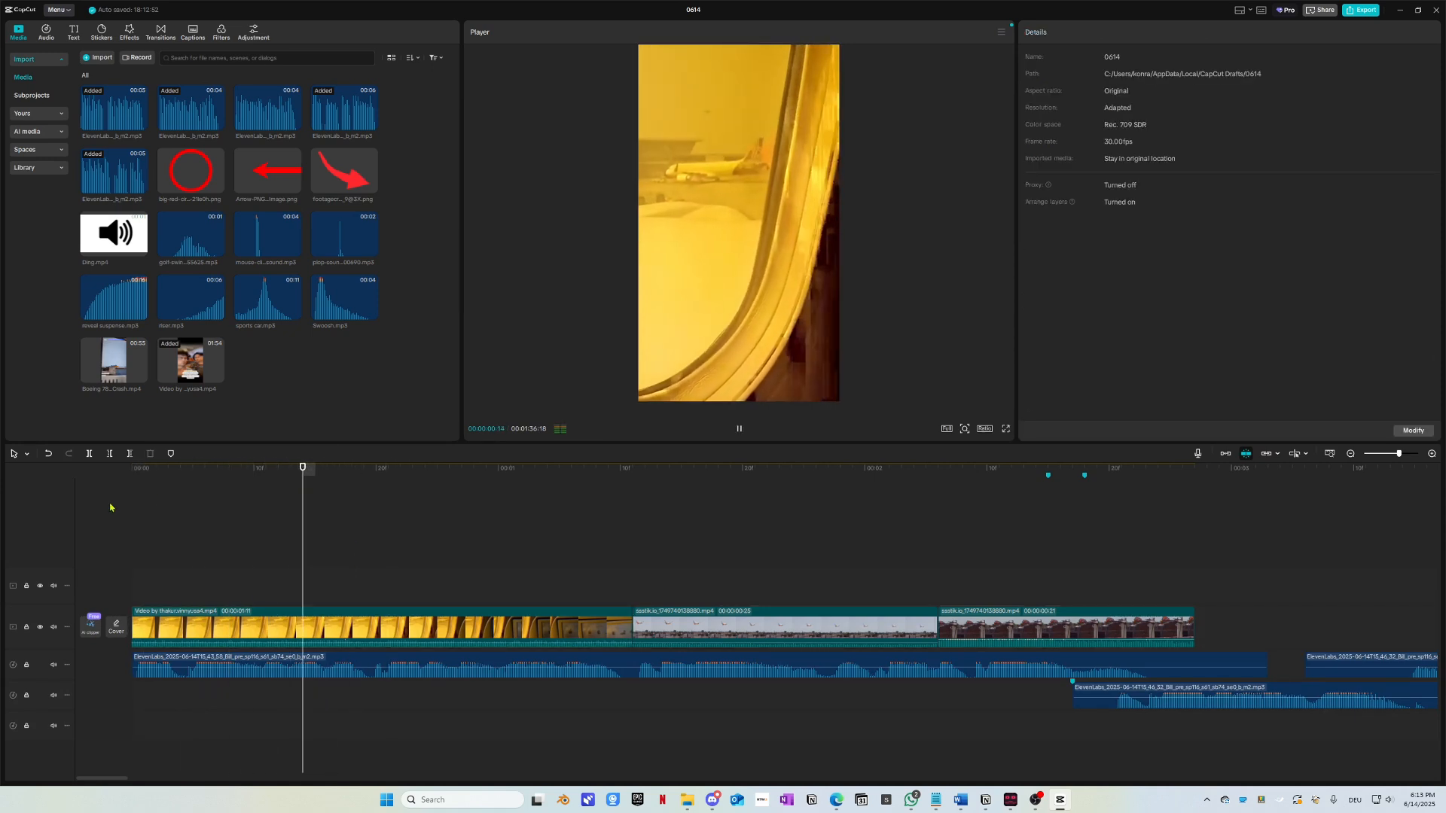
pyautogui.press('space')
pyautogui.click(326, 482)
pyautogui.moveTo(325, 482)
pyautogui.mouseDown()
pyautogui.moveTo(341, 478)
pyautogui.moveTo(288, 484)
pyautogui.moveTo(330, 491)
pyautogui.mouseUp()
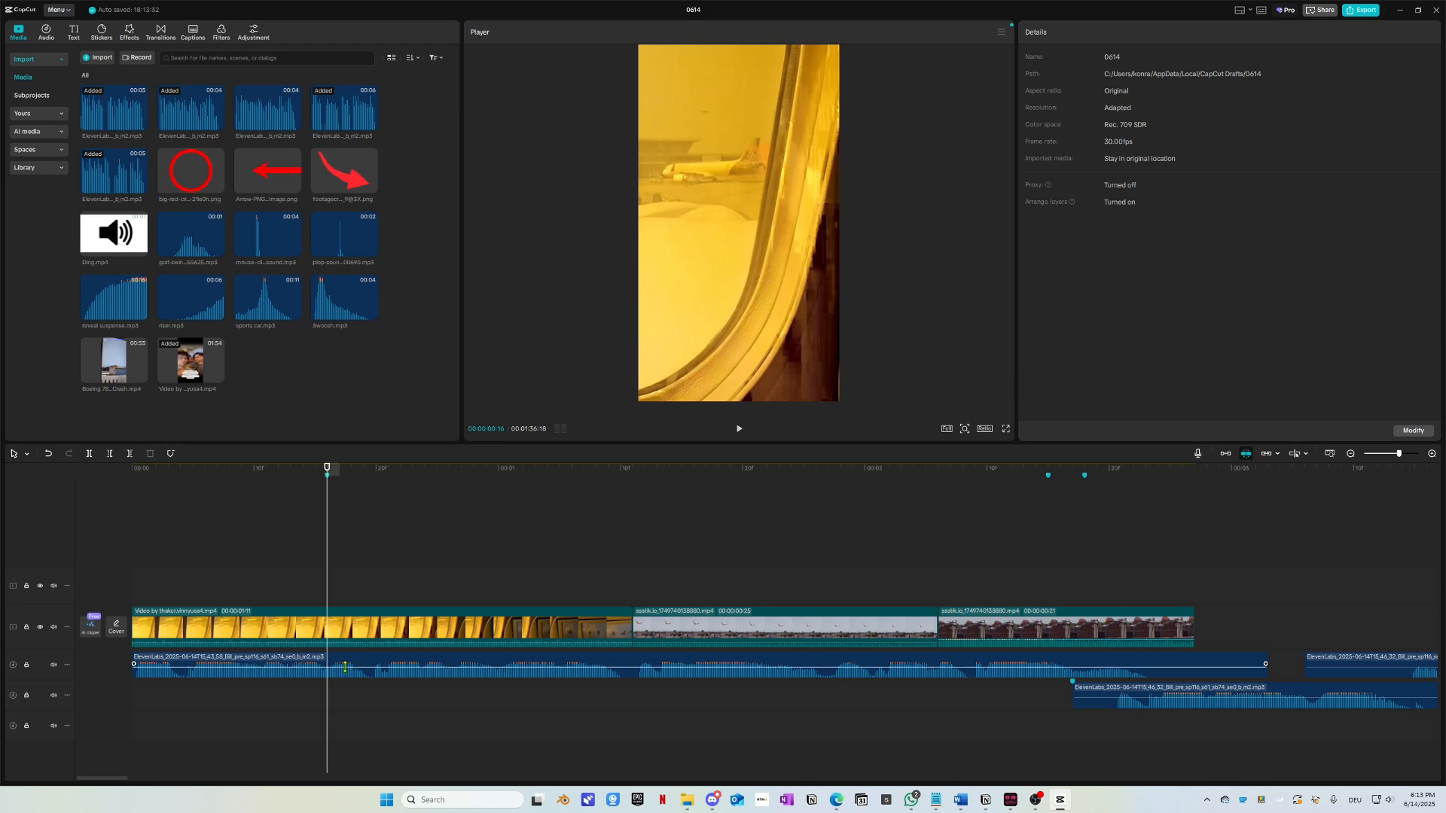
# Step: Trim the cabin clip to end at frame 16 and slide both plane clips left against it
pyautogui.click(362, 635)
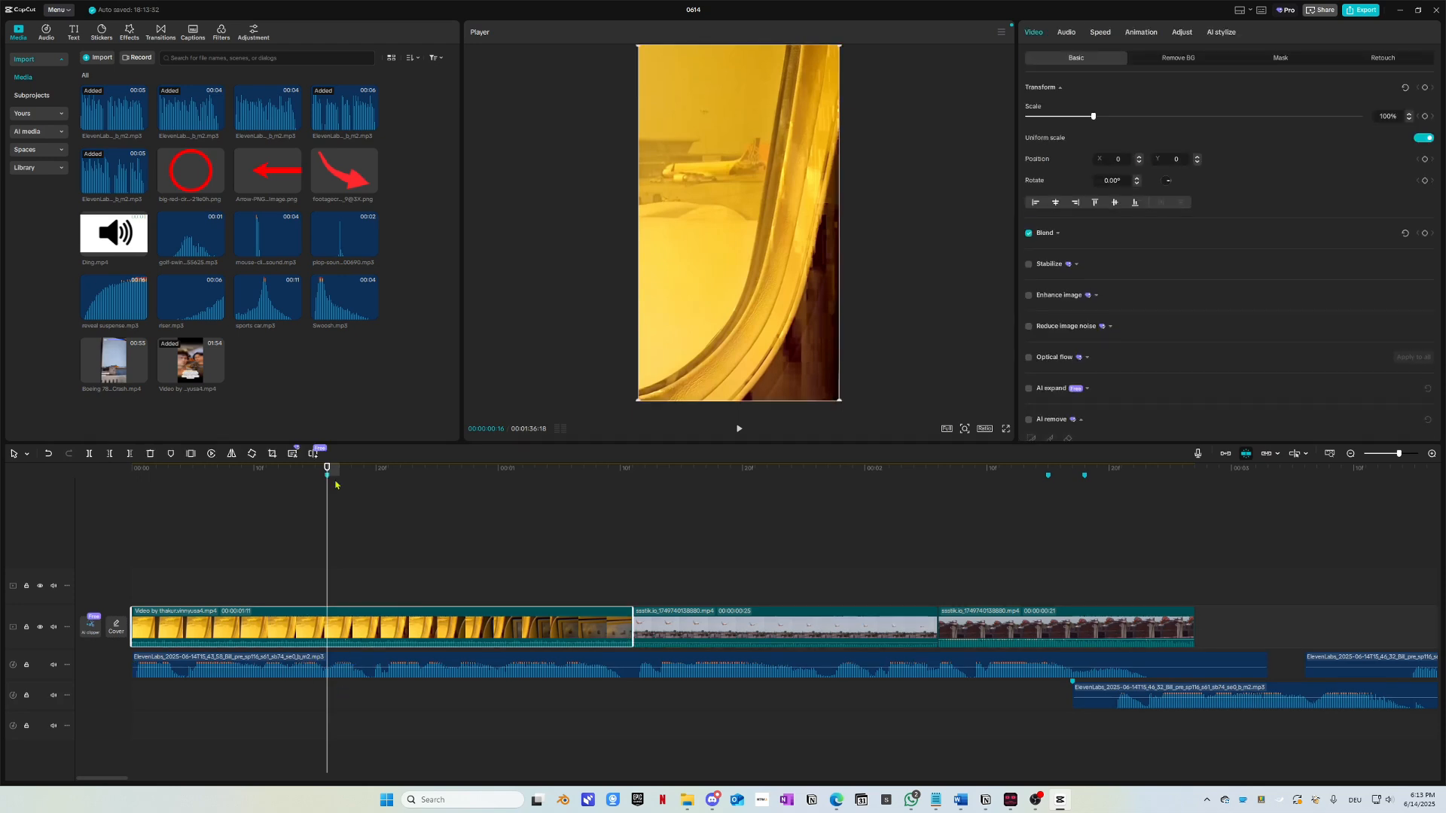
pyautogui.press('Delete')
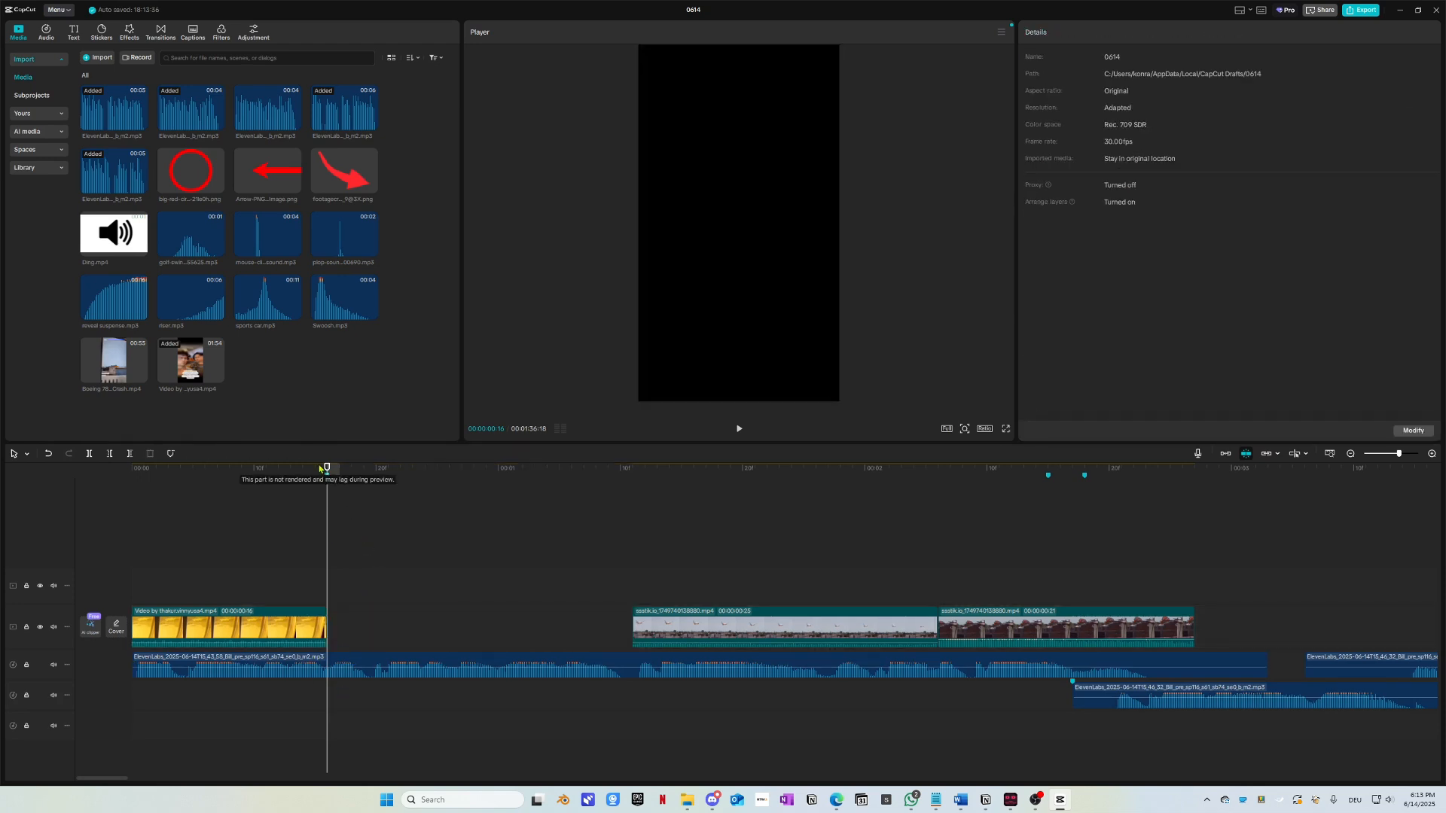
pyautogui.moveTo(266, 482); pyautogui.dragTo(127, 491)
pyautogui.moveTo(689, 563); pyautogui.dragTo(968, 620)
pyautogui.moveTo(1017, 624); pyautogui.dragTo(711, 621)
# Step: Play the edited opening and compare it with the reference Short's cabin shot
pyautogui.press('space')
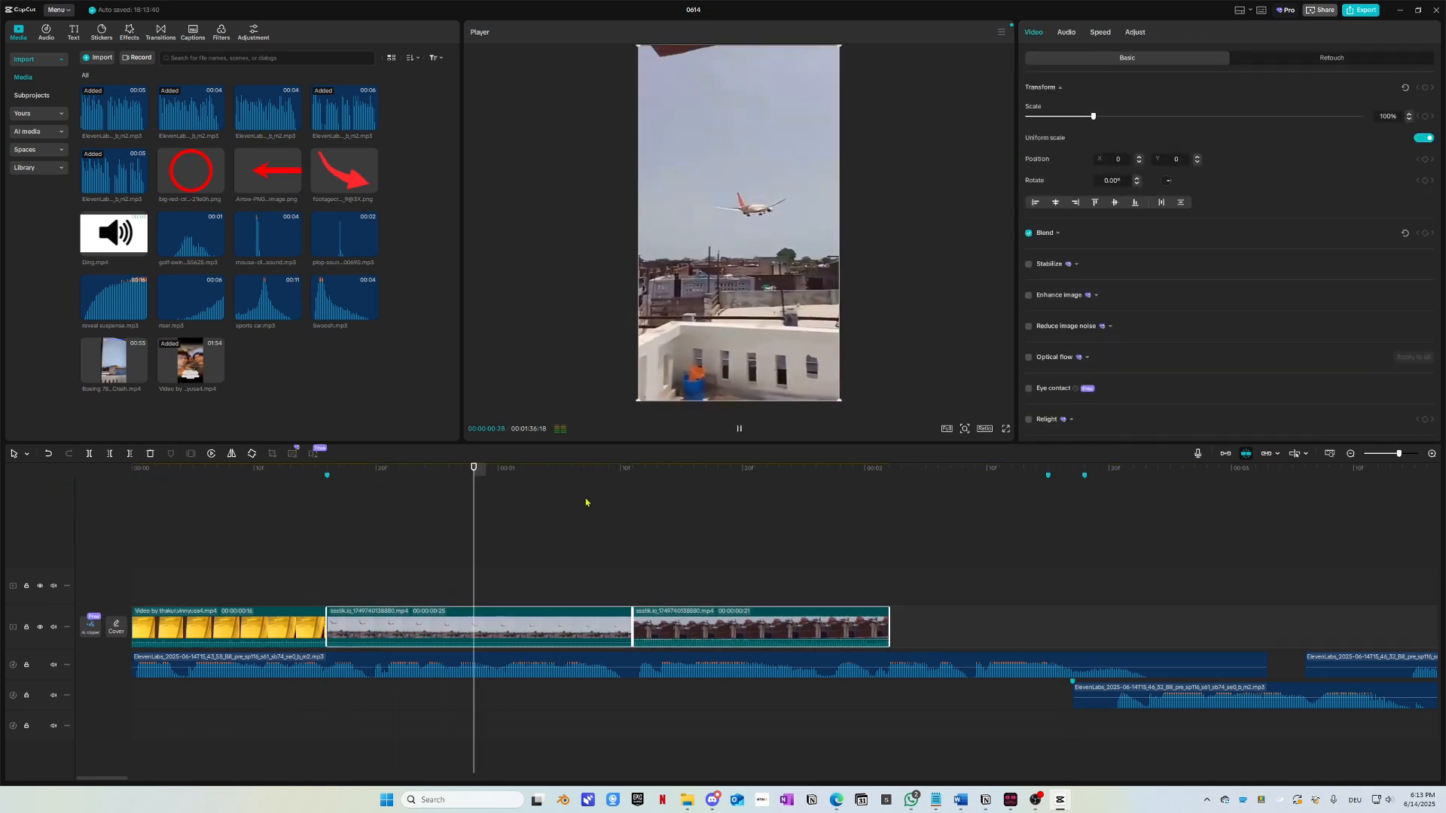
pyautogui.press('space')
pyautogui.moveTo(786, 480); pyautogui.dragTo(590, 548)
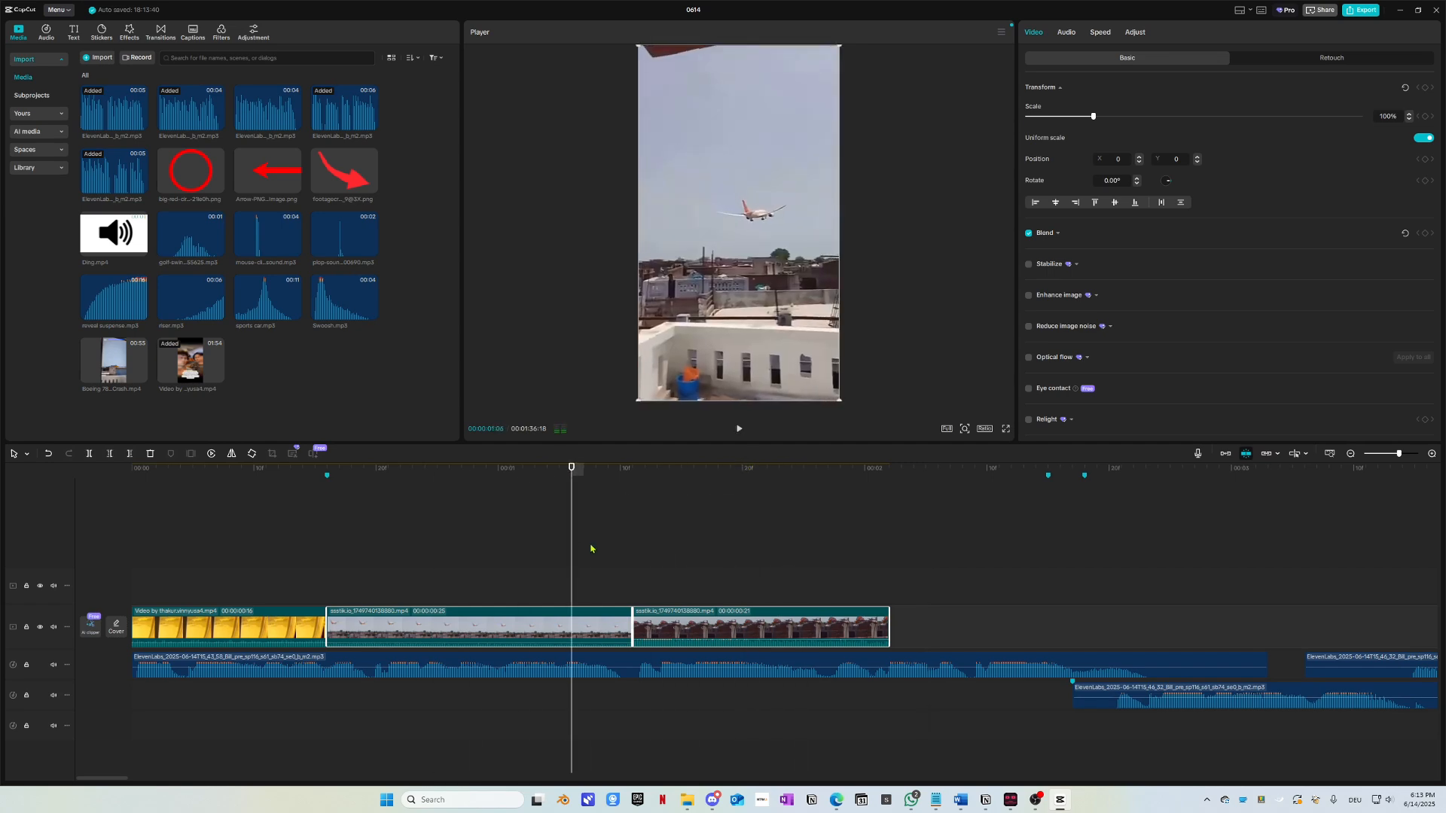
pyautogui.hotkey('alt', 'Tab')
pyautogui.click(708, 540)
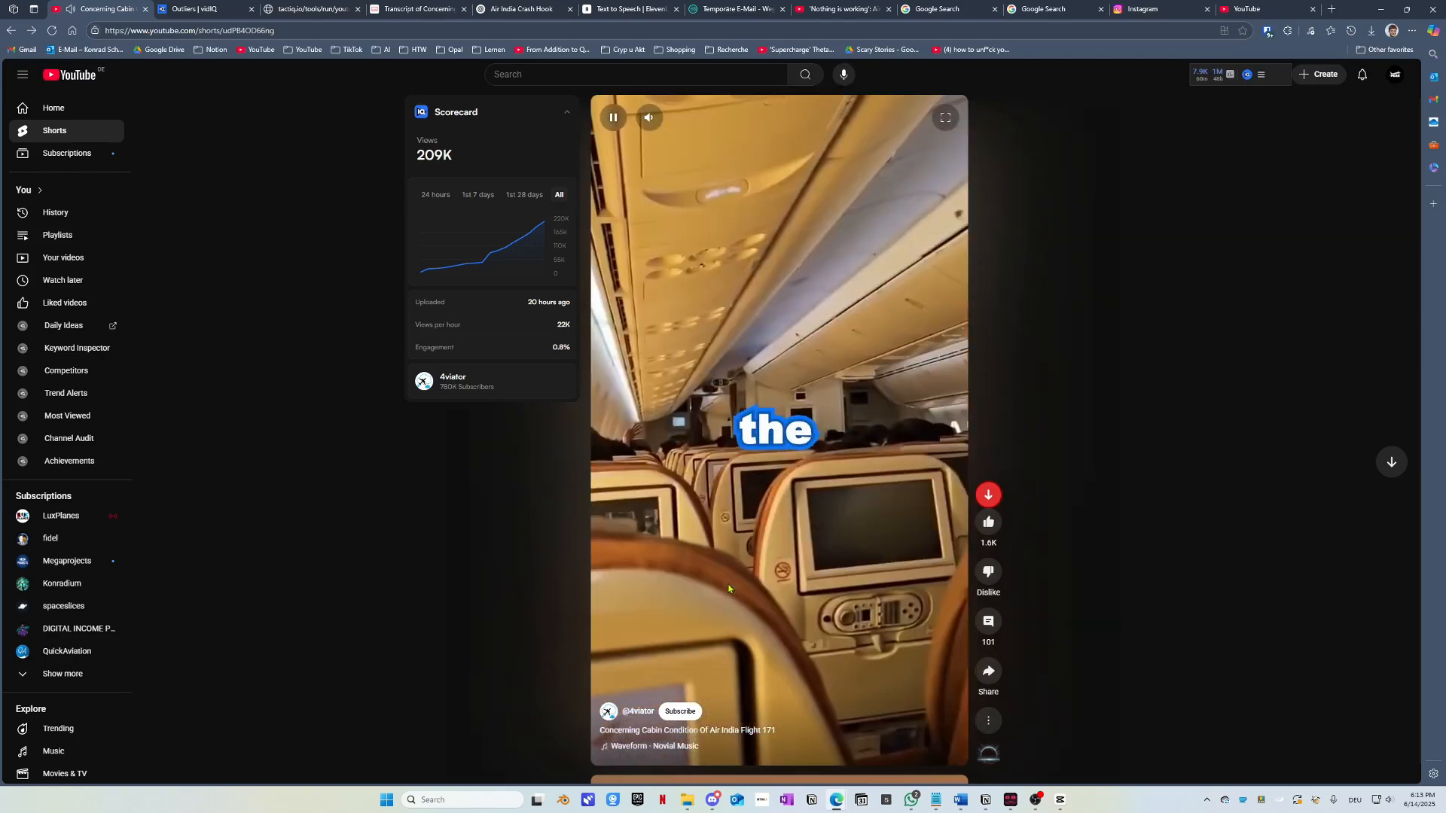
pyautogui.click(728, 589)
pyautogui.hotkey('alt', 'Tab')
# Step: Replay the new opening several times to check the cut into the plane shot
pyautogui.moveTo(585, 522); pyautogui.dragTo(129, 494)
pyautogui.press('space')
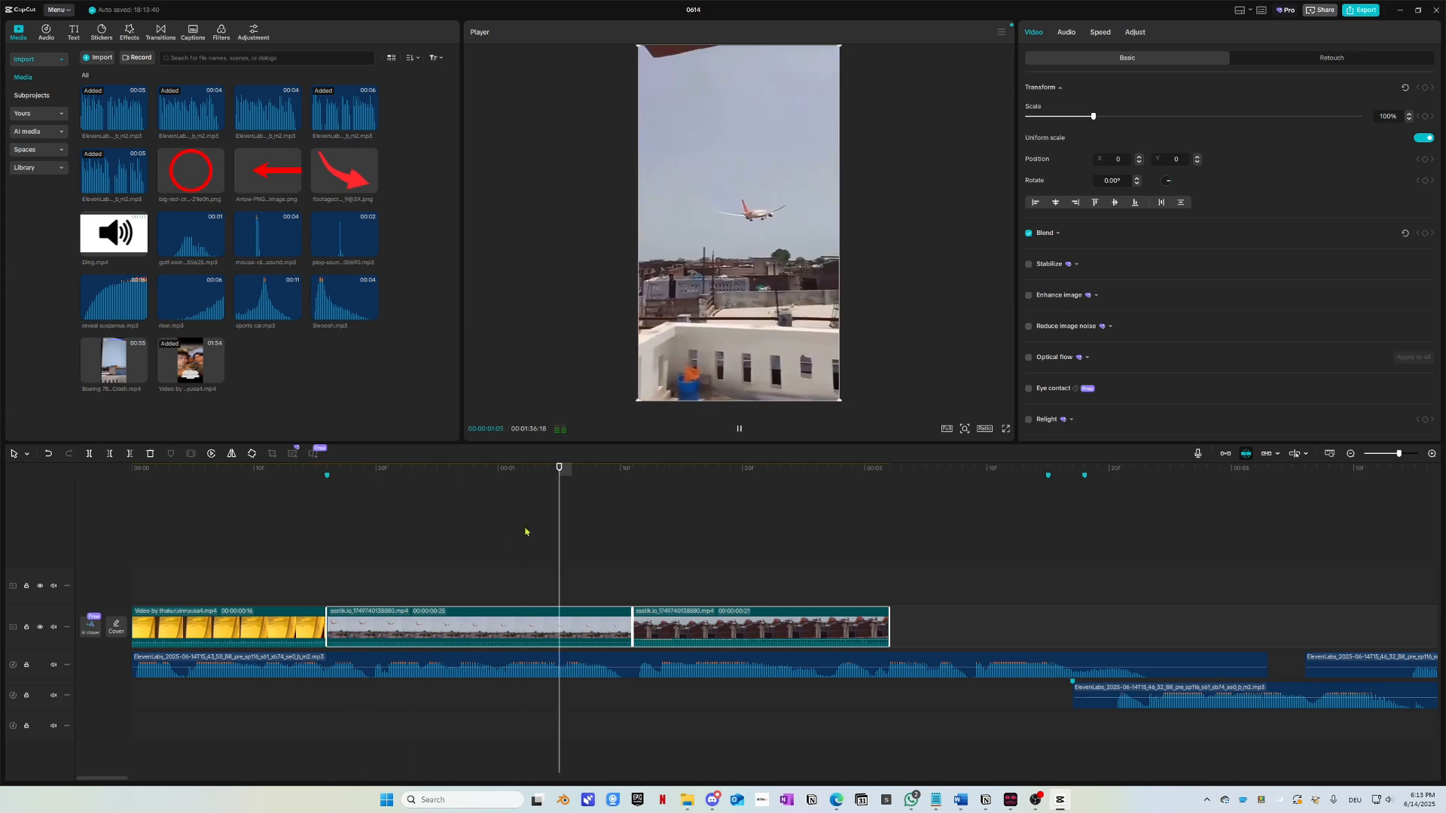
pyautogui.moveTo(575, 480); pyautogui.dragTo(130, 486)
pyautogui.press('space')
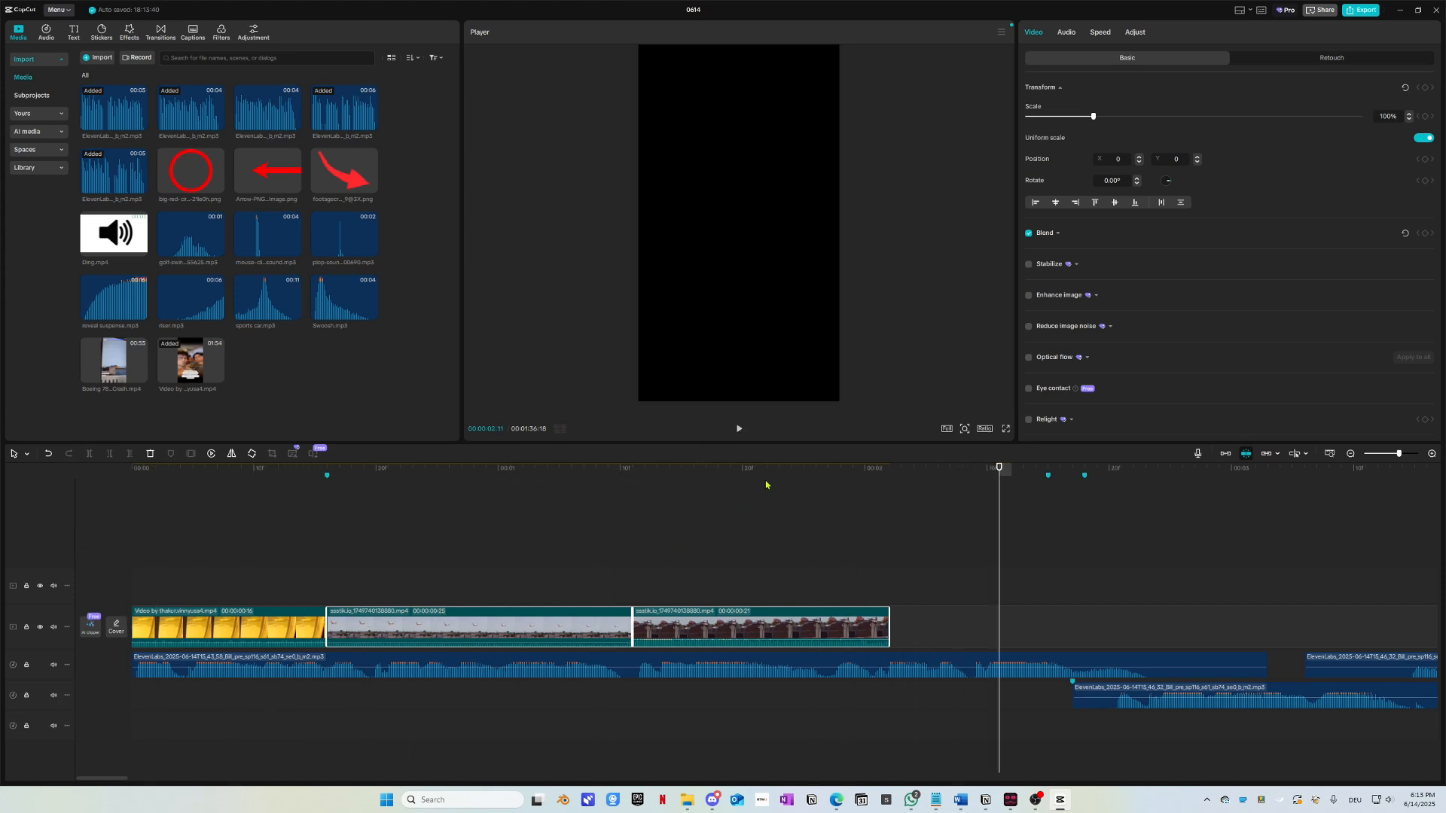
pyautogui.moveTo(766, 485); pyautogui.dragTo(143, 485)
pyautogui.press('space')
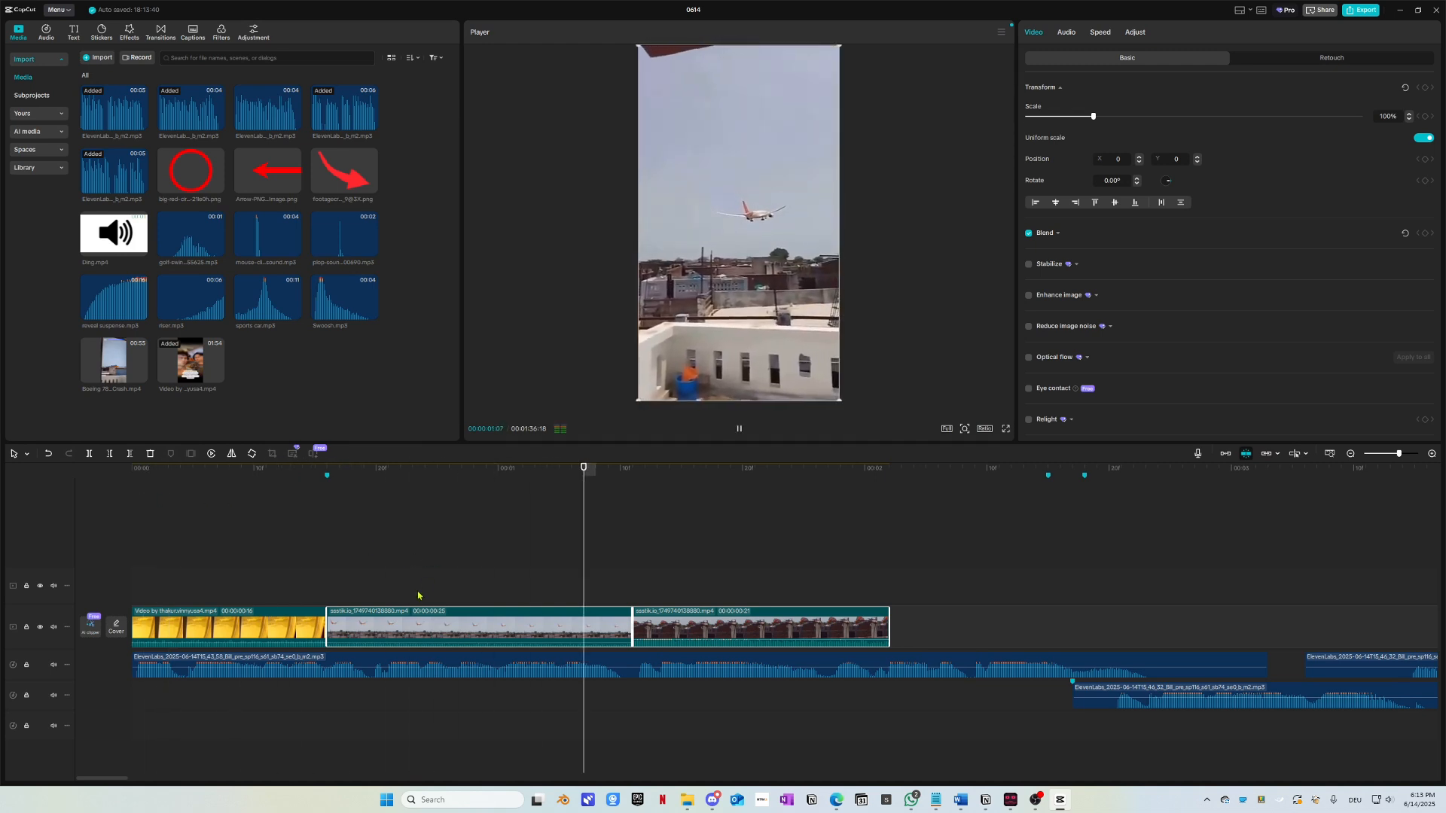
pyautogui.press('space')
pyautogui.keyDown('ctrl'); pyautogui.scroll(-1, 421, 629); pyautogui.keyUp('ctrl')
pyautogui.press('space')
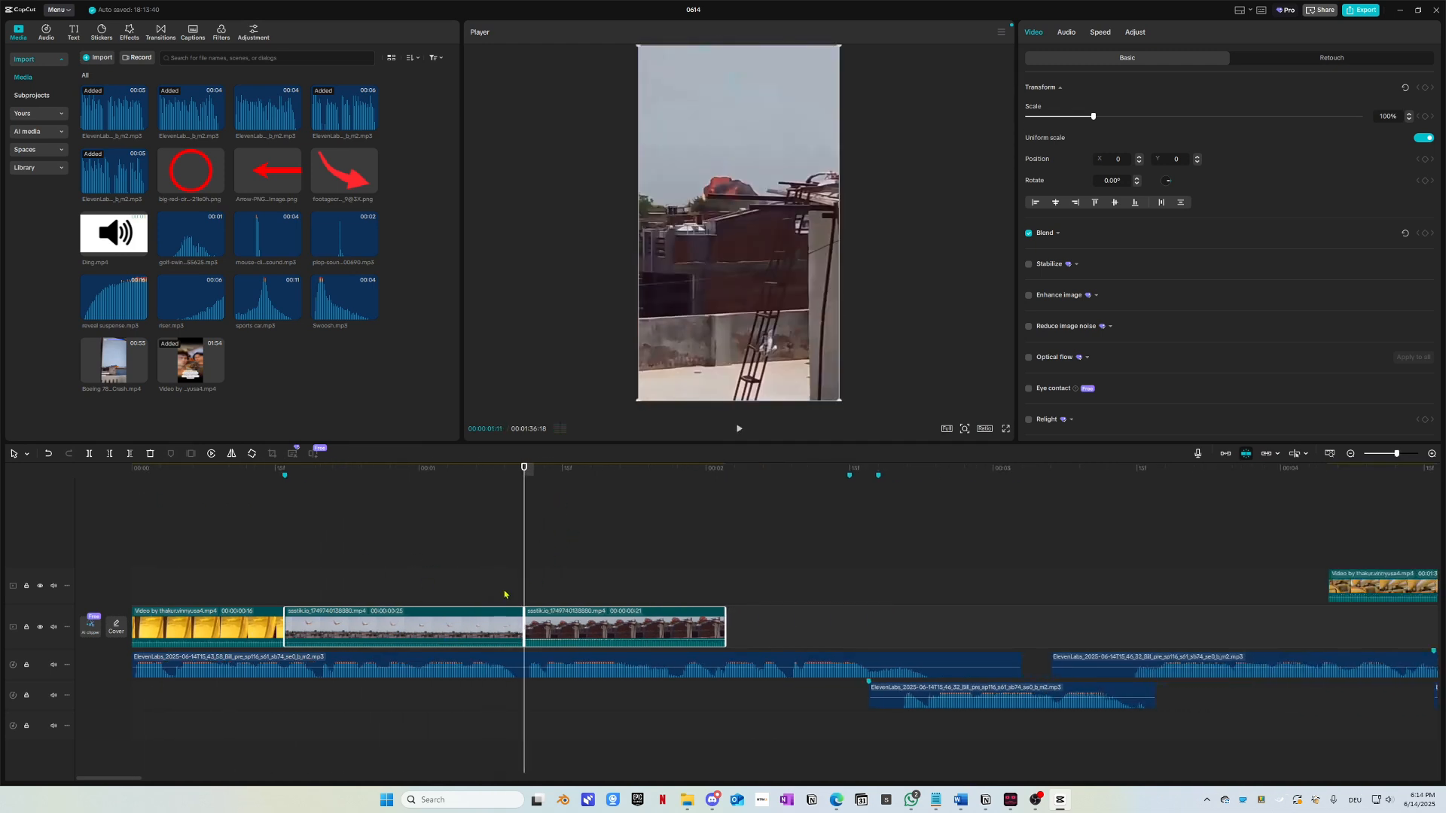
# Step: Push the plane clips later and scrub the long cabin video to the face shot at 00:01:11:08
pyautogui.moveTo(423, 635); pyautogui.dragTo(662, 635)
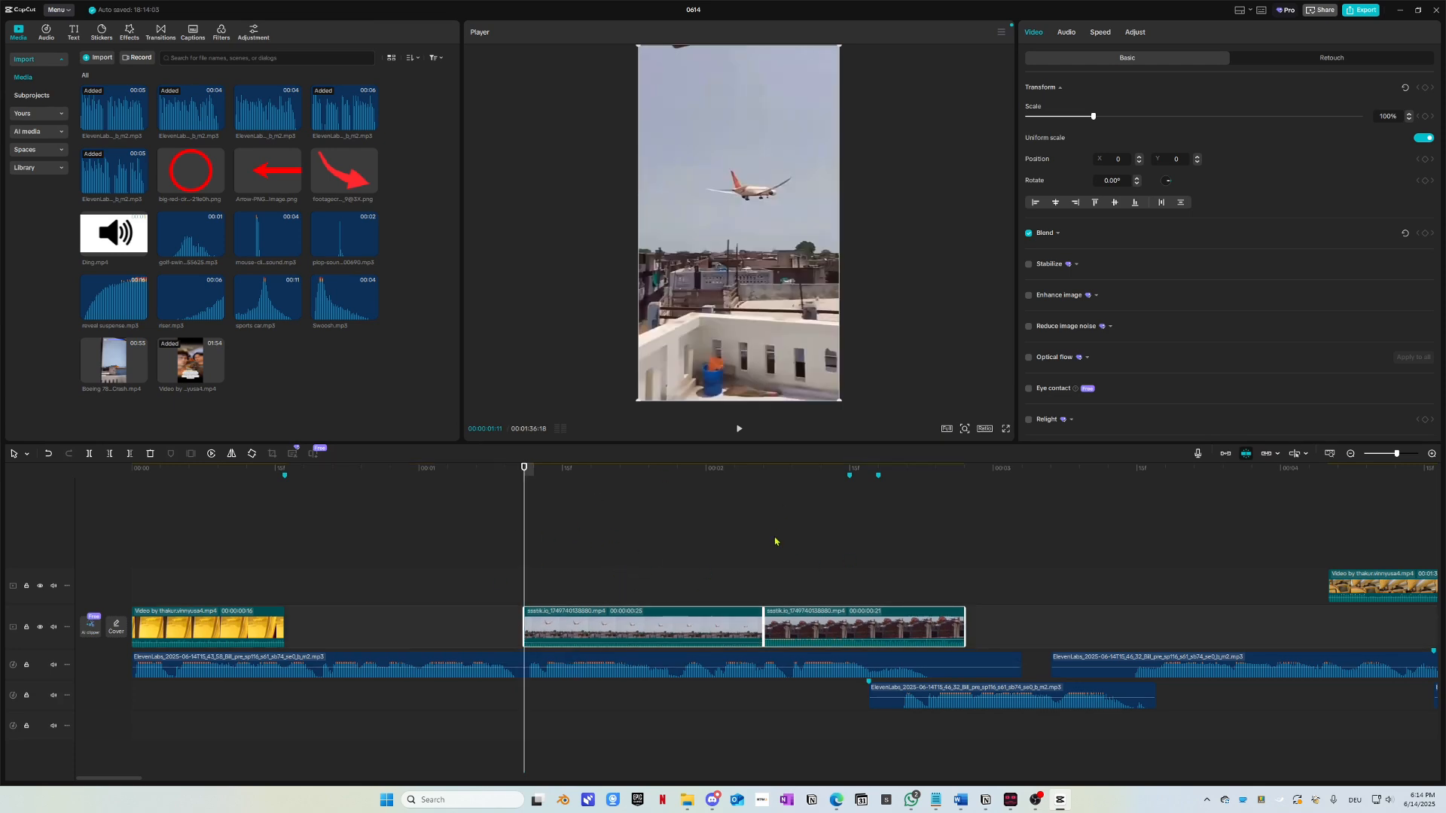
pyautogui.keyDown('ctrl'); pyautogui.scroll(-5, 775, 541); pyautogui.keyUp('ctrl')
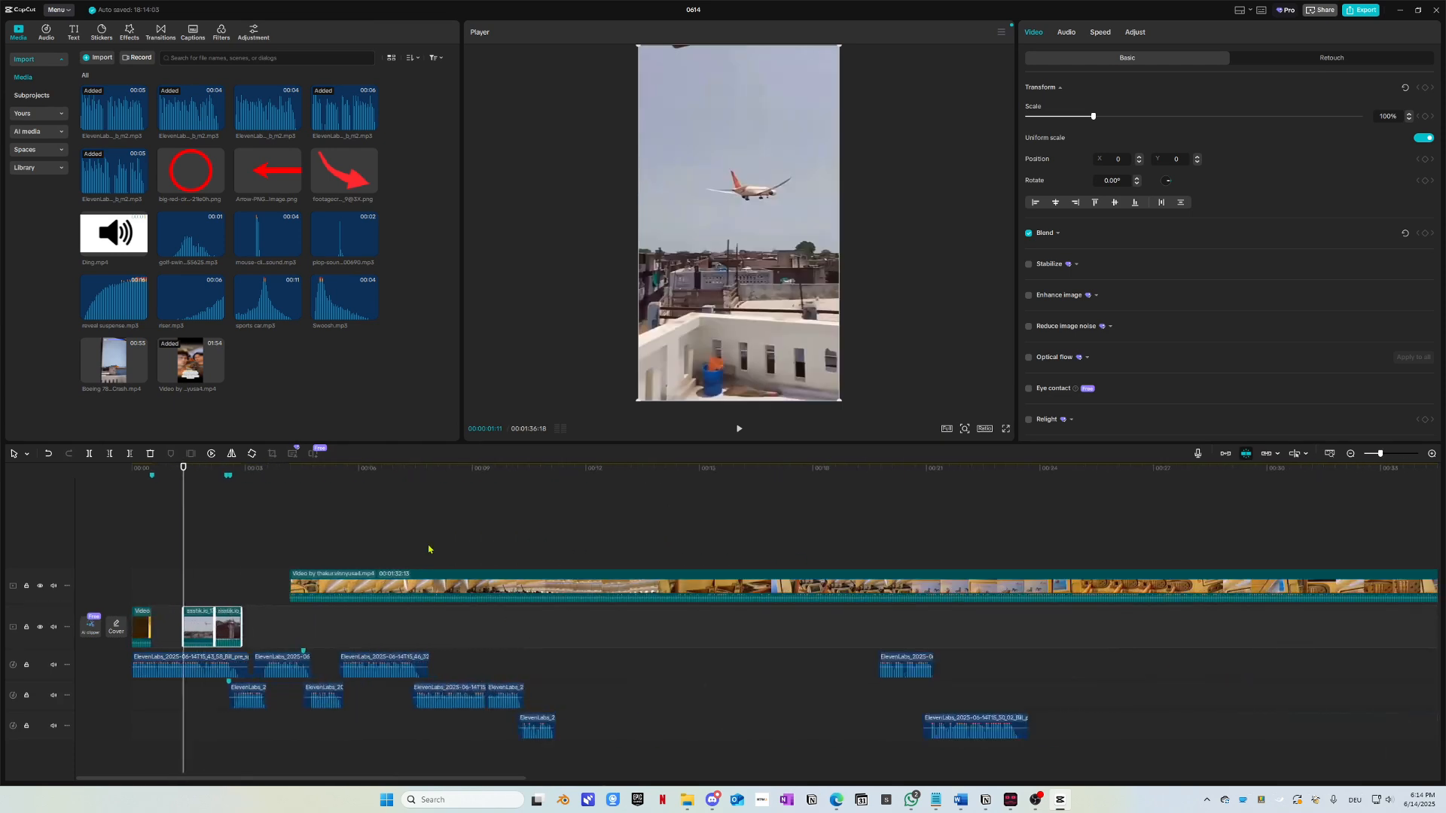
pyautogui.moveTo(432, 468); pyautogui.dragTo(1196, 537)
pyautogui.keyDown('ctrl'); pyautogui.scroll(-3, 1197, 537); pyautogui.keyUp('ctrl')
pyautogui.moveTo(694, 482); pyautogui.dragTo(991, 535)
pyautogui.keyDown('ctrl'); pyautogui.scroll(-4, 991, 535); pyautogui.keyUp('ctrl')
pyautogui.moveTo(691, 474); pyautogui.dragTo(1039, 482)
pyautogui.keyDown('ctrl'); pyautogui.scroll(3, 1072, 532); pyautogui.keyUp('ctrl')
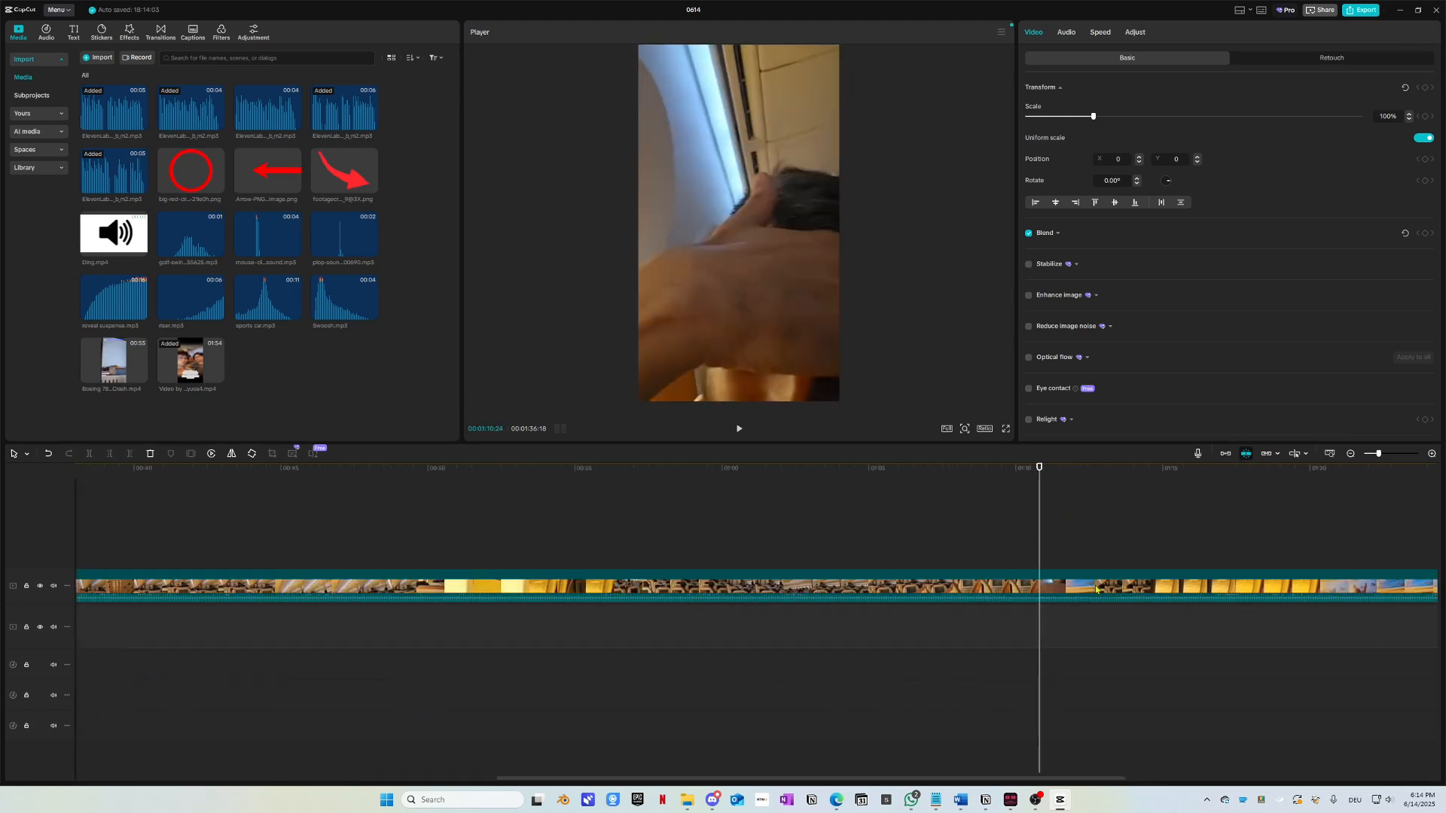
pyautogui.press('space')
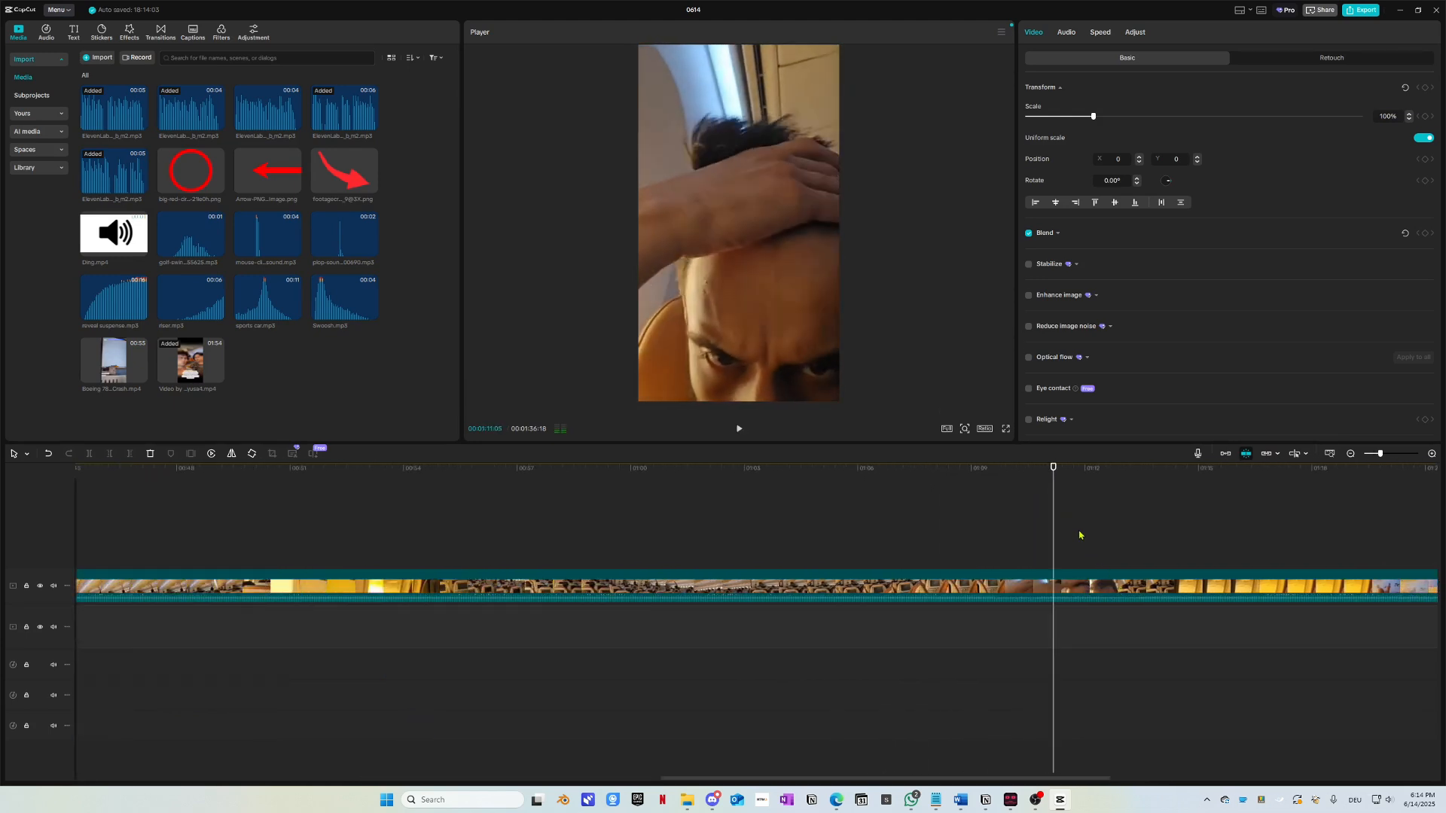
pyautogui.click(1056, 473)
# Step: Split the long clip there and paste the 24-frame face shot at 00:00:00:18
pyautogui.hotkey('ctrl', 'b')
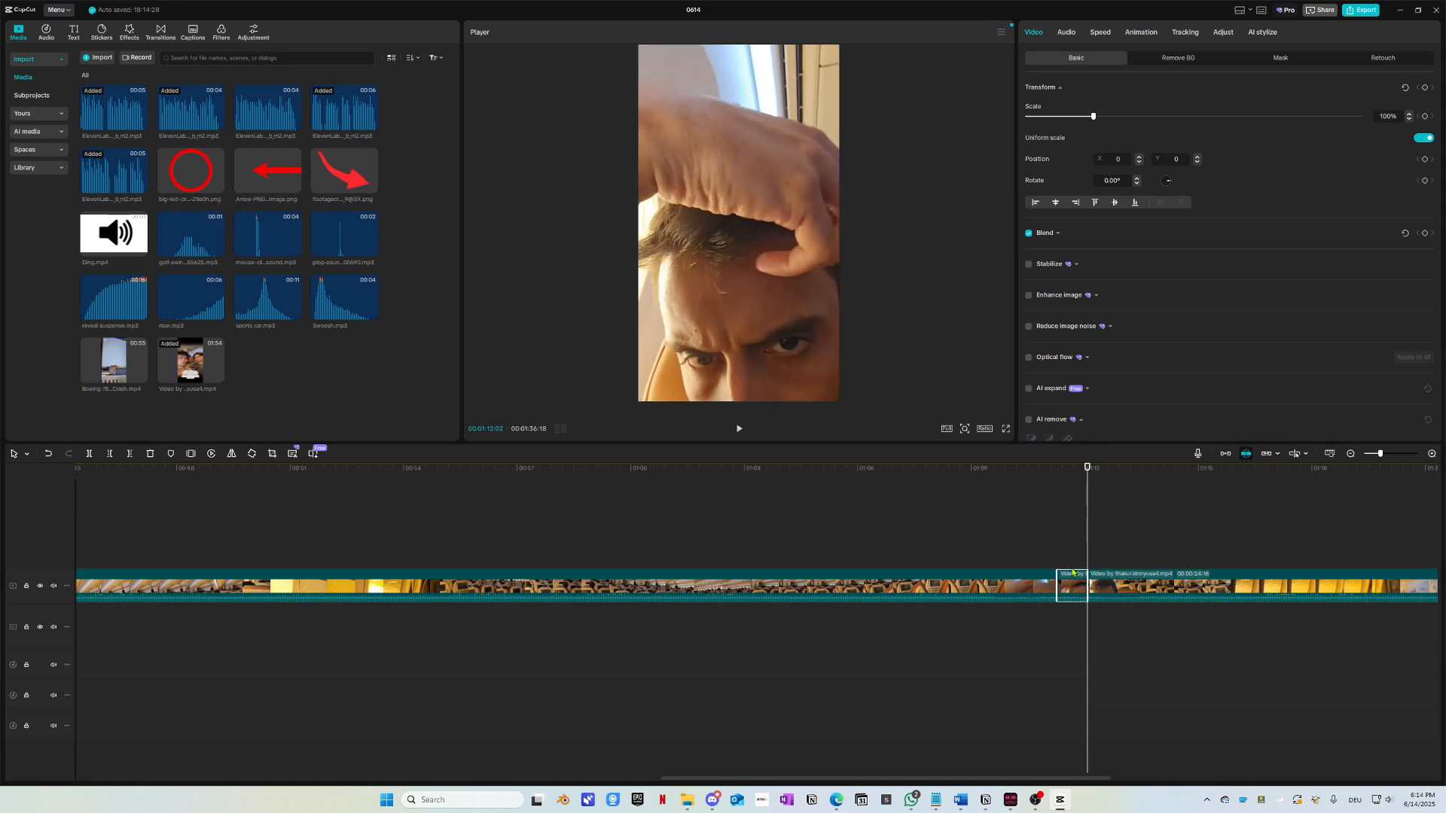
pyautogui.moveTo(897, 476); pyautogui.dragTo(91, 557)
pyautogui.keyDown('ctrl'); pyautogui.scroll(4, 165, 614); pyautogui.keyUp('ctrl')
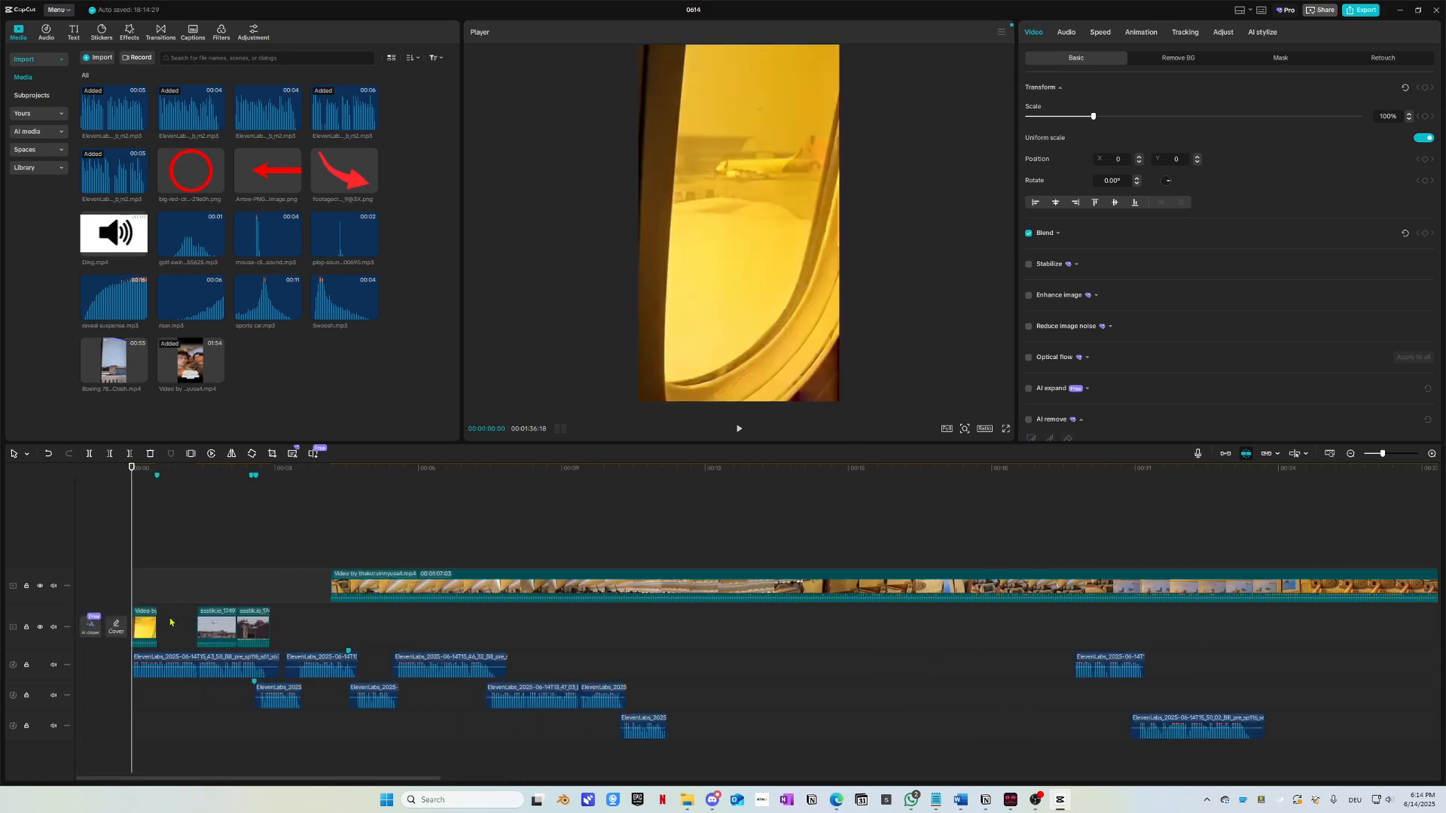
pyautogui.click(174, 470)
pyautogui.keyDown('ctrl'); pyautogui.scroll(-1, 237, 622); pyautogui.keyUp('ctrl')
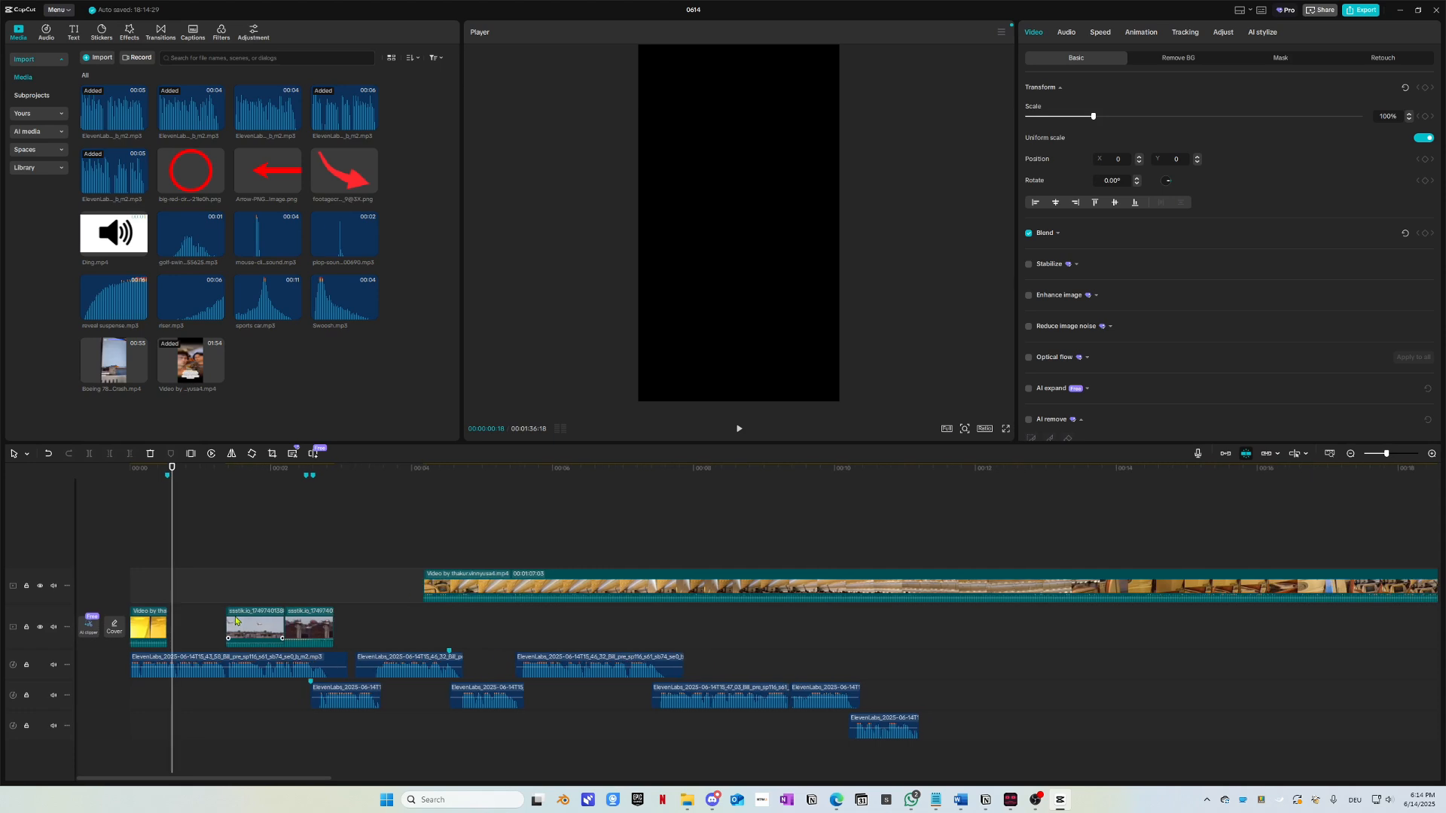
pyautogui.hotkey('ctrl', 'v')
pyautogui.keyDown('ctrl'); pyautogui.scroll(6, 226, 625); pyautogui.keyUp('ctrl')
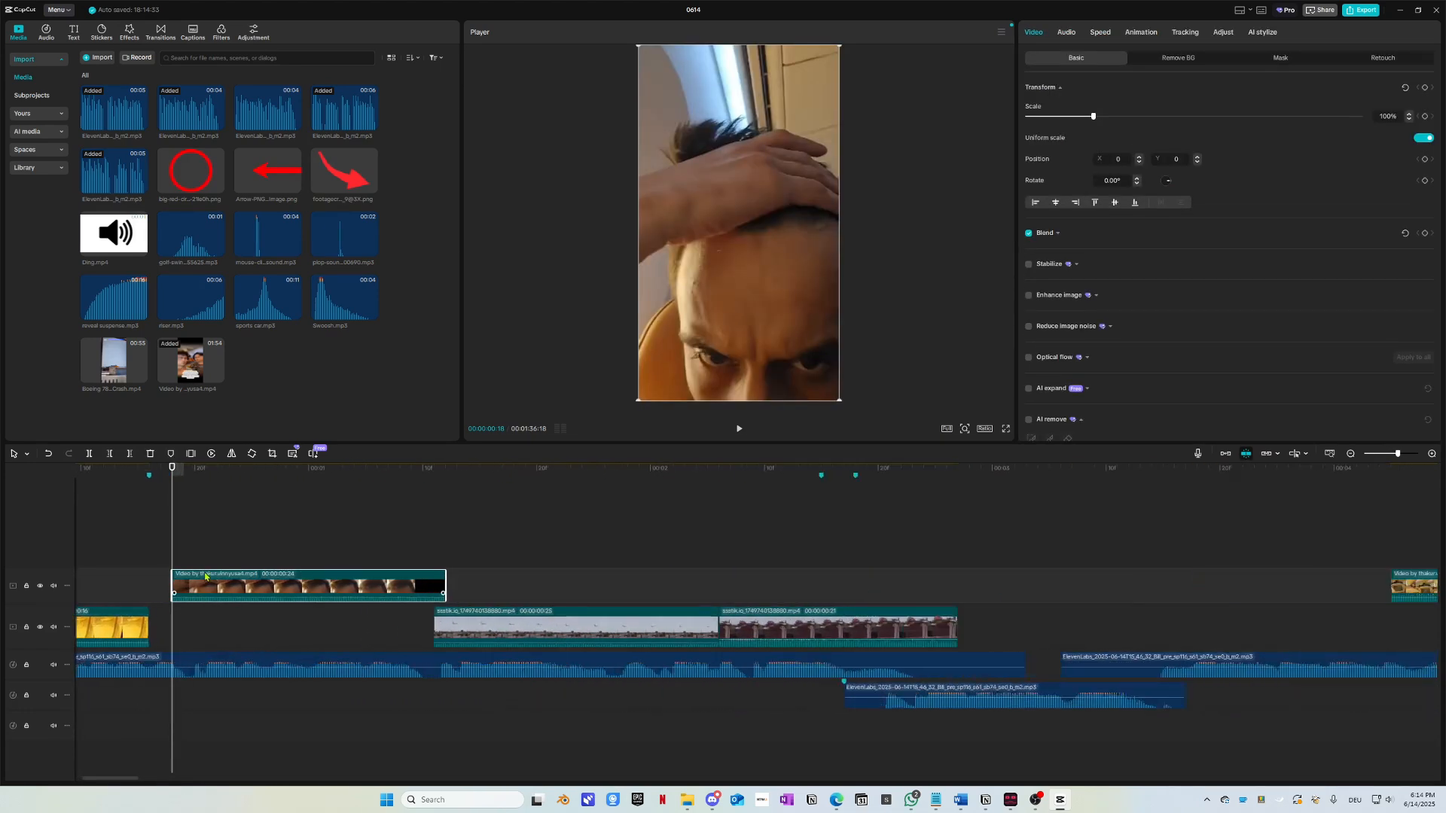
# Step: Move the pasted face shot onto the main track and preview the new opening
pyautogui.moveTo(214, 590); pyautogui.dragTo(189, 628)
pyautogui.moveTo(181, 475); pyautogui.dragTo(7, 490)
pyautogui.press('space')
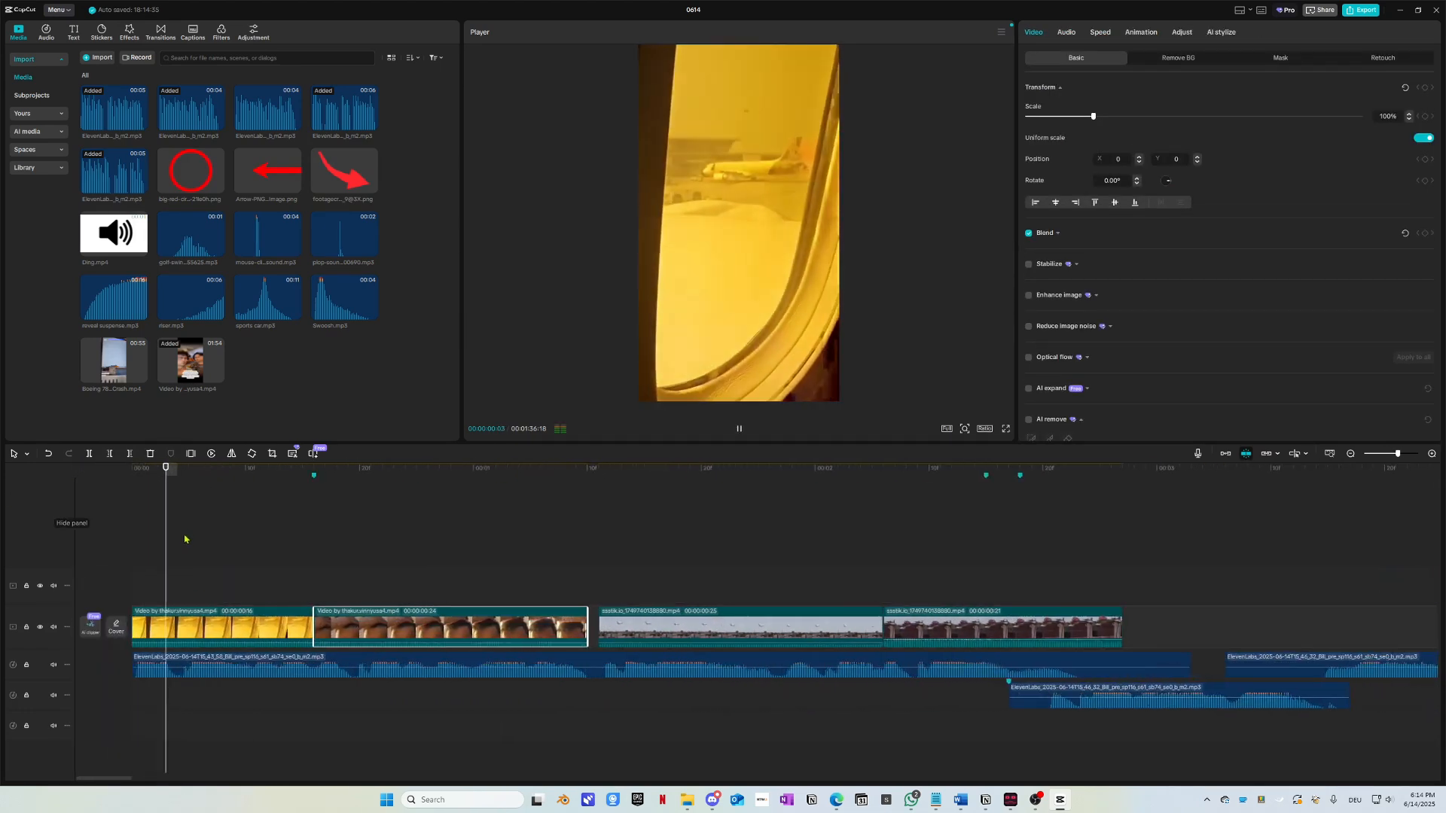
pyautogui.press('space')
pyautogui.moveTo(413, 476); pyautogui.dragTo(167, 497)
pyautogui.press('space')
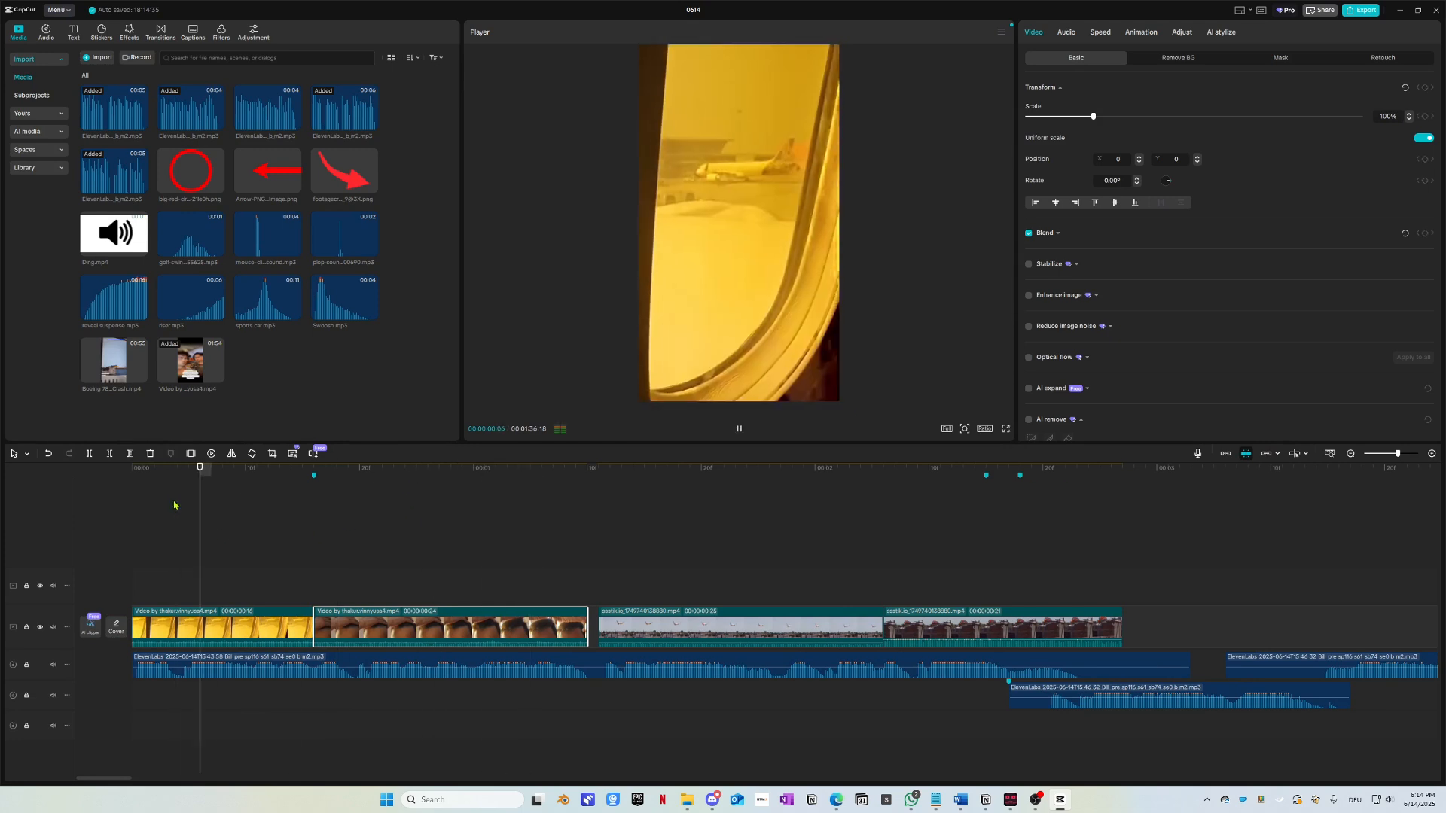
pyautogui.press('space')
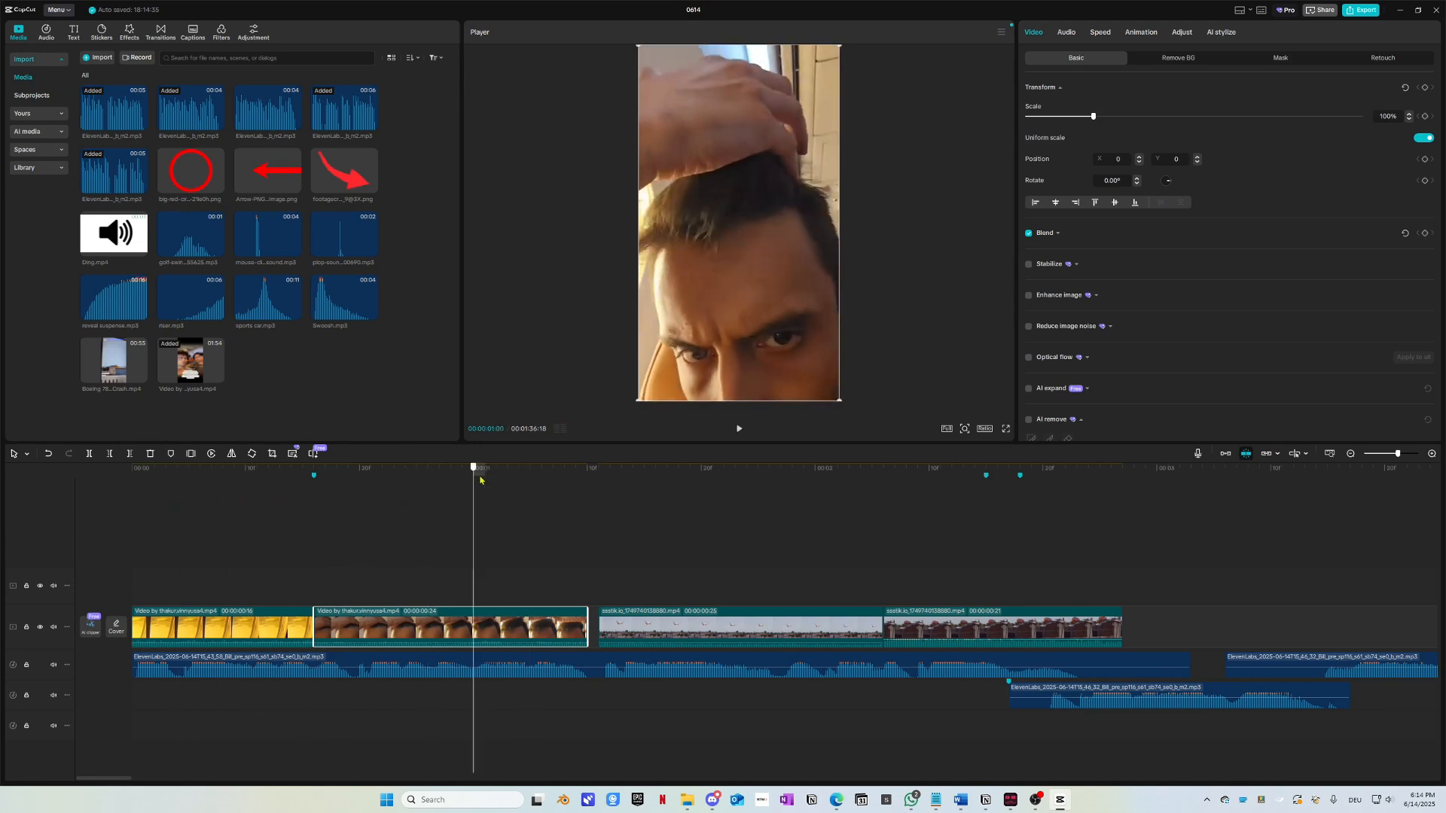
pyautogui.moveTo(480, 479); pyautogui.dragTo(281, 486)
pyautogui.press('space')
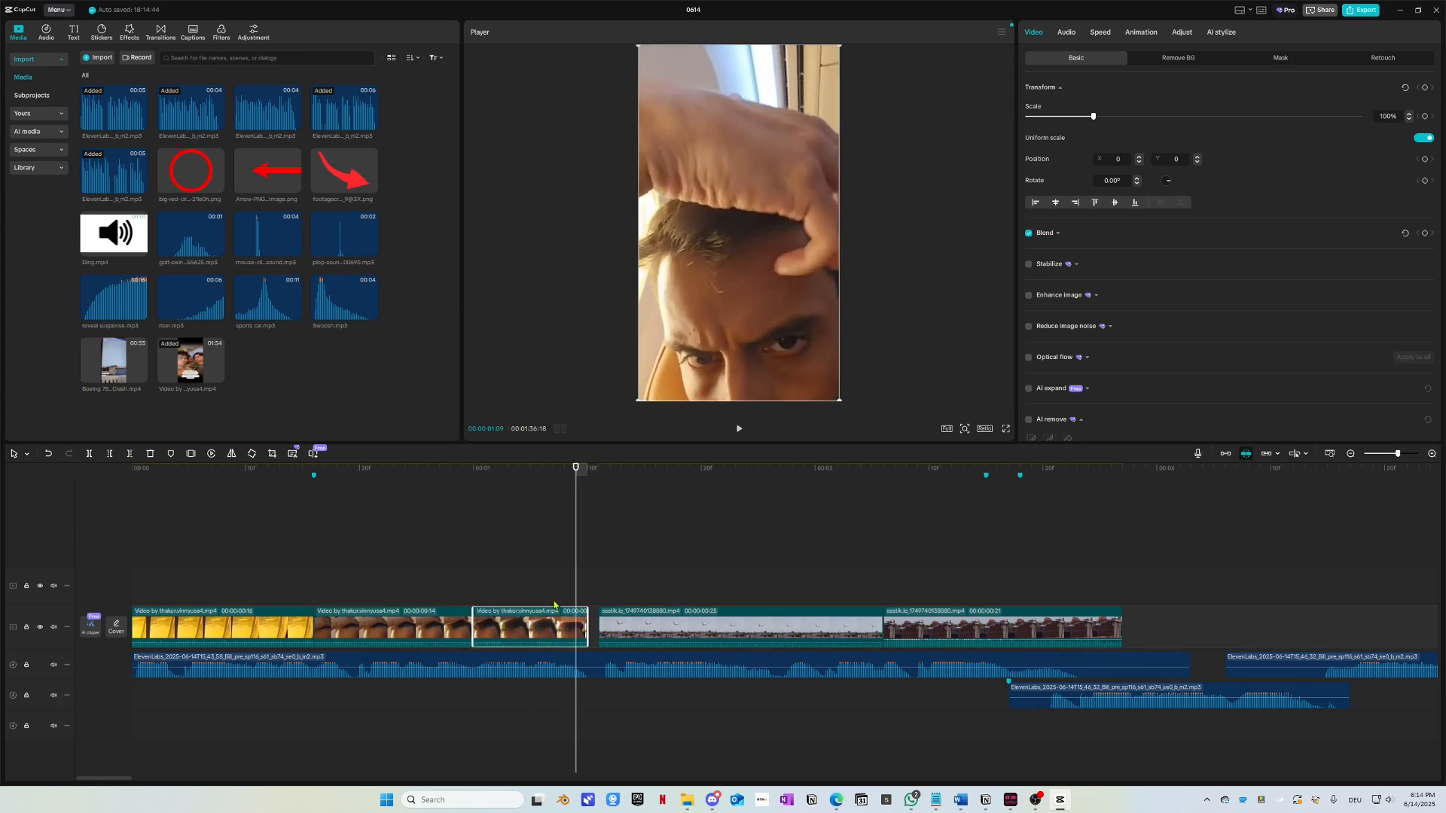
# Step: Delete the third main-track clip and briefly check the reference Short
pyautogui.press('Delete')
pyautogui.scroll(-5, 545, 615)
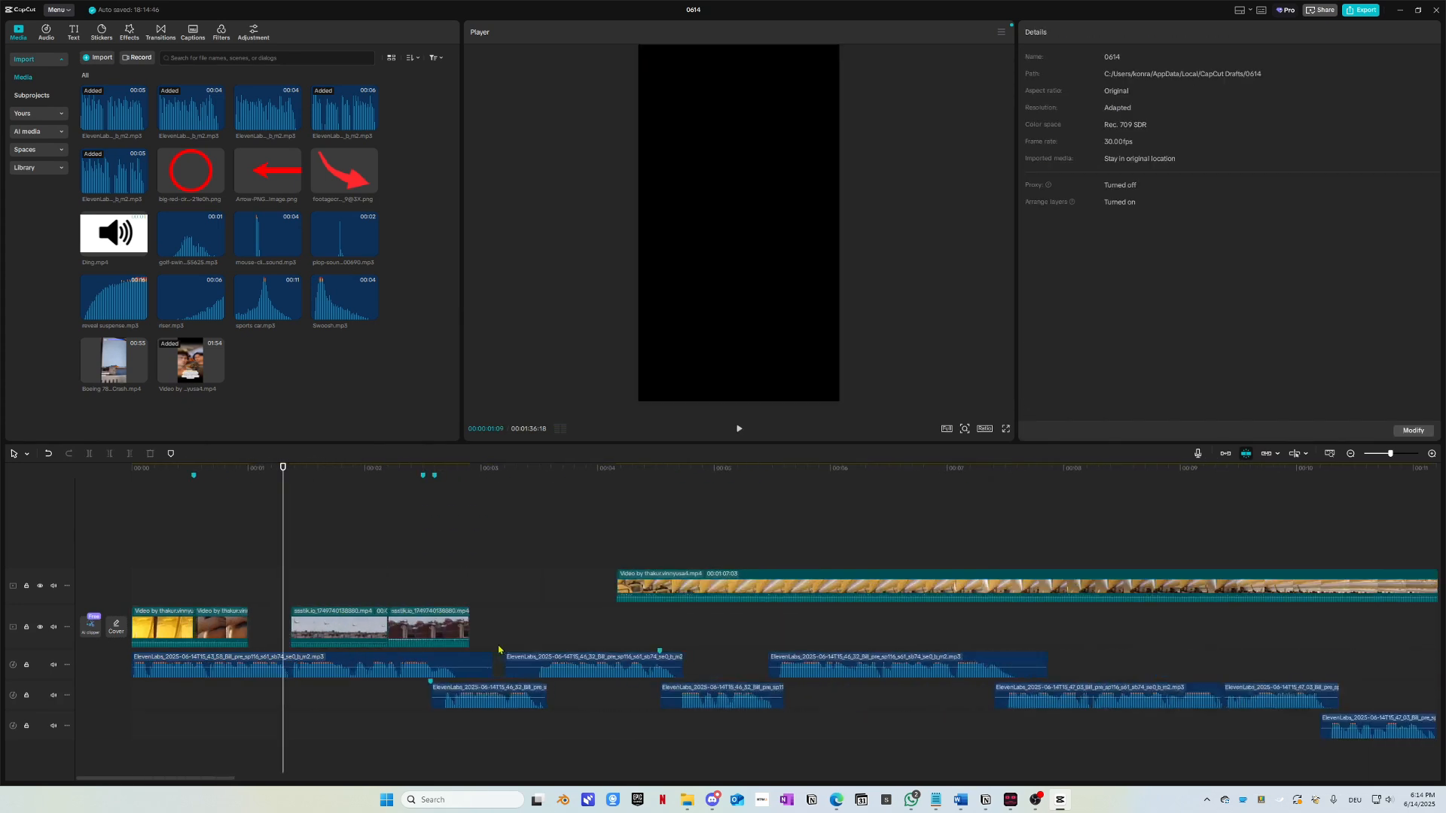
pyautogui.hotkey('alt', 'Tab')
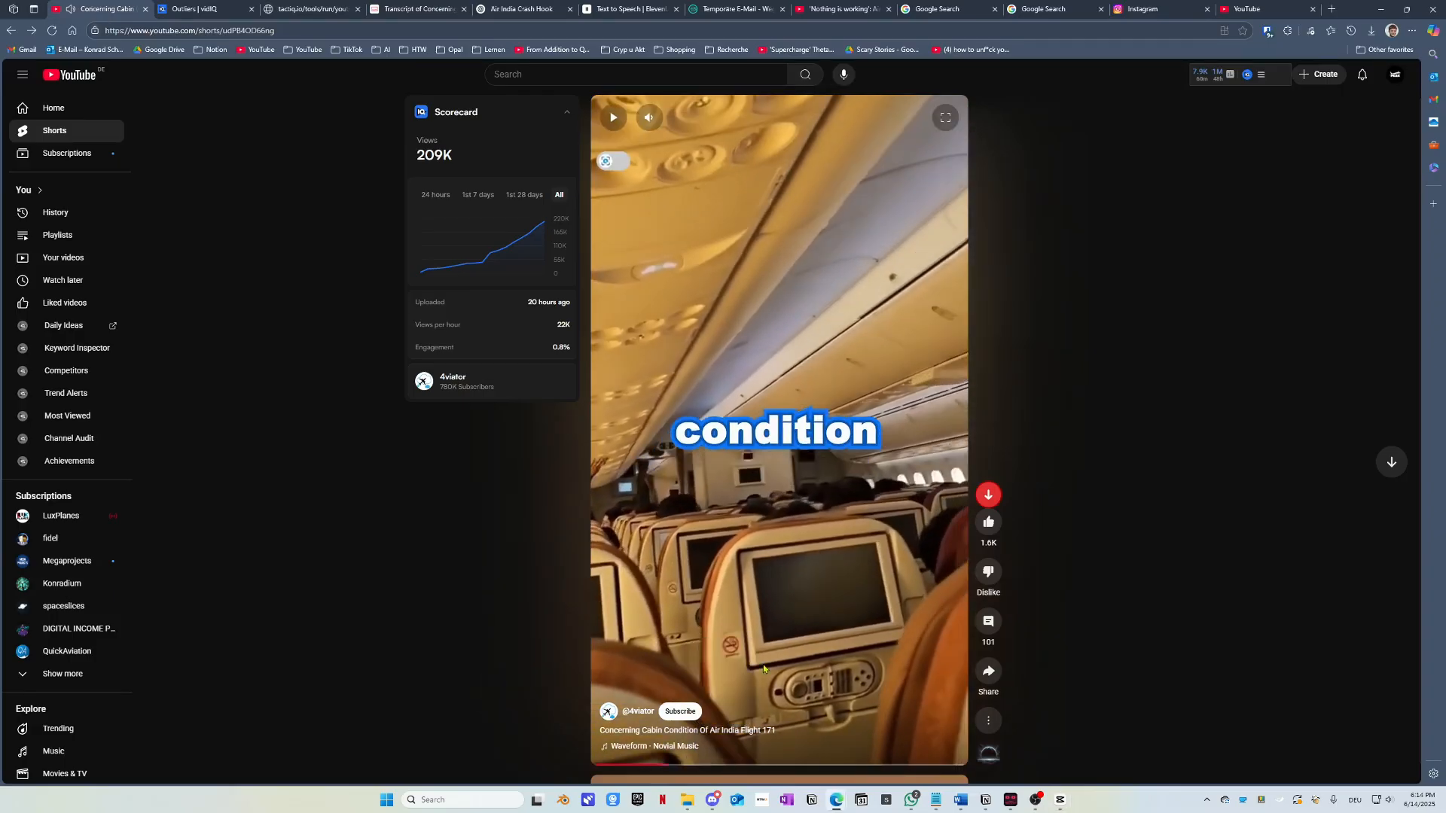
pyautogui.hotkey('alt', 'Tab')
pyautogui.scroll(-2, 487, 492)
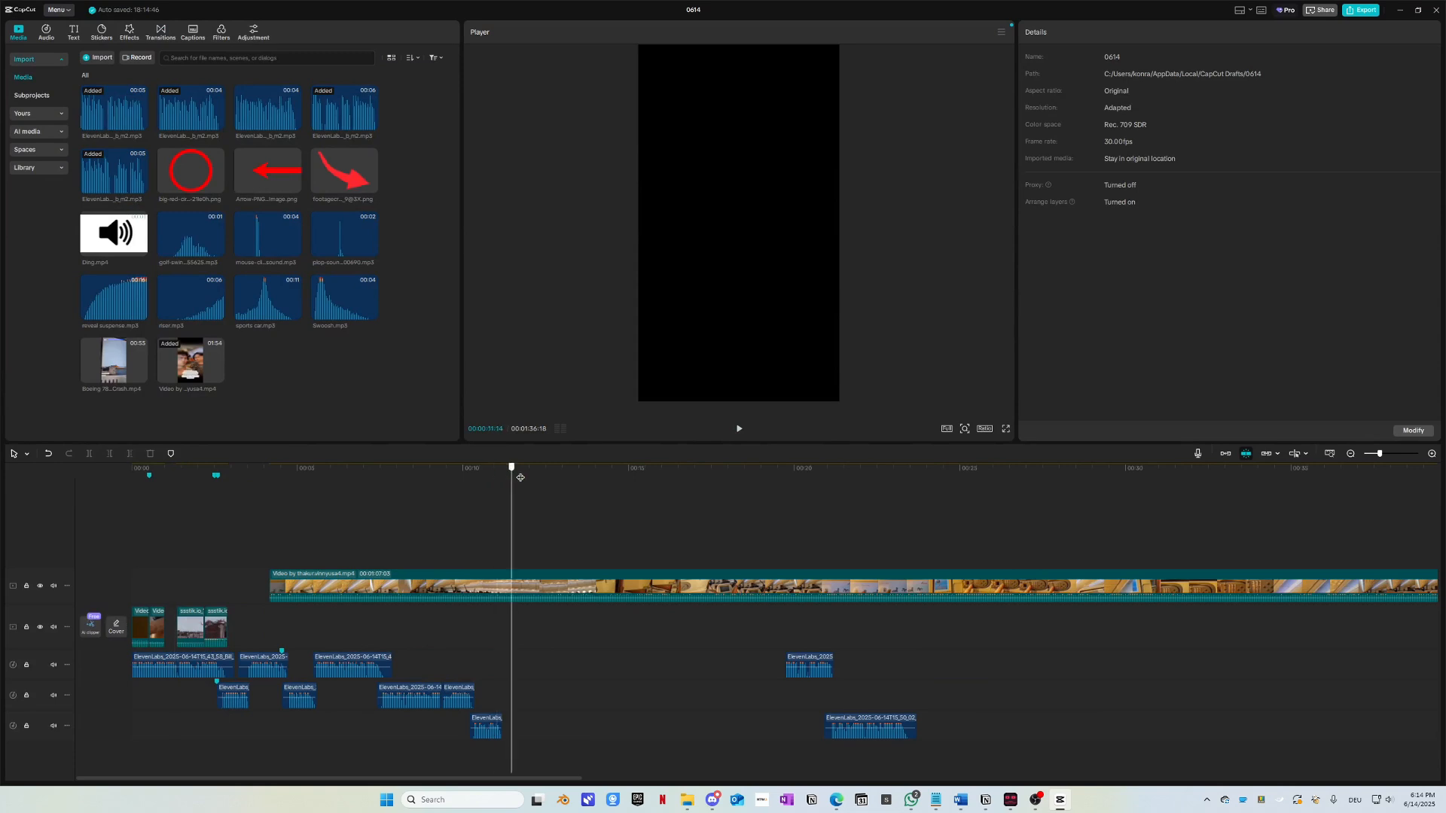
# Step: Split a short piece from the long cabin video around 00:07 and paste a copy near the start
pyautogui.moveTo(520, 477); pyautogui.dragTo(372, 468)
pyautogui.click(371, 592)
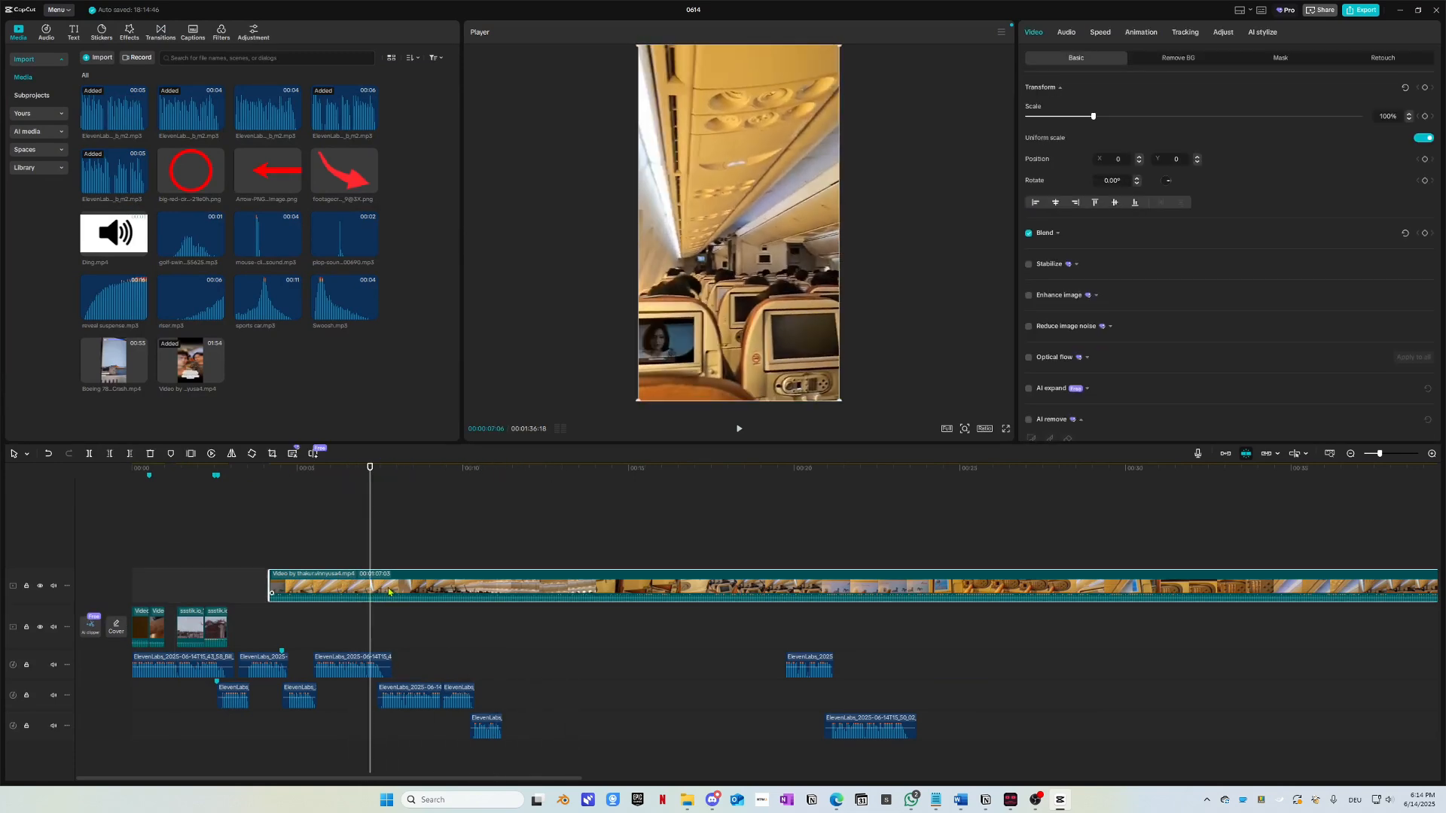
pyautogui.hotkey('ctrl', 'b')
pyautogui.click(391, 509)
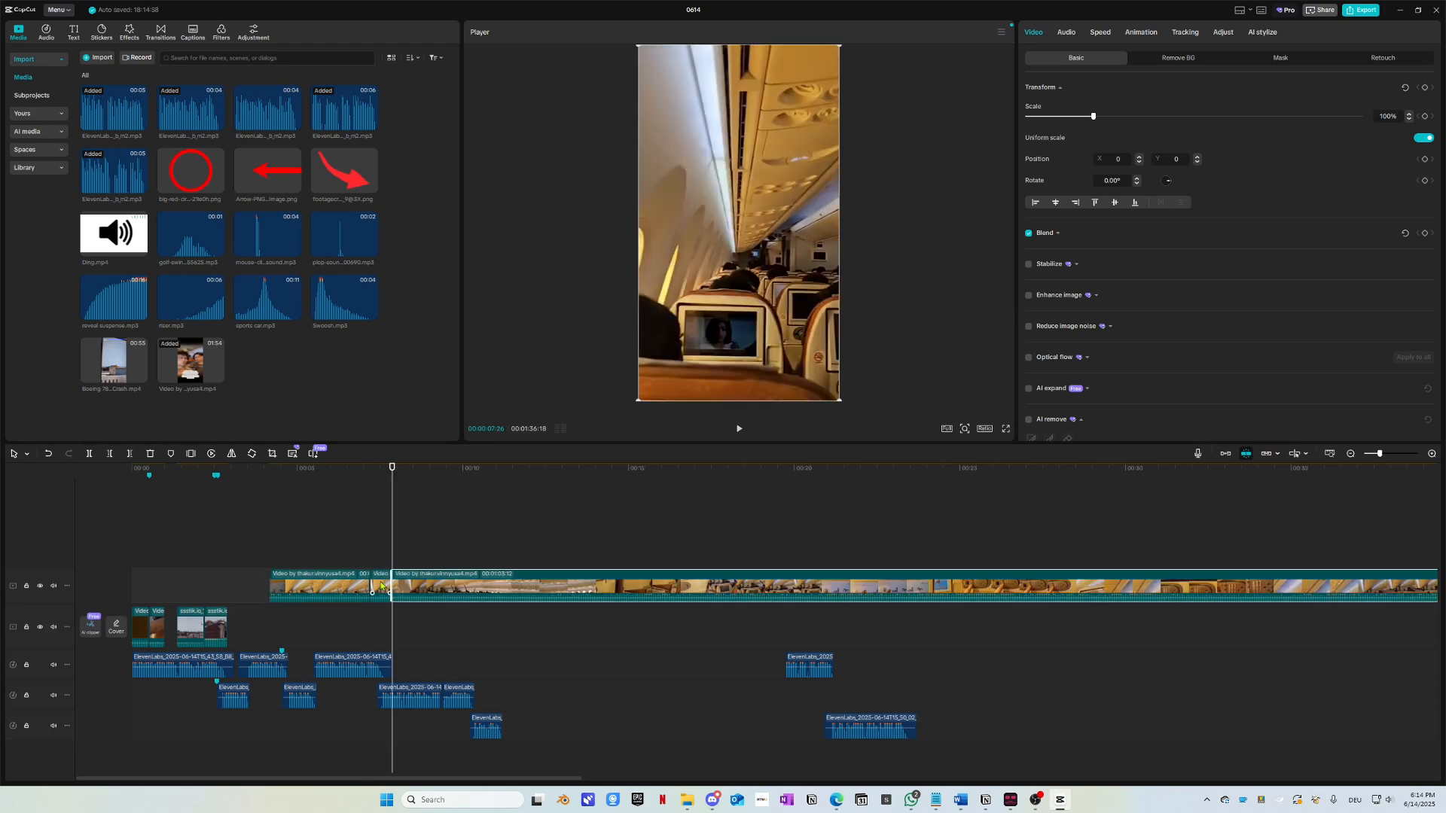
pyautogui.click(382, 586)
pyautogui.click(150, 470)
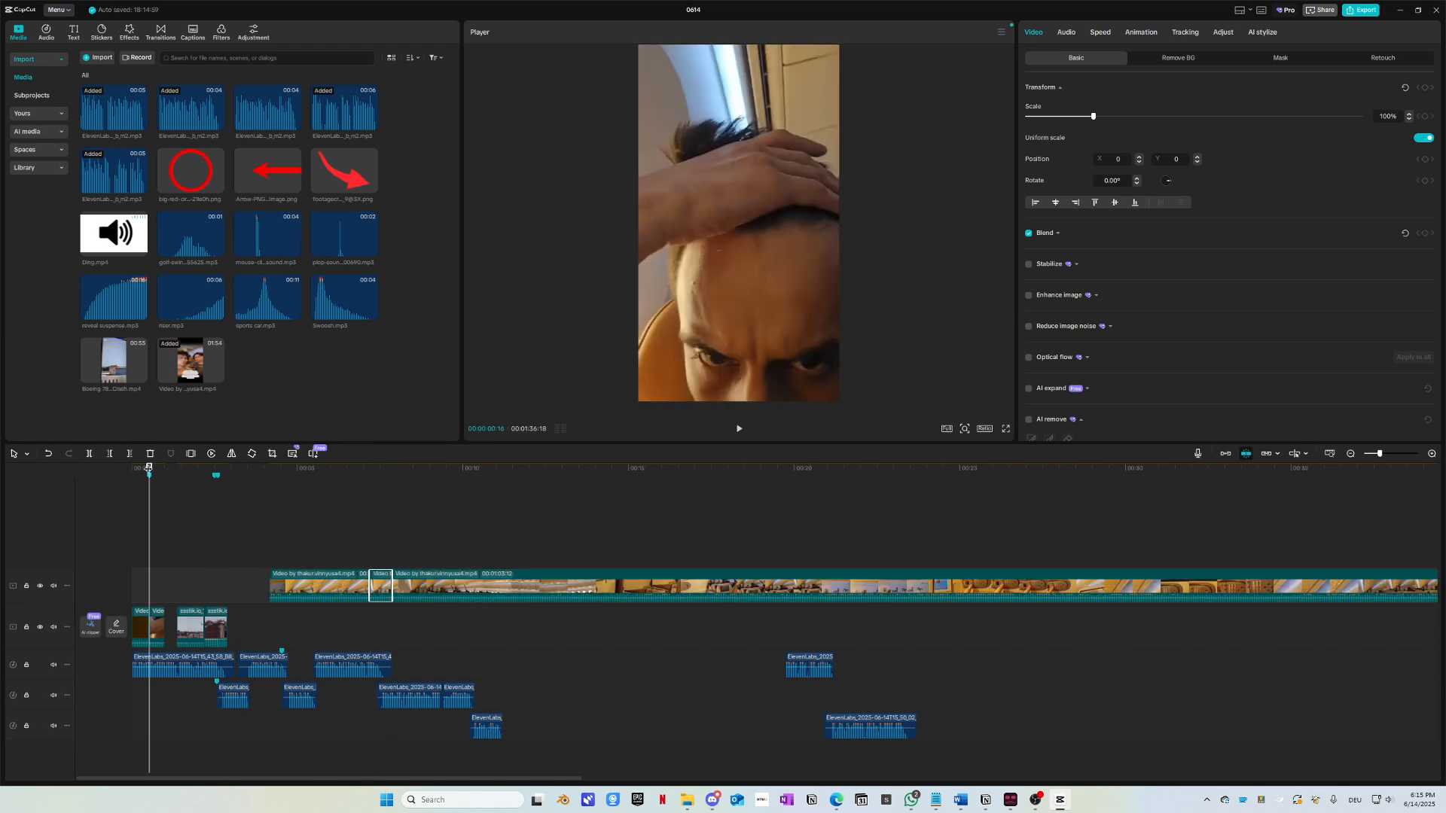
pyautogui.hotkey('ctrl', 'v')
pyautogui.scroll(10, 167, 605)
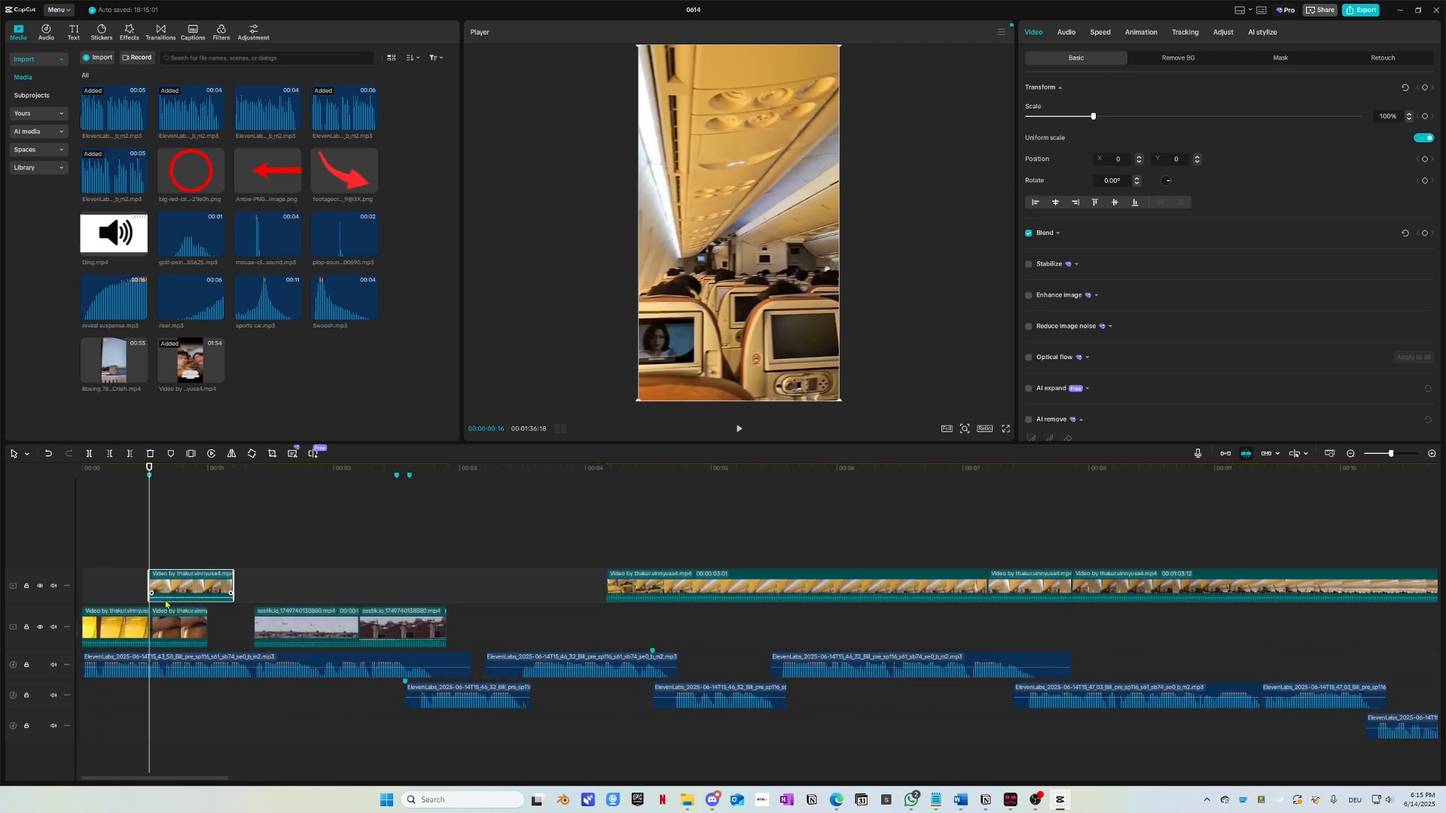
pyautogui.scroll(3, 167, 605)
# Step: Align the pasted cabin piece at 1 s, trim it to 11 frames ending at 01:11, and replay
pyautogui.moveTo(169, 587); pyautogui.dragTo(335, 587)
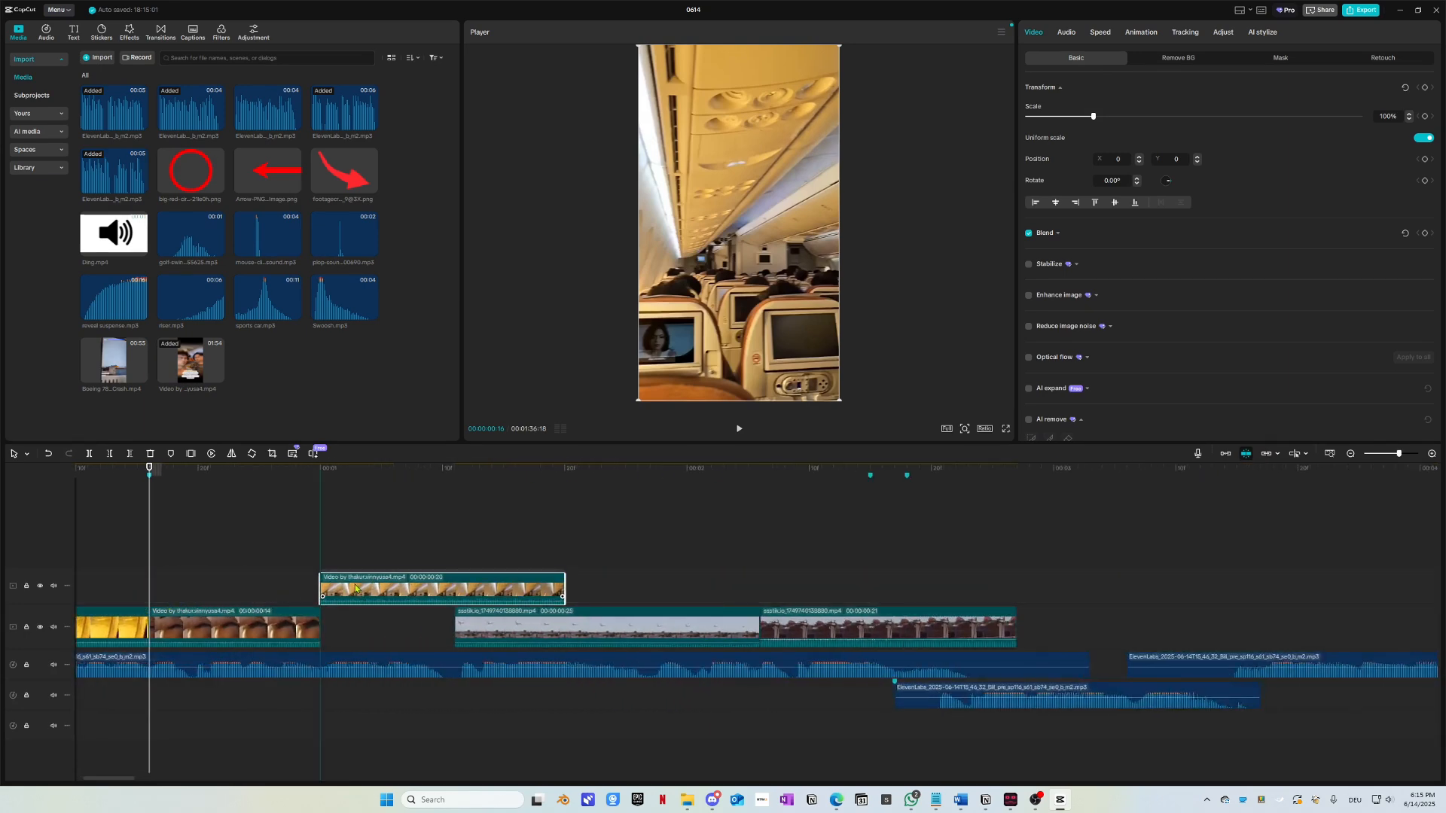
pyautogui.click(321, 474)
pyautogui.press('space')
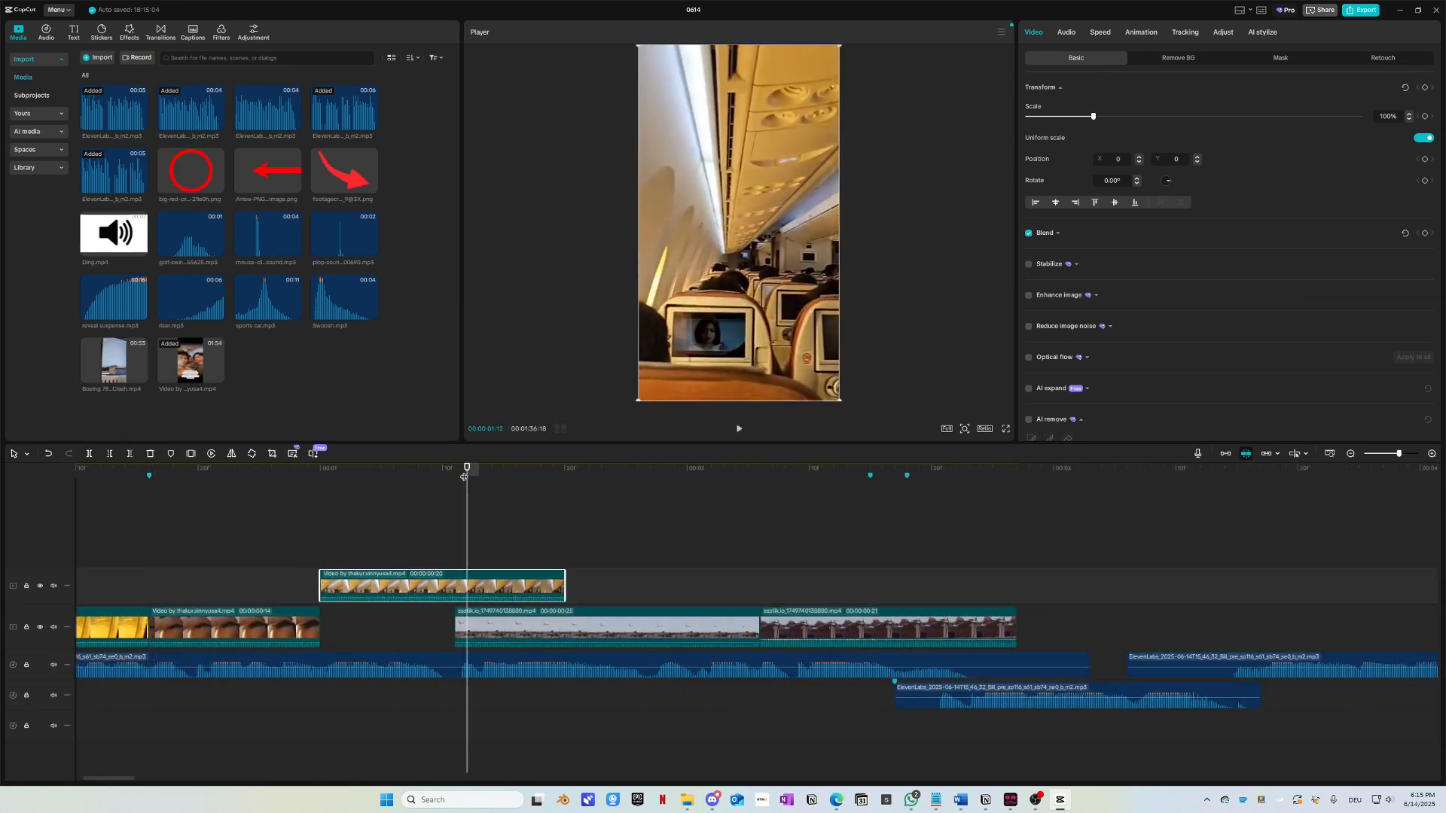
pyautogui.moveTo(464, 477); pyautogui.dragTo(457, 476)
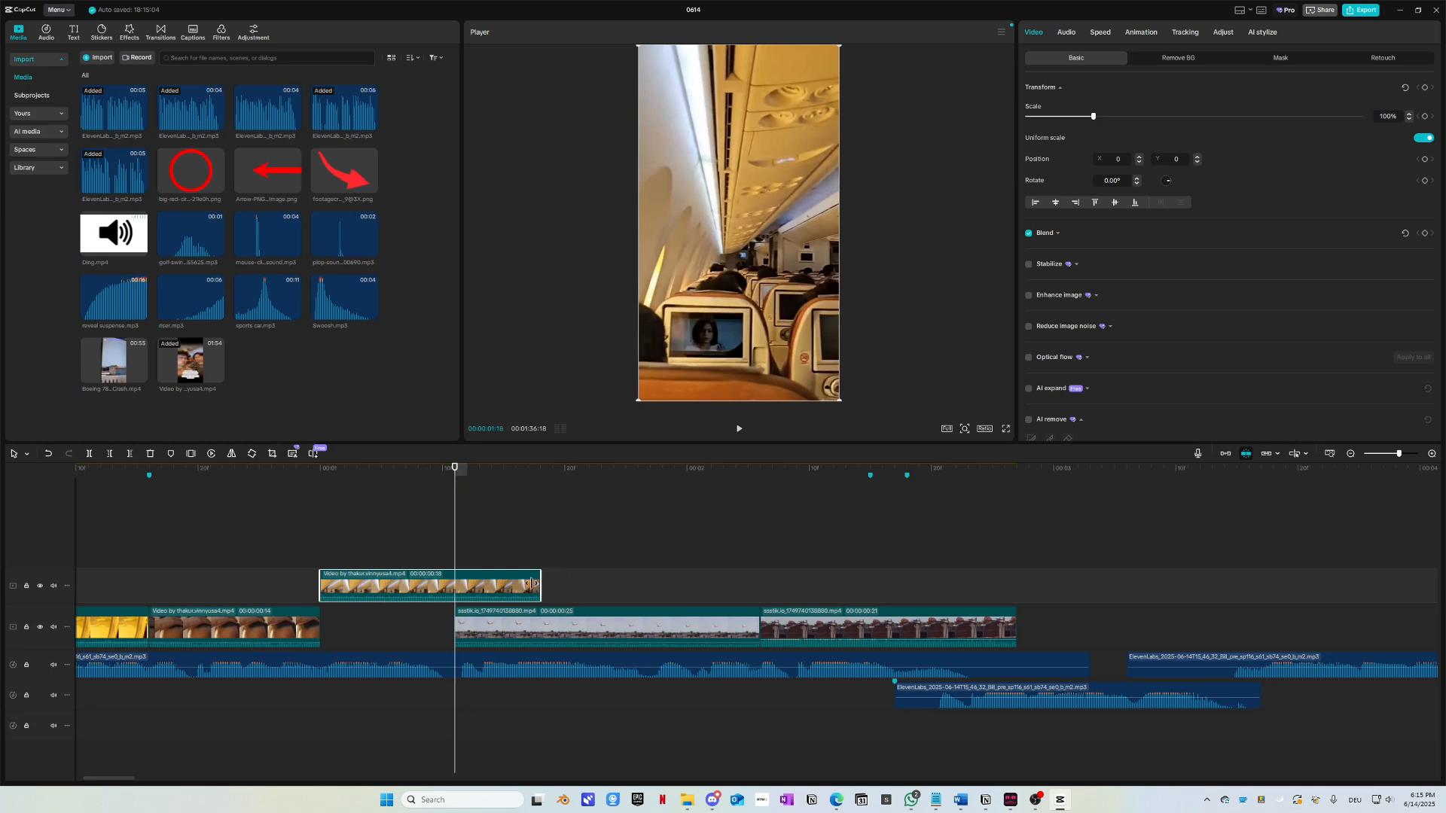
pyautogui.moveTo(531, 584); pyautogui.dragTo(411, 629)
pyautogui.moveTo(212, 479); pyautogui.dragTo(84, 484)
pyautogui.press('space')
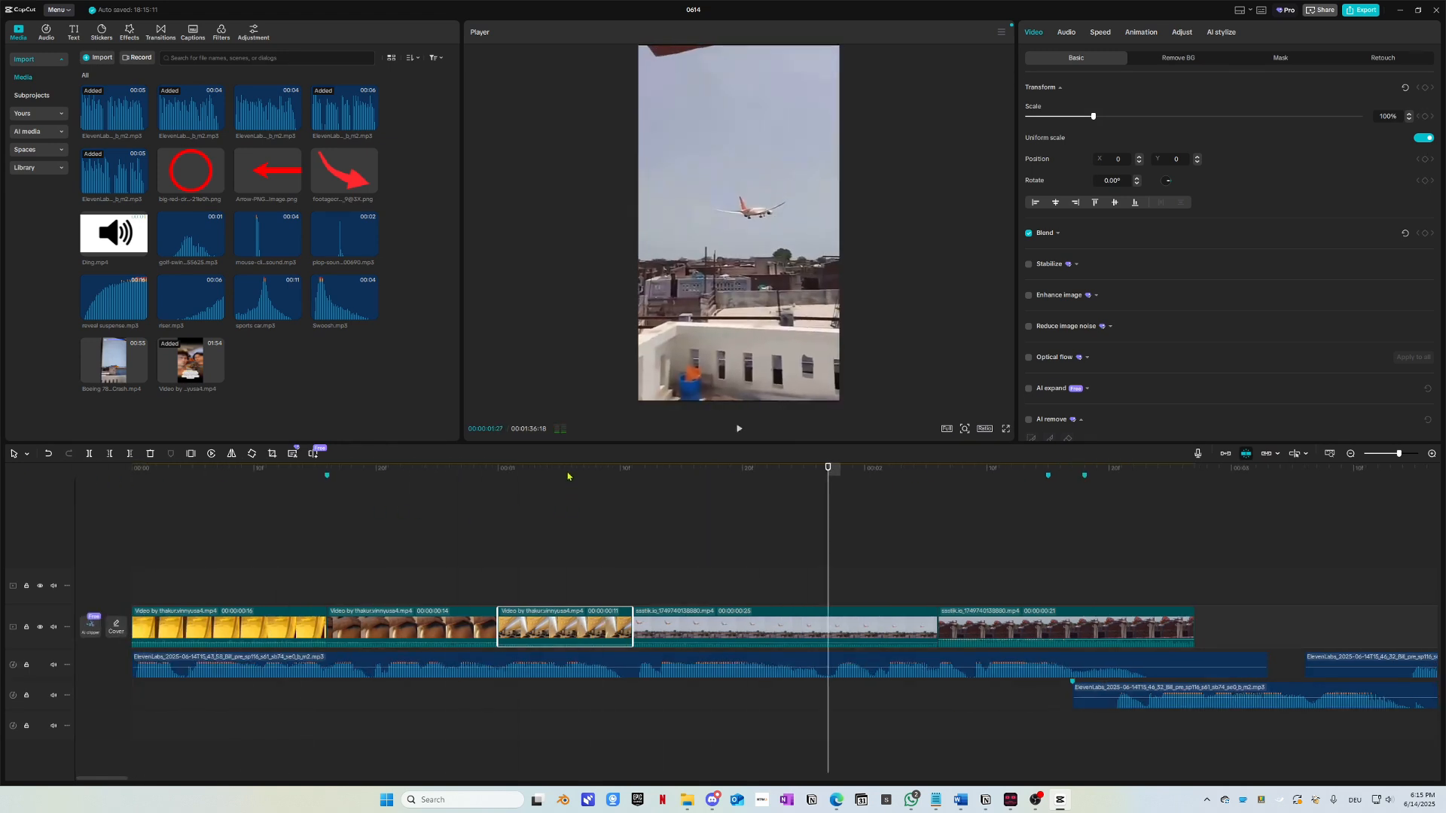
pyautogui.click(133, 498)
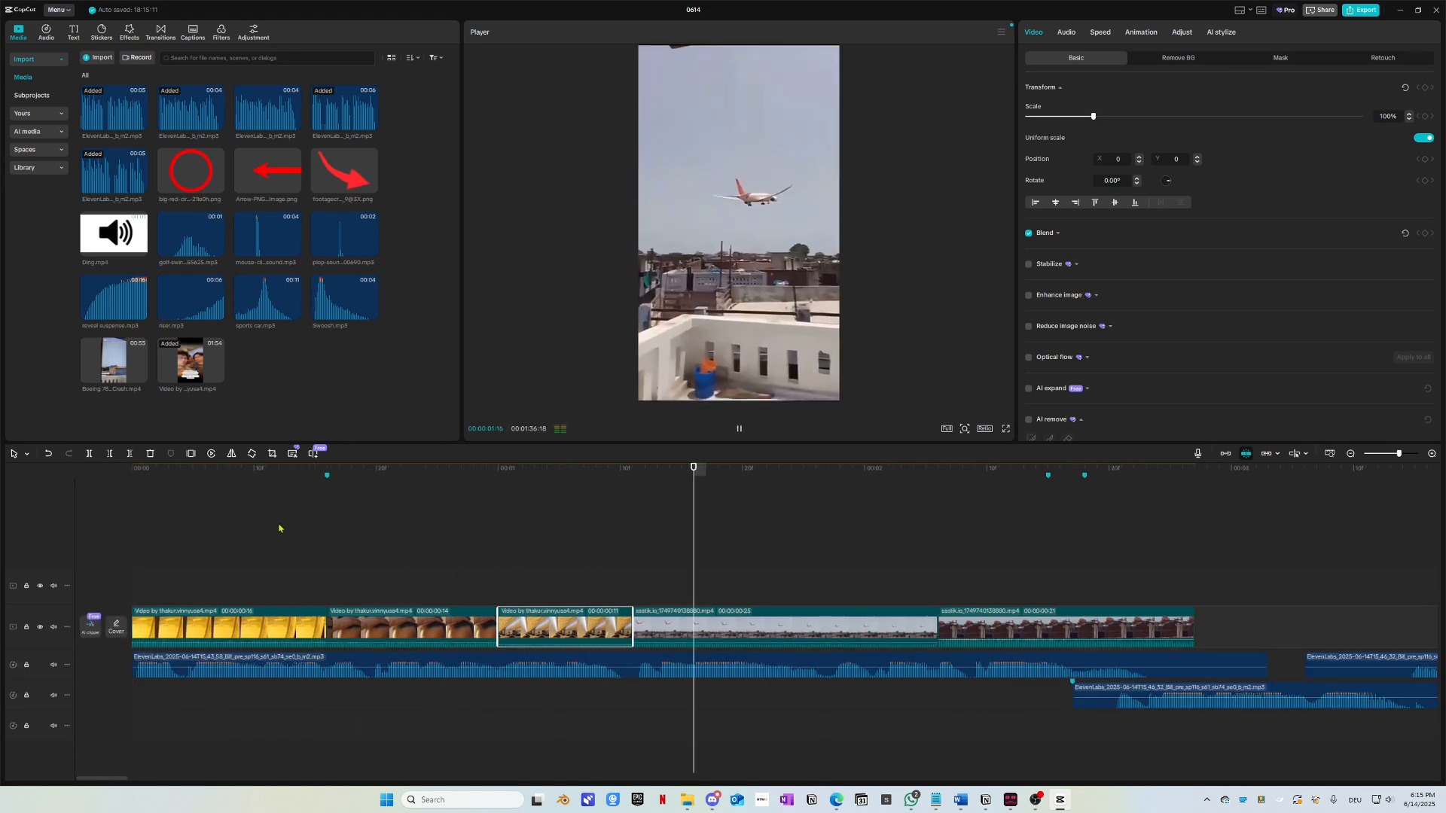
pyautogui.press('space')
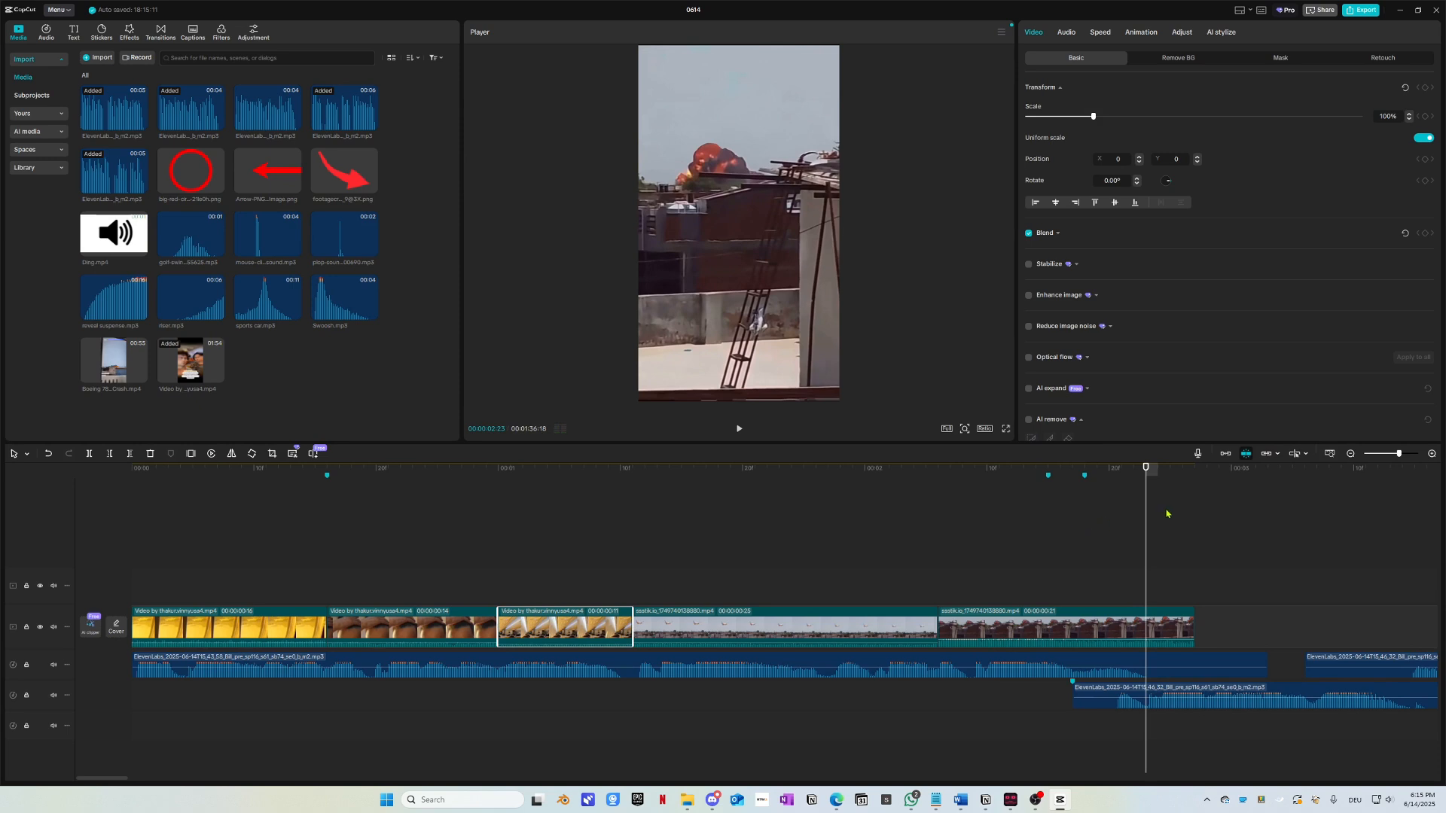
# Step: Trim the start of the last ssstik clip to 14 frames and drop it back on the main track
pyautogui.moveTo(1097, 620); pyautogui.dragTo(939, 582)
pyautogui.moveTo(982, 587); pyautogui.dragTo(981, 626)
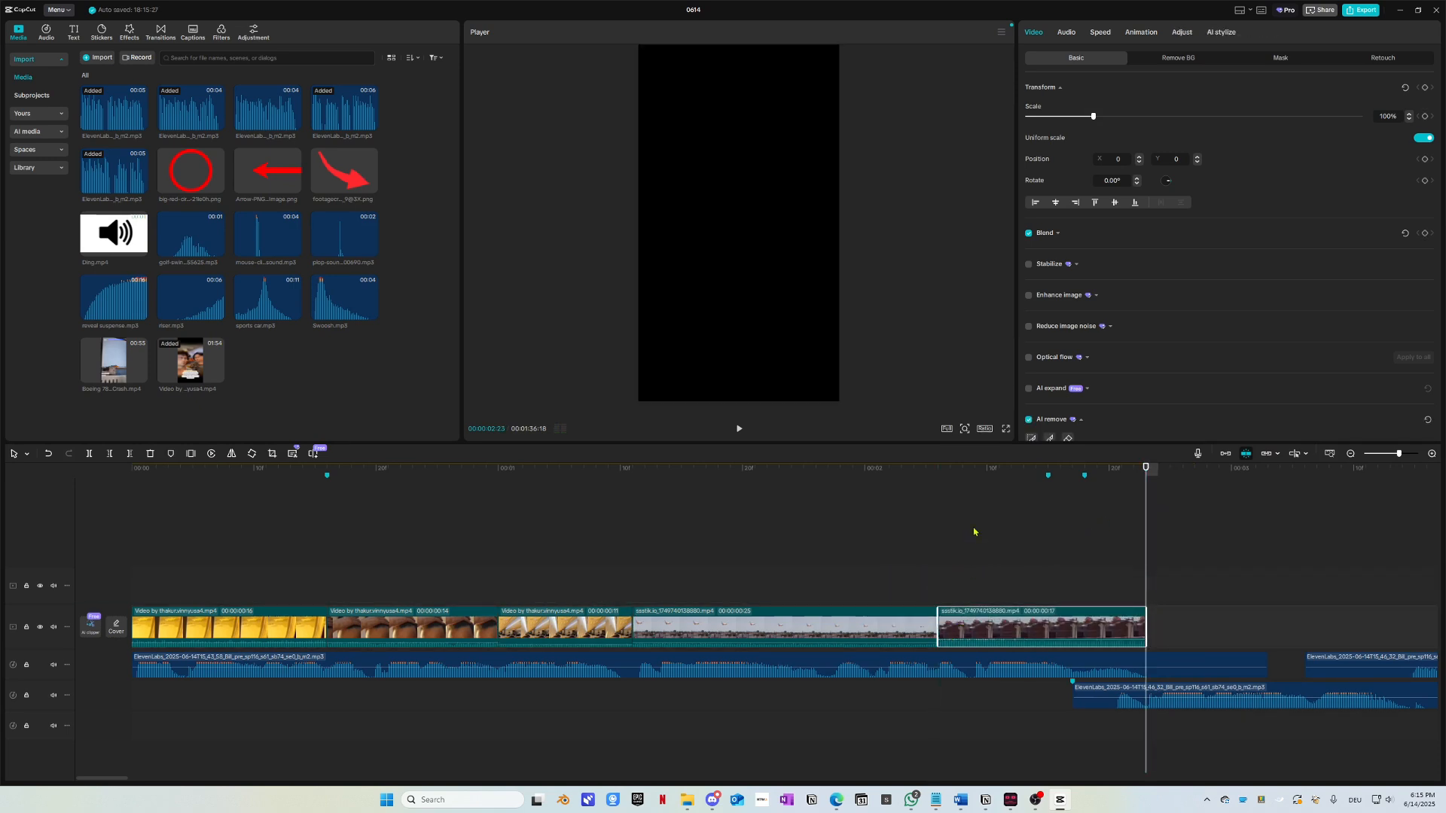
pyautogui.click(867, 483)
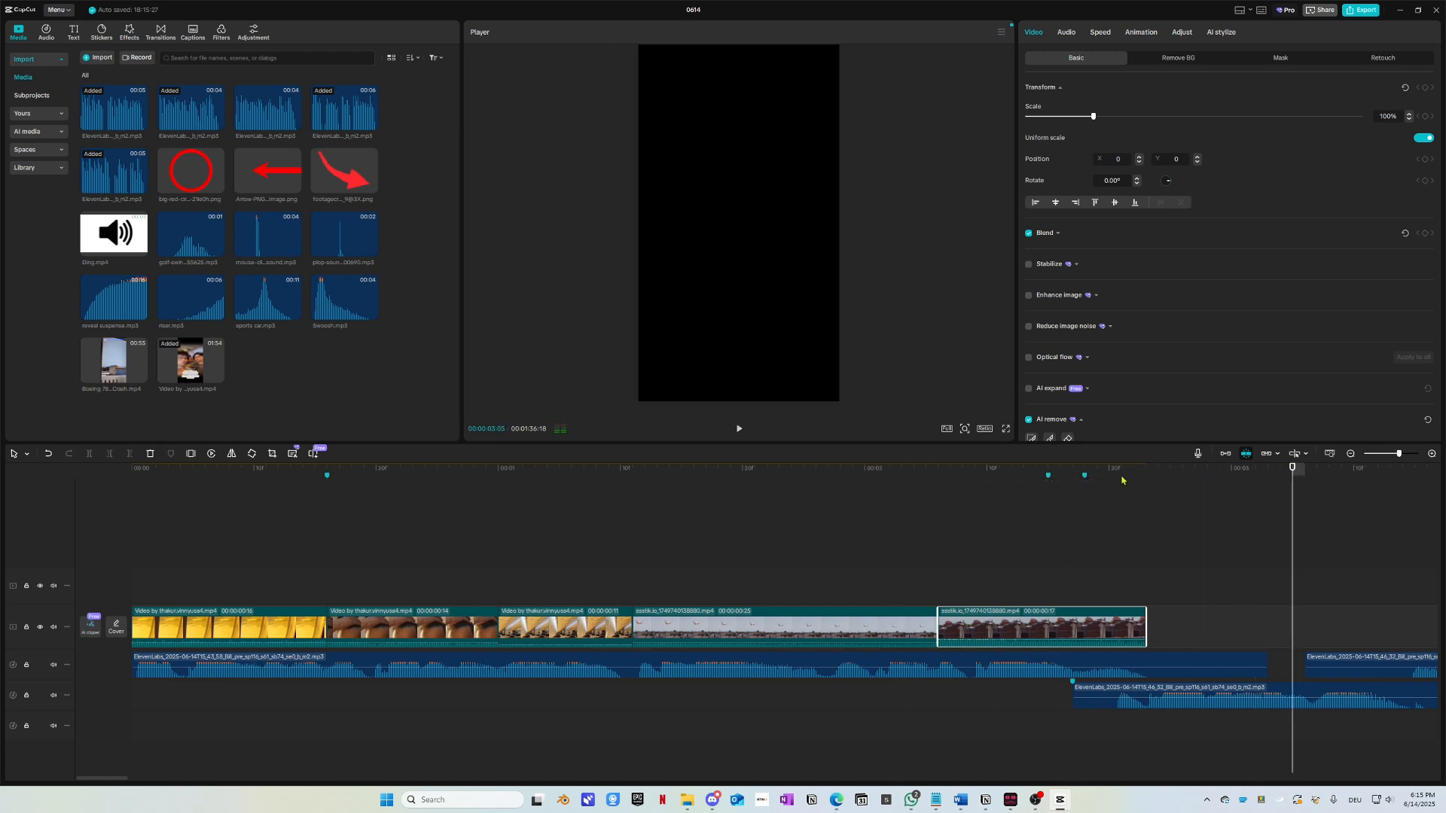
pyautogui.click(1011, 485)
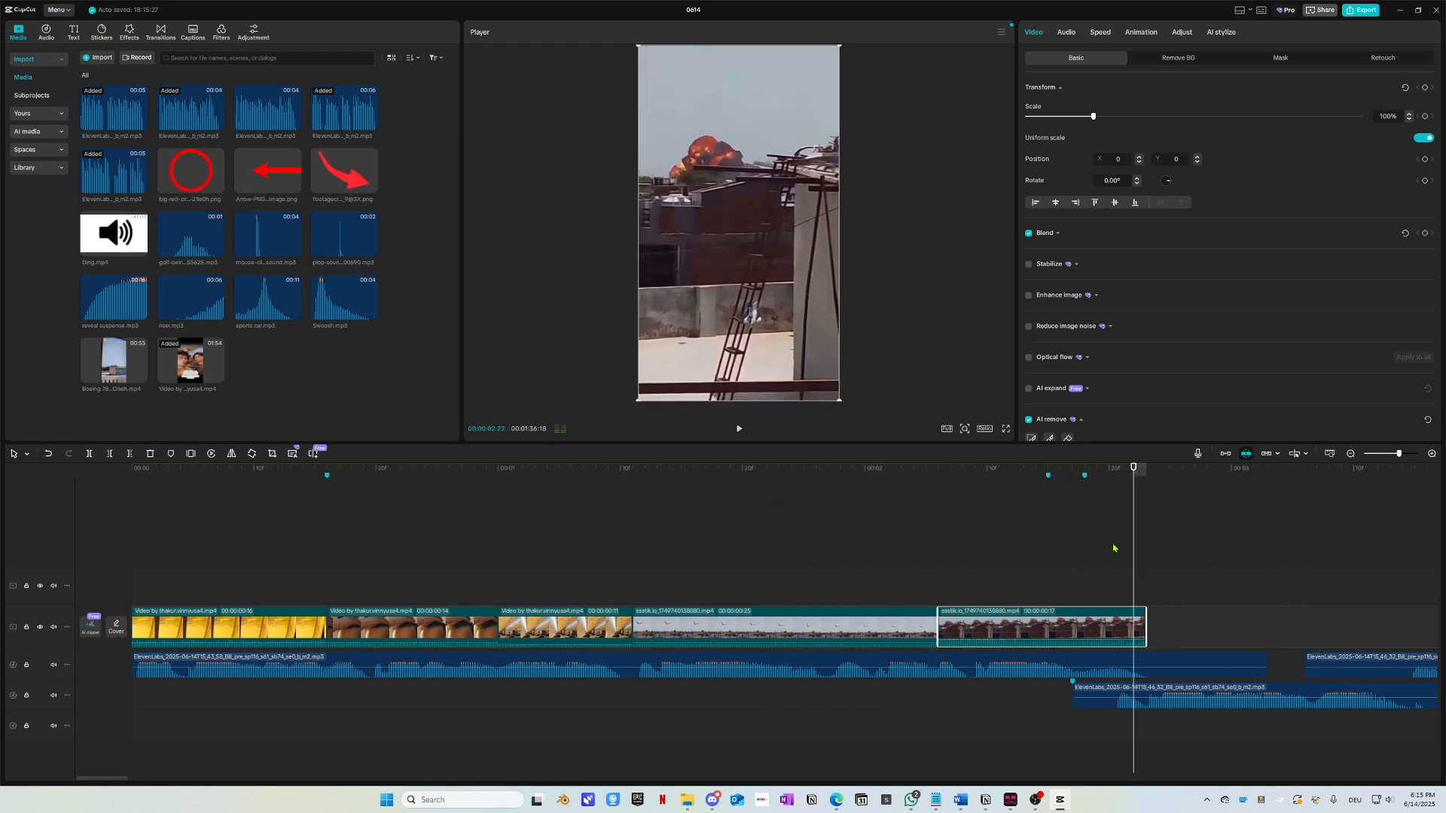
pyautogui.moveTo(945, 627); pyautogui.dragTo(909, 590)
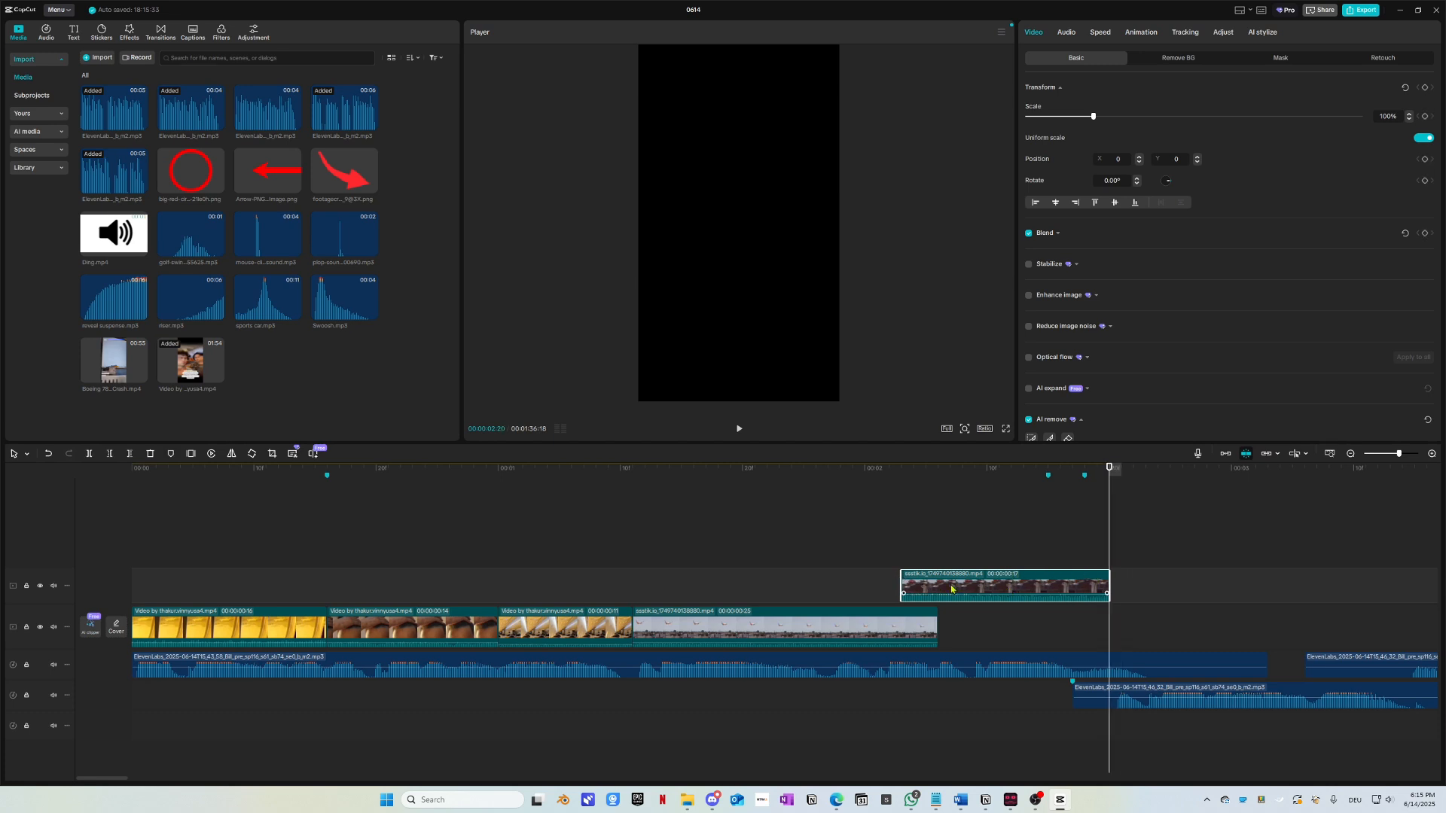
pyautogui.moveTo(904, 583); pyautogui.dragTo(939, 584)
pyautogui.moveTo(965, 586); pyautogui.dragTo(963, 626)
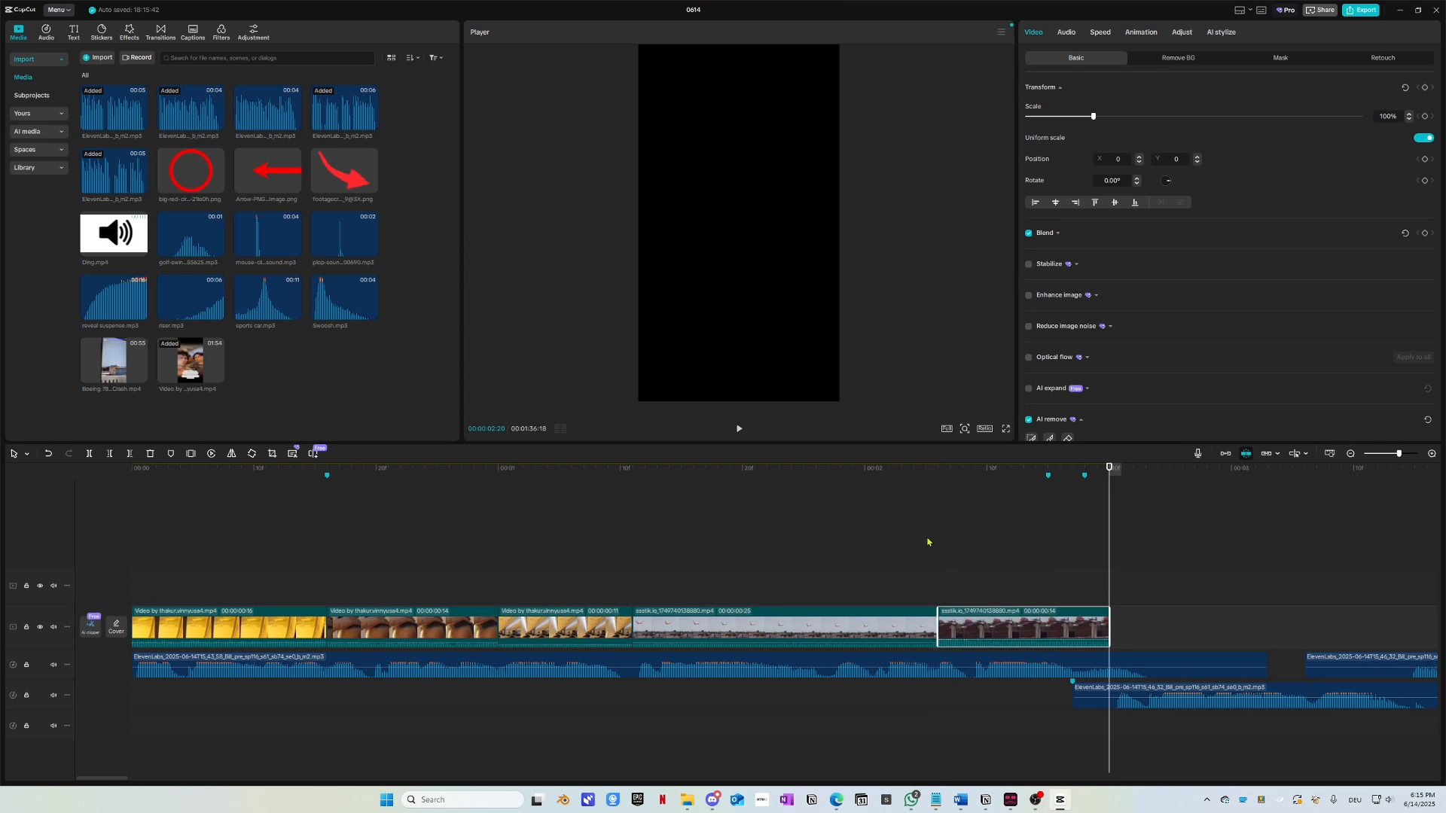
# Step: Replay the edited sequence from the start several times, then select all five main-track clips
pyautogui.moveTo(859, 473); pyautogui.dragTo(131, 471)
pyautogui.press('space')
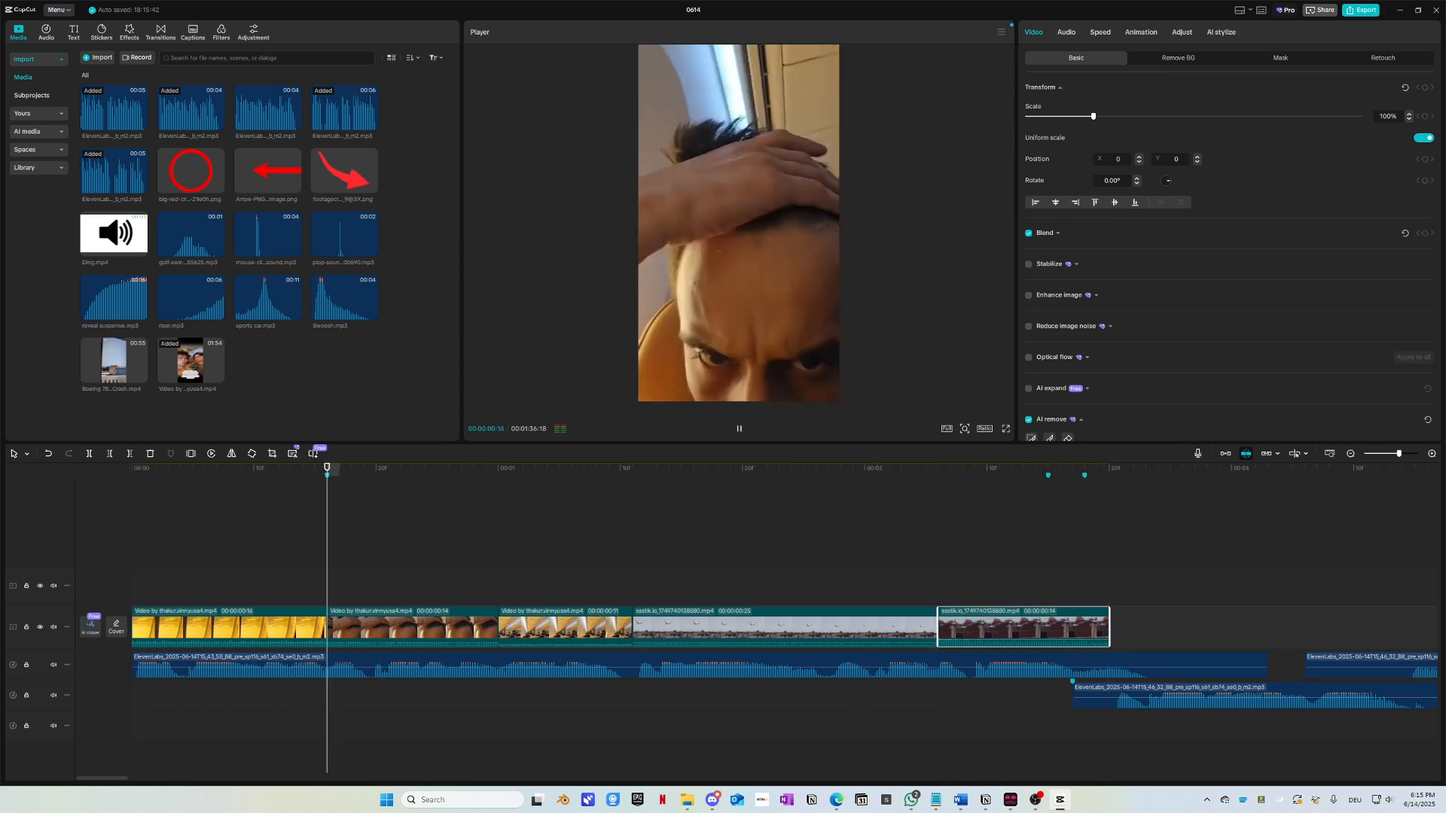
pyautogui.press('space')
pyautogui.click(133, 471)
pyautogui.press('space')
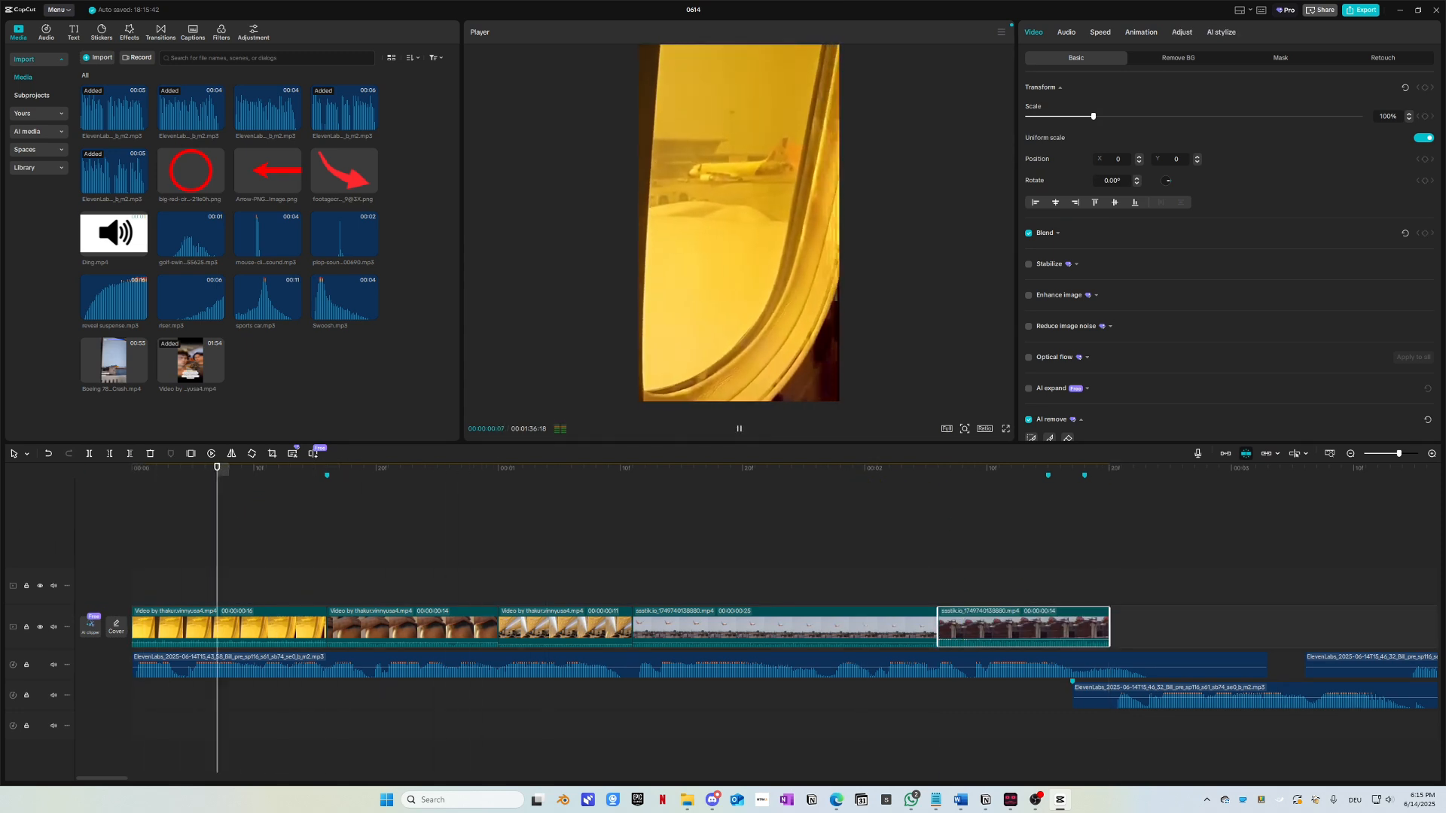
pyautogui.press('space')
pyautogui.click(134, 471)
pyautogui.press('space')
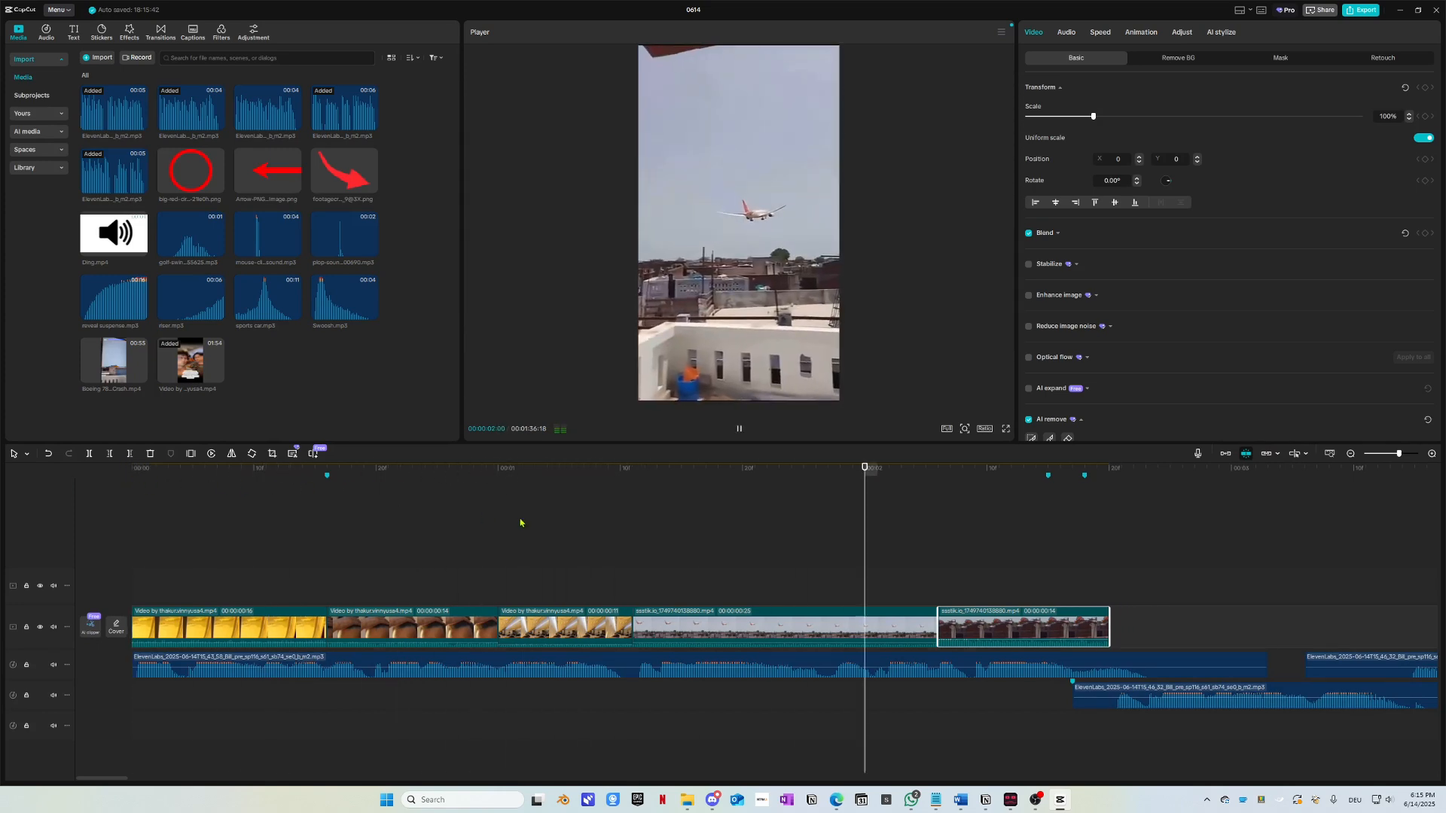
pyautogui.press('space')
pyautogui.moveTo(869, 474); pyautogui.dragTo(75, 569)
pyautogui.press('space')
pyautogui.press('space')
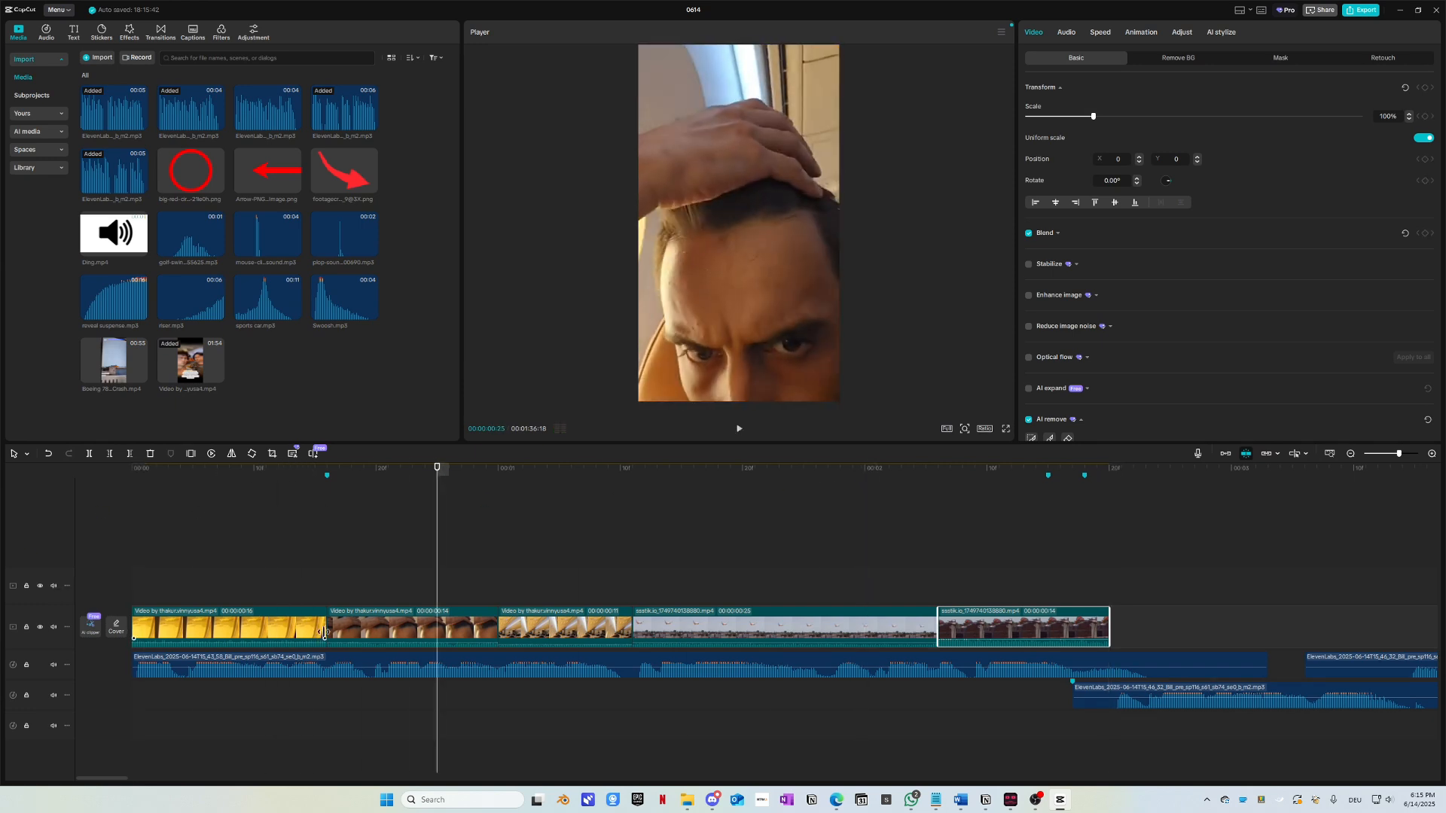
pyautogui.moveTo(629, 476); pyautogui.dragTo(574, 525)
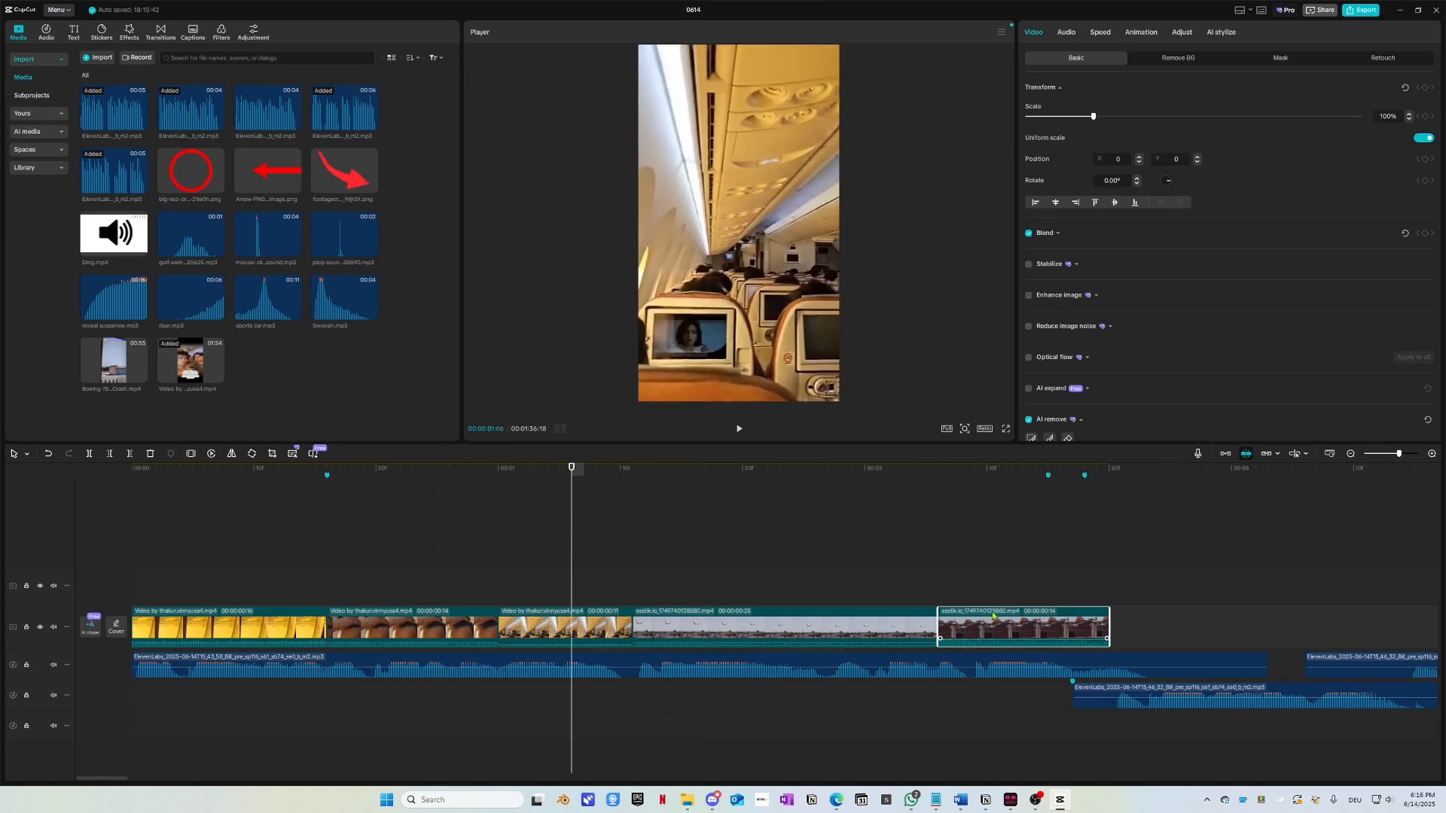
pyautogui.moveTo(1161, 624); pyautogui.dragTo(226, 617)
# Step: Separate the five clips' audio and move the ssstik audio down onto a new track
pyautogui.rightClick(200, 624)
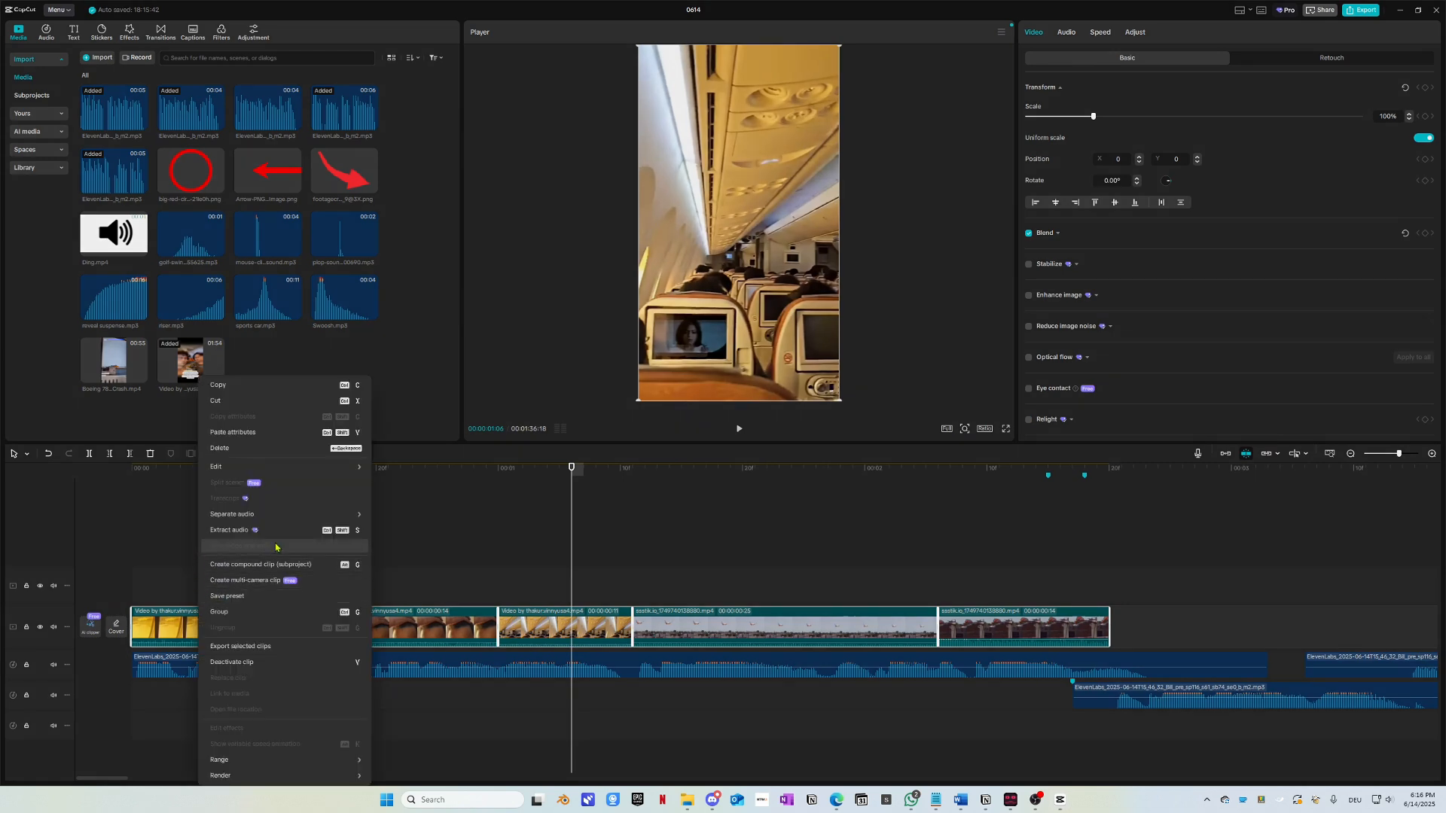
pyautogui.click(265, 531)
pyautogui.click(683, 776)
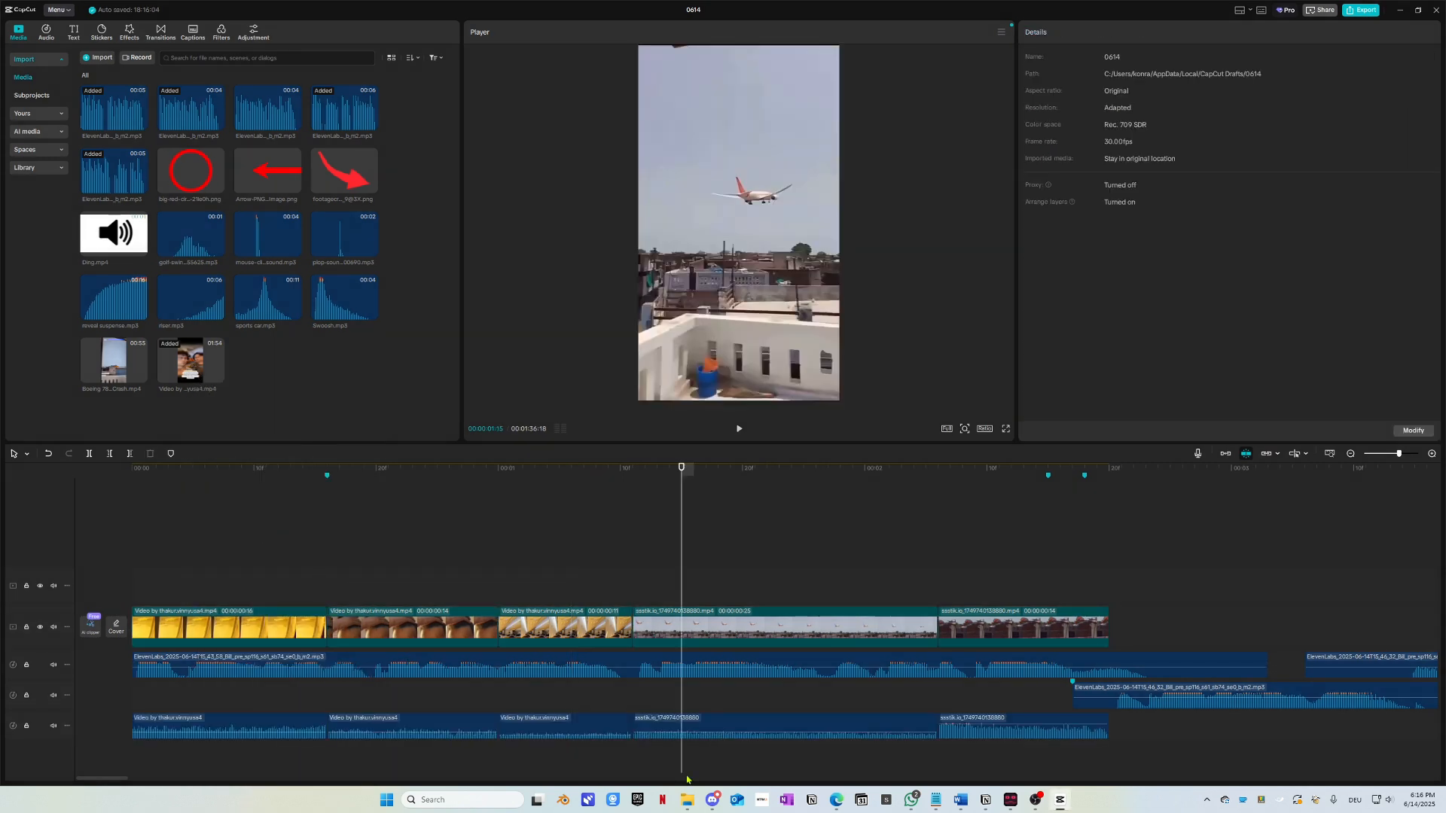
pyautogui.scroll(2, 832, 747)
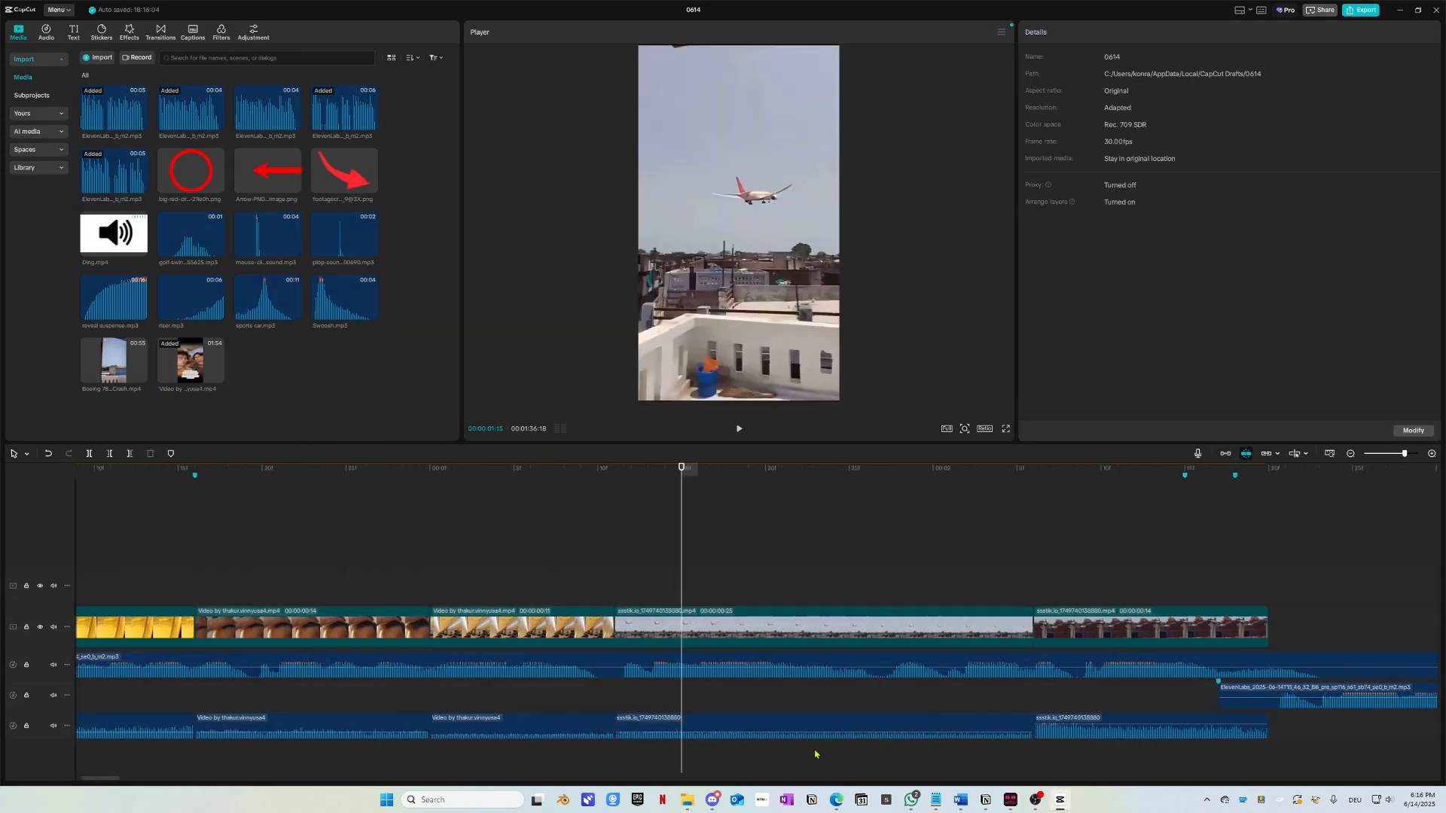
pyautogui.click(1069, 723)
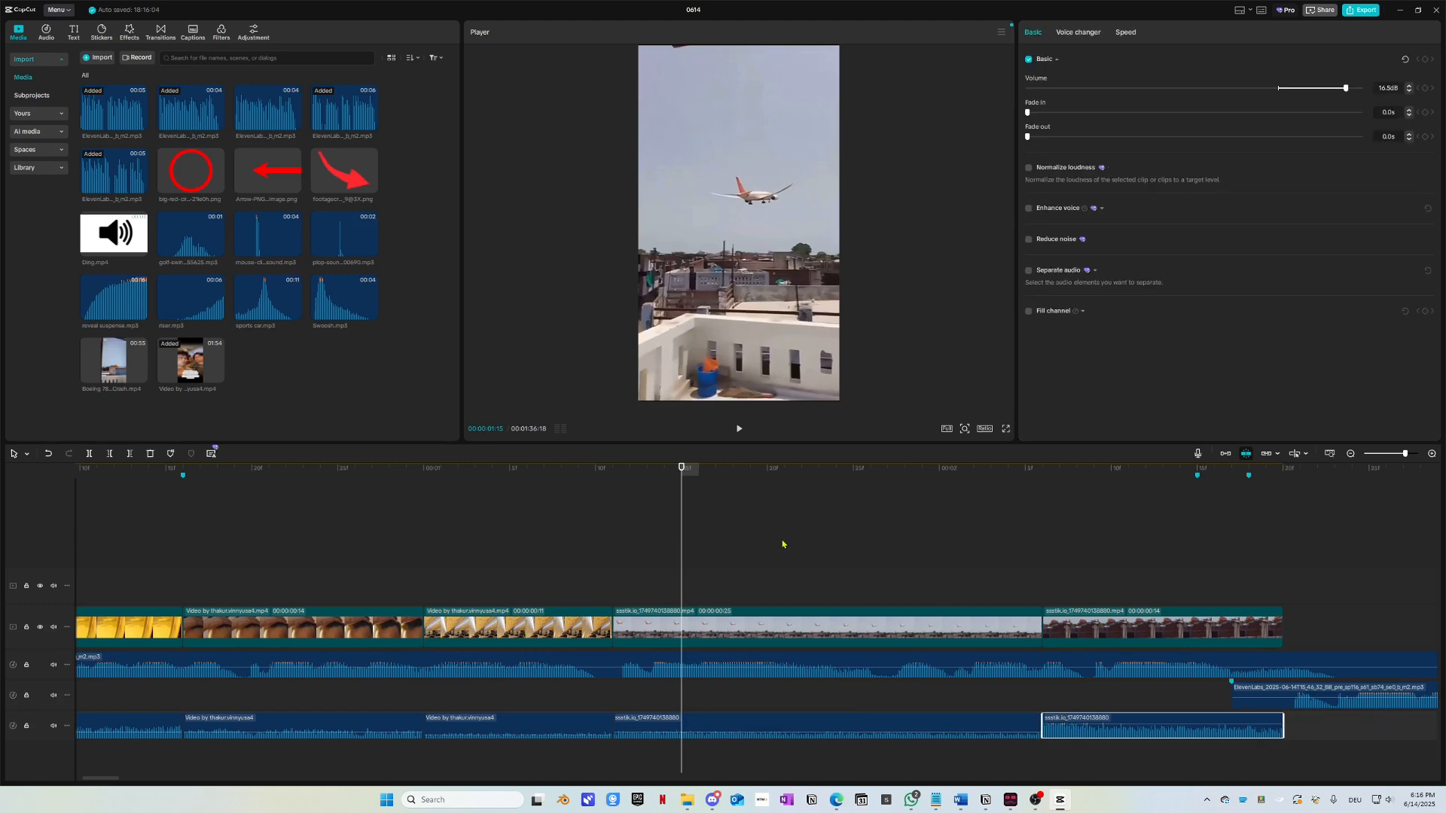
pyautogui.moveTo(706, 727); pyautogui.dragTo(713, 752)
# Step: Lower the first Video by thakur audio, extend the next clip's start slightly, and select three audio clips
pyautogui.moveTo(334, 700); pyautogui.dragTo(334, 732)
pyautogui.click(424, 699)
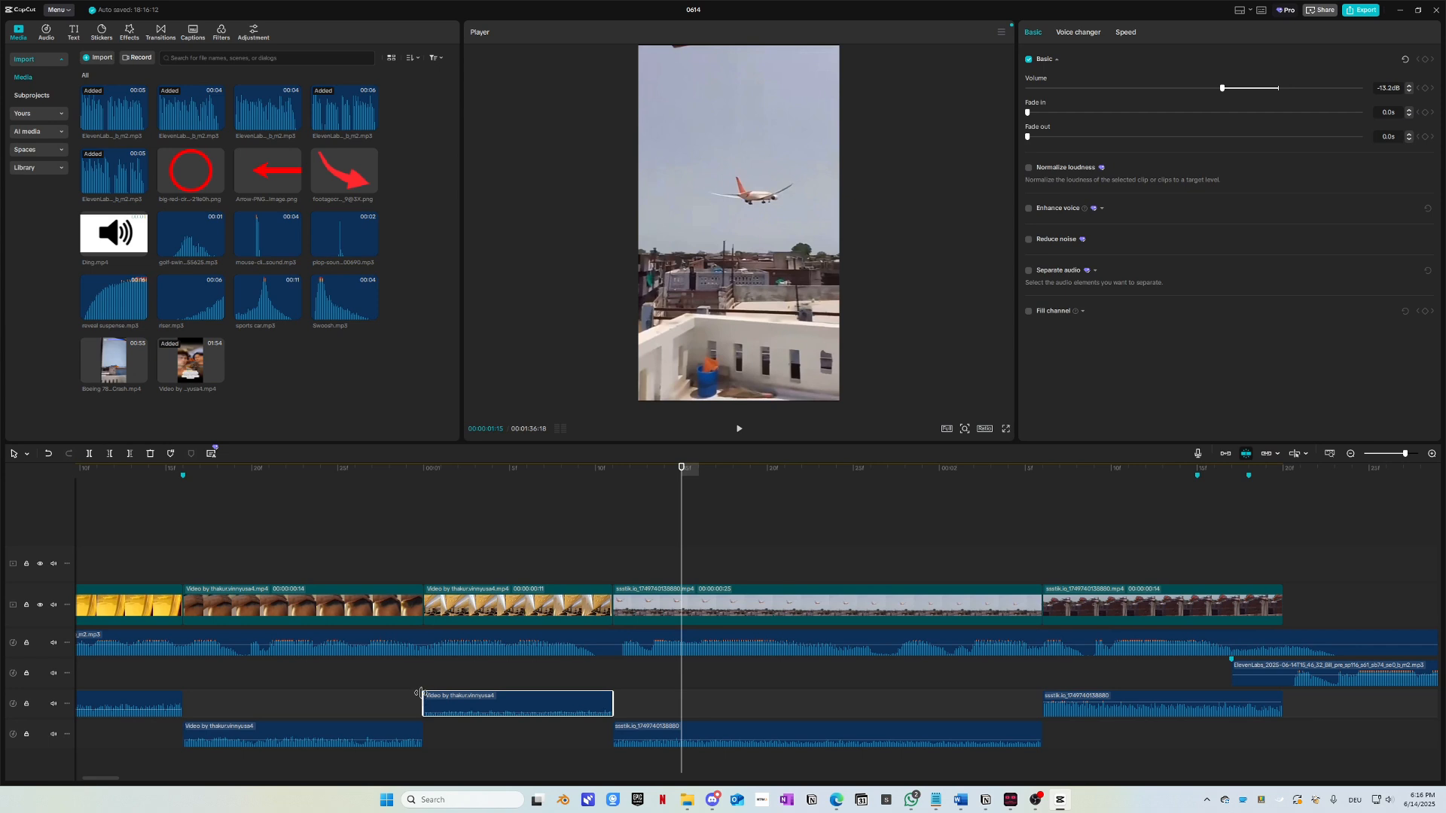
pyautogui.moveTo(422, 692); pyautogui.dragTo(406, 693)
pyautogui.moveTo(139, 477); pyautogui.dragTo(79, 490)
pyautogui.press('space')
pyautogui.press('space')
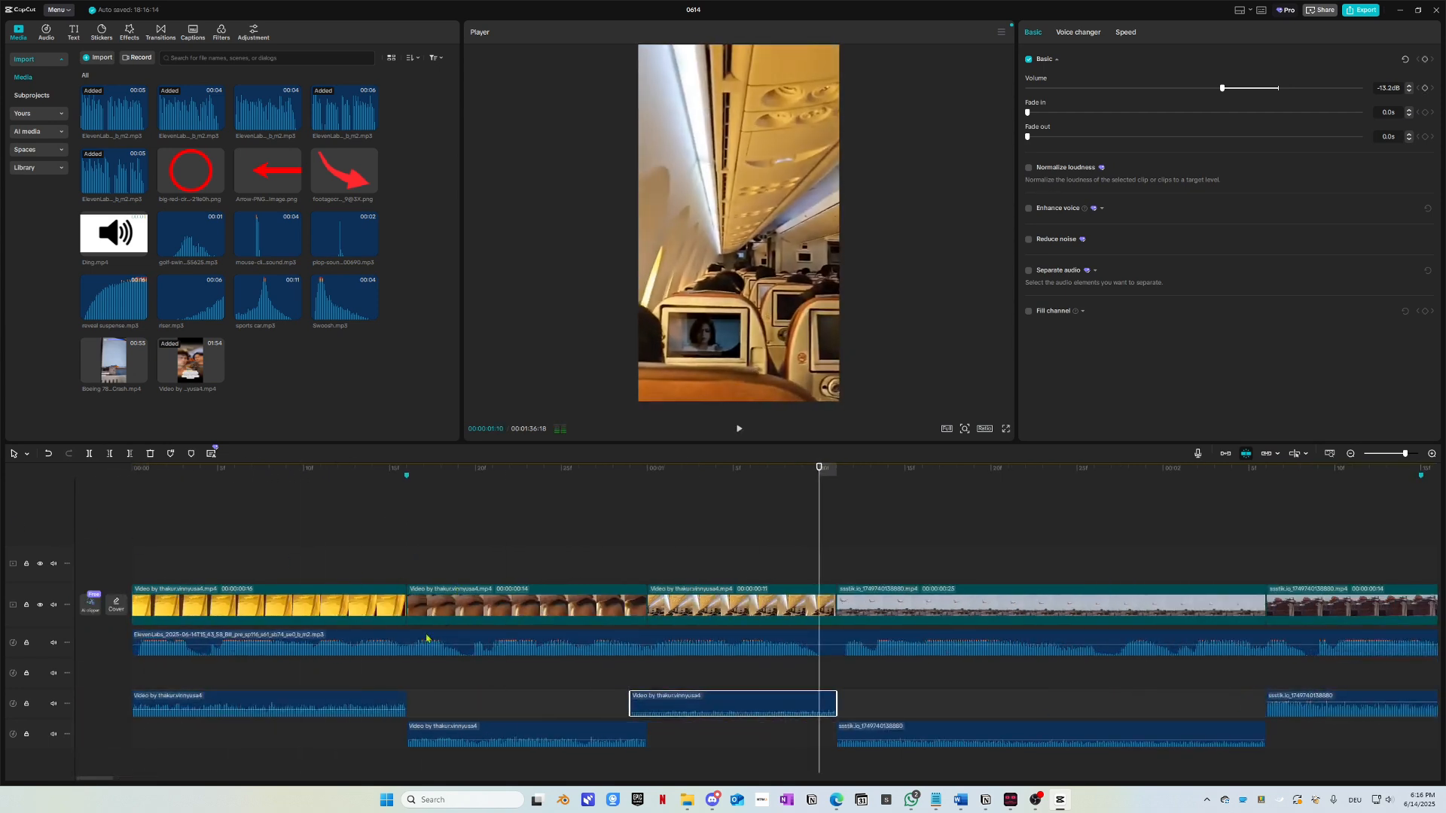
pyautogui.click(356, 696)
pyautogui.moveTo(718, 758); pyautogui.dragTo(302, 720)
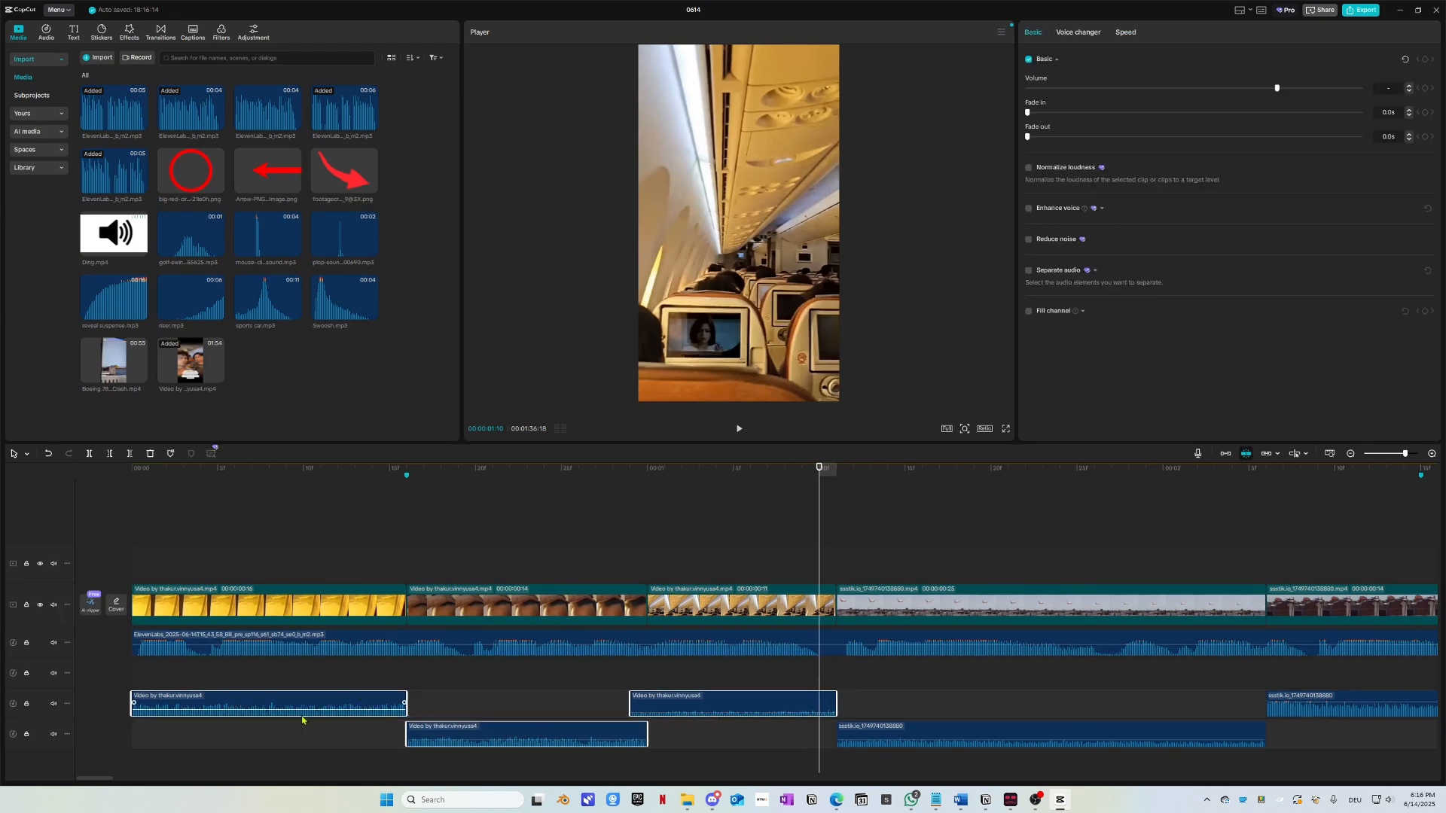
# Step: Delete the three selected audio clips and preview the result
pyautogui.press('Delete')
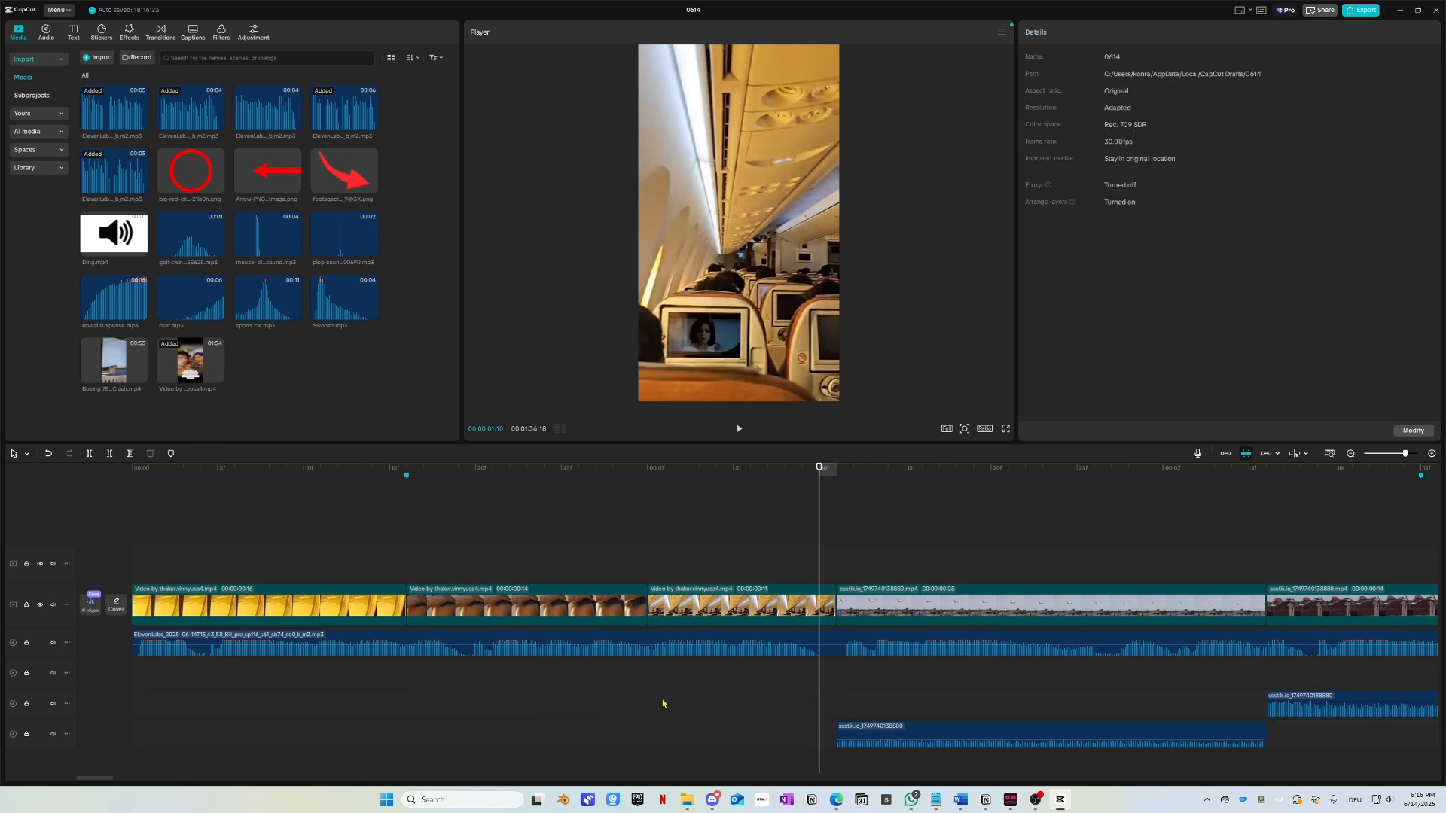
pyautogui.press('space')
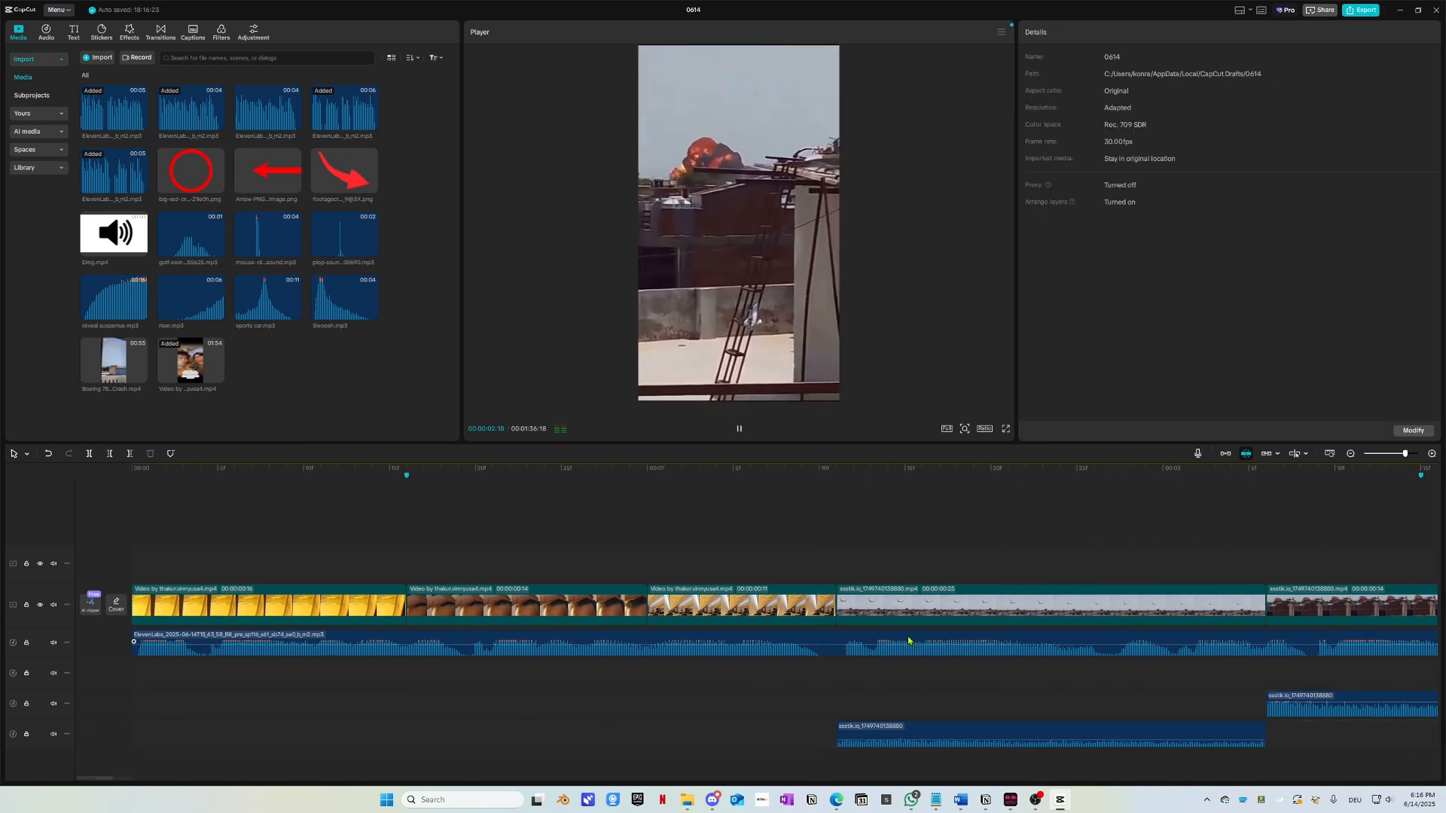
pyautogui.press('space')
# Step: Shift the bottom audio clip earlier, lengthen its start, and start the upper ssstik clip slightly earlier
pyautogui.click(491, 740)
pyautogui.click(545, 736)
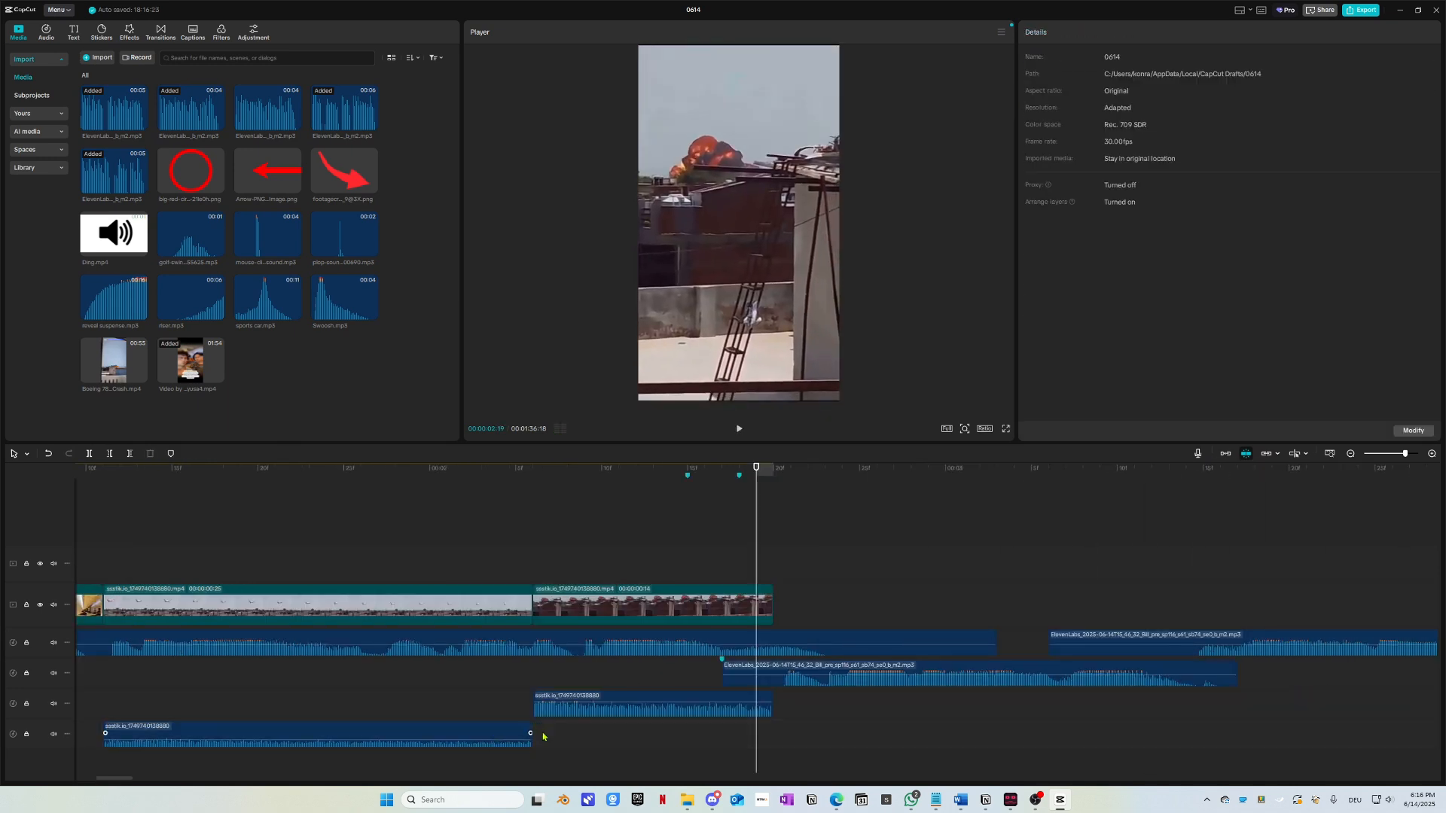
pyautogui.moveTo(285, 734); pyautogui.dragTo(269, 732)
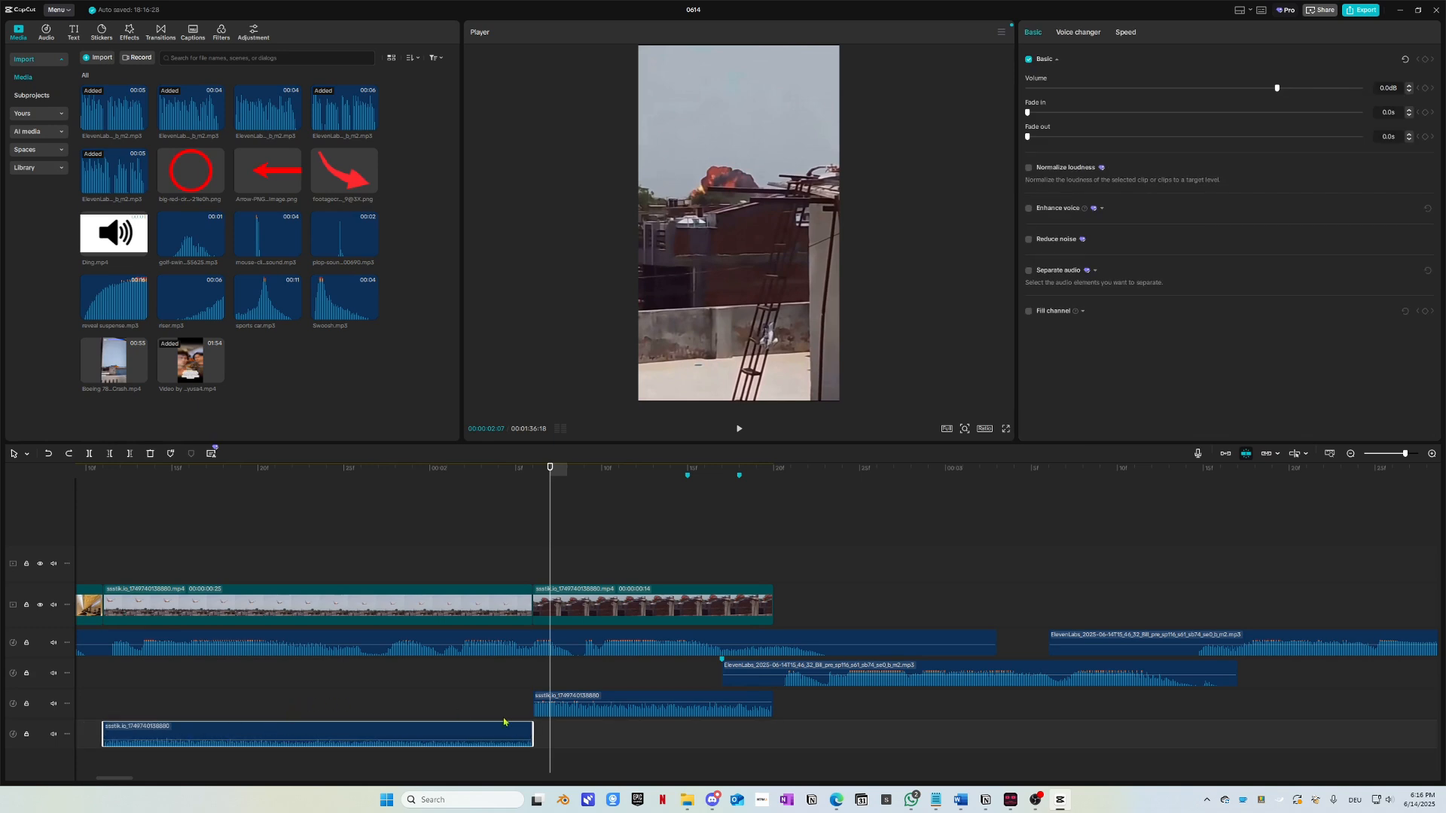
pyautogui.moveTo(534, 724); pyautogui.dragTo(568, 724)
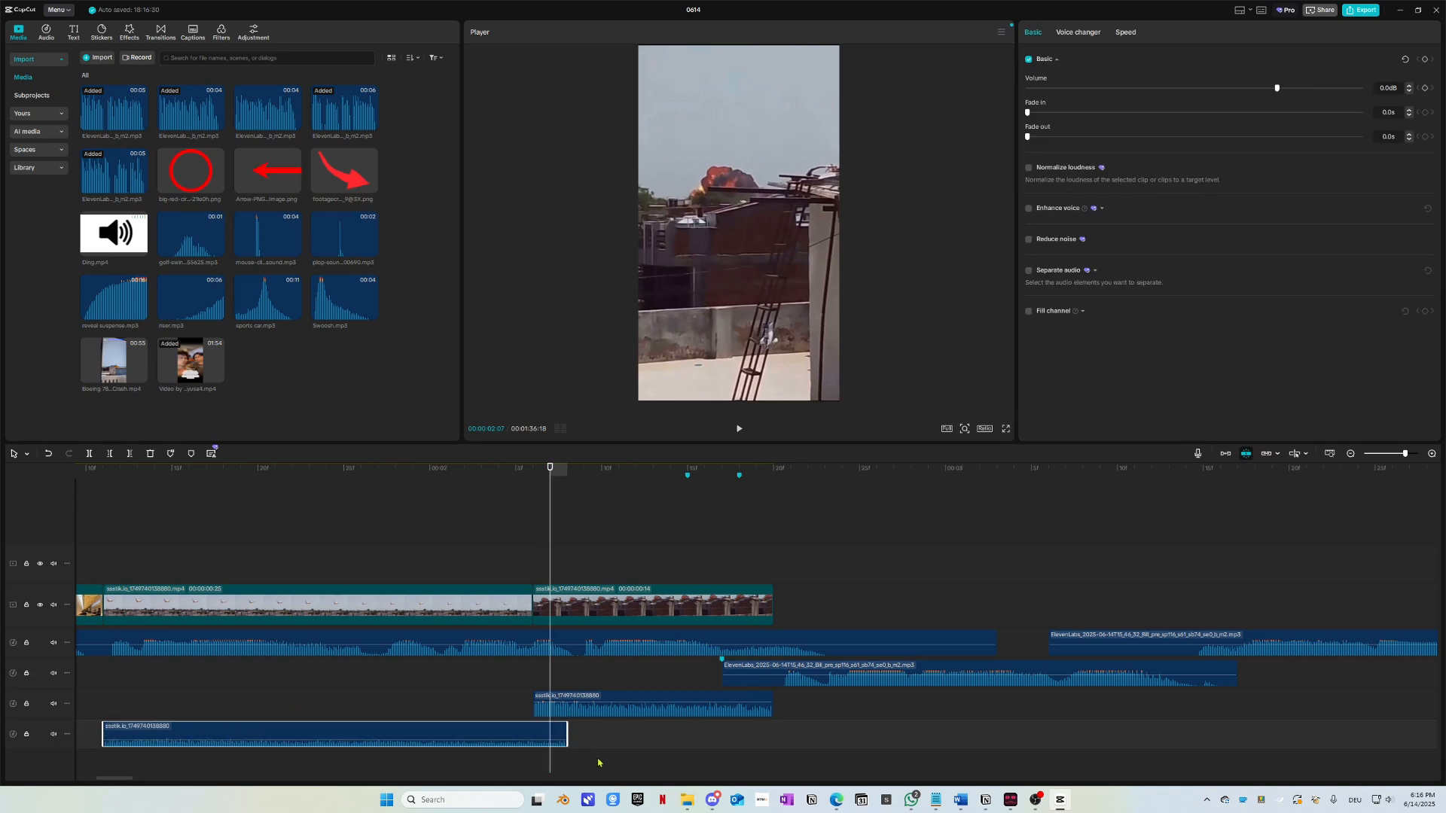
pyautogui.hscroll(-3, 537, 742)
pyautogui.moveTo(377, 723); pyautogui.dragTo(344, 742)
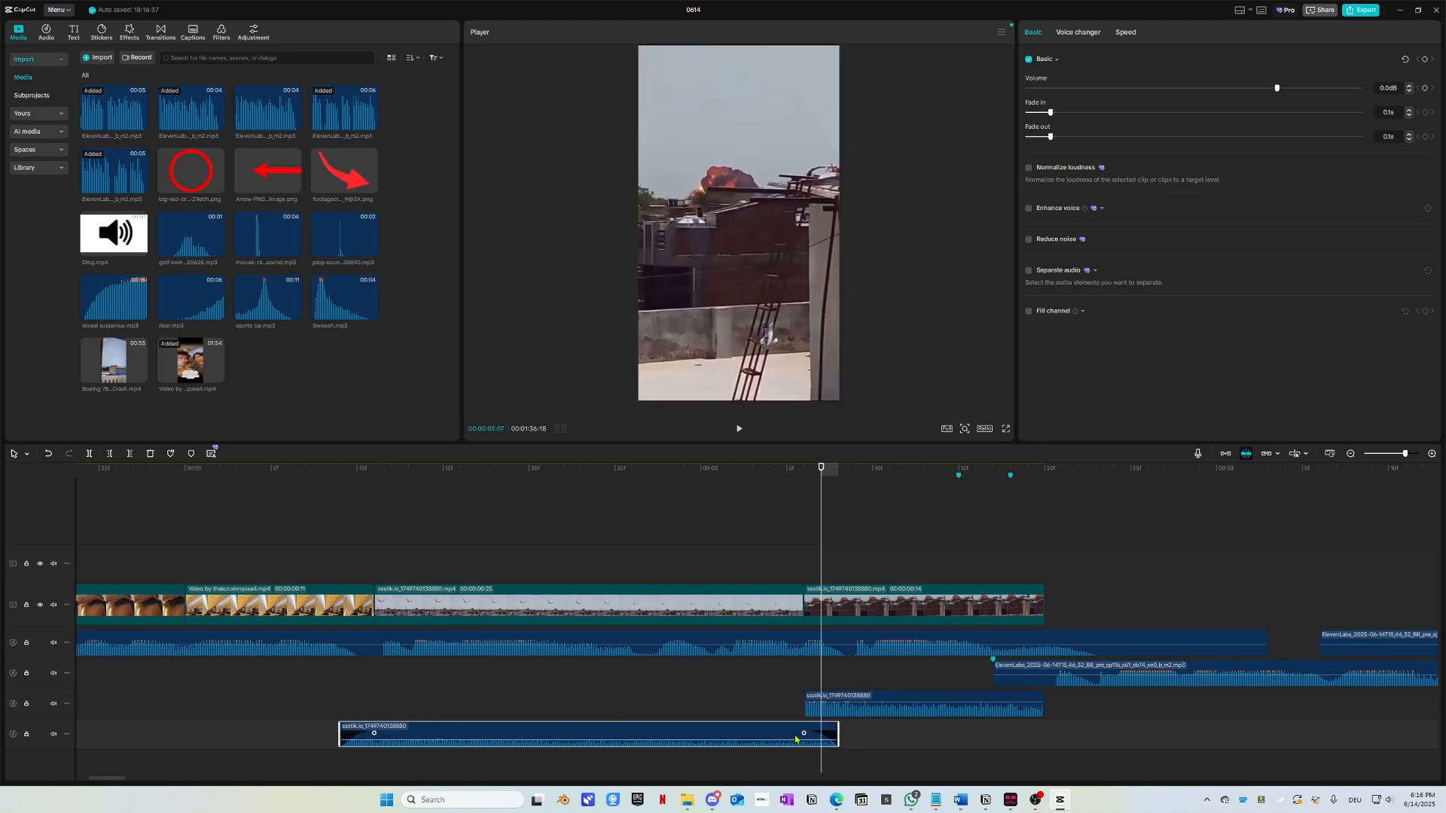
pyautogui.click(795, 710)
pyautogui.moveTo(803, 696); pyautogui.dragTo(789, 703)
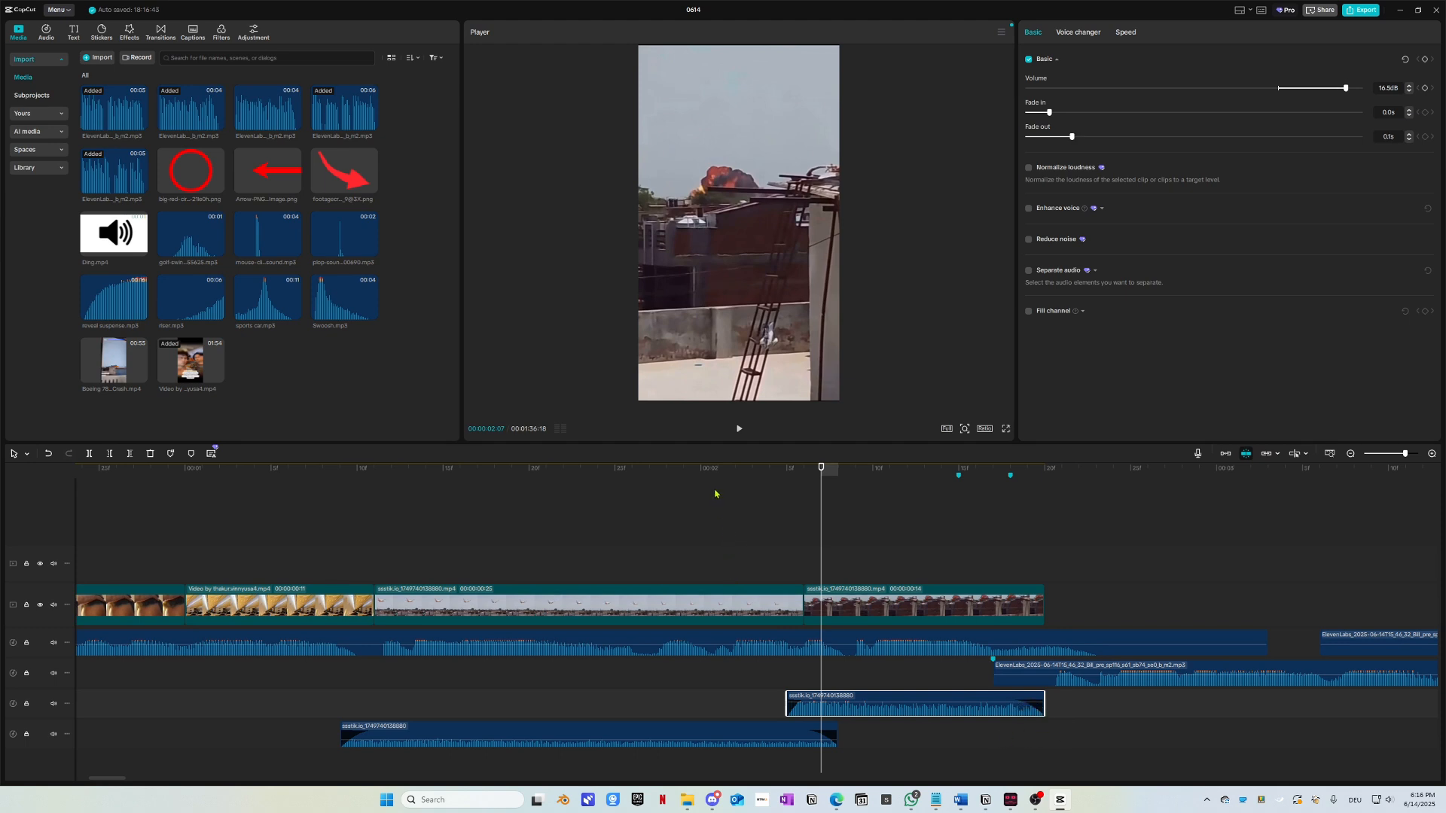
# Step: Play back the edit from the start and from about 00:00:01:28 to check the audio
pyautogui.moveTo(709, 480); pyautogui.dragTo(124, 480)
pyautogui.press('space')
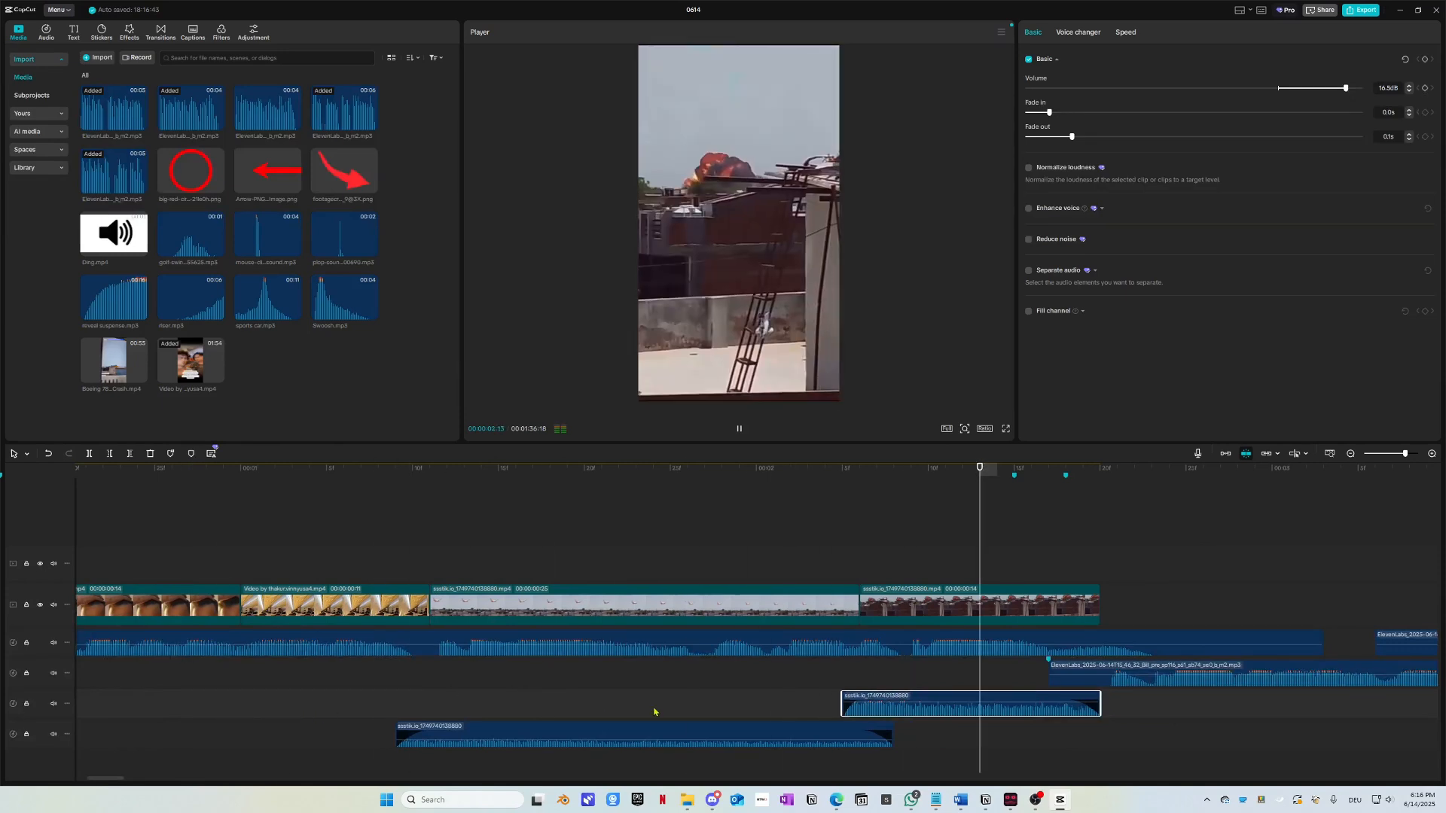
pyautogui.moveTo(946, 478); pyautogui.dragTo(873, 479)
pyautogui.press('space')
pyautogui.press('space')
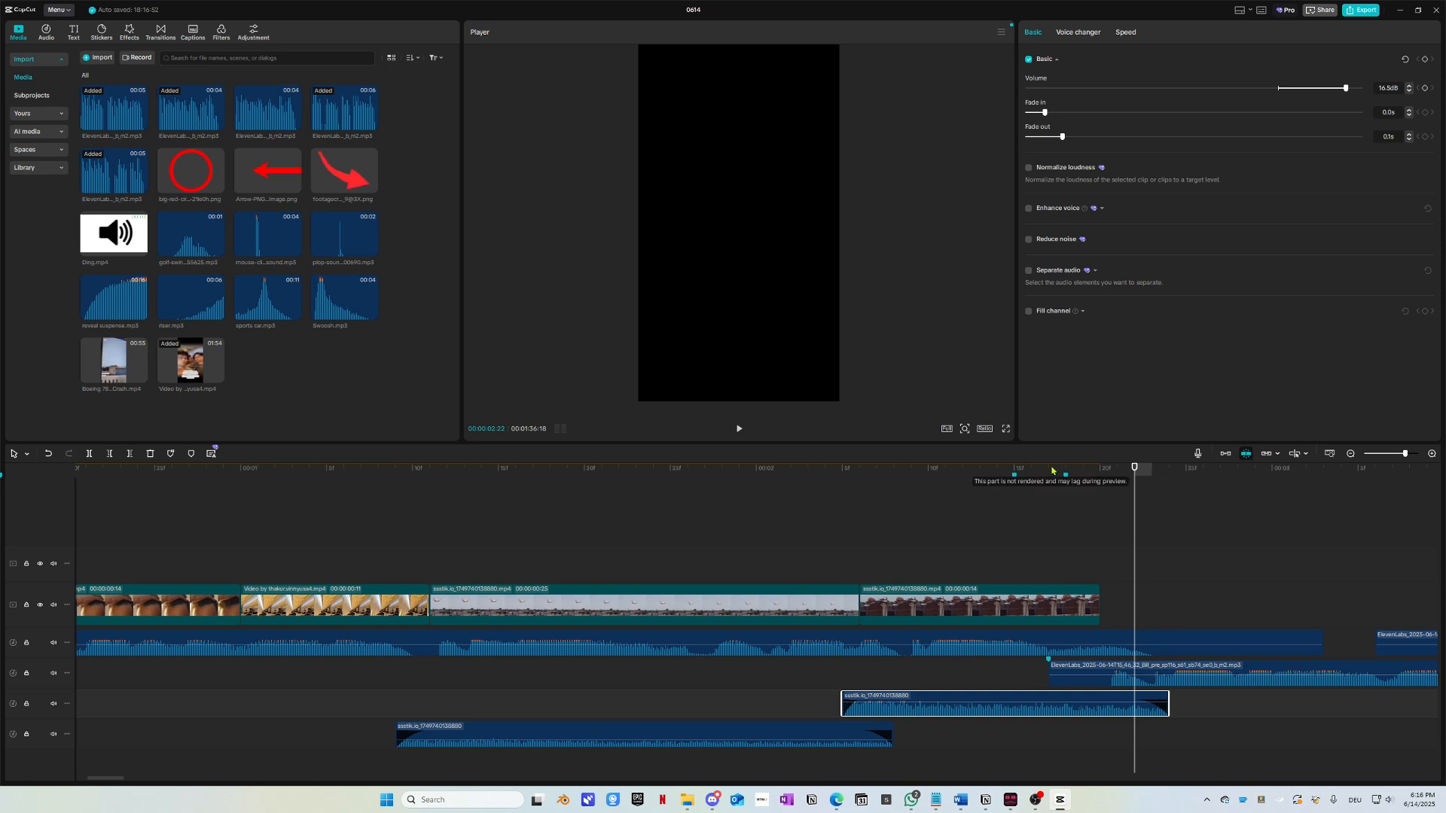
pyautogui.moveTo(1053, 471); pyautogui.dragTo(721, 468)
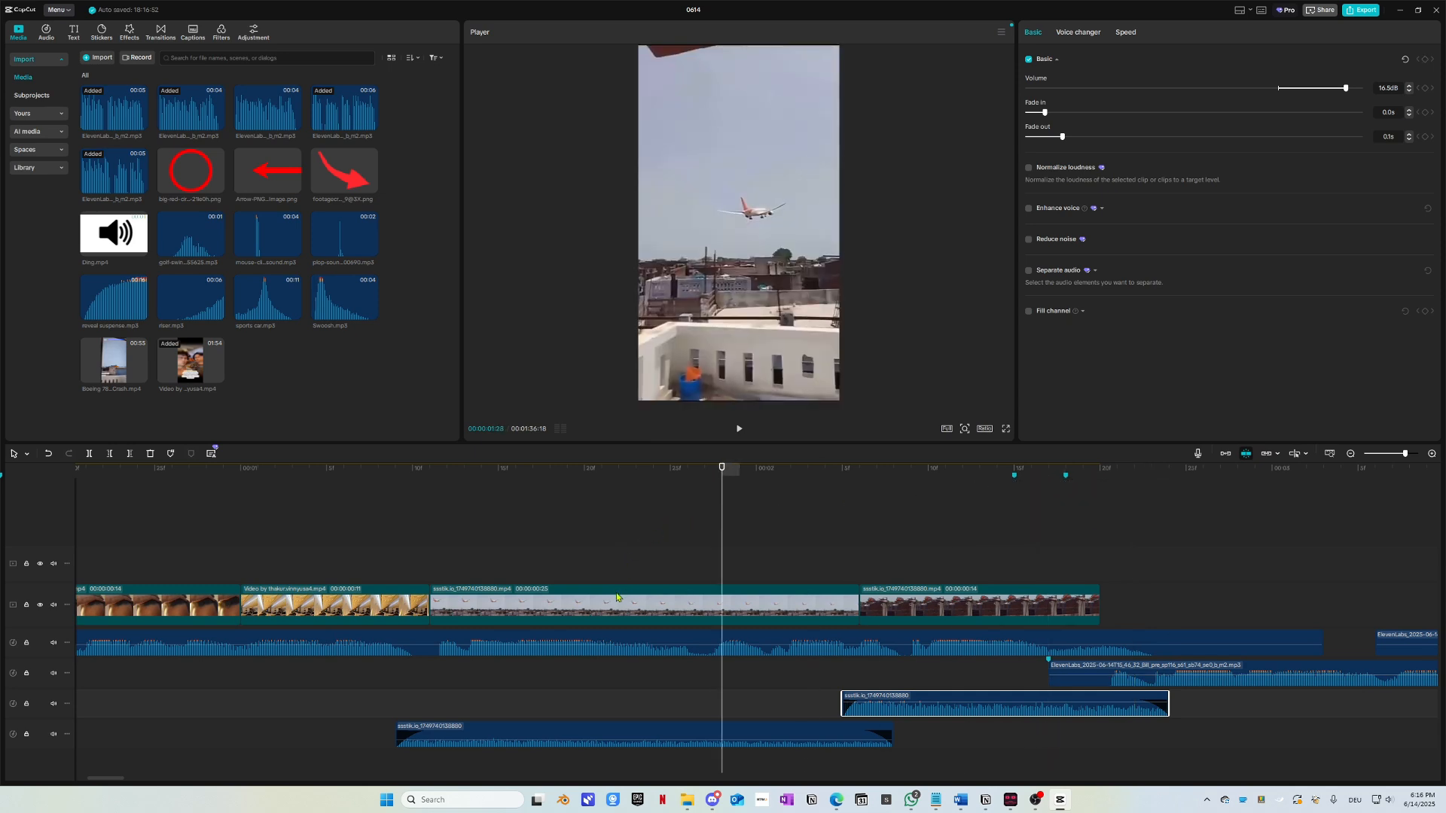
pyautogui.press('space')
pyautogui.press('space')
pyautogui.moveTo(913, 470); pyautogui.dragTo(722, 470)
pyautogui.press('space')
pyautogui.press('space')
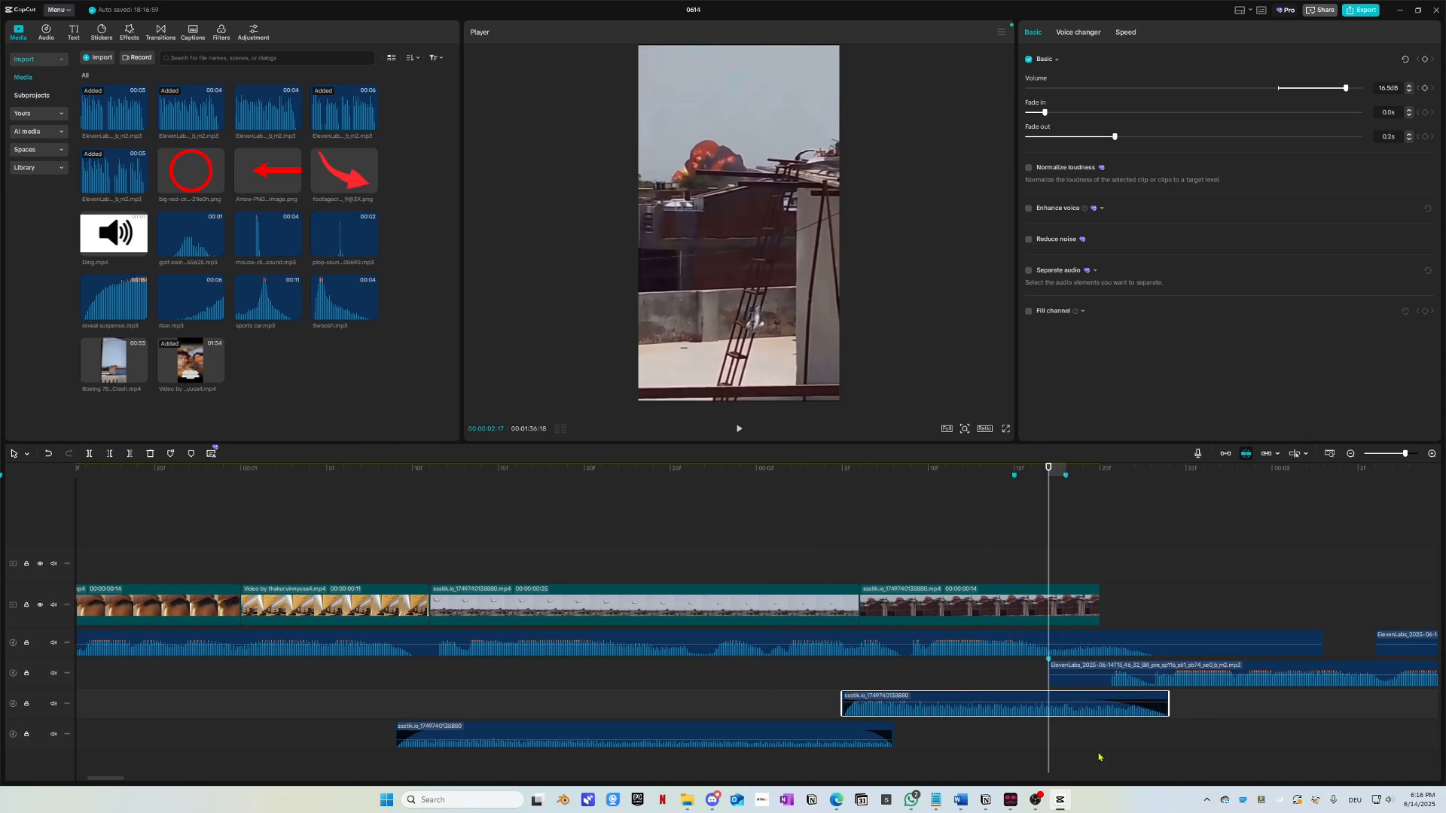
pyautogui.click(311, 519)
pyautogui.press('space')
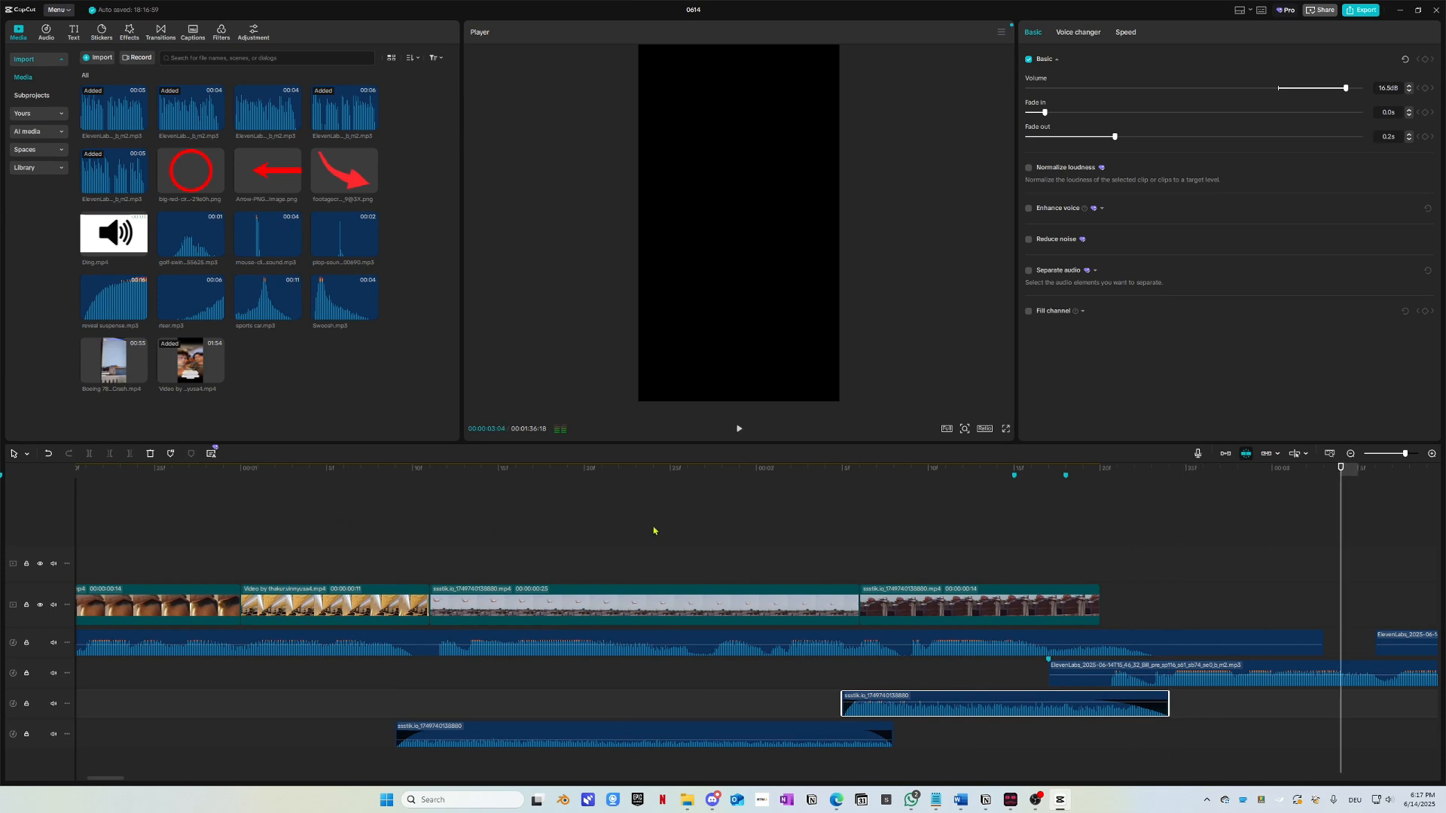
pyautogui.press('space')
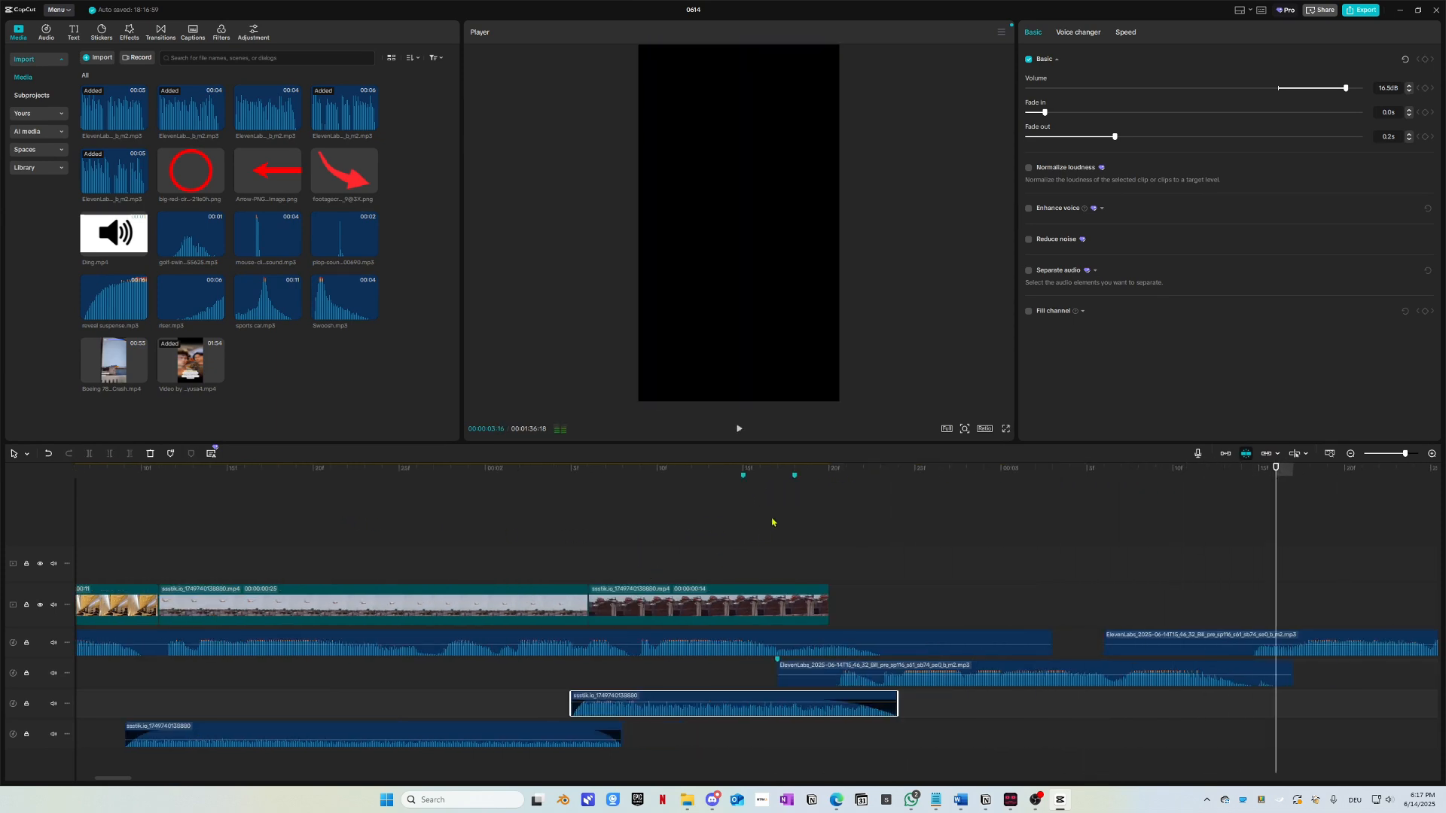
pyautogui.press('space')
pyautogui.hscroll(3, 794, 550)
pyautogui.scroll(-4, 732, 623)
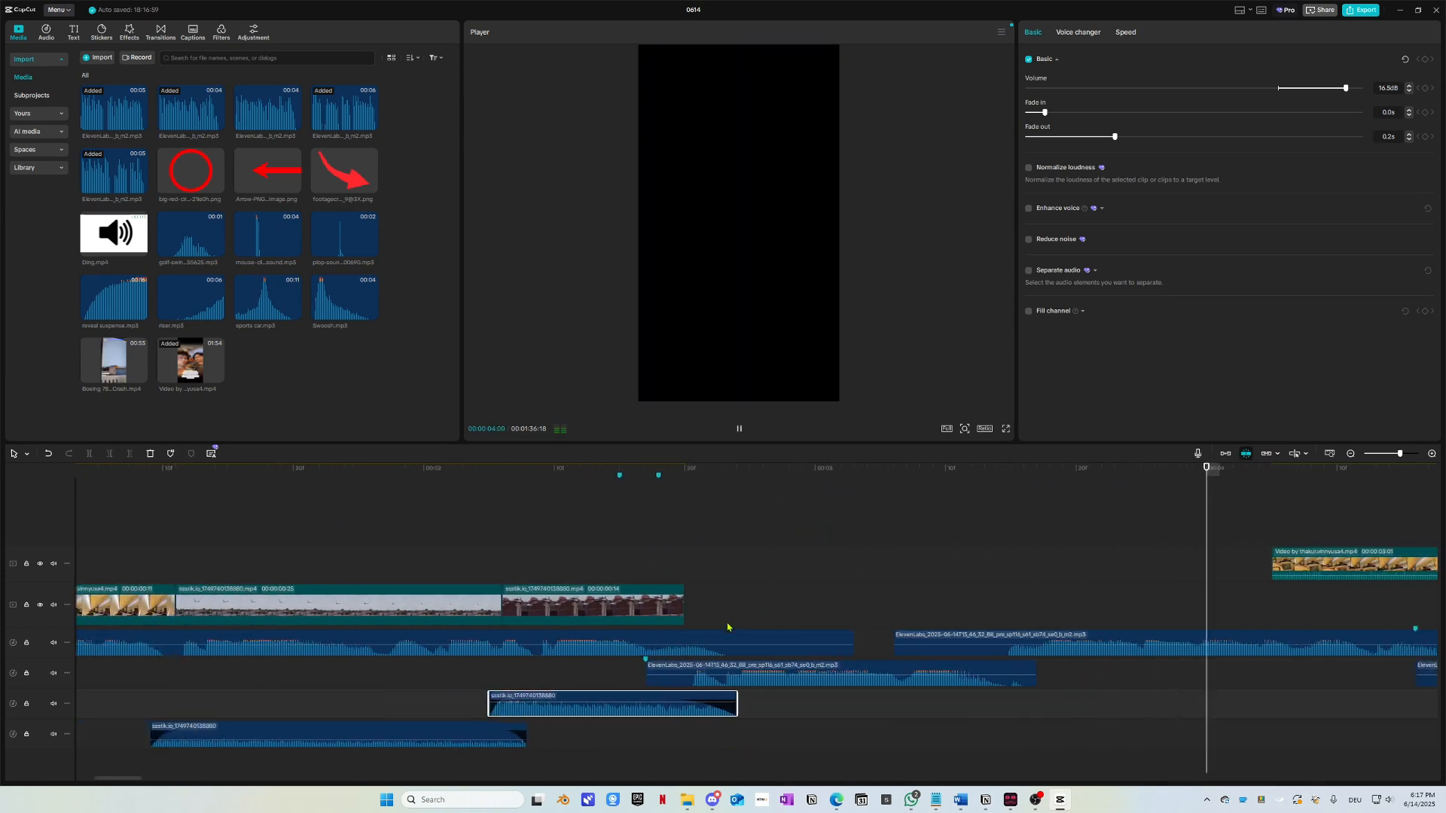
pyautogui.press('space')
pyautogui.hscroll(5, 727, 627)
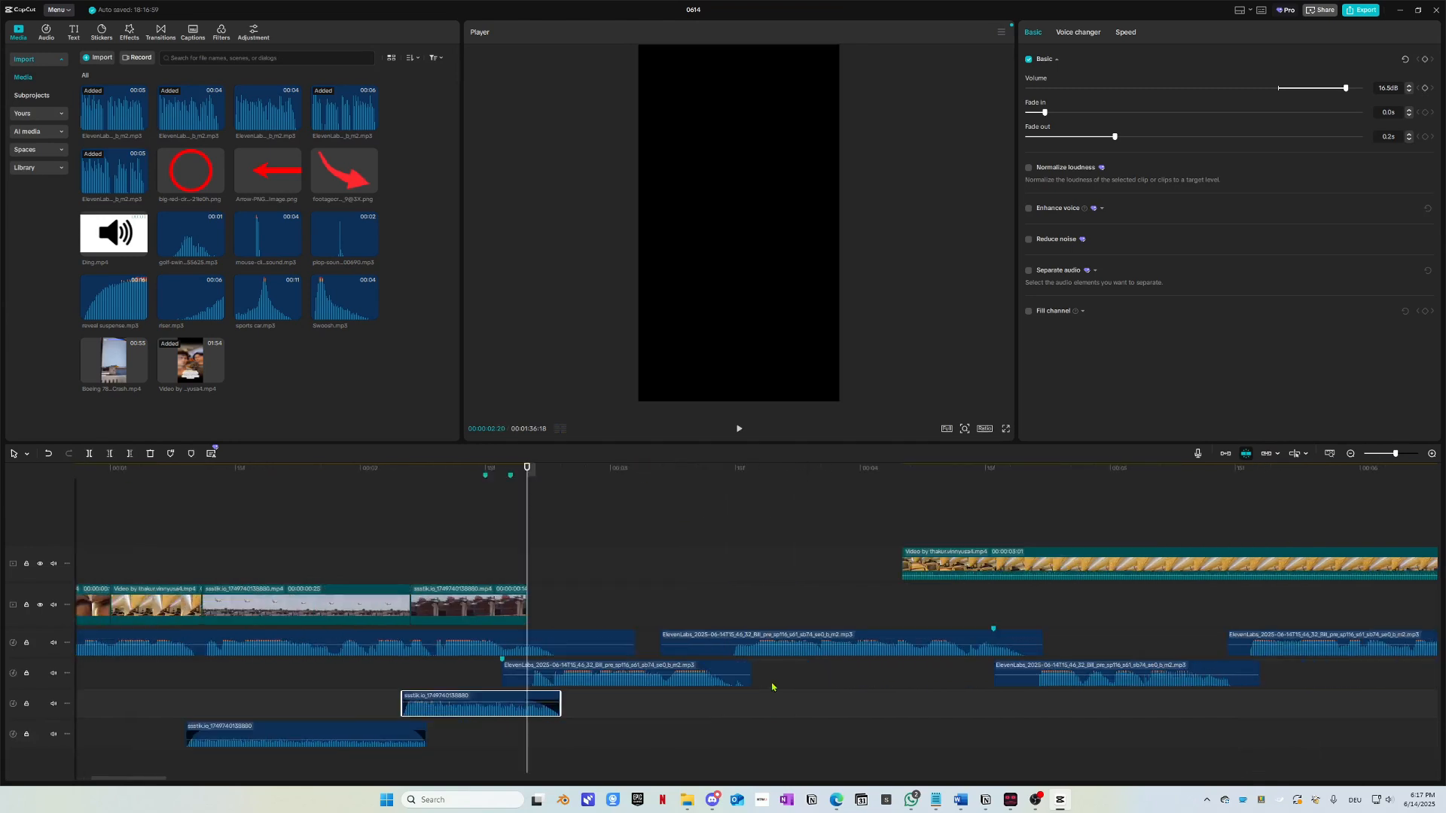
pyautogui.press('space')
pyautogui.hscroll(-2, 482, 704)
pyautogui.scroll(-2, 435, 729)
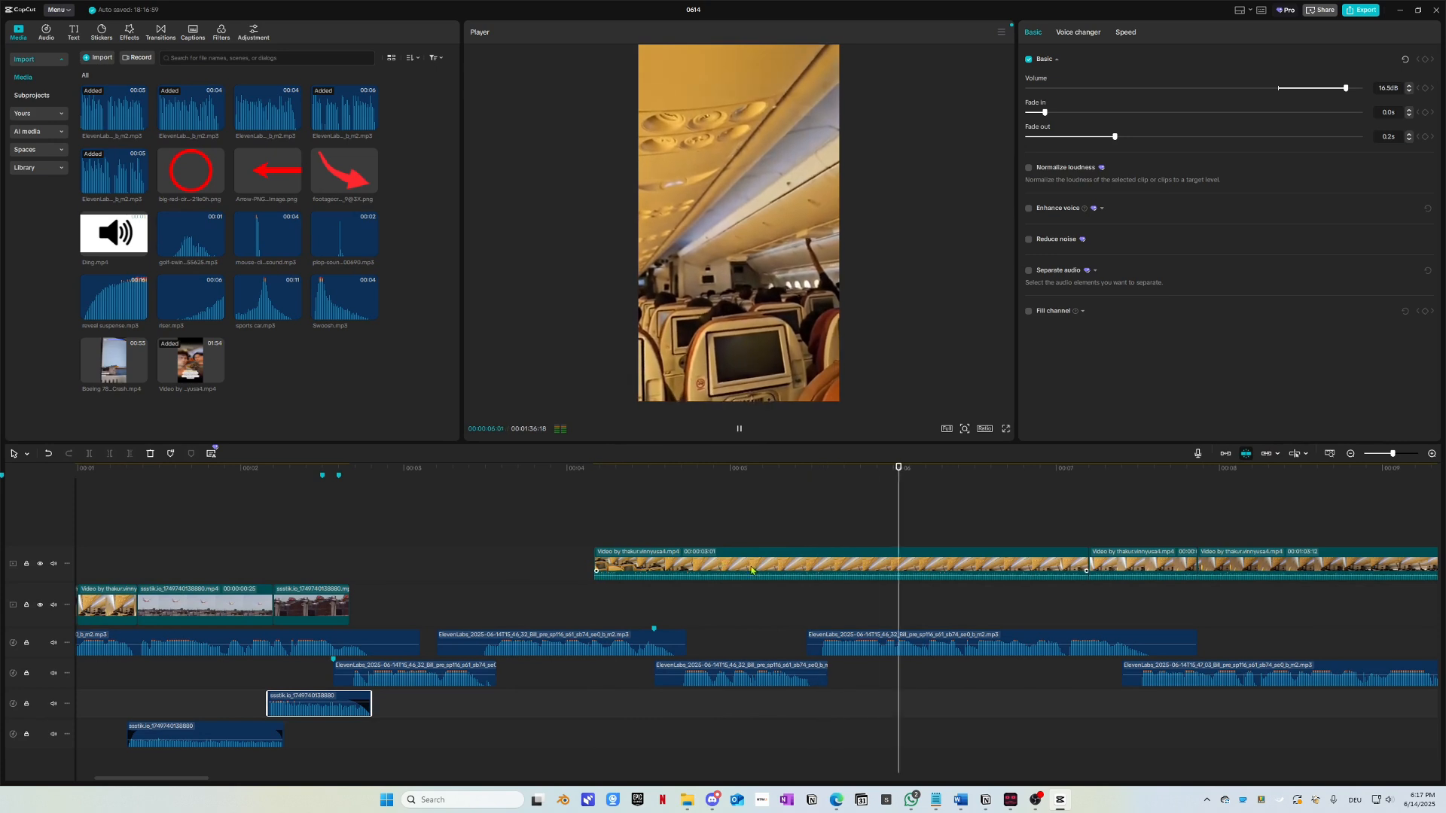
pyautogui.hscroll(2, 796, 669)
pyautogui.scroll(-2, 776, 697)
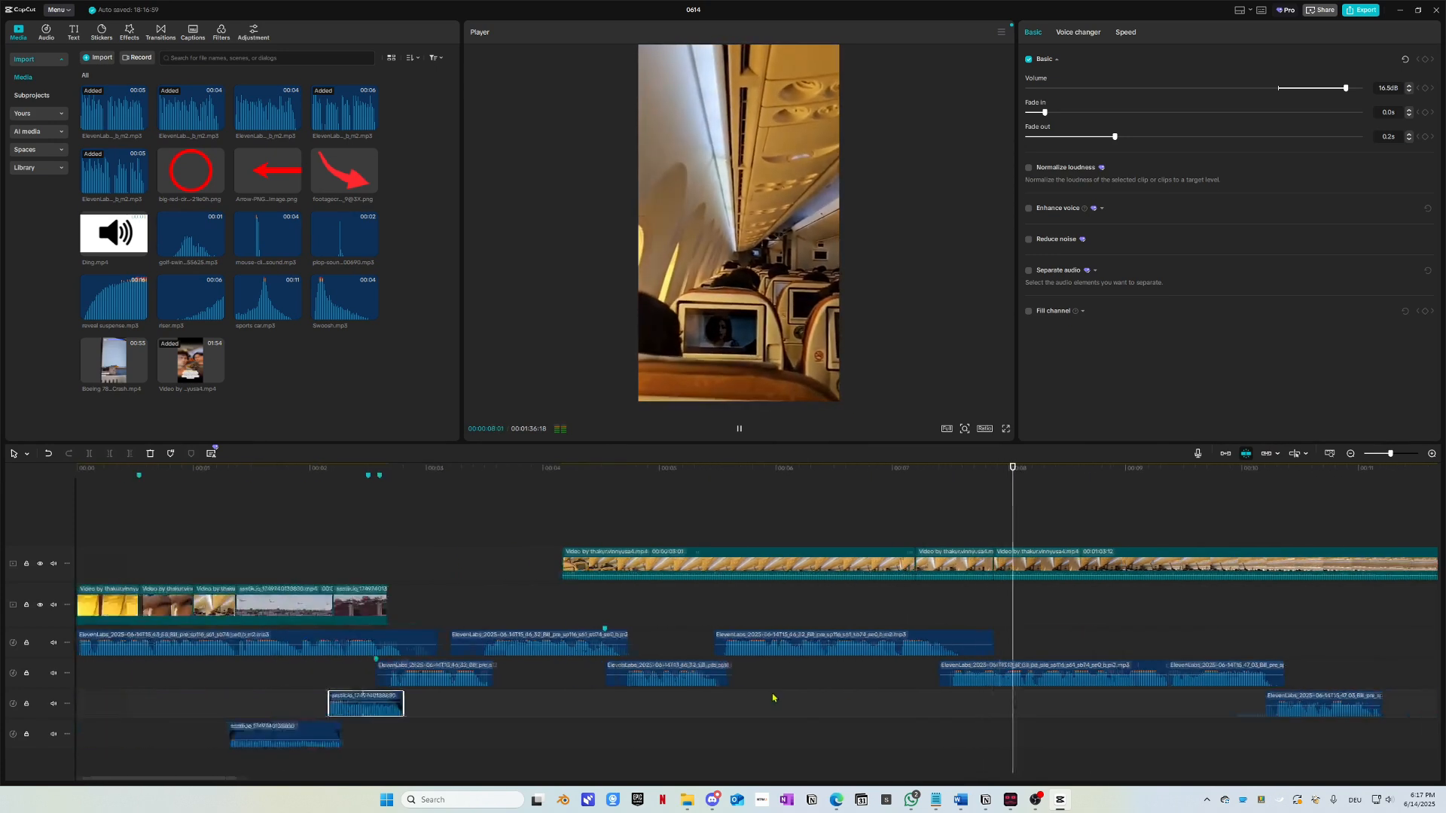
pyautogui.scroll(-2, 773, 699)
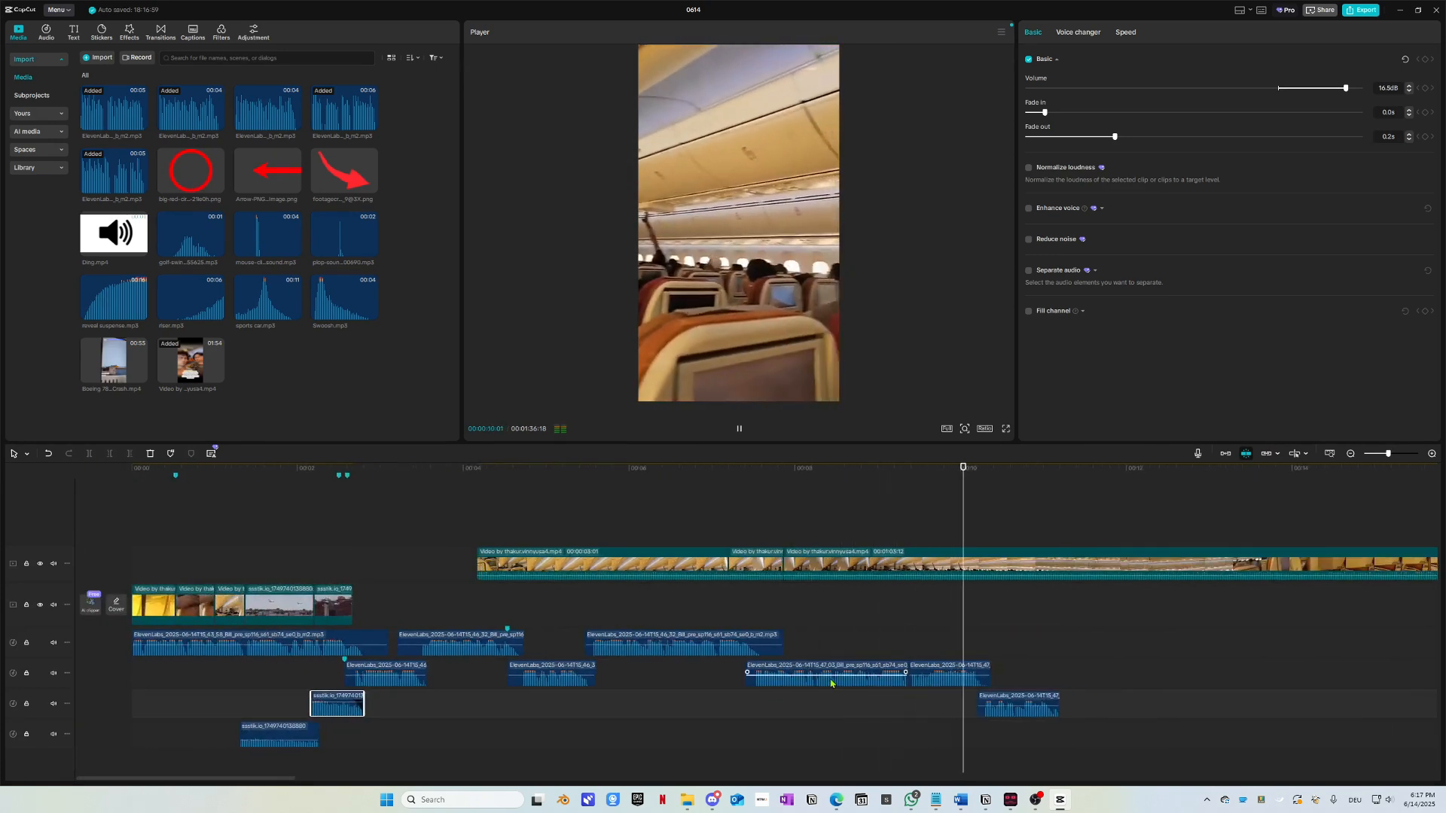
pyautogui.press('space')
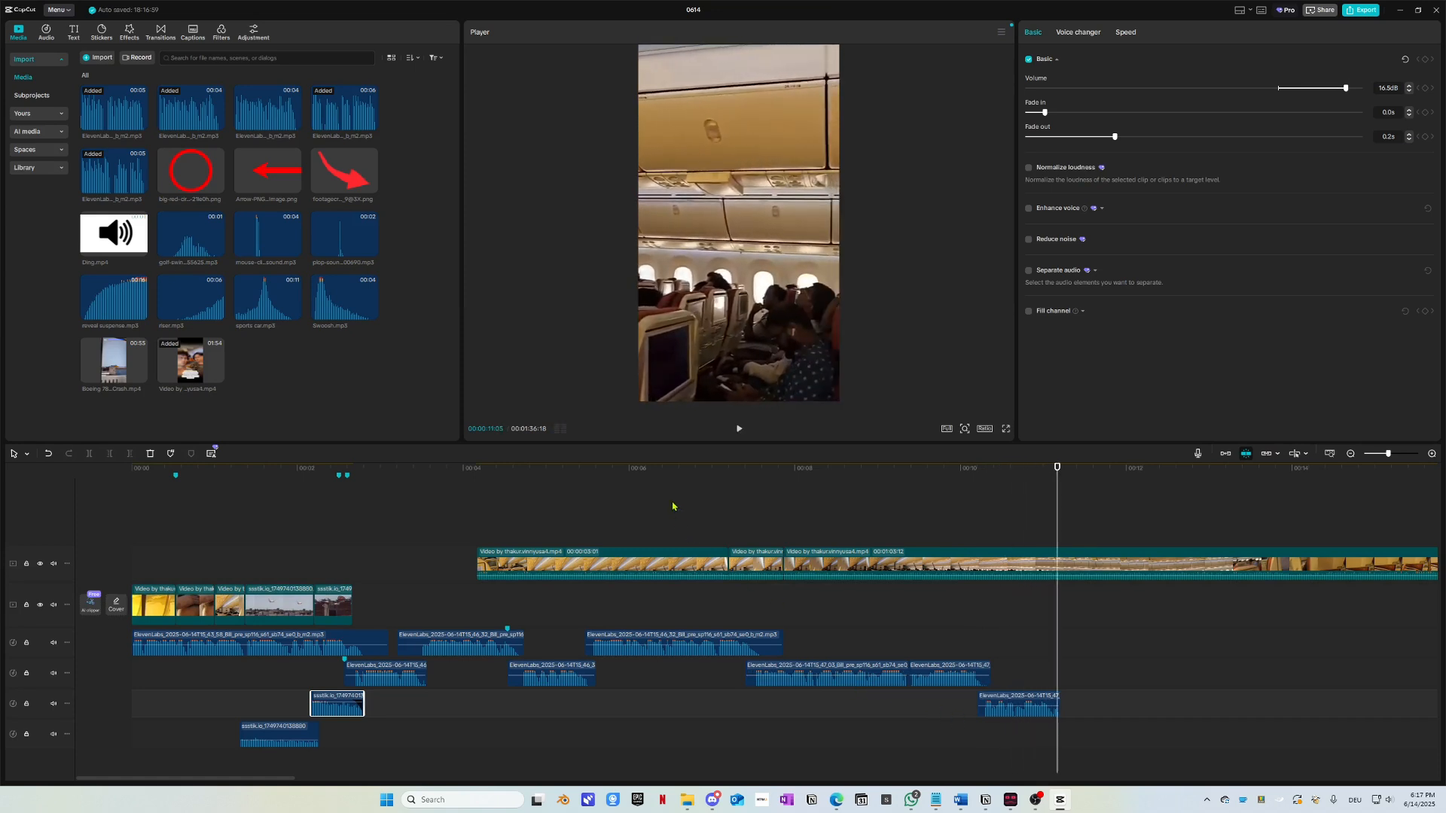
pyautogui.moveTo(519, 473); pyautogui.dragTo(882, 638)
pyautogui.scroll(-1, 877, 638)
pyautogui.scroll(-3, 877, 638)
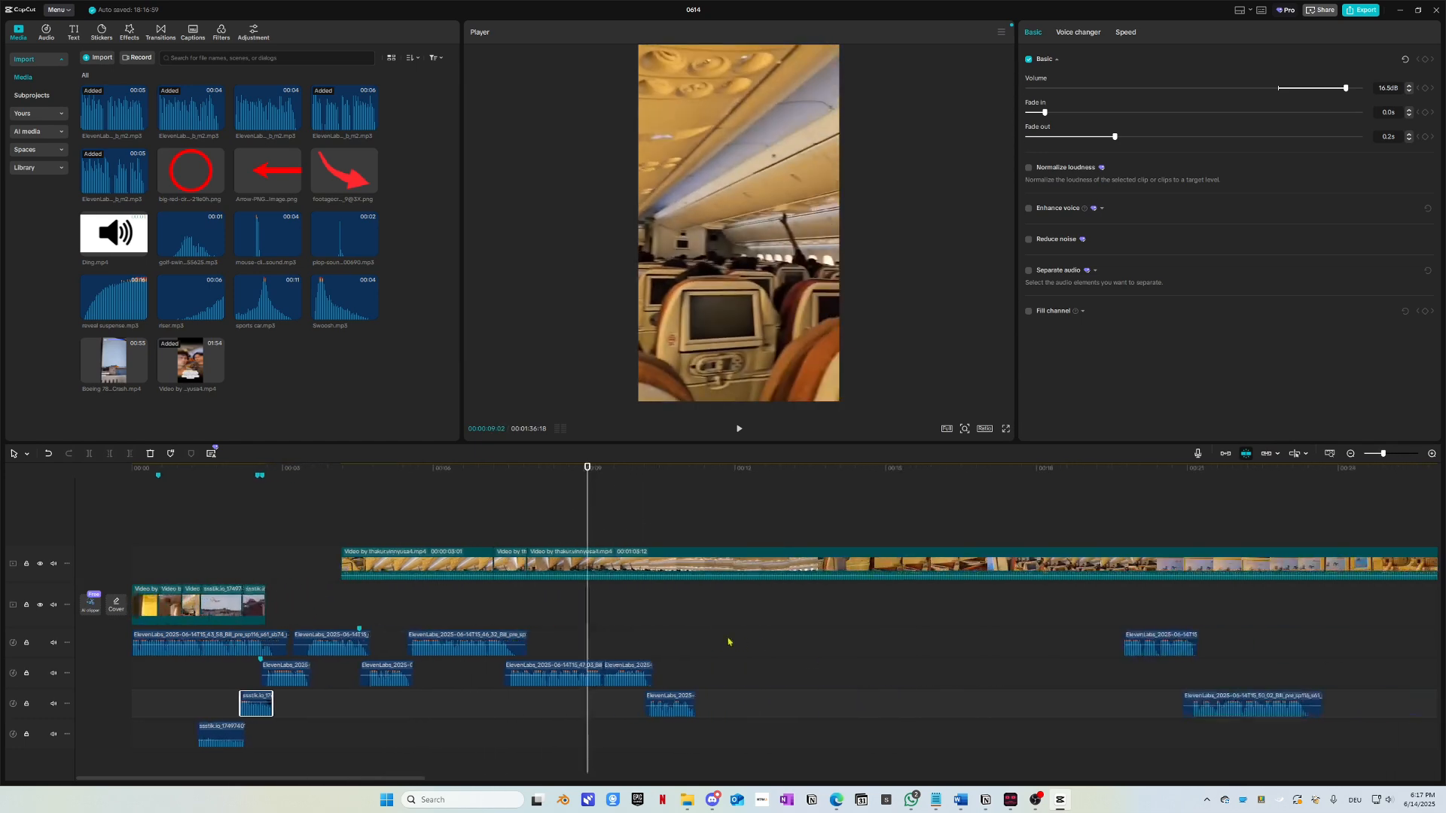
pyautogui.moveTo(671, 485); pyautogui.dragTo(790, 493)
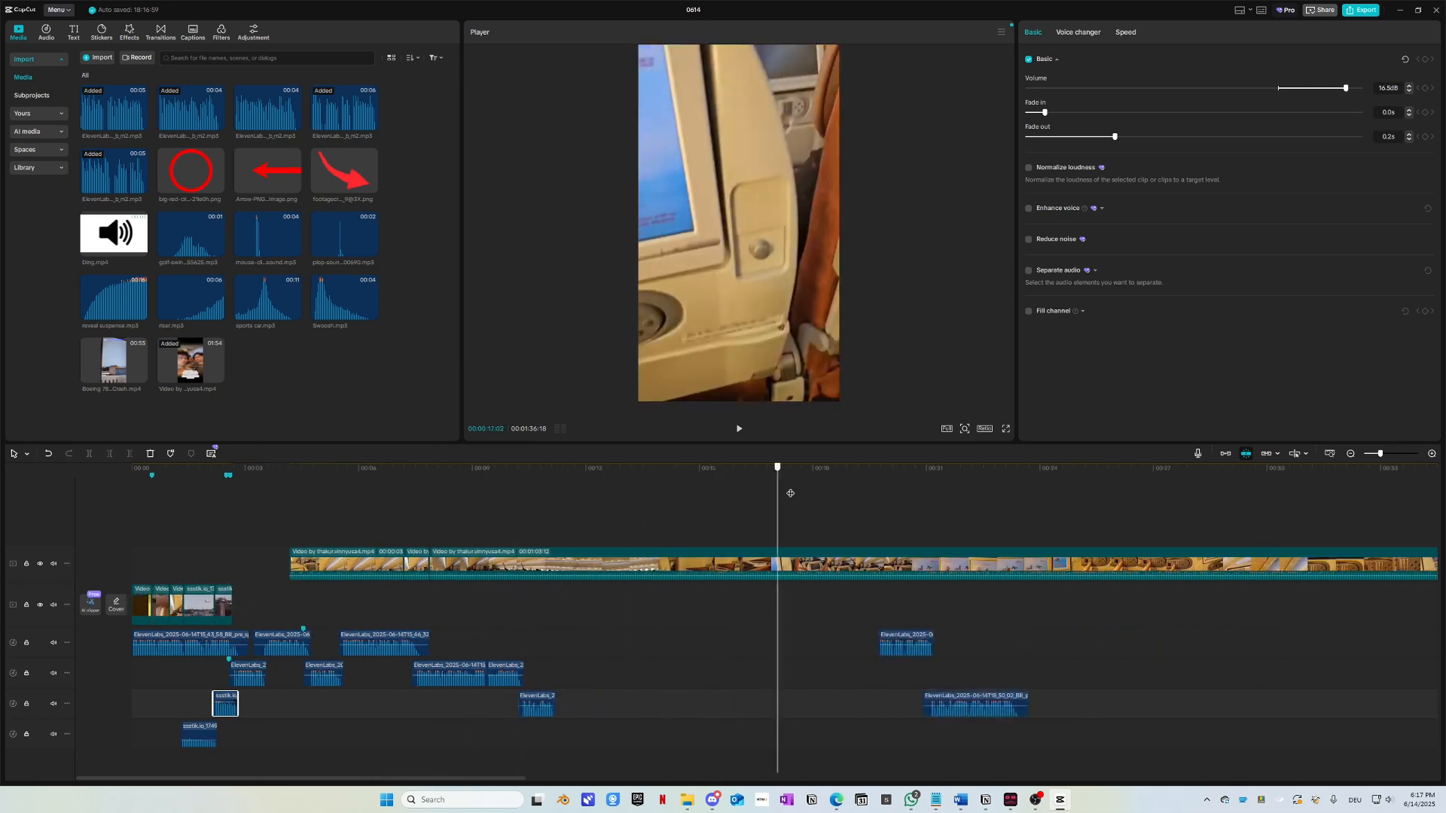
pyautogui.moveTo(996, 512); pyautogui.dragTo(936, 520)
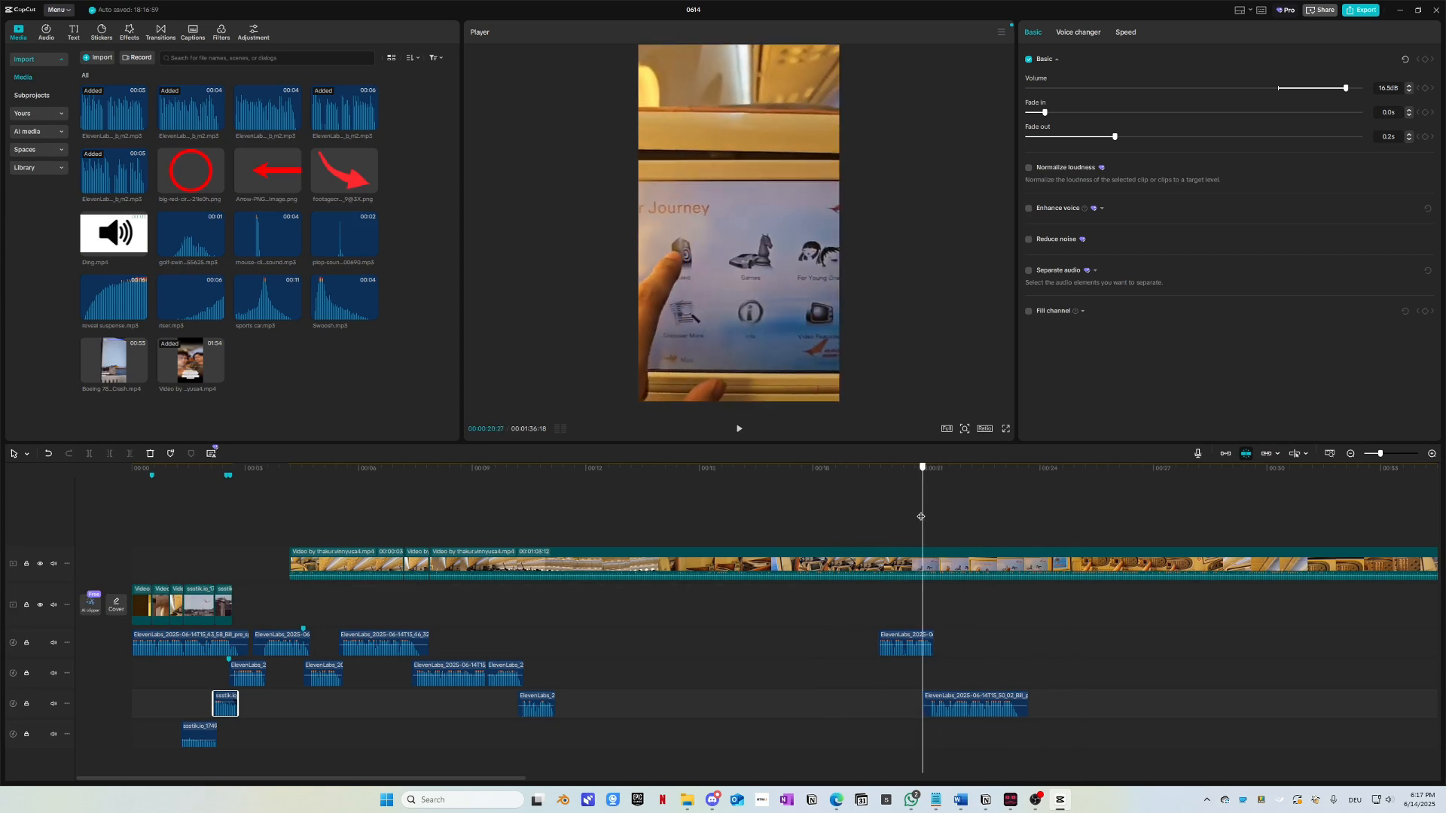
# Step: Split the main cabin clip at 00:00:20:27 and move the short piece onto a new track near 00:04
pyautogui.click(935, 536)
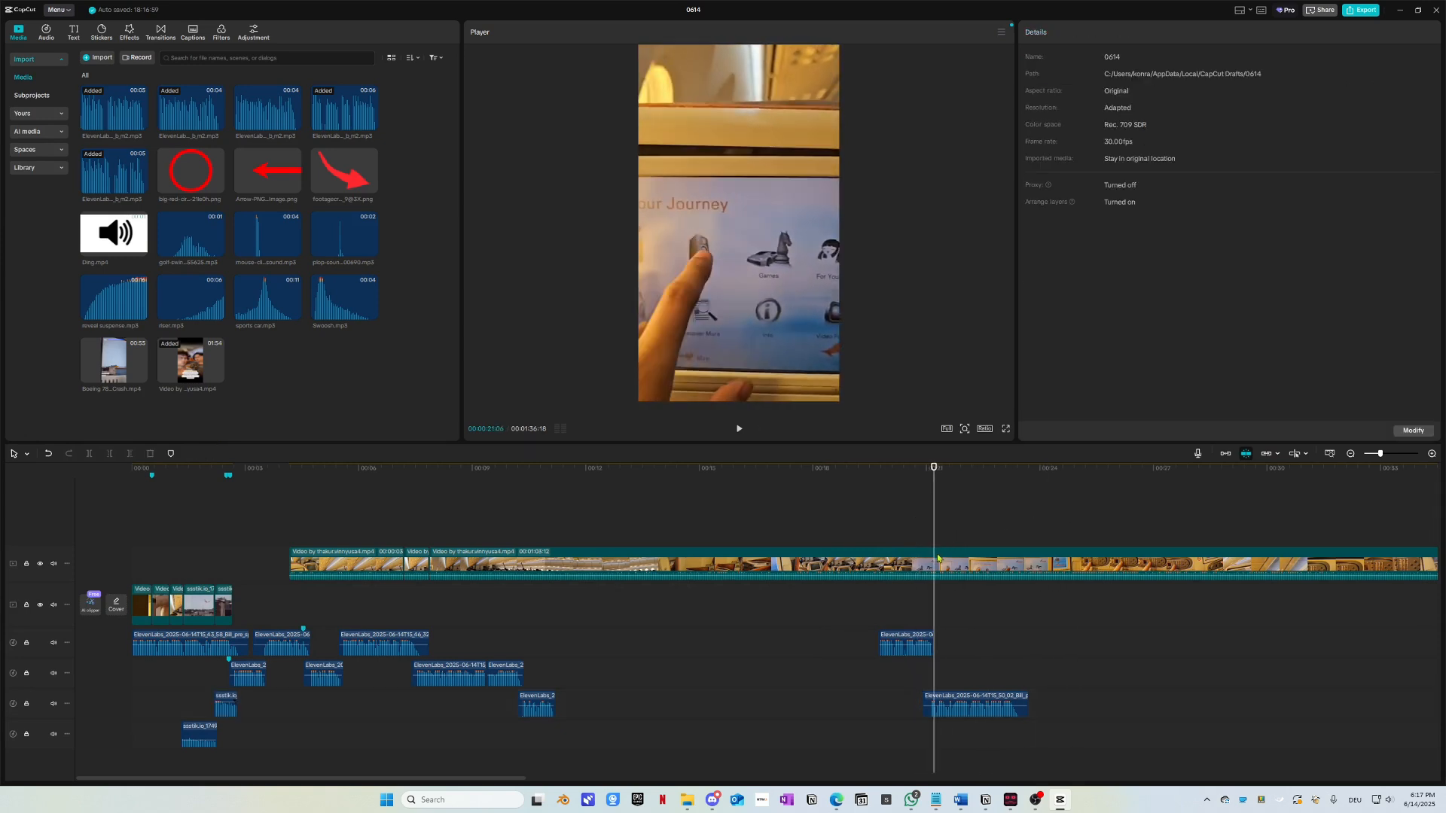
pyautogui.click(923, 475)
pyautogui.click(937, 565)
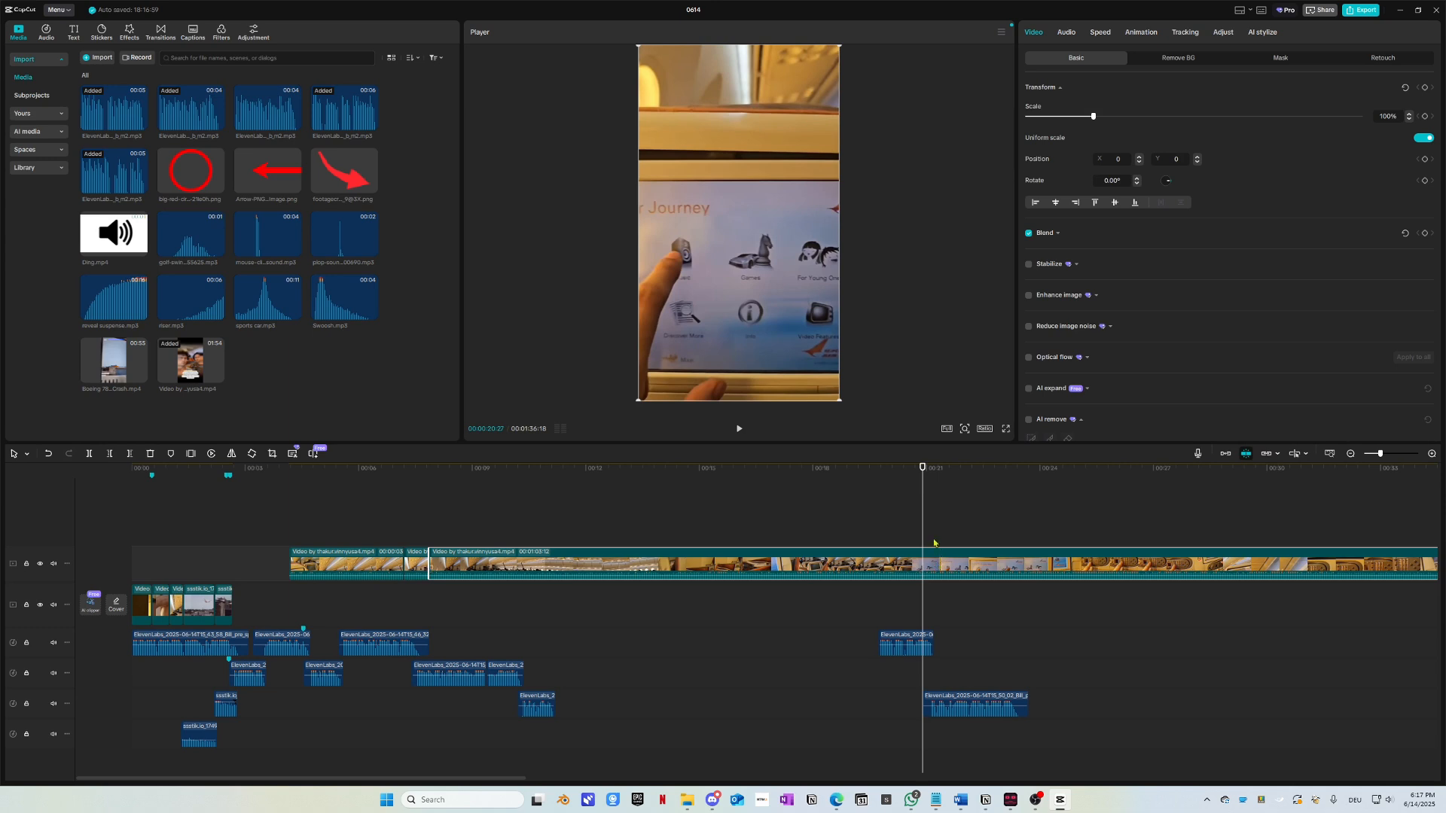
pyautogui.hotkey('ctrl', 'b')
pyautogui.press('space')
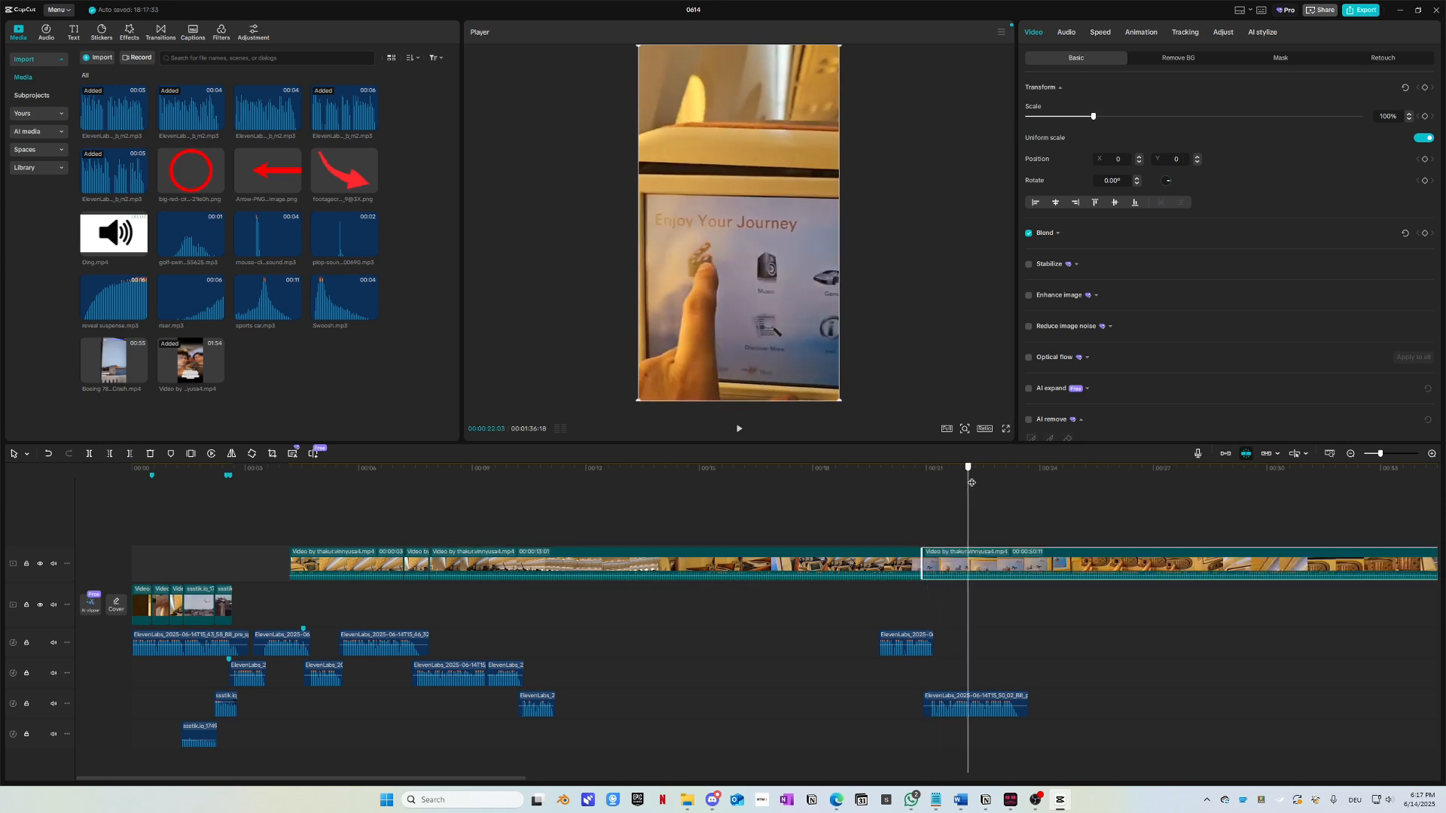
pyautogui.click(958, 563)
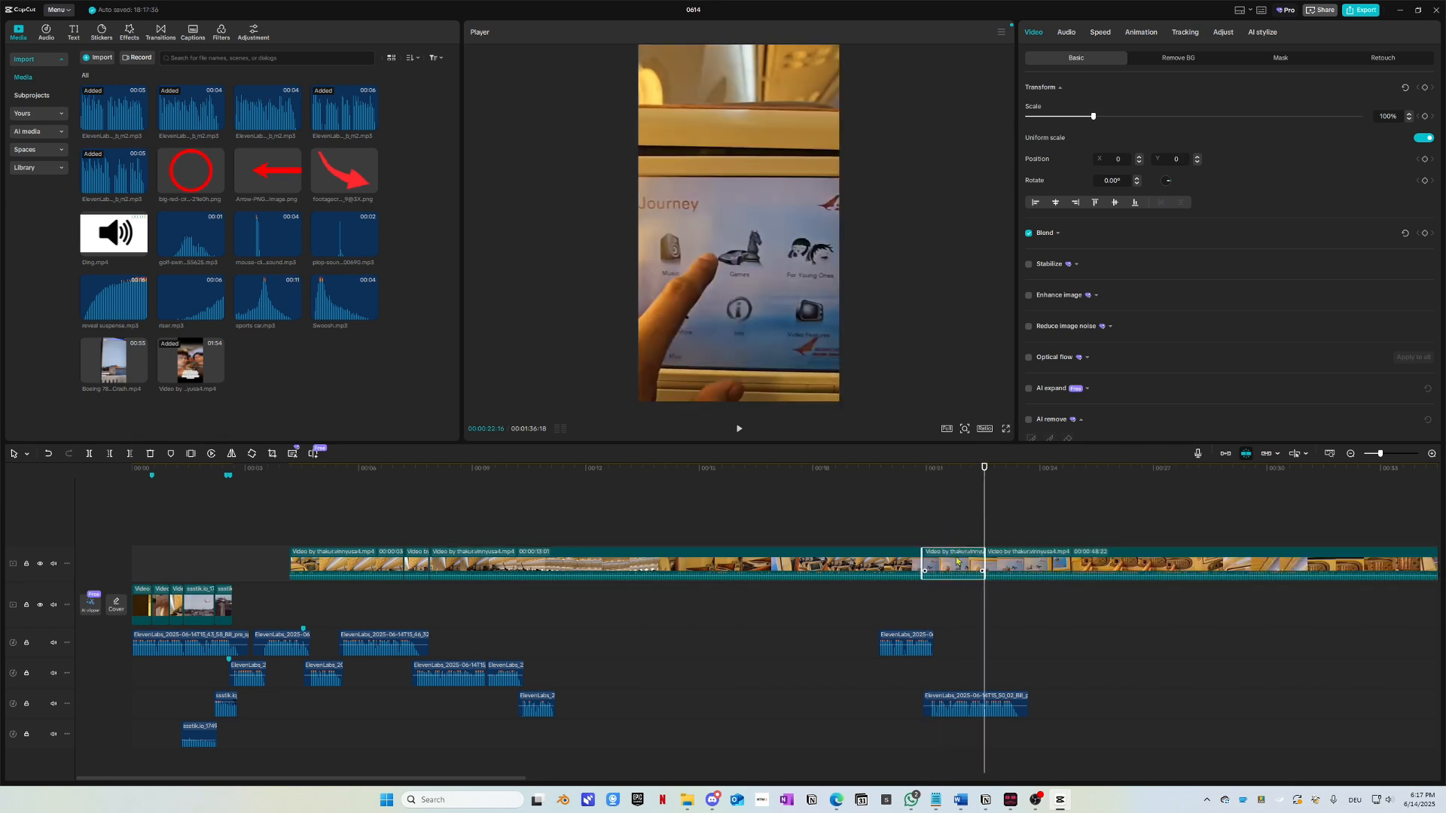
pyautogui.moveTo(943, 564); pyautogui.dragTo(251, 526)
# Step: Split the main clip at 00:25:23 and move that piece onto the upper track near 00:04
pyautogui.hscroll(5, 360, 581)
pyautogui.moveTo(585, 468); pyautogui.dragTo(806, 488)
pyautogui.click(802, 567)
pyautogui.hotkey('ctrl', 'b')
pyautogui.hotkey('ctrl', 'b')
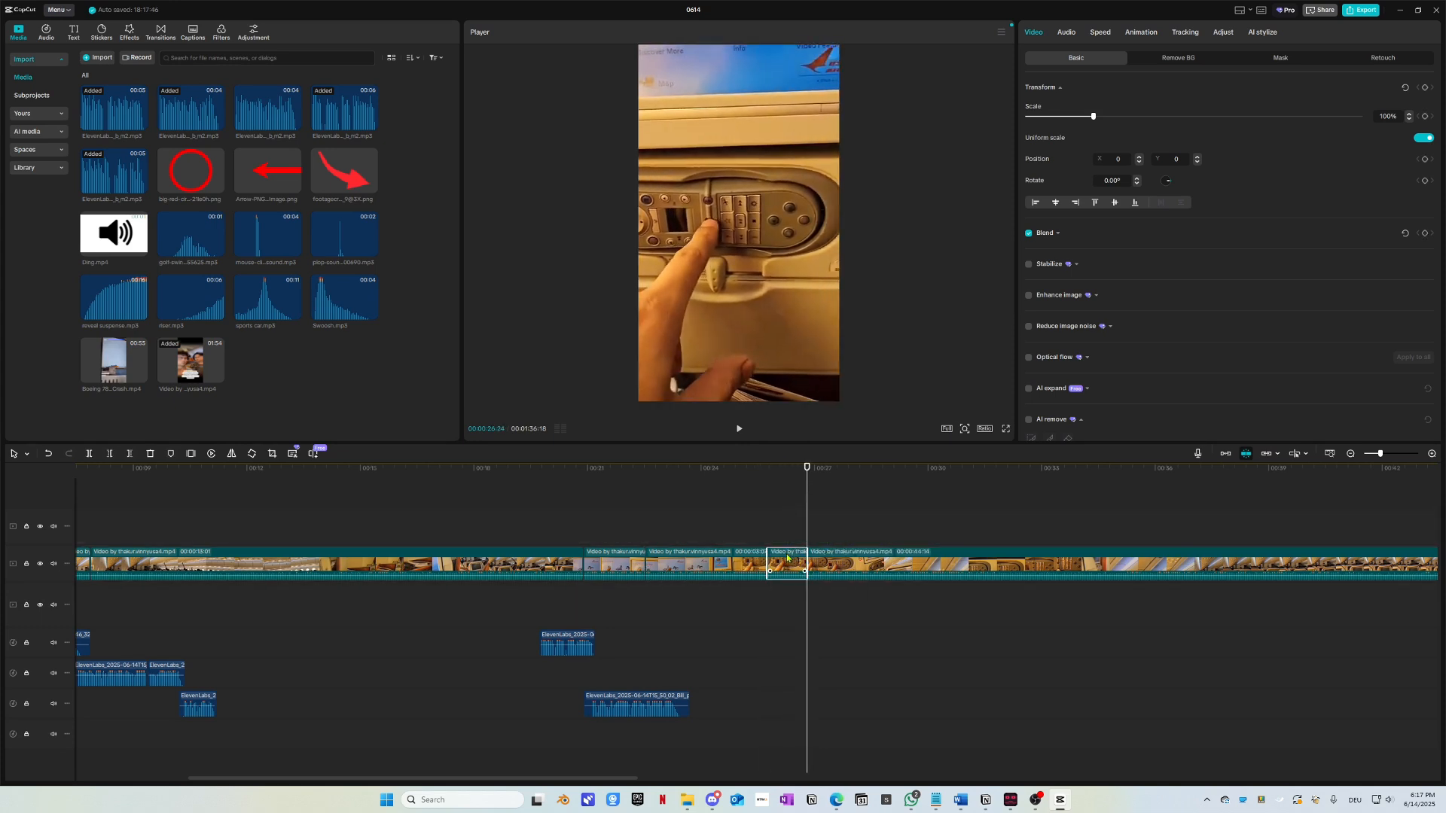
pyautogui.moveTo(787, 558); pyautogui.dragTo(329, 539)
# Step: Scrub through the footage and split the main cabin clip at 00:35:03 and 00:36:22
pyautogui.hscroll(9, 329, 597)
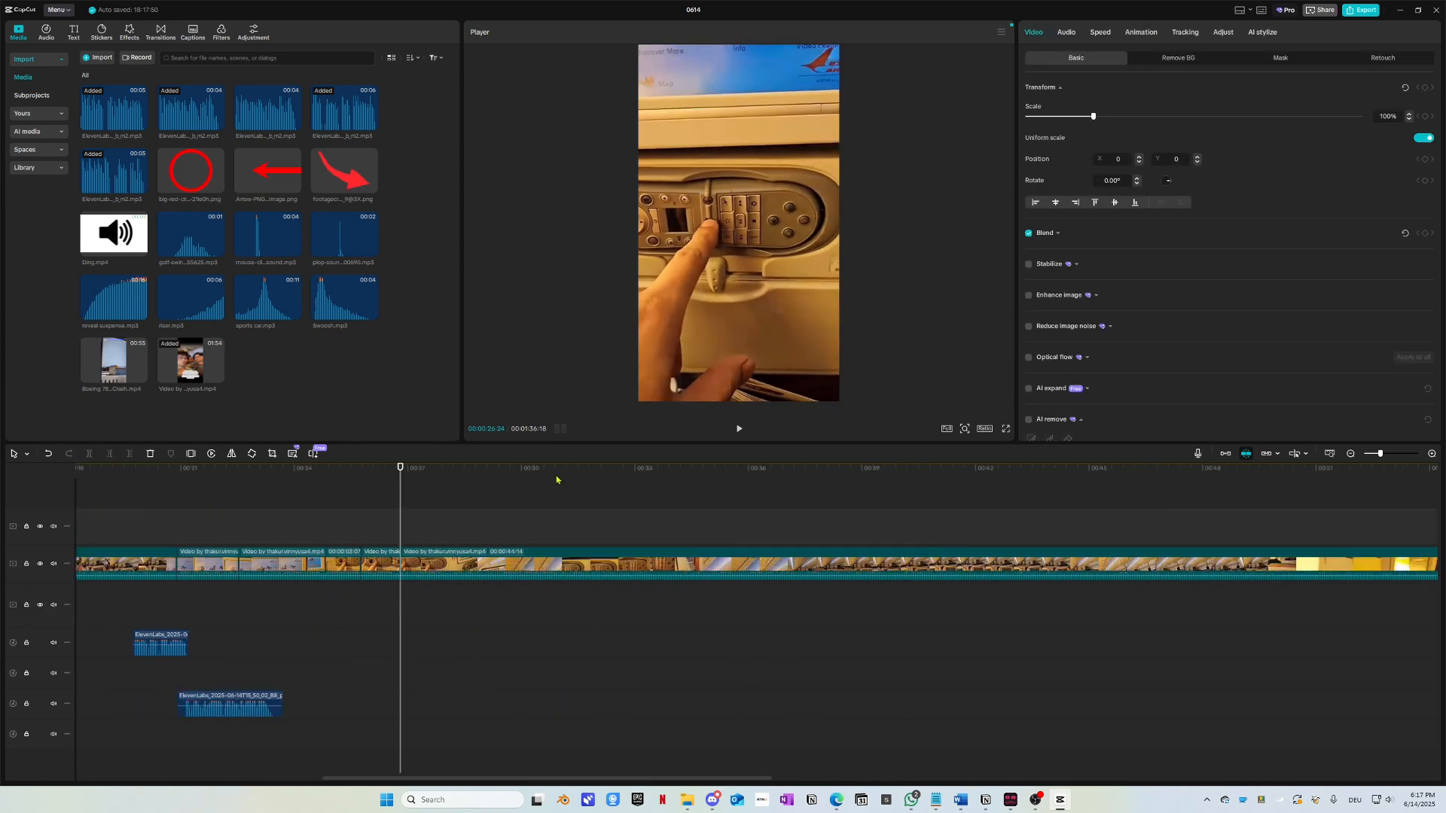
pyautogui.moveTo(547, 481); pyautogui.dragTo(479, 475)
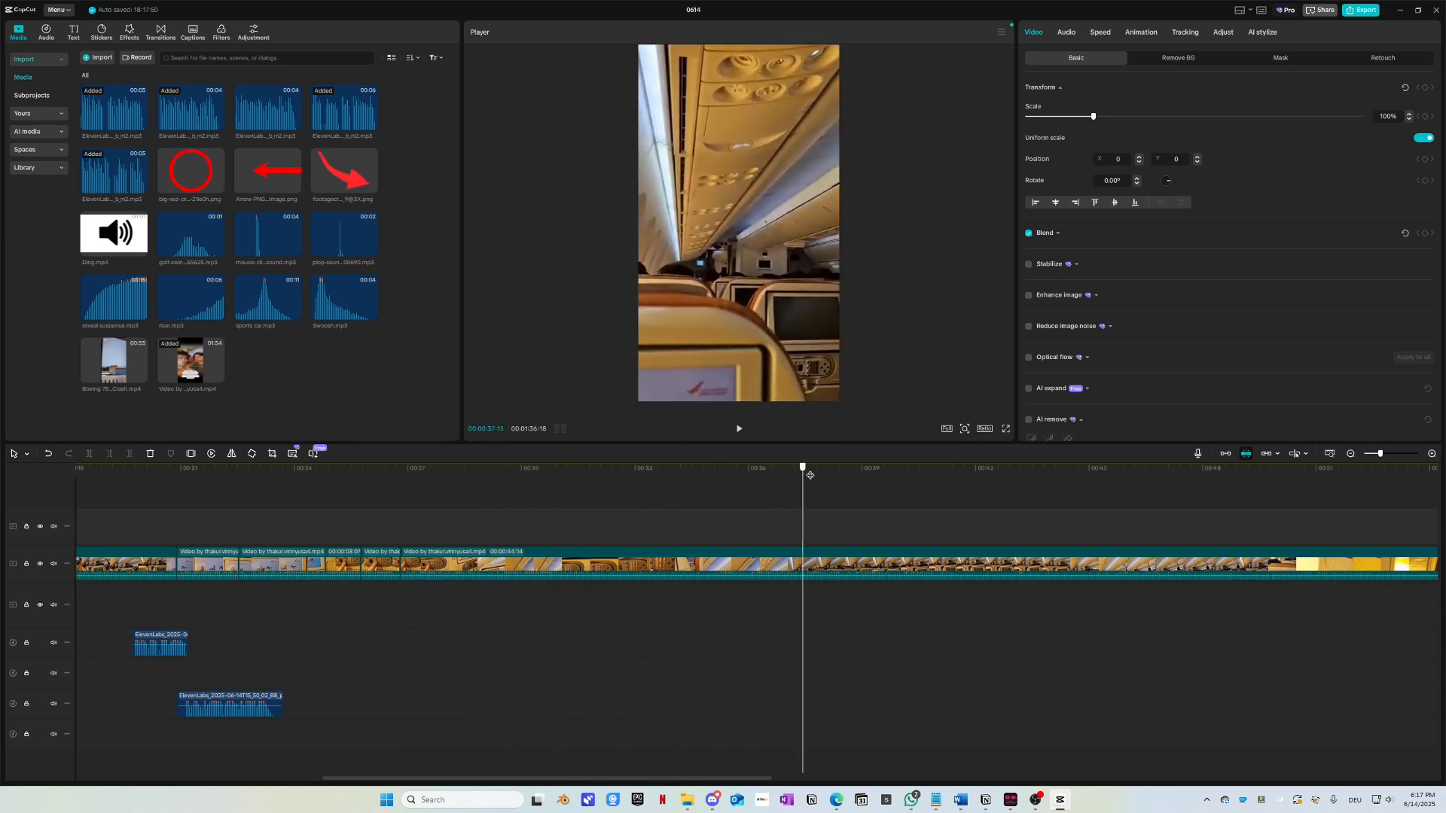
pyautogui.moveTo(1048, 490); pyautogui.dragTo(1177, 473)
pyautogui.scroll(-2, 1098, 580)
pyautogui.hscroll(5, 1082, 565)
pyautogui.moveTo(890, 474); pyautogui.dragTo(1247, 496)
pyautogui.scroll(-3, 1177, 477)
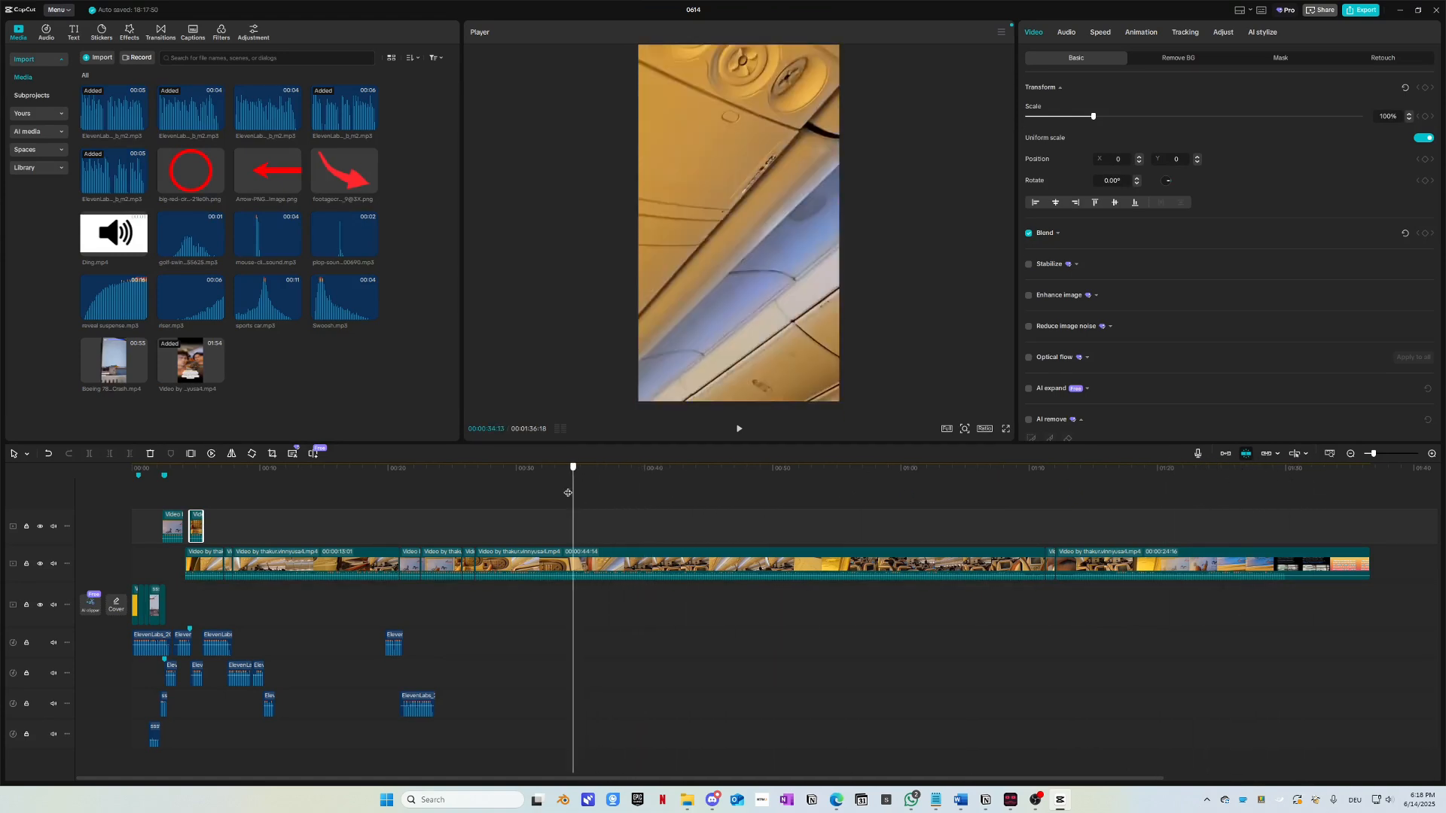
pyautogui.moveTo(575, 500); pyautogui.dragTo(582, 502)
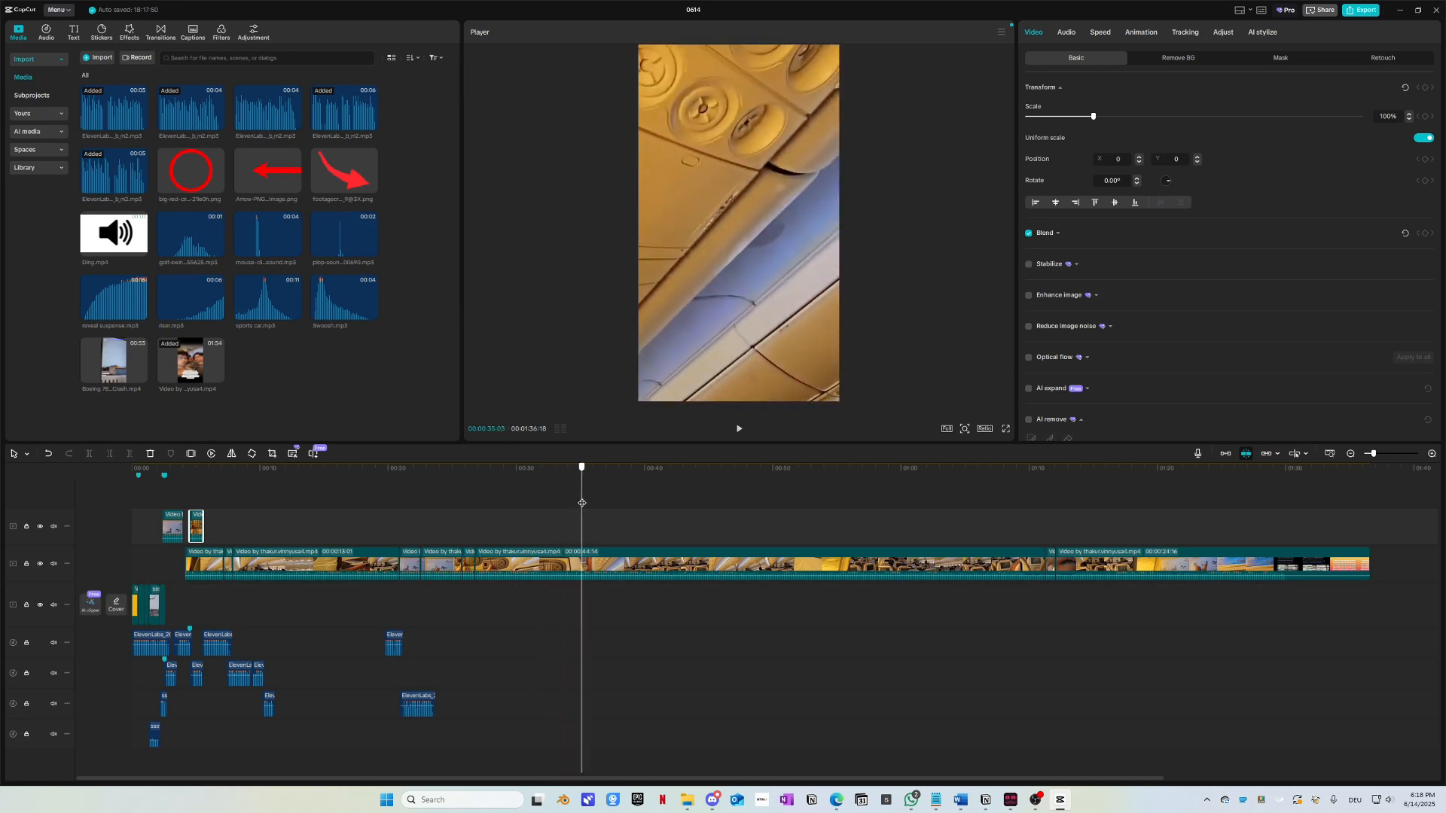
pyautogui.click(602, 562)
pyautogui.hotkey('ctrl', 'b')
pyautogui.click(603, 476)
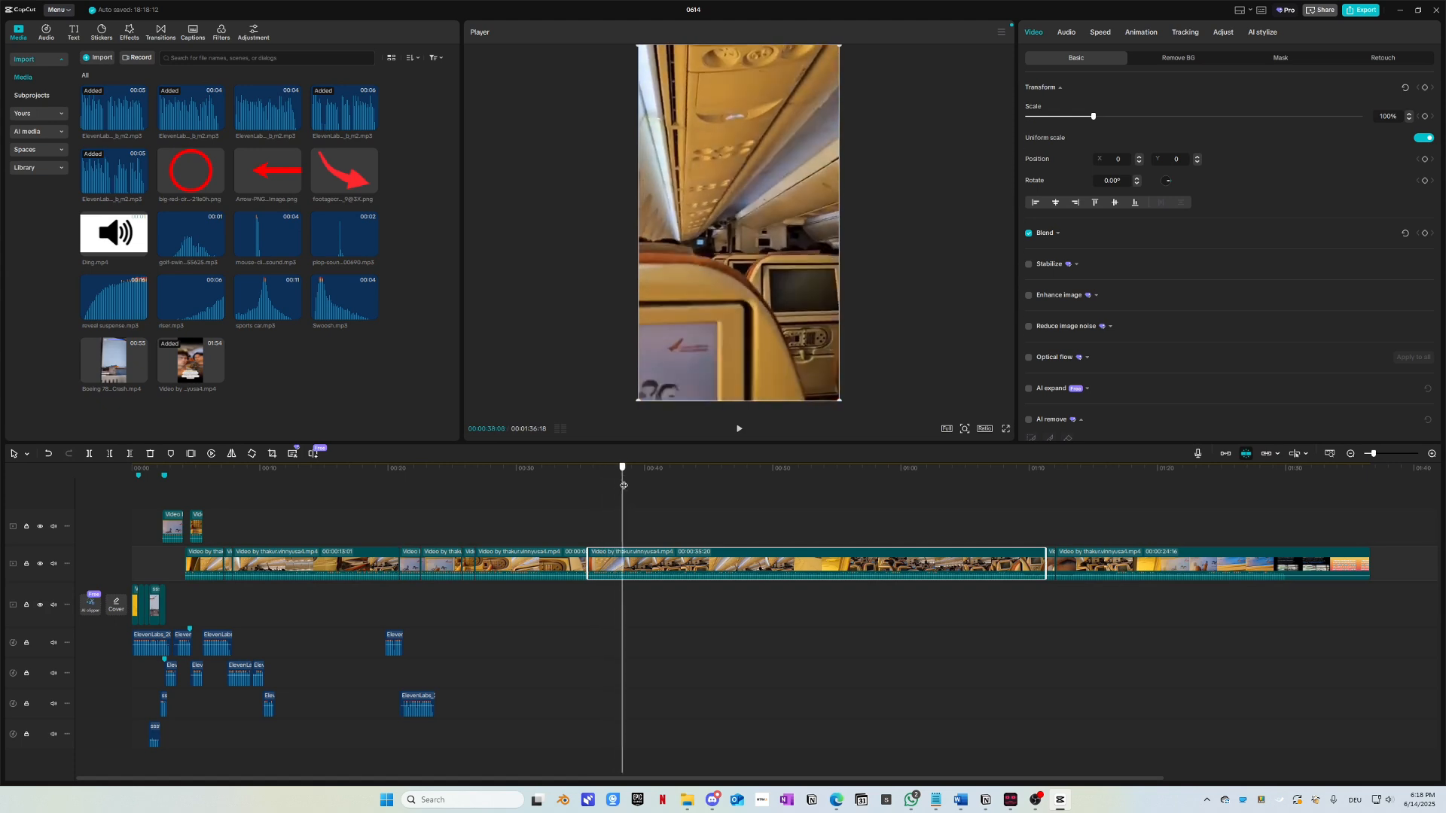
pyautogui.hotkey('ctrl', 'b')
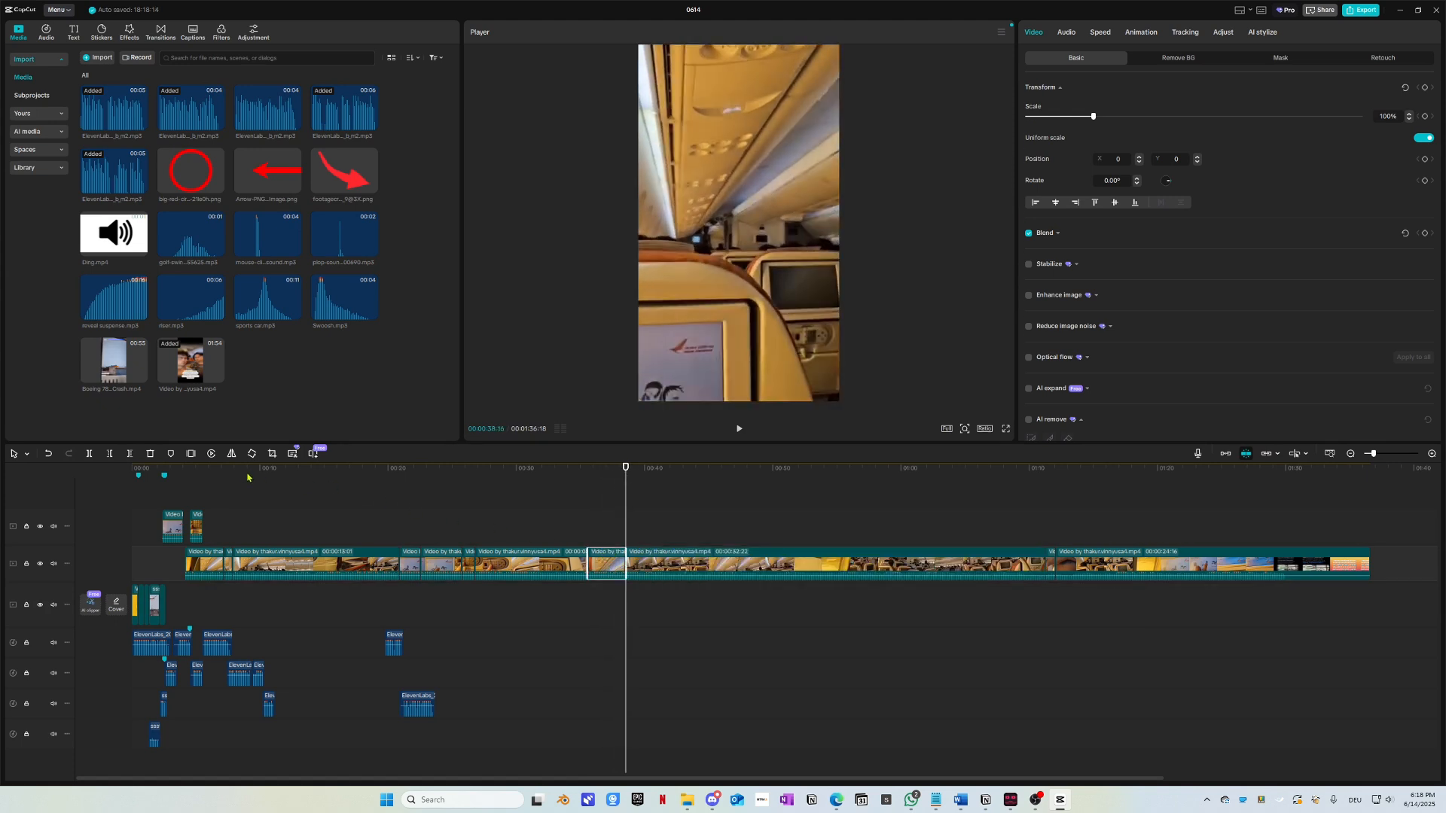
# Step: Paste a copy of the short piece at the start of the timeline
pyautogui.moveTo(220, 478); pyautogui.dragTo(144, 480)
pyautogui.hotkey('ctrl', 'v')
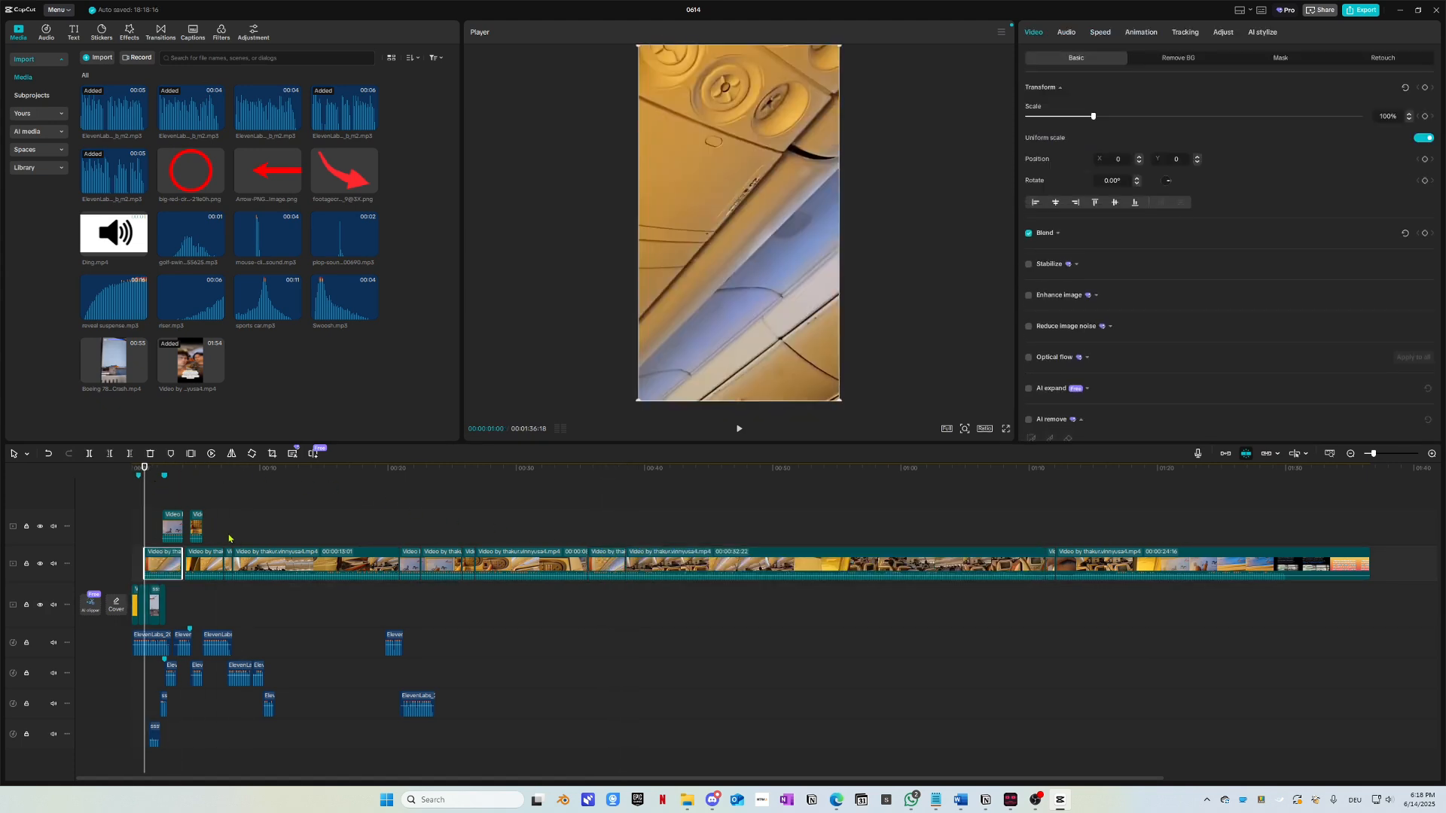
pyautogui.scroll(4, 231, 652)
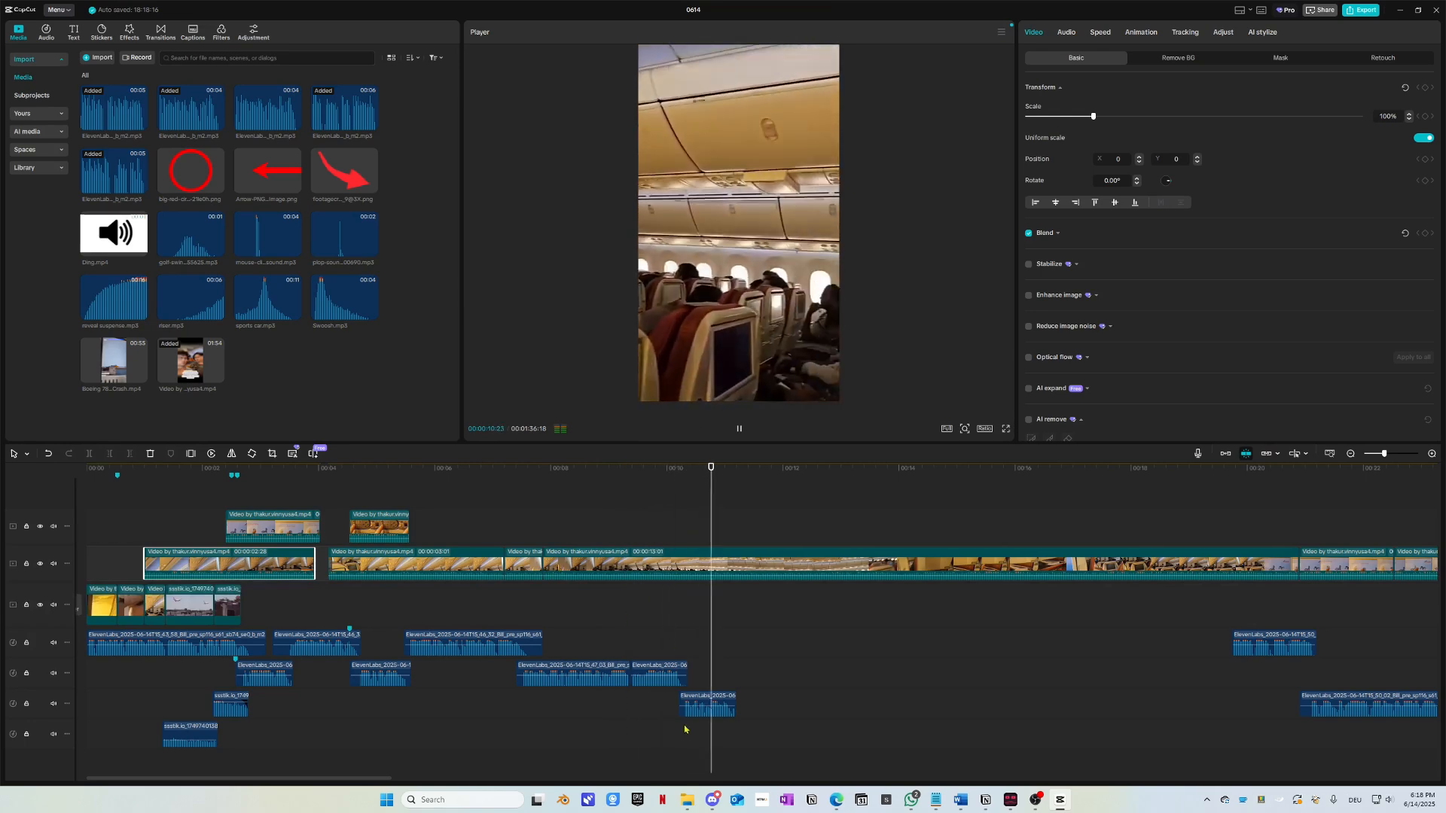
pyautogui.press('space')
# Step: Select all main-track clips and shift the cabin footage later in time
pyautogui.scroll(-3, 677, 733)
pyautogui.scroll(-2, 255, 561)
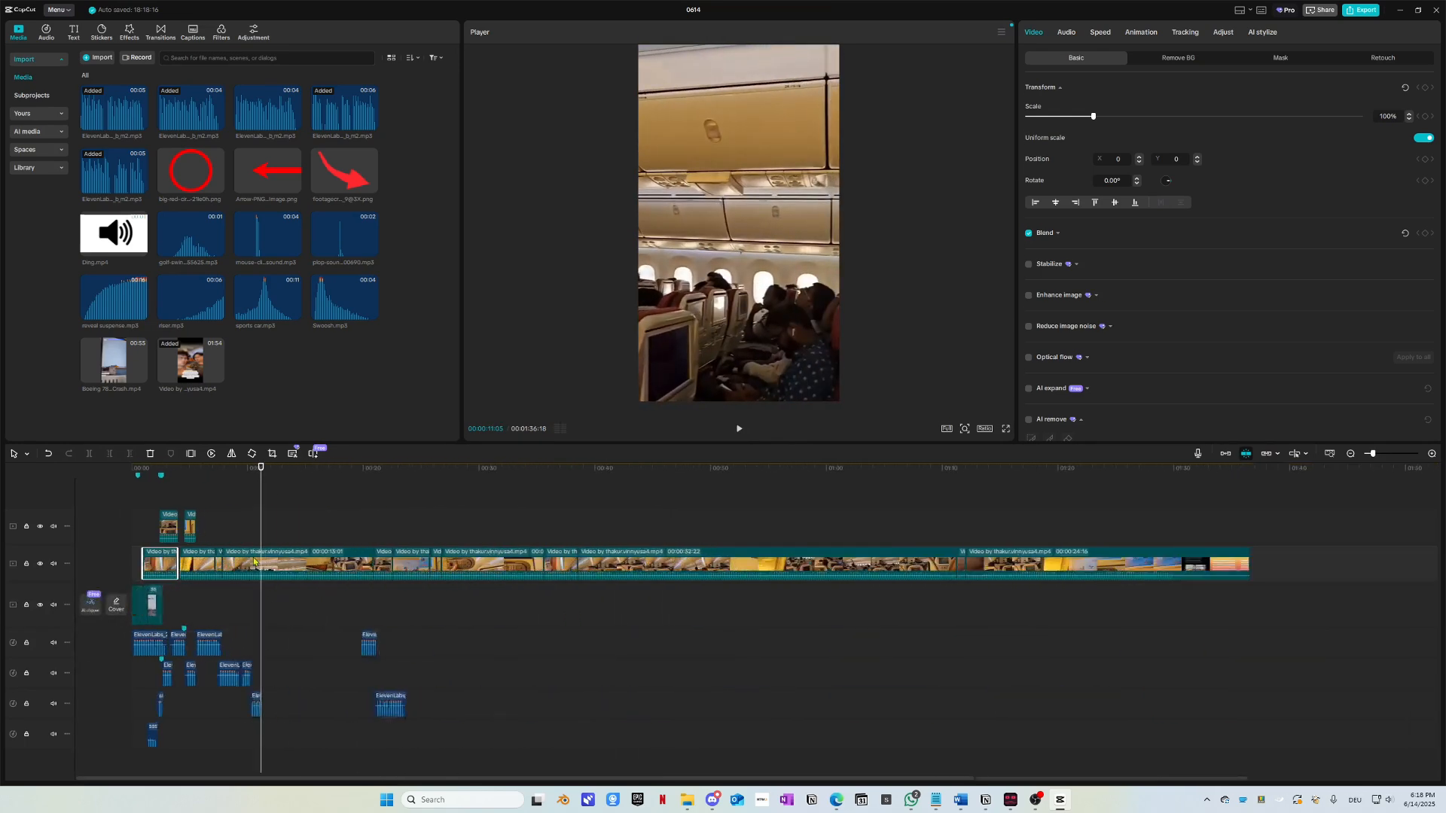
pyautogui.moveTo(203, 533); pyautogui.dragTo(1208, 571)
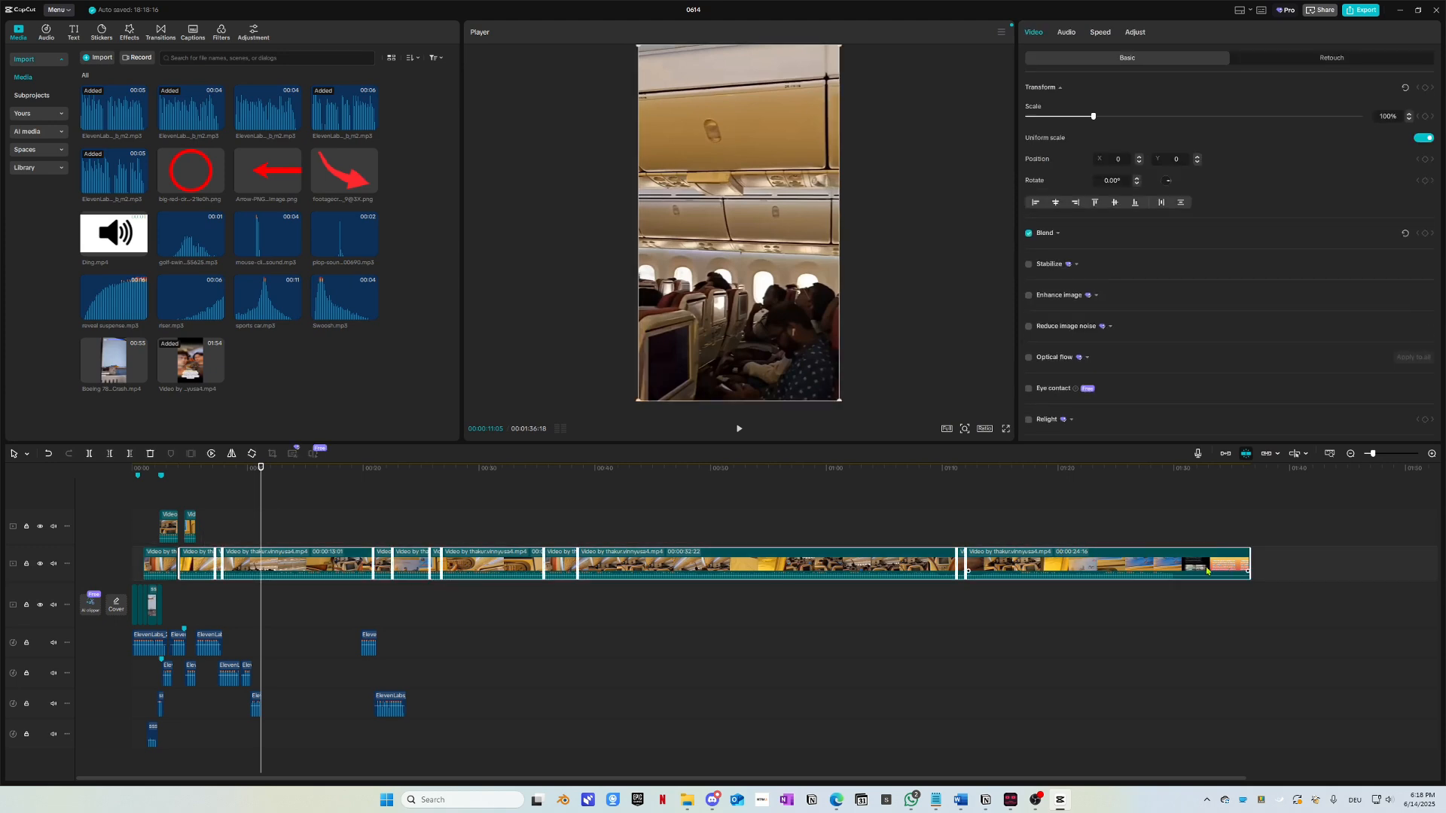
pyautogui.moveTo(209, 566); pyautogui.dragTo(292, 607)
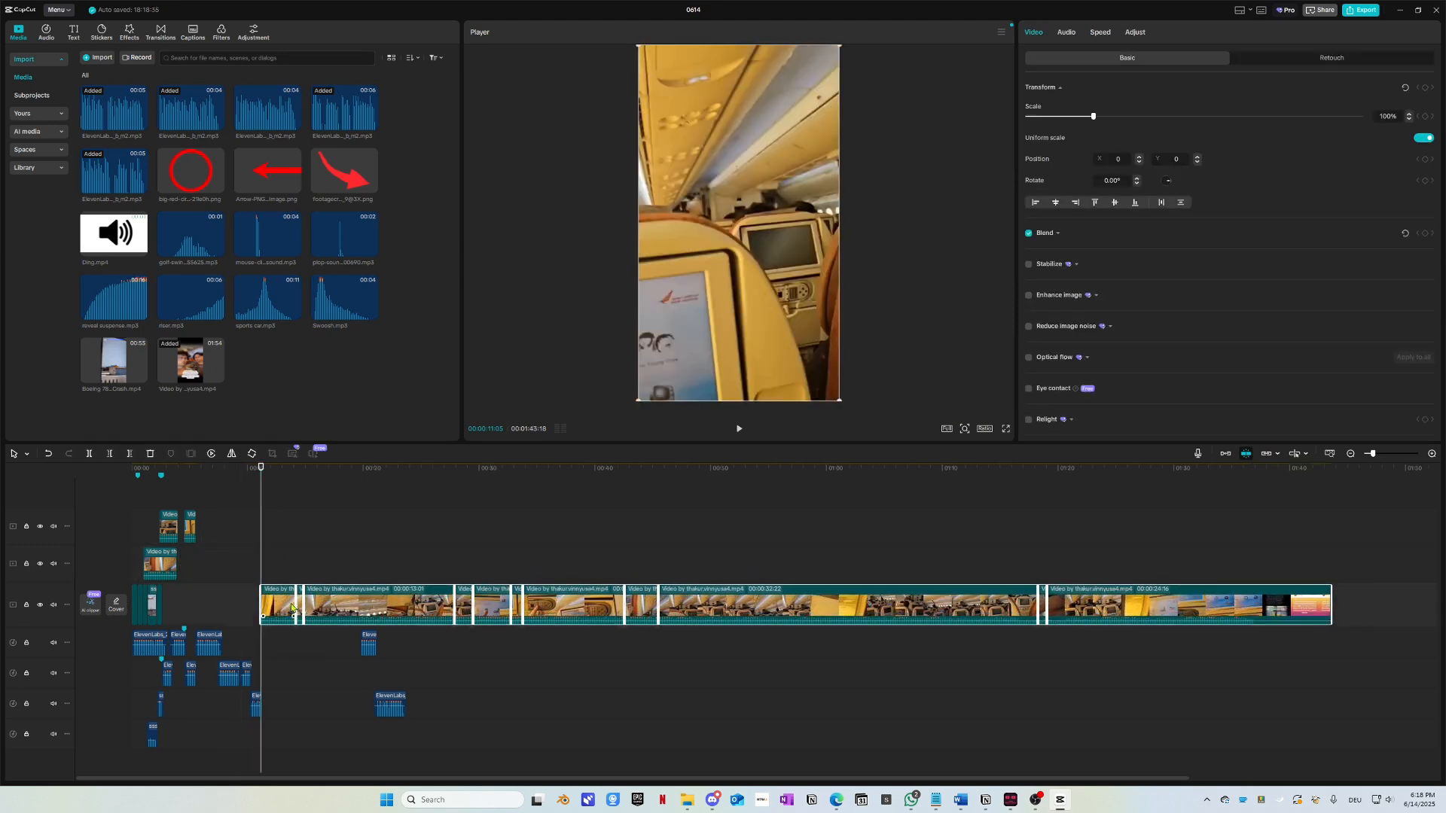
# Step: Move the overlay clips later and play the edit from about 2 seconds
pyautogui.scroll(2, 231, 564)
pyautogui.scroll(3, 230, 568)
pyautogui.hscroll(-2, 229, 570)
pyautogui.click(204, 473)
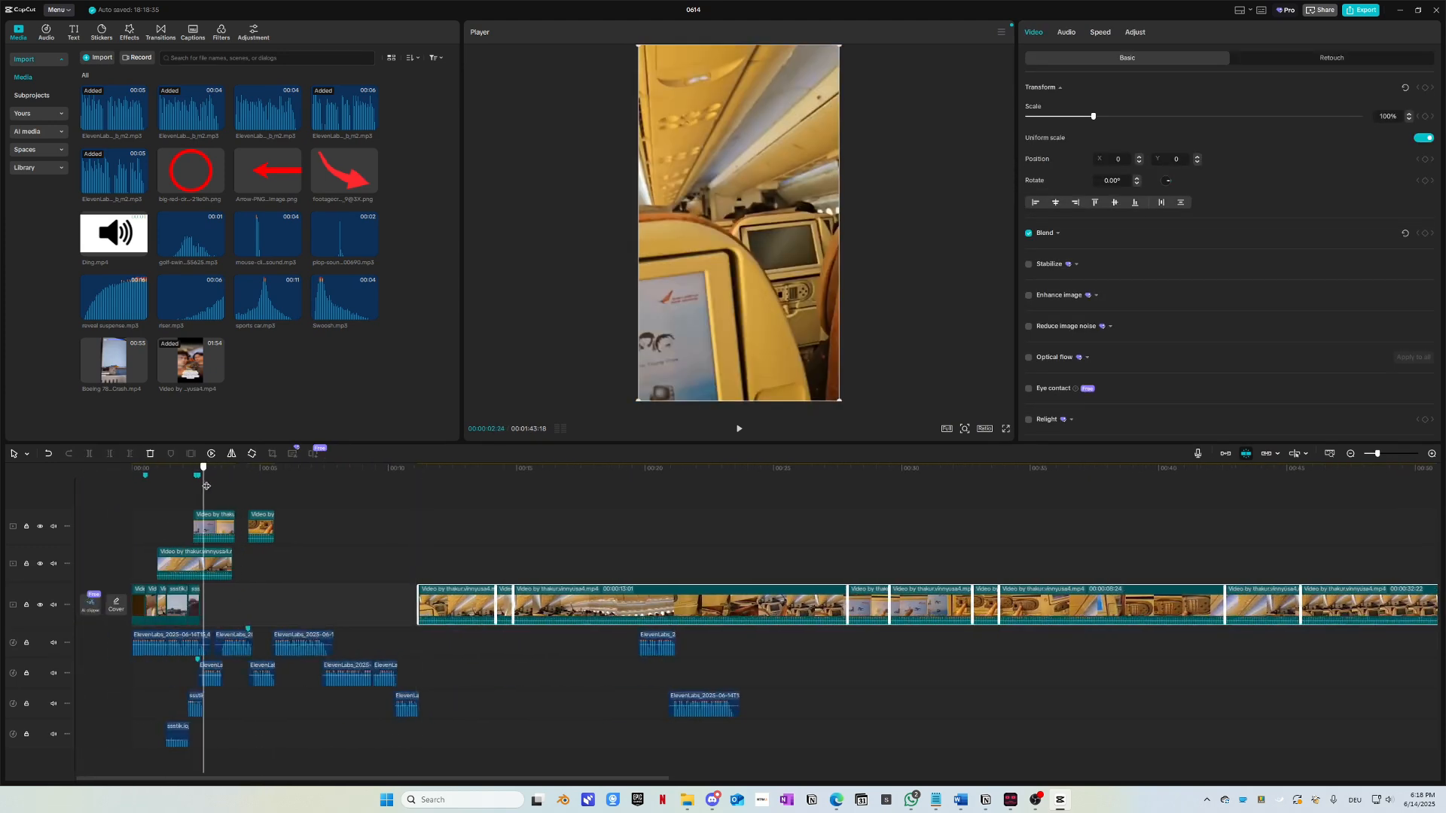
pyautogui.scroll(1, 239, 593)
pyautogui.scroll(3, 239, 593)
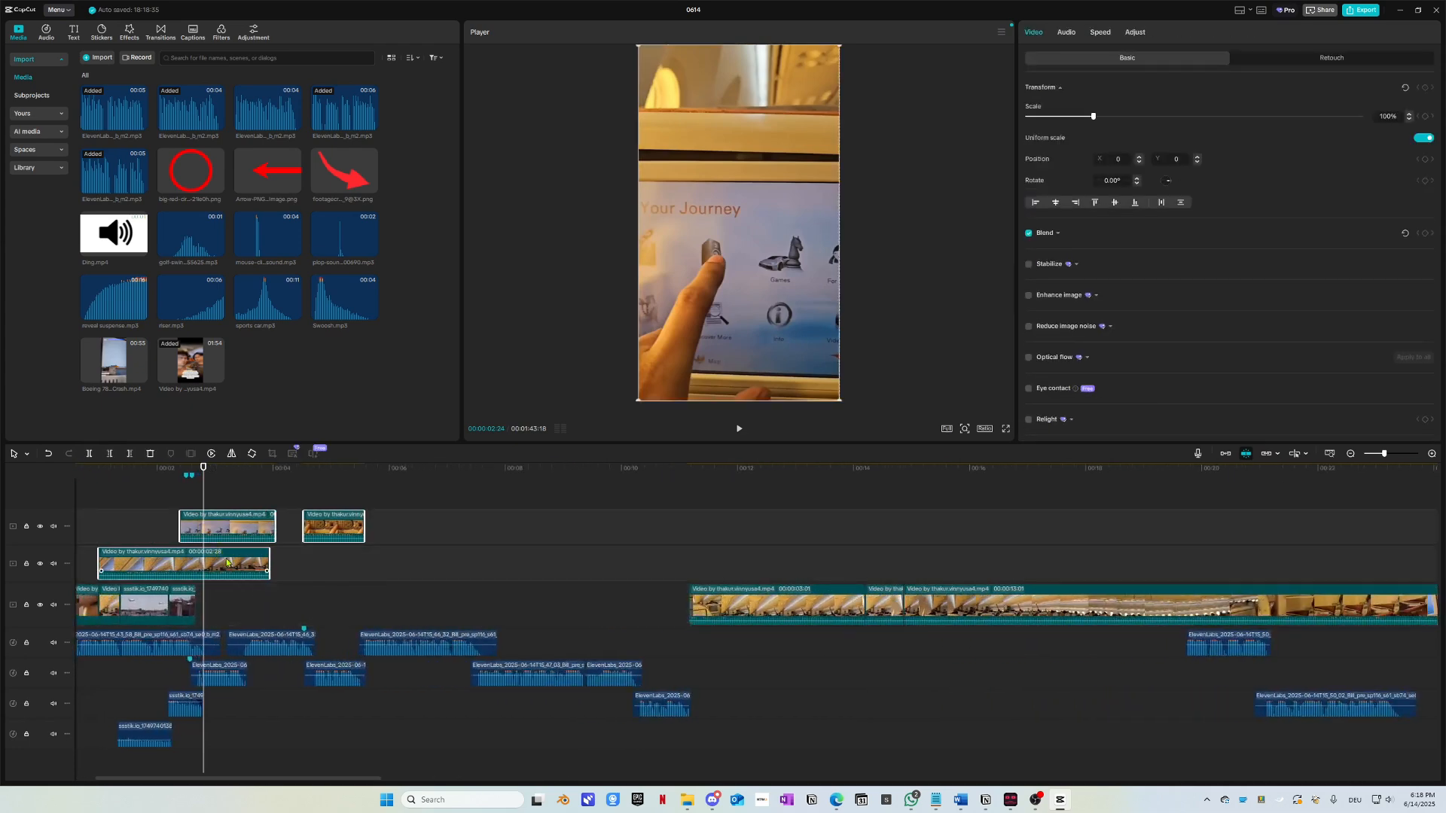
pyautogui.moveTo(224, 566); pyautogui.dragTo(377, 565)
pyautogui.press('space')
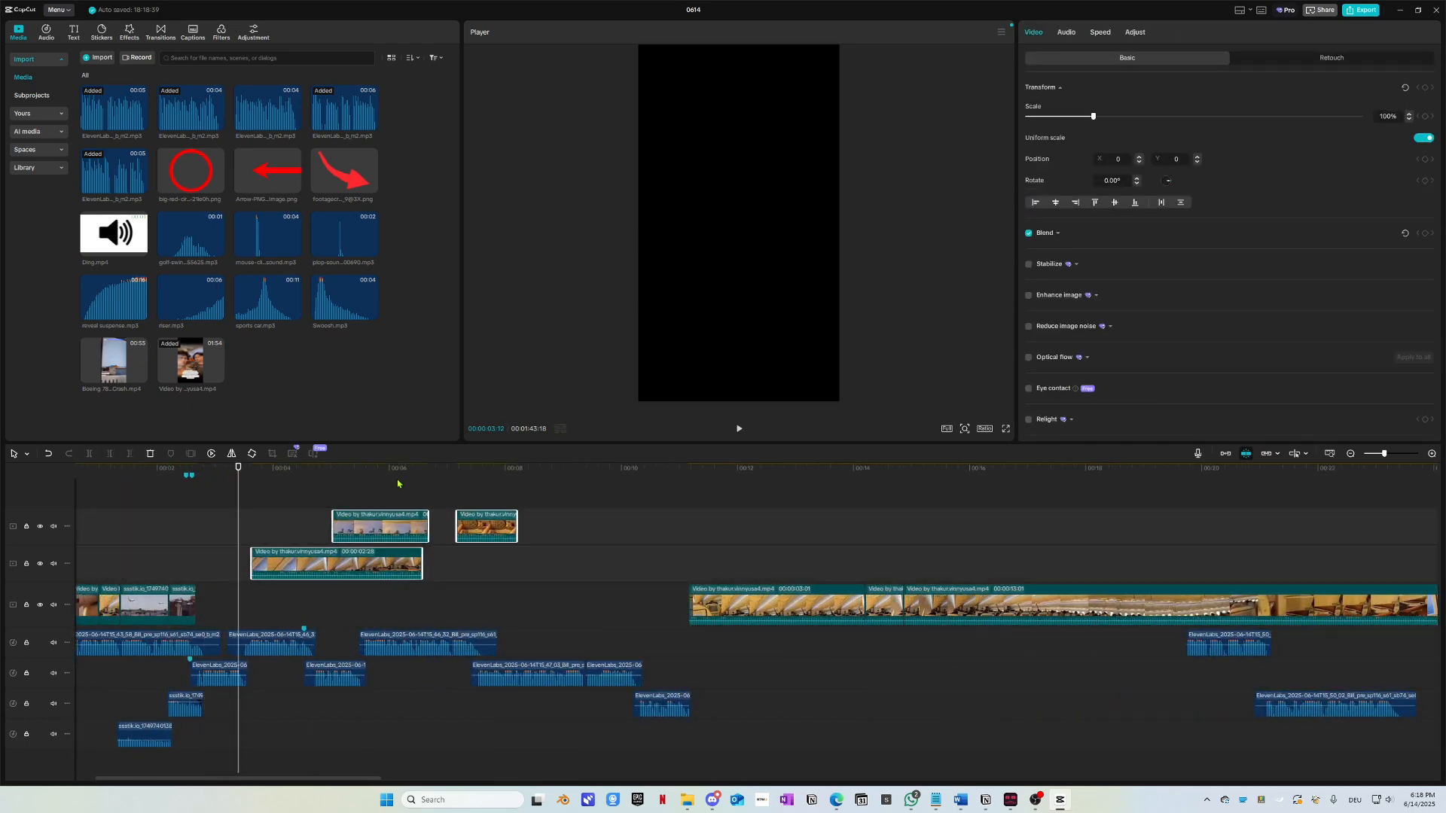
# Step: Scrub to about 1:16 in the cabin footage and split the main-track clip there
pyautogui.scroll(-1, 667, 569)
pyautogui.moveTo(635, 473); pyautogui.dragTo(637, 528)
pyautogui.click(668, 604)
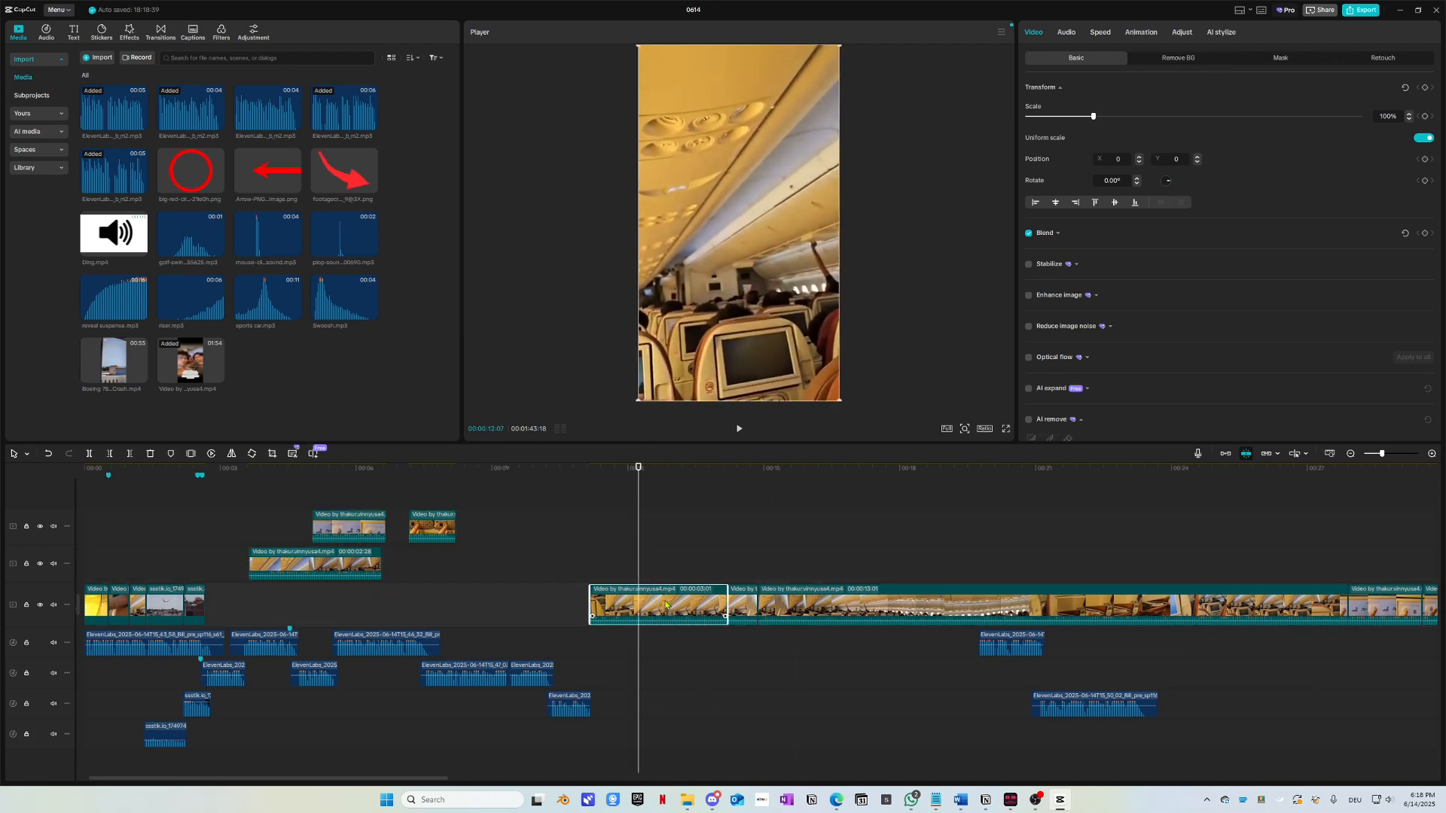
pyautogui.scroll(-2, 656, 618)
pyautogui.moveTo(803, 474); pyautogui.dragTo(1173, 520)
pyautogui.scroll(-2, 1015, 662)
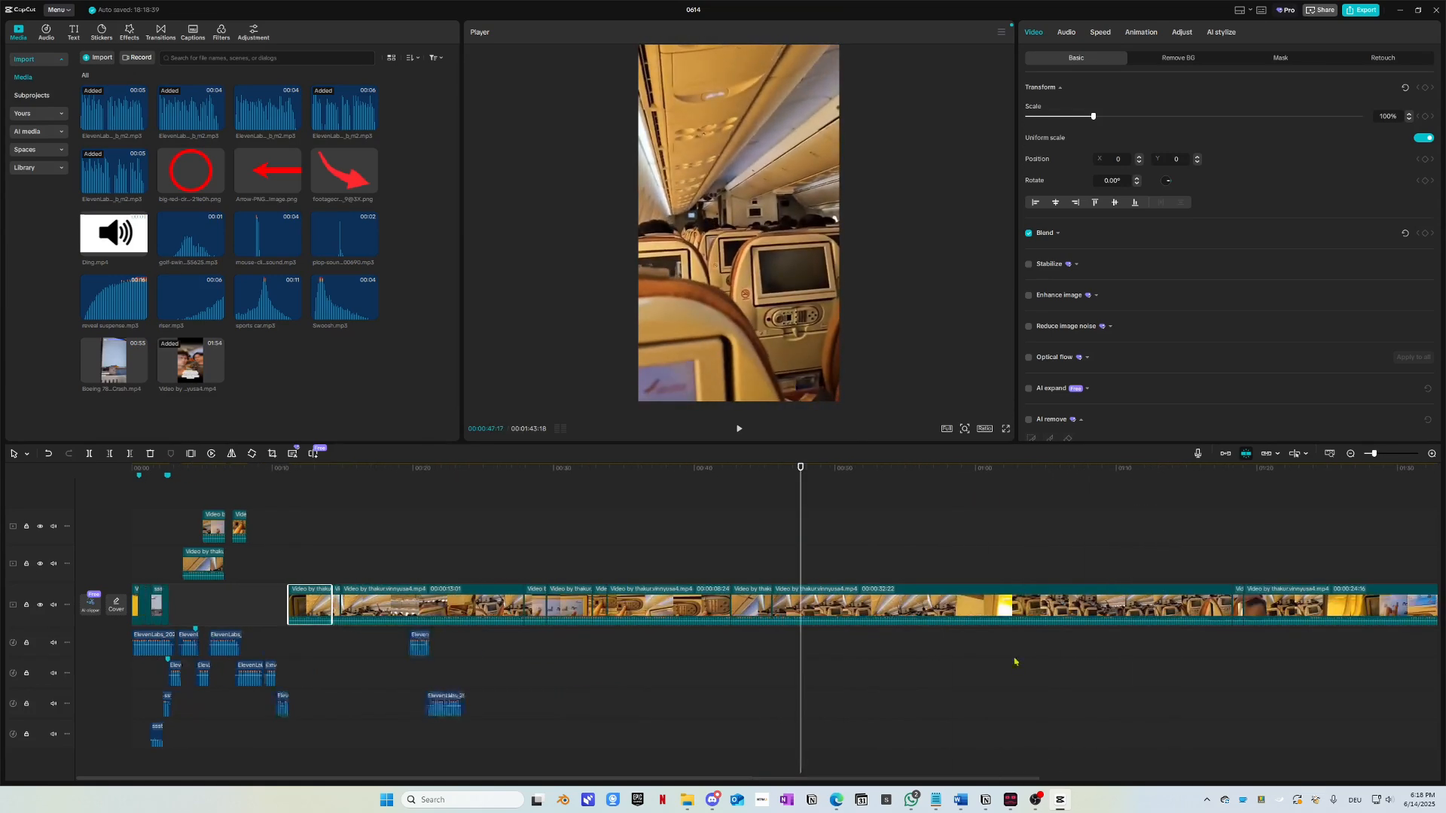
pyautogui.moveTo(816, 471); pyautogui.dragTo(1068, 474)
pyautogui.scroll(-2, 670, 469)
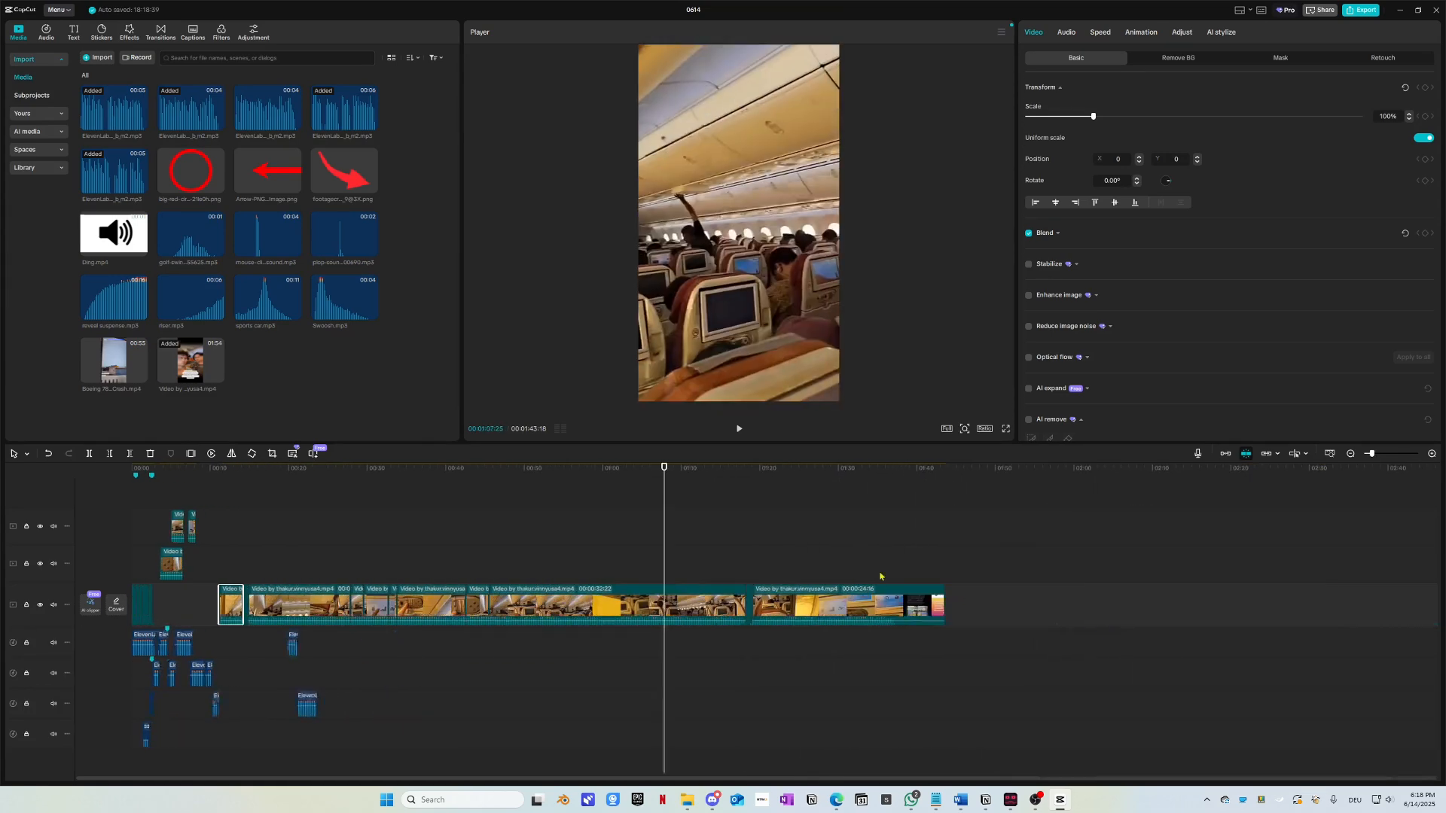
pyautogui.moveTo(671, 469); pyautogui.dragTo(732, 482)
pyautogui.scroll(3, 837, 602)
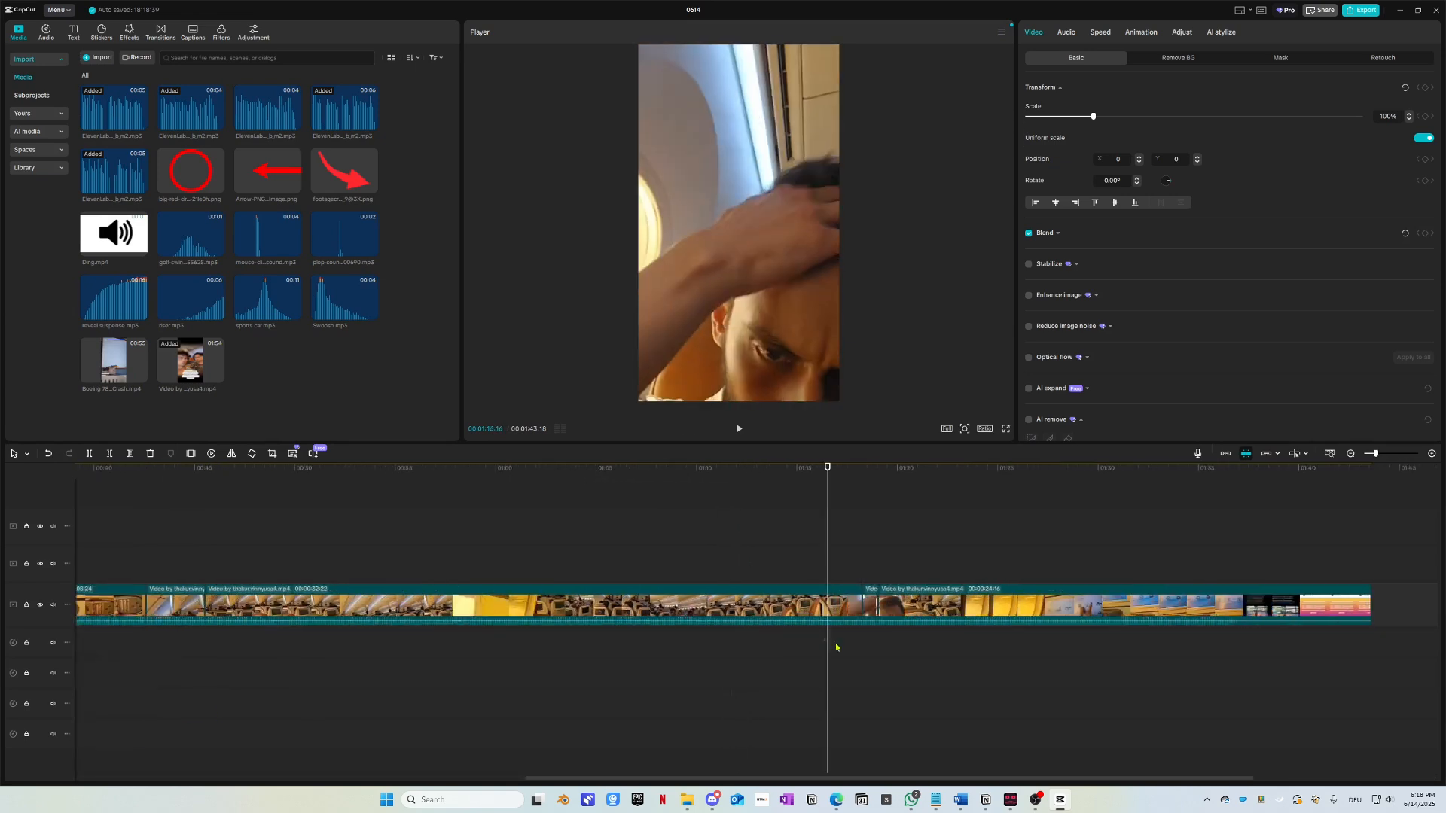
pyautogui.click(866, 605)
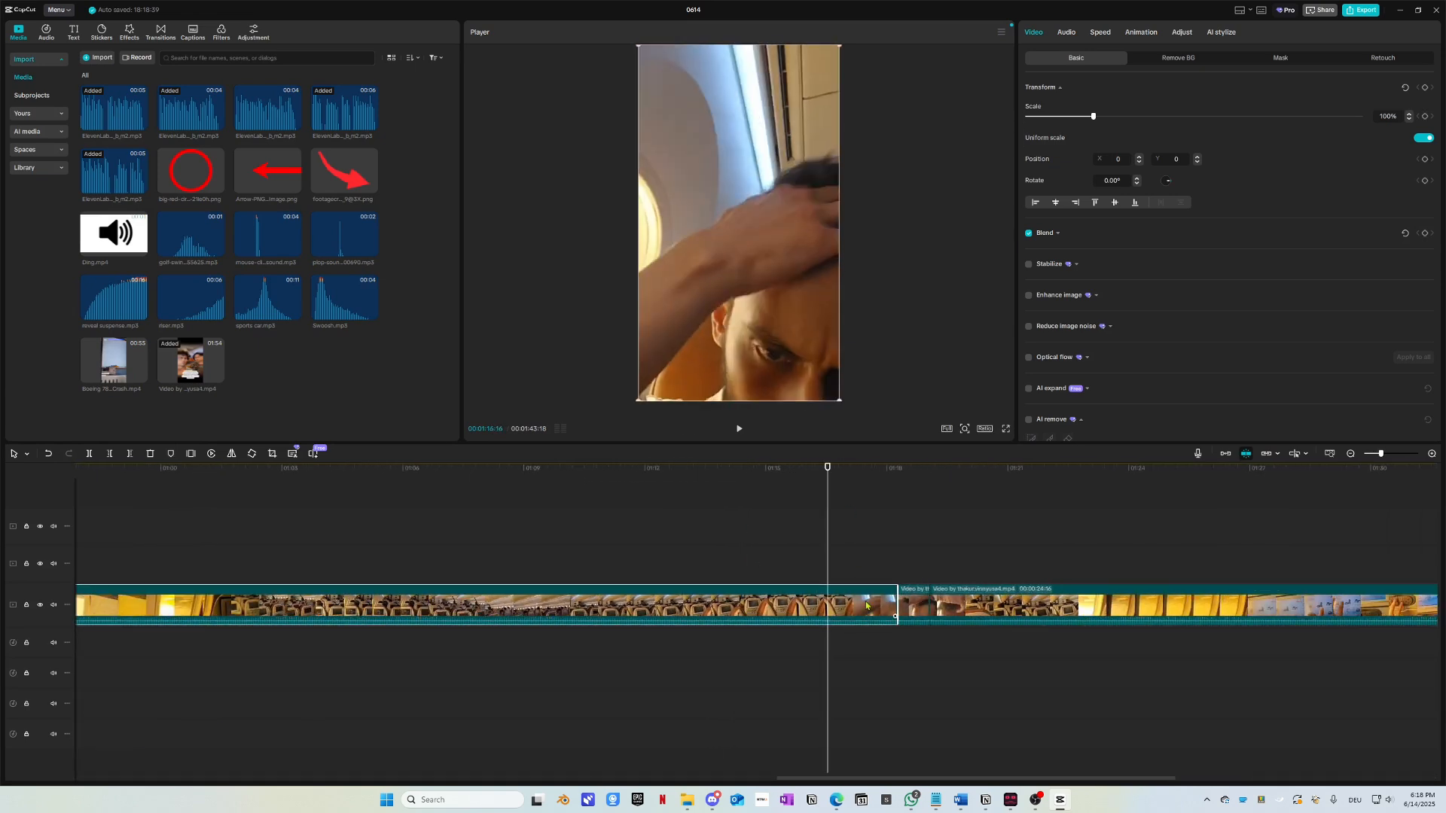
pyautogui.hotkey('ctrl', 'b')
# Step: Paste a copy of the short cabin clip at about 10 seconds on track 2
pyautogui.scroll(-4, 866, 605)
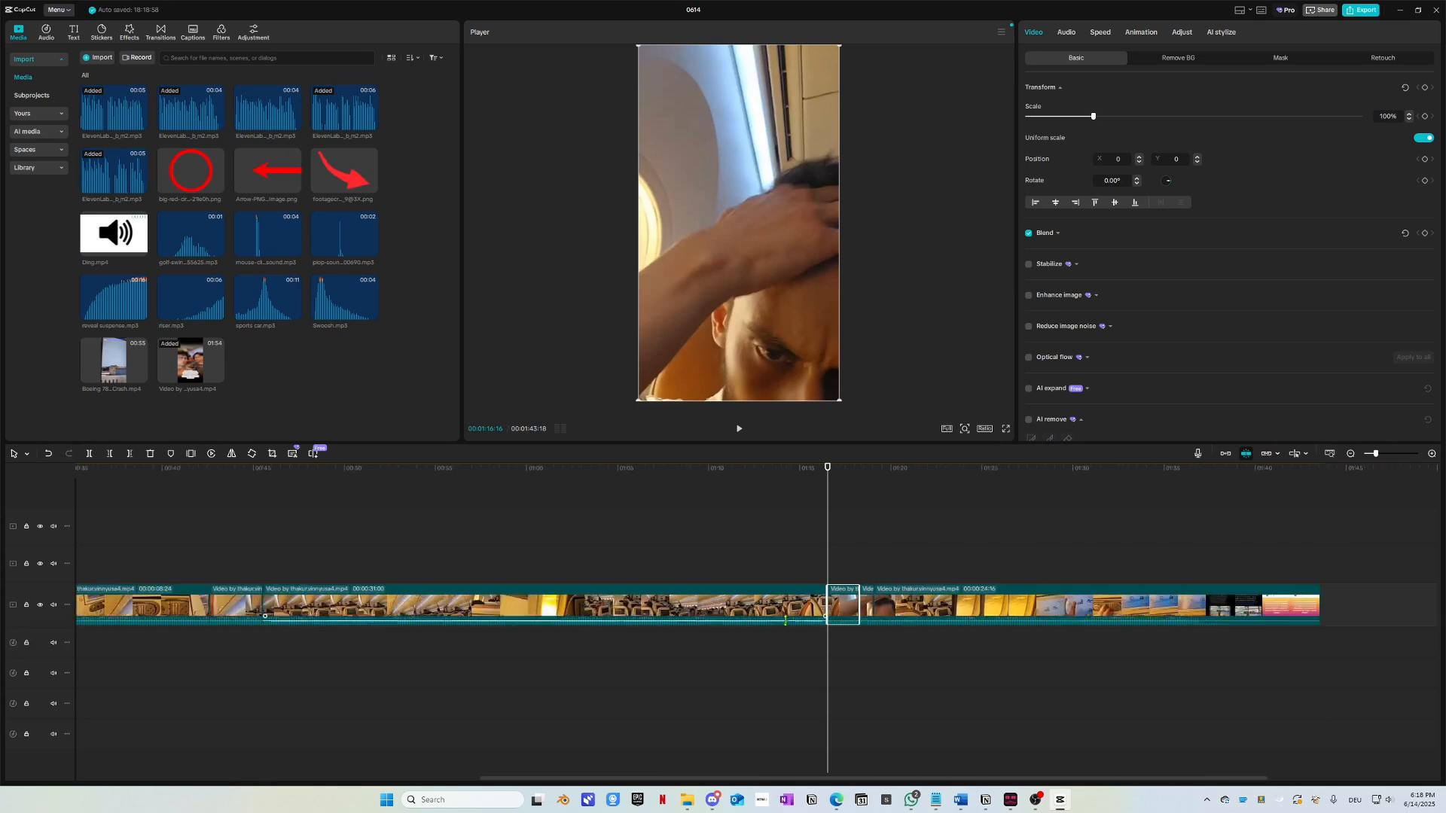
pyautogui.moveTo(257, 484)
pyautogui.mouseDown()
pyautogui.moveTo(122, 500)
pyautogui.moveTo(271, 505)
pyautogui.mouseUp()
pyautogui.click(249, 494)
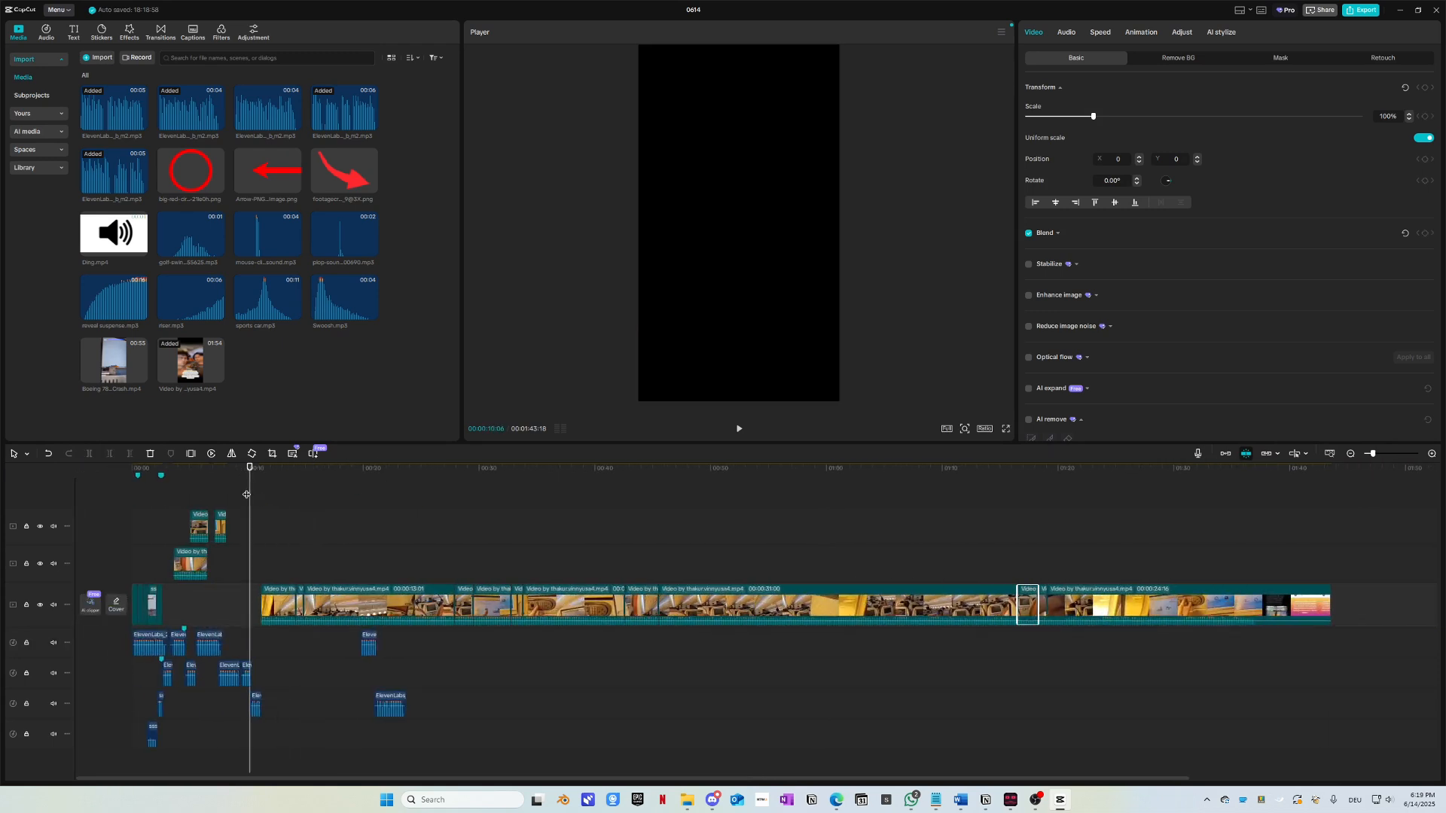
pyautogui.hotkey('ctrl', 'v')
pyautogui.moveTo(1046, 495); pyautogui.dragTo(154, 554)
pyautogui.scroll(5, 245, 691)
pyautogui.scroll(3, 245, 691)
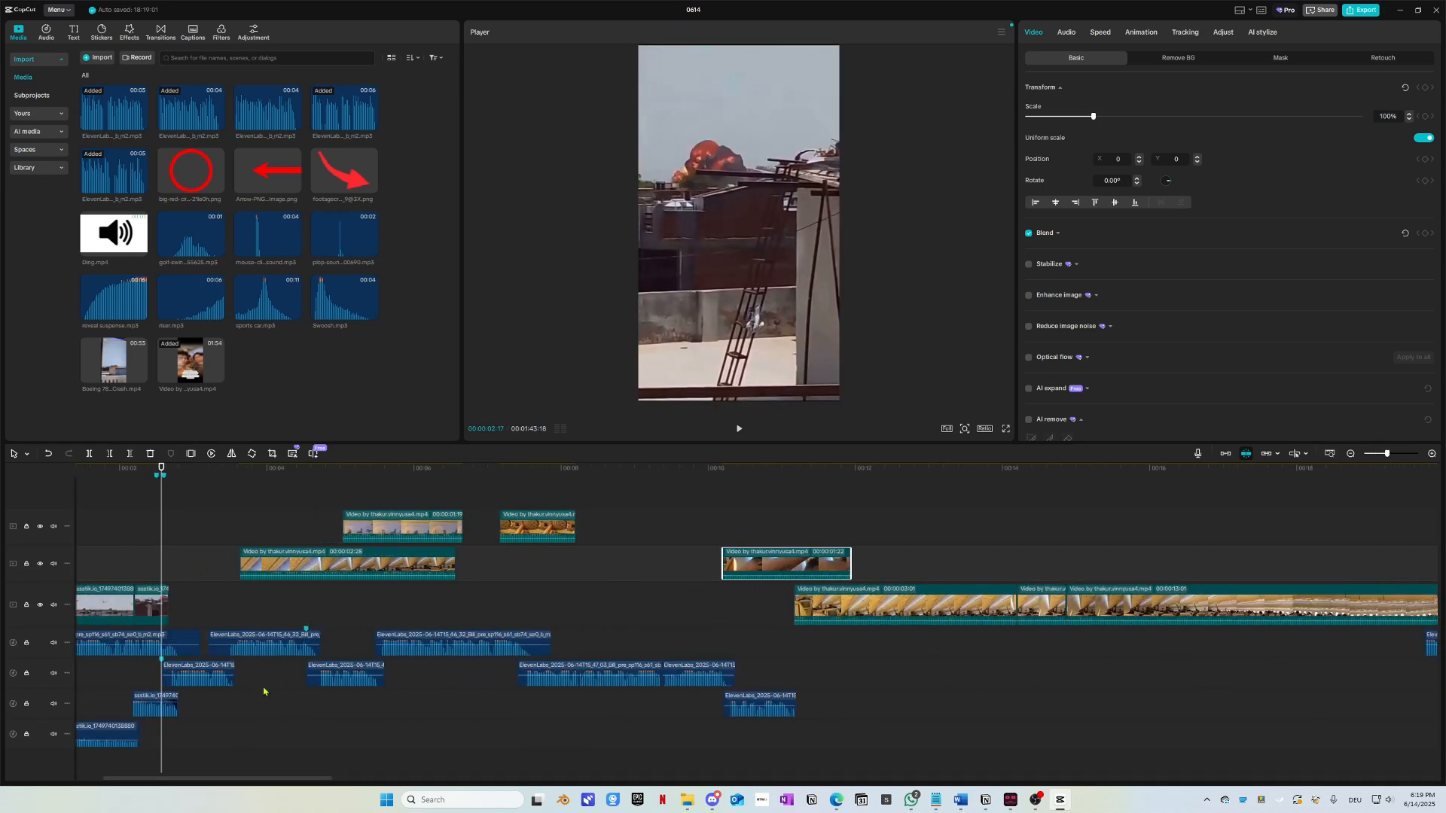
pyautogui.click(748, 612)
# Step: Move the short clip from around 10 seconds down onto the main track at 2 seconds
pyautogui.moveTo(748, 604); pyautogui.dragTo(170, 502)
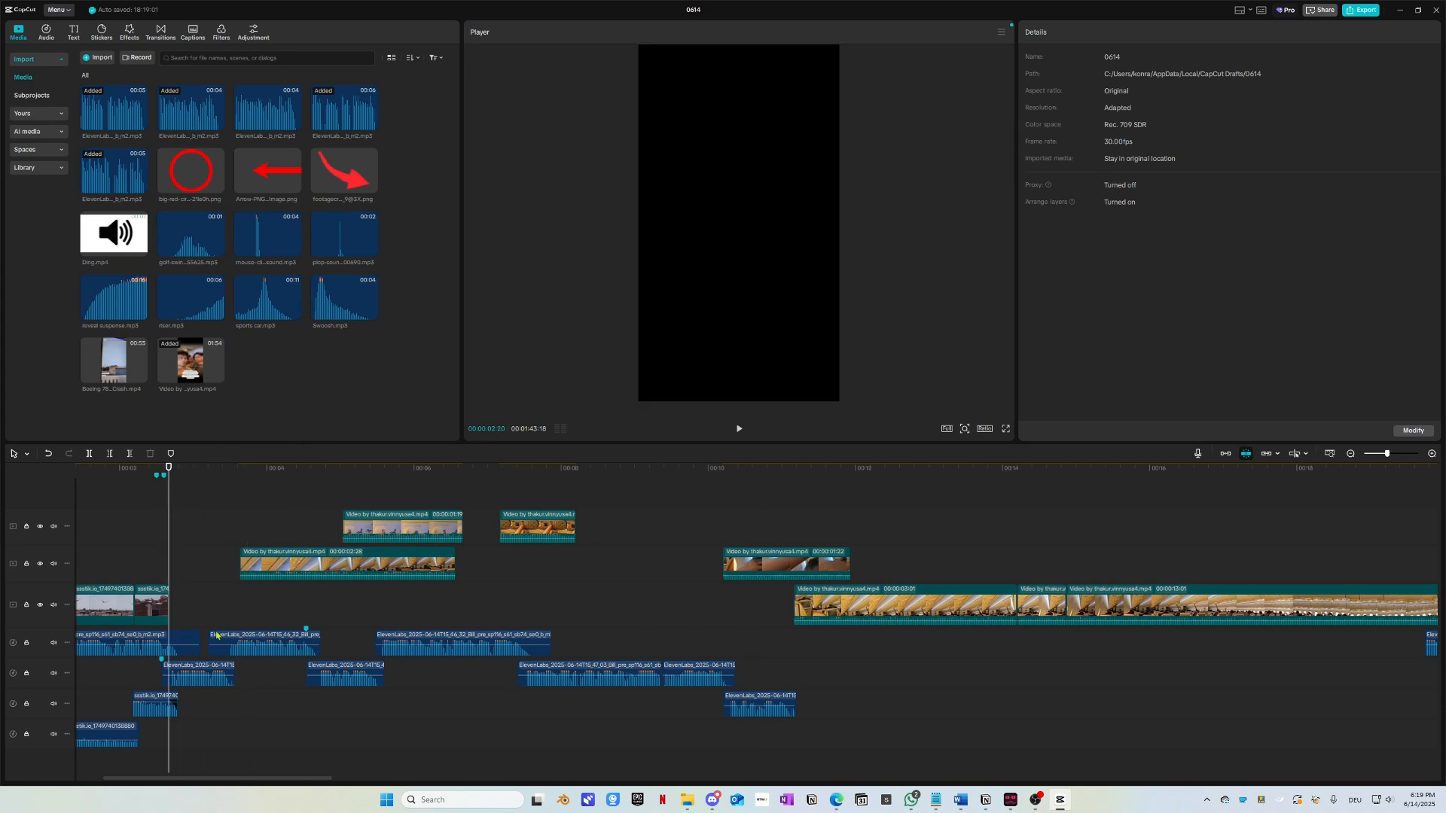
pyautogui.scroll(1, 217, 636)
pyautogui.click(302, 561)
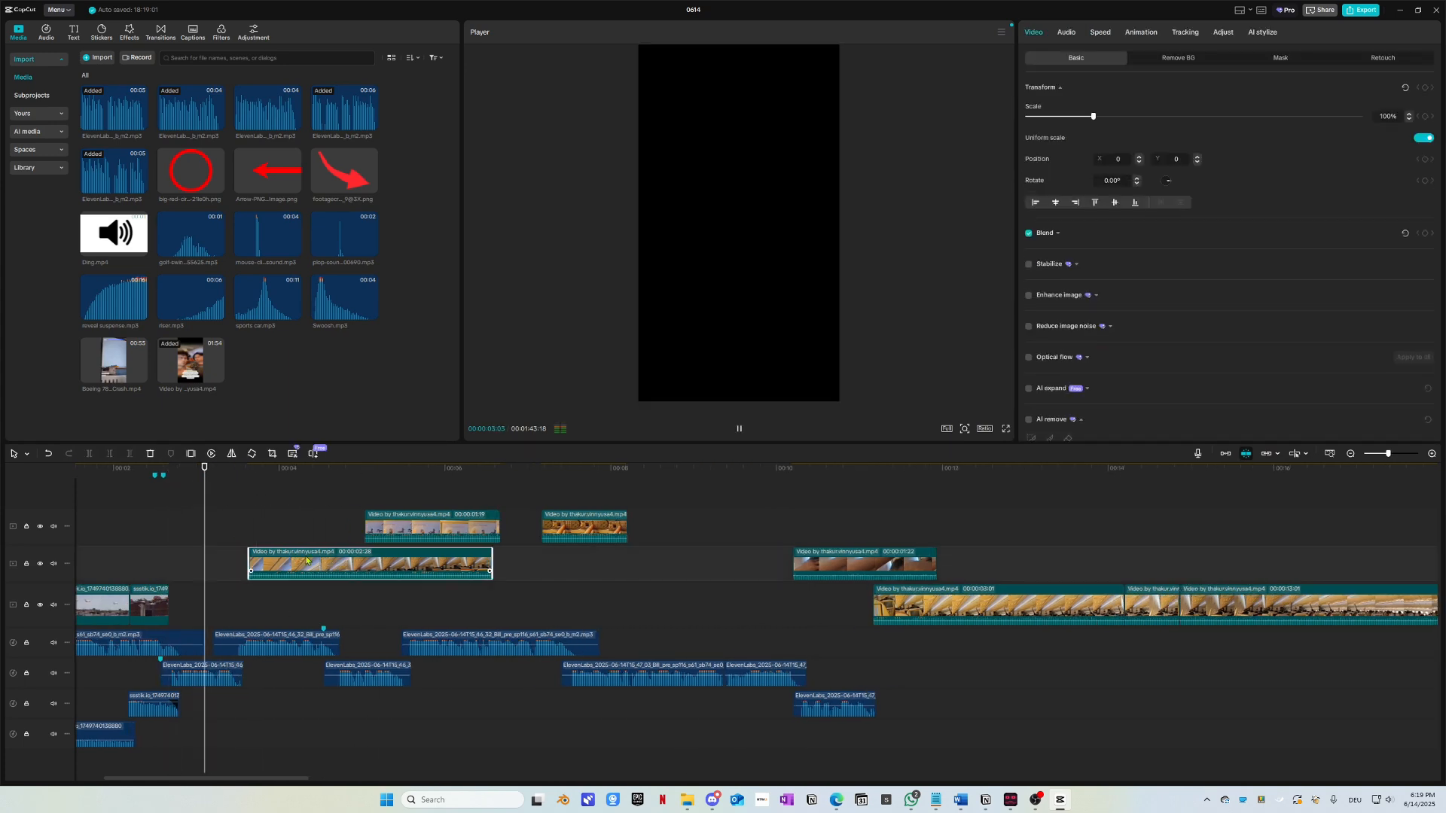
pyautogui.click(812, 479)
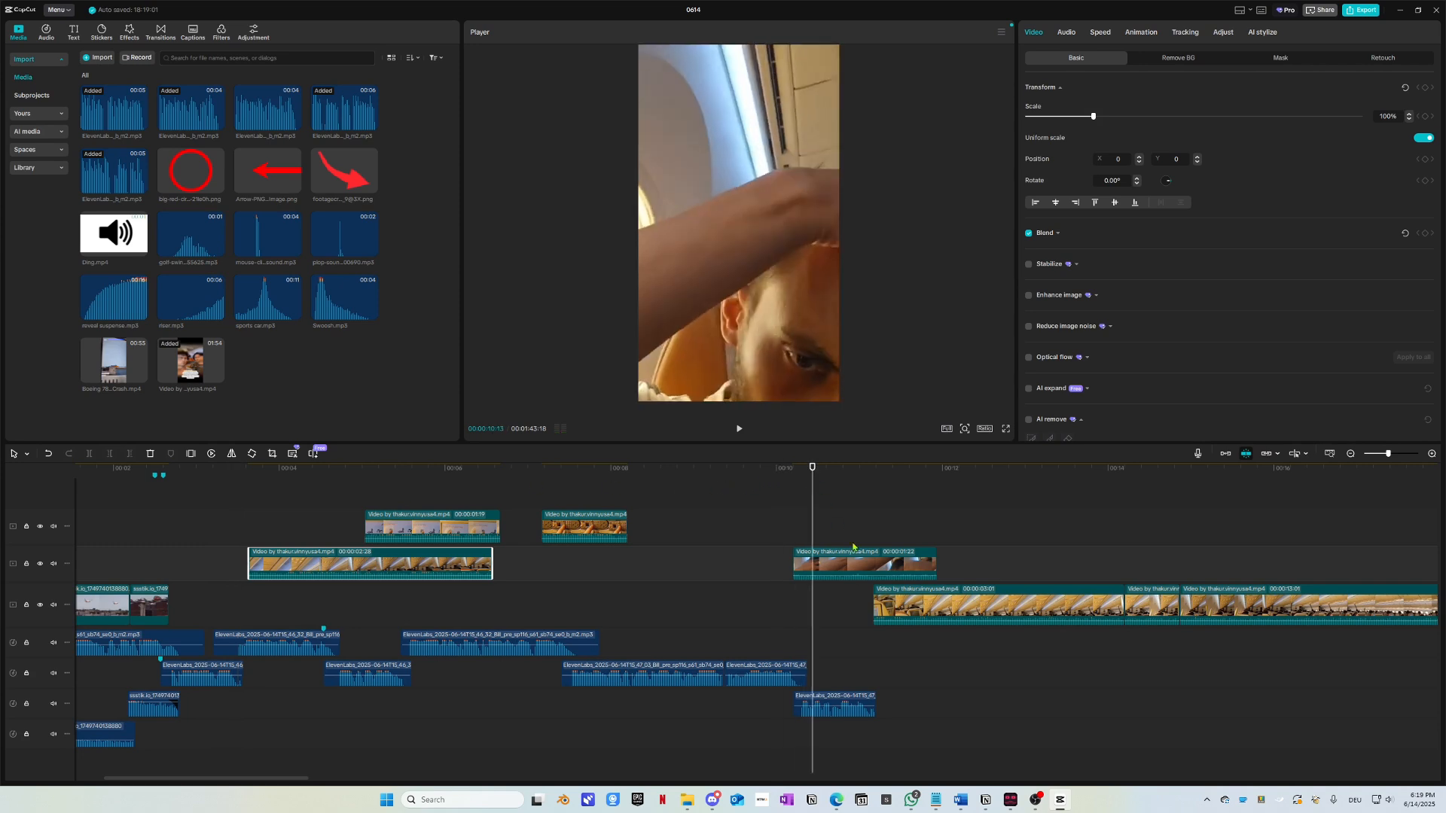
pyautogui.moveTo(862, 557); pyautogui.dragTo(235, 595)
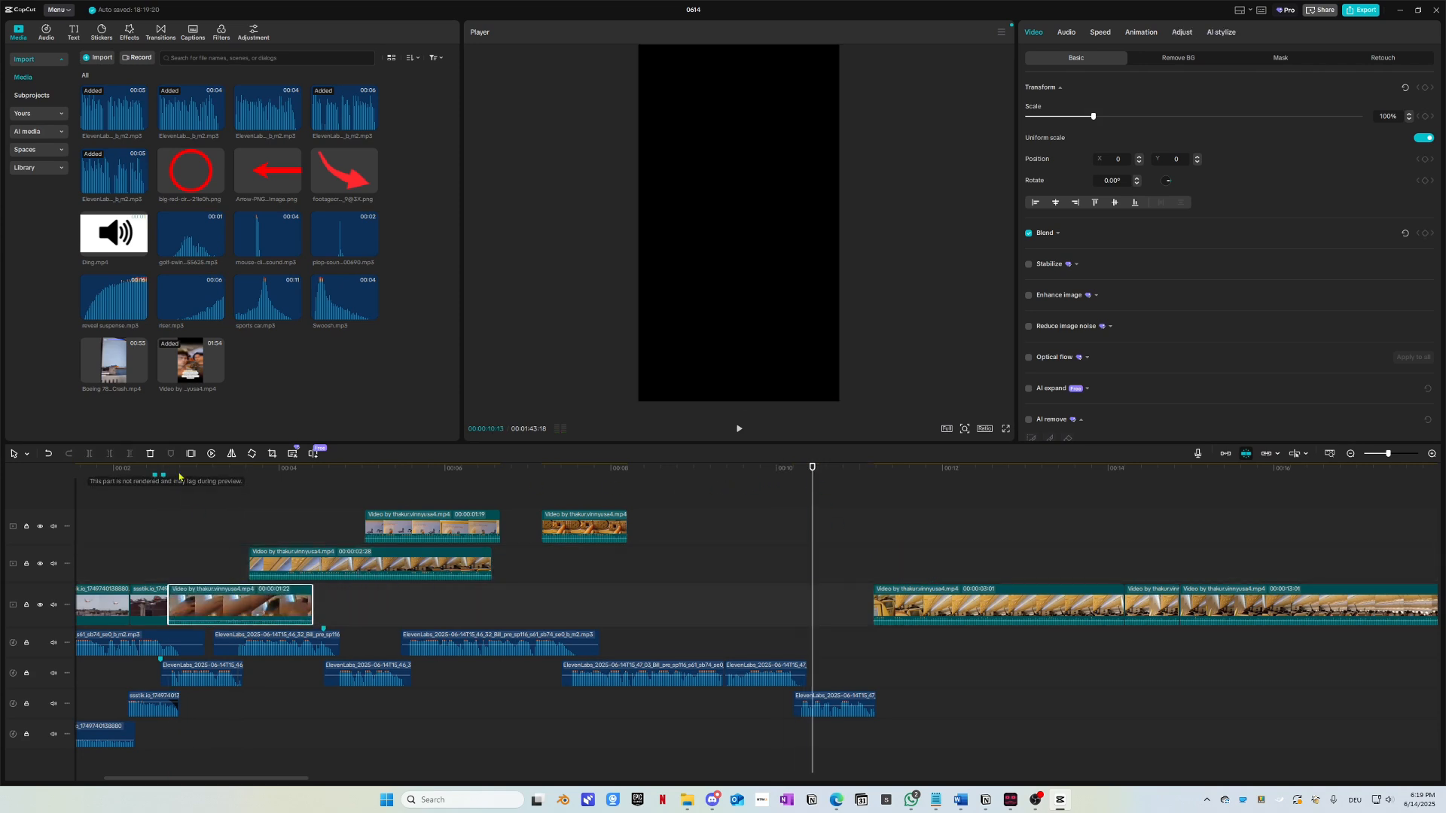
pyautogui.click(166, 476)
pyautogui.press('space')
pyautogui.press('space')
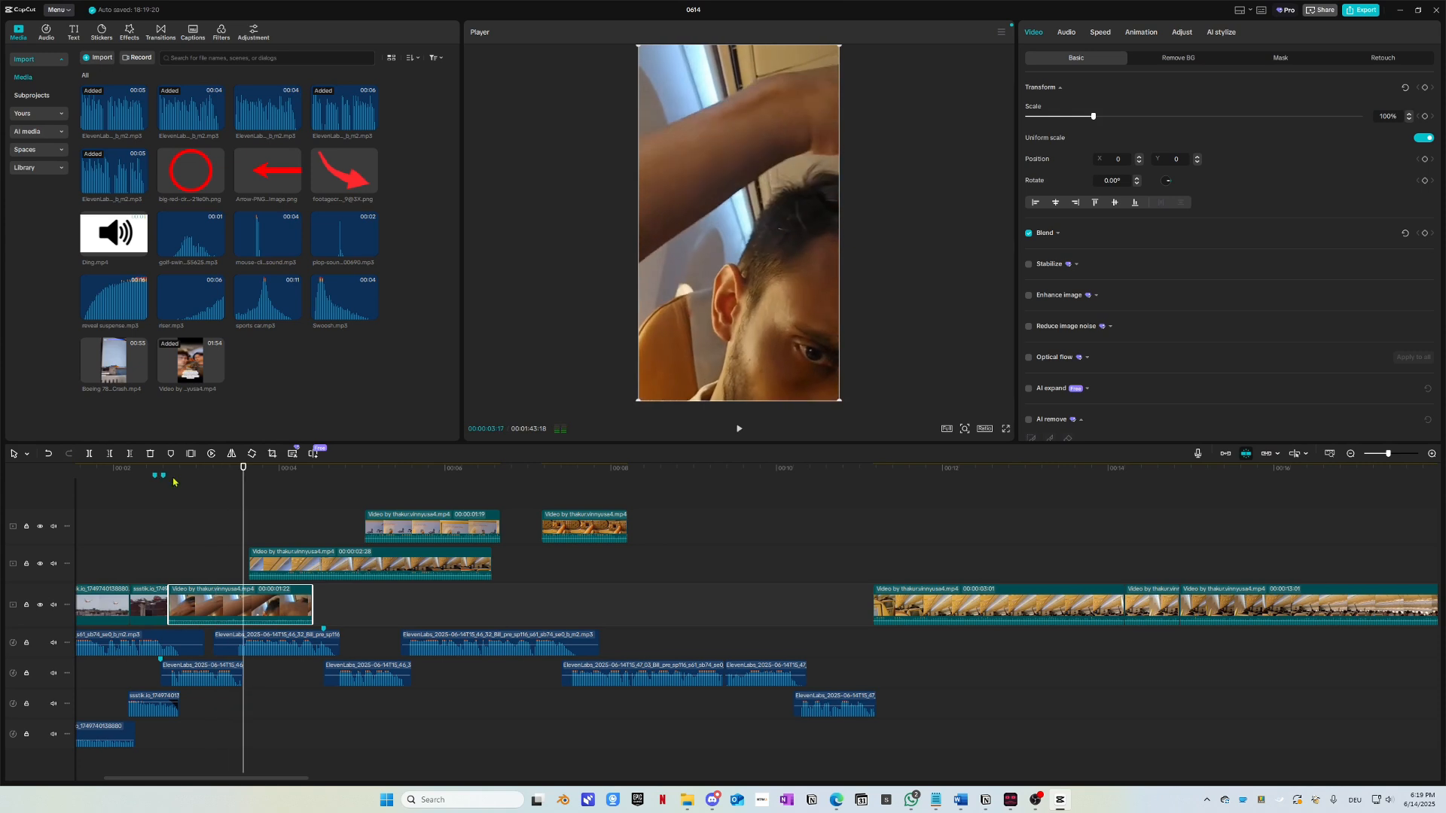
pyautogui.press('space')
pyautogui.press('space')
# Step: Delete the main-track clip around 3 seconds and move the second-track clip onto the main track
pyautogui.moveTo(261, 477); pyautogui.dragTo(240, 478)
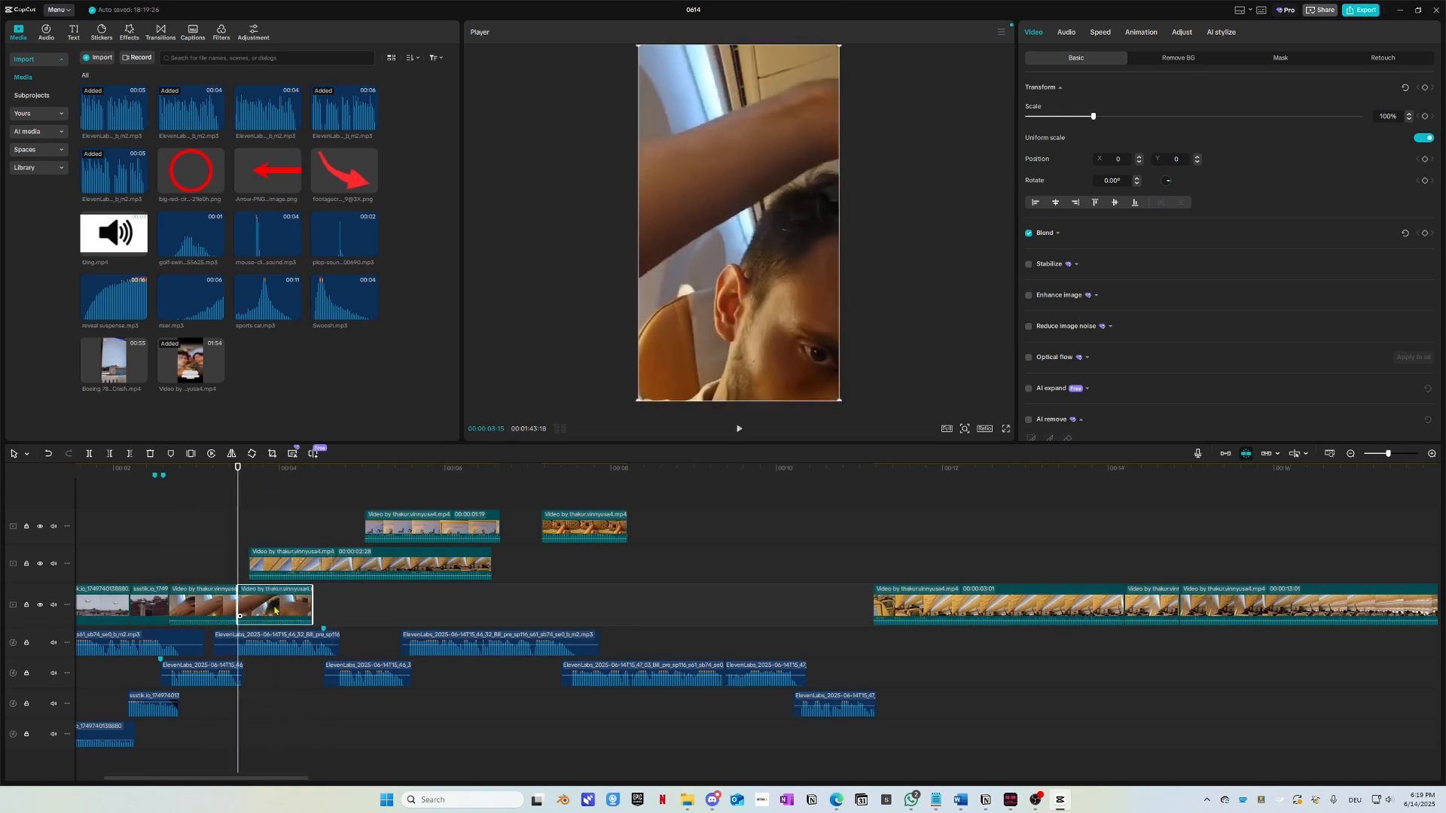
pyautogui.press('Delete')
pyautogui.click(471, 514)
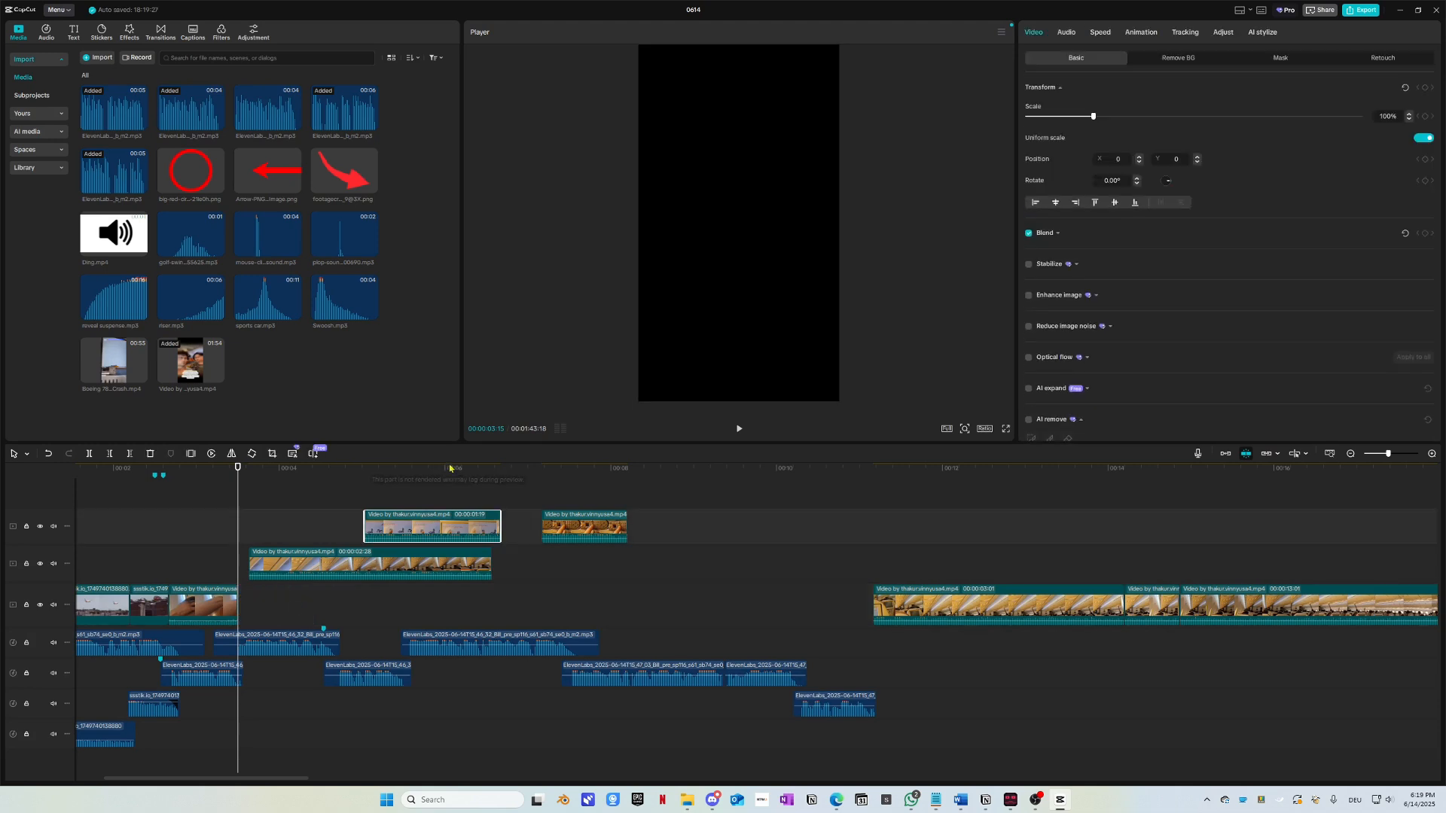
pyautogui.moveTo(450, 468); pyautogui.dragTo(362, 612)
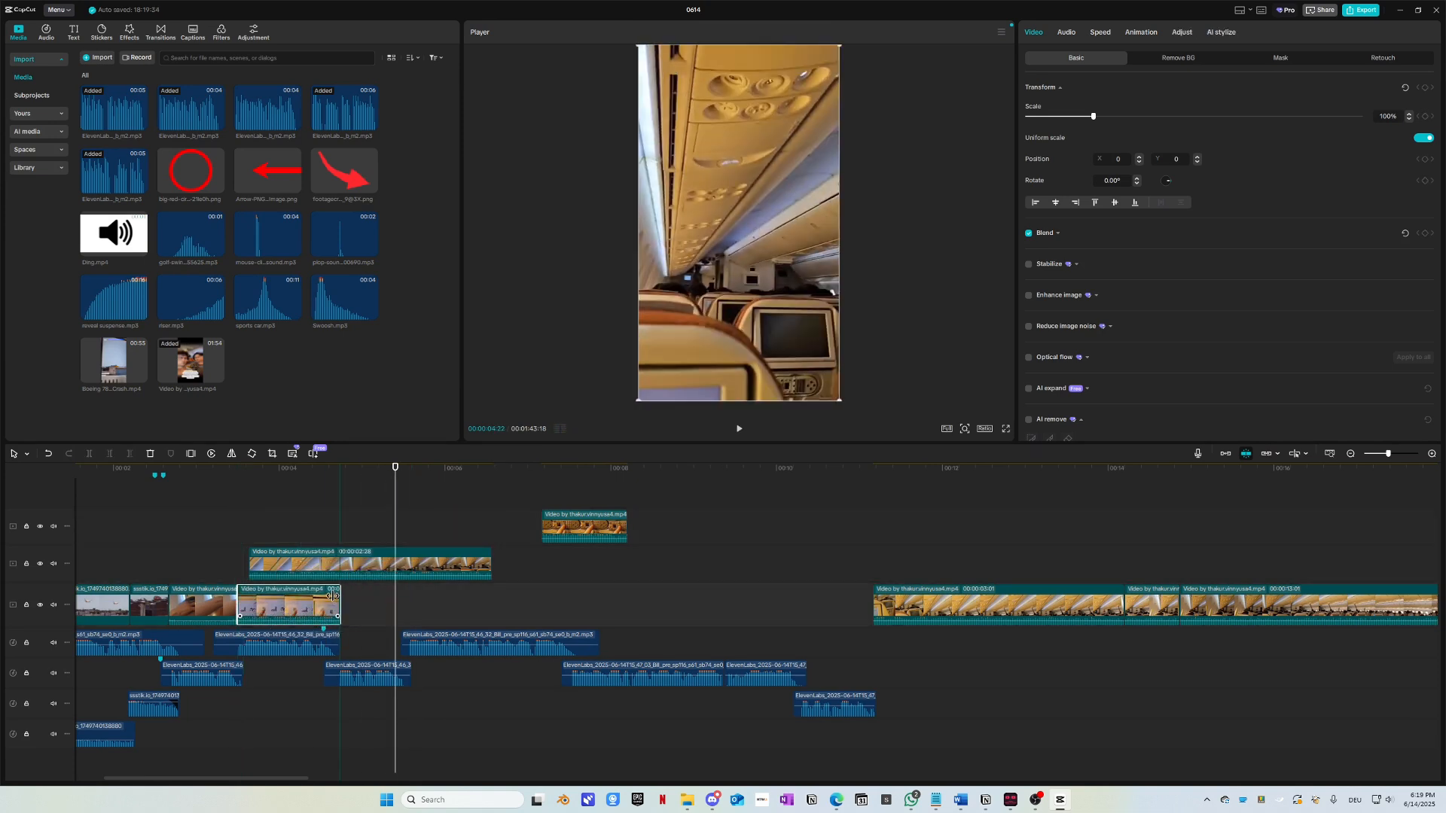
pyautogui.click(288, 478)
pyautogui.click(238, 473)
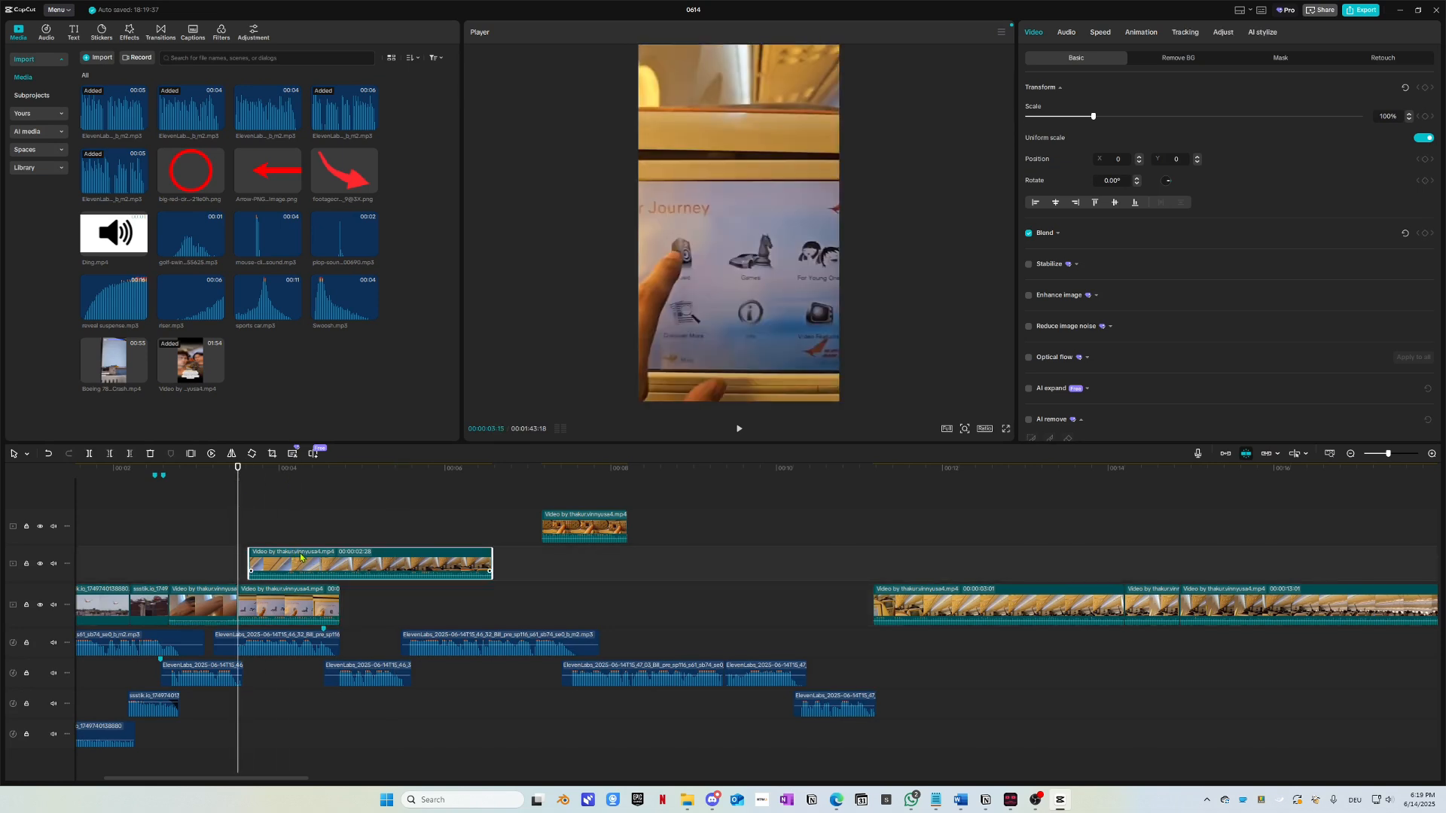
pyautogui.moveTo(305, 563); pyautogui.dragTo(412, 599)
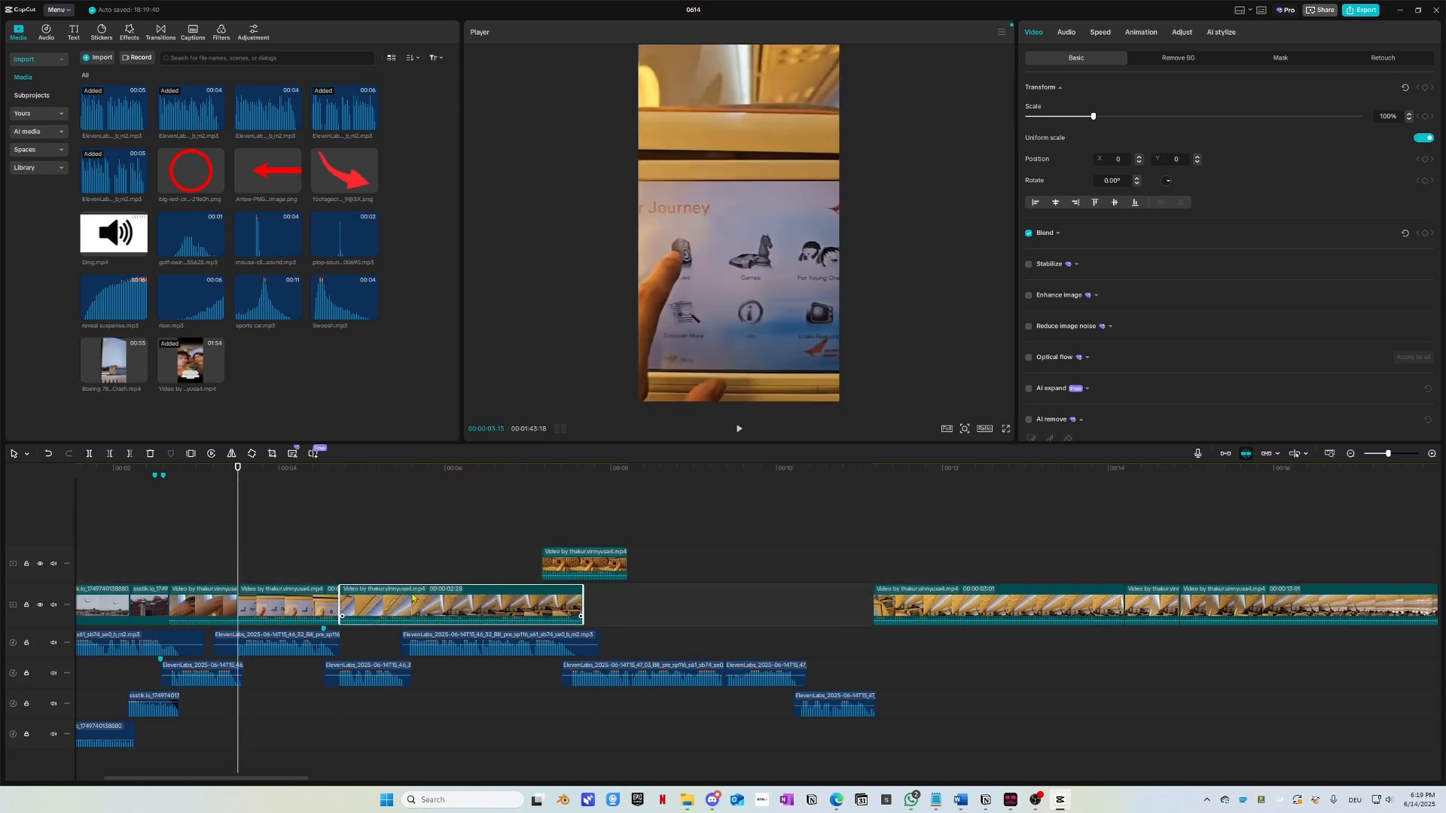
# Step: Bring the top overlay clip onto the main track and fit its end to the playhead
pyautogui.click(259, 611)
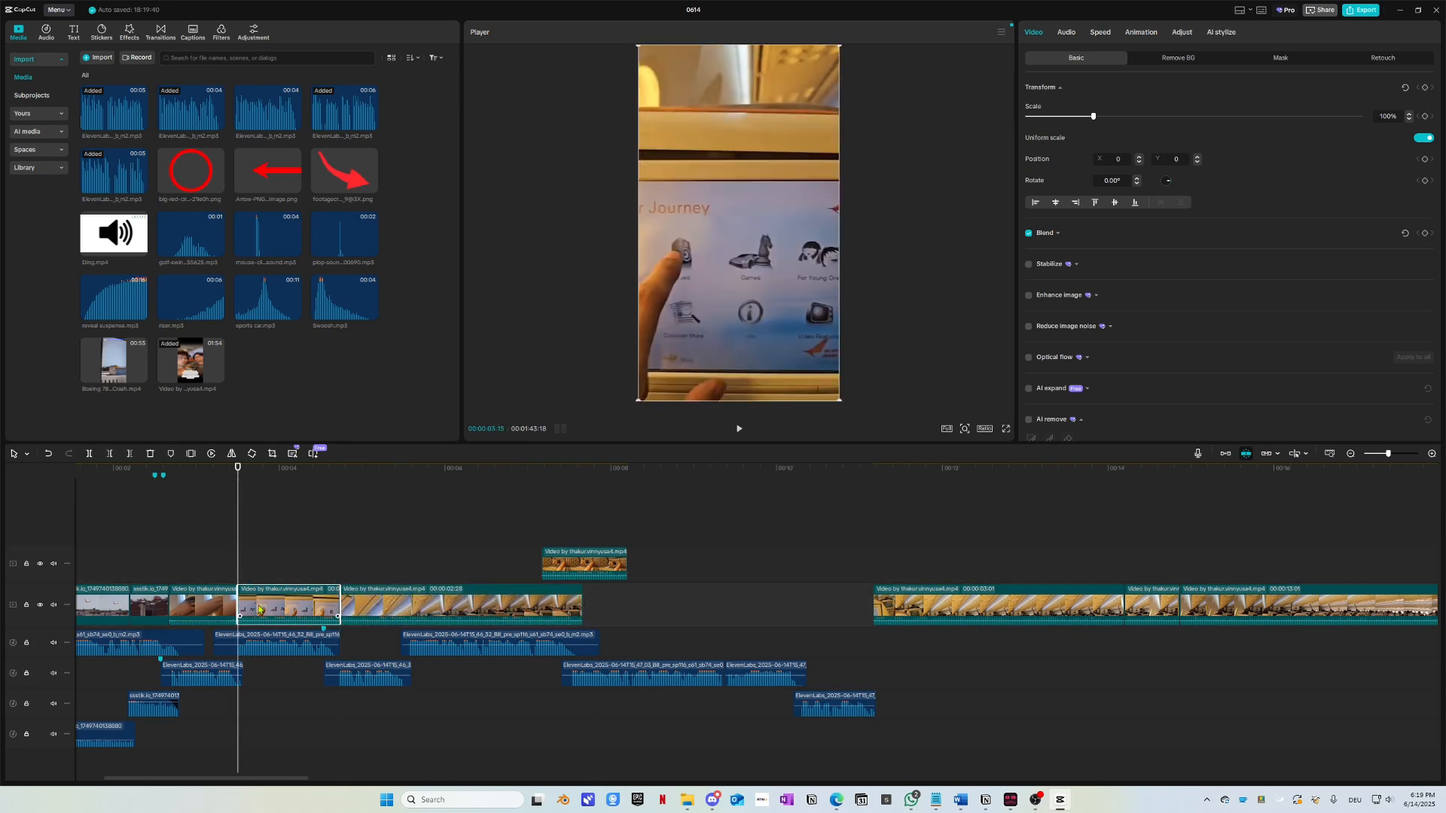
pyautogui.press('space')
pyautogui.click(399, 607)
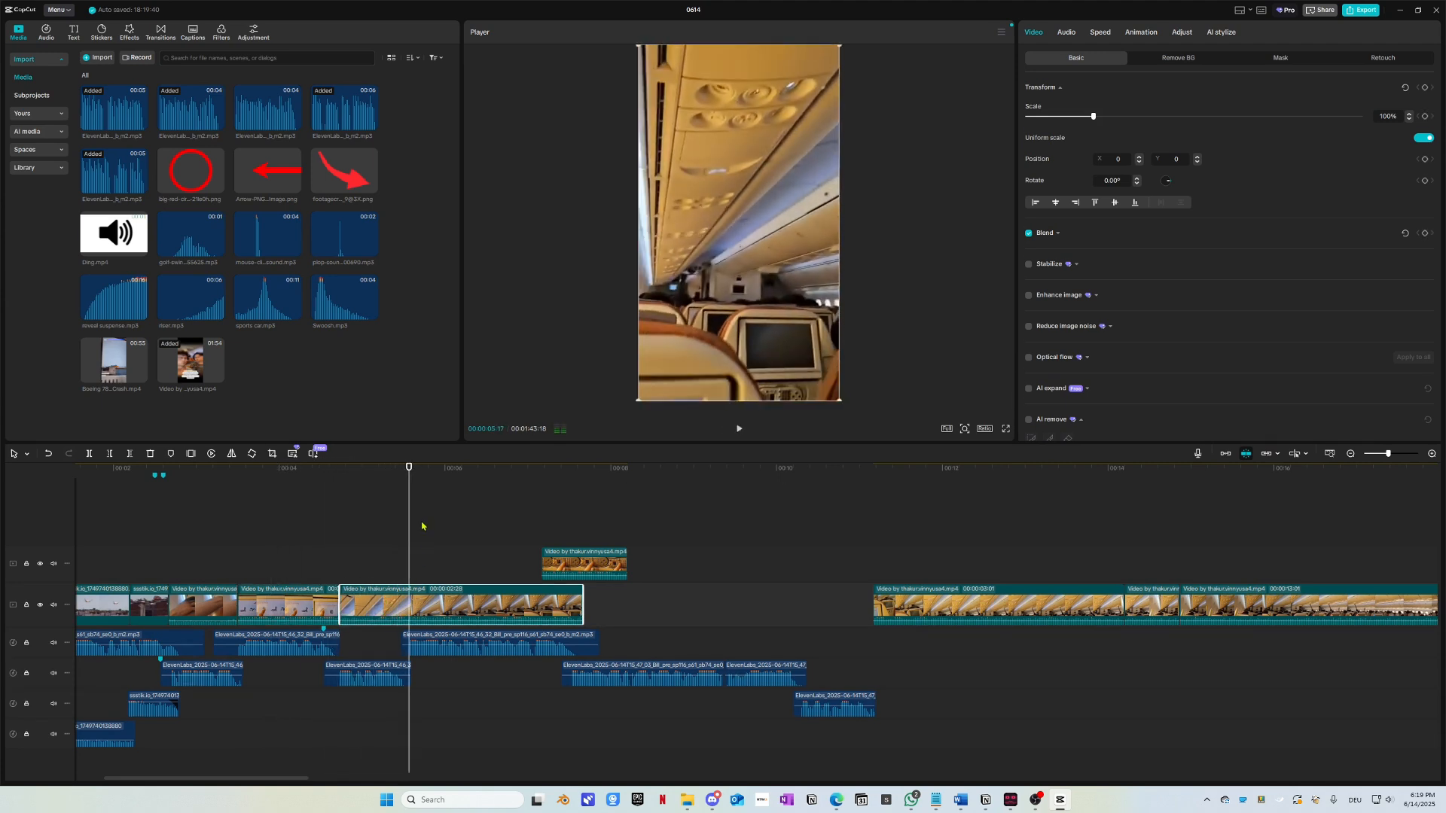
pyautogui.moveTo(420, 479); pyautogui.dragTo(407, 480)
pyautogui.moveTo(429, 606); pyautogui.dragTo(464, 608)
pyautogui.press('space')
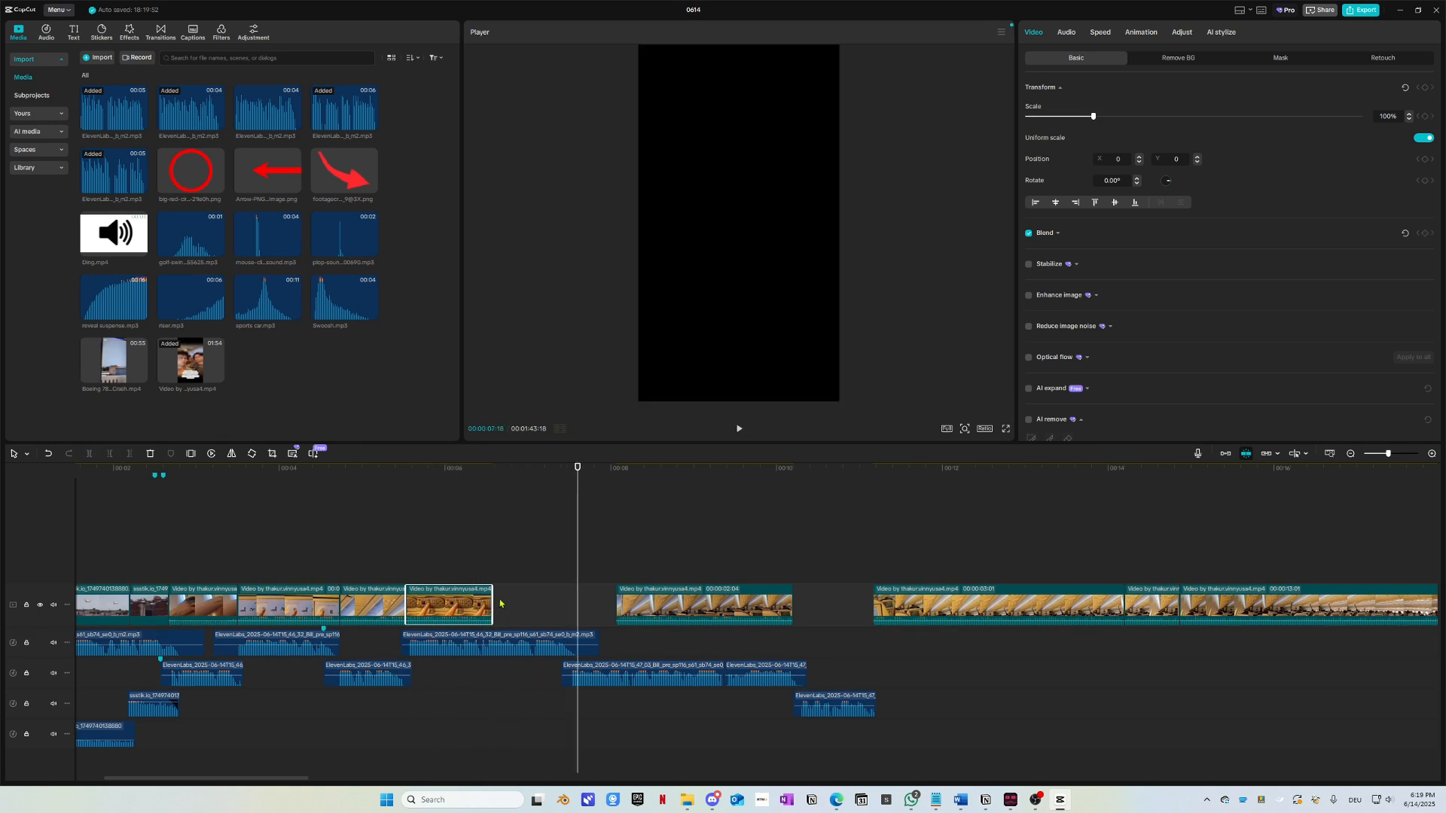
pyautogui.moveTo(491, 594); pyautogui.dragTo(575, 599)
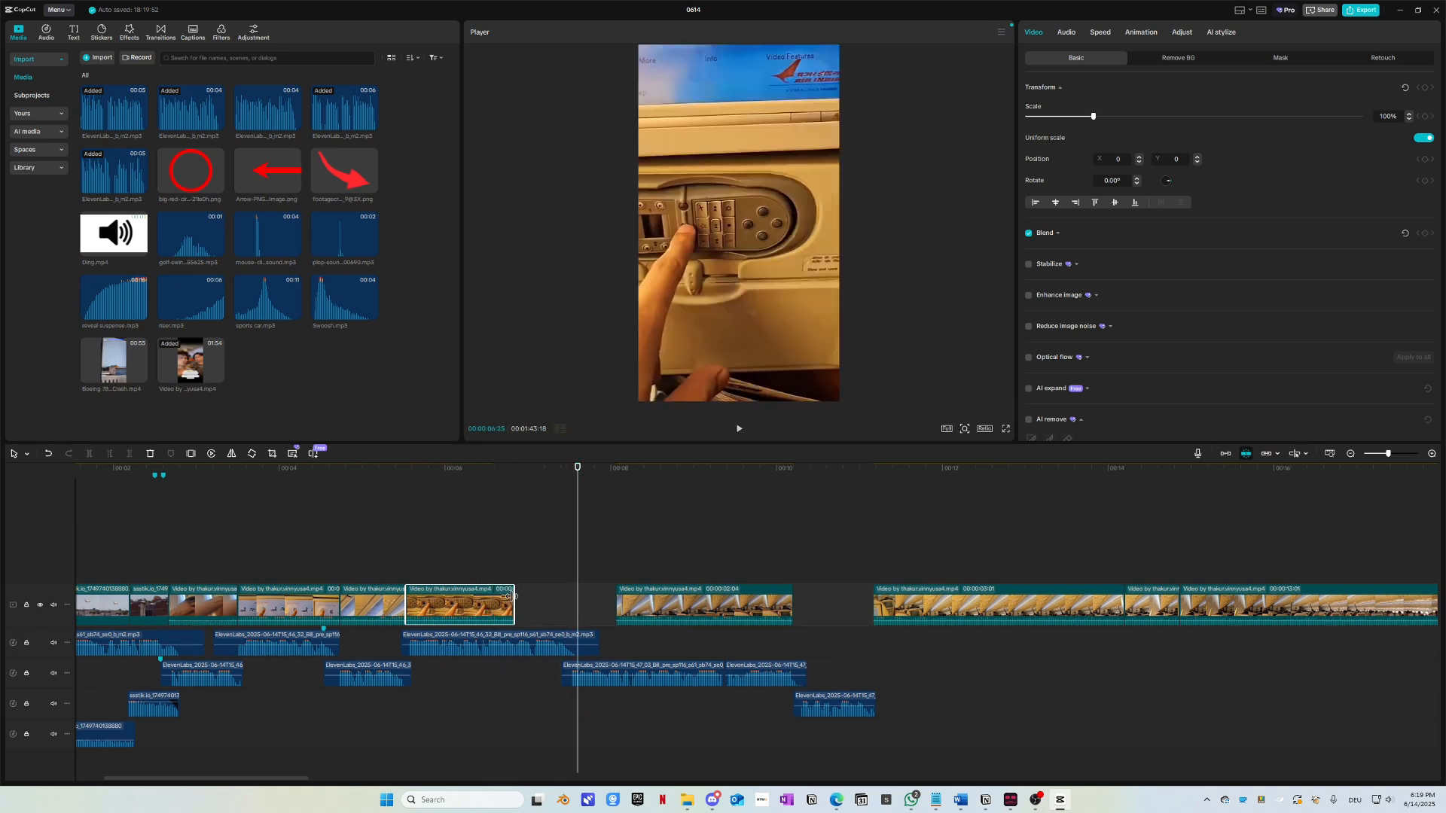
pyautogui.moveTo(494, 604); pyautogui.dragTo(550, 608)
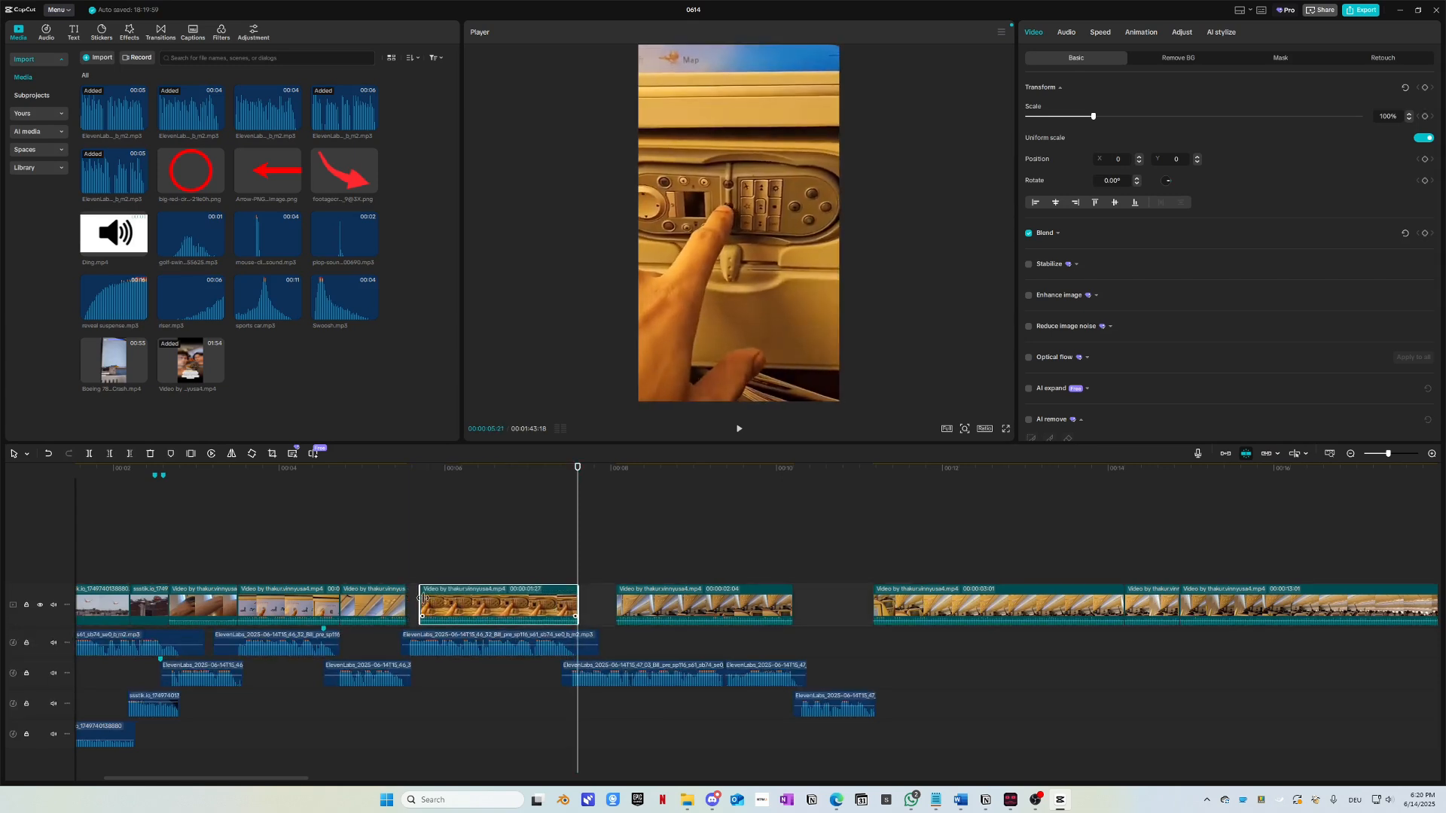
pyautogui.click(323, 468)
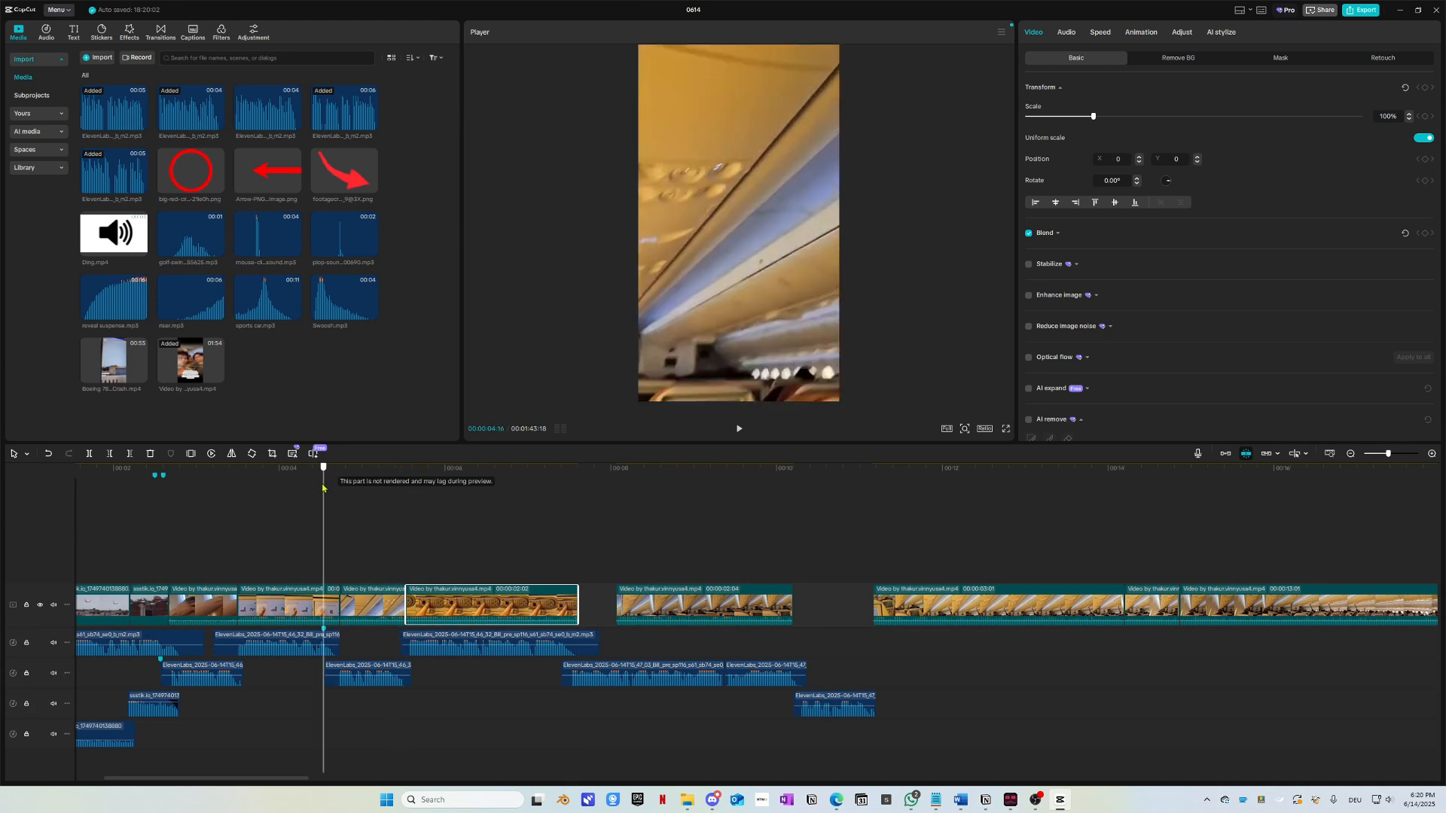
pyautogui.press('space')
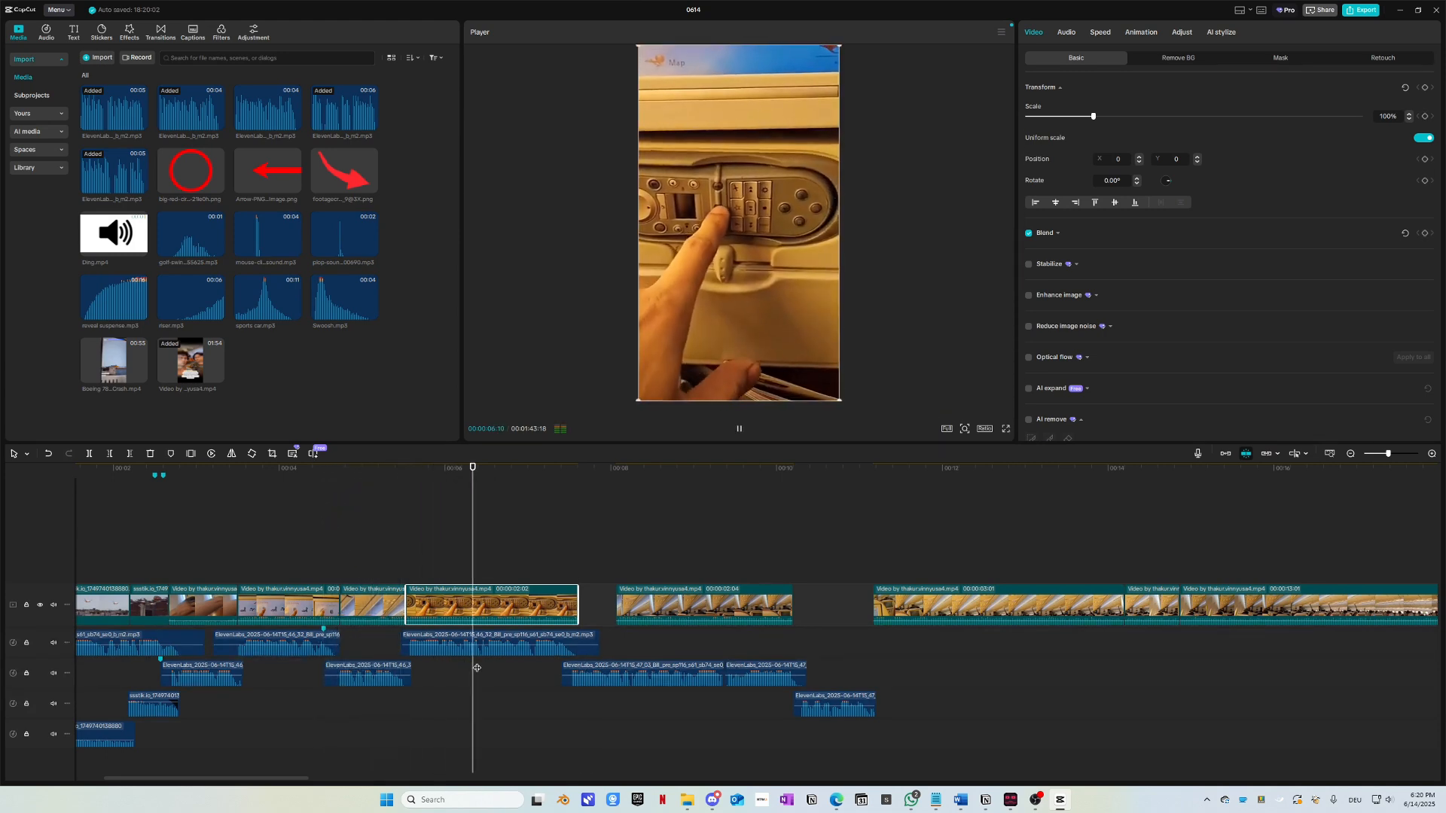
# Step: Butt the cabin clip against its neighbour, extend it to 00:00:03:17, and select four main-track clips
pyautogui.moveTo(645, 607); pyautogui.dragTo(646, 629)
pyautogui.press('space')
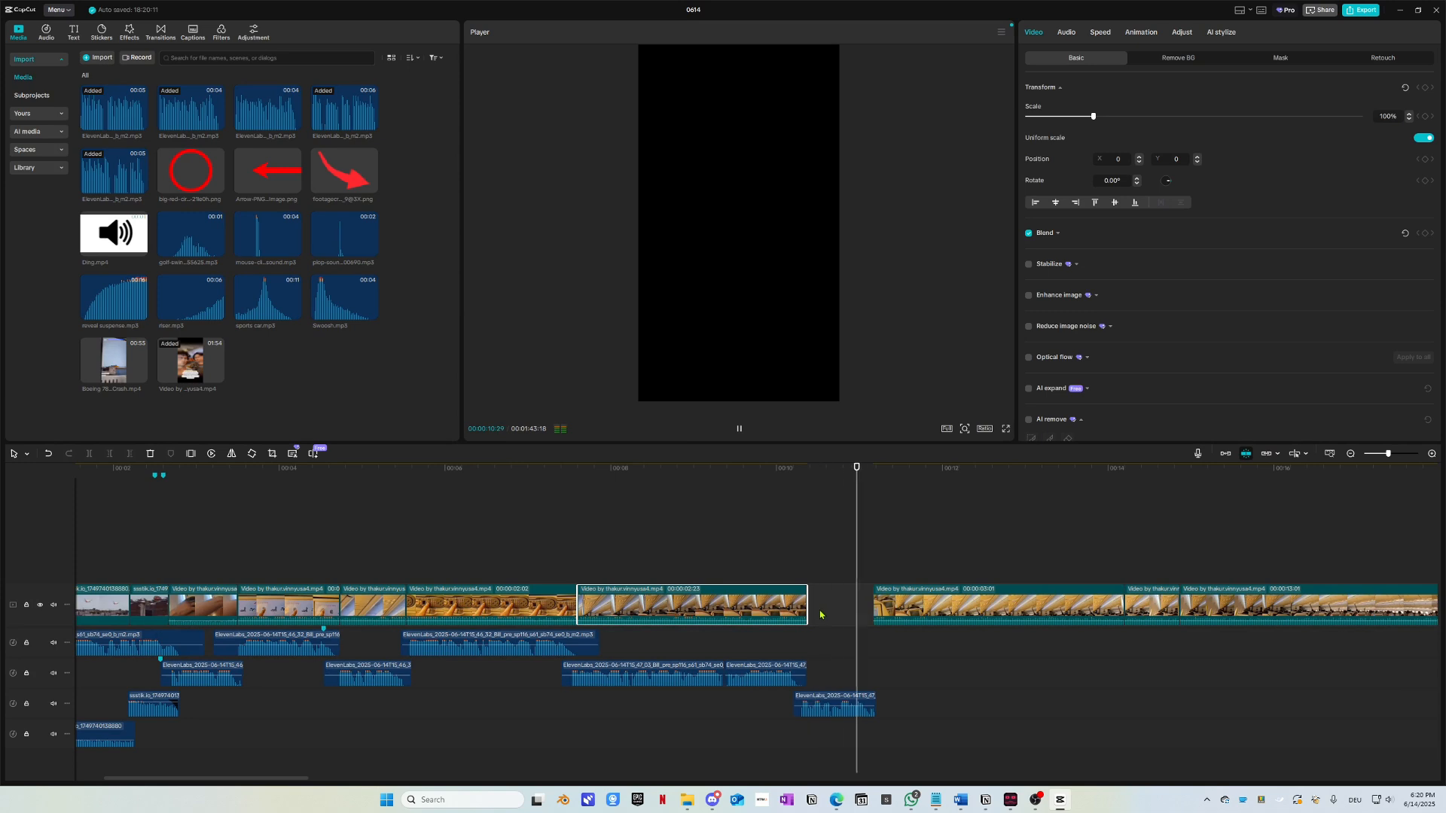
pyautogui.press('space')
pyautogui.moveTo(809, 604); pyautogui.dragTo(874, 605)
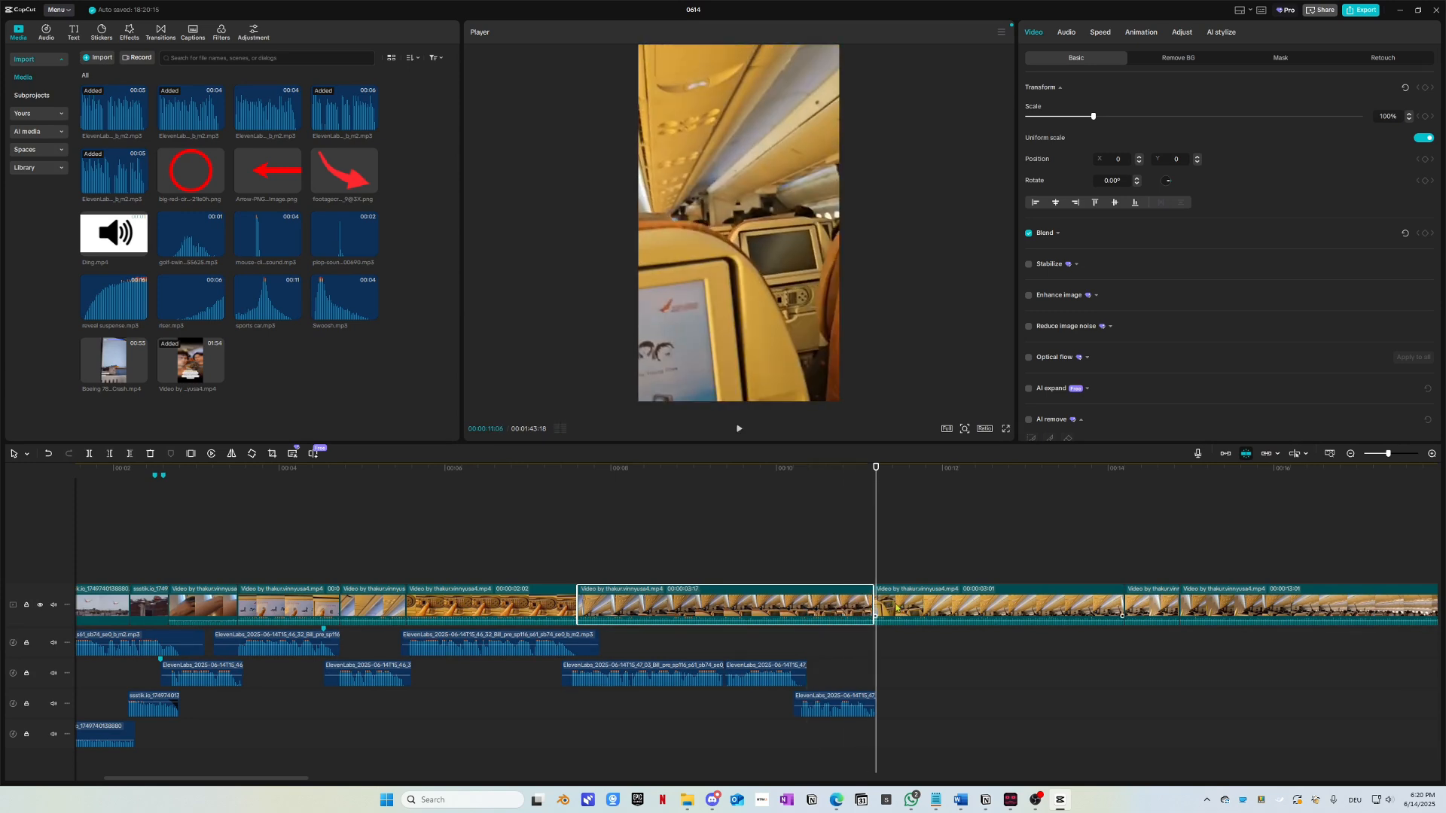
pyautogui.press('Home')
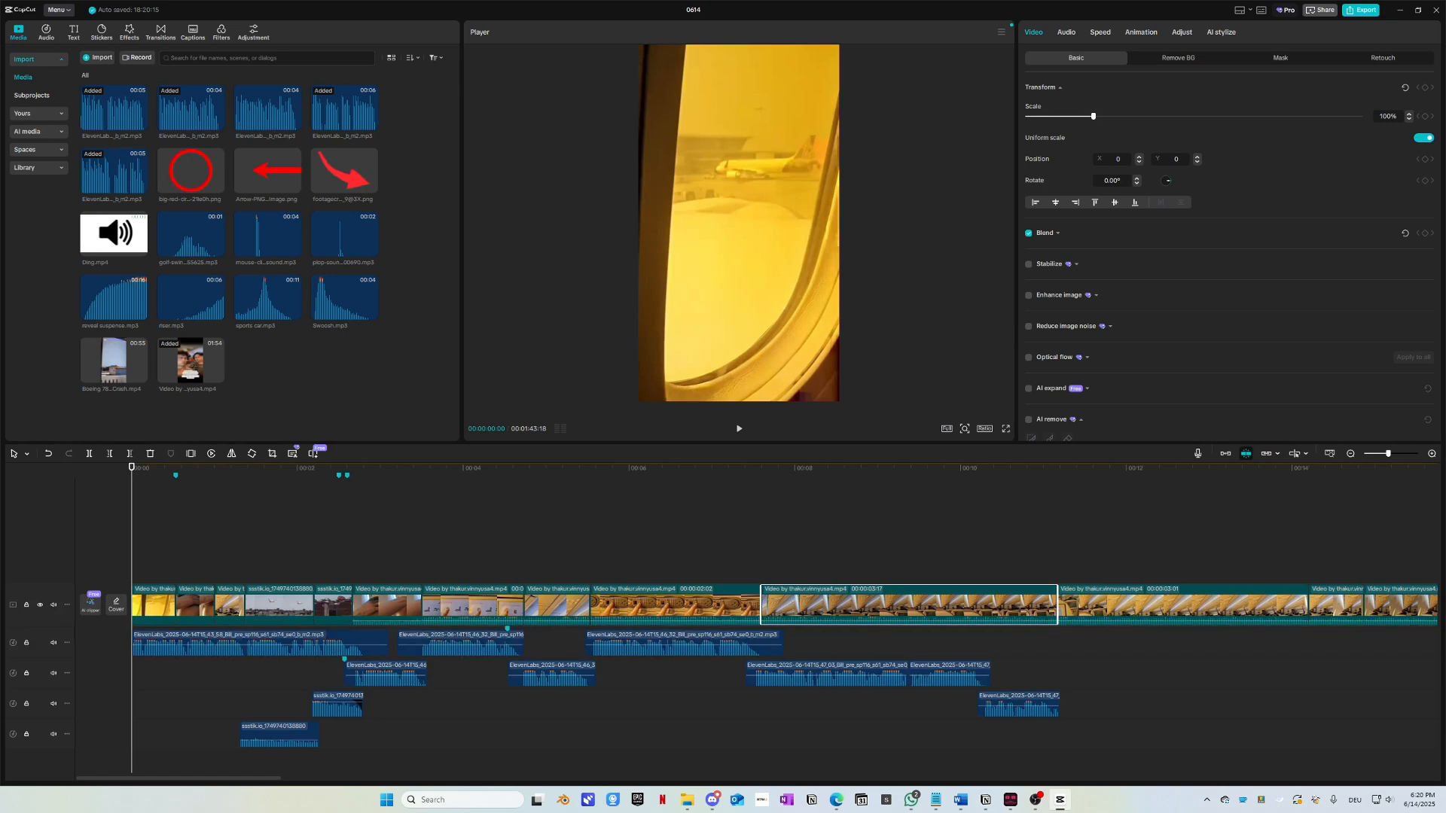
pyautogui.moveTo(430, 570); pyautogui.dragTo(878, 623)
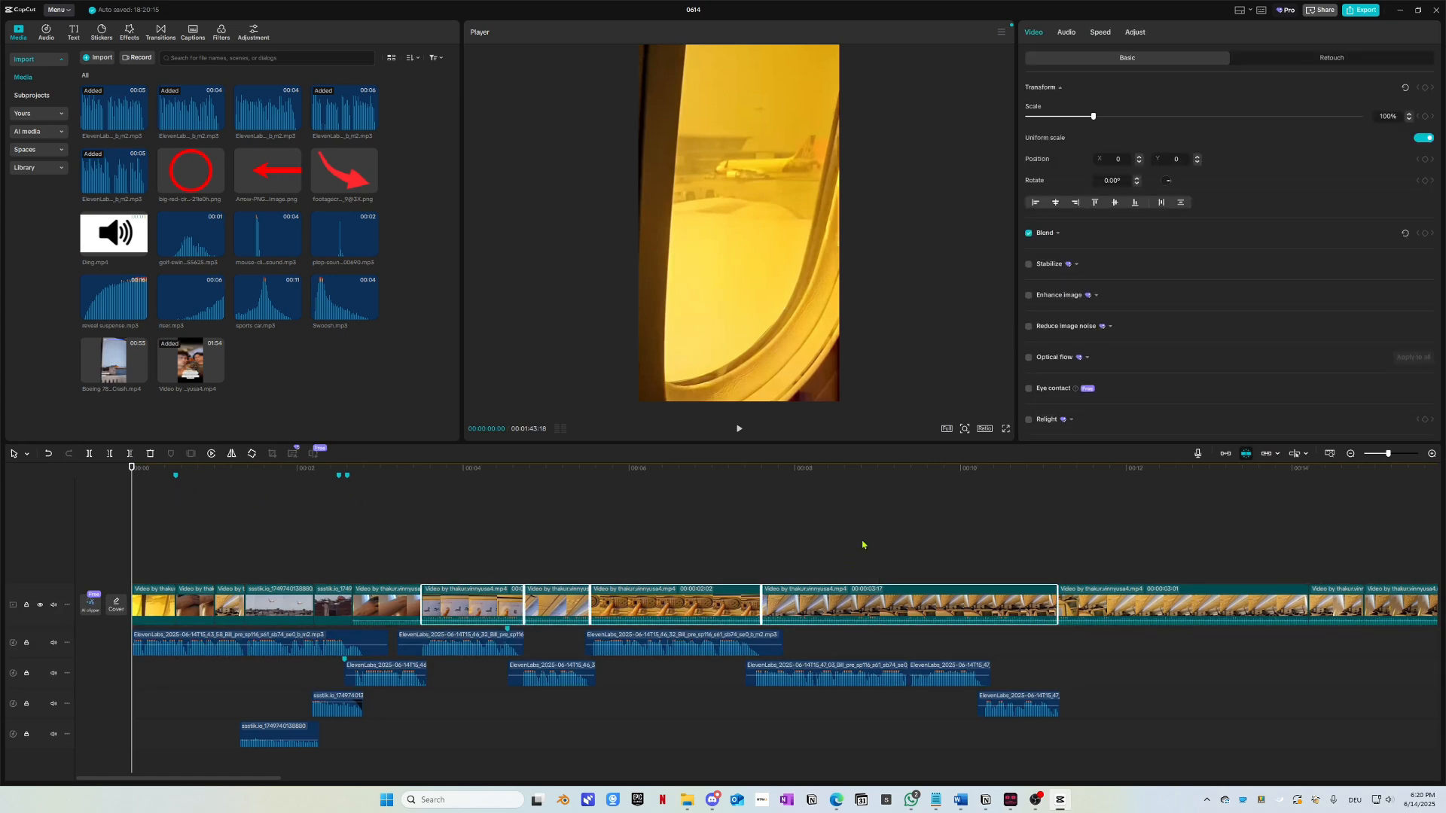
# Step: Drag the Audio Volume of the four selected main-track clips down to the minimum
pyautogui.click(1069, 32)
pyautogui.click(1060, 88)
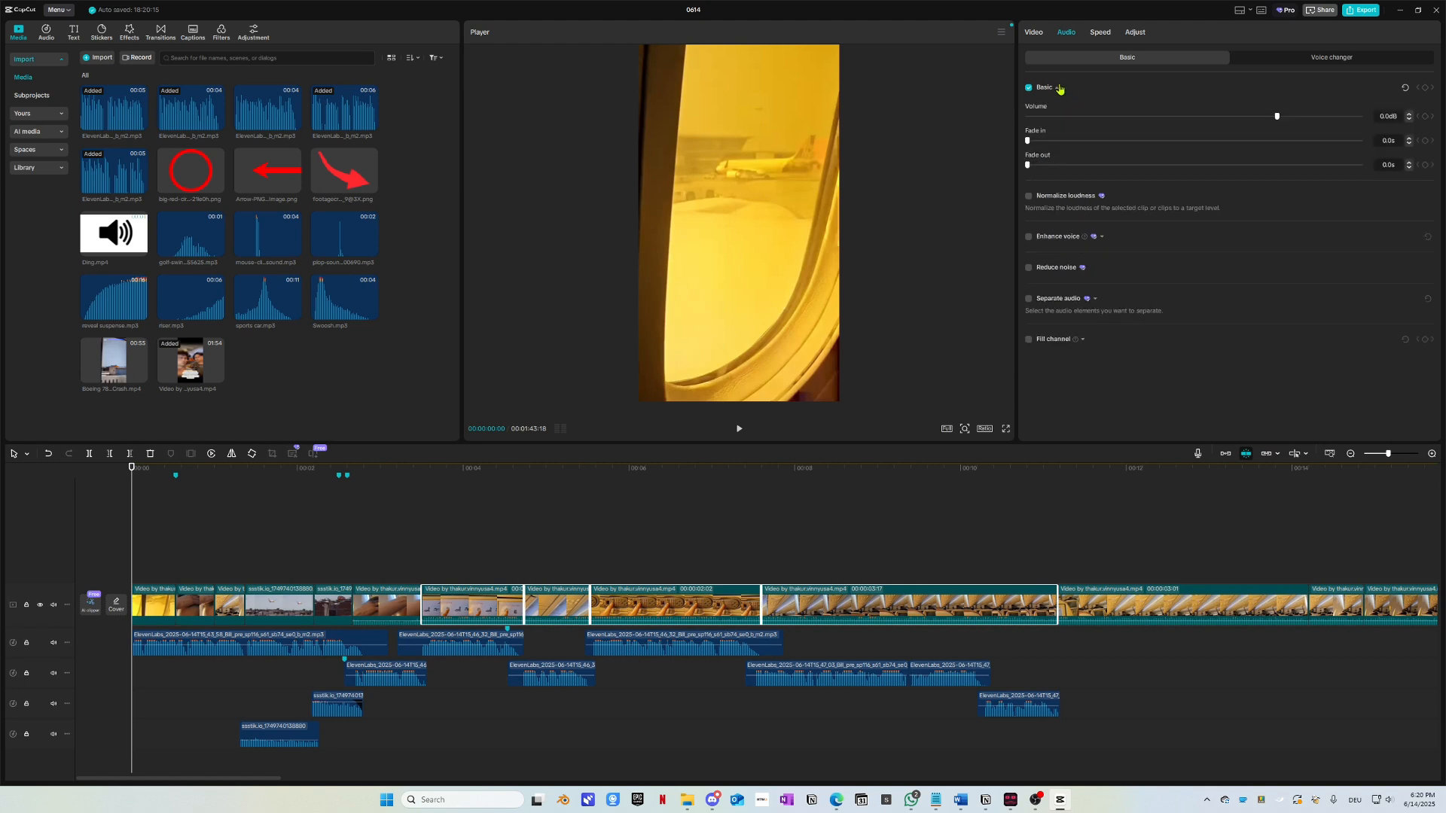
pyautogui.moveTo(1277, 116); pyautogui.dragTo(955, 145)
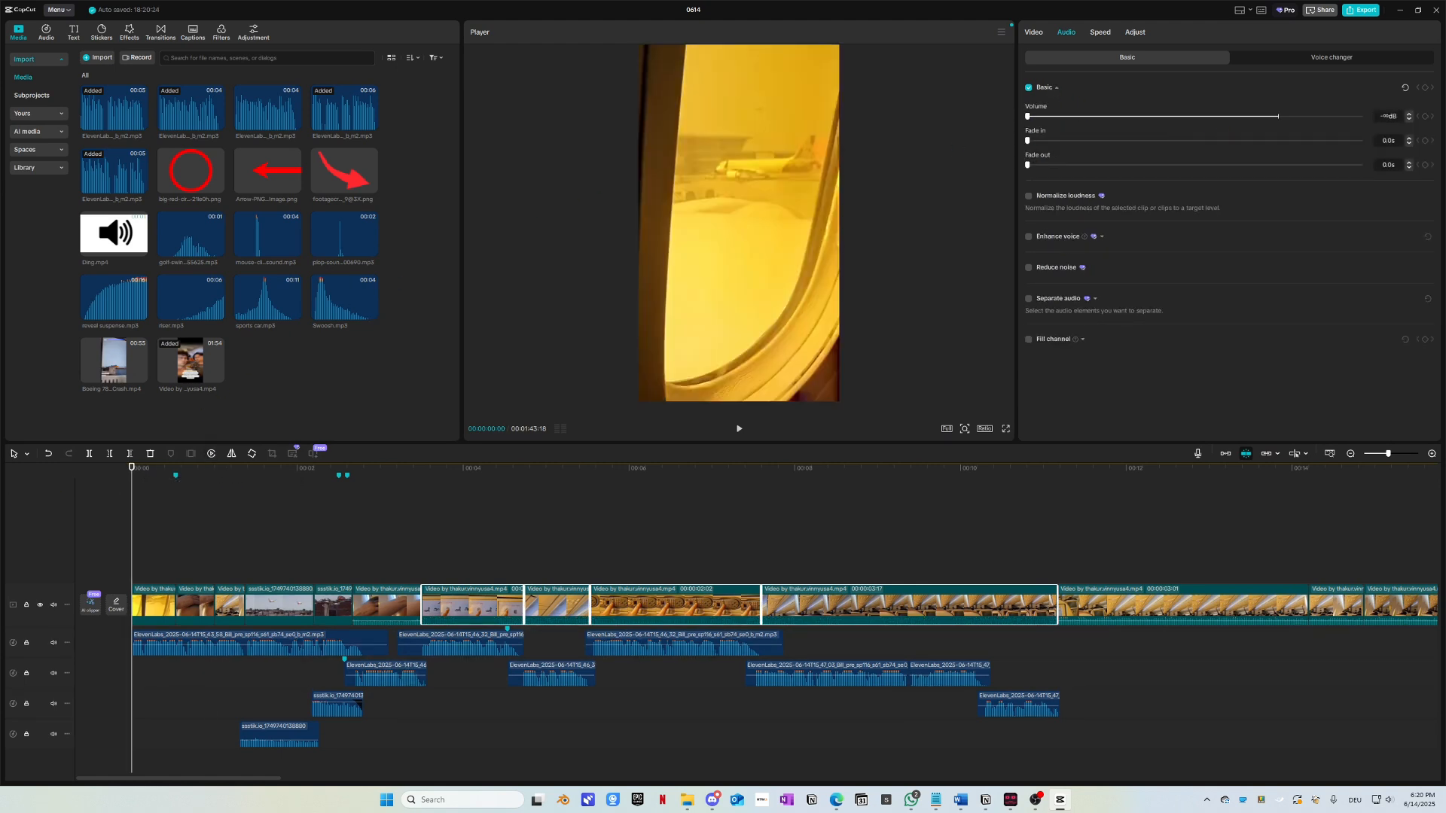
# Step: Select neighbouring clips on the main track and check one clip's context menu
pyautogui.click(357, 616)
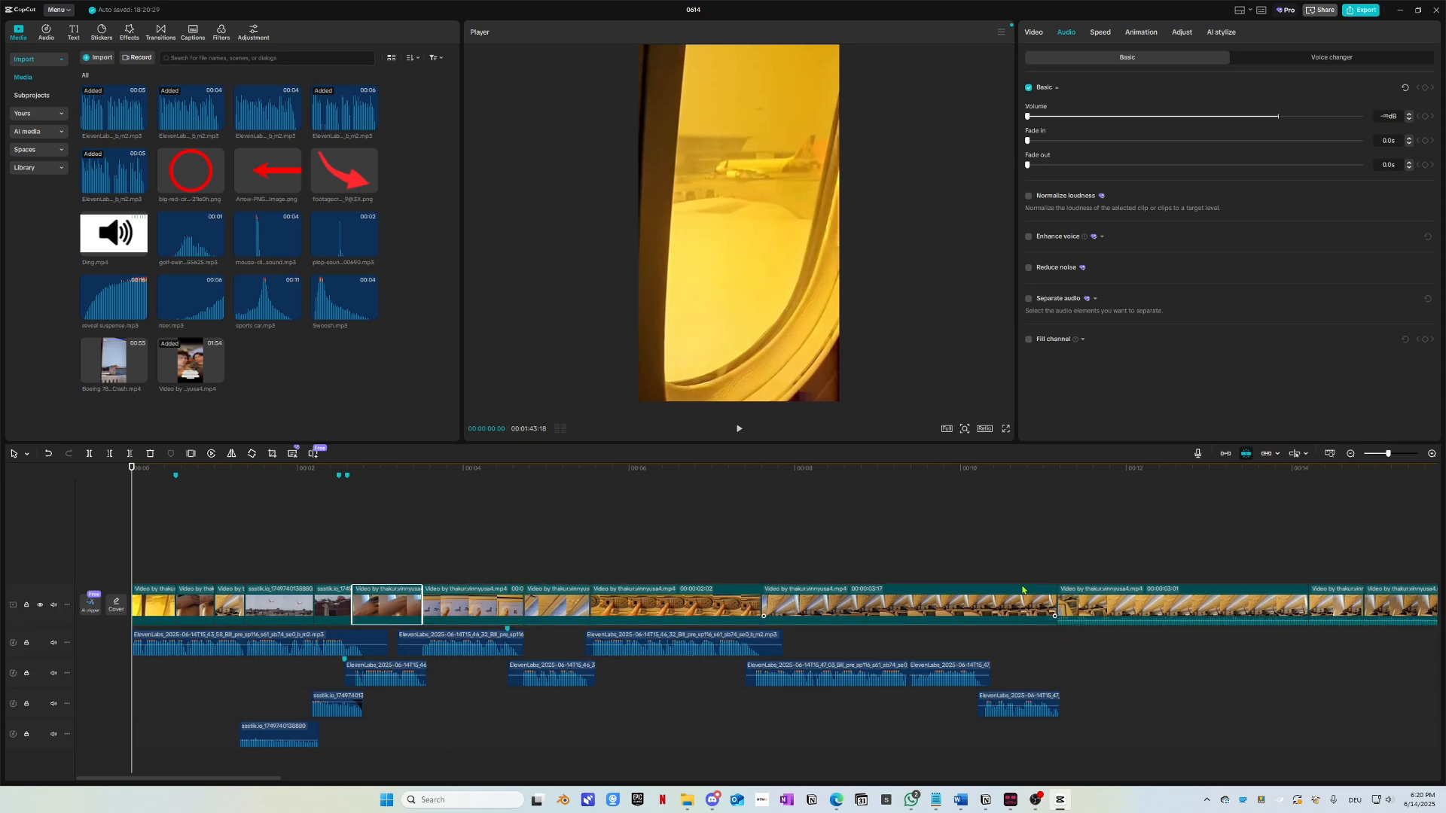
pyautogui.click(1117, 600)
pyautogui.rightClick(1117, 601)
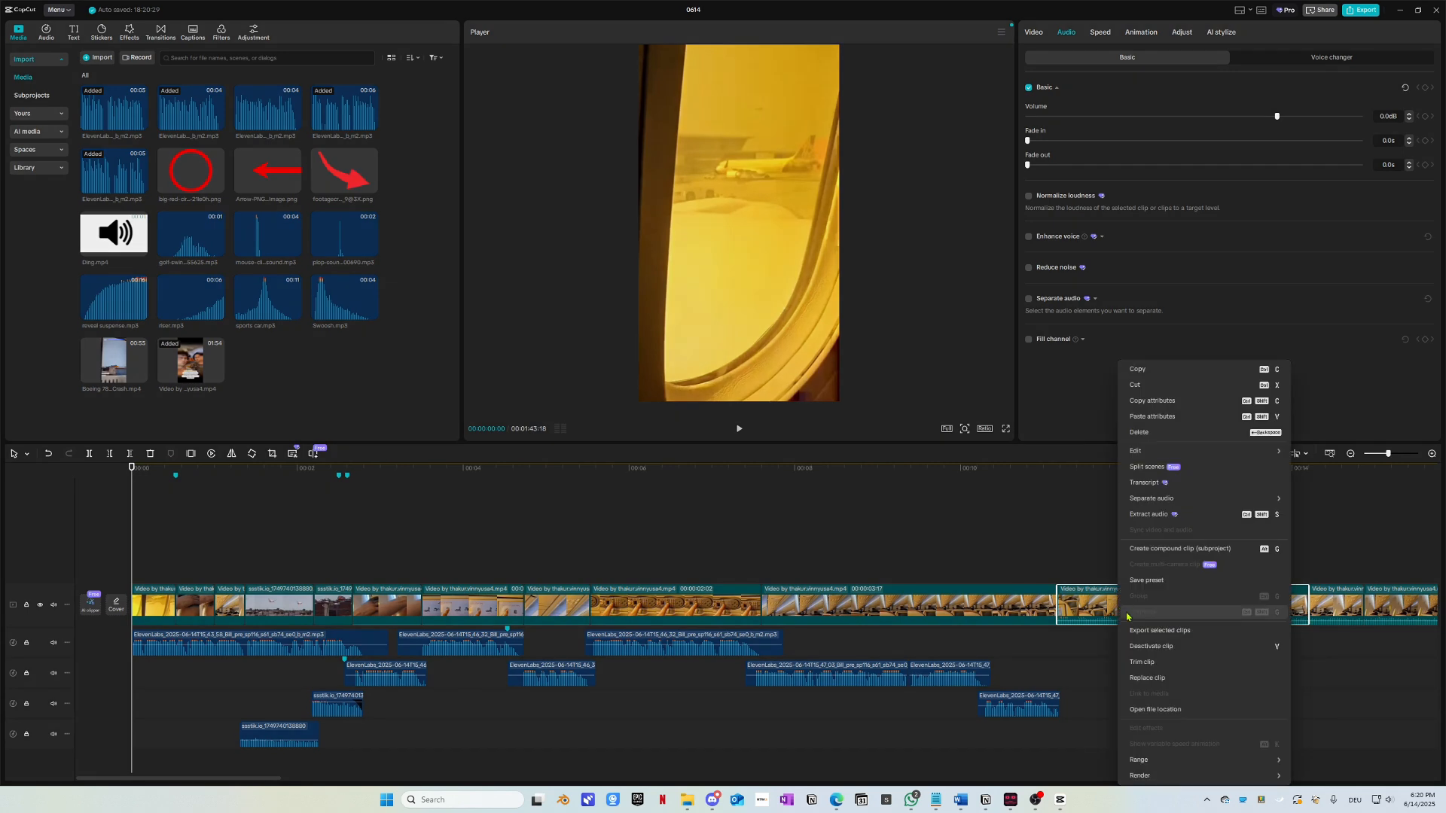
pyautogui.click(188, 511)
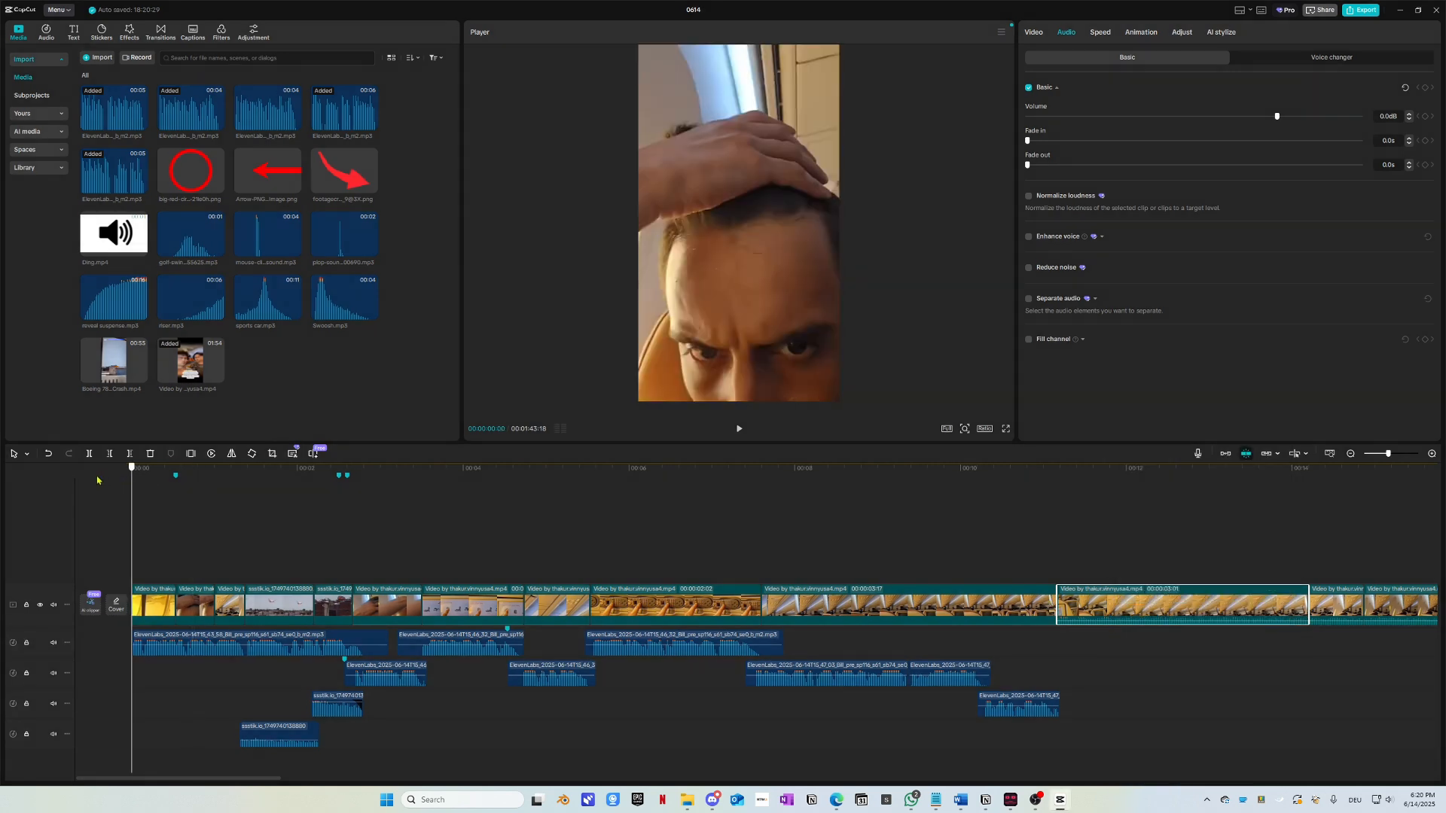
# Step: Play back the opening of the edit several times from the start
pyautogui.press('space')
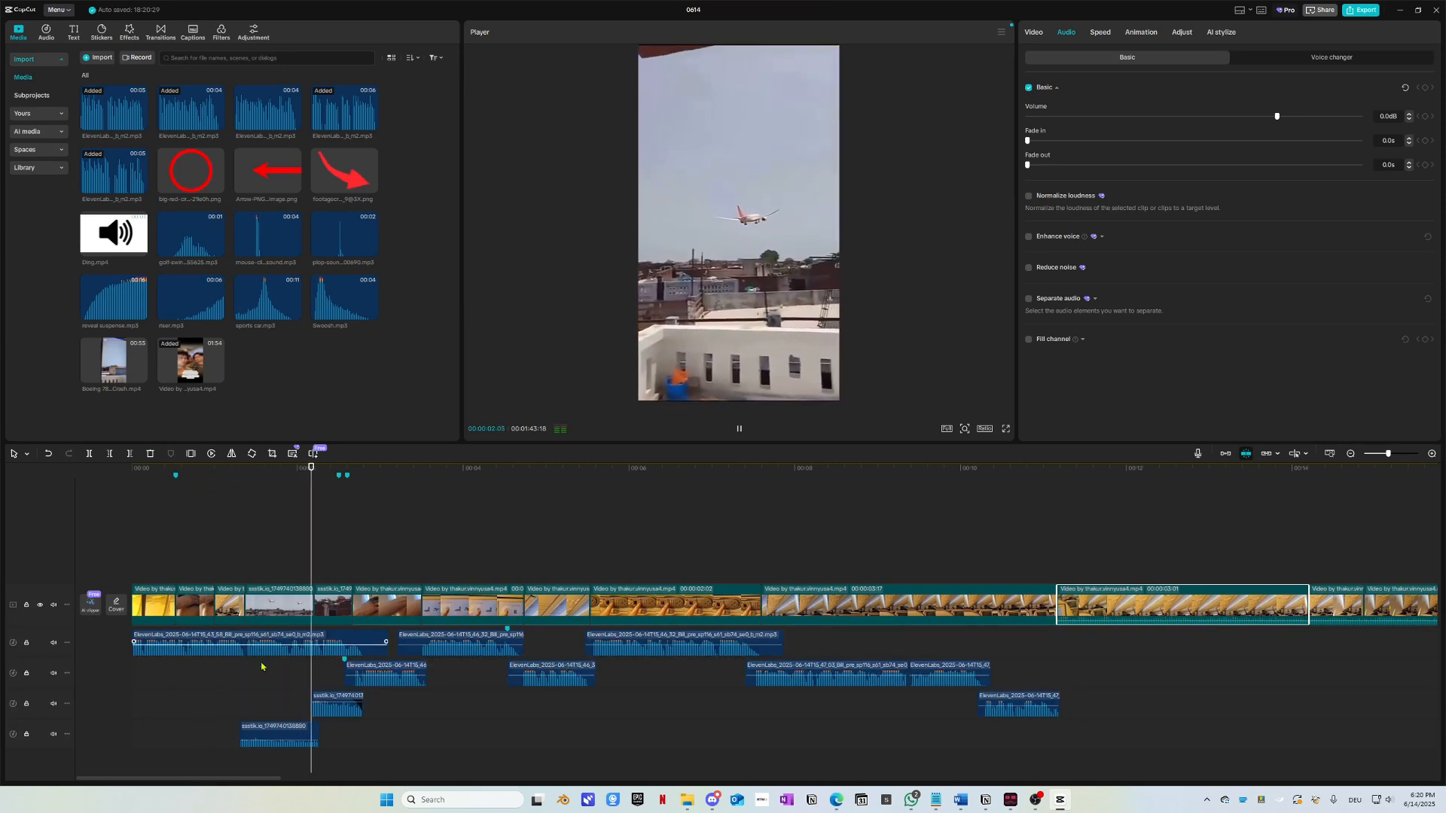
pyautogui.press('space')
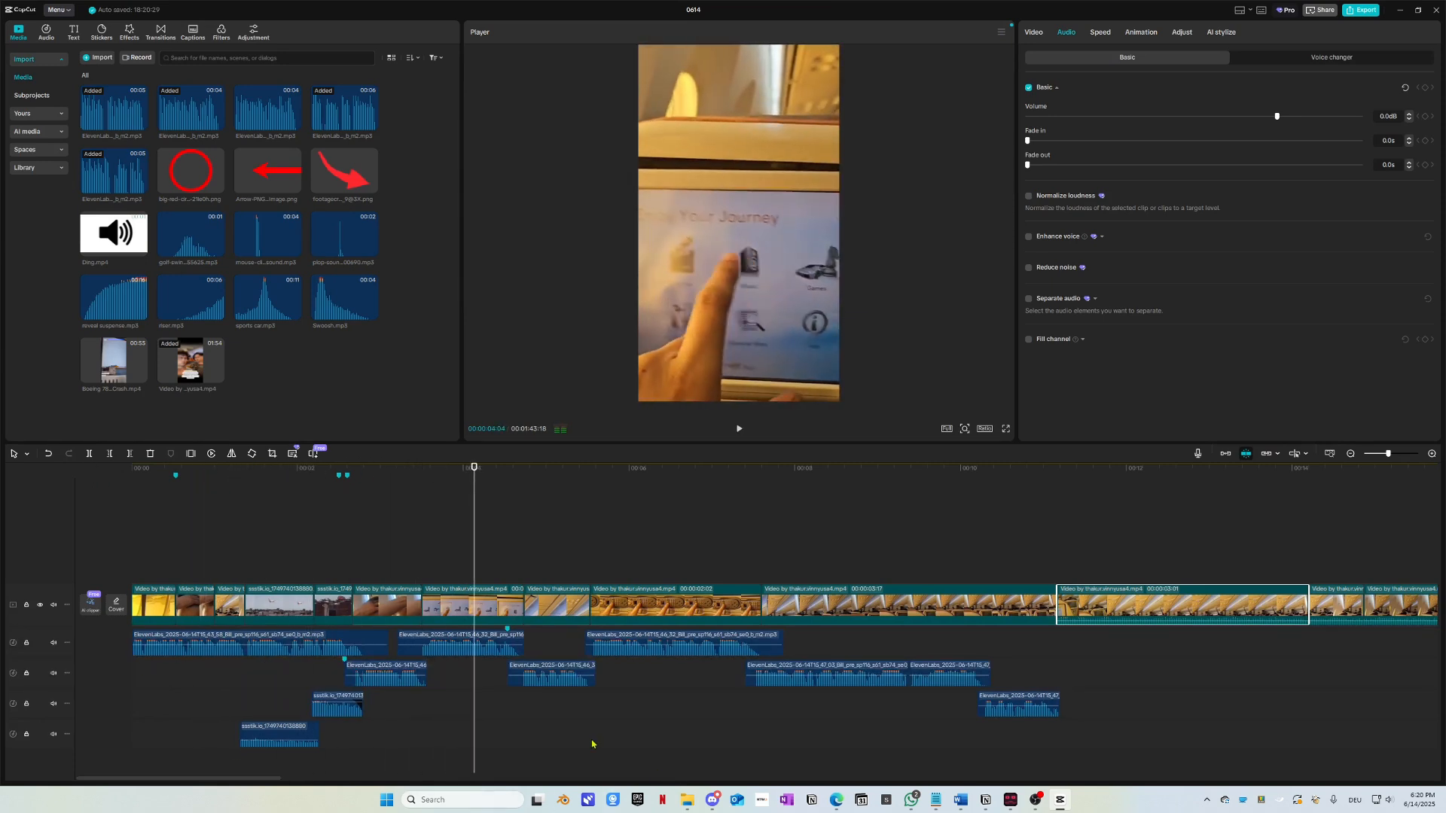
pyautogui.press('Home')
pyautogui.press('space')
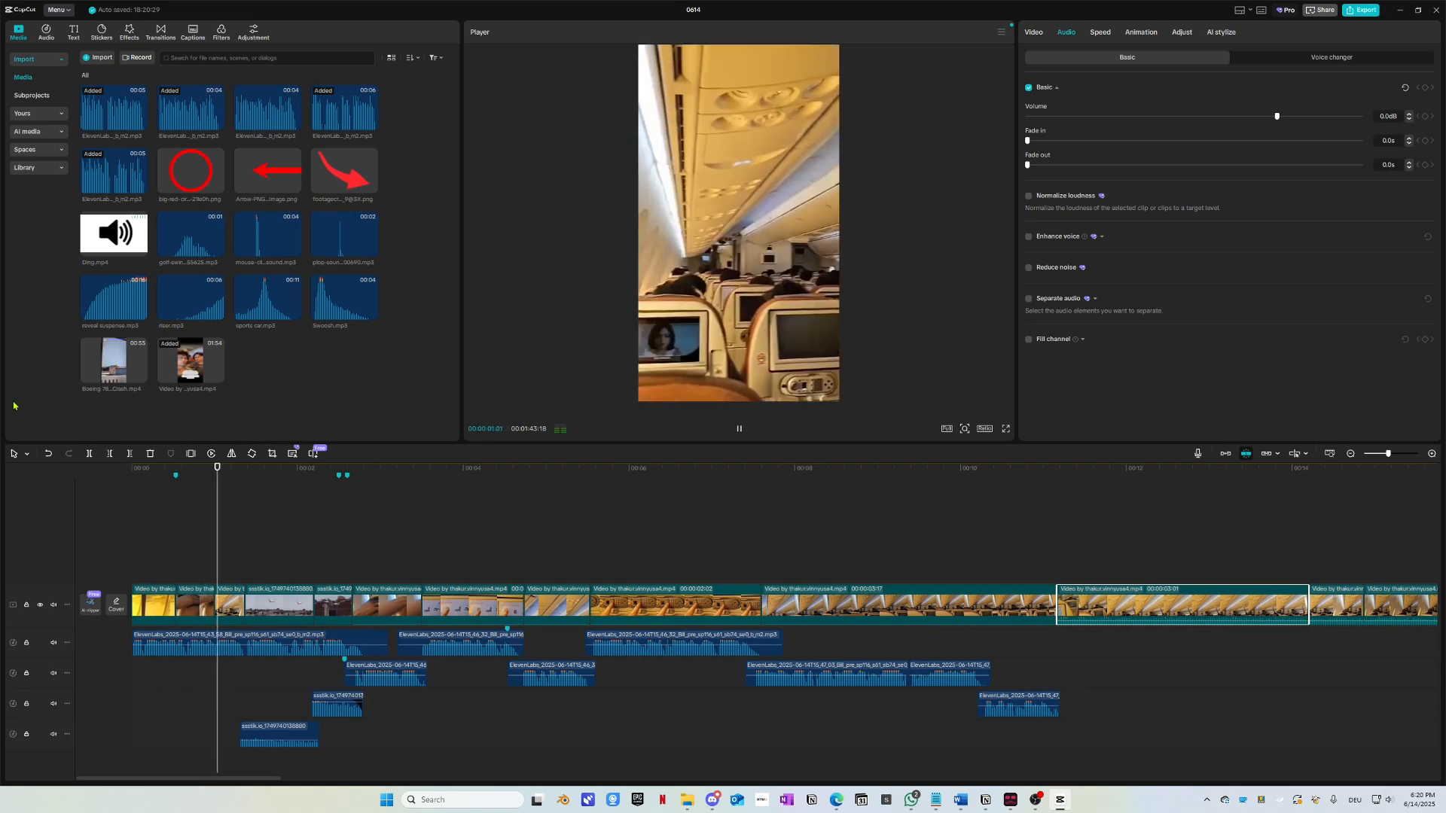
pyautogui.press('space')
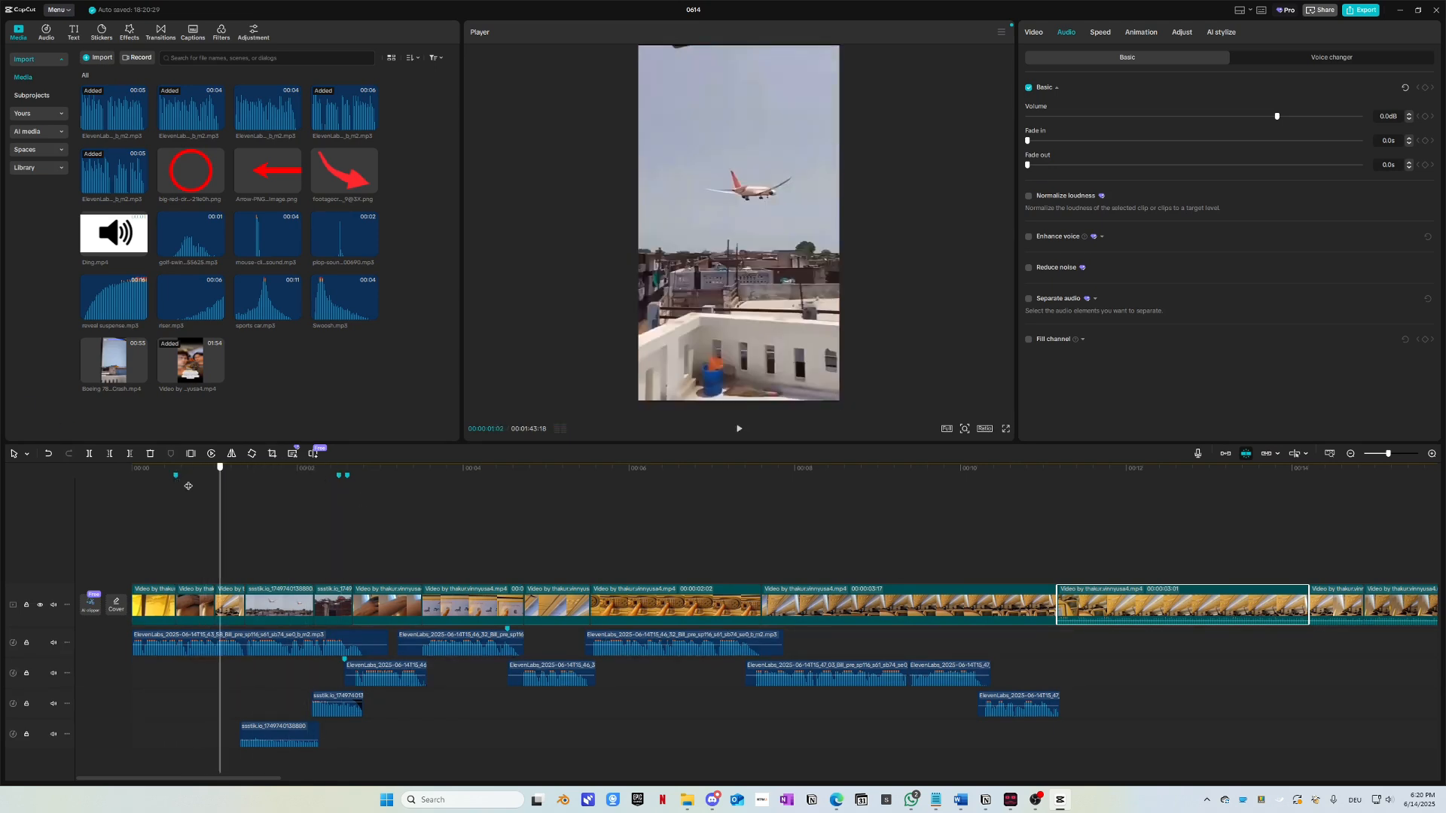
pyautogui.press('Home')
pyautogui.press('space')
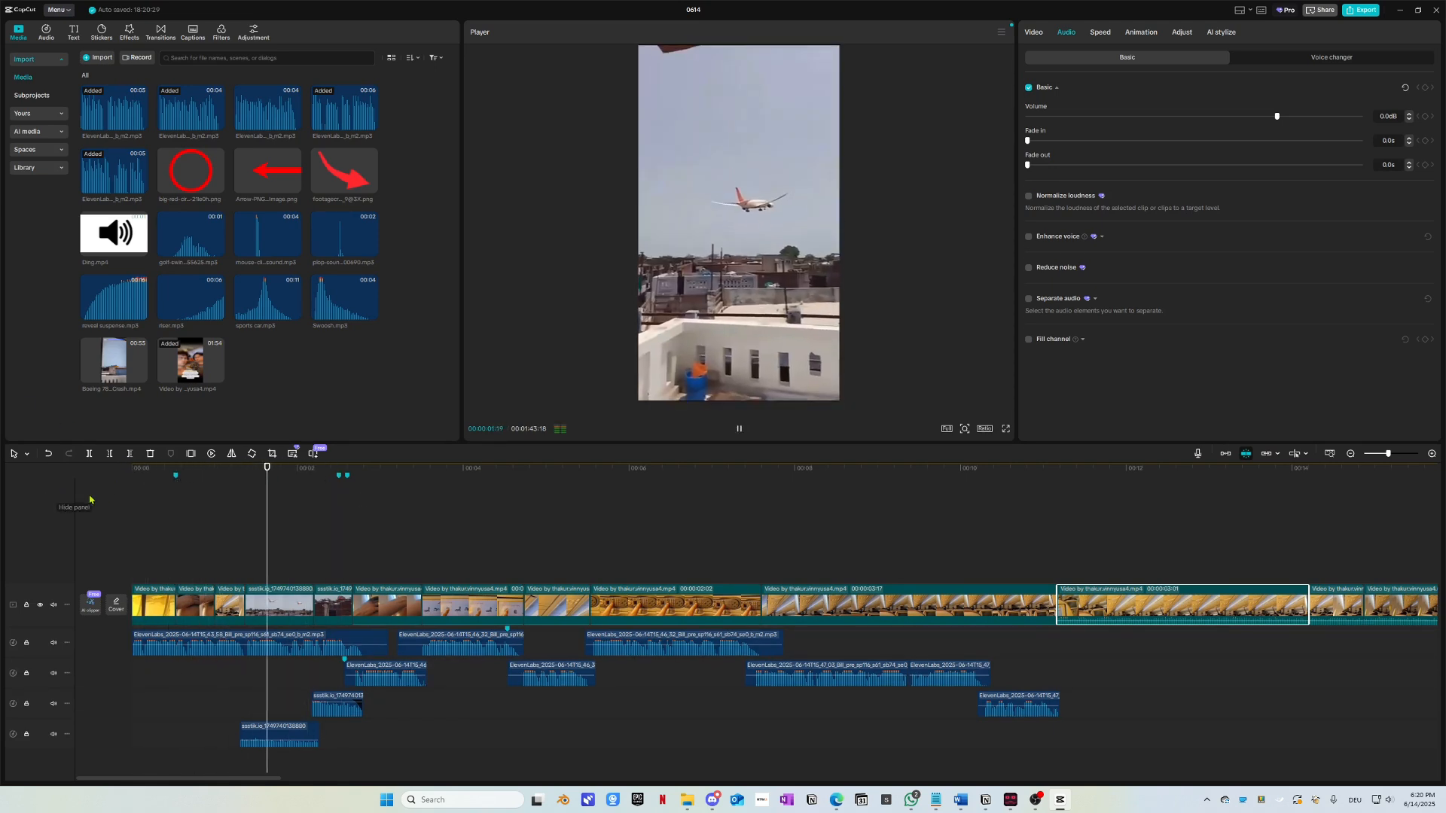
pyautogui.press('space')
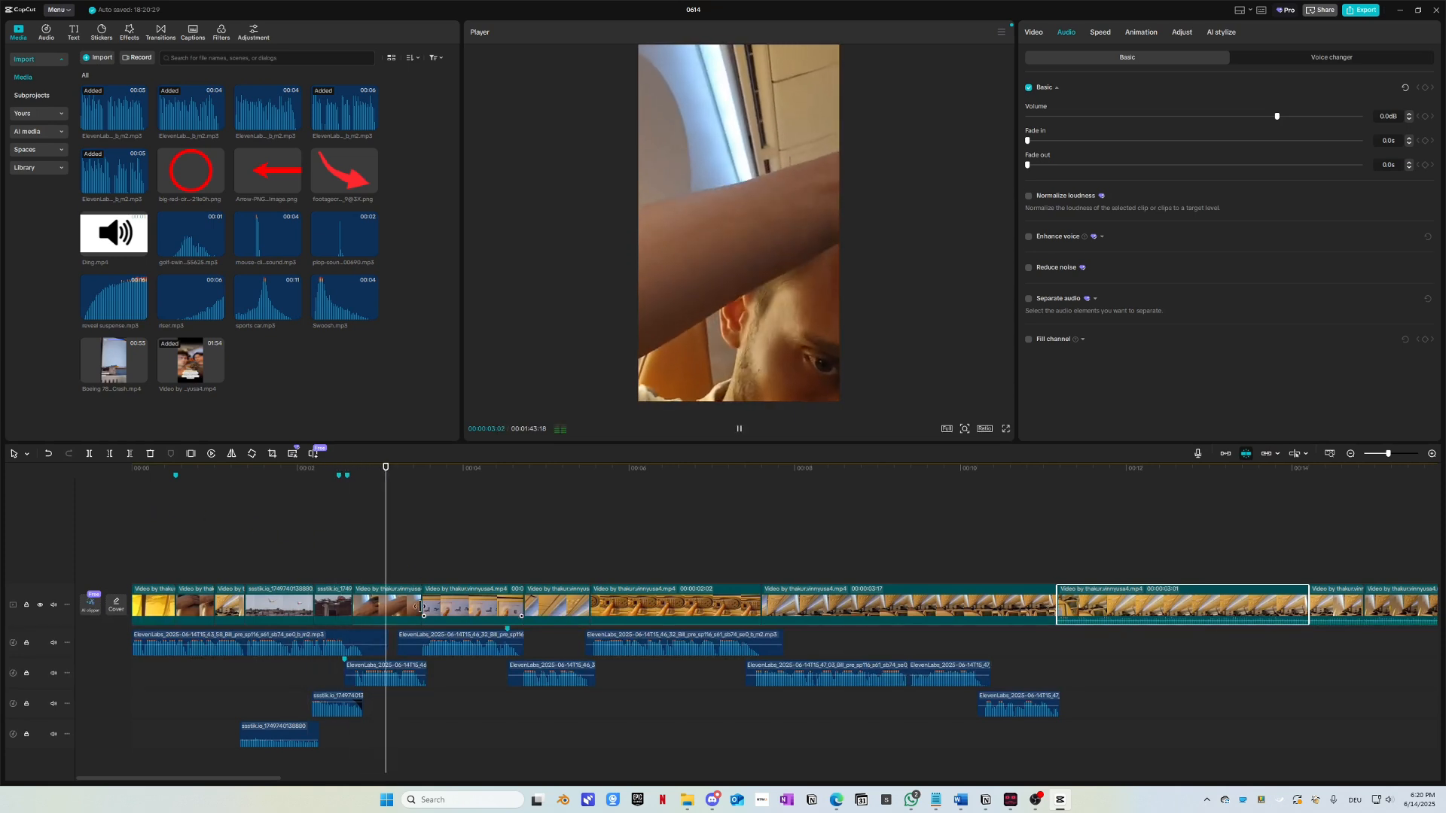
pyautogui.press('space')
# Step: Select the short clip and play from just before it to check its volume
pyautogui.click(419, 607)
pyautogui.keyDown('ctrl'); pyautogui.scroll(3, 401, 648); pyautogui.keyUp('ctrl')
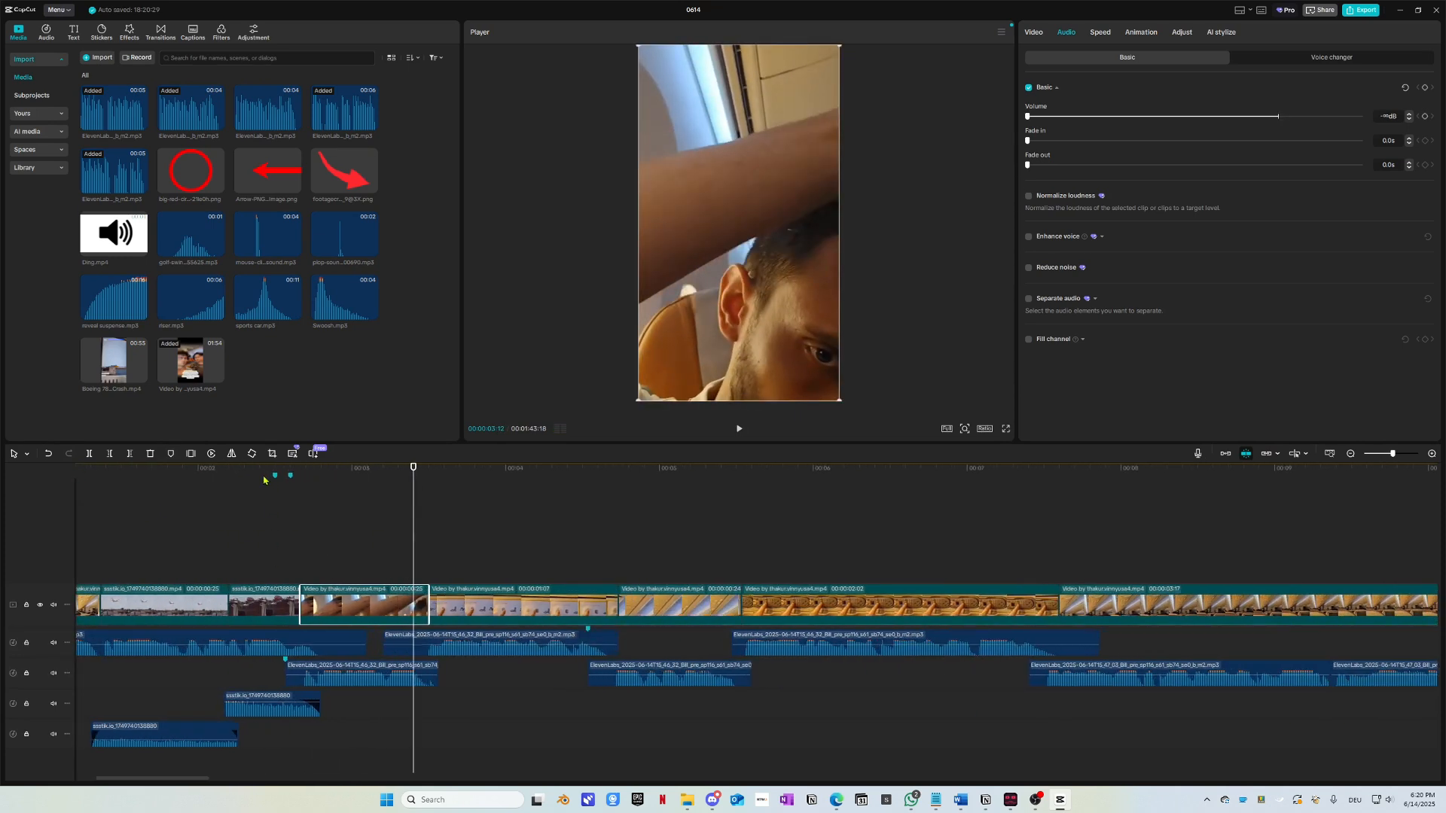
pyautogui.click(208, 480)
pyautogui.press('space')
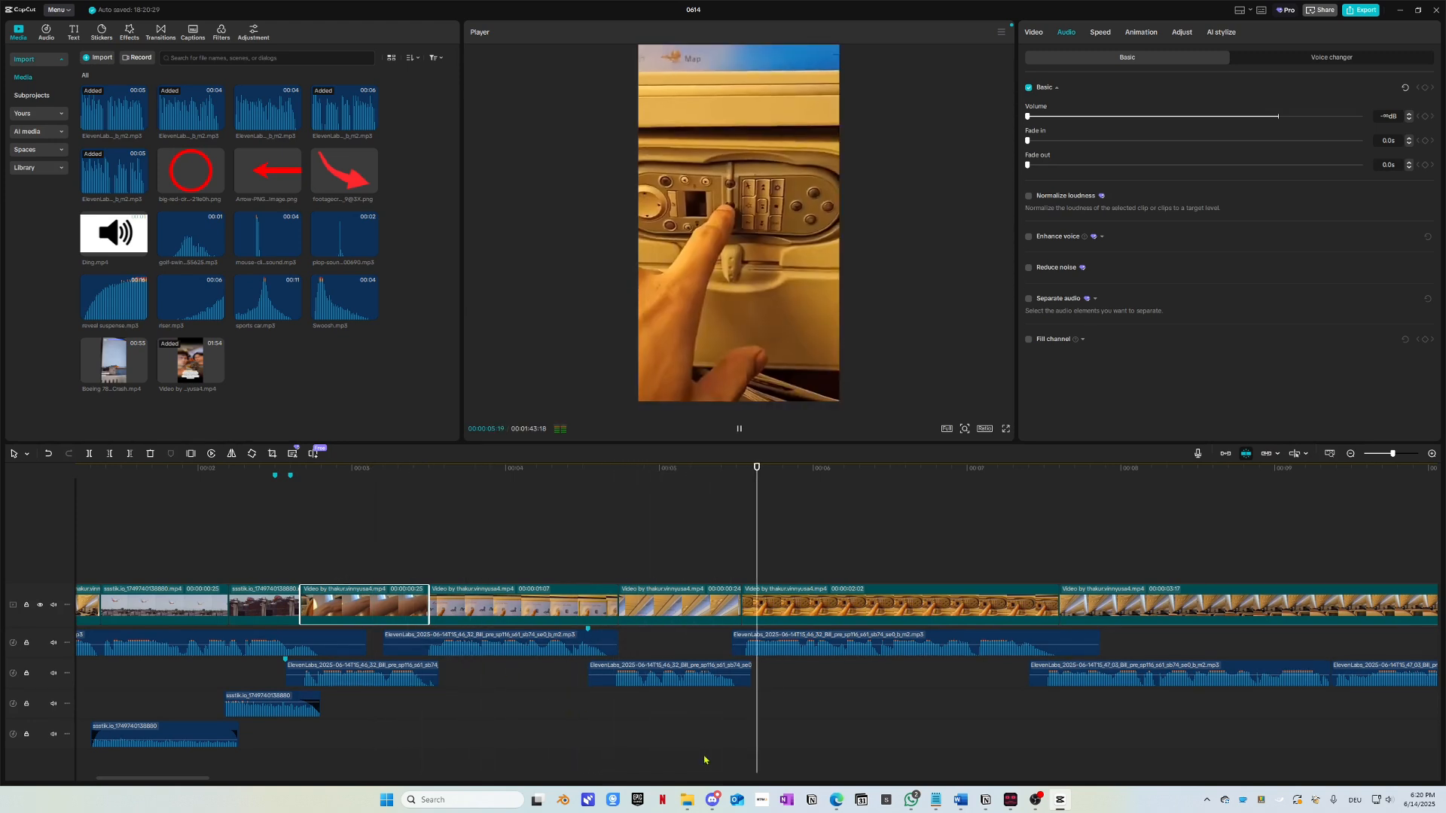
pyautogui.press('space')
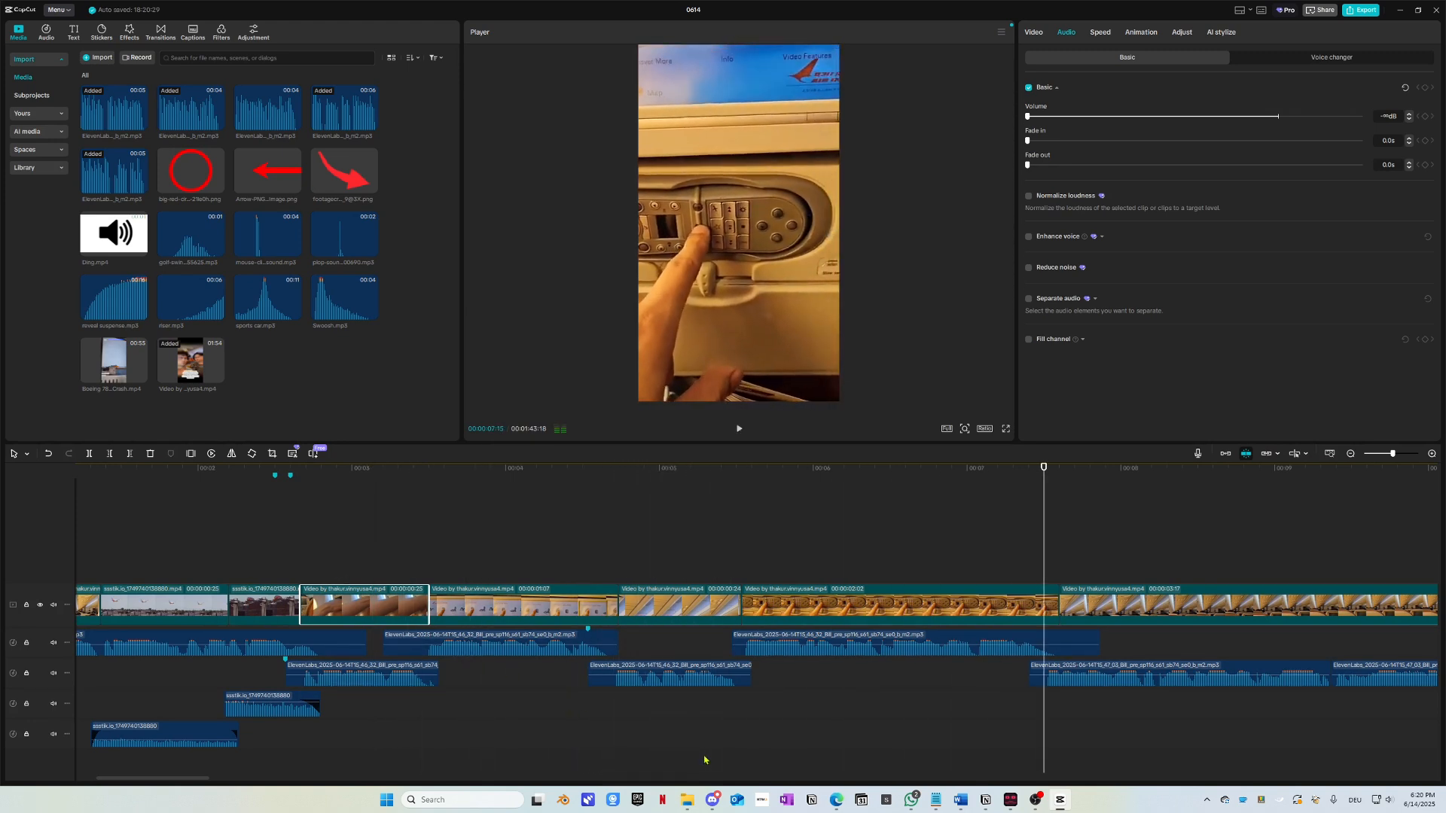
pyautogui.hscroll(-3, 904, 648)
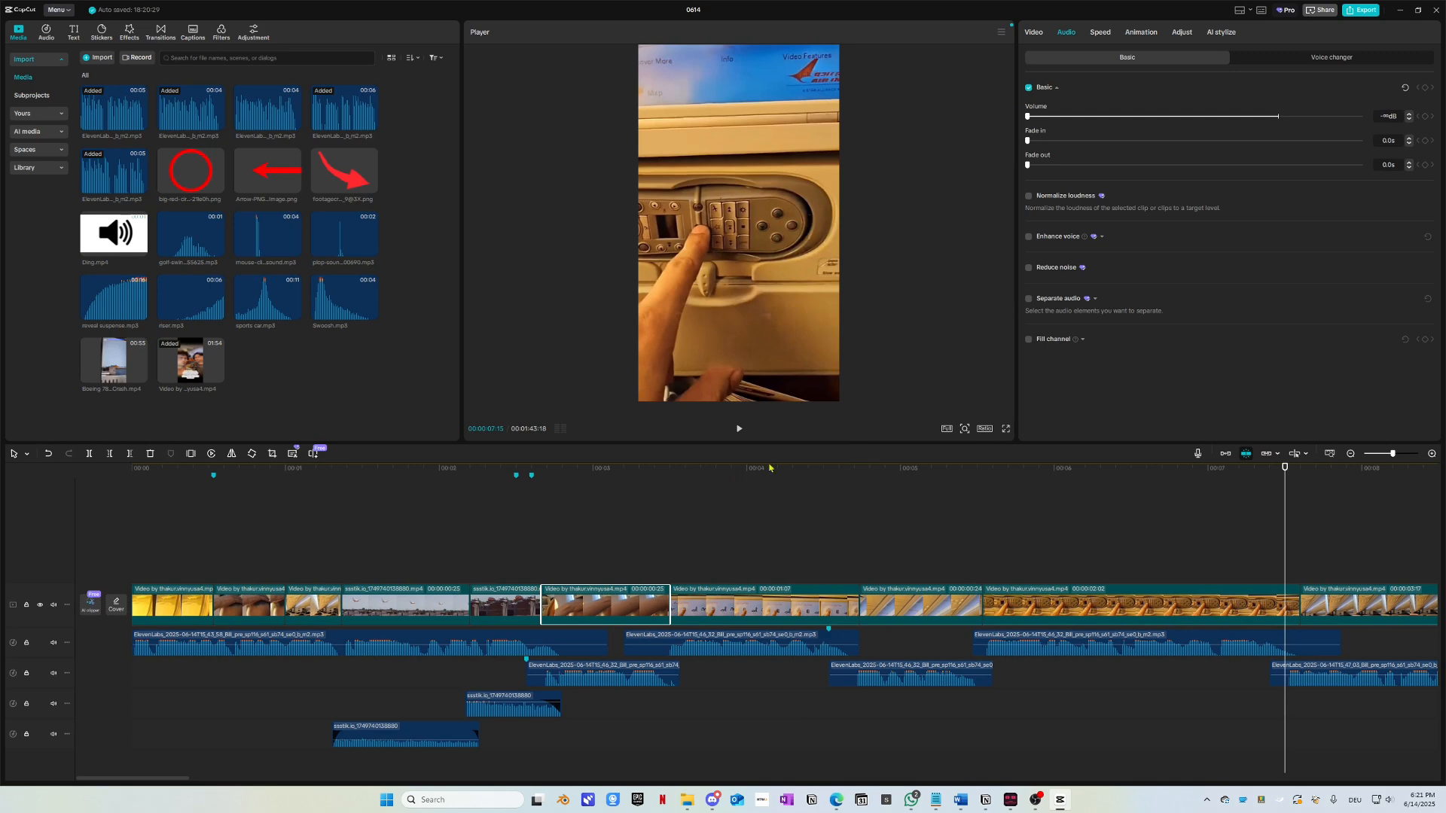
pyautogui.hscroll(10, 1205, 536)
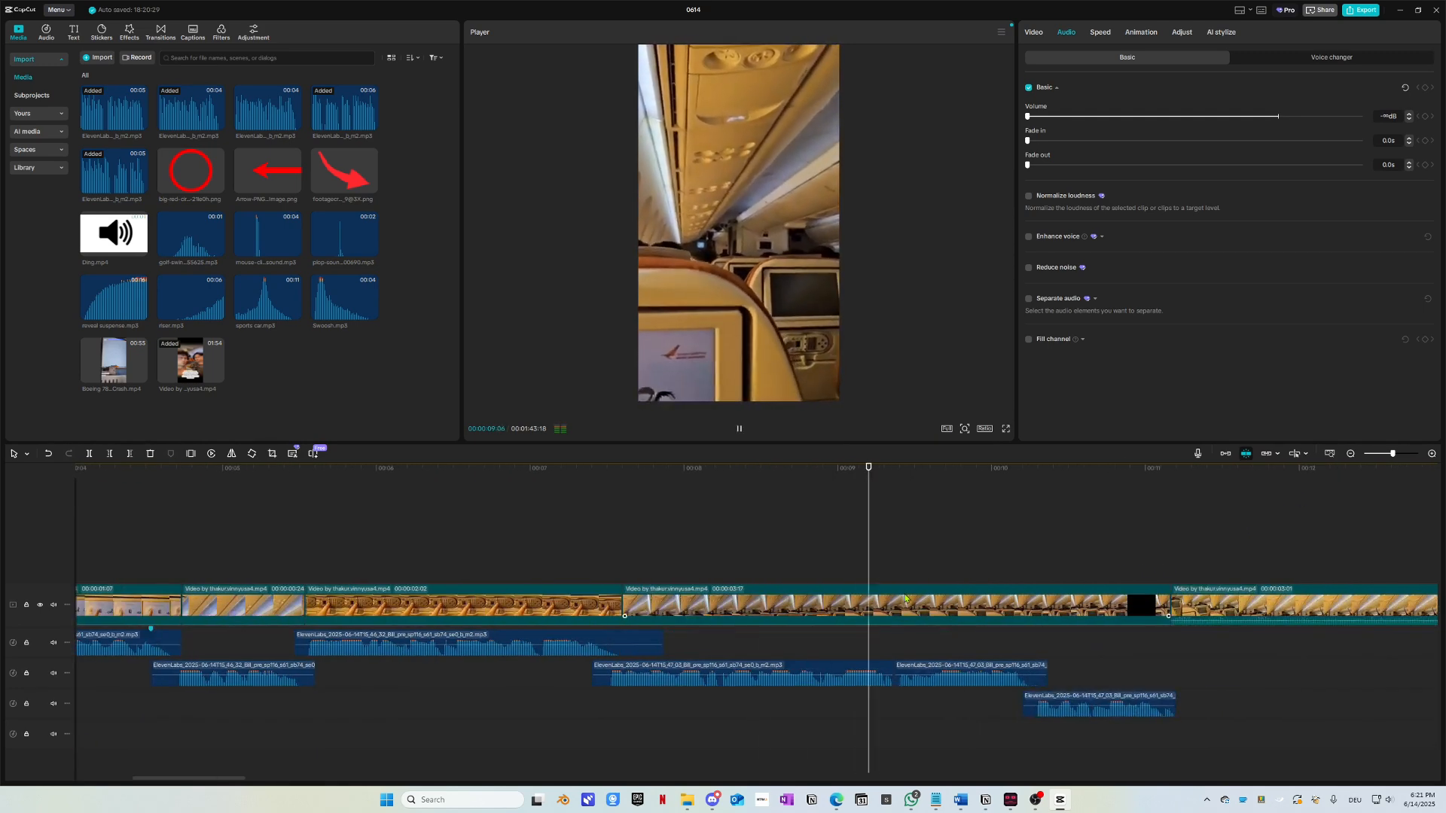
pyautogui.press('space')
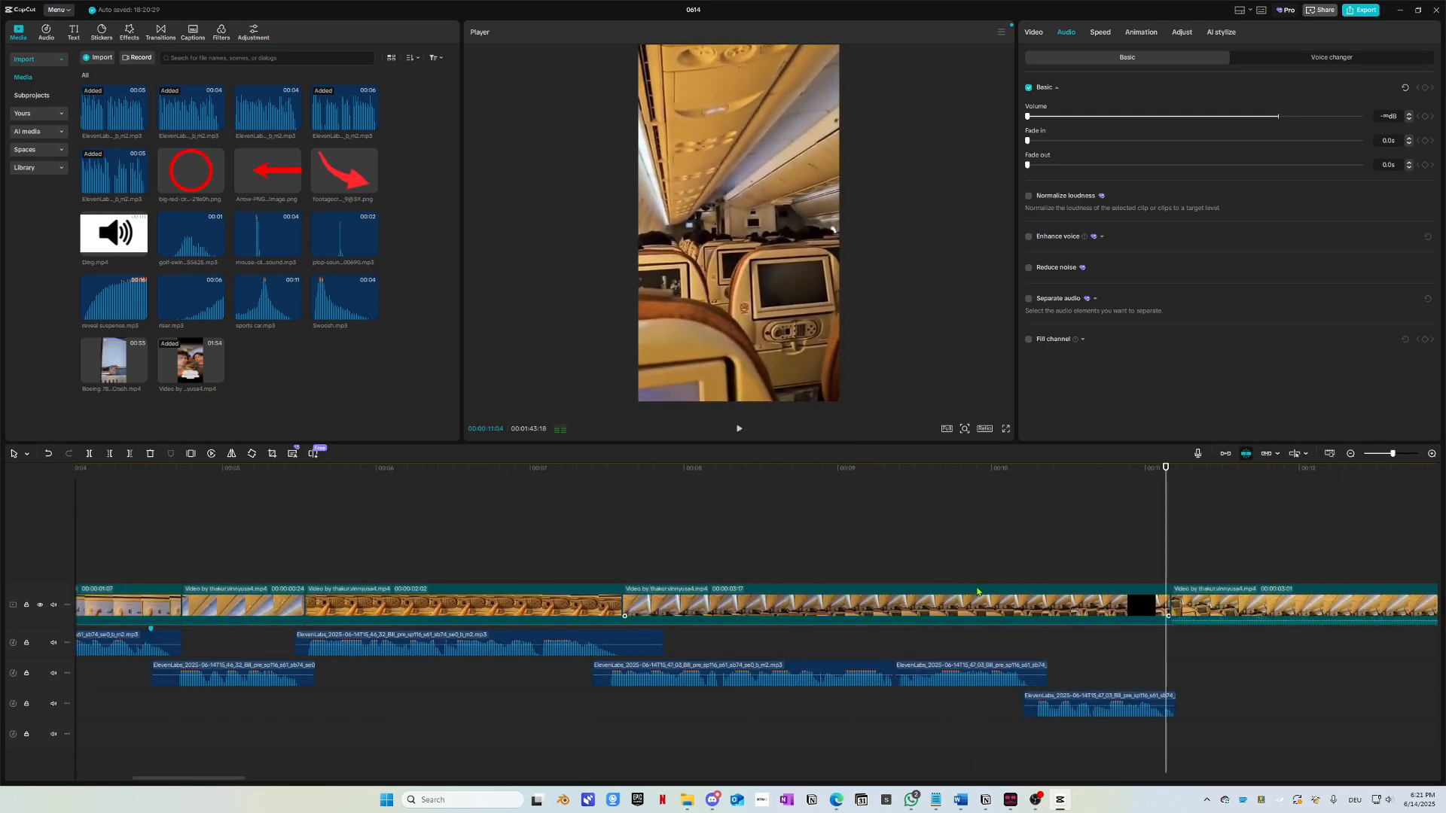
# Step: Replay the opening twice more from the beginning to confirm the muted audio
pyautogui.press('Home')
pyautogui.press('space')
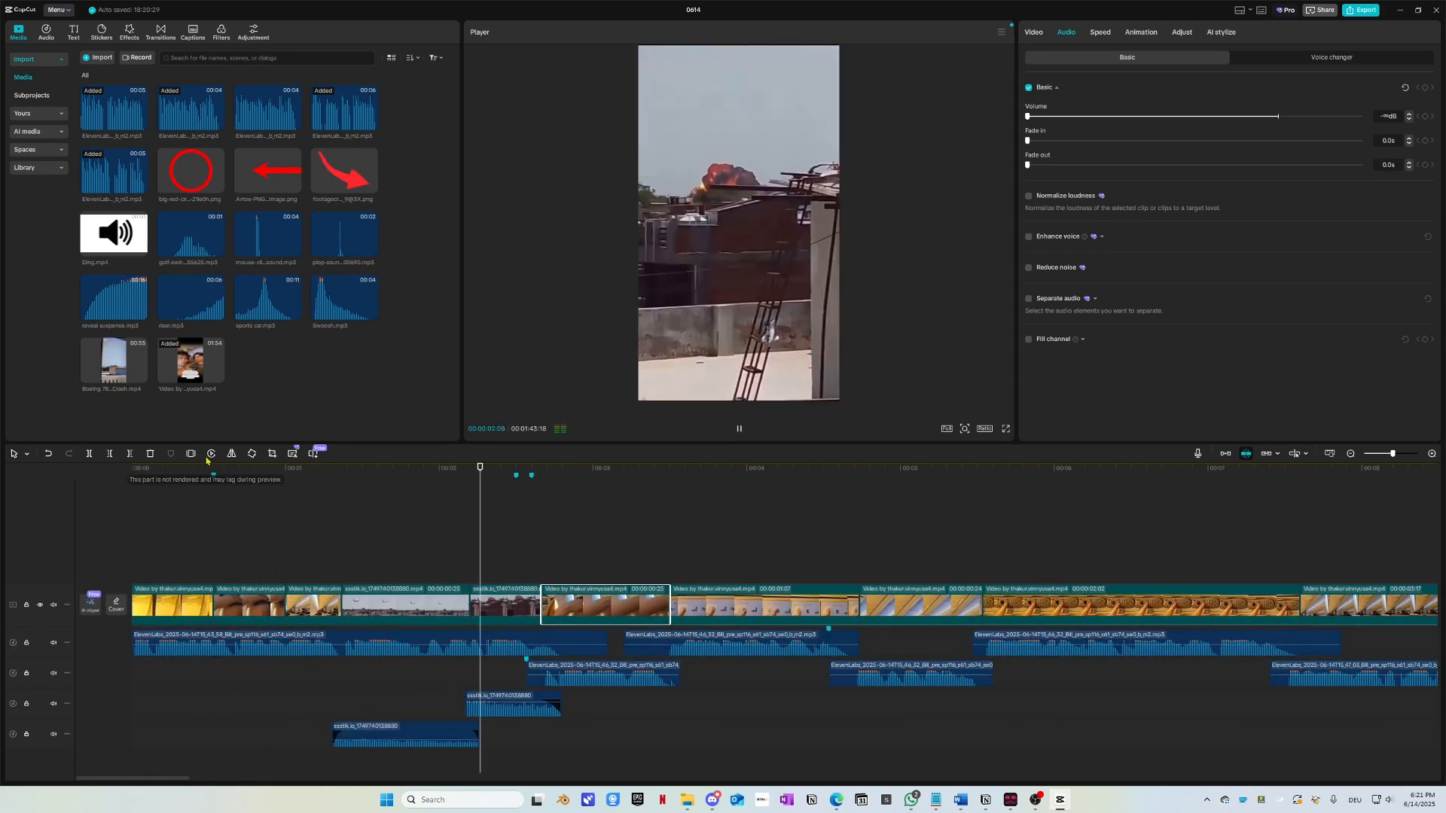
pyautogui.press('space')
pyautogui.press('Home')
pyautogui.press('space')
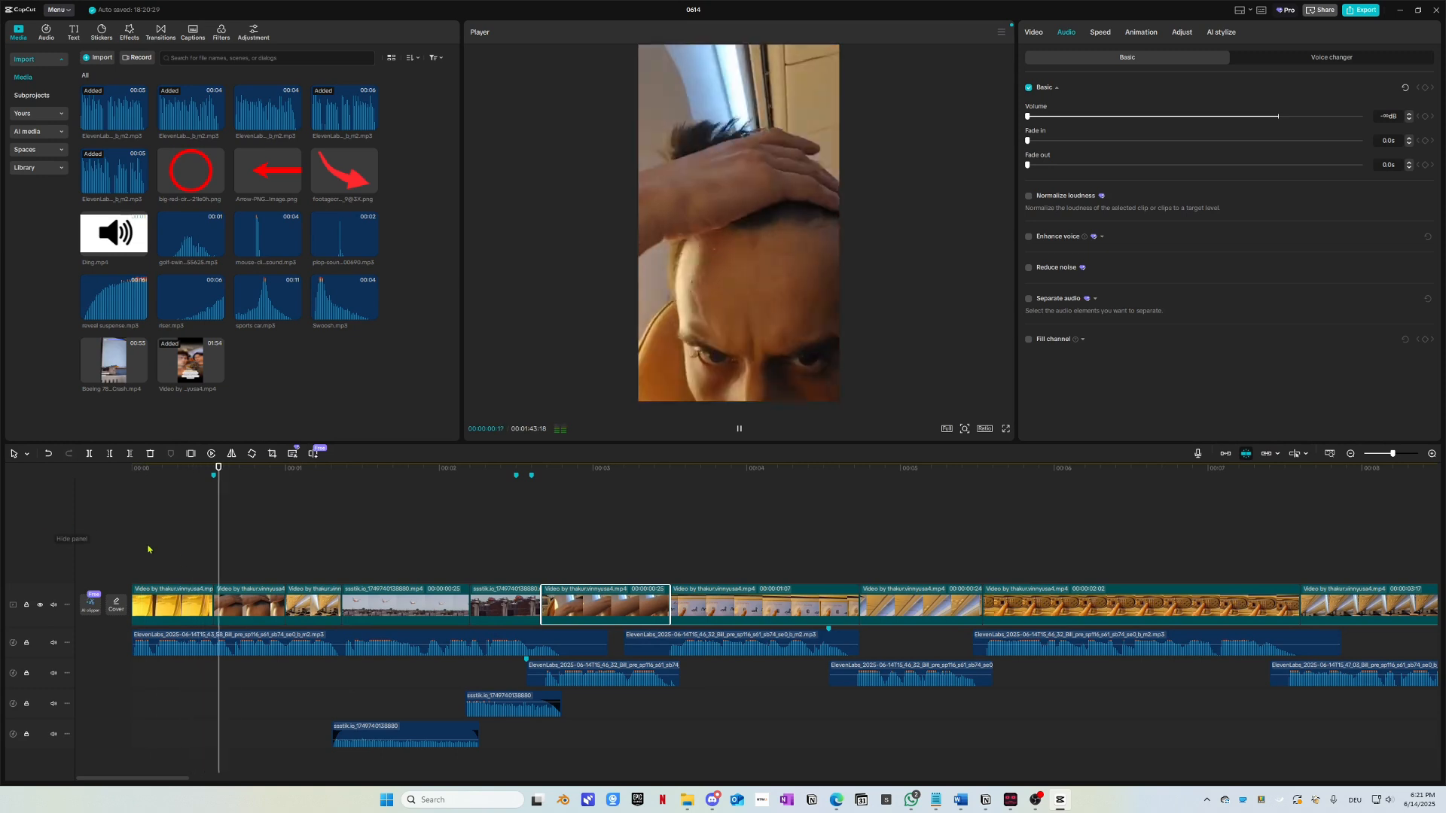
pyautogui.press('space')
# Step: Delete the second main-track clip, slide the next clip left into the gap, and preview
pyautogui.click(252, 606)
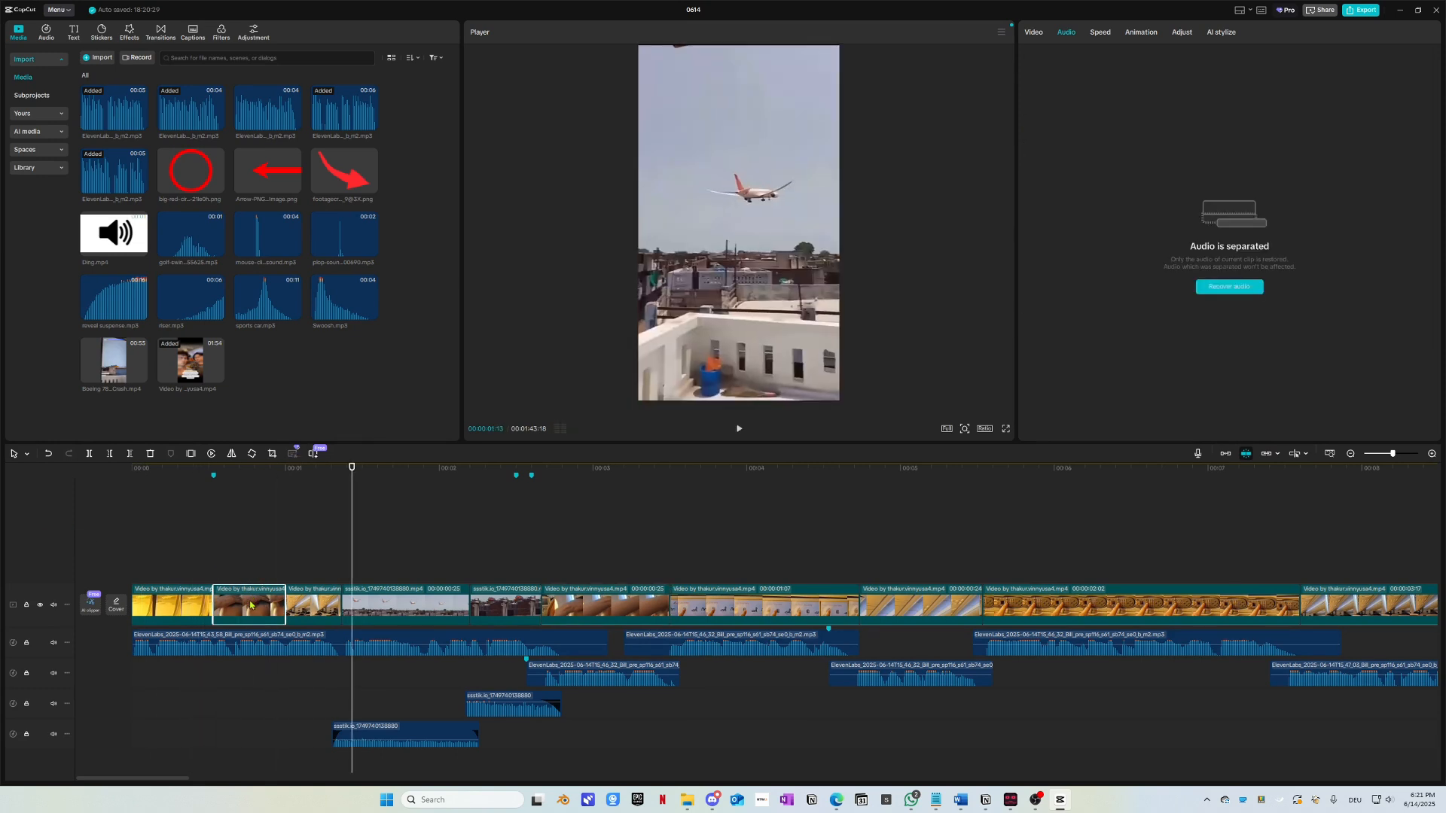
pyautogui.press('Delete')
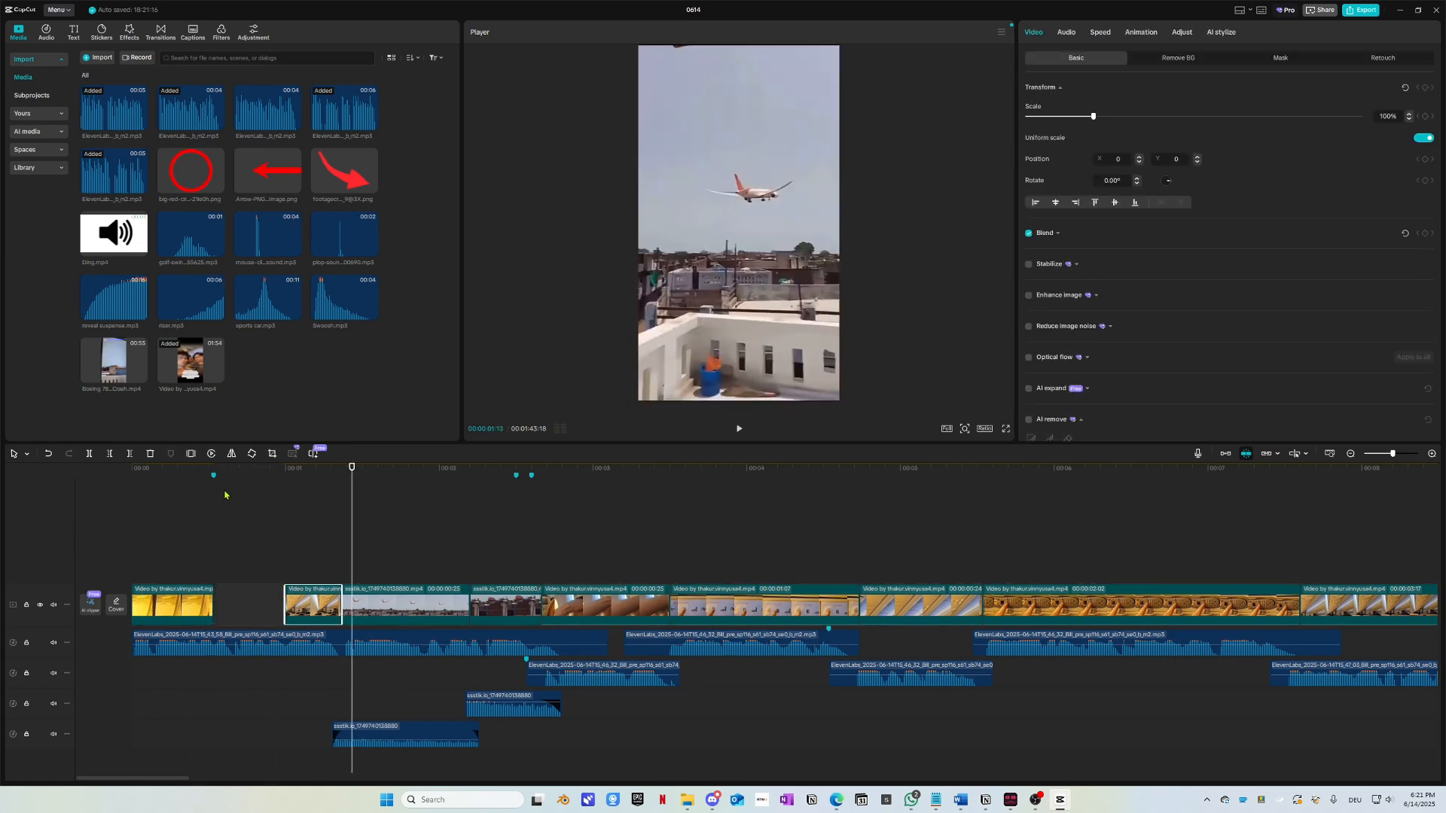
pyautogui.moveTo(277, 471); pyautogui.dragTo(132, 527)
pyautogui.scroll(2, 259, 675)
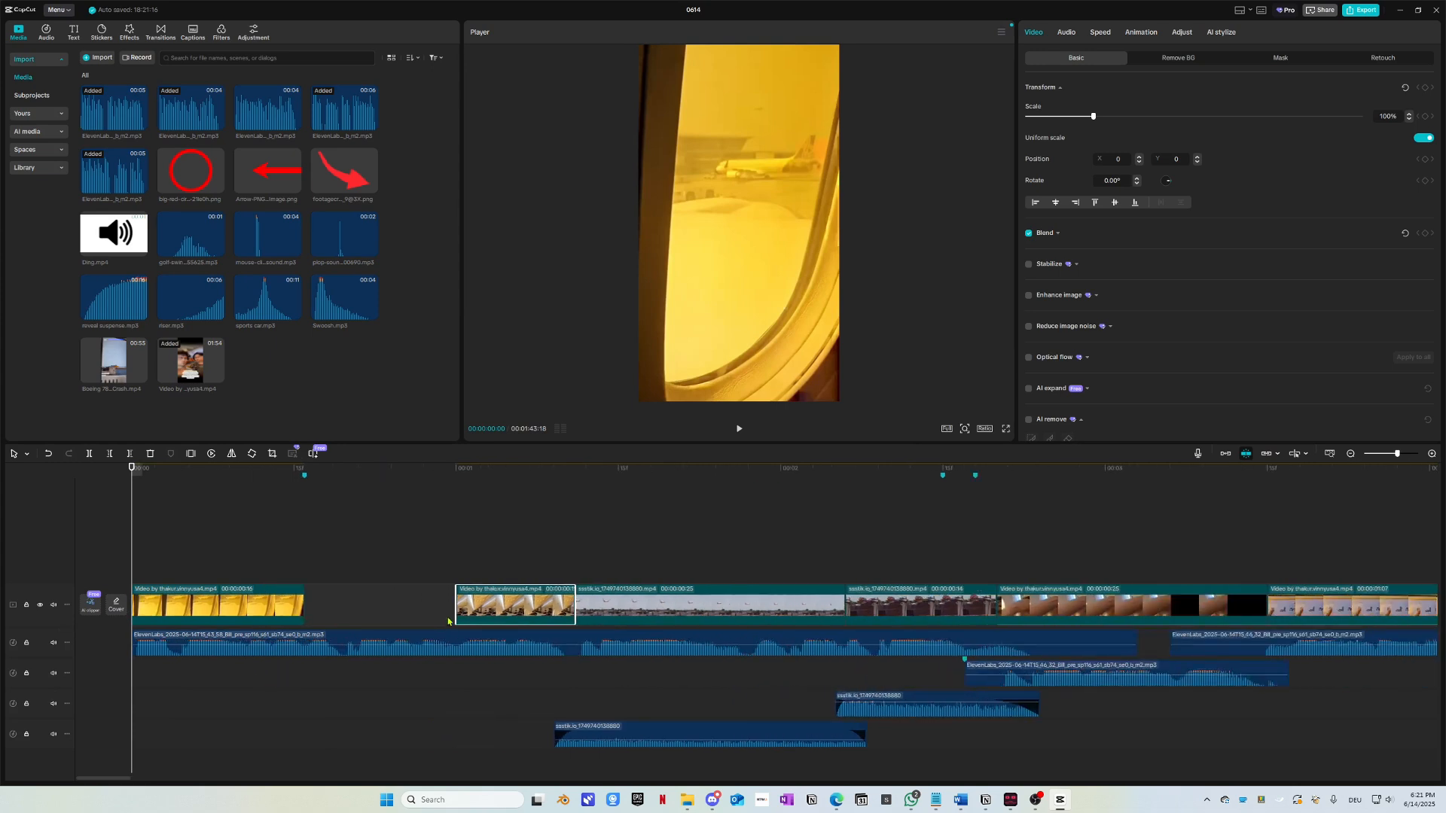
pyautogui.moveTo(500, 608); pyautogui.dragTo(351, 606)
pyautogui.press('space')
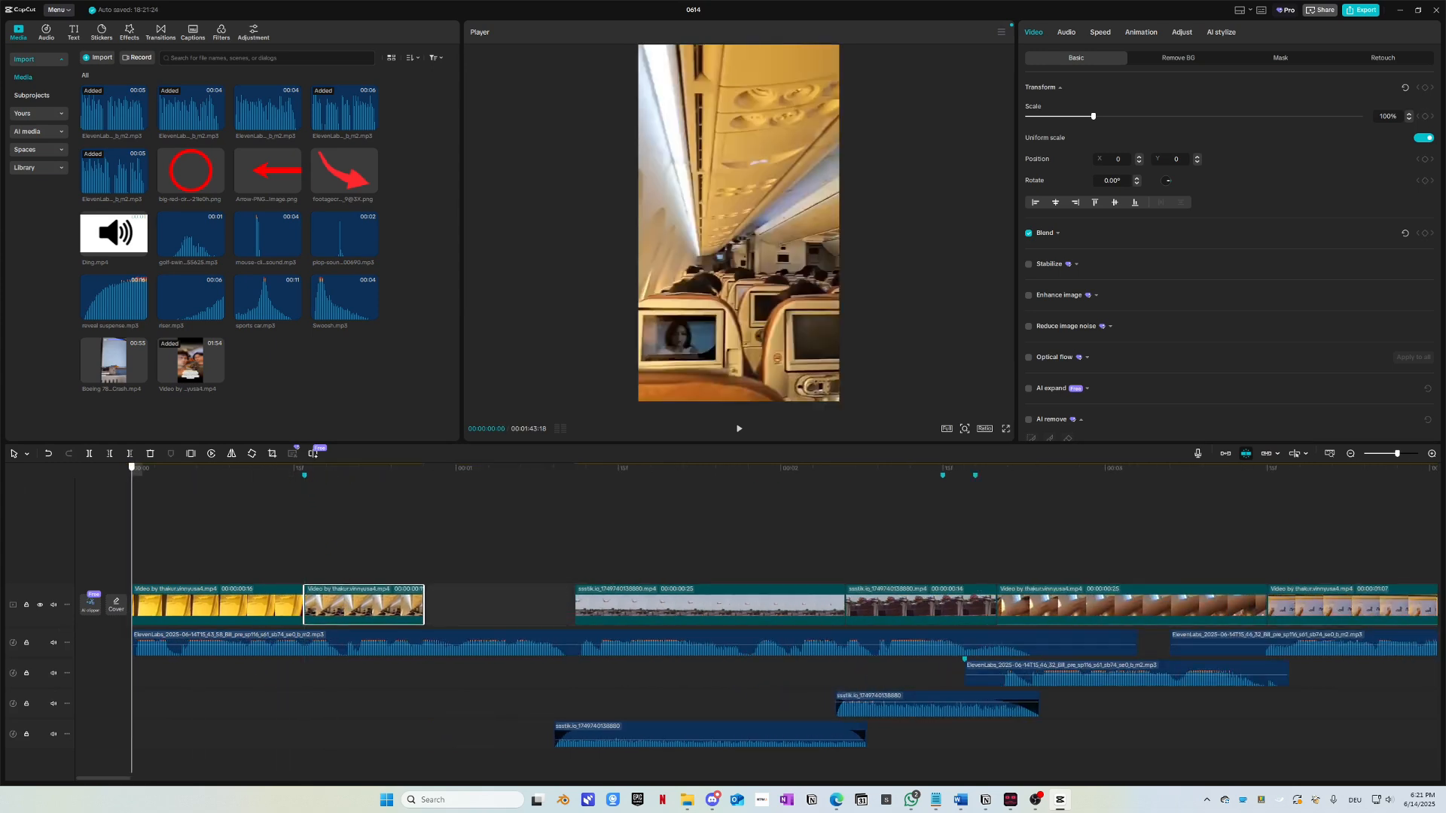
pyautogui.press('space')
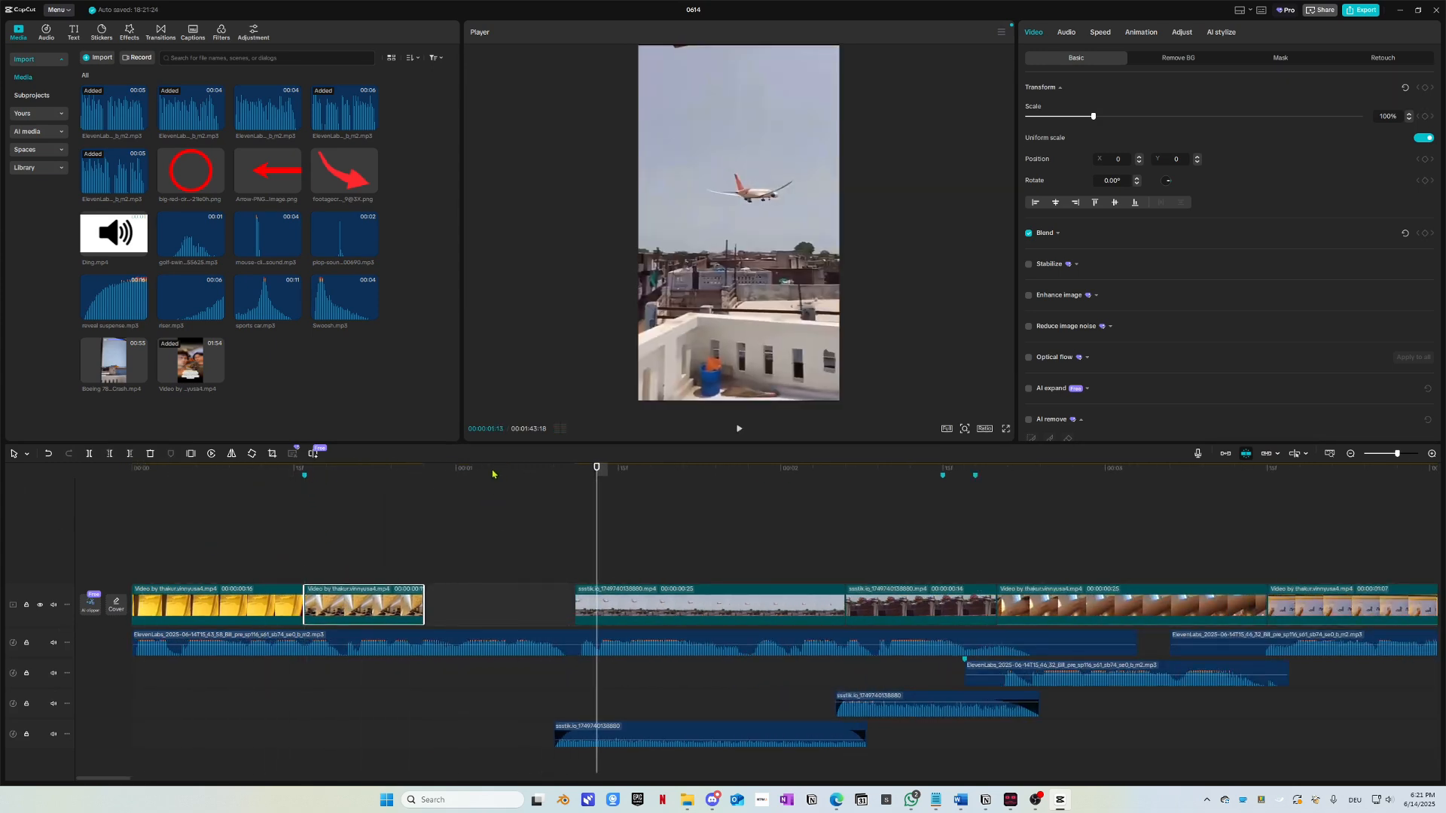
# Step: Trim the ssstik cabin clip to 00:00:01:06 and play back the result
pyautogui.moveTo(490, 474); pyautogui.dragTo(457, 485)
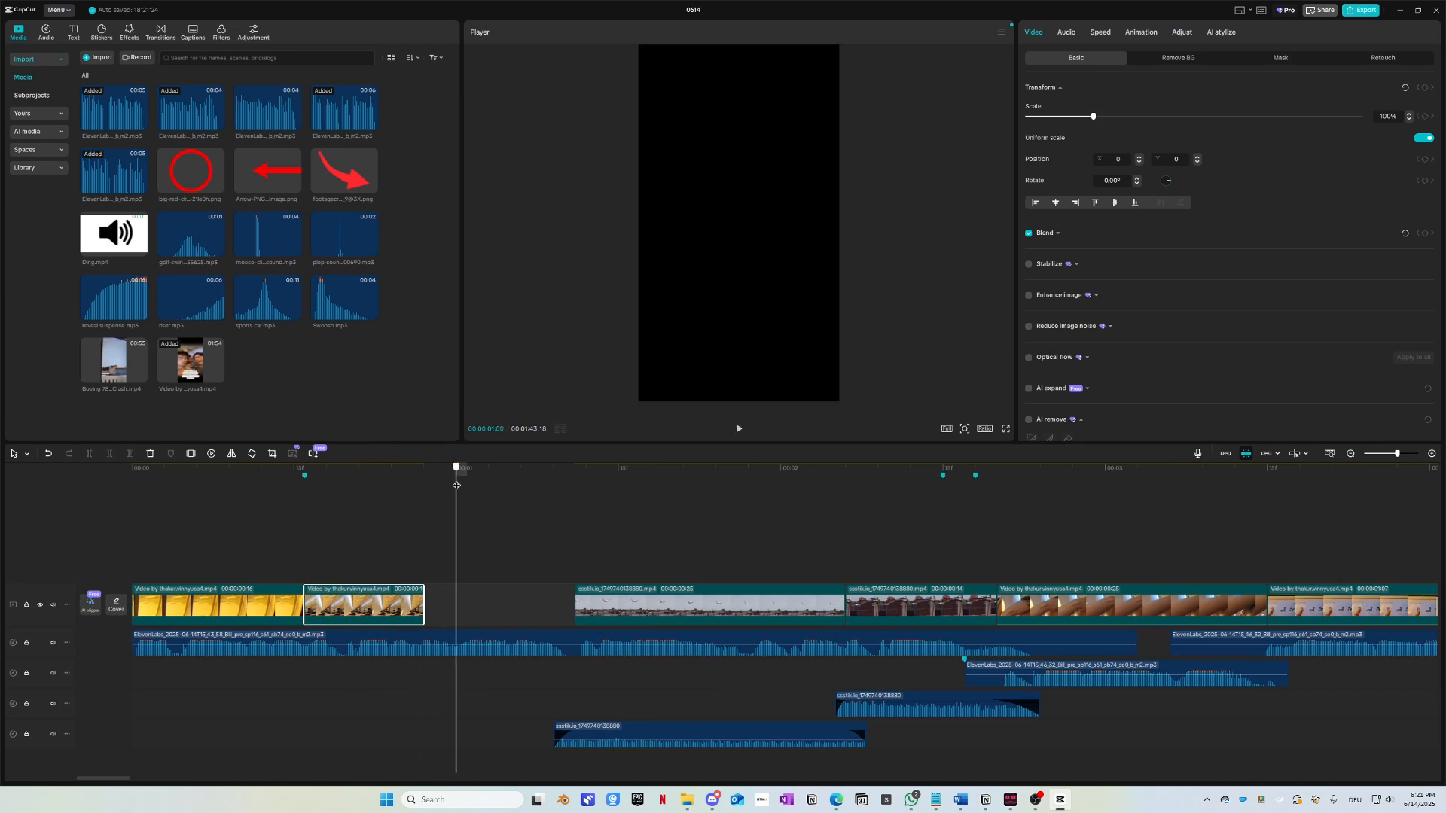
pyautogui.moveTo(437, 605); pyautogui.dragTo(456, 604)
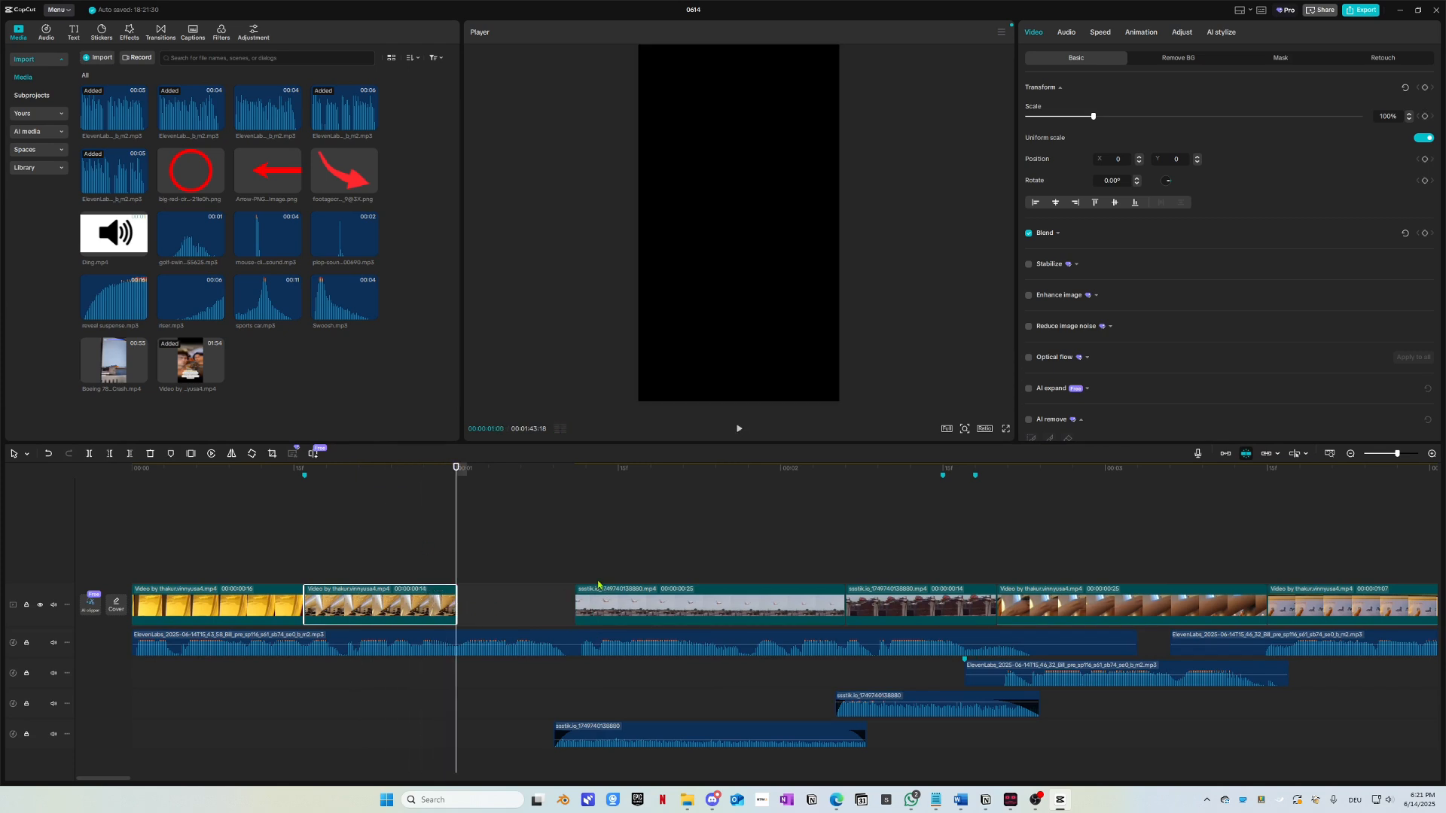
pyautogui.moveTo(577, 602); pyautogui.dragTo(456, 603)
pyautogui.press('space')
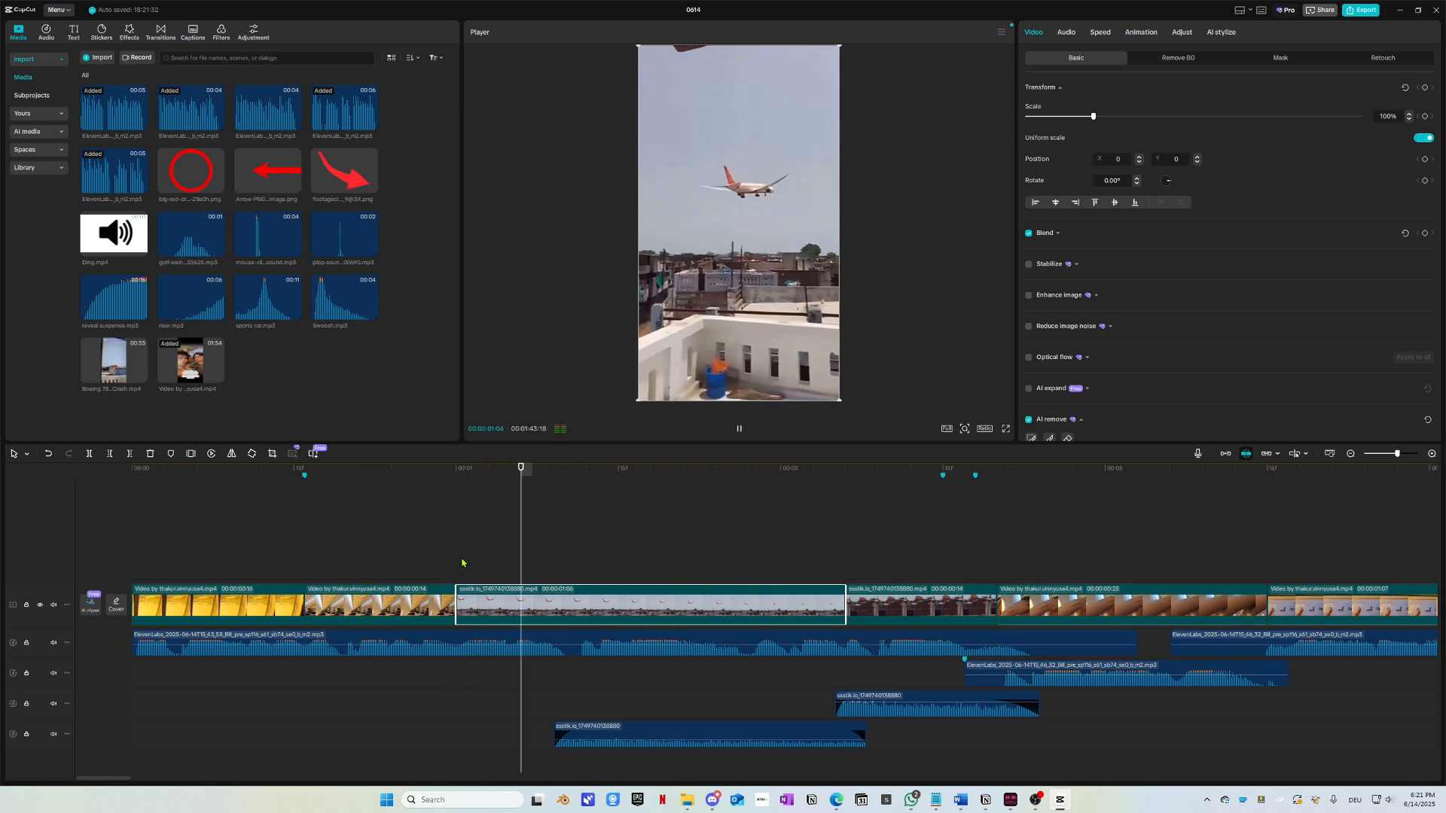
pyautogui.press('space')
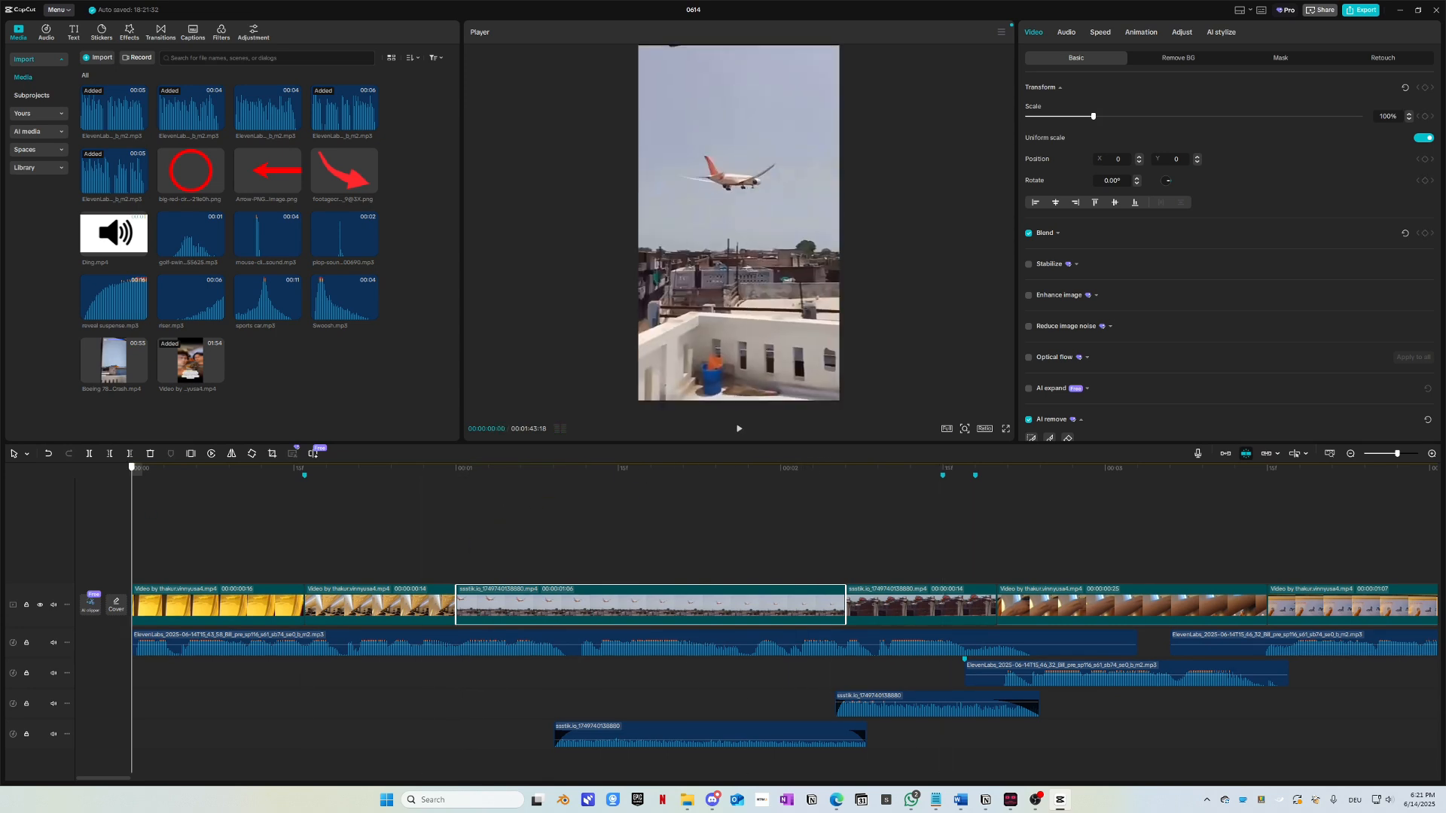
pyautogui.press('space')
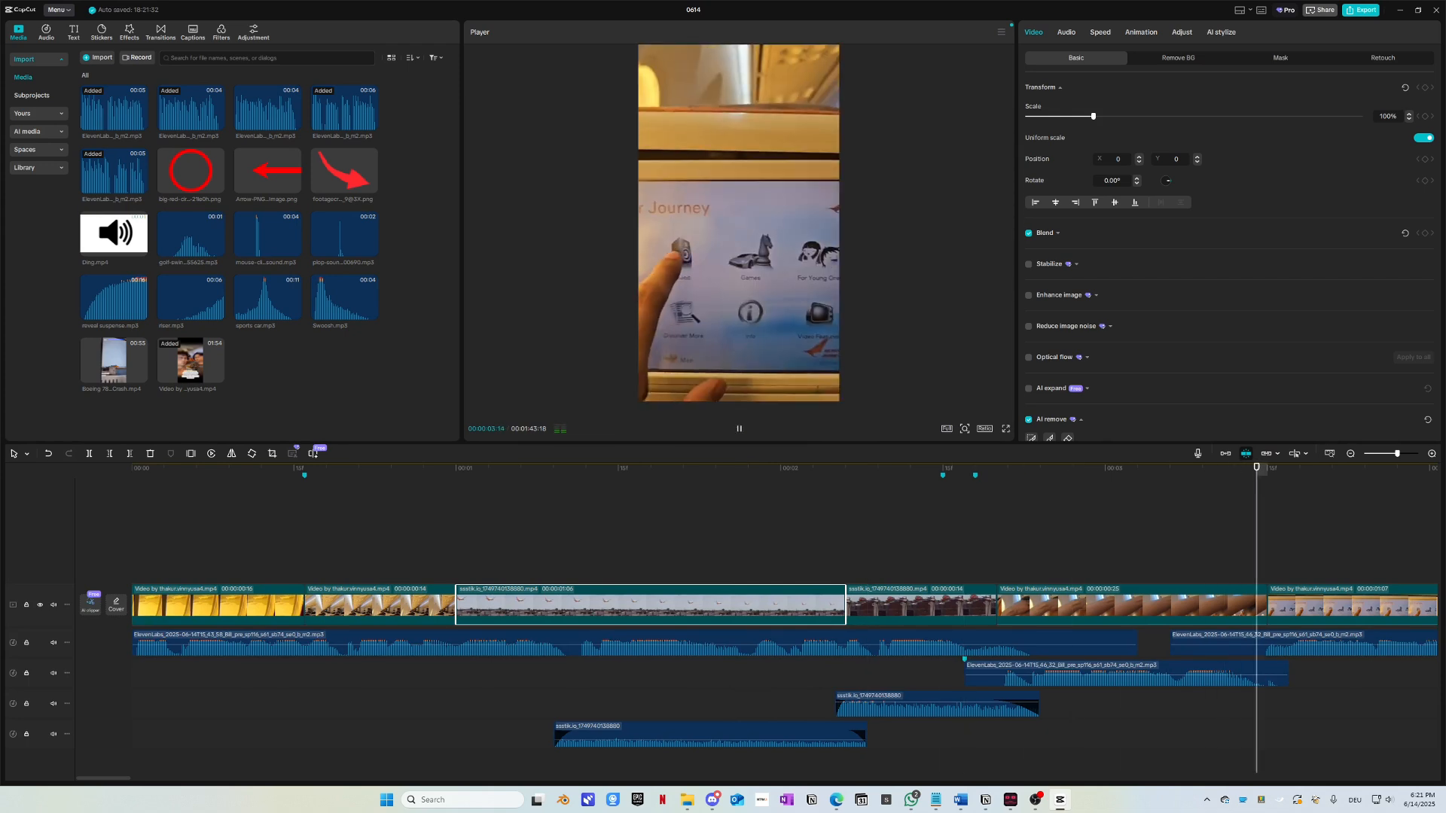
pyautogui.press('space')
pyautogui.click(11, 508)
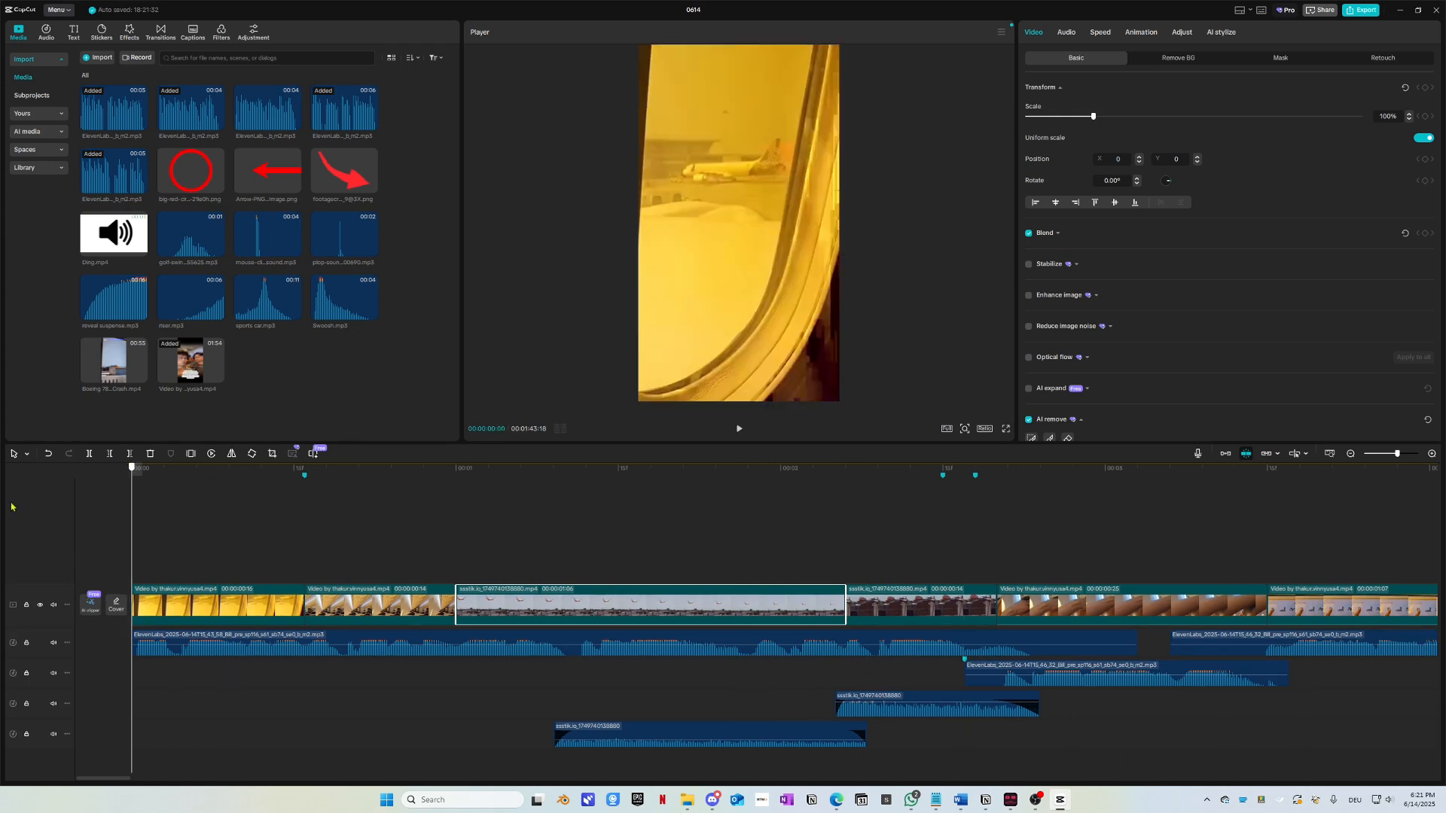
pyautogui.press('space')
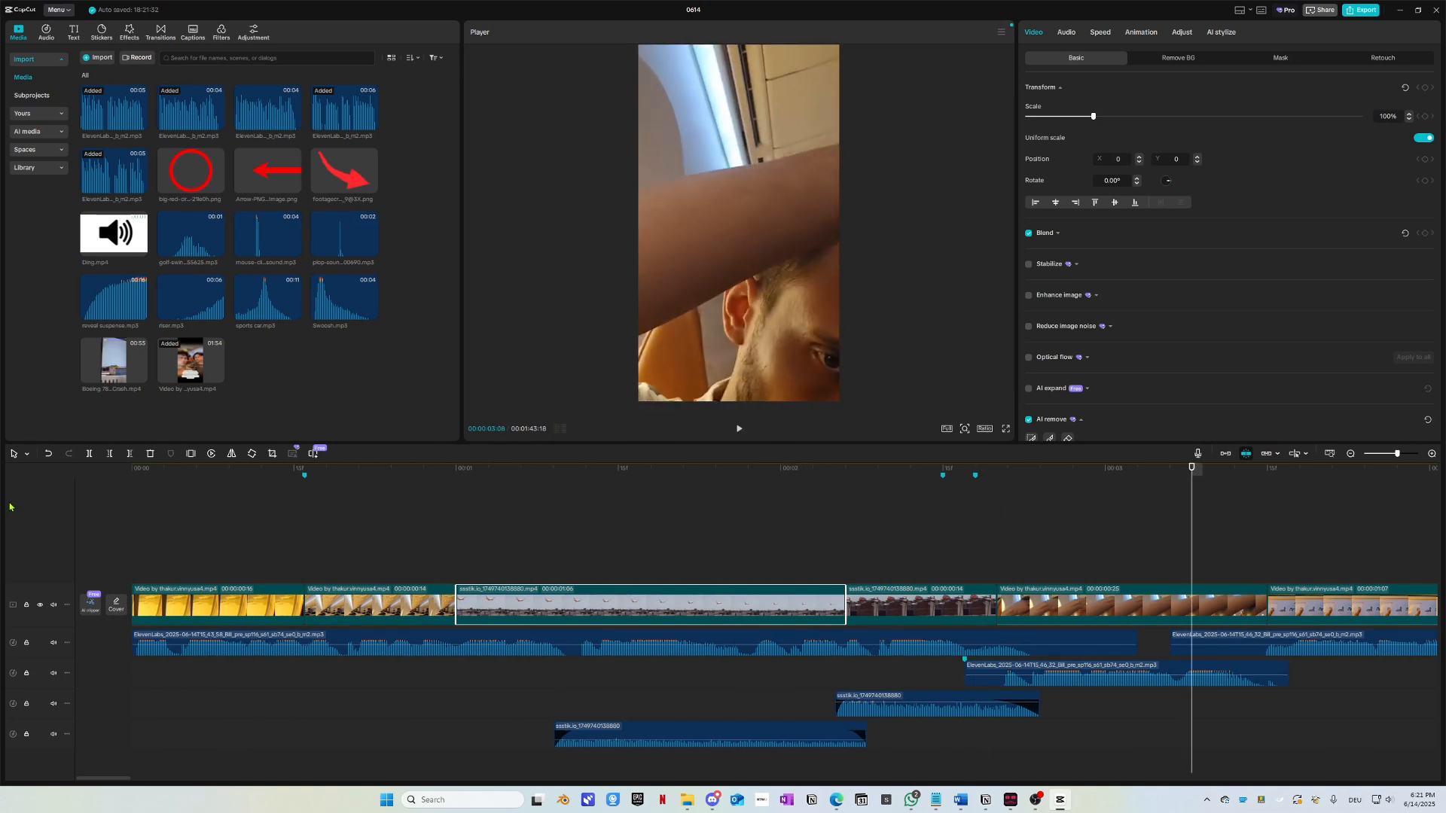
pyautogui.press('space')
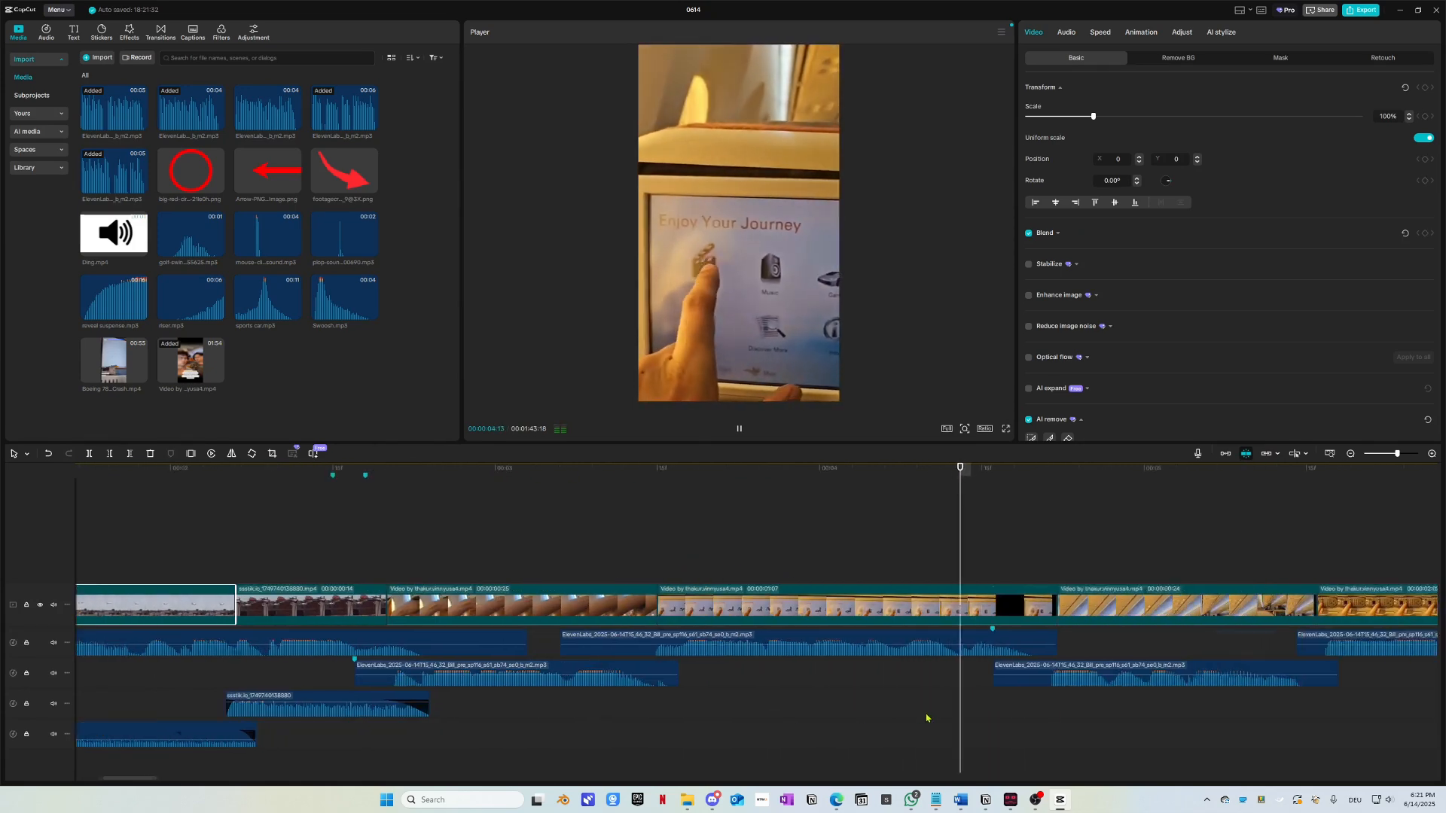
pyautogui.scroll(-2, 927, 719)
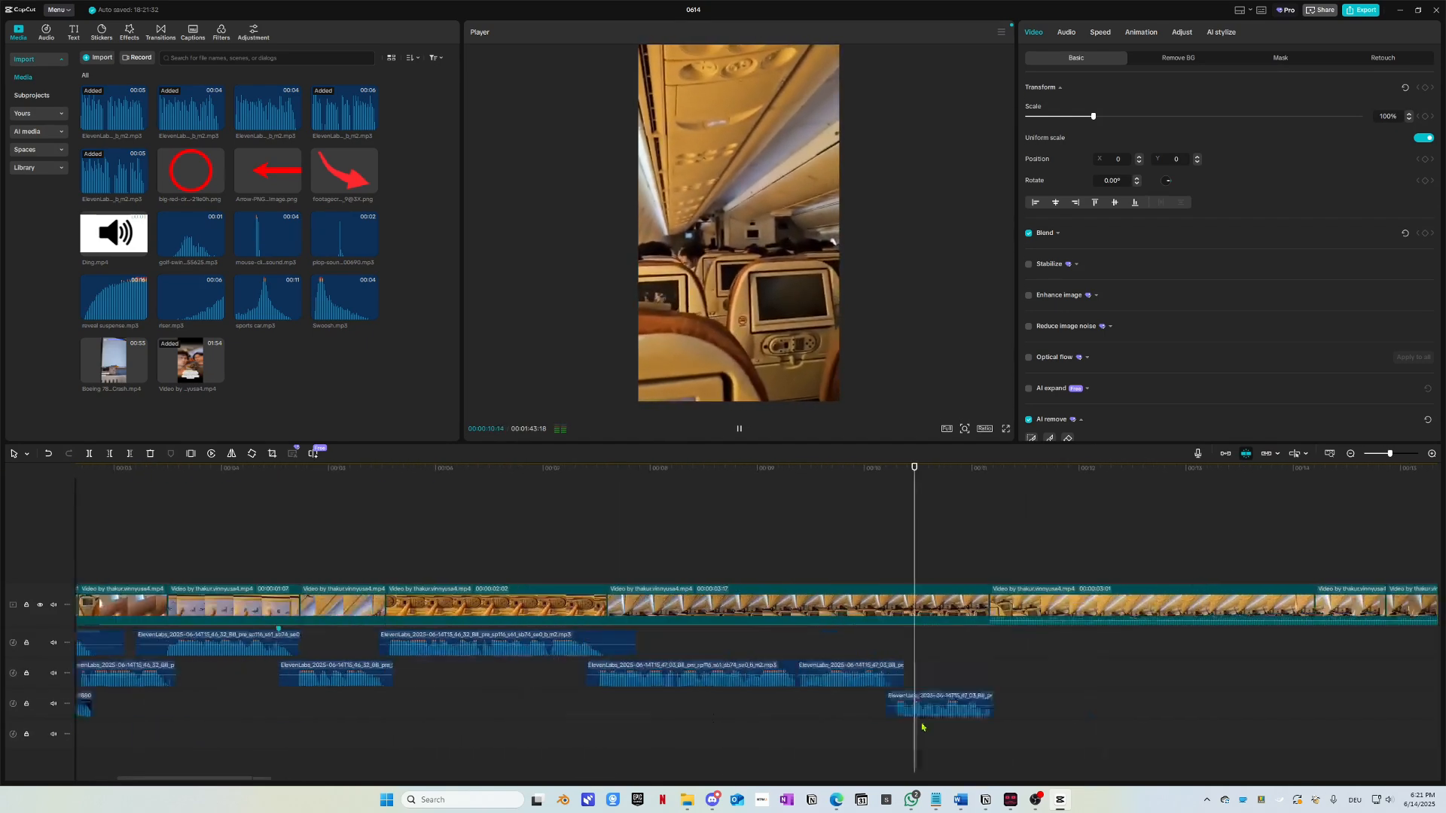
pyautogui.scroll(2, 914, 720)
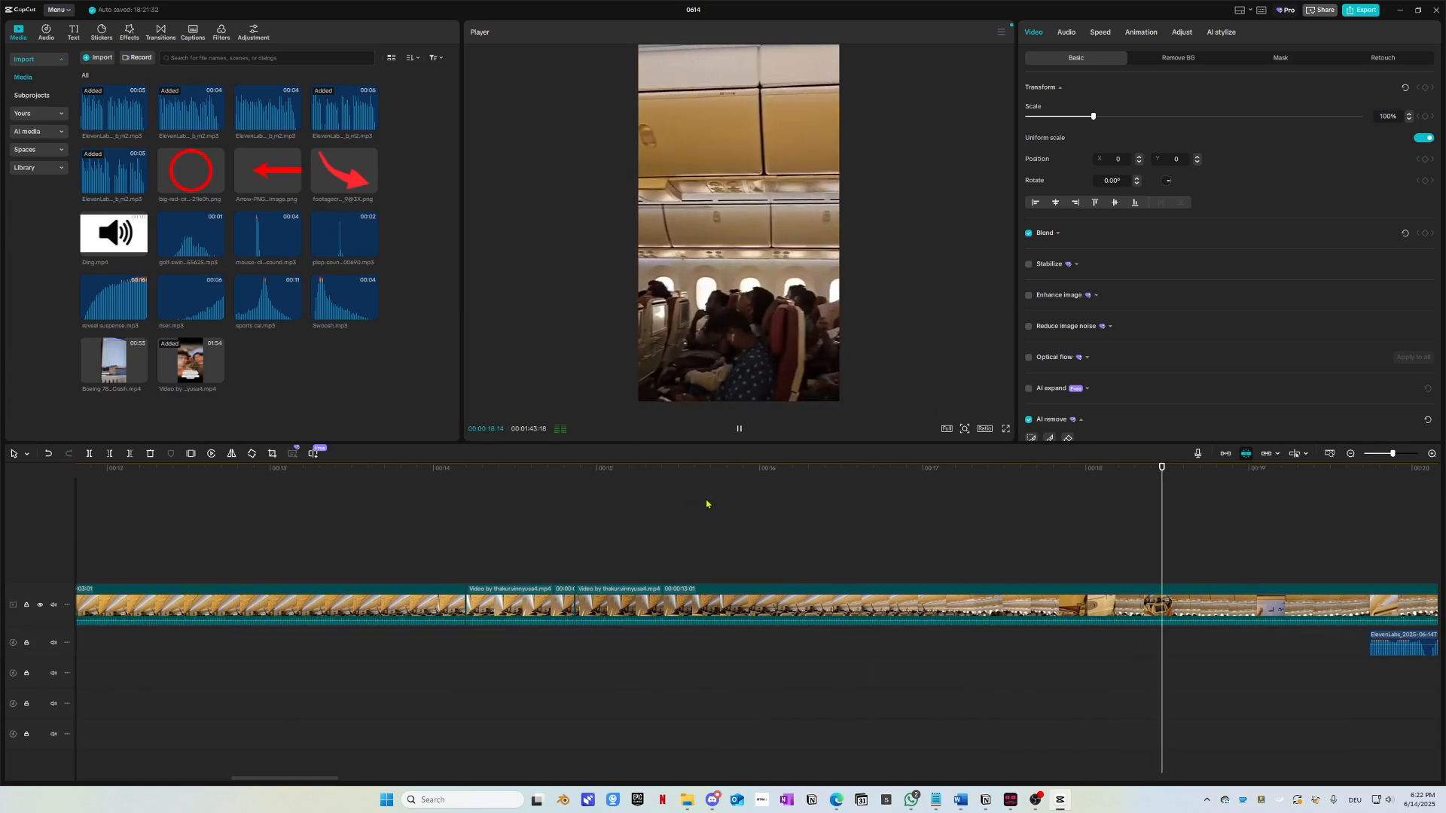
pyautogui.press('space')
pyautogui.scroll(-2, 639, 540)
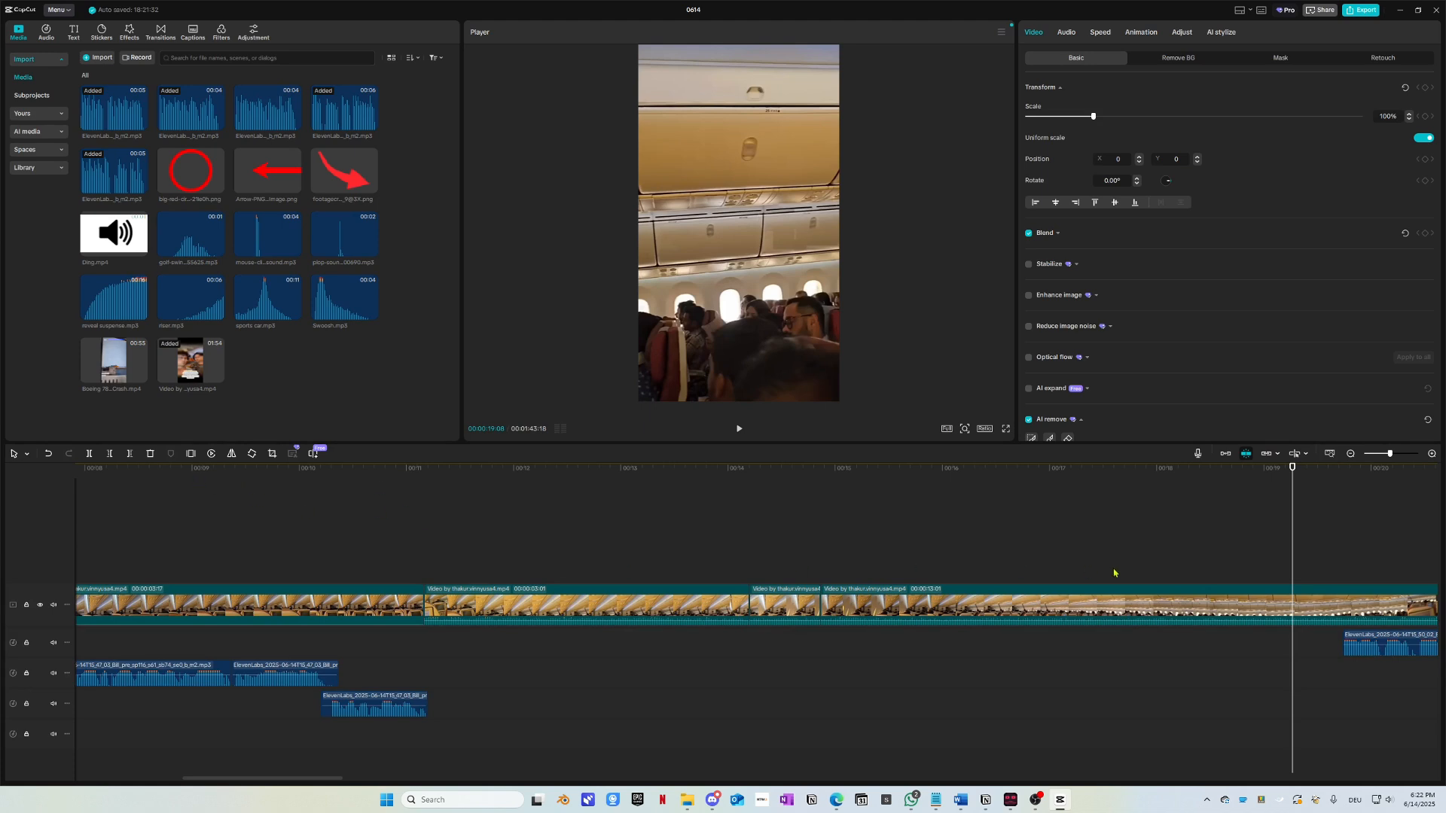
pyautogui.click(1091, 469)
pyautogui.click(569, 468)
pyautogui.press('space')
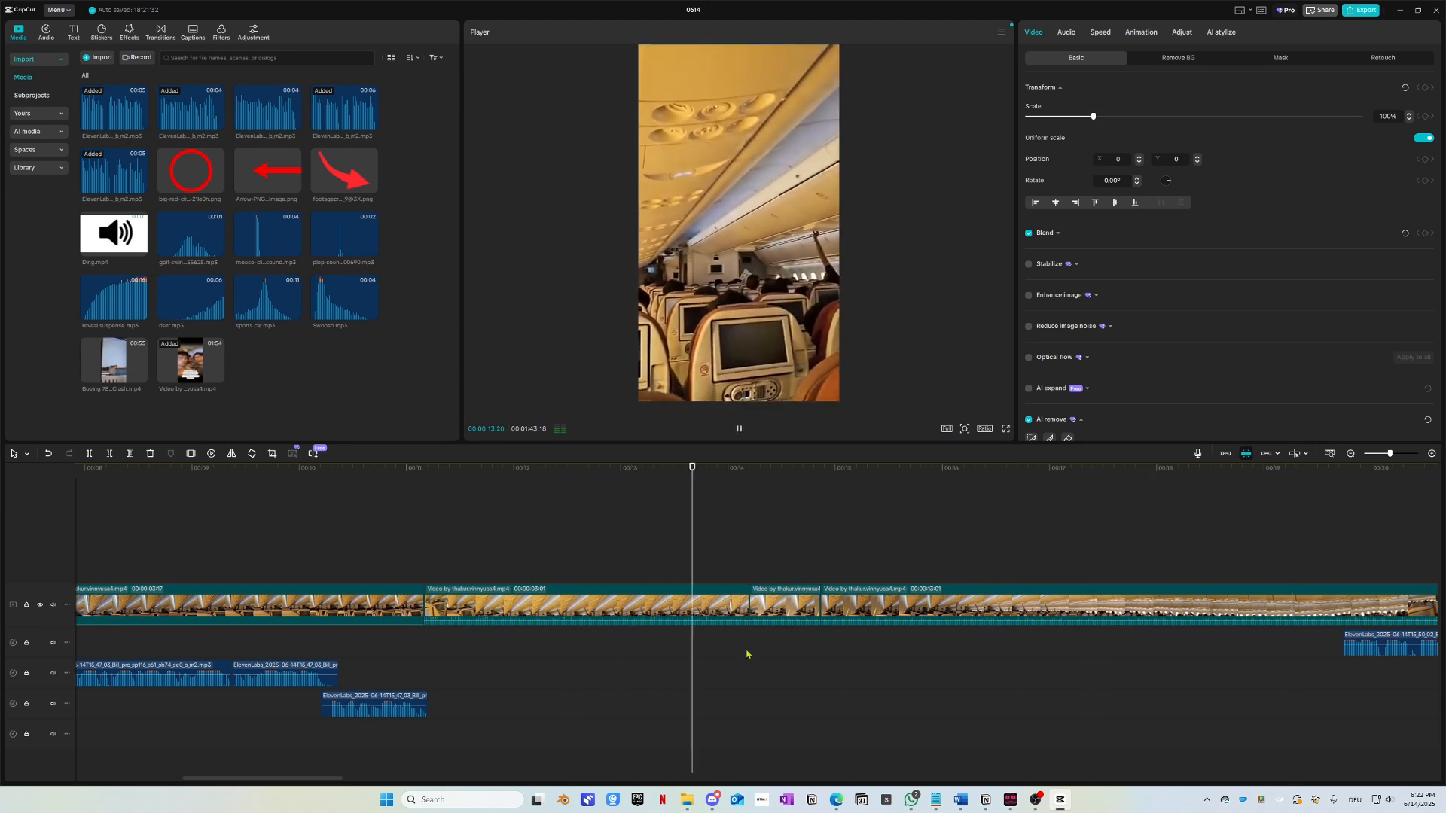
pyautogui.press('space')
pyautogui.press('space')
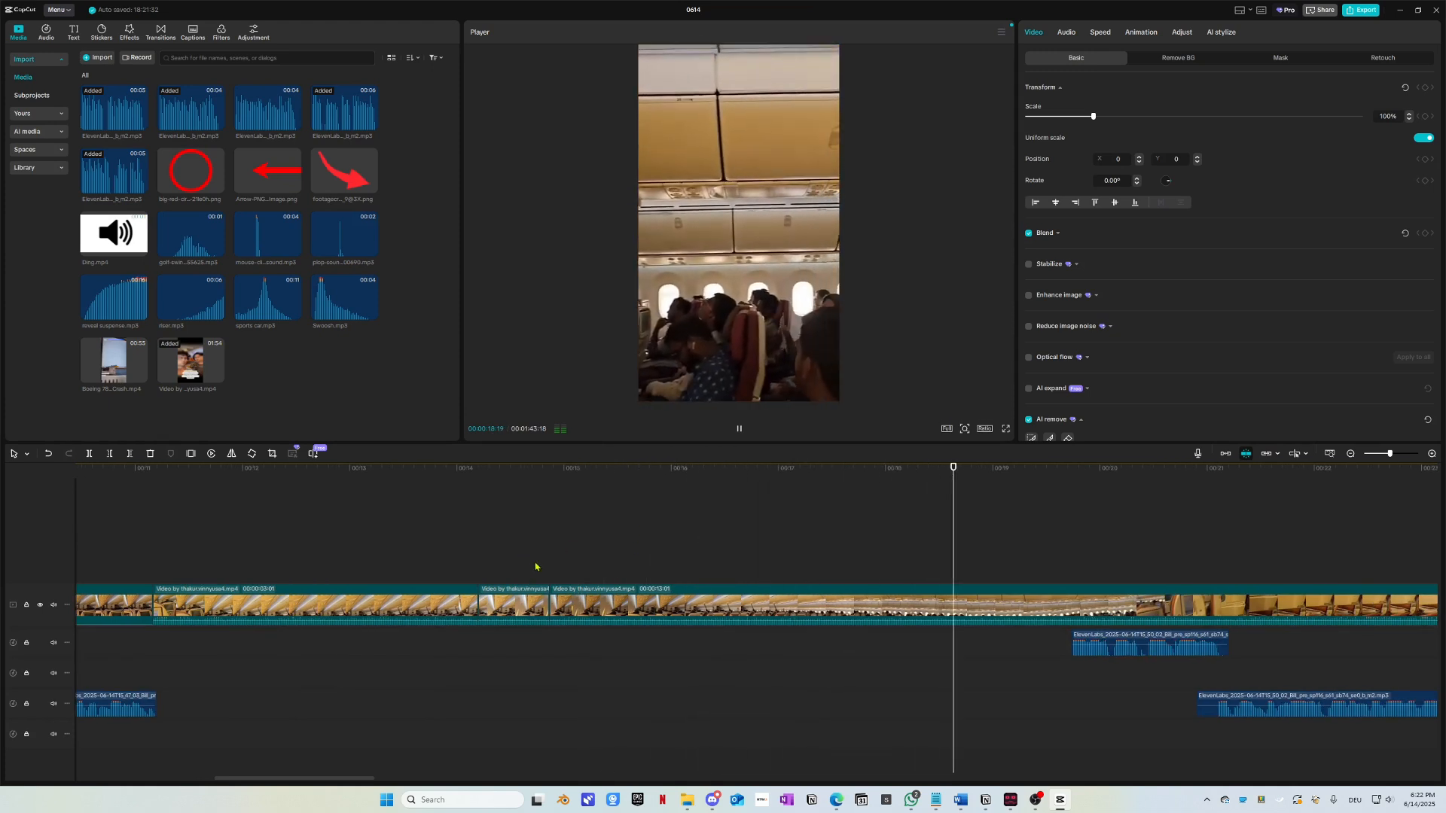
pyautogui.press('space')
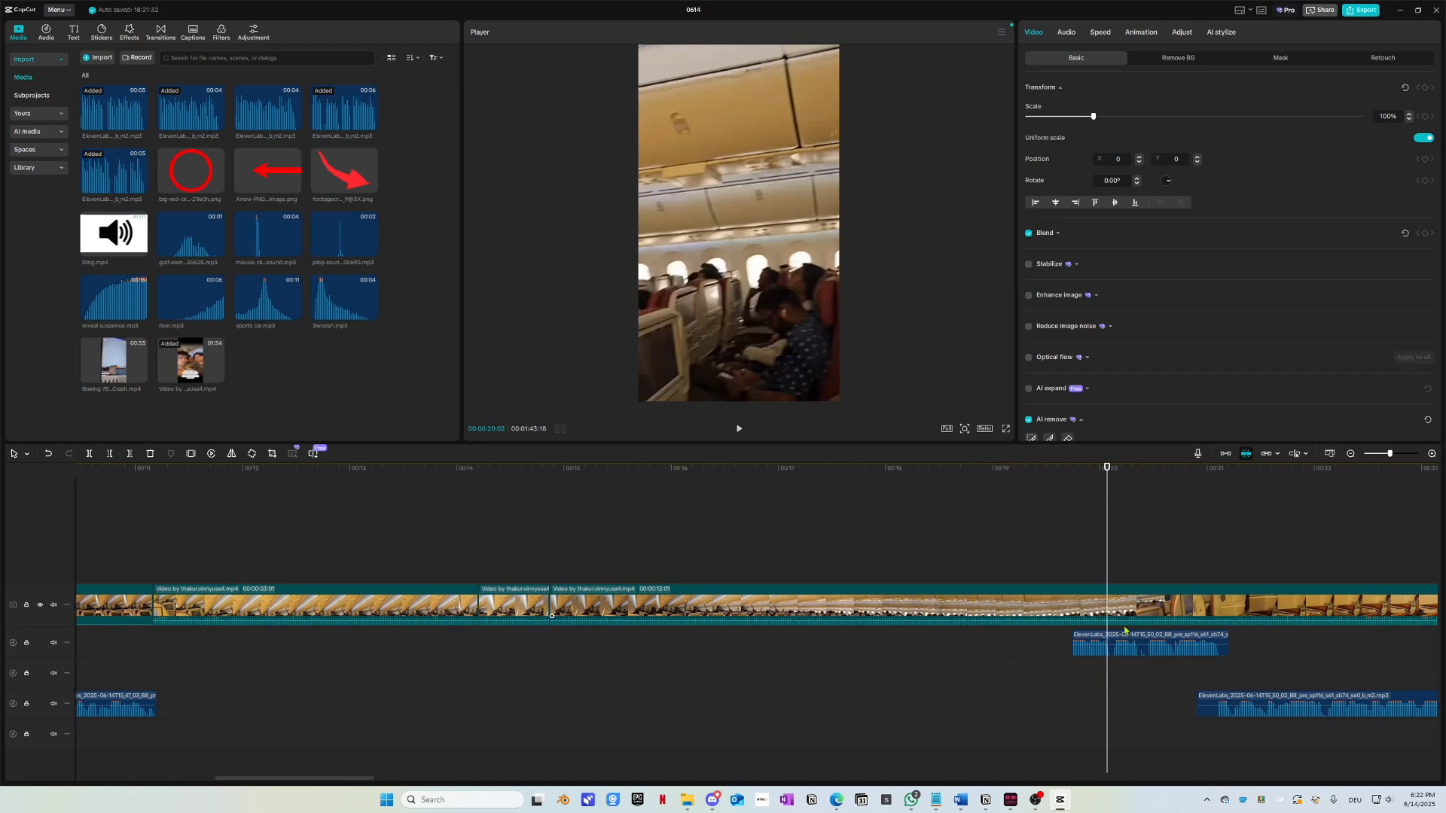
pyautogui.scroll(-5, 1125, 630)
# Step: Drag the two ElevenLabs voiceover clips past the end of the video
pyautogui.moveTo(745, 736); pyautogui.dragTo(1080, 665)
pyautogui.scroll(4, 807, 712)
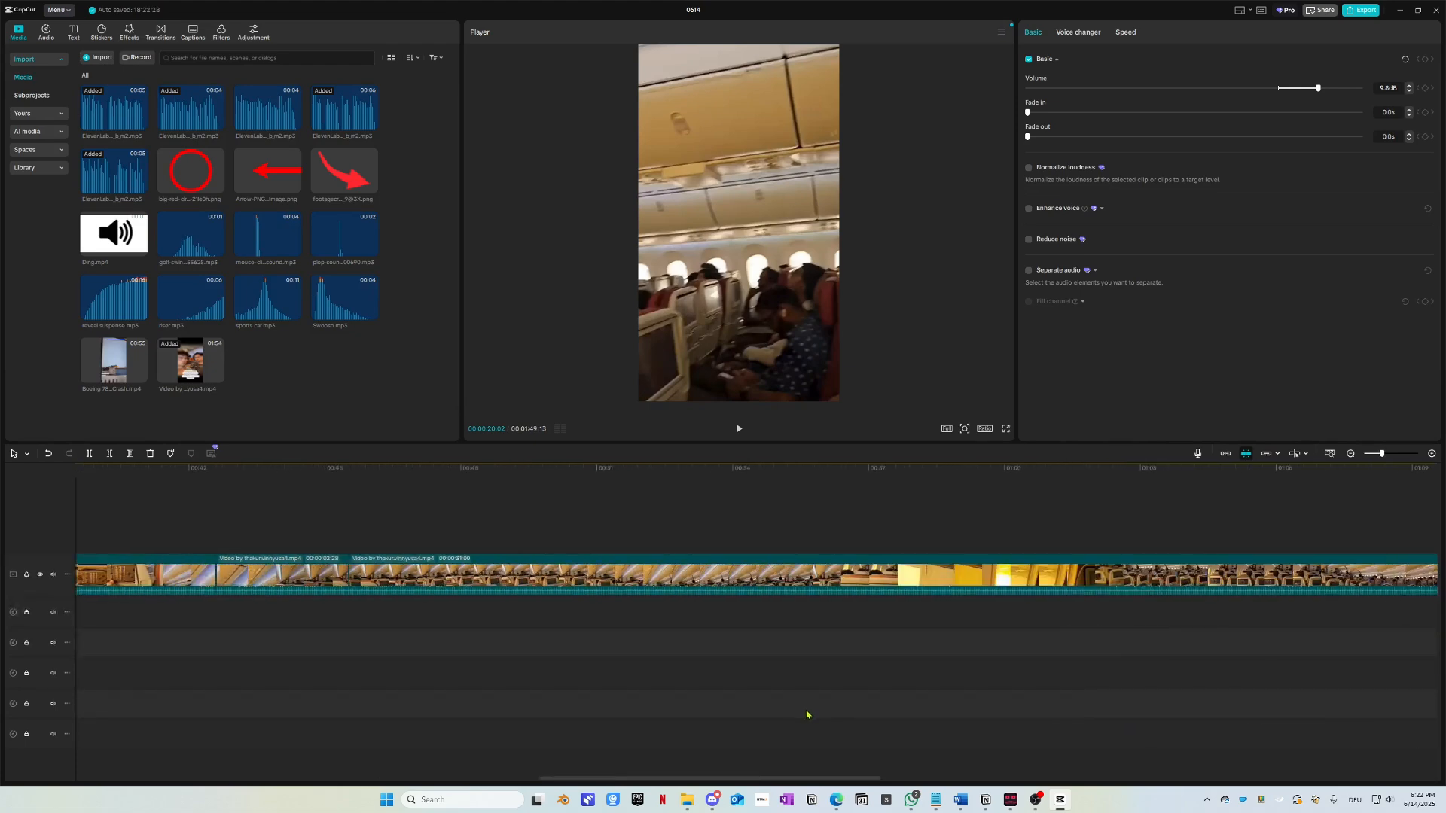
pyautogui.scroll(5, 807, 714)
pyautogui.scroll(-3, 526, 671)
pyautogui.hscroll(-3, 526, 672)
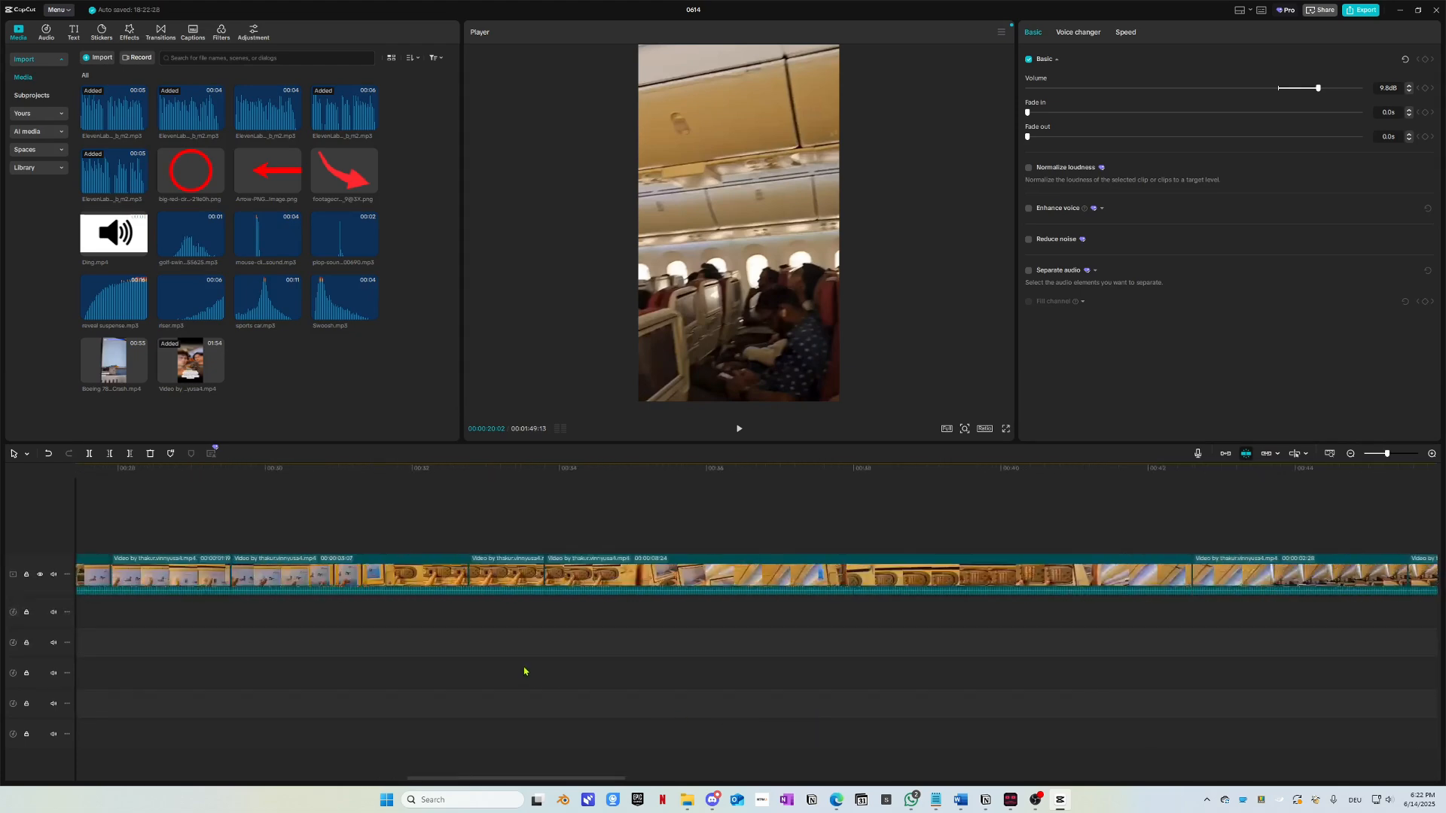
pyautogui.hscroll(-6, 525, 671)
pyautogui.scroll(-2, 549, 656)
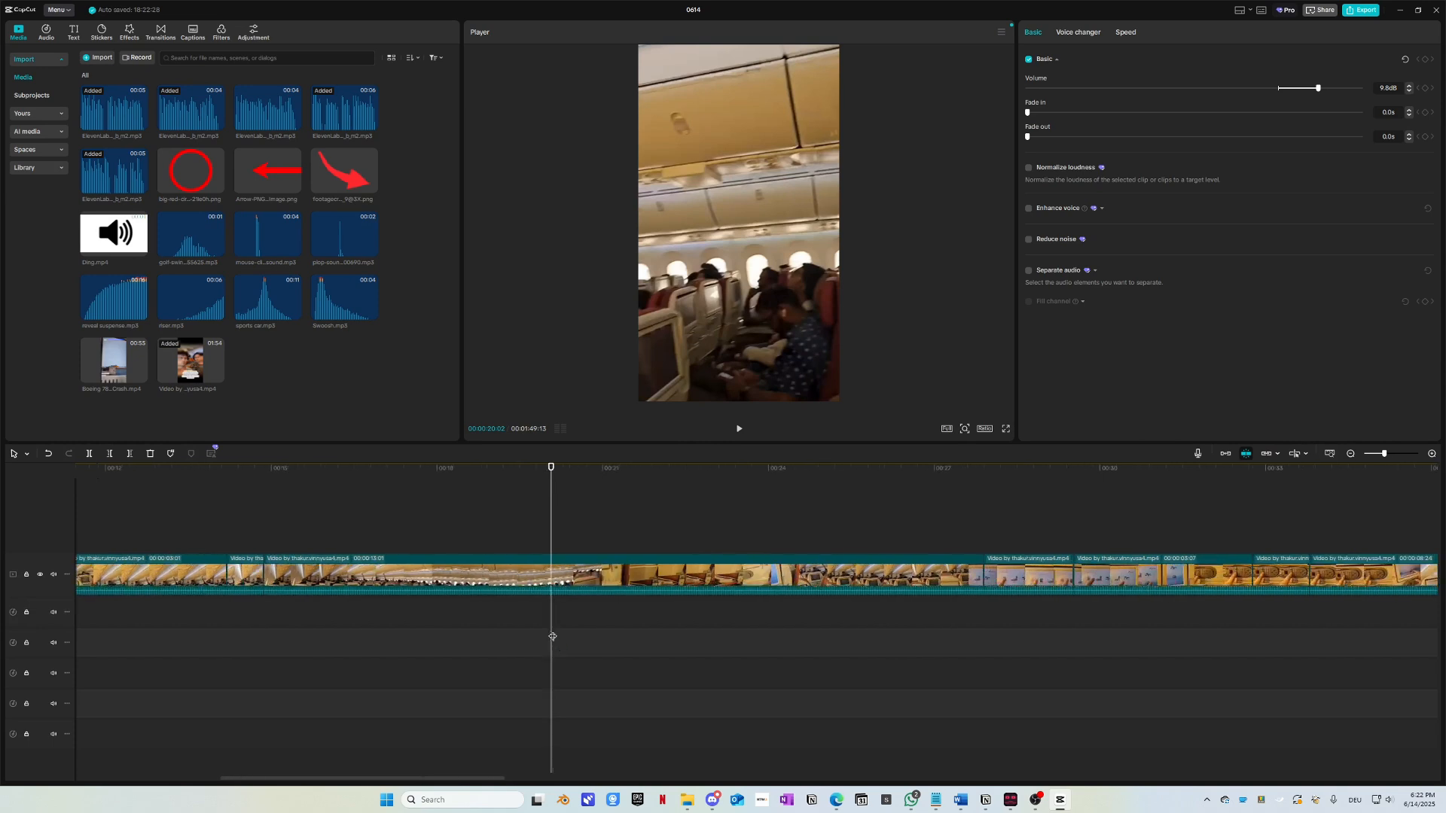
# Step: Play back to find 00:00:24:17 and split the cabin clip there with Ctrl+B
pyautogui.press('space')
pyautogui.scroll(1, 544, 642)
pyautogui.scroll(-2, 542, 643)
pyautogui.click(543, 470)
pyautogui.press('space')
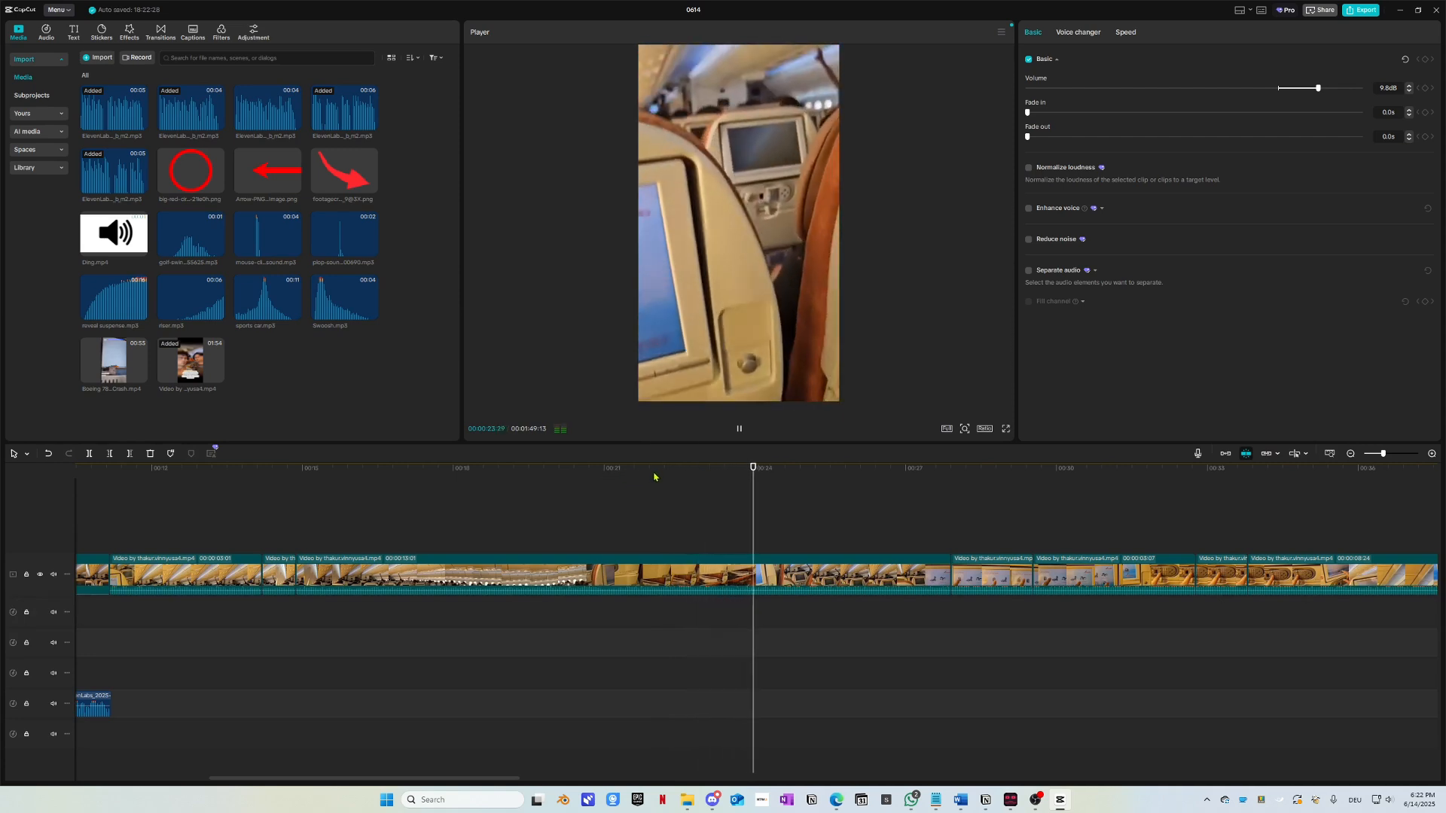
pyautogui.click(800, 468)
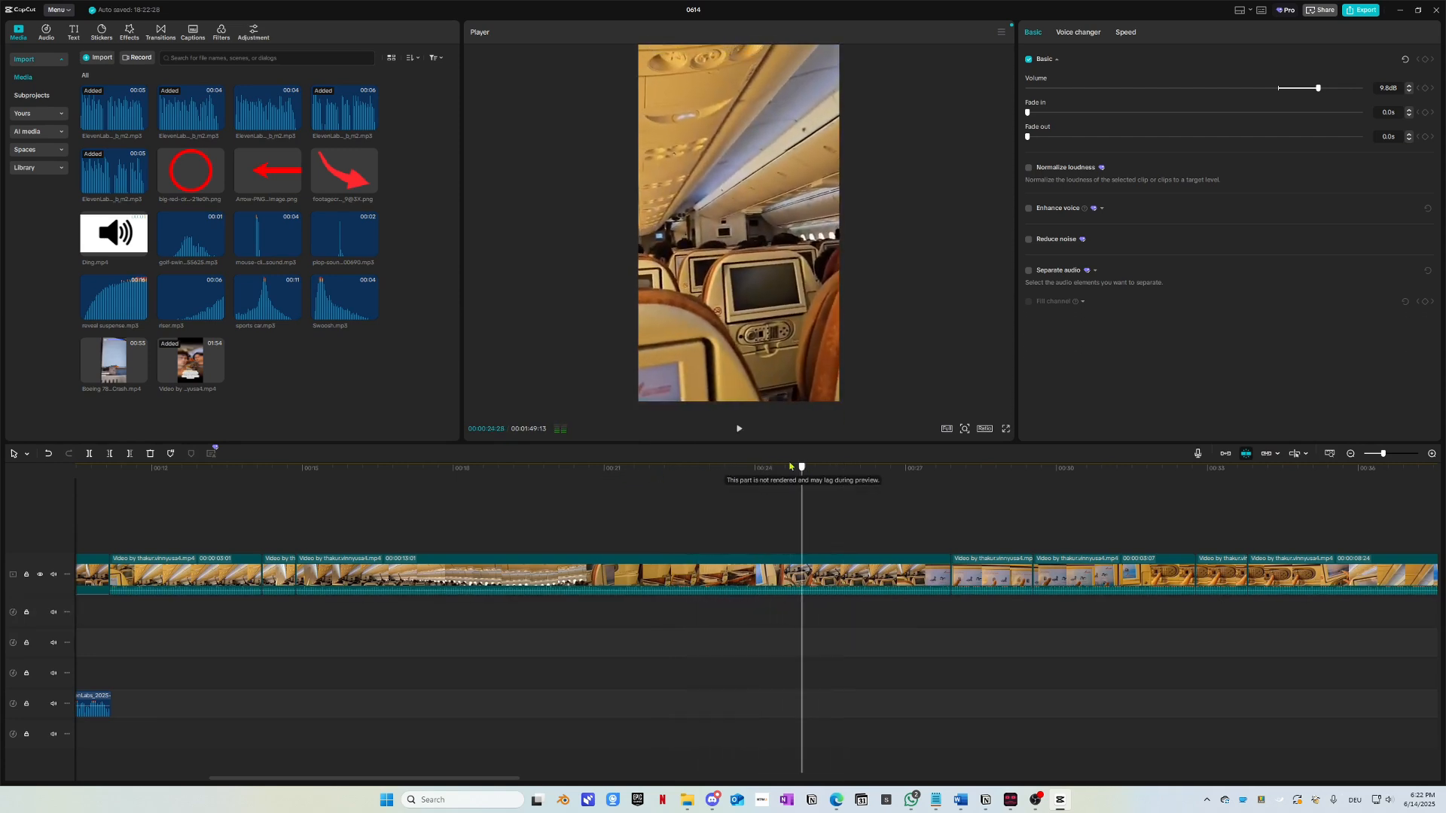
pyautogui.moveTo(791, 467)
pyautogui.mouseDown()
pyautogui.moveTo(765, 468)
pyautogui.moveTo(784, 476)
pyautogui.mouseUp()
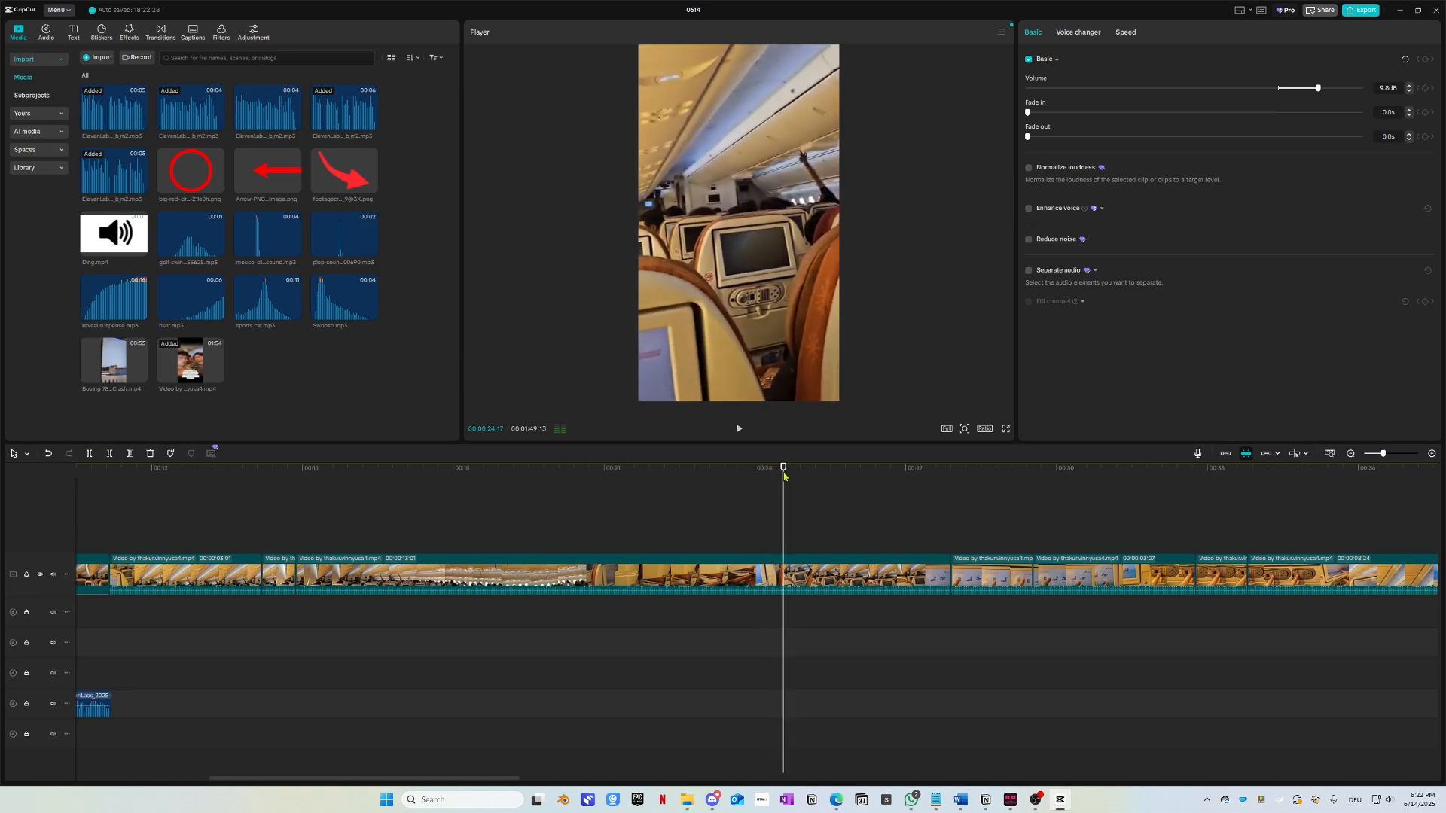
pyautogui.click(823, 580)
pyautogui.hotkey('ctrl', 'b')
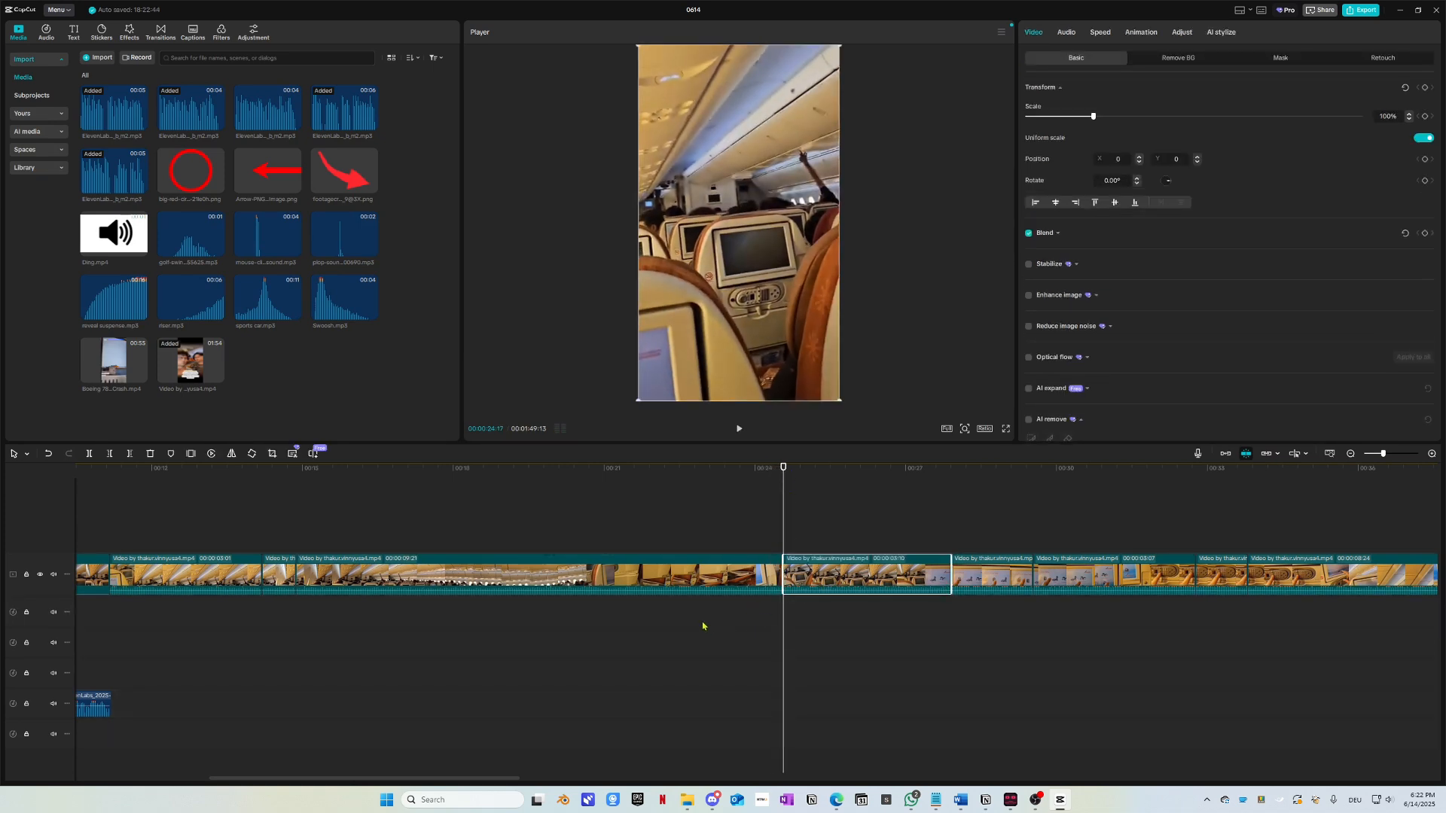
# Step: Stop the playhead at 00:00:13:17 and delete the four cabin clips after it
pyautogui.moveTo(161, 473); pyautogui.dragTo(653, 520)
pyautogui.press('space')
pyautogui.hscroll(3, 682, 634)
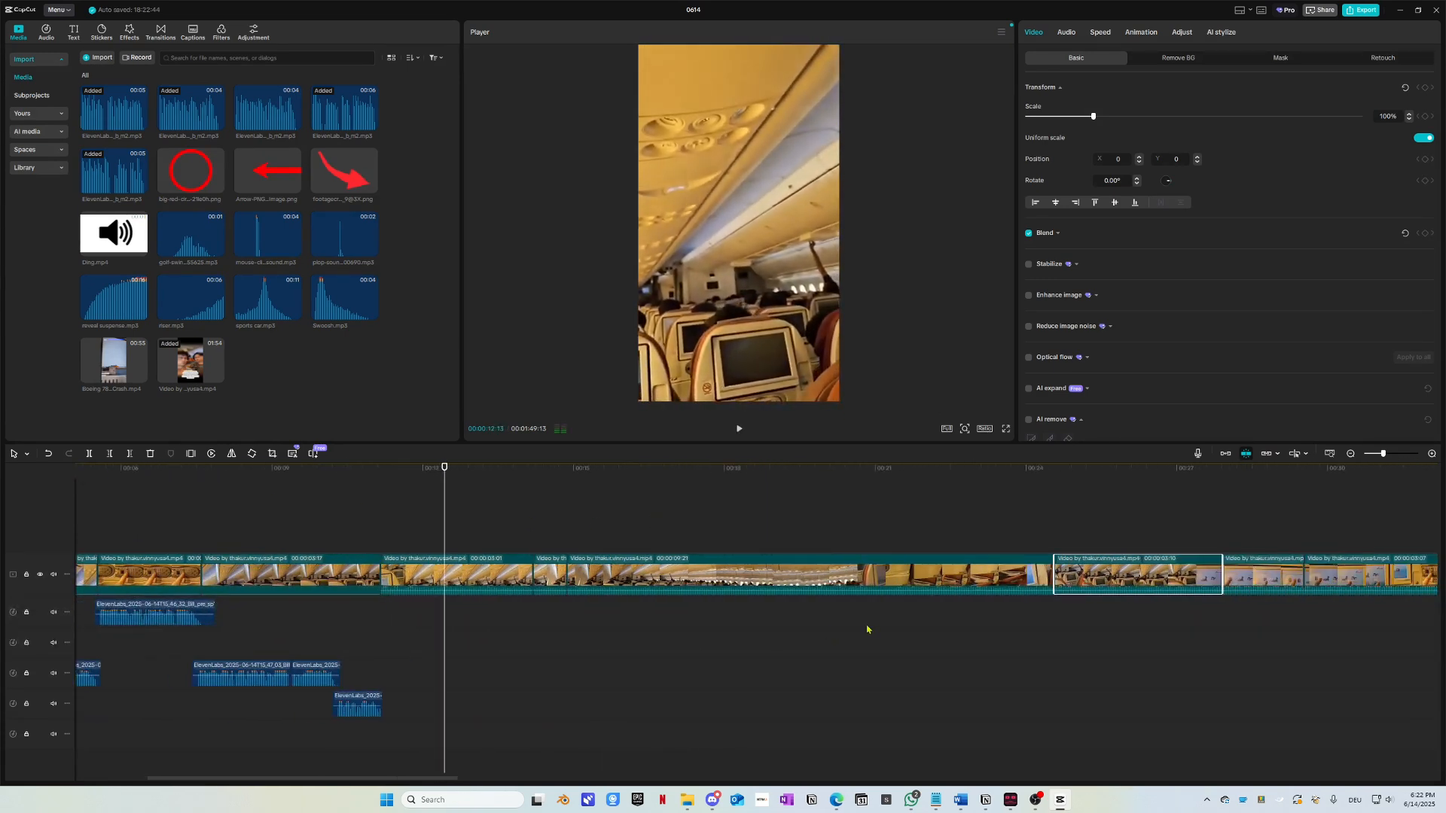
pyautogui.press('space')
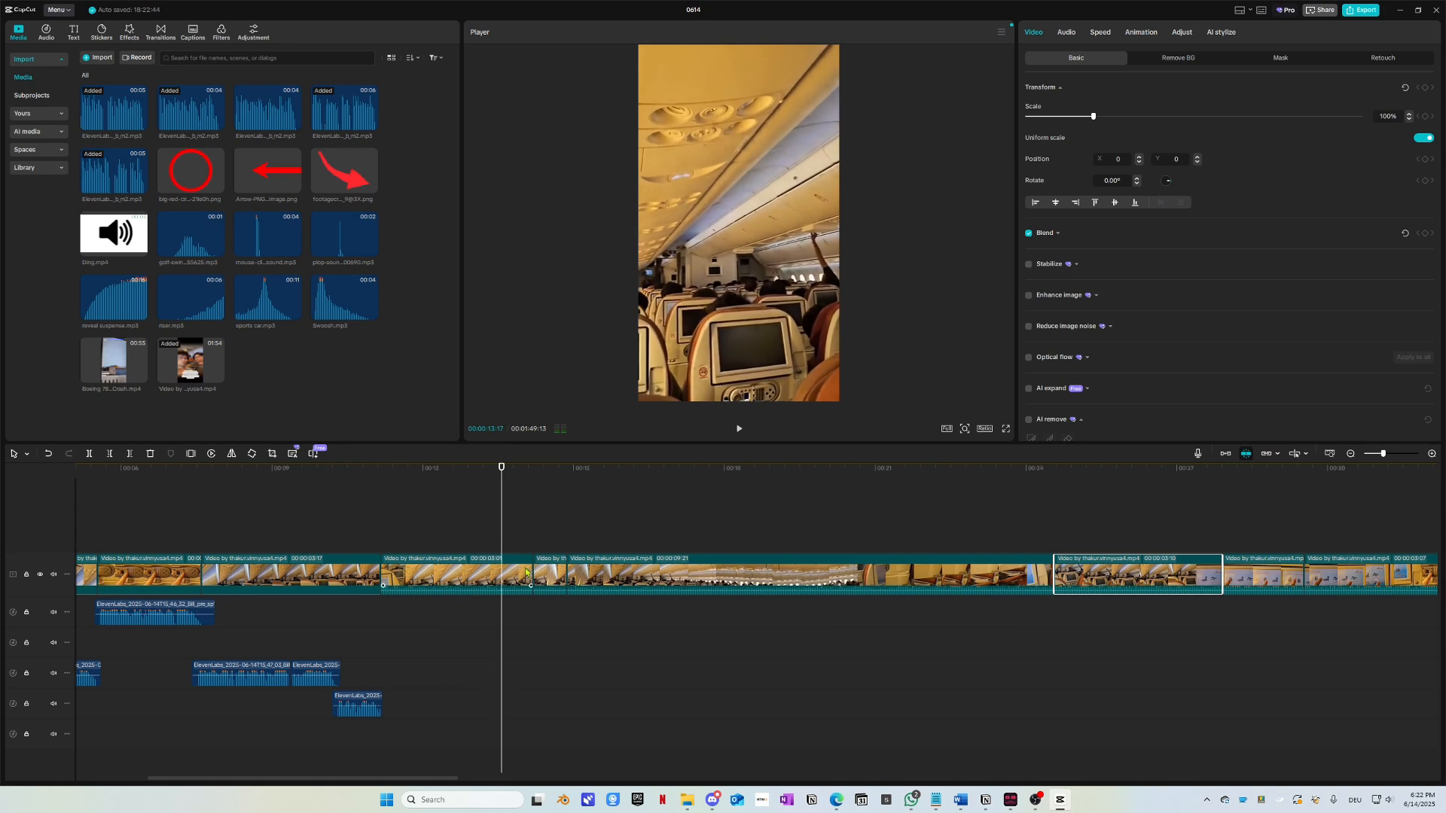
pyautogui.click(503, 574)
pyautogui.moveTo(1163, 620); pyautogui.dragTo(514, 536)
pyautogui.press('Delete')
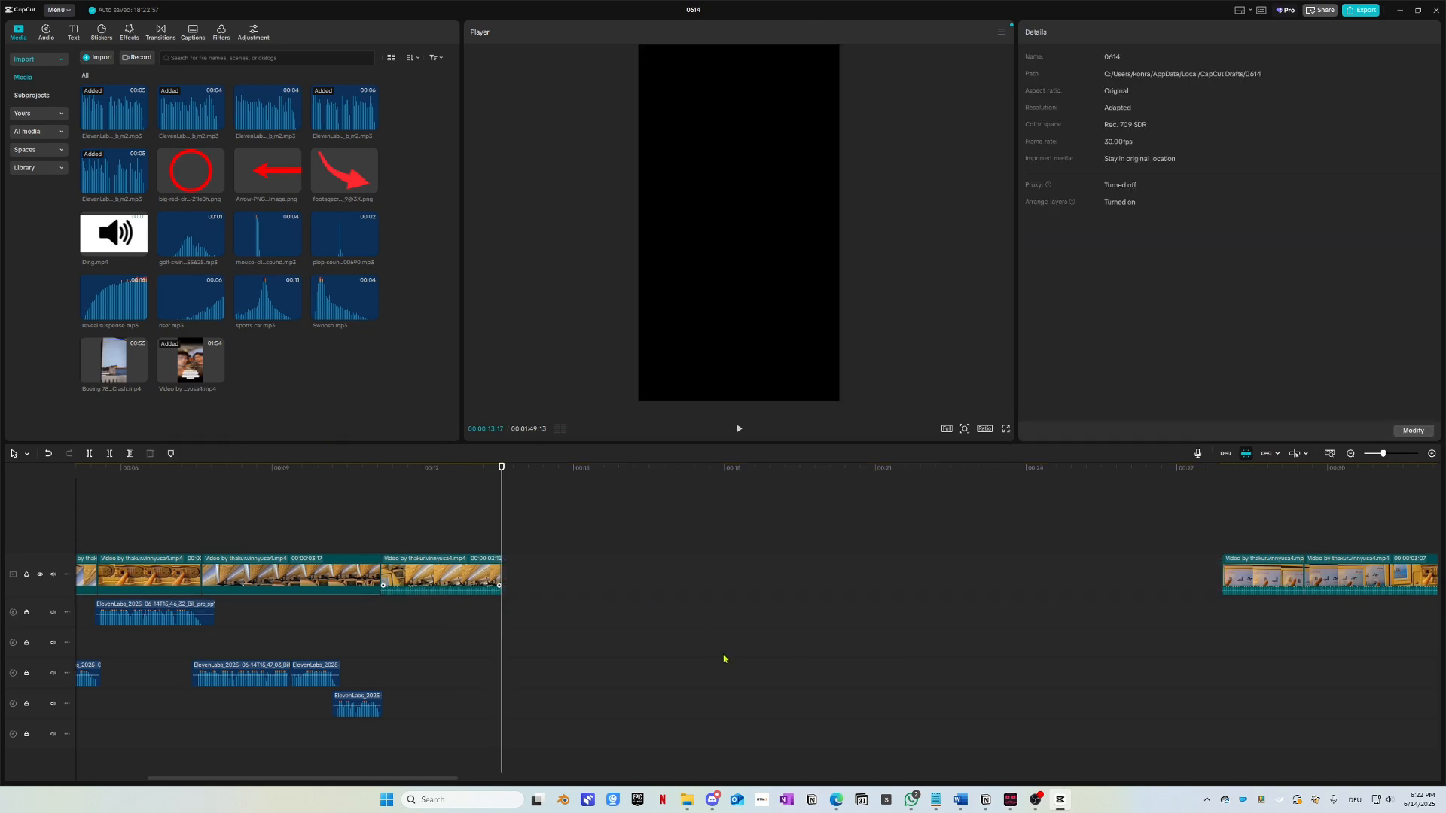
# Step: Select the later clips and slide them left to snap at the playhead
pyautogui.scroll(-1, 738, 640)
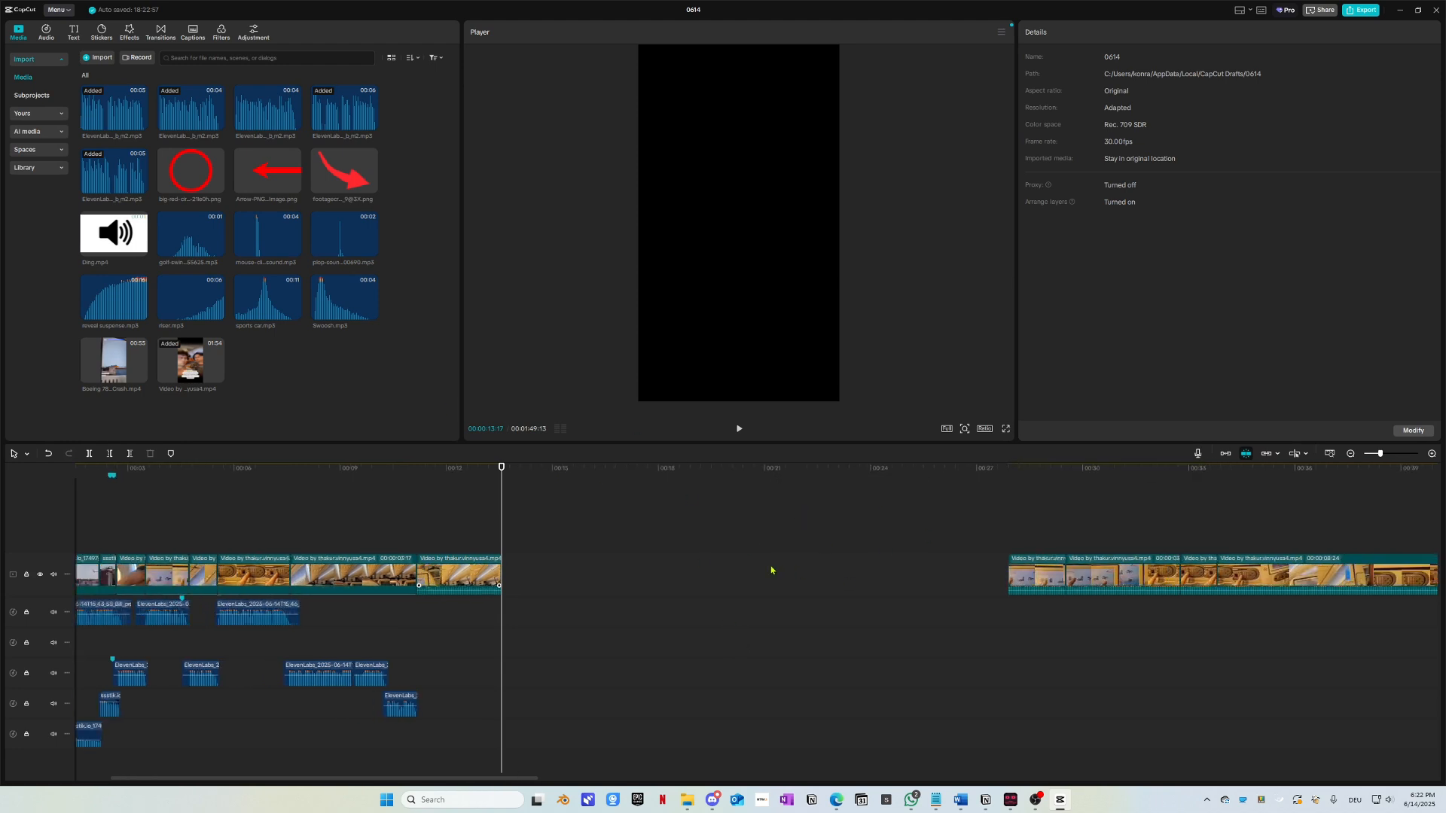
pyautogui.scroll(-3, 772, 571)
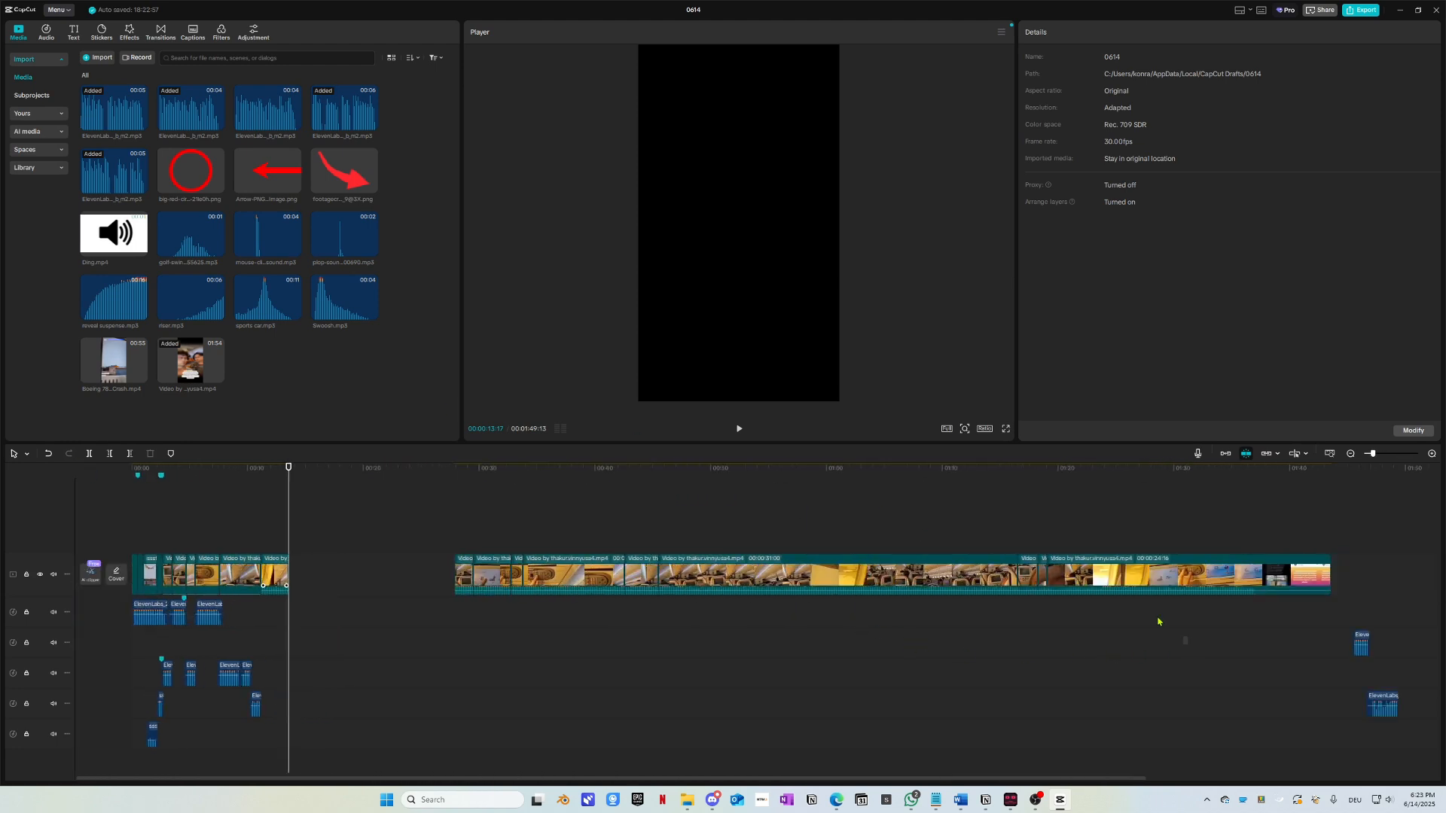
pyautogui.moveTo(1160, 622); pyautogui.dragTo(495, 559)
pyautogui.click(494, 566)
pyautogui.moveTo(1200, 656); pyautogui.dragTo(452, 529)
pyautogui.moveTo(561, 574); pyautogui.dragTo(398, 576)
# Step: Play back across the new join to review the cabin footage
pyautogui.scroll(2, 397, 682)
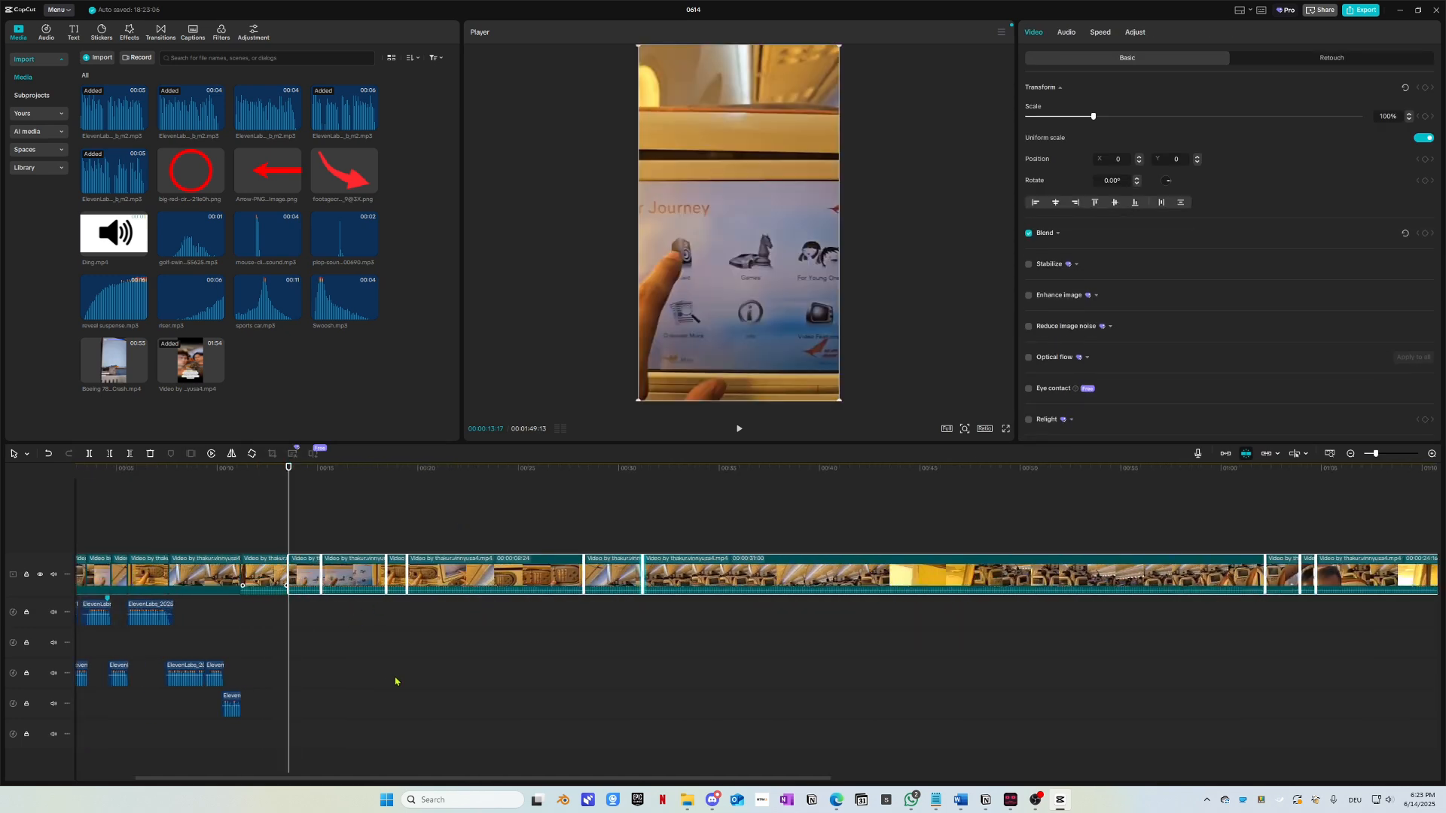
pyautogui.scroll(5, 395, 682)
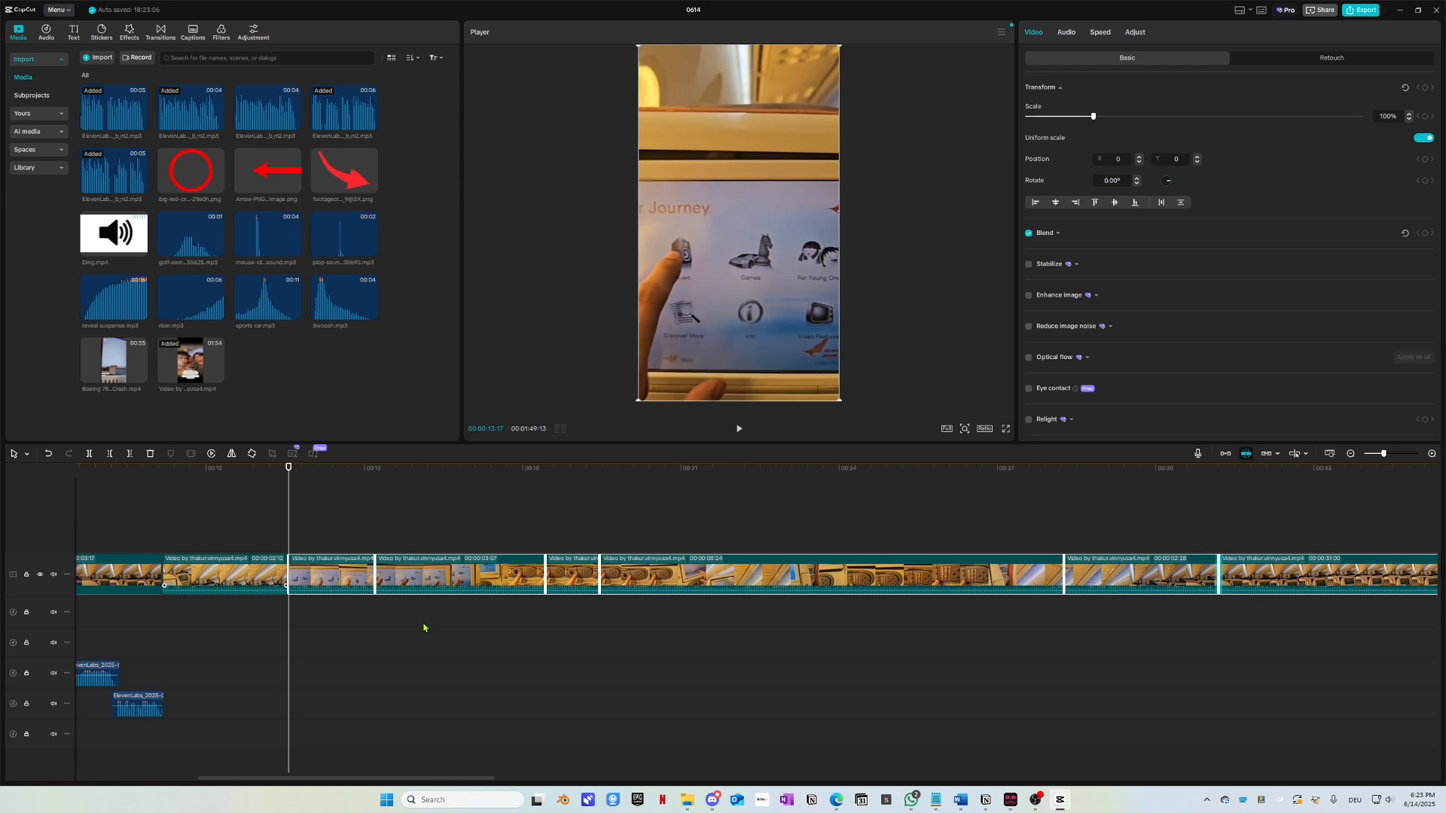
pyautogui.click(239, 472)
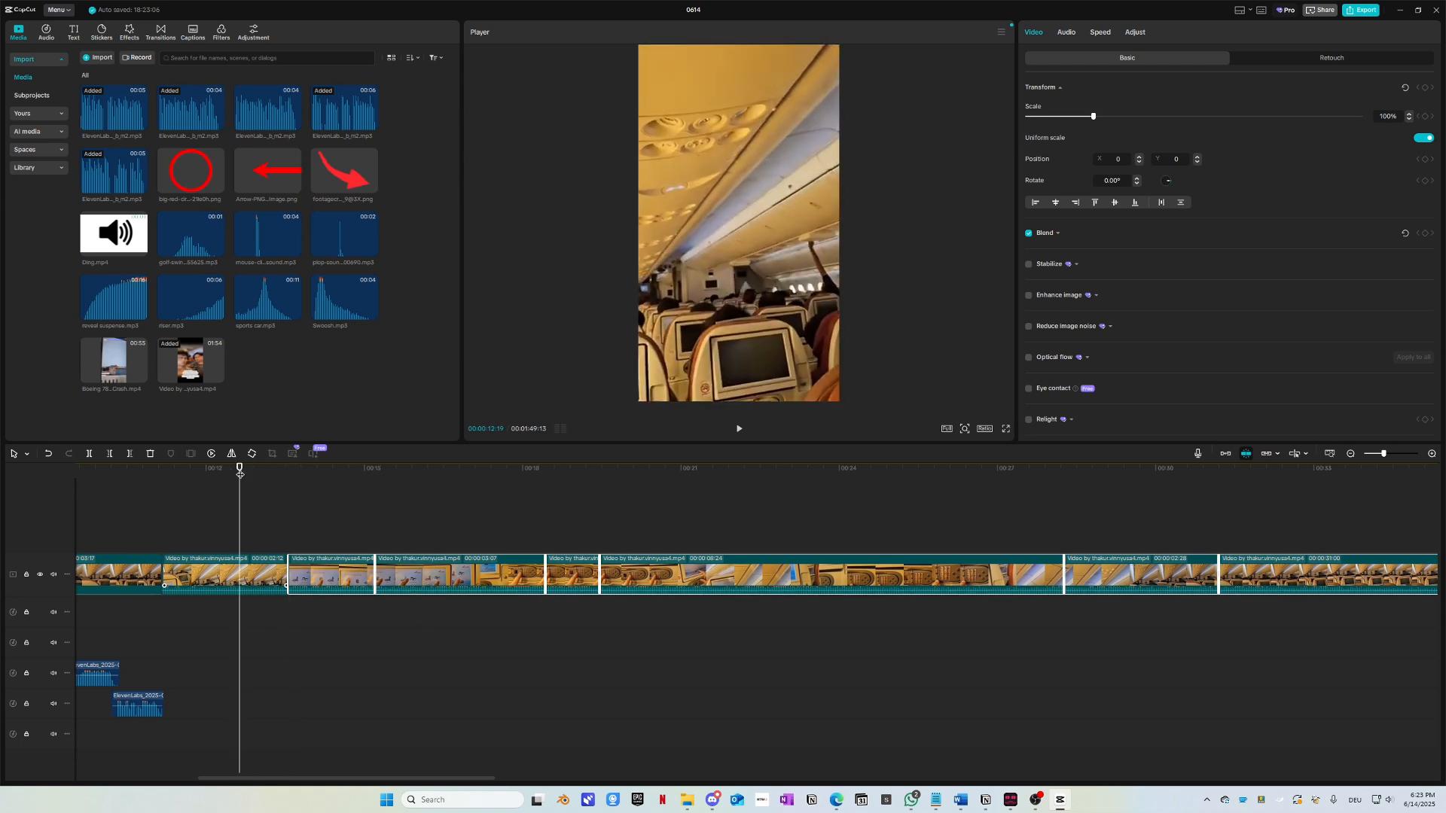
pyautogui.press('space')
pyautogui.scroll(1, 405, 697)
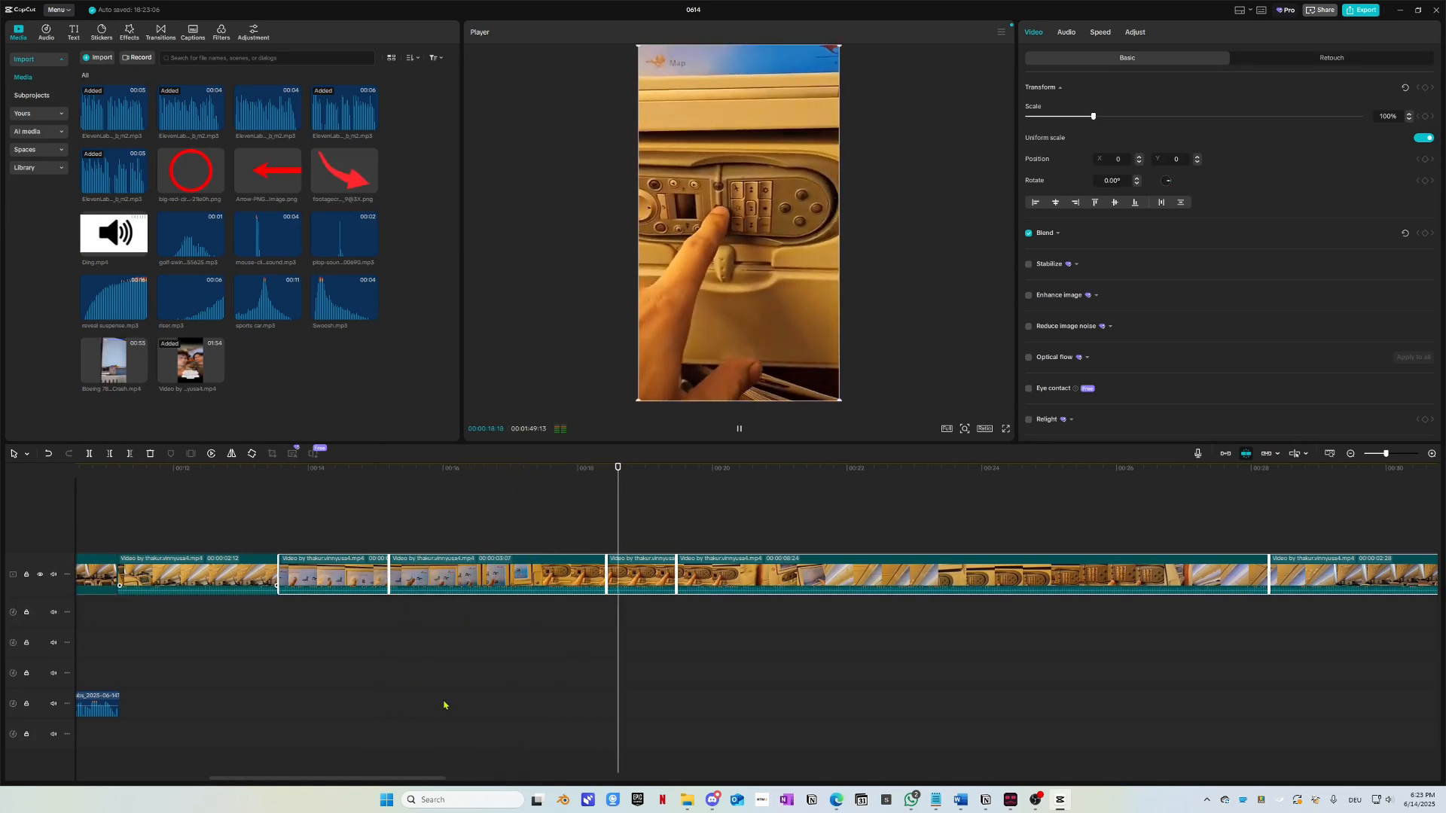
pyautogui.hscroll(4, 452, 693)
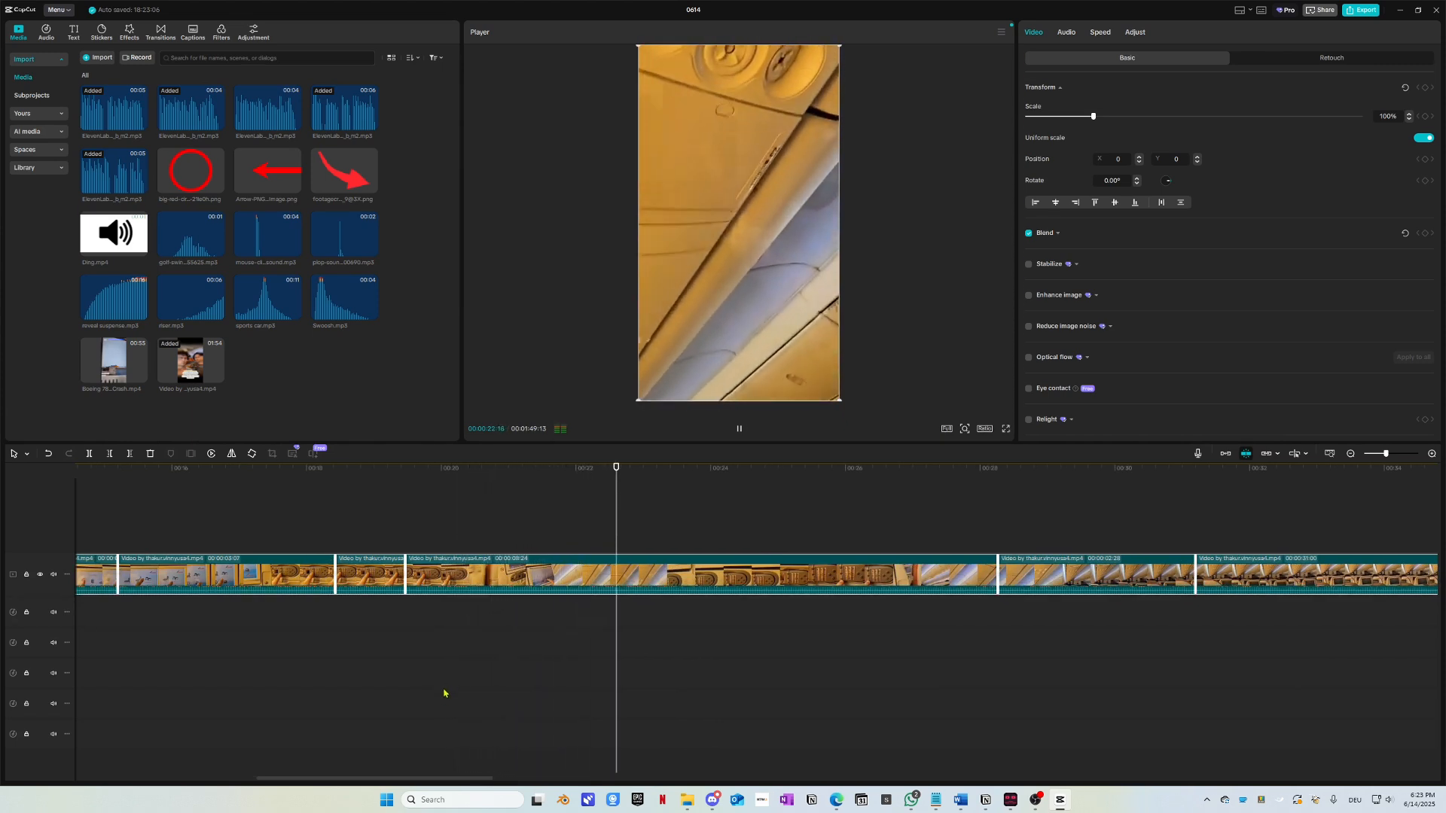
pyautogui.hscroll(2, 452, 689)
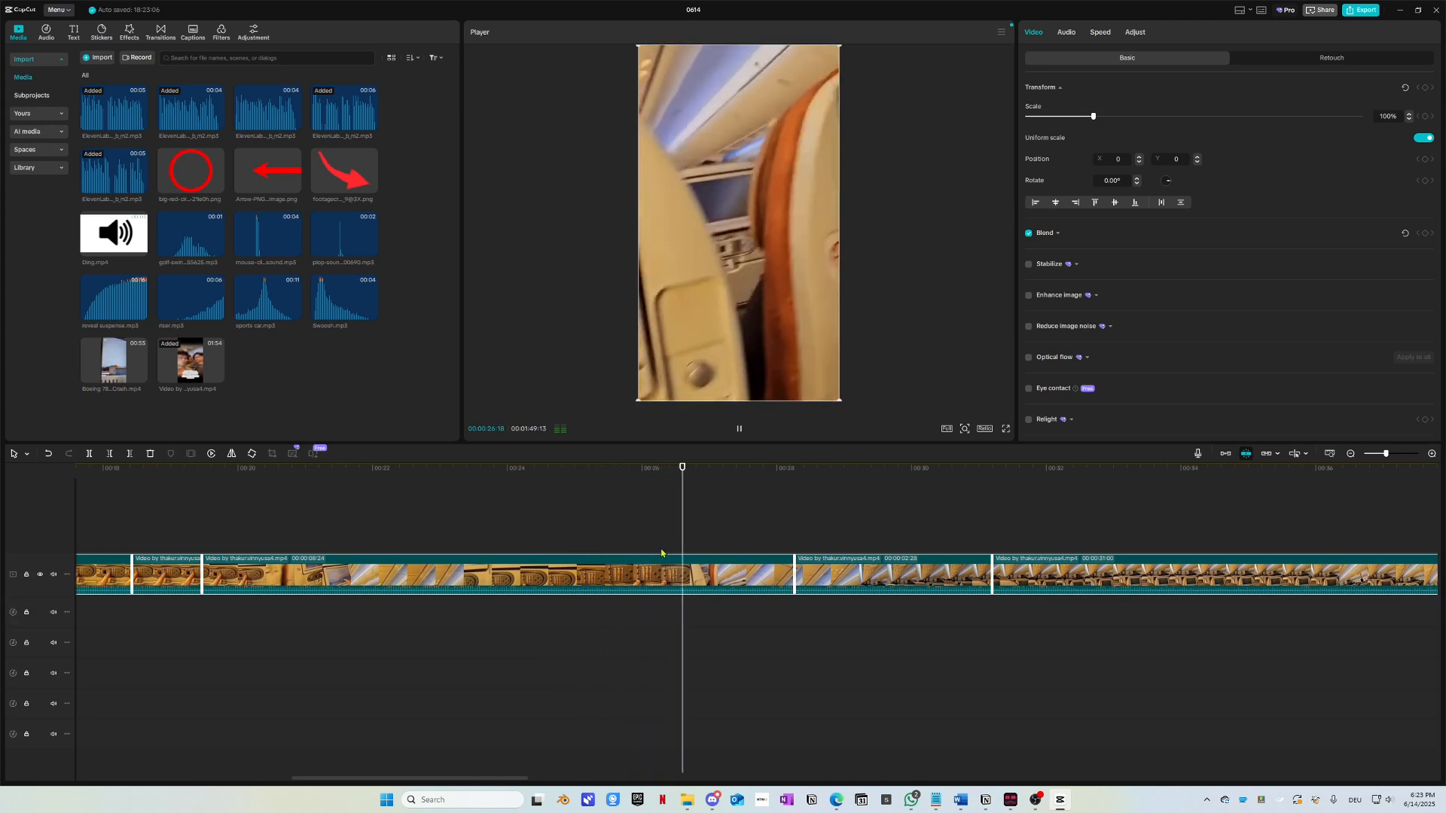
pyautogui.hscroll(4, 662, 554)
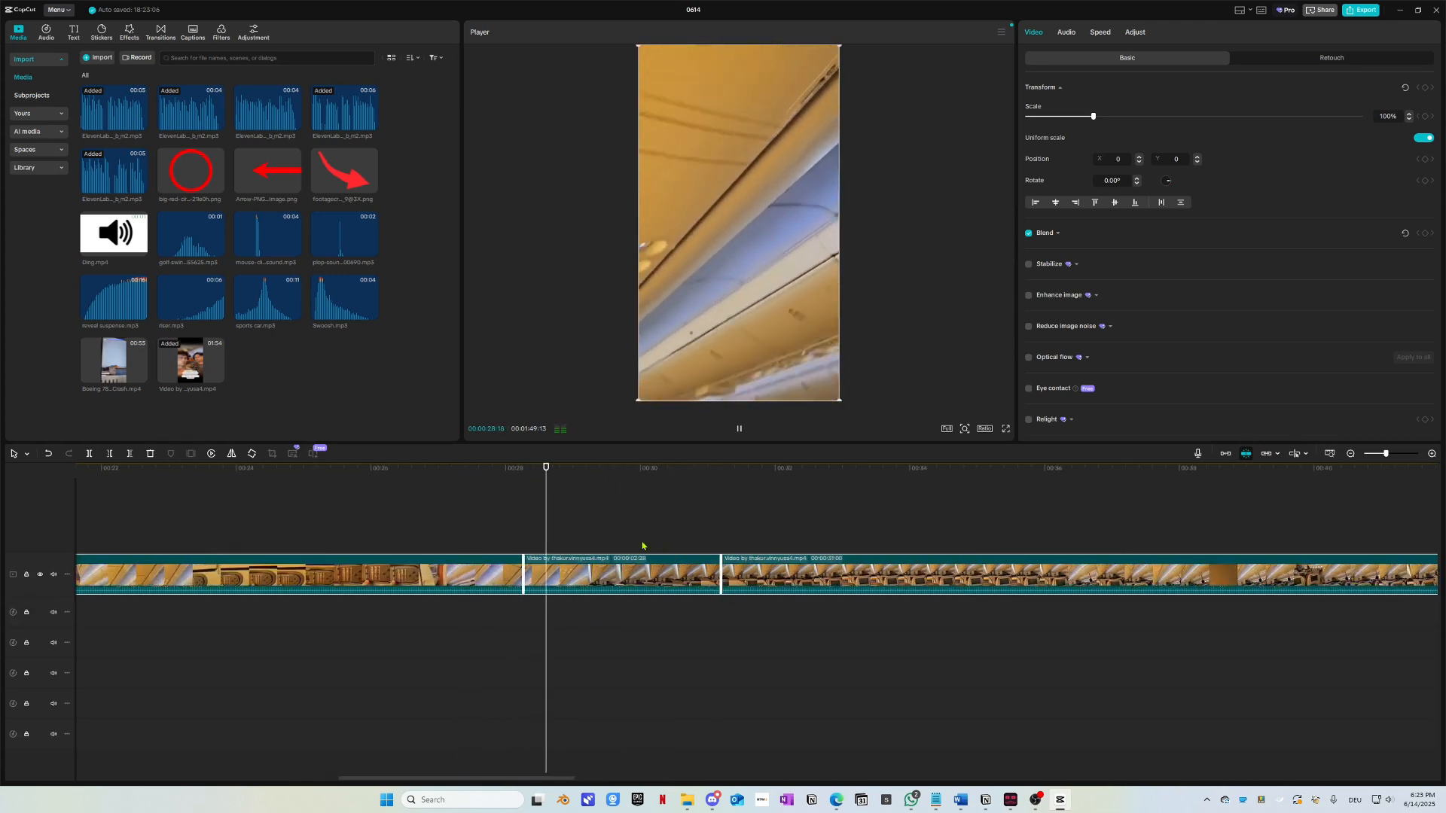
# Step: Scrub to about 24 seconds and split the 00:00:09:24 clip, leaving a 00:00:04:27 first piece
pyautogui.click(468, 470)
pyautogui.press('space')
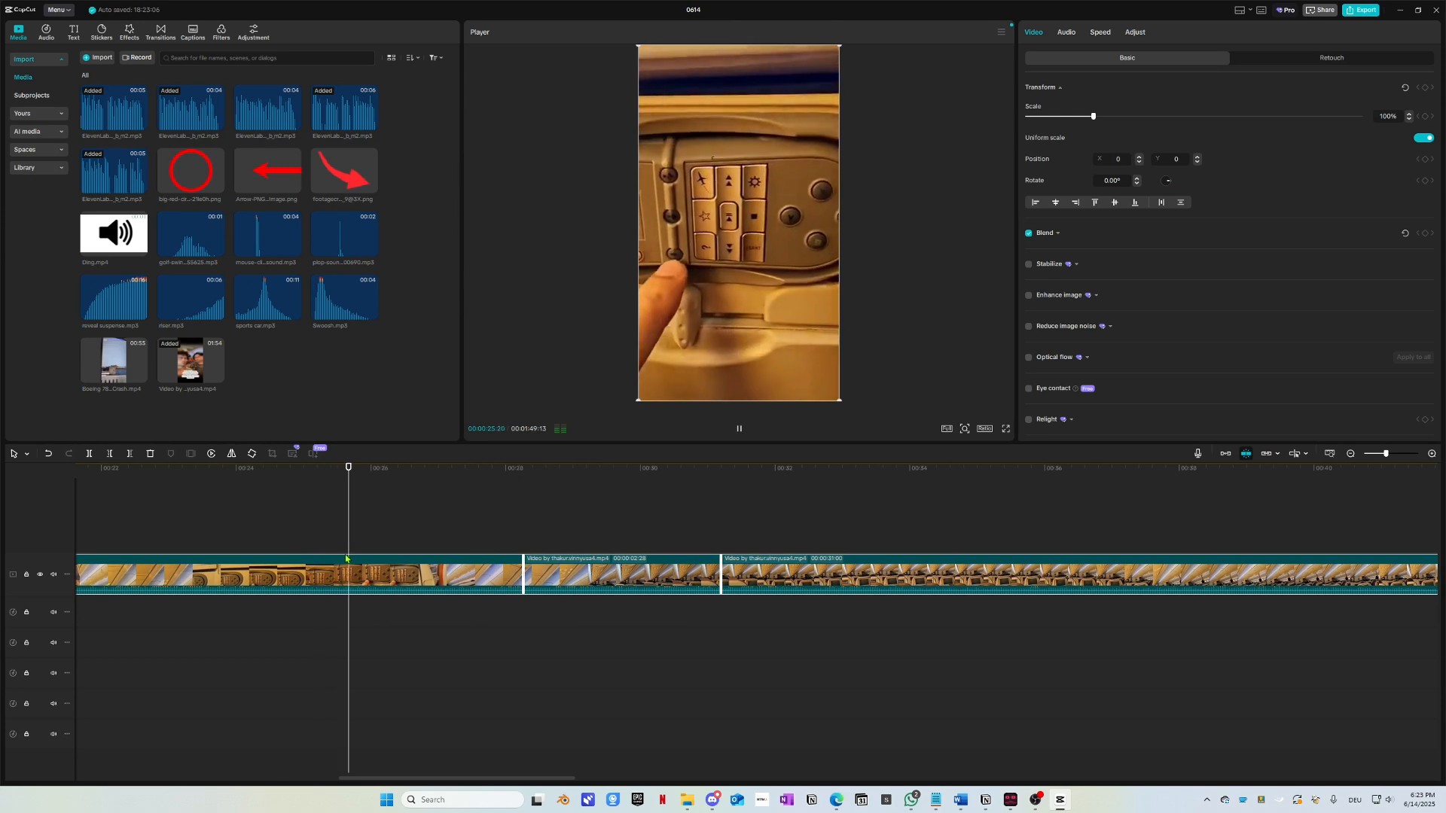
pyautogui.press('space')
pyautogui.moveTo(314, 481); pyautogui.dragTo(237, 478)
pyautogui.press('space')
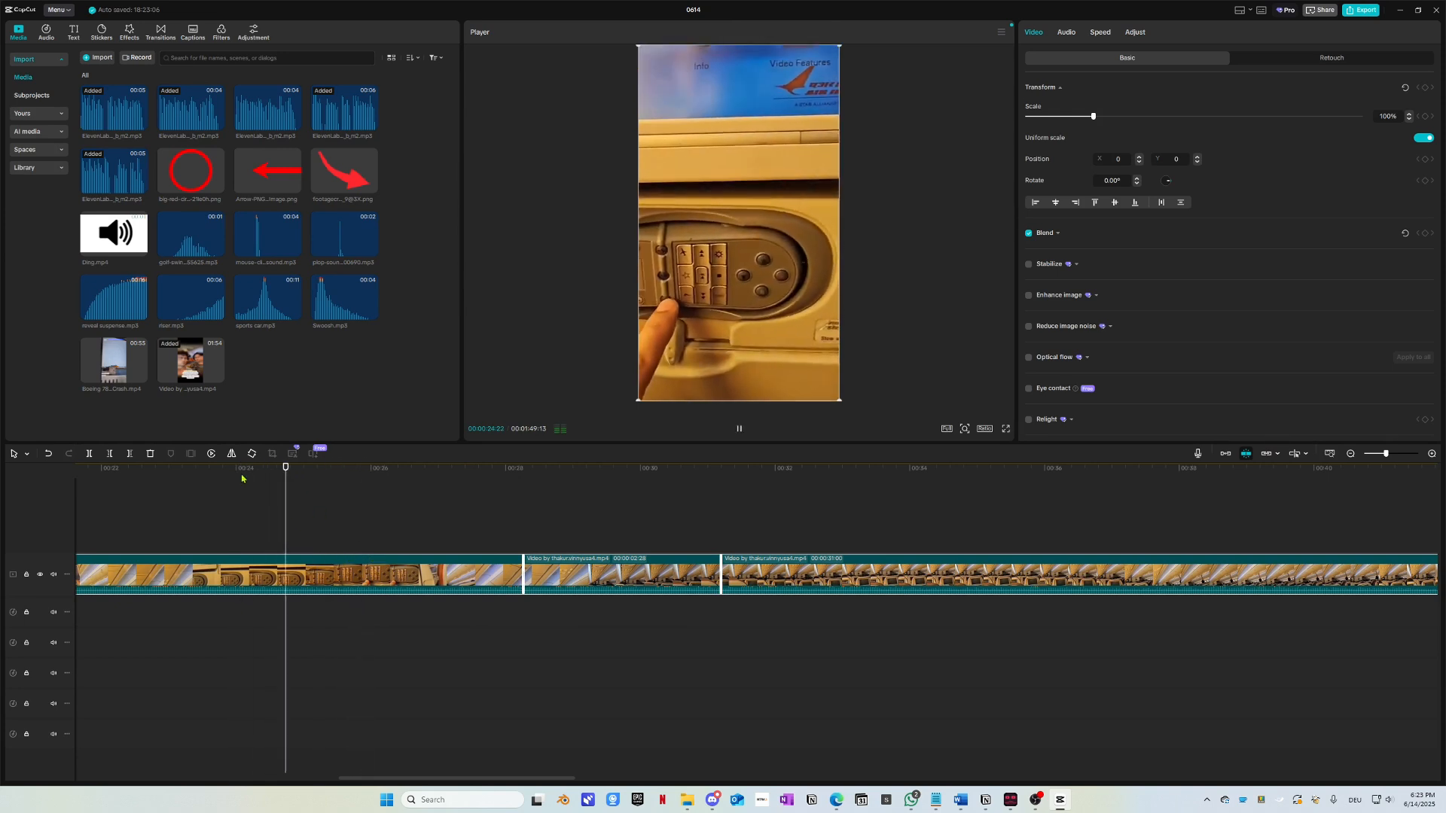
pyautogui.hscroll(-4, 343, 512)
pyautogui.click(346, 480)
pyautogui.press('space')
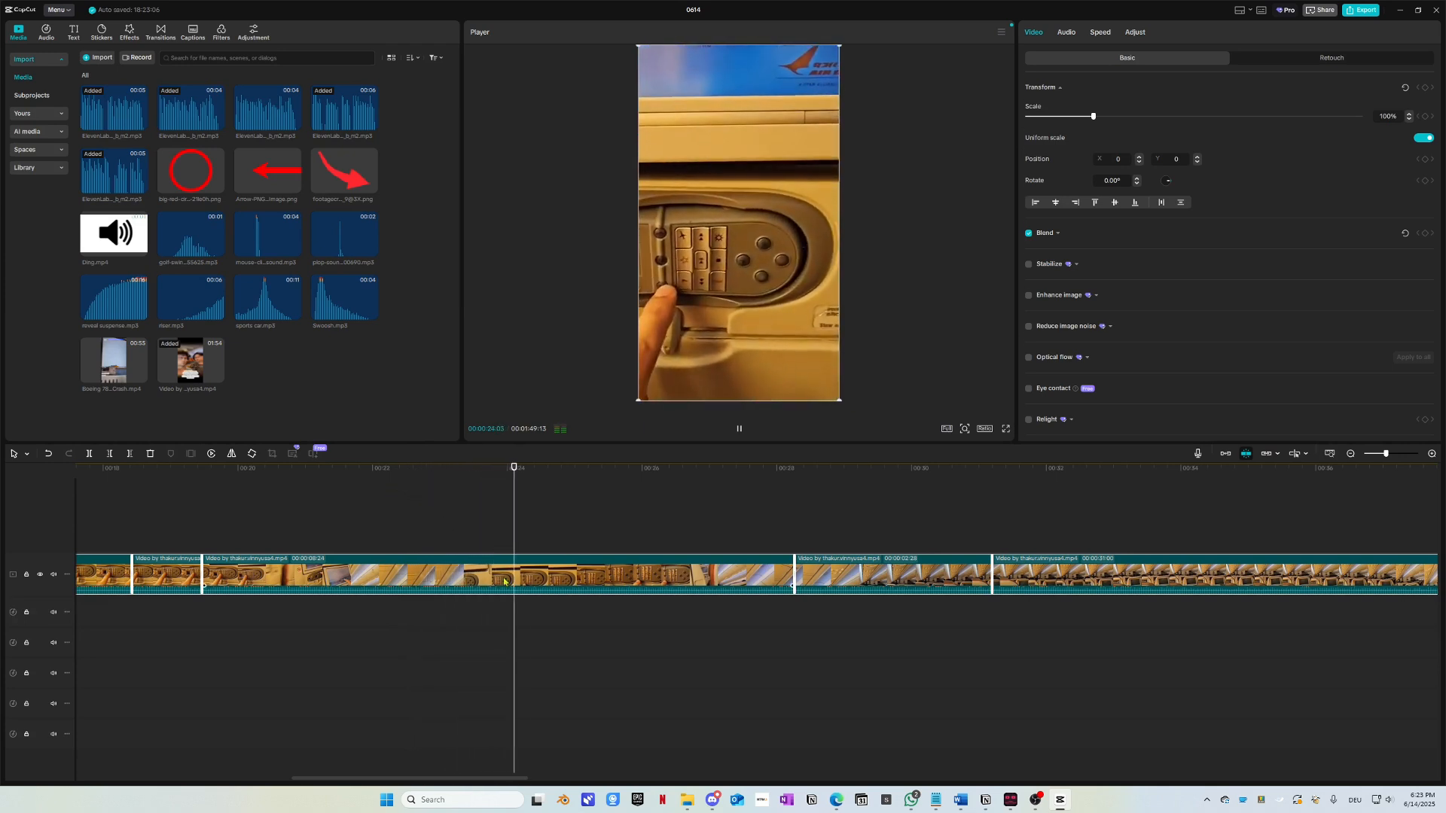
pyautogui.hotkey('ctrl', 'b')
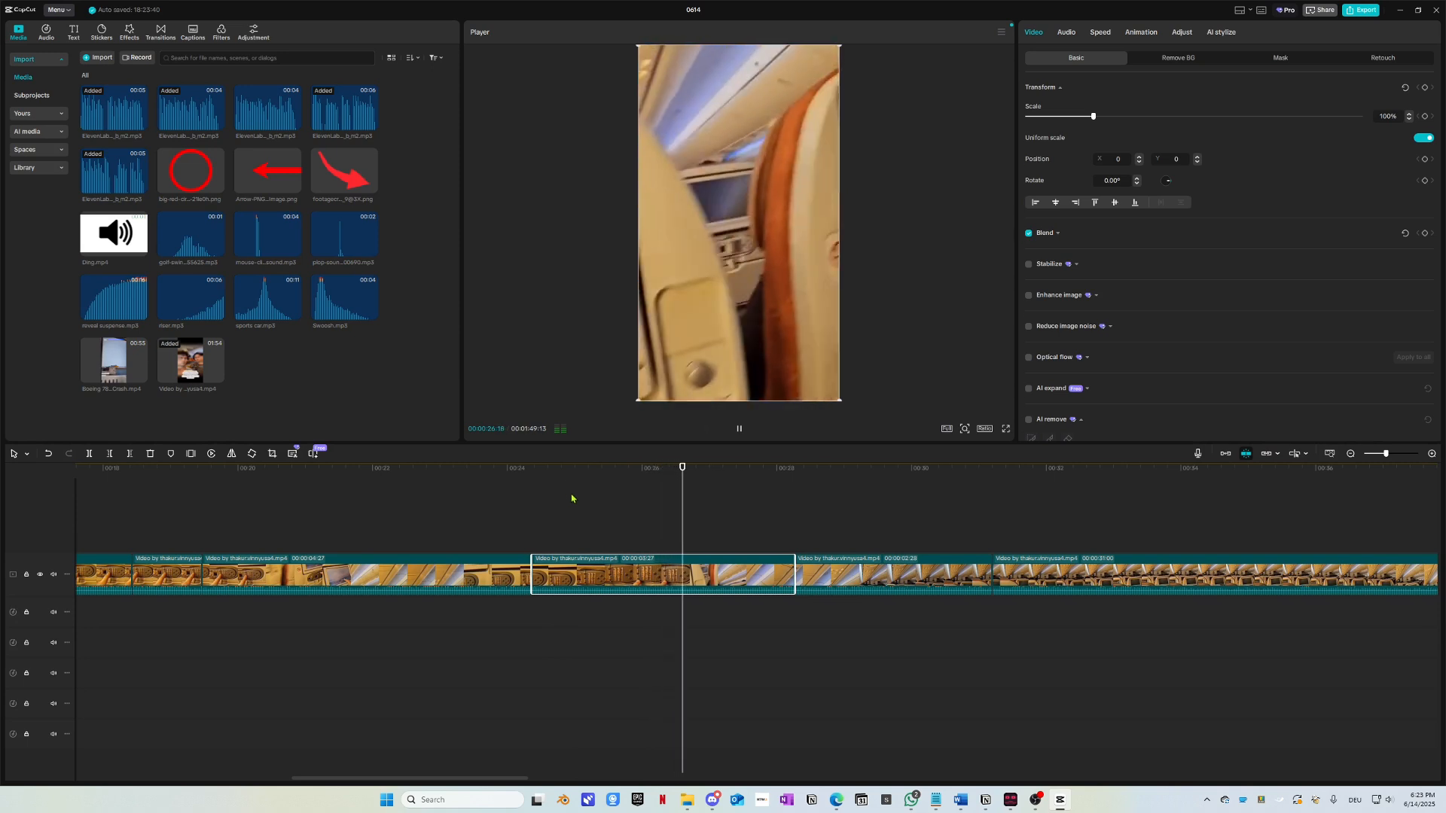
# Step: Split the cabin clip under the playhead at about 30 seconds
pyautogui.scroll(-1, 585, 504)
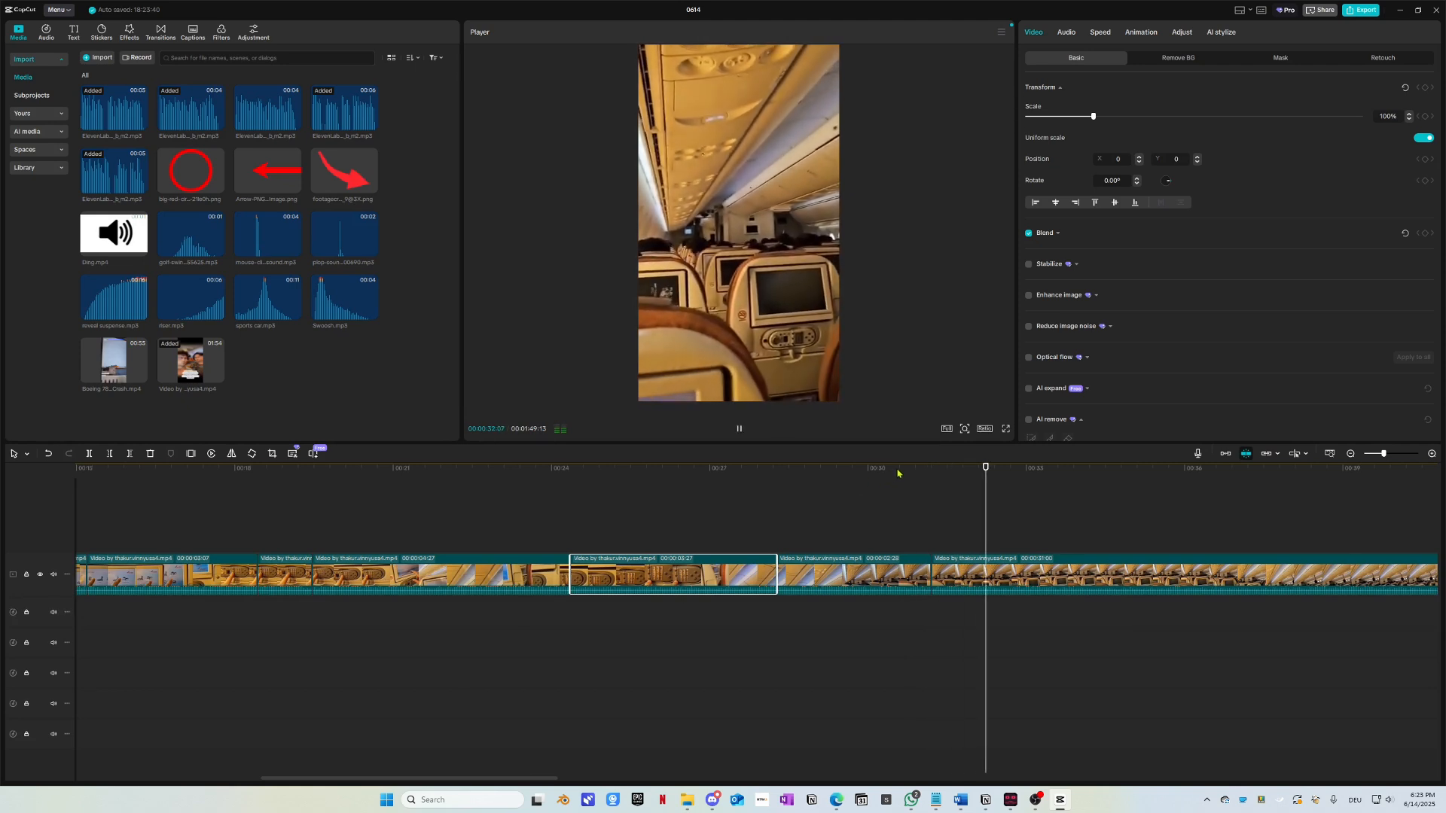
pyautogui.moveTo(822, 480); pyautogui.dragTo(843, 482)
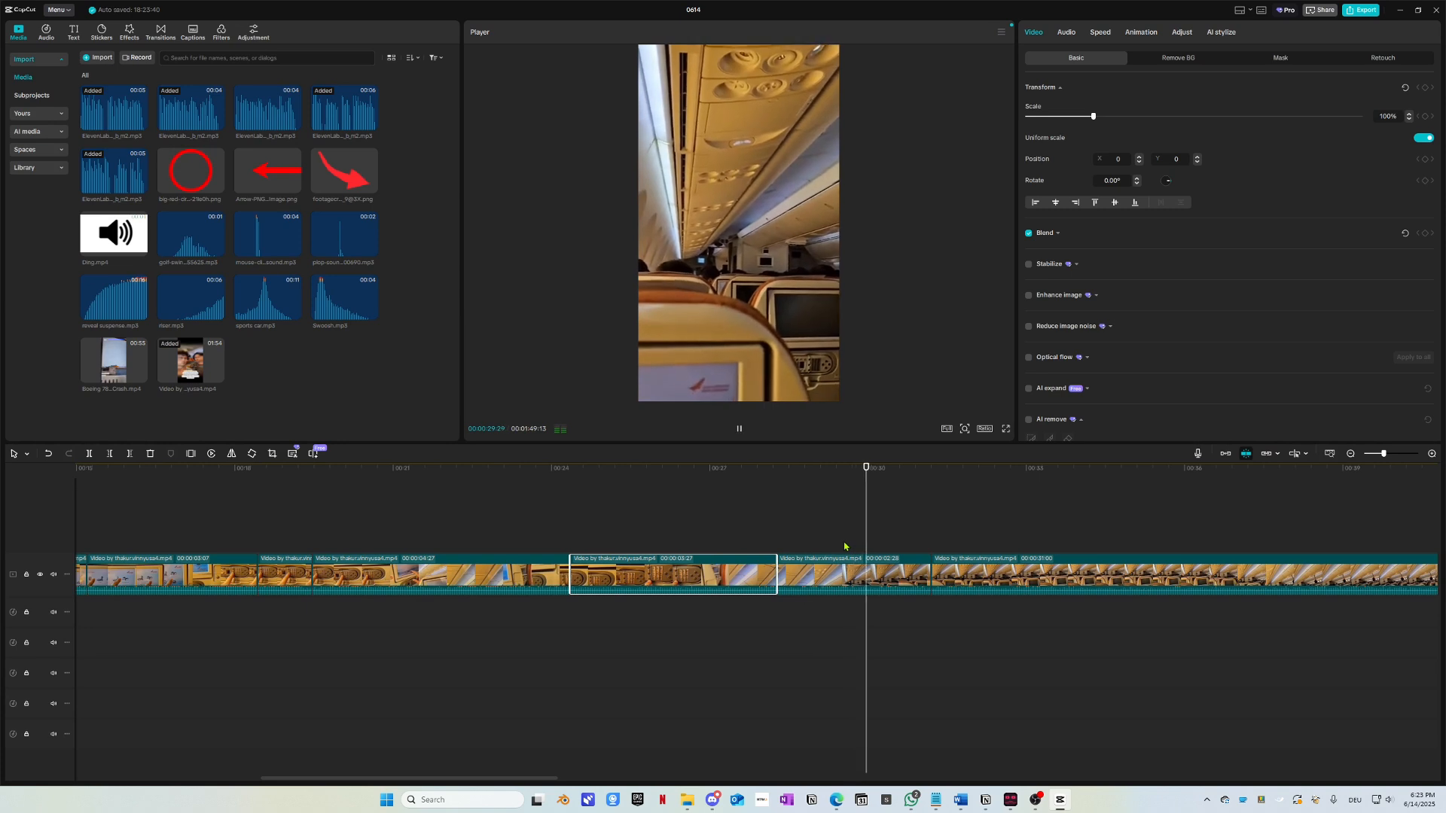
pyautogui.click(878, 473)
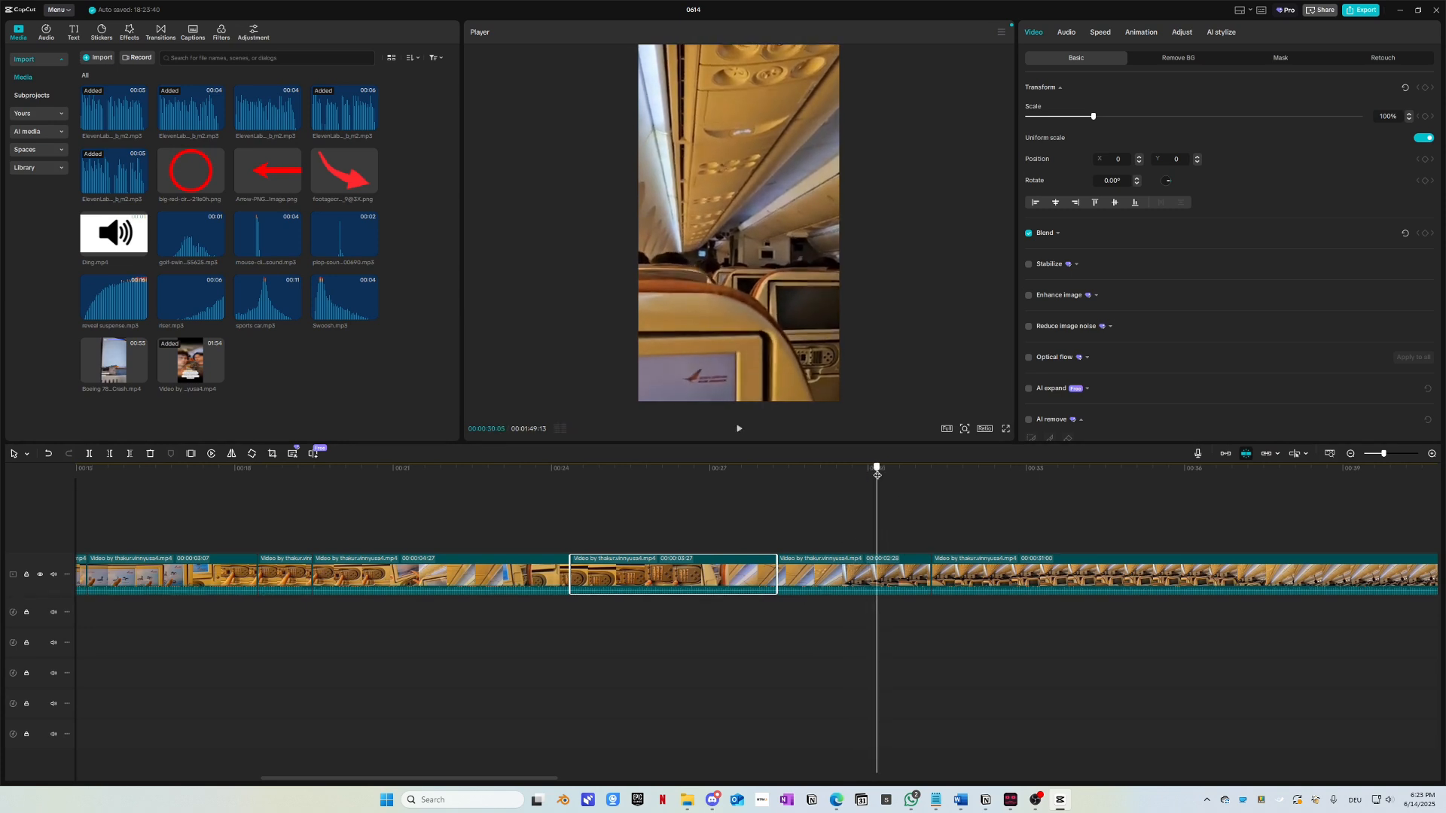
pyautogui.click(827, 579)
pyautogui.hotkey('ctrl', 'b')
# Step: Select the two clips between 24 and 30 seconds, review them, and delete them
pyautogui.moveTo(815, 649); pyautogui.dragTo(637, 546)
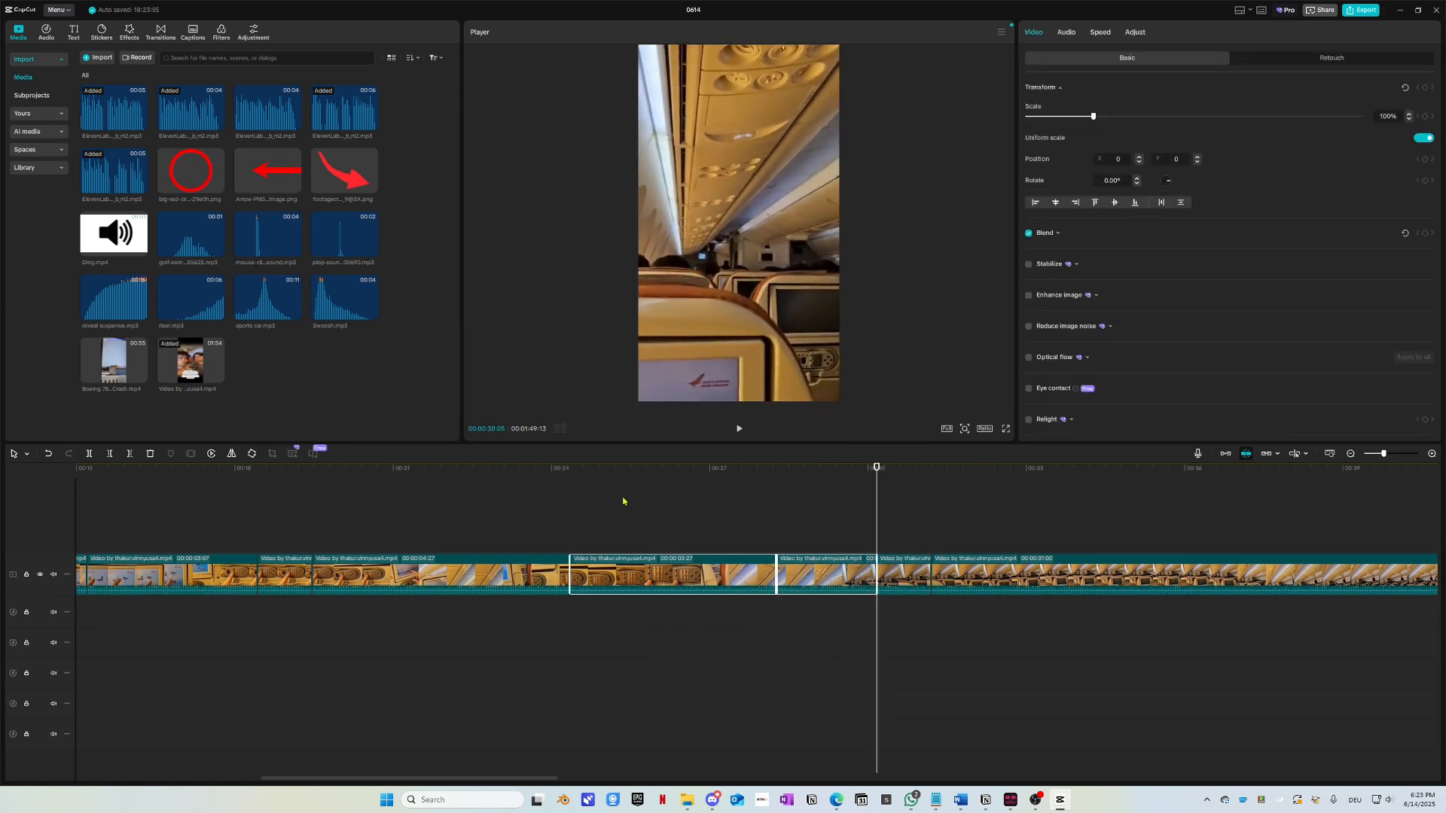
pyautogui.click(614, 473)
pyautogui.click(566, 473)
pyautogui.press('space')
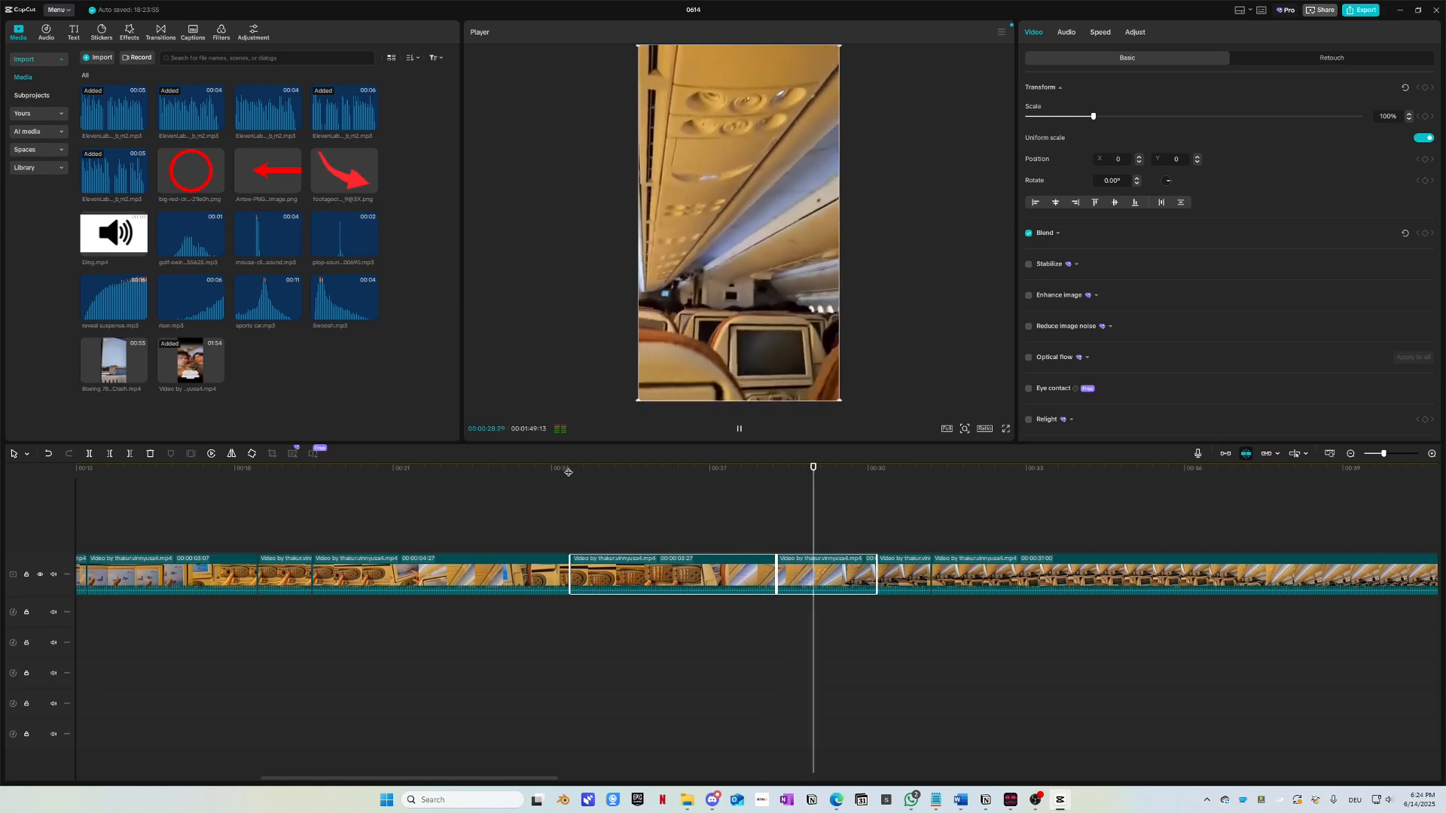
pyautogui.press('space')
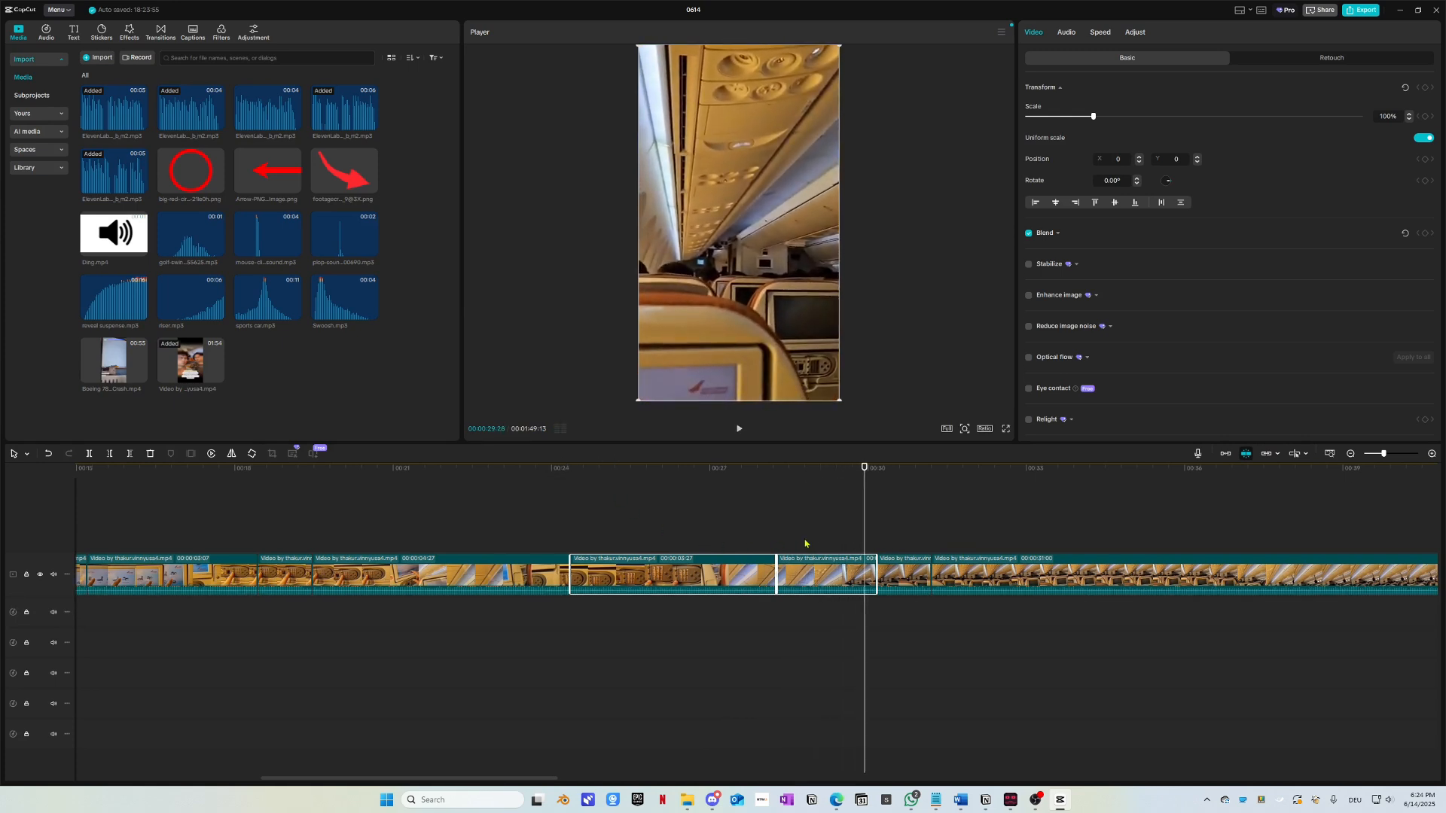
pyautogui.moveTo(600, 473); pyautogui.dragTo(687, 470)
pyautogui.press('Delete')
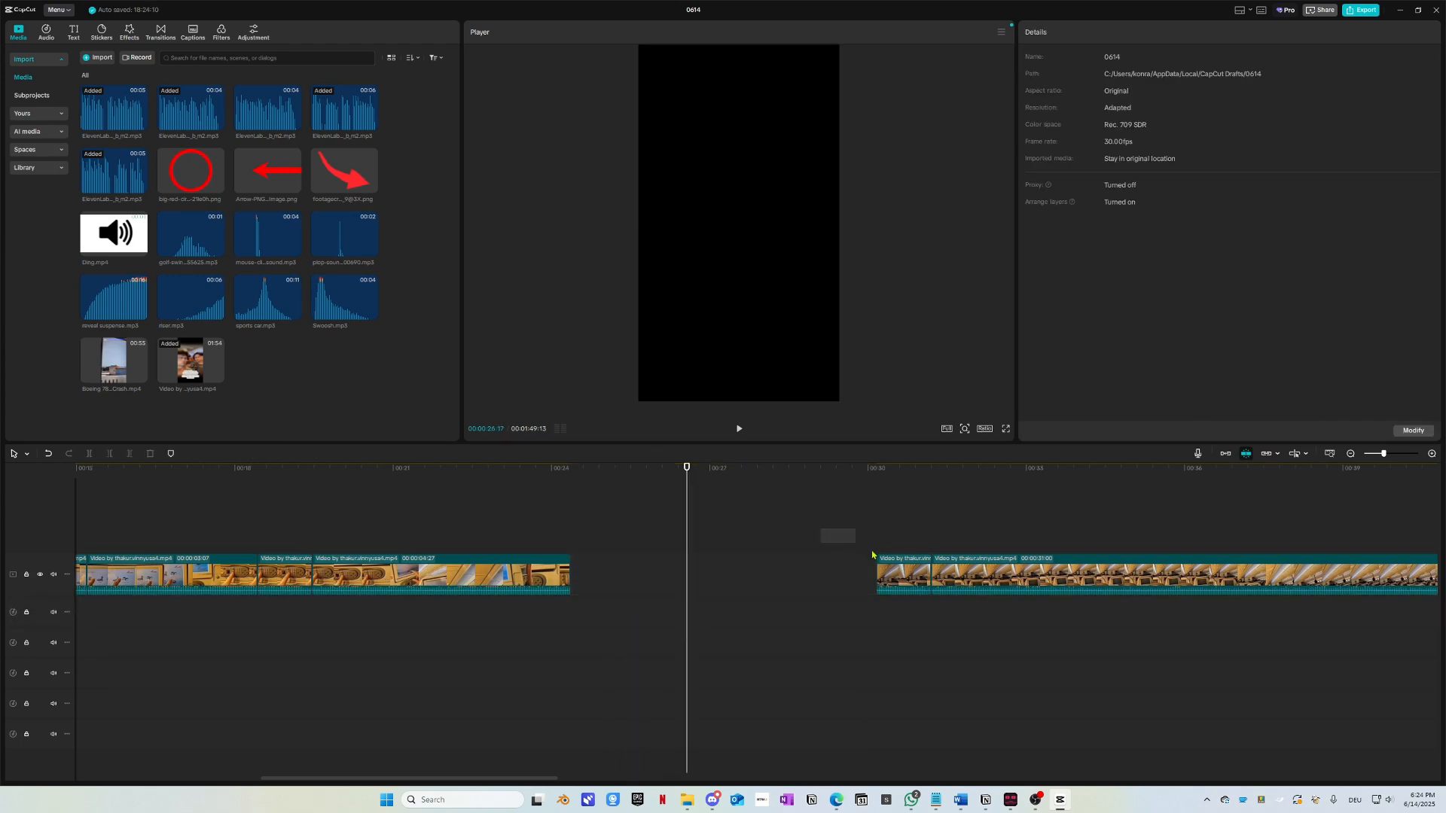
# Step: Select both clips after the gap and slide them left against the 00:00:04:27 piece
pyautogui.moveTo(873, 555); pyautogui.dragTo(1155, 601)
pyautogui.scroll(-5, 1112, 639)
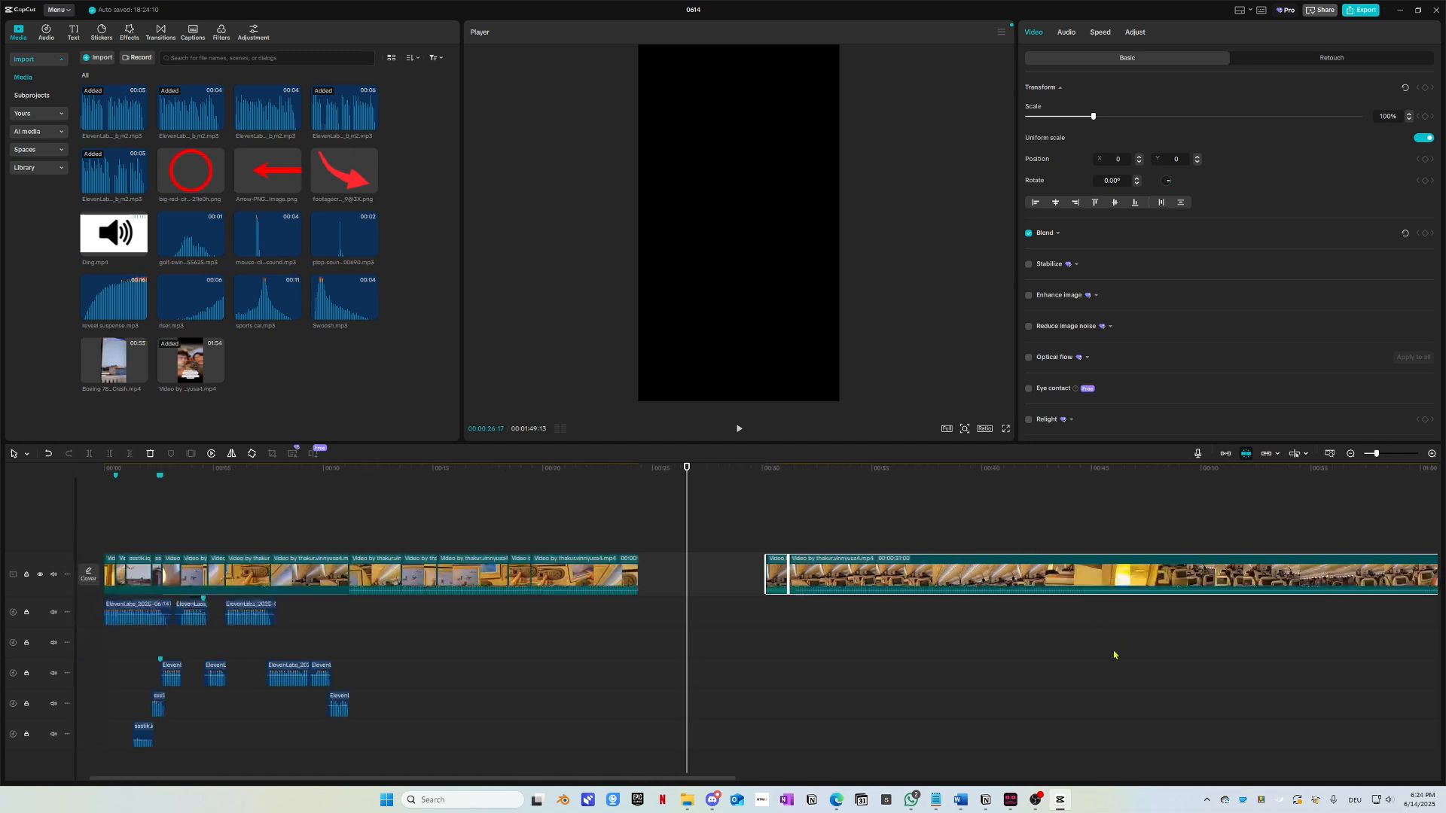
pyautogui.click(1170, 647)
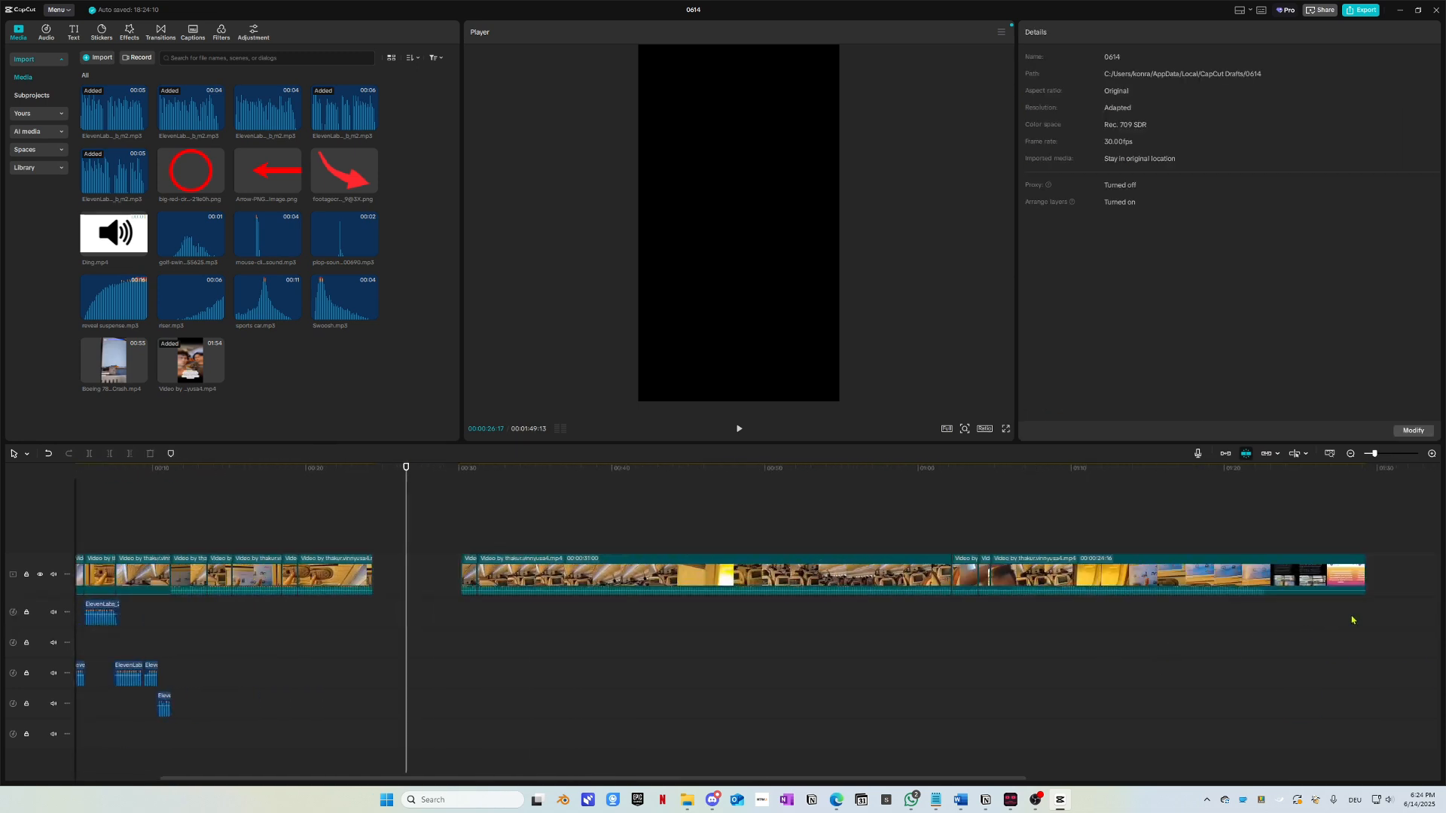
pyautogui.moveTo(1356, 613); pyautogui.dragTo(446, 546)
pyautogui.scroll(3, 549, 600)
pyautogui.scroll(1, 549, 600)
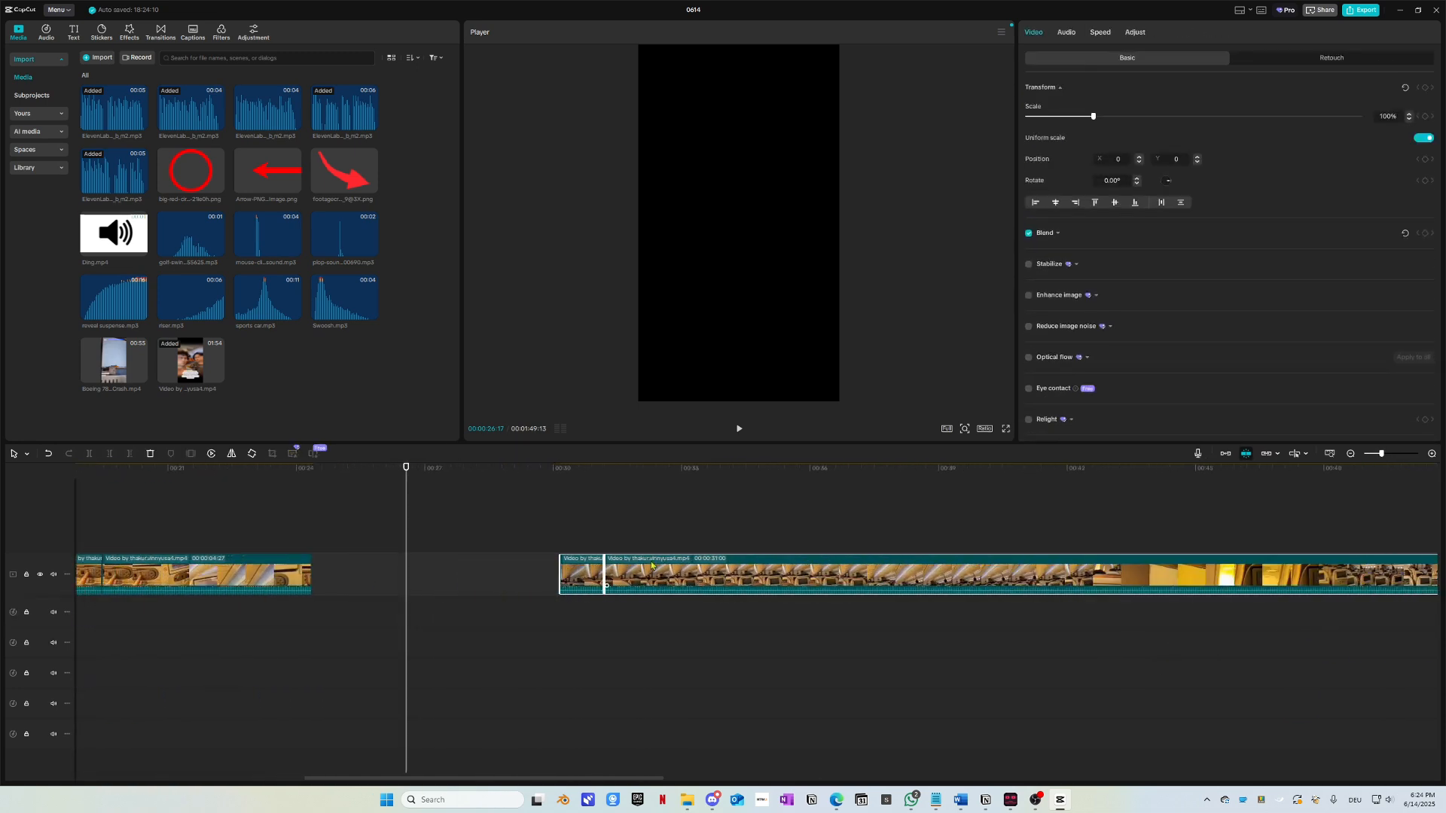
pyautogui.moveTo(667, 575); pyautogui.dragTo(420, 571)
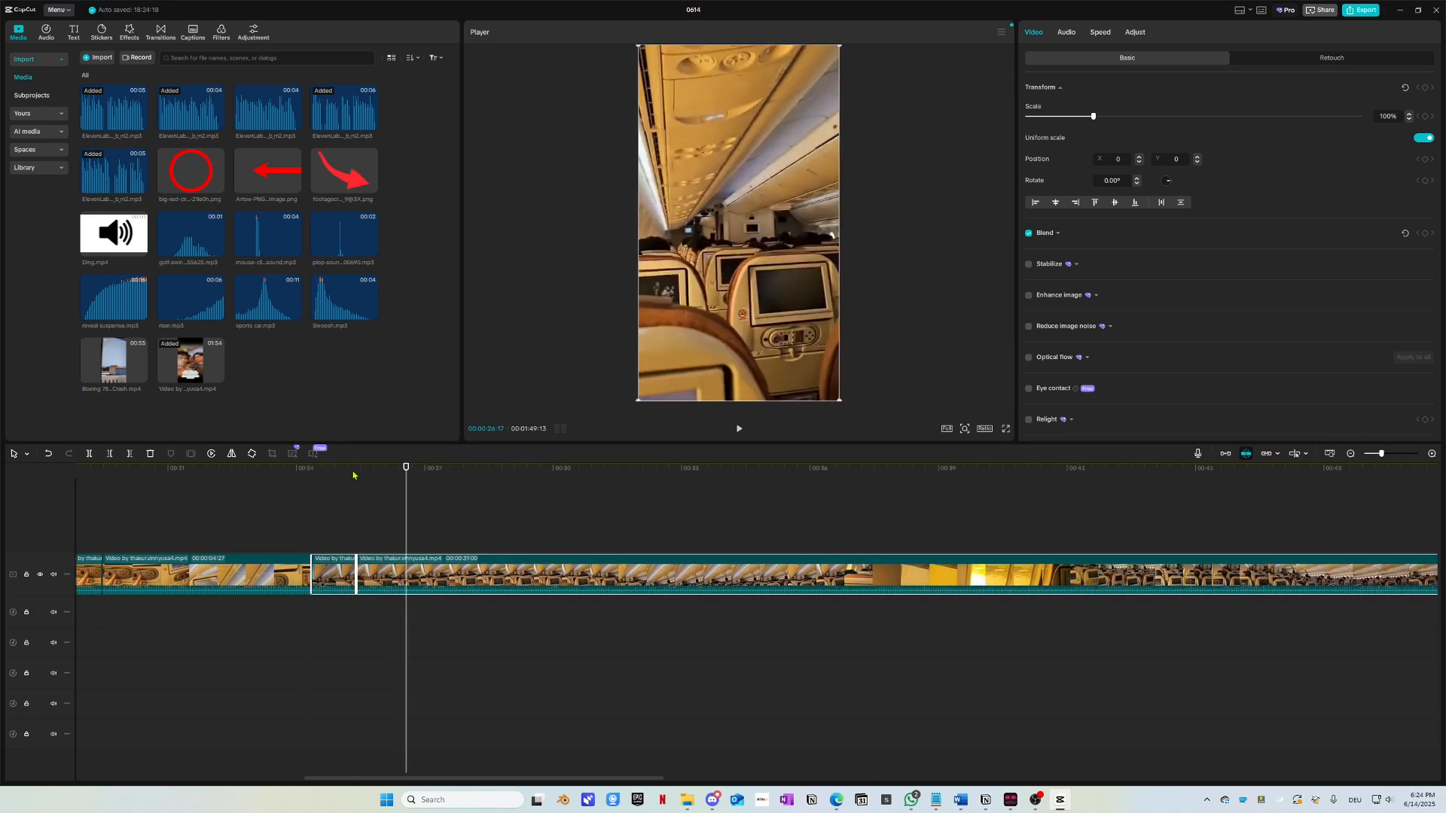
# Step: Play from just before the new 24-second join to check it
pyautogui.click(312, 475)
pyautogui.moveTo(311, 477); pyautogui.dragTo(306, 469)
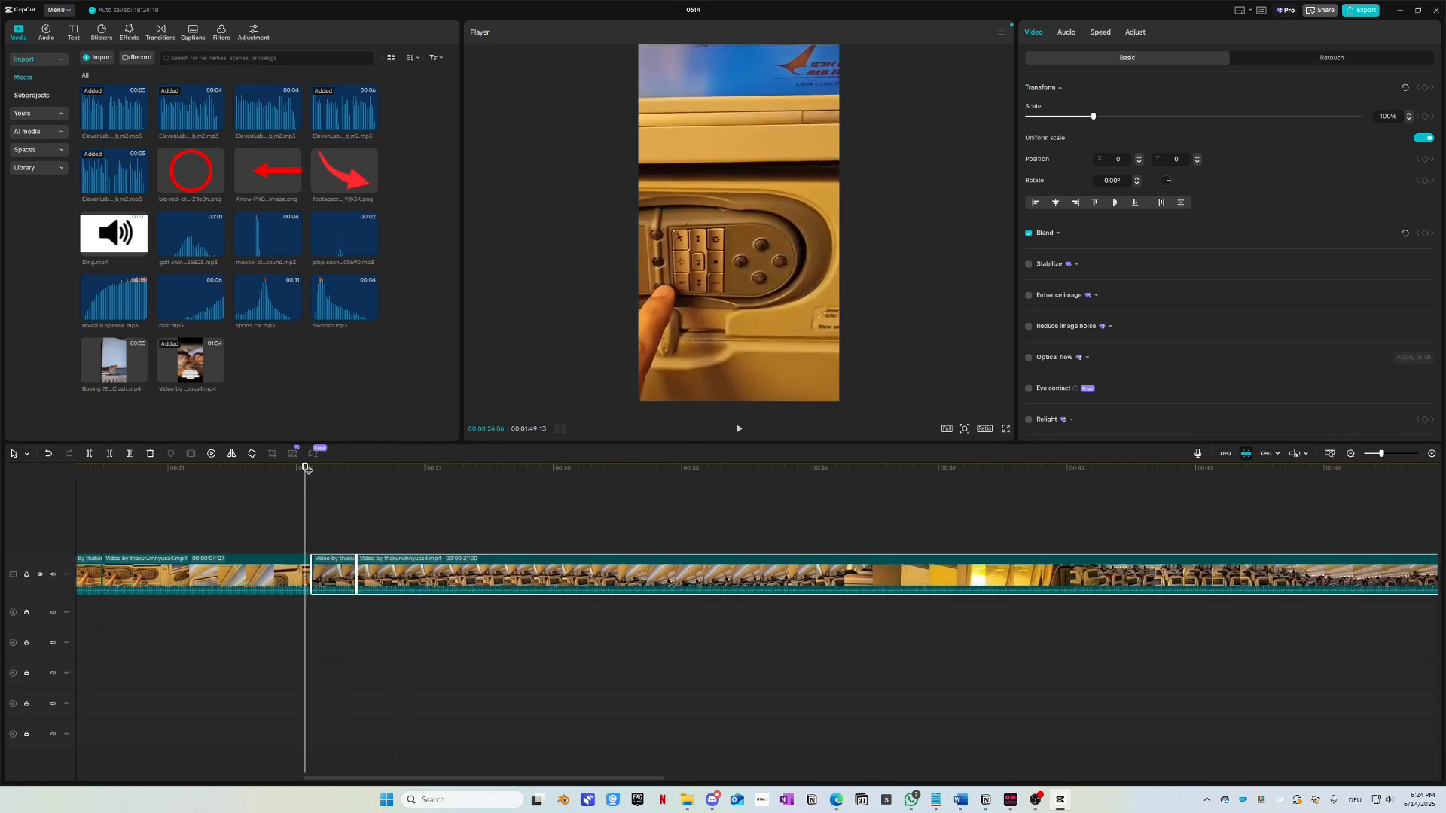
pyautogui.scroll(1, 367, 586)
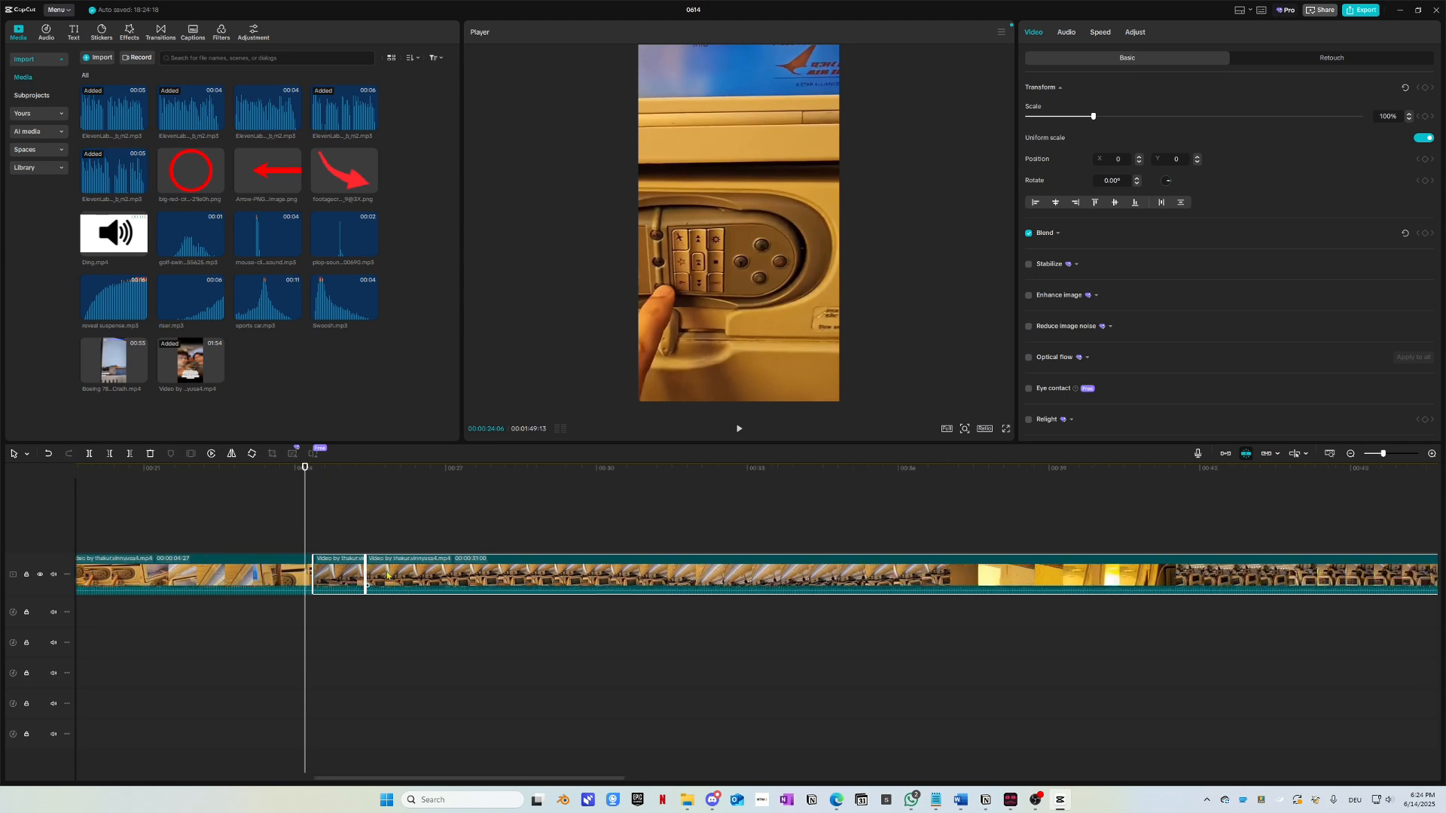
pyautogui.press('space')
pyautogui.scroll(2, 348, 681)
# Step: Split the long cabin clip at about 31 seconds, then scrub back and replay to check the cut
pyautogui.scroll(1, 346, 681)
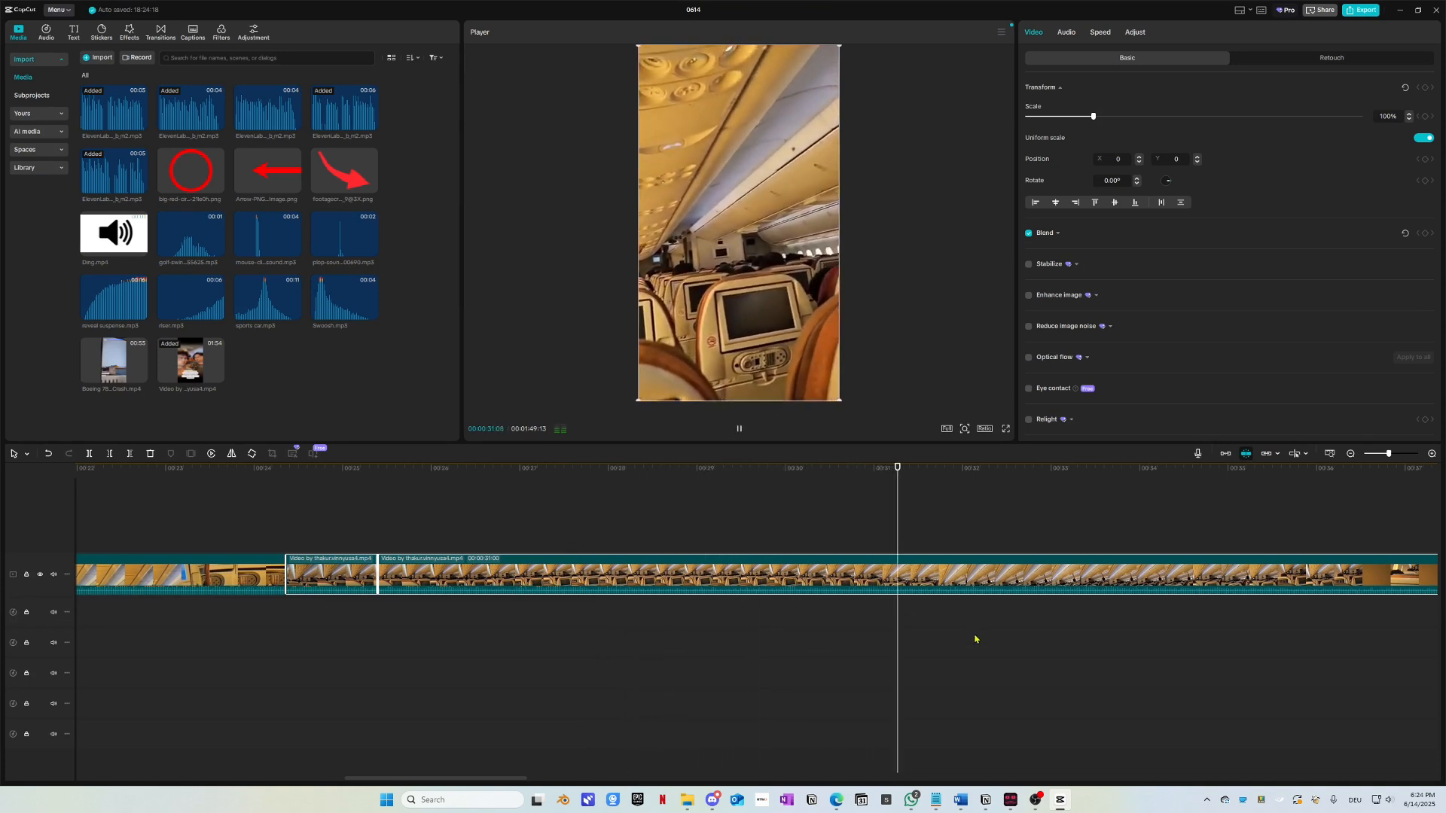
pyautogui.hotkey('ctrl', 'b')
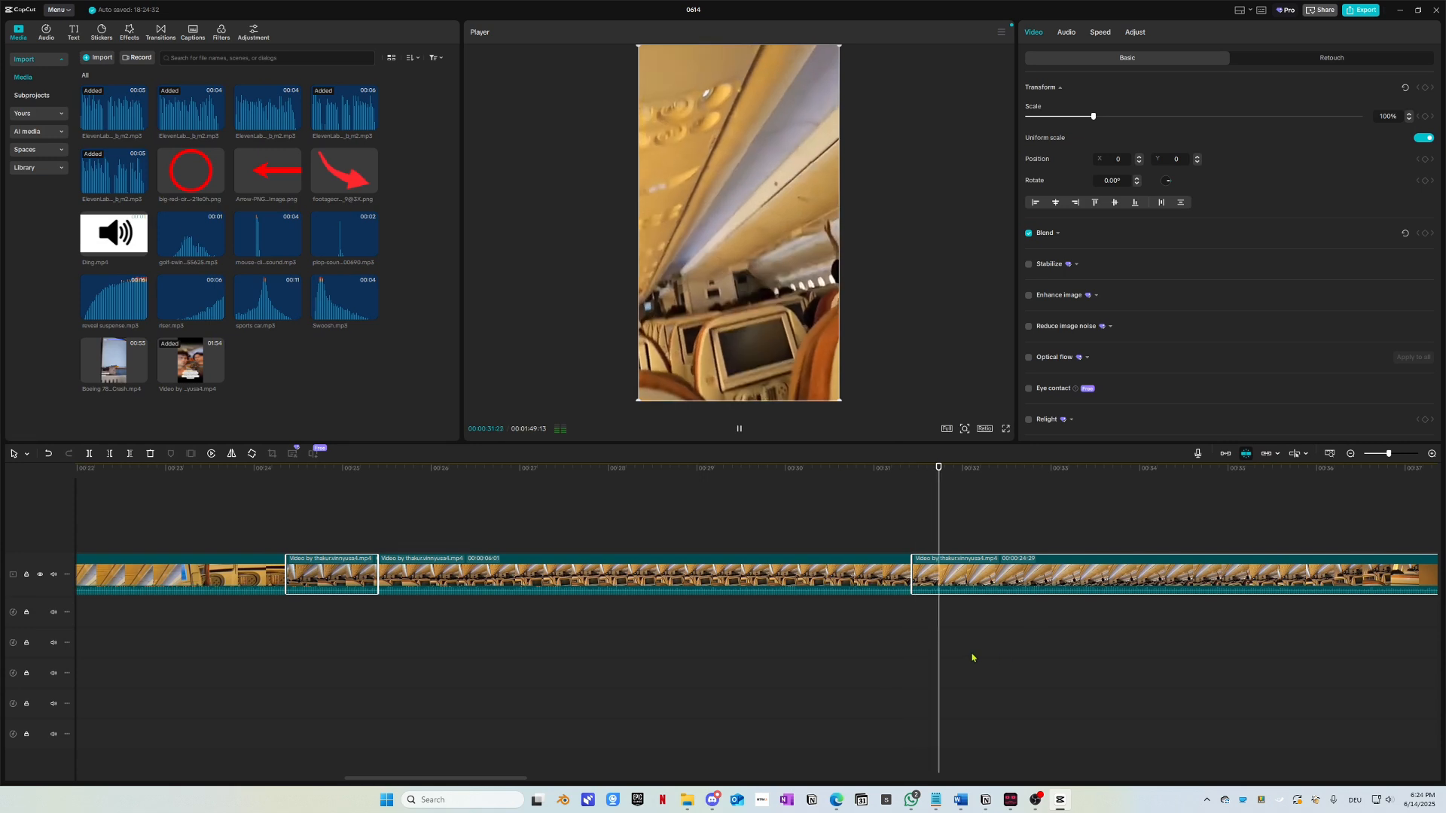
pyautogui.moveTo(800, 472); pyautogui.dragTo(595, 474)
pyautogui.press('space')
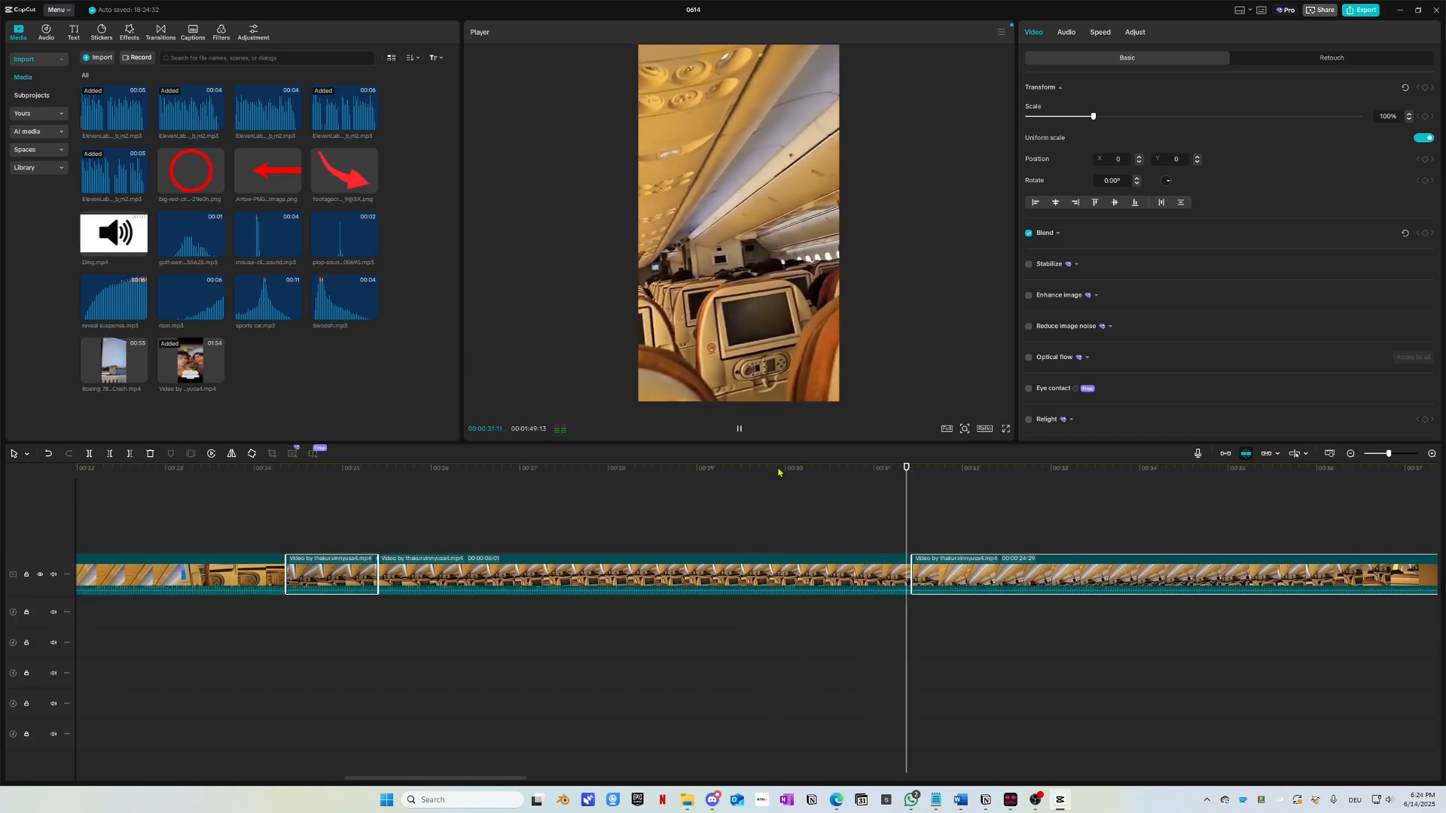
pyautogui.press('space')
pyautogui.moveTo(789, 473); pyautogui.dragTo(664, 499)
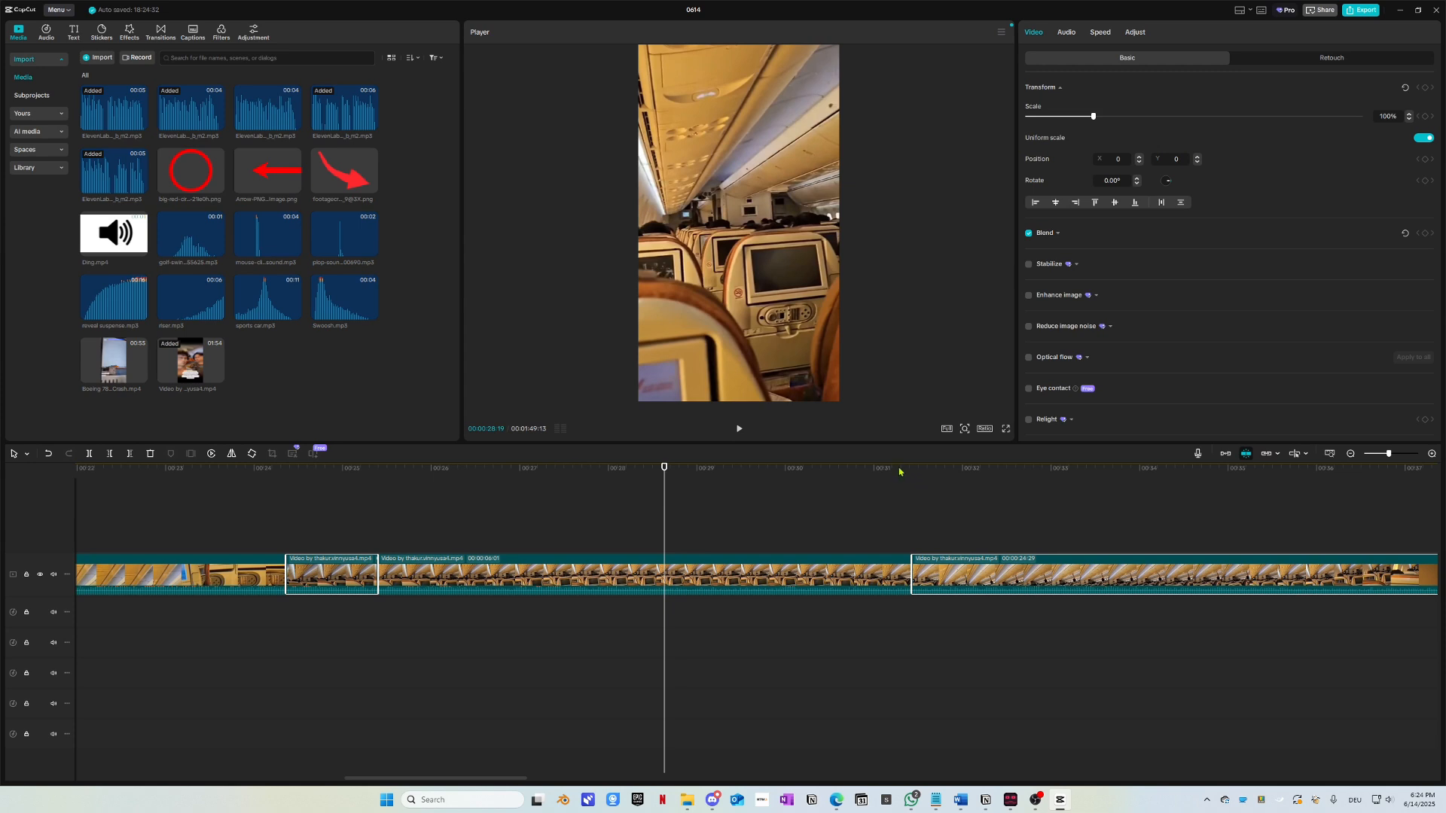
pyautogui.moveTo(703, 480); pyautogui.dragTo(671, 482)
# Step: Edit and confirm the settings of the marker at about 29 seconds
pyautogui.click(714, 529)
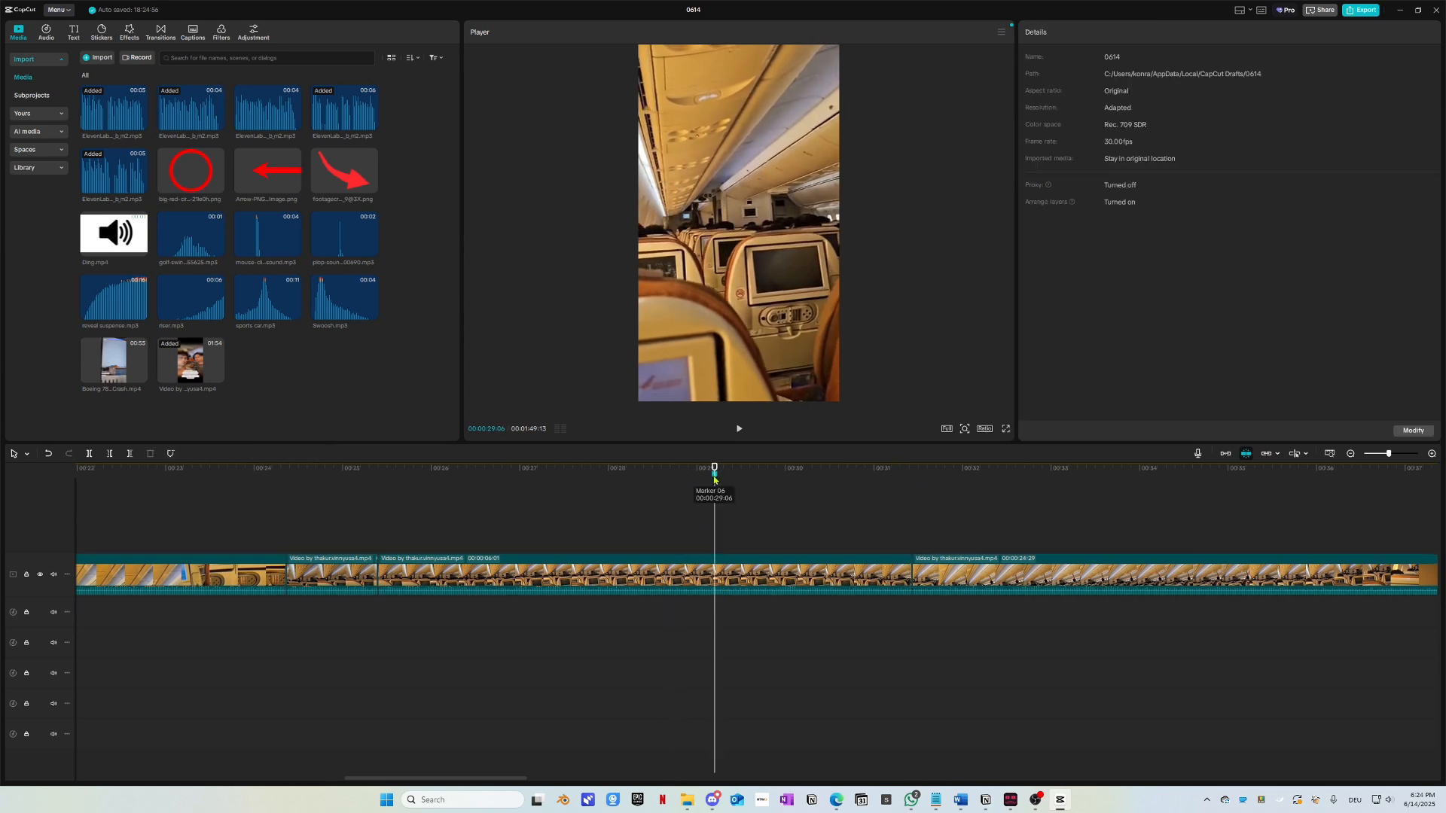
pyautogui.rightClick(715, 479)
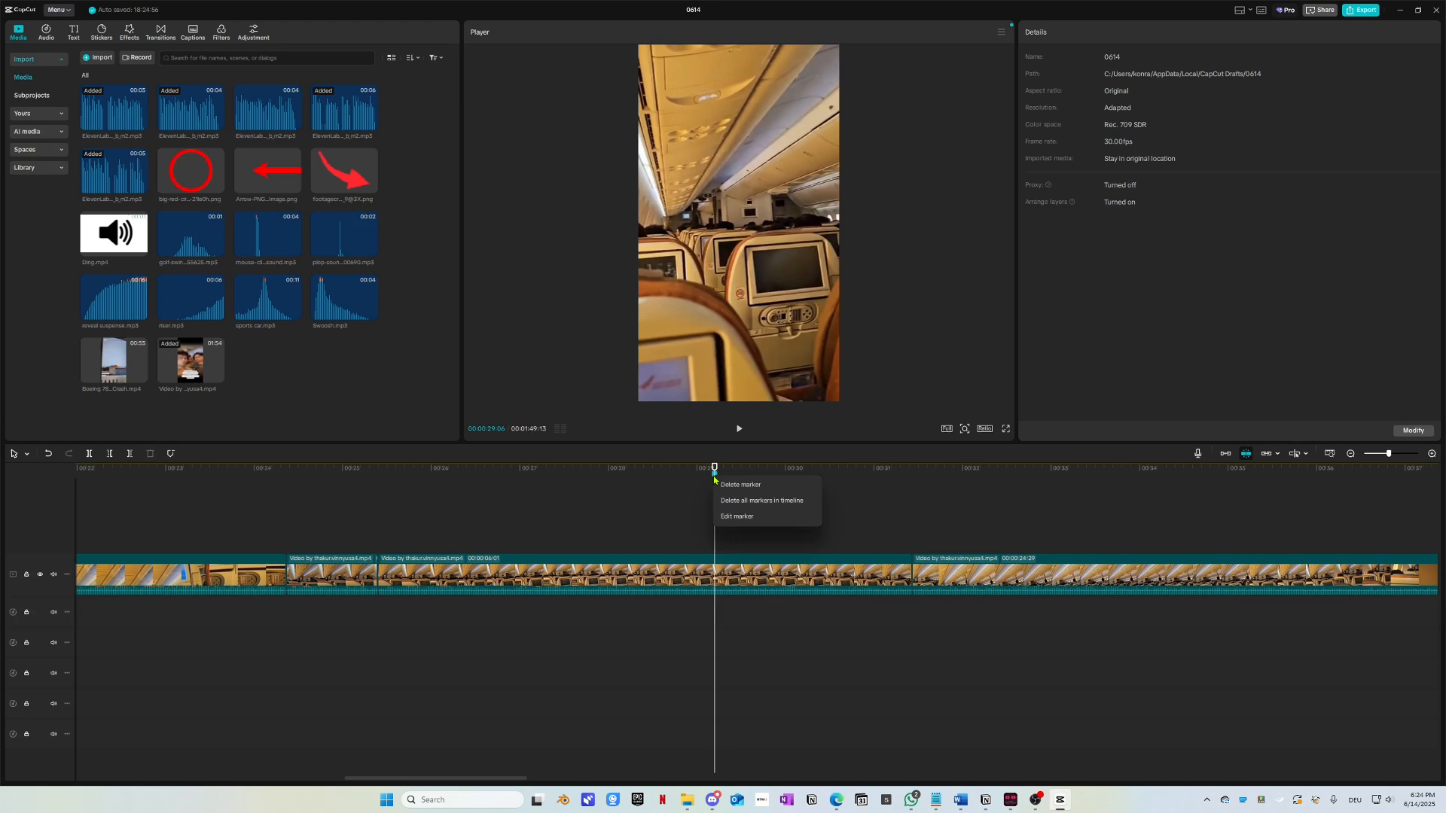
pyautogui.click(738, 517)
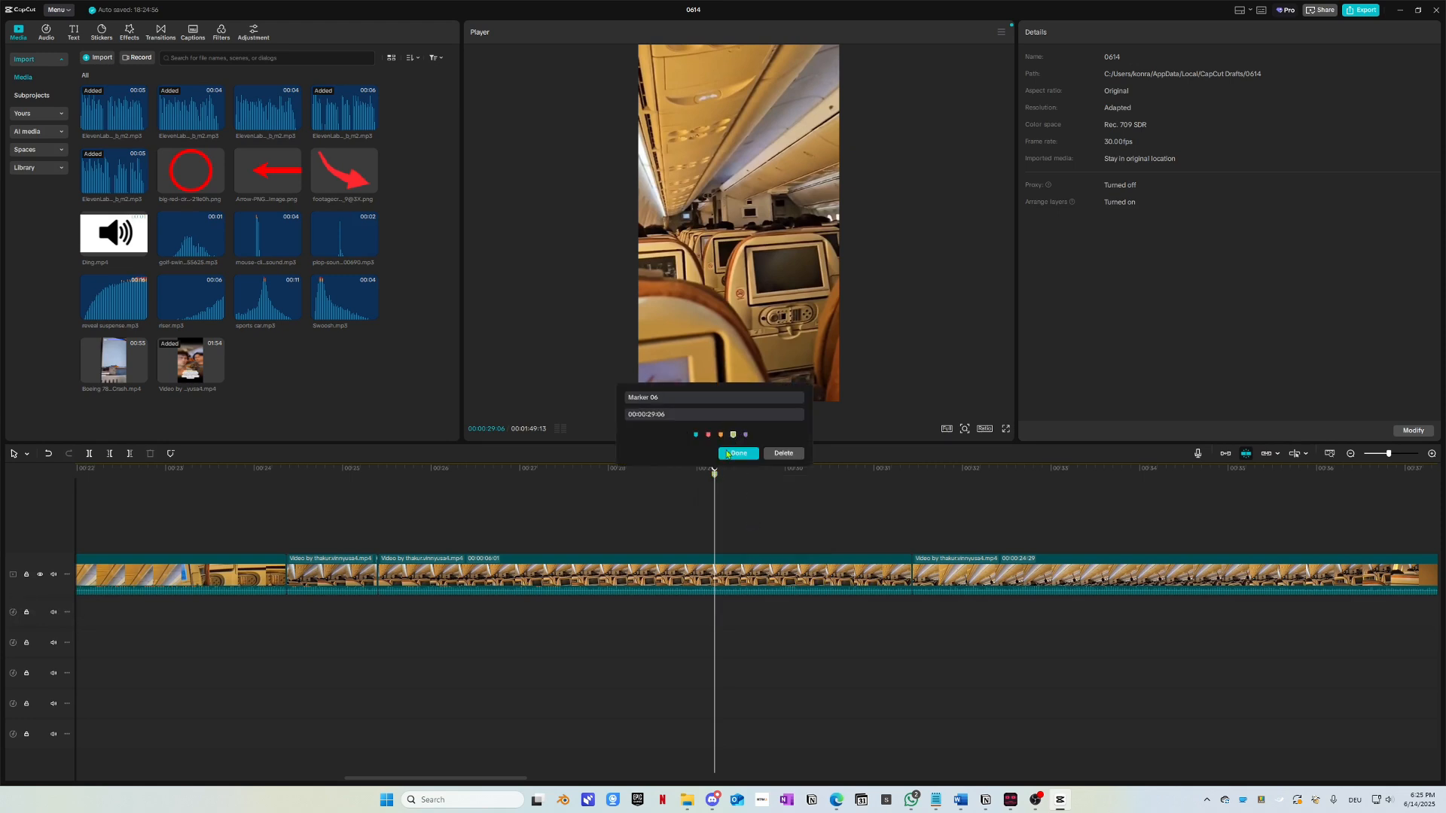
pyautogui.click(728, 453)
# Step: Play the footage from the marker and jump back to about 33 seconds
pyautogui.press('space')
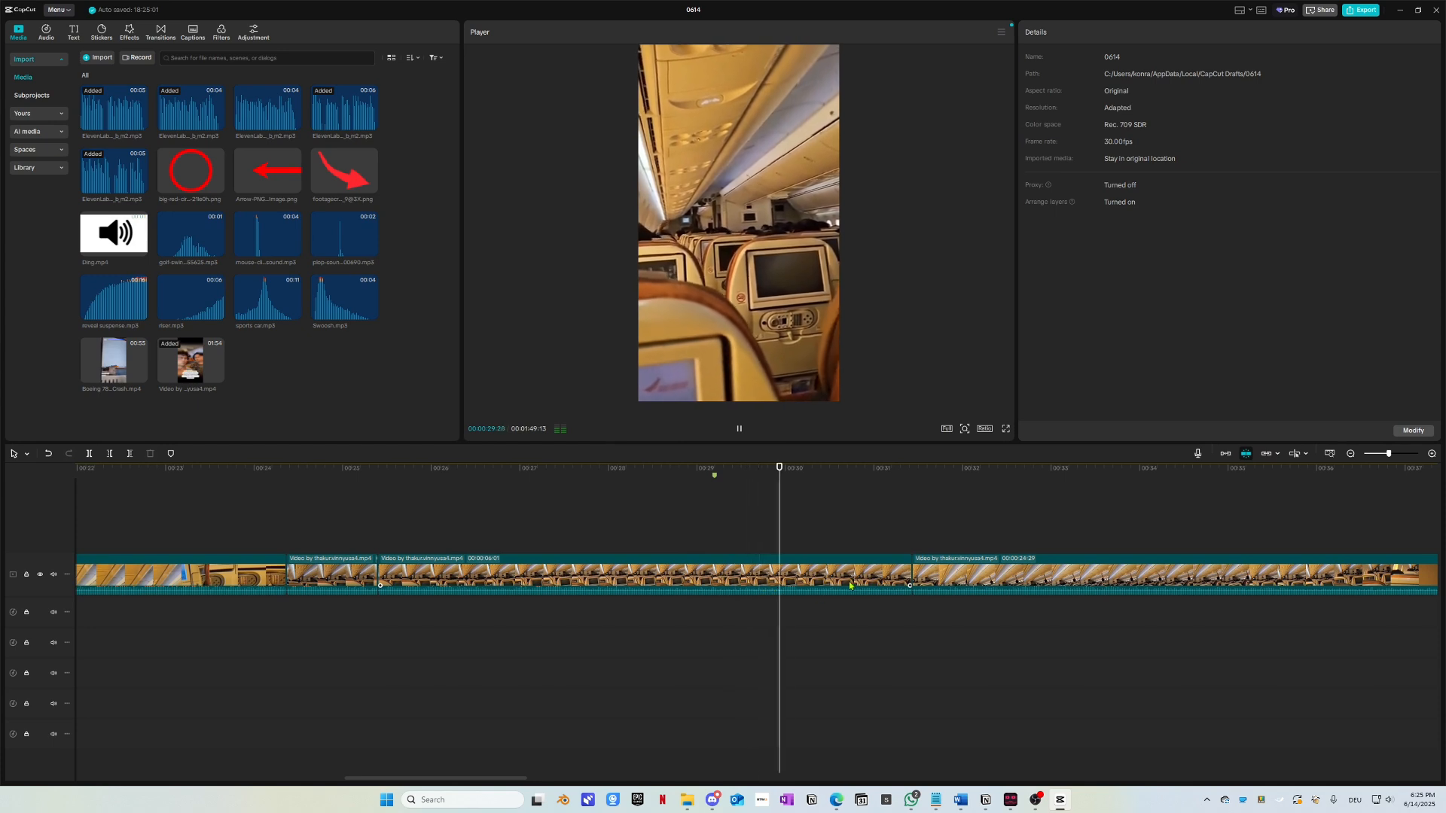
pyautogui.hscroll(3, 832, 607)
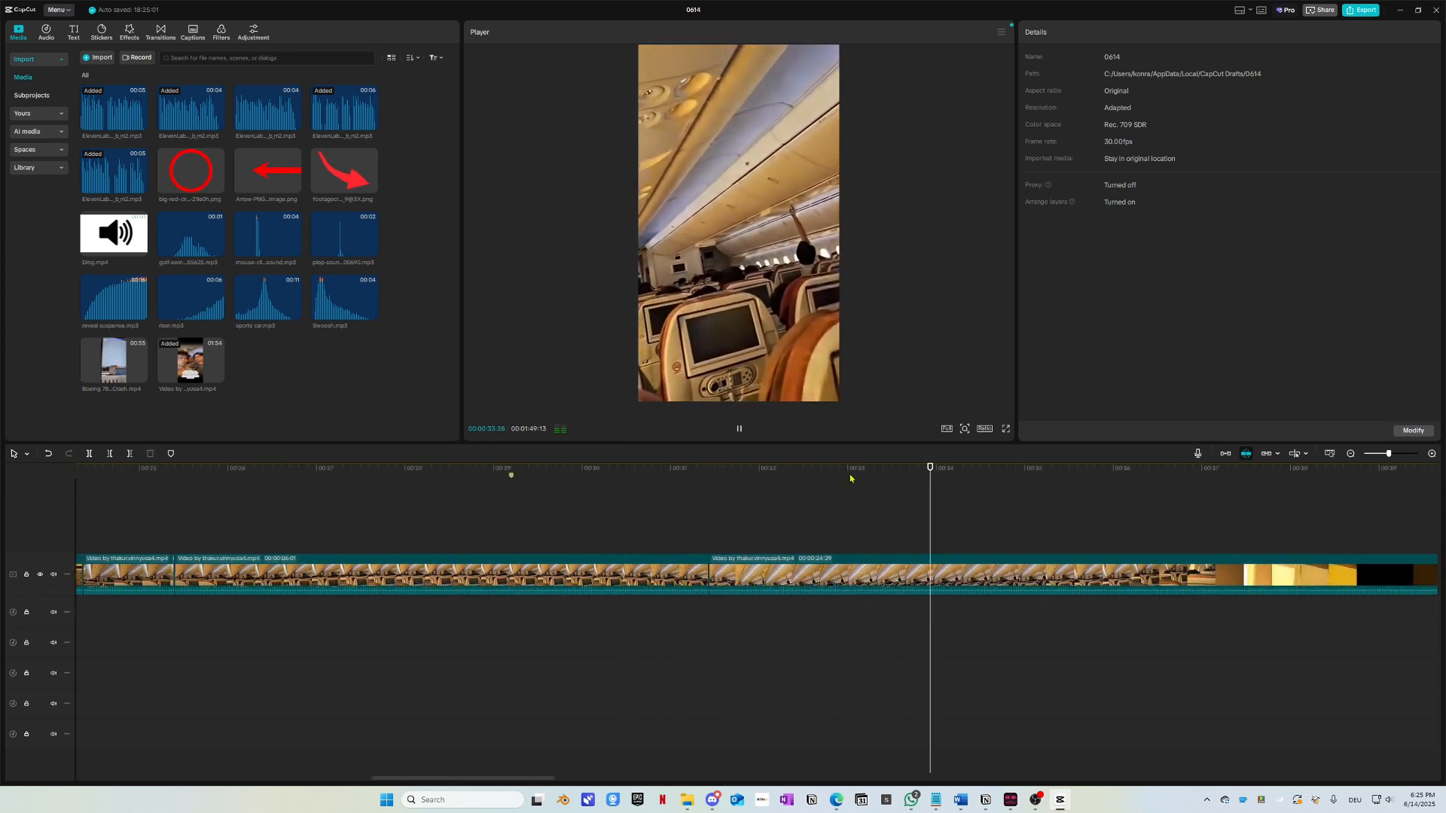
pyautogui.hscroll(2, 821, 512)
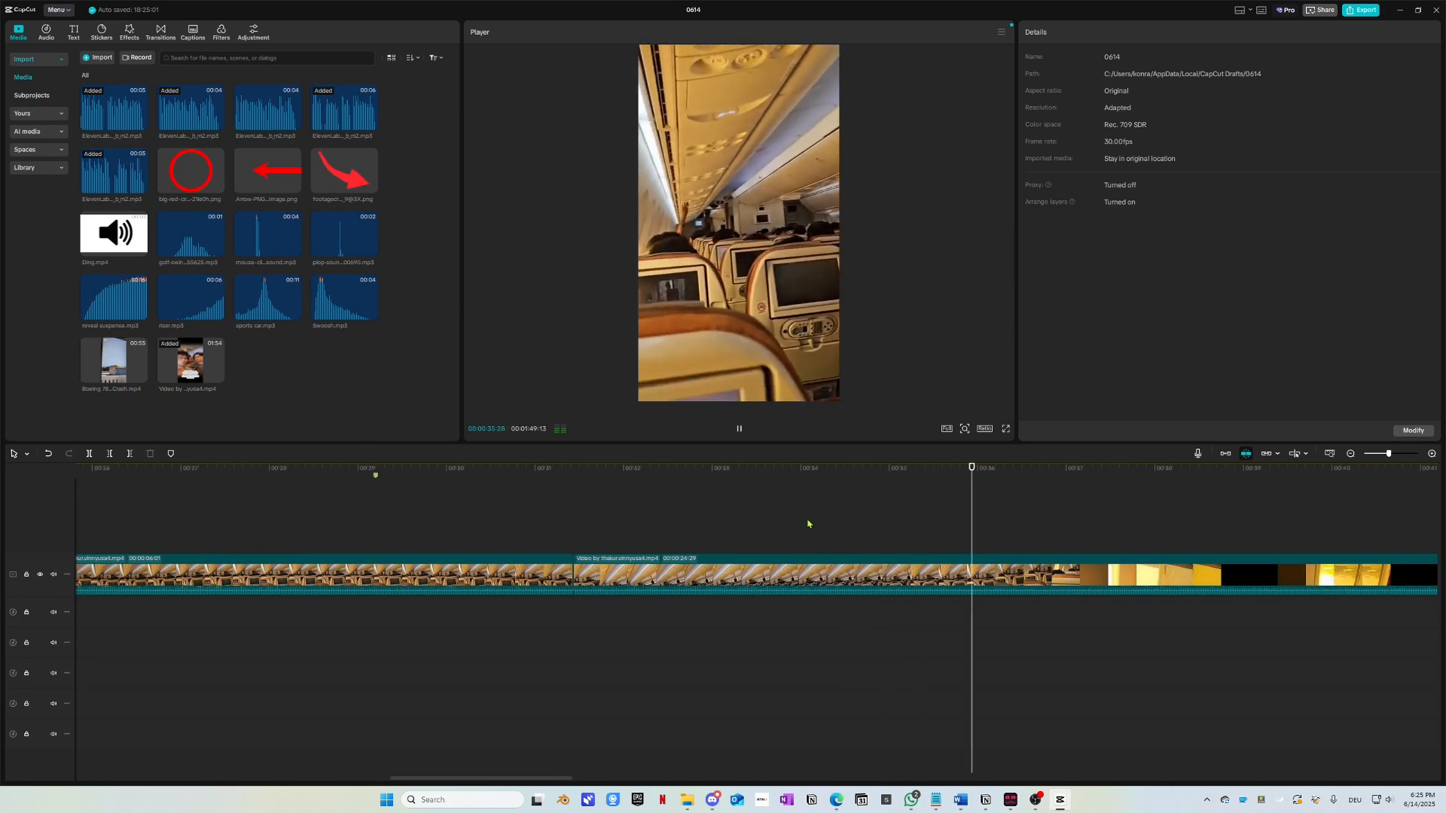
pyautogui.press('space')
pyautogui.click(710, 490)
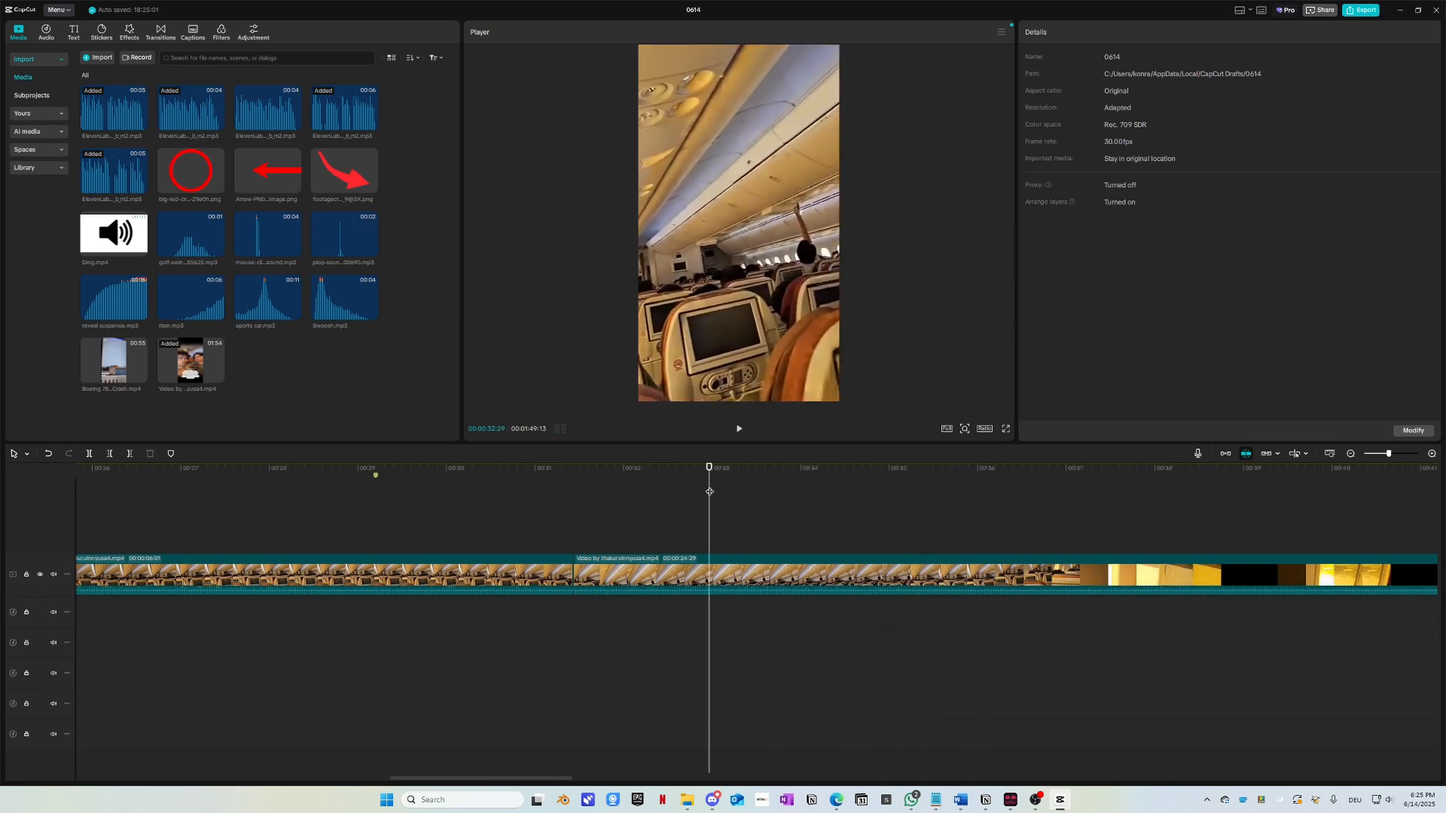
pyautogui.press('space')
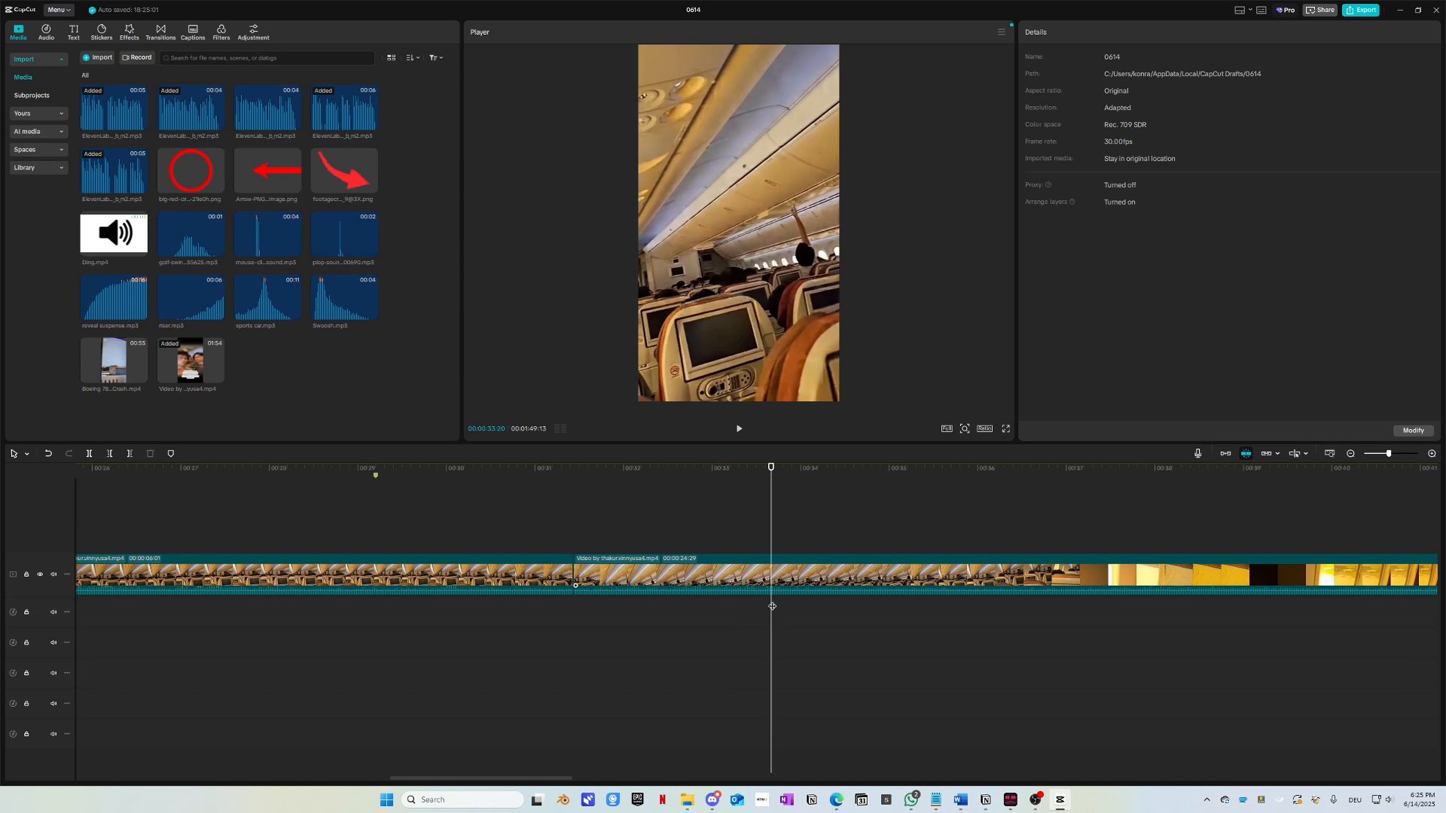
pyautogui.scroll(1, 772, 606)
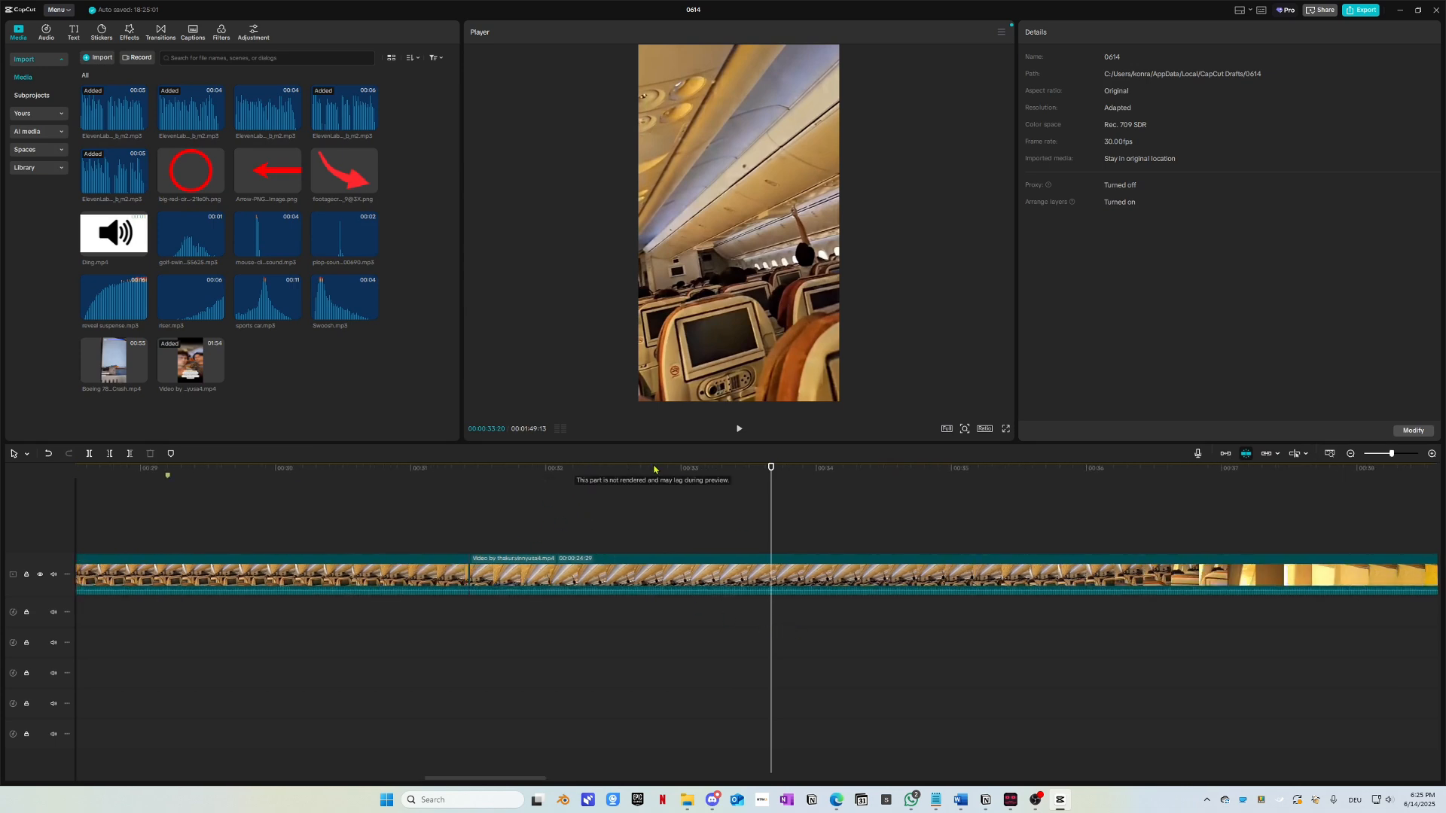
# Step: Pause the playhead at 33:17 and select the cabin footage clip on the main track
pyautogui.moveTo(562, 491); pyautogui.dragTo(639, 491)
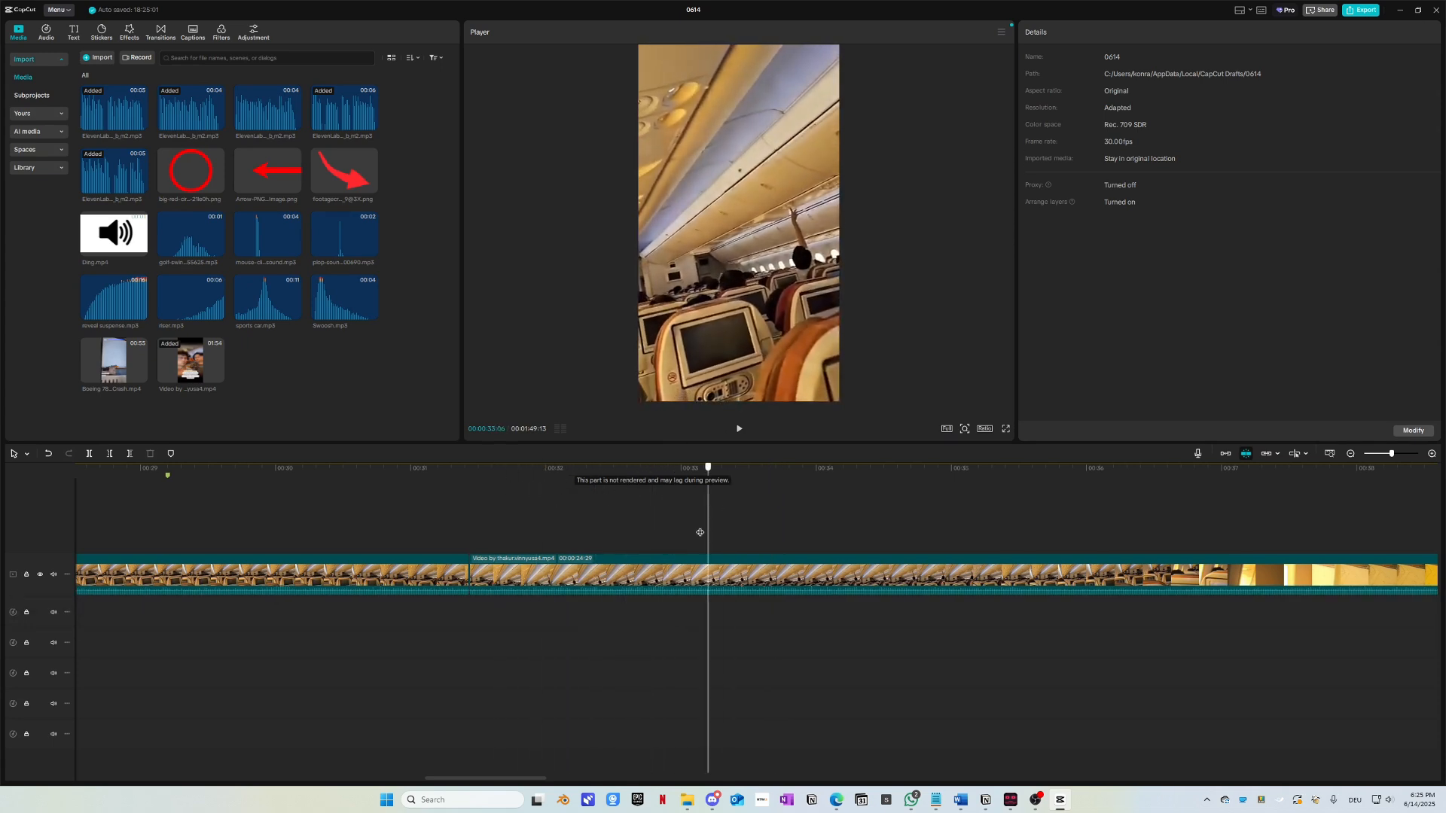
pyautogui.press('space')
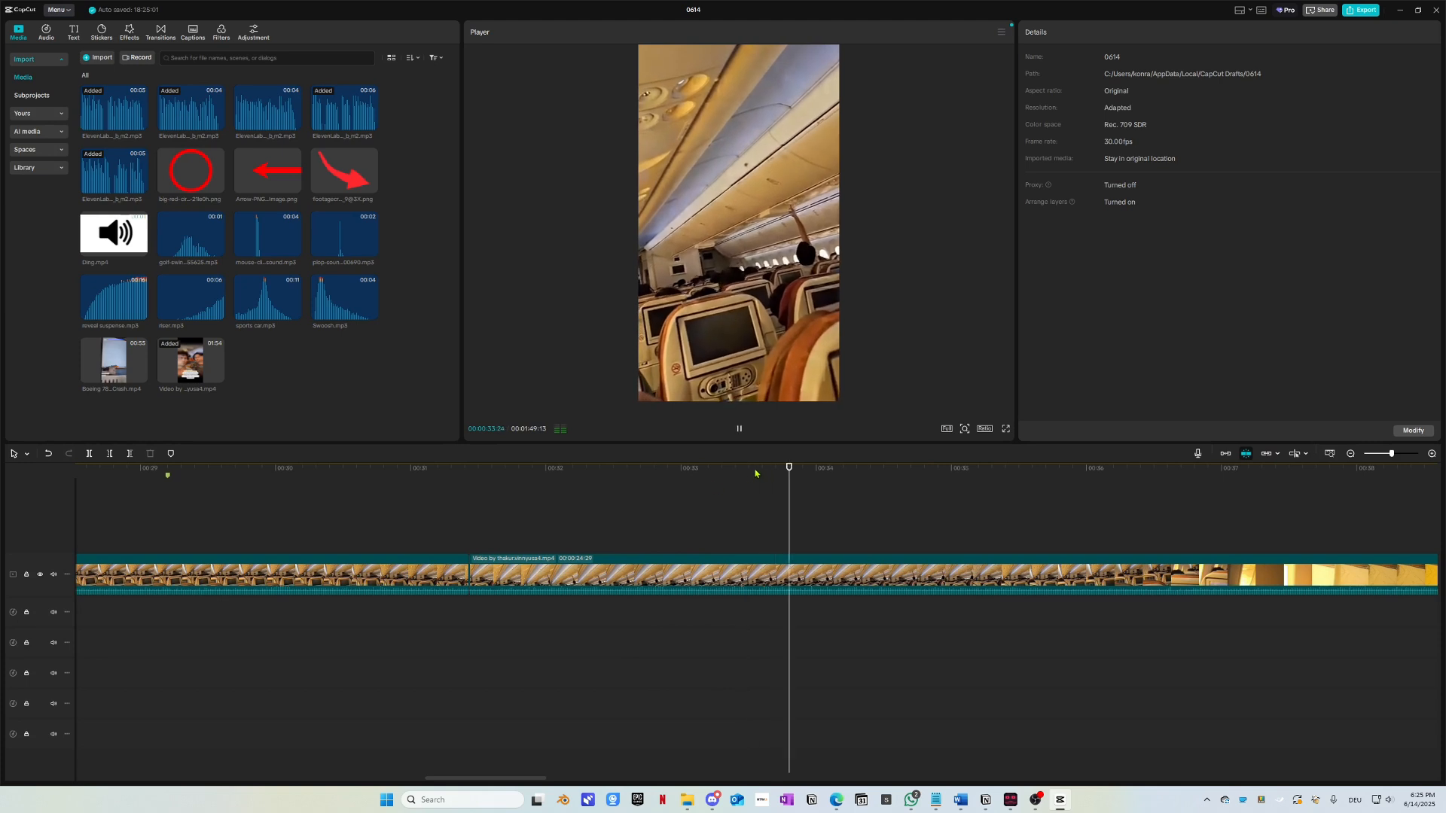
pyautogui.click(581, 483)
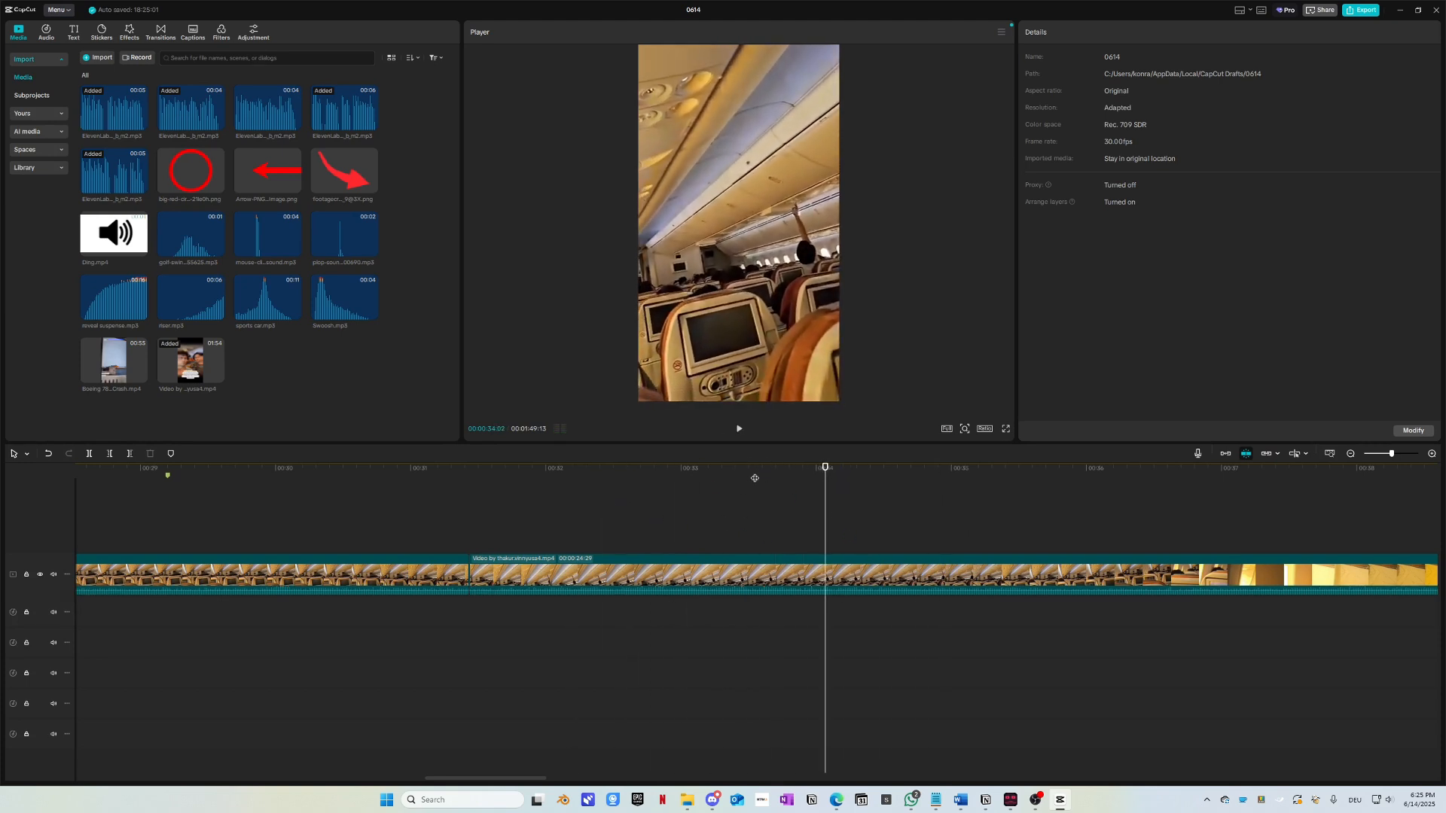
pyautogui.click(667, 483)
pyautogui.press('space')
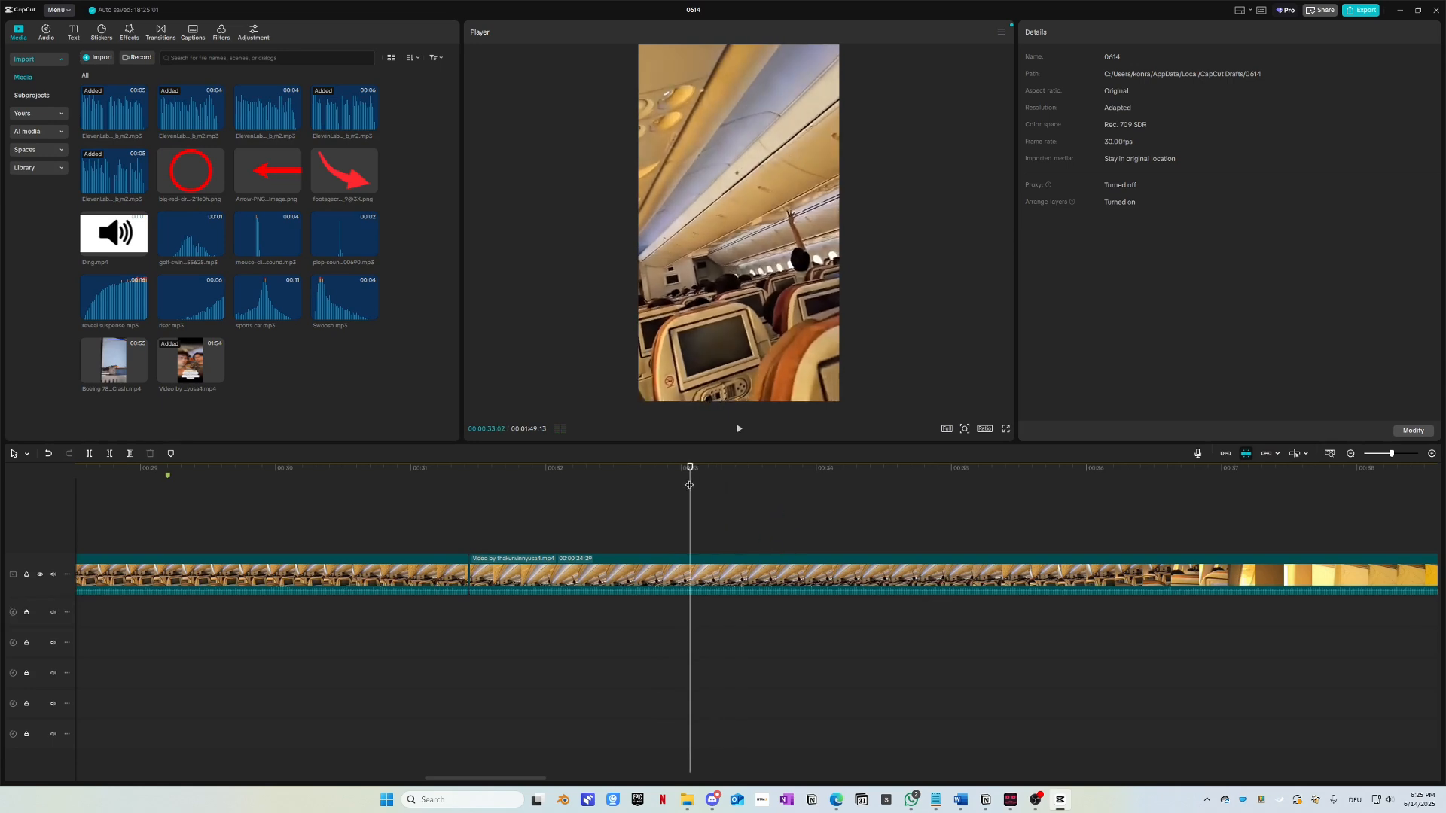
pyautogui.press('space')
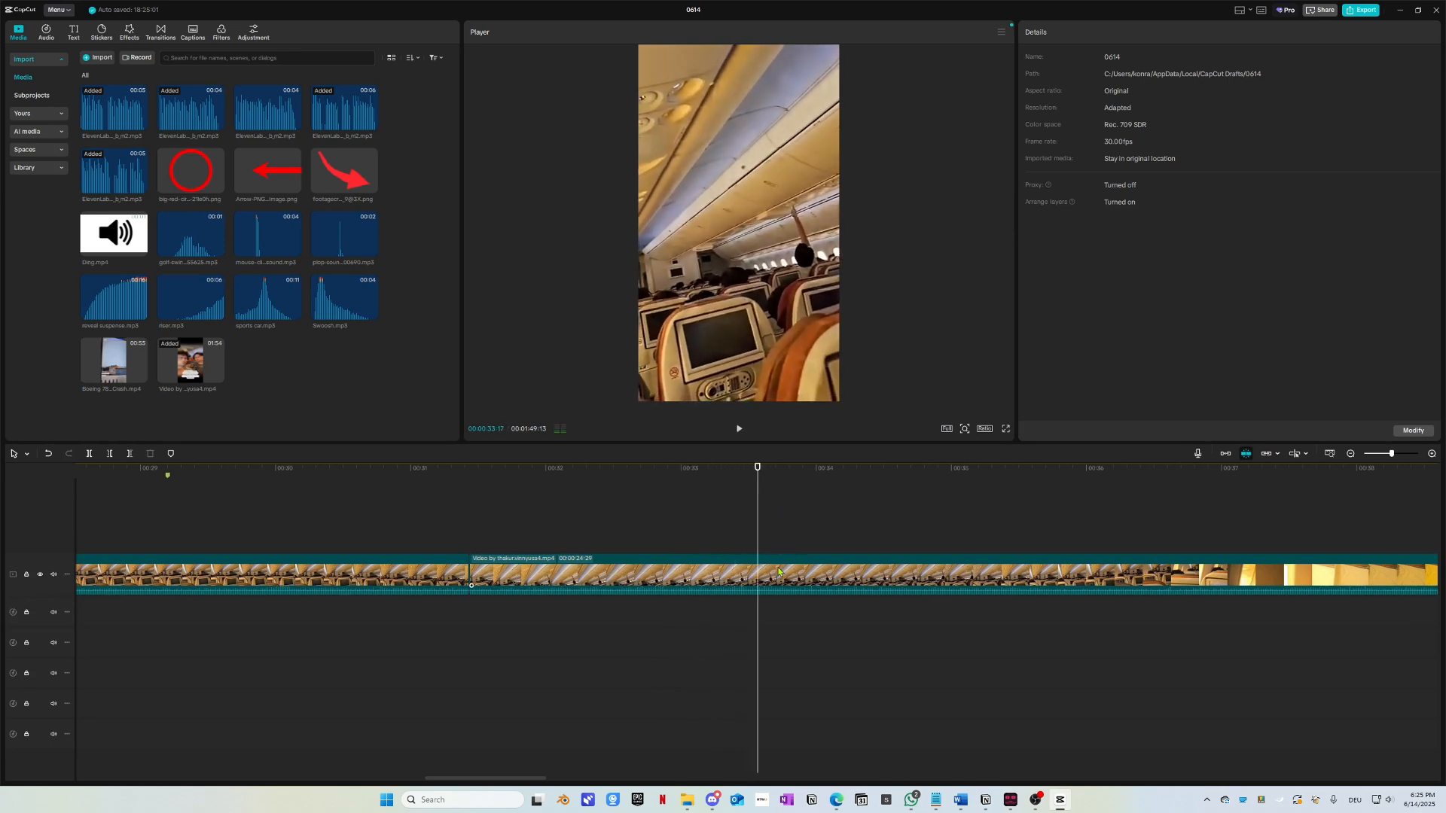
pyautogui.click(776, 574)
# Step: Cut out the short middle stretch of cabin footage and close the resulting gap
pyautogui.hotkey('ctrl', 'b')
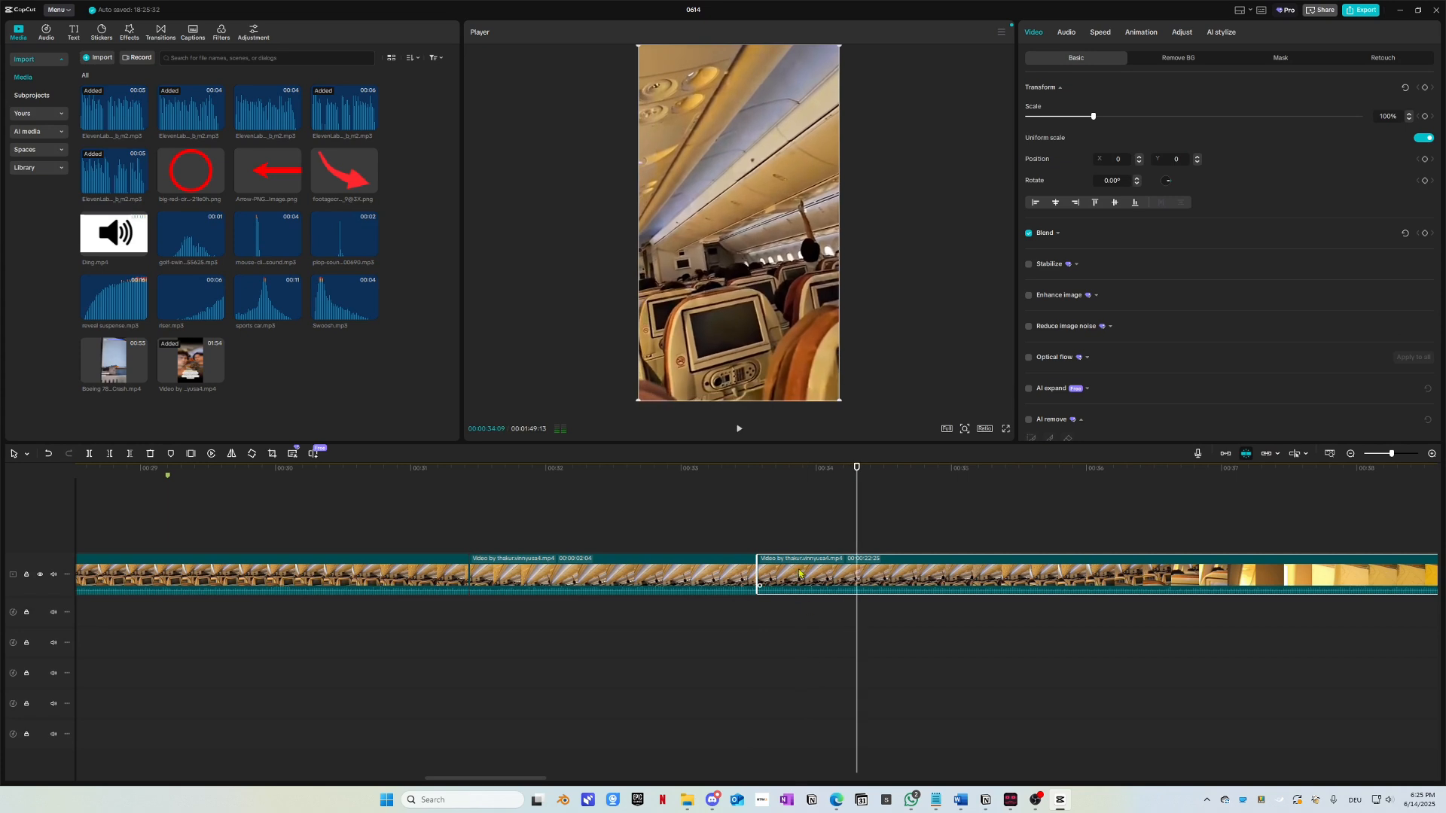
pyautogui.click(639, 574)
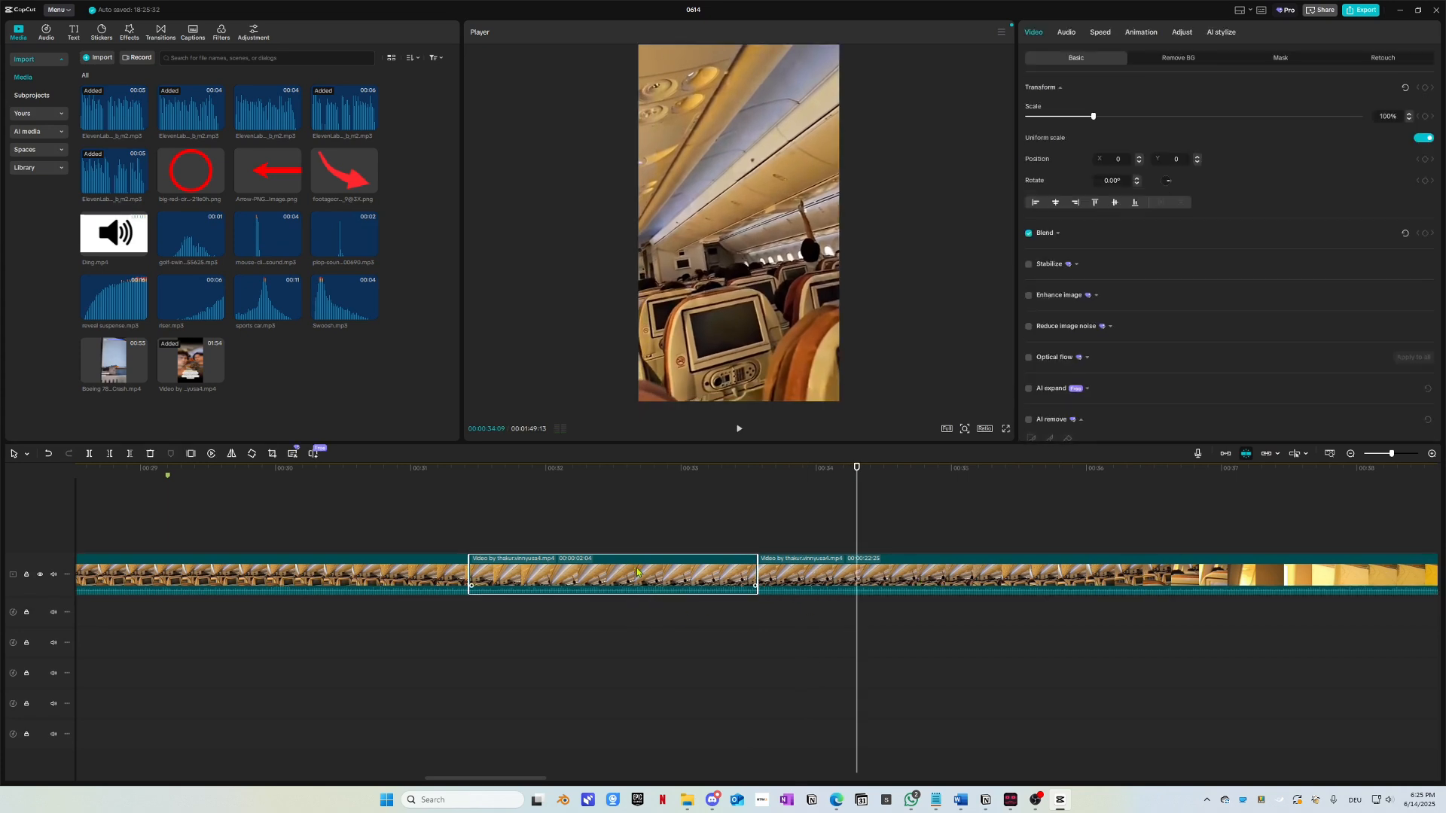
pyautogui.press('Delete')
pyautogui.moveTo(817, 576); pyautogui.dragTo(540, 575)
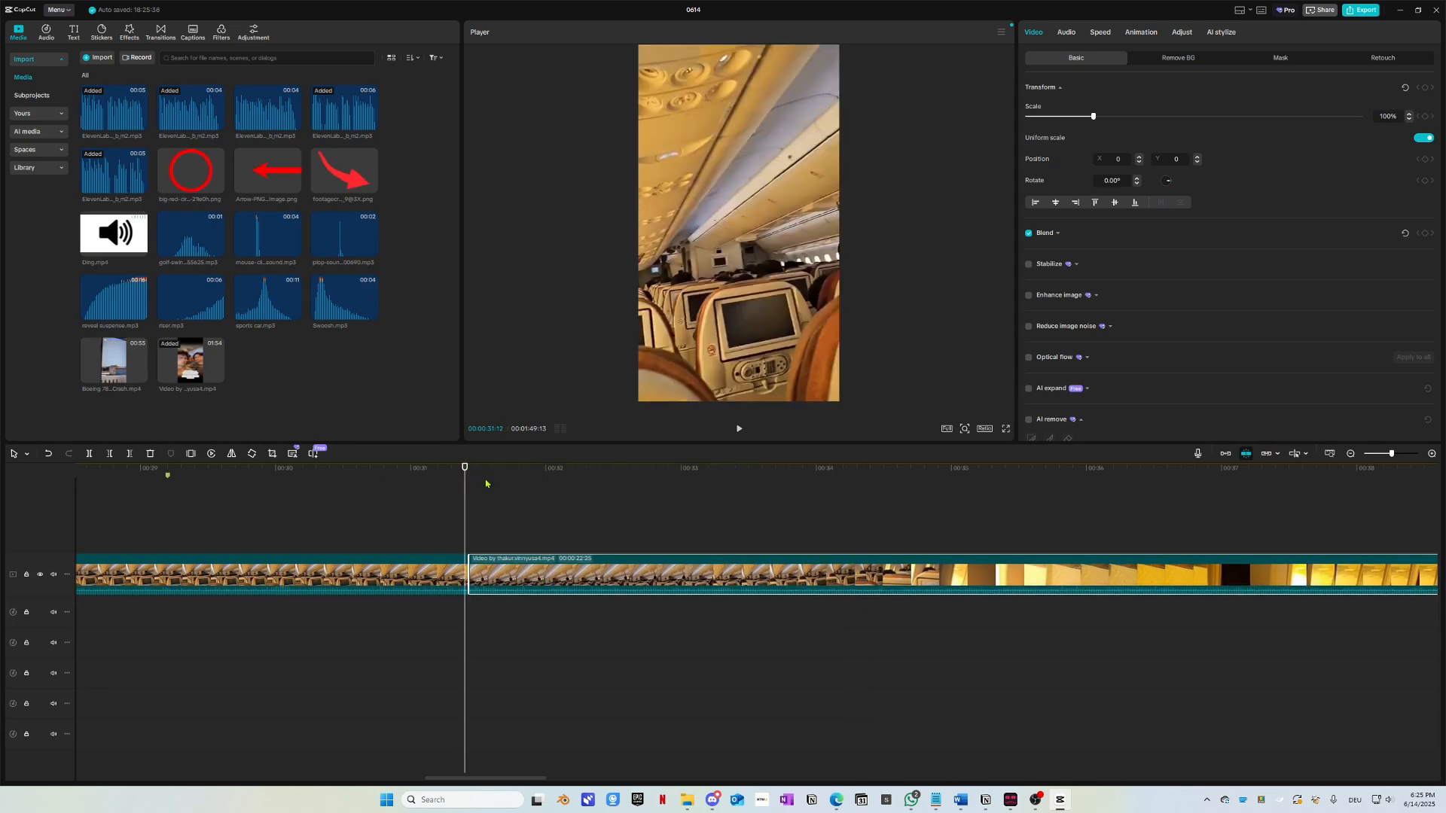
# Step: Review the edited footage and split it at about 33:21
pyautogui.press('space')
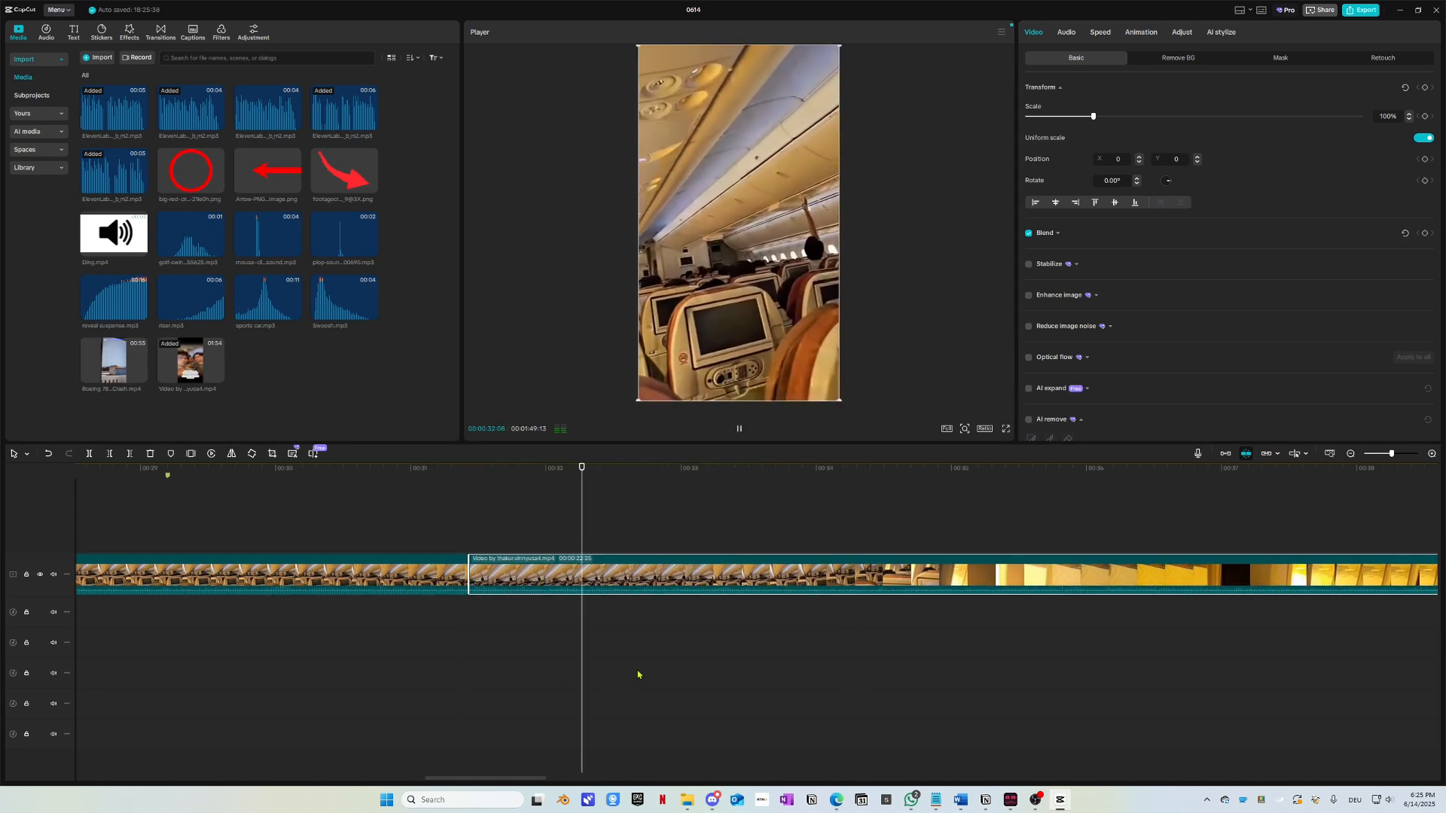
pyautogui.hscroll(3, 718, 626)
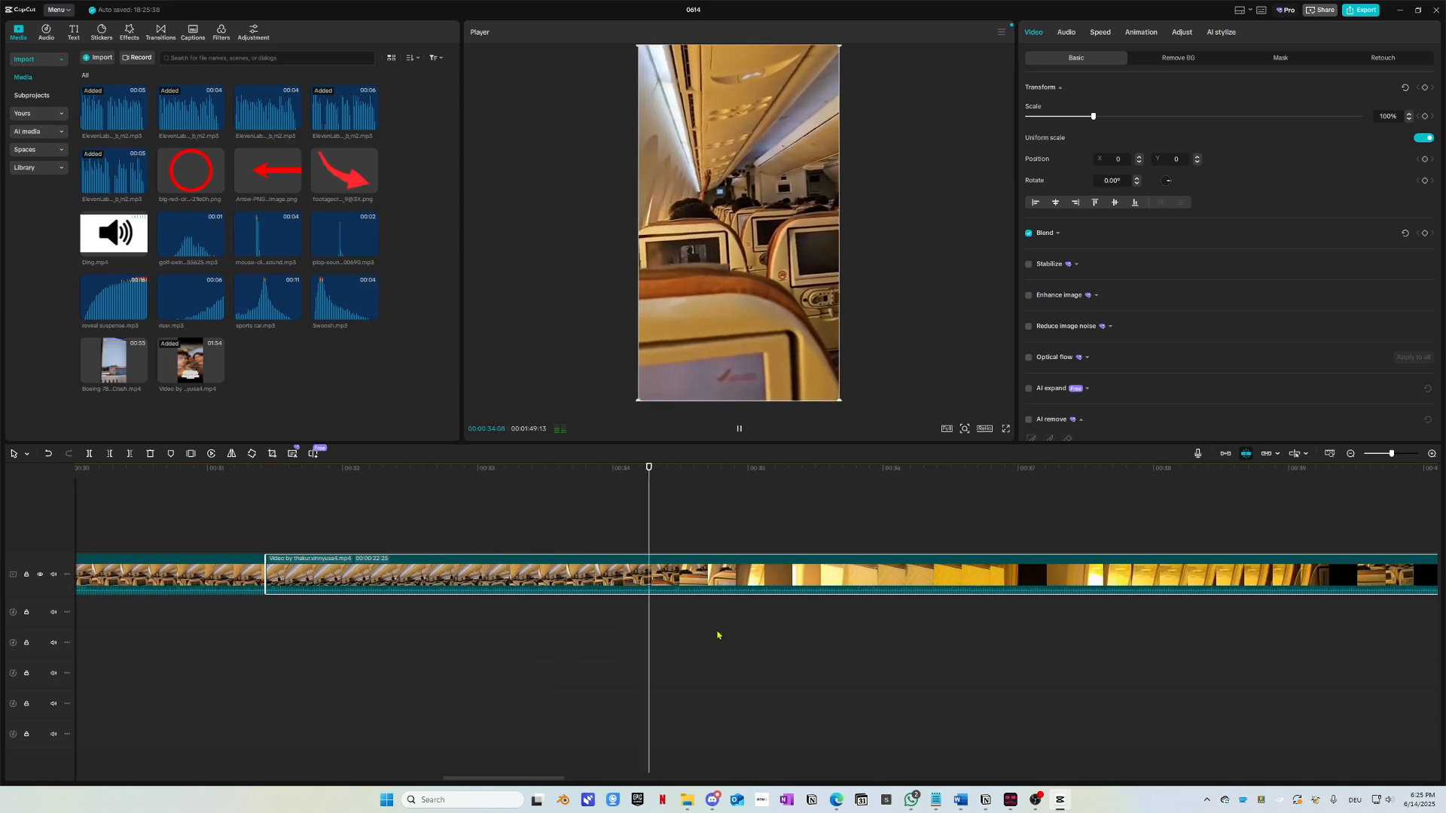
pyautogui.press('space')
pyautogui.click(604, 471)
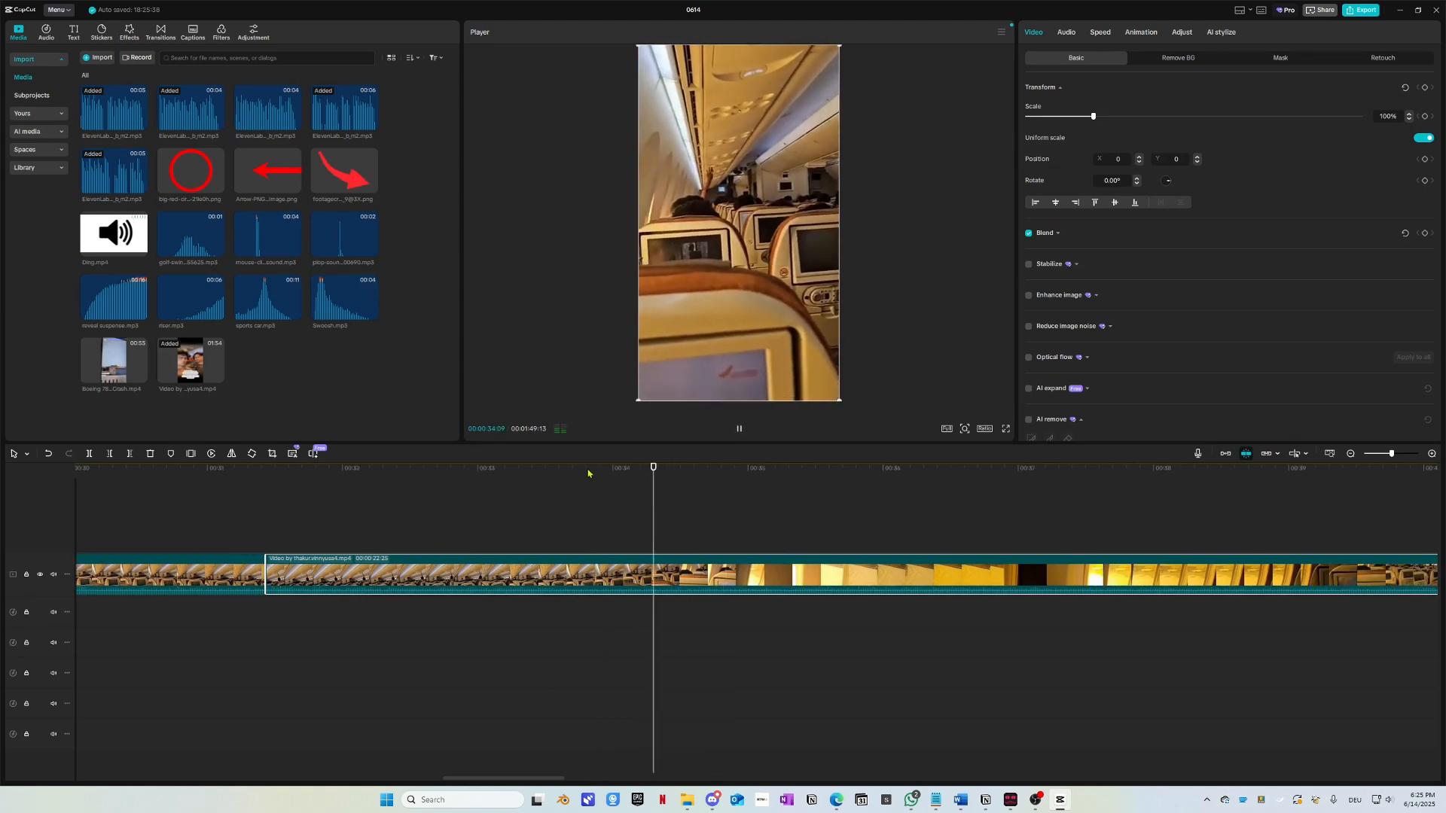
pyautogui.click(470, 475)
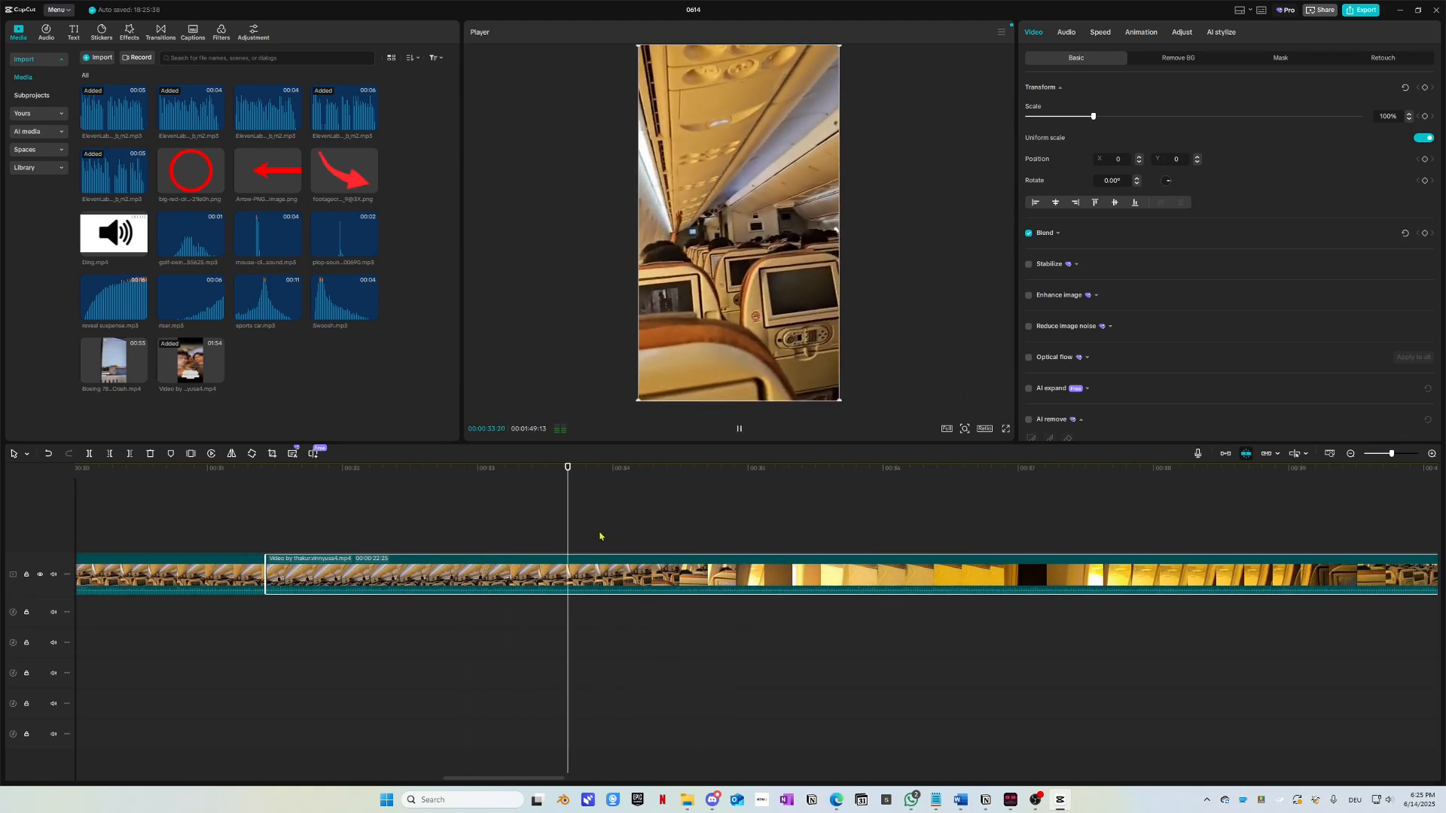
pyautogui.hotkey('ctrl', 'b')
# Step: Play on through 42–44 seconds to find the next cut point near 46 seconds
pyautogui.press('space')
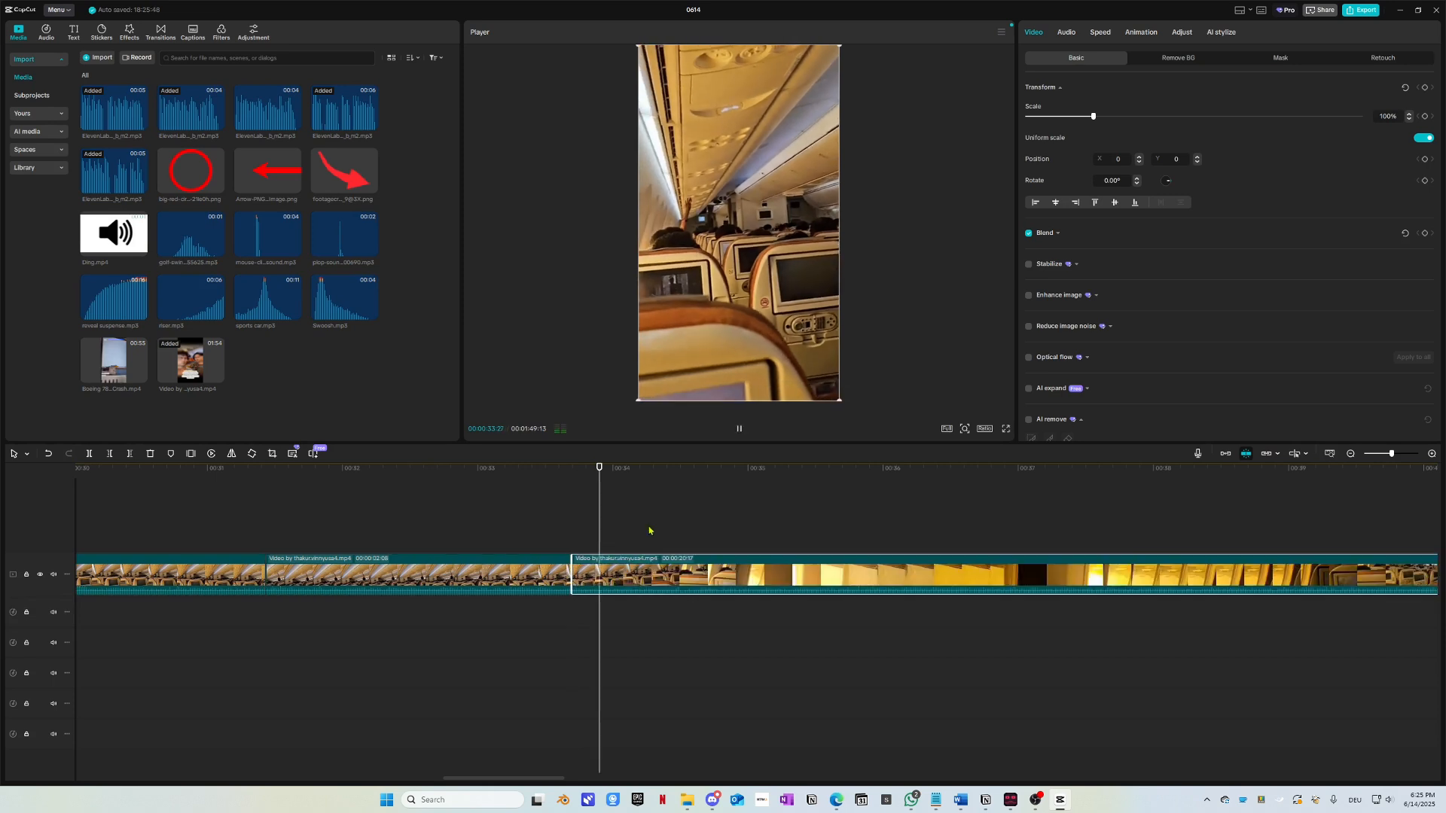
pyautogui.scroll(-5, 696, 508)
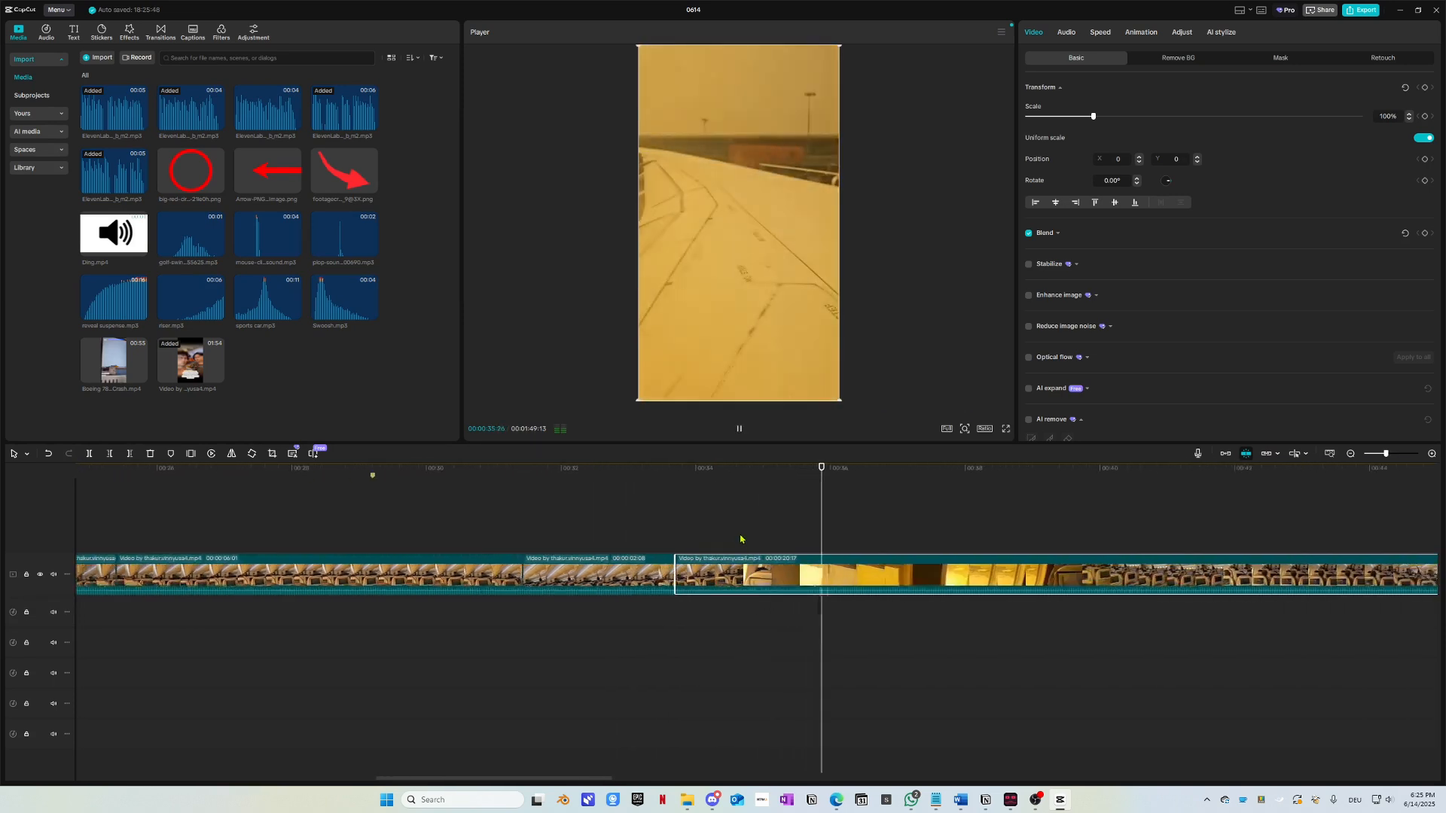
pyautogui.scroll(-3, 829, 541)
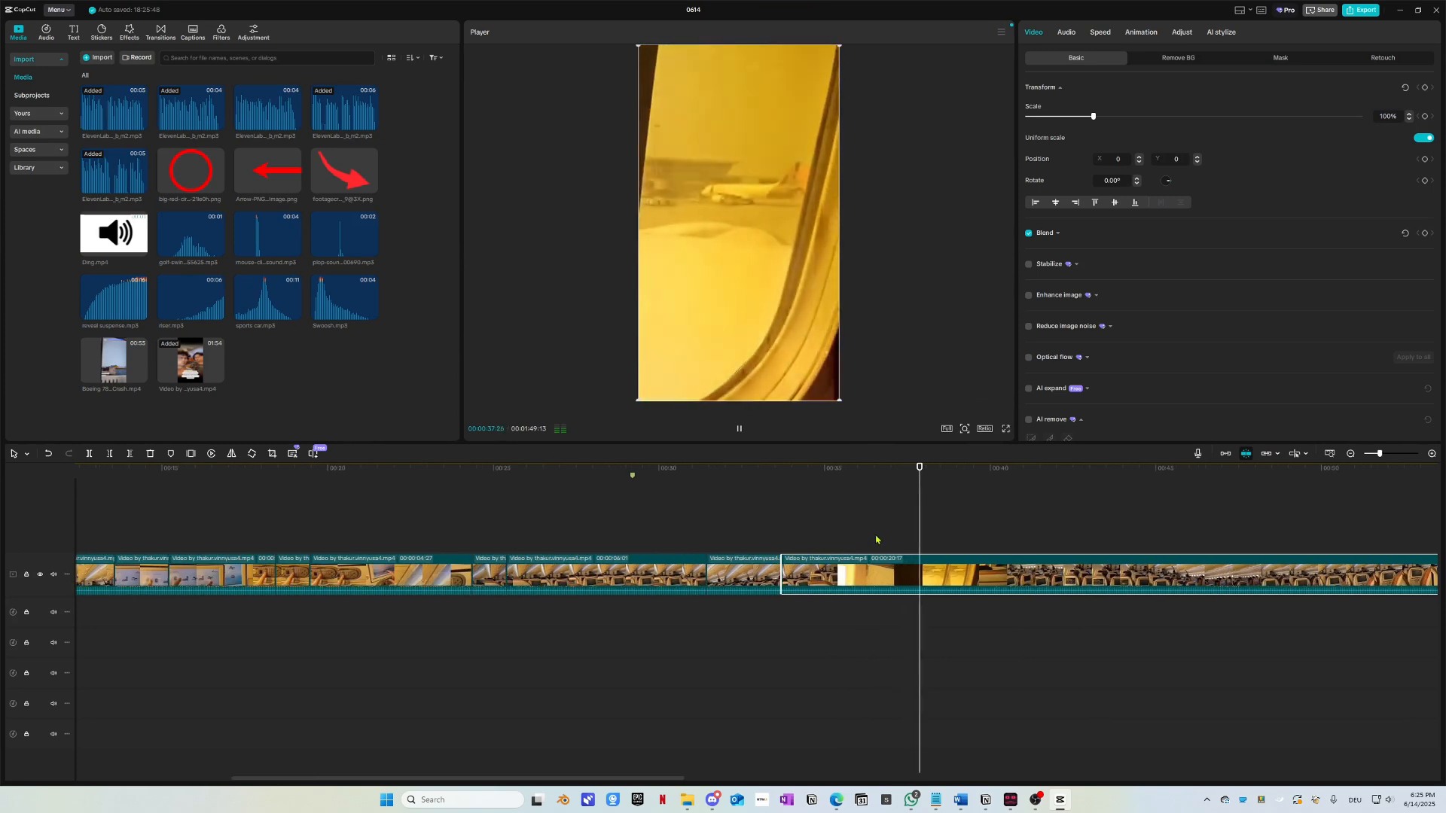
pyautogui.scroll(-2, 876, 540)
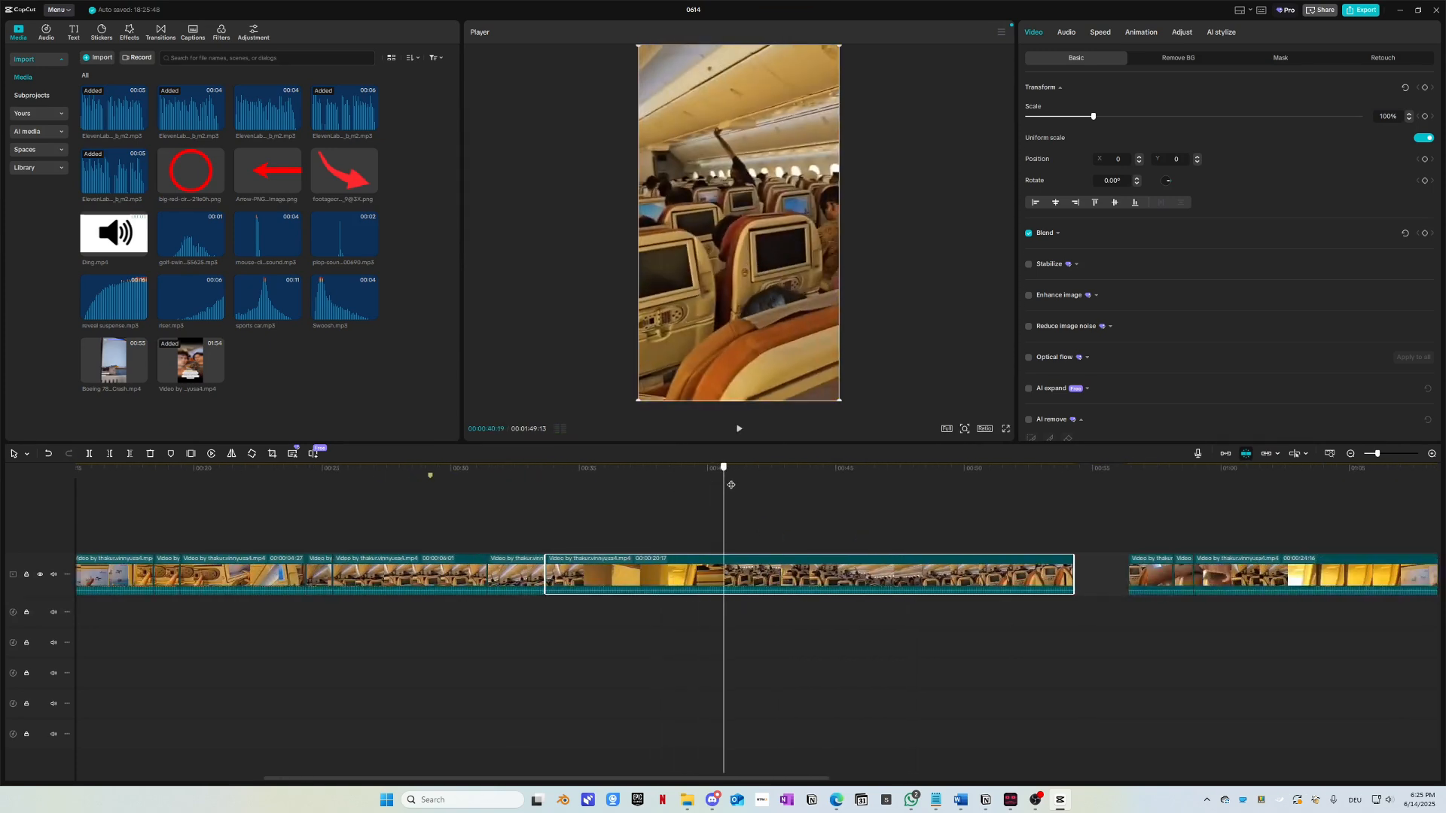
pyautogui.moveTo(731, 485); pyautogui.dragTo(766, 483)
pyautogui.press('space')
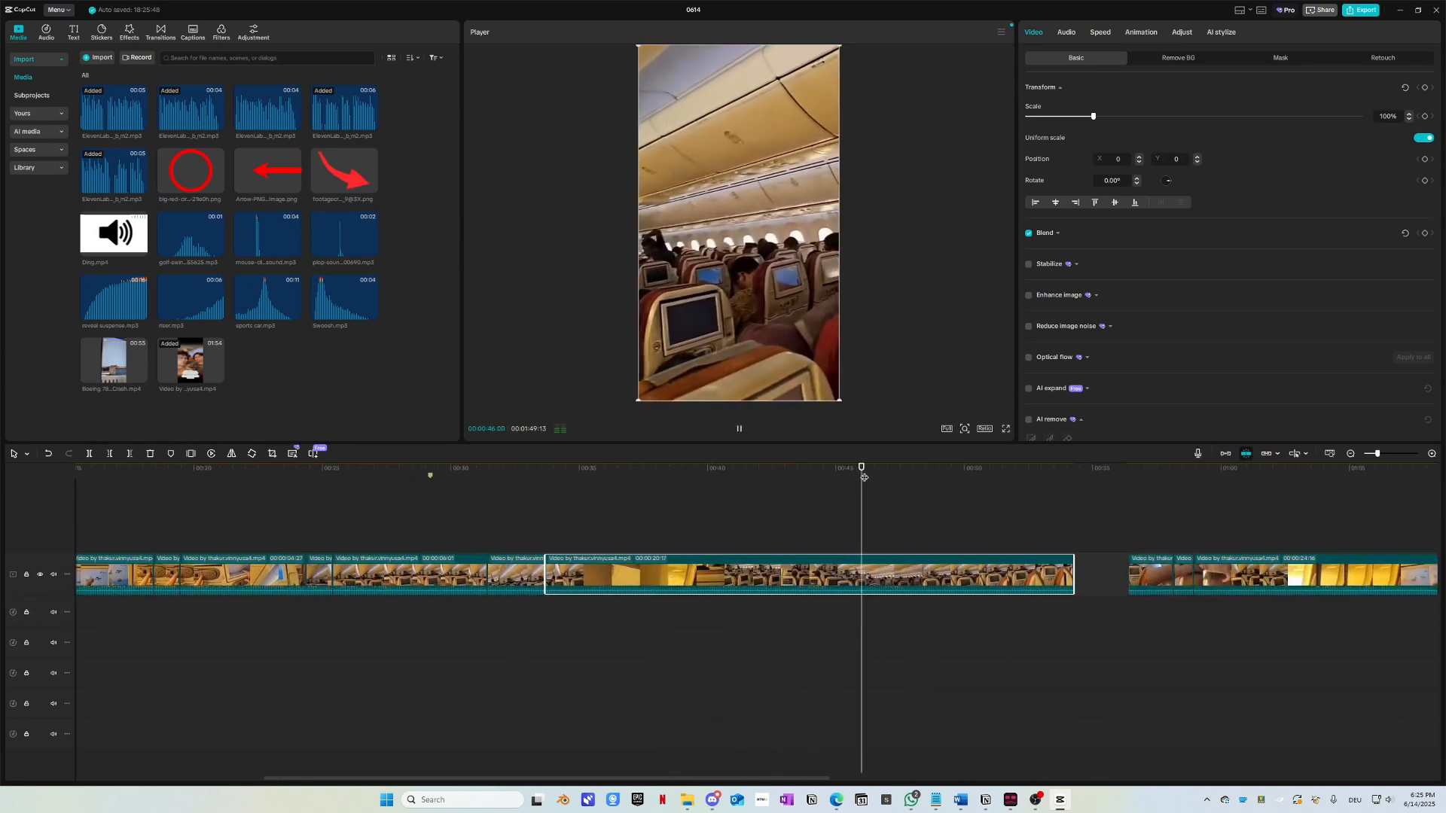
pyautogui.click(821, 483)
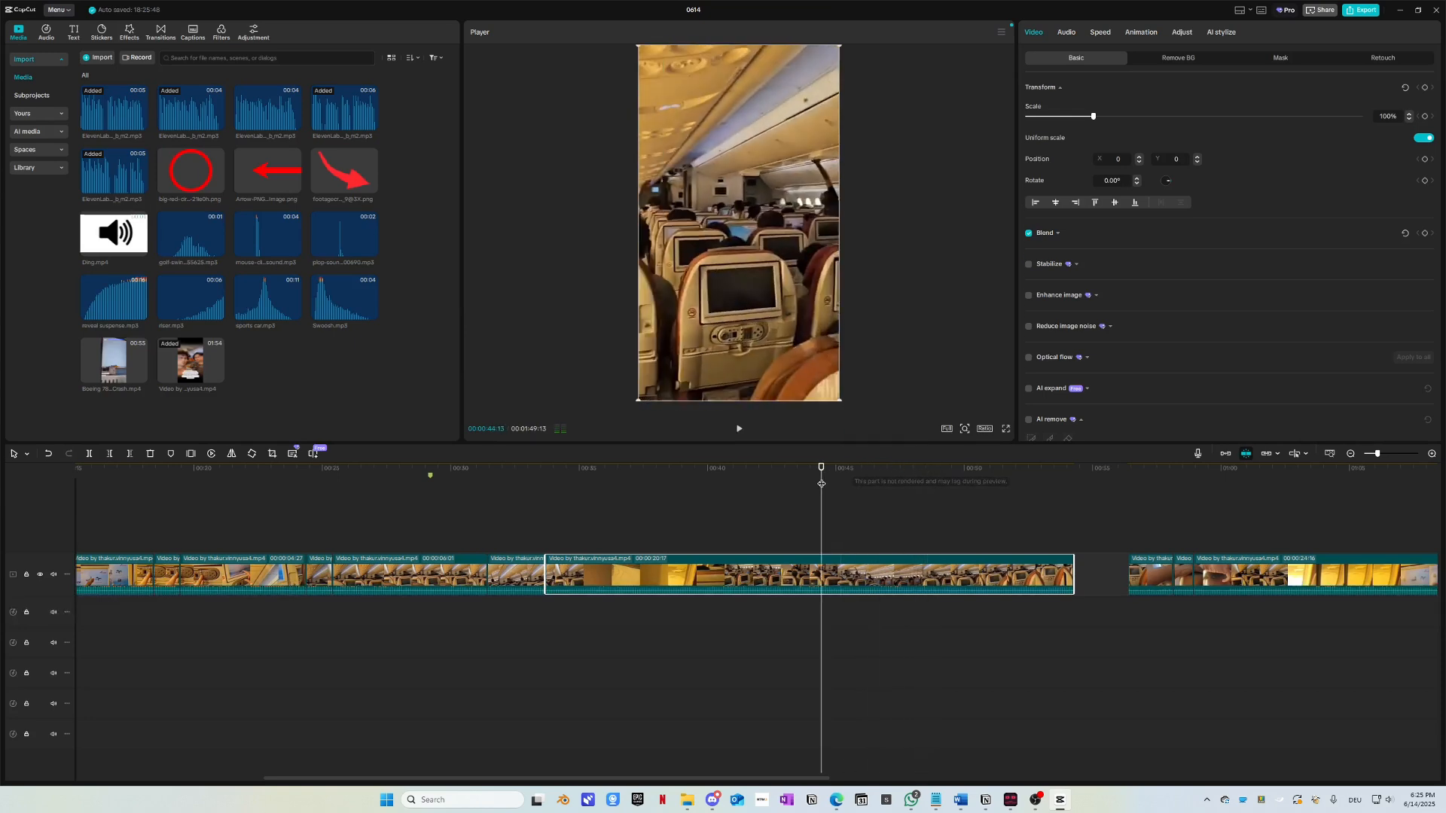
pyautogui.scroll(1, 866, 572)
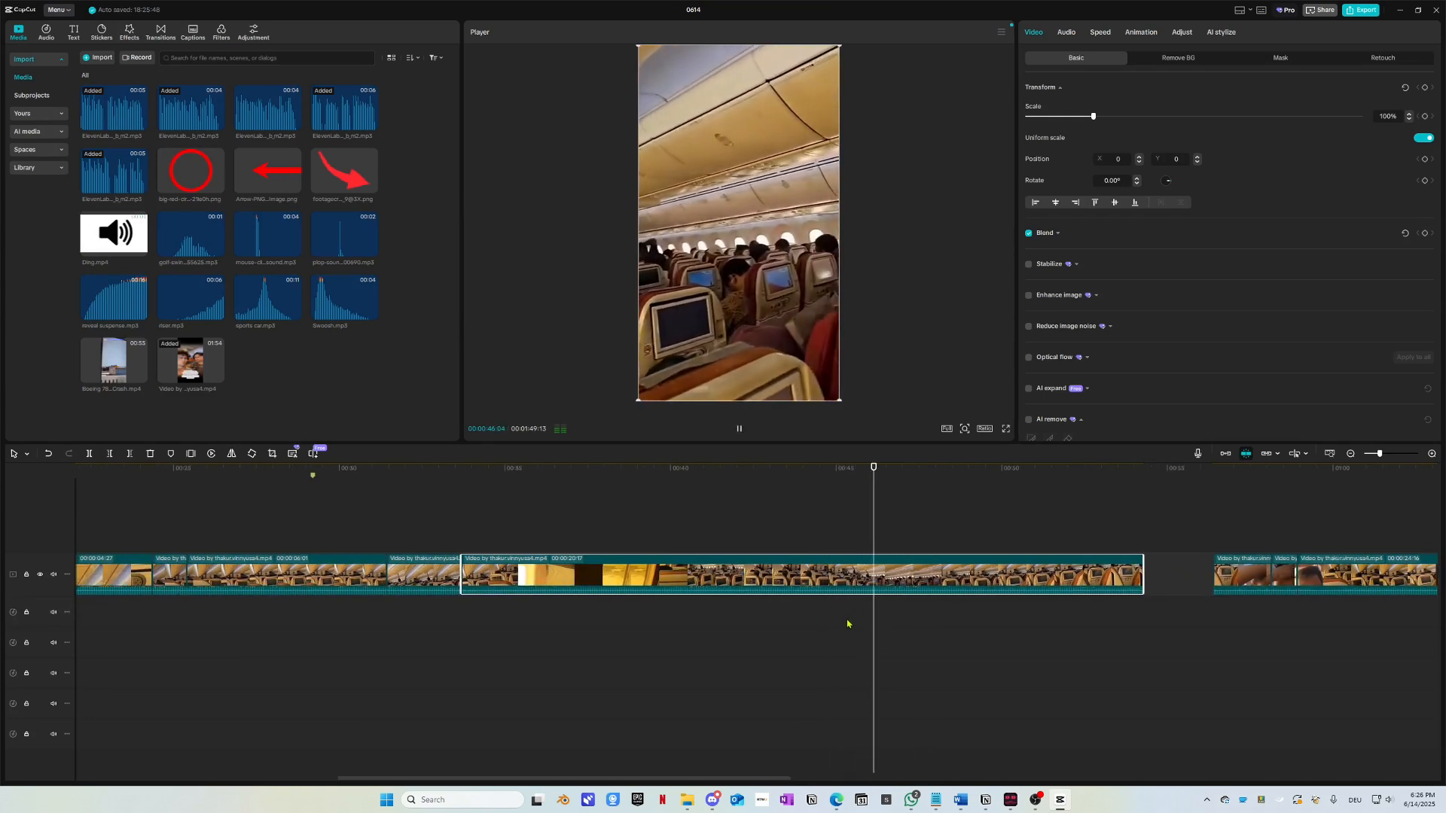
pyautogui.scroll(-1, 831, 624)
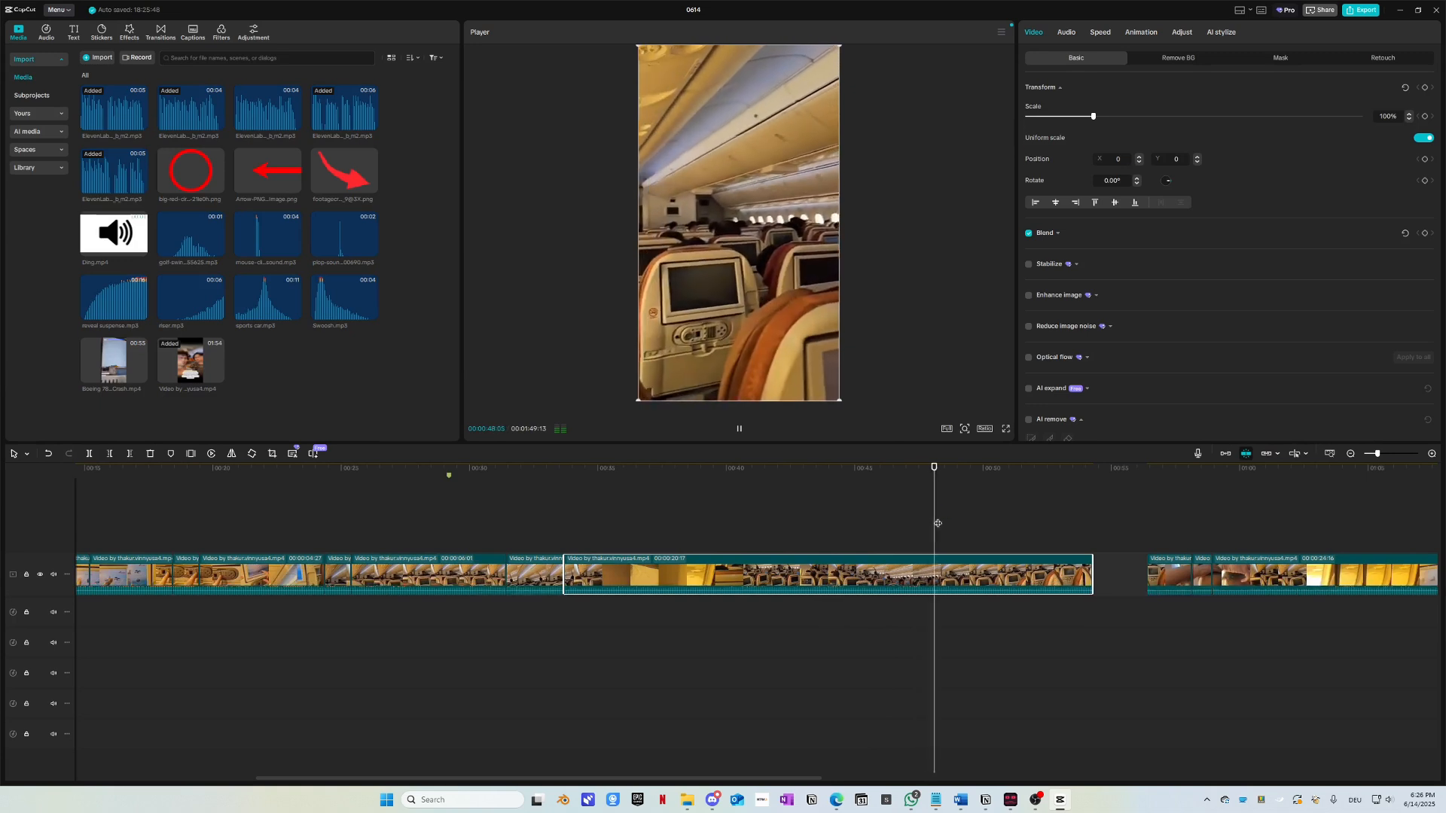
pyautogui.moveTo(919, 469); pyautogui.dragTo(881, 469)
pyautogui.scroll(5, 1021, 634)
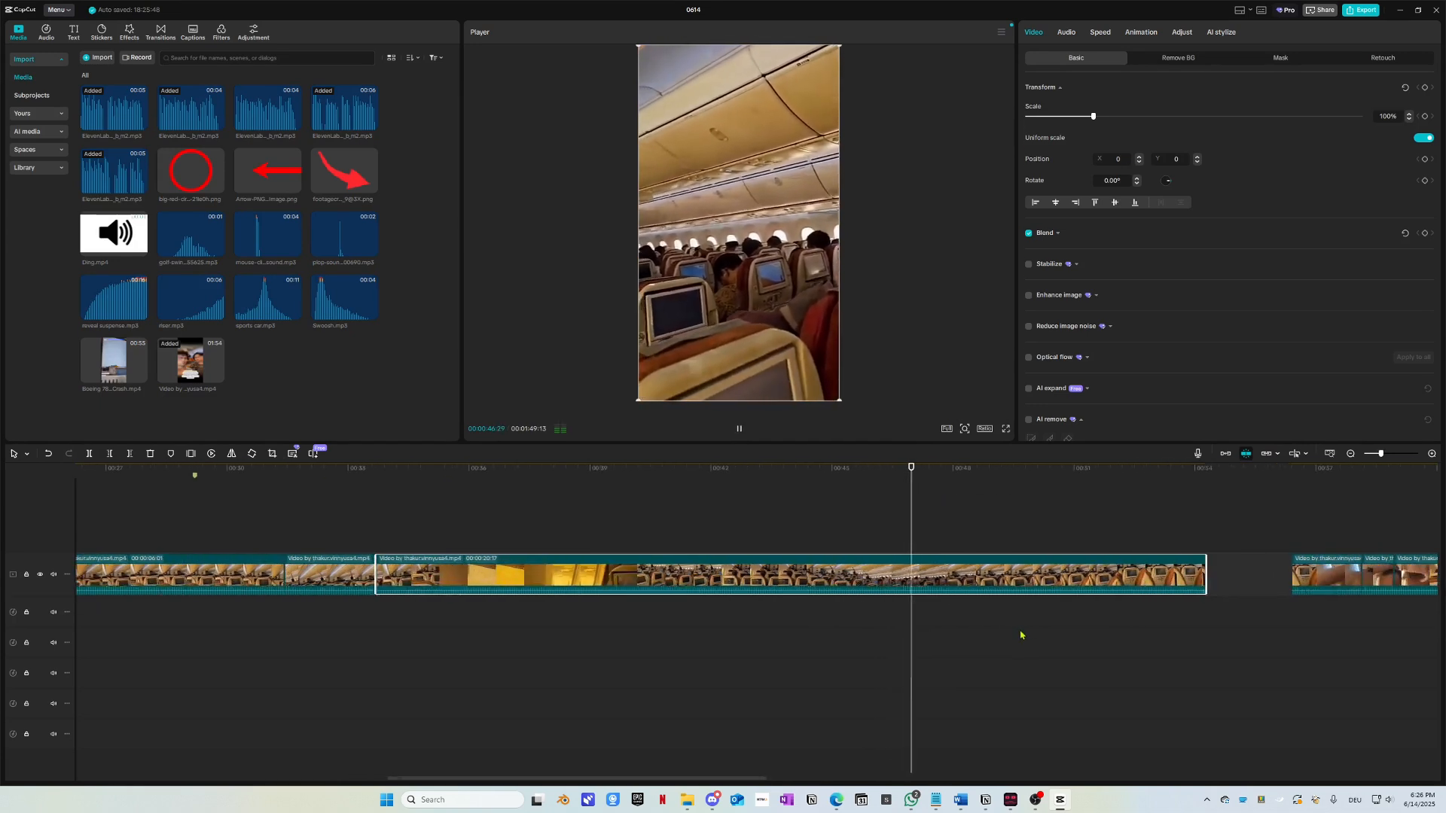
pyautogui.click(866, 474)
pyautogui.press('space')
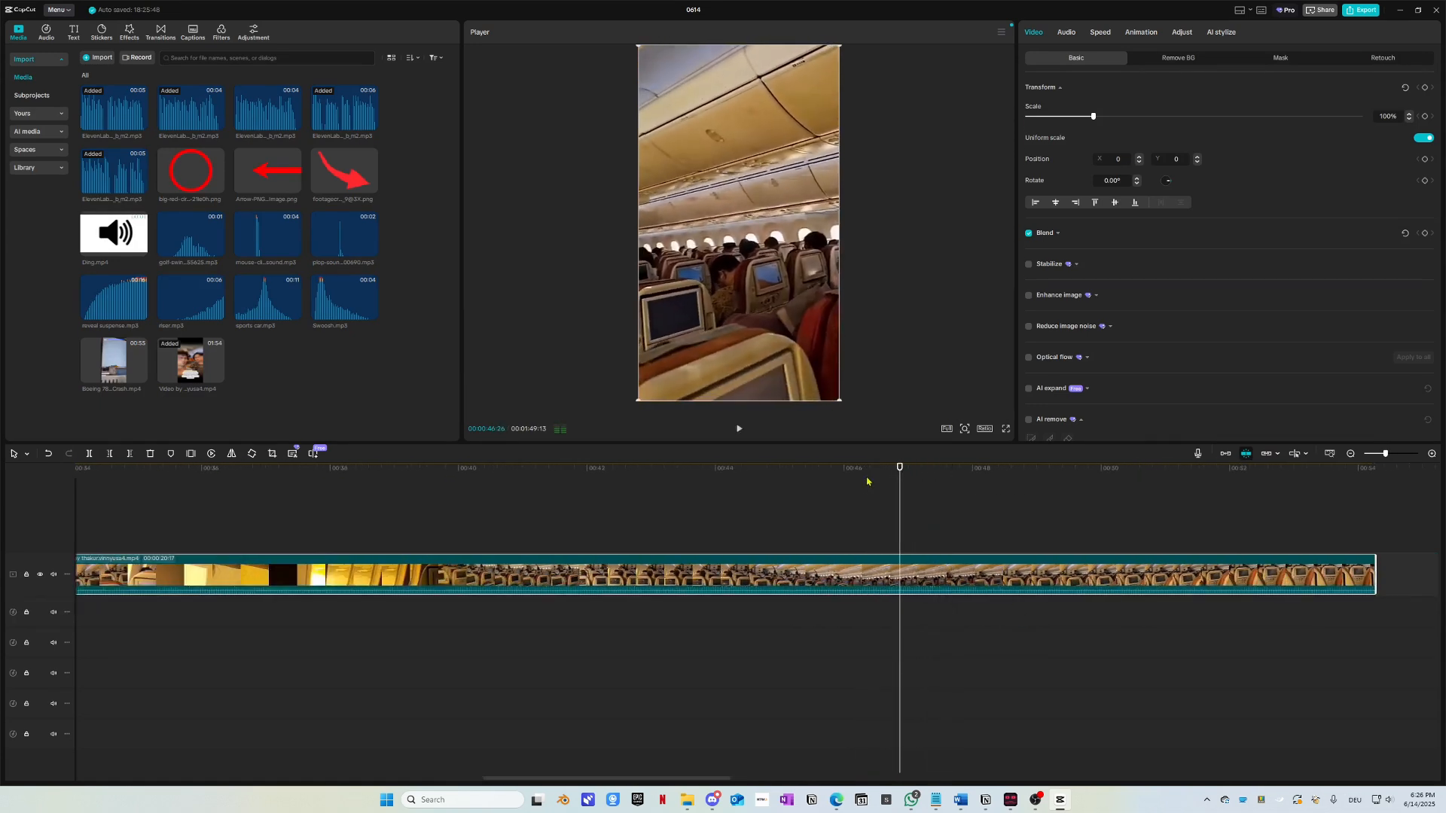
# Step: Split the cabin footage at 46:20 and again at 48:15
pyautogui.moveTo(890, 479); pyautogui.dragTo(884, 480)
pyautogui.press('space')
pyautogui.hotkey('ctrl', 'b')
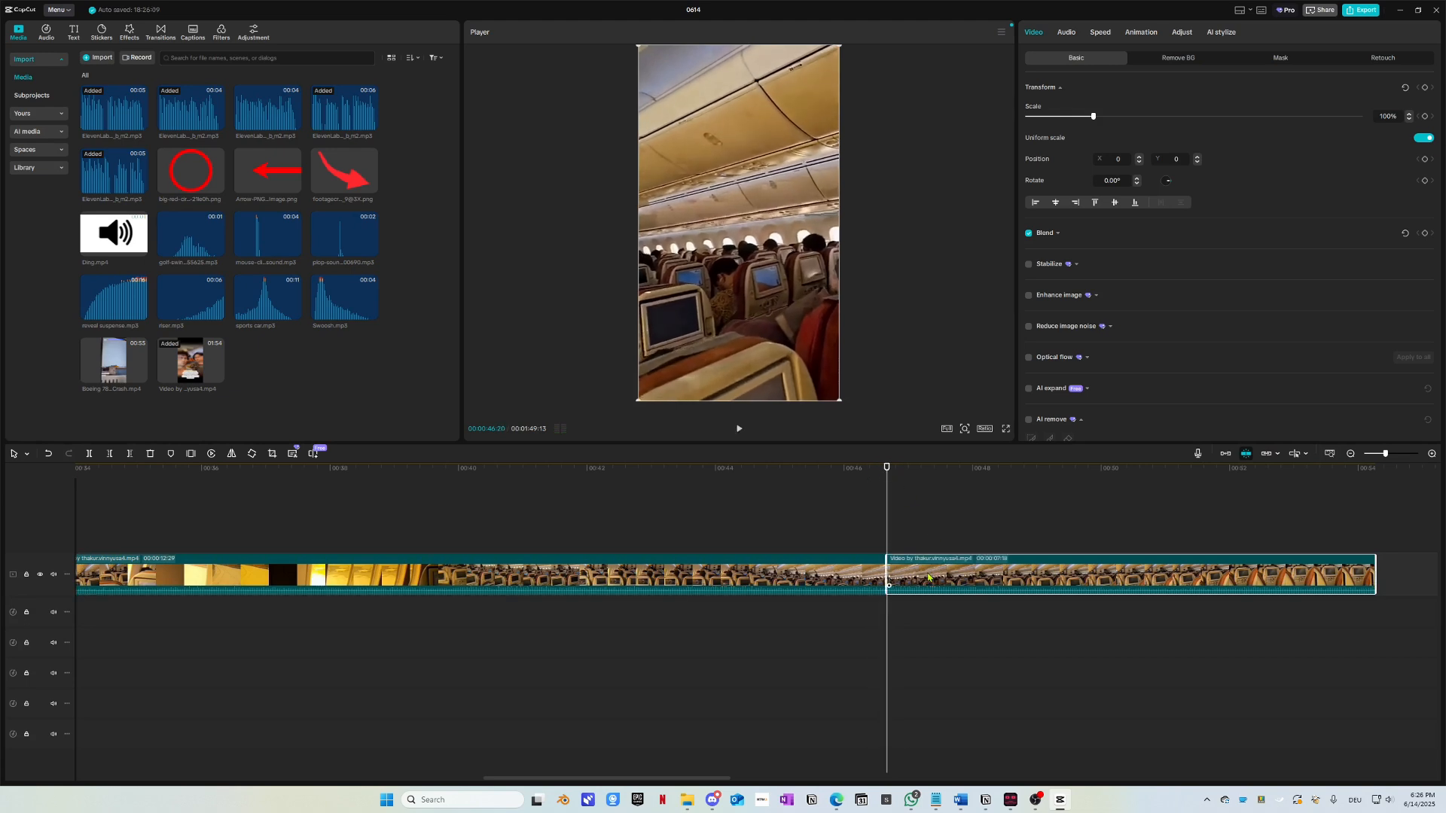
pyautogui.press('space')
pyautogui.press('space')
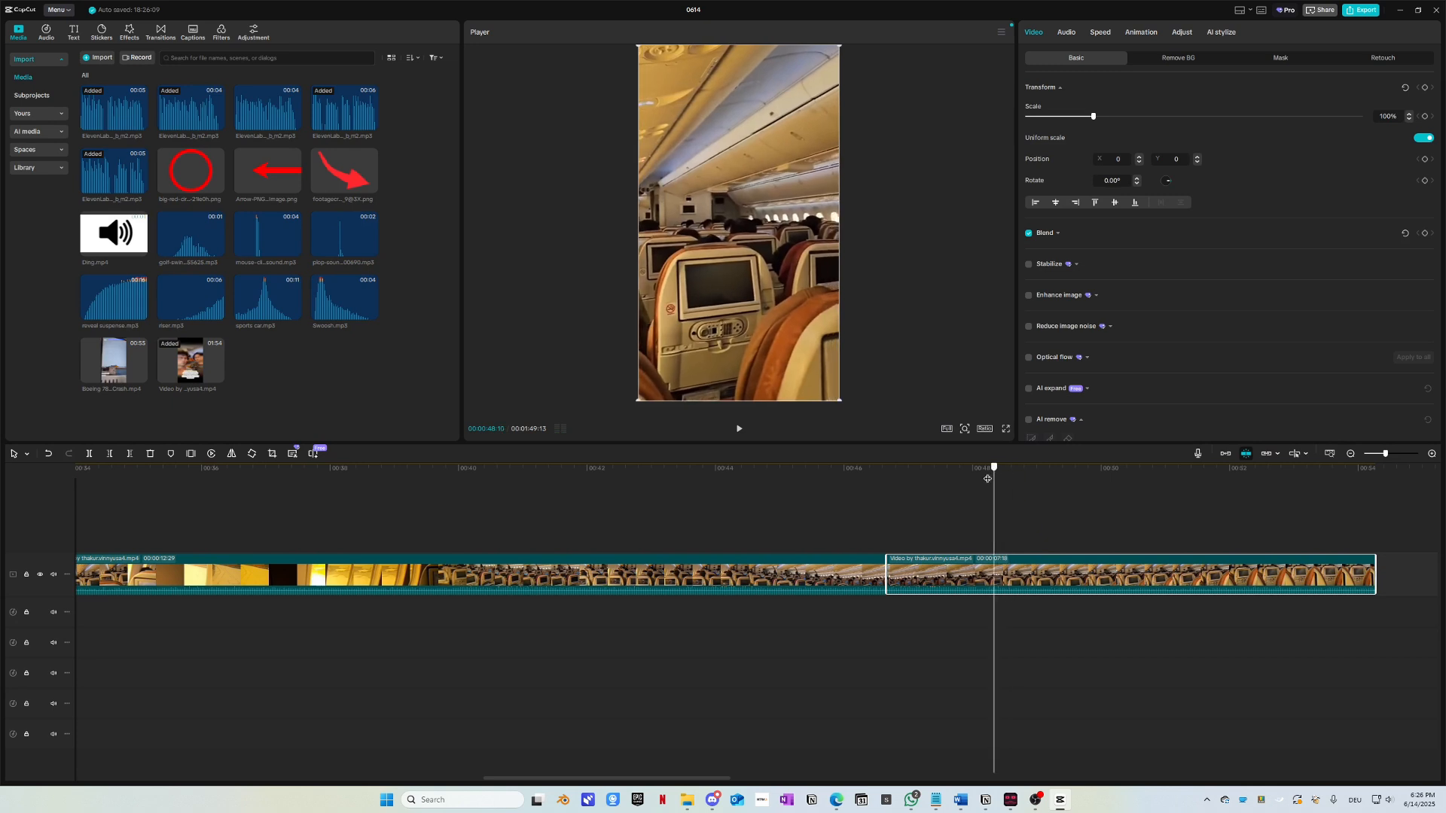
pyautogui.press('space')
pyautogui.hotkey('ctrl', 'b')
# Step: Extract the short footage piece's audio and delete its video
pyautogui.rightClick(940, 579)
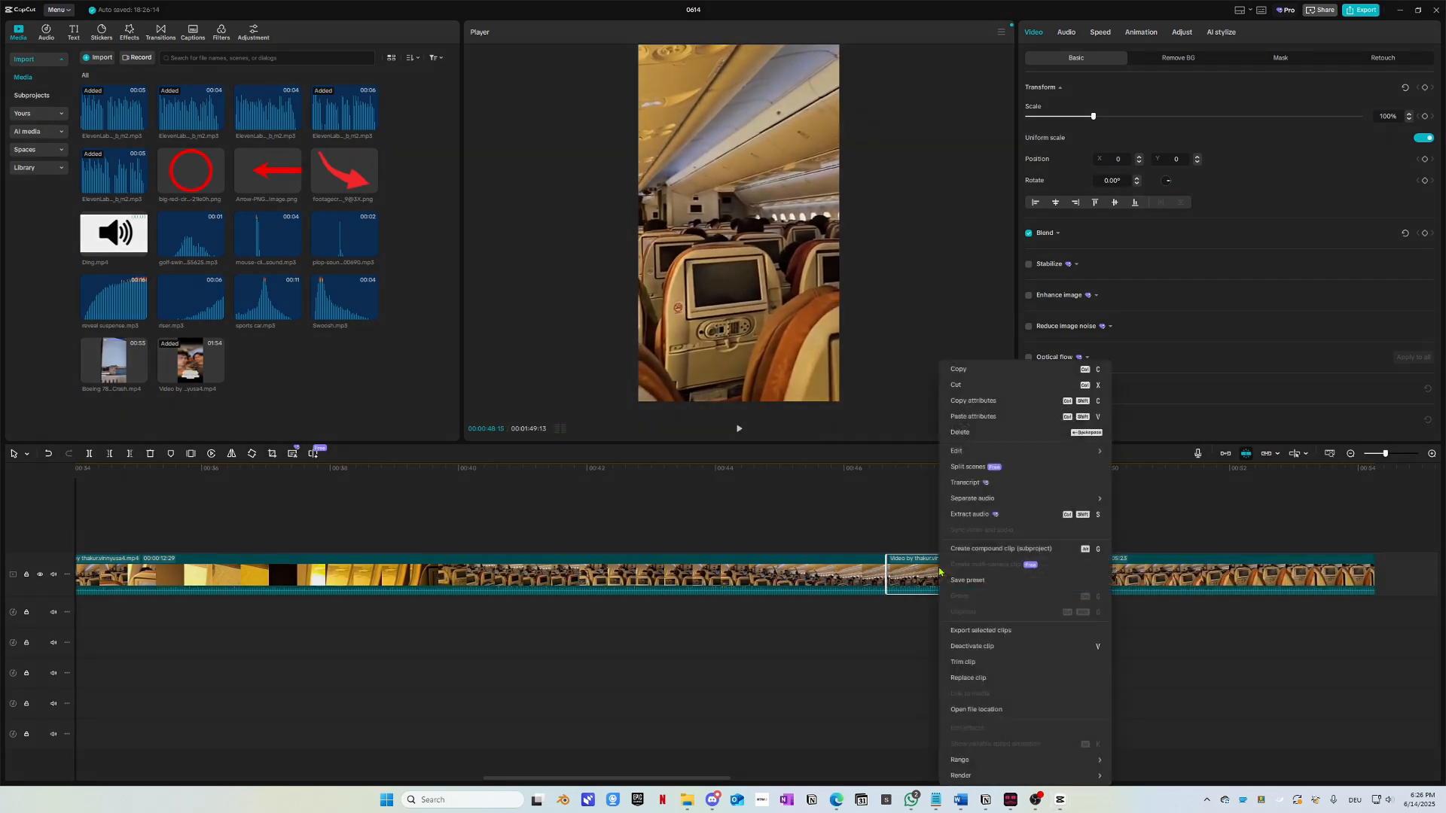
pyautogui.click(959, 516)
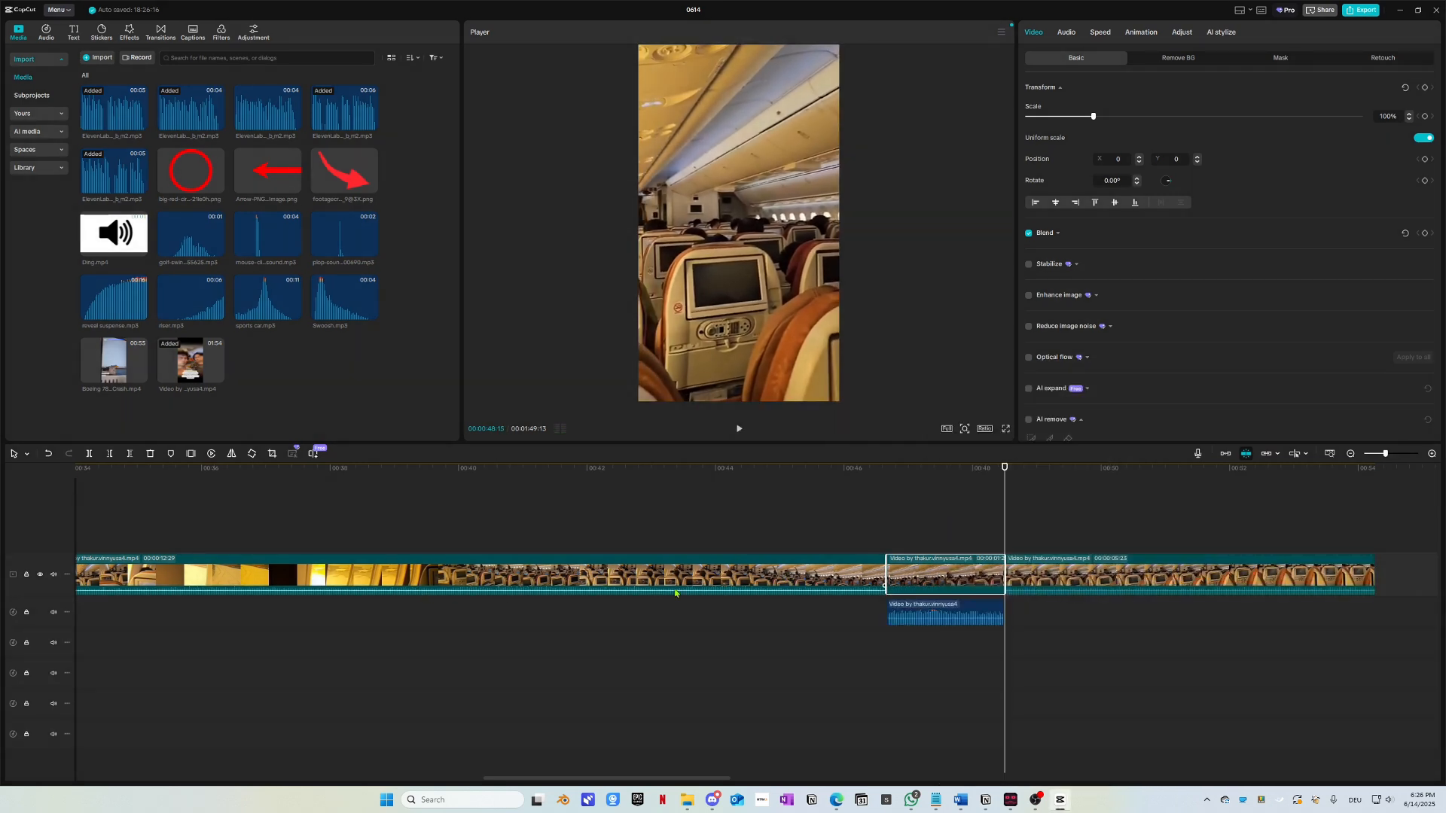
pyautogui.press('Delete')
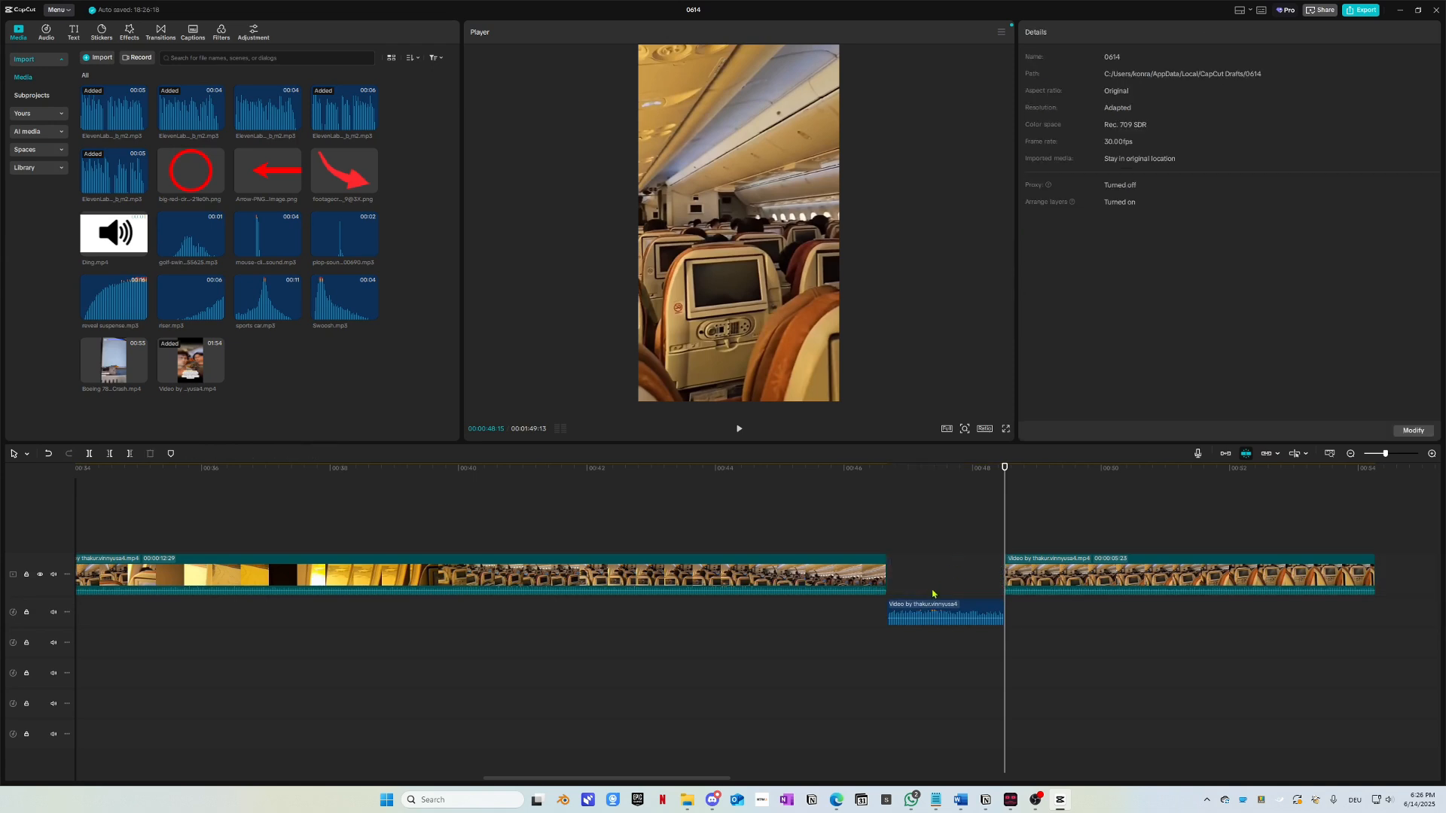
# Step: Move the extracted cabin audio earlier onto the lower audio track and play it back
pyautogui.moveTo(939, 610); pyautogui.dragTo(312, 611)
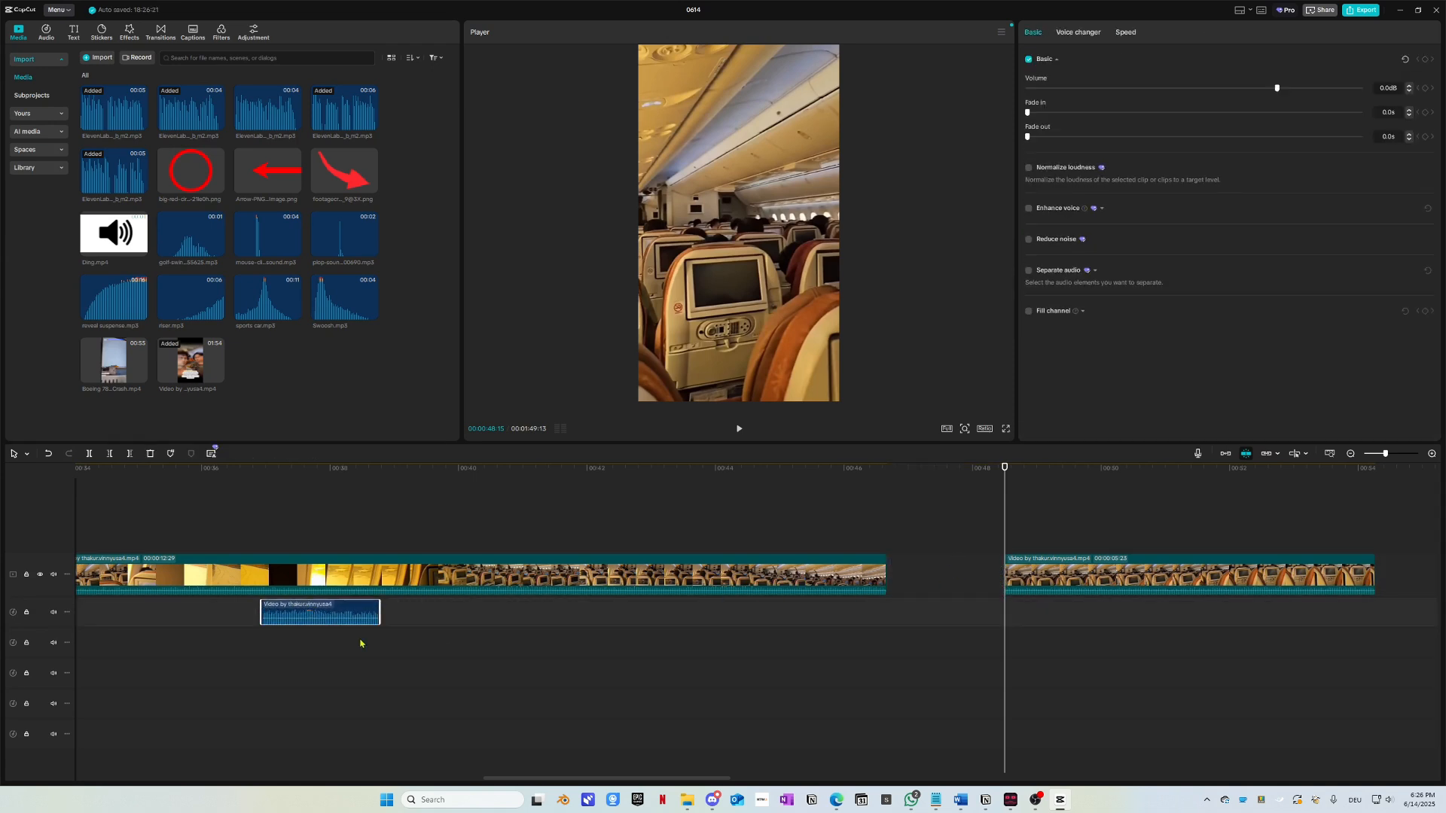
pyautogui.hscroll(-3, 590, 540)
pyautogui.moveTo(504, 472); pyautogui.dragTo(424, 532)
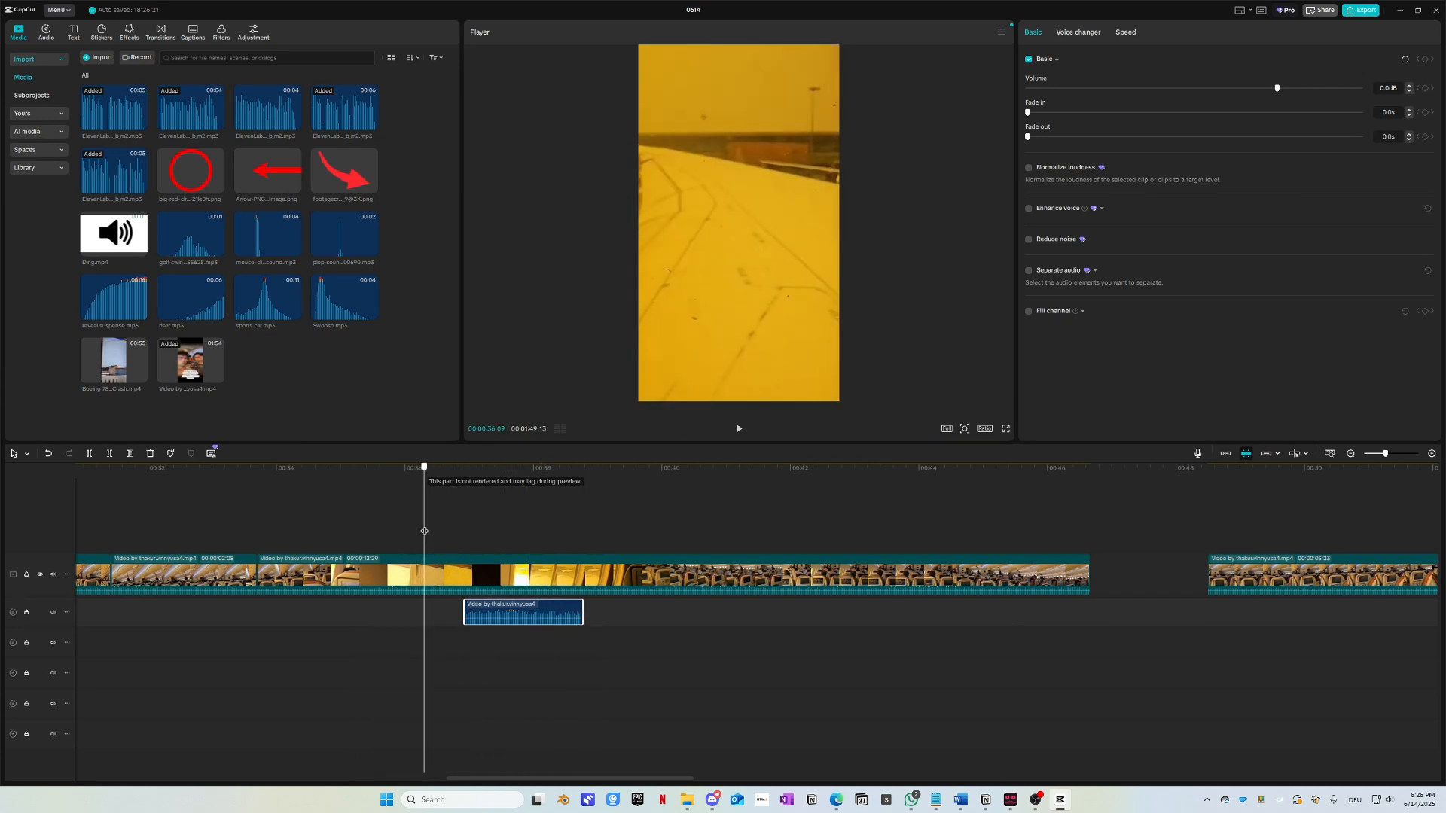
pyautogui.moveTo(498, 616); pyautogui.dragTo(412, 646)
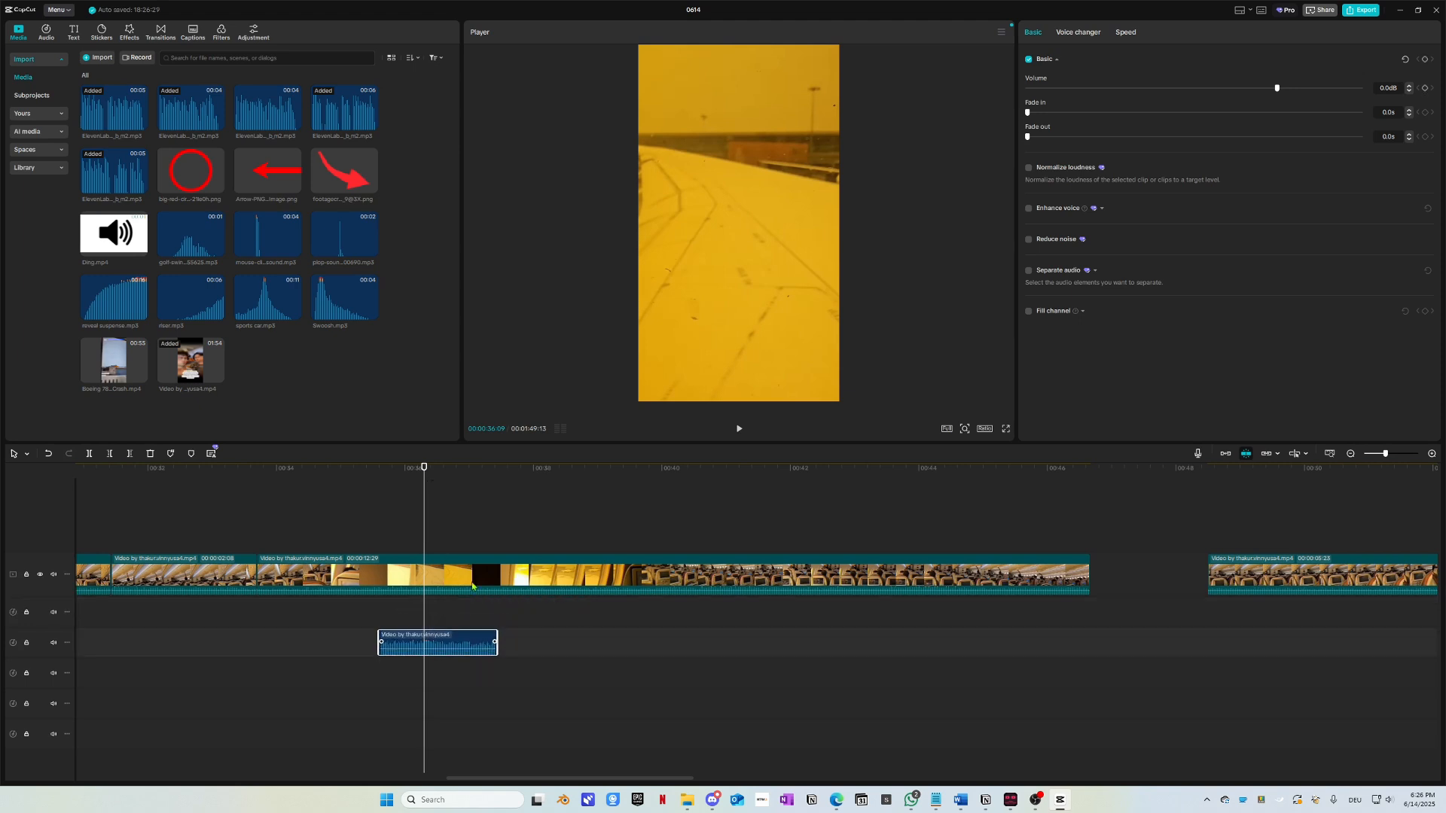
pyautogui.press('space')
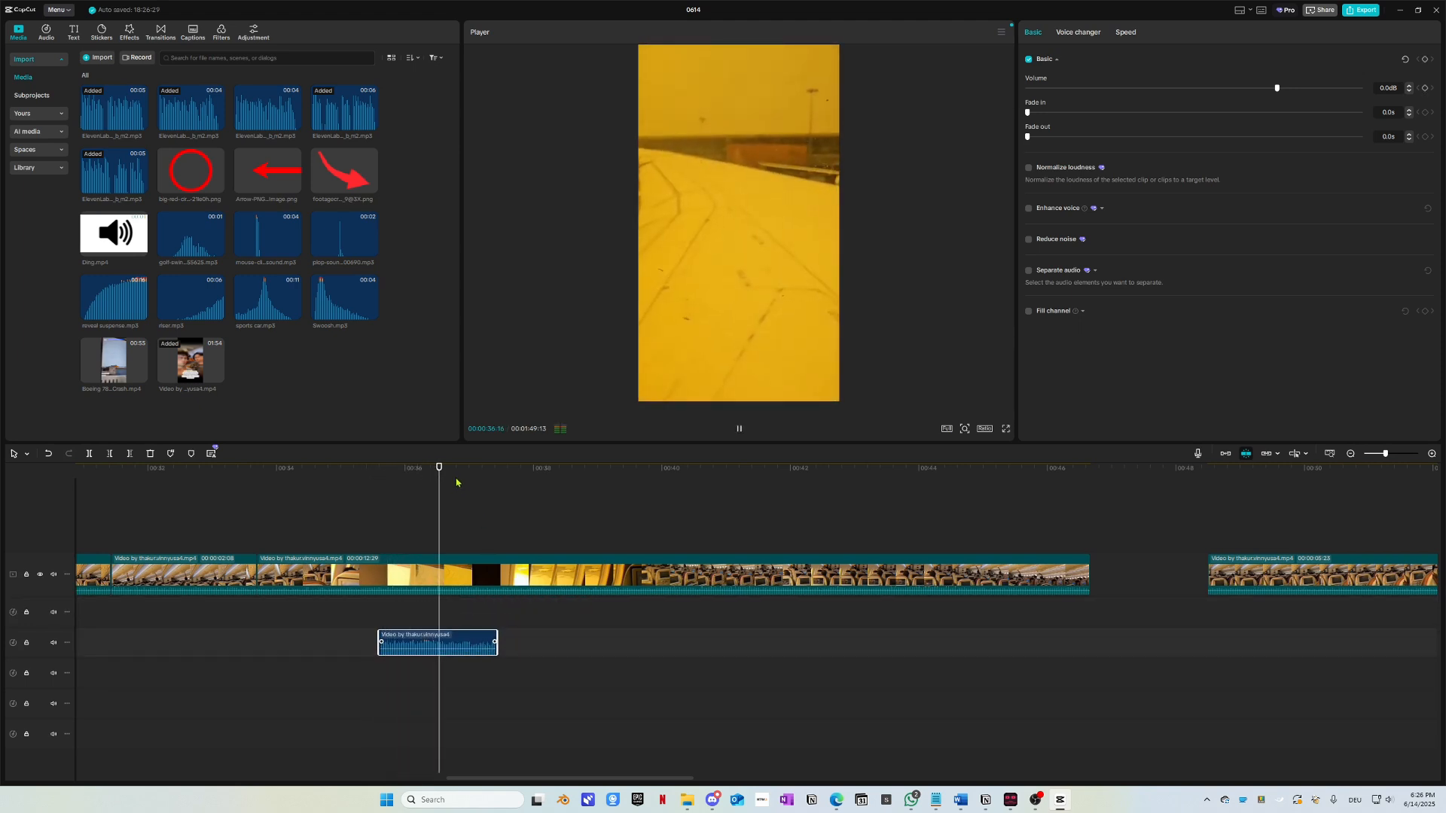
pyautogui.press('space')
pyautogui.click(511, 484)
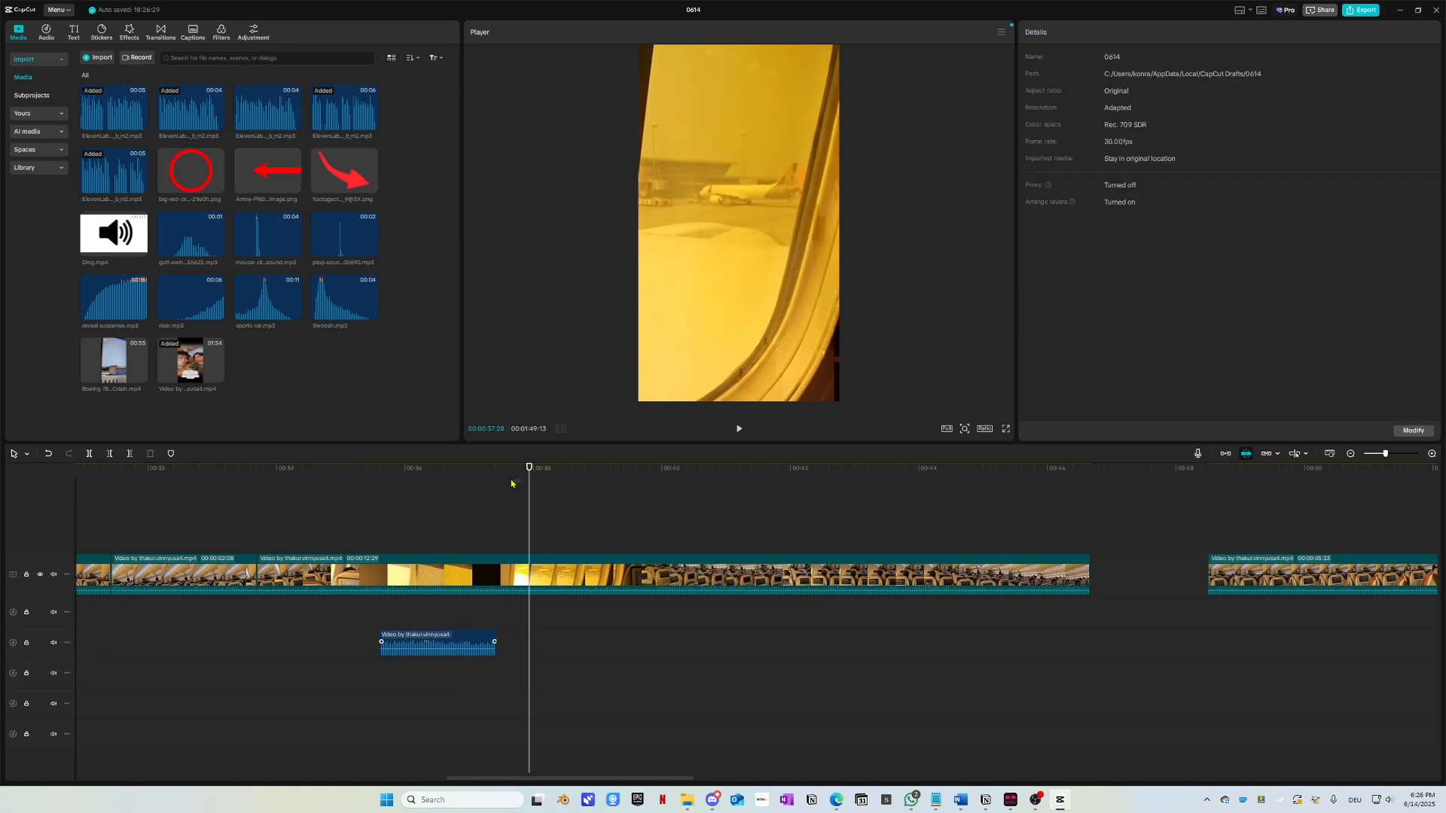
pyautogui.click(497, 473)
pyautogui.click(399, 577)
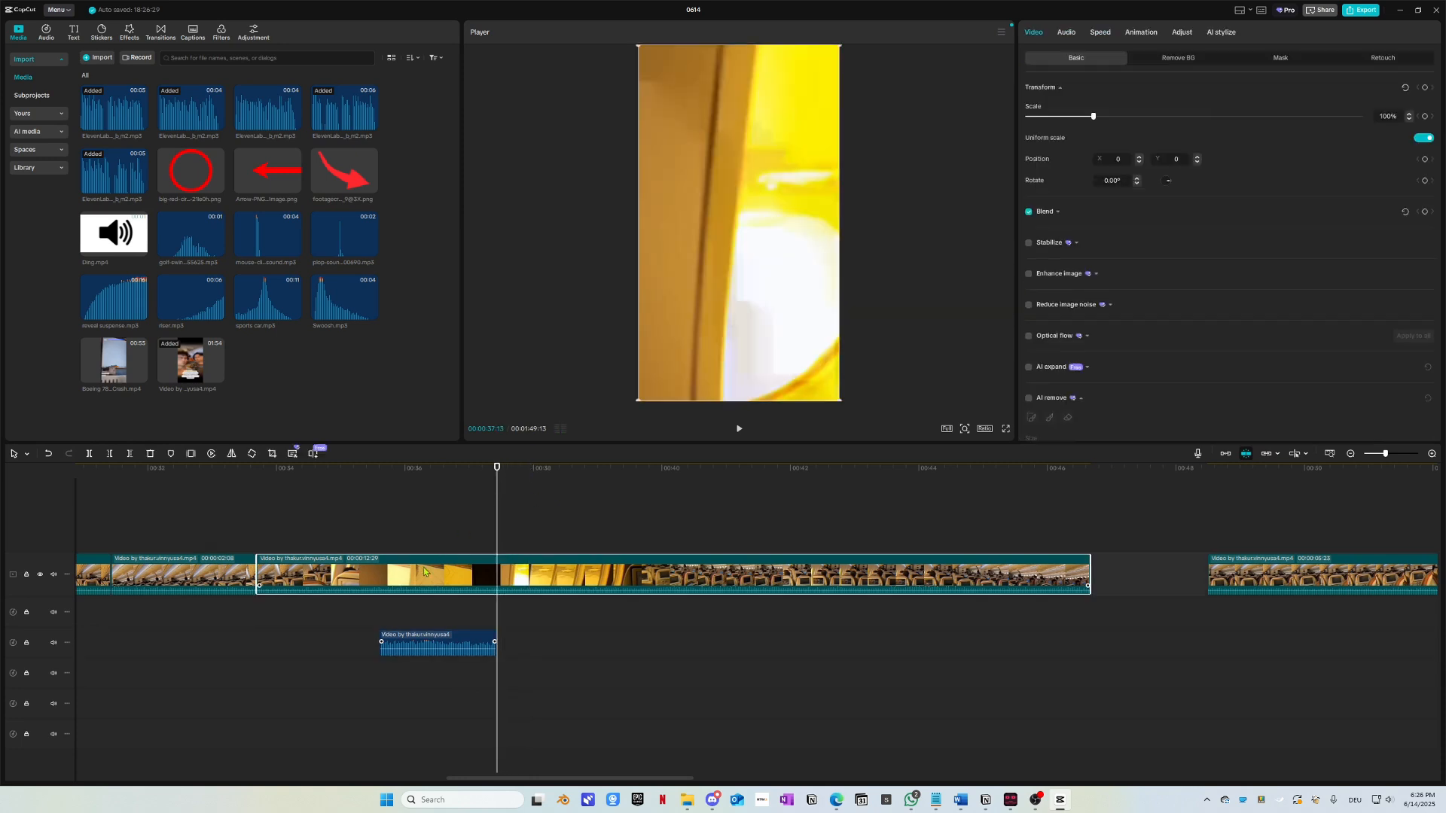
# Step: Separate the main cabin clip's audio and delete that audio
pyautogui.rightClick(408, 564)
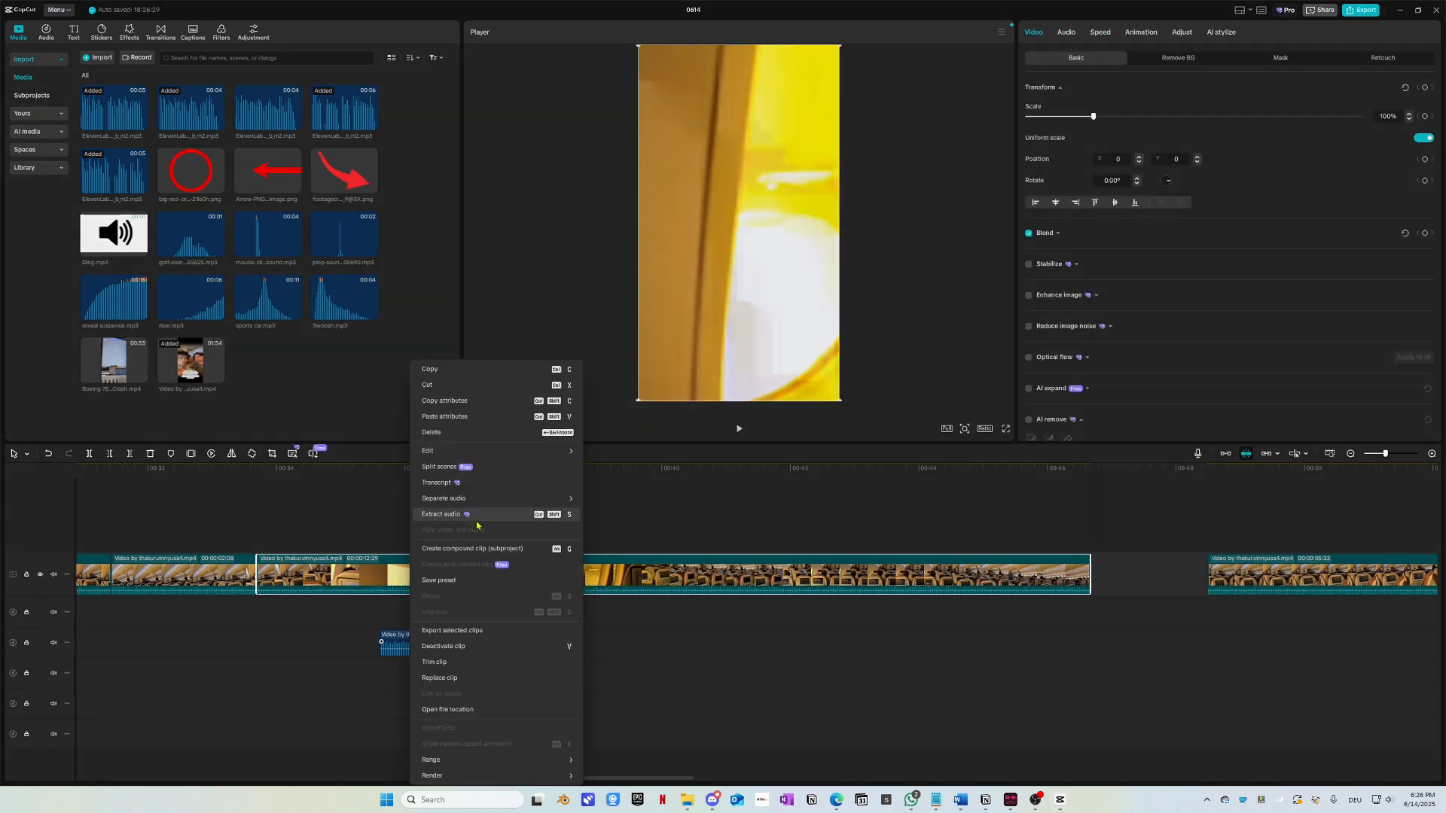
pyautogui.click(452, 524)
pyautogui.click(503, 613)
pyautogui.press('Delete')
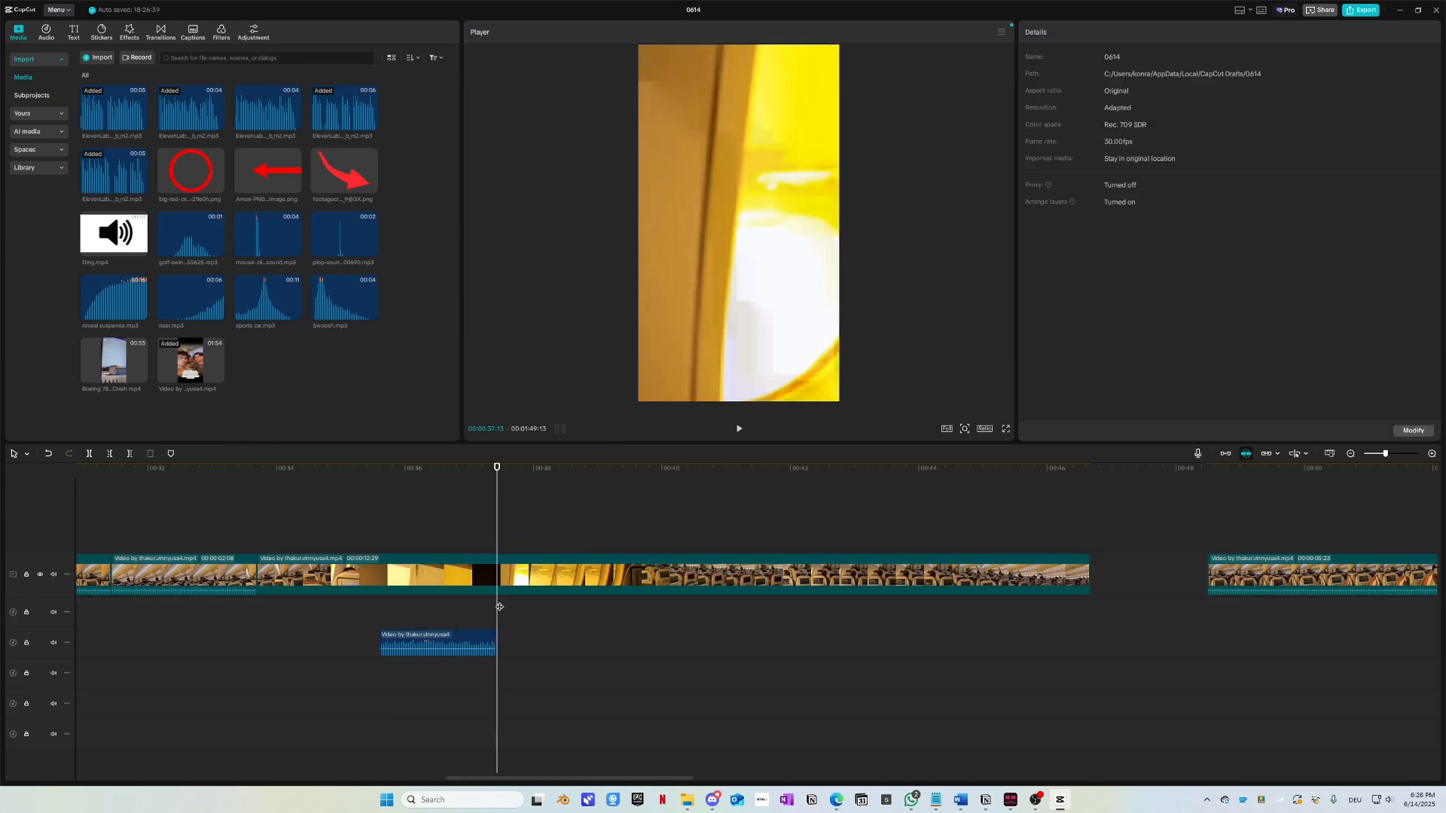
# Step: Split and delete the short clip and long cabin clip, then slide the yellow clip left
pyautogui.click(517, 575)
pyautogui.hotkey('ctrl', 'b')
pyautogui.moveTo(496, 468); pyautogui.dragTo(381, 481)
pyautogui.click(443, 557)
pyautogui.click(343, 565)
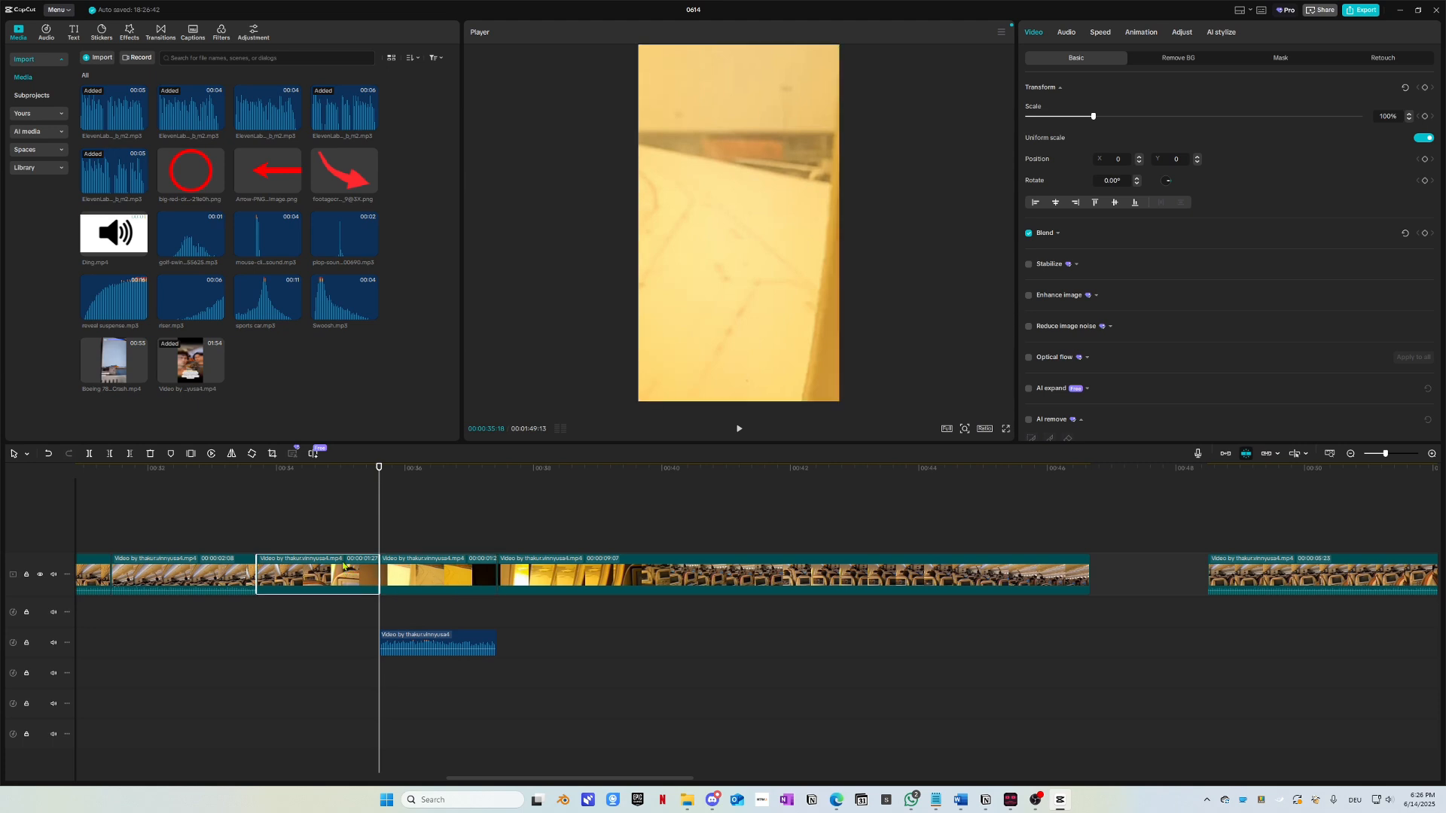
pyautogui.press('Delete')
pyautogui.click(745, 567)
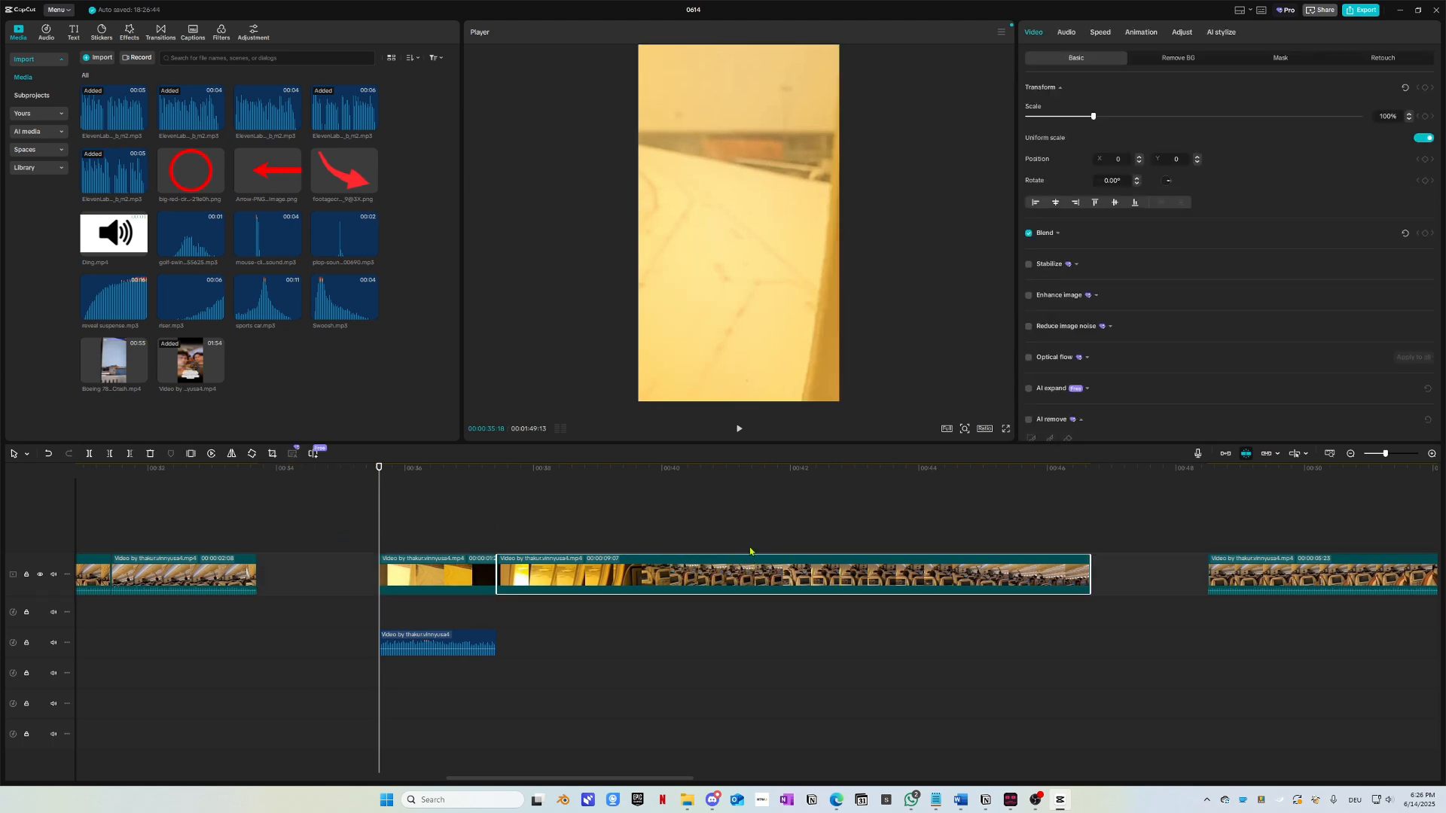
pyautogui.press('Delete')
pyautogui.moveTo(486, 645); pyautogui.dragTo(361, 644)
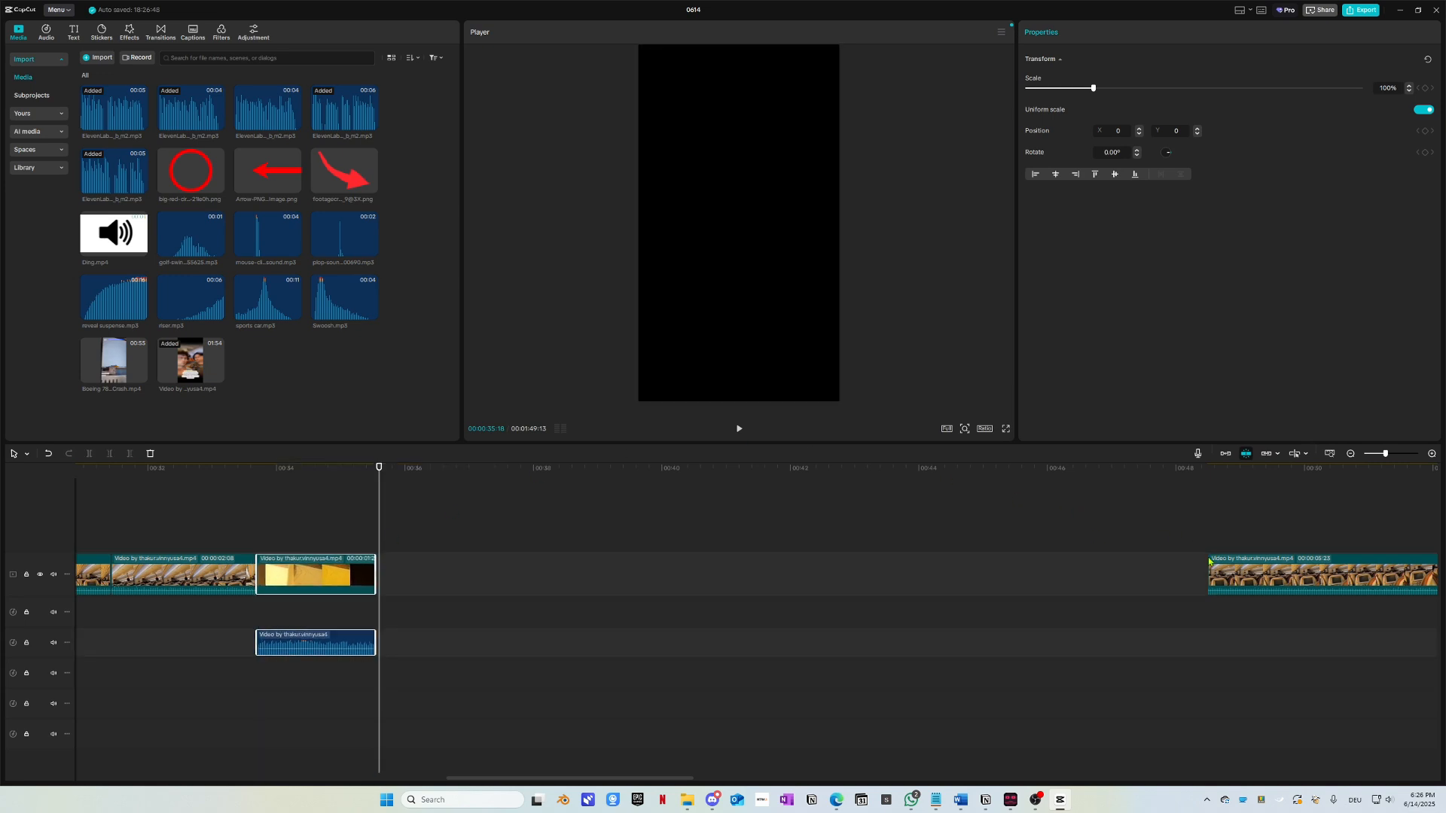
pyautogui.scroll(-1, 1210, 561)
pyautogui.click(979, 493)
pyautogui.press('space')
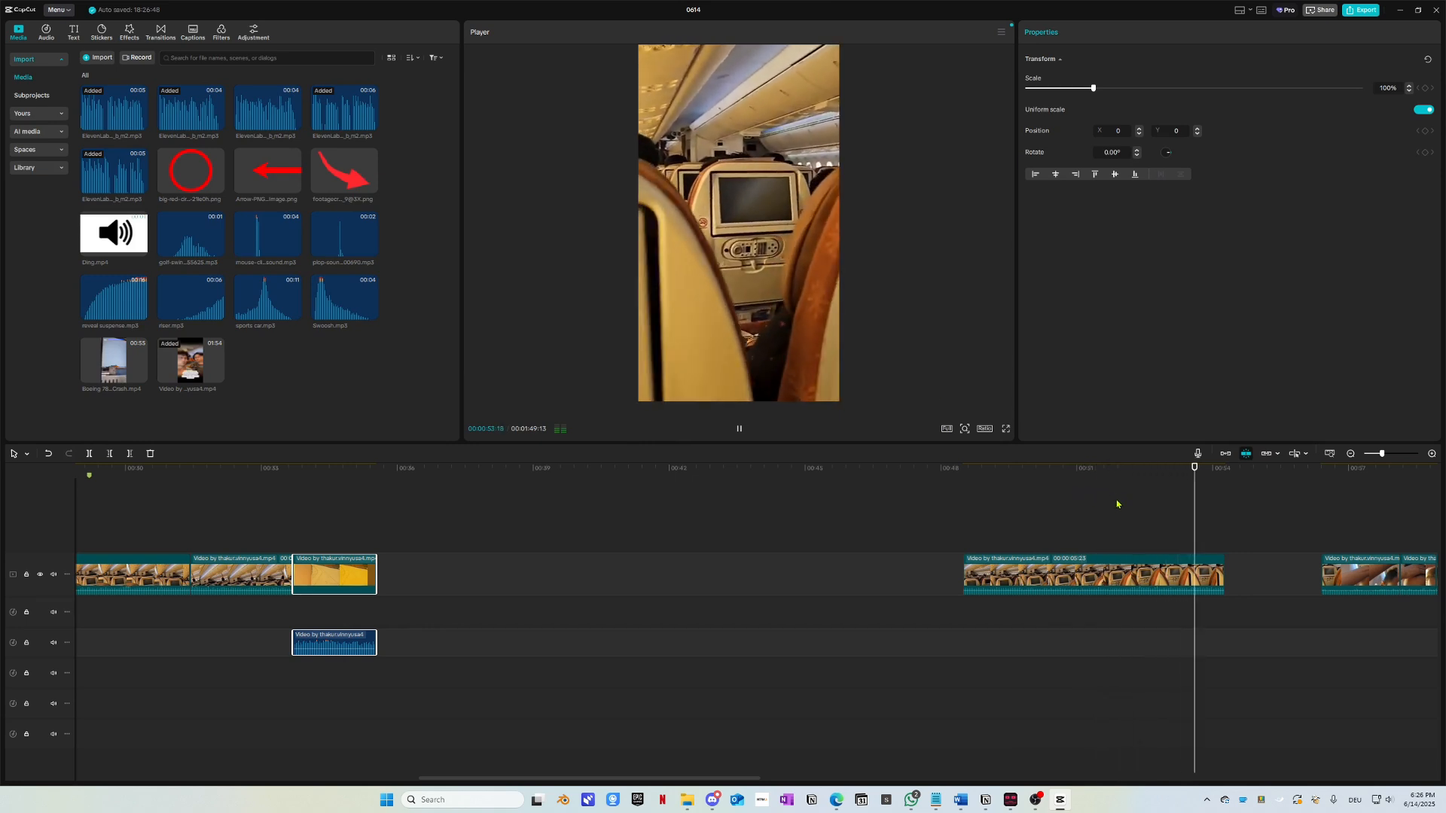
pyautogui.press('space')
pyautogui.click(1029, 537)
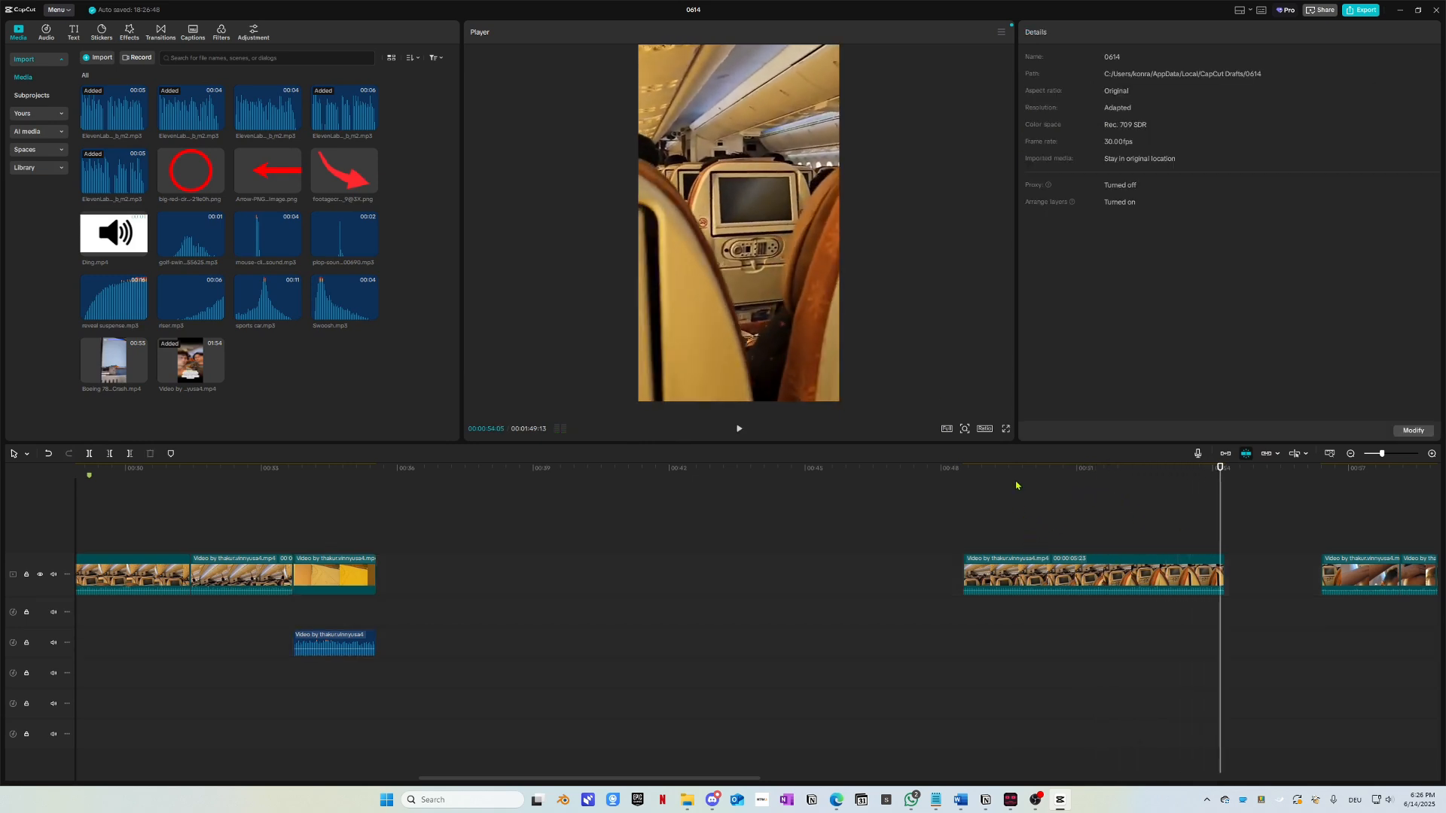
pyautogui.moveTo(988, 468); pyautogui.dragTo(1042, 554)
# Step: Delete the later cabin clip and play the next footage from its start
pyautogui.click(1079, 568)
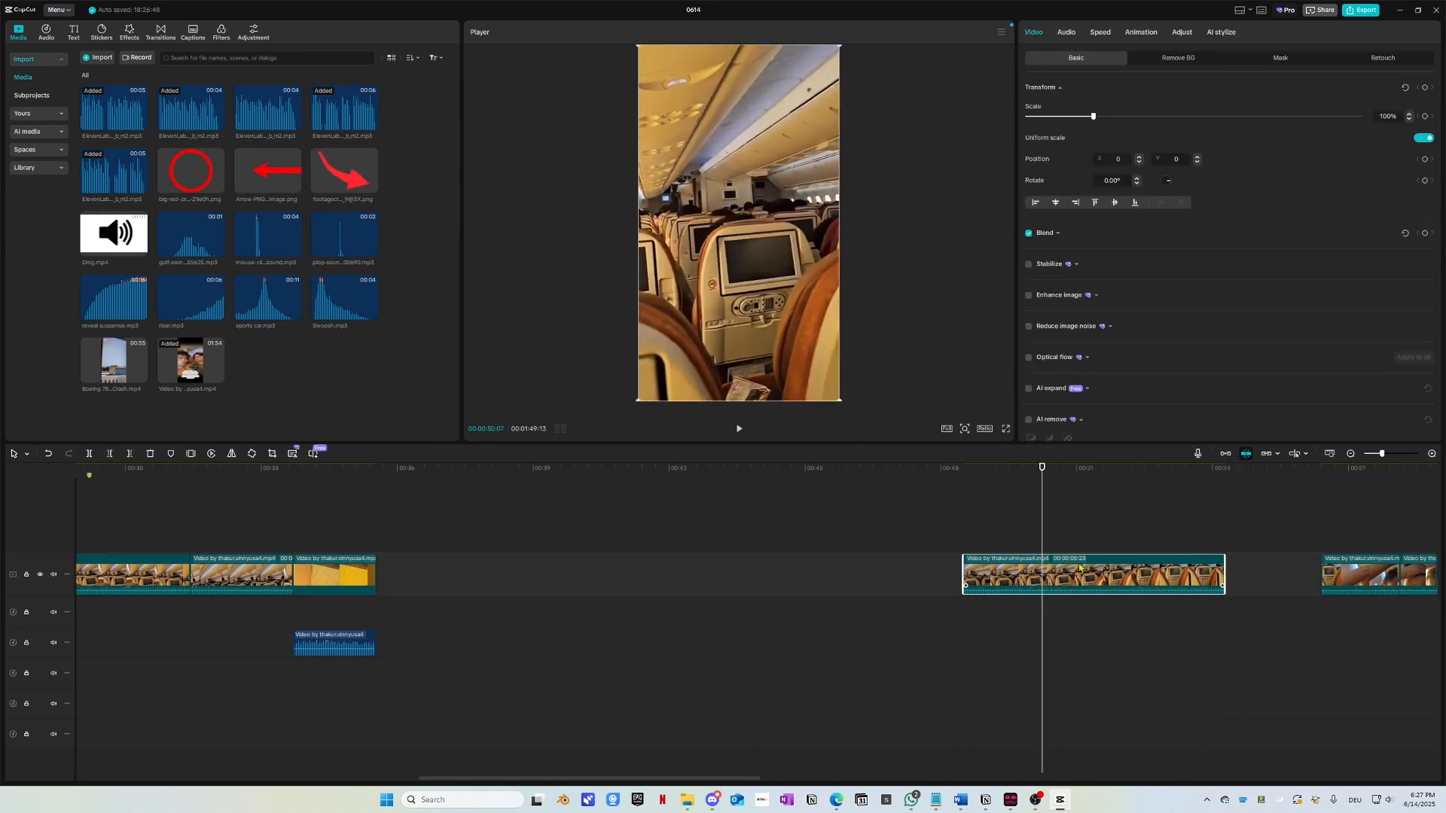
pyautogui.press('Delete')
pyautogui.click(1324, 468)
pyautogui.press('space')
pyautogui.hscroll(3, 1169, 591)
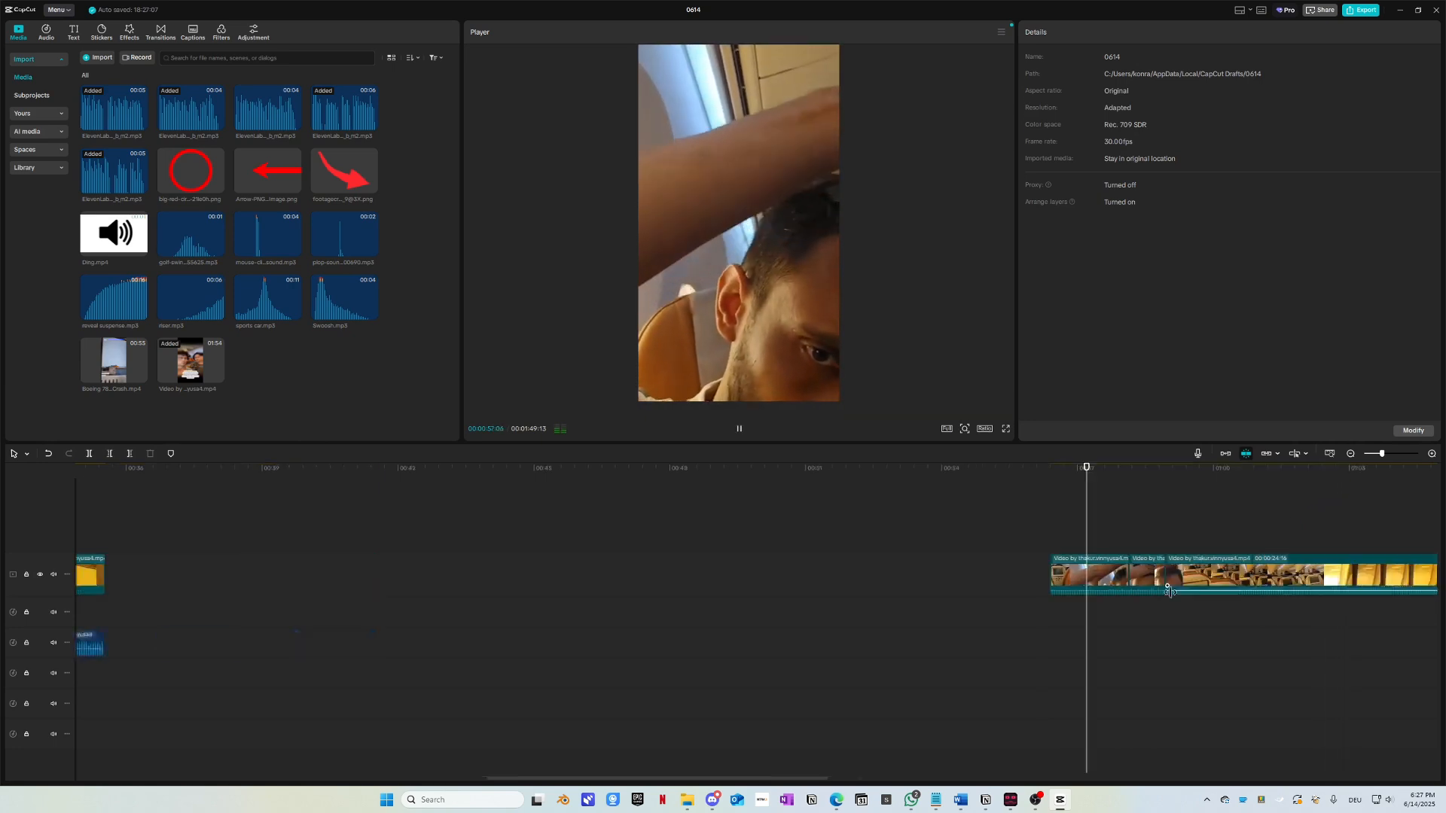
pyautogui.hscroll(4, 1169, 592)
pyautogui.moveTo(746, 473); pyautogui.dragTo(734, 476)
pyautogui.press('space')
# Step: Remove the short opening piece near 00:57:28 and replay the cut
pyautogui.press('space')
pyautogui.press('space')
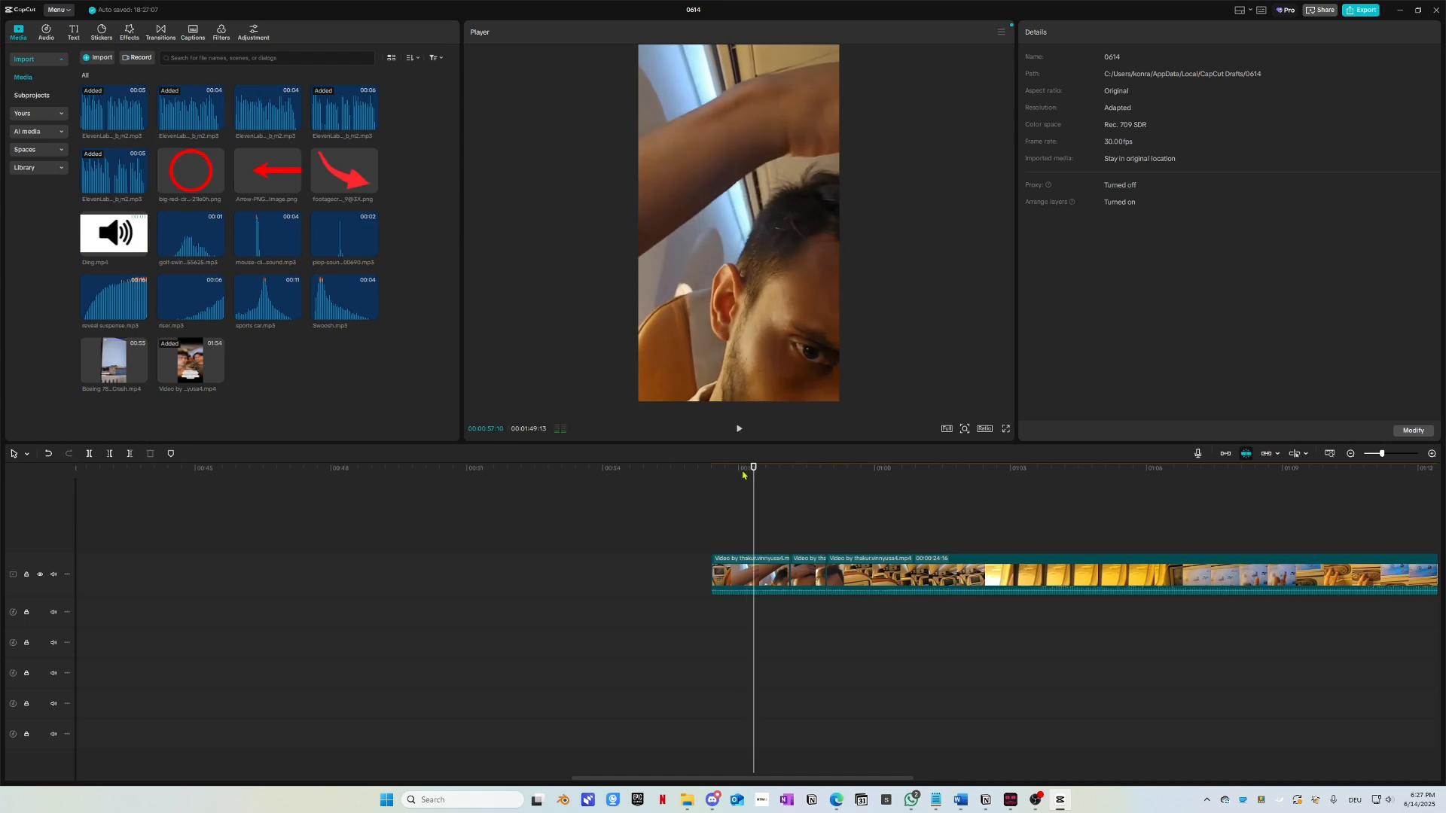
pyautogui.click(741, 470)
pyautogui.press('space')
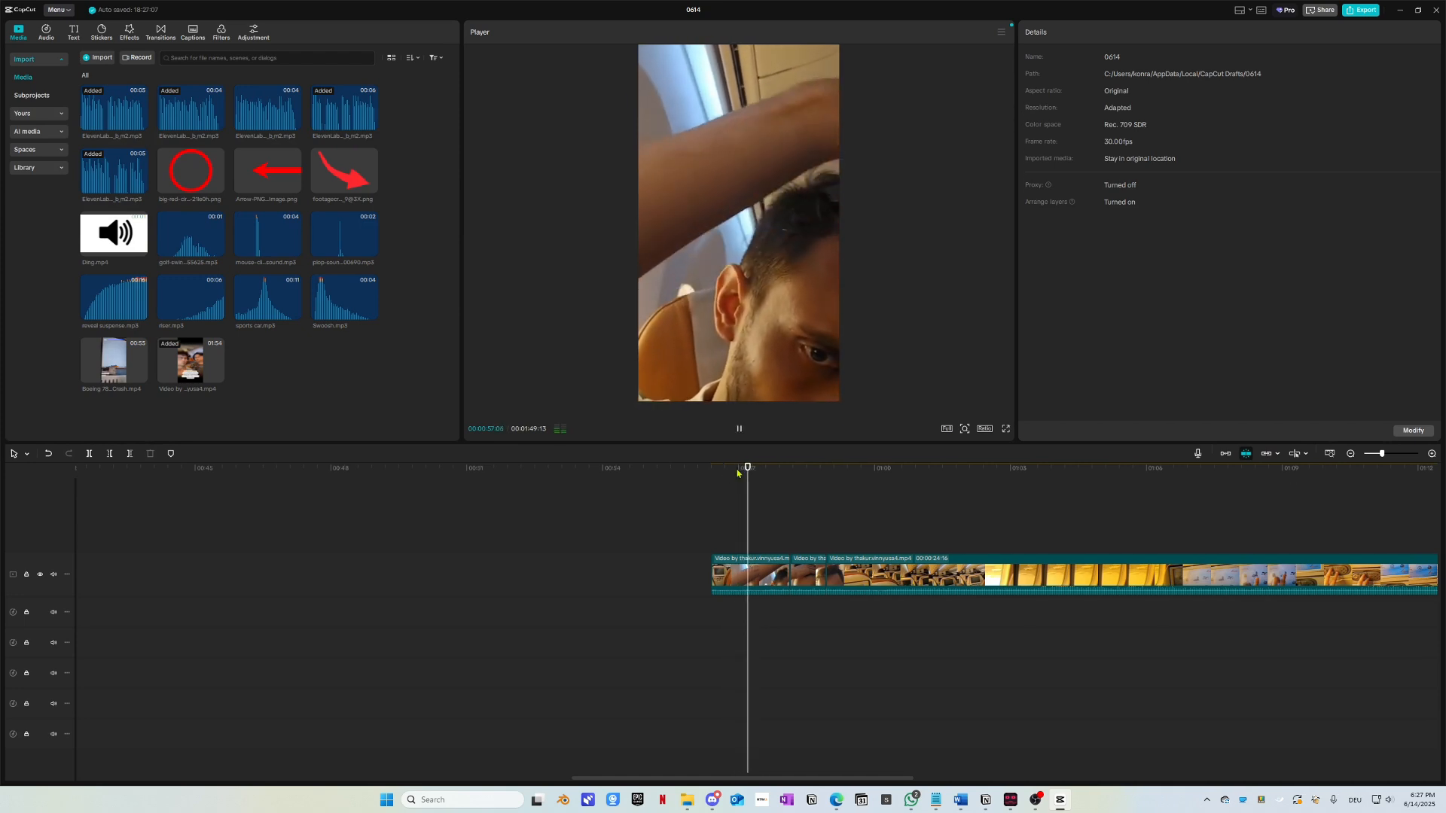
pyautogui.click(760, 470)
pyautogui.moveTo(760, 471)
pyautogui.mouseDown()
pyautogui.moveTo(780, 472)
pyautogui.moveTo(746, 472)
pyautogui.moveTo(761, 473)
pyautogui.mouseUp()
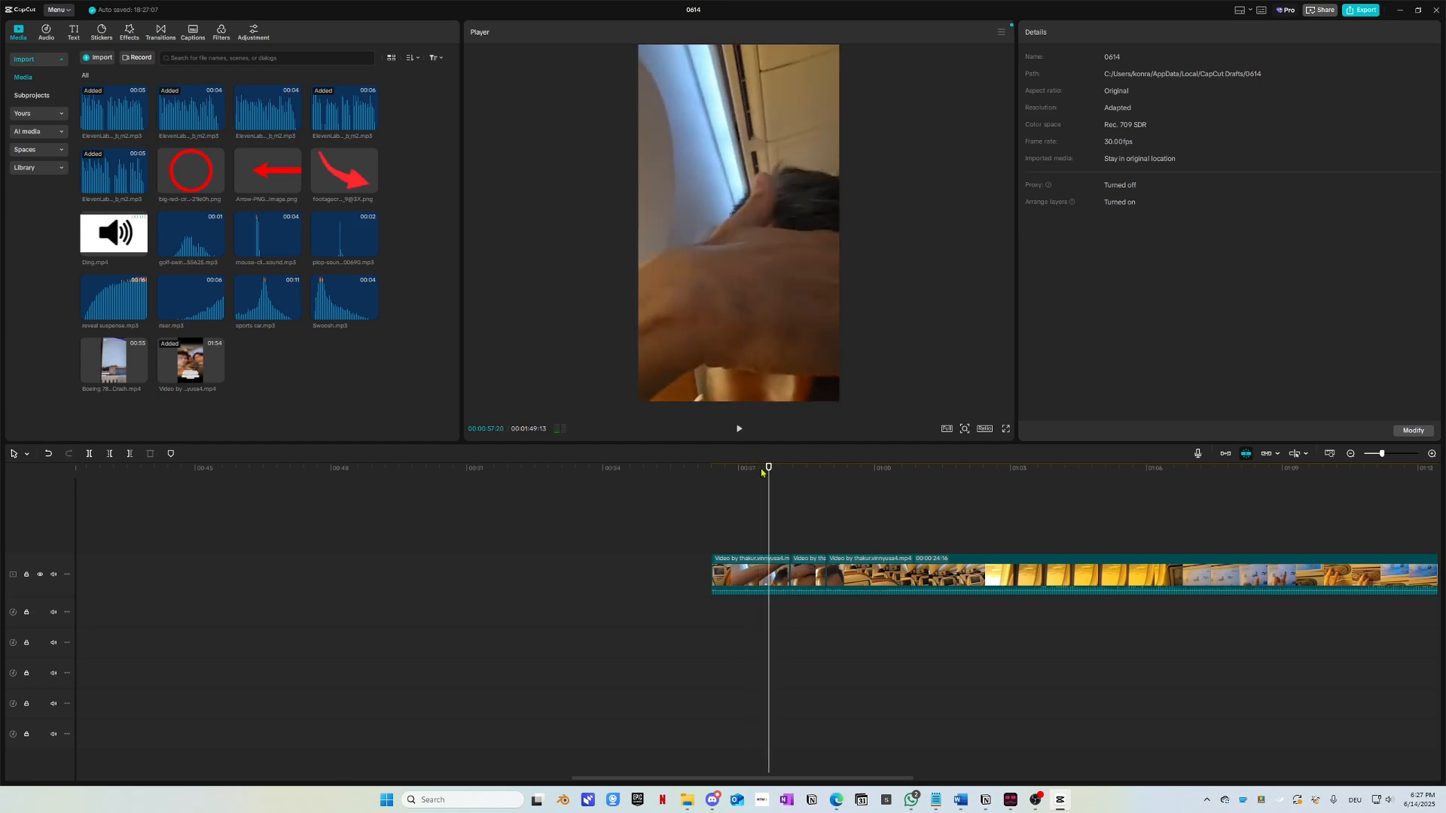
pyautogui.click(765, 565)
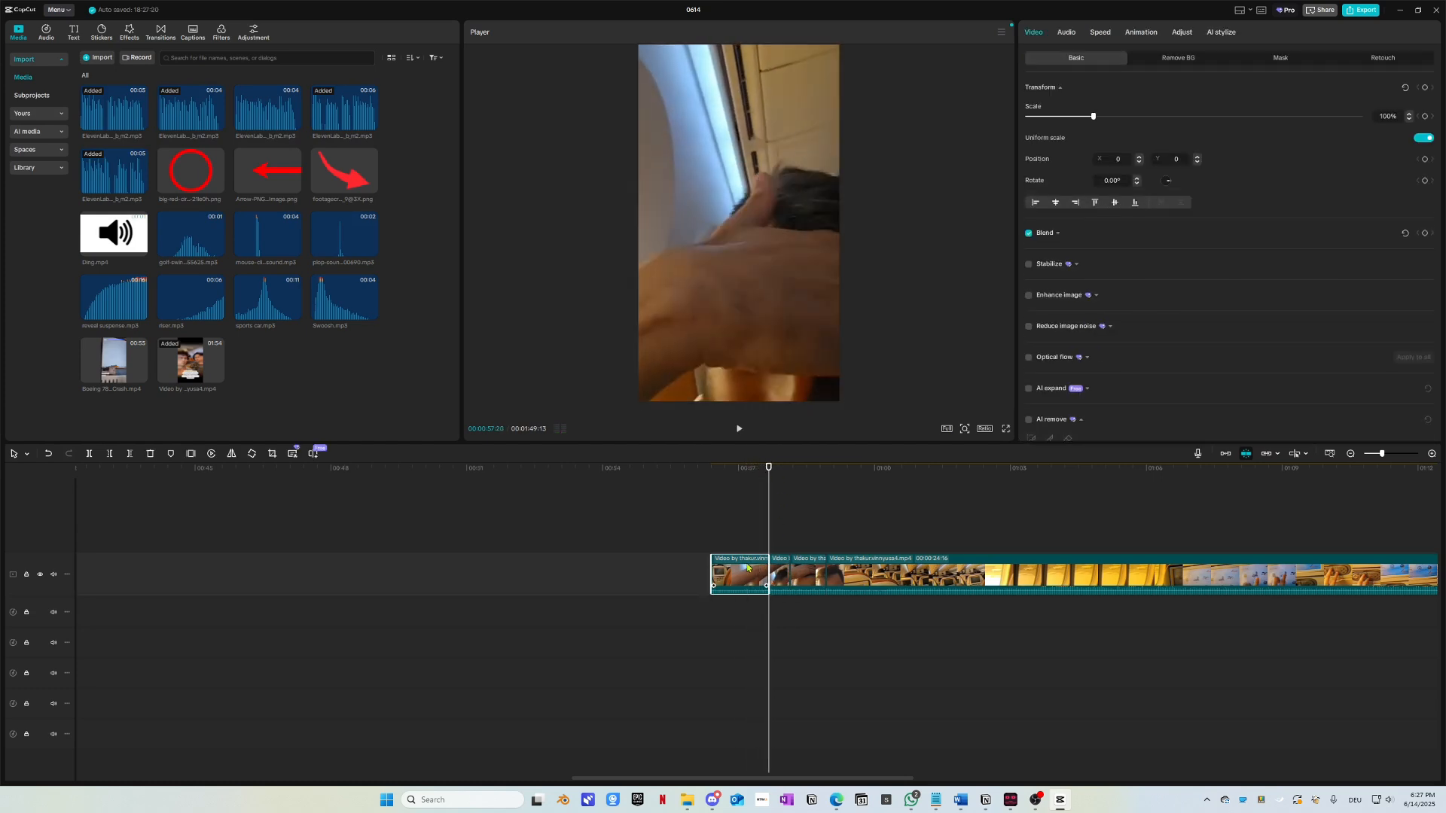
pyautogui.press('Delete')
pyautogui.press('space')
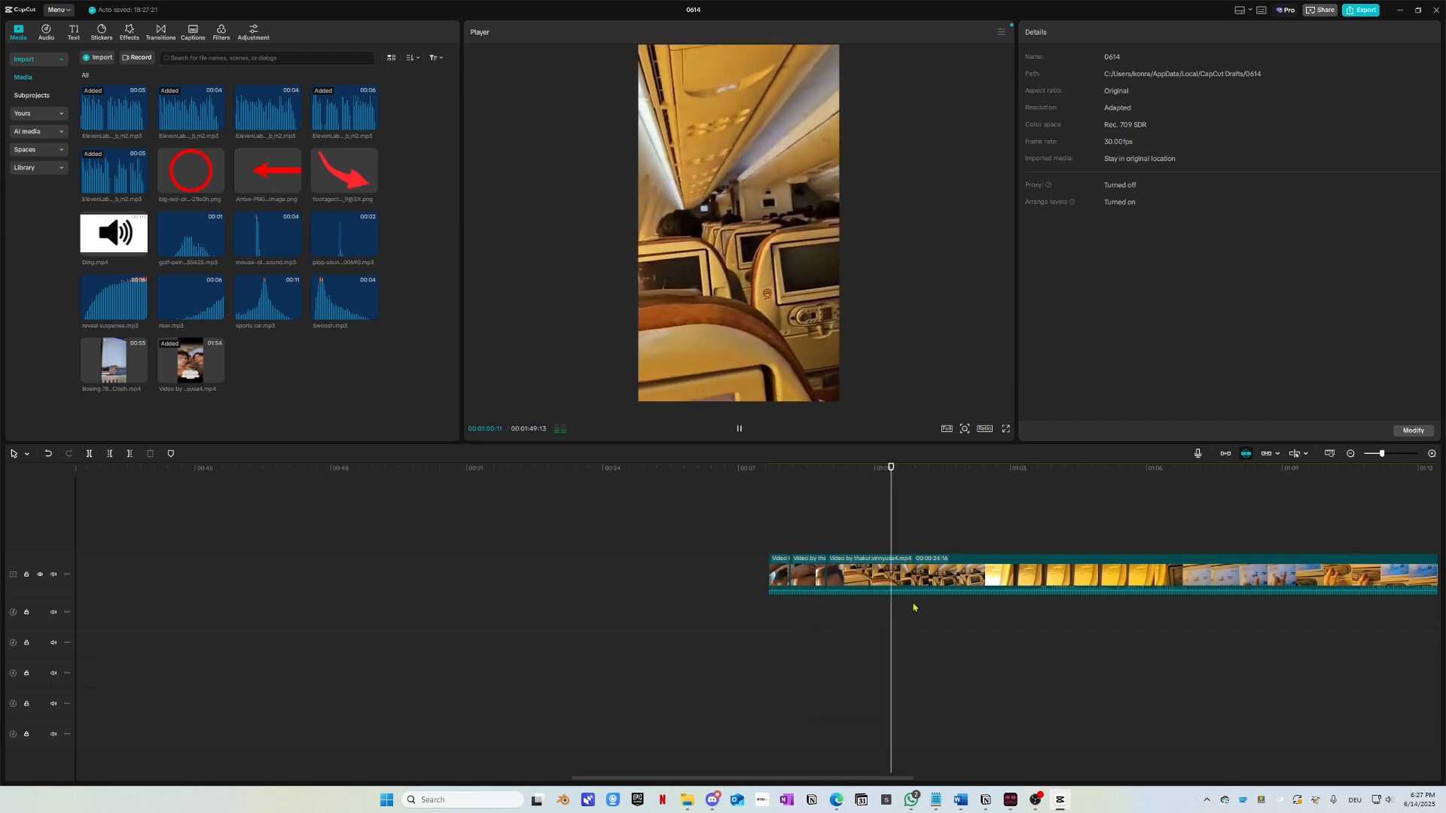
pyautogui.scroll(1, 924, 620)
pyautogui.scroll(1, 924, 618)
pyautogui.moveTo(798, 472); pyautogui.dragTo(631, 475)
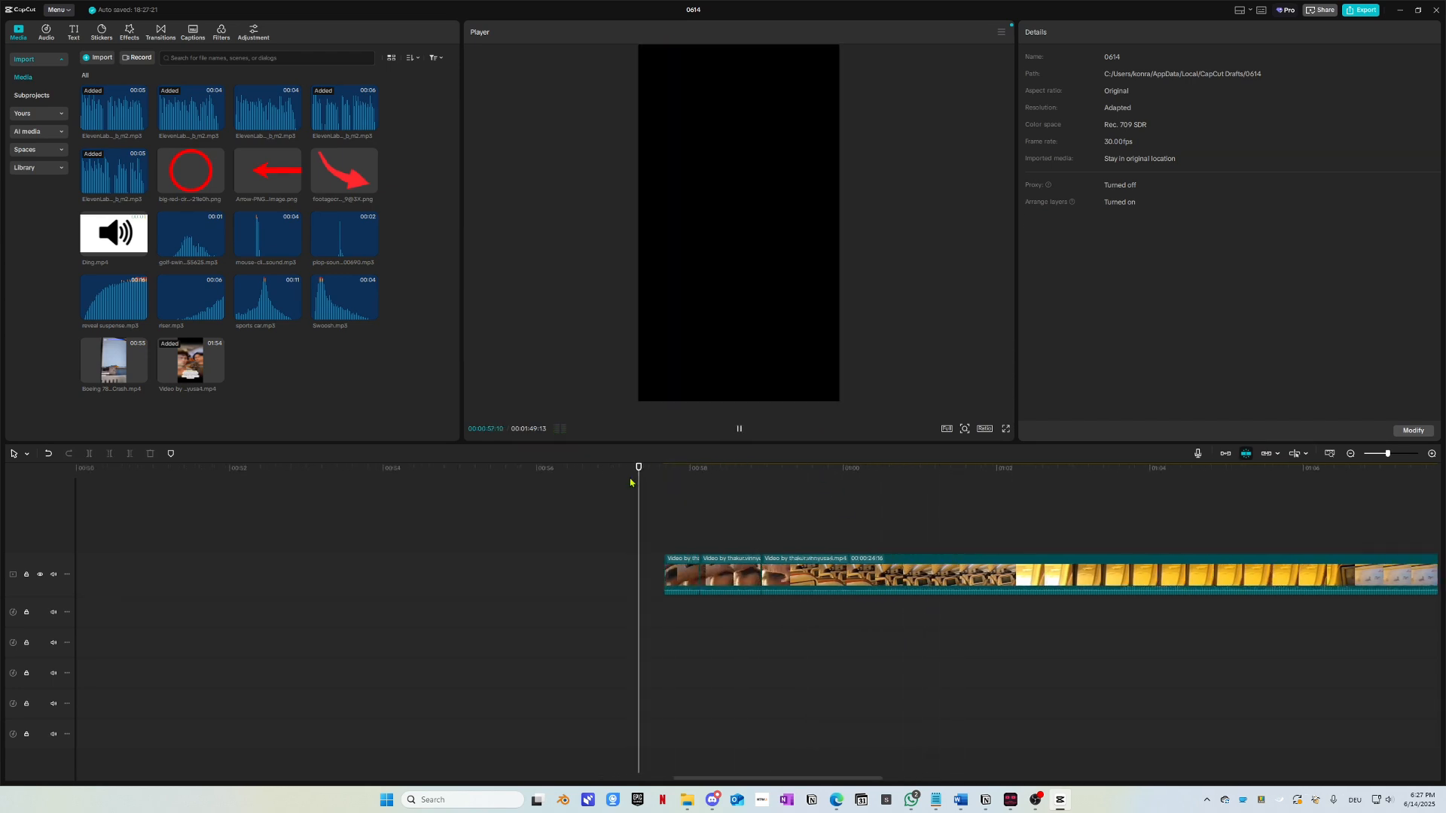
pyautogui.press('space')
# Step: Extend the first remaining clip's start slightly earlier and replay the join
pyautogui.click(666, 537)
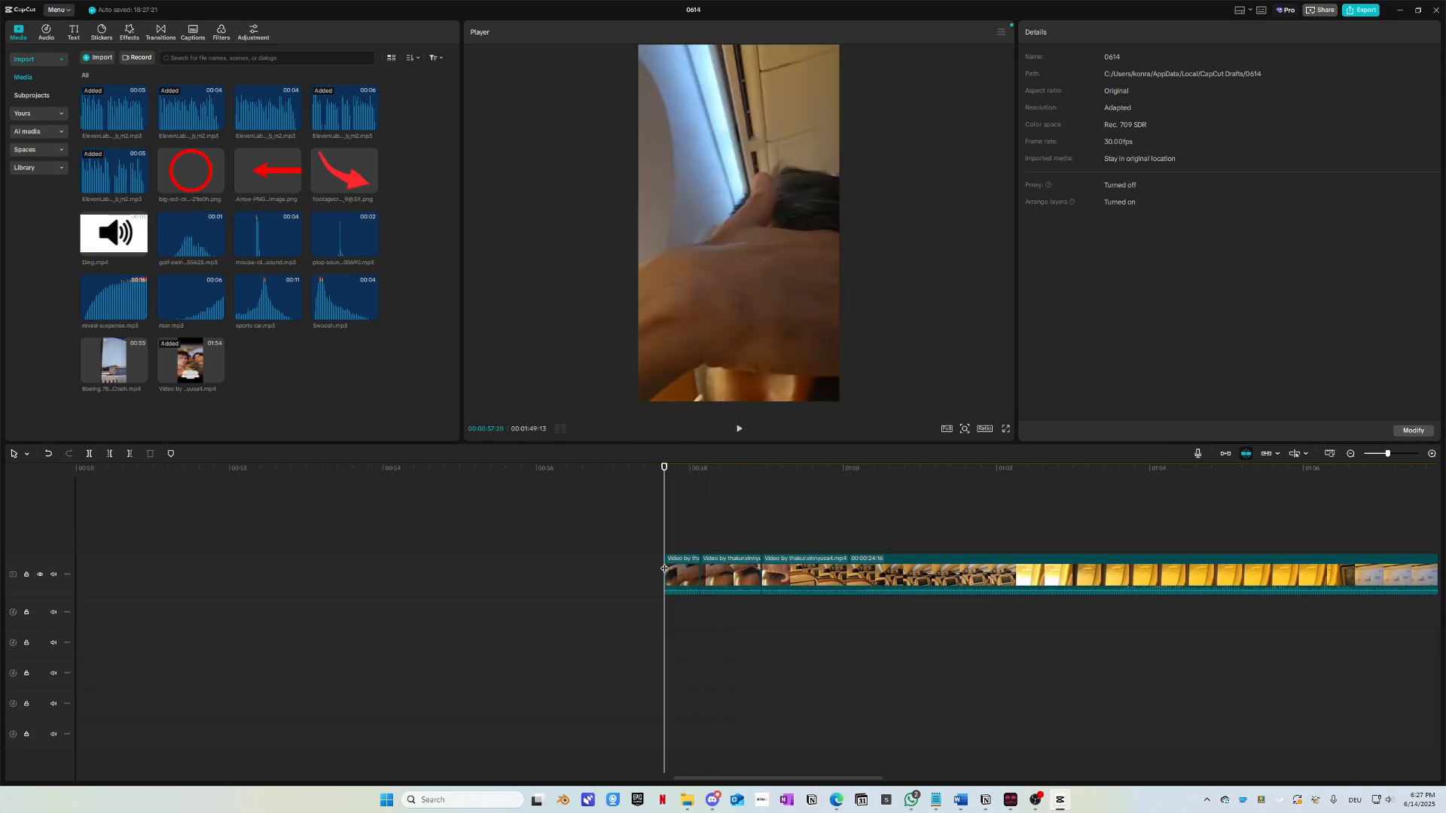
pyautogui.moveTo(665, 574); pyautogui.dragTo(622, 561)
pyautogui.click(618, 475)
pyautogui.press('space')
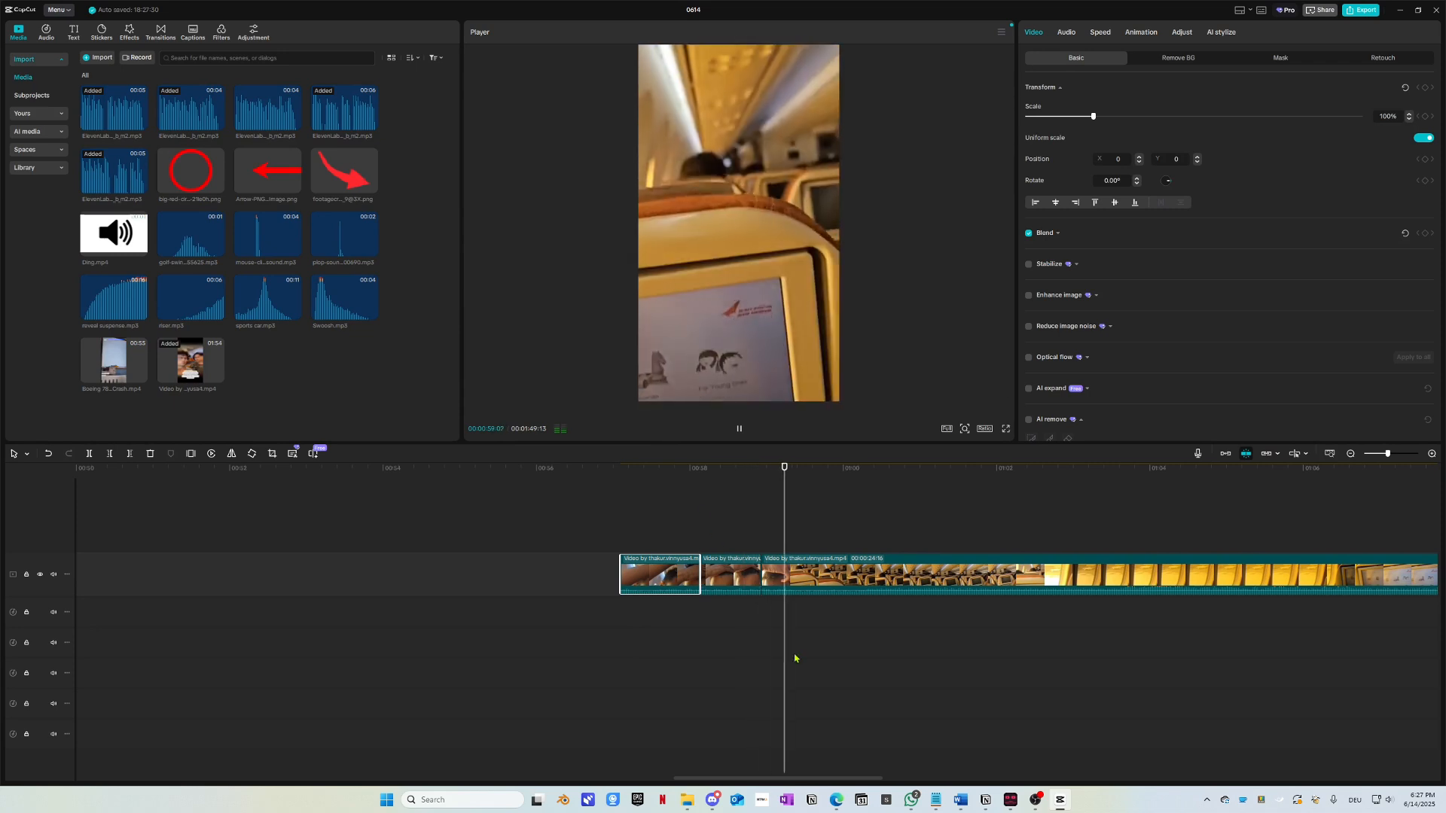
pyautogui.press('space')
pyautogui.moveTo(764, 480); pyautogui.dragTo(742, 479)
pyautogui.press('space')
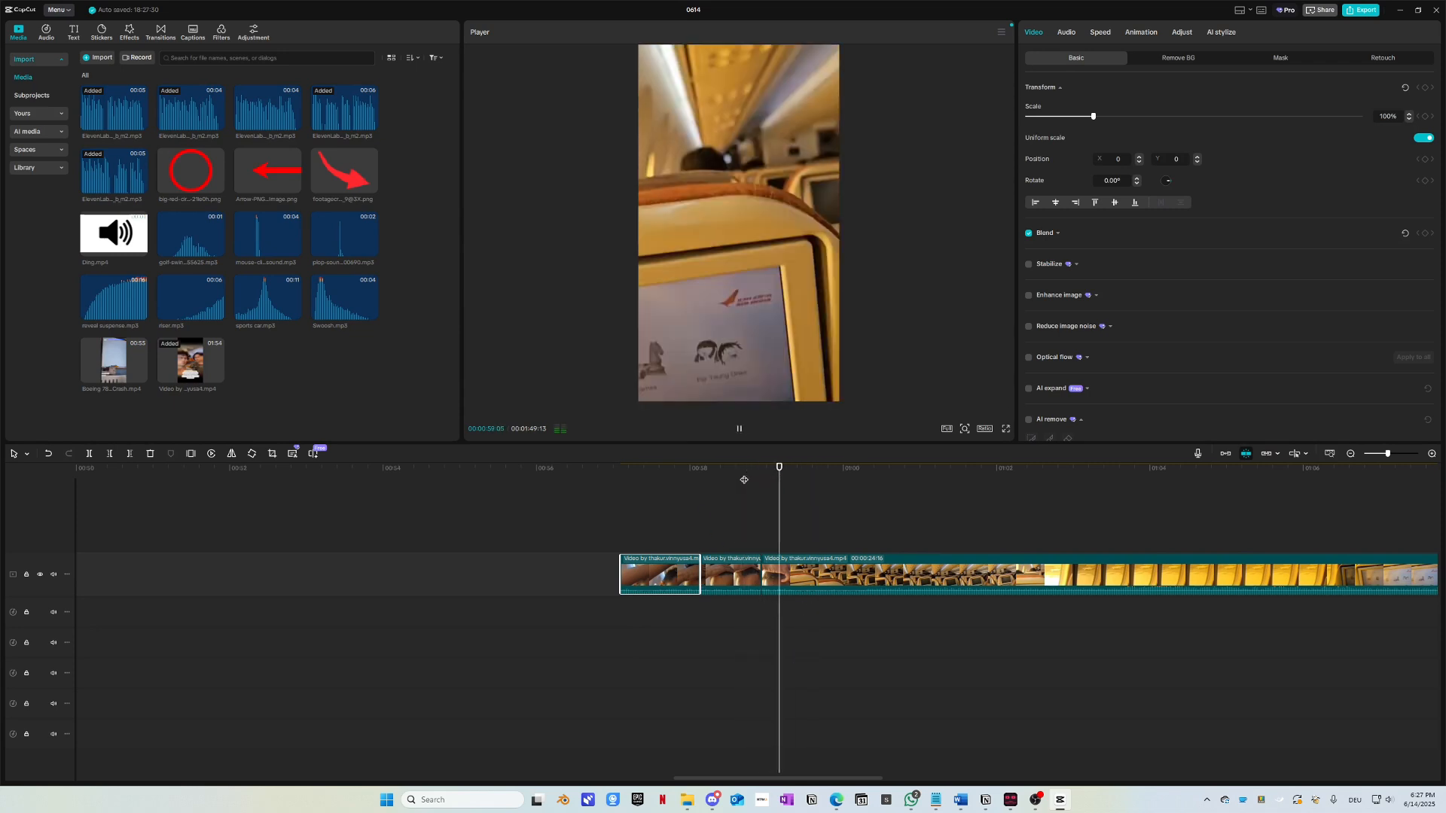
pyautogui.press('space')
pyautogui.press('space')
pyautogui.press('space')
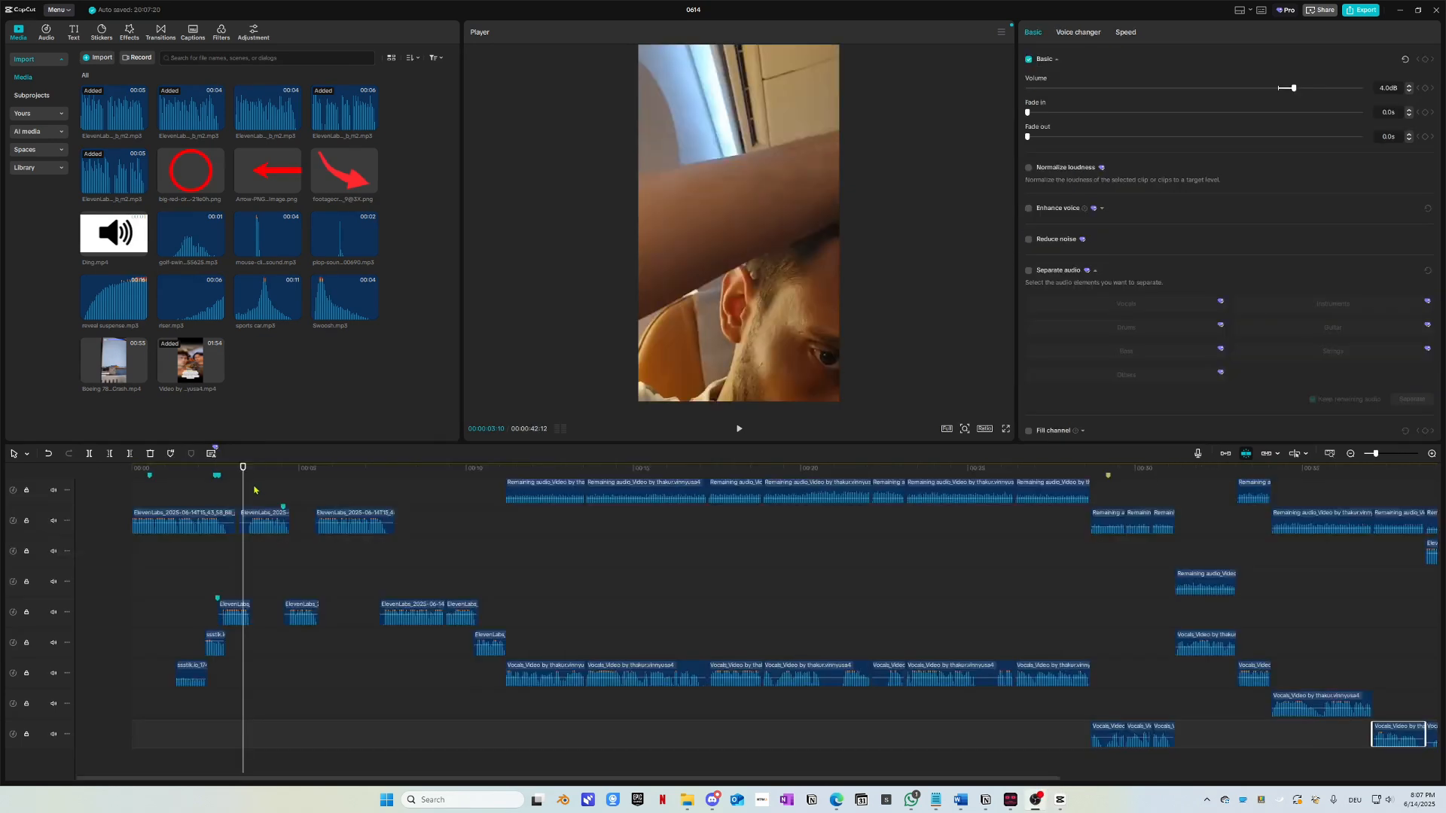
pyautogui.press('Home')
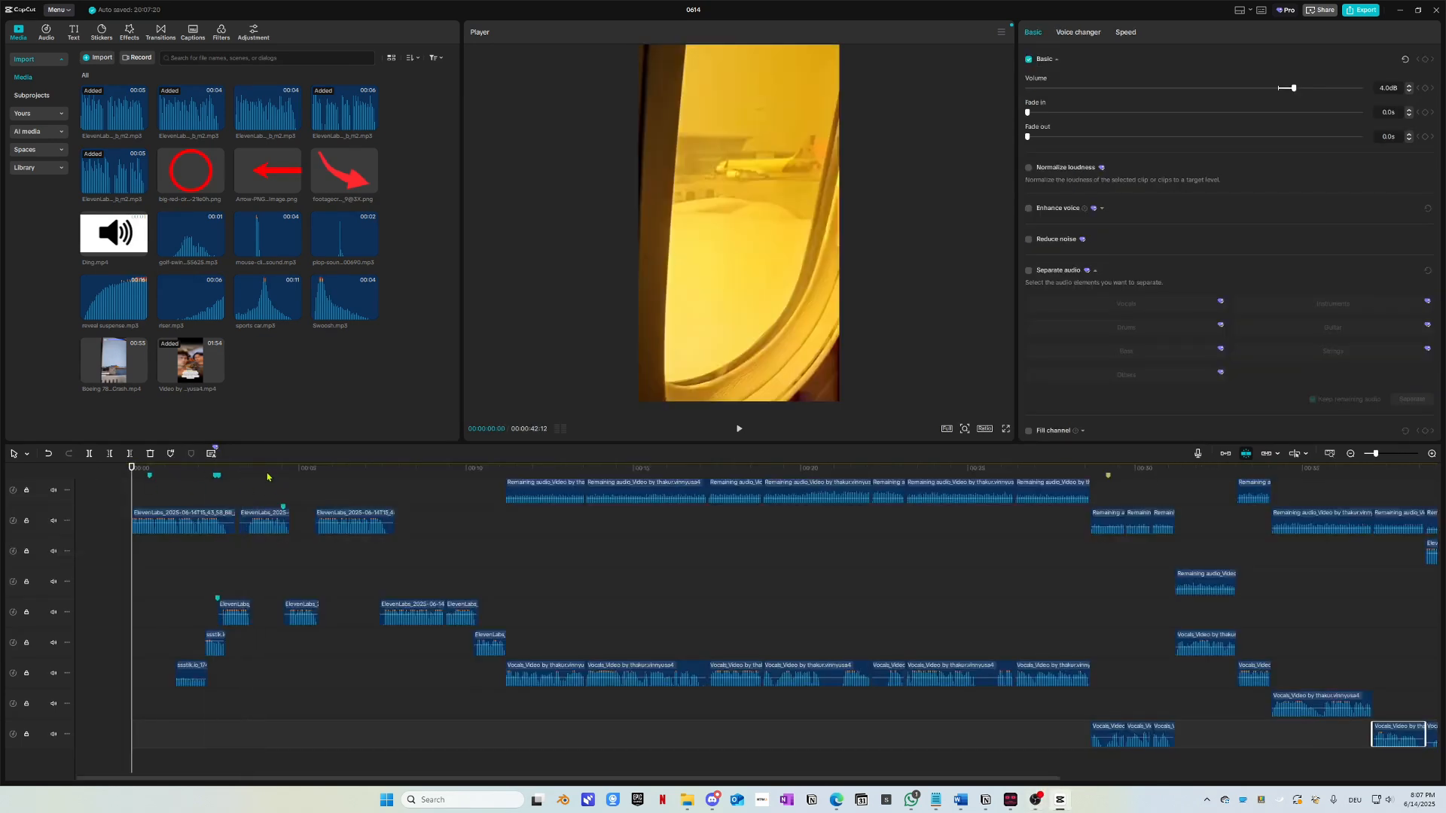
pyautogui.moveTo(338, 470); pyautogui.dragTo(364, 472)
pyautogui.scroll(2, 591, 639)
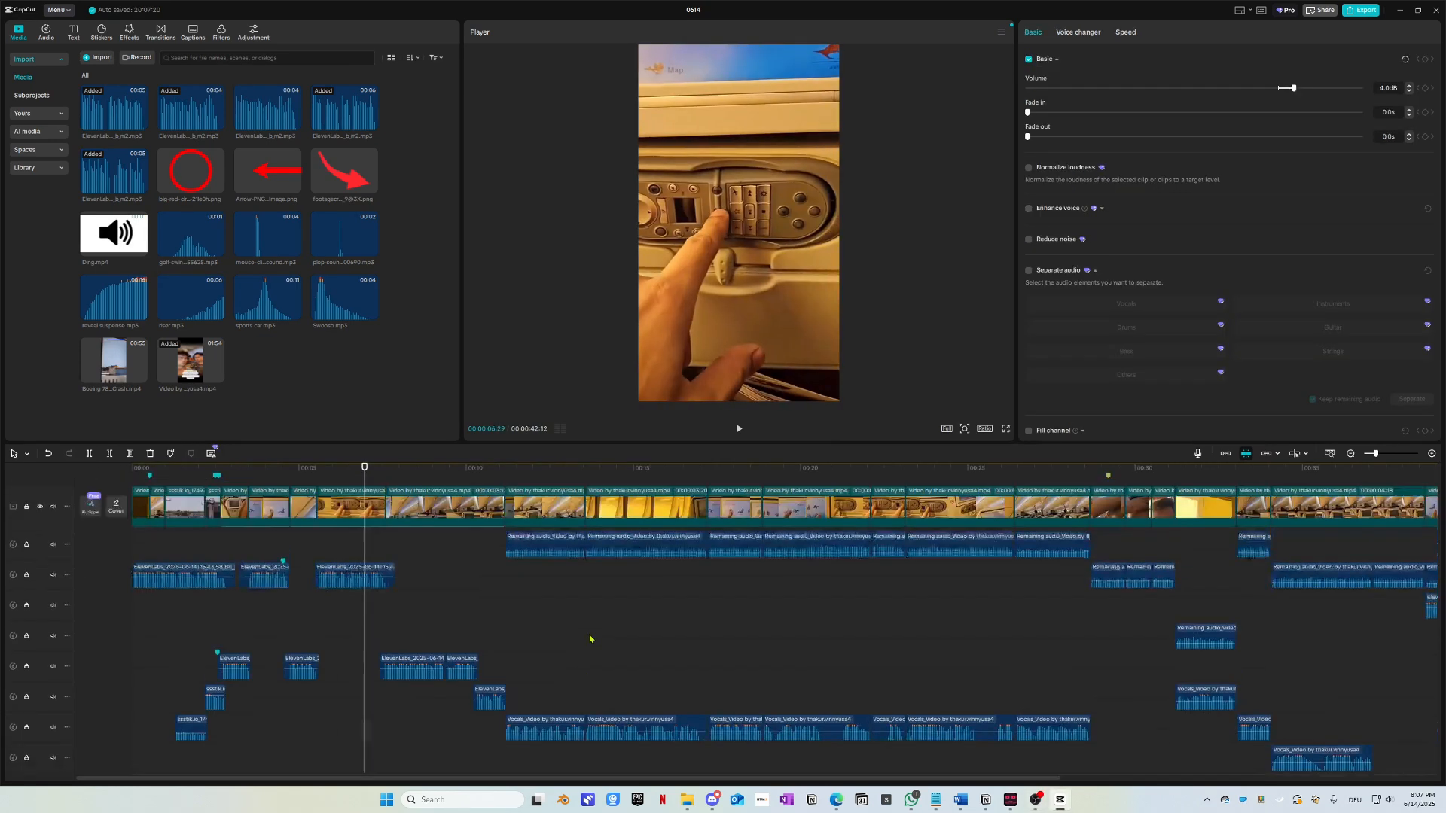
pyautogui.moveTo(505, 471); pyautogui.dragTo(327, 467)
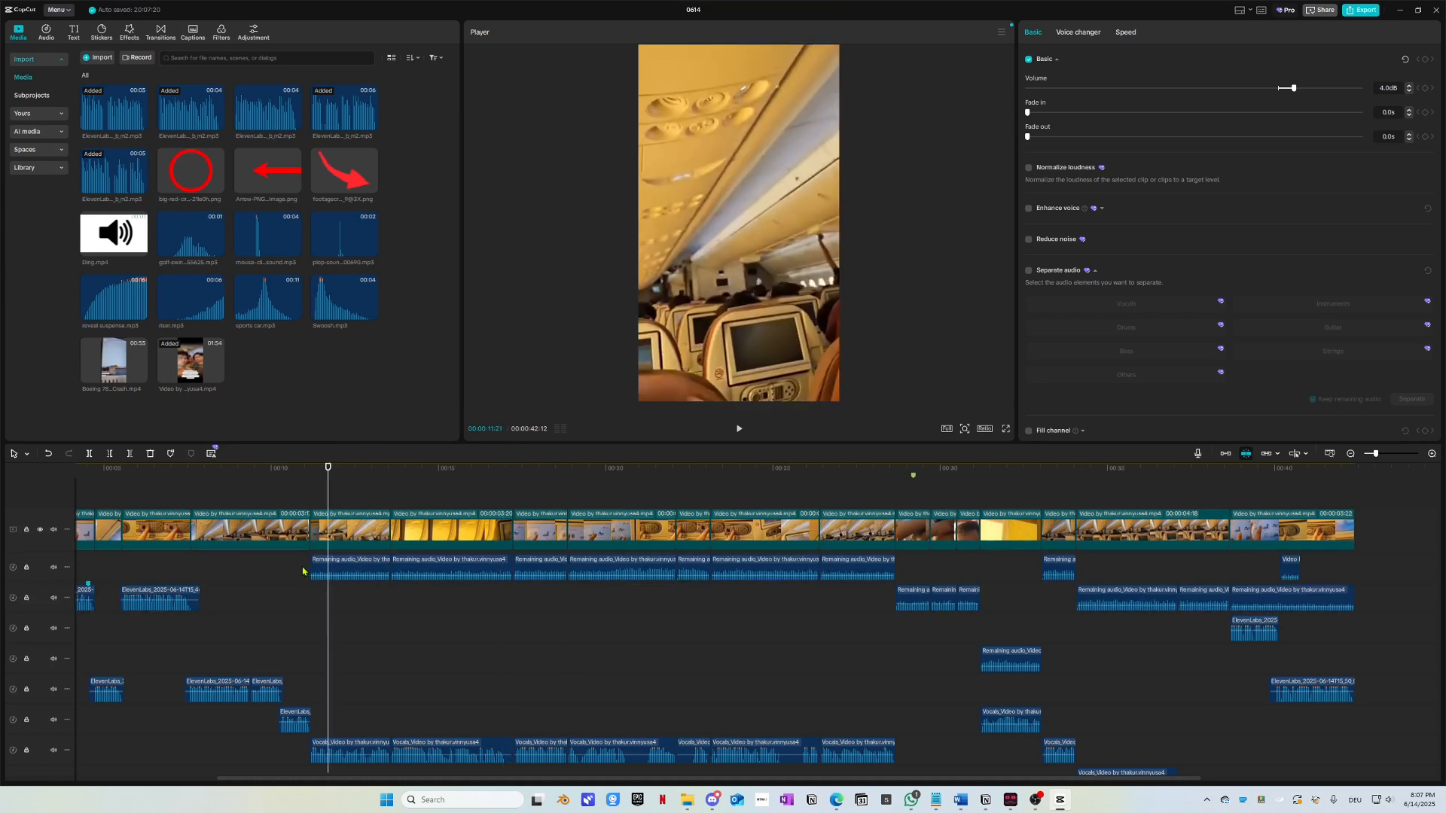
pyautogui.click(632, 542)
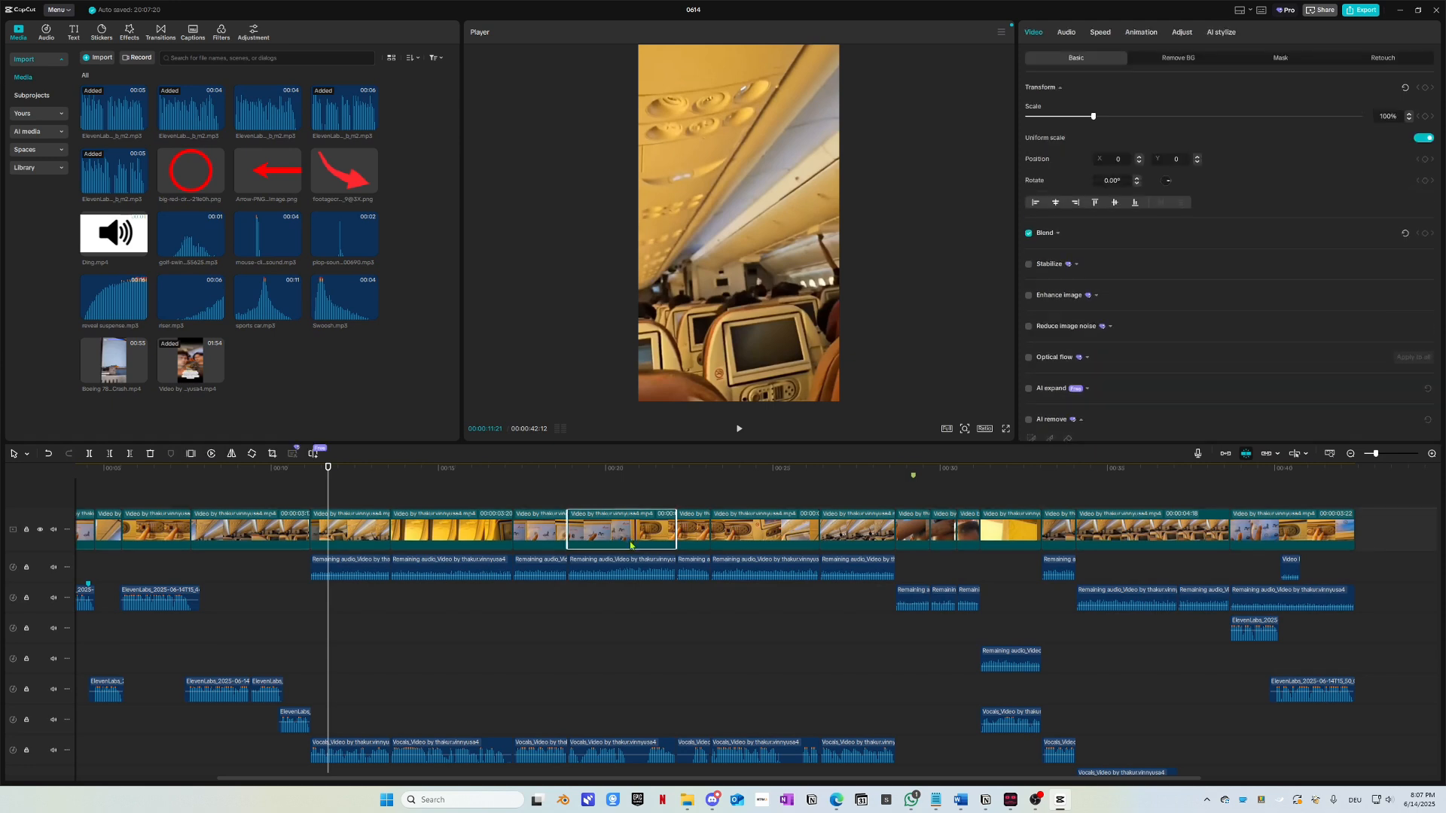
pyautogui.click(630, 570)
pyautogui.click(635, 470)
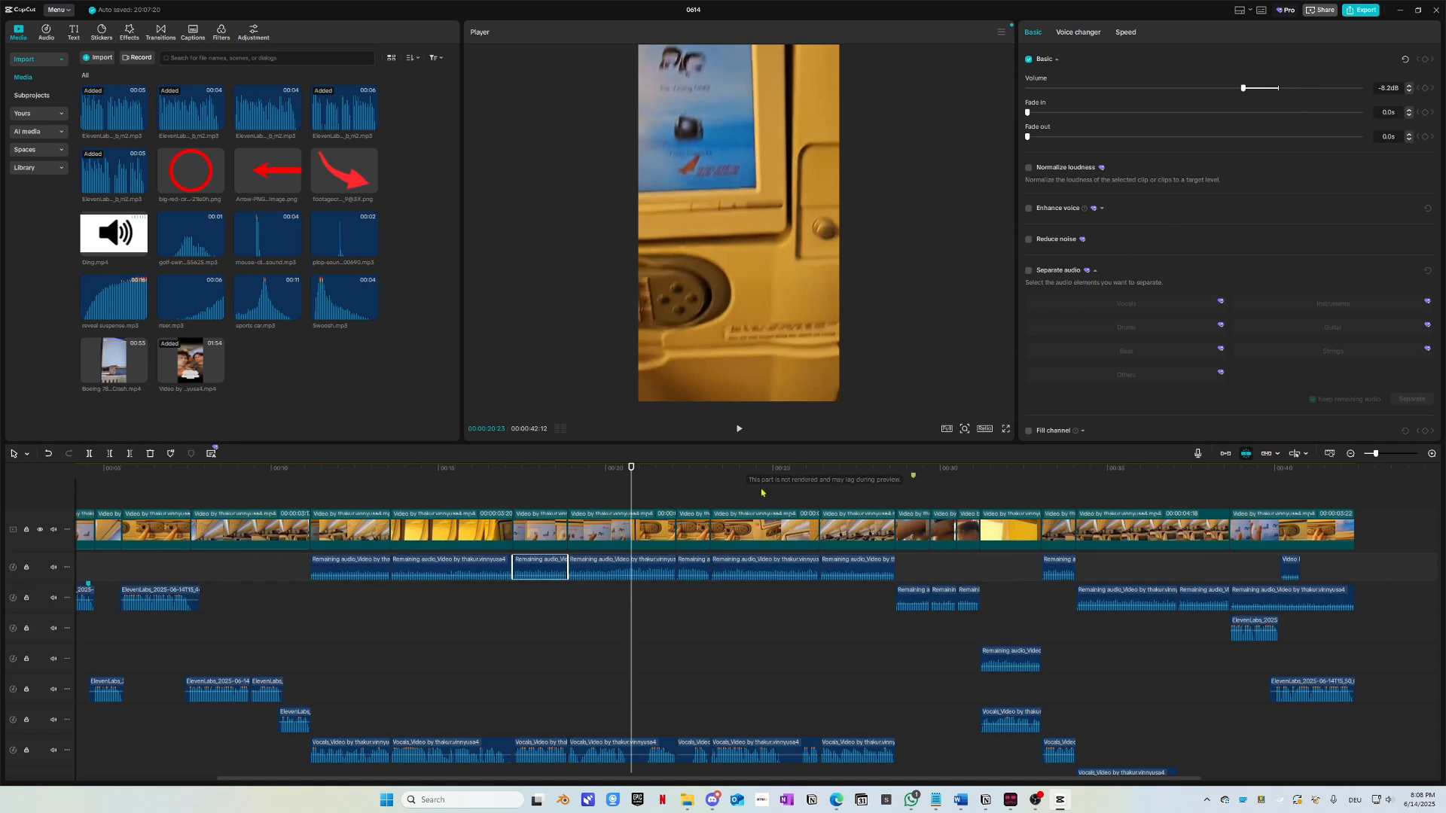
pyautogui.moveTo(541, 473); pyautogui.dragTo(30, 490)
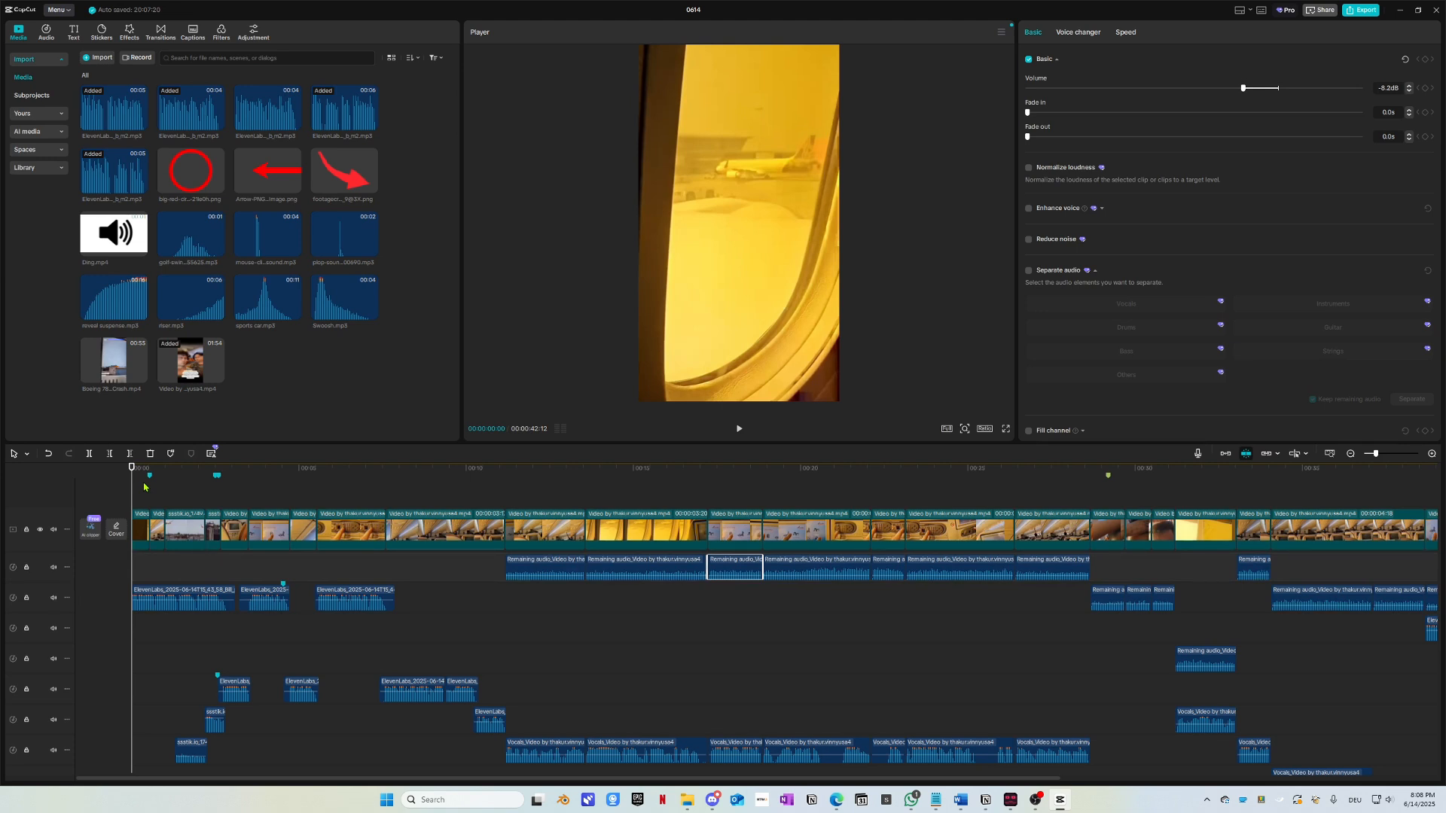
pyautogui.press('space')
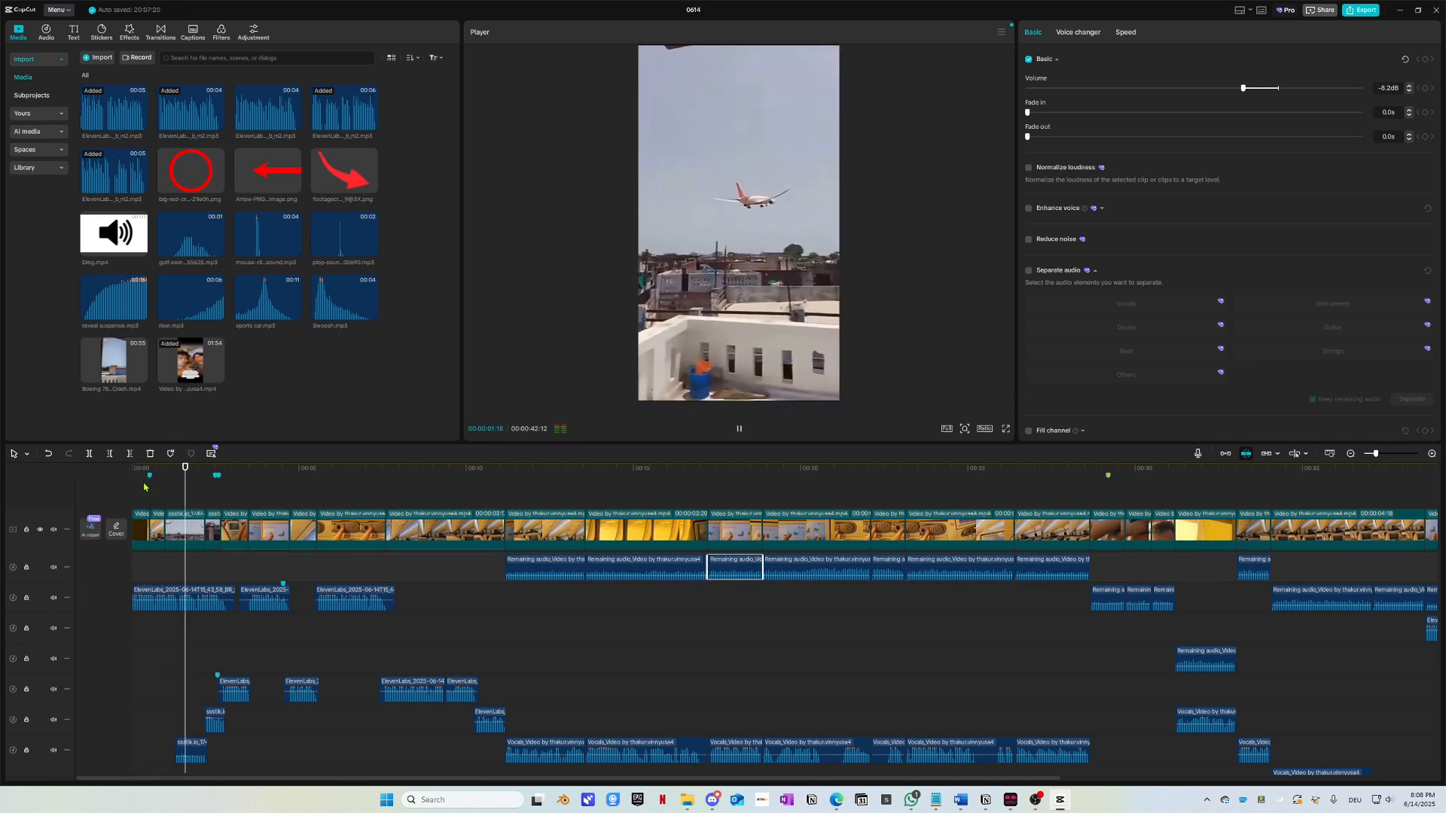
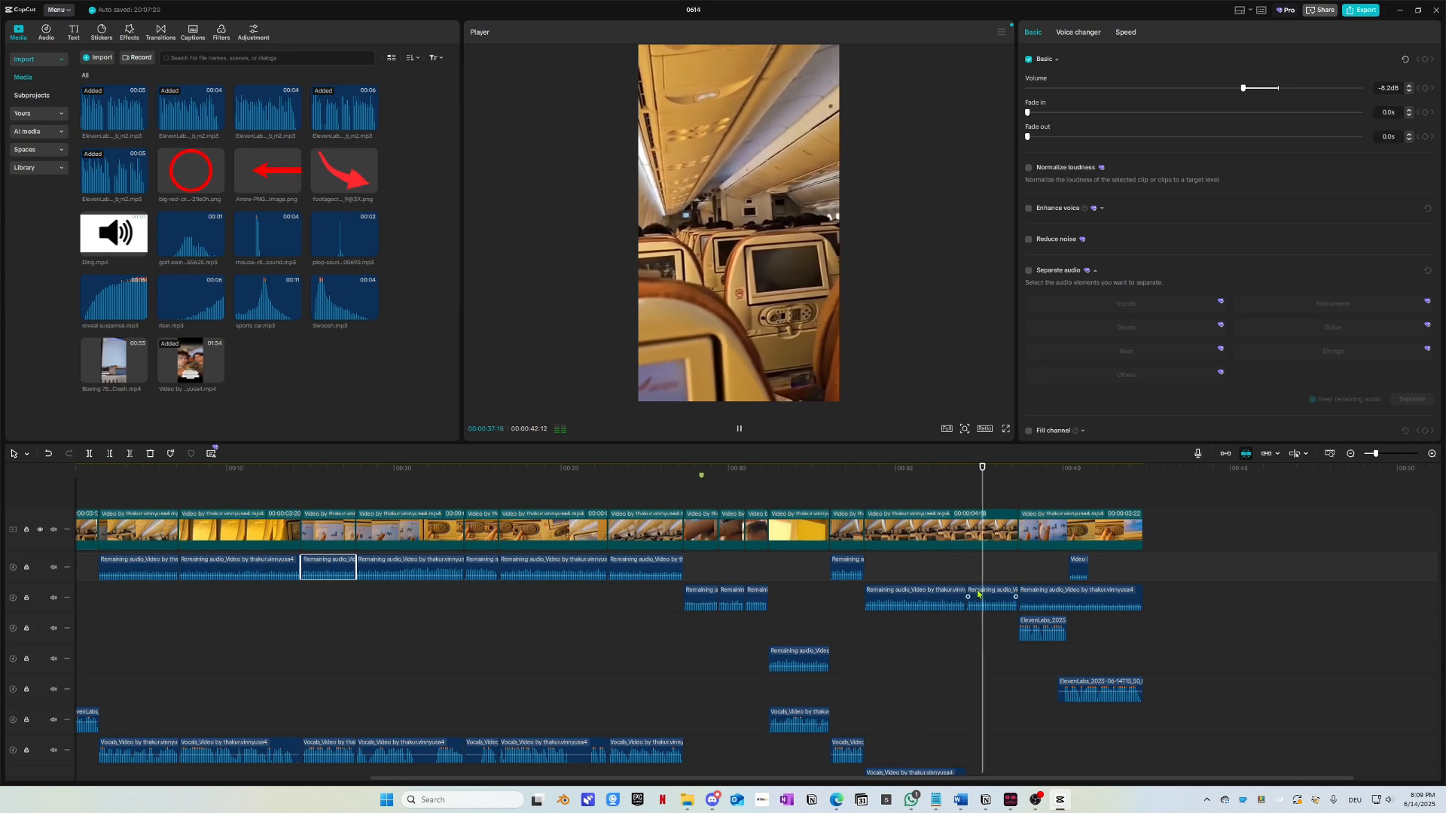
# Step: Select the Remaining audio clip under the face shot and give it a 0.5 s fade-in
pyautogui.hscroll(1, 1009, 621)
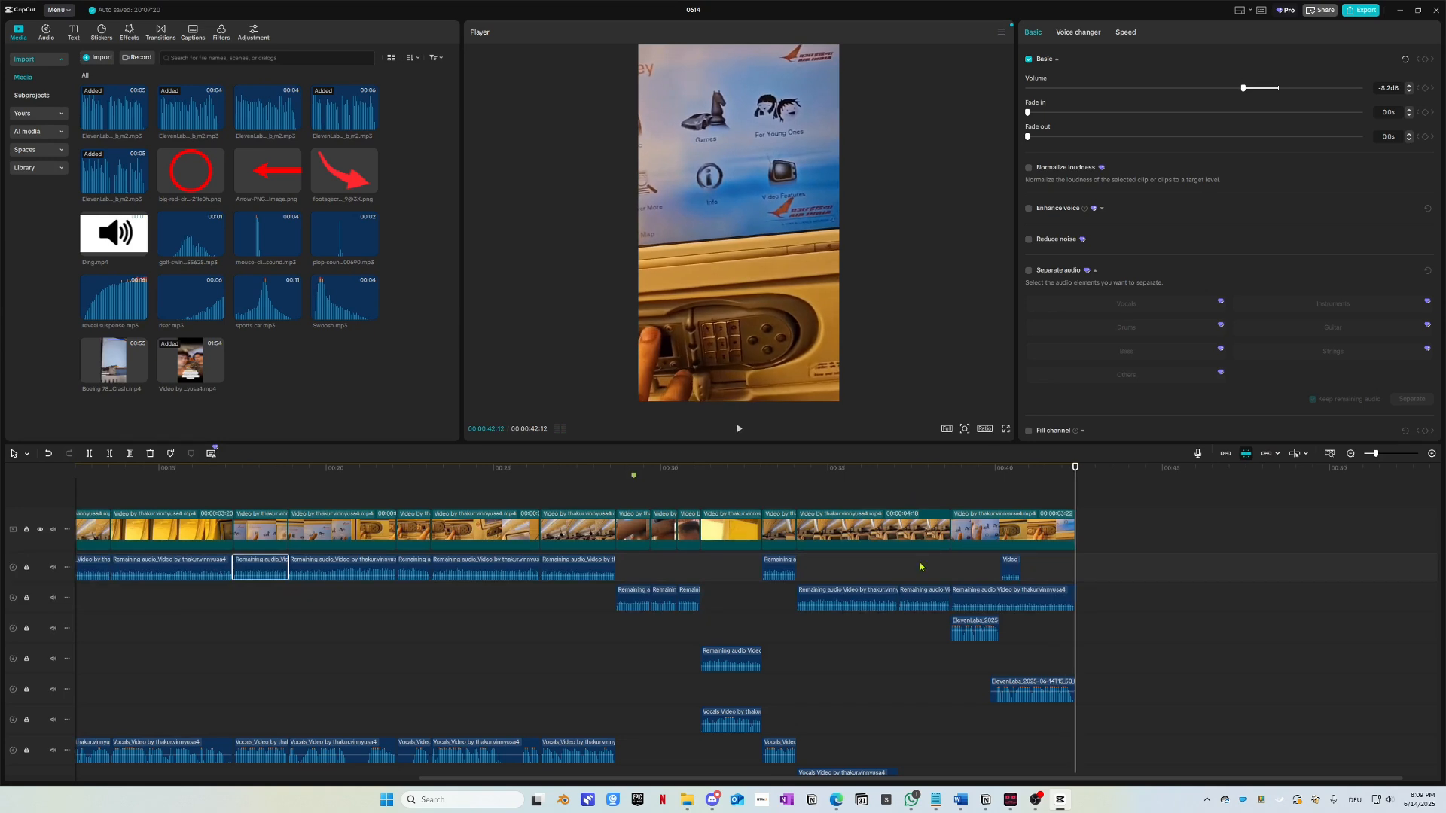
pyautogui.hscroll(1, 920, 567)
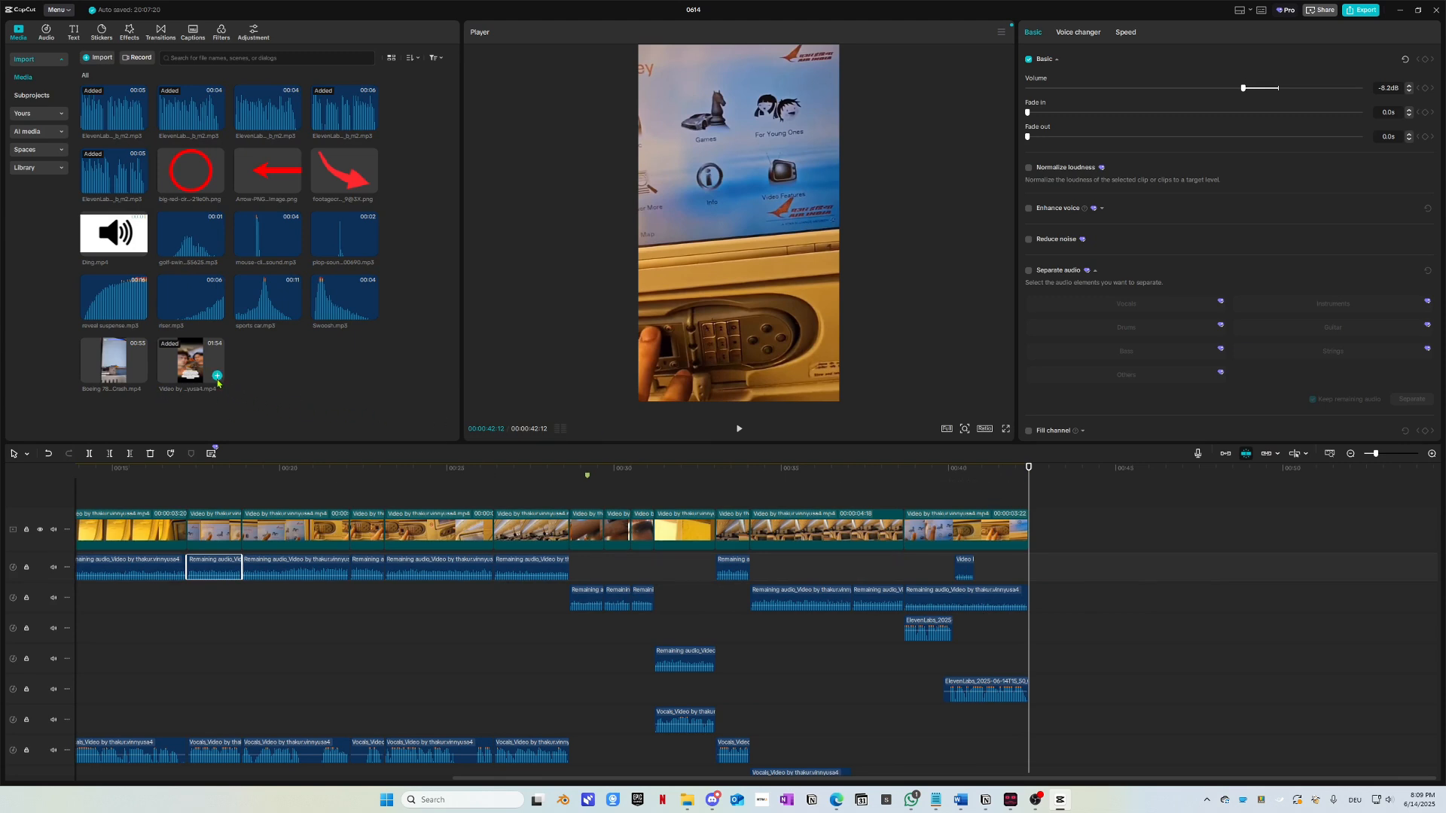
pyautogui.hscroll(-5, 542, 535)
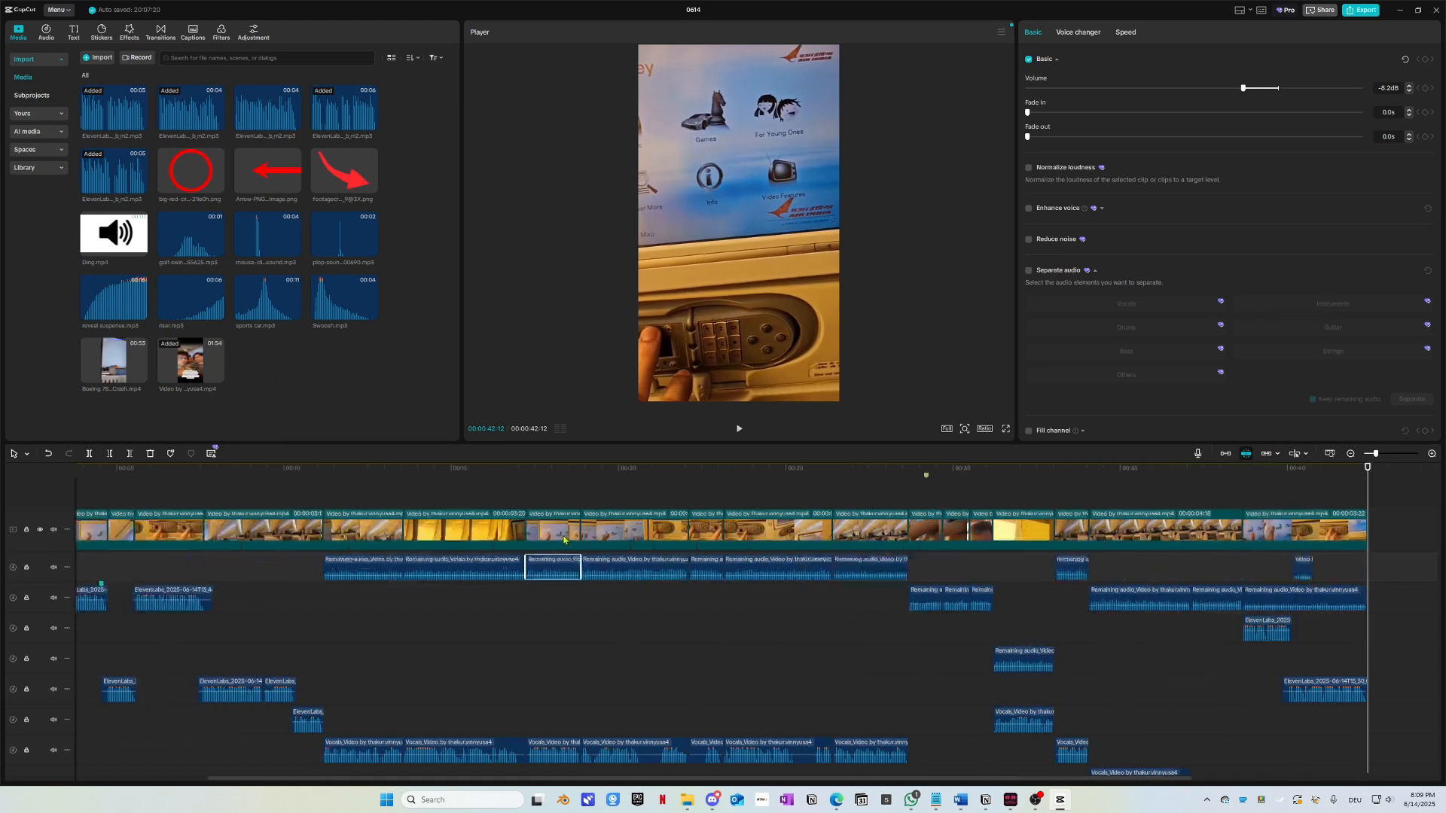
pyautogui.hscroll(-3, 591, 524)
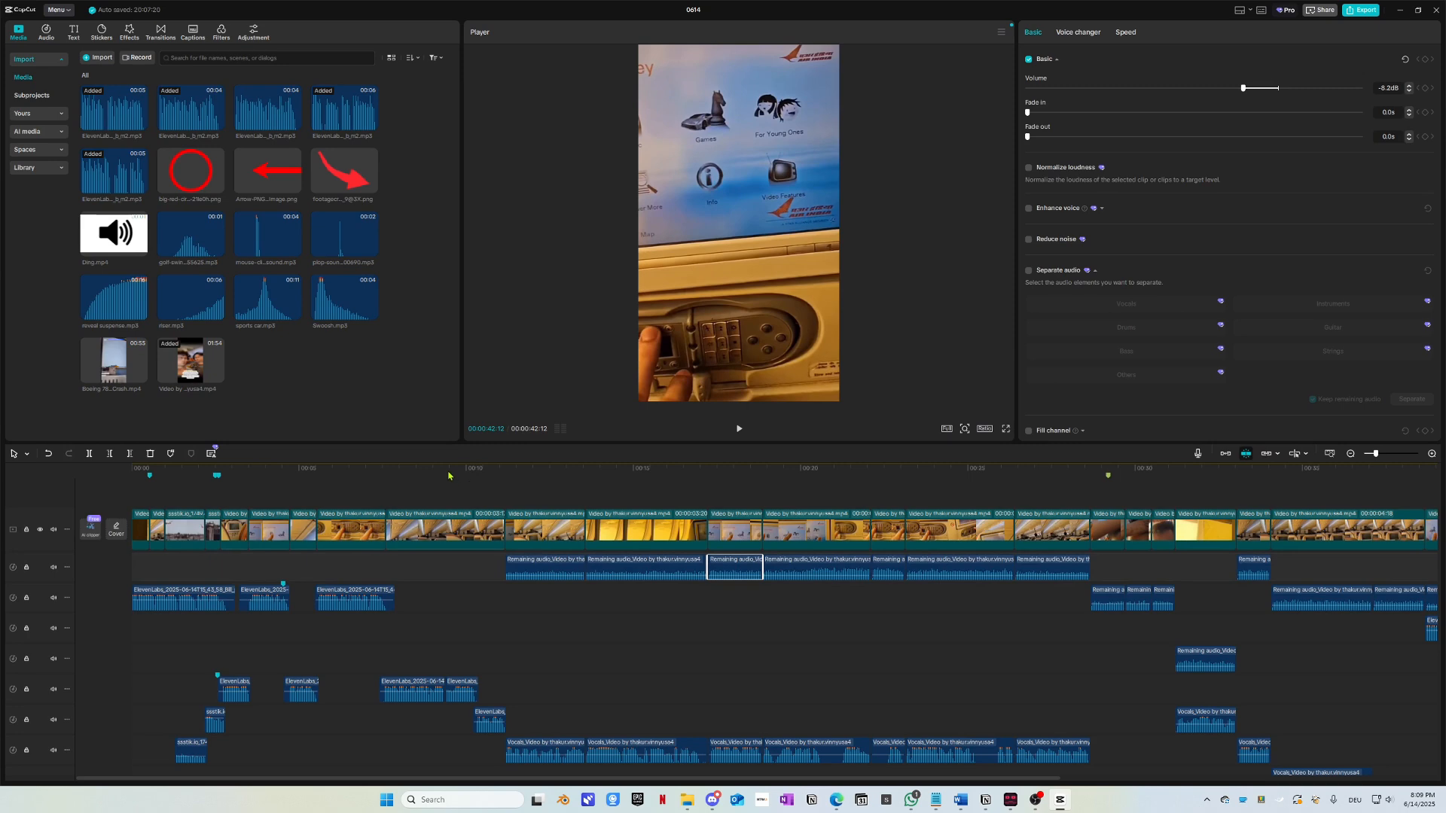
pyautogui.moveTo(435, 477); pyautogui.dragTo(1098, 561)
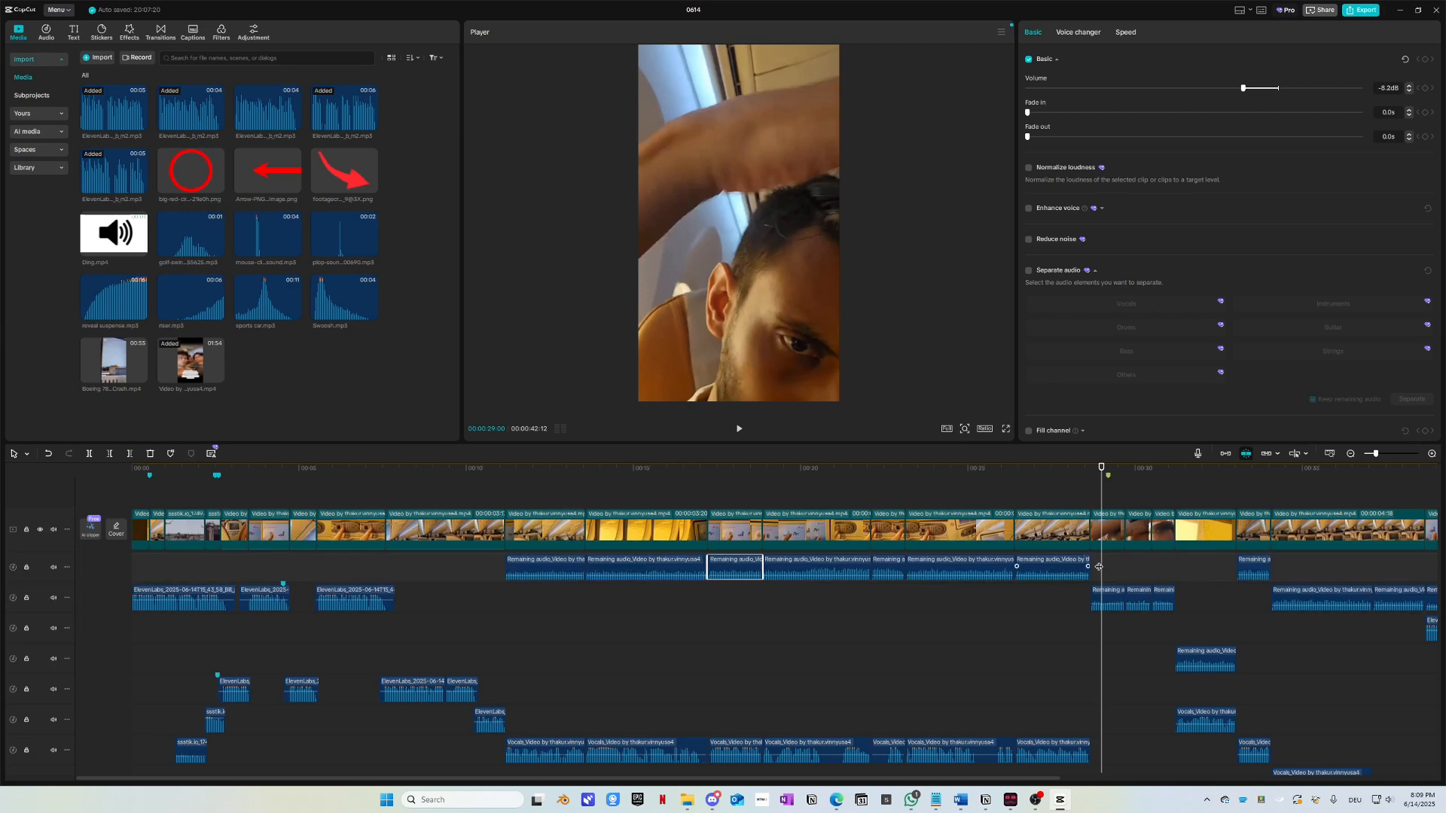
pyautogui.scroll(10, 1129, 579)
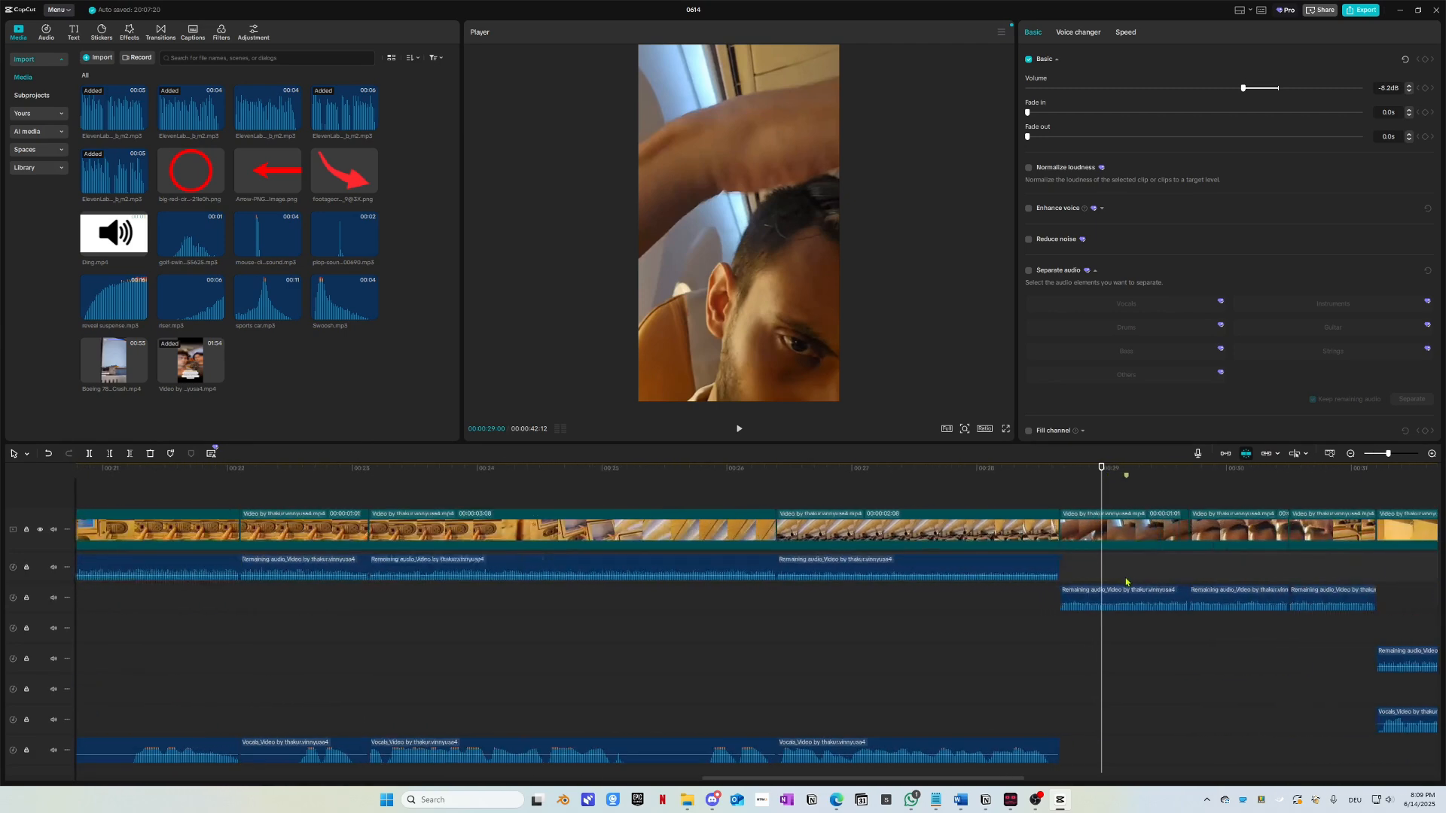
pyautogui.click(1065, 599)
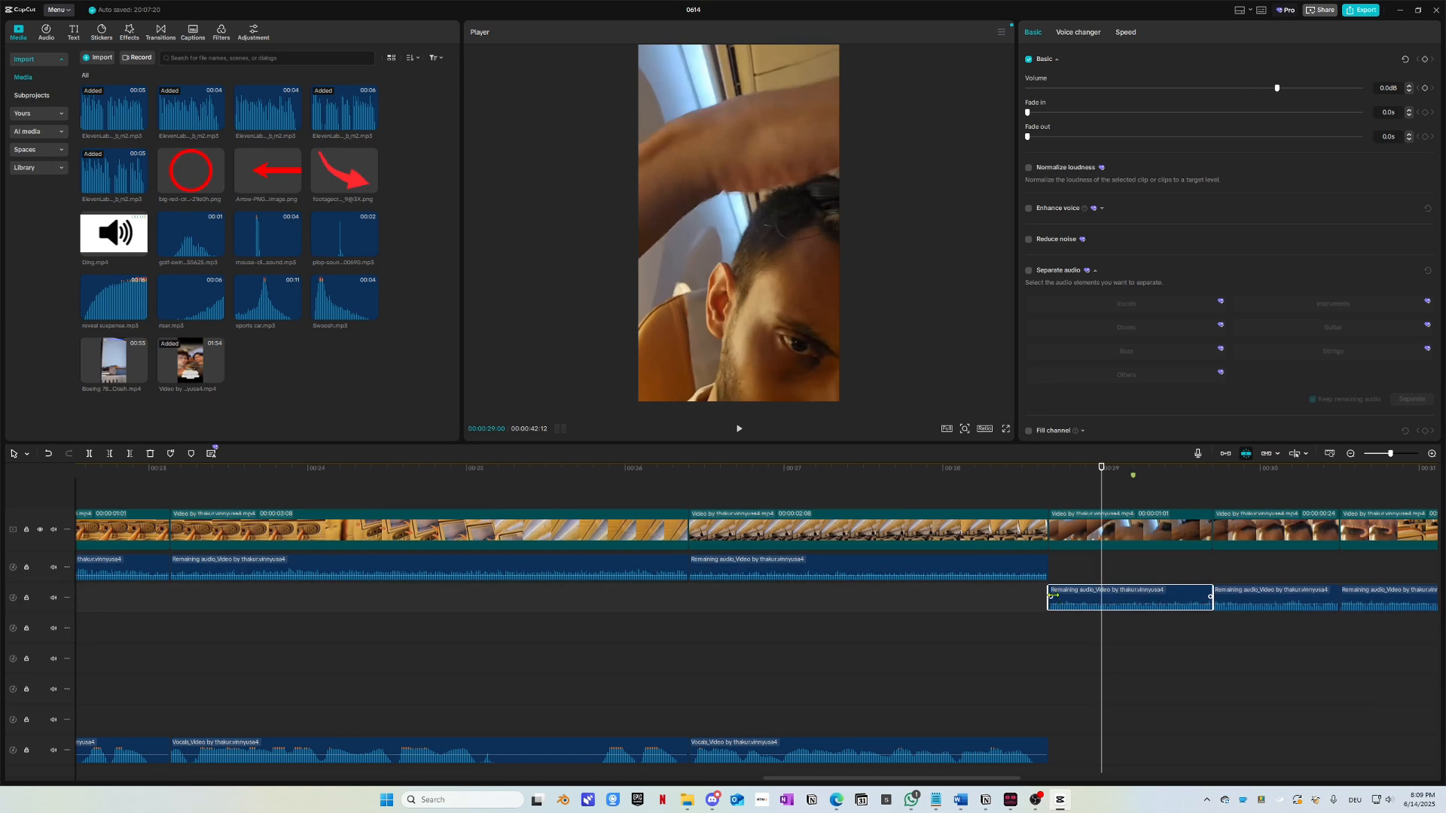
pyautogui.hscroll(3, 834, 612)
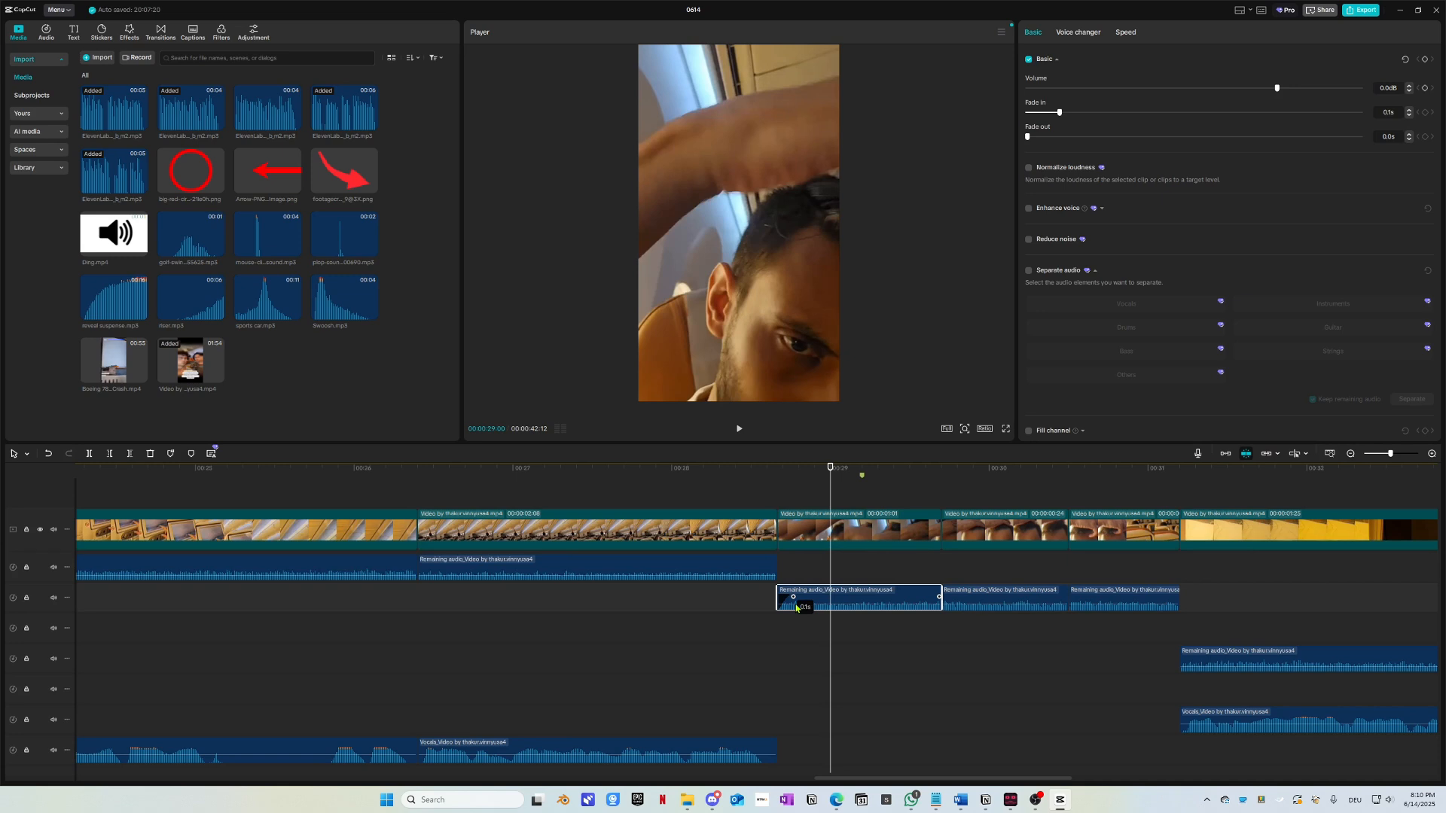
pyautogui.moveTo(777, 593); pyautogui.dragTo(760, 591)
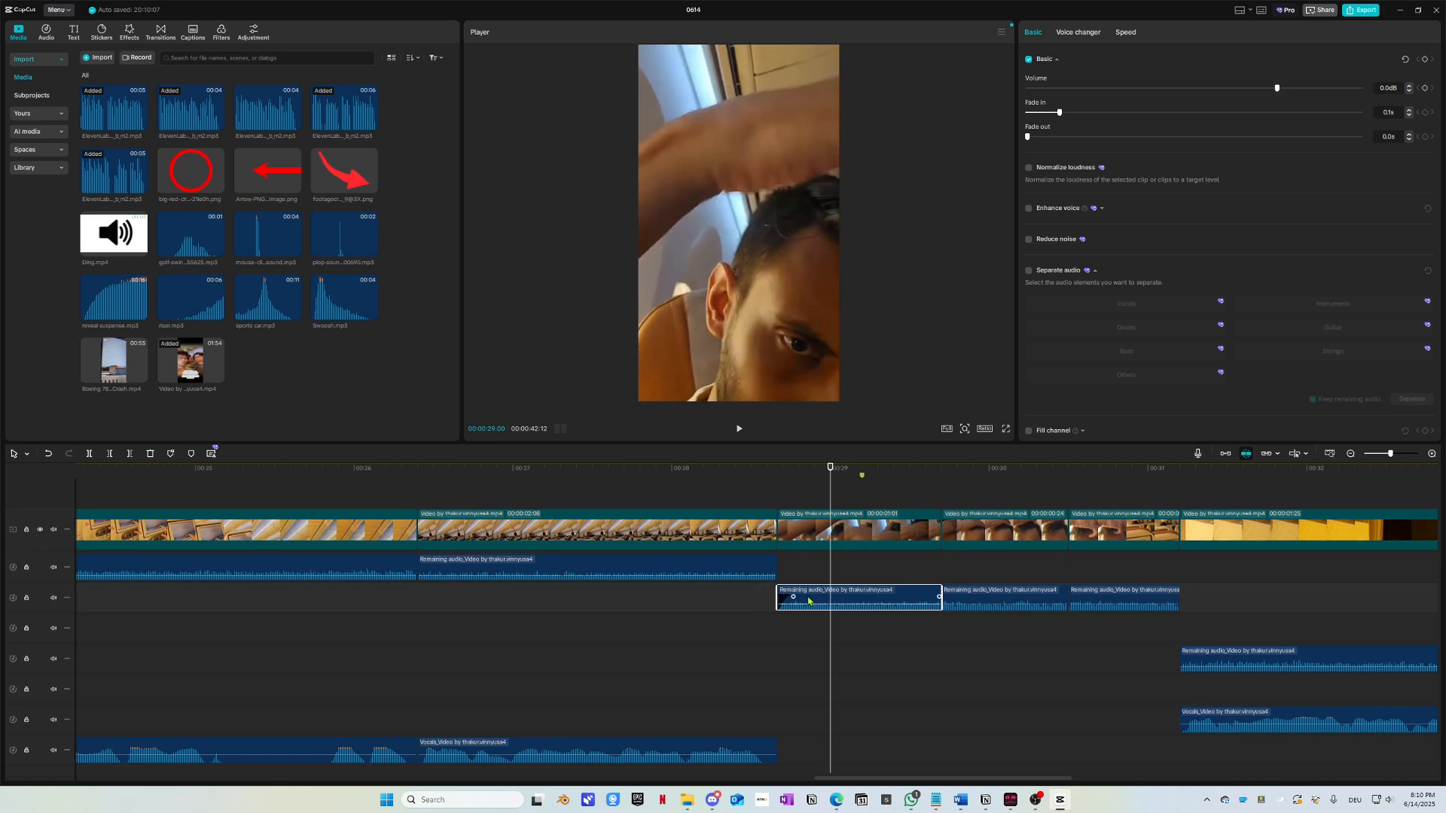
# Step: Inspect the preceding Remaining audio clip, then play back the cut between the two clips
pyautogui.click(767, 577)
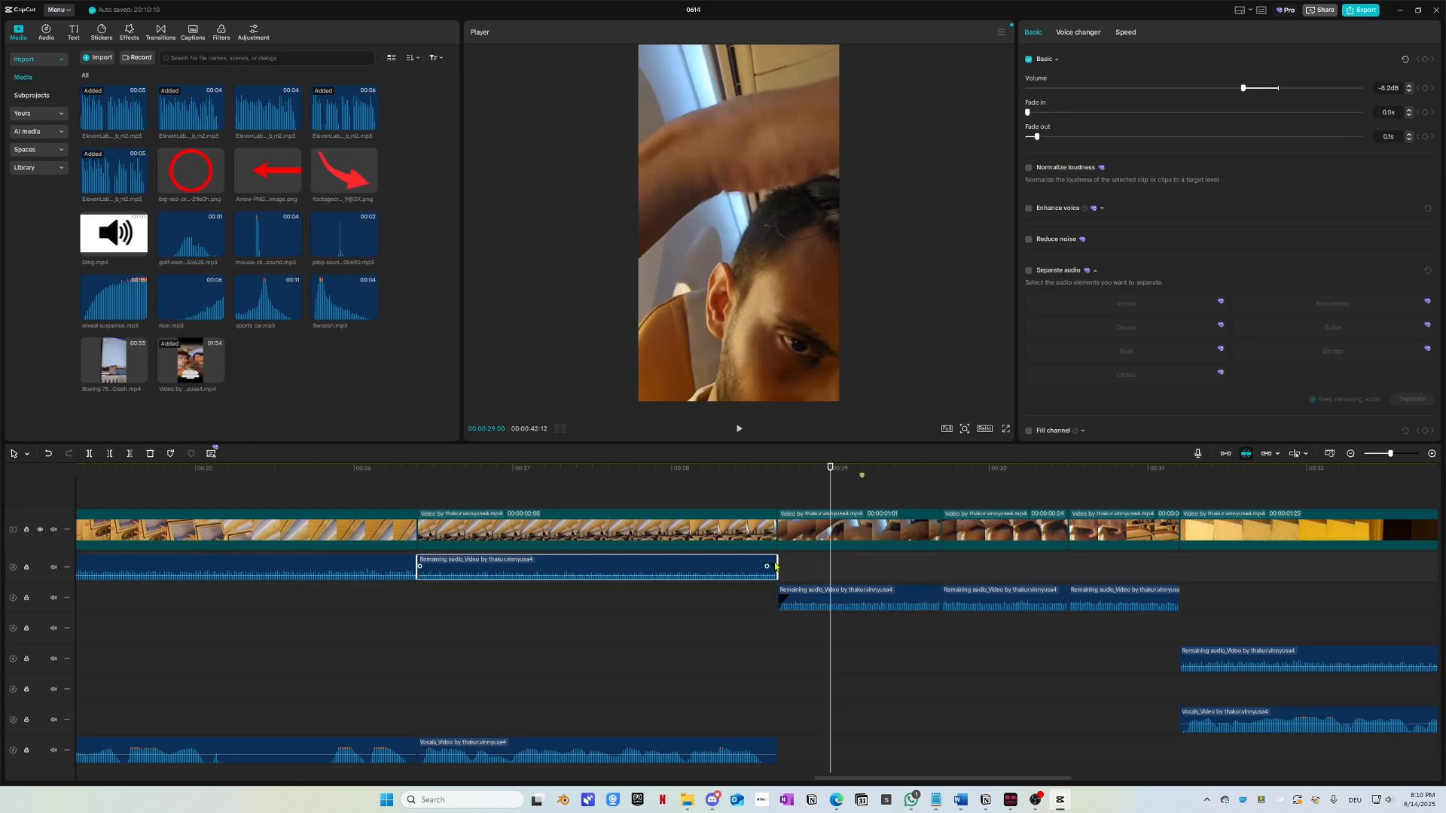
pyautogui.scroll(3, 787, 566)
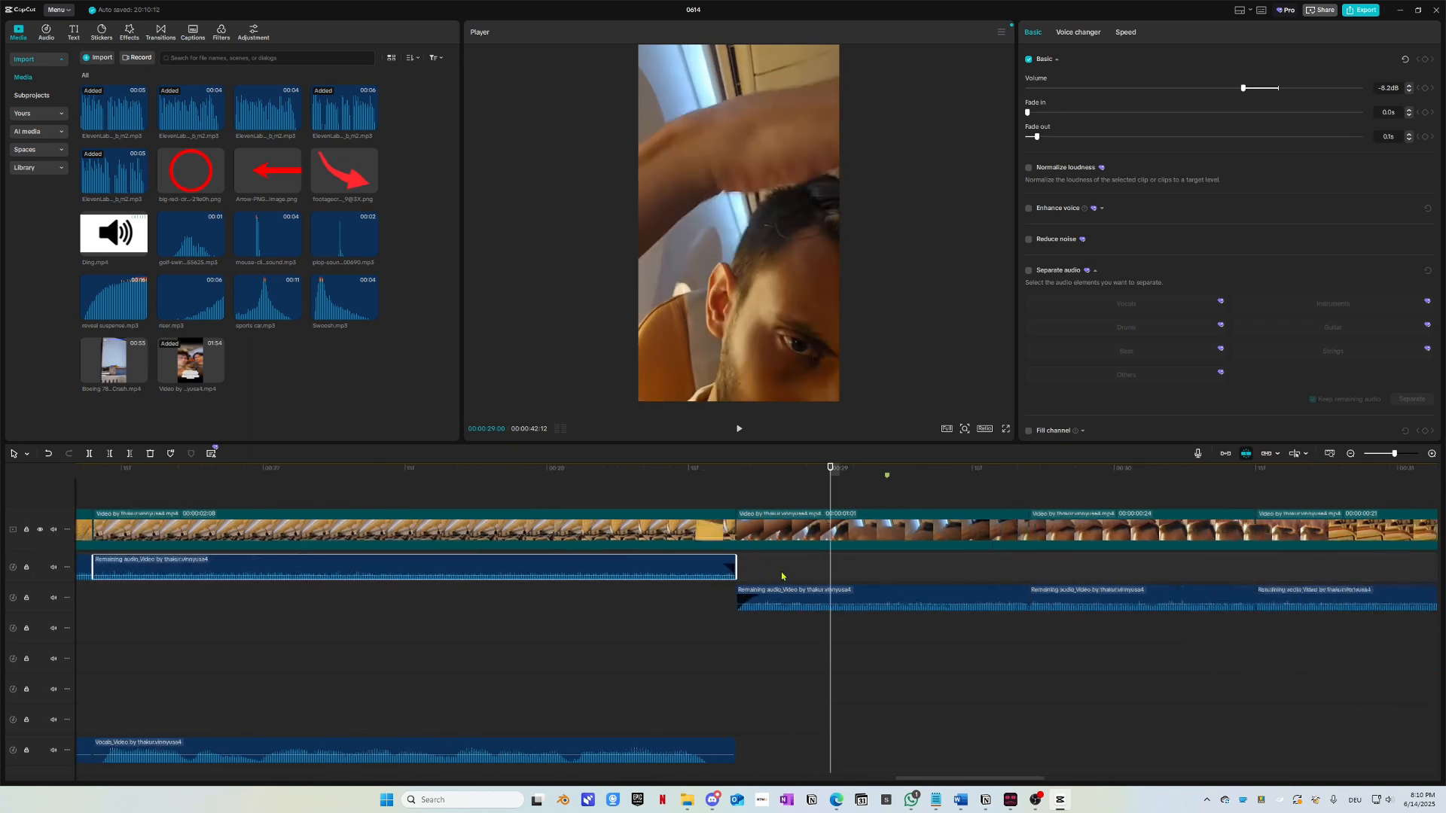
pyautogui.scroll(1, 735, 573)
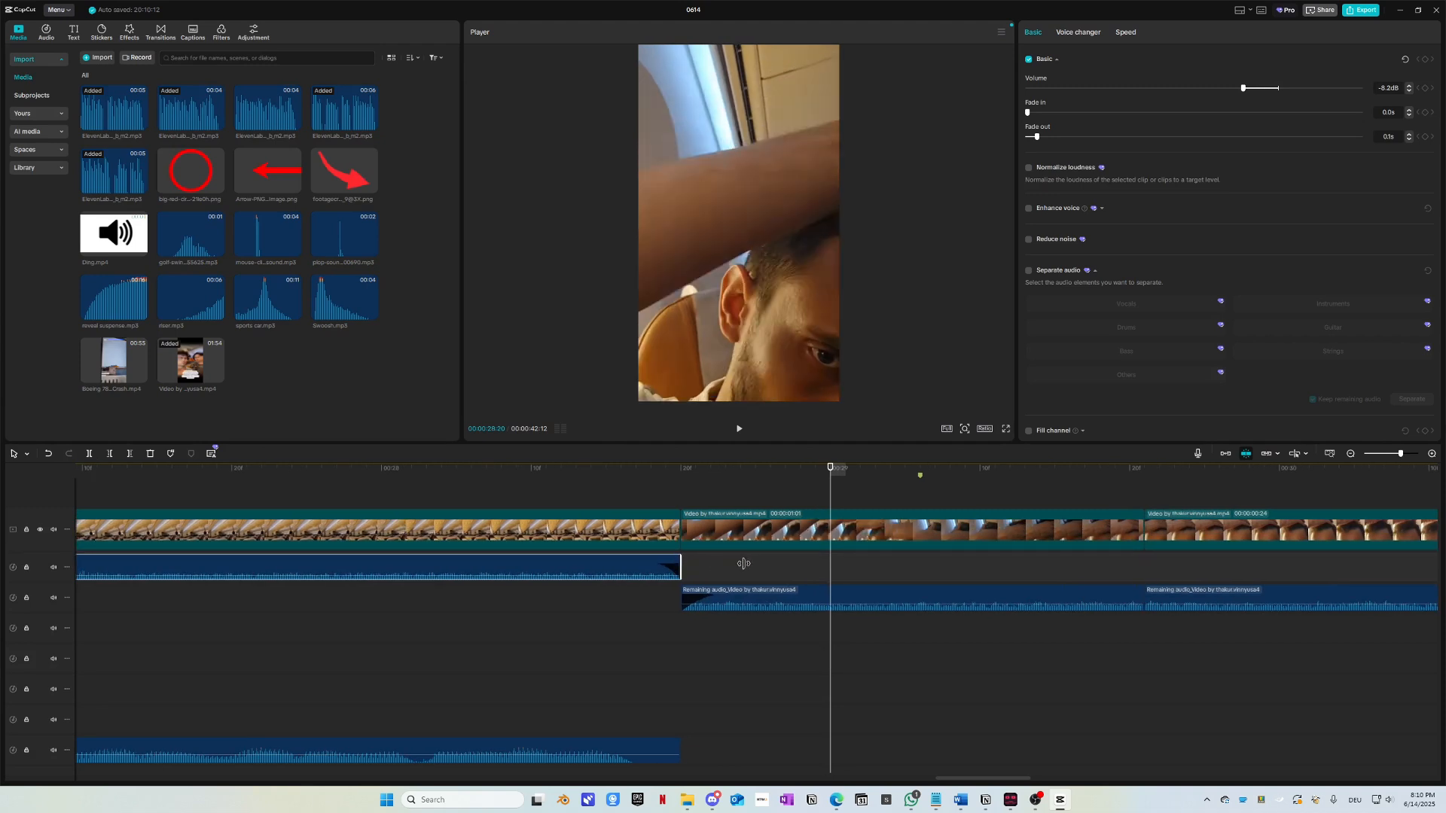
pyautogui.click(691, 572)
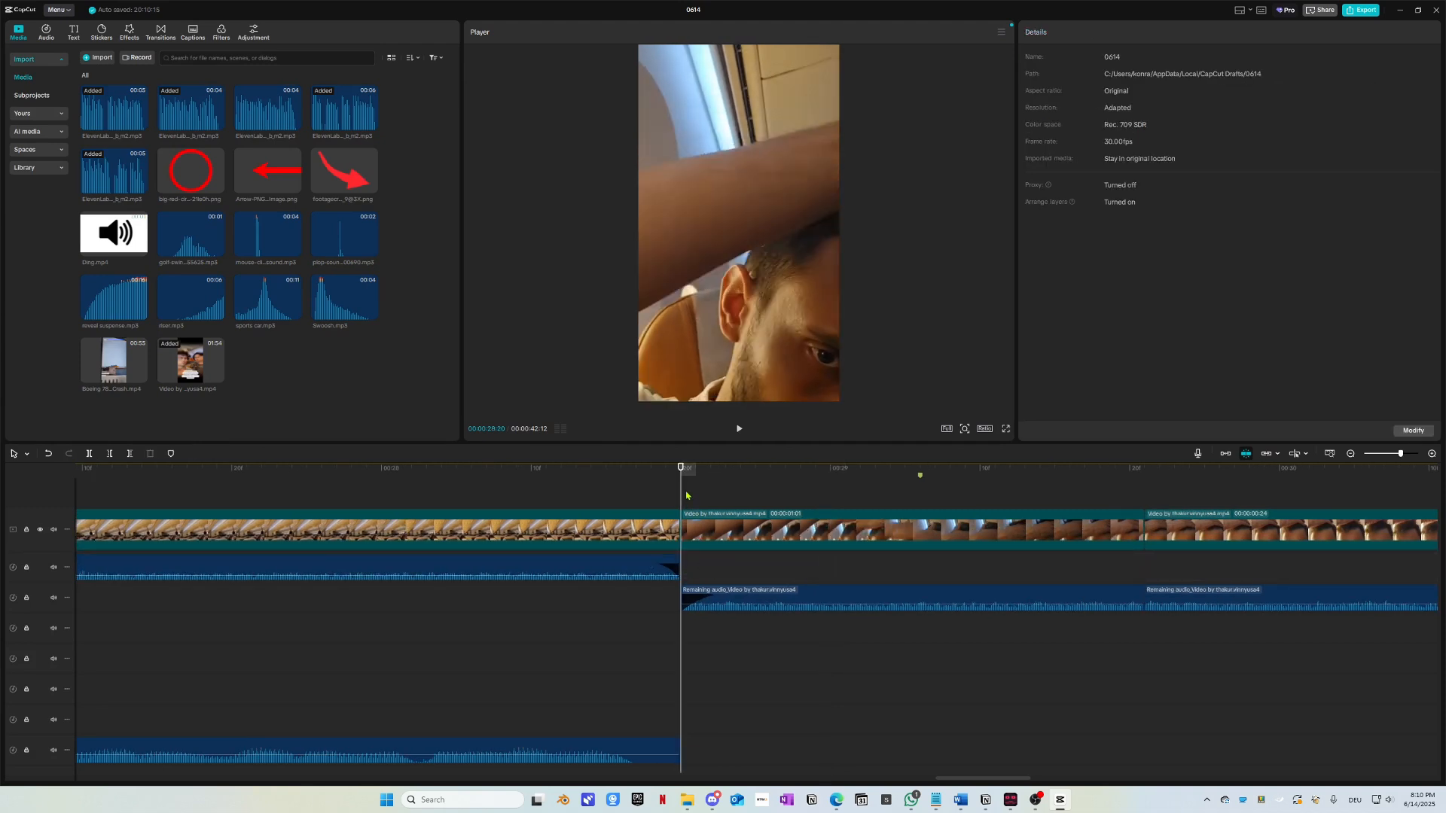
pyautogui.moveTo(676, 479); pyautogui.dragTo(594, 534)
pyautogui.scroll(-2, 641, 561)
pyautogui.scroll(-1, 750, 622)
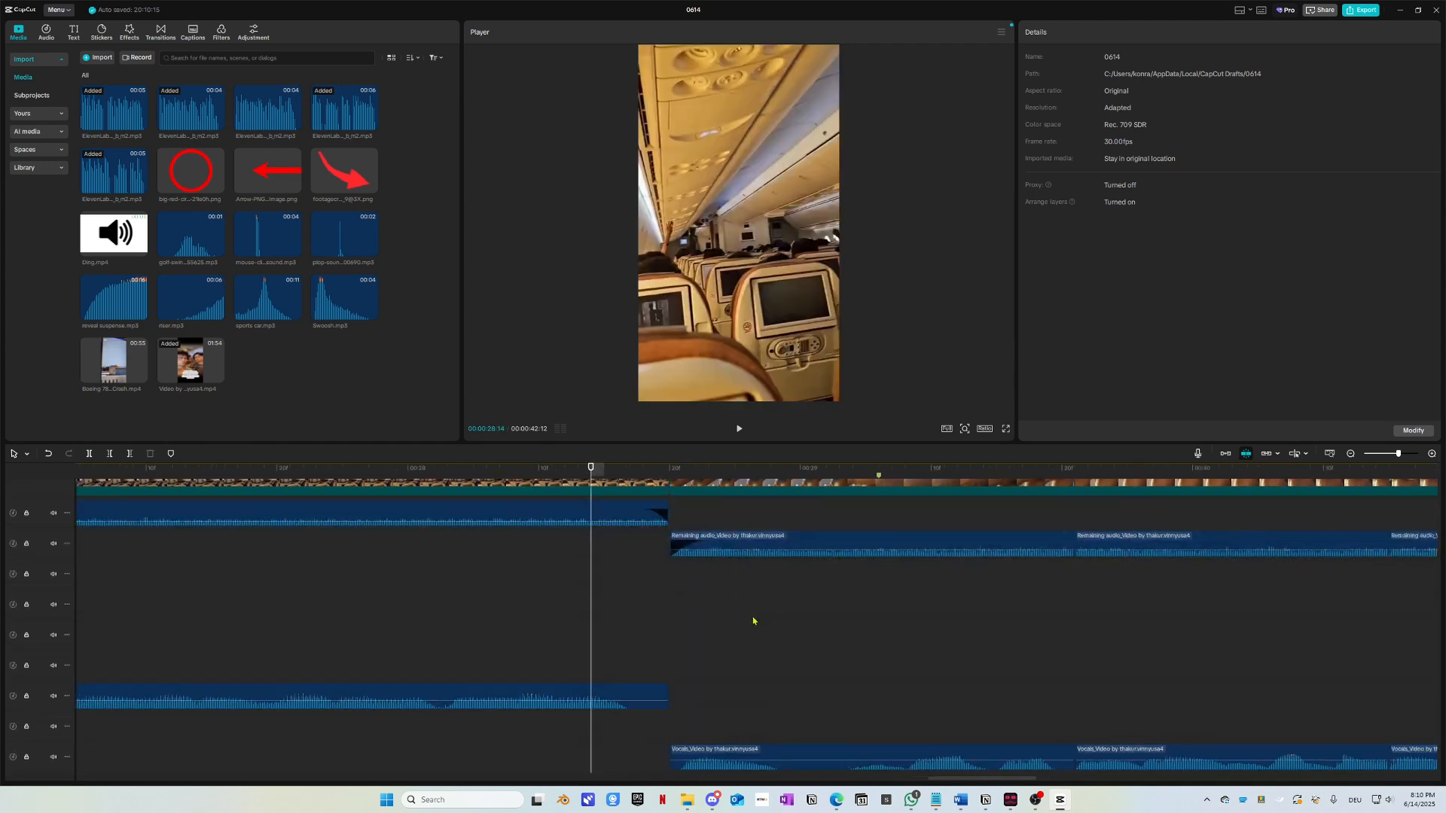
pyautogui.scroll(2, 682, 589)
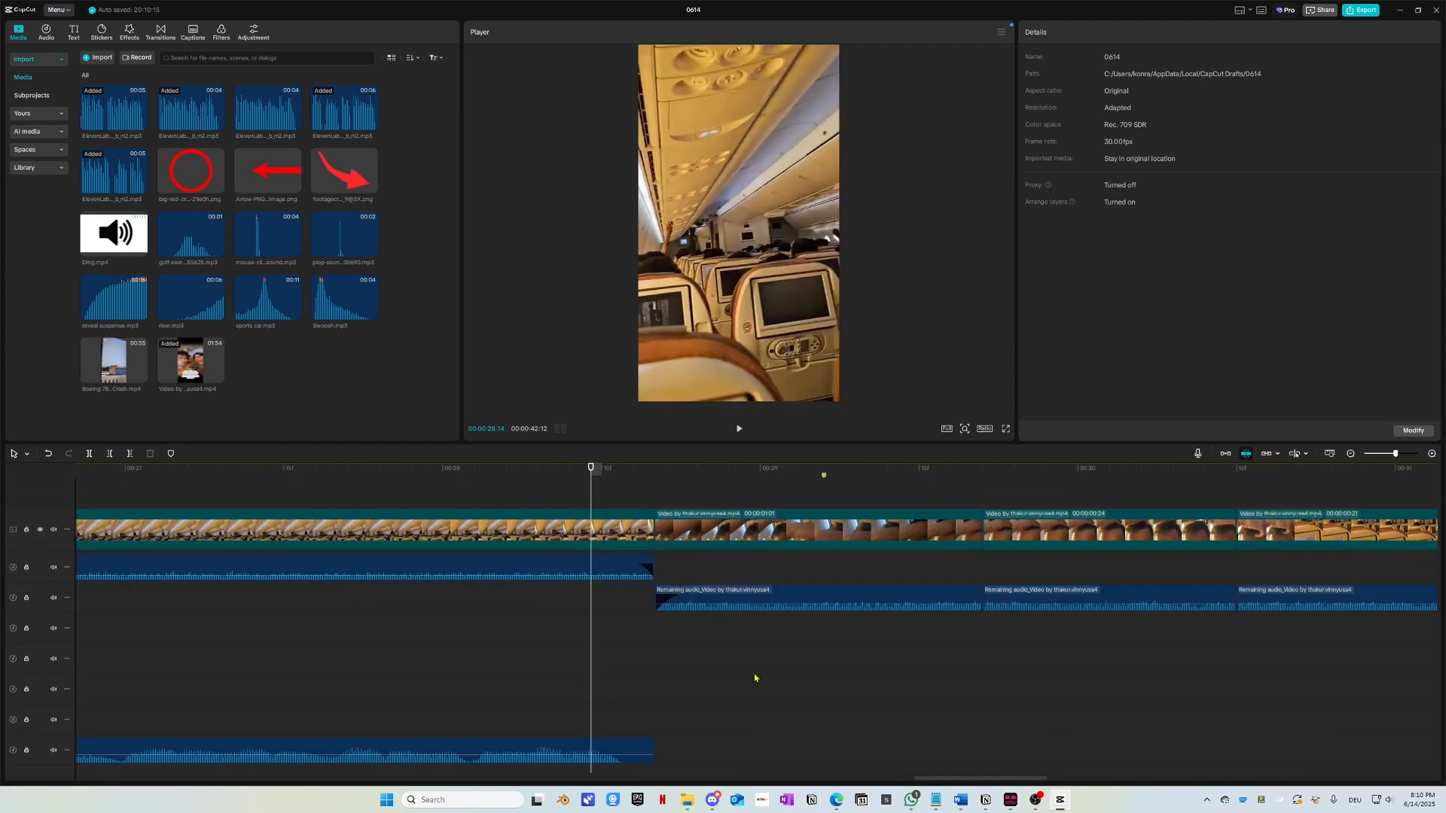
pyautogui.click(413, 470)
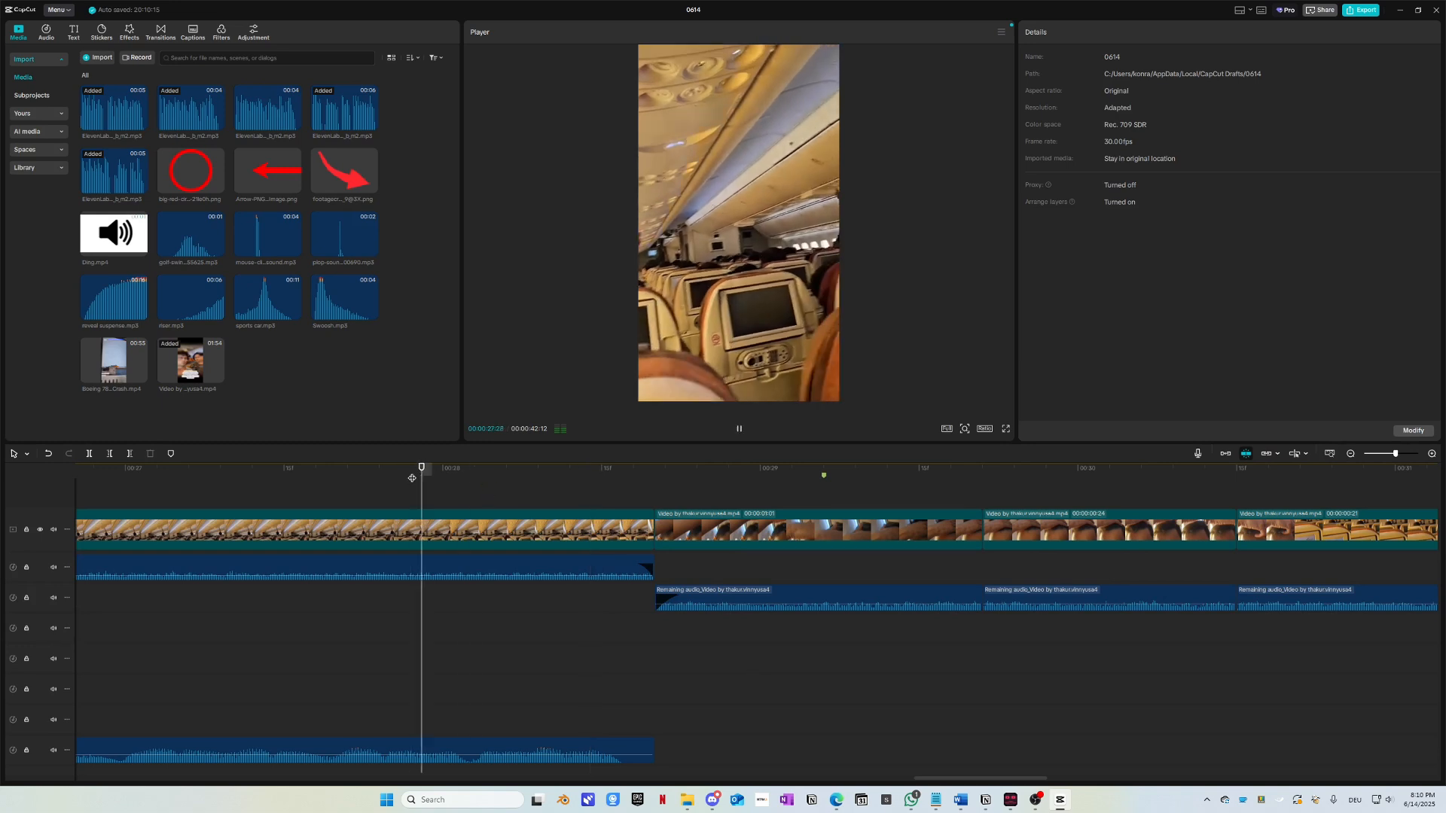
pyautogui.press('space')
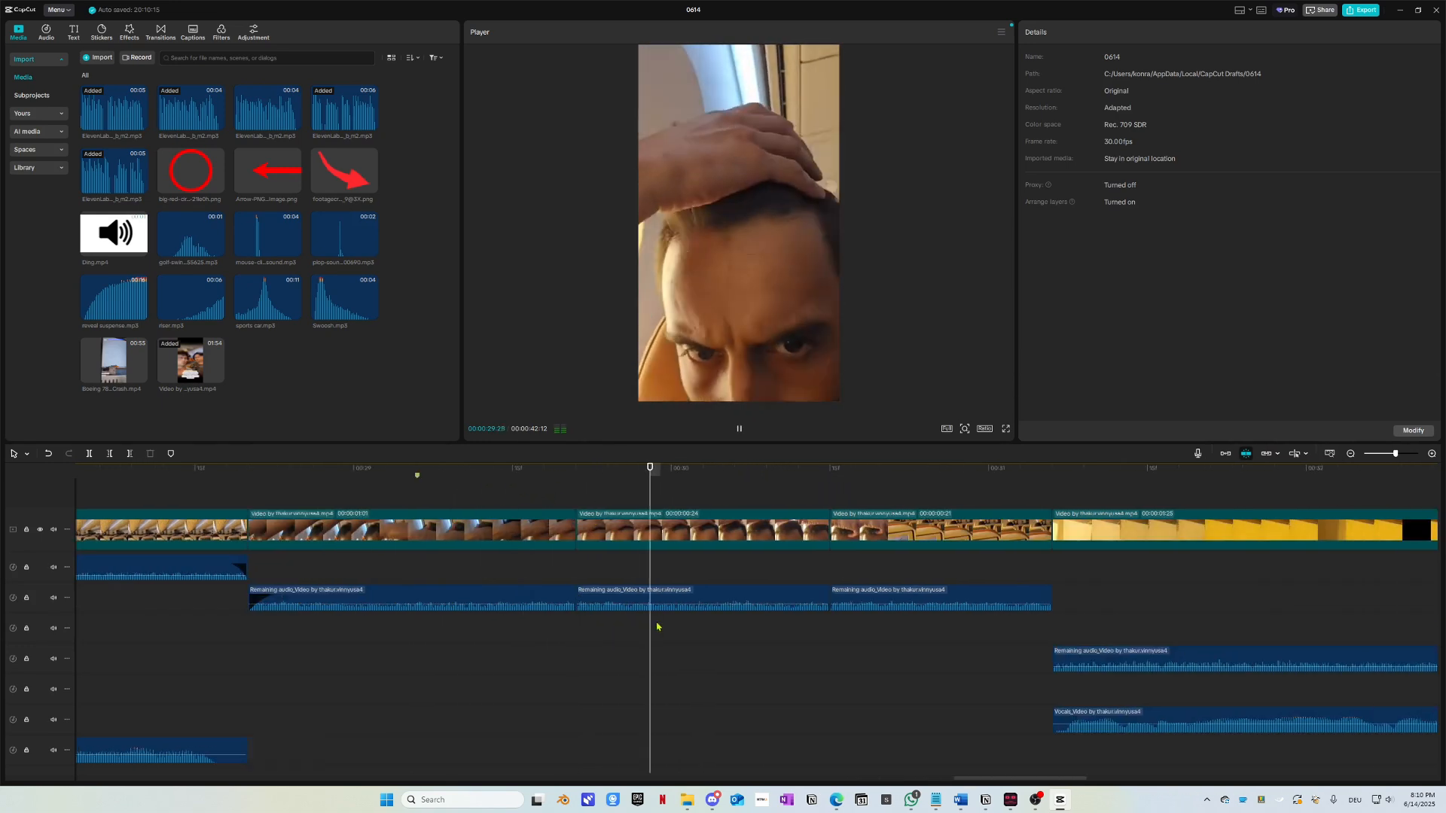
pyautogui.press('space')
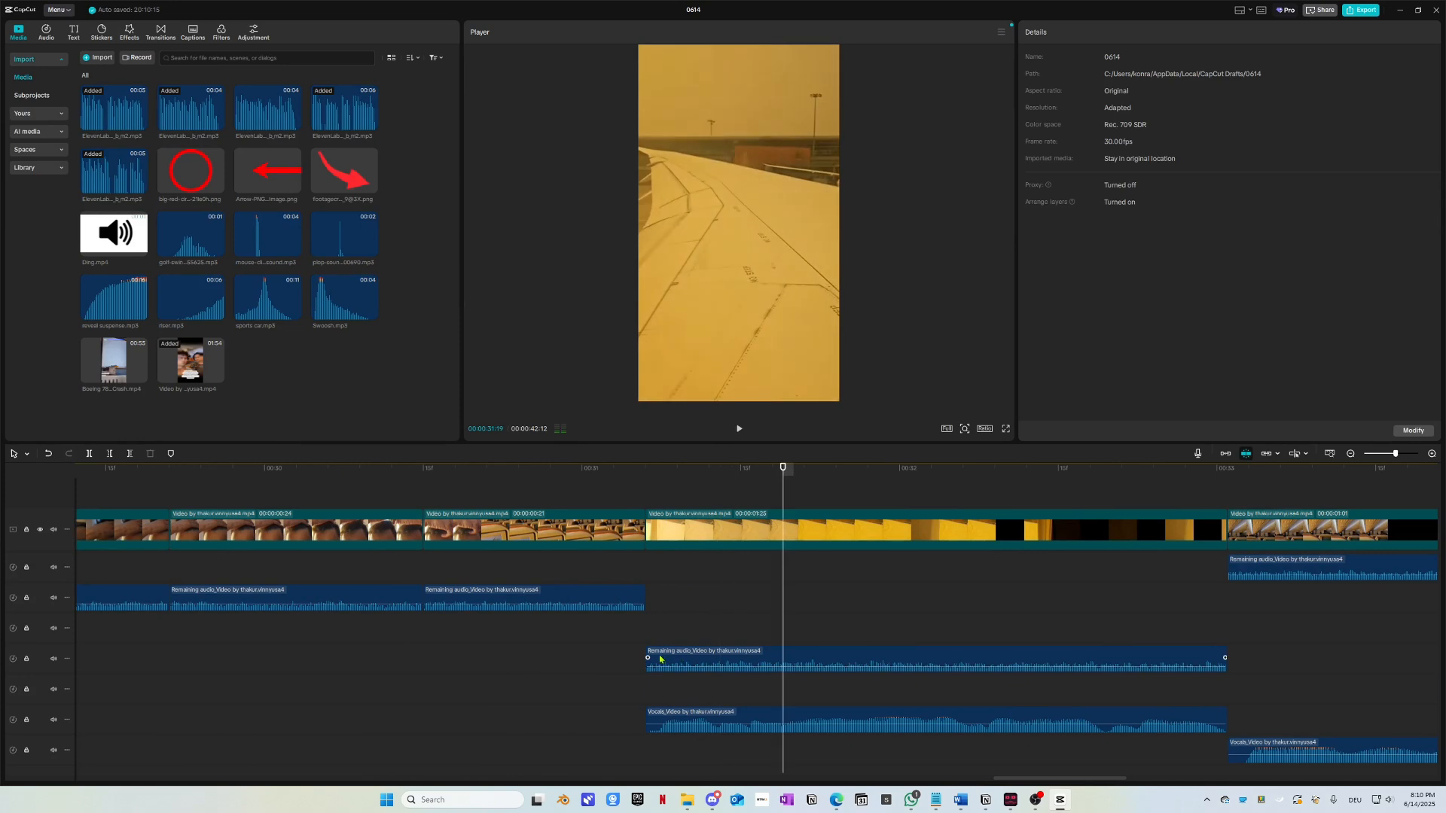
pyautogui.click(652, 657)
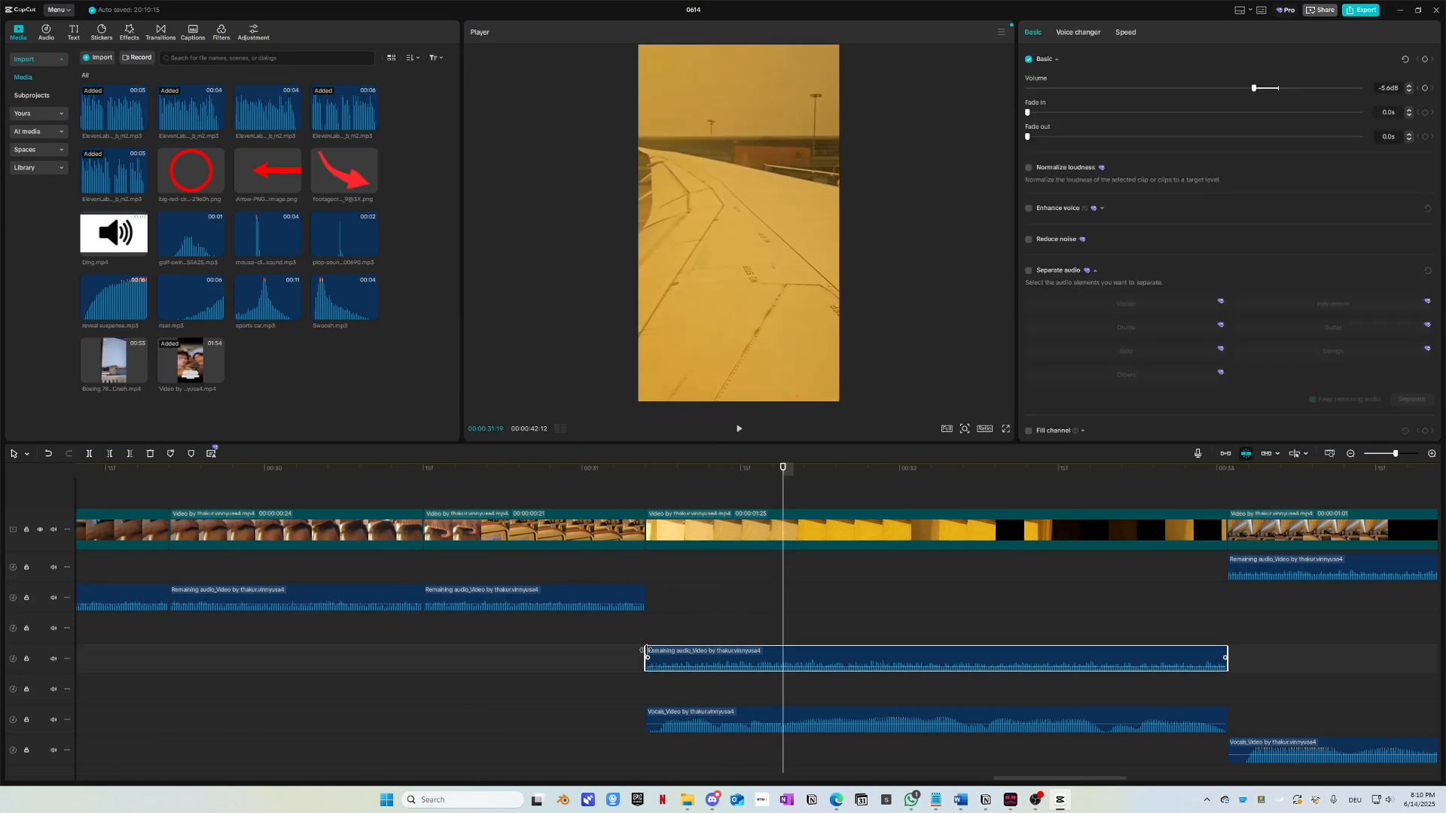
pyautogui.click(629, 602)
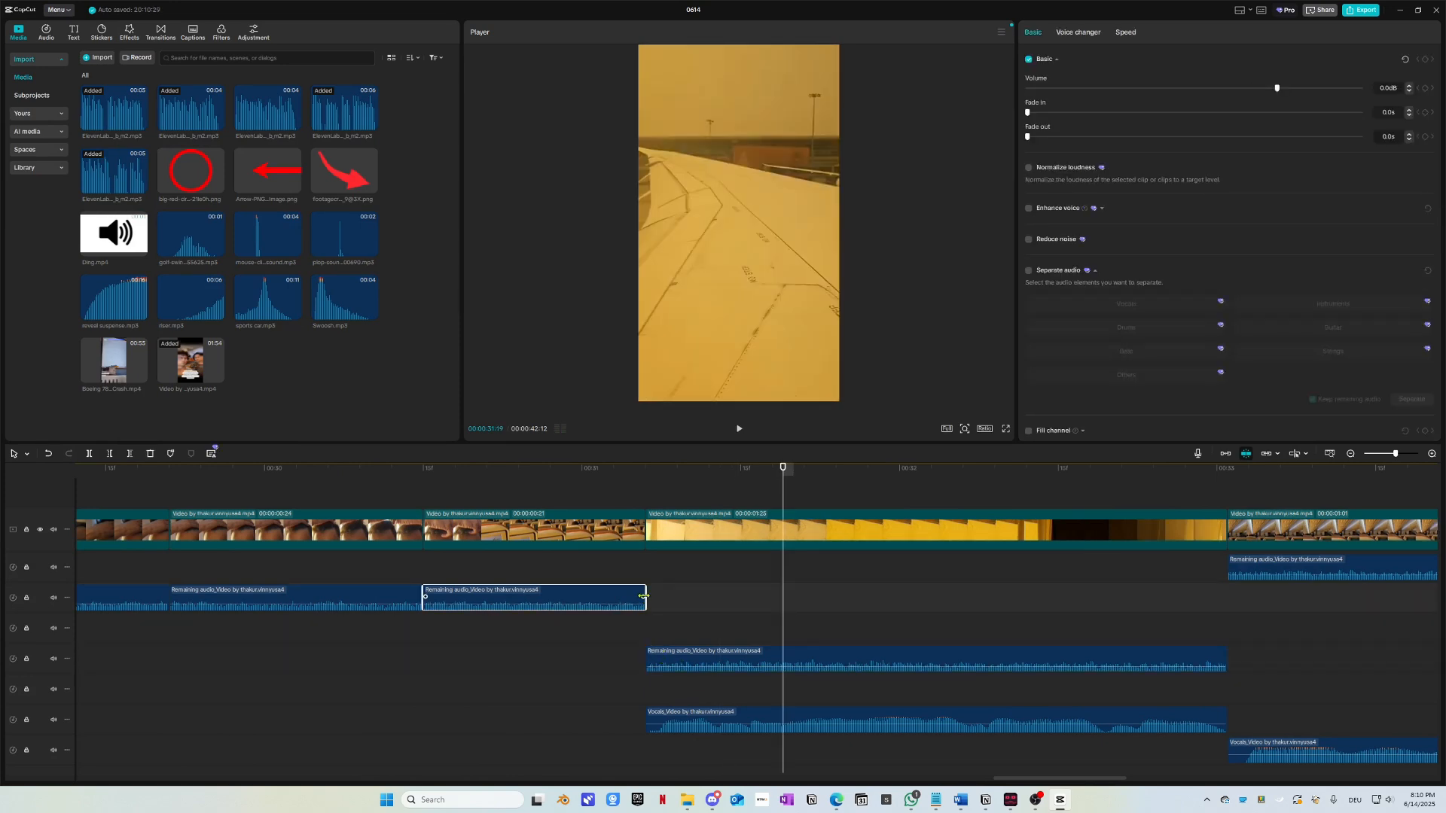
pyautogui.scroll(-2, 661, 625)
pyautogui.click(641, 582)
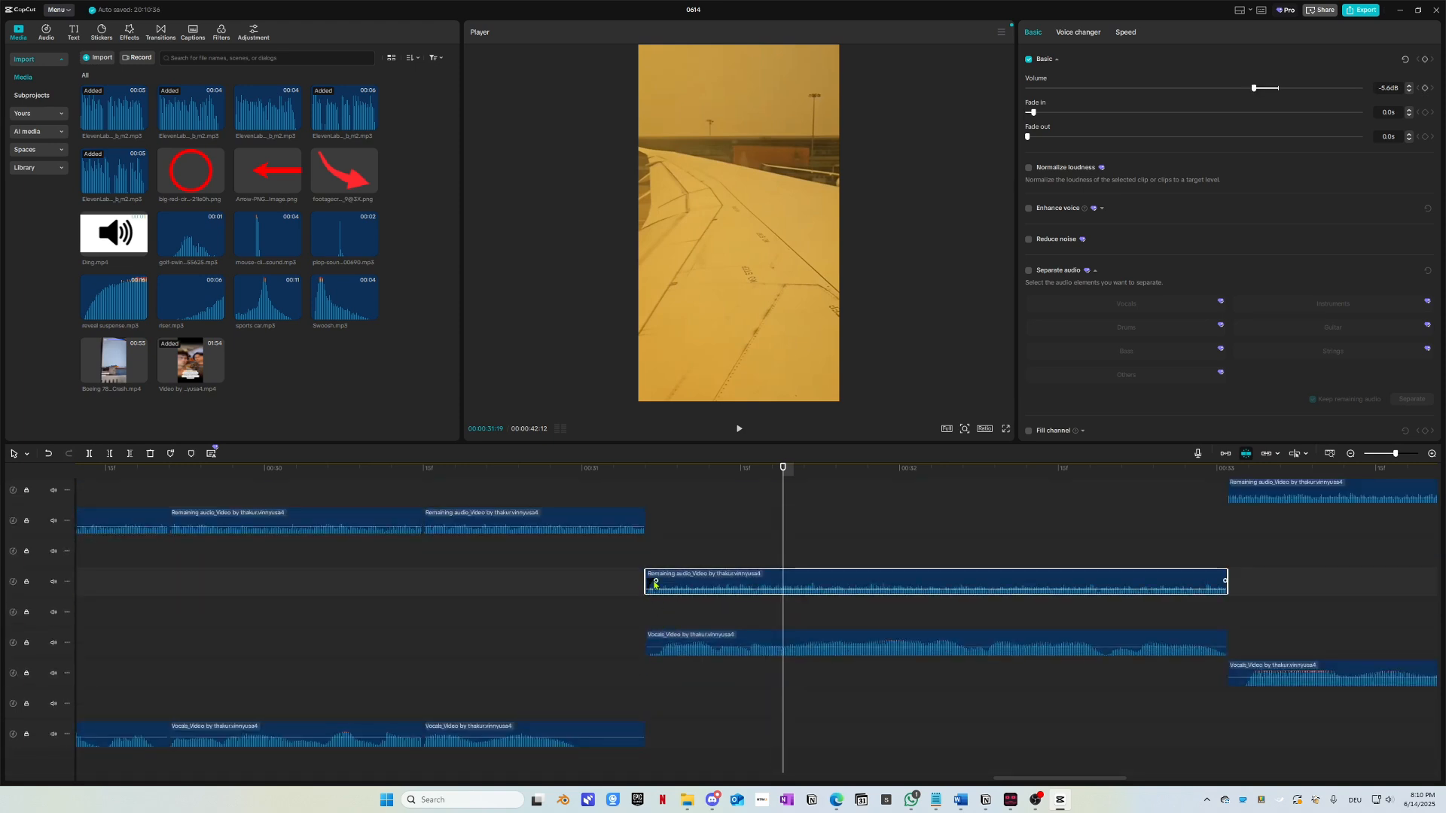
pyautogui.click(497, 488)
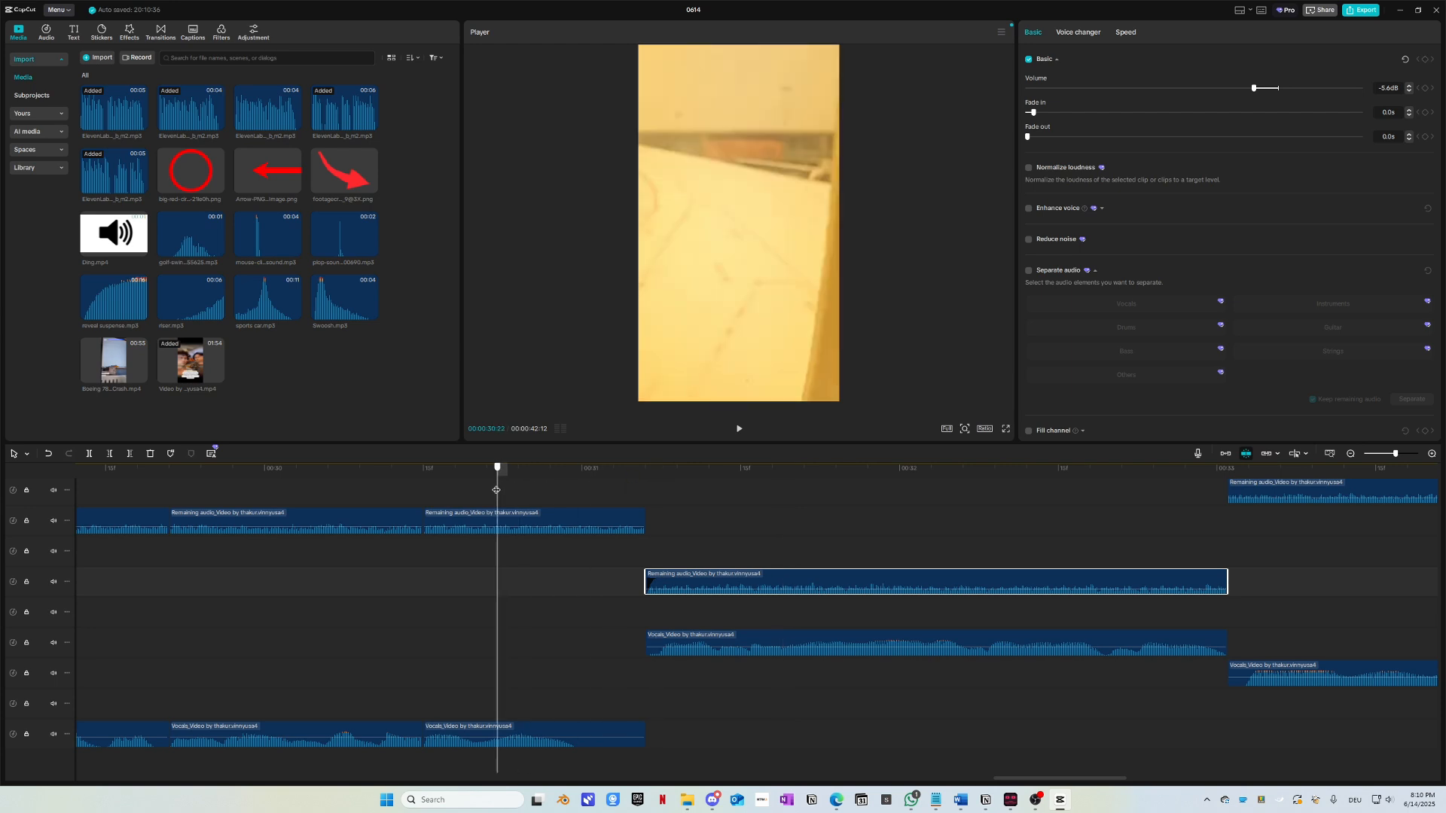
pyautogui.press('space')
pyautogui.press('space')
pyautogui.click(479, 494)
pyautogui.press('space')
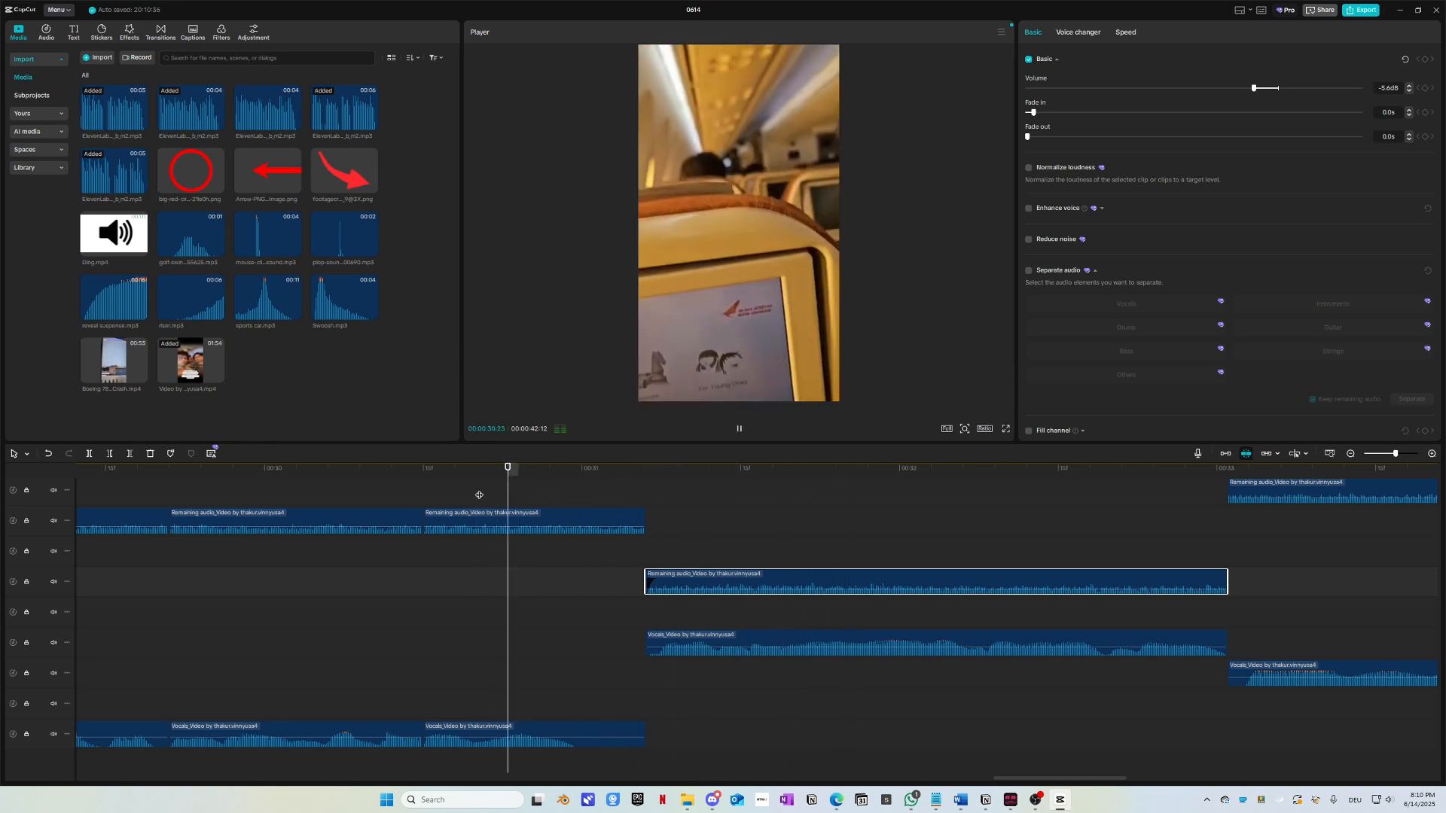
pyautogui.press('space')
pyautogui.hscroll(3, 576, 551)
pyautogui.scroll(2, 740, 607)
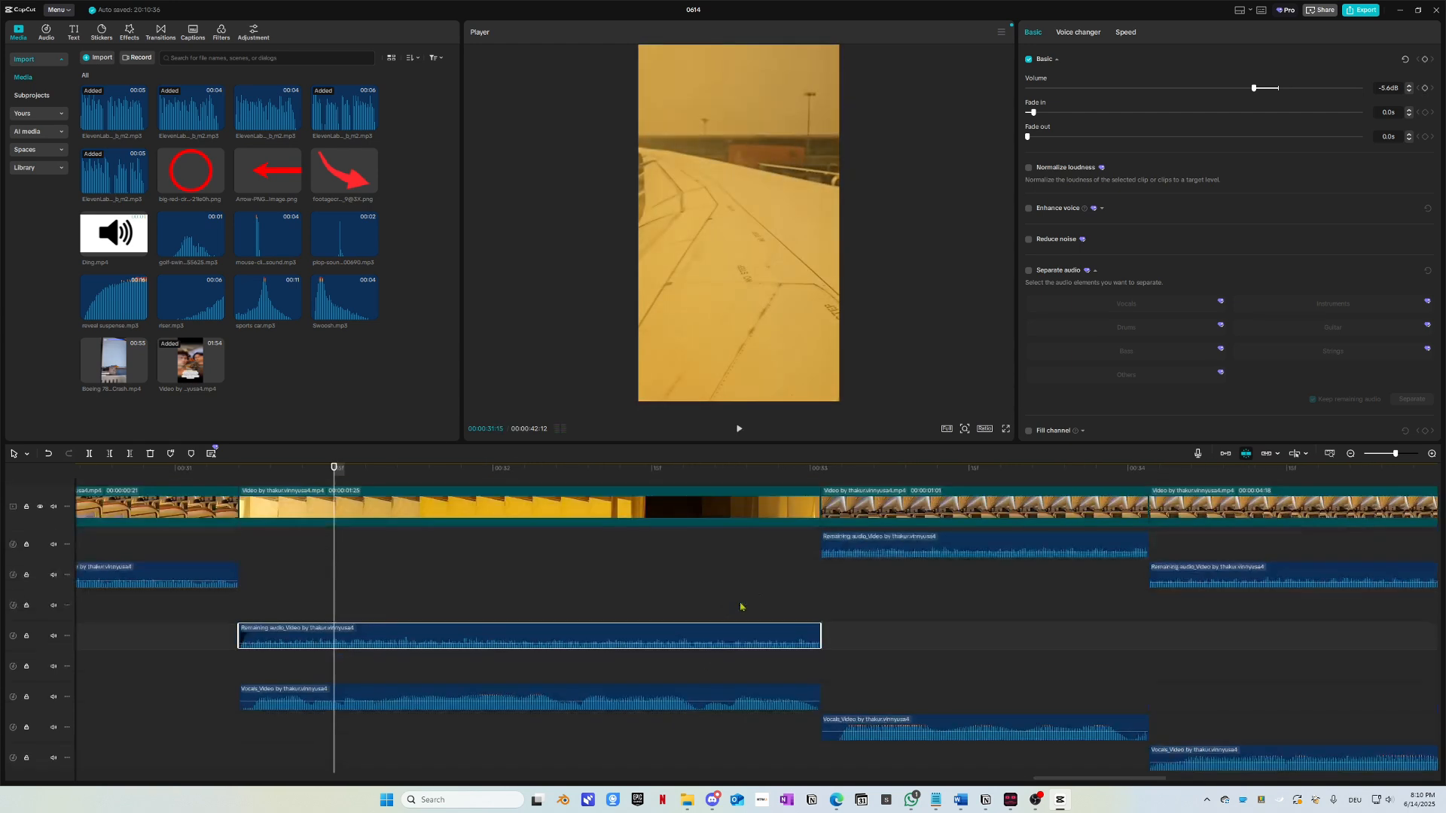
pyautogui.click(845, 548)
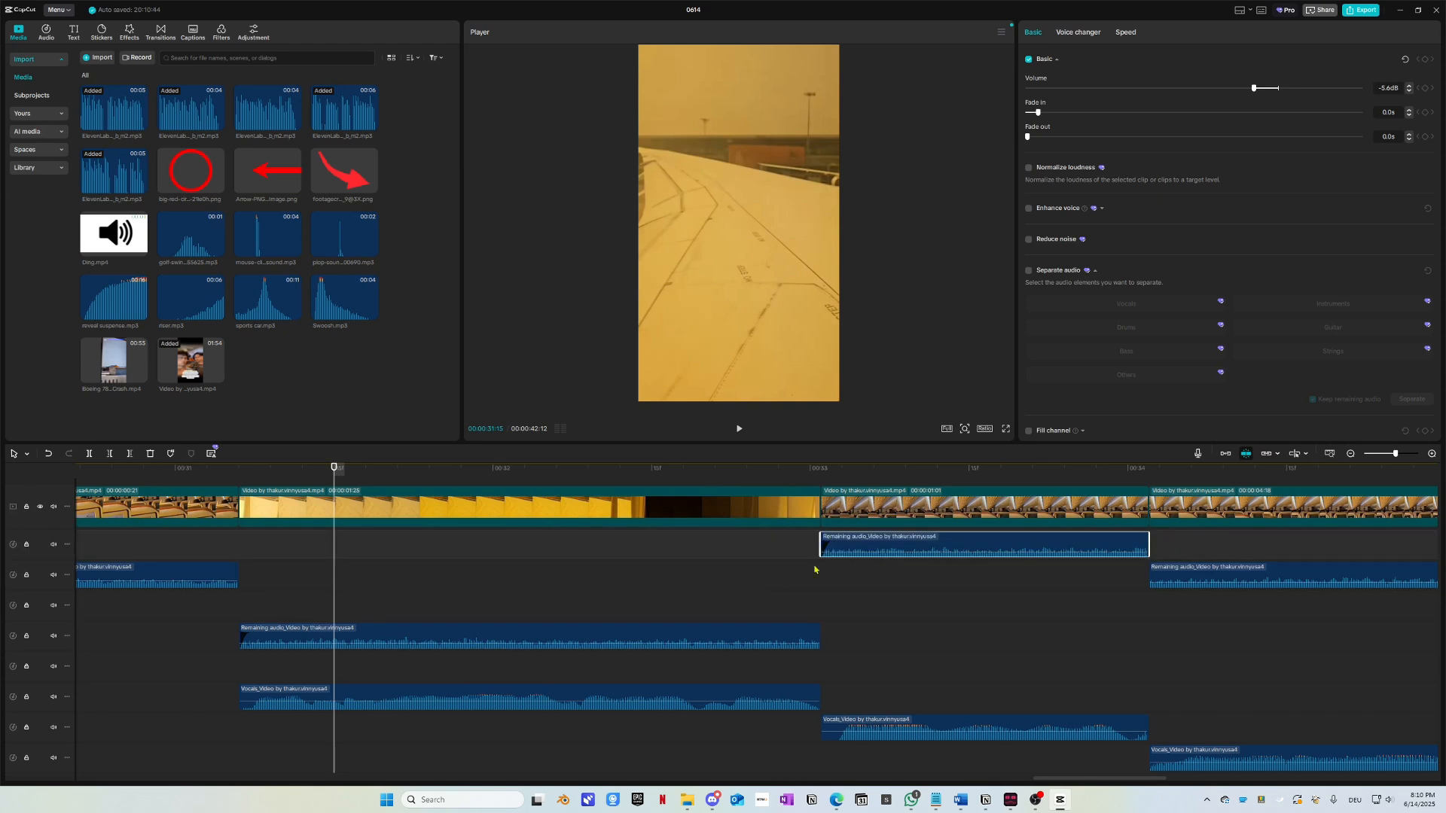
pyautogui.hscroll(3, 814, 570)
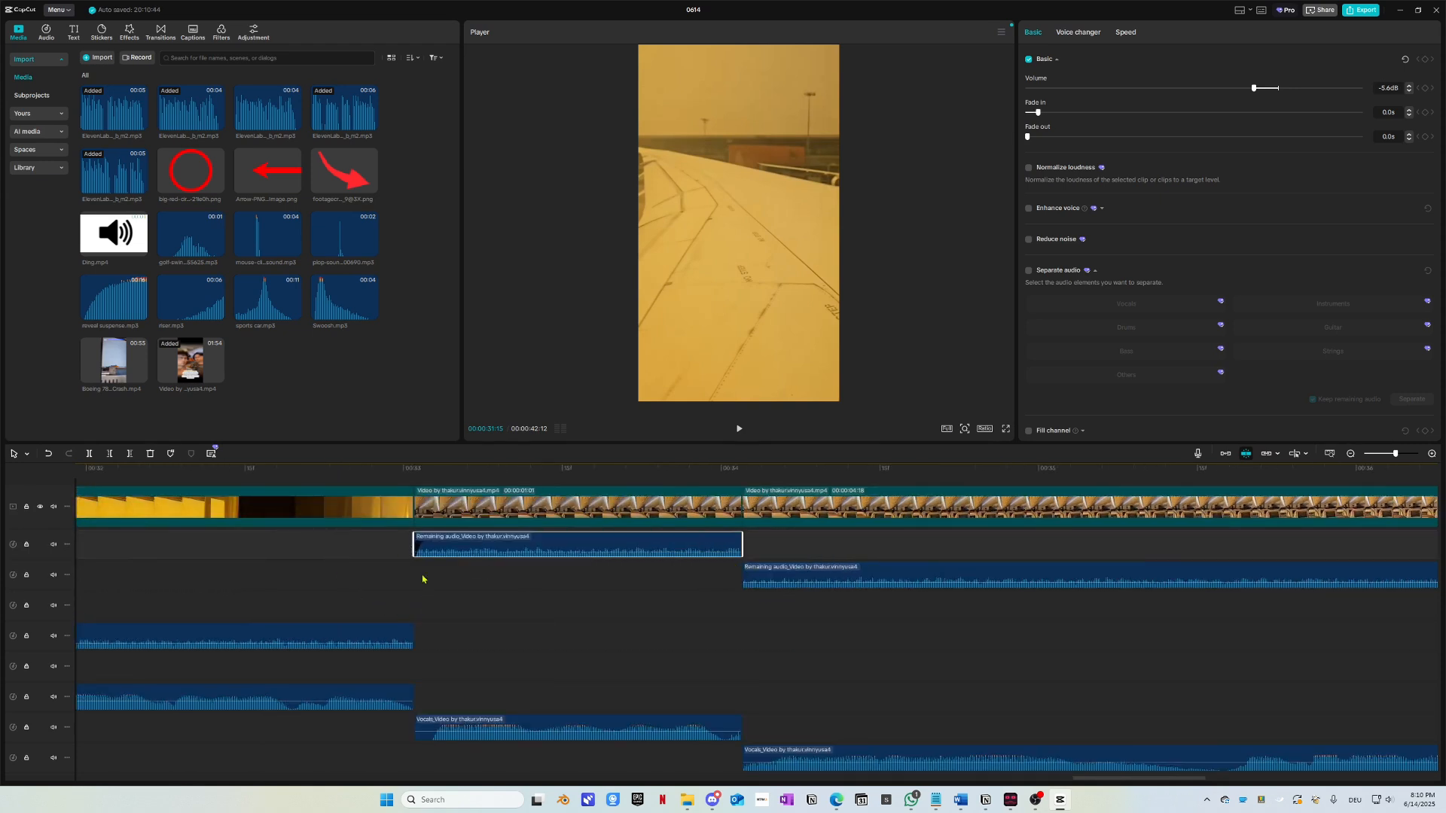
pyautogui.moveTo(745, 574); pyautogui.dragTo(752, 576)
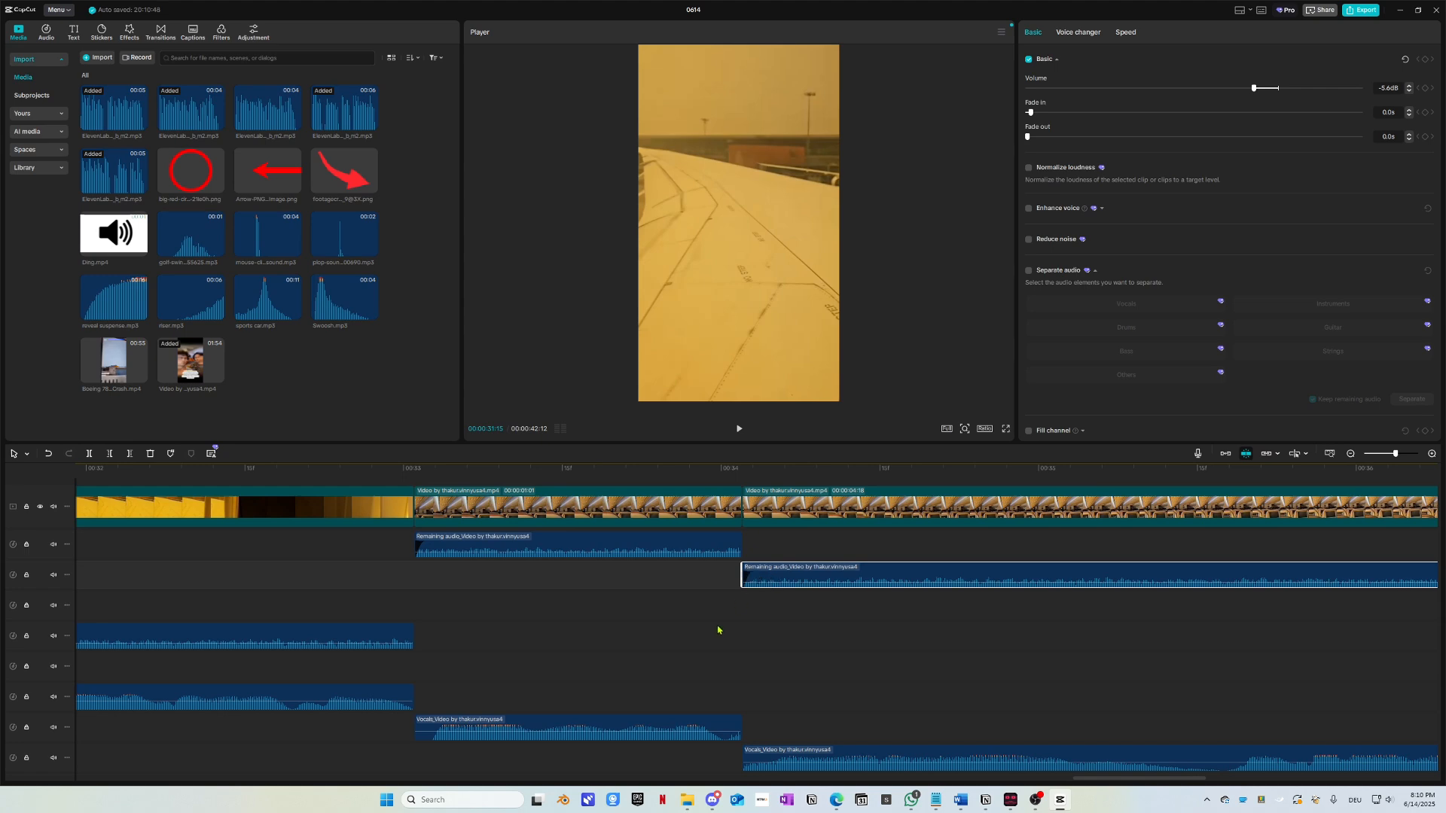
pyautogui.hscroll(1, 717, 631)
pyautogui.click(613, 473)
pyautogui.press('space')
pyautogui.hscroll(12, 660, 576)
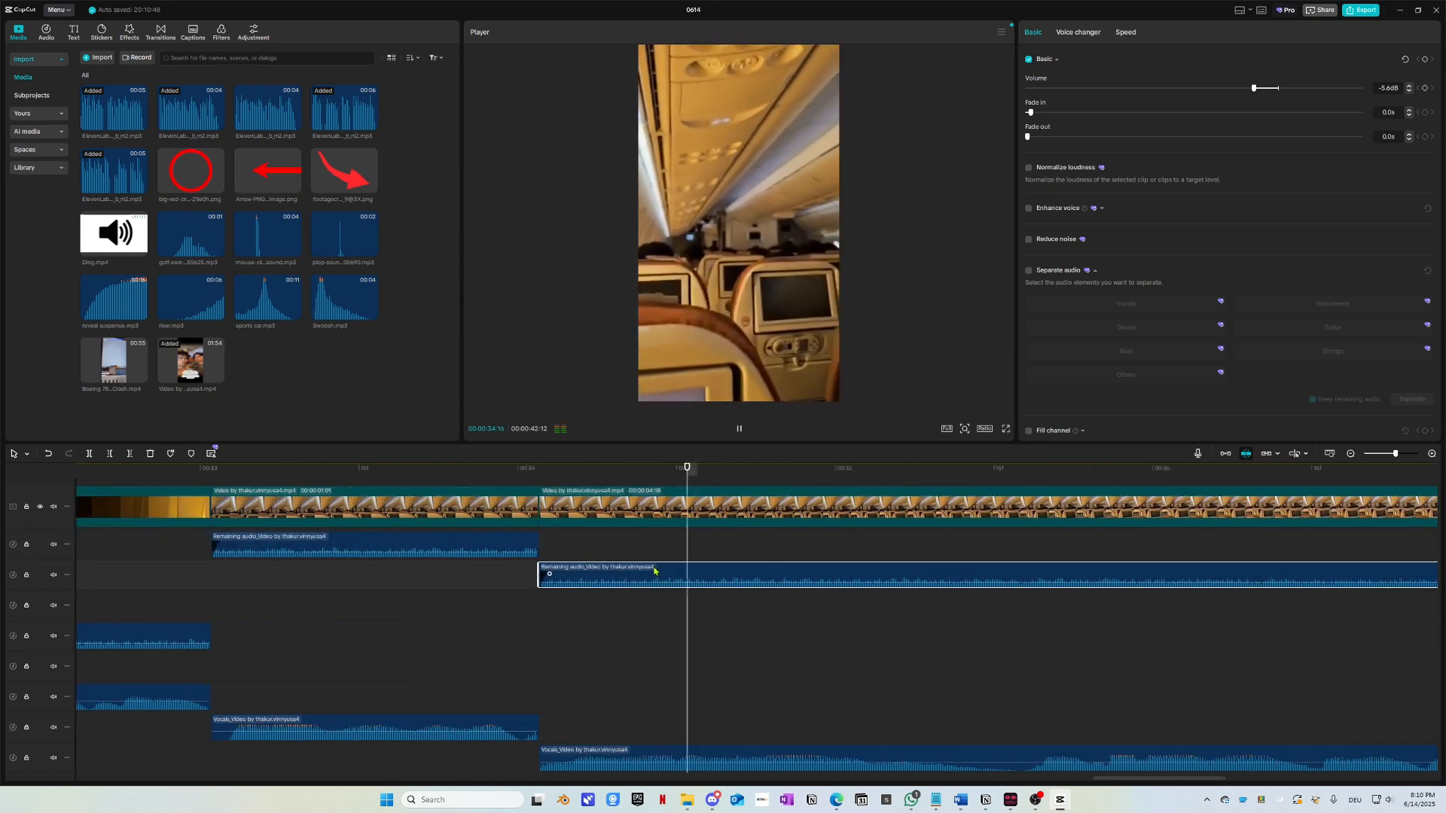
pyautogui.scroll(-2, 835, 623)
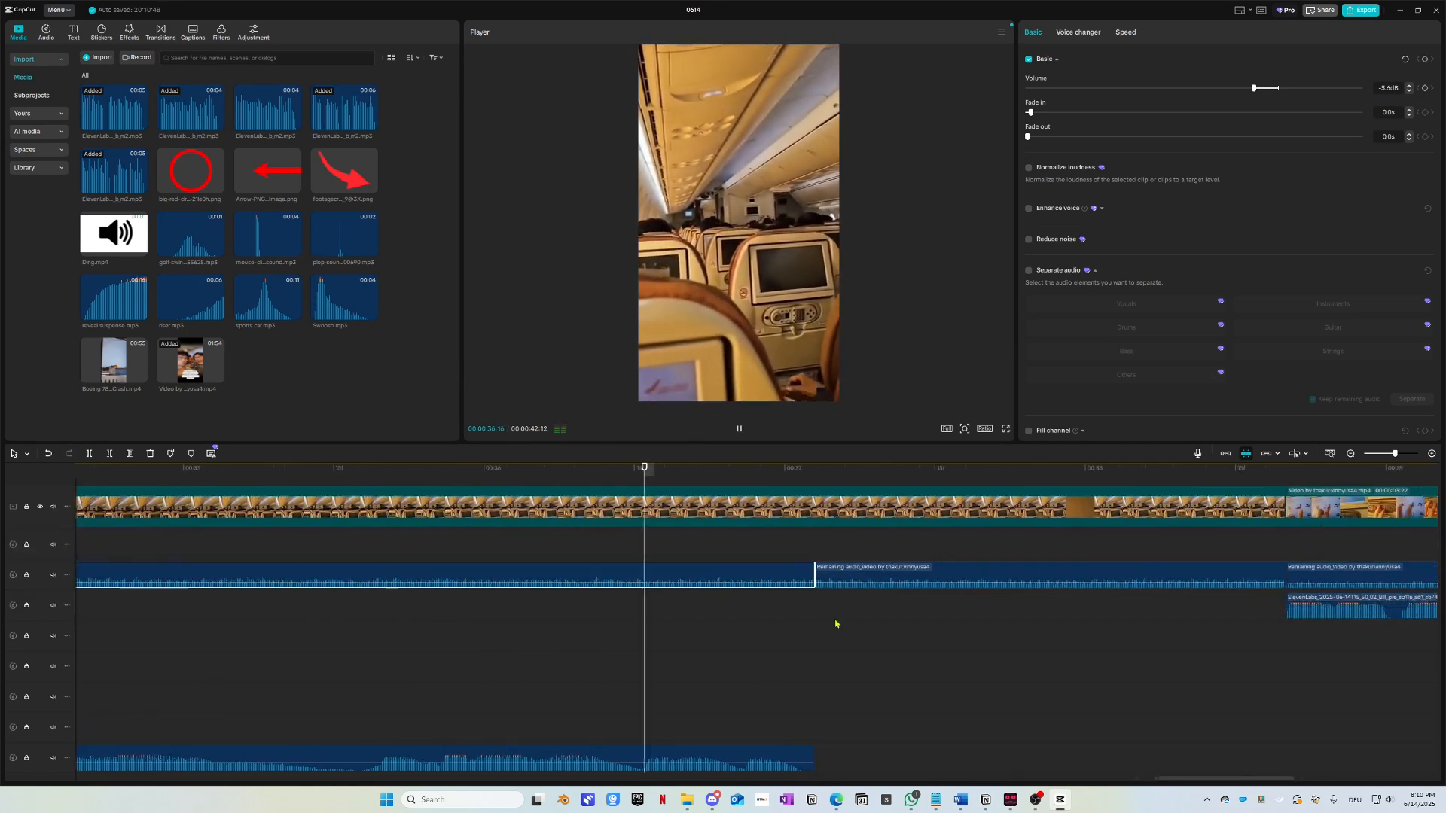
pyautogui.hscroll(6, 834, 626)
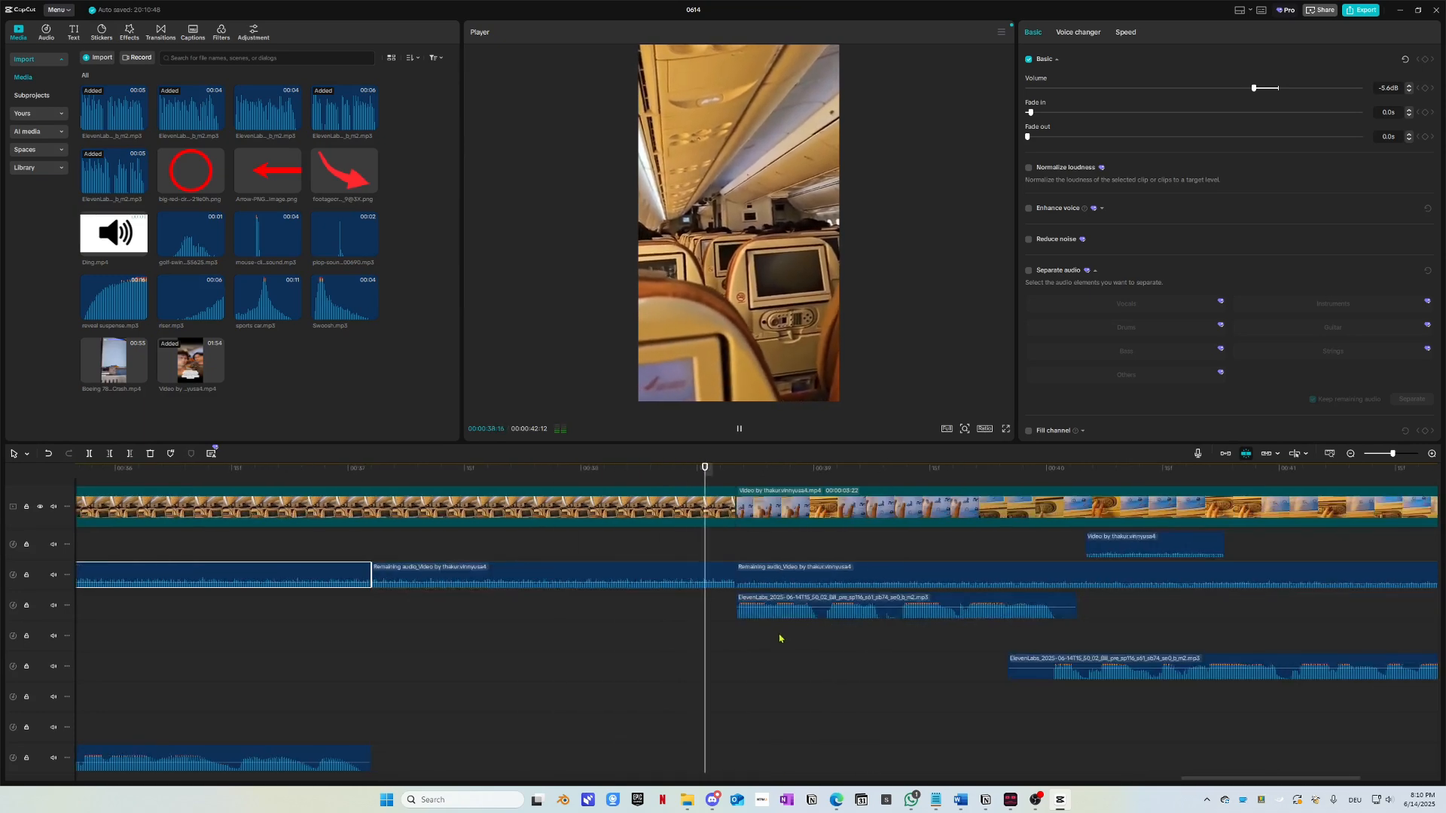
pyautogui.moveTo(994, 471); pyautogui.dragTo(907, 572)
pyautogui.scroll(-3, 791, 619)
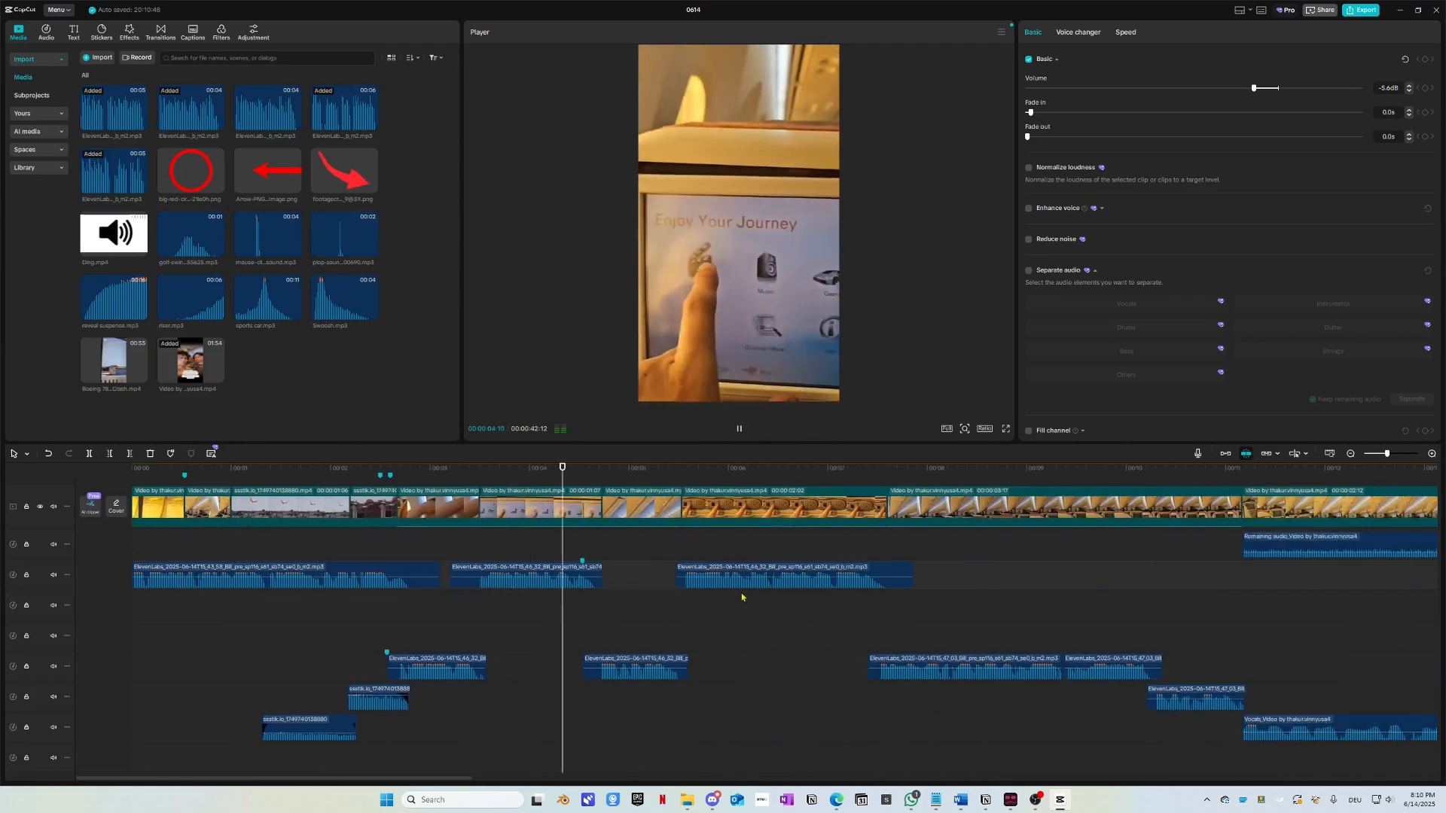
pyautogui.click(894, 469)
pyautogui.click(1234, 469)
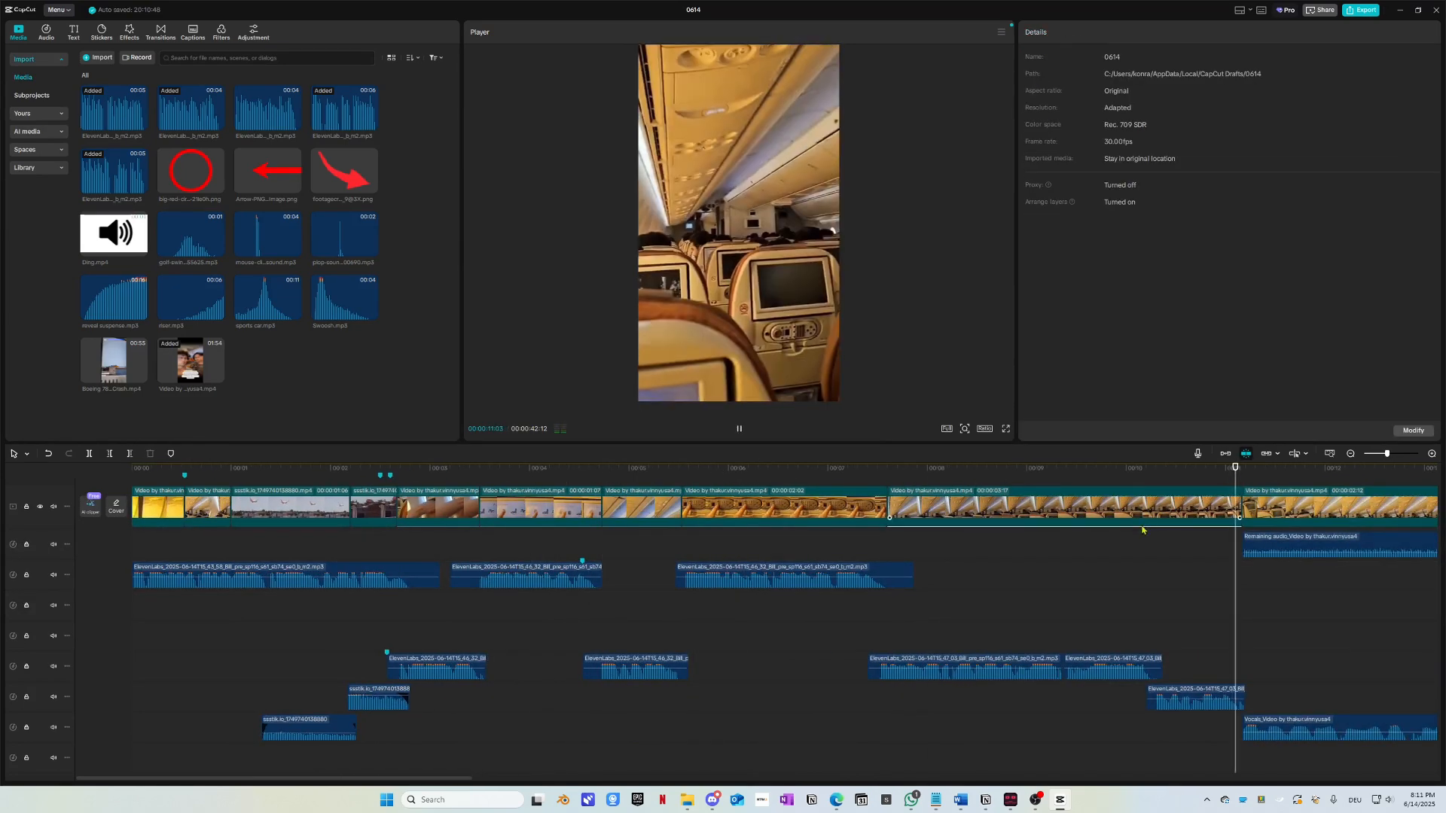
pyautogui.hscroll(6, 982, 613)
pyautogui.scroll(2, 648, 594)
pyautogui.press('space')
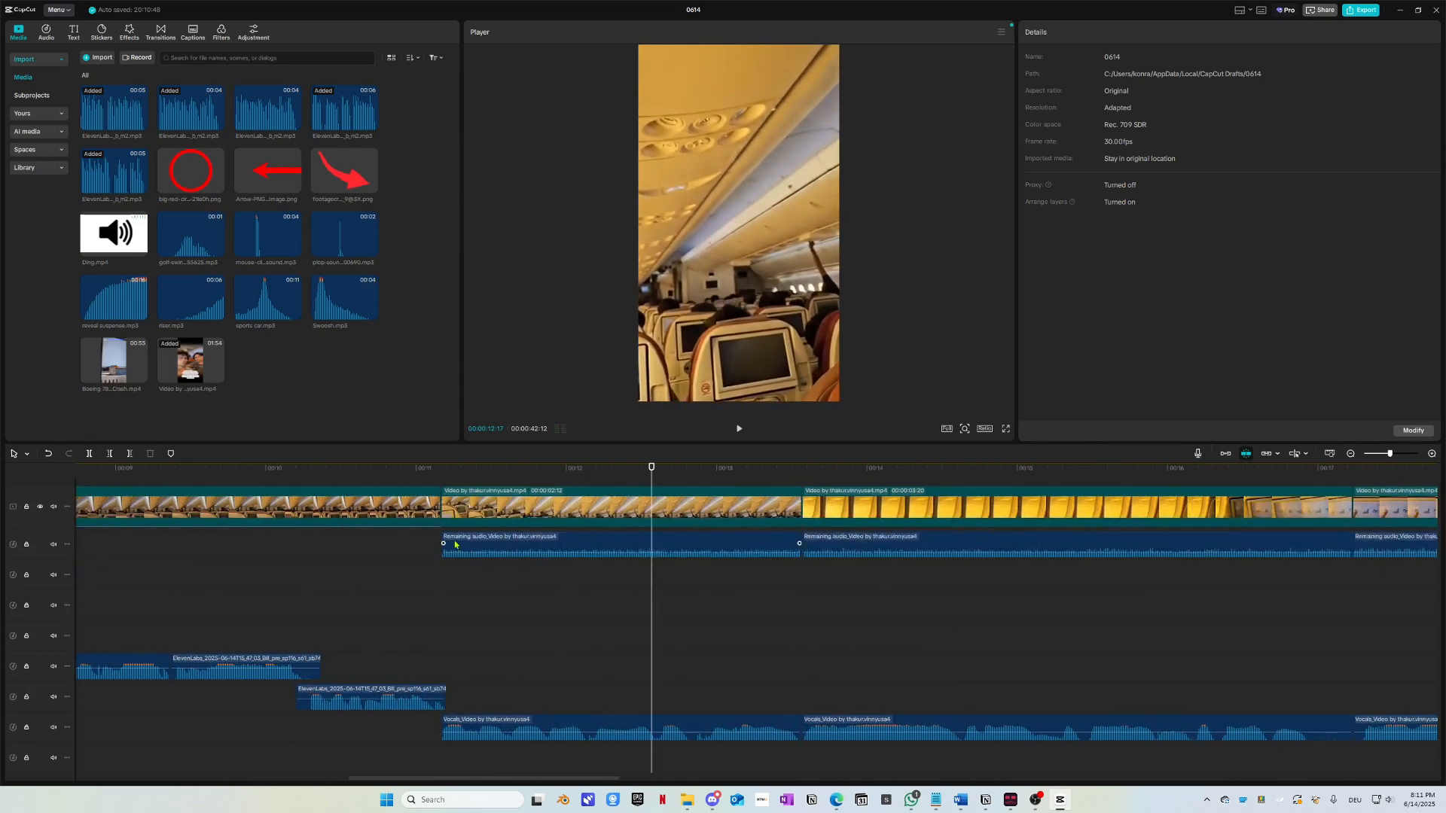
pyautogui.click(452, 544)
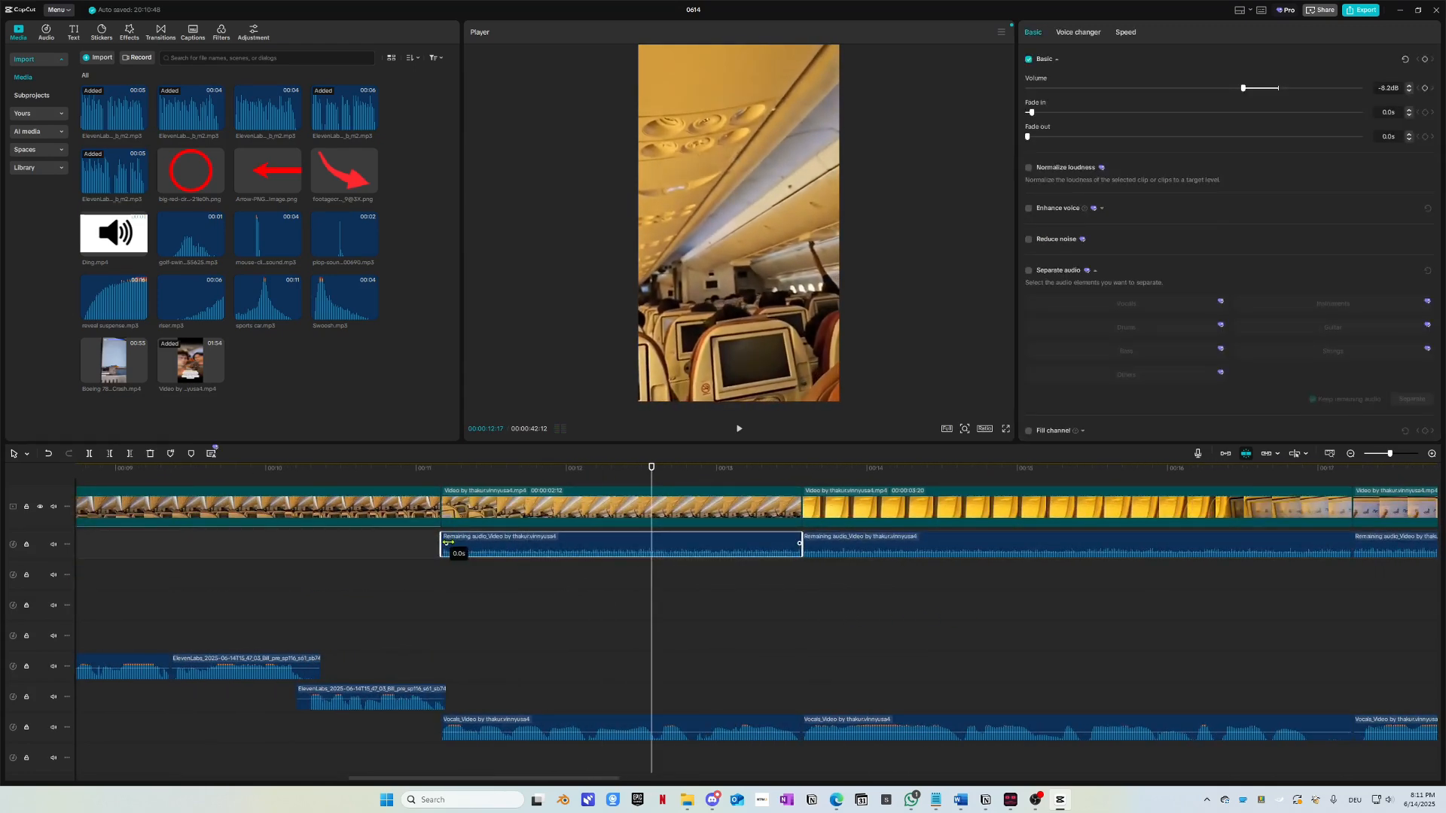
pyautogui.click(443, 692)
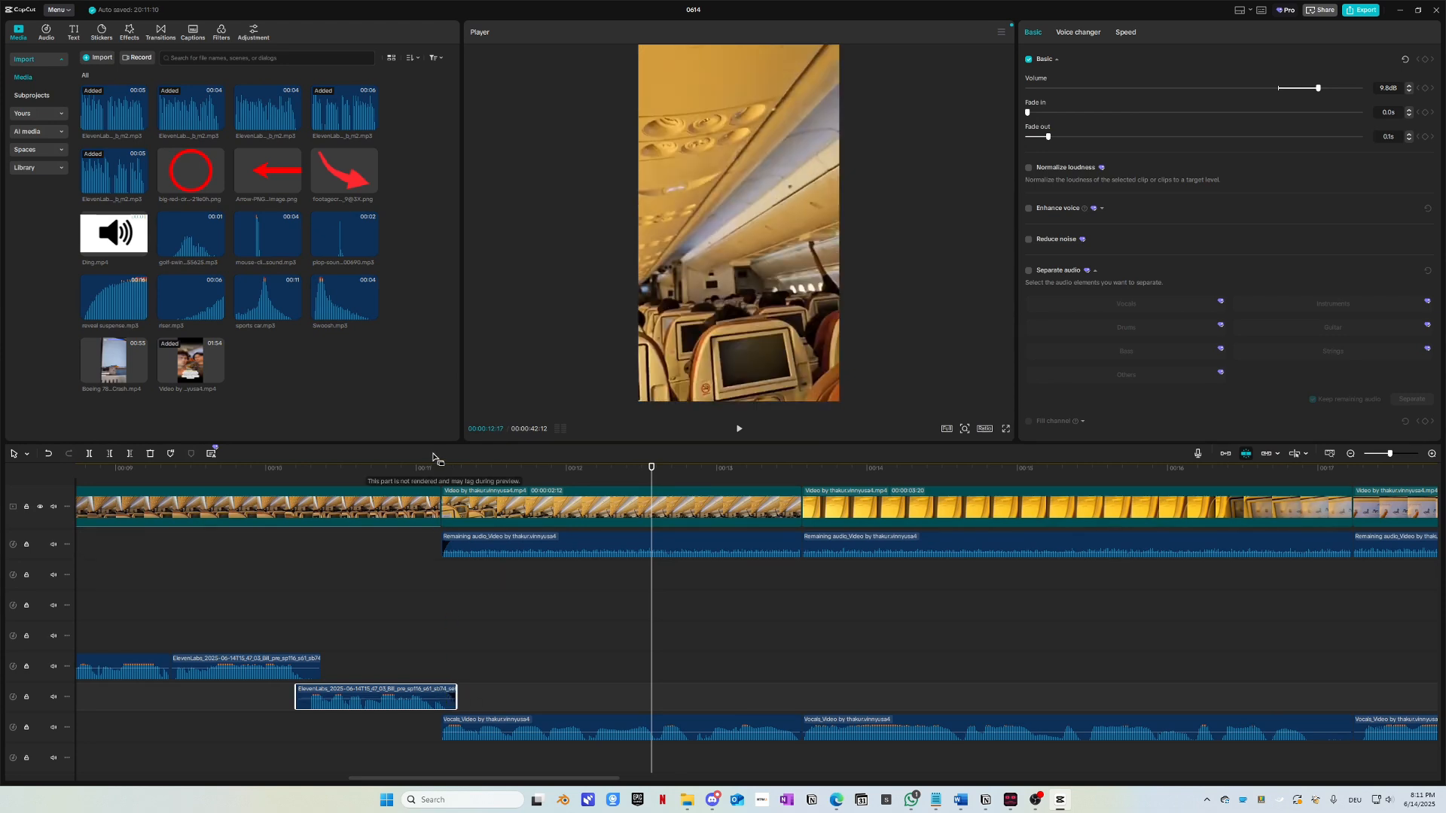
pyautogui.press('space')
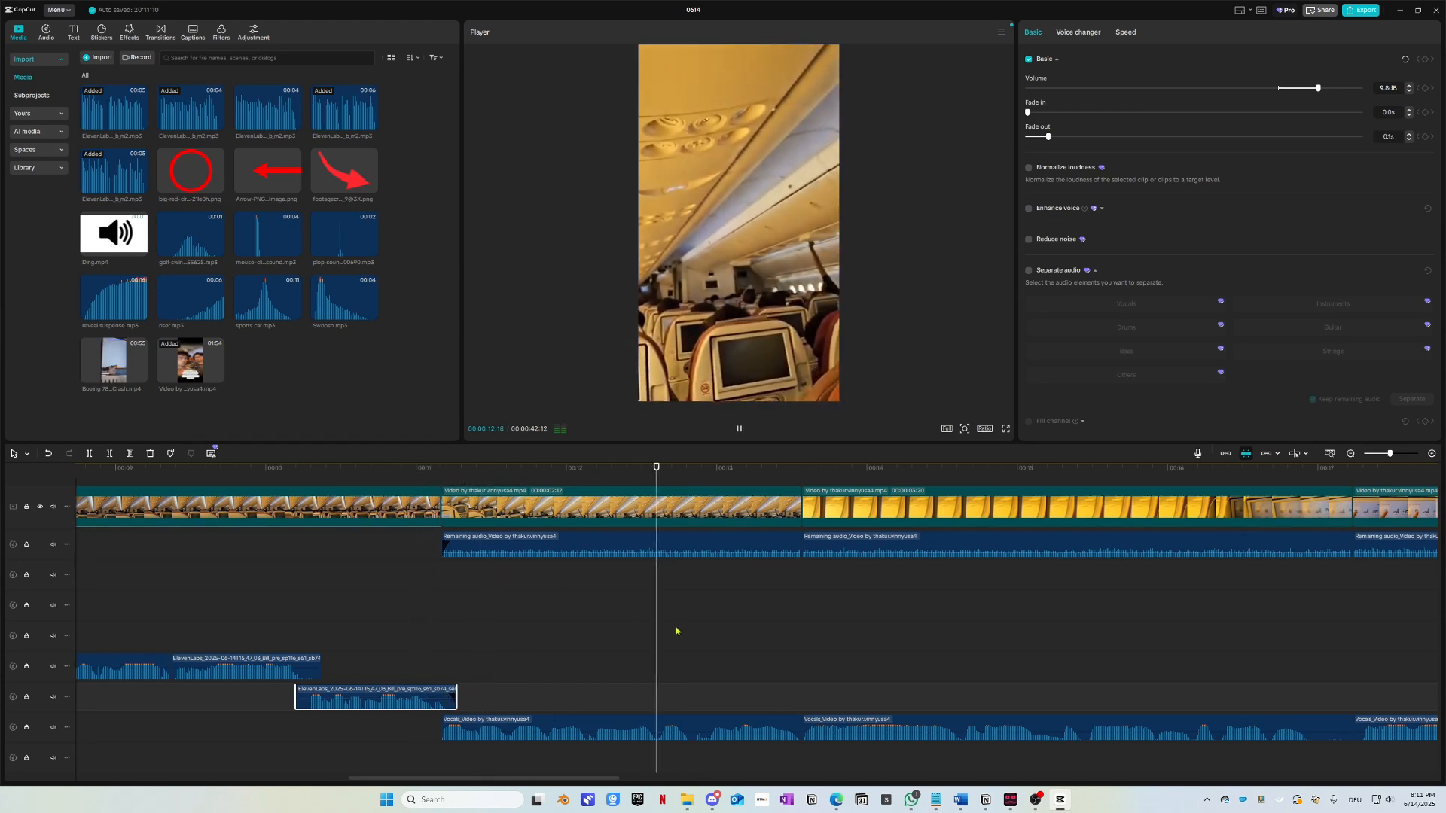
pyautogui.hscroll(2, 677, 632)
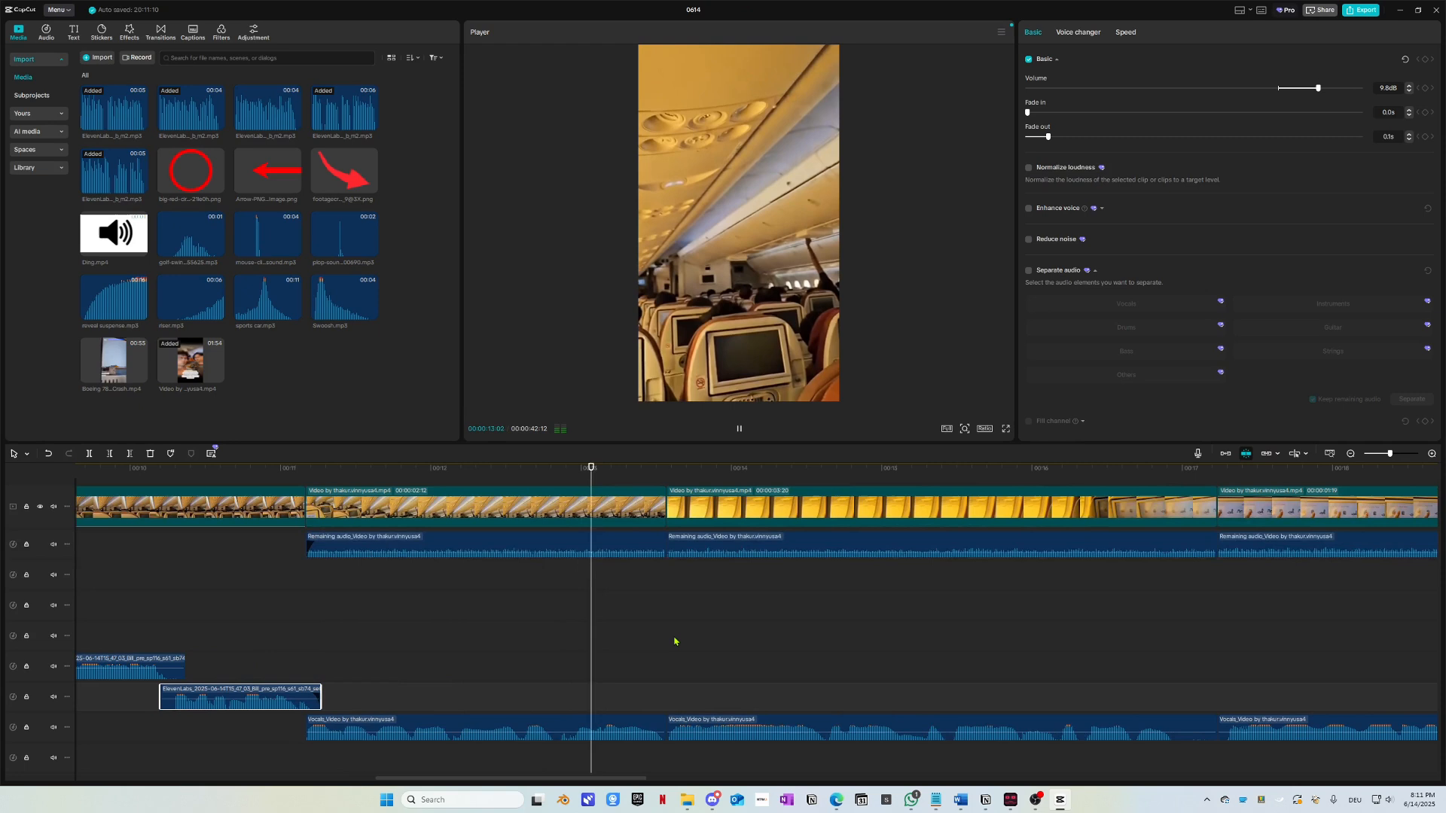
pyautogui.click(683, 545)
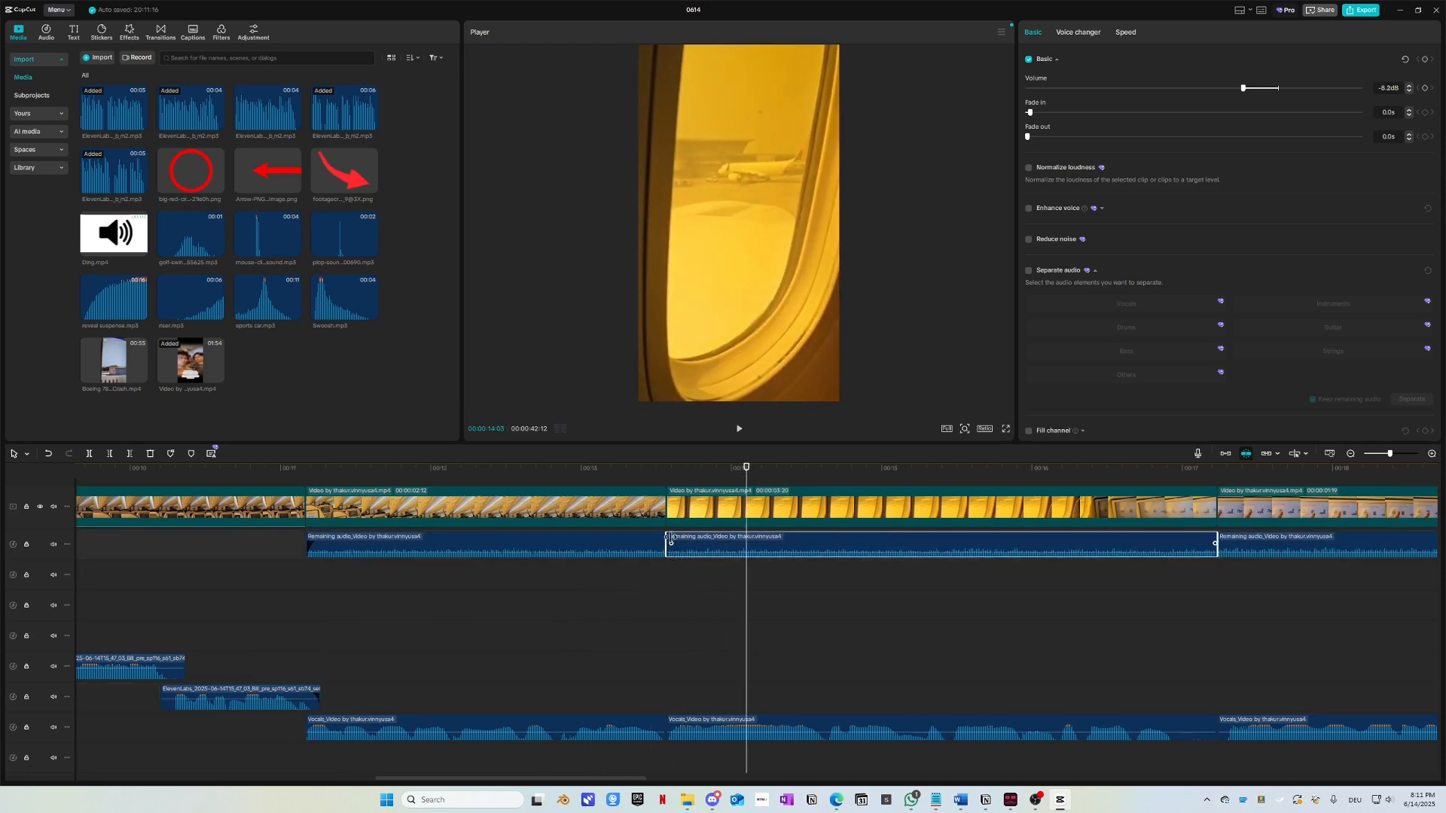
pyautogui.scroll(1, 668, 487)
pyautogui.click(629, 490)
# Step: Replay the cabin section from 12:27, inspecting each Remaining audio clip's settings
pyautogui.scroll(3, 746, 614)
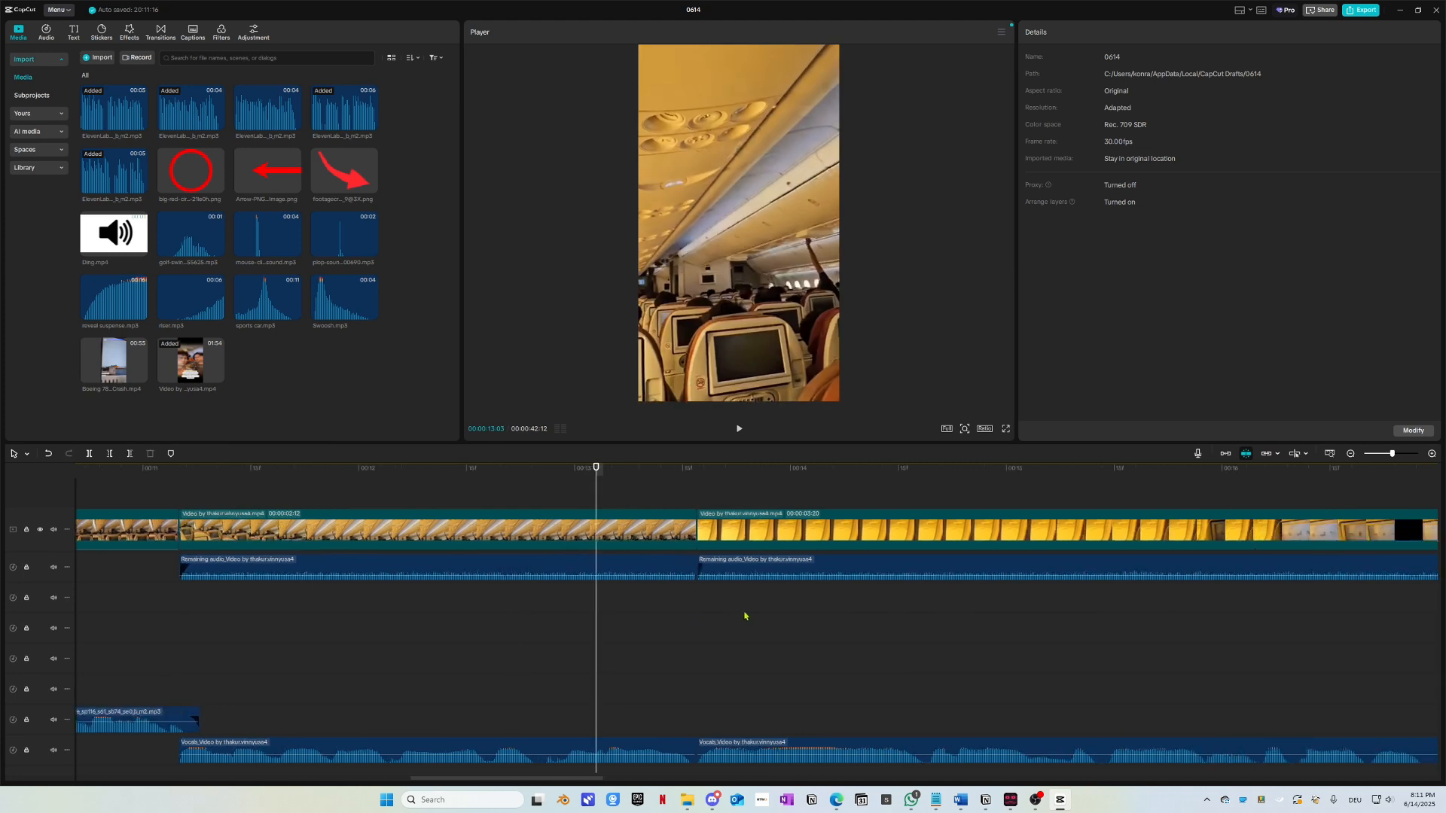
pyautogui.press('space')
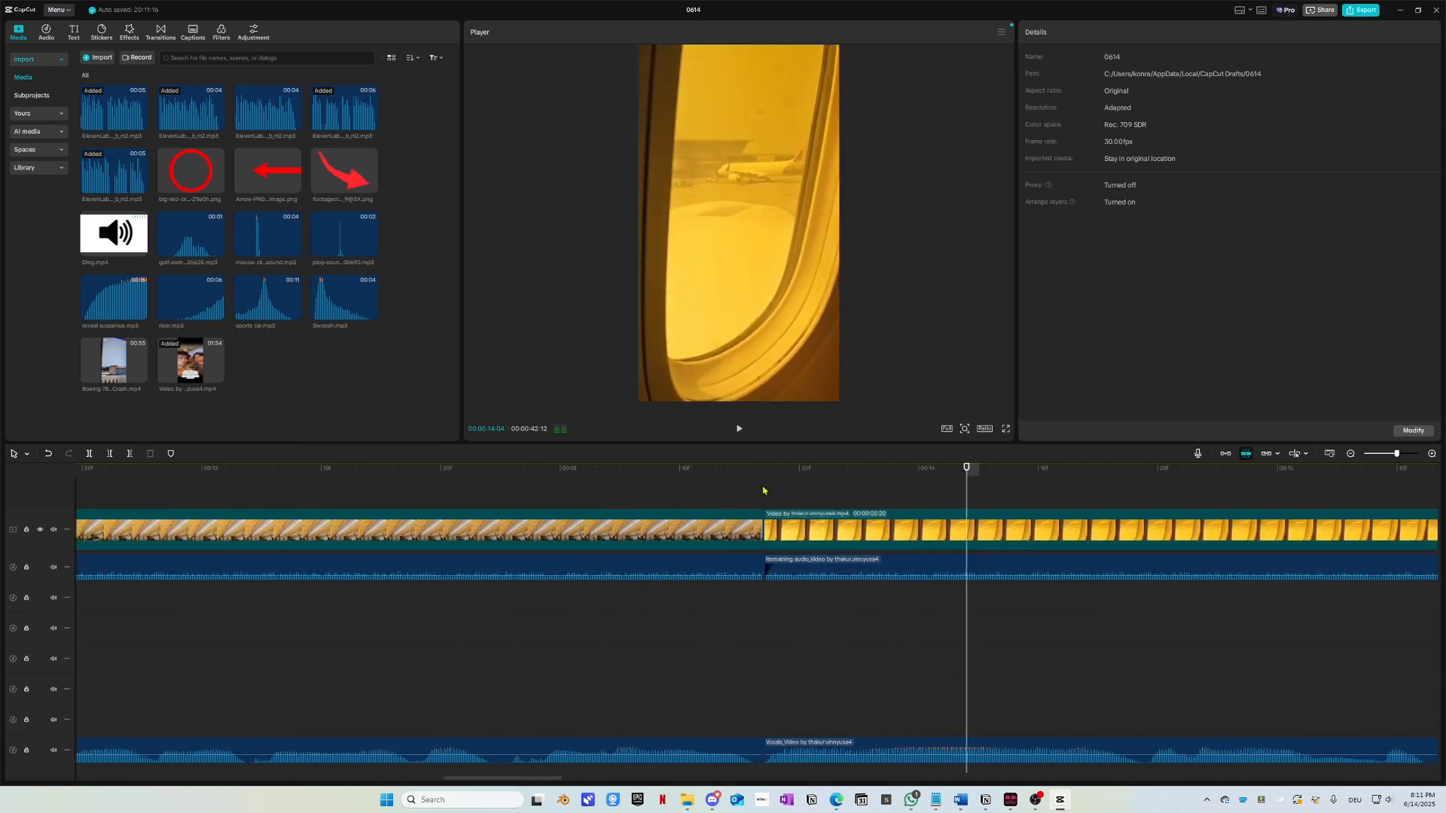
pyautogui.click(523, 491)
pyautogui.press('space')
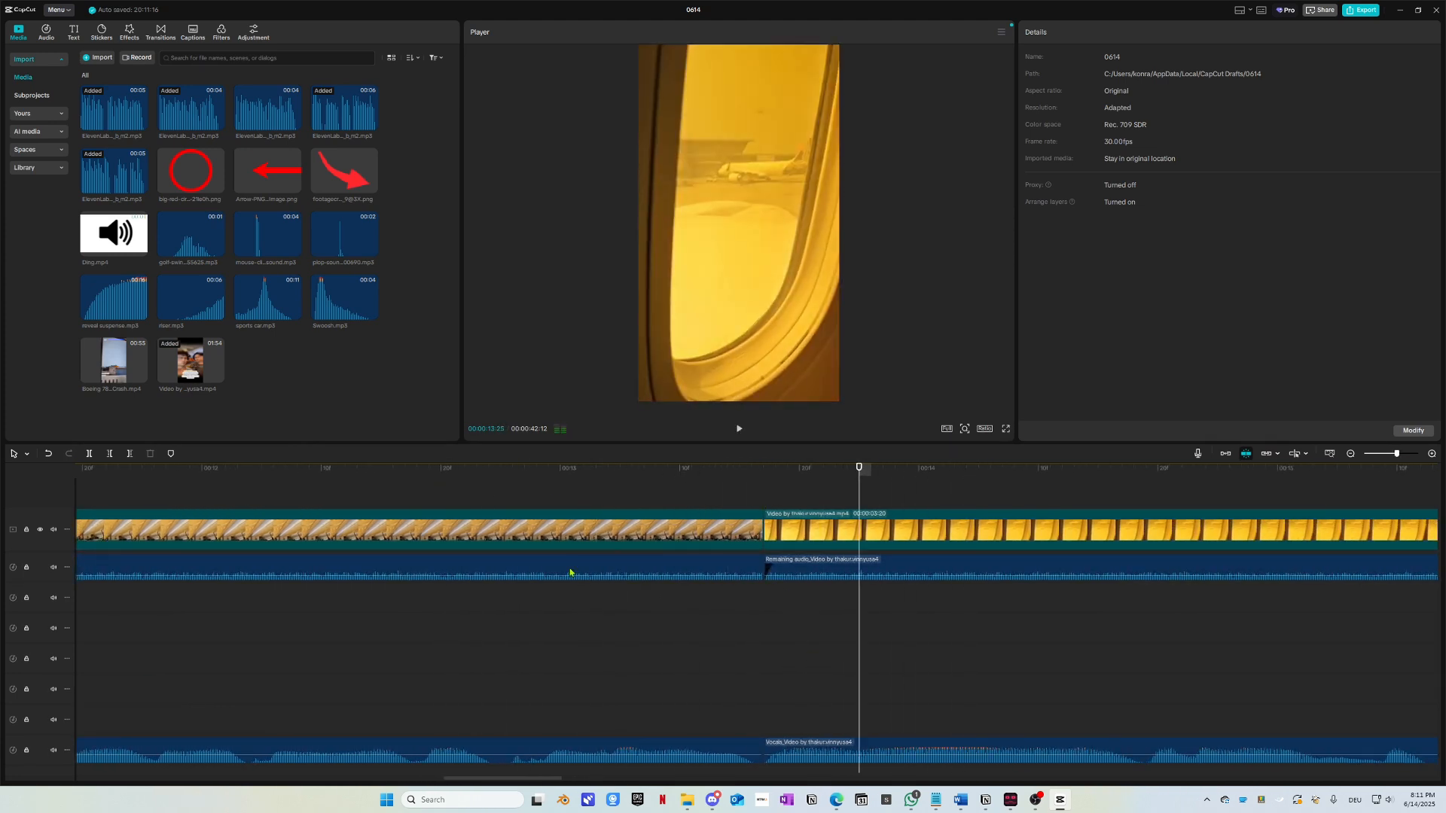
pyautogui.click(778, 568)
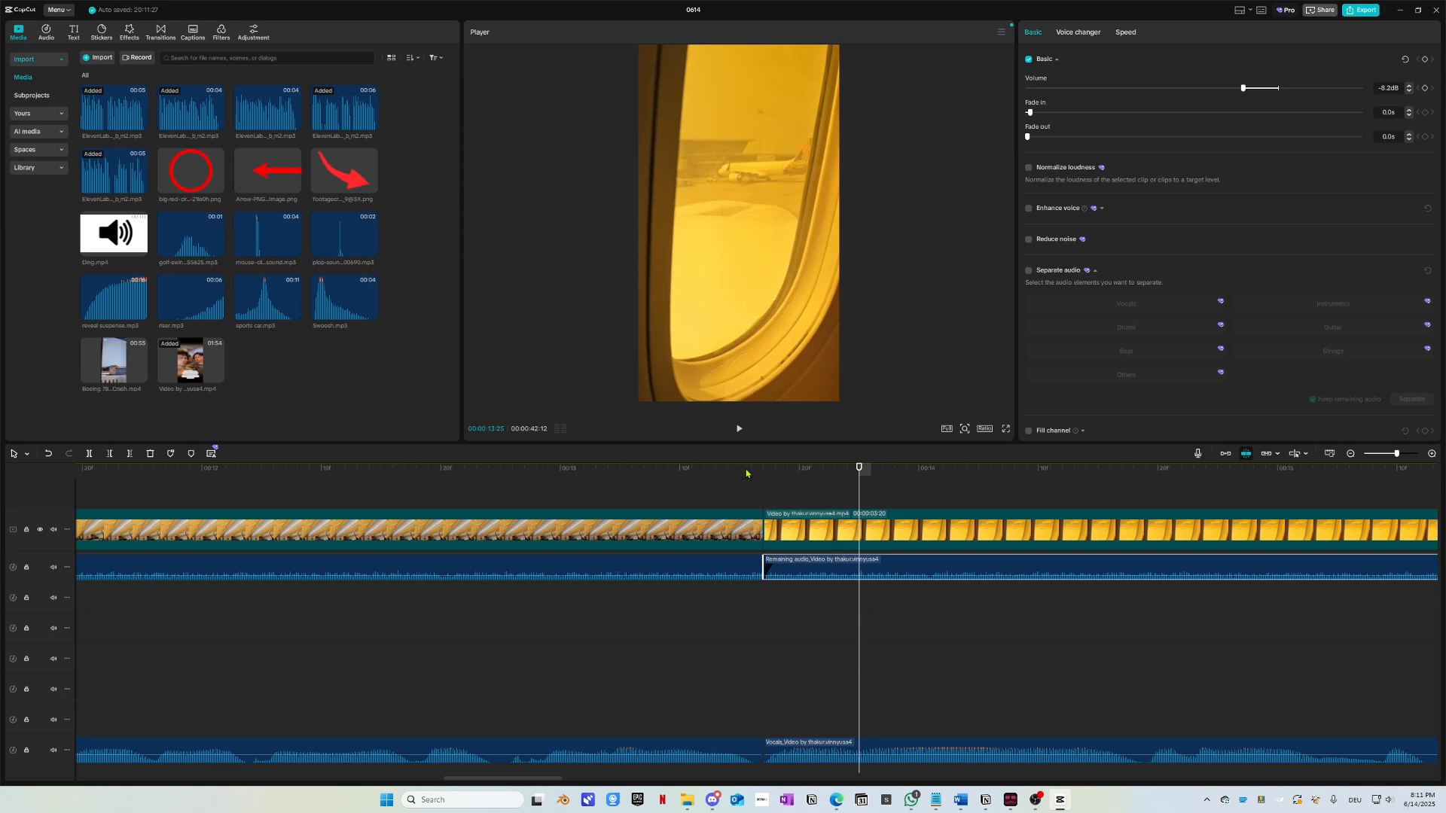
pyautogui.click(527, 493)
pyautogui.press('space')
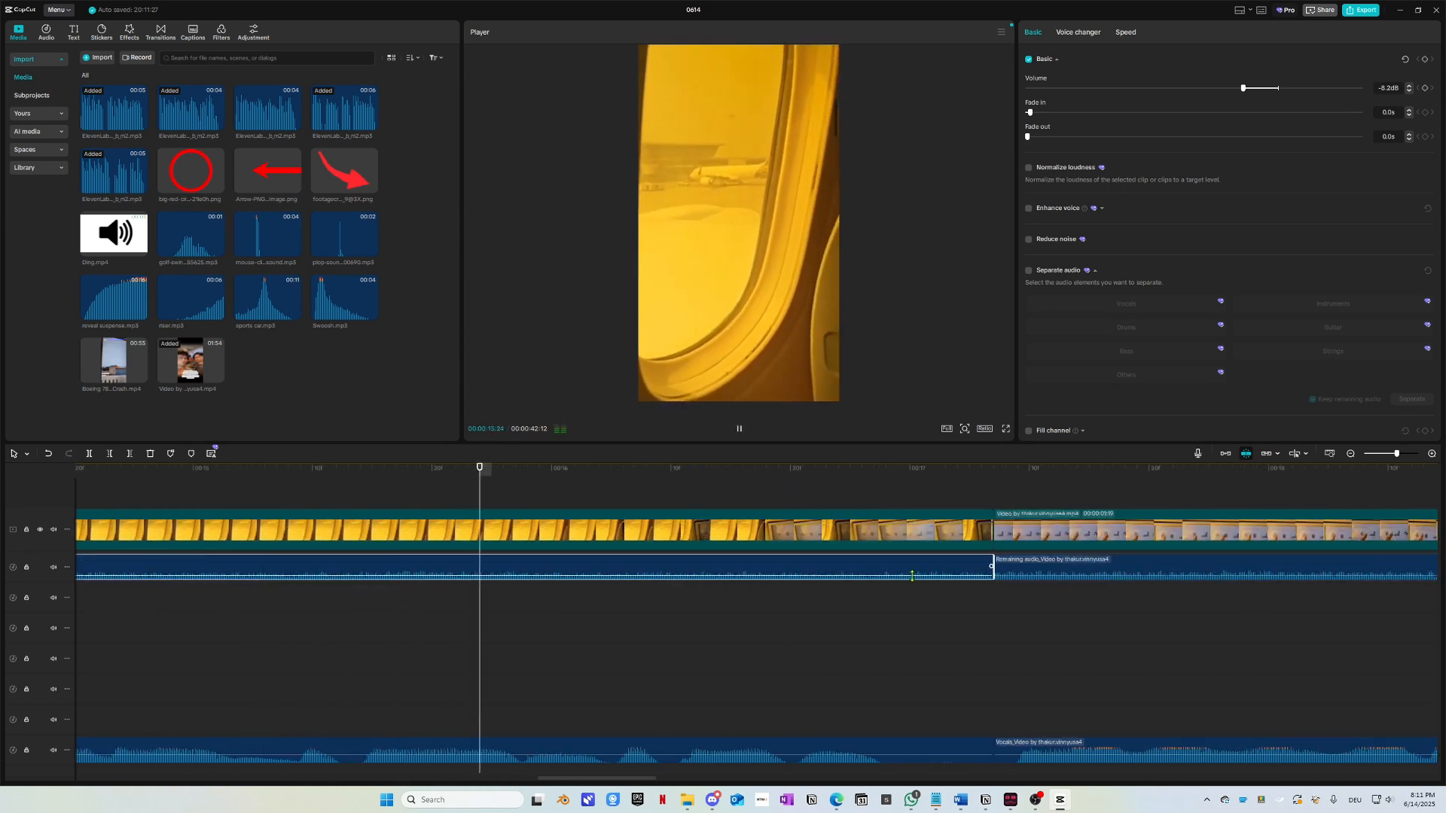
pyautogui.click(713, 567)
pyautogui.press('space')
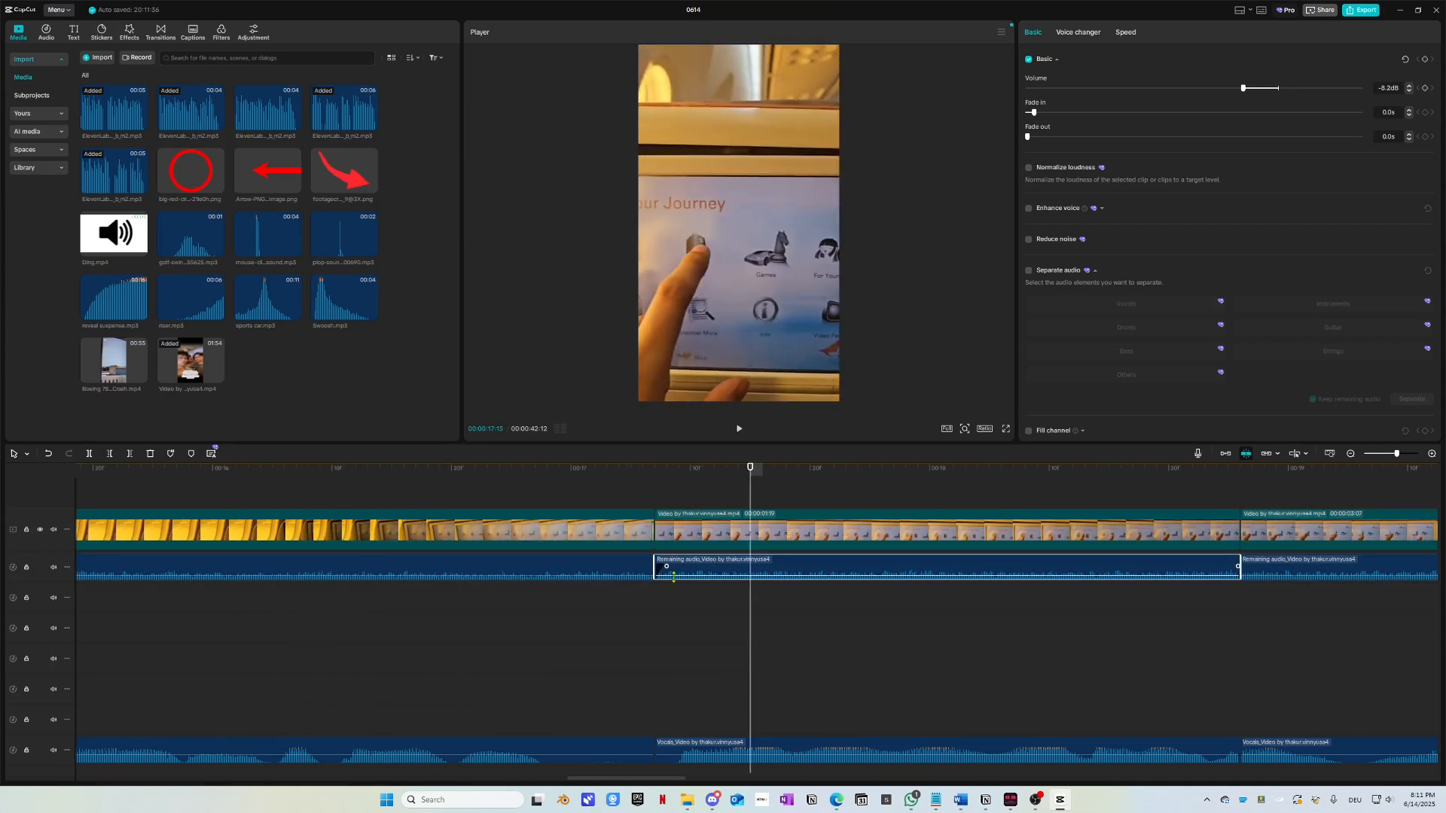
pyautogui.press('space')
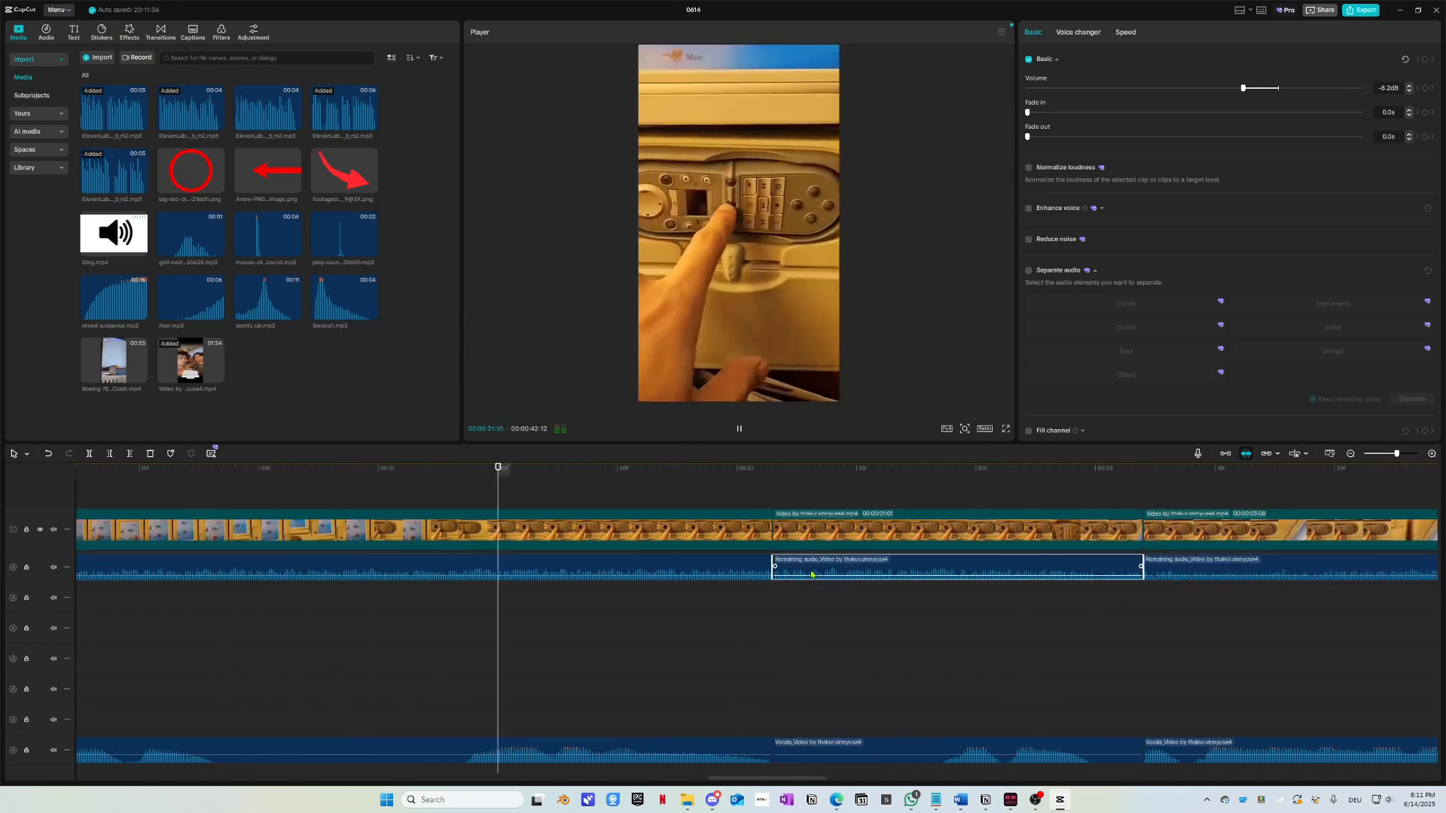
# Step: Check the second Remaining audio clip's fades from 27:01, then scrub to the project's end
pyautogui.hscroll(8, 764, 618)
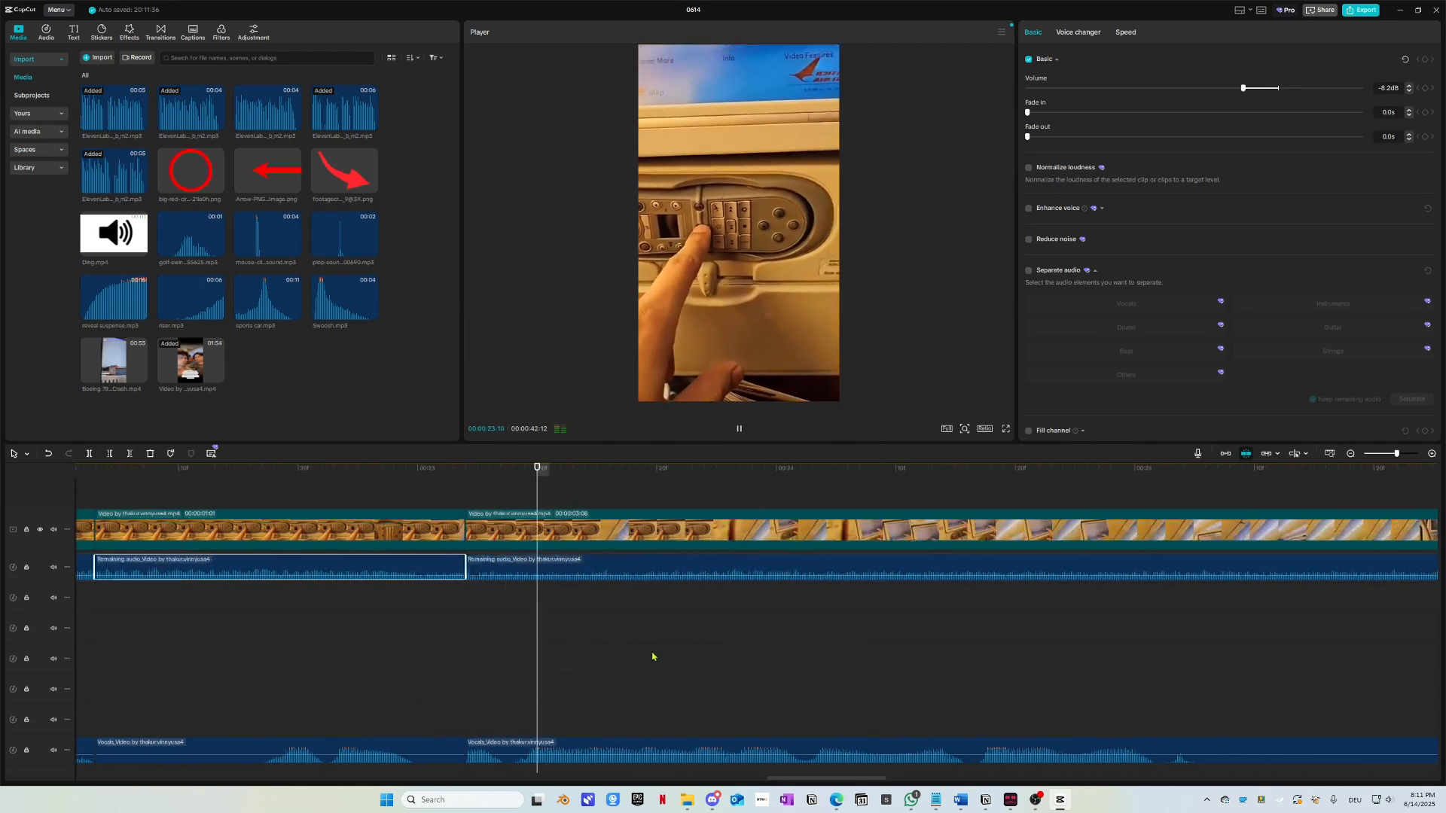
pyautogui.scroll(-1, 646, 653)
pyautogui.click(1014, 477)
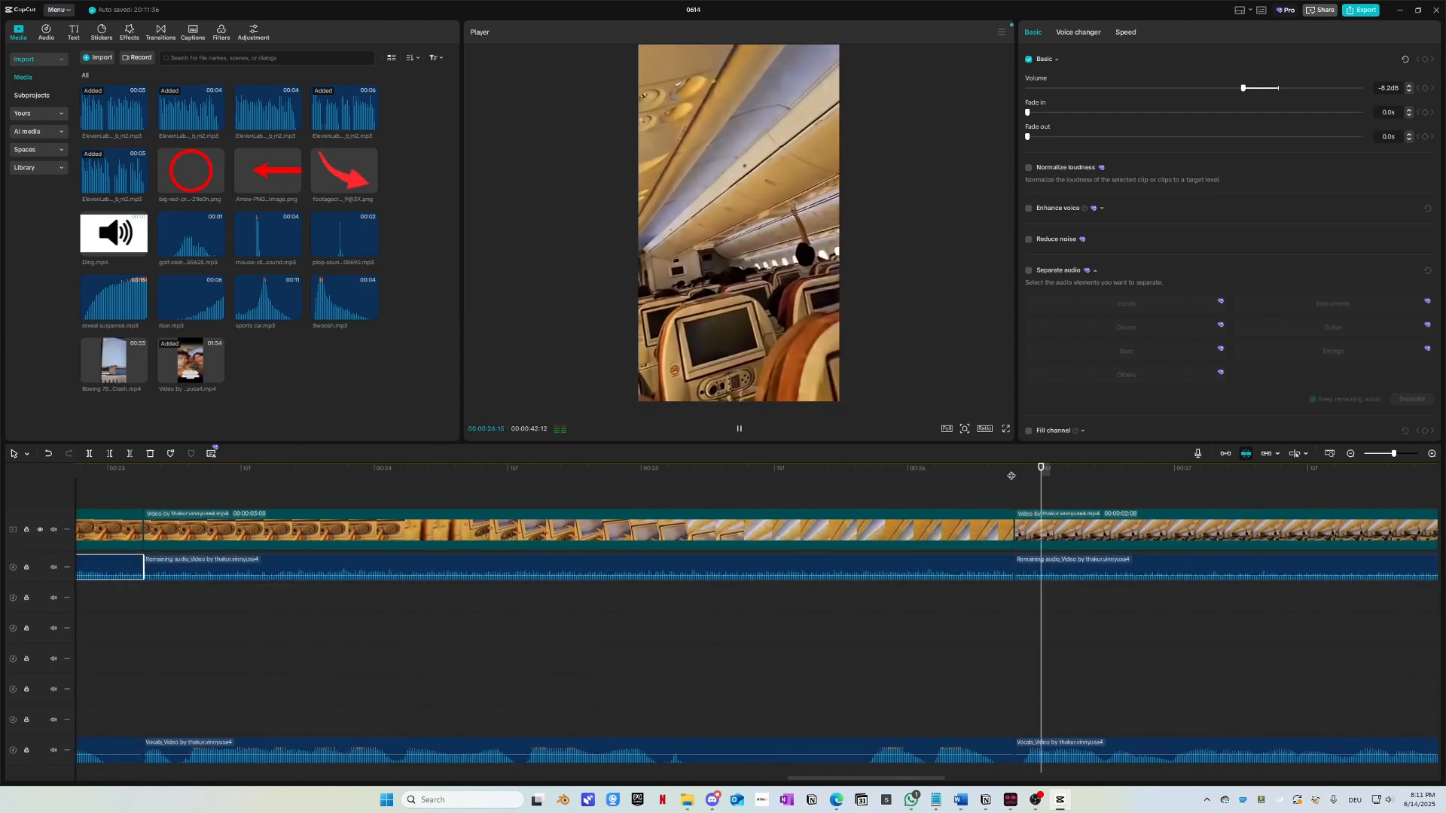
pyautogui.click(978, 476)
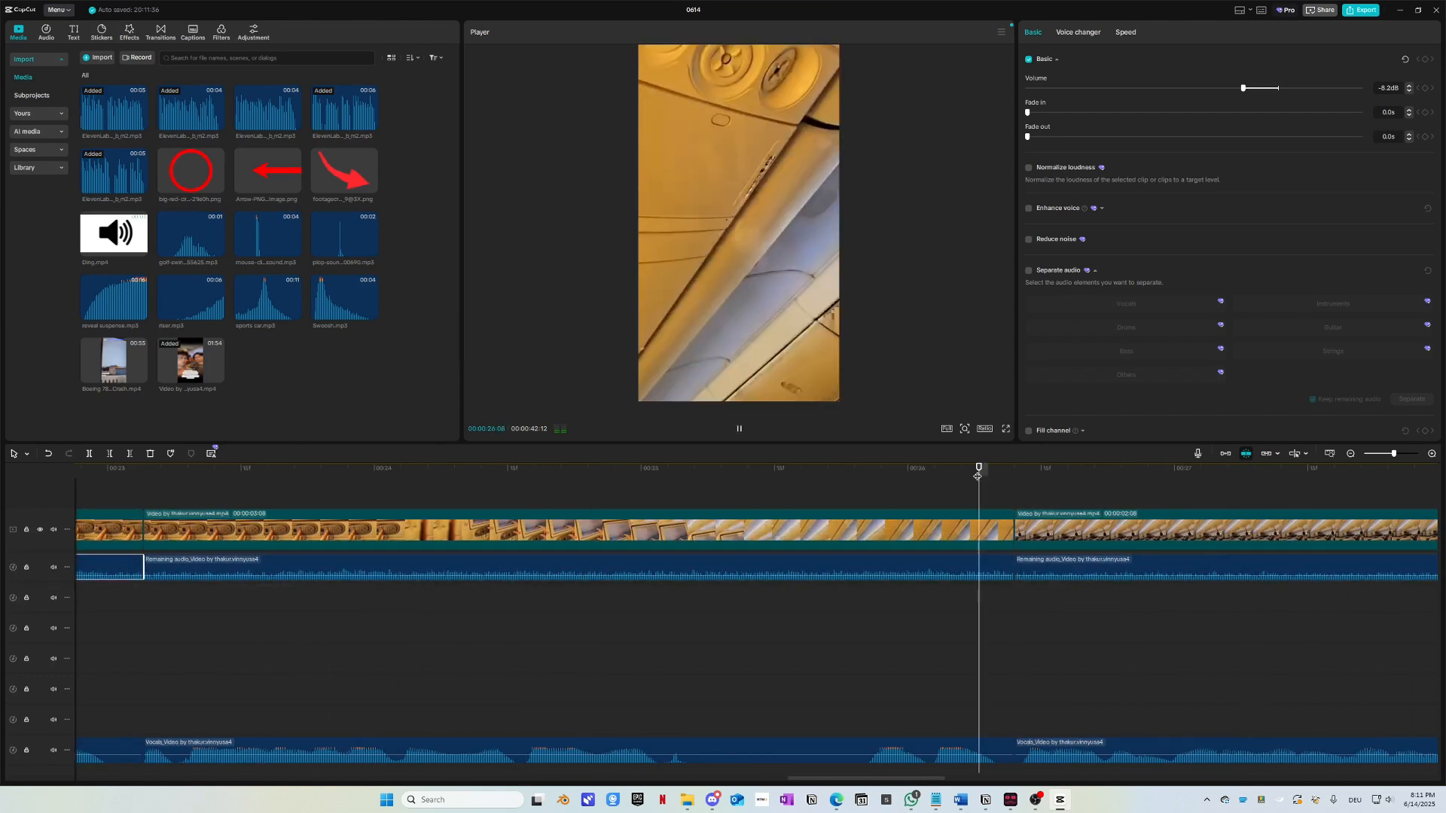
pyautogui.click(1016, 569)
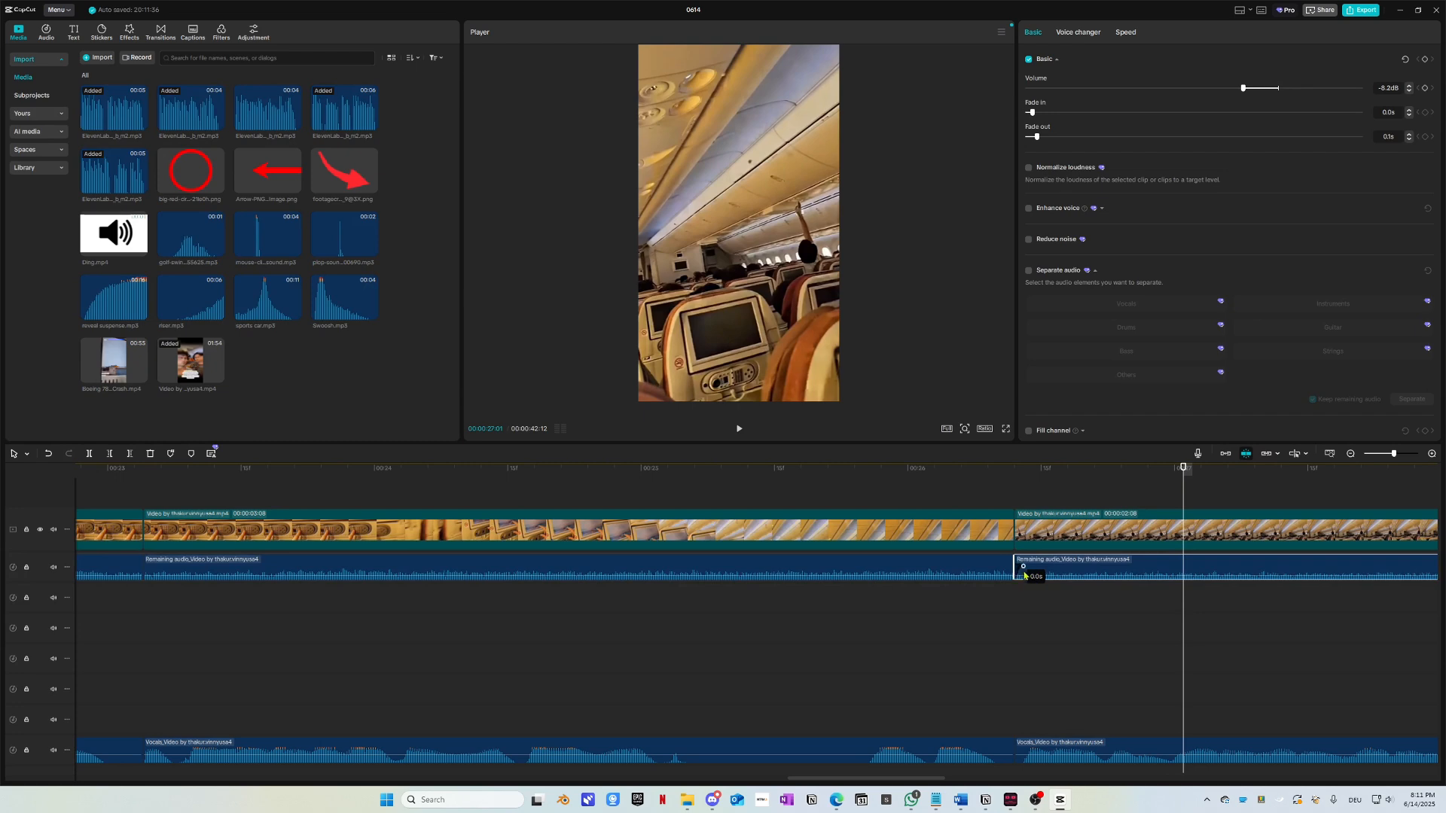
pyautogui.press('space')
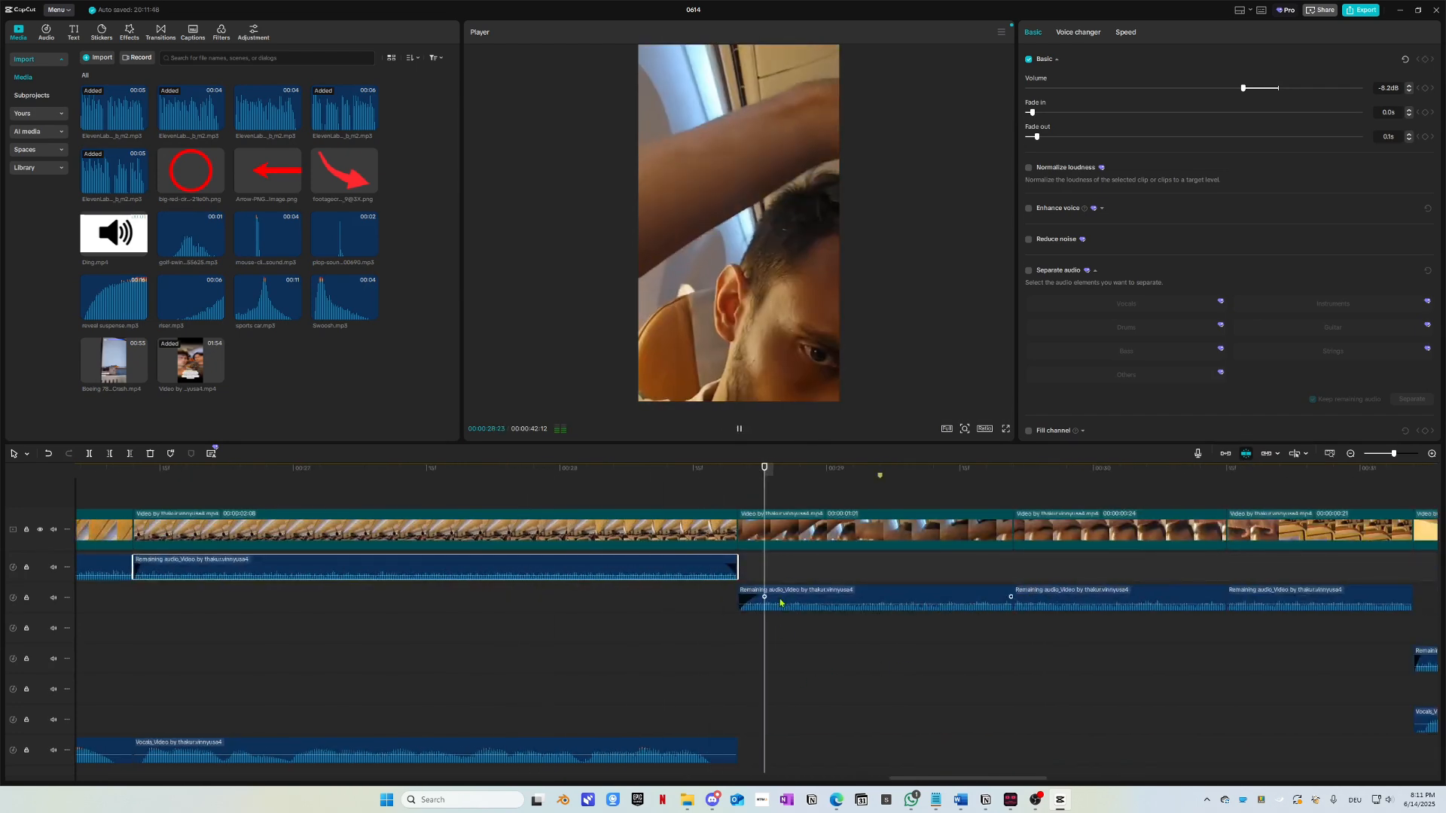
pyautogui.scroll(-3, 761, 672)
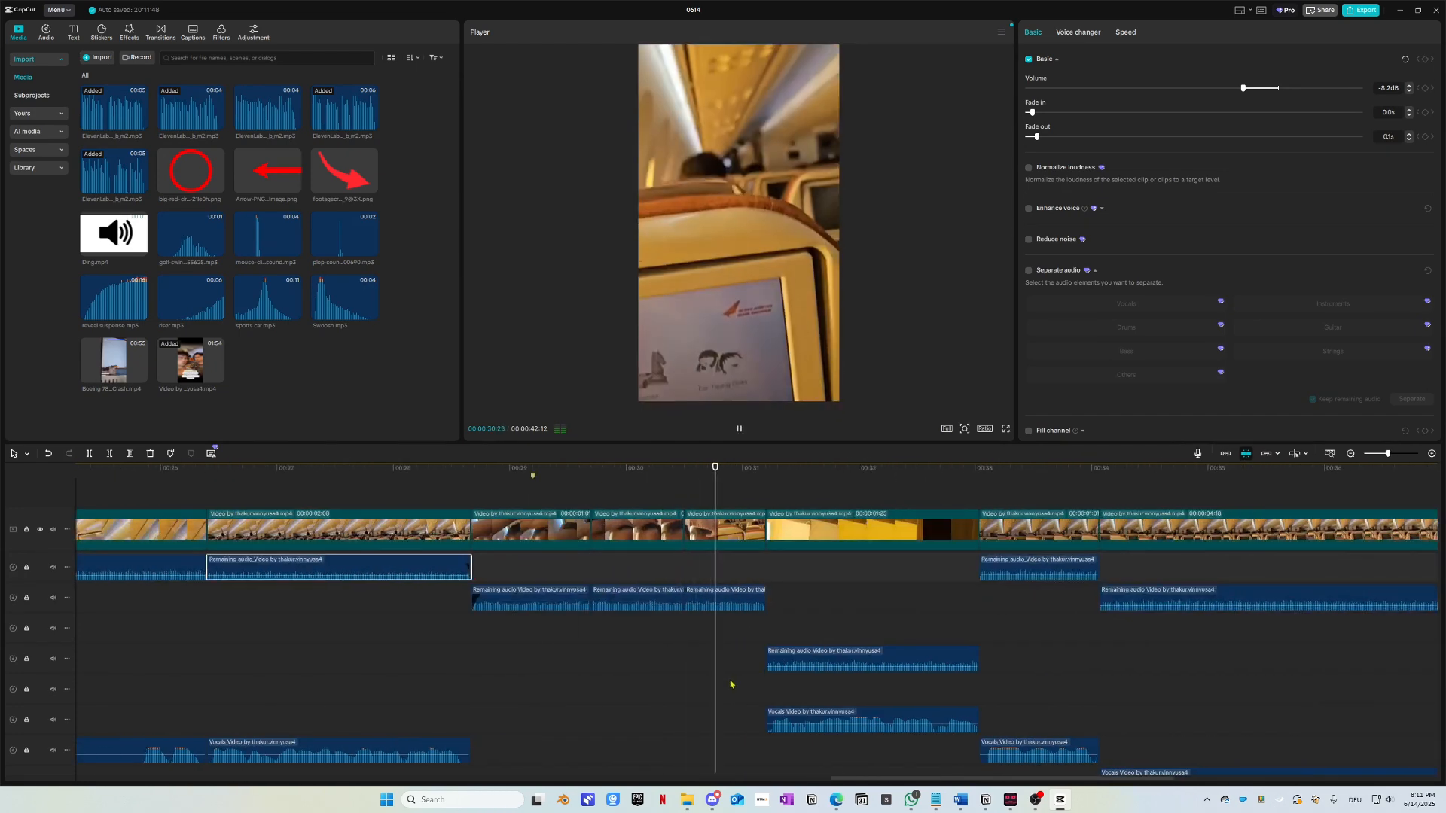
pyautogui.hscroll(-10, 724, 686)
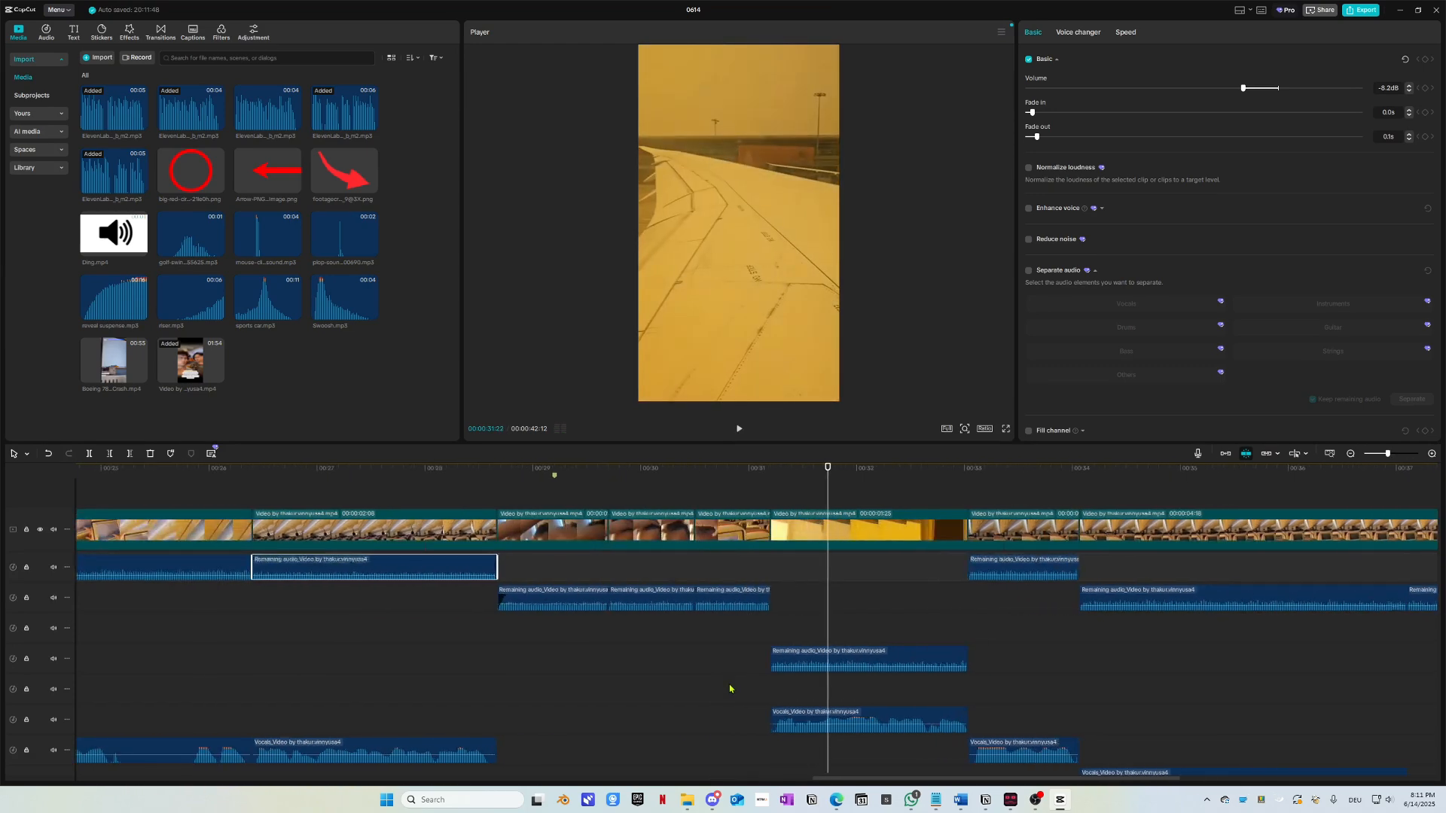
pyautogui.hscroll(-10, 737, 692)
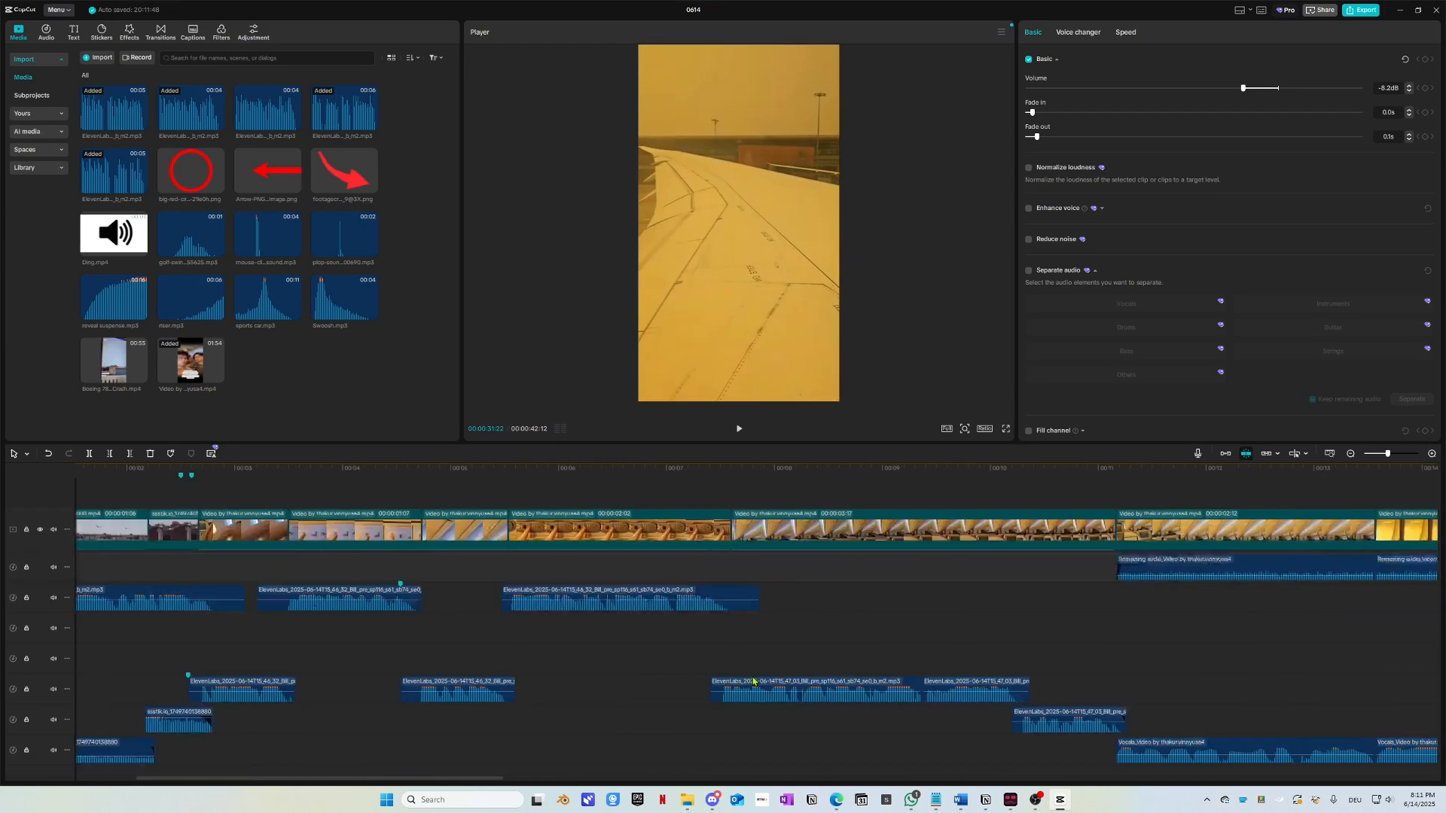
pyautogui.scroll(-5, 752, 676)
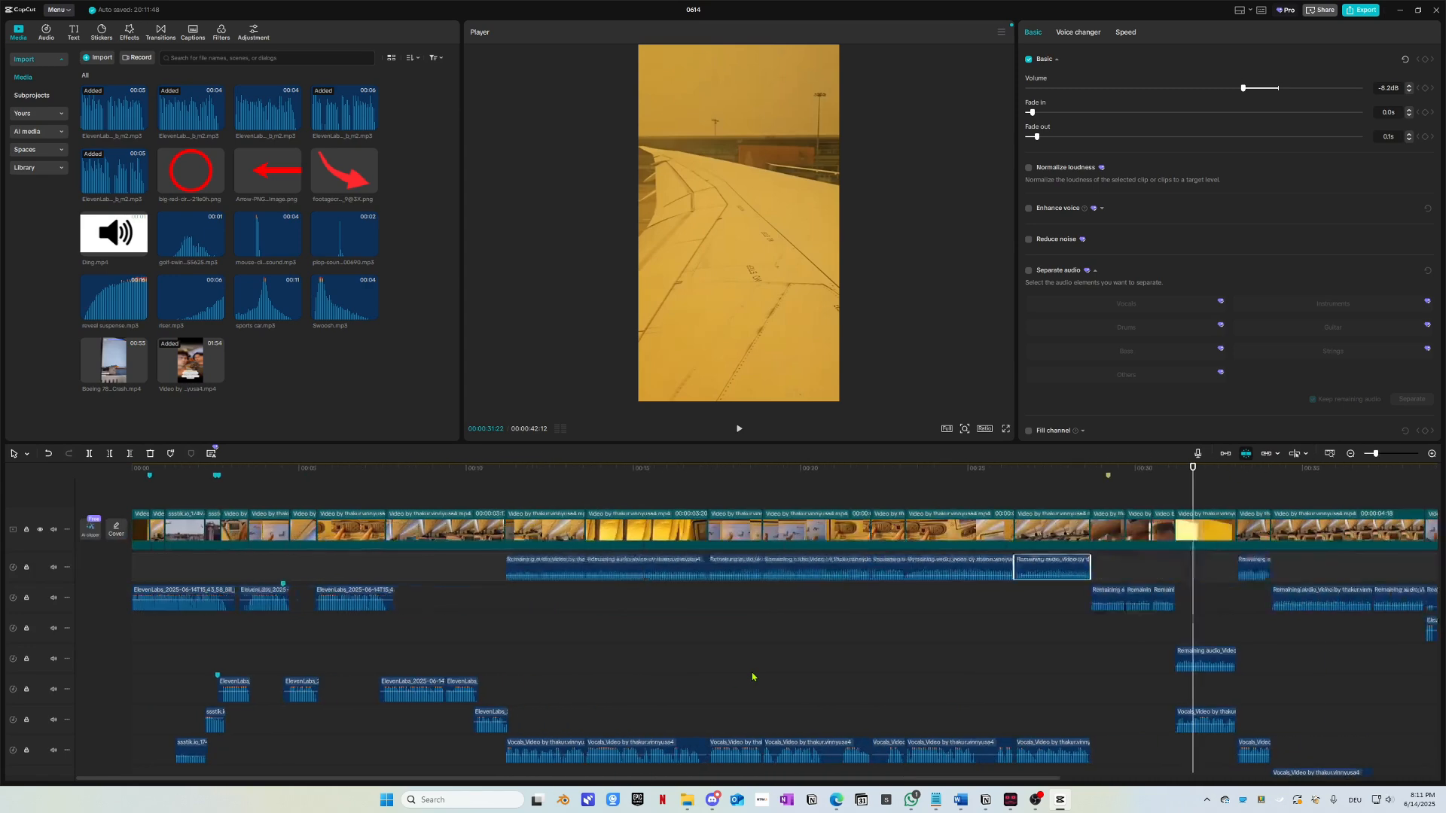
pyautogui.moveTo(627, 485); pyautogui.dragTo(889, 548)
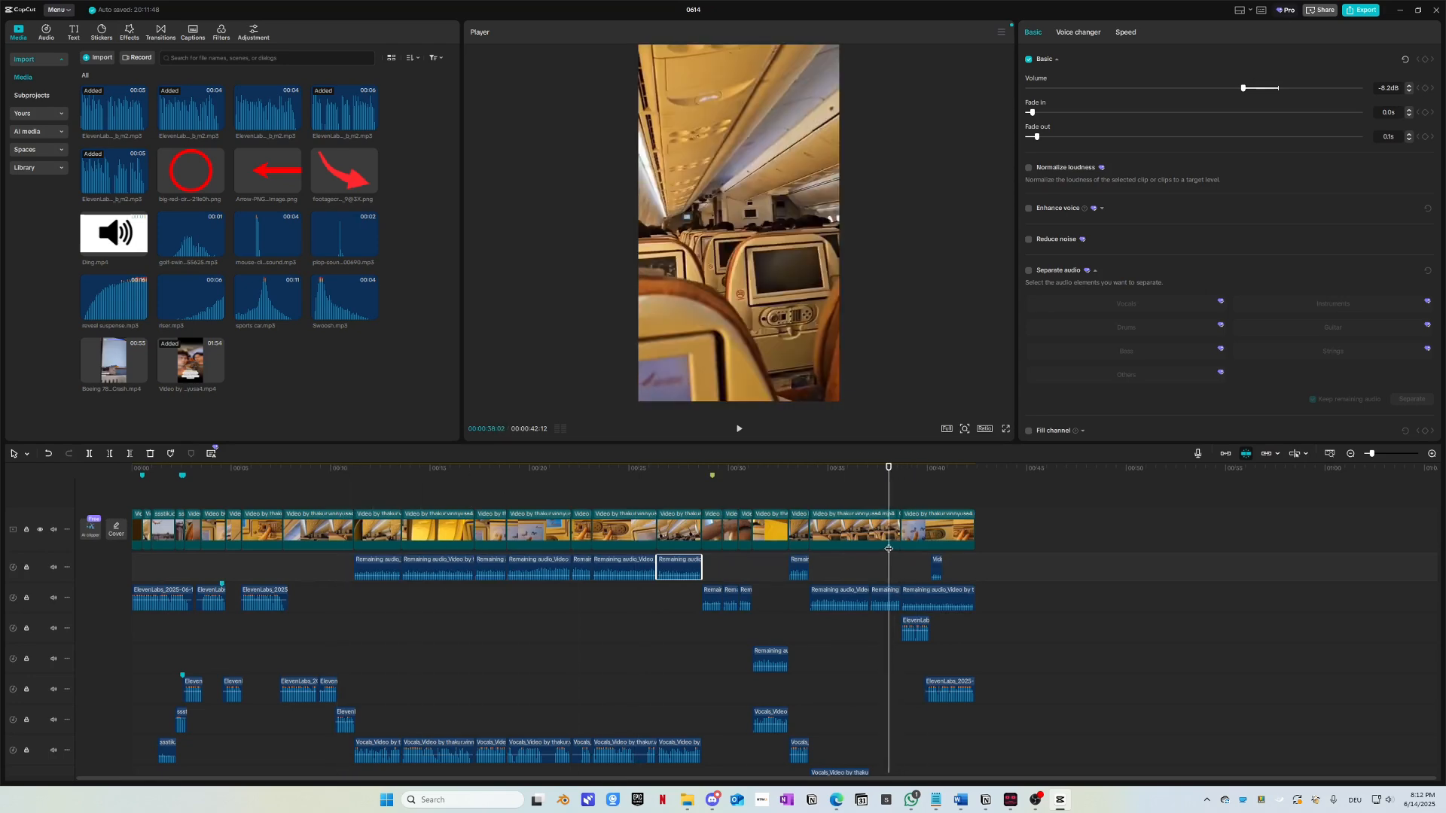
# Step: Play the Short from 00:00 through the opening cabin shots, stop at 11:08, and return to 08:24
pyautogui.press('space')
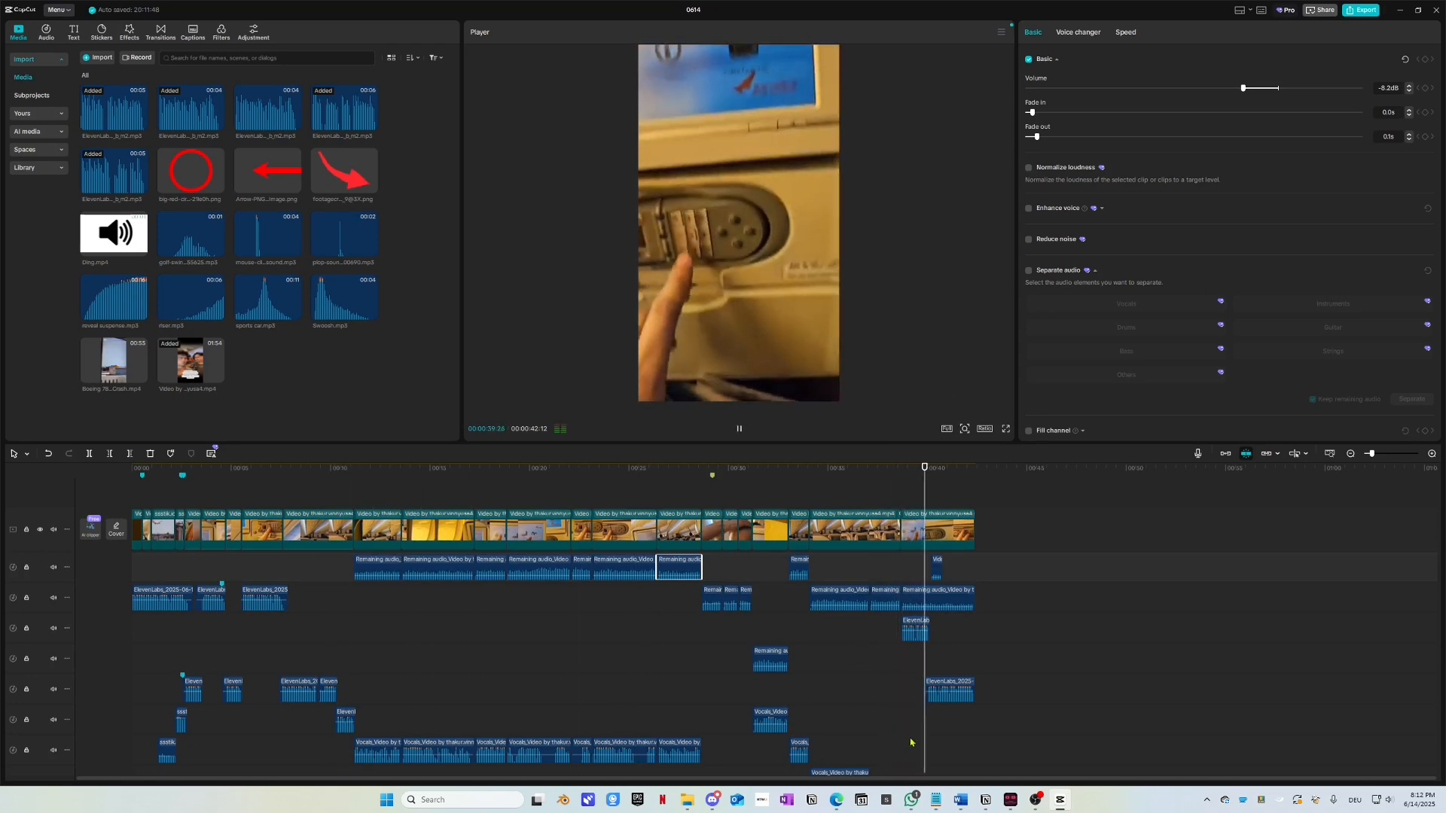
pyautogui.scroll(2, 910, 743)
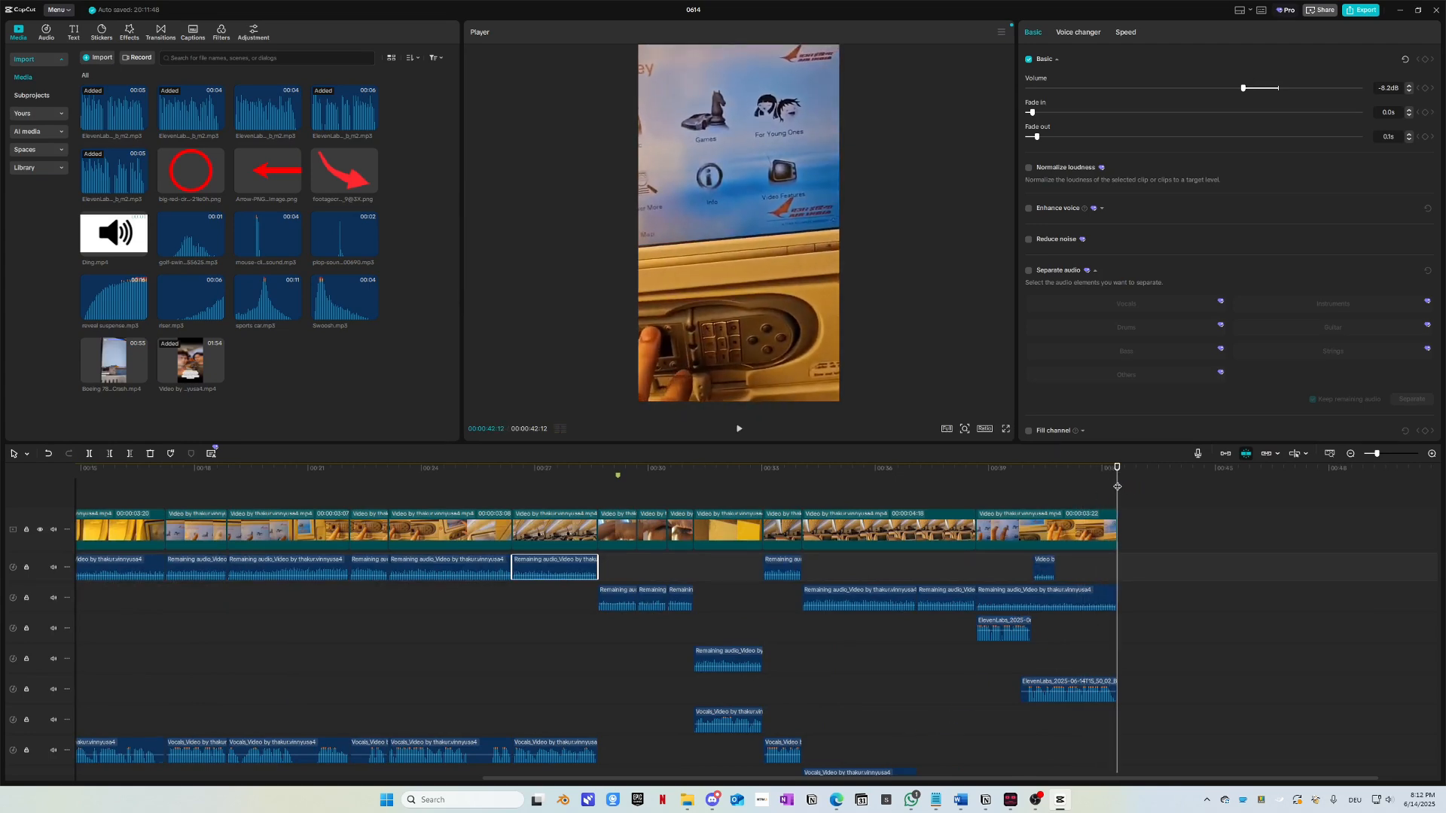
pyautogui.moveTo(1118, 487); pyautogui.dragTo(15, 487)
pyautogui.moveTo(131, 469); pyautogui.dragTo(75, 469)
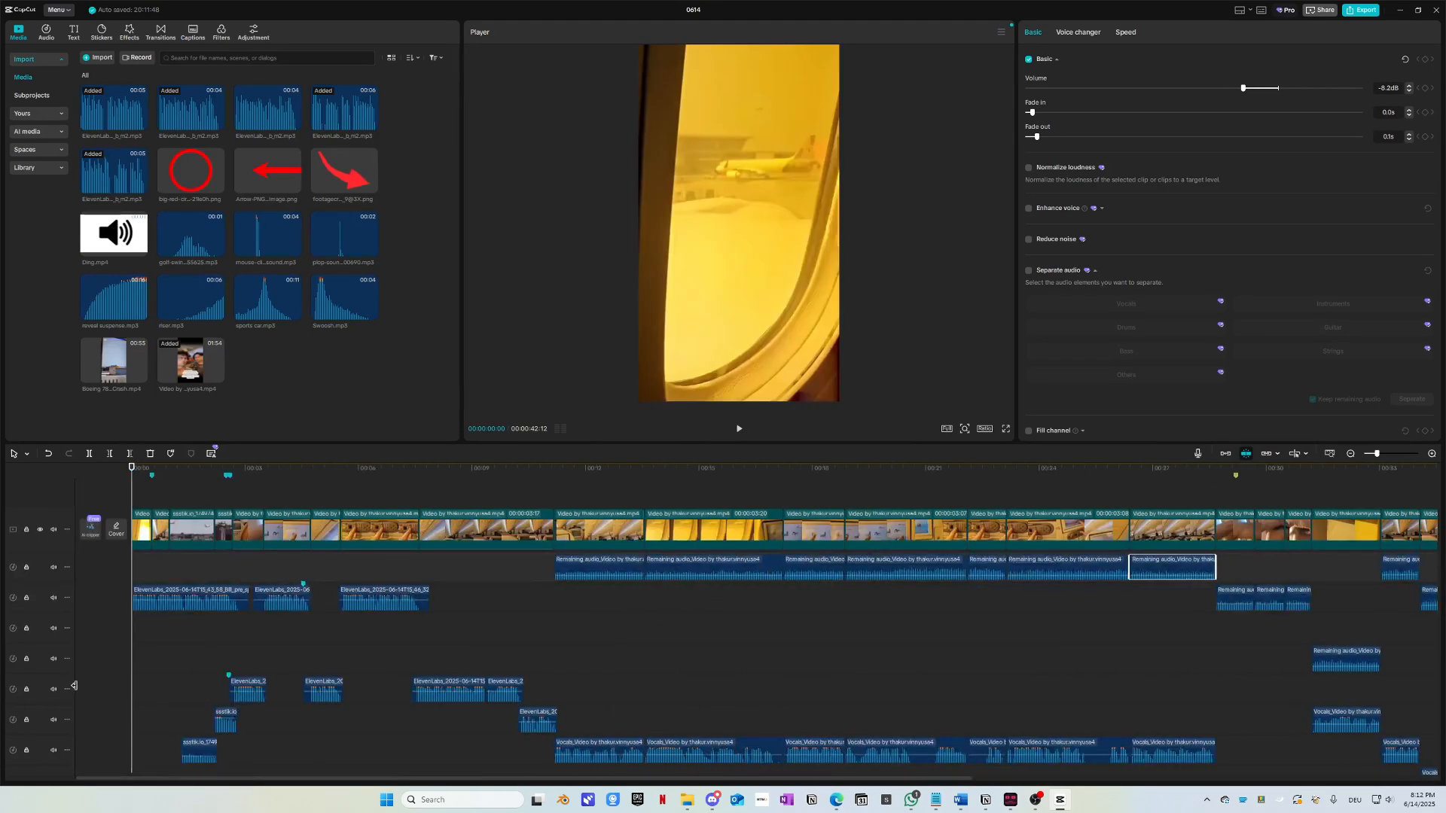
pyautogui.keyDown('ctrl'); pyautogui.scroll(1, 174, 644); pyautogui.keyUp('ctrl')
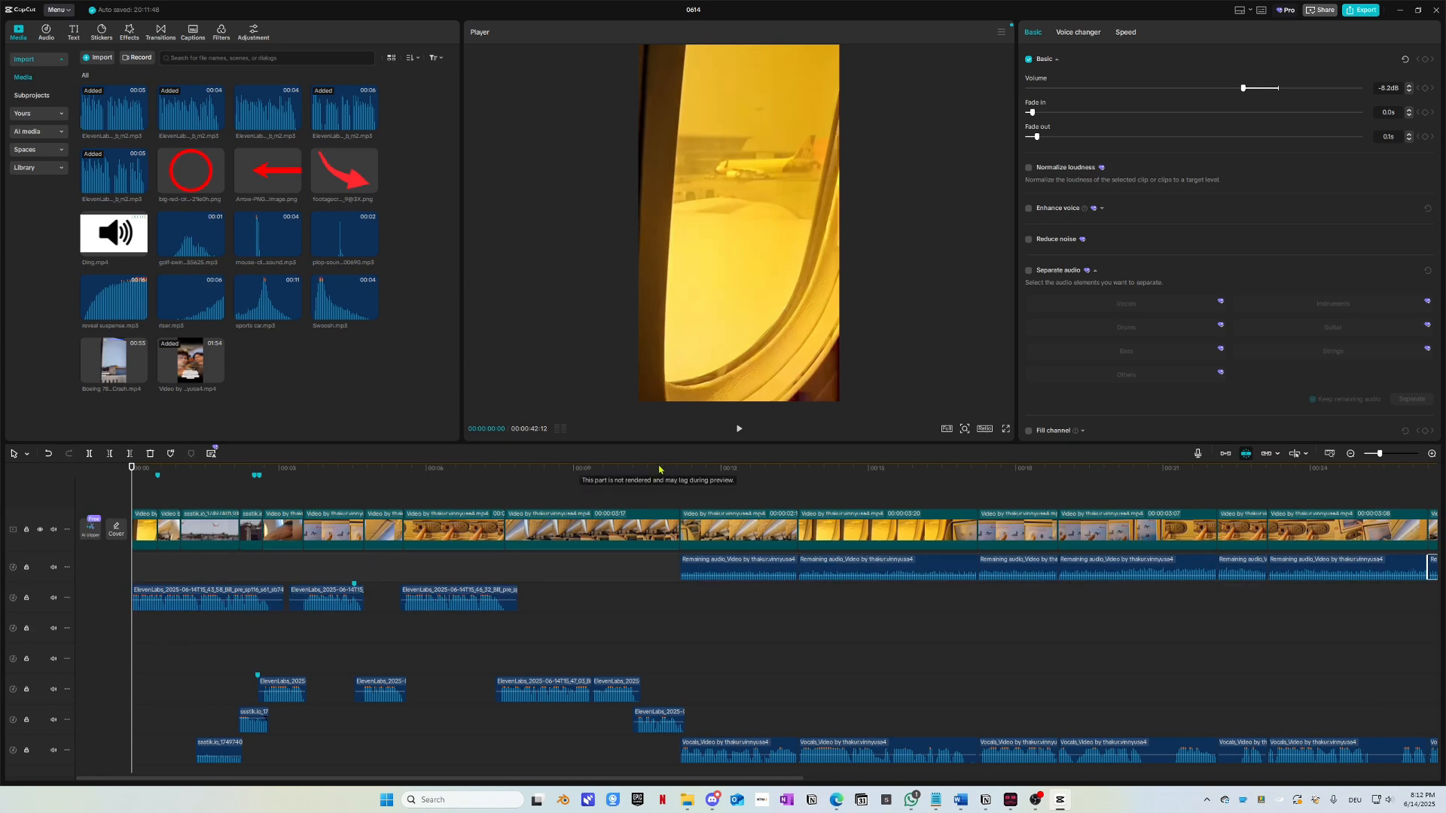
pyautogui.click(689, 470)
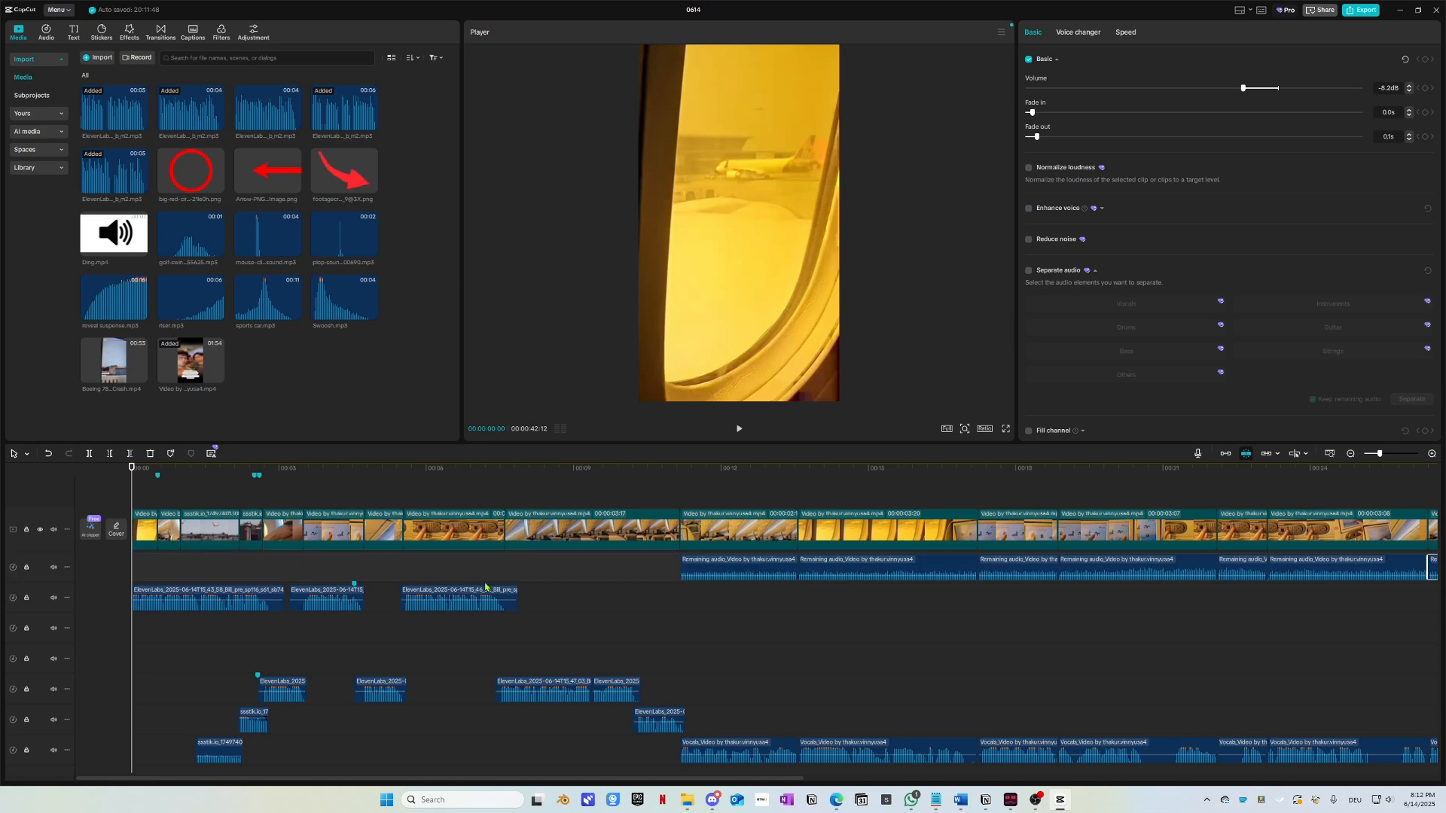
pyautogui.press('space')
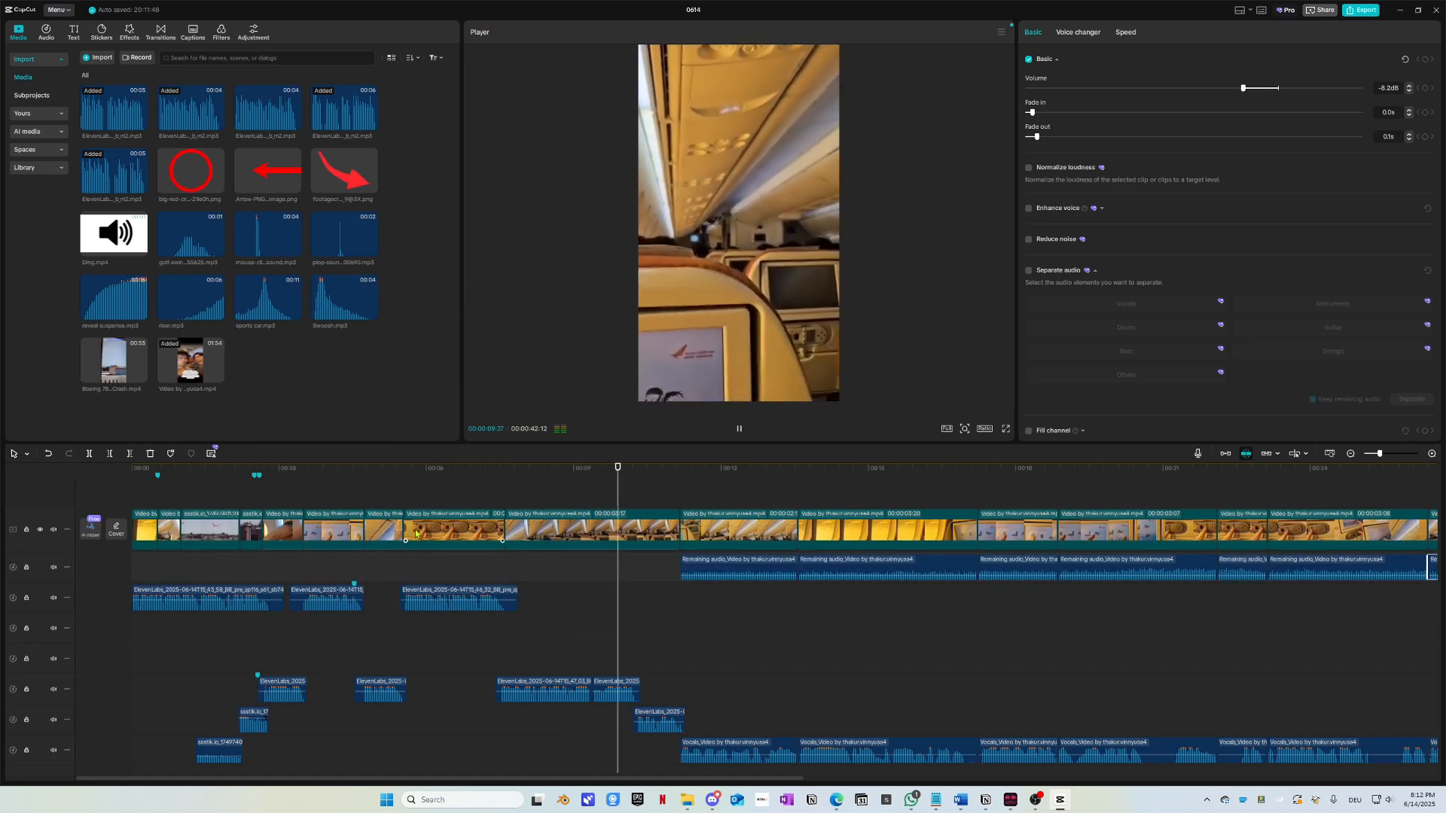
pyautogui.press('space')
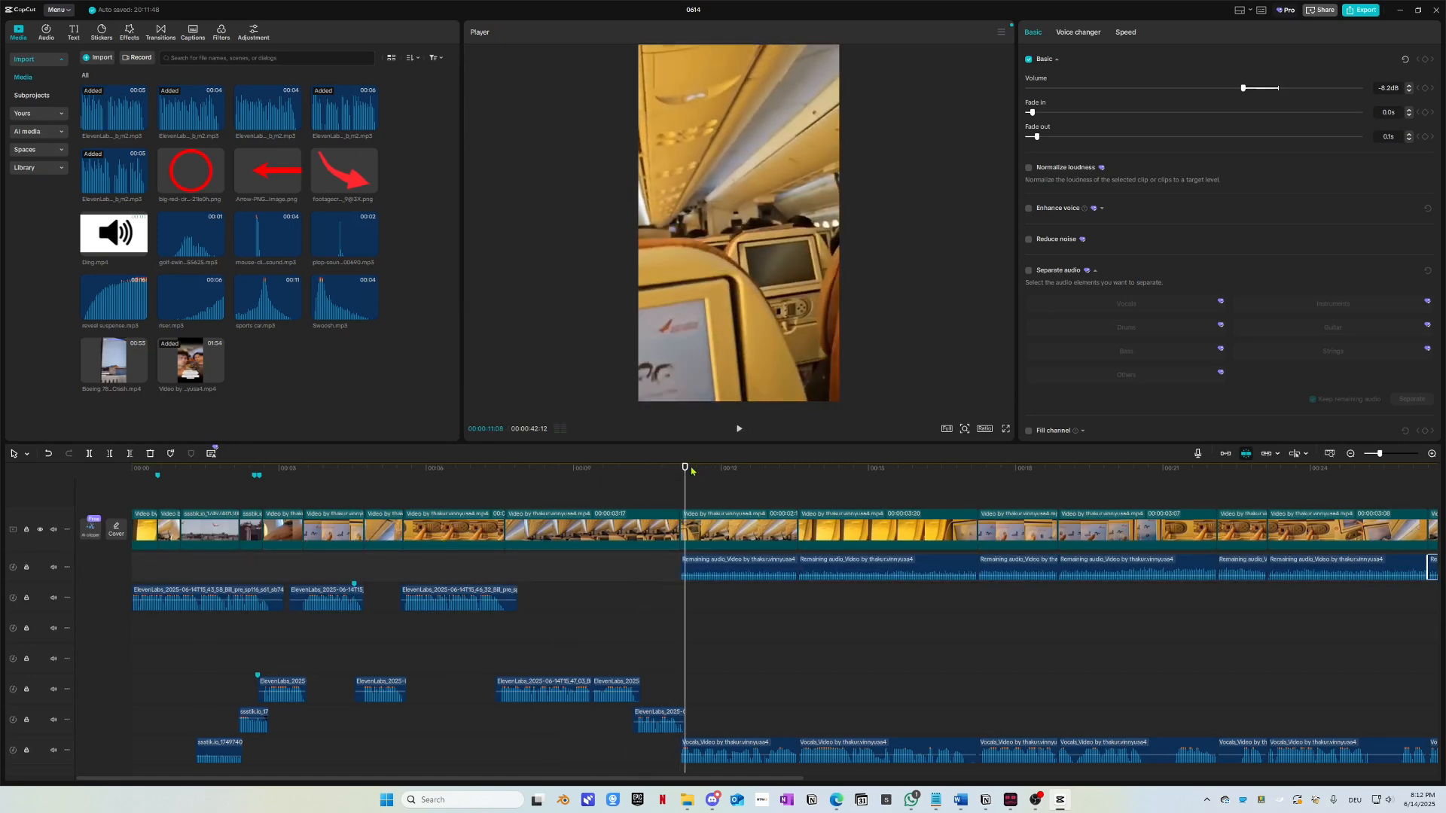
pyautogui.moveTo(691, 471); pyautogui.dragTo(584, 467)
# Step: Scale the cabin clips up slightly in the frame and the seat-screen clip to 104%
pyautogui.click(654, 384)
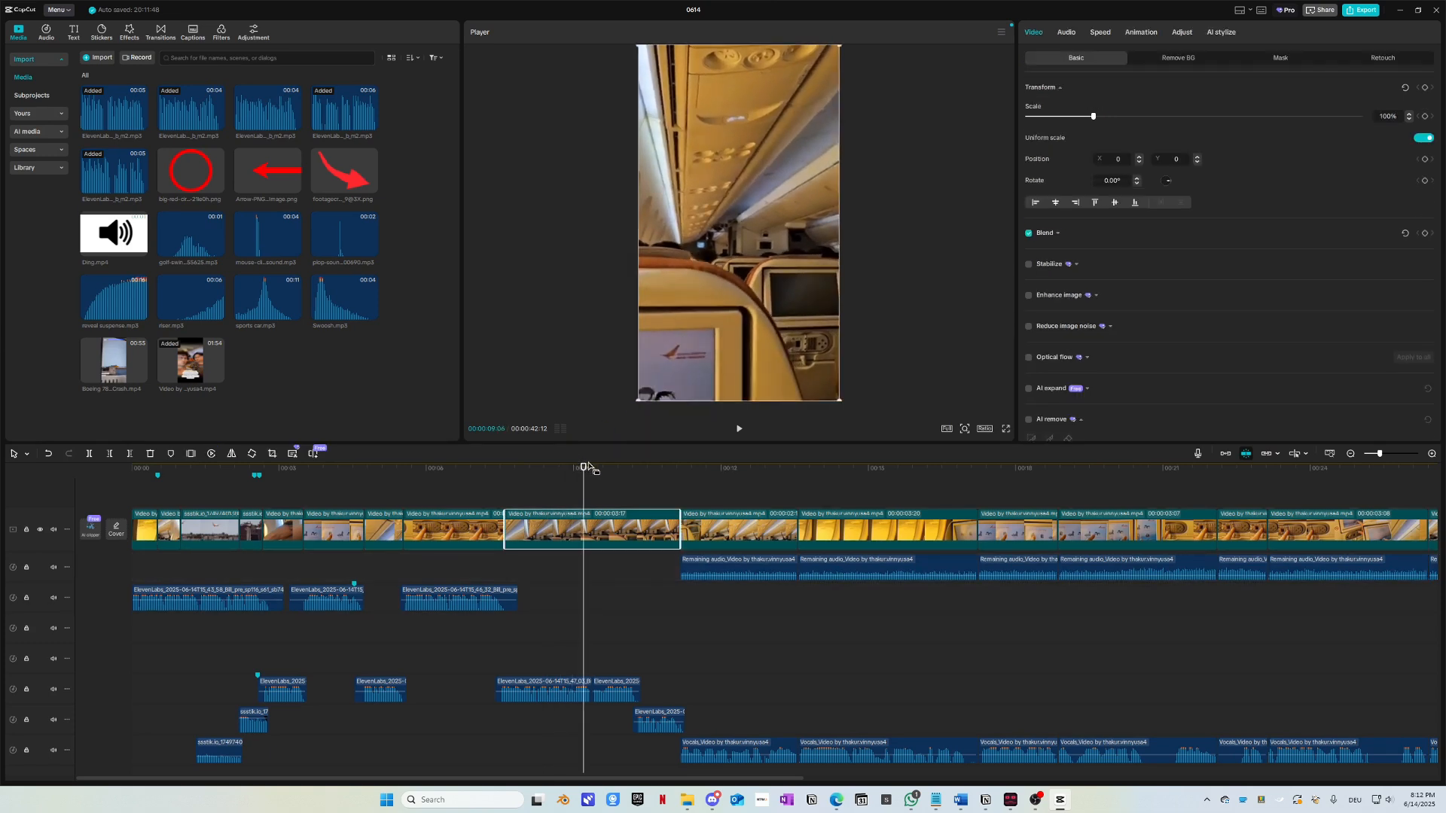
pyautogui.moveTo(840, 399); pyautogui.dragTo(860, 419)
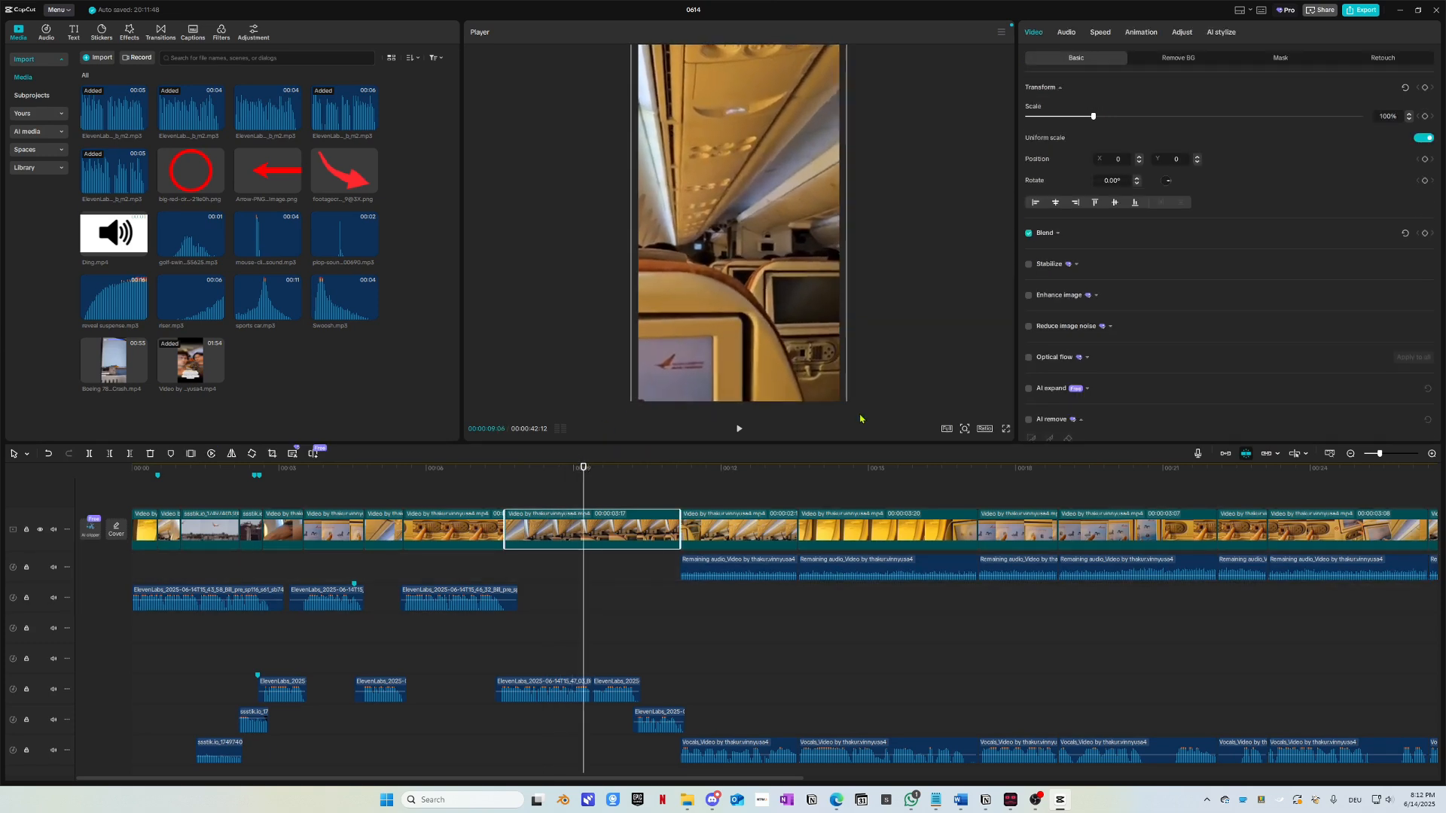
pyautogui.click(708, 469)
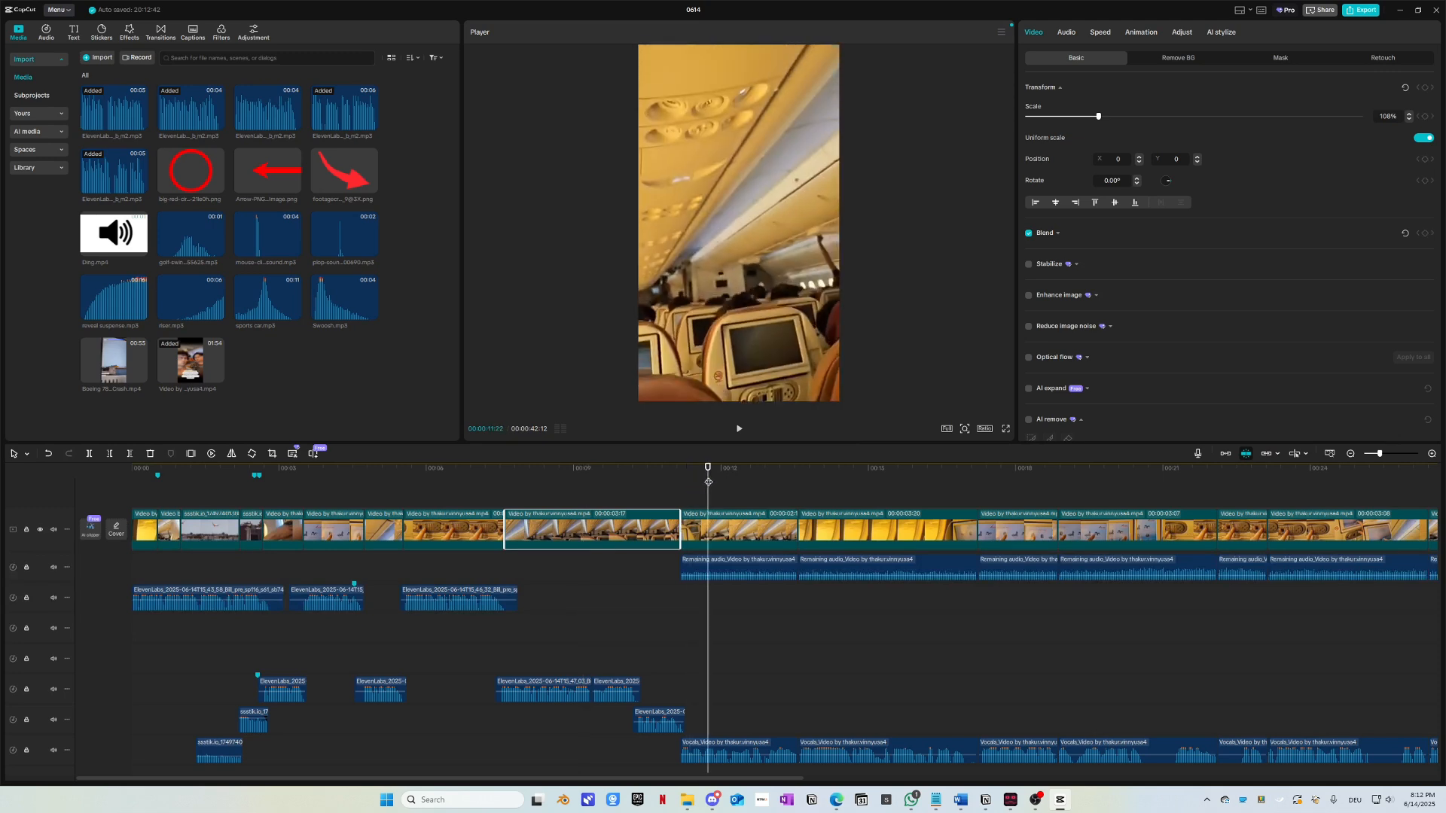
pyautogui.click(748, 390)
pyautogui.moveTo(840, 399)
pyautogui.mouseDown()
pyautogui.moveTo(869, 430)
pyautogui.moveTo(846, 404)
pyautogui.mouseUp()
pyautogui.click(837, 530)
pyautogui.click(1004, 531)
pyautogui.click(1079, 532)
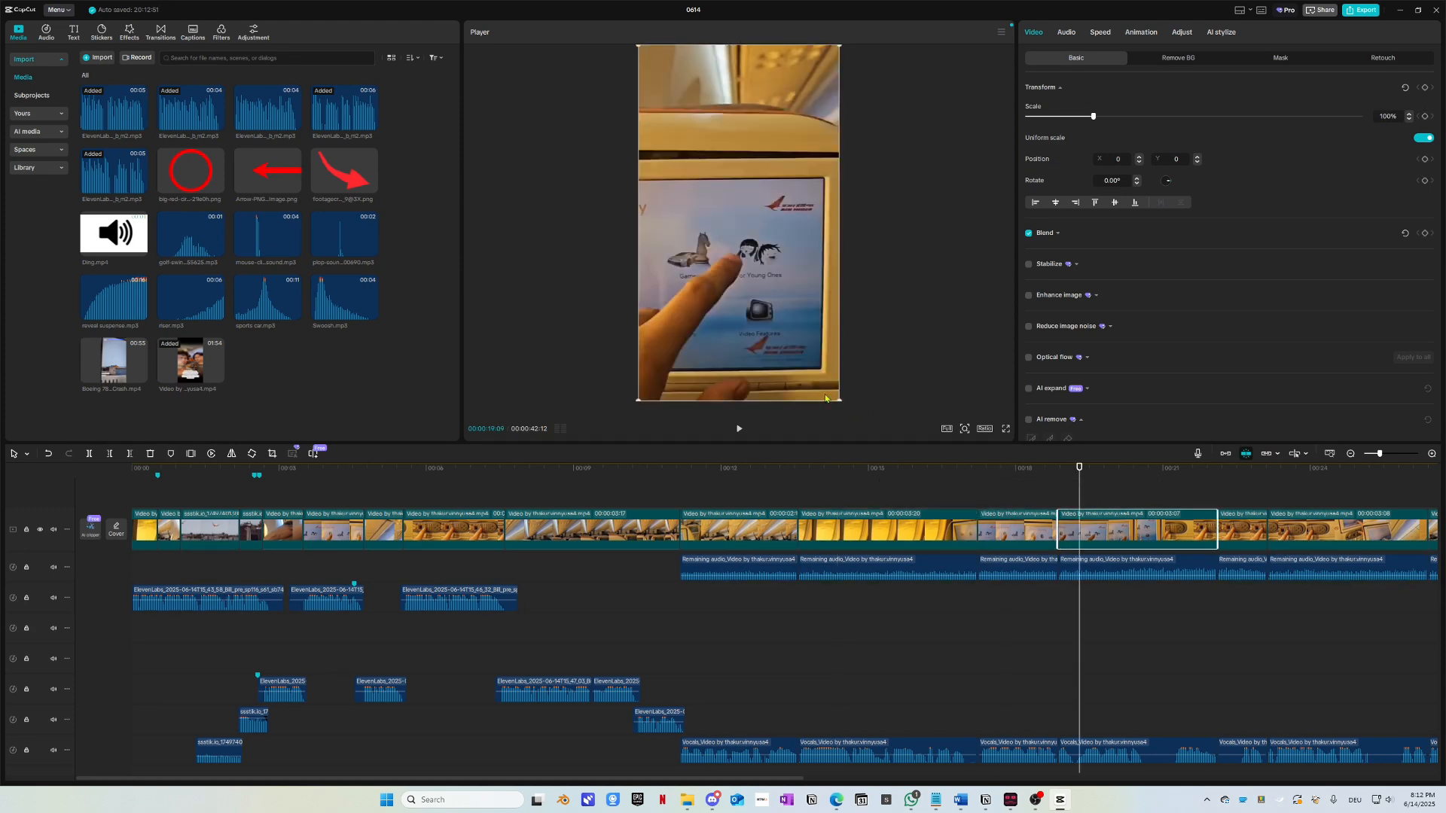
pyautogui.moveTo(842, 400); pyautogui.dragTo(852, 410)
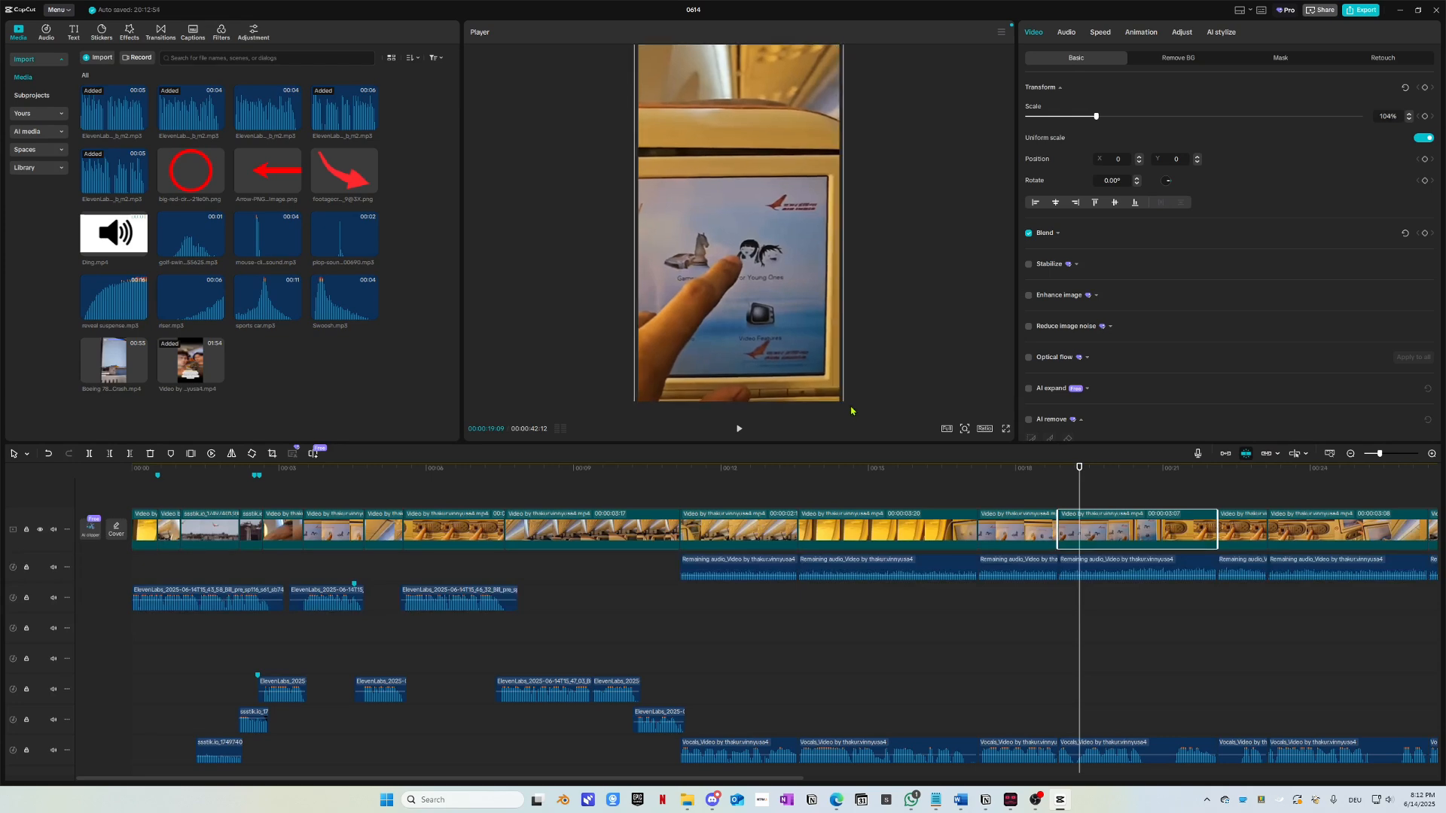
# Step: Review the clip around 00:22, then play the edit from the very start
pyautogui.scroll(-2, 1048, 522)
pyautogui.click(996, 474)
pyautogui.click(1000, 530)
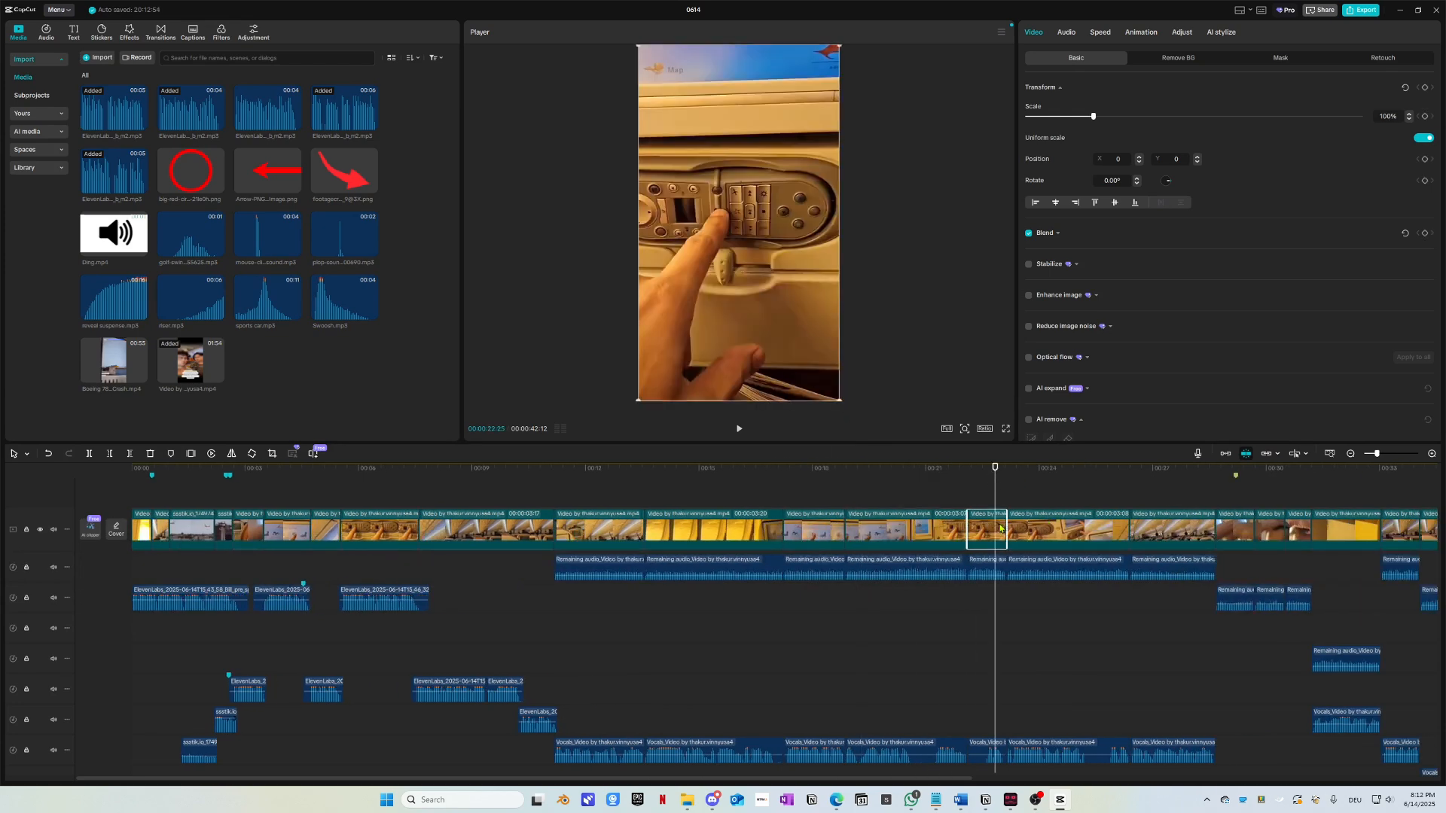
pyautogui.click(934, 469)
pyautogui.press('space')
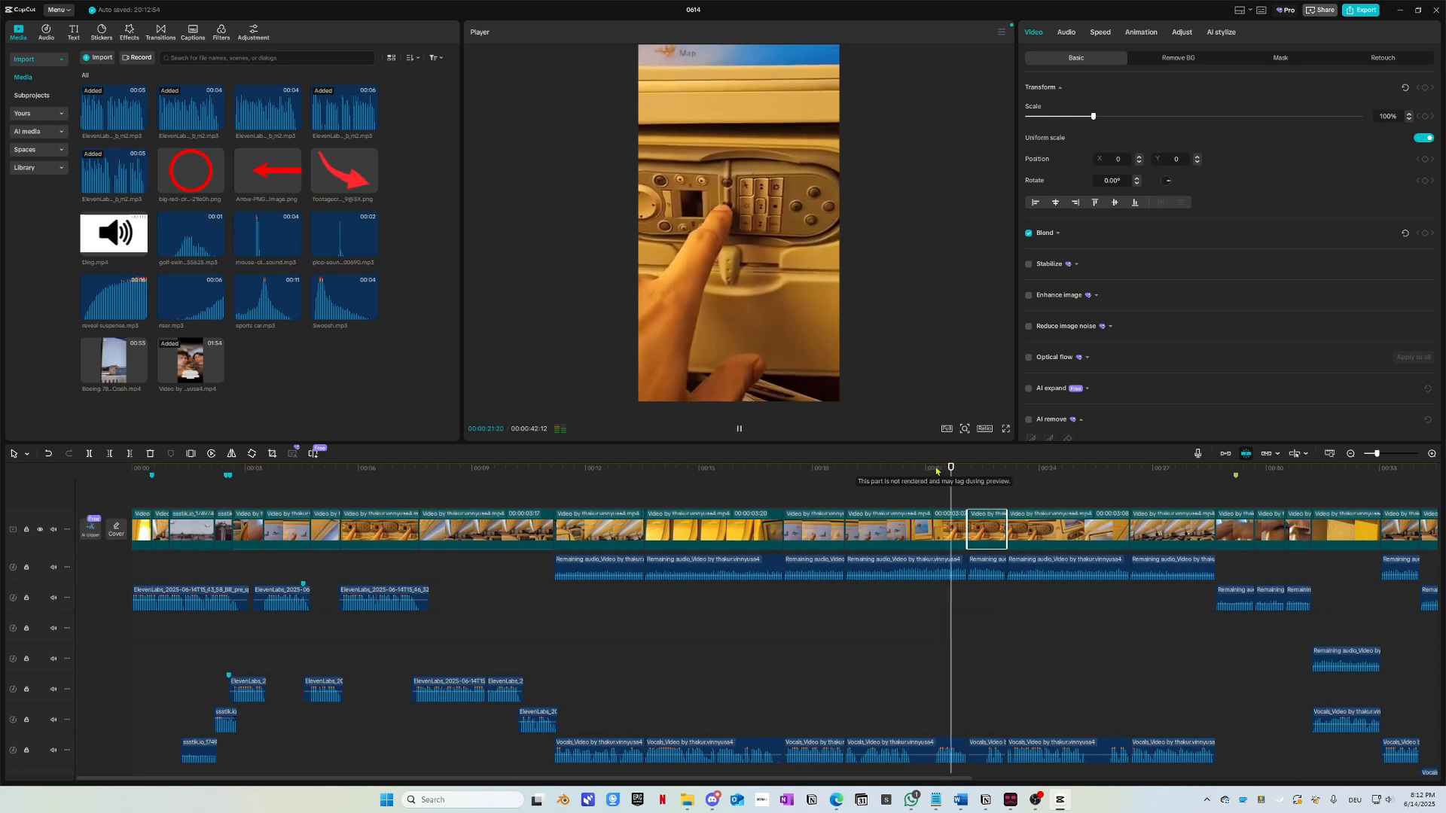
pyautogui.press('space')
pyautogui.press('space')
pyautogui.moveTo(969, 475); pyautogui.dragTo(130, 482)
pyautogui.press('space')
pyautogui.press('space')
pyautogui.scroll(2, 170, 556)
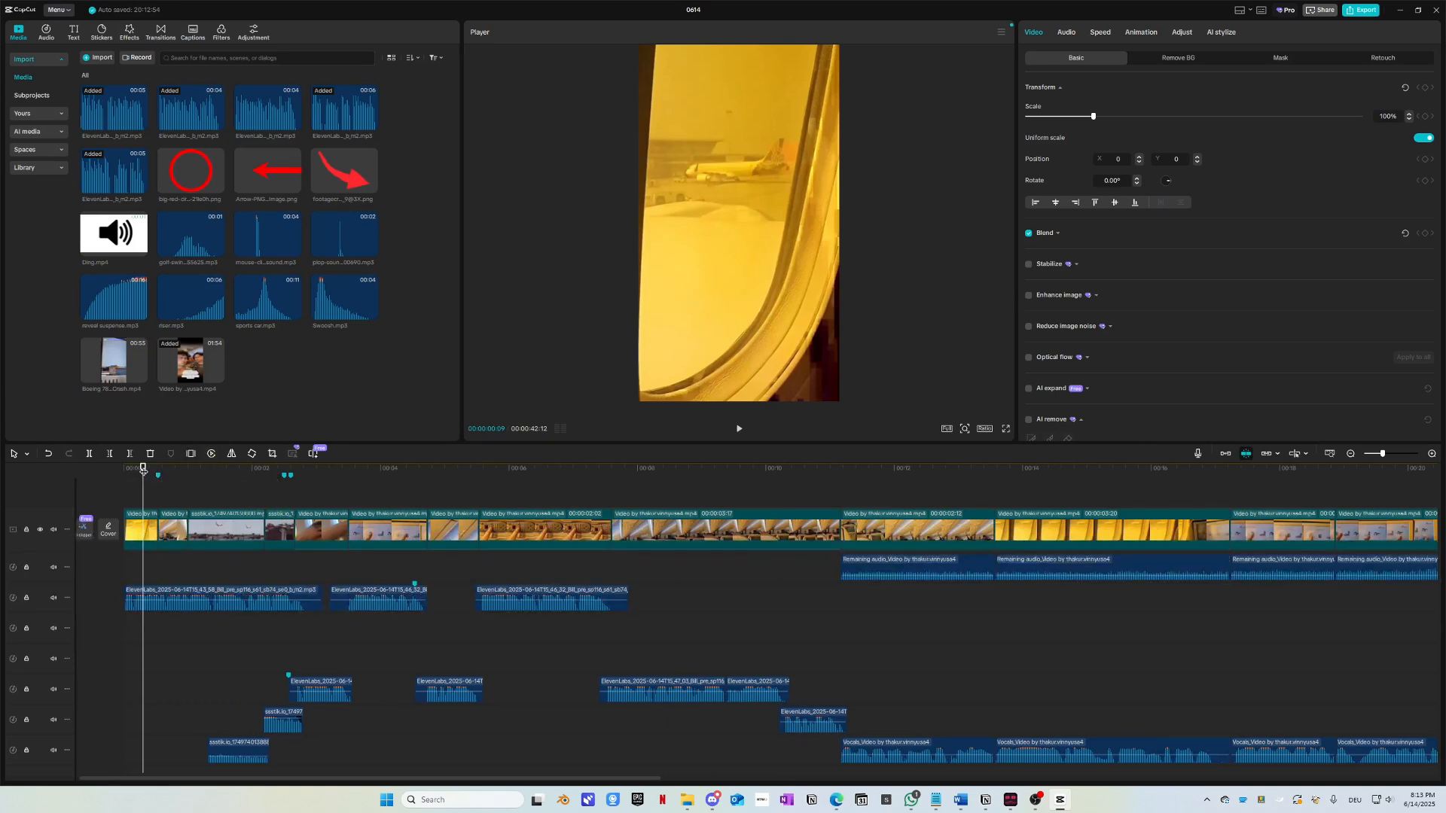
pyautogui.moveTo(143, 470); pyautogui.dragTo(75, 479)
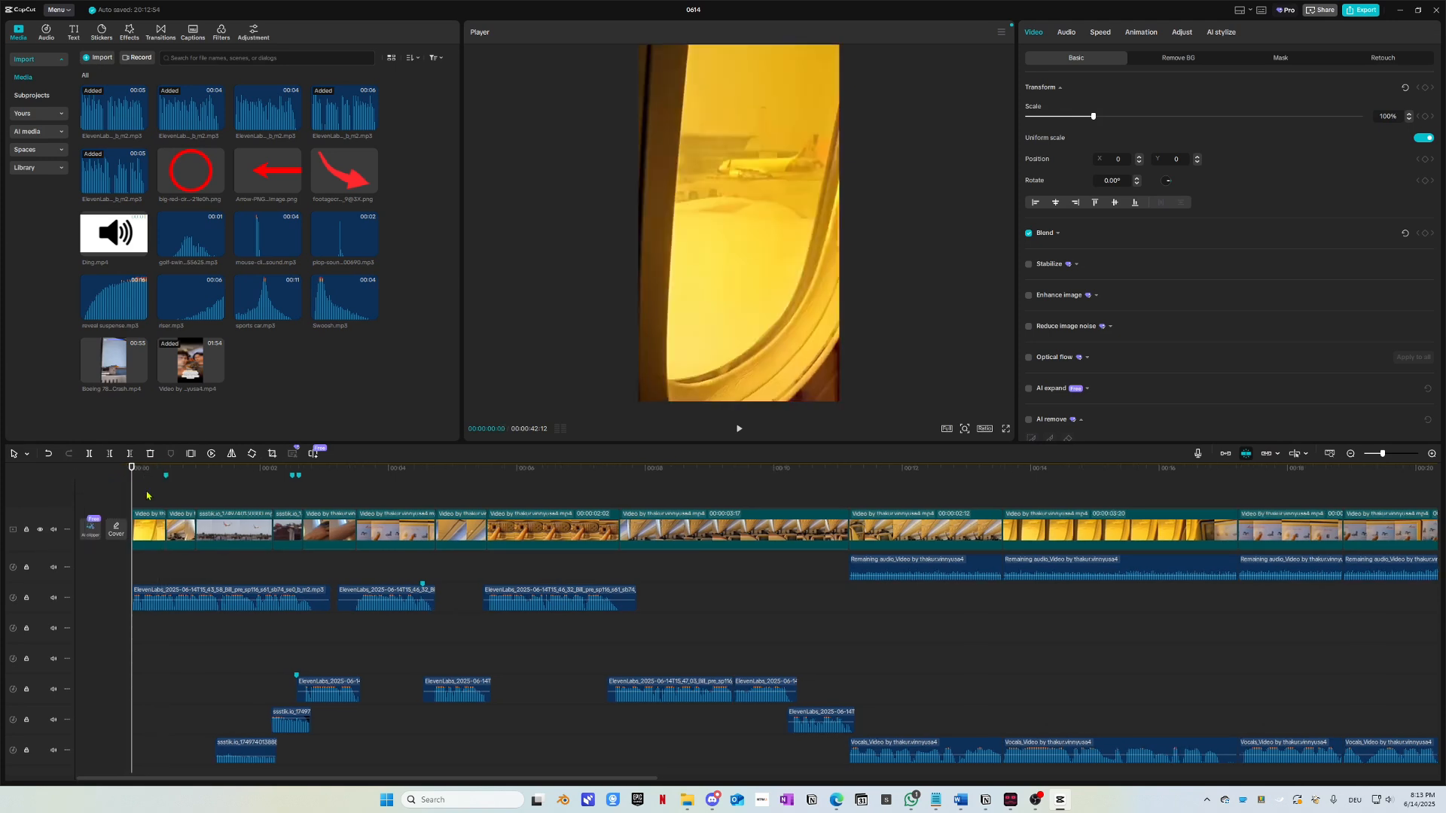
pyautogui.press('space')
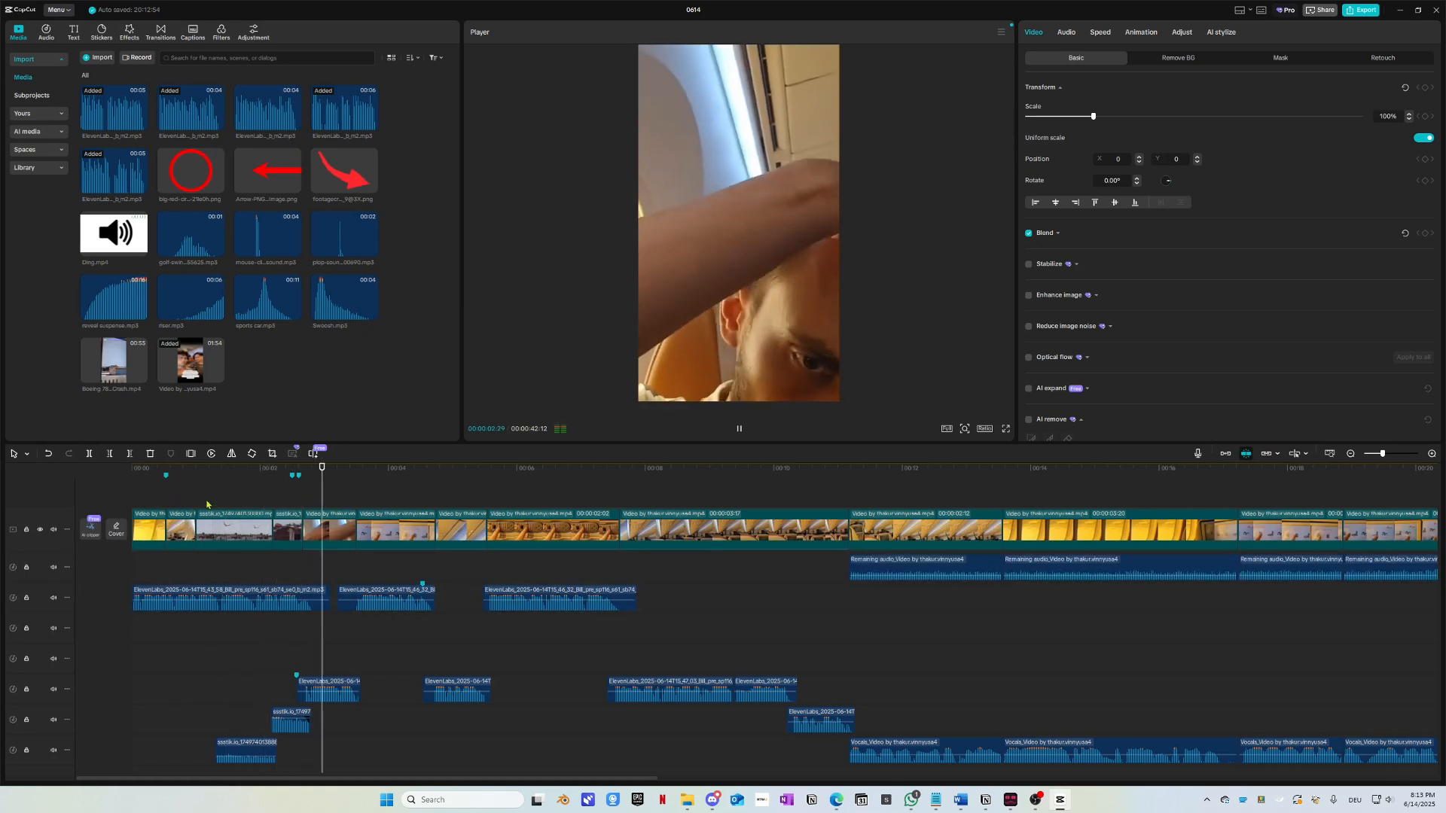
pyautogui.press('space')
pyautogui.moveTo(292, 477); pyautogui.dragTo(88, 480)
pyautogui.press('space')
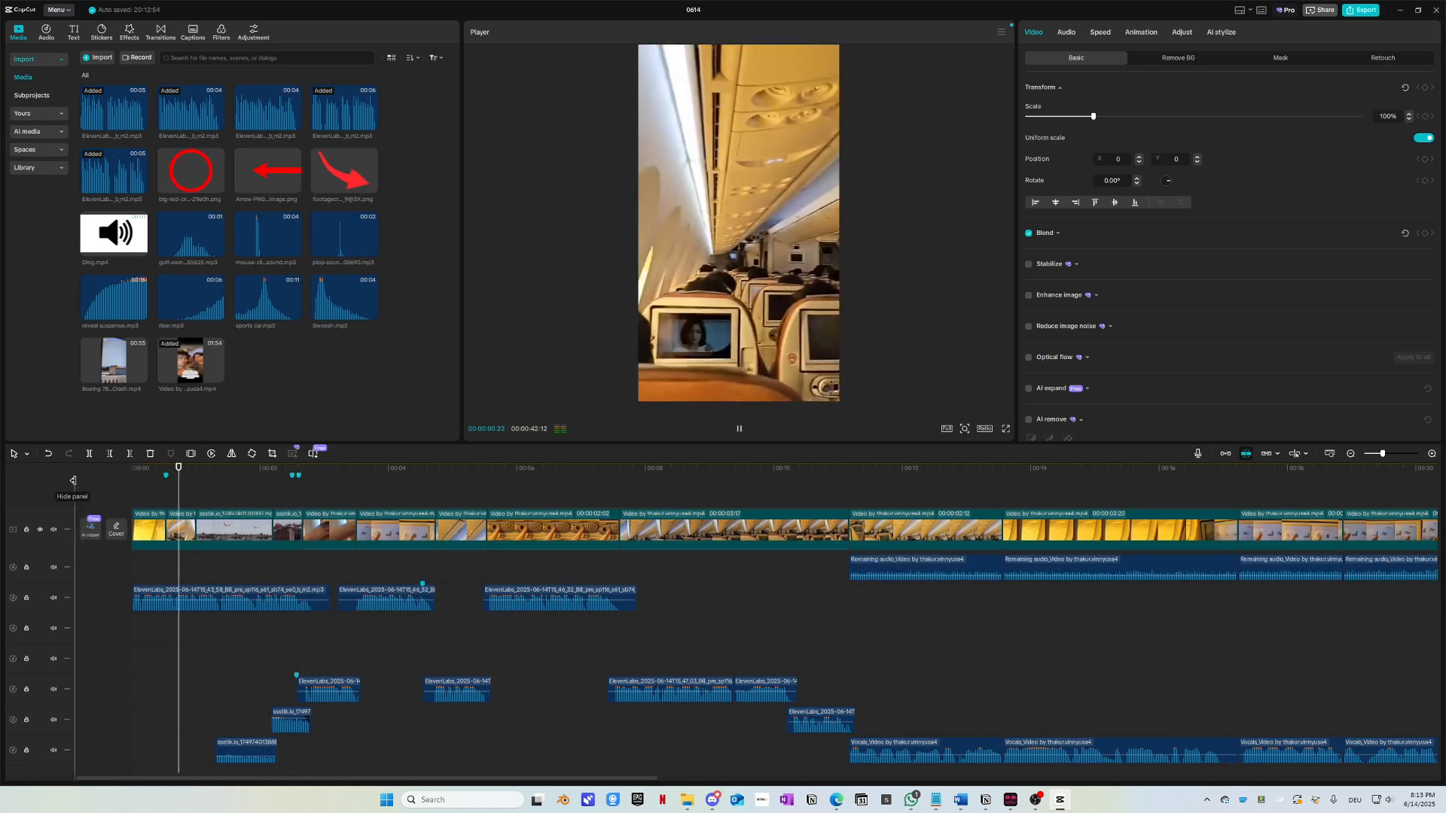
pyautogui.press('space')
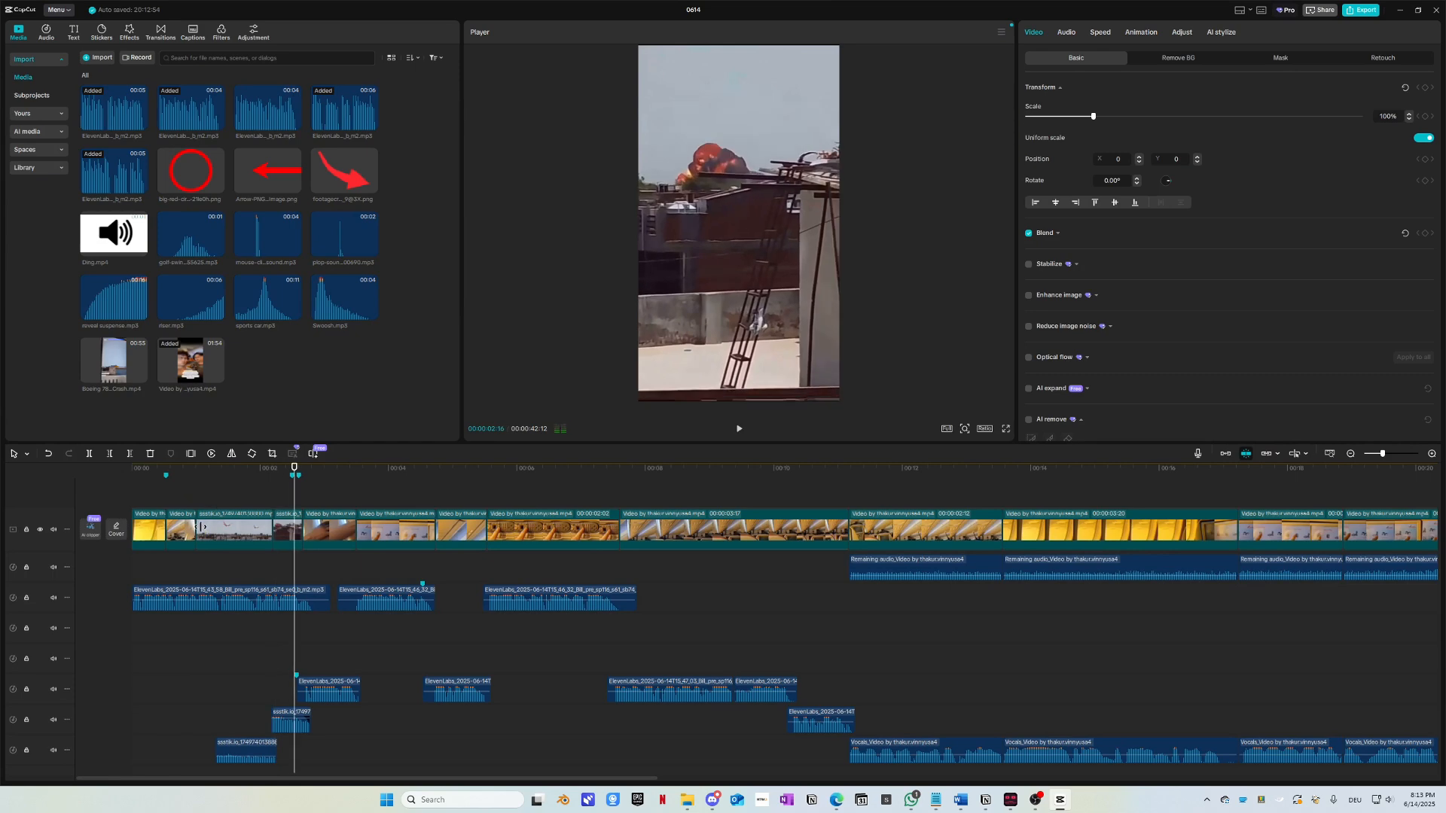
pyautogui.click(227, 476)
pyautogui.scroll(5, 230, 641)
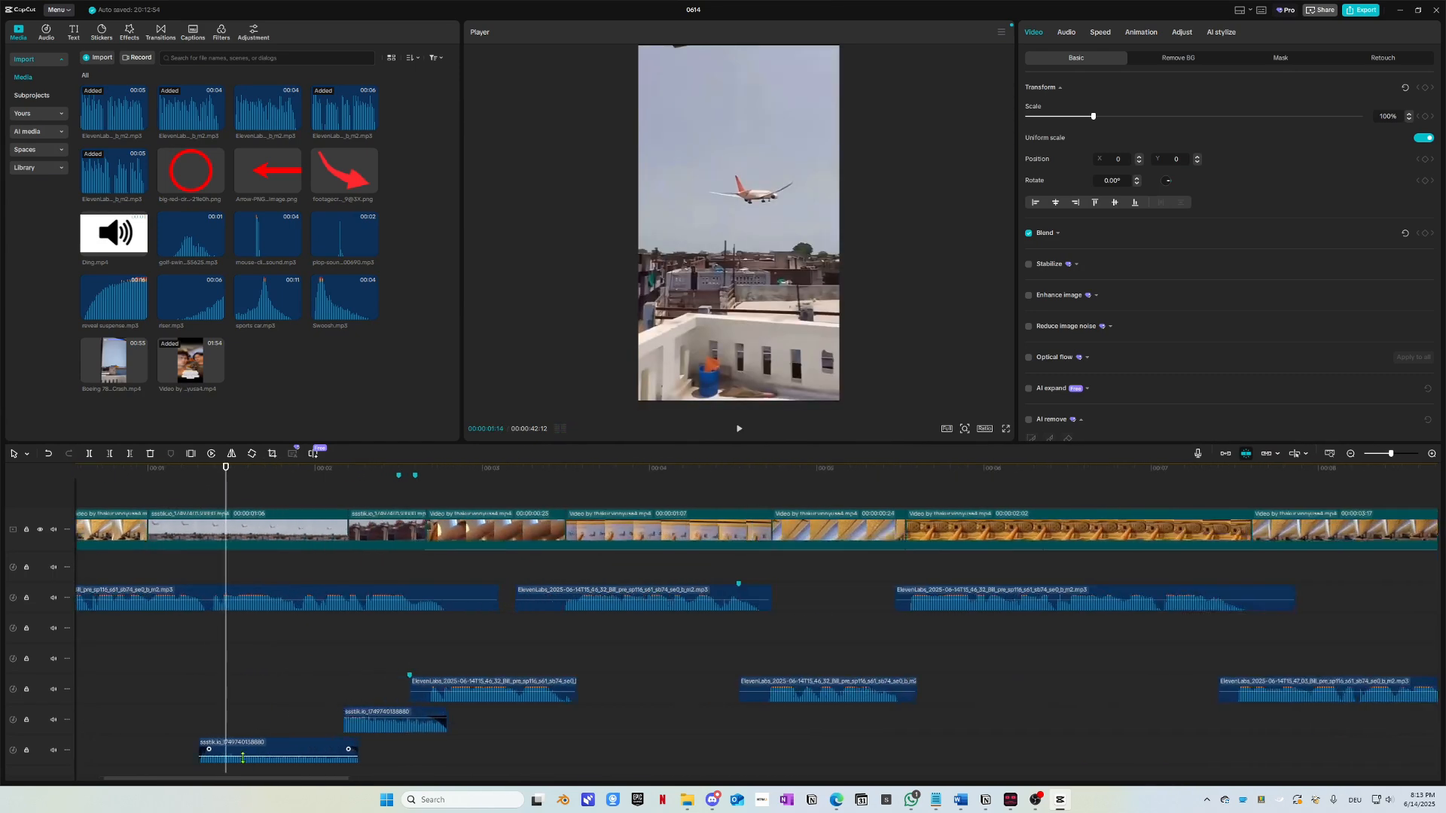
pyautogui.click(257, 748)
pyautogui.hscroll(-4, 400, 682)
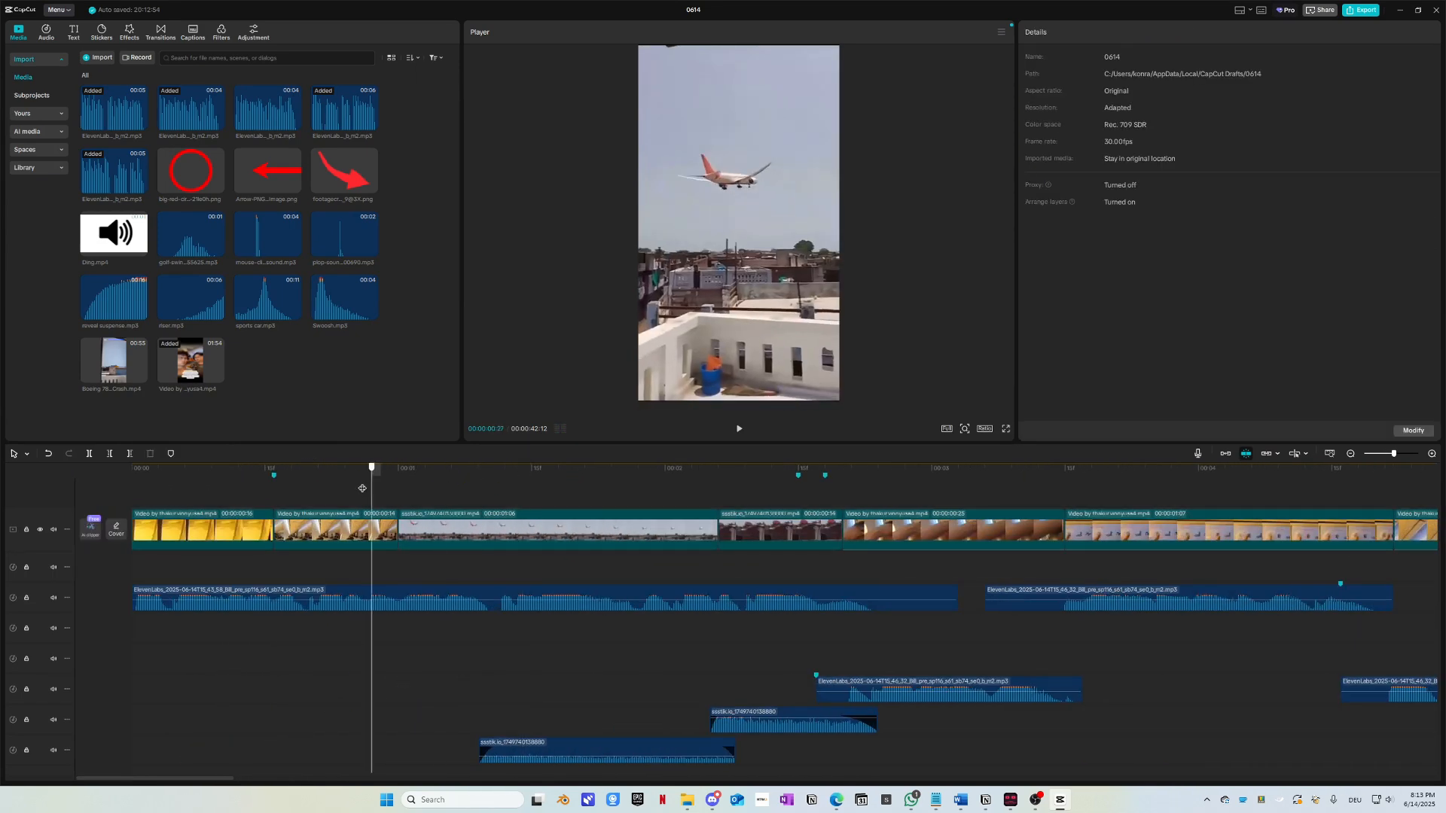
# Step: Select the bottom ssstik.io audio clip and replay its start to hear the fade-in
pyautogui.scroll(-1, 482, 662)
pyautogui.click(552, 670)
pyautogui.scroll(1, 494, 719)
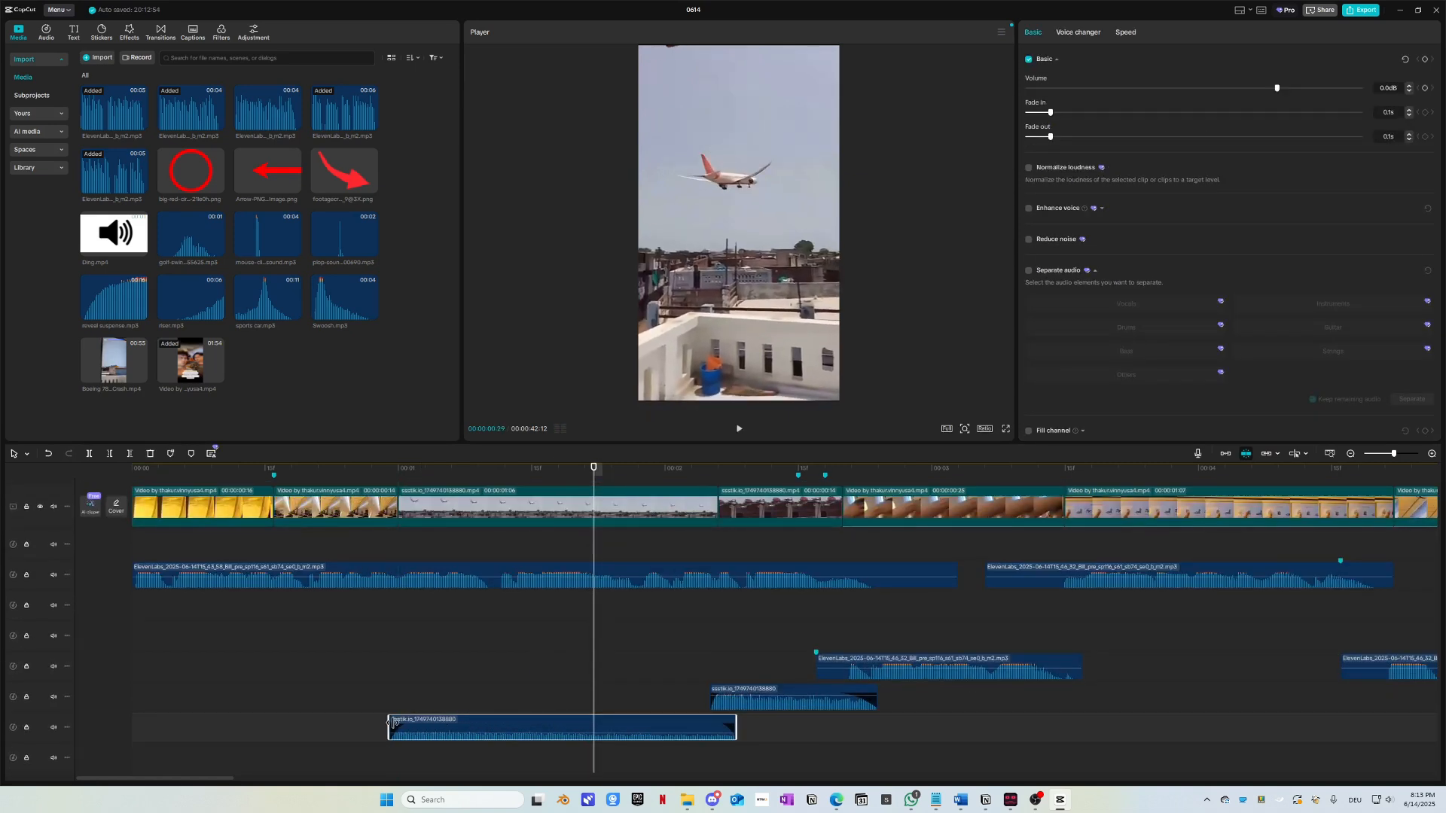
pyautogui.click(265, 471)
pyautogui.press('space')
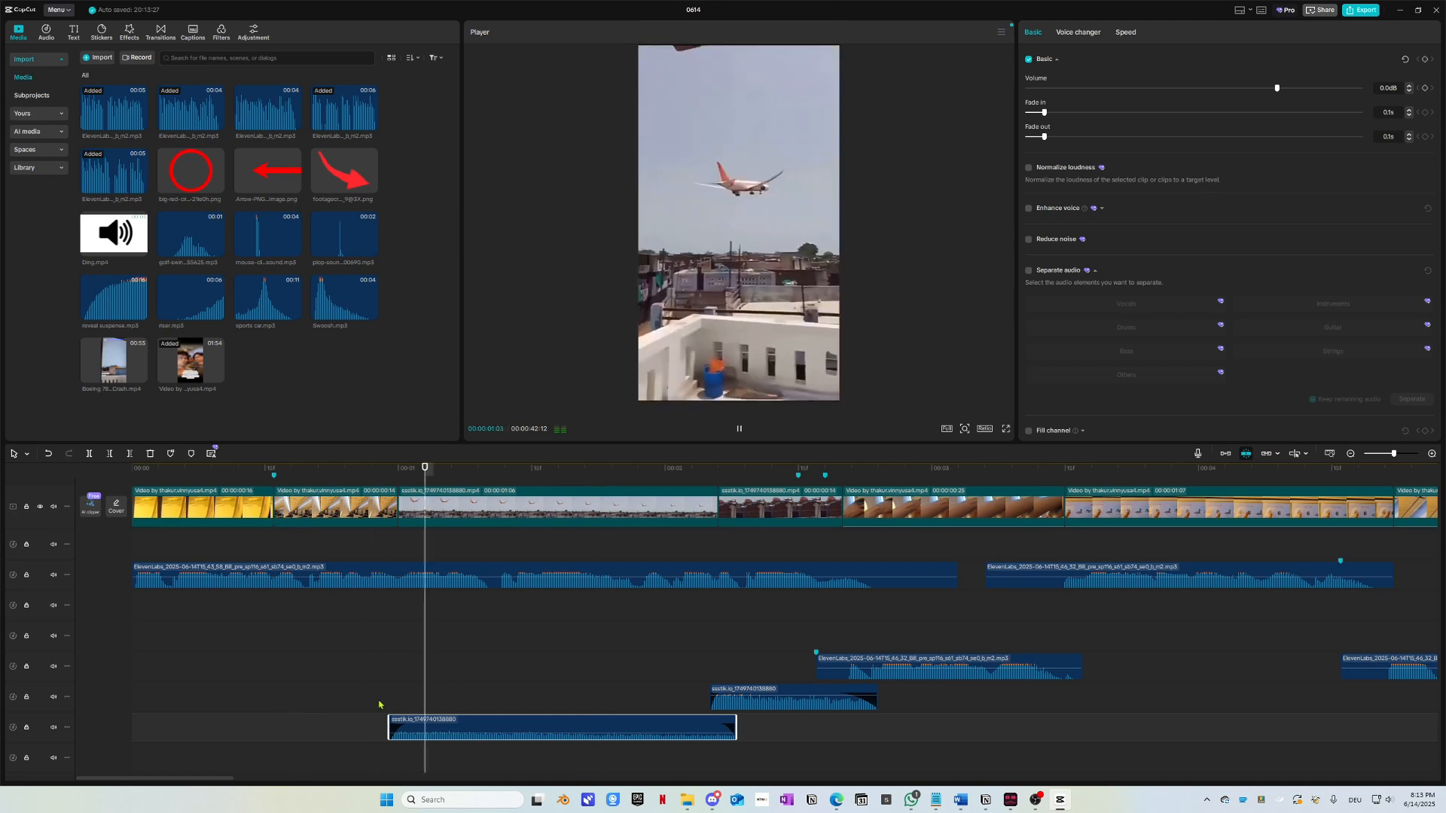
pyautogui.press('space')
pyautogui.click(262, 470)
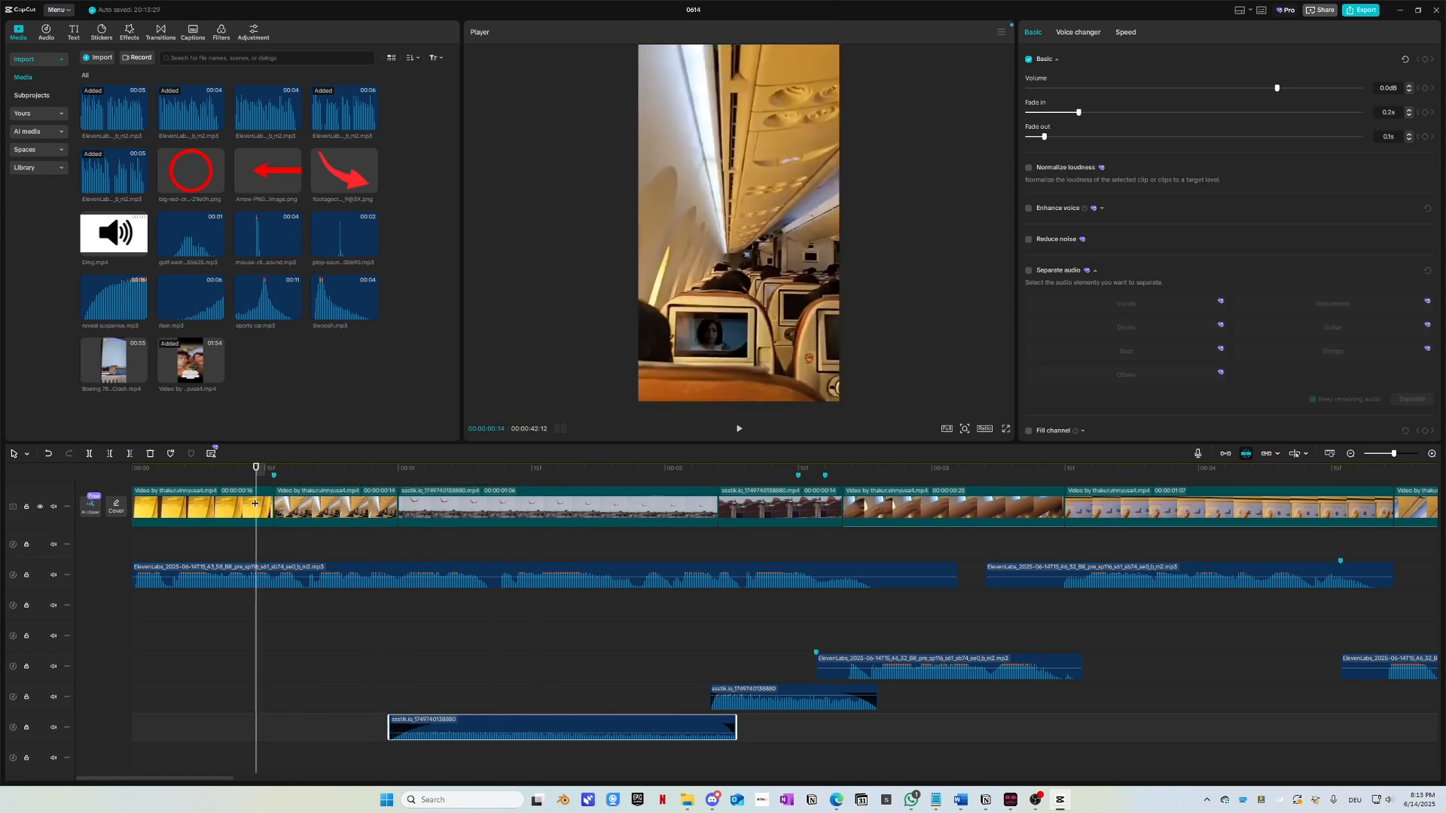
pyautogui.press('space')
# Step: Replay the opening again to check the audio mix, stepping back two frames at the end
pyautogui.hscroll(3, 348, 598)
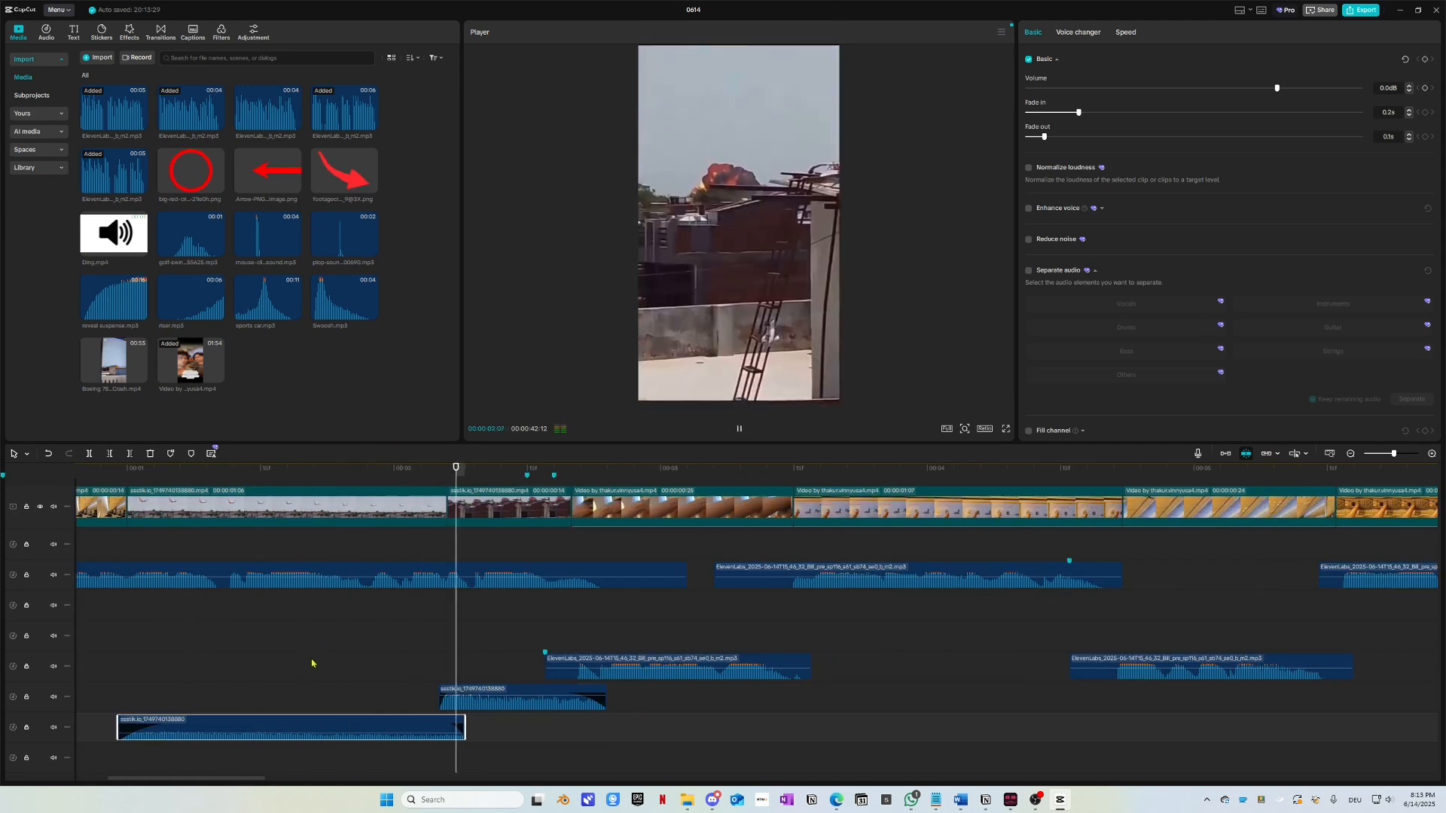
pyautogui.press('space')
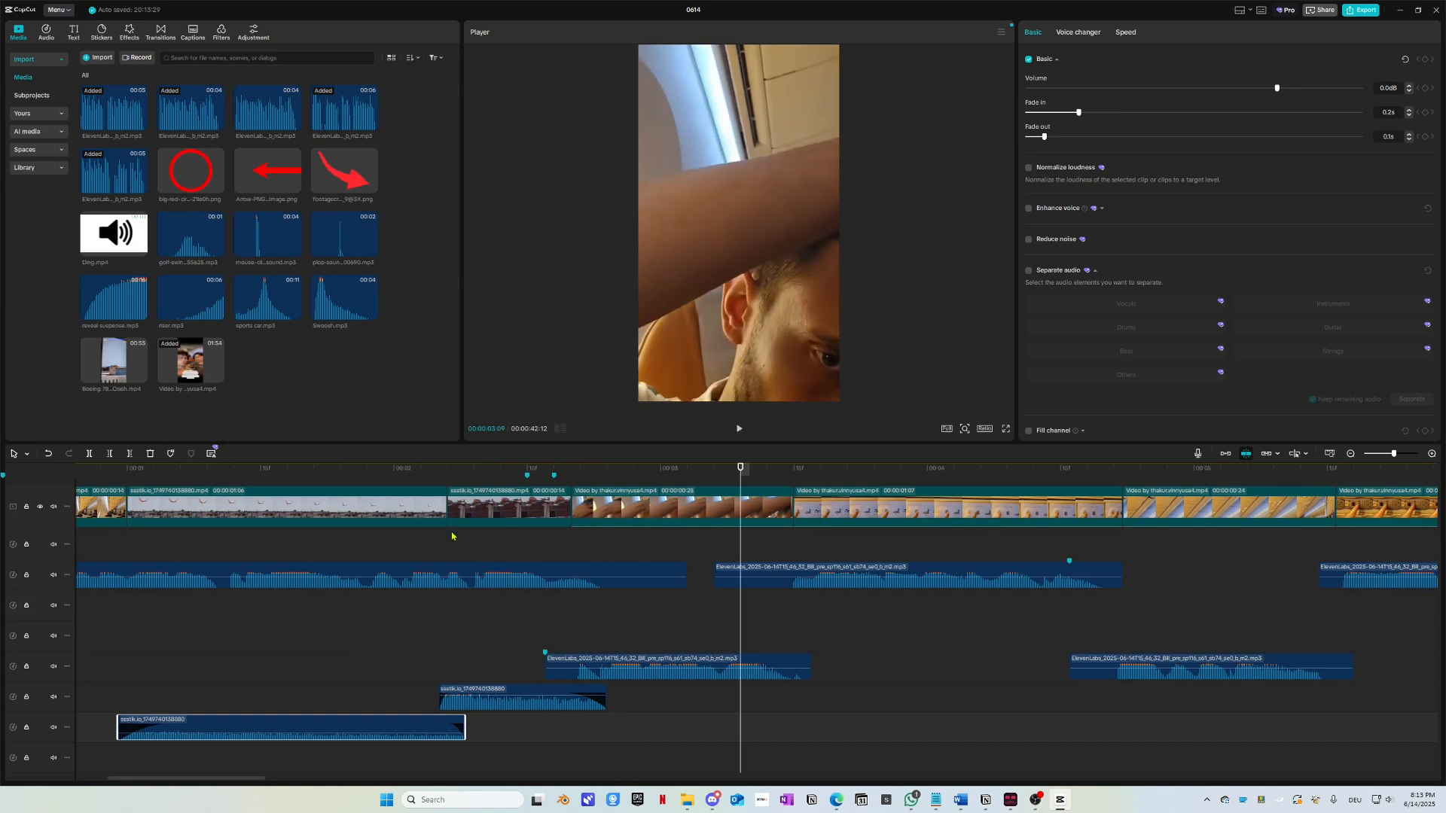
pyautogui.hscroll(-3, 453, 536)
pyautogui.moveTo(422, 469); pyautogui.dragTo(157, 469)
pyautogui.press('space')
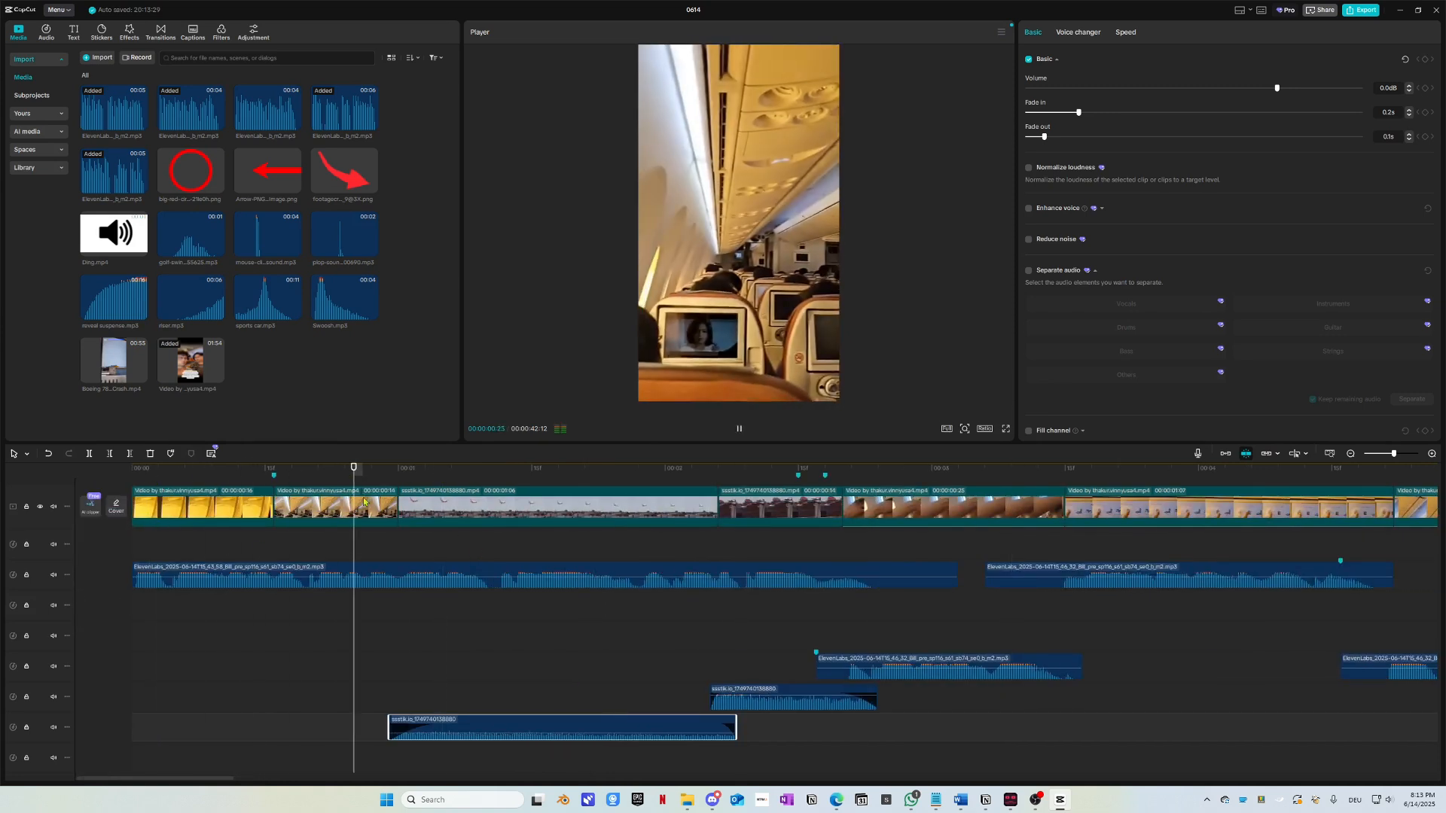
pyautogui.scroll(-2, 259, 603)
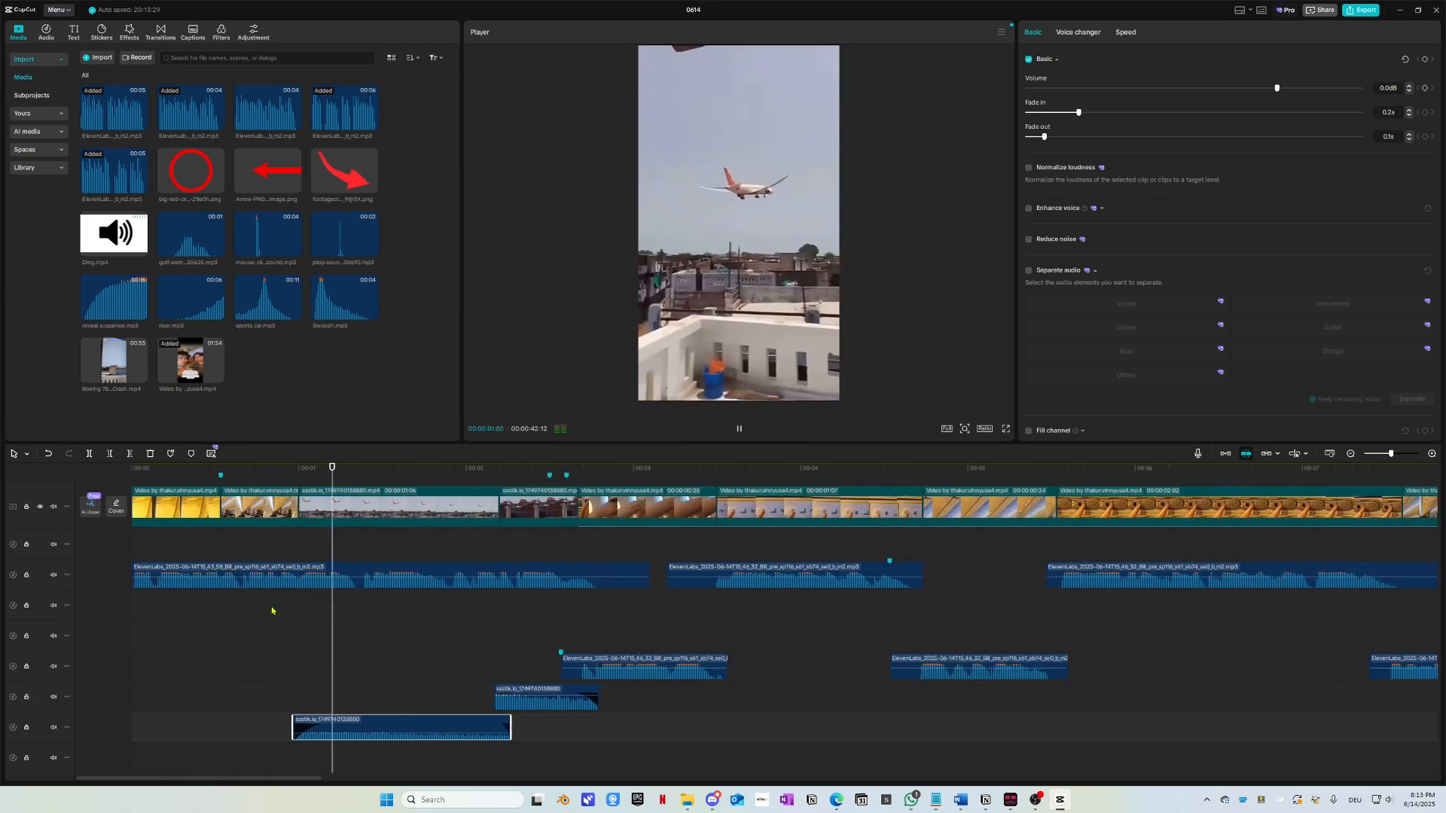
pyautogui.scroll(-1, 286, 612)
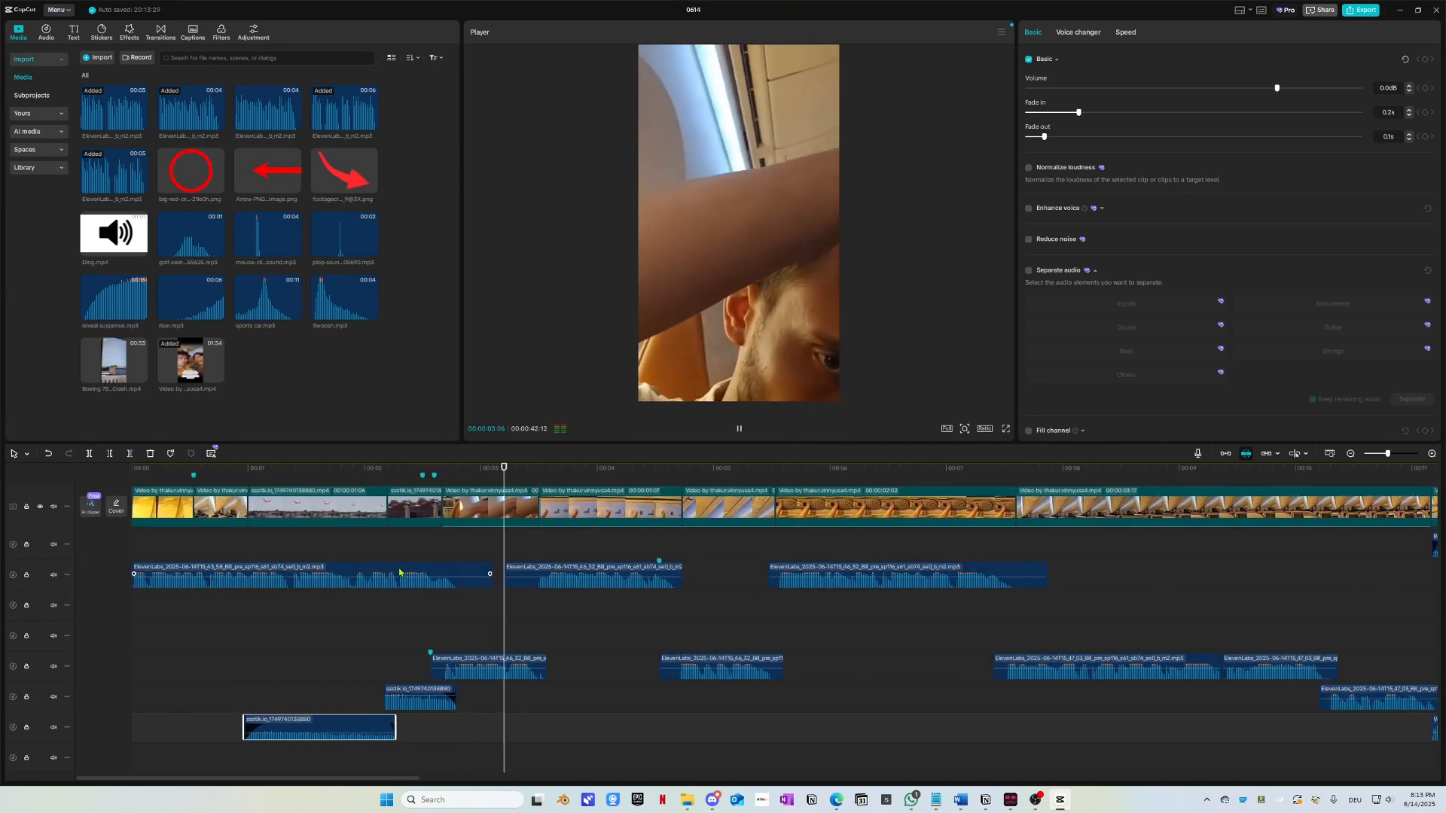
pyautogui.click(271, 472)
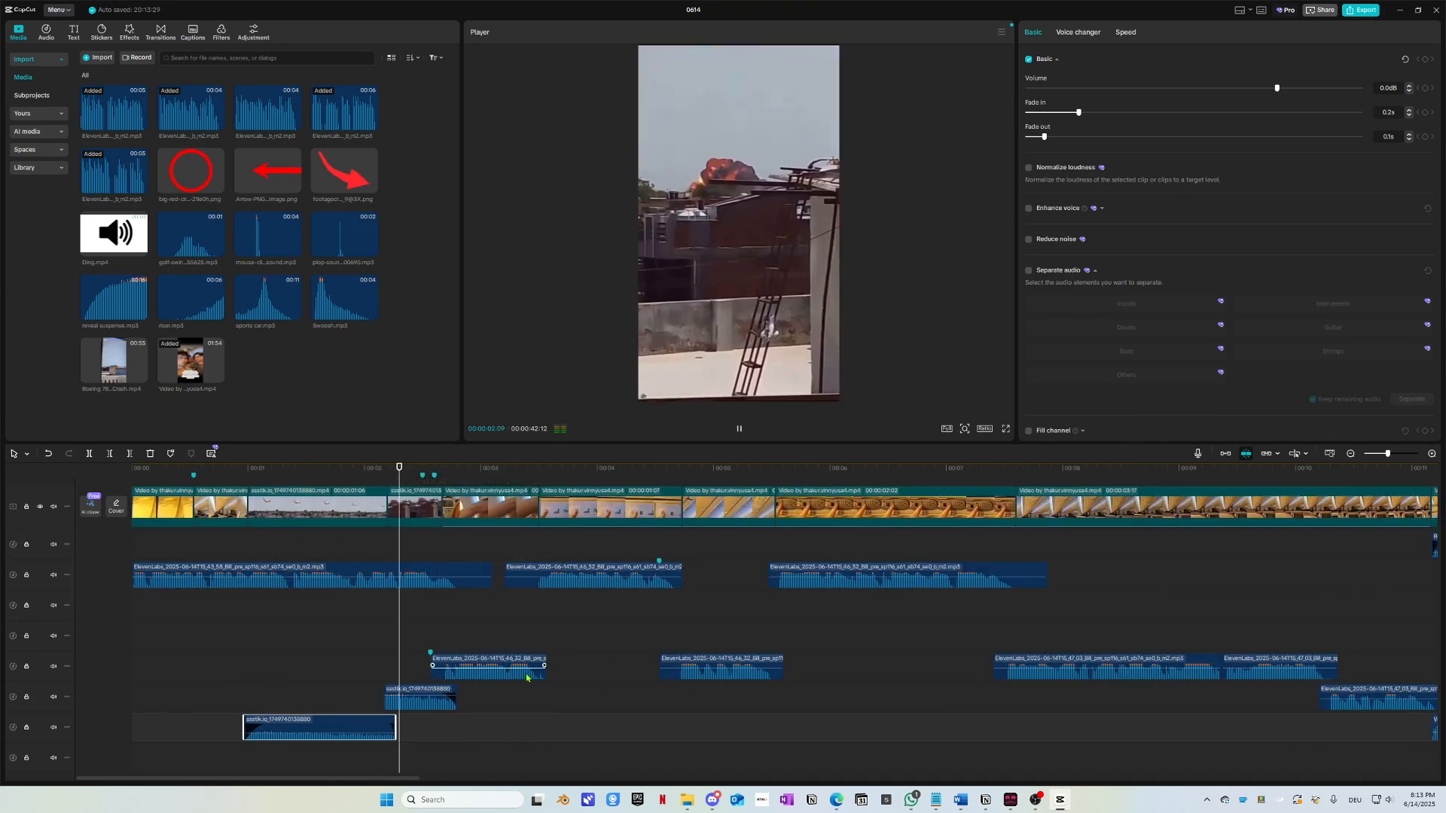
pyautogui.press('space')
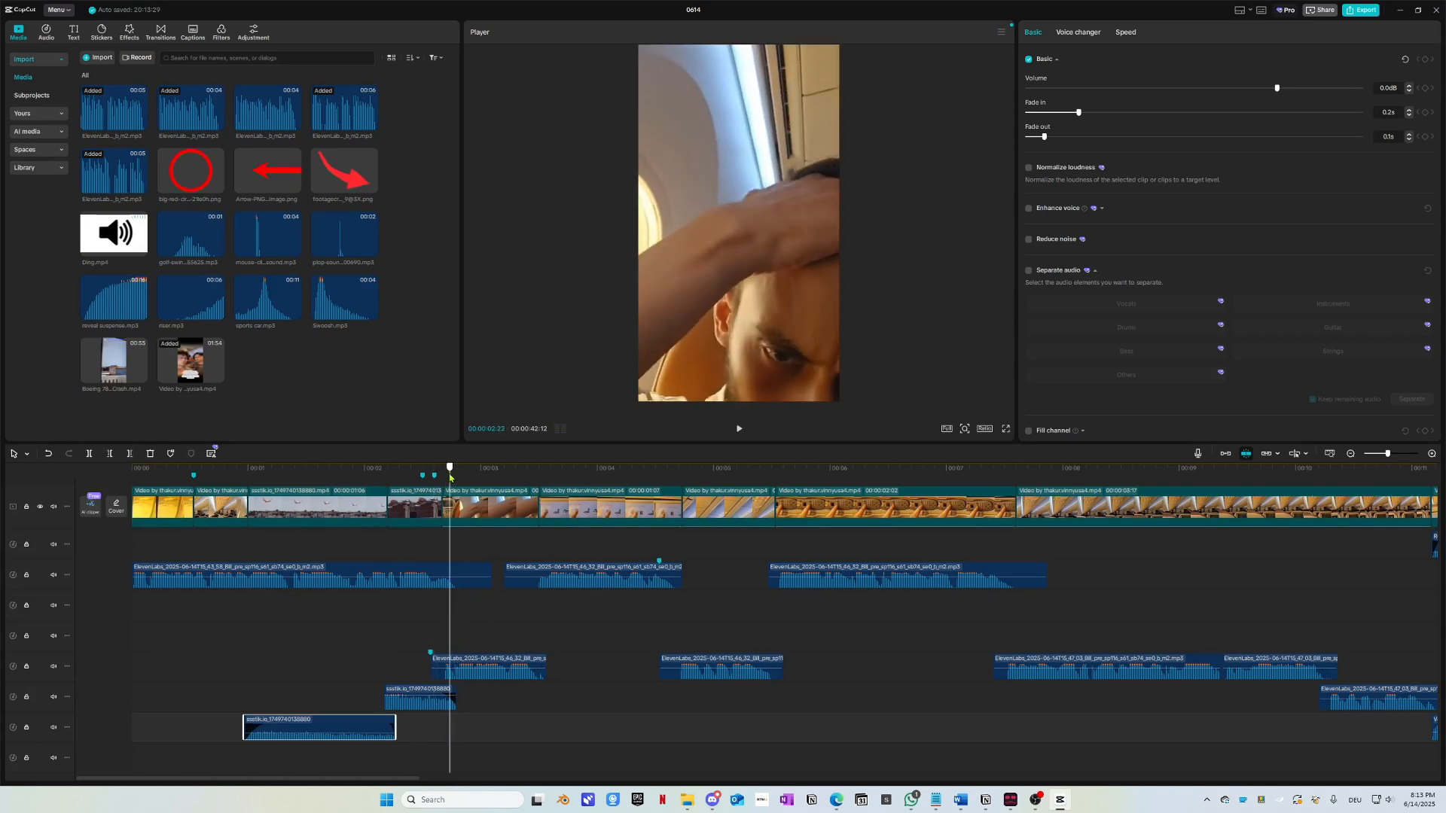
pyautogui.press('Left')
pyautogui.press('Left')
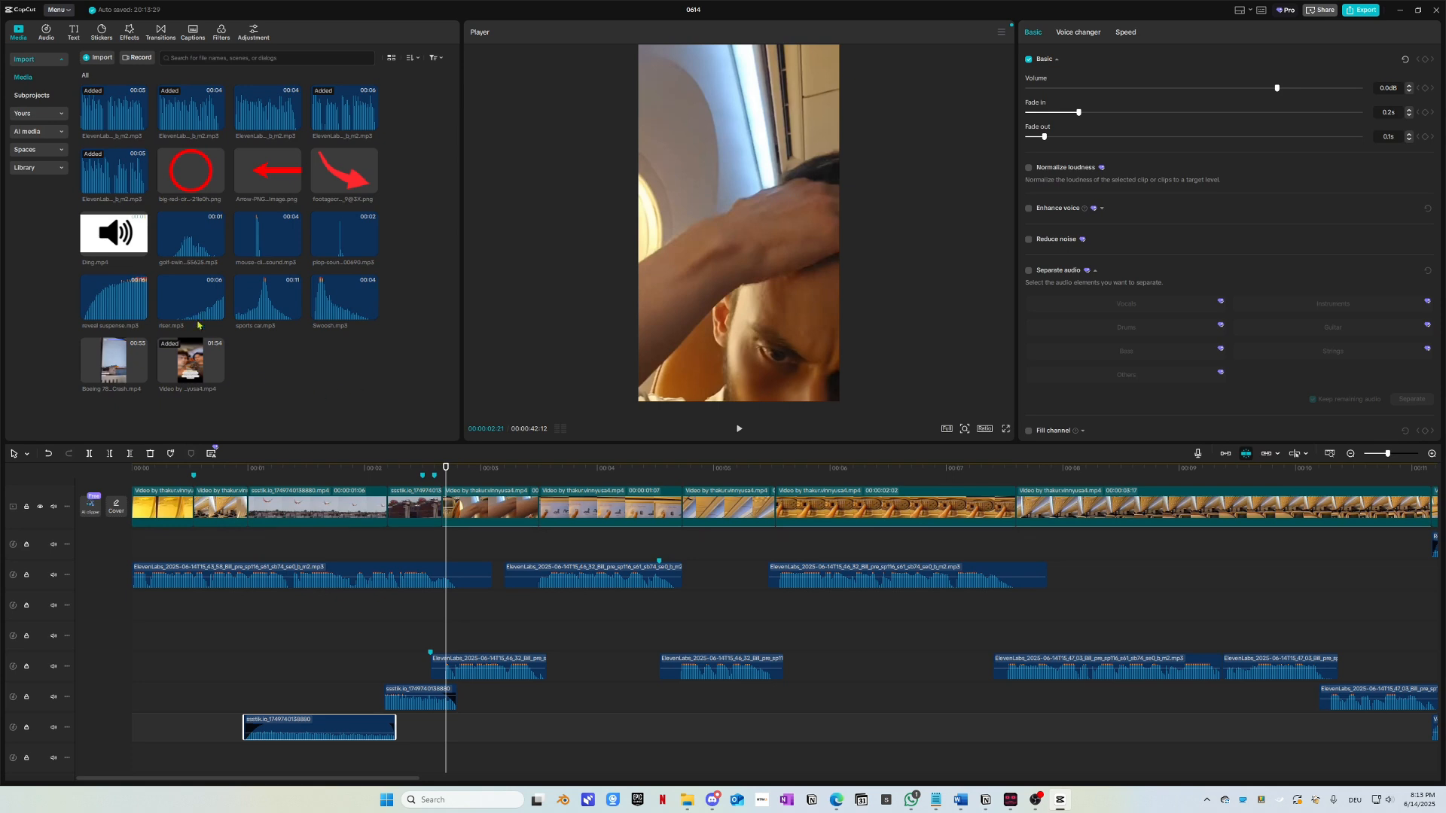
# Step: Place riser.mp3 on an empty track, shortened and extended back to the timeline start
pyautogui.moveTo(200, 325); pyautogui.dragTo(510, 630)
pyautogui.moveTo(619, 641); pyautogui.dragTo(316, 641)
pyautogui.moveTo(209, 631); pyautogui.dragTo(131, 630)
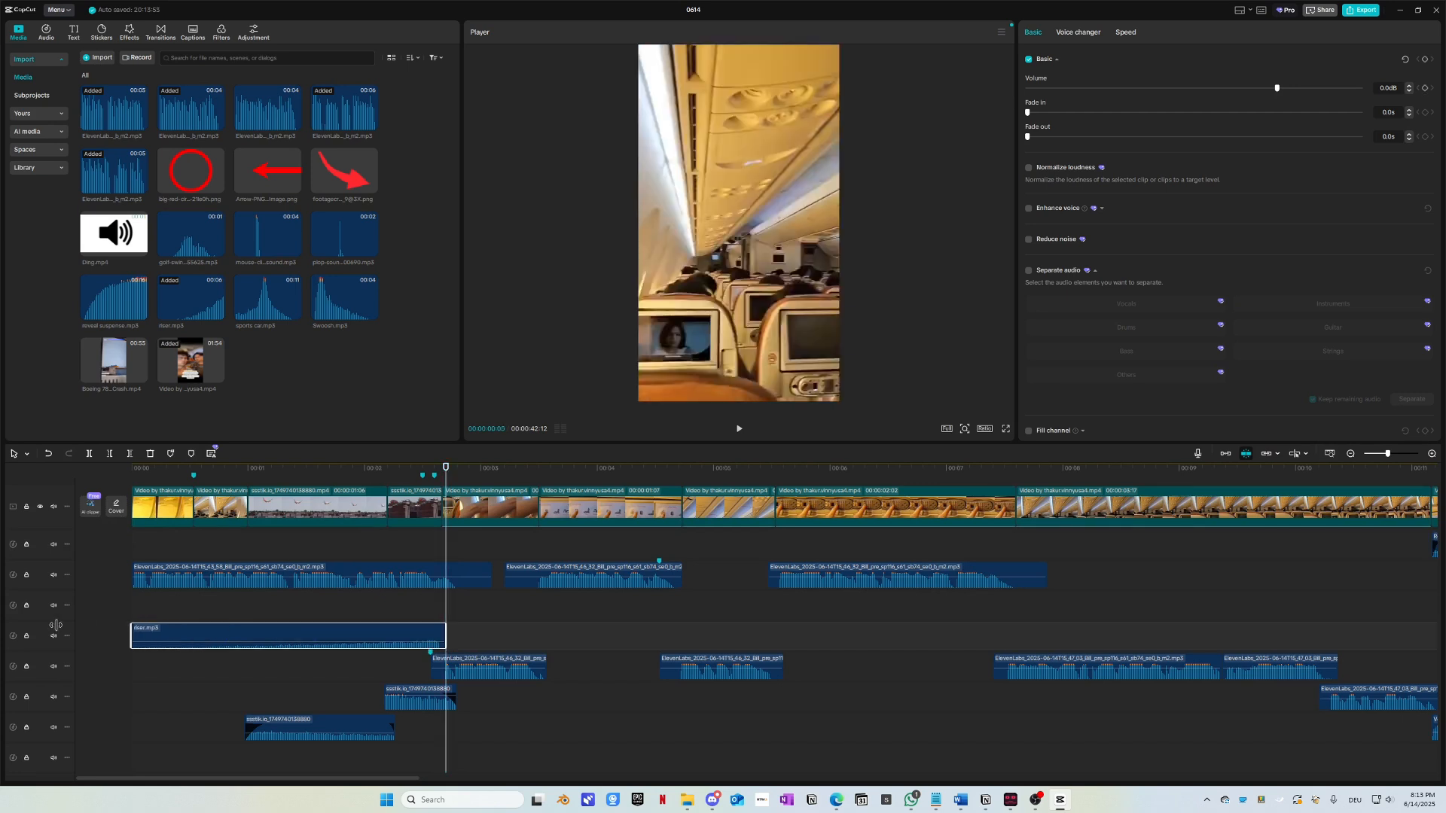
pyautogui.scroll(5, 453, 625)
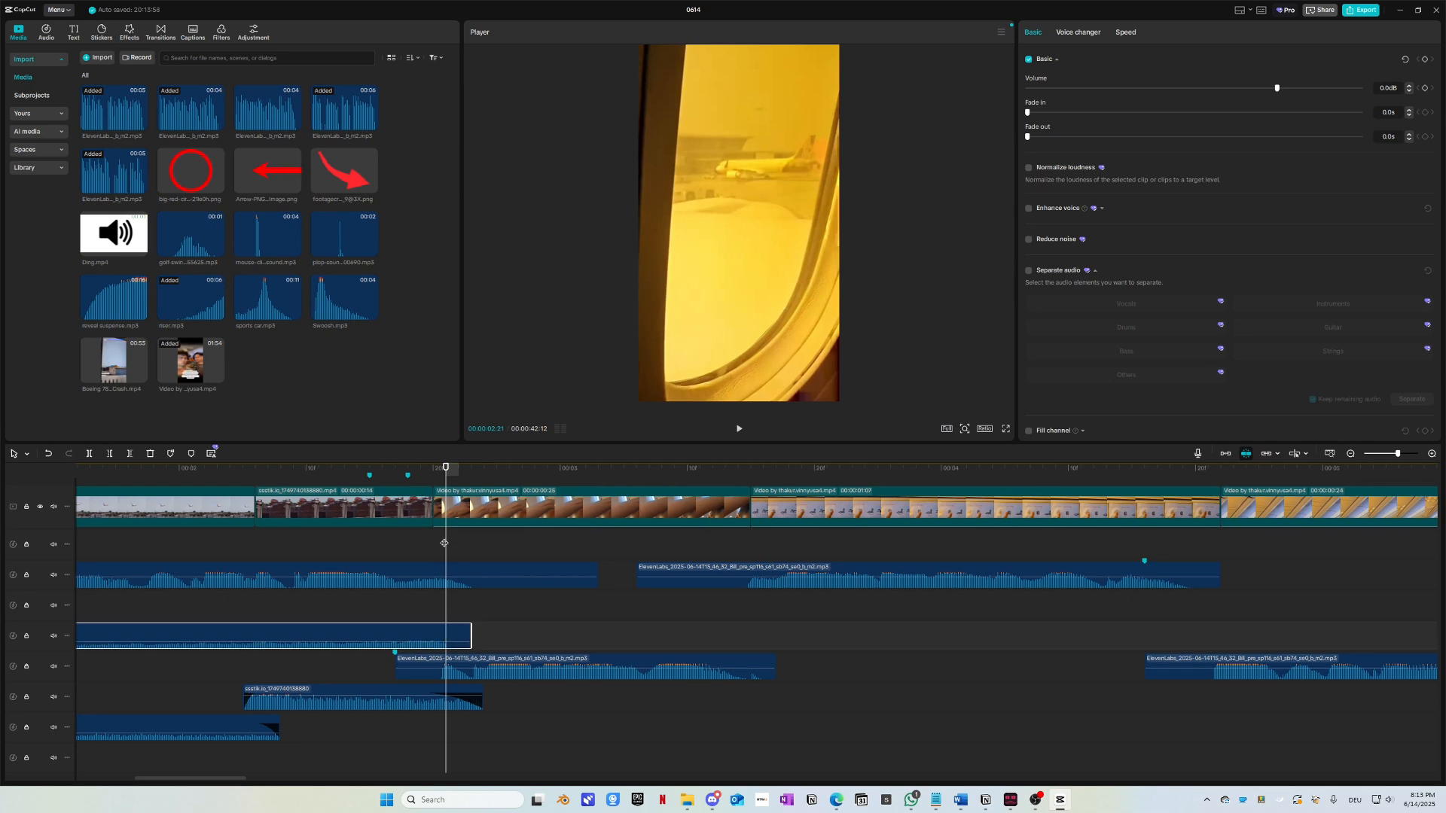
pyautogui.hscroll(-3, 510, 611)
pyautogui.hscroll(-10, 568, 623)
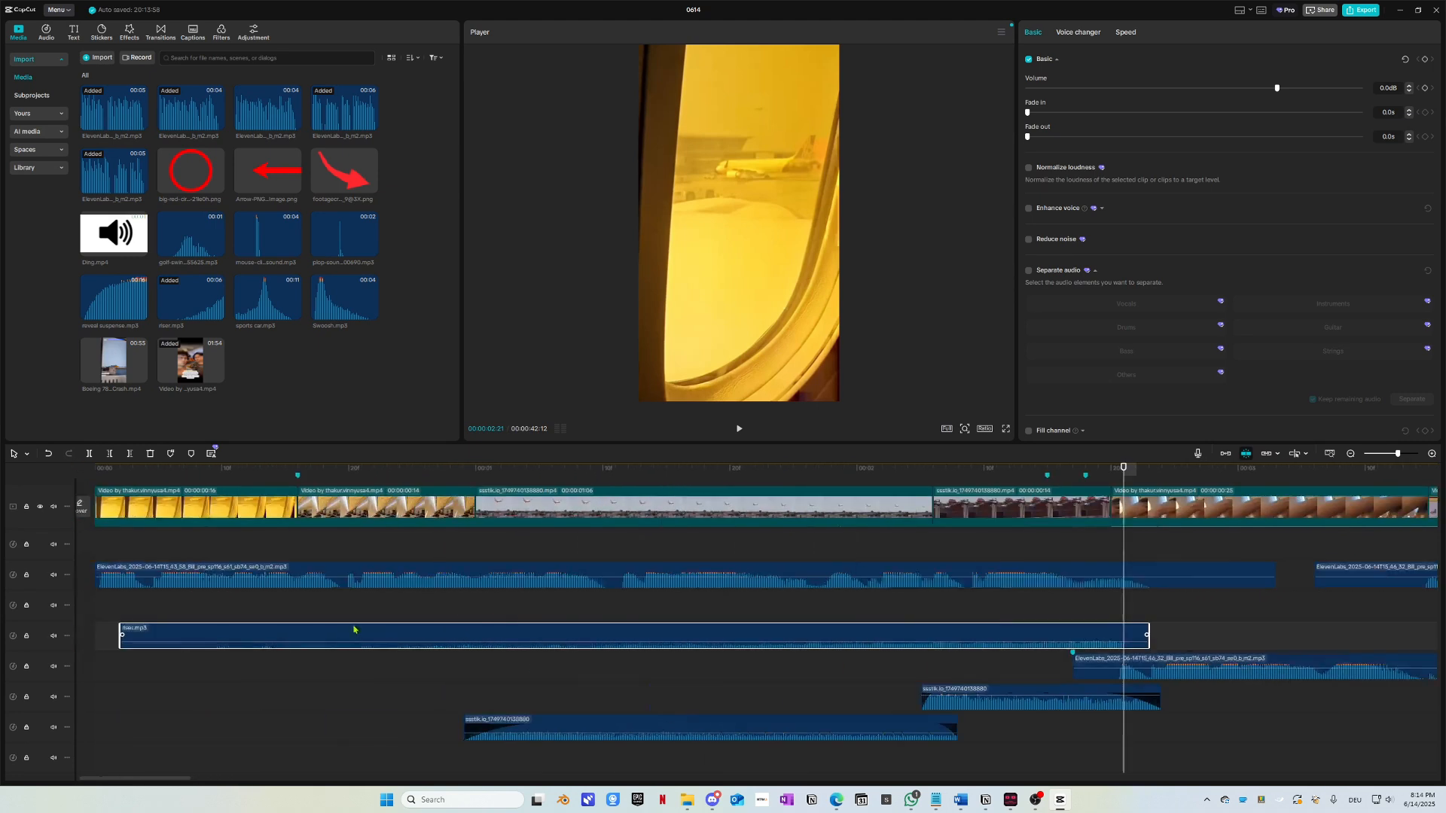
pyautogui.hscroll(6, 444, 624)
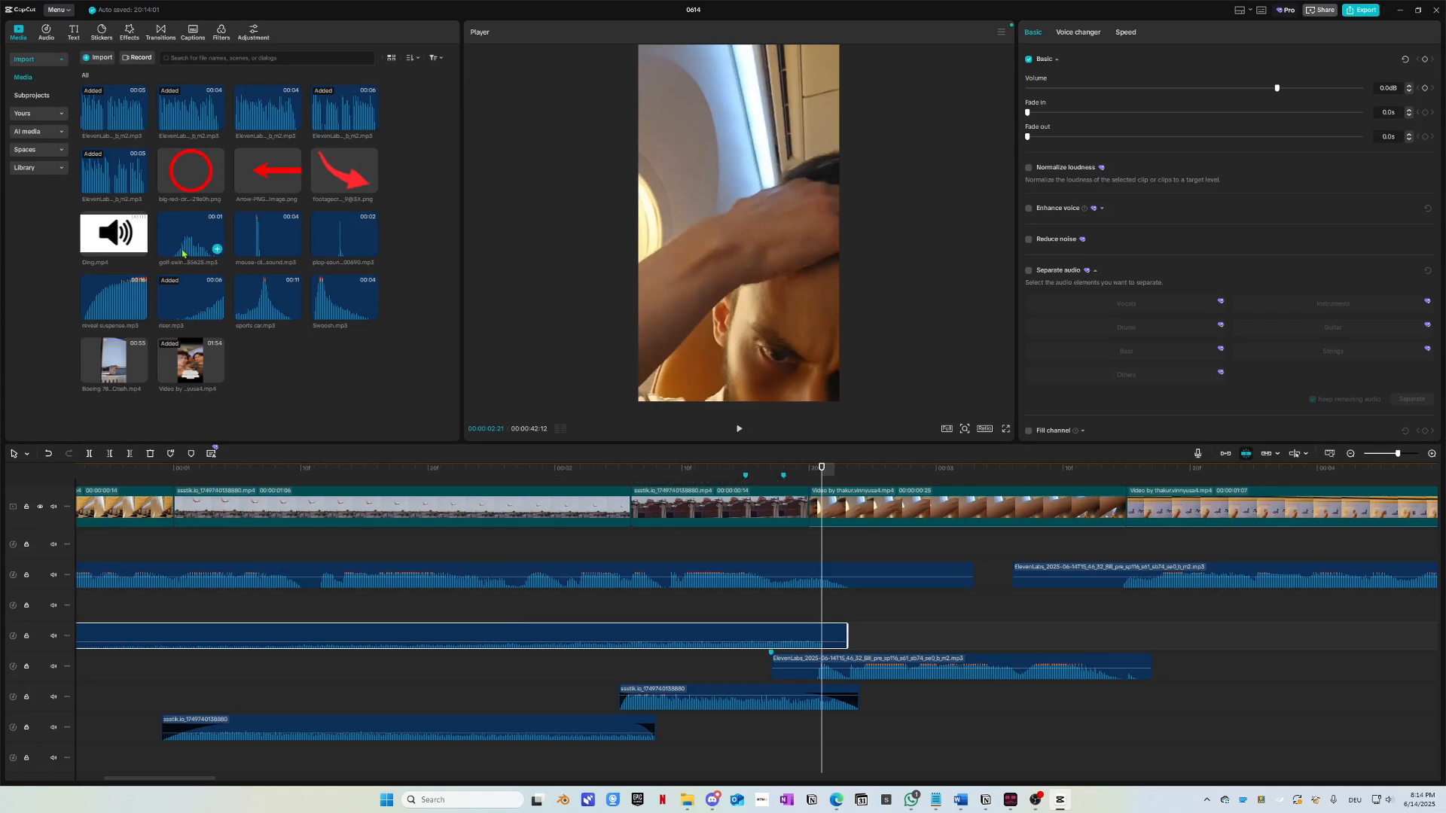
# Step: Add Ding.mp4 as an overlay above the footage, then delete it
pyautogui.moveTo(121, 235); pyautogui.dragTo(702, 581)
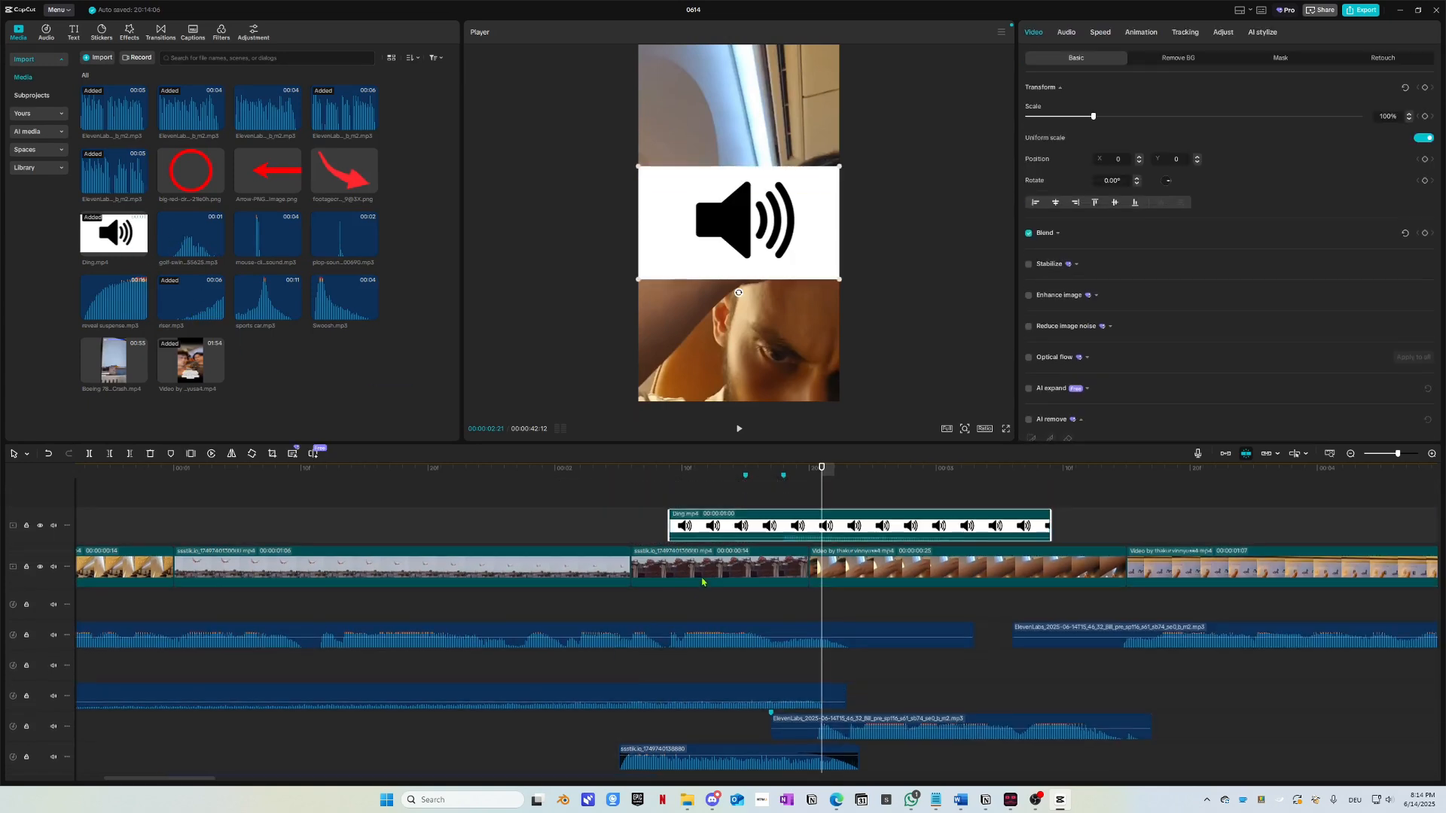
pyautogui.rightClick(774, 525)
pyautogui.click(729, 521)
pyautogui.press('Delete')
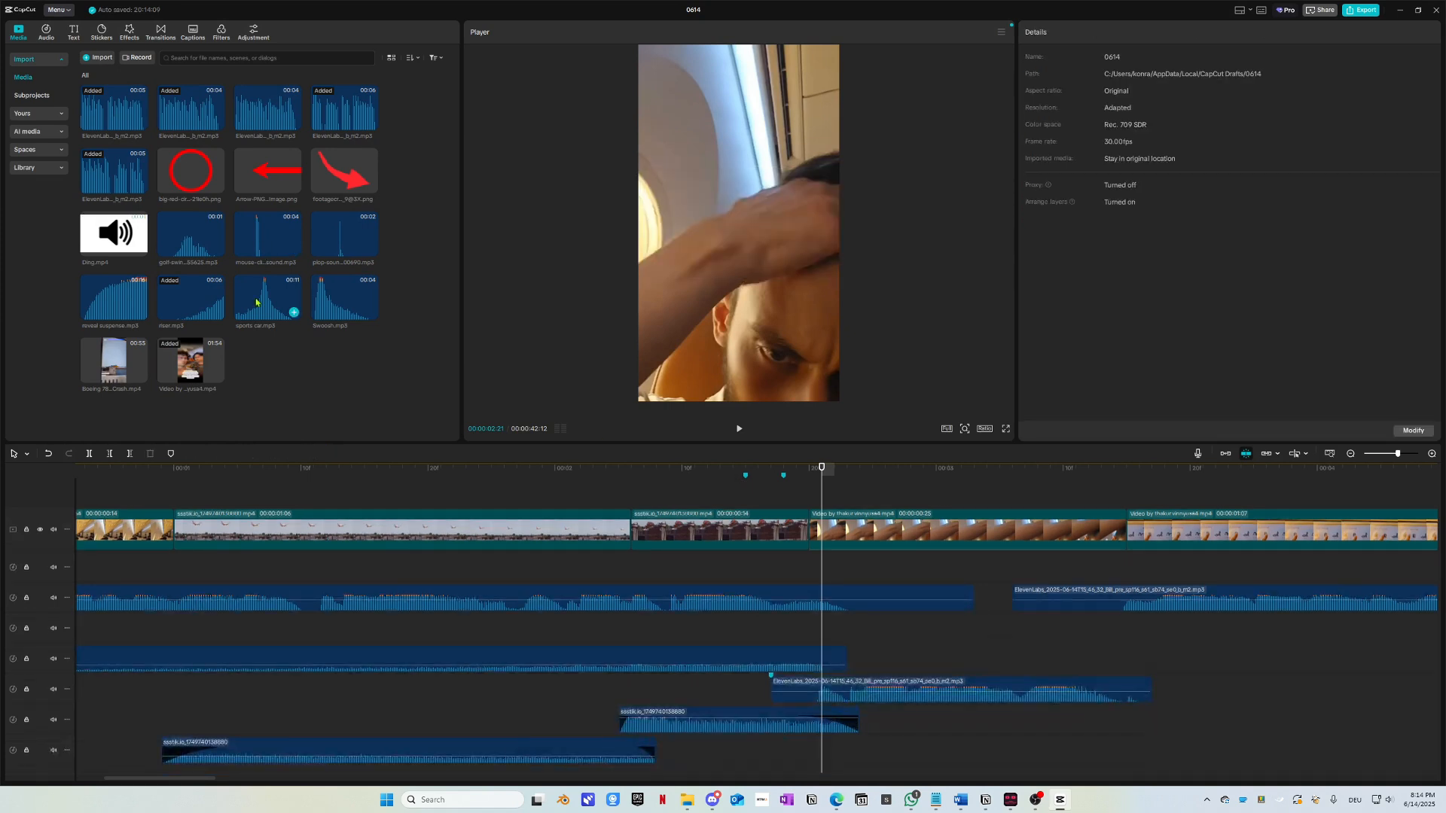
# Step: Add Swoosh.mp3, speed it to 3.29x (1.1 s), and line it up with the explosion
pyautogui.moveTo(333, 317); pyautogui.dragTo(763, 630)
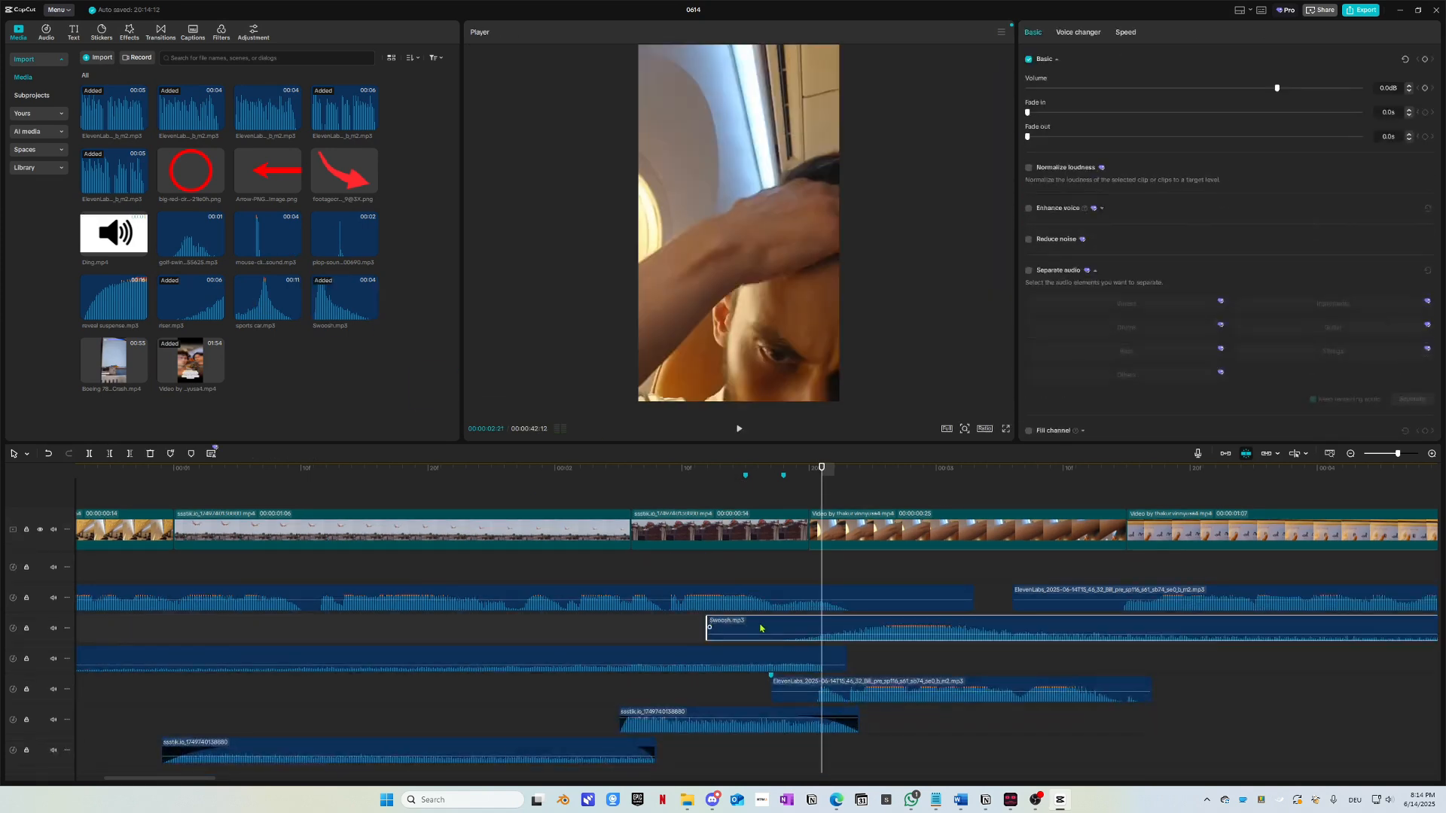
pyautogui.hscroll(3, 763, 630)
pyautogui.click(1125, 32)
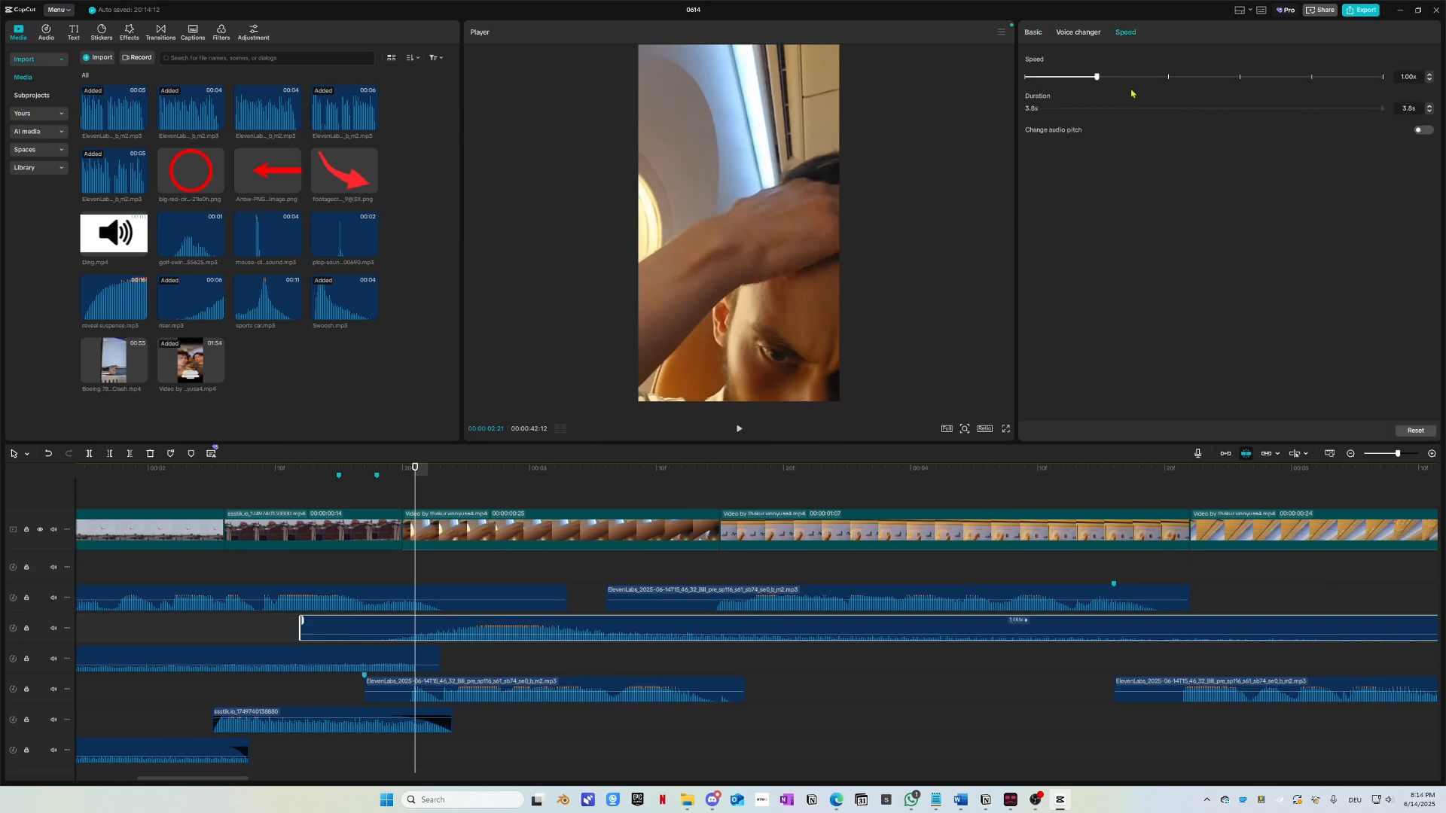
pyautogui.moveTo(1199, 81); pyautogui.dragTo(1200, 81)
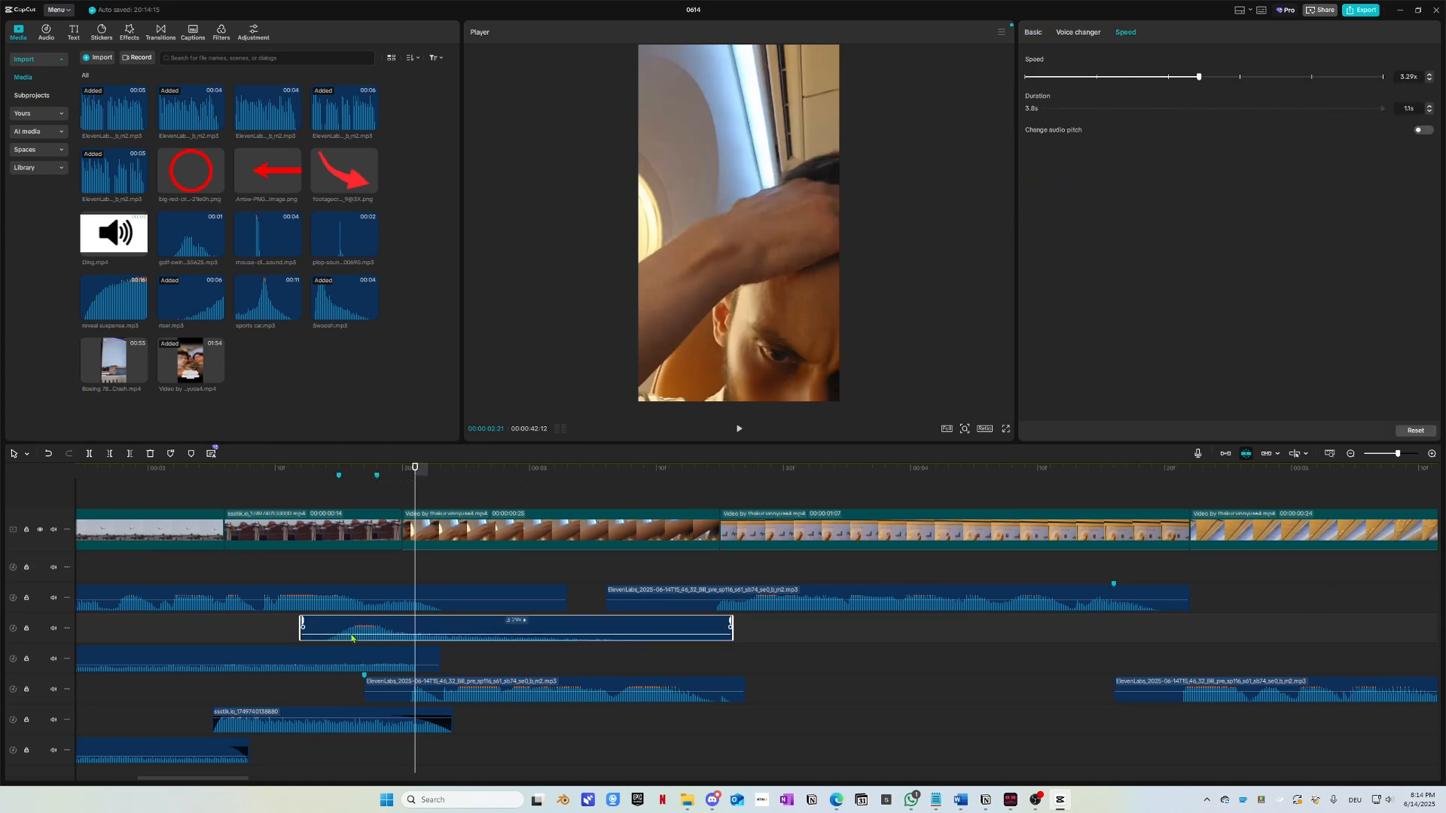
pyautogui.moveTo(412, 480); pyautogui.dragTo(355, 504)
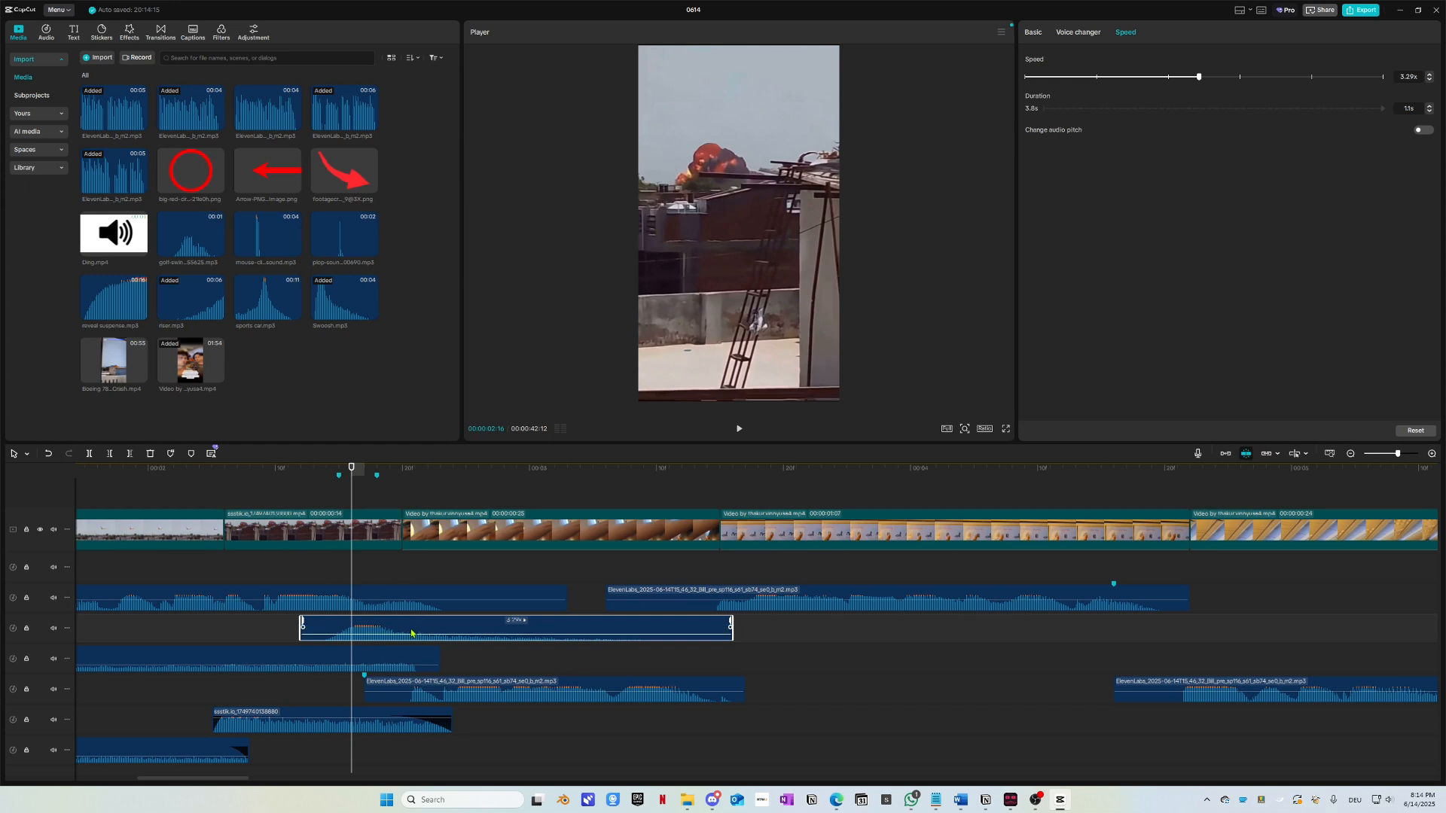
pyautogui.moveTo(411, 634); pyautogui.dragTo(463, 634)
# Step: Play the opening and nudge the Swoosh clip slightly earlier
pyautogui.scroll(-1, 490, 744)
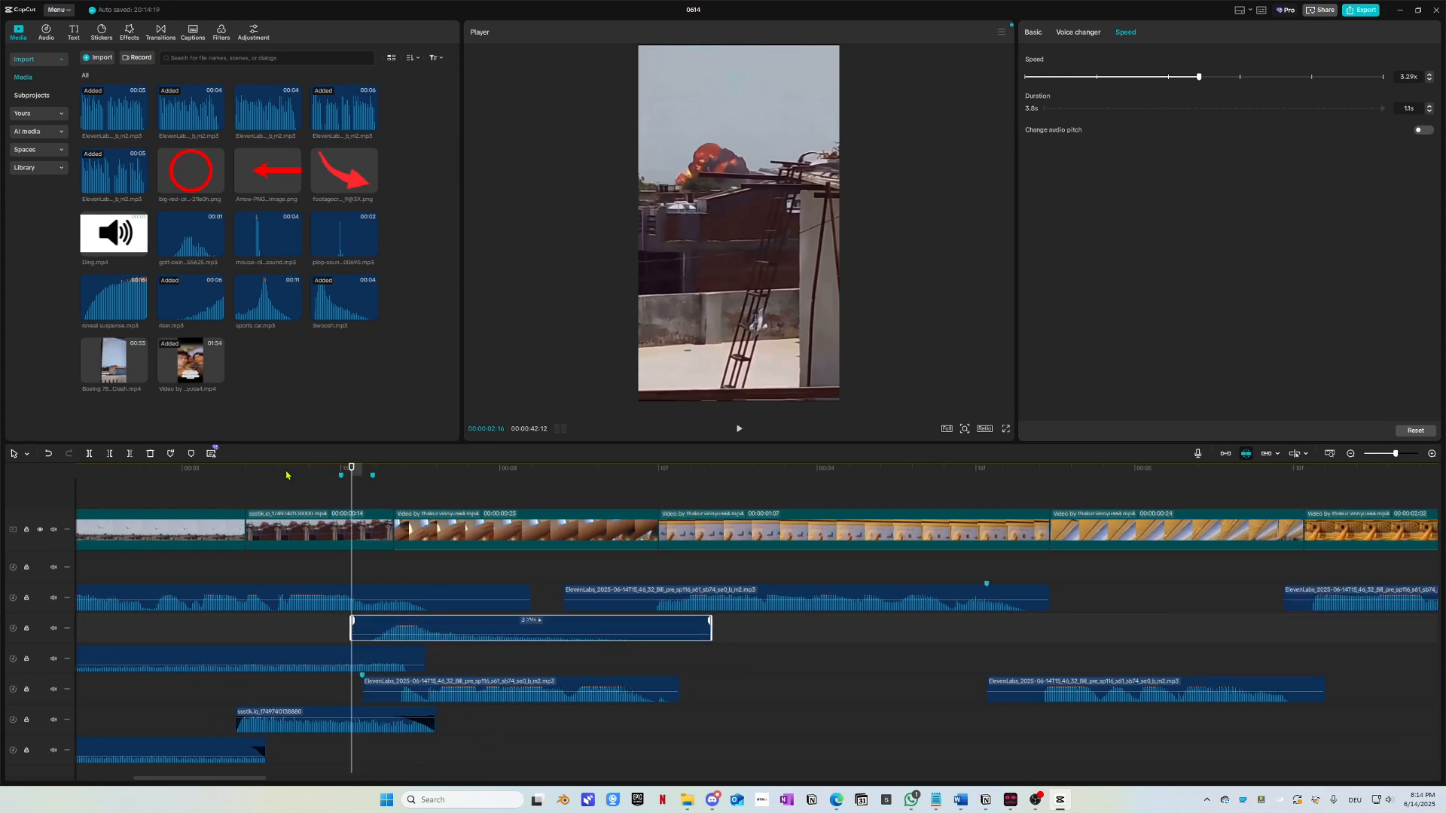
pyautogui.moveTo(286, 476); pyautogui.dragTo(89, 503)
pyautogui.press('space')
pyautogui.scroll(-1, 359, 655)
pyautogui.hscroll(4, 297, 651)
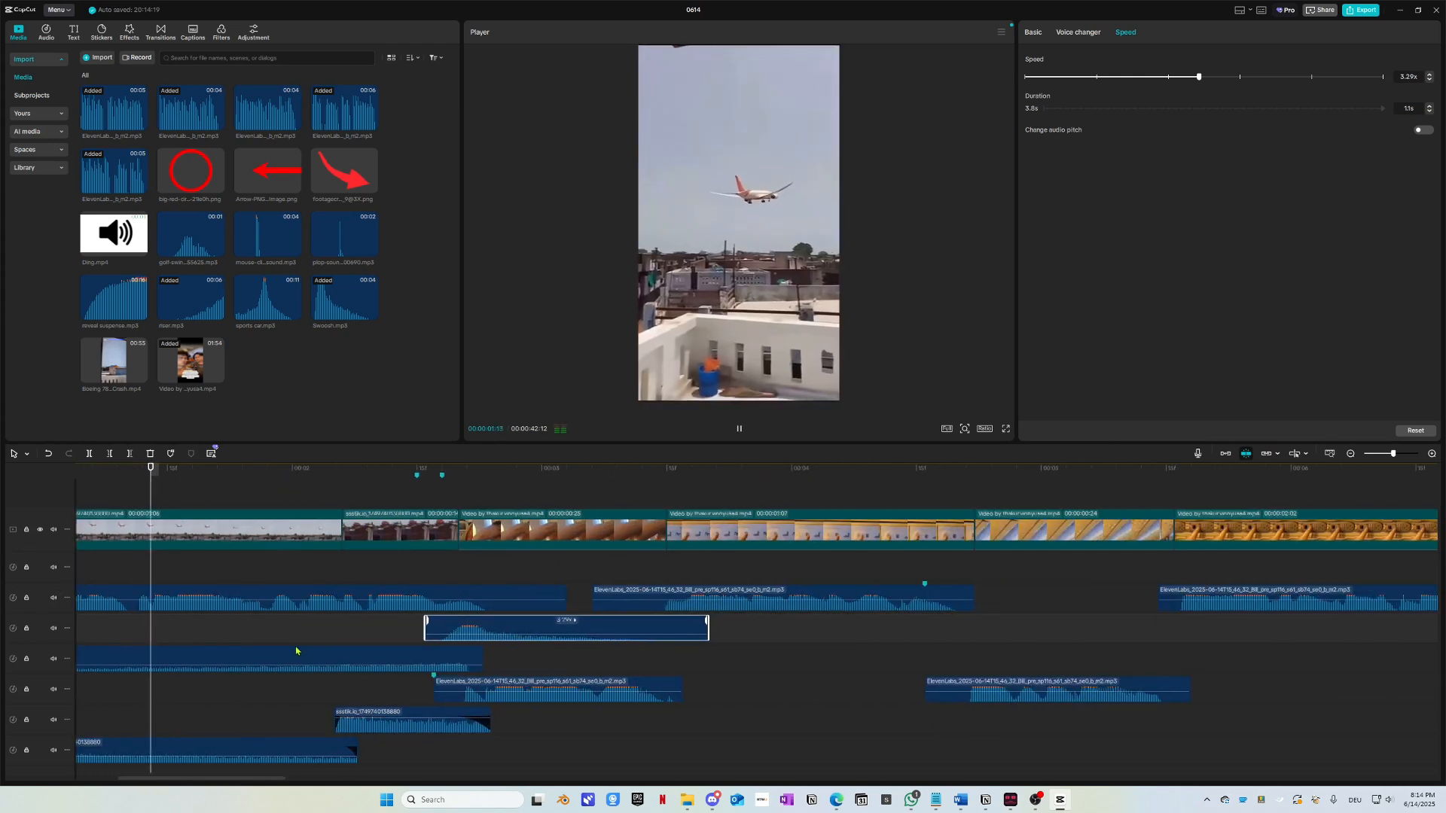
pyautogui.press('space')
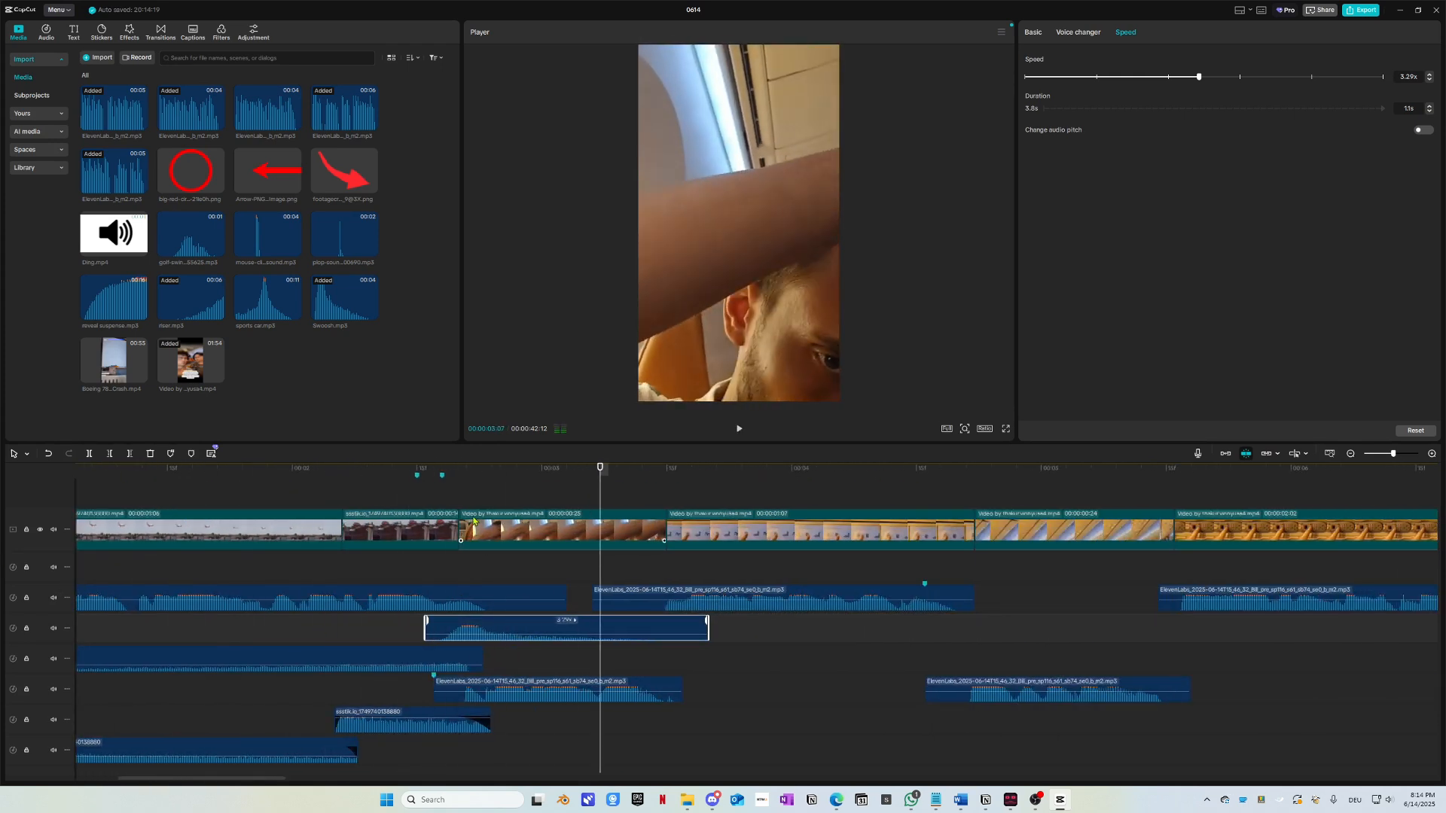
pyautogui.moveTo(428, 480); pyautogui.dragTo(245, 497)
pyautogui.press('space')
pyautogui.moveTo(527, 628); pyautogui.dragTo(518, 626)
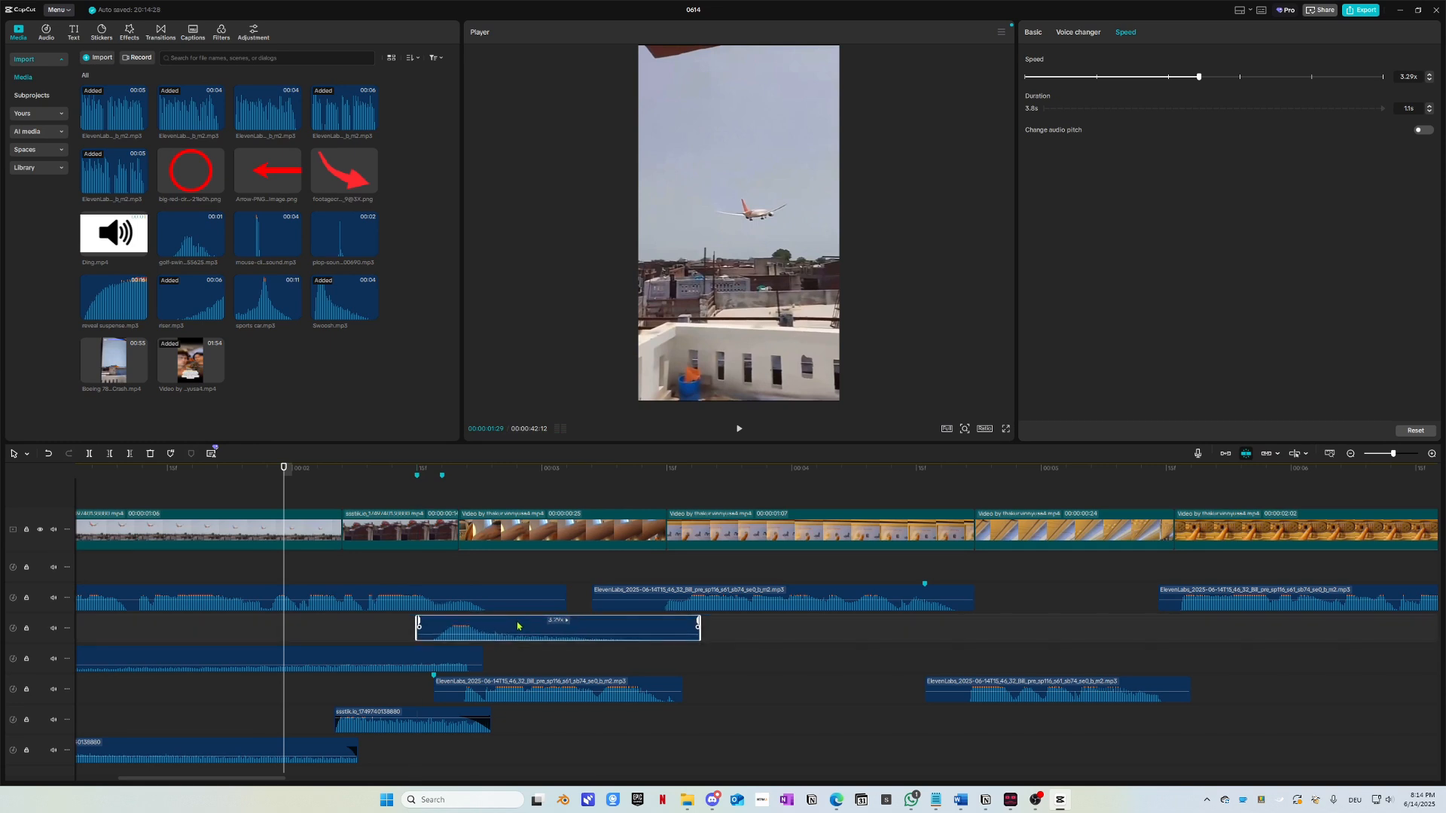
pyautogui.press('space')
pyautogui.press('space')
pyautogui.moveTo(440, 484); pyautogui.dragTo(77, 489)
pyautogui.press('space')
# Step: Replay the edit from the start to check the explosion and the cabin selfie cut
pyautogui.hscroll(3, 461, 633)
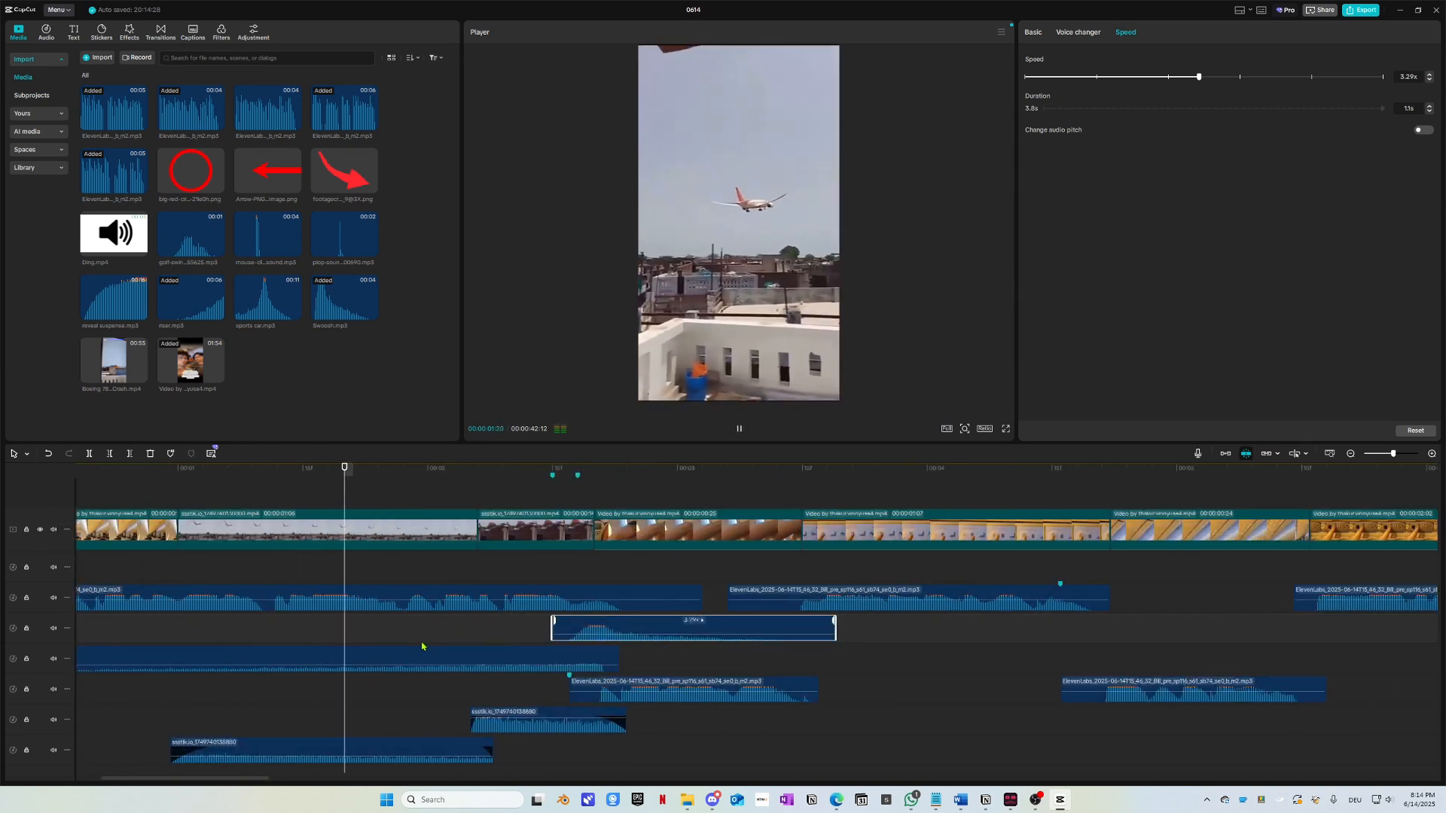
pyautogui.press('space')
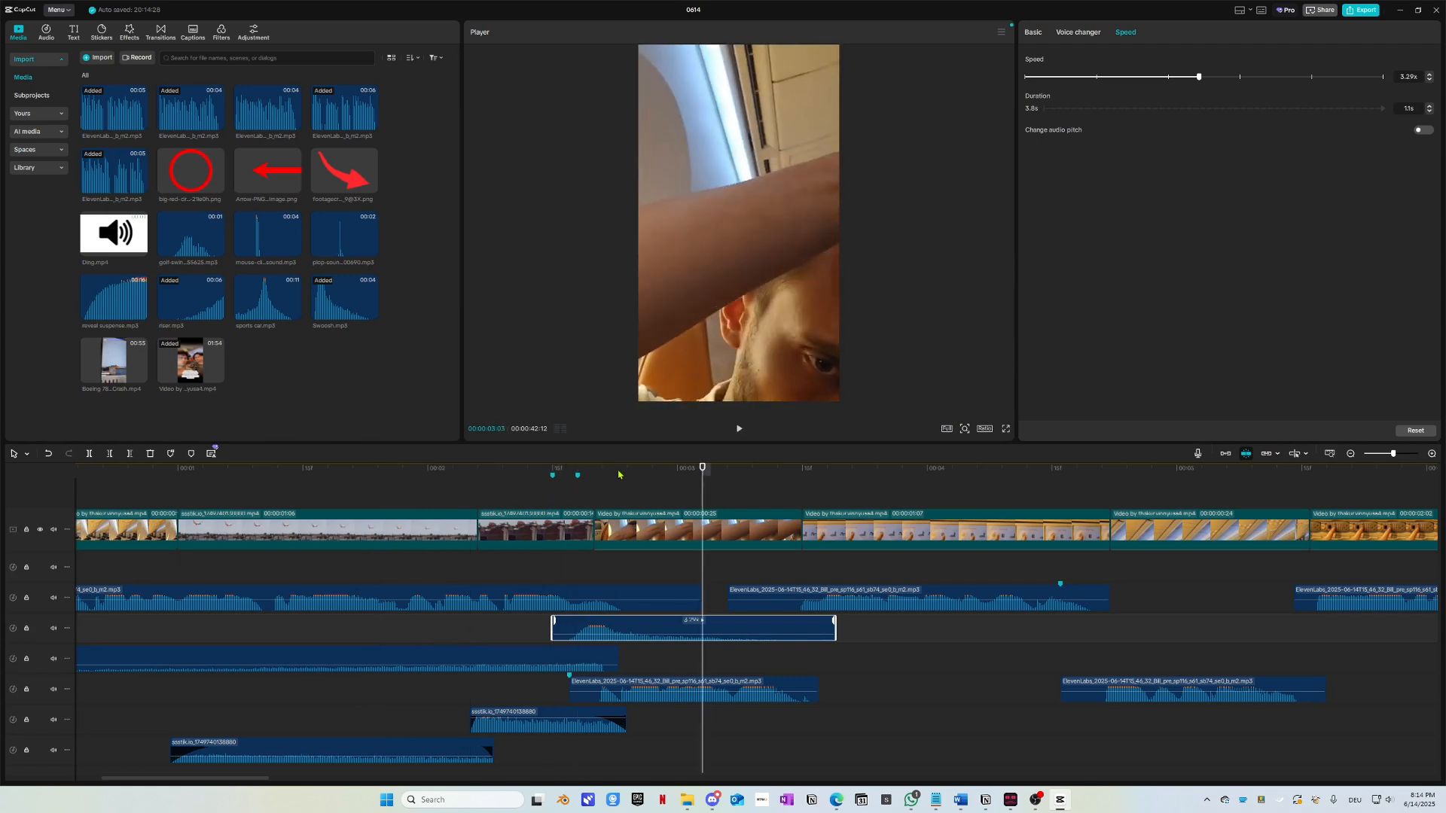
pyautogui.moveTo(619, 475); pyautogui.dragTo(79, 482)
pyautogui.press('space')
pyautogui.hscroll(3, 275, 665)
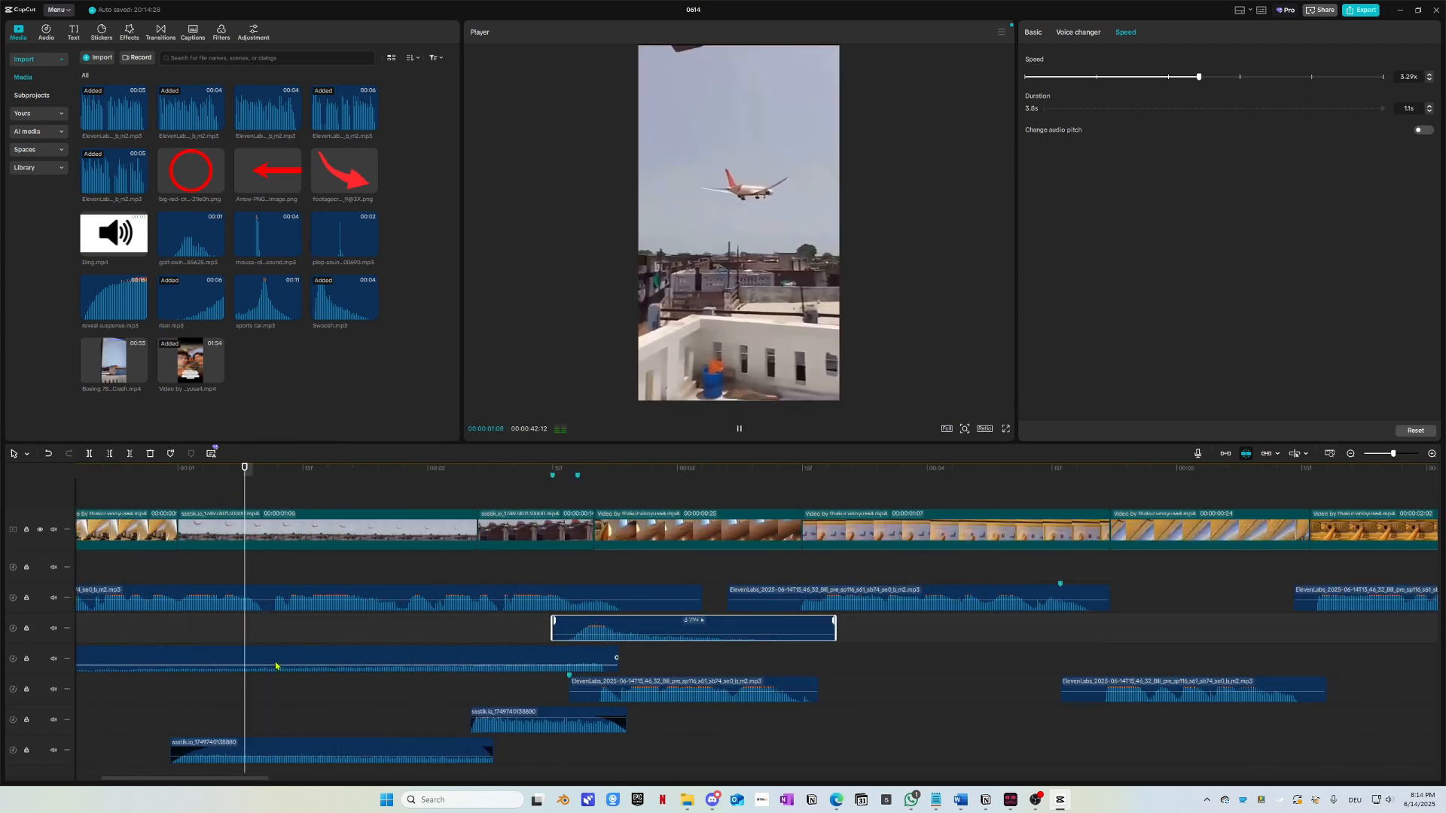
pyautogui.press('space')
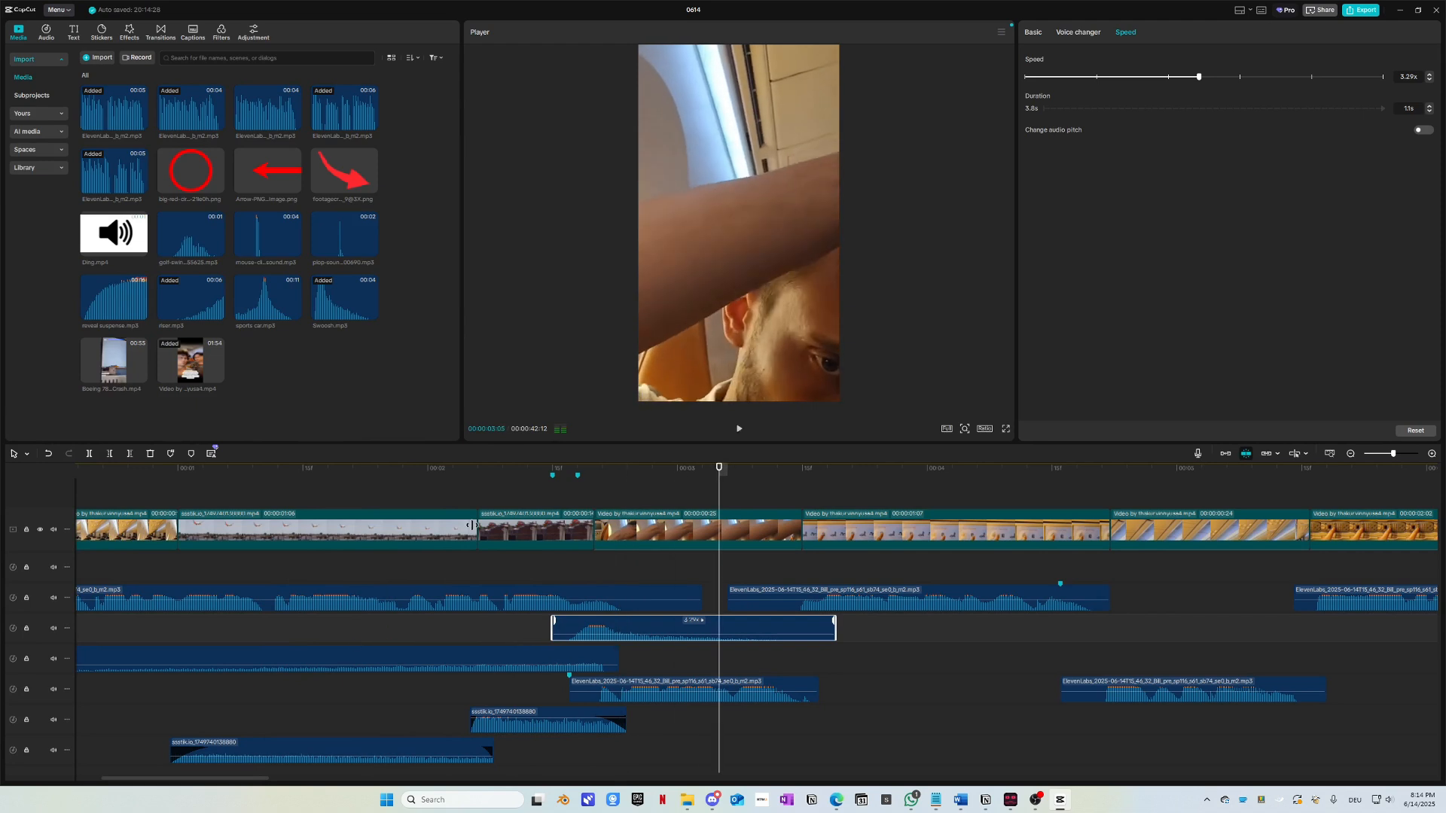
pyautogui.moveTo(555, 488); pyautogui.dragTo(401, 498)
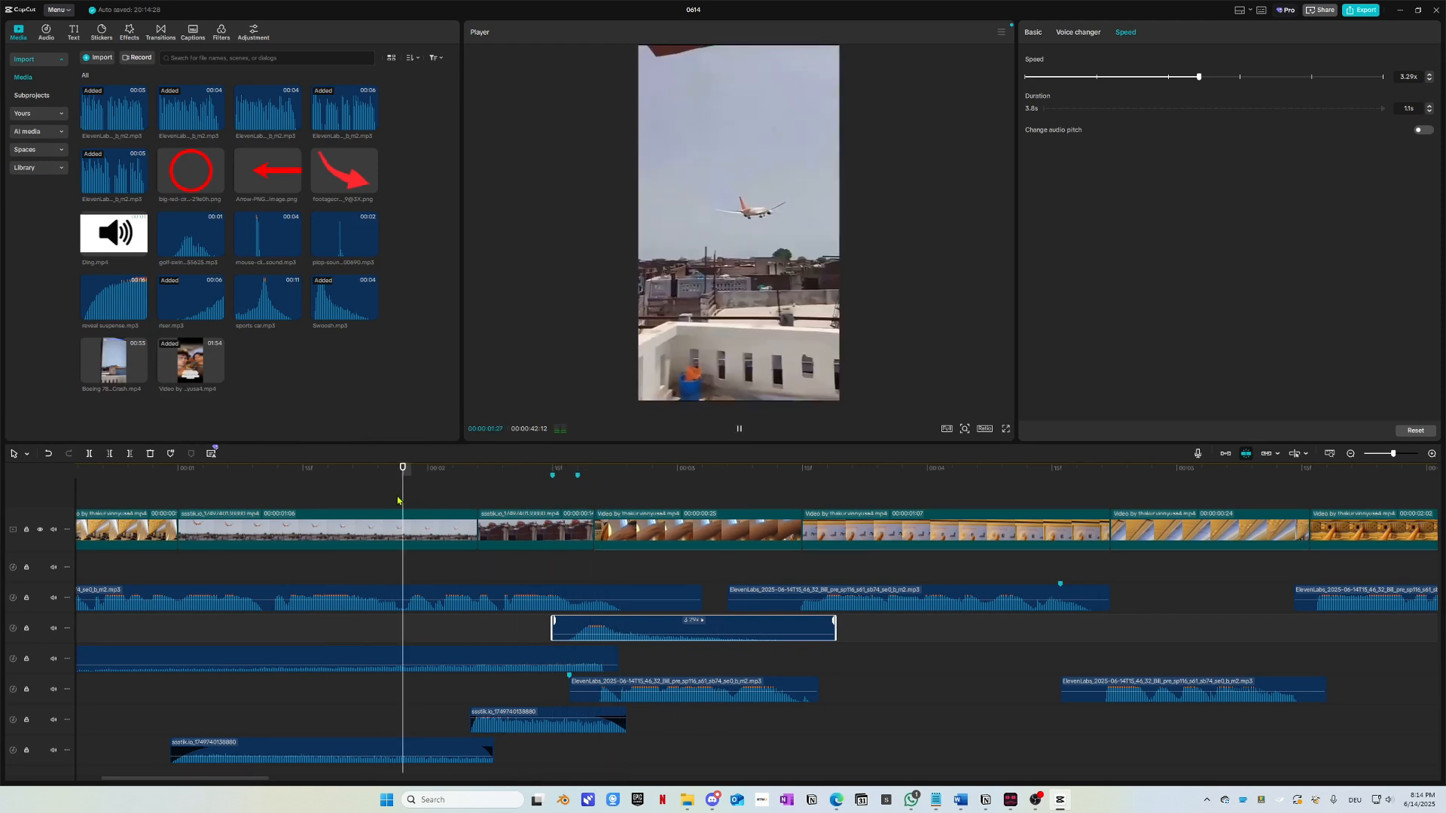
pyautogui.press('space')
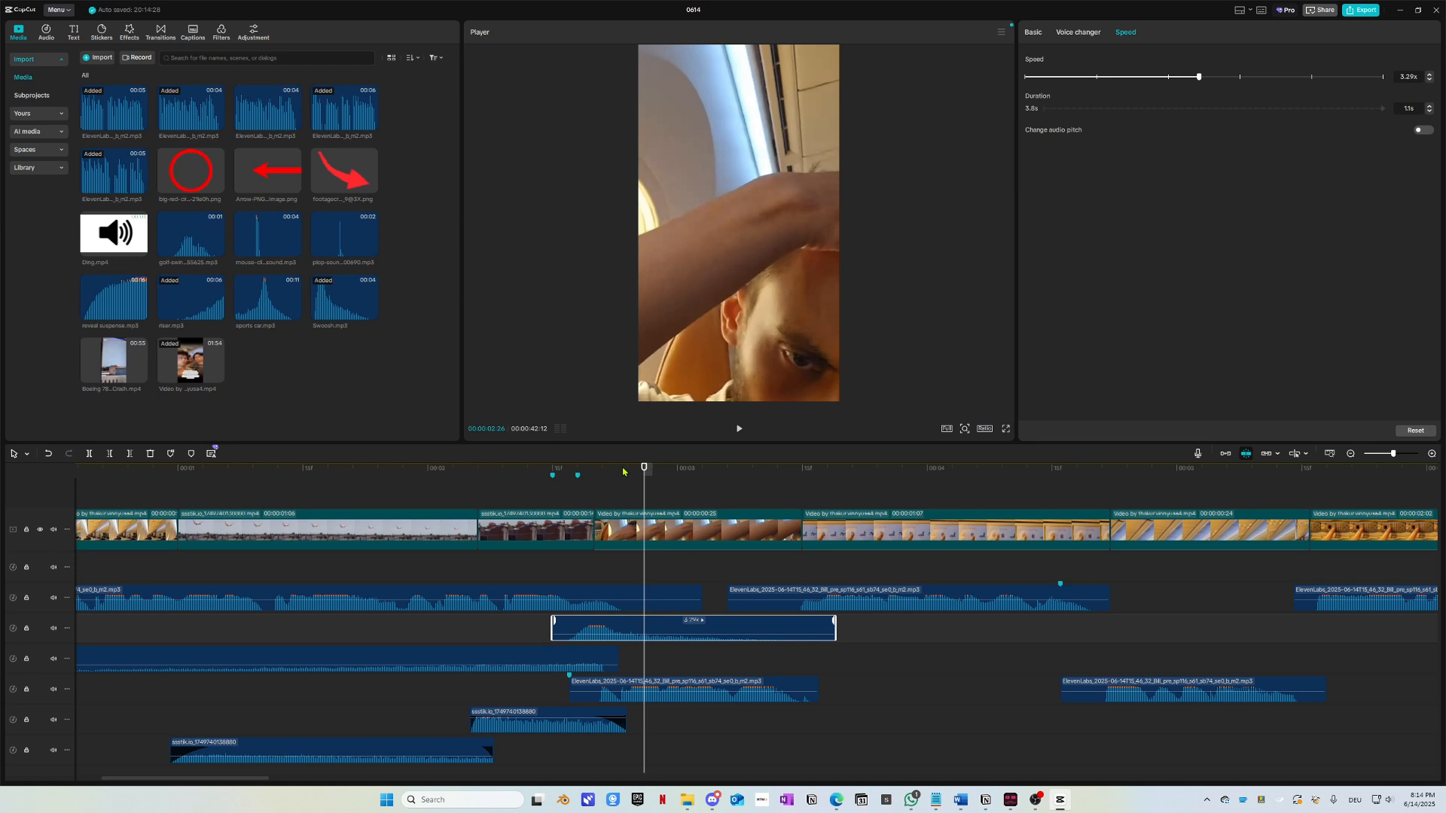
pyautogui.moveTo(603, 490); pyautogui.dragTo(644, 544)
# Step: Preview the opening around the explosion shot several times
pyautogui.click(637, 544)
pyautogui.moveTo(619, 475); pyautogui.dragTo(136, 473)
pyautogui.press('space')
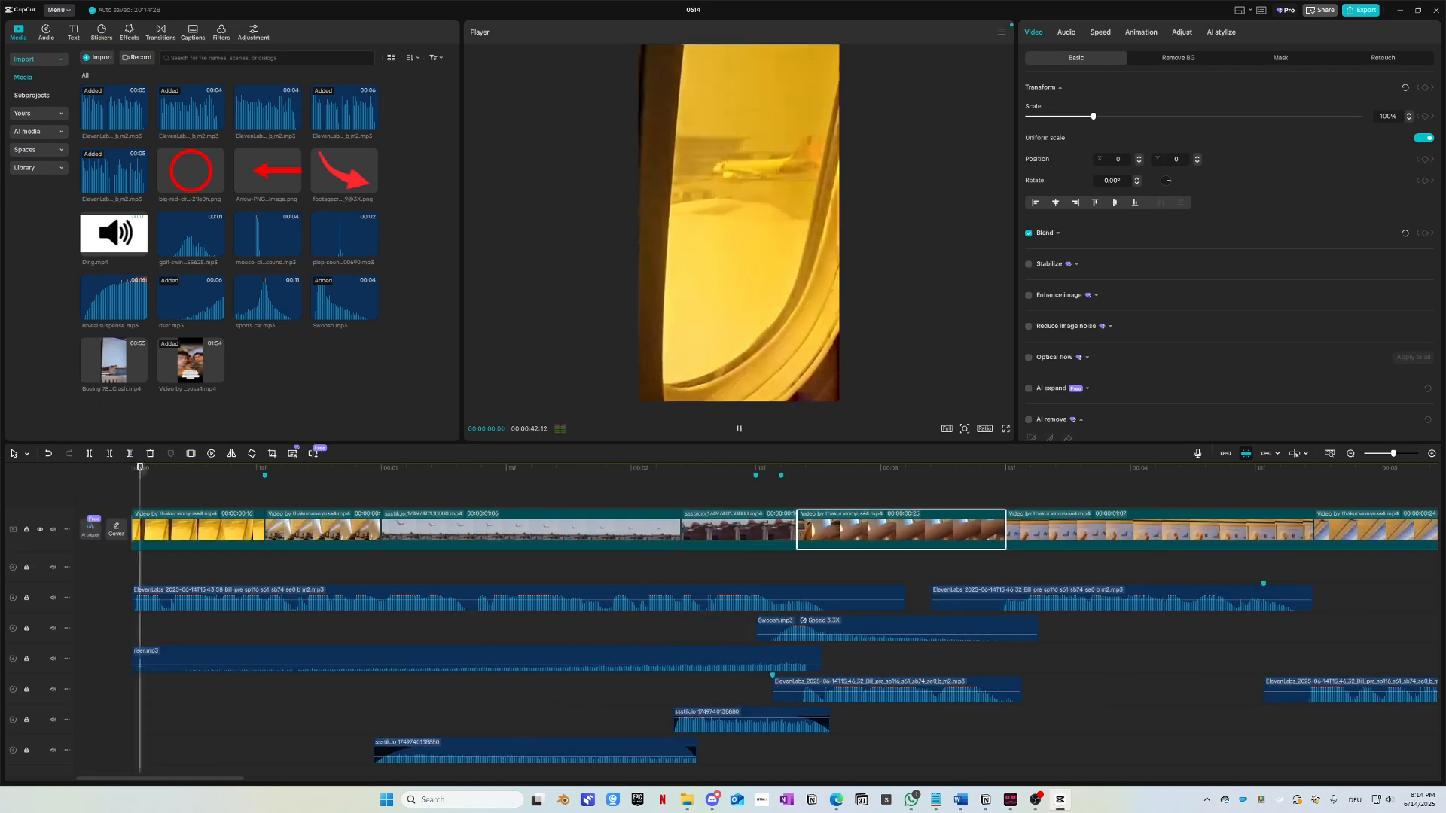
pyautogui.hscroll(2, 284, 635)
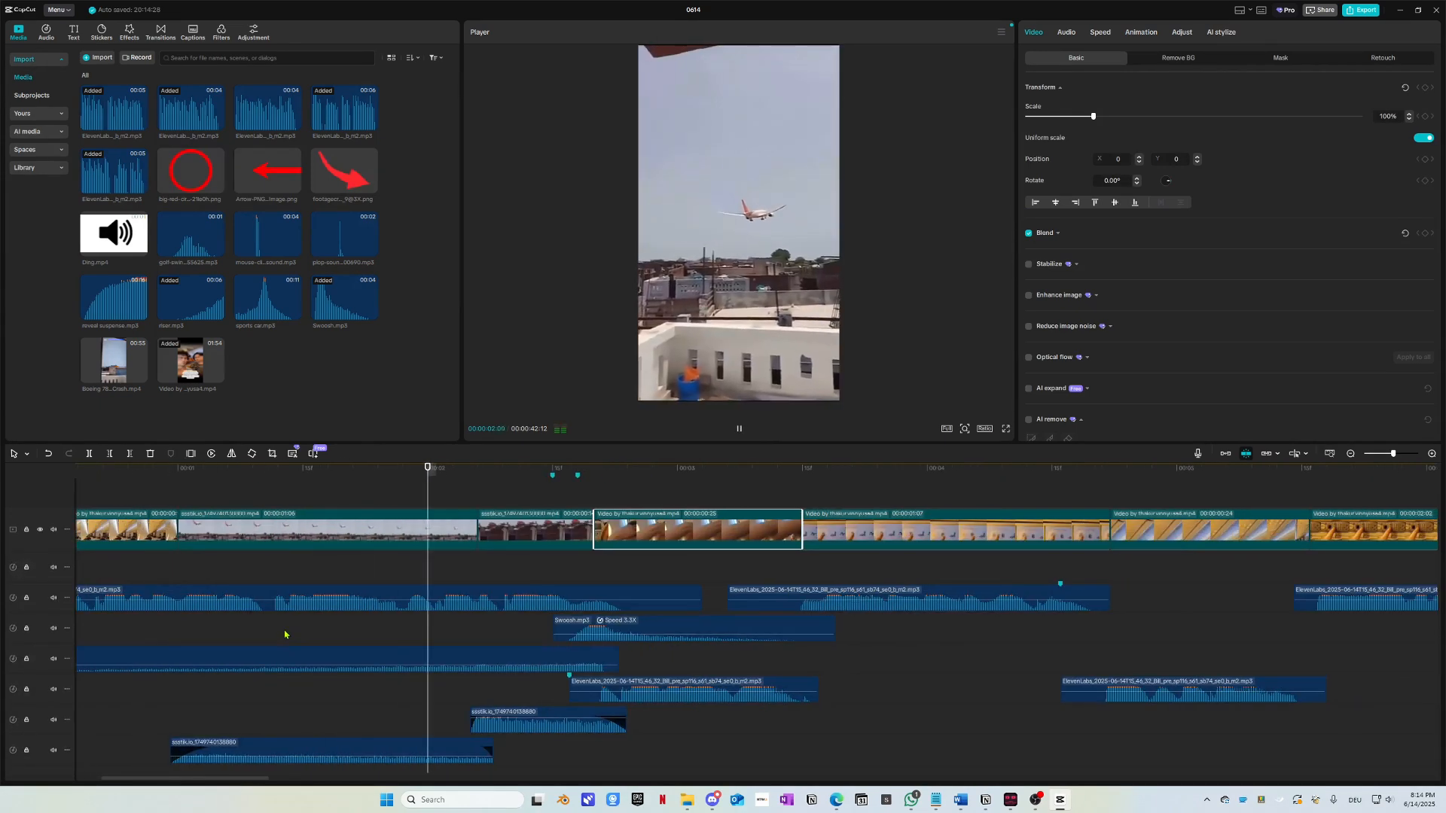
pyautogui.moveTo(609, 474); pyautogui.dragTo(472, 486)
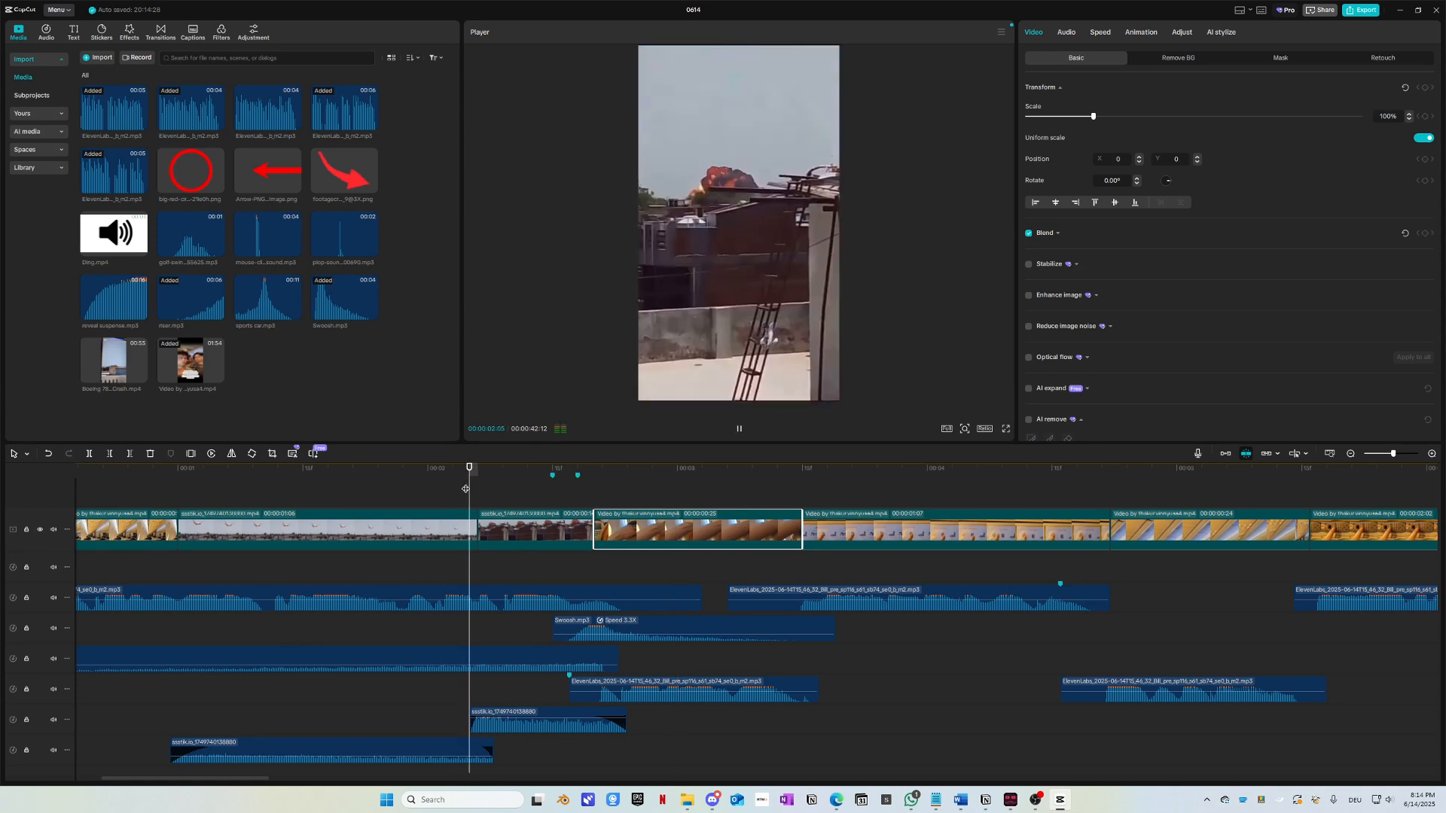
pyautogui.press('space')
pyautogui.press('space')
pyautogui.moveTo(598, 473); pyautogui.dragTo(438, 489)
pyautogui.click(243, 493)
pyautogui.press('space')
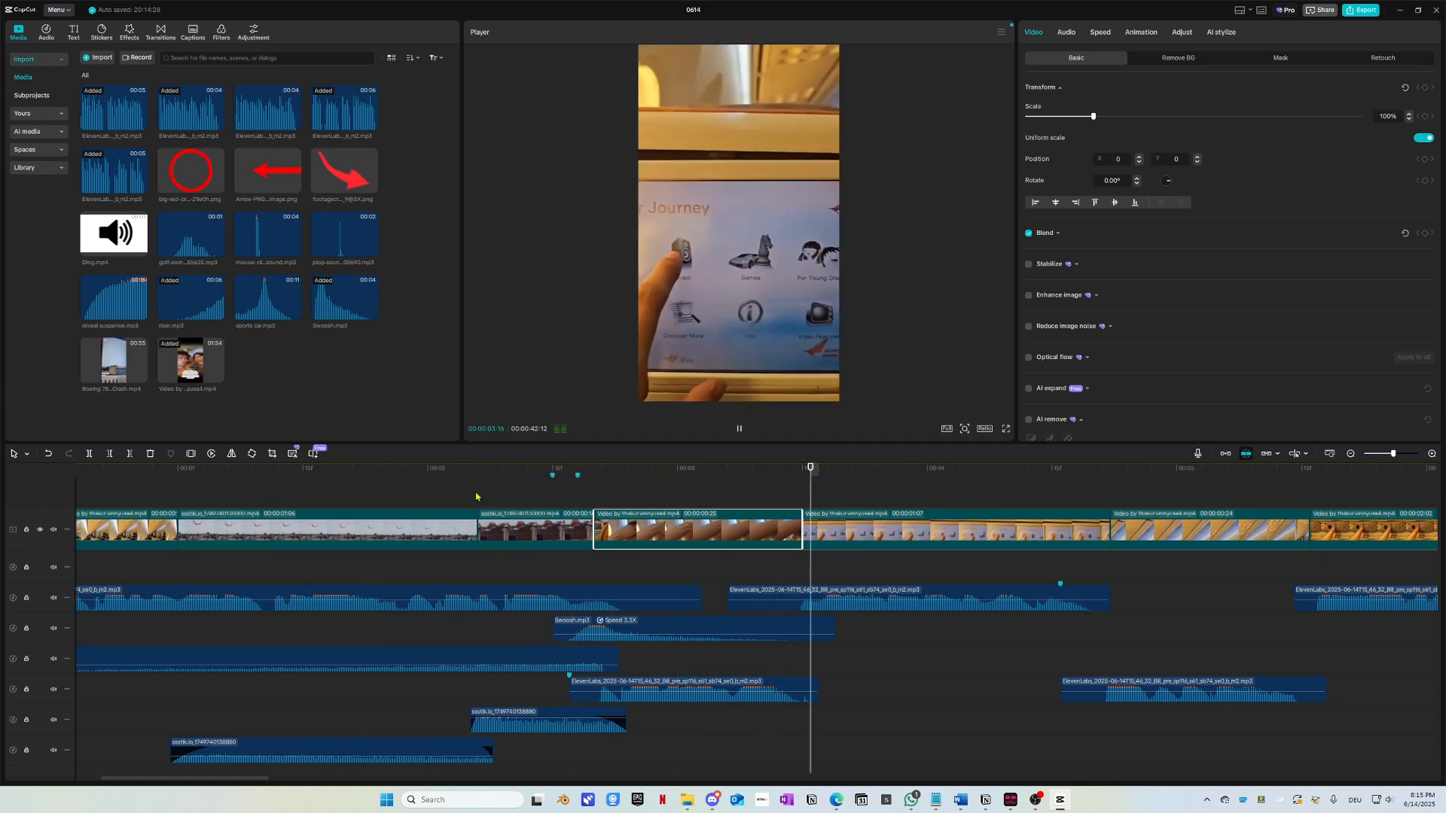
pyautogui.scroll(-2, 457, 483)
pyautogui.click(325, 476)
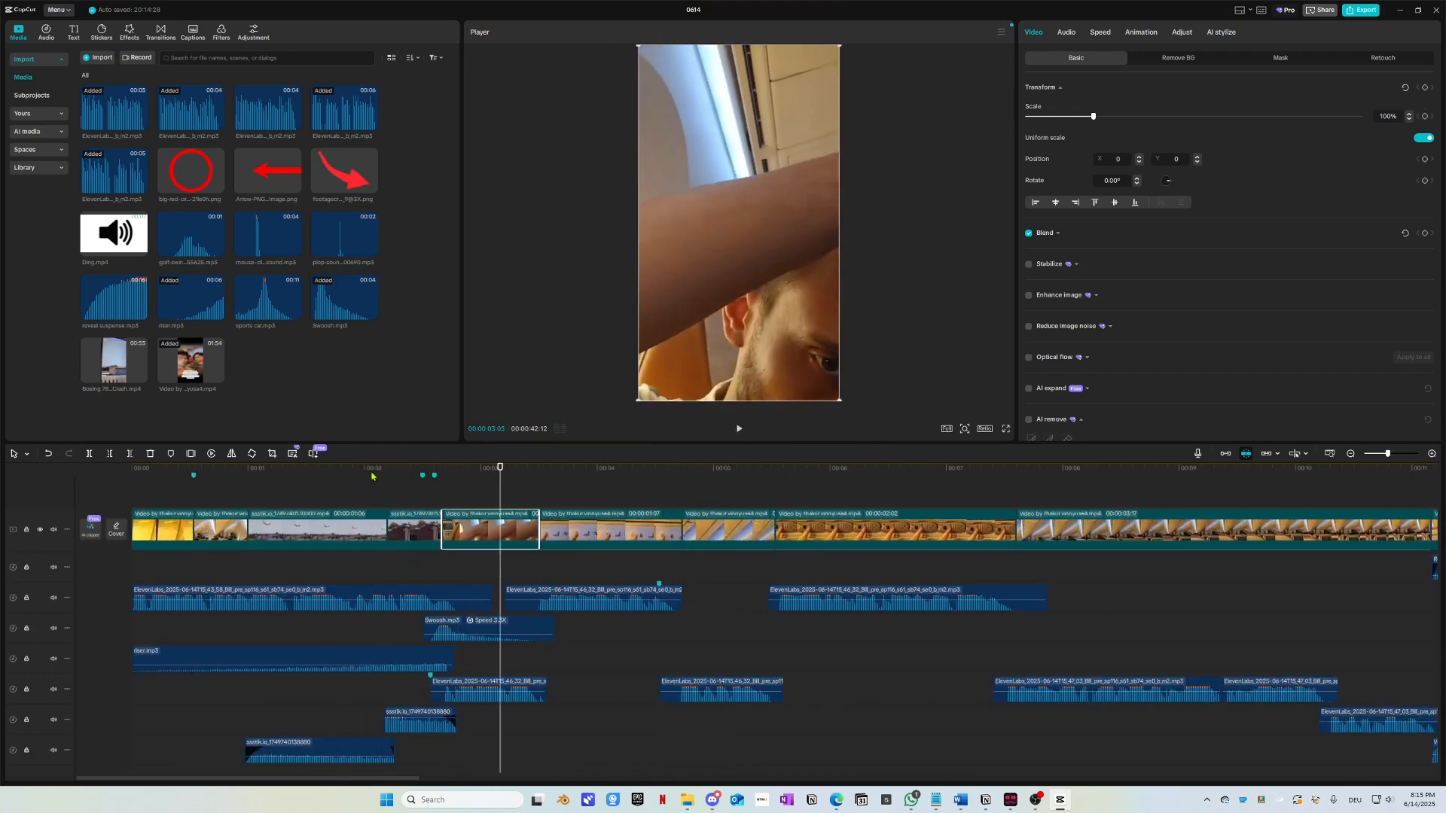
# Step: Drop the big red circle PNG on an overlay track above the plane landing clip, about one second in
pyautogui.click(186, 475)
pyautogui.press('space')
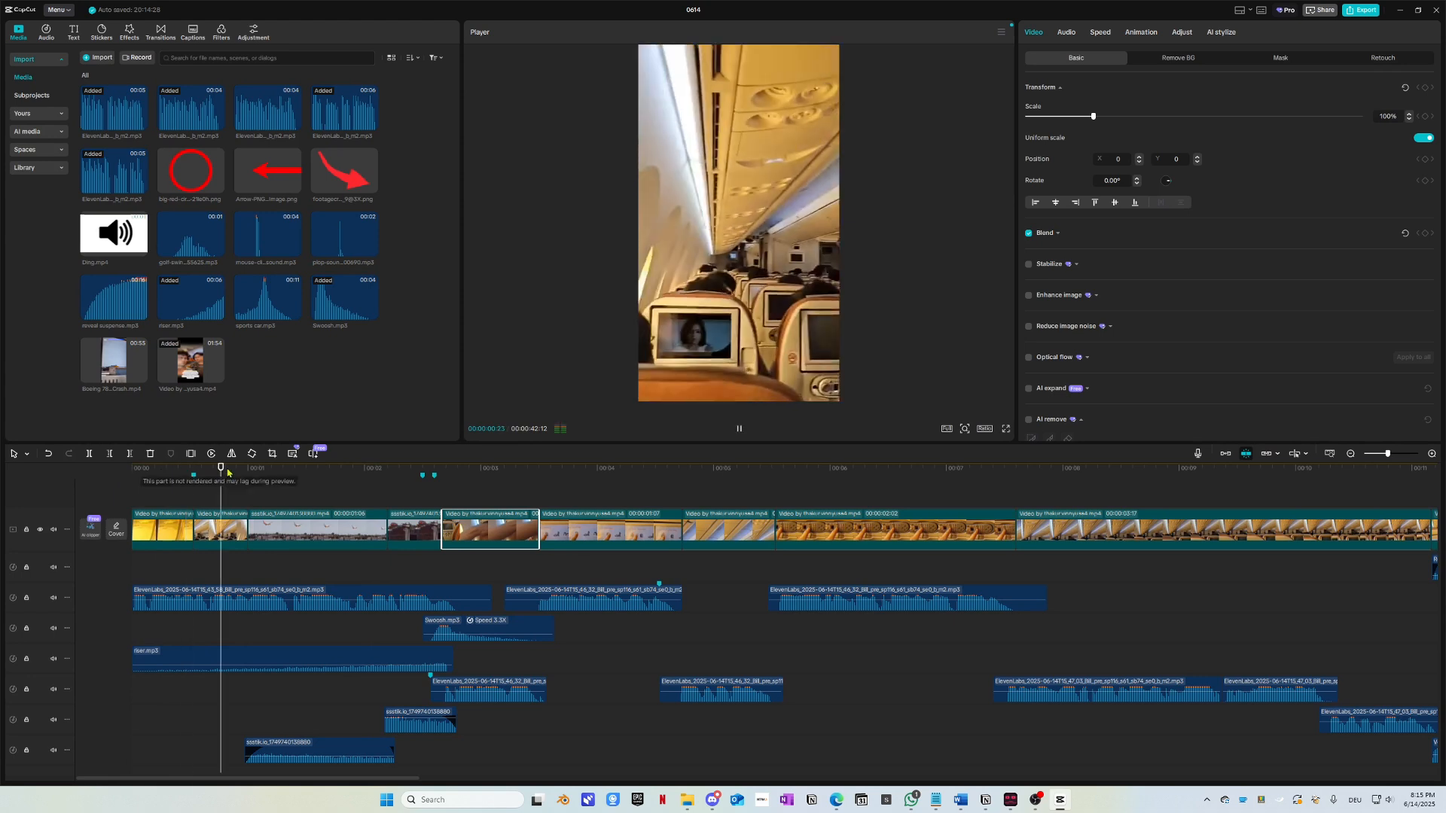
pyautogui.moveTo(247, 479); pyautogui.dragTo(75, 482)
pyautogui.press('space')
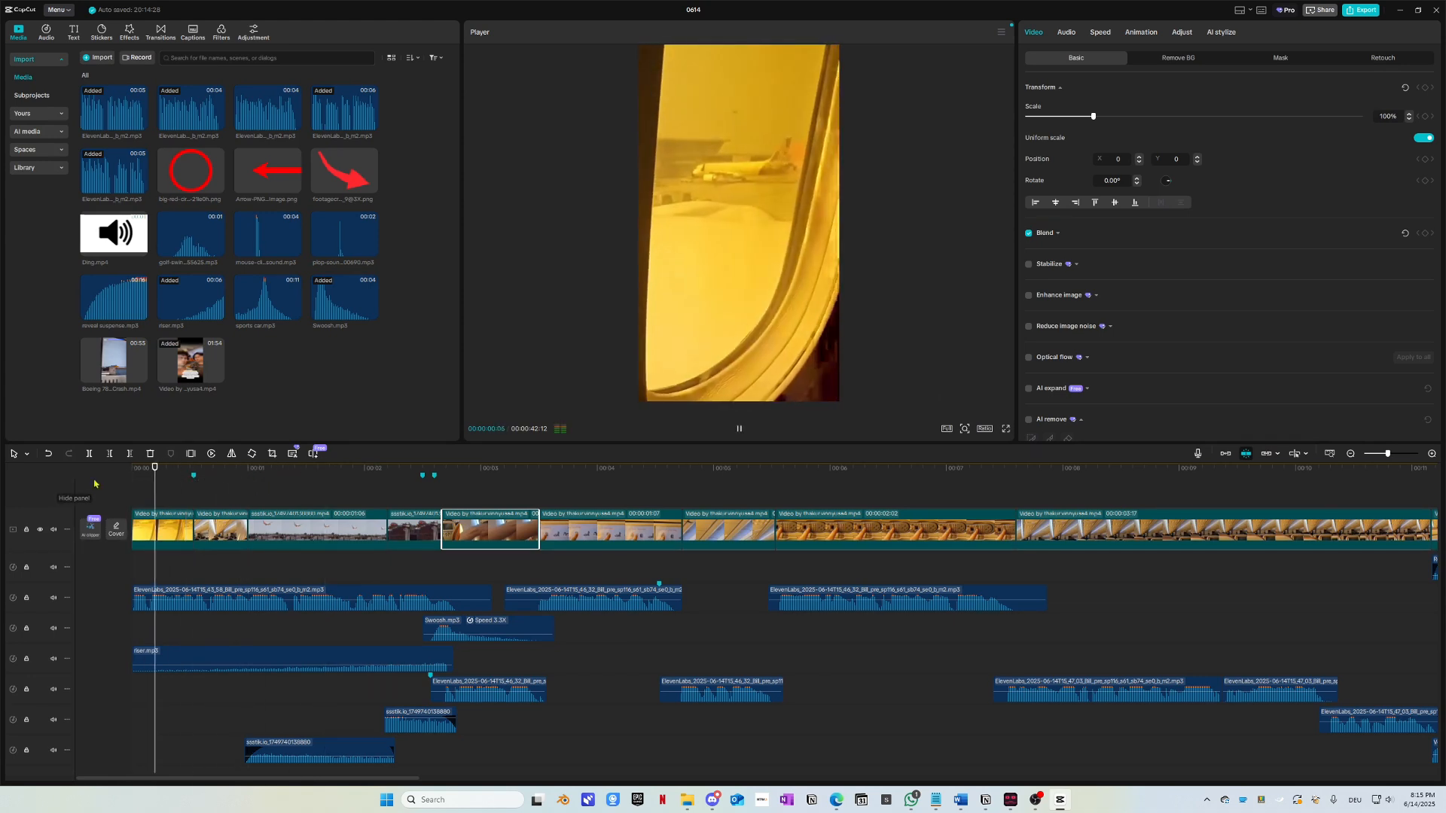
pyautogui.click(287, 525)
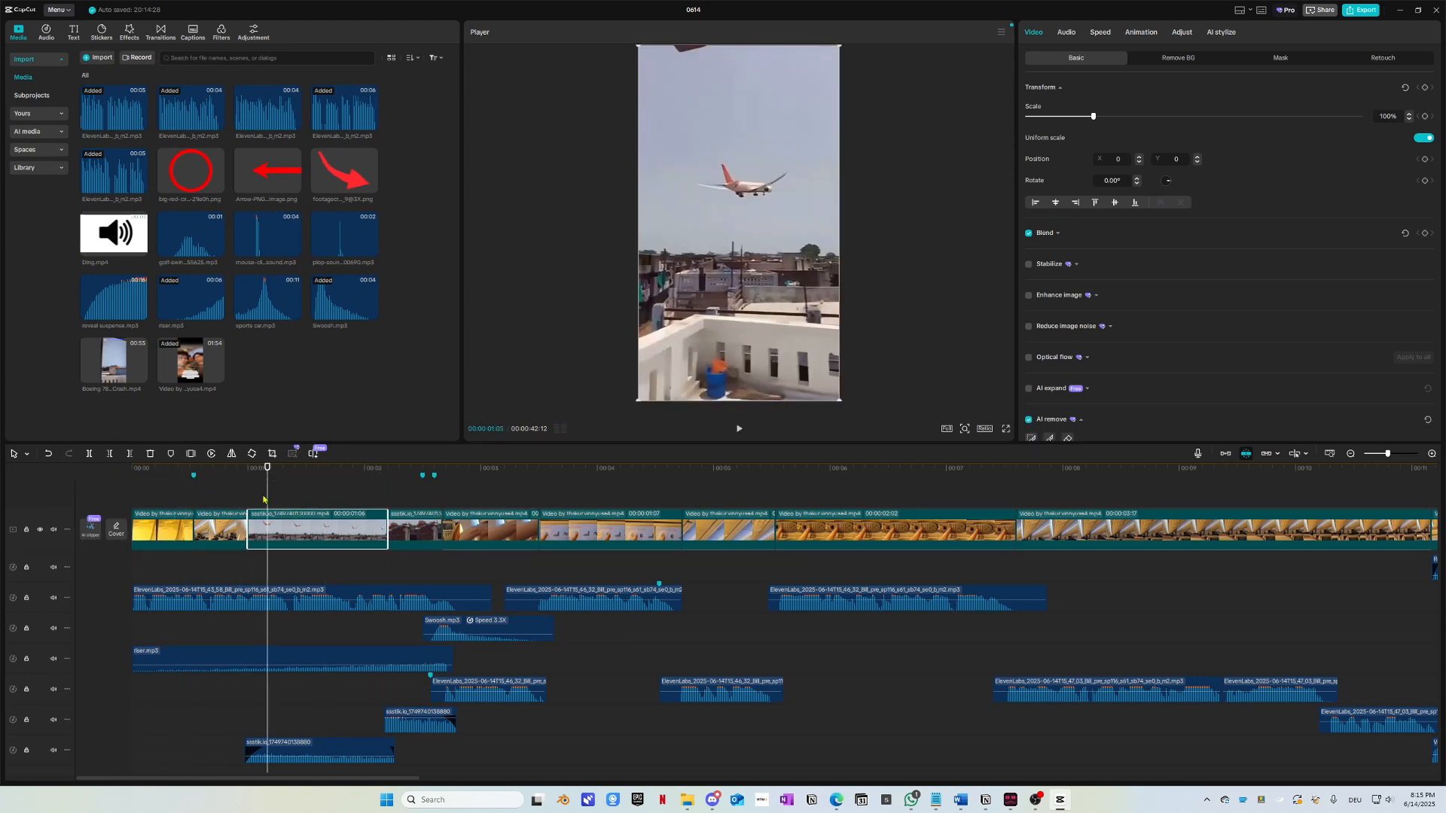
pyautogui.moveTo(191, 175); pyautogui.dragTo(252, 481)
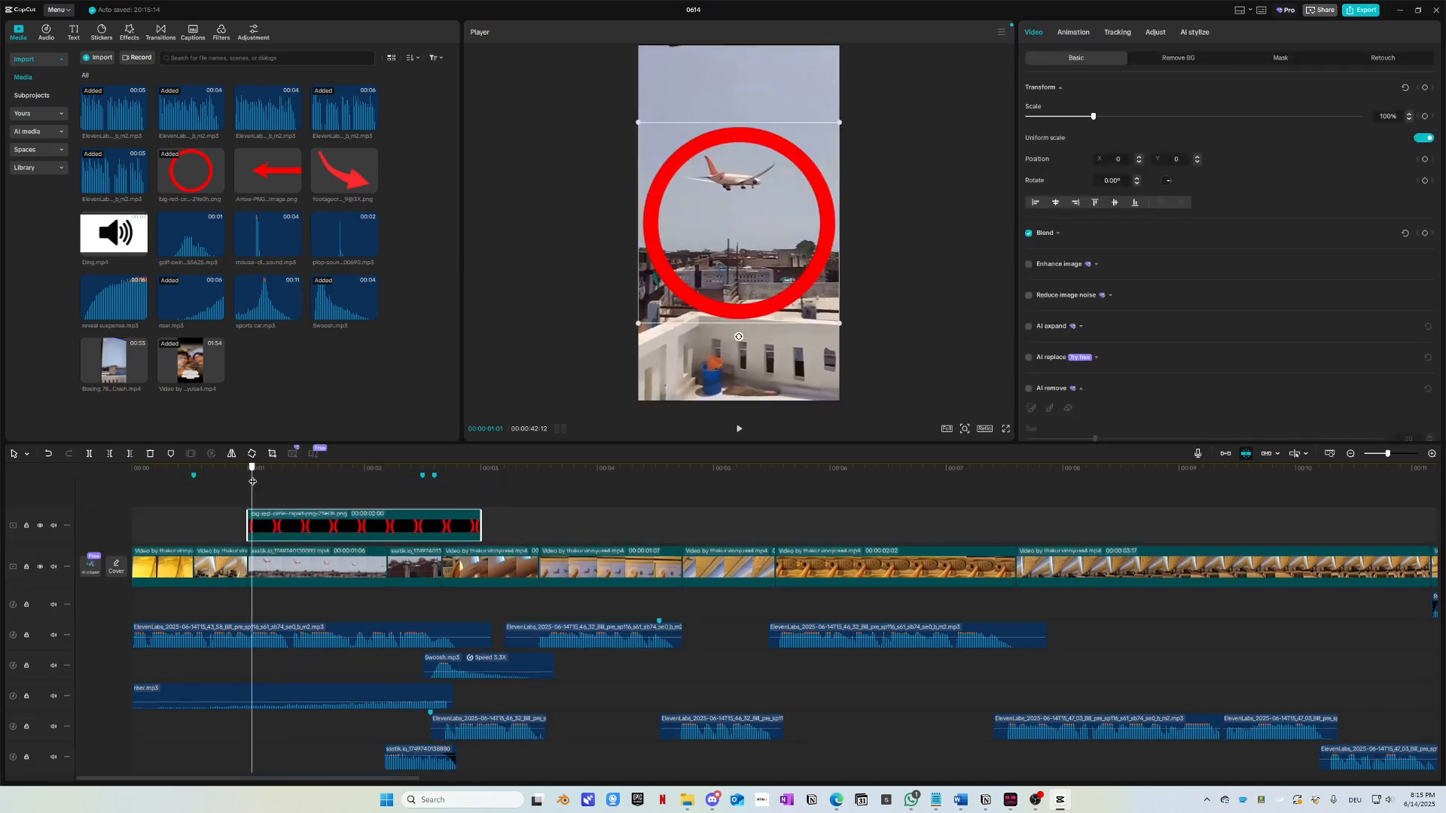
# Step: Scale the plane footage to 168% and lower it so the plane sits under the red circle
pyautogui.moveTo(840, 327); pyautogui.dragTo(753, 205)
pyautogui.click(743, 352)
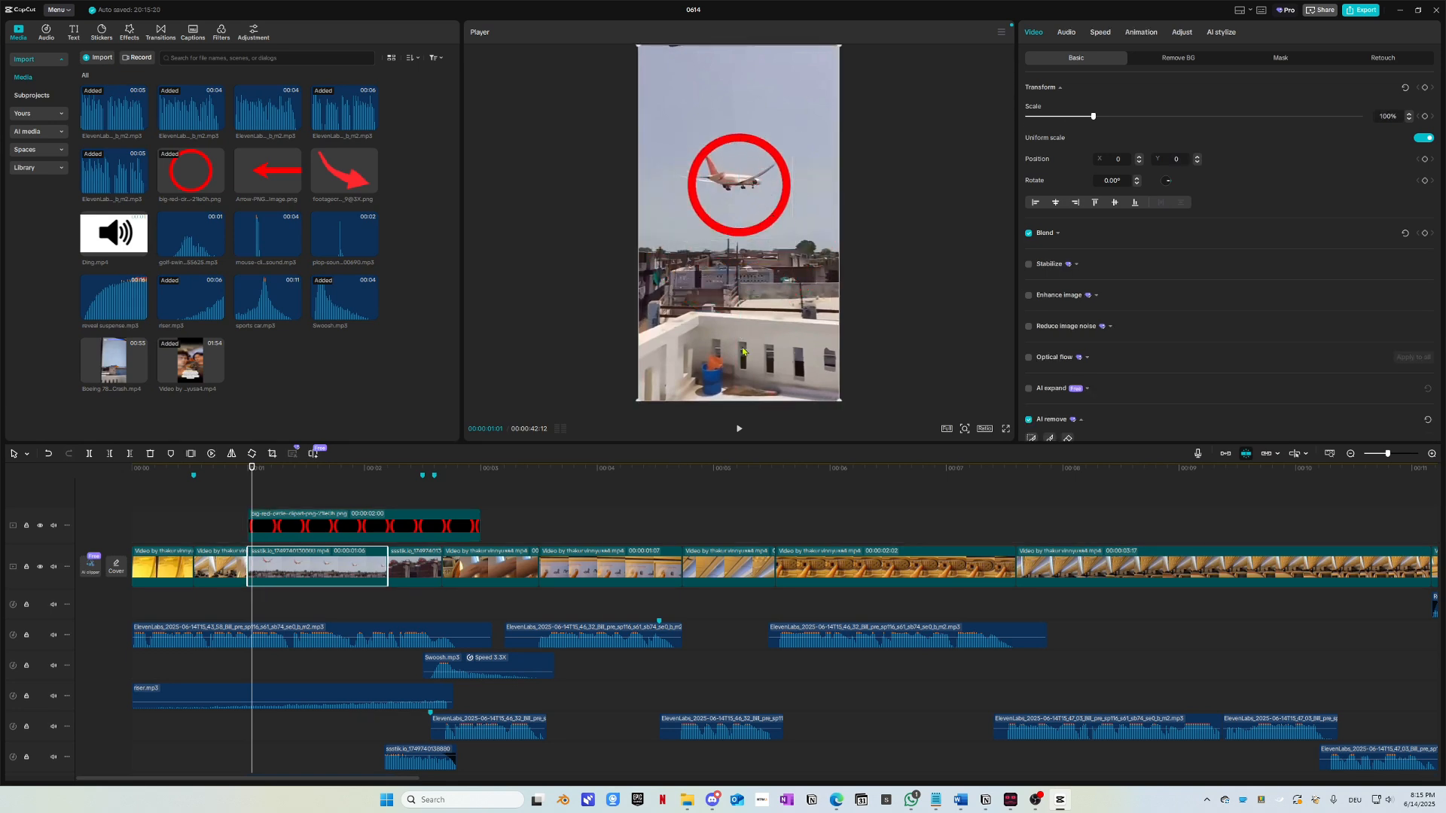
pyautogui.moveTo(842, 399); pyautogui.dragTo(937, 520)
pyautogui.moveTo(810, 317); pyautogui.dragTo(811, 362)
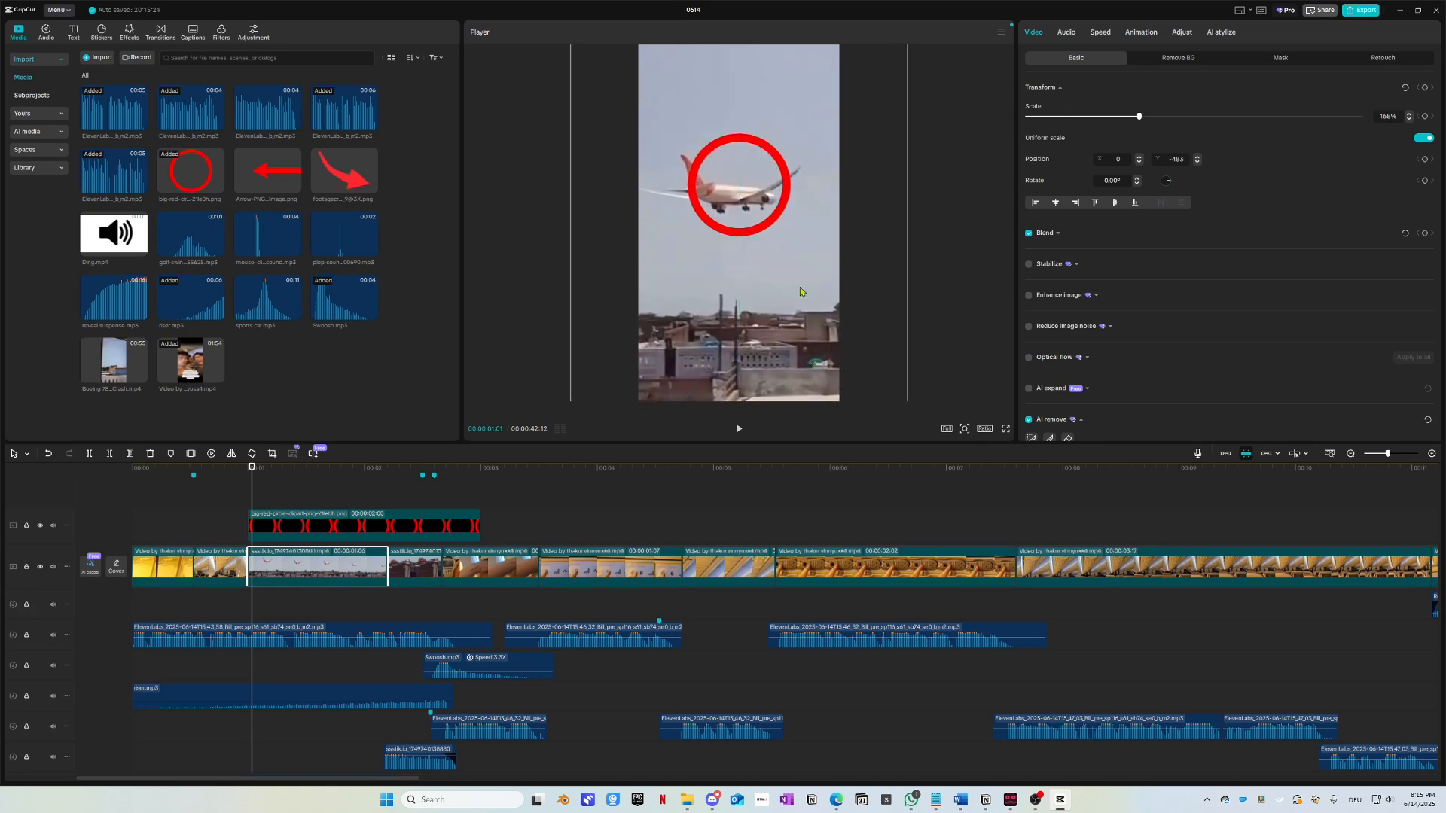
# Step: Enlarge the red circle to 60% around the plane and trim it to about one second
pyautogui.click(318, 521)
pyautogui.moveTo(788, 239); pyautogui.dragTo(834, 274)
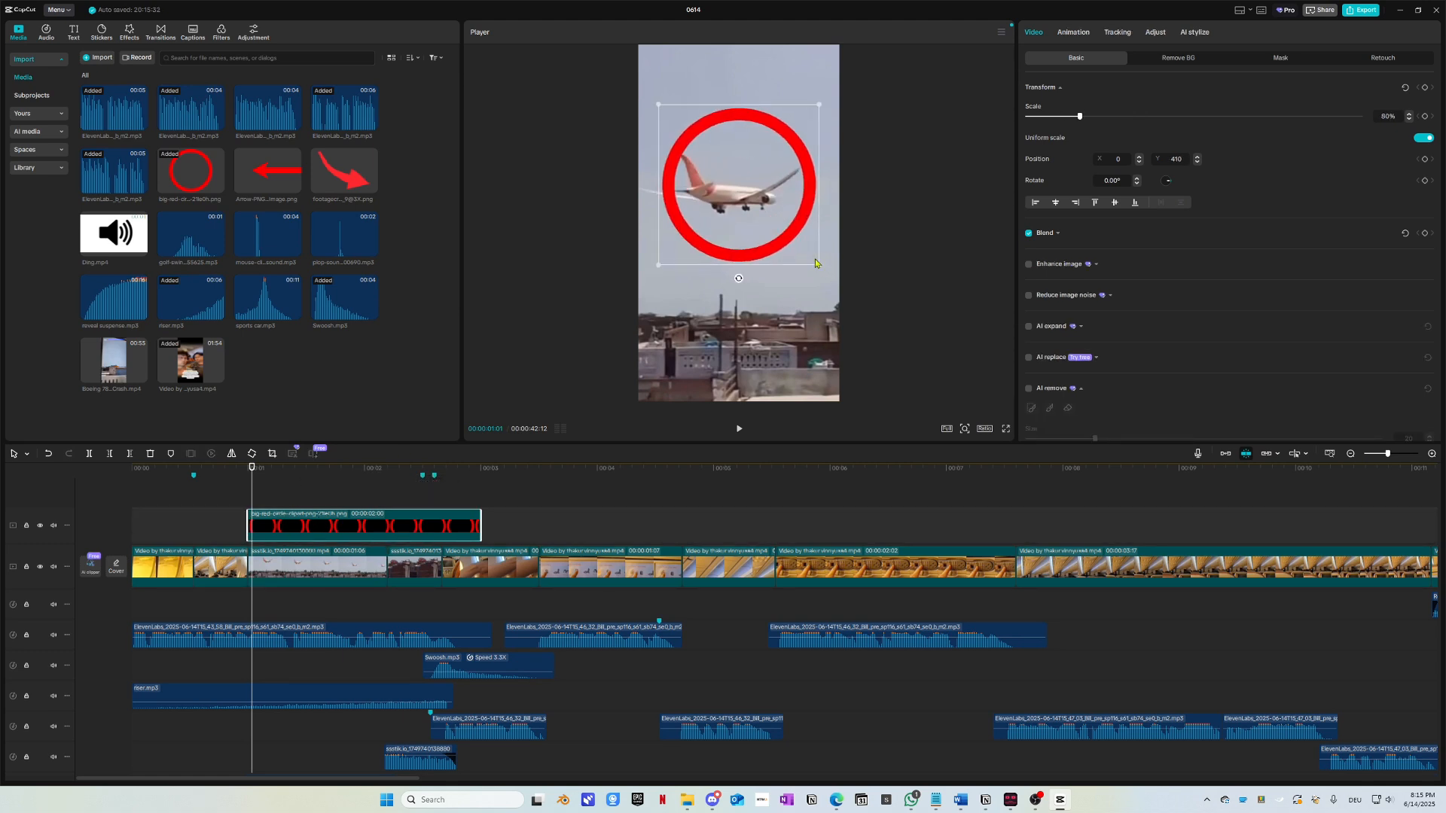
pyautogui.click(248, 471)
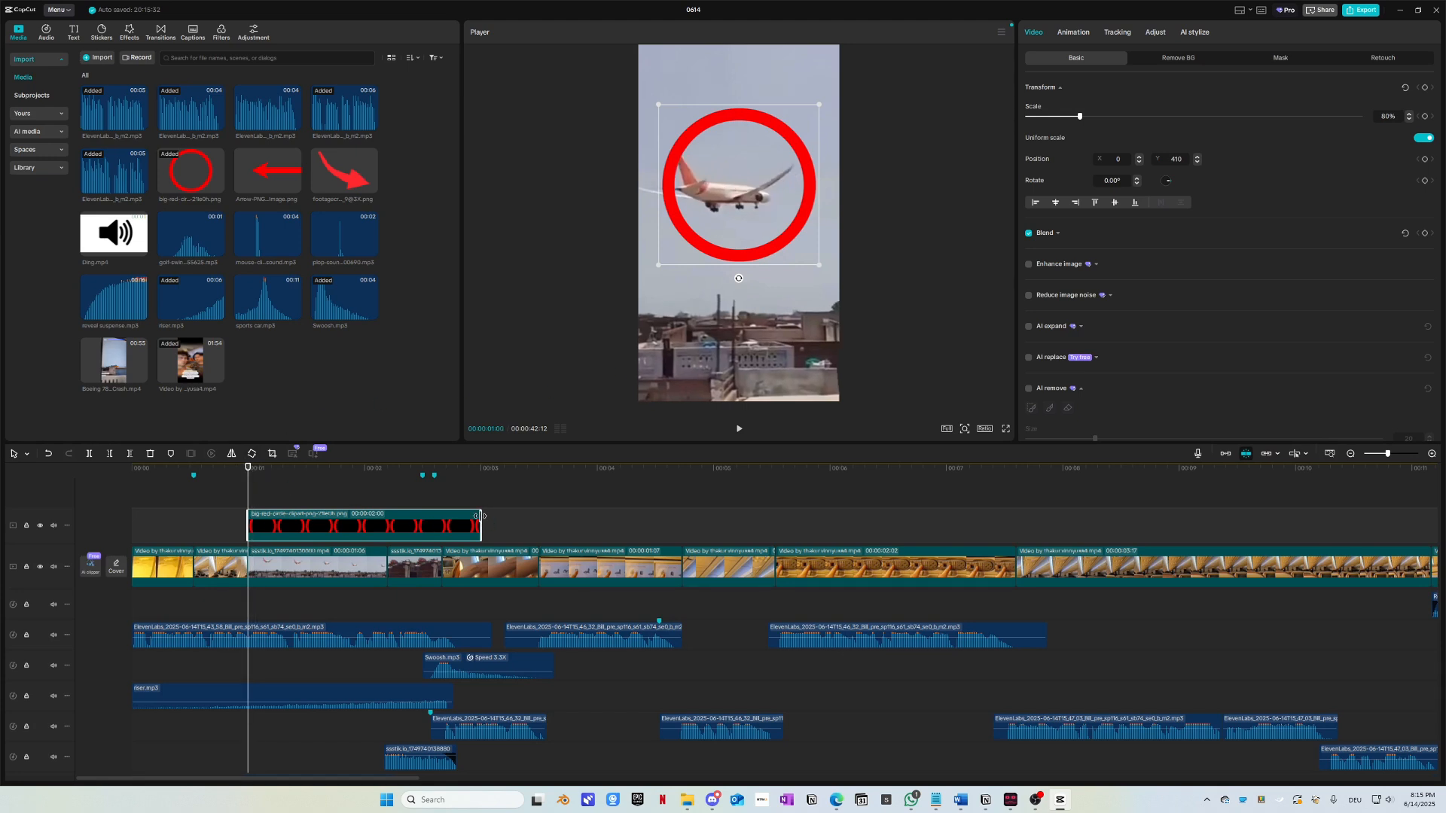
pyautogui.moveTo(482, 516); pyautogui.dragTo(388, 513)
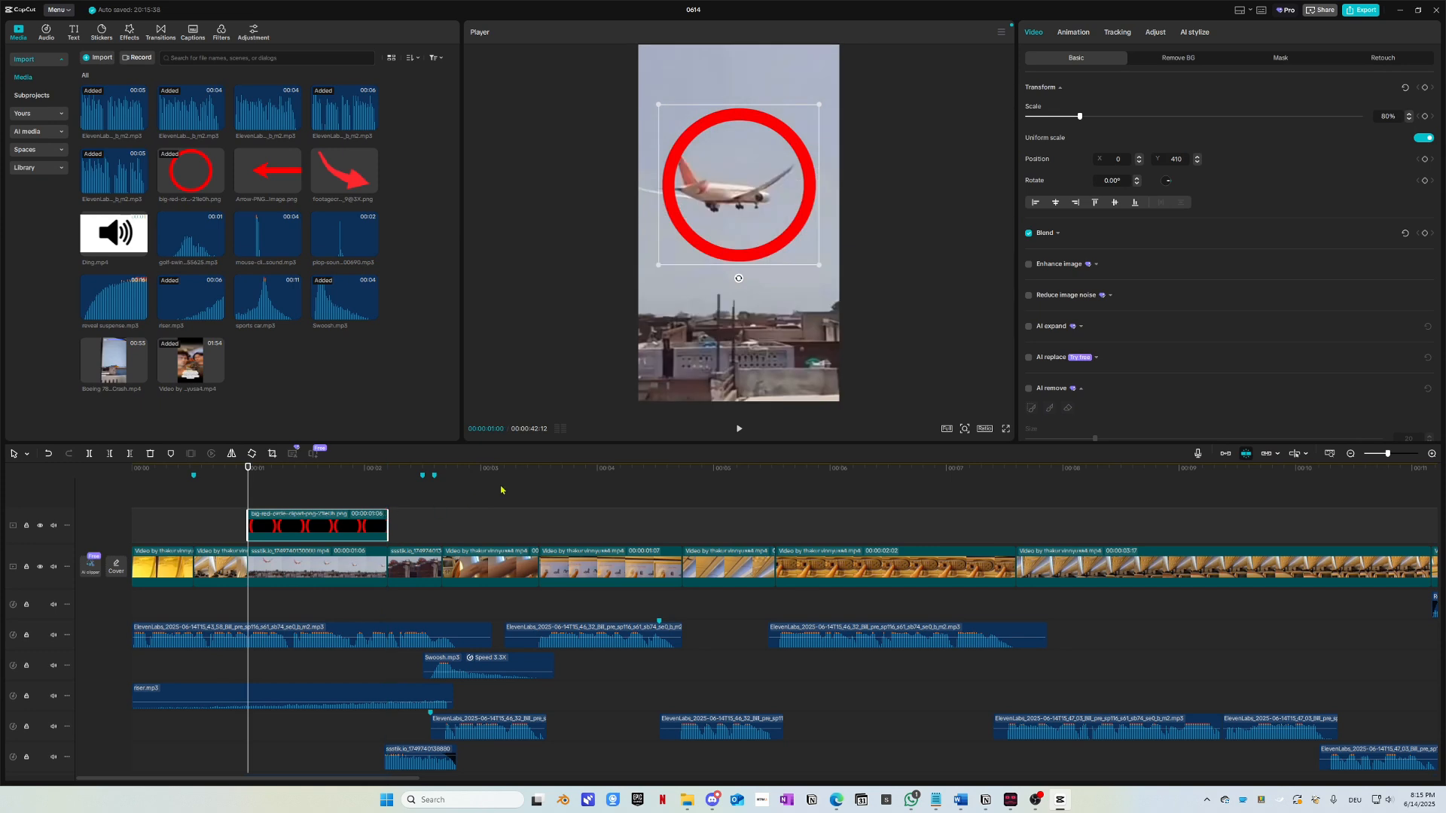
pyautogui.click(330, 476)
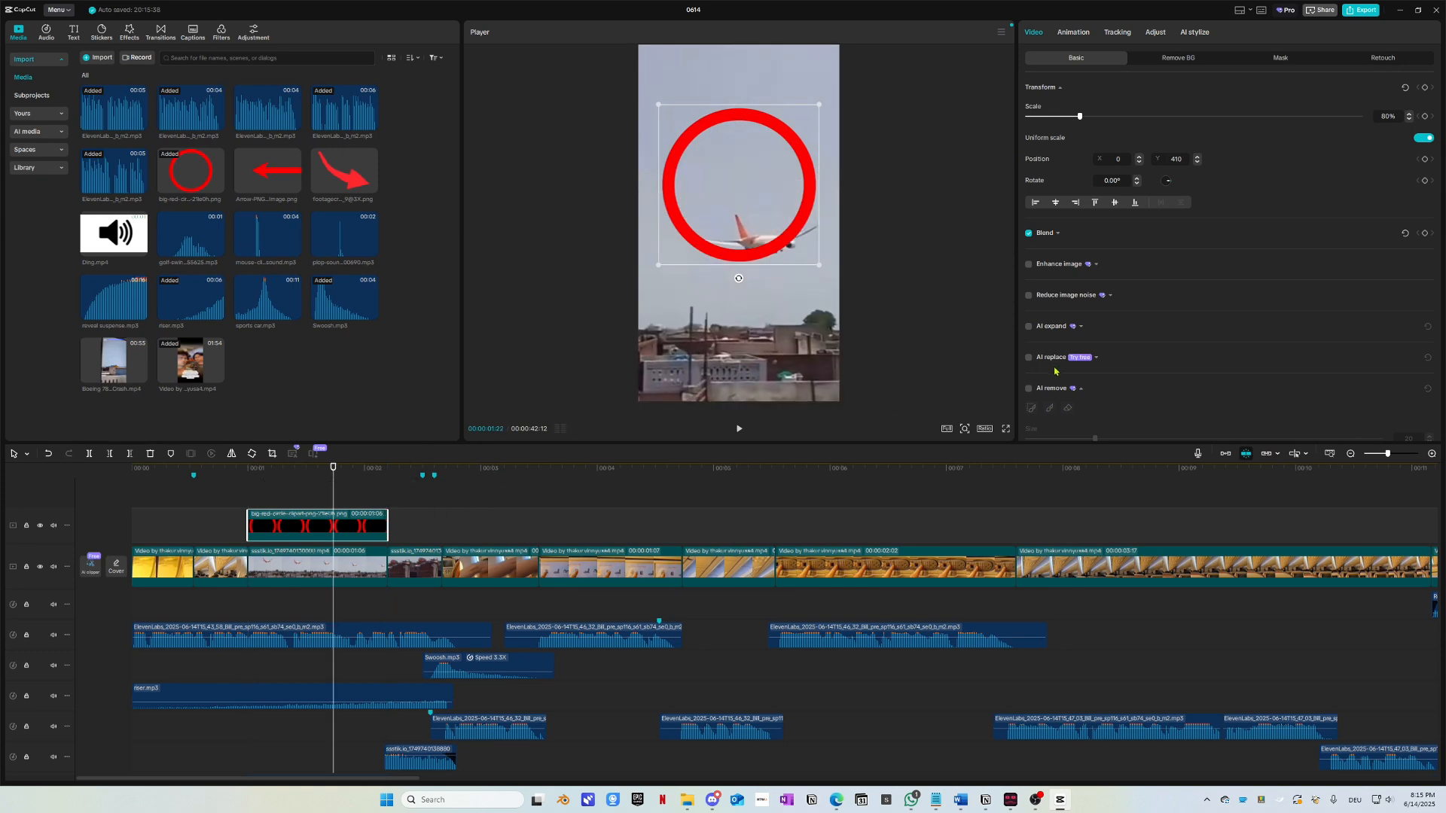
pyautogui.click(1052, 235)
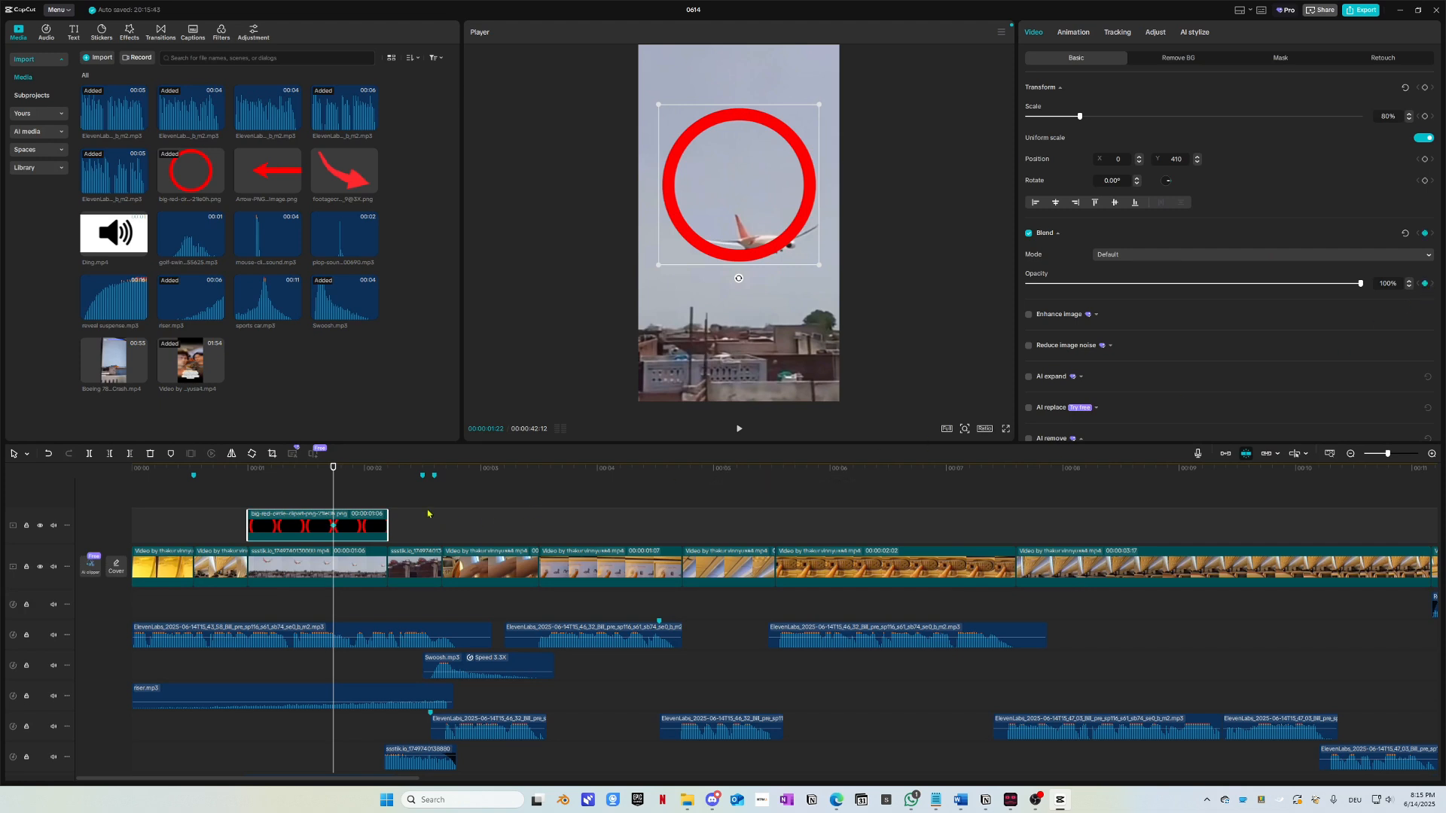
# Step: Keyframe the circle's opacity to 0% at 2:05 and add a Transform keyframe at its start
pyautogui.click(383, 476)
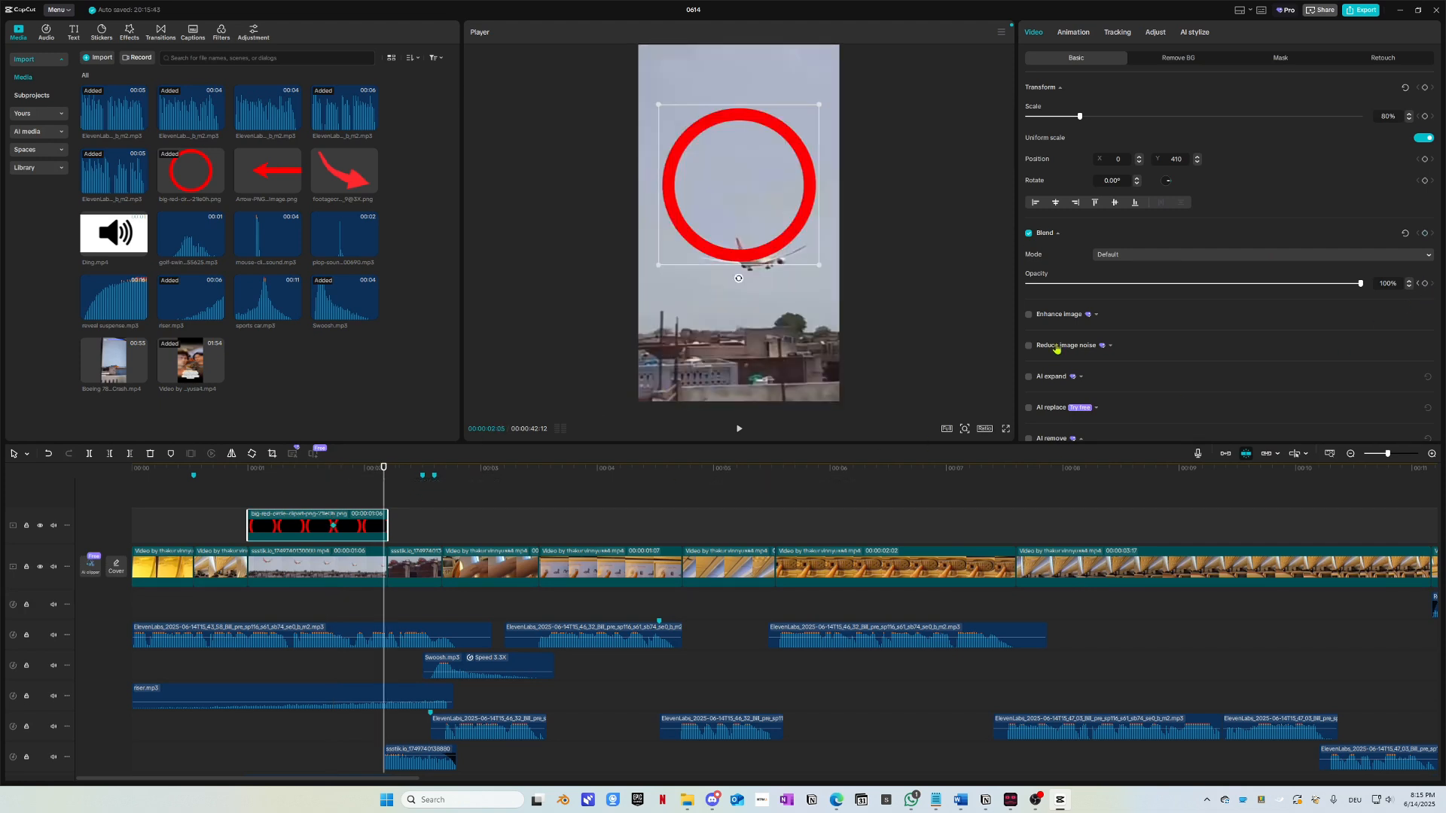
pyautogui.click(1425, 283)
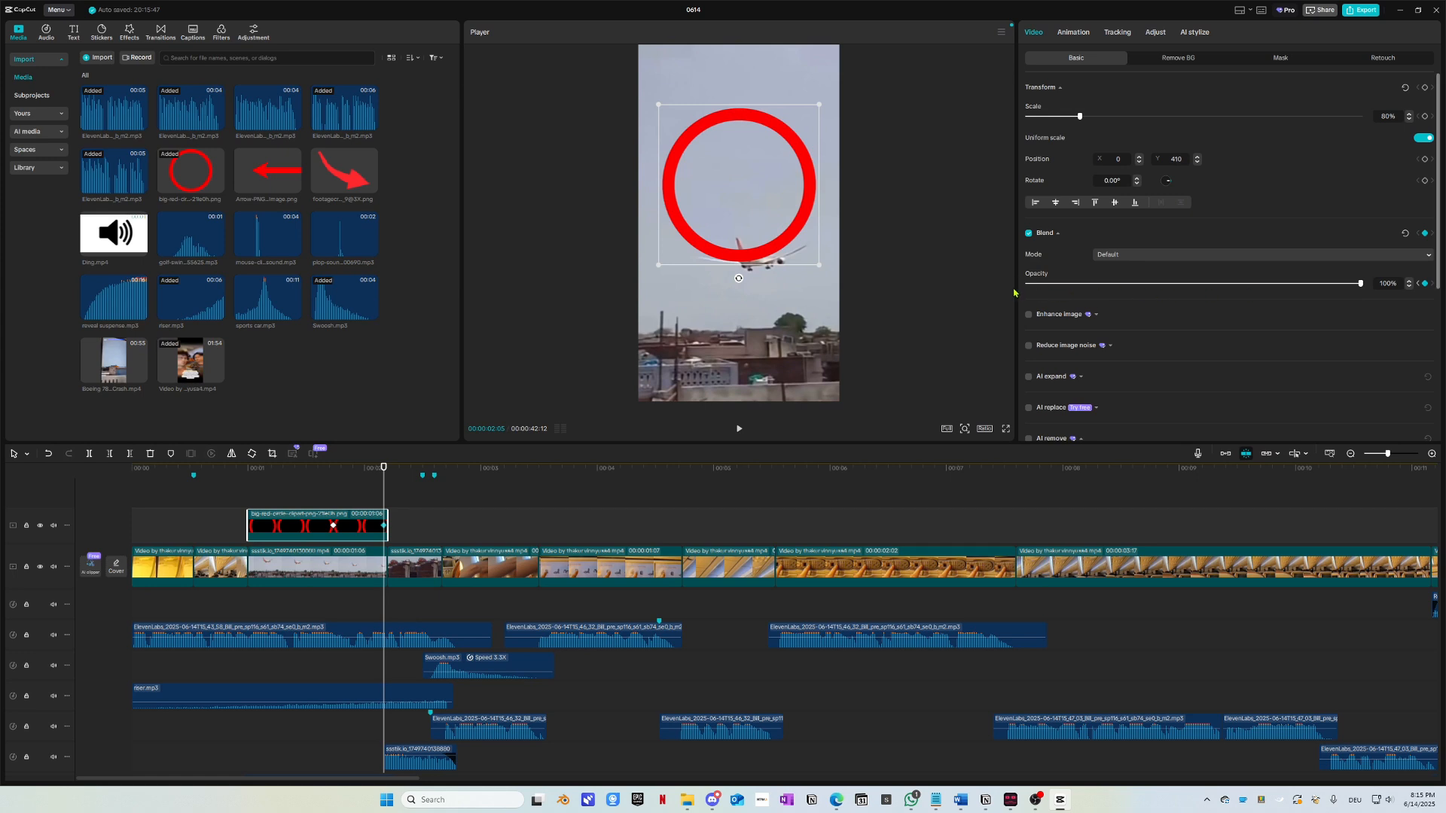
pyautogui.moveTo(1357, 288); pyautogui.dragTo(981, 291)
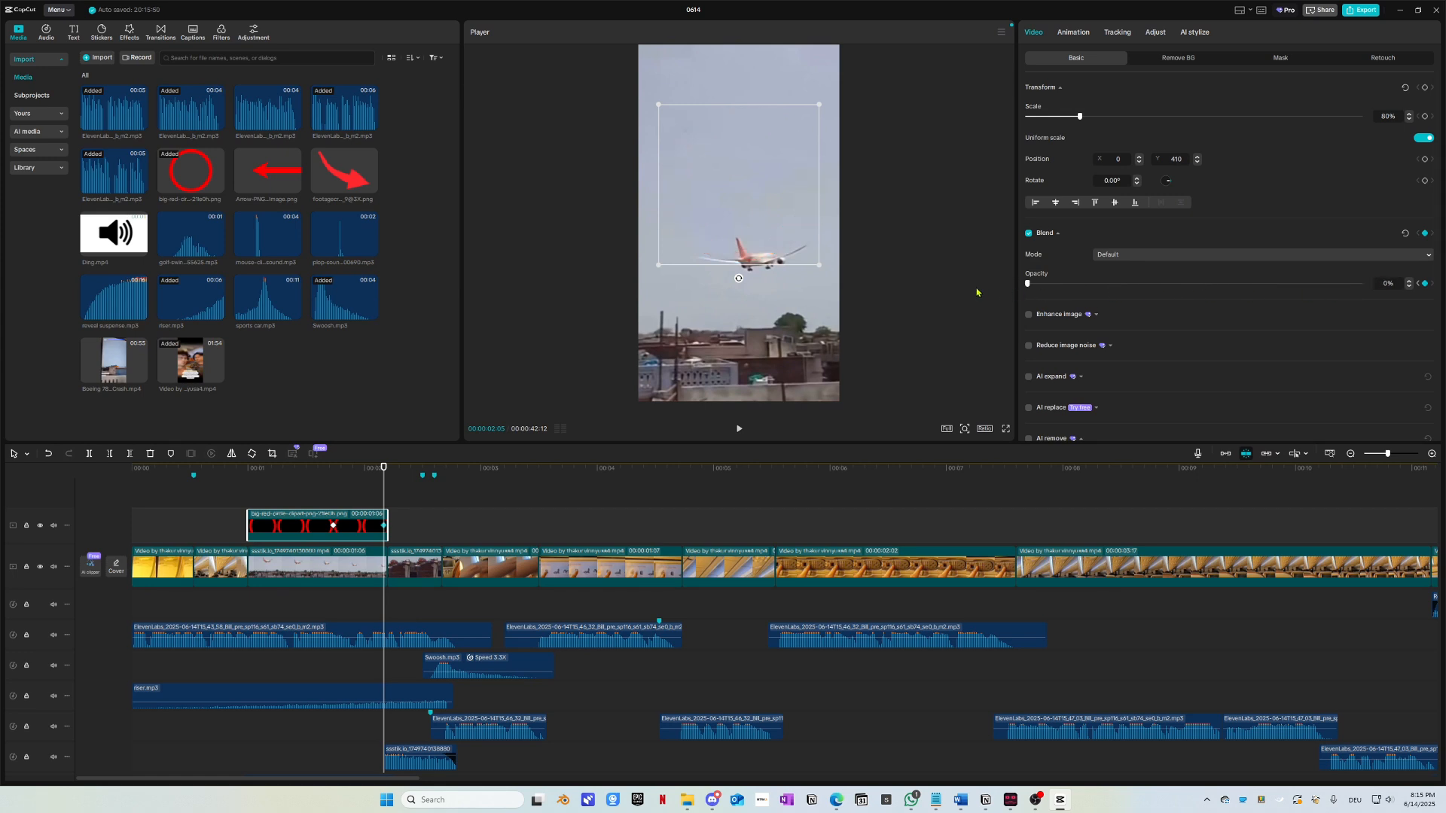
pyautogui.press('Left')
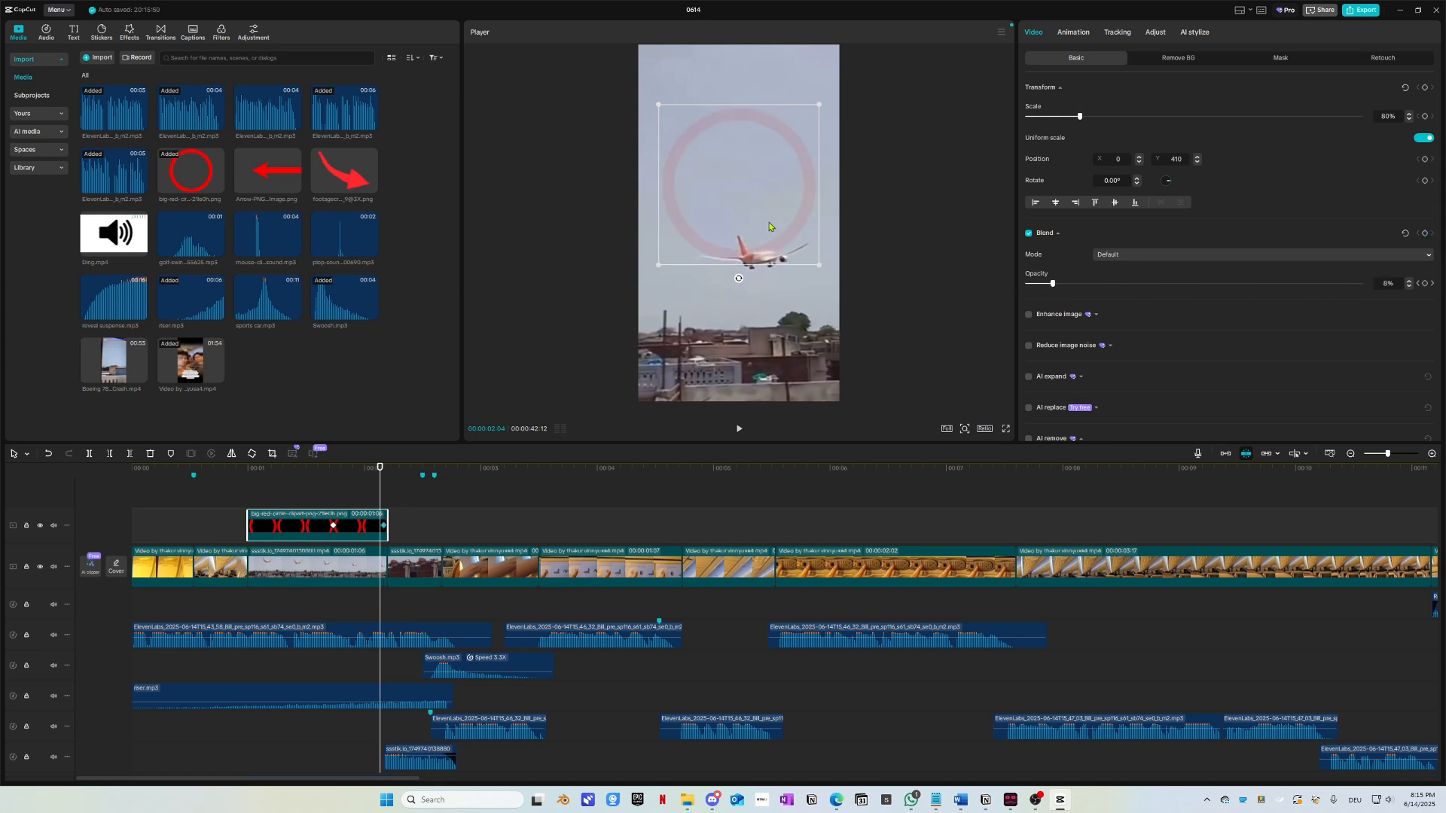
pyautogui.click(251, 475)
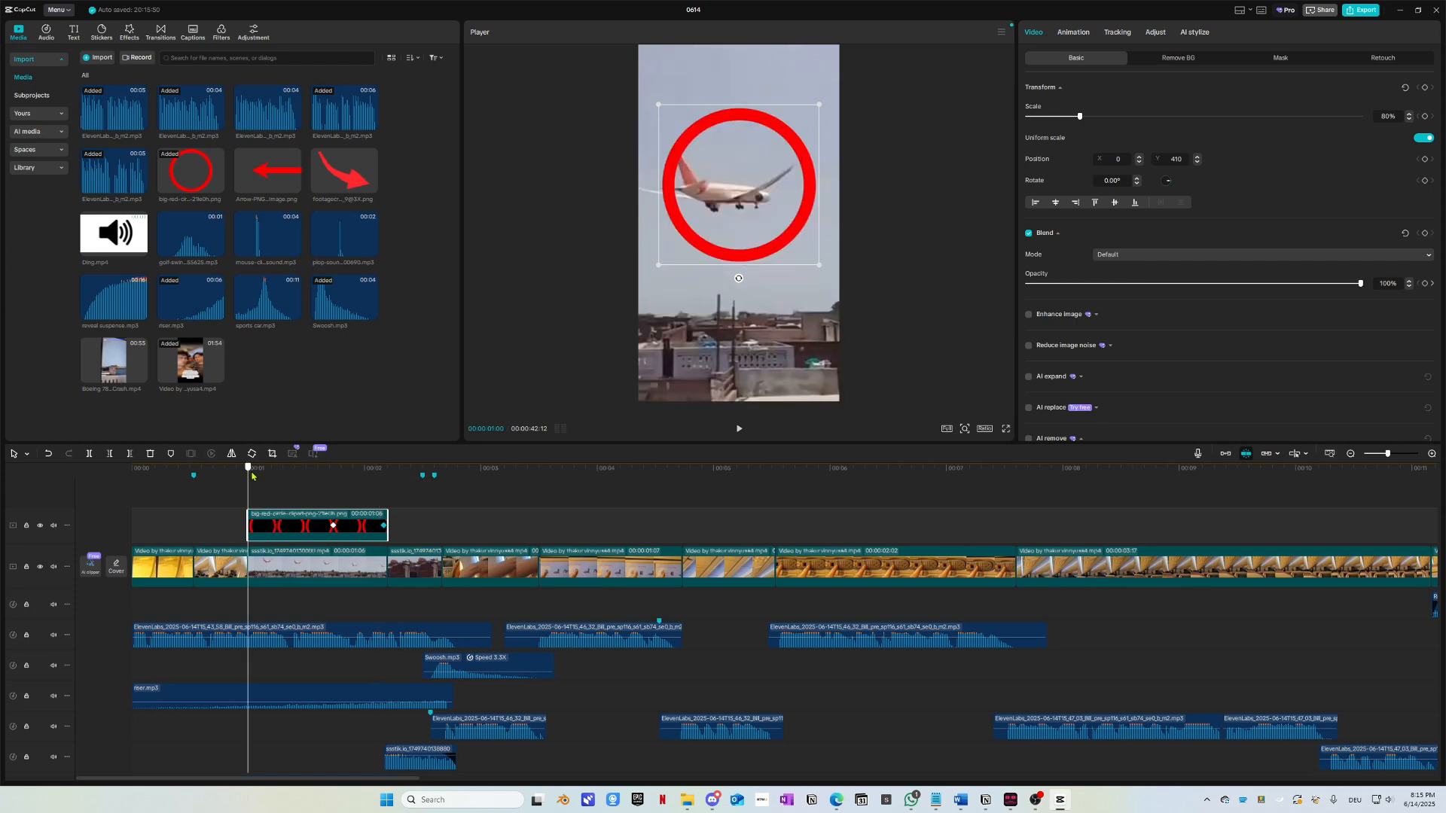
pyautogui.click(1424, 88)
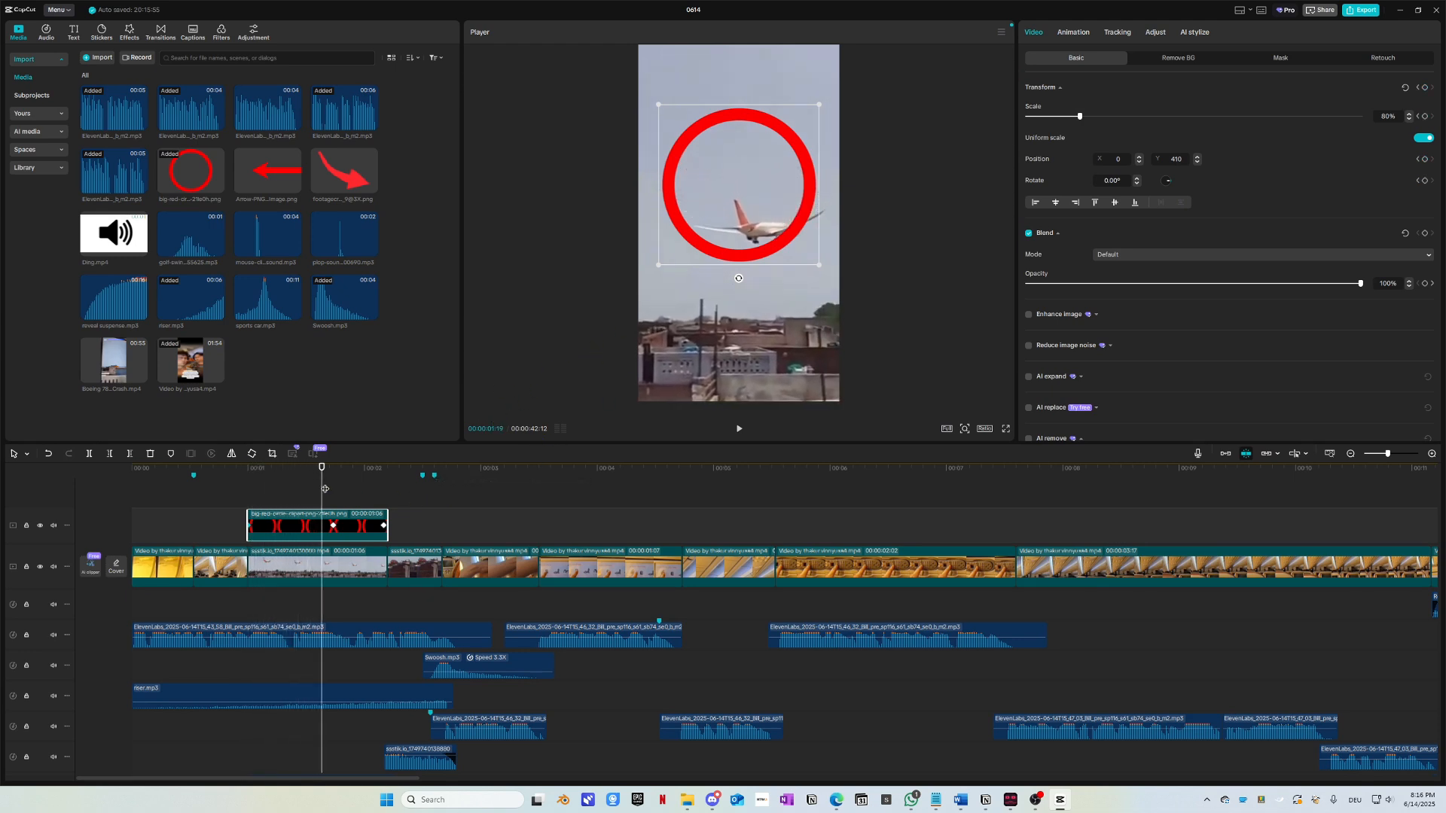
pyautogui.moveTo(324, 488); pyautogui.dragTo(248, 496)
# Step: At 2:05, shift the plane footage up and left toward -237, 261, then preview the fade
pyautogui.click(299, 561)
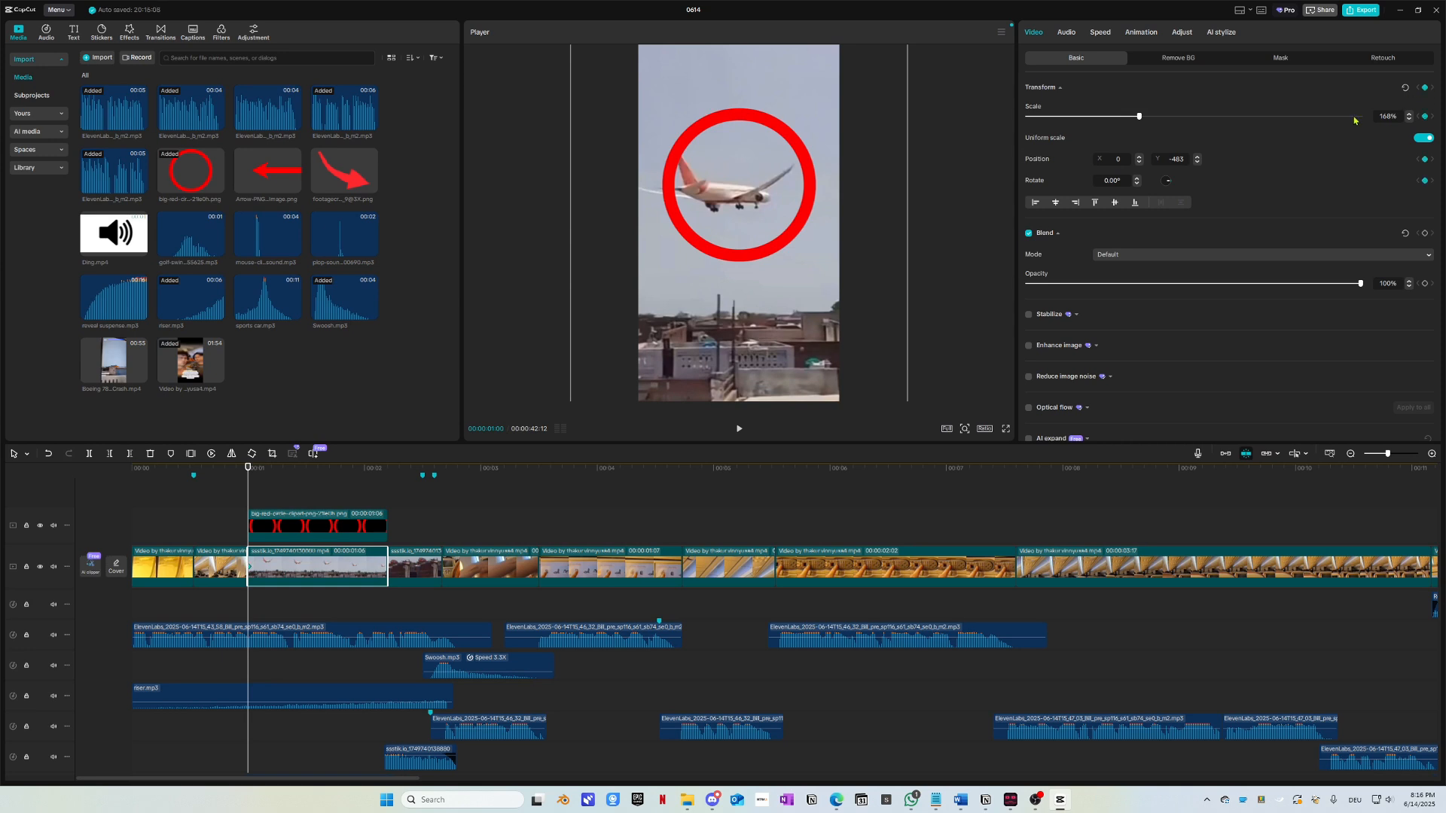
pyautogui.click(383, 484)
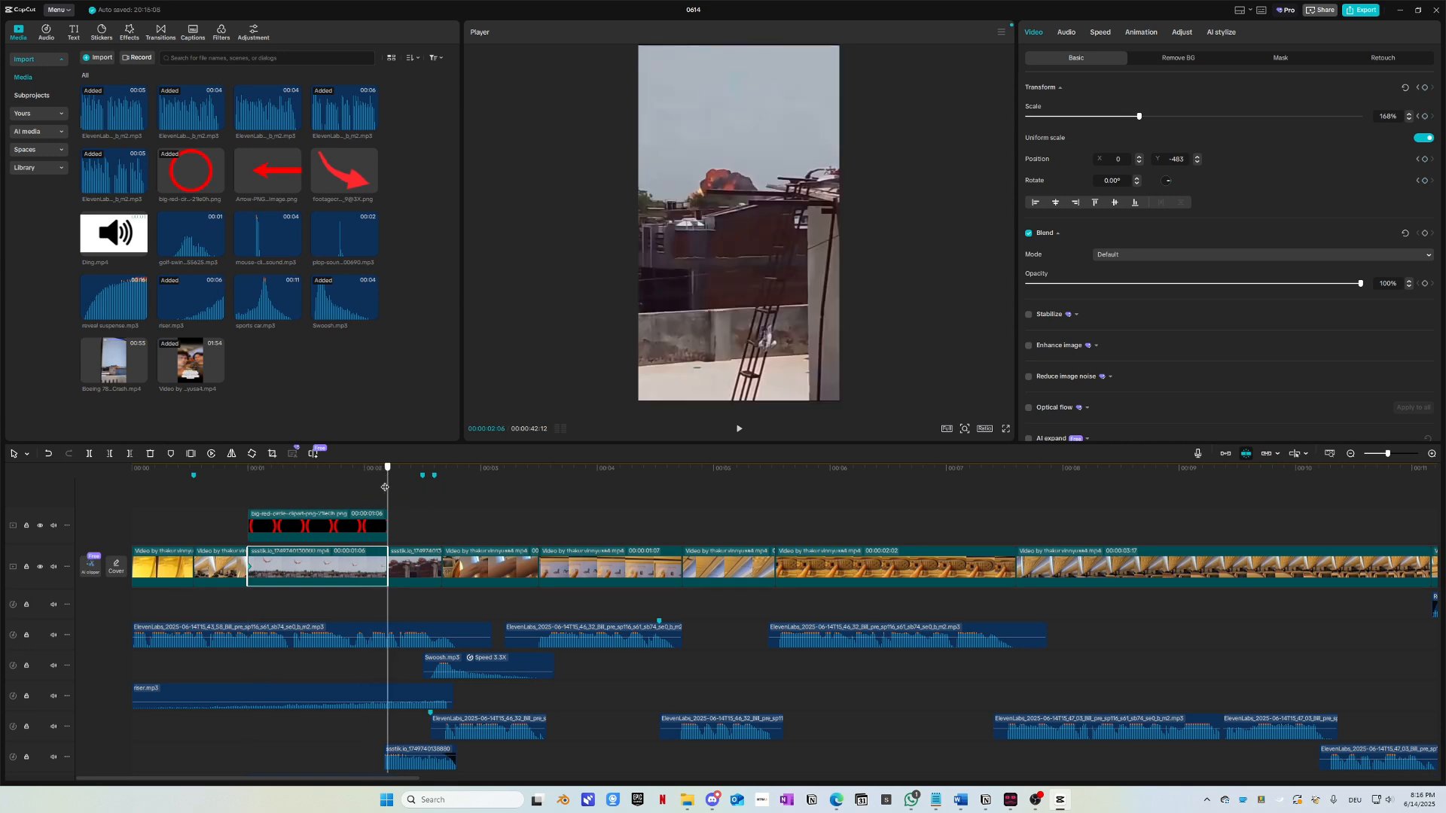
pyautogui.press('Left')
pyautogui.press('Right')
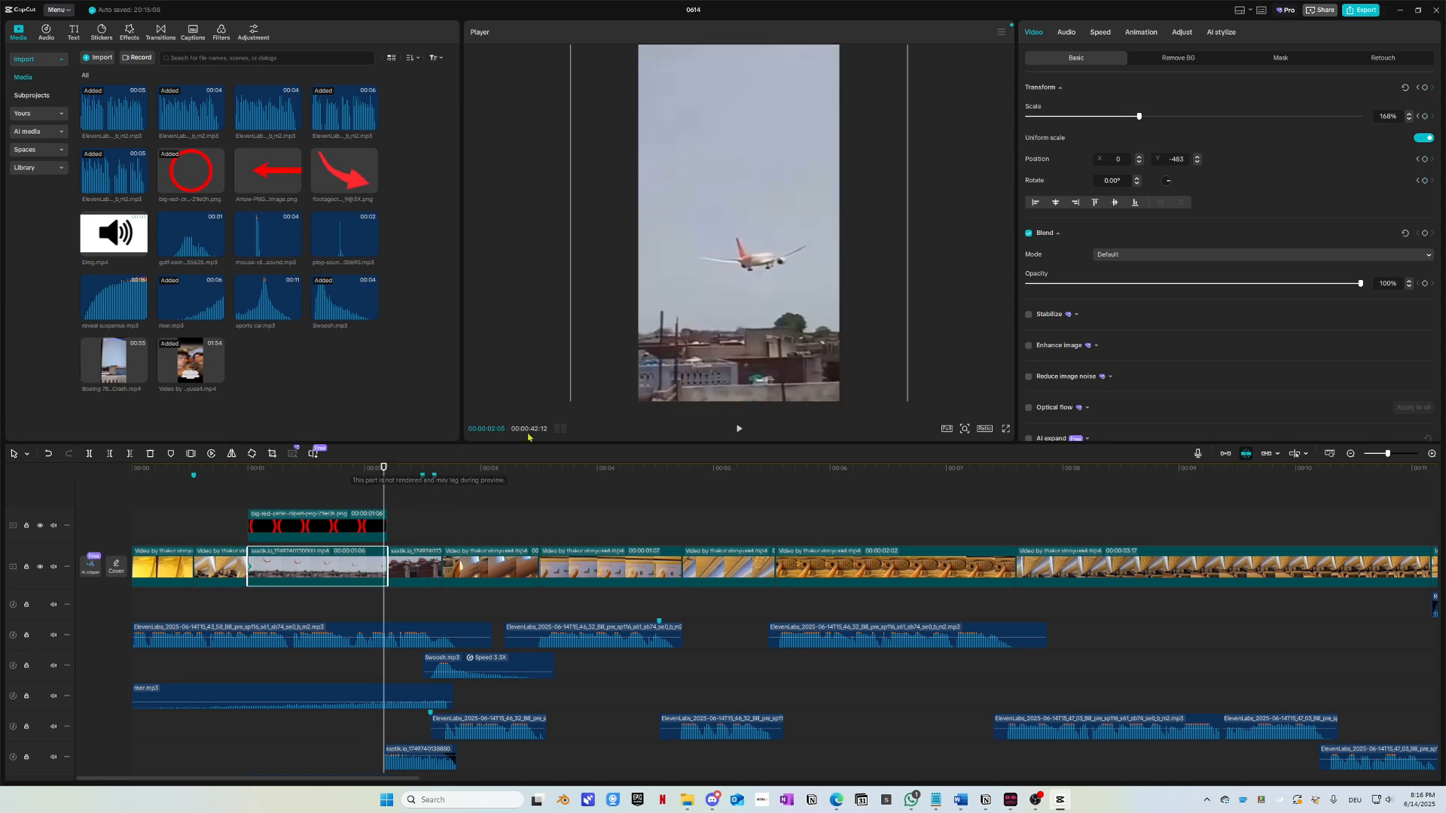
pyautogui.press('Left')
pyautogui.press('Right')
pyautogui.moveTo(807, 343); pyautogui.dragTo(786, 276)
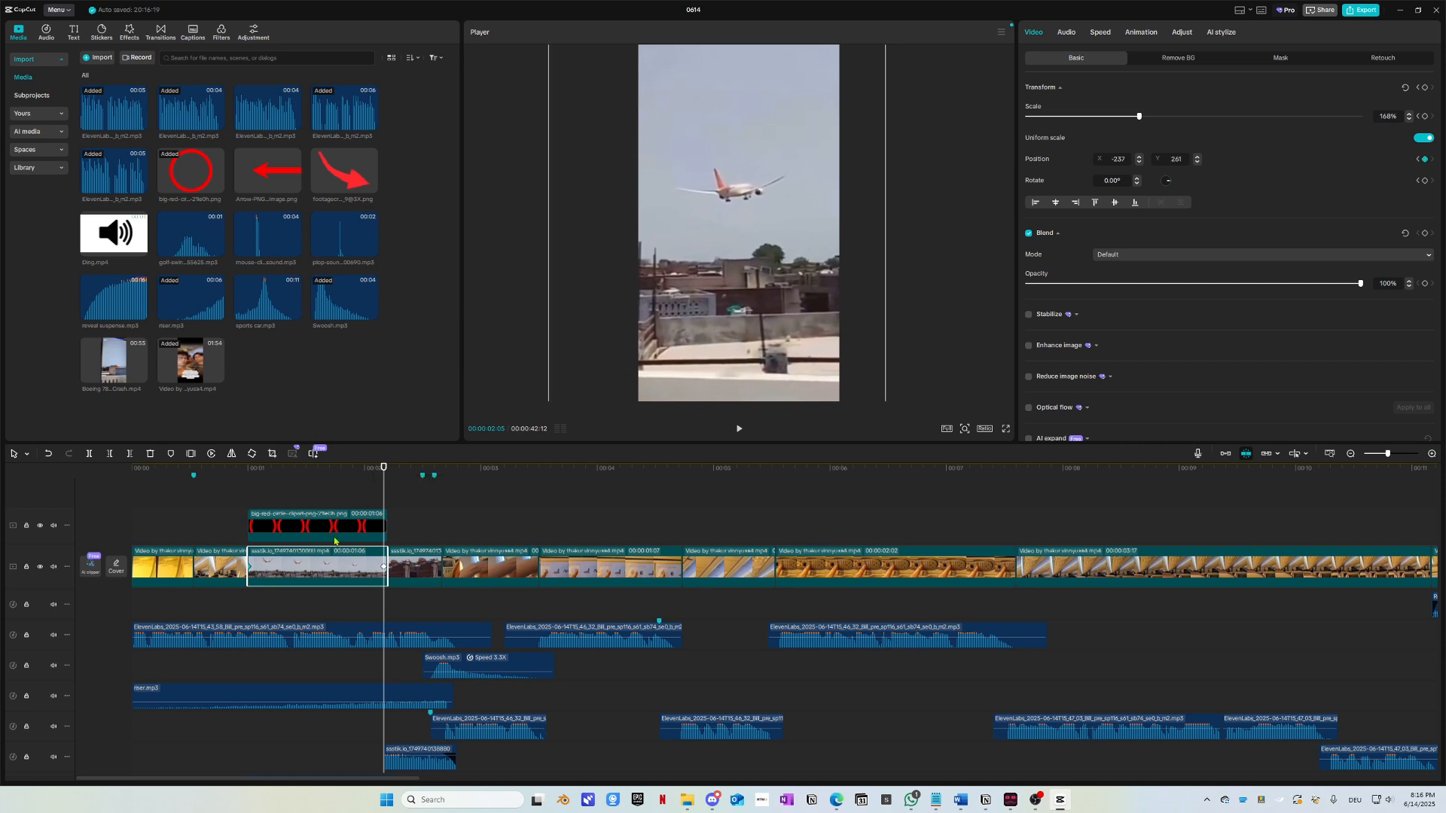
pyautogui.moveTo(301, 470); pyautogui.dragTo(266, 478)
pyautogui.press('space')
pyautogui.press('space')
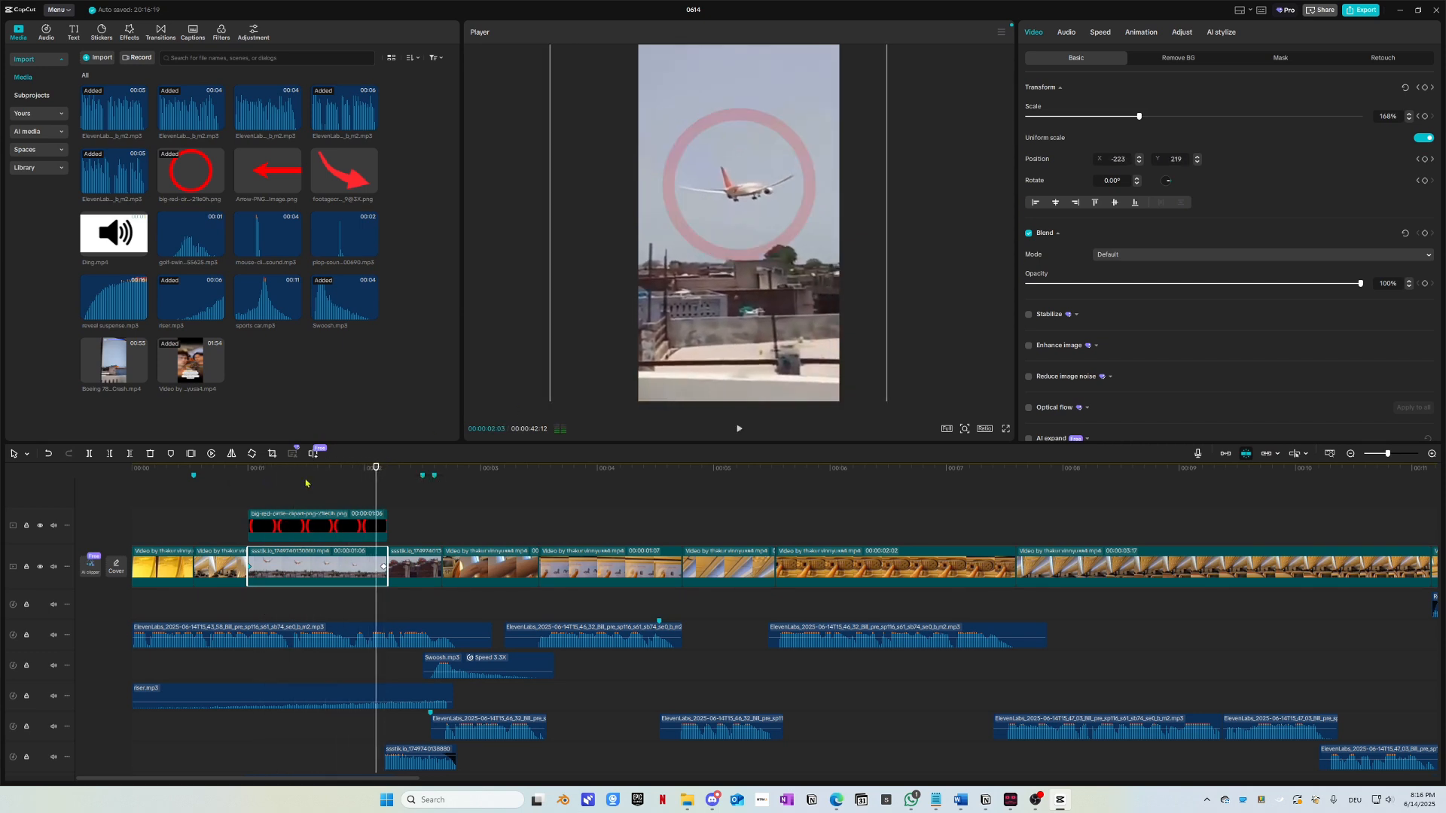
# Step: Keyframe the red circle's position at 1:00, 1:14 and 1:22 so it follows the plane
pyautogui.click(275, 533)
pyautogui.click(249, 471)
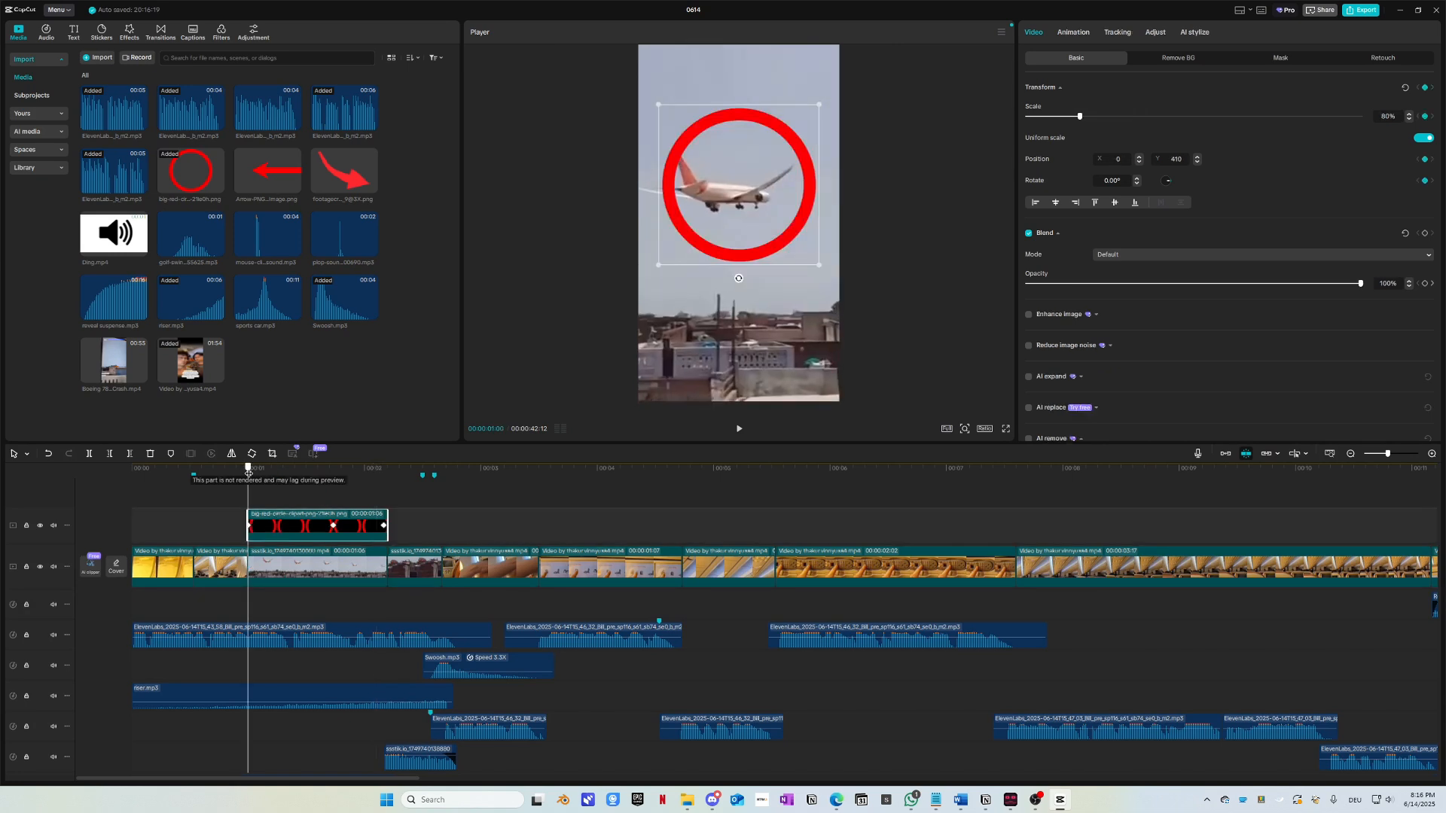
pyautogui.moveTo(803, 231); pyautogui.dragTo(800, 232)
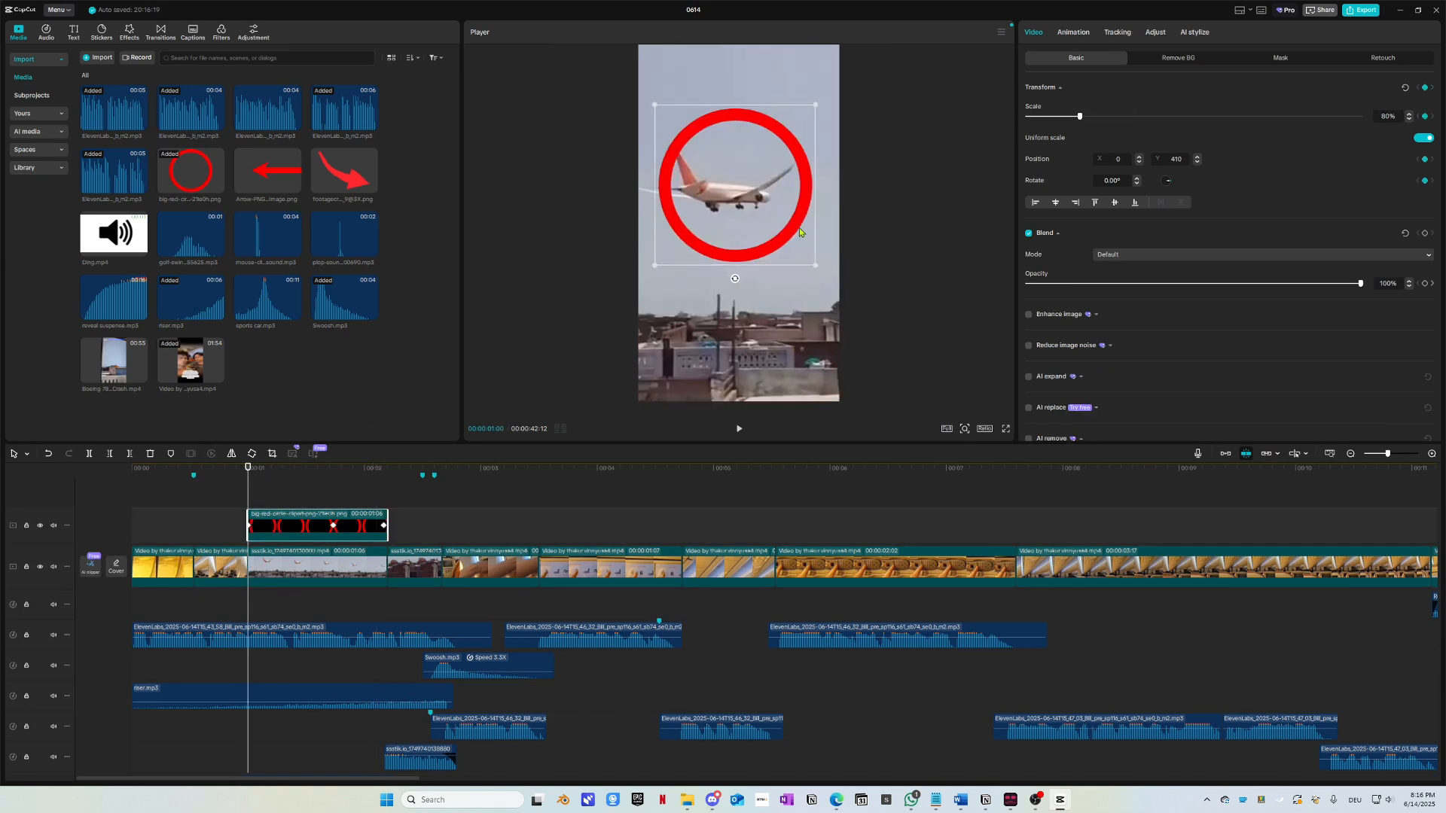
pyautogui.moveTo(248, 468); pyautogui.dragTo(302, 482)
pyautogui.moveTo(747, 251); pyautogui.dragTo(775, 251)
pyautogui.moveTo(311, 470); pyautogui.dragTo(335, 485)
pyautogui.moveTo(784, 231); pyautogui.dragTo(770, 238)
# Step: Align the faint circle with the plane just before its fade-out, then play the animation back
pyautogui.moveTo(339, 472); pyautogui.dragTo(387, 484)
pyautogui.moveTo(387, 485); pyautogui.dragTo(384, 484)
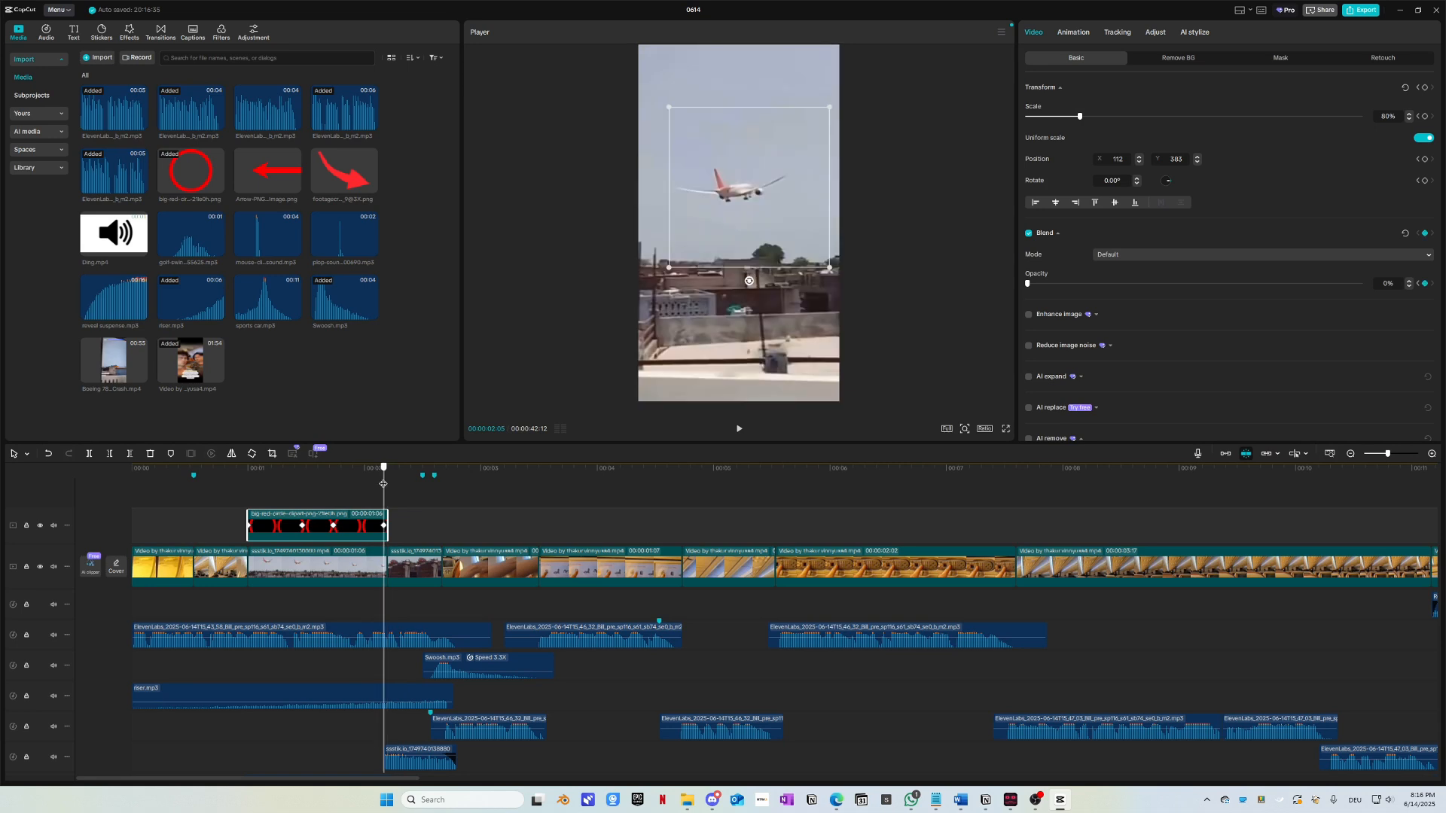
pyautogui.press('Left')
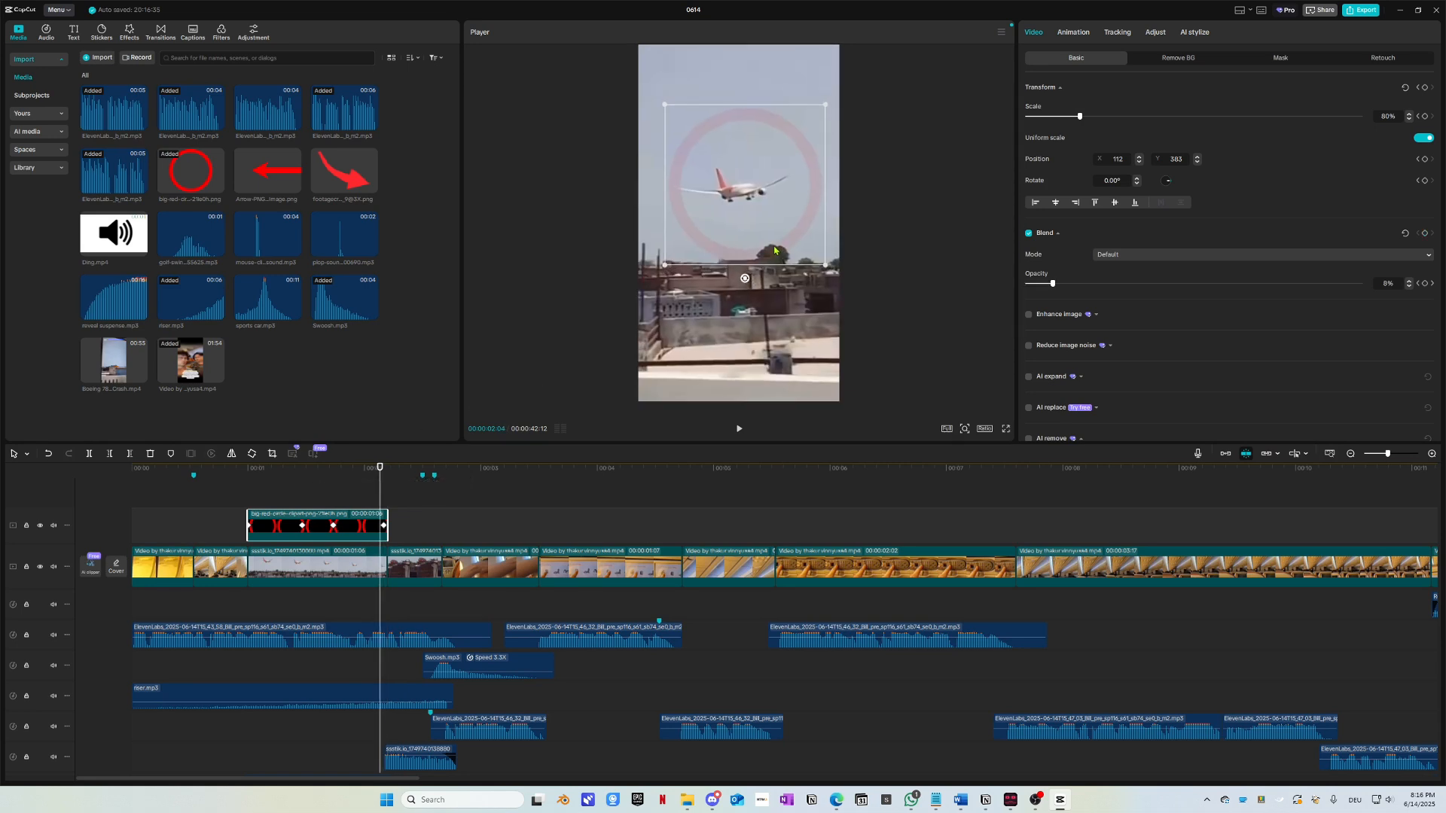
pyautogui.moveTo(774, 251); pyautogui.dragTo(769, 251)
pyautogui.press('Left')
pyautogui.press('Left')
pyautogui.press('Left')
pyautogui.press('Left')
pyautogui.press('Left')
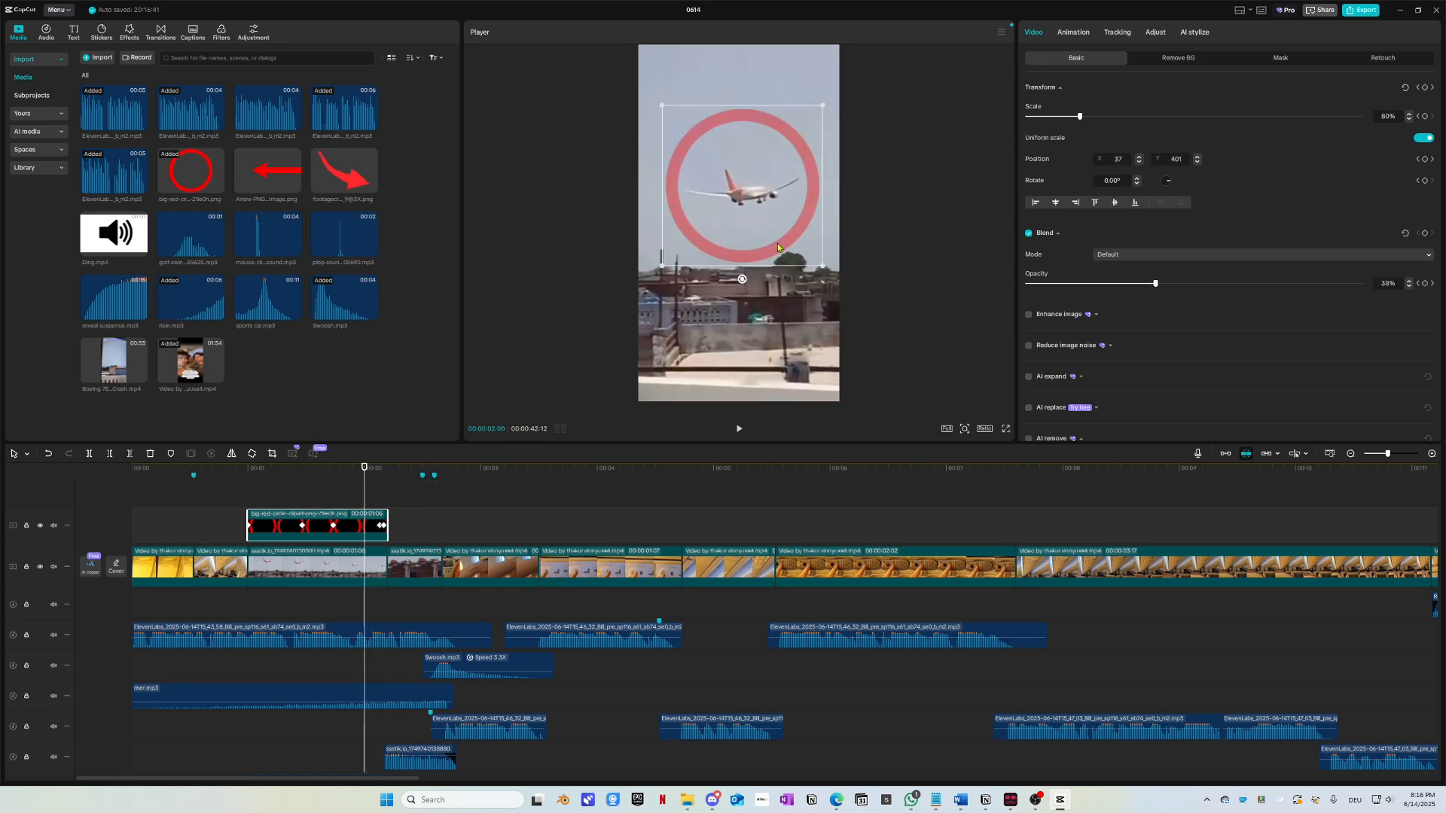
pyautogui.press('Left')
pyautogui.press('Left')
pyautogui.press('Left')
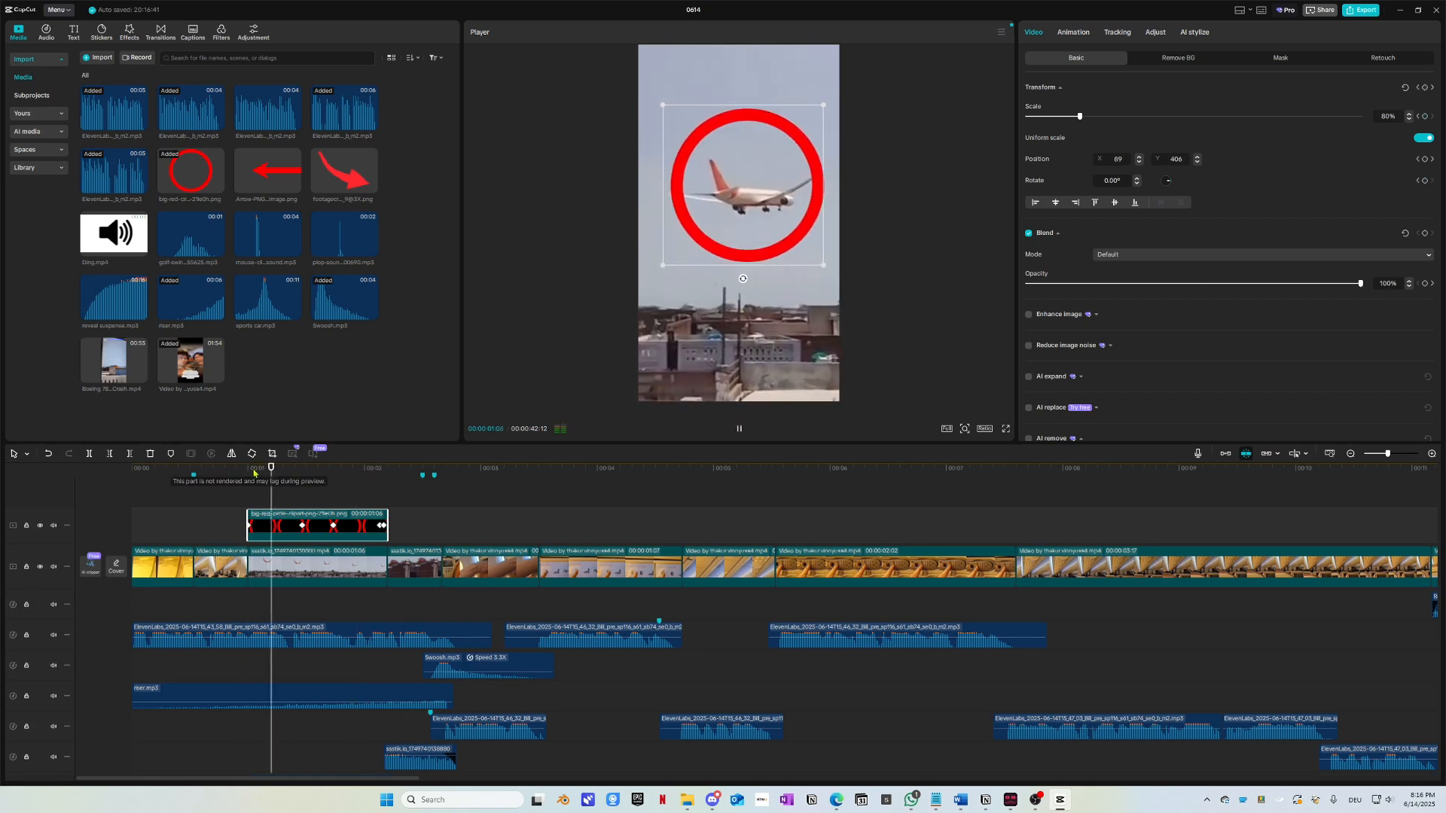
pyautogui.moveTo(226, 471)
pyautogui.mouseDown()
pyautogui.moveTo(333, 472)
pyautogui.moveTo(265, 472)
pyautogui.moveTo(329, 472)
pyautogui.moveTo(279, 472)
pyautogui.moveTo(280, 488)
pyautogui.moveTo(249, 476)
pyautogui.mouseUp()
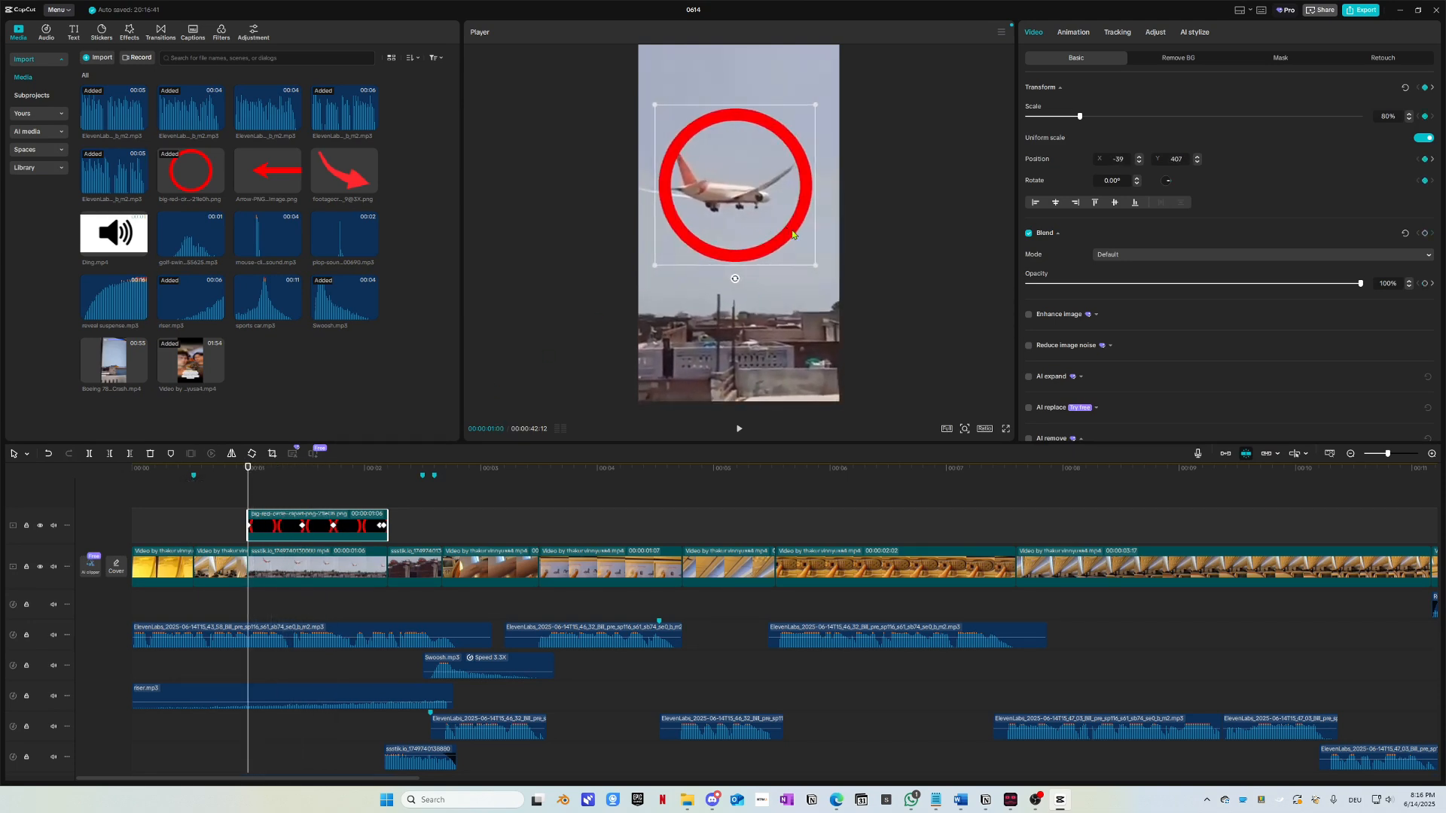
pyautogui.press('space')
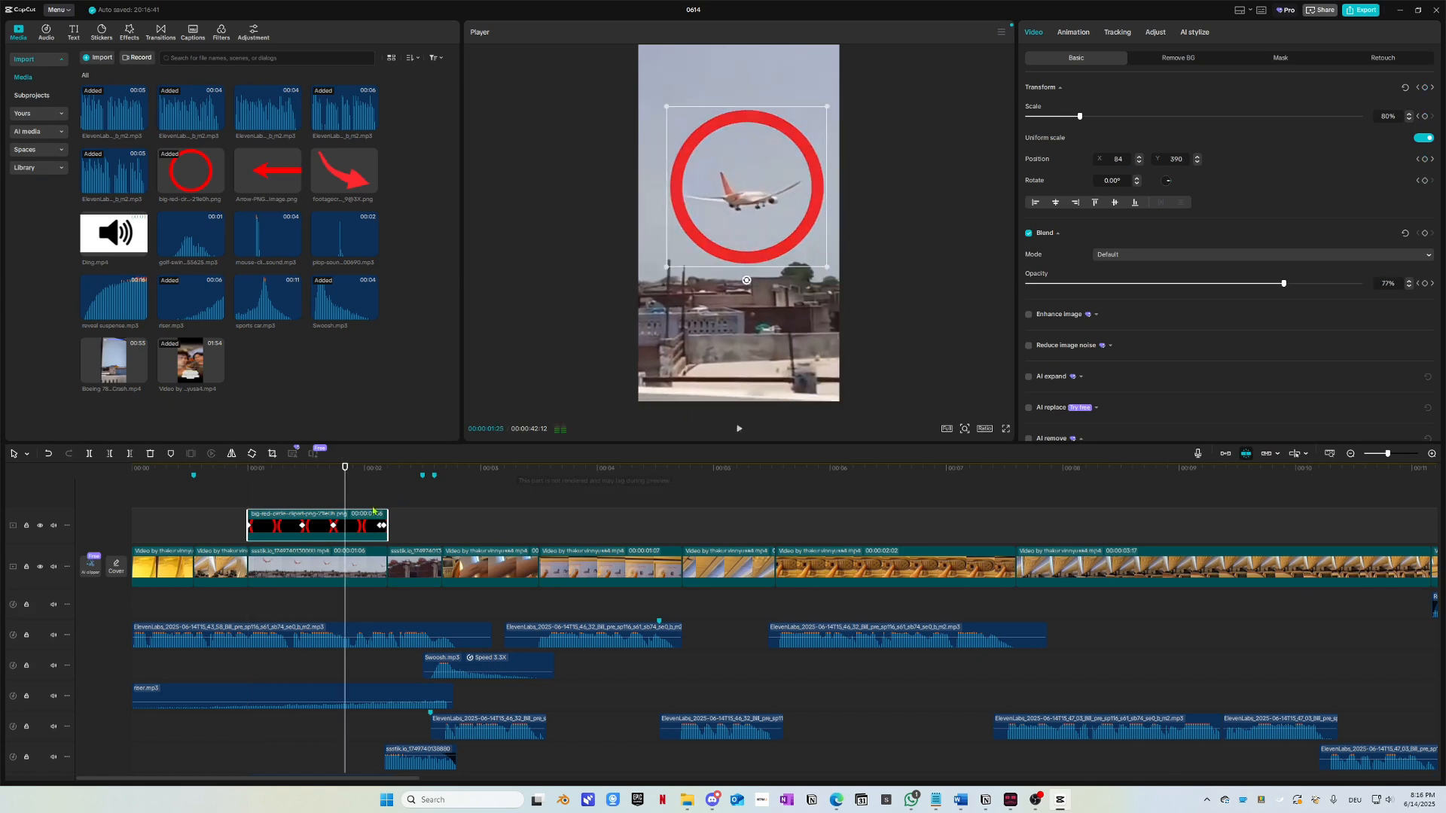
pyautogui.click(249, 480)
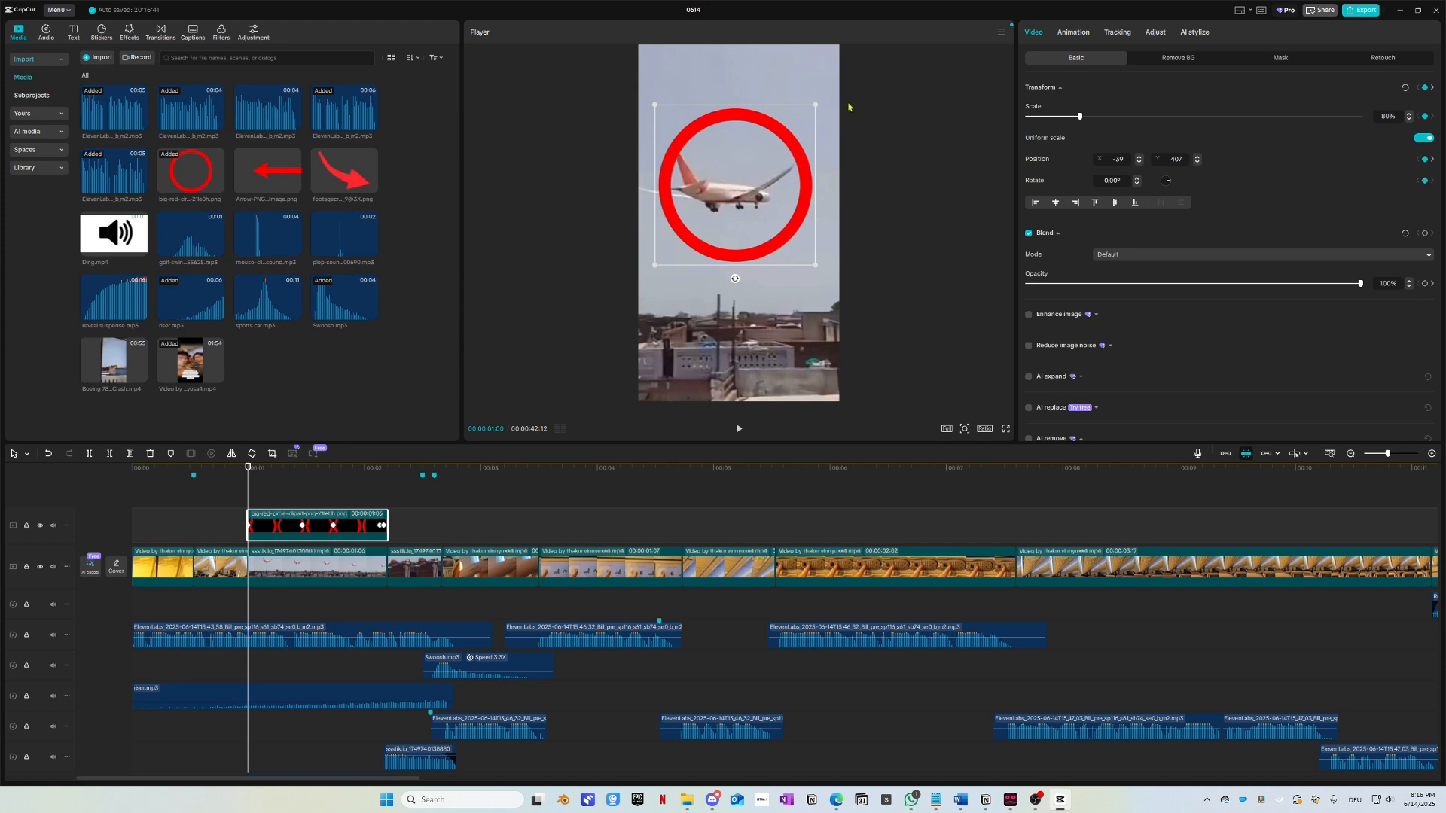
# Step: Revisit the 1:14 and 1:22 keyframes and nudge the circle right and down onto the plane
pyautogui.scroll(5, 849, 107)
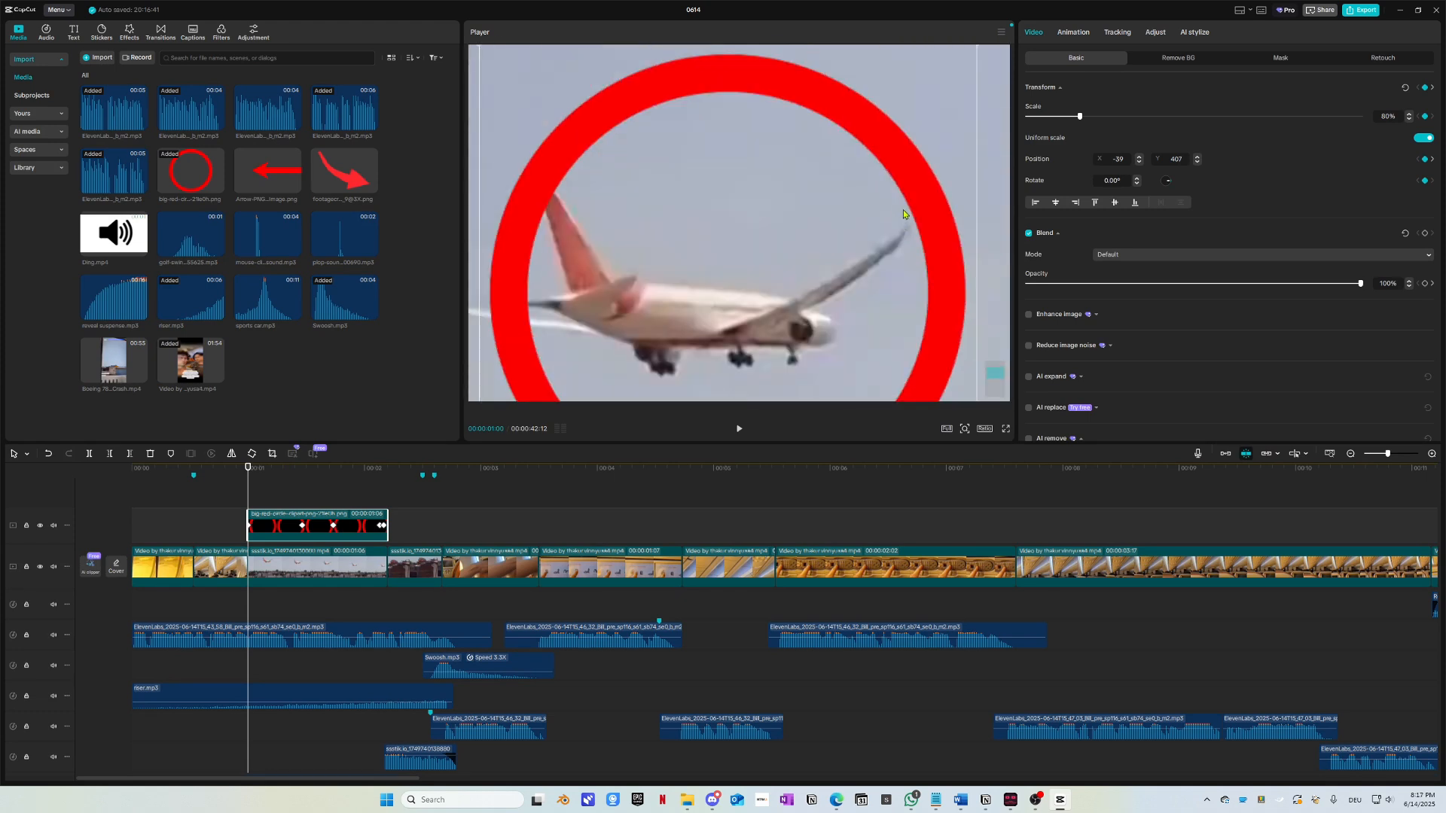
pyautogui.scroll(-2, 900, 222)
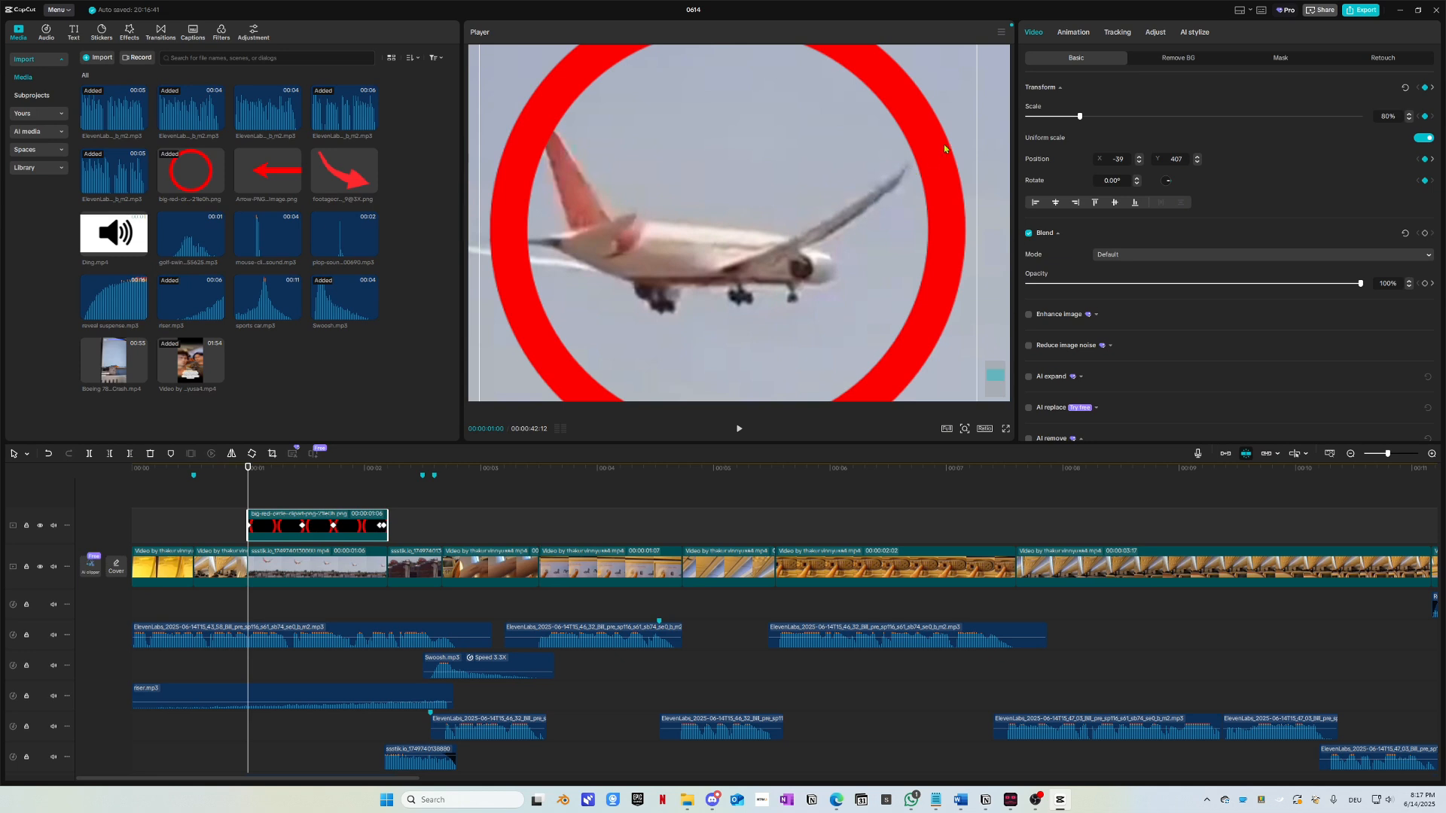
pyautogui.moveTo(287, 485); pyautogui.dragTo(299, 488)
pyautogui.click(303, 483)
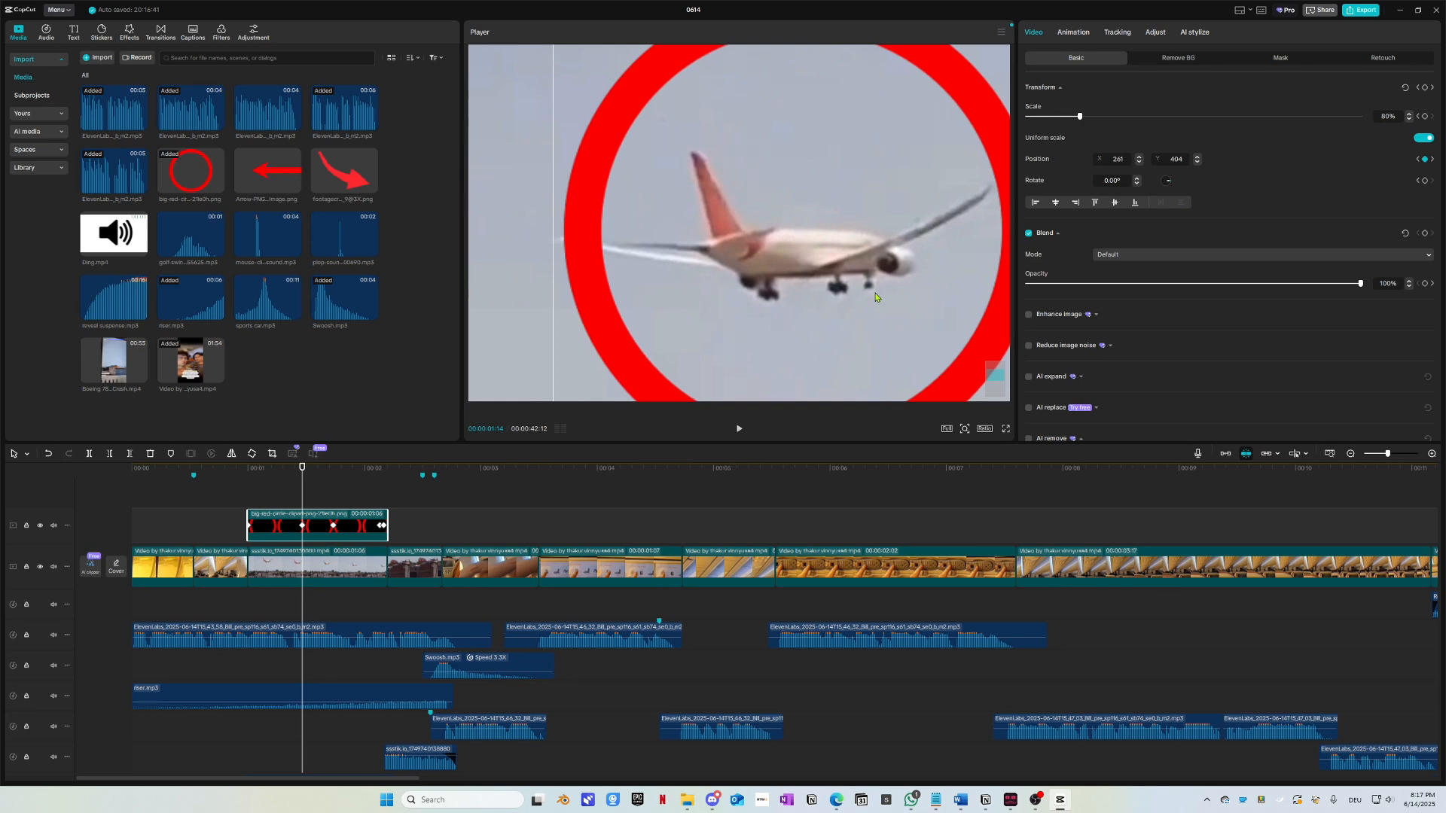
pyautogui.moveTo(302, 467); pyautogui.dragTo(334, 468)
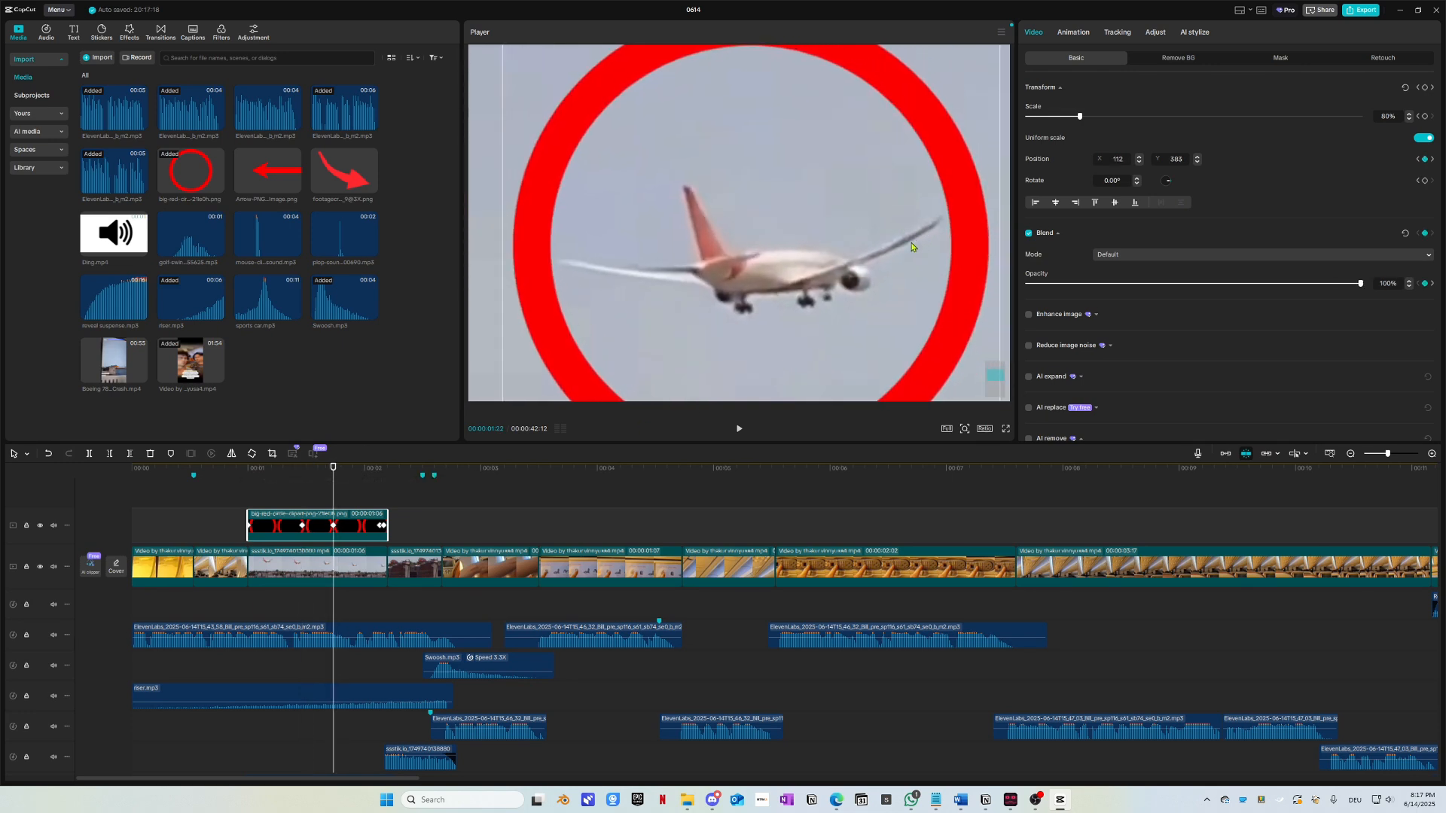
pyautogui.moveTo(907, 244); pyautogui.dragTo(911, 246)
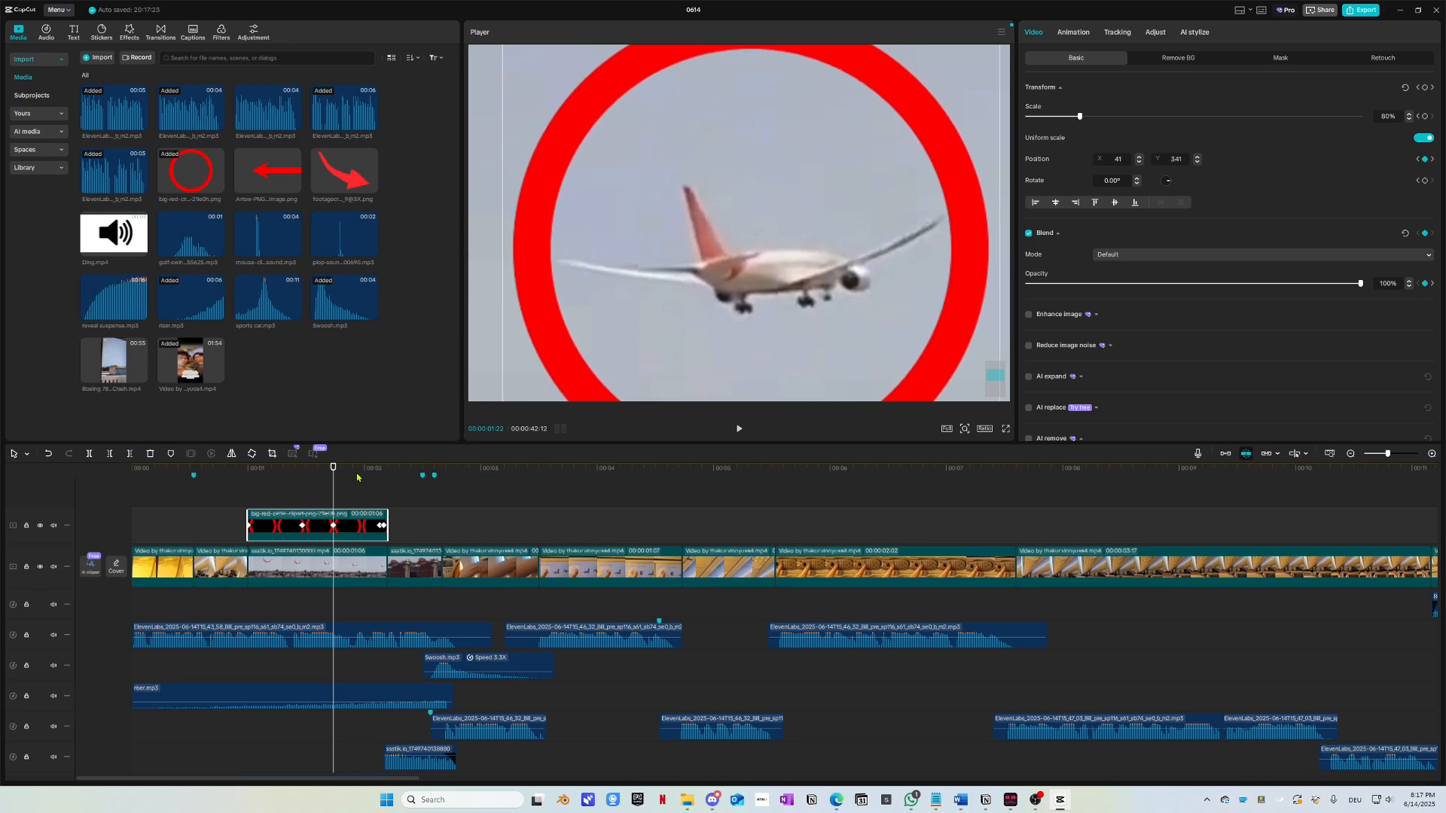
# Step: At 2:04, move the circle over the plane, shrink it from 80% to 64% and re-centre it
pyautogui.click(379, 489)
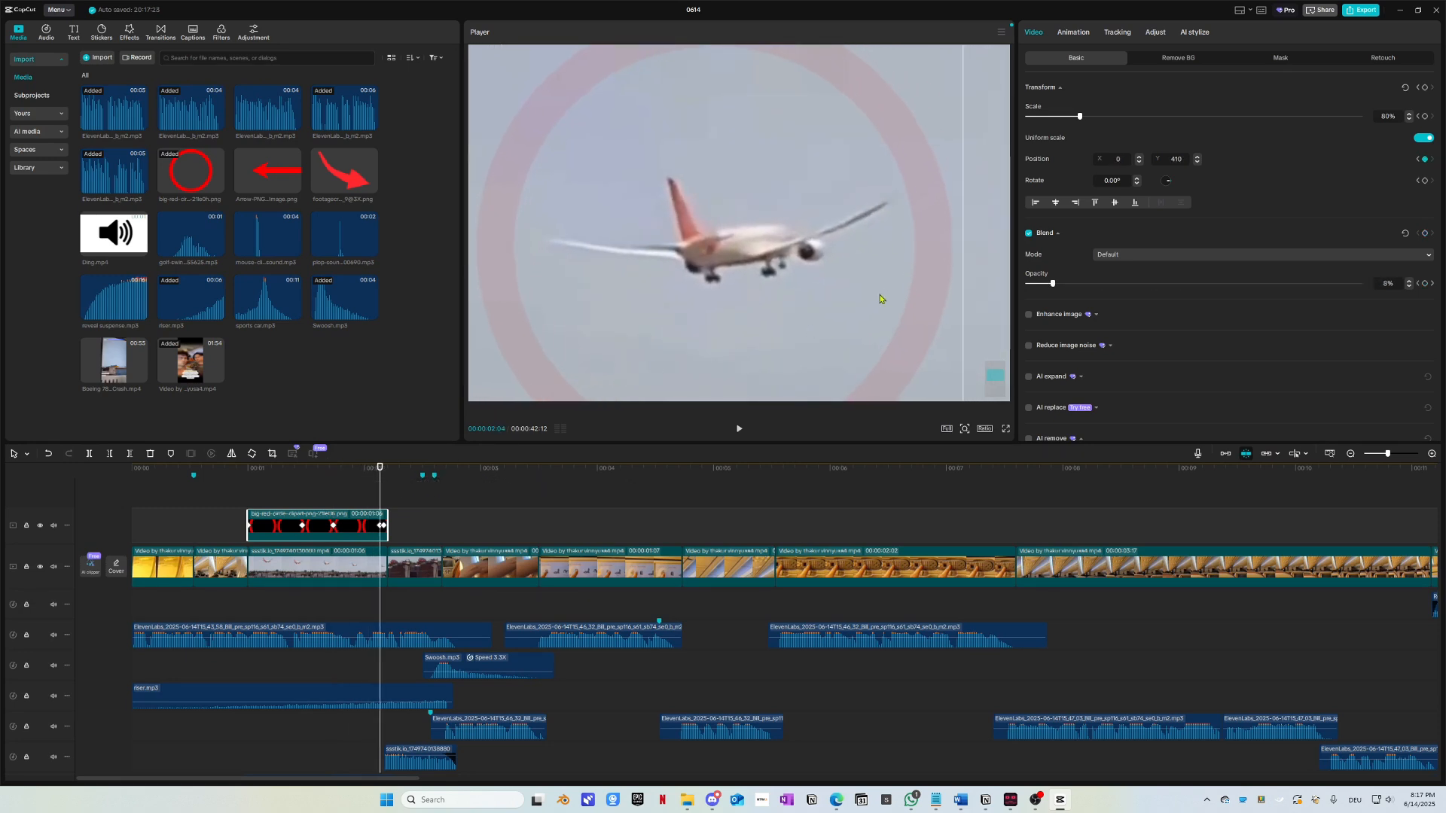
pyautogui.moveTo(883, 296); pyautogui.dragTo(961, 222)
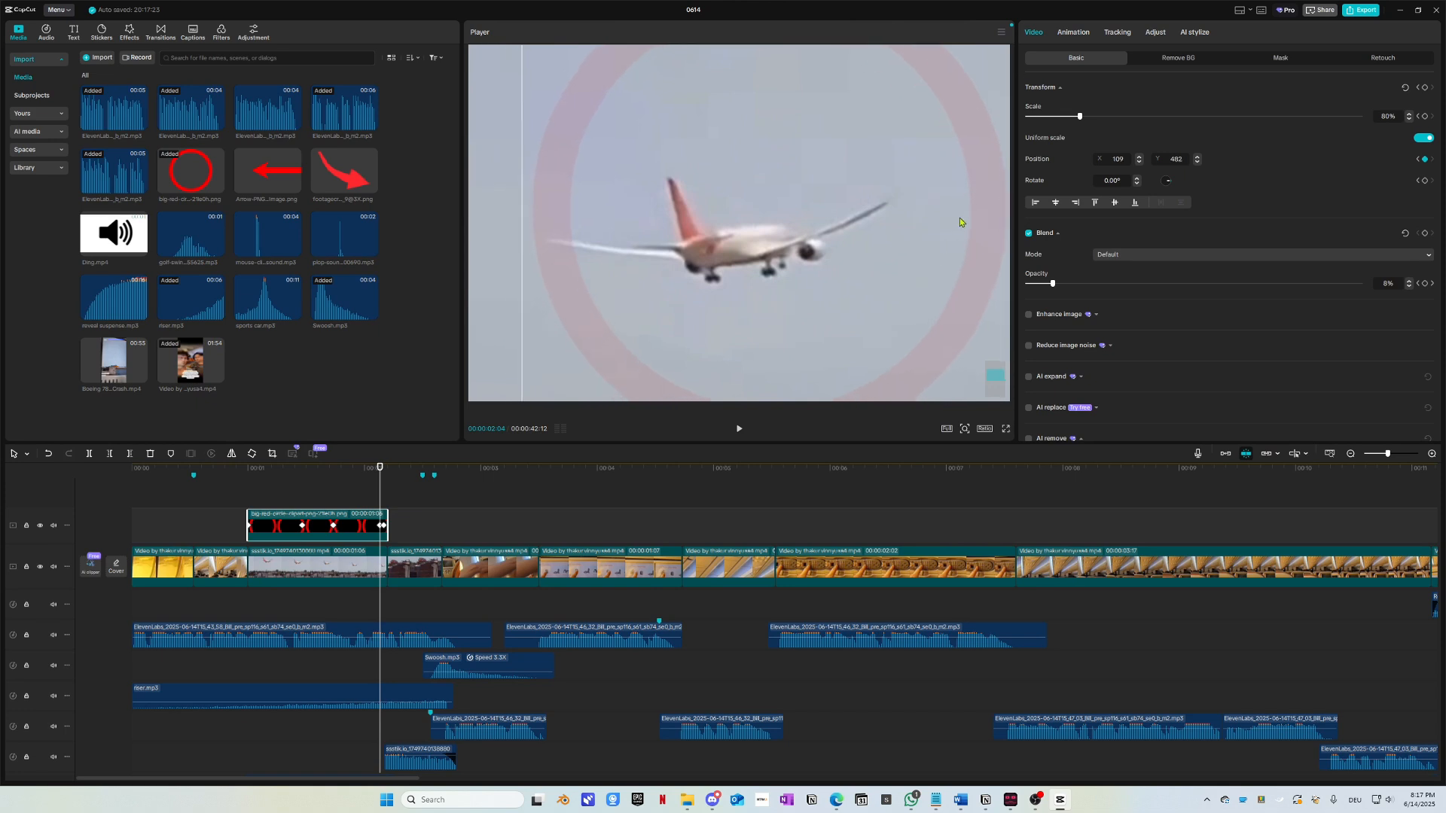
pyautogui.moveTo(1084, 118); pyautogui.dragTo(1071, 120)
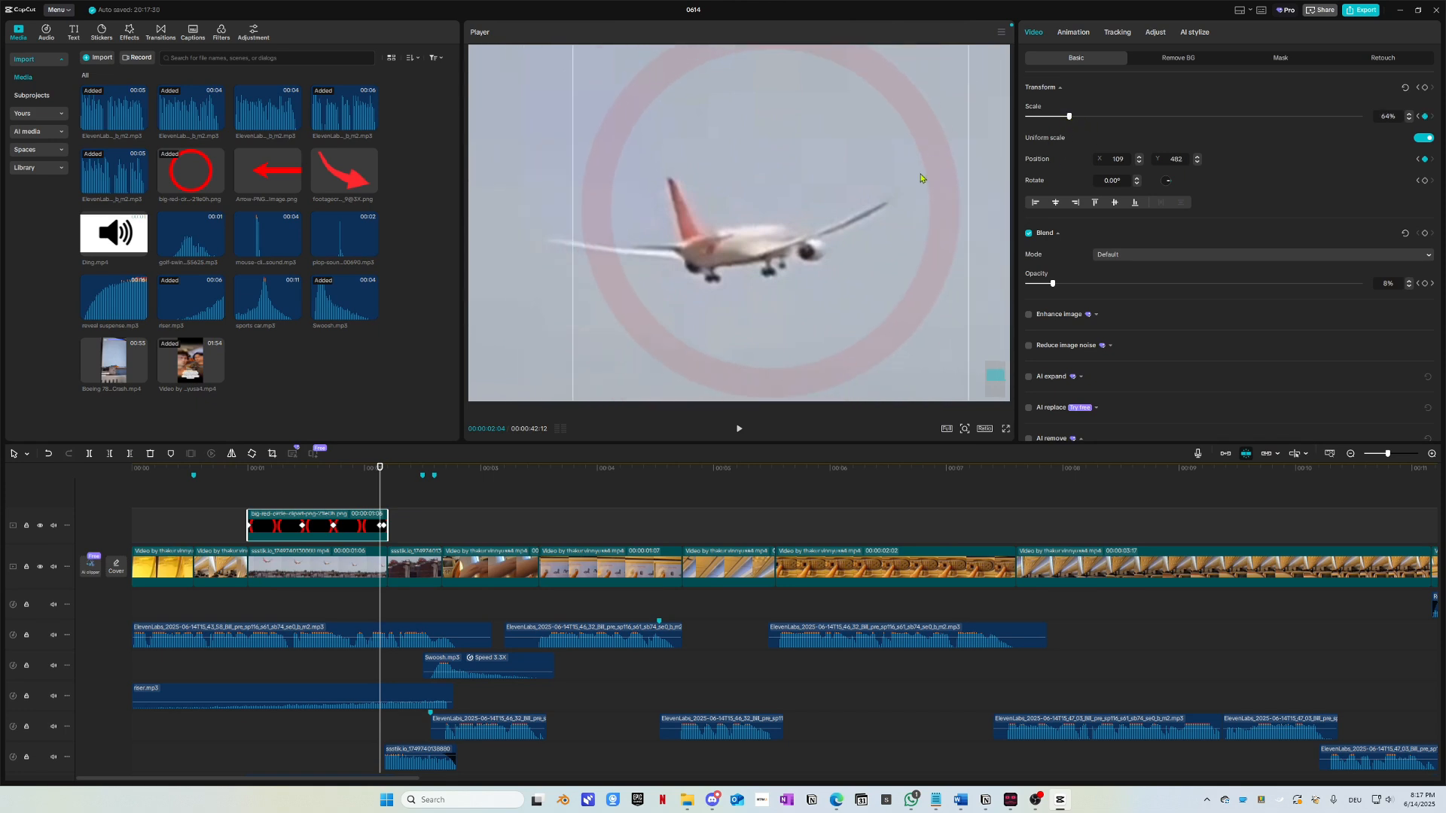
pyautogui.moveTo(921, 177); pyautogui.dragTo(885, 210)
# Step: Replay the circle section several times to review the tracking, then reselect the circle clip
pyautogui.moveTo(378, 473); pyautogui.dragTo(246, 480)
pyautogui.press('space')
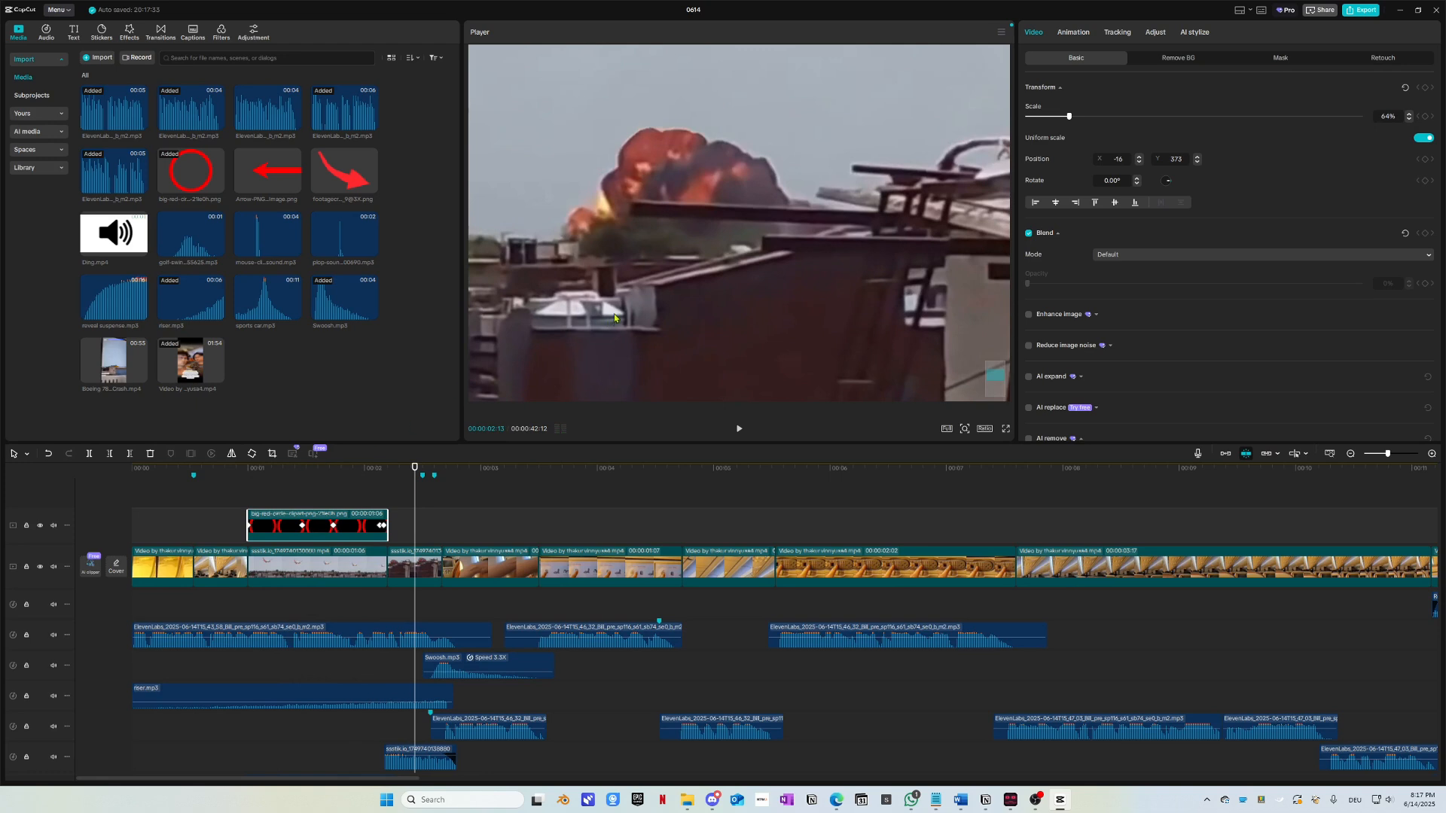
pyautogui.click(233, 476)
pyautogui.press('space')
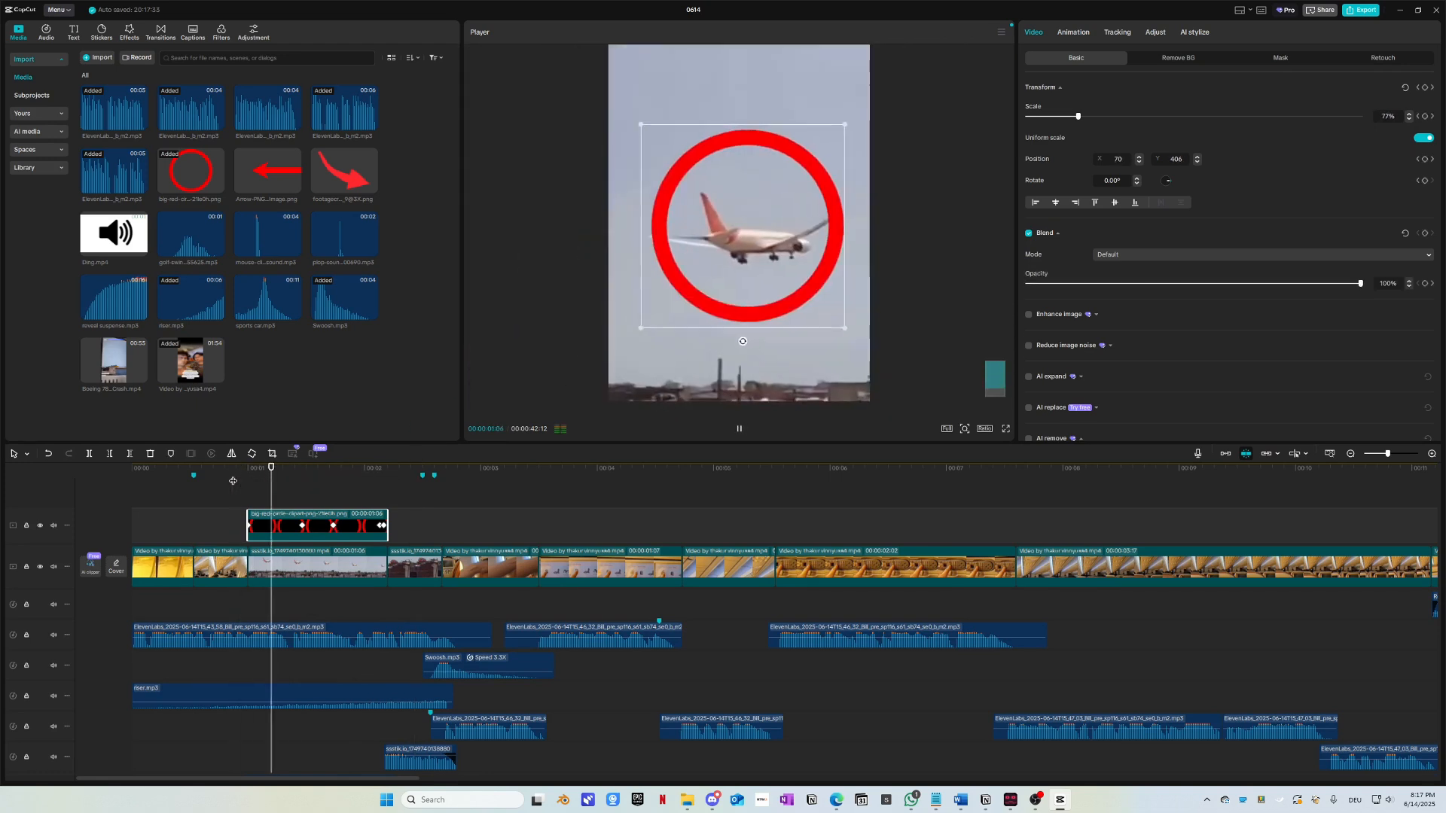
pyautogui.click(213, 485)
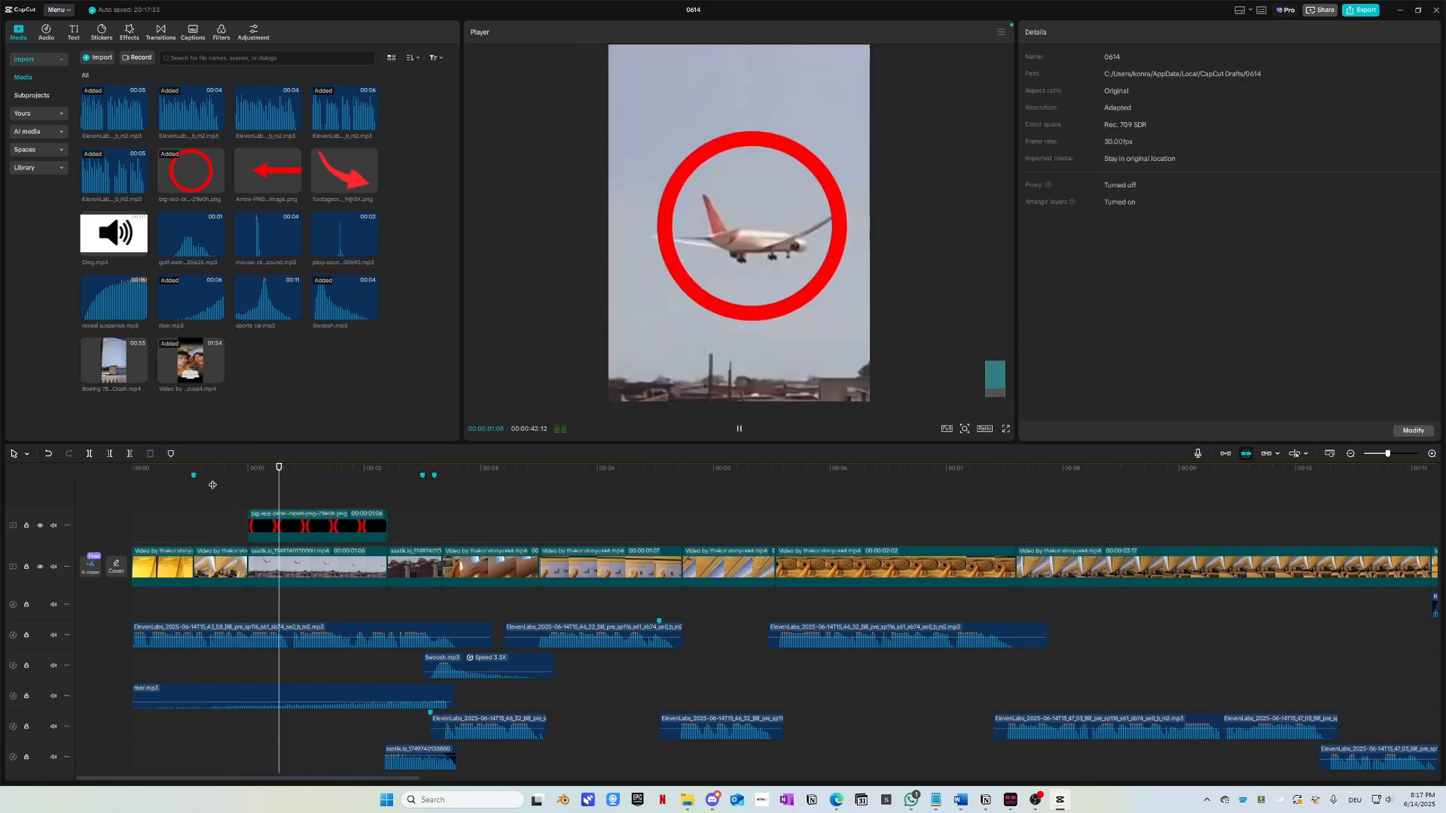
pyautogui.click(212, 485)
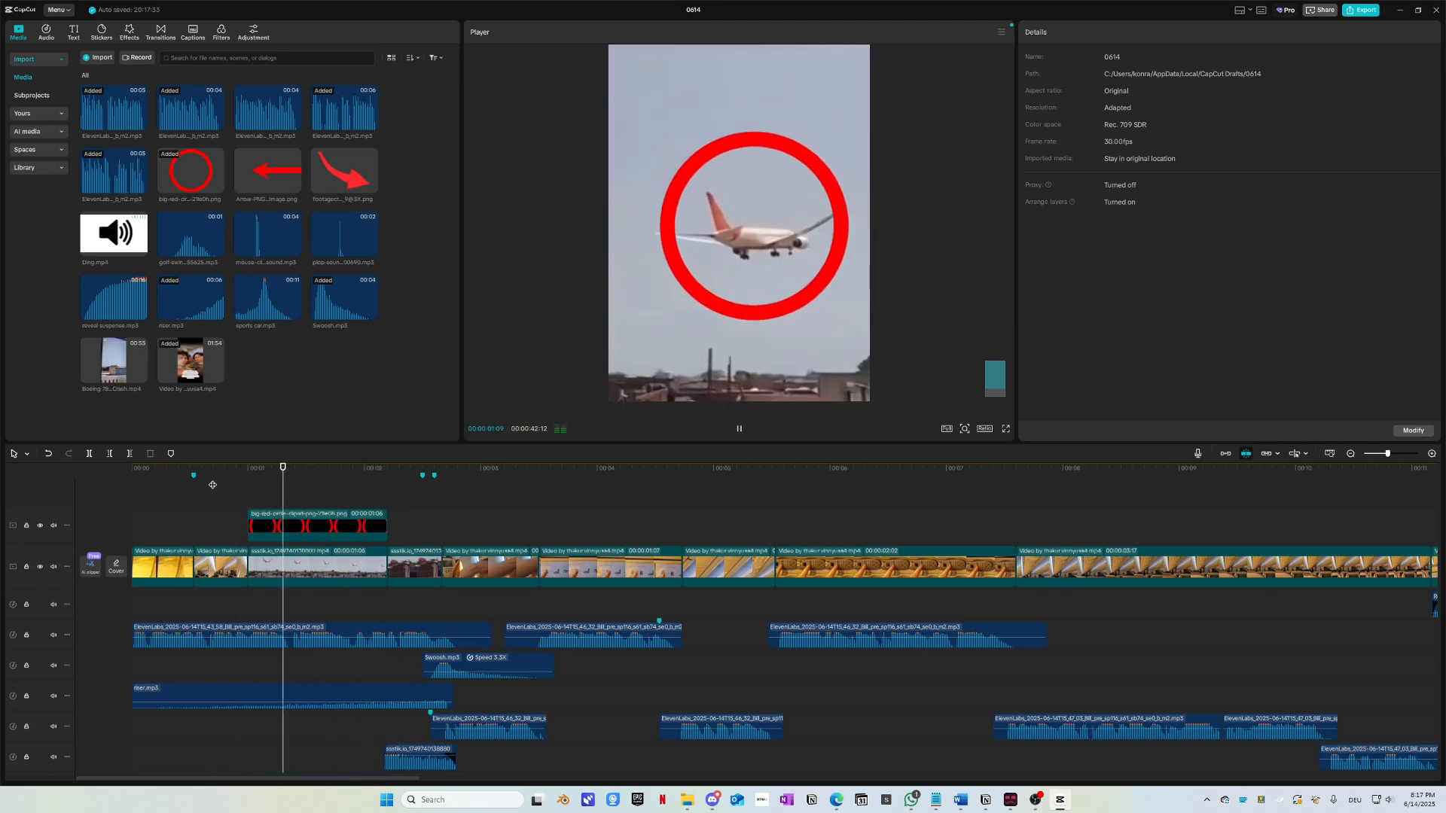
pyautogui.click(212, 485)
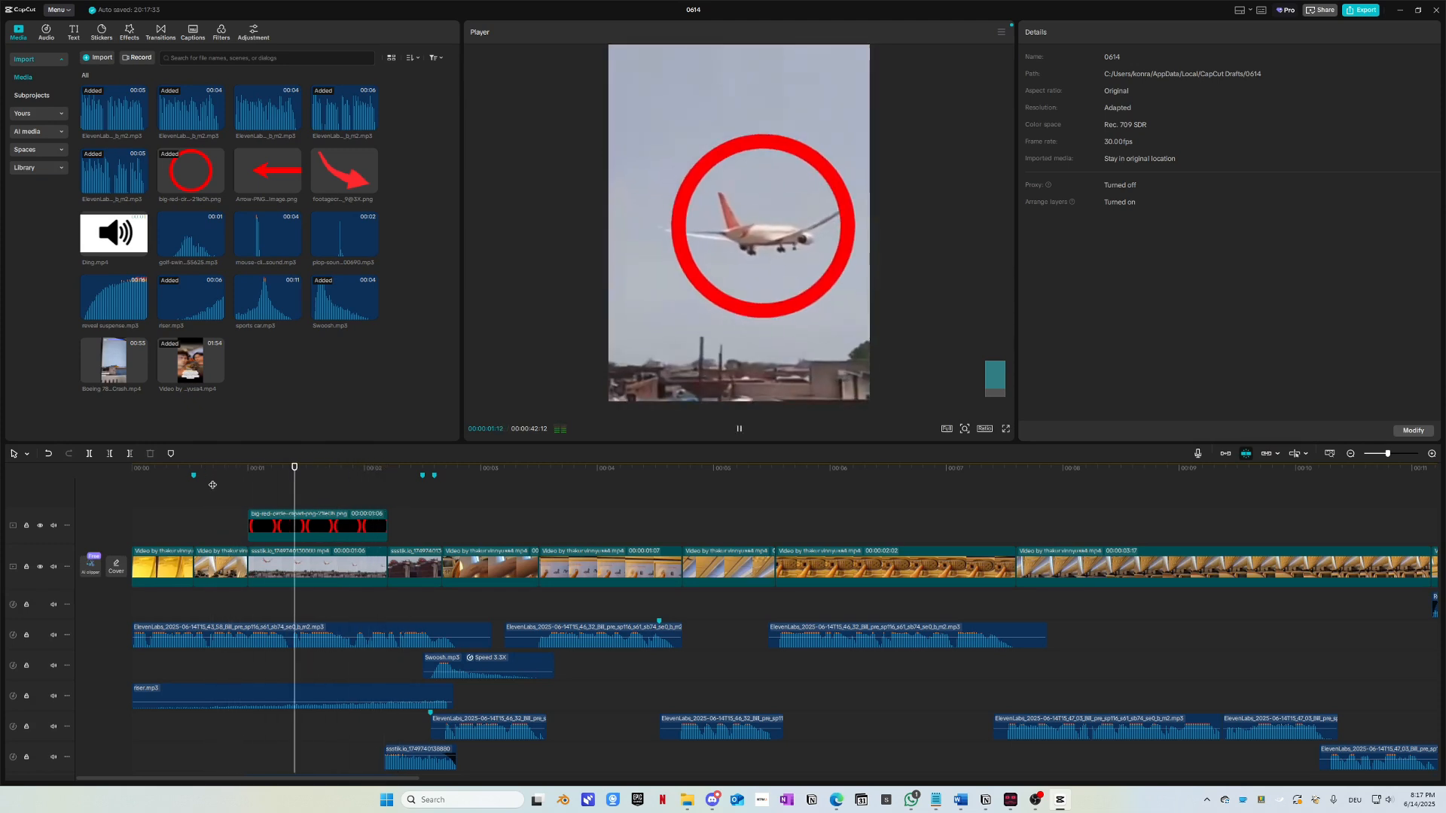
pyautogui.click(213, 485)
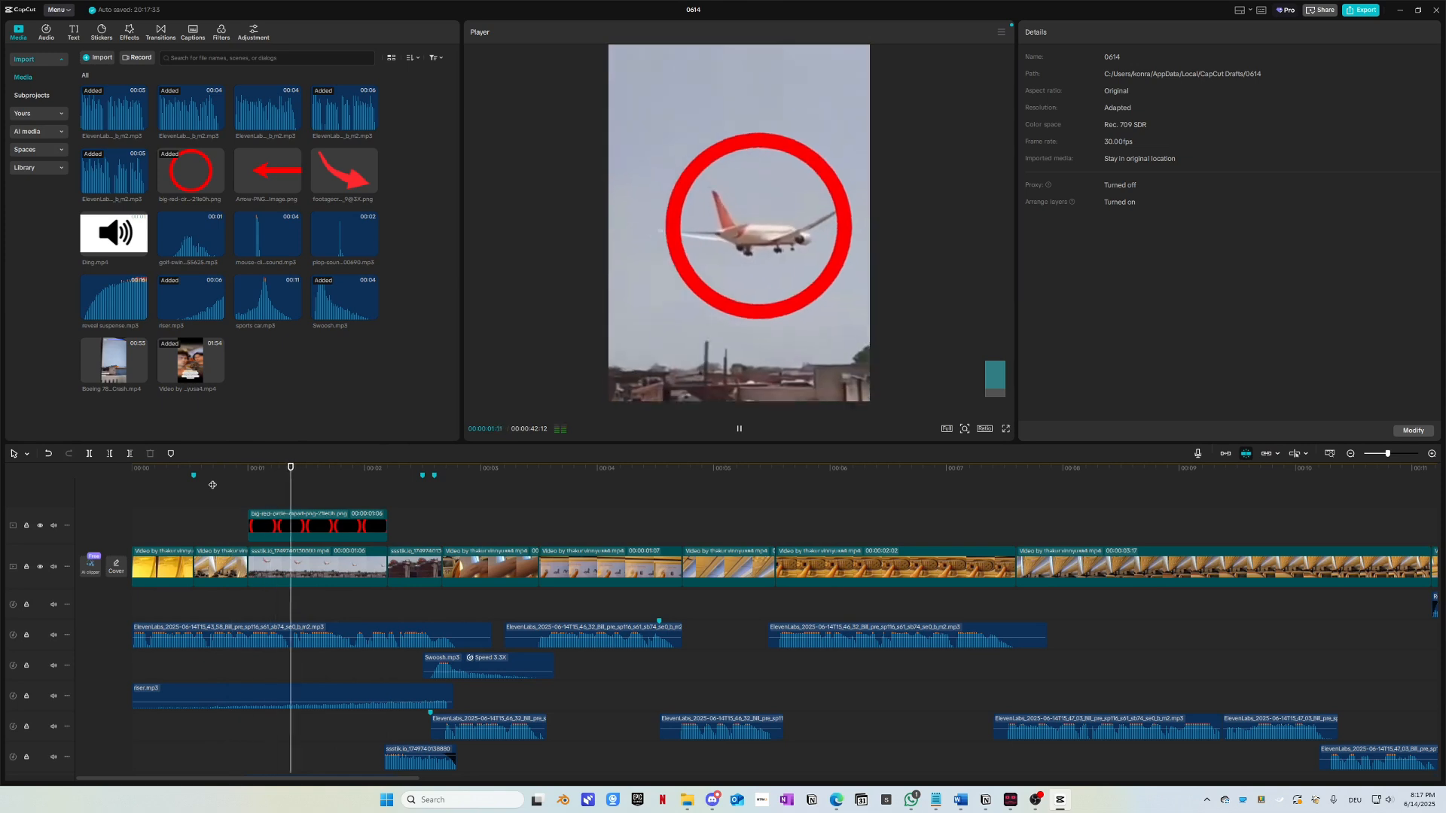
pyautogui.press('space')
pyautogui.click(329, 493)
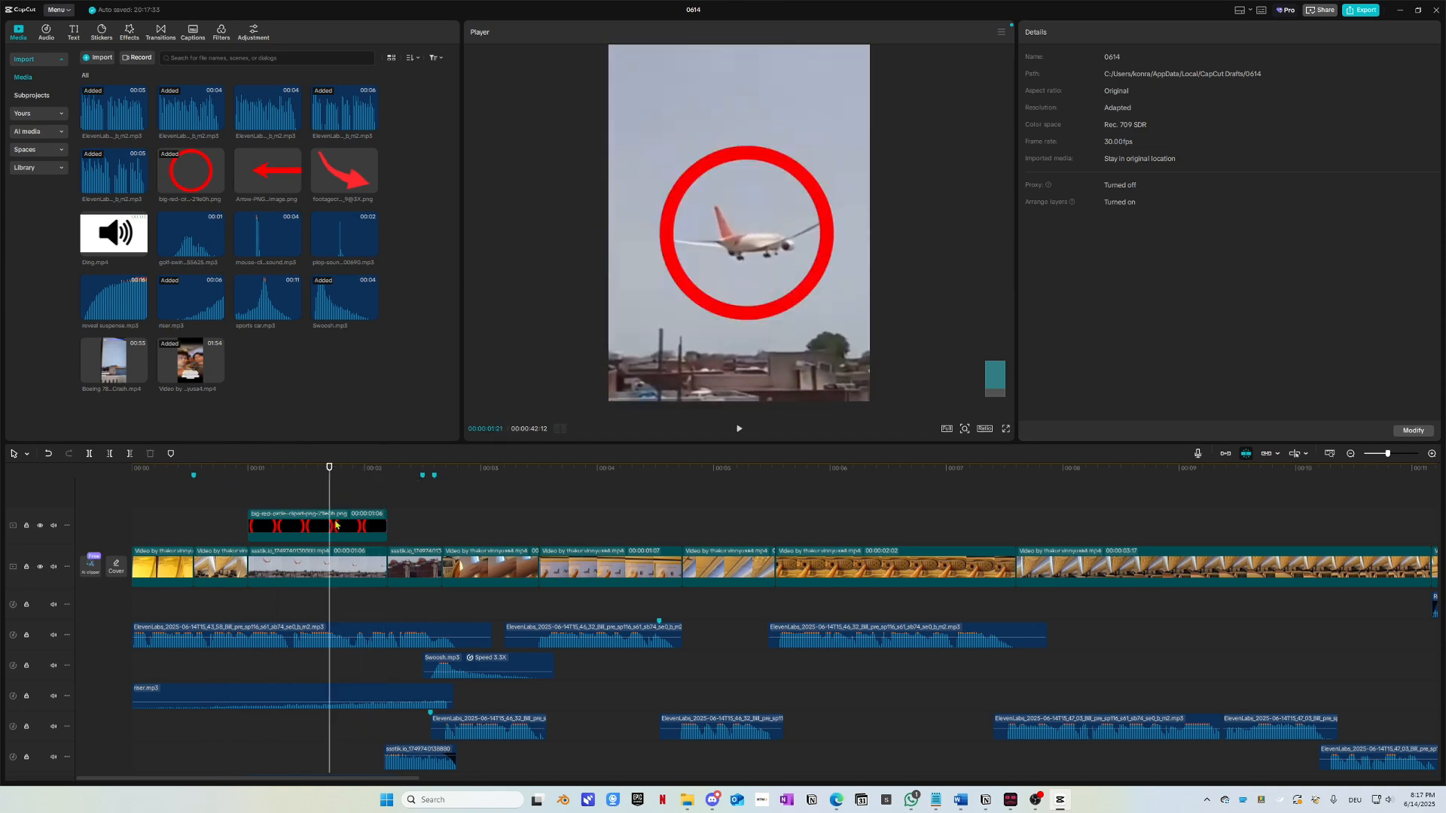
pyautogui.click(336, 530)
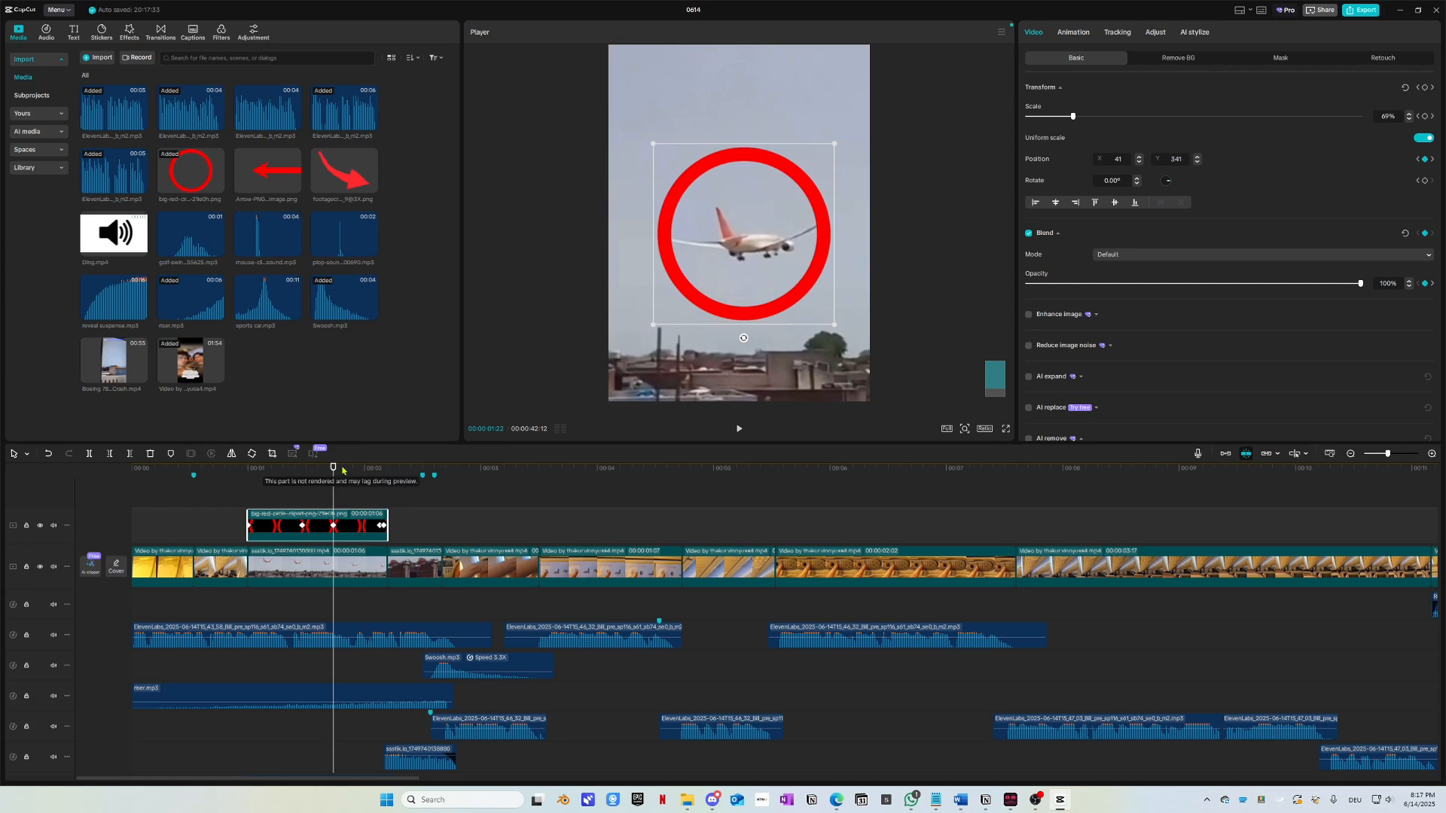
# Step: Nudge the red circle onto the plane around 1:26 and check its keyframes through the 6% fade
pyautogui.moveTo(343, 470); pyautogui.dragTo(352, 471)
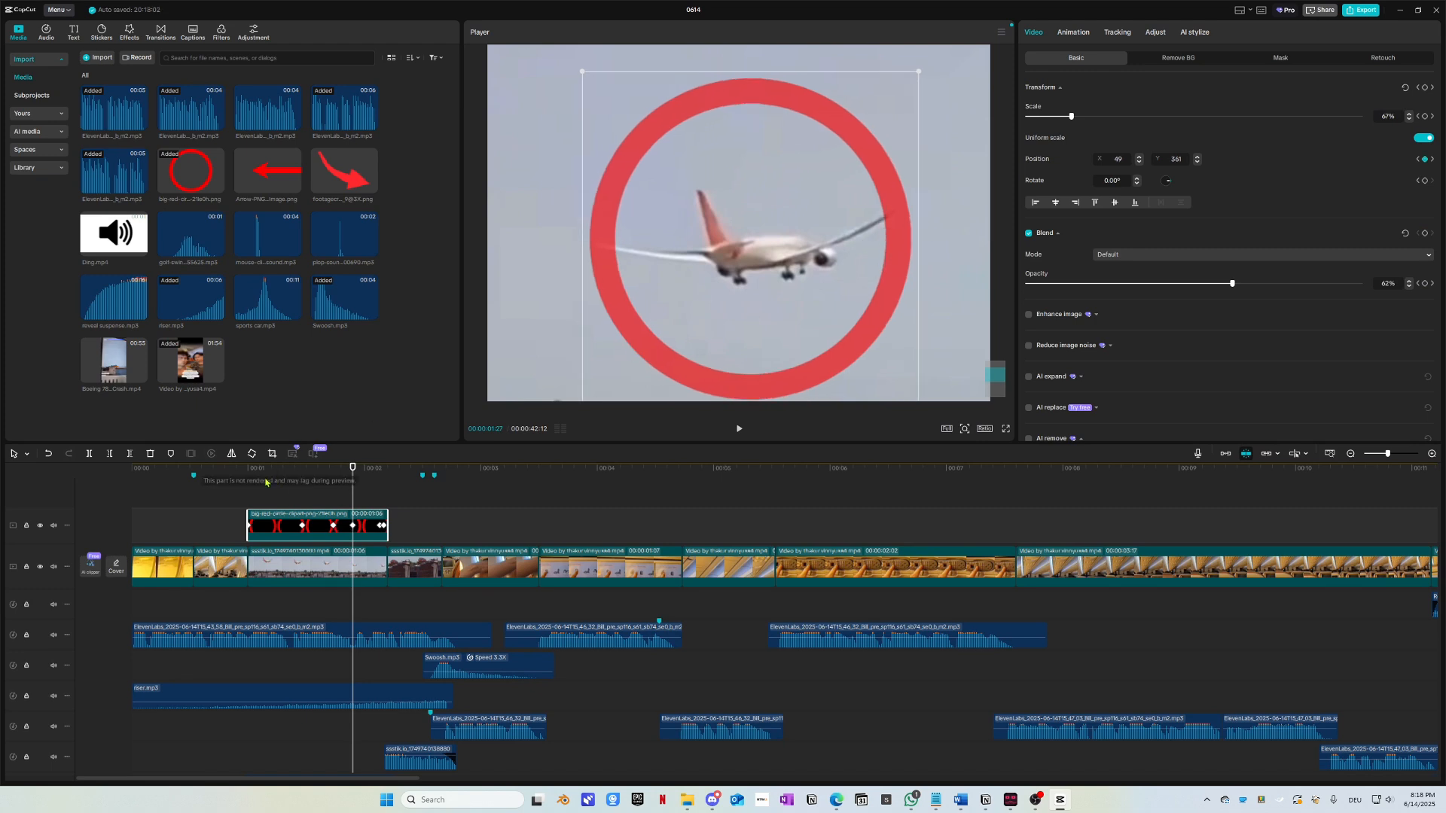
pyautogui.moveTo(265, 480); pyautogui.dragTo(302, 479)
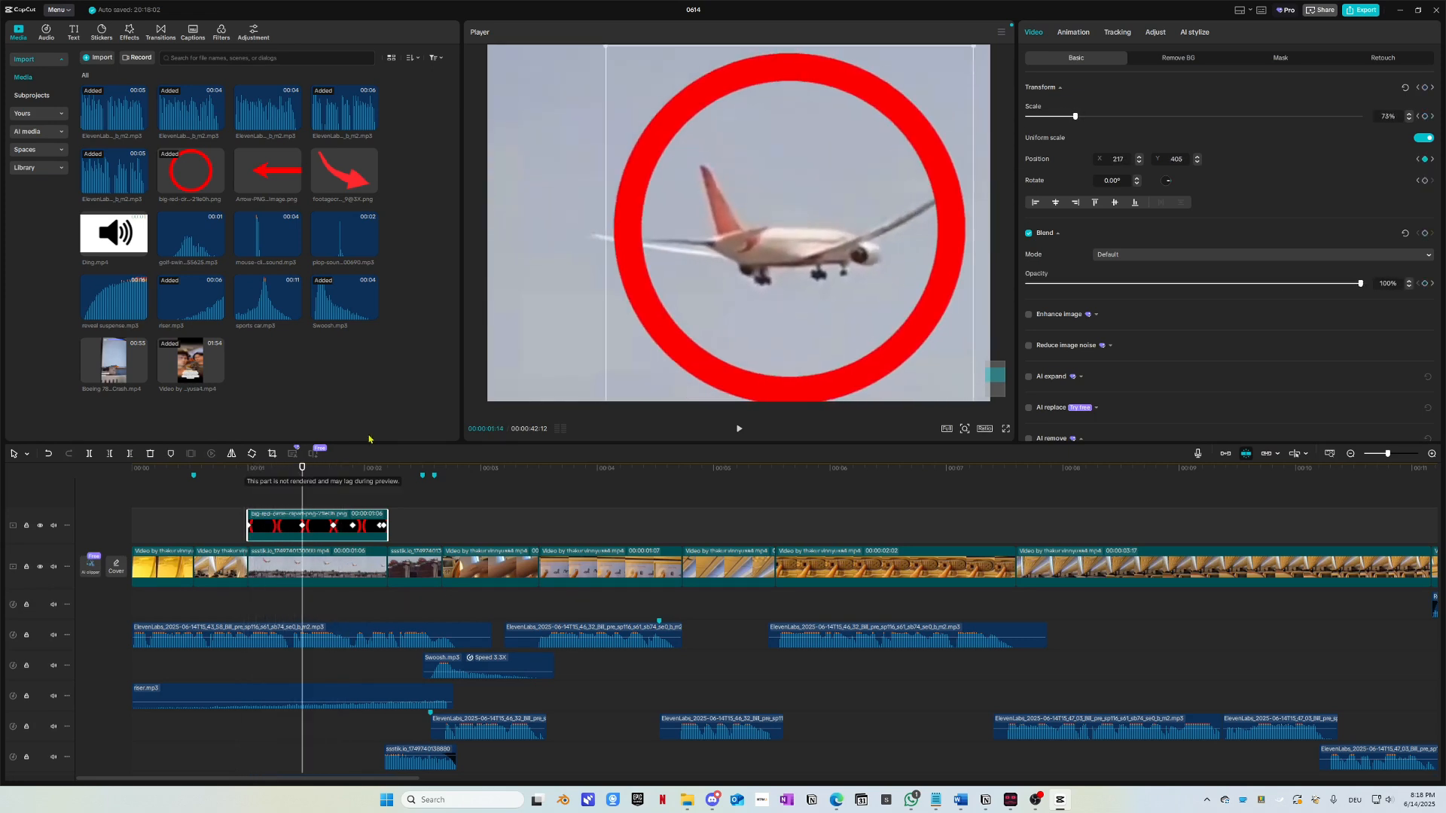
pyautogui.moveTo(831, 275); pyautogui.dragTo(824, 281)
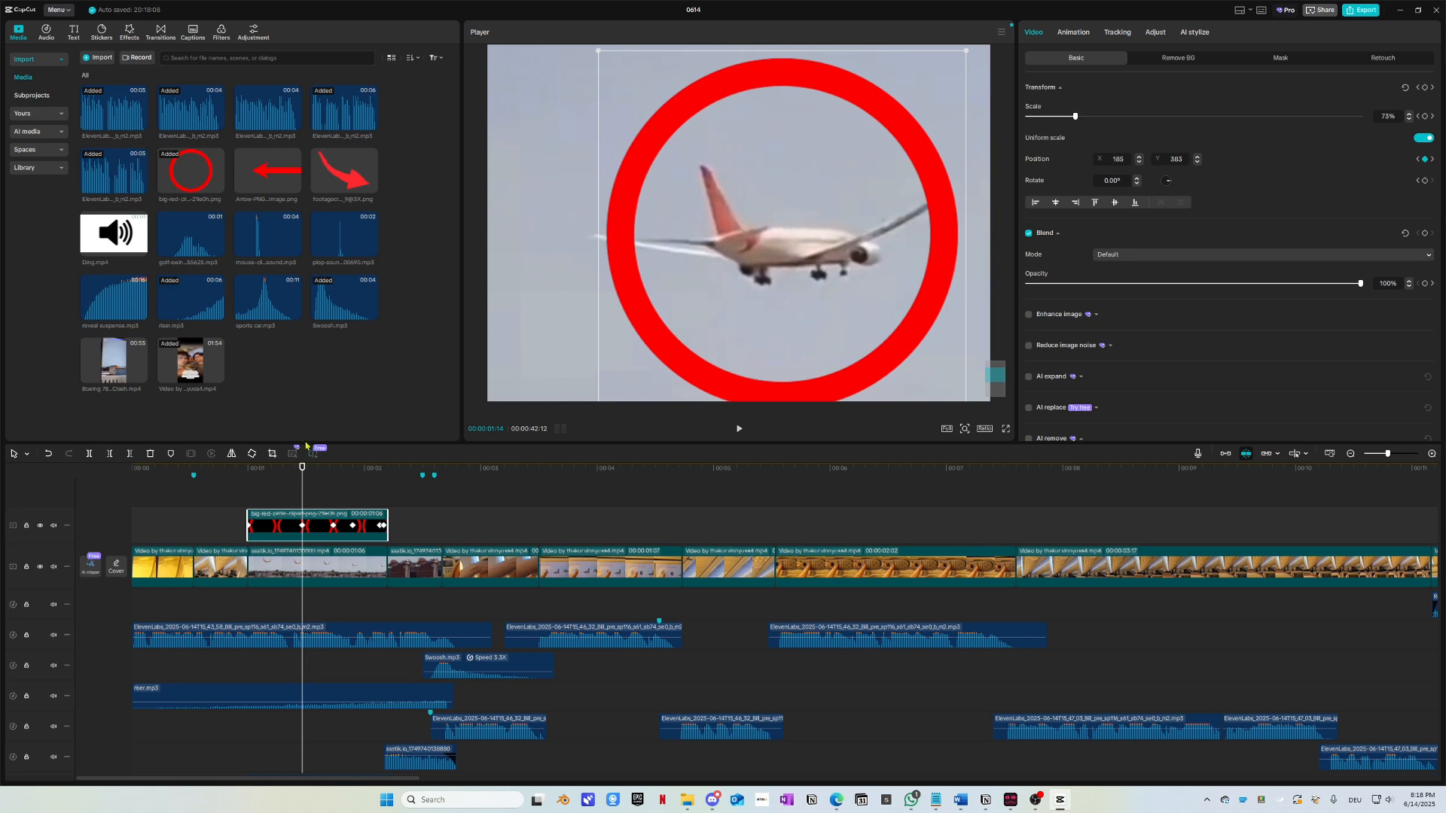
pyautogui.moveTo(299, 475); pyautogui.dragTo(334, 483)
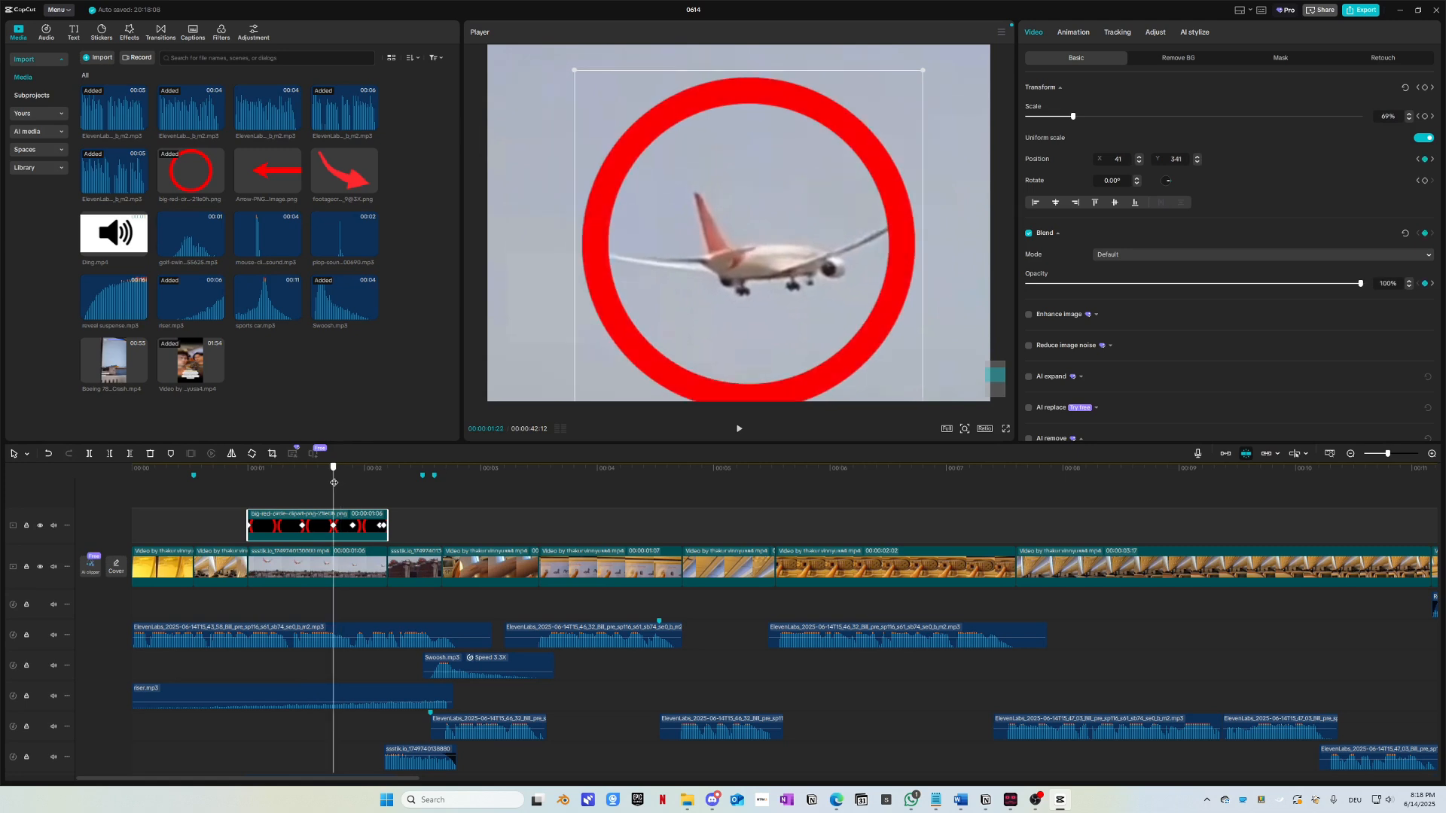
pyautogui.click(1434, 116)
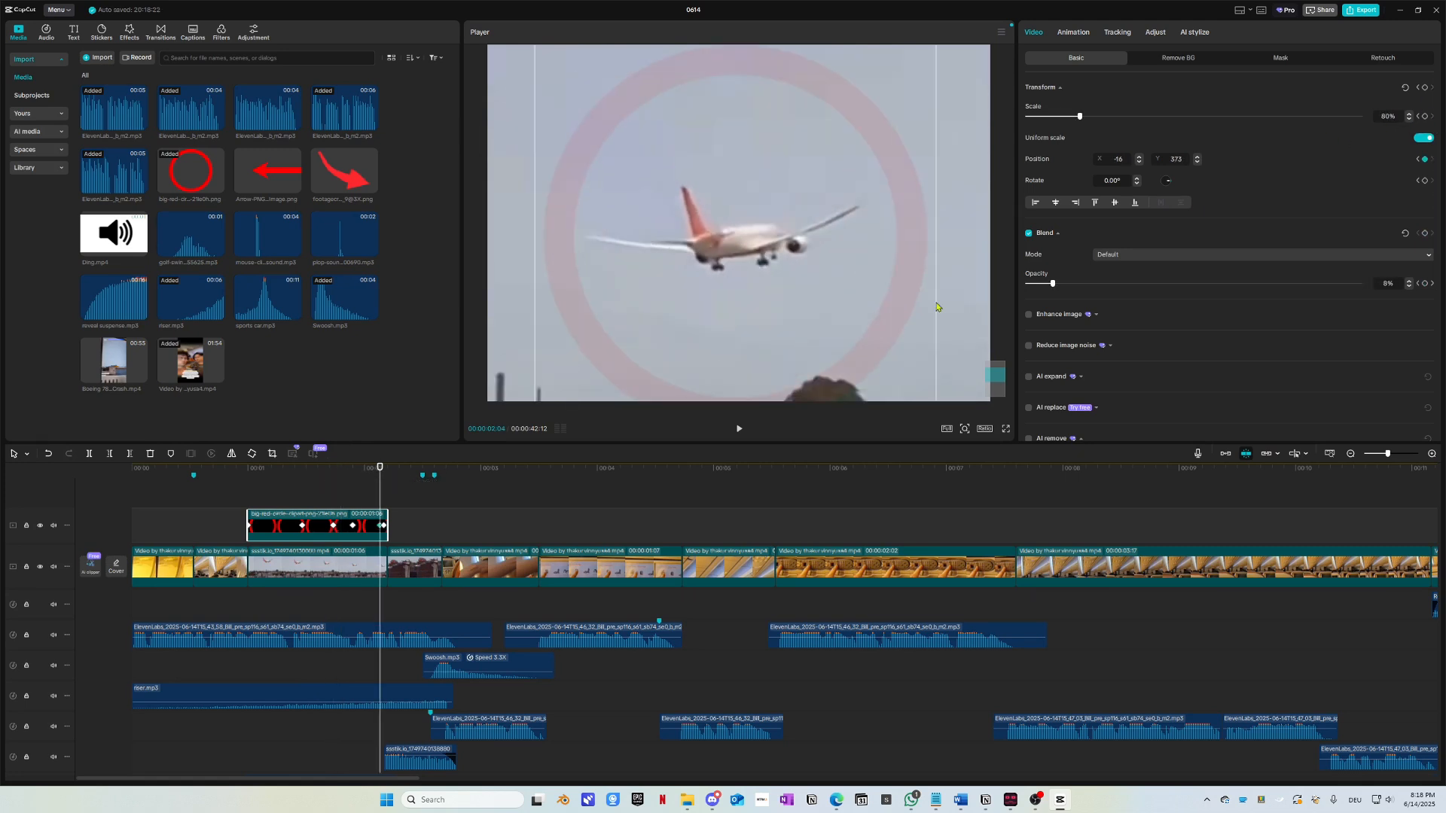
pyautogui.moveTo(388, 469); pyautogui.dragTo(129, 489)
# Step: Play the opening several times to review where the red circle appears
pyautogui.press('space')
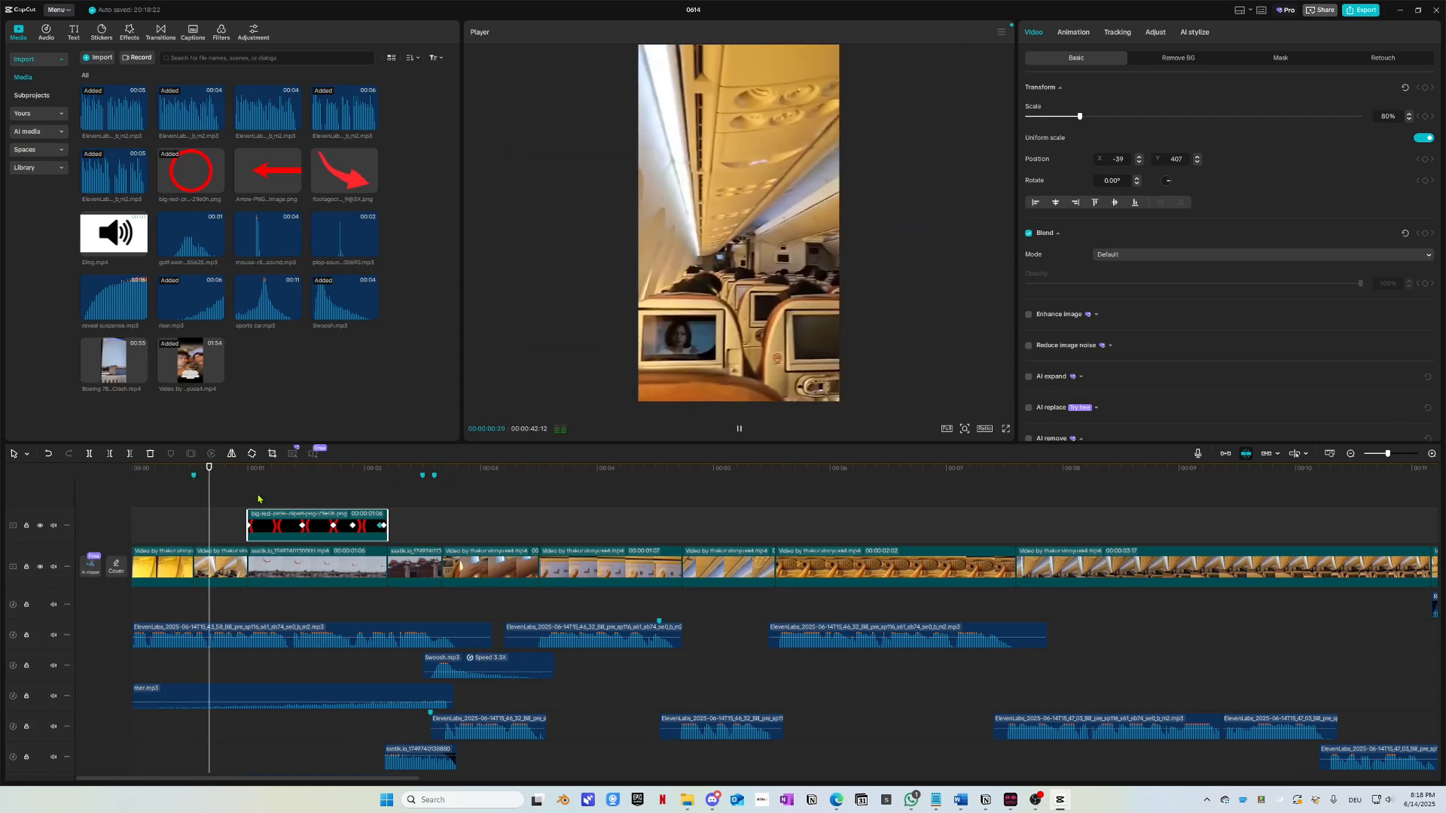
pyautogui.press('space')
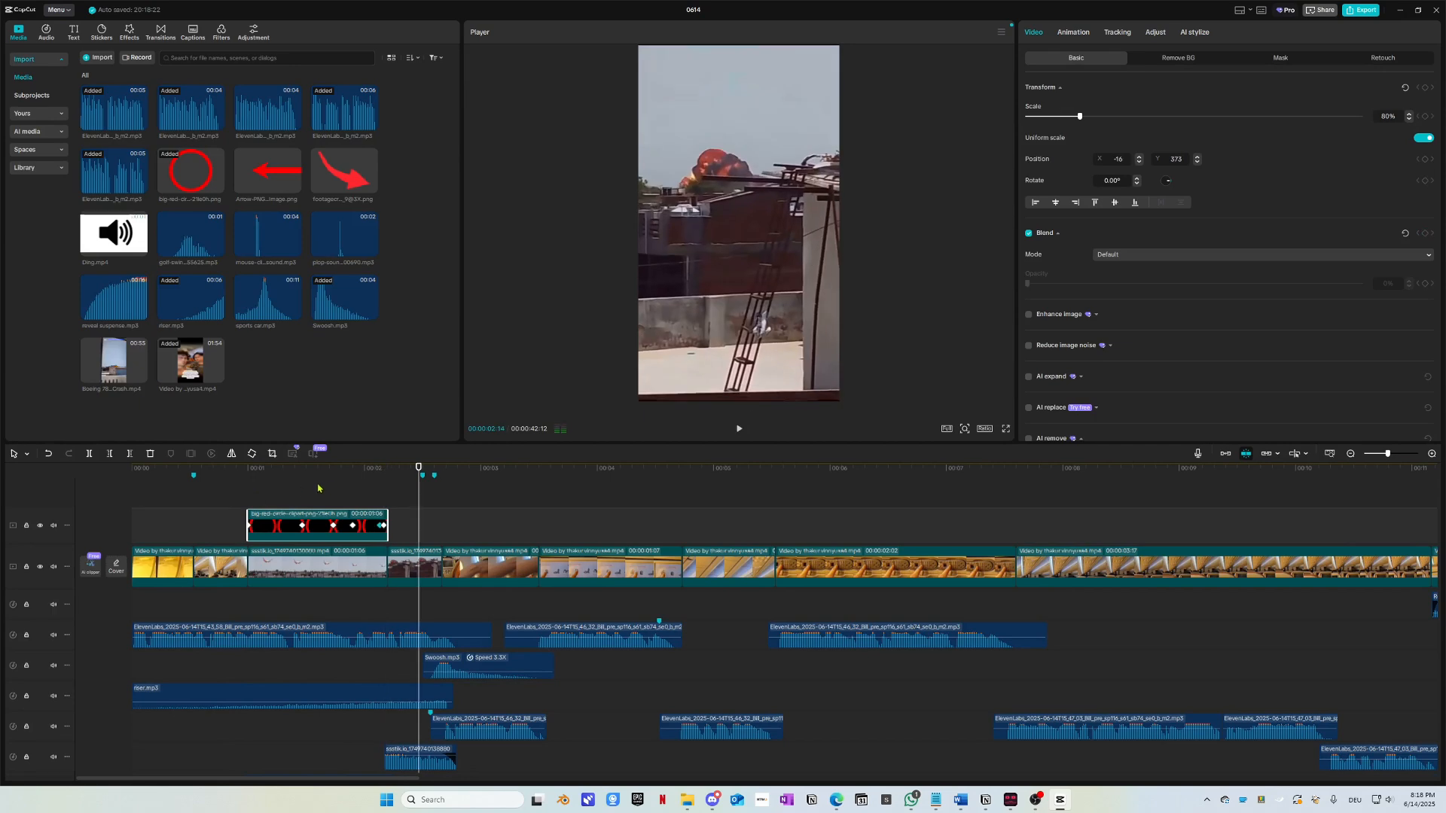
pyautogui.moveTo(321, 486); pyautogui.dragTo(238, 483)
pyautogui.press('space')
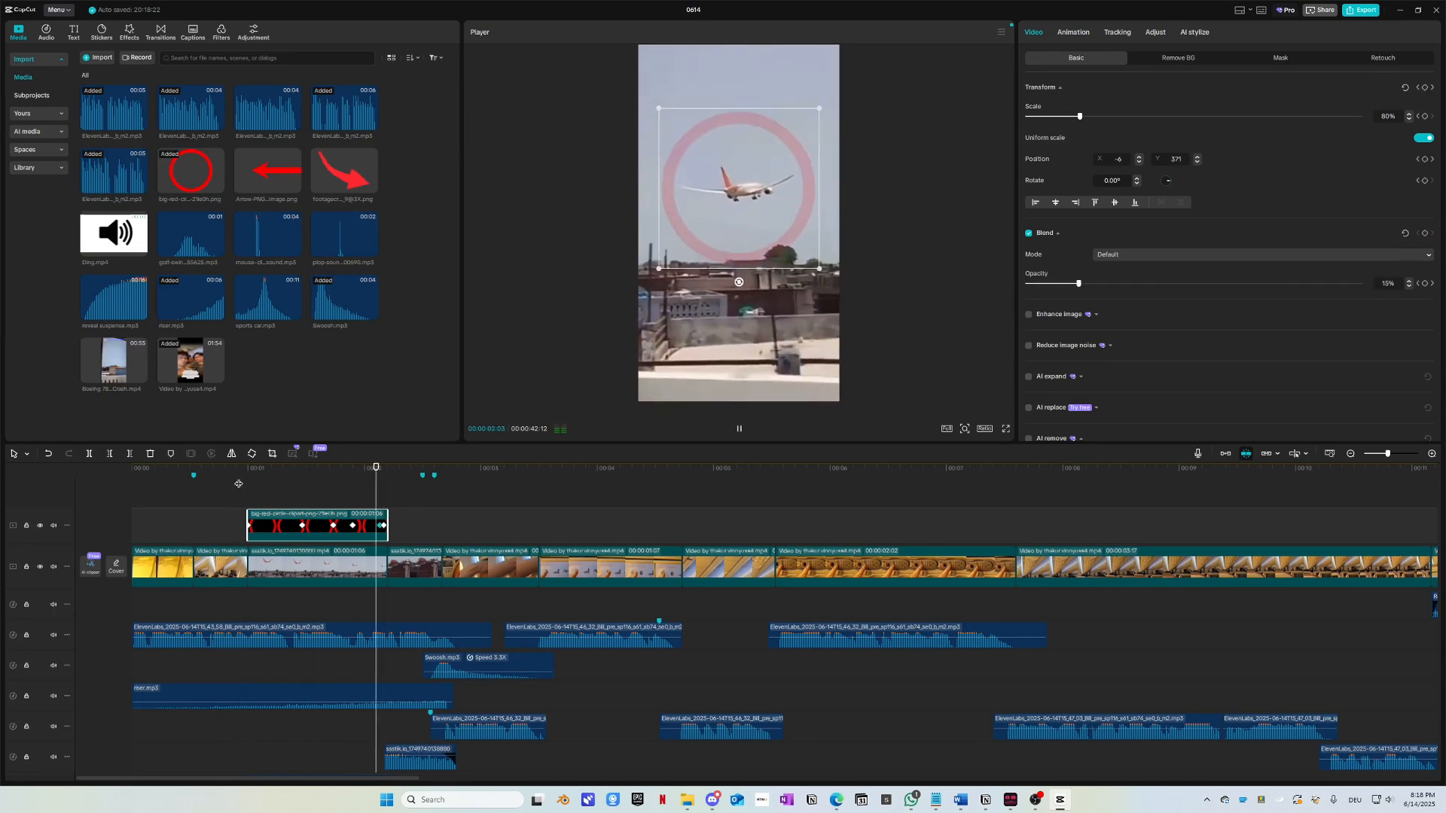
pyautogui.click(239, 484)
pyautogui.click(113, 484)
pyautogui.press('space')
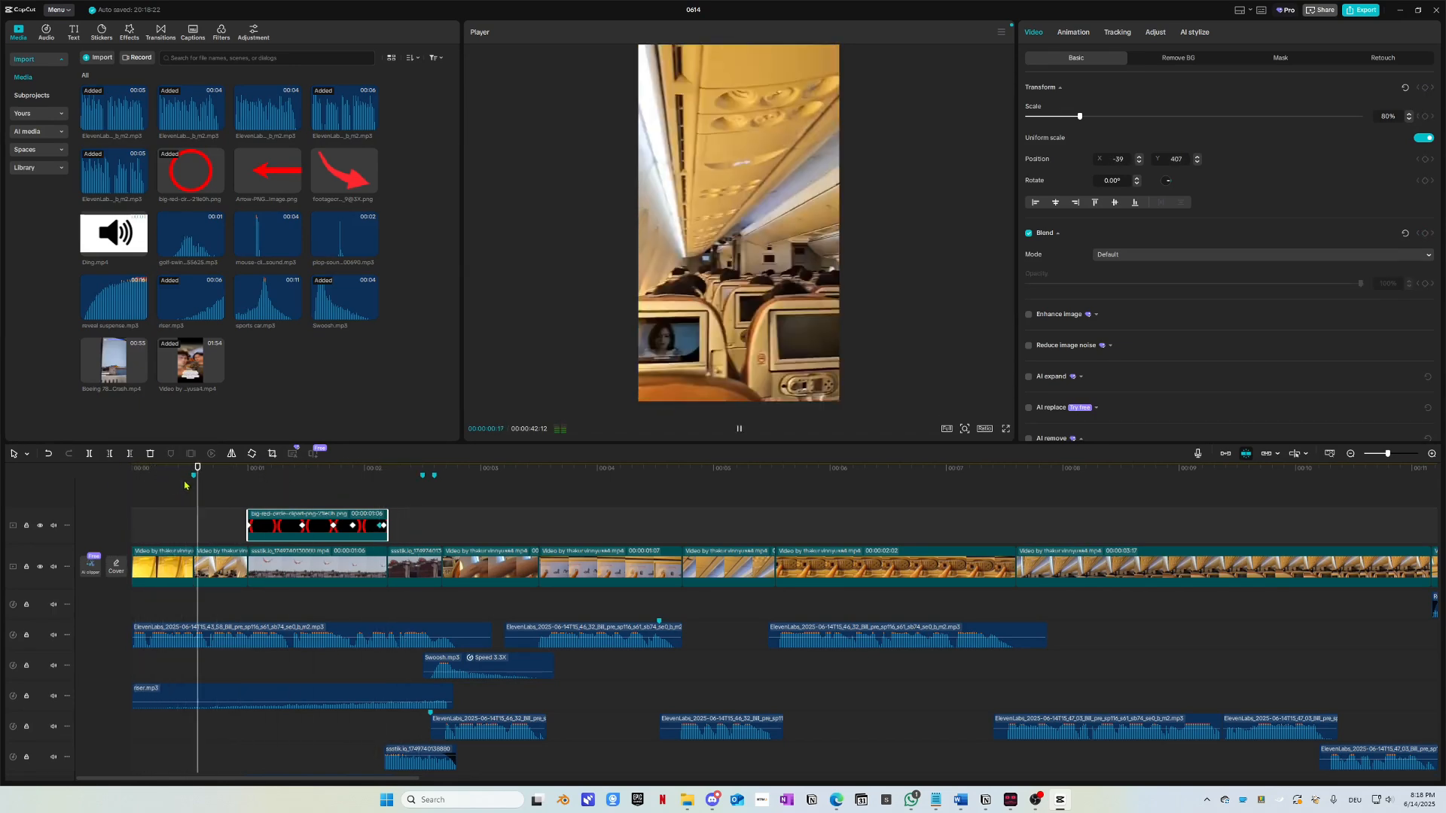
pyautogui.scroll(-1, 212, 512)
pyautogui.press('space')
pyautogui.moveTo(253, 486); pyautogui.dragTo(155, 487)
pyautogui.press('space')
pyautogui.press('space')
pyautogui.scroll(3, 257, 529)
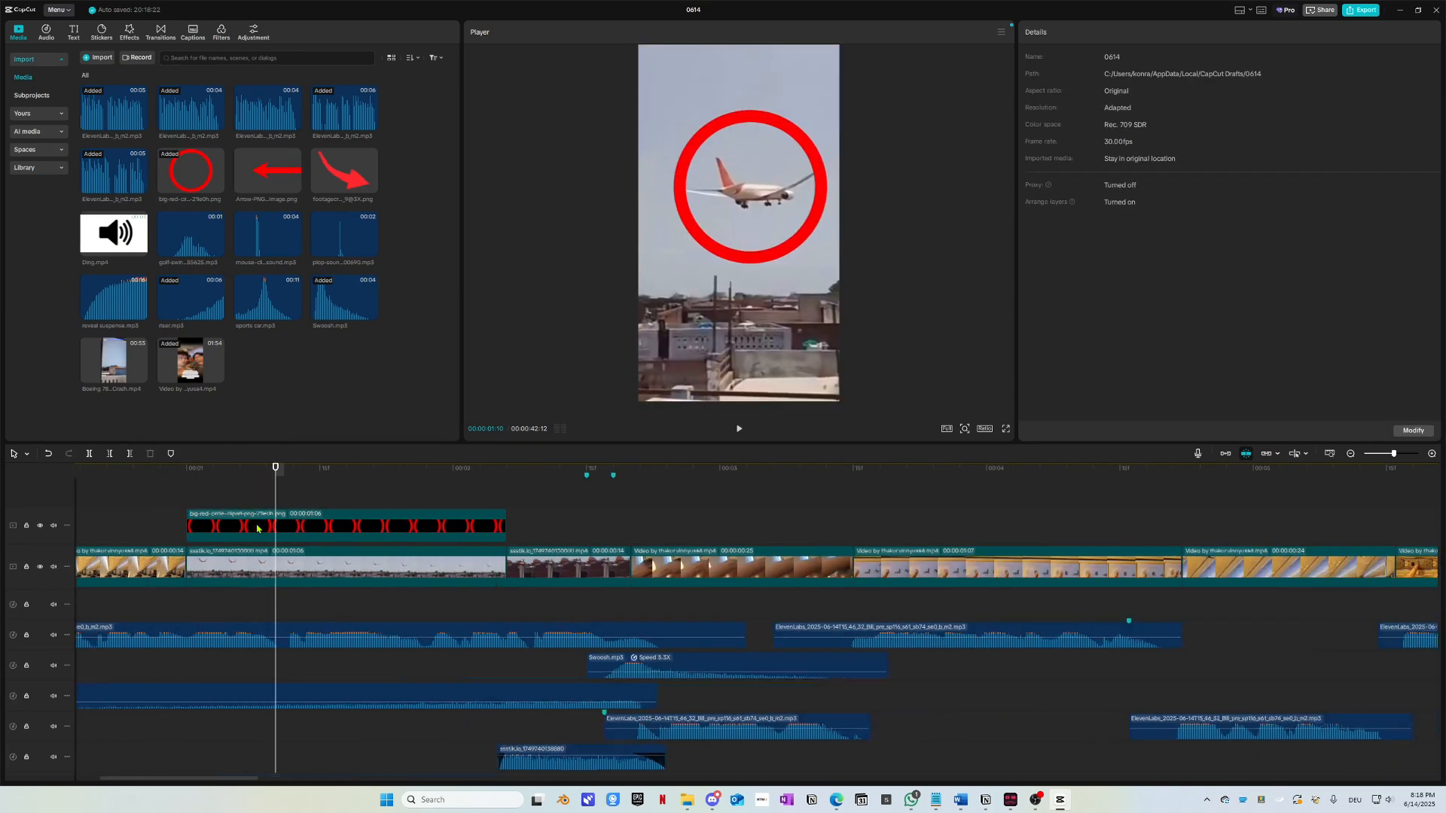
# Step: Trim the red circle clip's start to 01:05 so it appears a moment later
pyautogui.click(209, 528)
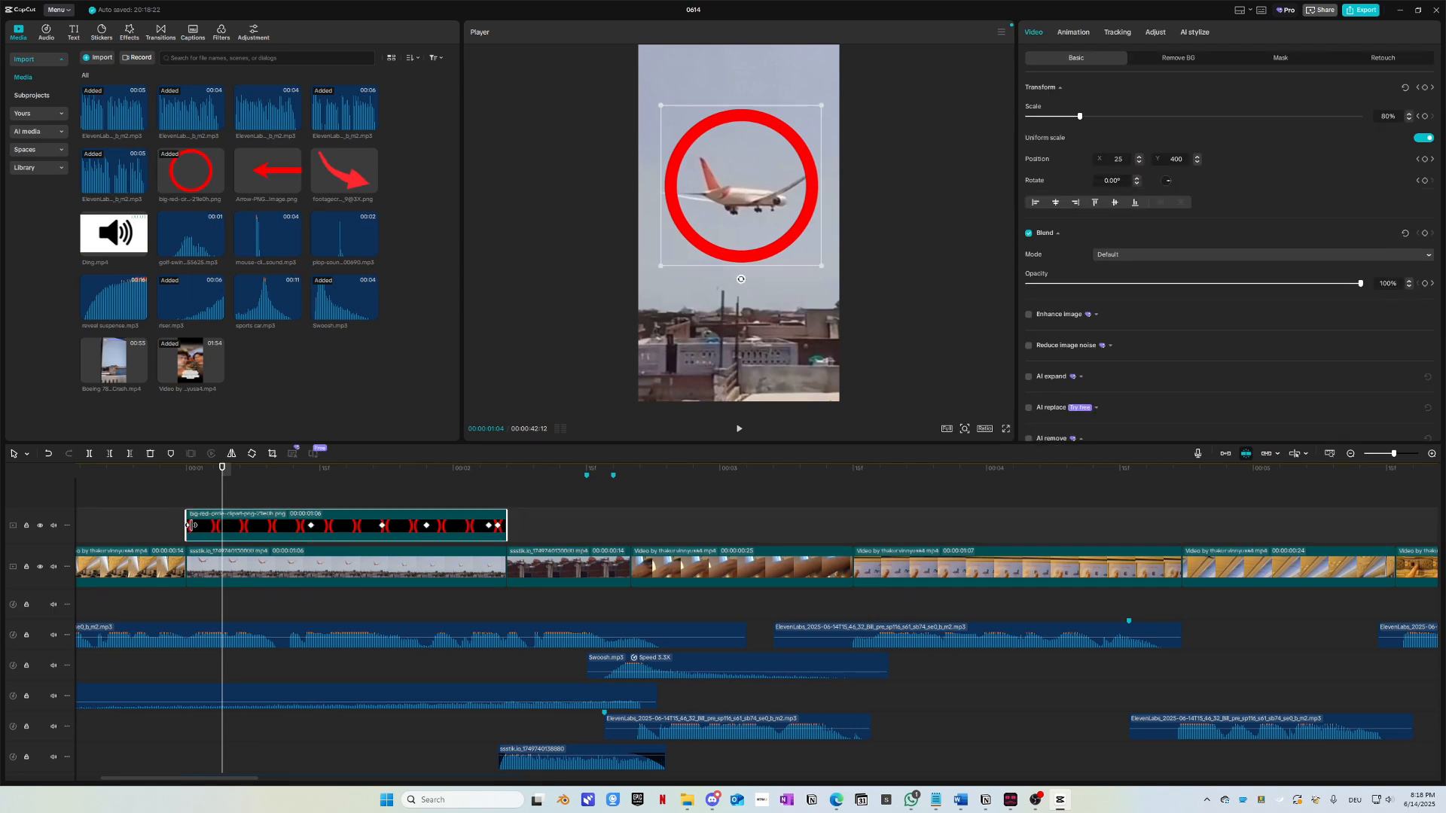
pyautogui.click(191, 525)
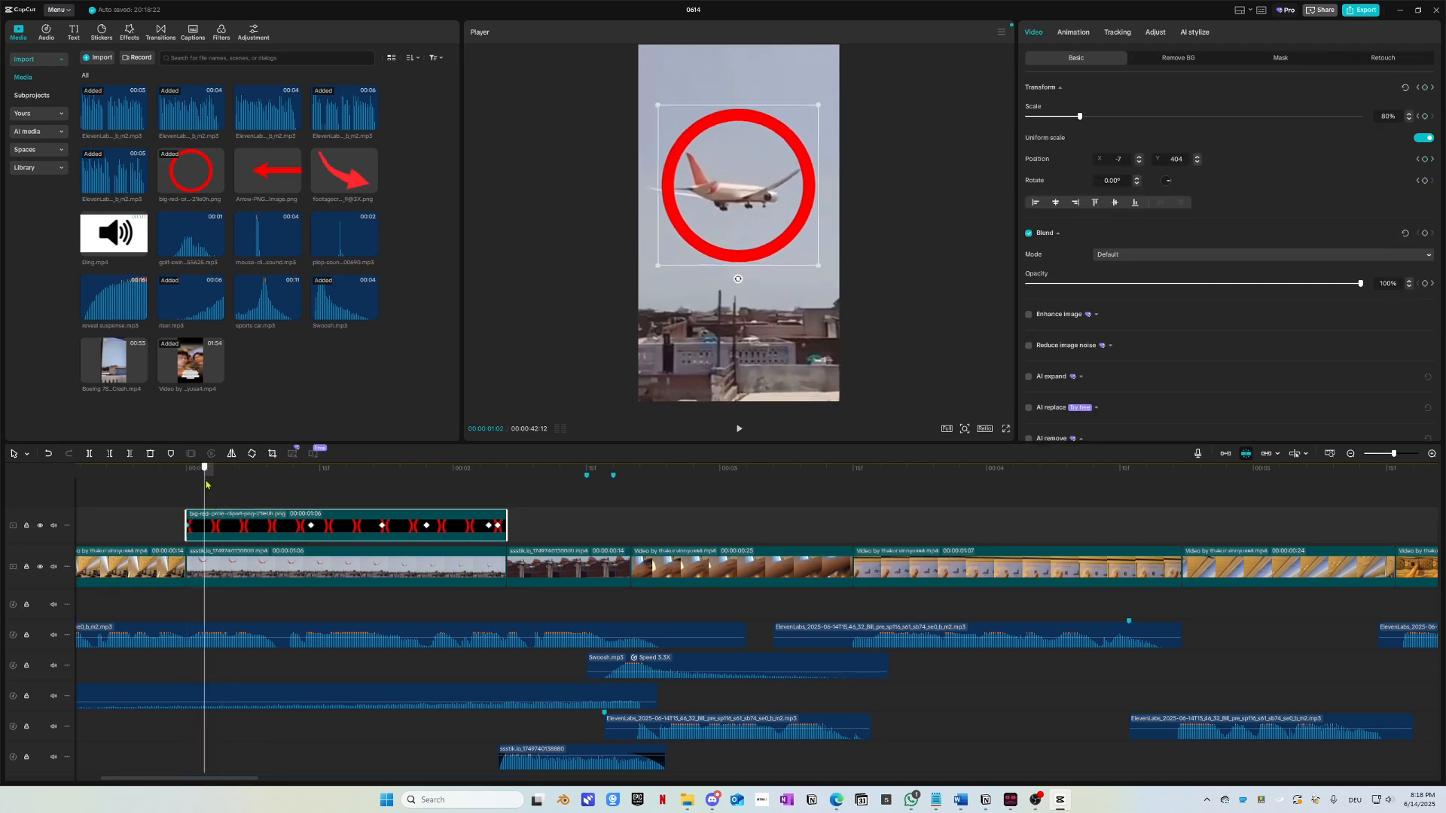
pyautogui.click(194, 499)
pyautogui.moveTo(194, 499); pyautogui.dragTo(230, 500)
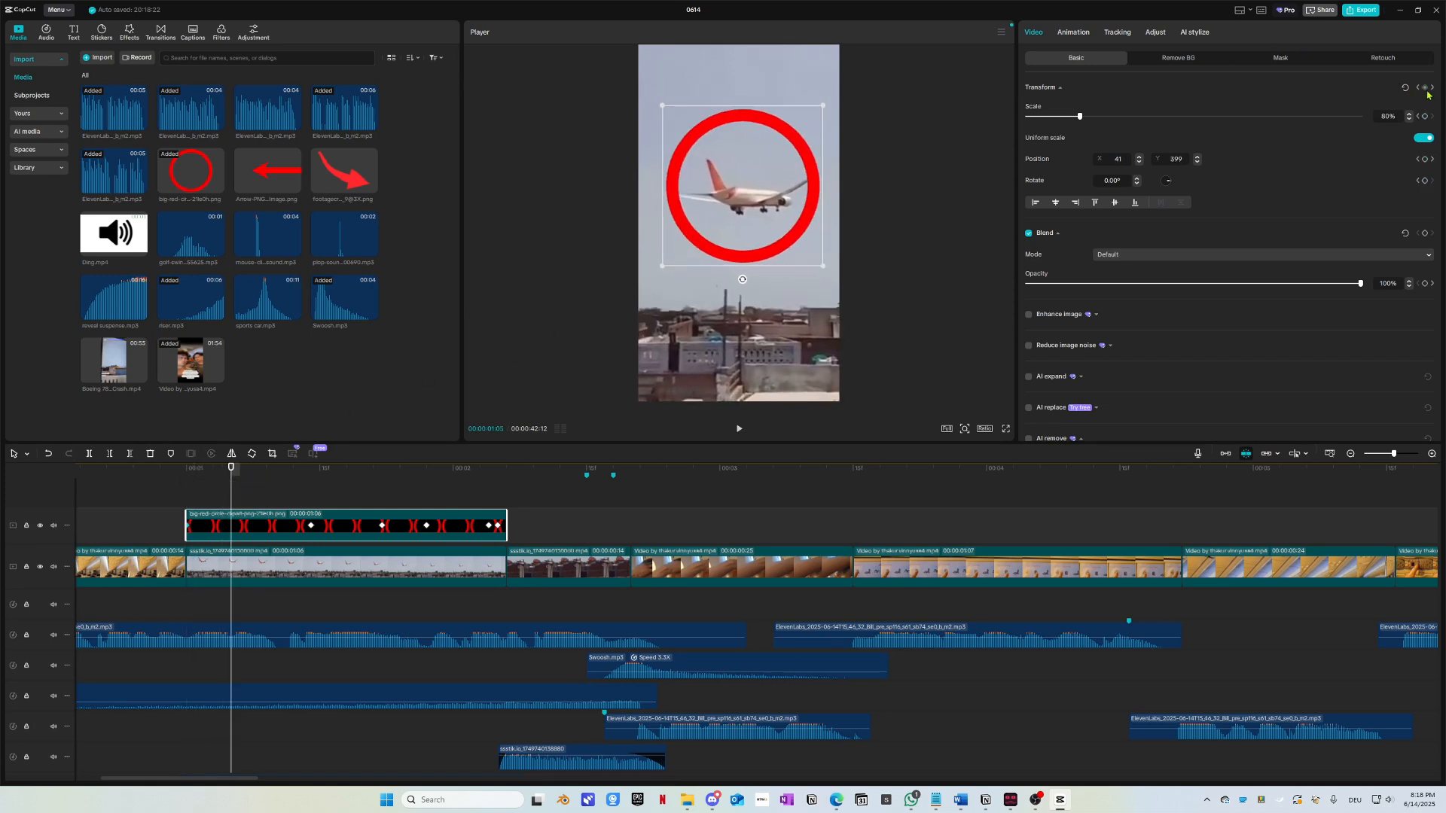
pyautogui.moveTo(186, 515); pyautogui.dragTo(231, 516)
# Step: Preview the circle's new, later entrance repeatedly
pyautogui.click(143, 493)
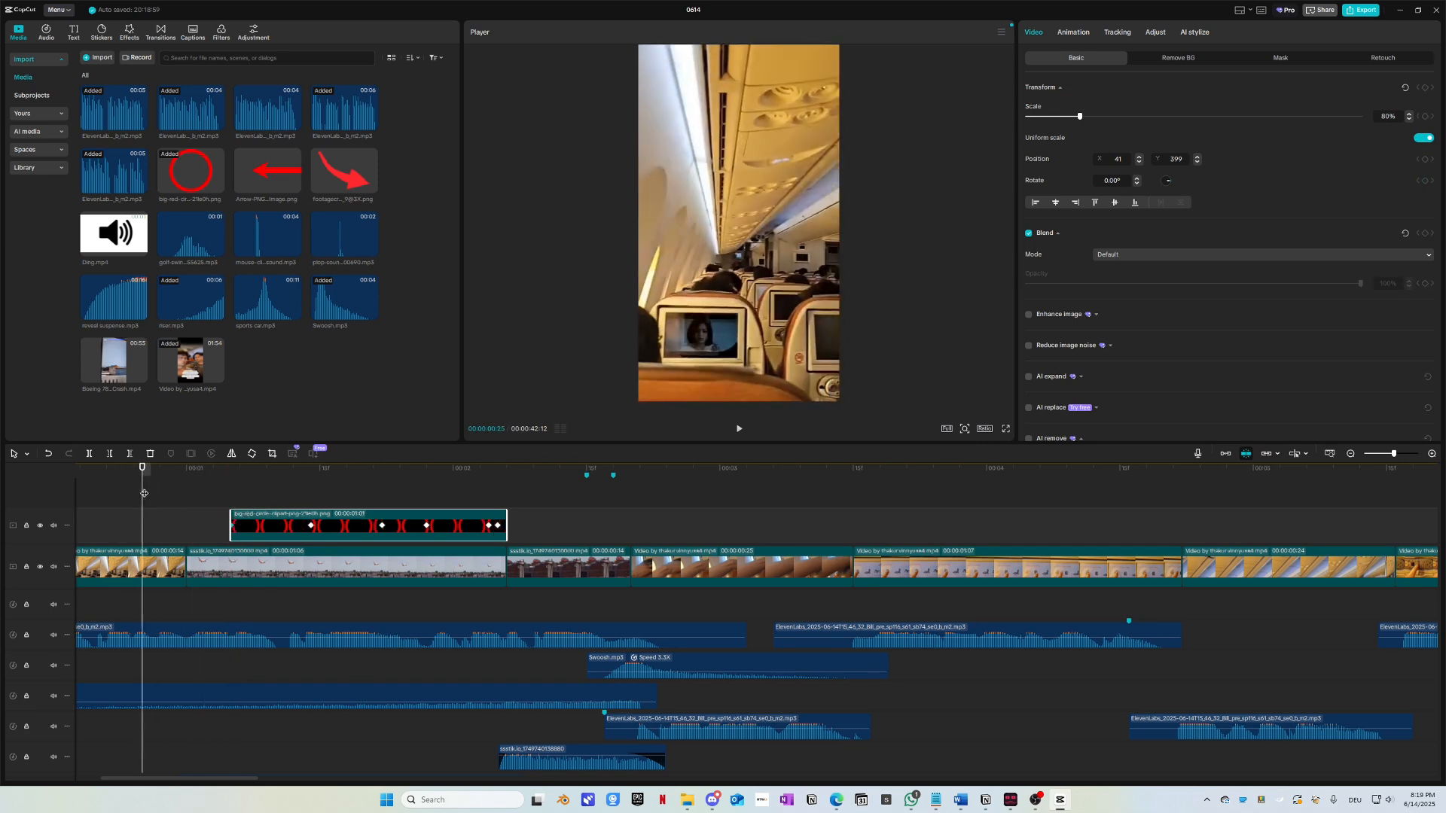
pyautogui.press('space')
pyautogui.press('space')
pyautogui.click(160, 483)
pyautogui.press('space')
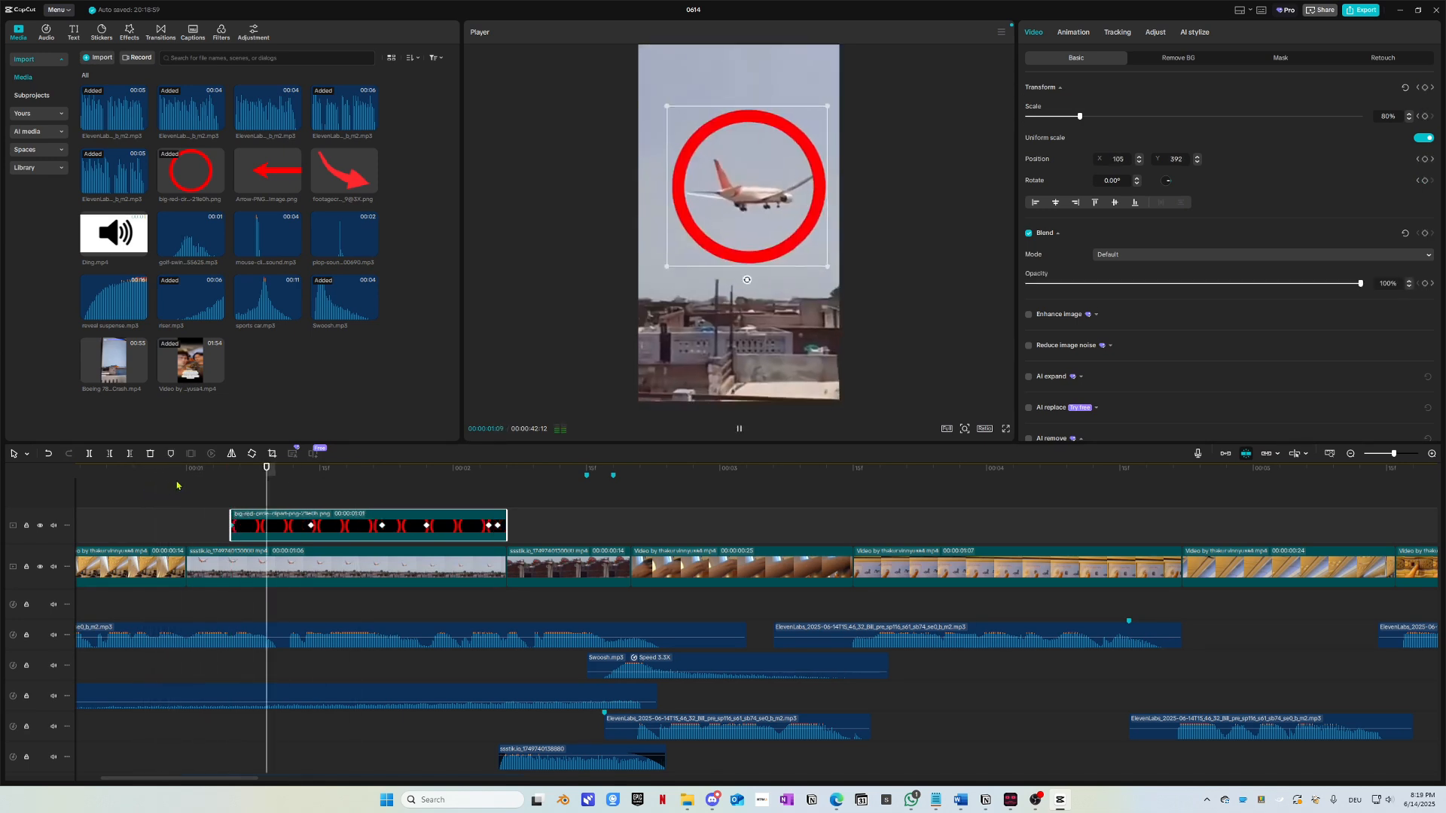
pyautogui.press('space')
pyautogui.scroll(-1, 259, 485)
pyautogui.scroll(-3, 779, 271)
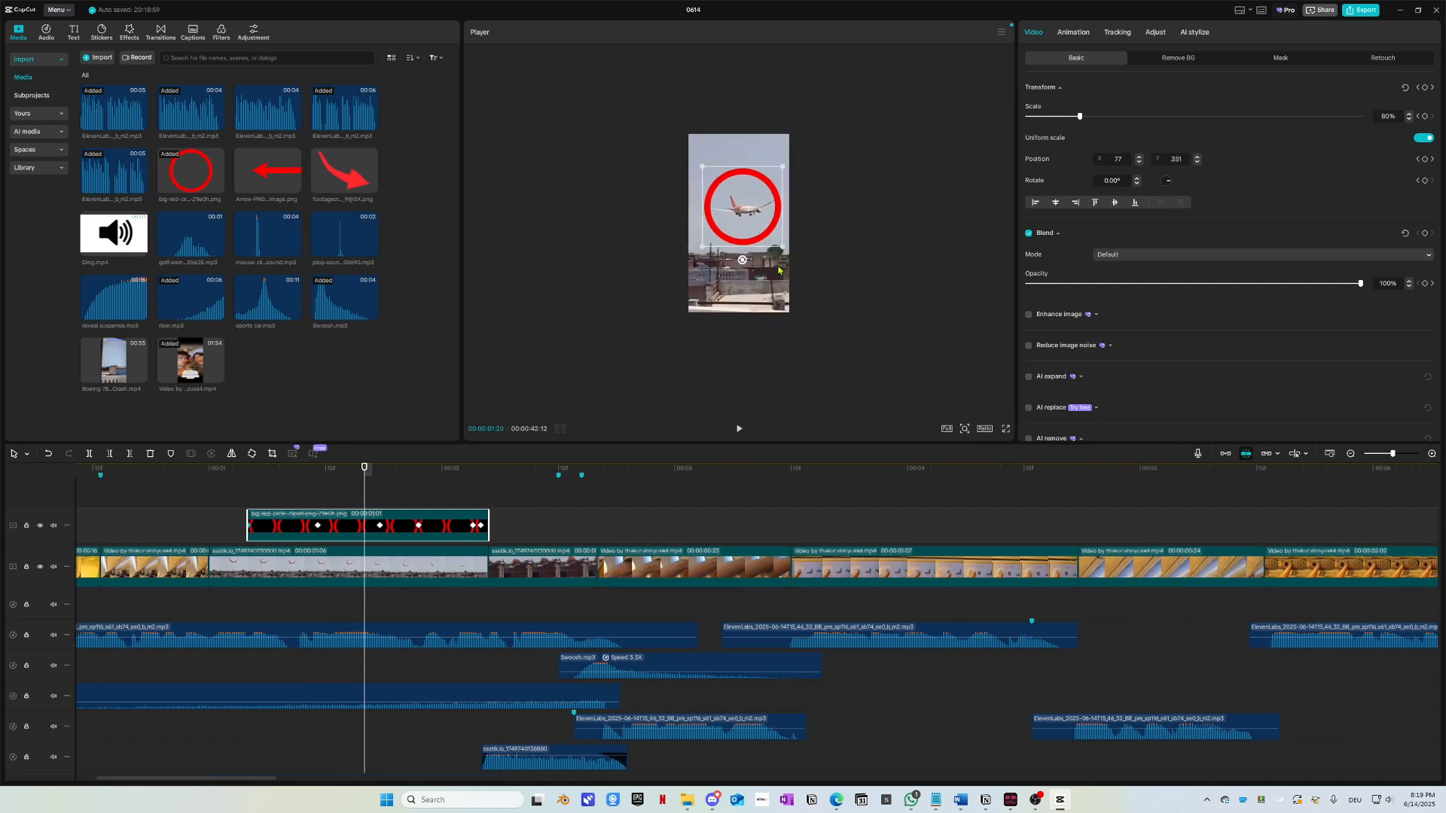
pyautogui.click(223, 482)
pyautogui.press('space')
pyautogui.press('space')
pyautogui.click(248, 477)
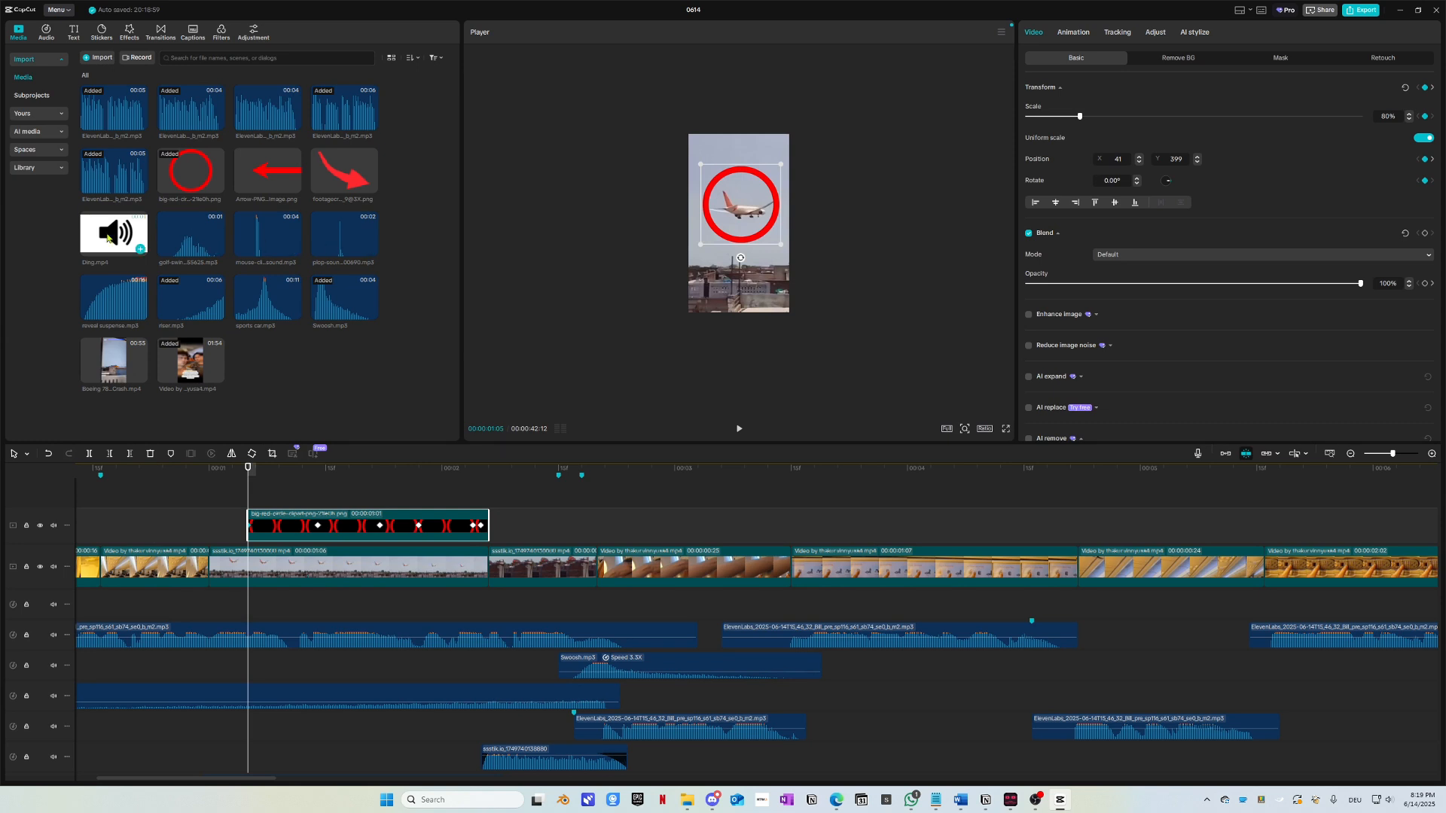
# Step: Add the plop sound on a new audio track under the red circle's start and preview it
pyautogui.moveTo(347, 232); pyautogui.dragTo(223, 595)
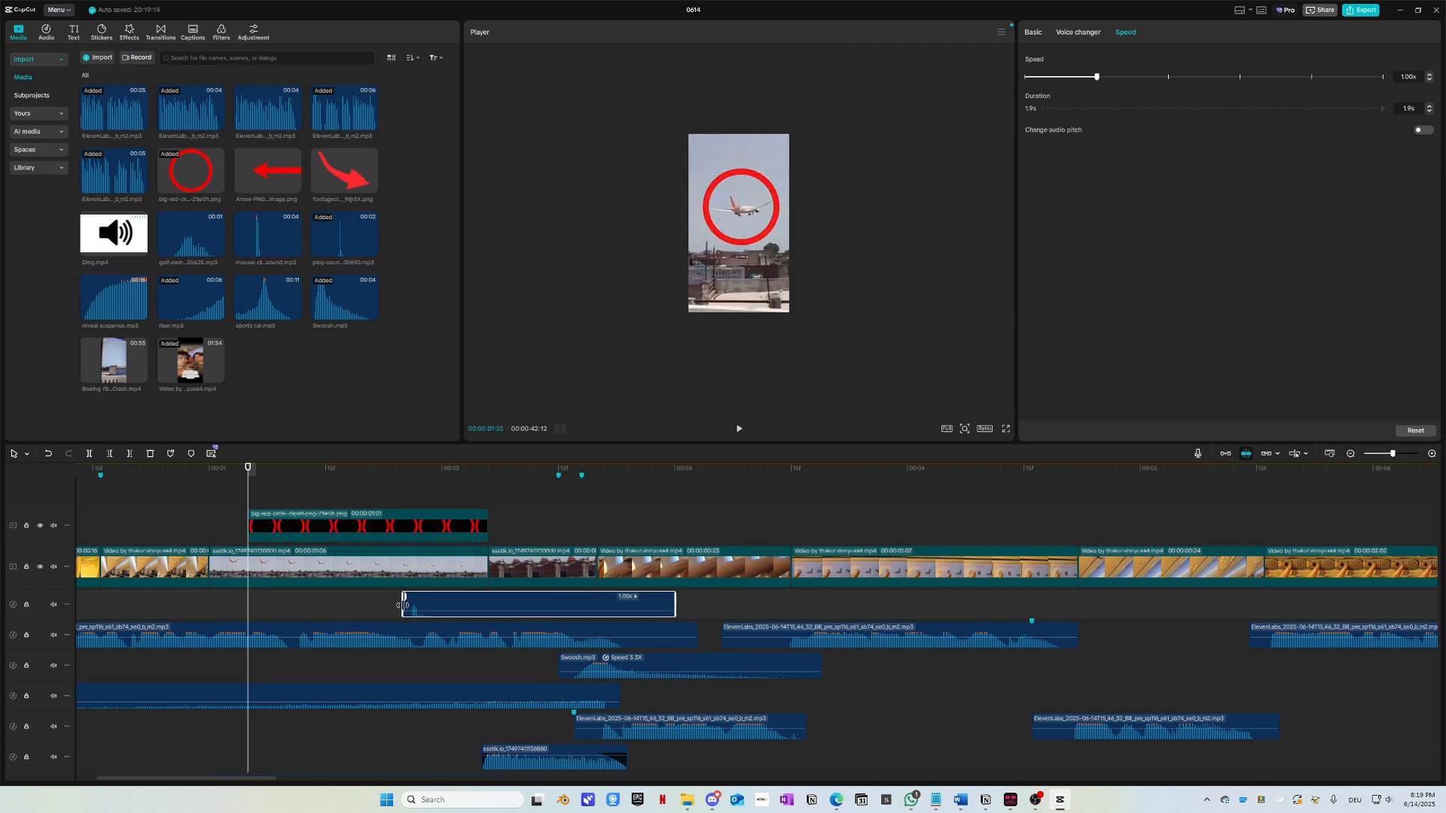
pyautogui.moveTo(401, 604); pyautogui.dragTo(299, 605)
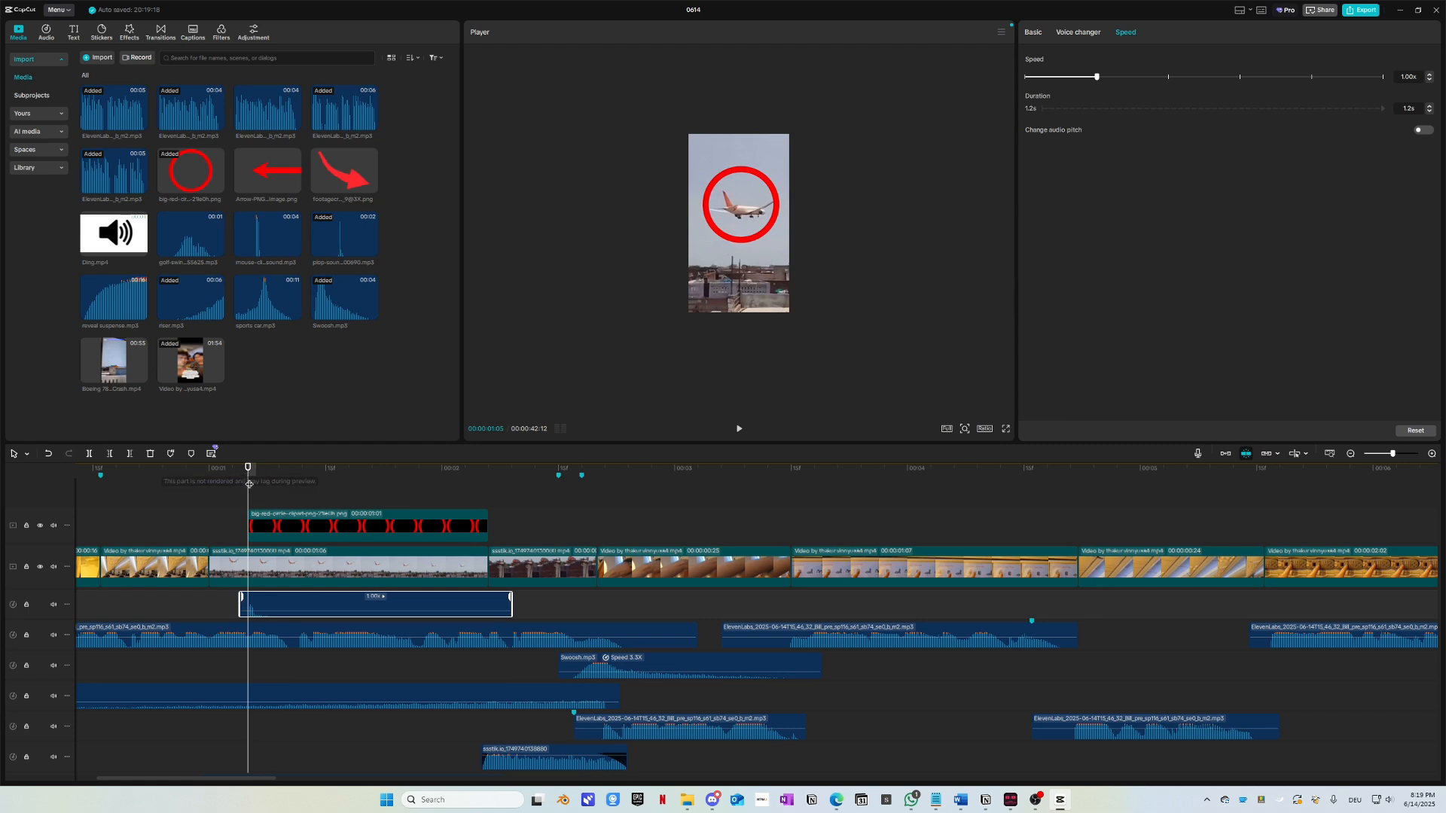
pyautogui.moveTo(250, 485); pyautogui.dragTo(32, 500)
pyautogui.press('space')
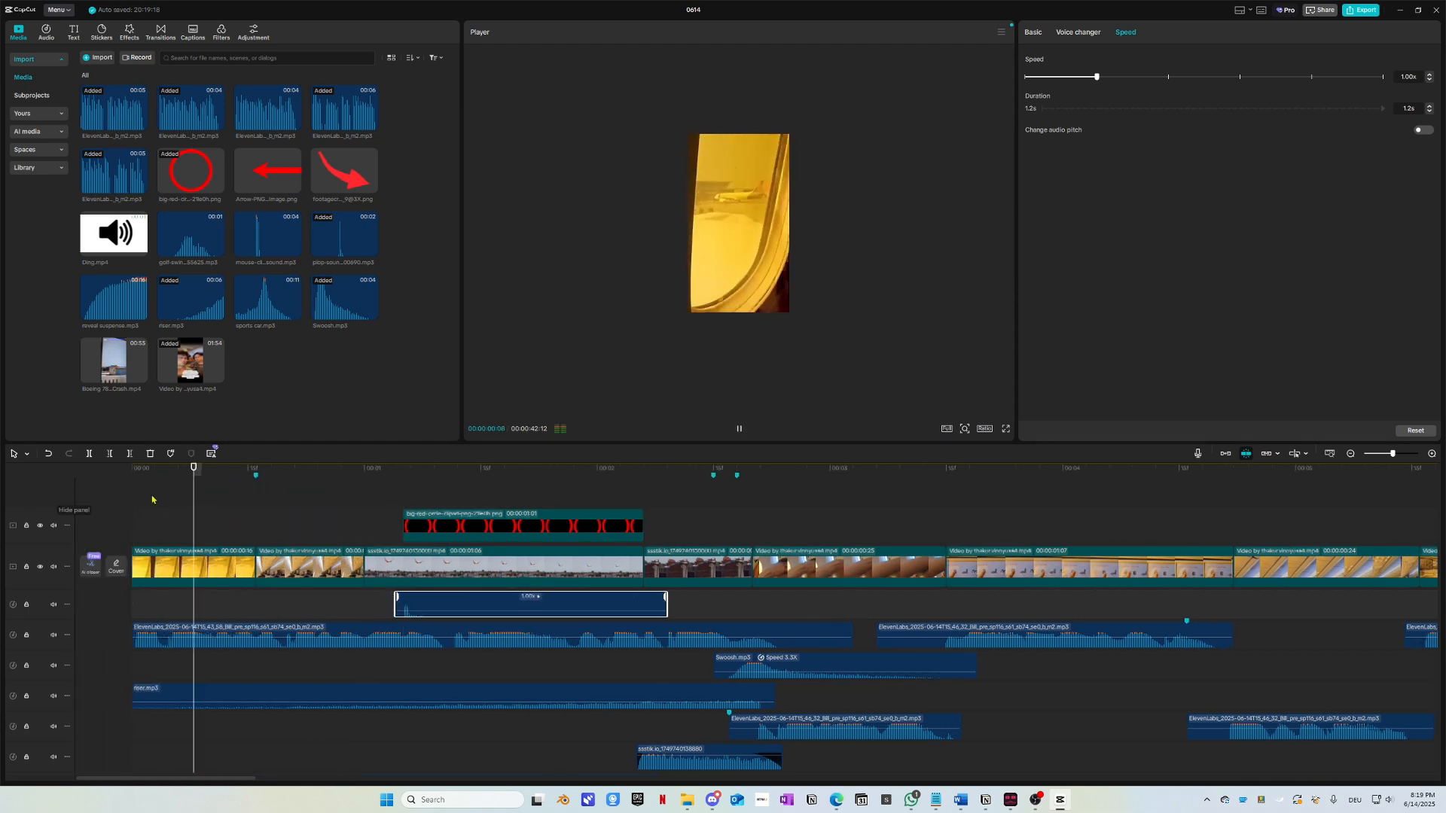
pyautogui.press('space')
pyautogui.click(357, 486)
pyautogui.press('space')
pyautogui.press('space')
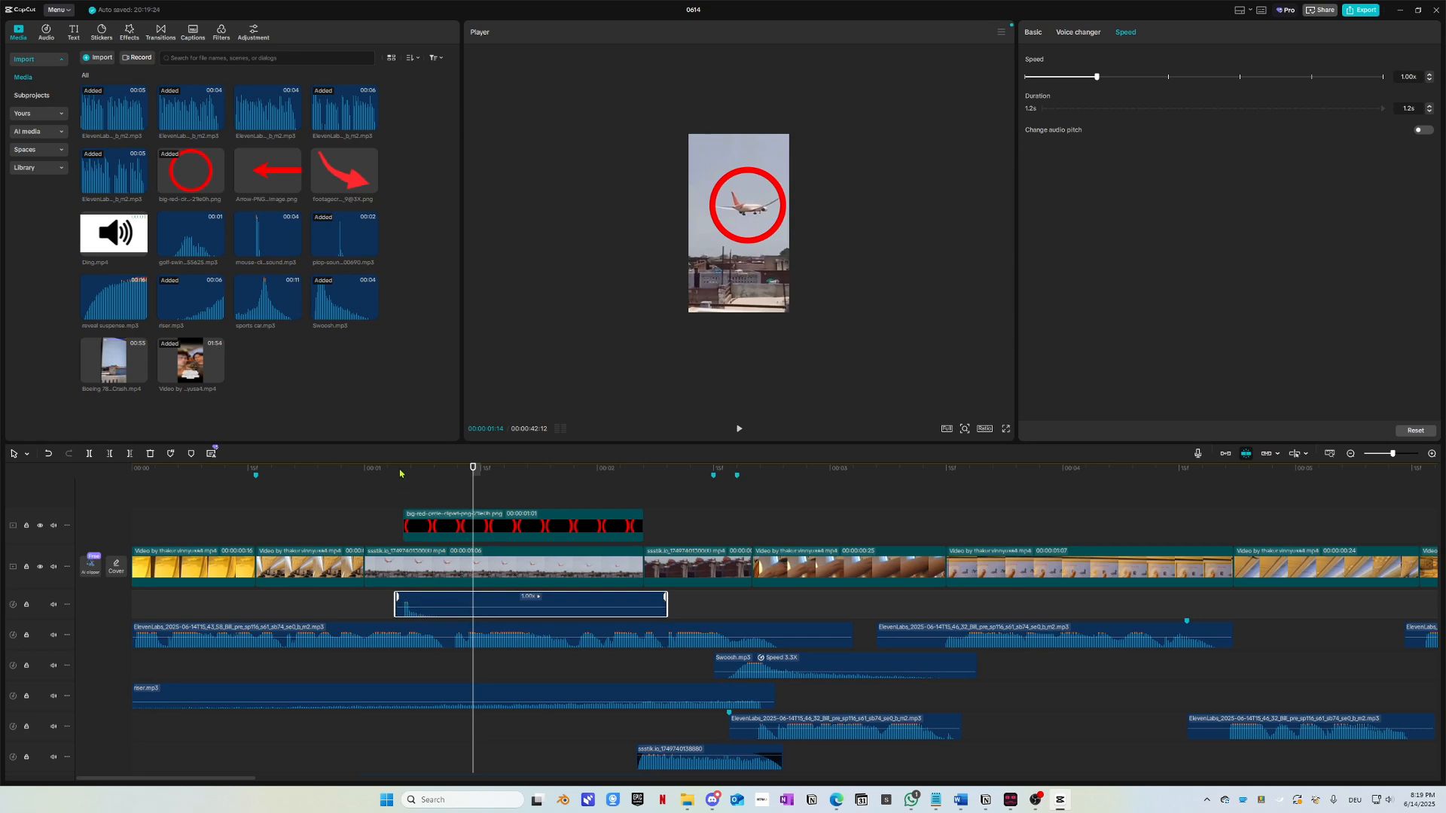
pyautogui.press('space')
# Step: Replay the opening and shift the plop sound slightly earlier to match the circle
pyautogui.press('space')
pyautogui.moveTo(382, 478); pyautogui.dragTo(37, 500)
pyautogui.press('space')
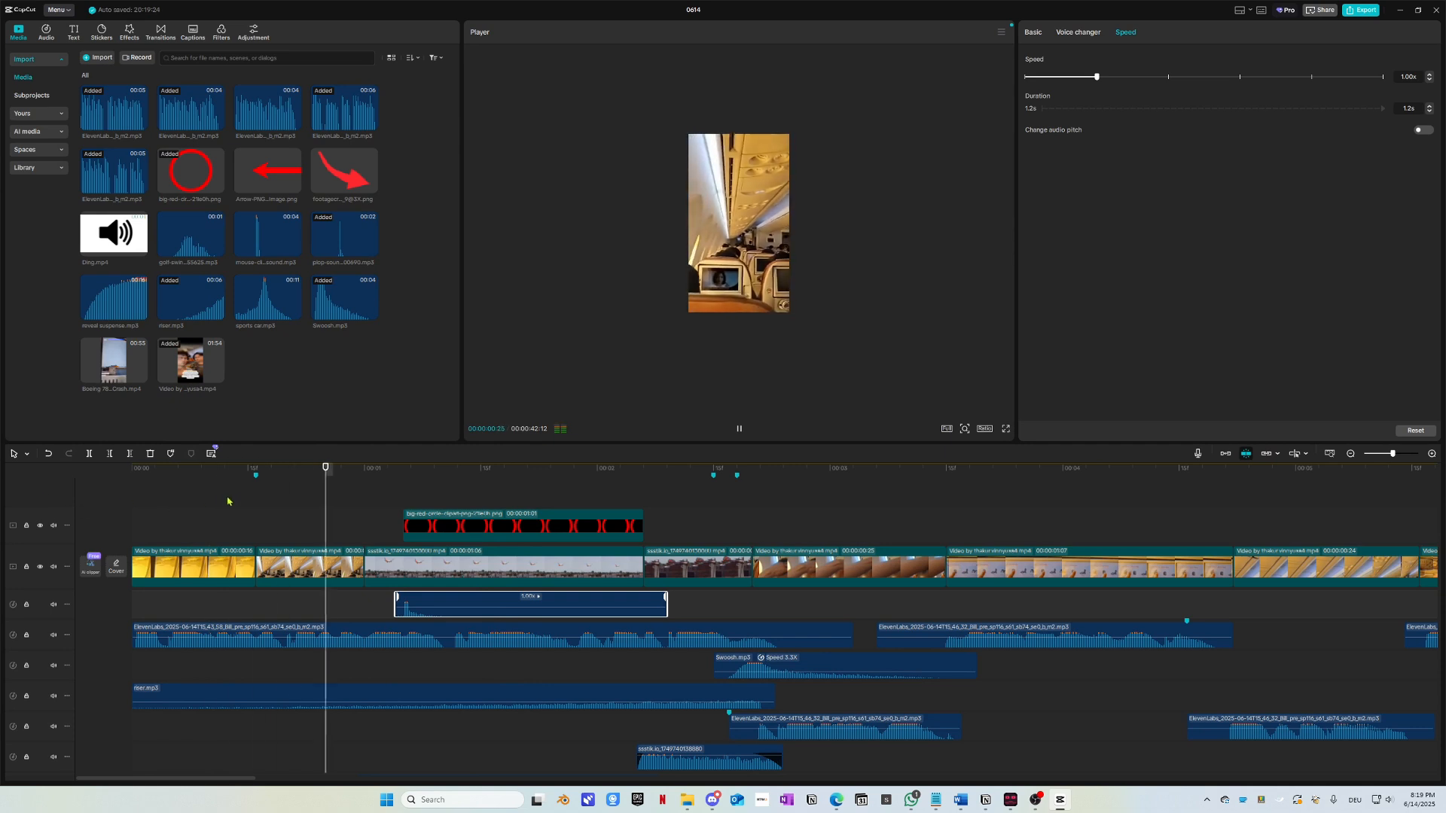
pyautogui.moveTo(368, 478); pyautogui.dragTo(105, 482)
pyautogui.press('space')
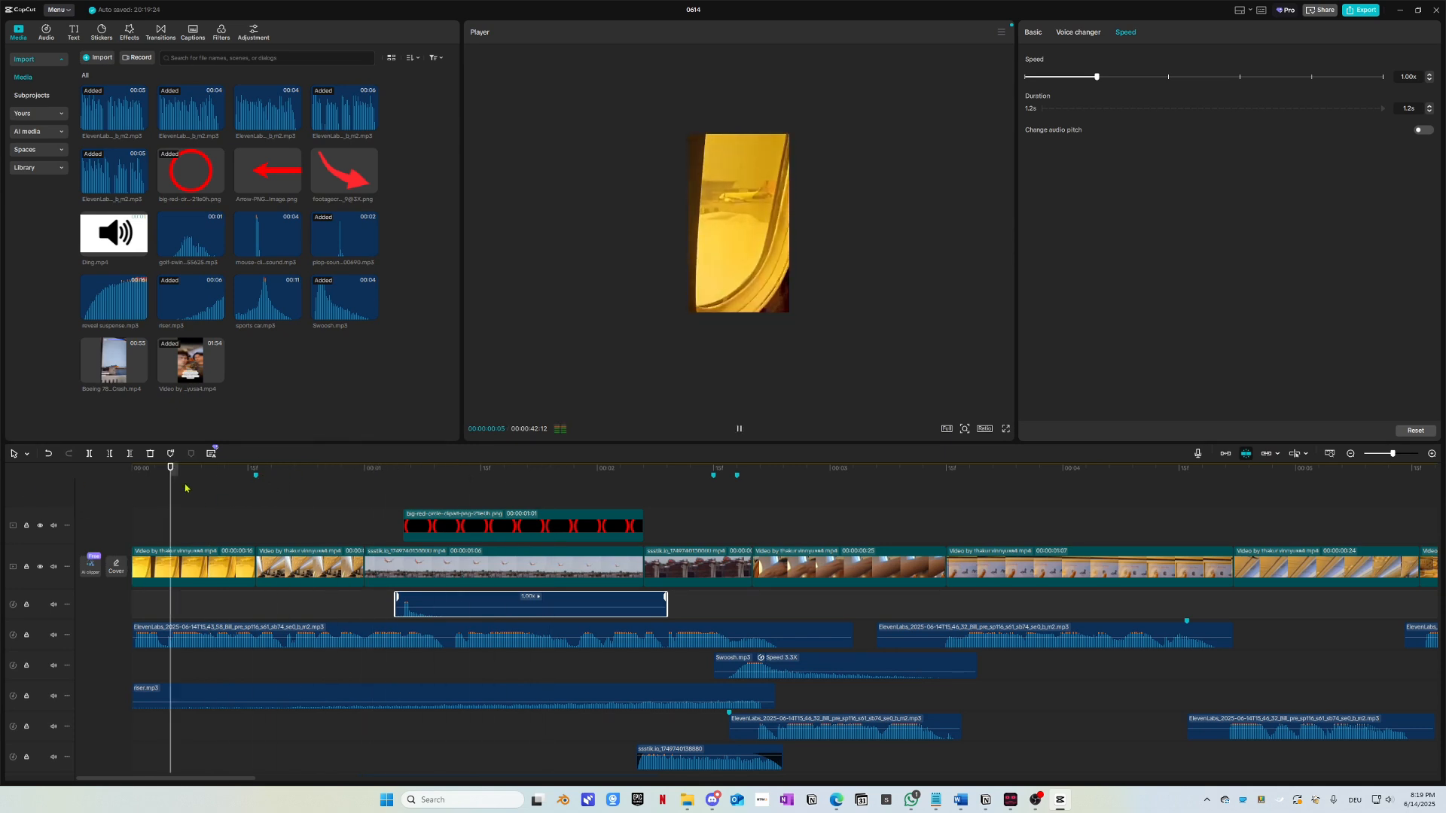
pyautogui.click(382, 475)
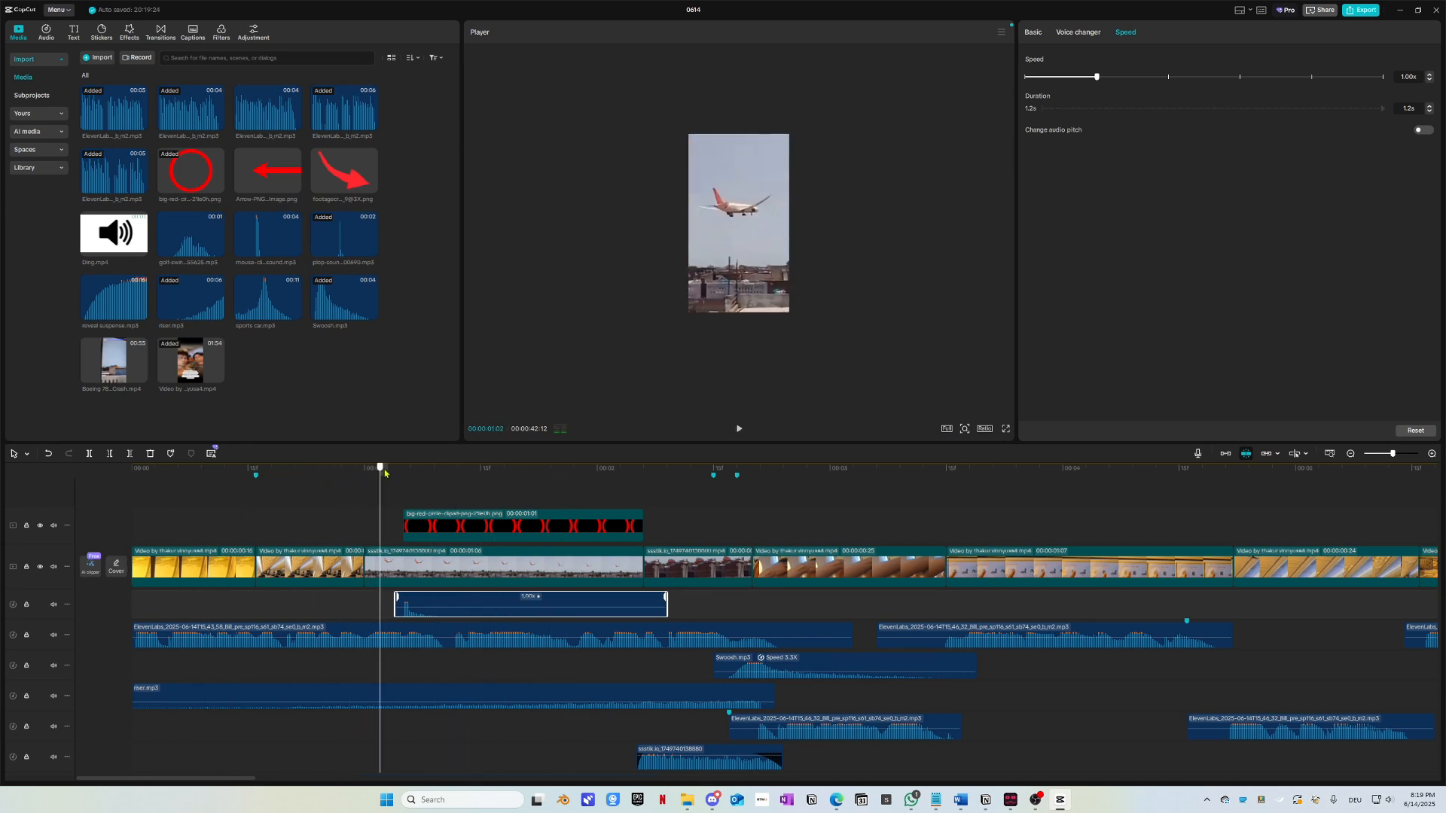
pyautogui.press('space')
pyautogui.moveTo(399, 479); pyautogui.dragTo(106, 494)
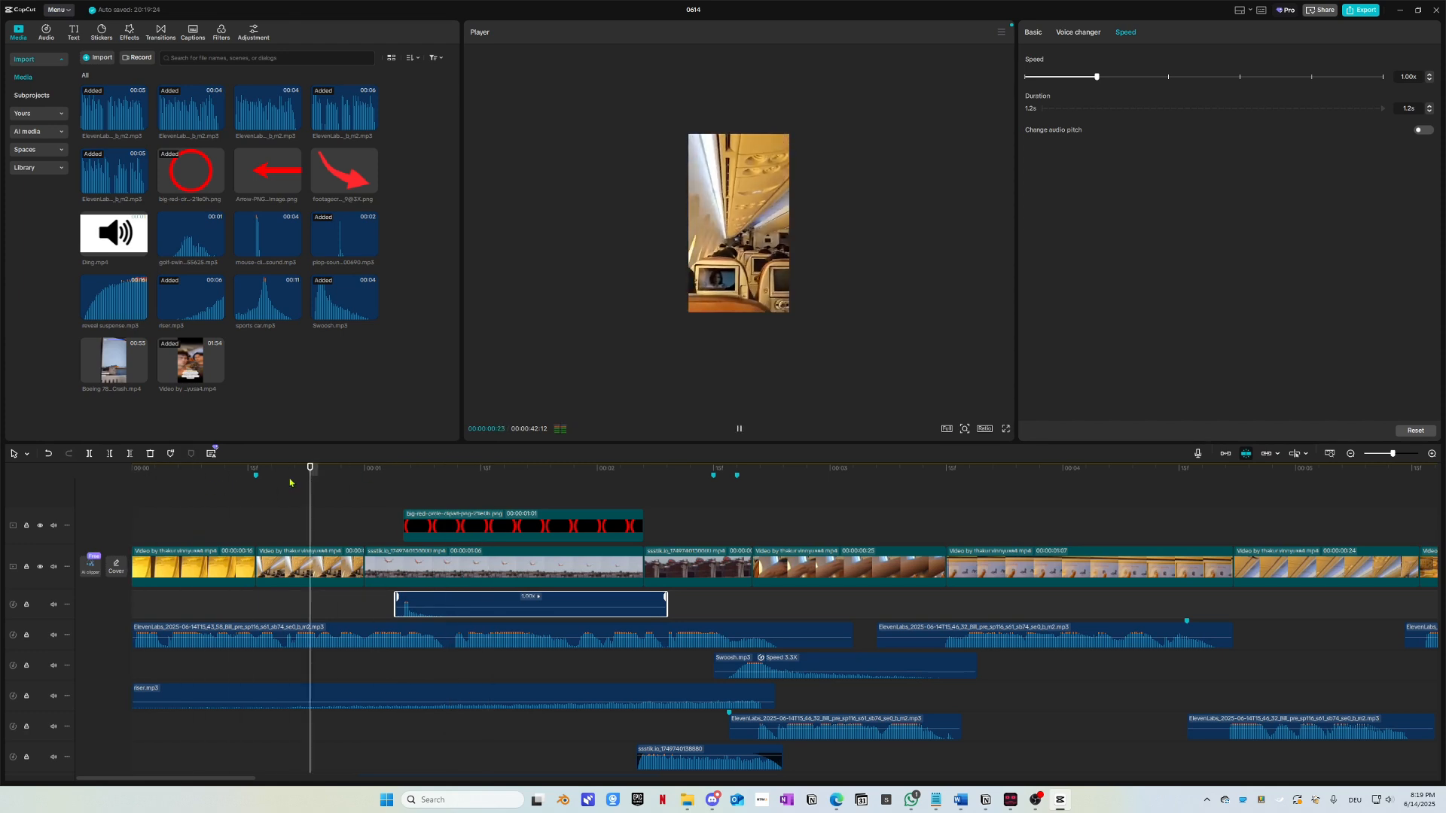
pyautogui.click(381, 478)
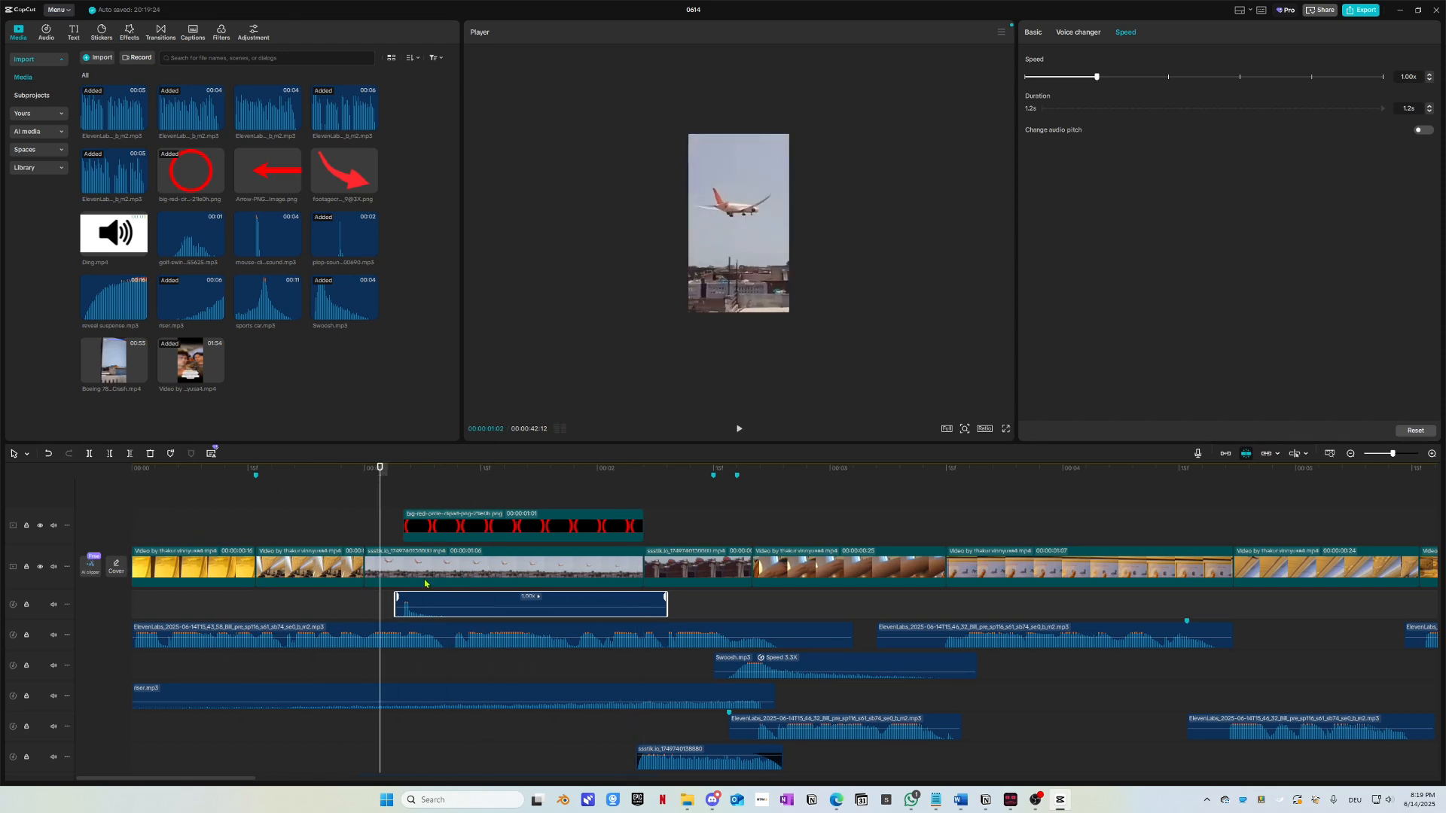
pyautogui.moveTo(428, 604); pyautogui.dragTo(421, 604)
pyautogui.press('space')
# Step: Recheck the plop timing against the circle's entrance, then reselect the circle and return to the start
pyautogui.click(318, 474)
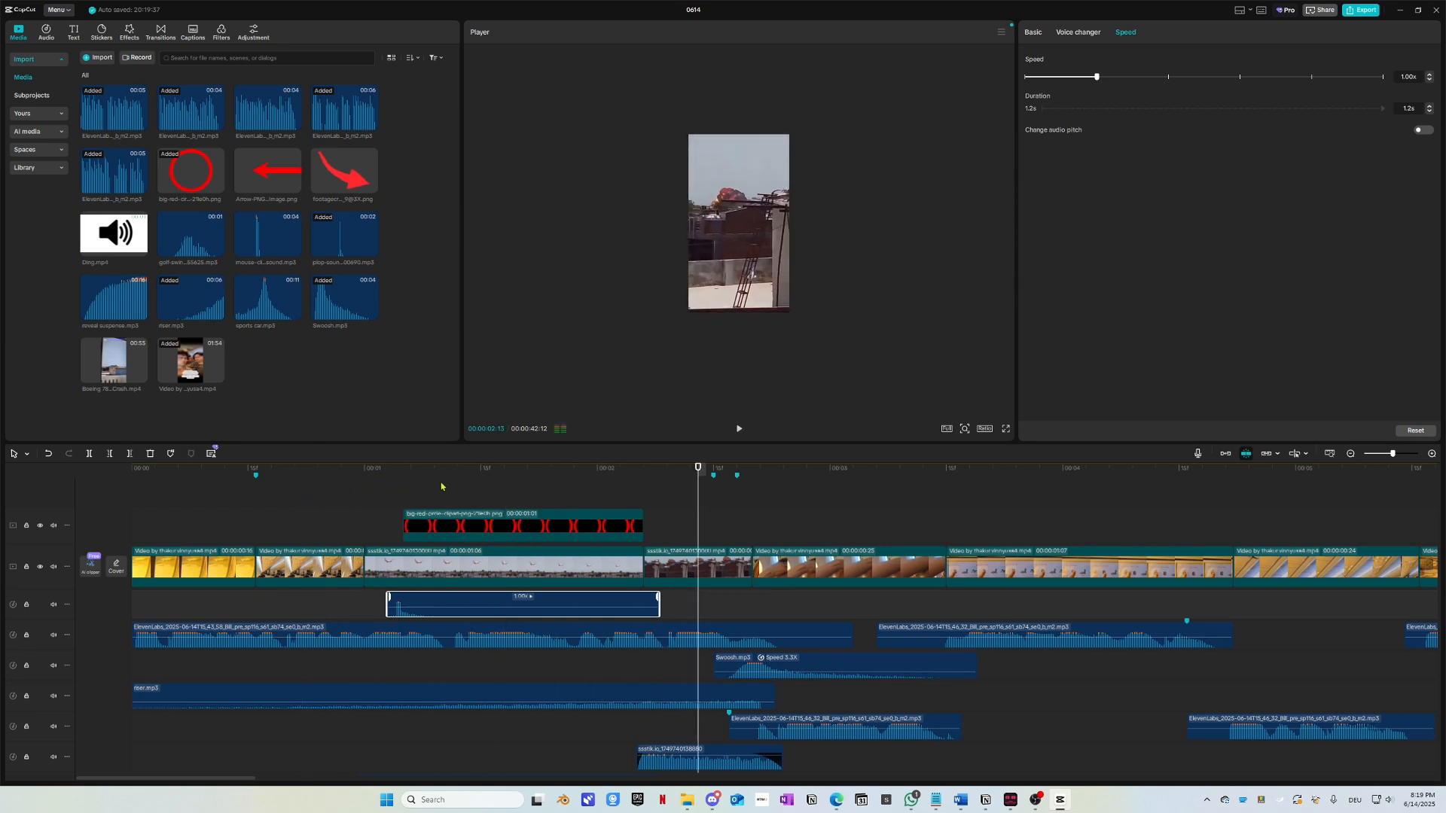
pyautogui.click(313, 486)
pyautogui.click(229, 491)
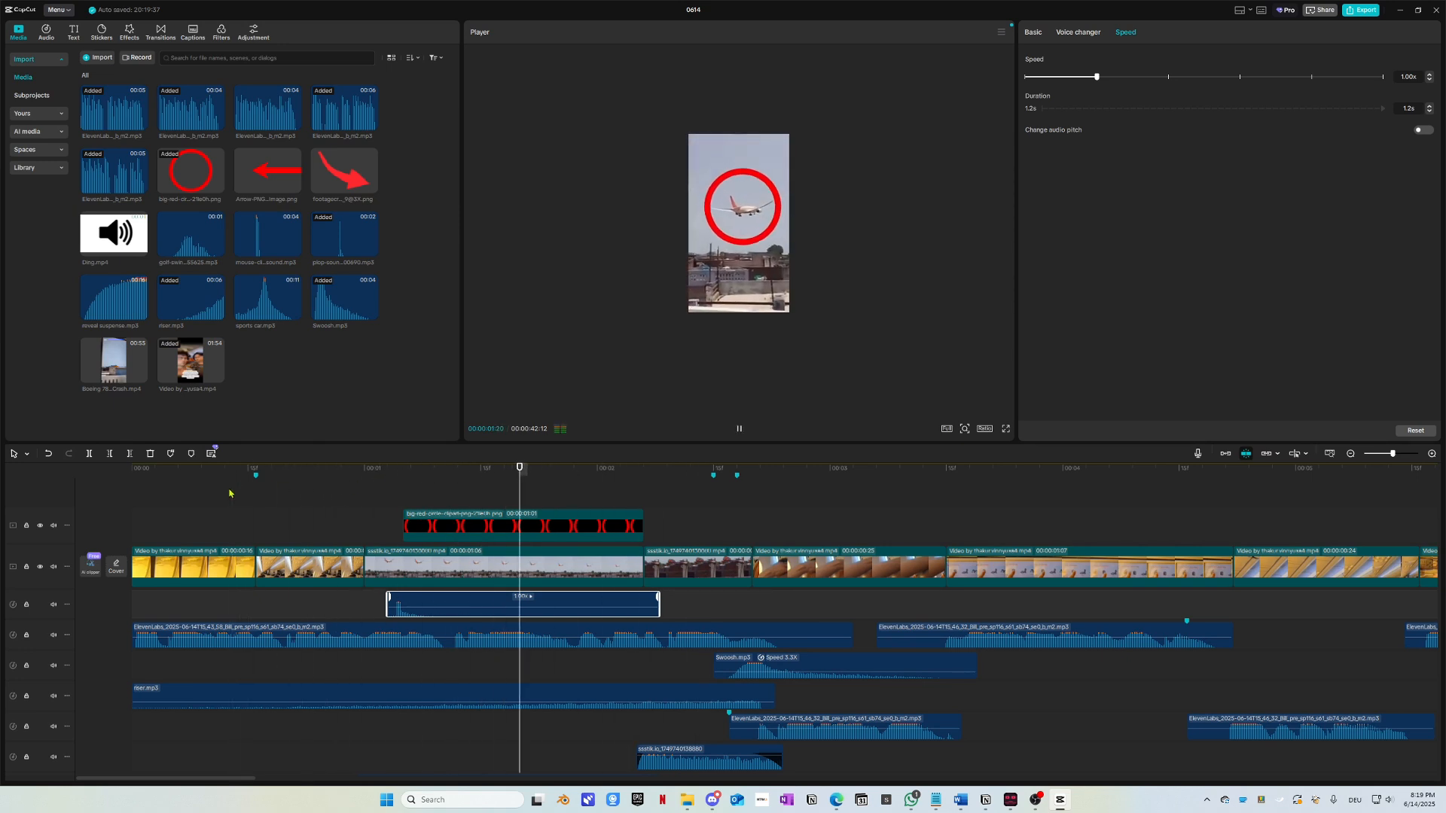
pyautogui.click(264, 492)
pyautogui.press('space')
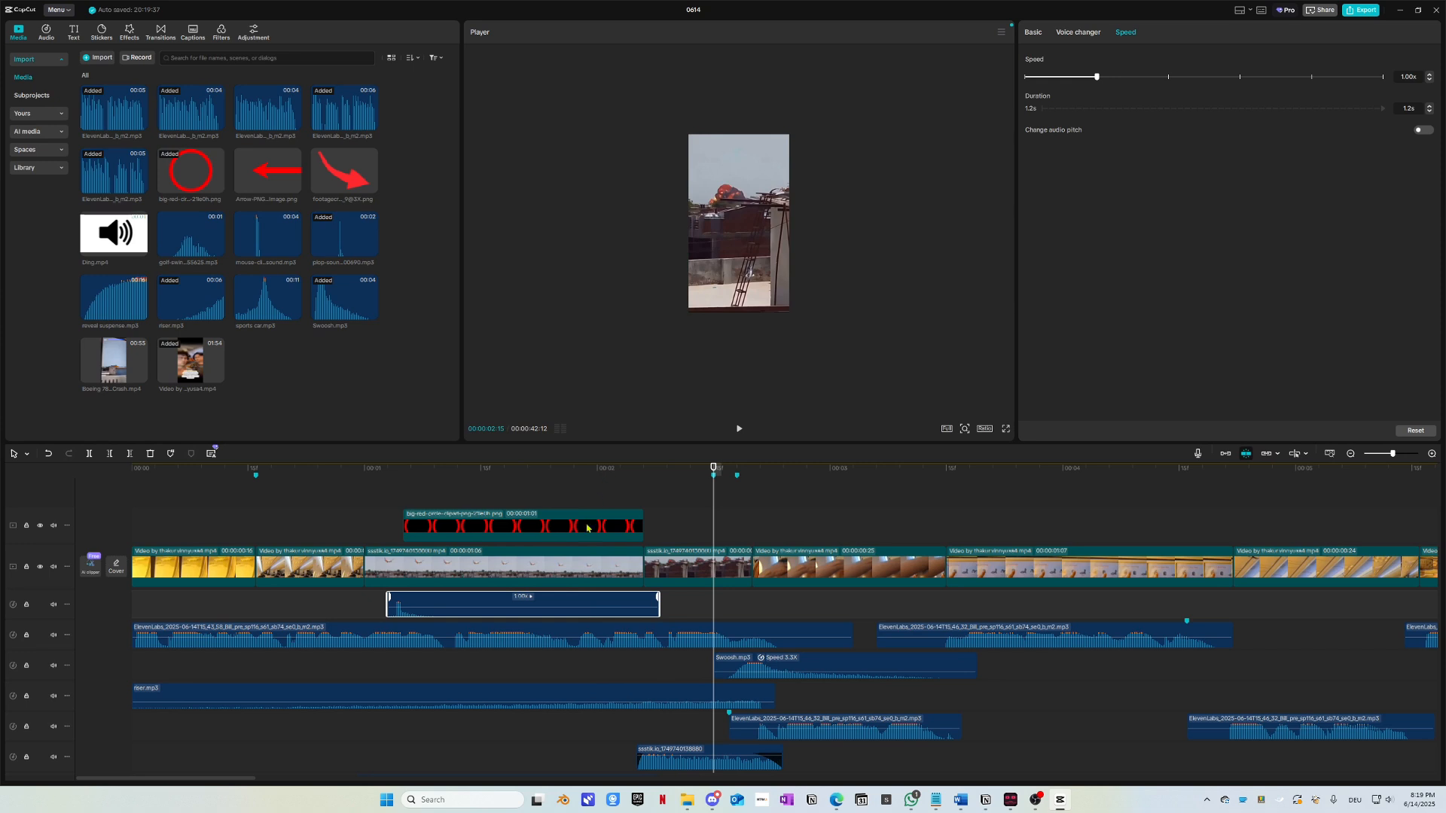
pyautogui.click(626, 524)
pyautogui.press('Home')
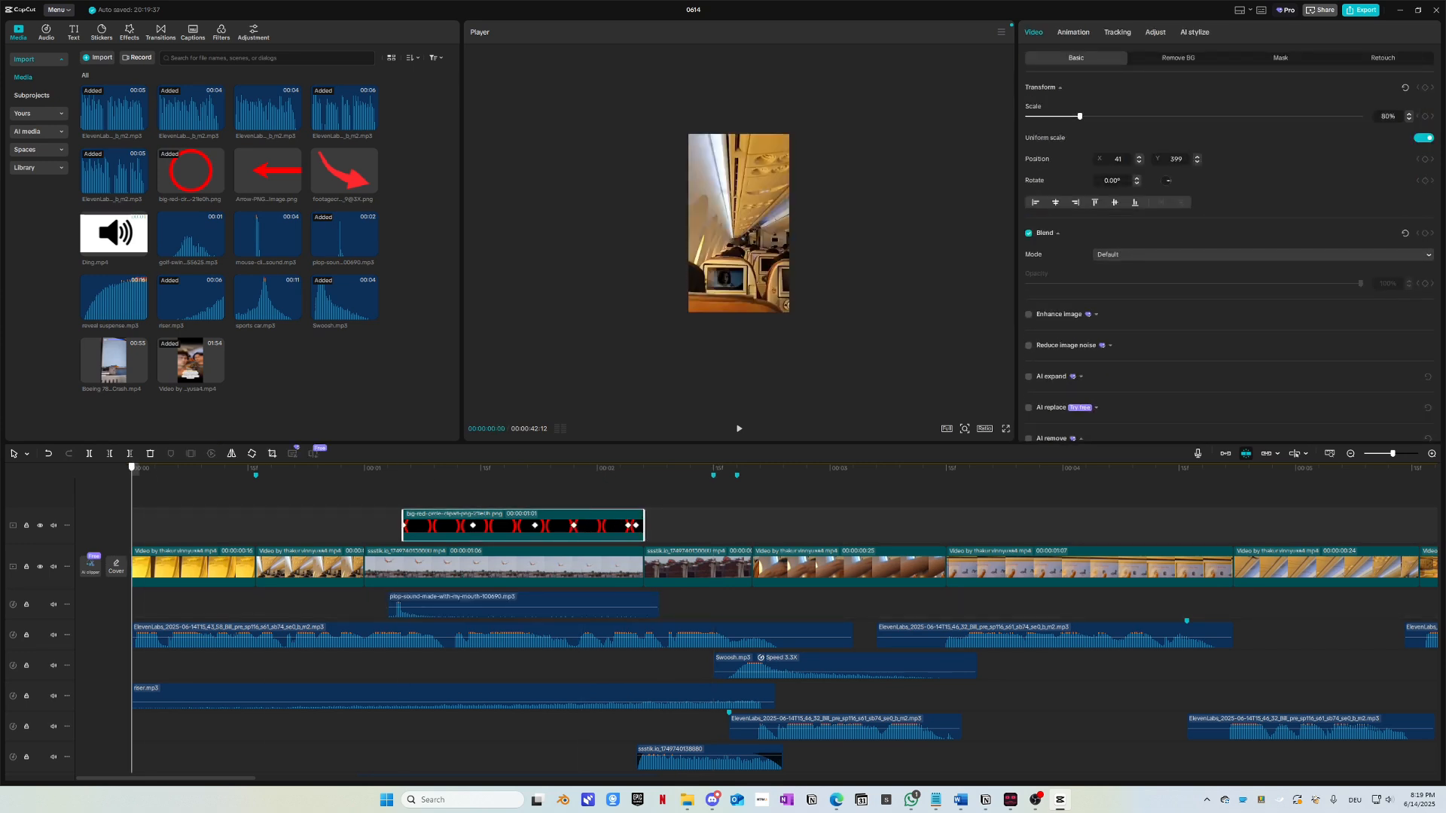
# Step: Place the 0.5 s 'click (camera shutter sound single shot)' from Favorites just ahead of the plop
pyautogui.click(134, 33)
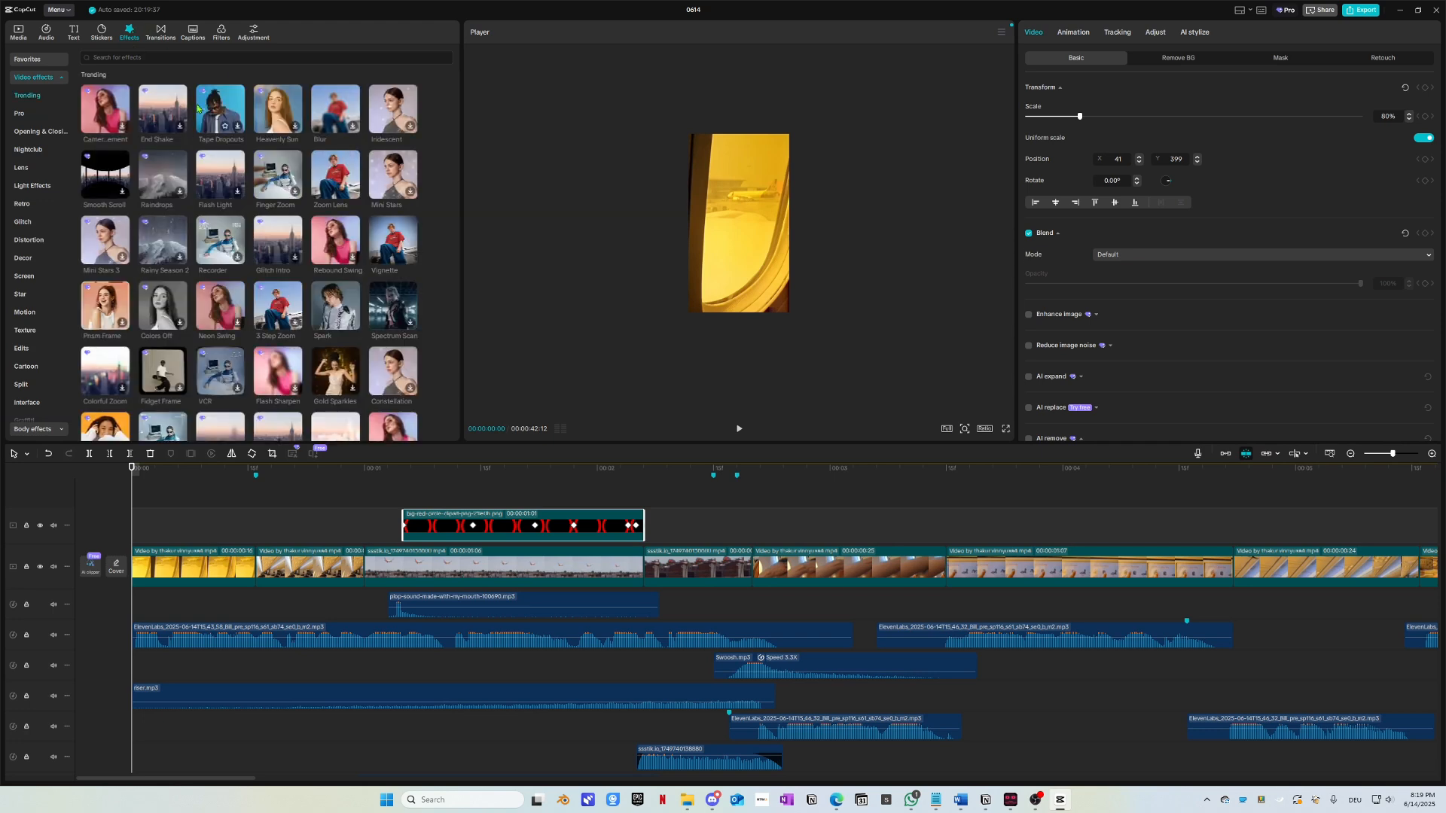
pyautogui.click(75, 32)
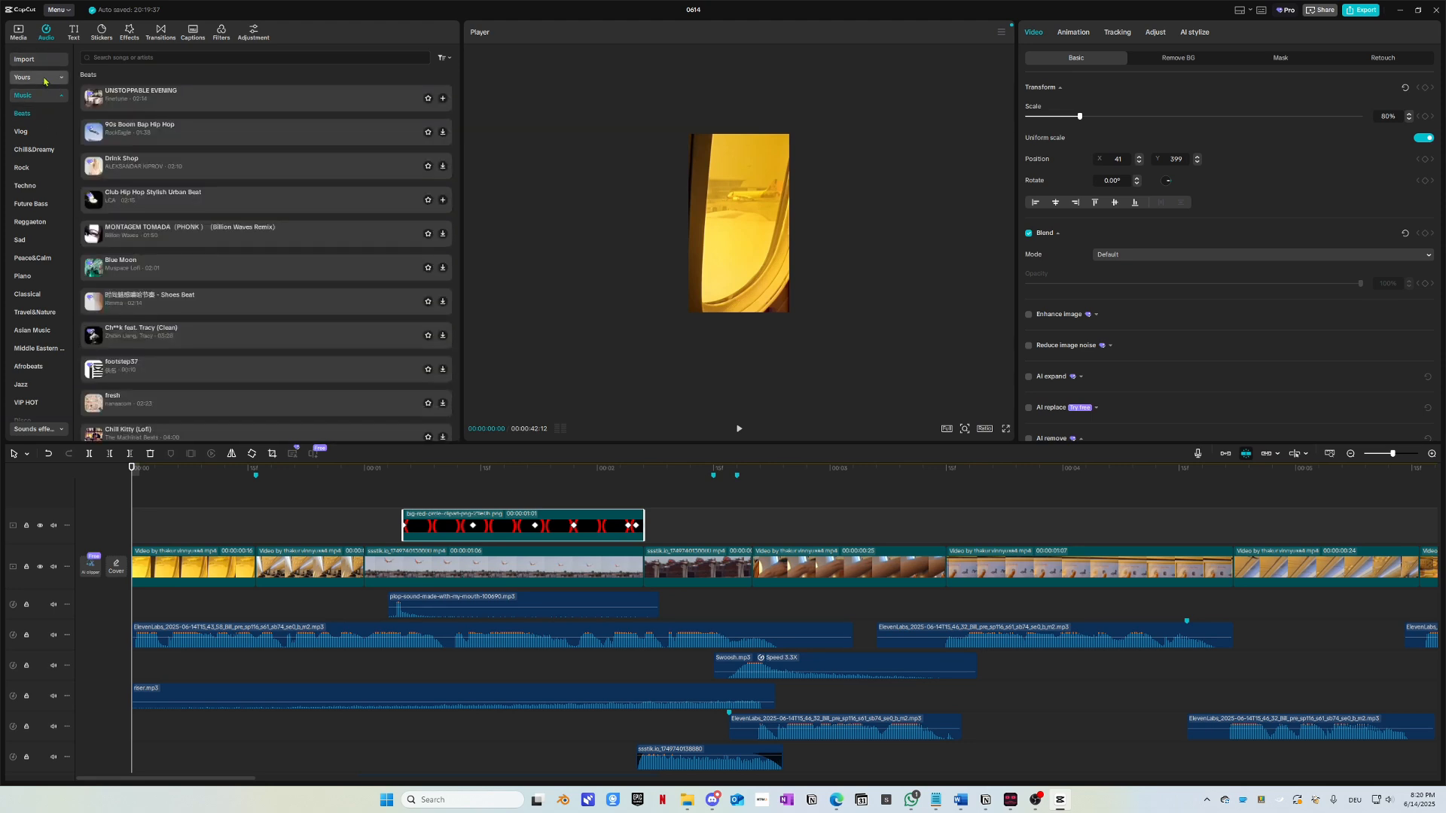
pyautogui.click(45, 79)
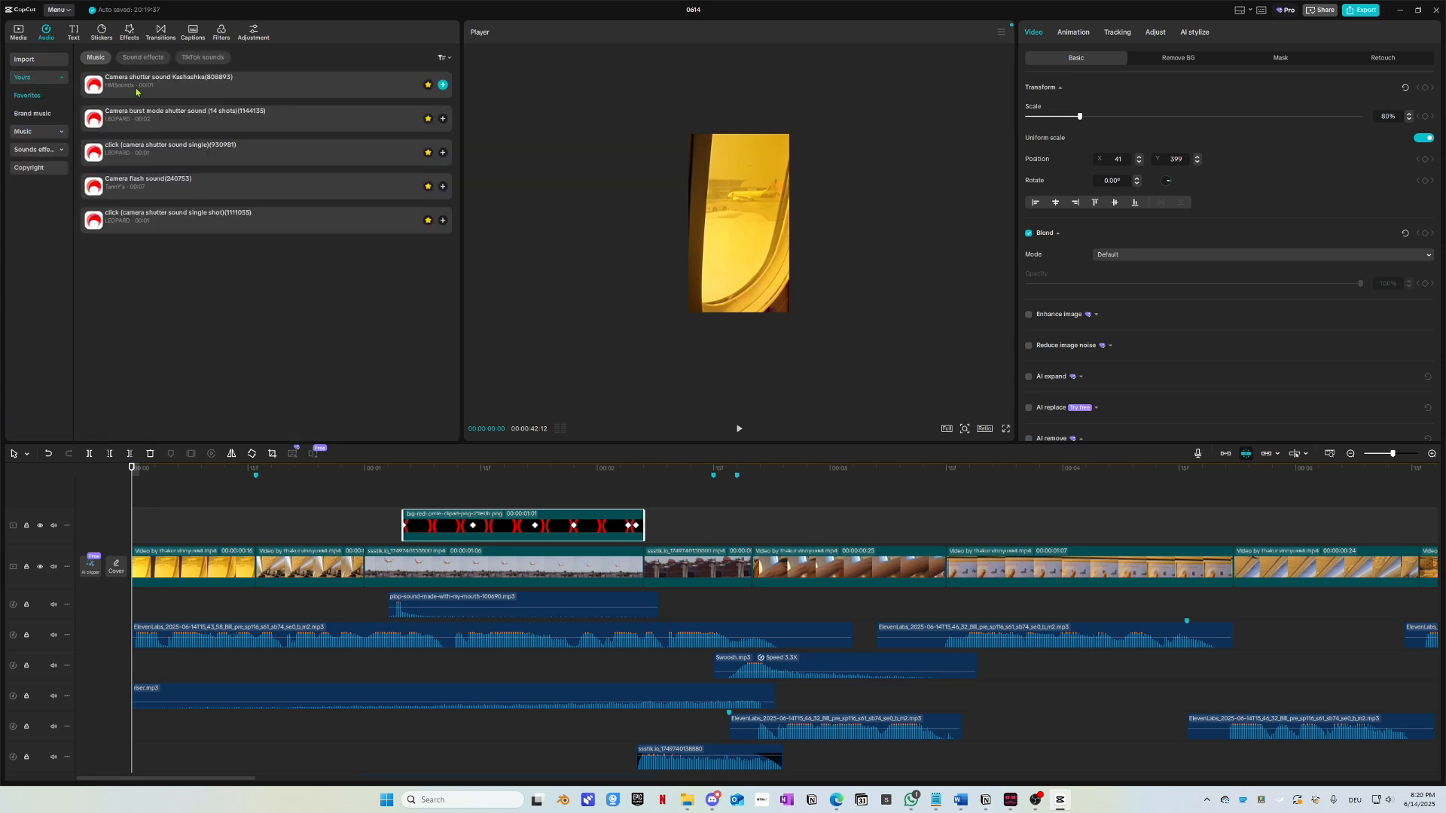
pyautogui.click(136, 120)
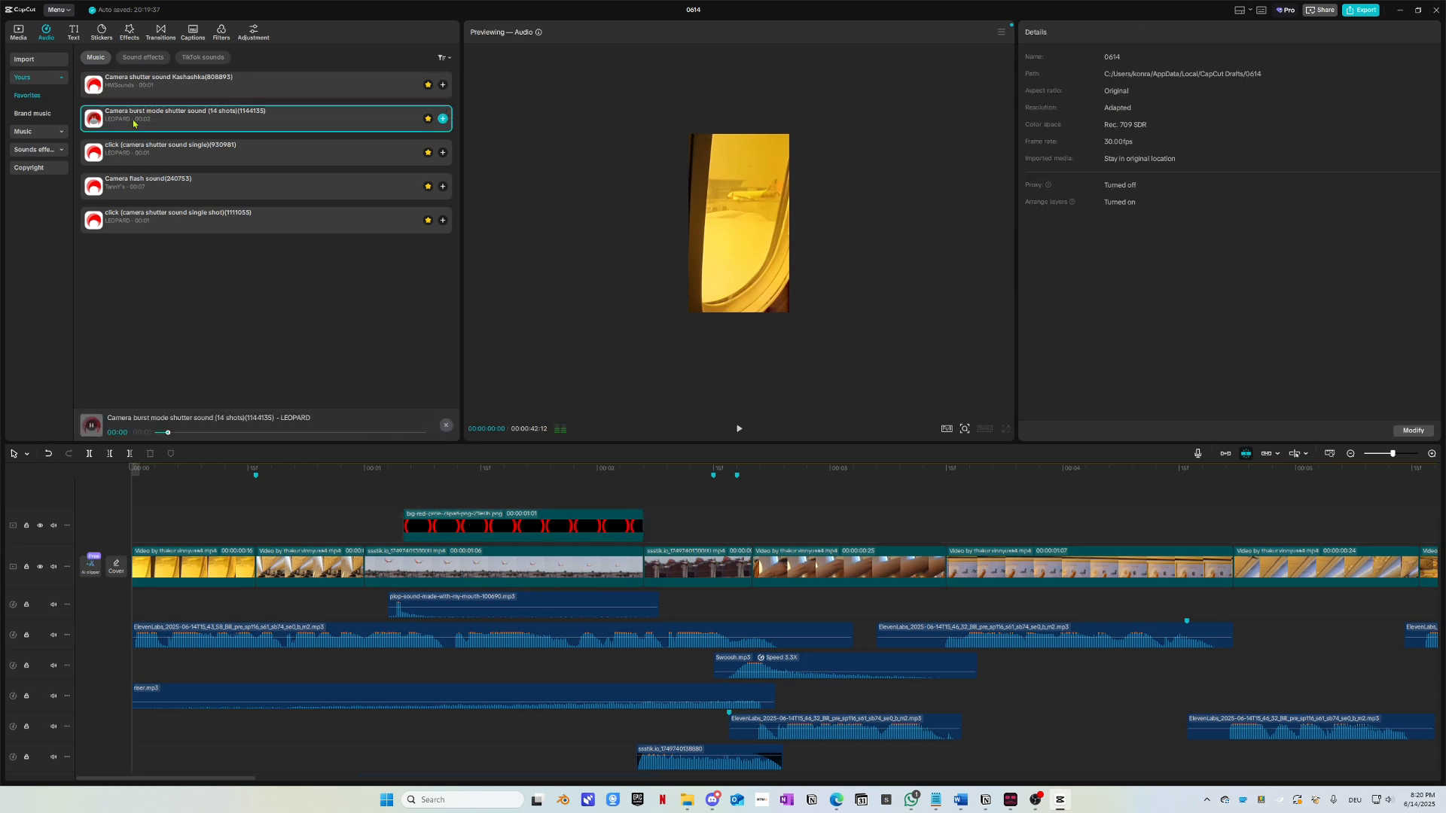
pyautogui.click(148, 188)
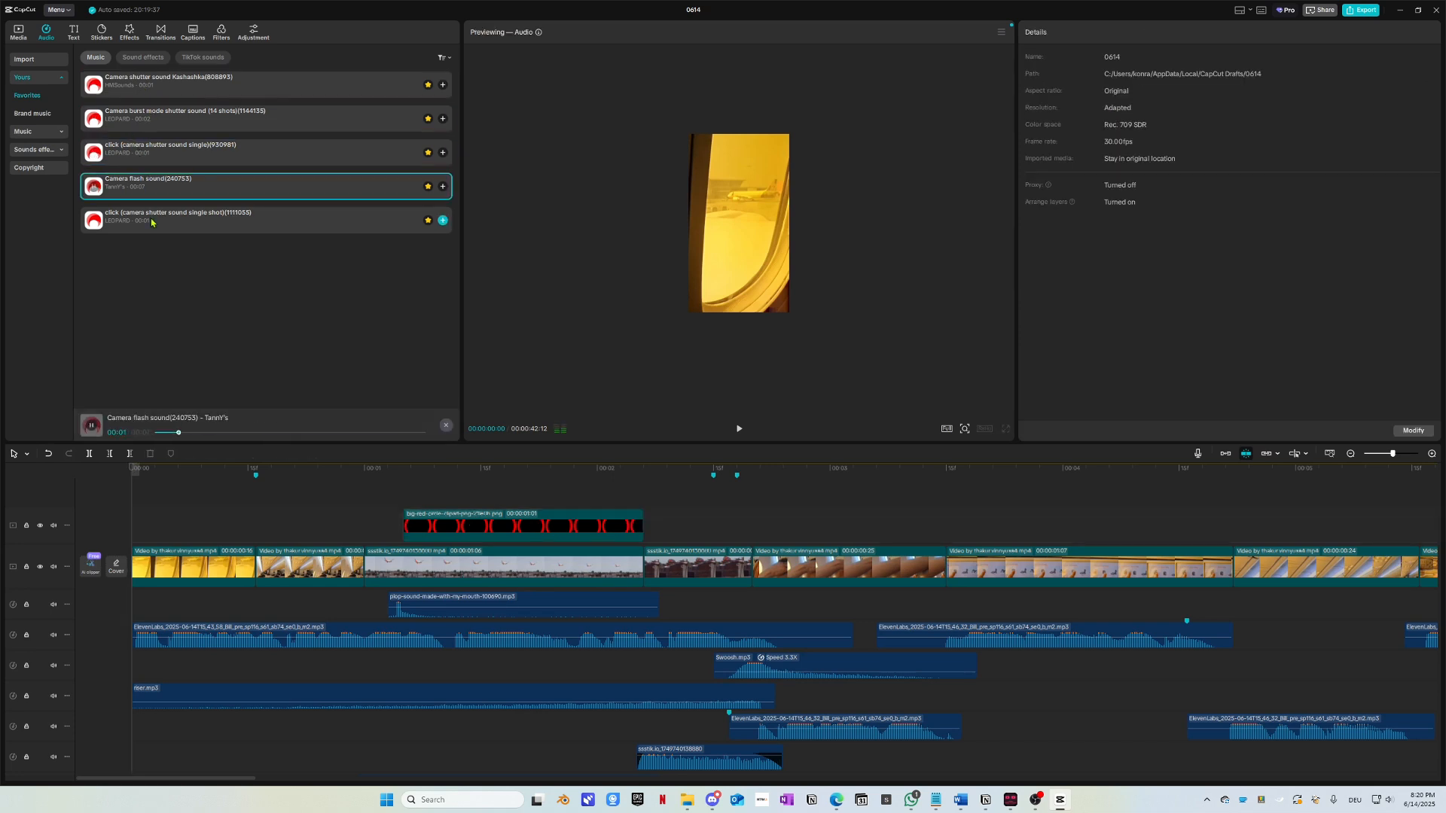
pyautogui.click(154, 223)
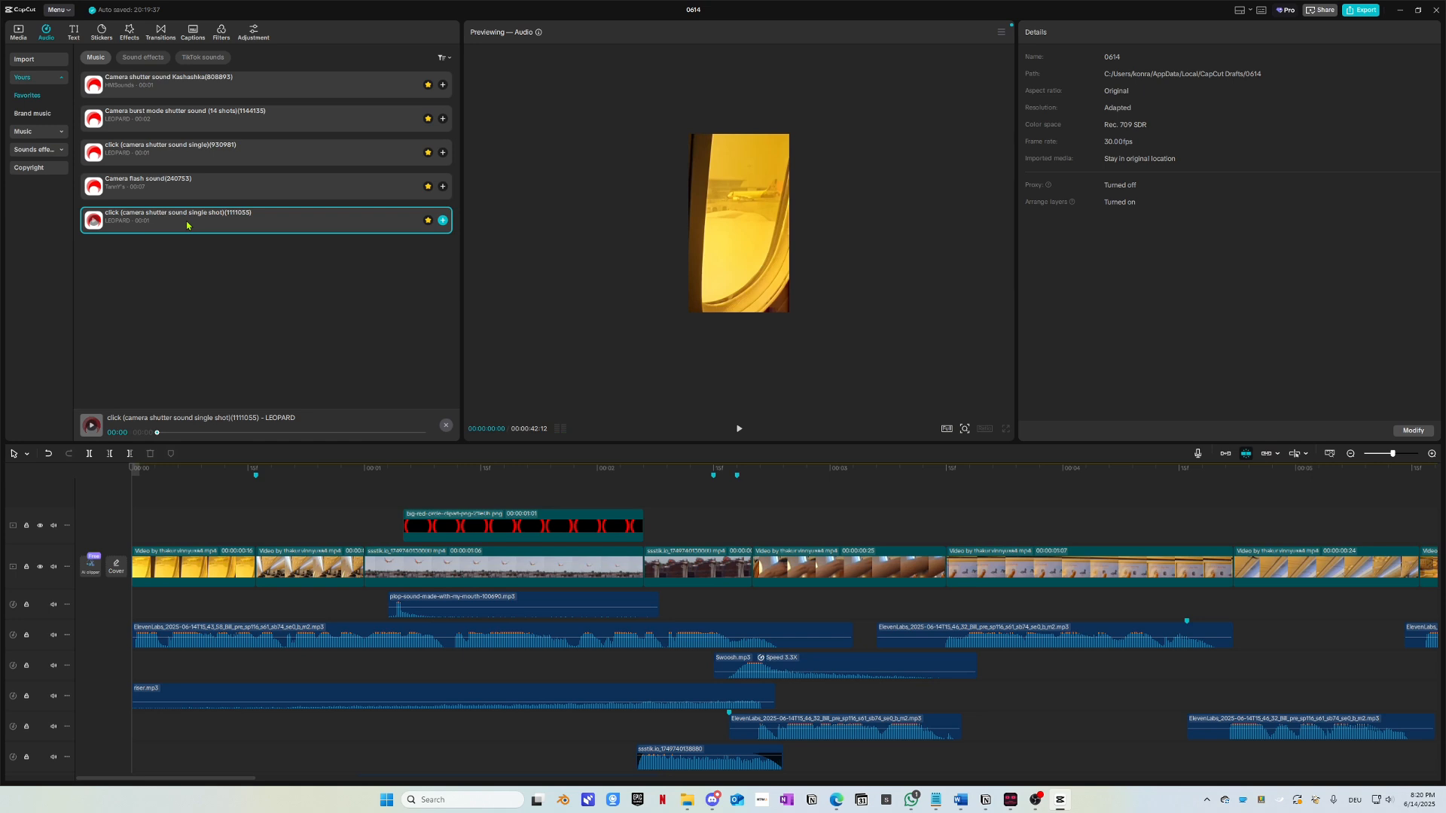
pyautogui.moveTo(195, 223); pyautogui.dragTo(250, 604)
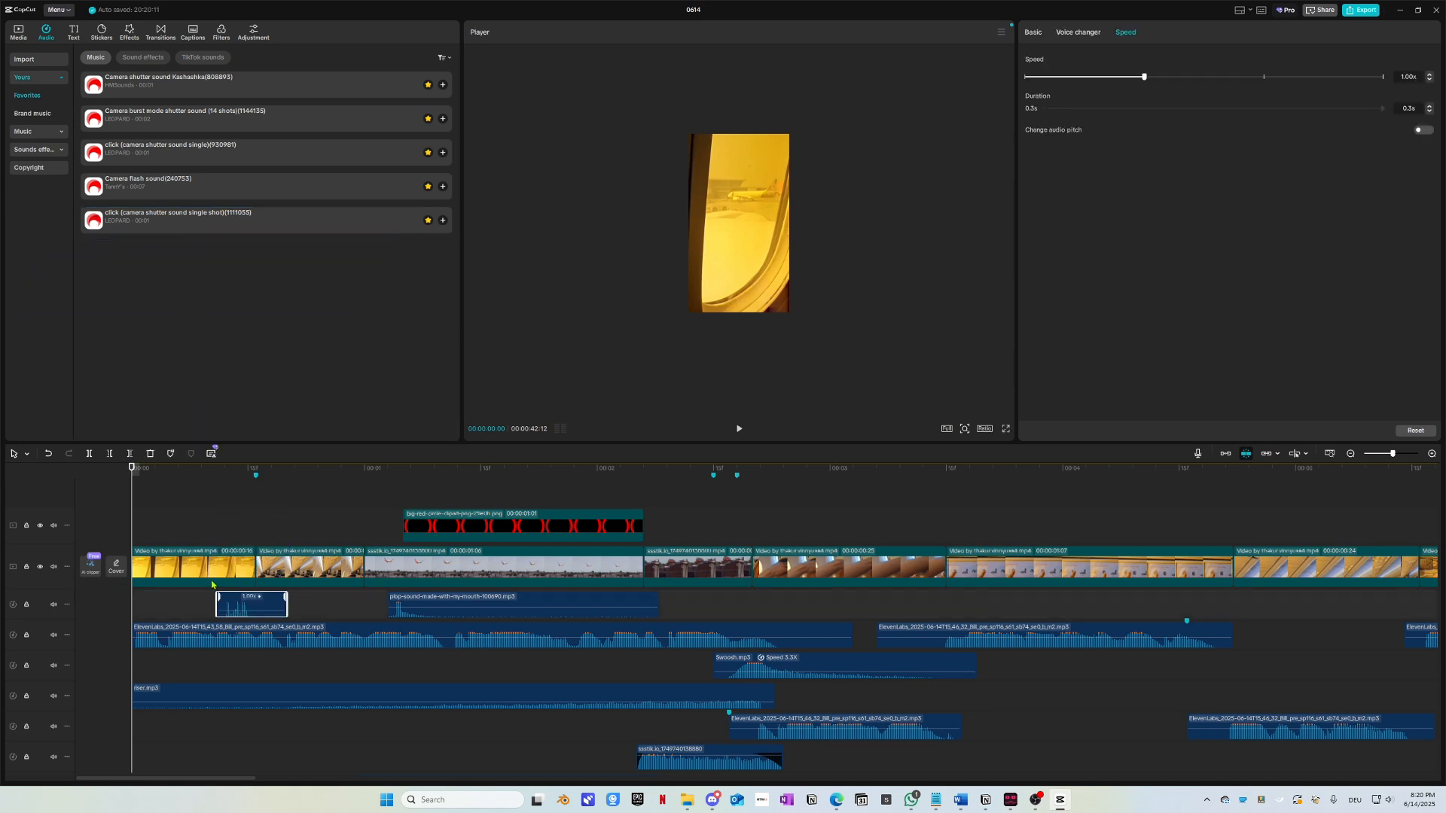
pyautogui.click(42, 63)
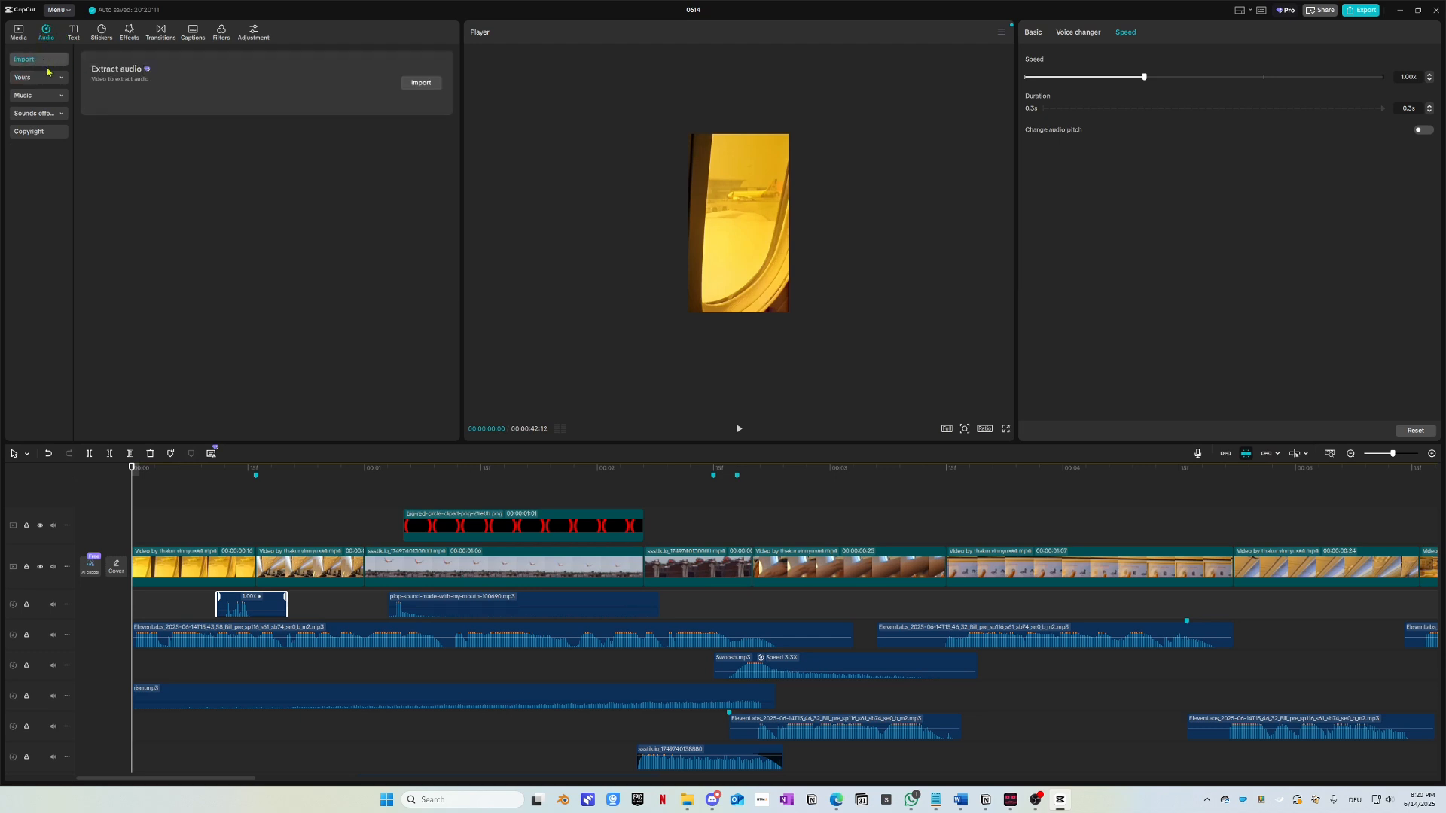
# Step: Search the sound effects library for 'shutter' using the 'sh' suggestion
pyautogui.click(36, 115)
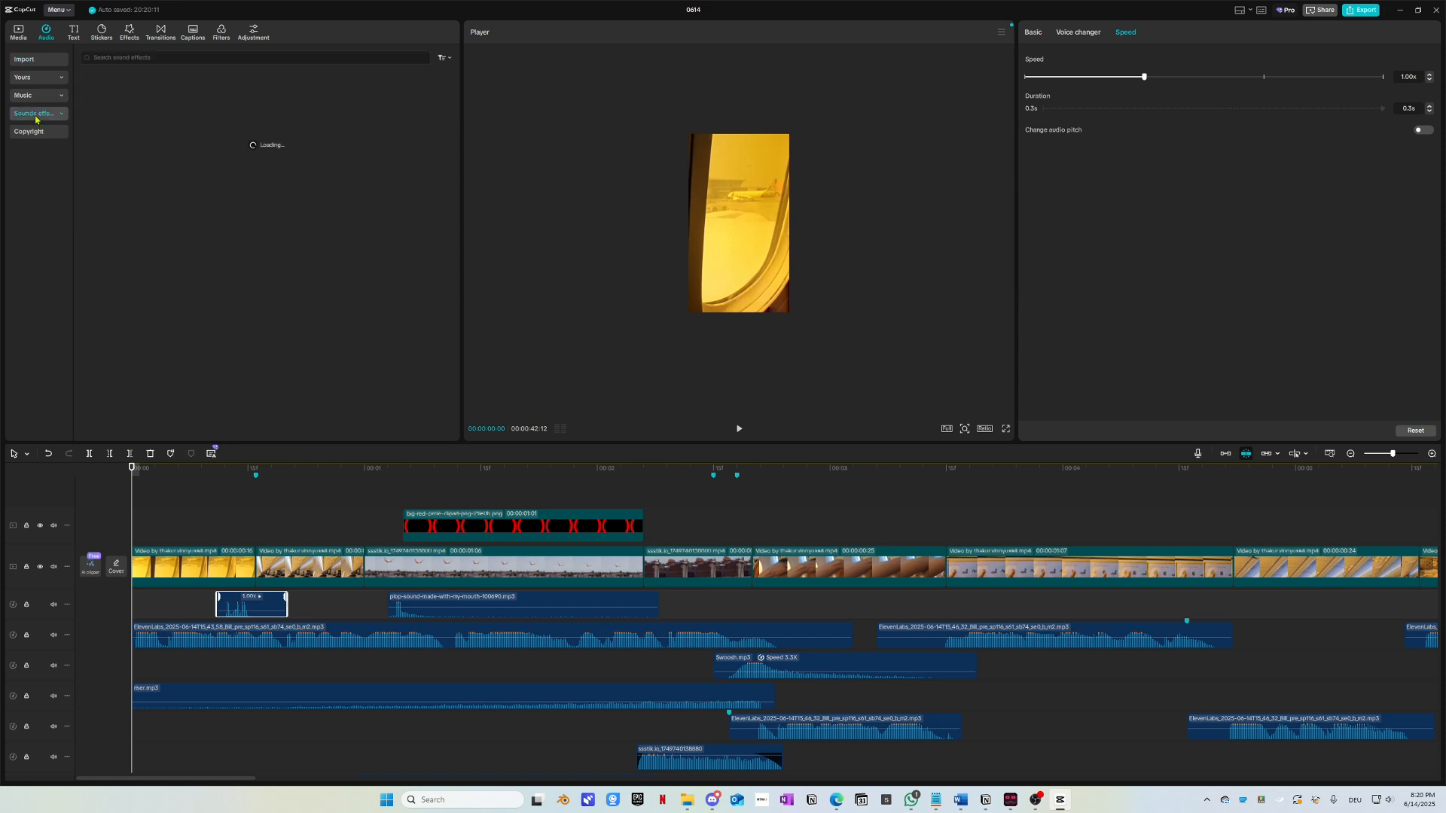
pyautogui.click(126, 57)
pyautogui.write('shu')
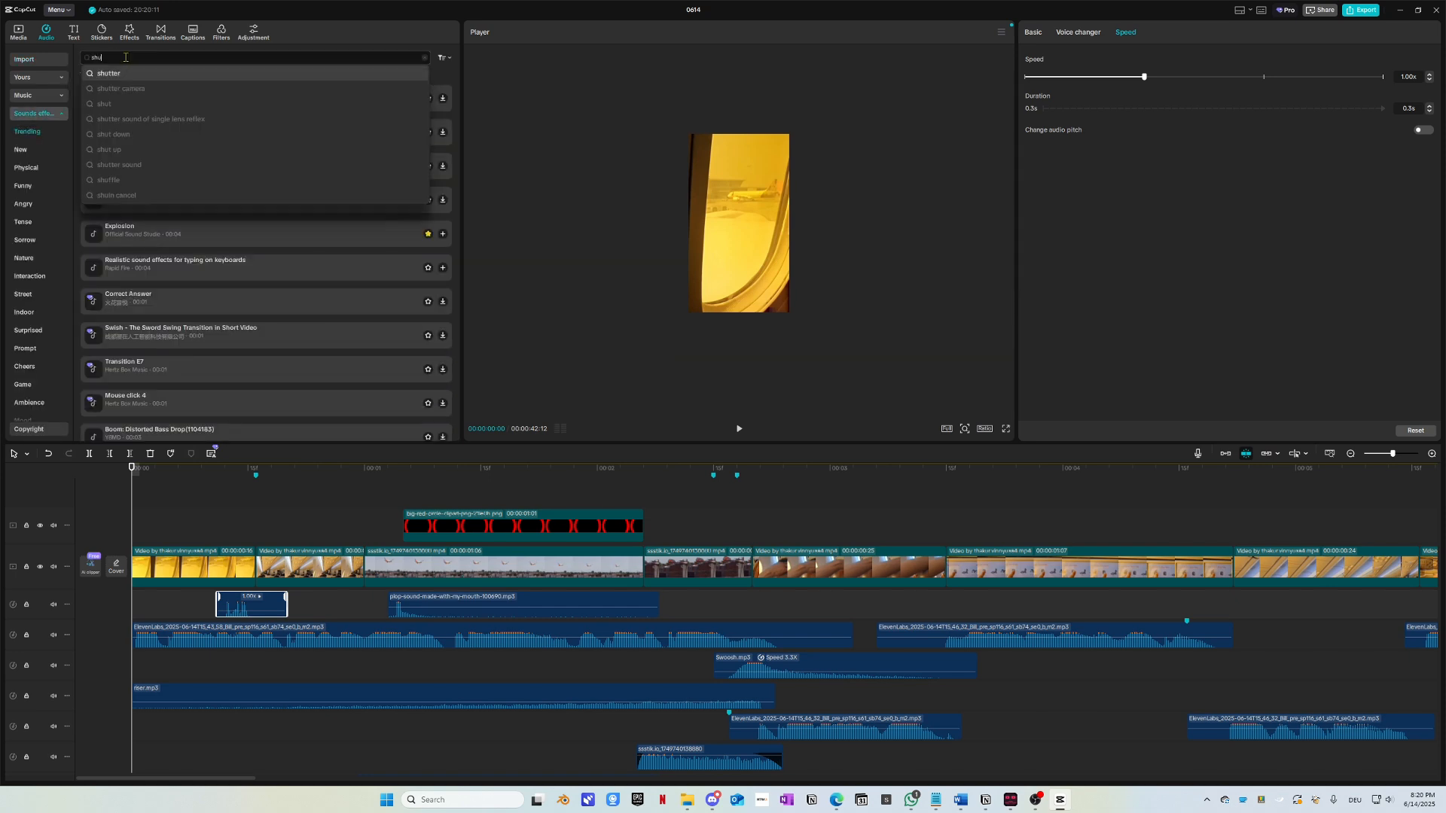
pyautogui.click(115, 75)
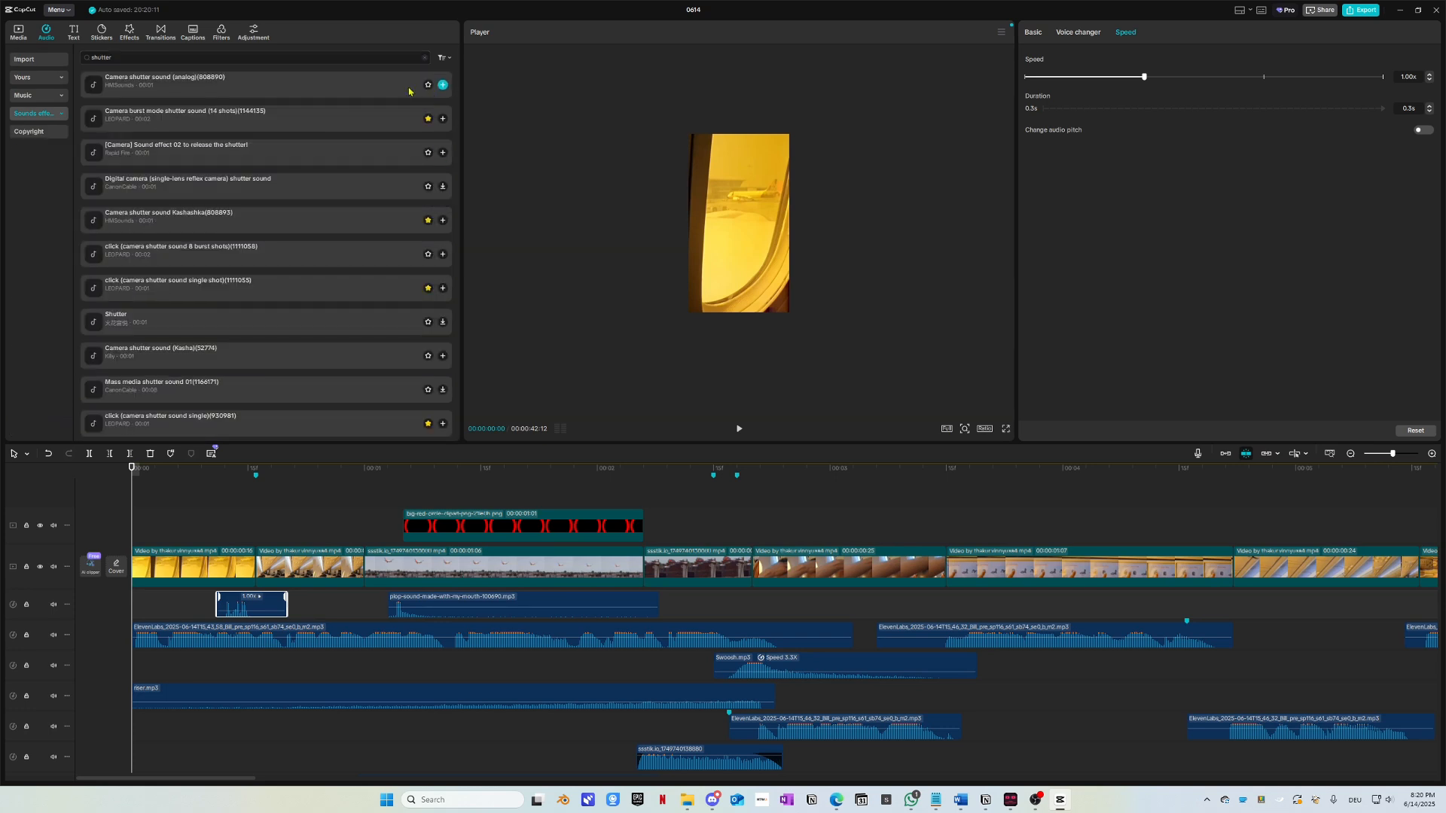
# Step: Preview the top shutter results, from Camera shutter sound (analog) to Mass media shutter sound 01
pyautogui.click(347, 81)
pyautogui.click(357, 122)
pyautogui.click(357, 156)
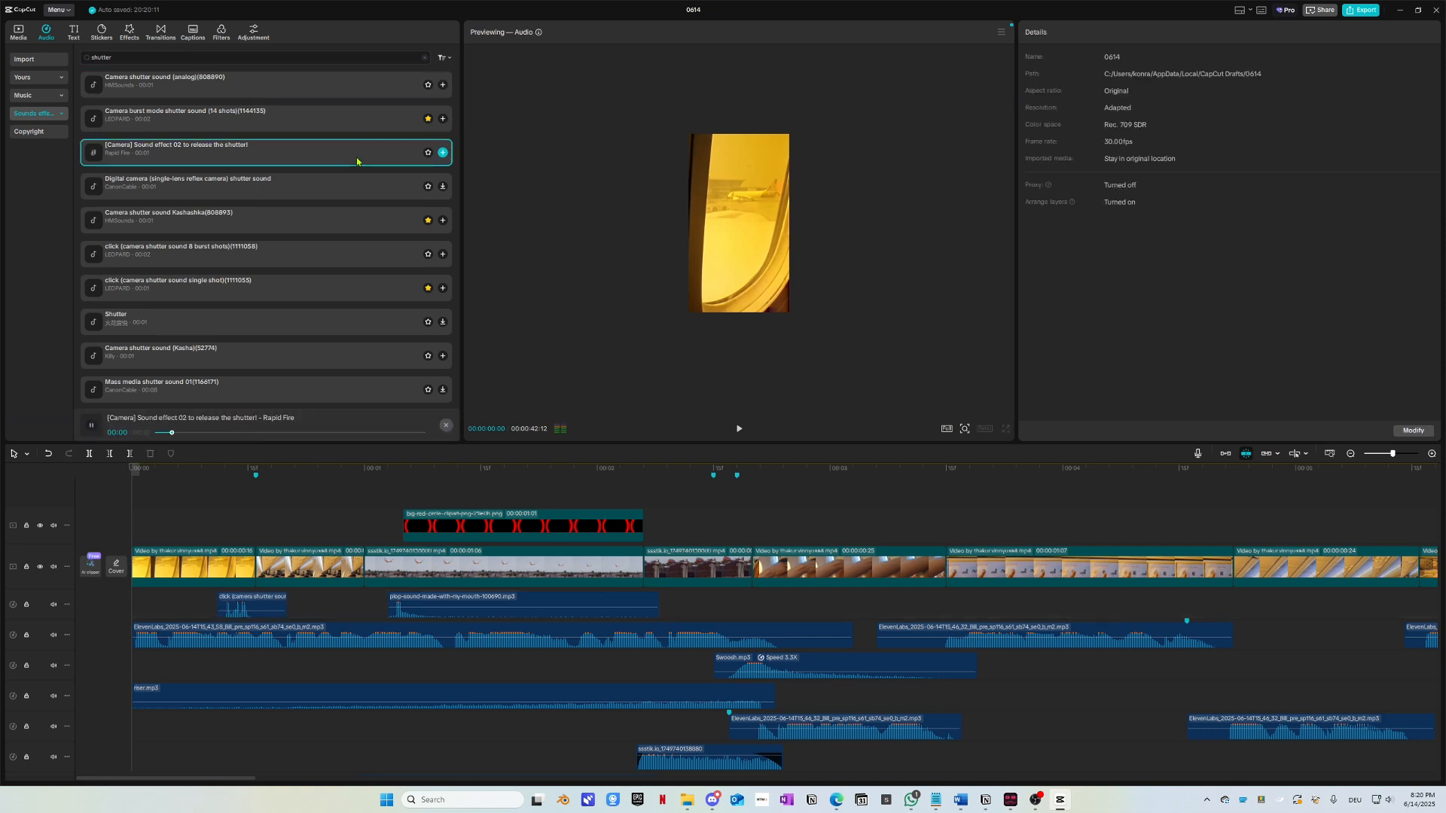
pyautogui.click(356, 189)
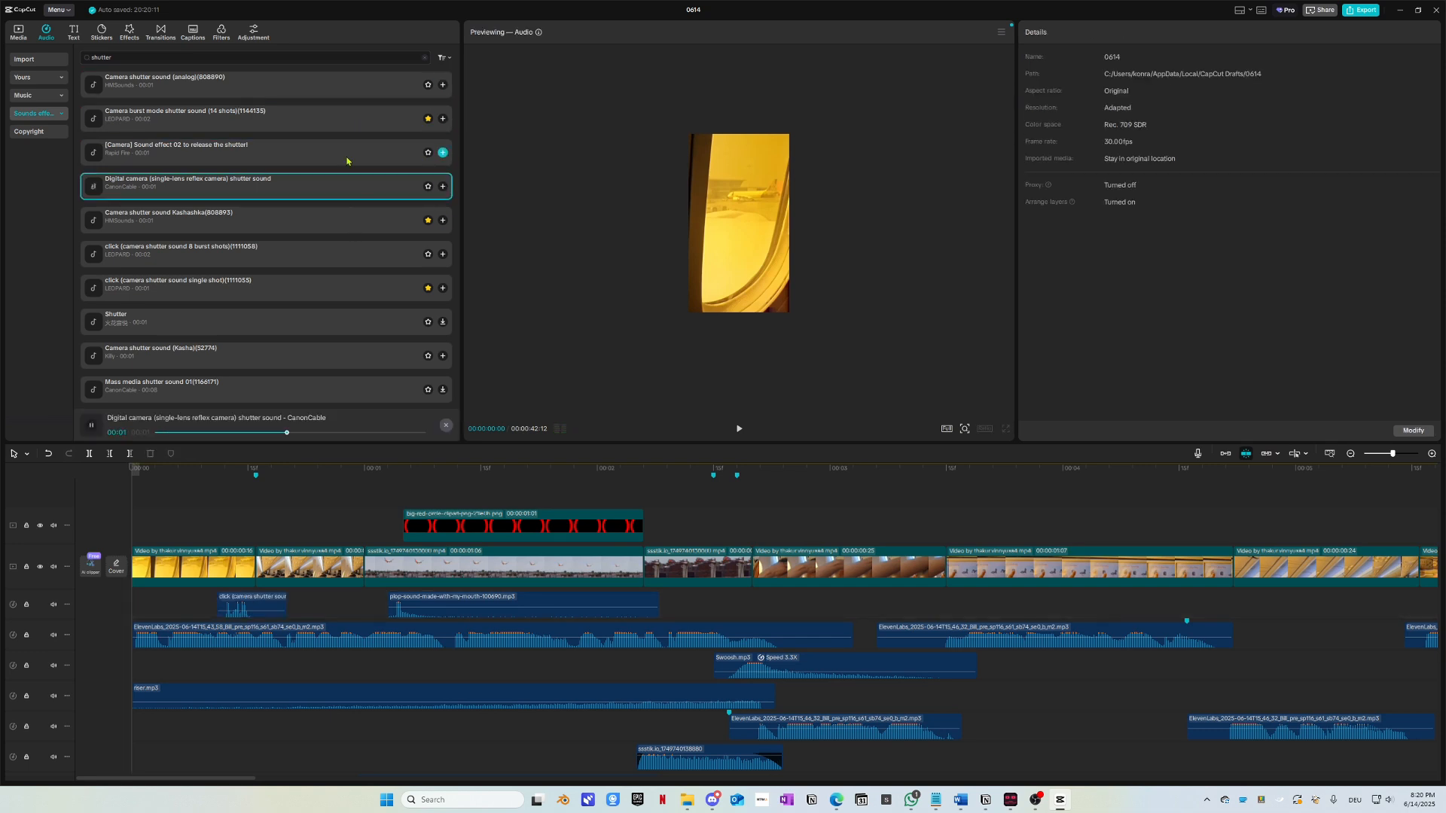
pyautogui.click(318, 225)
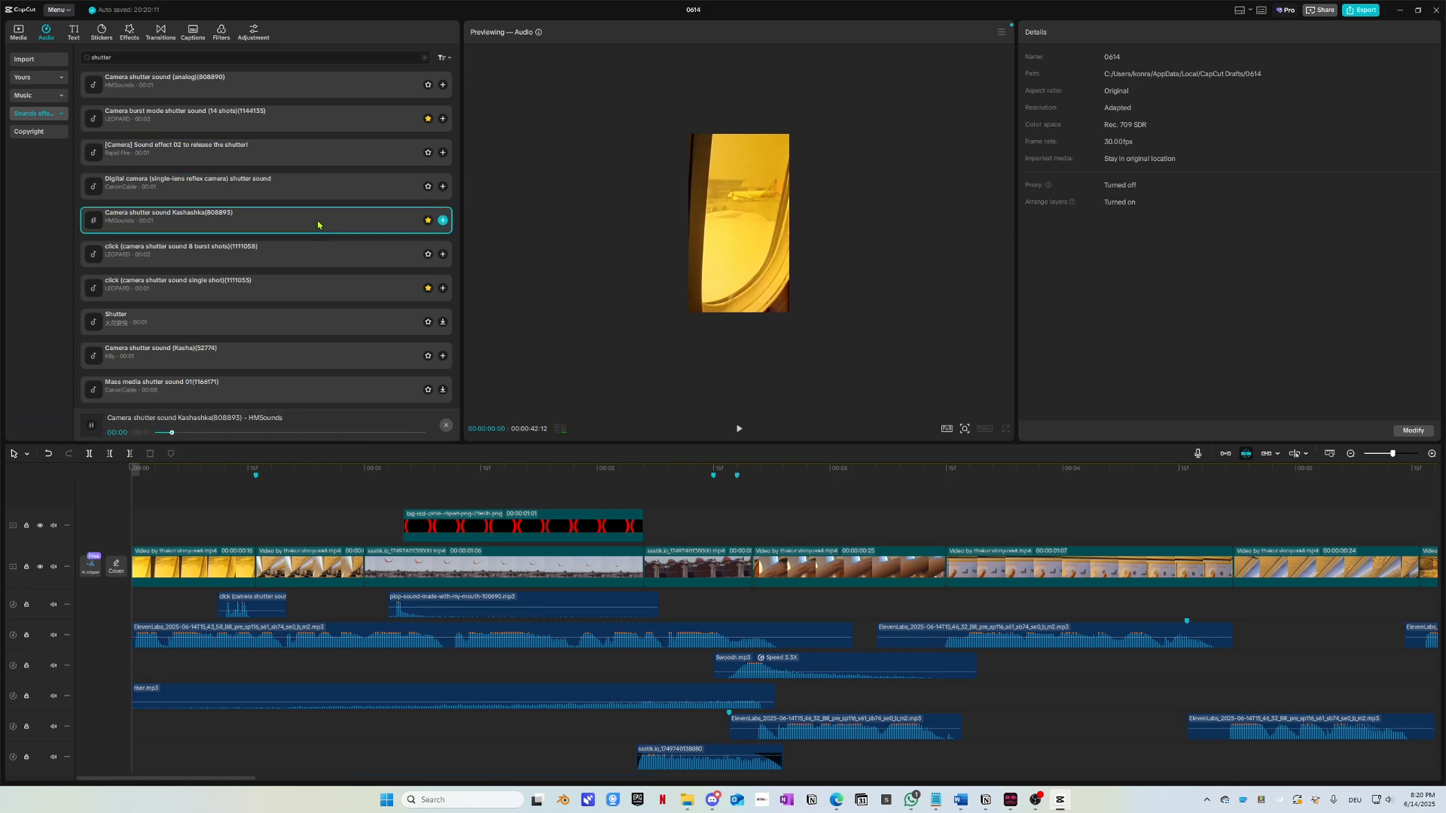
pyautogui.click(311, 258)
pyautogui.click(303, 289)
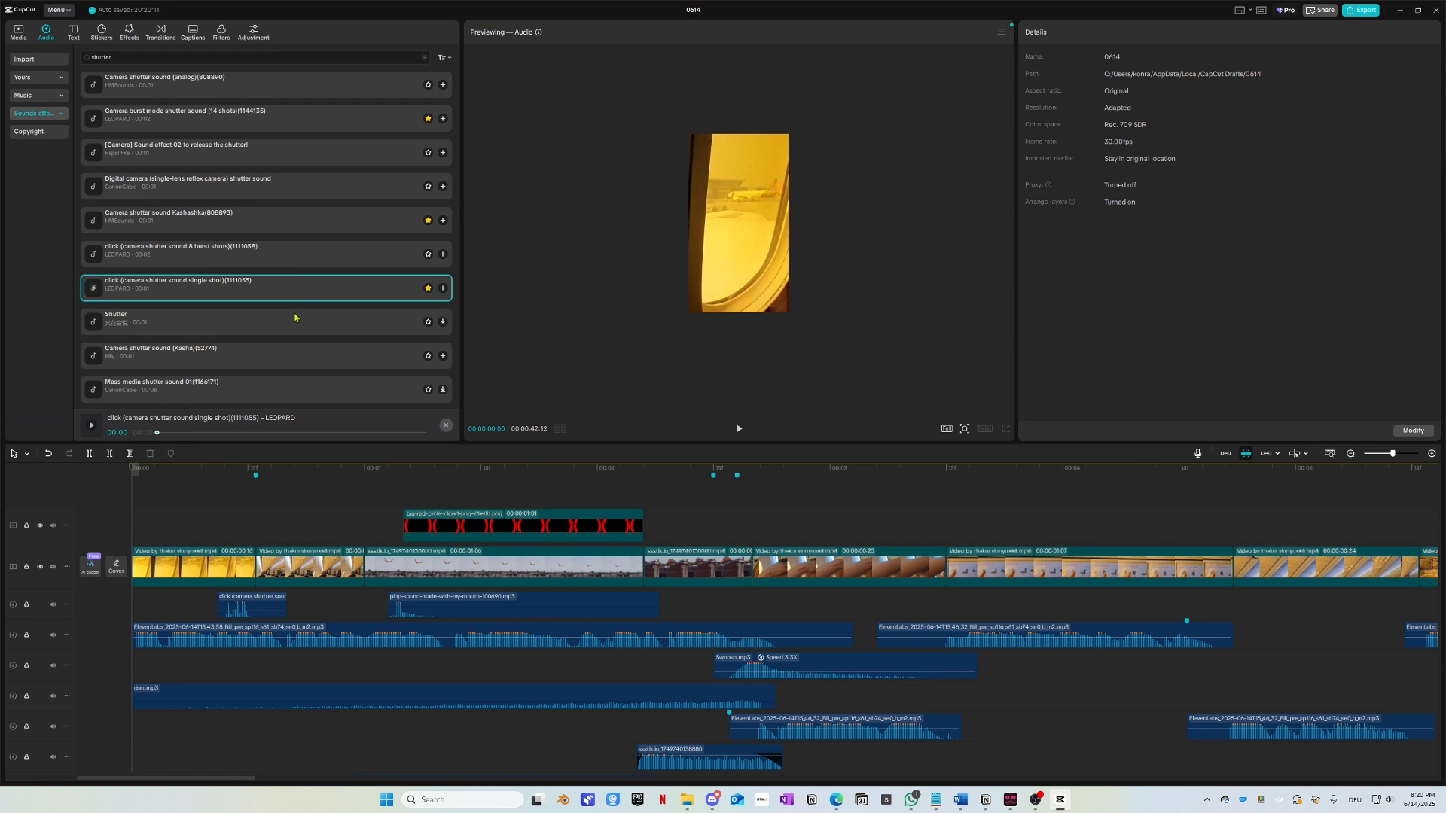
pyautogui.click(295, 318)
pyautogui.click(273, 388)
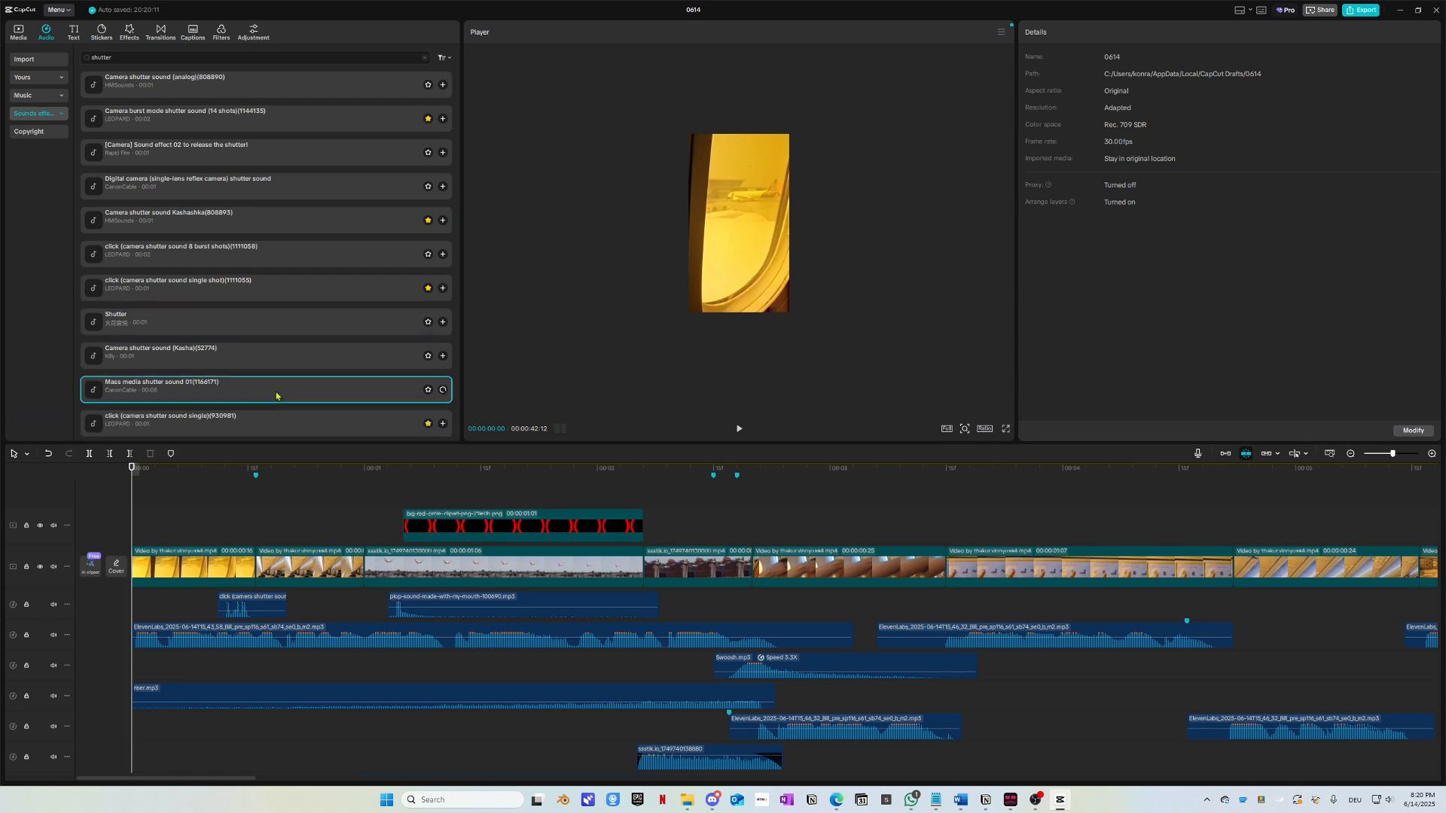
# Step: Preview further shutter sounds down the list, including press conference, Kasha and 7-shot burst
pyautogui.scroll(-1, 269, 384)
pyautogui.click(267, 380)
pyautogui.scroll(-2, 266, 365)
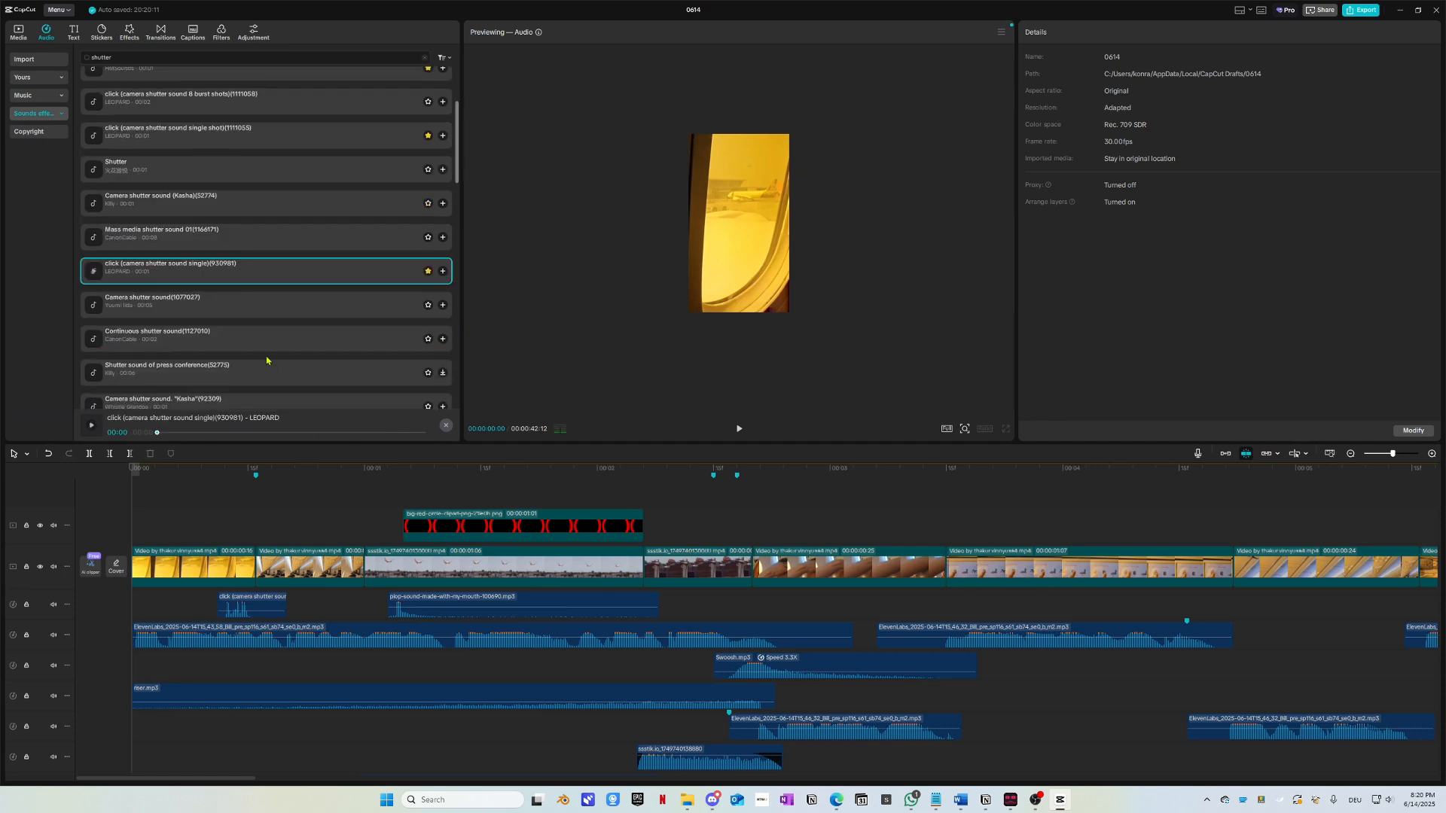
pyautogui.click(246, 315)
pyautogui.click(254, 341)
pyautogui.click(262, 373)
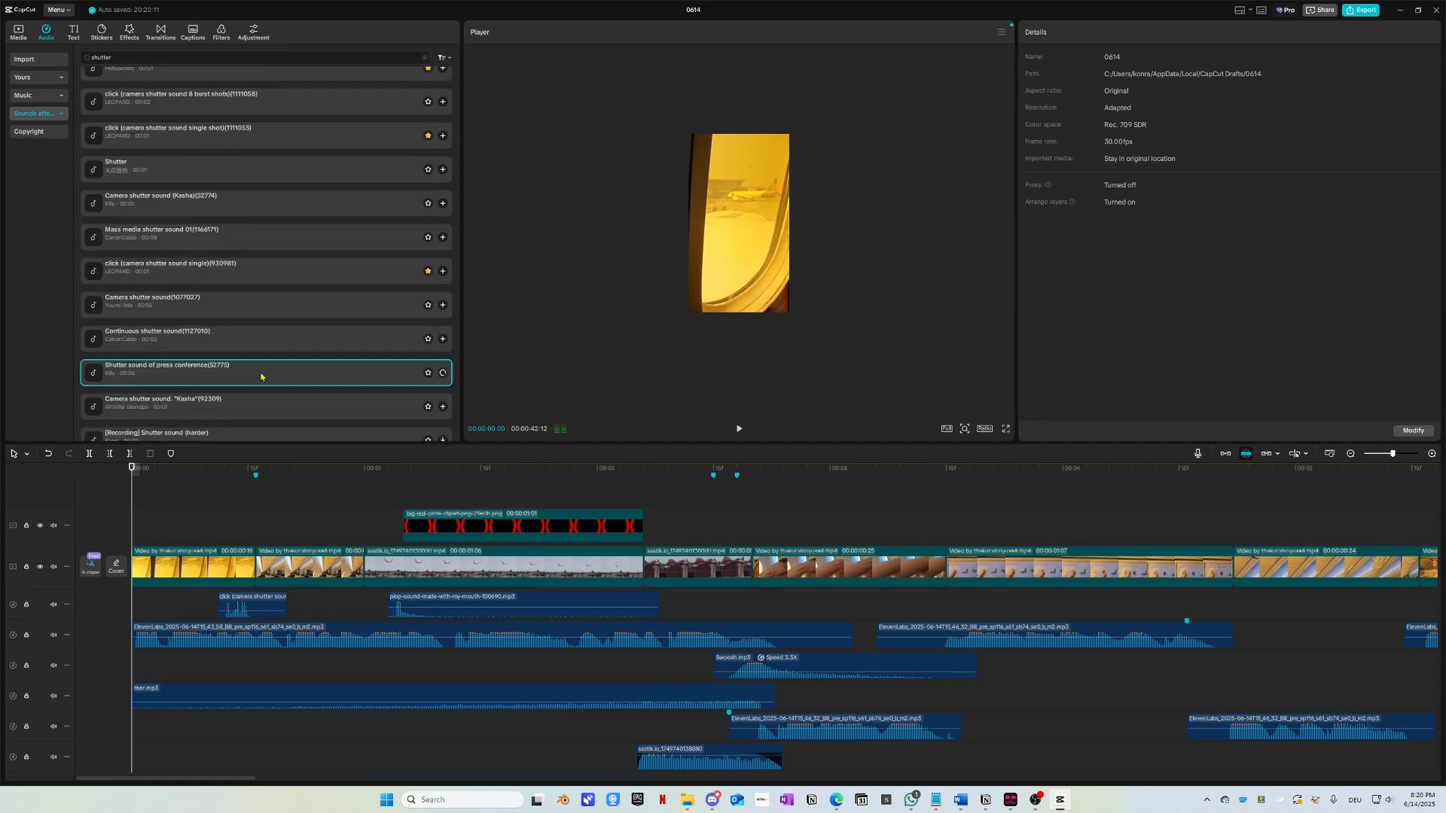
pyautogui.scroll(-3, 262, 324)
pyautogui.click(238, 266)
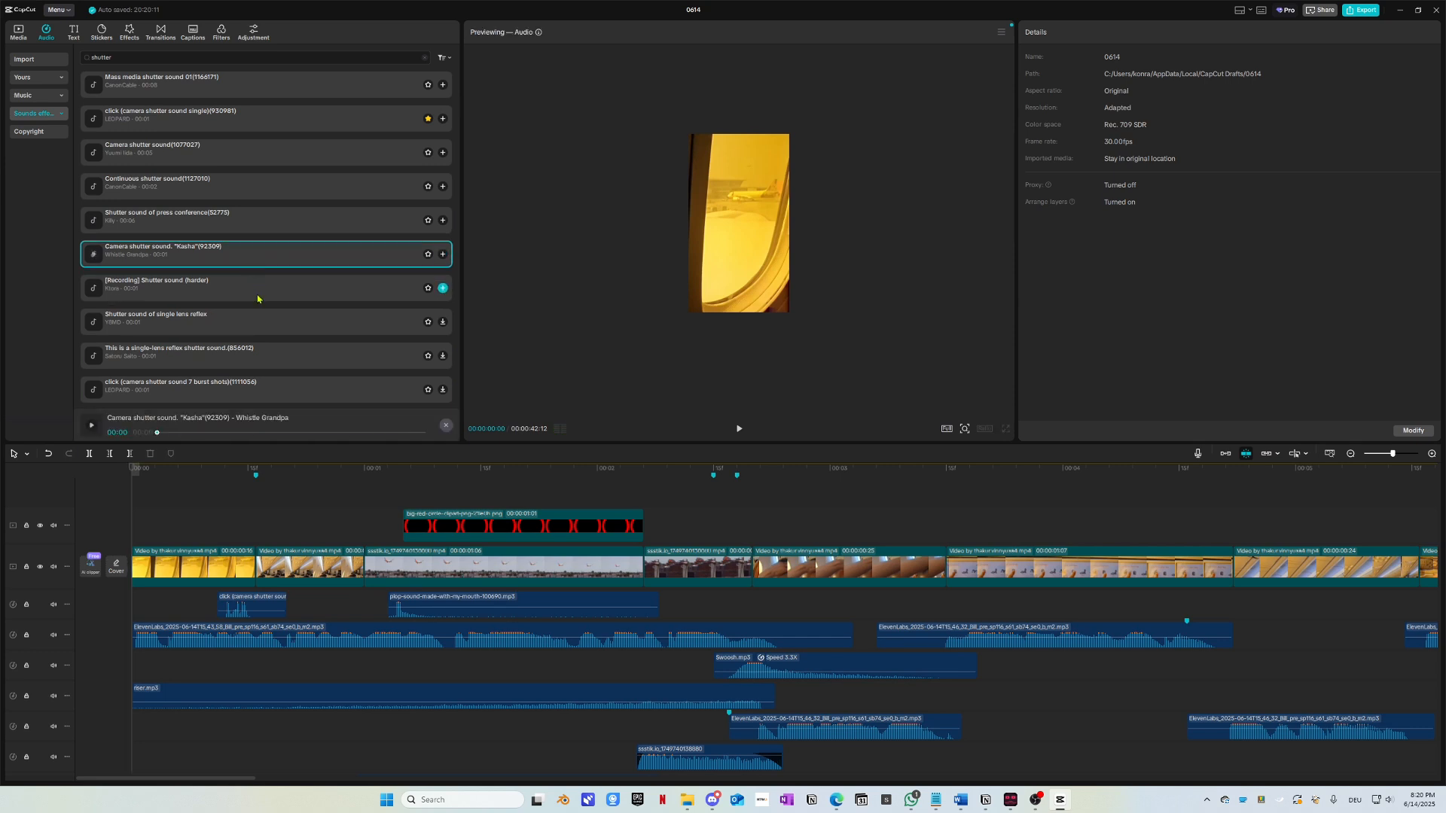
pyautogui.click(257, 299)
pyautogui.click(253, 322)
pyautogui.scroll(-1, 255, 309)
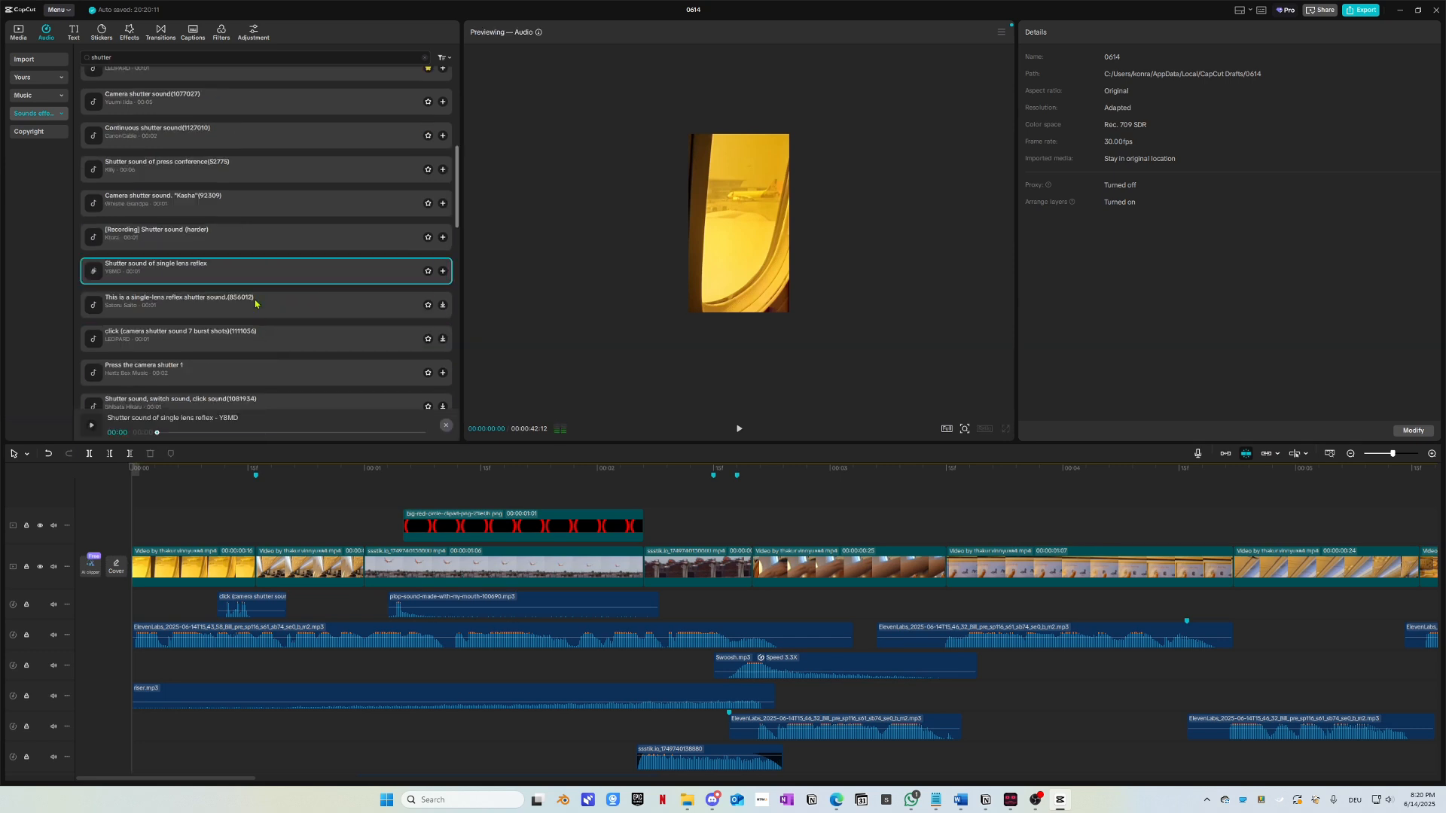
pyautogui.scroll(-1, 256, 309)
pyautogui.click(258, 313)
pyautogui.scroll(-2, 253, 297)
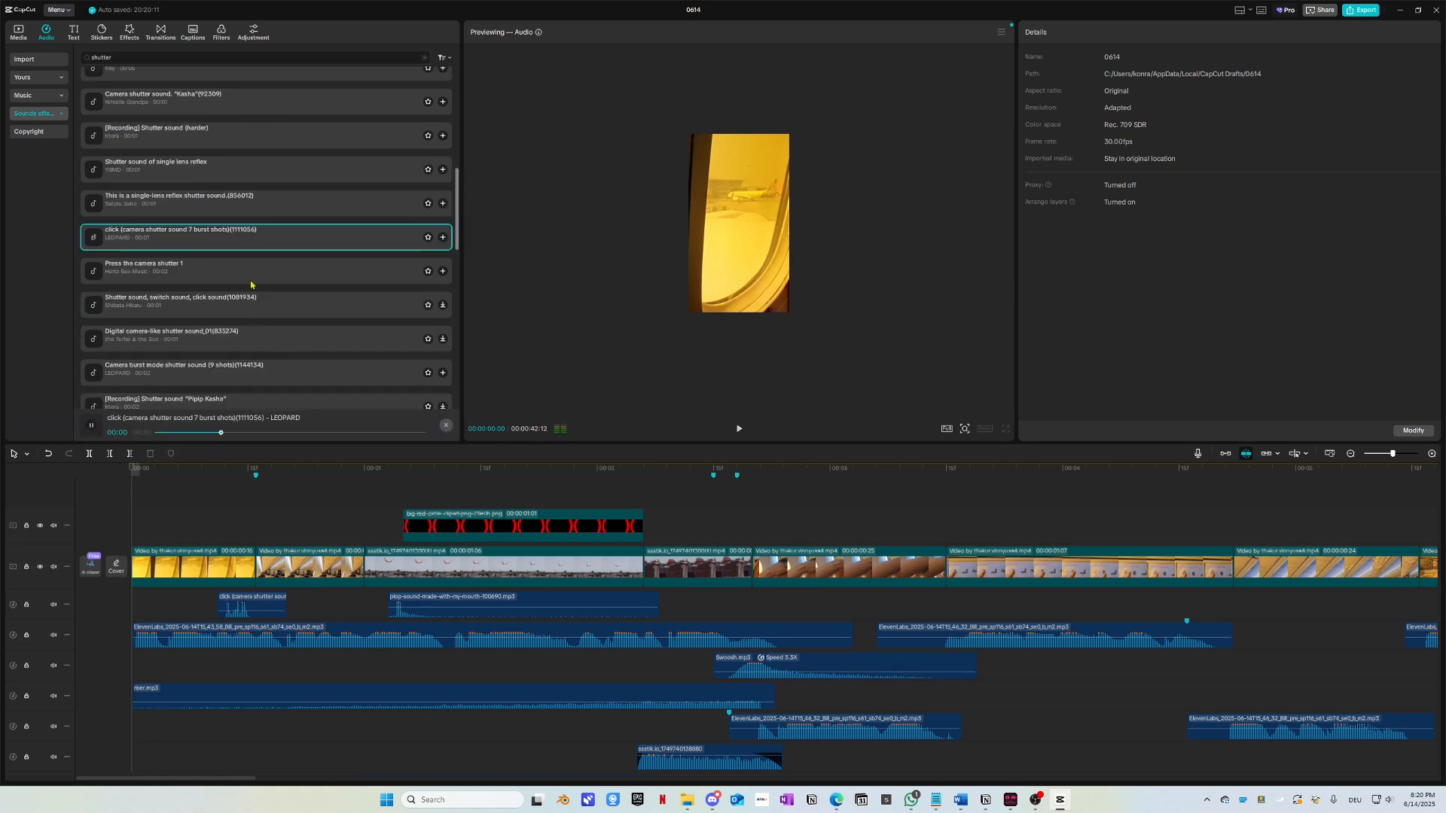
pyautogui.click(250, 283)
pyautogui.scroll(-2, 246, 314)
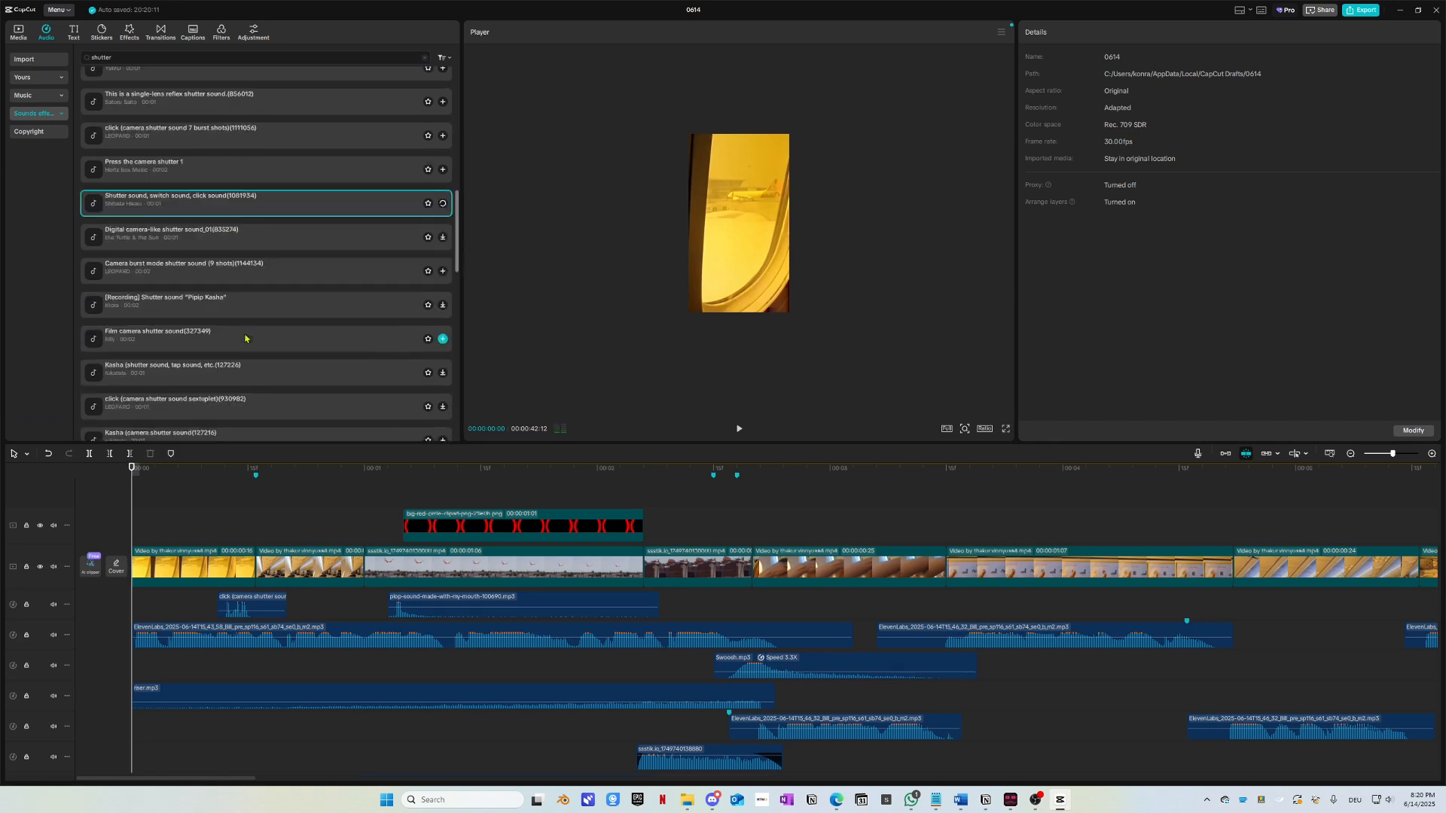
pyautogui.click(251, 296)
# Step: Audition the remaining film and SLR shutter sounds, then replay Camera shutter sound (analog)
pyautogui.scroll(-1, 252, 296)
pyautogui.scroll(-1, 252, 296)
pyautogui.click(252, 302)
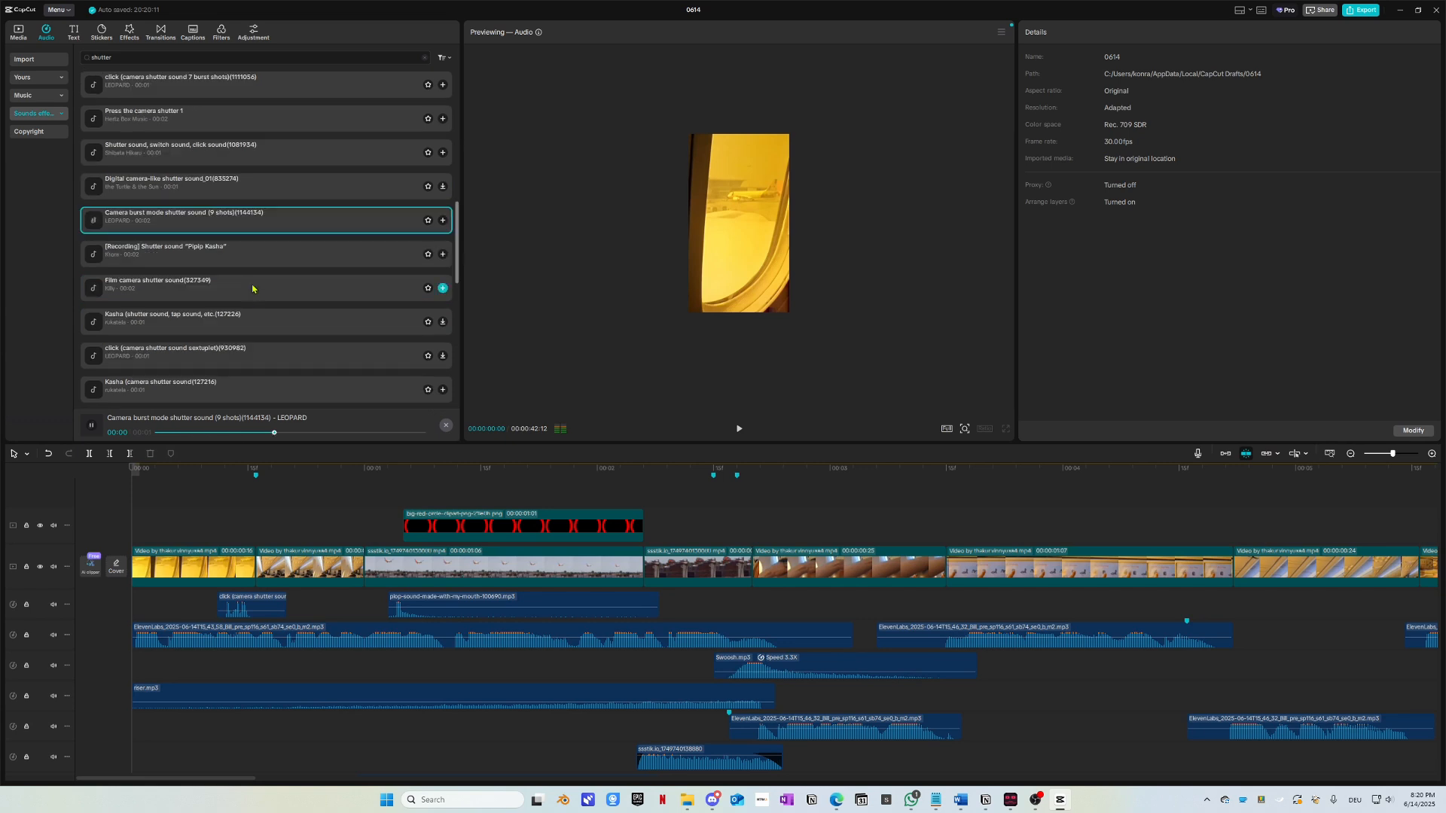
pyautogui.scroll(-2, 253, 308)
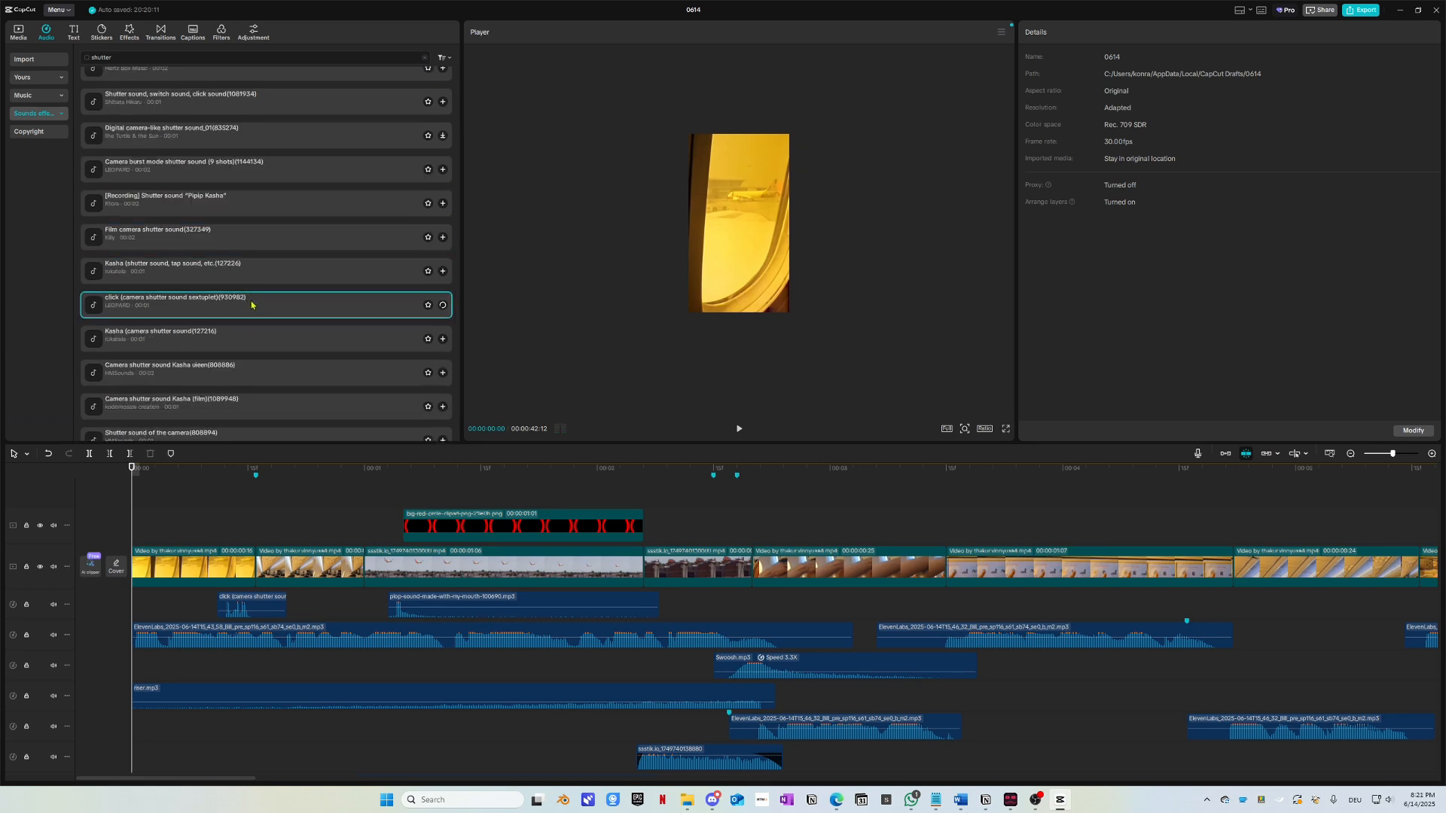
pyautogui.click(256, 303)
pyautogui.click(269, 345)
pyautogui.scroll(-3, 264, 324)
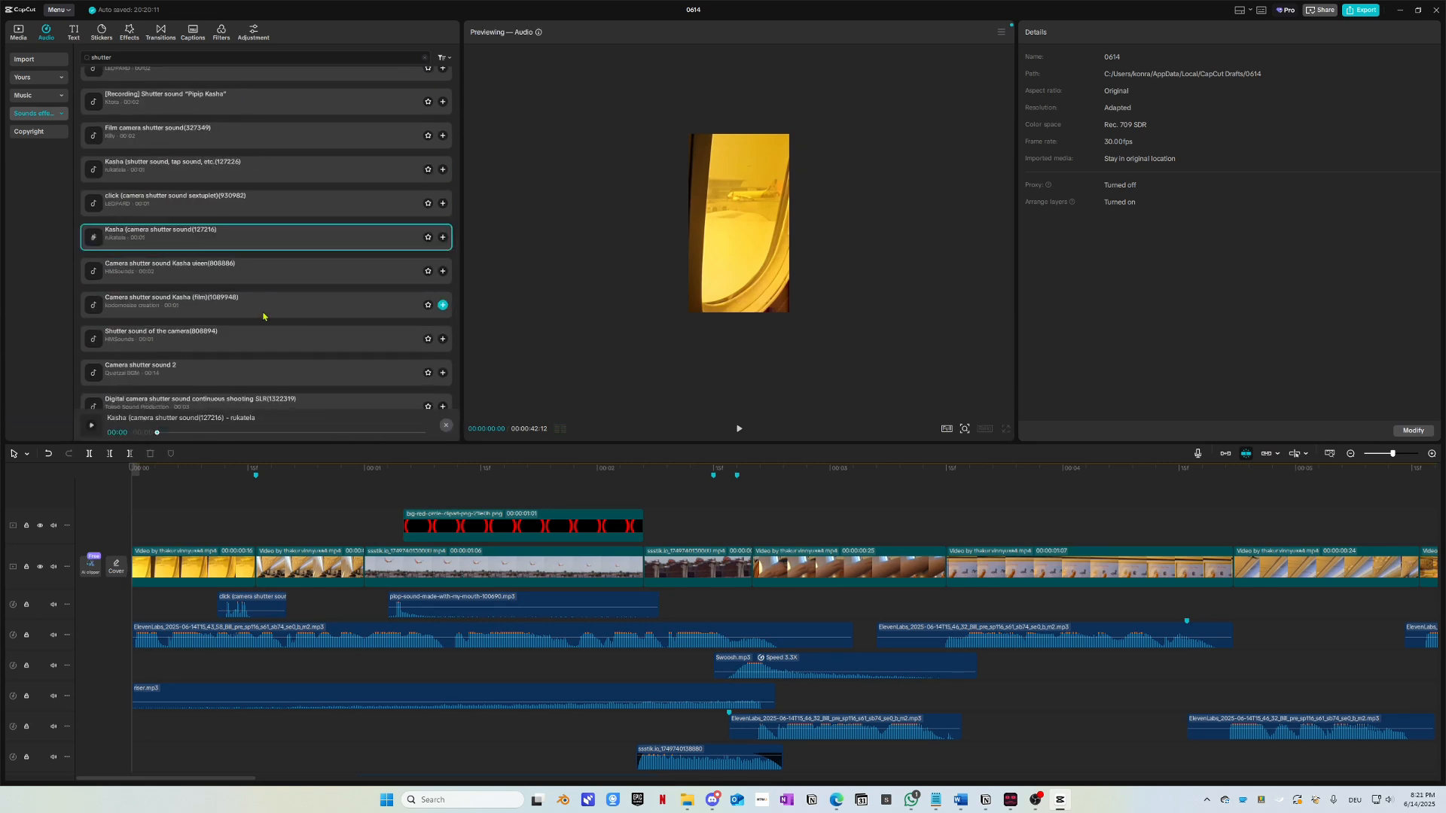
pyautogui.click(263, 316)
pyautogui.scroll(-2, 262, 314)
pyautogui.click(266, 321)
pyautogui.scroll(-2, 264, 318)
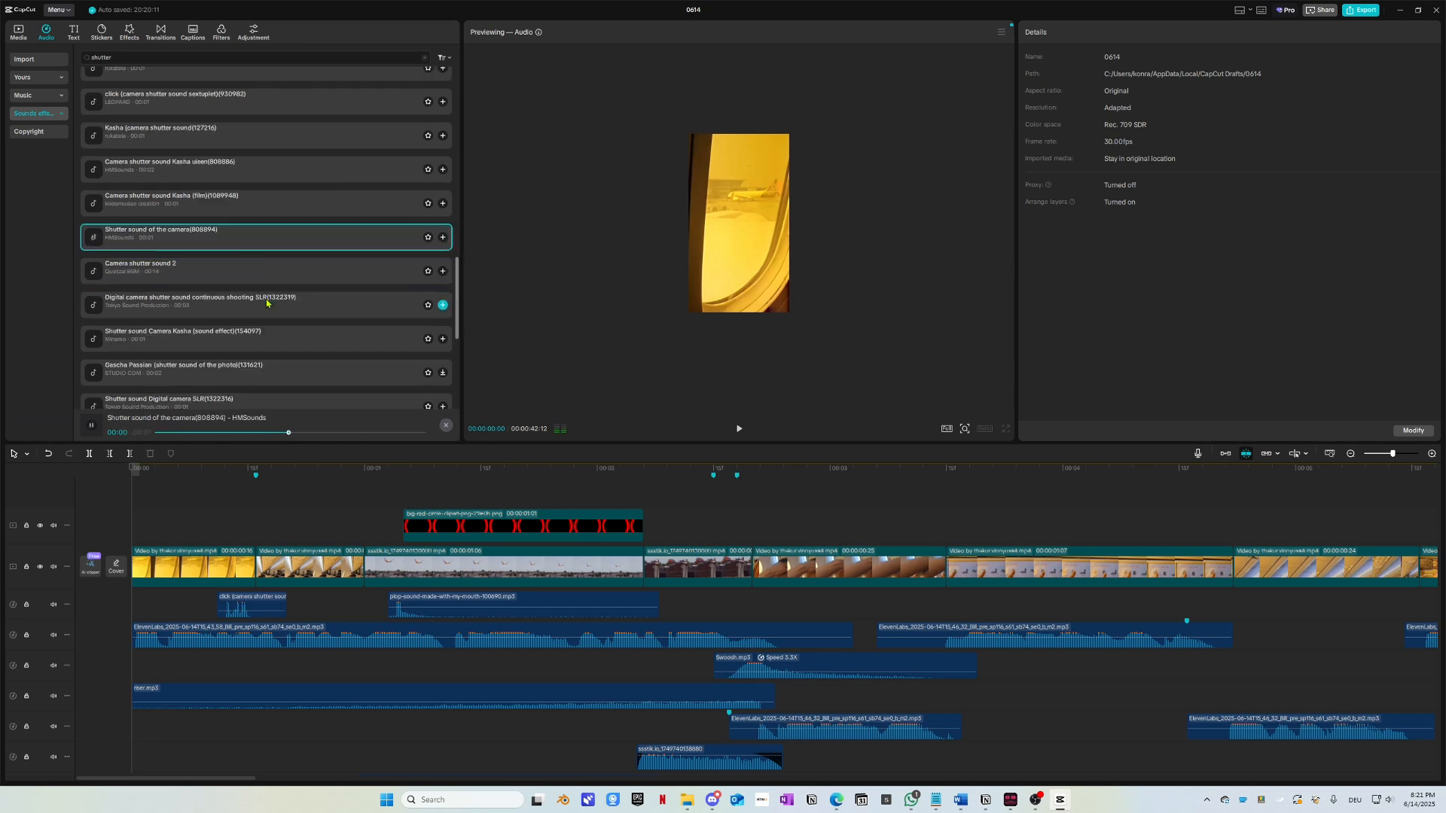
pyautogui.click(263, 317)
pyautogui.click(257, 345)
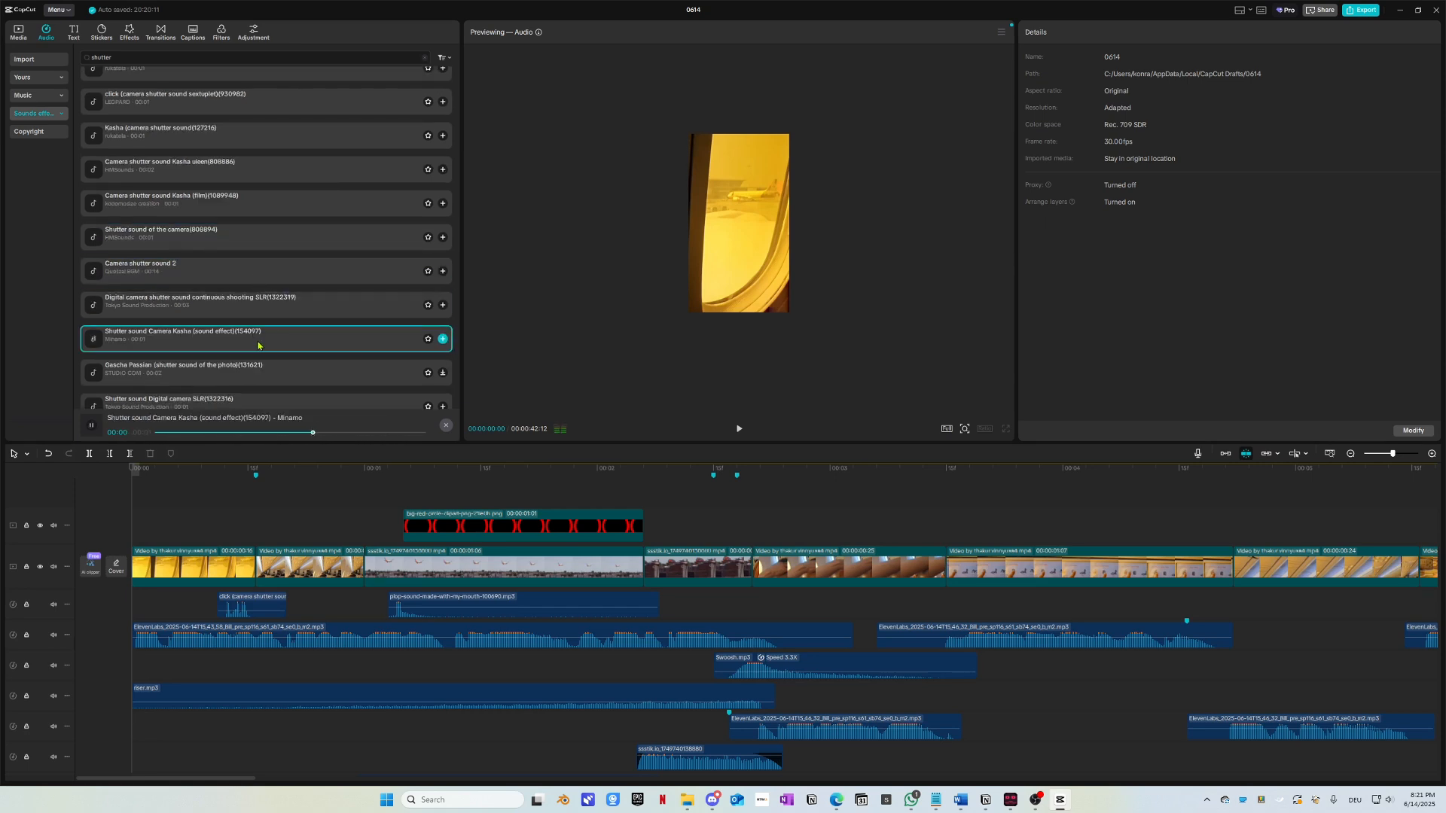
pyautogui.scroll(10, 307, 291)
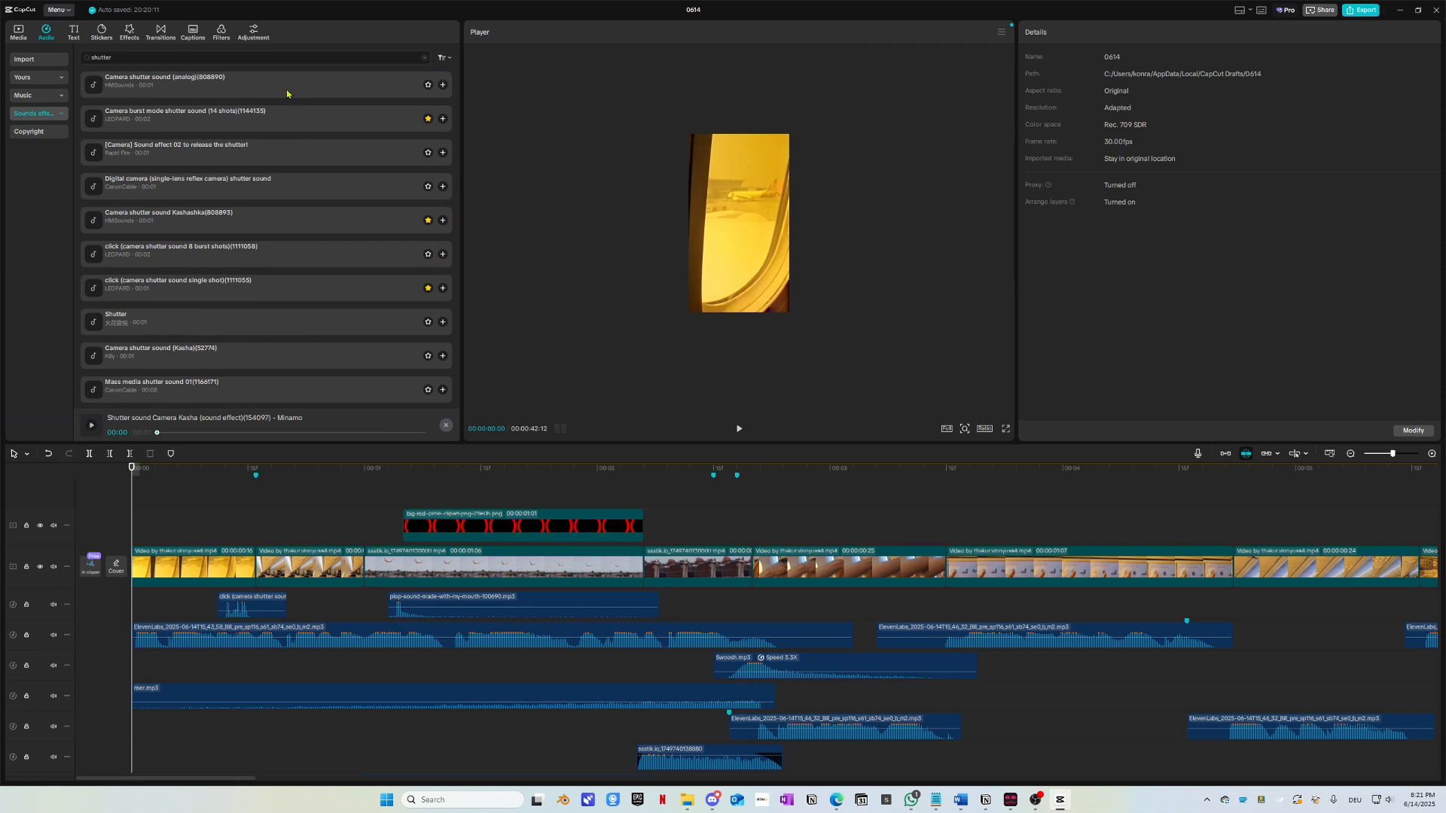
pyautogui.click(287, 94)
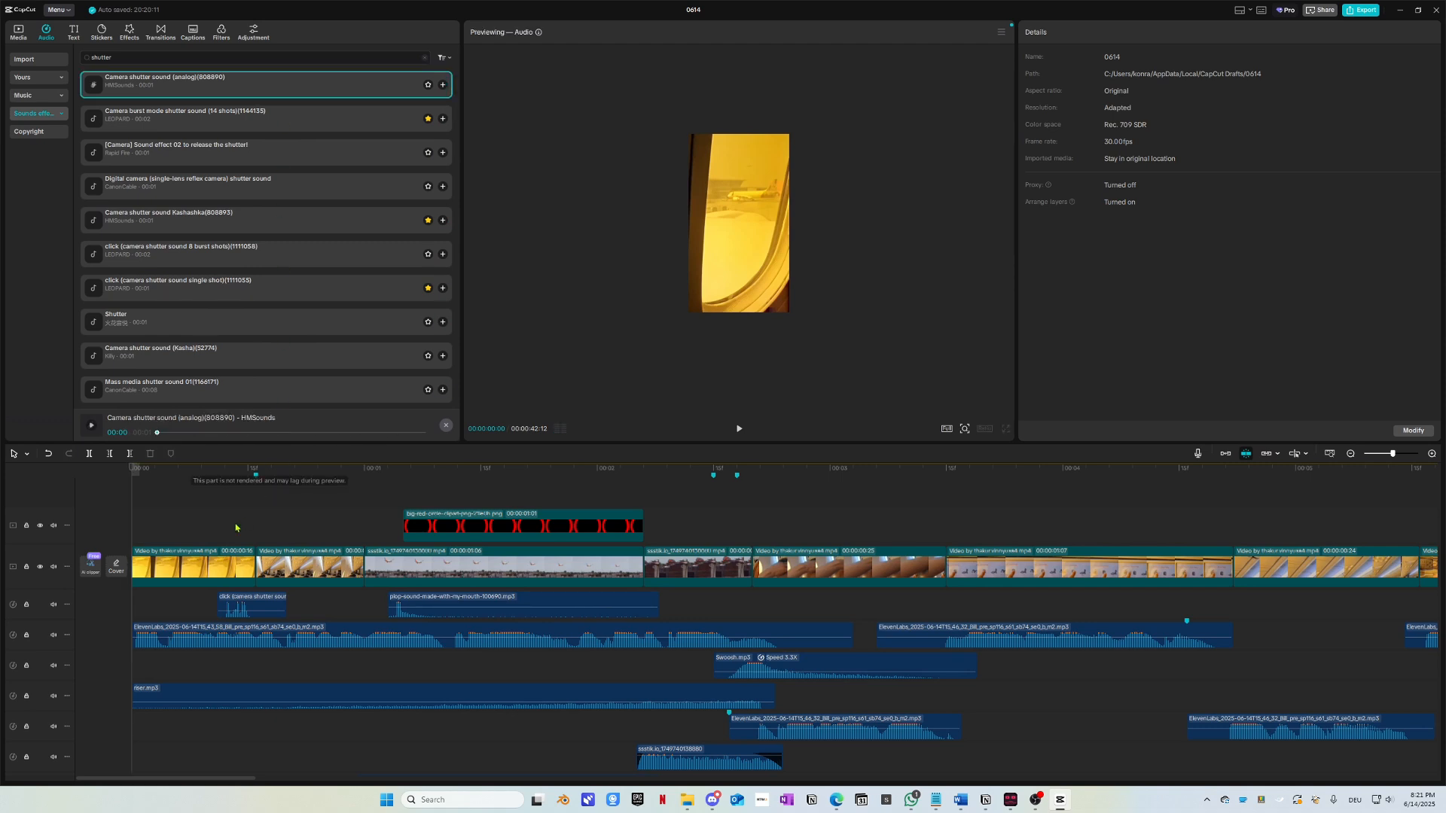
# Step: Add the Camera shutter sound (analog) effect to a new audio track
pyautogui.click(226, 476)
pyautogui.press('space')
pyautogui.click(211, 474)
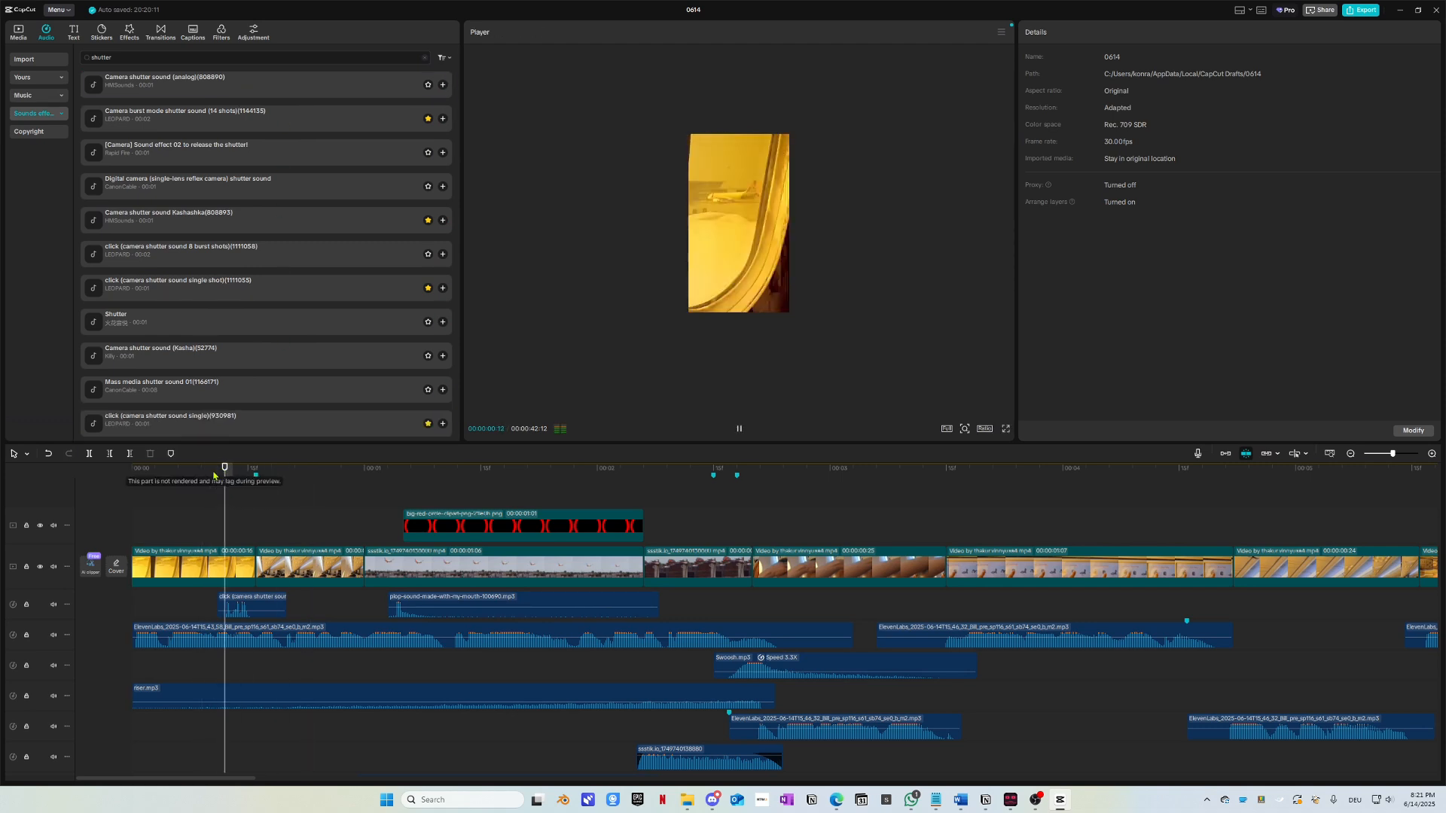
pyautogui.click(270, 92)
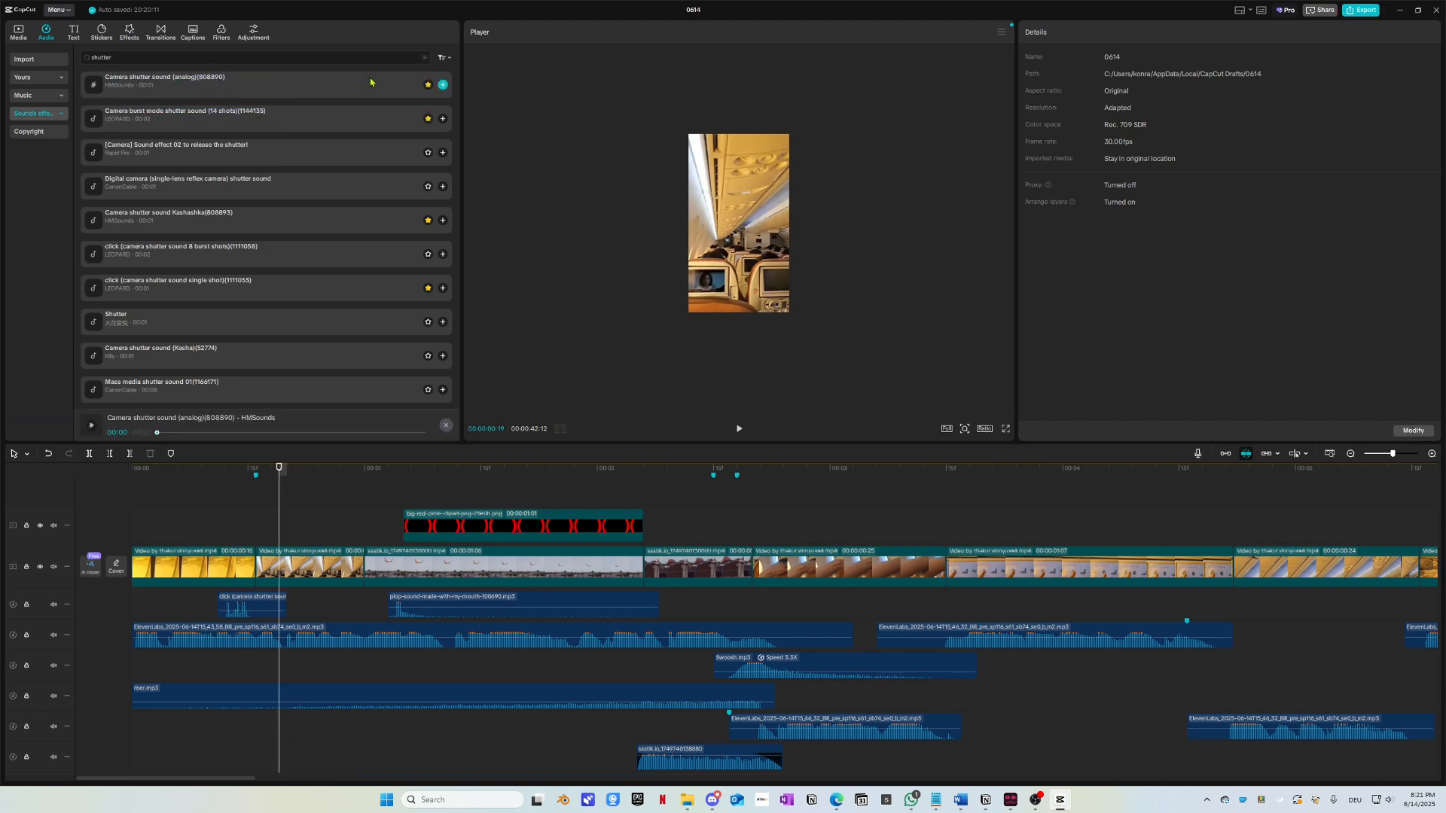
pyautogui.moveTo(375, 88); pyautogui.dragTo(332, 641)
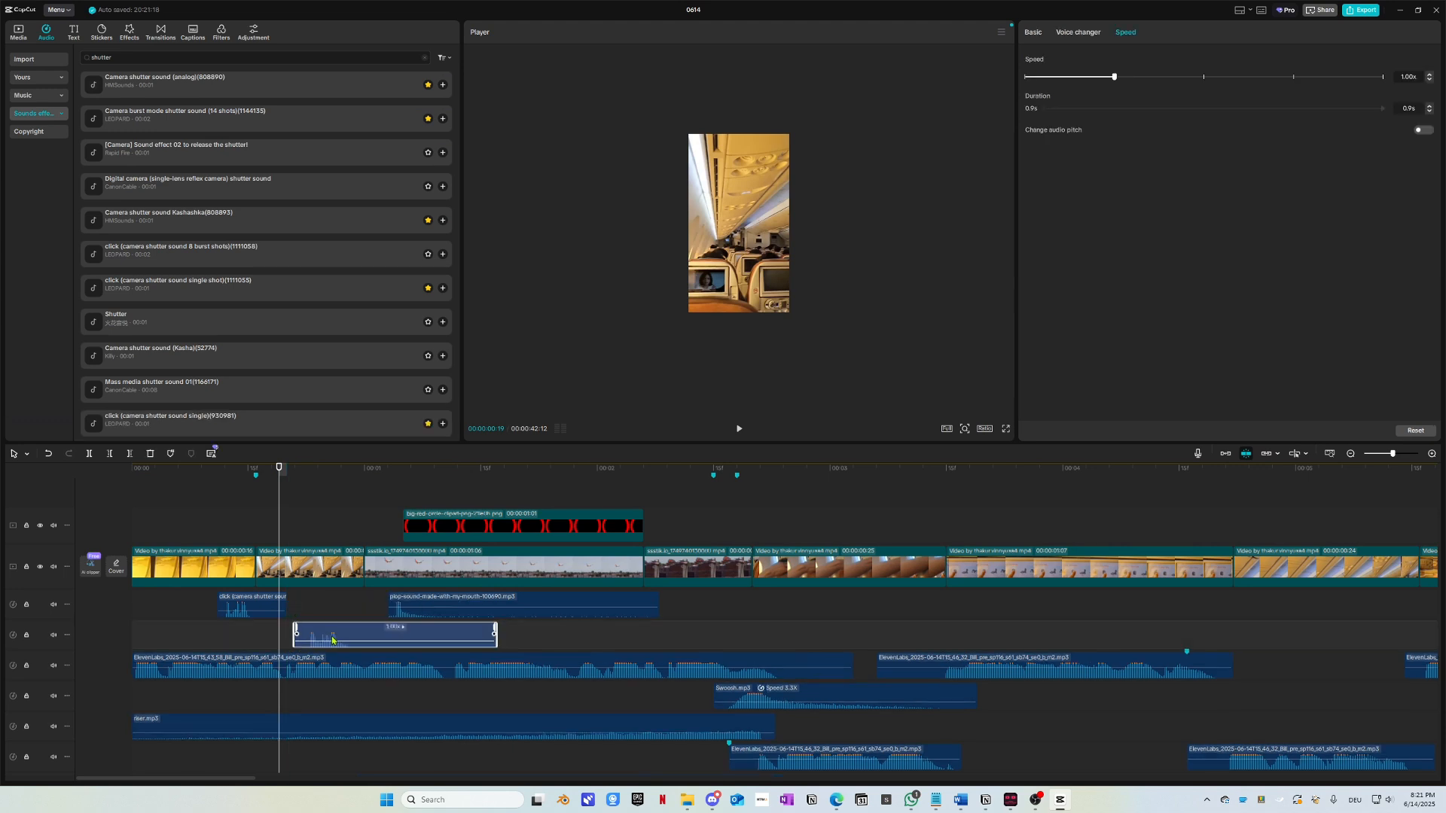
# Step: Move the single-shot click clip to the bottom track, shift the analog shutter earlier, and play back
pyautogui.moveTo(252, 611); pyautogui.dragTo(577, 757)
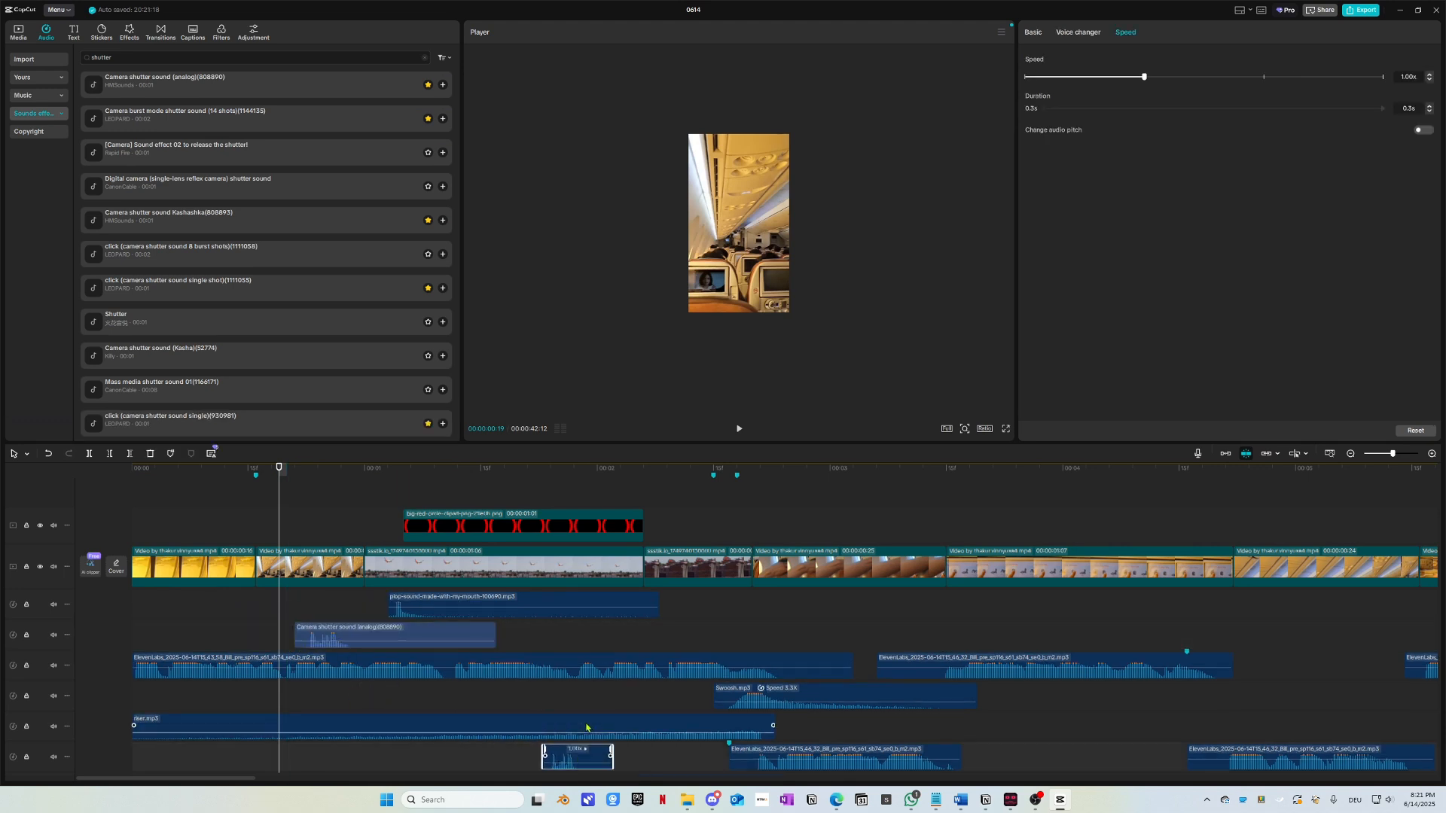
pyautogui.click(565, 725)
pyautogui.moveTo(373, 637); pyautogui.dragTo(301, 637)
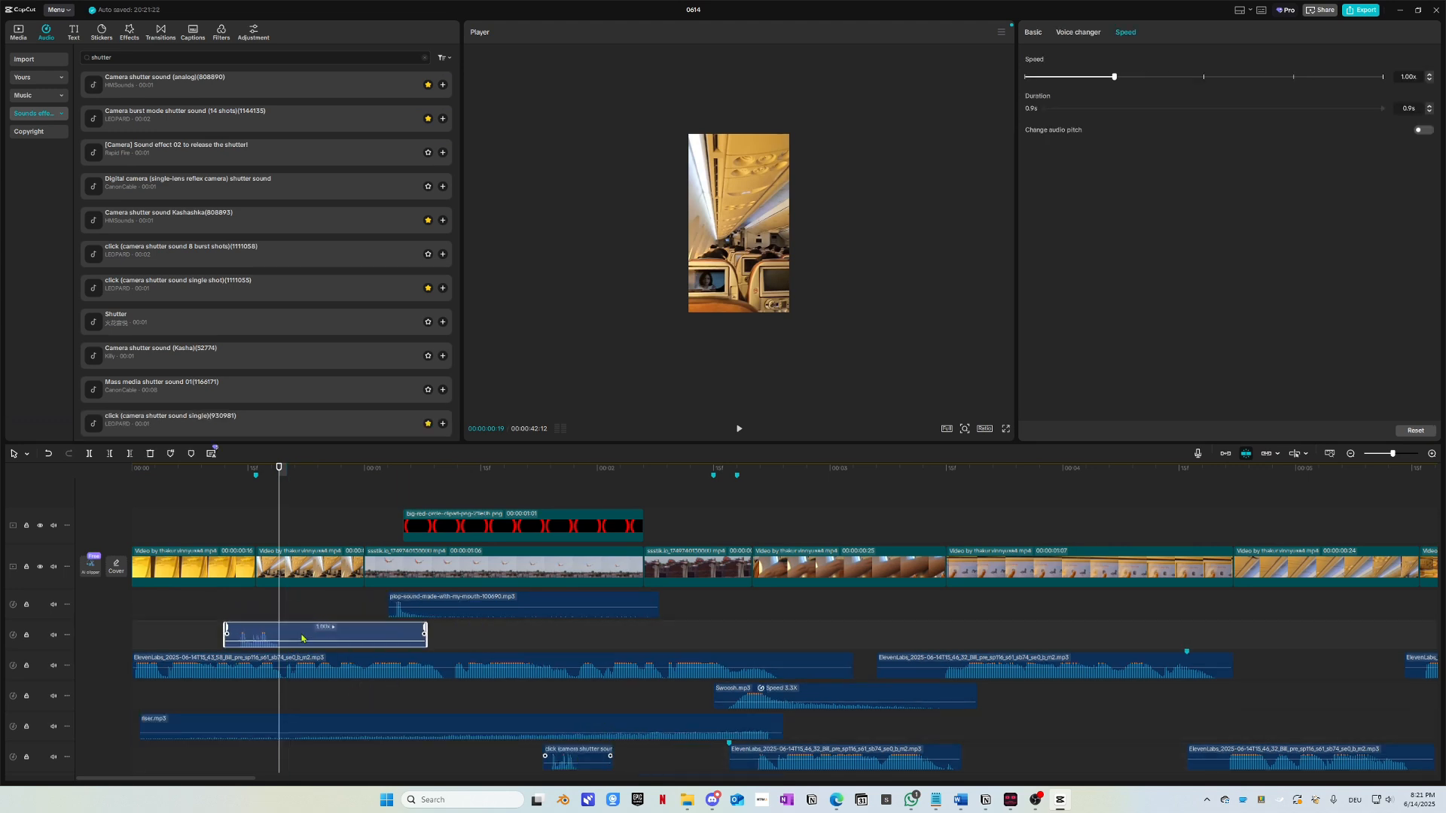
pyautogui.moveTo(270, 475); pyautogui.dragTo(138, 476)
pyautogui.press('space')
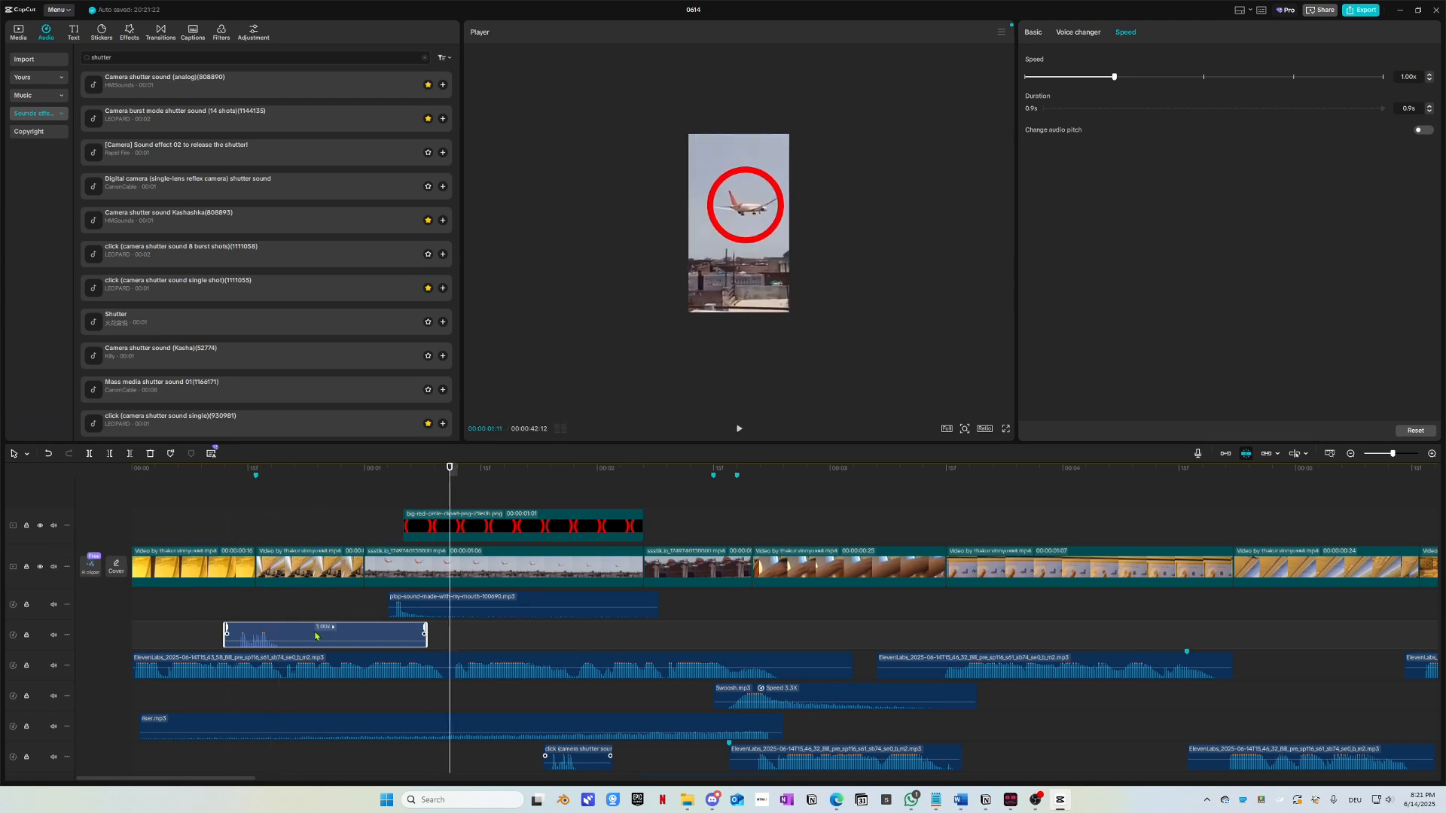
# Step: Paste a shutter copy at about 00:00:00:25 and shift it slightly later
pyautogui.moveTo(388, 477); pyautogui.dragTo(327, 477)
pyautogui.hotkey('ctrl', 'v')
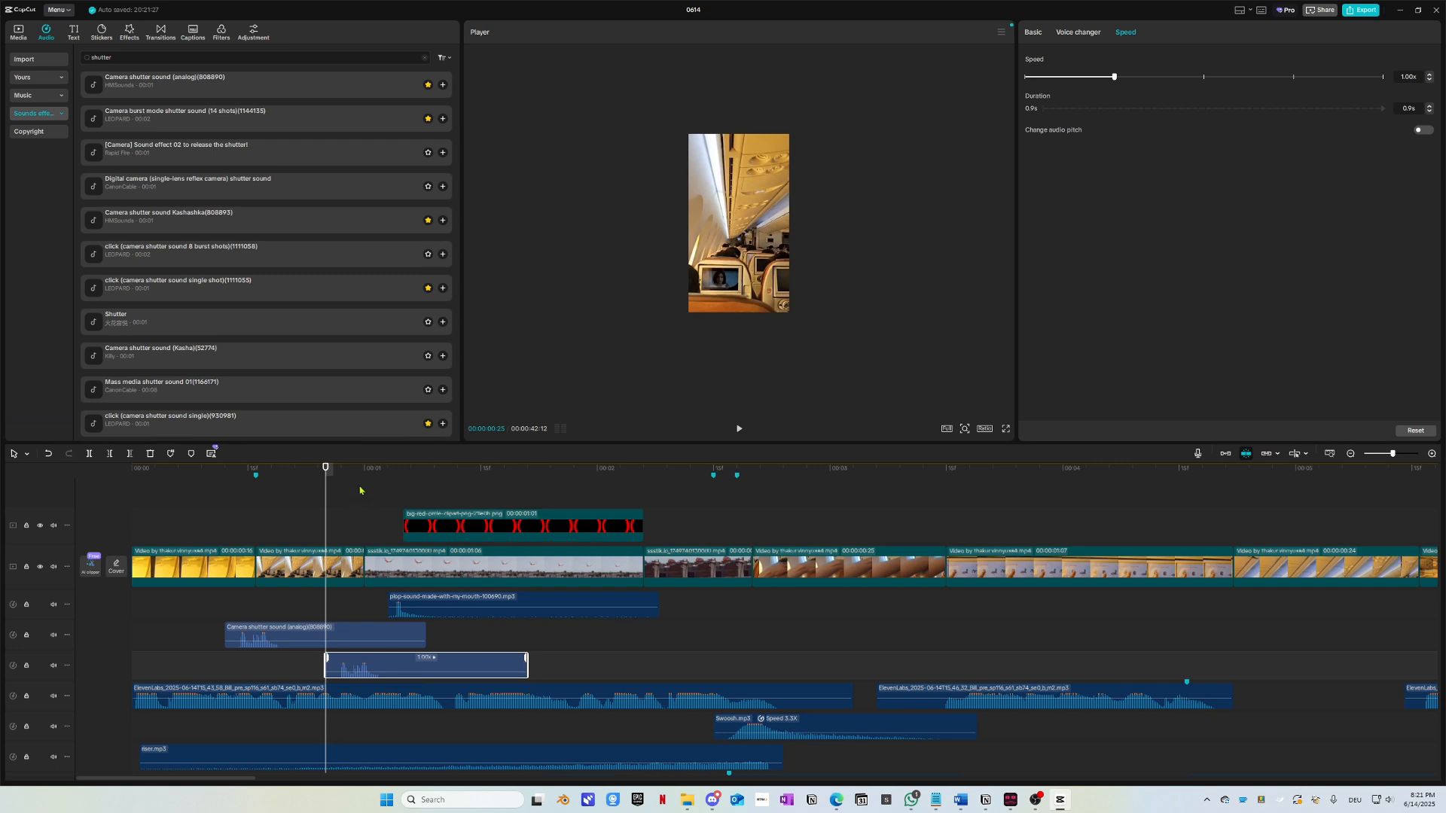
pyautogui.click(366, 489)
pyautogui.moveTo(382, 658); pyautogui.dragTo(392, 662)
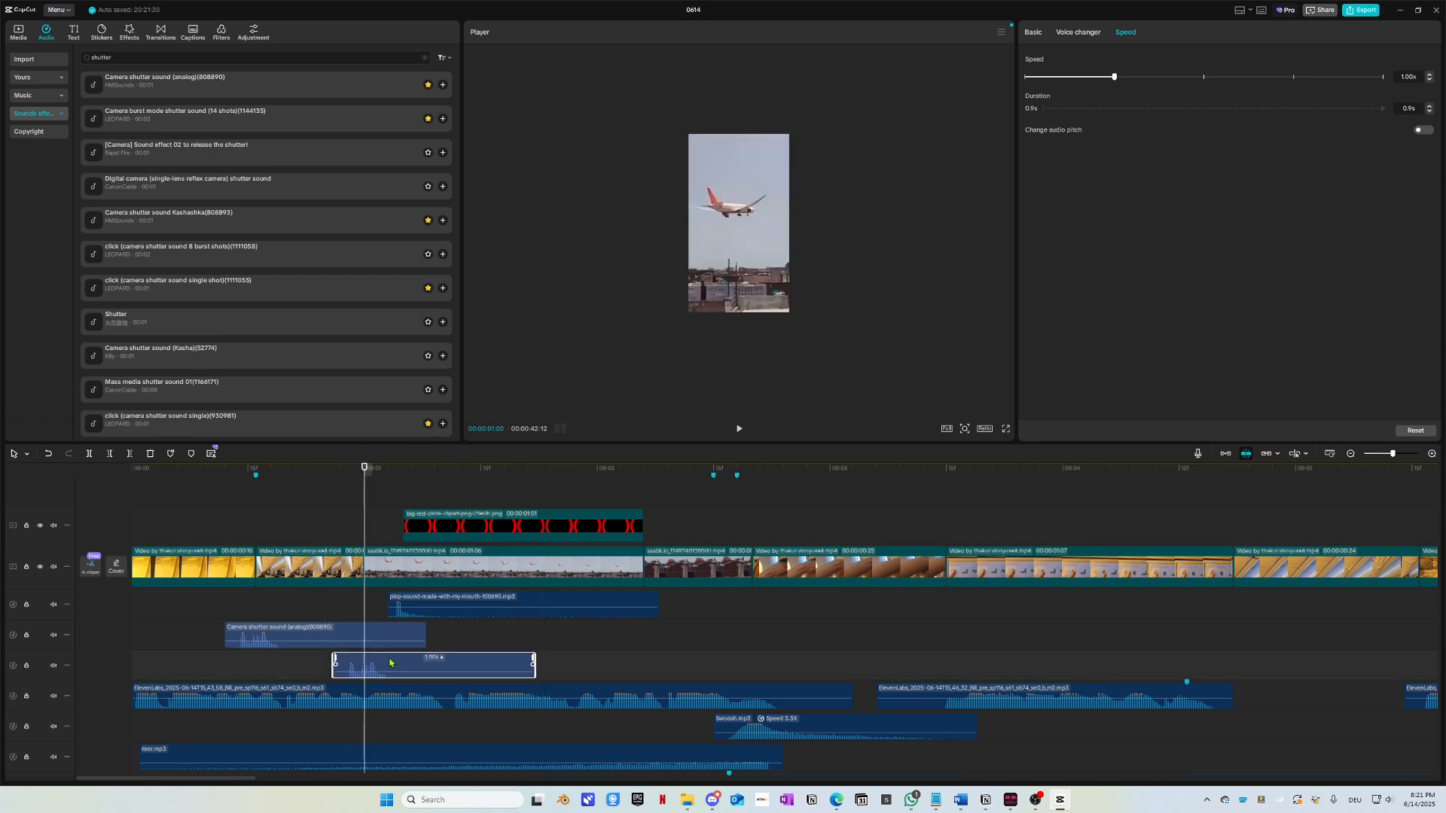
pyautogui.press('space')
# Step: Play the edit from the start to check the shutter timing against the circled plane
pyautogui.click(353, 477)
pyautogui.moveTo(353, 477); pyautogui.dragTo(21, 498)
pyautogui.press('space')
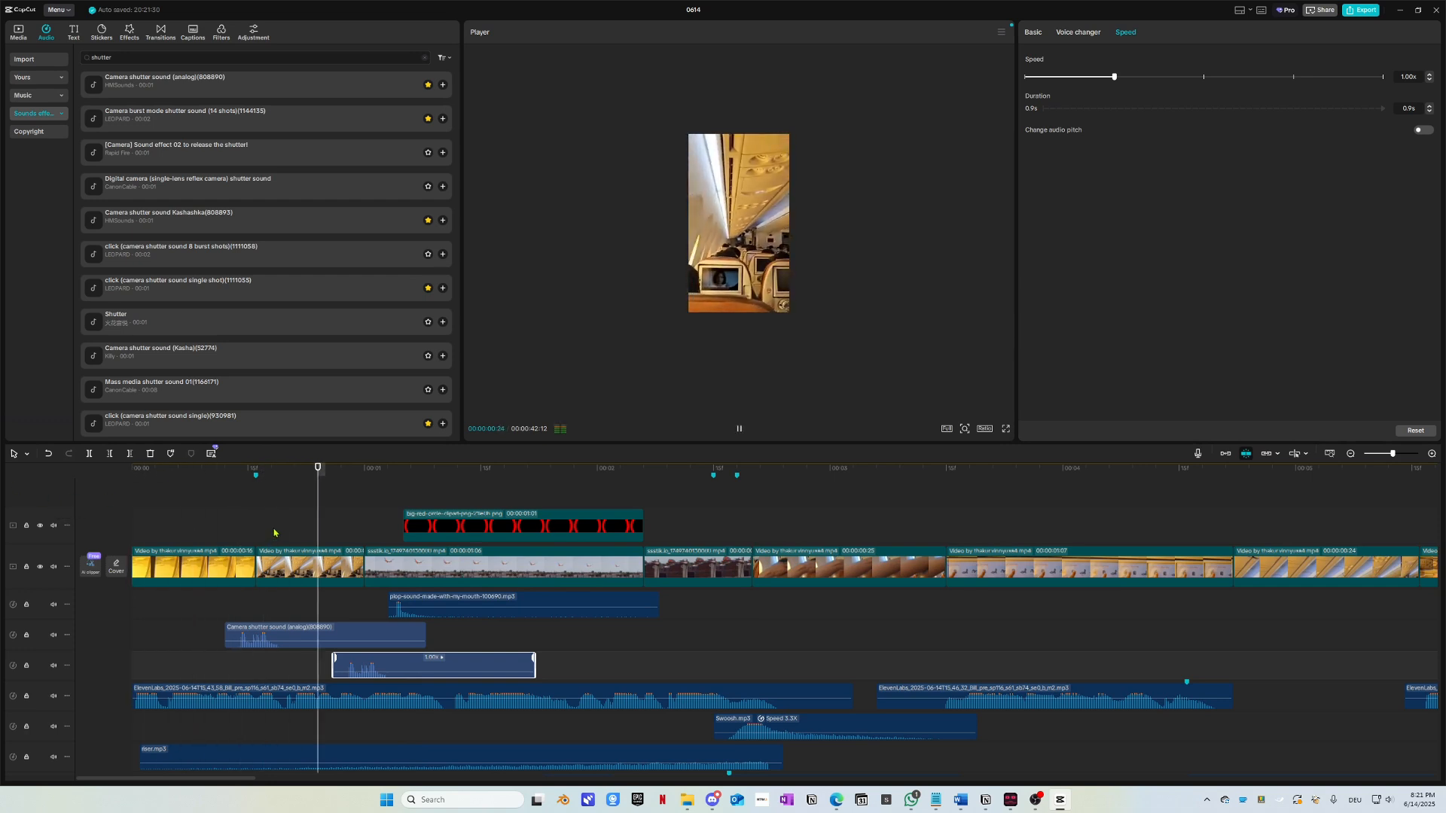
pyautogui.press('space')
pyautogui.moveTo(290, 477); pyautogui.dragTo(3, 501)
pyautogui.press('space')
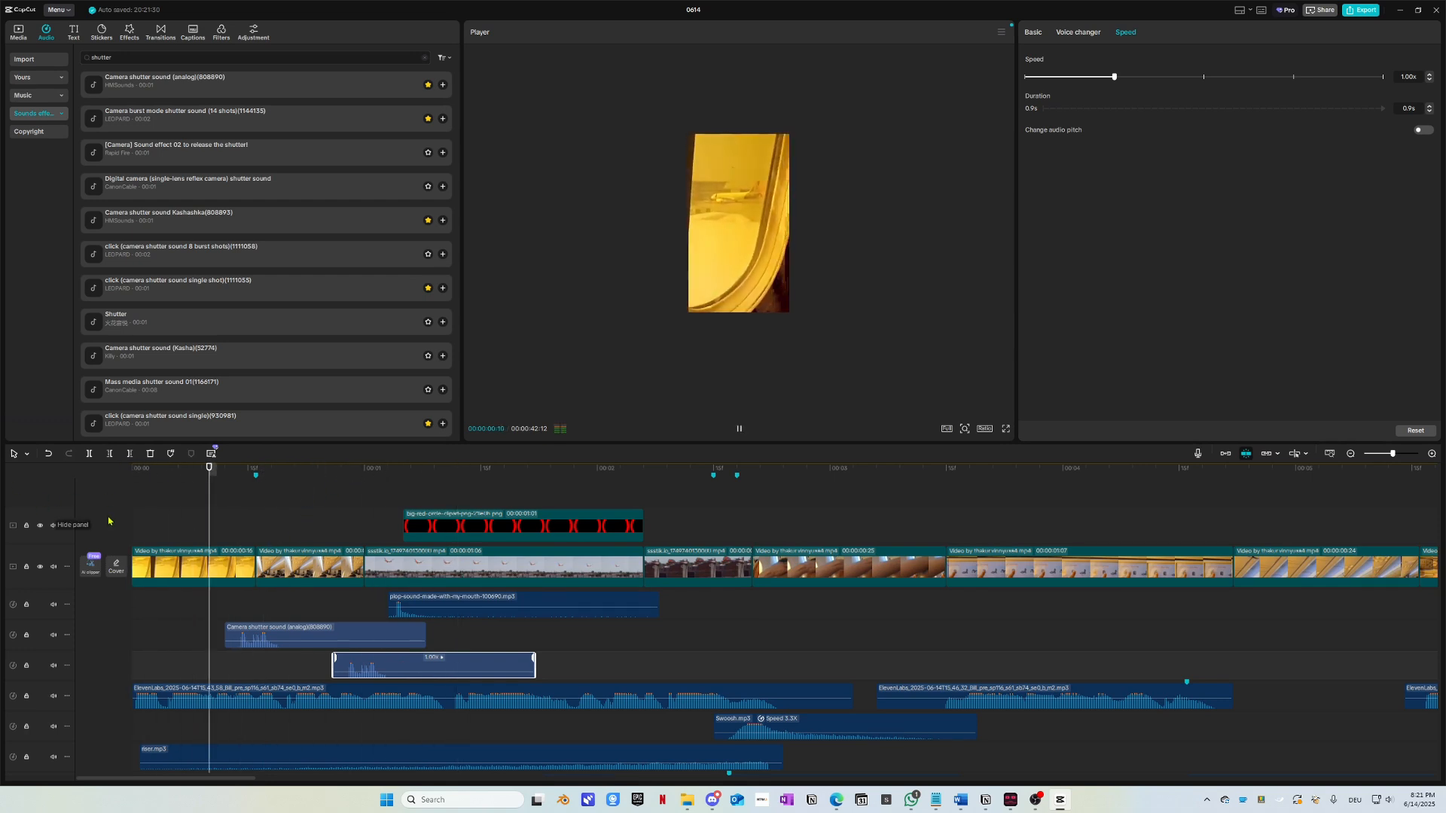
pyautogui.press('space')
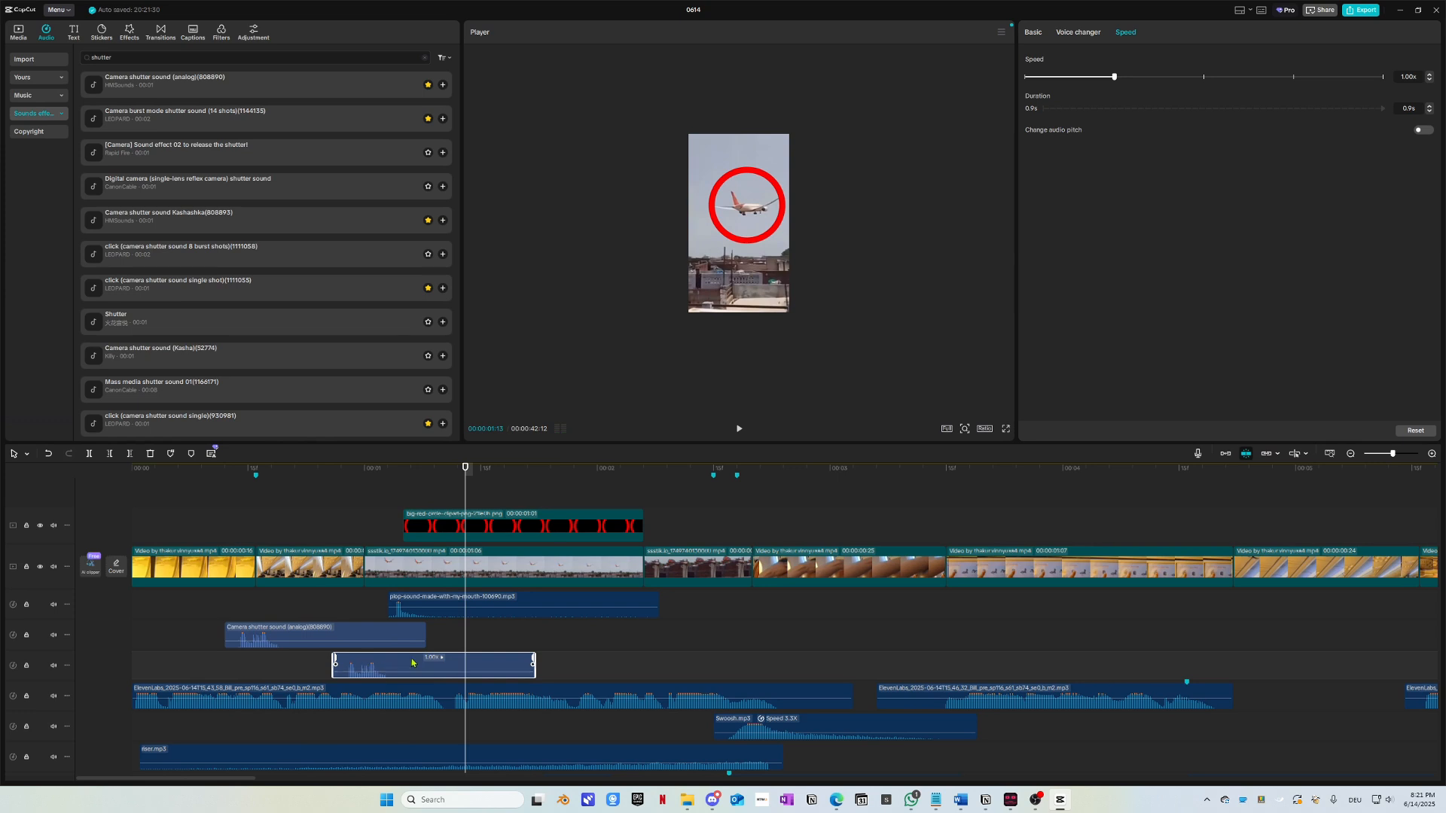
# Step: Paste another shutter copy at about 00:00:02:05, nudge it earlier, and replay the section
pyautogui.click(636, 471)
pyautogui.hotkey('ctrl', 'v')
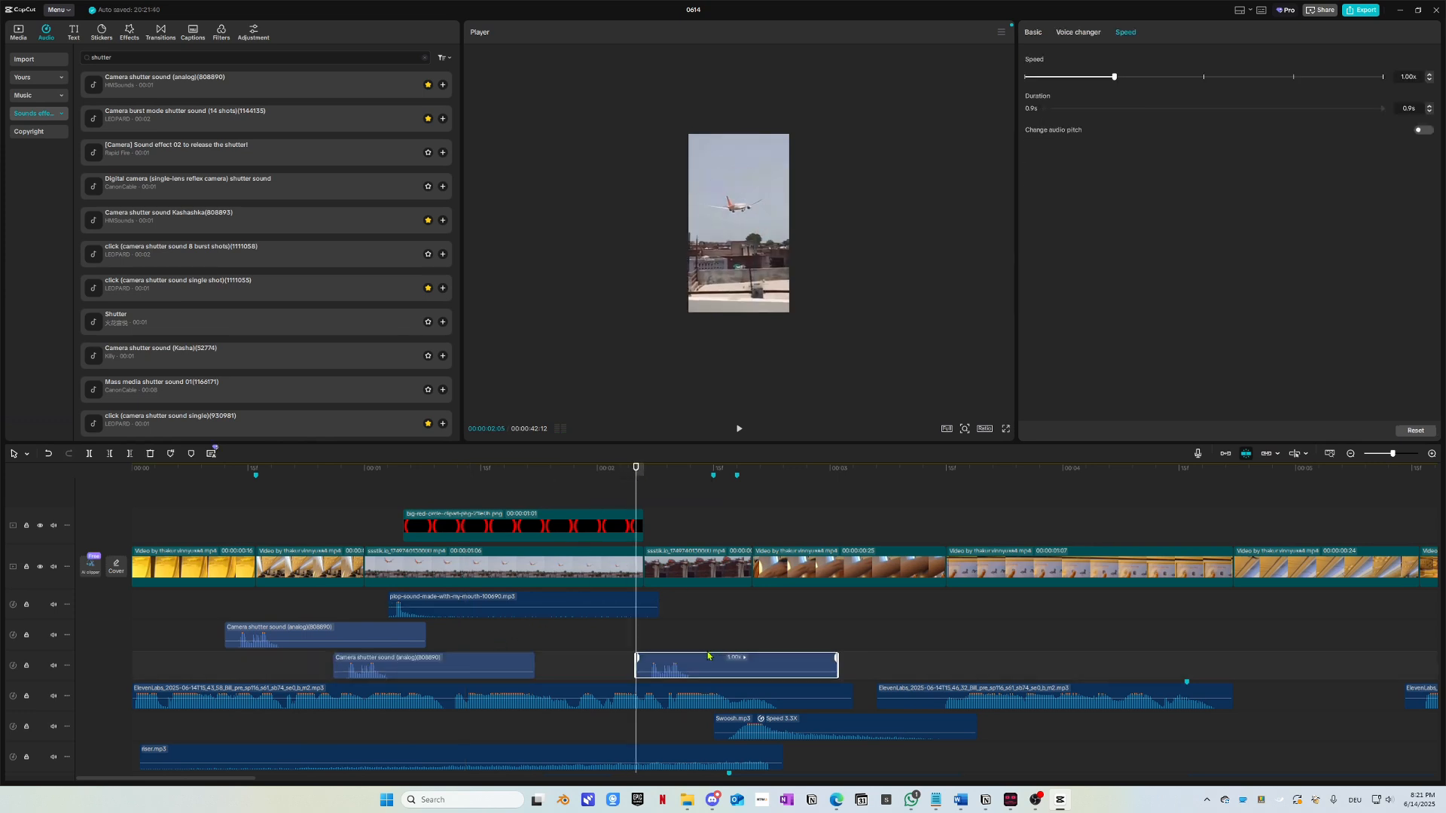
pyautogui.moveTo(692, 669); pyautogui.dragTo(675, 669)
pyautogui.moveTo(646, 472); pyautogui.dragTo(418, 512)
pyautogui.press('space')
pyautogui.press('space')
# Step: Move the click shutter clip onto the second audio track and play back from about 00:02
pyautogui.scroll(-2, 399, 568)
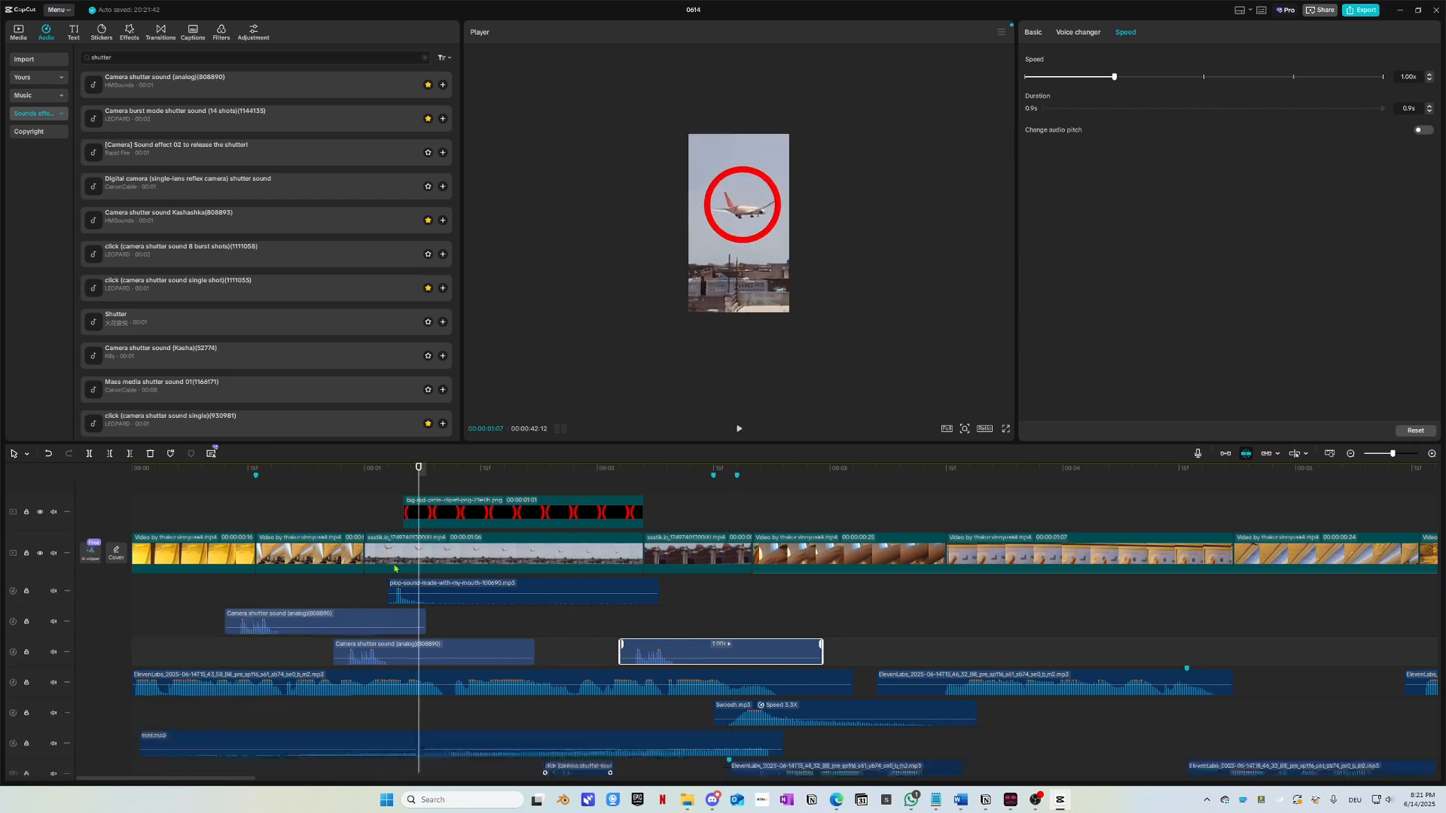
pyautogui.scroll(-2, 486, 607)
pyautogui.moveTo(453, 716); pyautogui.dragTo(781, 569)
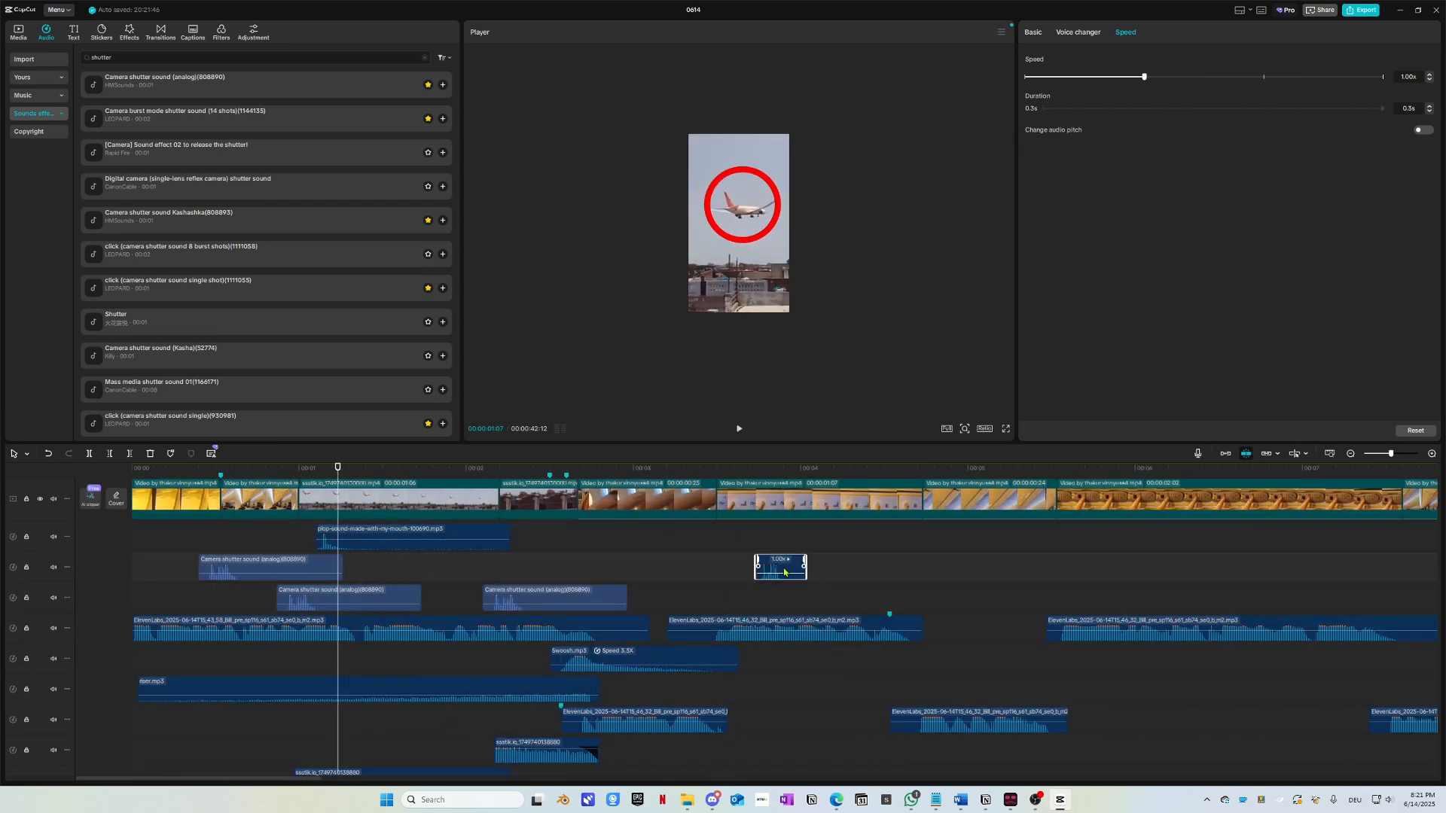
pyautogui.press('space')
pyautogui.press('space')
pyautogui.moveTo(328, 470); pyautogui.dragTo(130, 482)
pyautogui.press('space')
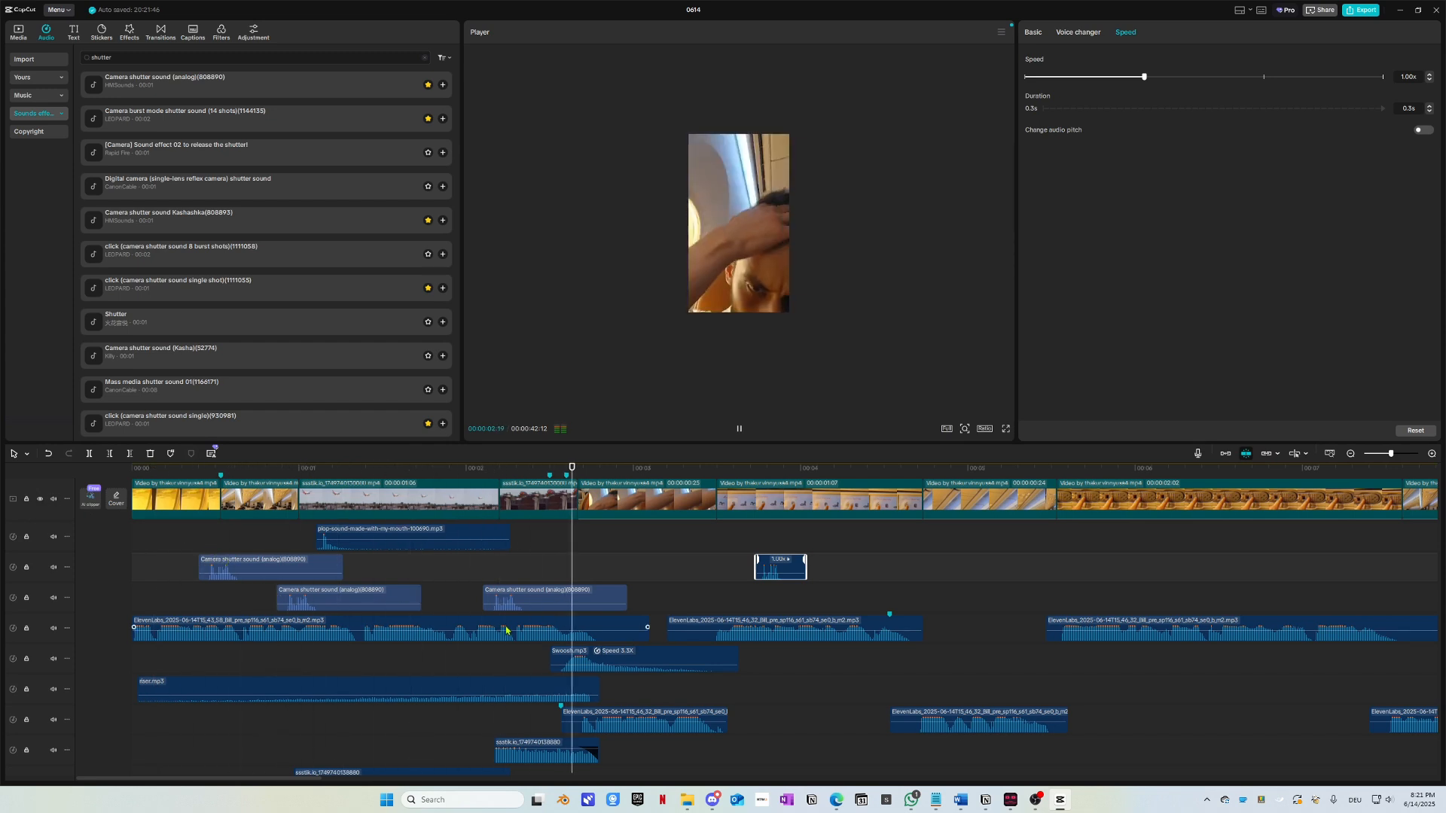
pyautogui.press('space')
pyautogui.click(470, 473)
pyautogui.press('space')
# Step: Shift the short shutter copy earlier and replay the edit from the start
pyautogui.press('space')
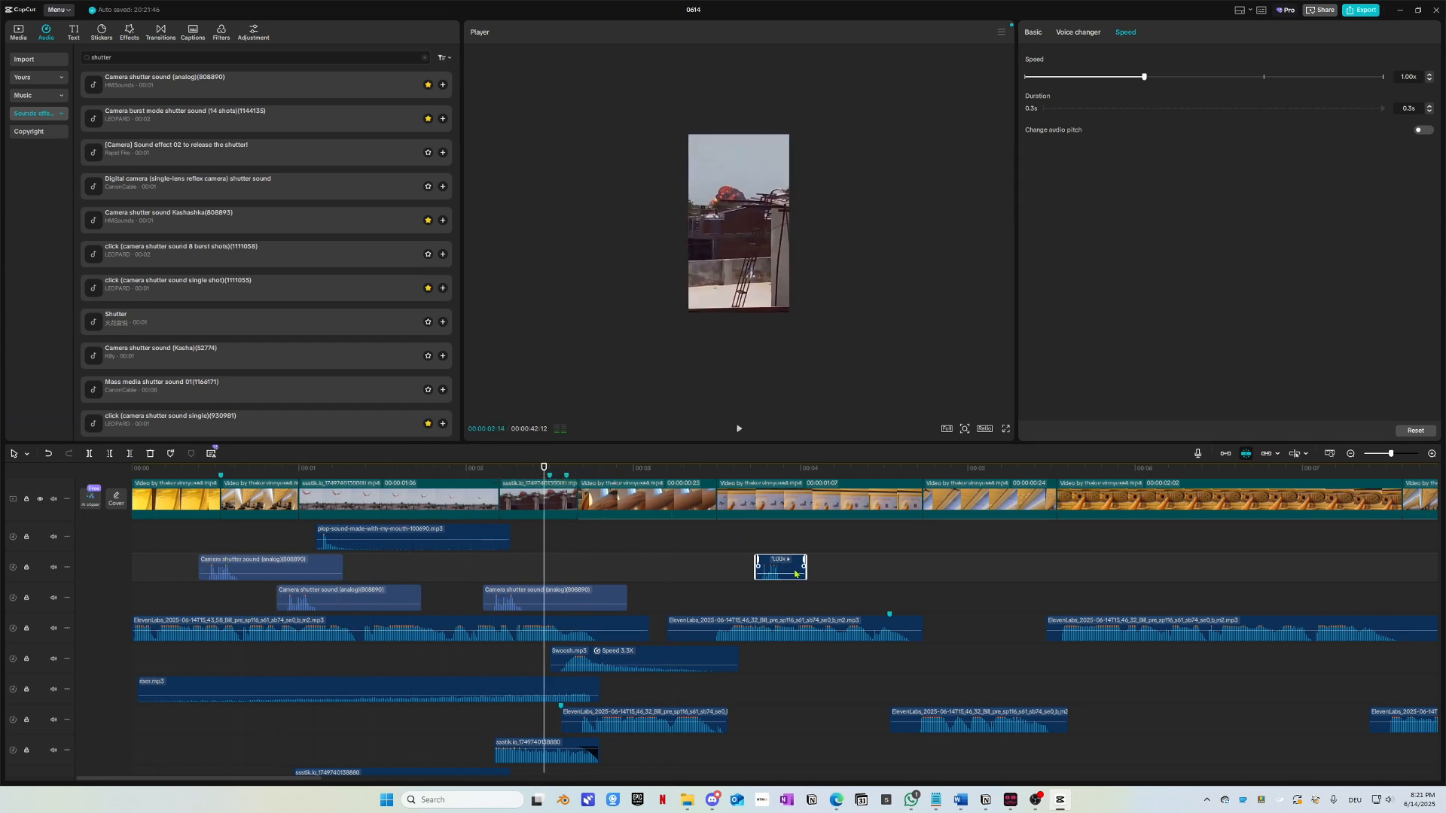
pyautogui.moveTo(793, 571); pyautogui.dragTo(588, 564)
pyautogui.press('space')
pyautogui.press('space')
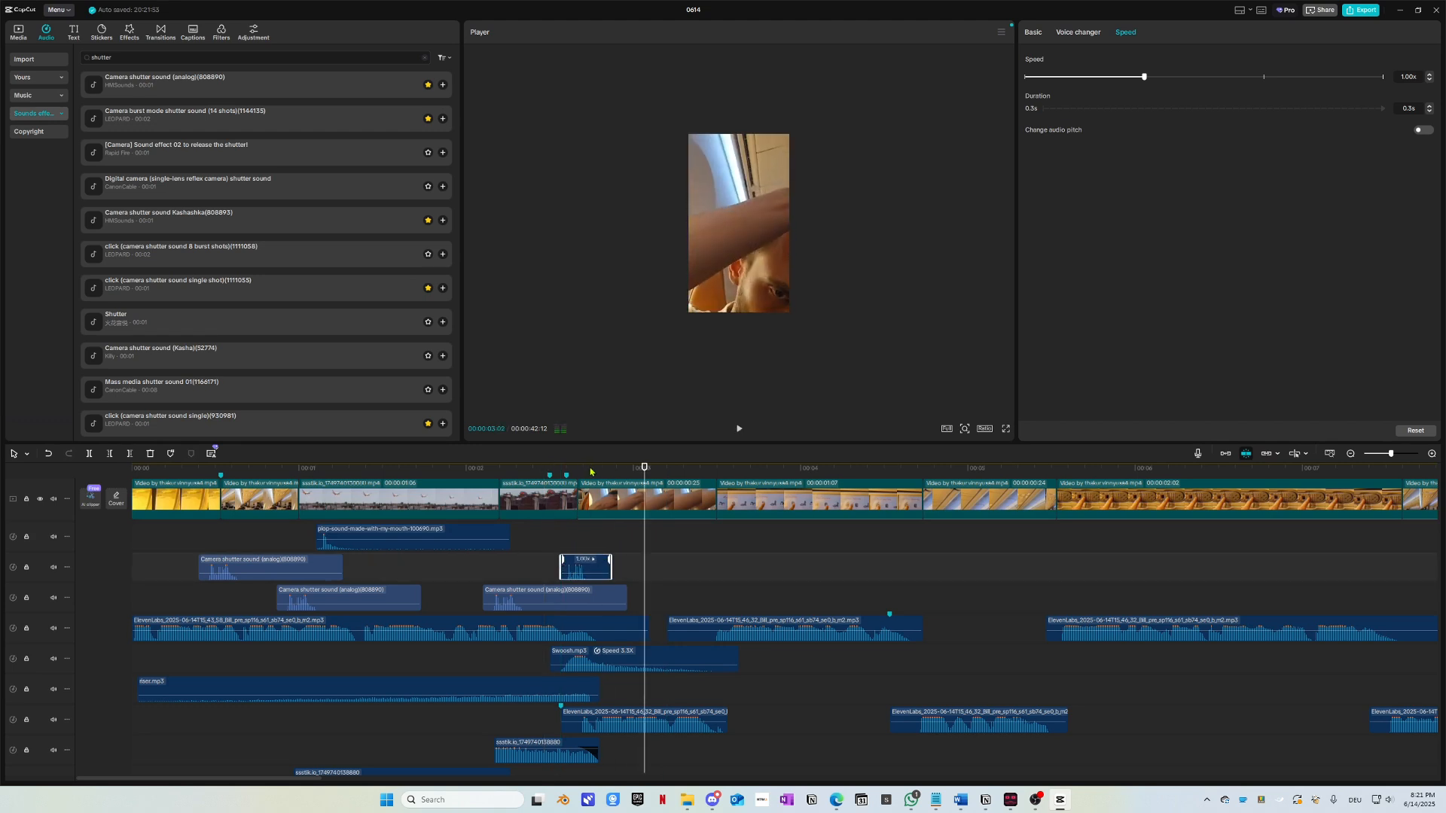
pyautogui.moveTo(591, 473); pyautogui.dragTo(21, 519)
pyautogui.press('space')
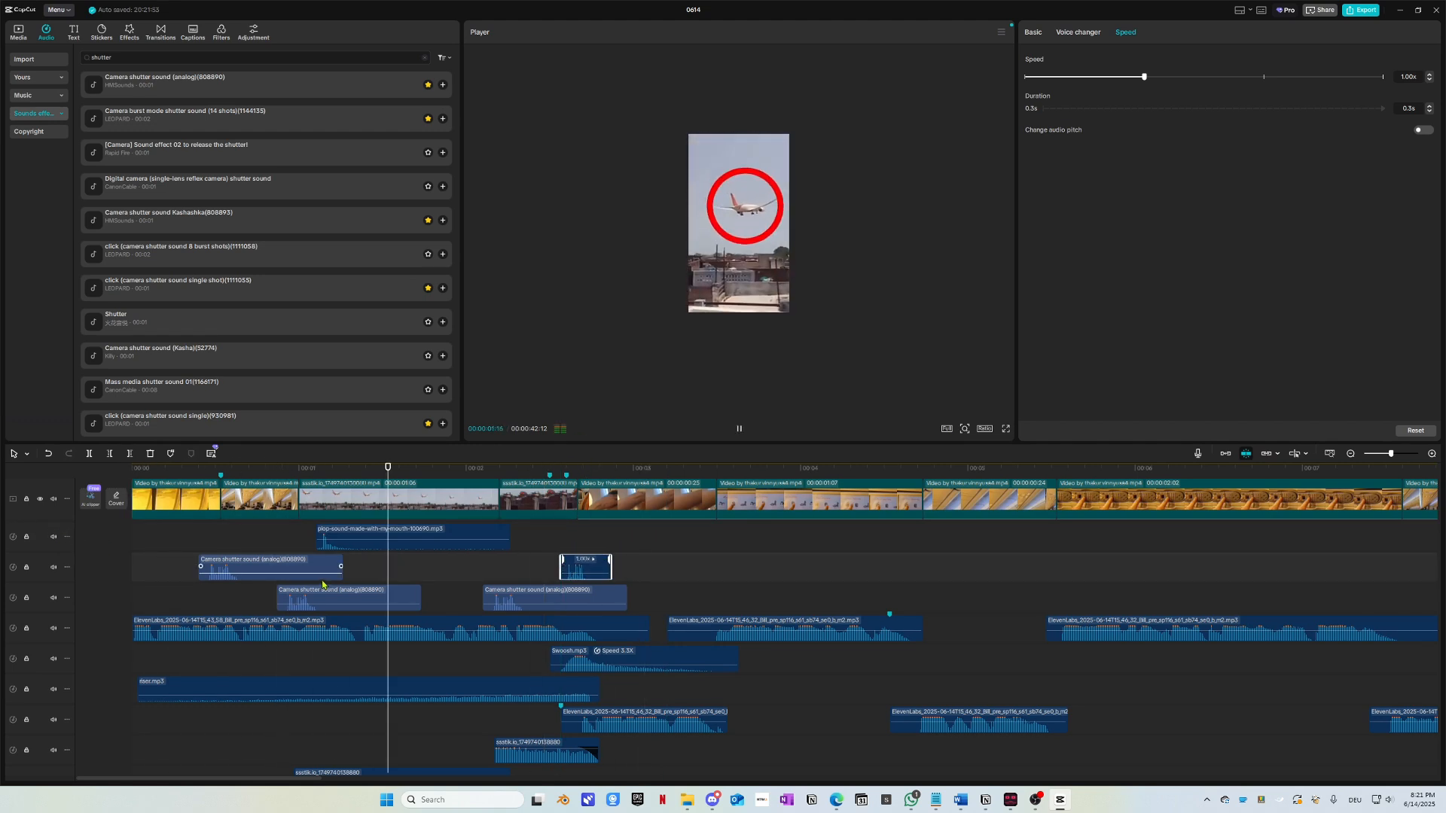
pyautogui.scroll(2, 681, 693)
pyautogui.press('space')
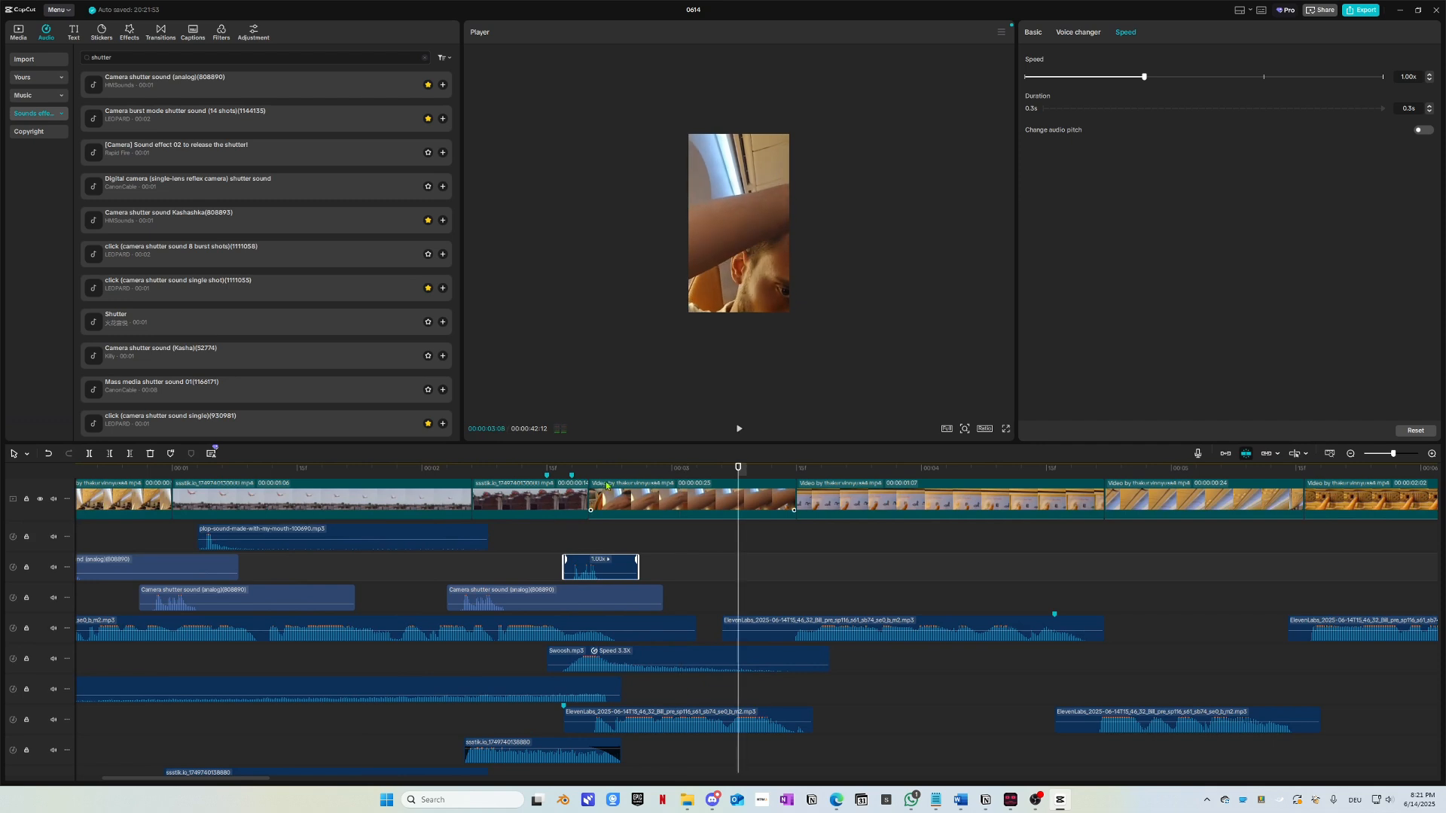
pyautogui.moveTo(708, 472); pyautogui.dragTo(45, 490)
pyautogui.press('space')
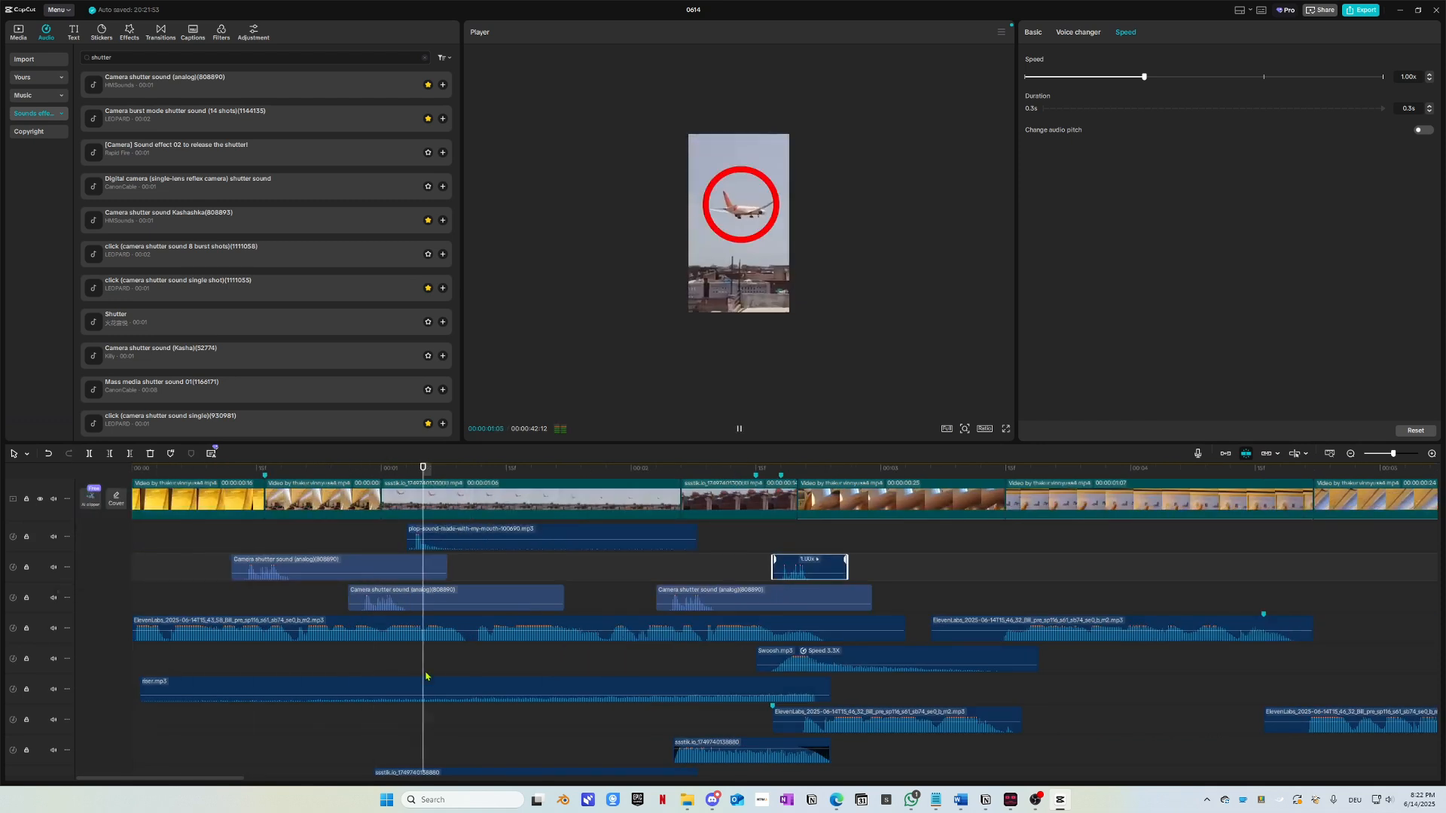
pyautogui.press('space')
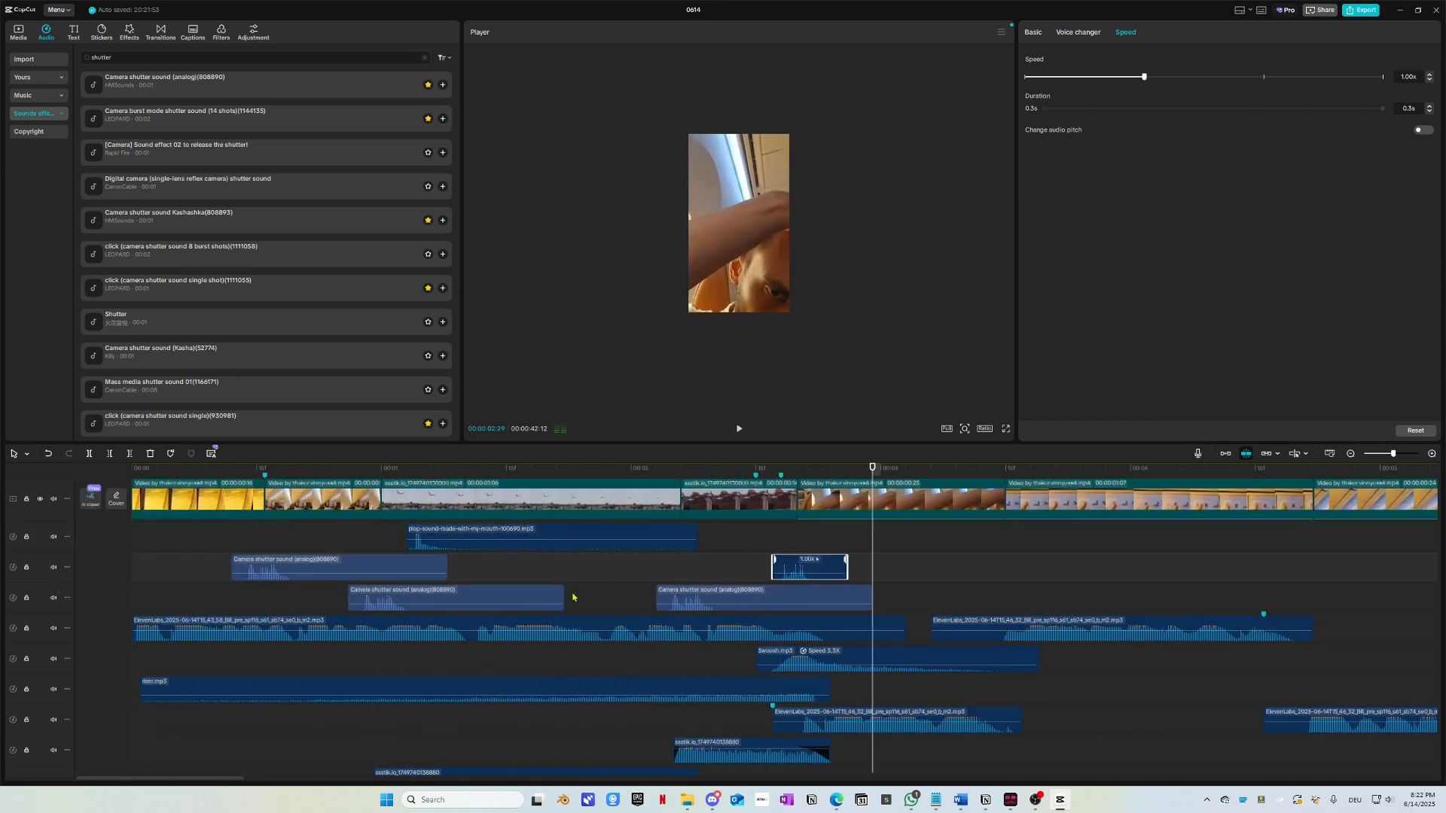
# Step: Replay the edit, stopping at 00:00:03:16, then go to the desktop to find sound files
pyautogui.moveTo(290, 470); pyautogui.dragTo(113, 479)
pyautogui.press('space')
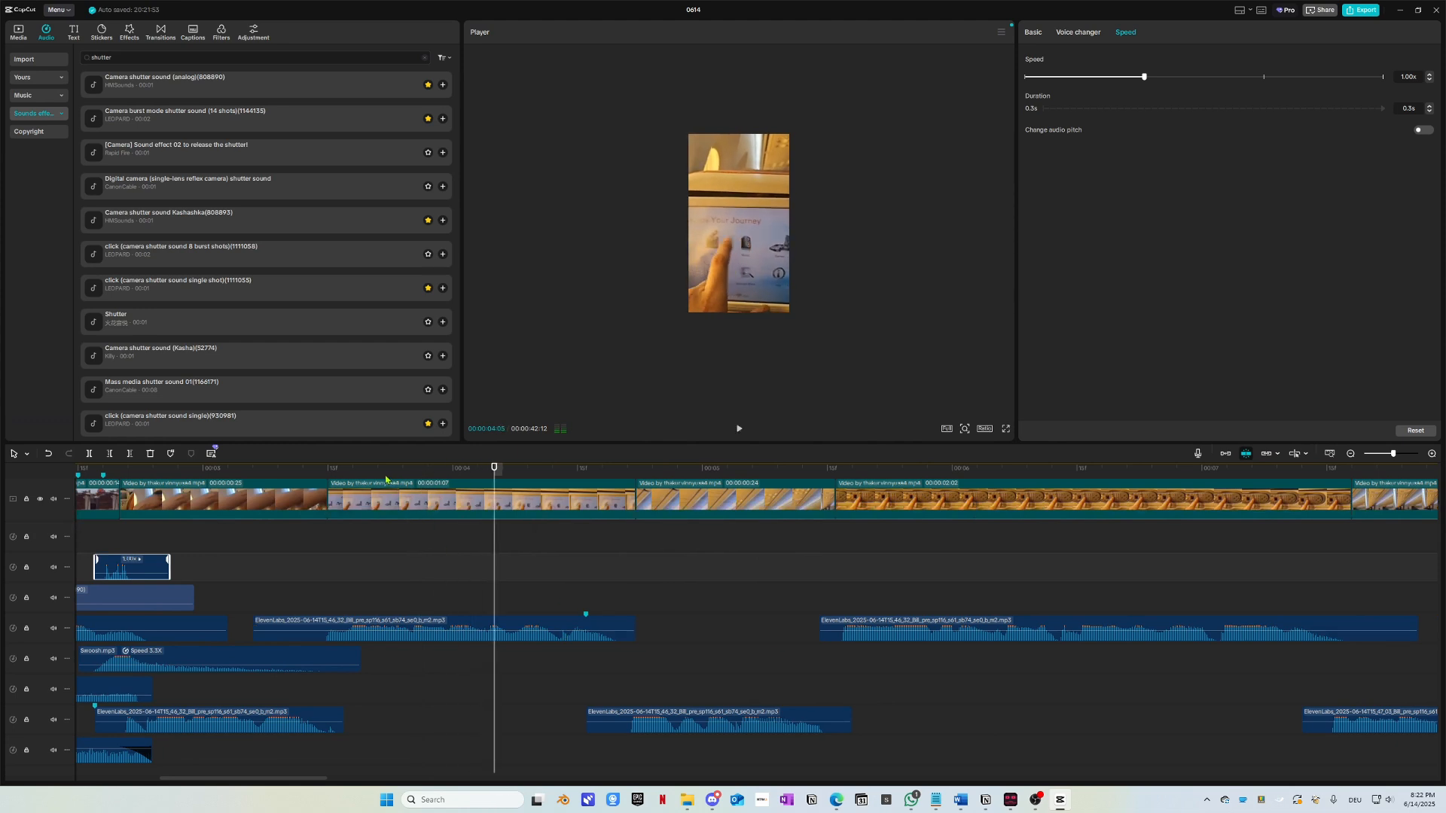
pyautogui.click(174, 467)
pyautogui.press('space')
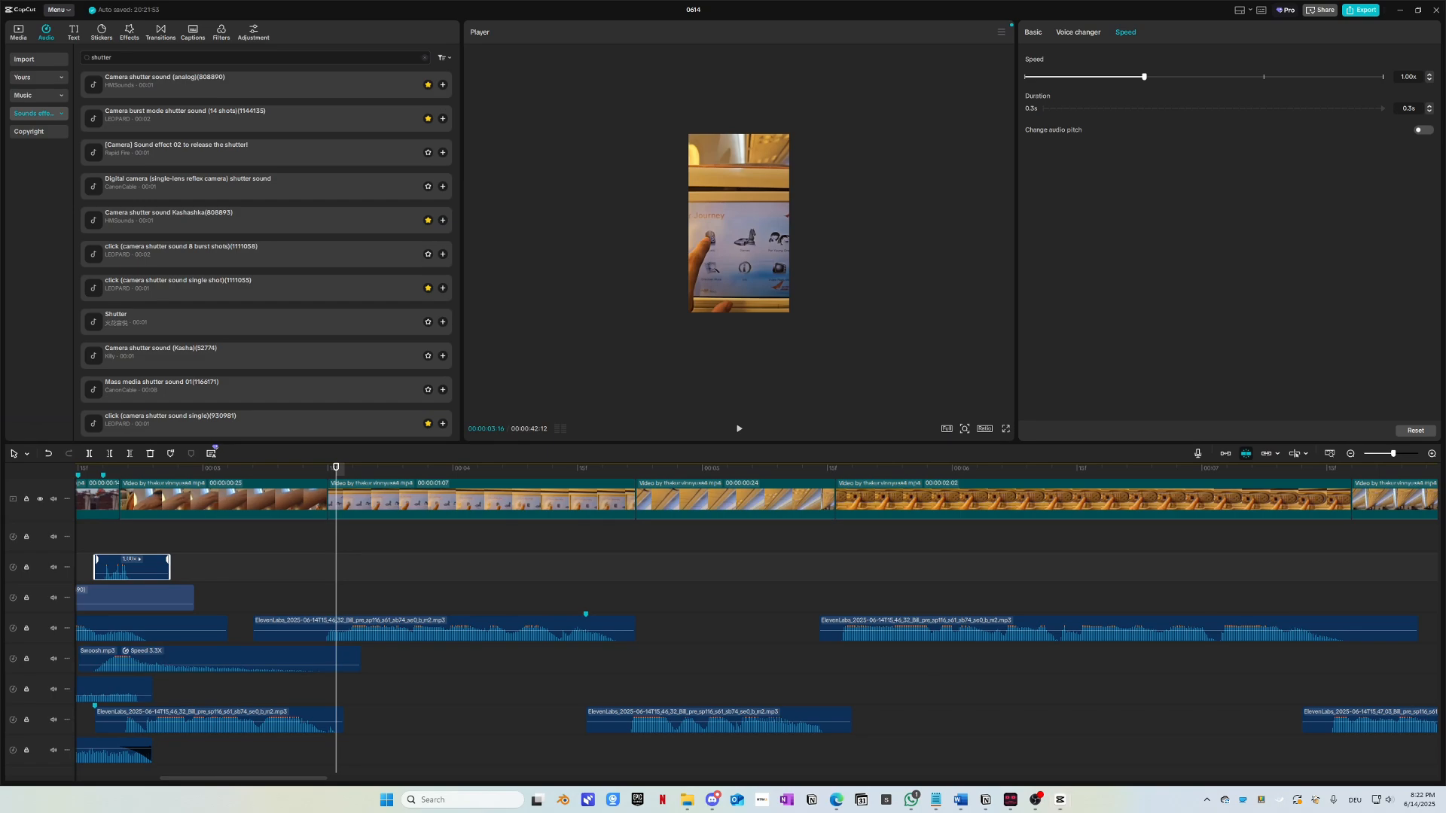
pyautogui.press('super+d')
pyautogui.press('super+d')
# Step: Drag woosh-104586.mp3 from the sound effects folder onto the CapCut timeline as a 1.4 s clip
pyautogui.moveTo(0, 395); pyautogui.dragTo(465, 343)
pyautogui.scroll(-12, 471, 554)
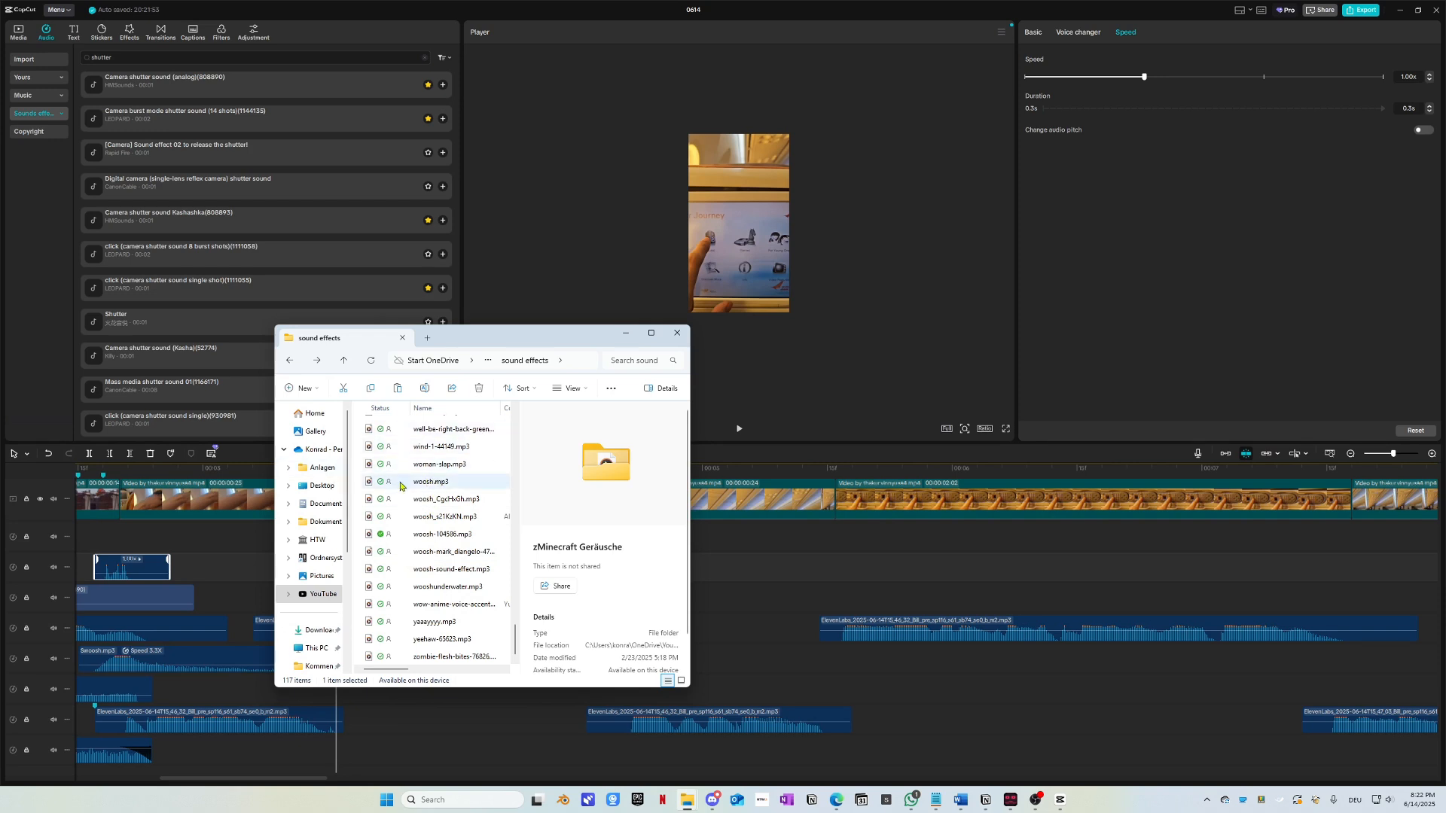
pyautogui.click(368, 554)
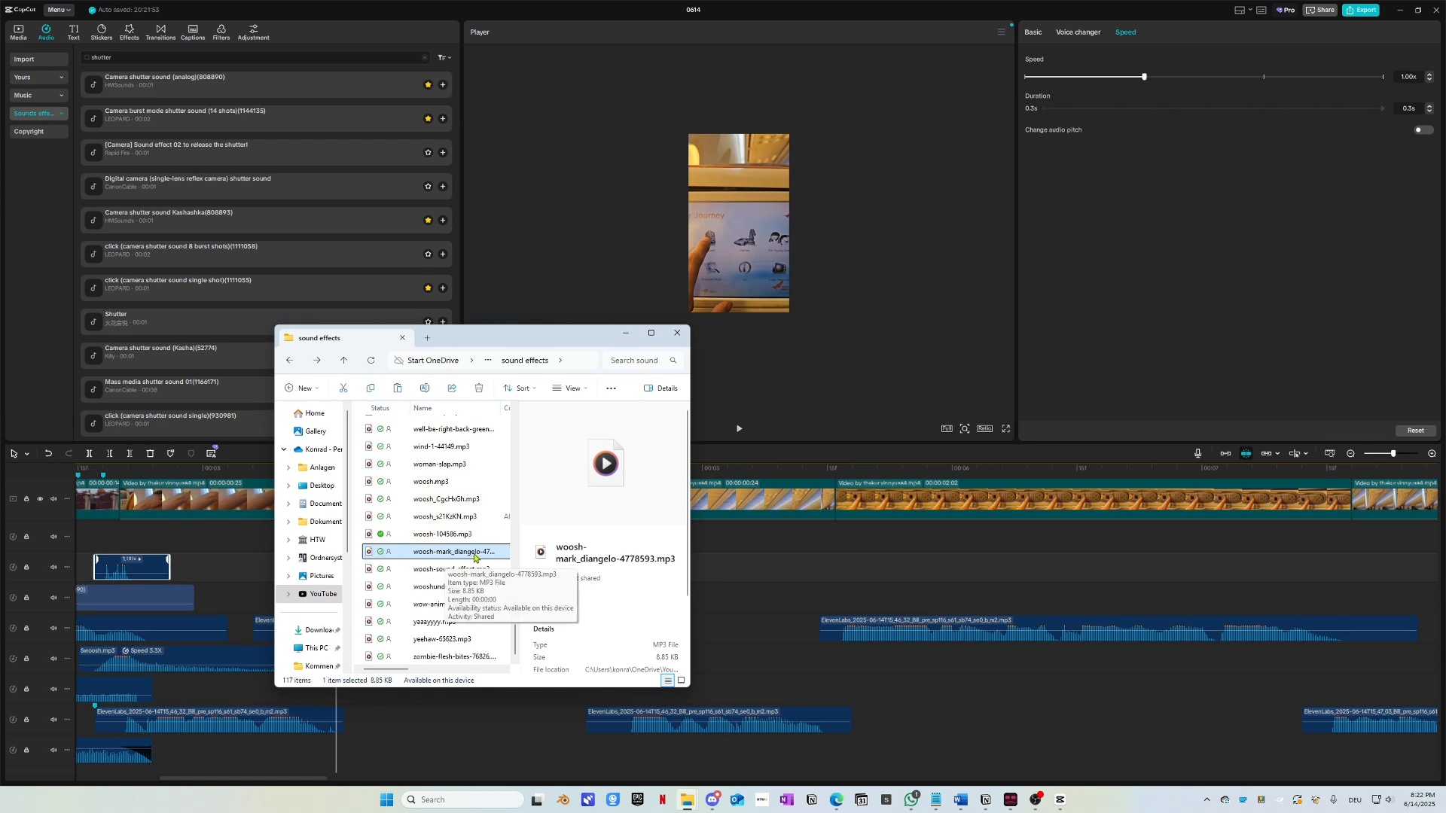
pyautogui.click(454, 537)
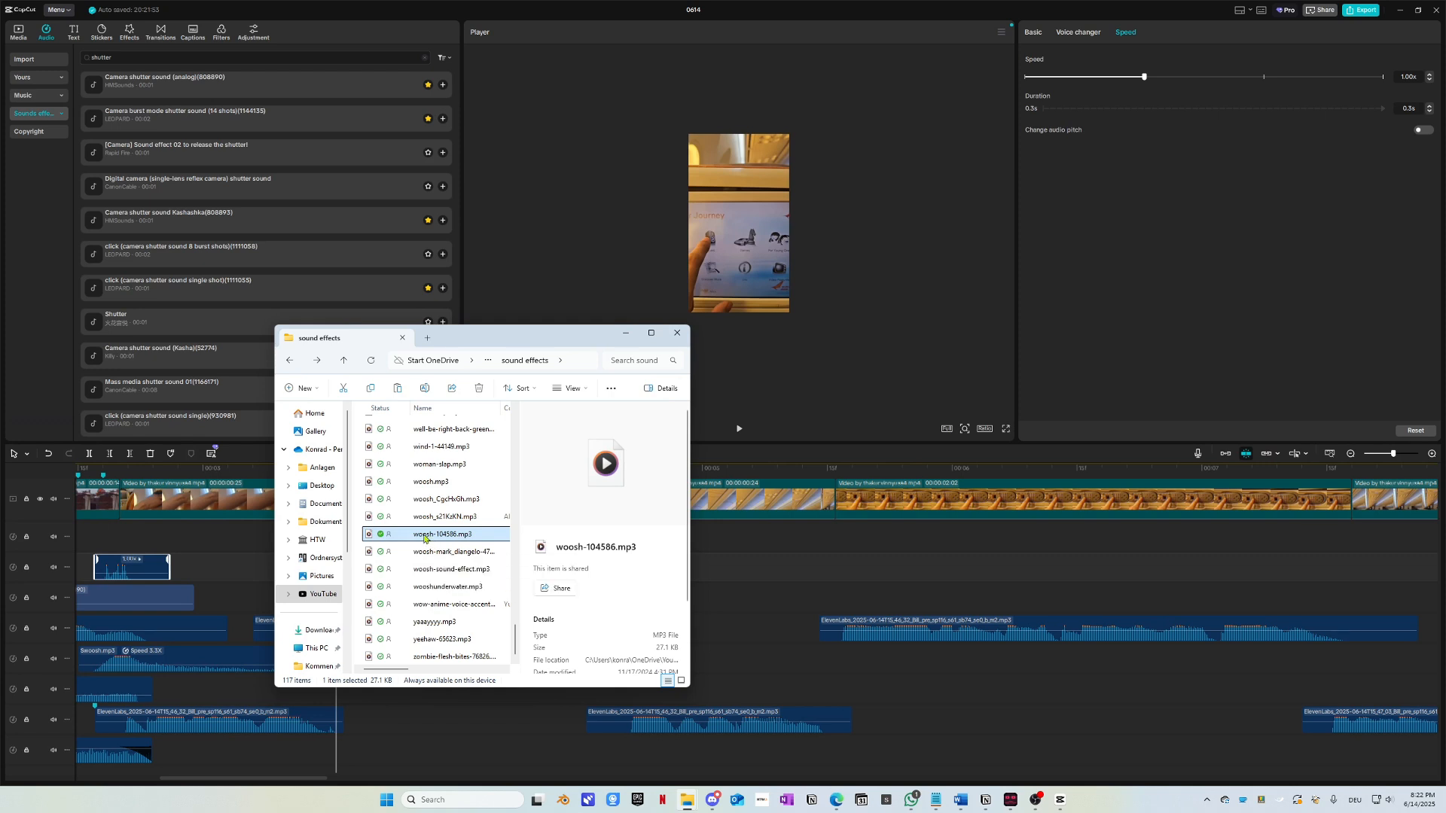
pyautogui.moveTo(424, 540); pyautogui.dragTo(733, 605)
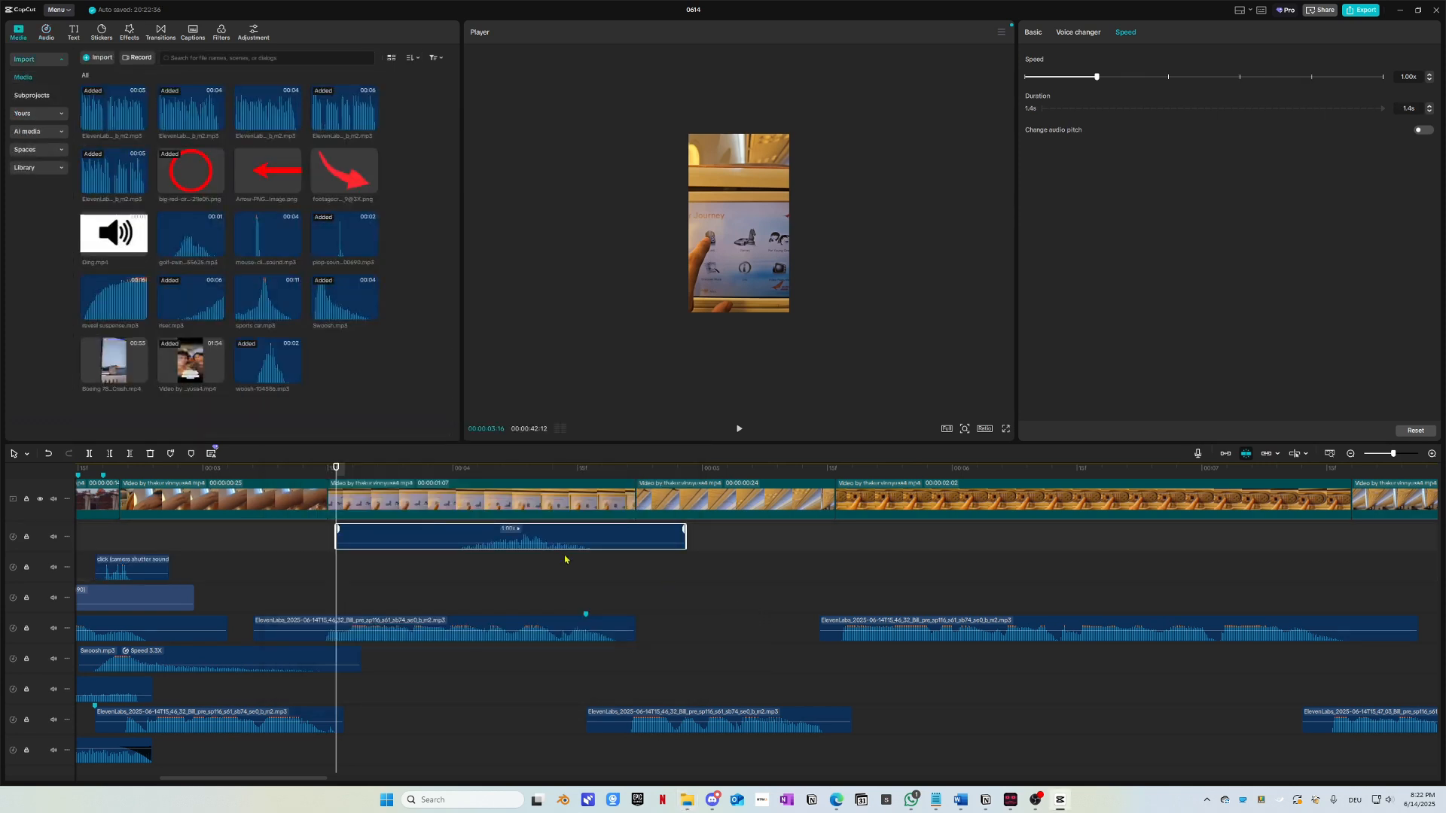
# Step: Move the woosh clip earlier, paste a copy, and rearrange the woosh clips across audio tracks
pyautogui.press('space')
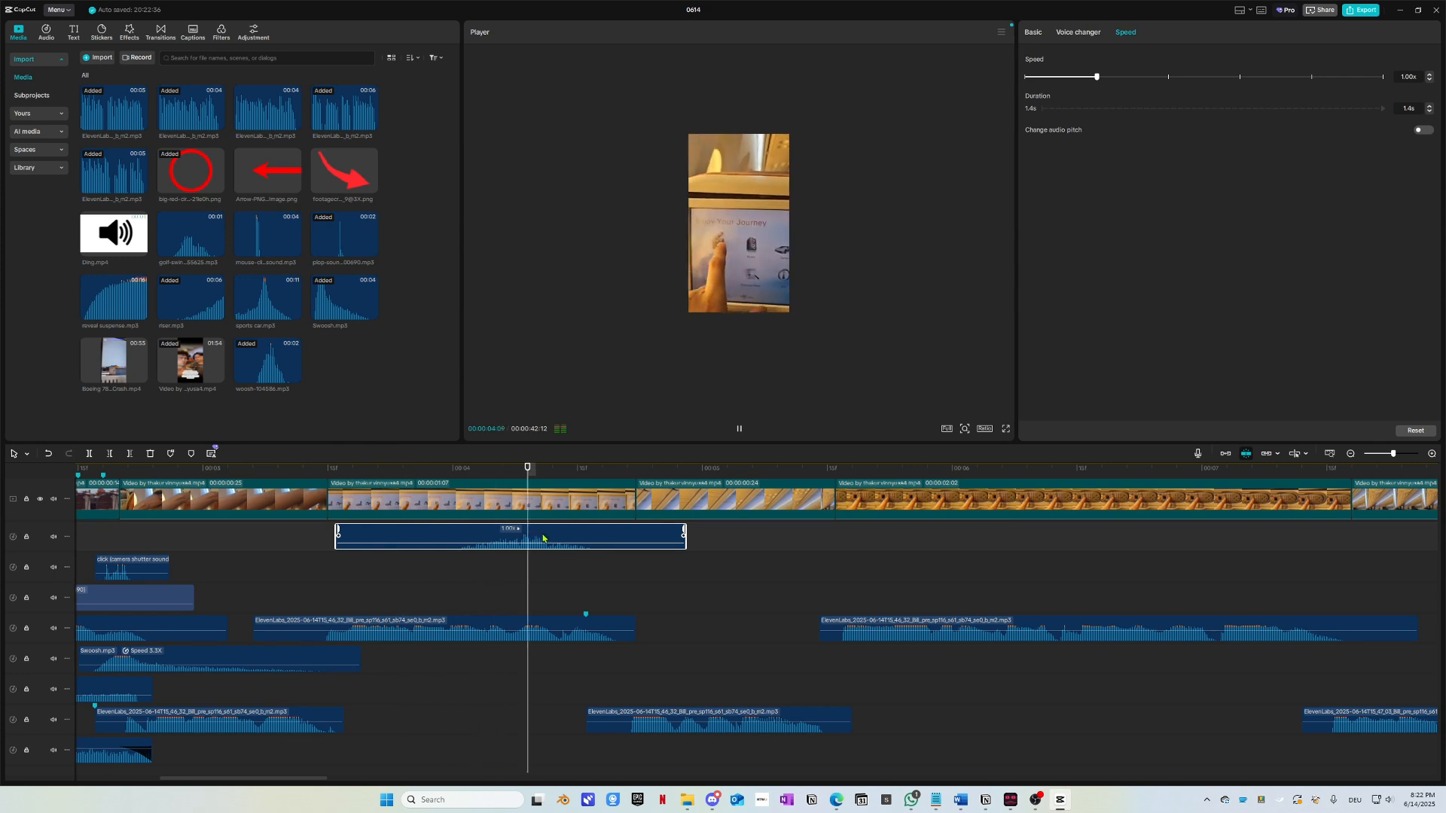
pyautogui.moveTo(554, 472); pyautogui.dragTo(567, 498)
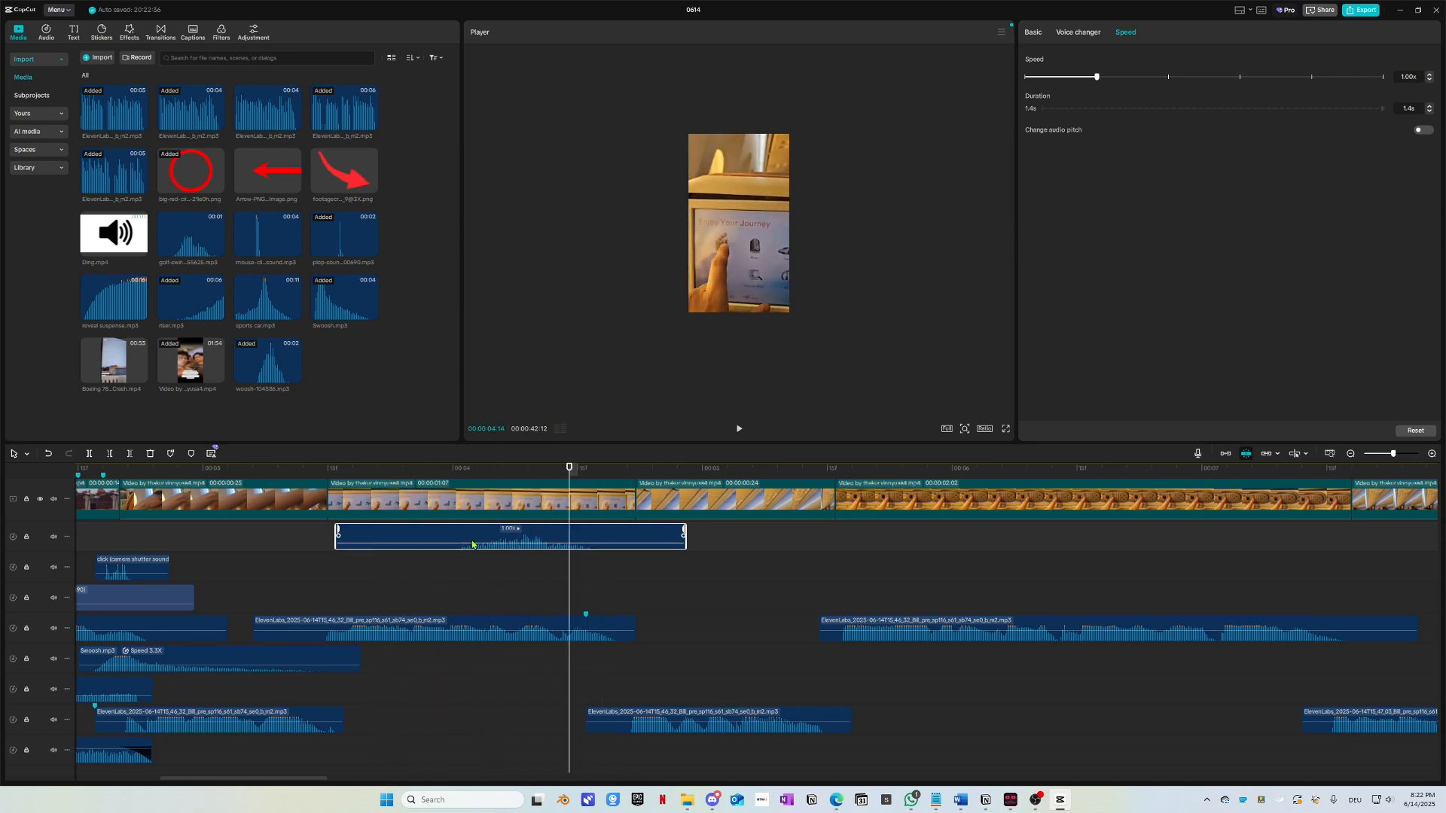
pyautogui.moveTo(468, 542); pyautogui.dragTo(305, 540)
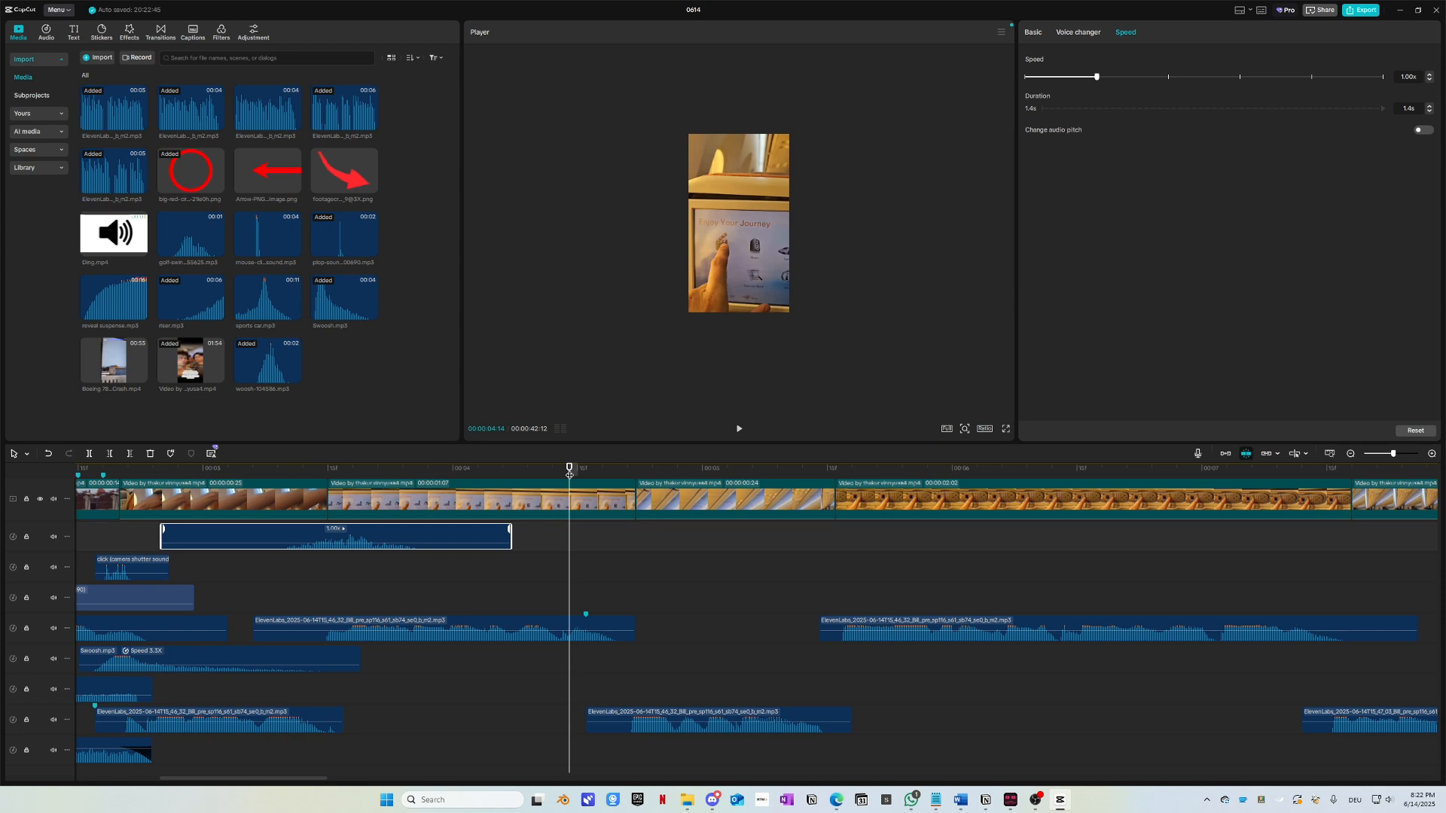
pyautogui.hotkey('ctrl', 'v')
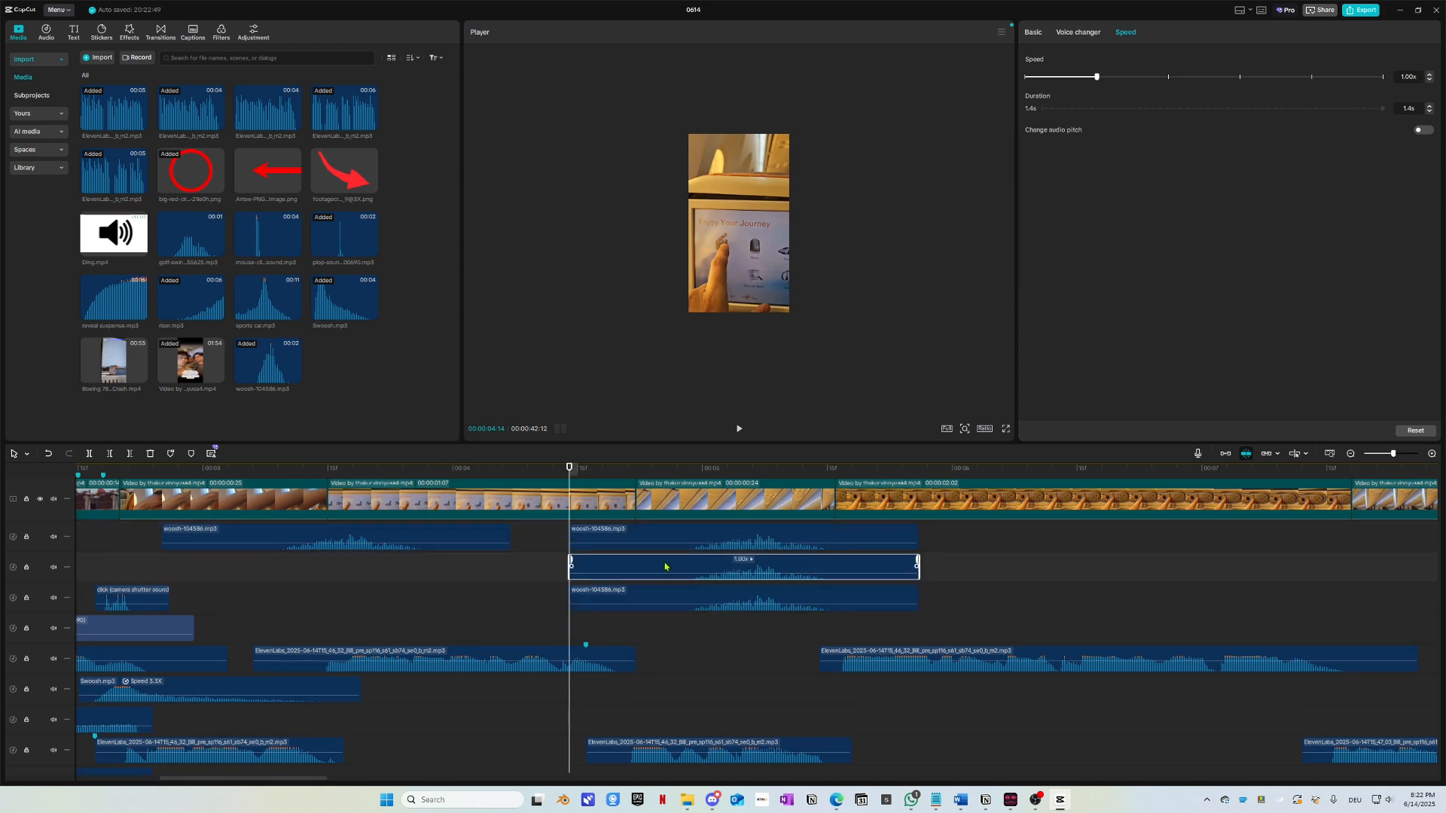
pyautogui.moveTo(692, 541)
pyautogui.mouseDown()
pyautogui.moveTo(591, 549)
pyautogui.moveTo(619, 577)
pyautogui.moveTo(736, 540)
pyautogui.moveTo(715, 537)
pyautogui.mouseUp()
pyautogui.moveTo(689, 600); pyautogui.dragTo(1307, 539)
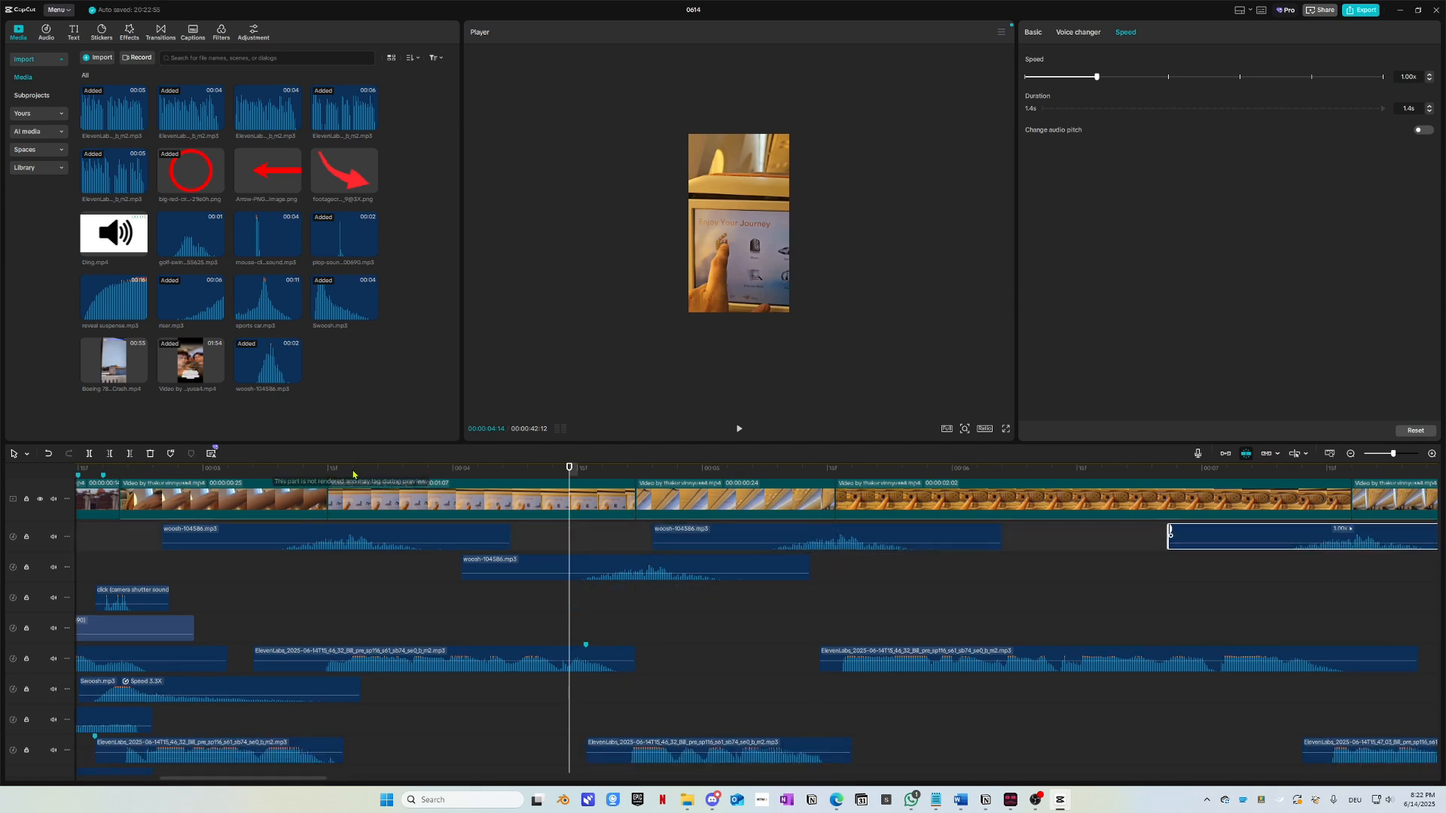
# Step: Play back the woosh placement, then delete the three extra woosh clips
pyautogui.click(244, 469)
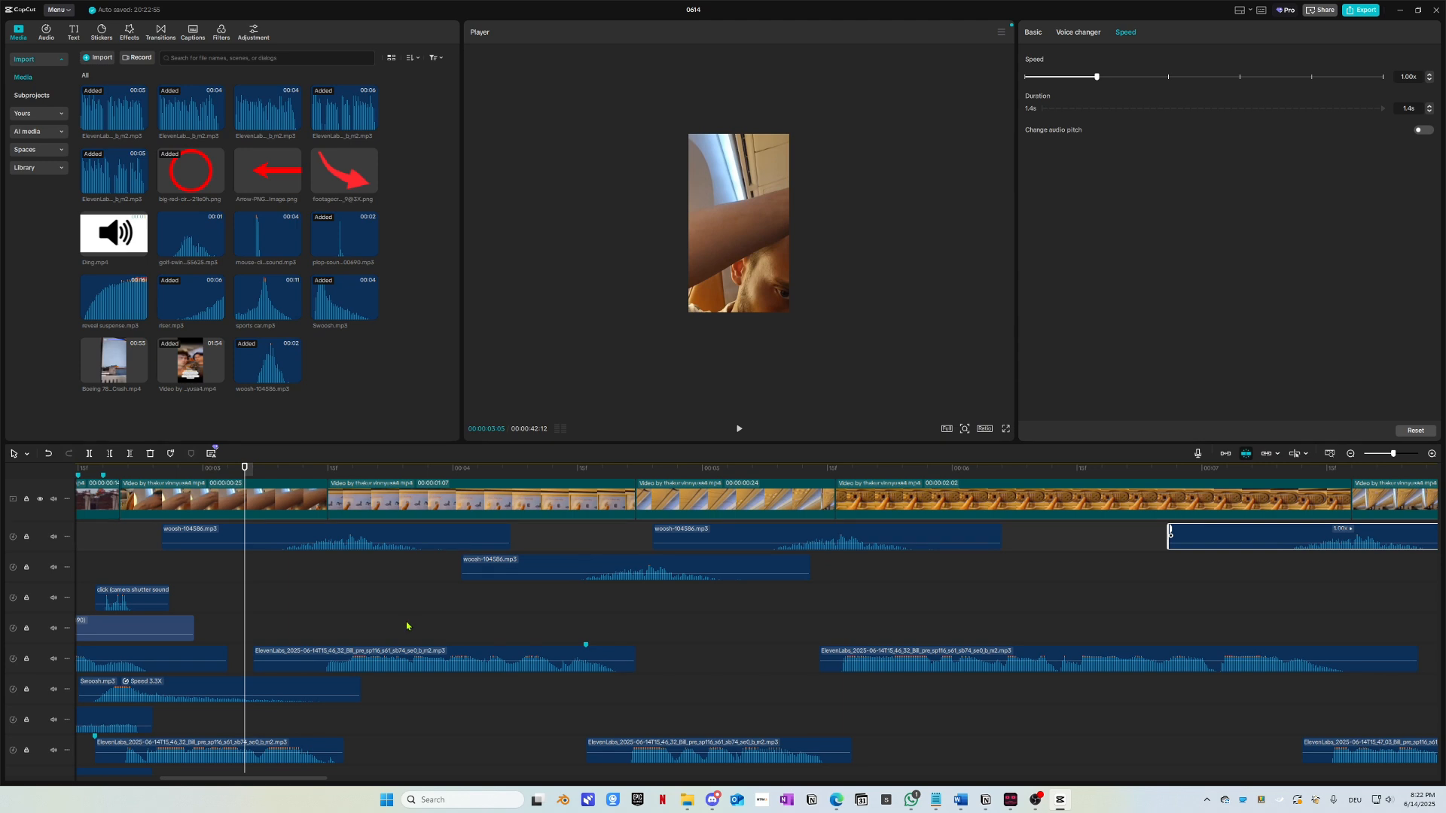
pyautogui.press('space')
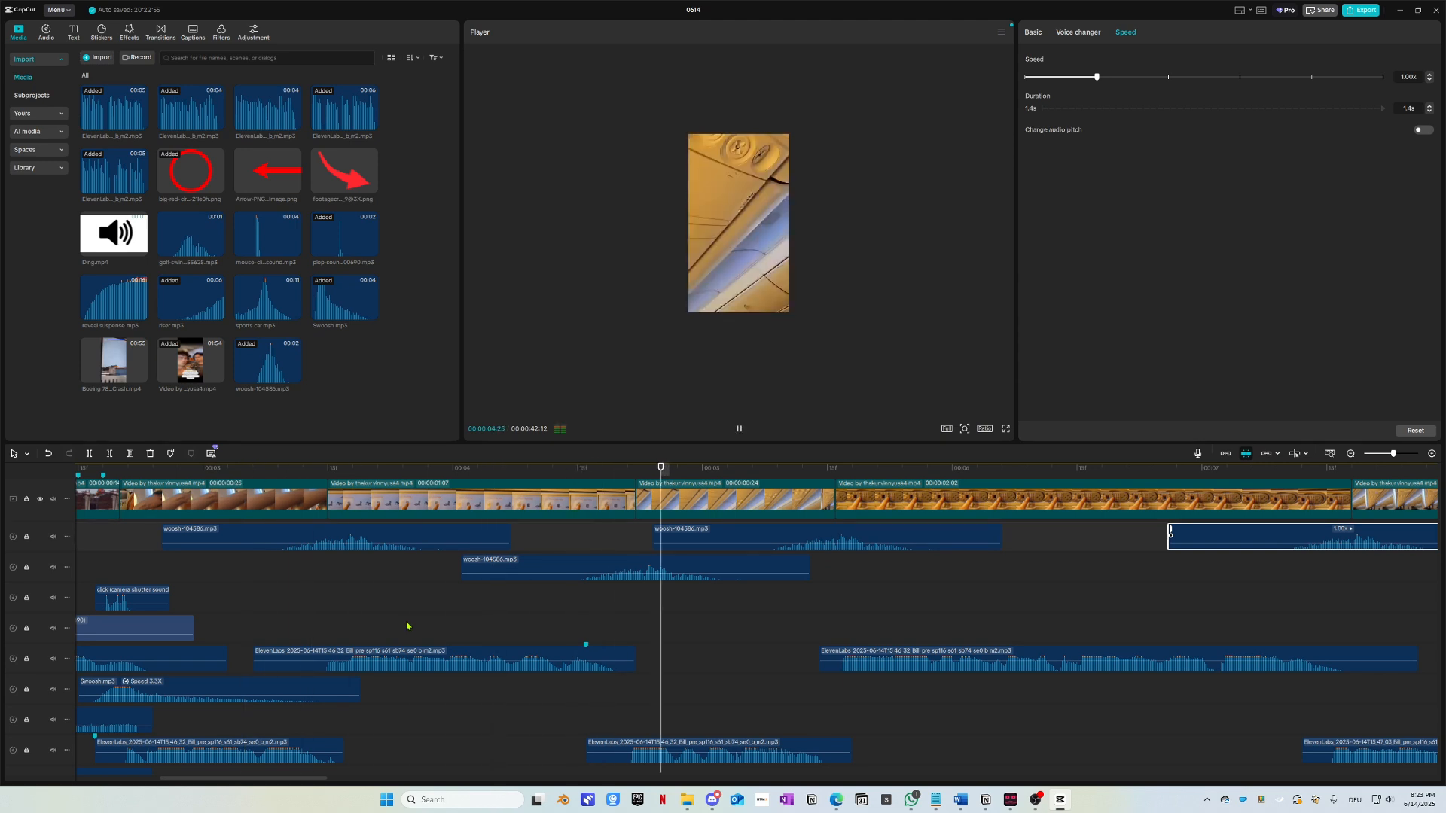
pyautogui.scroll(-2, 423, 619)
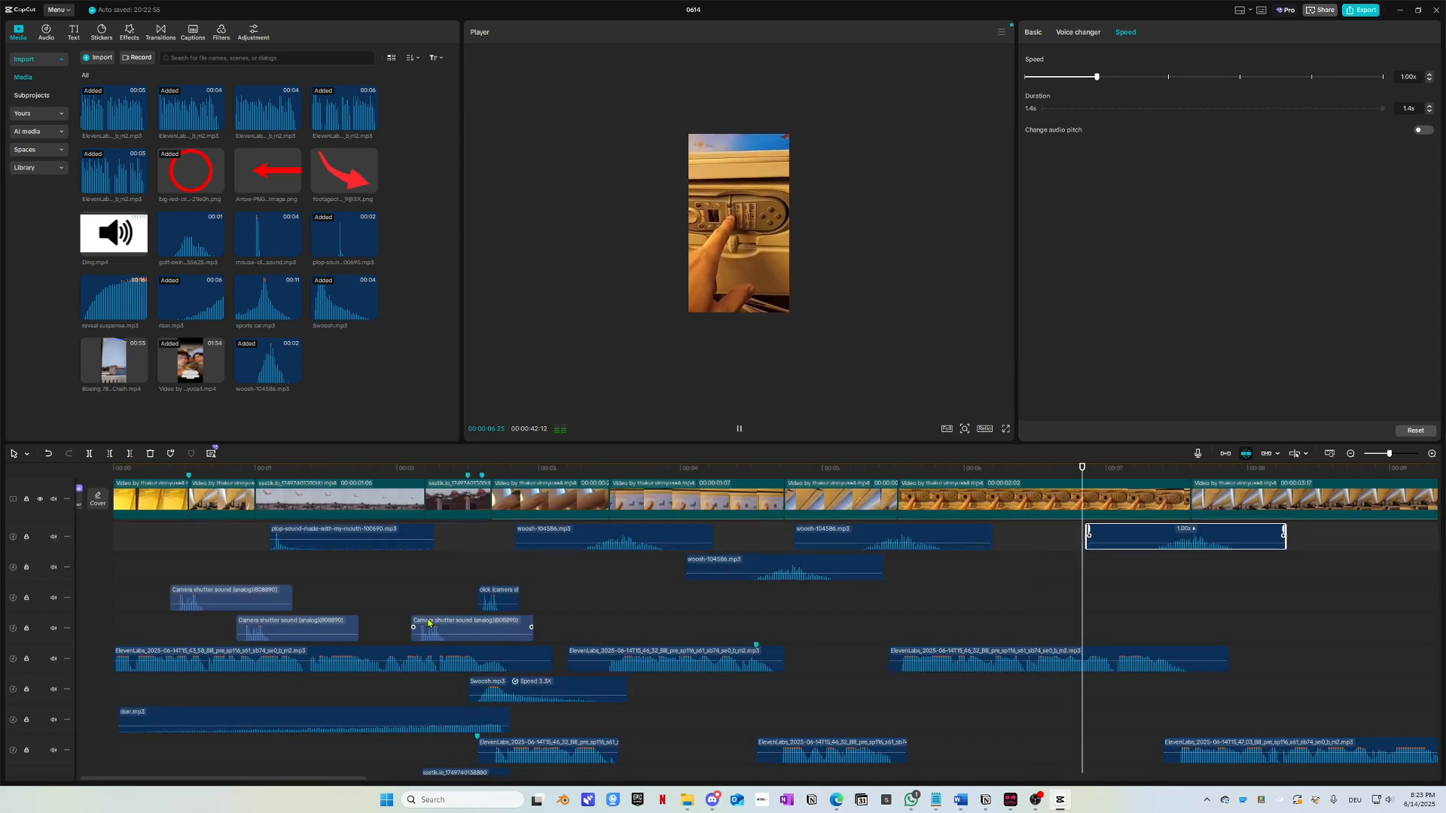
pyautogui.hscroll(2, 428, 623)
pyautogui.click(443, 473)
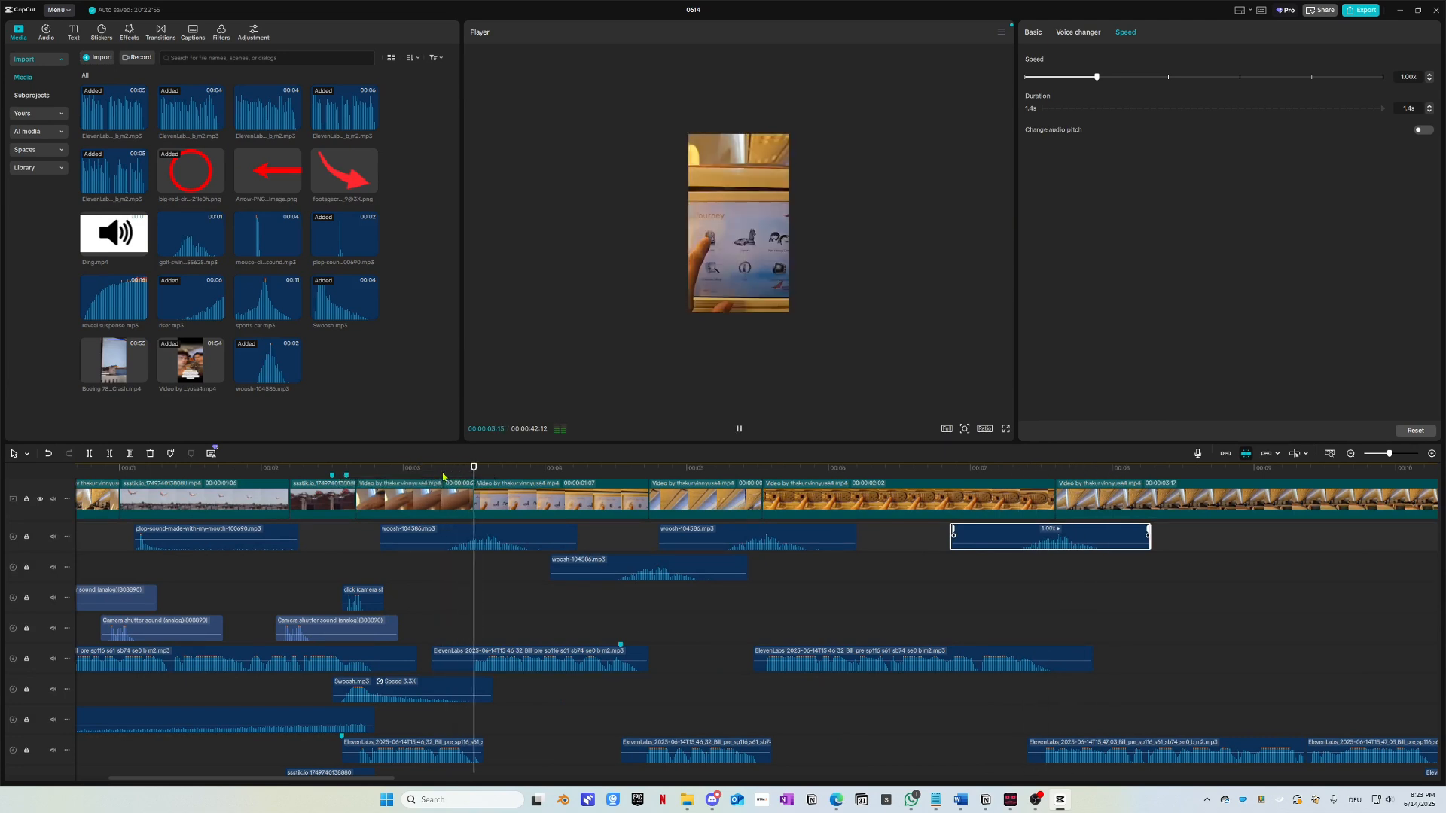
pyautogui.press('space')
pyautogui.moveTo(407, 469); pyautogui.dragTo(389, 470)
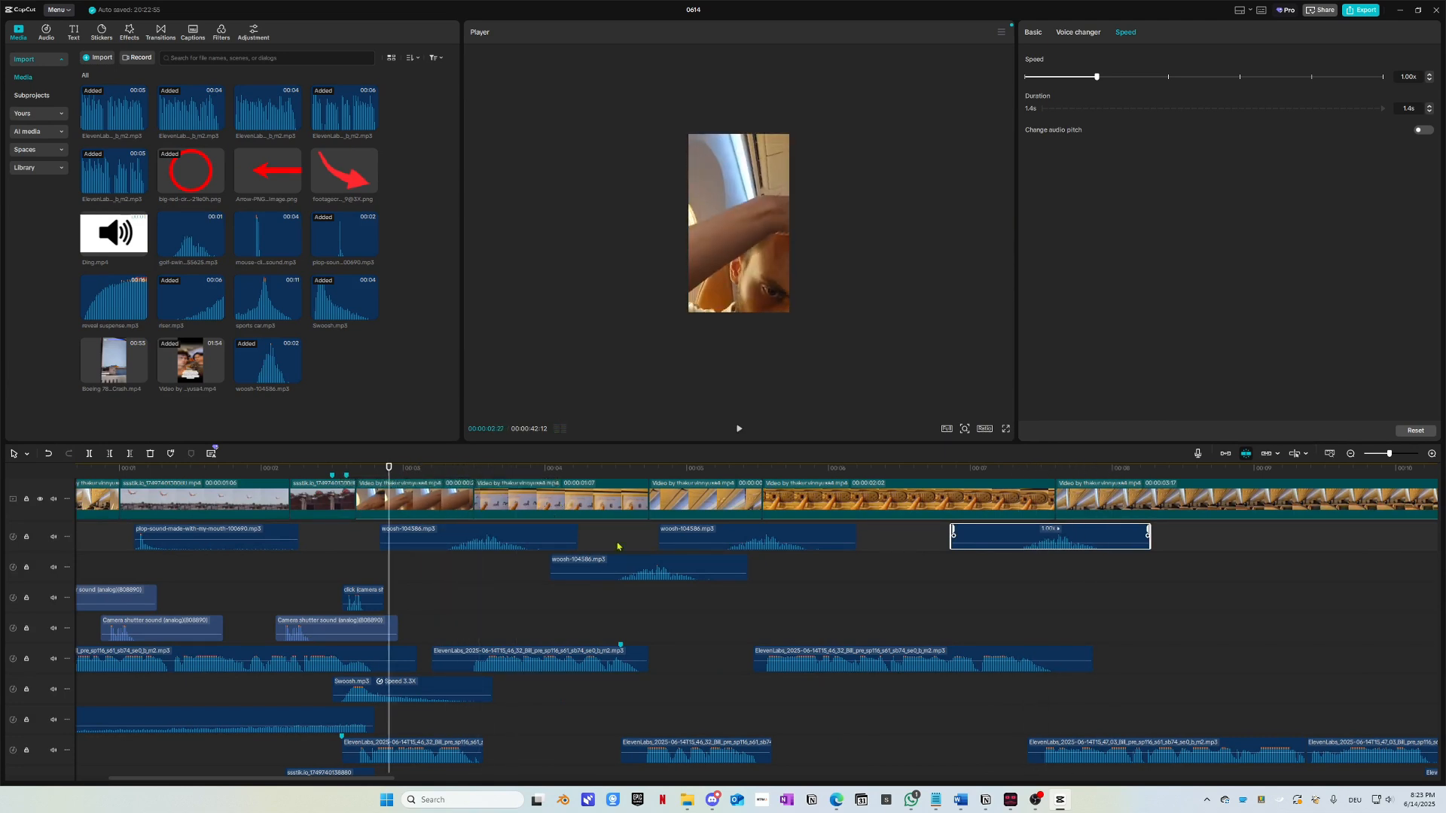
pyautogui.moveTo(976, 613); pyautogui.dragTo(636, 537)
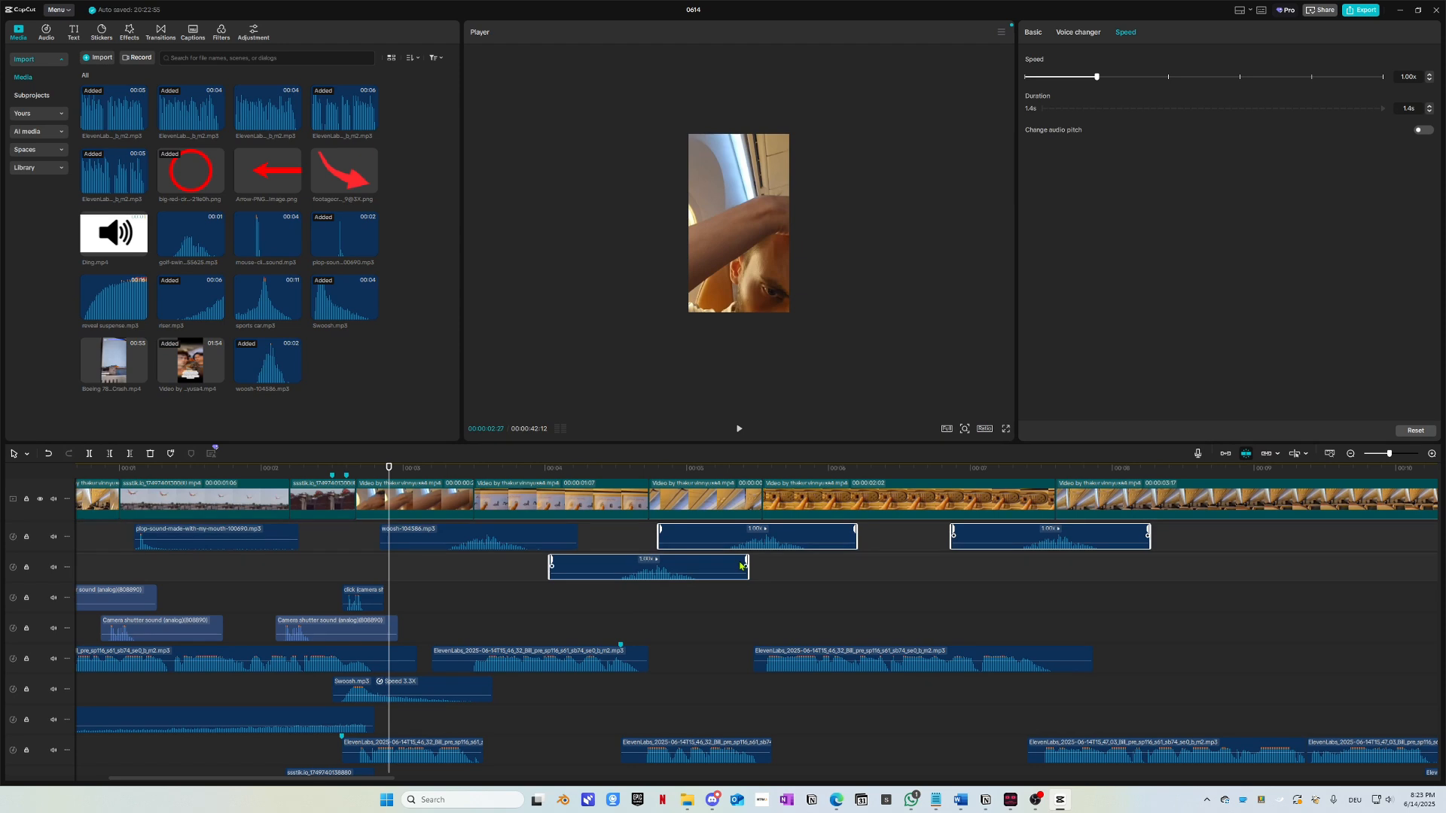
pyautogui.press('Delete')
# Step: Nudge the remaining woosh clip slightly earlier and check its timing around 00:00:03:04
pyautogui.press('space')
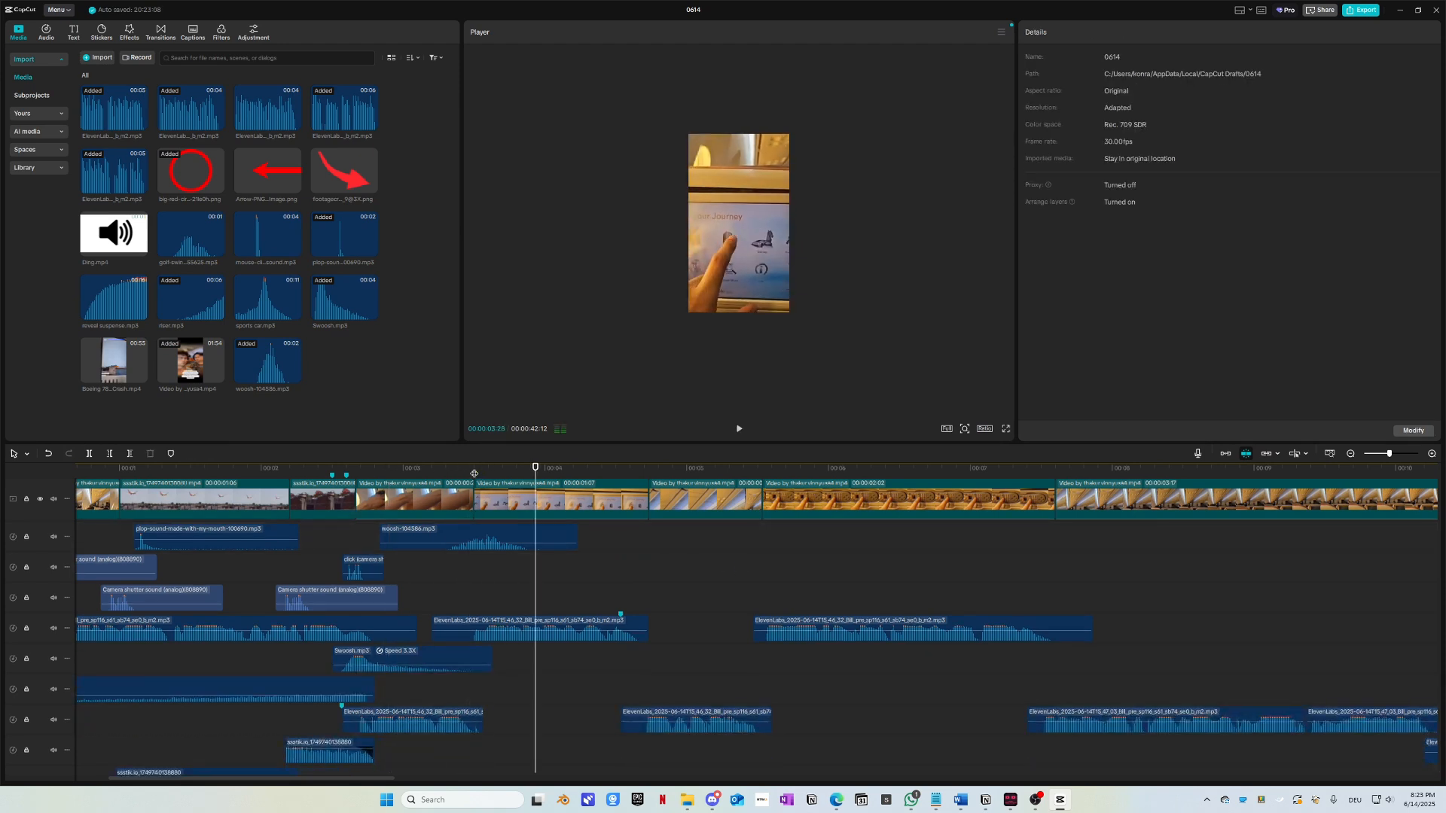
pyautogui.click(422, 471)
pyautogui.moveTo(517, 538); pyautogui.dragTo(502, 534)
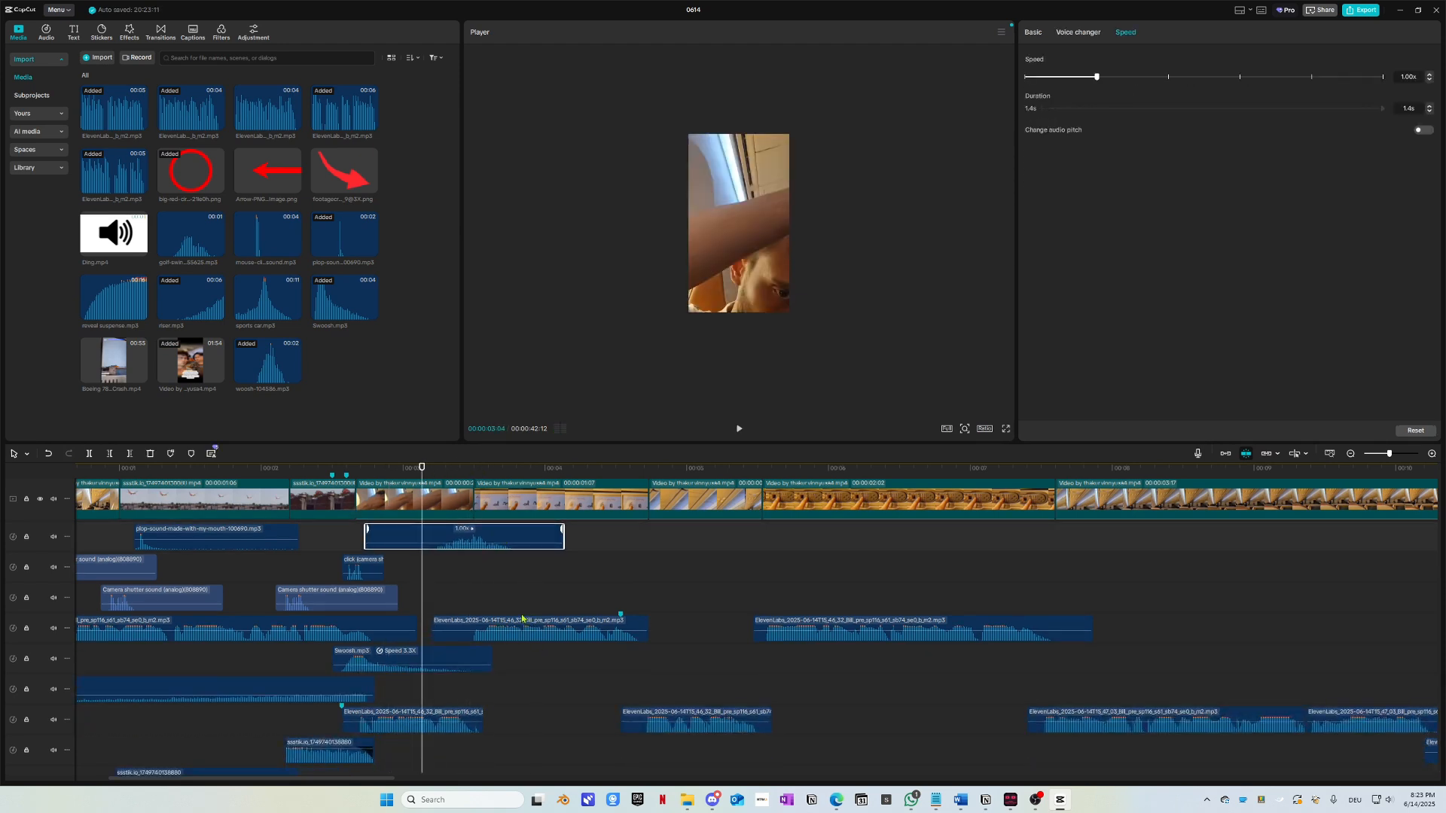
pyautogui.press('space')
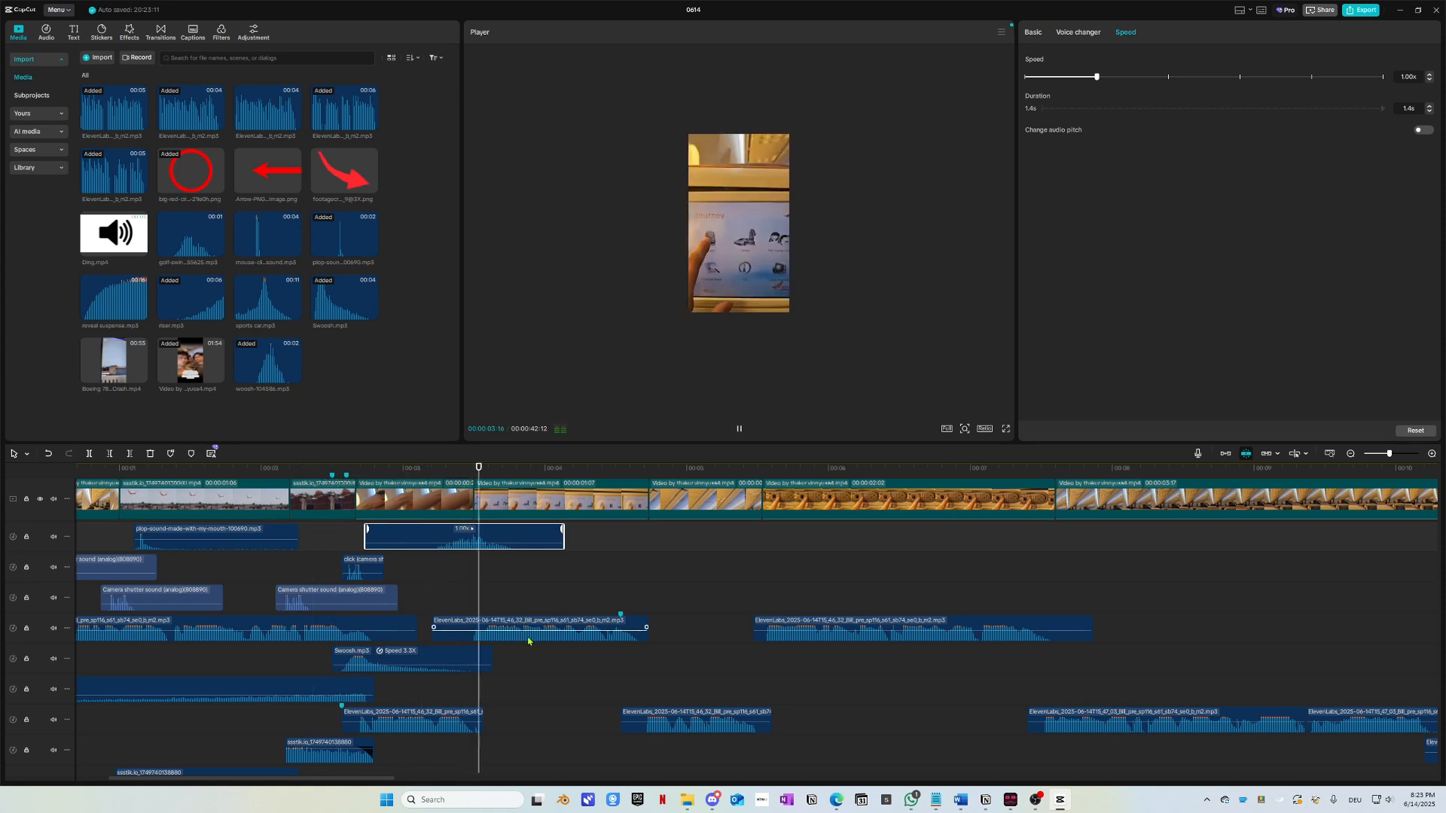
pyautogui.press('space')
pyautogui.click(464, 472)
# Step: Shift the woosh slightly later, preview the section, and bring up the sound effects folder
pyautogui.scroll(5, 500, 542)
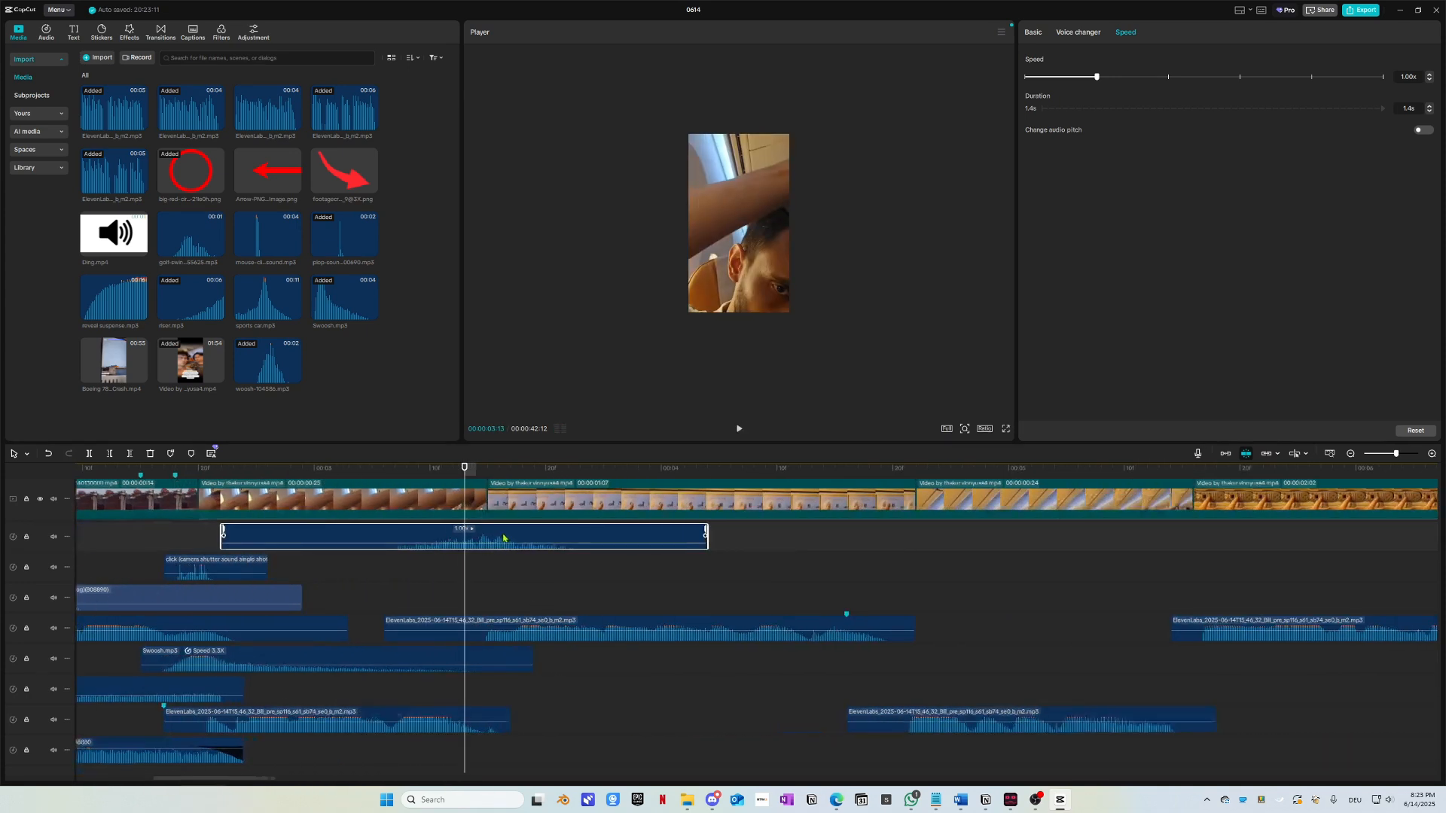
pyautogui.moveTo(503, 538); pyautogui.dragTo(538, 538)
pyautogui.moveTo(488, 470); pyautogui.dragTo(411, 470)
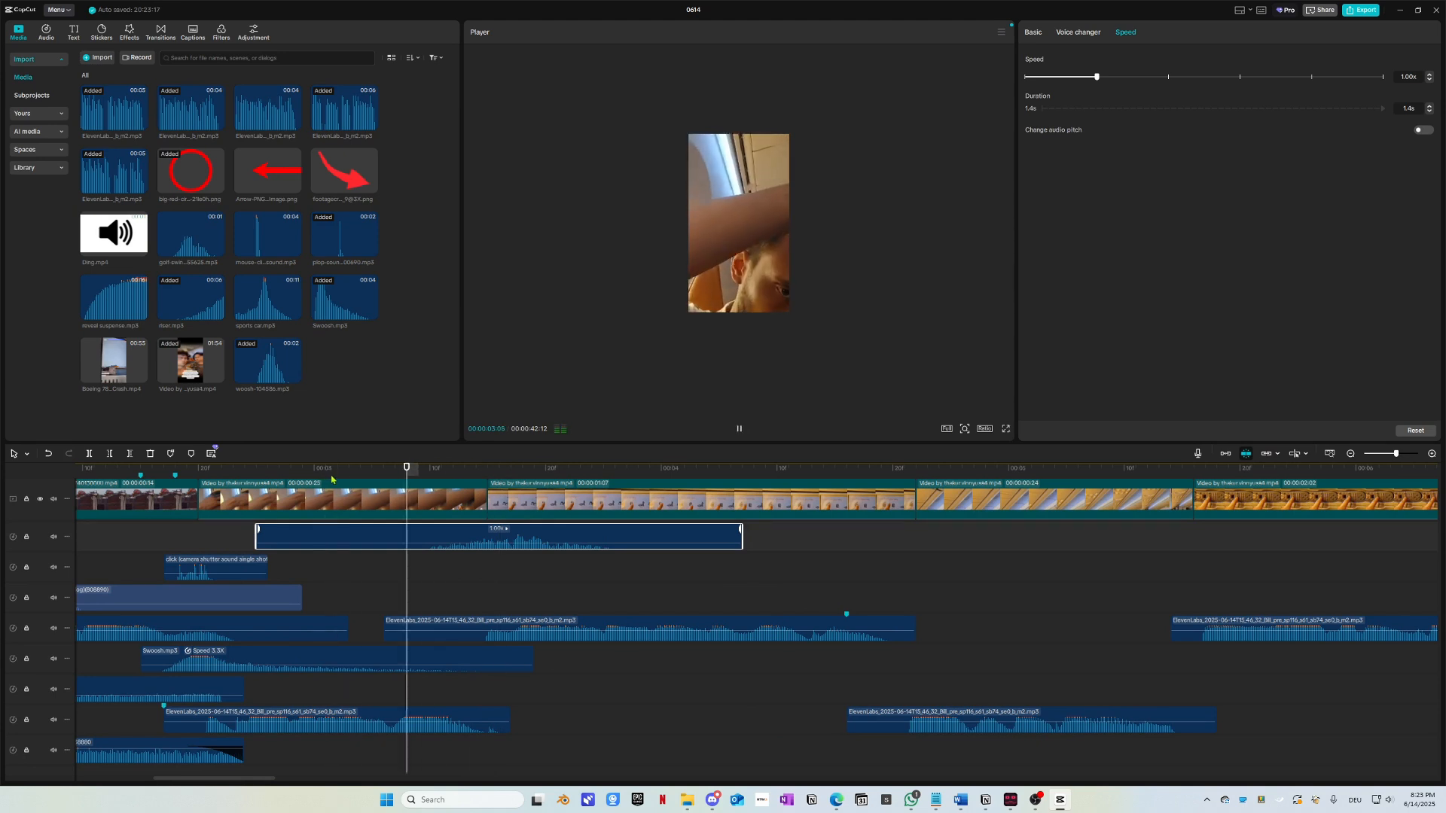
pyautogui.press('space')
pyautogui.press('space')
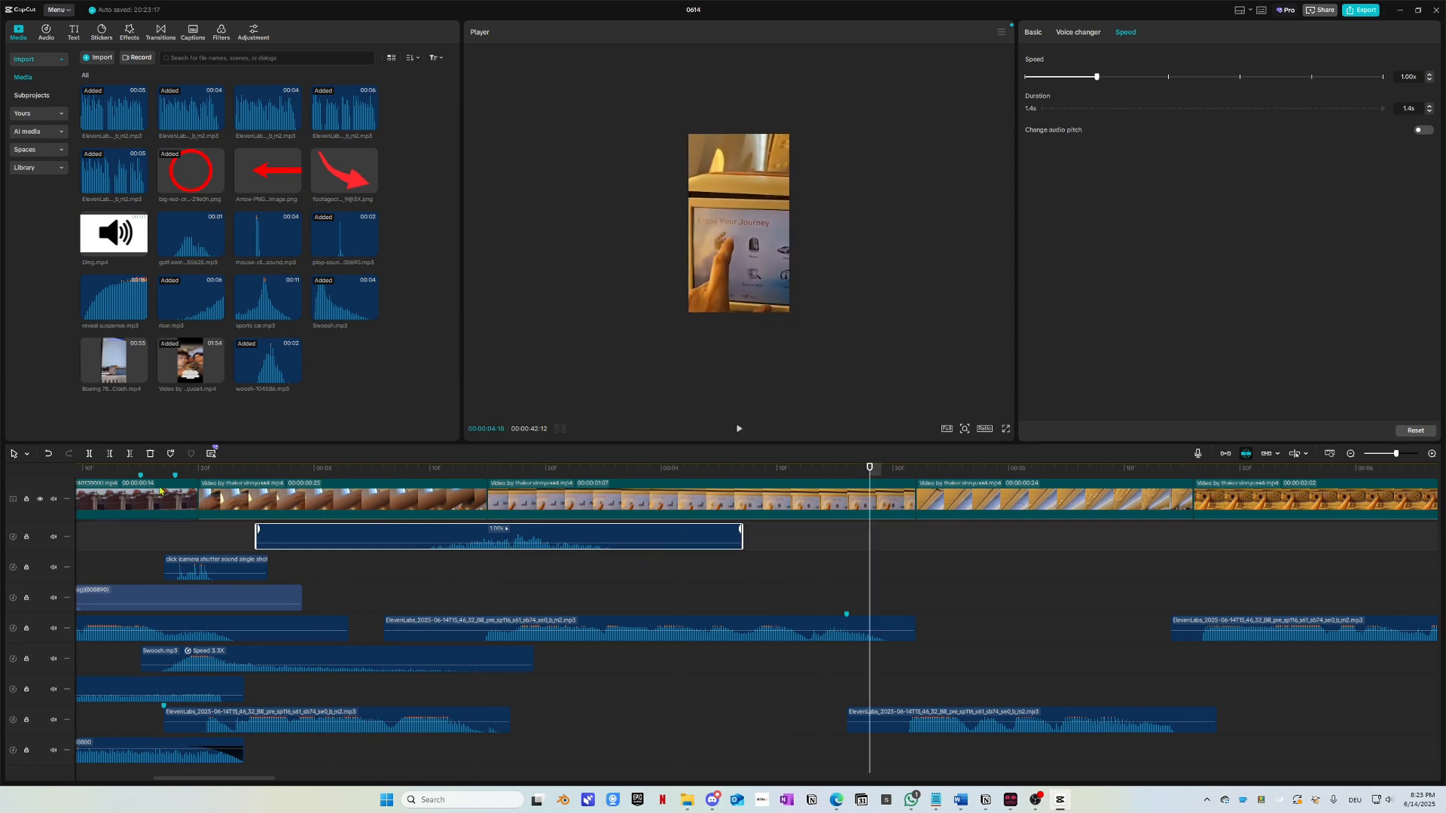
pyautogui.hotkey('alt', 'Tab')
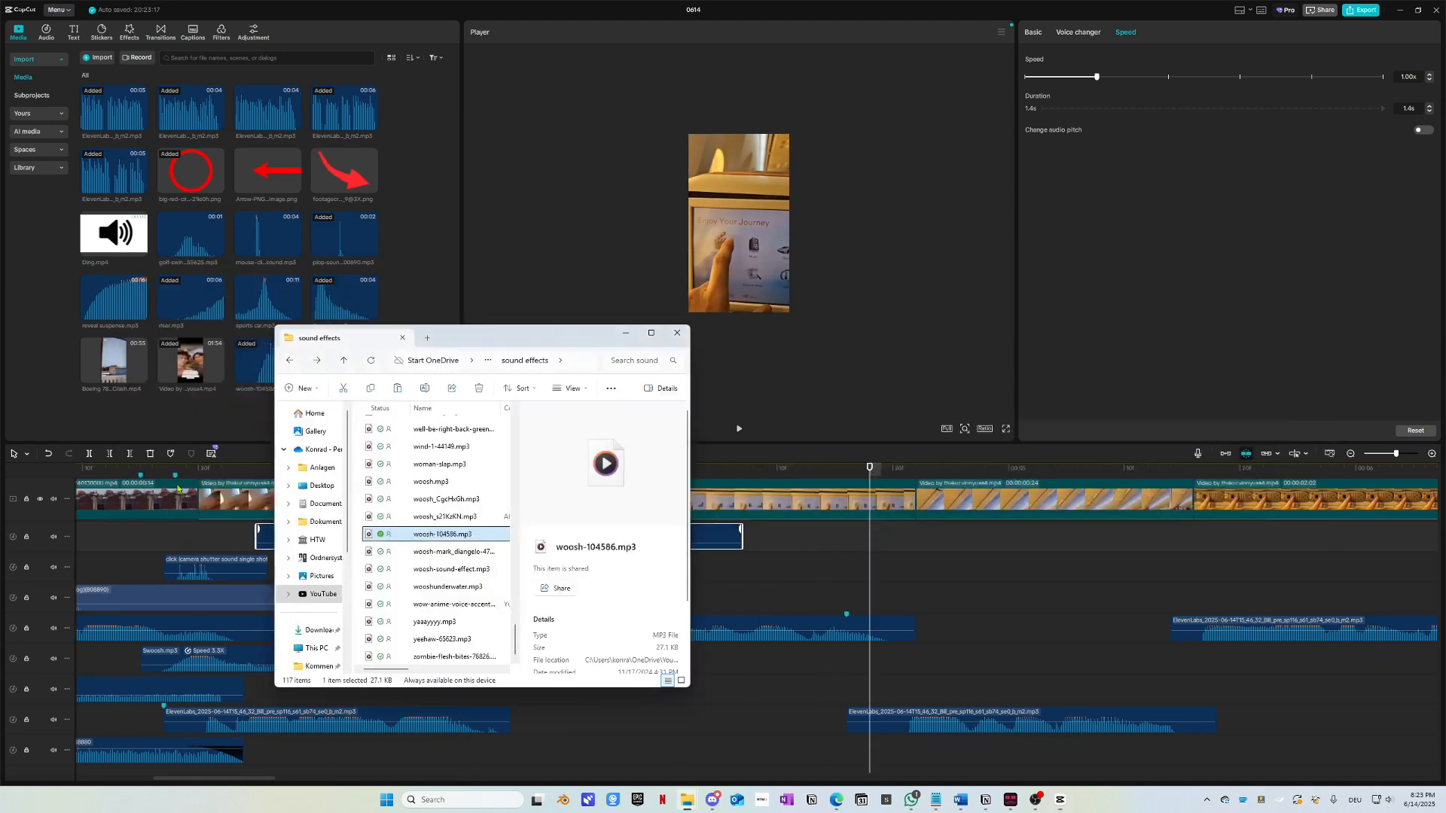
# Step: Add woosh_s21KzKN.mp3 at the playhead, audition it from 4:06, then delete it
pyautogui.click(429, 517)
pyautogui.moveTo(627, 533); pyautogui.dragTo(944, 541)
pyautogui.moveTo(993, 468); pyautogui.dragTo(697, 467)
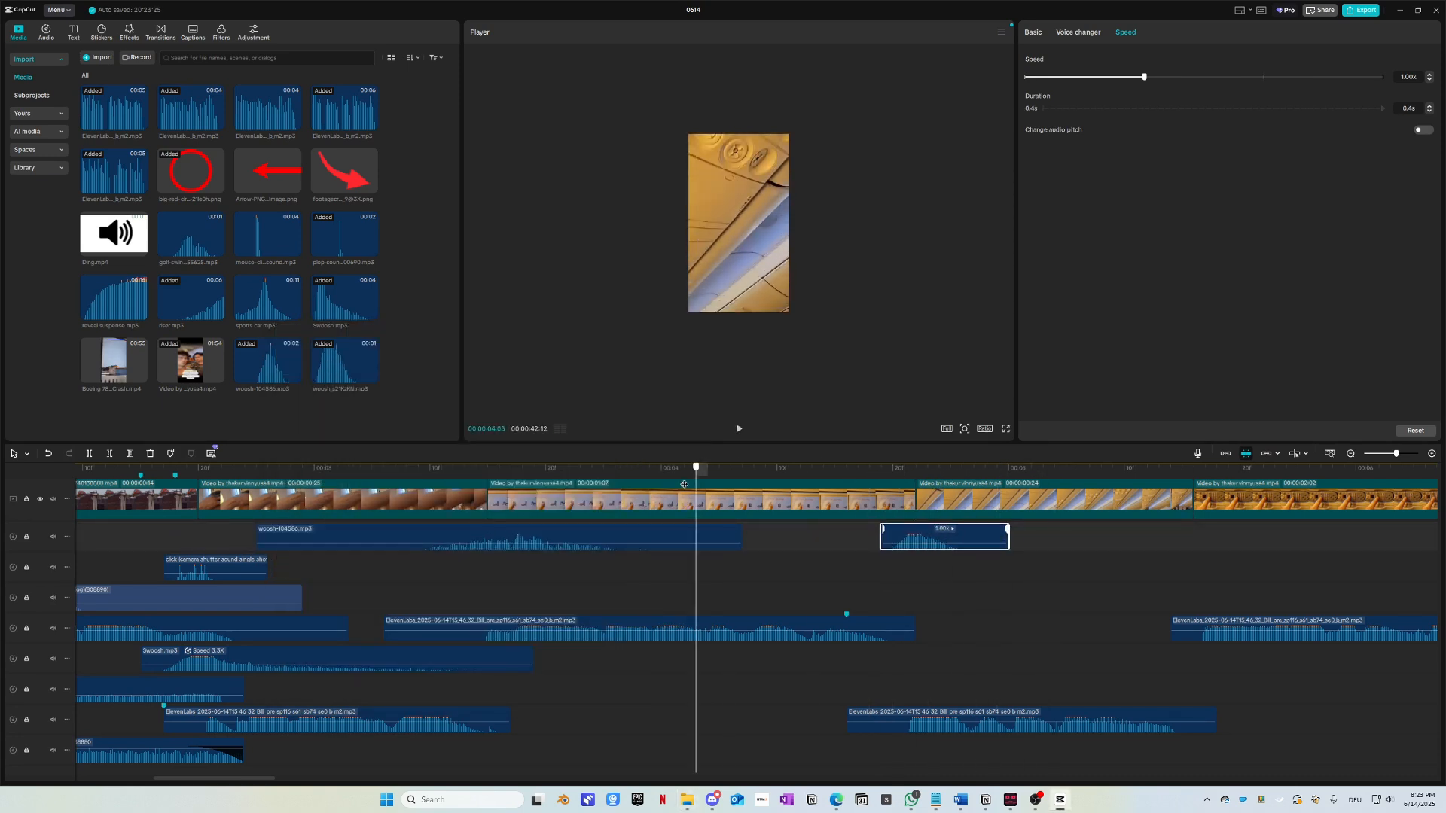
pyautogui.press('space')
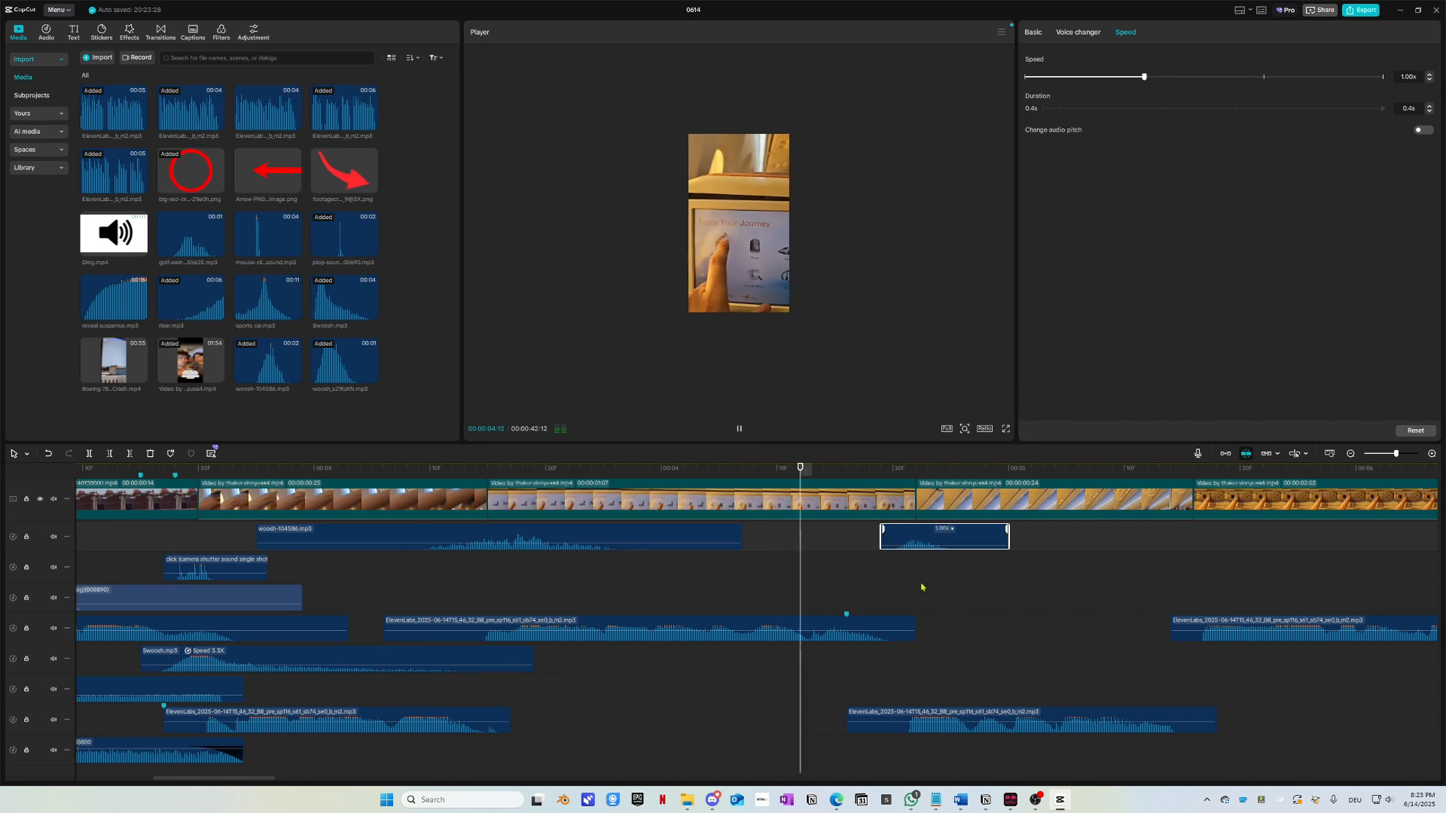
pyautogui.click(731, 468)
pyautogui.press('space')
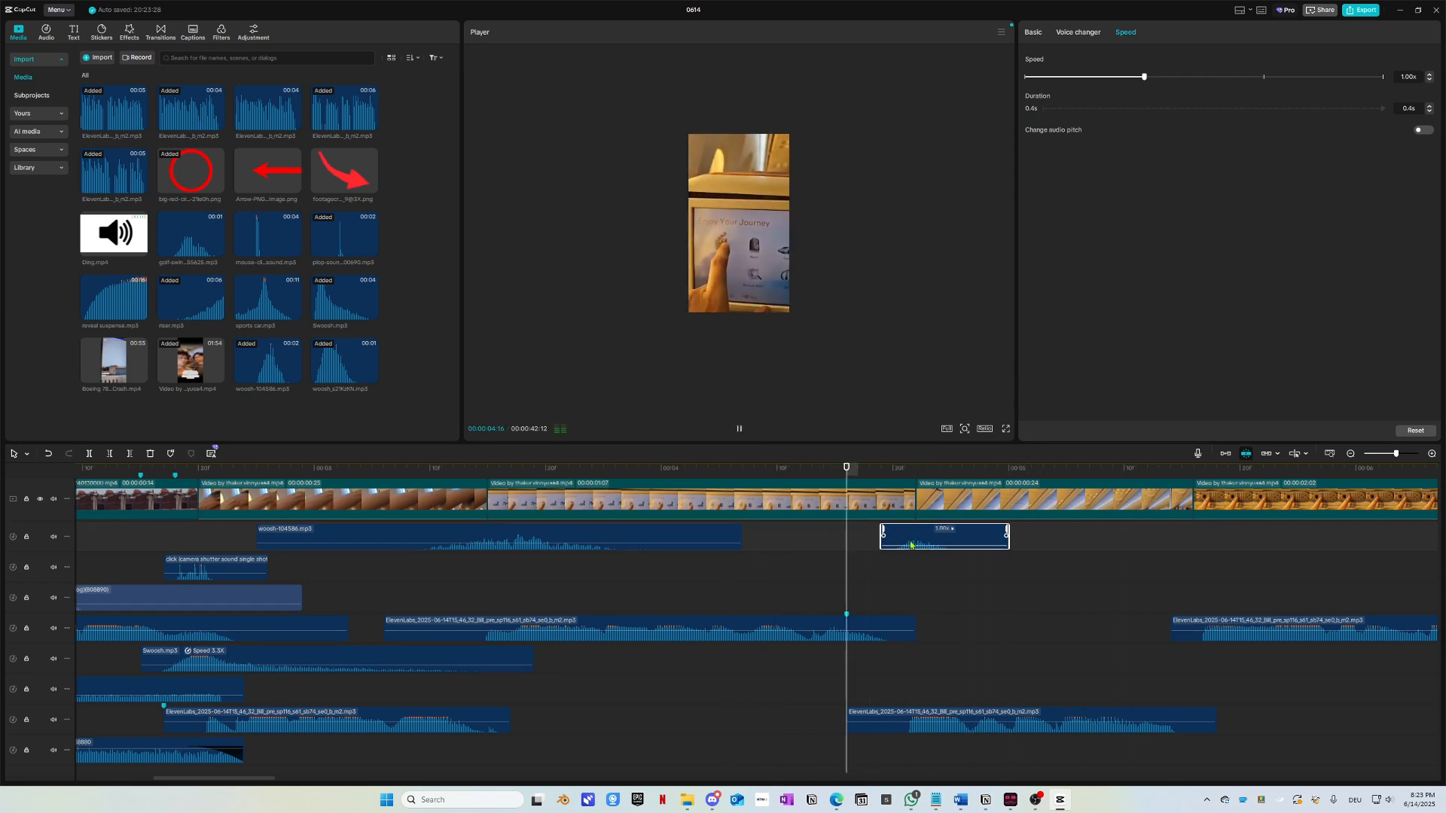
pyautogui.press('Delete')
# Step: Audition woosh_CgcHxGh.mp3 at the playhead and delete it as well
pyautogui.hotkey('alt', 'Tab')
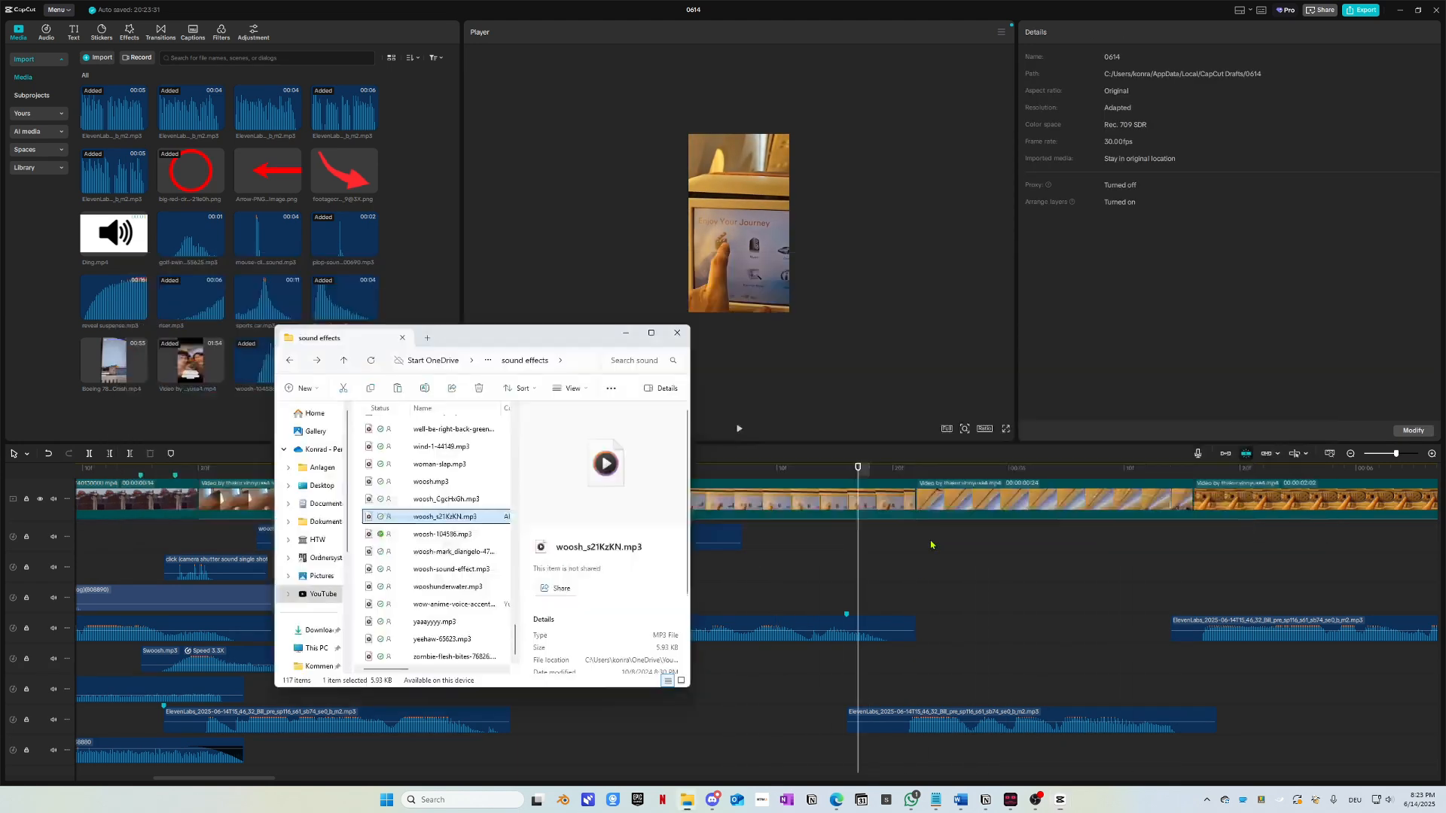
pyautogui.click(446, 501)
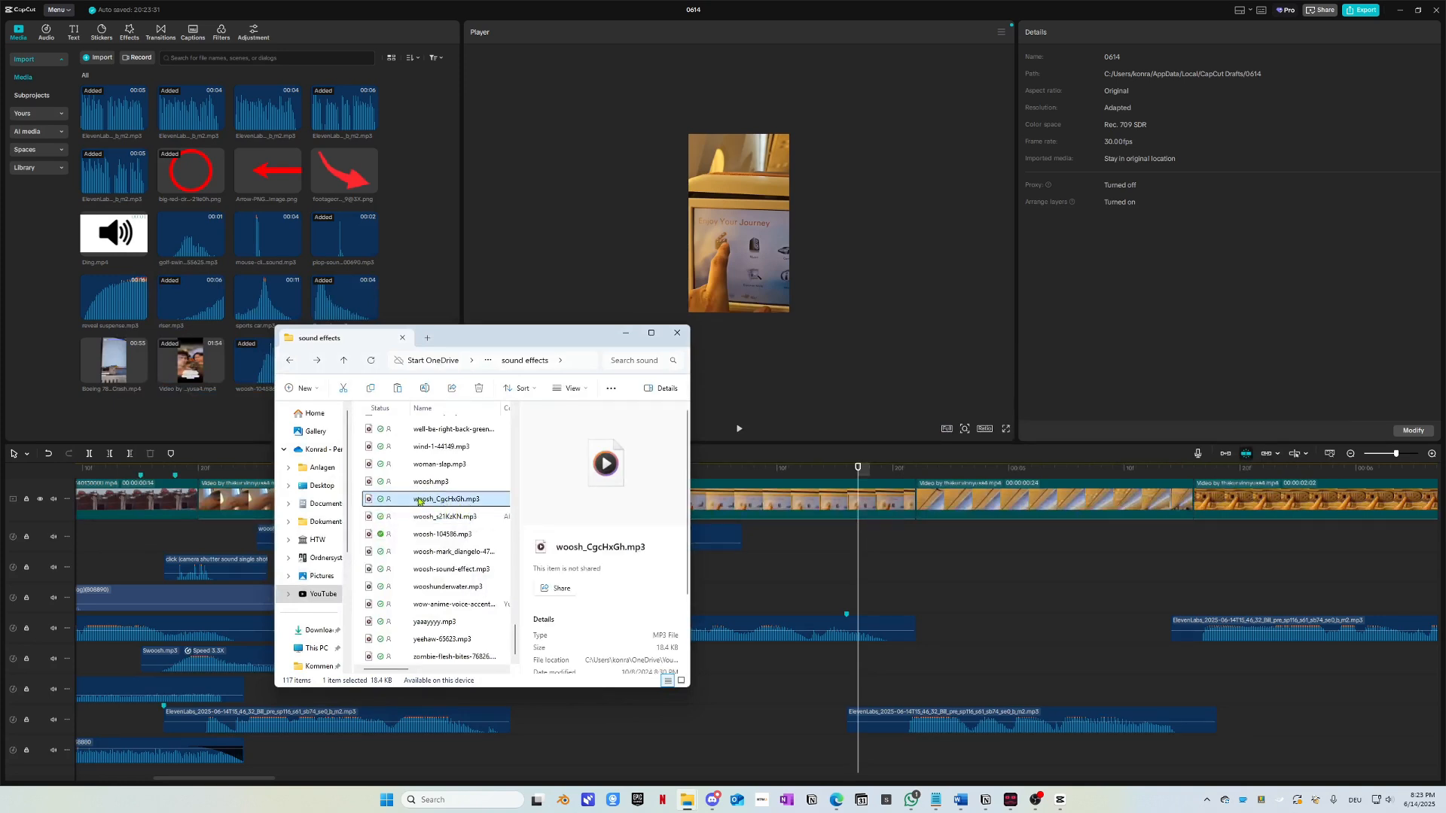
pyautogui.moveTo(850, 546); pyautogui.dragTo(862, 548)
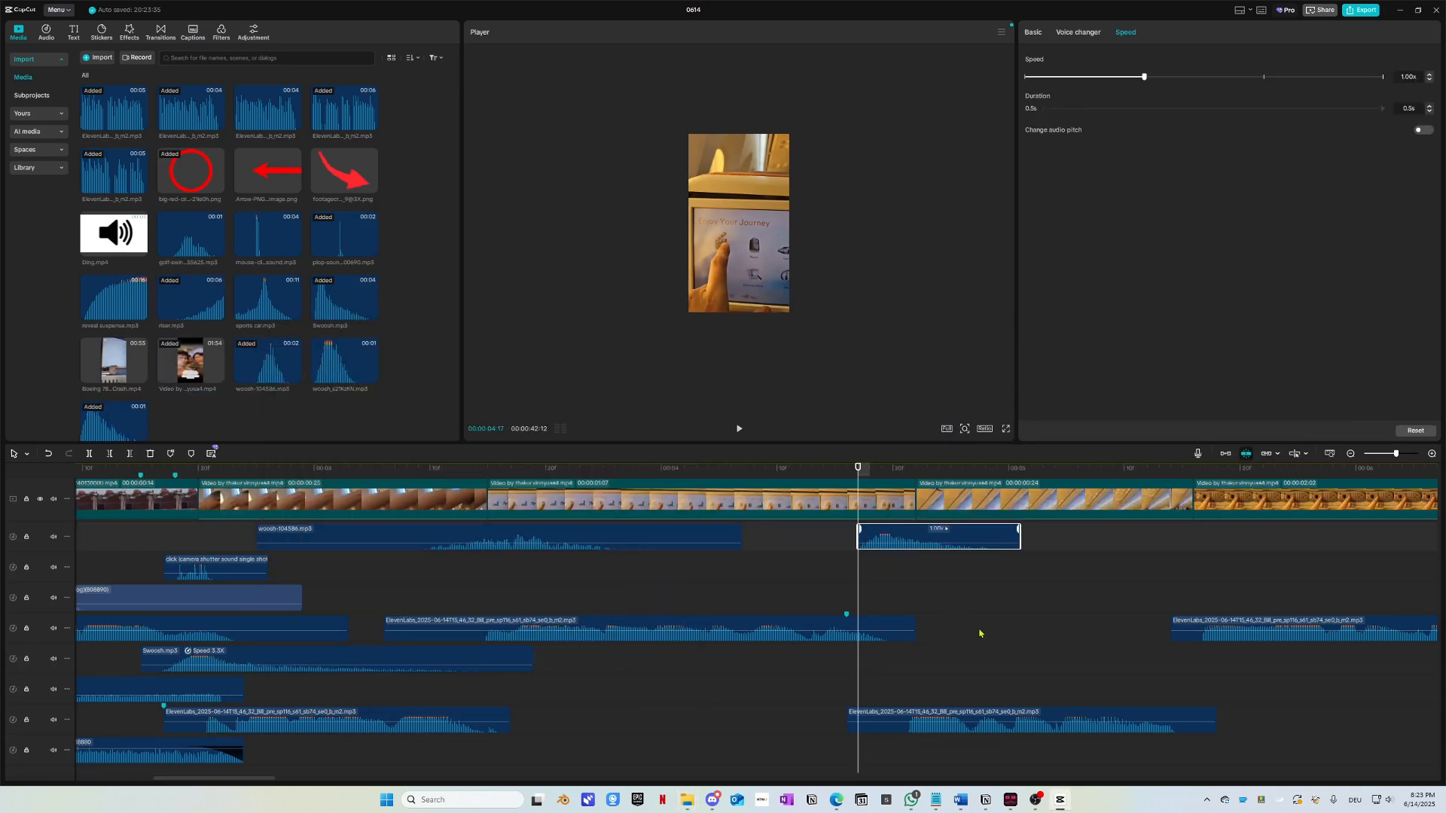
pyautogui.press('space')
pyautogui.press('space')
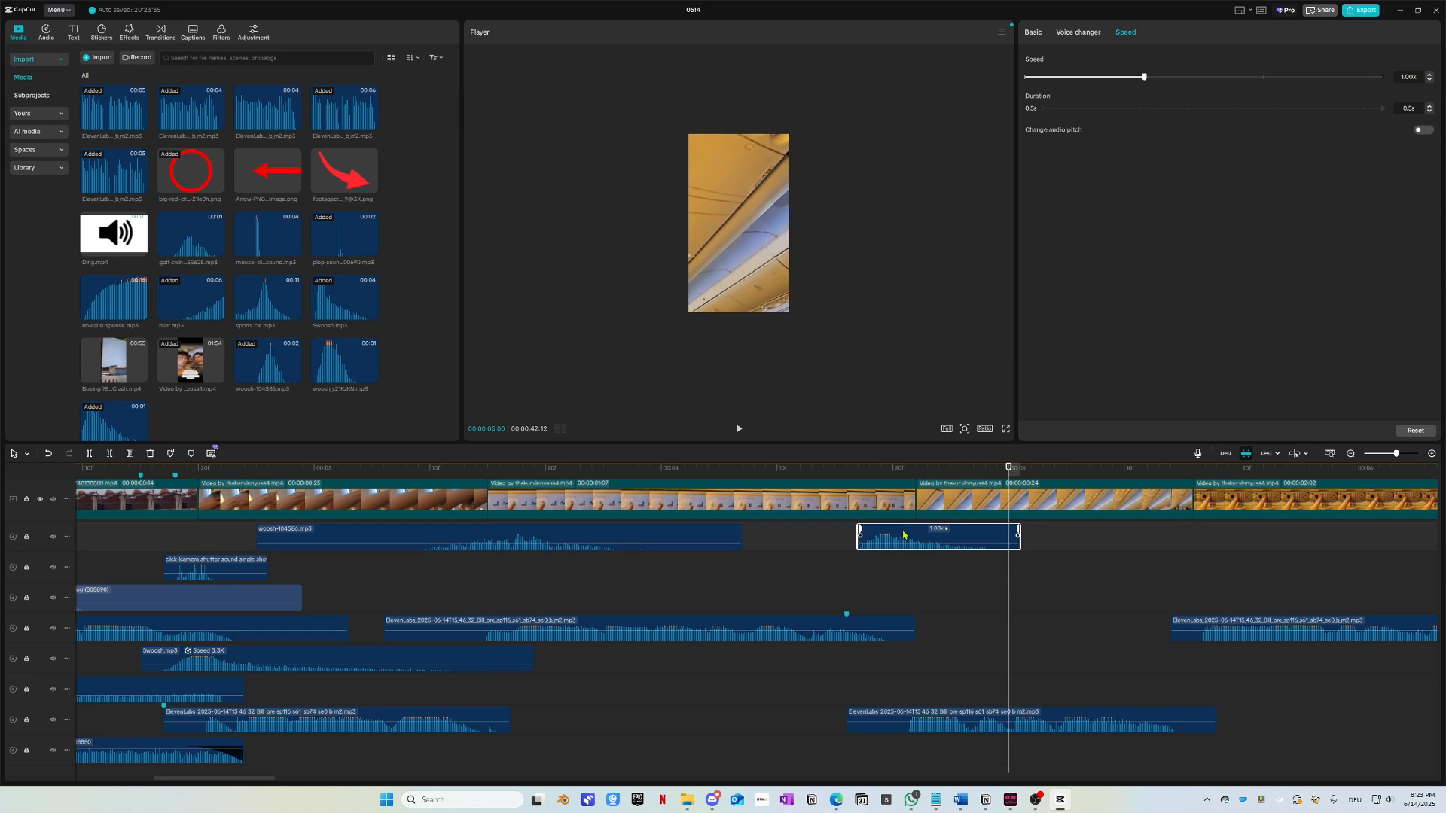
pyautogui.press('Delete')
# Step: Place woosh.mp3 on the timeline, shift it earlier toward the cut, and replay from 04:01
pyautogui.hotkey('alt', 'Tab')
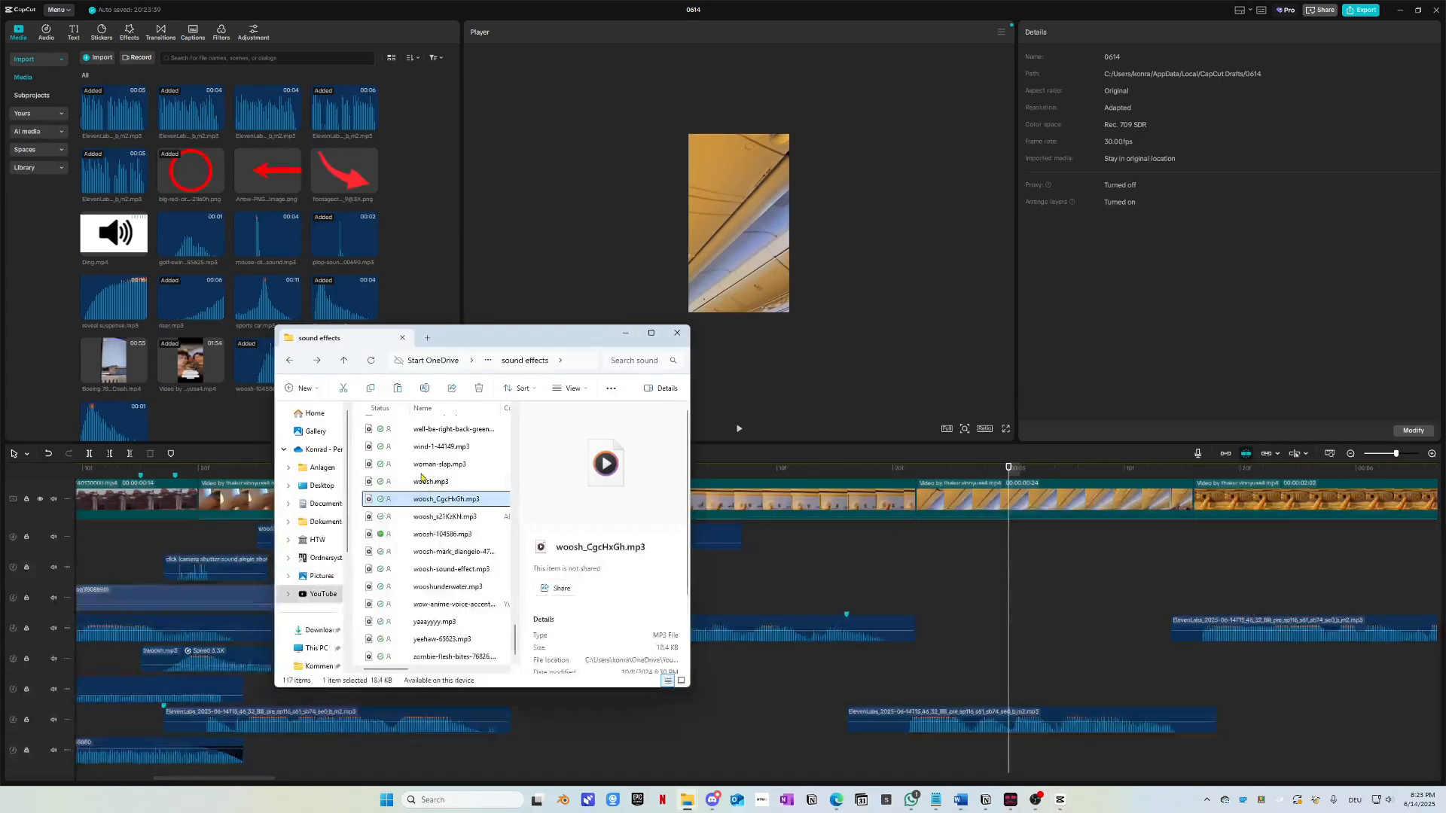
pyautogui.click(423, 479)
pyautogui.moveTo(599, 532); pyautogui.dragTo(966, 571)
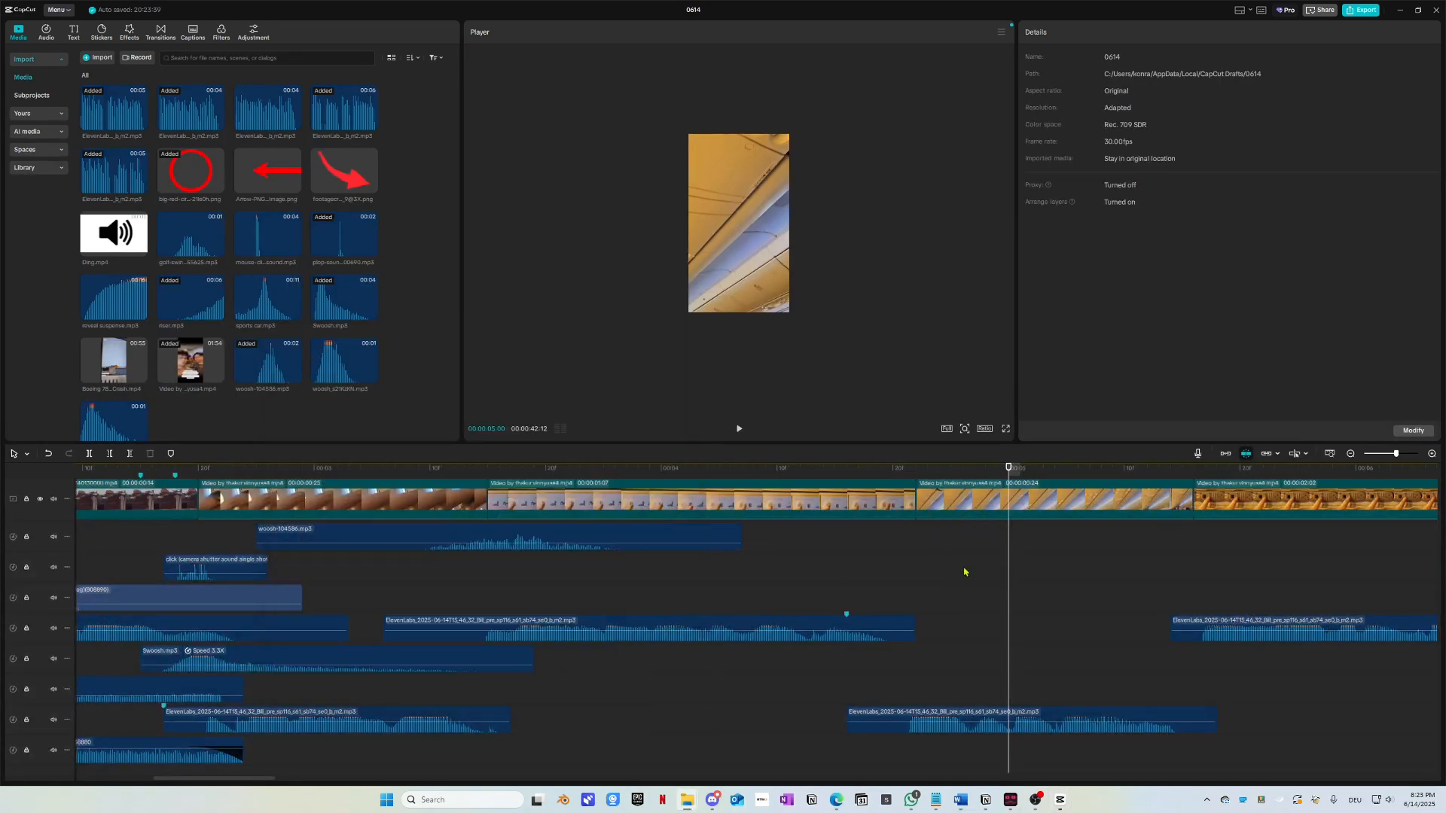
pyautogui.press('space')
pyautogui.press('space')
pyautogui.moveTo(1095, 539); pyautogui.dragTo(853, 538)
pyautogui.click(688, 470)
pyautogui.press('space')
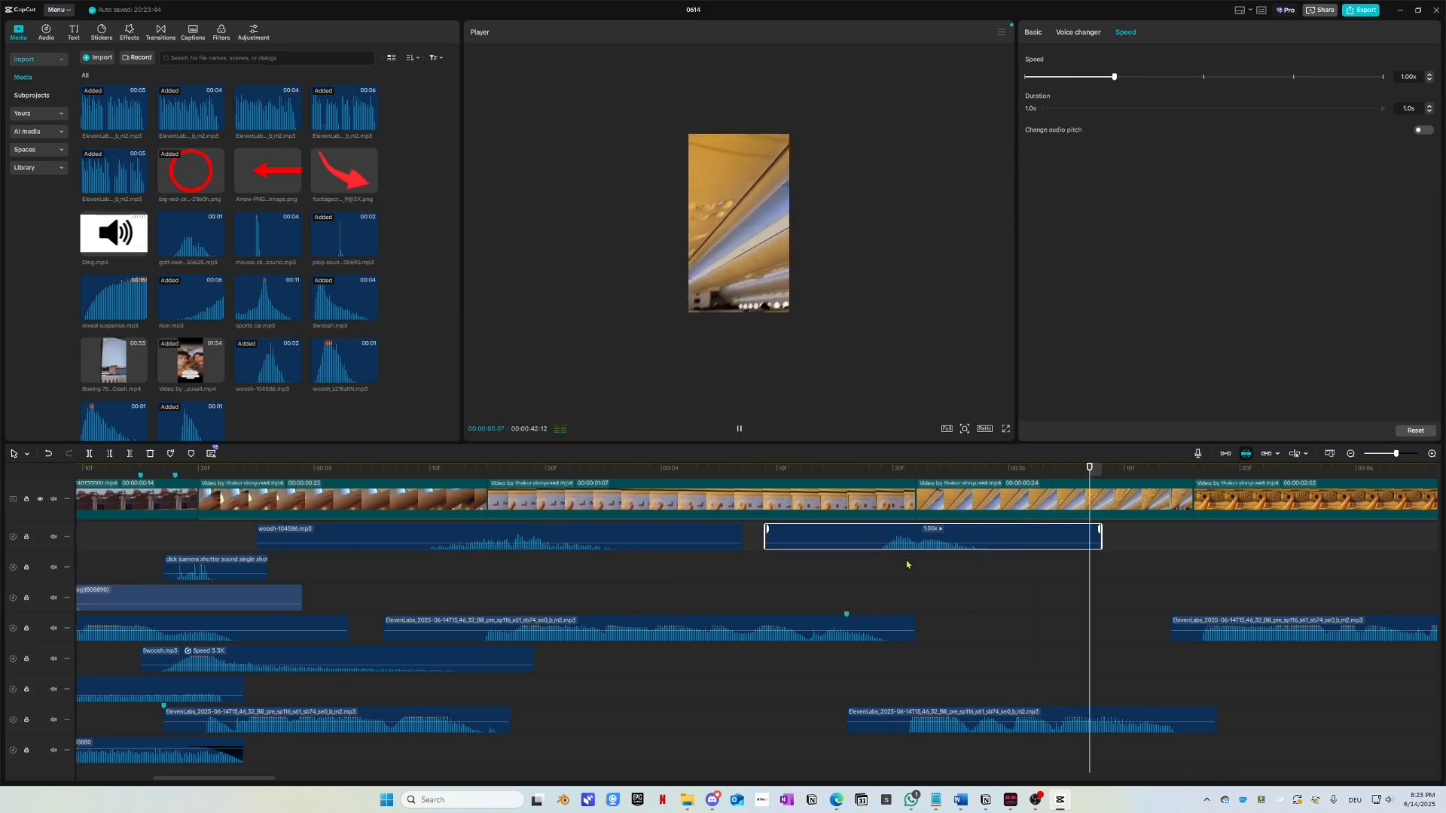
# Step: Move the woosh clip later on its track and play from 04:28 to check it
pyautogui.press('space')
pyautogui.moveTo(894, 545); pyautogui.dragTo(1153, 535)
pyautogui.press('space')
pyautogui.press('space')
pyautogui.press('space')
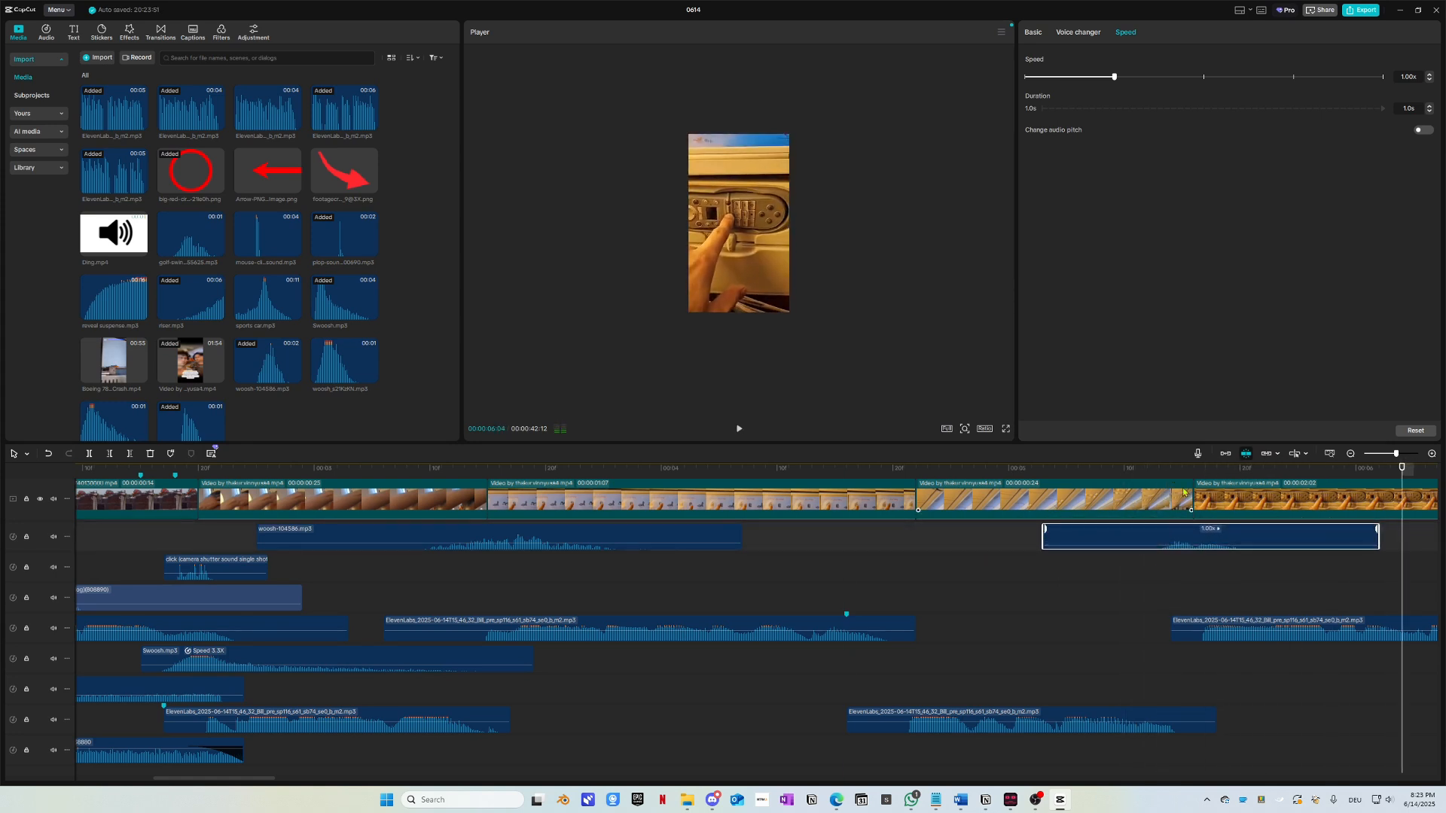
pyautogui.click(988, 471)
pyautogui.press('space')
pyautogui.hscroll(7, 880, 639)
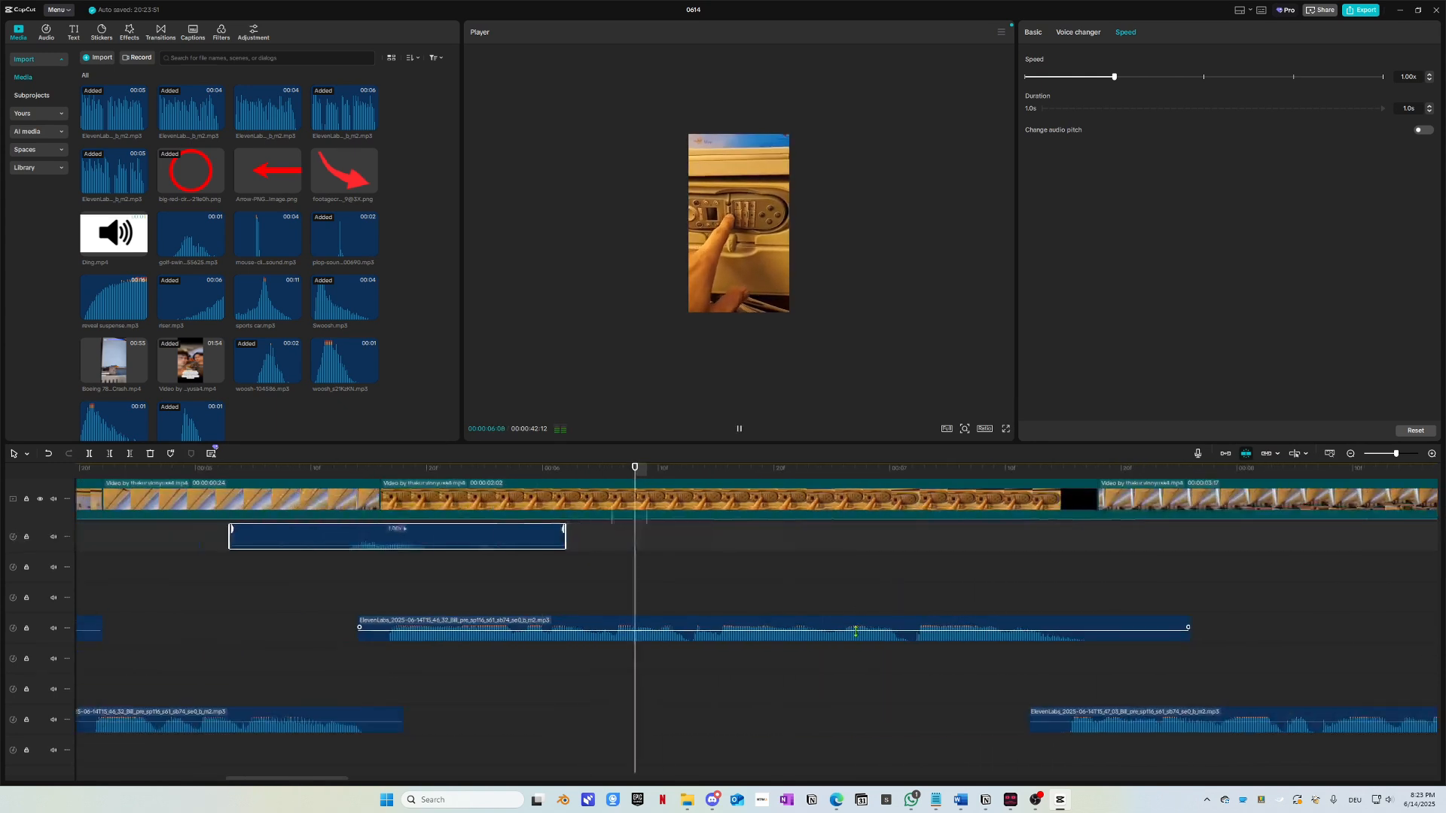
pyautogui.scroll(-3, 855, 631)
# Step: Play ahead from 07:08 and stop the playhead at the 11:14 cut
pyautogui.press('space')
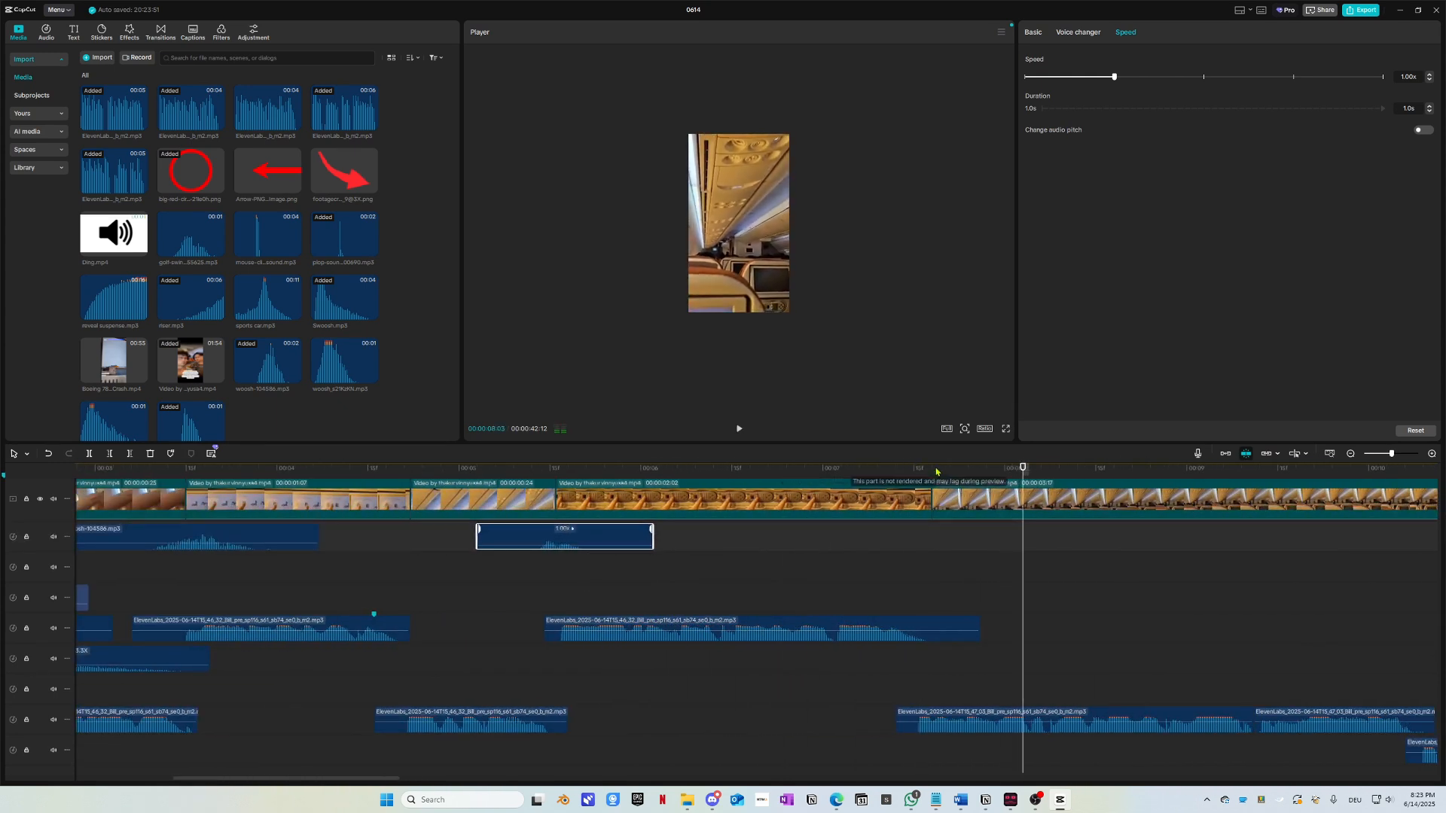
pyautogui.moveTo(936, 472); pyautogui.dragTo(919, 473)
pyautogui.press('space')
pyautogui.hscroll(3, 715, 477)
pyautogui.click(598, 476)
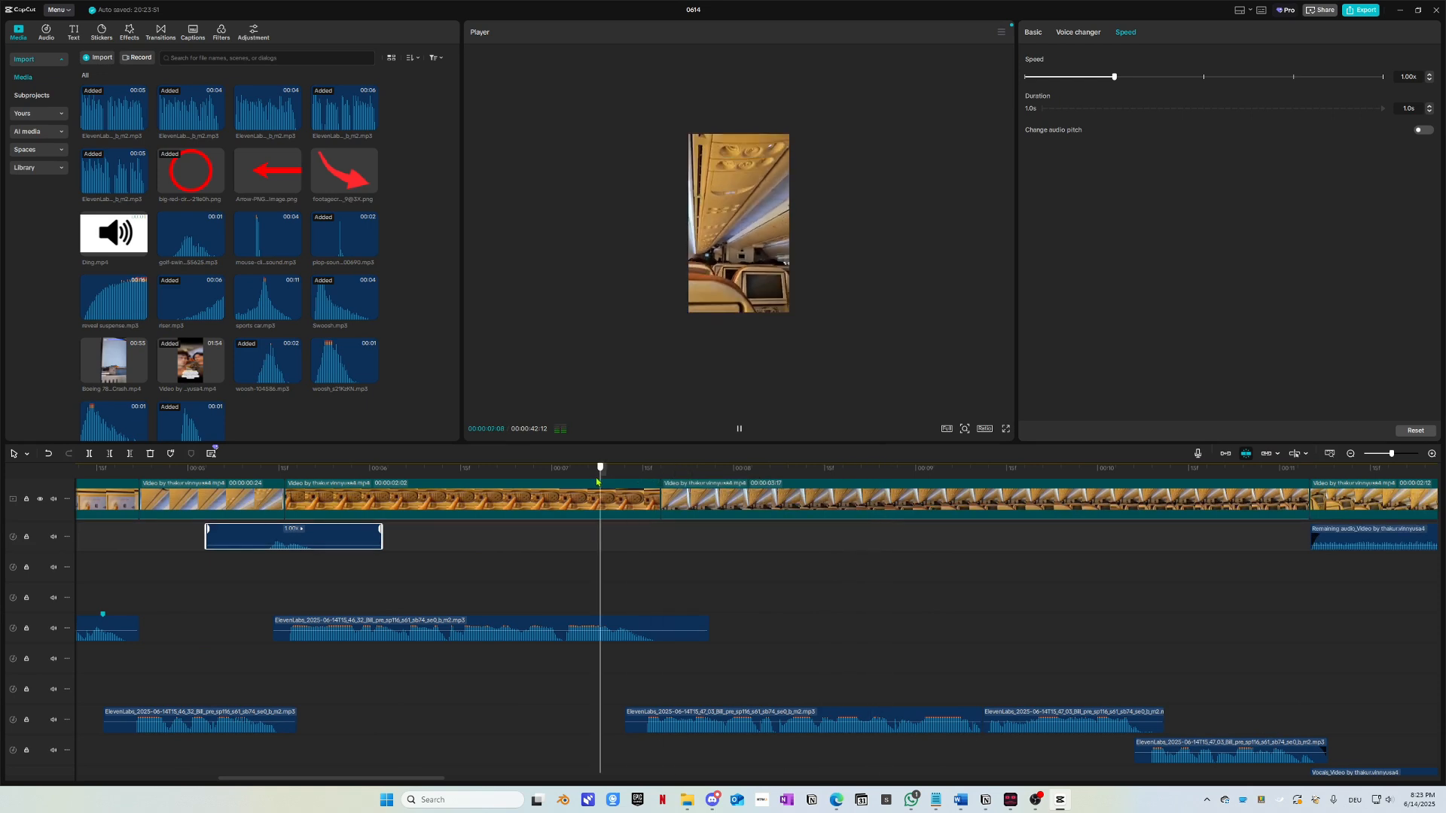
pyautogui.press('space')
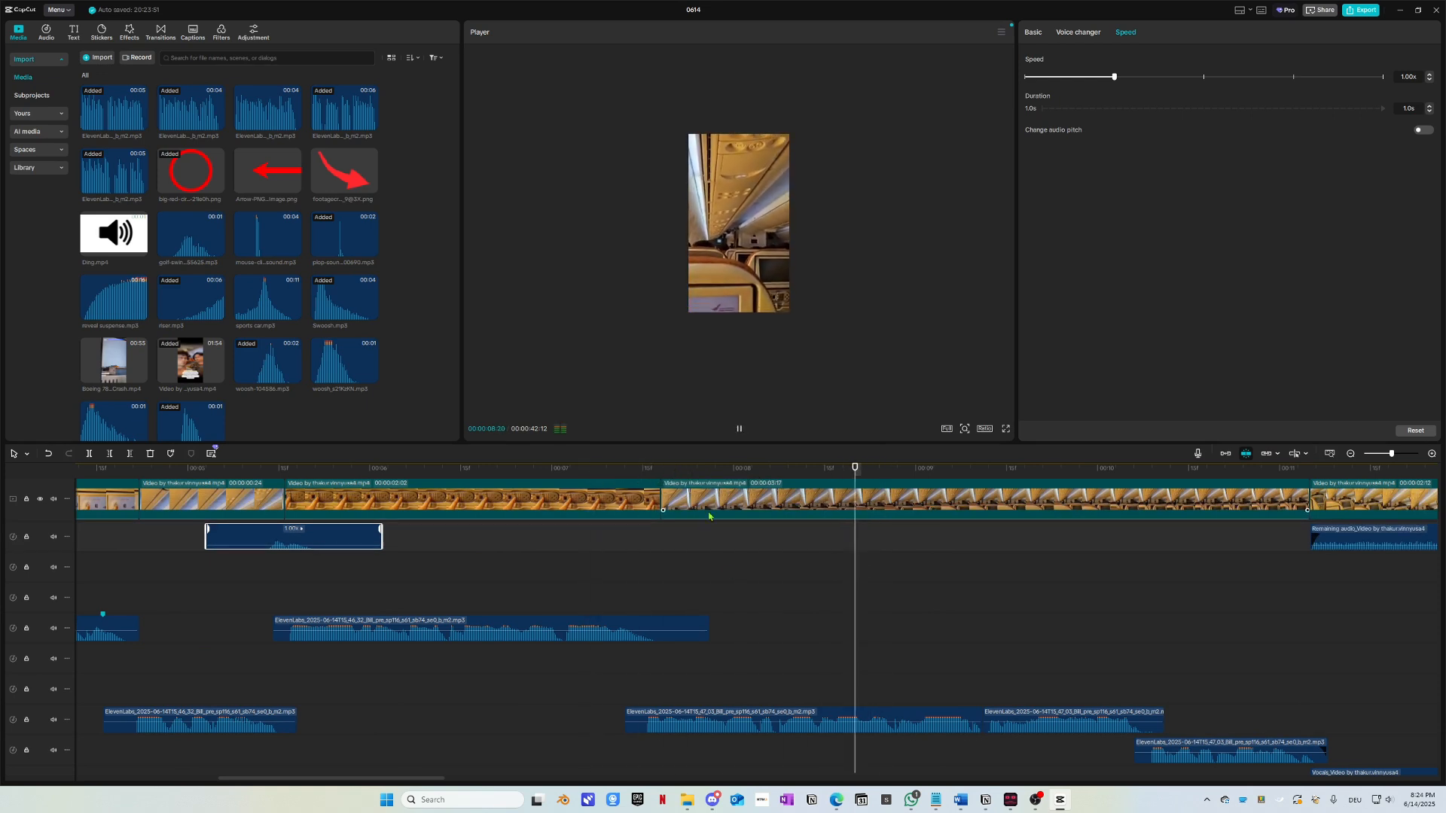
pyautogui.hscroll(4, 740, 614)
pyautogui.scroll(-1, 740, 614)
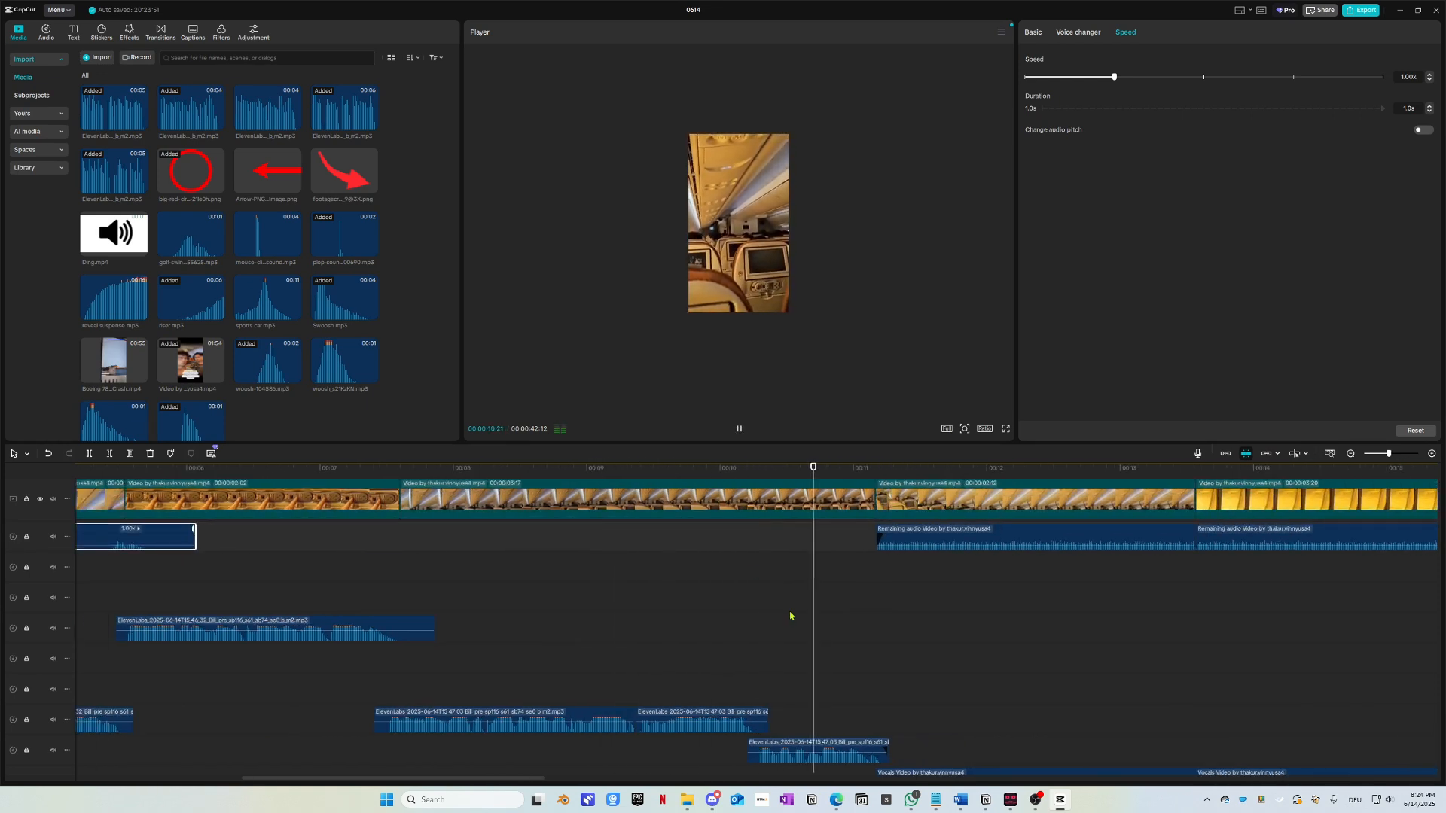
pyautogui.press('space')
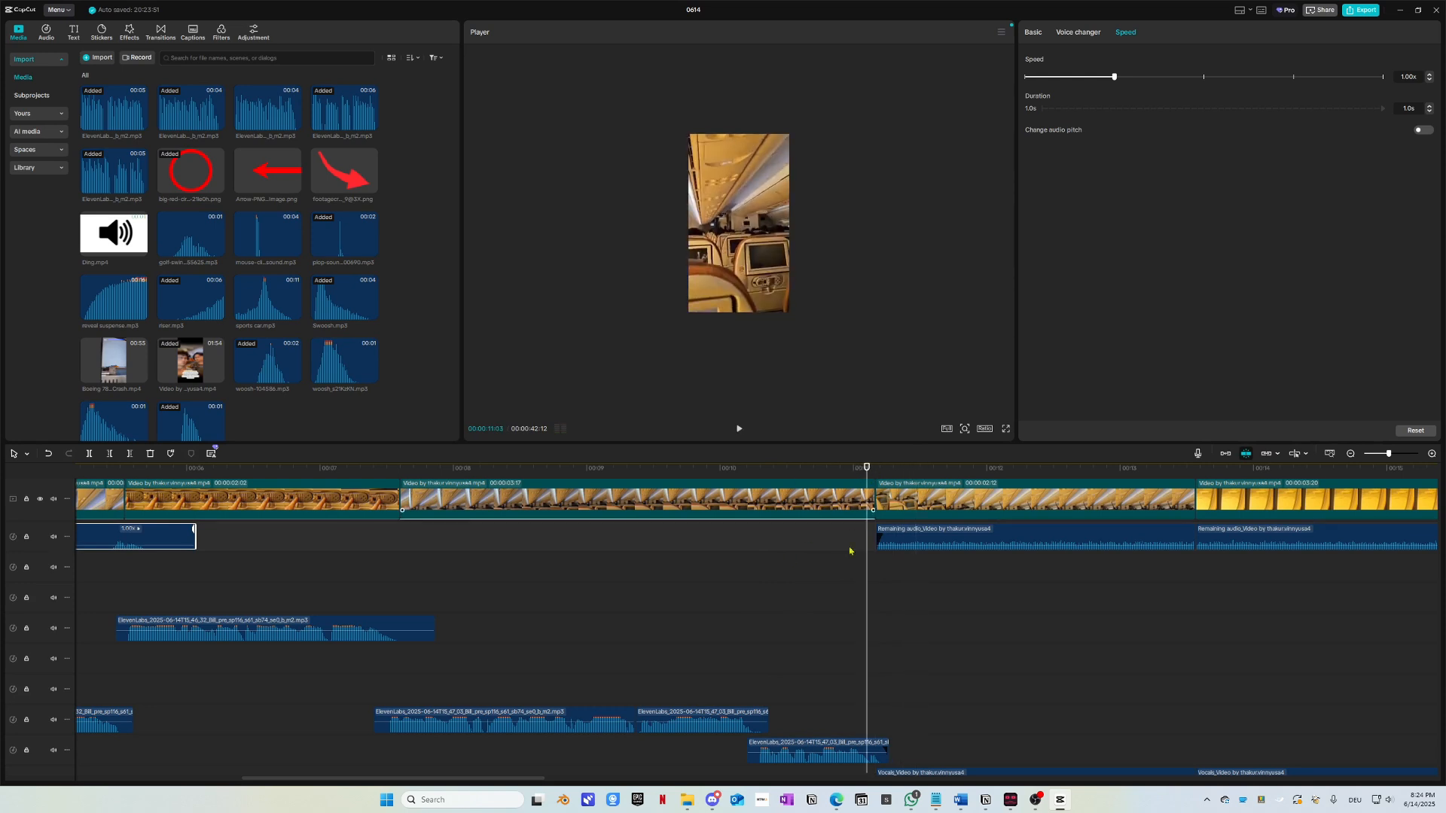
pyautogui.scroll(-3, 849, 551)
# Step: Paste a copy of the 3.29x Swoosh clip, set it to 1.95x, and shift it before the cut
pyautogui.click(286, 660)
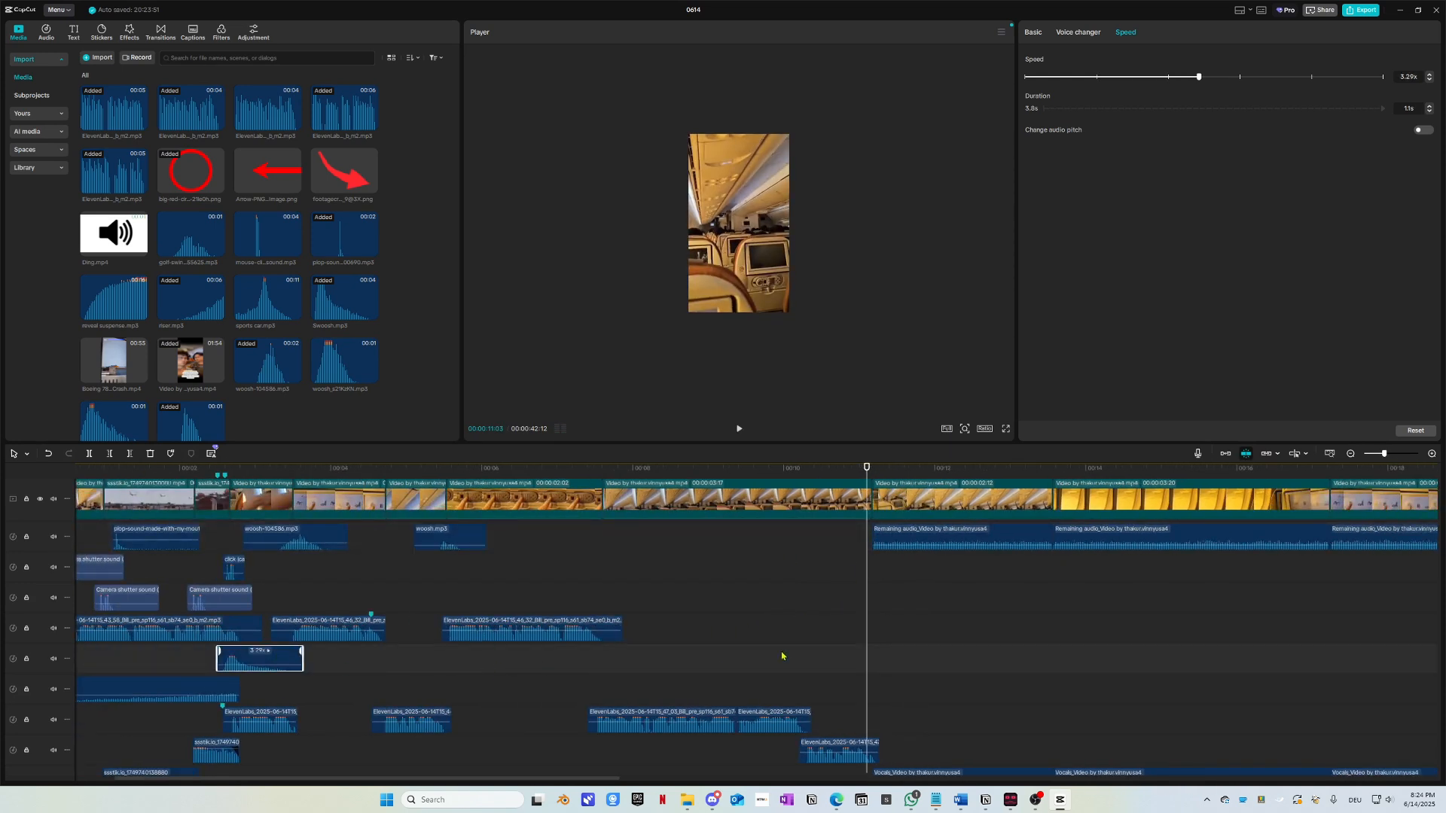
pyautogui.hotkey('ctrl', 'v')
pyautogui.scroll(6, 921, 654)
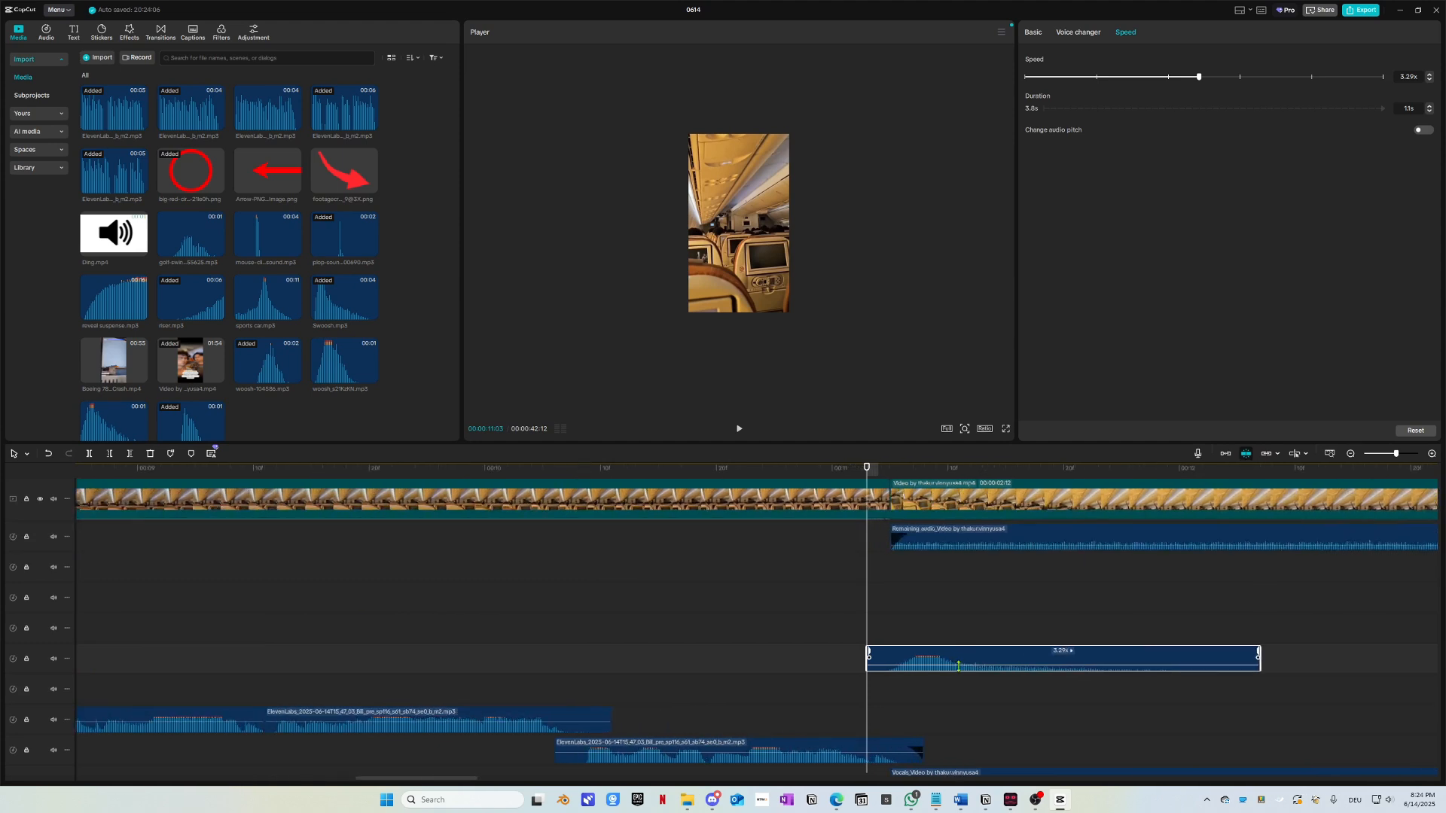
pyautogui.moveTo(1176, 85); pyautogui.dragTo(1166, 81)
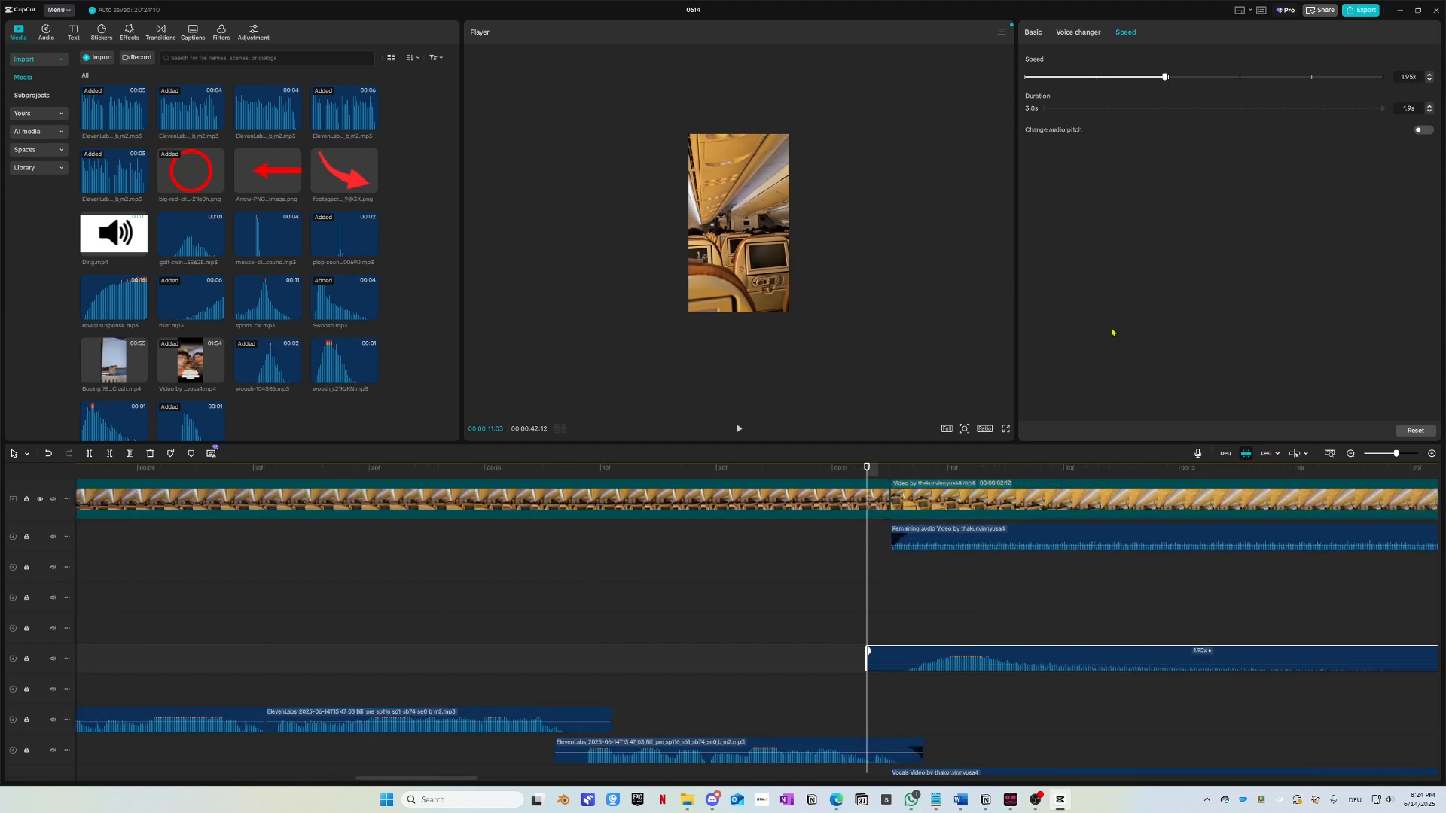
pyautogui.moveTo(1004, 653); pyautogui.dragTo(933, 653)
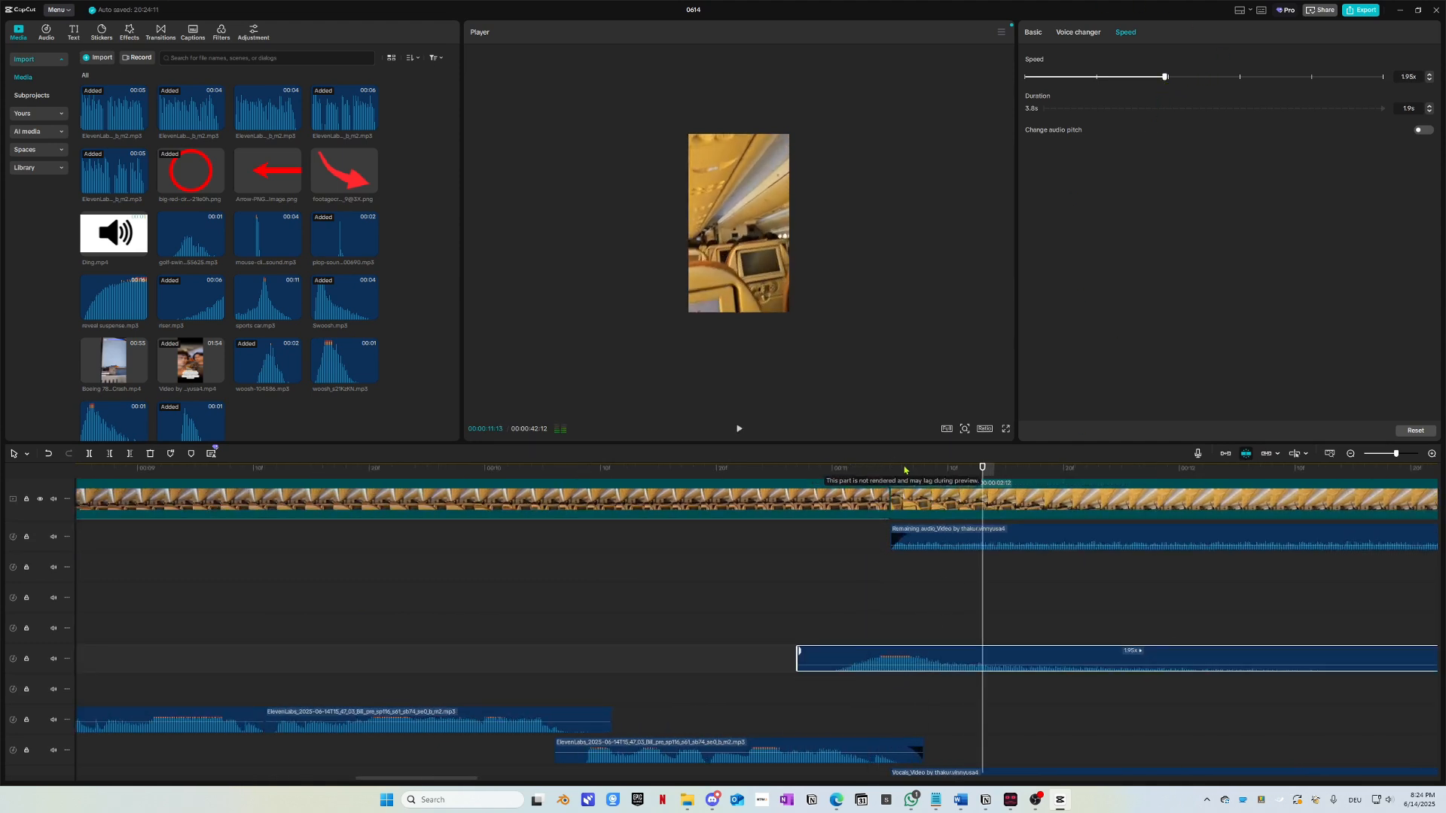
# Step: Replay across the cut several times to check the Swoosh timing, stopping at the cut
pyautogui.press('space')
pyautogui.moveTo(857, 474); pyautogui.dragTo(779, 482)
pyautogui.press('space')
pyautogui.moveTo(922, 476); pyautogui.dragTo(785, 481)
pyautogui.press('space')
pyautogui.press('space')
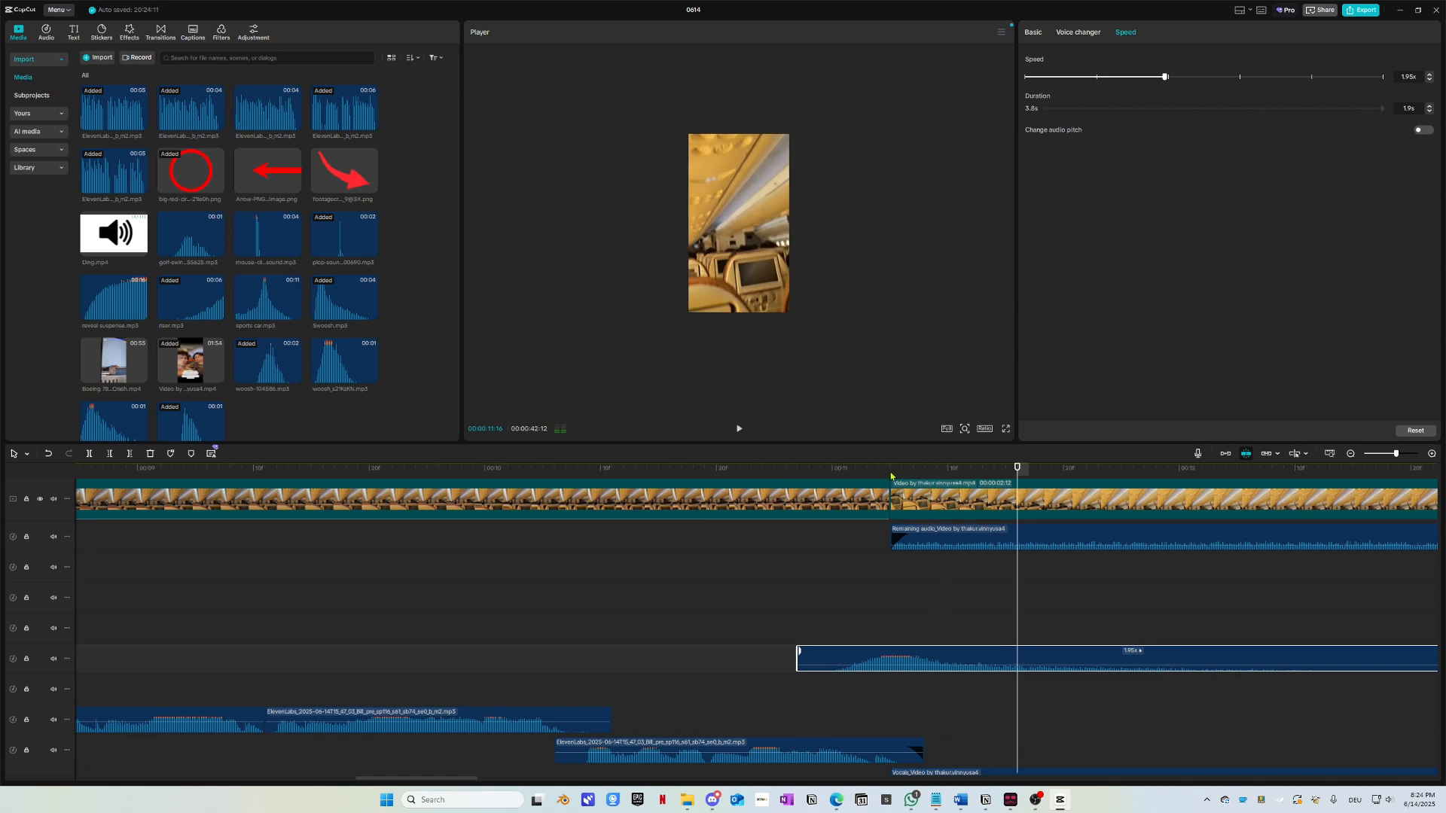
pyautogui.moveTo(893, 477); pyautogui.dragTo(688, 478)
pyautogui.press('space')
pyautogui.press('space')
pyautogui.click(892, 474)
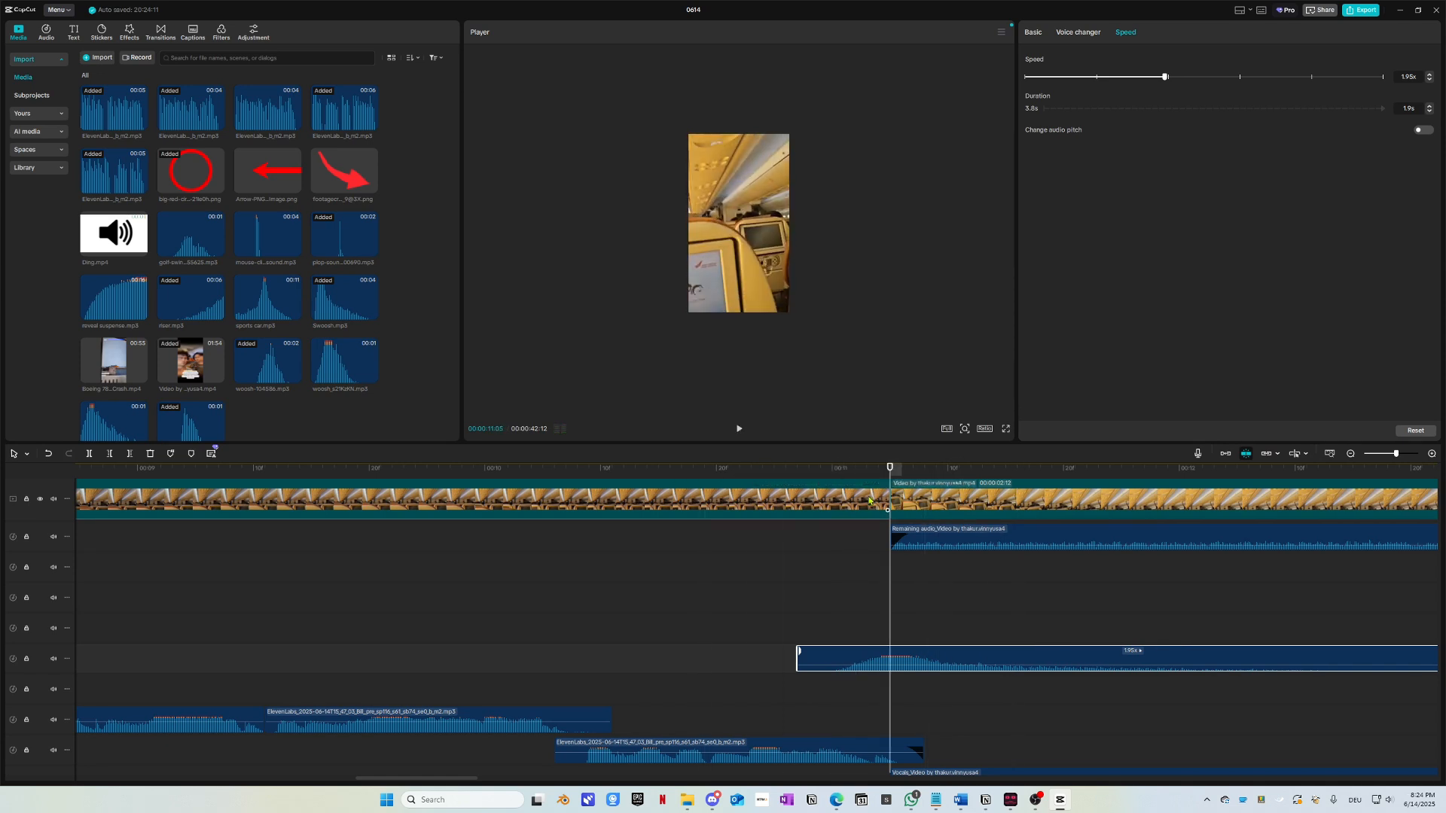
pyautogui.click(874, 495)
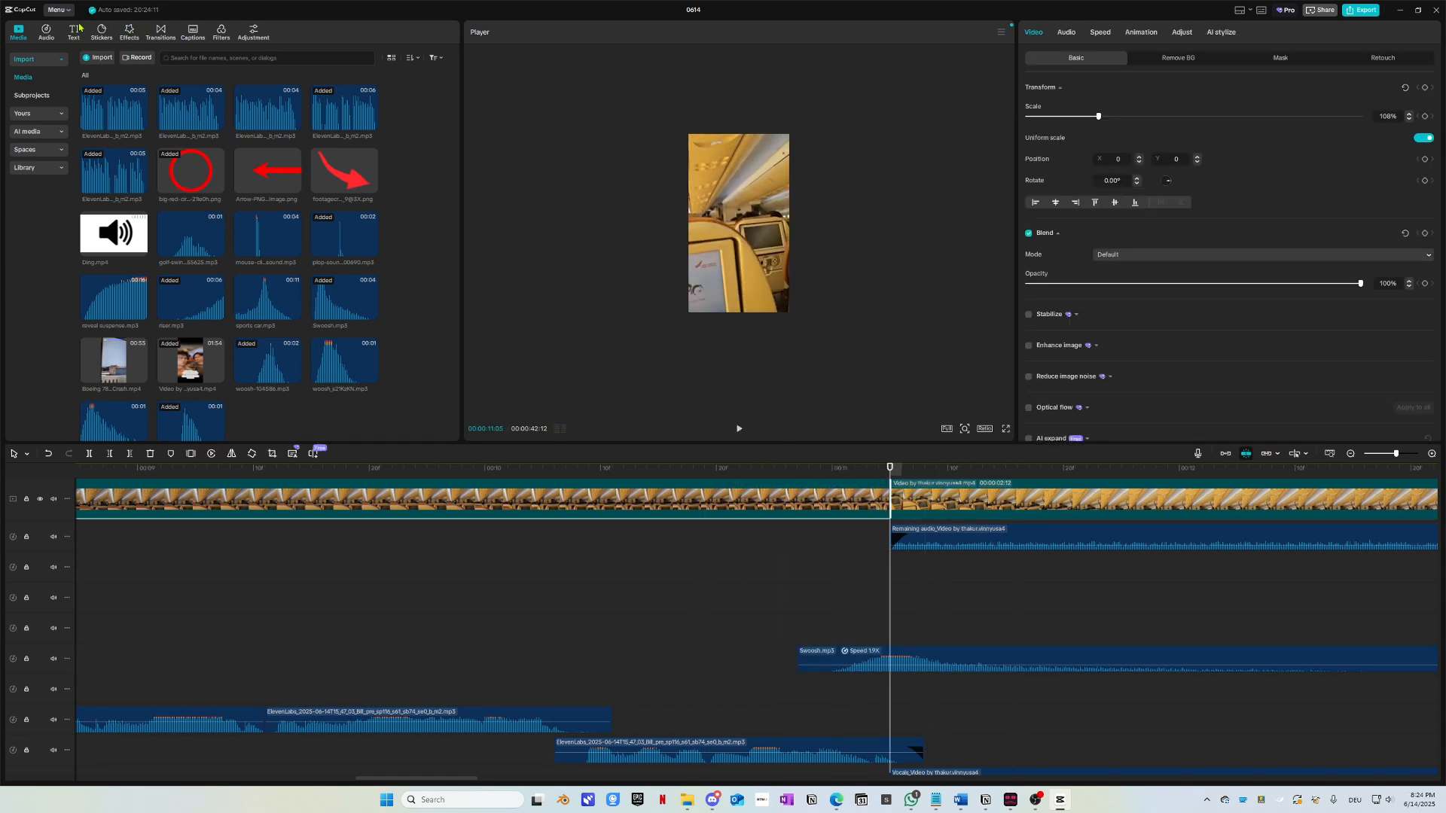
# Step: Show the Favorites transitions, such as Pull in, Mix, Whoosh and Blur
pyautogui.click(152, 33)
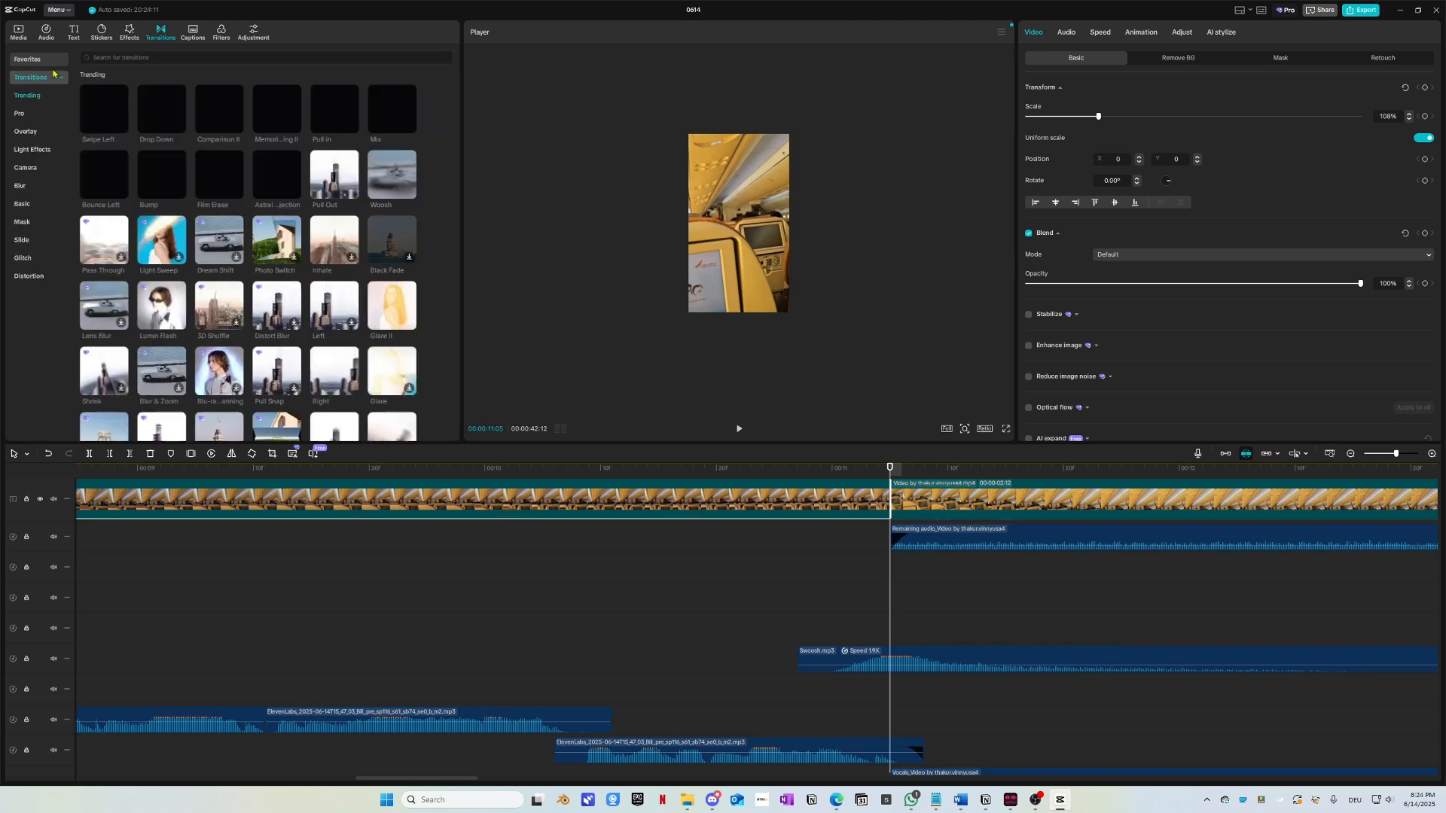
pyautogui.click(28, 59)
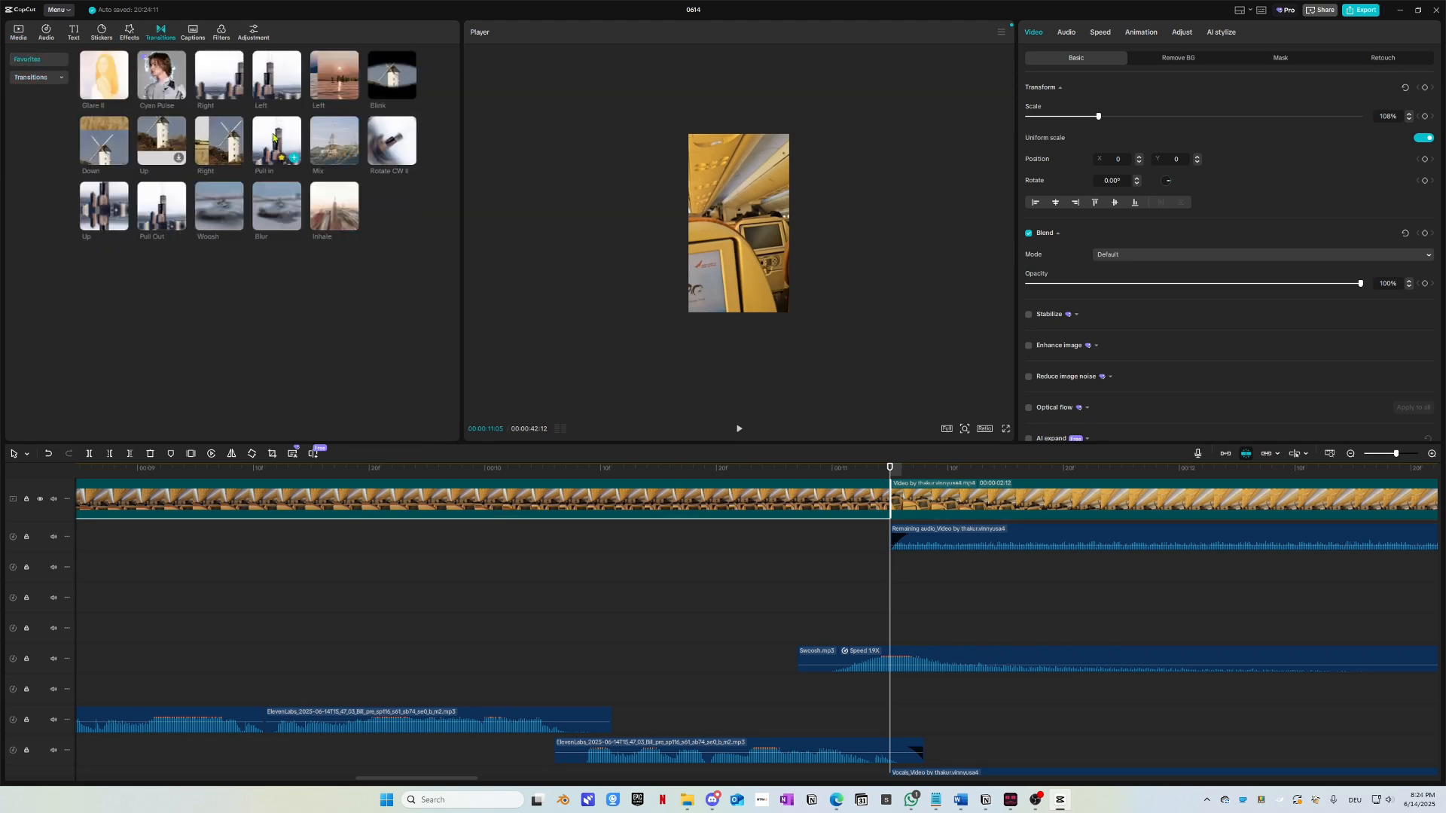
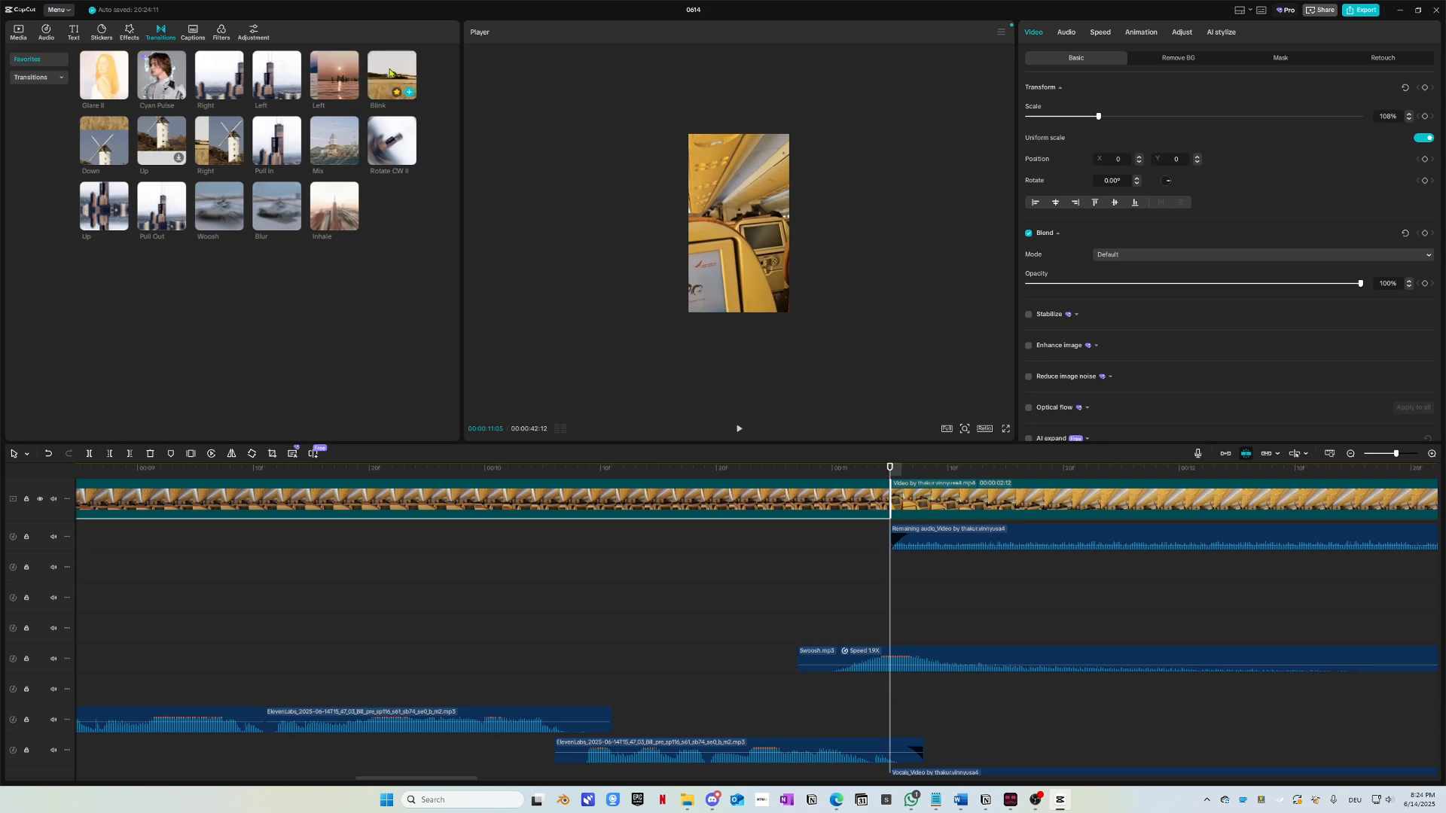
# Step: Add a Rotate CW II transition at the clip join near 11 seconds and replay it
pyautogui.moveTo(397, 75); pyautogui.dragTo(822, 502)
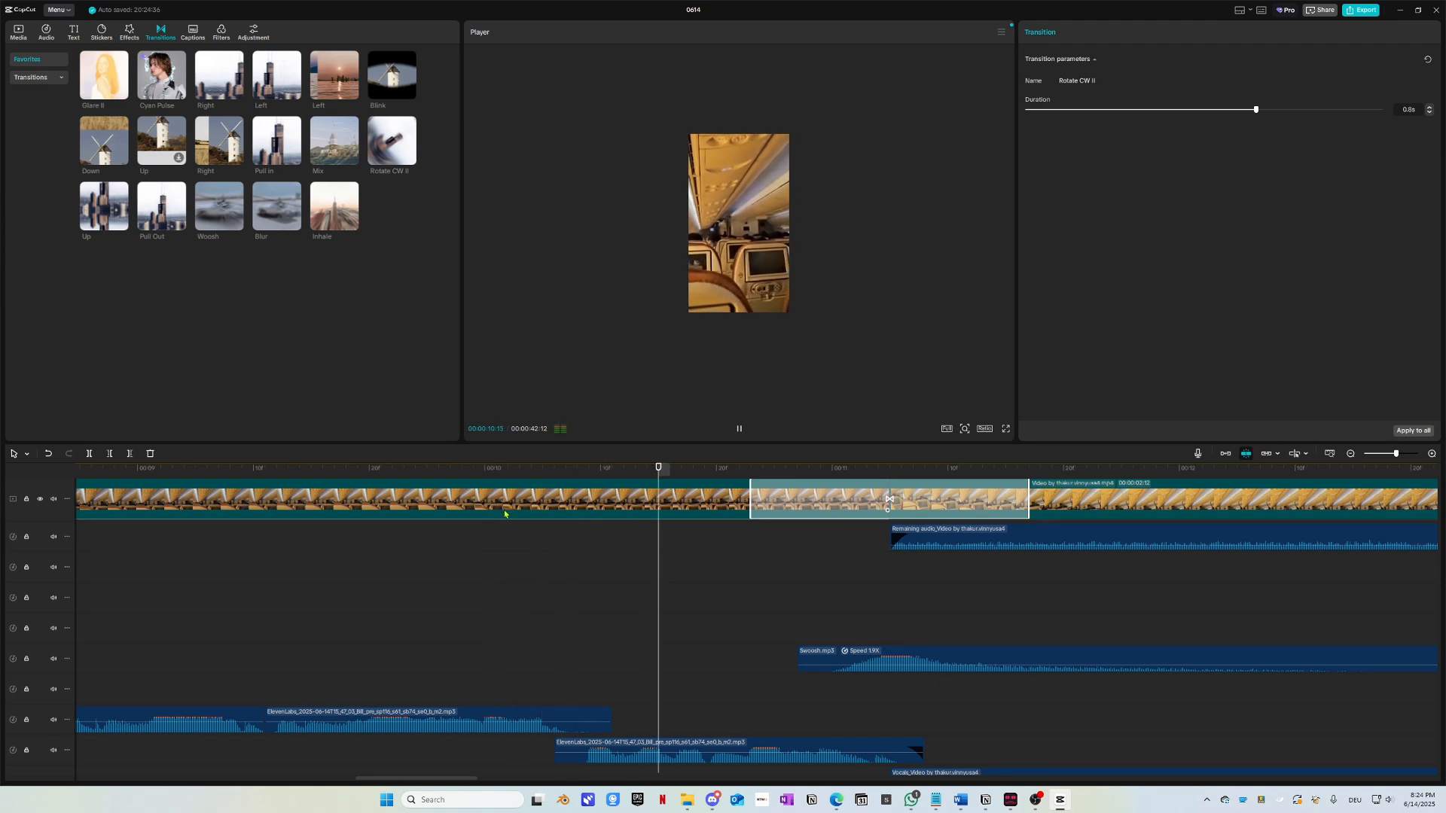
pyautogui.press('space')
pyautogui.click(628, 468)
pyautogui.press('space')
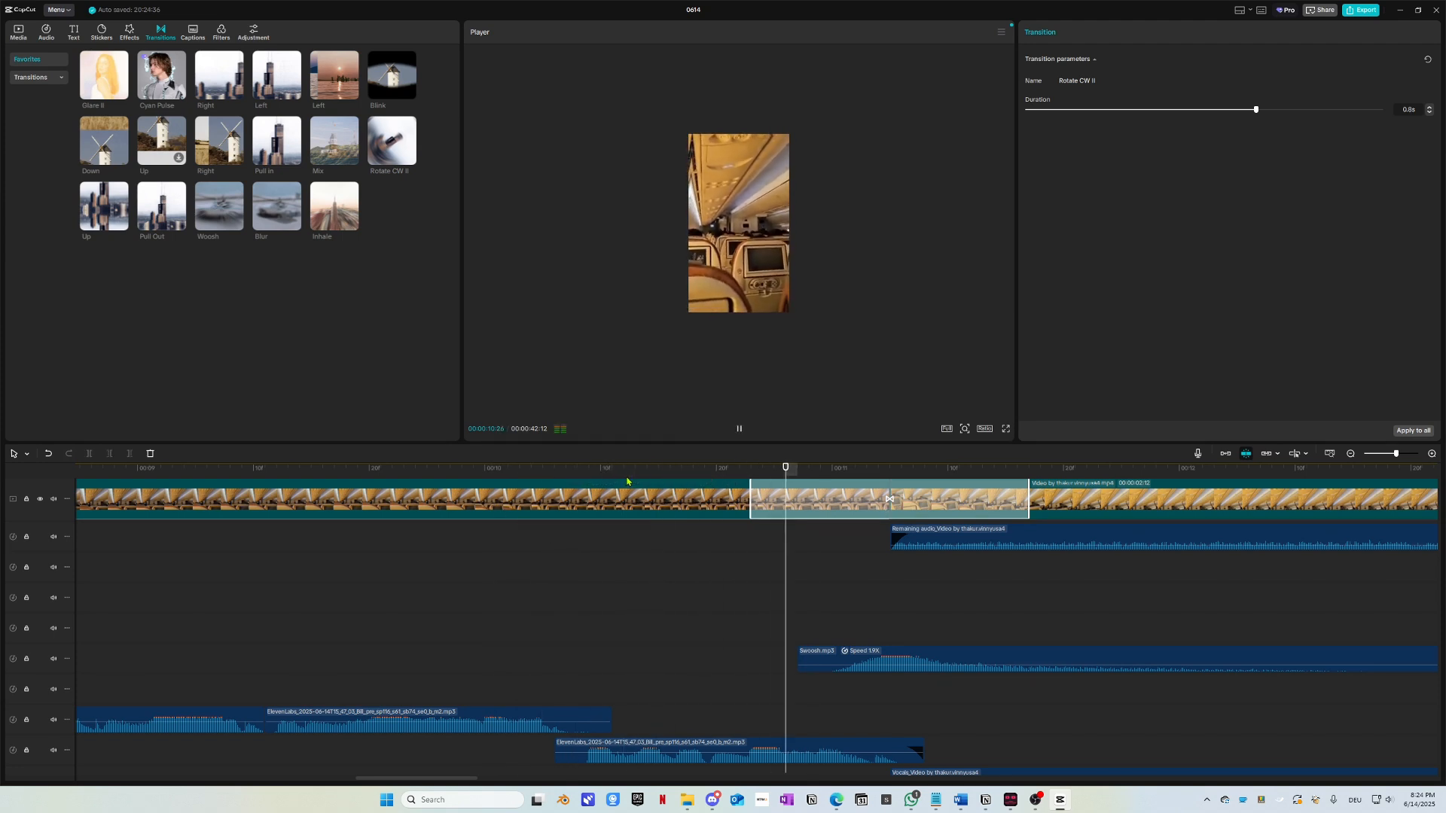
pyautogui.click(494, 468)
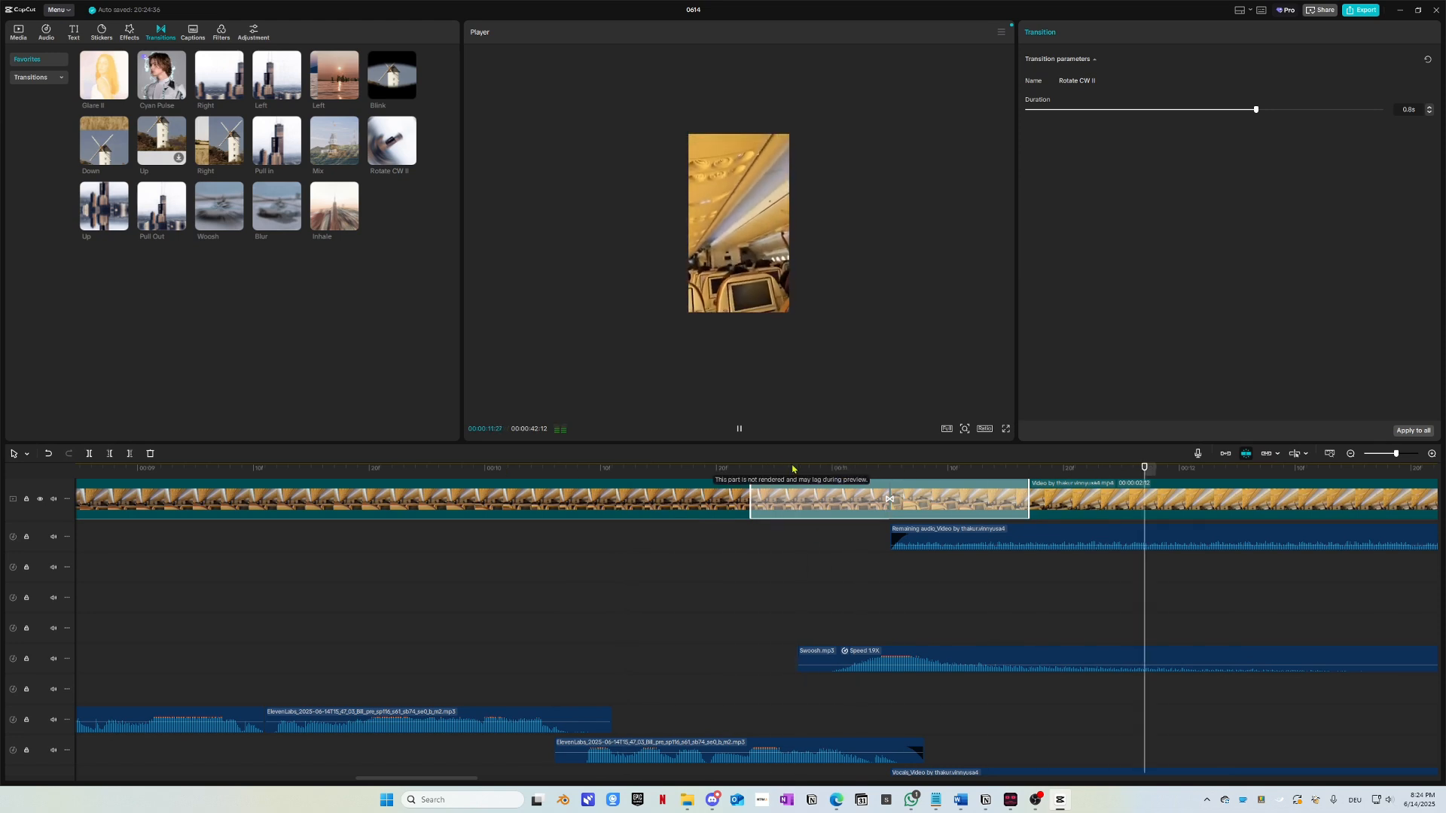
pyautogui.press('space')
# Step: Play through the new transition again and scrub back across the timeline to check it
pyautogui.hscroll(3, 775, 594)
pyautogui.scroll(-3, 754, 599)
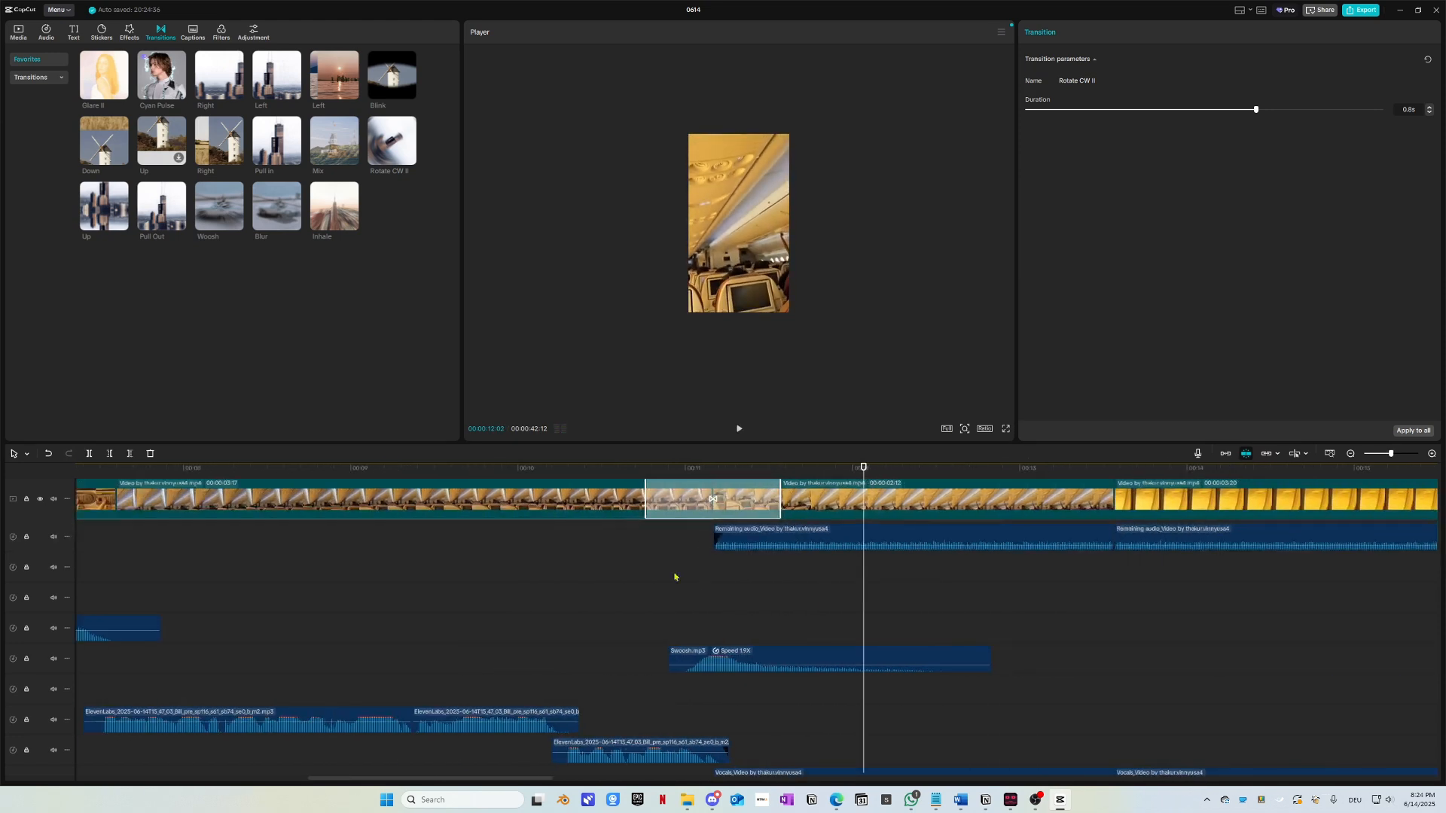
pyautogui.hscroll(5, 655, 630)
pyautogui.press('space')
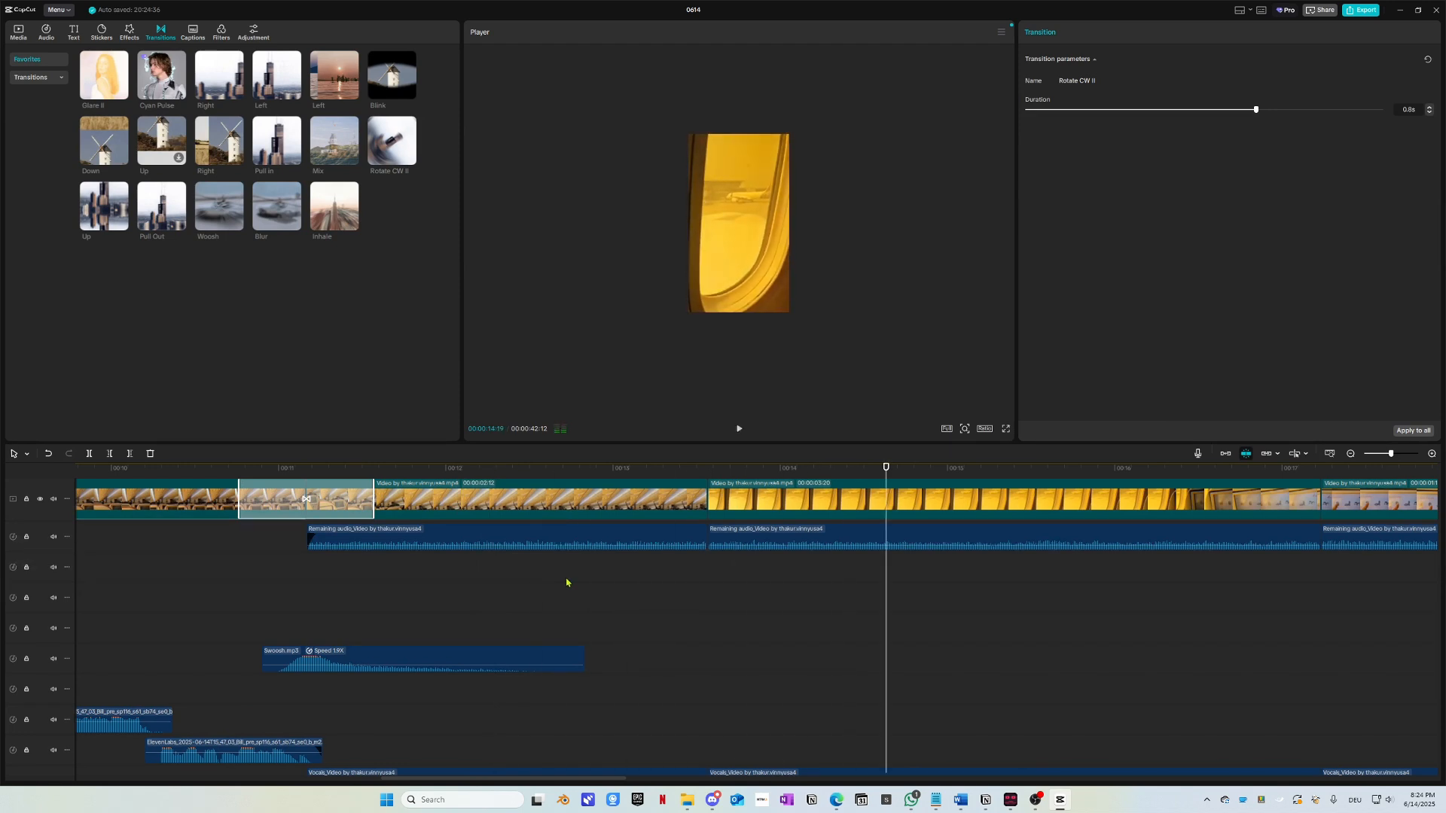
pyautogui.press('space')
pyautogui.scroll(-4, 746, 610)
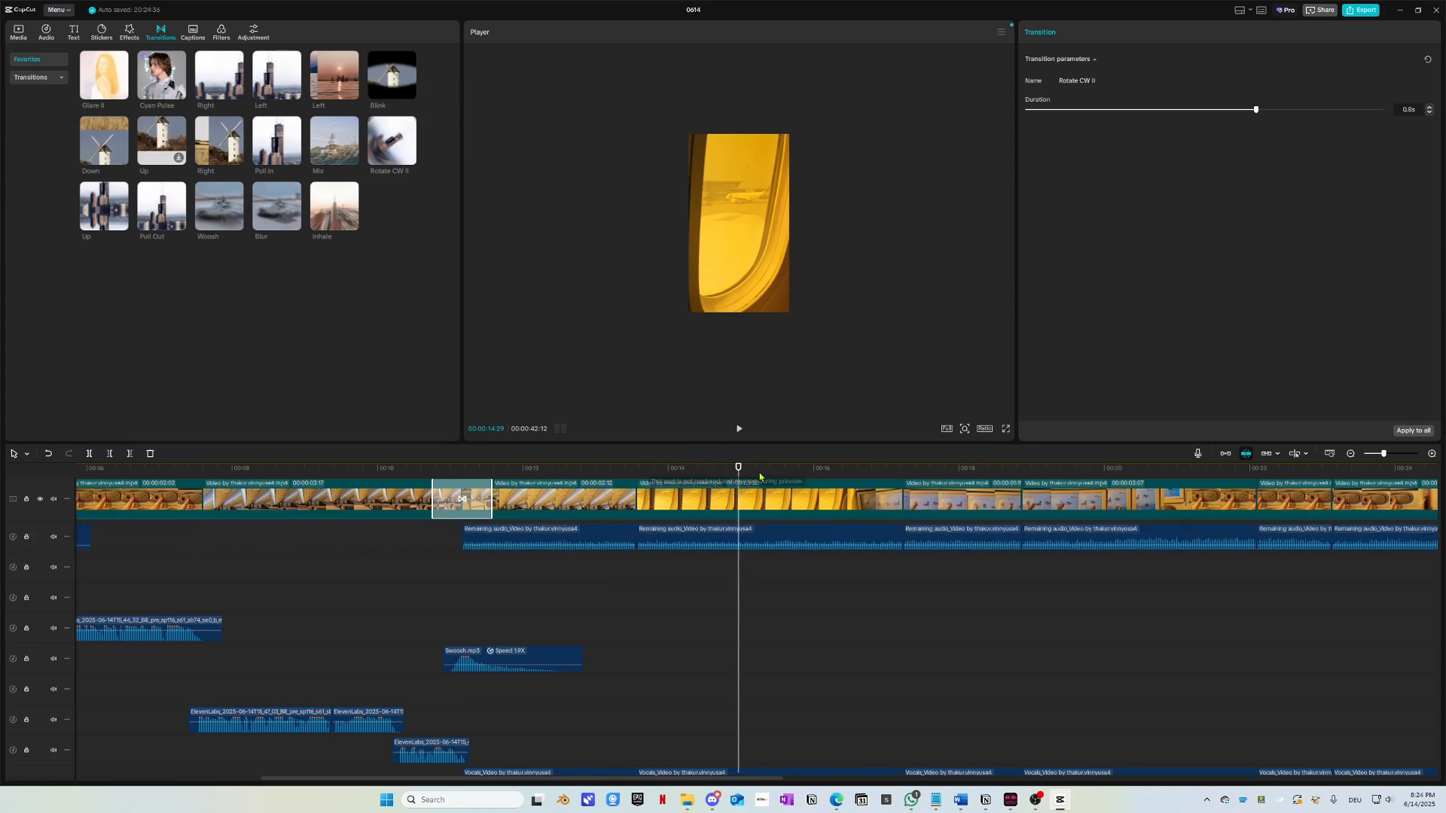
pyautogui.hscroll(-5, 751, 630)
pyautogui.moveTo(815, 470); pyautogui.dragTo(50, 464)
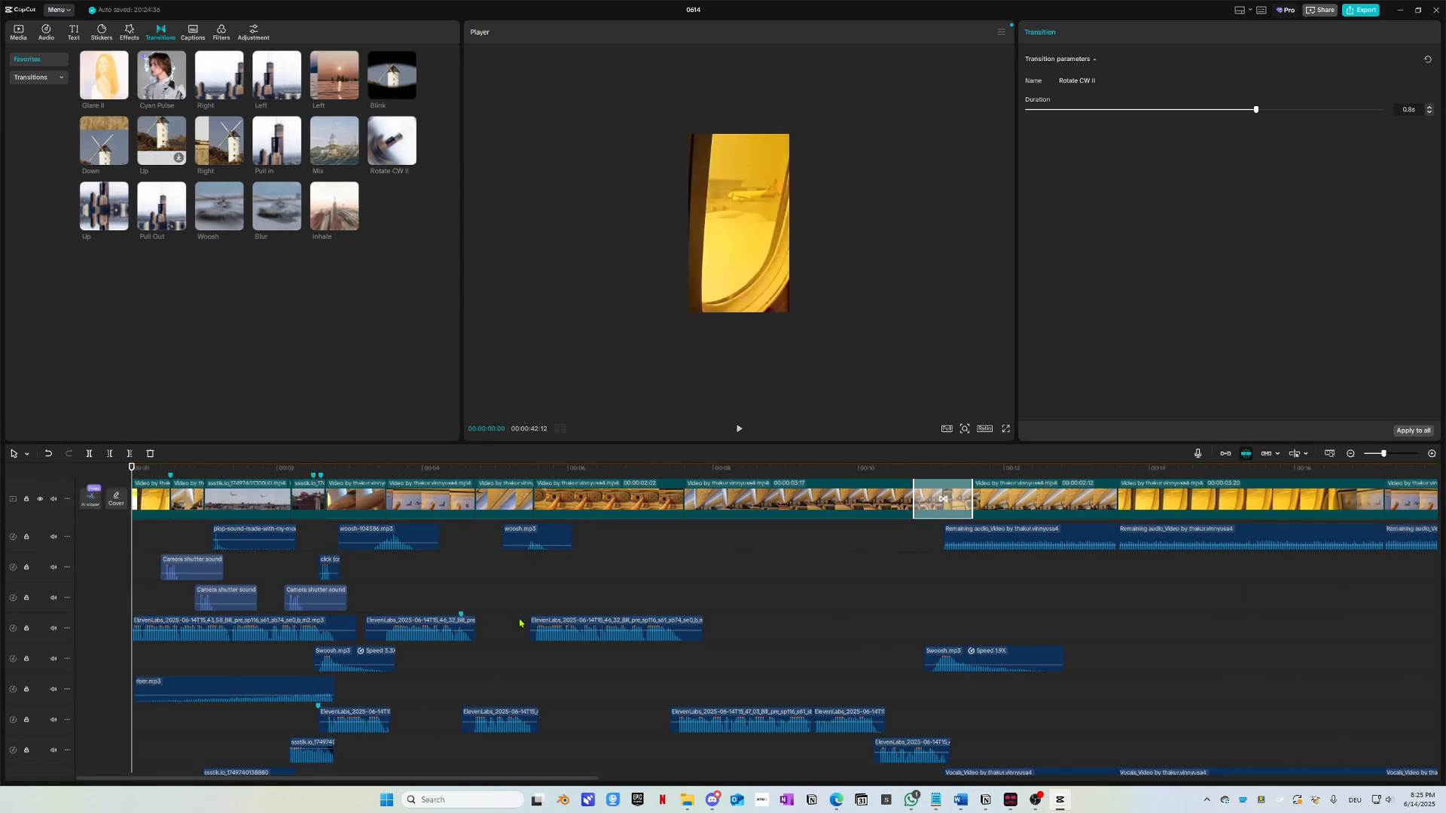
# Step: Play the edit from the start to review it
pyautogui.scroll(-6, 233, 509)
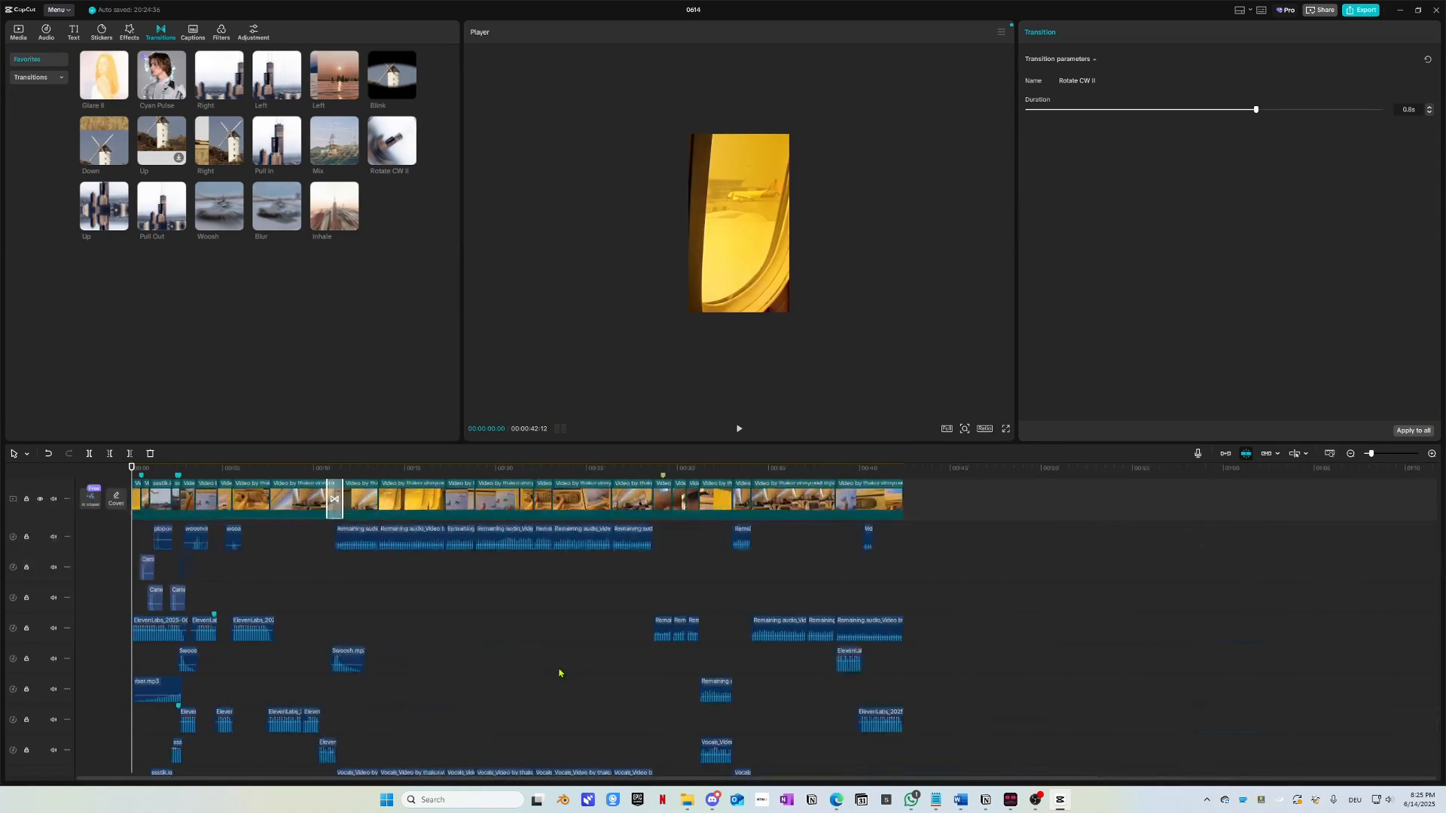
pyautogui.scroll(-3, 554, 670)
pyautogui.scroll(-1, 555, 670)
pyautogui.scroll(4, 543, 671)
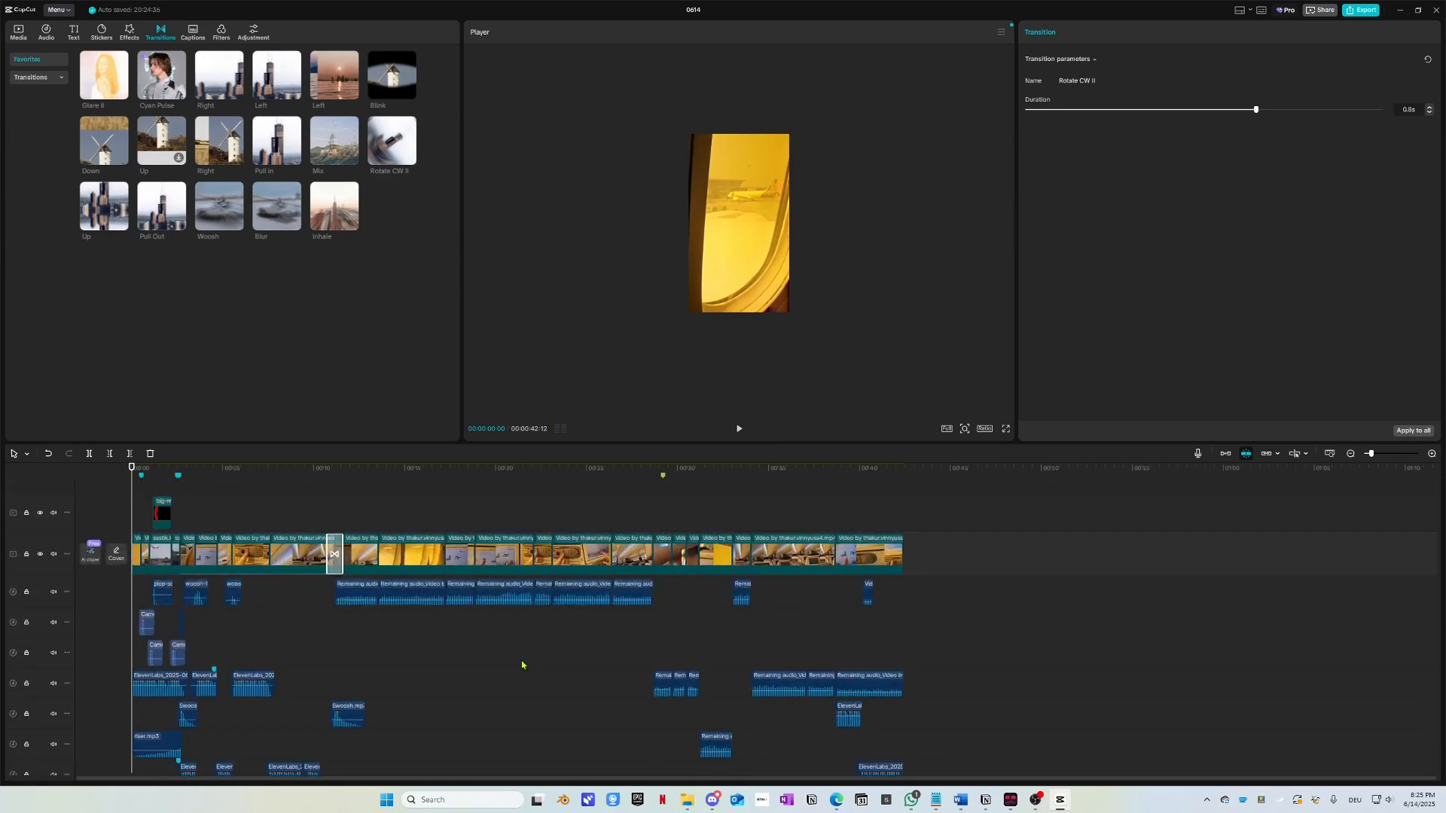
pyautogui.scroll(-3, 172, 630)
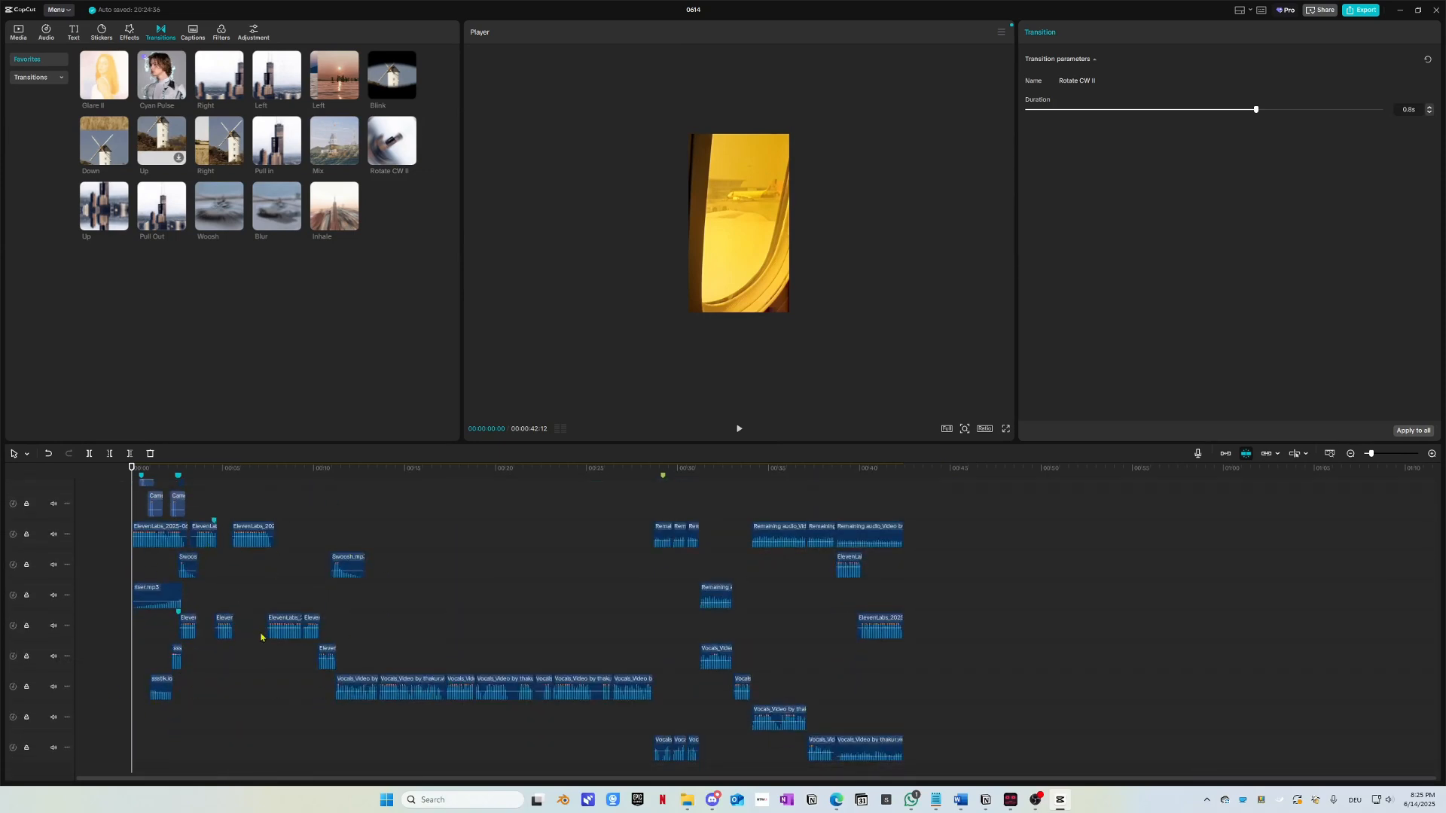
pyautogui.scroll(3, 261, 638)
pyautogui.scroll(2, 355, 627)
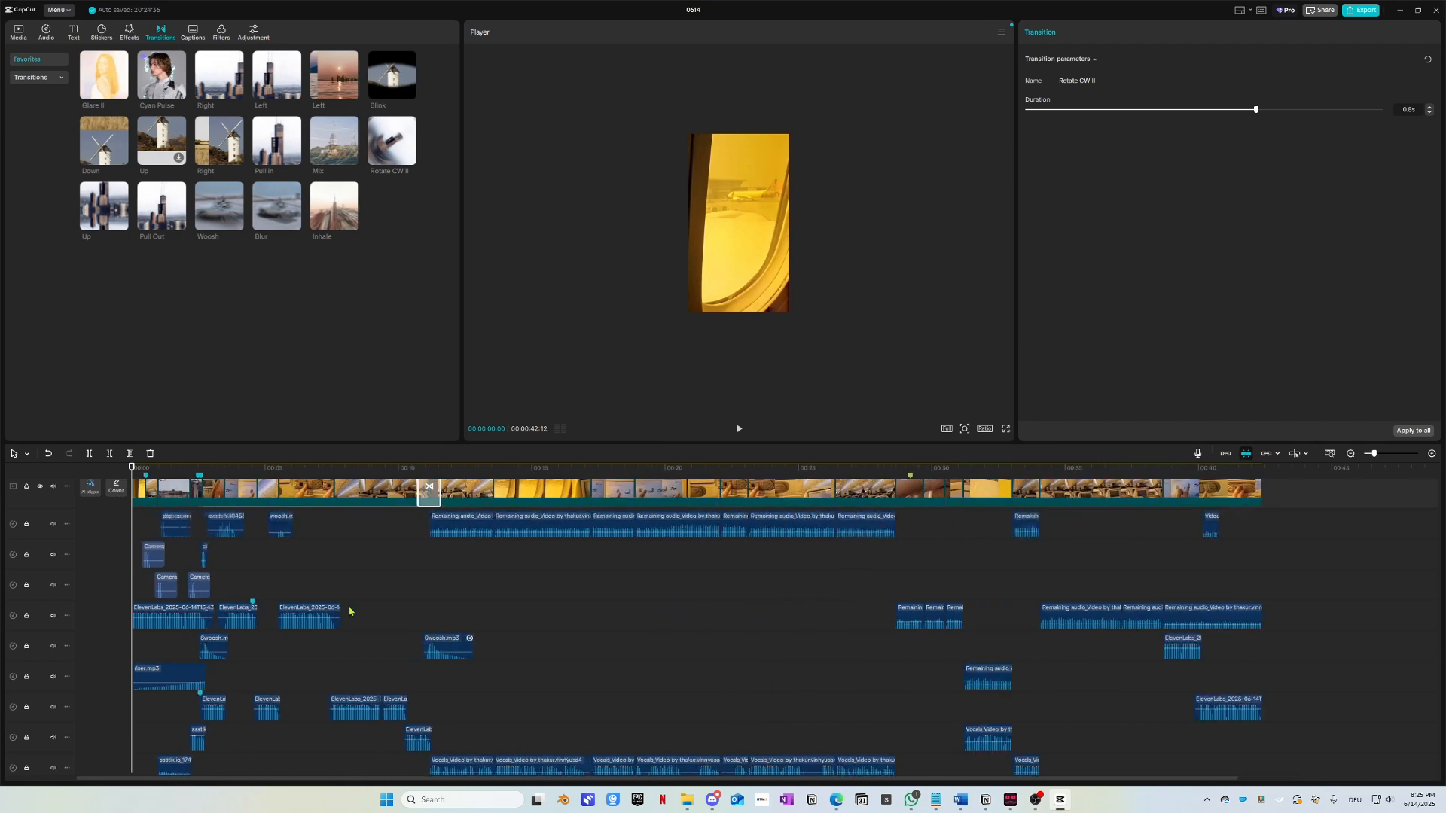
pyautogui.press('space')
pyautogui.scroll(3, 349, 607)
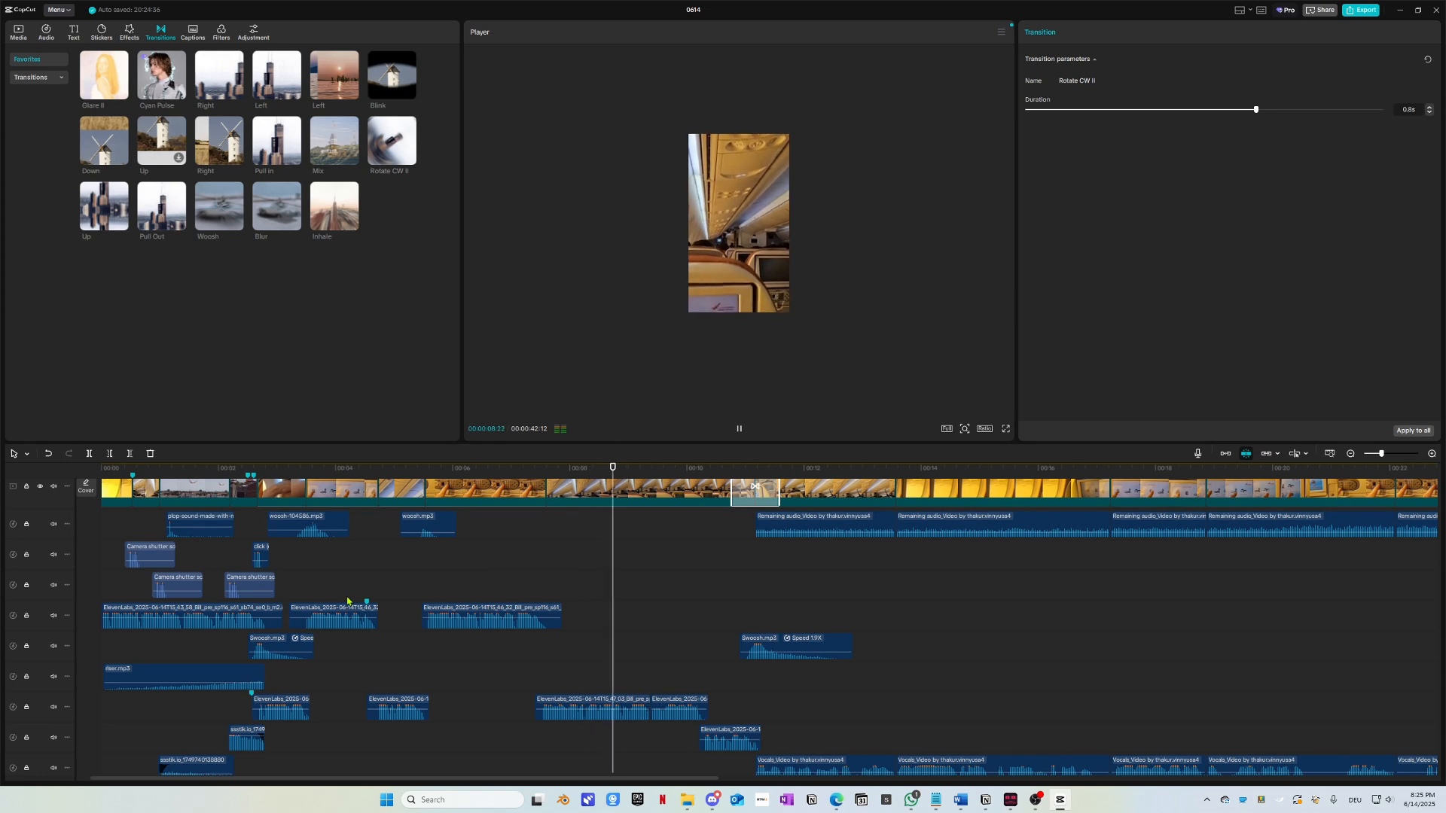
pyautogui.press('space')
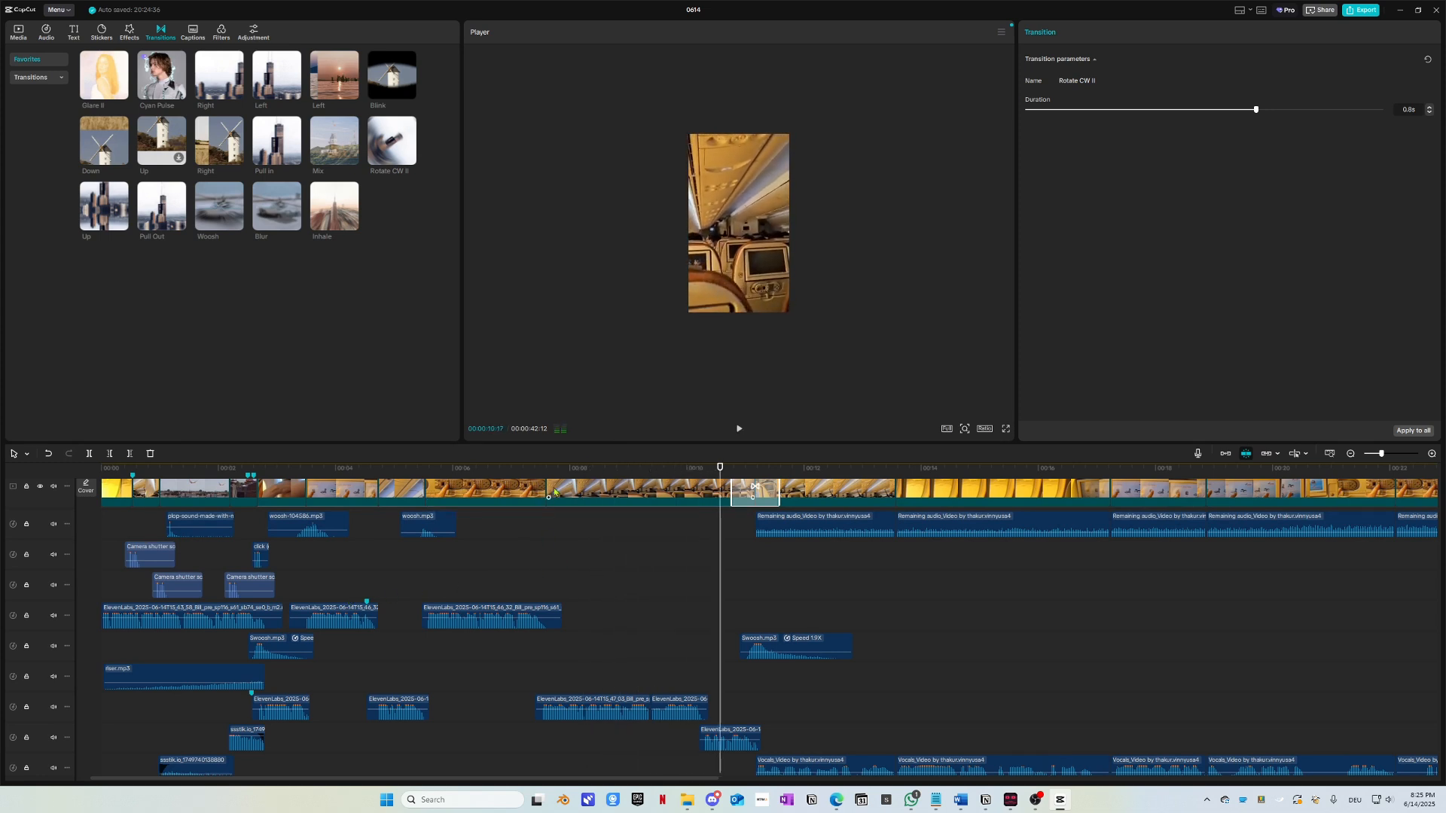
# Step: Replay the woosh sound near 5 seconds, nudging the clip slightly earlier
pyautogui.click(418, 469)
pyautogui.press('space')
pyautogui.press('space')
pyautogui.click(397, 470)
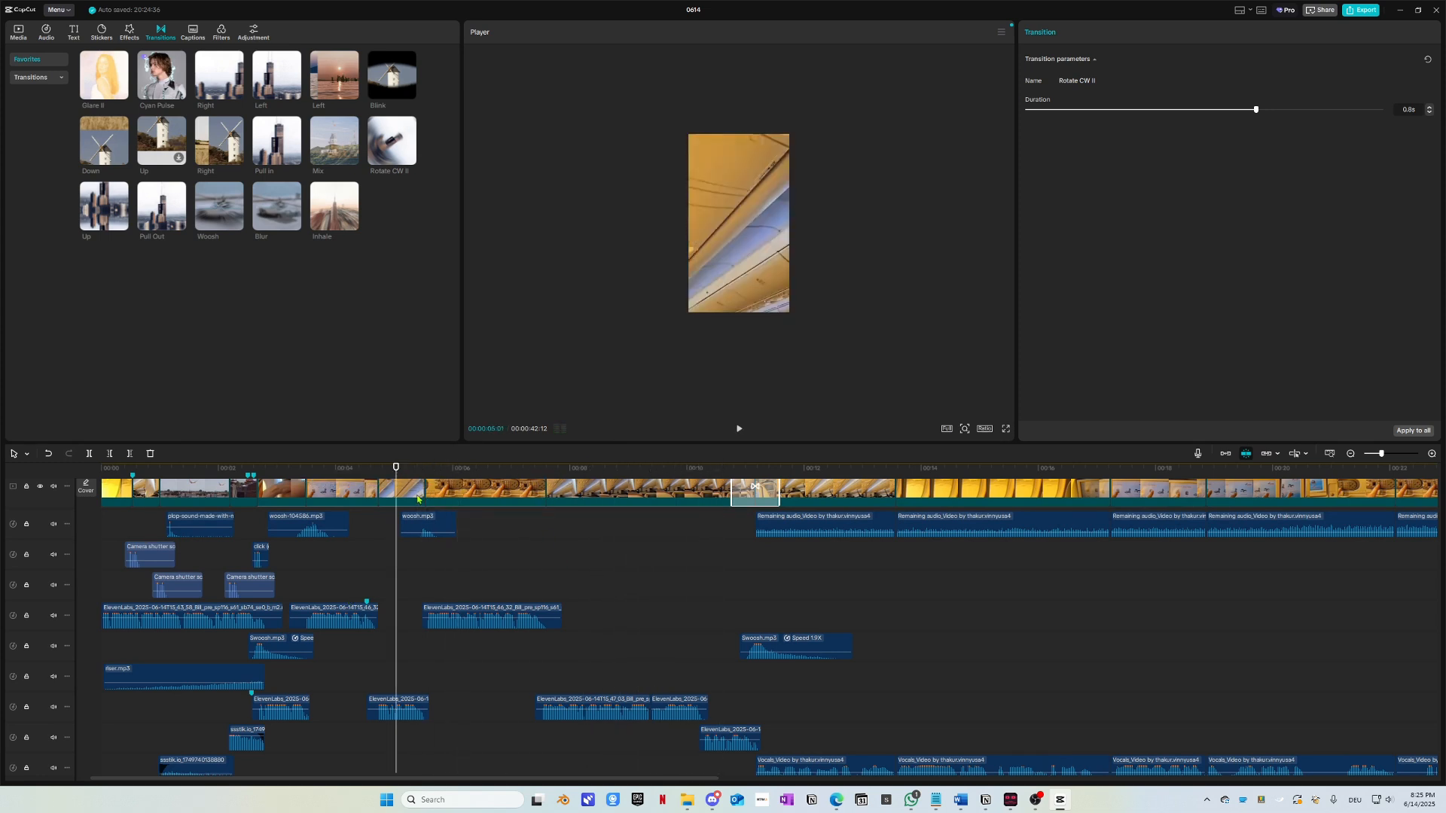
pyautogui.scroll(4, 452, 528)
pyautogui.moveTo(531, 523); pyautogui.dragTo(523, 524)
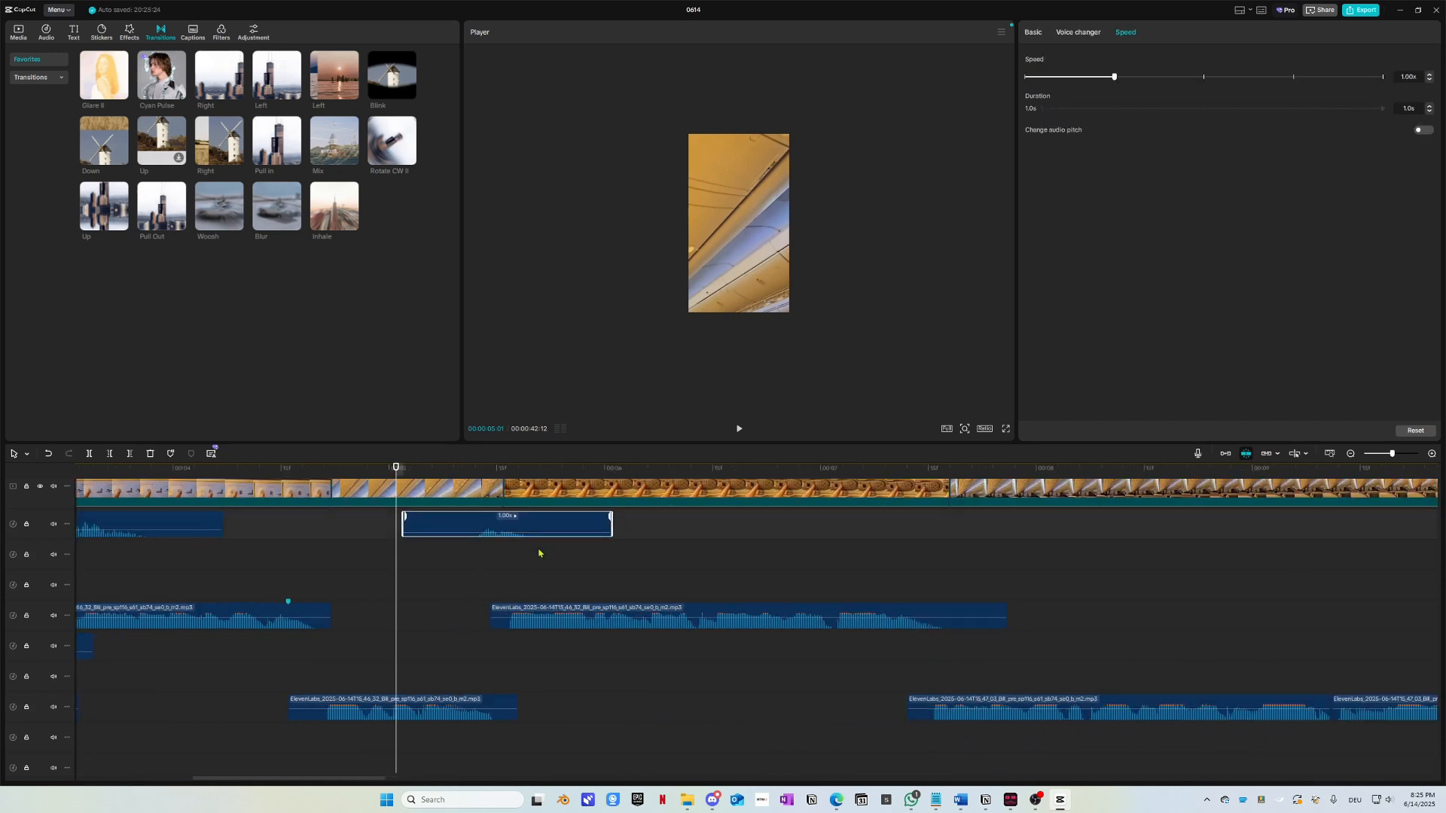
pyautogui.press('space')
pyautogui.press('space')
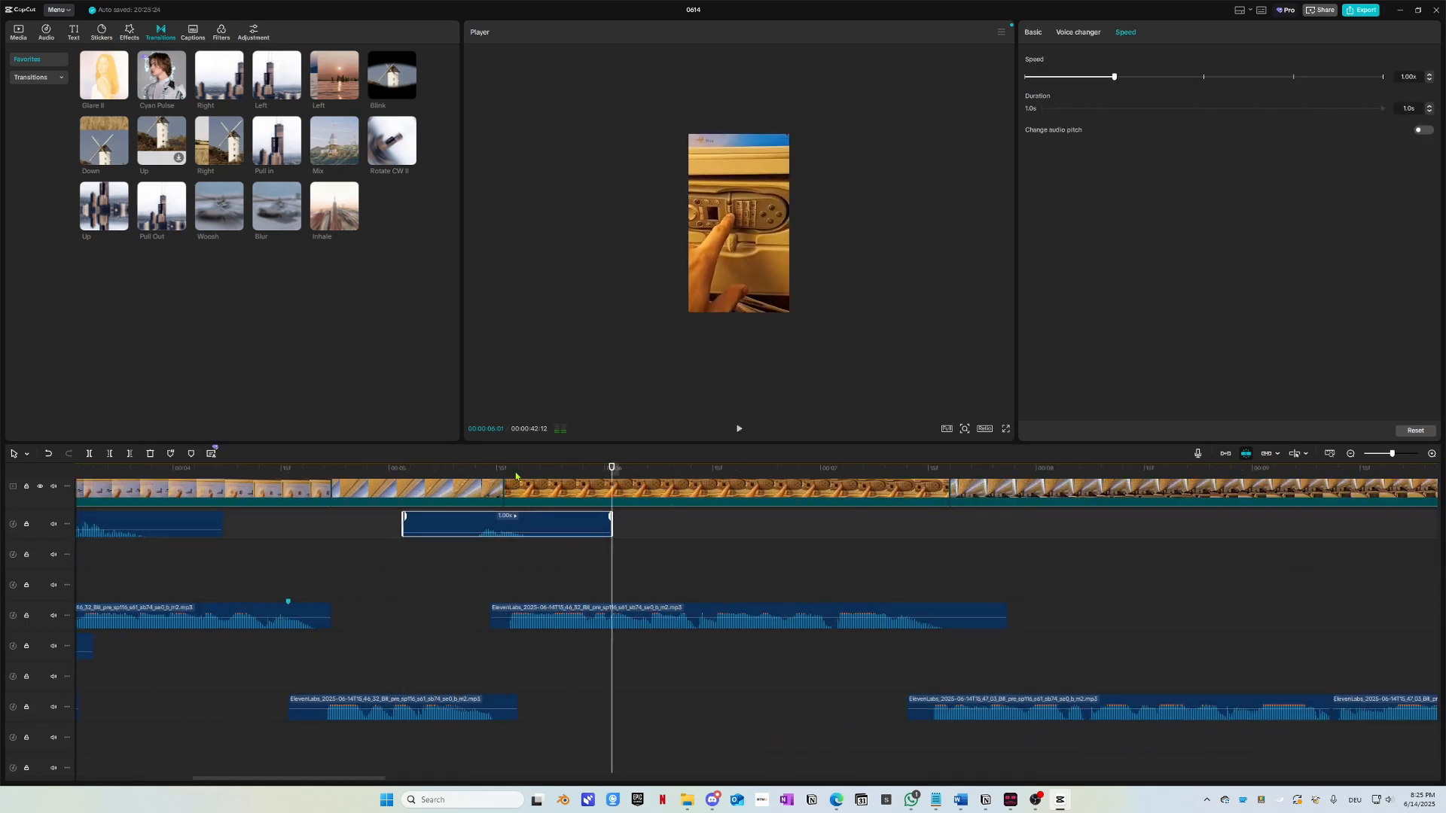
pyautogui.click(414, 469)
pyautogui.press('space')
pyautogui.press('space')
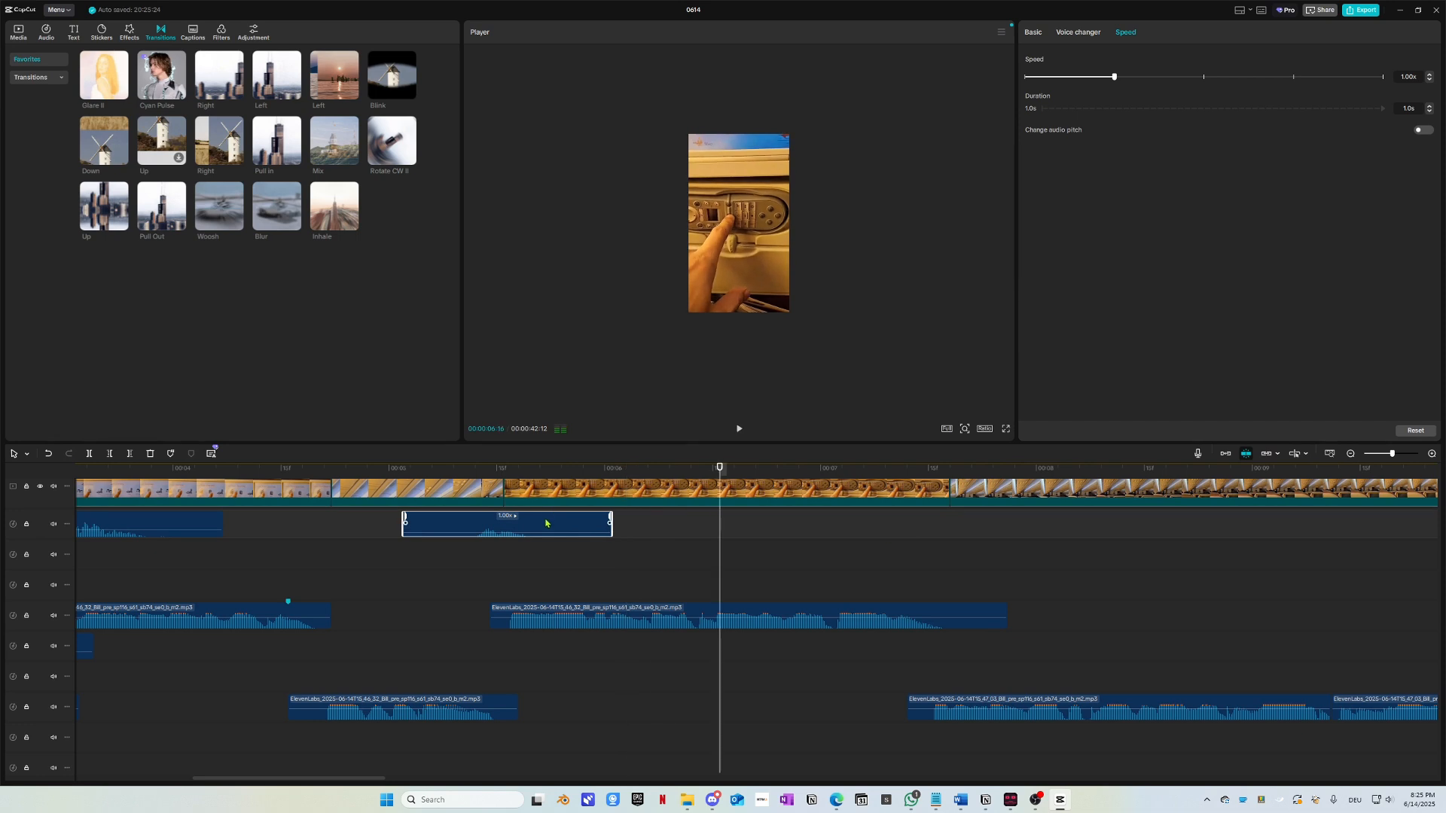
# Step: Replace woosh.mp3 with woosh-sound-effect.mp3 from the sound effects folder at the playhead
pyautogui.click(578, 549)
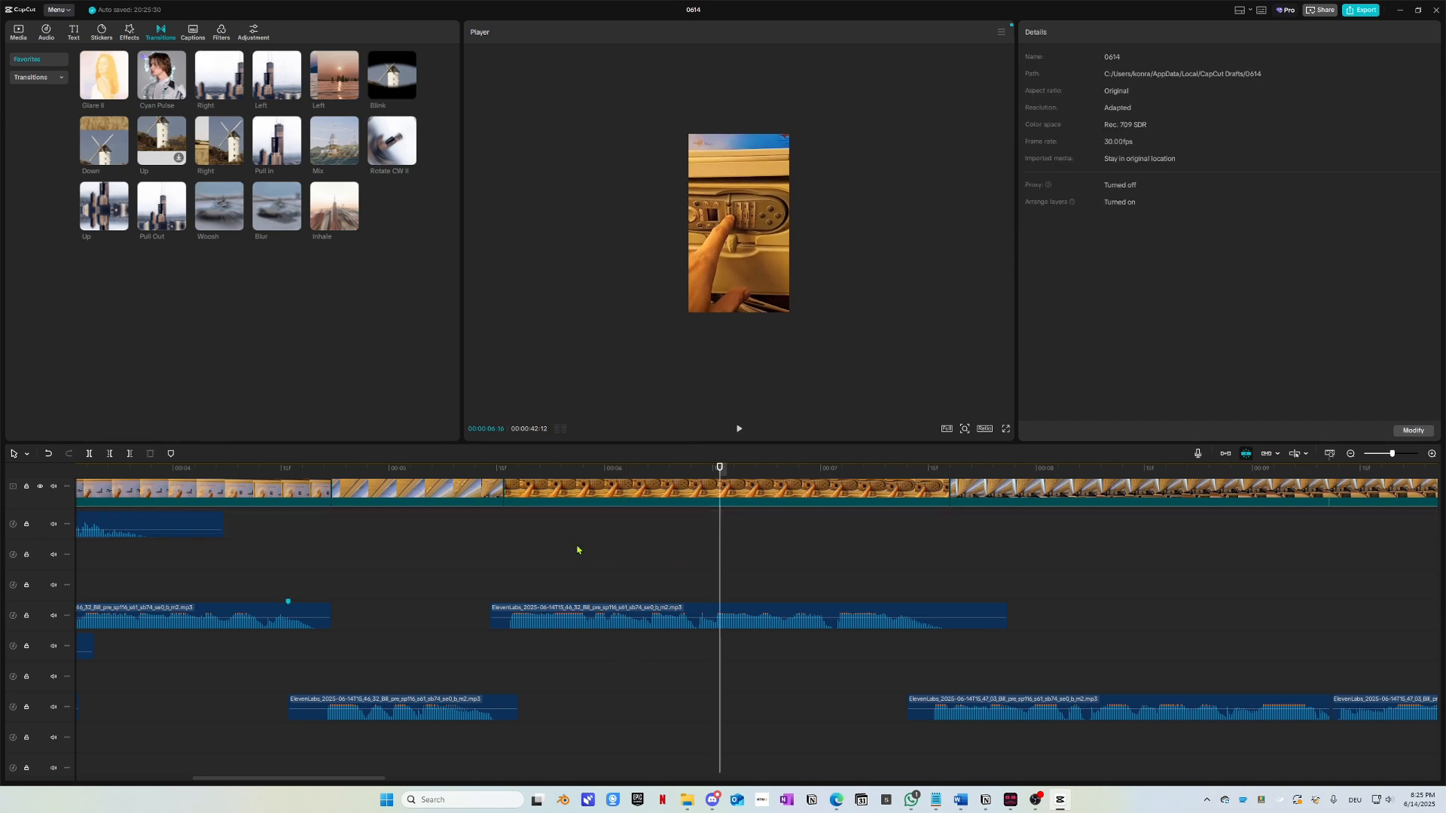
pyautogui.hotkey('alt', 'Tab')
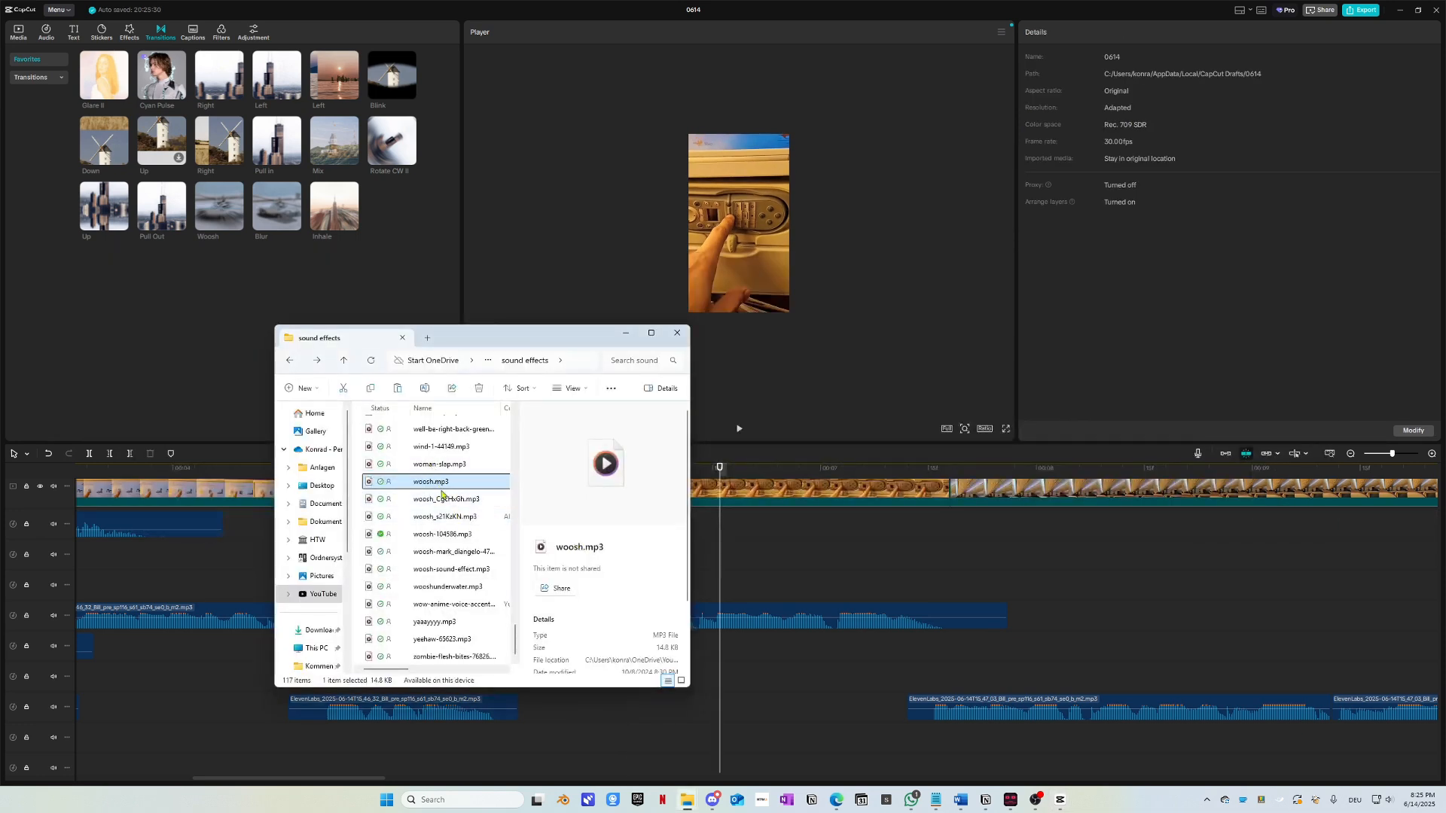
pyautogui.click(418, 587)
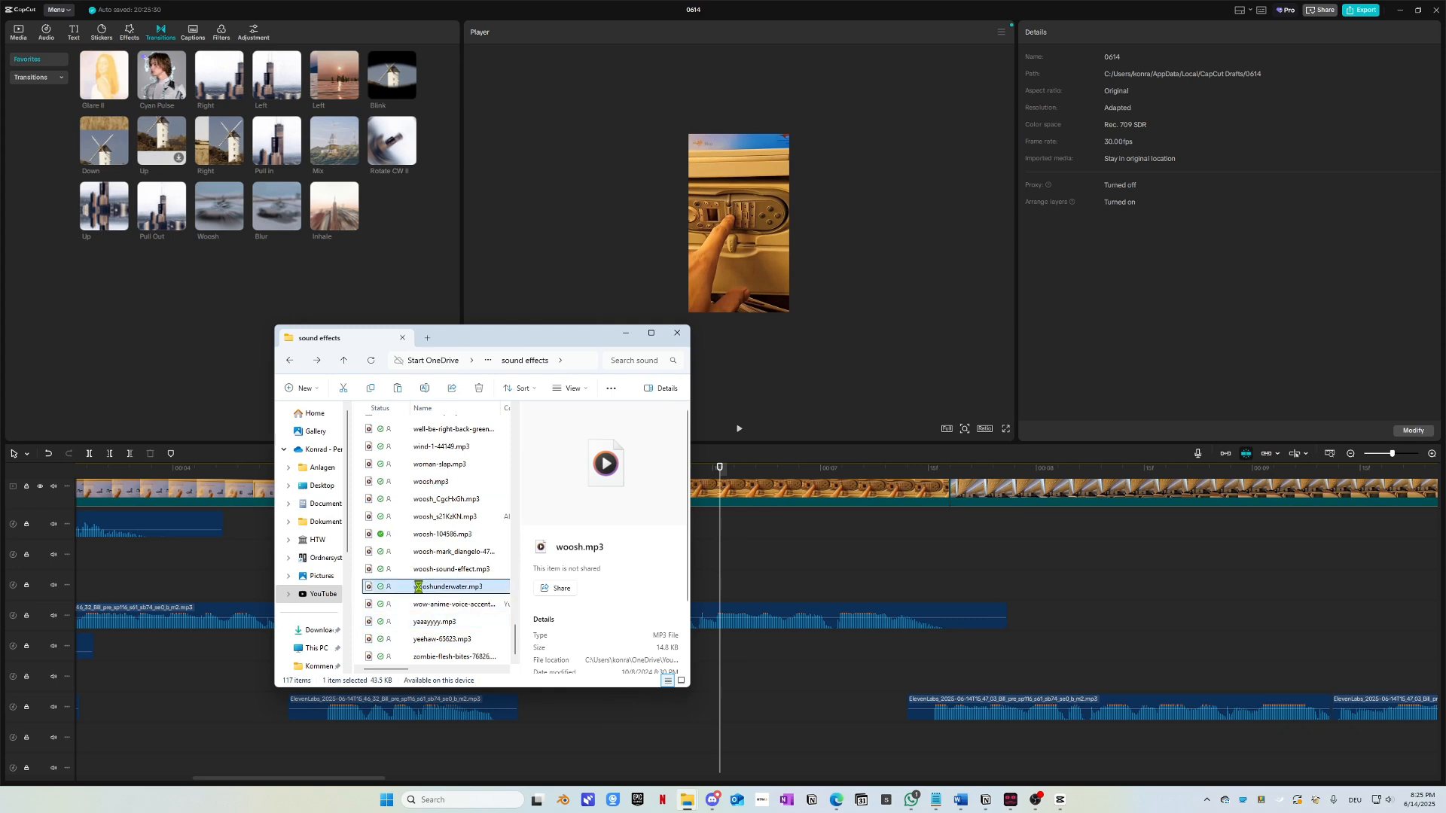
pyautogui.click(458, 575)
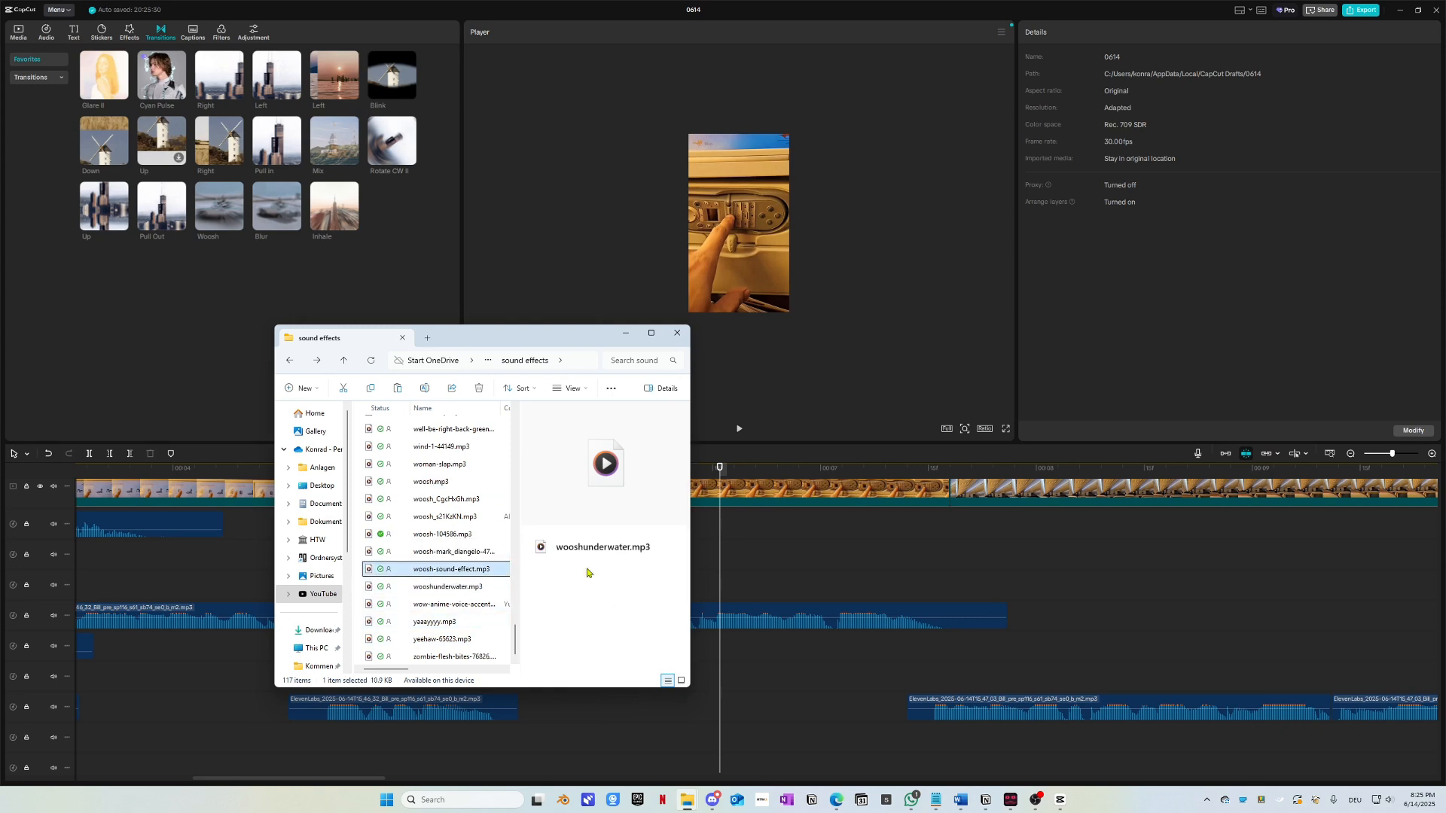
pyautogui.moveTo(587, 572); pyautogui.dragTo(812, 556)
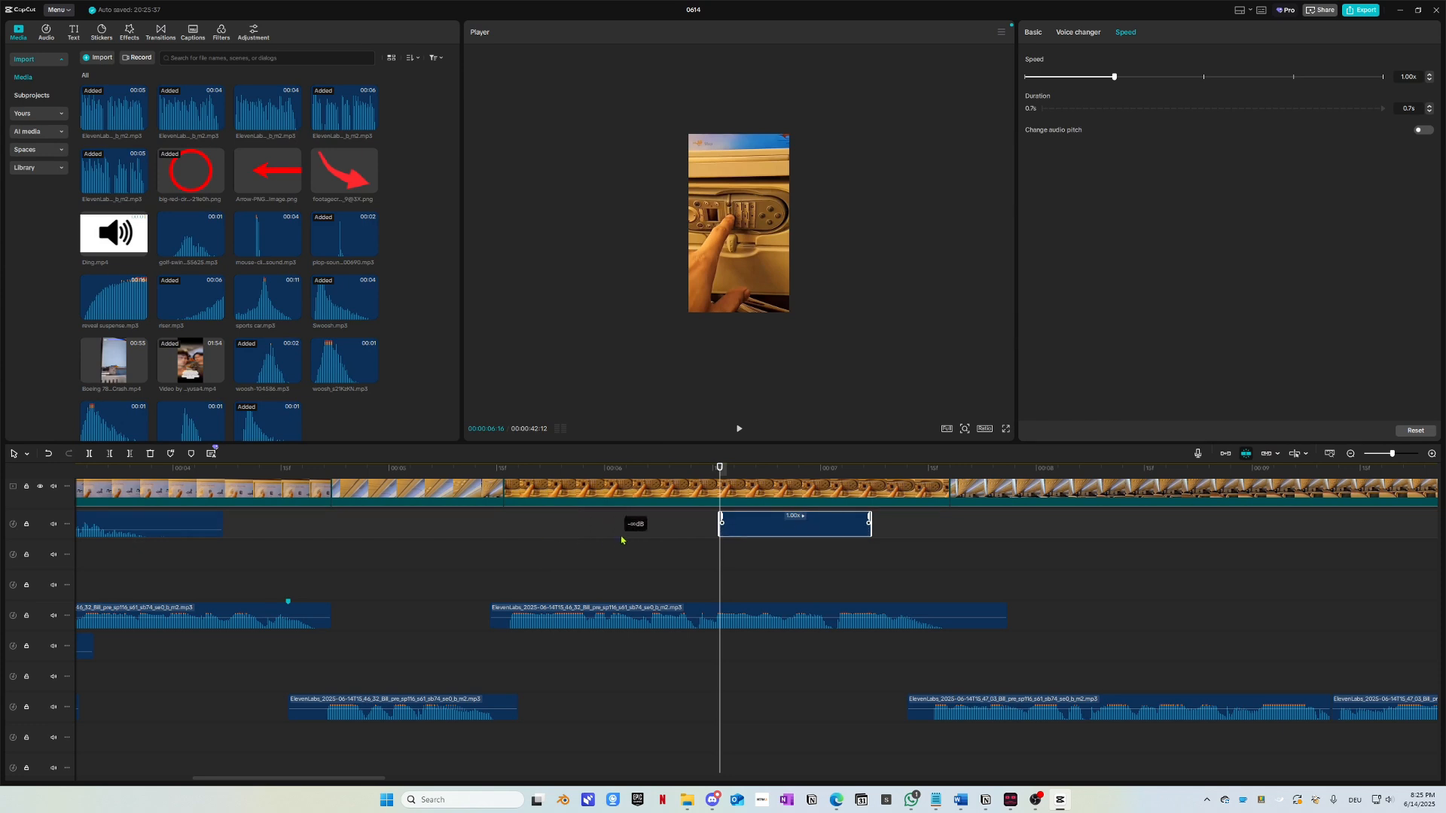
# Step: Shift the new woosh clip earlier on its track and replay it
pyautogui.moveTo(754, 523); pyautogui.dragTo(511, 518)
pyautogui.click(179, 469)
pyautogui.press('space')
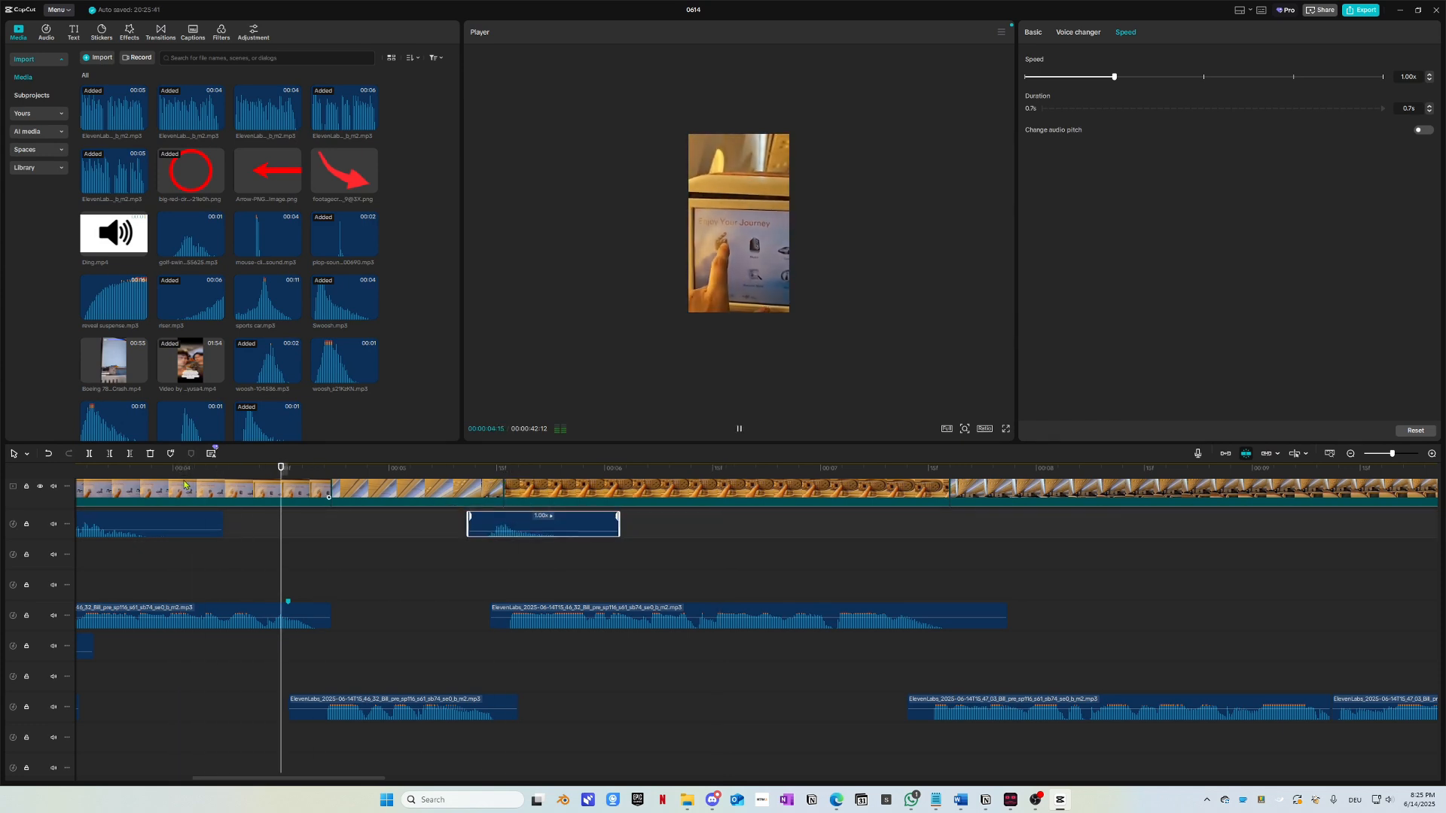
pyautogui.press('space')
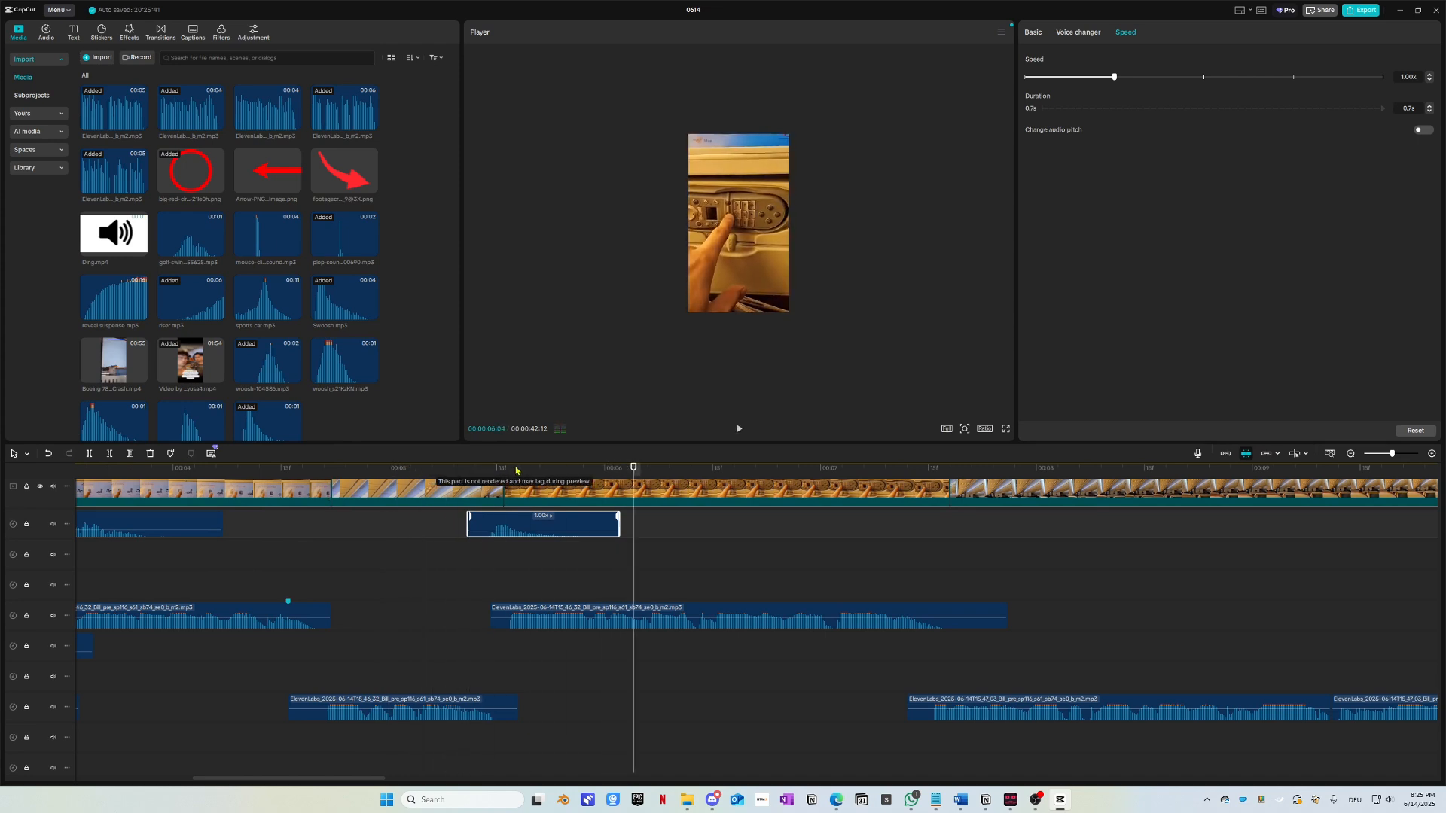
pyautogui.click(455, 469)
pyautogui.press('space')
pyautogui.press('space')
pyautogui.moveTo(517, 520); pyautogui.dragTo(515, 519)
pyautogui.click(424, 469)
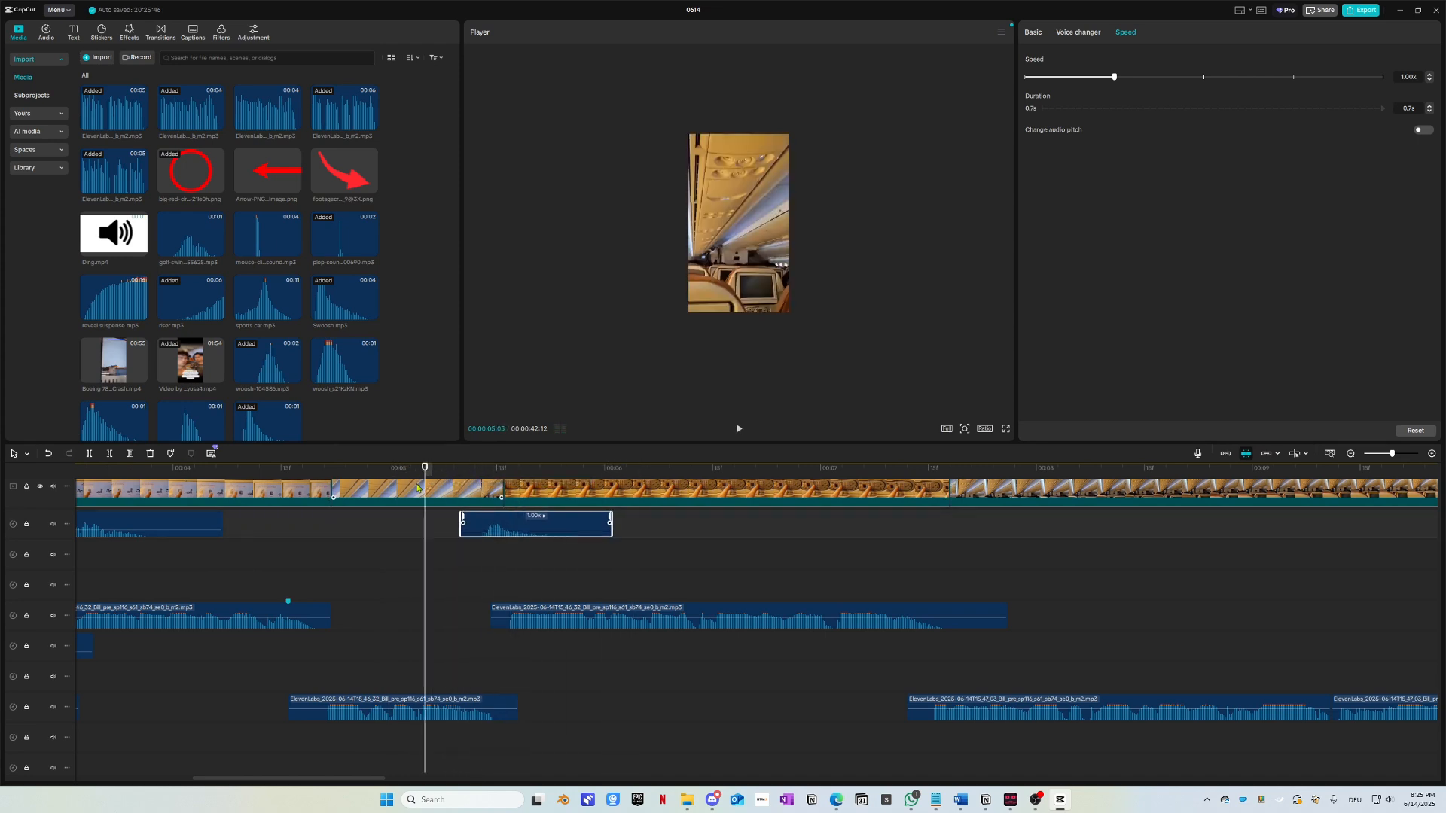
pyautogui.press('space')
pyautogui.press('space')
# Step: Swap the woosh for the mouse-click sound on the second track and play it back
pyautogui.moveTo(219, 468); pyautogui.dragTo(252, 468)
pyautogui.press('Delete')
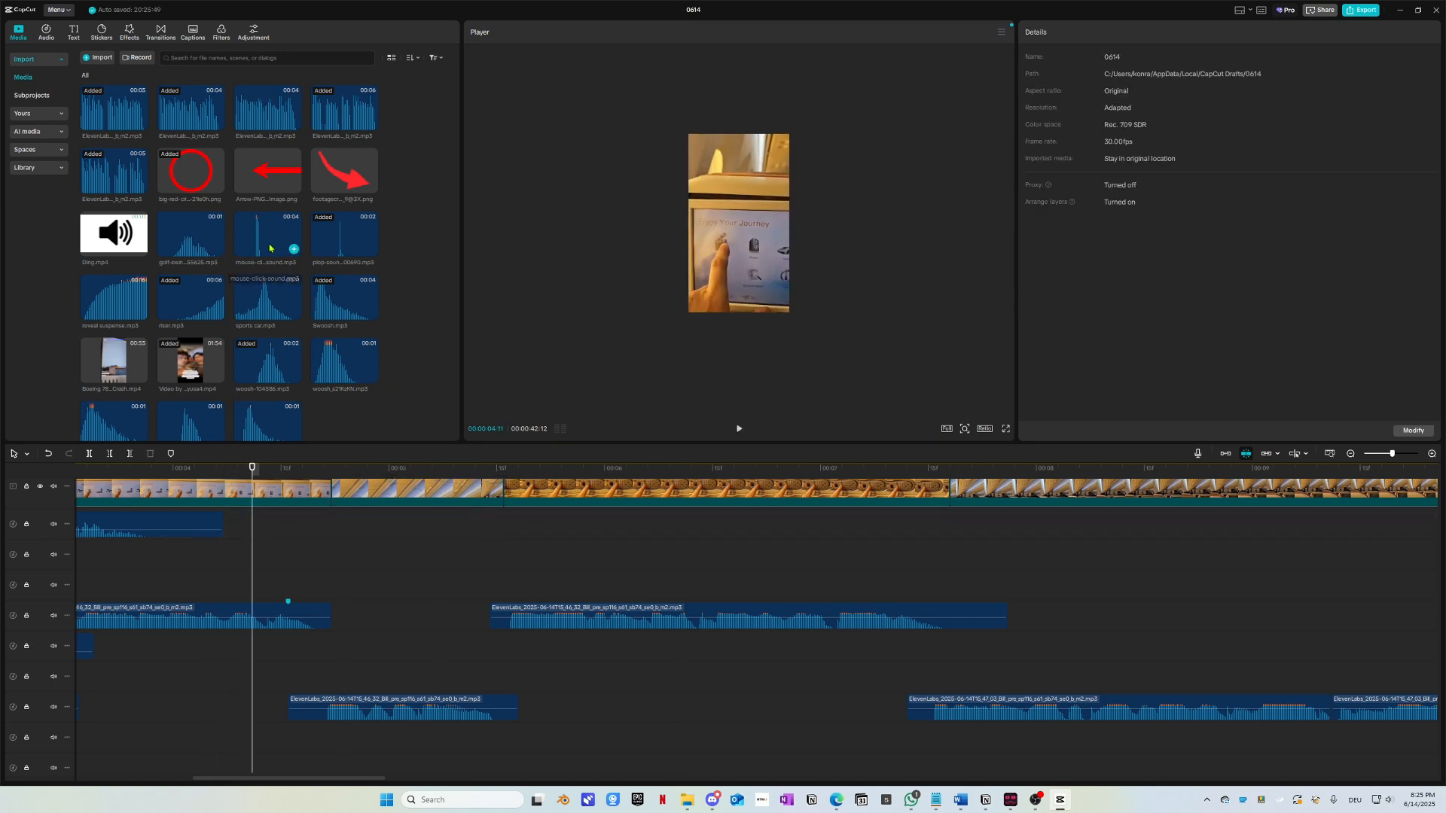
pyautogui.moveTo(269, 248); pyautogui.dragTo(382, 524)
pyautogui.click(417, 469)
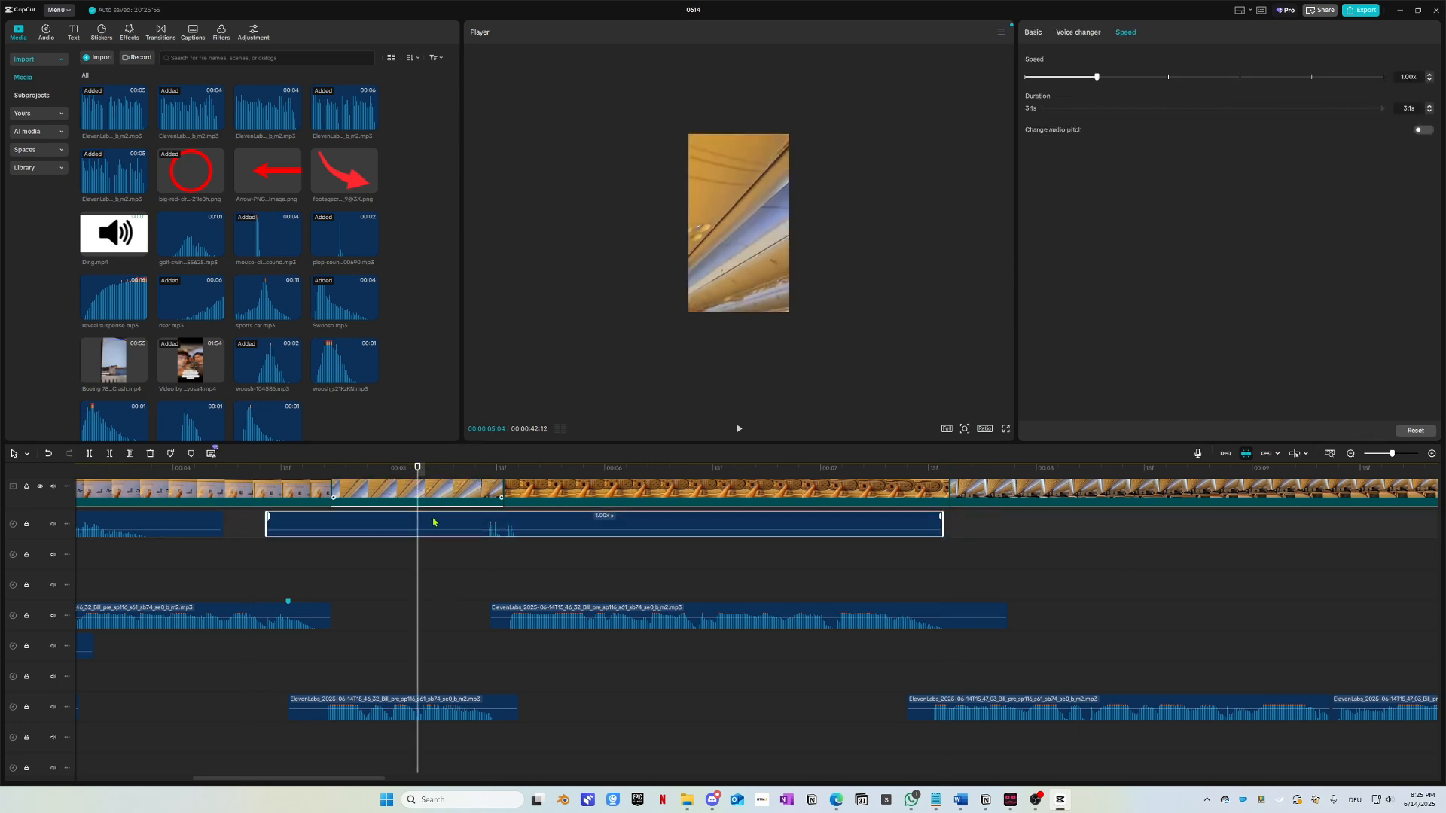
pyautogui.press('space')
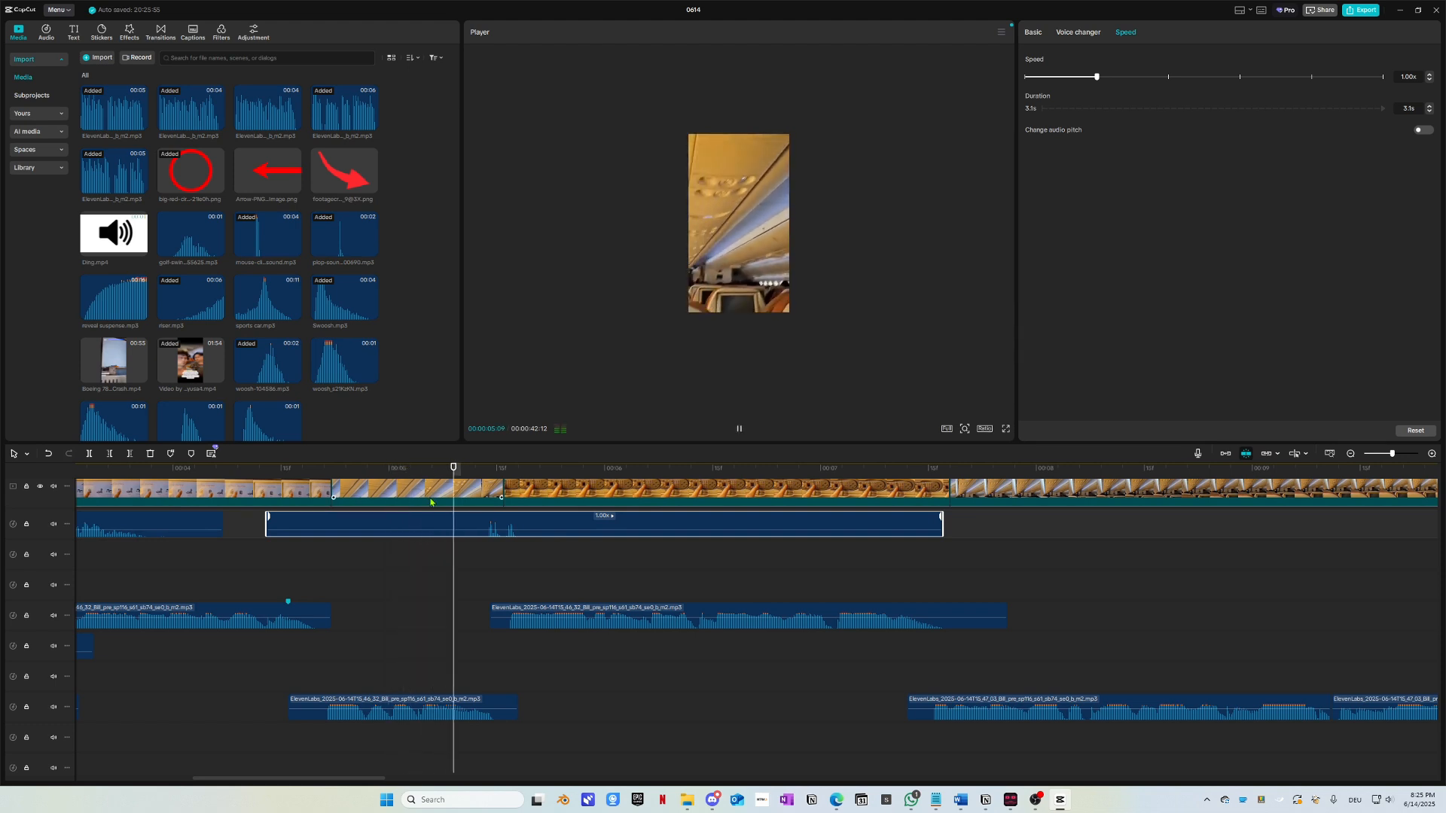
# Step: Pause the preview and return the playhead to 00:00:00
pyautogui.scroll(-3, 438, 489)
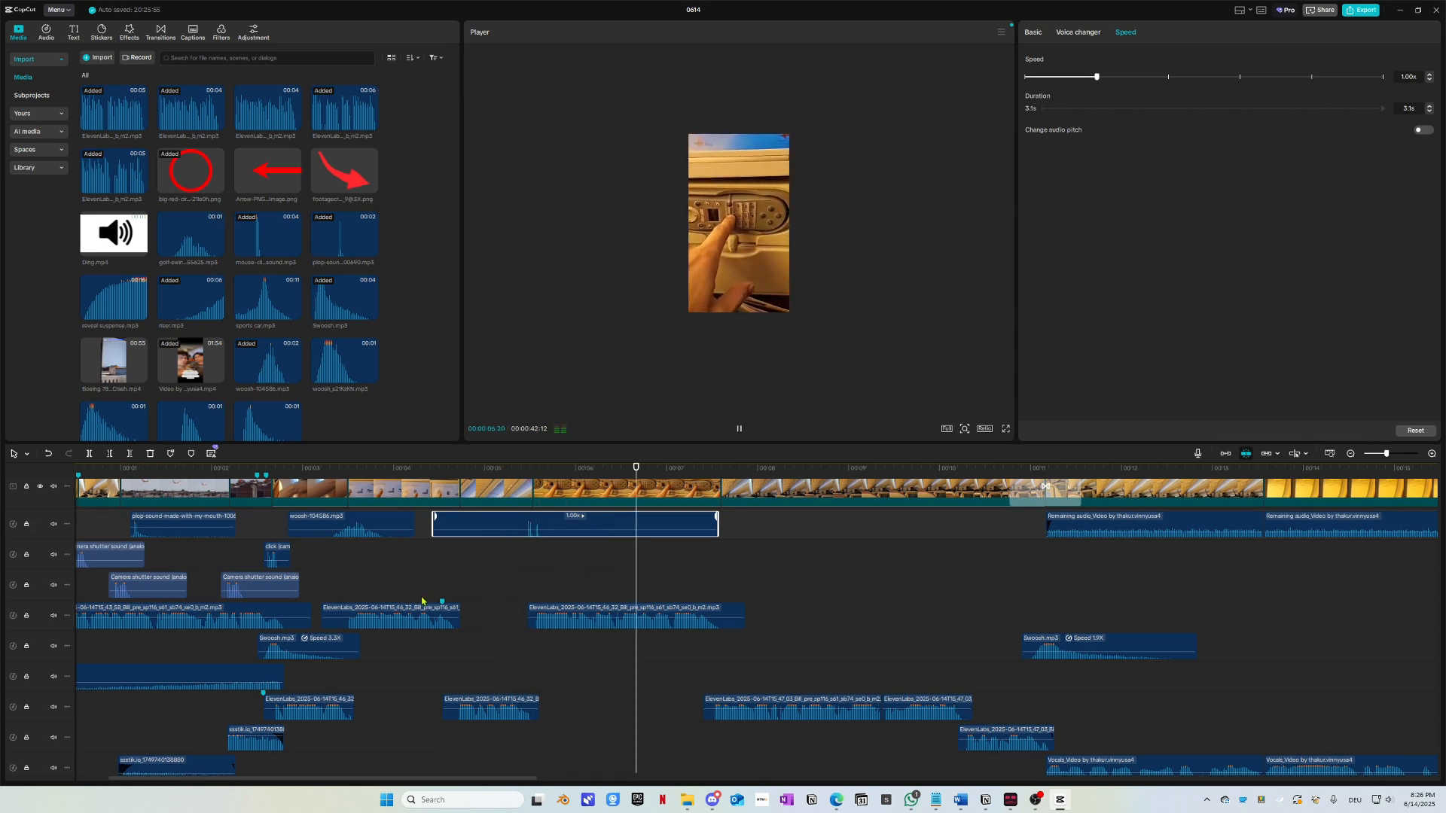
pyautogui.hscroll(2, 422, 603)
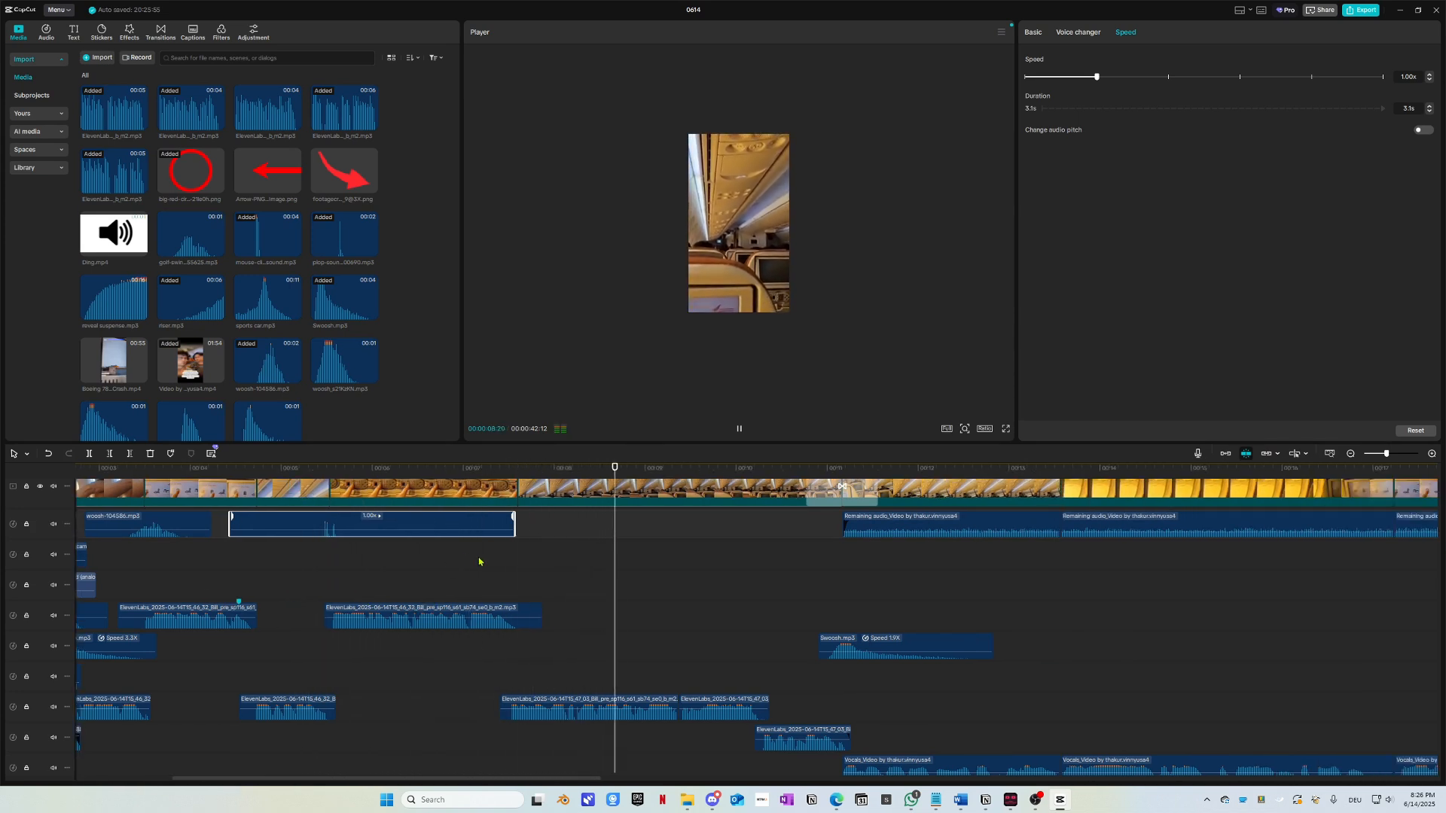
pyautogui.hscroll(2, 487, 571)
pyautogui.hscroll(-3, 488, 579)
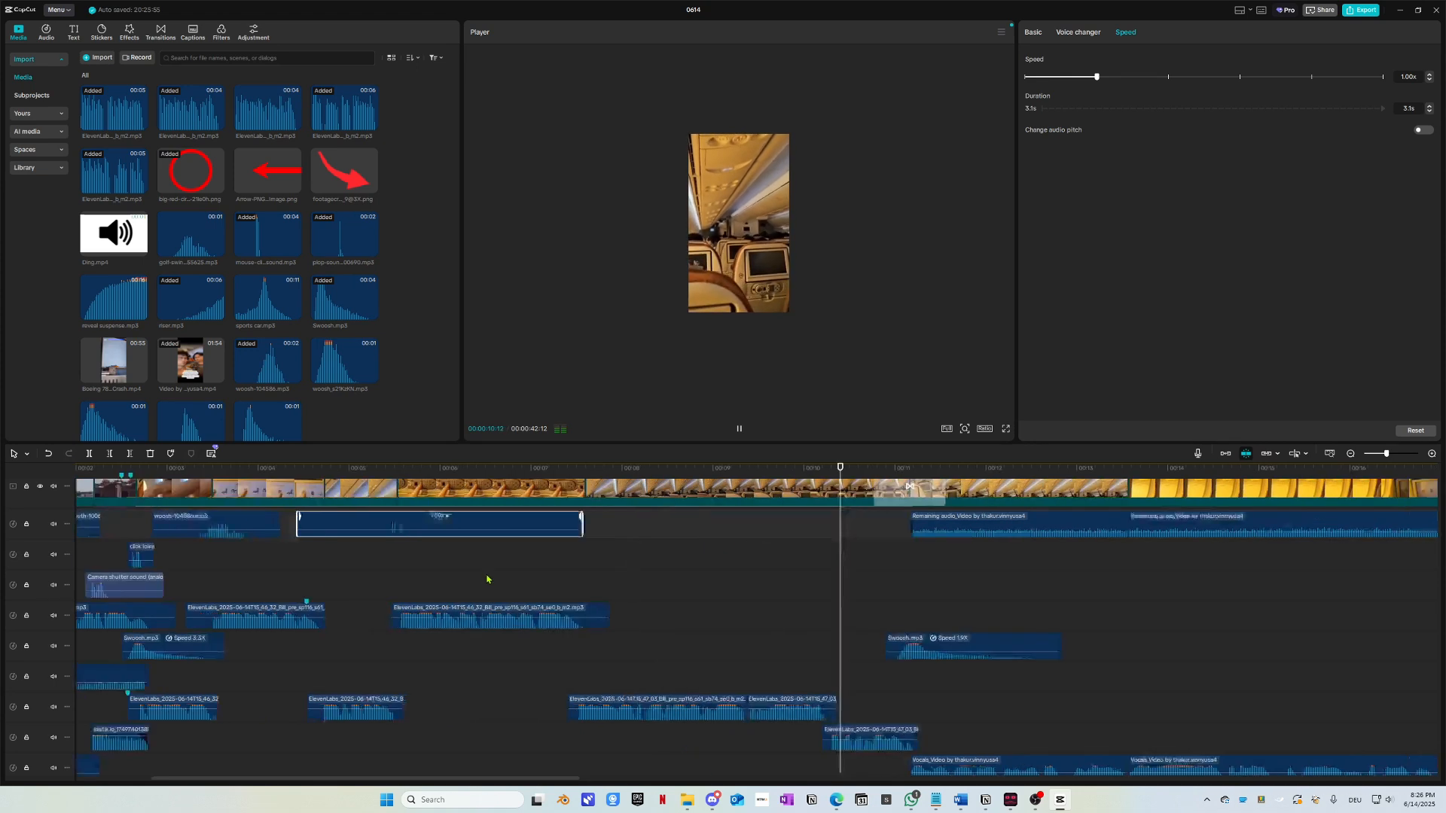
pyautogui.hscroll(-1, 487, 579)
pyautogui.press('space')
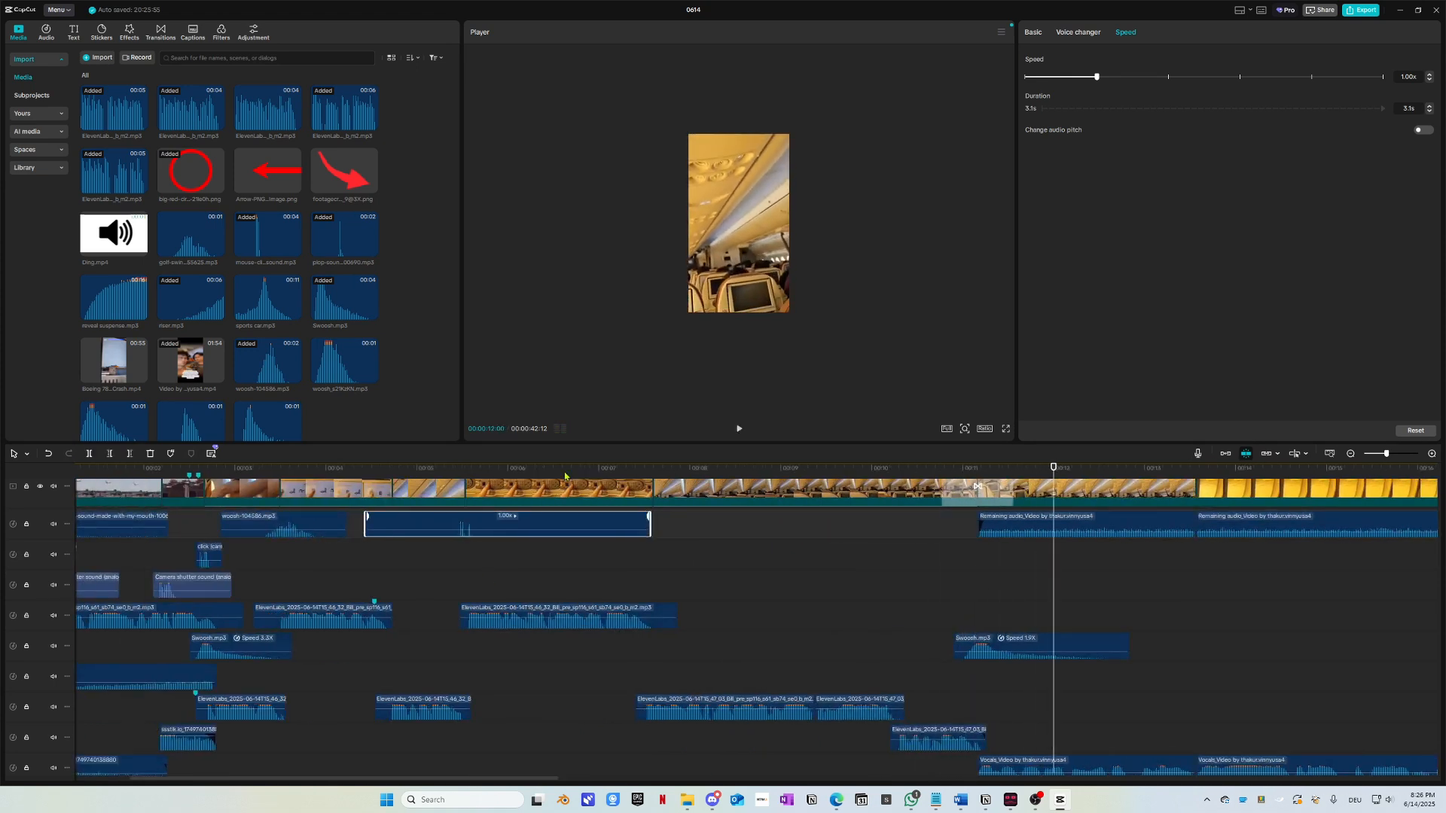
pyautogui.press('Home')
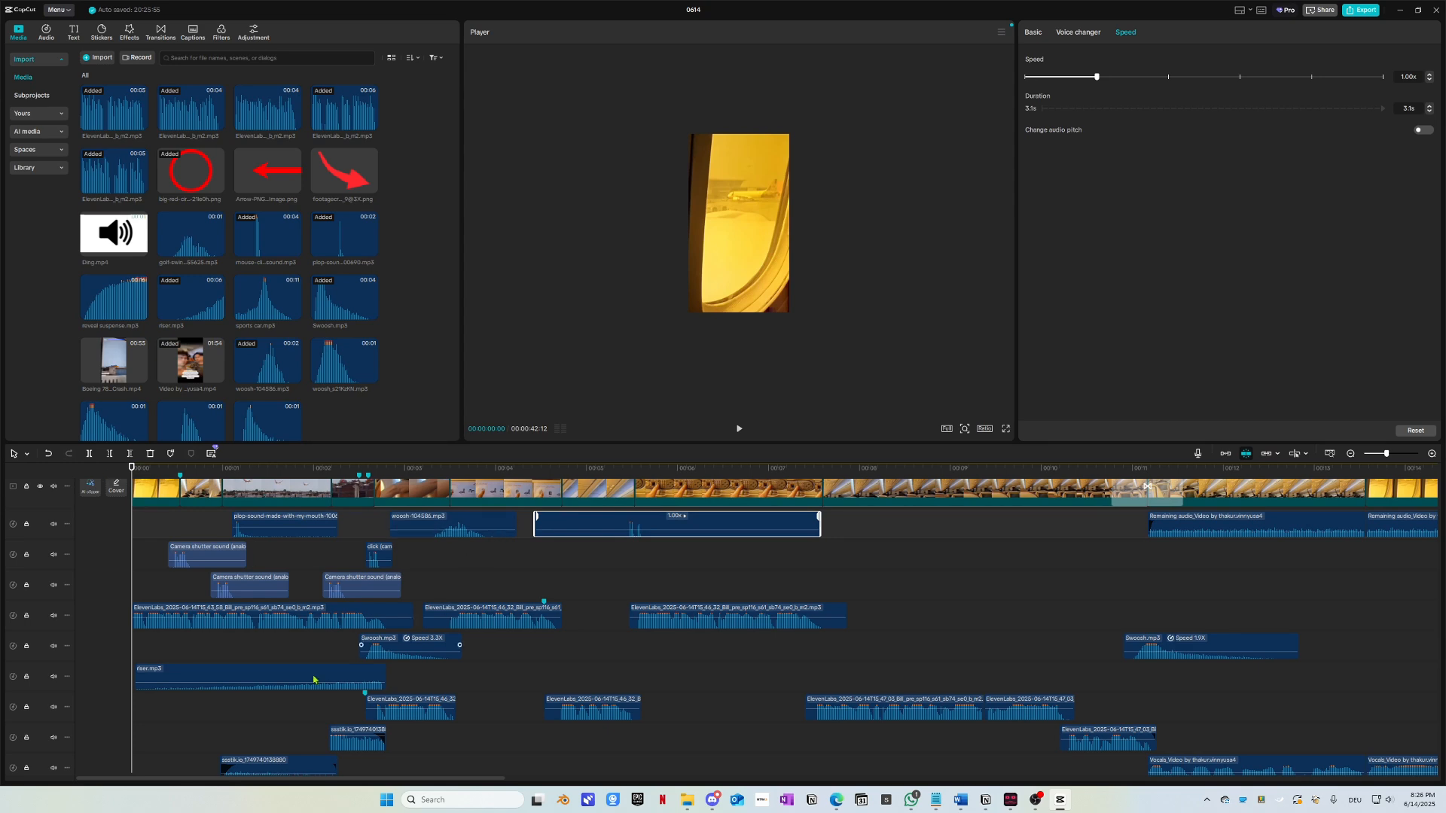
# Step: Zoom the timeline out until all clips of the roughly 42-second project are visible
pyautogui.scroll(-8, 314, 680)
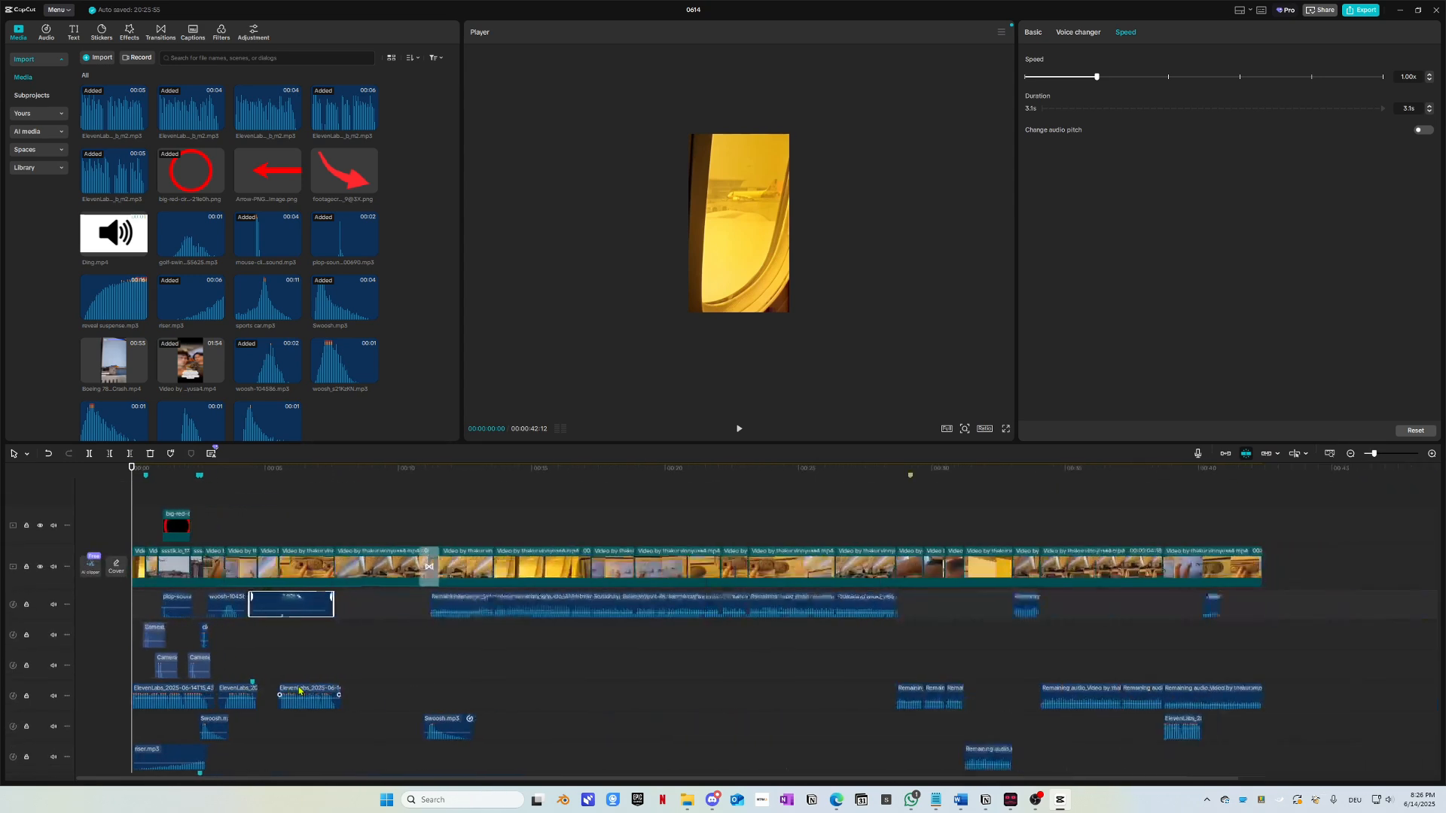
pyautogui.scroll(-3, 297, 687)
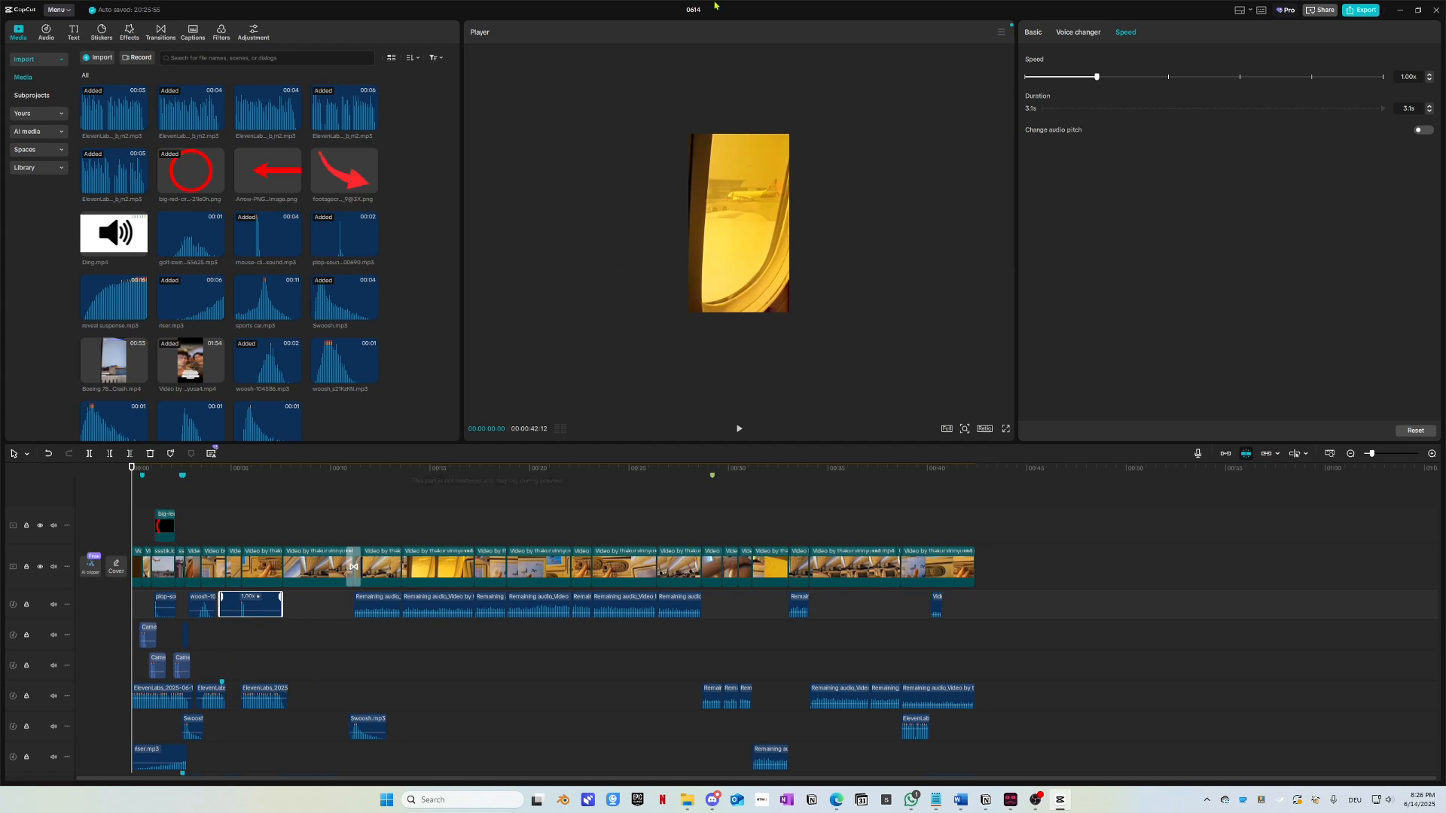
pyautogui.click(1006, 430)
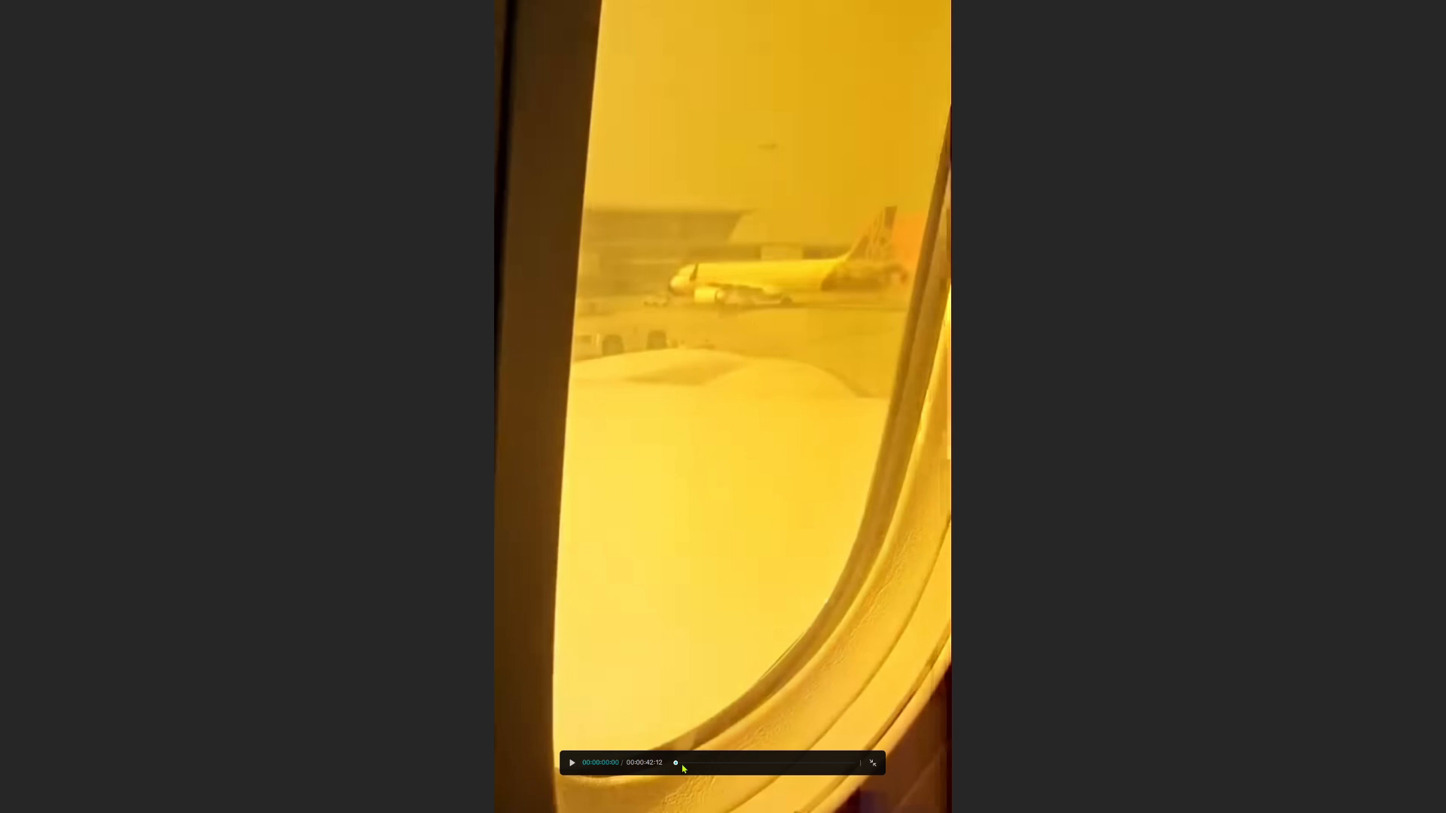
pyautogui.click(572, 764)
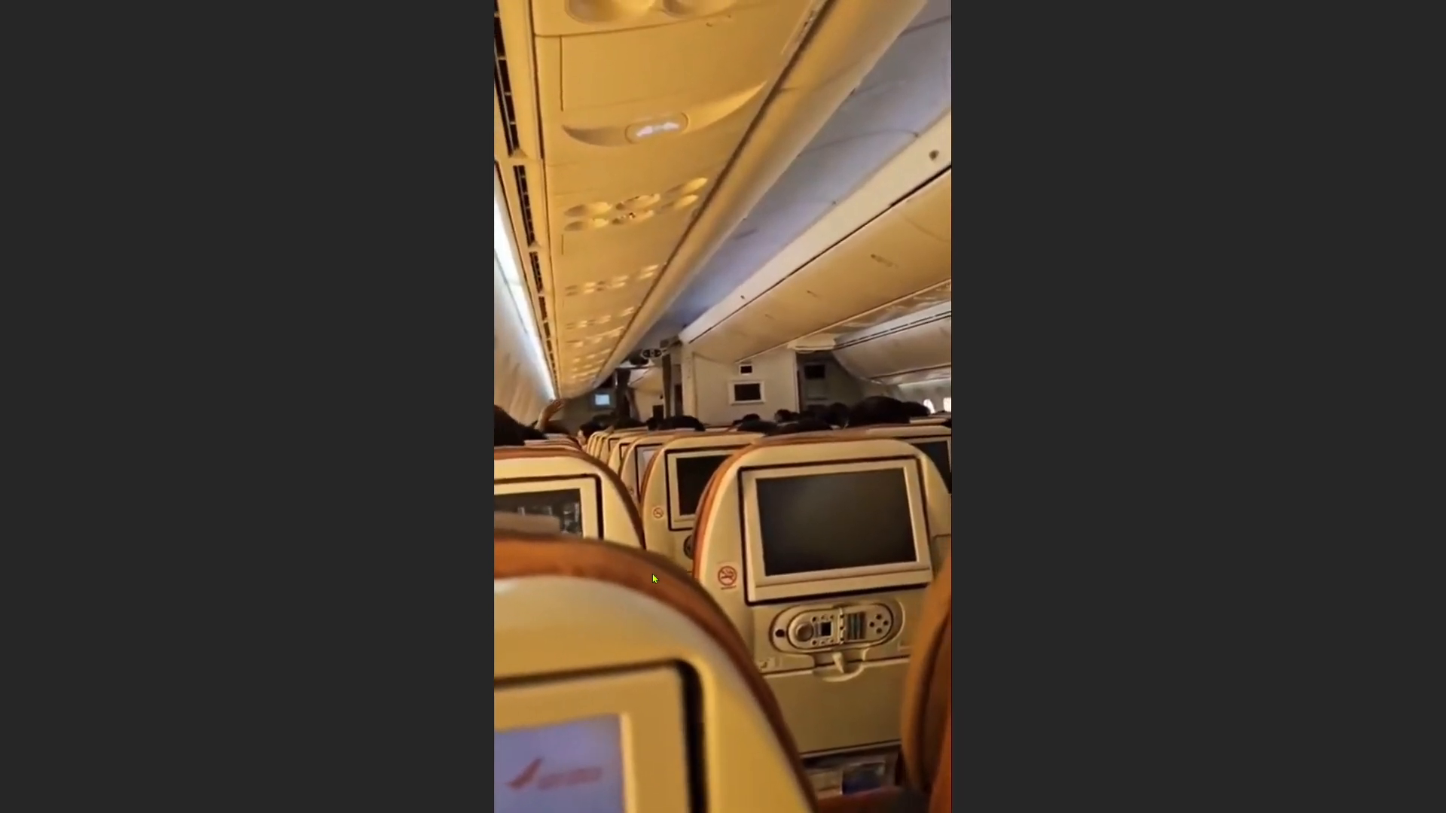
pyautogui.press('Escape')
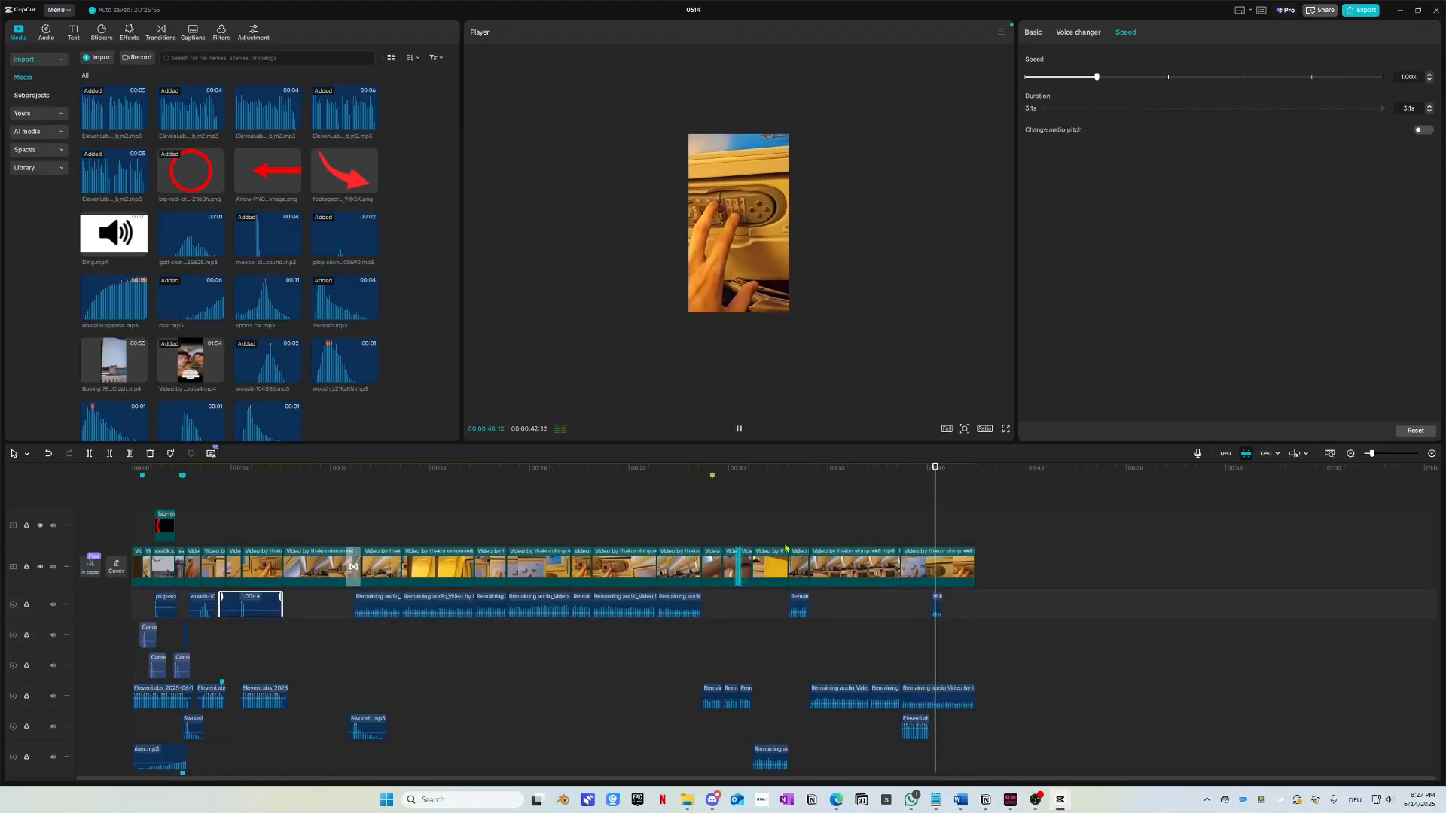
# Step: Delete all clips to the right of the playhead at 00:38:20
pyautogui.moveTo(891, 480); pyautogui.dragTo(884, 482)
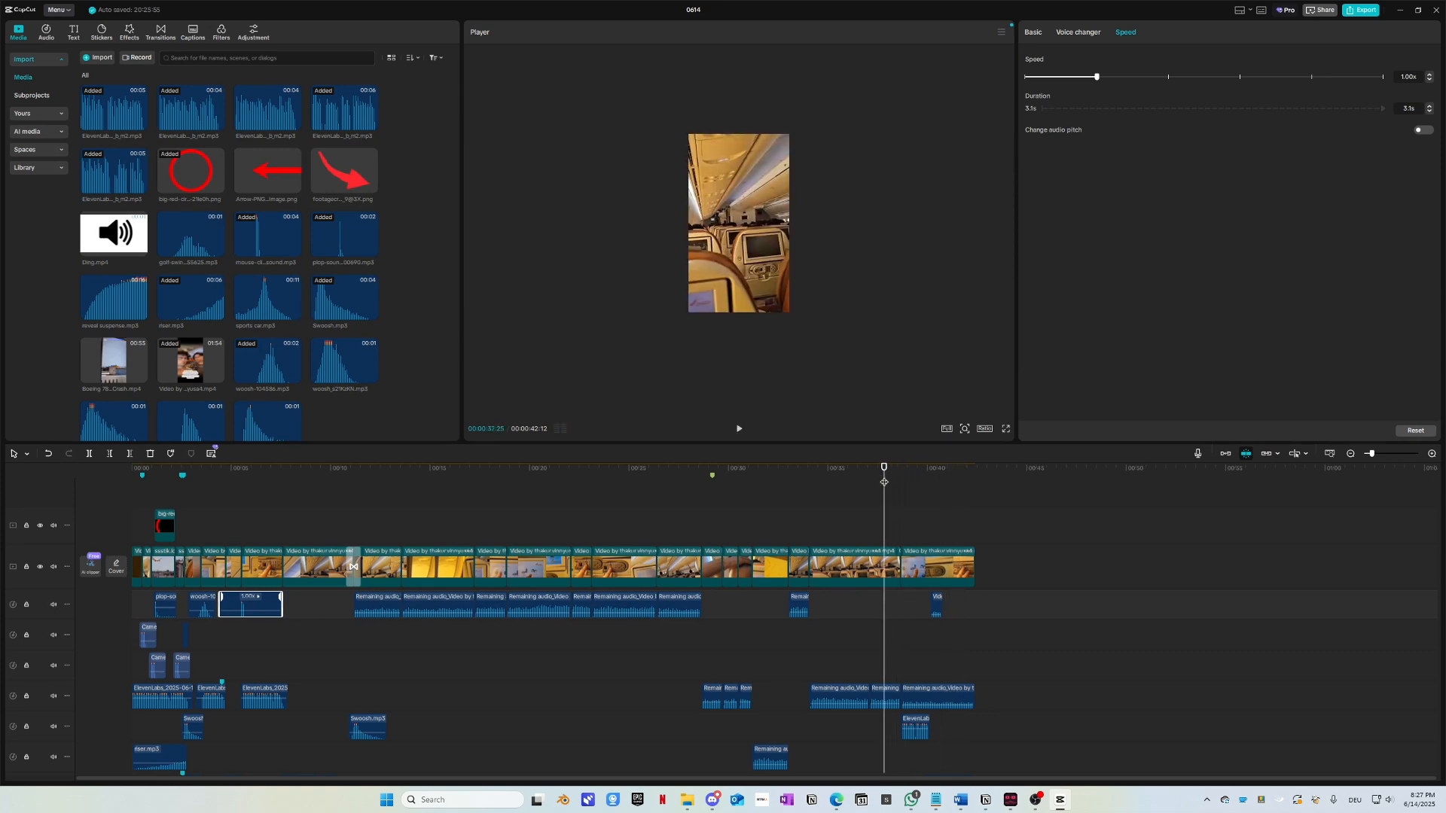
pyautogui.keyDown('ctrl'); pyautogui.scroll(3, 968, 596); pyautogui.keyUp('ctrl')
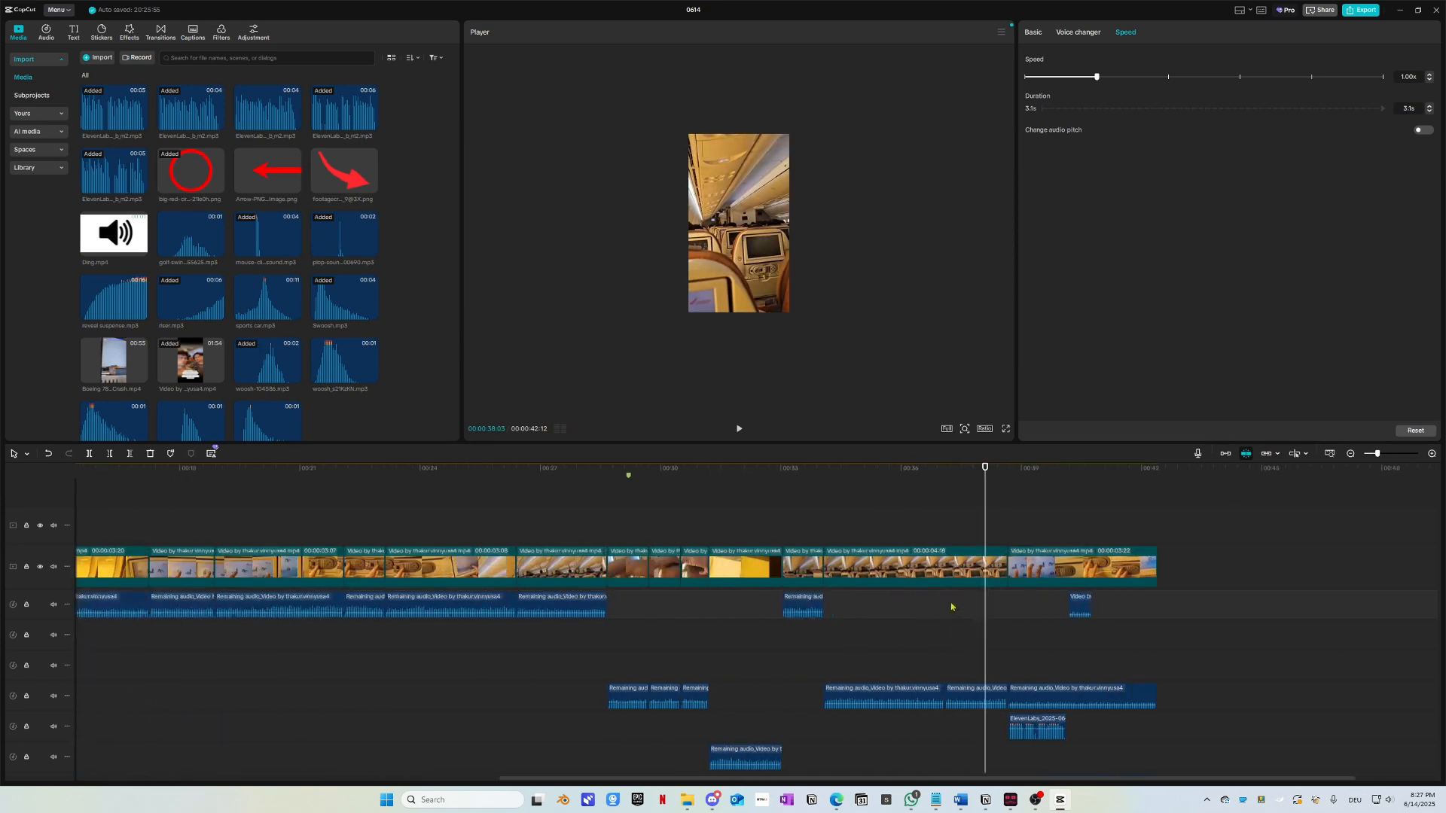
pyautogui.moveTo(1000, 483); pyautogui.dragTo(1010, 470)
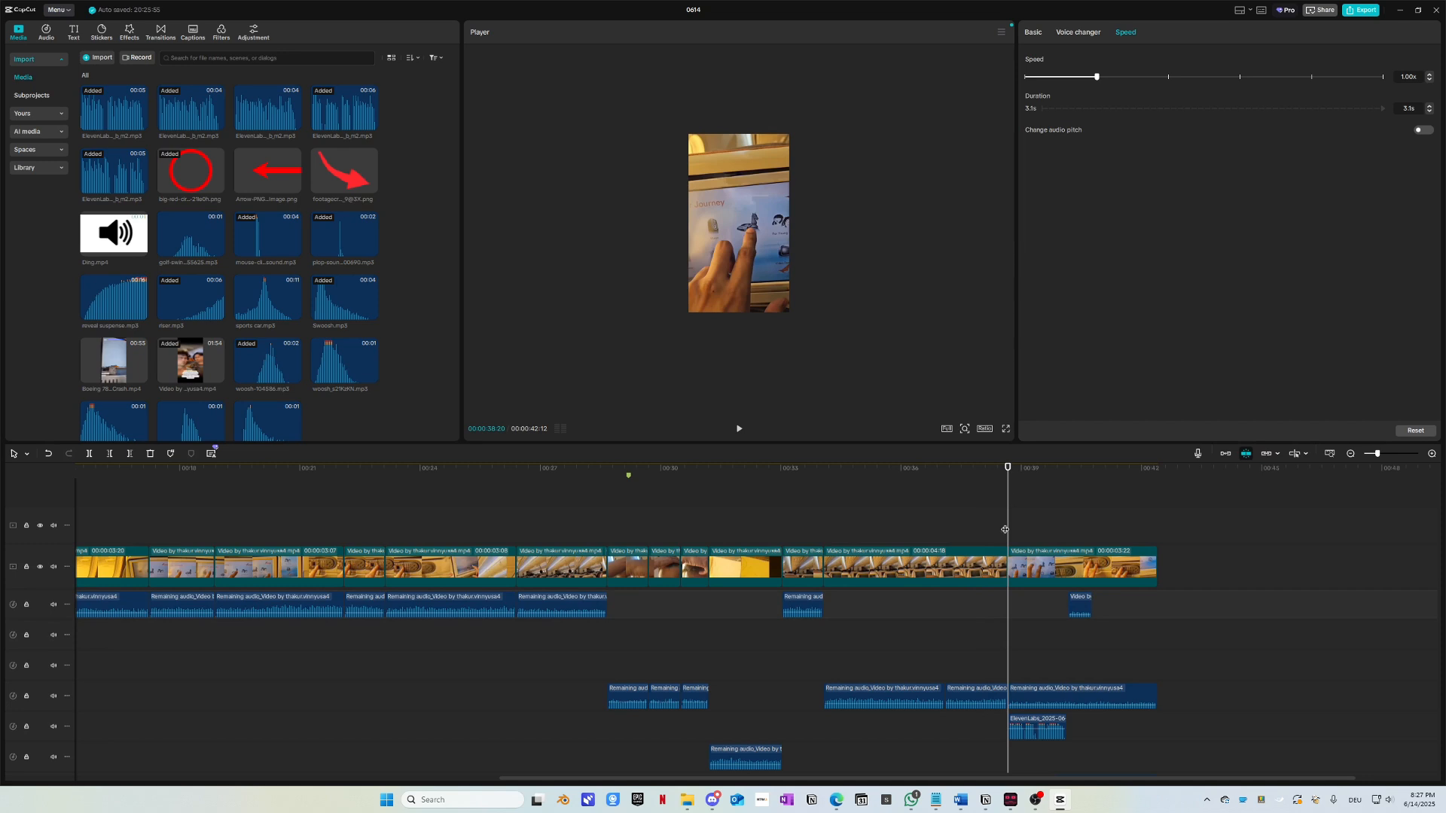
pyautogui.scroll(2, 1029, 550)
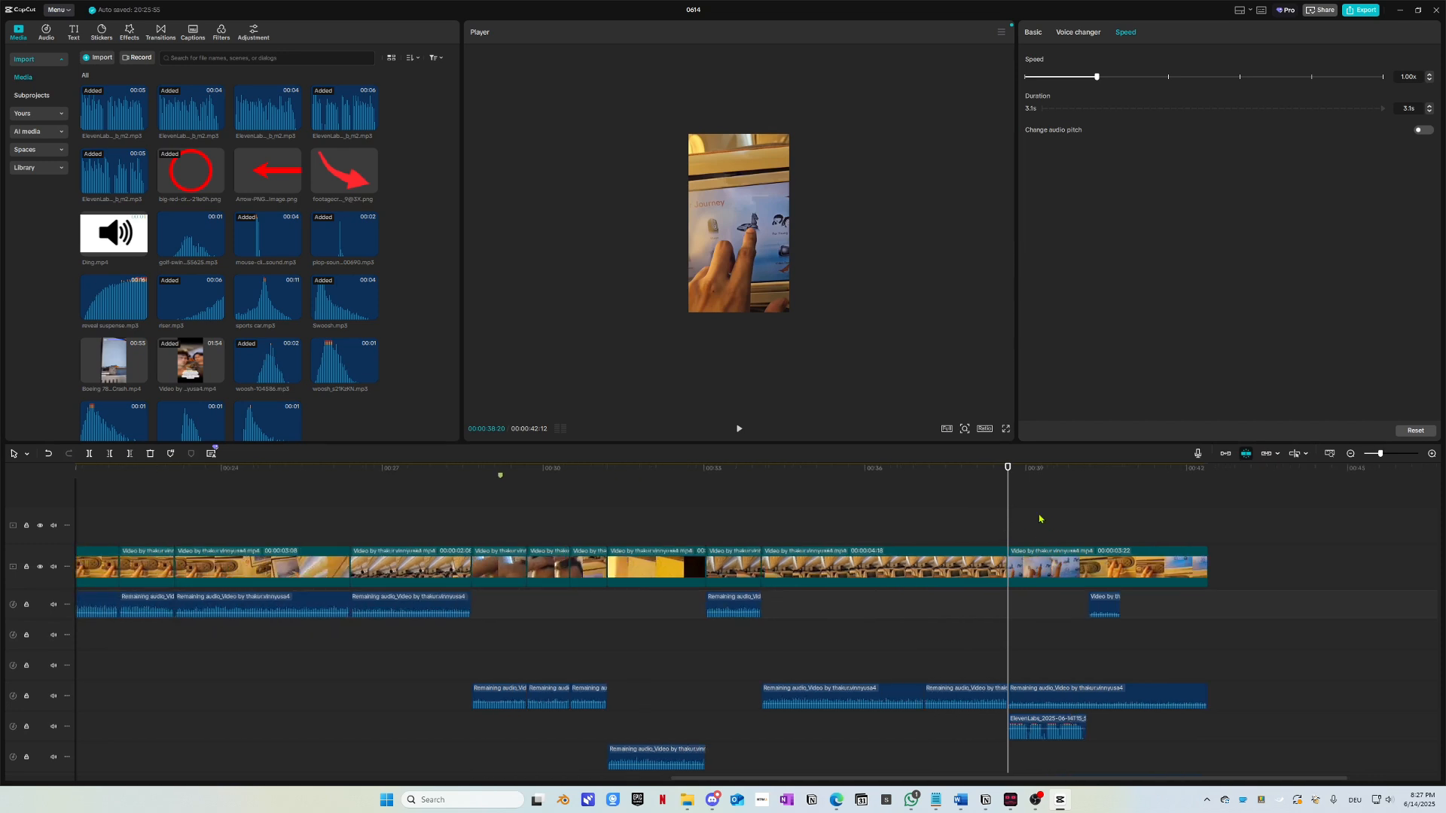
pyautogui.moveTo(1040, 519); pyautogui.dragTo(1220, 754)
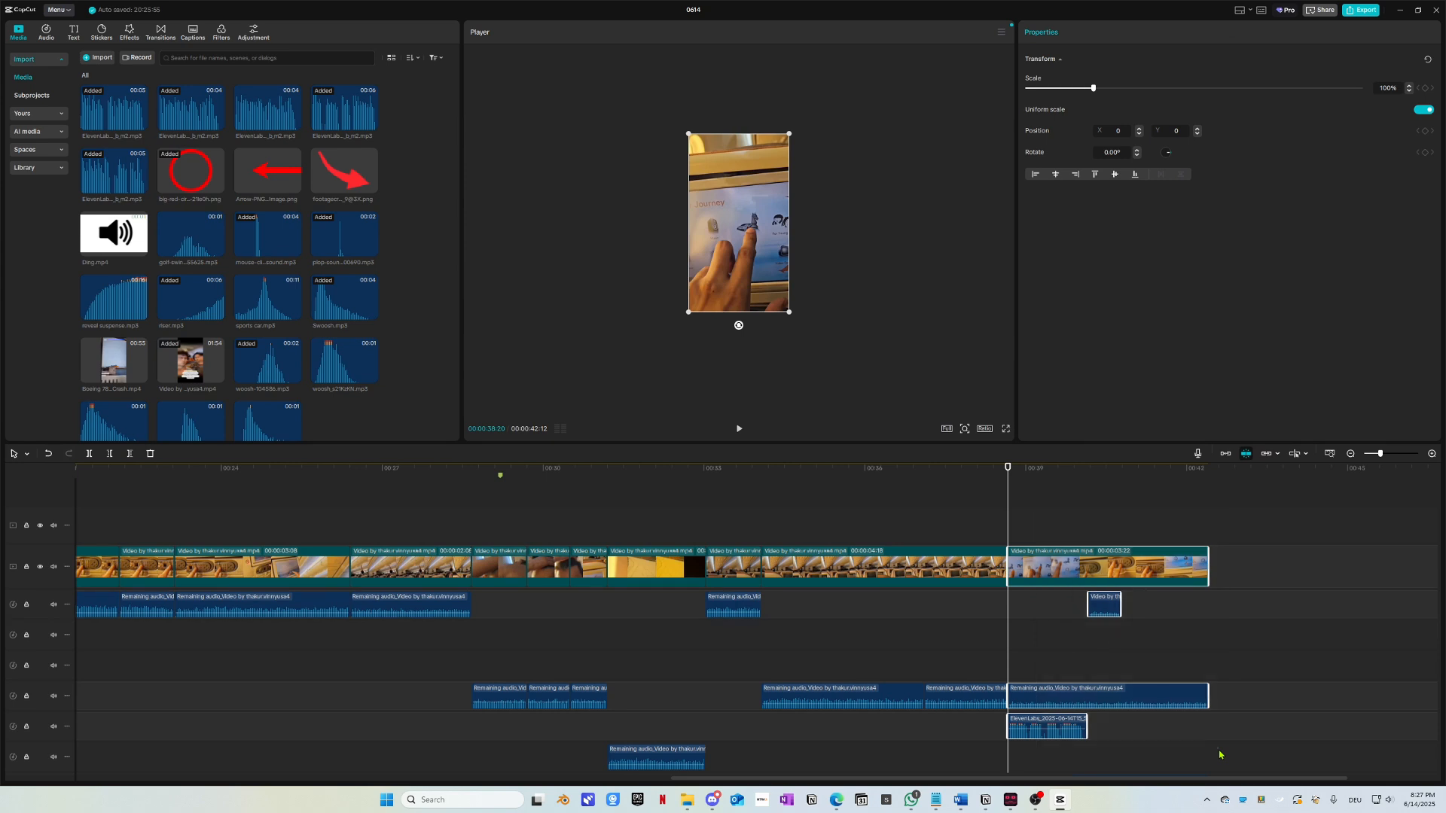
pyautogui.press('Delete')
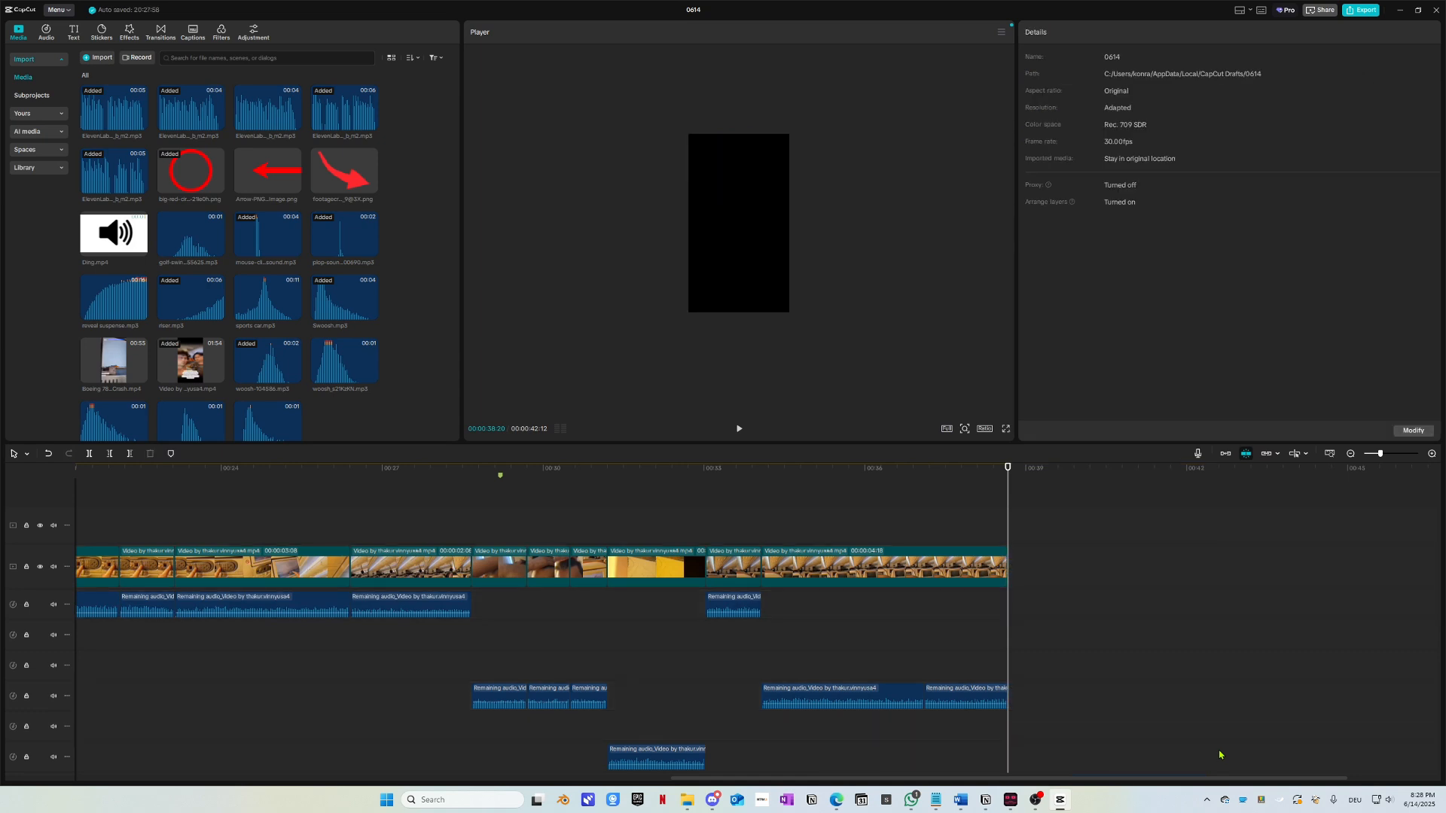
# Step: Delete the leftover ElevenLabs audio clip at the end
pyautogui.scroll(-3, 1220, 754)
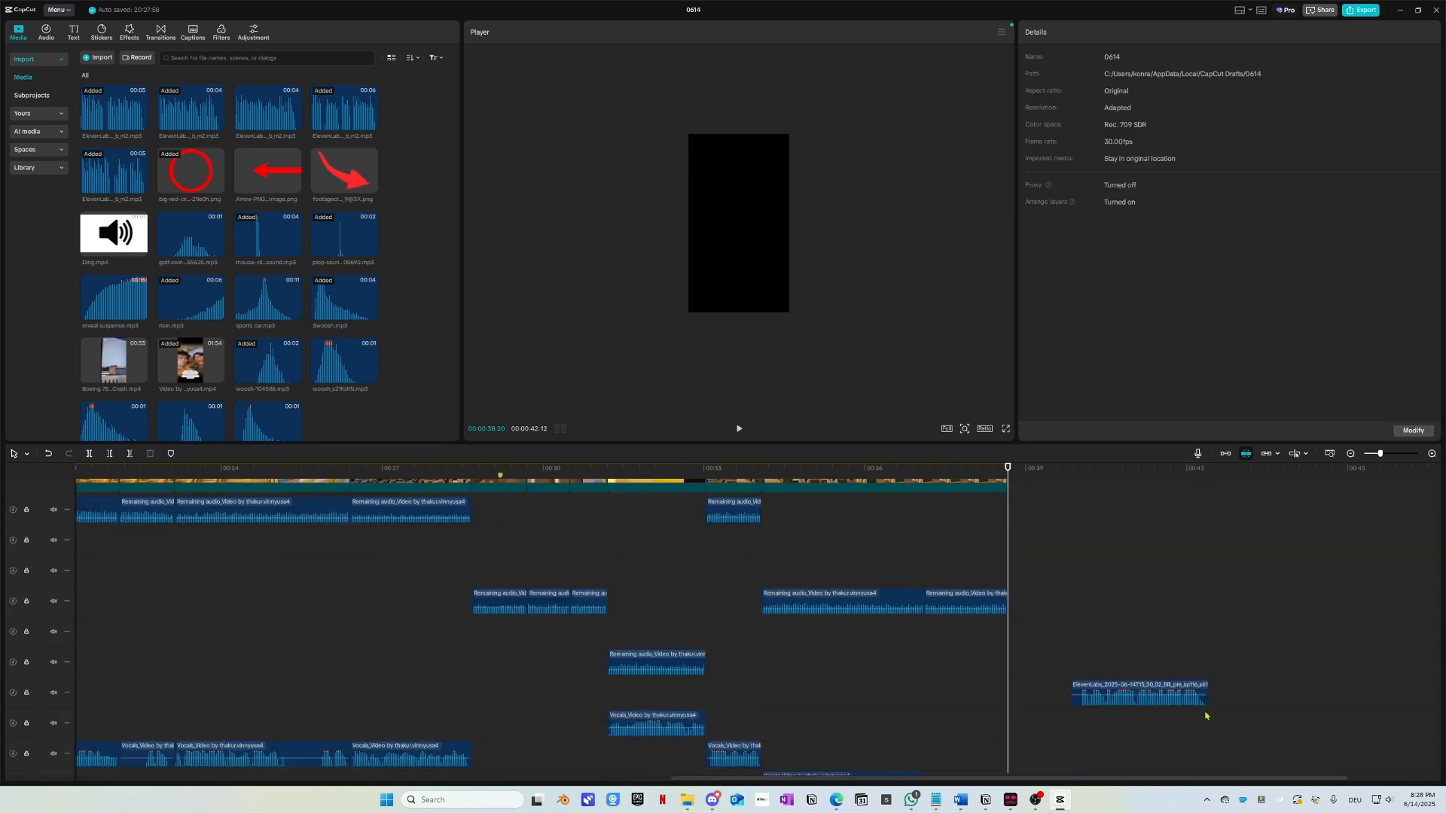
pyautogui.click(1114, 711)
pyautogui.press('Delete')
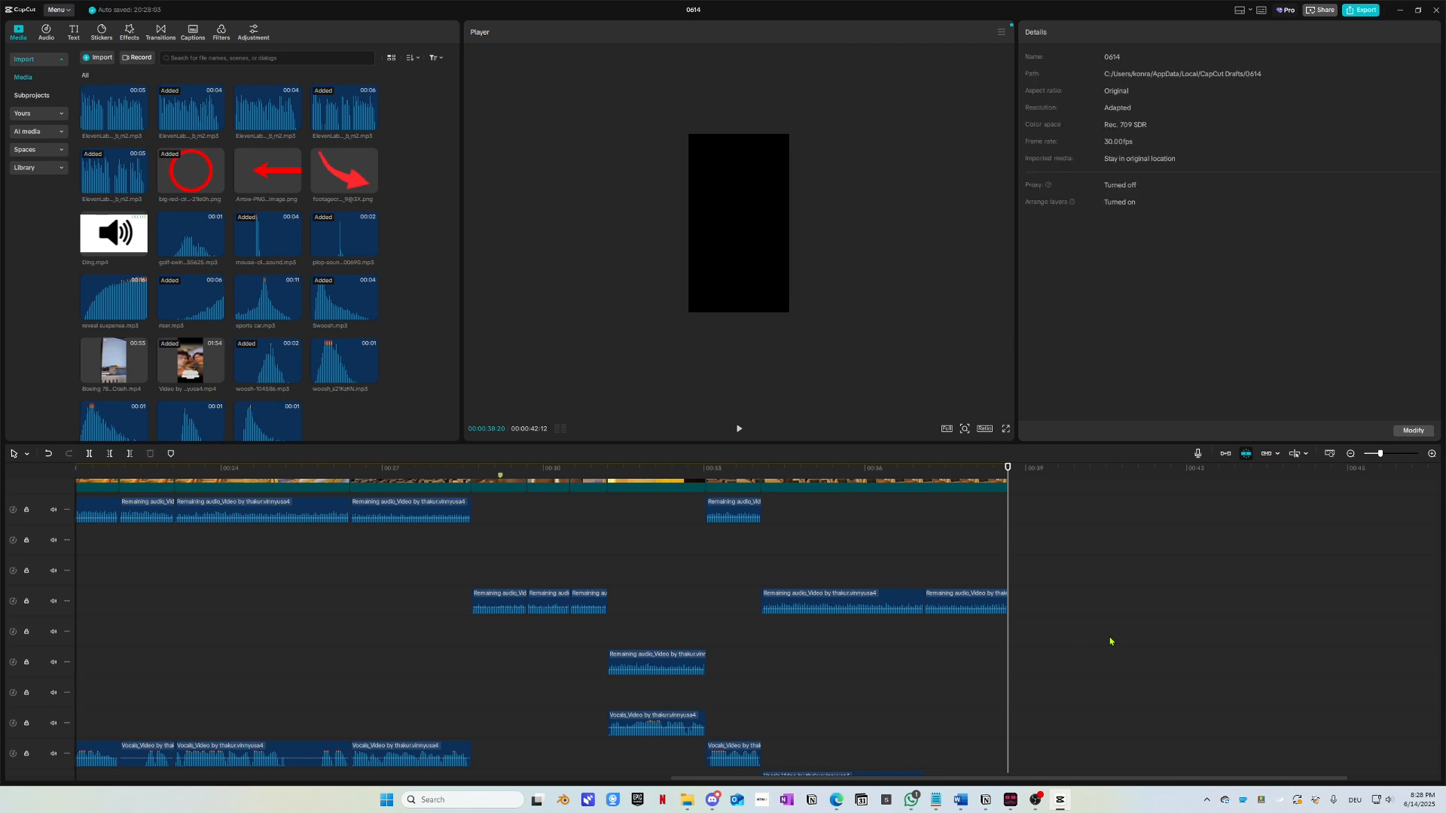
pyautogui.scroll(2, 683, 561)
pyautogui.moveTo(657, 471); pyautogui.dragTo(295, 483)
pyautogui.press('space')
pyautogui.hscroll(-2, 570, 548)
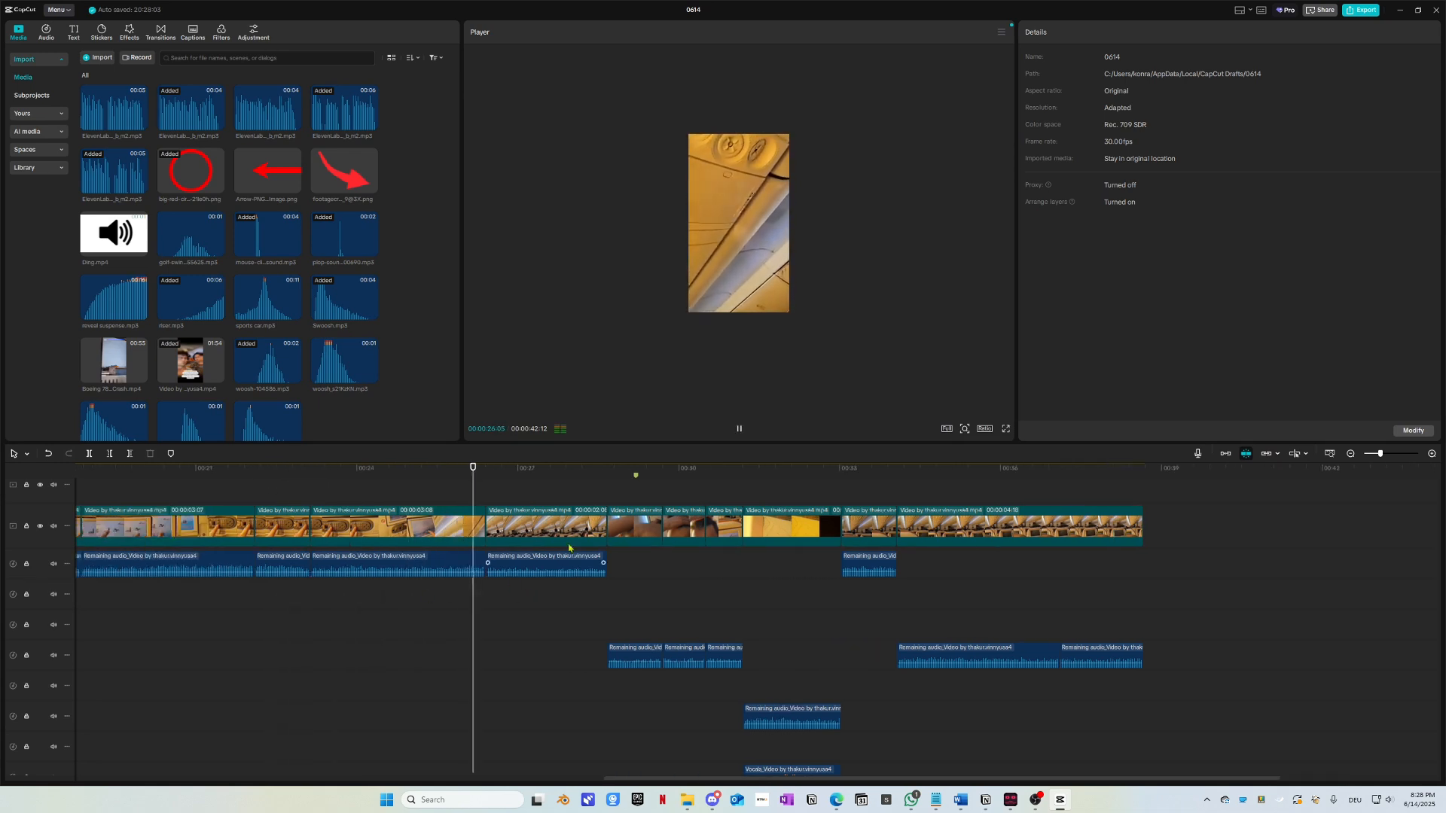
pyautogui.click(818, 481)
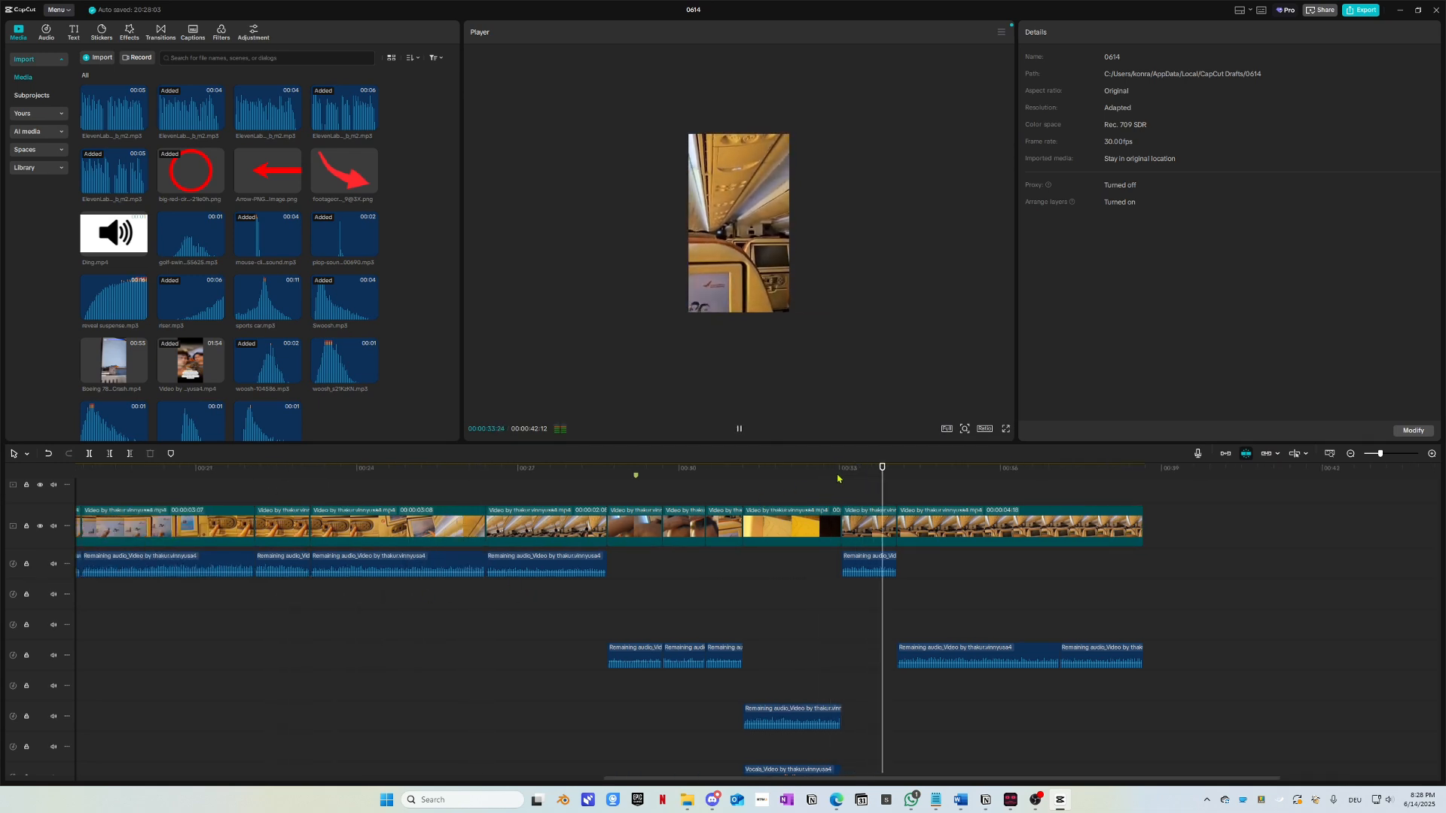
pyautogui.click(189, 479)
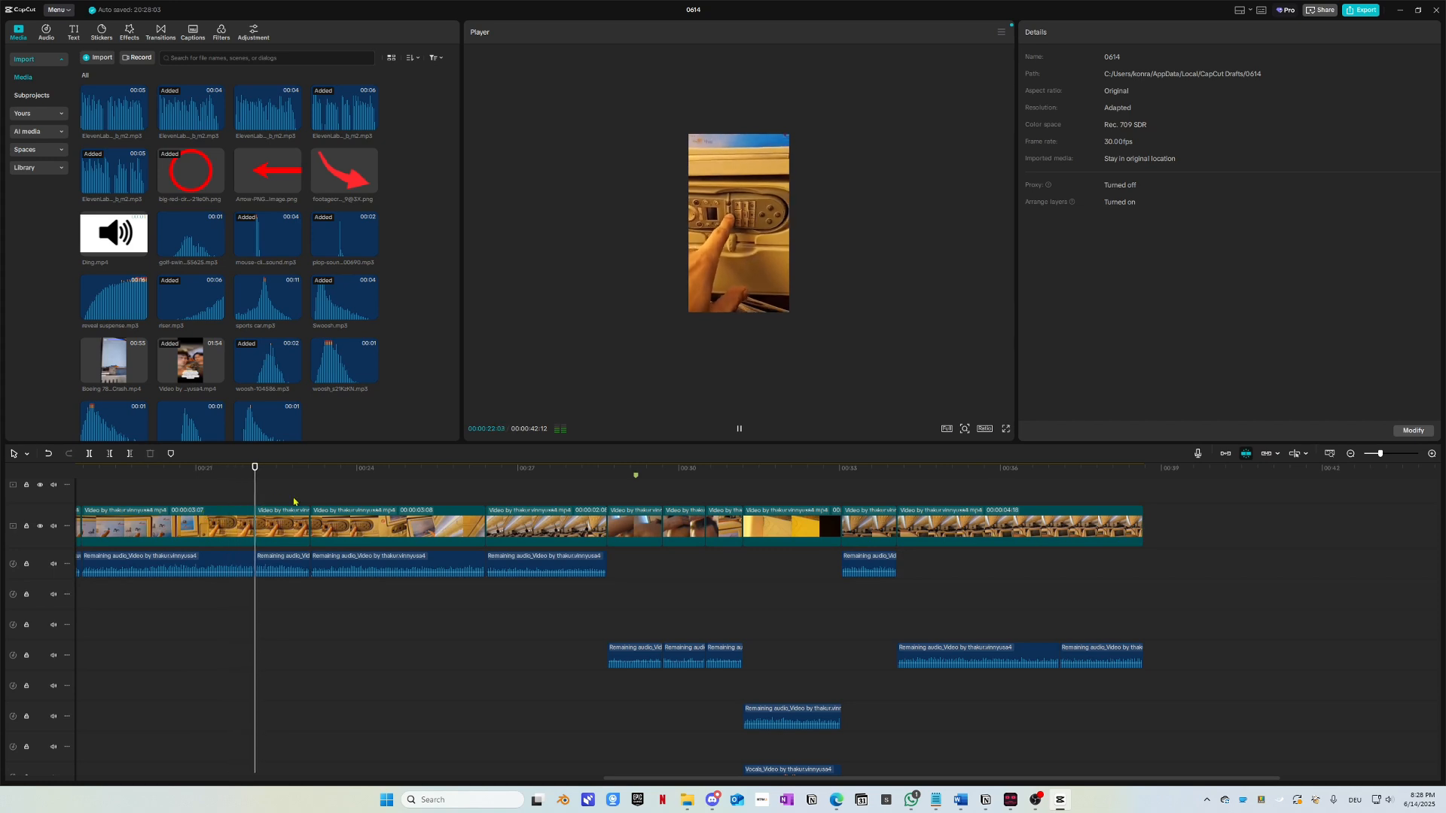
pyautogui.click(418, 477)
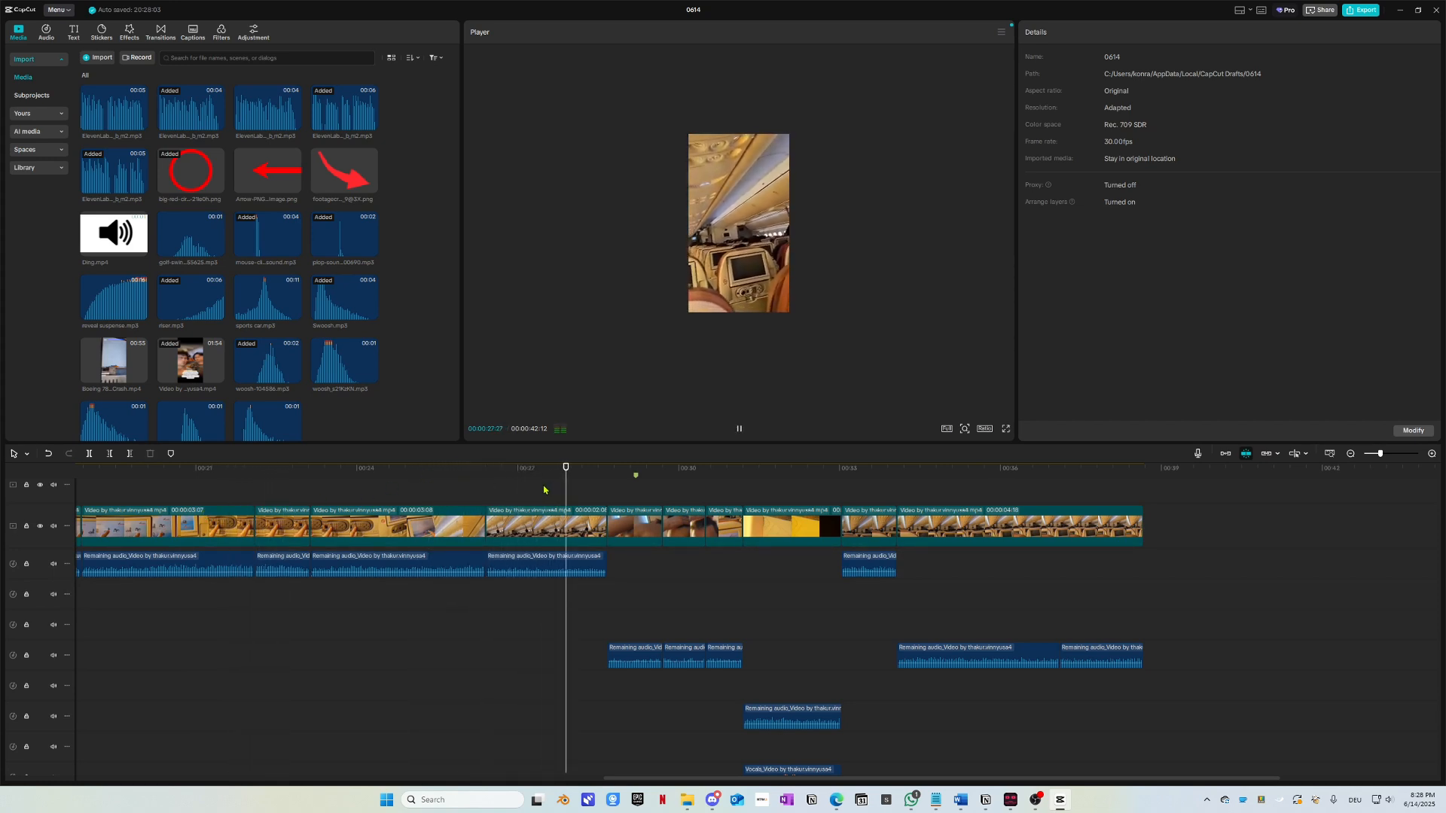
pyautogui.hscroll(3, 544, 489)
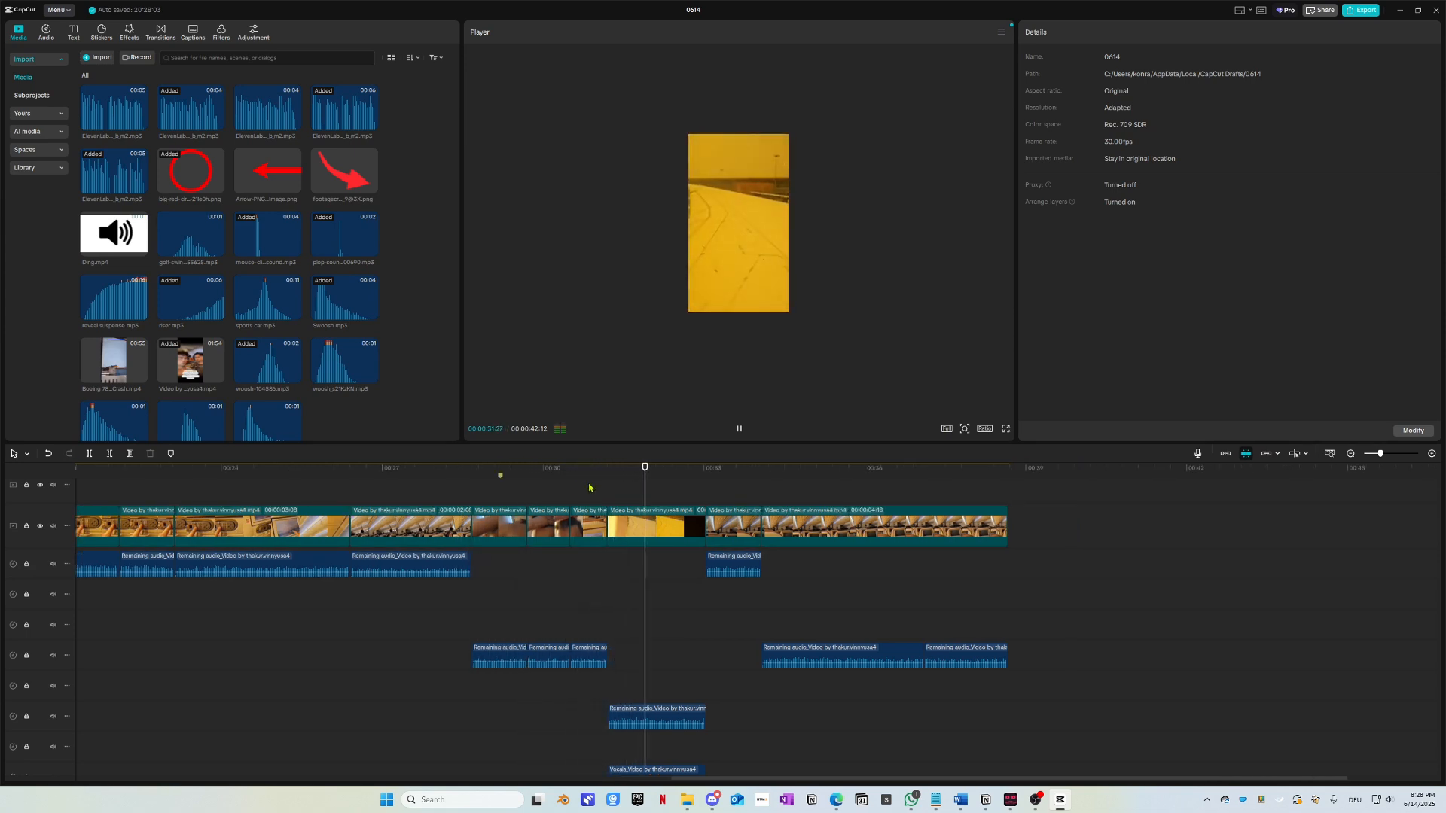
pyautogui.moveTo(585, 493)
pyautogui.mouseDown()
pyautogui.moveTo(601, 497)
pyautogui.moveTo(571, 498)
pyautogui.moveTo(579, 474)
pyautogui.mouseUp()
pyautogui.scroll(1, 620, 600)
pyautogui.scroll(2, 619, 600)
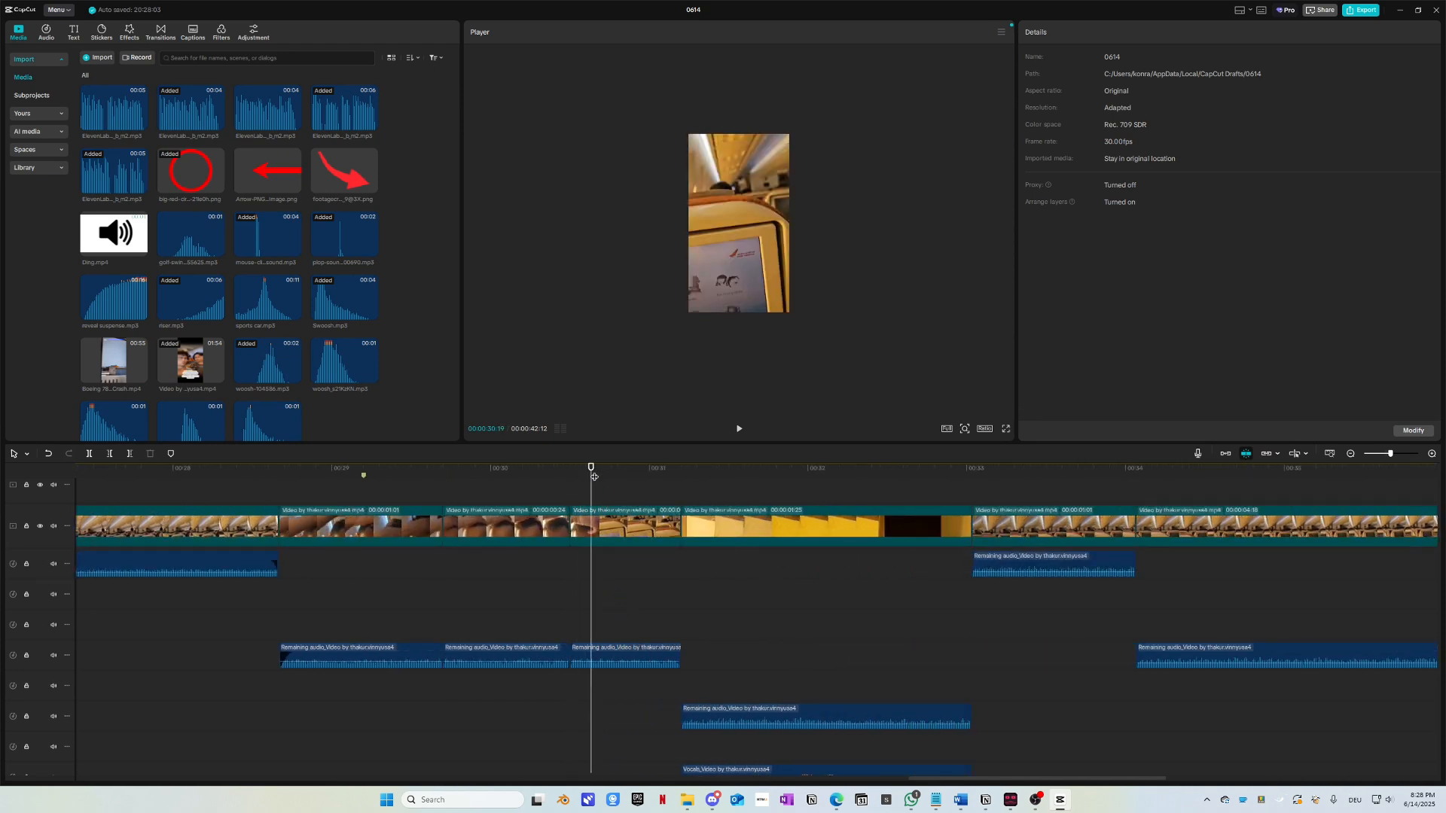
# Step: Delete the short clip around 00:31 and shift the preceding clips right
pyautogui.click(615, 531)
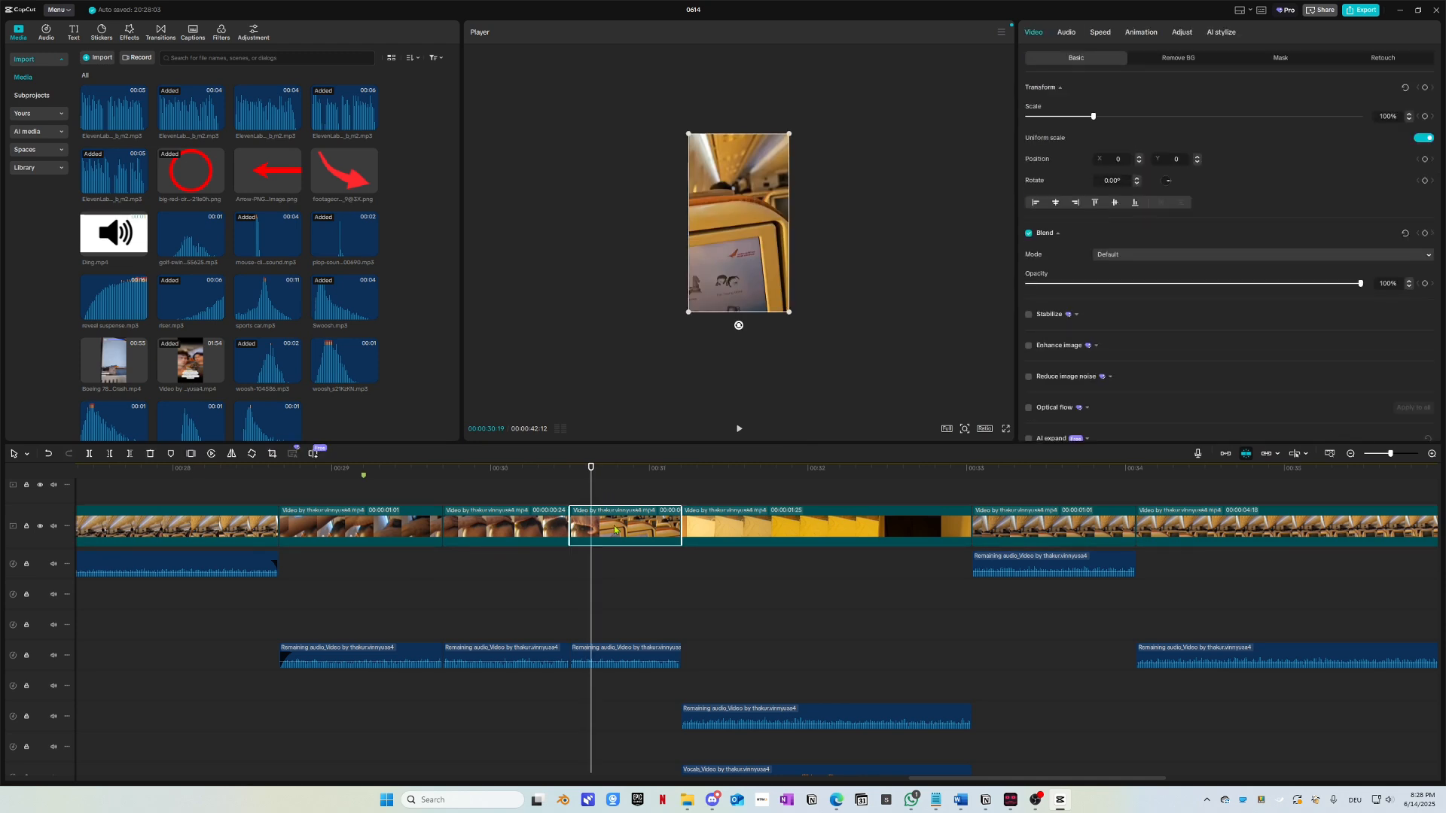
pyautogui.press('space')
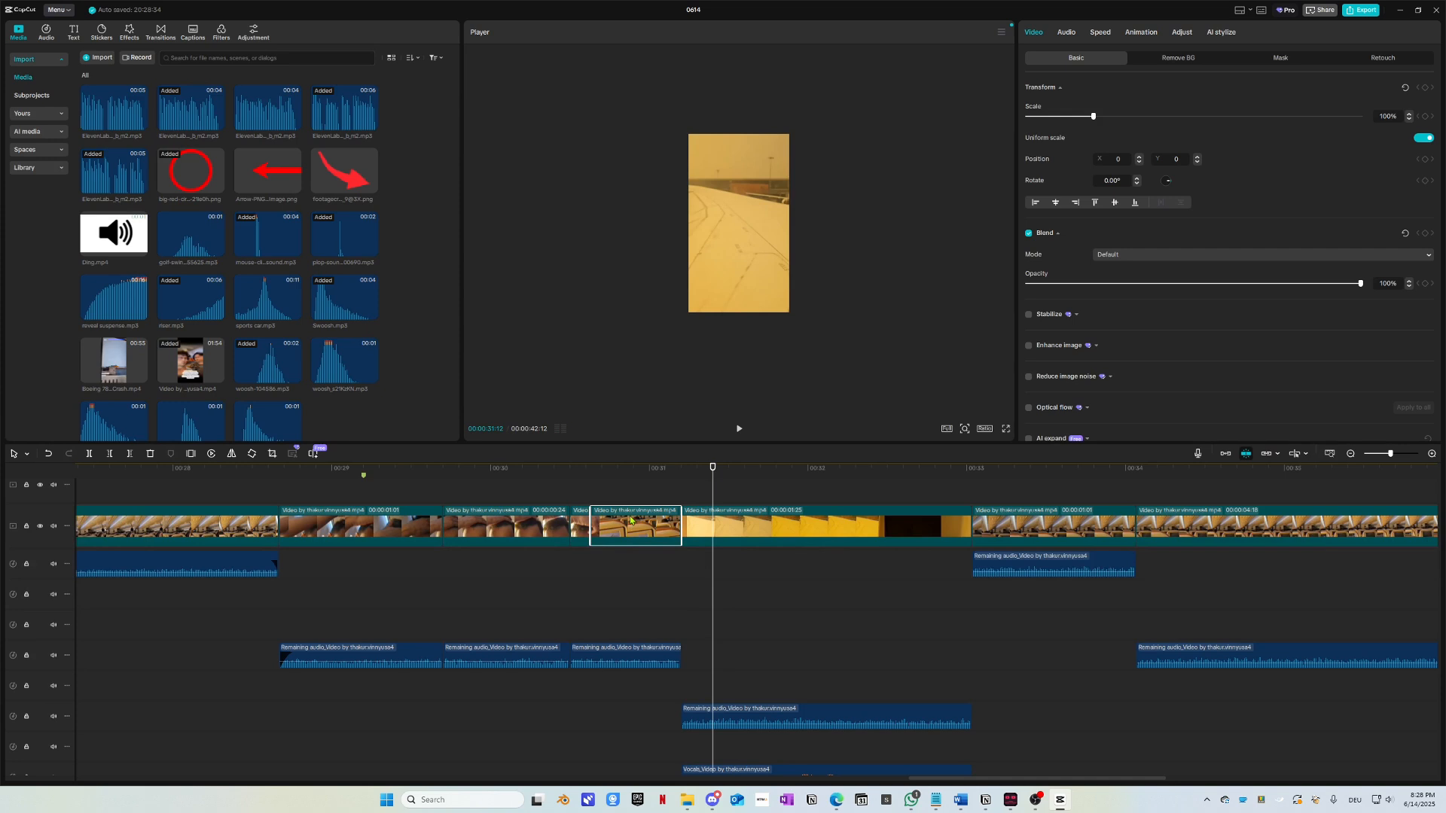
pyautogui.press('Delete')
pyautogui.moveTo(610, 595); pyautogui.dragTo(500, 535)
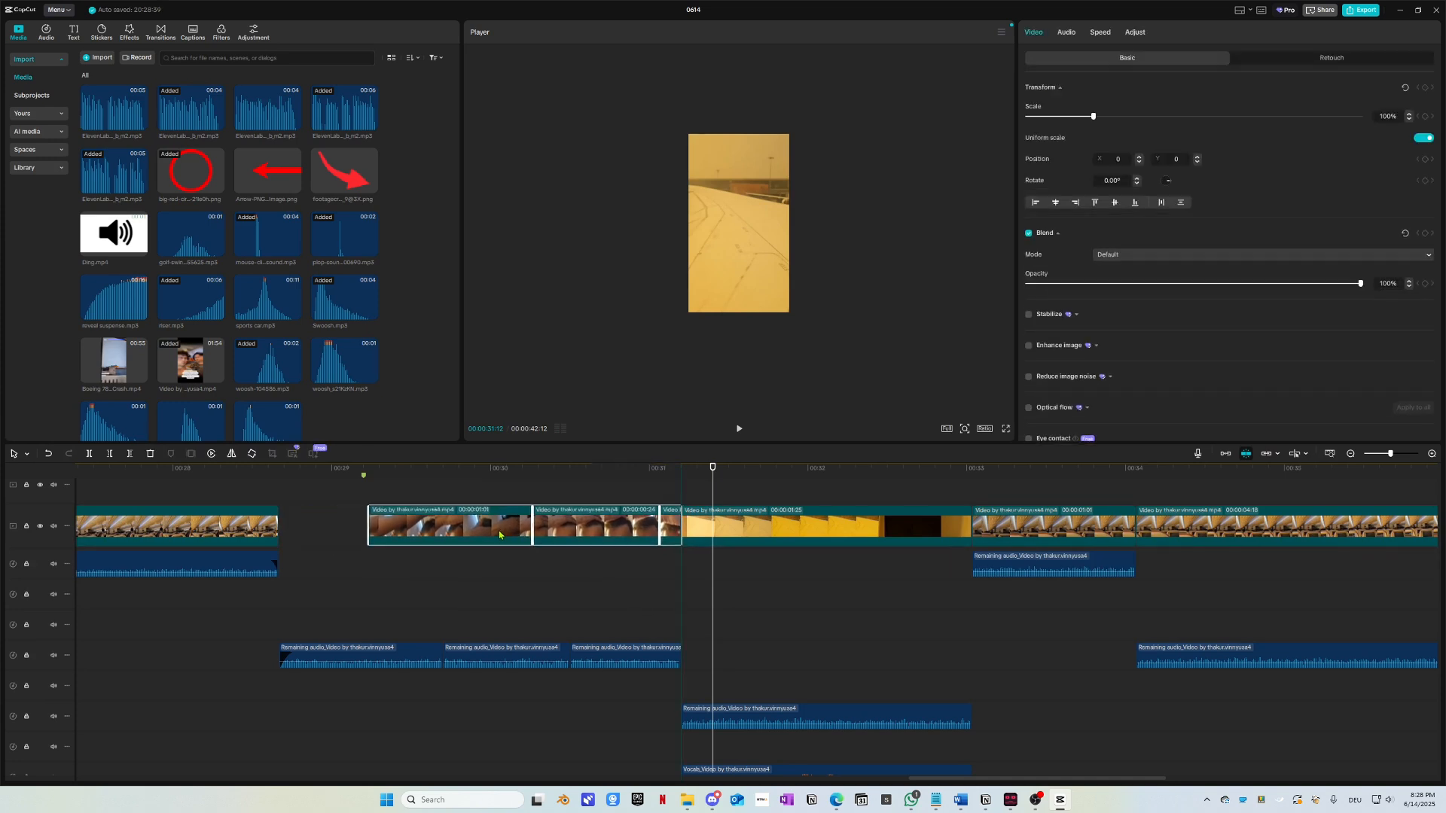
# Step: Extend the next clip's start to fill the gap and replay the repaired cut
pyautogui.click(356, 527)
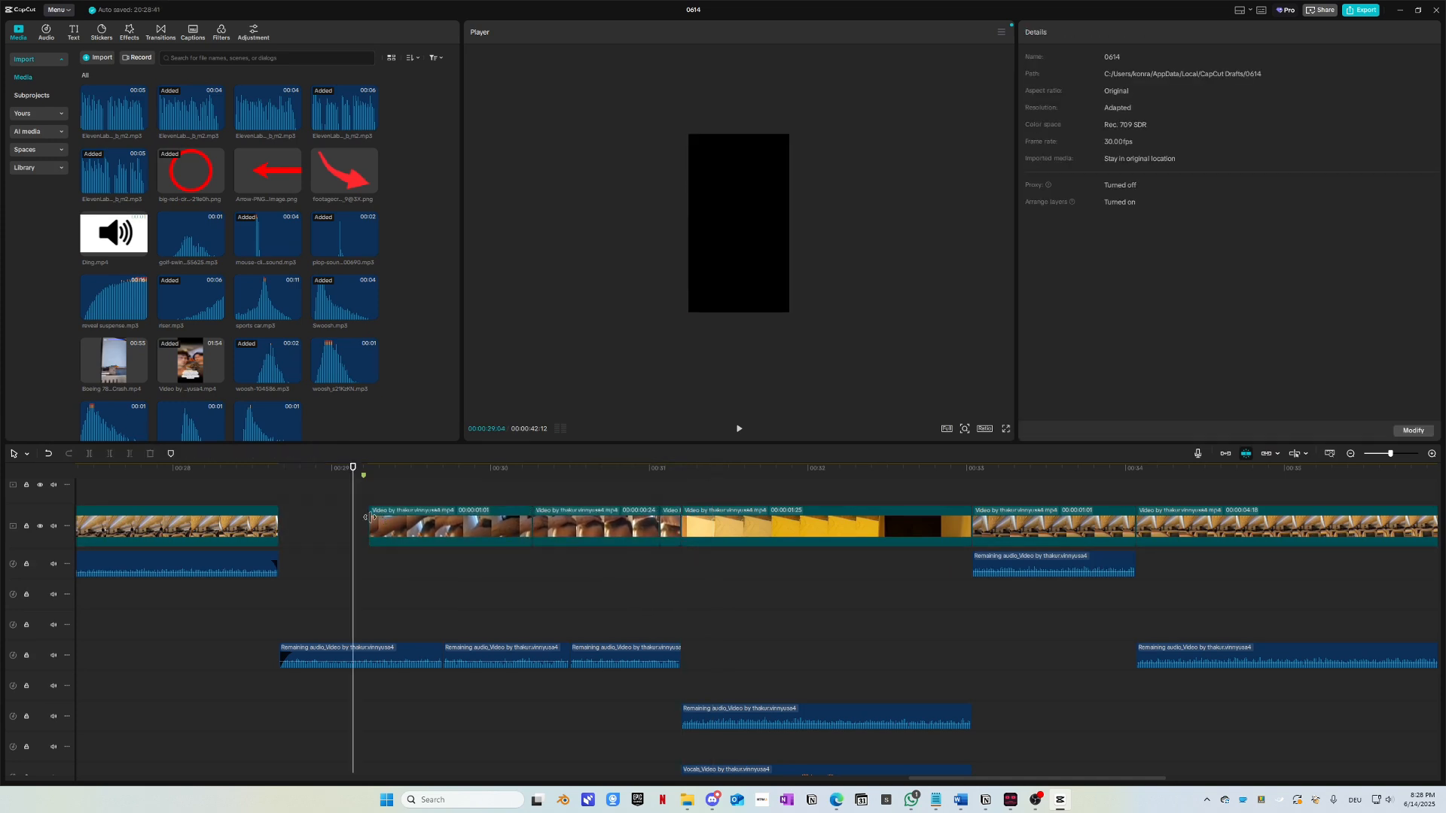
pyautogui.click(369, 528)
pyautogui.moveTo(369, 527); pyautogui.dragTo(274, 520)
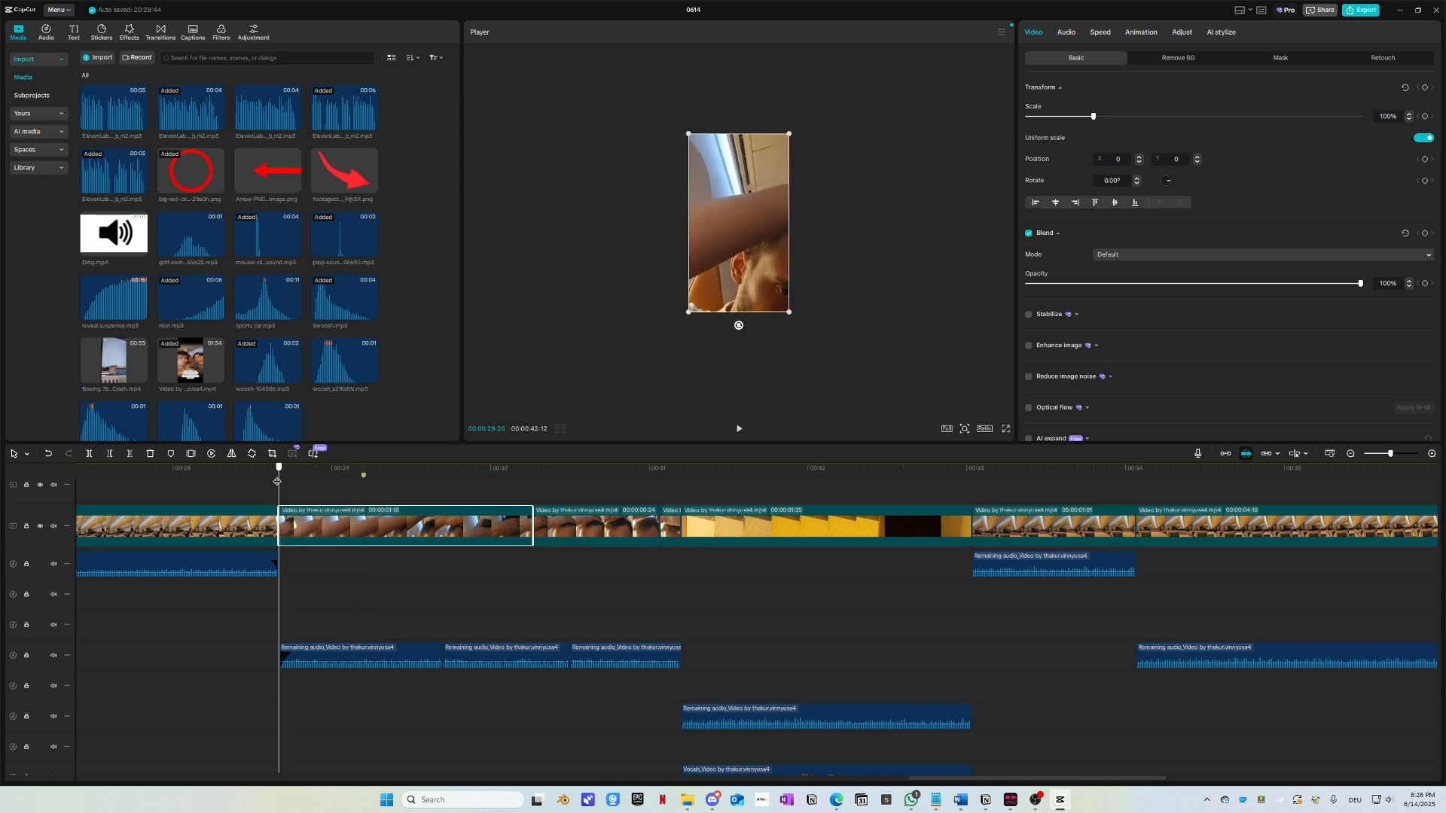
pyautogui.click(177, 471)
pyautogui.press('space')
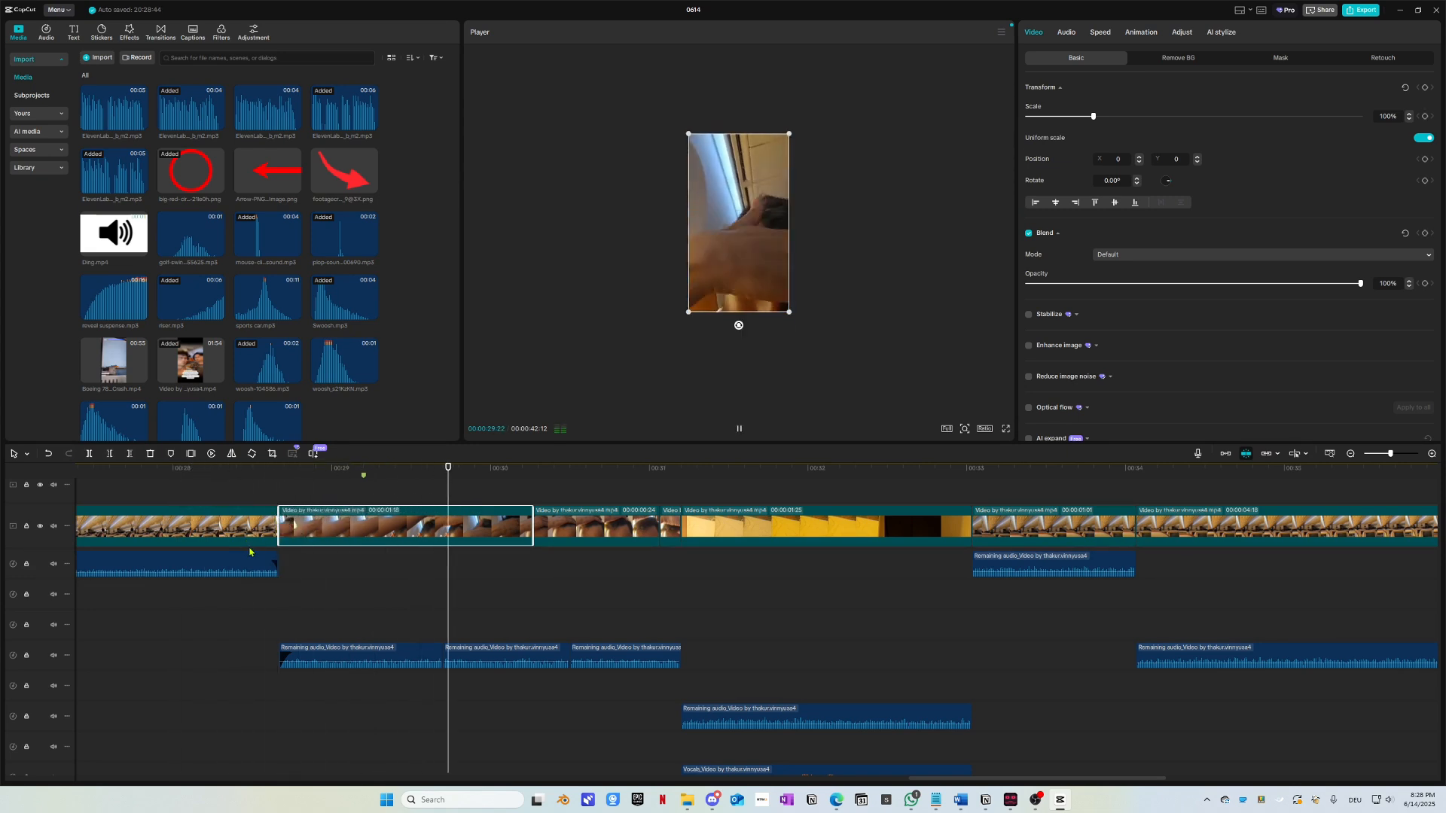
pyautogui.press('space')
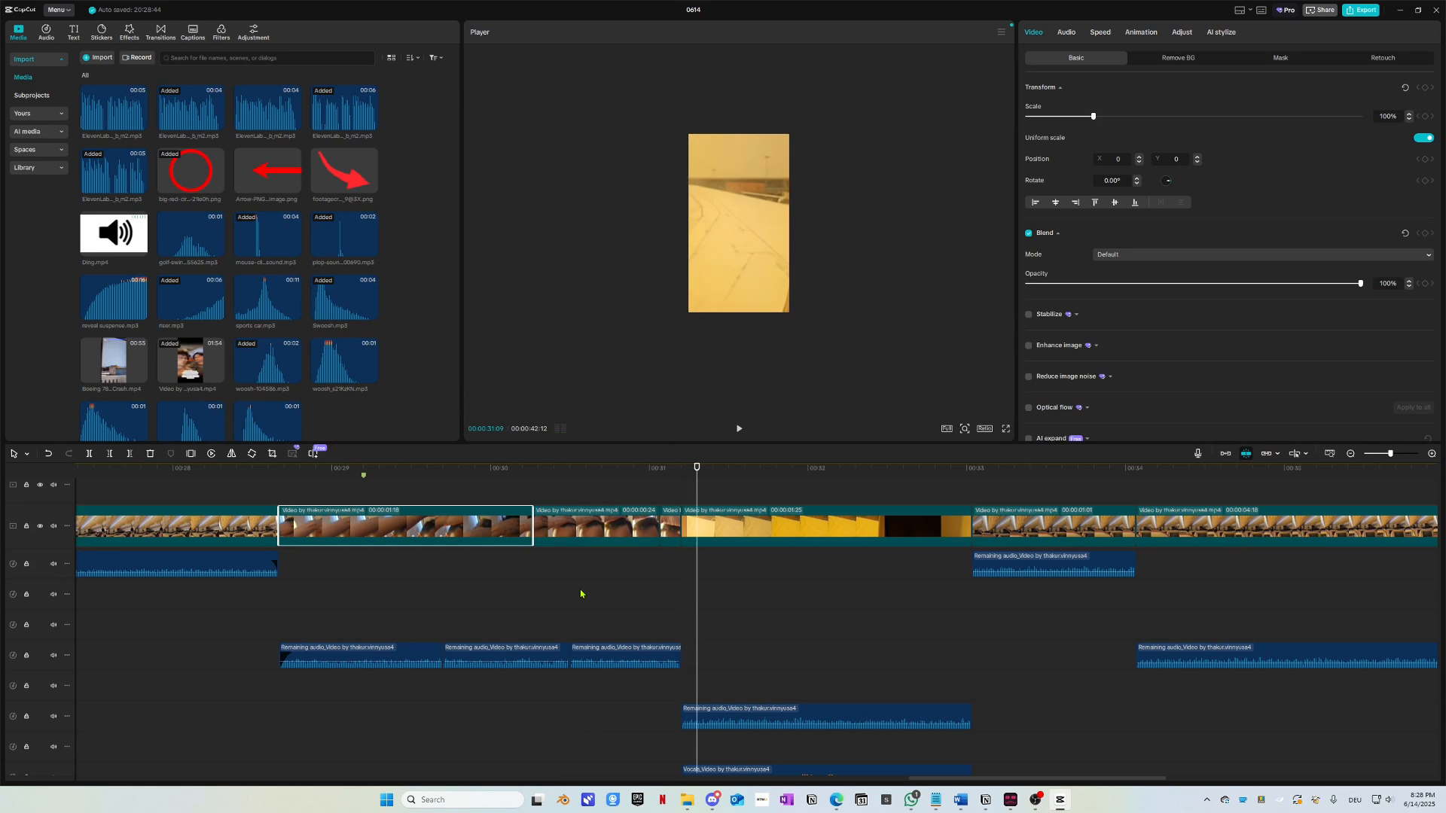
pyautogui.moveTo(463, 478); pyautogui.dragTo(304, 592)
# Step: Preview the video's opening and select the golden airplane-window clip
pyautogui.hscroll(-5, 380, 593)
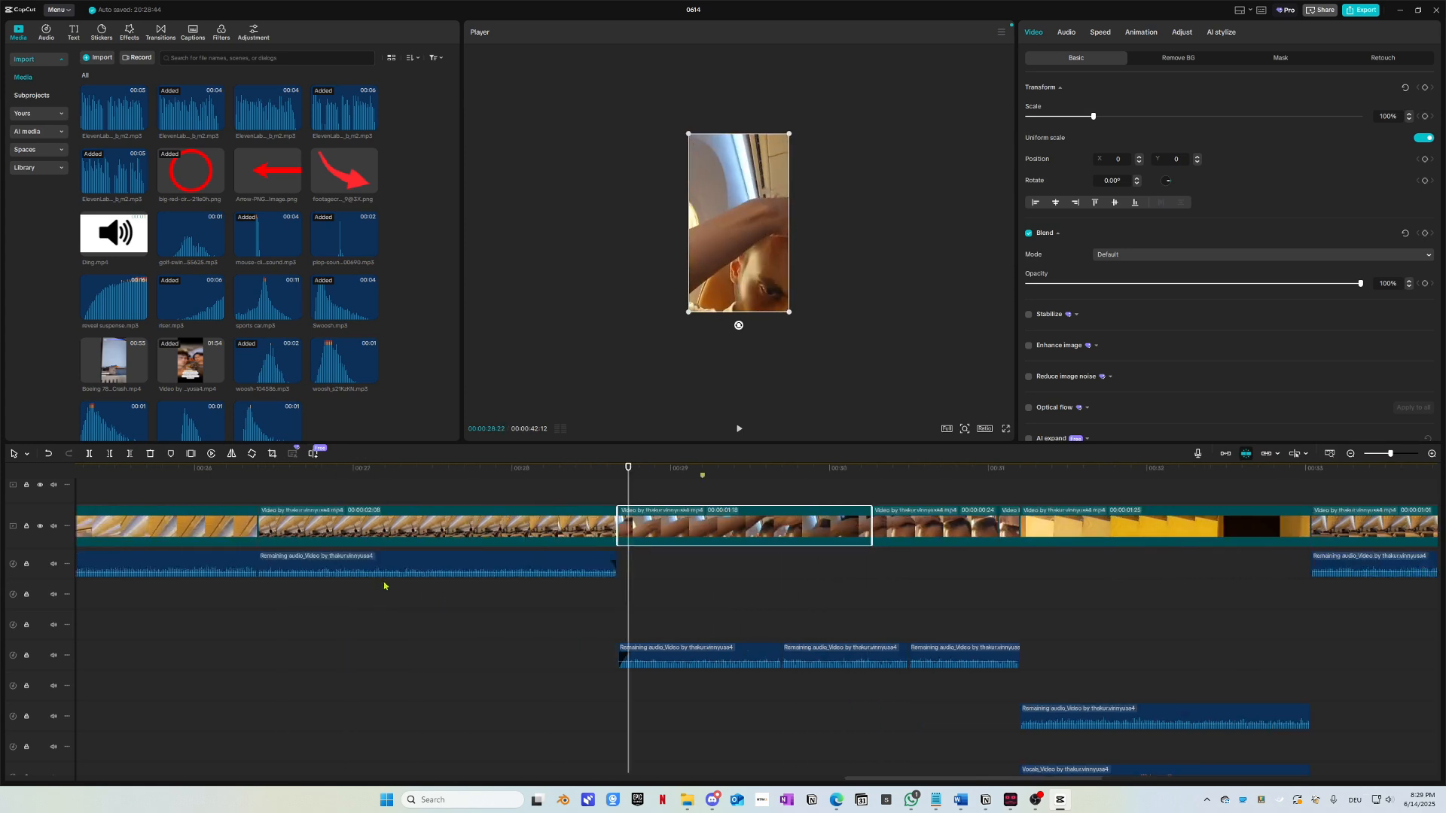
pyautogui.hscroll(-10, 401, 645)
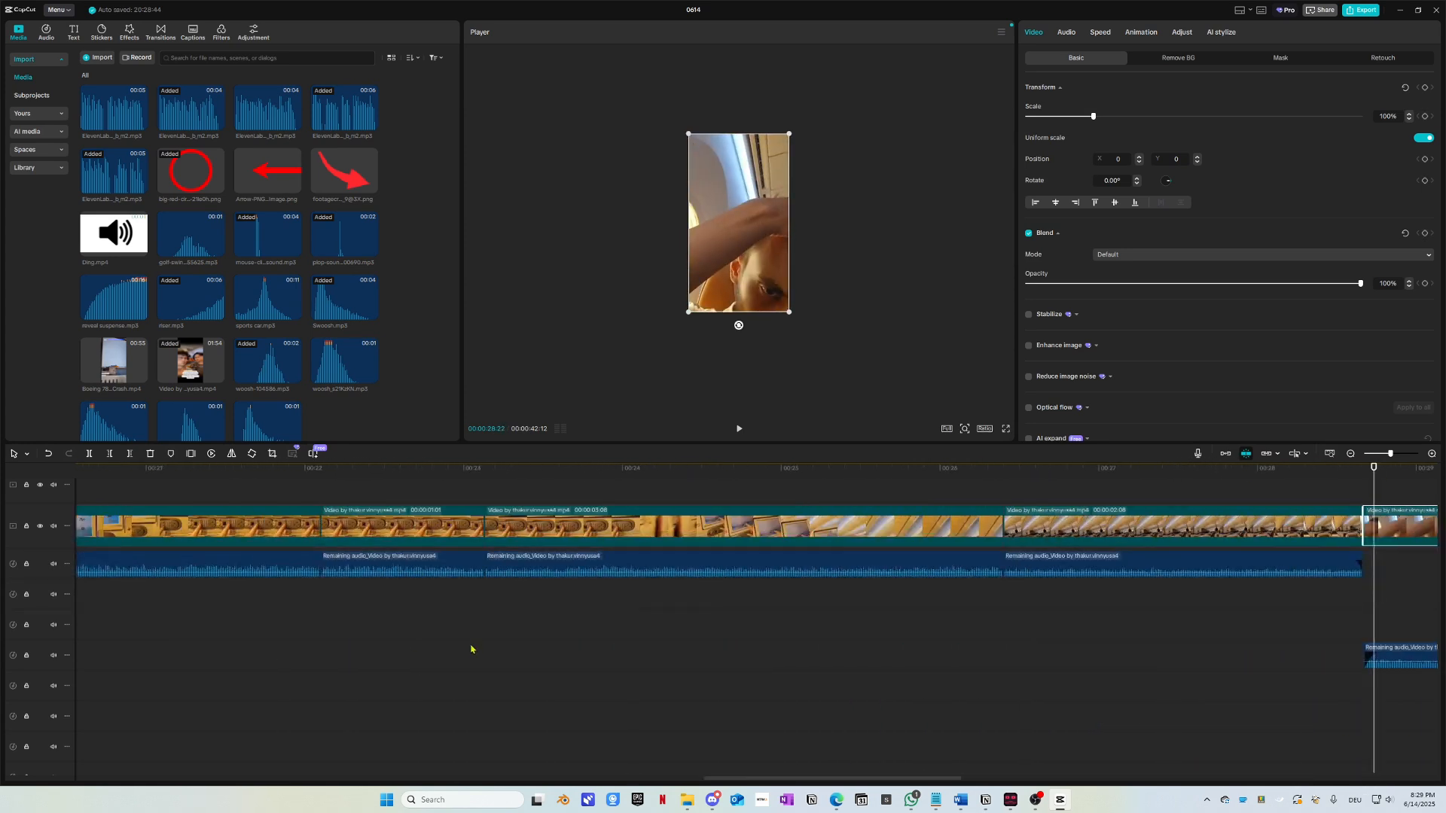
pyautogui.scroll(-2, 470, 655)
pyautogui.hscroll(-10, 548, 680)
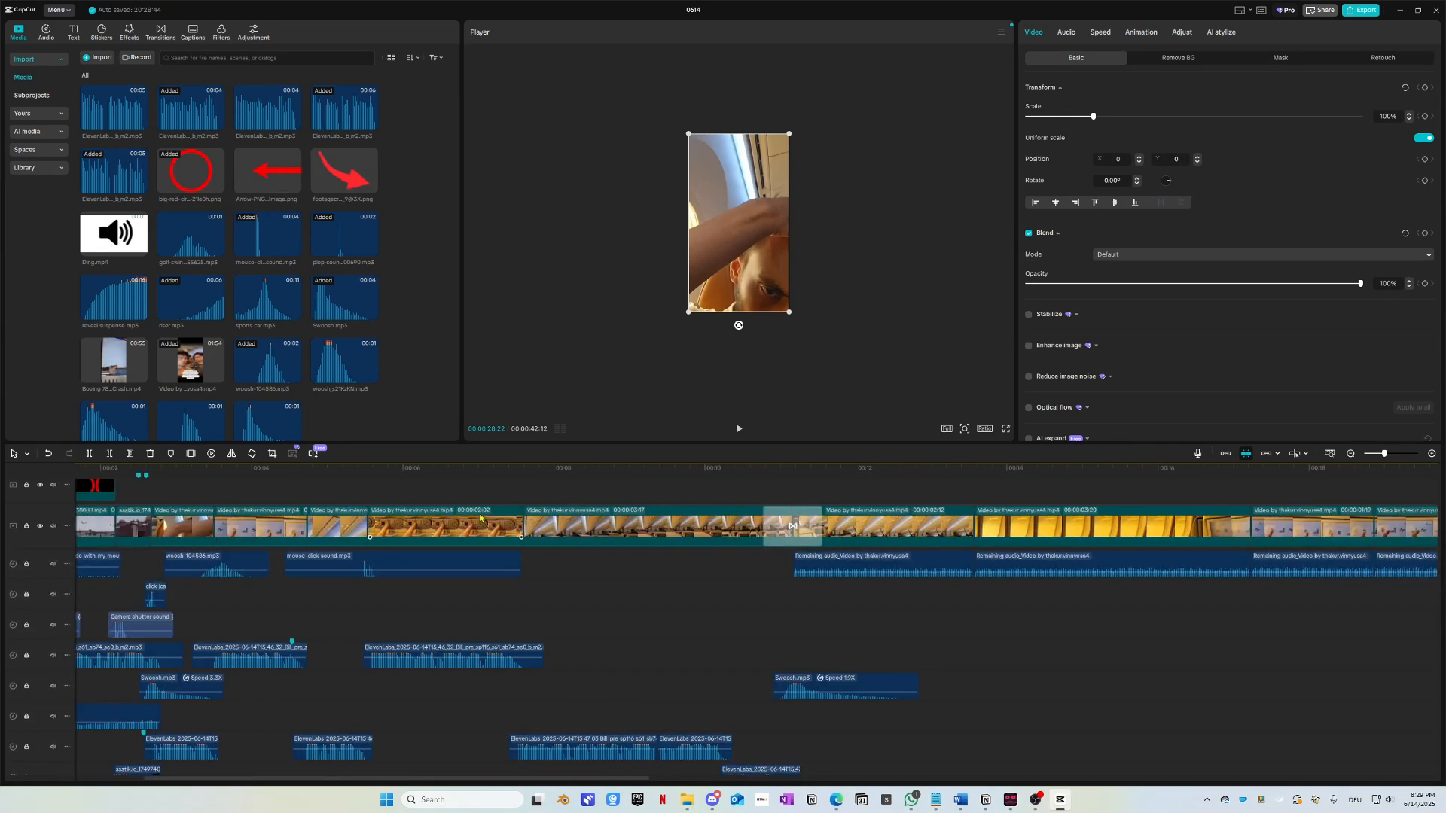
pyautogui.moveTo(462, 470); pyautogui.dragTo(130, 482)
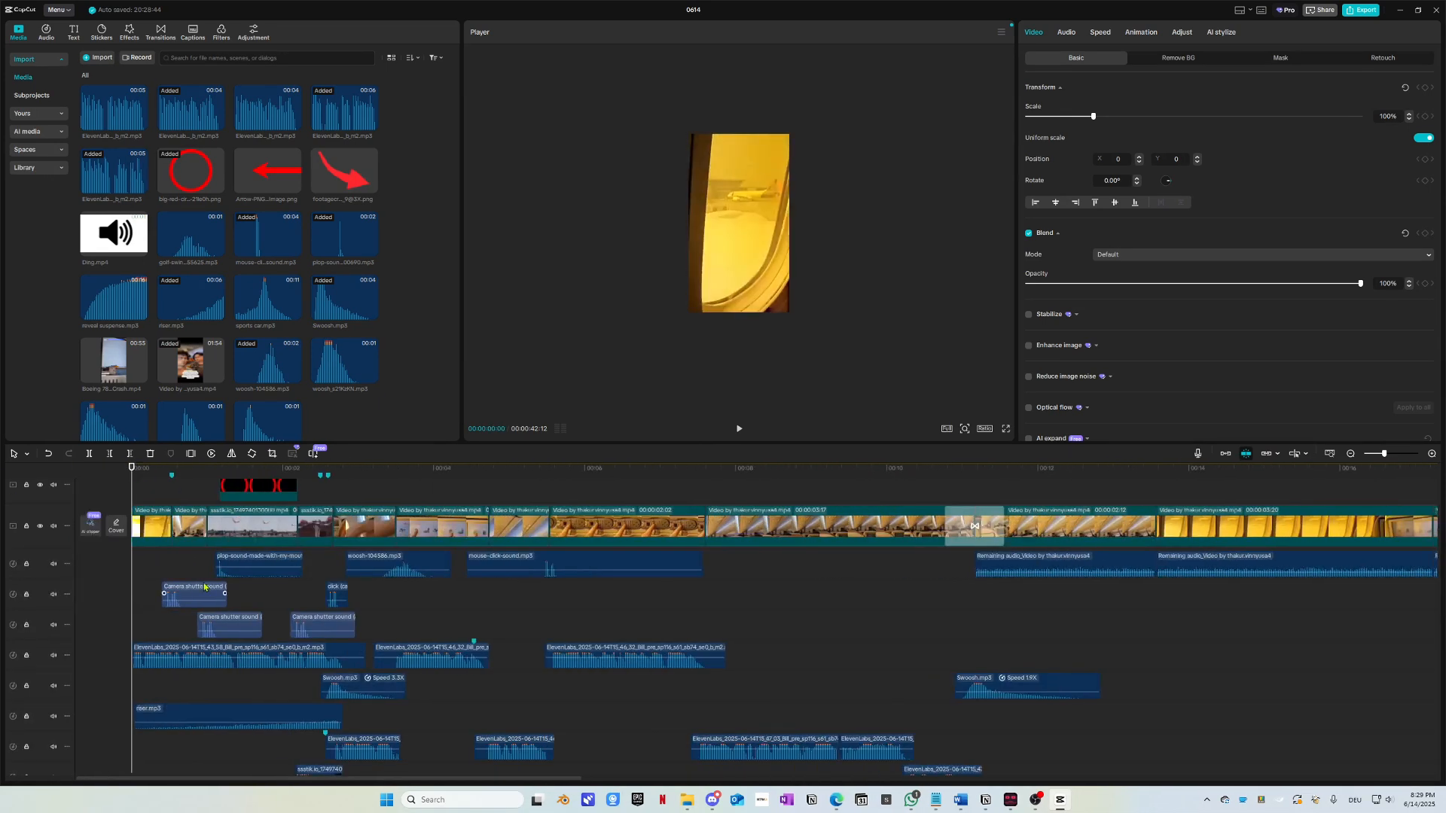
pyautogui.press('space')
pyautogui.press('space')
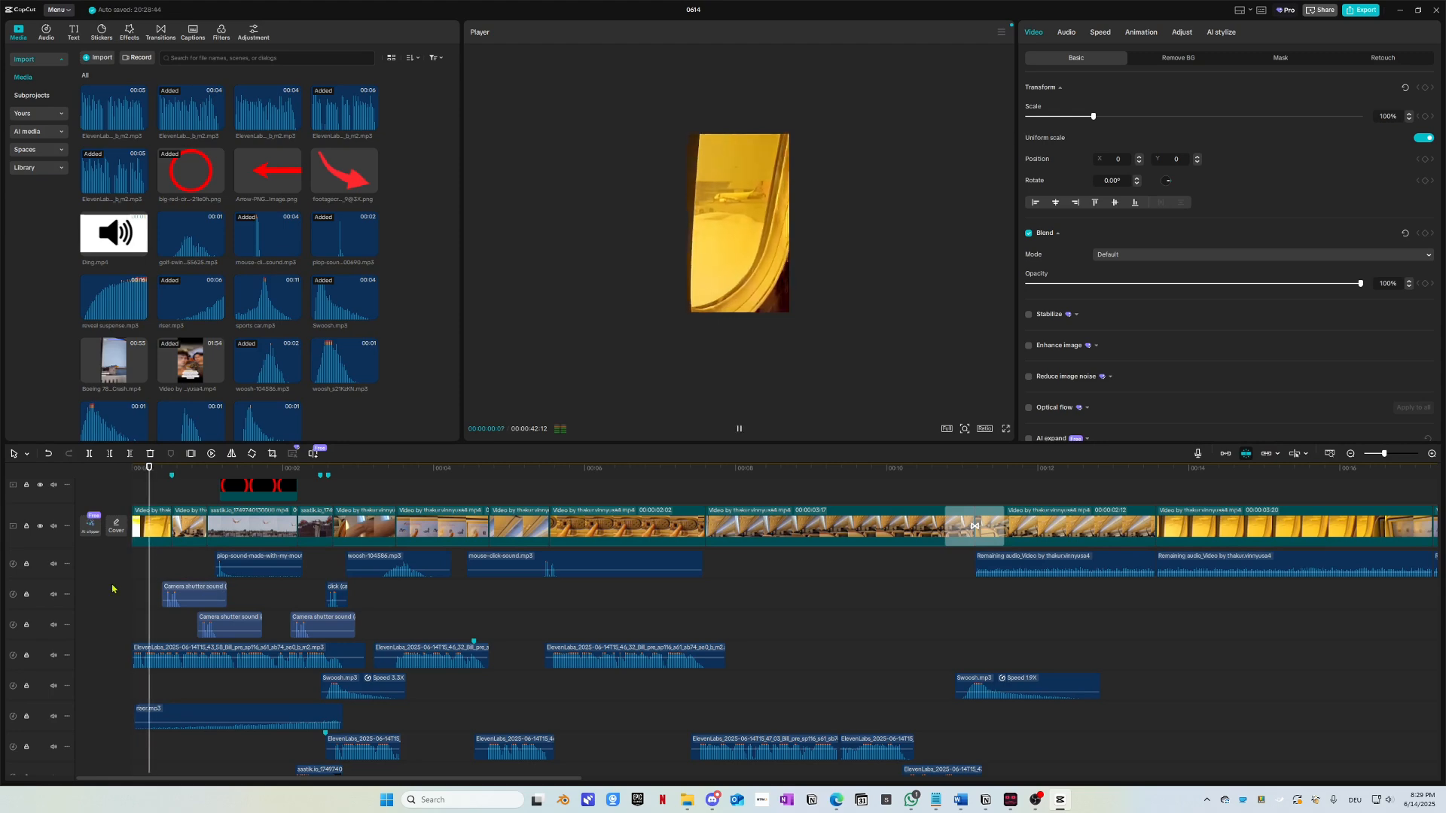
pyautogui.moveTo(151, 474); pyautogui.dragTo(104, 485)
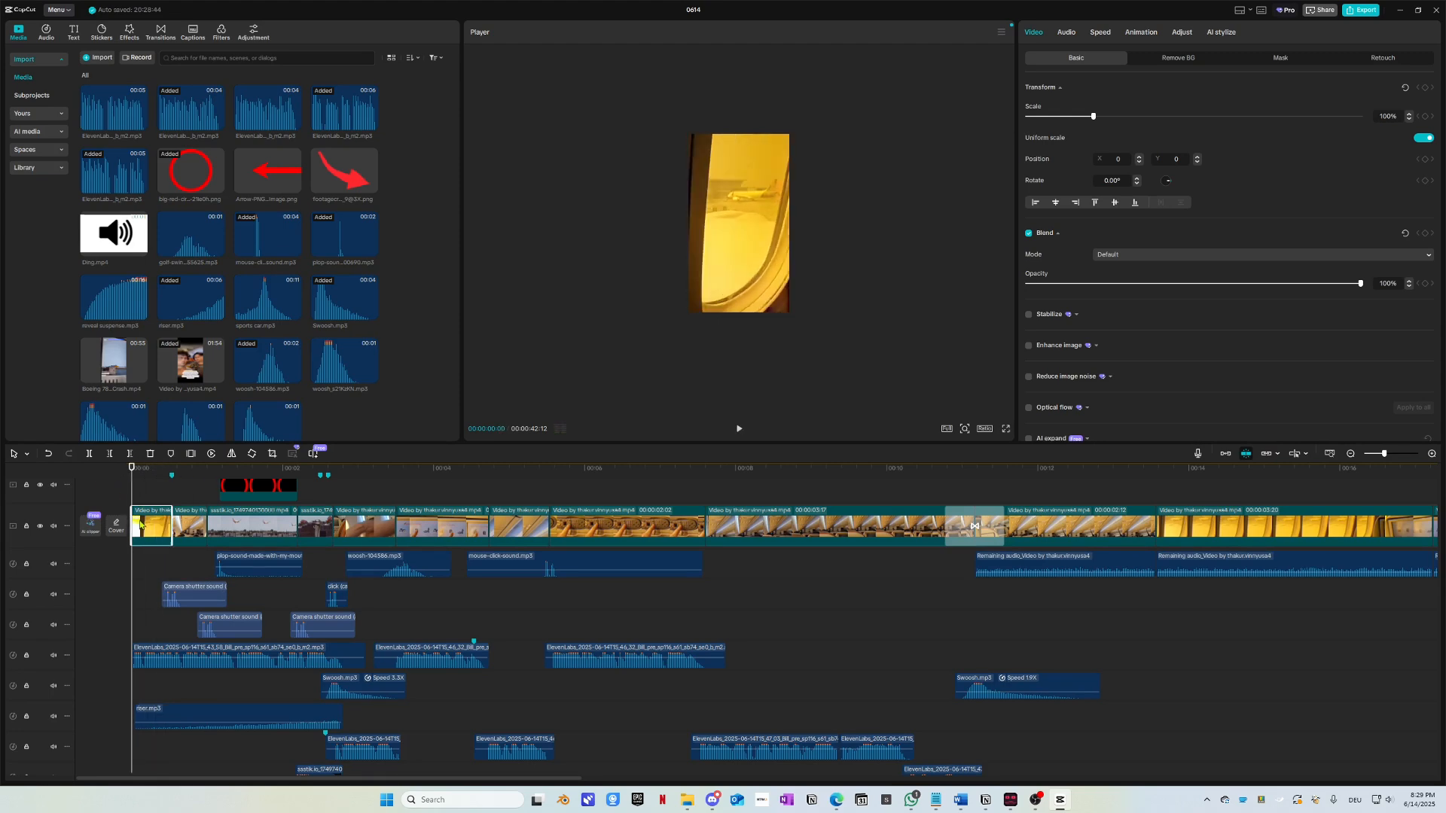
pyautogui.click(141, 525)
pyautogui.scroll(8, 144, 535)
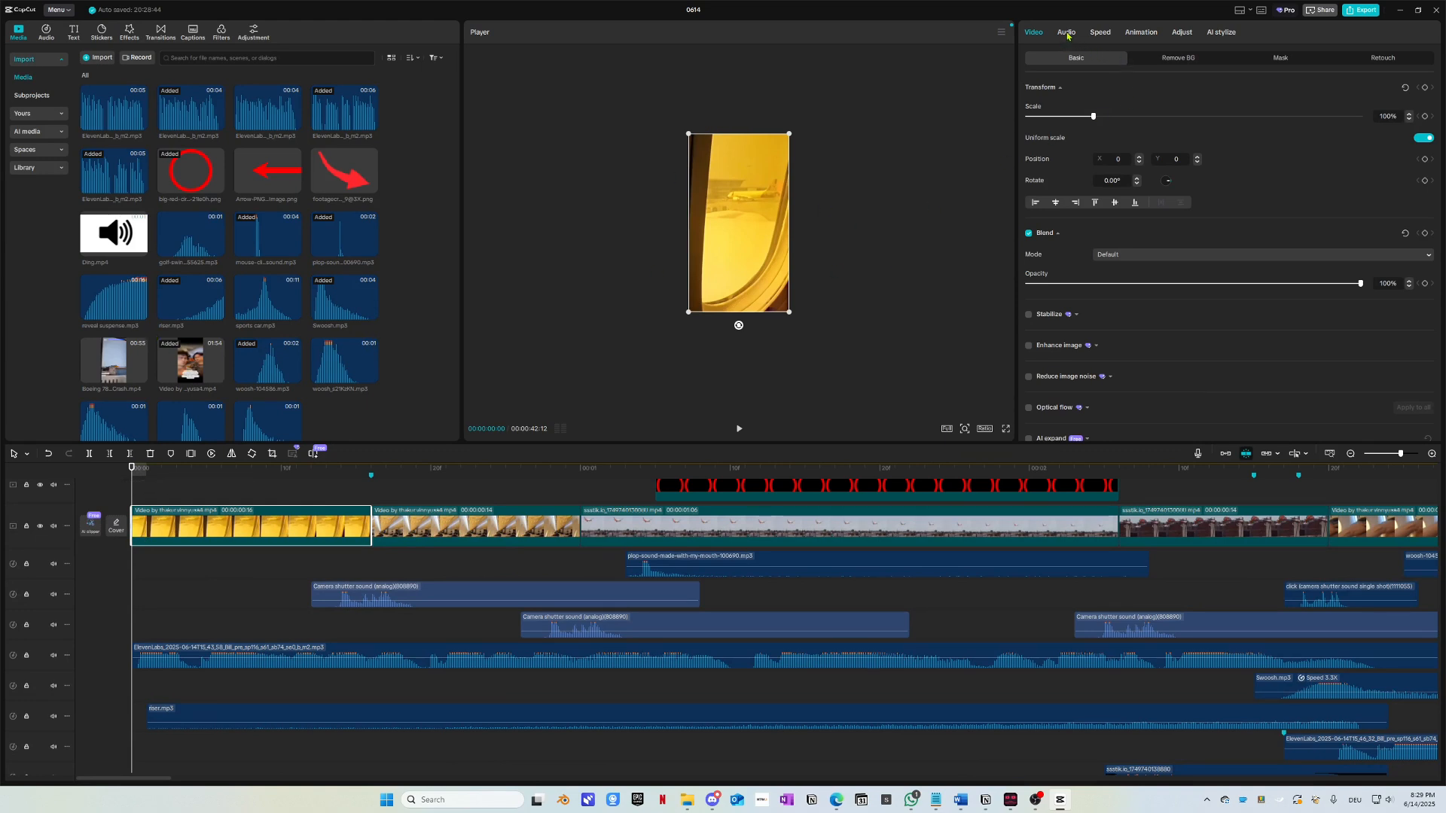
# Step: Try the Swoosh, Shake Slide, Shake 3 and Shake 1 intro animations on it
pyautogui.click(1140, 34)
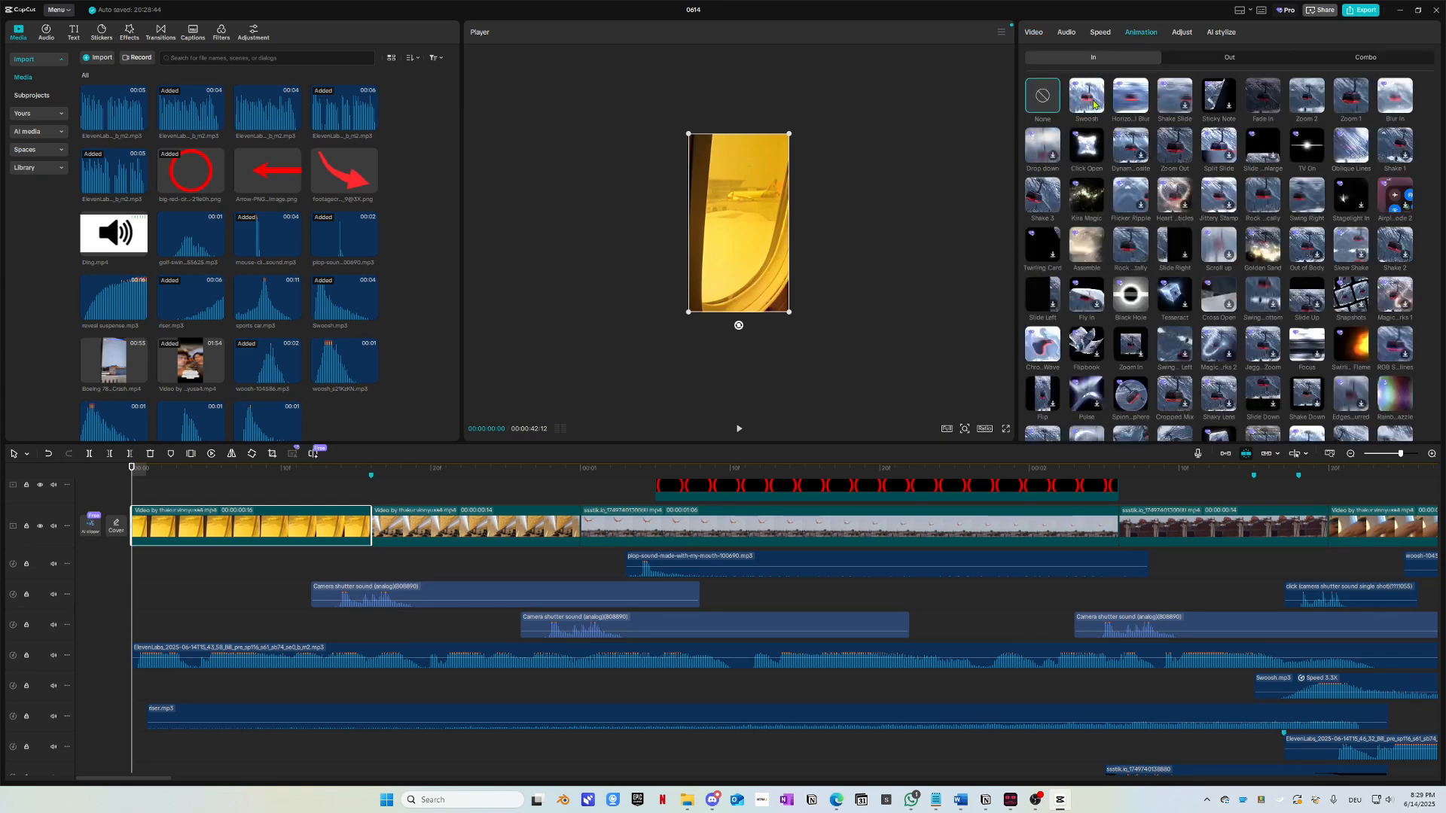
pyautogui.click(1090, 98)
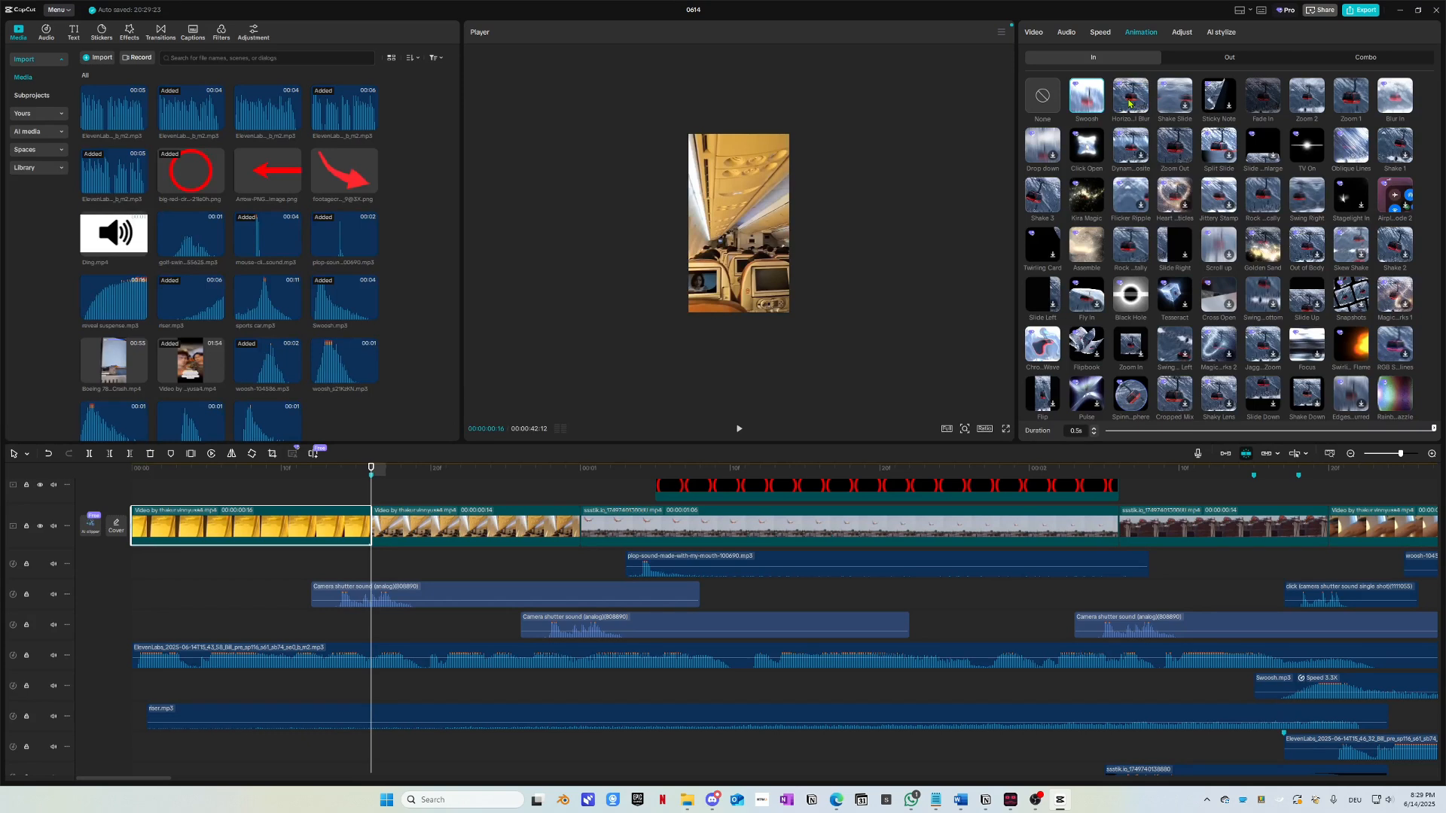
pyautogui.click(1175, 98)
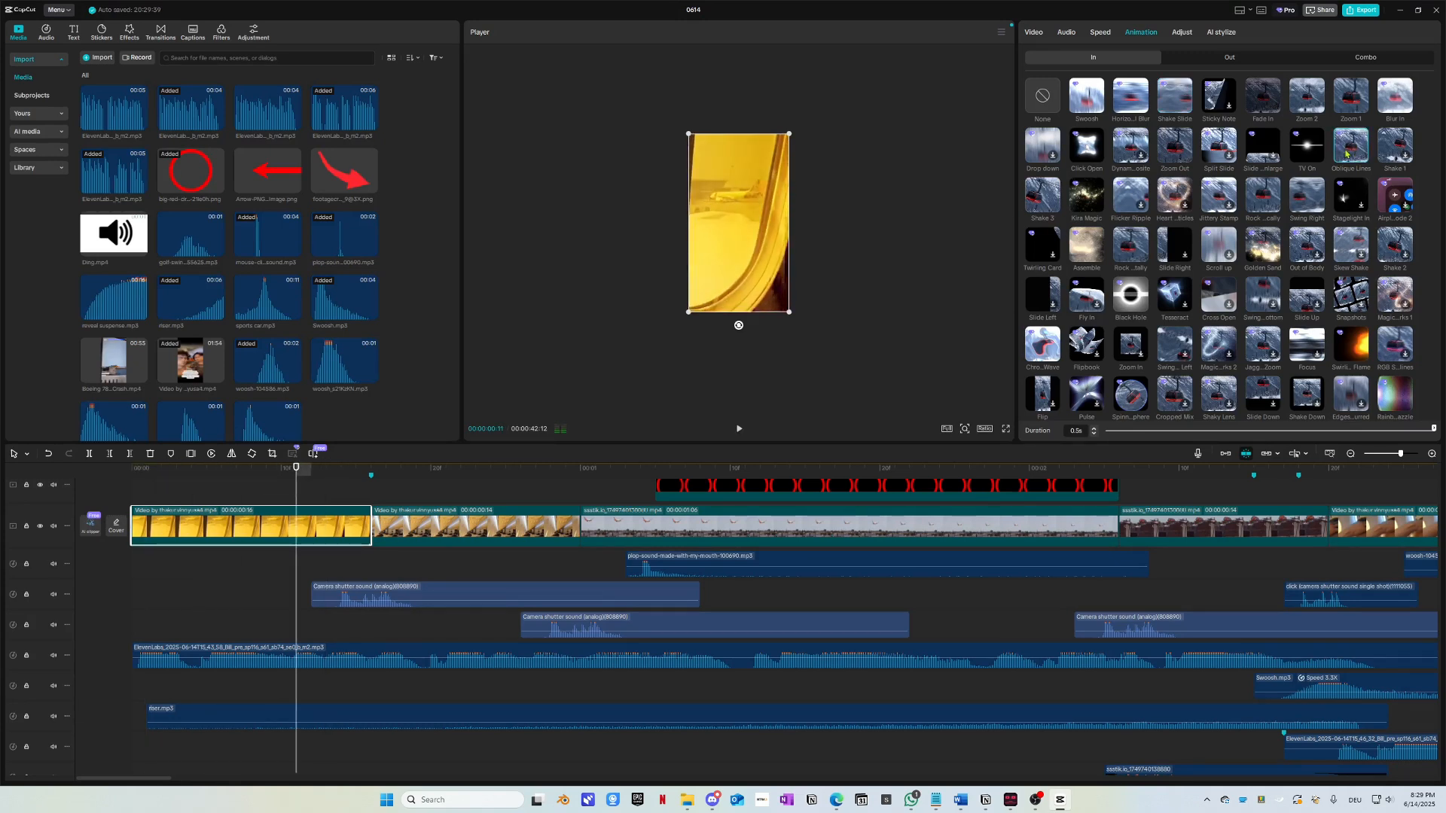
pyautogui.click(1044, 197)
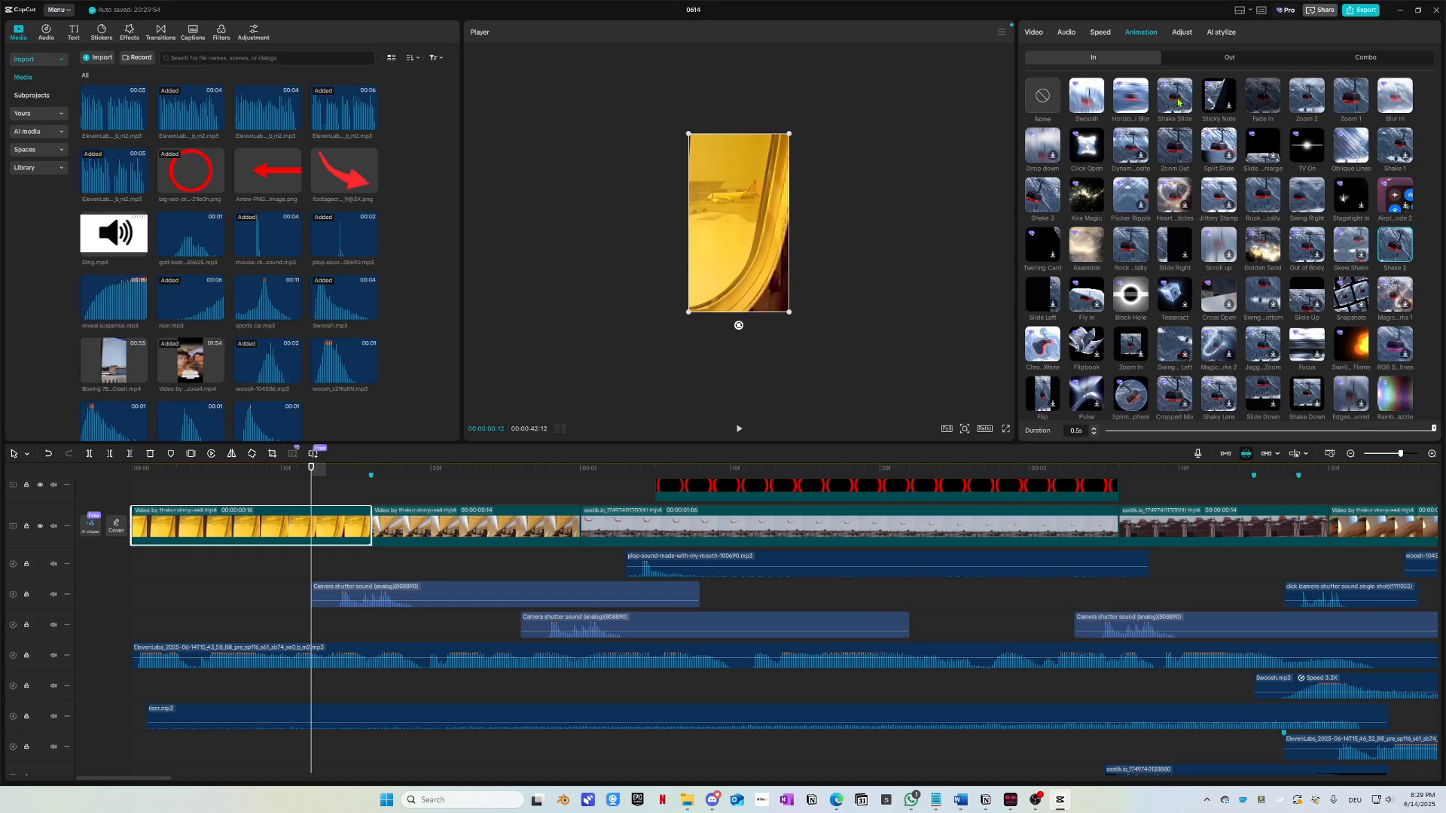
pyautogui.click(1389, 147)
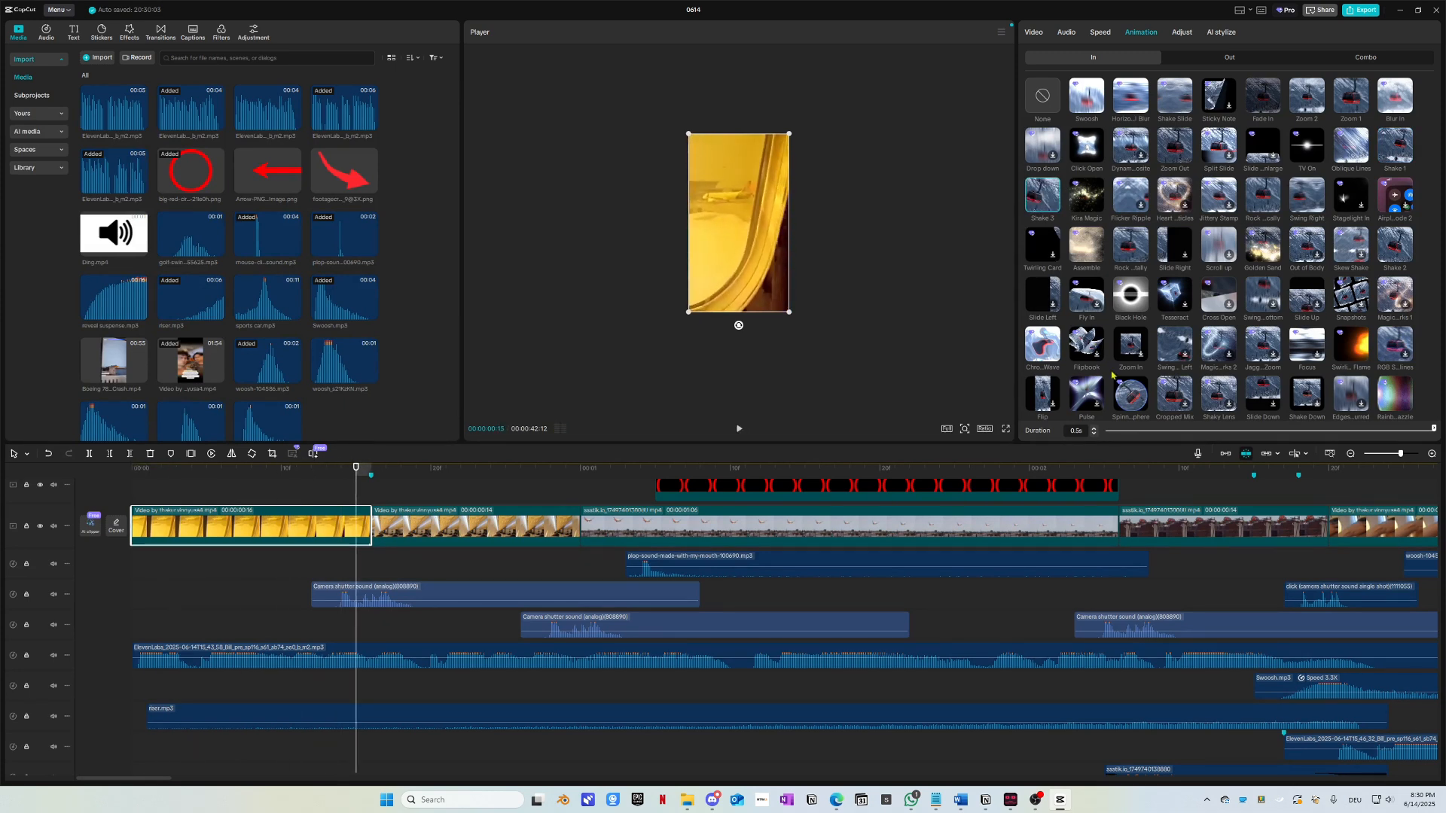
# Step: Re-preview Shake 3, browse further In animations and replay the opening clip
pyautogui.click(1042, 196)
pyautogui.scroll(-2, 1045, 299)
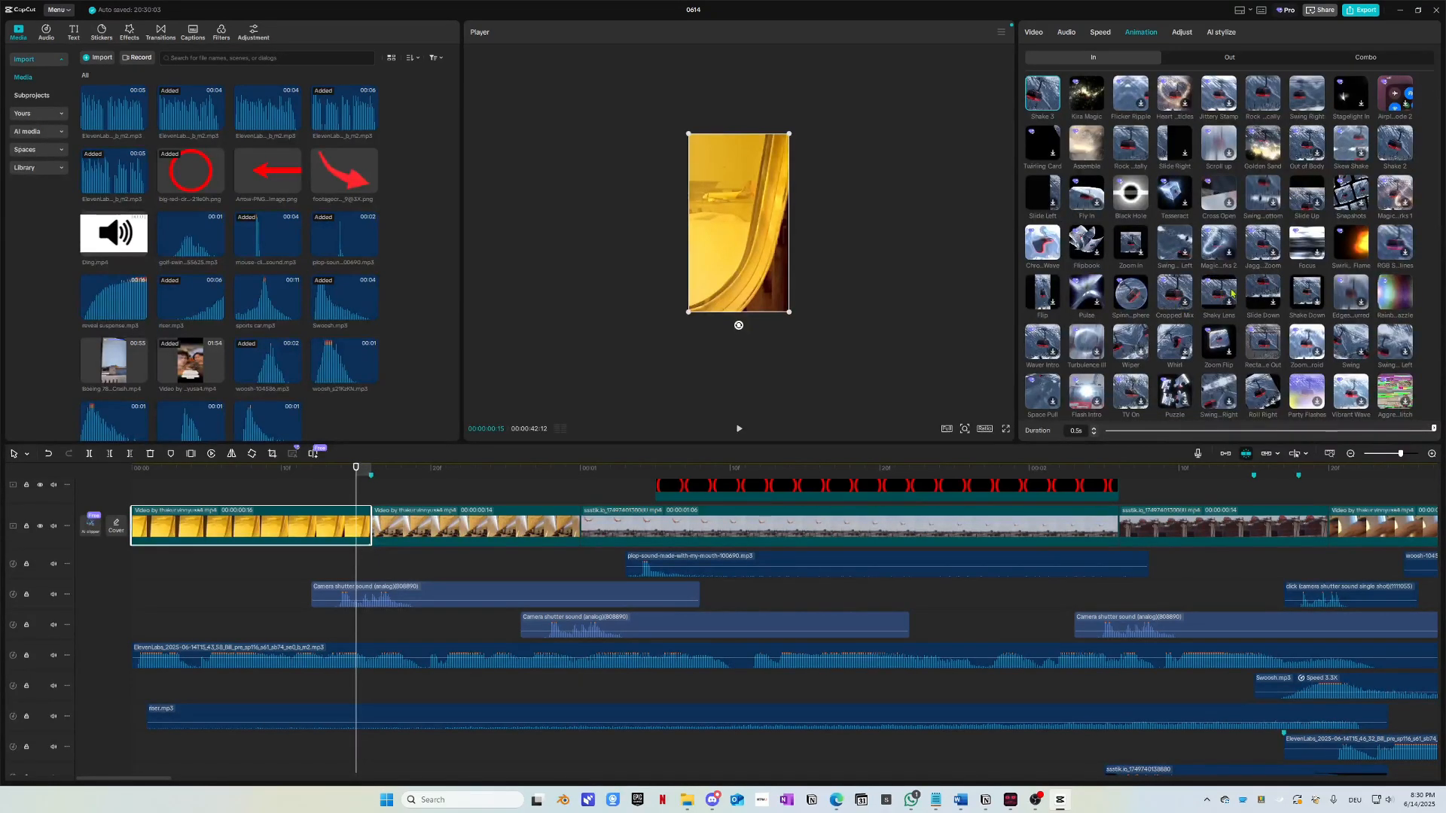
pyautogui.scroll(-1, 1346, 289)
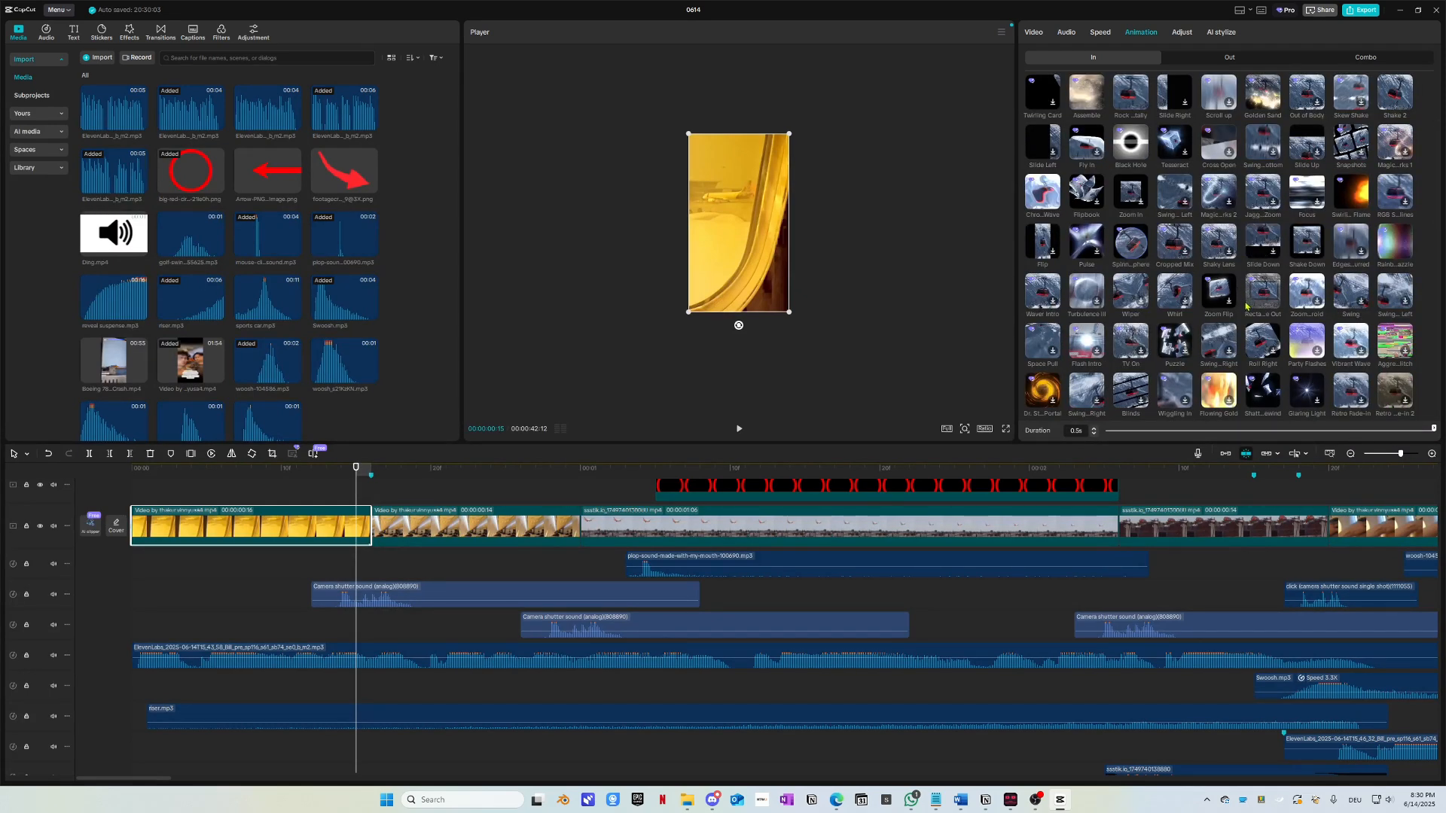
pyautogui.scroll(-1, 1175, 292)
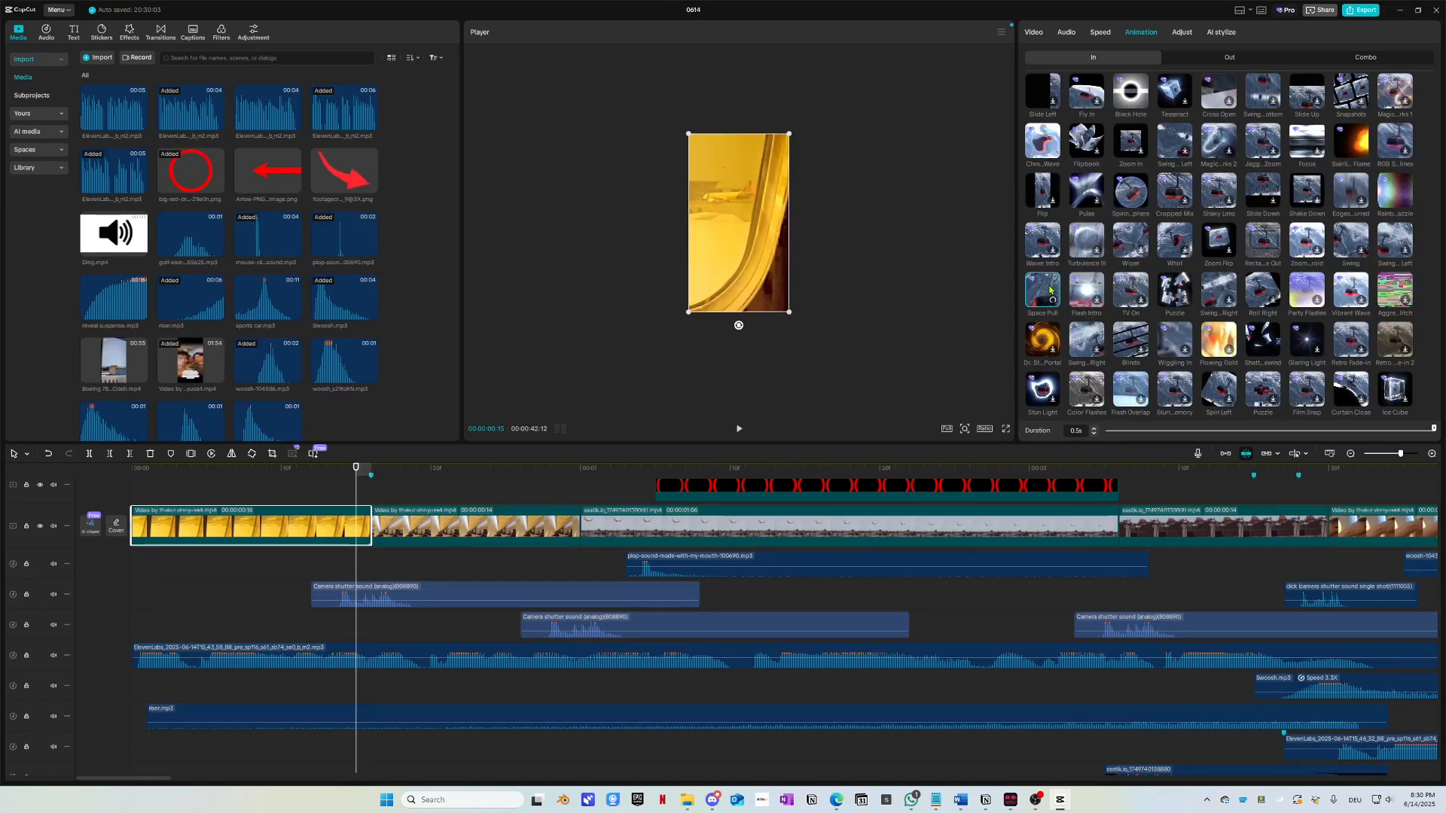
pyautogui.press('space')
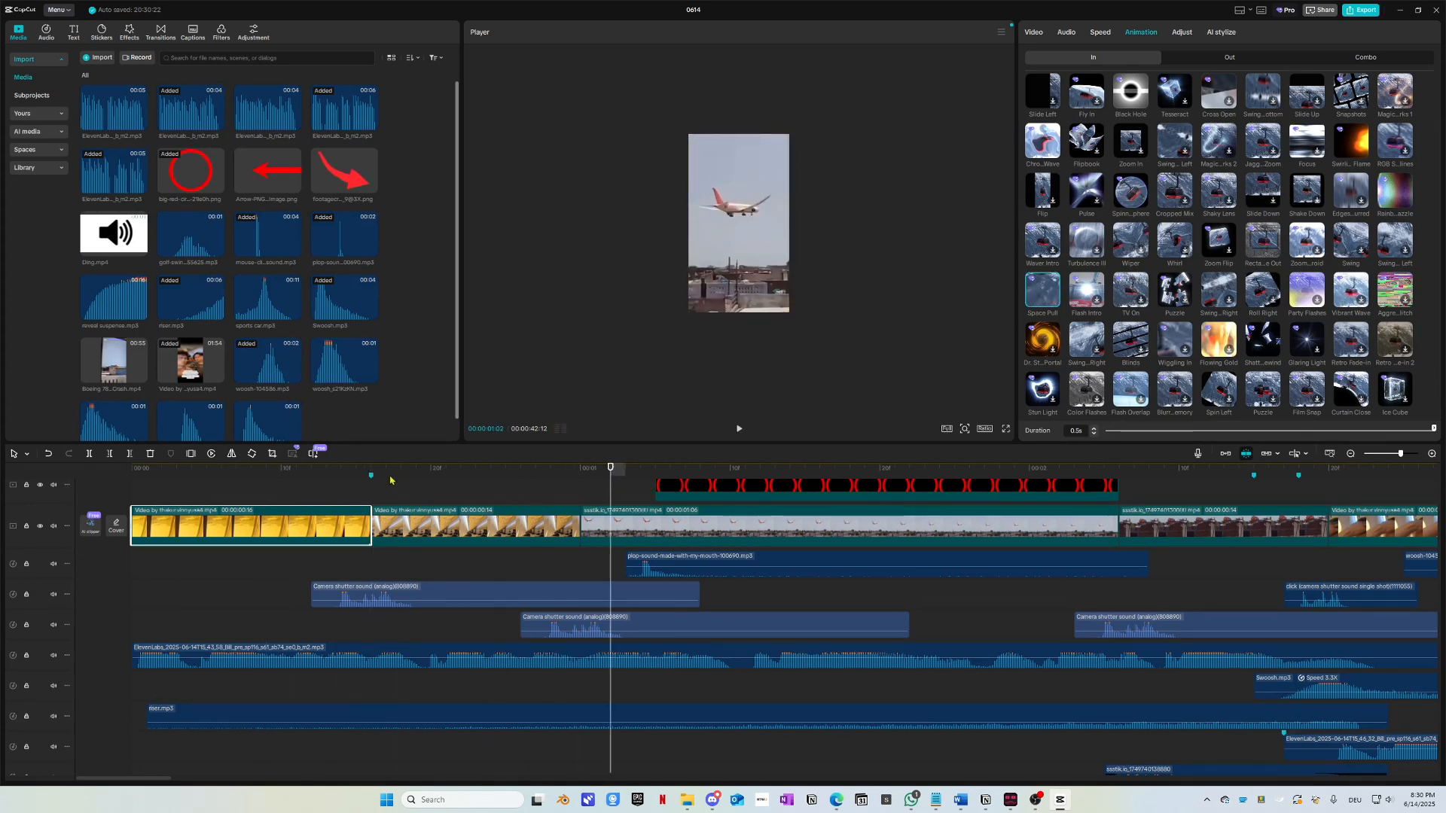
pyautogui.moveTo(393, 486); pyautogui.dragTo(176, 490)
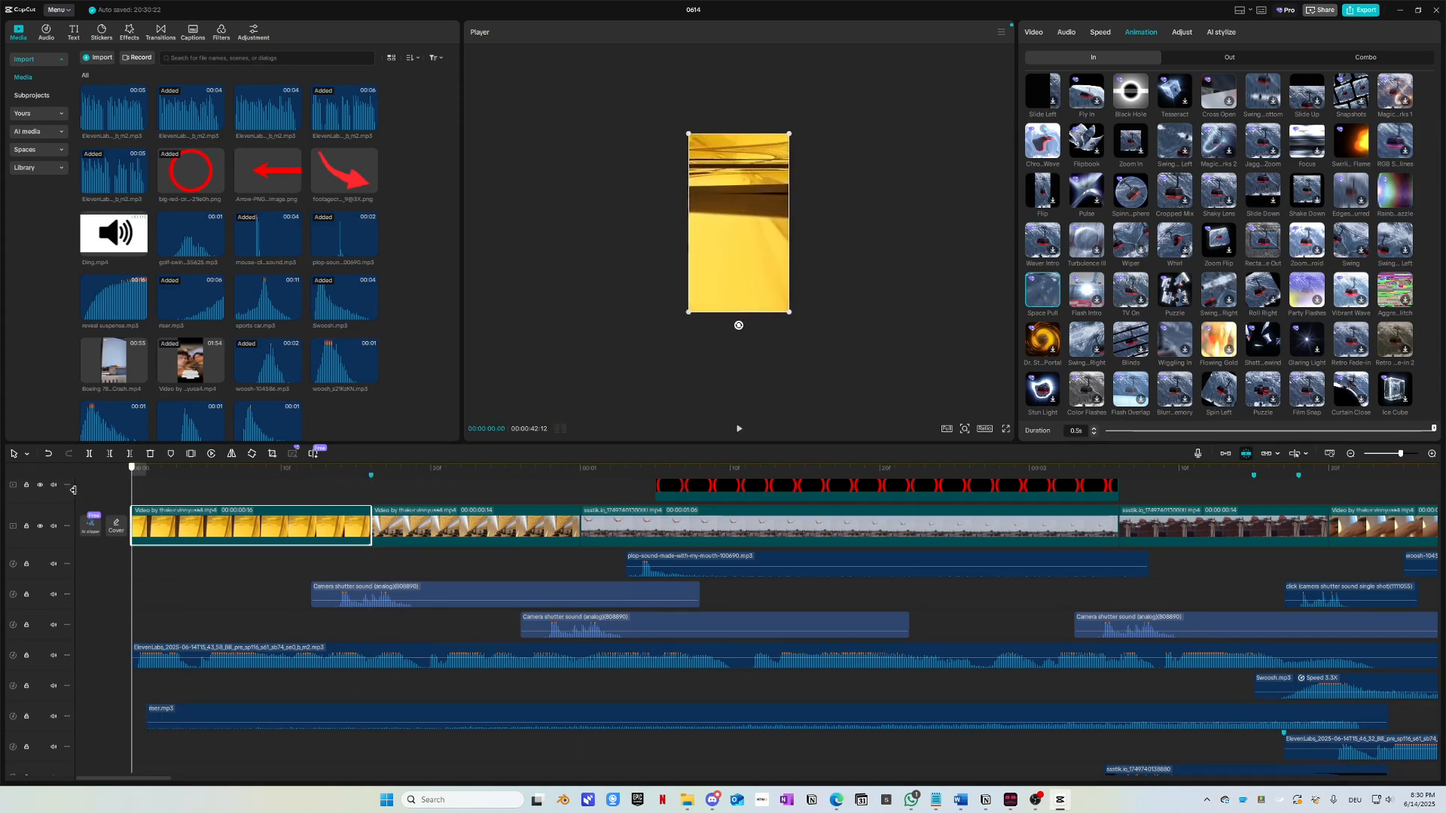
pyautogui.press('space')
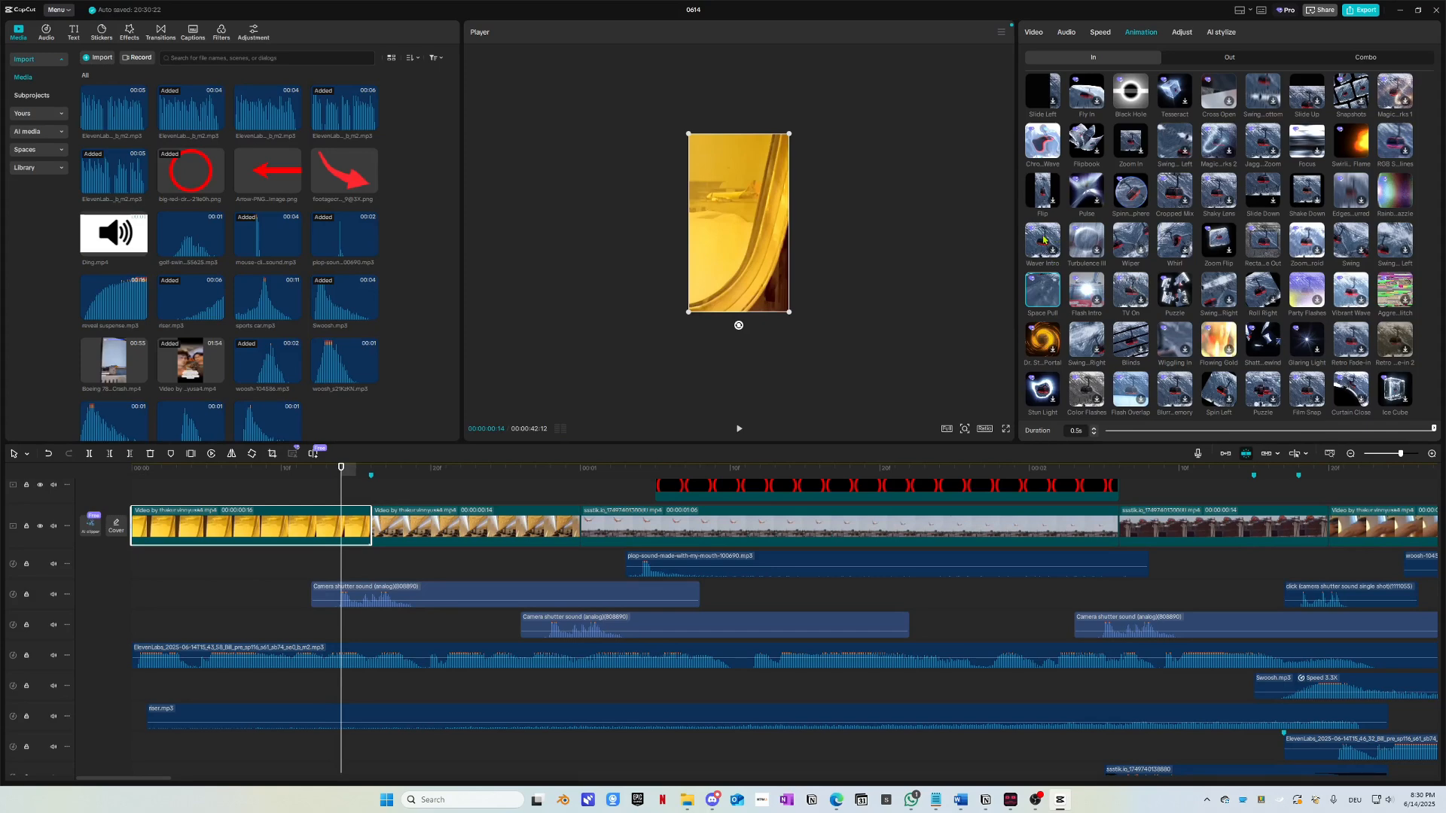
# Step: Apply Shake 3 as the intro animation and return to the video's start
pyautogui.scroll(-4, 1046, 335)
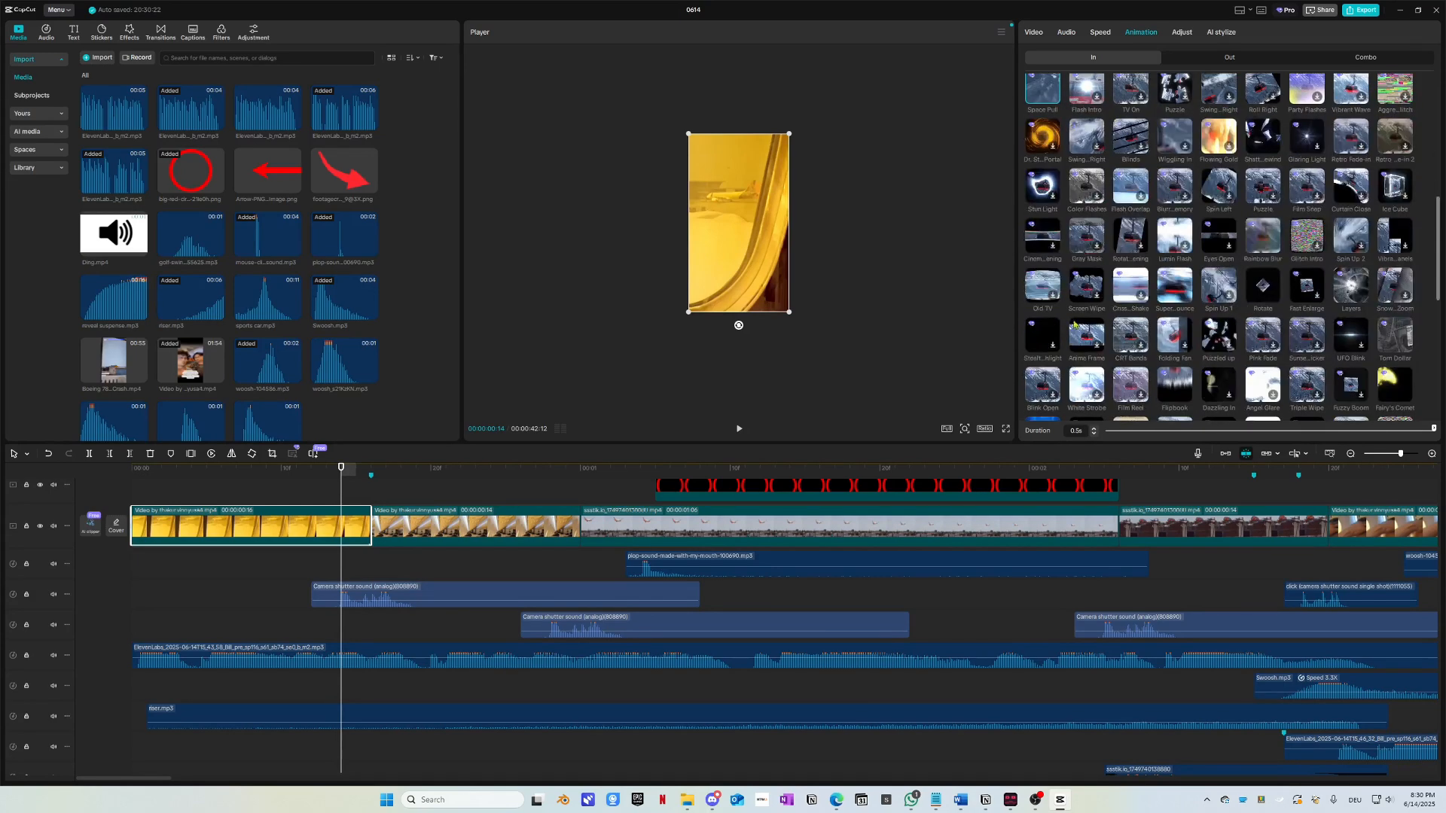
pyautogui.scroll(-4, 1092, 338)
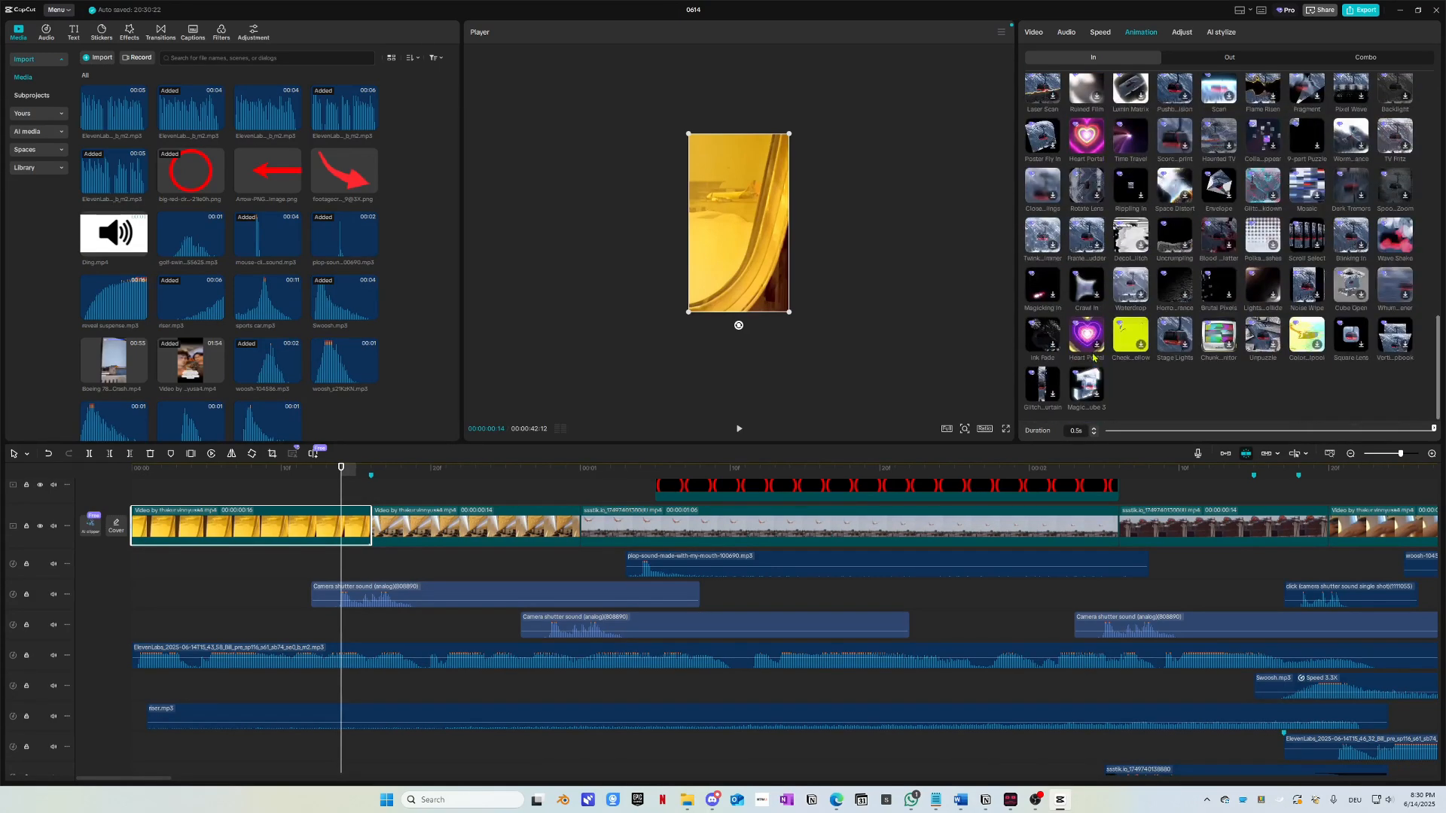
pyautogui.scroll(12, 1156, 374)
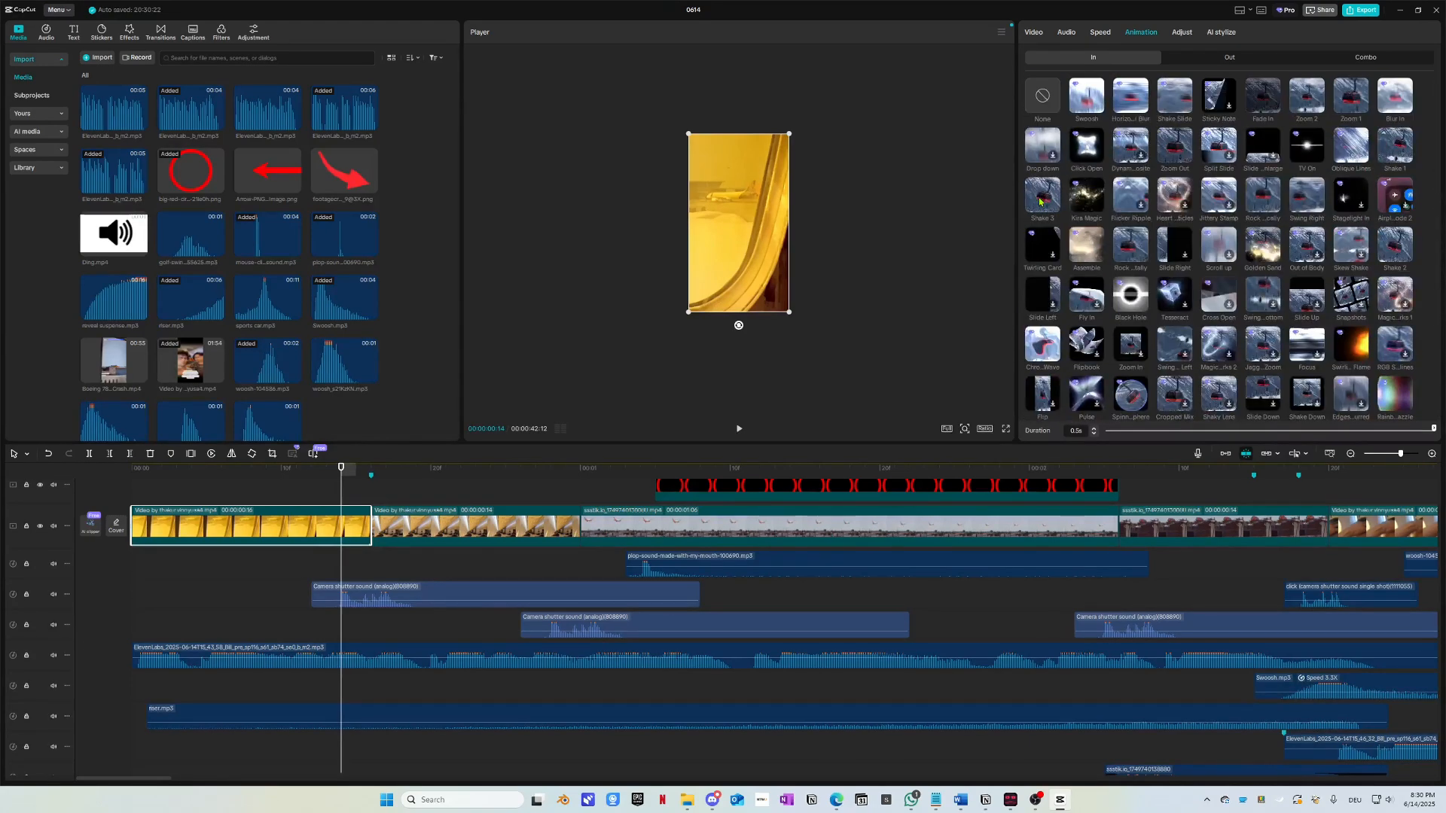
pyautogui.click(1044, 197)
pyautogui.moveTo(205, 475); pyautogui.dragTo(50, 475)
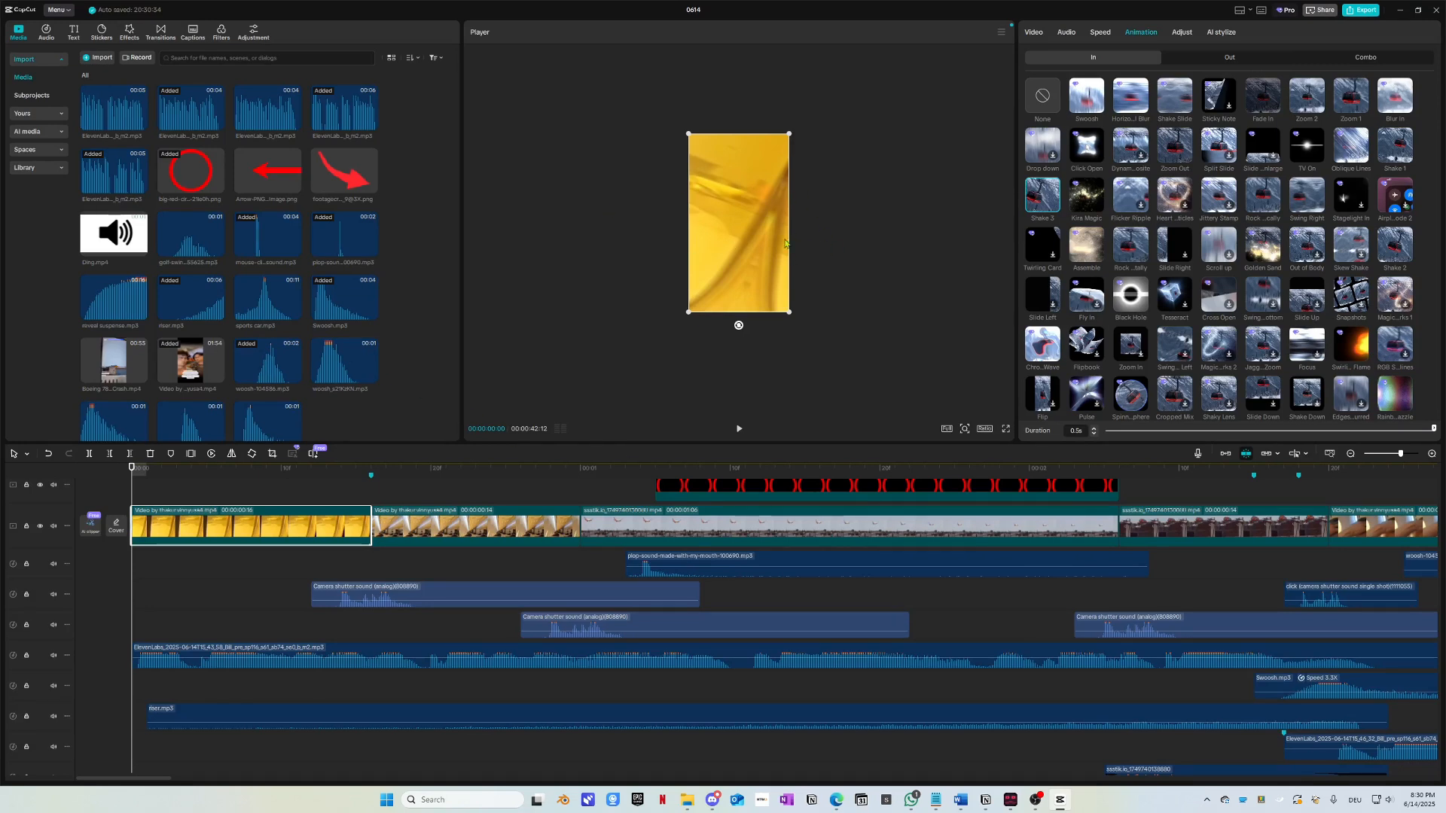
pyautogui.moveTo(332, 297)
pyautogui.moveTo(343, 304); pyautogui.dragTo(337, 302)
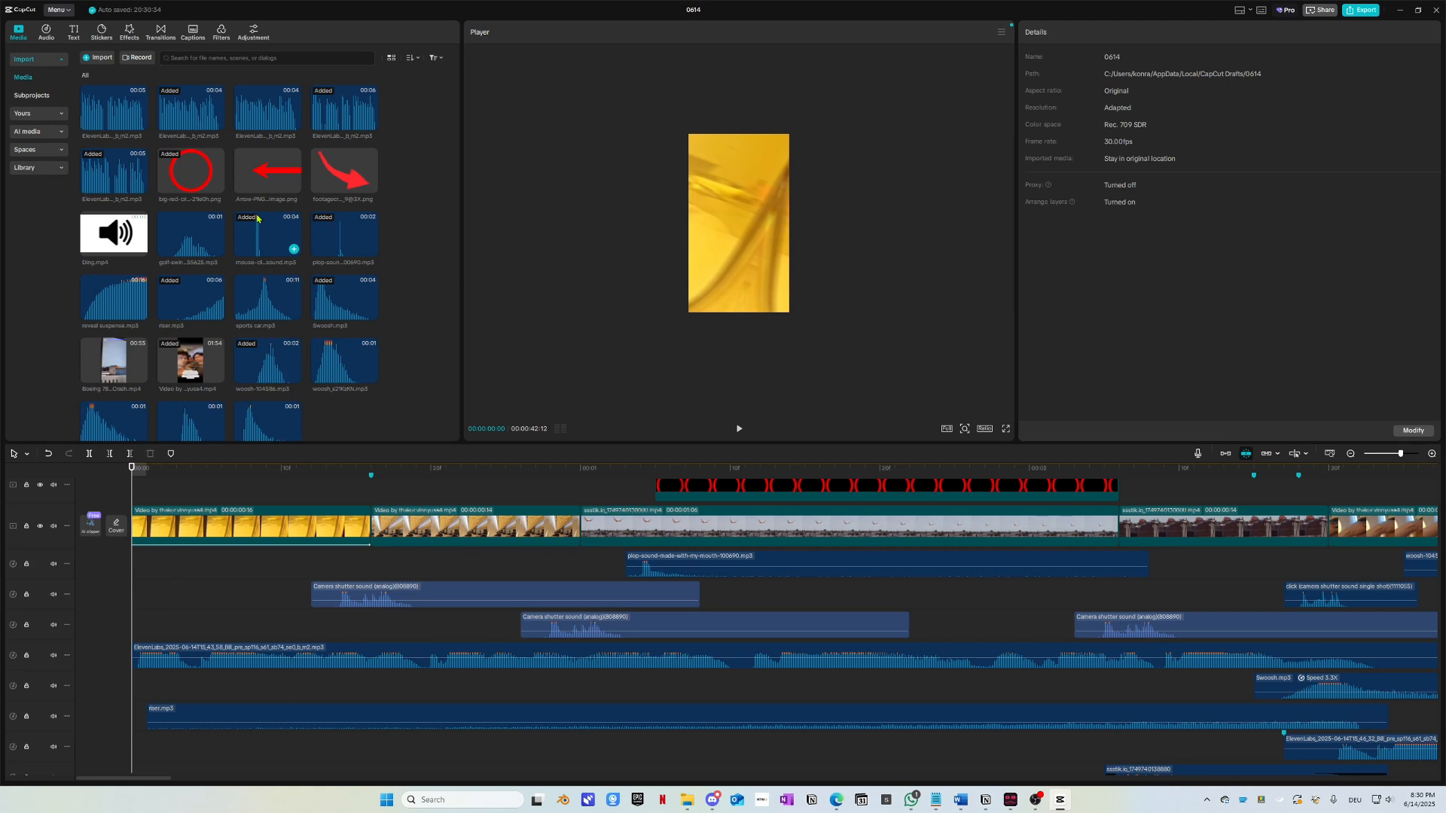
# Step: Place the mouse-click sound on an empty audio track at 0:00 and play from the start
pyautogui.moveTo(257, 219); pyautogui.dragTo(207, 660)
pyautogui.press('space')
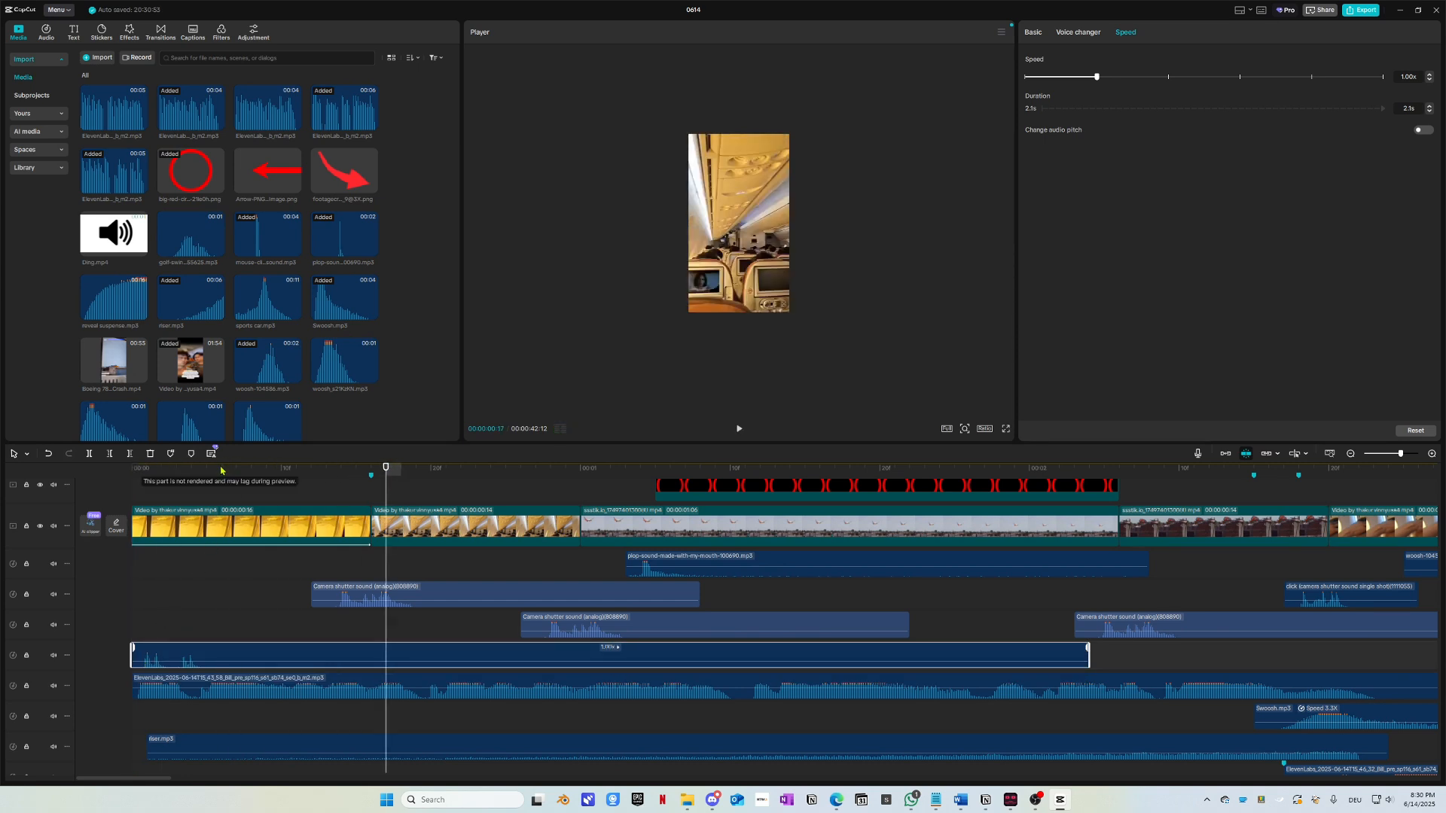
pyautogui.moveTo(221, 470); pyautogui.dragTo(131, 475)
pyautogui.press('space')
pyautogui.press('space')
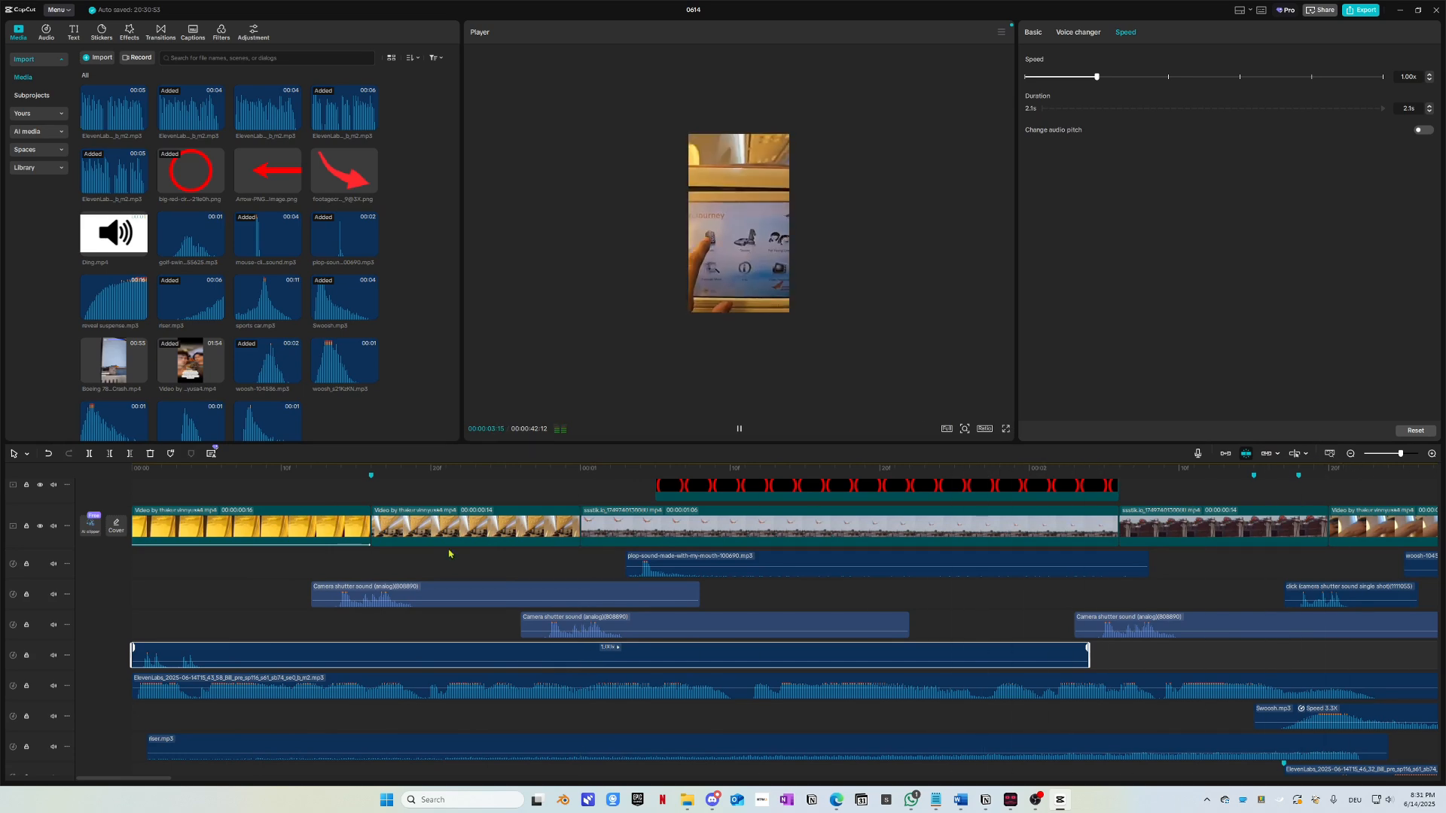
pyautogui.scroll(-5, 452, 557)
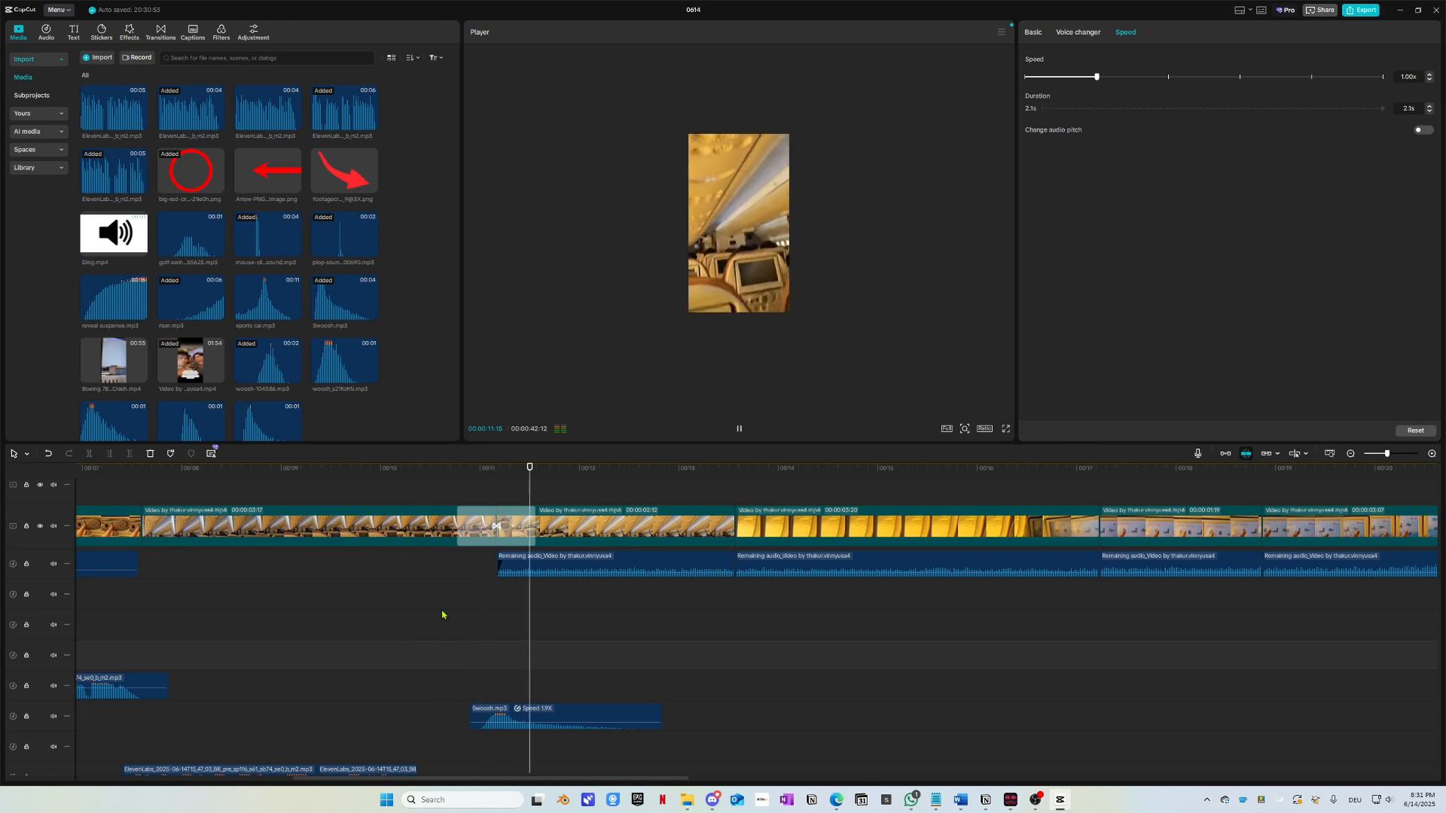
pyautogui.press('space')
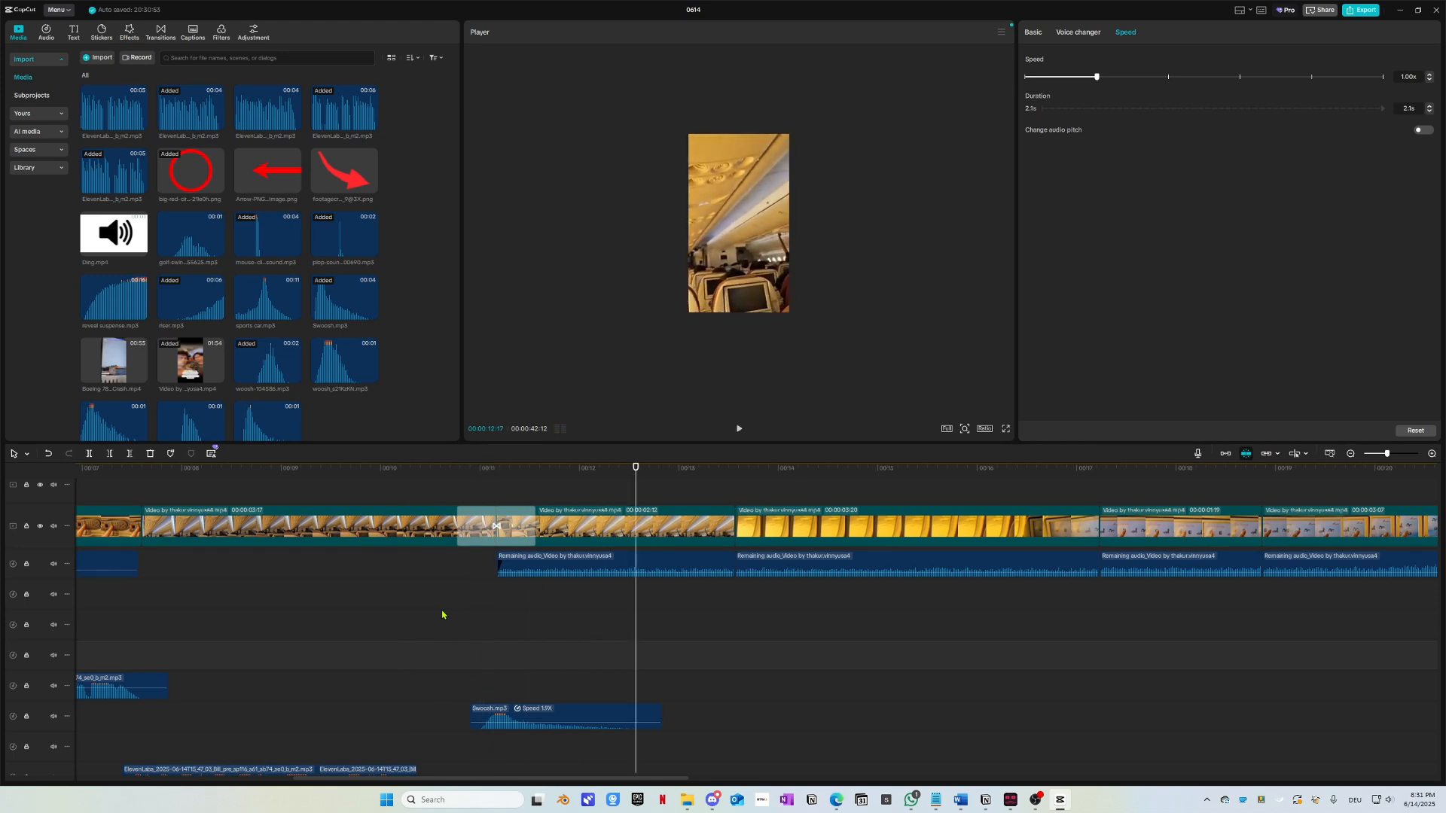
pyautogui.press('Home')
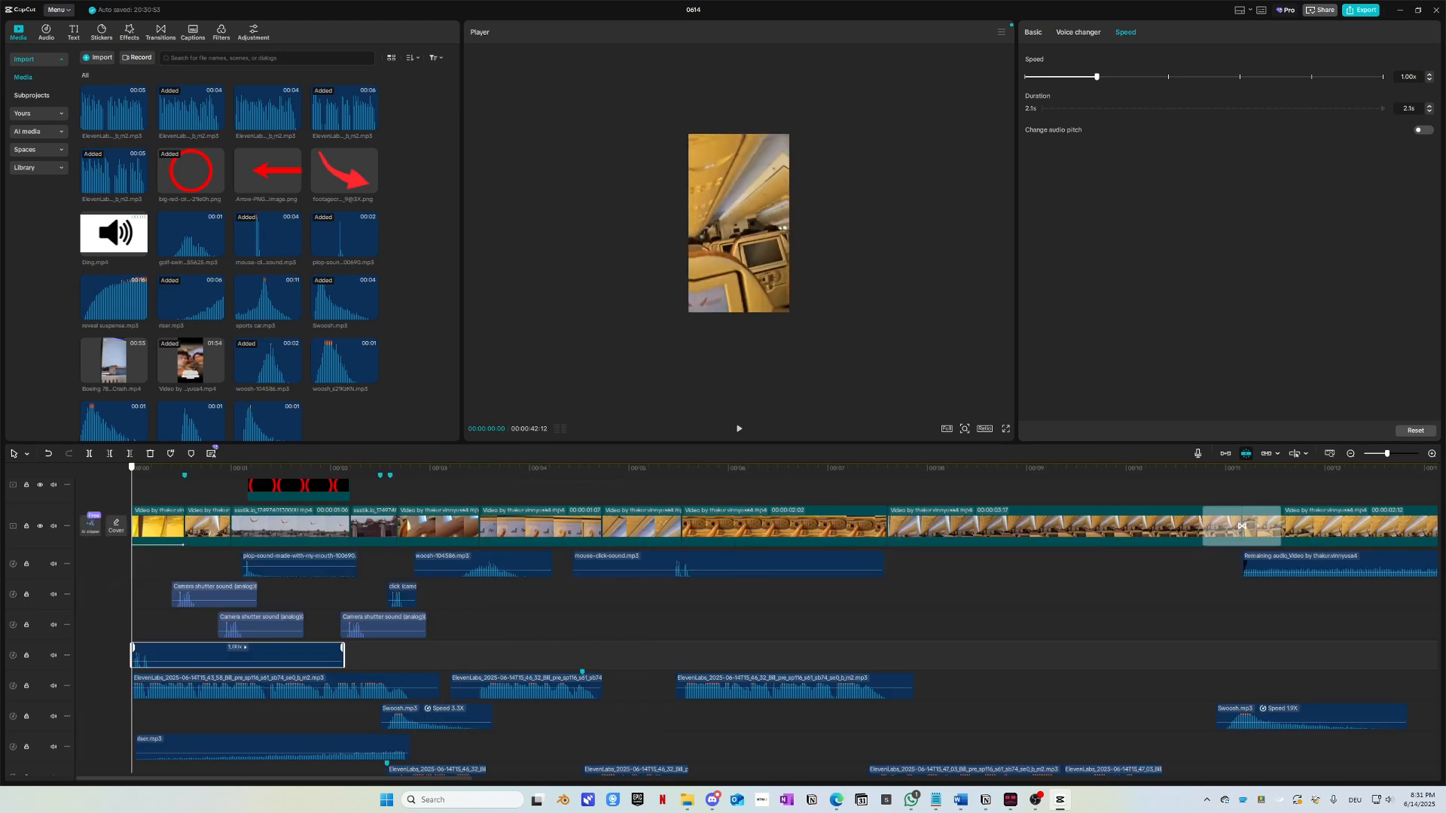
pyautogui.press('space')
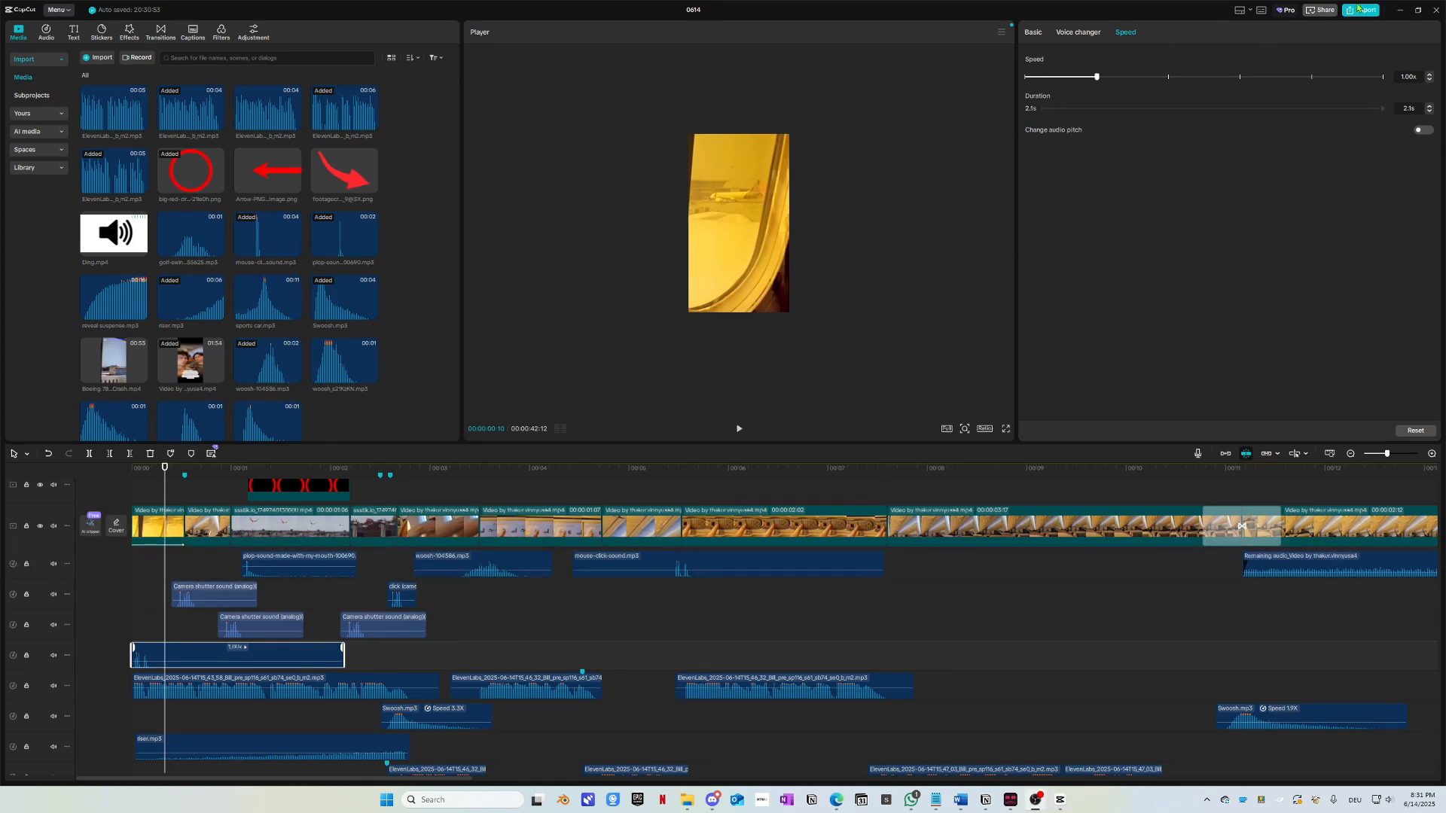
# Step: Set the export location to a new 'products' folder inside 099_aiplane bad india
pyautogui.click(1363, 10)
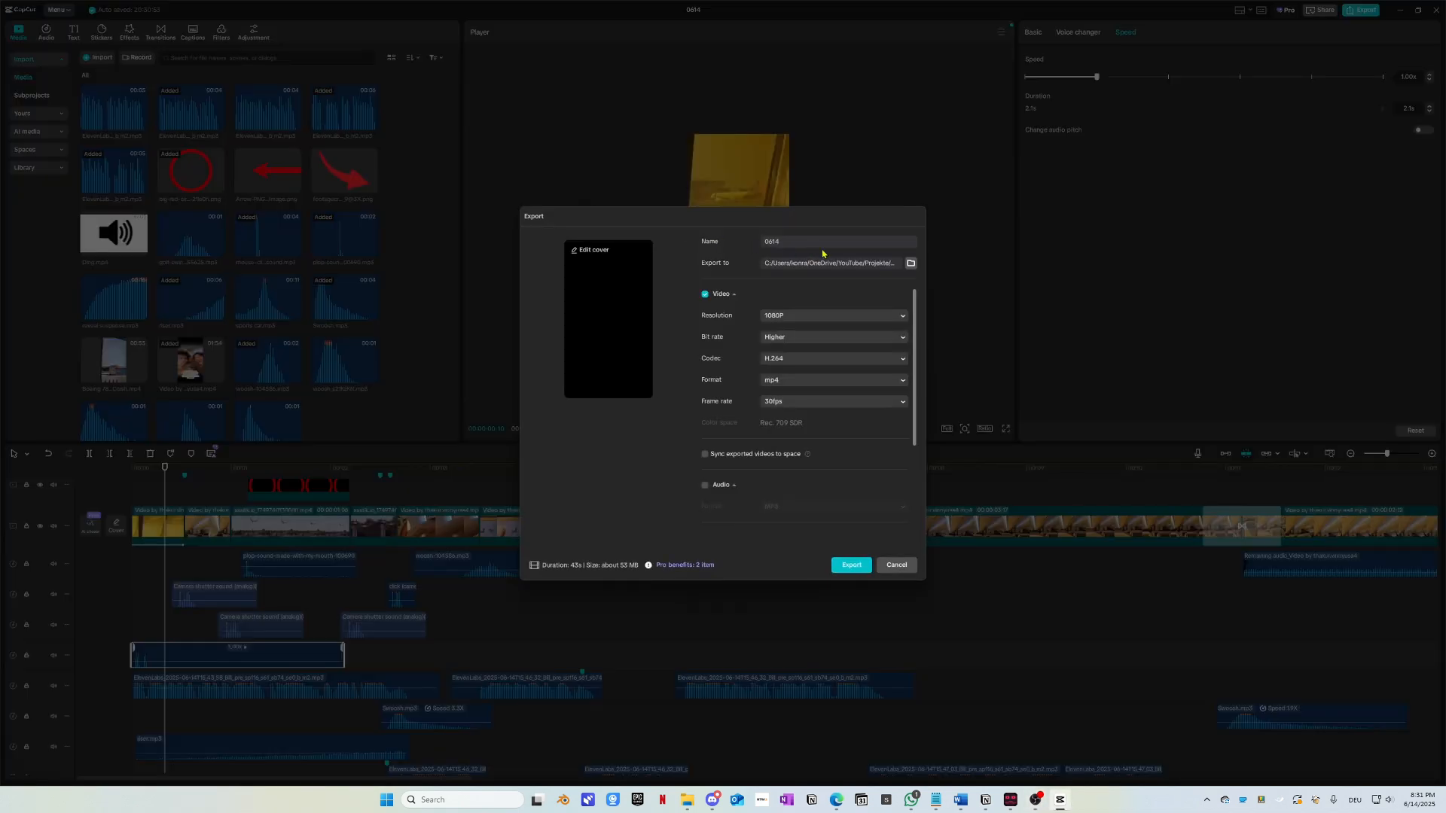
pyautogui.write('1 v1')
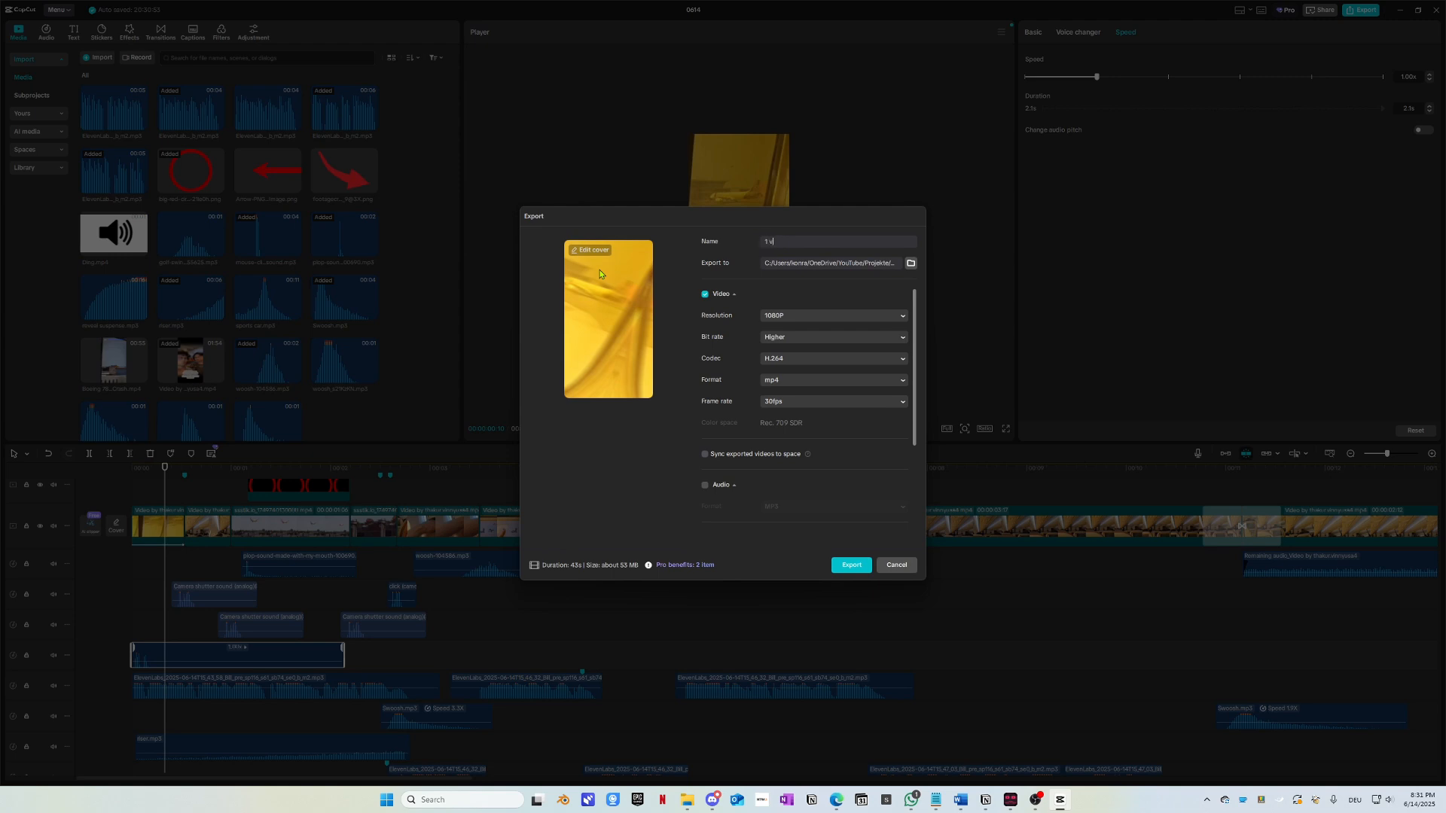
pyautogui.click(911, 263)
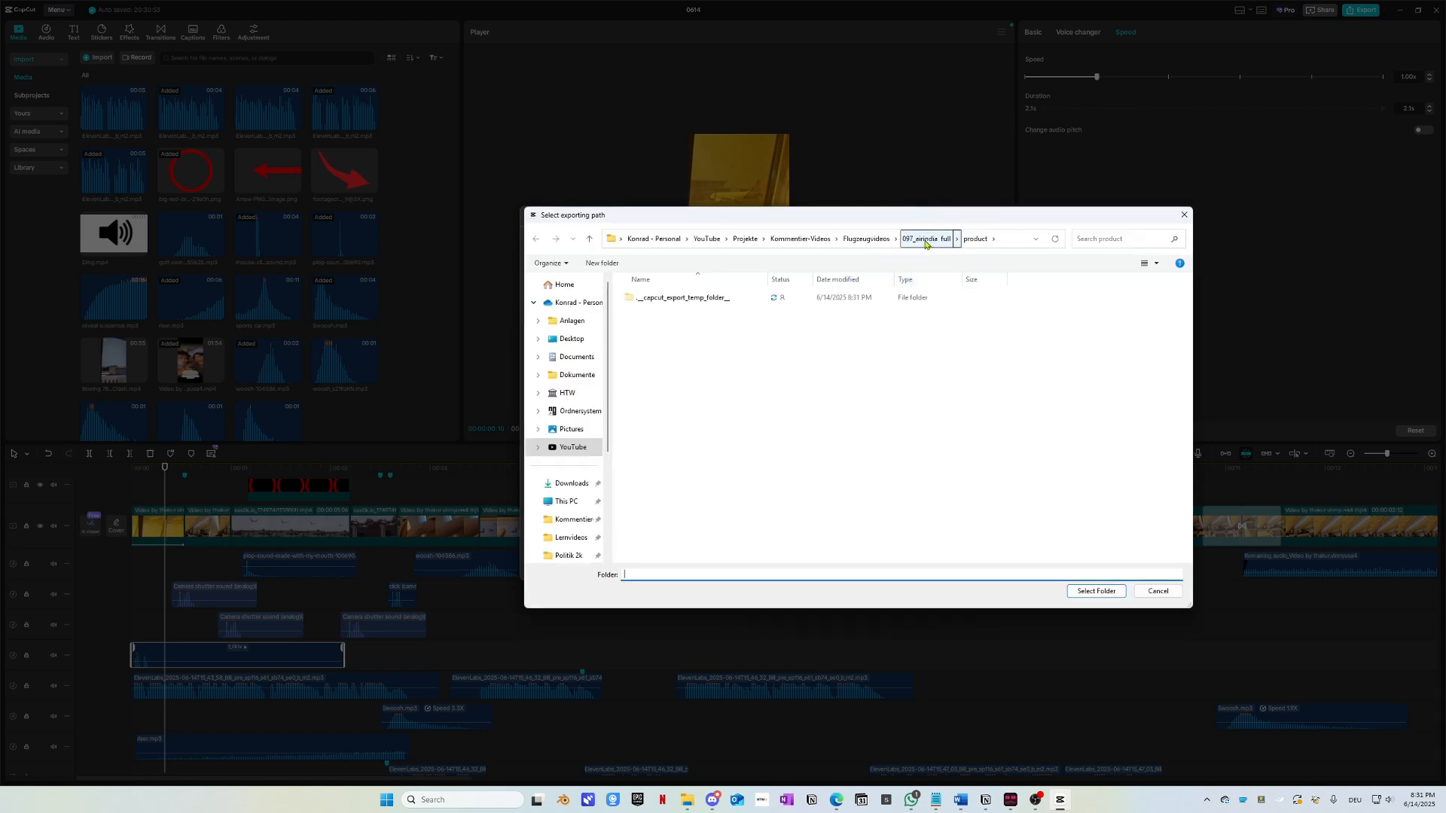
pyautogui.click(866, 238)
pyautogui.scroll(-5, 674, 539)
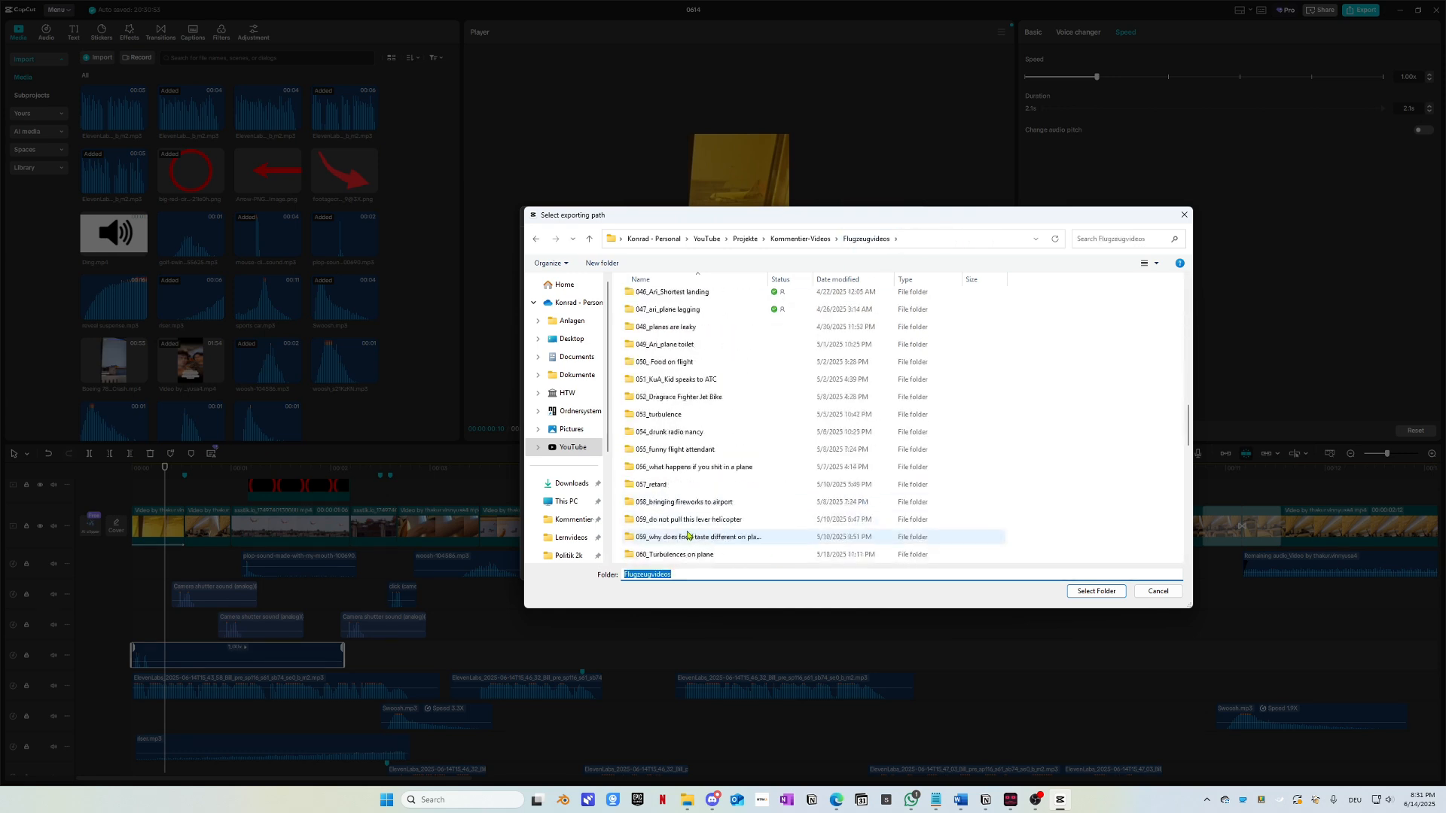
pyautogui.doubleClick(678, 520)
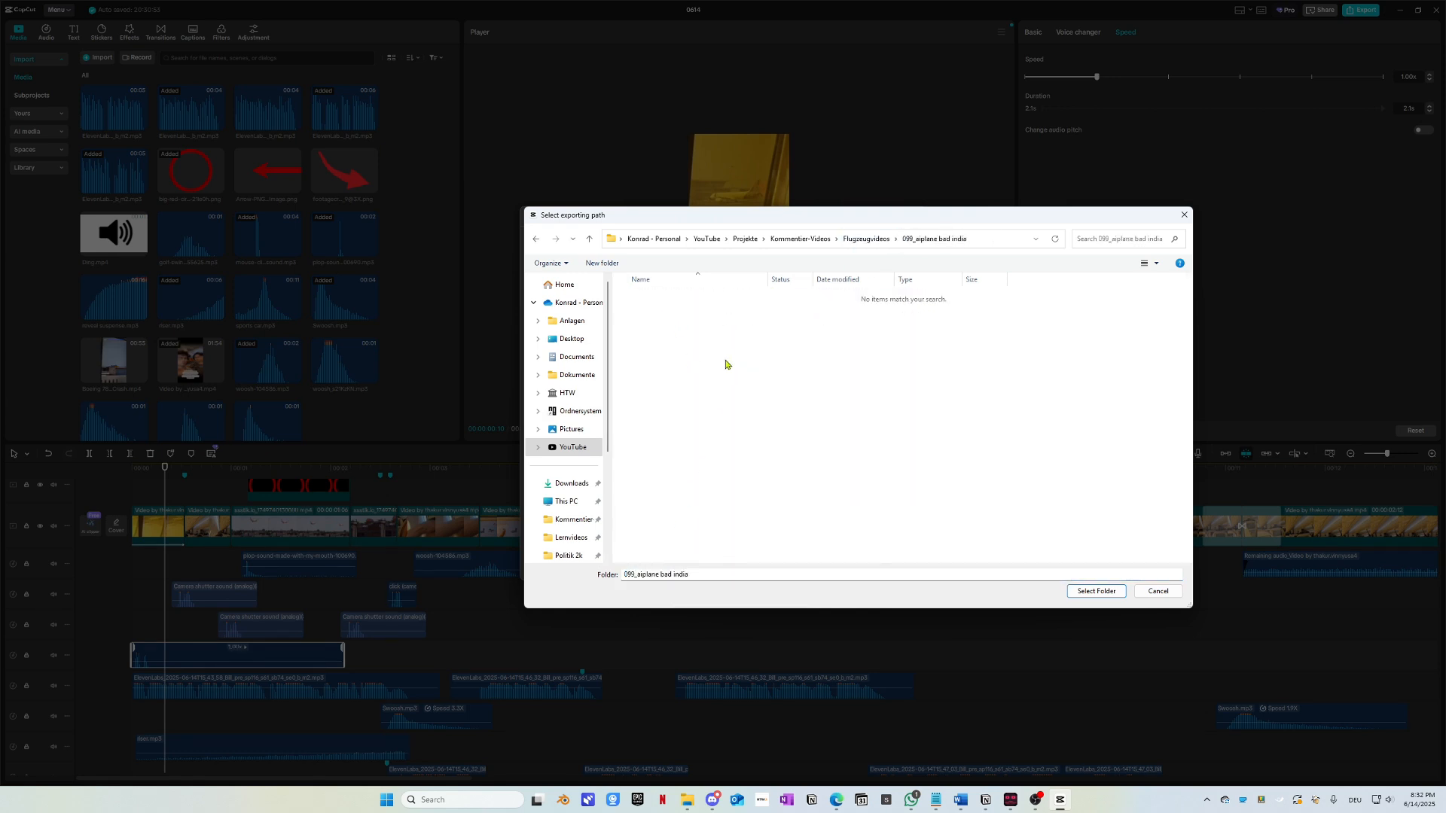
pyautogui.hotkey('ctrl', 'shift', 'n')
pyautogui.write('p')
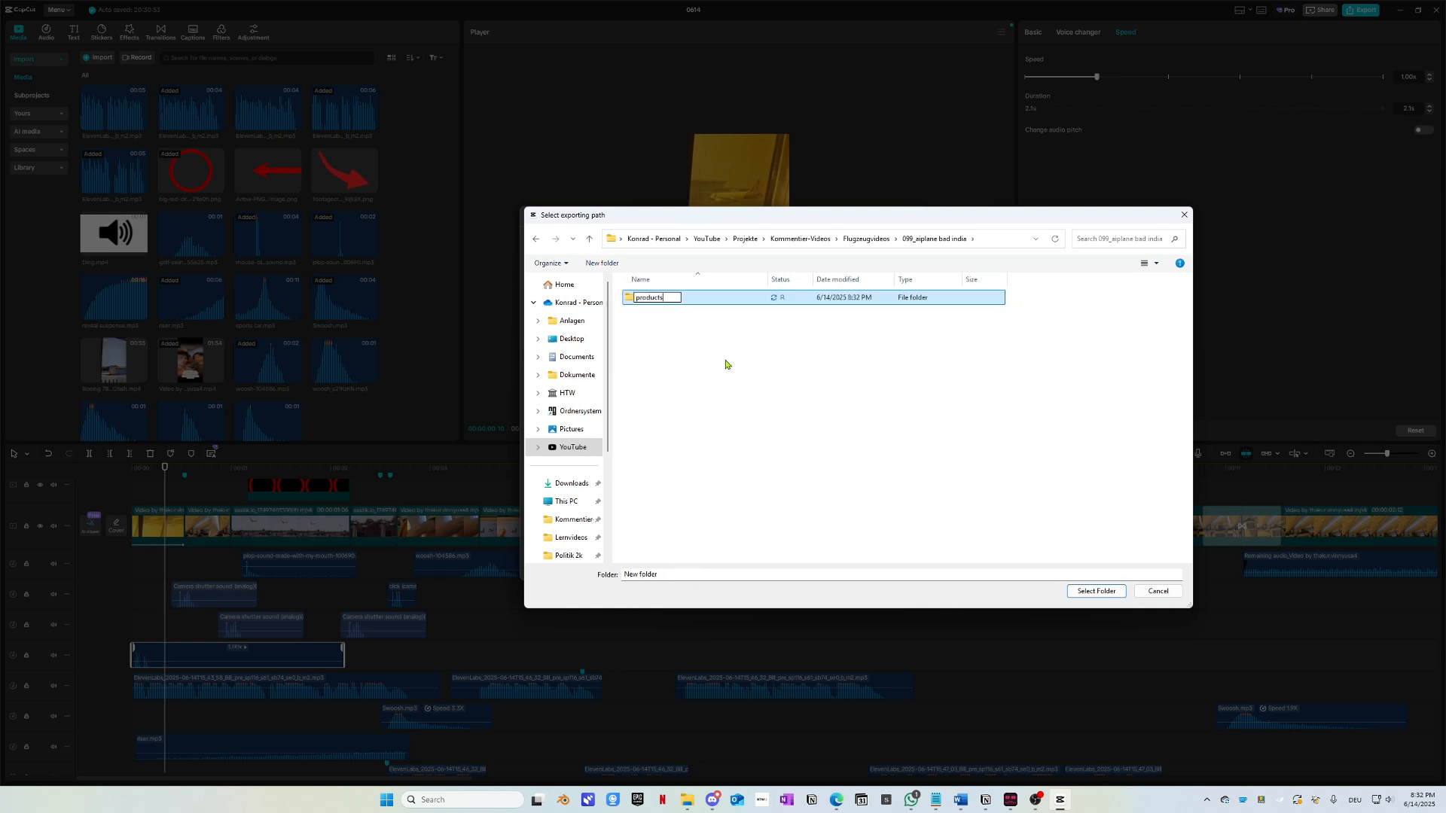
pyautogui.write('roducts')
pyautogui.press('Return')
pyautogui.press('Return')
pyautogui.click(1084, 591)
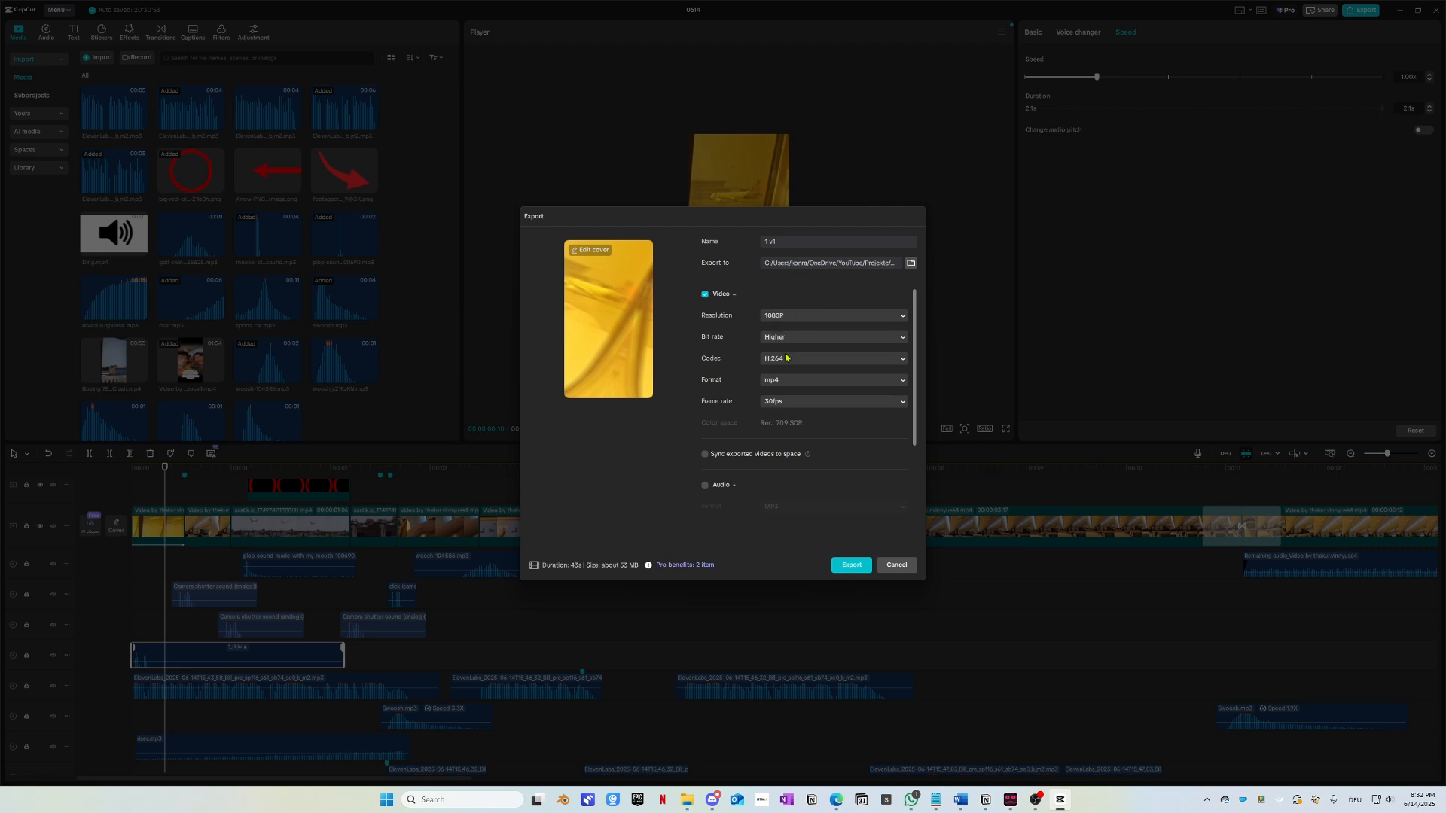
# Step: Keep H.264 codec, Higher bit rate and 1080P resolution for the export
pyautogui.click(787, 360)
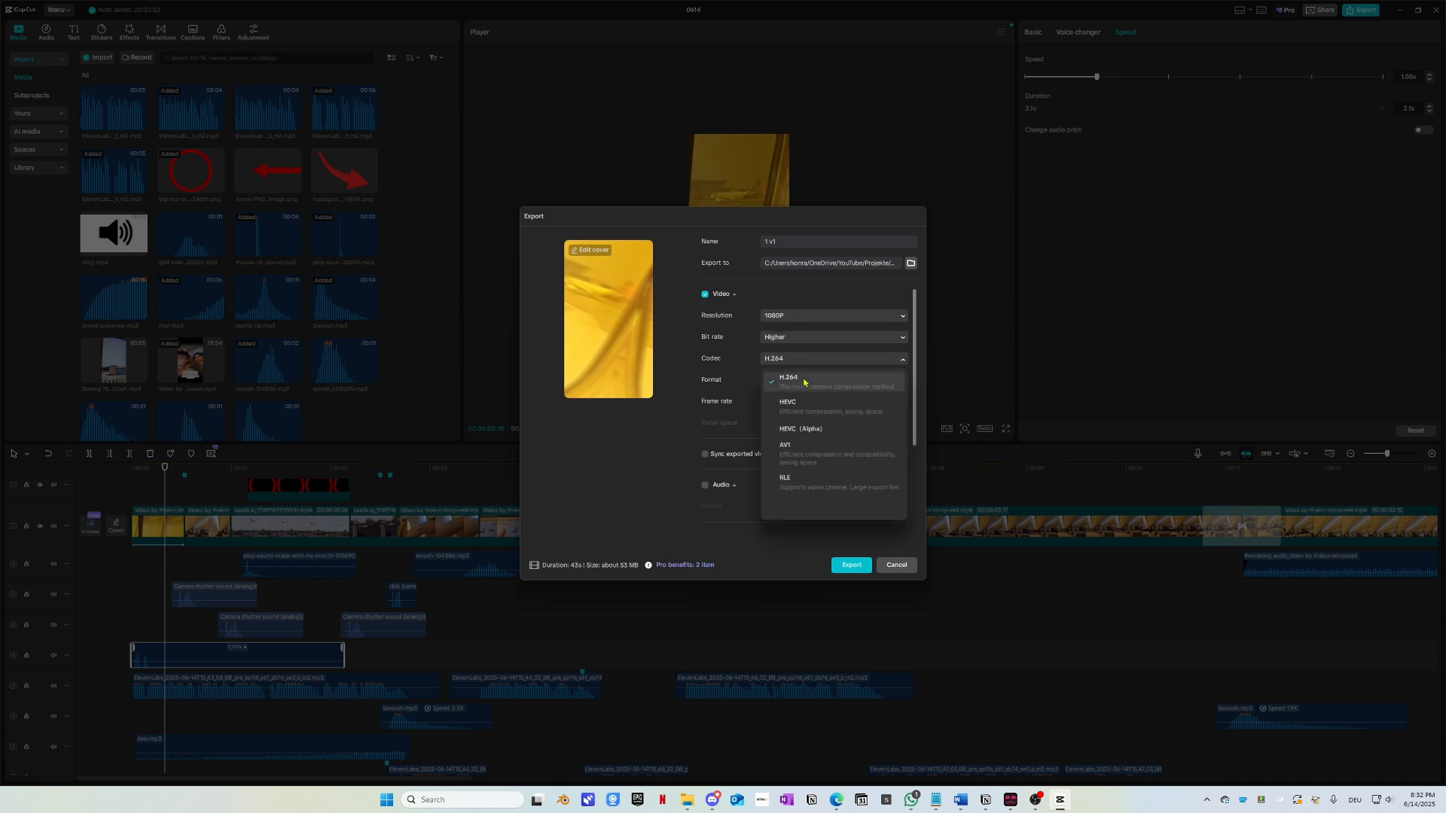
pyautogui.click(805, 363)
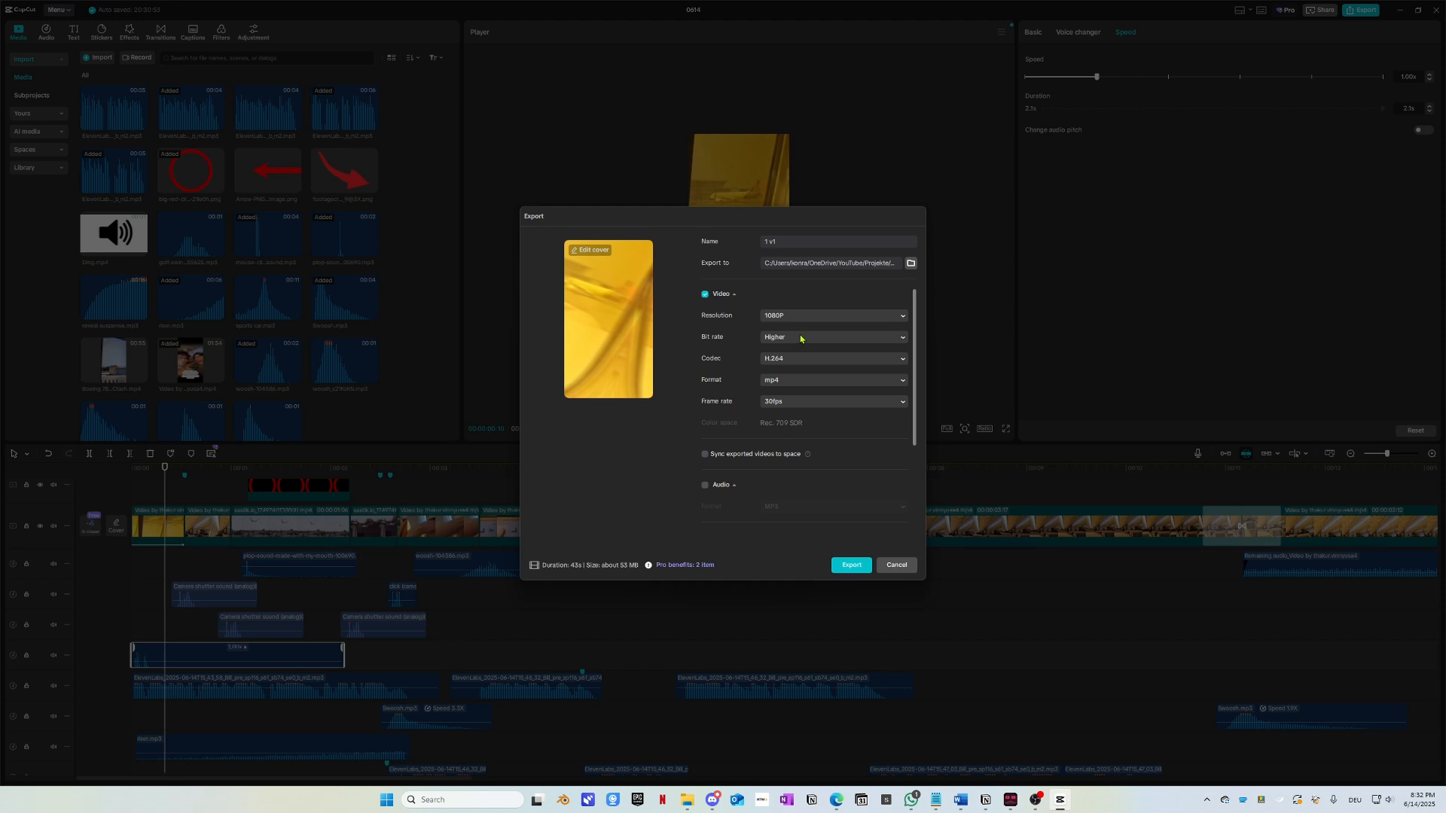
pyautogui.click(800, 339)
pyautogui.click(801, 339)
pyautogui.click(803, 315)
pyautogui.click(804, 317)
pyautogui.scroll(-3, 797, 407)
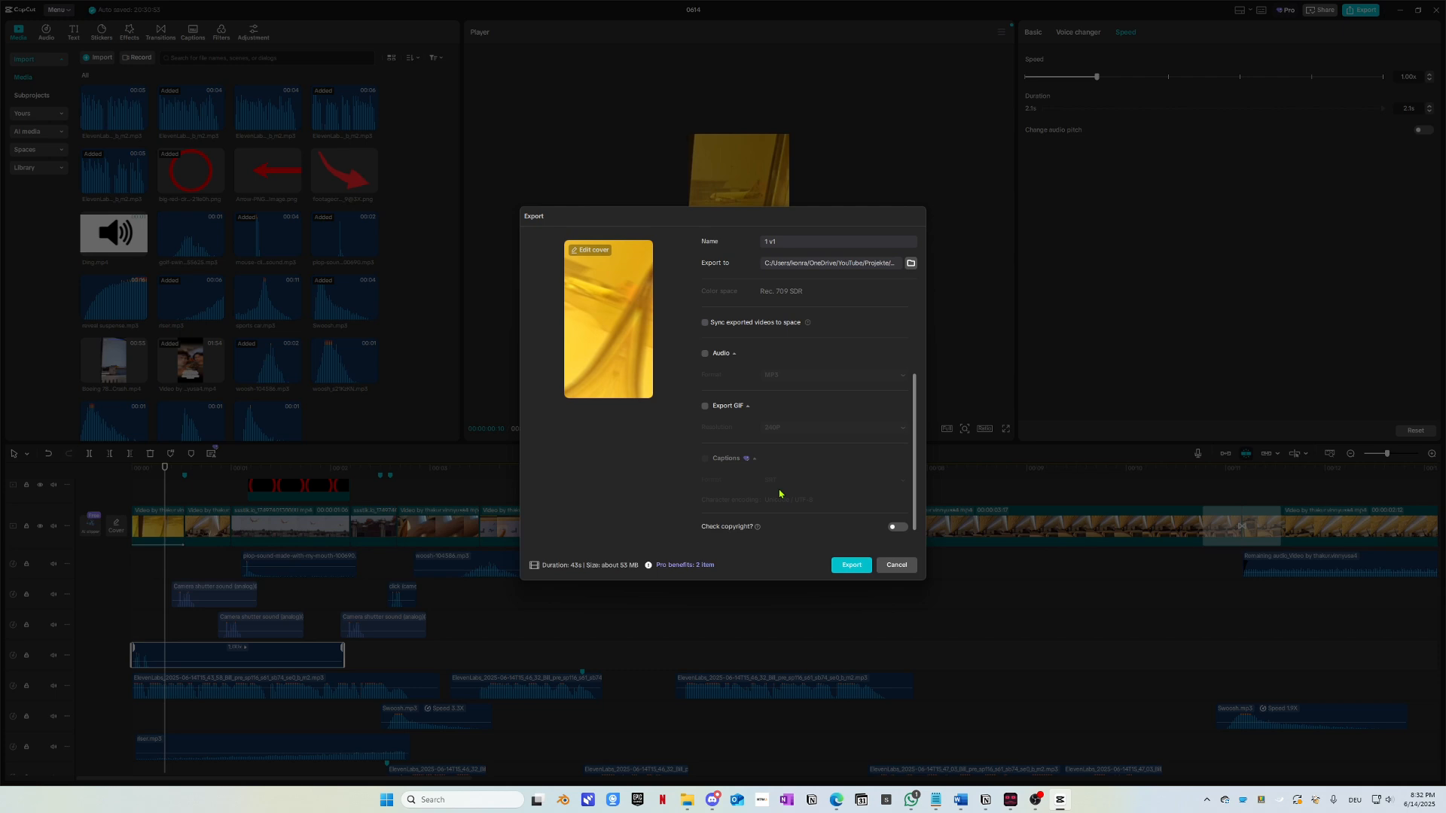
# Step: Export the video and close the finished export dialog
pyautogui.click(852, 565)
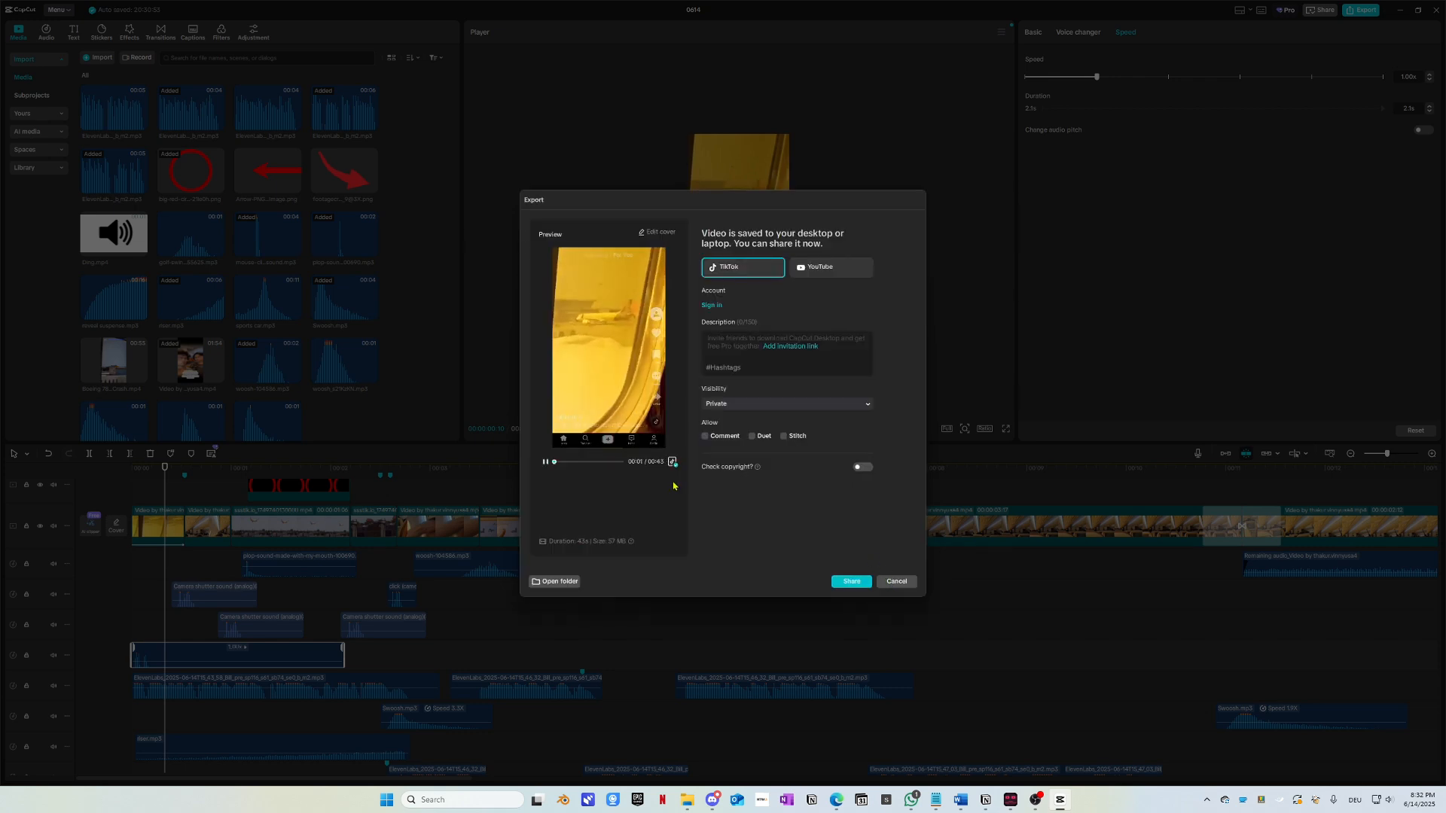
pyautogui.click(545, 464)
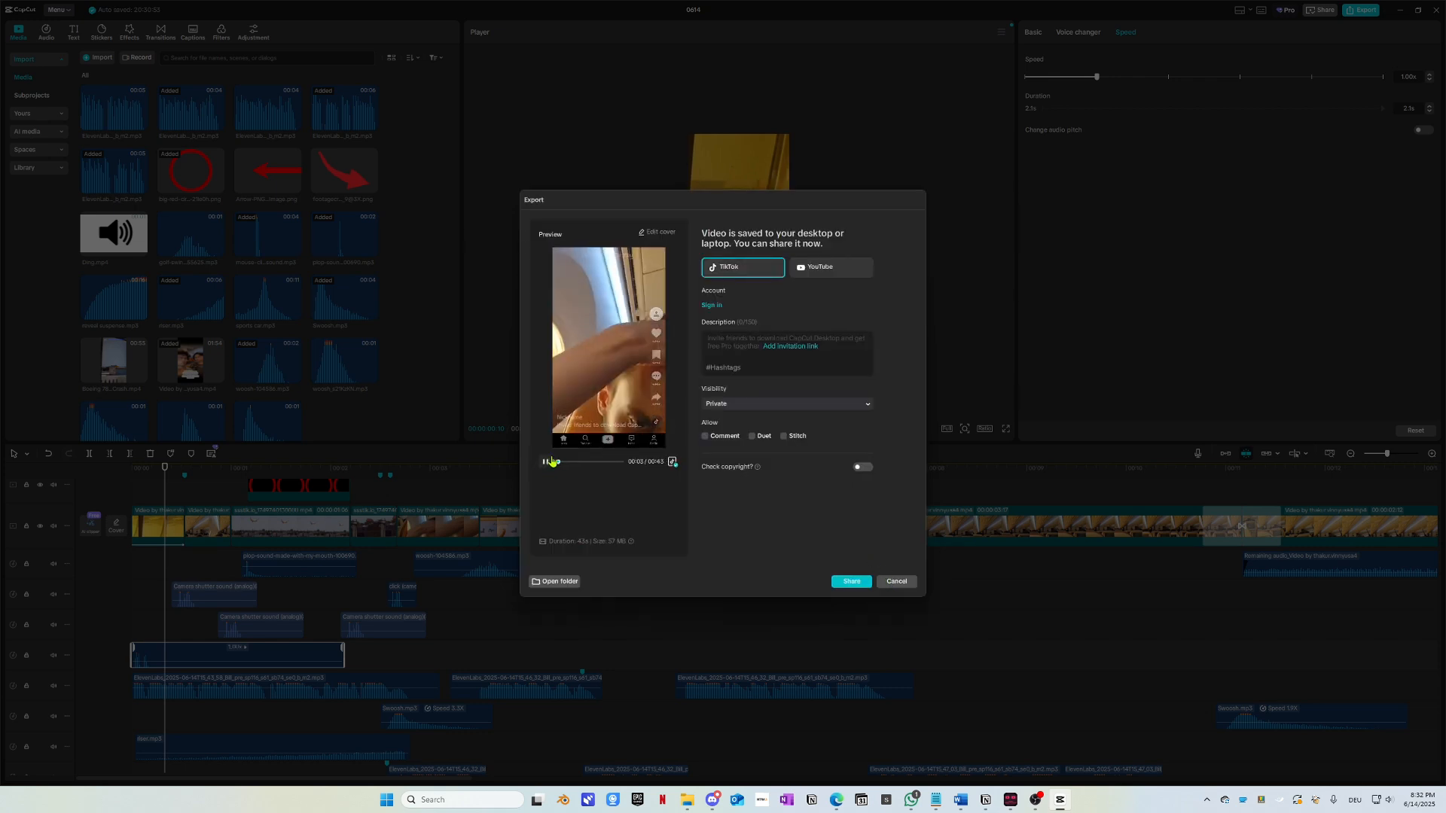
pyautogui.click(896, 582)
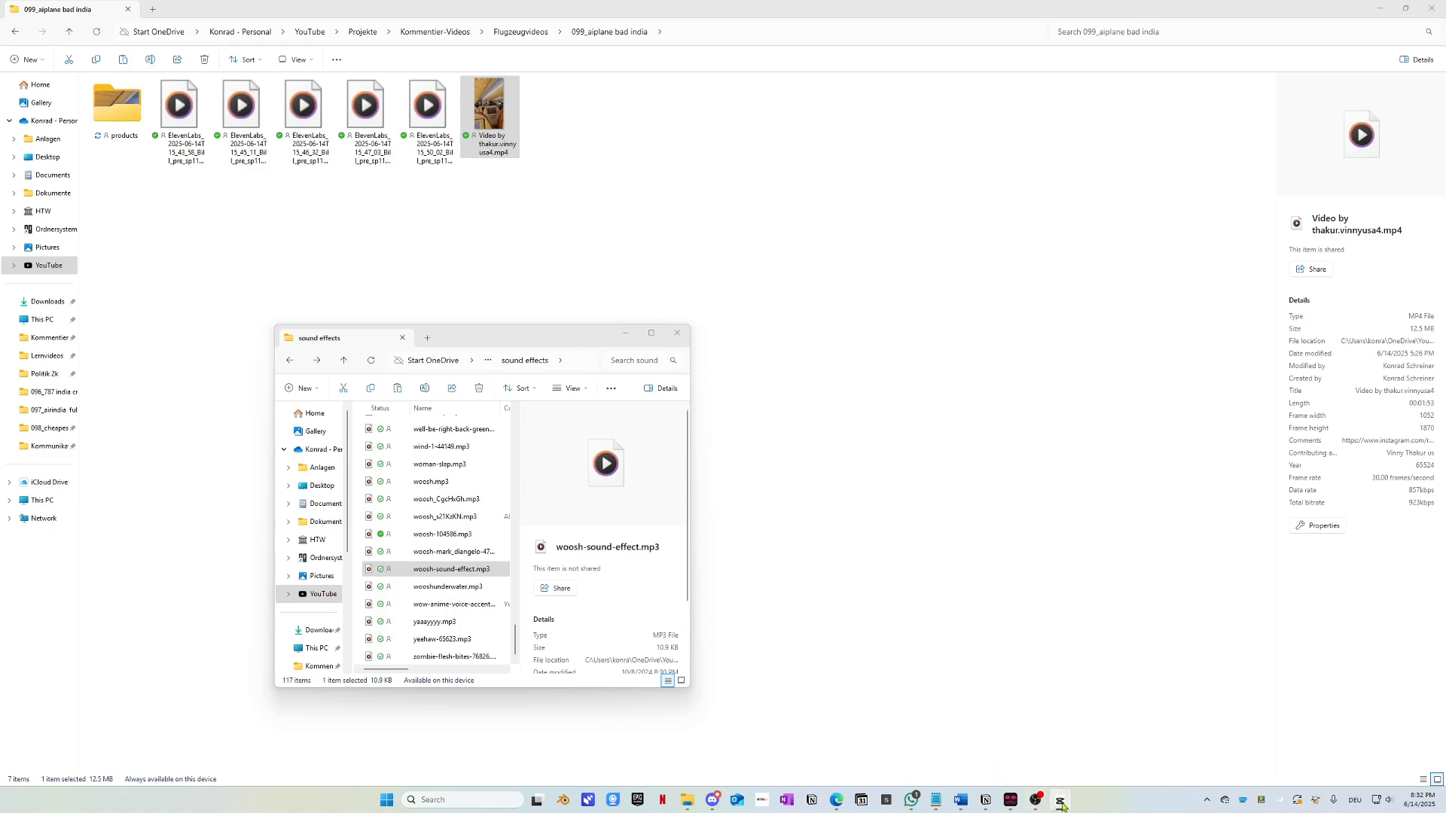
# Step: Minimize both File Explorer windows and the browser, Word, WhatsApp and downloader windows
pyautogui.click(1382, 12)
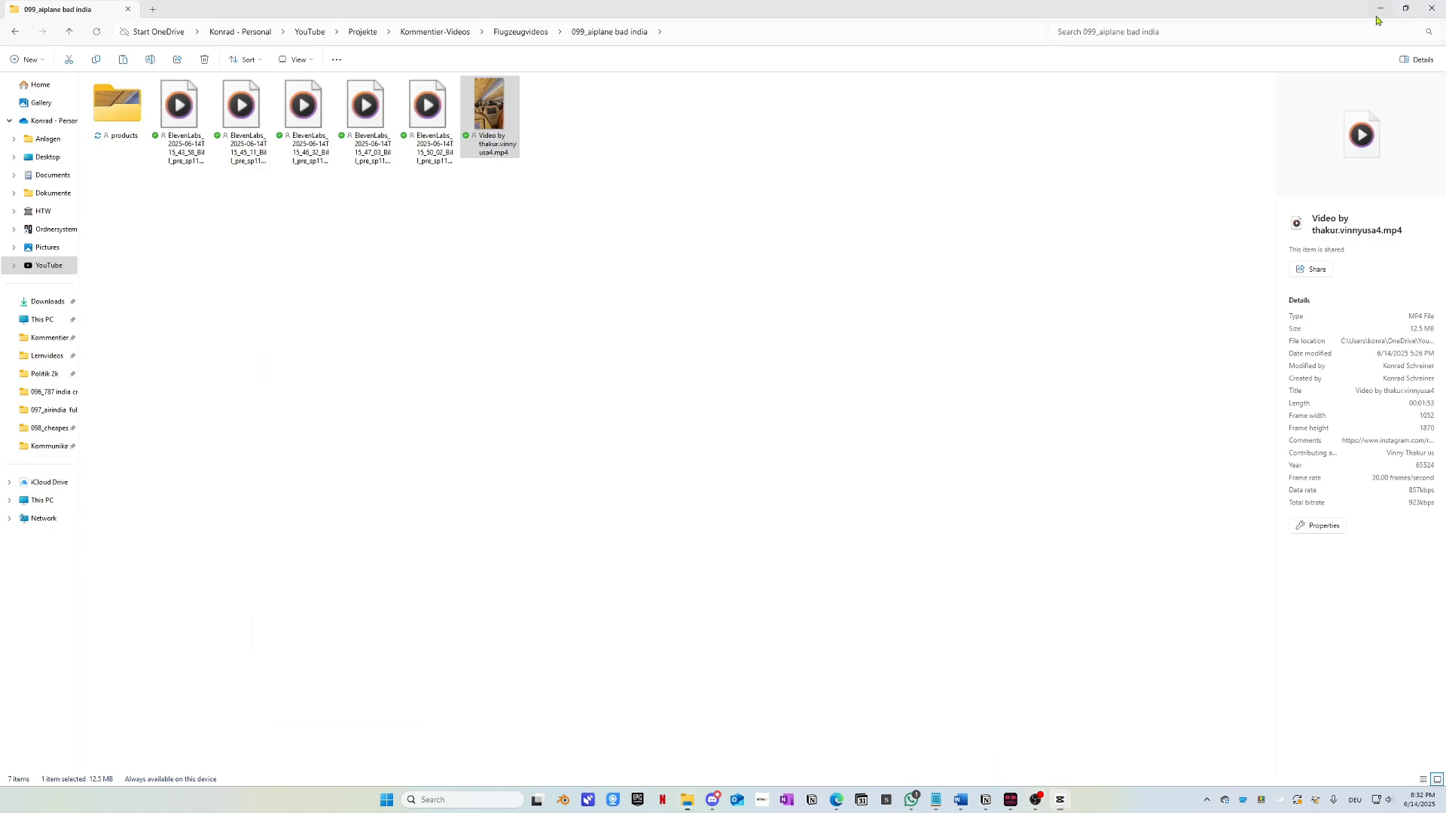
pyautogui.click(1384, 12)
pyautogui.click(1384, 12)
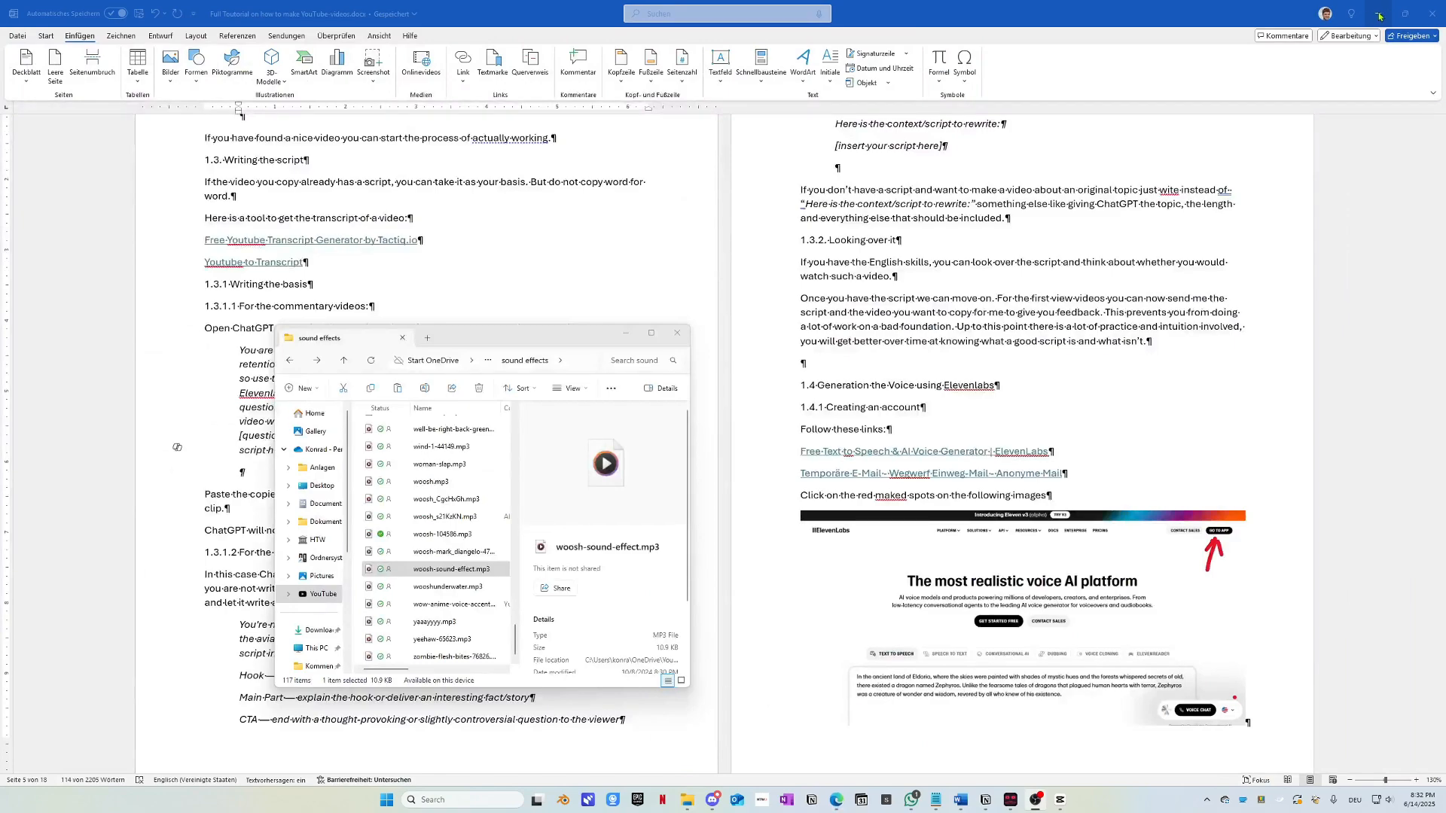
pyautogui.click(1380, 15)
pyautogui.click(1382, 13)
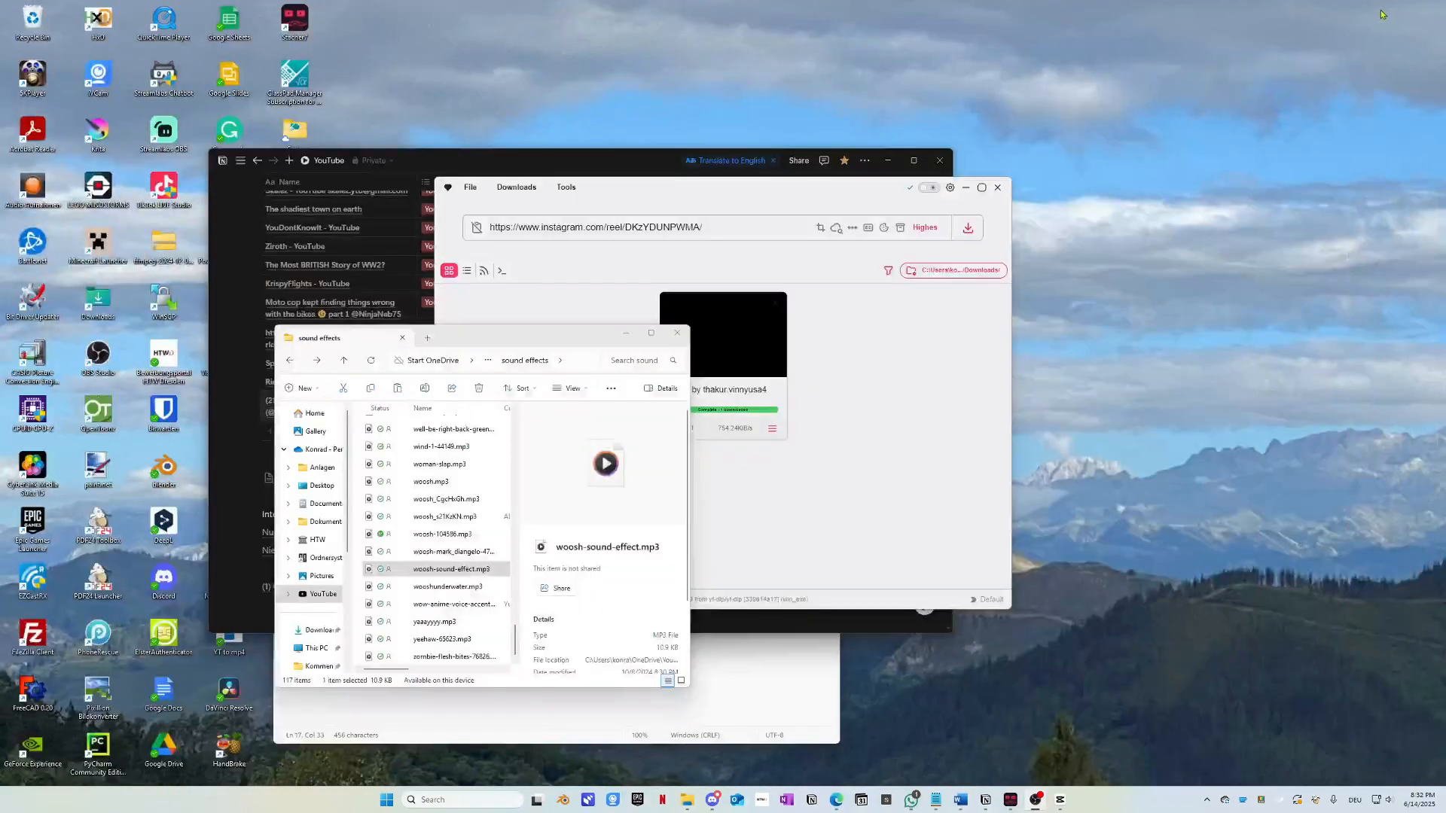
pyautogui.click(965, 190)
# Step: In CapCut, delete the leftover bottom-track clip running past the video's end at about 00:38:20
pyautogui.click(1060, 800)
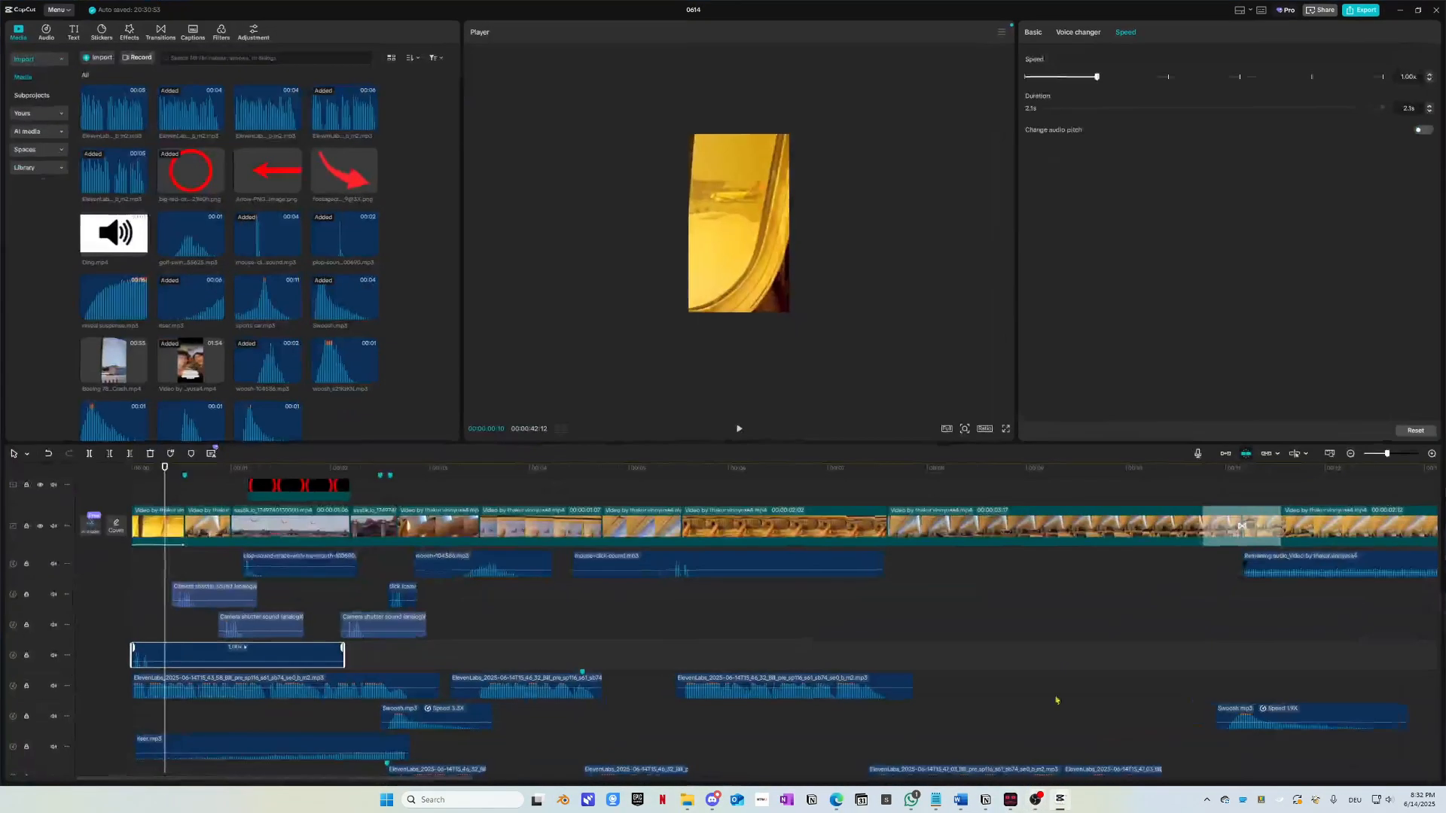
pyautogui.scroll(-6, 972, 650)
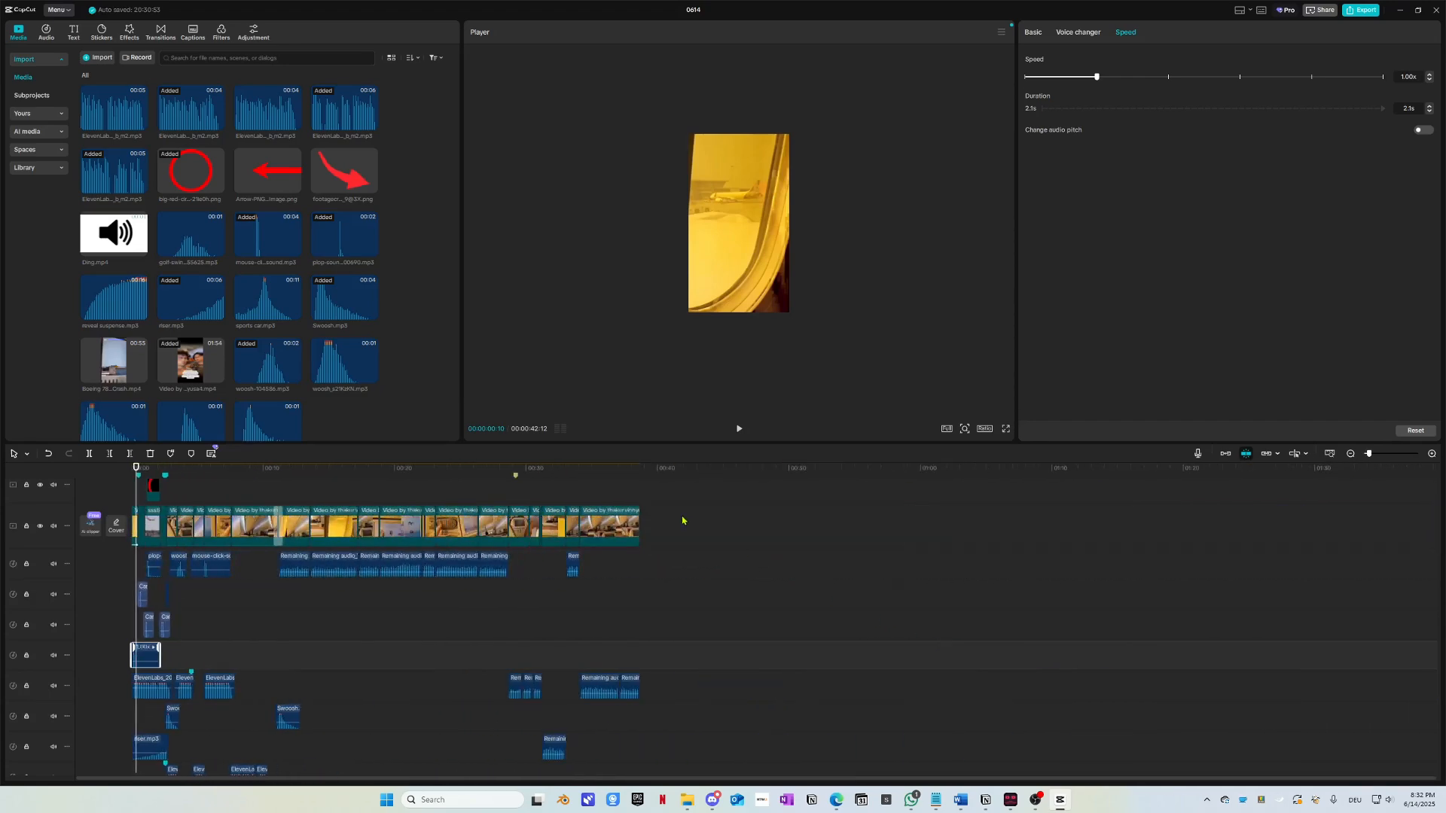
pyautogui.moveTo(649, 471); pyautogui.dragTo(637, 480)
pyautogui.scroll(-3, 690, 614)
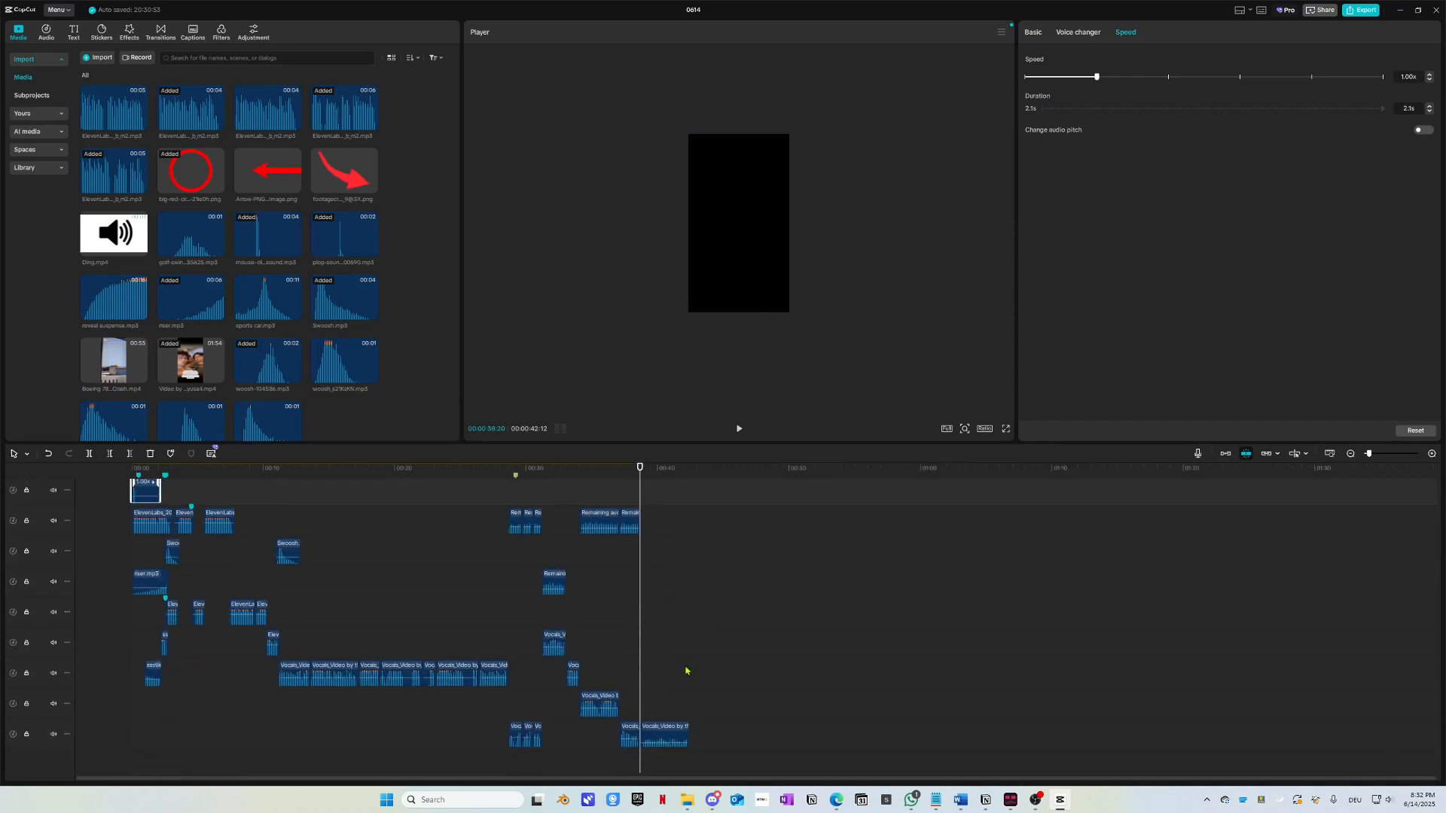
pyautogui.scroll(2, 657, 745)
pyautogui.click(1005, 738)
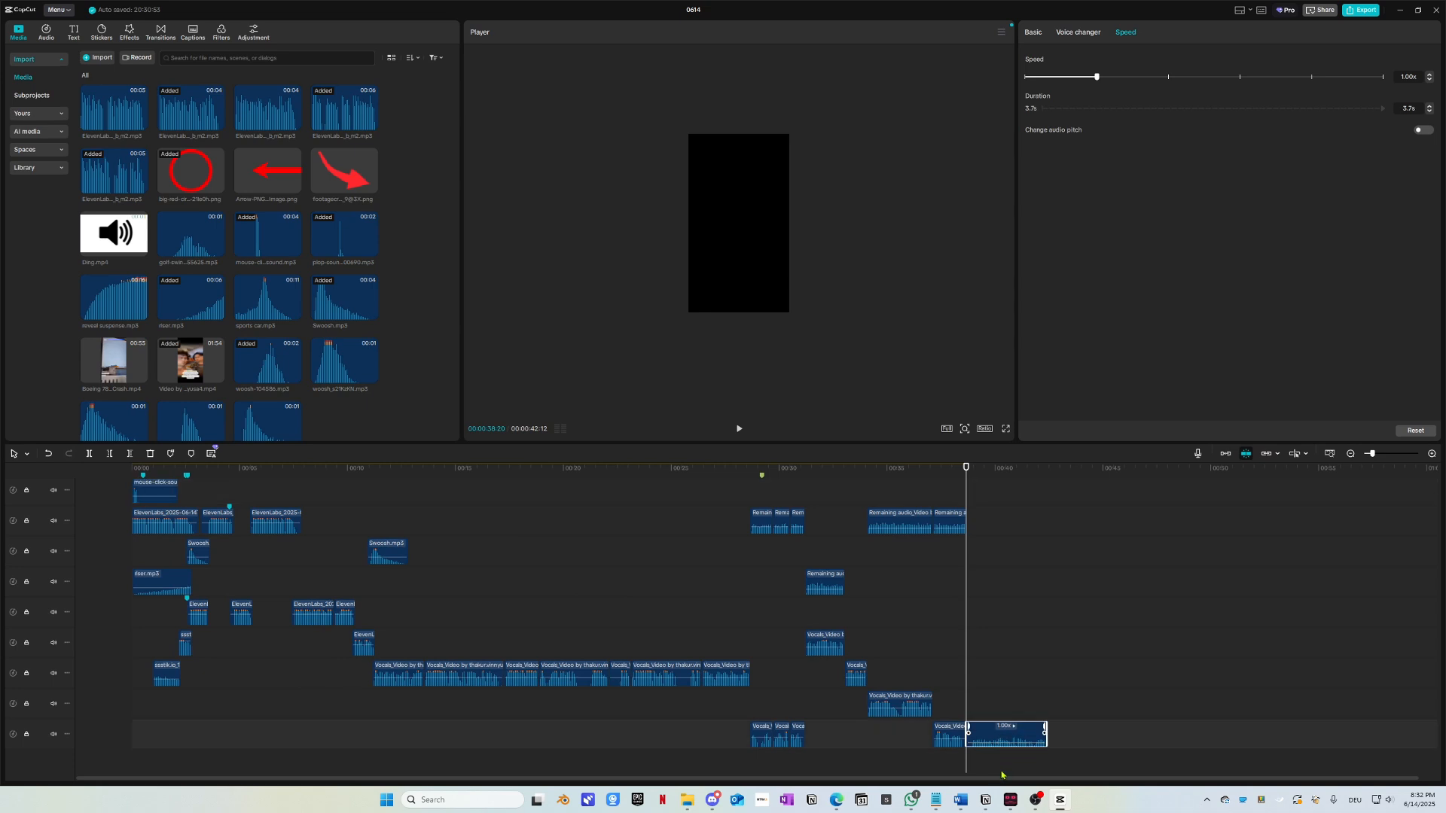
pyautogui.press('Delete')
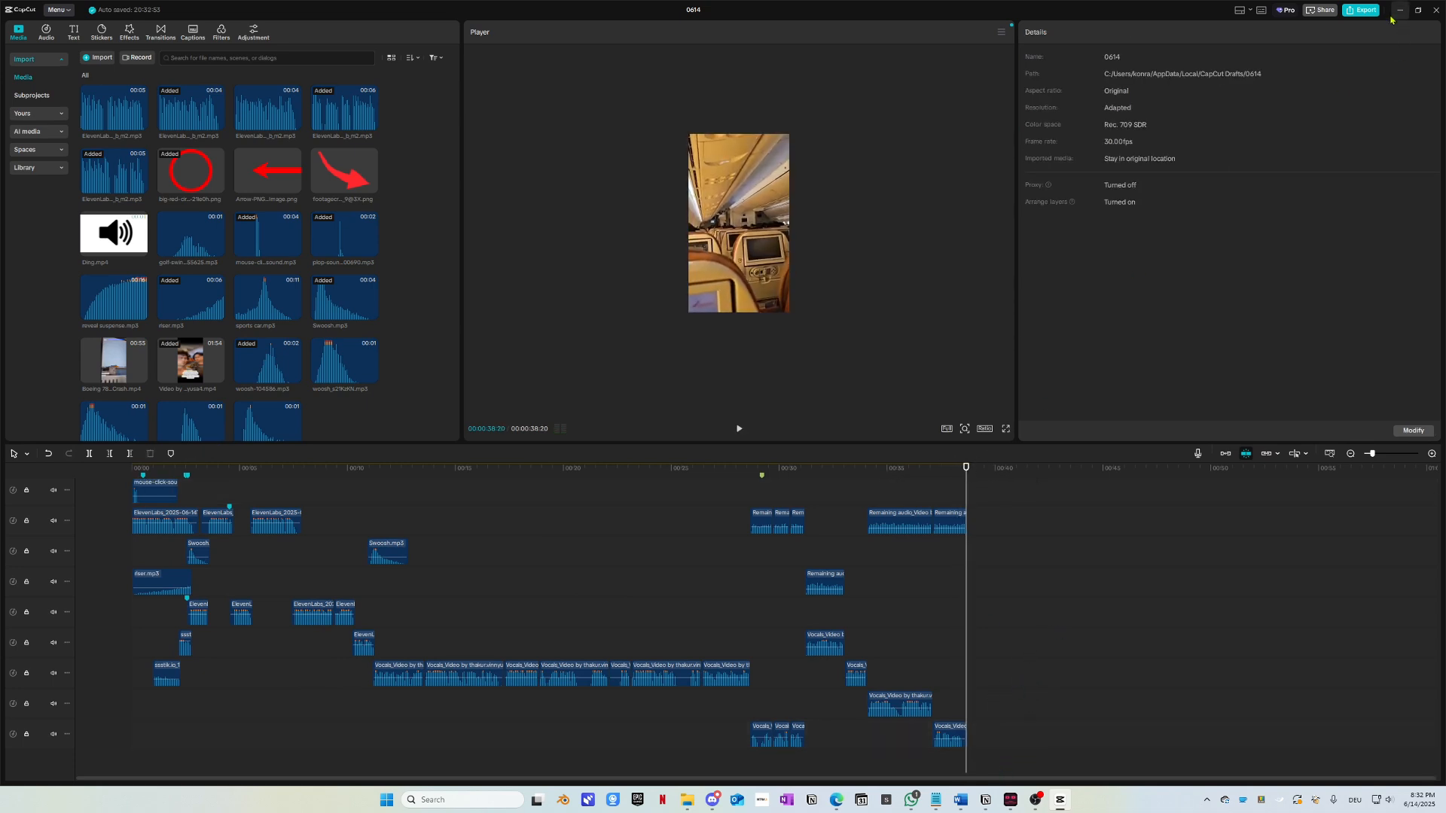
# Step: Re-export the edit as '1 v1', overwriting the previously exported file
pyautogui.click(1361, 10)
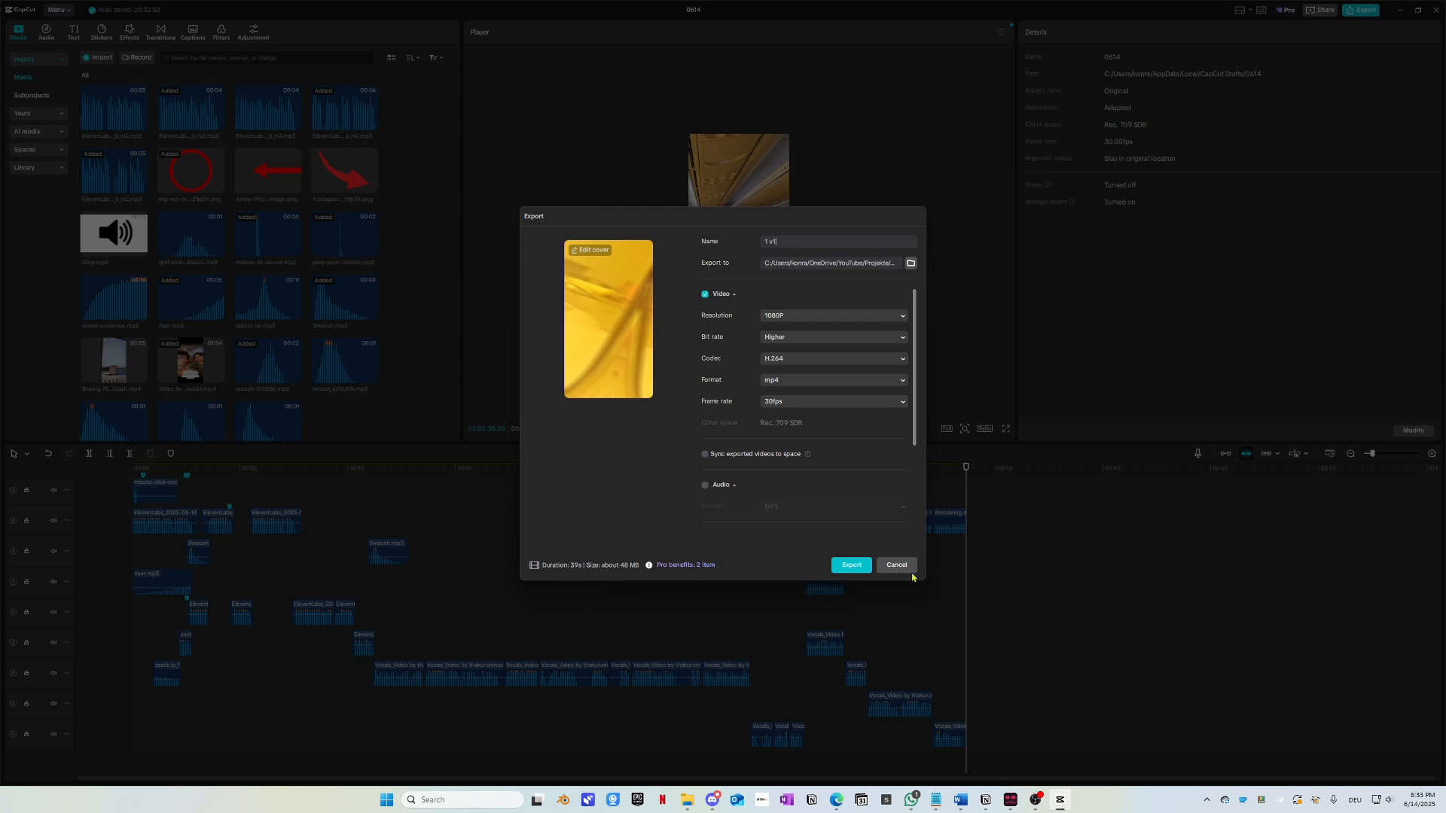
pyautogui.click(851, 565)
pyautogui.click(700, 437)
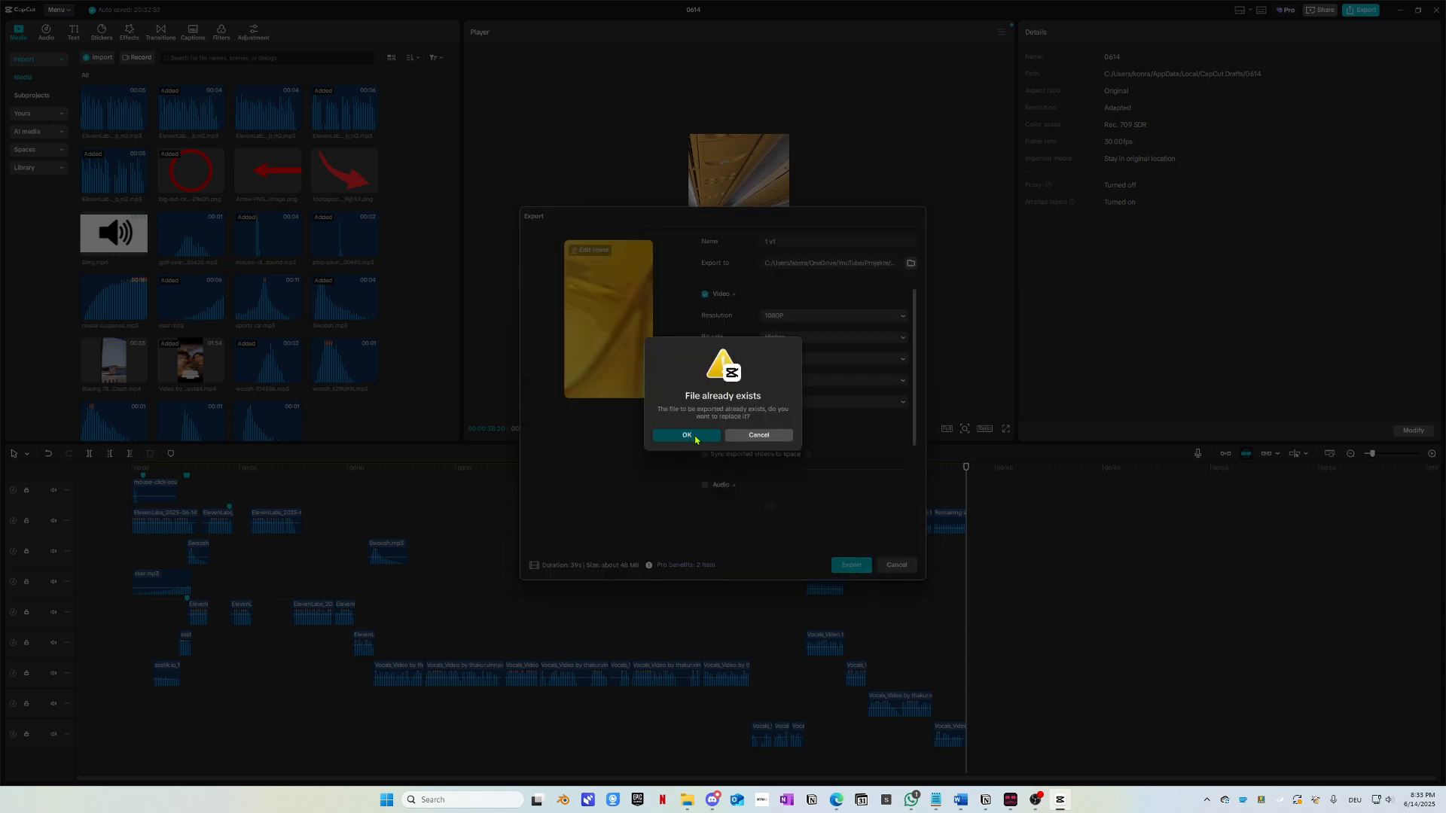
pyautogui.click(896, 581)
pyautogui.moveTo(836, 800)
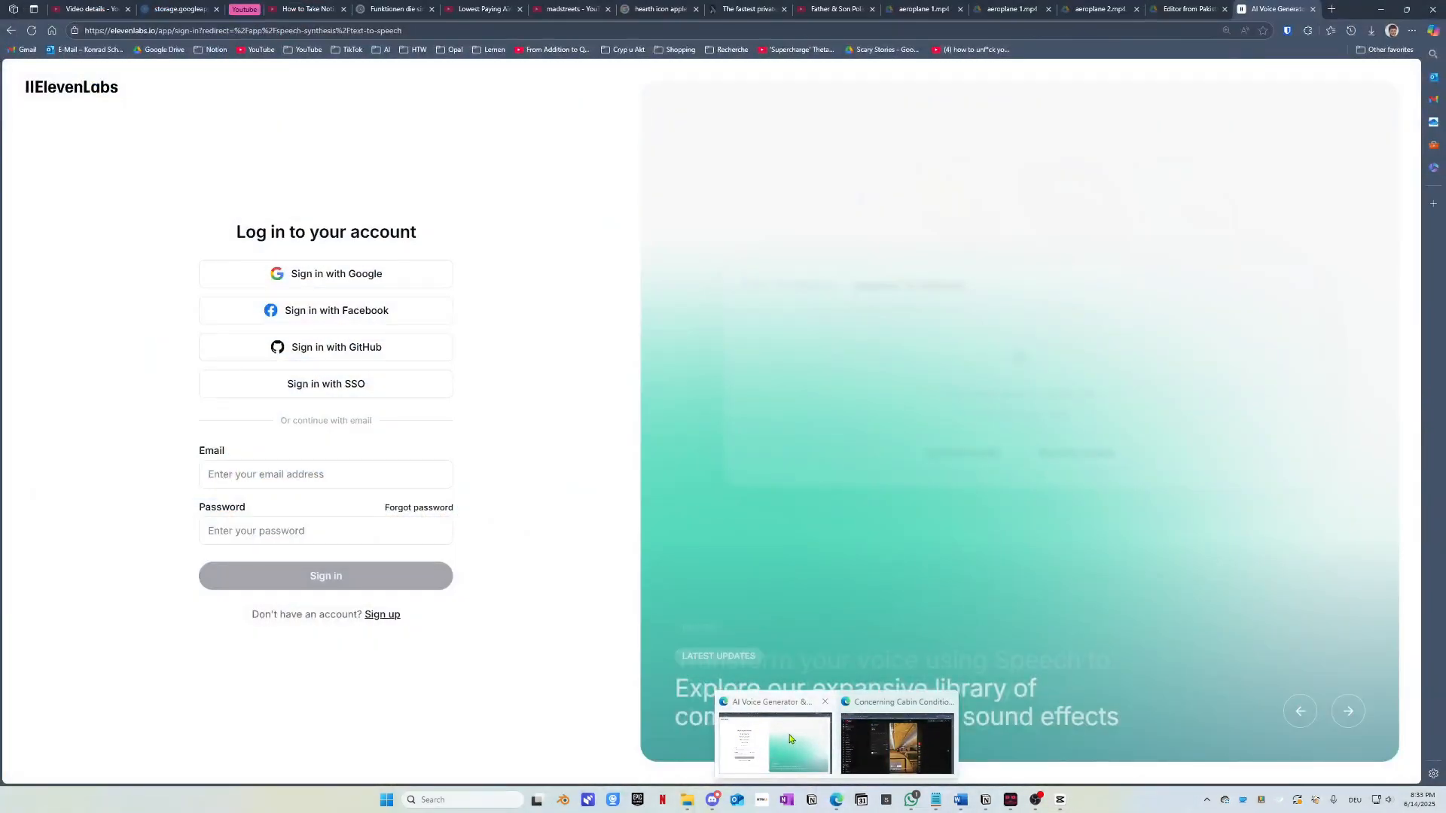
# Step: In Edge, load the app.submagic.co projects page in a new tab
pyautogui.click(789, 739)
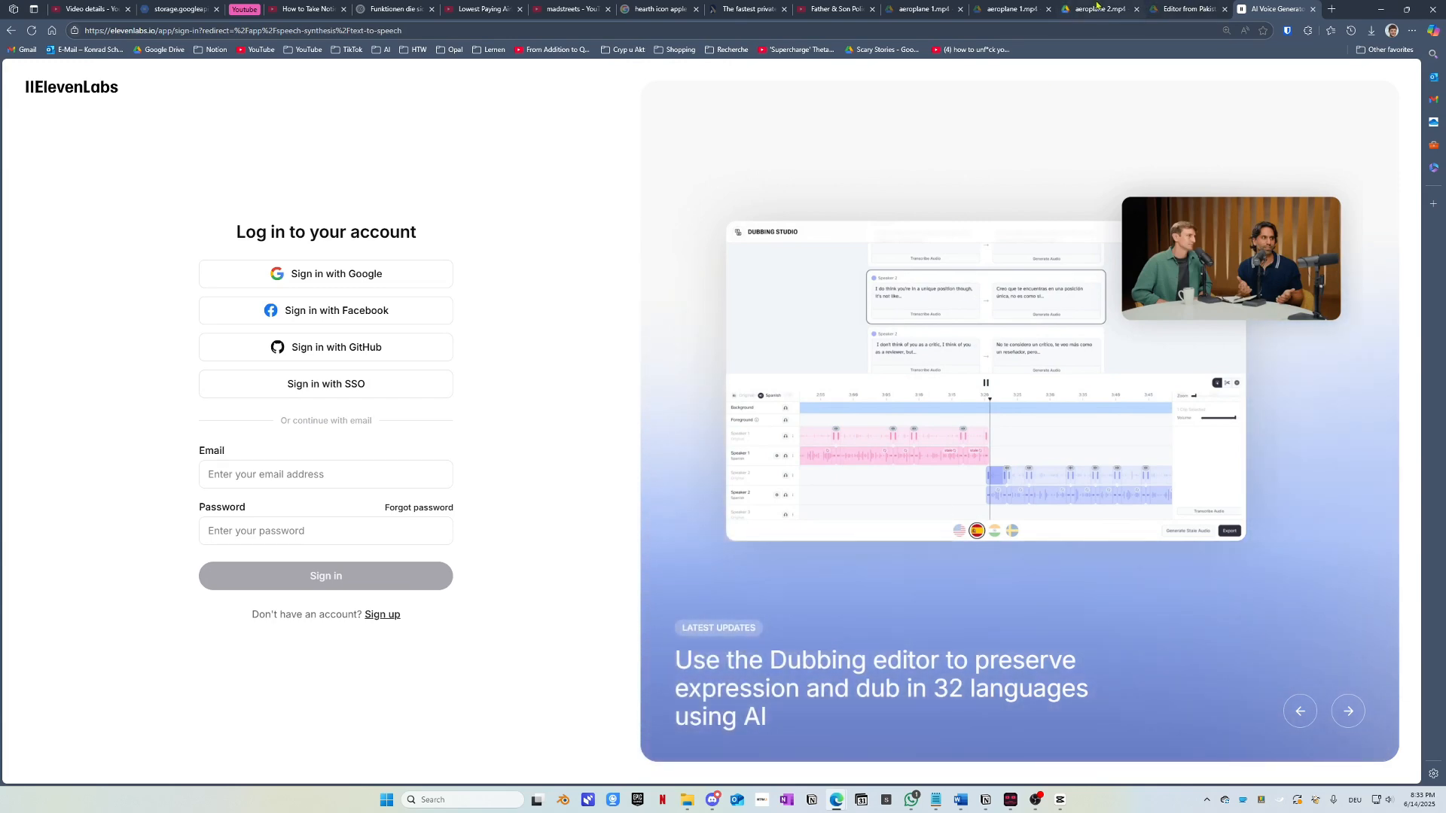
pyautogui.click(1097, 8)
pyautogui.click(1189, 8)
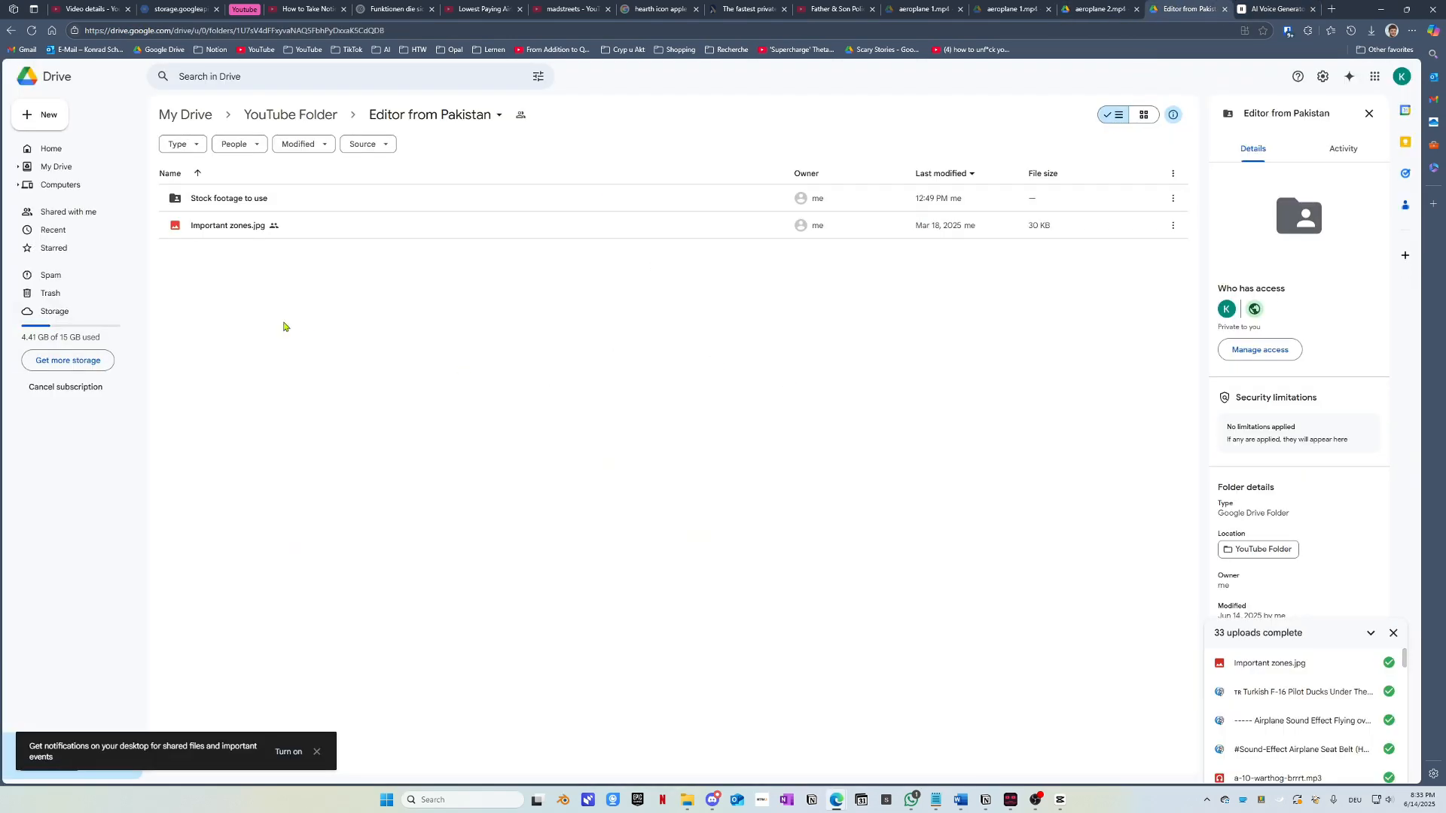
pyautogui.click(1331, 9)
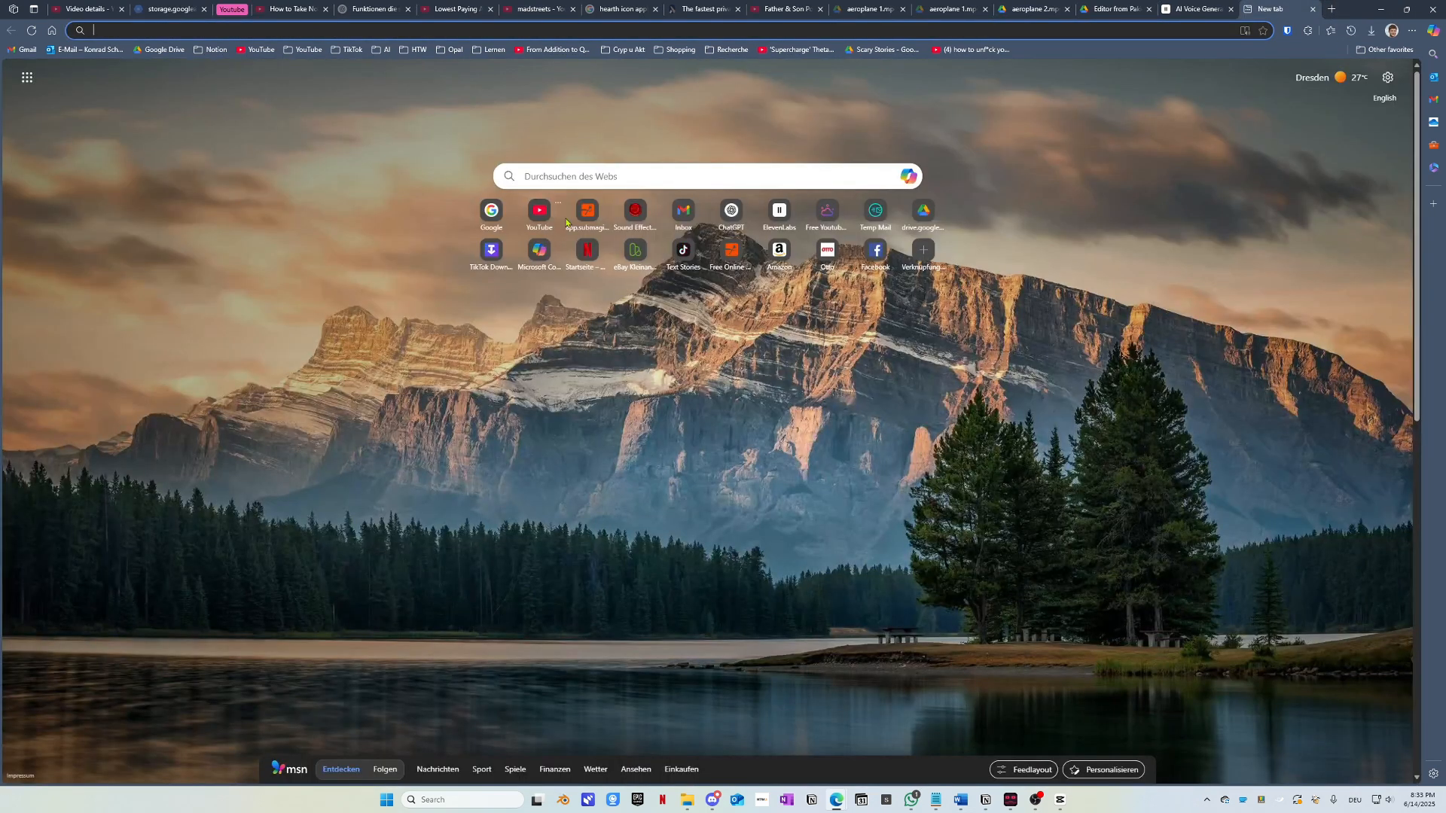
pyautogui.click(589, 210)
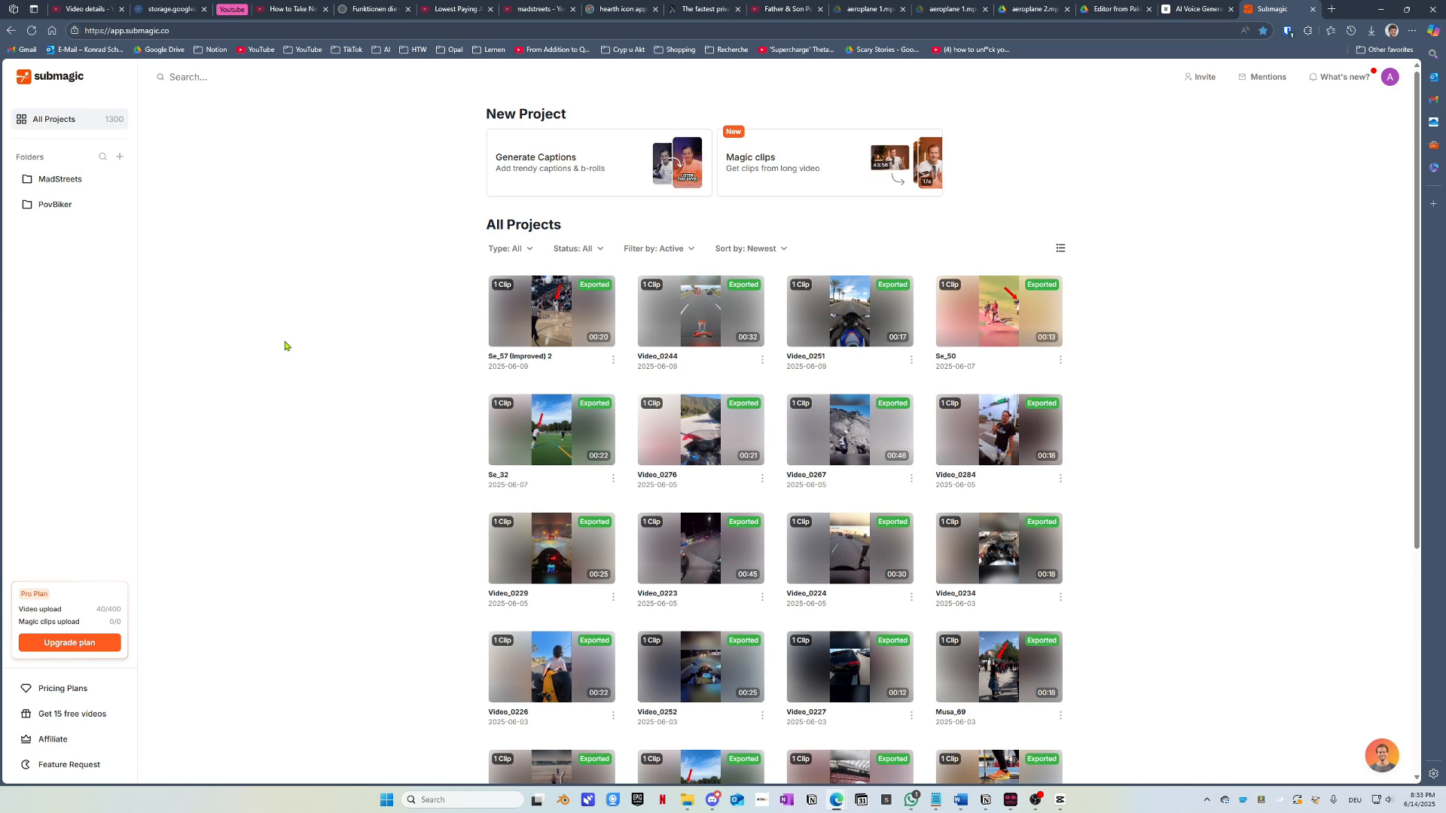
# Step: Upload 099_aiplane bad india > products > 1 v1.mp4 and generate English captions
pyautogui.click(631, 169)
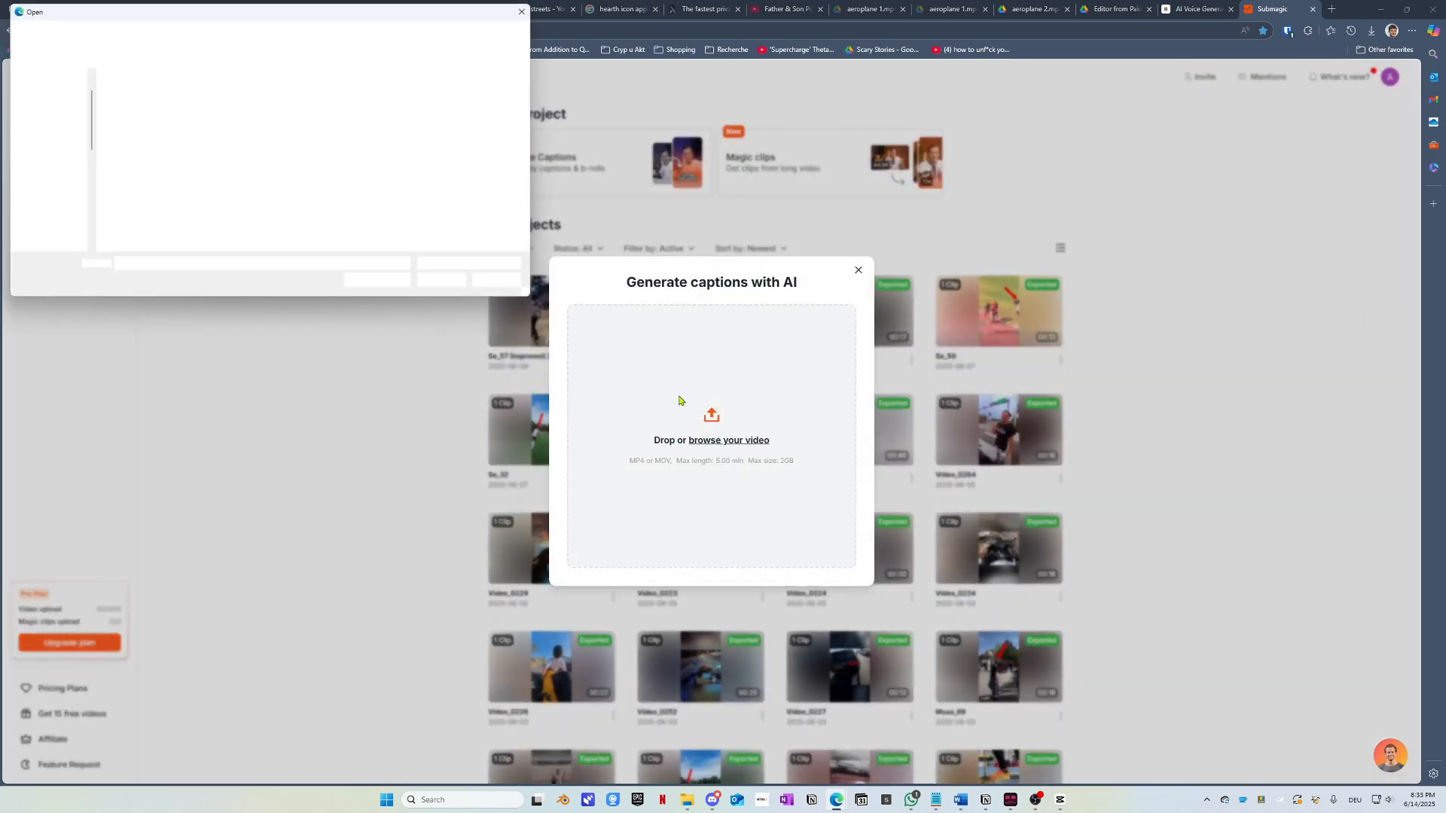
pyautogui.click(260, 34)
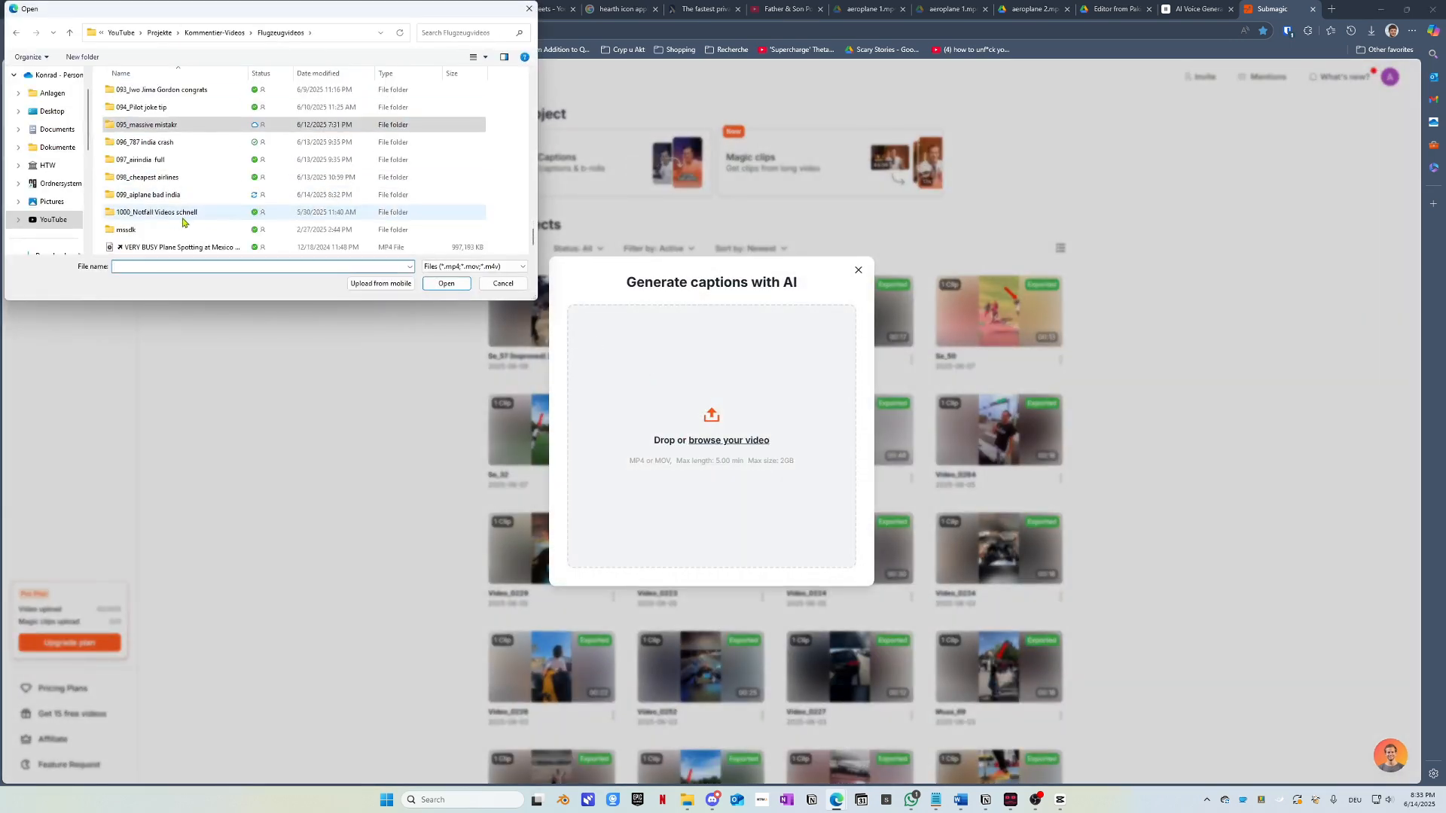
pyautogui.doubleClick(128, 125)
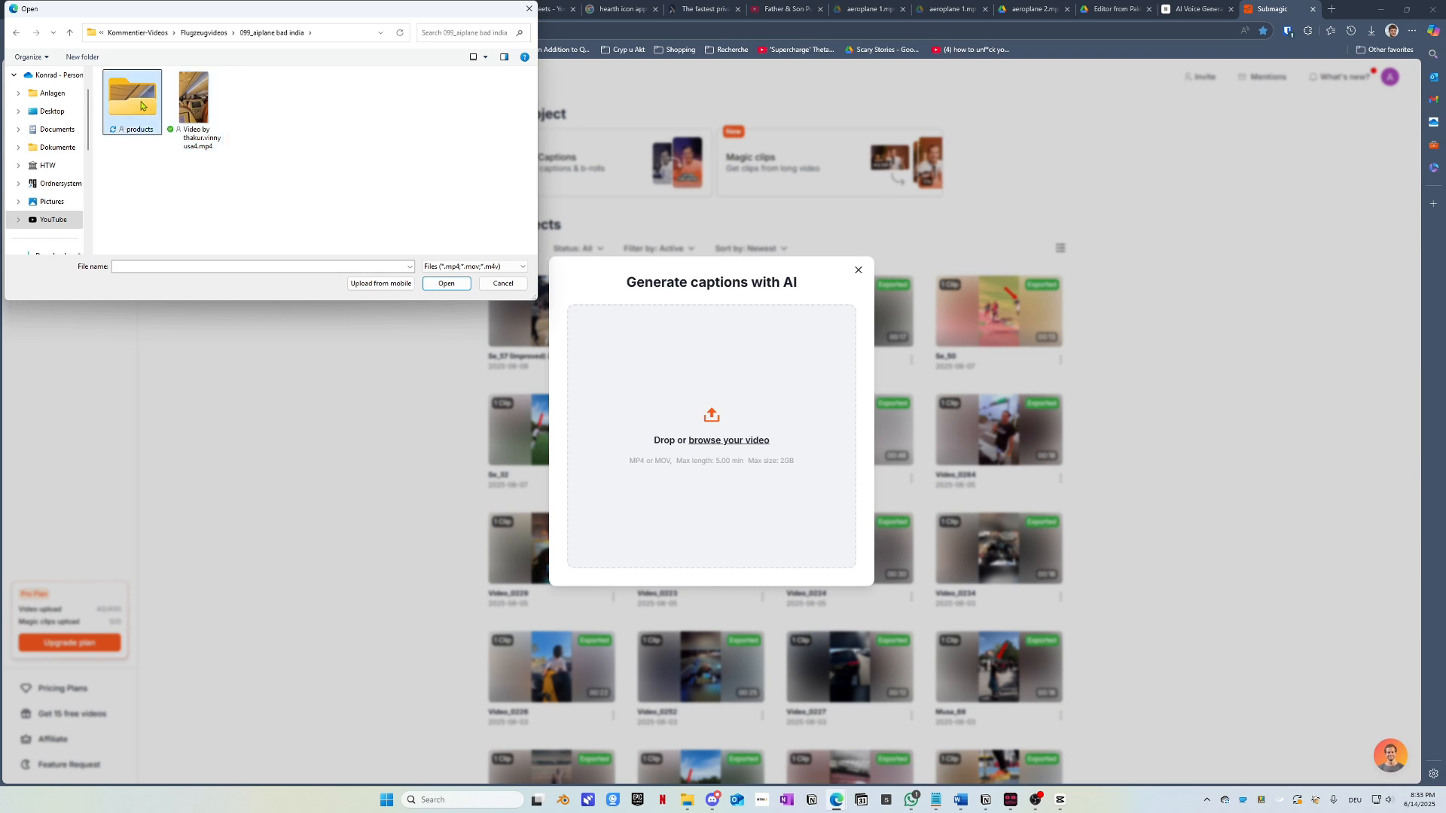
pyautogui.doubleClick(128, 113)
pyautogui.click(130, 105)
pyautogui.click(445, 284)
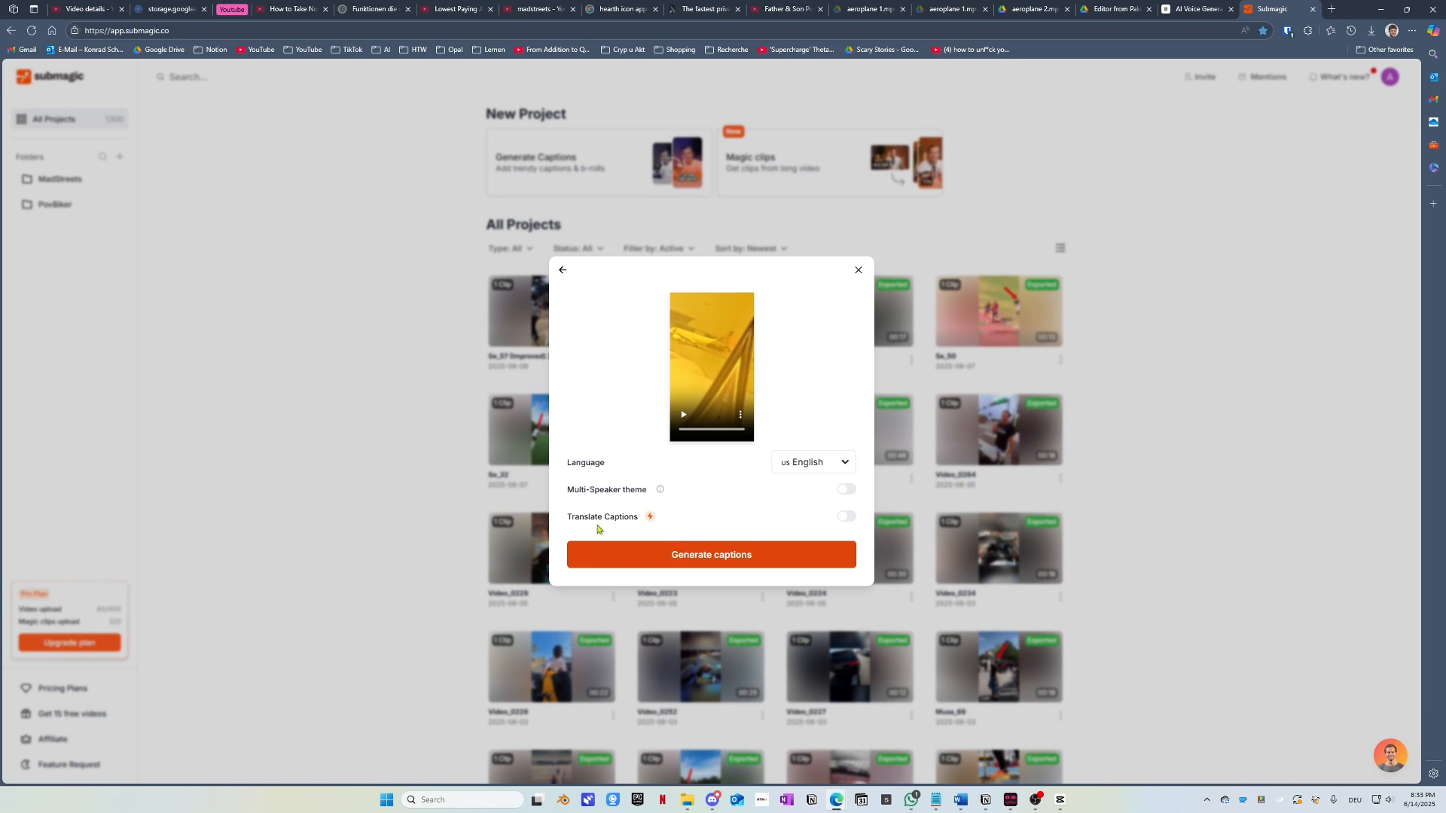
pyautogui.click(647, 554)
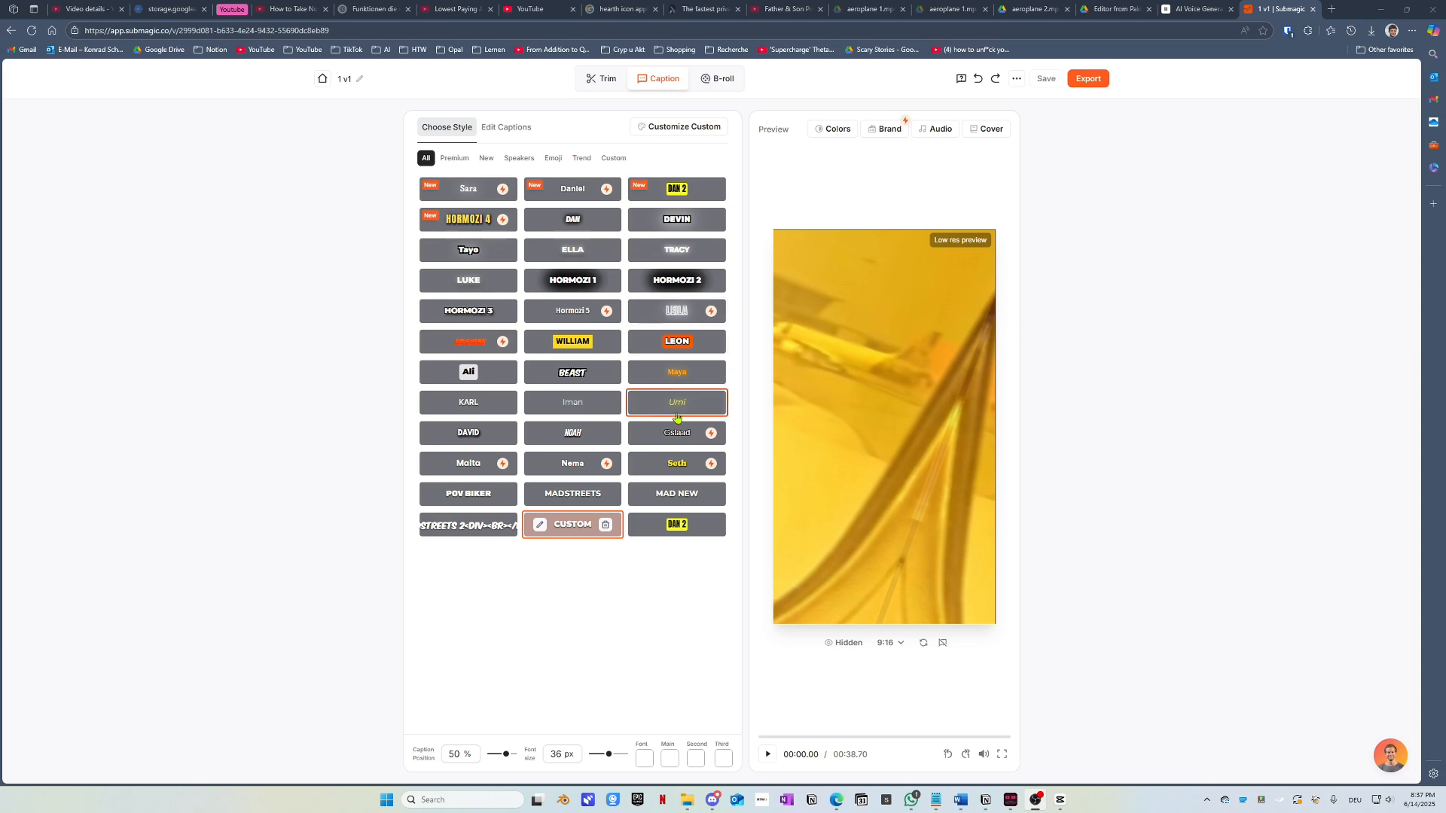
# Step: Preview the MadStreets 2 style, then switch to CUSTOM and open its style settings
pyautogui.click(477, 531)
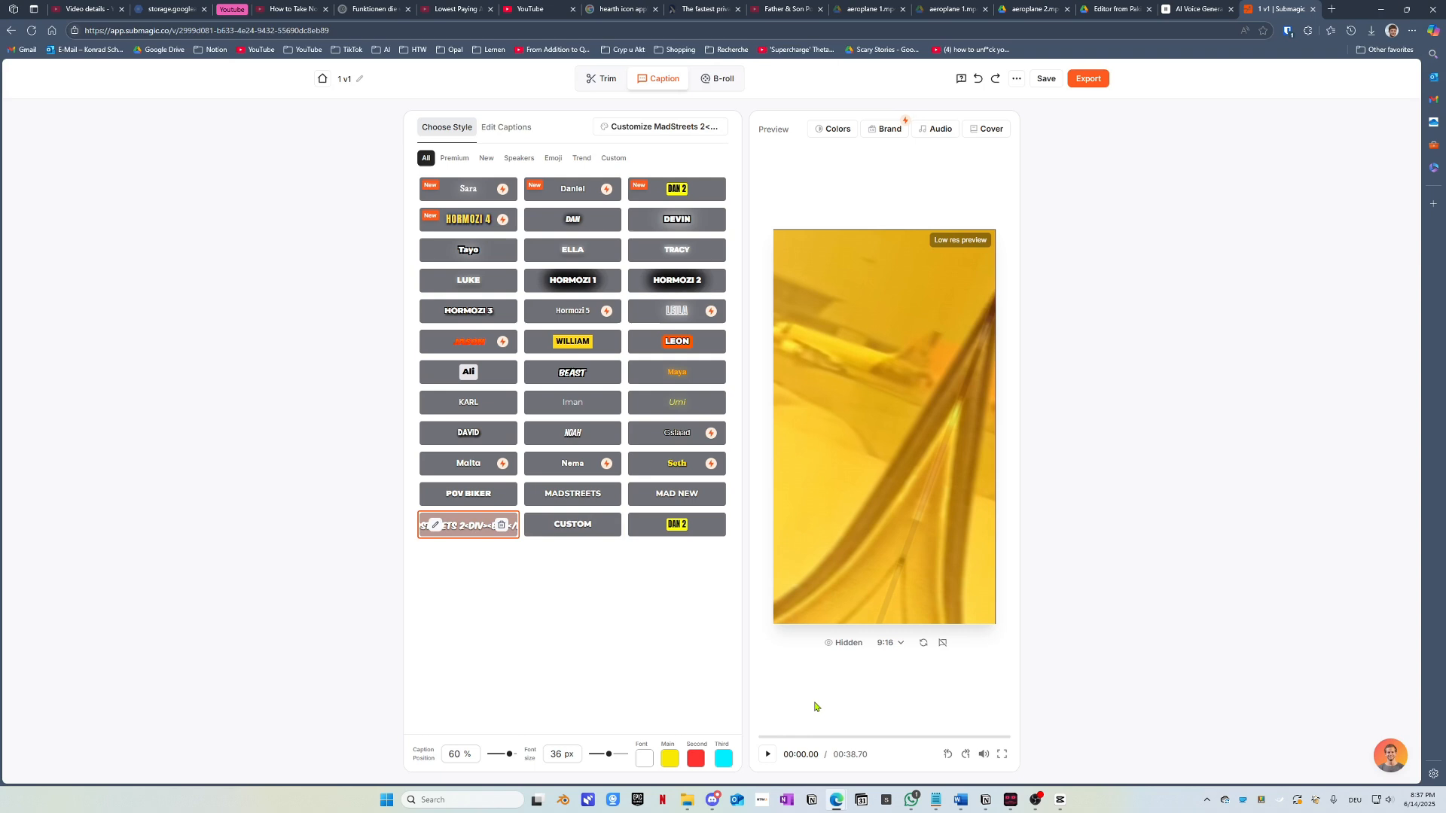
pyautogui.click(779, 739)
pyautogui.click(778, 738)
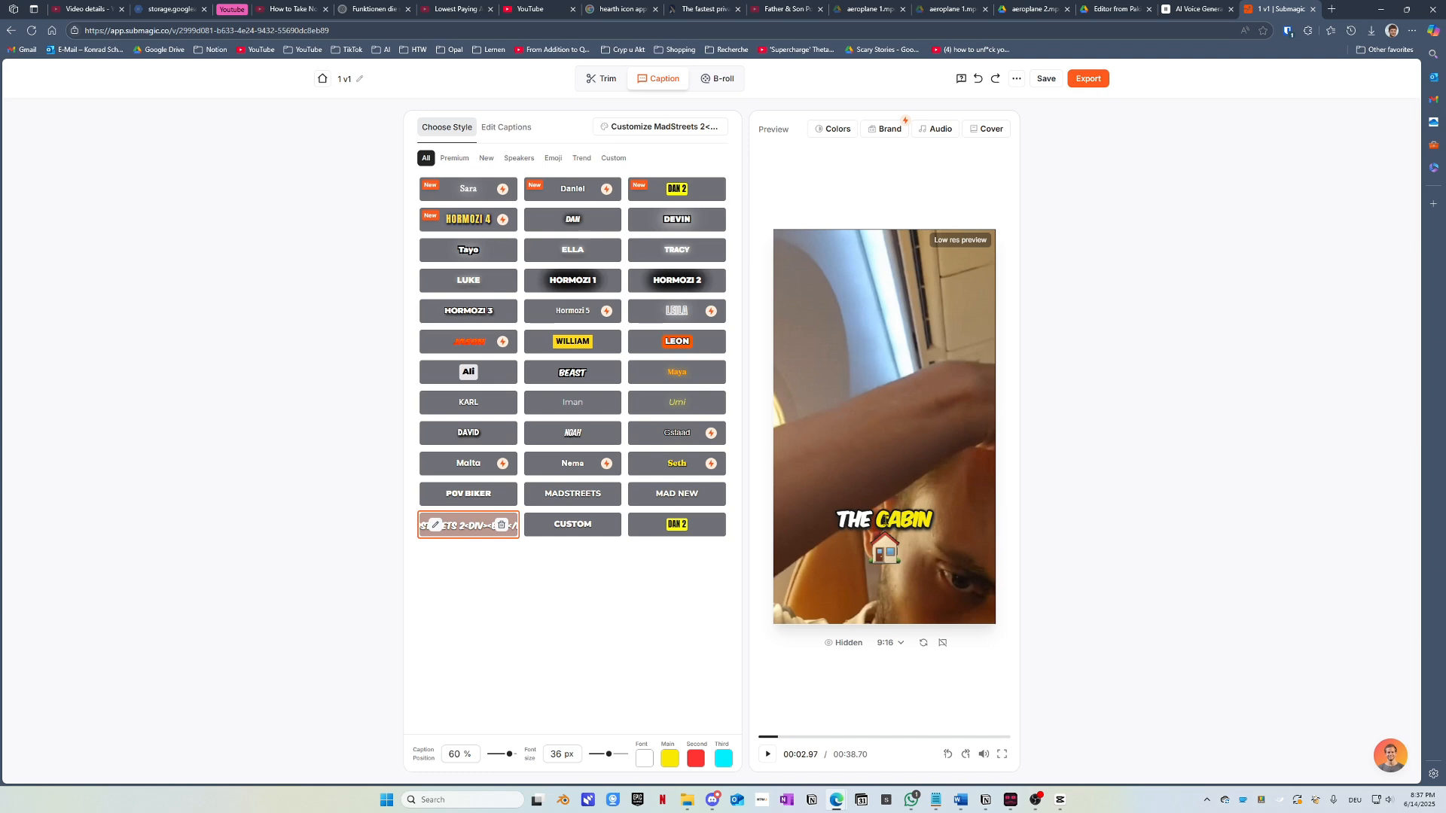
pyautogui.click(586, 529)
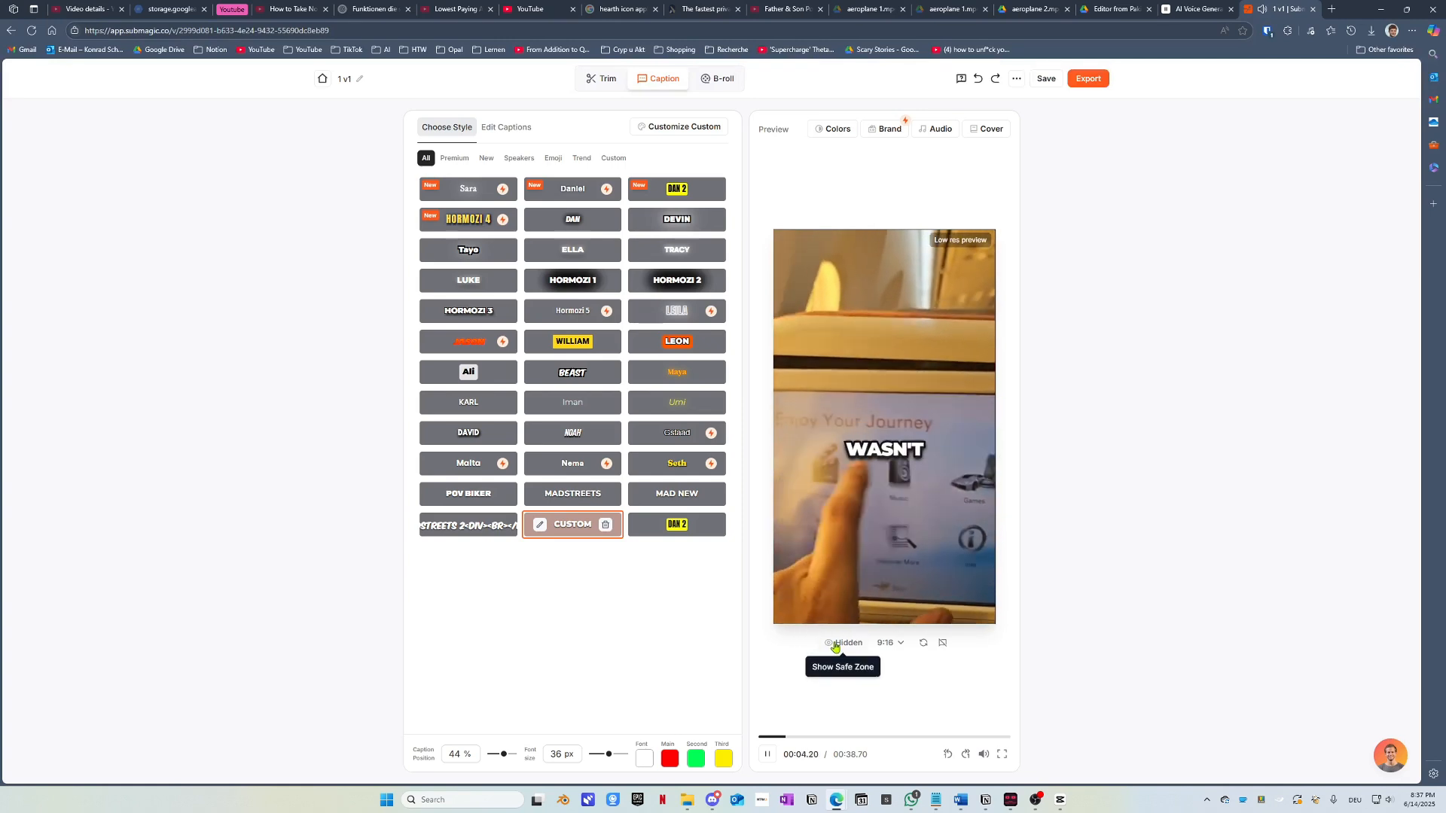
pyautogui.click(767, 754)
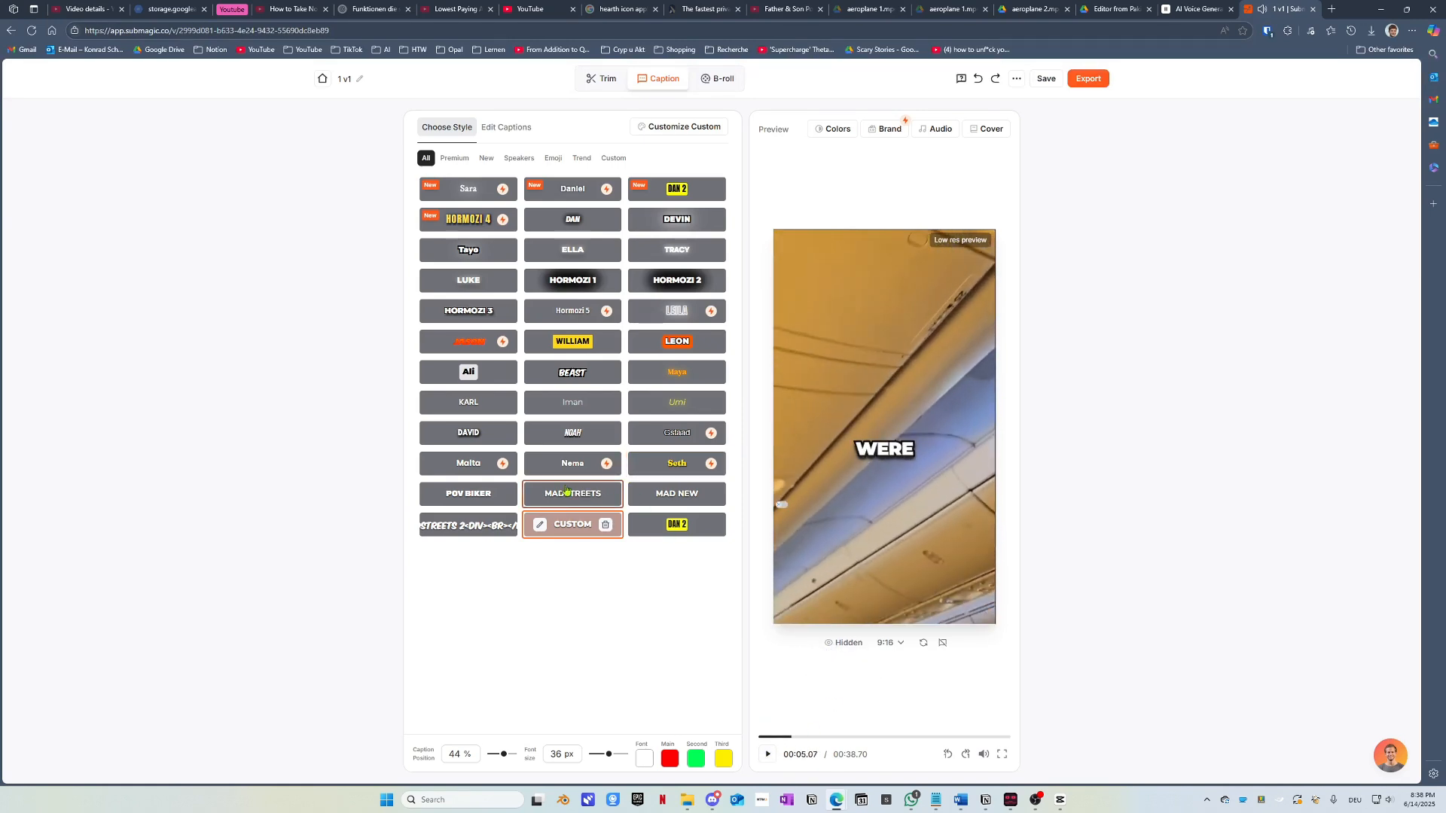
pyautogui.click(539, 525)
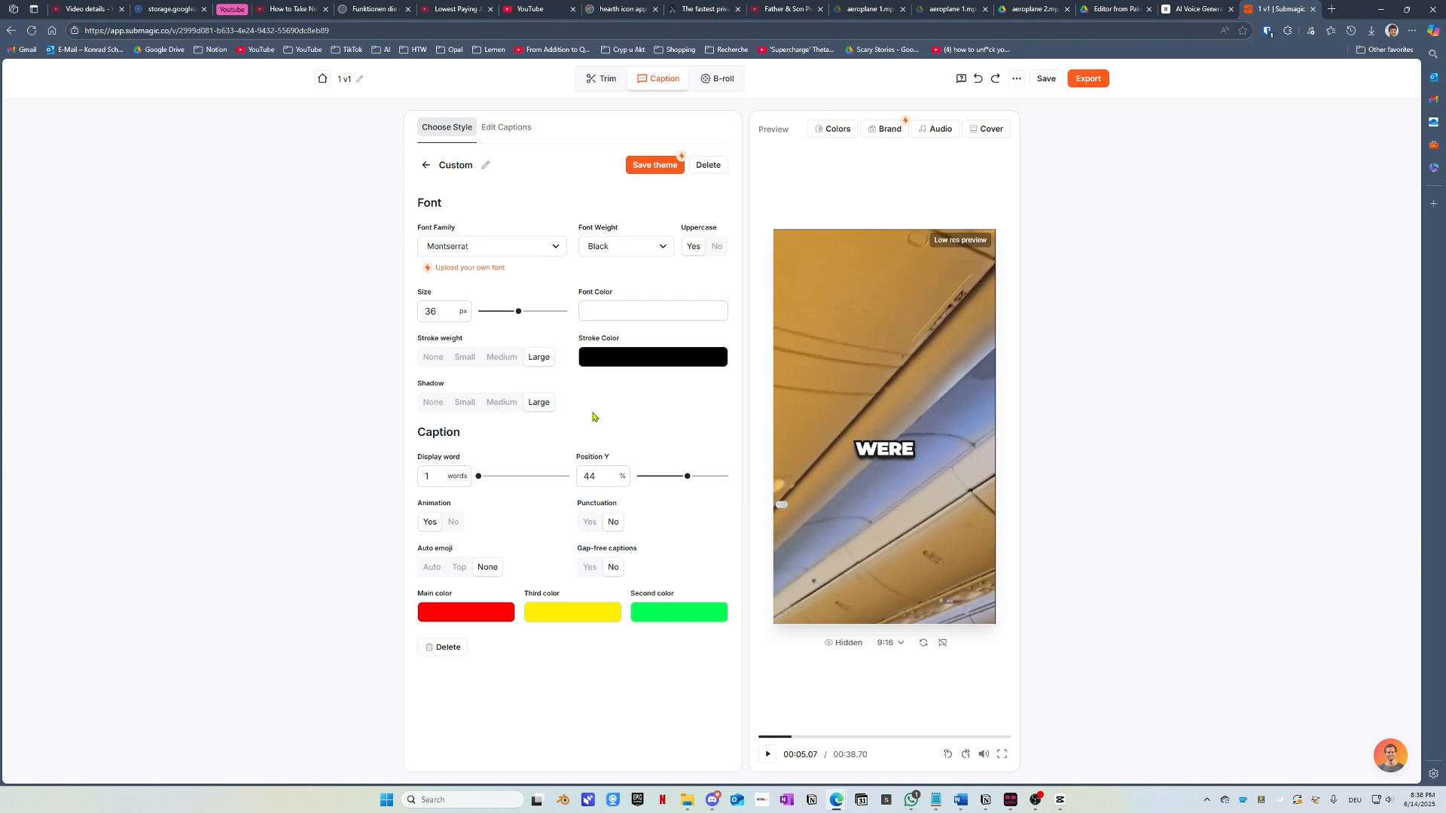
# Step: Compare the MadStreets 2, MadStreets and POV Biker styles, then return to Custom
pyautogui.click(423, 165)
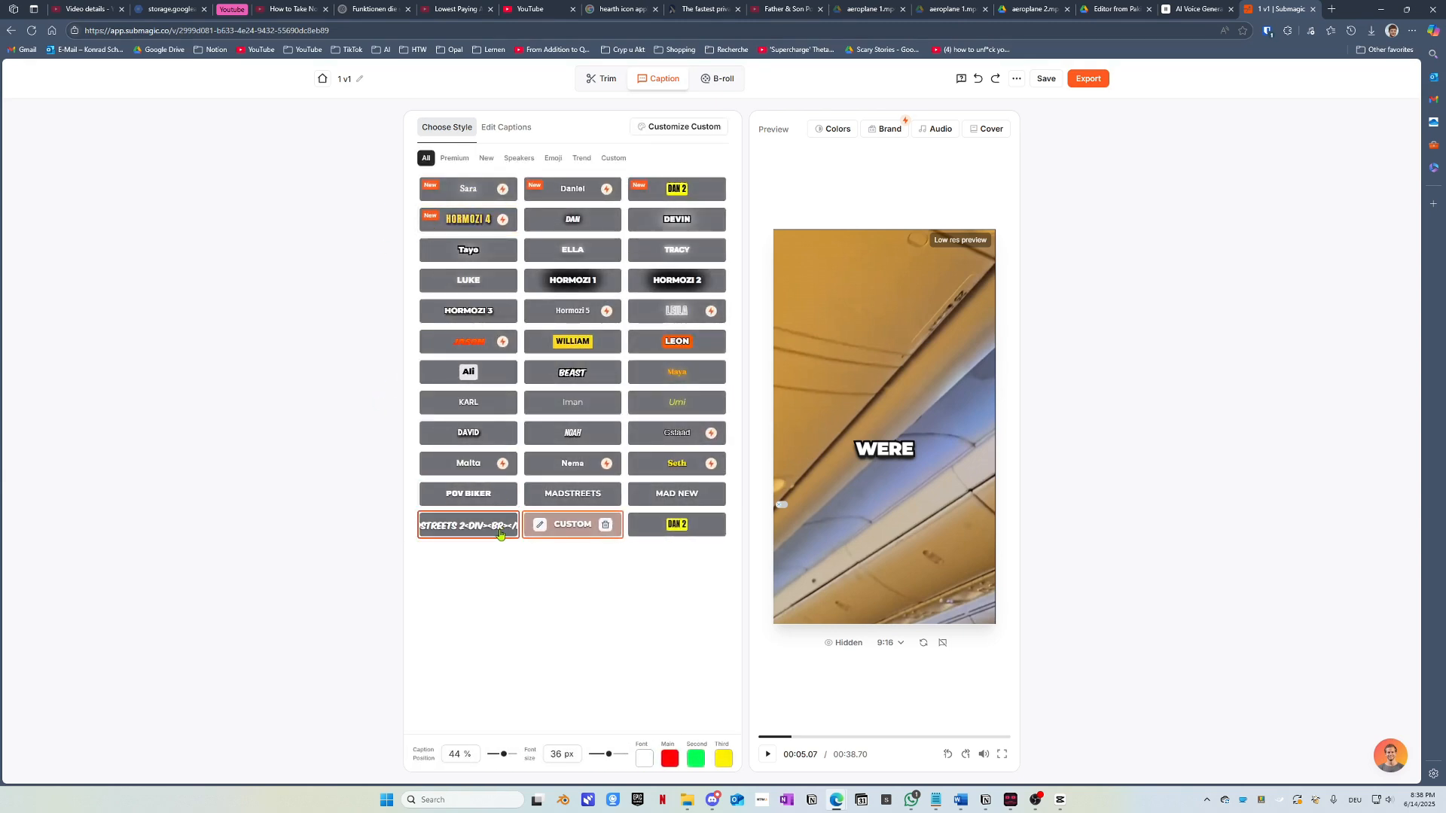
pyautogui.click(435, 525)
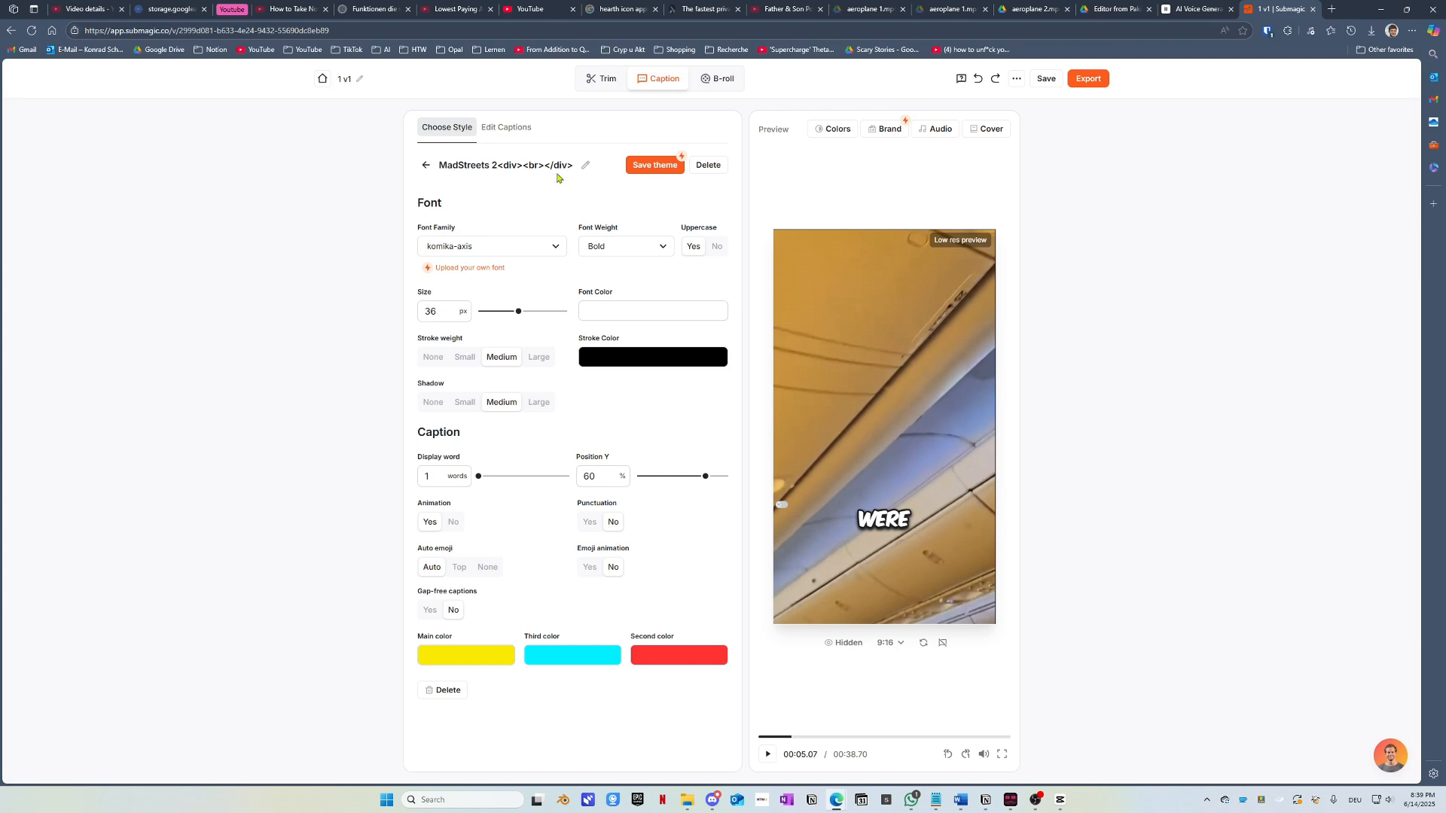
pyautogui.click(426, 166)
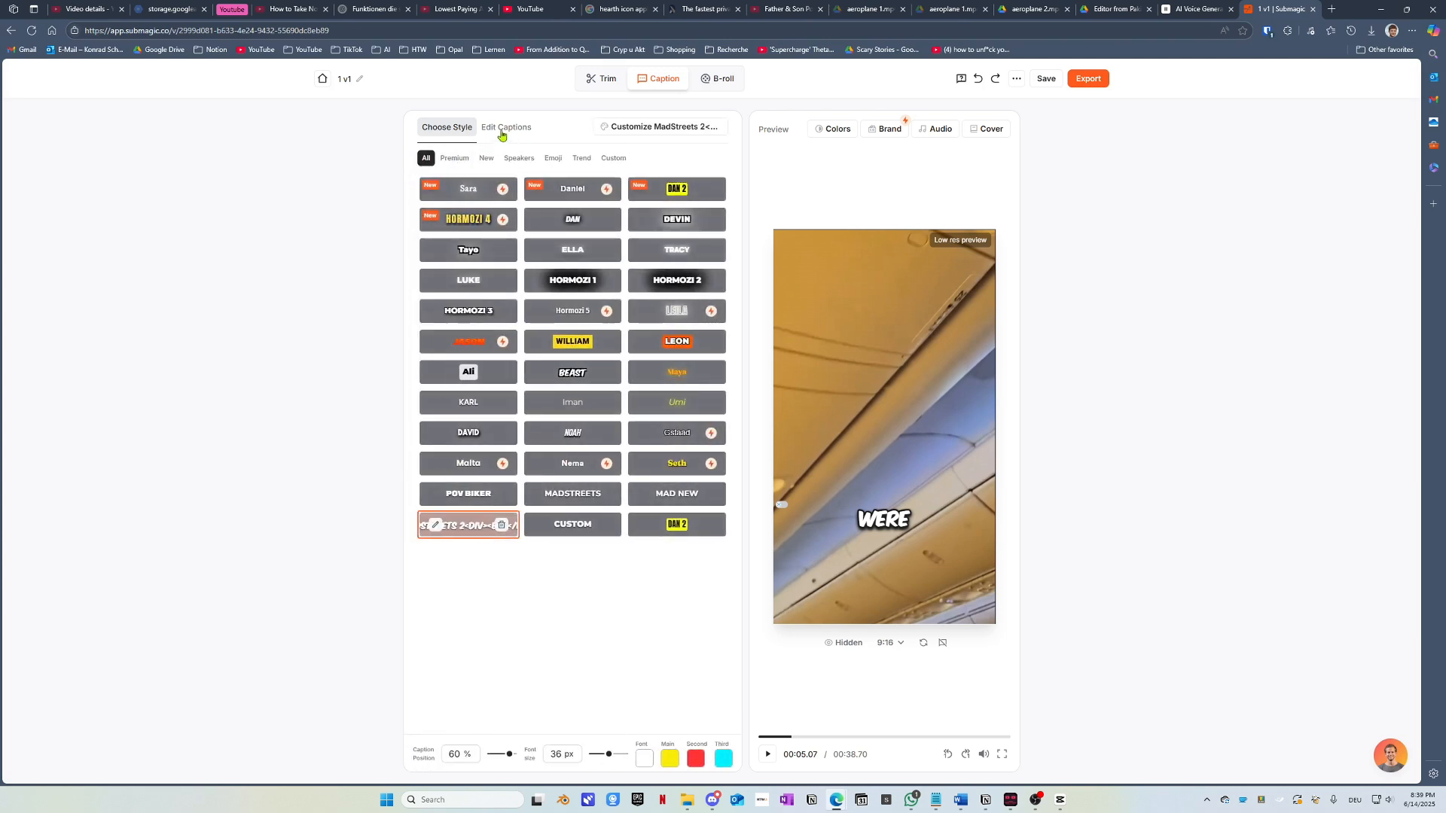
pyautogui.click(569, 494)
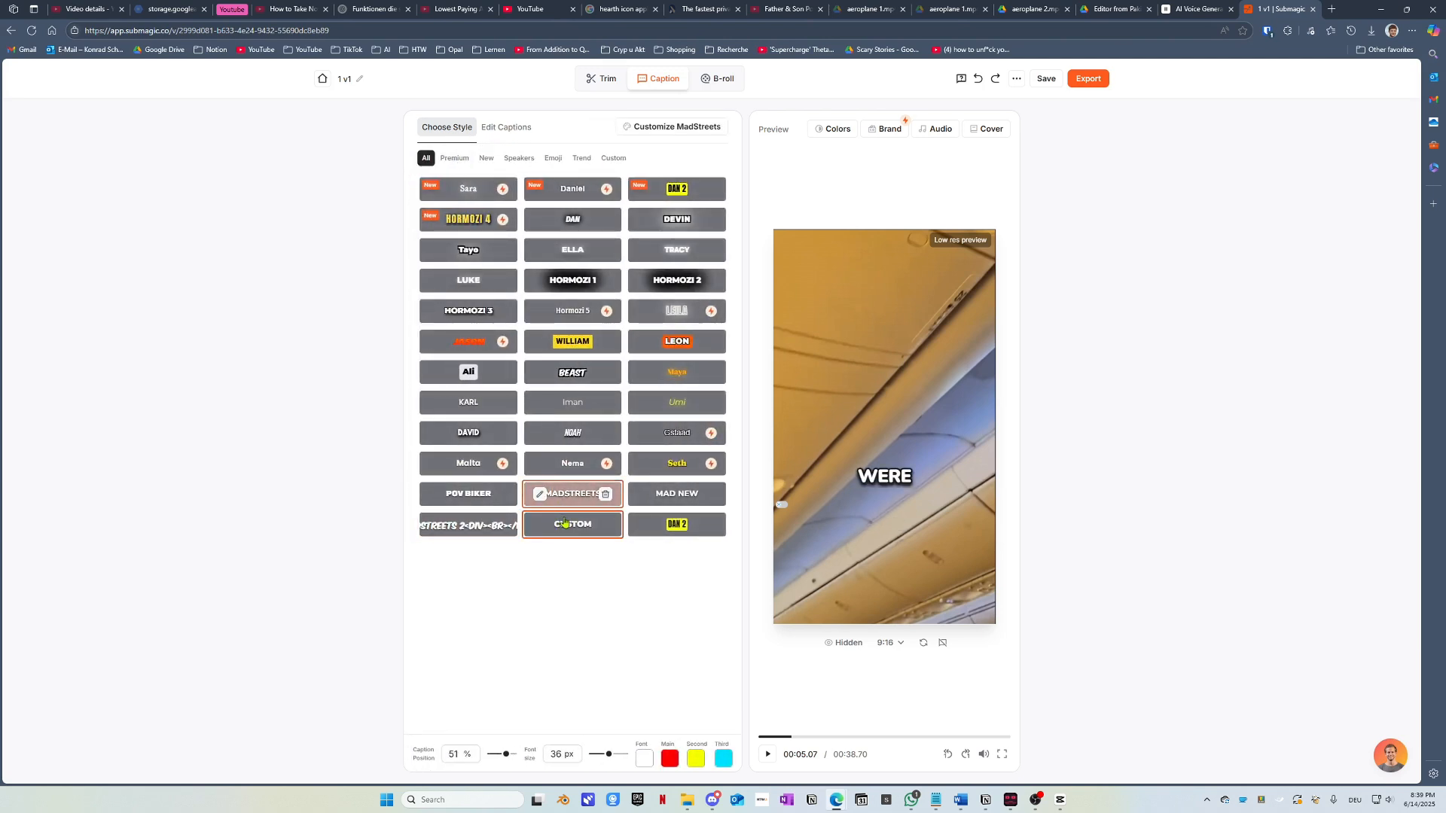
pyautogui.click(497, 503)
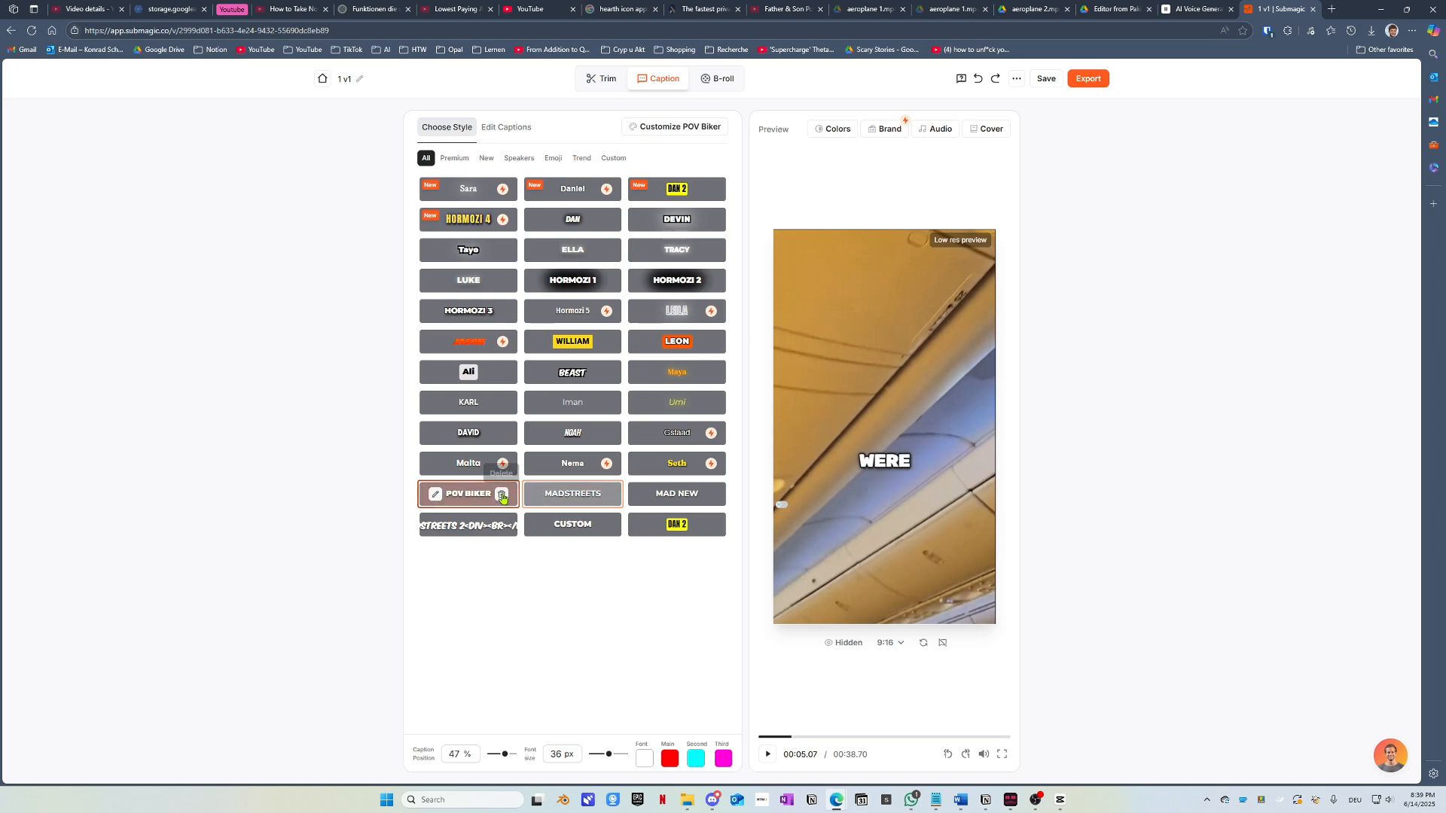
pyautogui.click(548, 529)
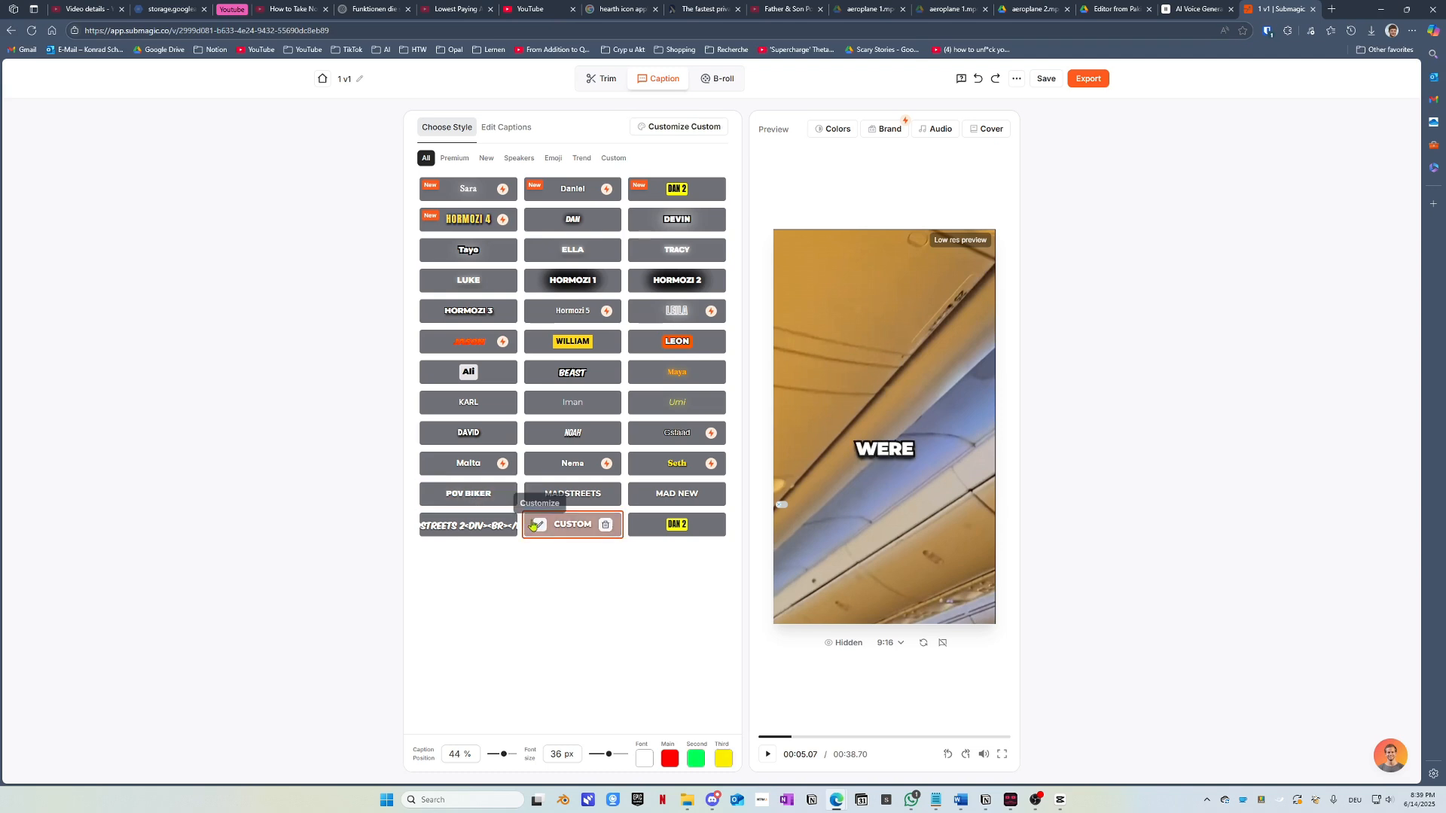
# Step: Reapply POV Biker, check its settings and preview how it looks
pyautogui.click(466, 501)
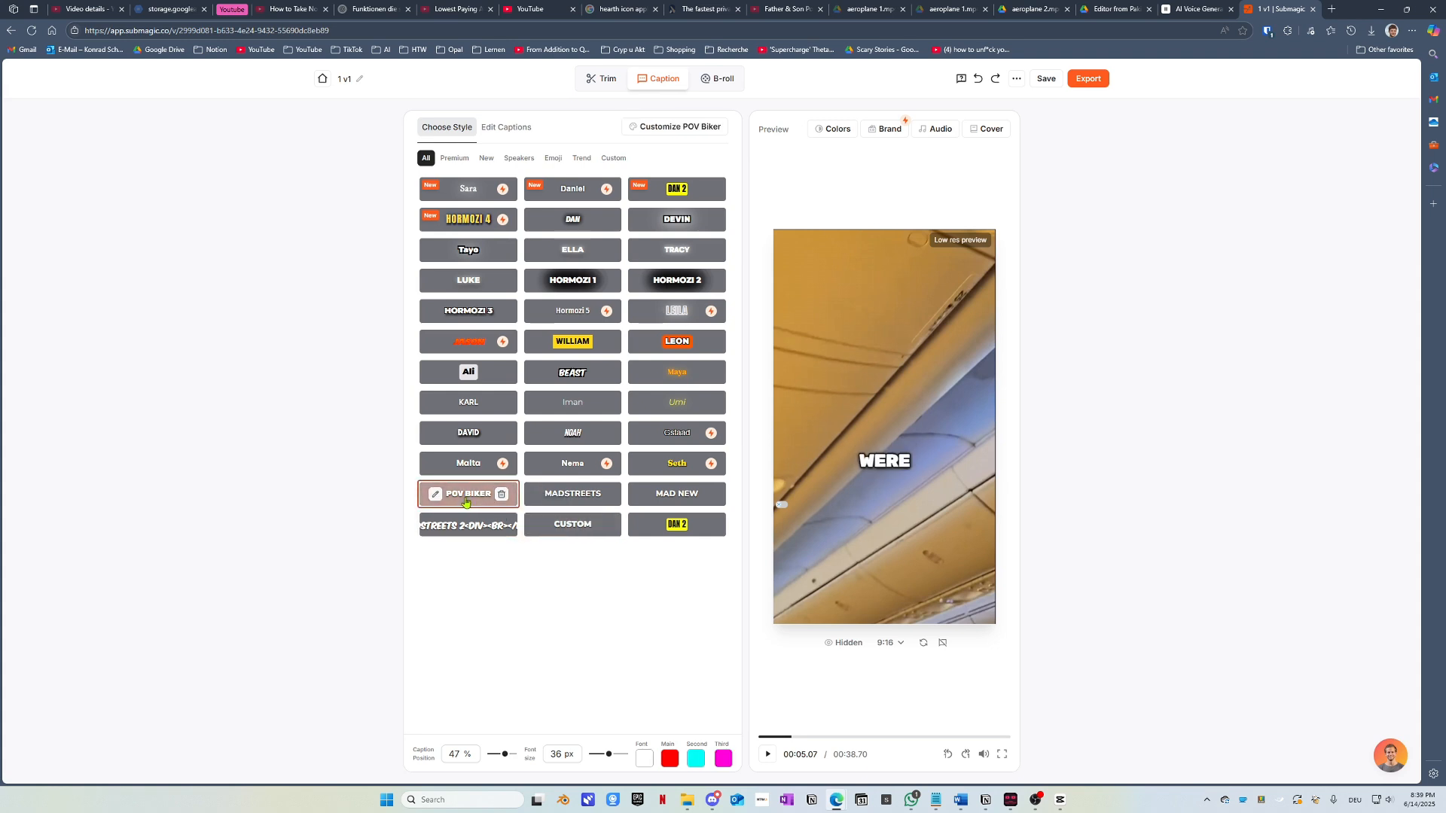
pyautogui.click(435, 494)
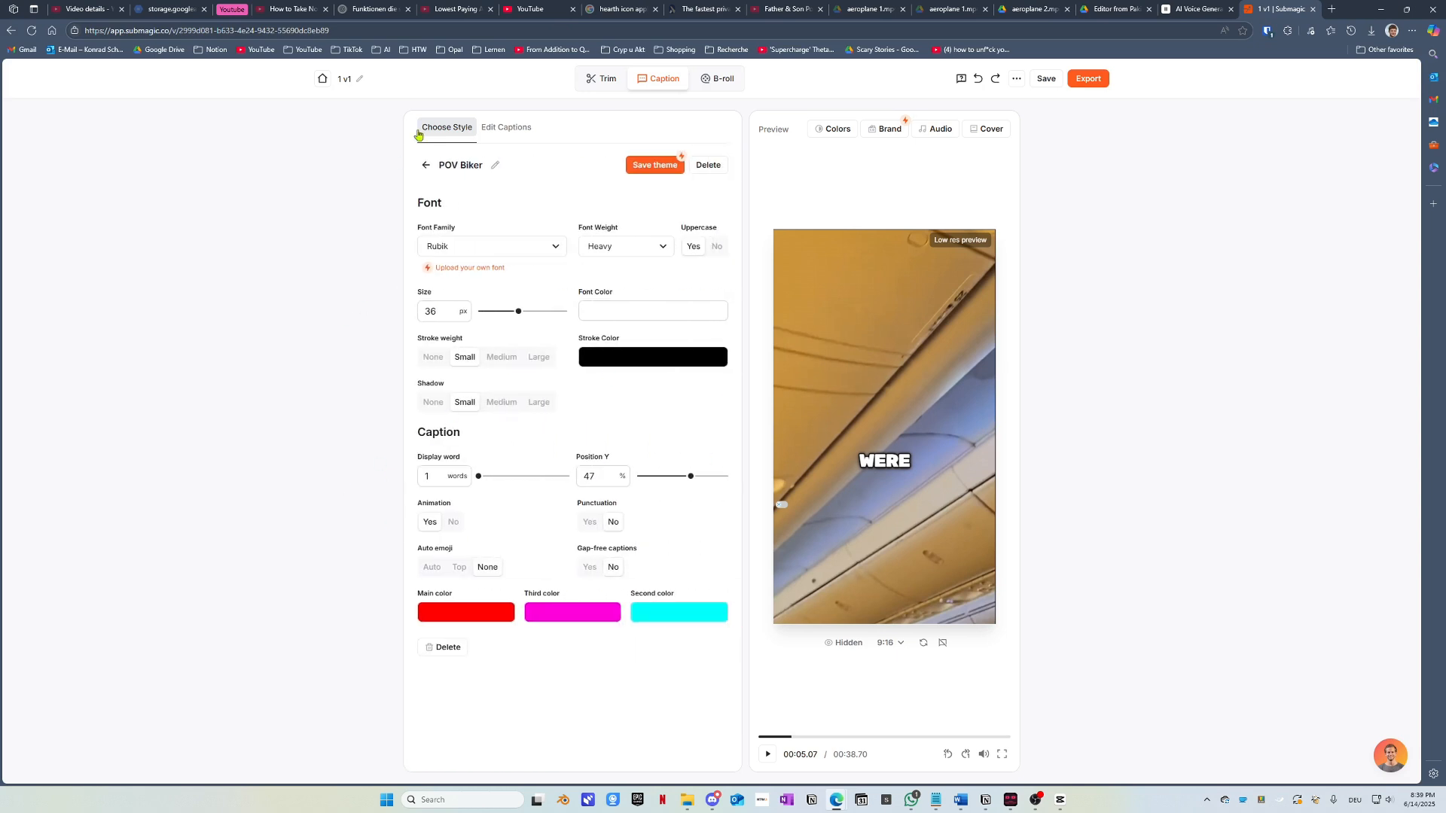
pyautogui.click(767, 755)
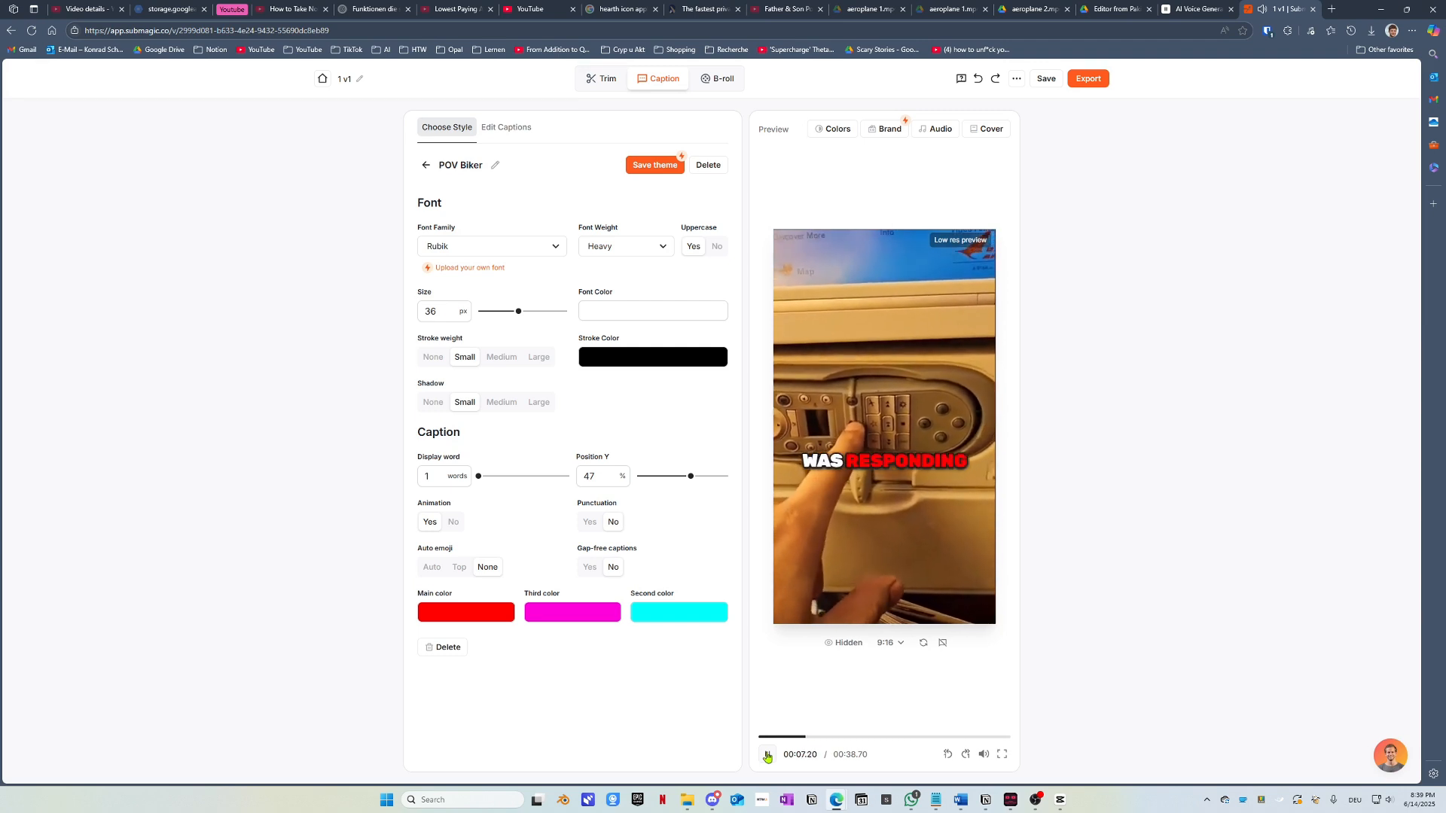
pyautogui.click(766, 754)
pyautogui.click(424, 168)
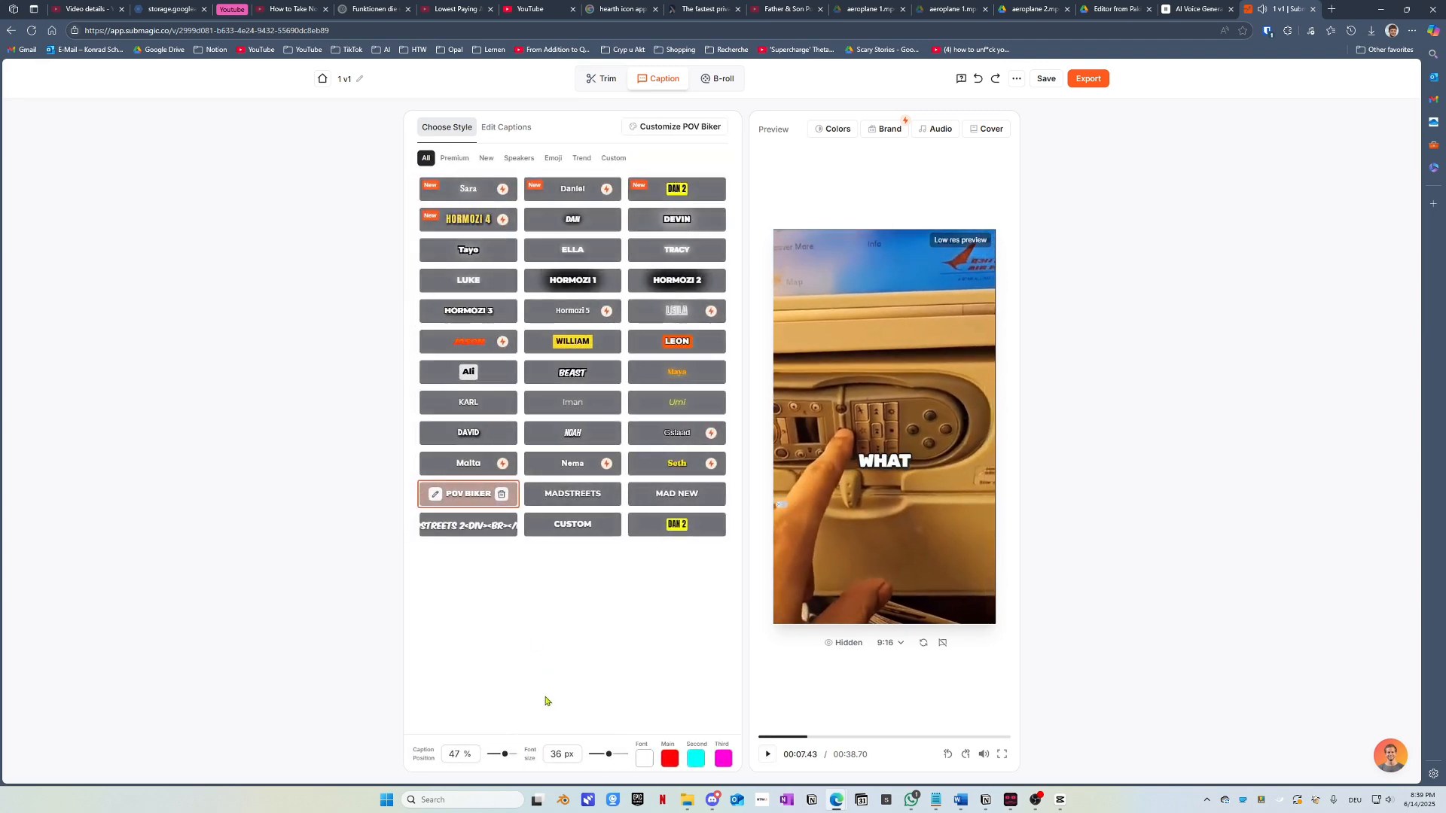
pyautogui.click(768, 755)
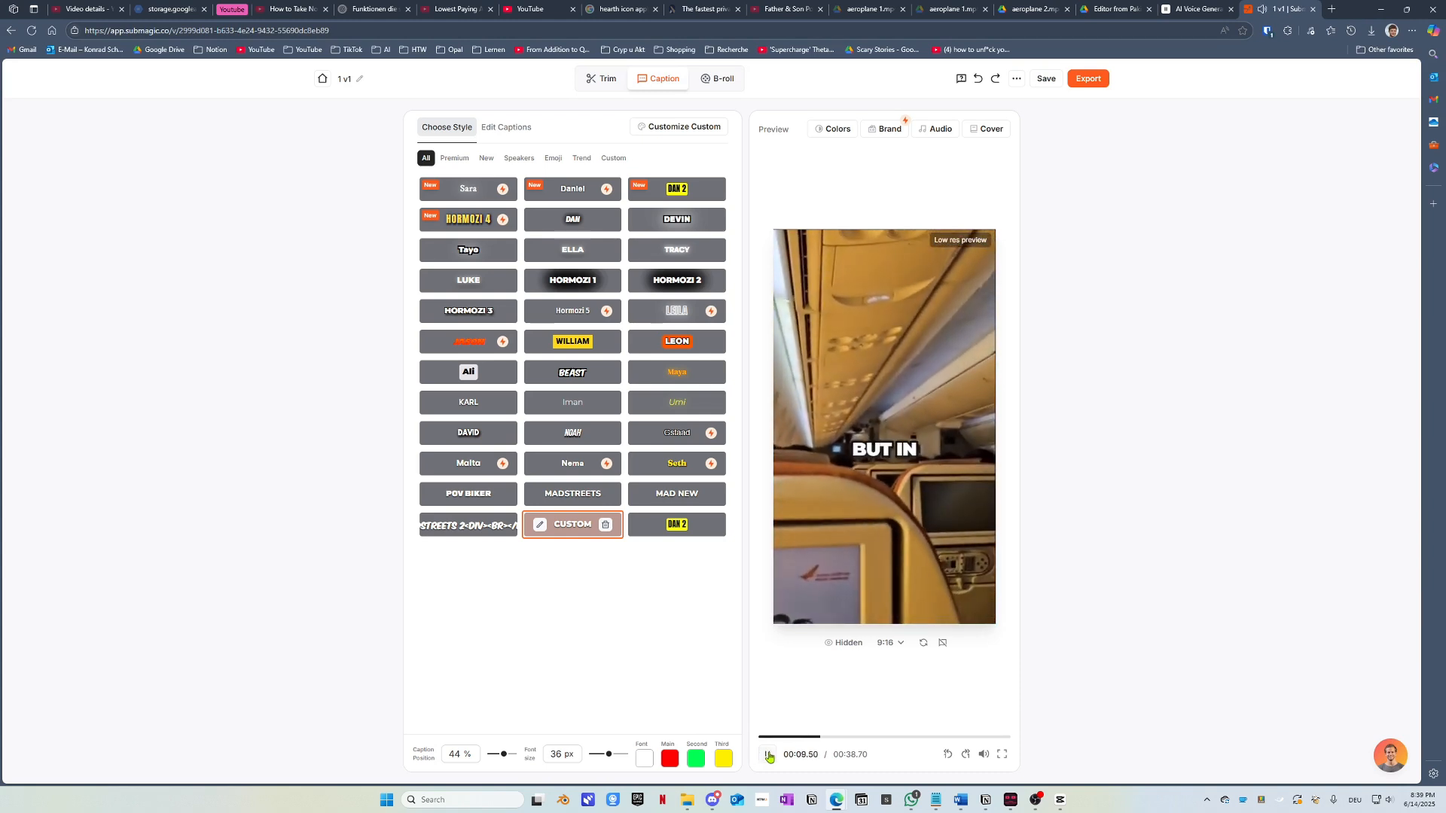
pyautogui.click(769, 755)
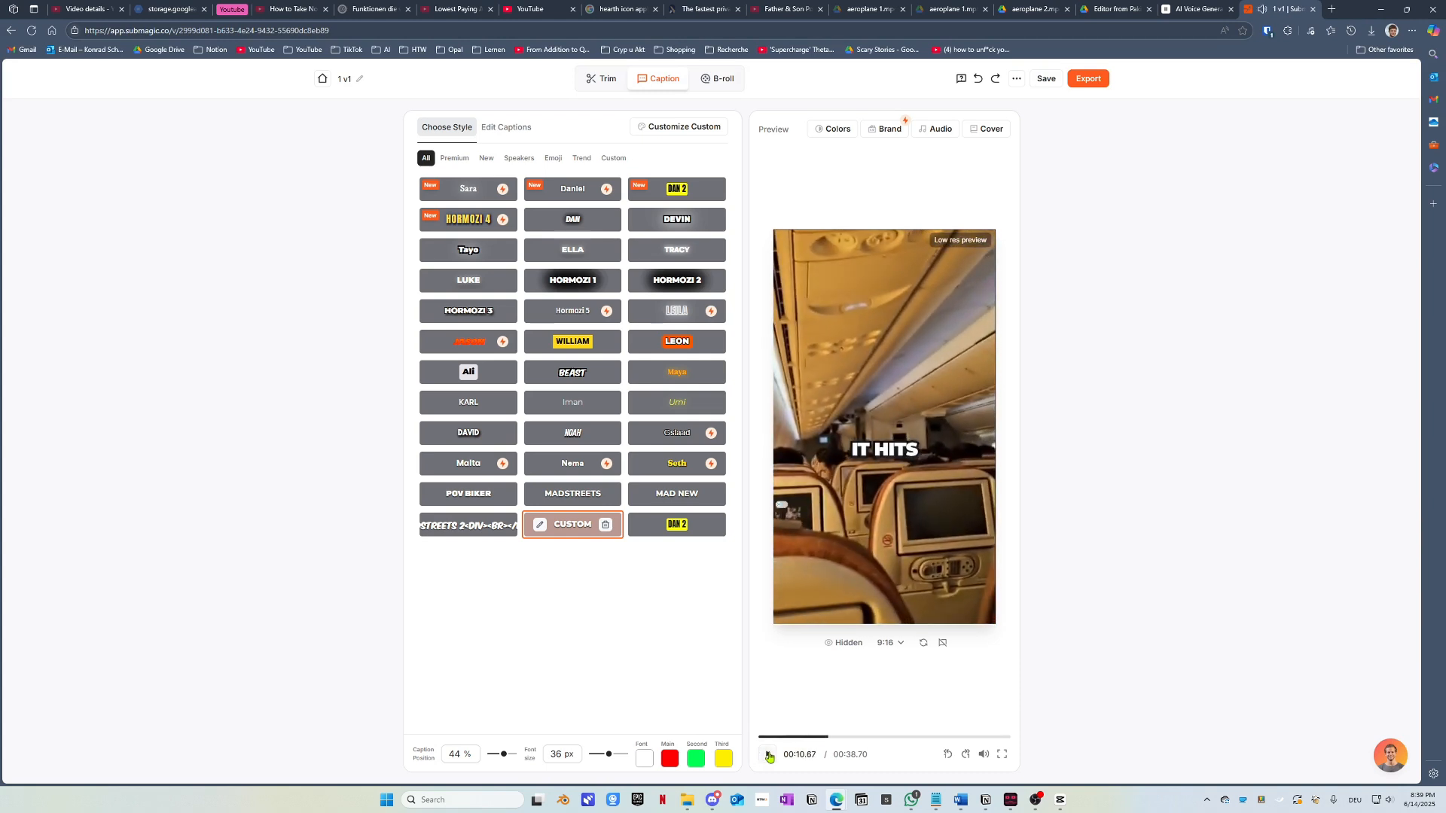
# Step: Set the second highlight colour to pink and the third to mint, then preview
pyautogui.click(700, 766)
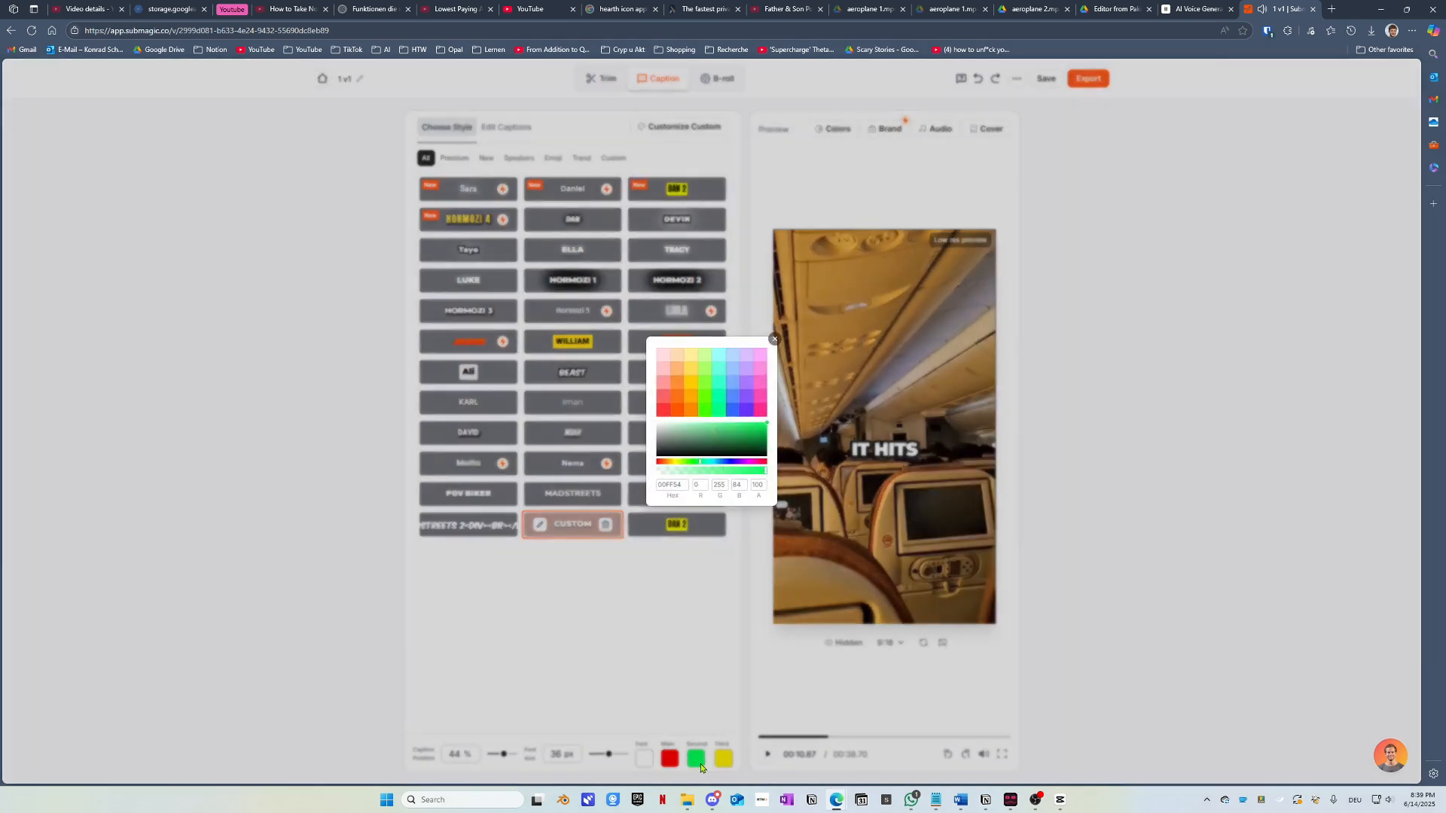
pyautogui.click(760, 369)
pyautogui.click(631, 726)
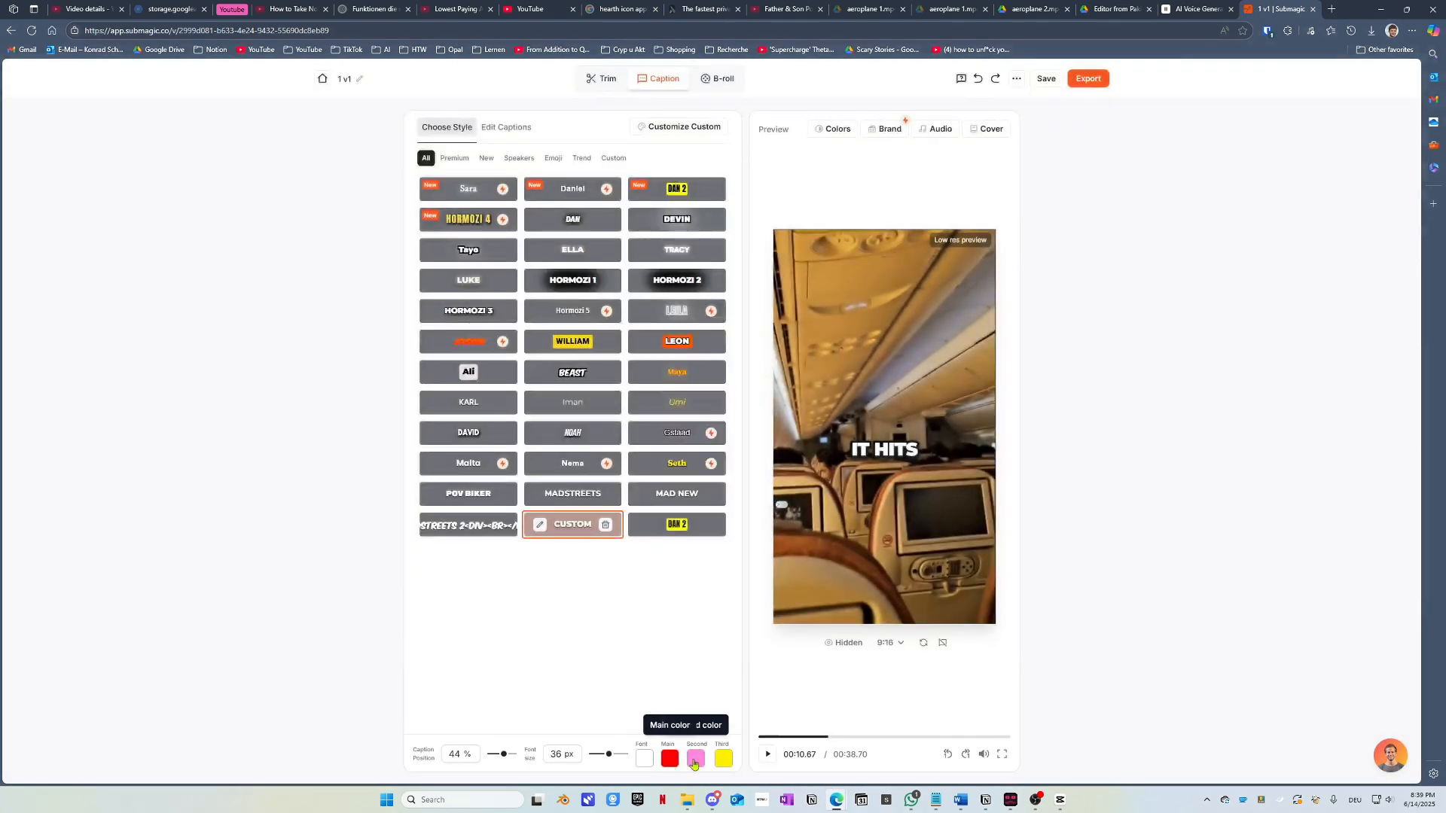
pyautogui.click(724, 758)
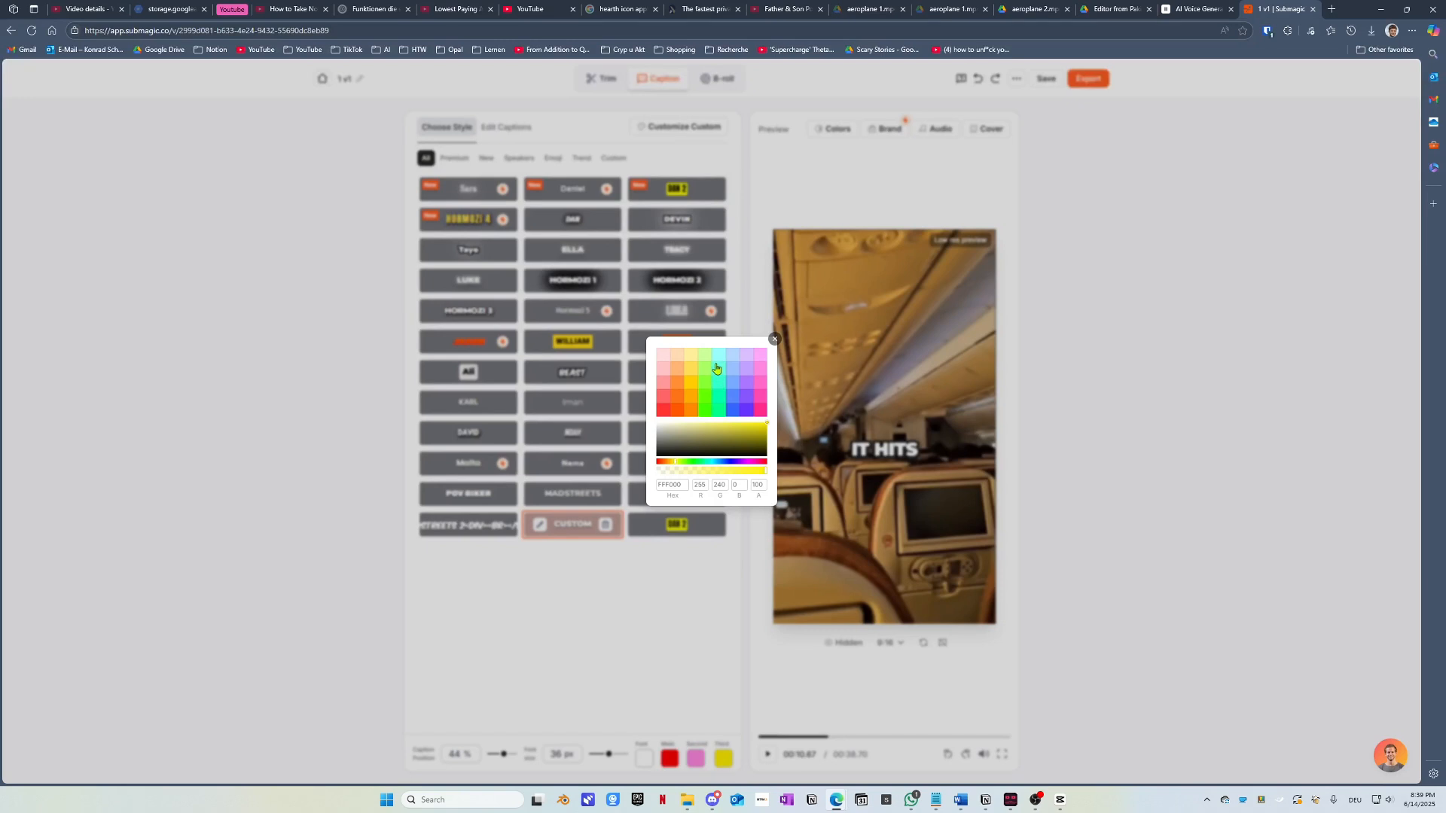
pyautogui.click(718, 373)
pyautogui.click(740, 757)
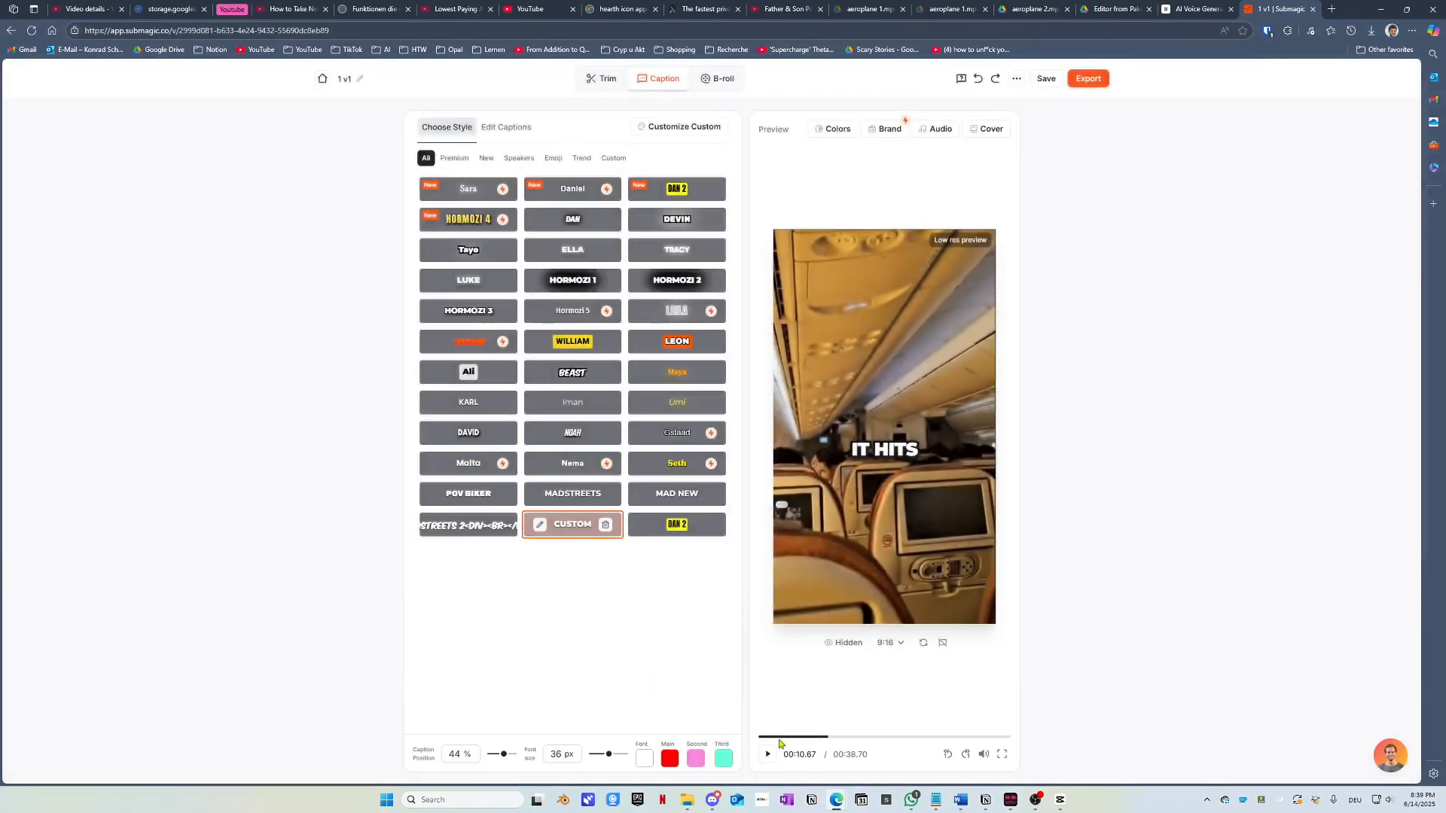
pyautogui.click(768, 755)
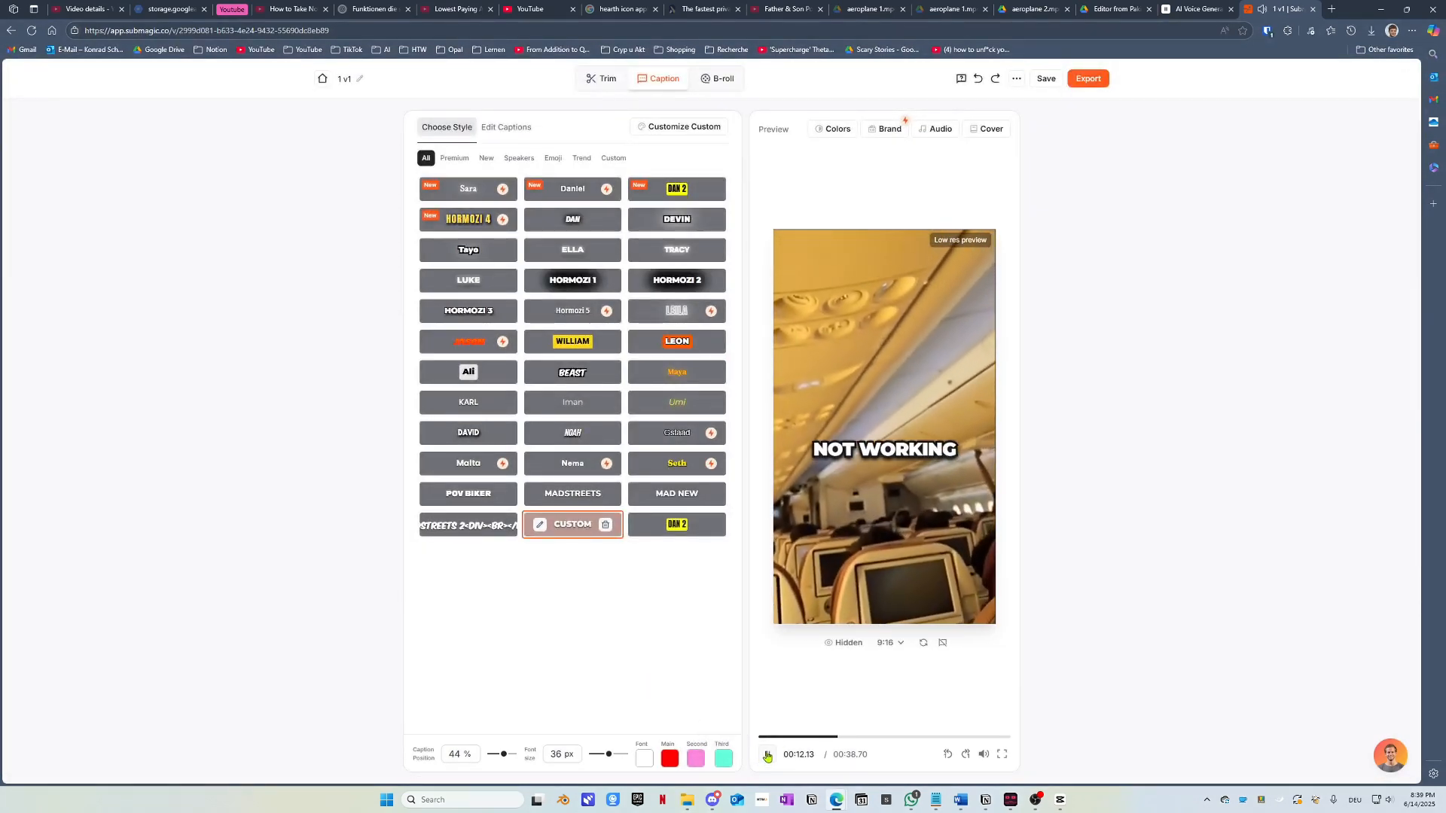
pyautogui.click(767, 755)
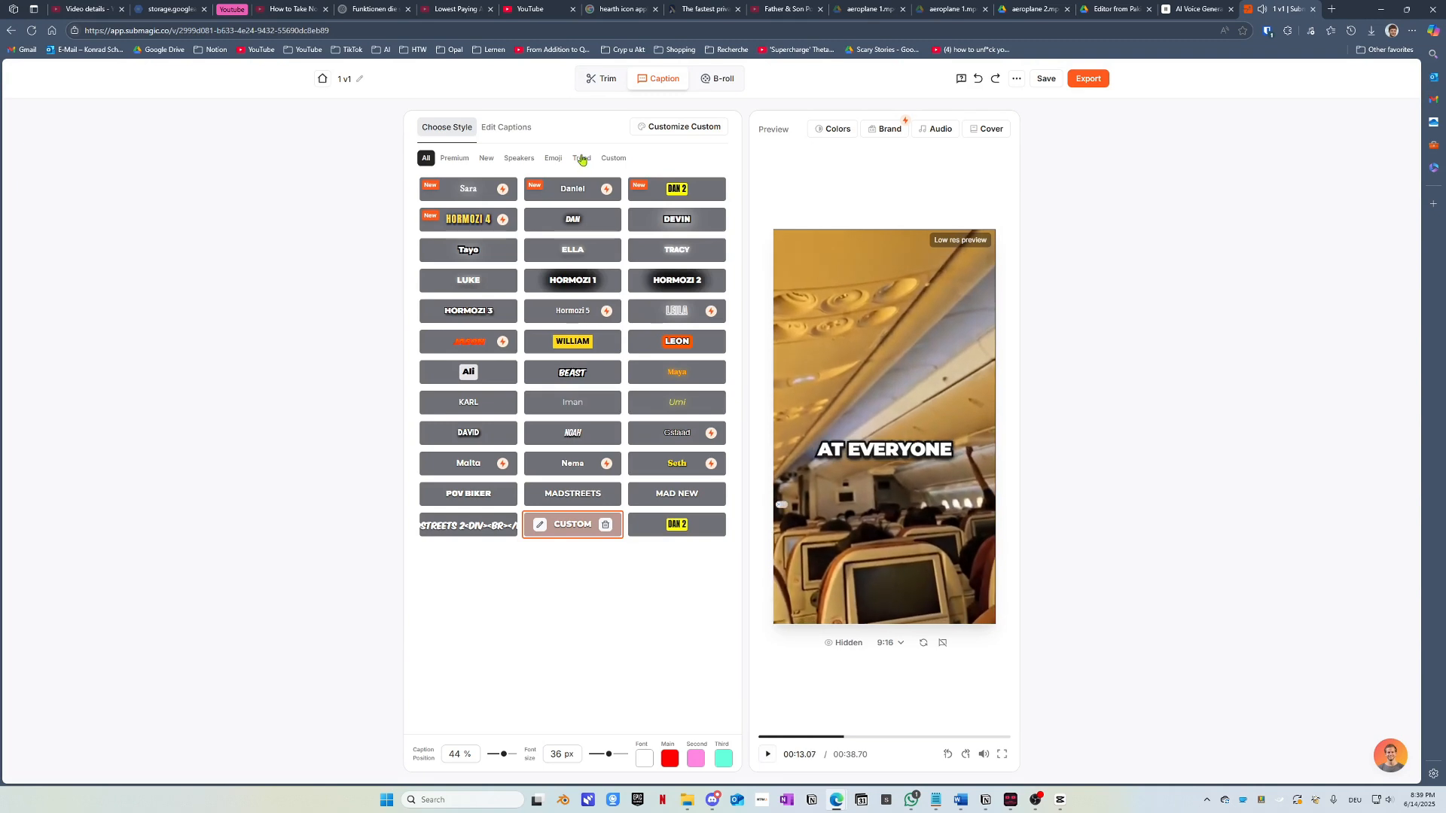
# Step: Open the Edit Captions word list and play the video from the start to review it
pyautogui.click(507, 127)
pyautogui.scroll(5, 573, 316)
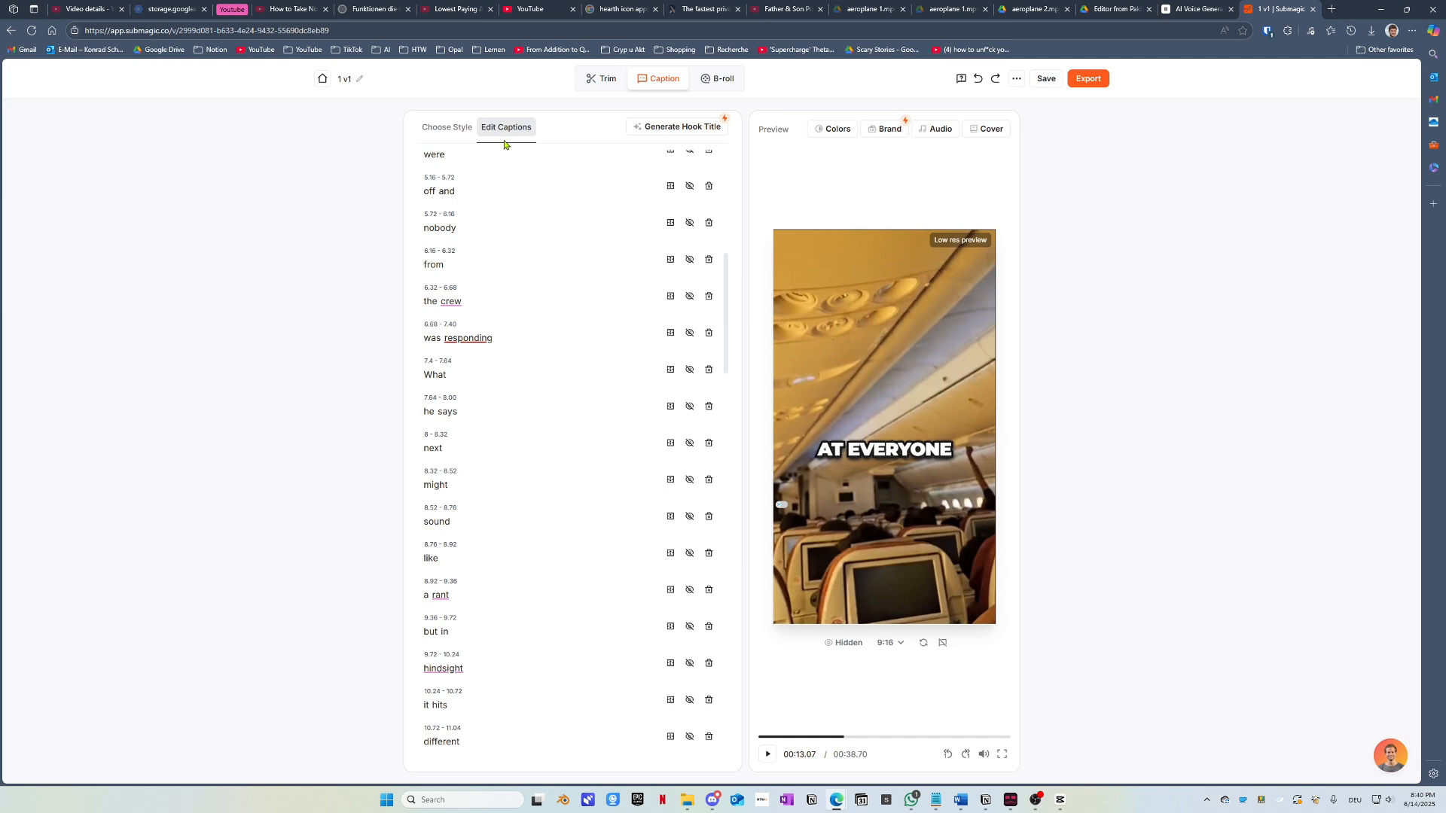
pyautogui.click(763, 739)
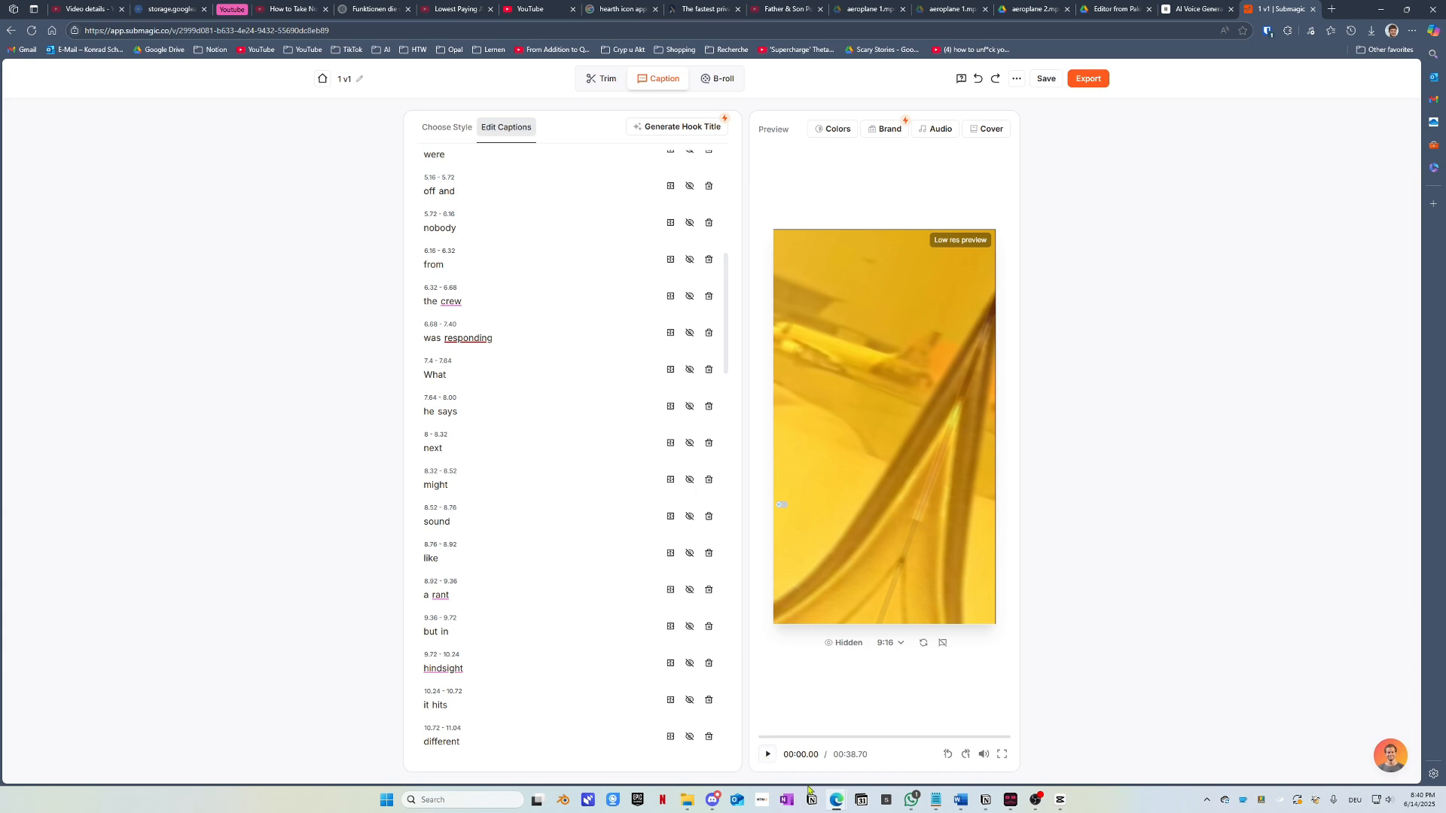
pyautogui.click(772, 756)
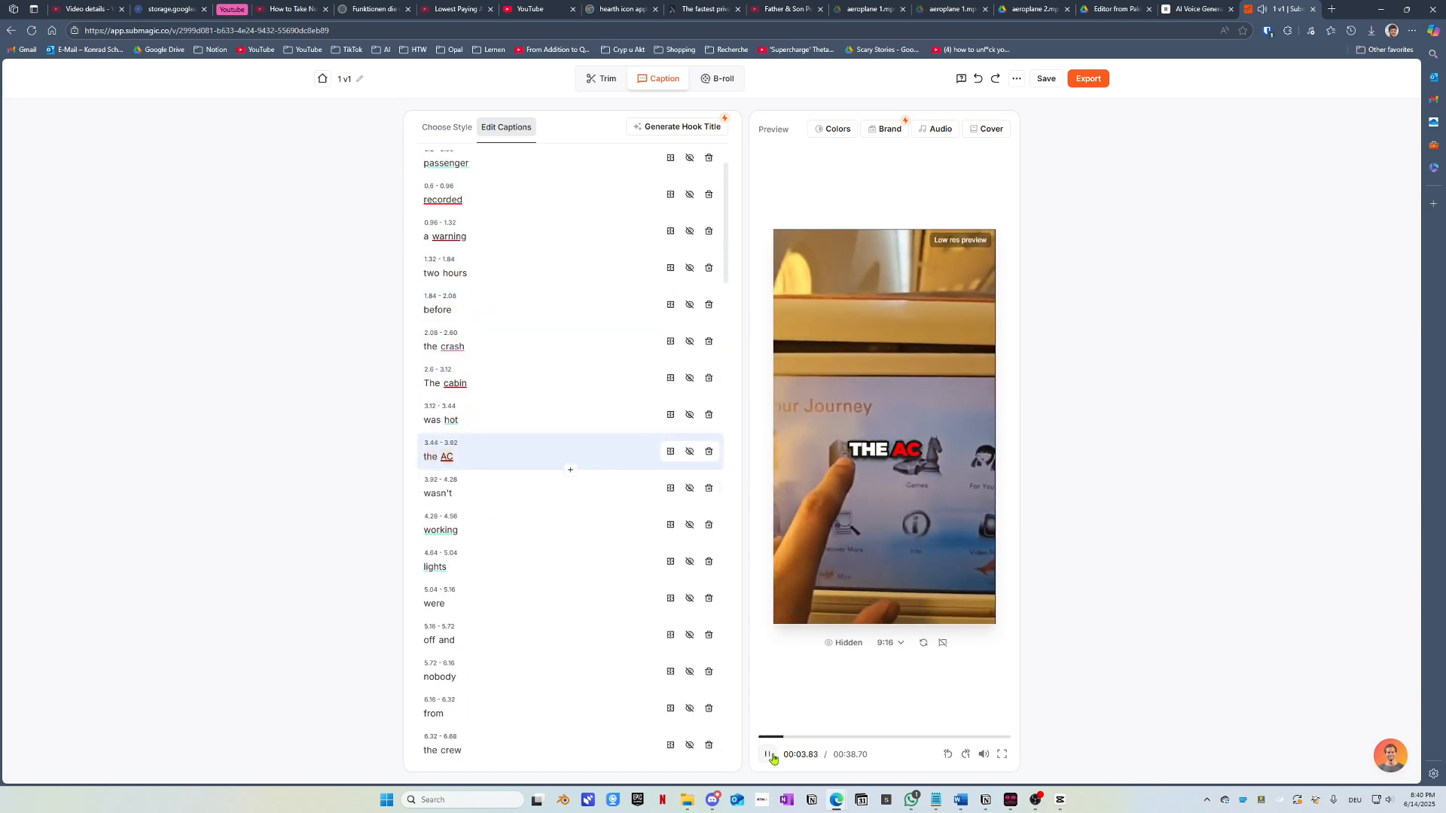
pyautogui.click(769, 756)
pyautogui.scroll(2, 485, 245)
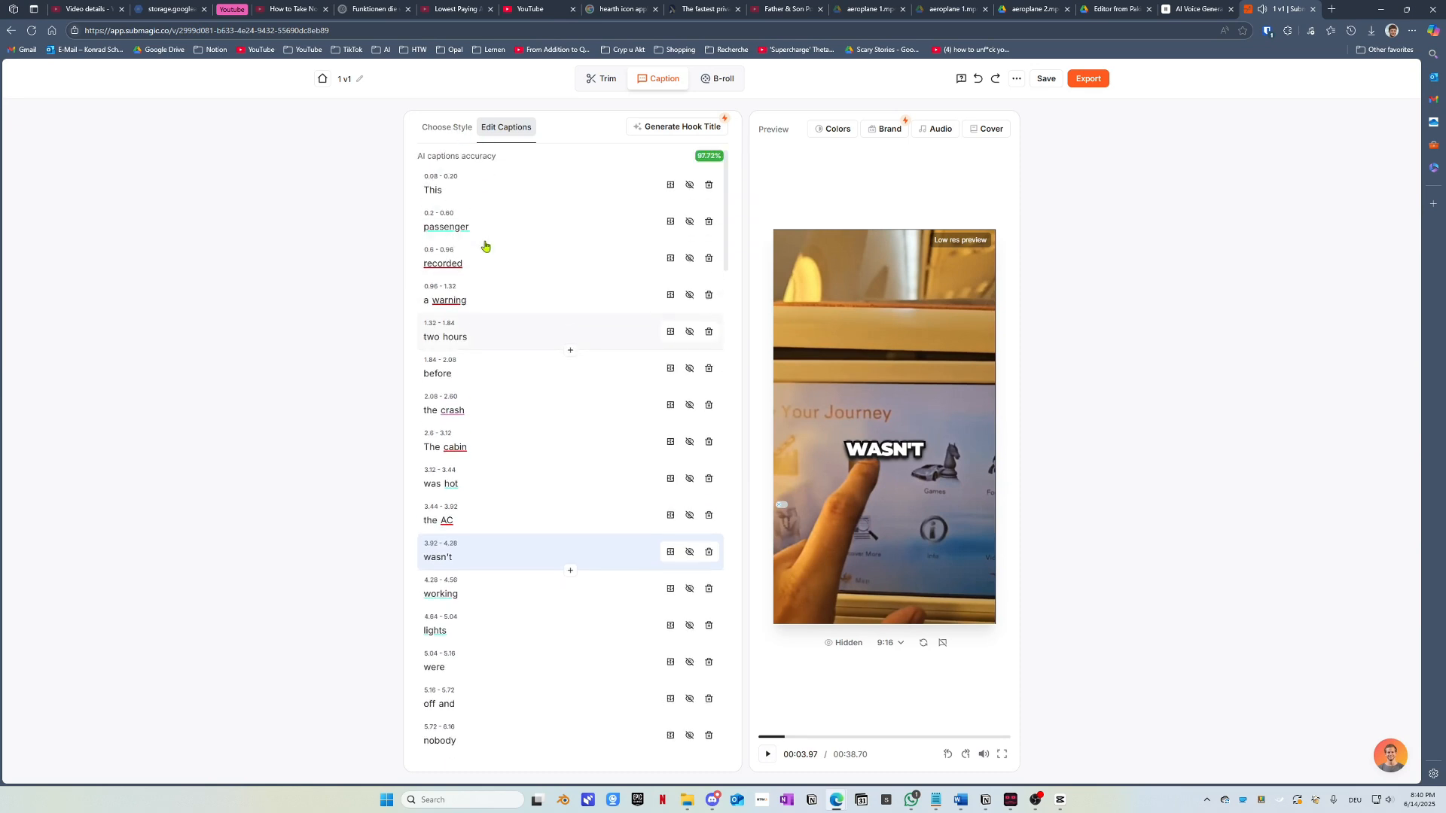
# Step: Highlight the word 'cabin' in teal
pyautogui.click(451, 484)
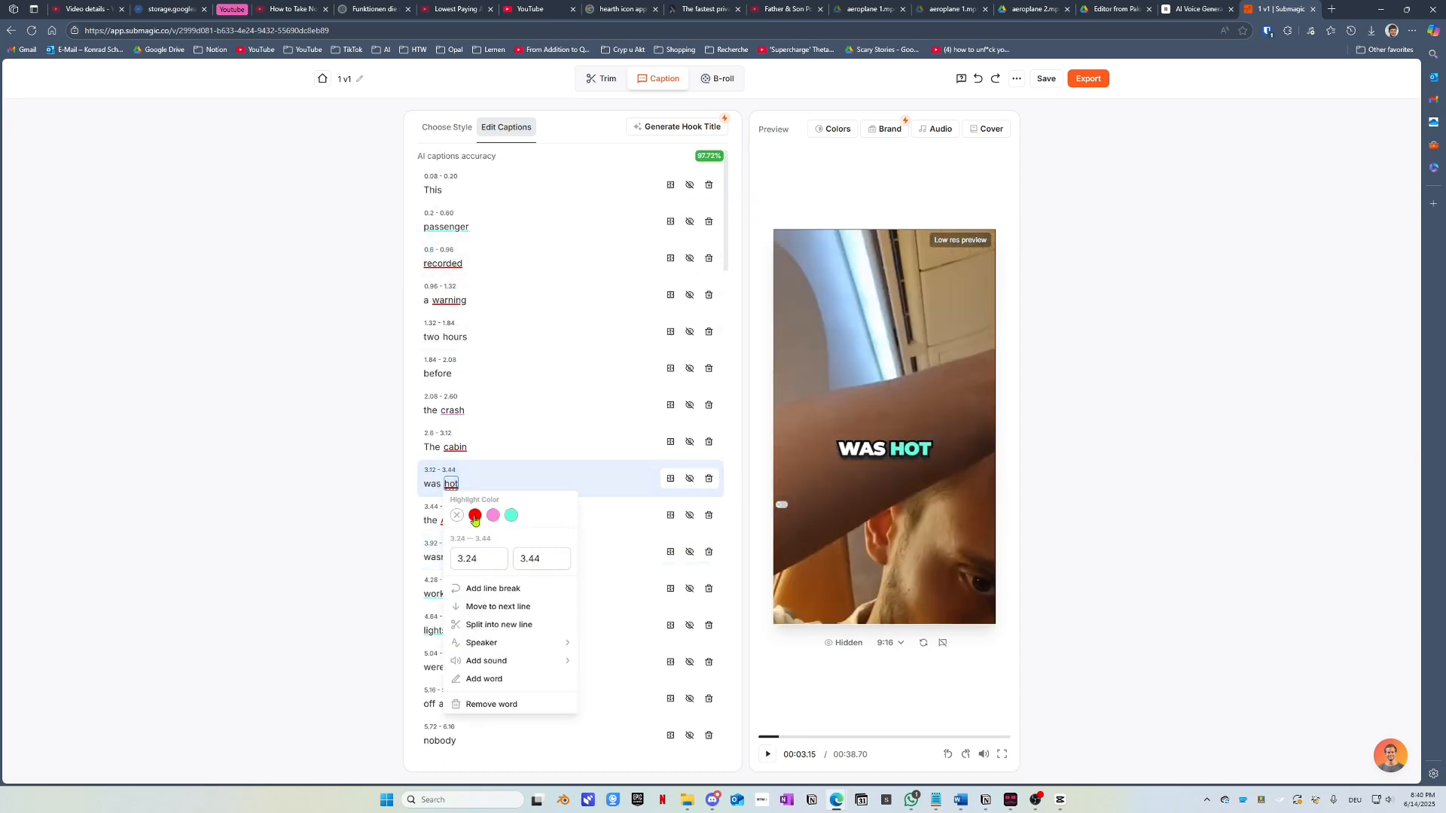
pyautogui.click(324, 473)
pyautogui.click(453, 449)
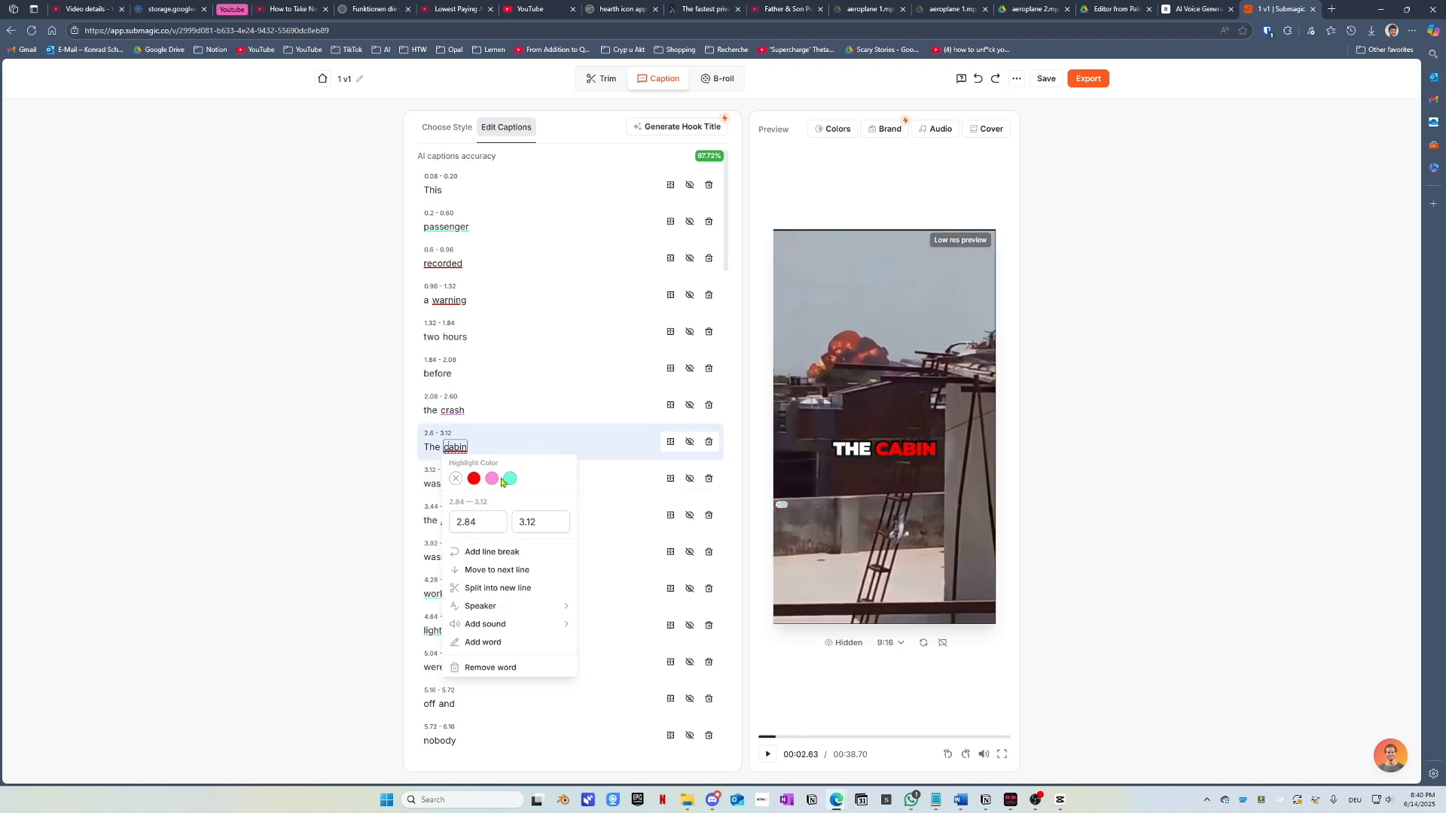
pyautogui.click(509, 482)
pyautogui.click(459, 451)
pyautogui.click(338, 433)
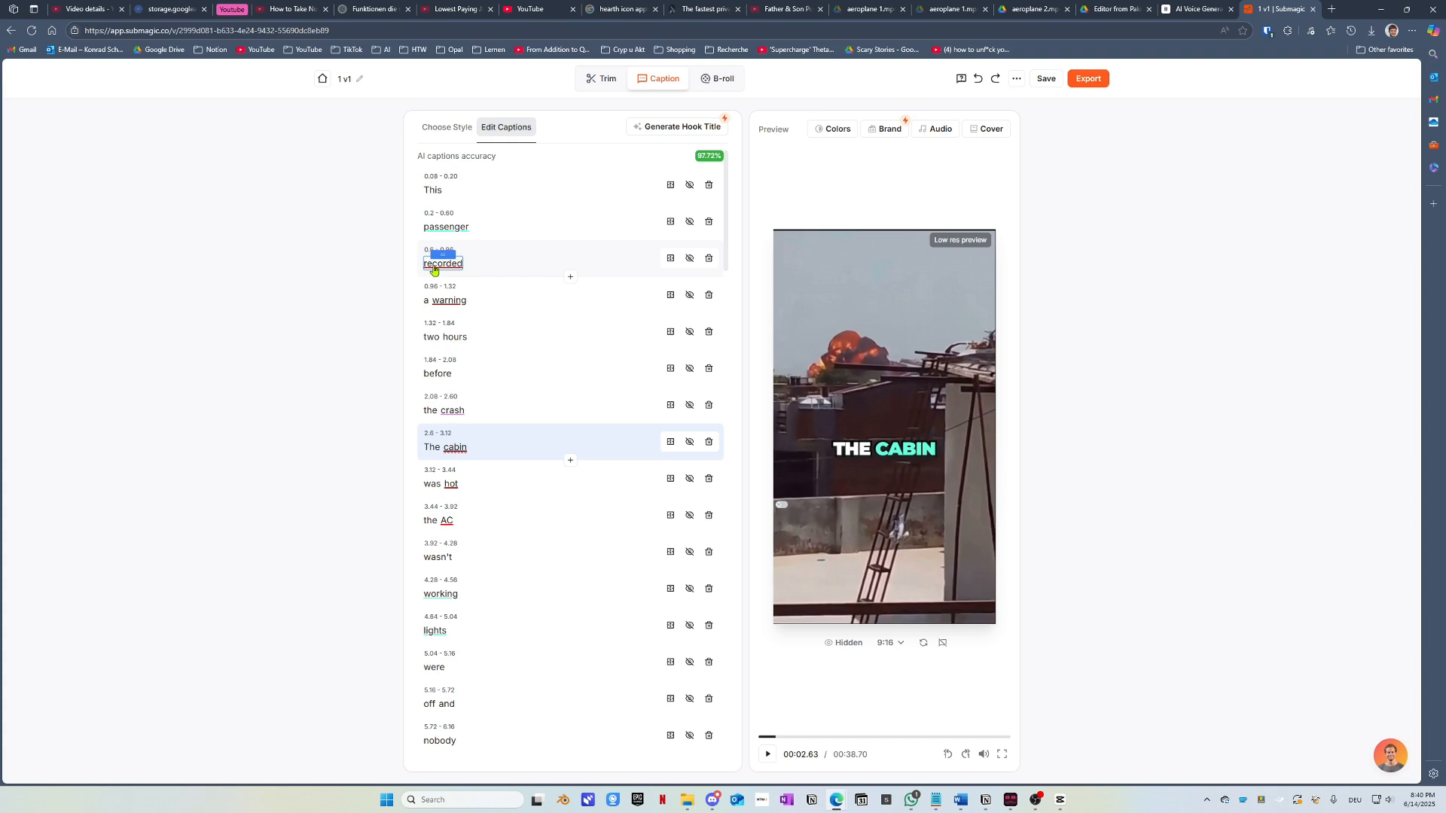
pyautogui.click(453, 410)
pyautogui.moveTo(421, 412)
pyautogui.mouseDown()
pyautogui.moveTo(339, 369)
pyautogui.moveTo(445, 299)
pyautogui.moveTo(435, 285)
pyautogui.moveTo(431, 403)
pyautogui.moveTo(445, 415)
pyautogui.mouseUp()
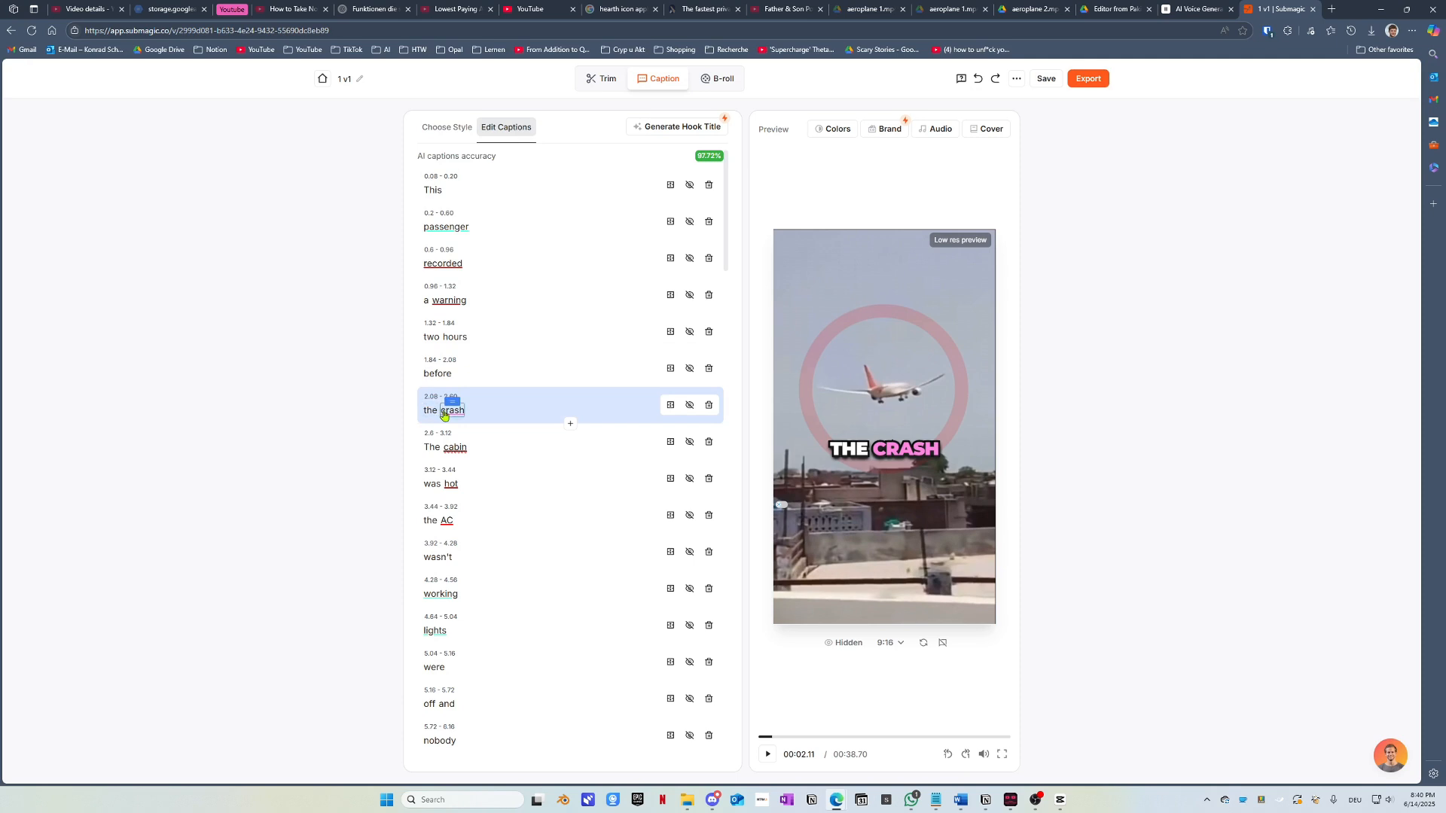
pyautogui.moveTo(444, 415); pyautogui.dragTo(442, 604)
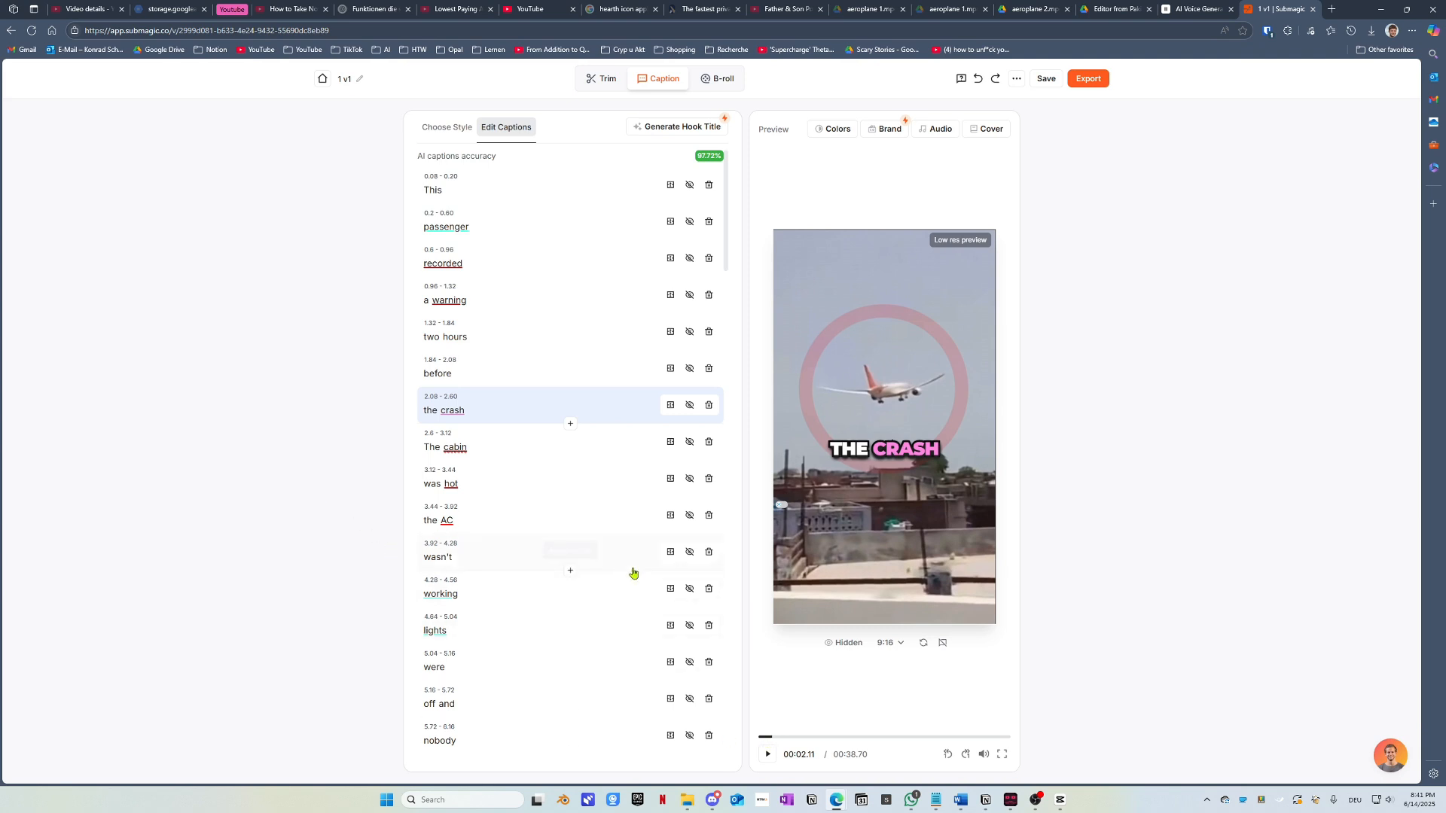
pyautogui.moveTo(772, 740); pyautogui.dragTo(758, 739)
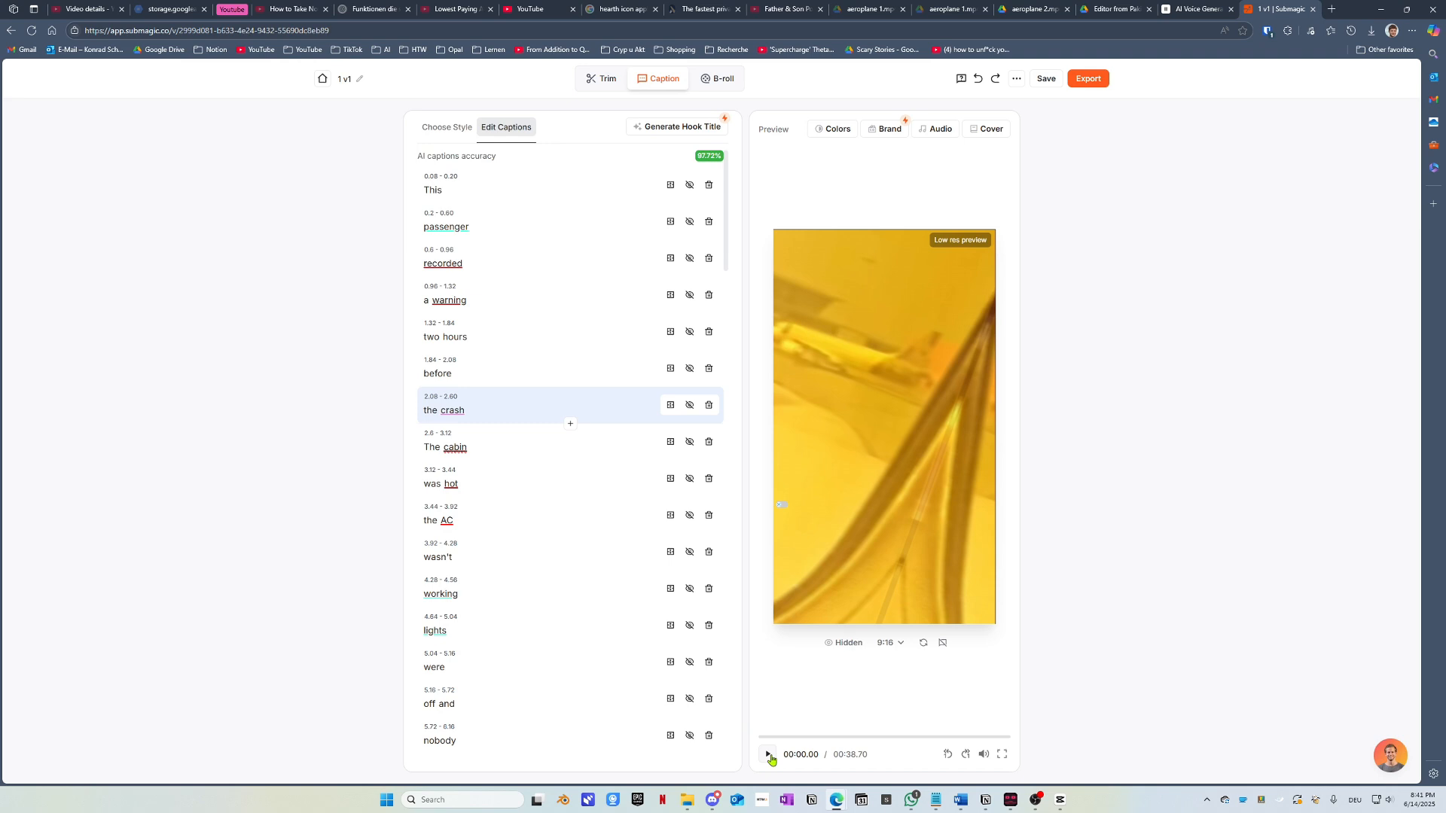
# Step: Split 'and' off the 'off and' caption onto its own line at 5.44–5.72
pyautogui.click(770, 755)
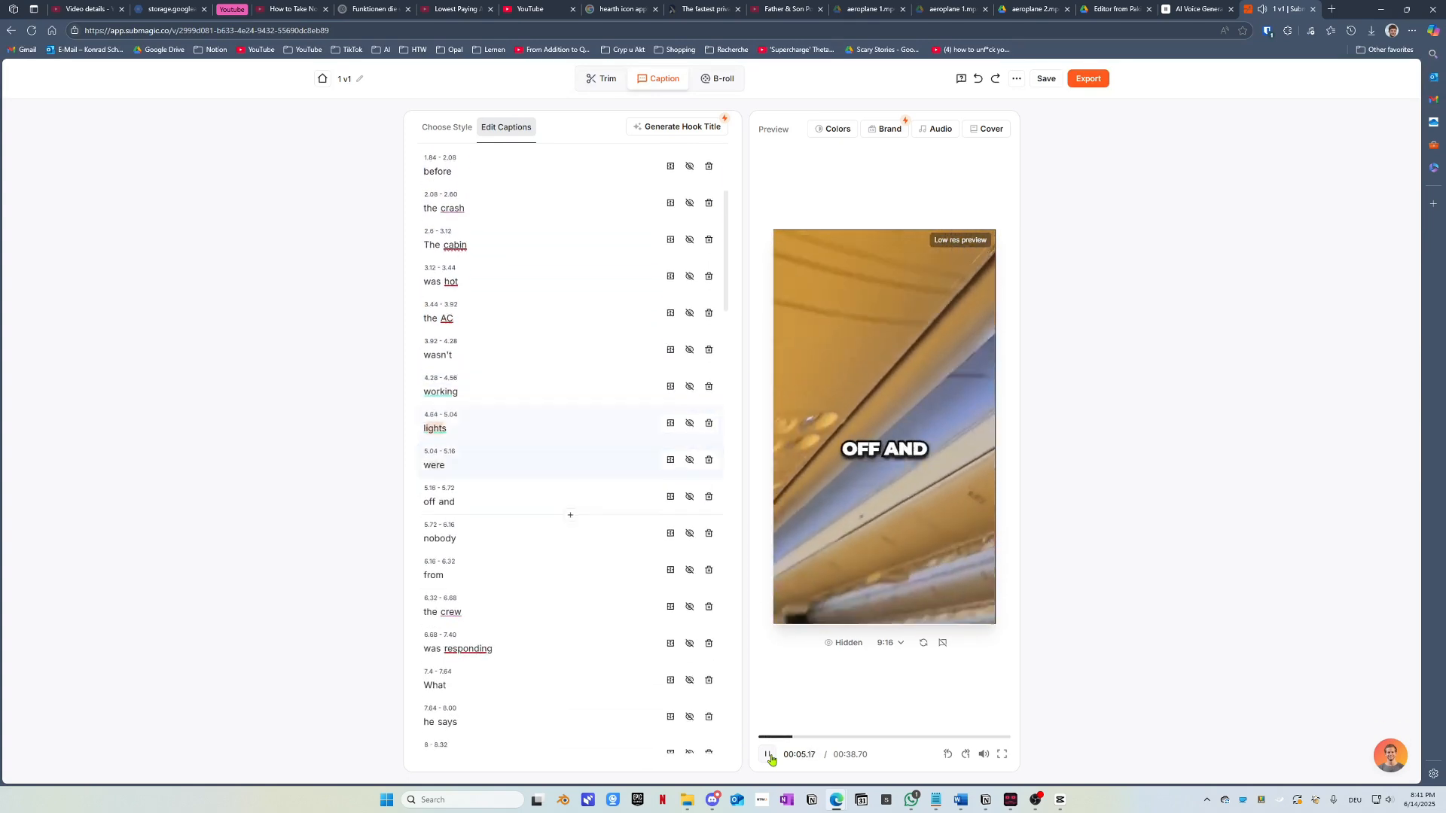
pyautogui.click(770, 756)
pyautogui.click(434, 385)
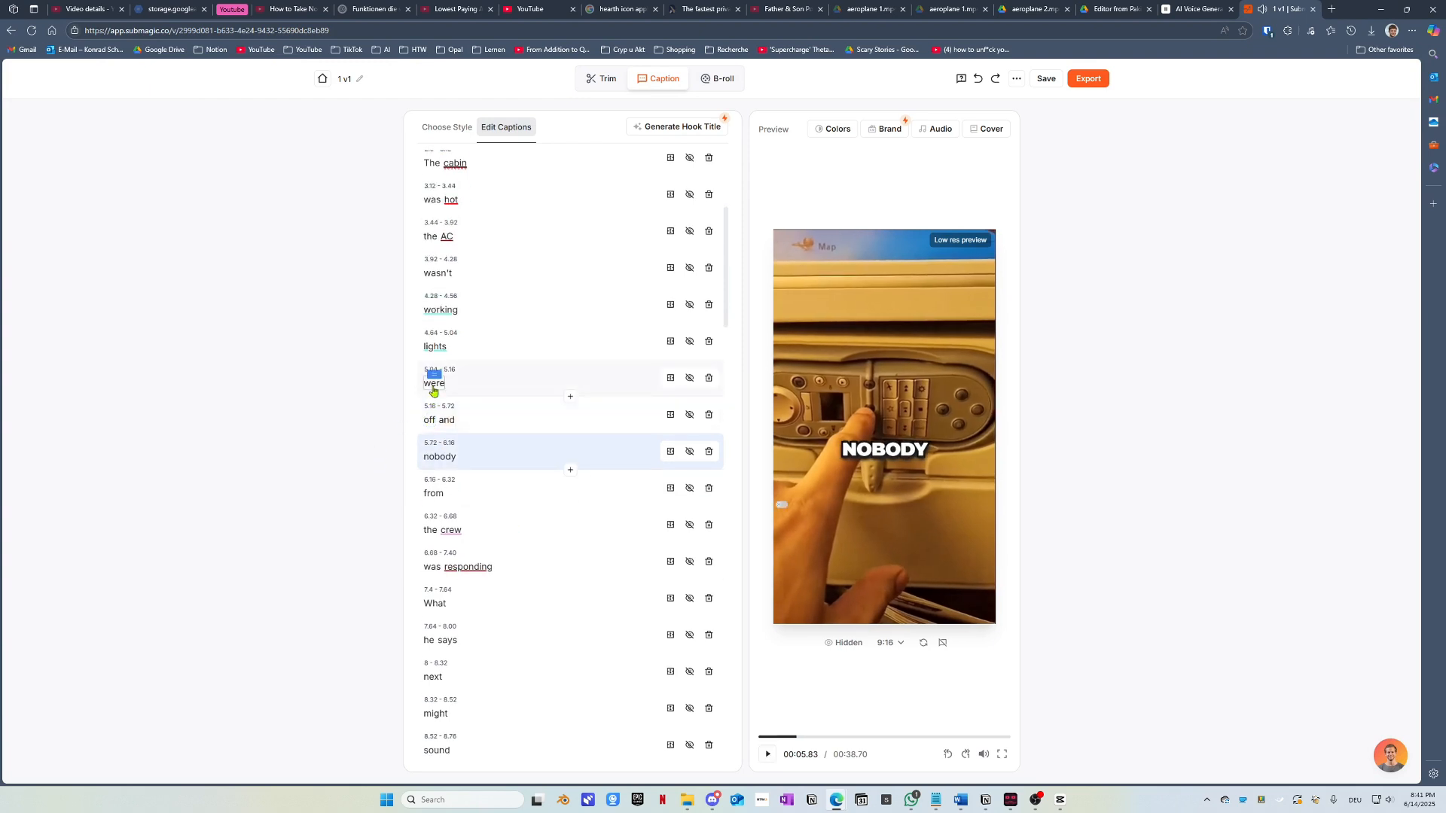
pyautogui.click(430, 417)
pyautogui.click(431, 421)
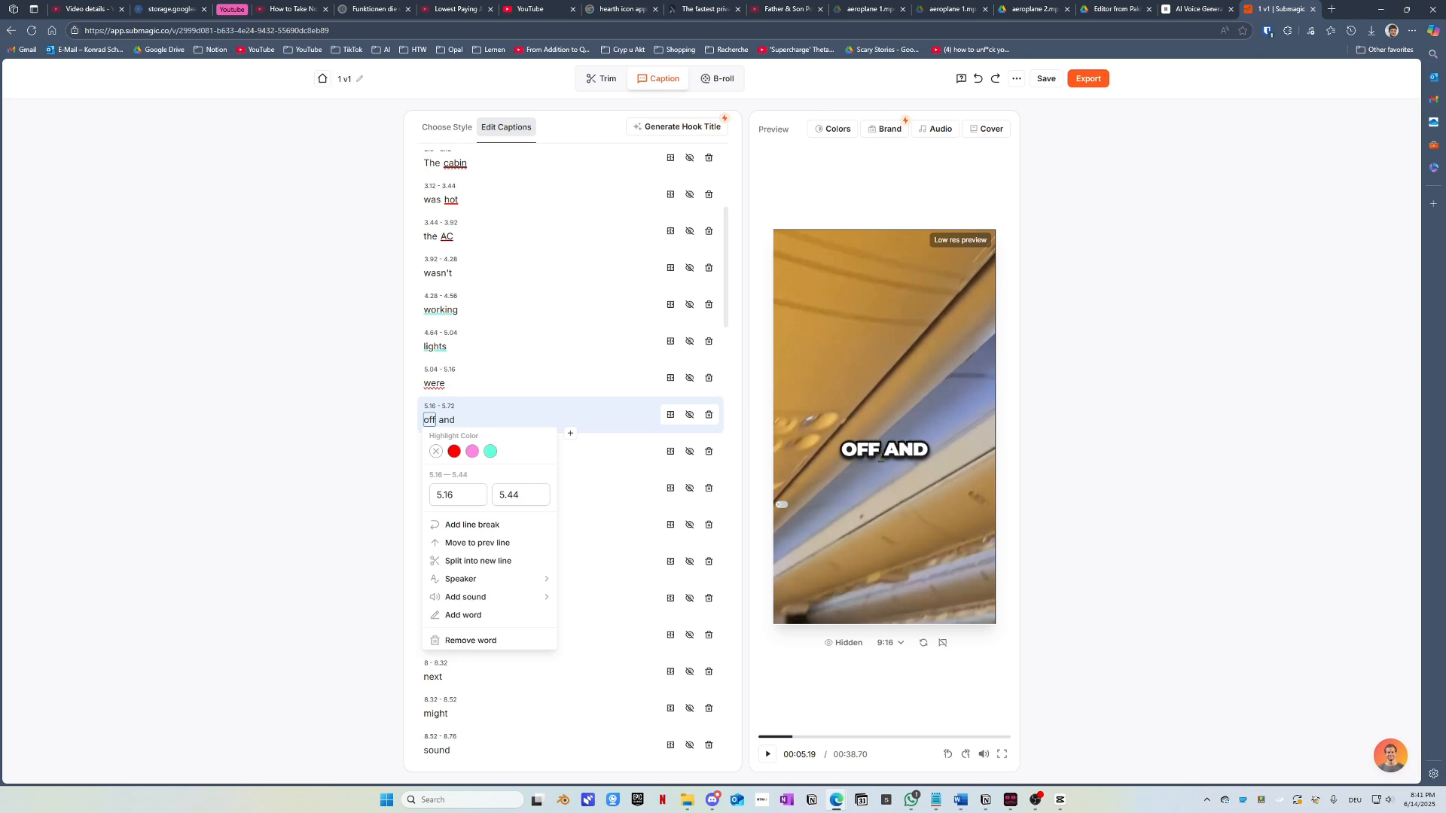
pyautogui.click(447, 420)
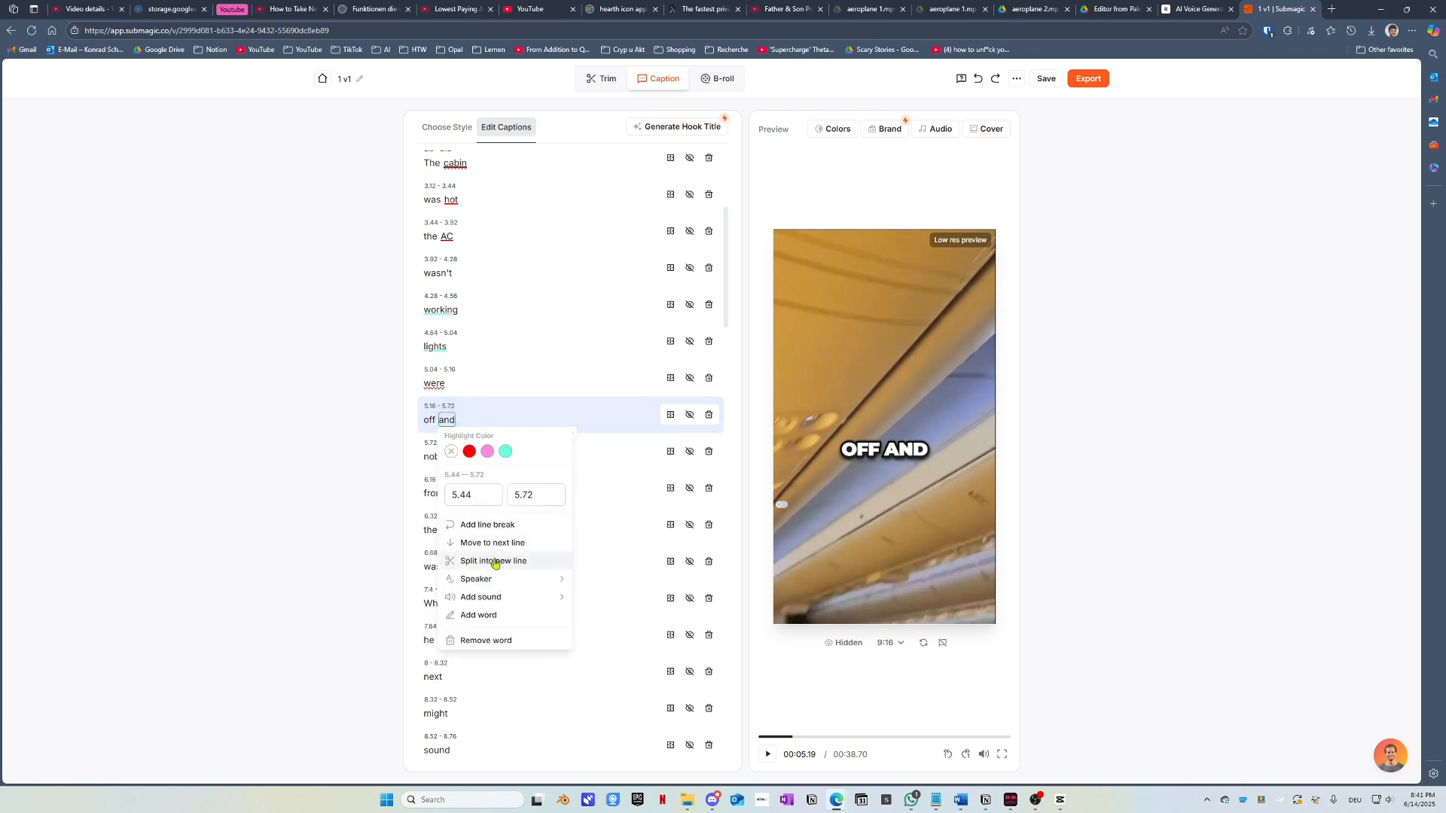
pyautogui.click(495, 562)
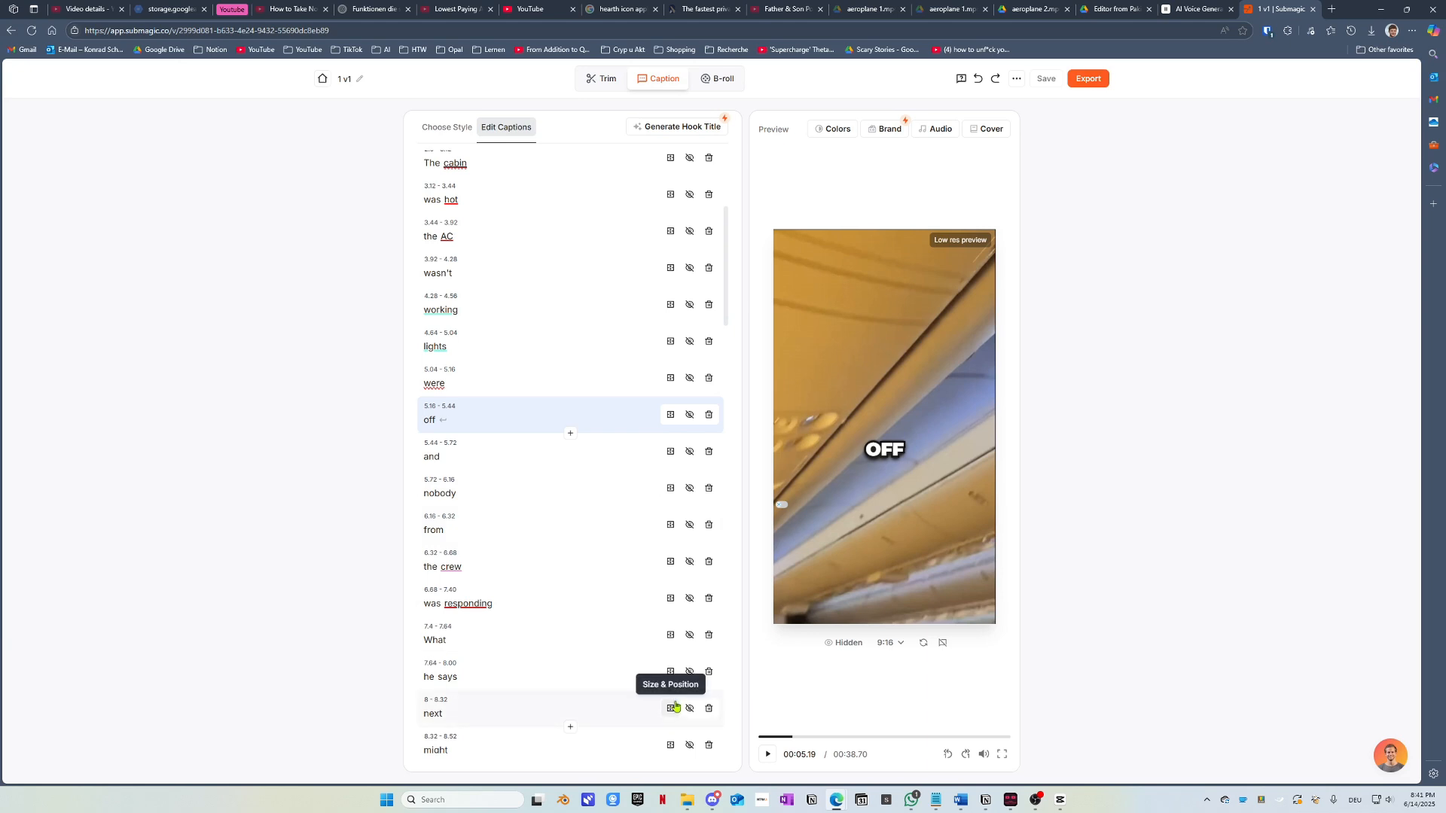
pyautogui.click(760, 737)
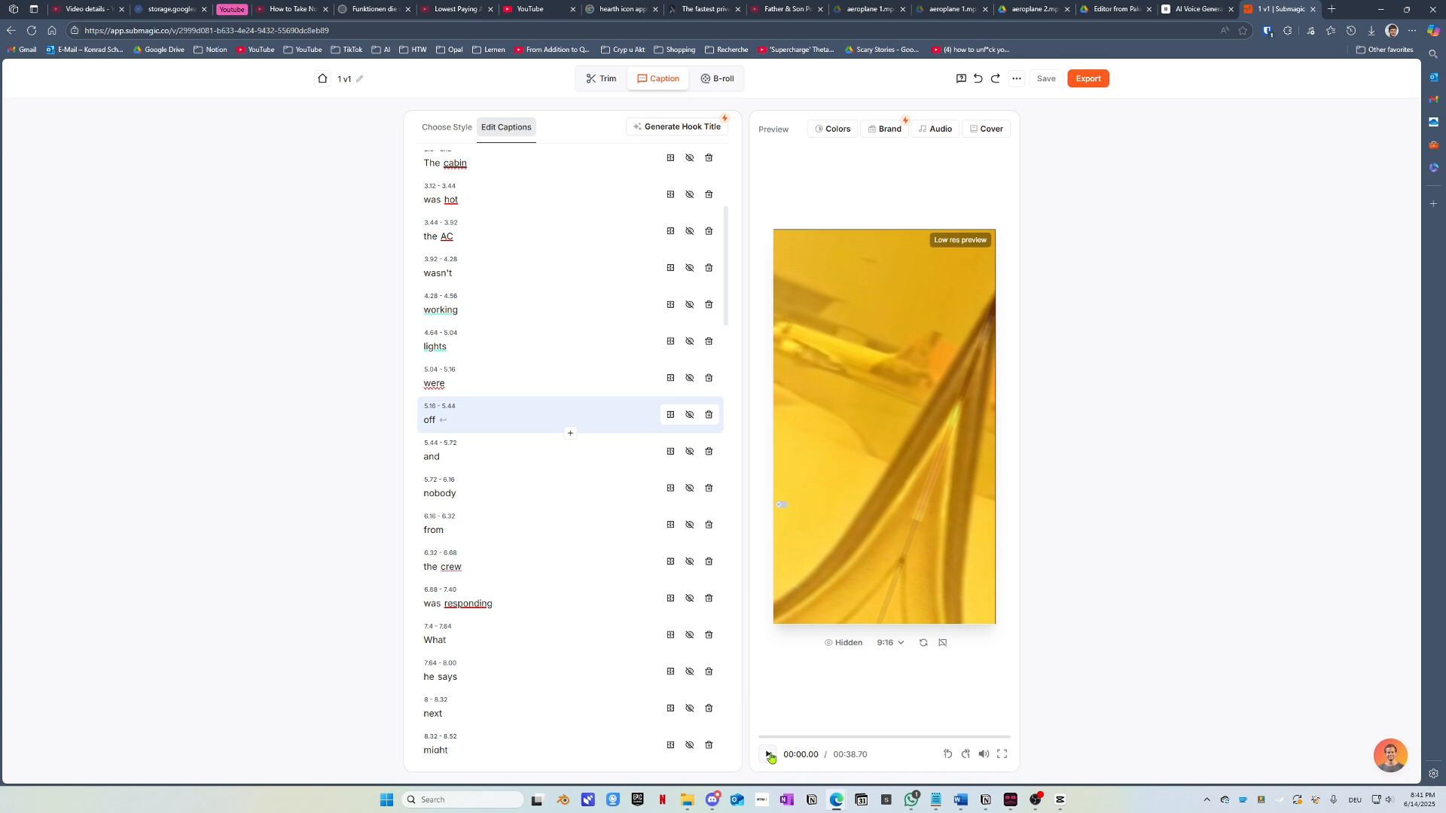
# Step: Preview the captions and check the options for 'working' and 'lights', leaving them unchanged
pyautogui.click(769, 756)
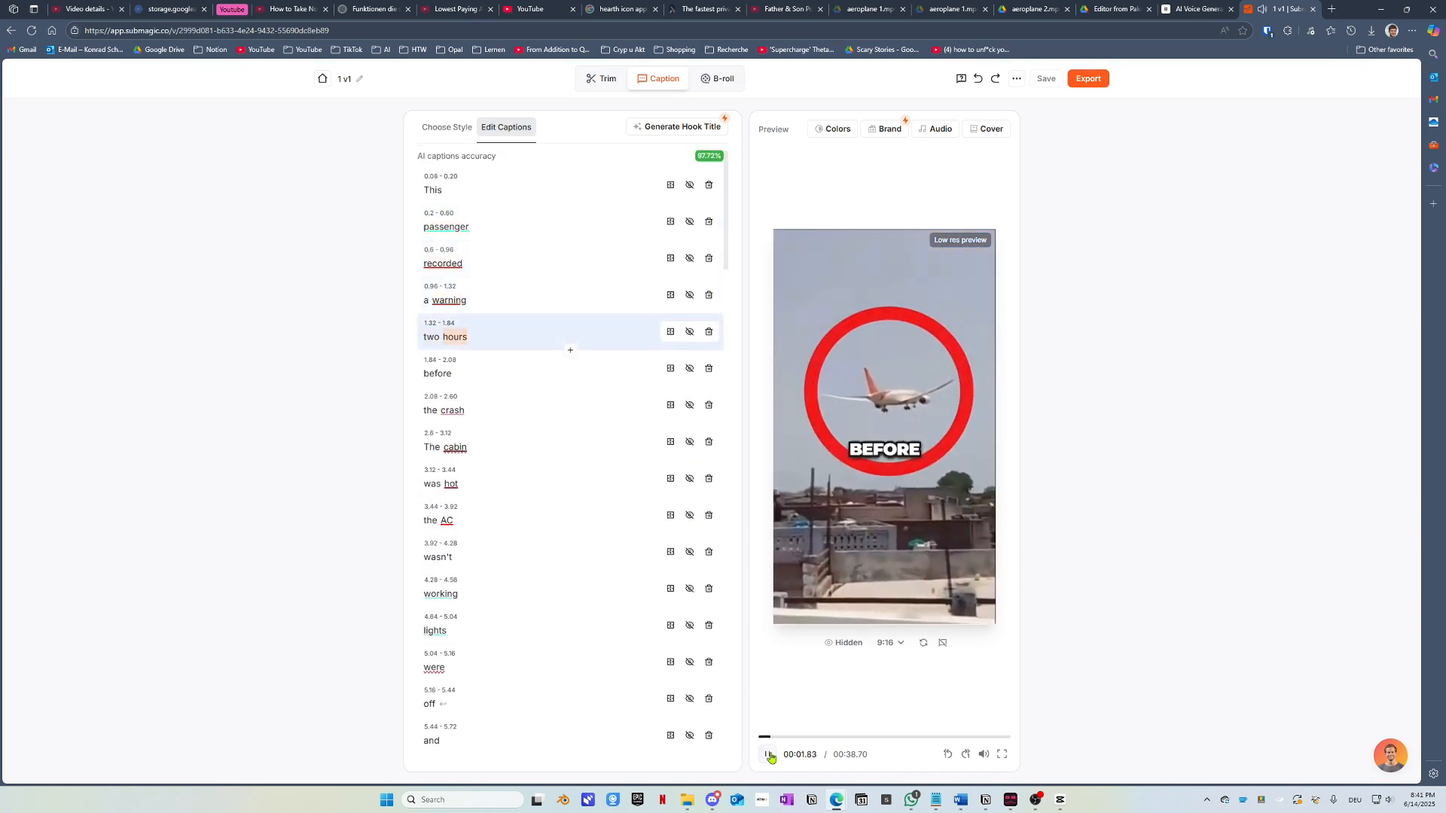
pyautogui.click(769, 756)
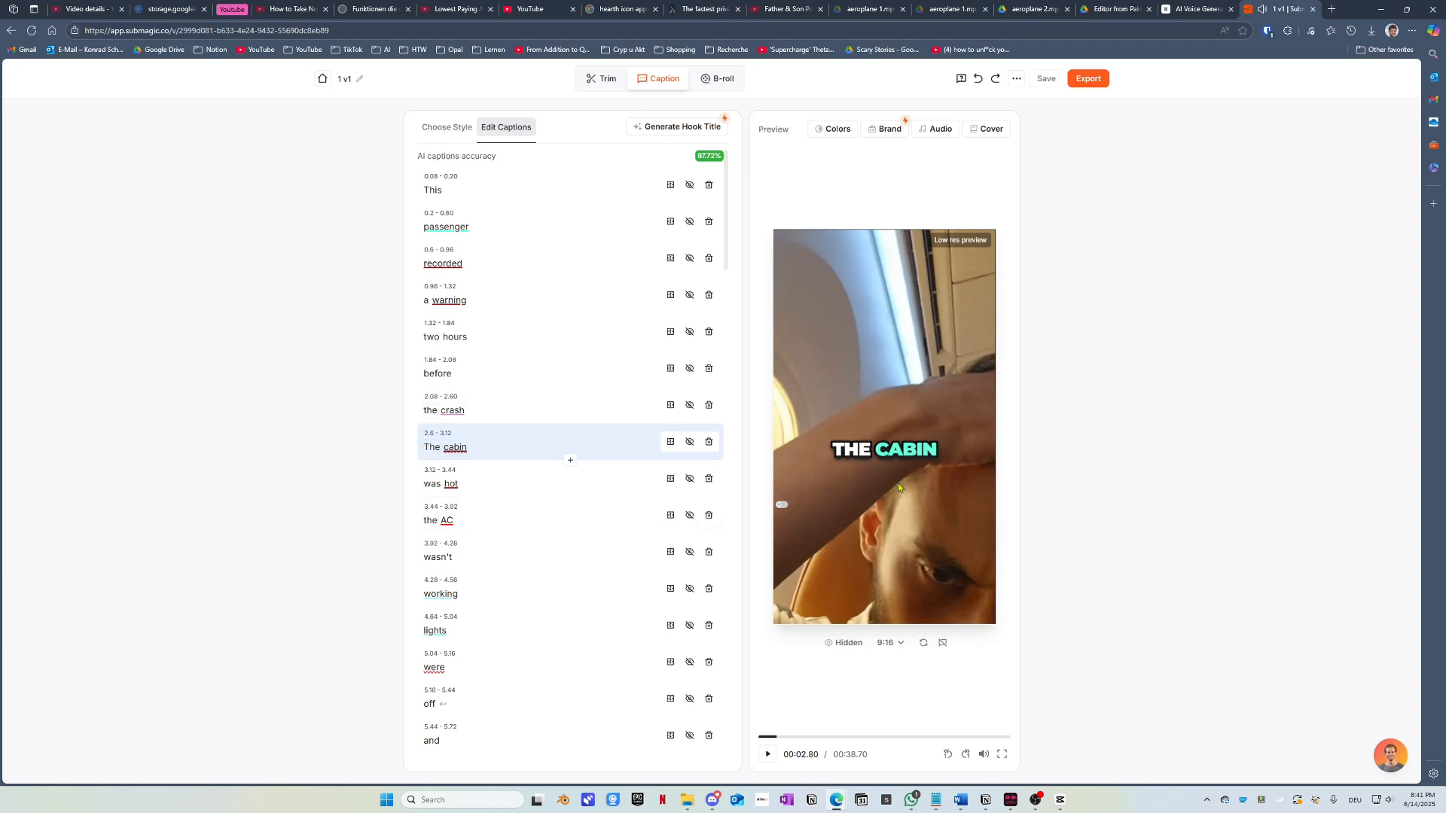
pyautogui.click(769, 756)
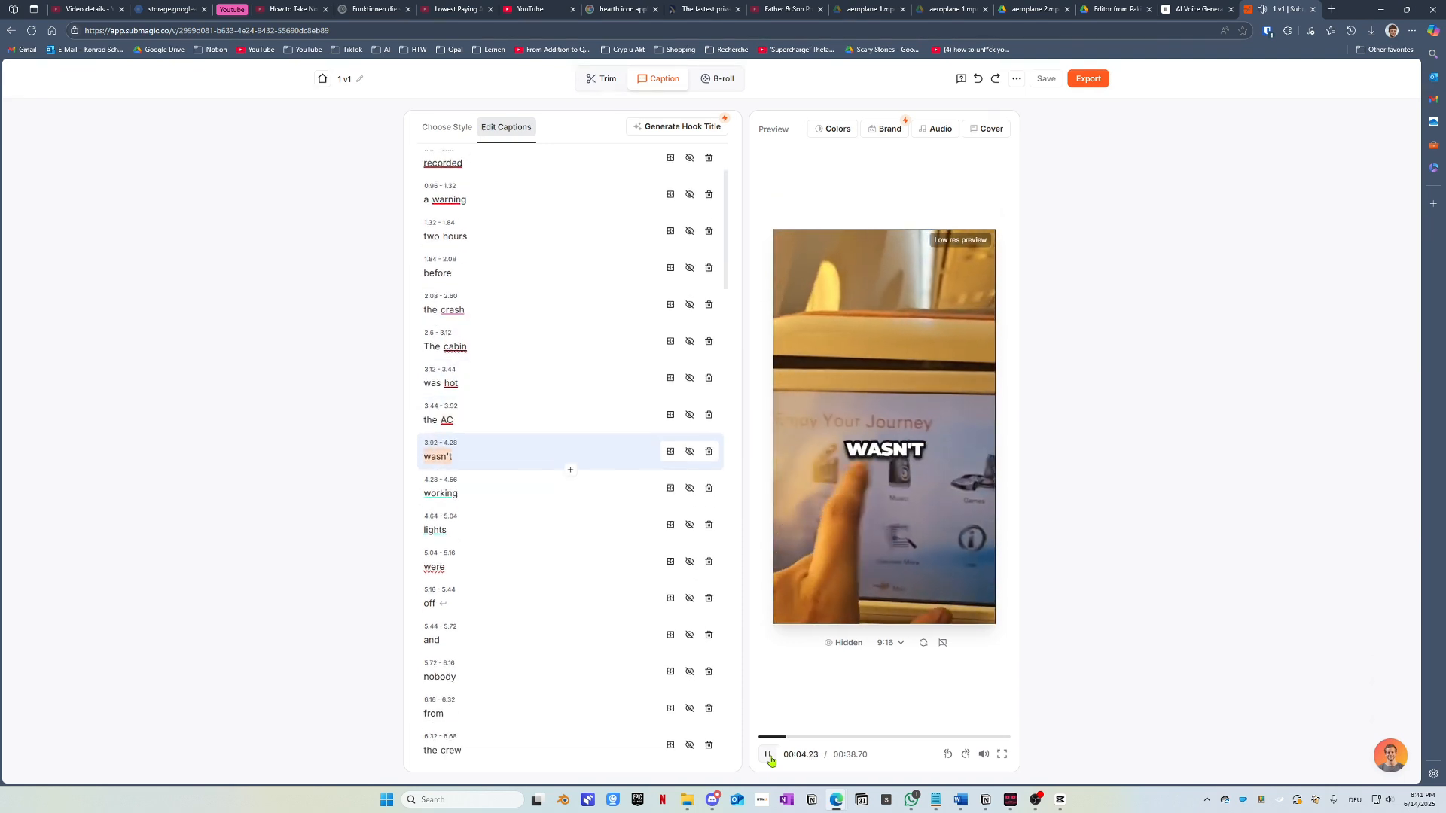
pyautogui.click(769, 756)
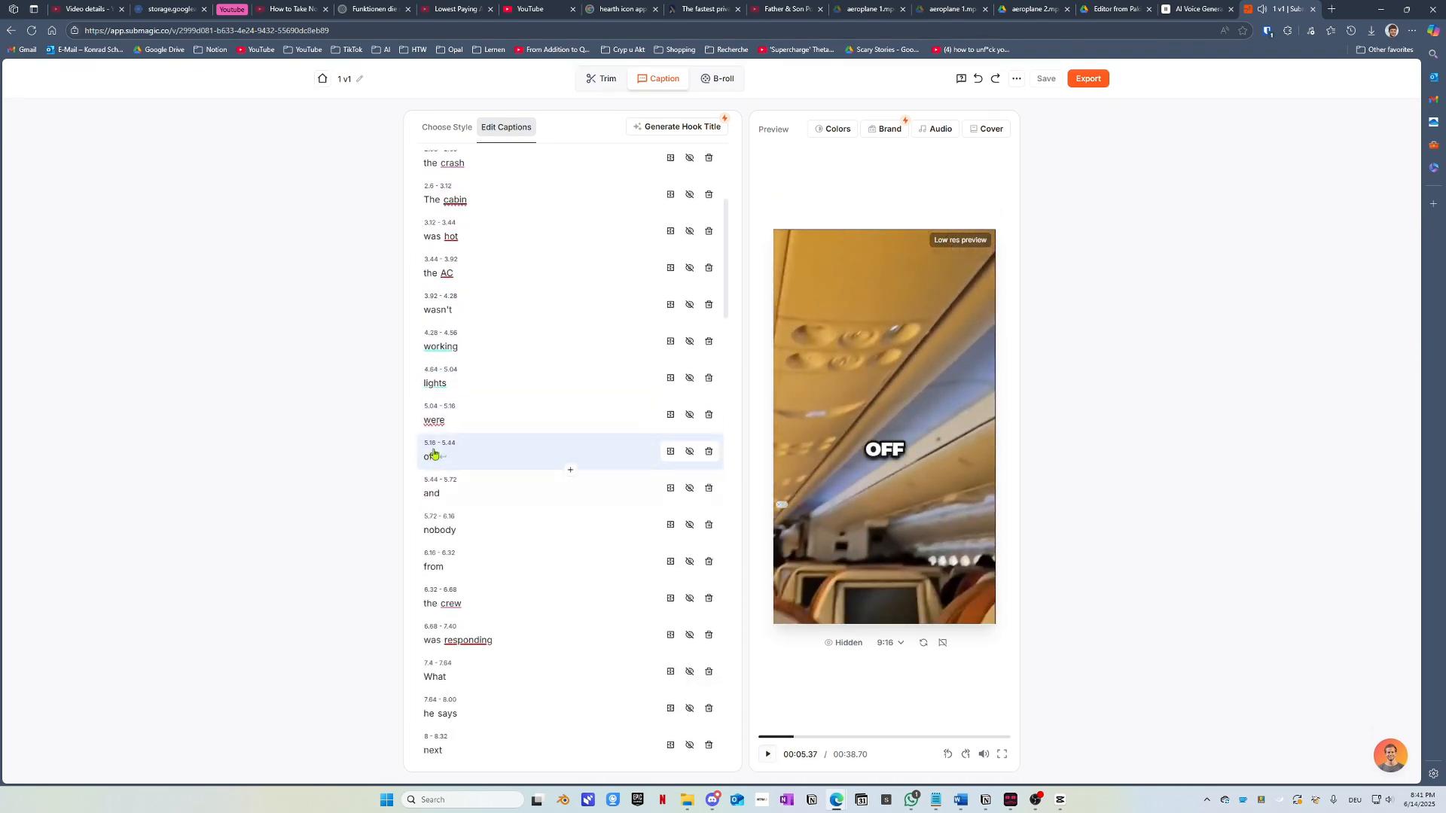
pyautogui.click(441, 347)
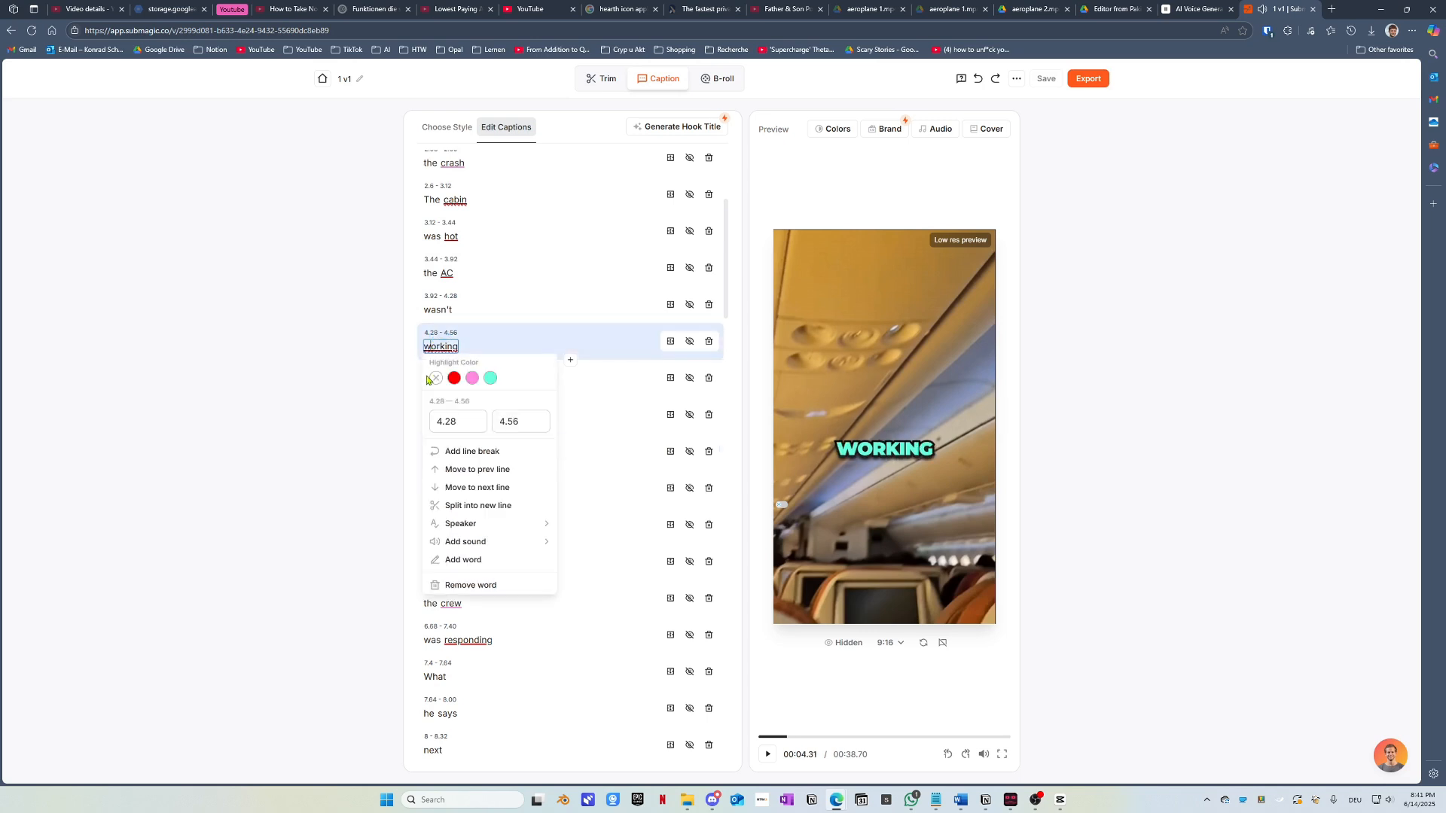
pyautogui.click(349, 372)
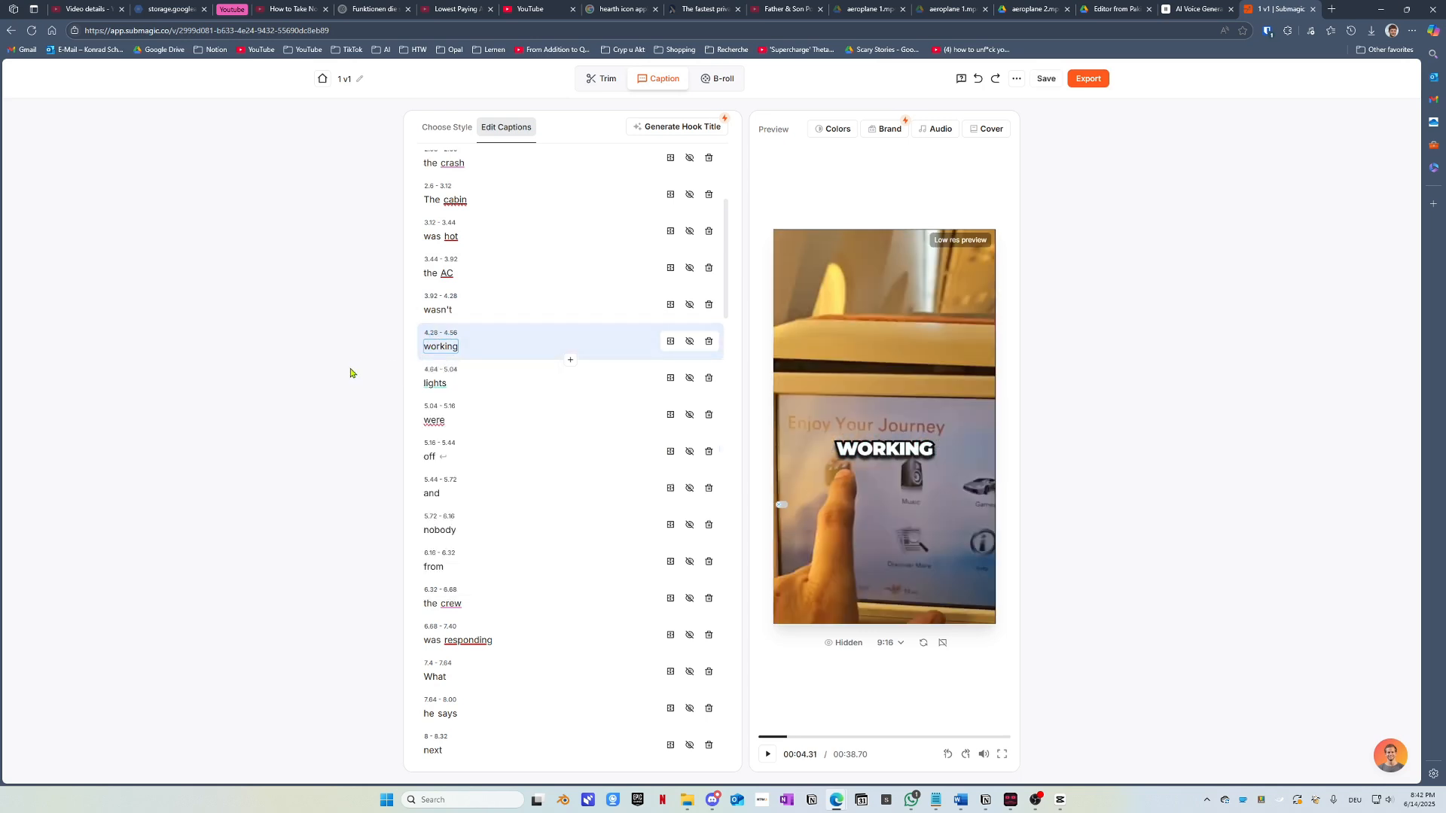
pyautogui.click(436, 383)
pyautogui.click(344, 402)
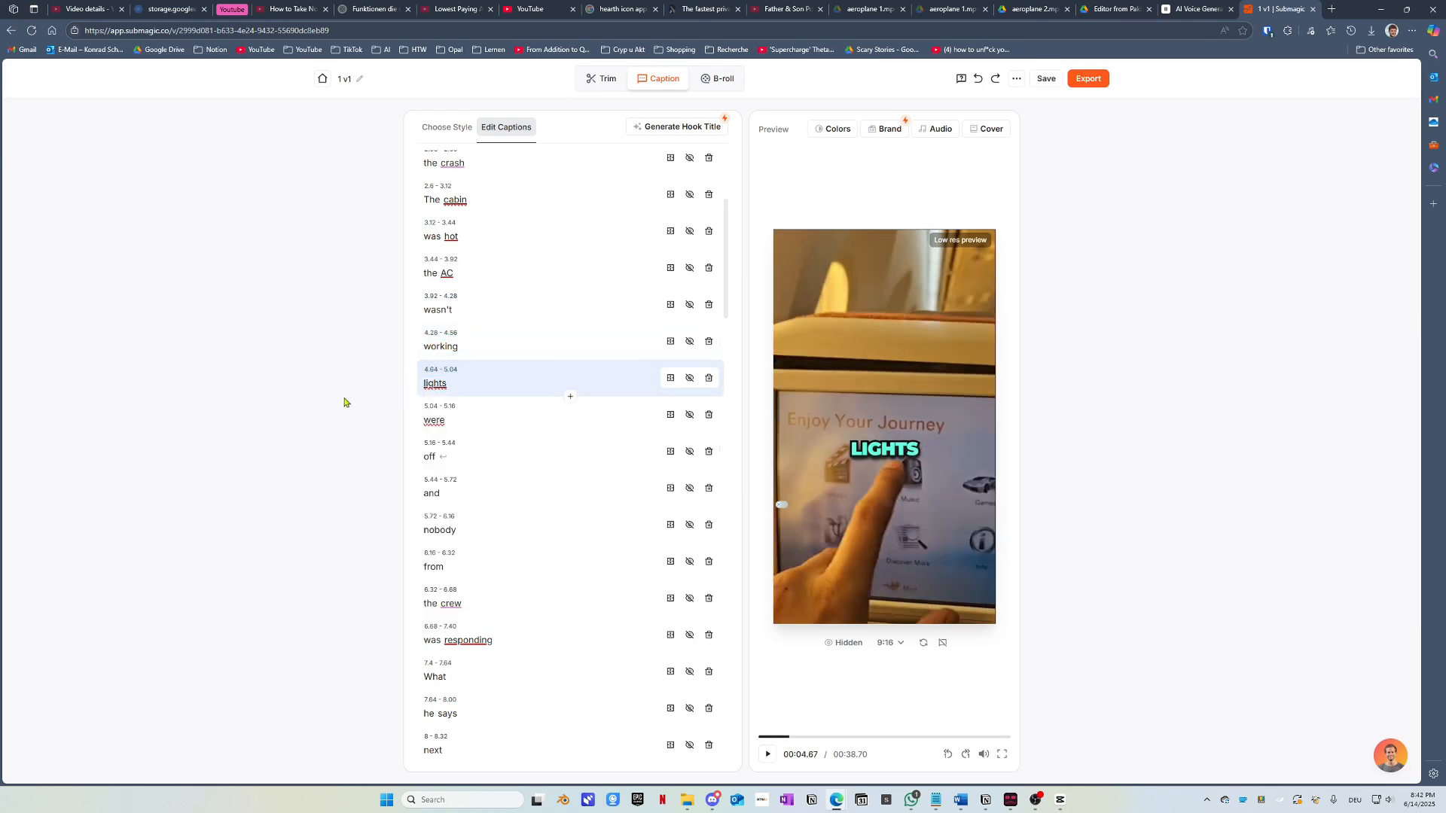
# Step: Change the 'AC' highlight from red to pink and replay from 'The cabin'
pyautogui.click(448, 274)
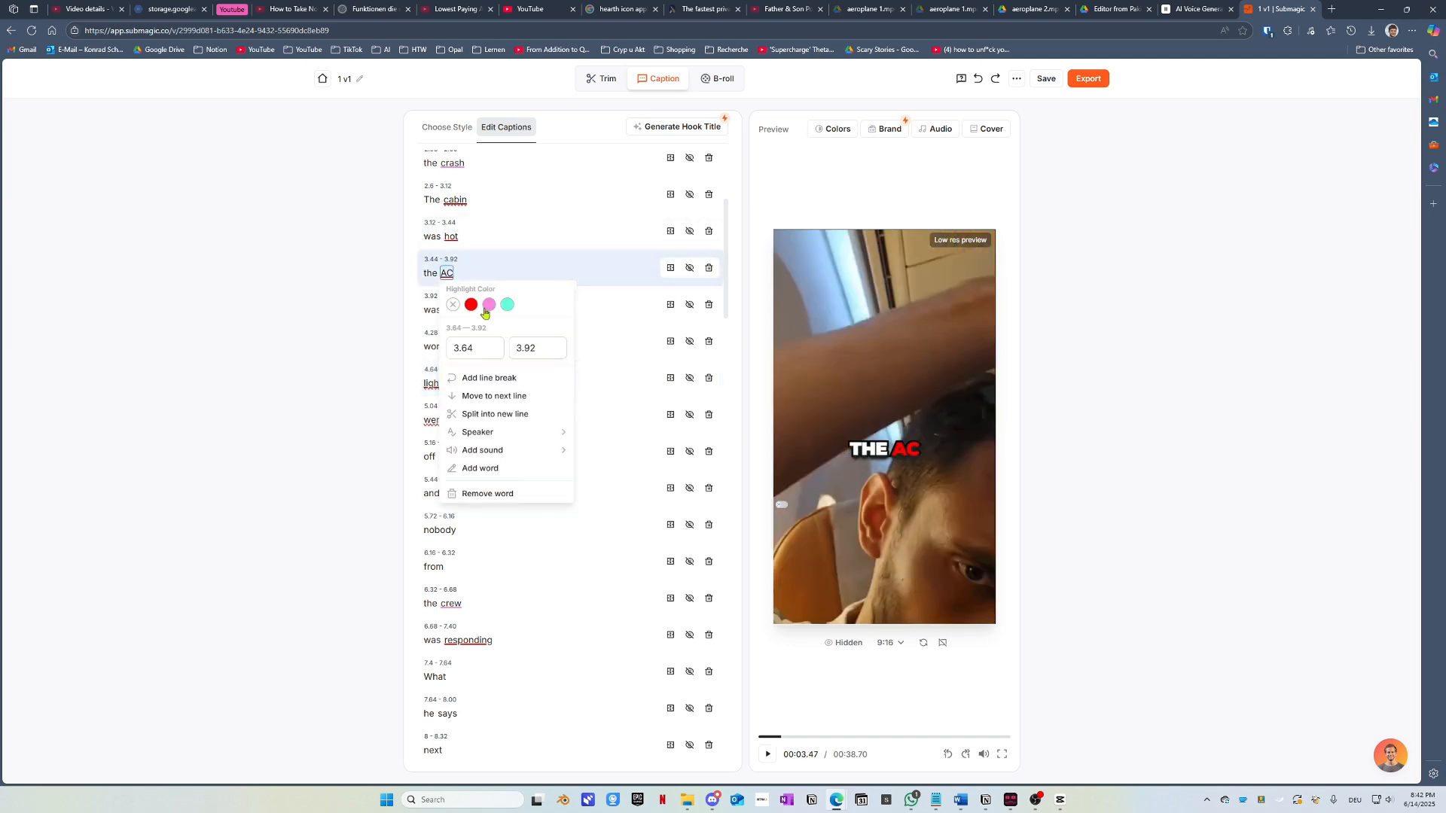
pyautogui.click(489, 304)
pyautogui.click(374, 299)
pyautogui.scroll(1, 451, 294)
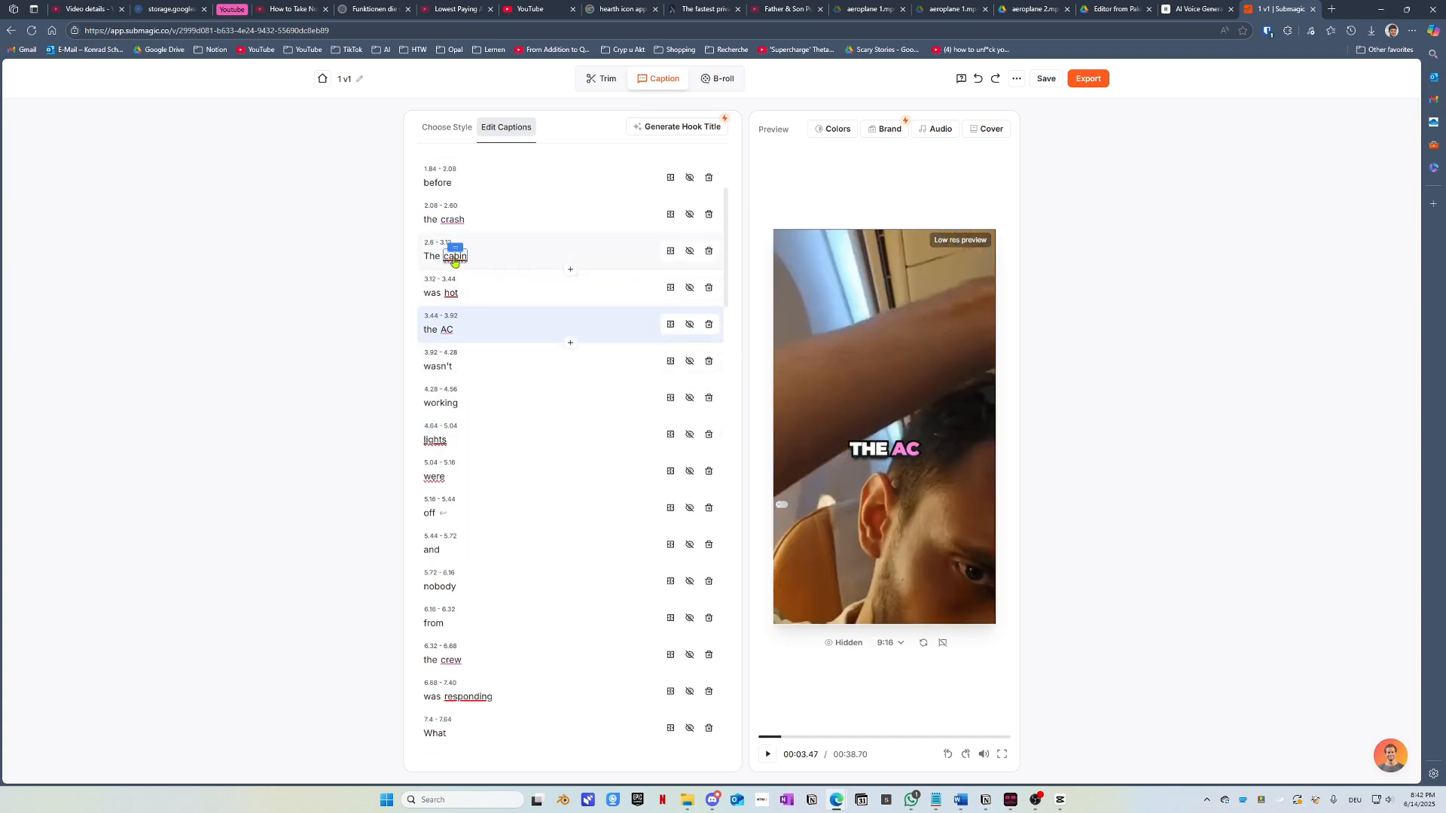
pyautogui.click(455, 254)
pyautogui.click(370, 290)
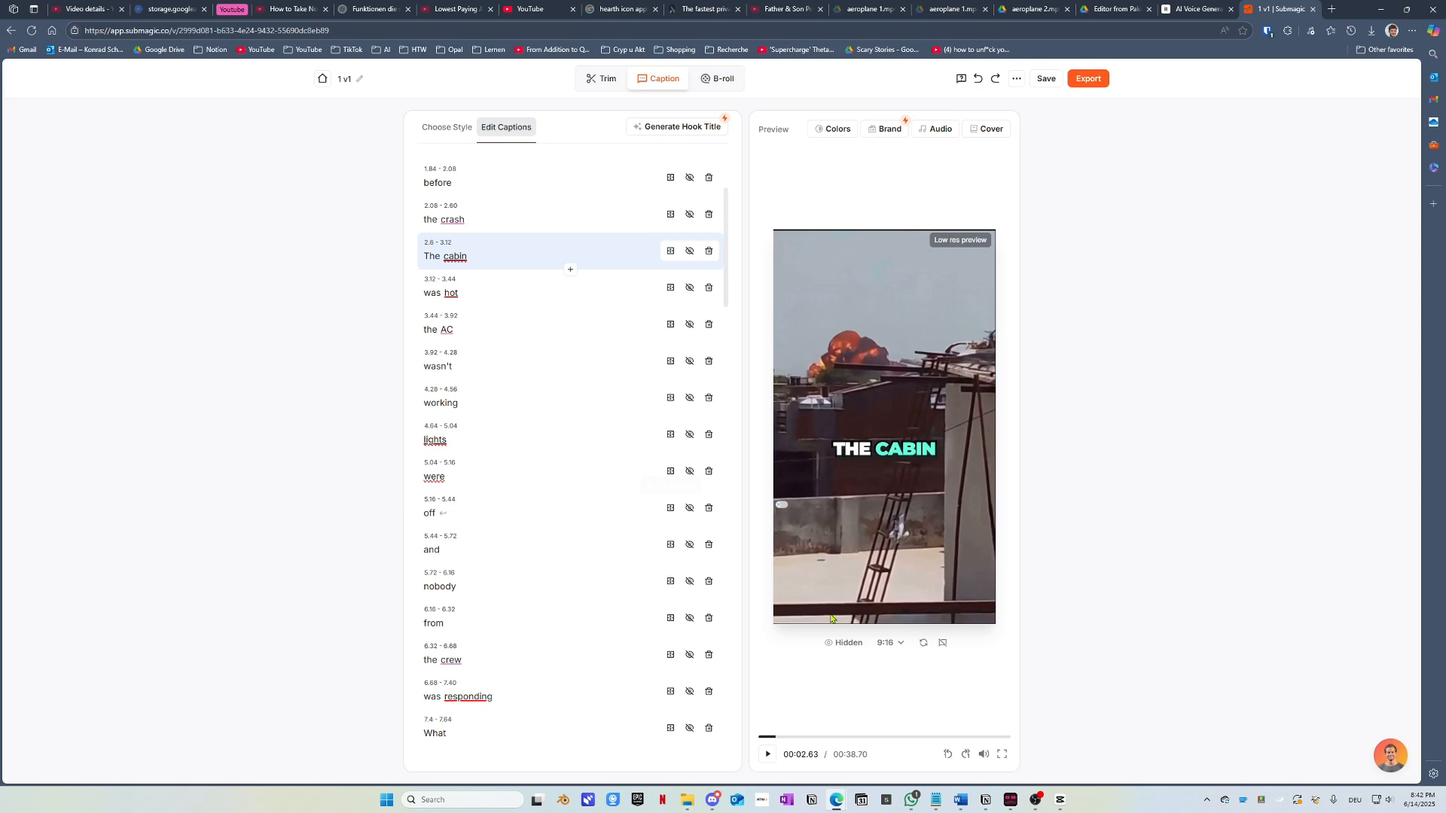
pyautogui.click(766, 755)
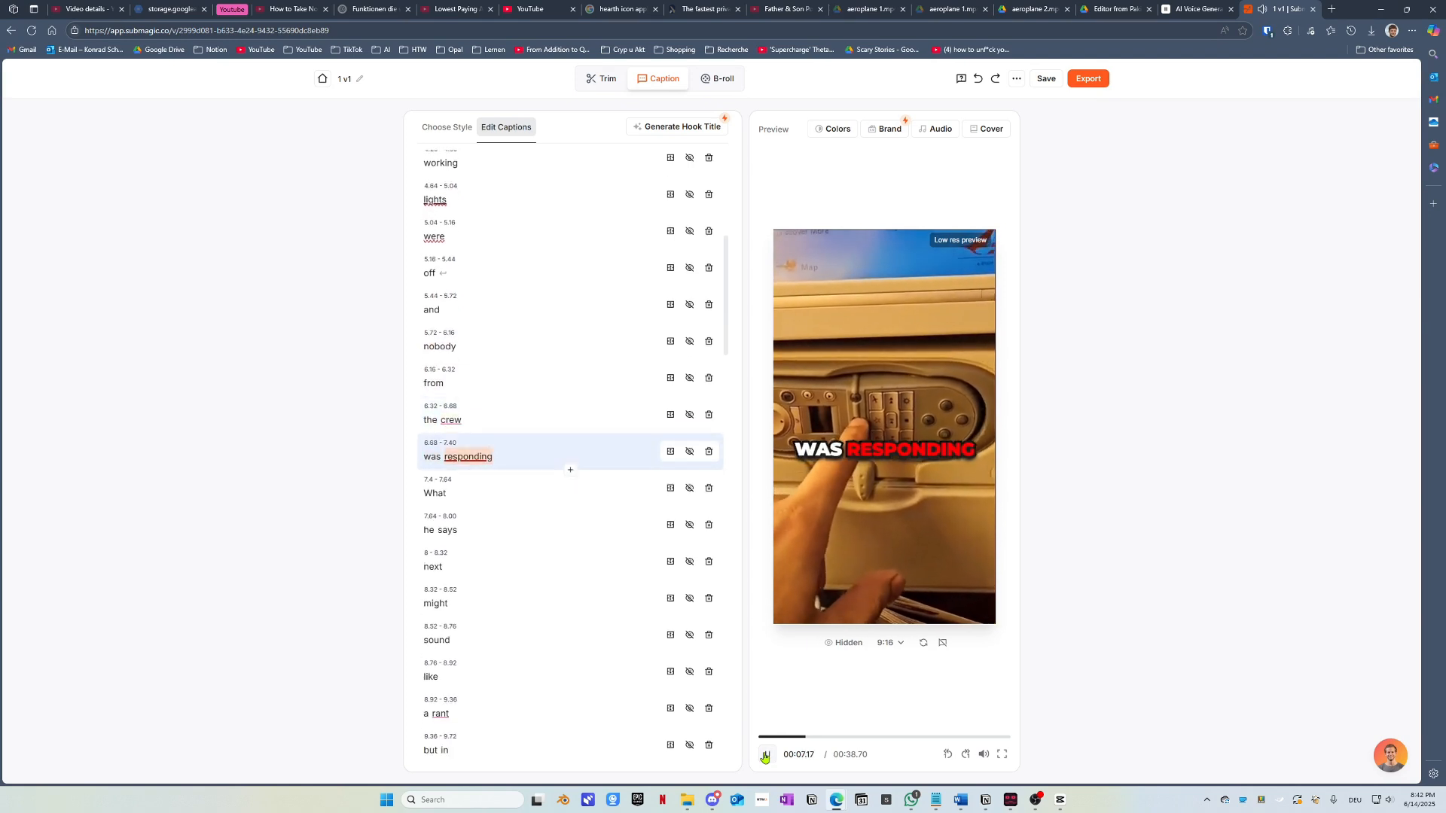
pyautogui.click(766, 756)
# Step: Change the 'responding' highlight from red to pink
pyautogui.click(451, 419)
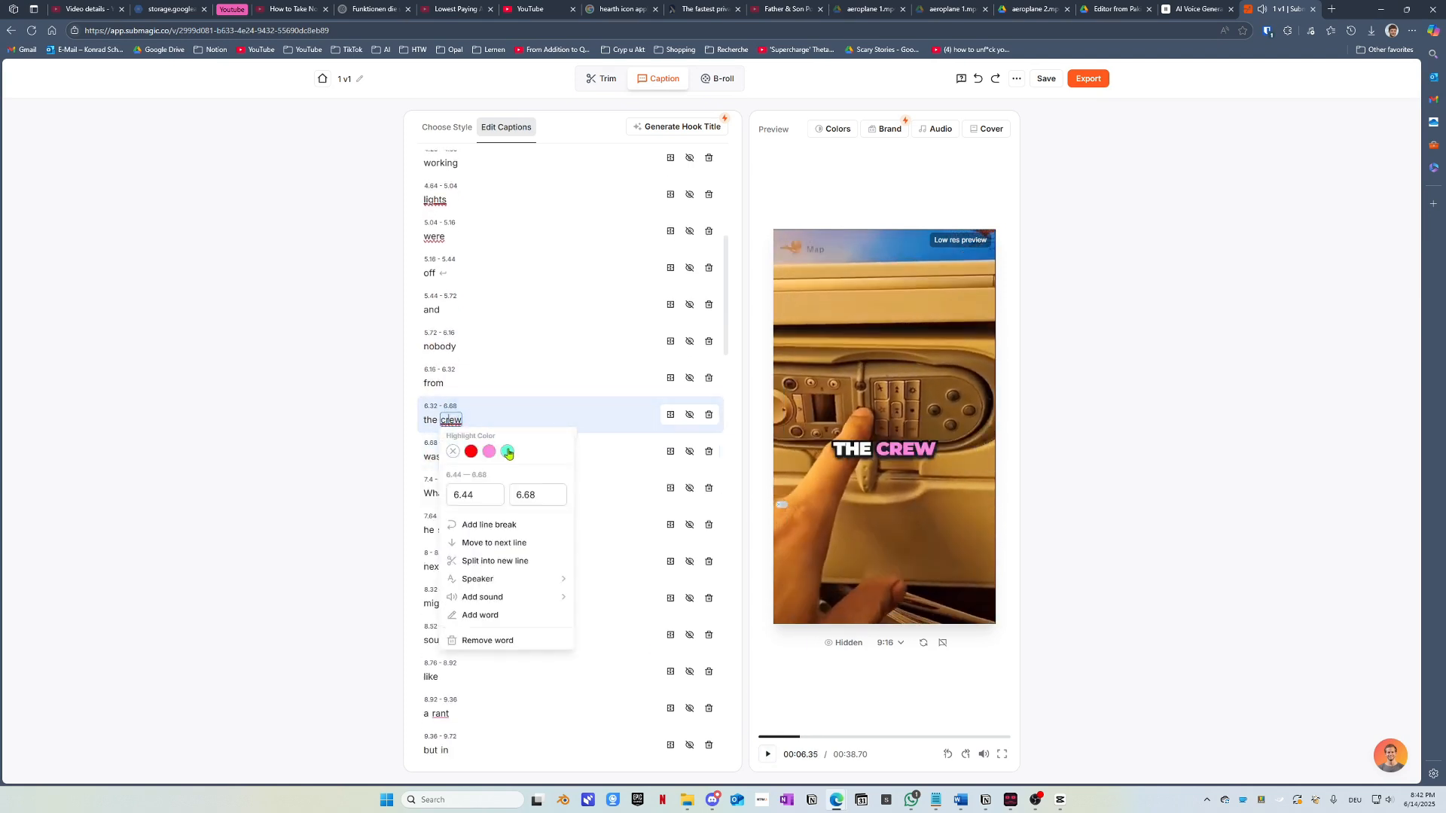
pyautogui.click(306, 416)
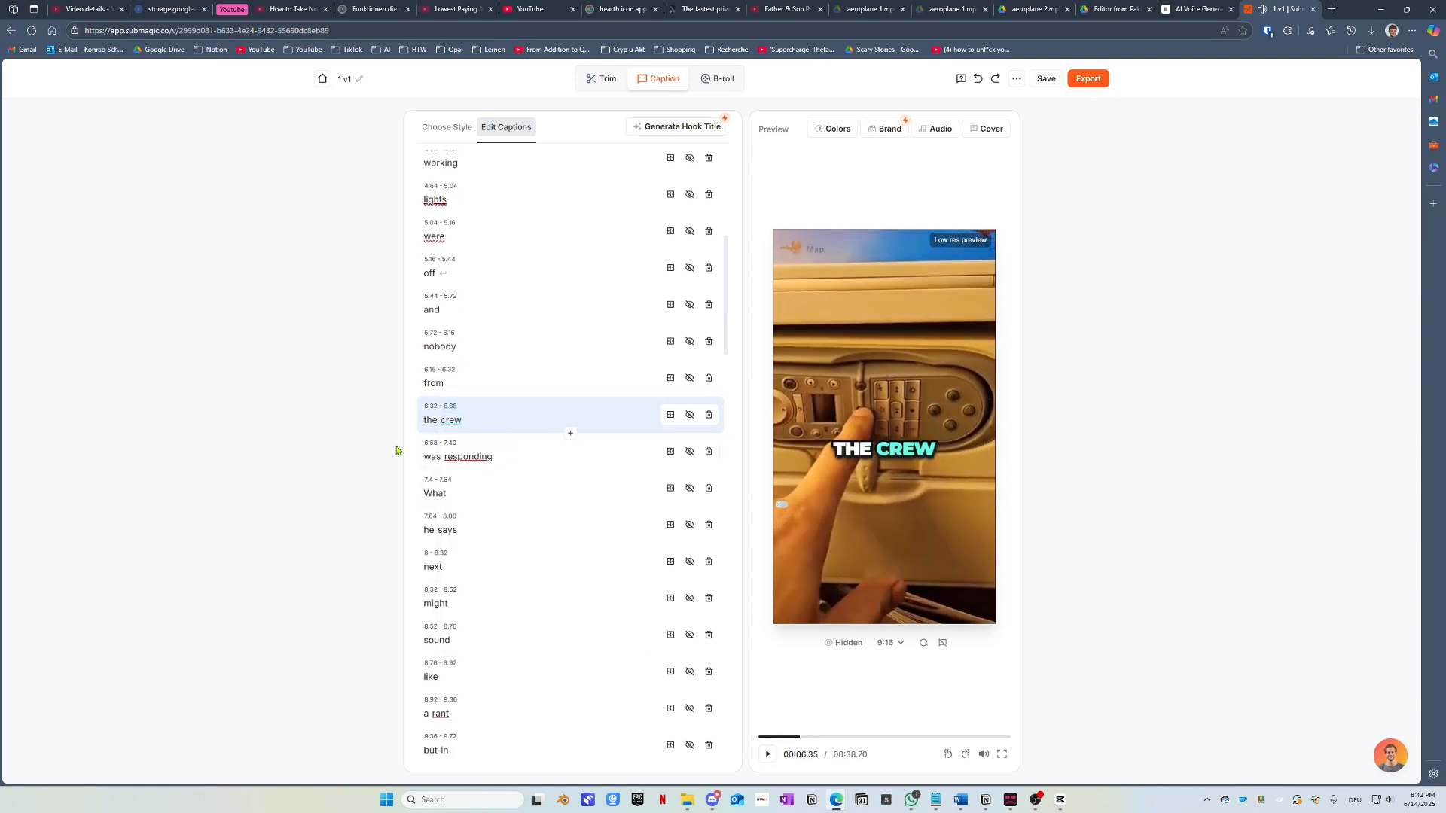
pyautogui.click(766, 755)
pyautogui.click(766, 756)
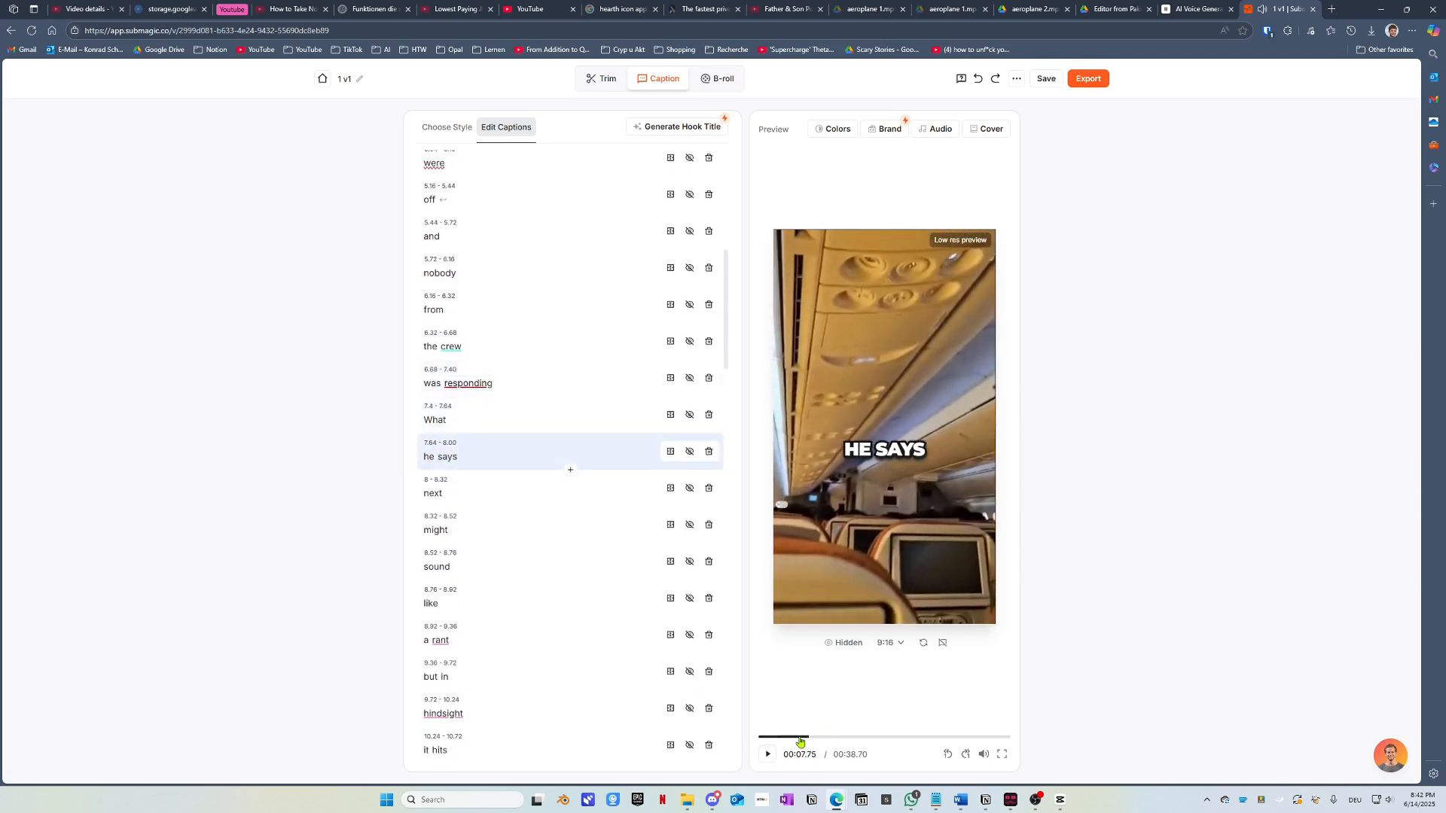
pyautogui.moveTo(801, 744); pyautogui.dragTo(797, 742)
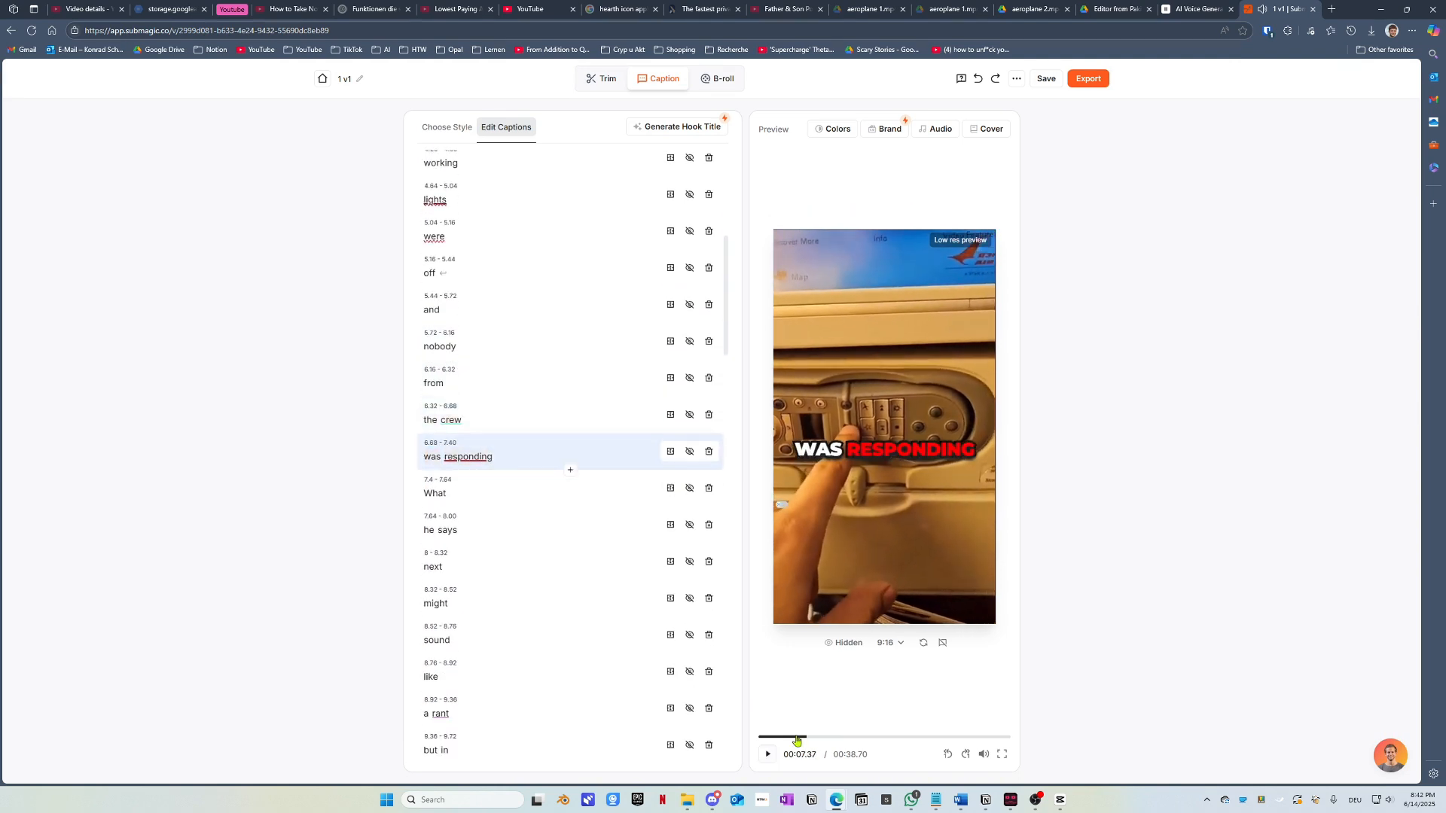
pyautogui.click(768, 755)
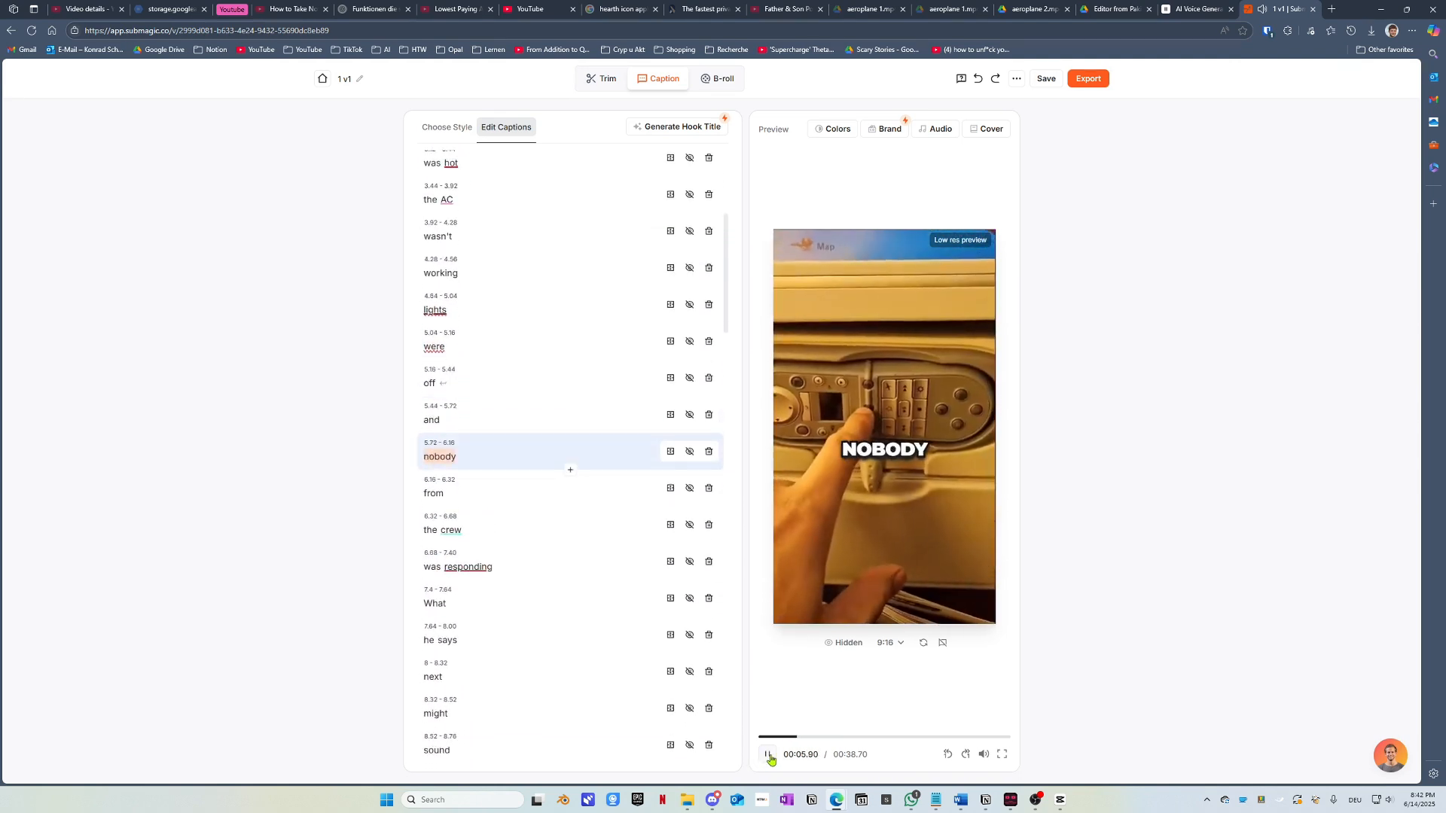
pyautogui.click(767, 755)
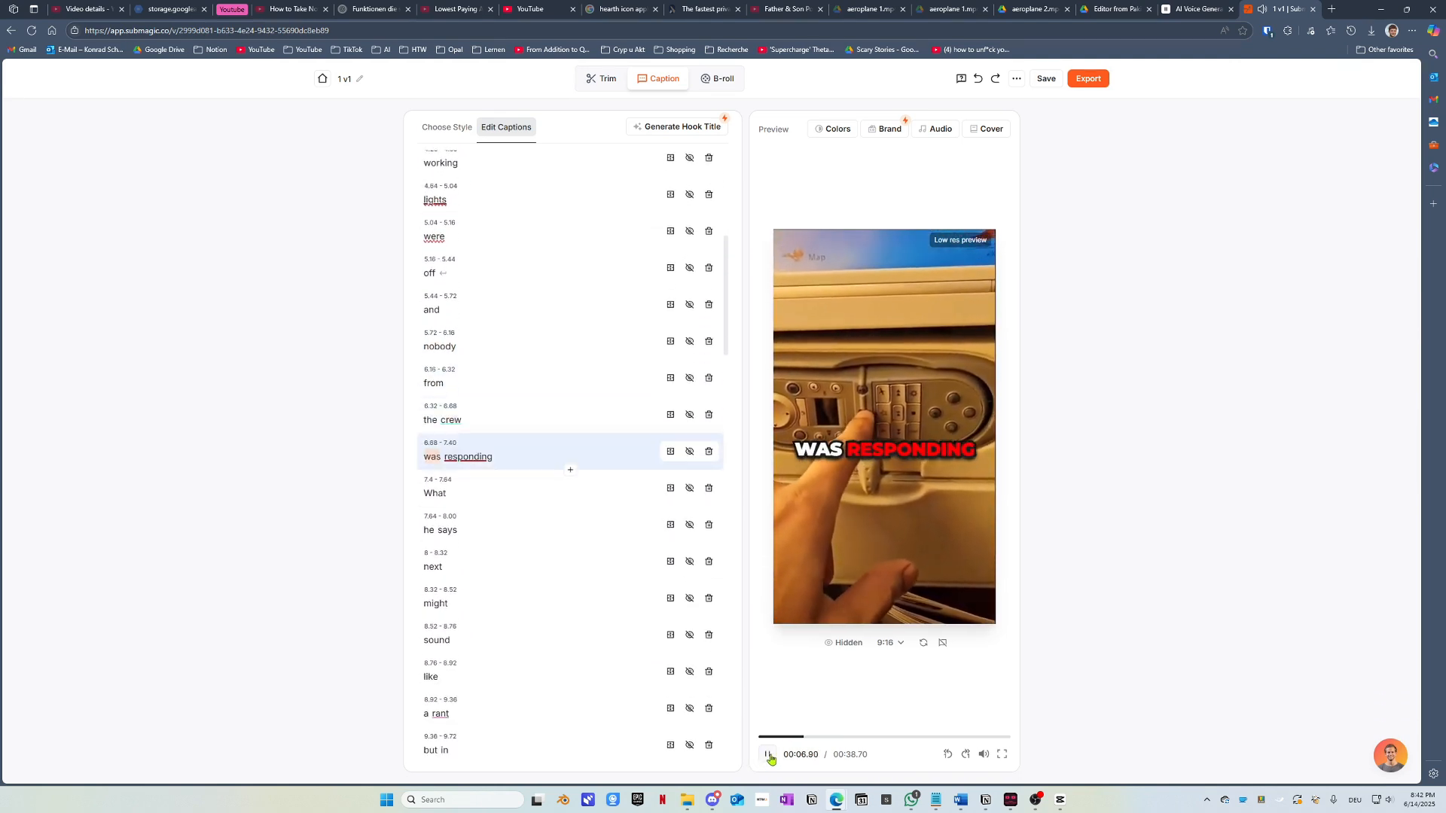
pyautogui.click(459, 460)
pyautogui.click(492, 488)
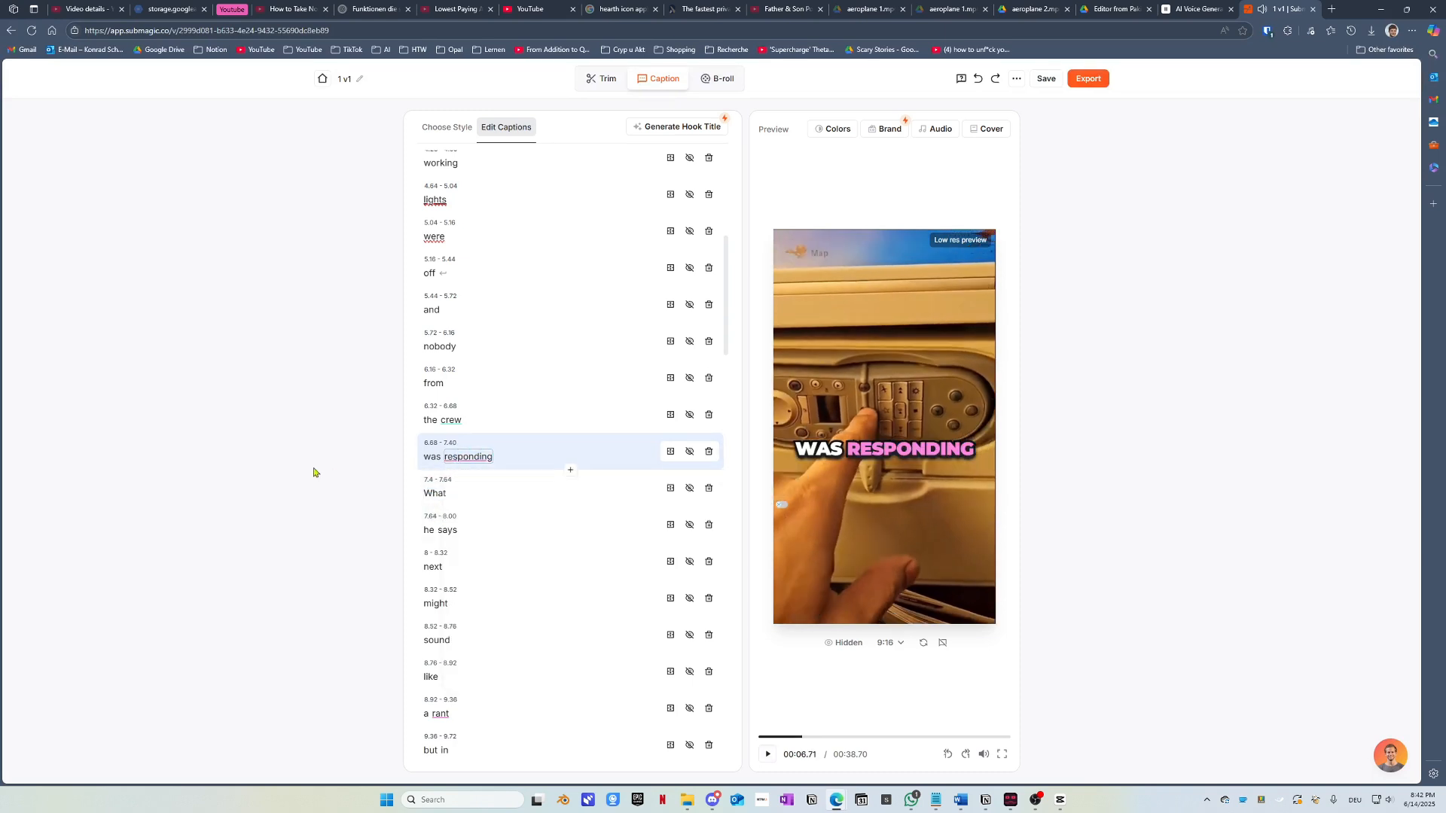
pyautogui.click(768, 755)
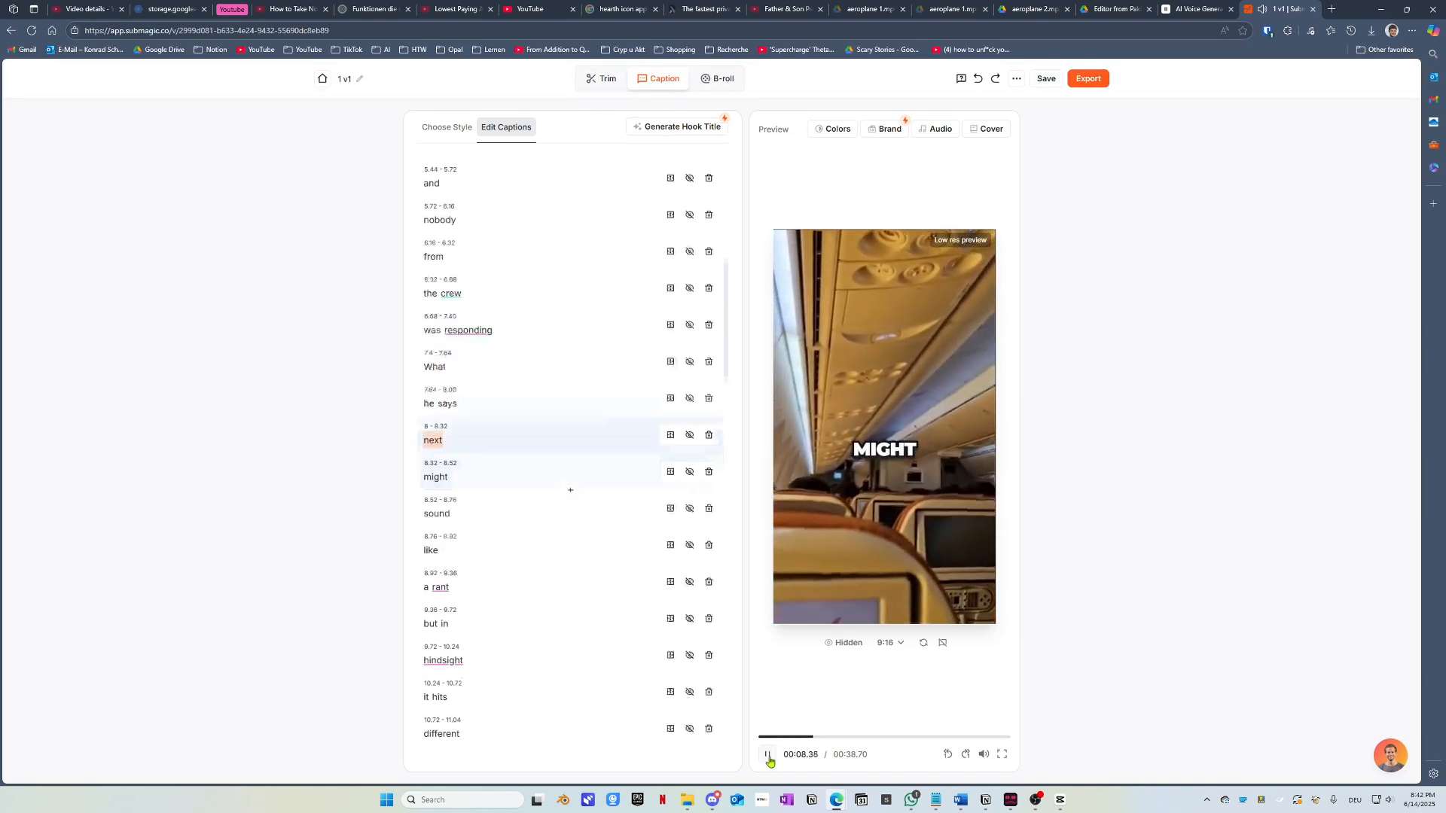
pyautogui.click(768, 755)
# Step: Highlight 'rant' in red and 'hindsight' in teal
pyautogui.click(440, 457)
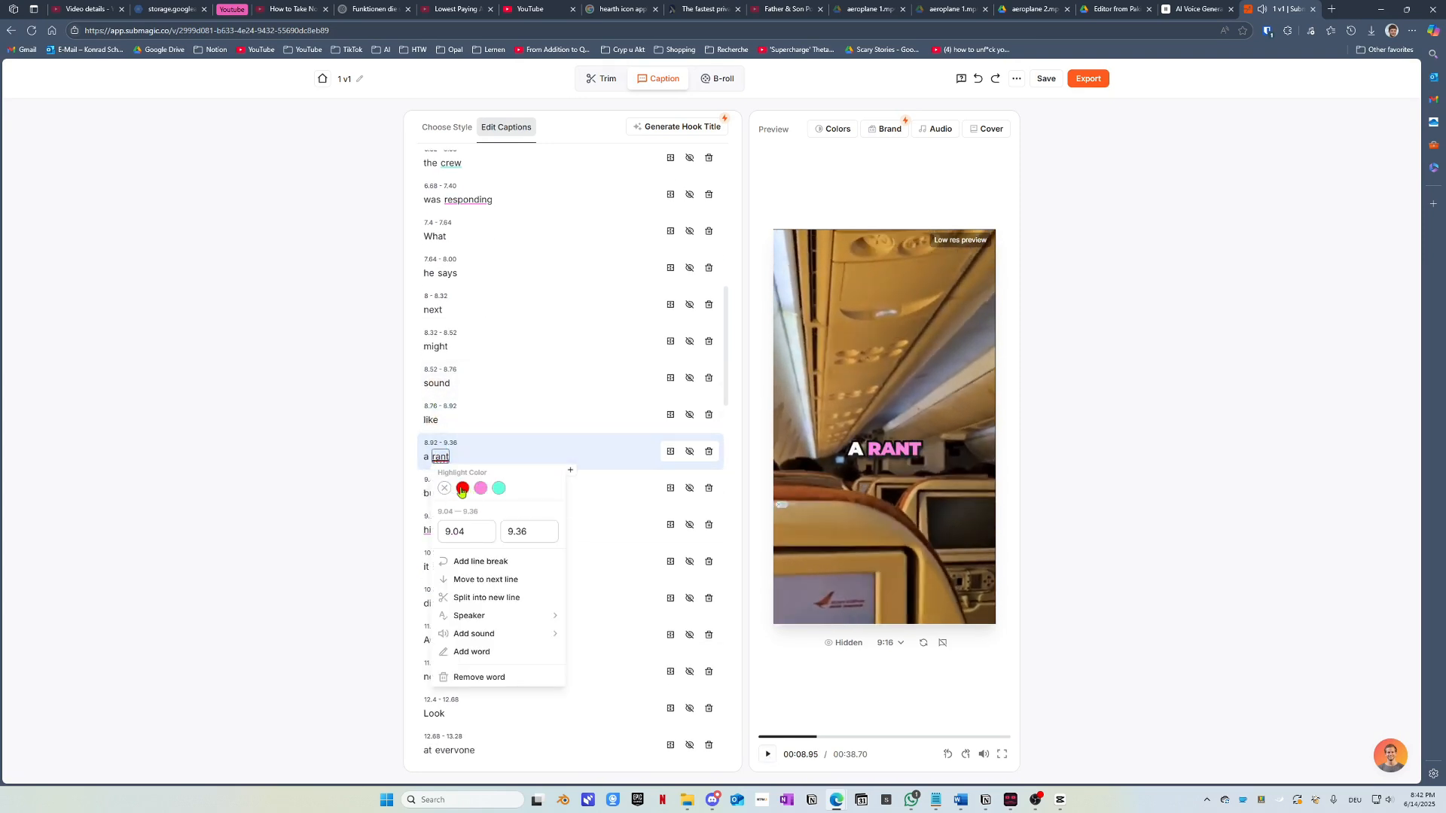
pyautogui.click(463, 489)
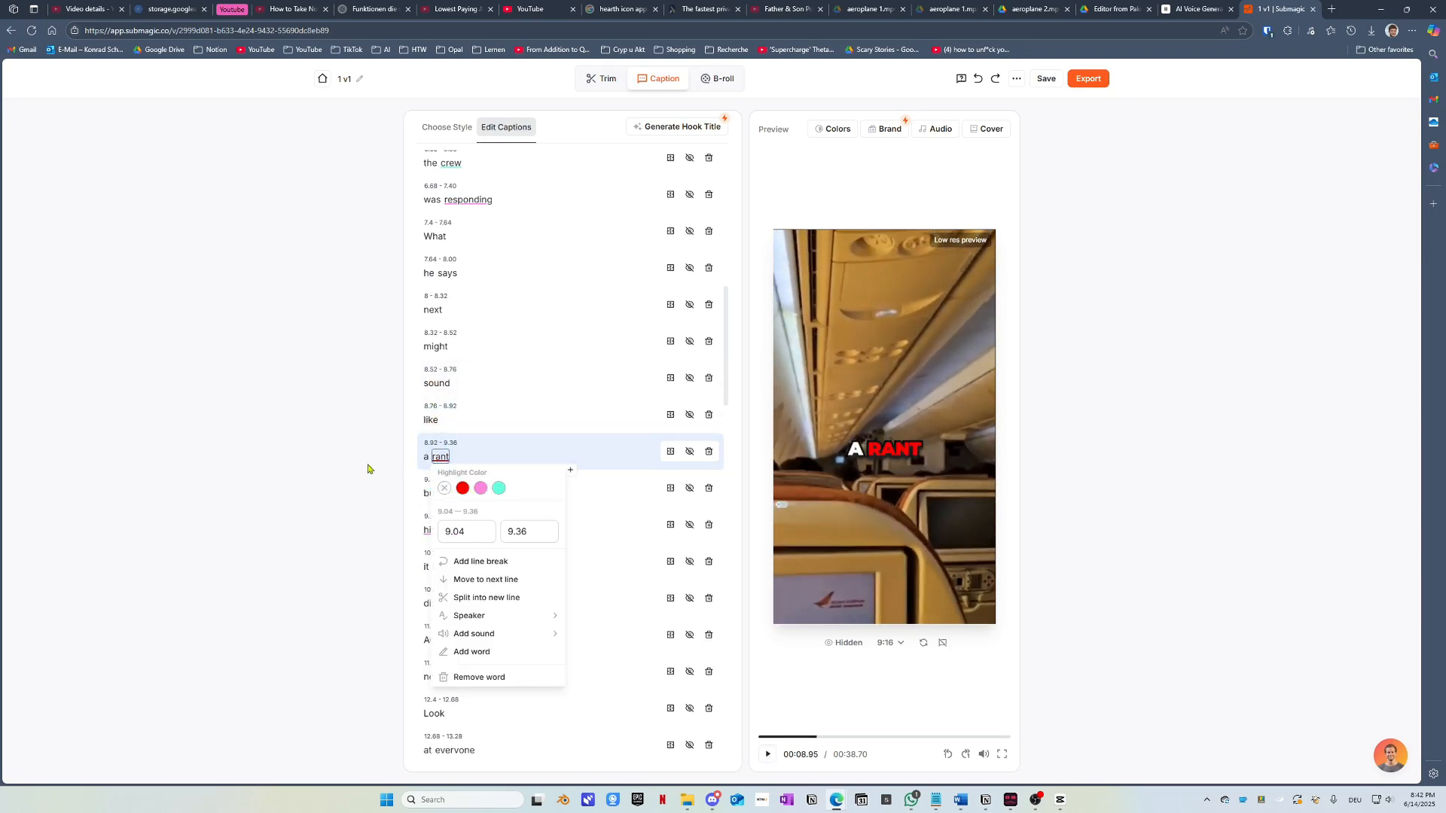
pyautogui.click(315, 446)
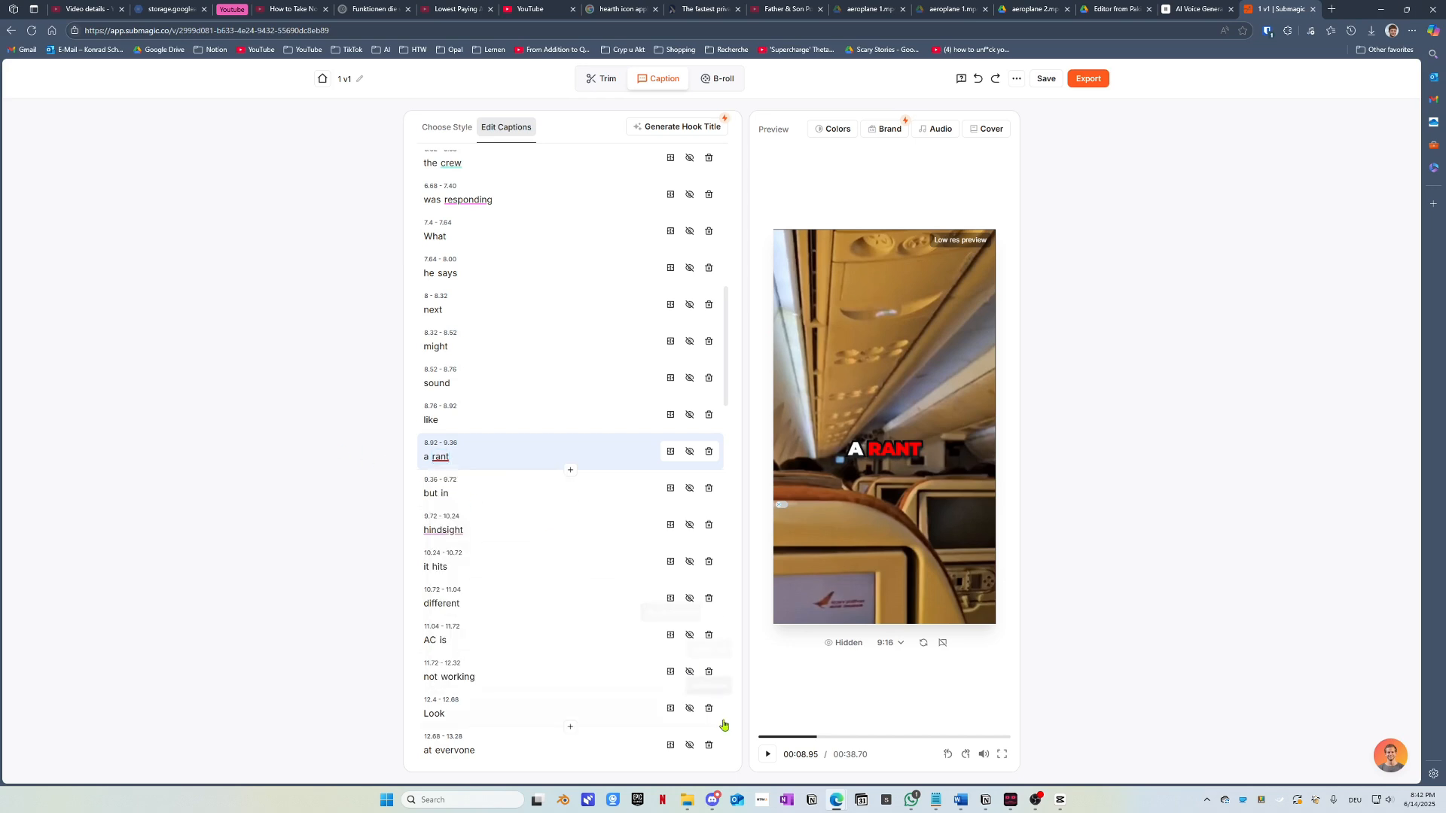
pyautogui.click(768, 755)
pyautogui.click(768, 755)
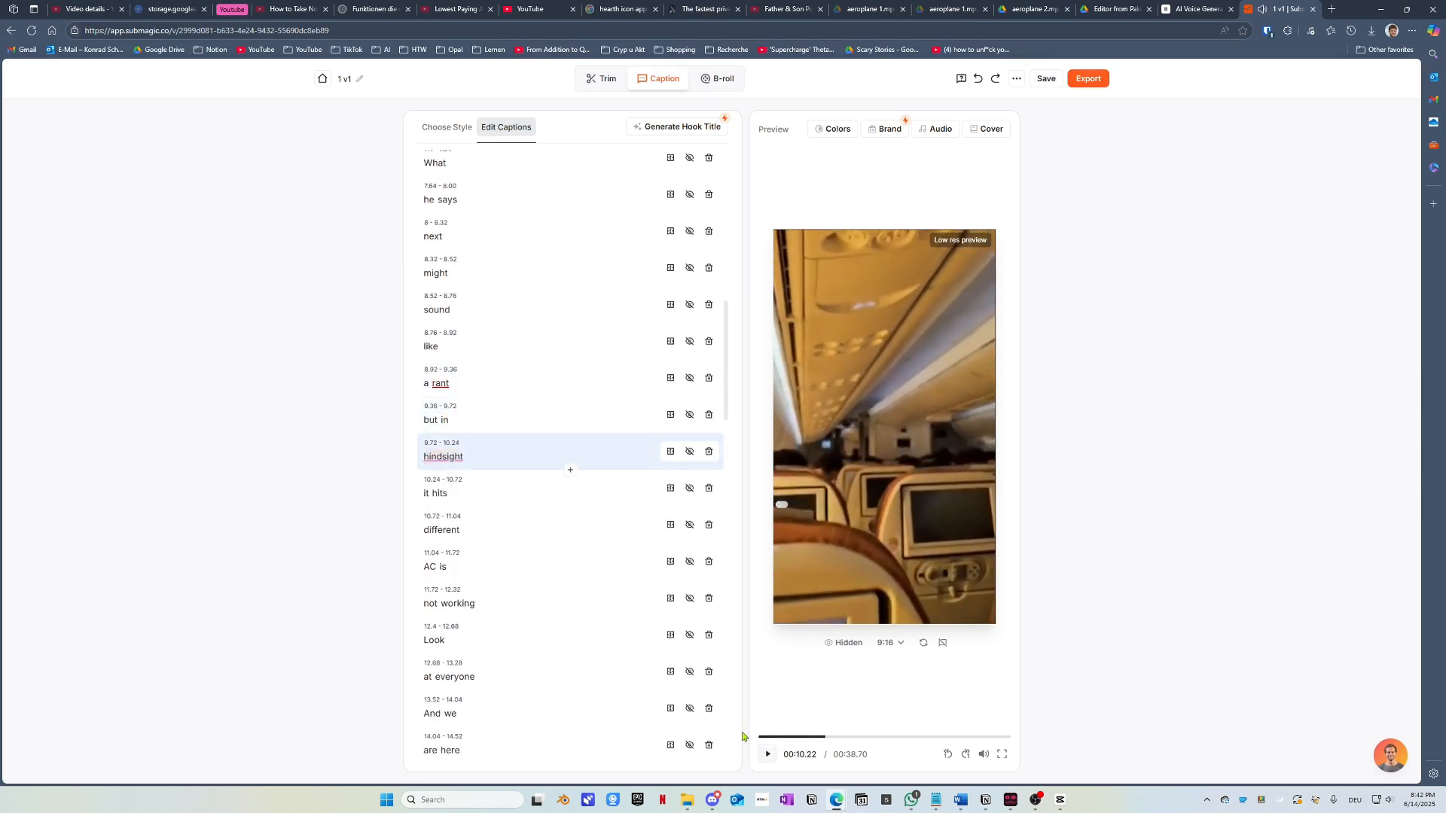
pyautogui.click(450, 457)
pyautogui.click(490, 489)
pyautogui.click(293, 460)
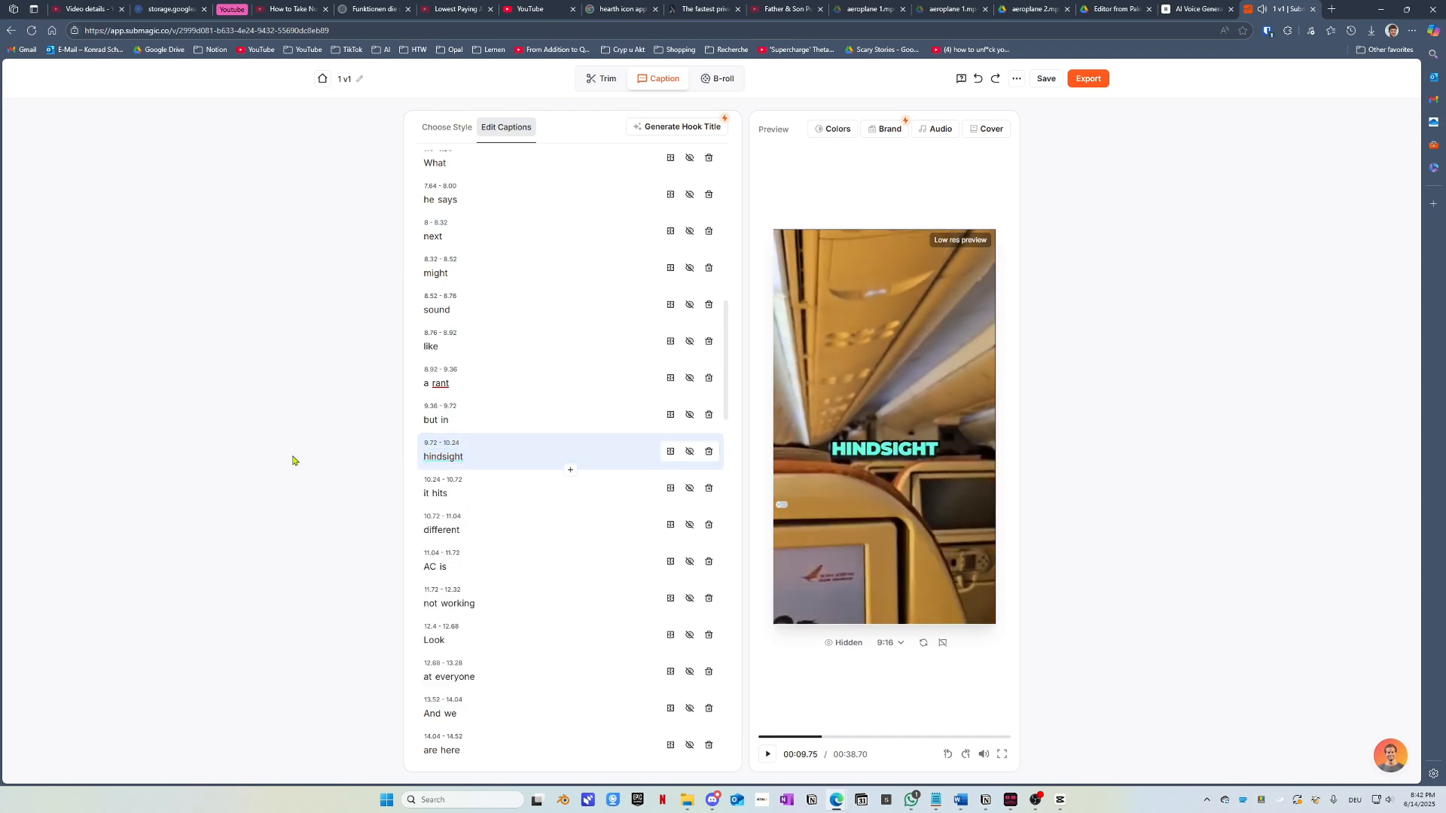
# Step: Highlight 'different' in red and change its text to 'different!'
pyautogui.click(442, 530)
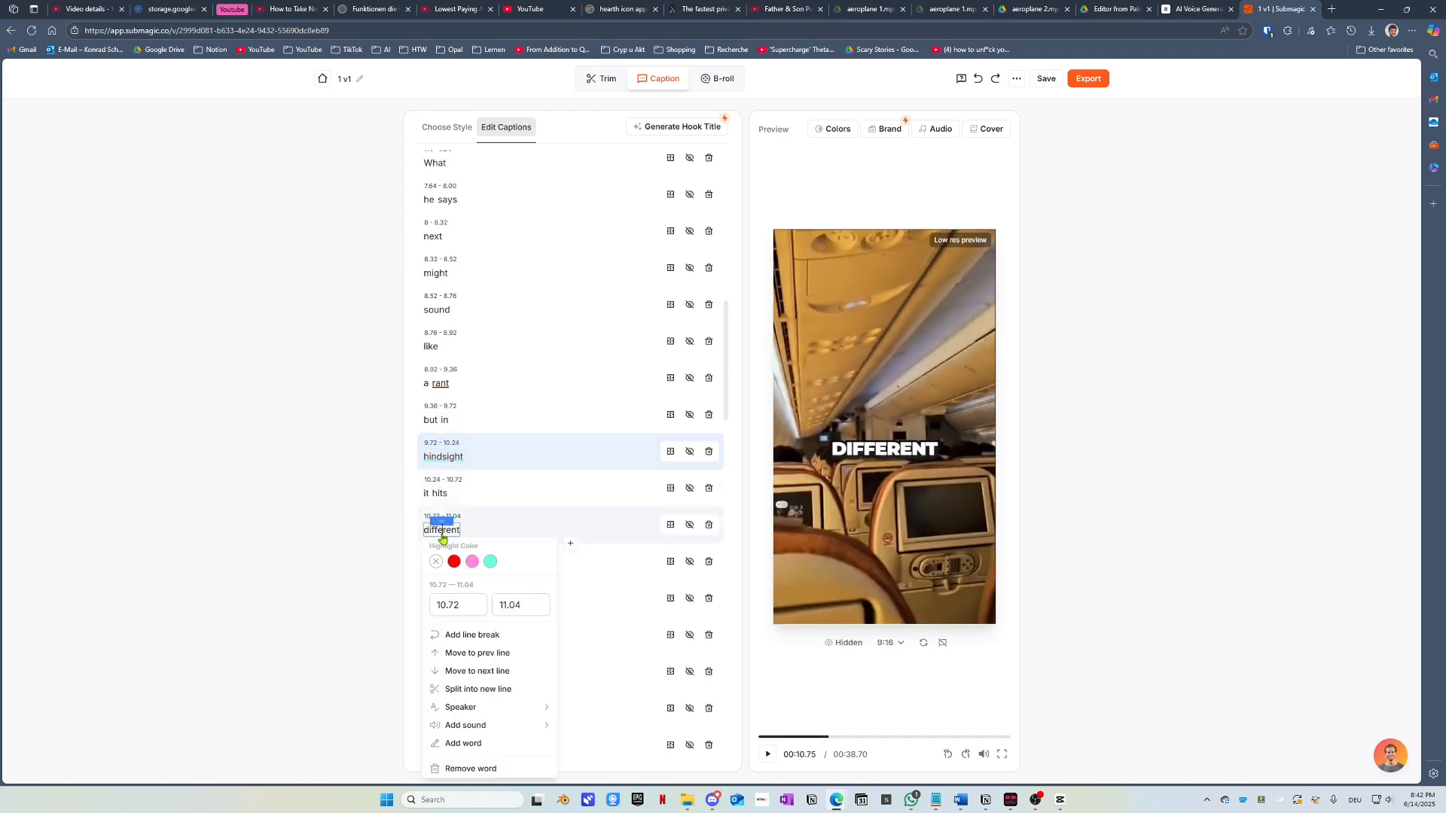
pyautogui.click(455, 563)
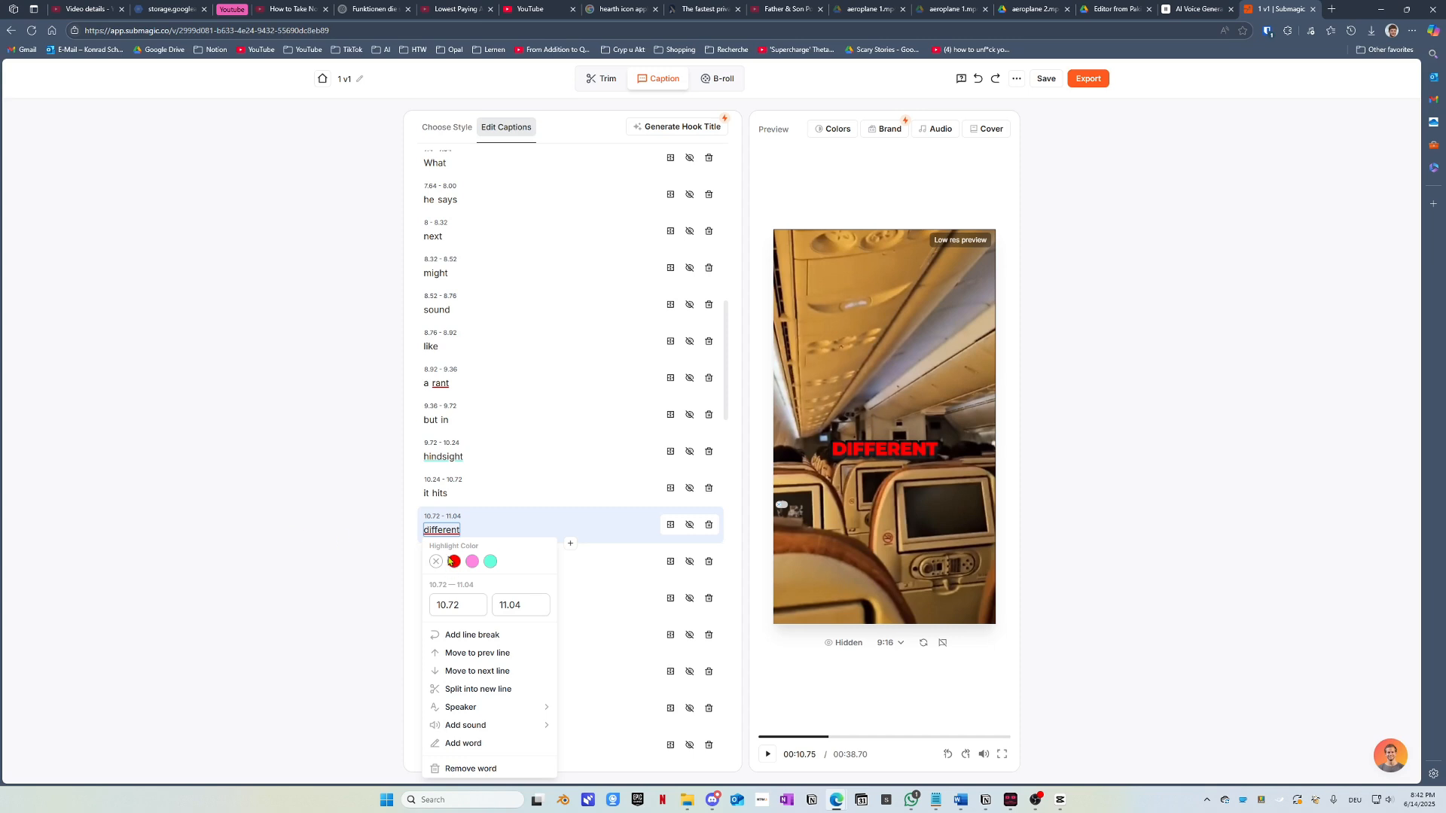
pyautogui.click(460, 531)
pyautogui.write('!')
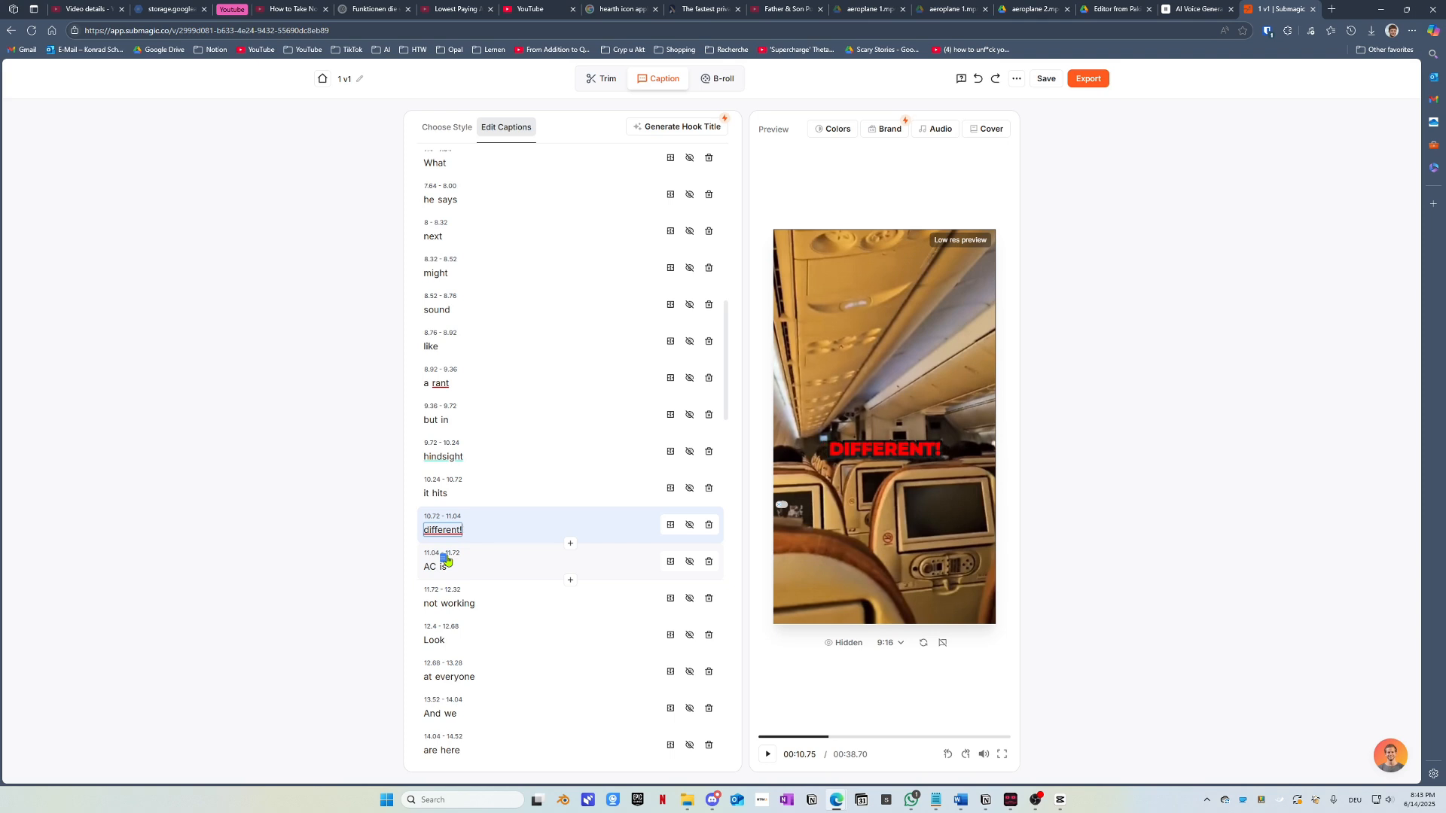
pyautogui.click(373, 566)
# Step: Split 'is', 'working' and 'everyone' onto their own caption lines, then preview the result
pyautogui.click(769, 760)
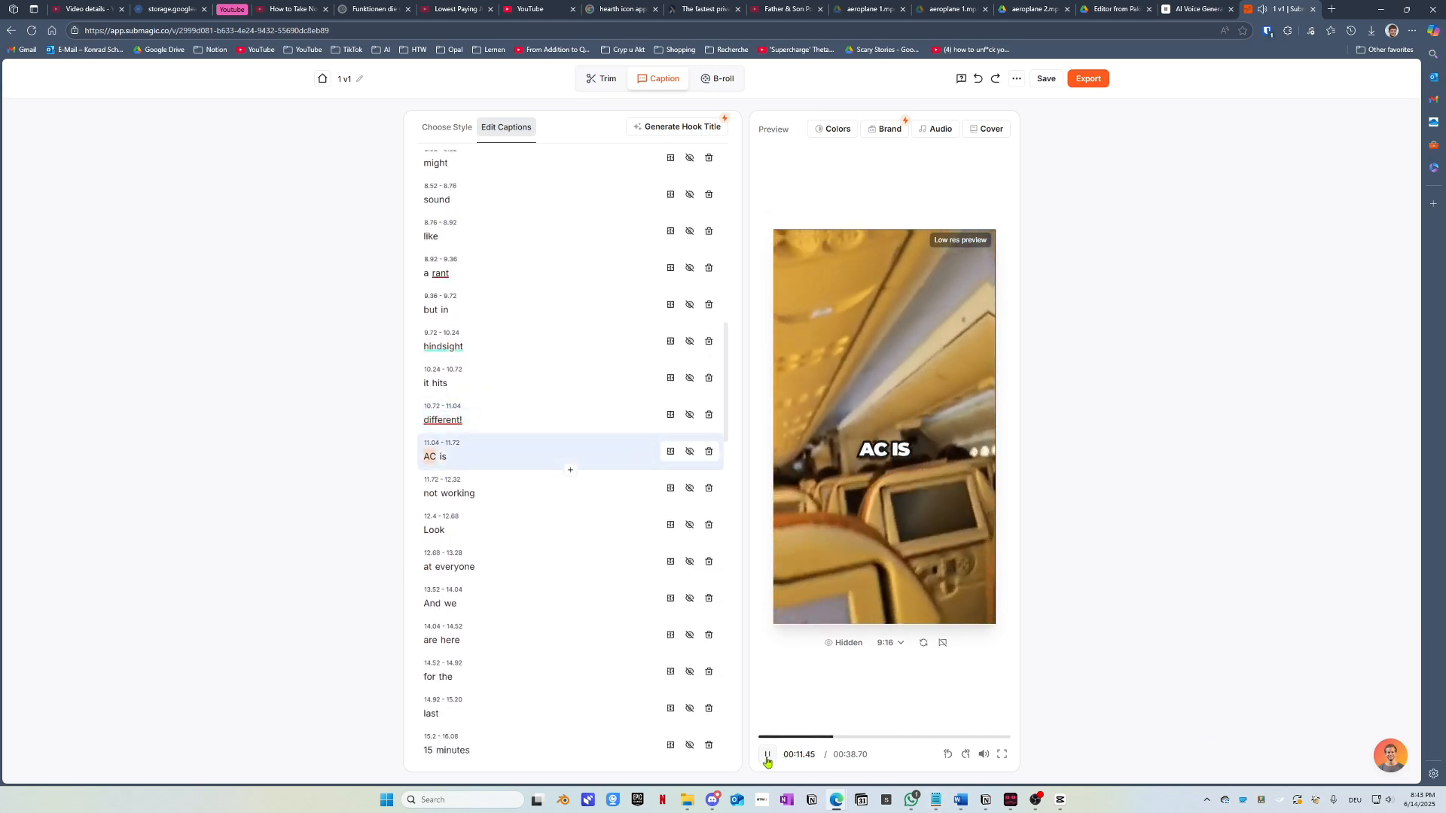
pyautogui.click(767, 760)
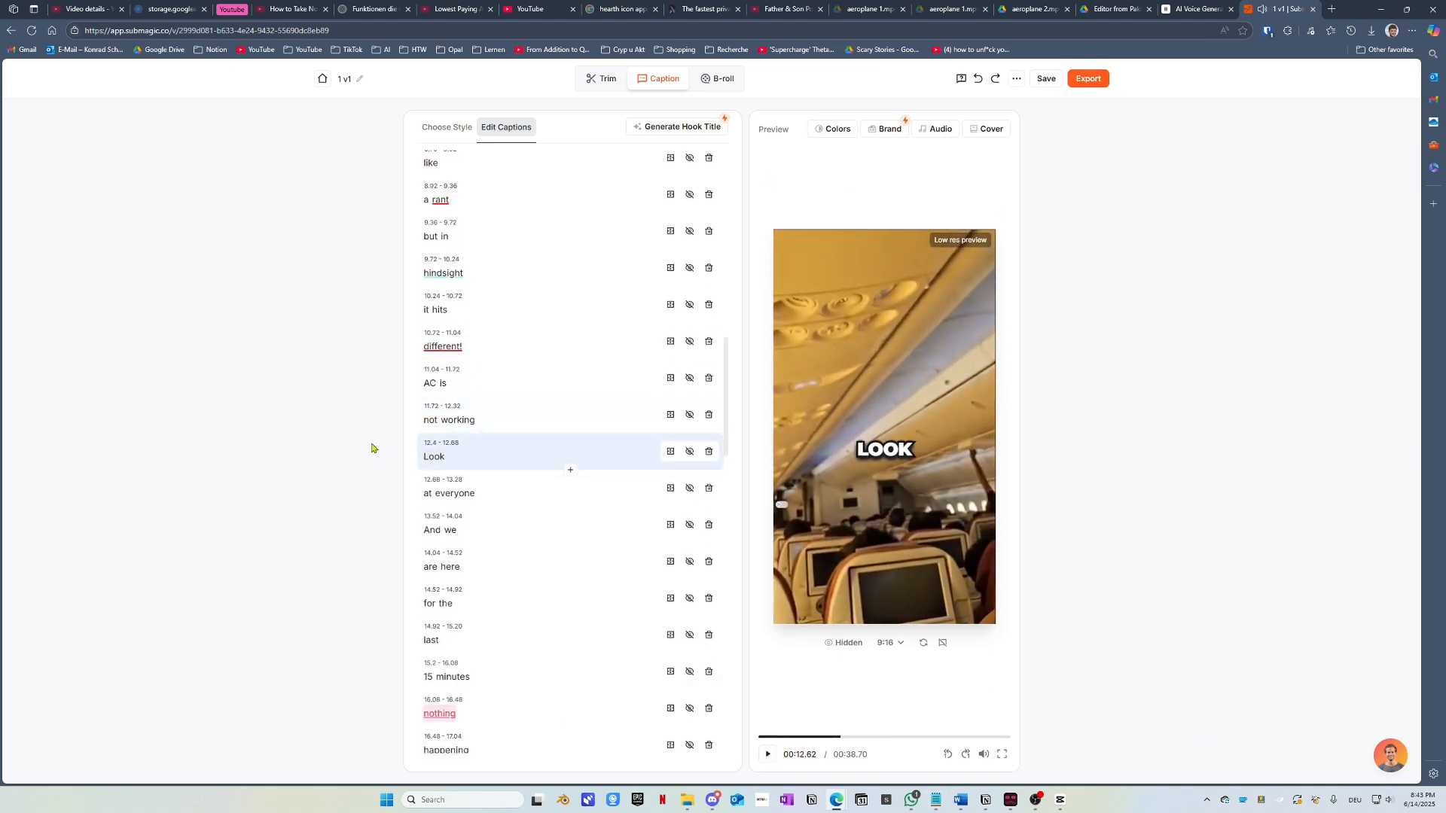
pyautogui.click(443, 384)
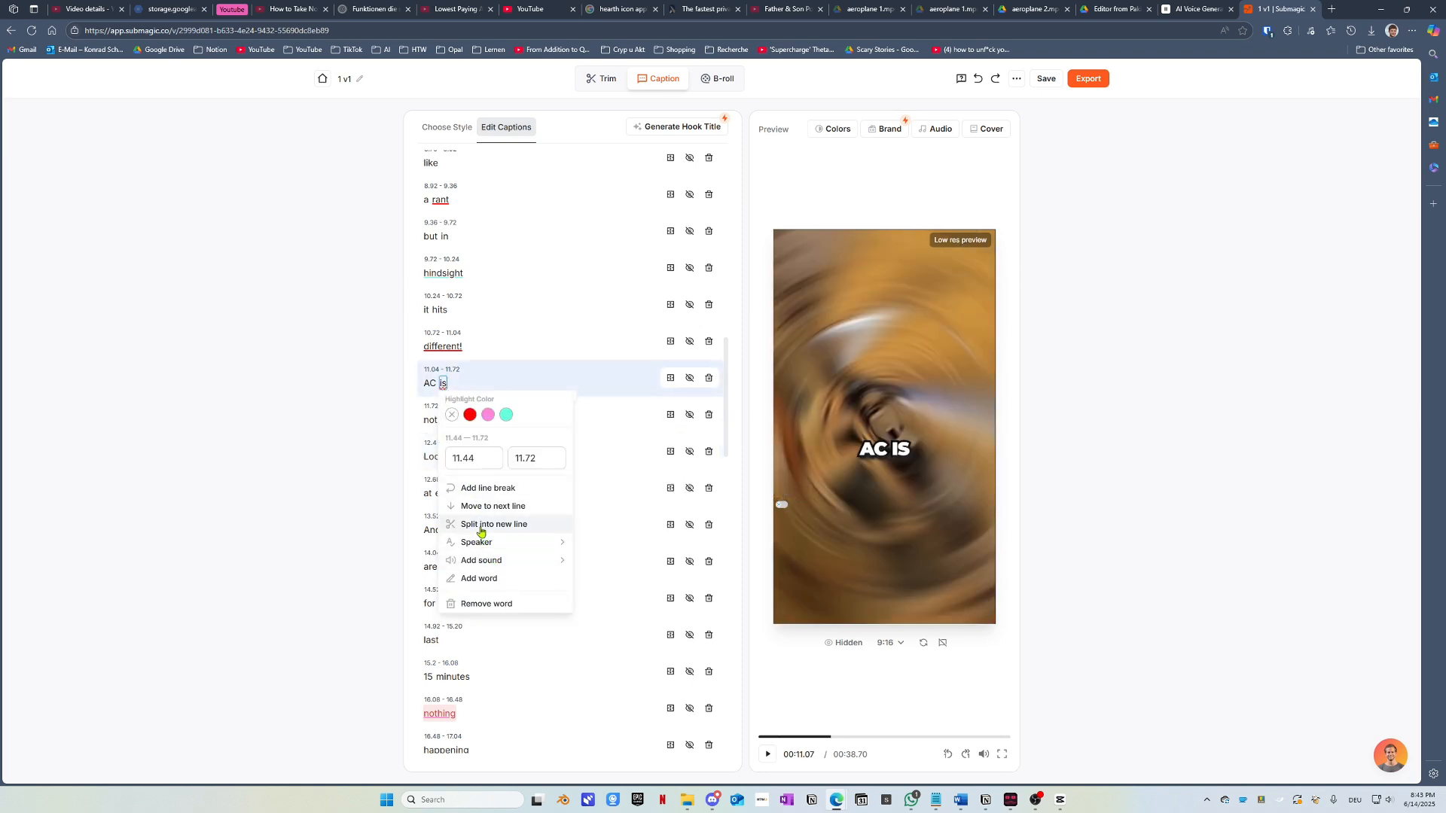
pyautogui.click(485, 525)
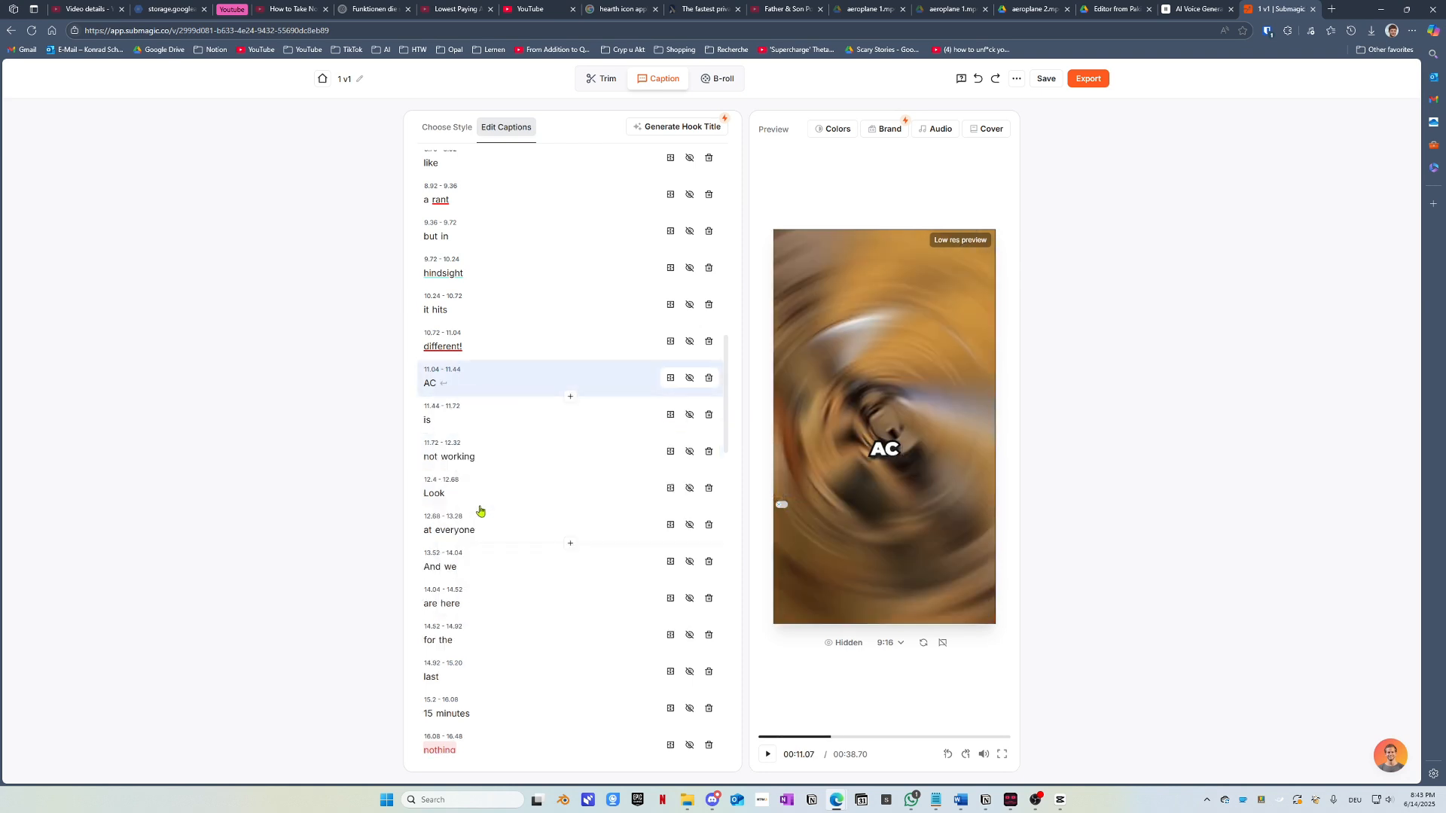
pyautogui.click(453, 459)
pyautogui.click(493, 600)
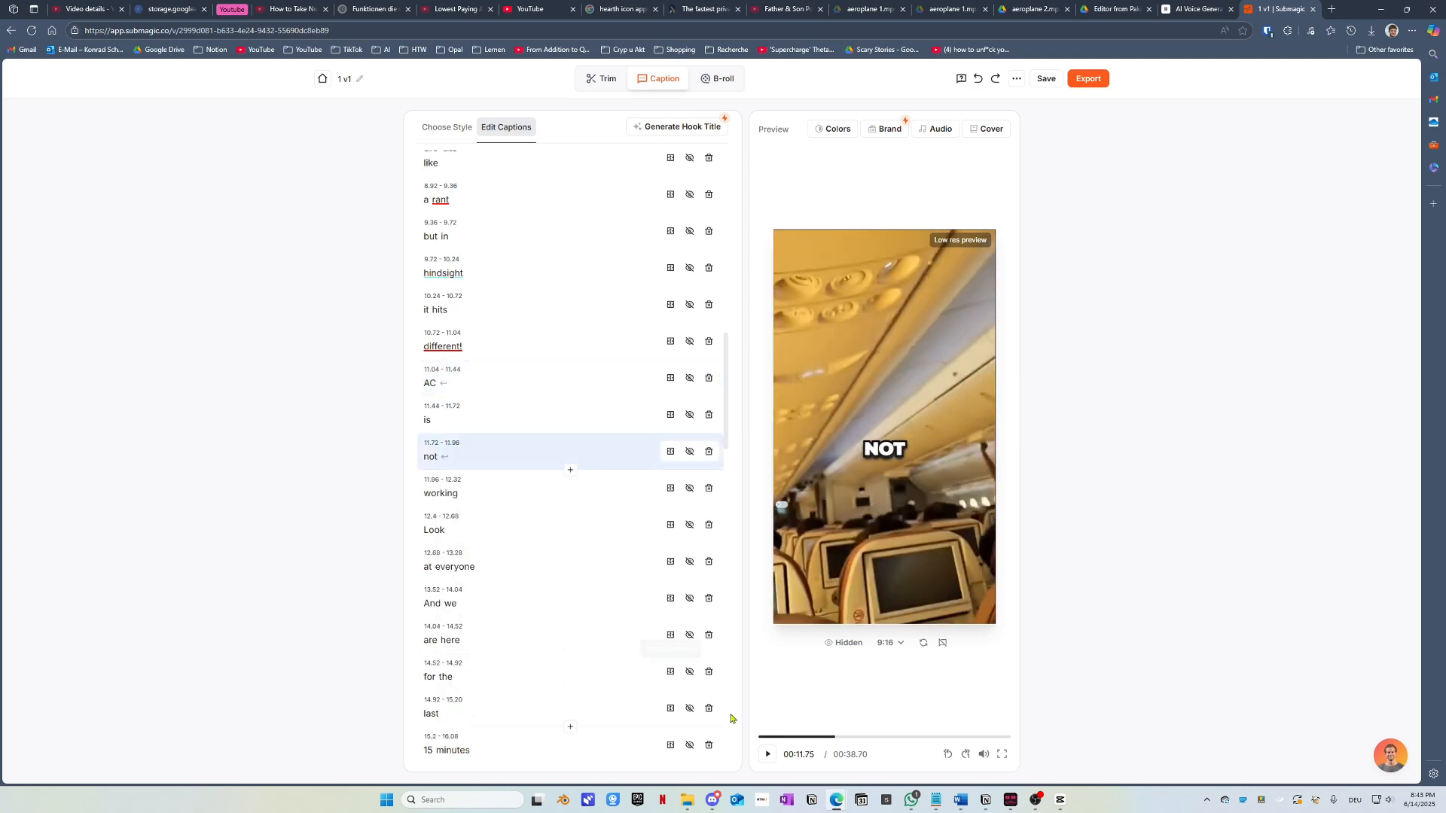
pyautogui.click(826, 743)
pyautogui.click(770, 754)
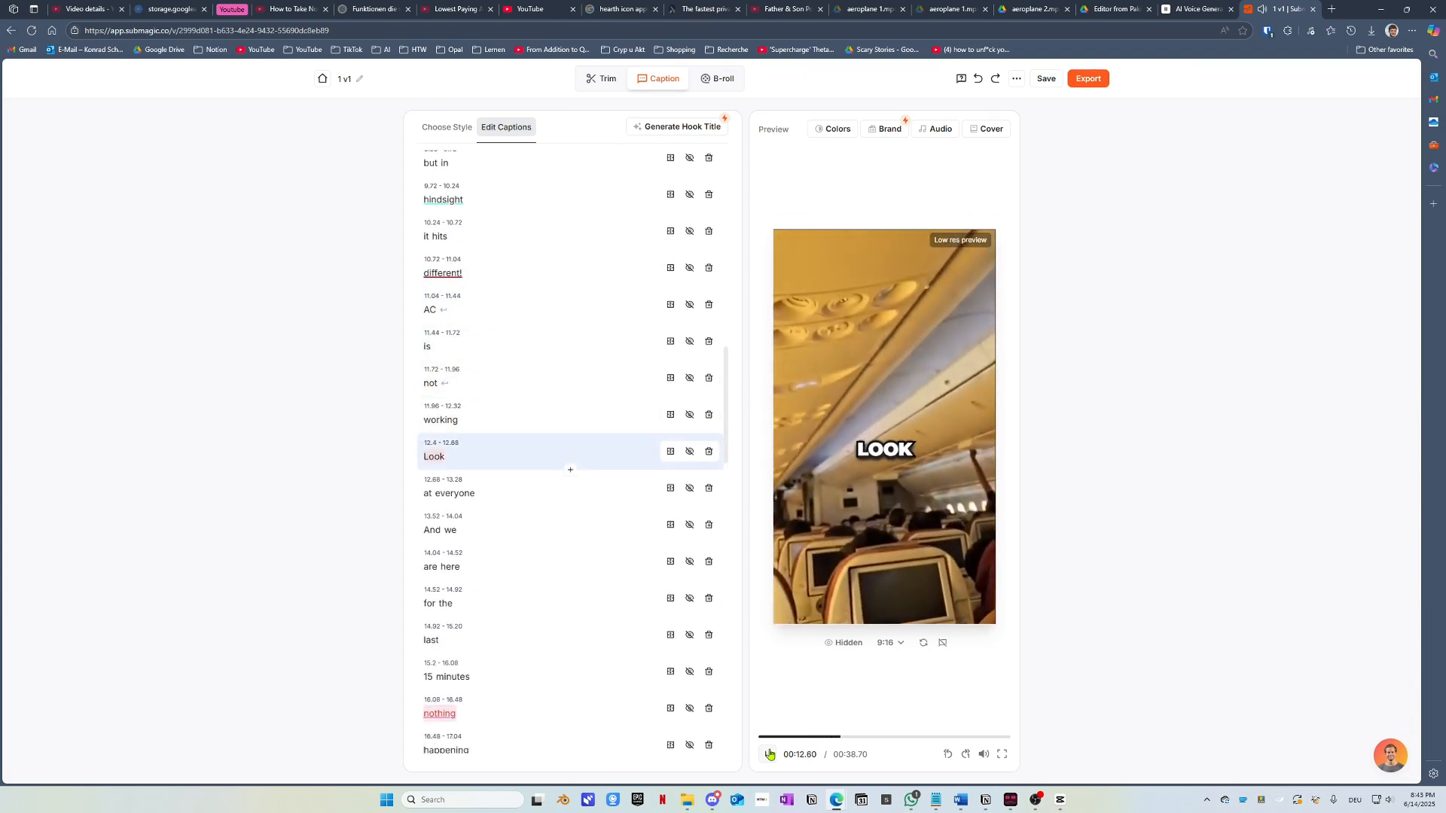
pyautogui.click(769, 754)
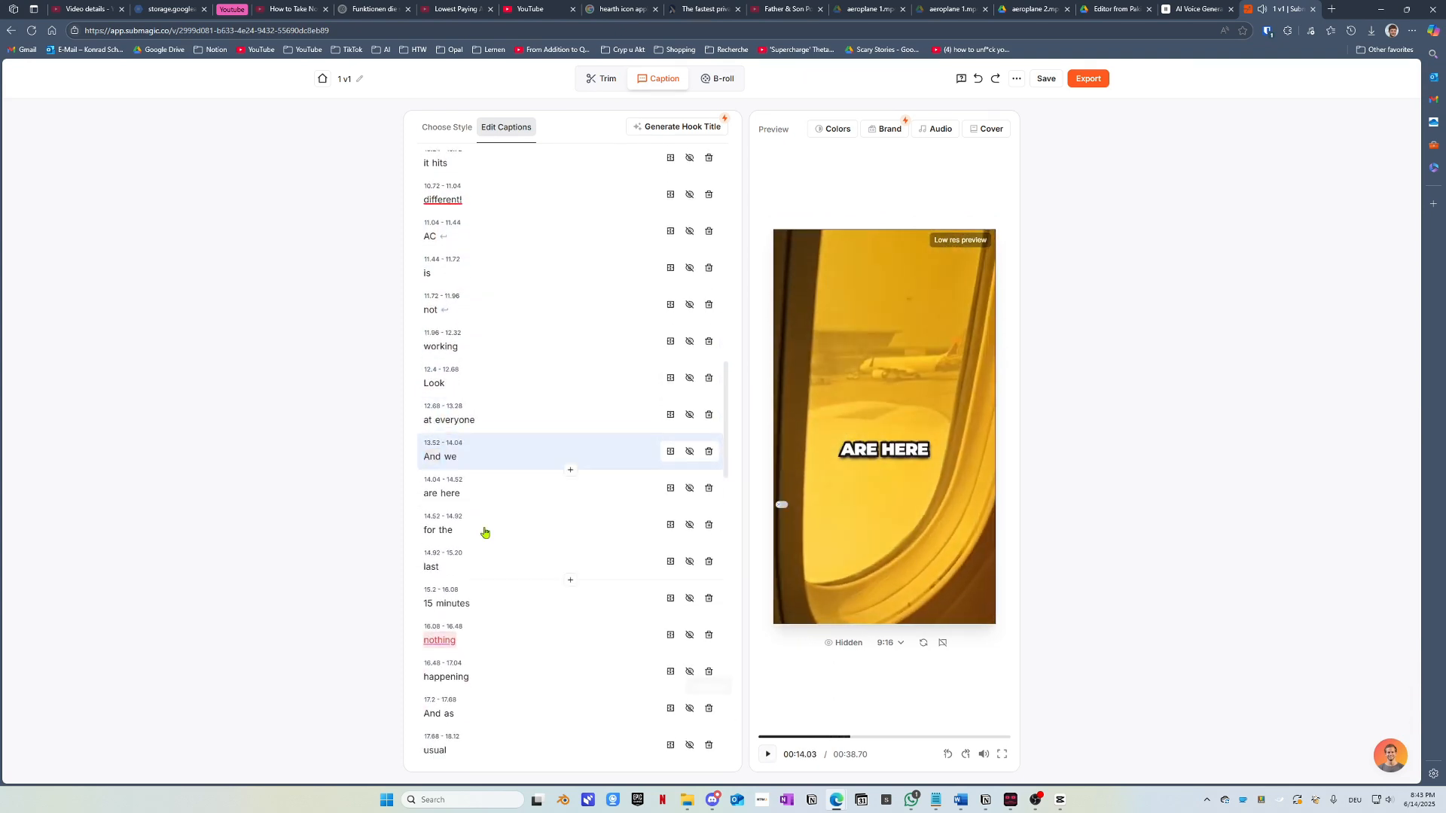
pyautogui.click(452, 421)
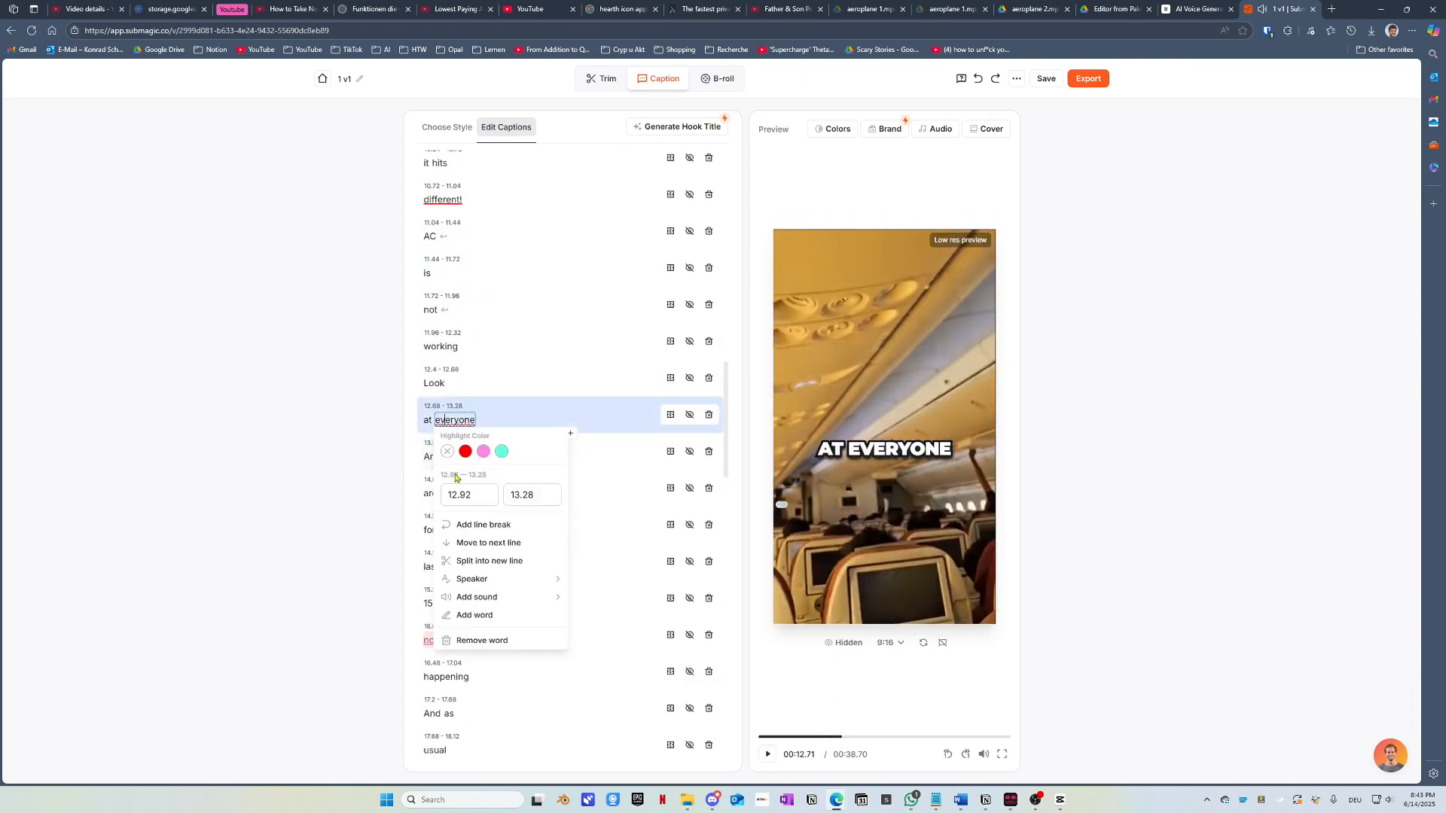
pyautogui.click(483, 562)
pyautogui.click(767, 754)
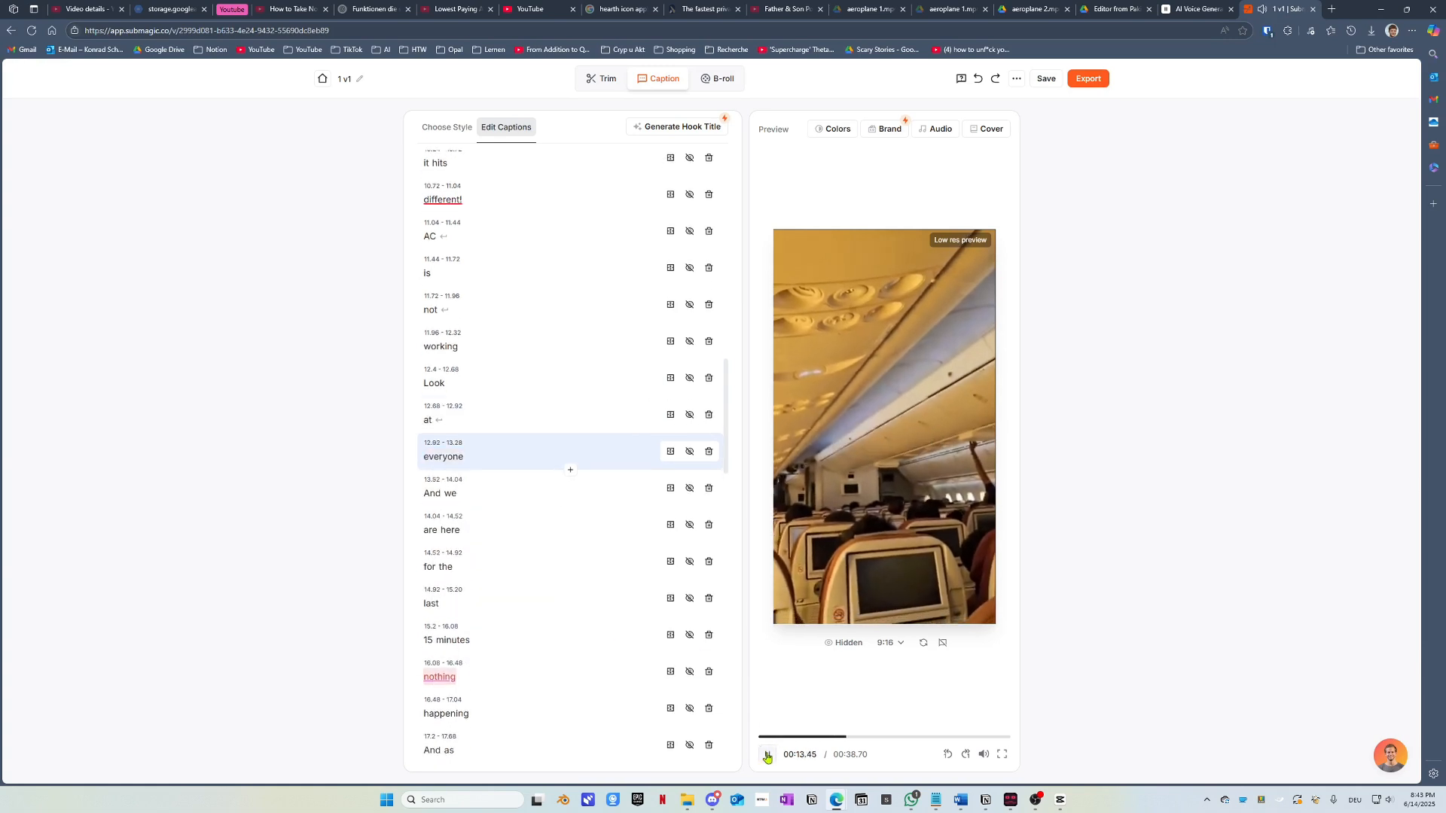
# Step: Extend the 'everyone' caption's end time to 13.31 and play the preview from there
pyautogui.click(437, 371)
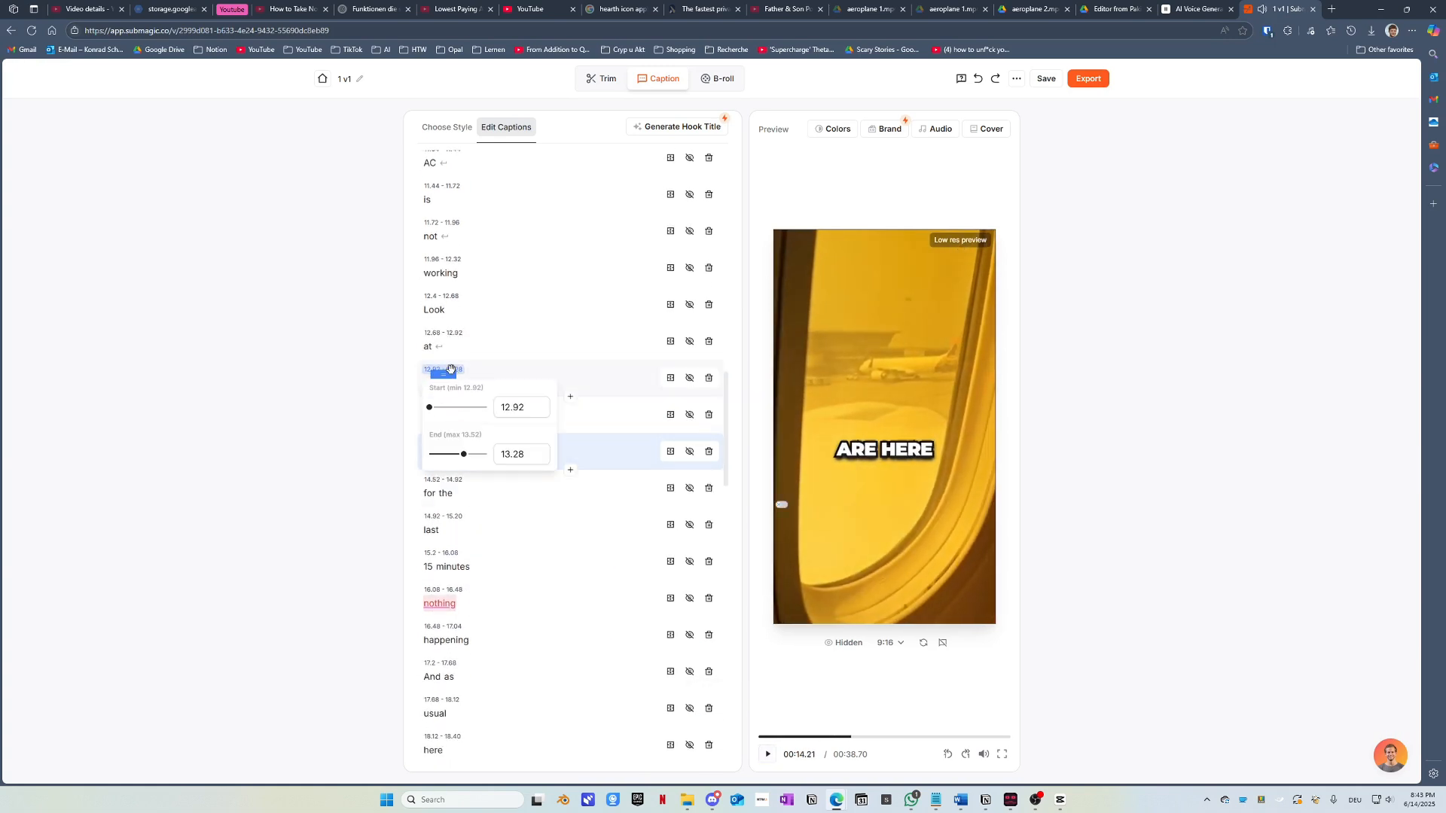
pyautogui.moveTo(466, 455); pyautogui.dragTo(468, 456)
pyautogui.click(799, 712)
pyautogui.click(768, 755)
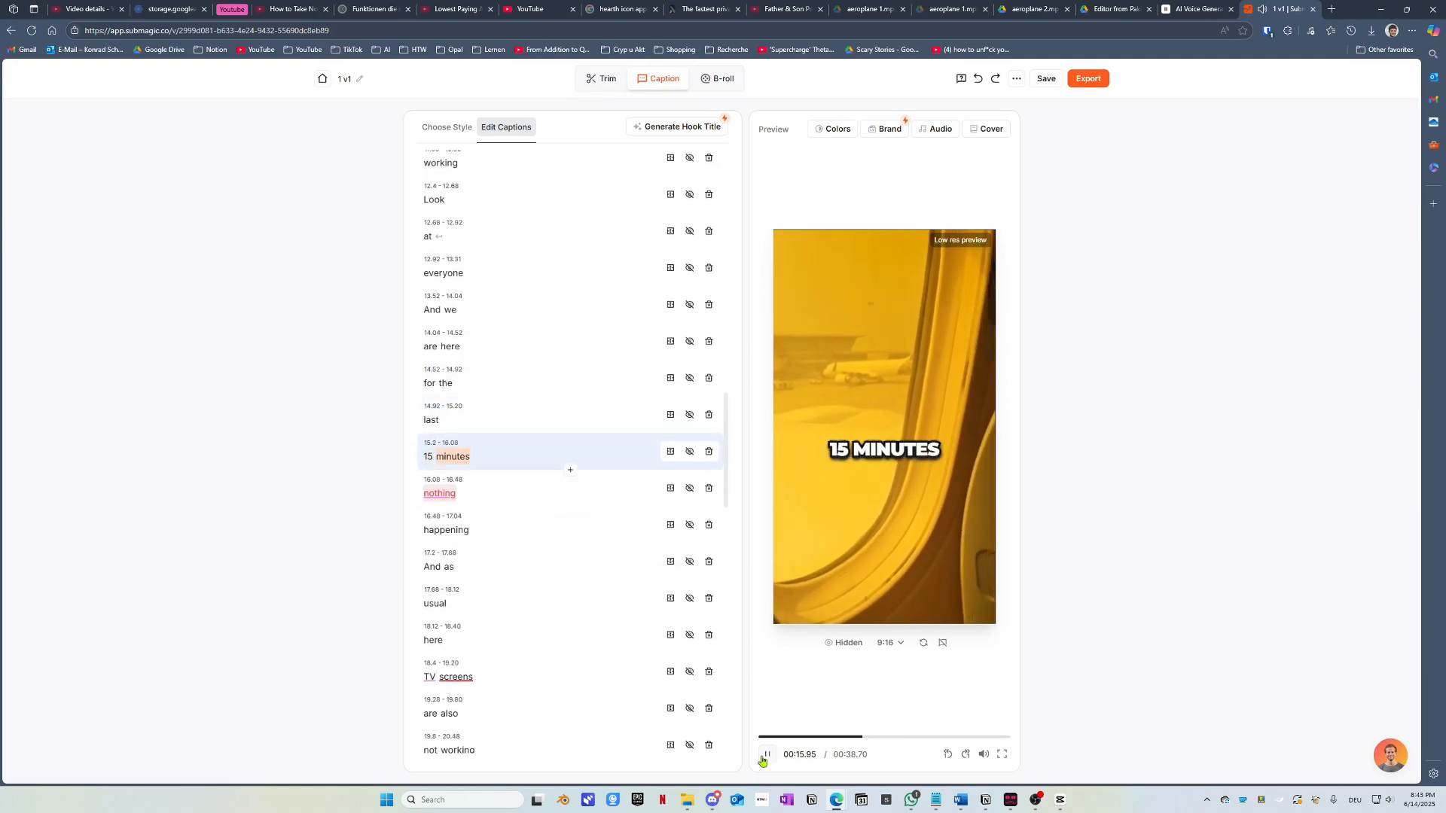
# Step: Review the captions 'nothing', 'TV', 'screens', 'button' and 'calling' during playback
pyautogui.click(439, 420)
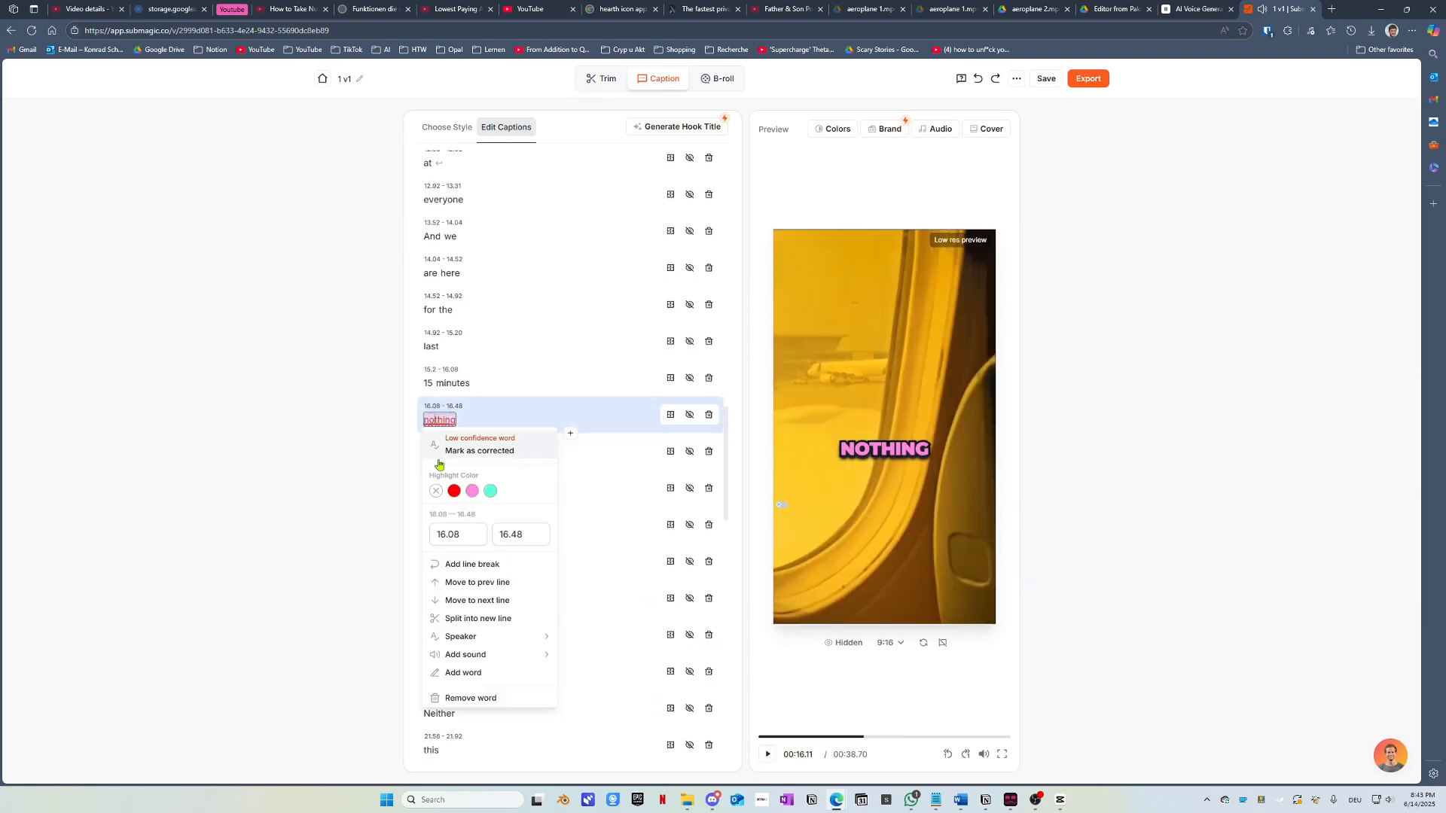
pyautogui.click(327, 492)
pyautogui.click(770, 754)
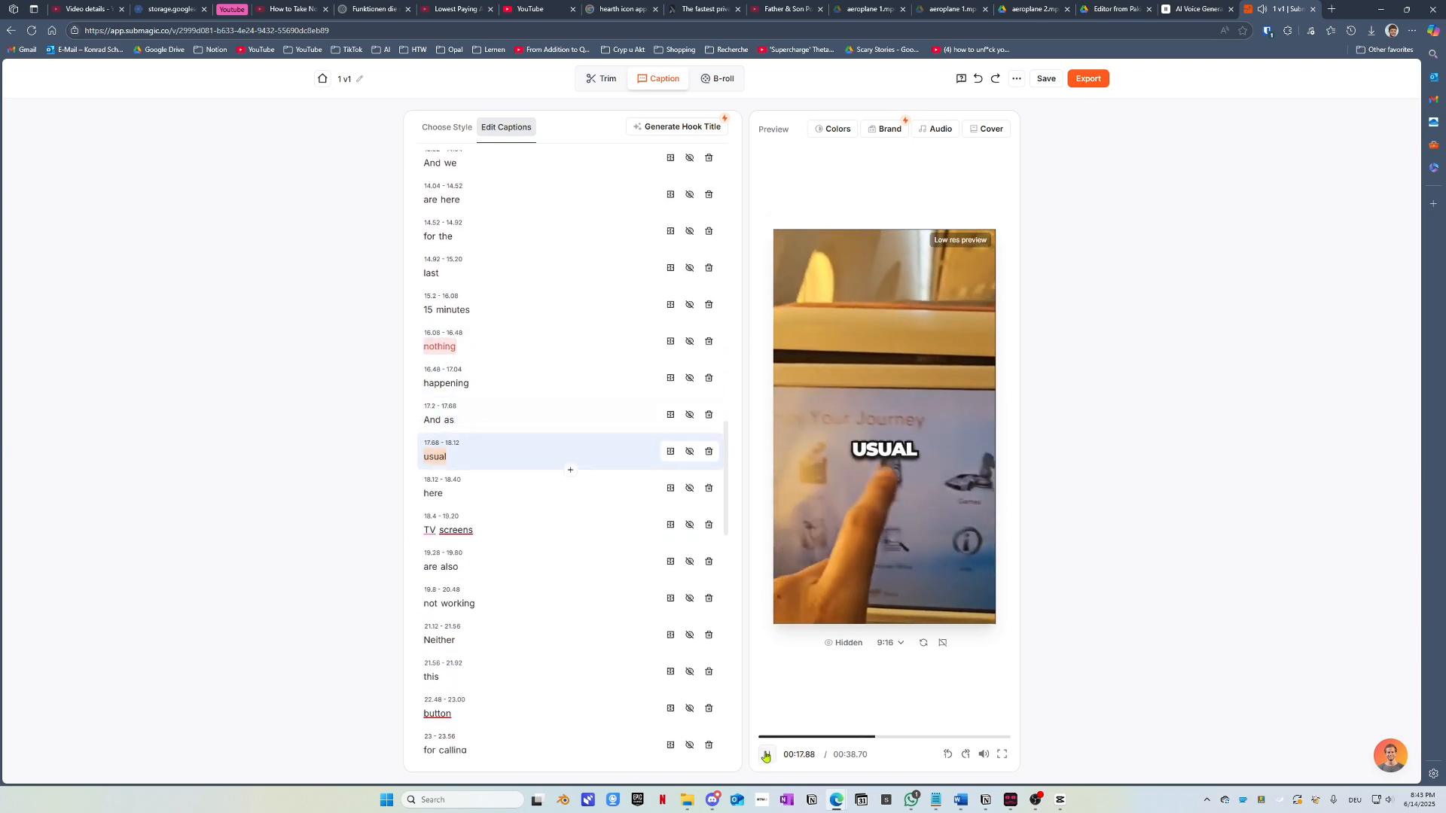
pyautogui.click(429, 457)
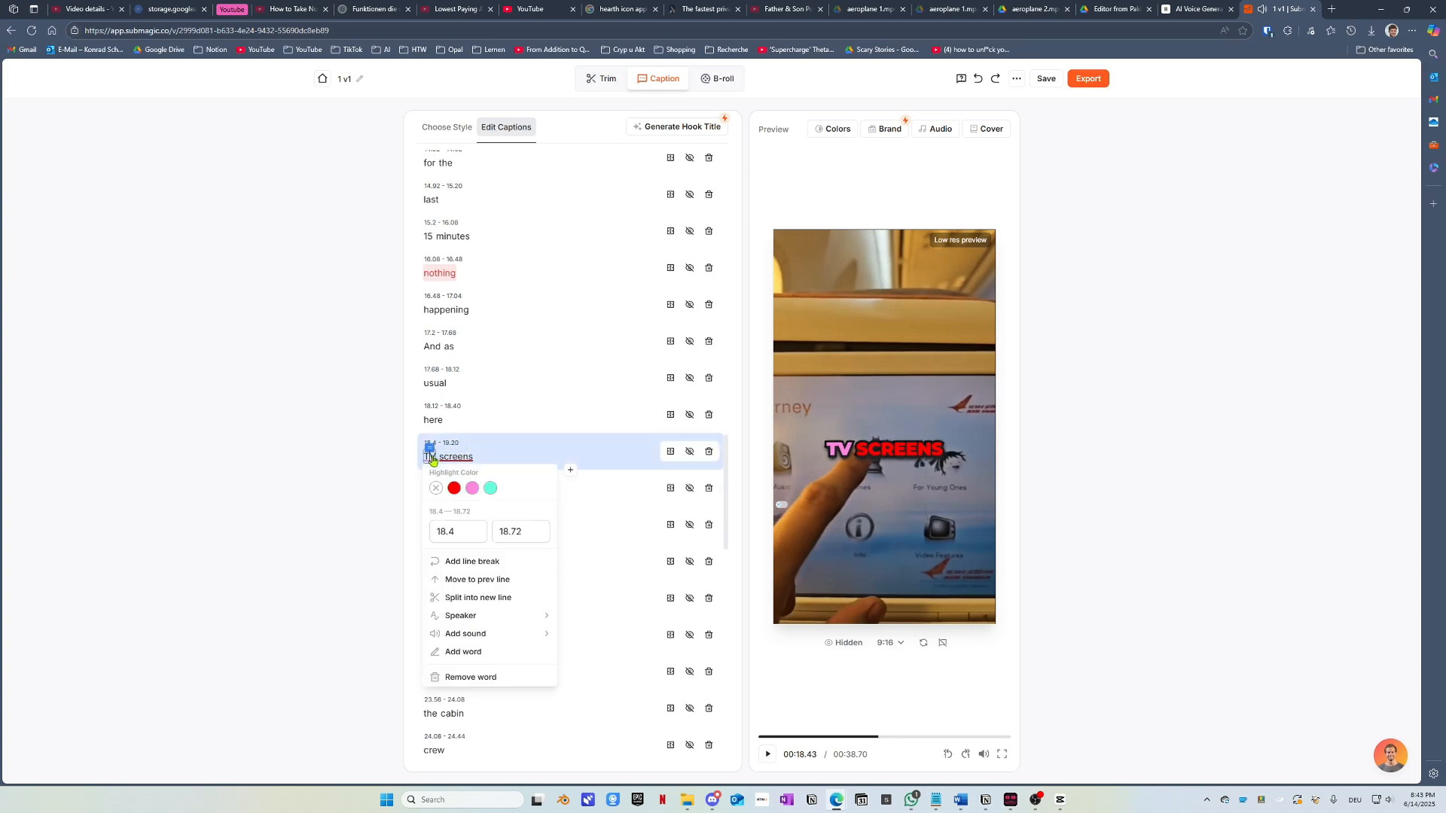
pyautogui.click(452, 457)
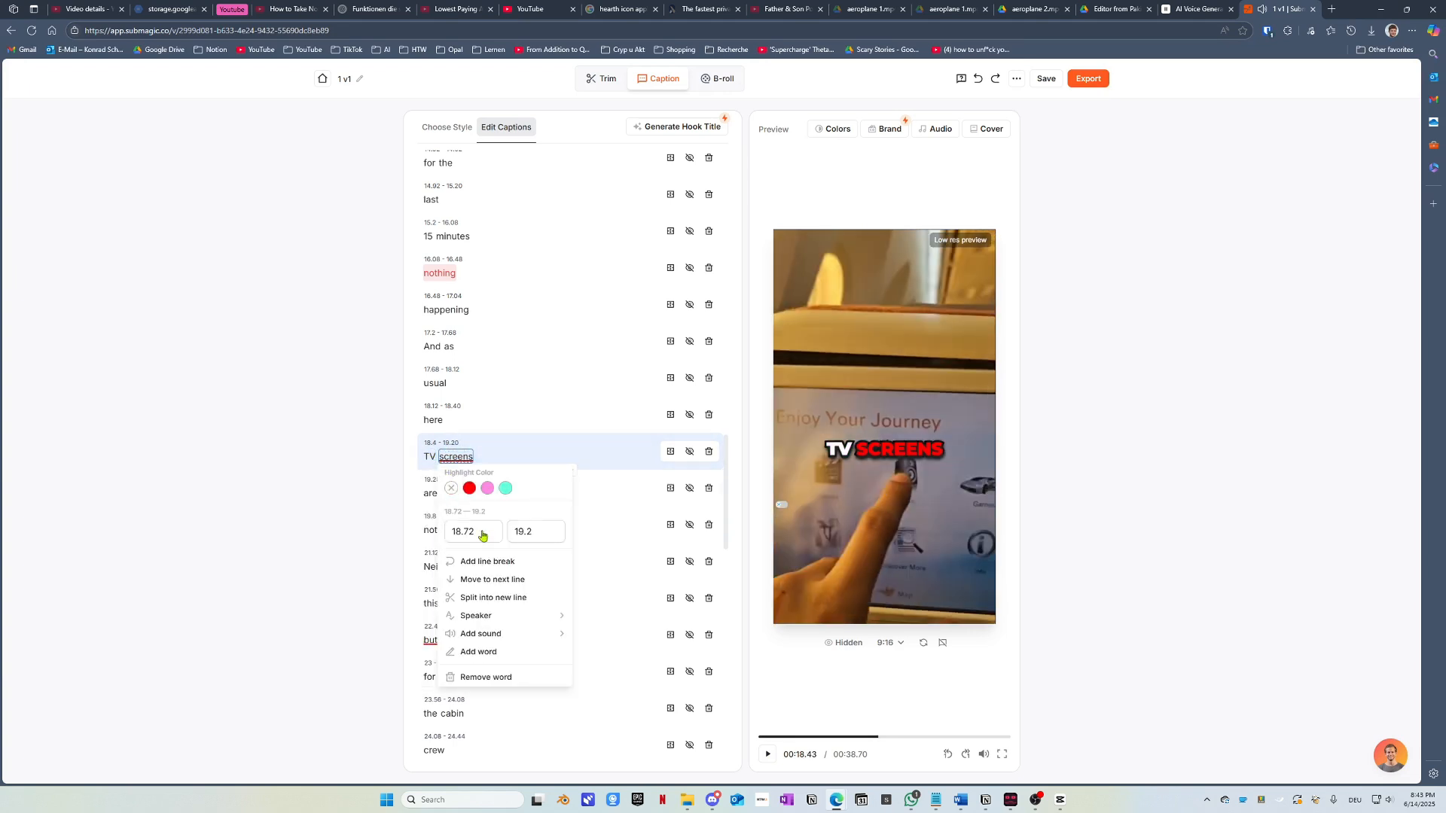
pyautogui.click(769, 754)
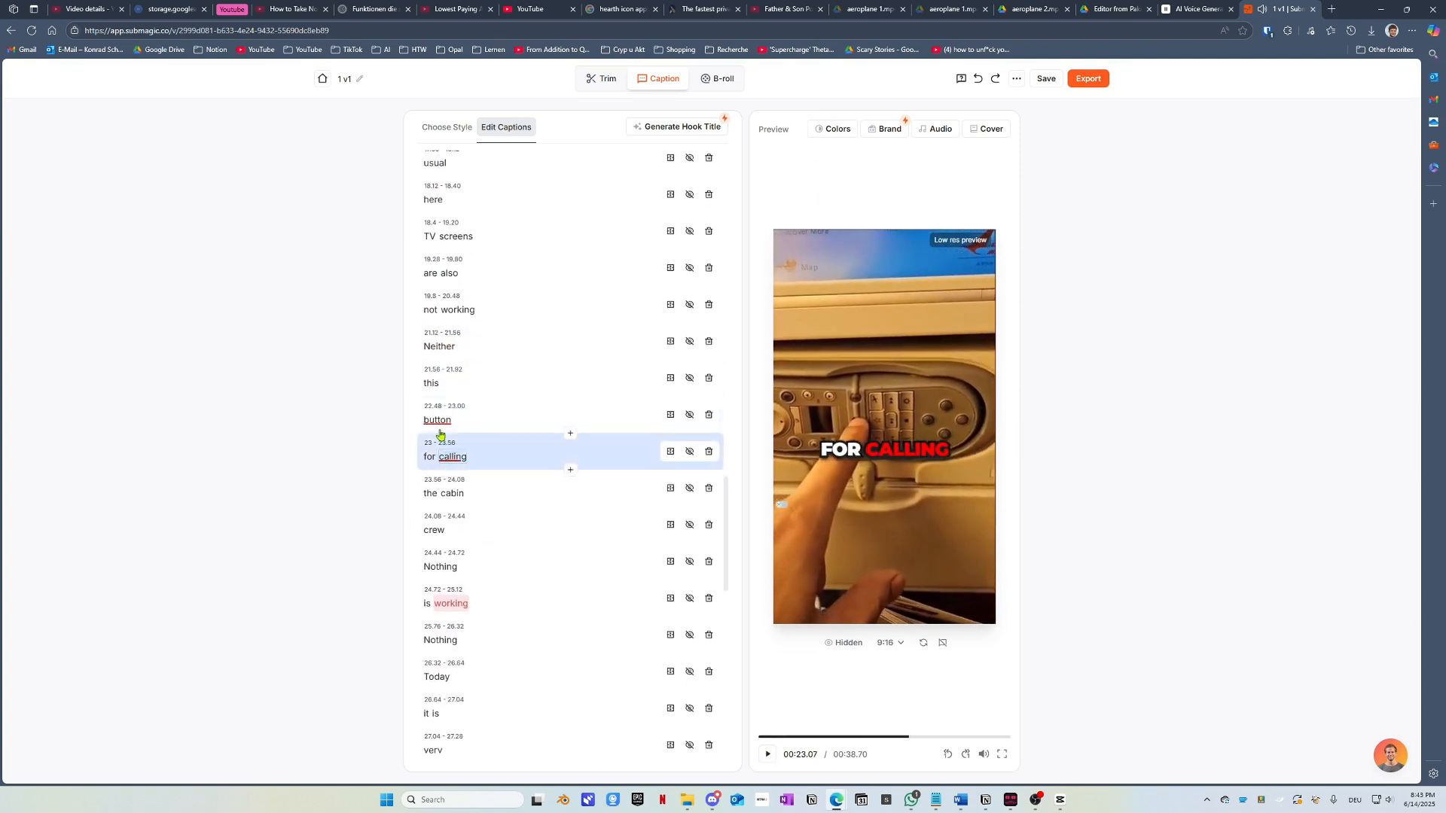
pyautogui.click(437, 418)
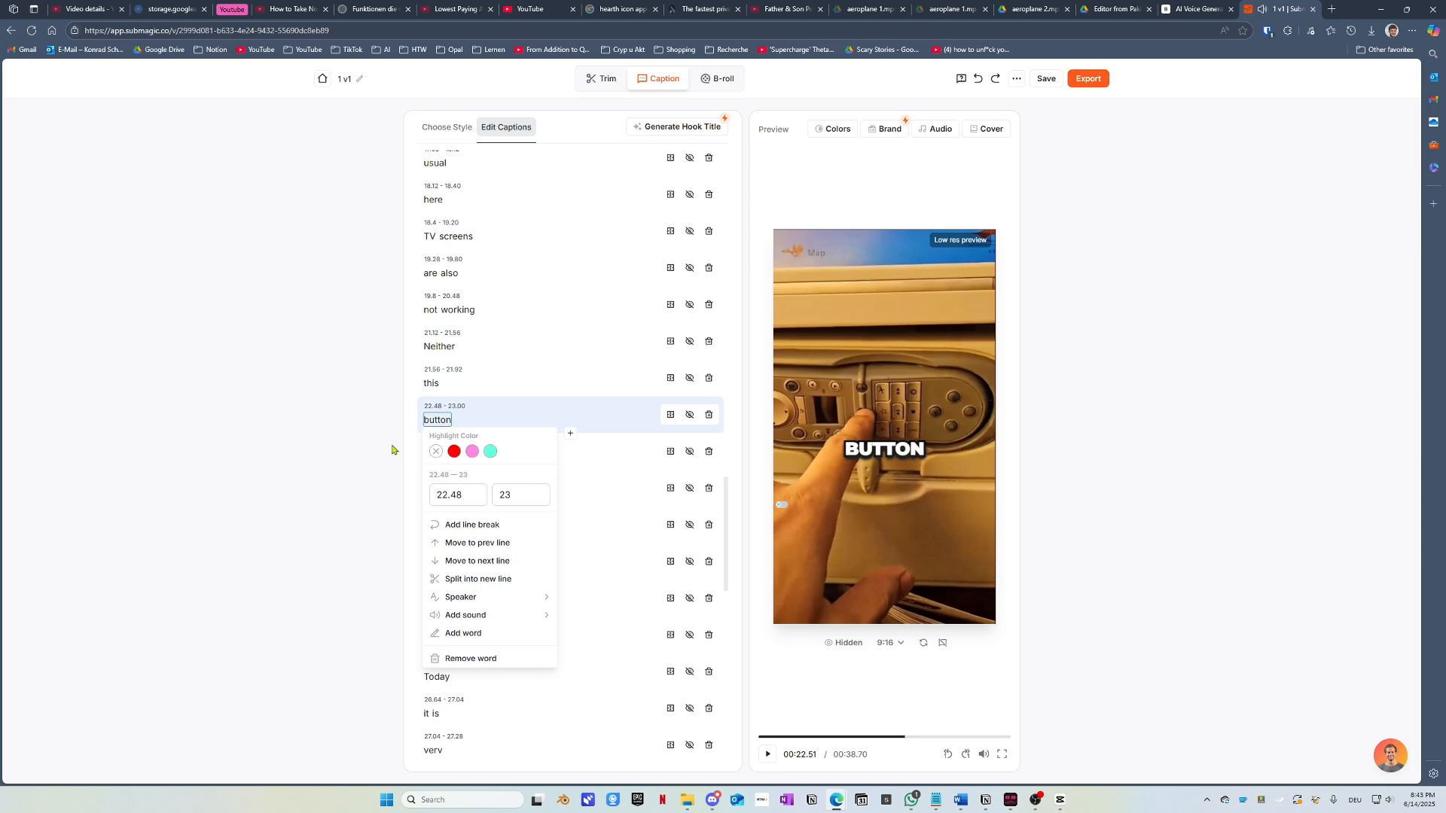
pyautogui.click(453, 457)
pyautogui.click(771, 755)
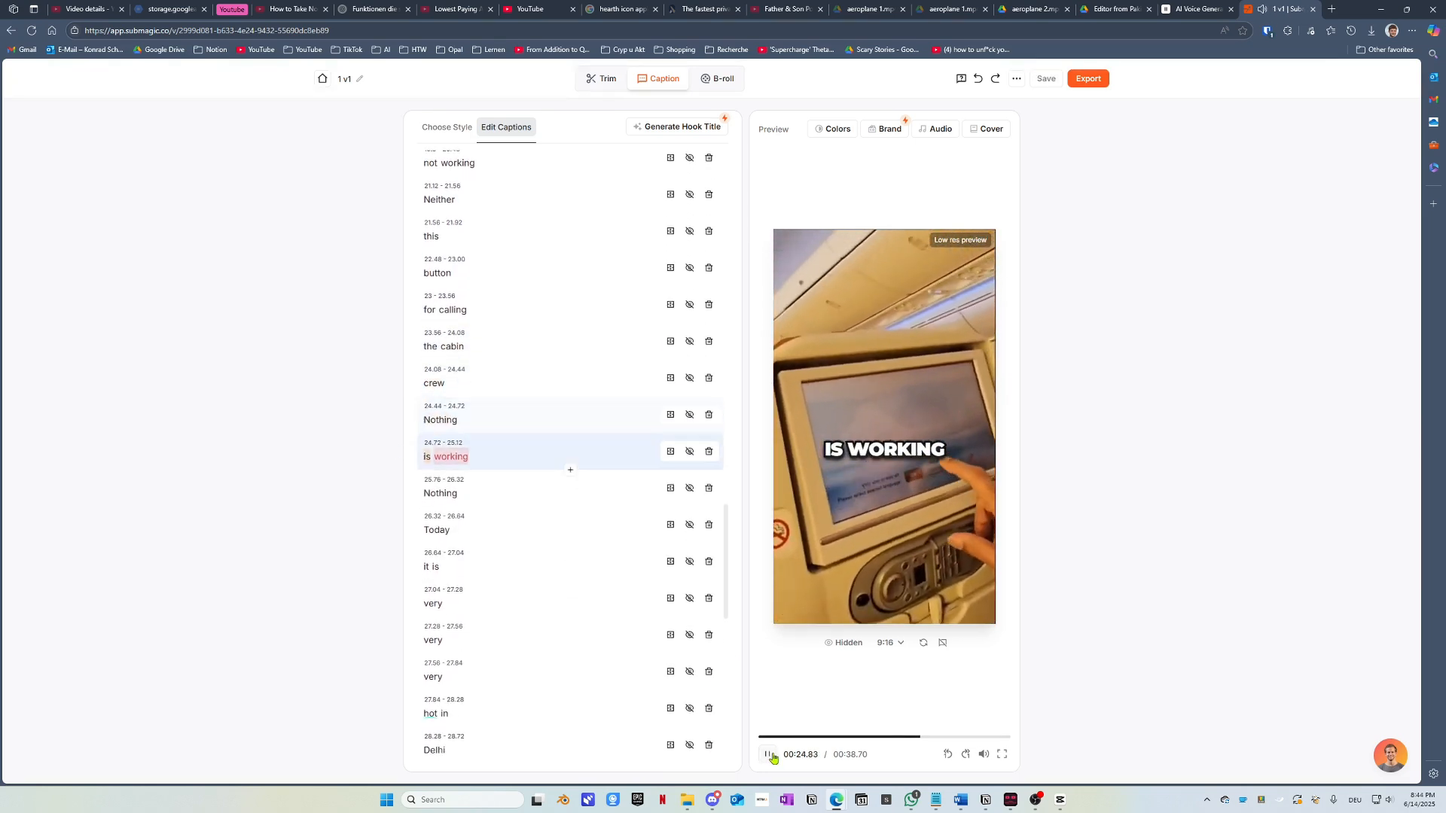
# Step: Move 'crew' onto the previous line so the caption reads 'the cabin crew'
pyautogui.click(452, 346)
pyautogui.click(435, 383)
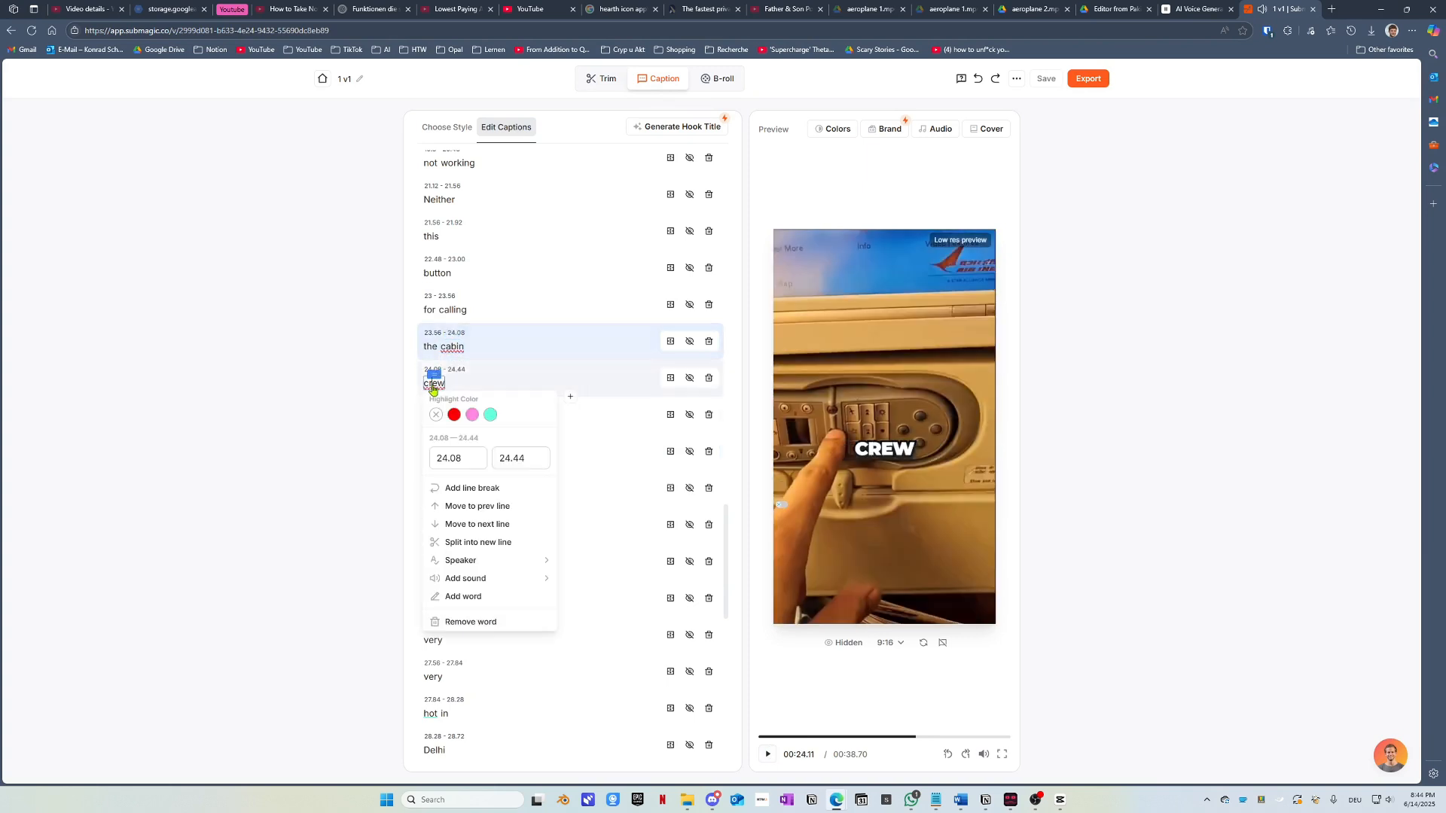
pyautogui.click(478, 506)
pyautogui.click(767, 756)
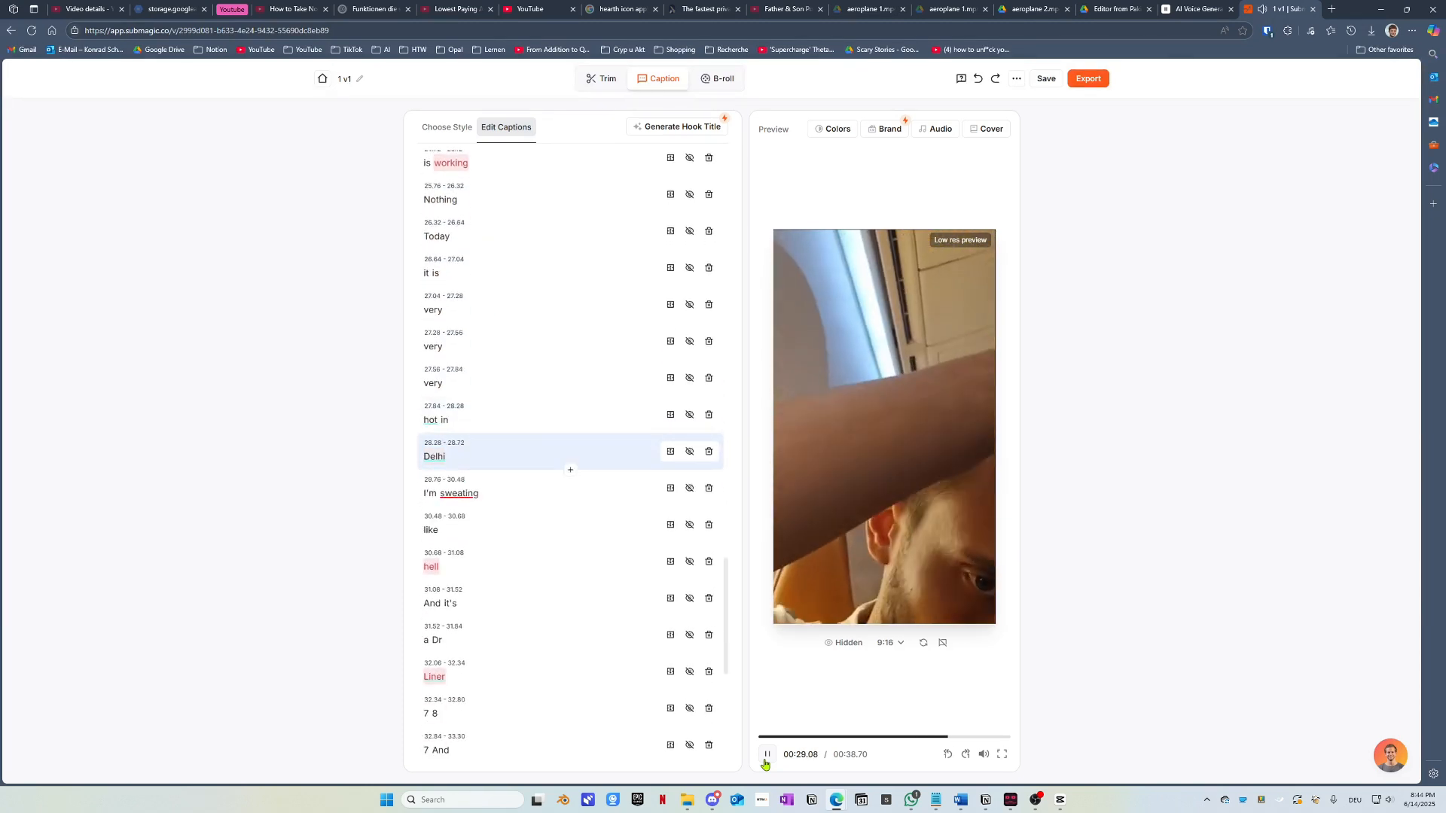
pyautogui.click(767, 756)
pyautogui.click(427, 423)
pyautogui.click(438, 454)
pyautogui.click(380, 455)
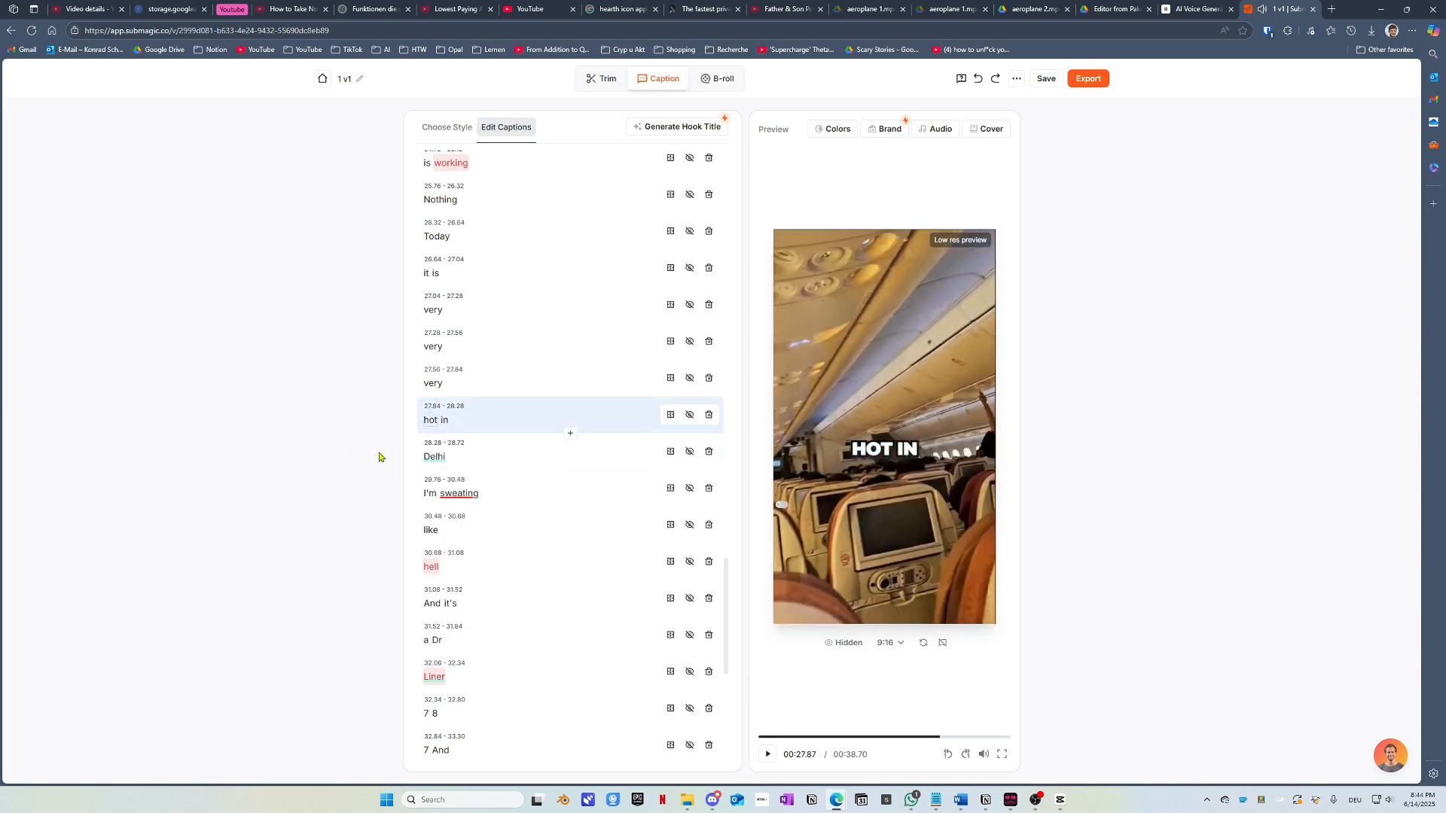
pyautogui.click(433, 458)
pyautogui.click(439, 490)
pyautogui.click(384, 481)
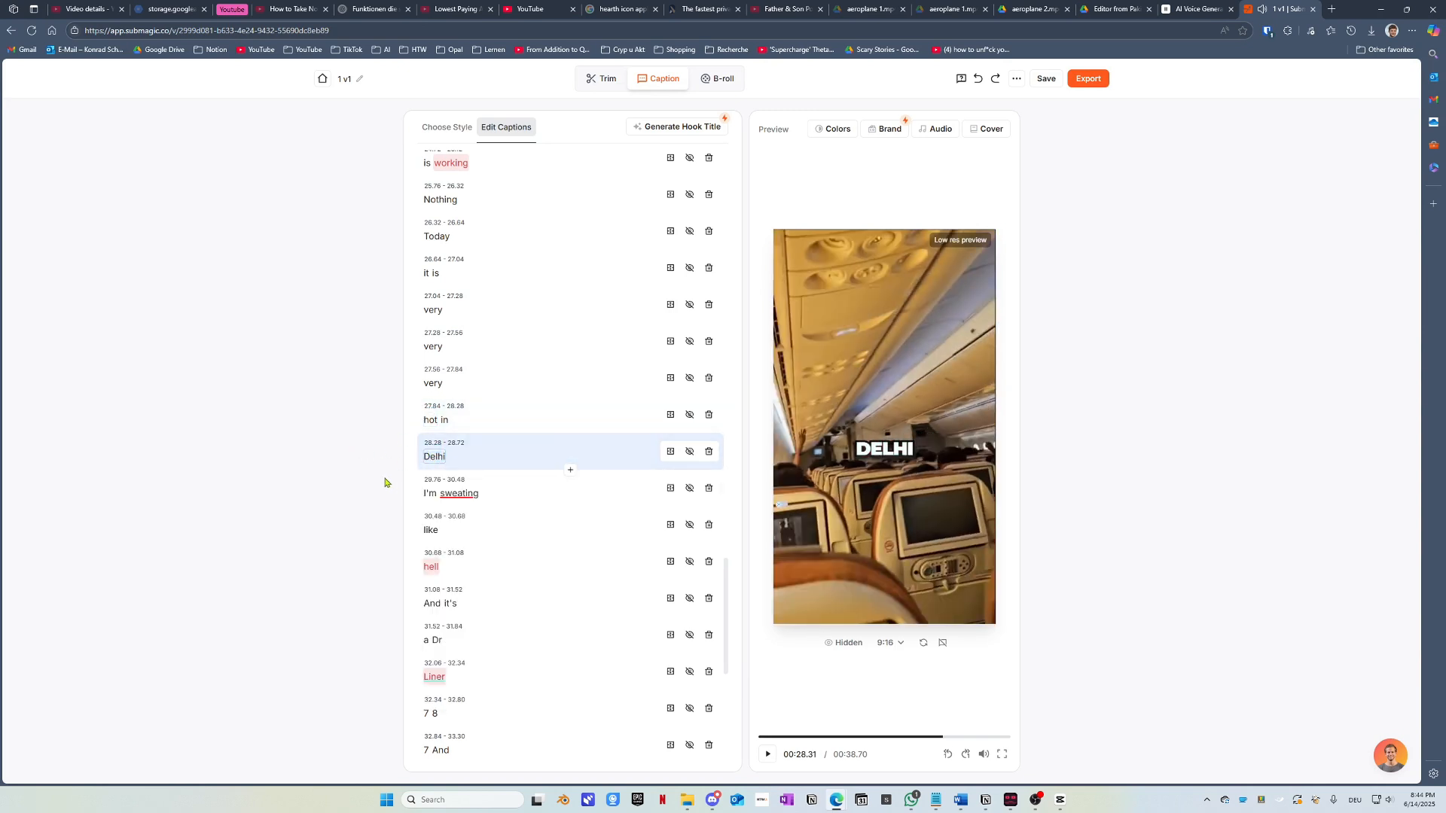
pyautogui.click(767, 755)
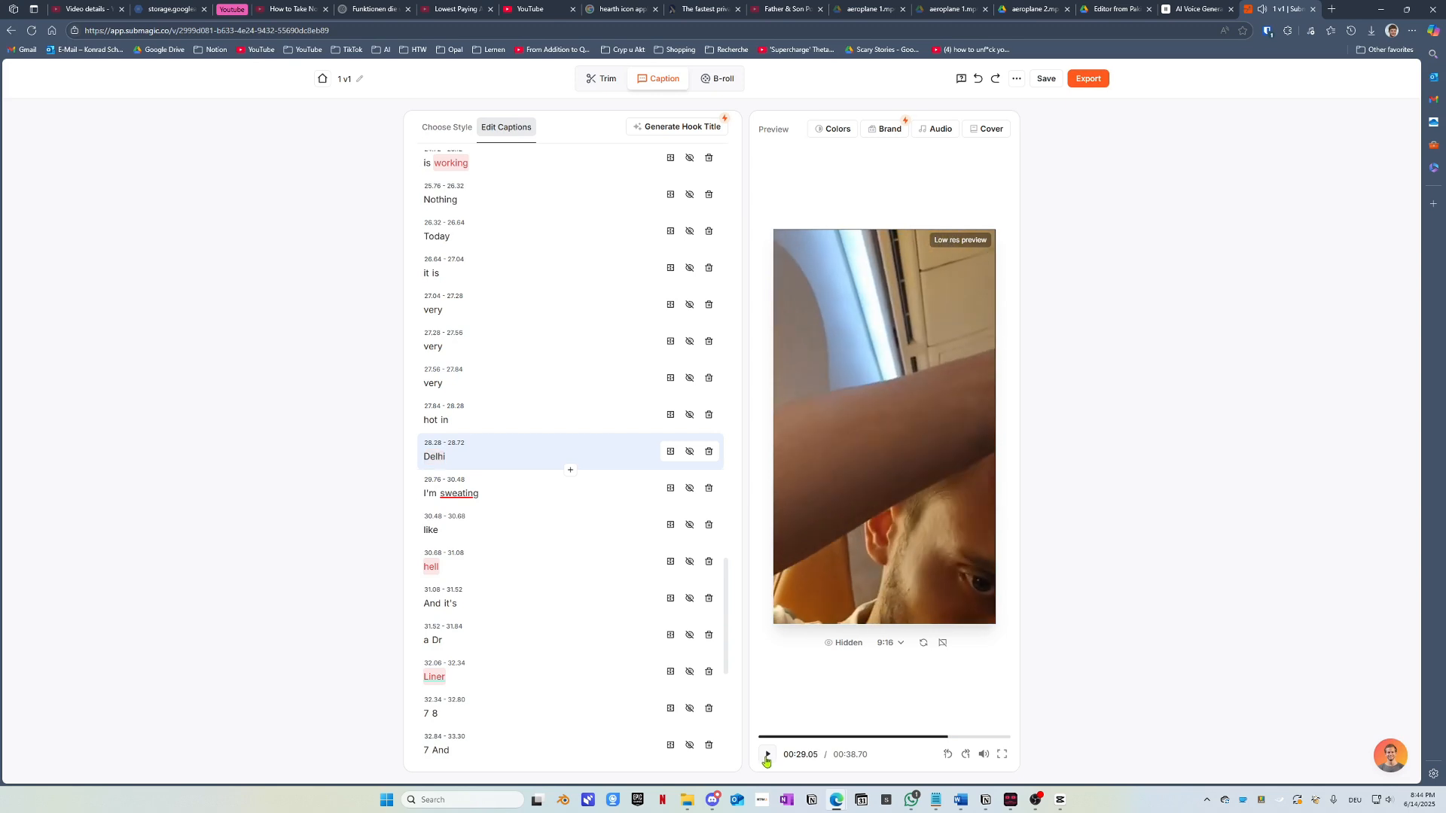
pyautogui.click(570, 472)
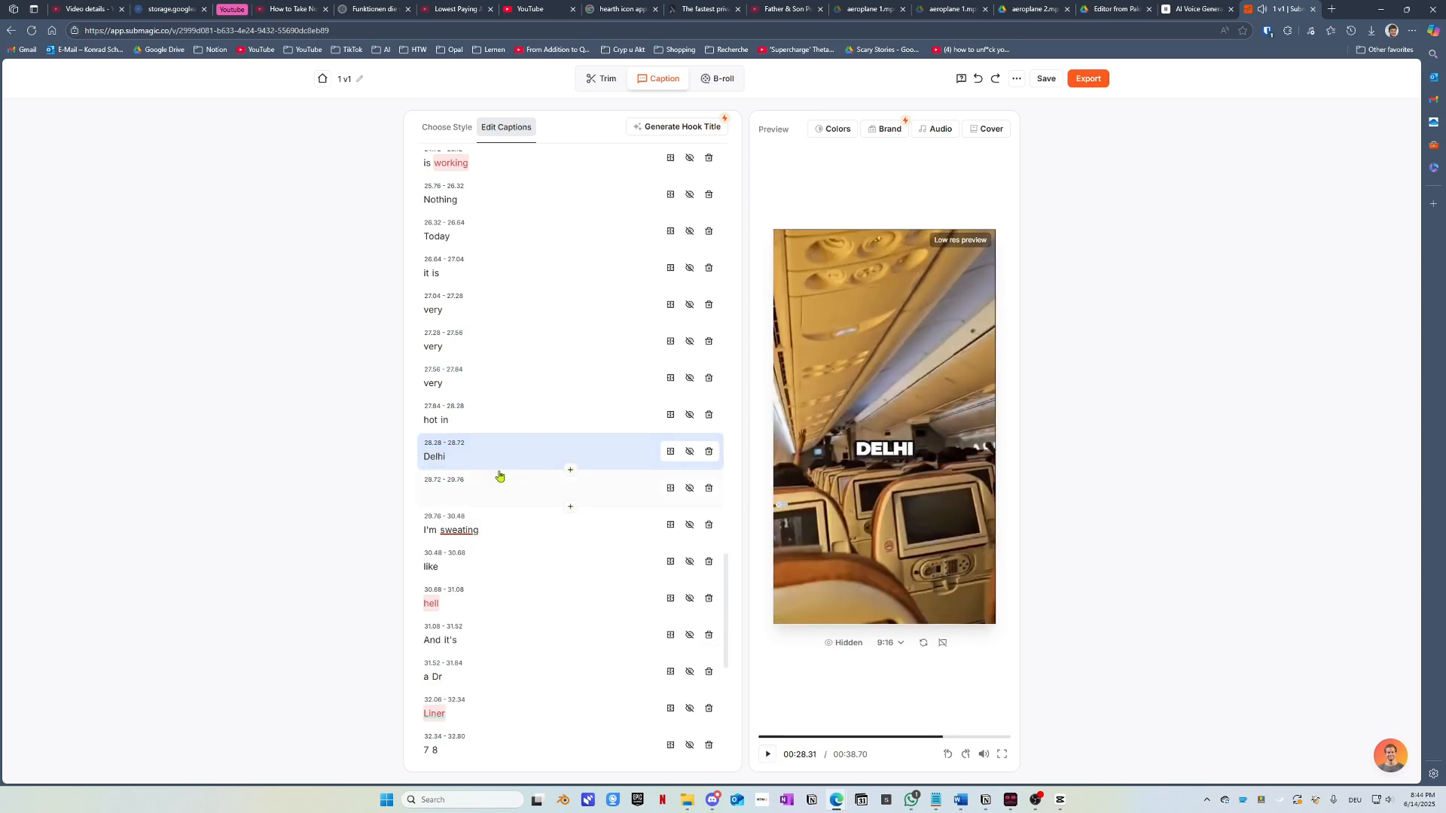
pyautogui.click(433, 494)
pyautogui.write('See')
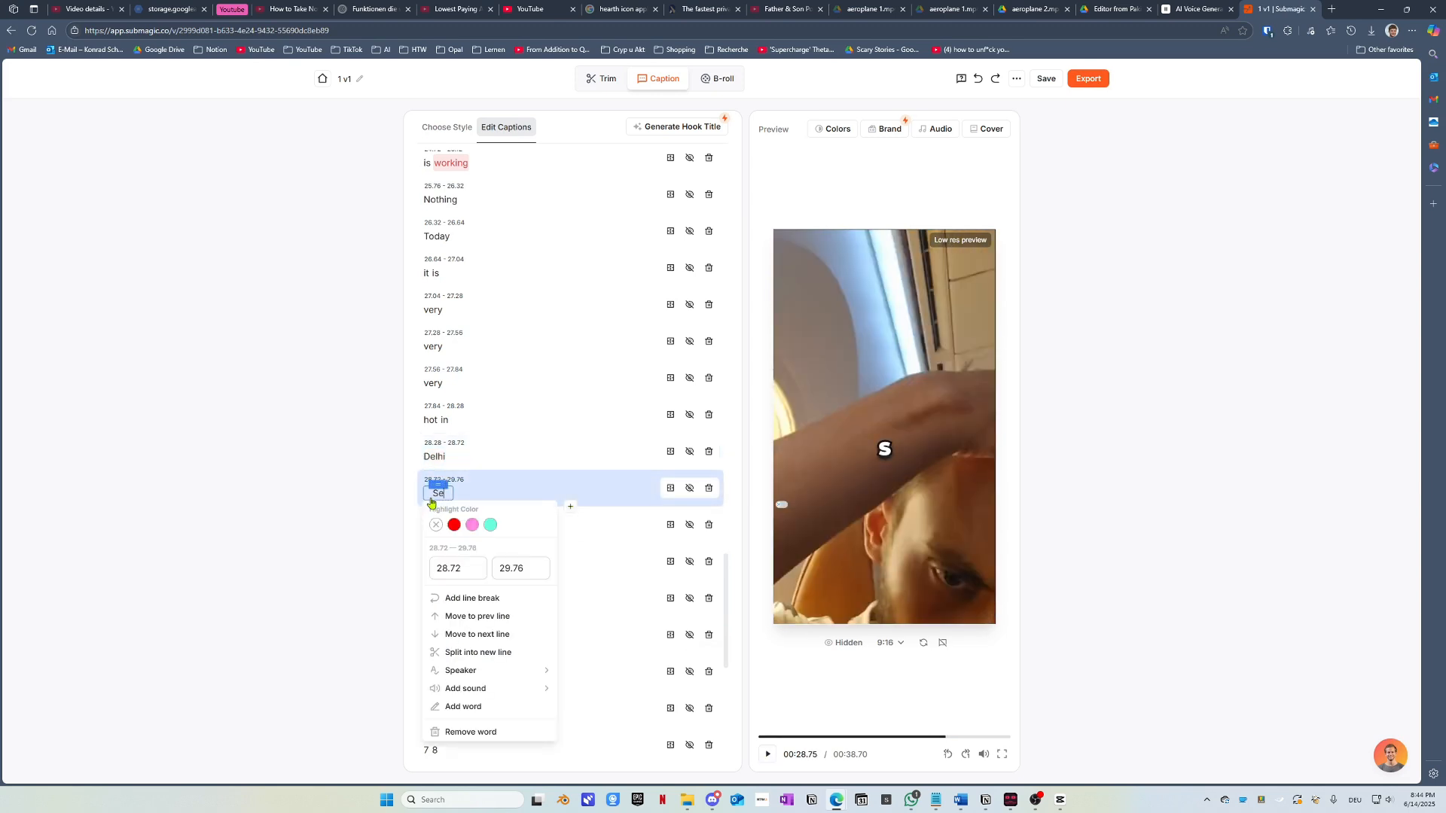
pyautogui.click(372, 489)
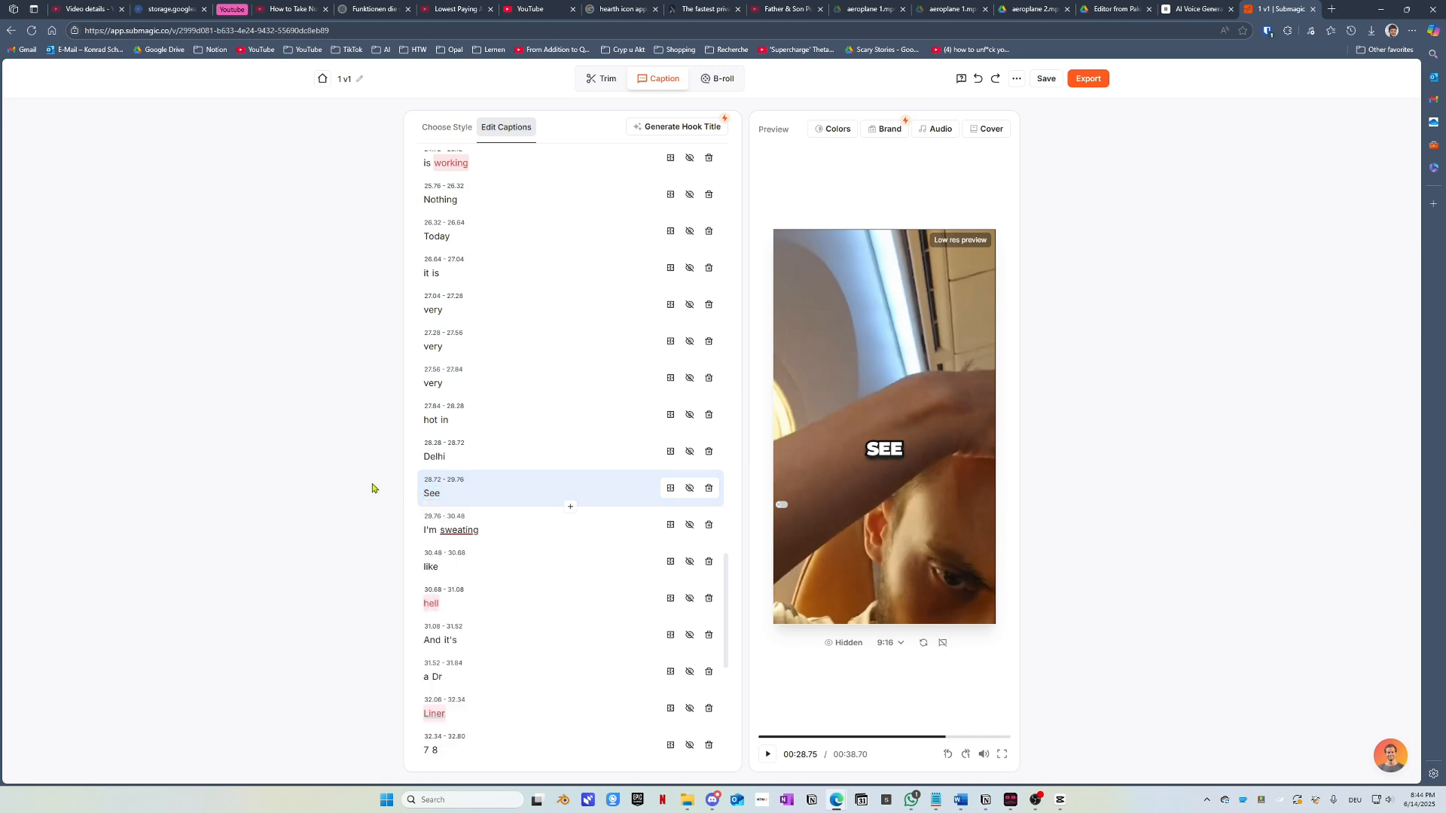
pyautogui.click(936, 738)
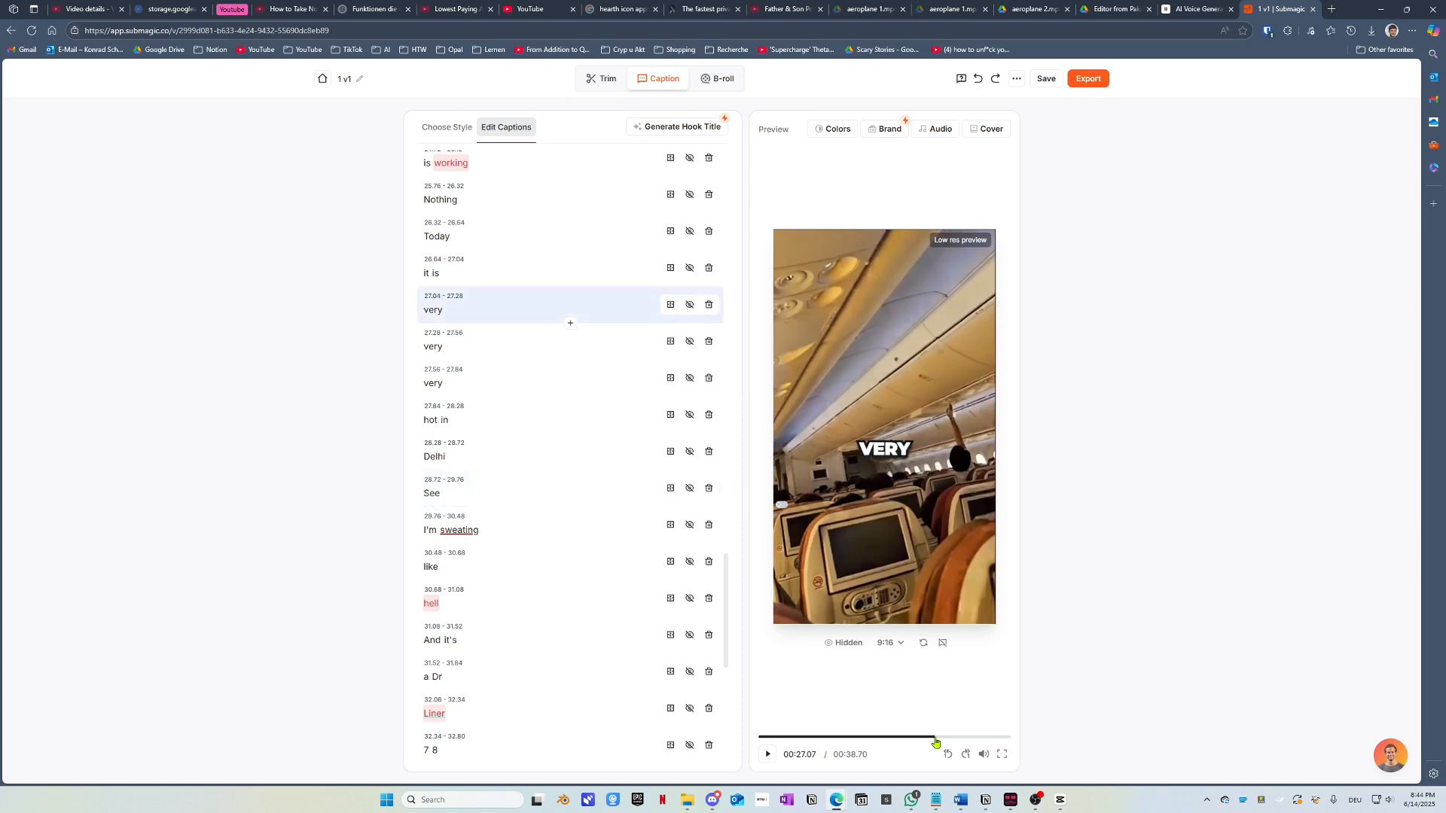
pyautogui.click(770, 756)
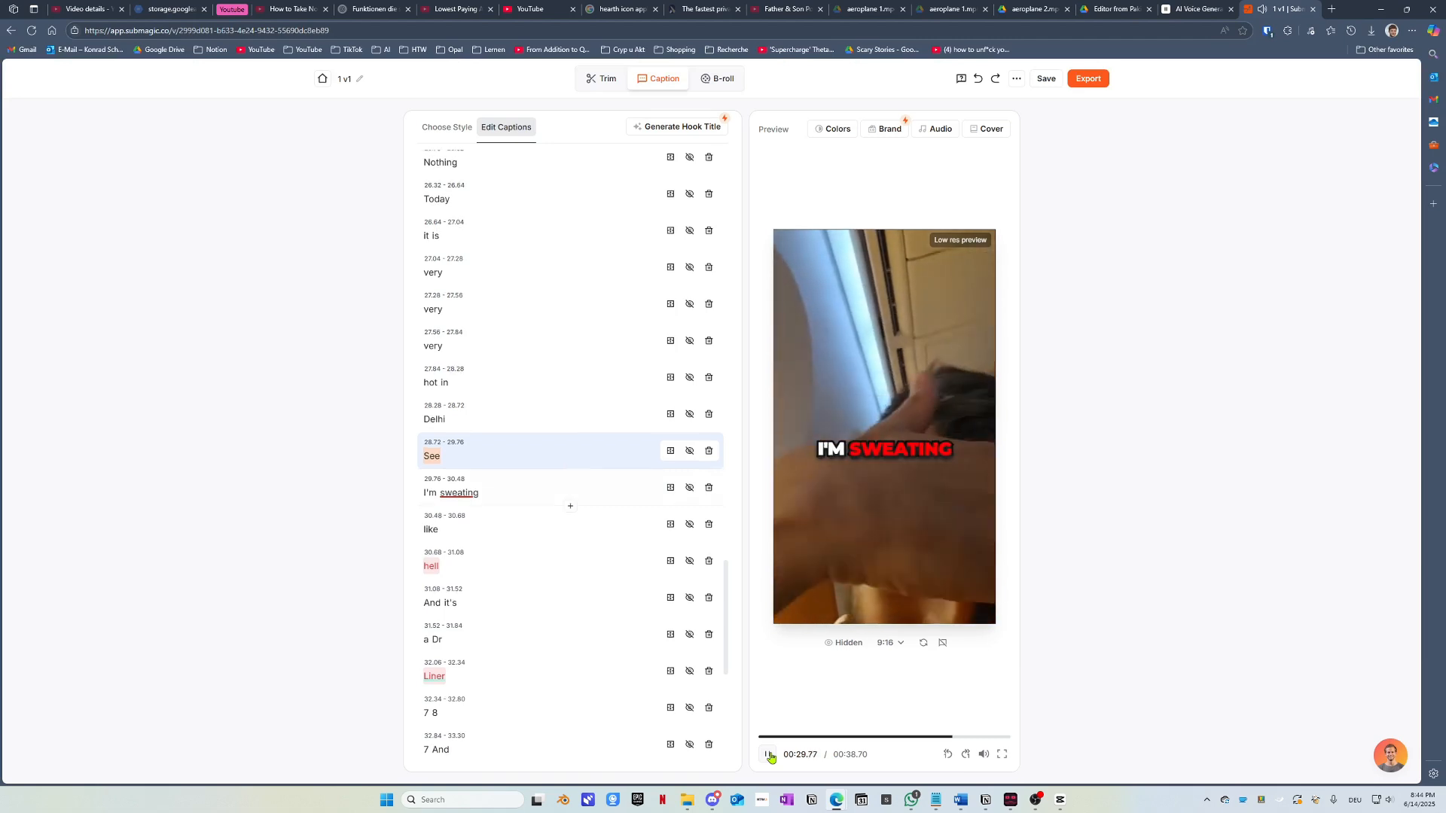
pyautogui.click(770, 756)
pyautogui.click(455, 411)
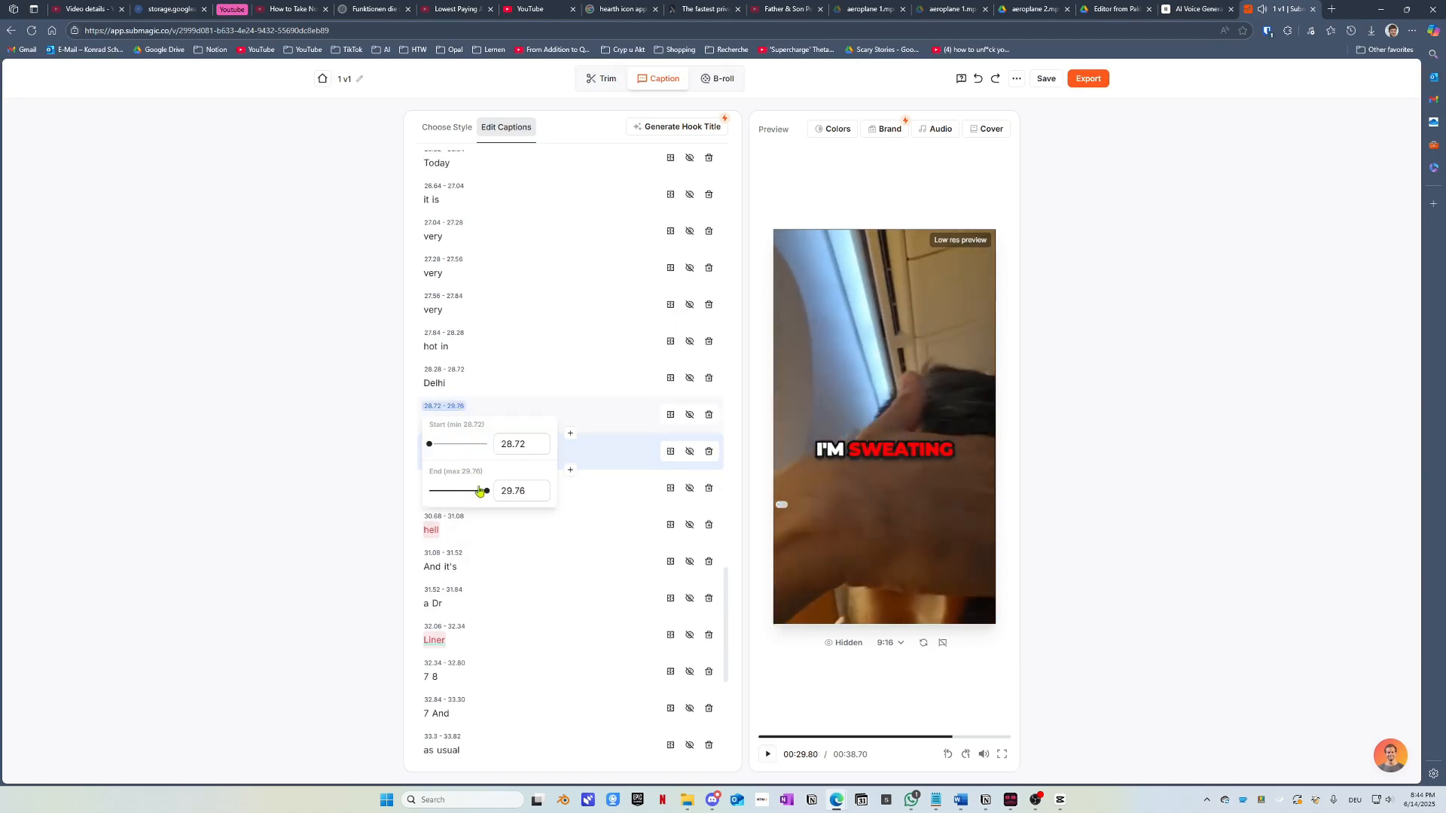
pyautogui.moveTo(480, 492); pyautogui.dragTo(454, 493)
pyautogui.click(443, 387)
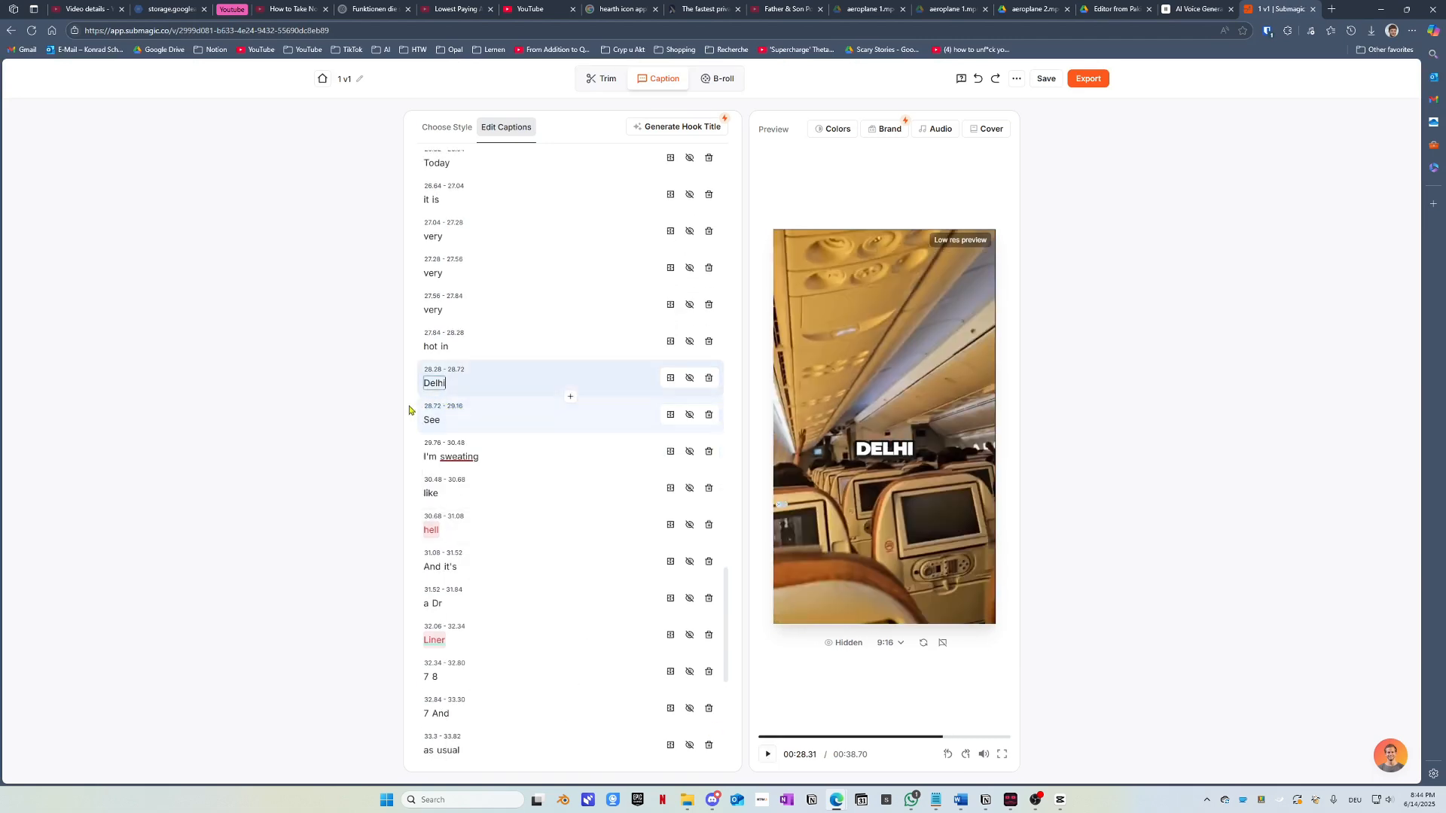
pyautogui.click(438, 426)
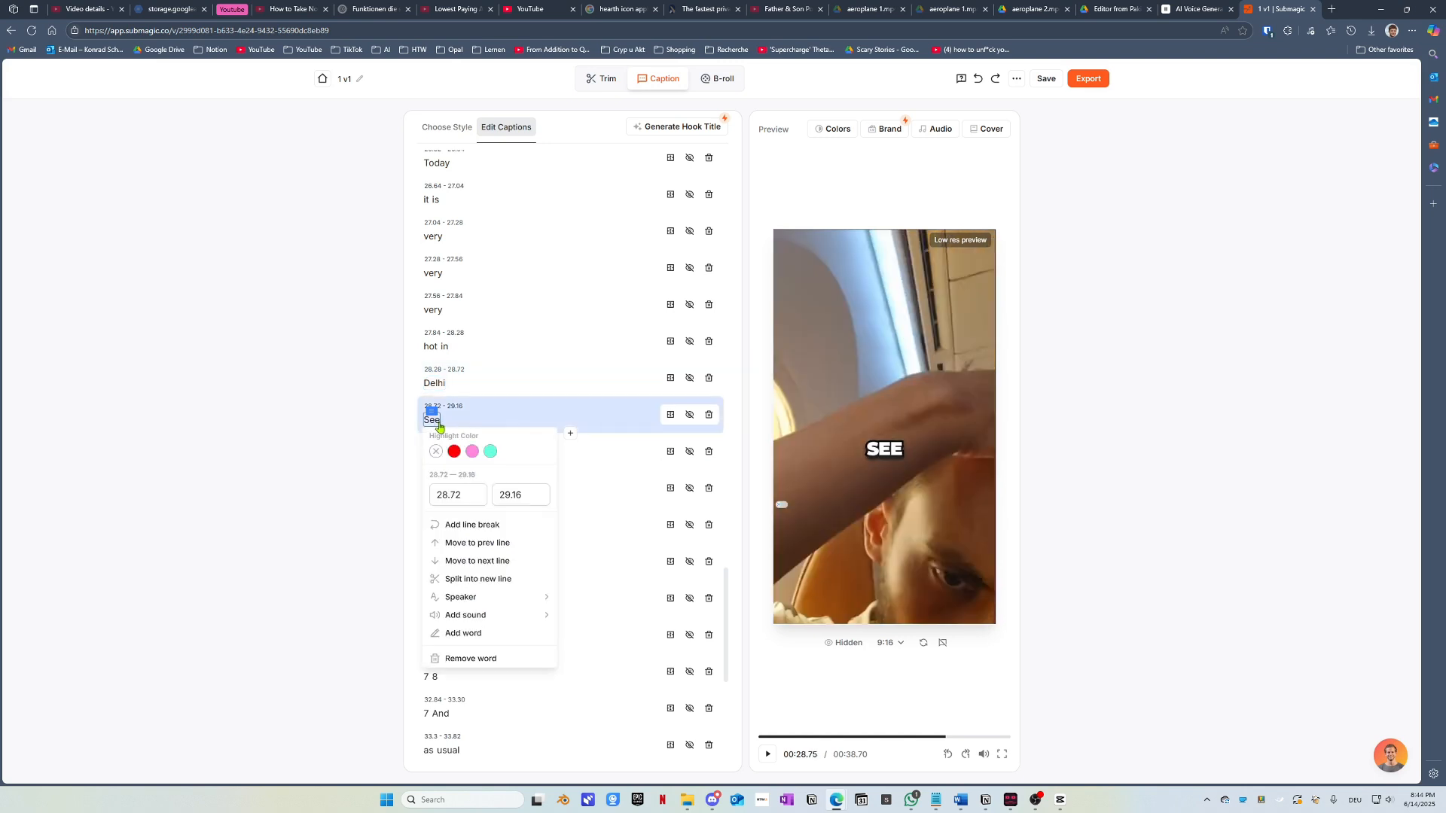
pyautogui.click(767, 755)
pyautogui.click(767, 755)
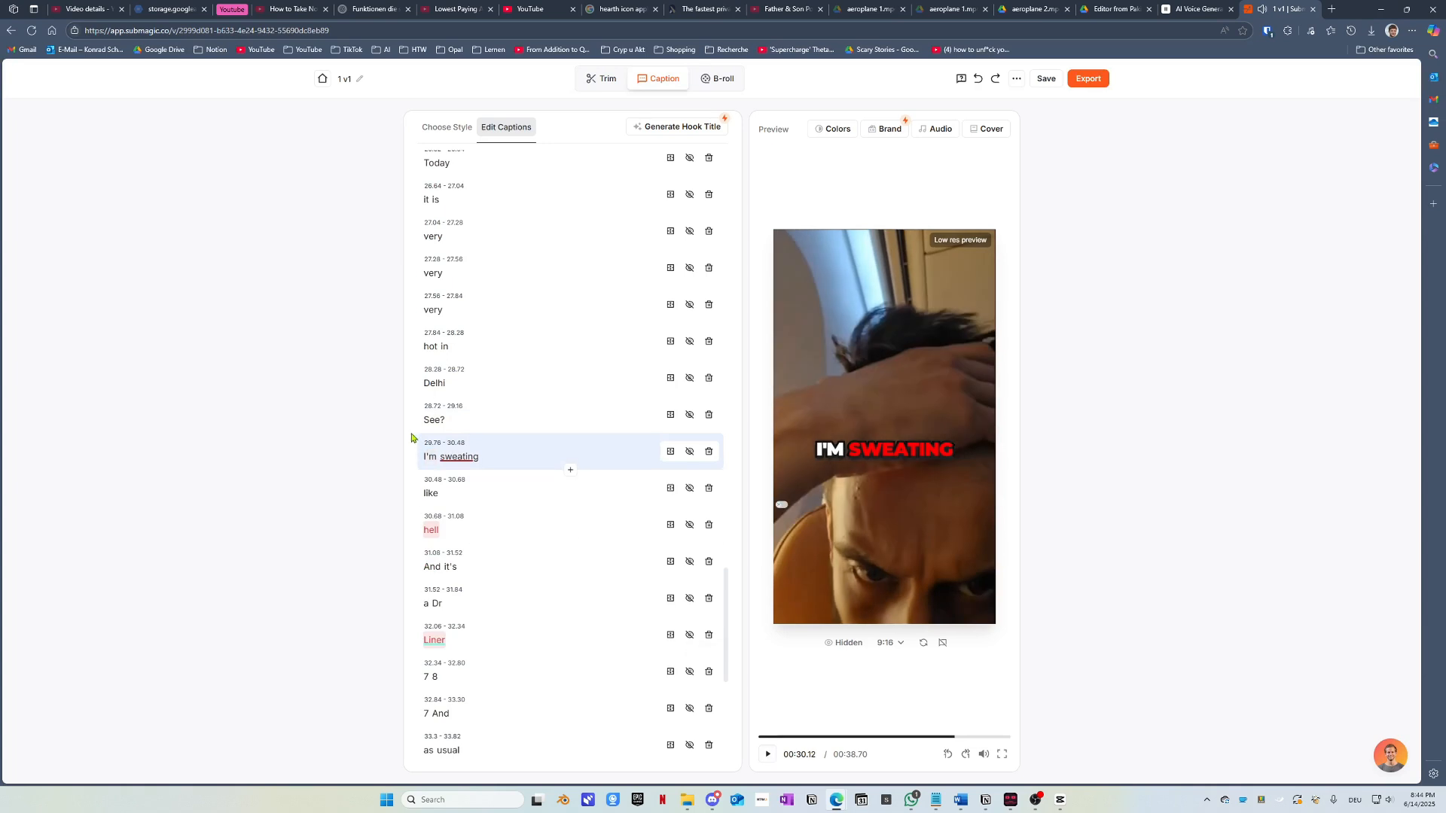
pyautogui.click(927, 741)
pyautogui.click(768, 754)
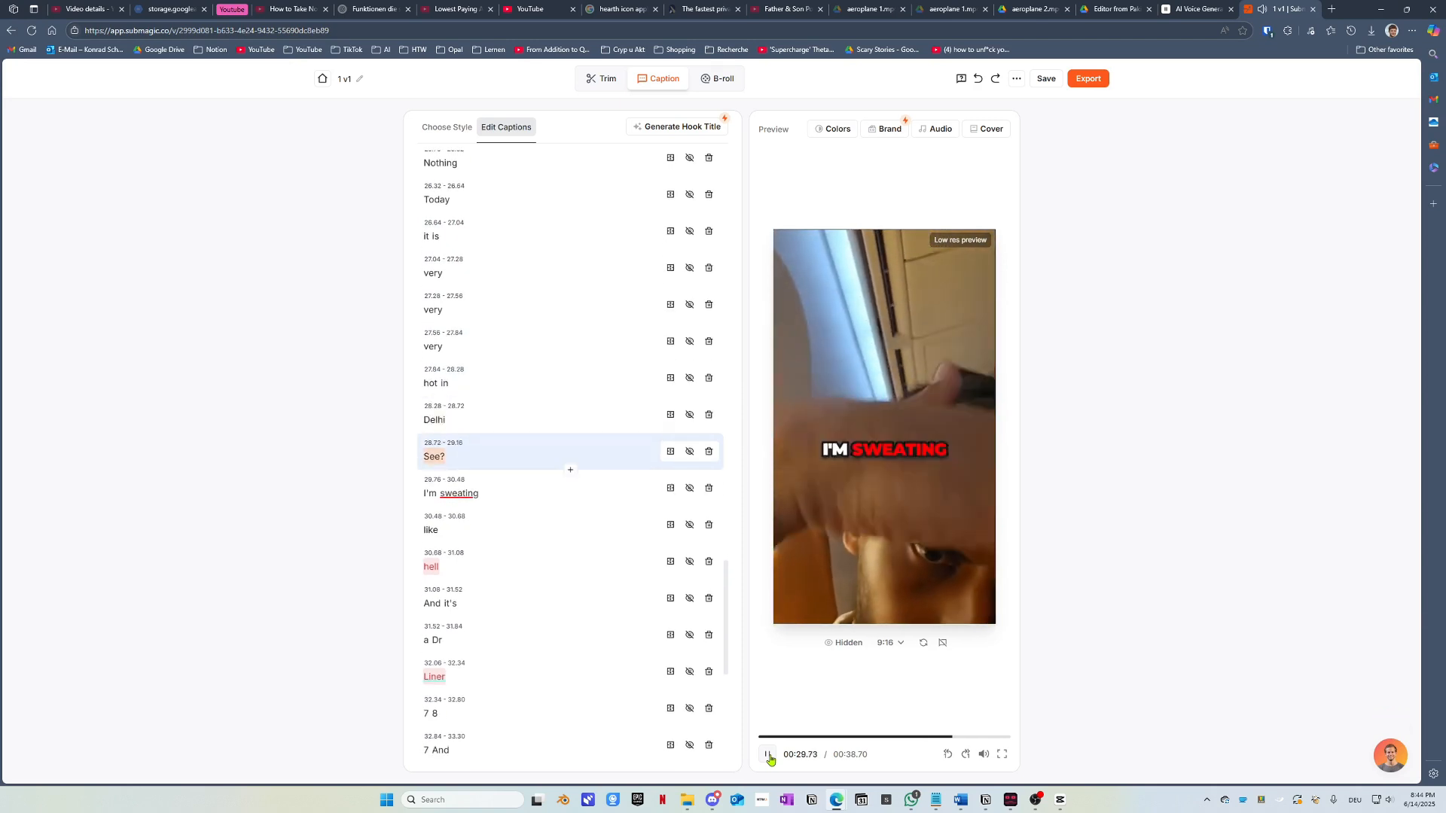
# Step: Add a new caption line after 'See?' and type 'Sweat' into it
pyautogui.click(769, 756)
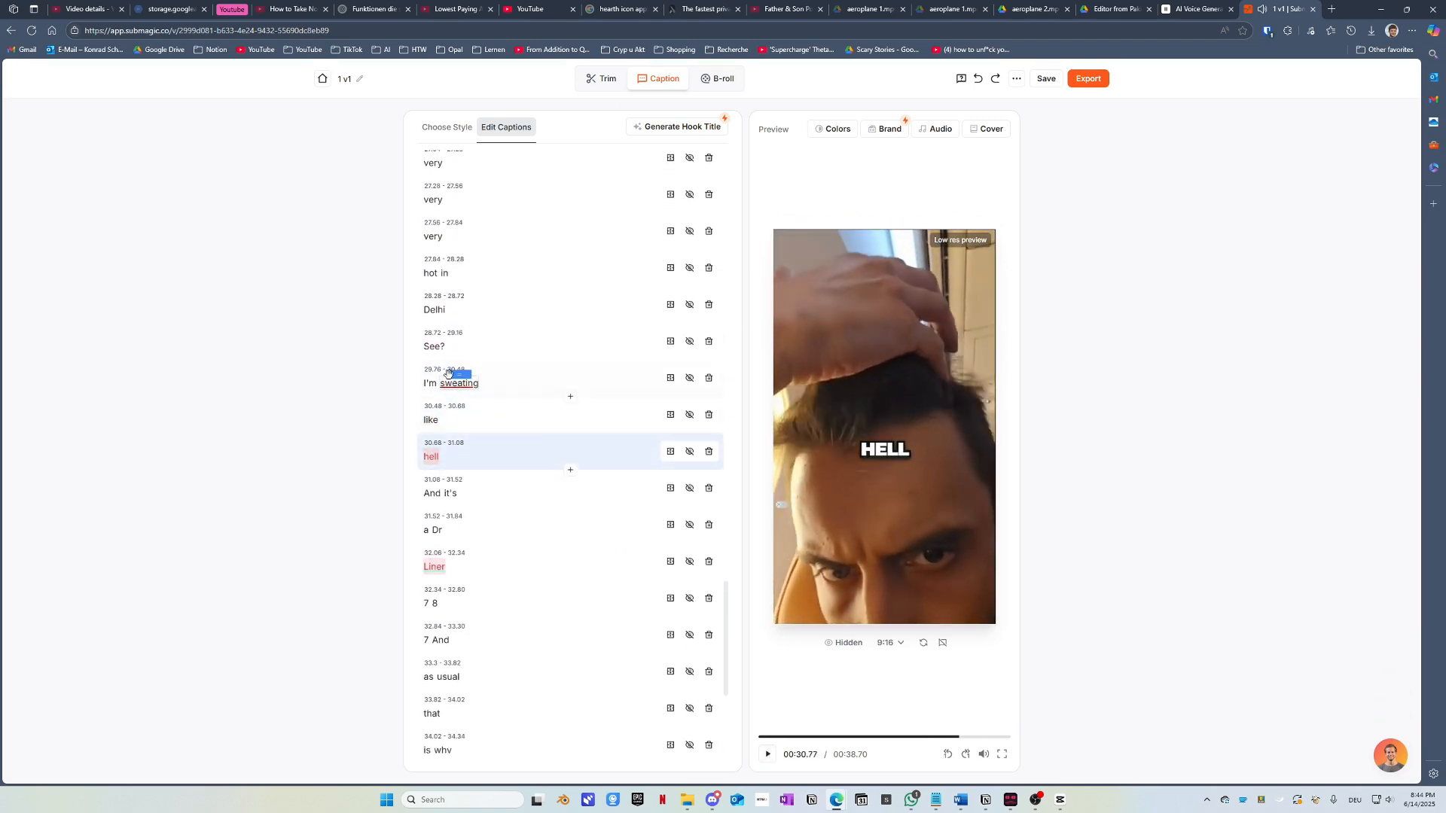
pyautogui.click(501, 355)
pyautogui.click(570, 360)
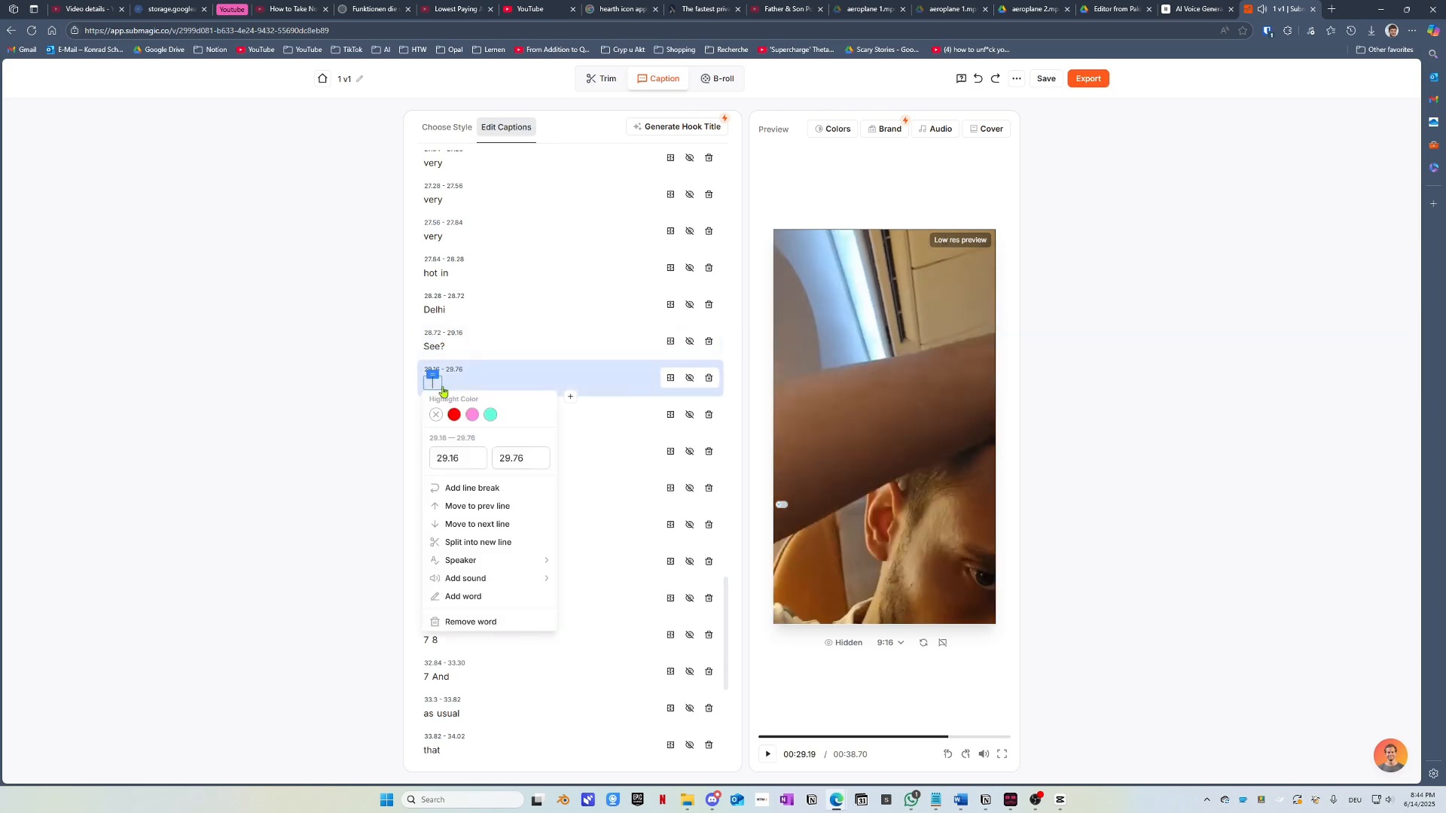
pyautogui.write('Sweat')
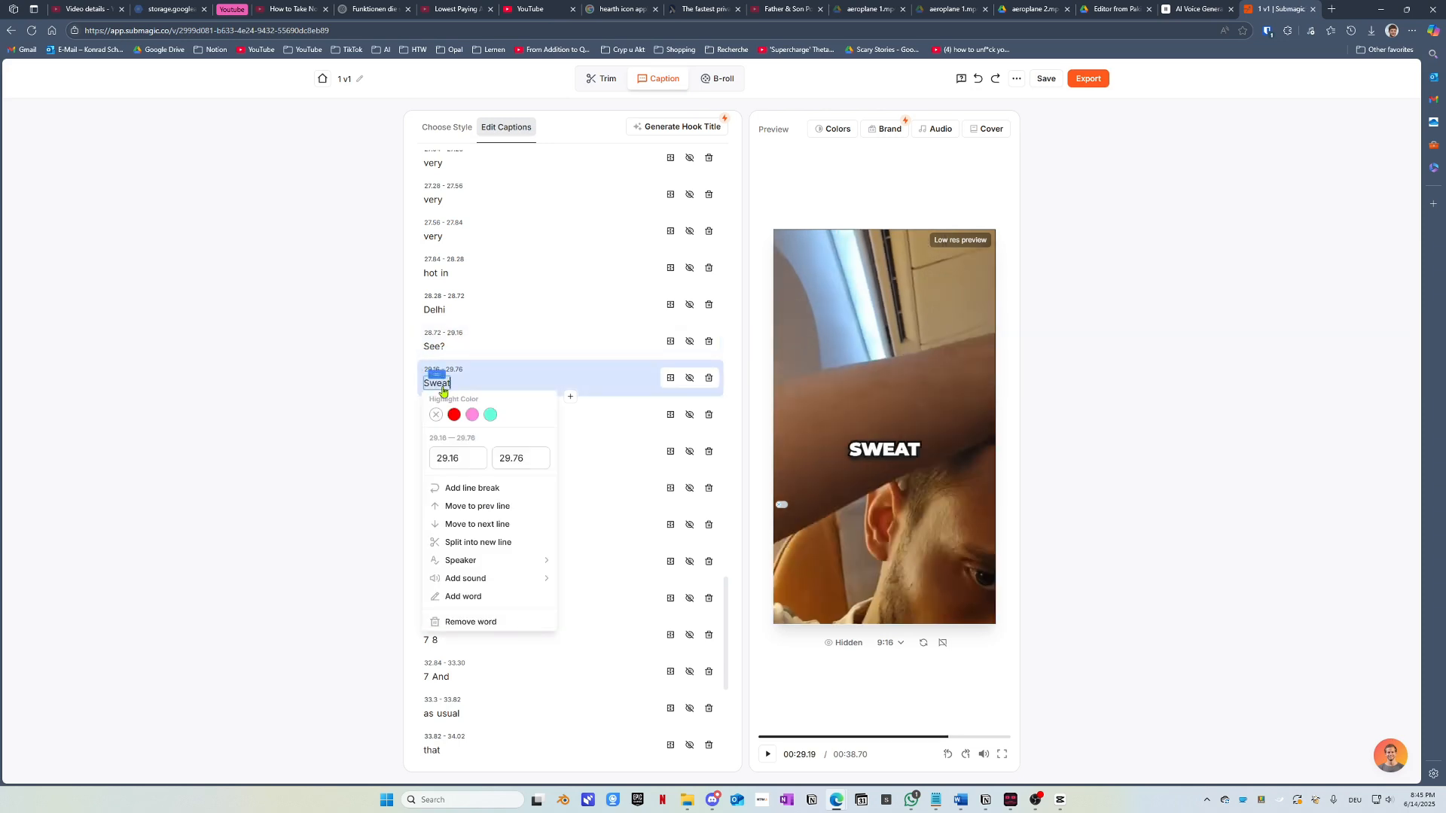
pyautogui.click(320, 392)
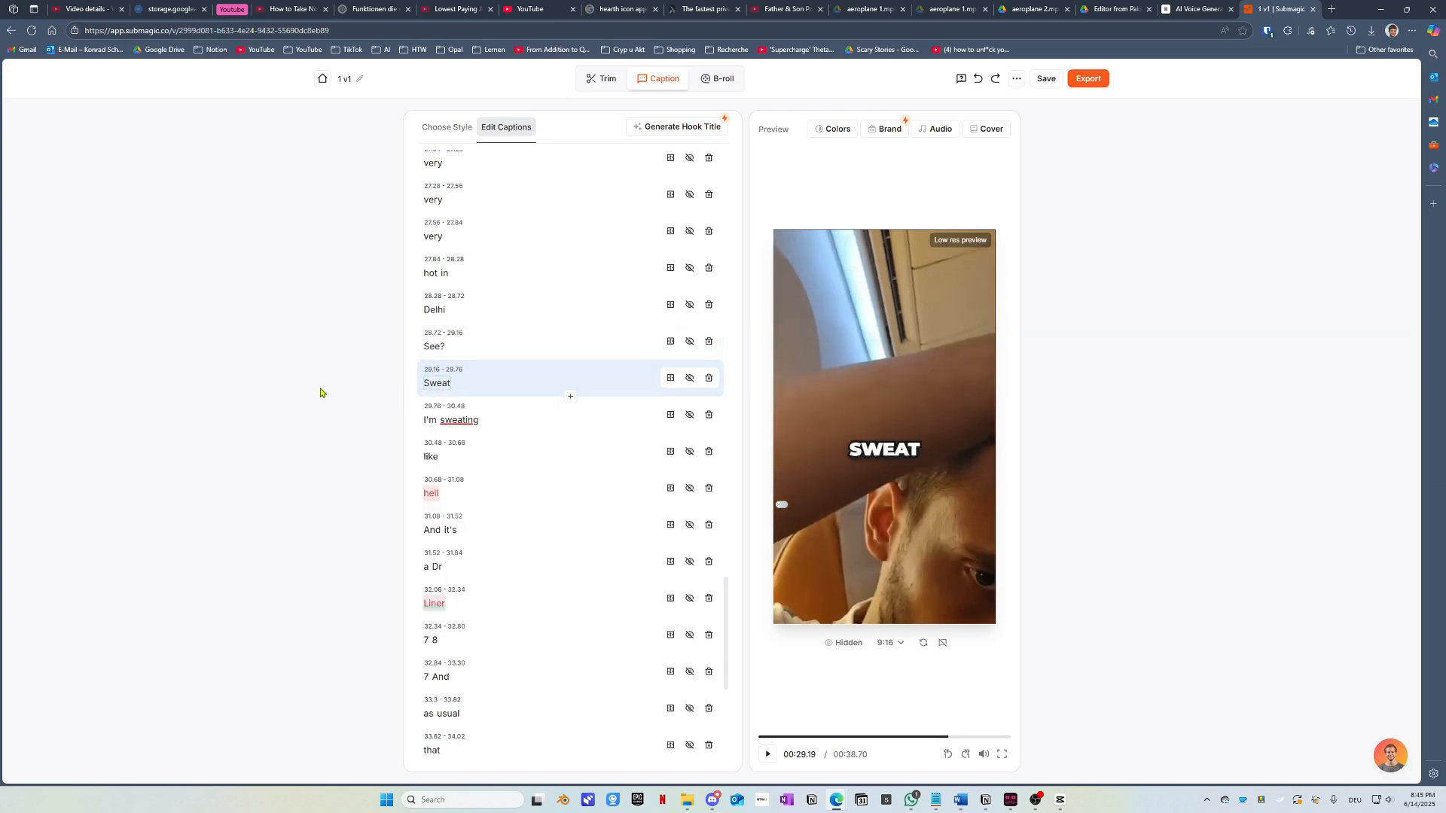
# Step: Replay the preview from about 22.6 seconds to check the new caption
pyautogui.click(906, 741)
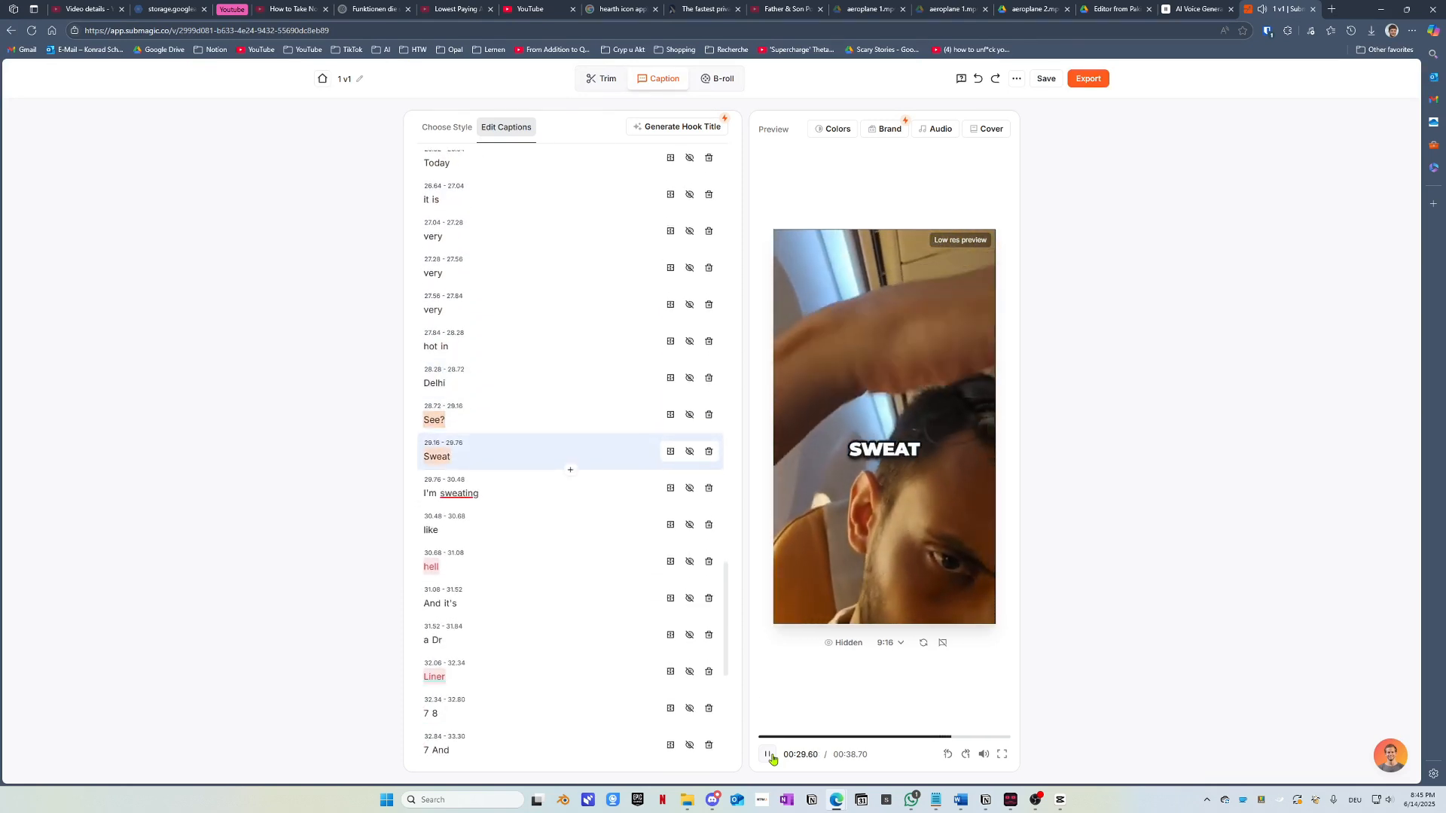
pyautogui.click(769, 755)
pyautogui.click(770, 756)
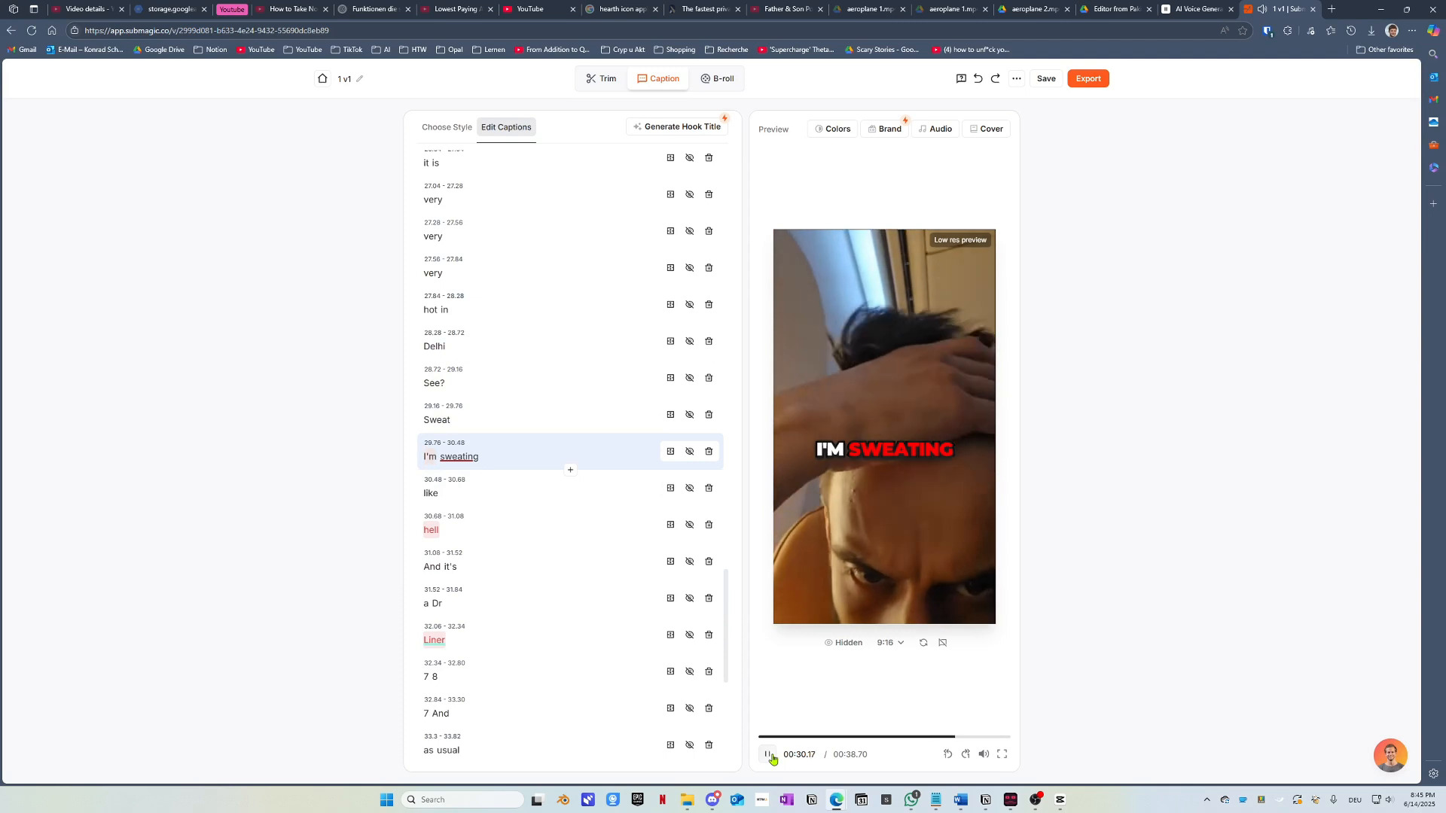
pyautogui.click(769, 755)
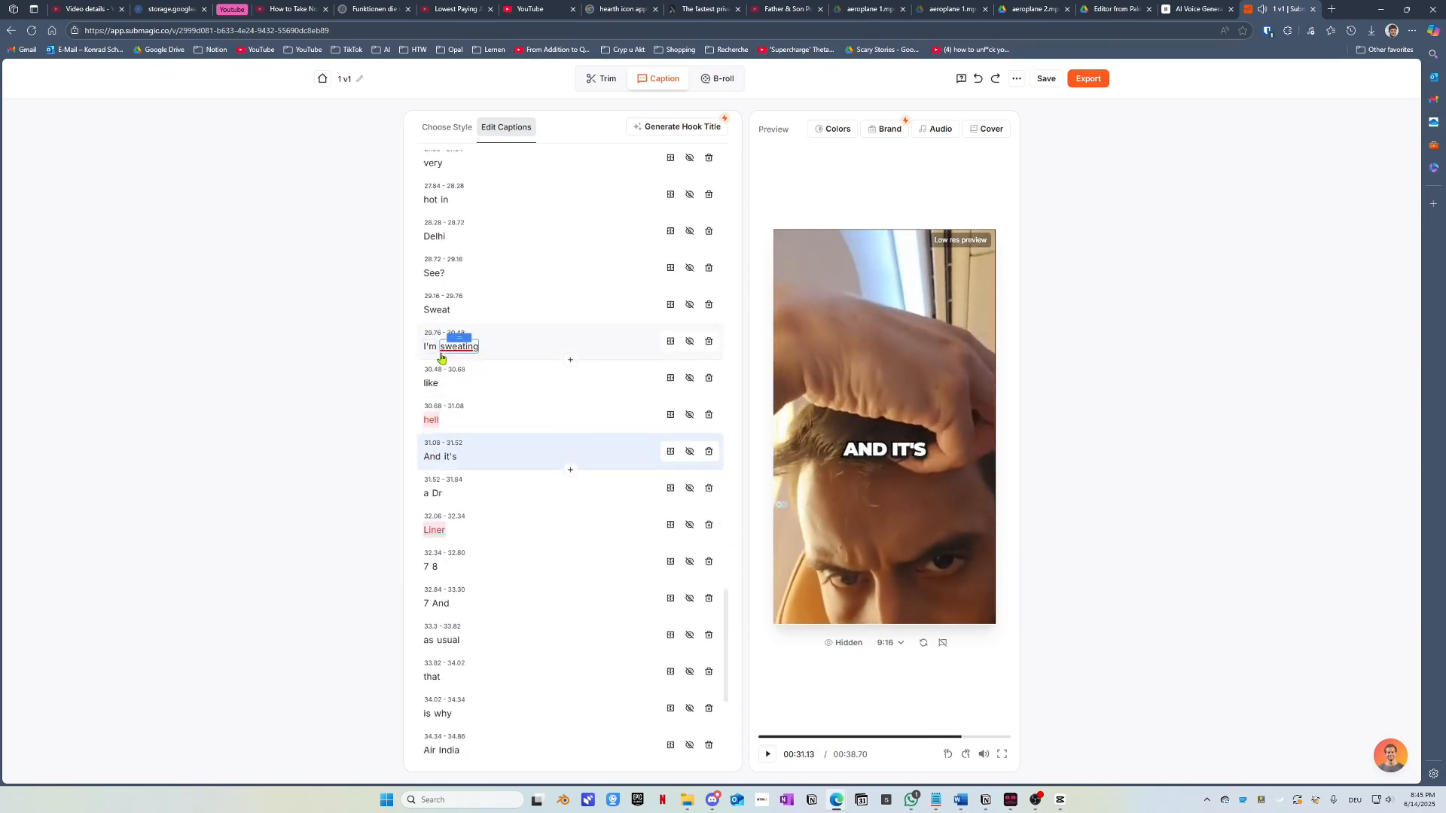
# Step: Make the caption read 'Sweat!' and clear the highlight from 'sweating', then replay from 'hell'
pyautogui.click(437, 309)
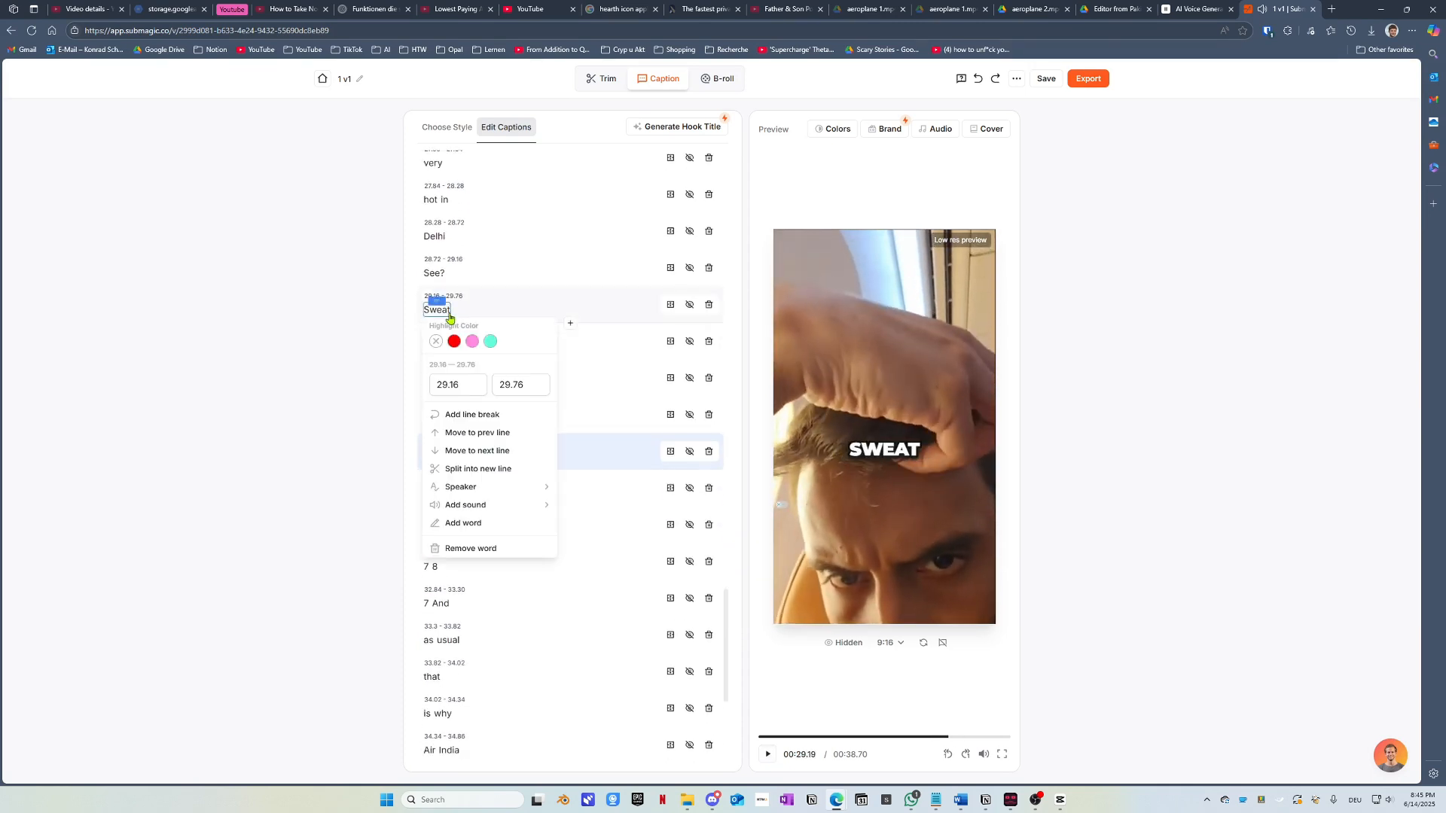
pyautogui.click(343, 397)
pyautogui.click(450, 354)
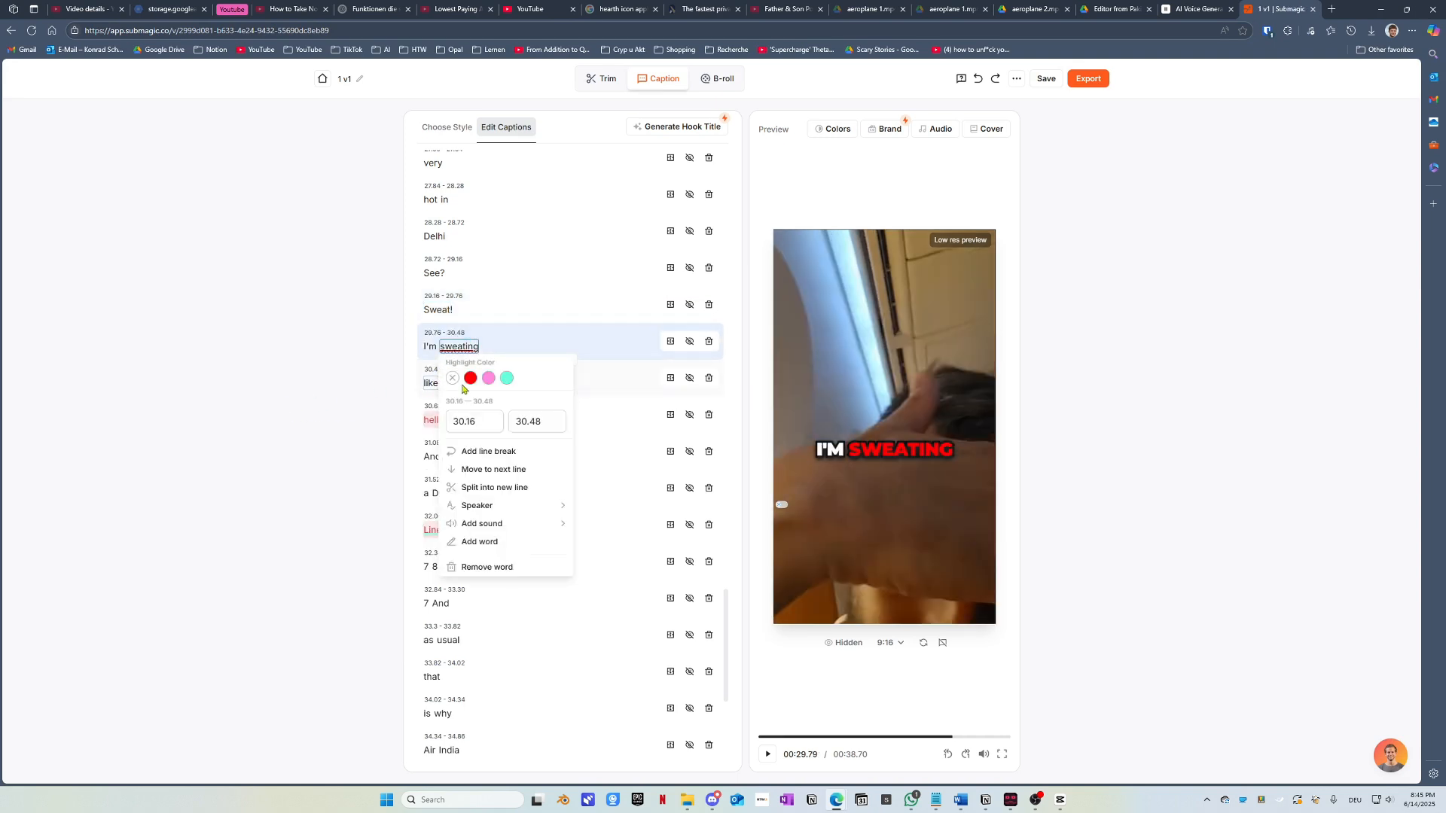
pyautogui.click(349, 374)
pyautogui.click(434, 421)
pyautogui.click(488, 491)
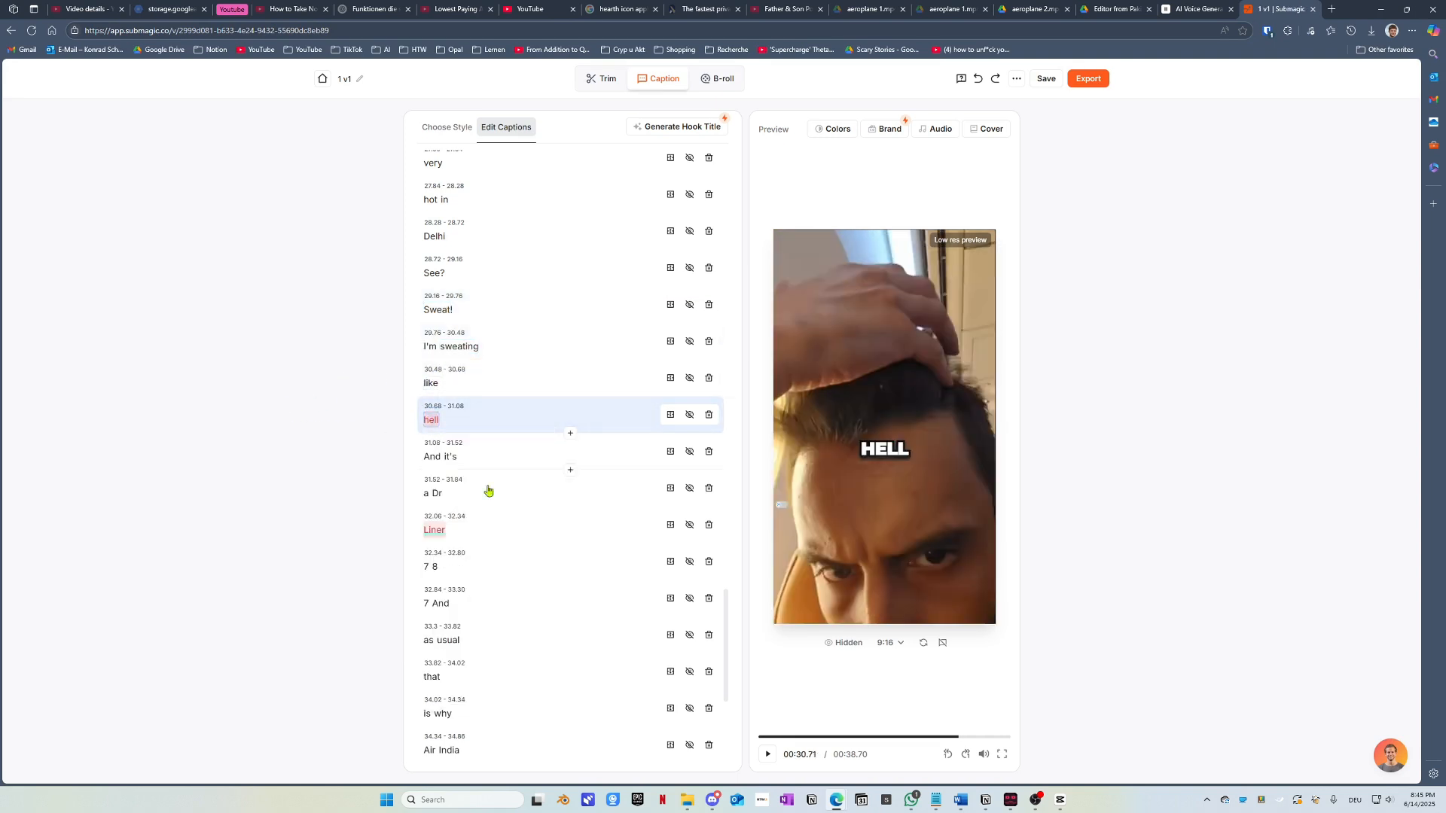
pyautogui.click(763, 757)
# Step: Delete the stray word 'Dr' and correct 'Liner' to 'Dreamliner'
pyautogui.click(764, 756)
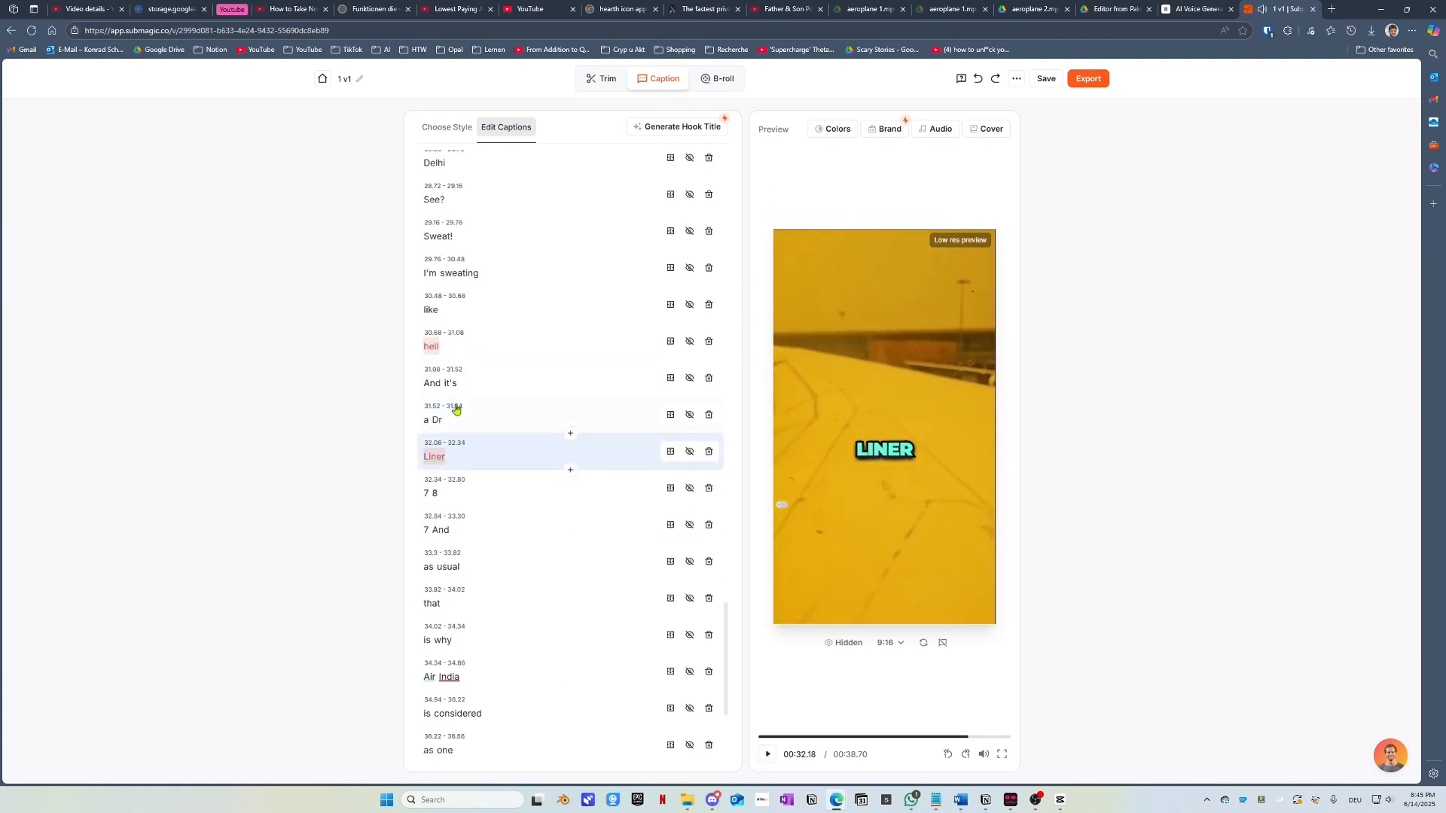
pyautogui.click(437, 421)
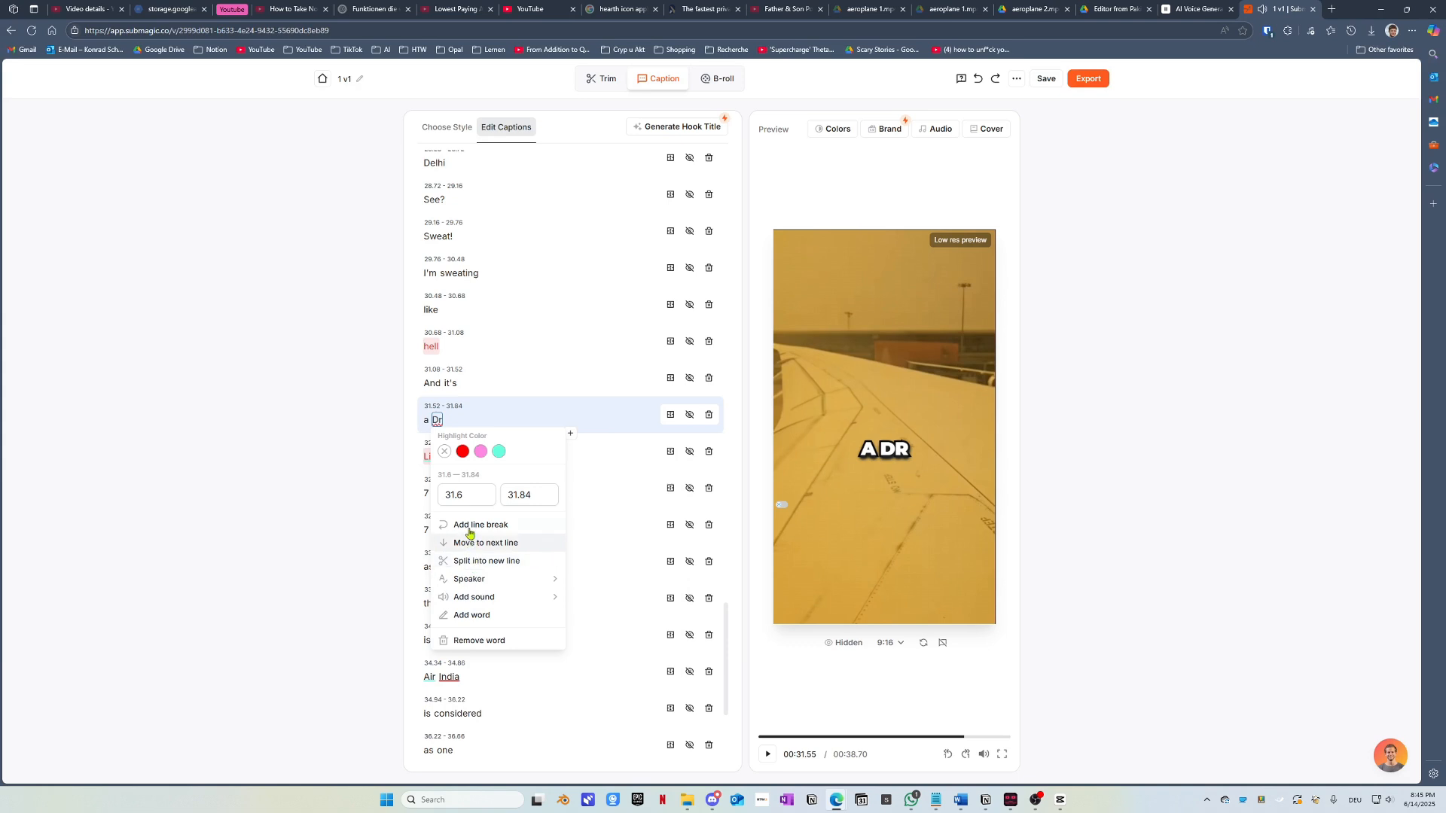
pyautogui.click(463, 640)
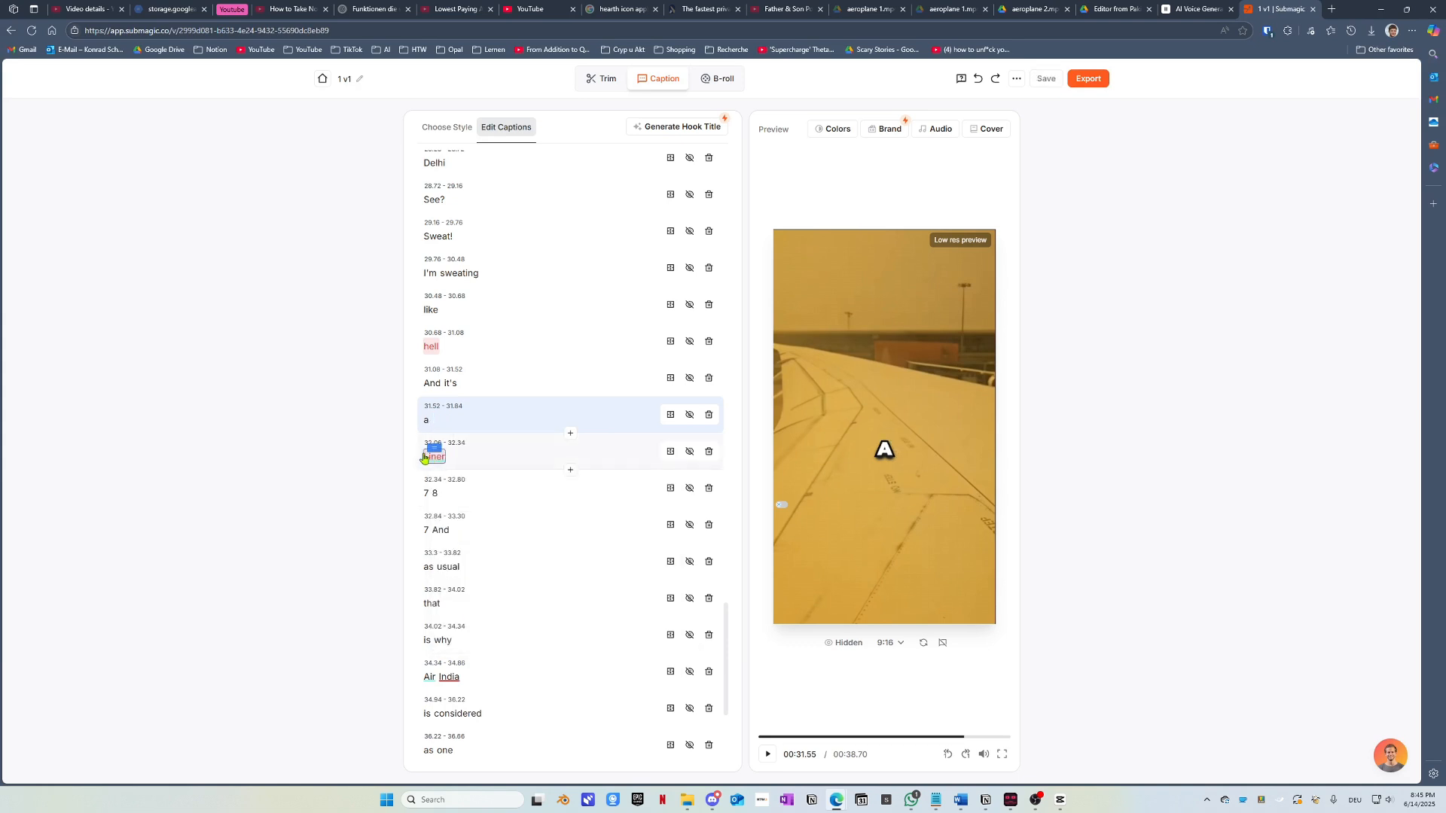
pyautogui.doubleClick(445, 465)
pyautogui.write('D')
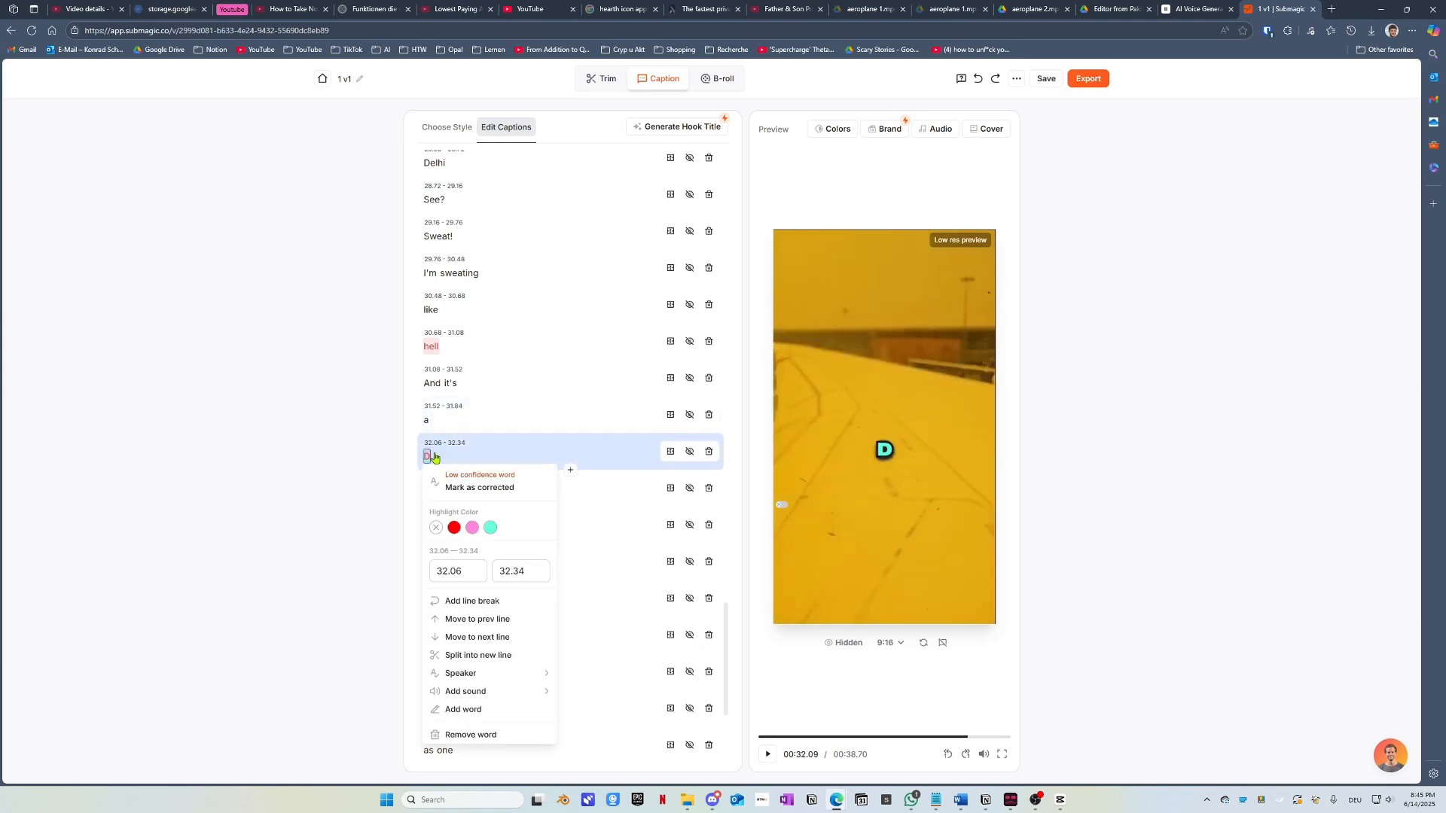
pyautogui.write('reamline')
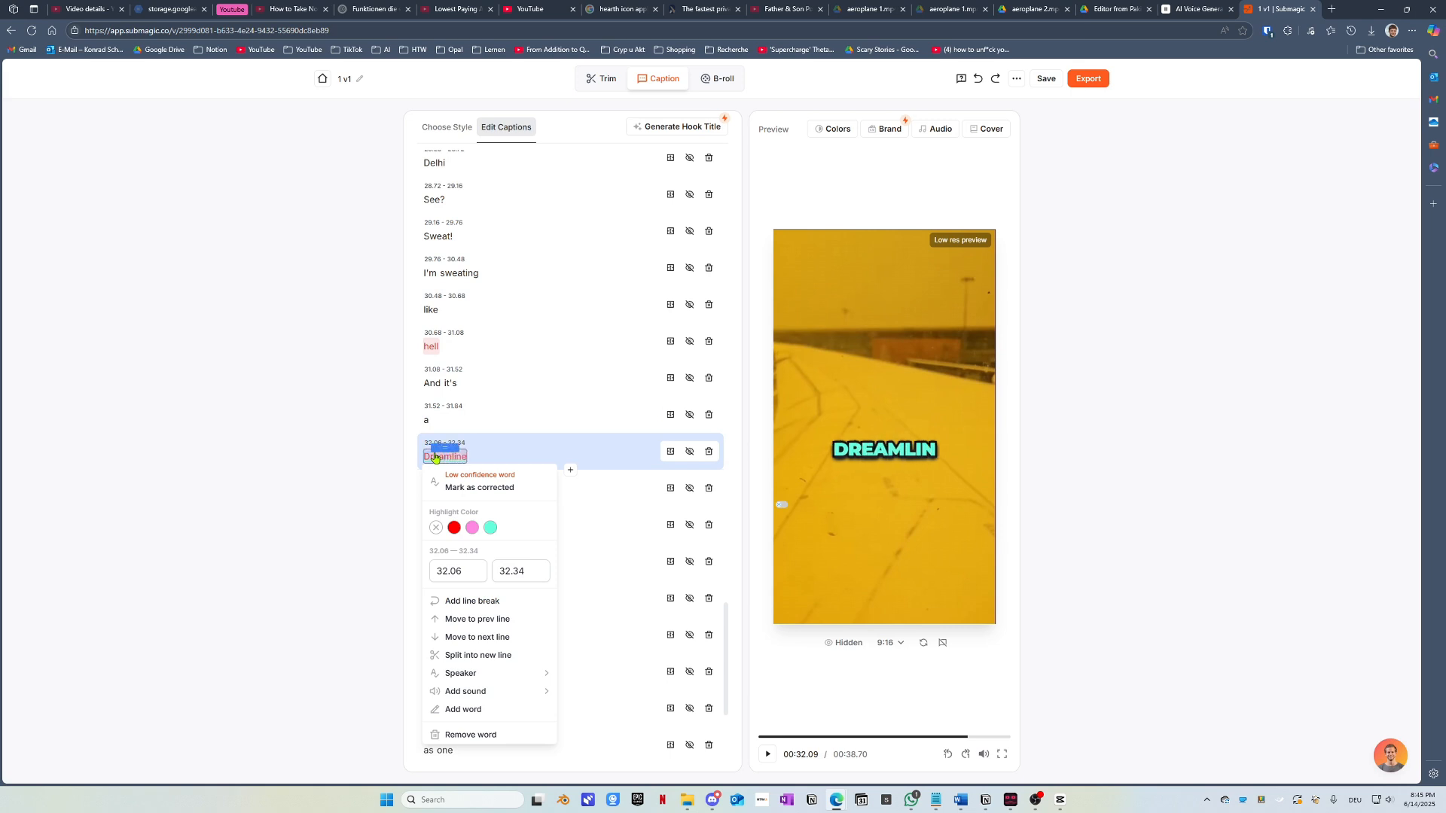
pyautogui.click(343, 500)
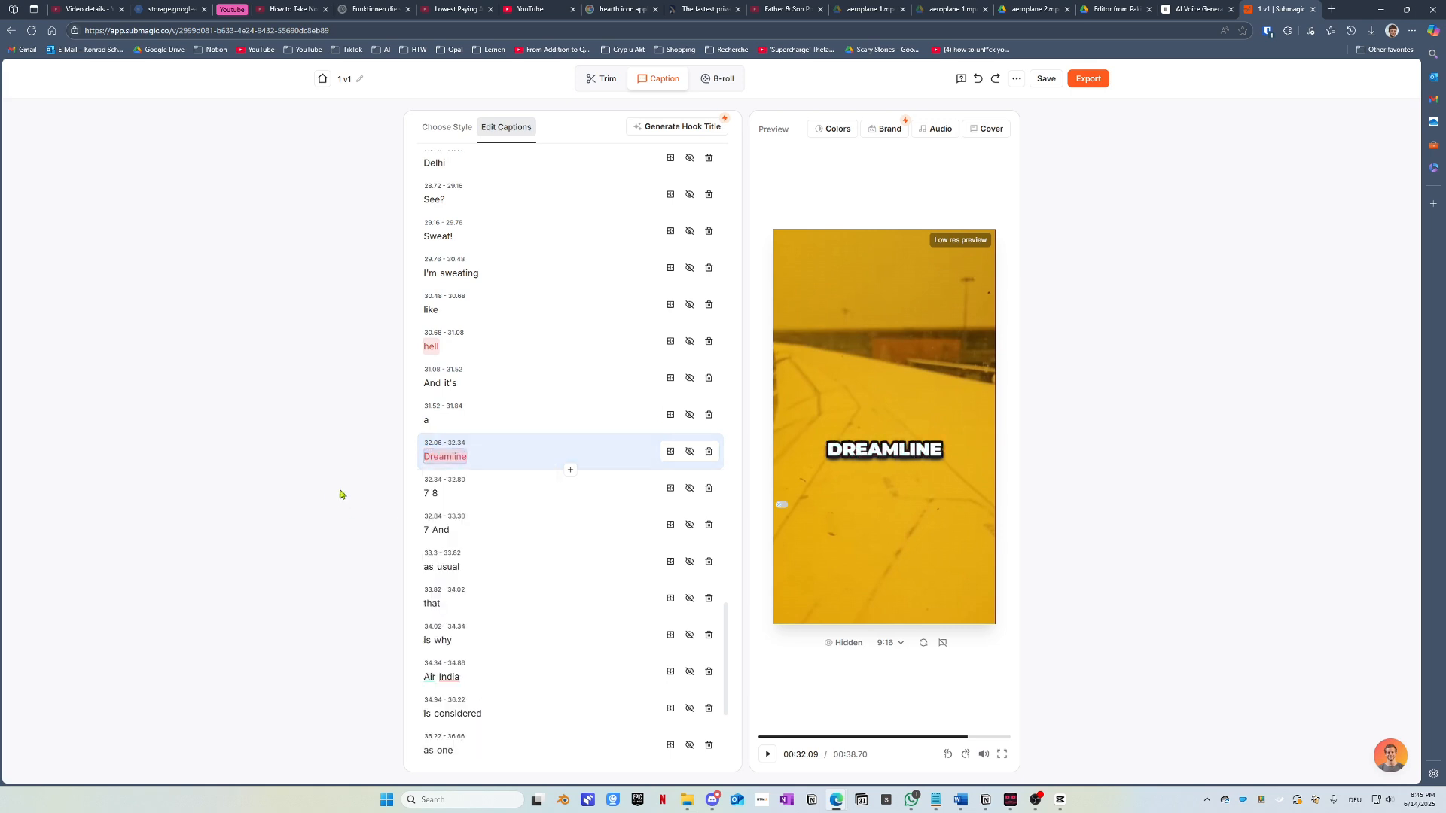
pyautogui.click(463, 459)
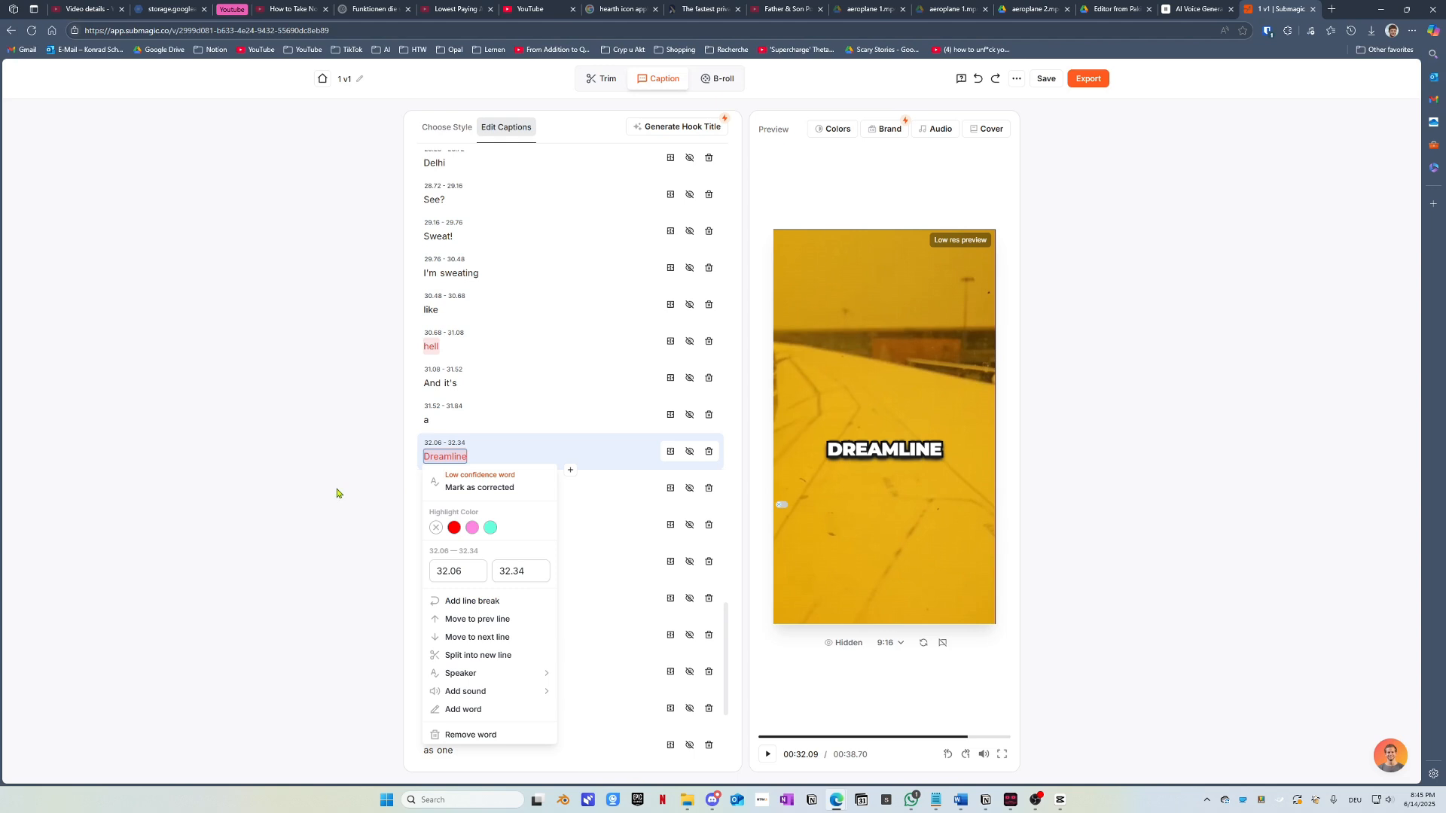
pyautogui.click(205, 512)
# Step: Join the lone '7' onto the previous line to form '7 8 7', then replay it
pyautogui.click(426, 527)
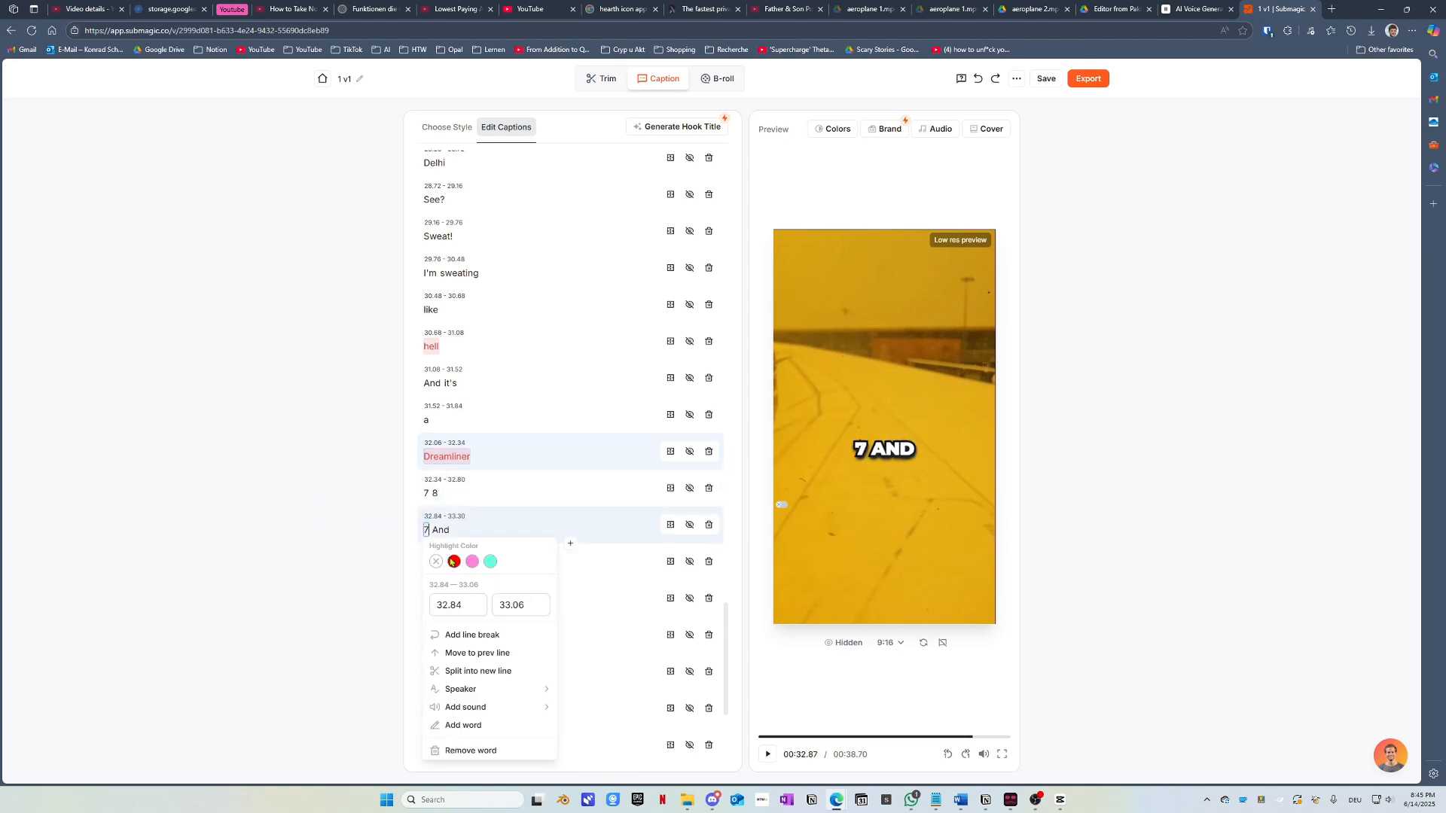
pyautogui.click(471, 653)
pyautogui.click(439, 484)
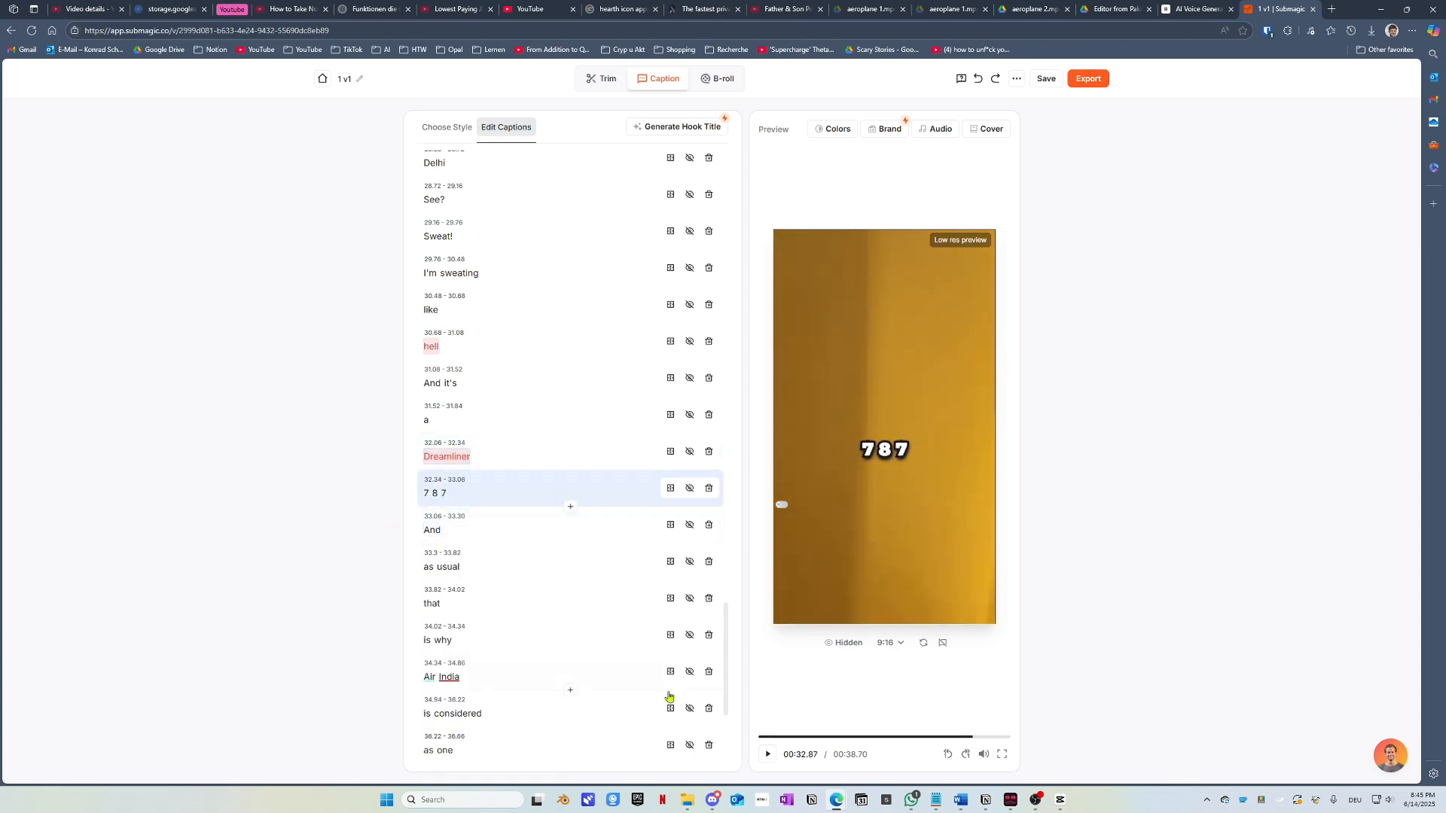
pyautogui.click(964, 738)
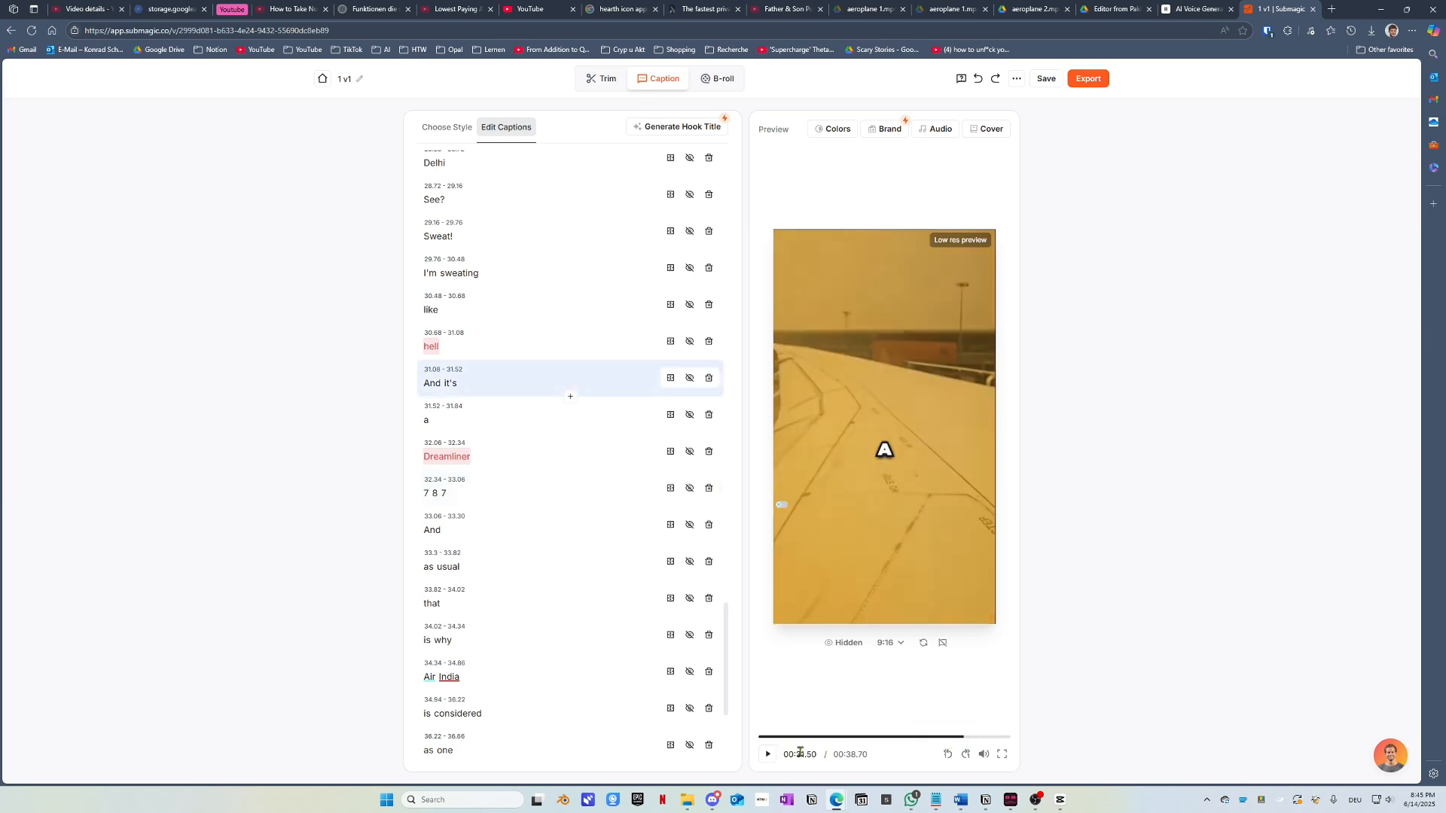
pyautogui.click(769, 755)
pyautogui.click(769, 755)
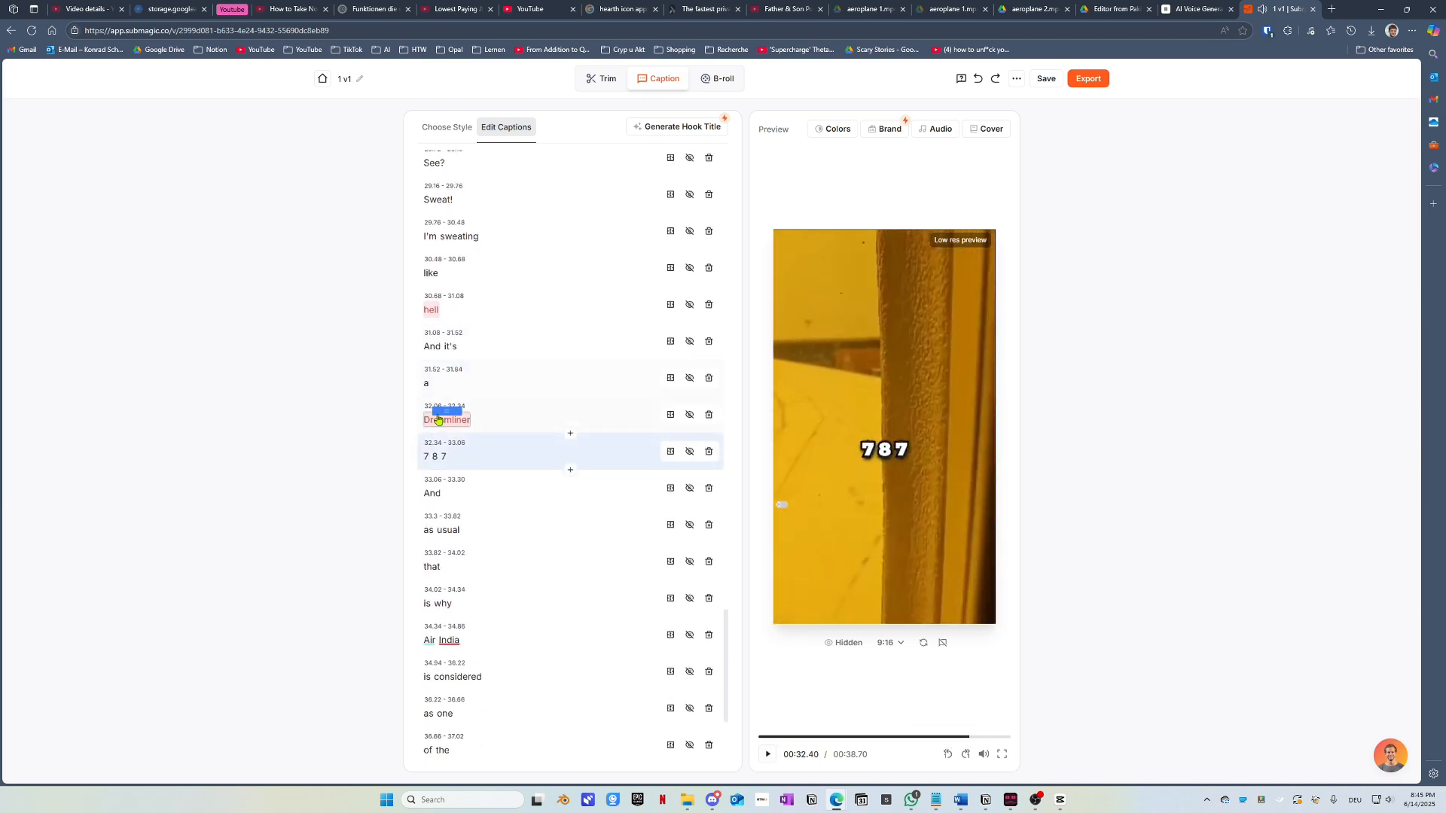
# Step: Adjust the Dreamliner caption's start time, settling at 31.85–32.34
pyautogui.click(438, 407)
pyautogui.moveTo(456, 446); pyautogui.dragTo(429, 444)
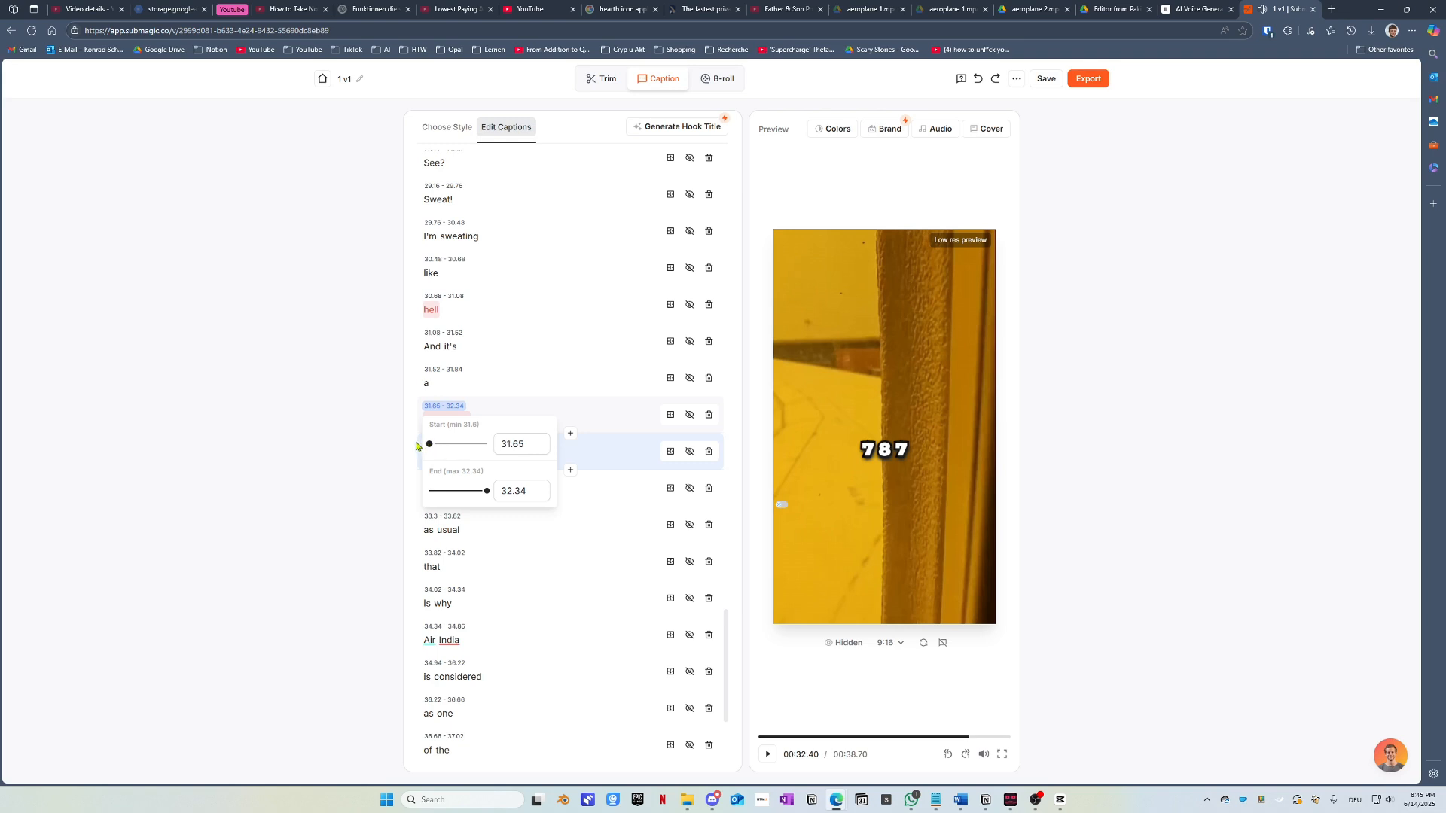
pyautogui.click(419, 512)
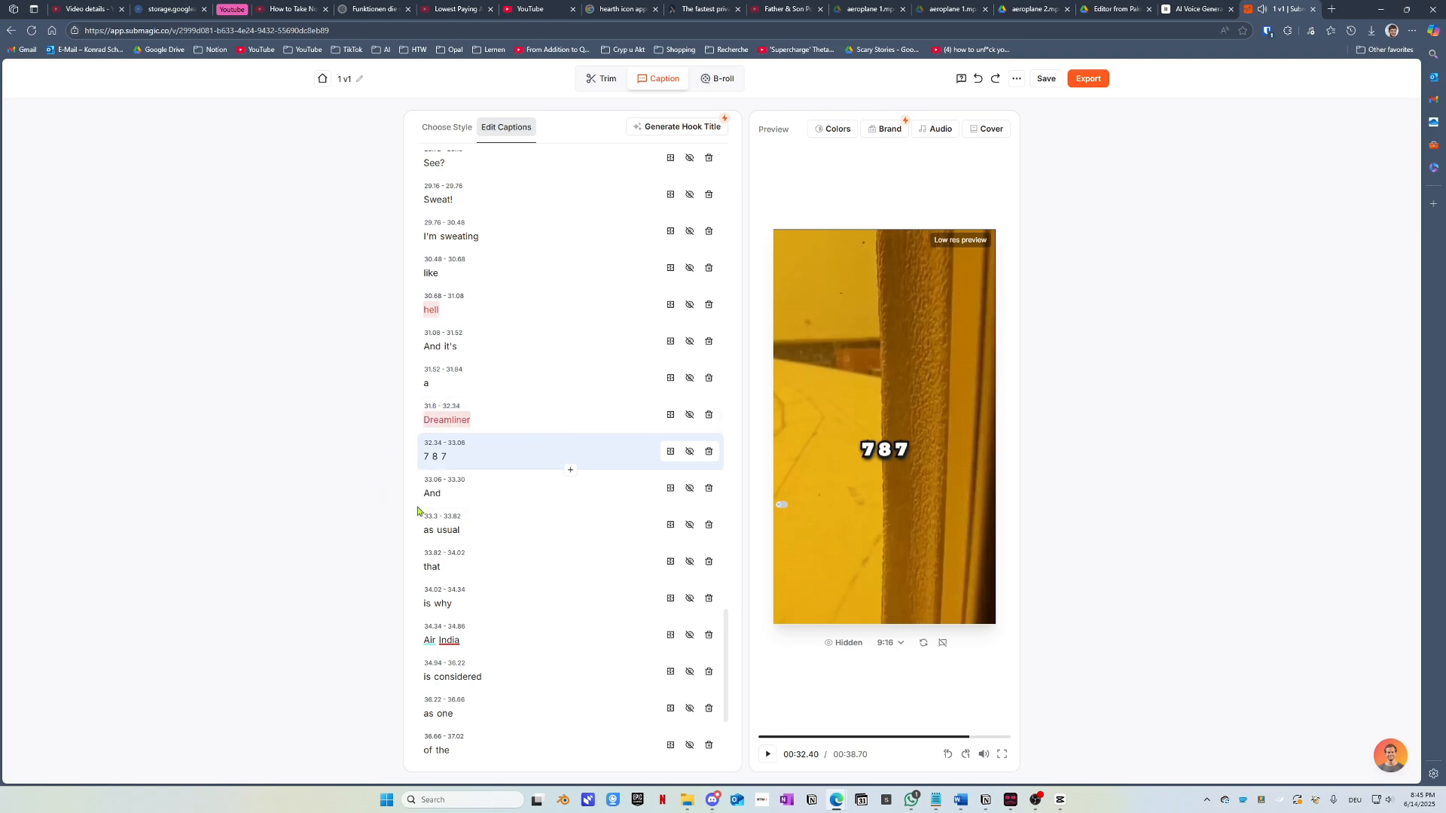
pyautogui.click(949, 754)
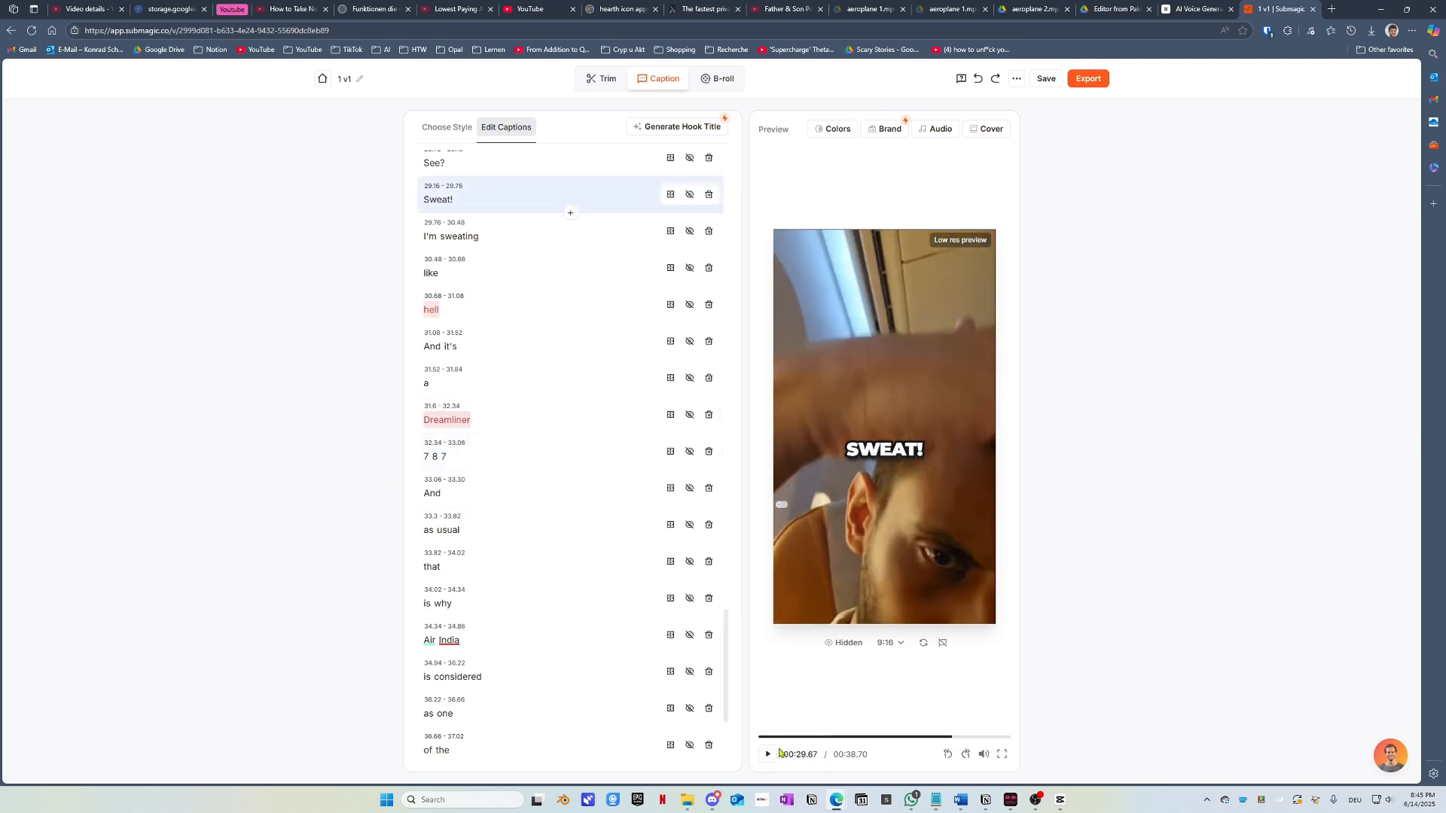
pyautogui.click(768, 755)
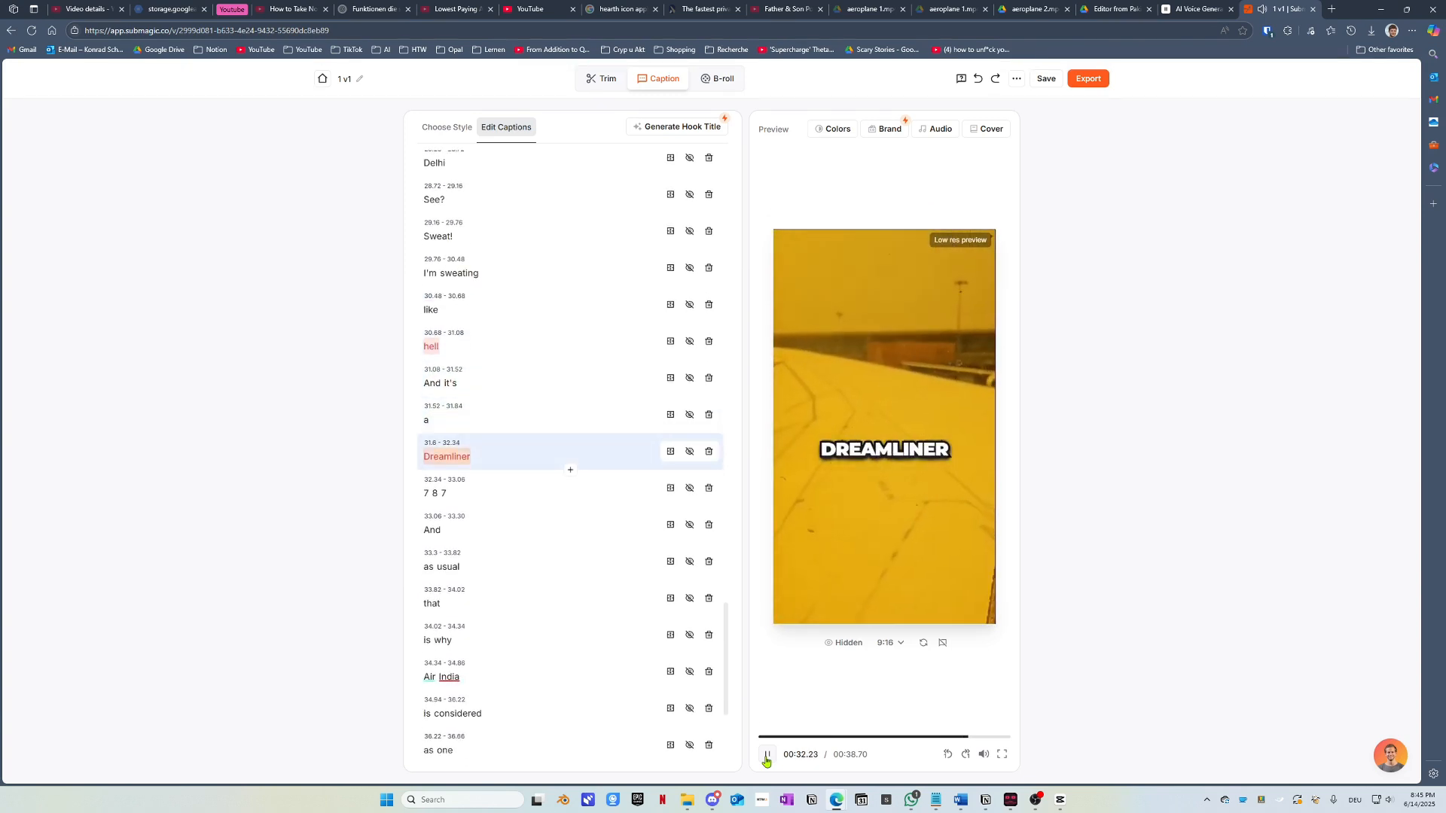
pyautogui.click(767, 756)
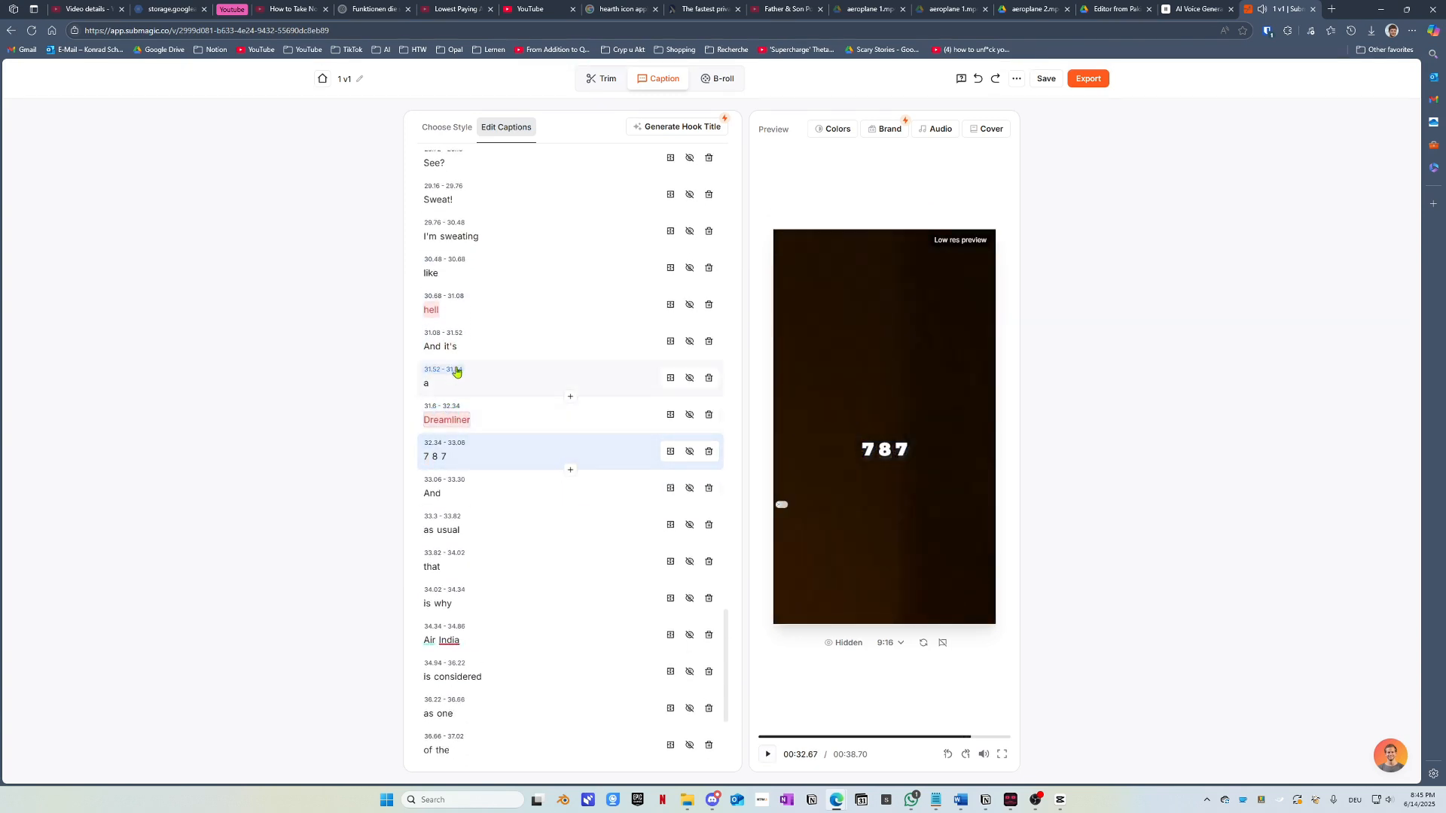
pyautogui.click(428, 407)
pyautogui.moveTo(431, 447); pyautogui.dragTo(437, 449)
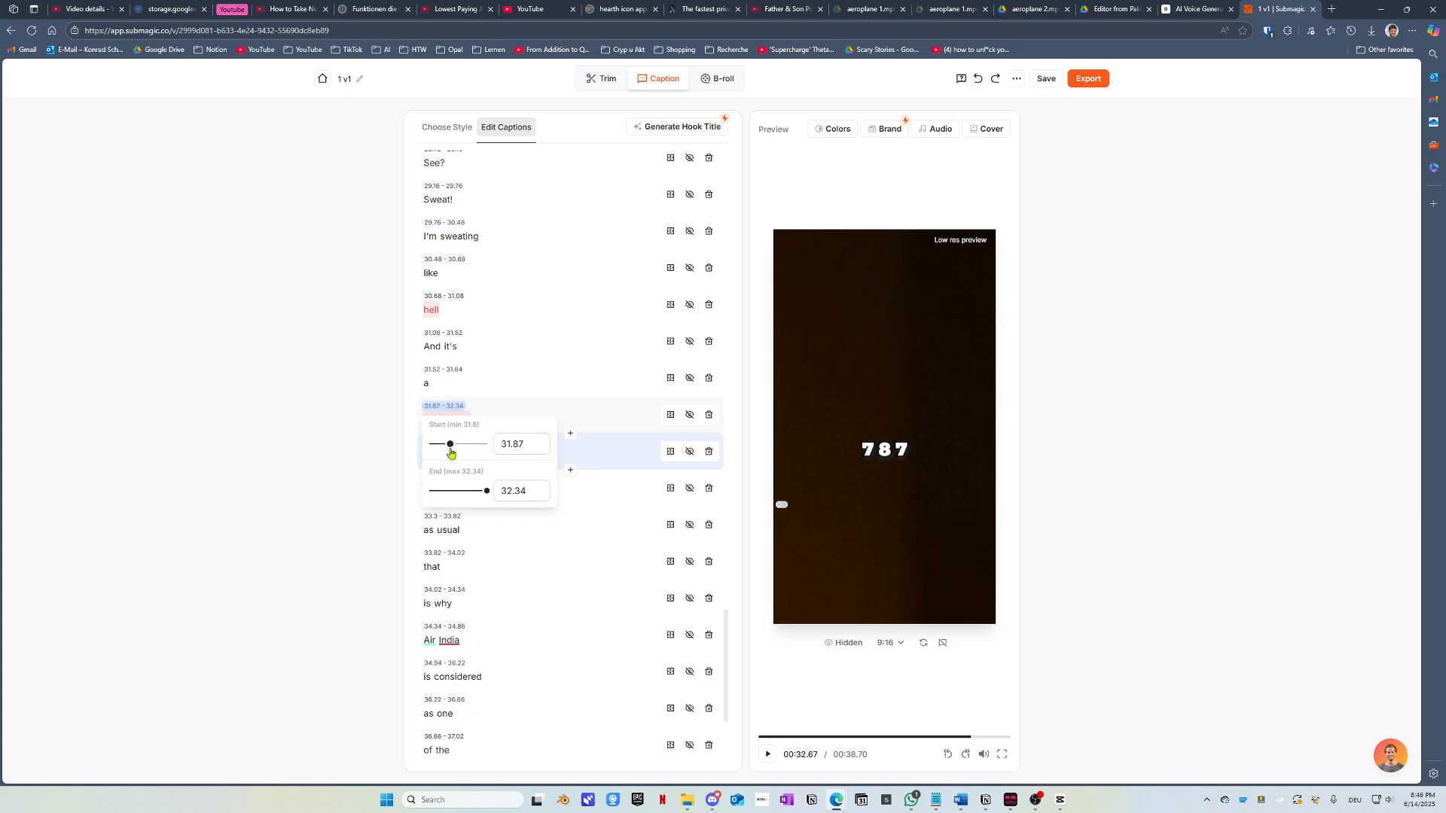
pyautogui.click(364, 430)
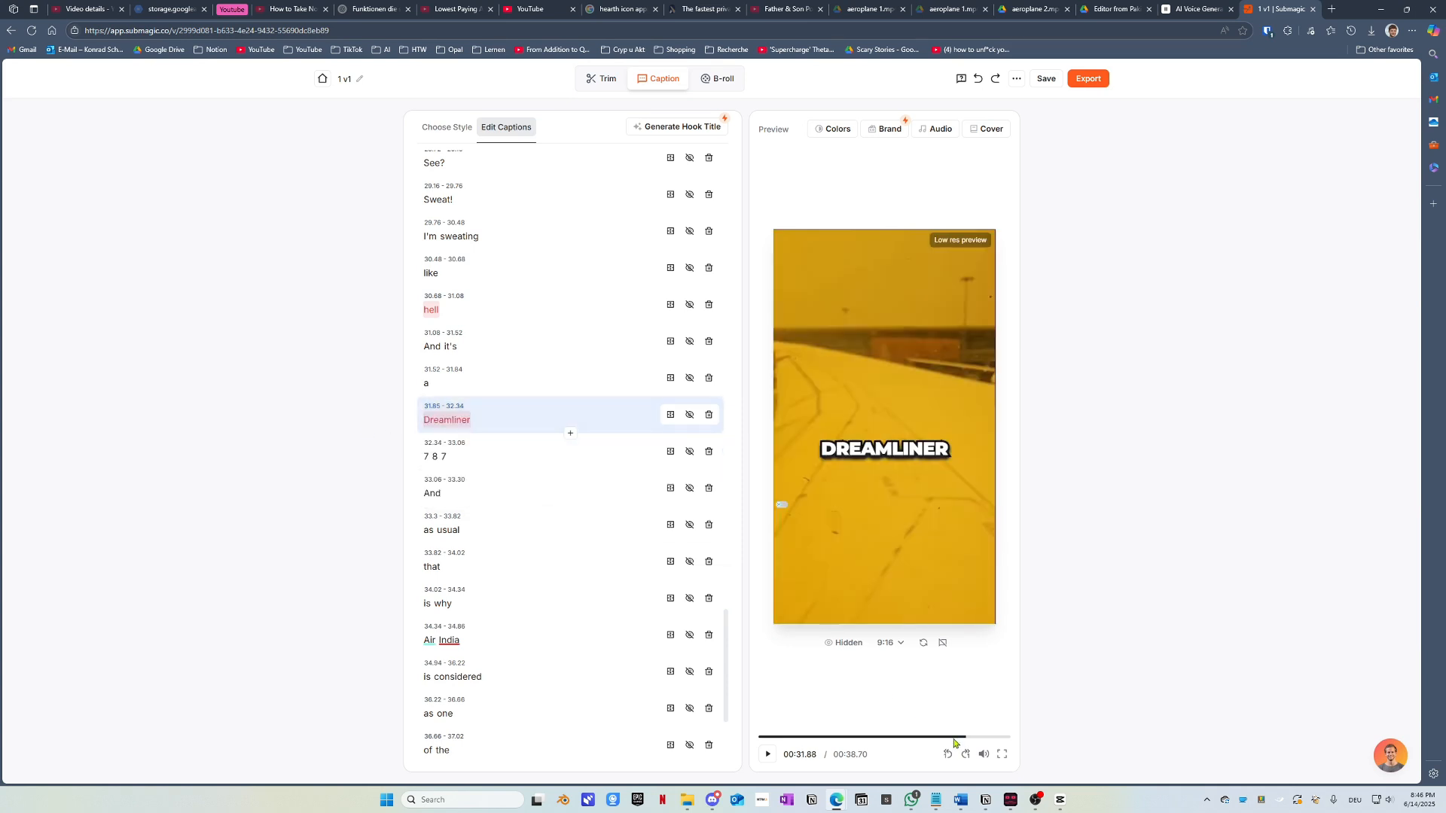
pyautogui.click(952, 737)
# Step: Remove the highlight colour from the 'Air India' caption
pyautogui.click(768, 755)
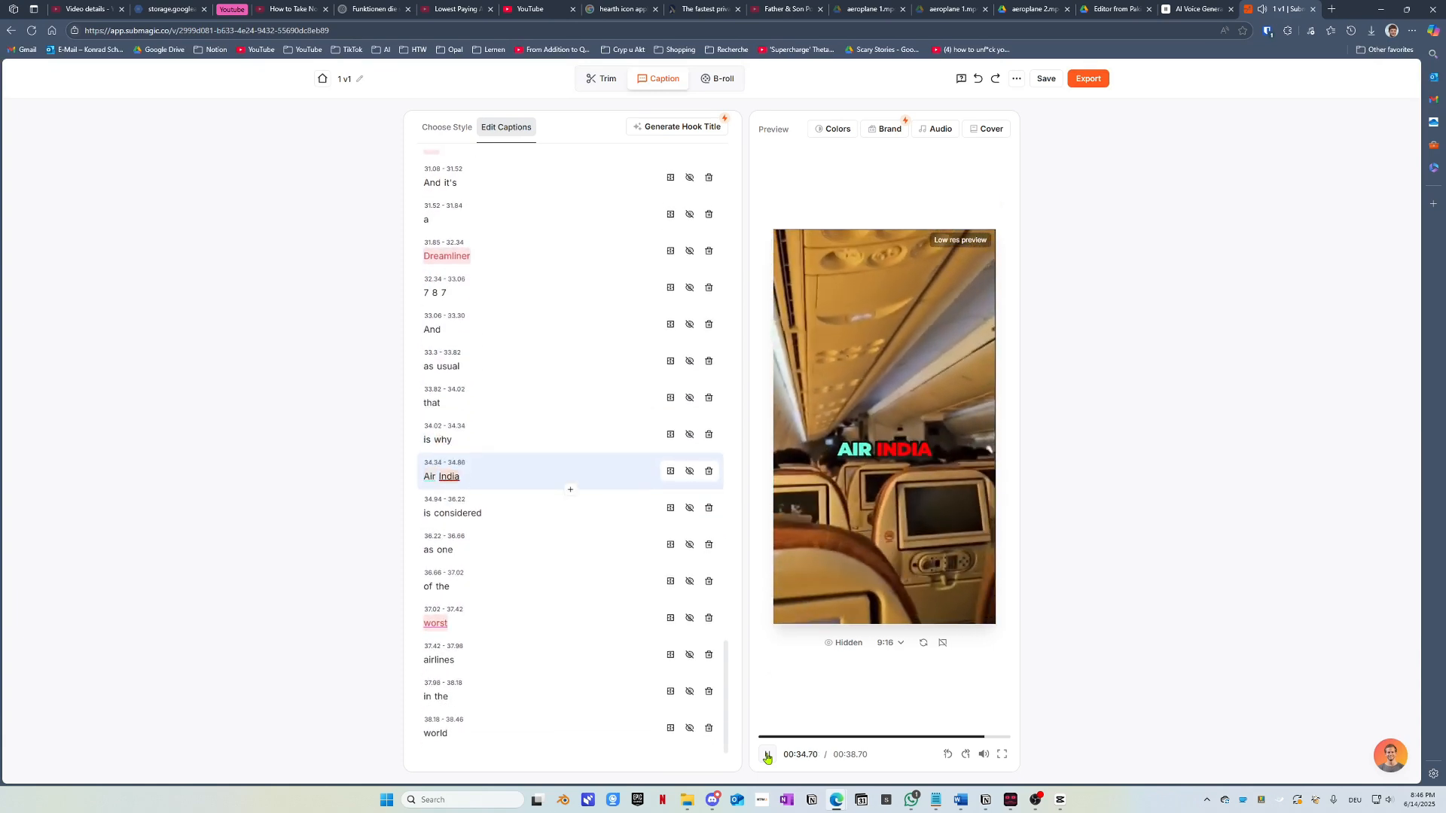
pyautogui.click(768, 757)
pyautogui.click(431, 479)
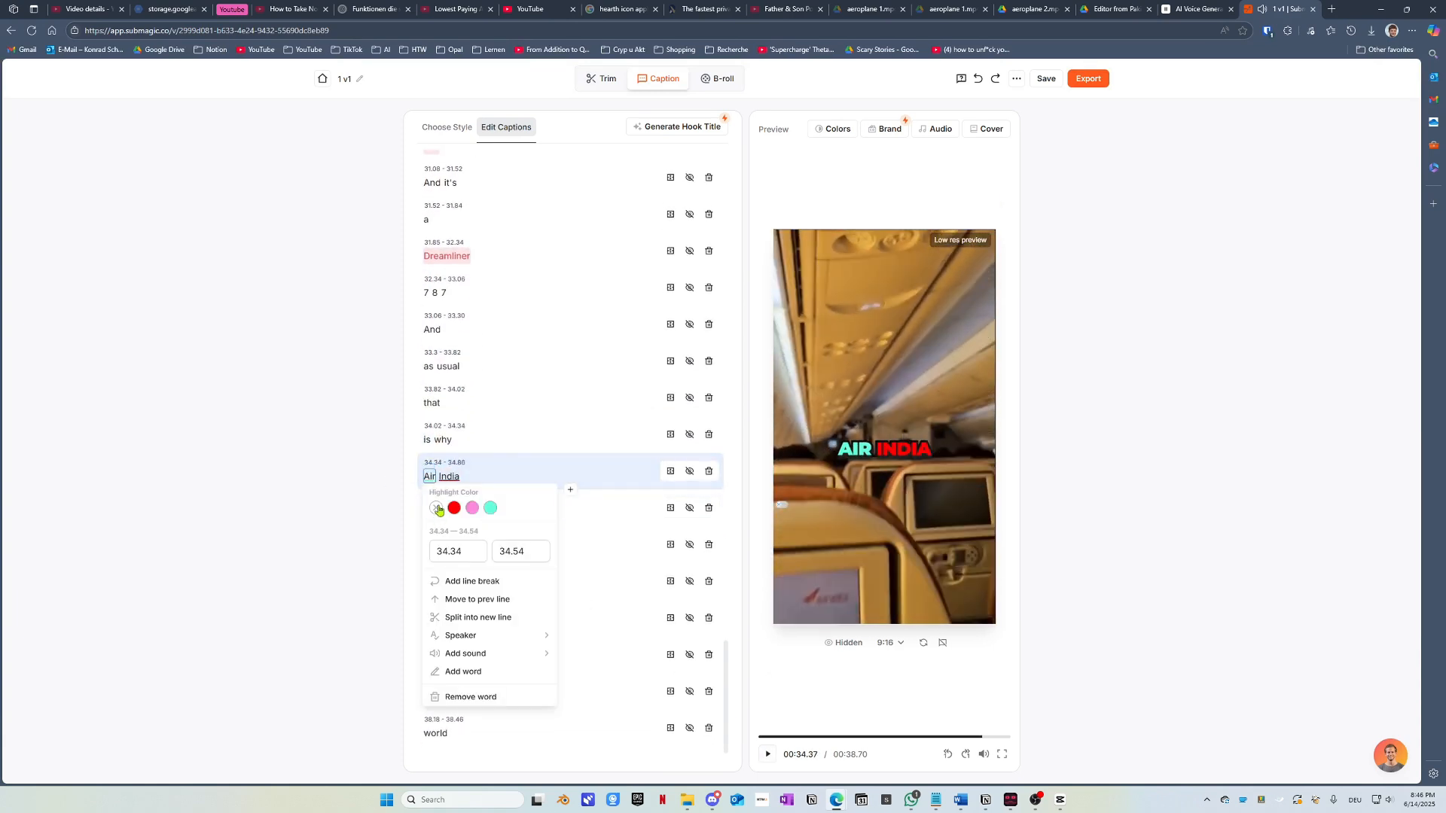
pyautogui.click(437, 509)
pyautogui.click(449, 477)
pyautogui.click(451, 508)
pyautogui.click(767, 756)
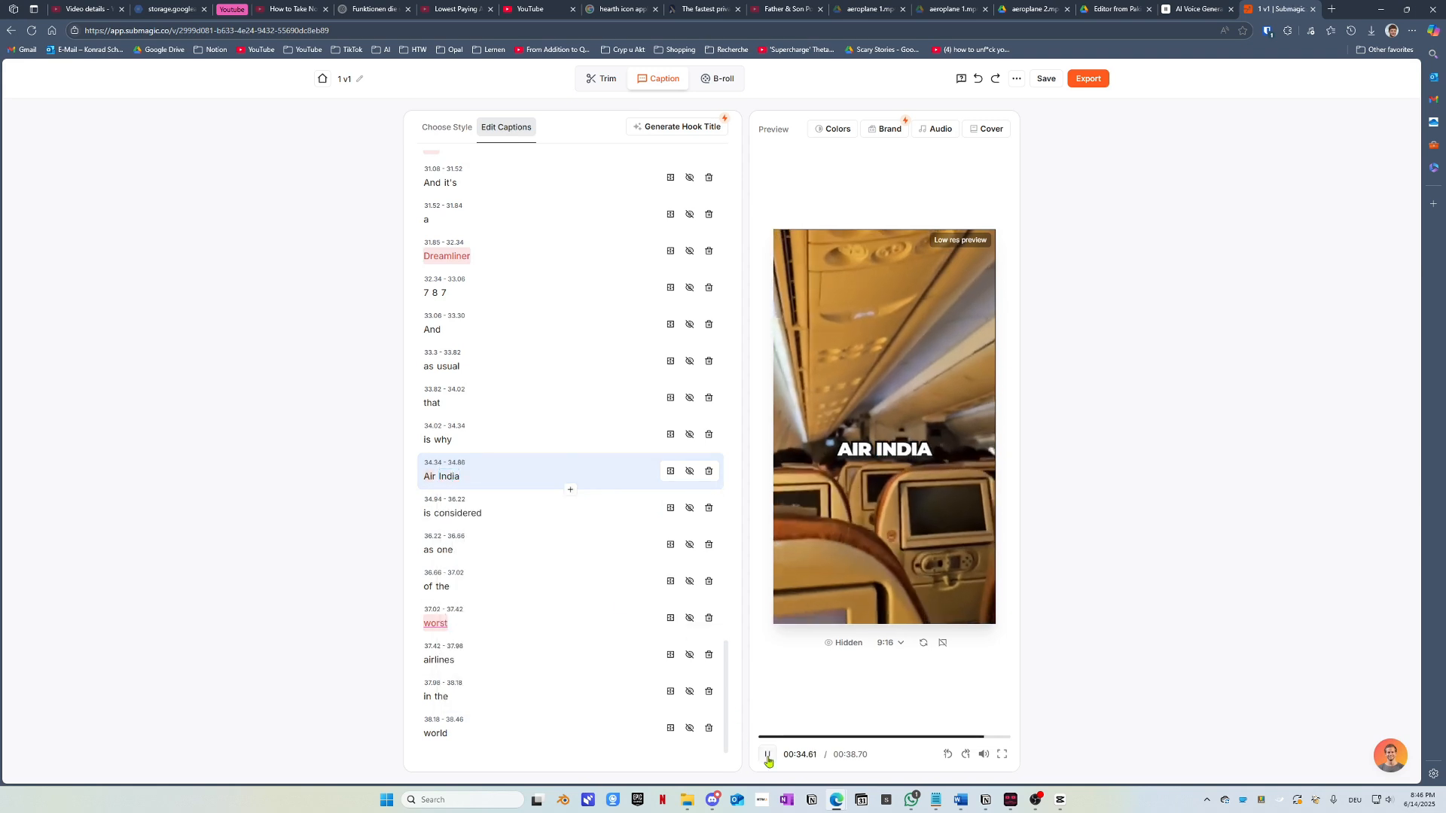
# Step: Change 'is' to 'is...' and split 'considered' onto its own caption line
pyautogui.click(428, 513)
pyautogui.write('...')
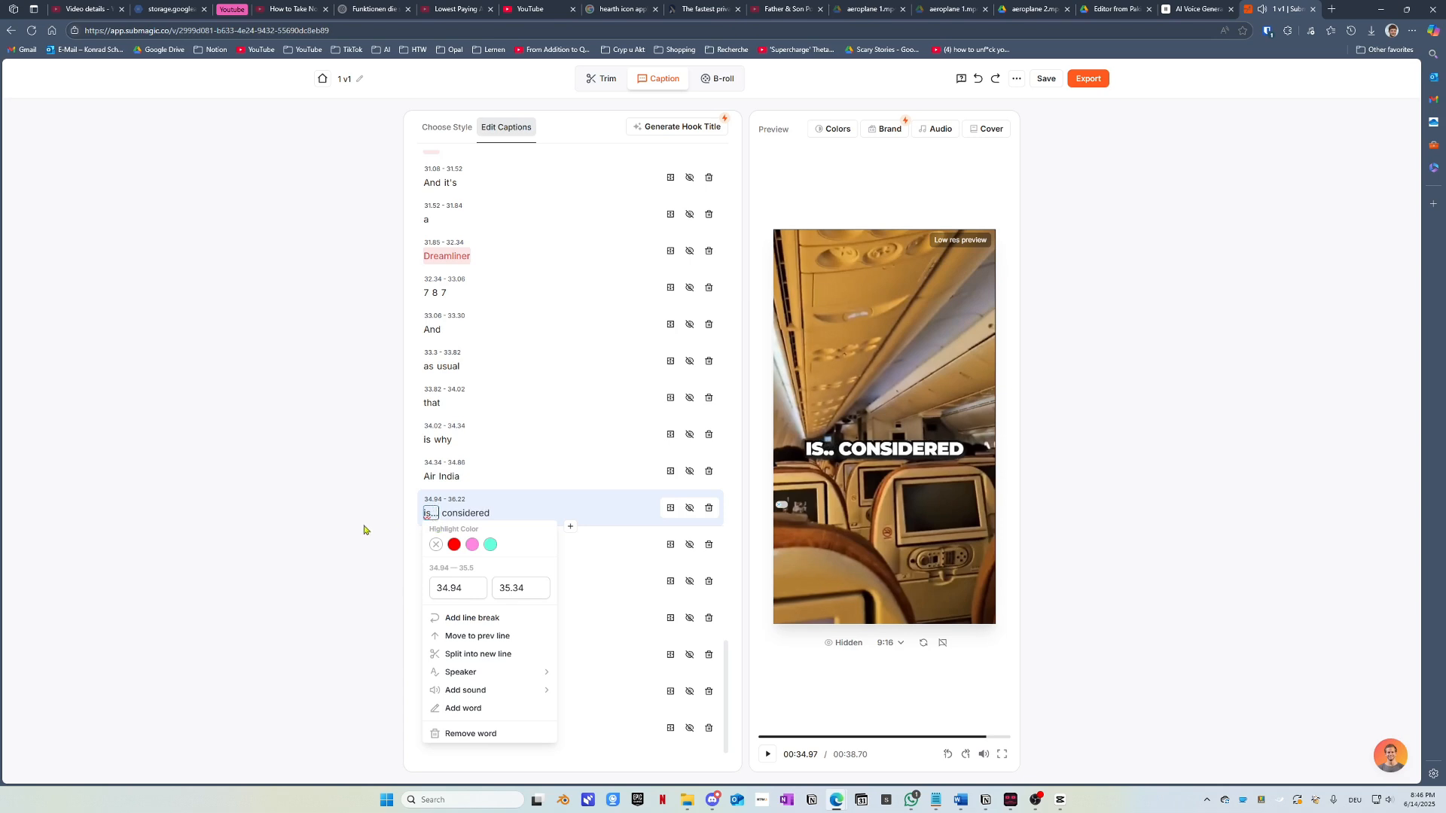
pyautogui.click(466, 514)
pyautogui.click(499, 655)
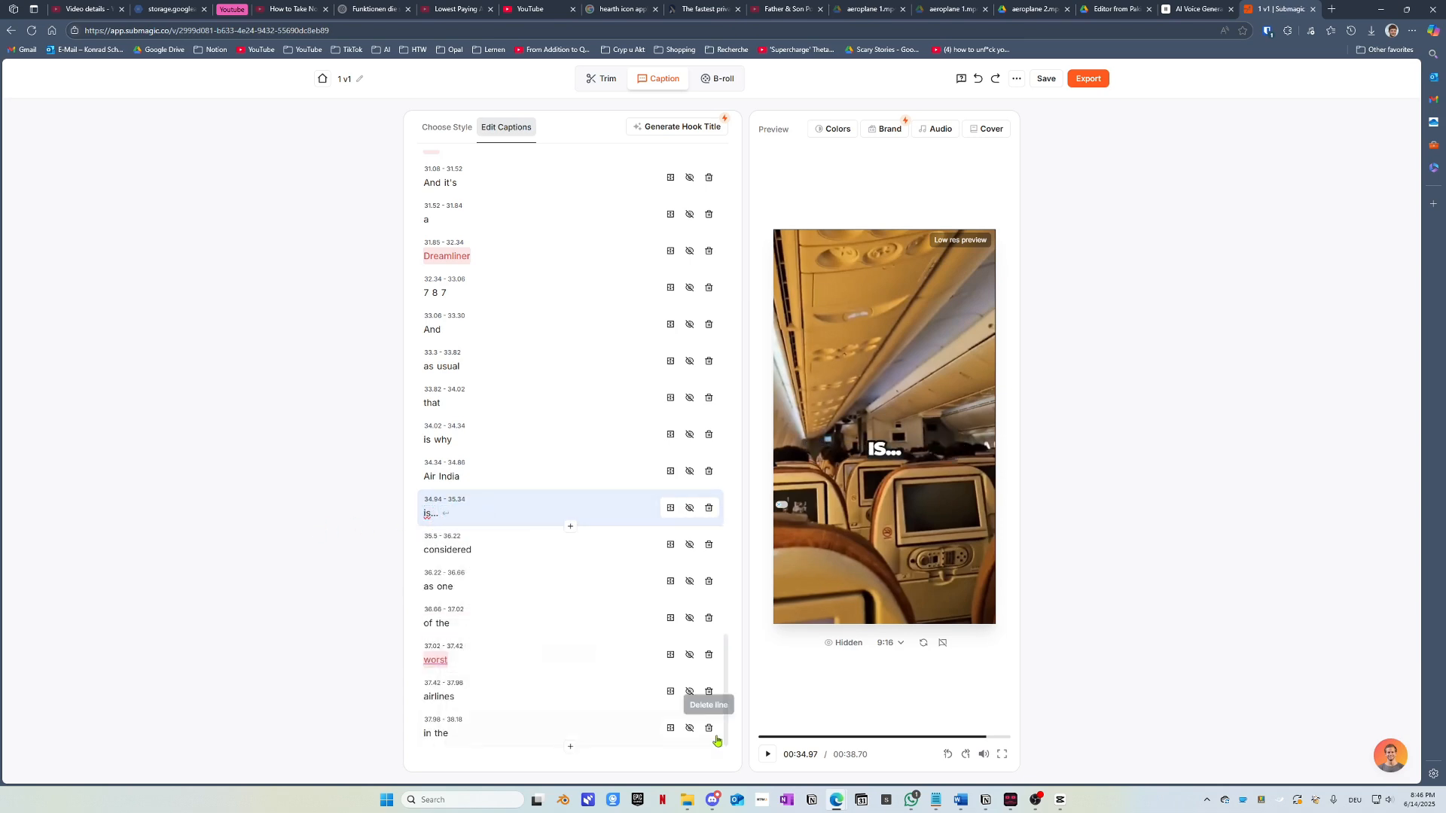
pyautogui.click(768, 756)
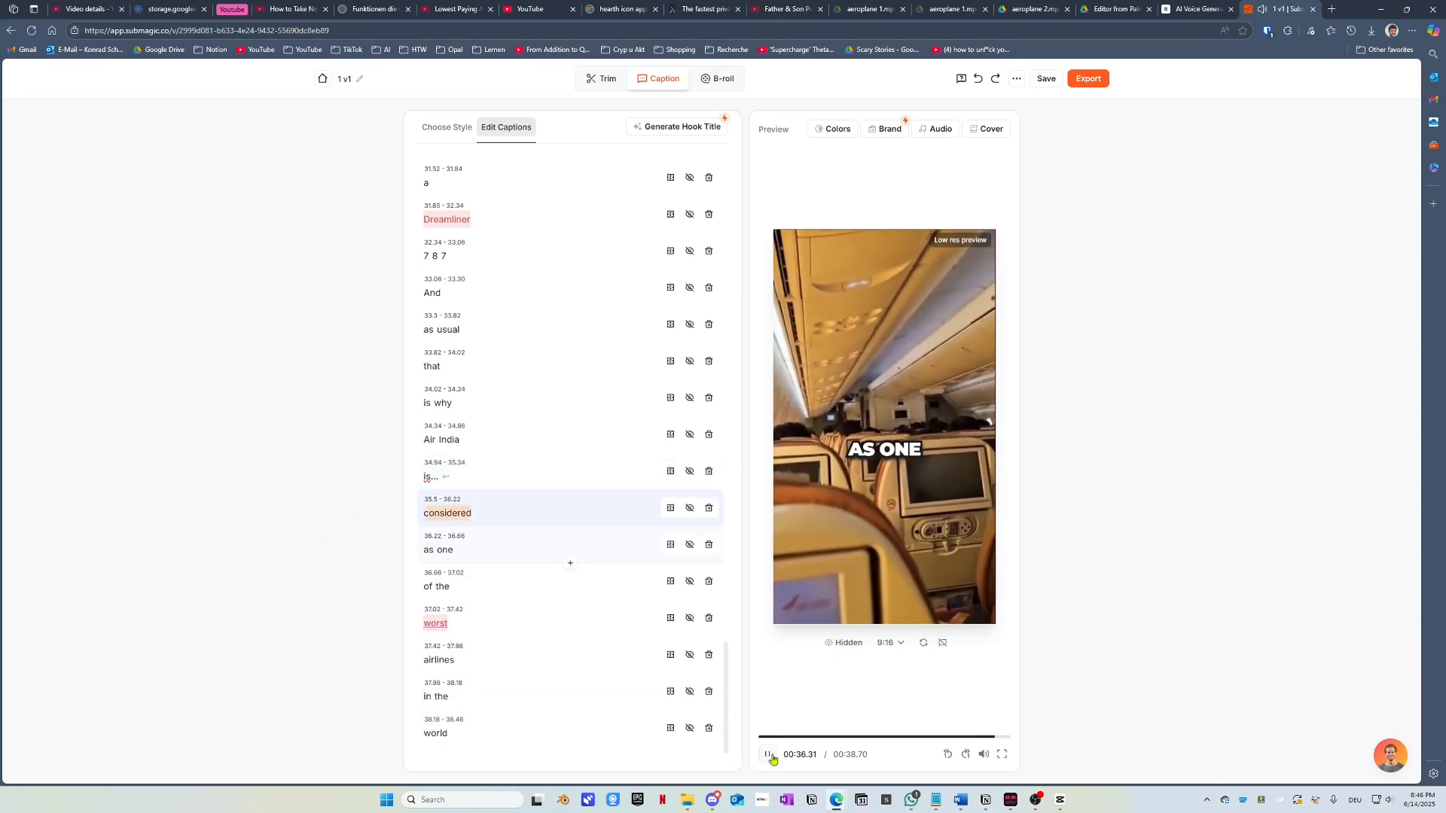
pyautogui.click(772, 760)
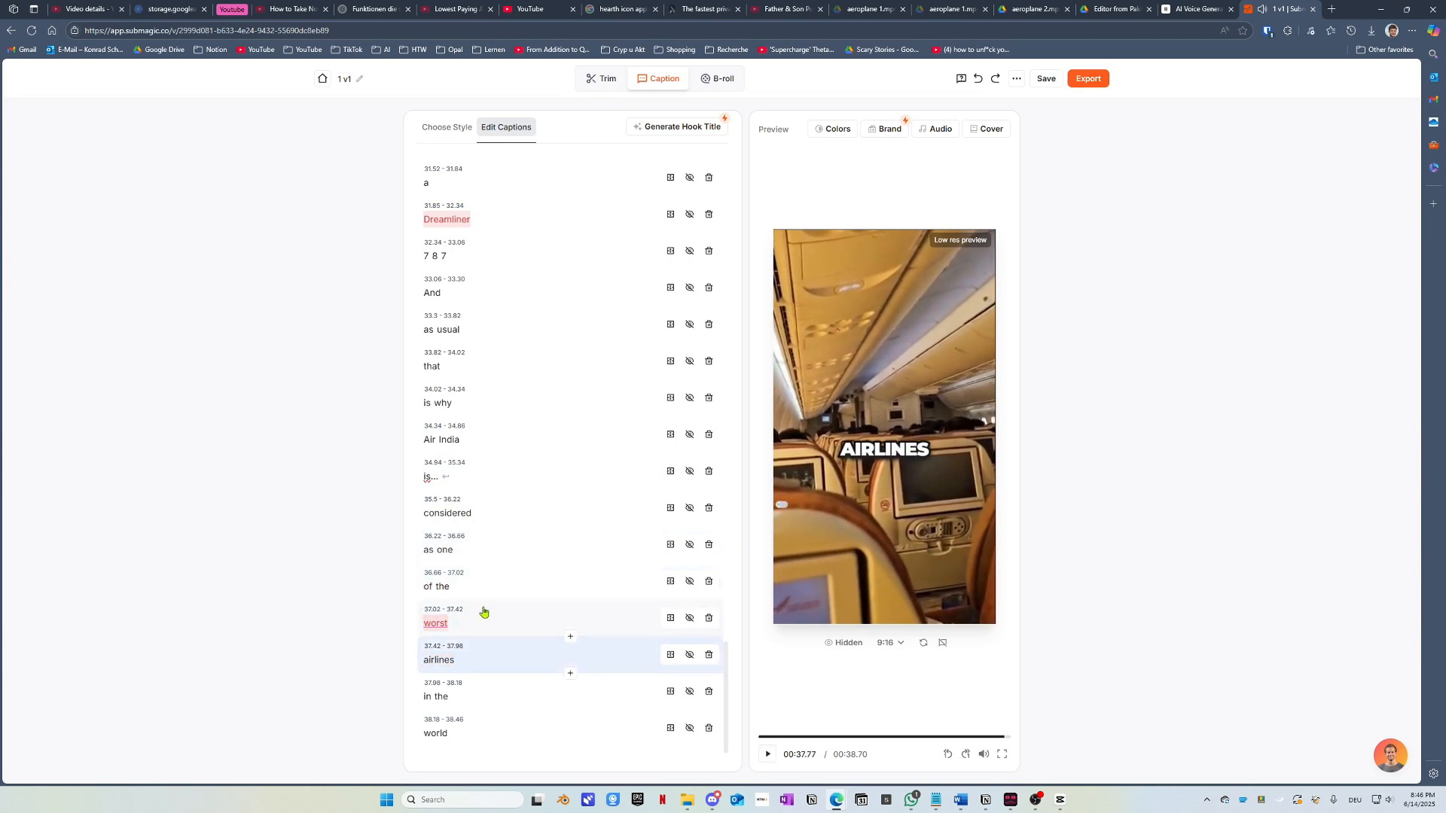
# Step: Move 'the' into the following line to read 'the worst' and clear worst's highlight
pyautogui.click(443, 587)
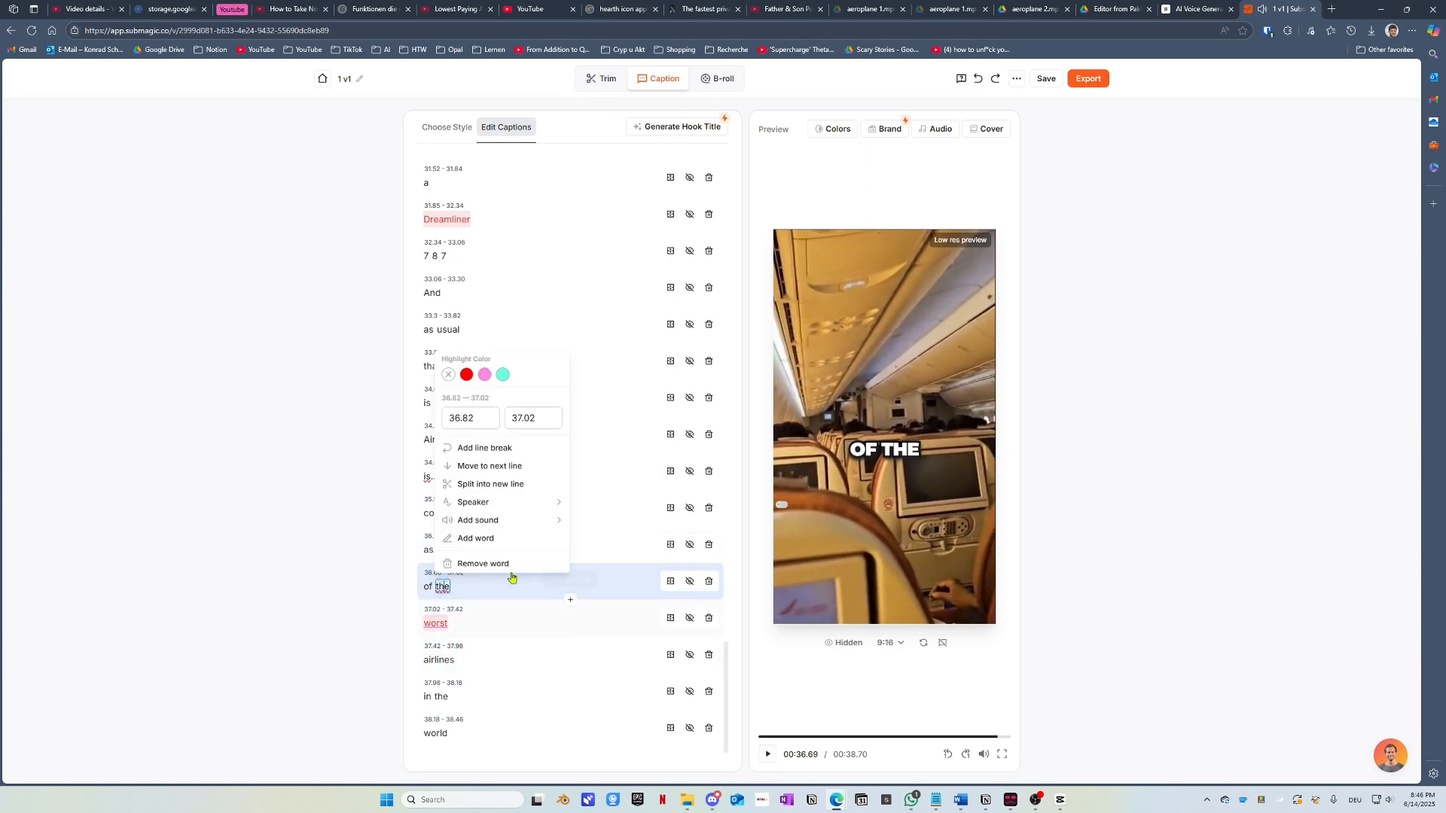
pyautogui.click(482, 466)
pyautogui.click(768, 756)
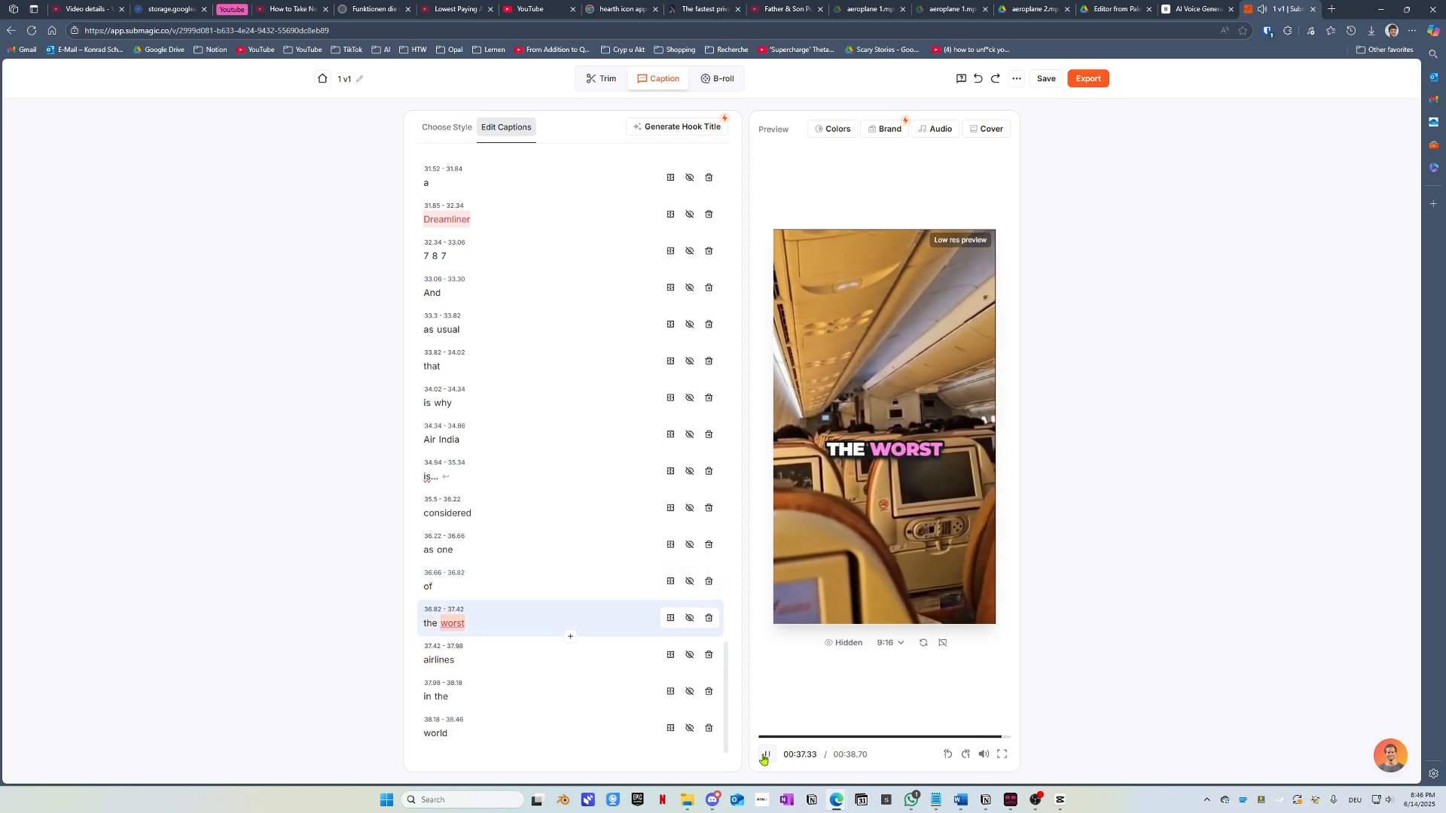
pyautogui.click(452, 624)
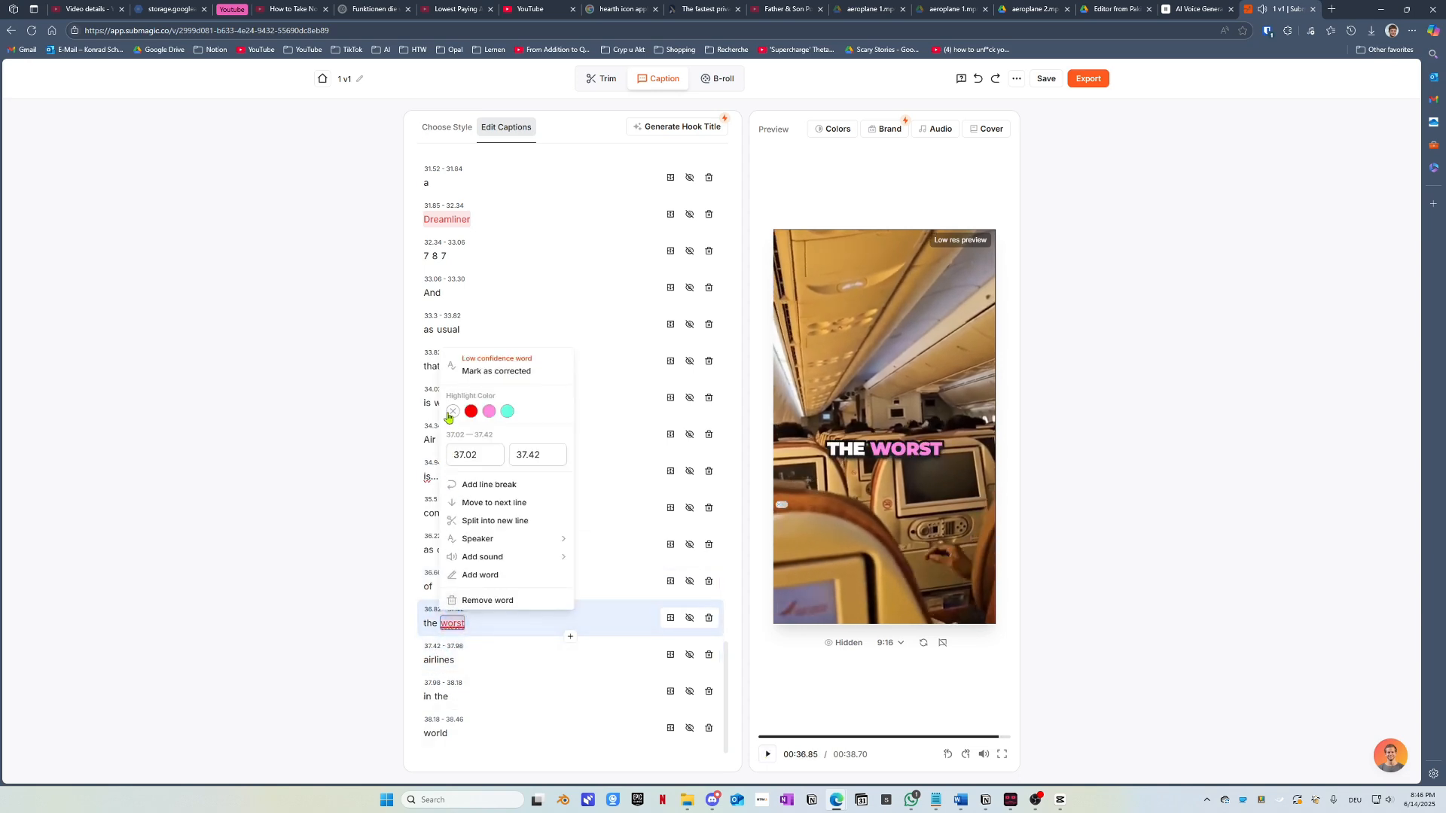
pyautogui.click(451, 412)
pyautogui.click(767, 755)
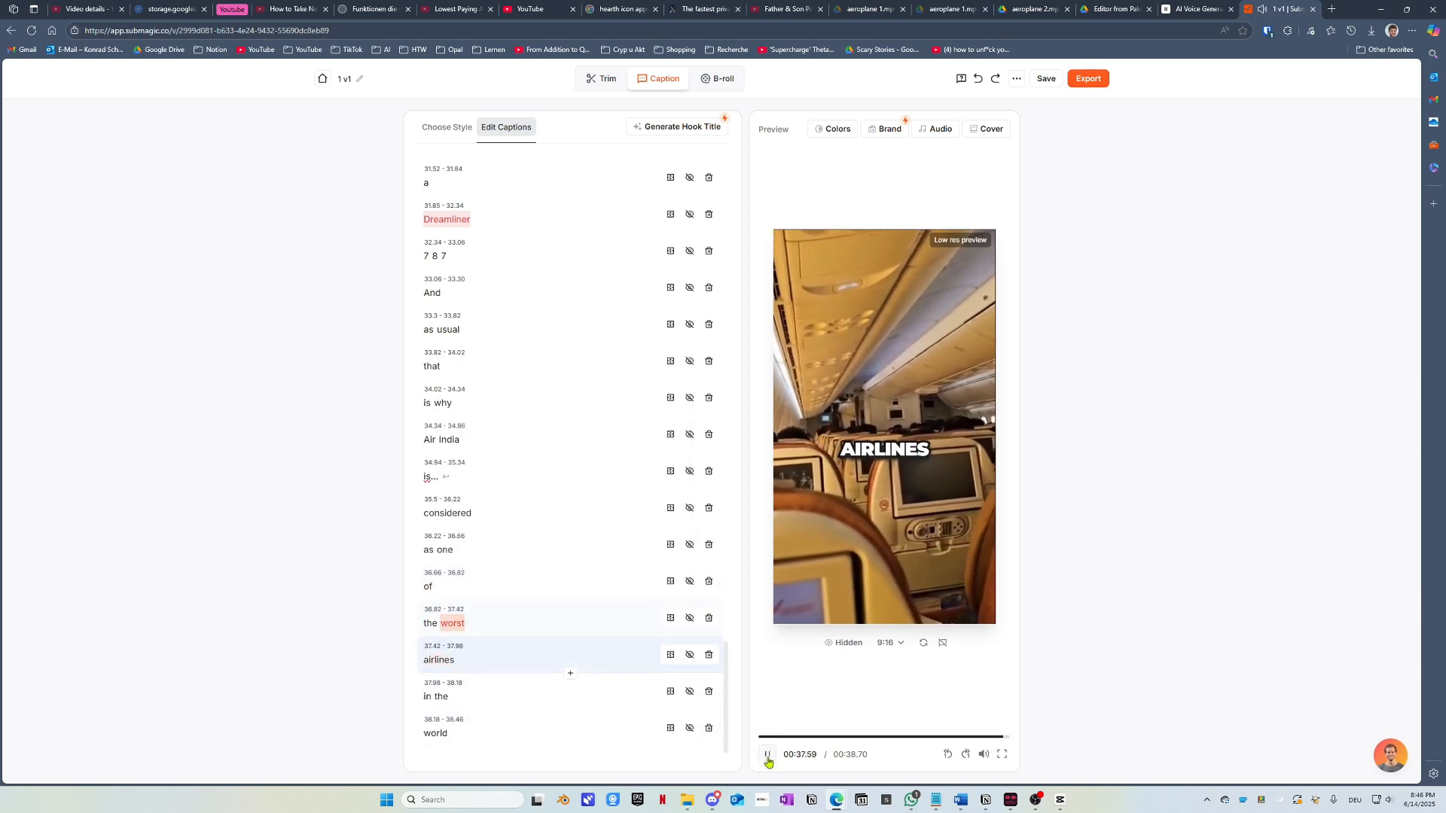
# Step: Change the final word to 'world!' with an exclamation mark
pyautogui.click(437, 735)
pyautogui.write('!')
pyautogui.click(200, 632)
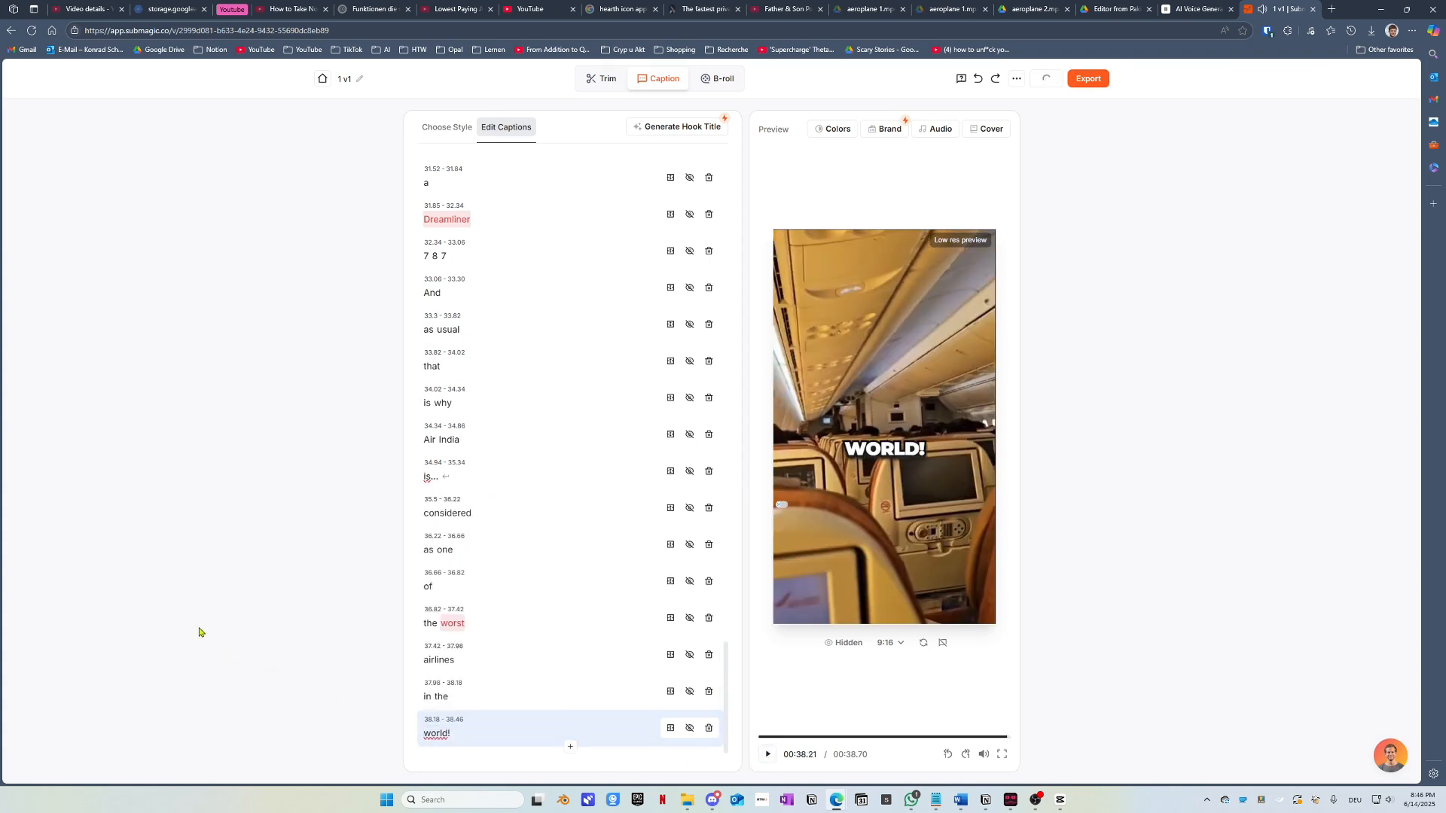
# Step: Play the preview to the end, then export at Standard 1080p quality and 30 FPS
pyautogui.click(769, 755)
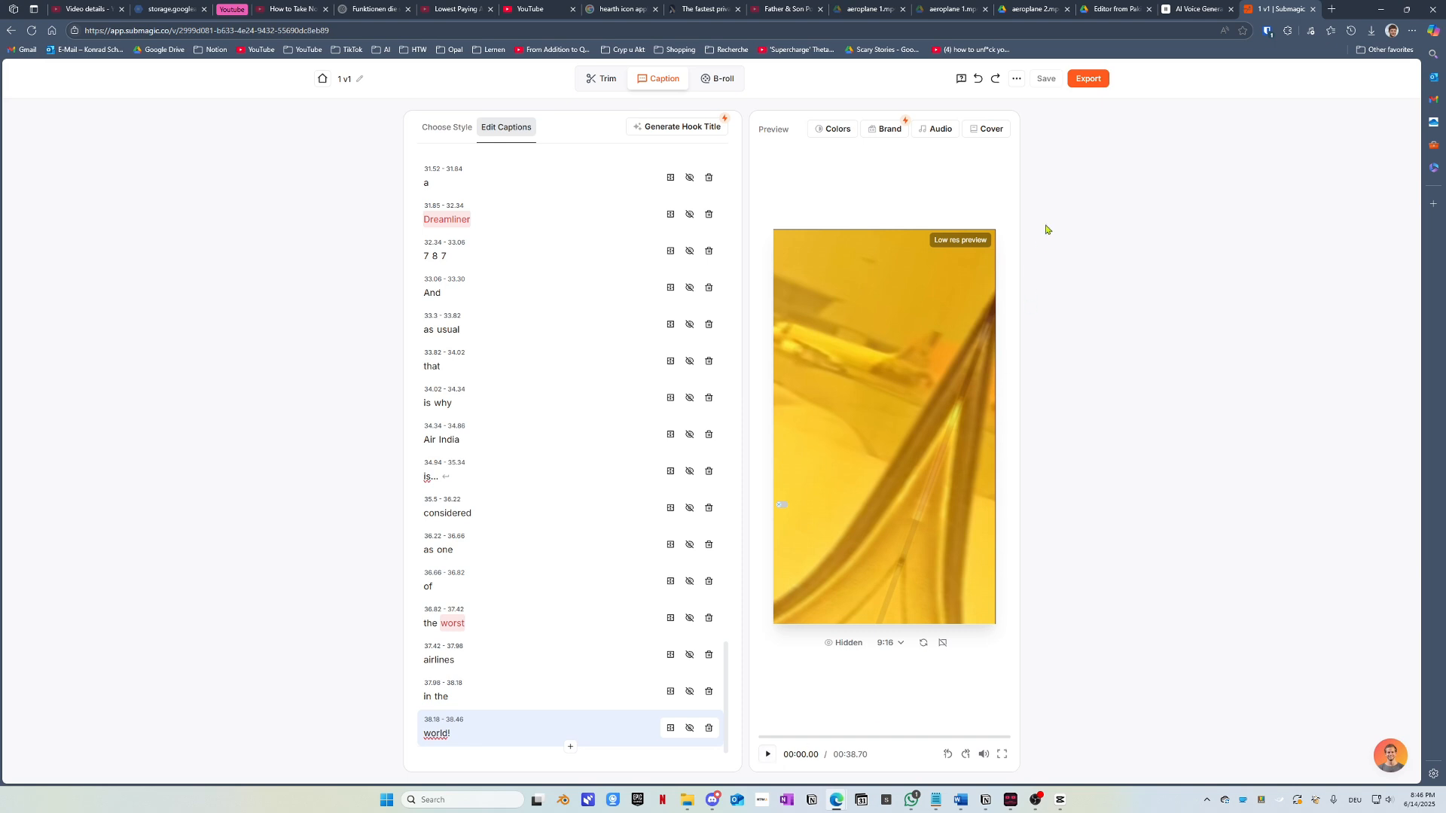
pyautogui.click(1091, 81)
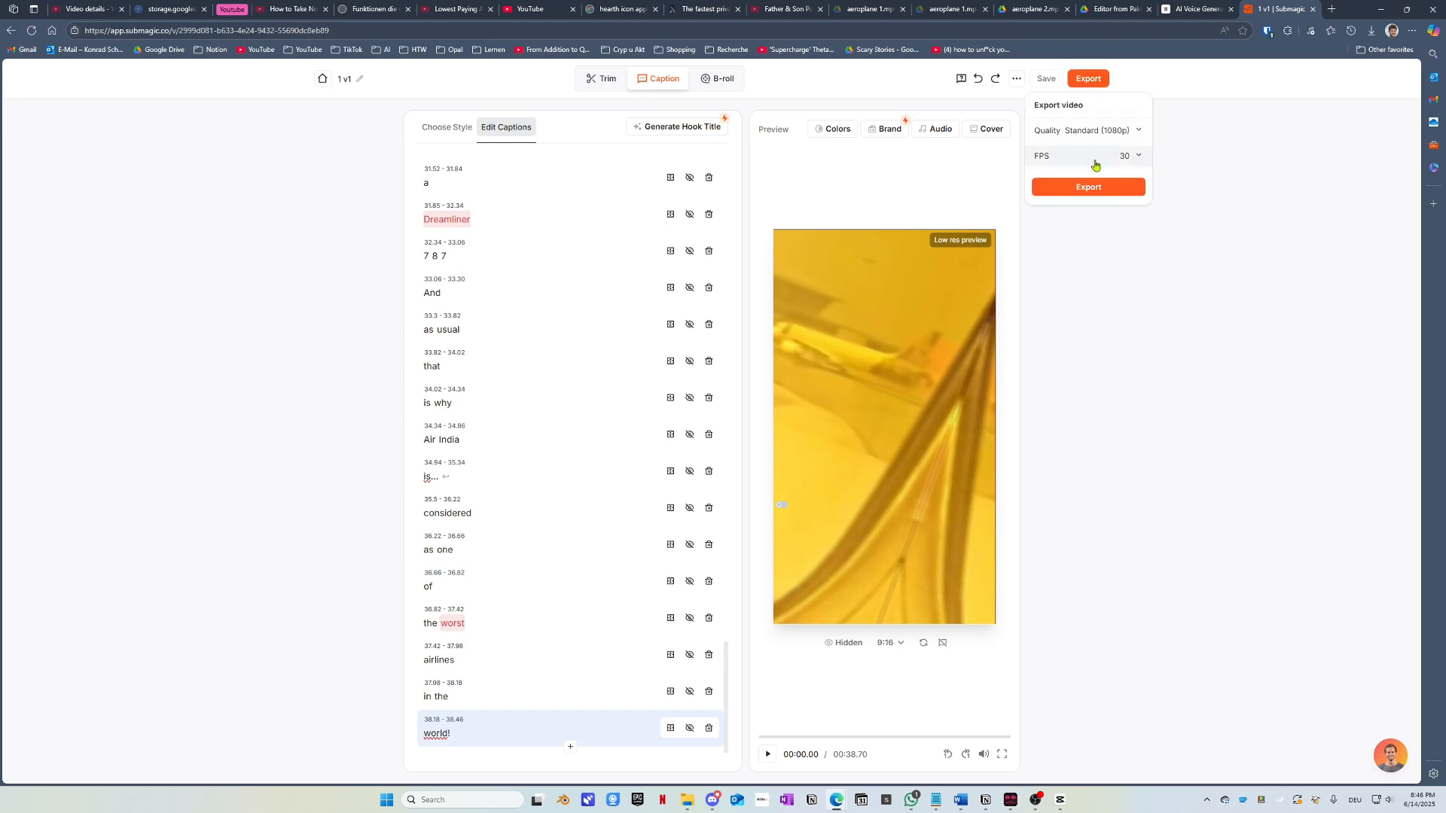
pyautogui.click(1088, 195)
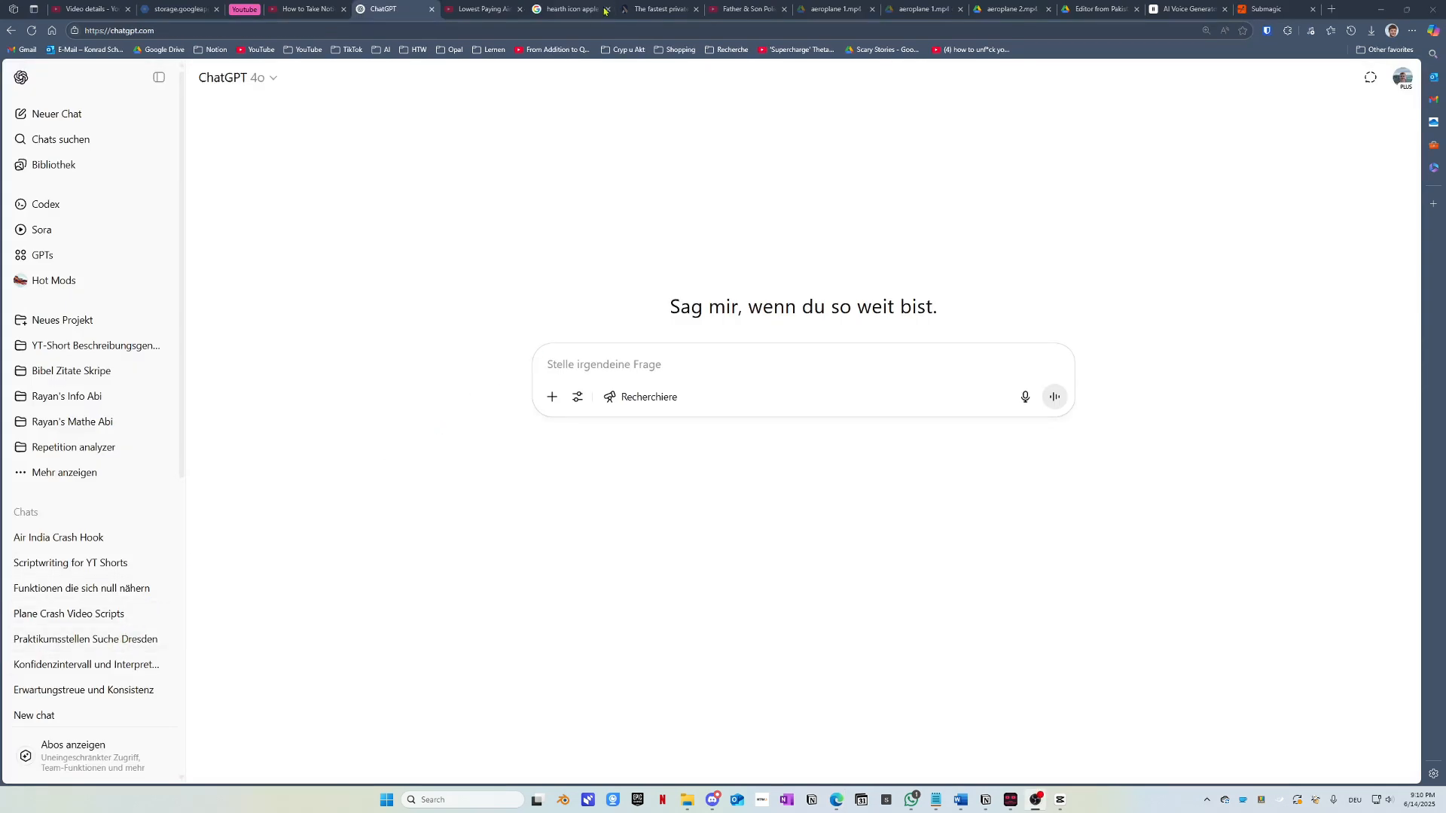
# Step: Select all of the exported 1 v1 video's transcript text on its Submagic page
pyautogui.click(1305, 8)
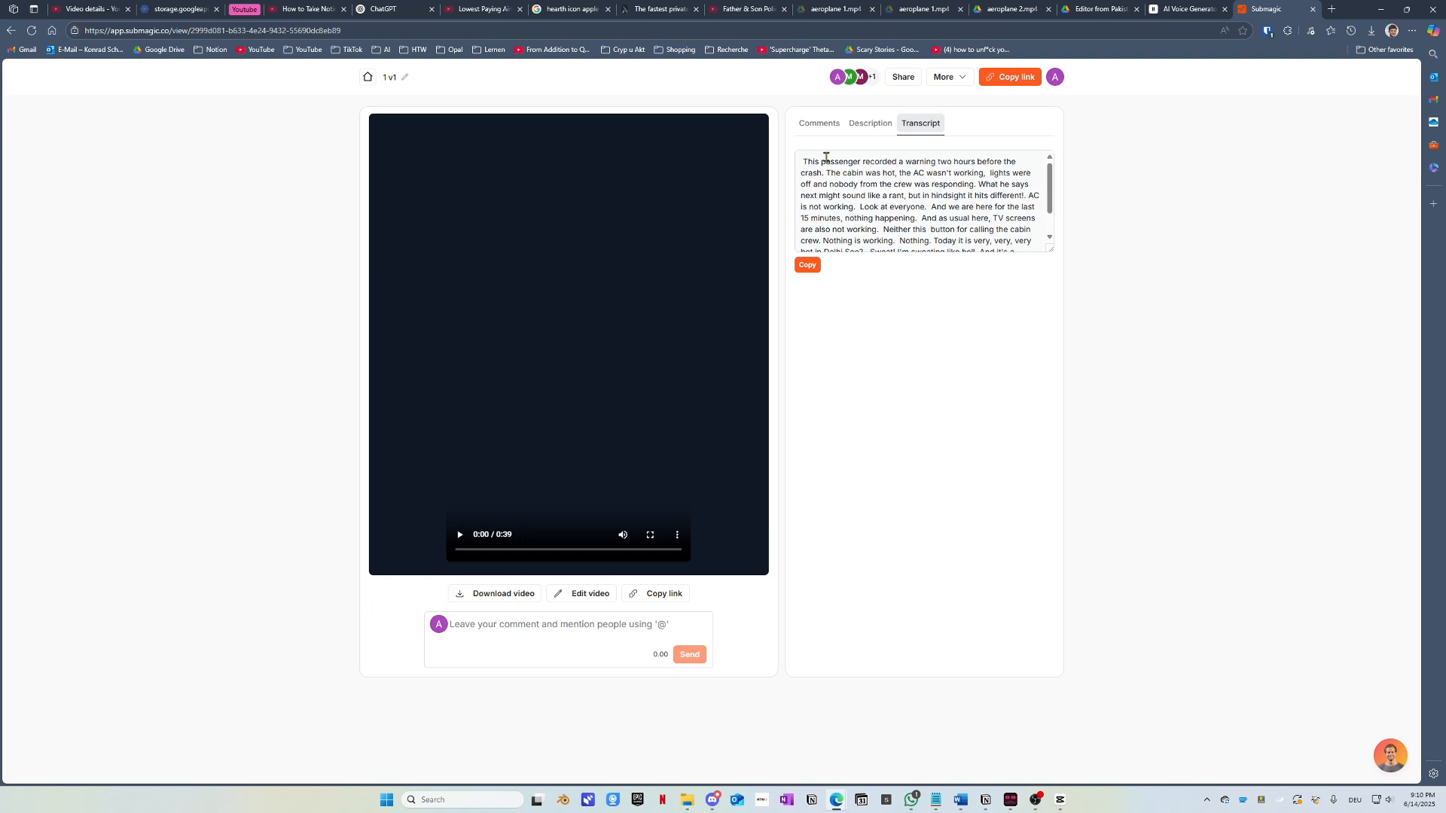
pyautogui.moveTo(801, 160); pyautogui.dragTo(1108, 542)
pyautogui.hotkey('ctrl', 'c')
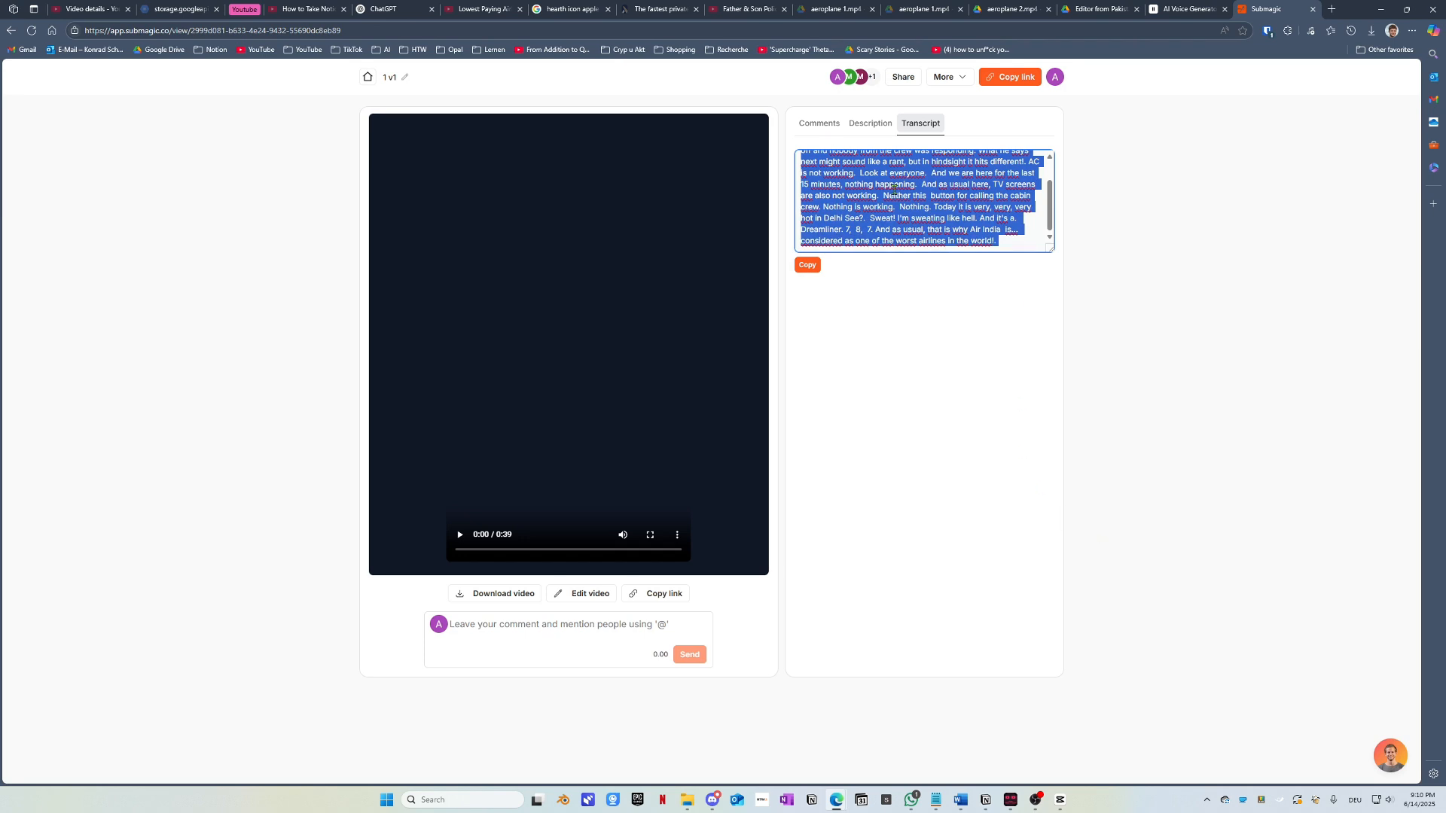
pyautogui.scroll(2, 848, 229)
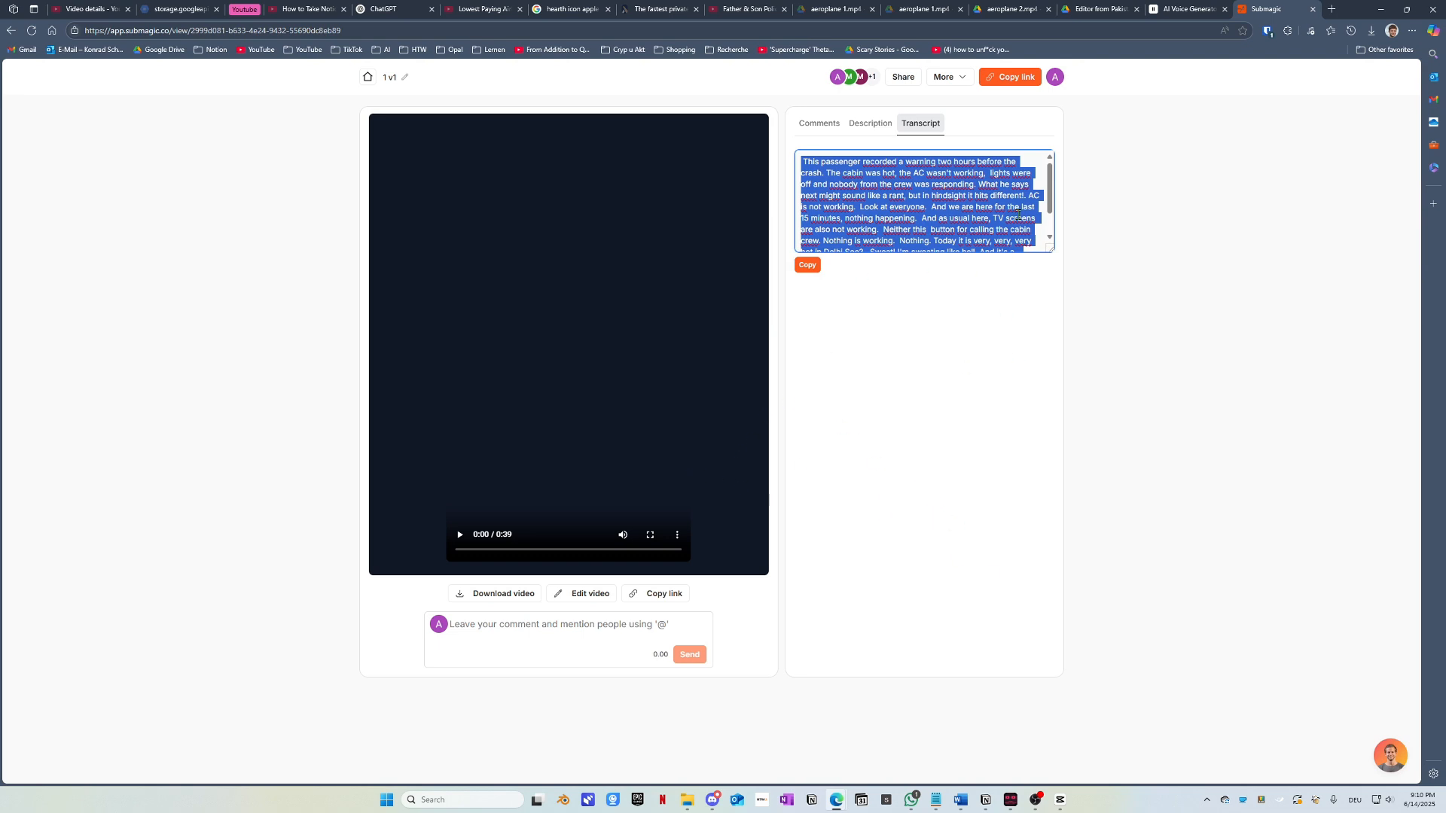
pyautogui.scroll(-2, 889, 230)
# Step: Paste the transcript into a new chat in the YT-Short Beschreibungsgenerator ChatGPT project
pyautogui.click(368, 8)
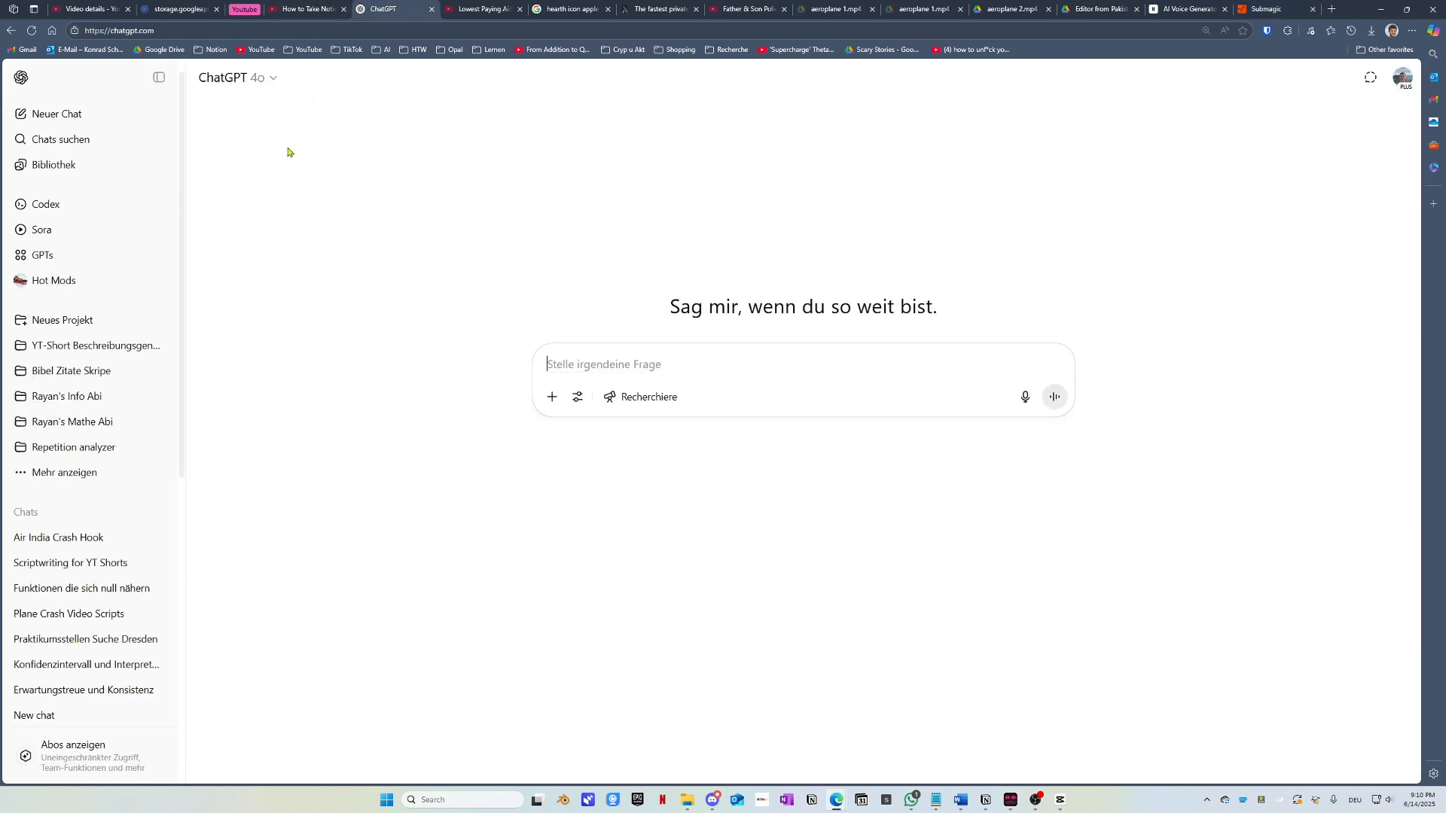
pyautogui.click(79, 346)
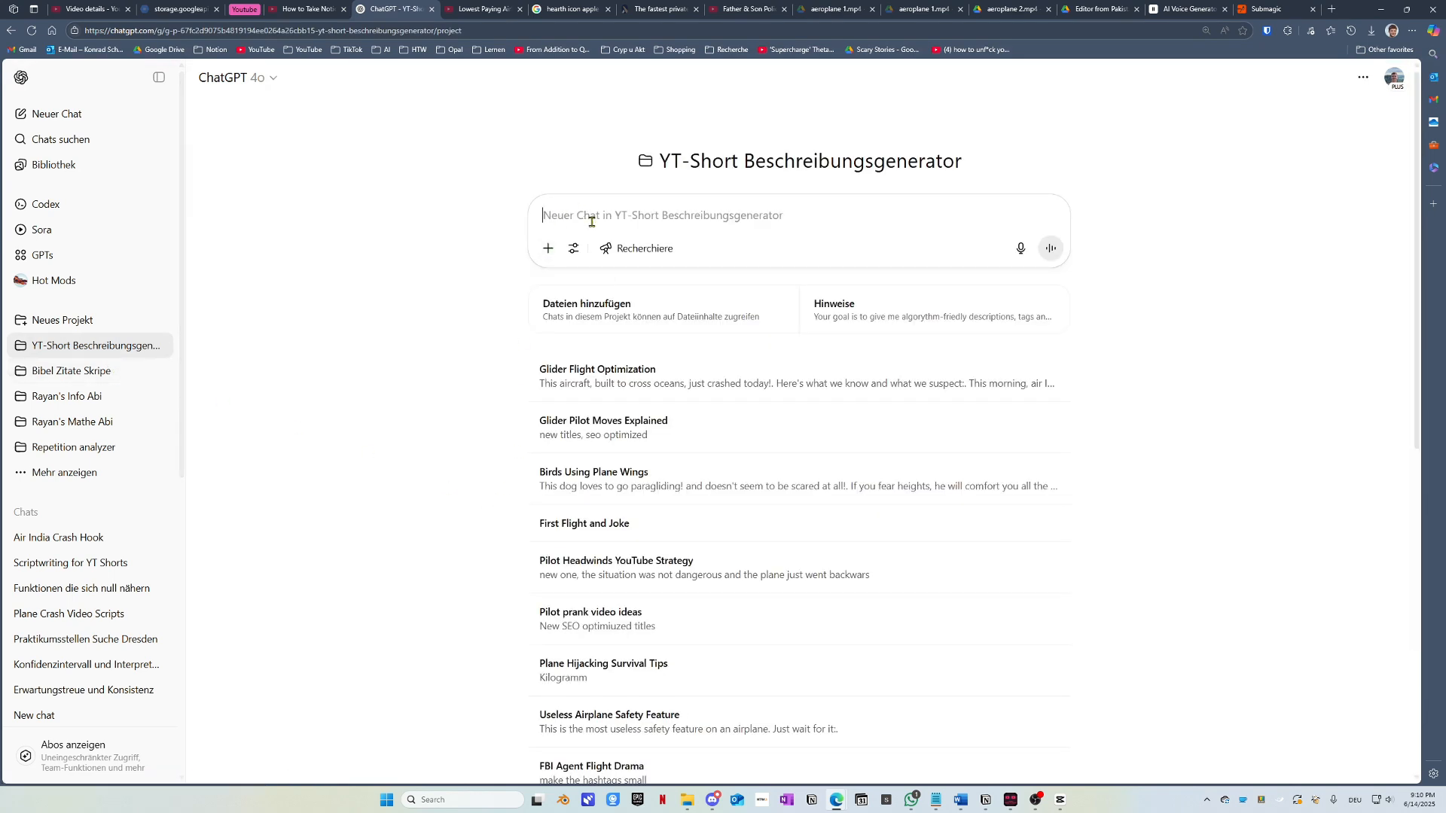
pyautogui.hotkey('ctrl', 'v')
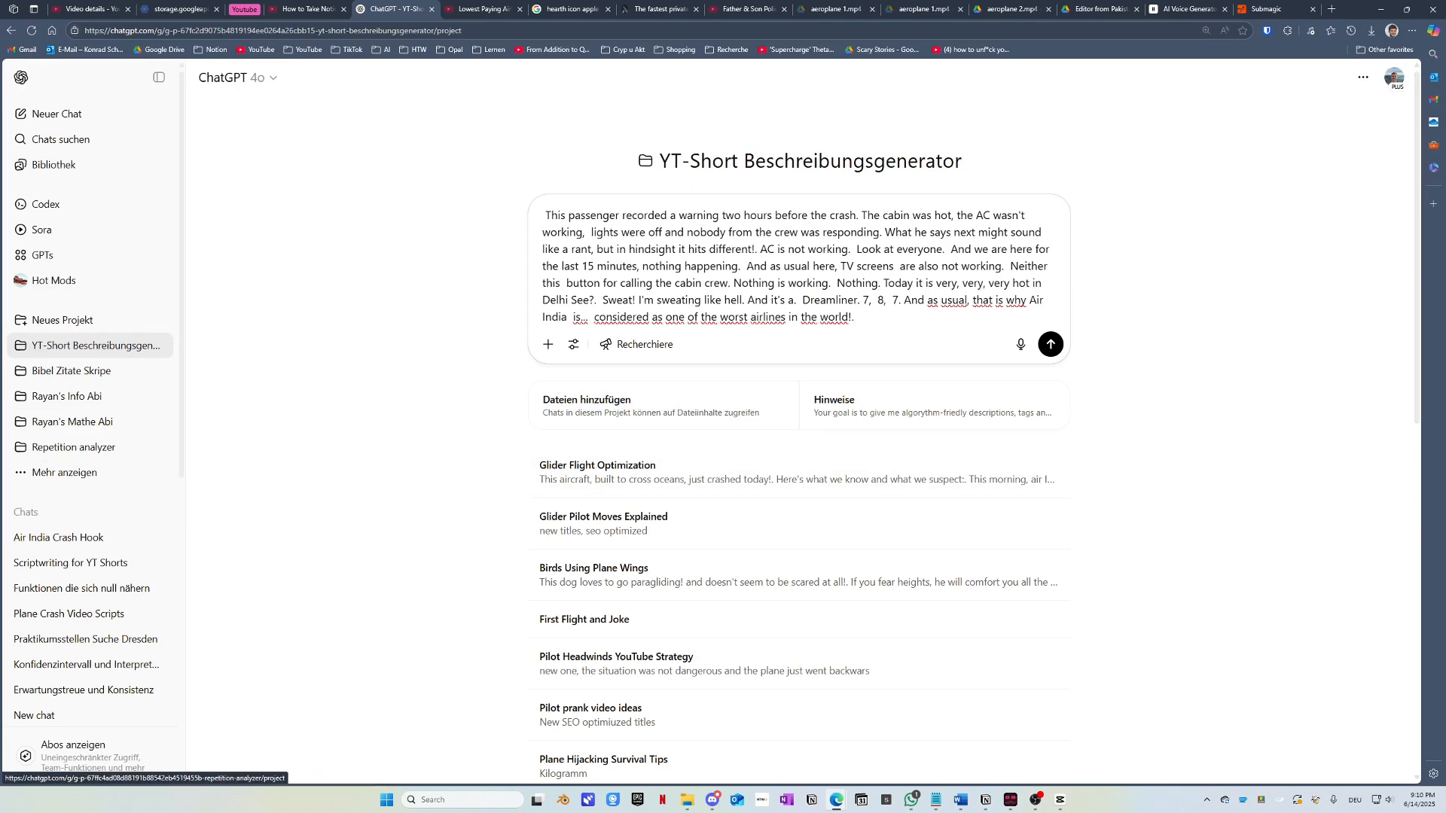
pyautogui.moveTo(1058, 802)
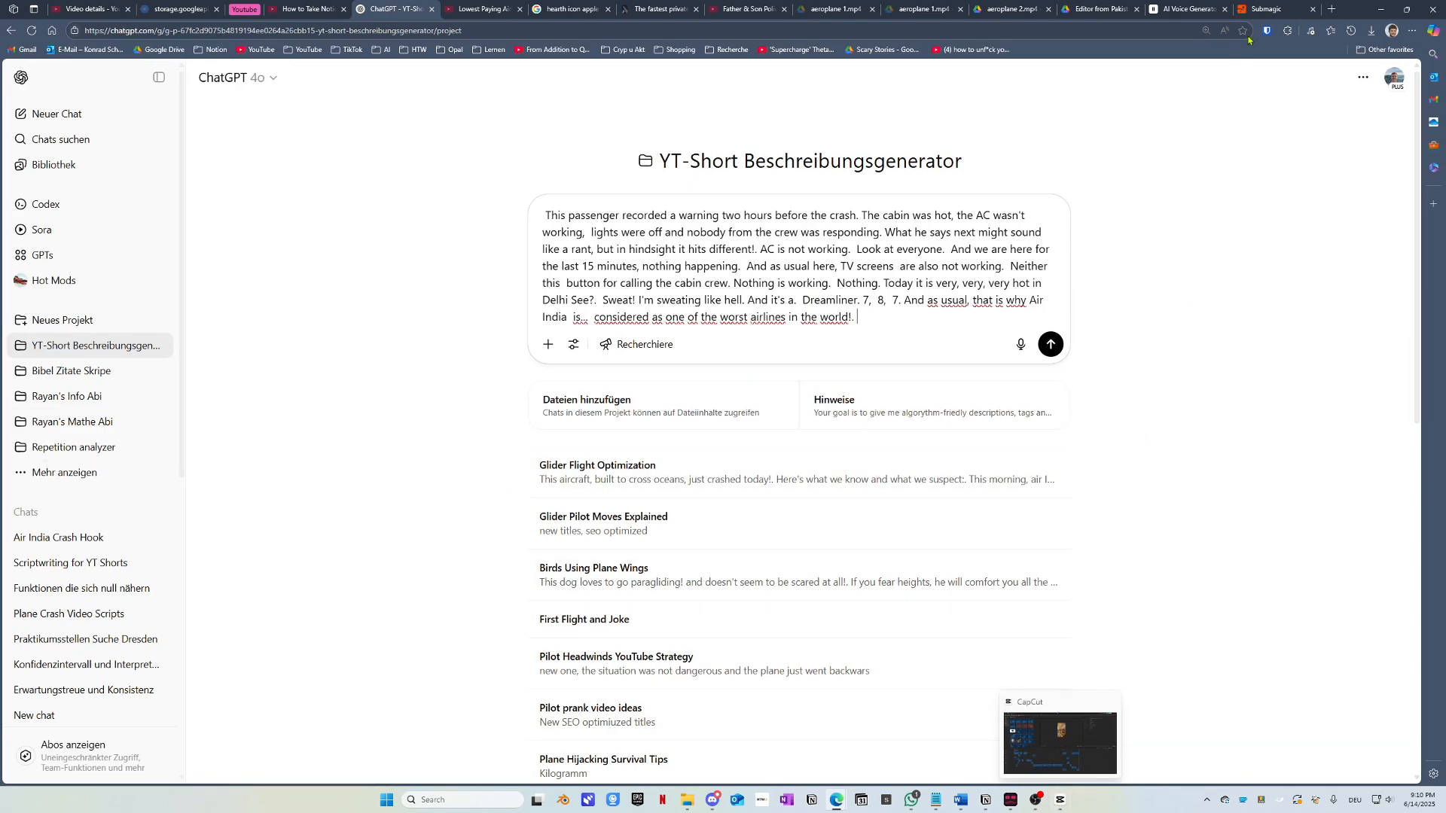
pyautogui.click(1268, 10)
# Step: Download the video as 1 v1 (1).mp4 and open it in the media player
pyautogui.click(504, 595)
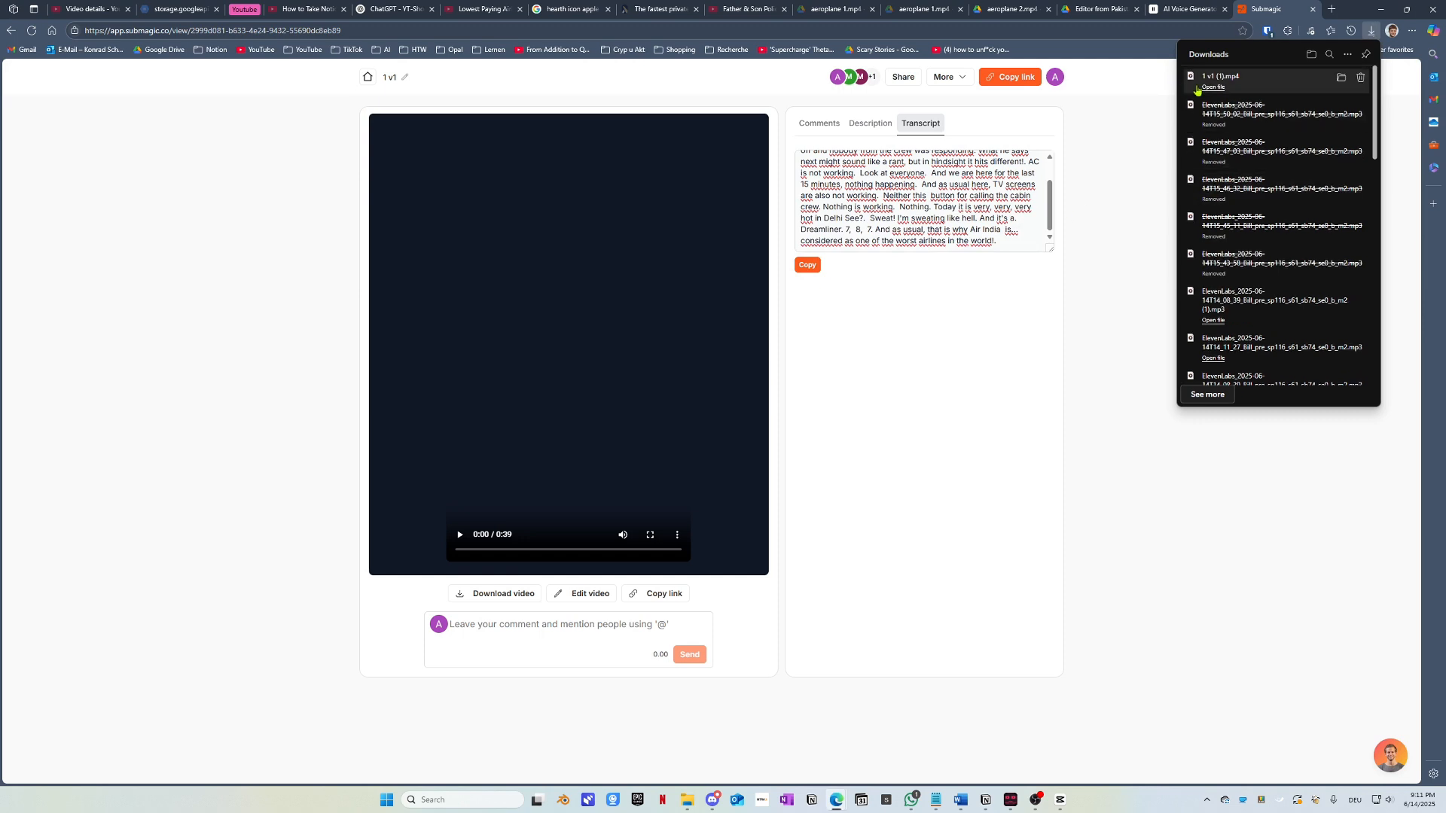
pyautogui.click(1214, 87)
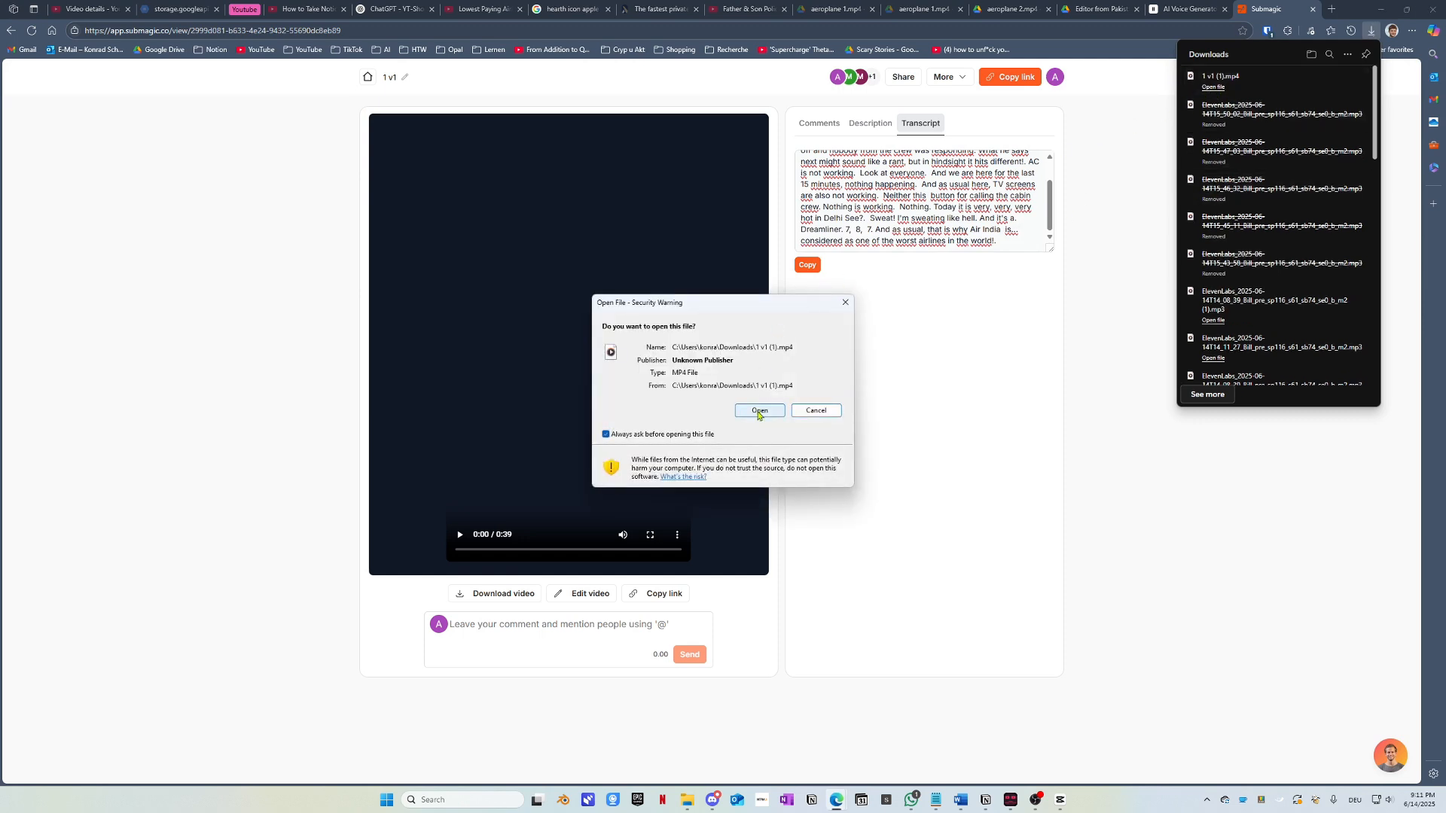
pyautogui.click(758, 411)
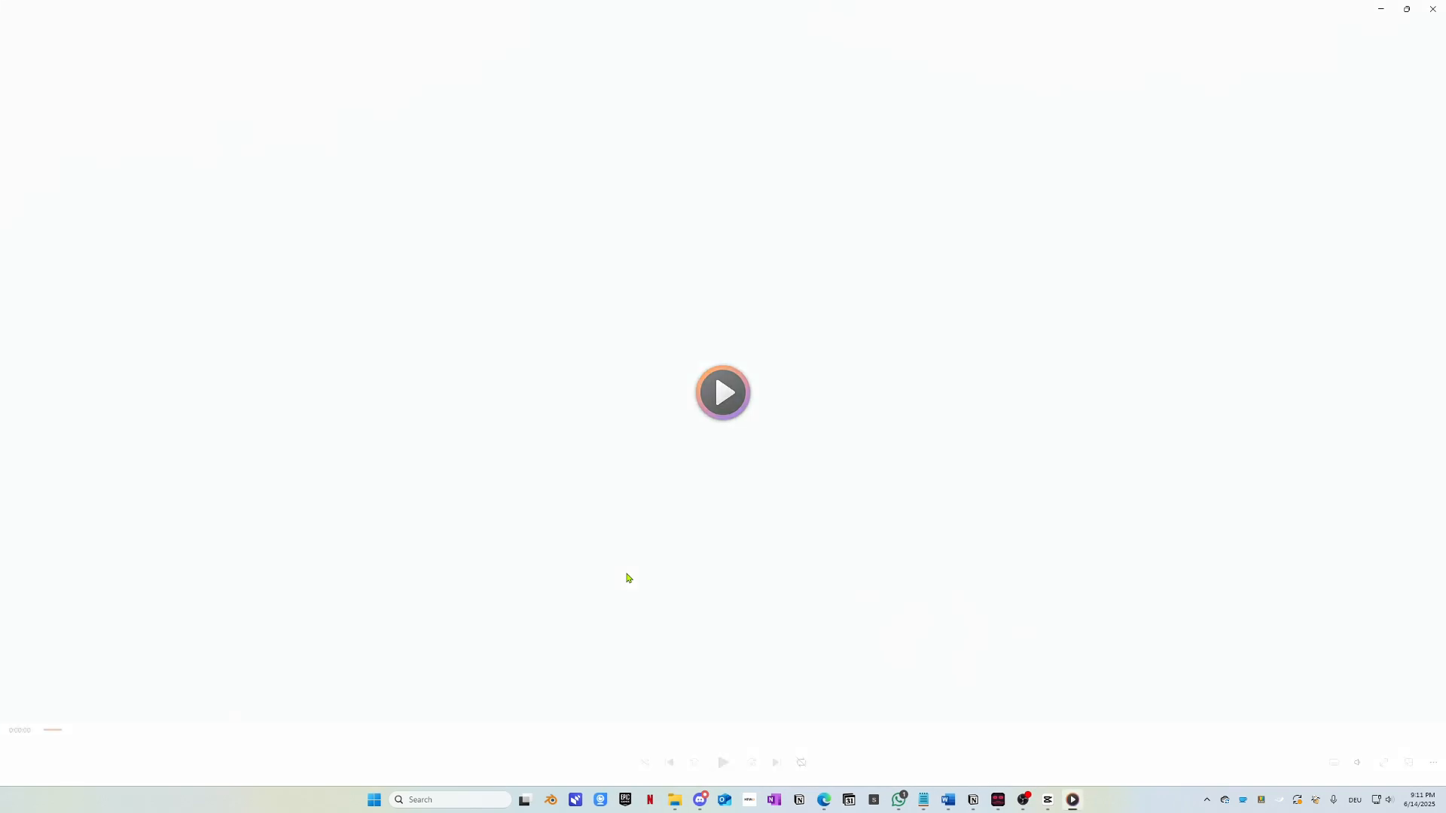
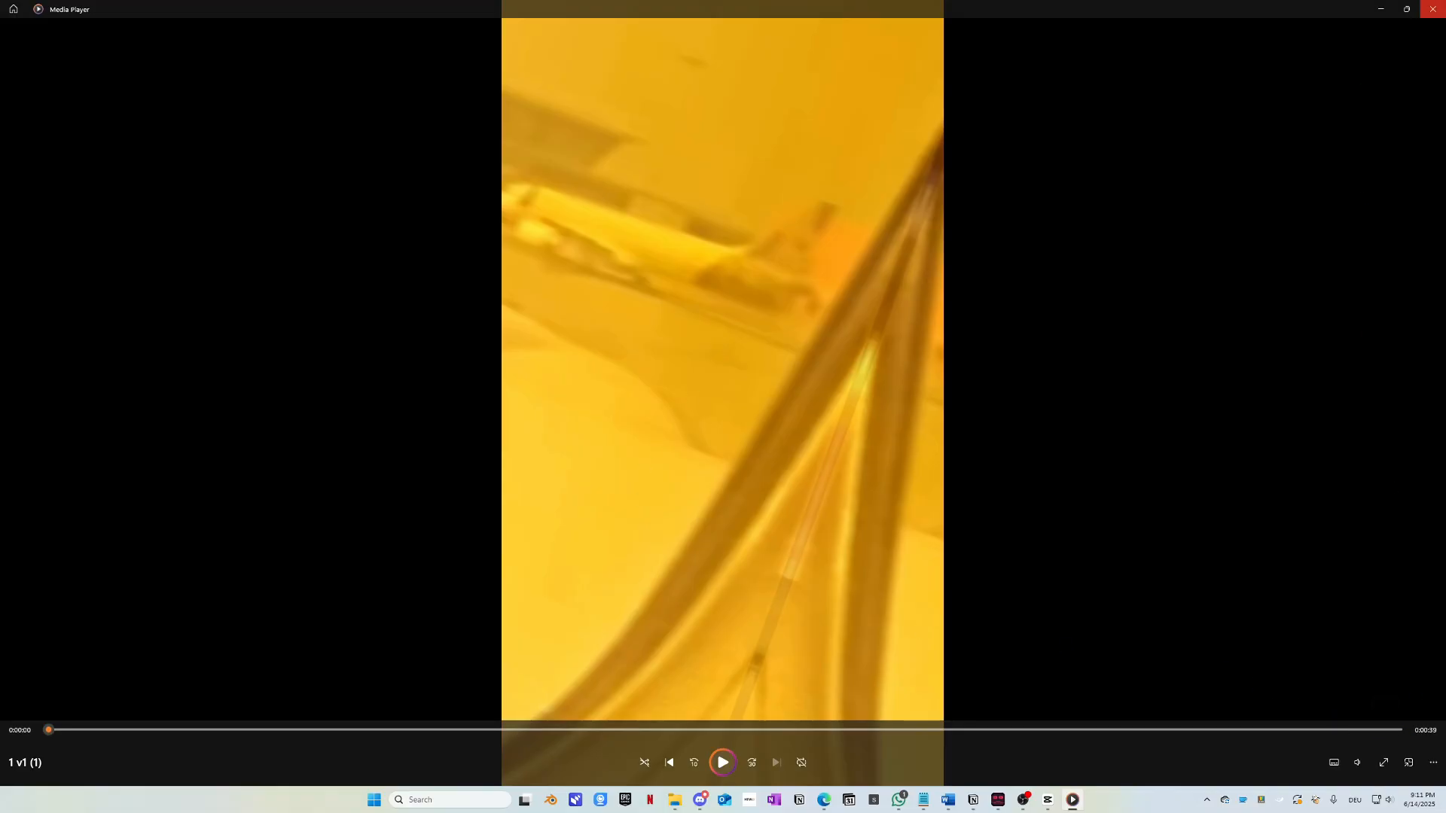
# Step: Close the downloaded 1 v1 (1) clip in Media Player and return to CapCut project 0614
pyautogui.click(1433, 9)
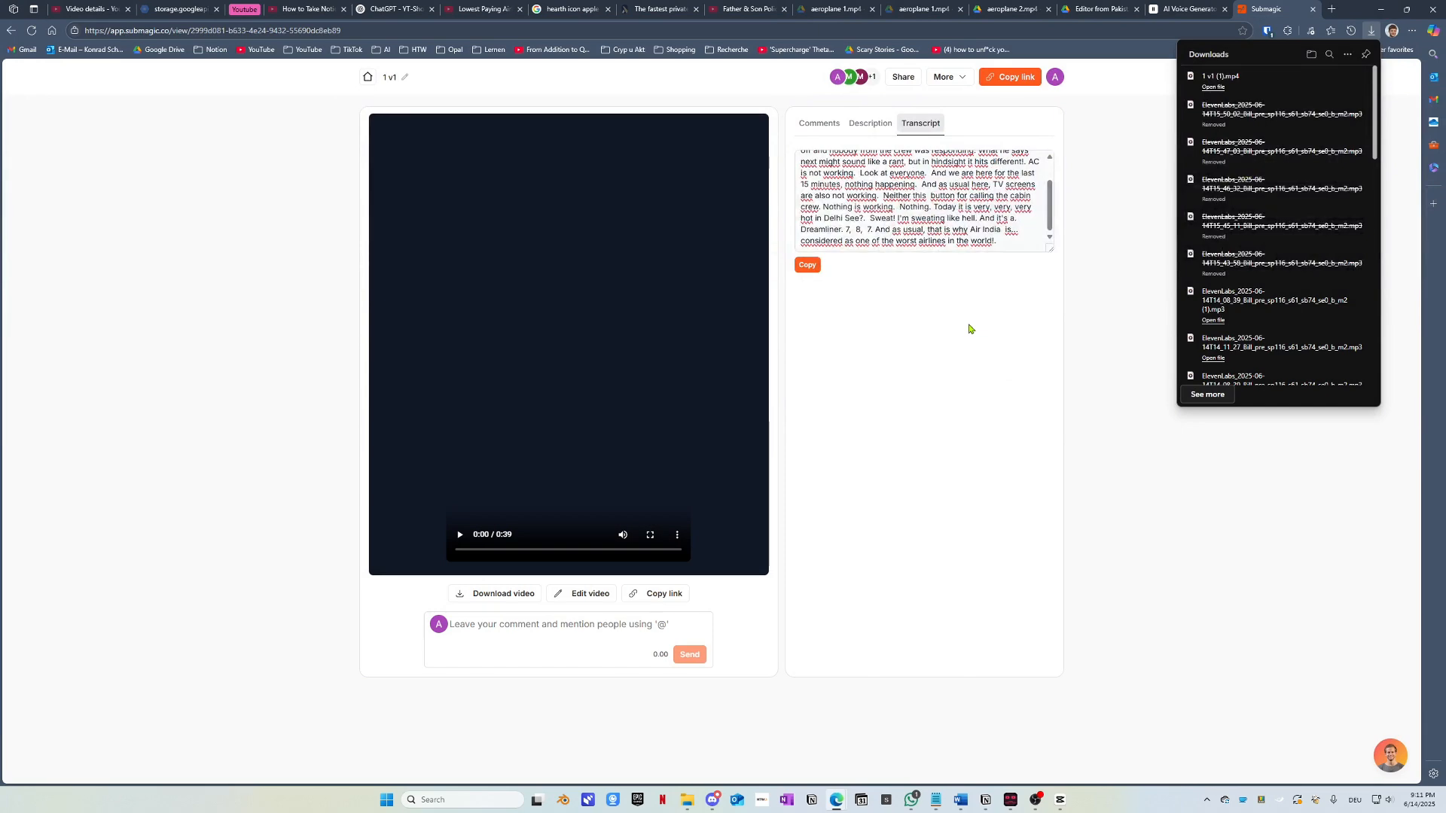
pyautogui.click(1060, 803)
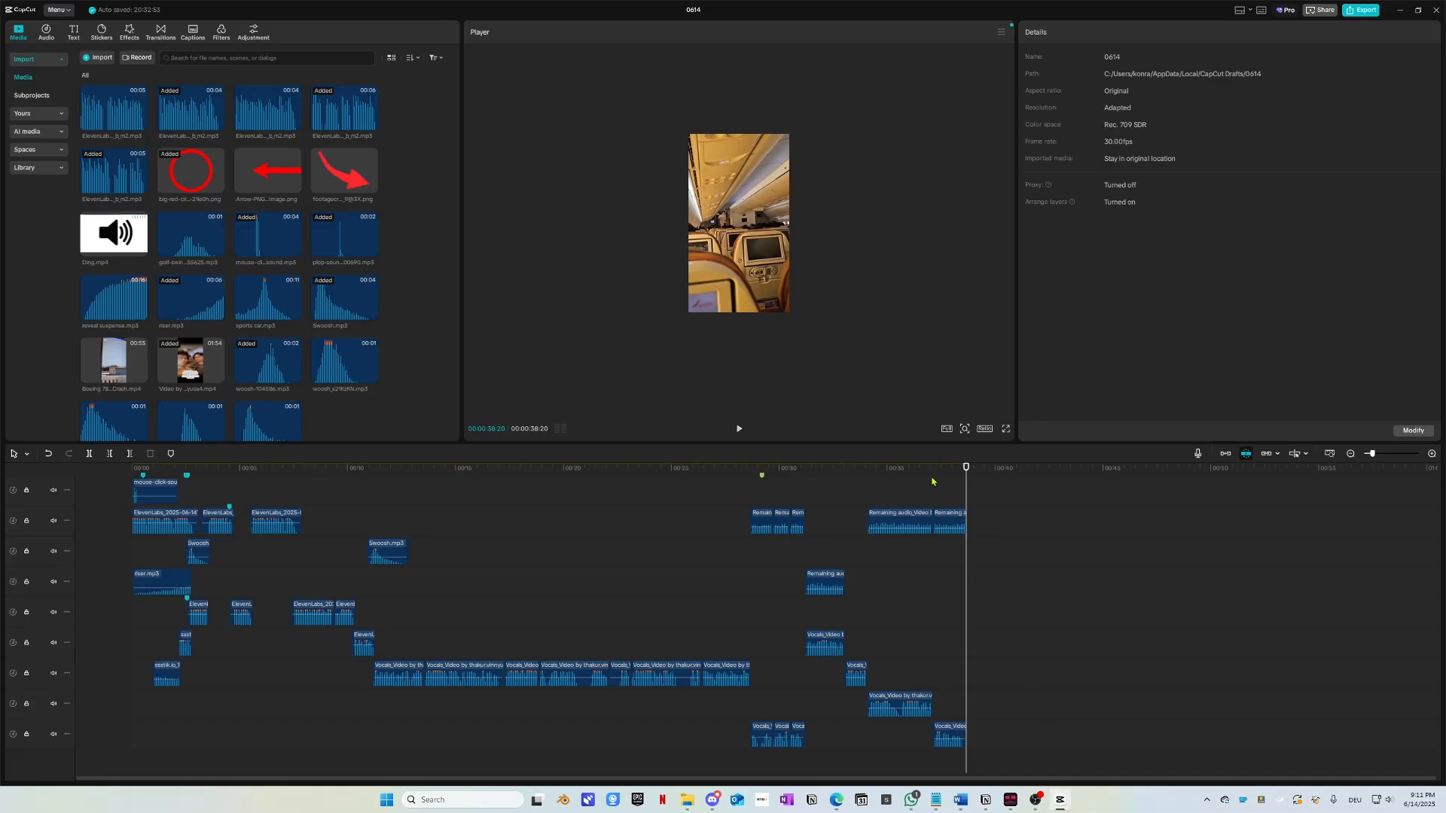
# Step: Add the cabin clip from the crash footage folder at the timeline end and mark an in point
pyautogui.moveTo(928, 475)
pyautogui.mouseDown()
pyautogui.moveTo(874, 483)
pyautogui.moveTo(922, 492)
pyautogui.mouseUp()
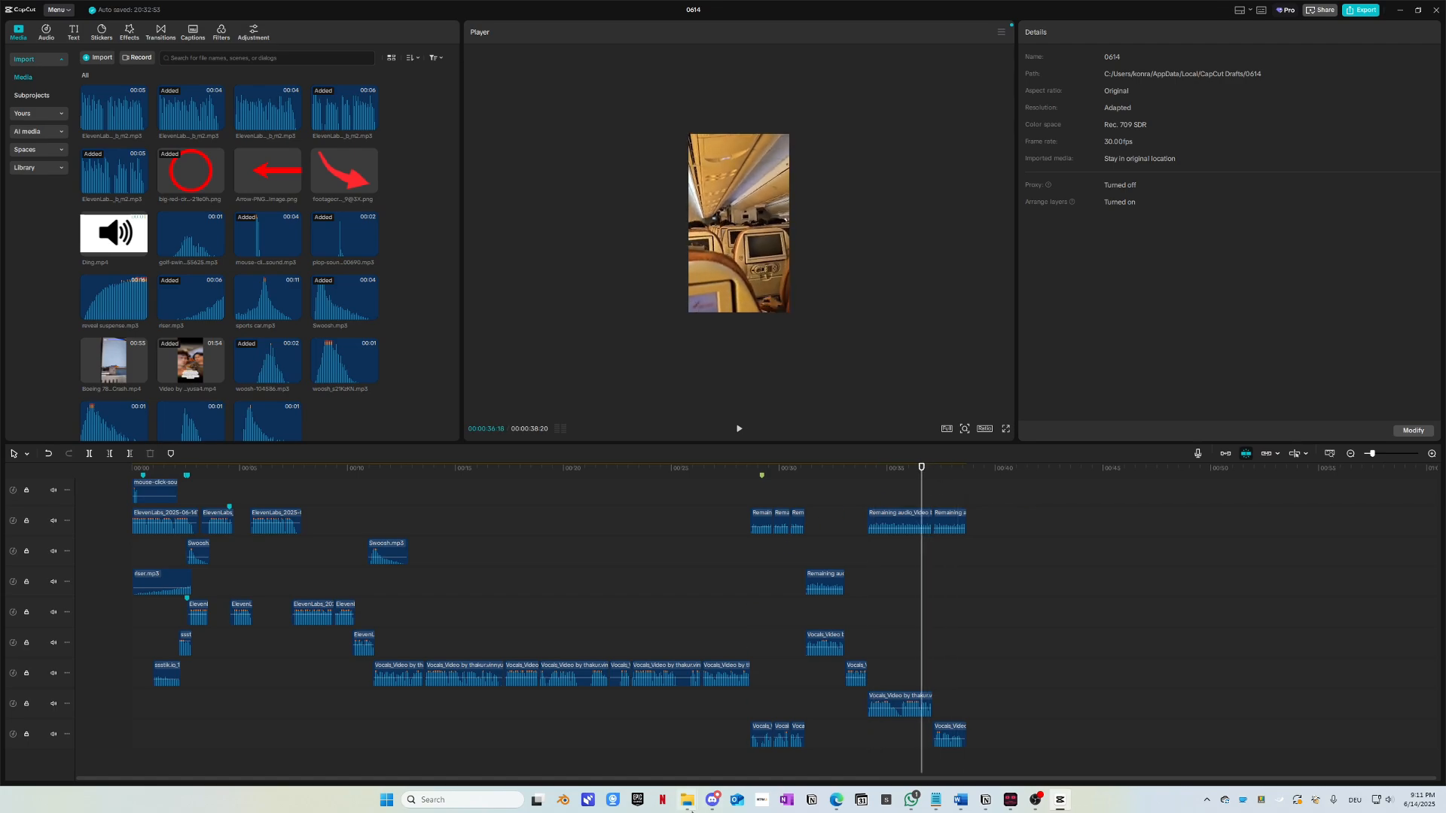
pyautogui.moveTo(688, 804)
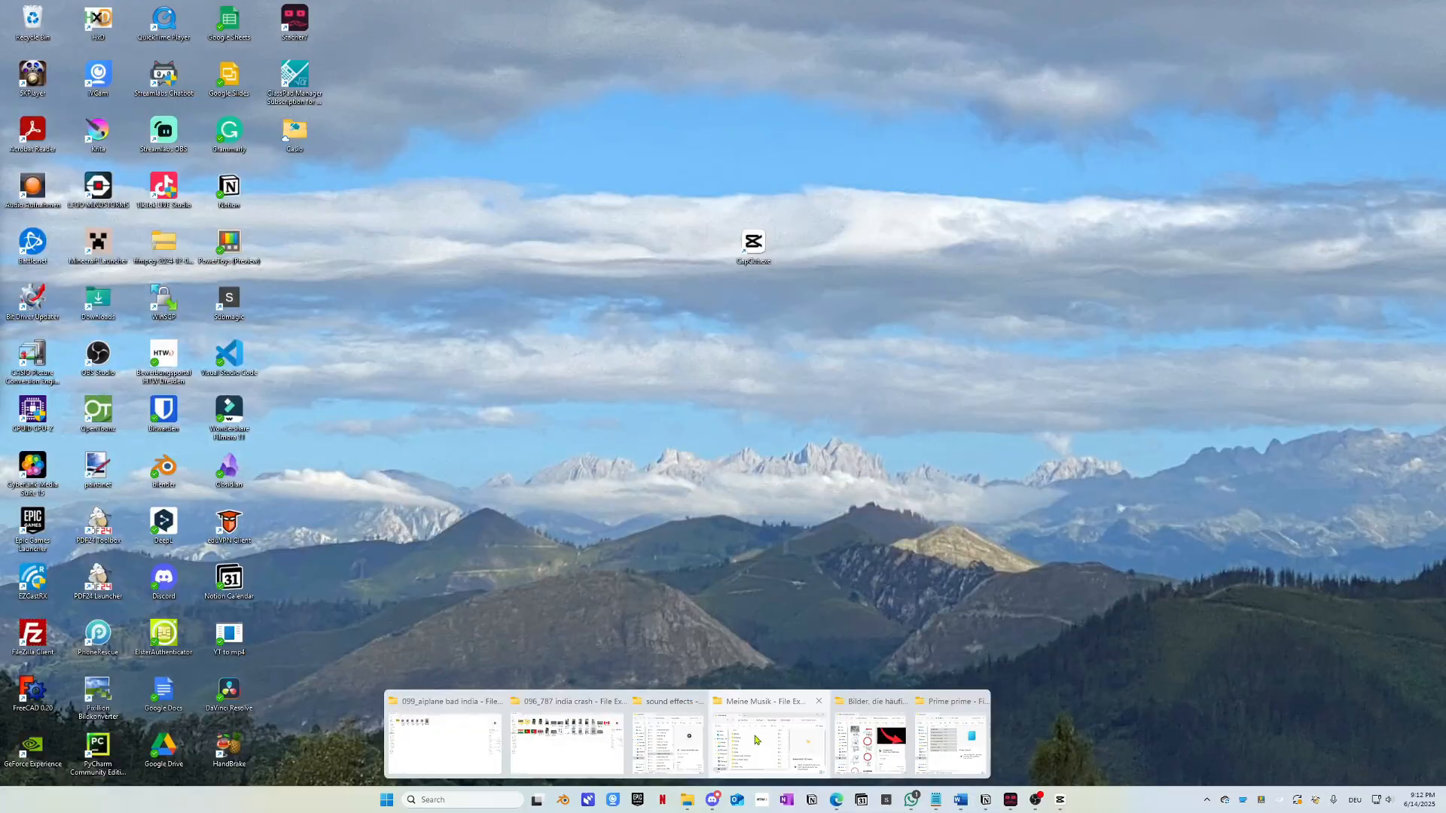
pyautogui.click(719, 730)
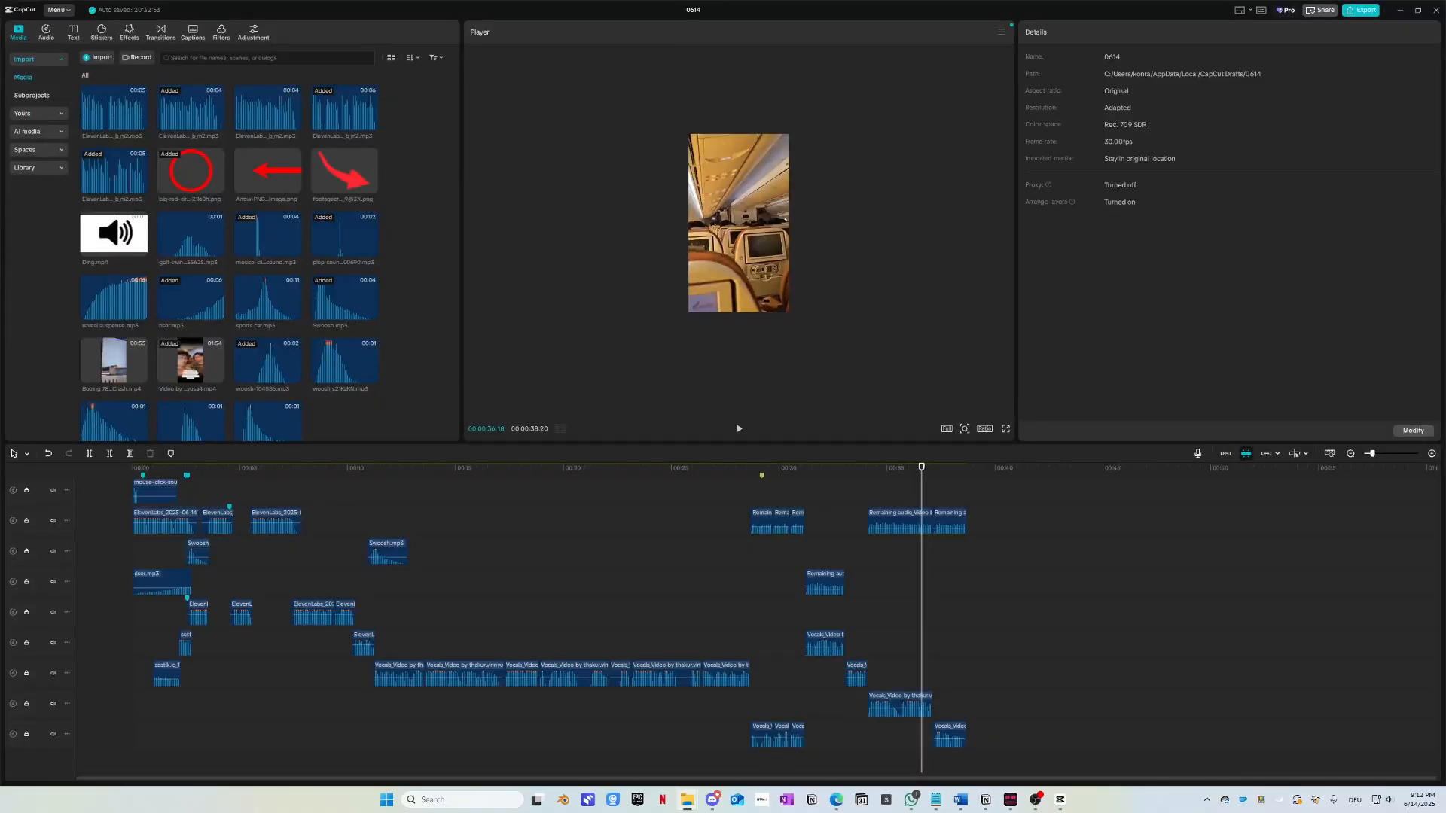
pyautogui.moveTo(2, 689); pyautogui.dragTo(1228, 628)
pyautogui.moveTo(927, 534); pyautogui.dragTo(973, 533)
pyautogui.click(967, 469)
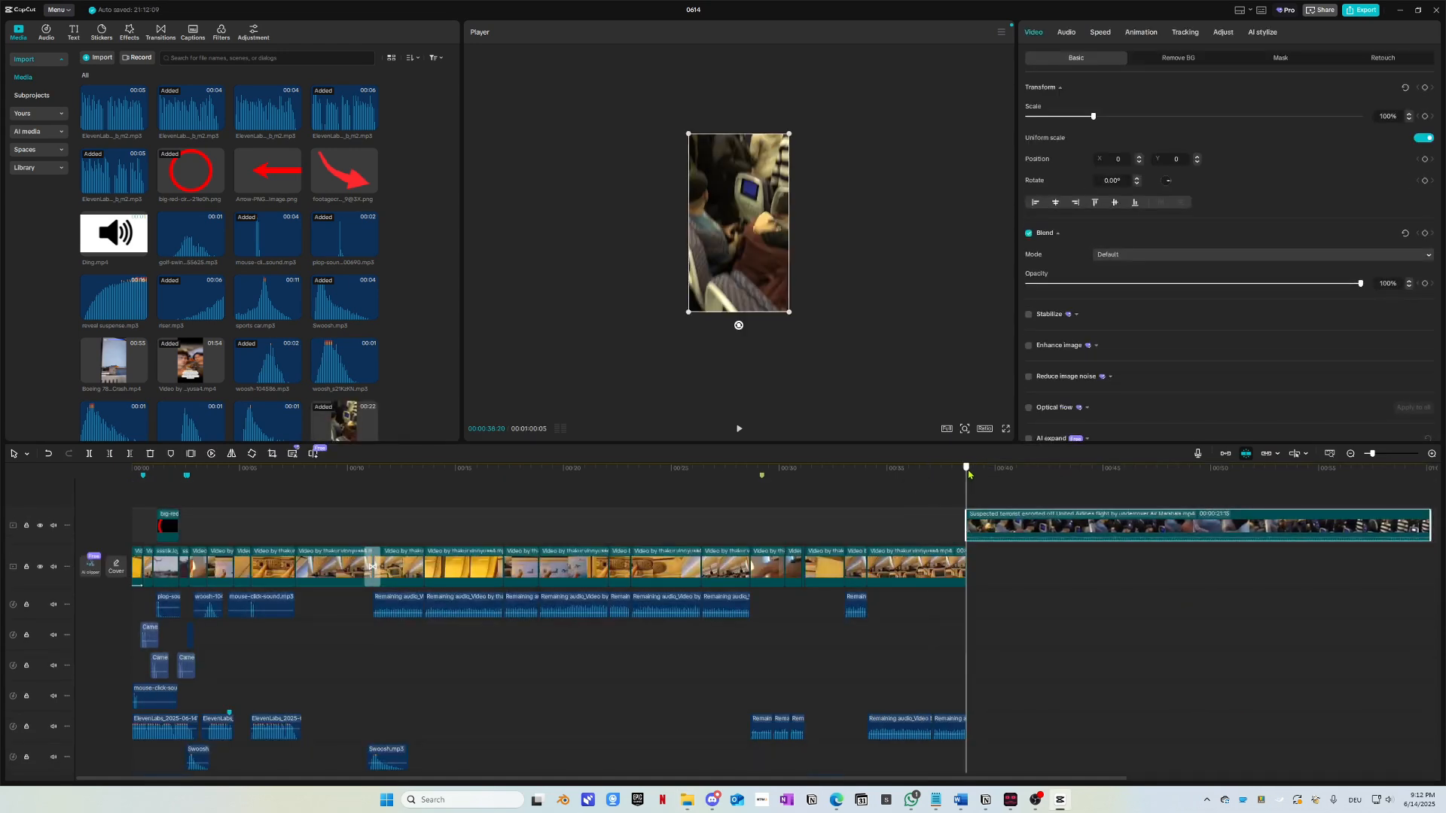
pyautogui.press('i')
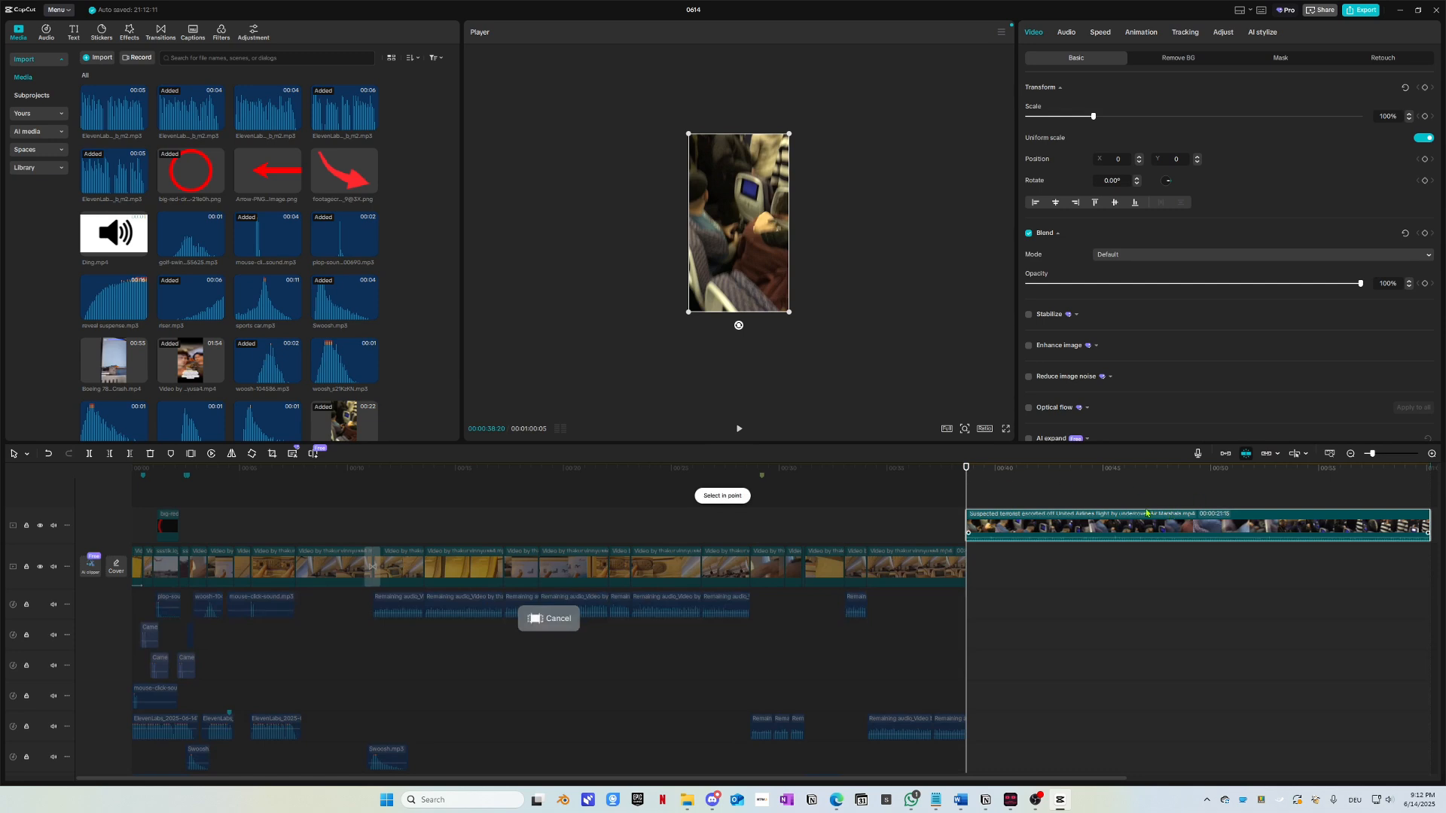
# Step: Extract the cabin clip's audio onto its own track and play it back
pyautogui.hscroll(5, 1092, 518)
pyautogui.scroll(1, 1092, 518)
pyautogui.scroll(6, 1092, 519)
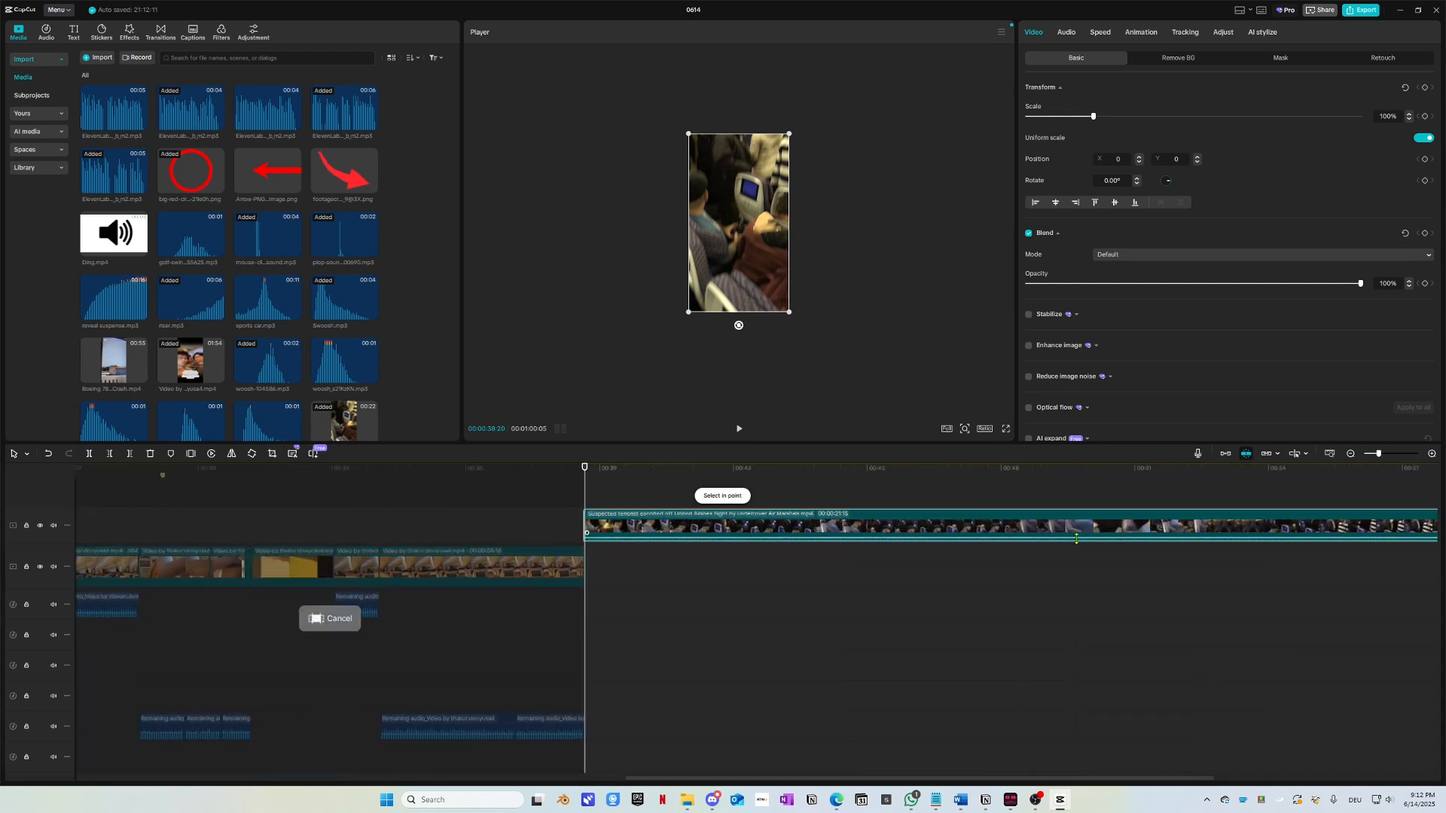
pyautogui.hscroll(5, 891, 566)
pyautogui.hscroll(5, 889, 565)
pyautogui.click(991, 469)
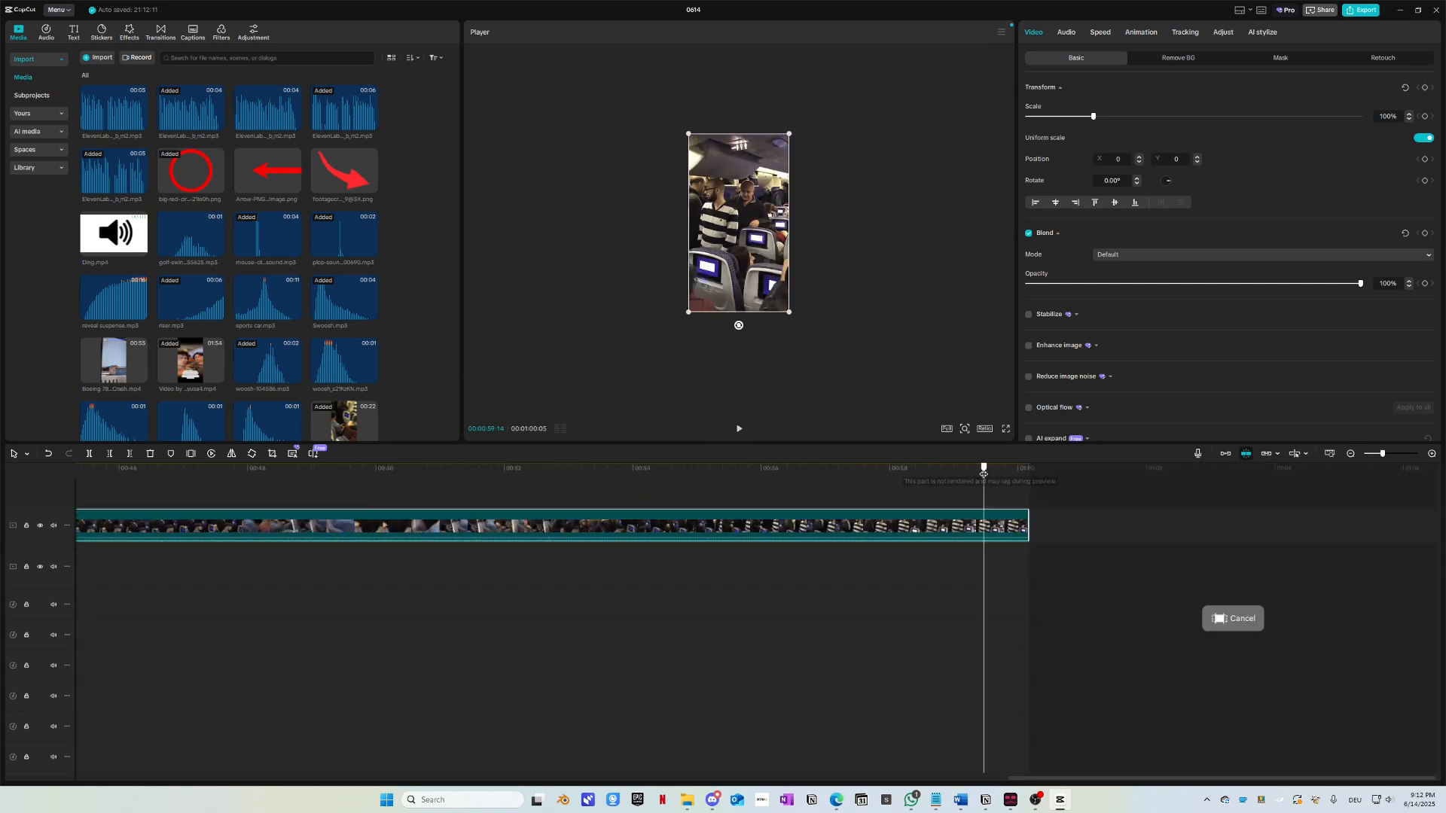
pyautogui.rightClick(976, 527)
pyautogui.click(1005, 515)
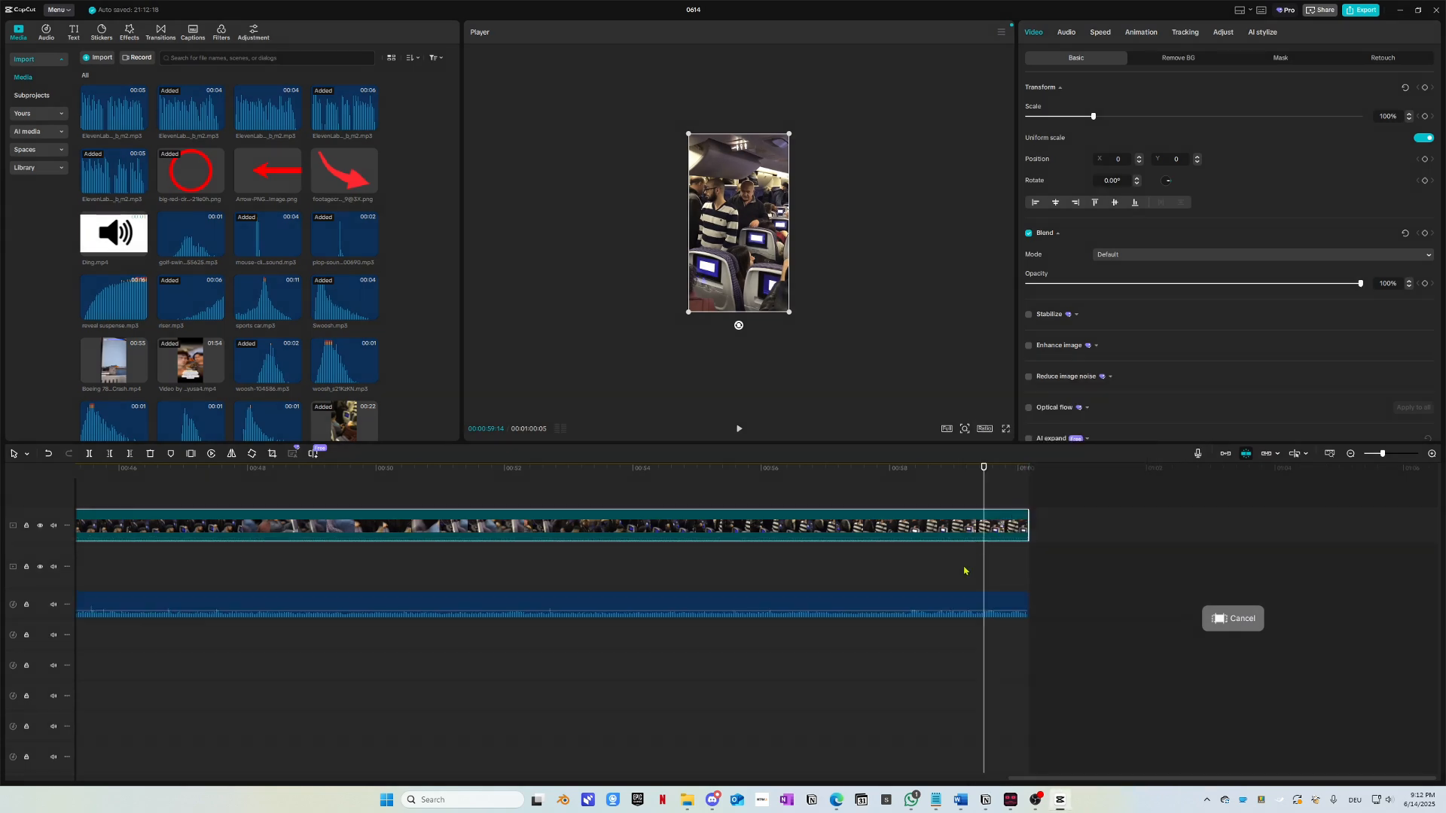
pyautogui.click(982, 598)
pyautogui.click(711, 476)
pyautogui.press('space')
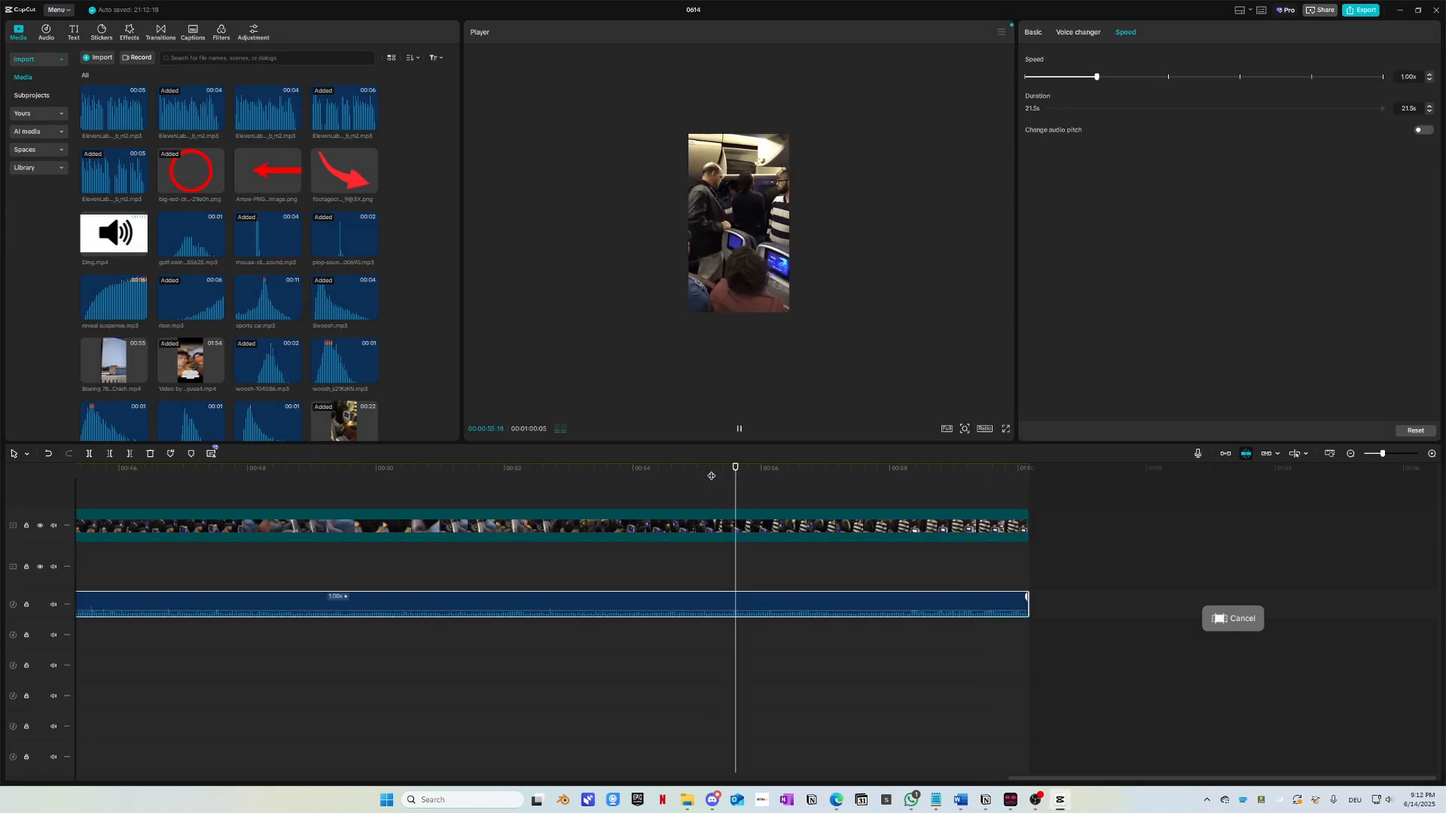
# Step: Return to about 00:49 and delete the added video and audio clips, keeping the edit 38:20 long
pyautogui.moveTo(712, 476); pyautogui.dragTo(362, 510)
pyautogui.press('space')
pyautogui.hscroll(-3, 505, 624)
pyautogui.moveTo(633, 667); pyautogui.dragTo(599, 509)
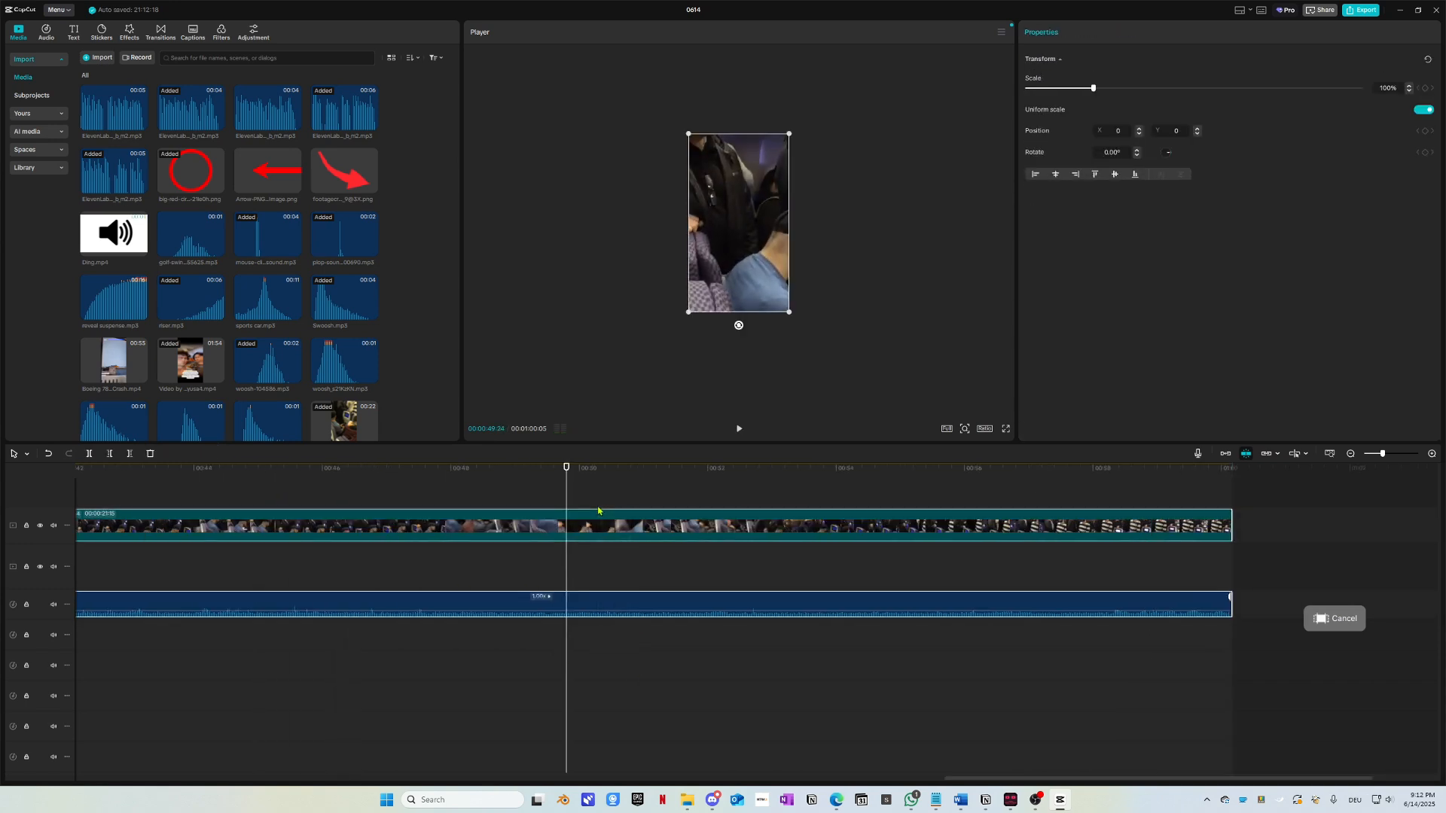
pyautogui.press('Delete')
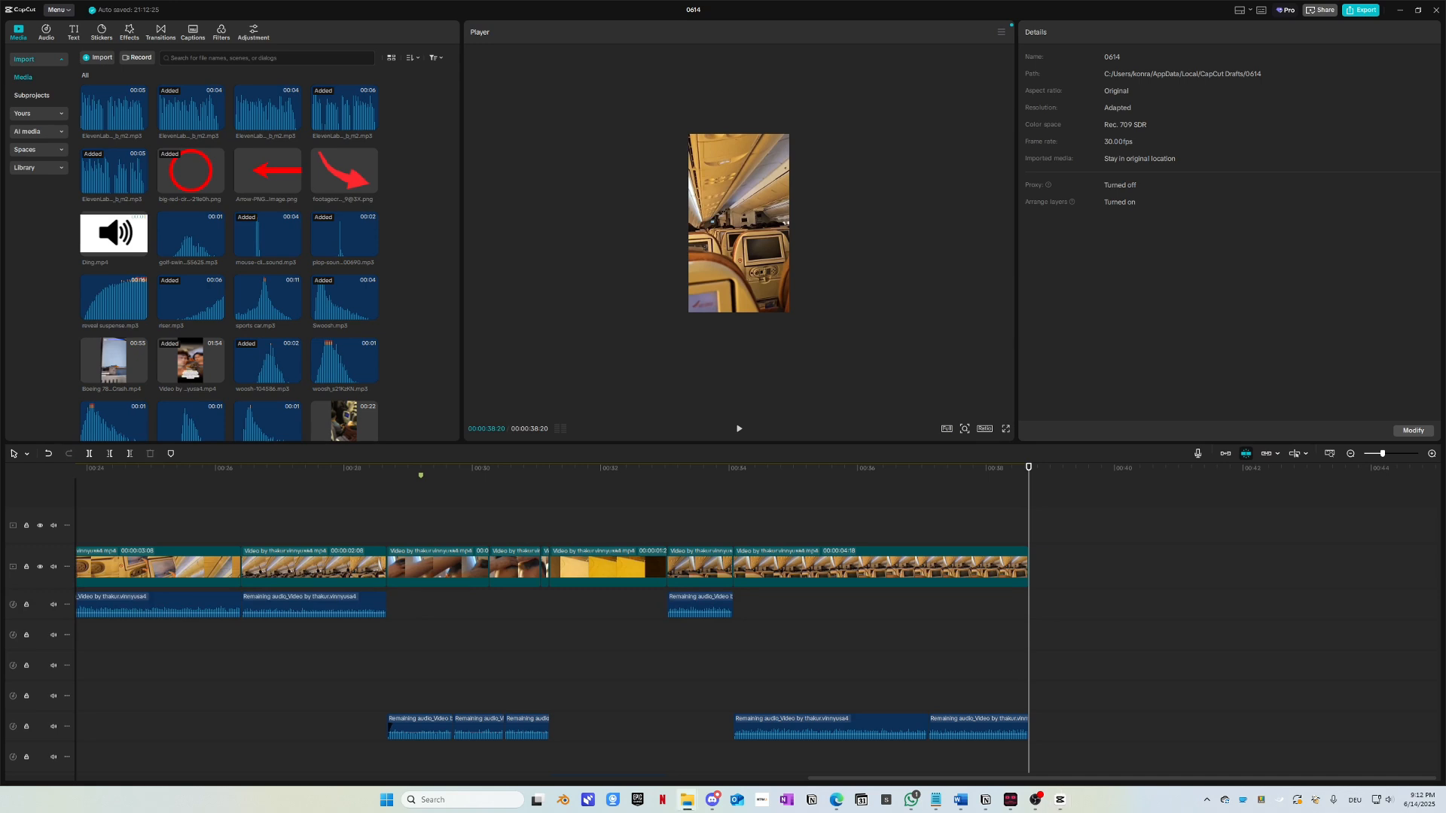
# Step: Append the 1v1 (1).mp4 Short at the end of the timeline and trim off its tail
pyautogui.moveTo(678, 572); pyautogui.dragTo(1063, 586)
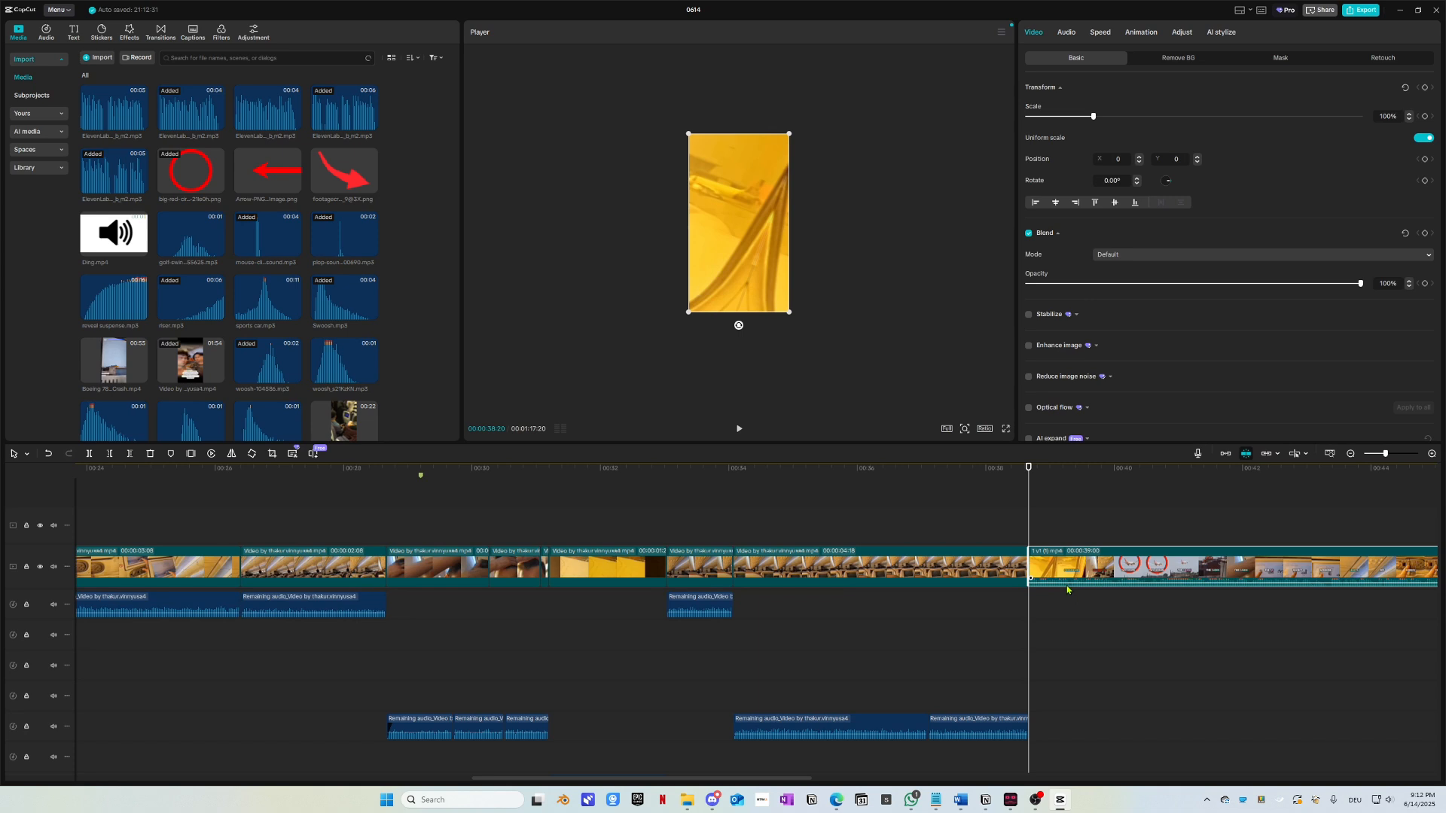
pyautogui.hscroll(10, 1026, 595)
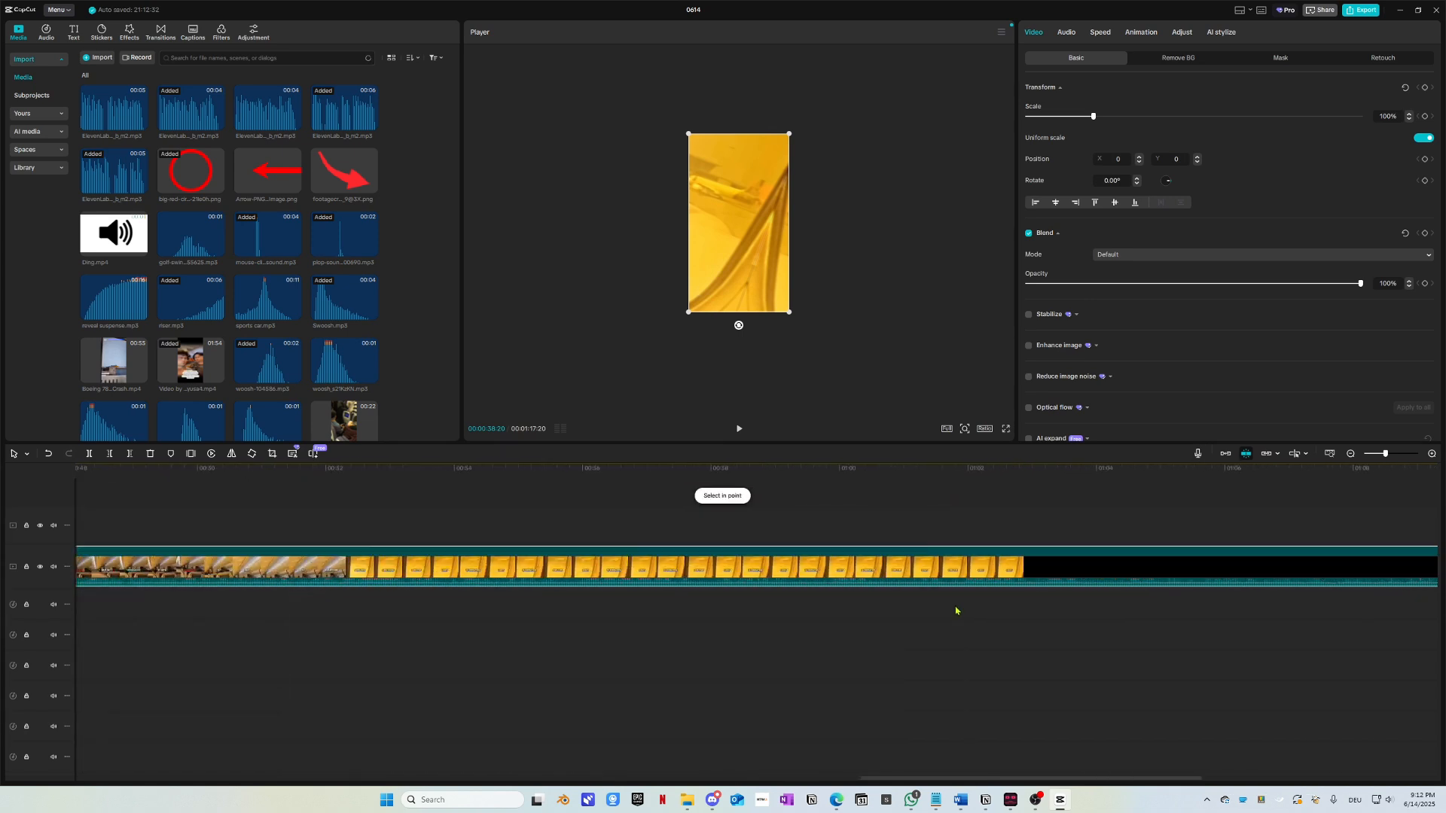
pyautogui.hscroll(7, 960, 609)
pyautogui.click(1010, 469)
pyautogui.scroll(1, 1078, 594)
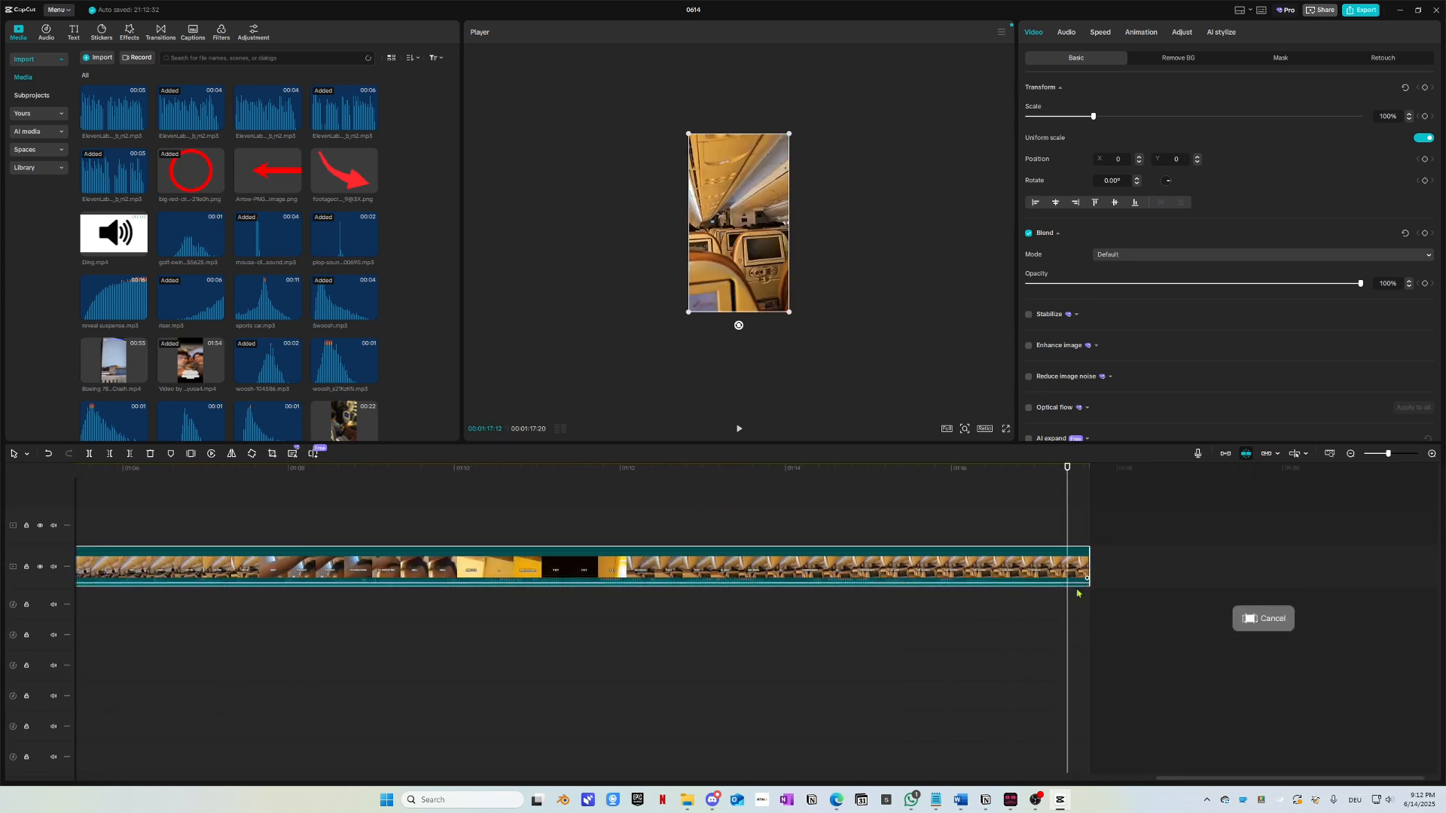
pyautogui.scroll(5, 1078, 594)
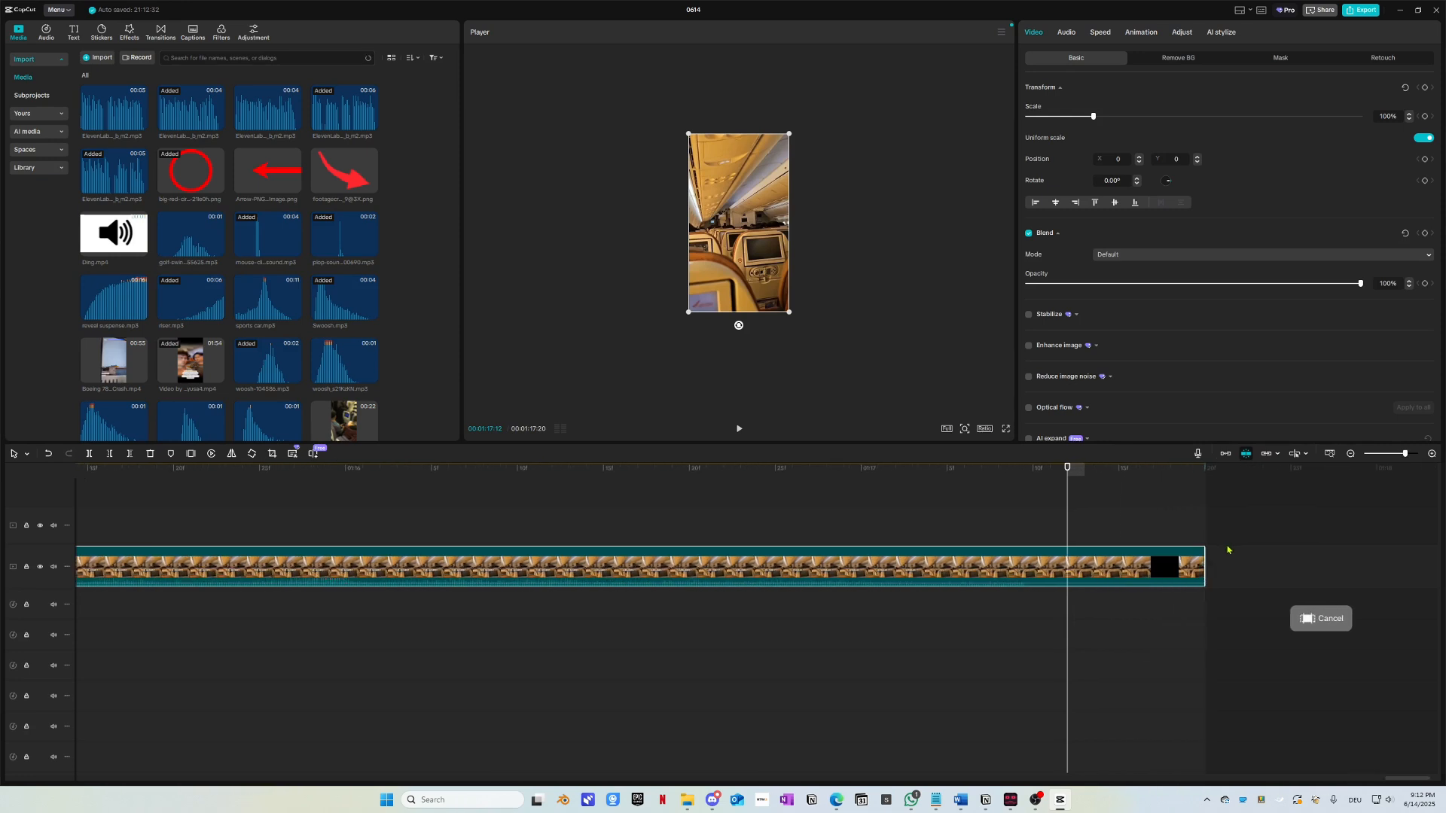
pyautogui.moveTo(1204, 549); pyautogui.dragTo(1030, 541)
# Step: Extend the cabin clip's end, review its last seconds, and bring up the 1080P H.264 mp4 Export settings
pyautogui.moveTo(960, 473); pyautogui.dragTo(841, 490)
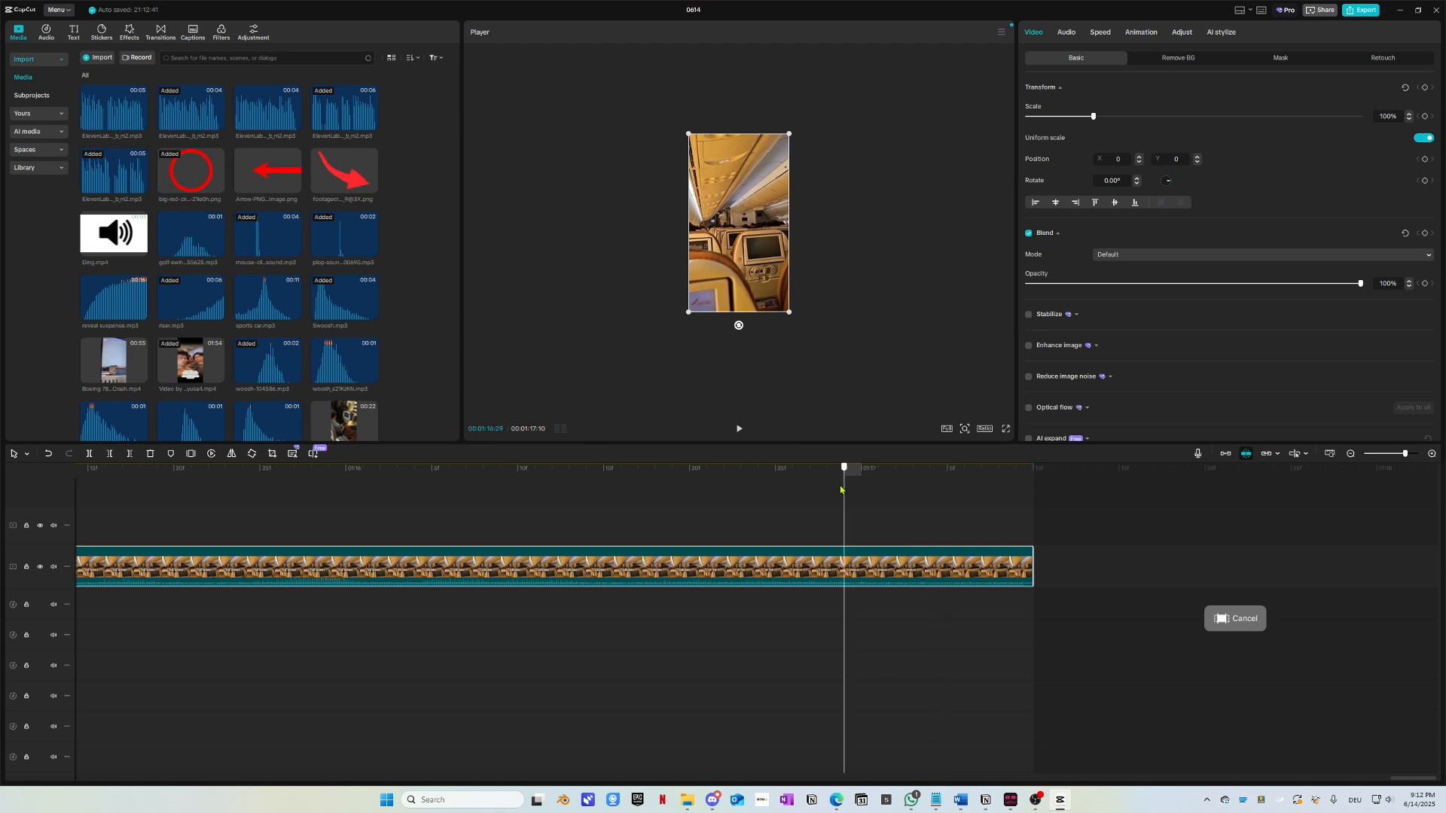
pyautogui.press('space')
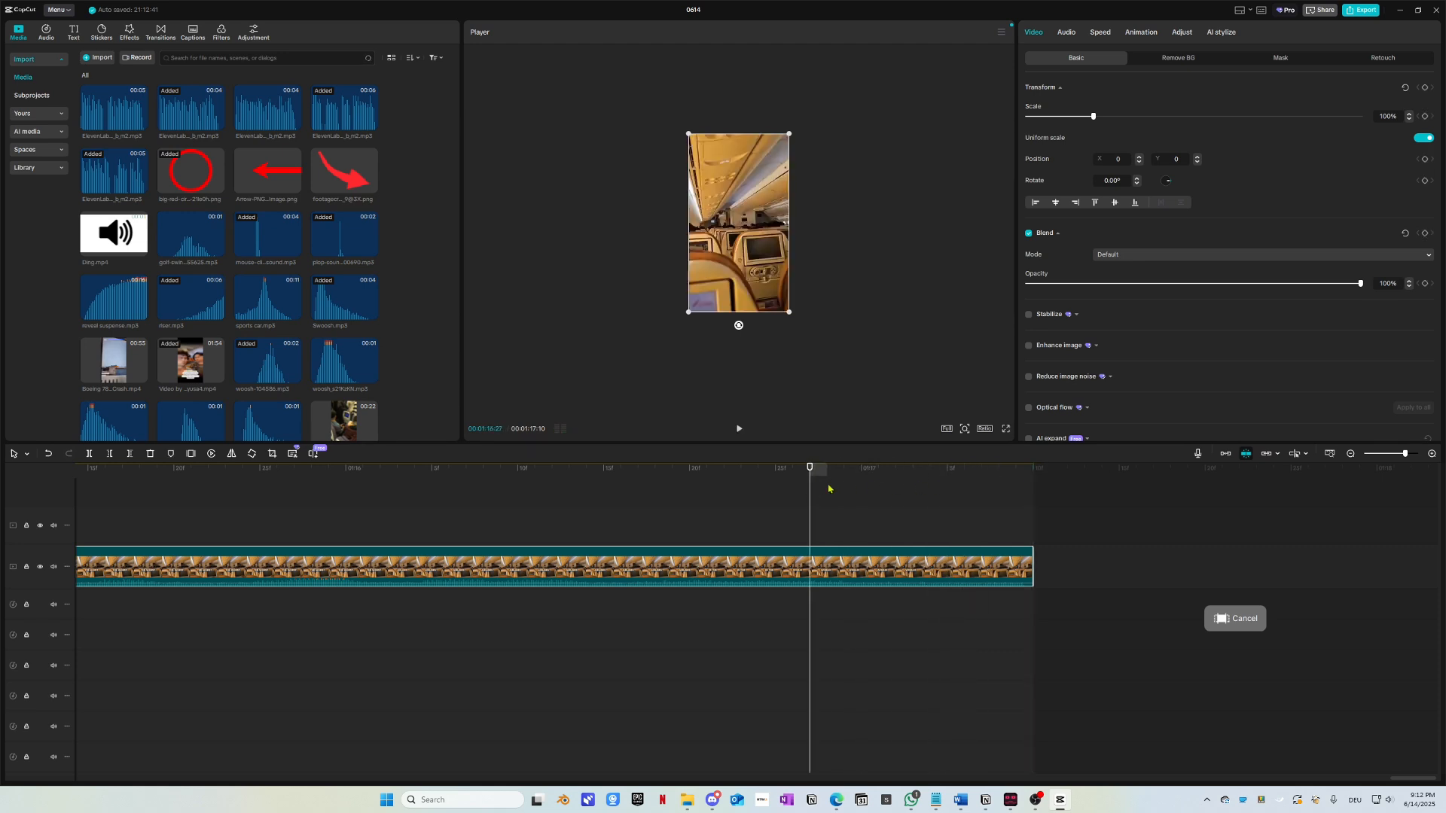
pyautogui.moveTo(1032, 564)
pyautogui.mouseDown()
pyautogui.moveTo(1211, 560)
pyautogui.moveTo(1032, 561)
pyautogui.mouseUp()
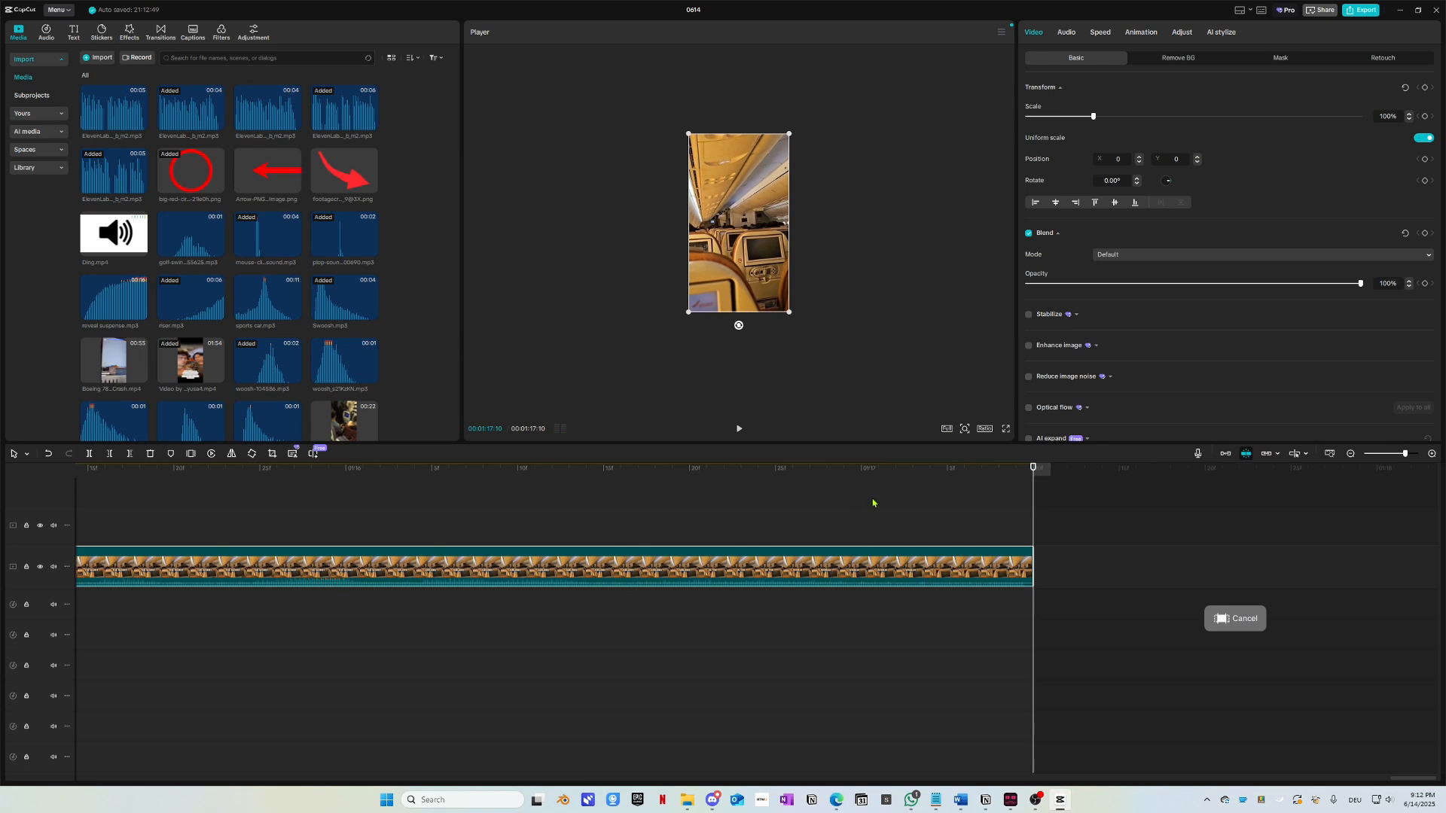
pyautogui.scroll(-1, 862, 520)
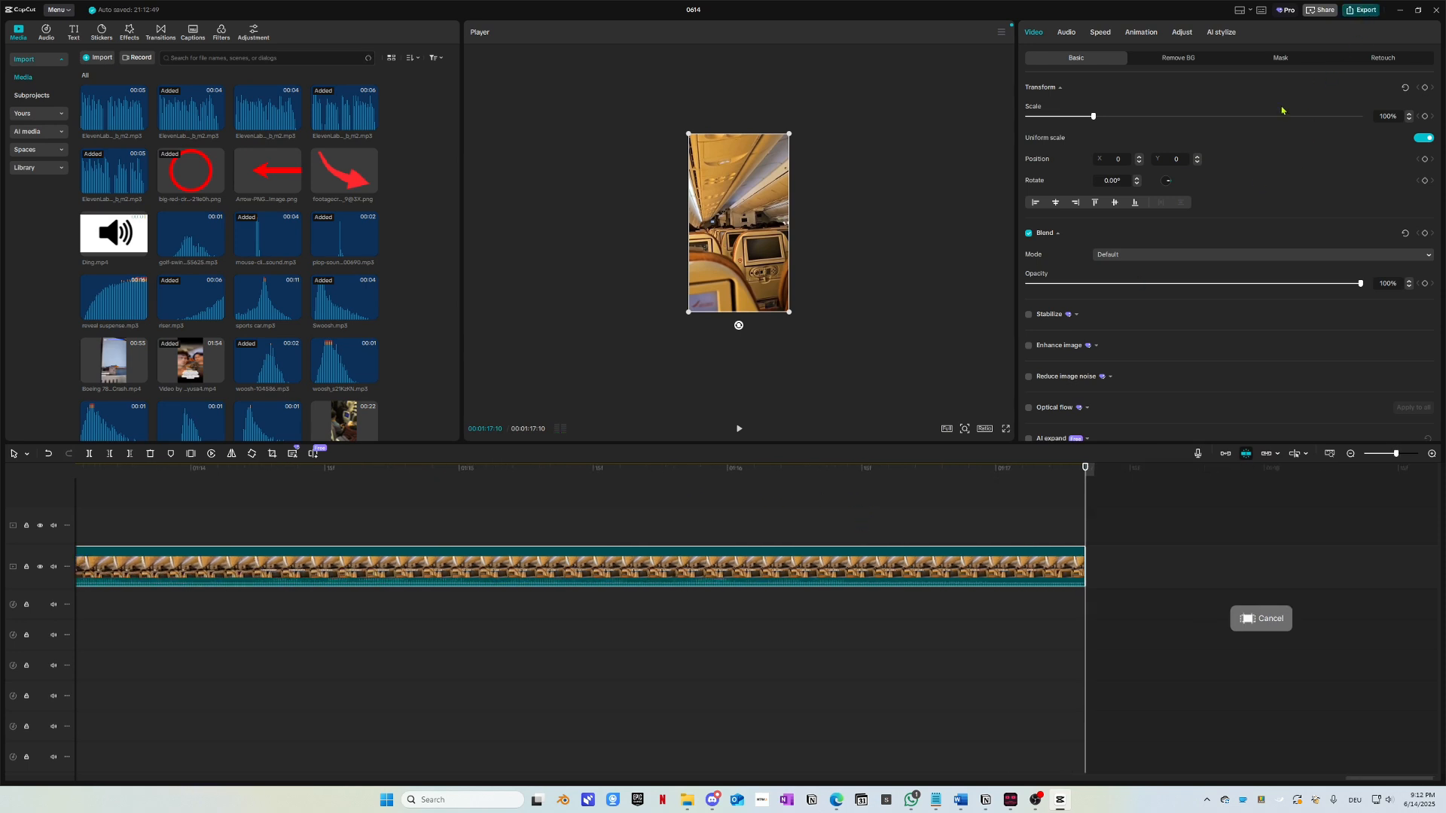
pyautogui.hotkey('ctrl', 'e')
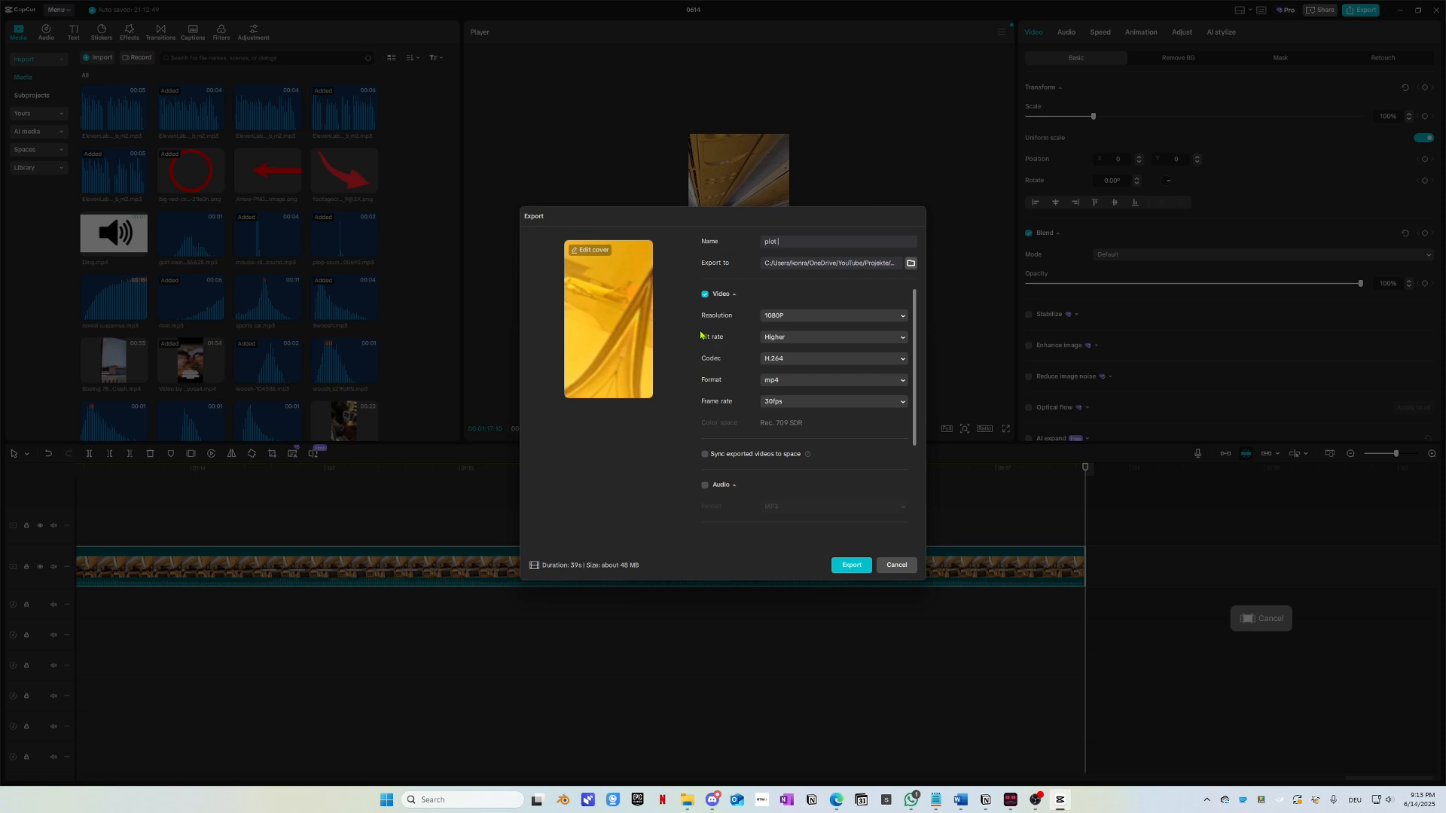
# Step: Export the video under the name 'last recording of india 787 flight'
pyautogui.write('last recording of india 787 flight')
pyautogui.scroll(-3, 799, 376)
pyautogui.click(850, 566)
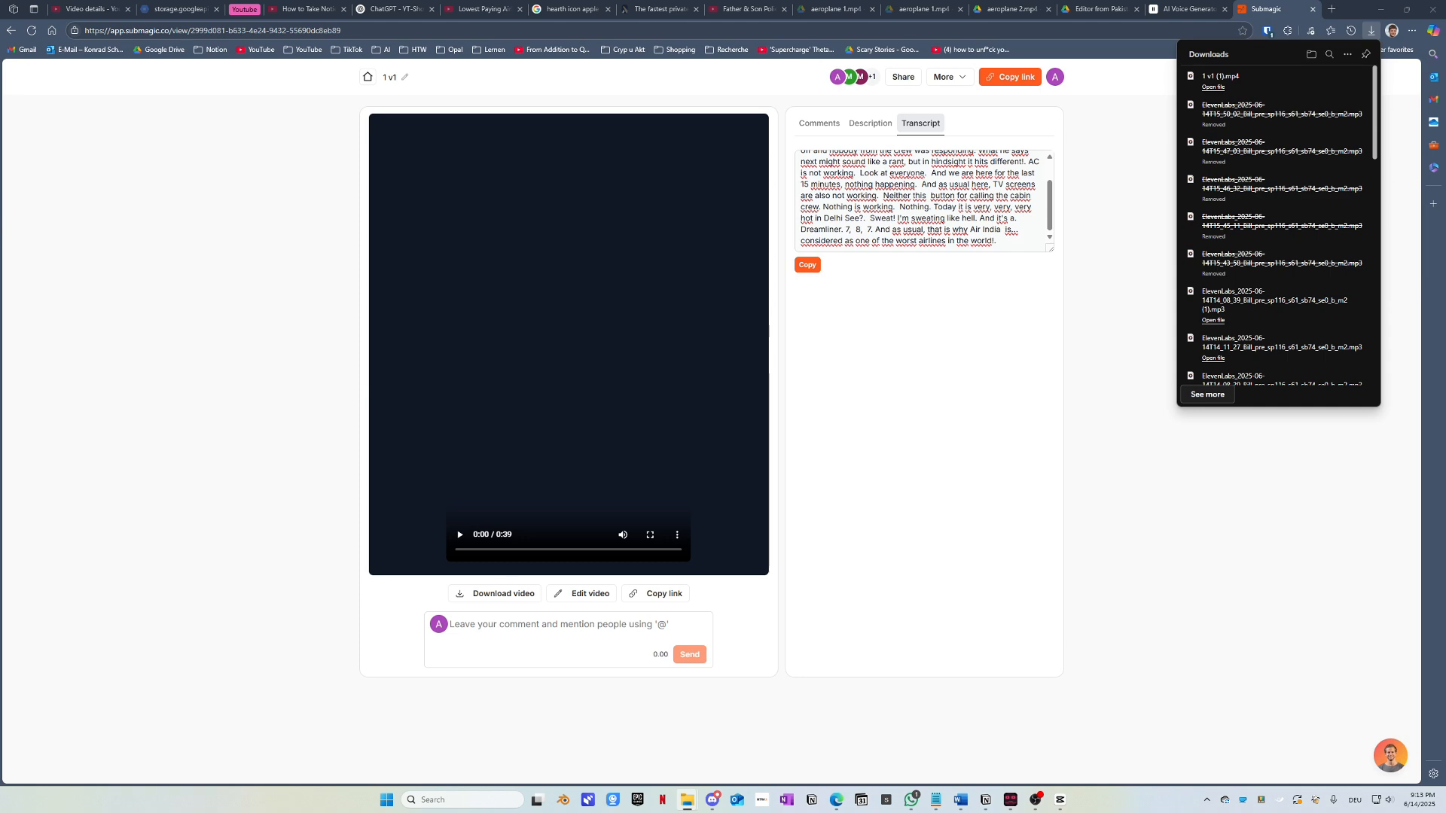
# Step: Browse from Flugzeugvideos into 099_aiplane bad india > products to confirm both exported videos
pyautogui.moveTo(0, 114); pyautogui.dragTo(656, 105)
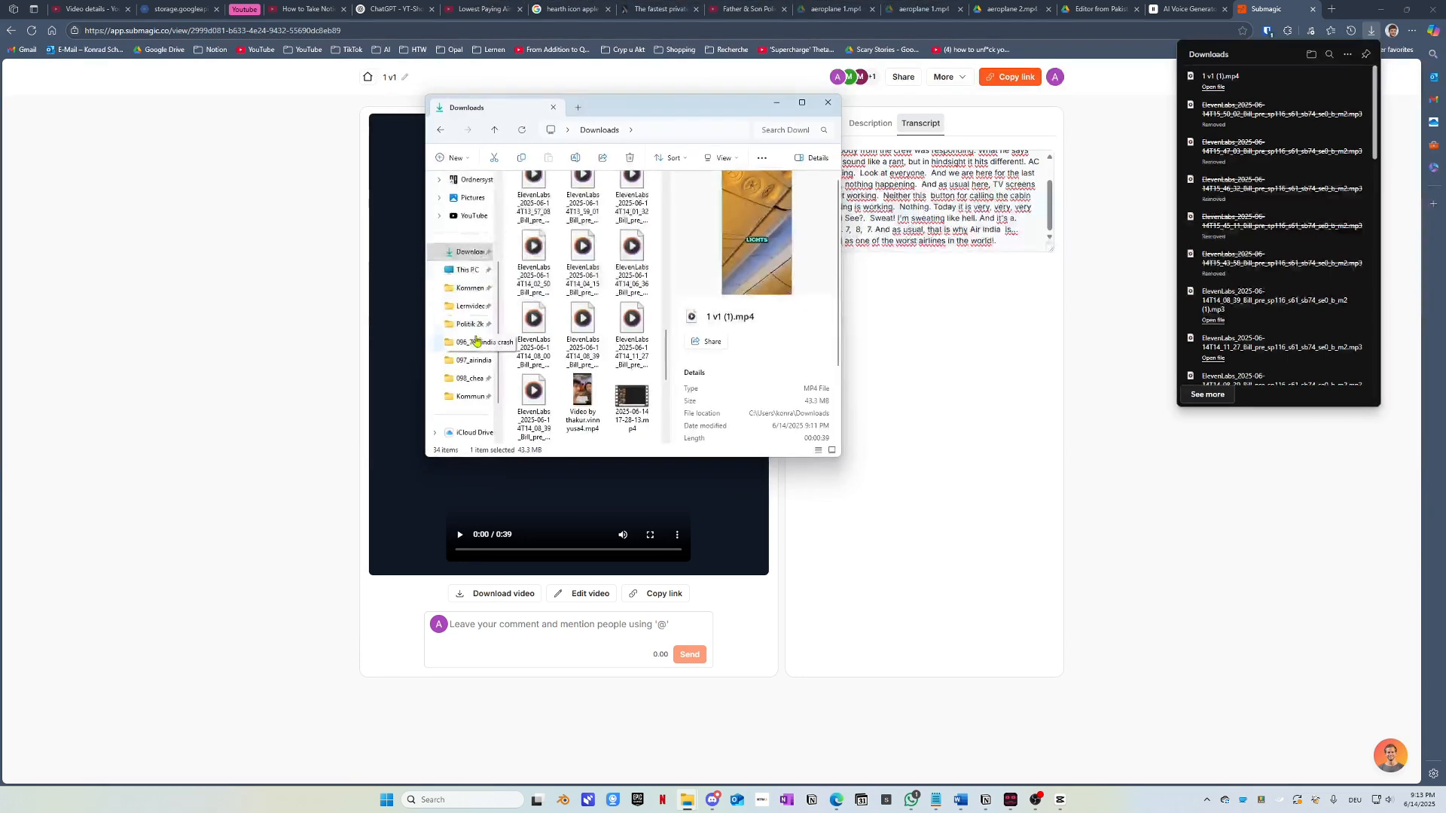
pyautogui.click(467, 378)
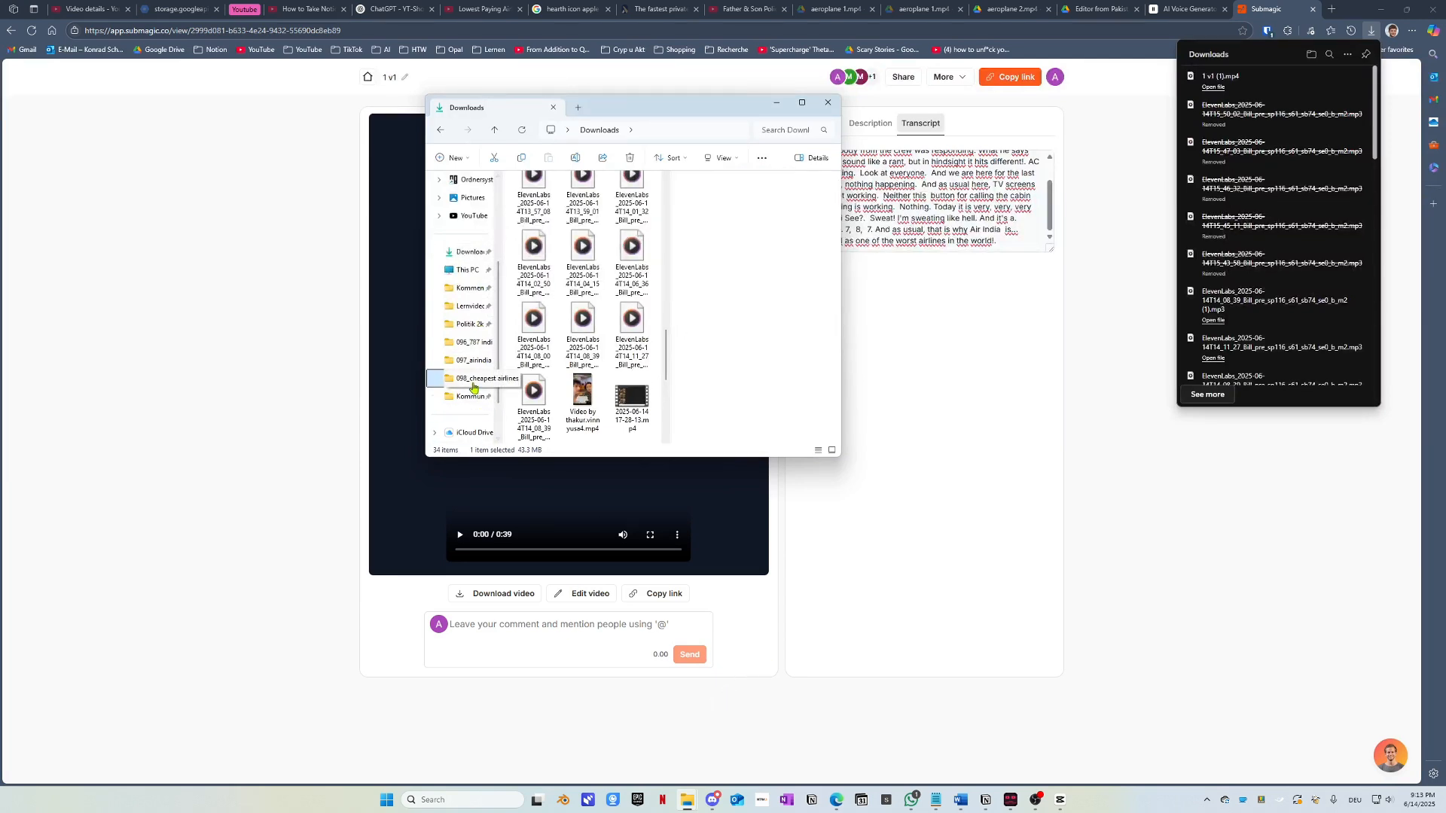
pyautogui.click(621, 136)
pyautogui.click(614, 154)
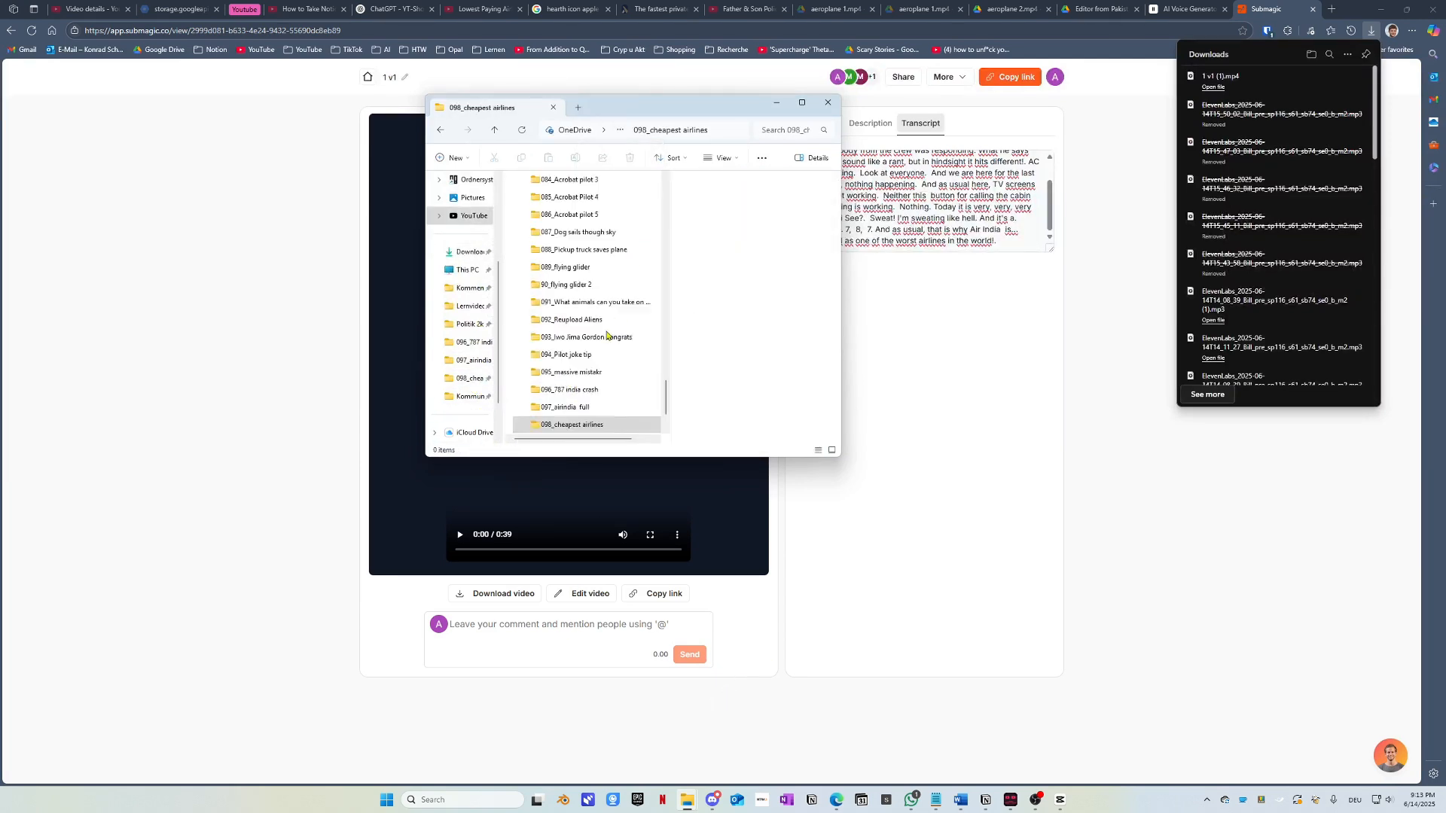
pyautogui.click(569, 373)
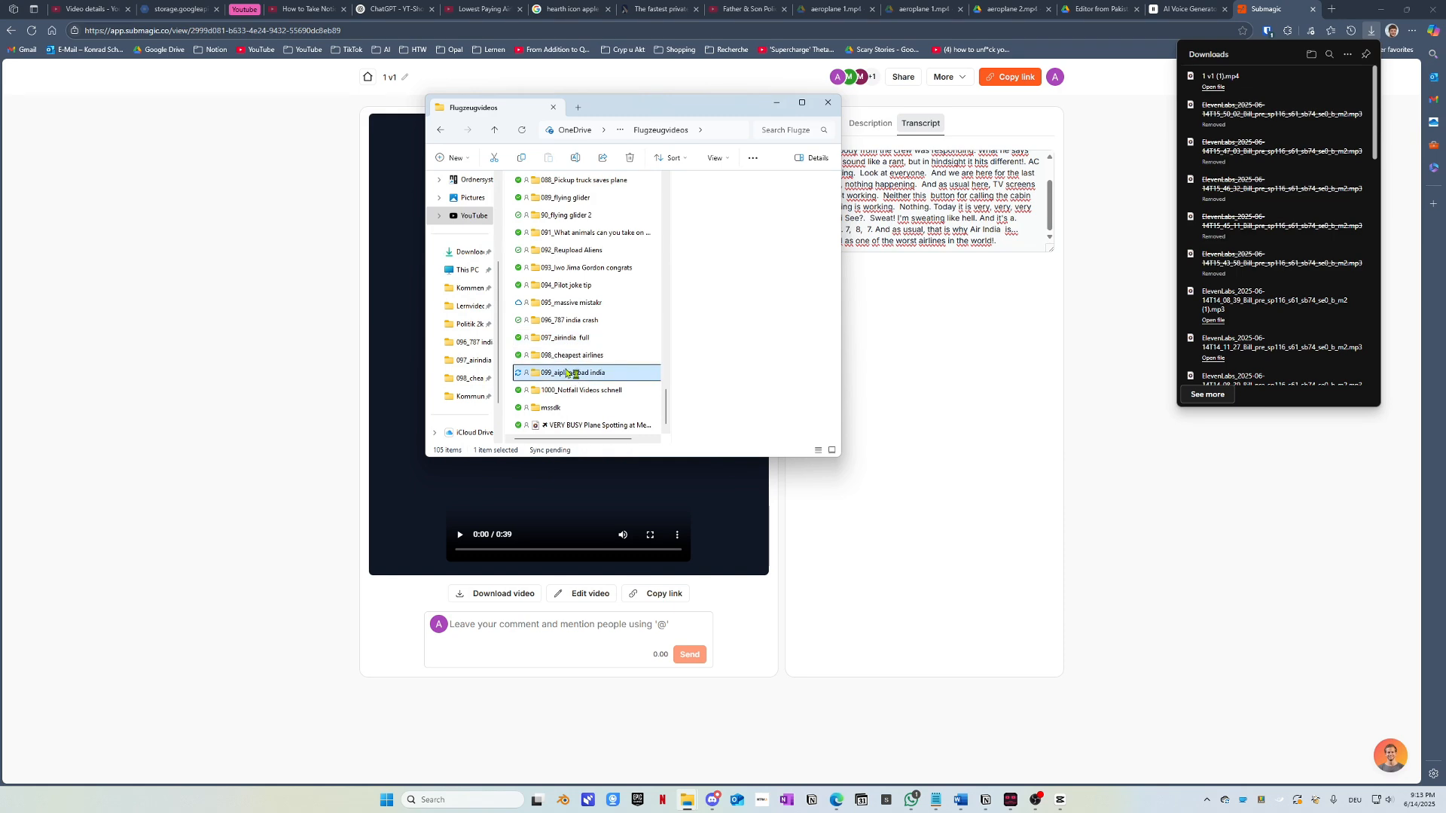
pyautogui.doubleClick(569, 373)
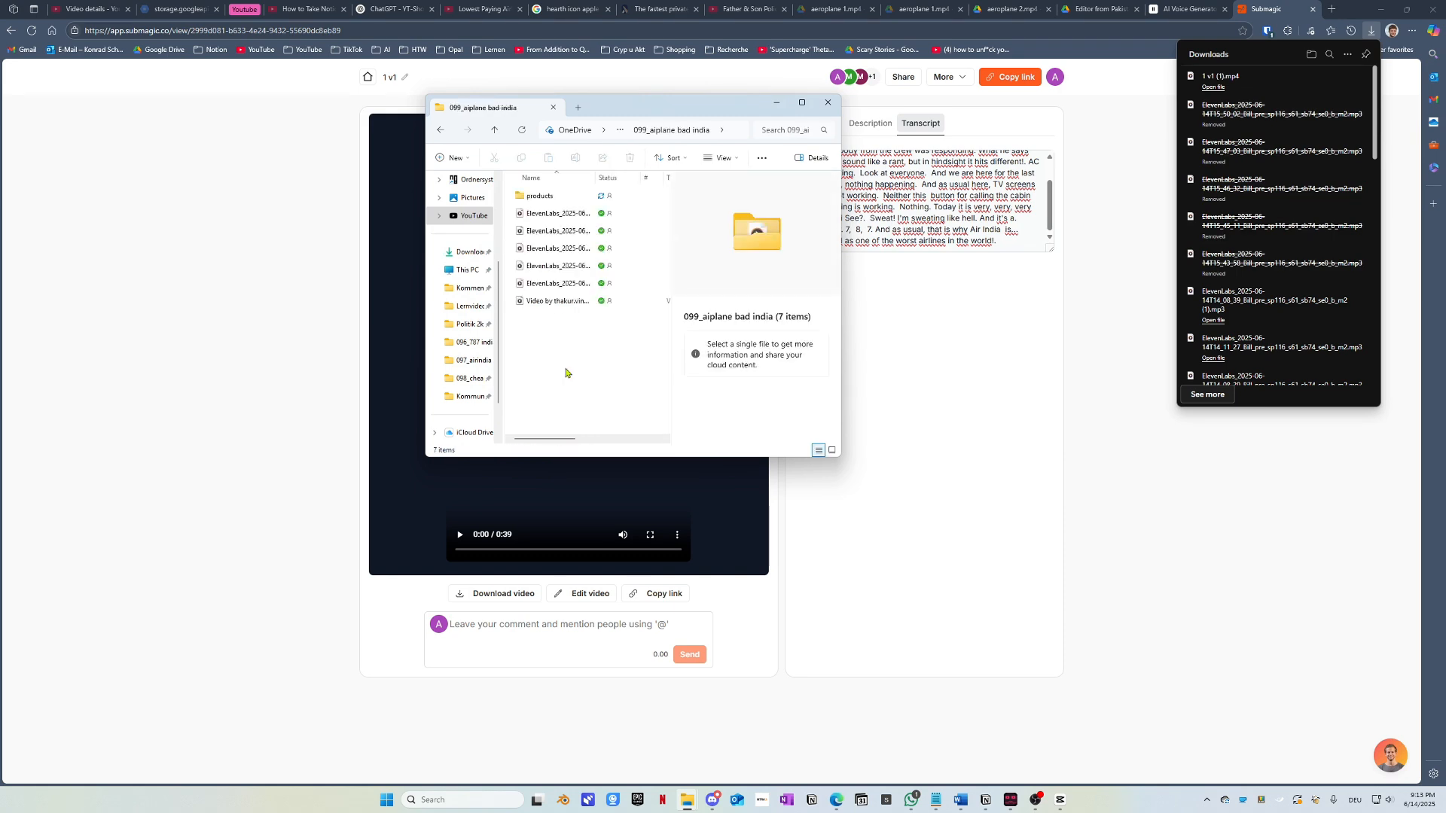
pyautogui.doubleClick(539, 197)
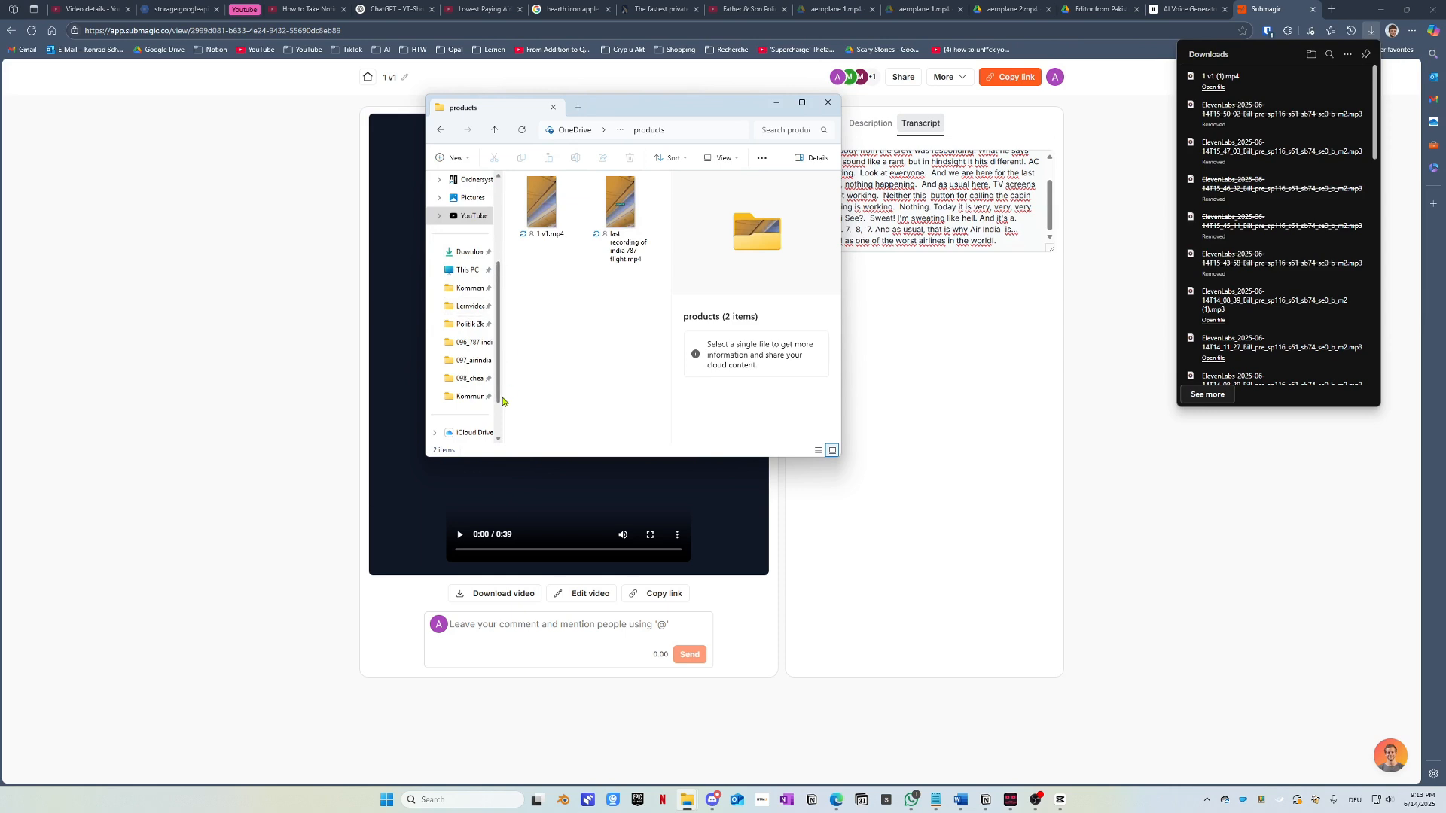
# Step: Zoom out to the full 38:20 edit, jump to its start, and preview the cabin footage around 10 s
pyautogui.click(1067, 805)
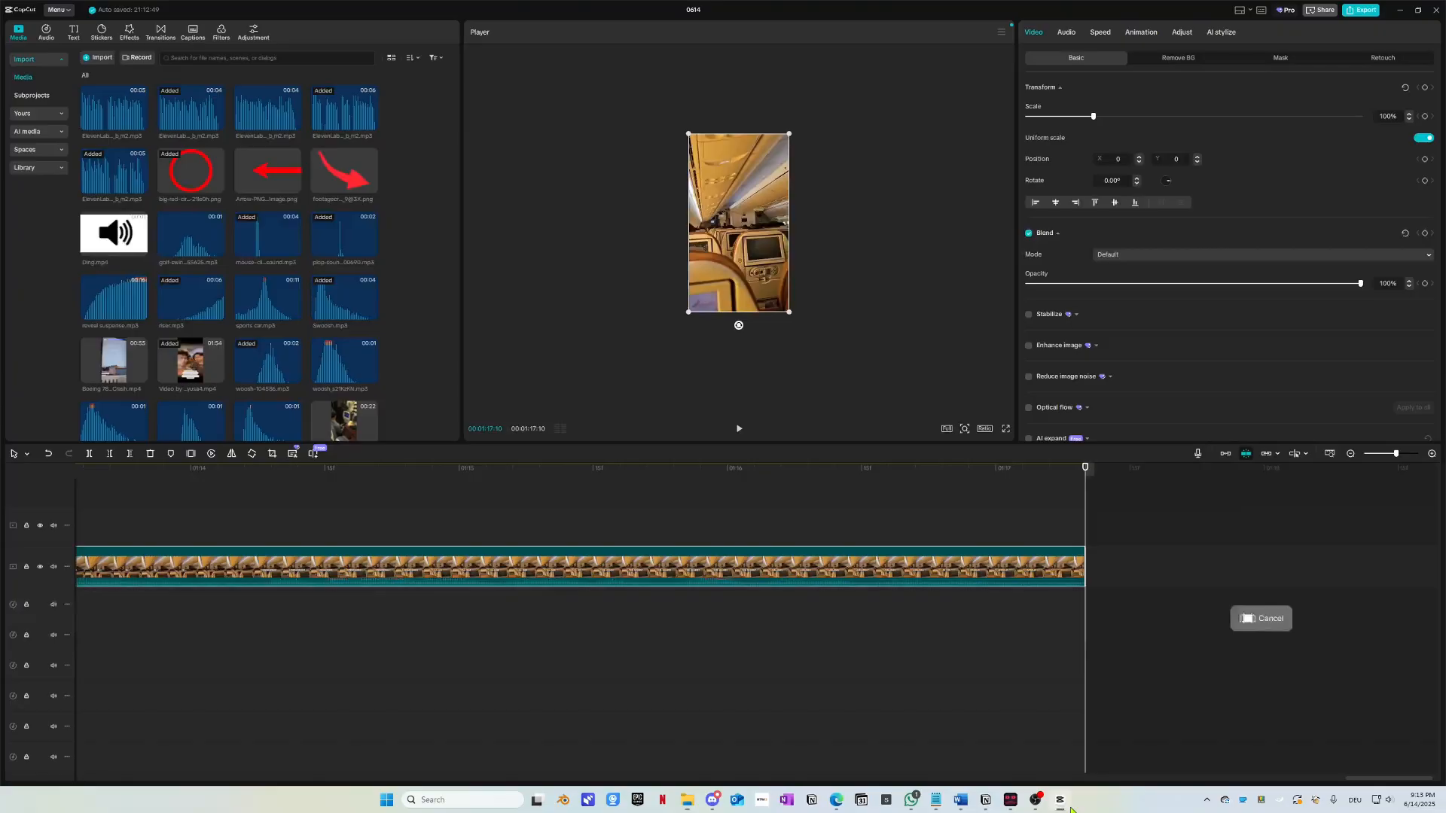
pyautogui.moveTo(909, 482); pyautogui.dragTo(74, 482)
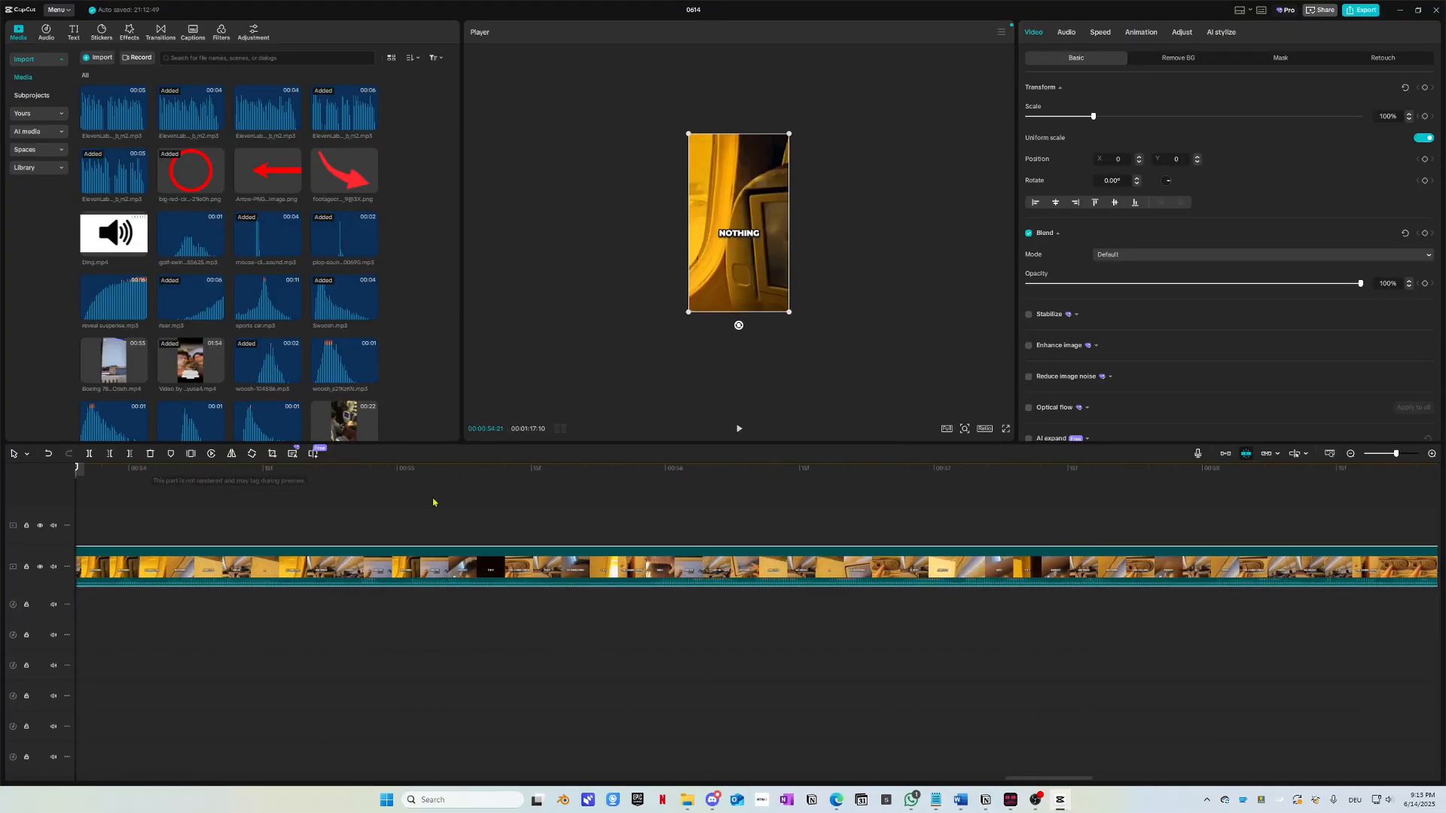
pyautogui.scroll(-3, 560, 571)
pyautogui.scroll(-3, 560, 571)
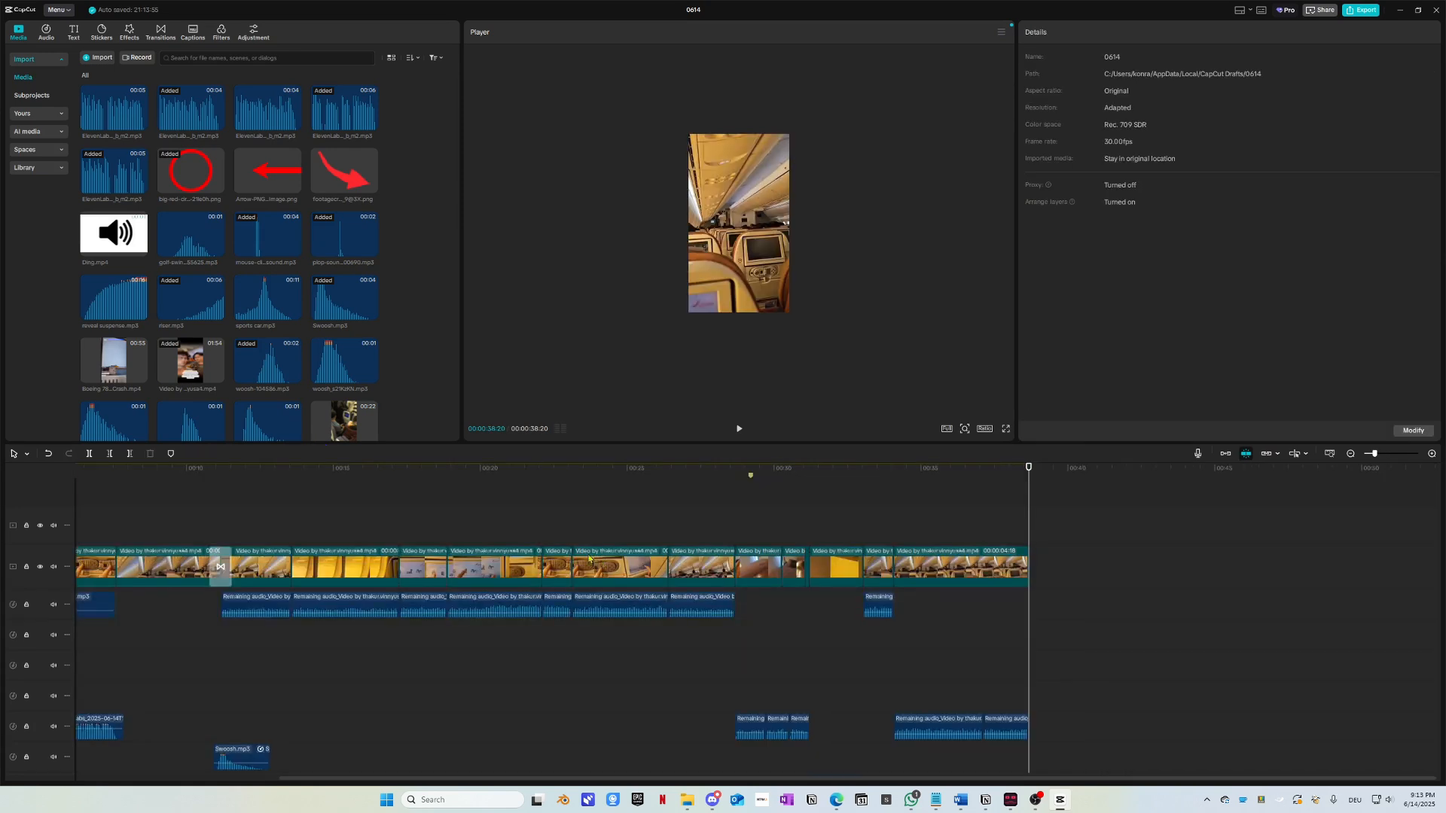
pyautogui.scroll(-2, 745, 539)
pyautogui.press('Home')
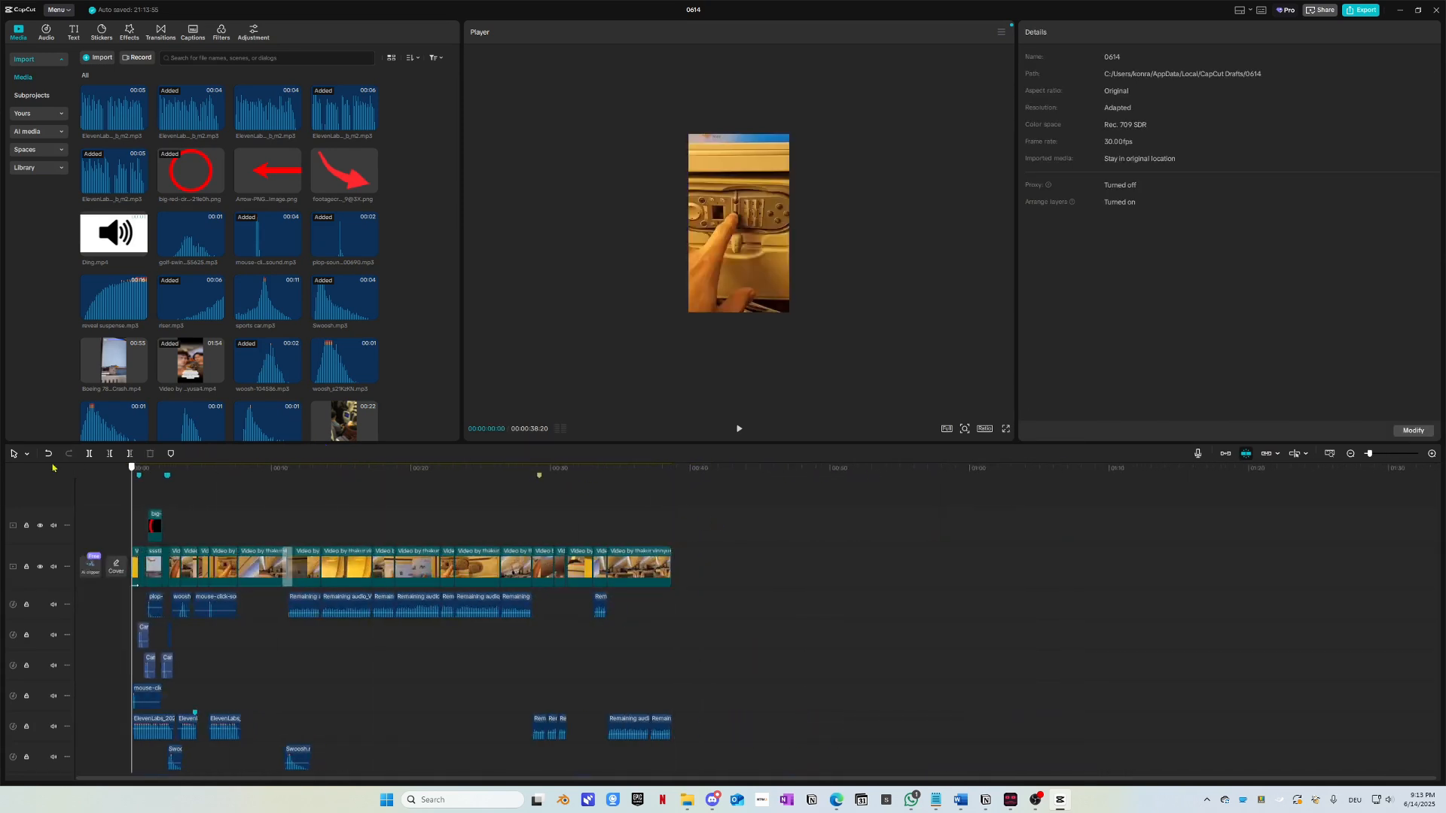
pyautogui.scroll(-5, 248, 614)
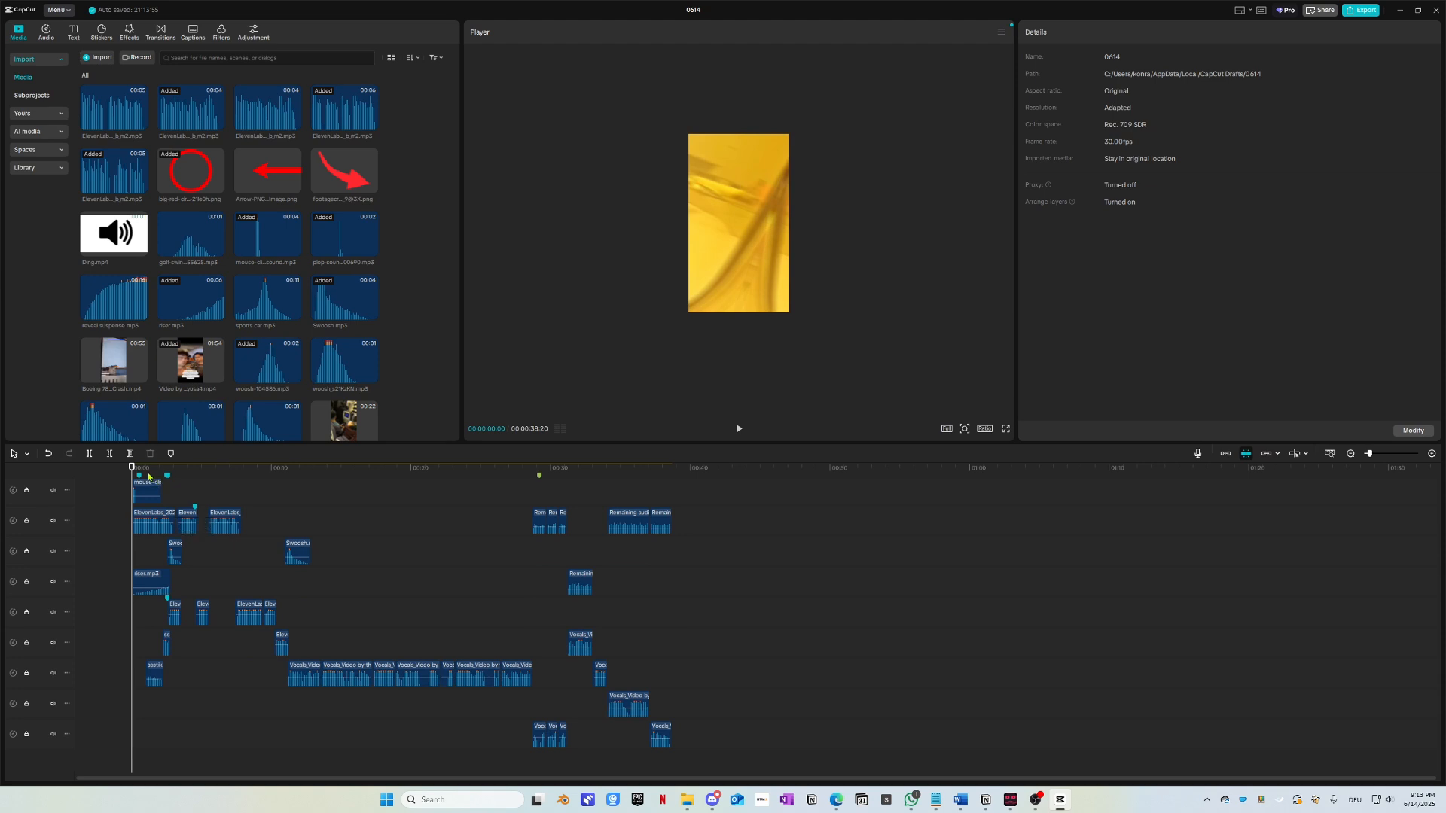
pyautogui.moveTo(148, 476); pyautogui.dragTo(283, 468)
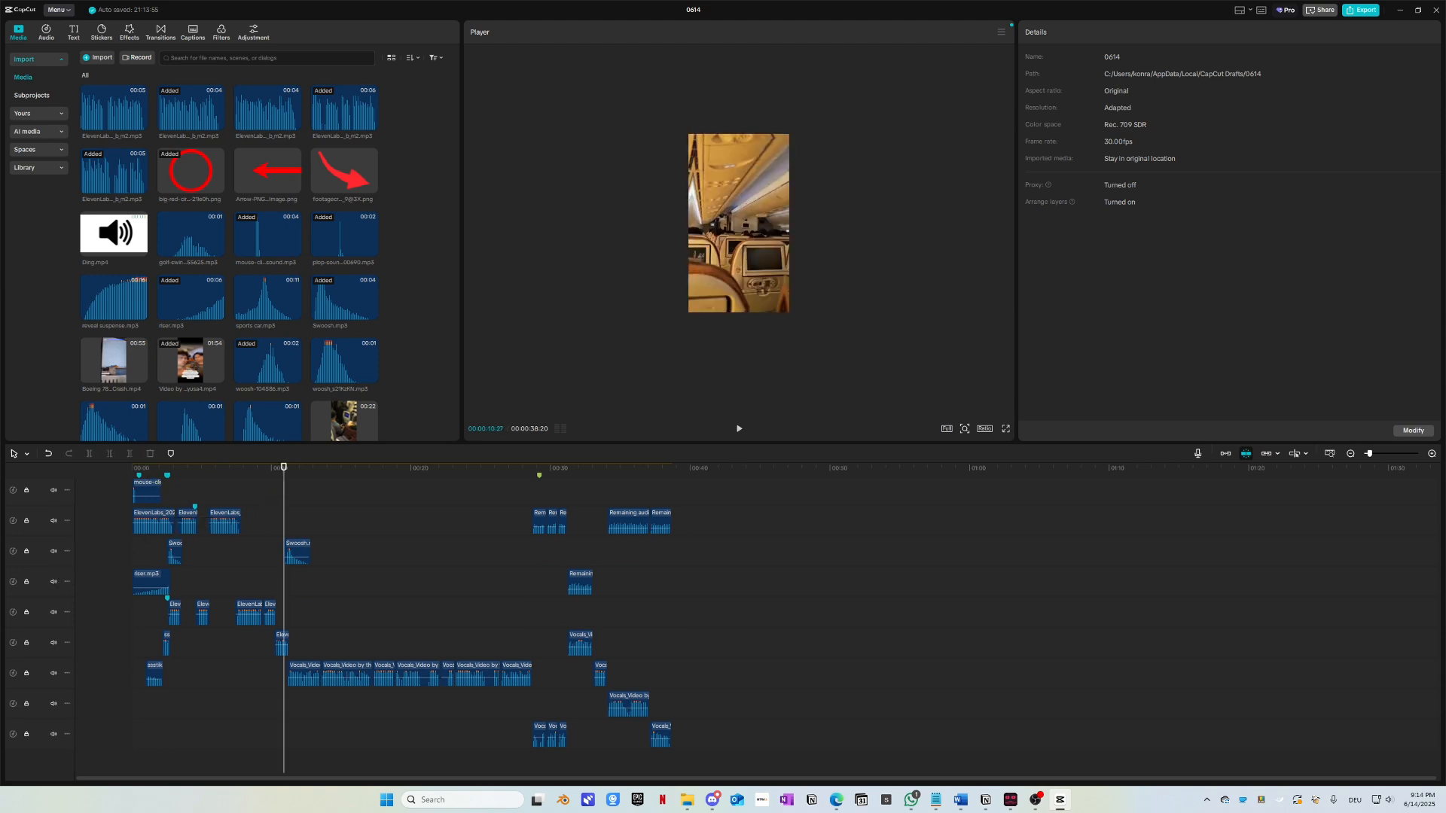